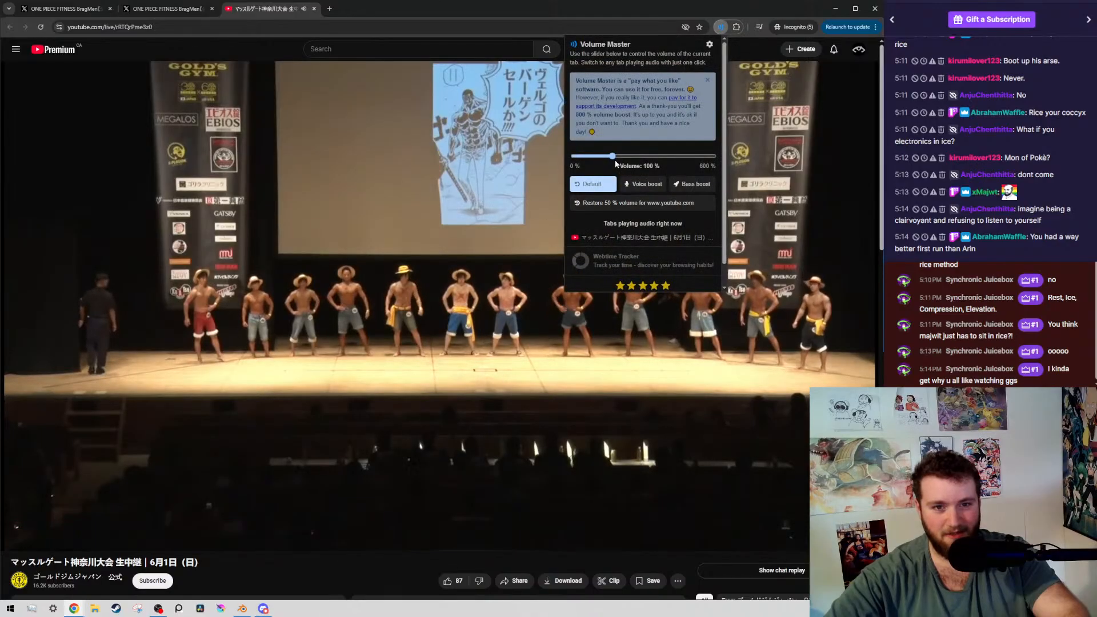
Boost the YouTube tab's volume above 100 % with Volume Master and close the extension's popup
left_click_drag(612, 155, 639, 161)
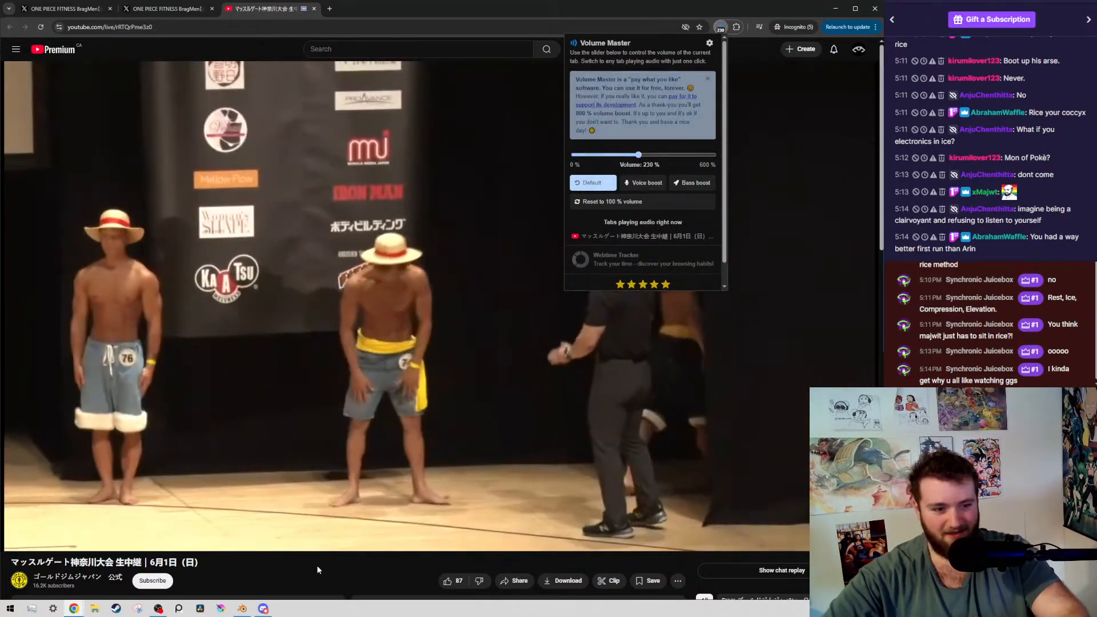
left_click(317, 570)
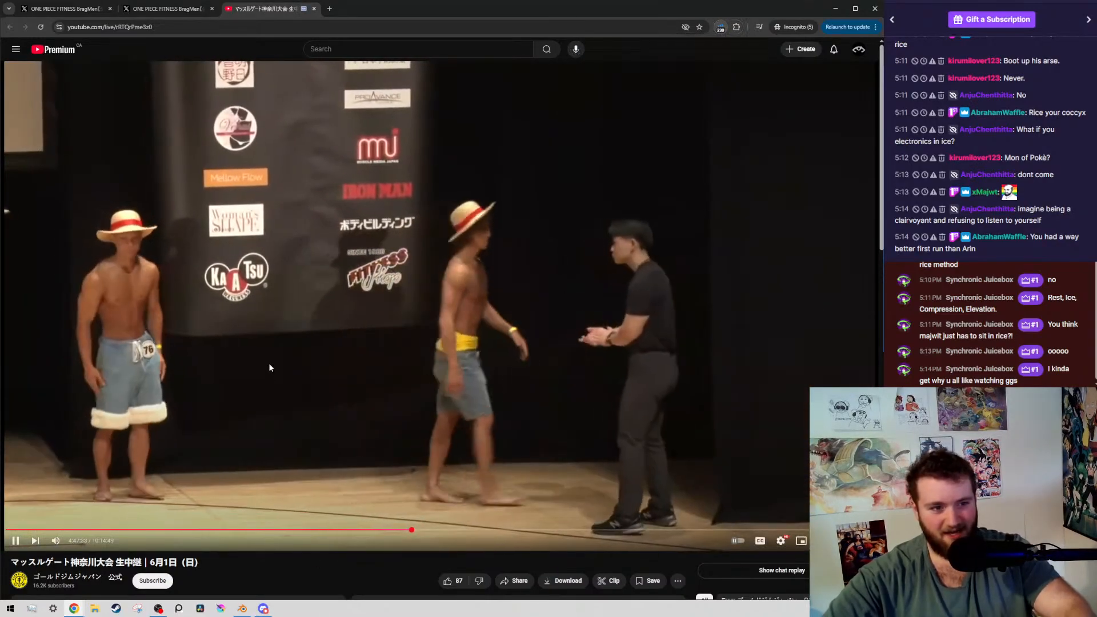
Pause the contest stream, seek back to 4:44:29, and play it up to 4:44:33
left_click(264, 344)
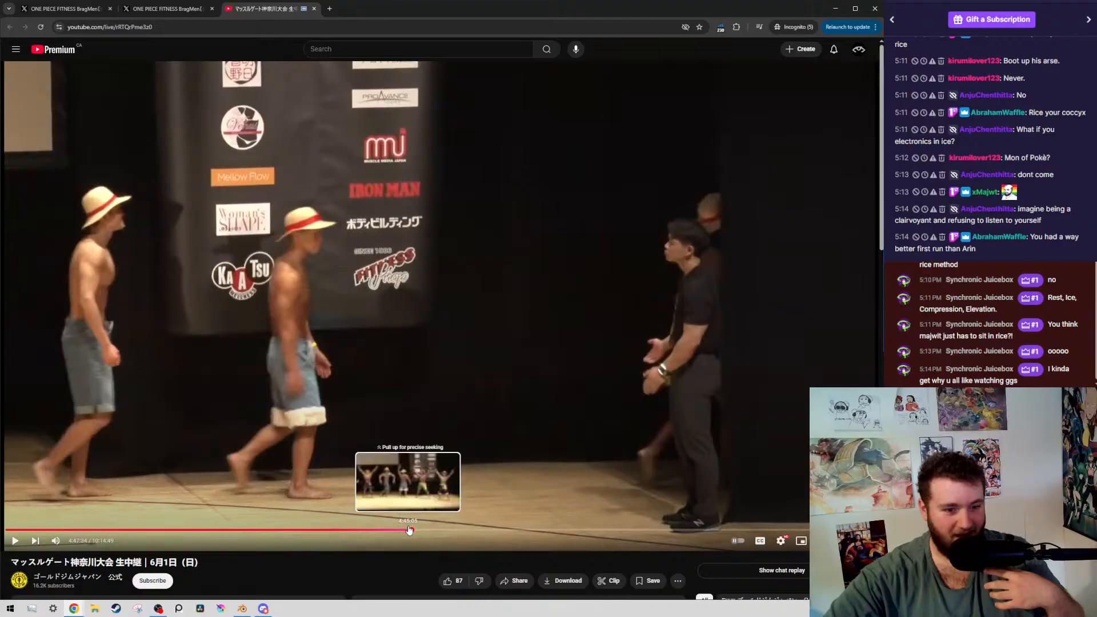
left_click(407, 530)
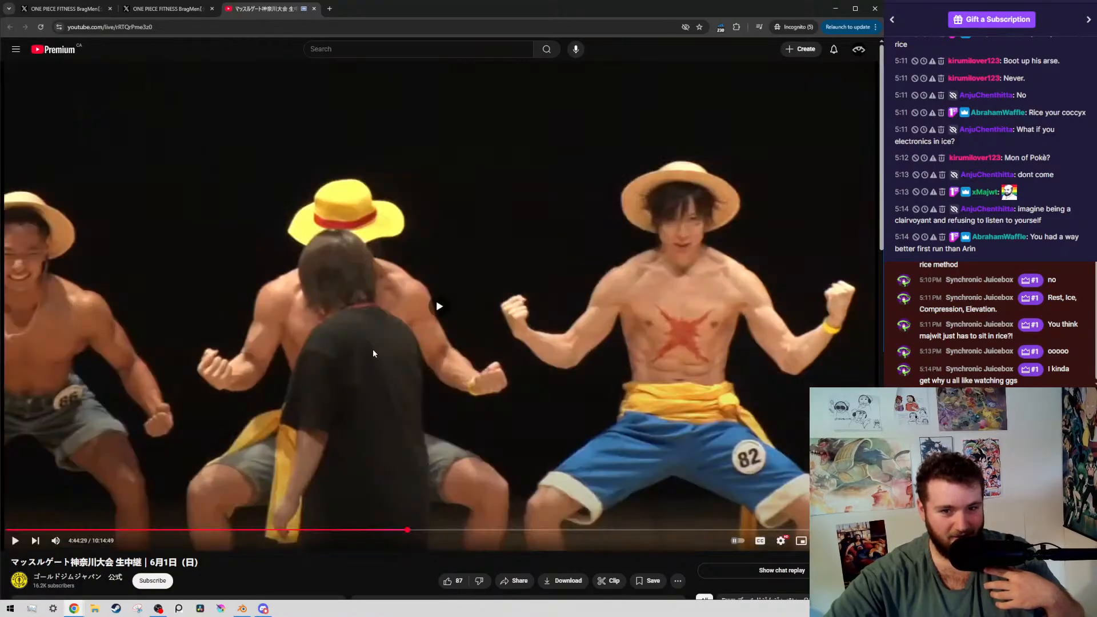
left_click(373, 350)
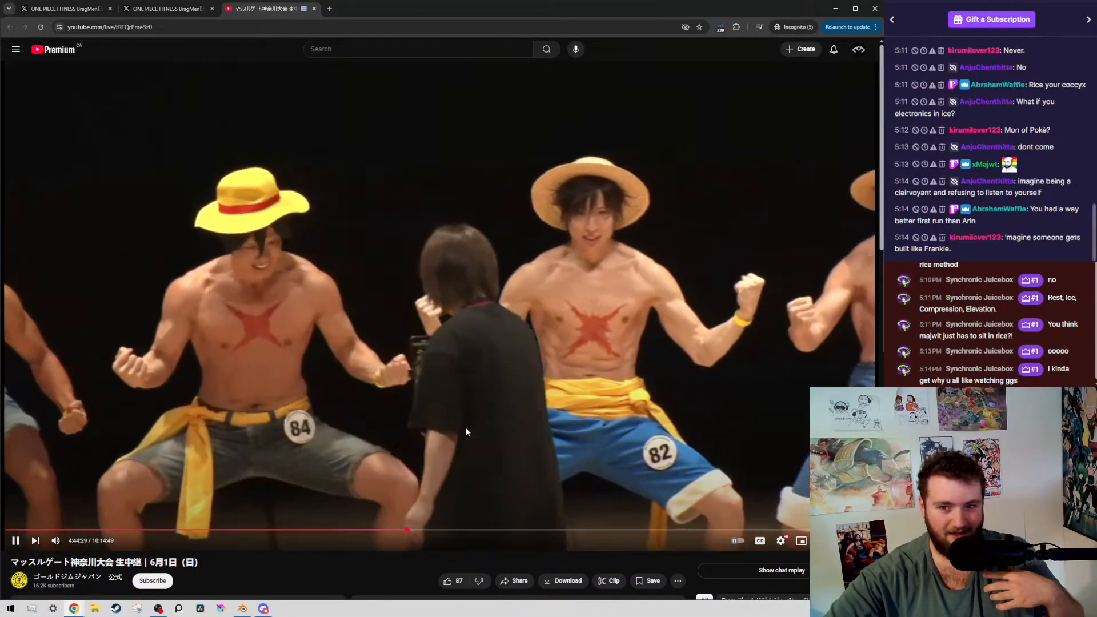
left_click(448, 376)
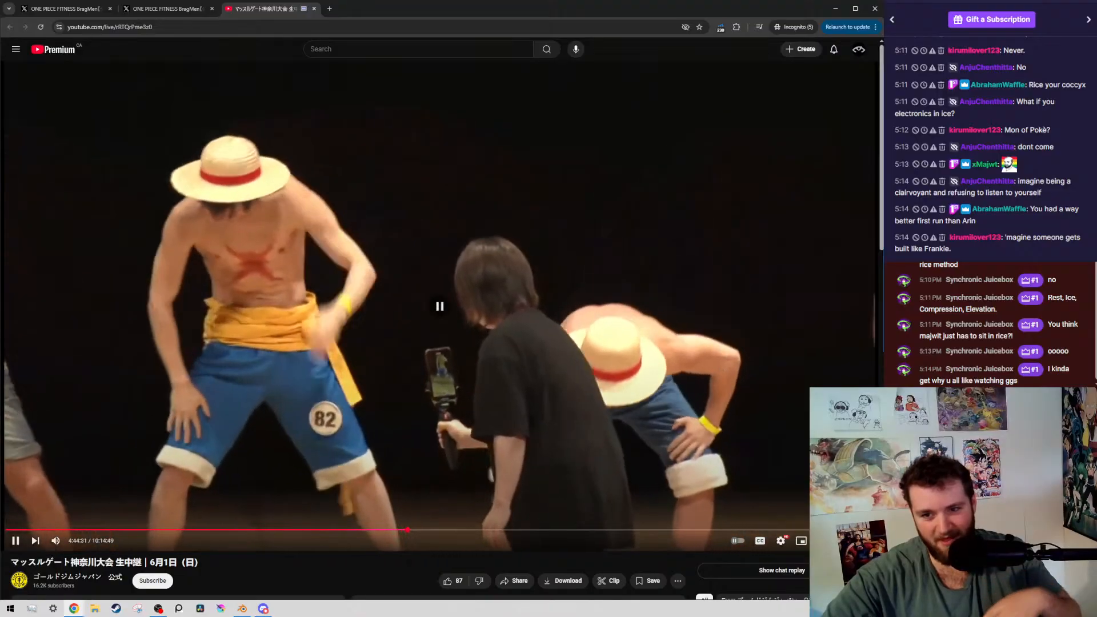
left_click(401, 306)
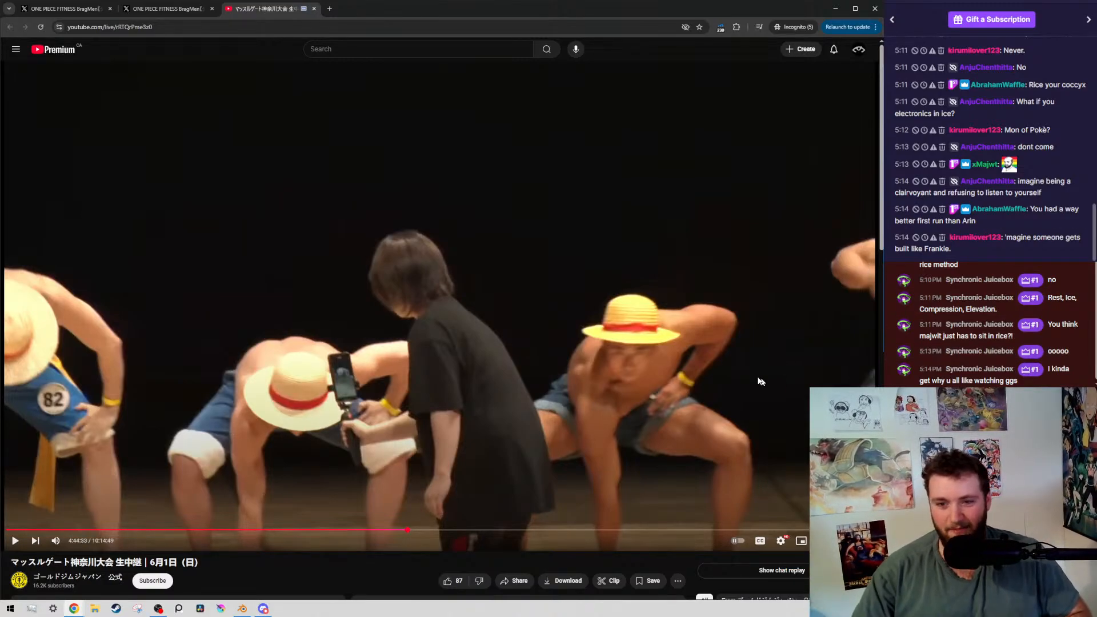
Resume the stream, rewind it by 15 seconds, and pause it at 4:44:22
left_click(451, 412)
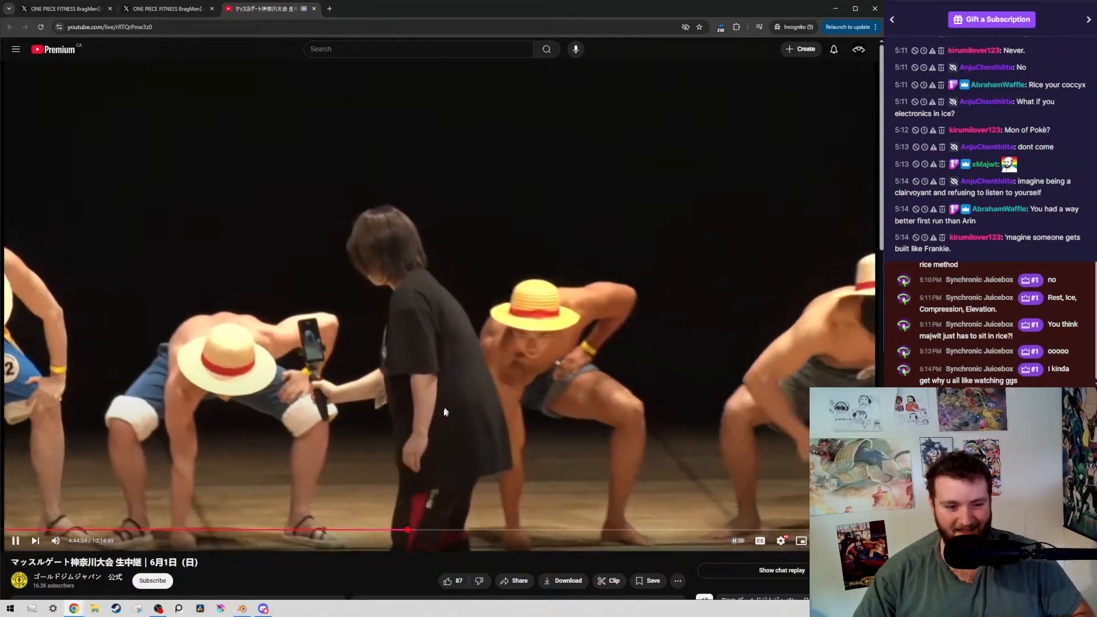
key("Left")
key("Left")
key("Left")
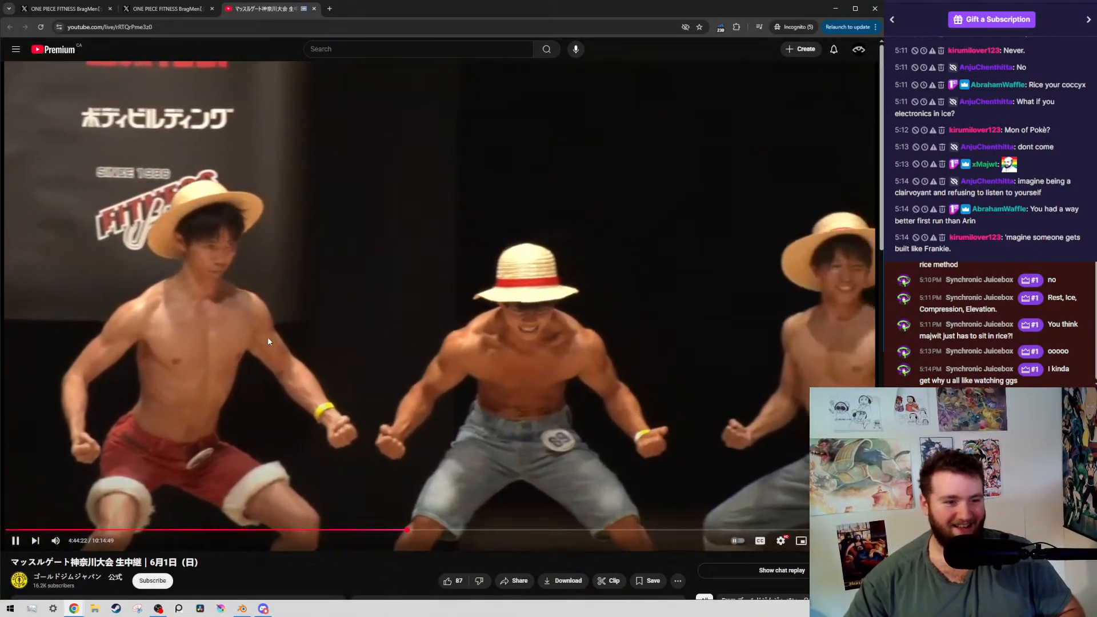
left_click(147, 363)
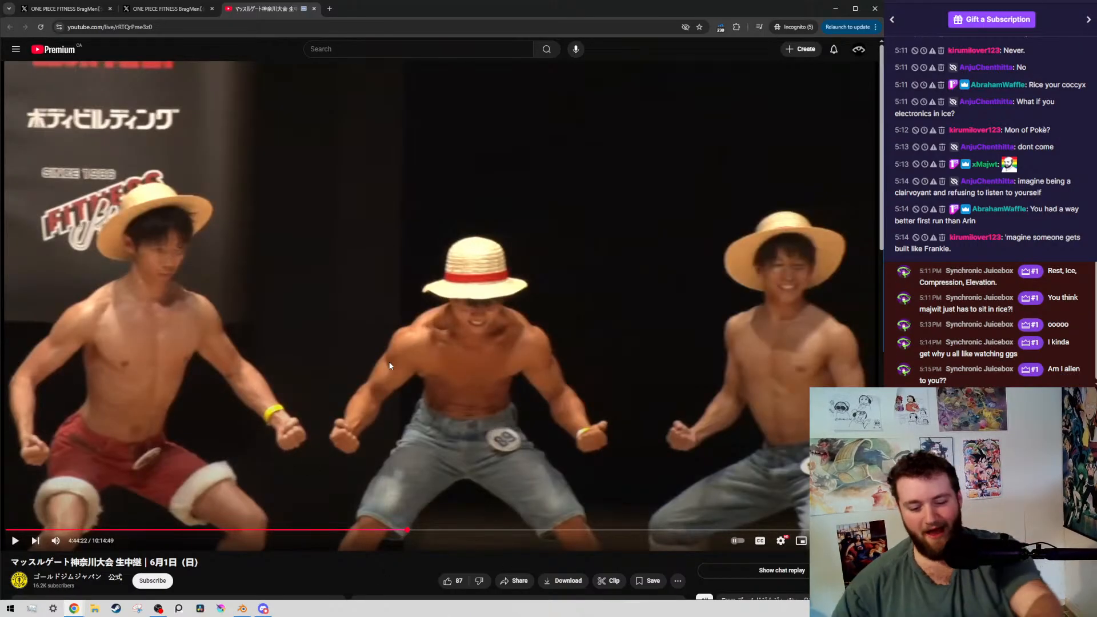
Advance the paused stream frame by frame to examine the contestants' poses at 4:44:22
key("period")
key("period")
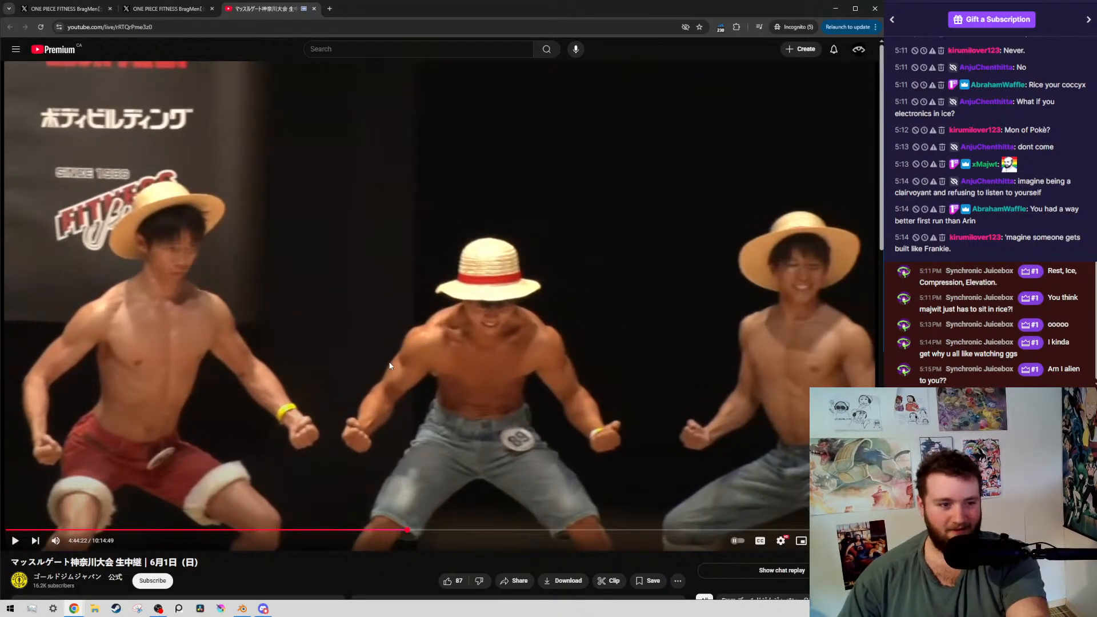
key("period")
key("period")
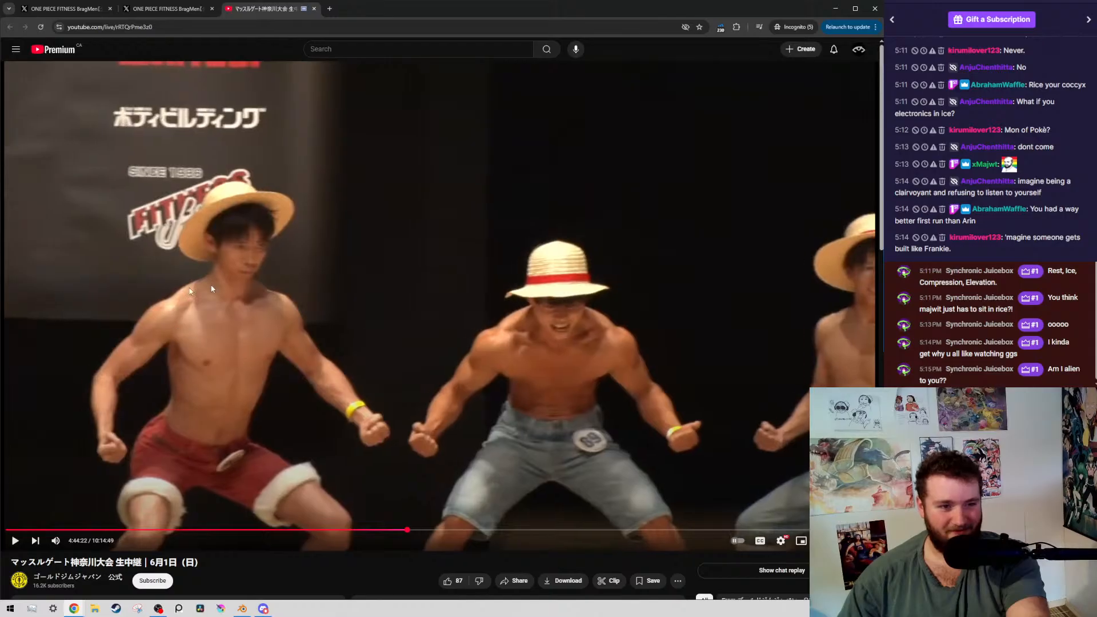
key("period")
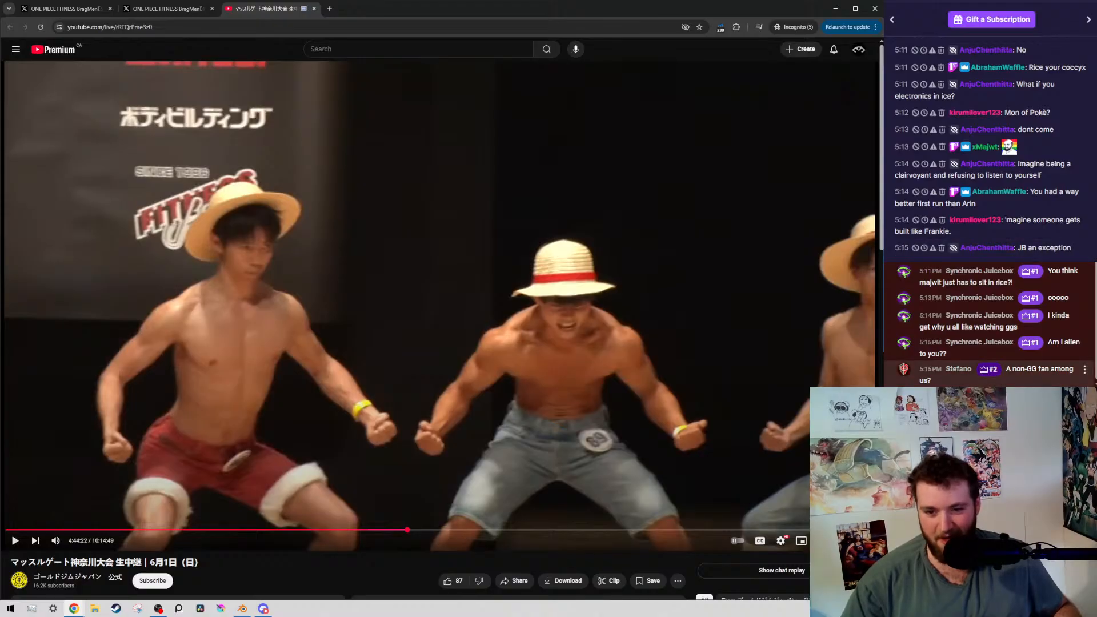
Continue watching the stream from 4:44:22, pausing at 4:44:25 and again at 4:44:41
left_click(526, 327)
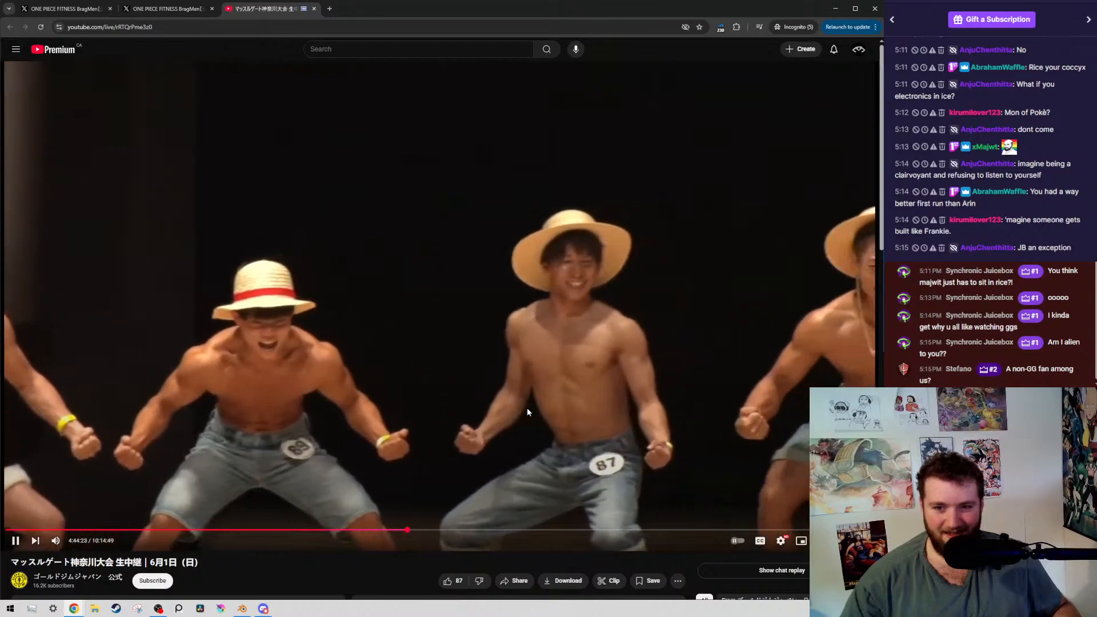
left_click(528, 409)
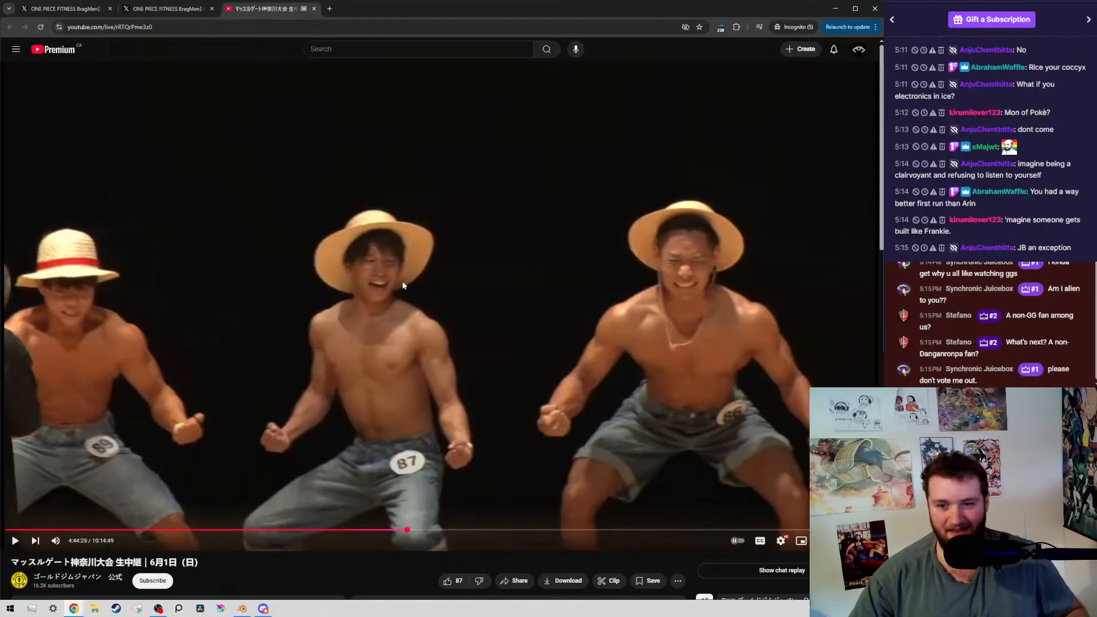
left_click(439, 307)
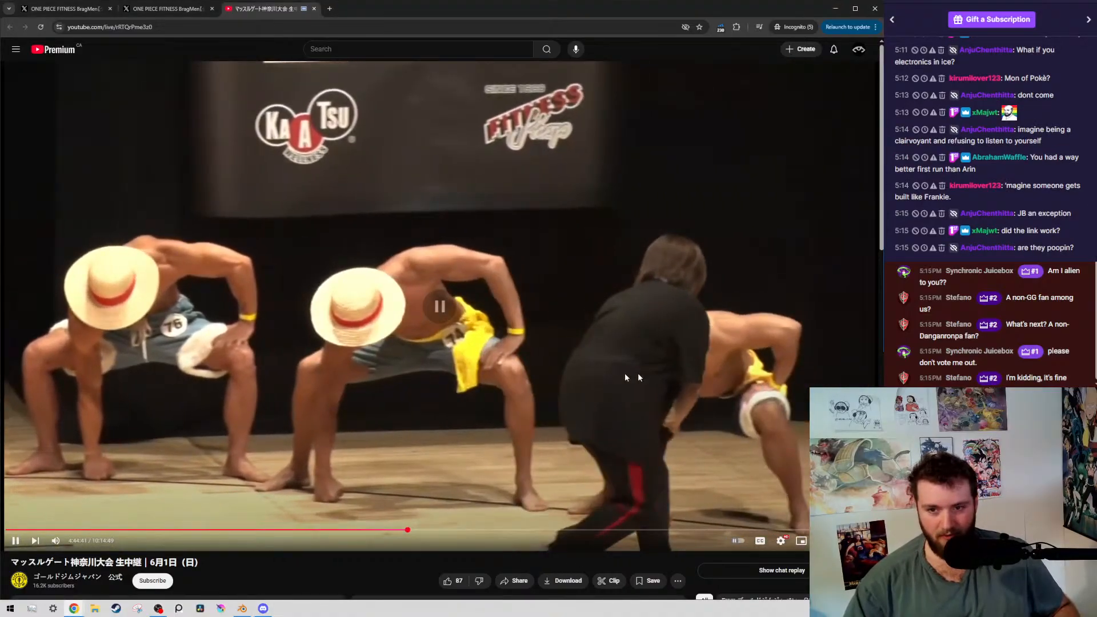
left_click(440, 290)
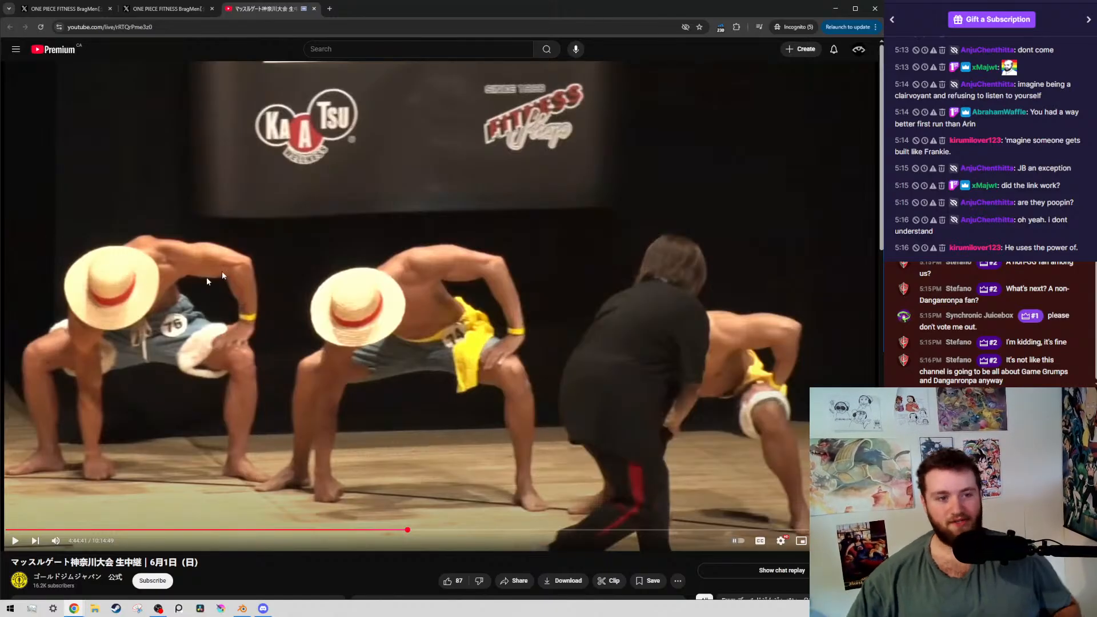
Watch the next poses in the stream, pausing at 4:44:49, 4:44:51 and 4:45:05
left_click(754, 501)
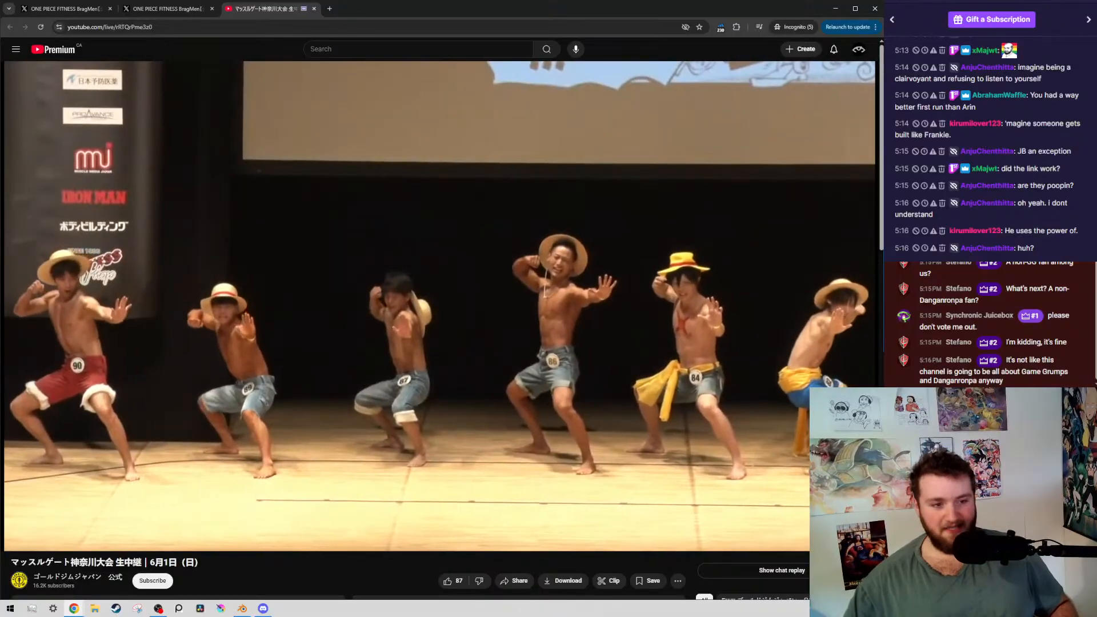
left_click(568, 402)
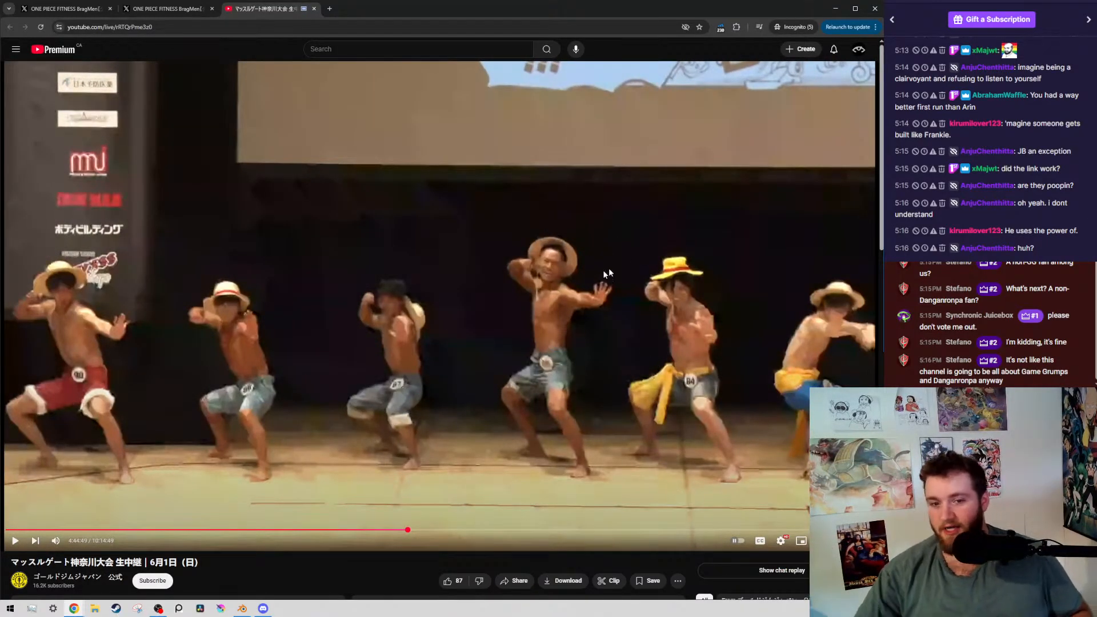
left_click(420, 278)
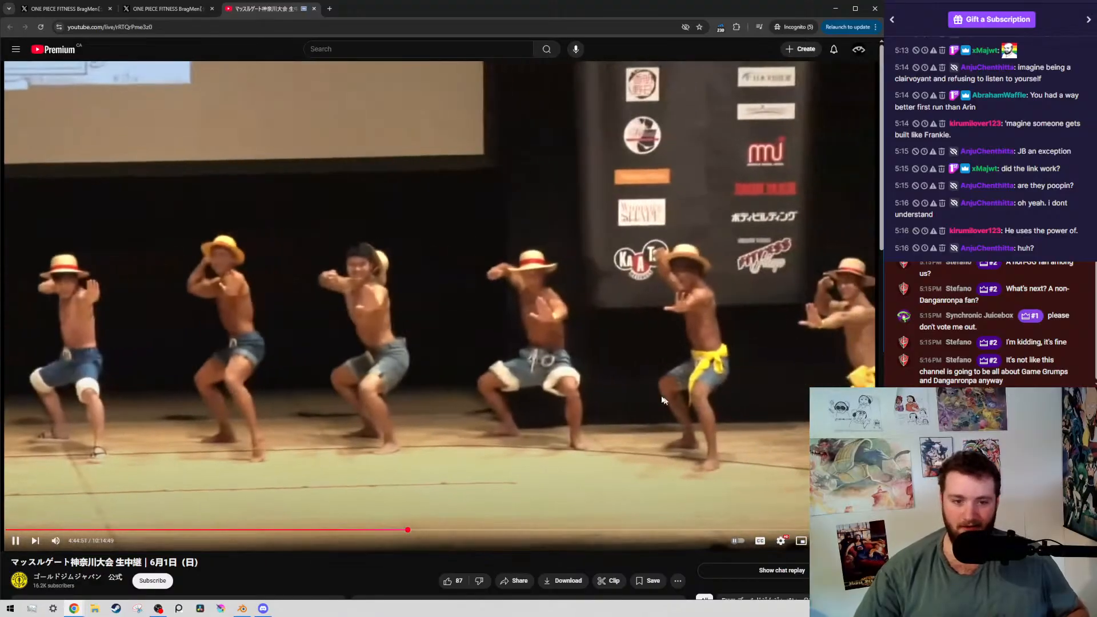
left_click(386, 325)
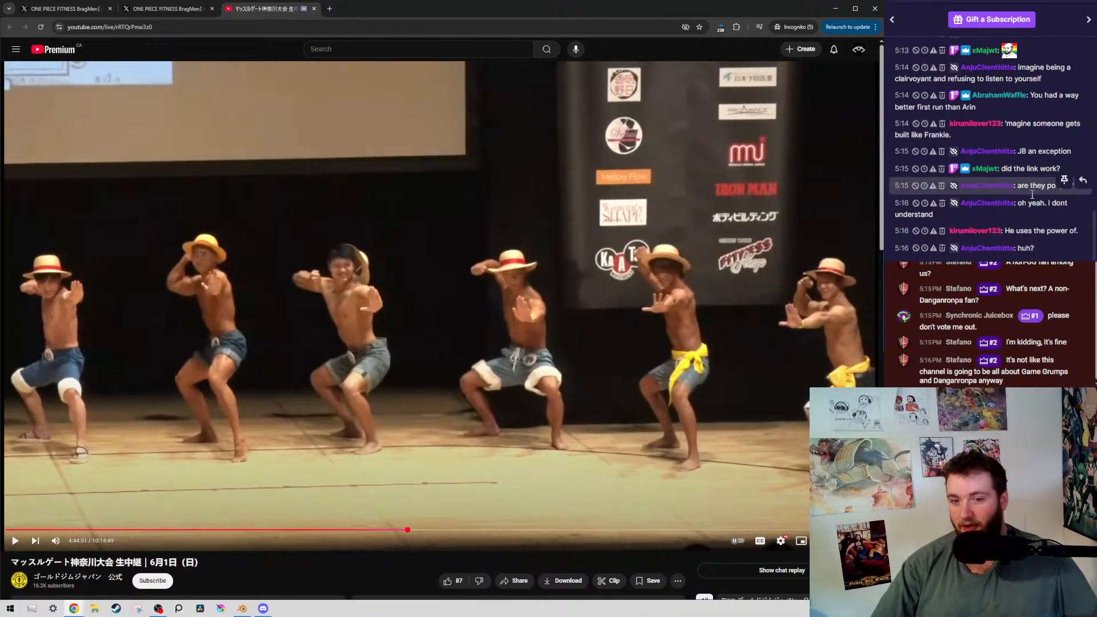
left_click(625, 345)
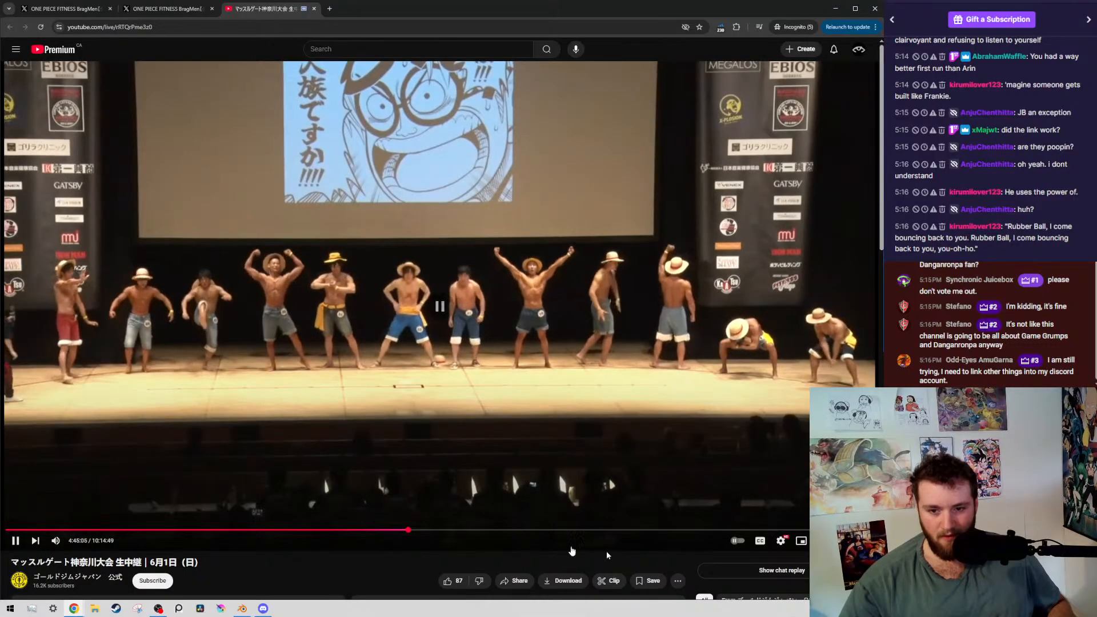
left_click(458, 316)
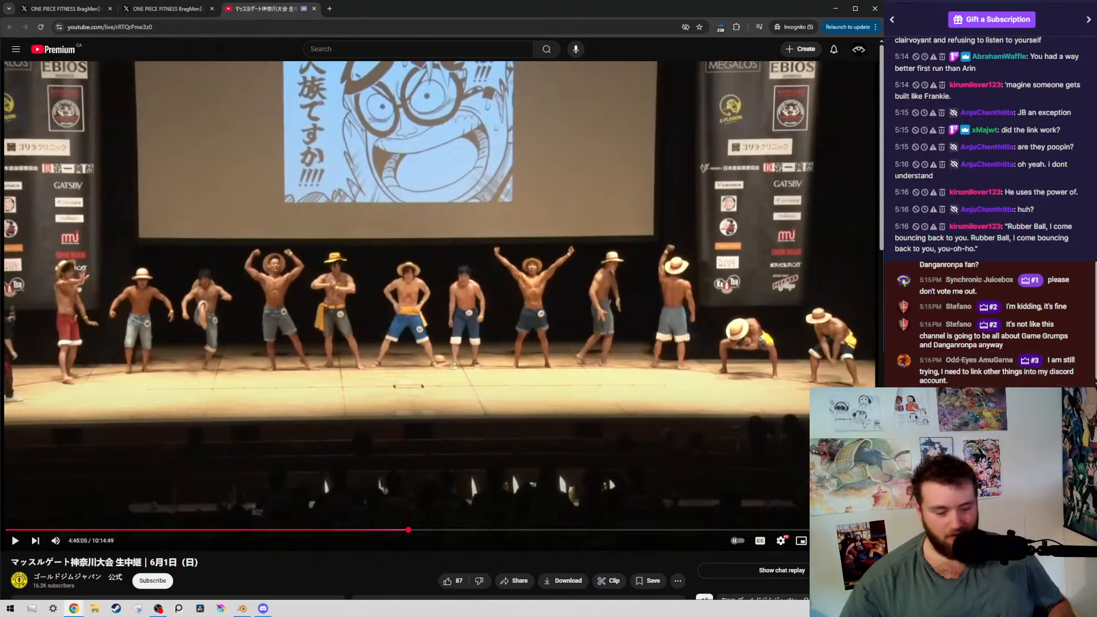
Watch the contestants' free posing, pausing at 4:45:10, 4:45:12, 4:45:15 and finally at 4:45:17
left_click(416, 320)
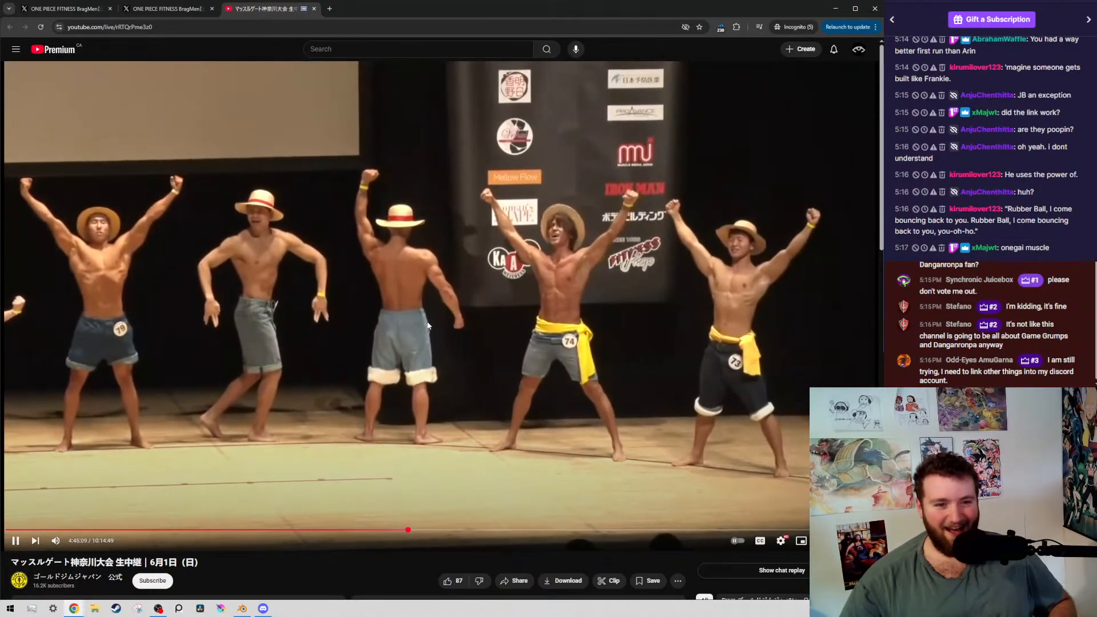
left_click(440, 308)
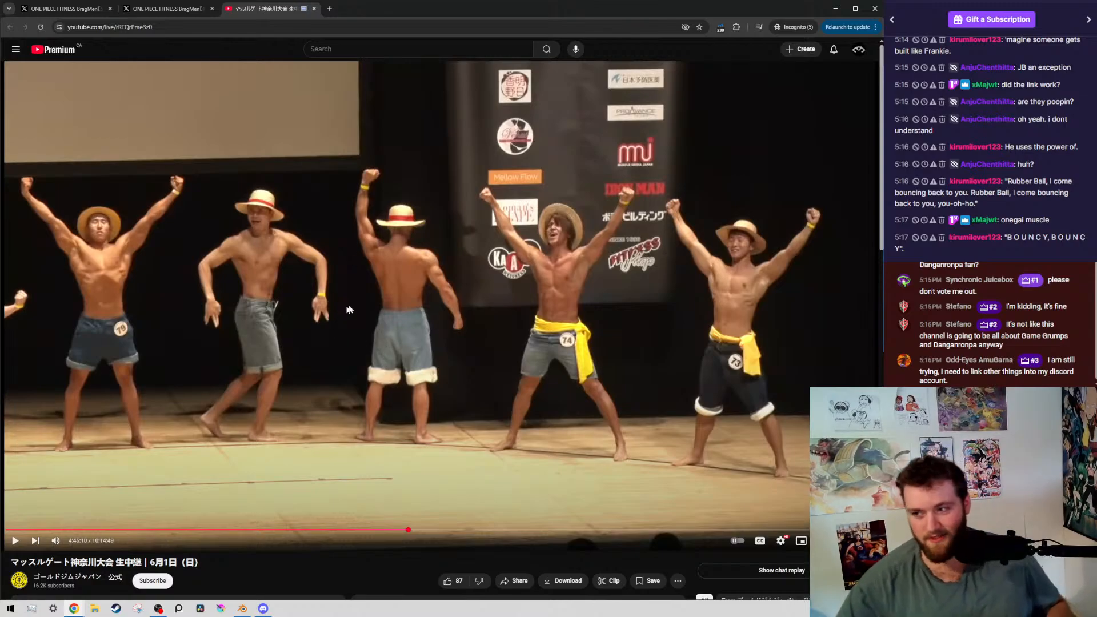
left_click(434, 296)
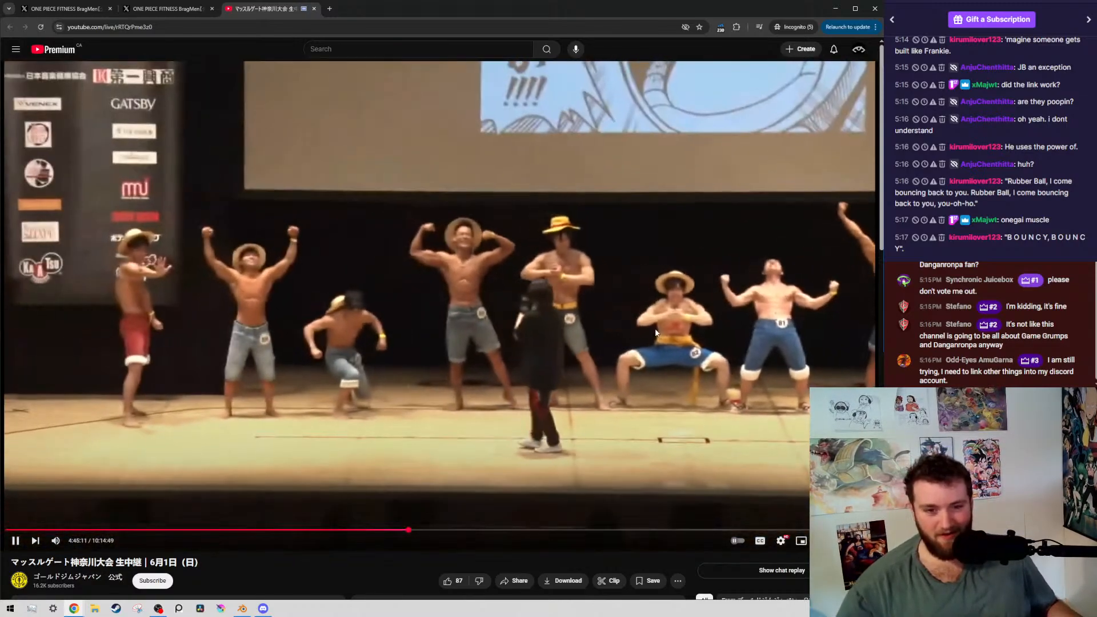
left_click(322, 310)
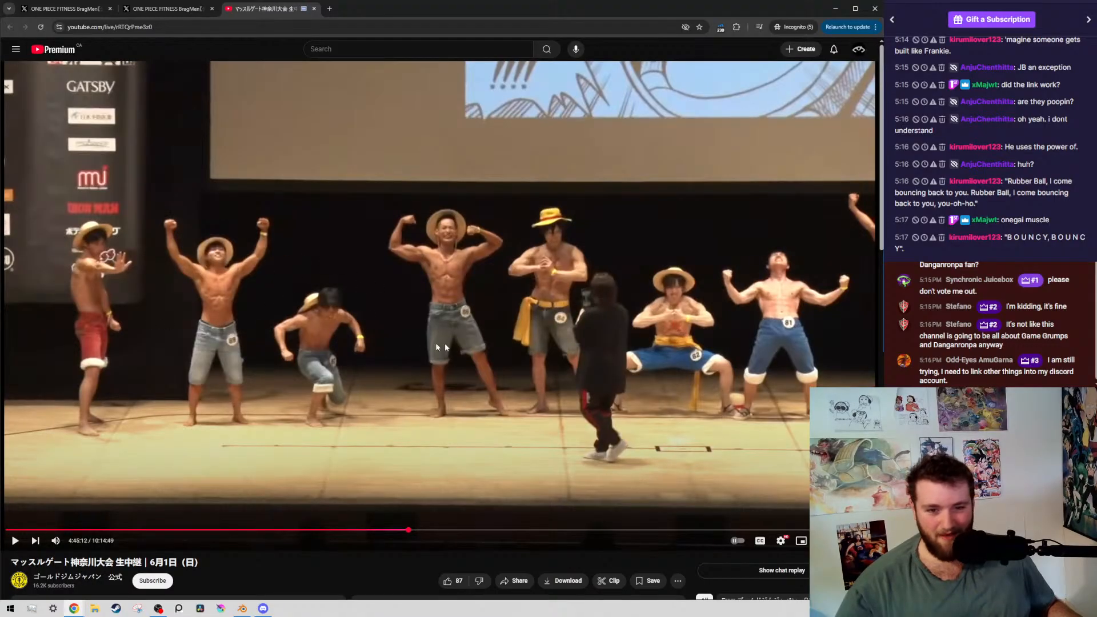
left_click(502, 378)
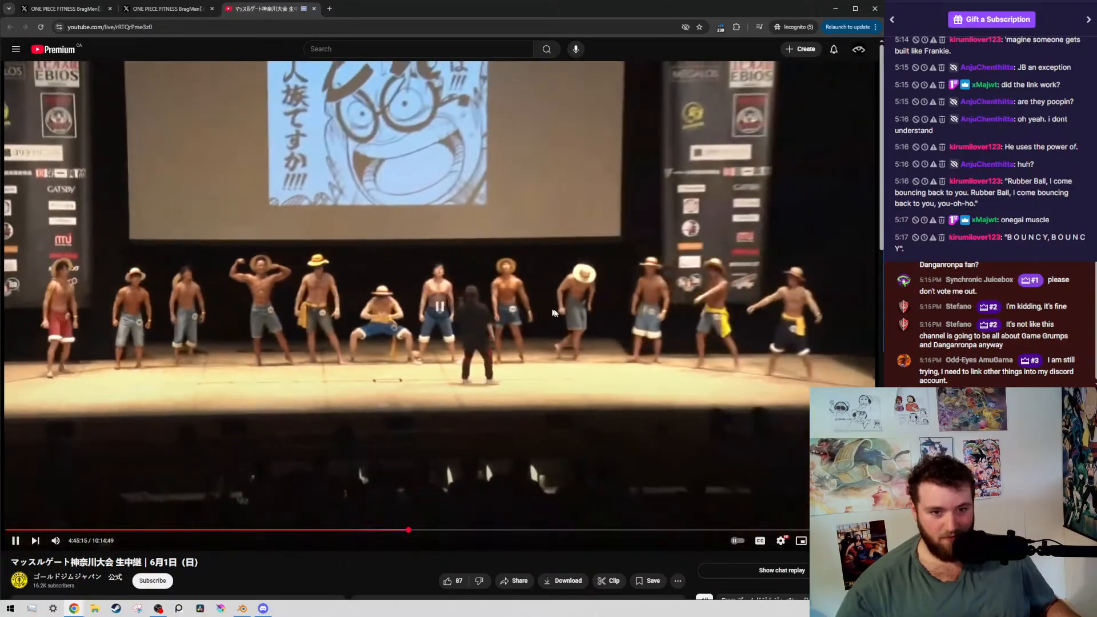
left_click(744, 334)
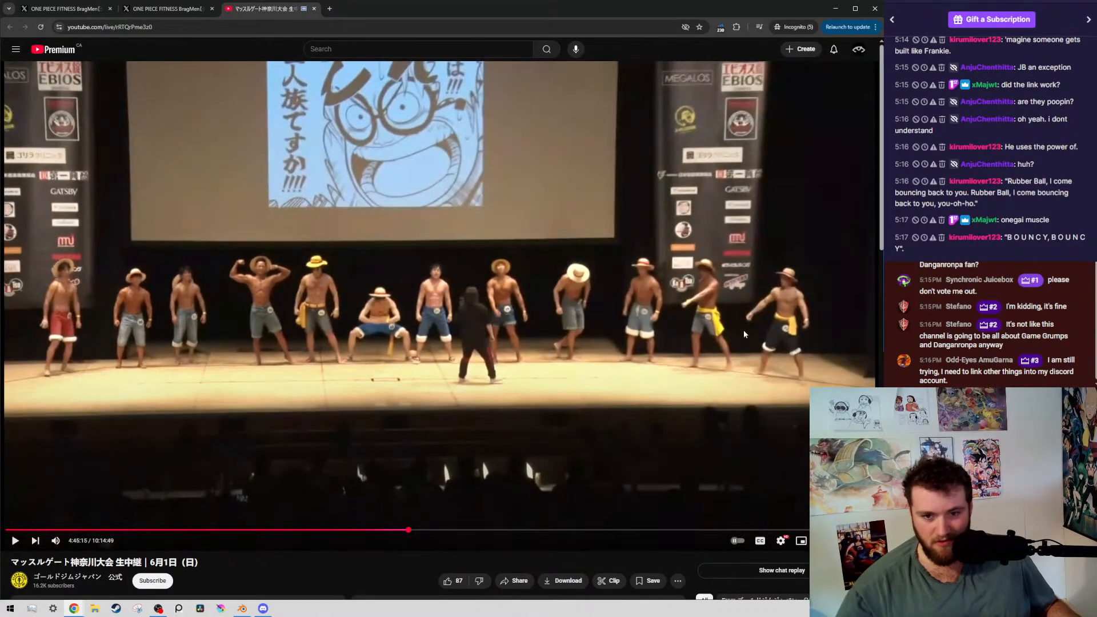
left_click(737, 333)
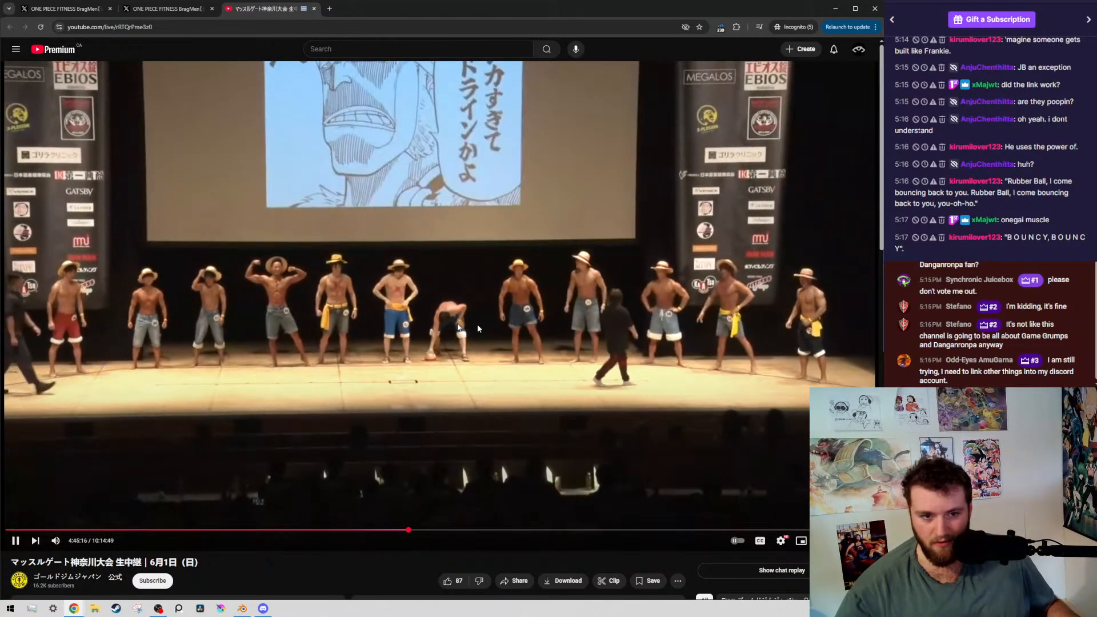
left_click(457, 324)
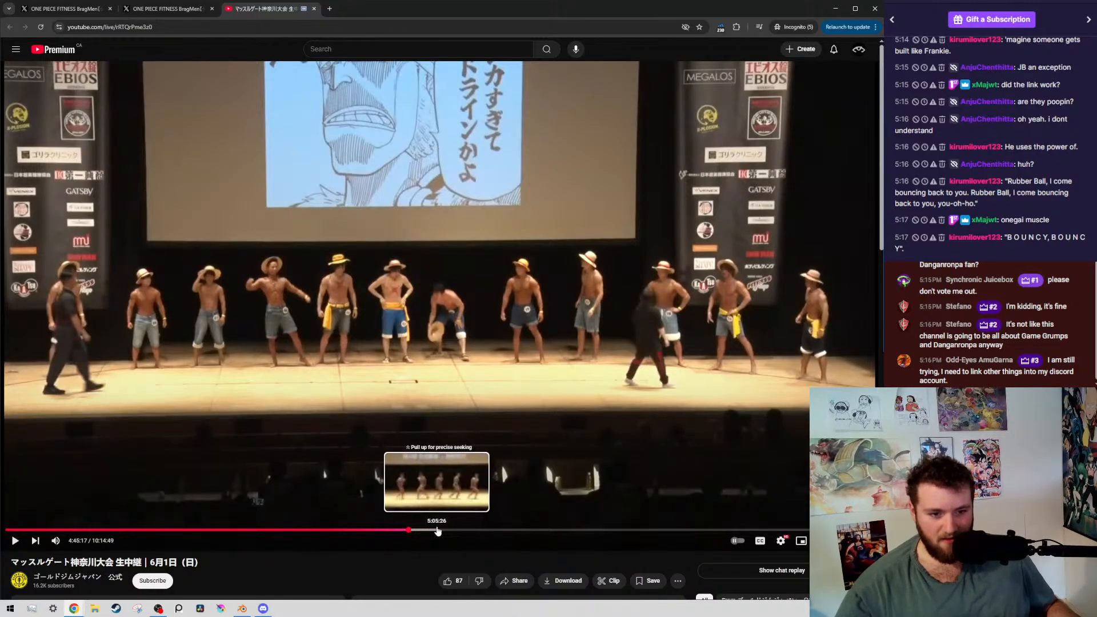
Switch to the ONE PIECE FITNESS BragMen contest results post on X, translate it from Japanese, and examine the winner announcement
left_click(164, 11)
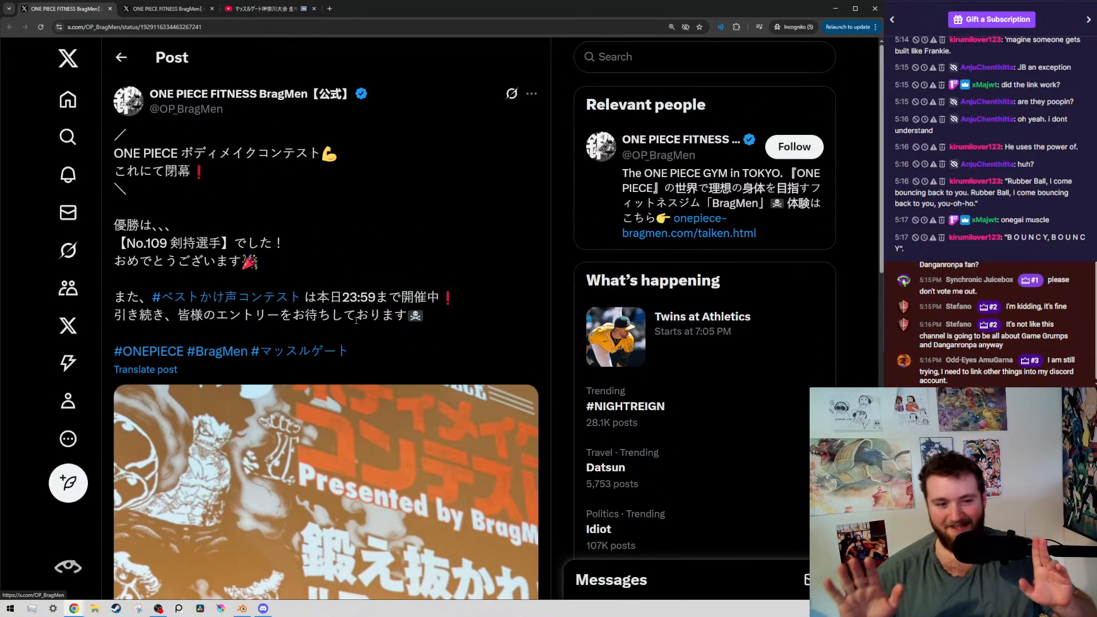
left_click(137, 370)
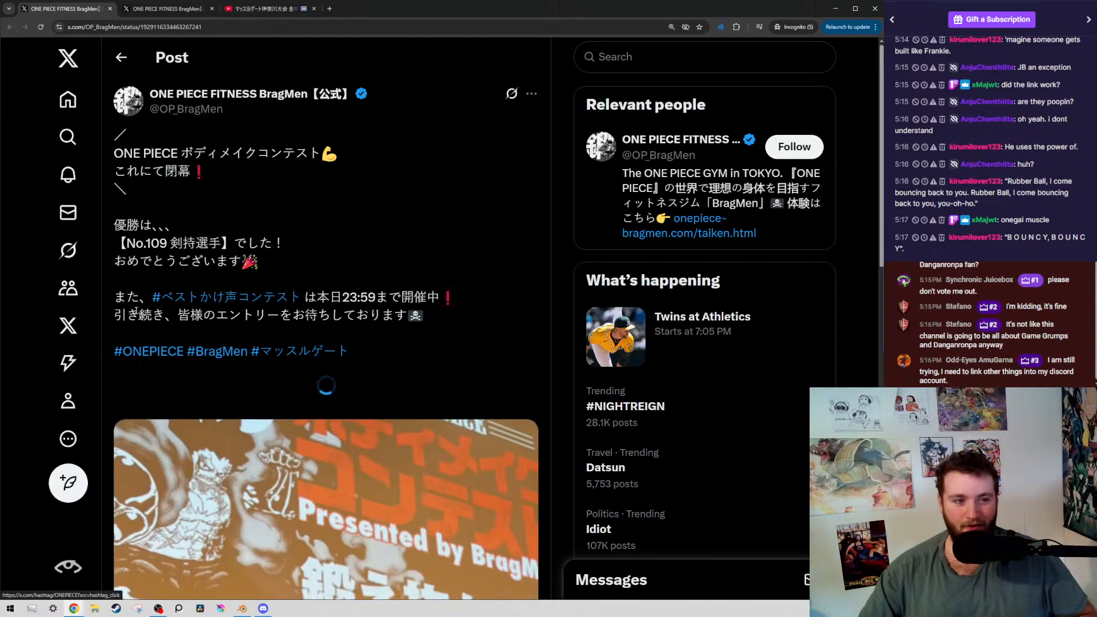
left_click_drag(114, 478, 235, 492)
left_click(156, 465)
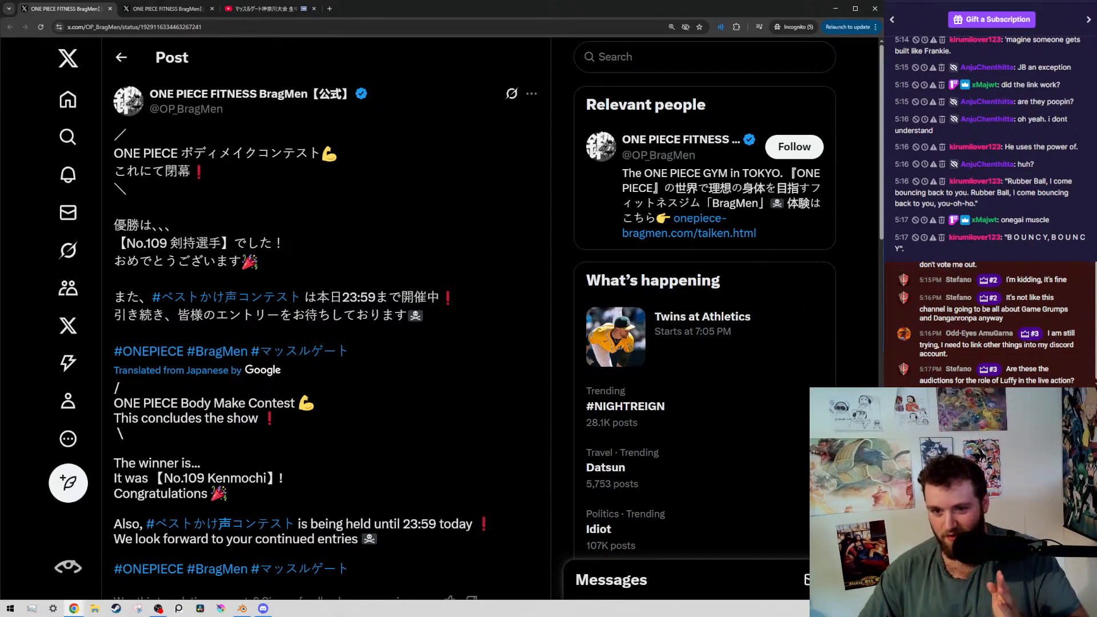
Move the divider between the two stream chats upward to enlarge the lower chat
left_click_drag(975, 261, 974, 217)
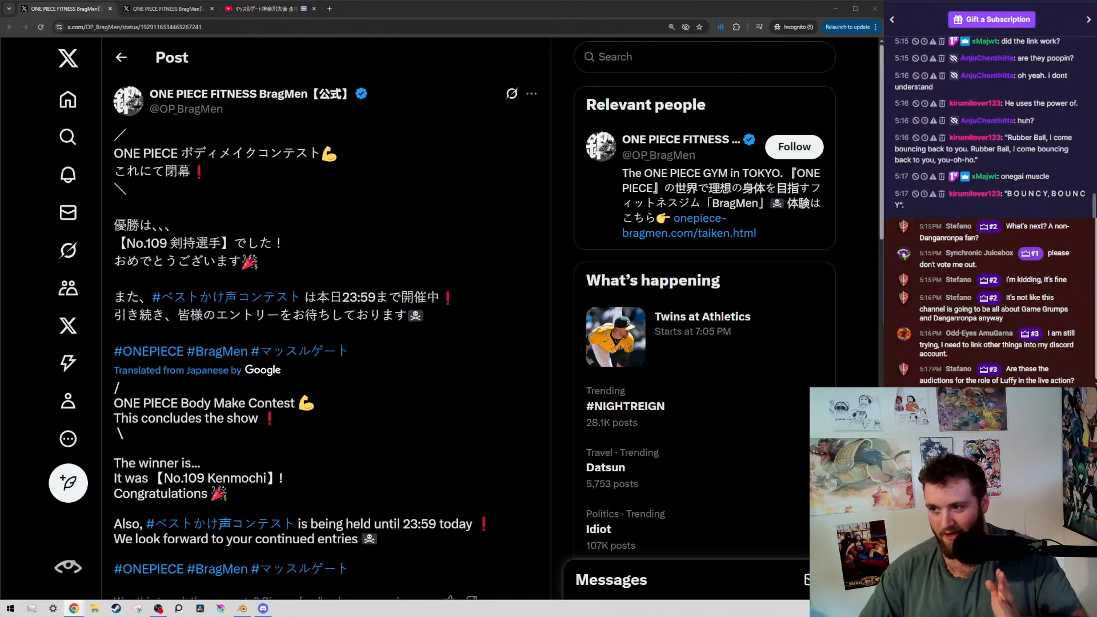
Examine the photo of contestant 109 in the results post, enlarging it once and closing the enlarged view
scroll(168, 435, "down", 10)
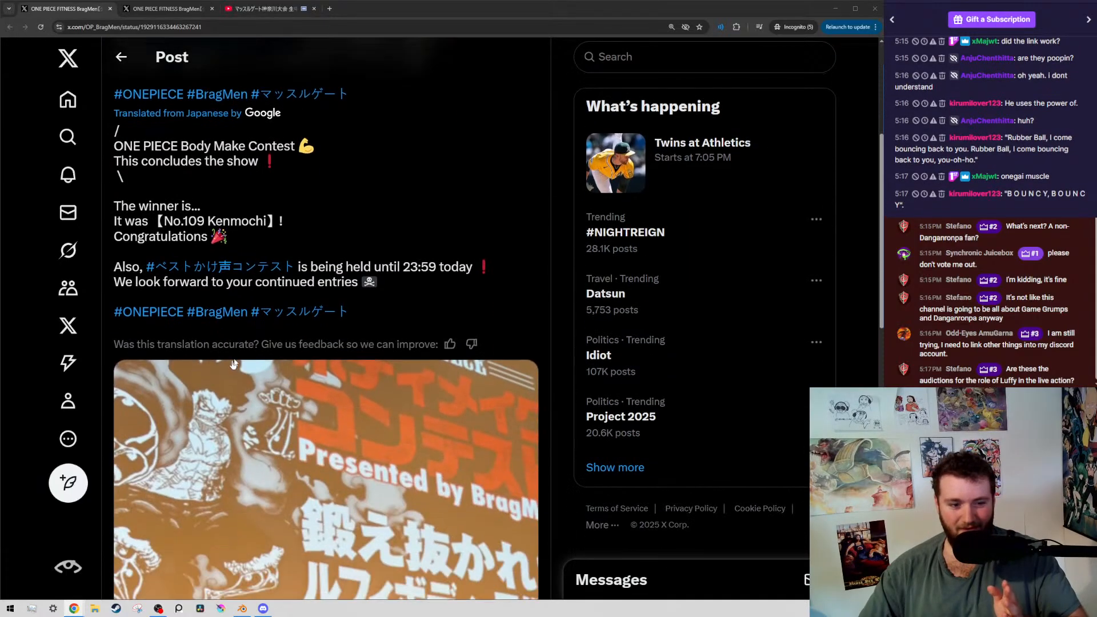
scroll(419, 396, "up", 1)
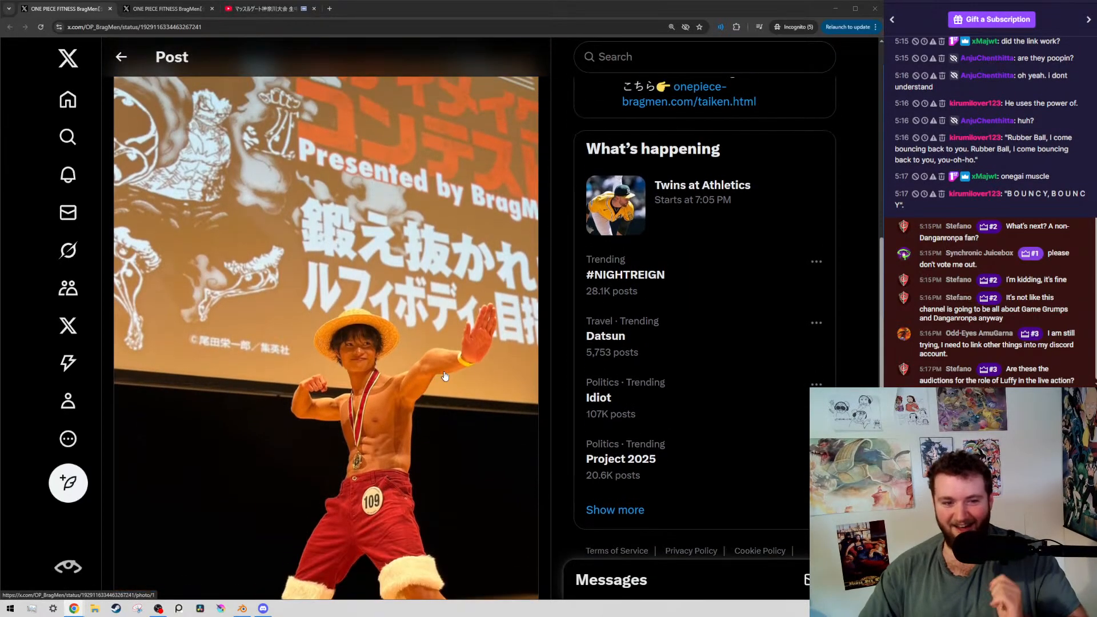
scroll(449, 323, "down", 2)
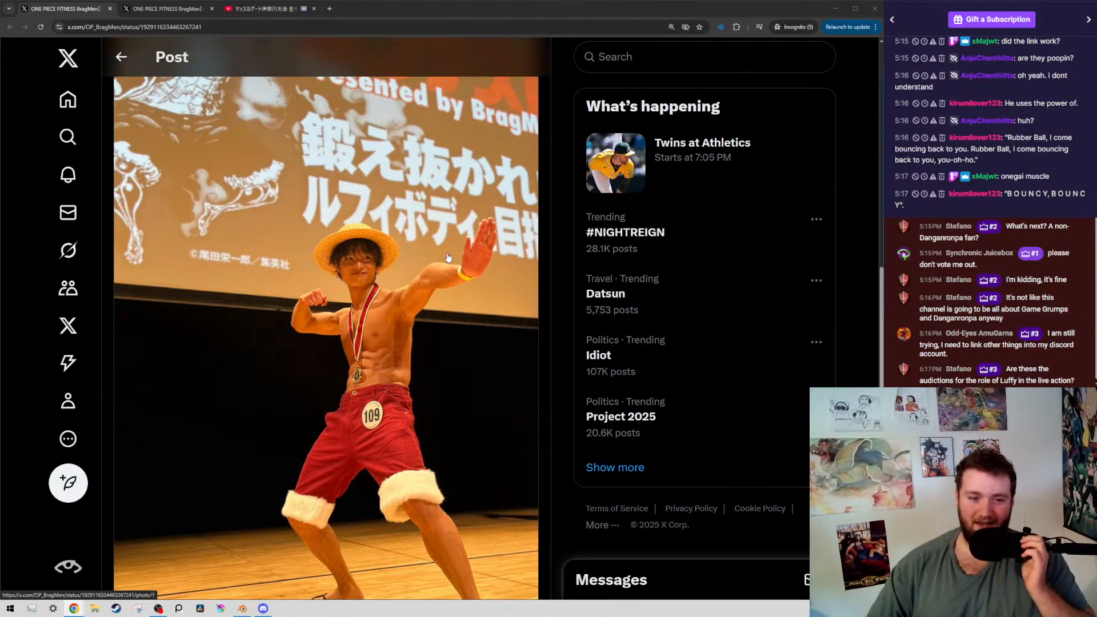
scroll(431, 577, "up", 1)
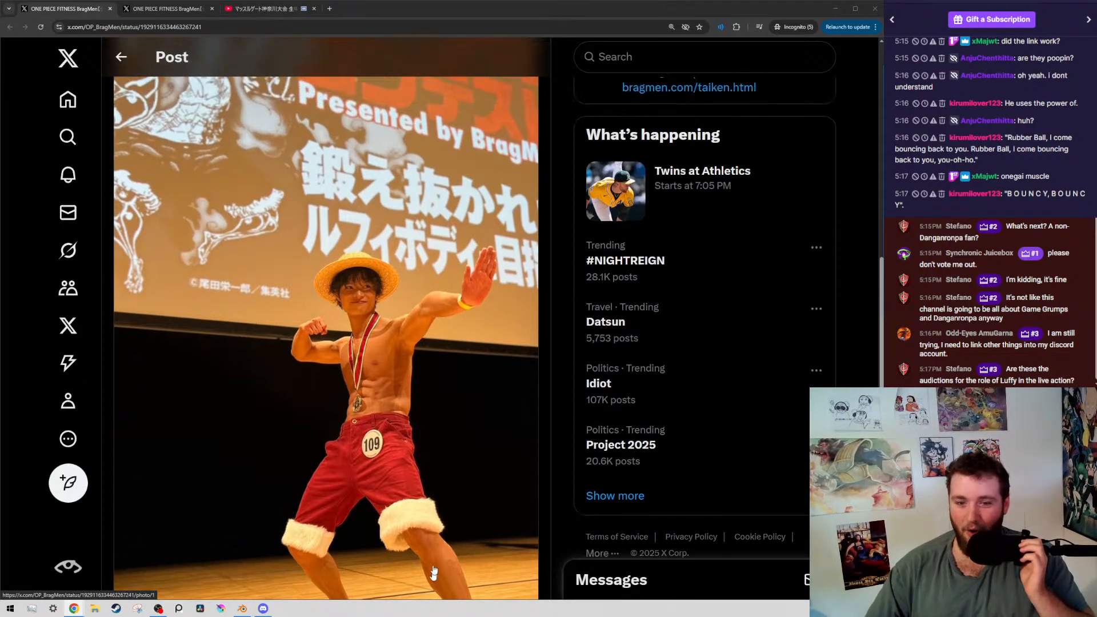
scroll(422, 243, "down", 2)
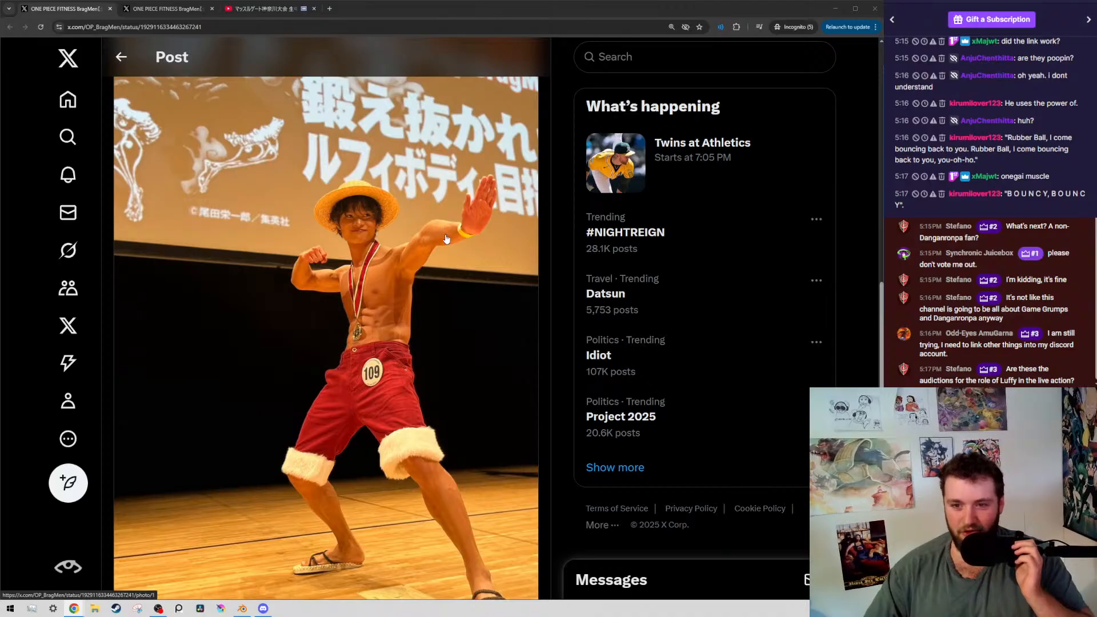
left_click(414, 260)
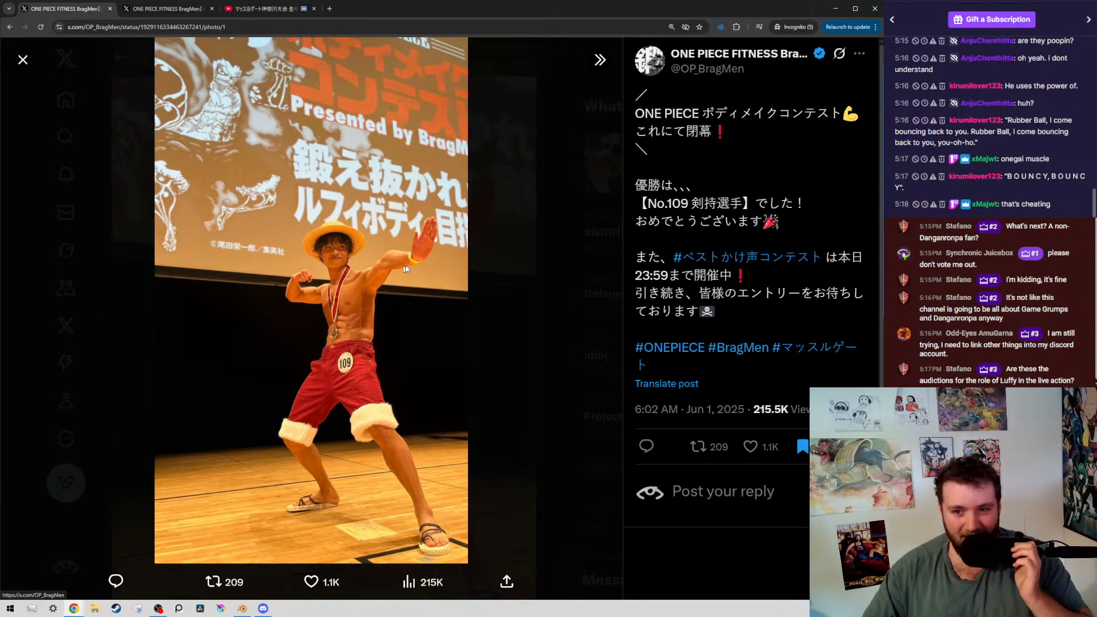
key("Escape")
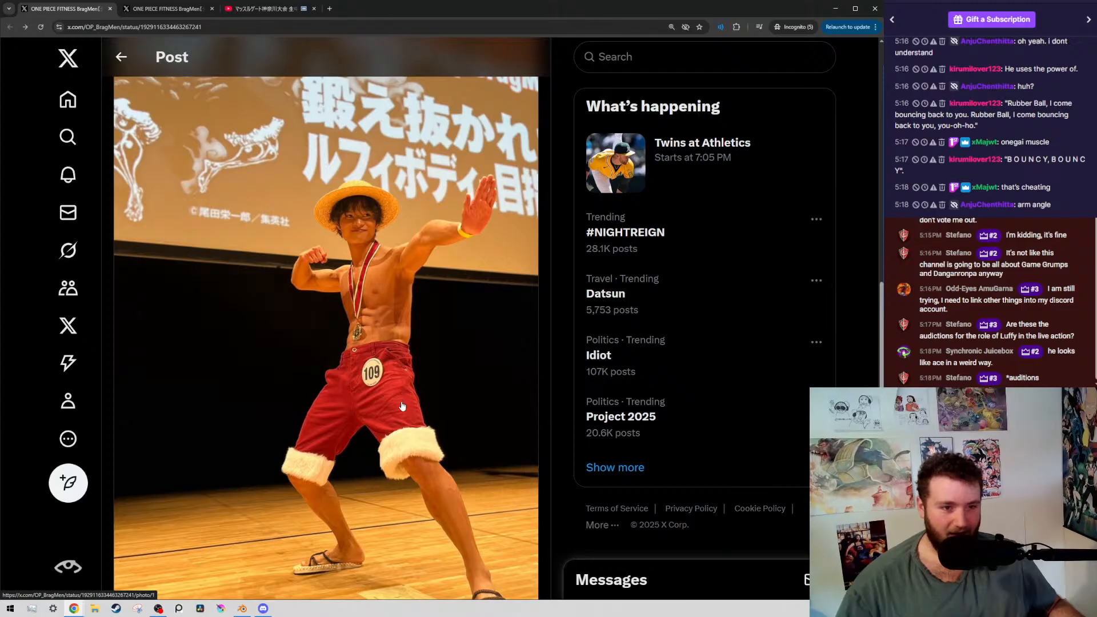
scroll(414, 423, "up", 3)
scroll(377, 434, "down", 4)
scroll(344, 222, "up", 2)
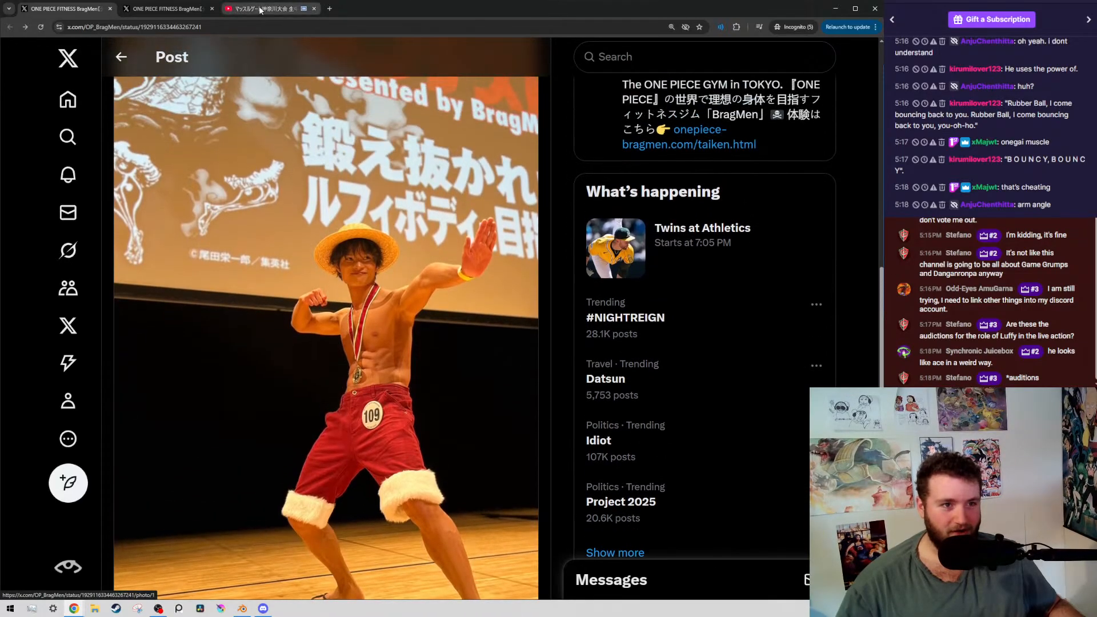
Return to the YouTube stream and watch the contestants' lineup, pausing at 4:45:19 and, after skipping ahead, at 4:45:36
left_click(247, 11)
left_click(138, 383)
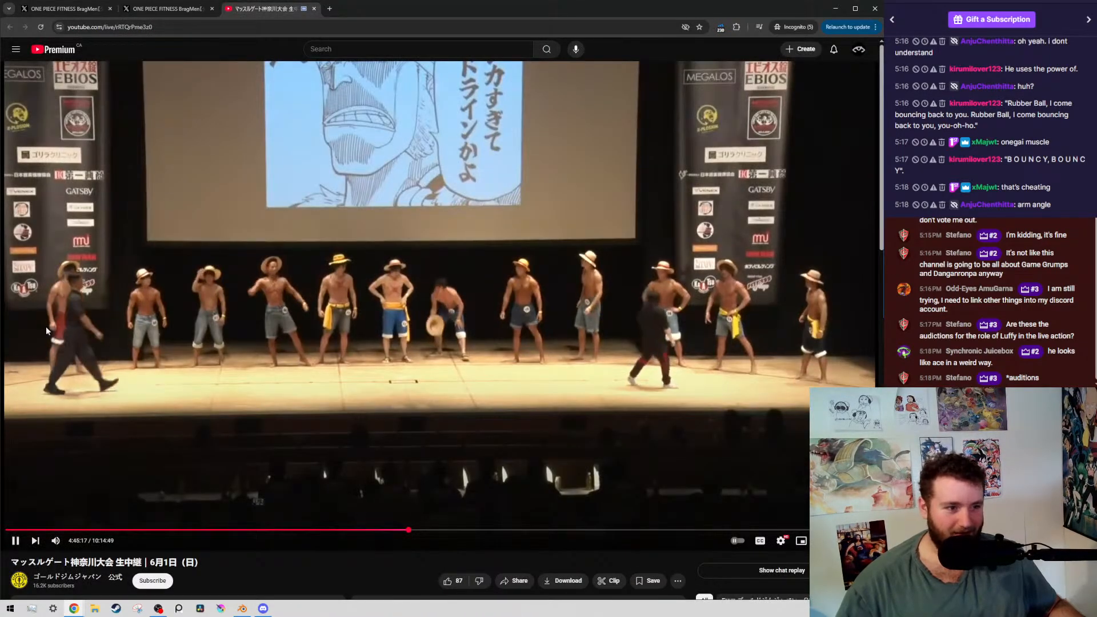
left_click(71, 316)
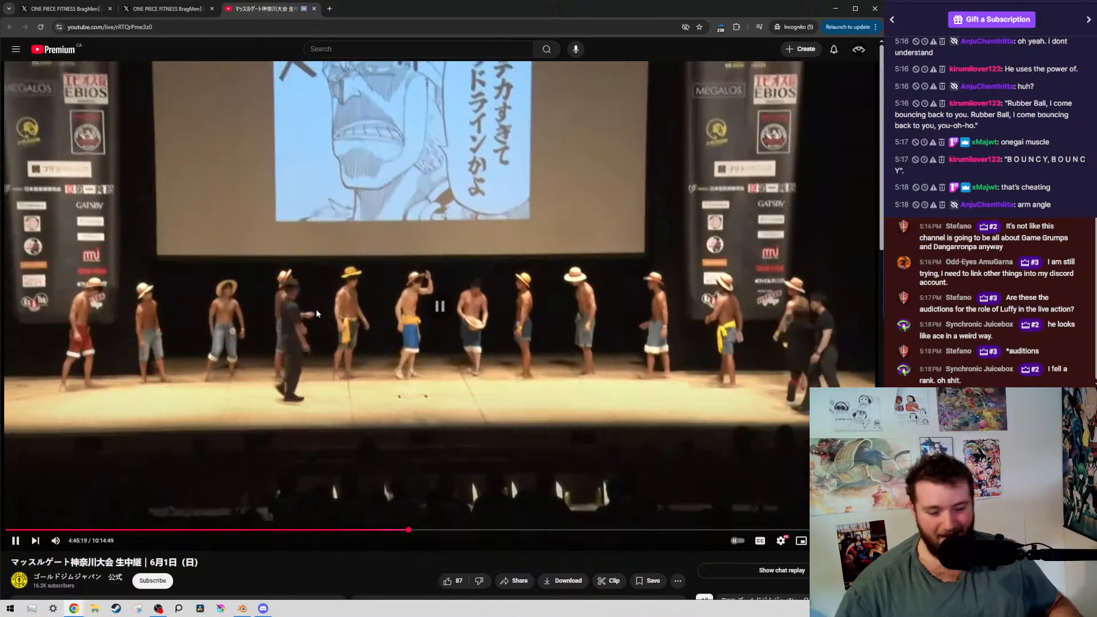
key("/")
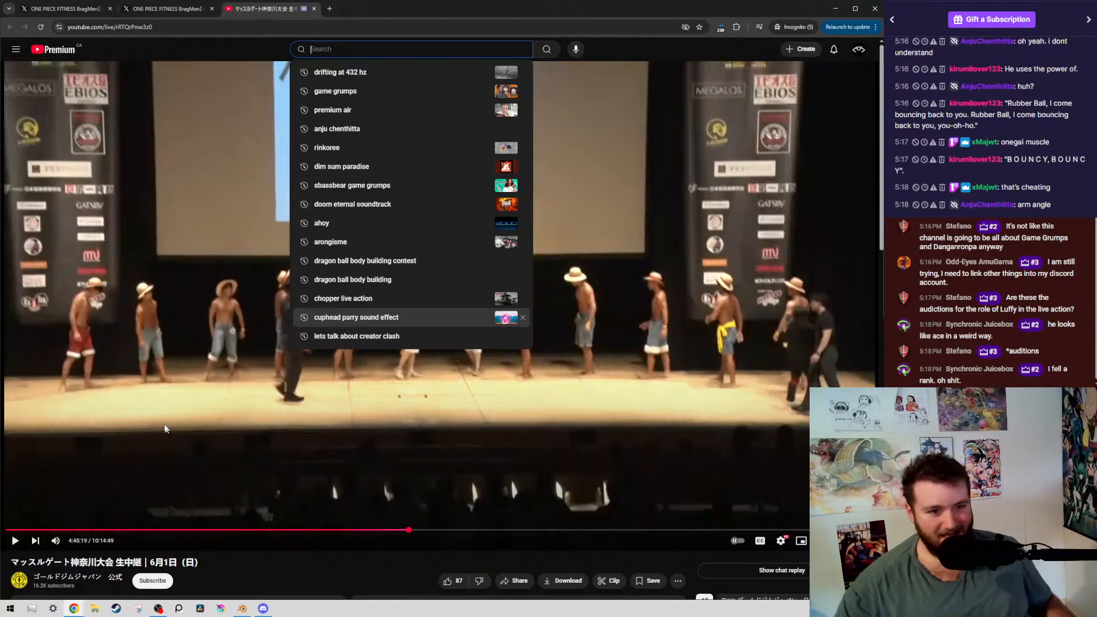
left_click(169, 326)
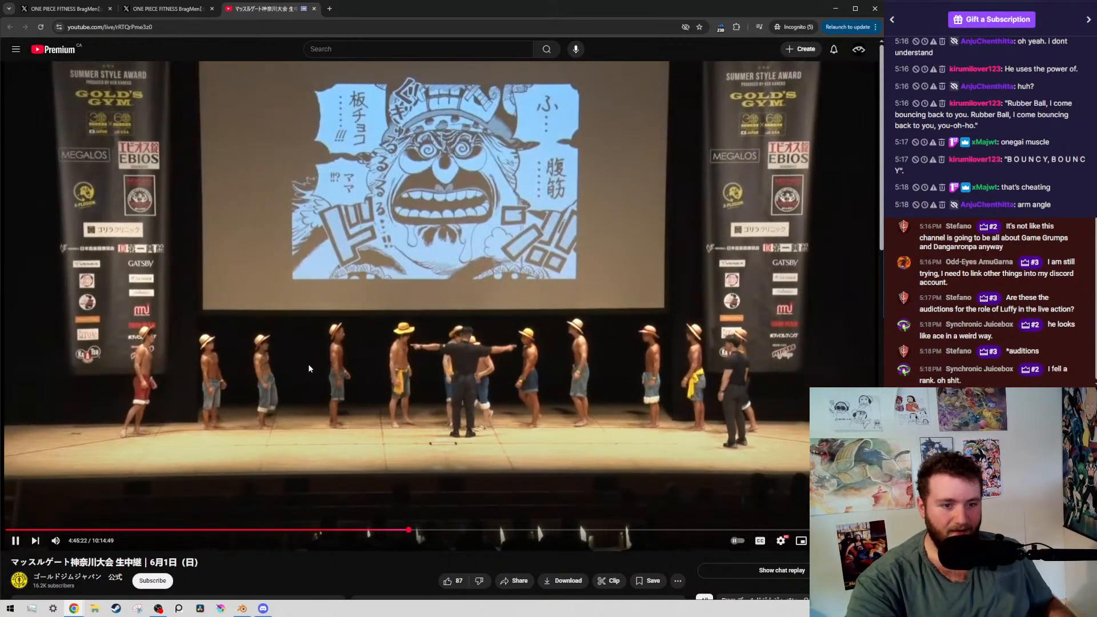
key("Right")
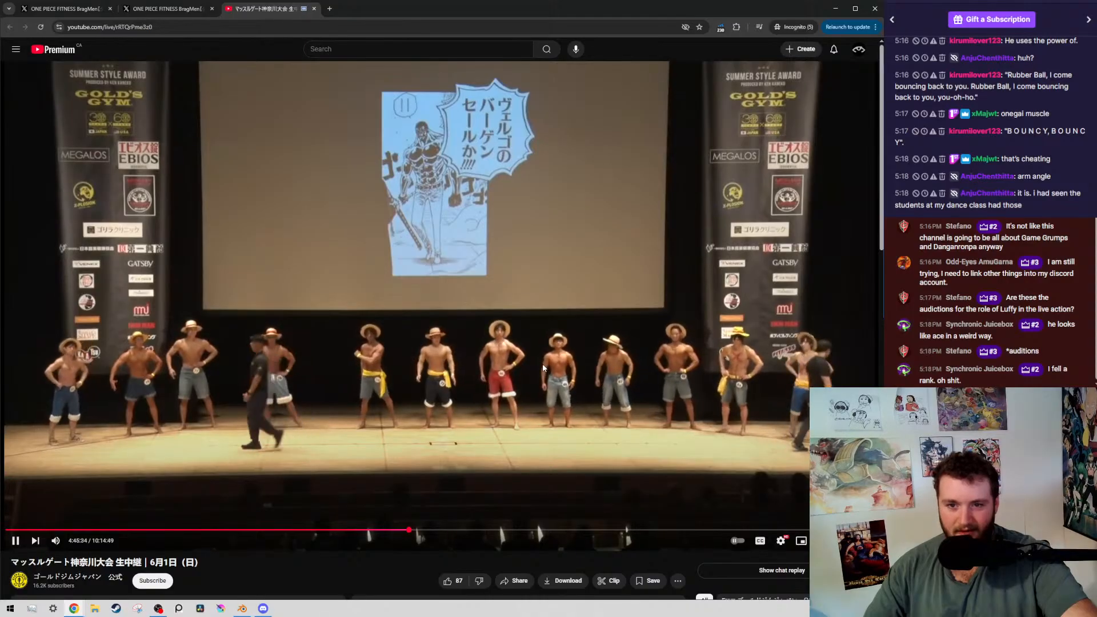
left_click(486, 380)
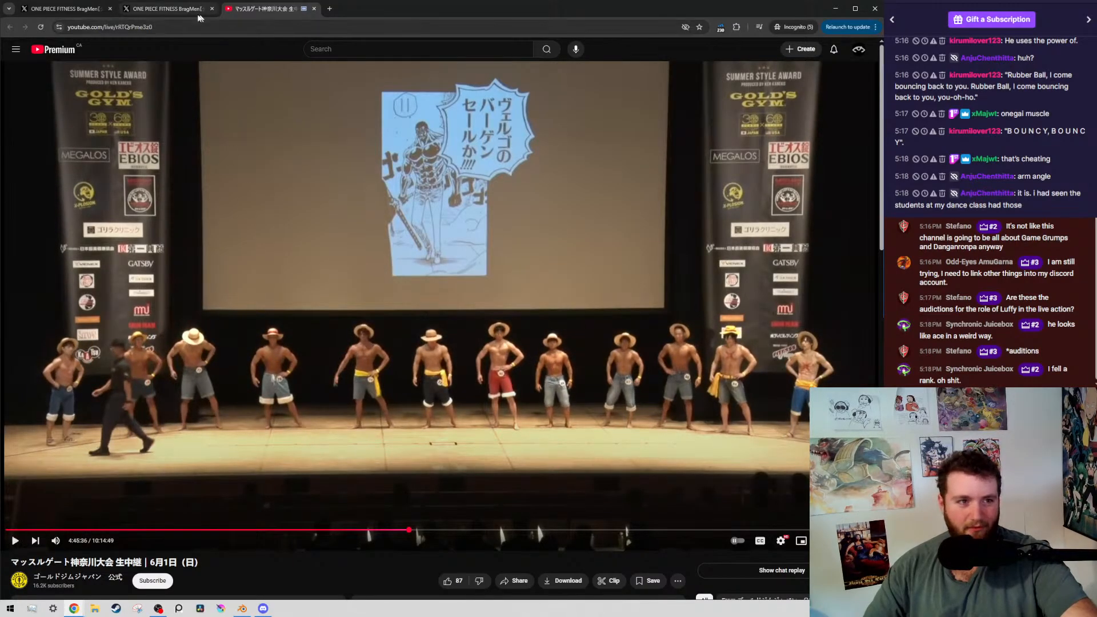
Check the BragMen award-ceremony post on X, and resume the stream until the contestants' close-up, pausing at 4:45:45
left_click(166, 8)
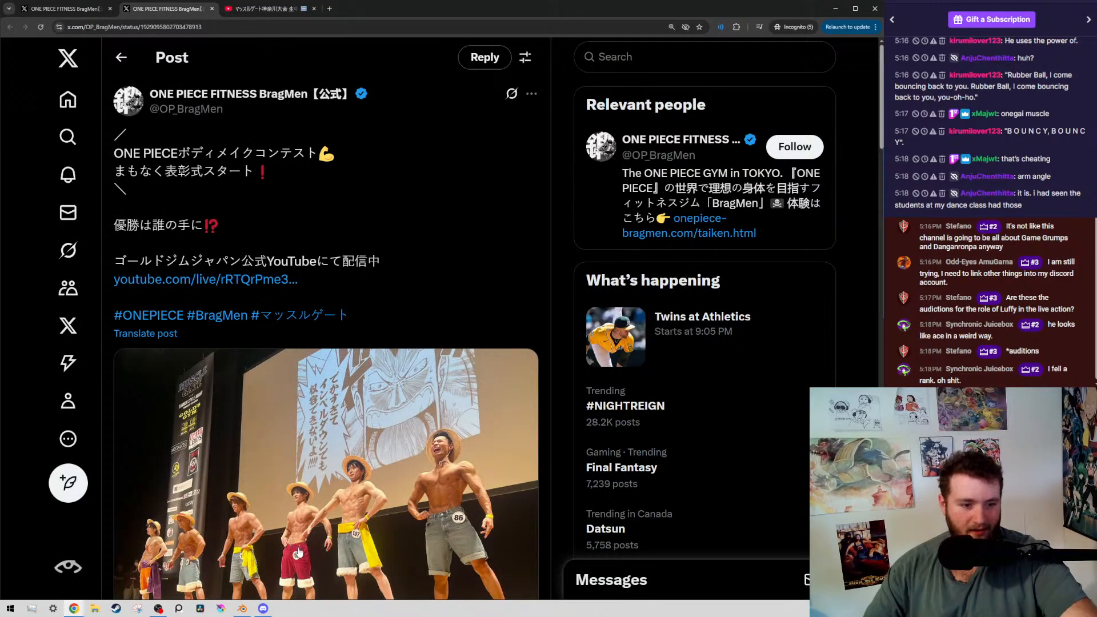
left_click(260, 9)
left_click(324, 345)
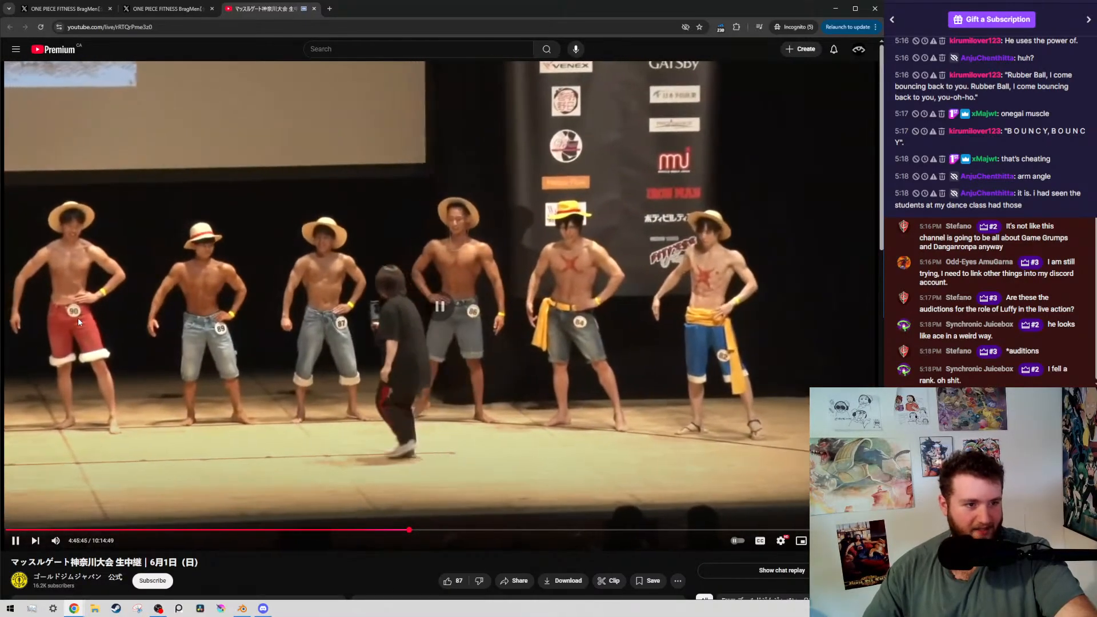
left_click(78, 318)
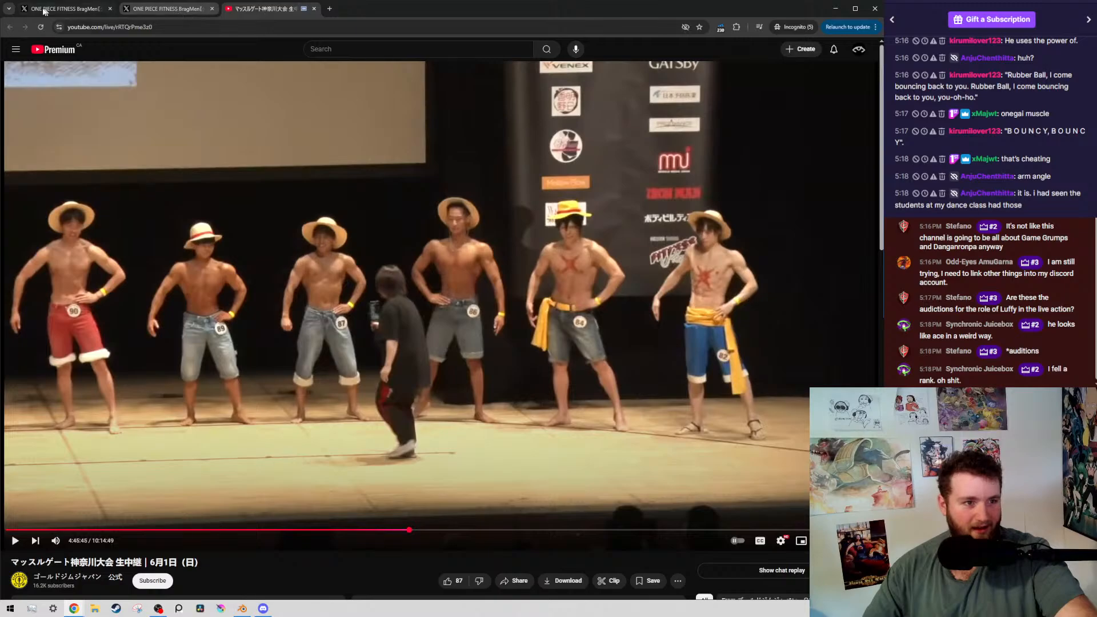
Switch to the results post, place its tab beside the stream's tab, and reread the winner announcement and photo of contestant 109
left_click(44, 11)
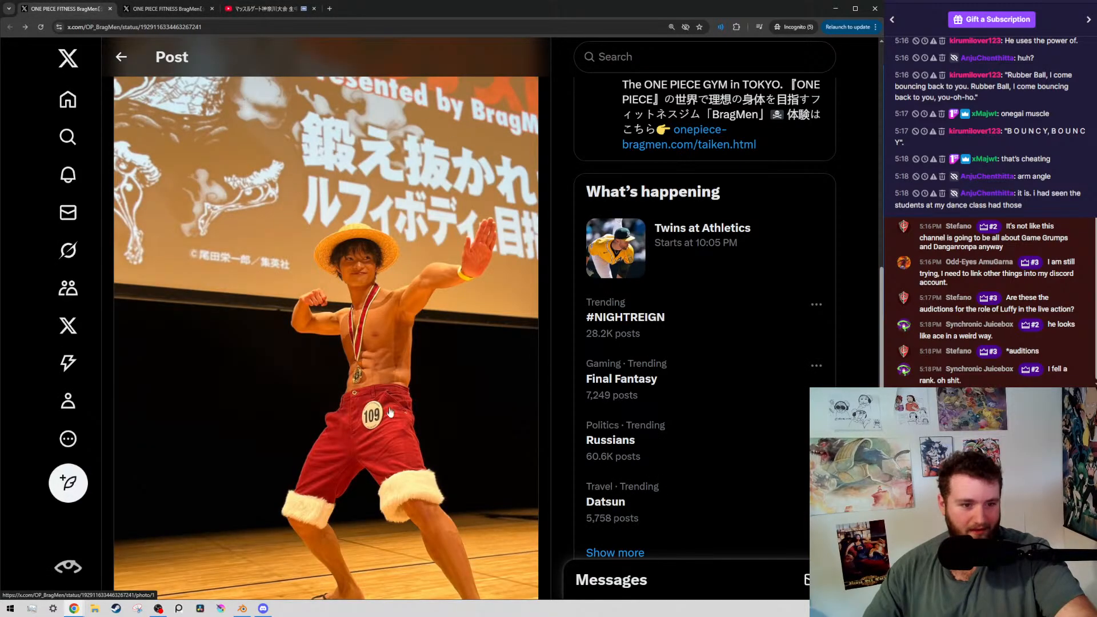
left_click(163, 8)
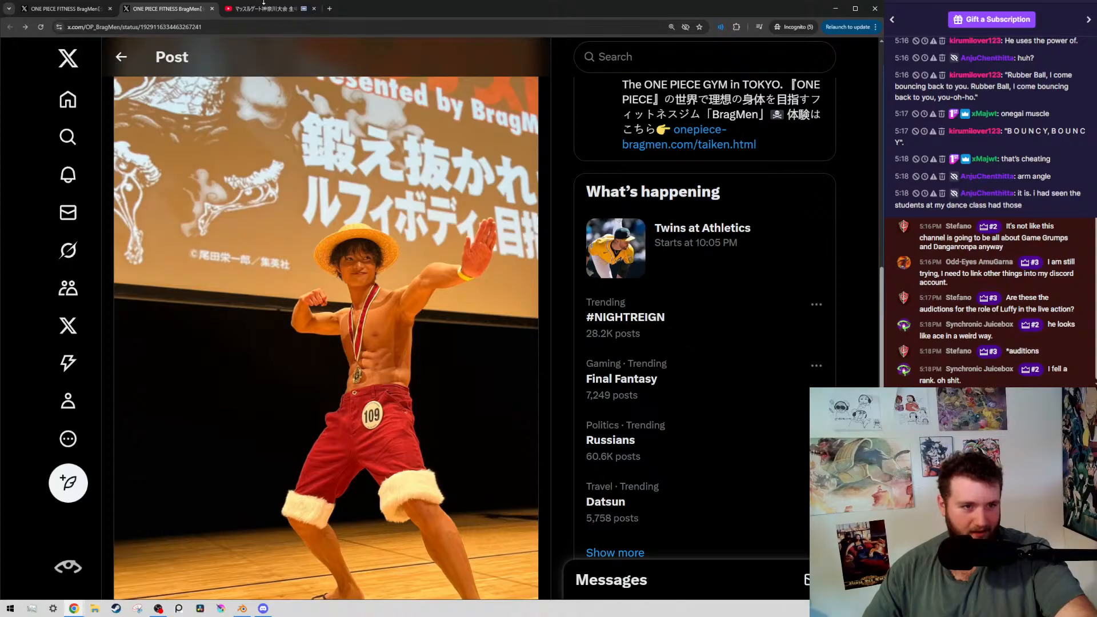
scroll(303, 257, "up", 10)
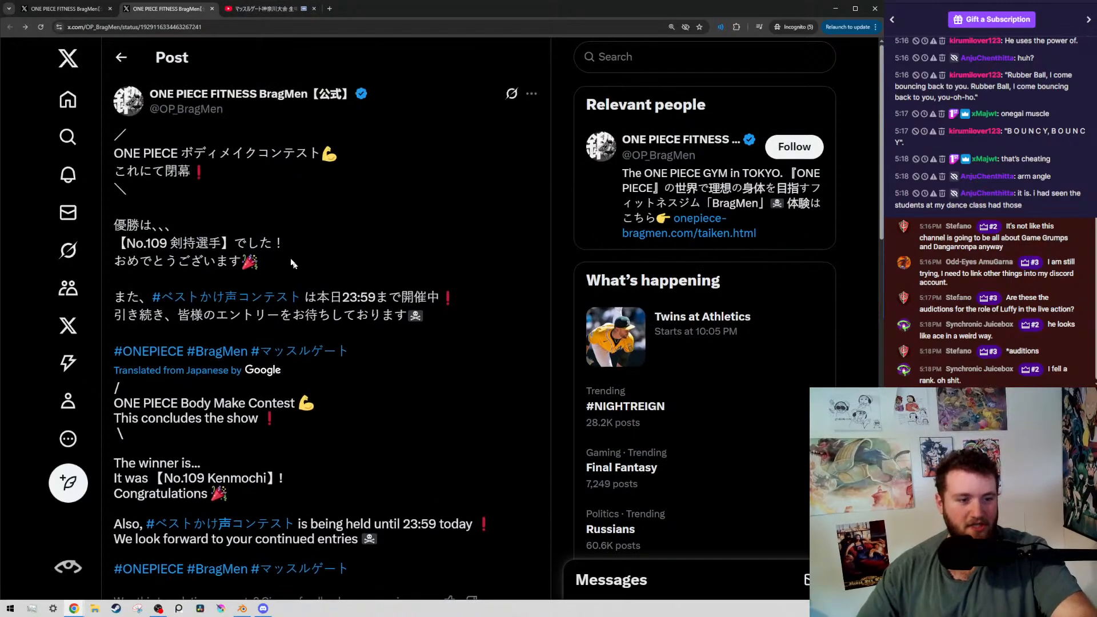
scroll(292, 262, "down", 3)
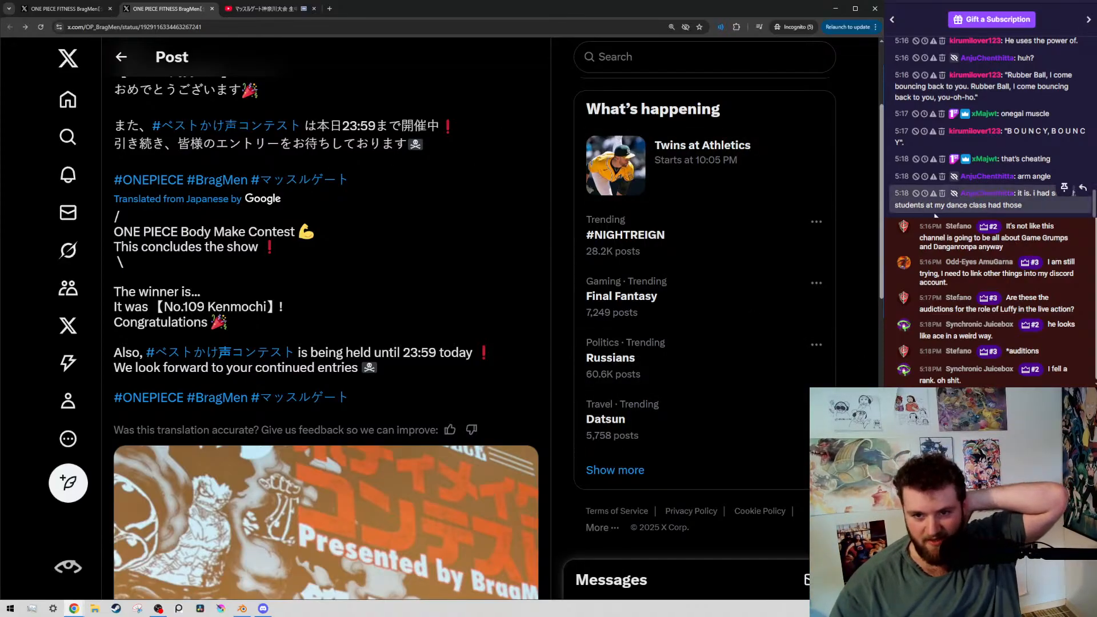
scroll(405, 425, "down", 5)
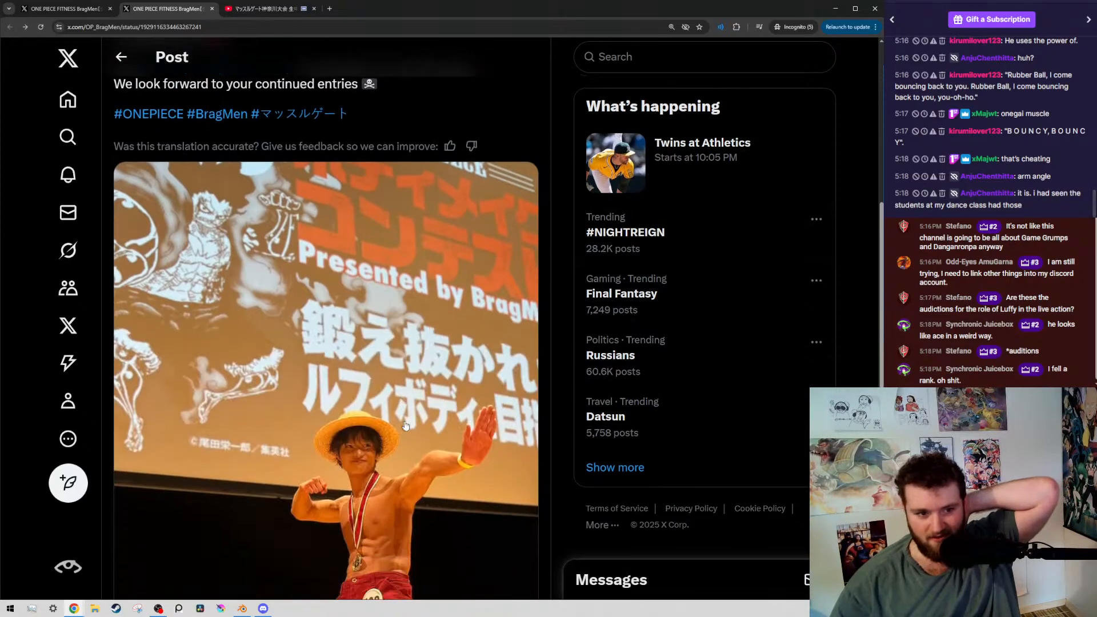
scroll(405, 425, "down", 3)
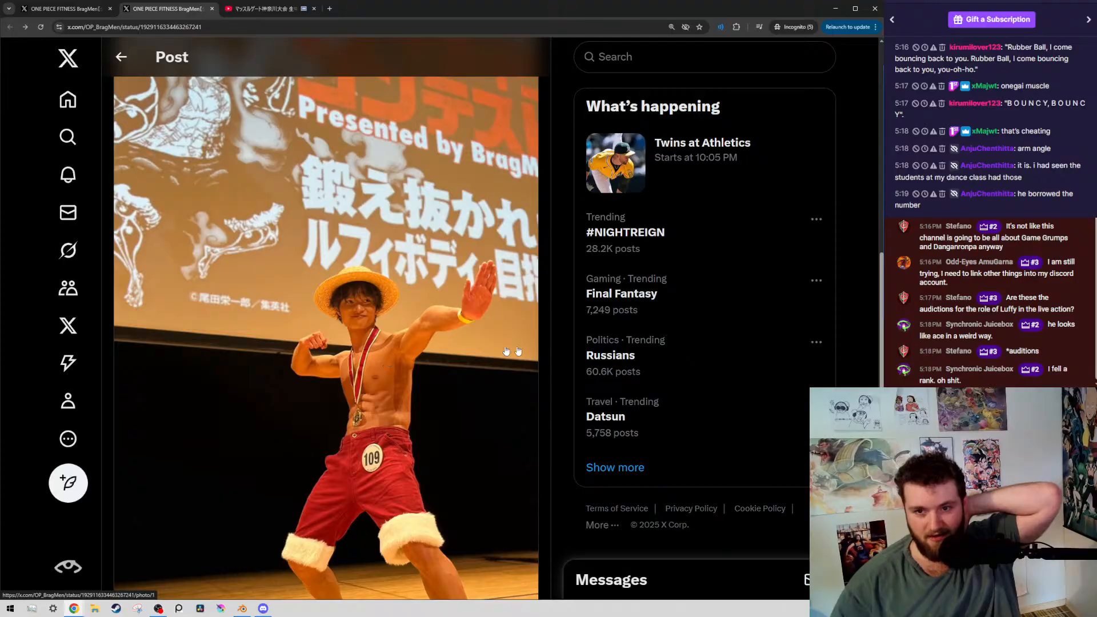
scroll(224, 474, "down", 4)
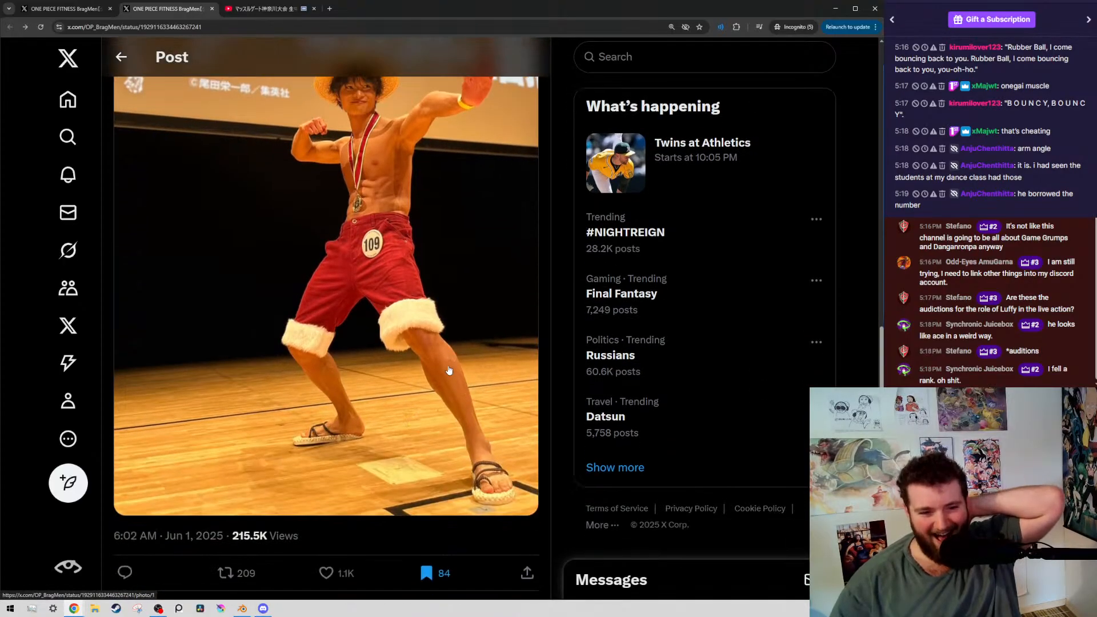
scroll(417, 403, "up", 3)
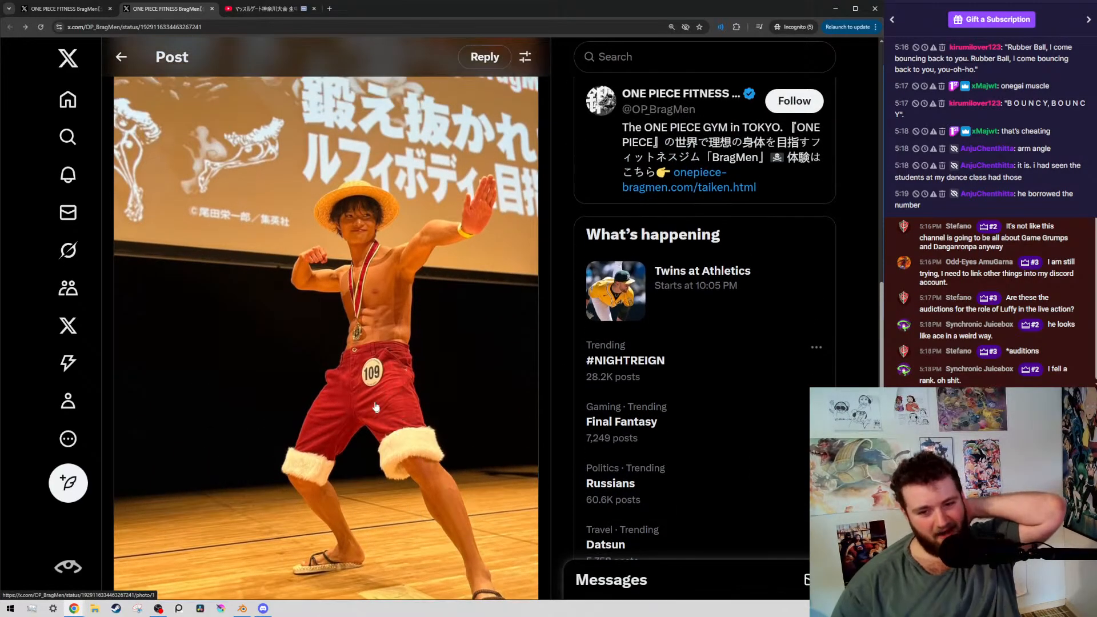
scroll(397, 408, "down", 2)
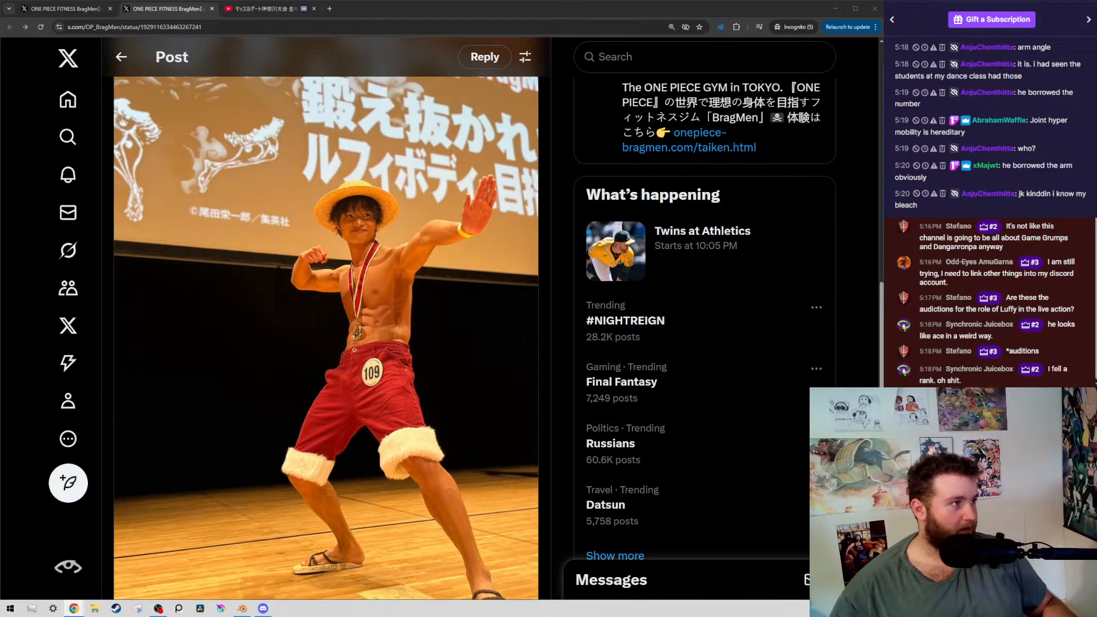
Bring the Serebii.net post on the Pokémon Scarlet & Violet trailer into the window, pause its video at 0:05 and read the text
left_click_drag(0, 327, 366, 9)
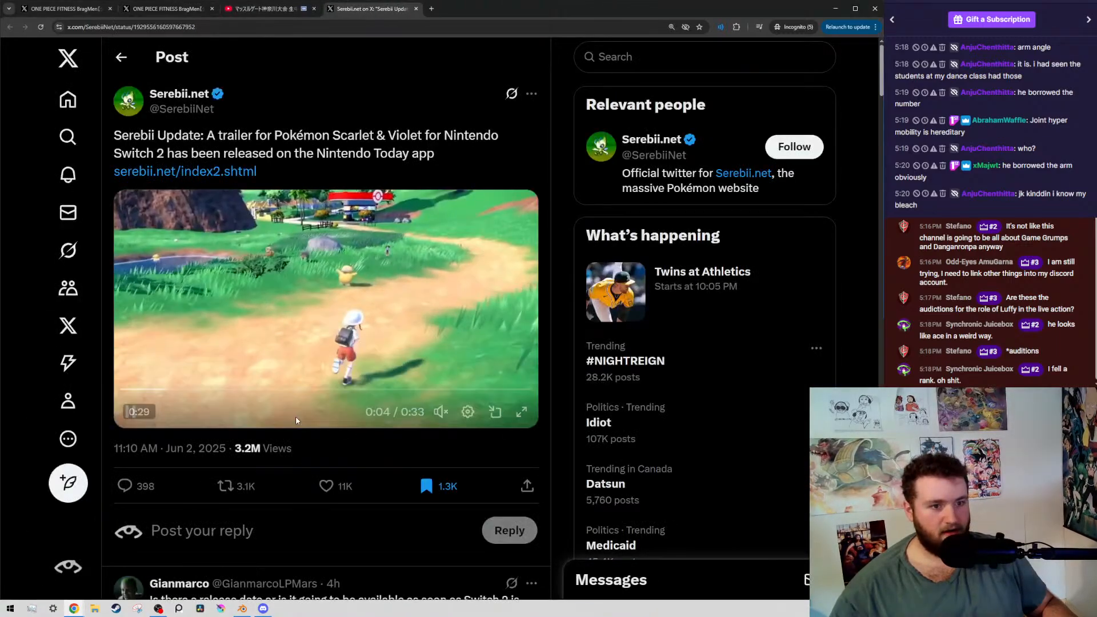
left_click(134, 411)
left_click_drag(216, 135, 360, 137)
left_click(353, 137)
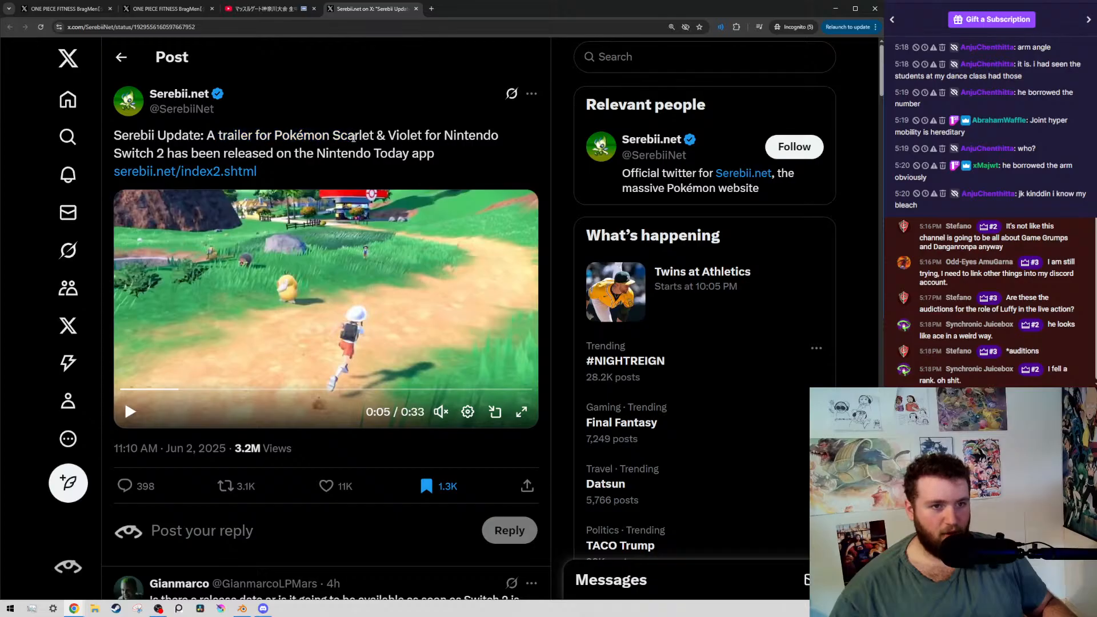
left_click_drag(135, 156, 200, 154)
left_click(222, 155)
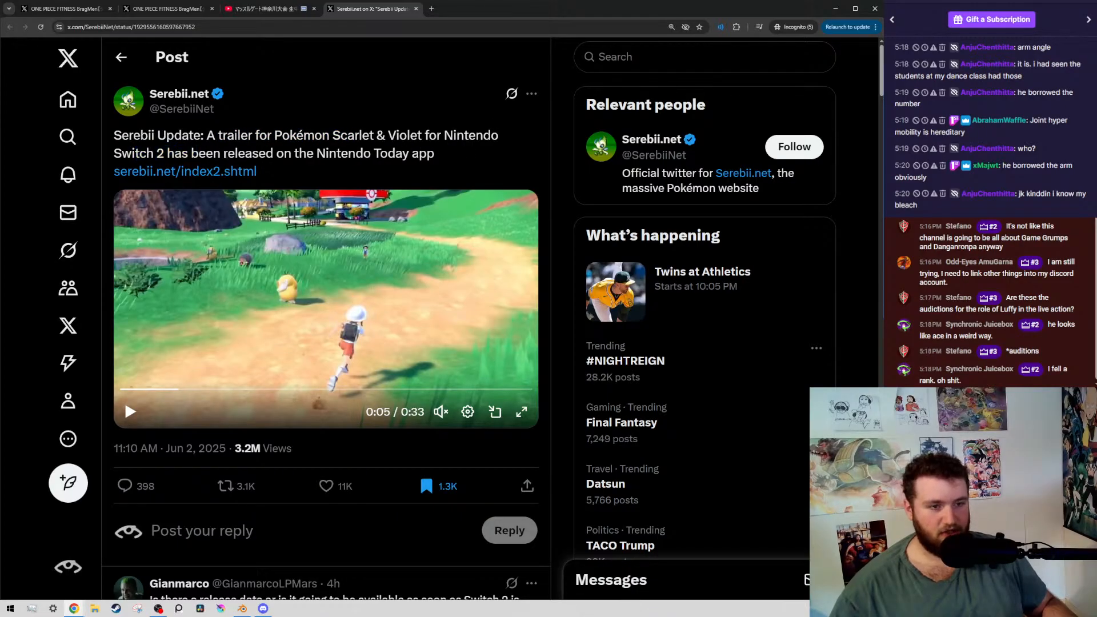
Raise the tab's volume above 100% with Volume Master and enlarge the Serebii.net trailer to full view
left_click(721, 27)
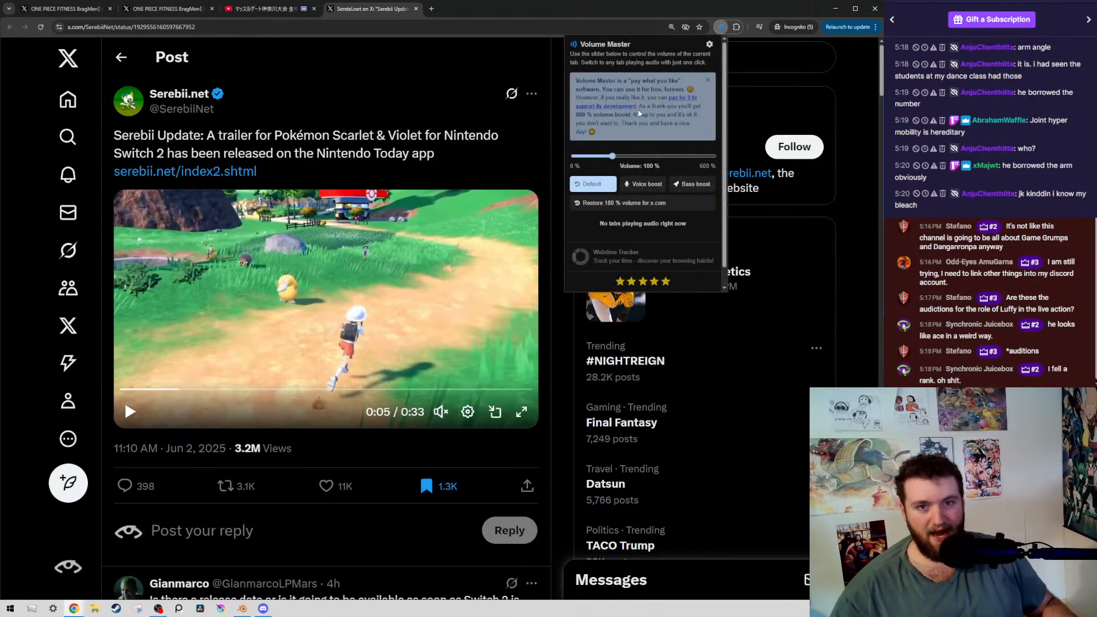
left_click_drag(604, 157, 627, 158)
left_click(521, 411)
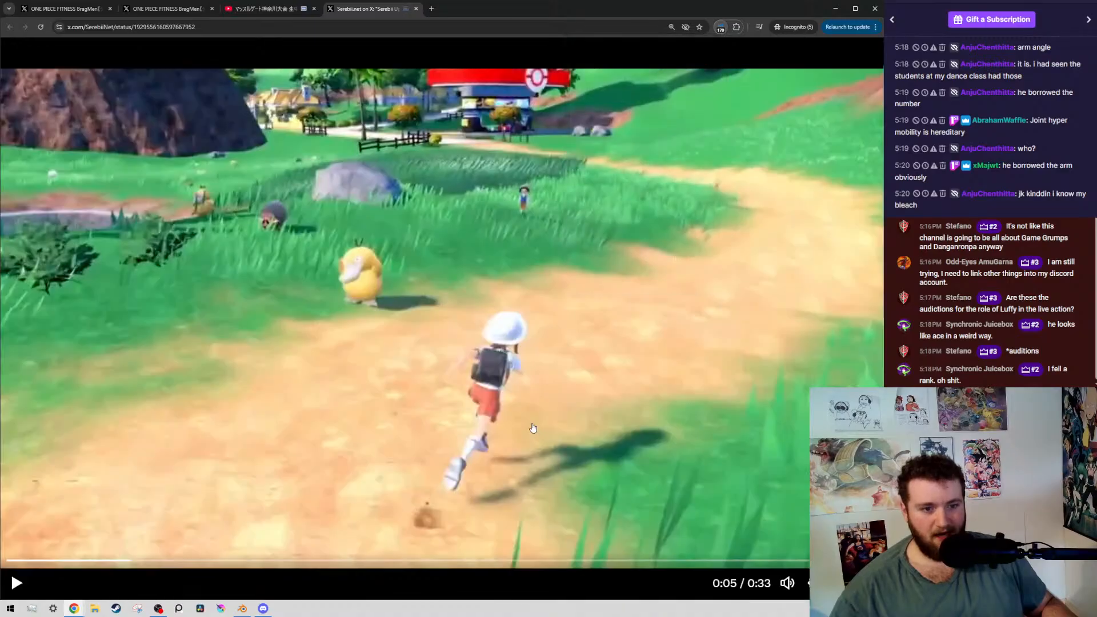
Rewind the Pokémon trailer to the start, watch it through to the end, and pause the replay at 0:01
left_click(397, 420)
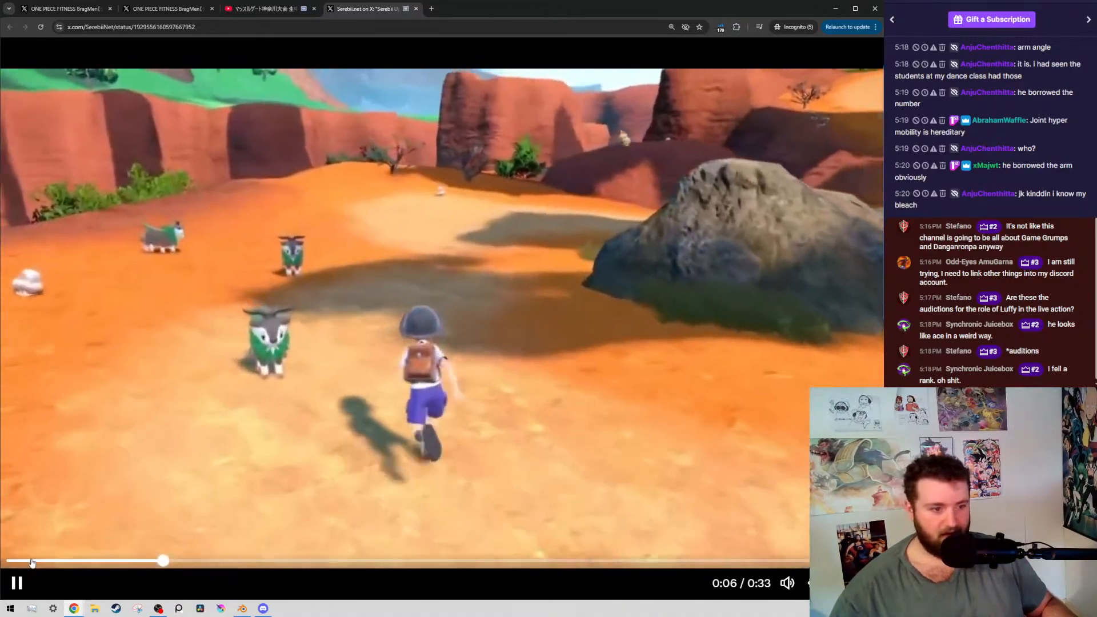
left_click(10, 561)
left_click(483, 420)
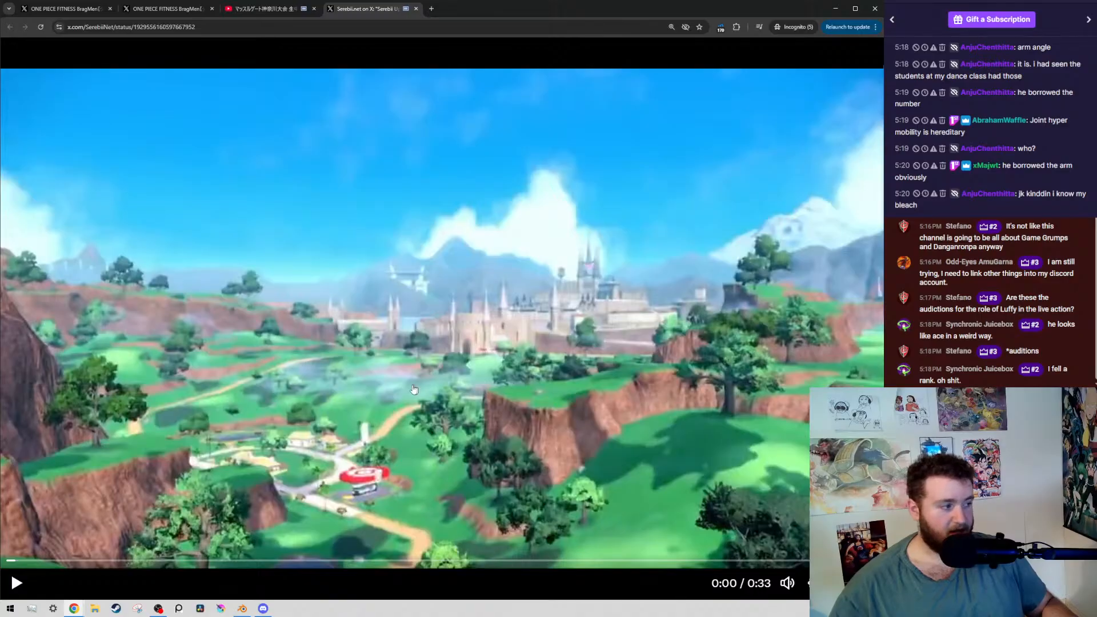
left_click(400, 412)
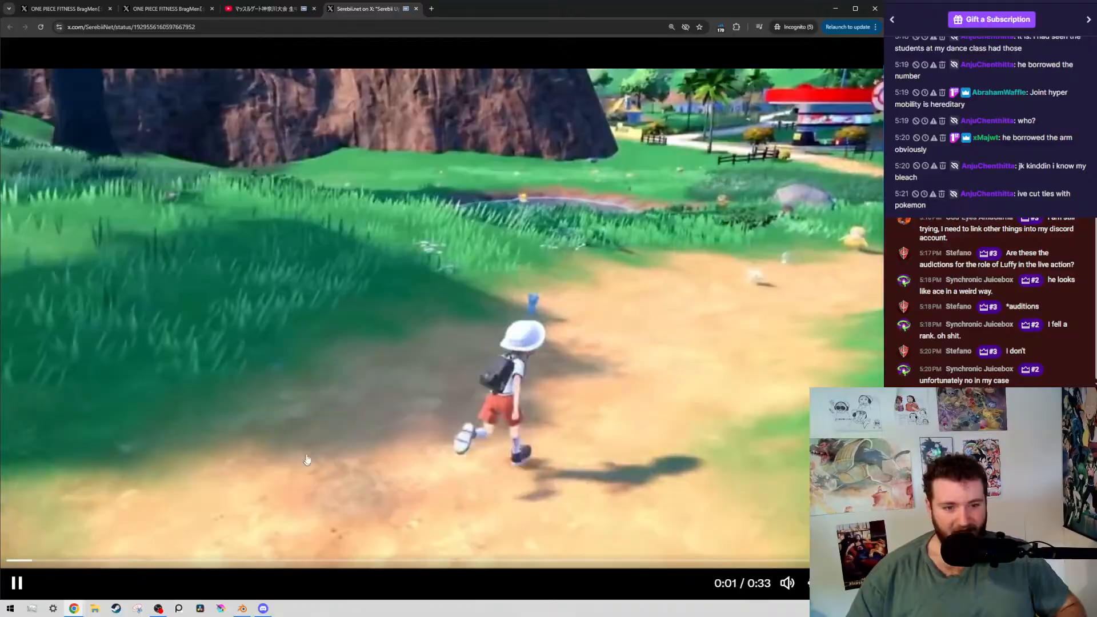
left_click(335, 461)
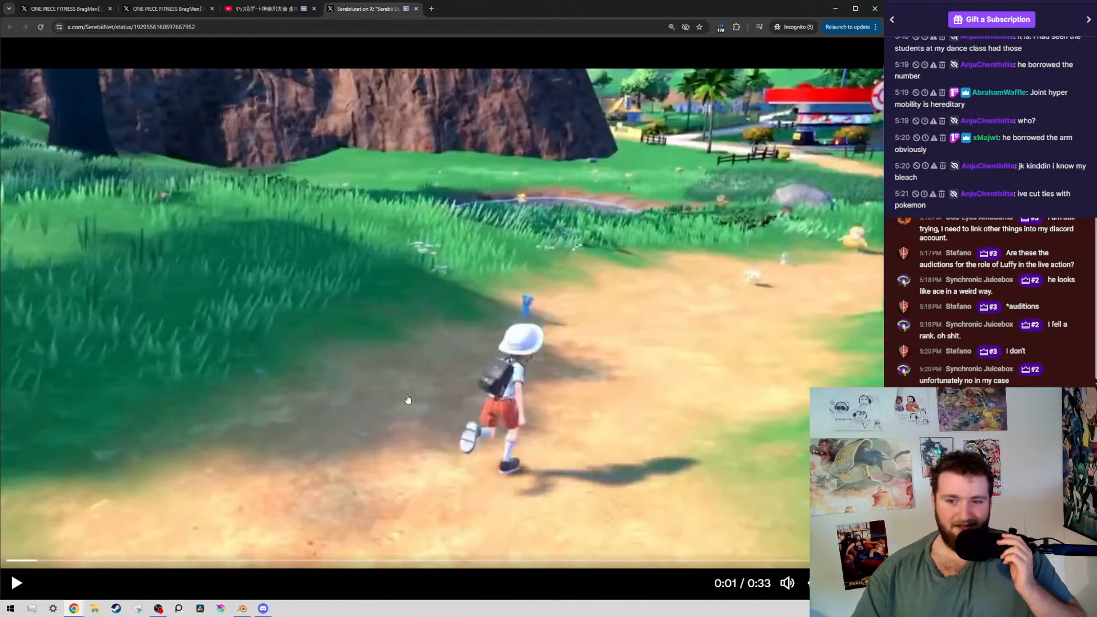
Skip the Pokémon trailer to 0:08, replay the desert and lake riding scenes in short stretches, and pause at 0:13
left_click(231, 561)
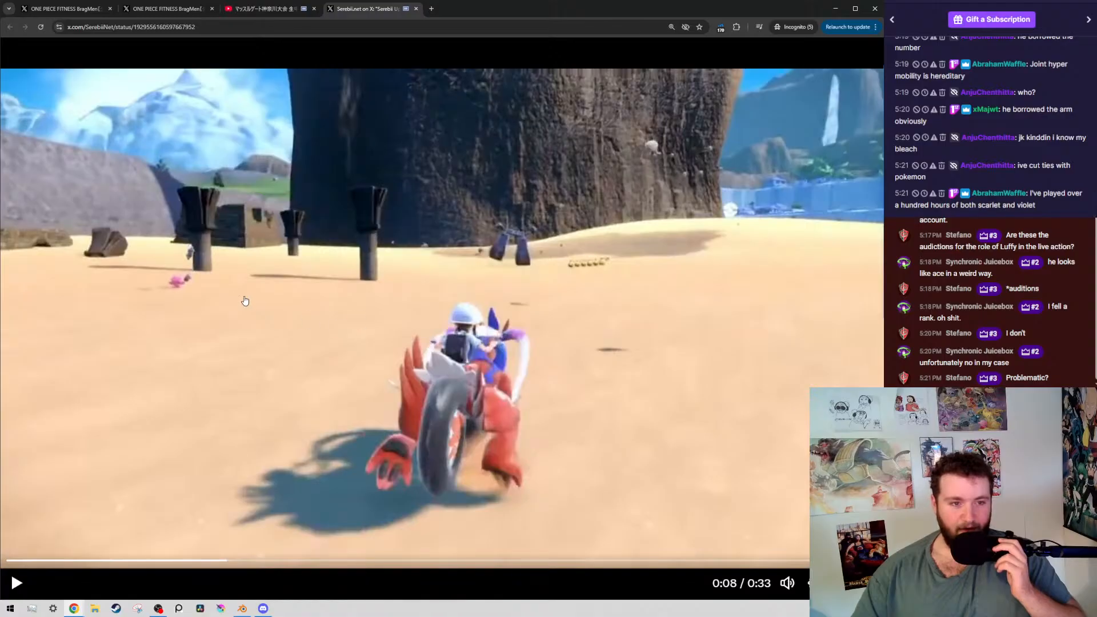
left_click(219, 299)
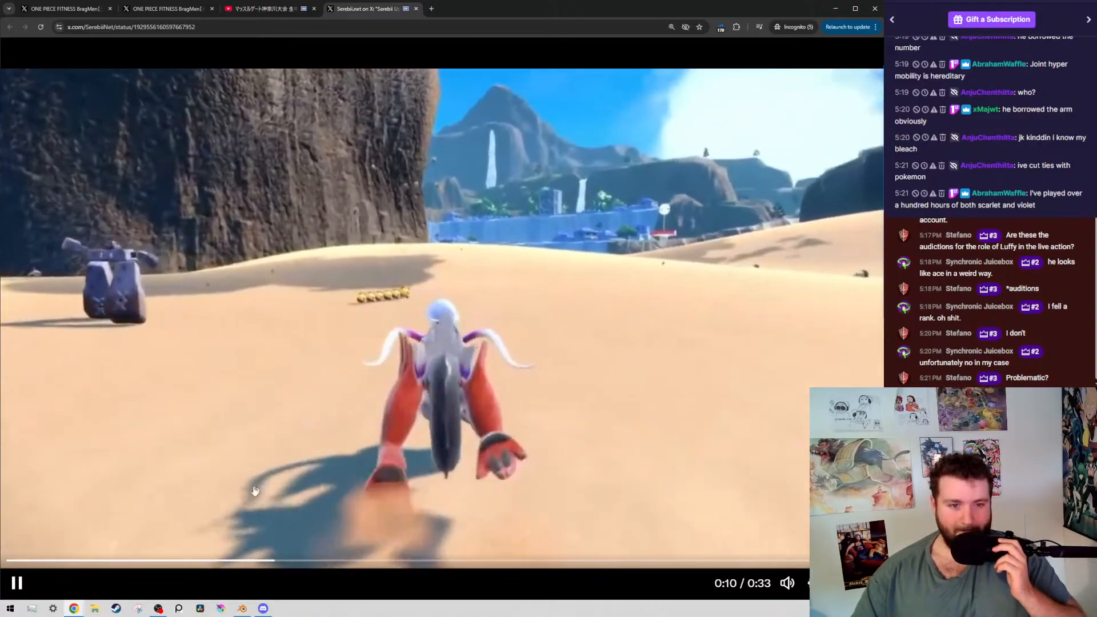
left_click(227, 561)
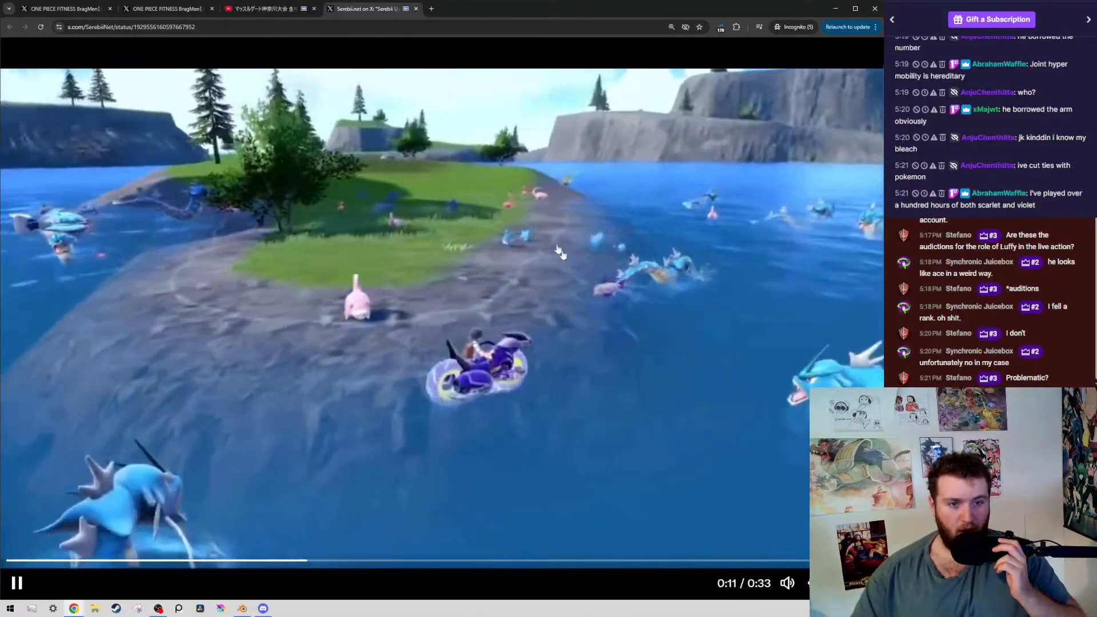
left_click(466, 138)
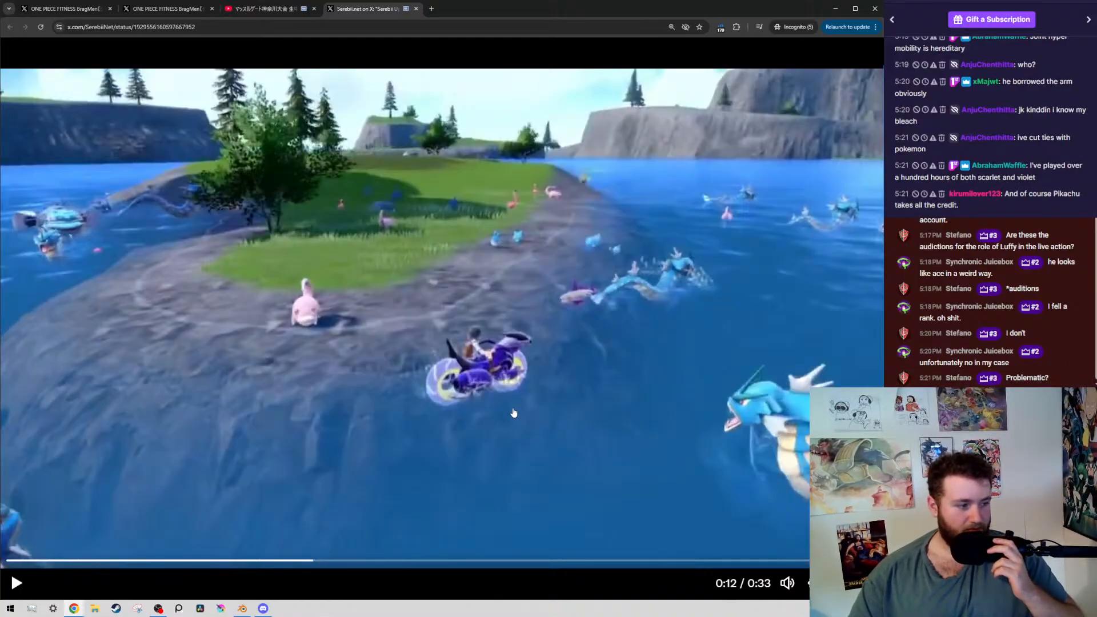
left_click(655, 370)
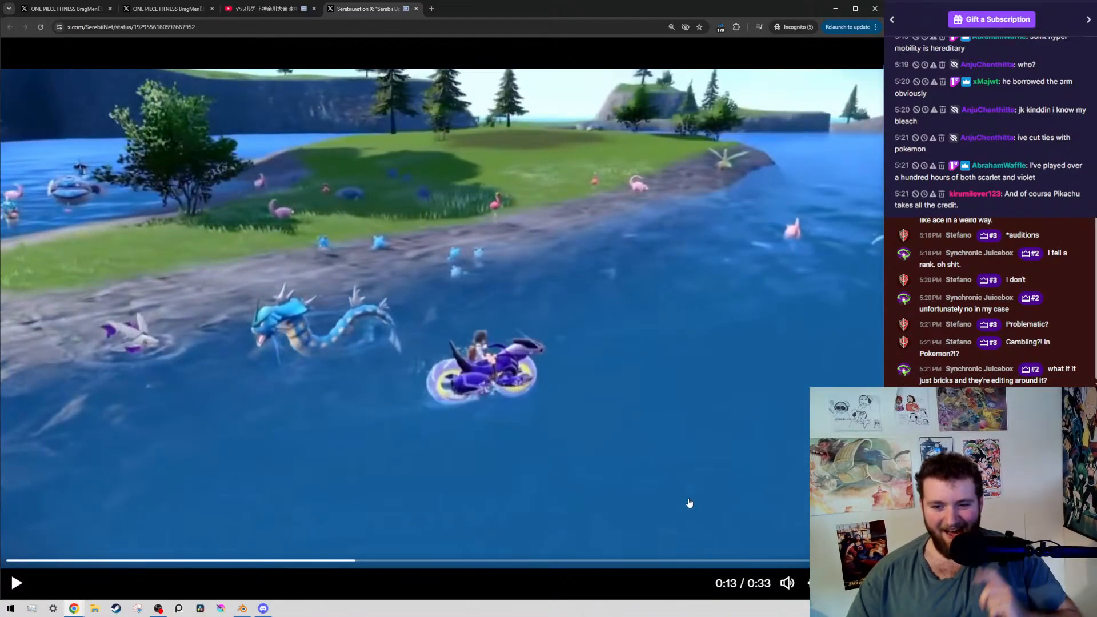
Open the YouTube link shared in the chat in a tab after the trailer's, and pause the video at 0:07
right_click(987, 205)
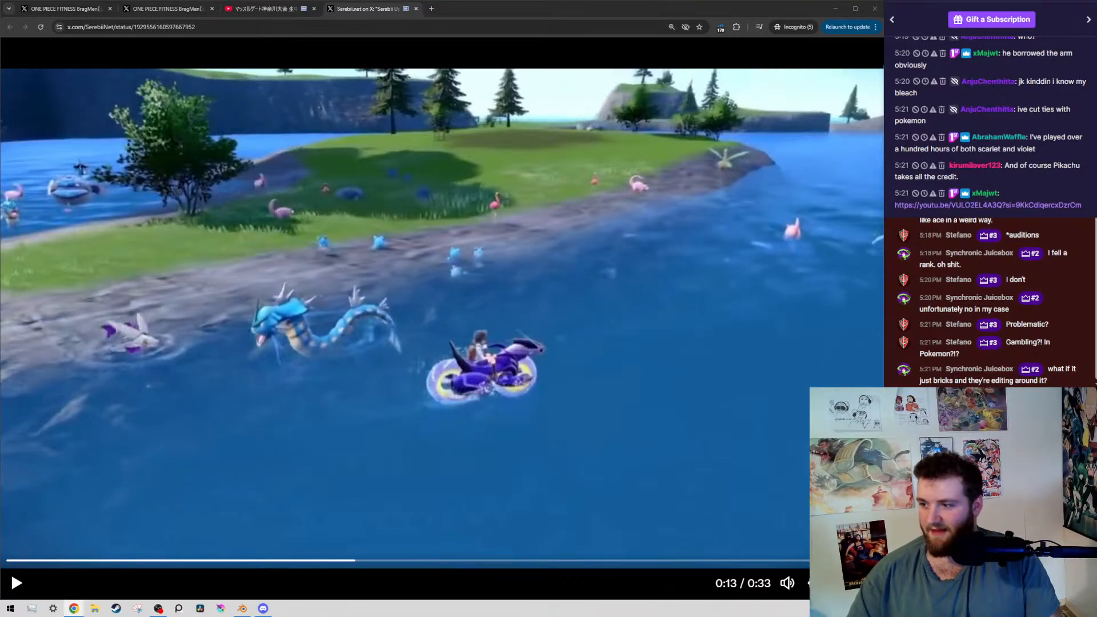
left_click_drag(371, 616, 466, 9)
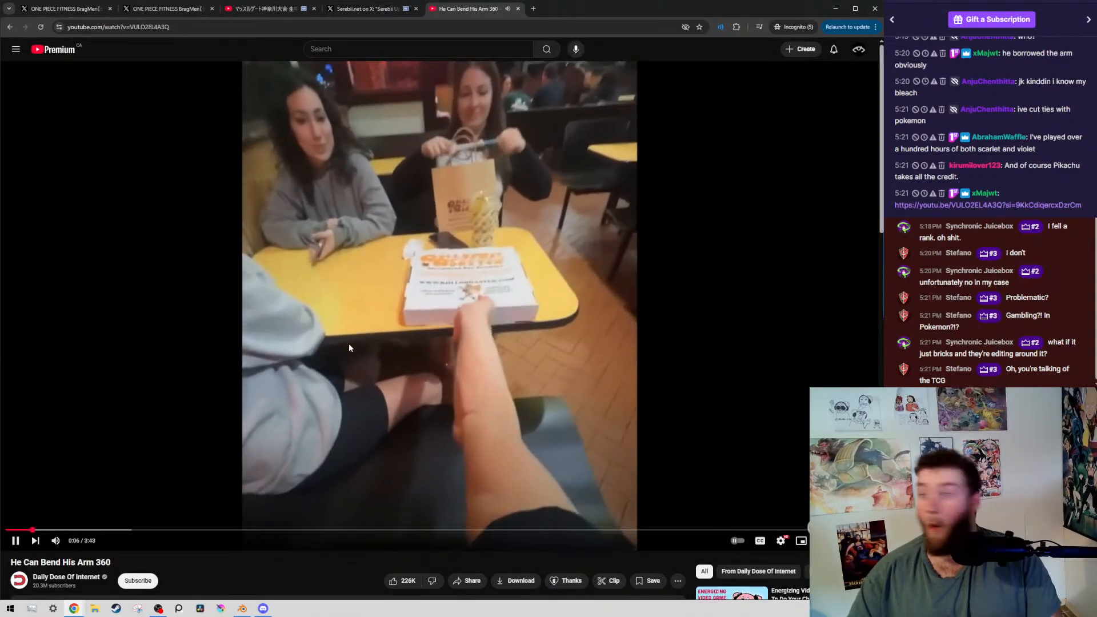
left_click(274, 435)
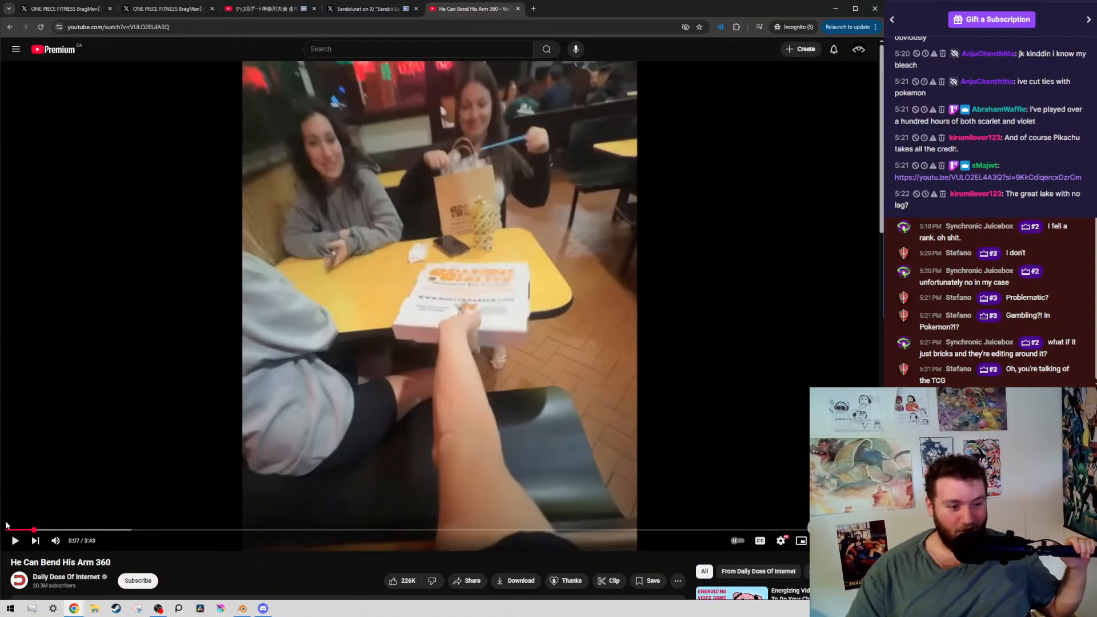
Rewind the arm-bending video to 0:05, replay it with a pause at 0:11, and stop it at the basketball clip
left_click(27, 530)
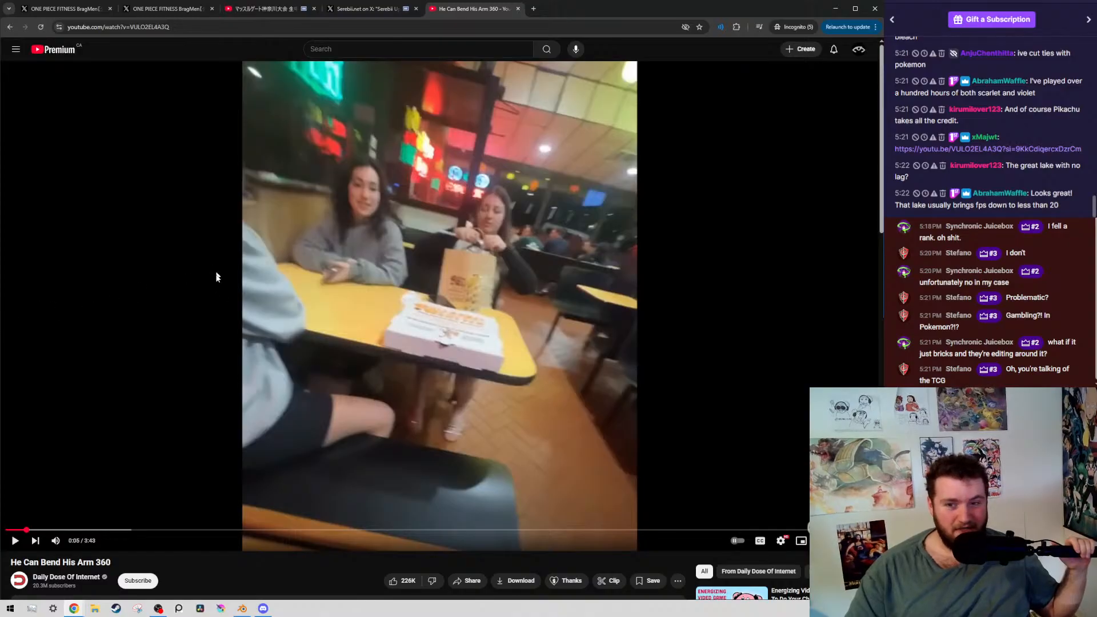
right_click(15, 540)
left_click(51, 423)
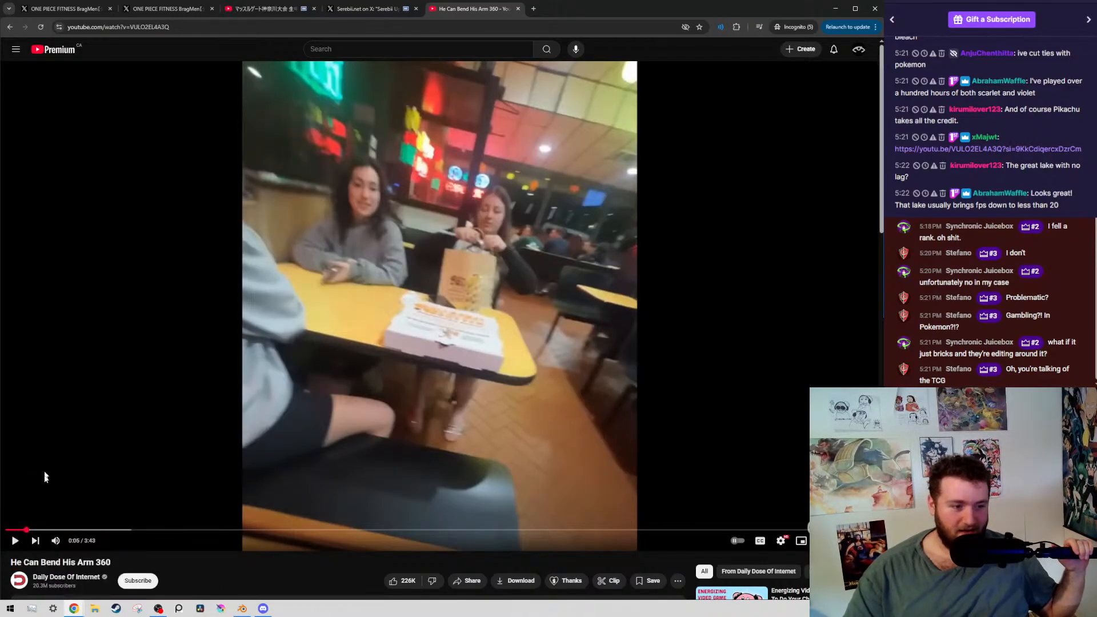
left_click(76, 449)
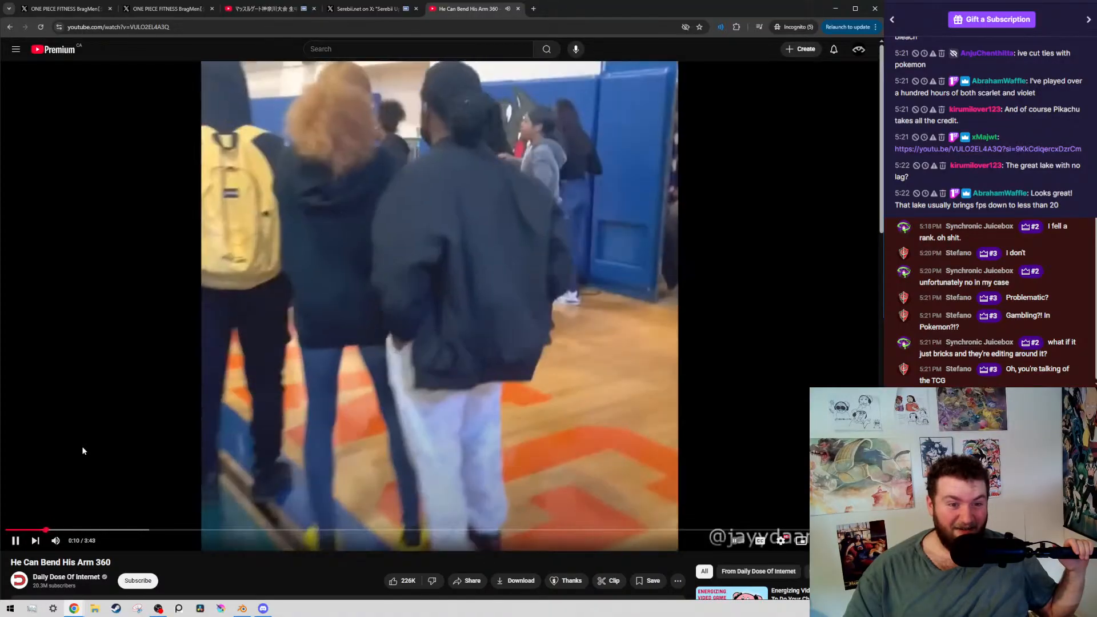
left_click(25, 479)
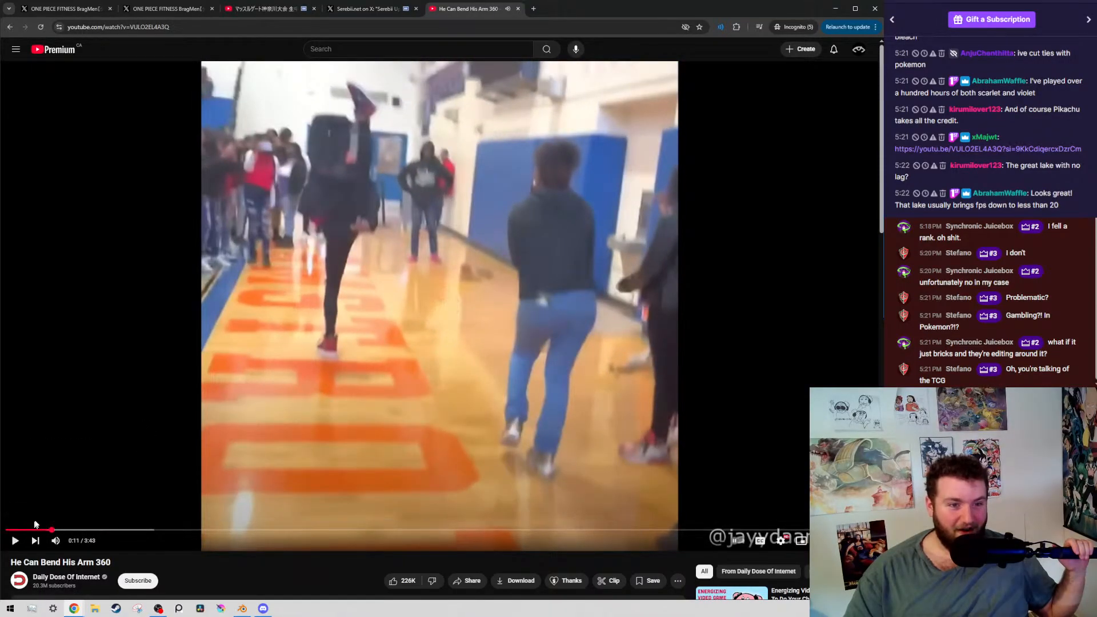
left_click(110, 458)
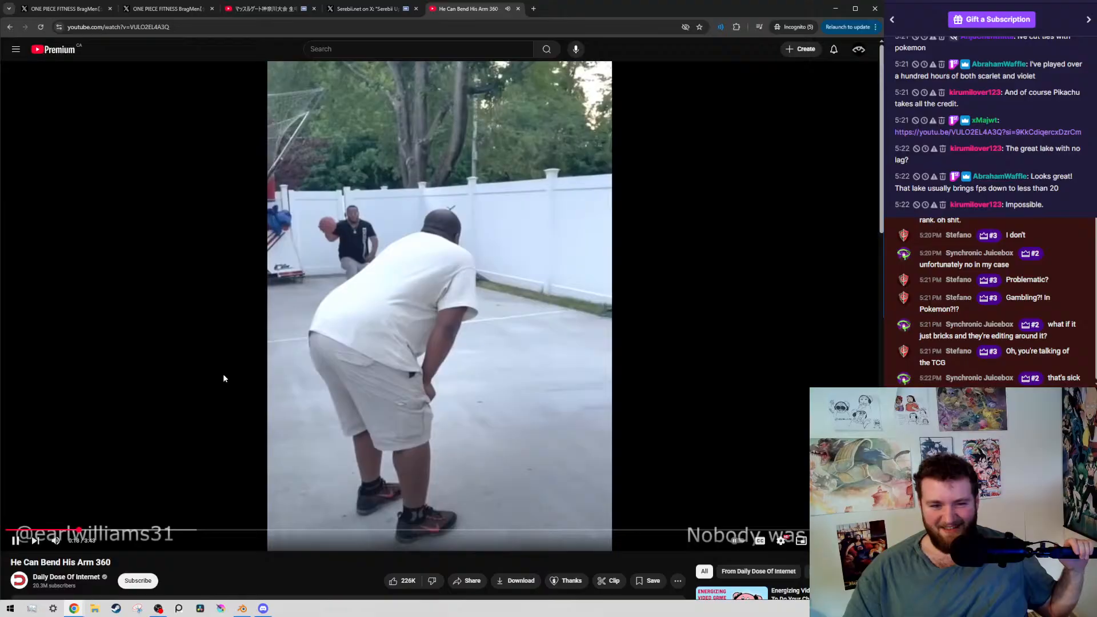
left_click(15, 540)
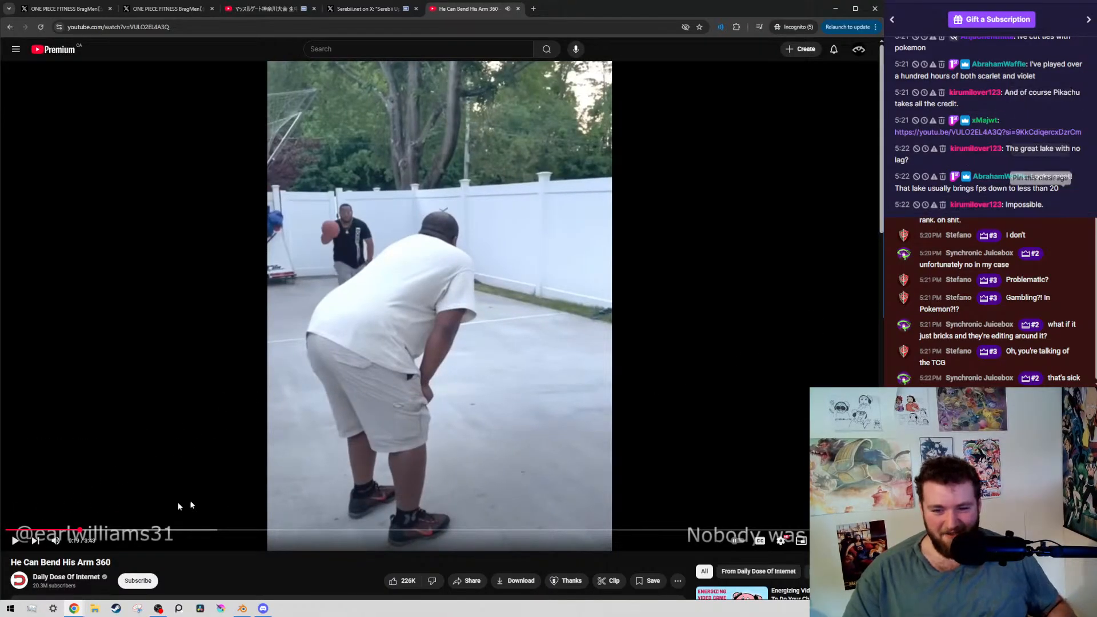
Return to the restaurant clip near the video's start and pause at 0:05 as the arm reaches over the table
left_click(18, 530)
left_click(145, 417)
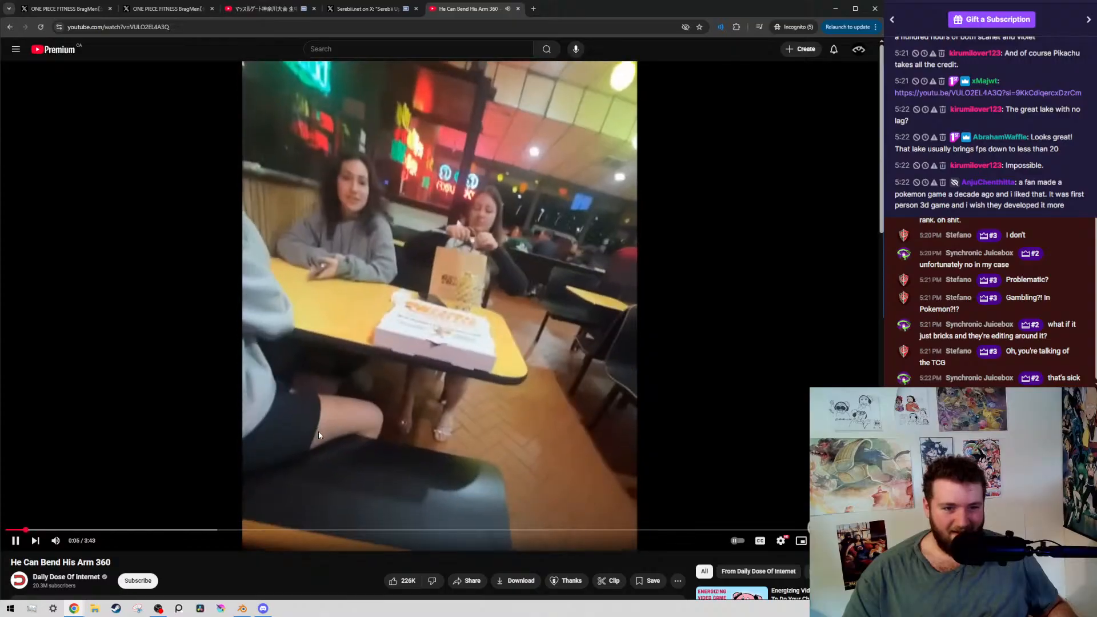
left_click(409, 402)
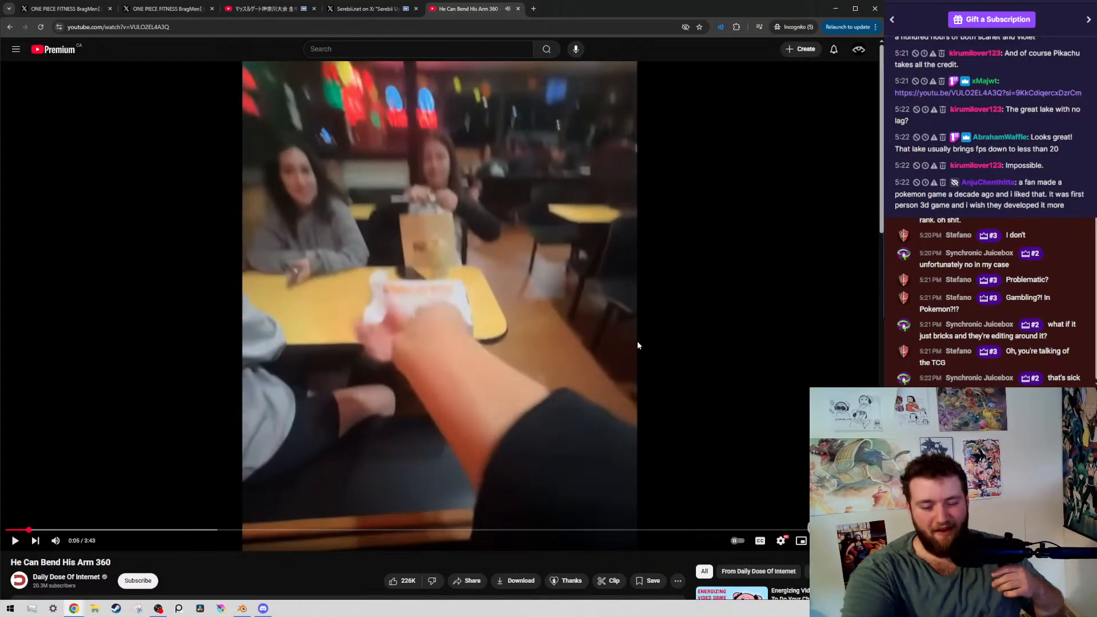
Step frame by frame around 0:05 to examine how the arm swings into the restaurant shot
key("comma")
key("comma")
key("comma")
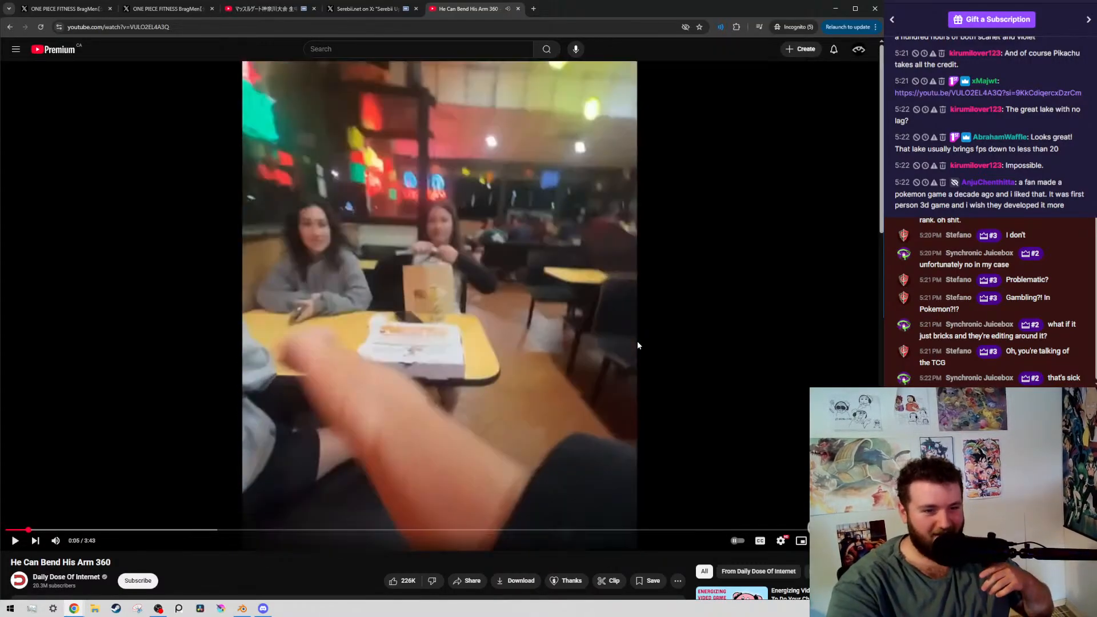
key("comma")
key("comma")
key("comma")
key("comma")
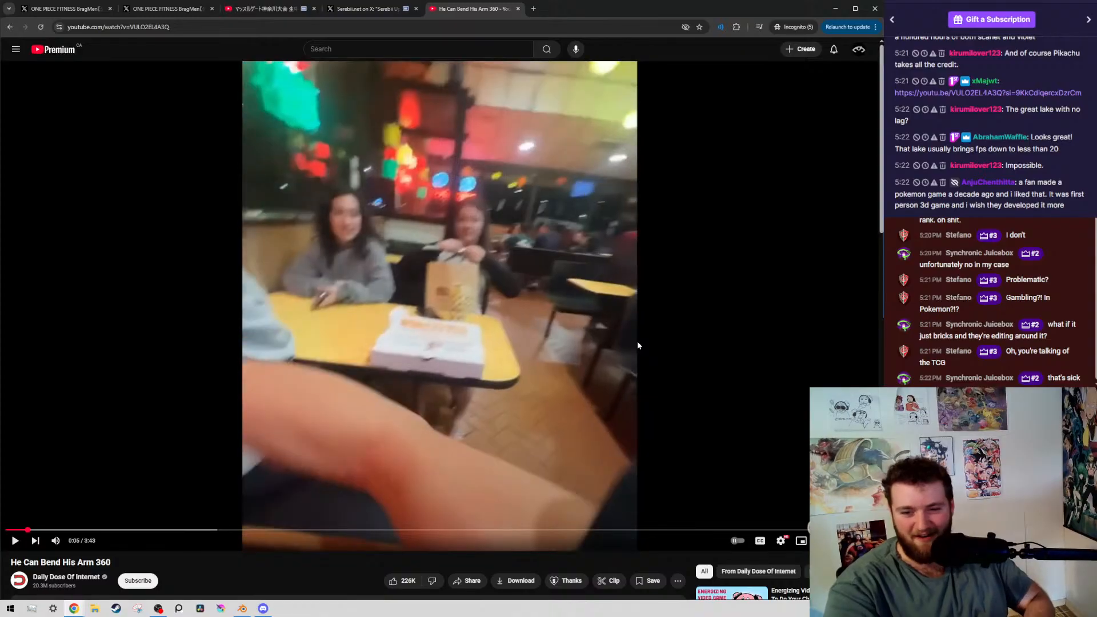
key("comma")
key("comma")
key("comma")
key("comma")
key("comma")
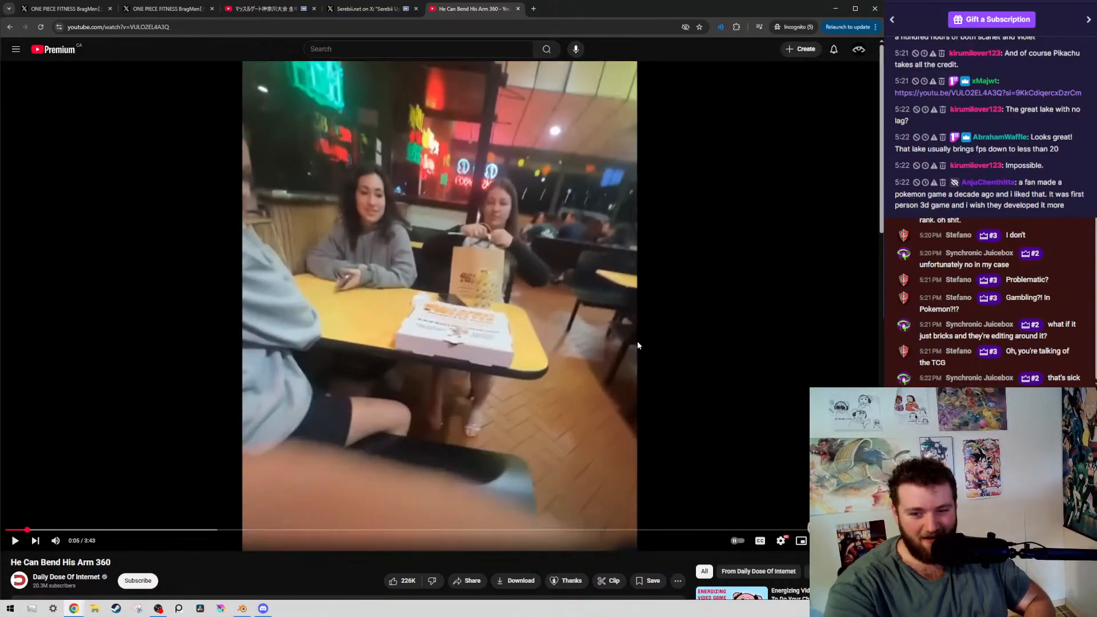
key("comma")
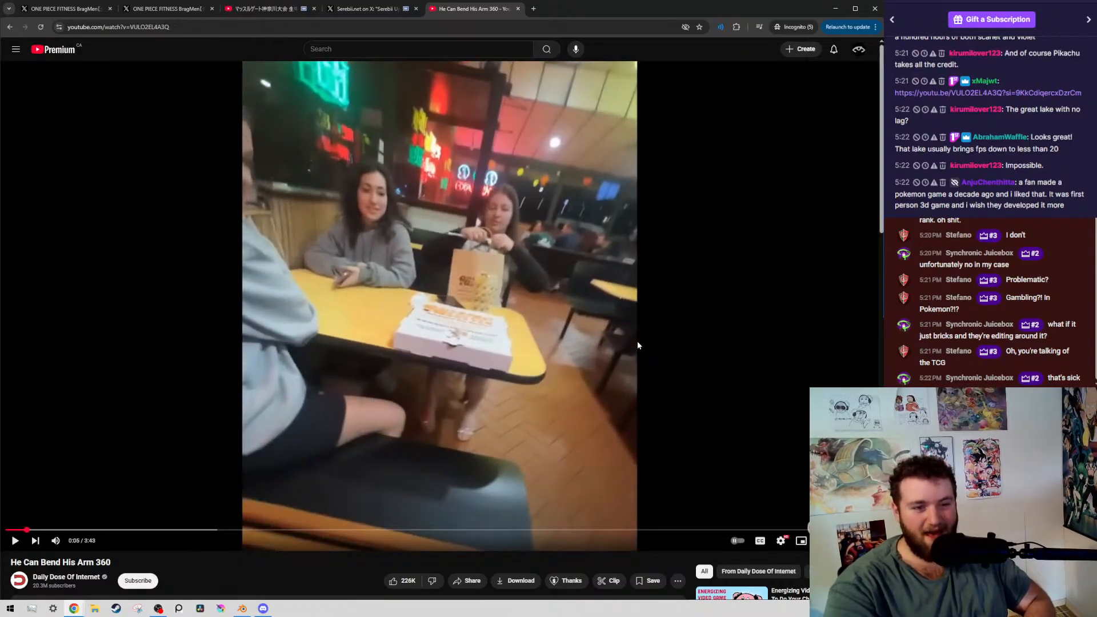
key("comma")
key("comma")
key("comma")
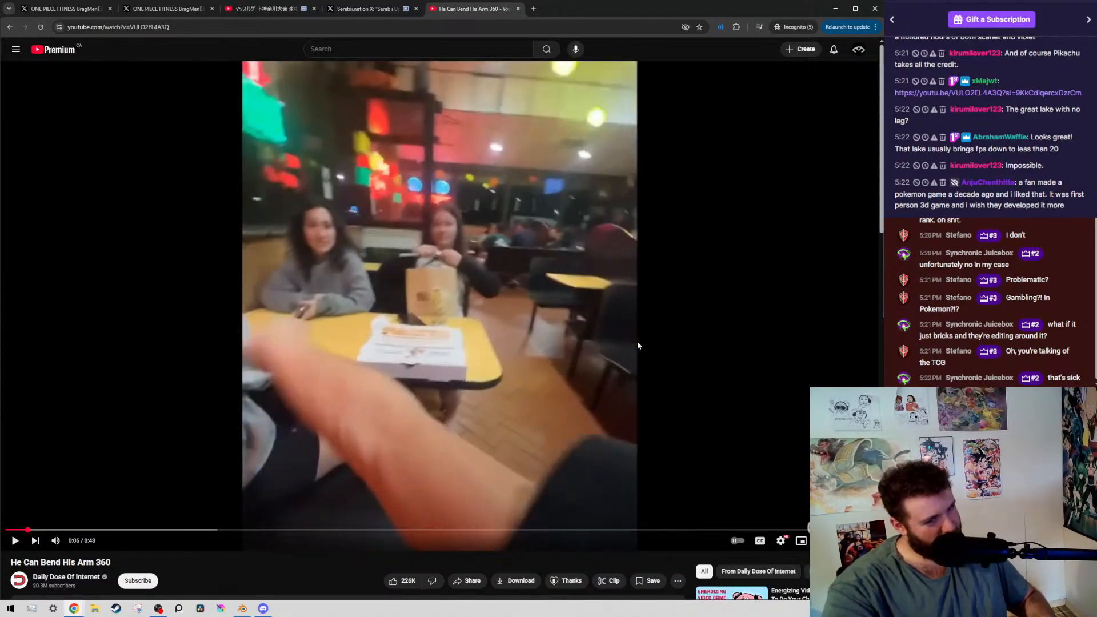
right_click(632, 351)
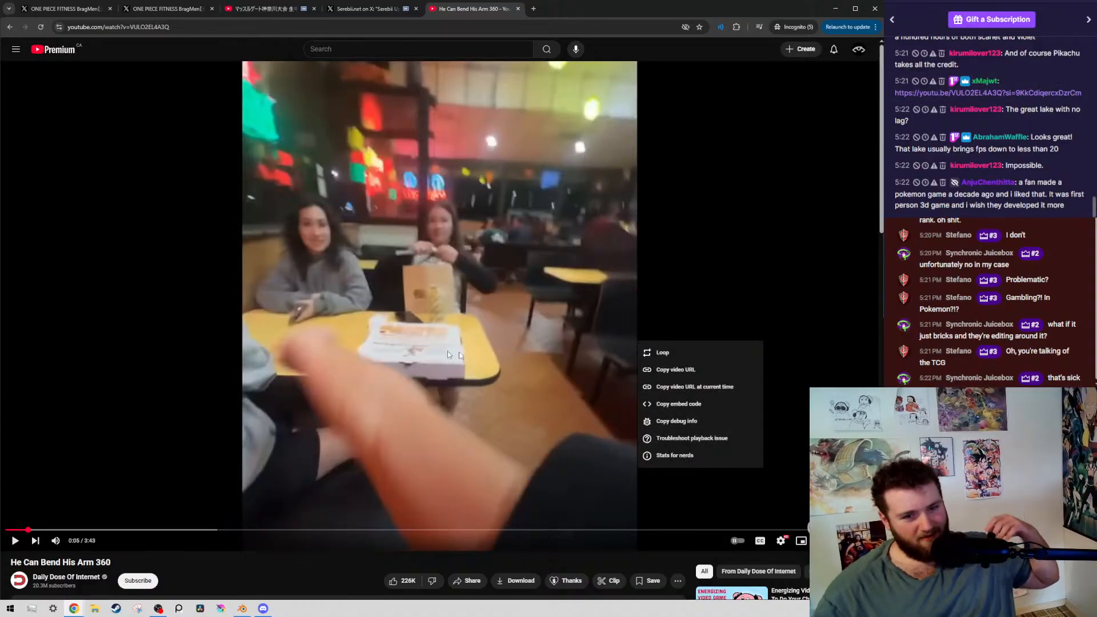
left_click(326, 482)
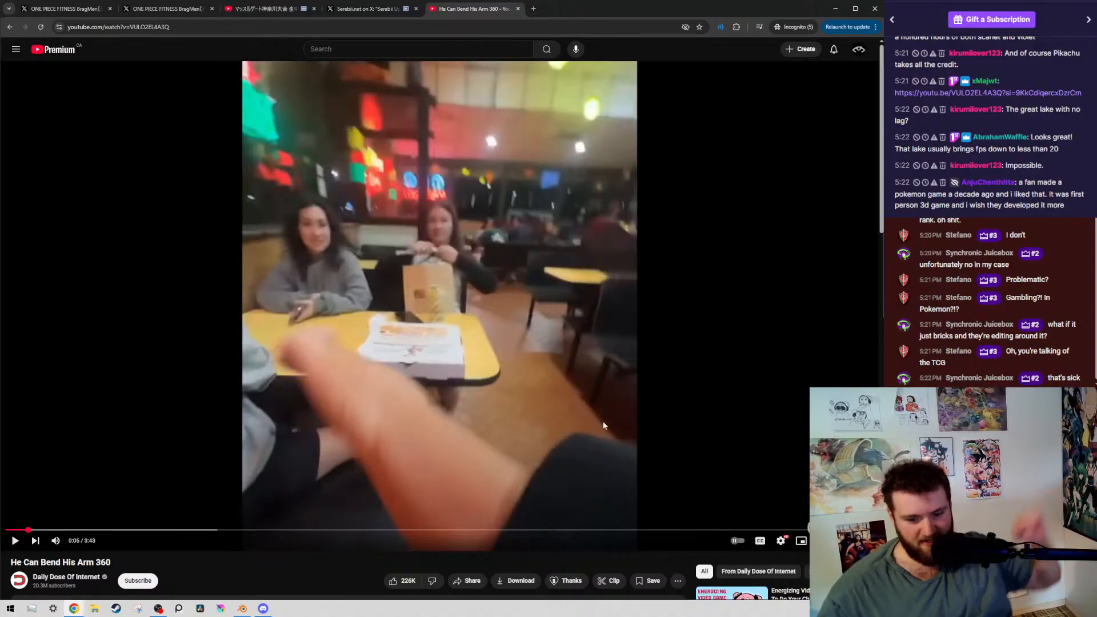
Advance frame by frame from 0:05 through the arm's full rotation, and play on briefly to pause at 0:07
key("period")
key("period")
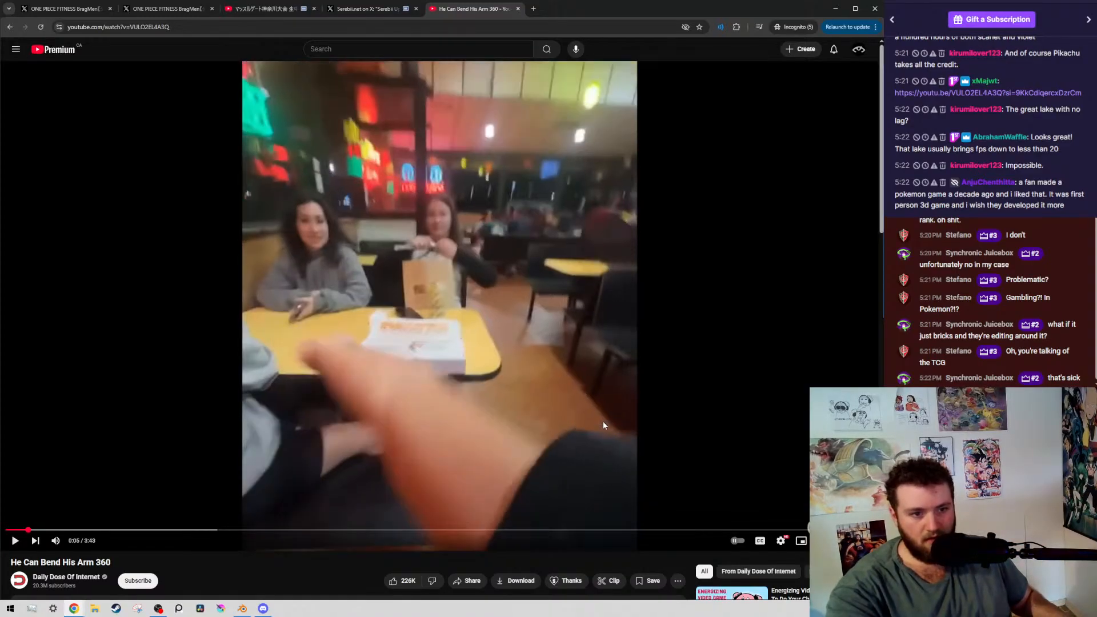
key("period")
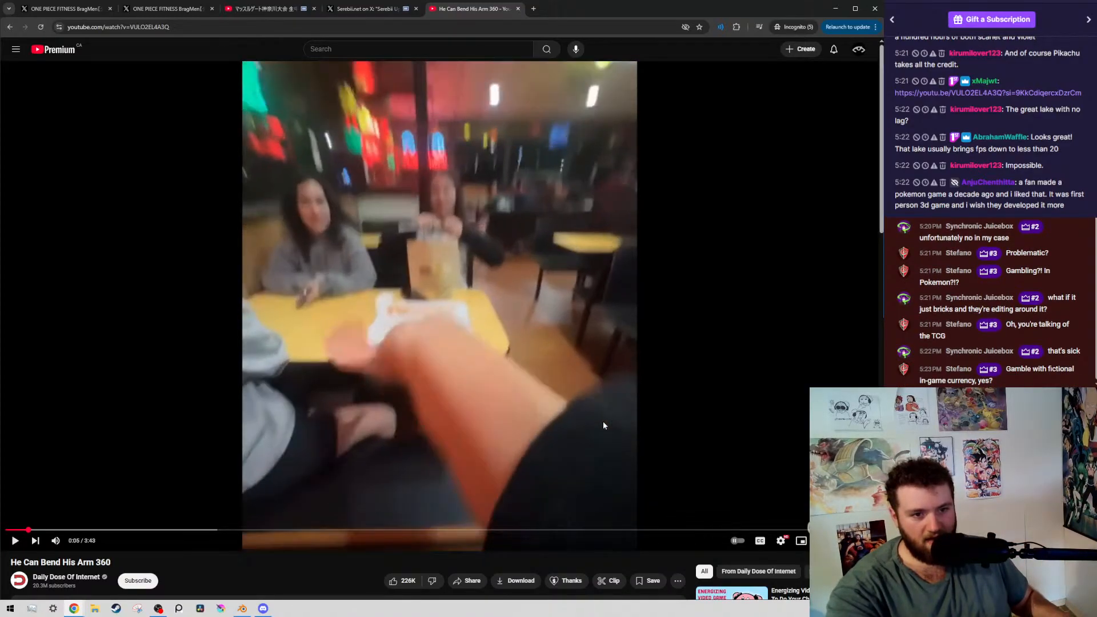
key("period")
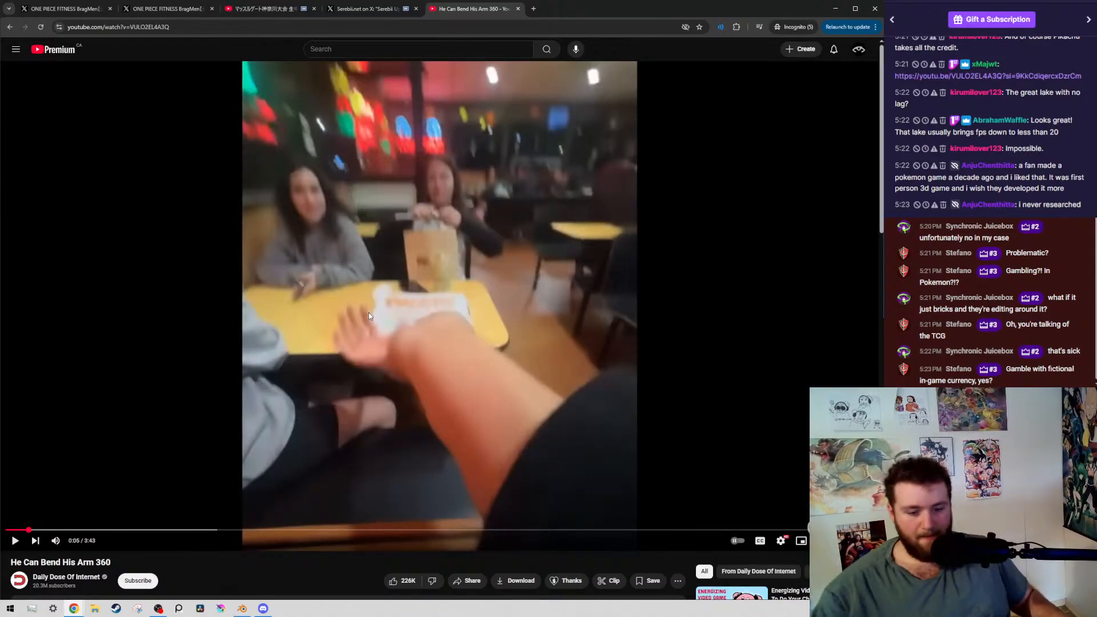
key("period")
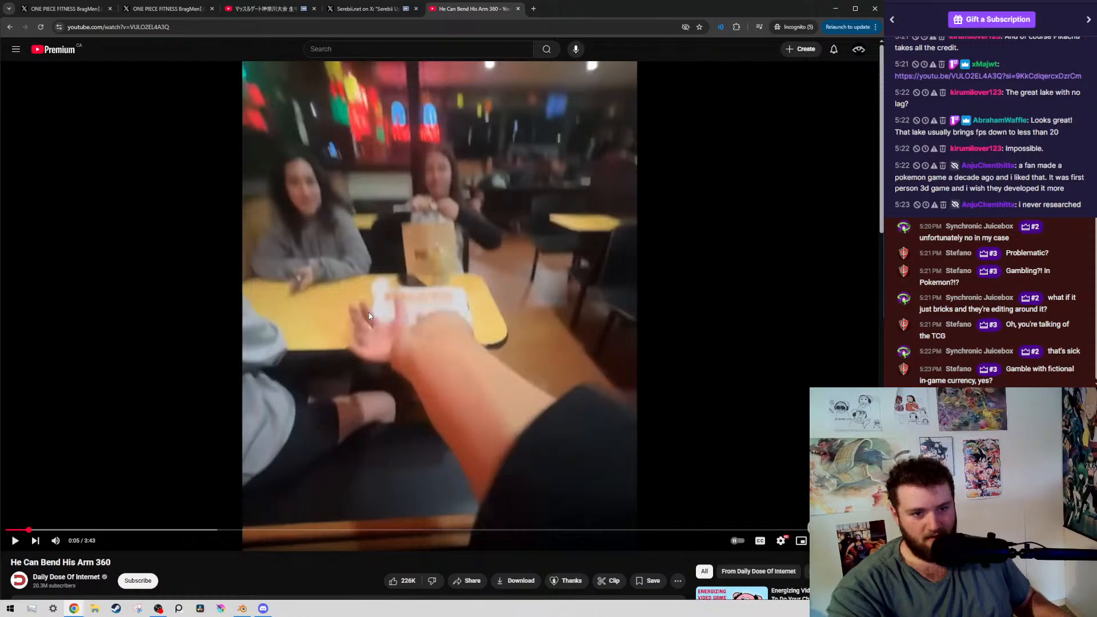
key("period")
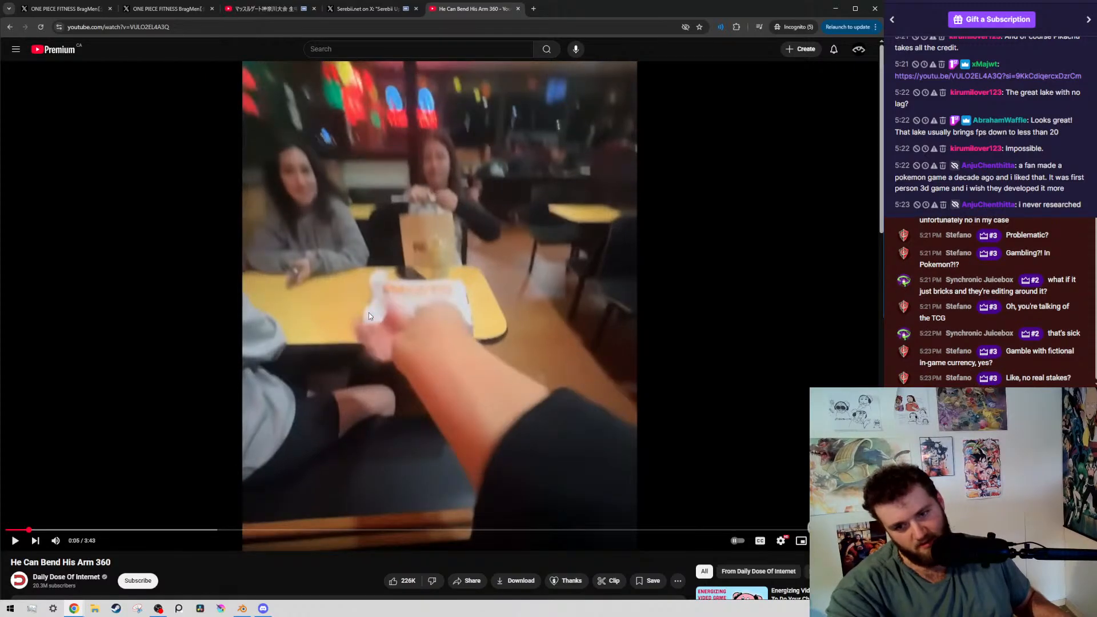
key("period")
key("period")
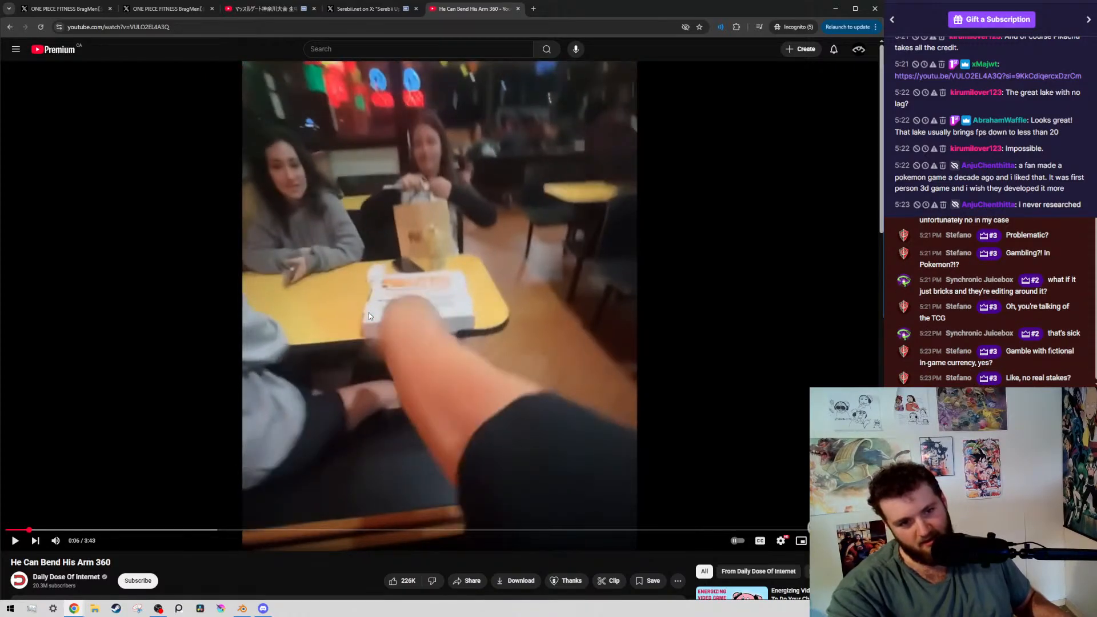
key("period")
key("period")
key("period")
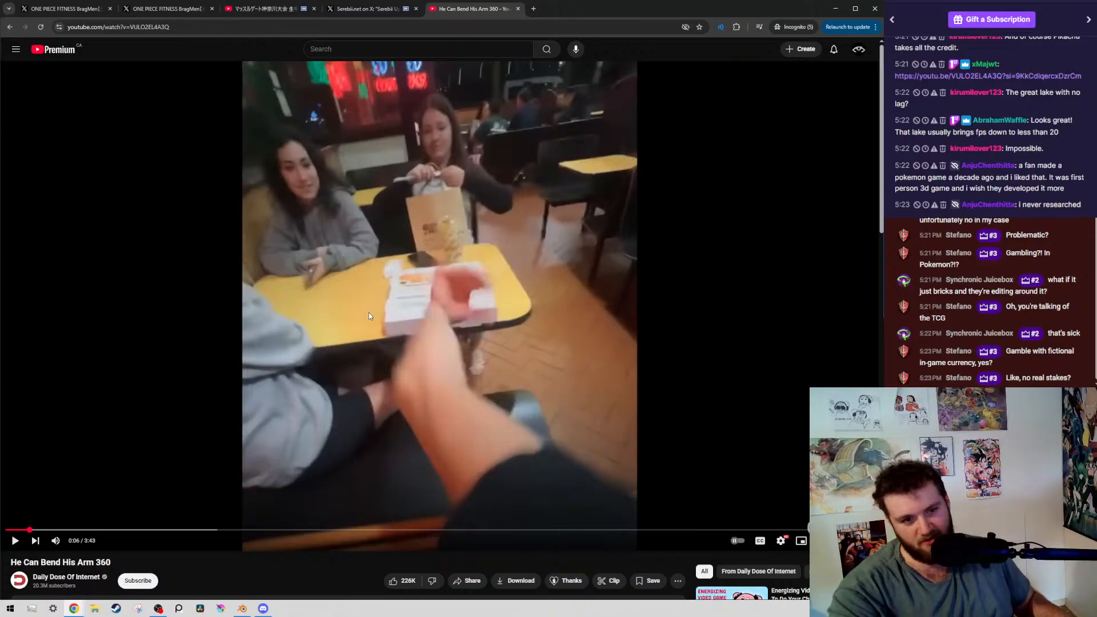
key("period")
key("period")
key("period")
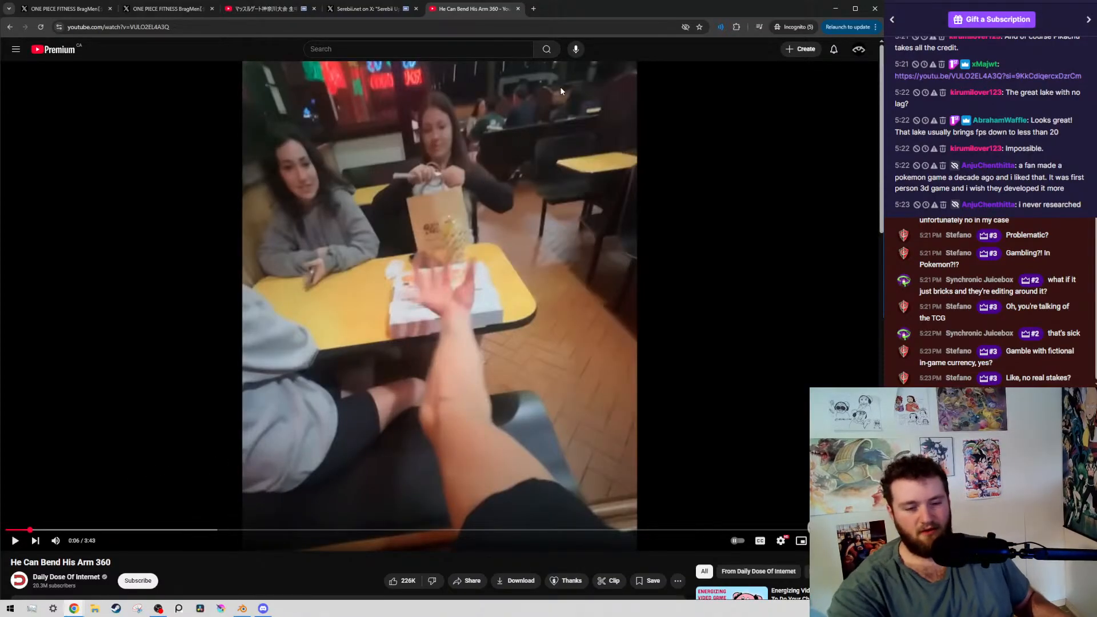
key("period")
key("period")
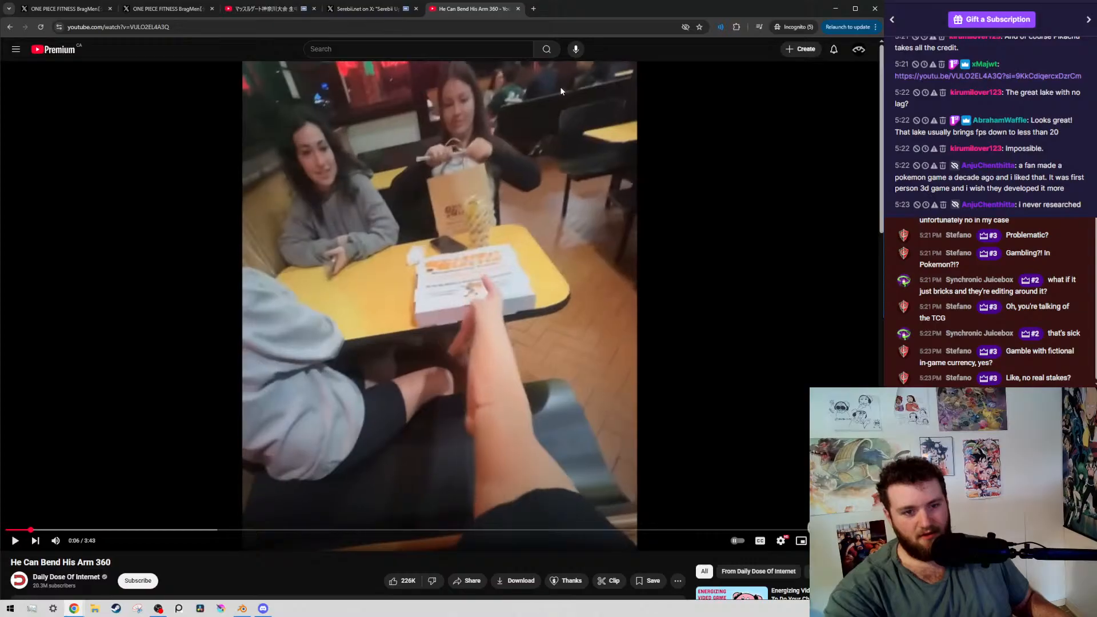
key("period")
key("period")
key("period")
key("period")
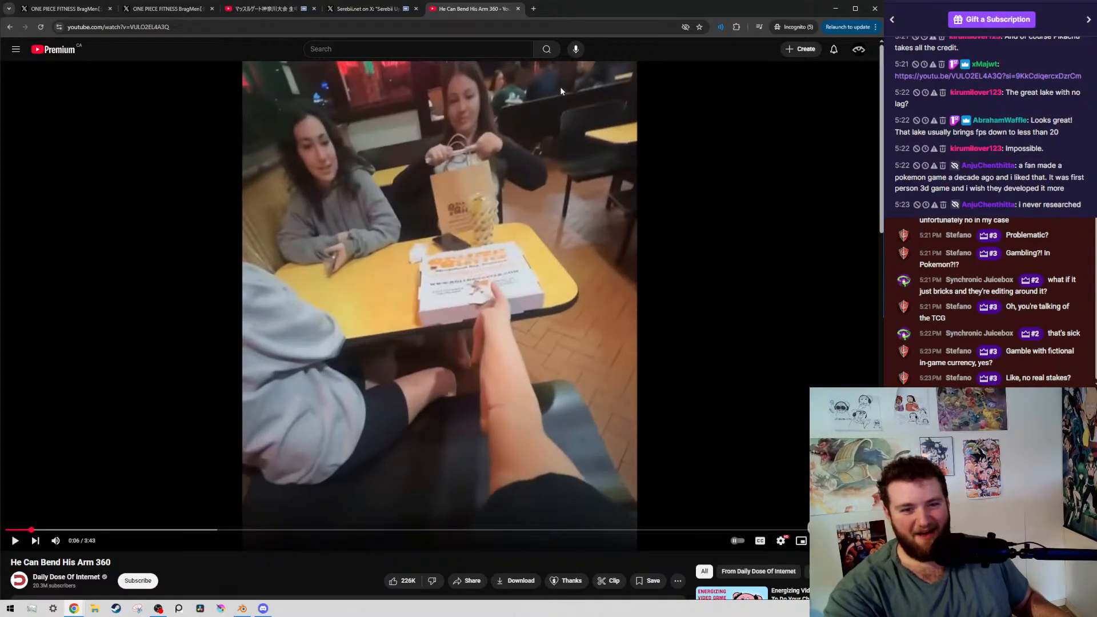
key("period")
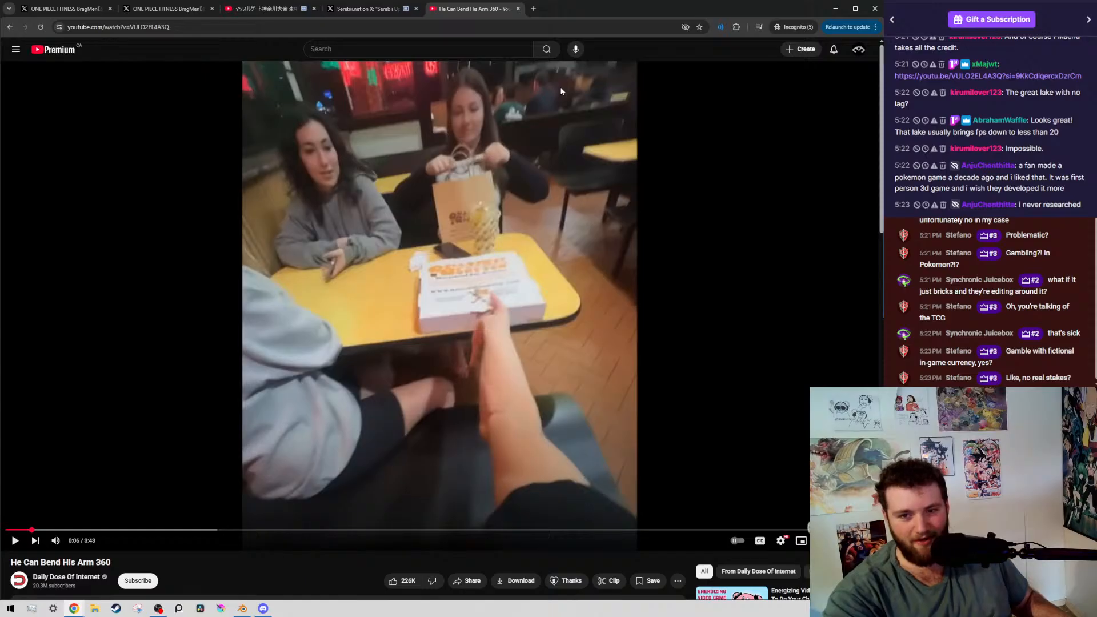
key("space")
key("space")
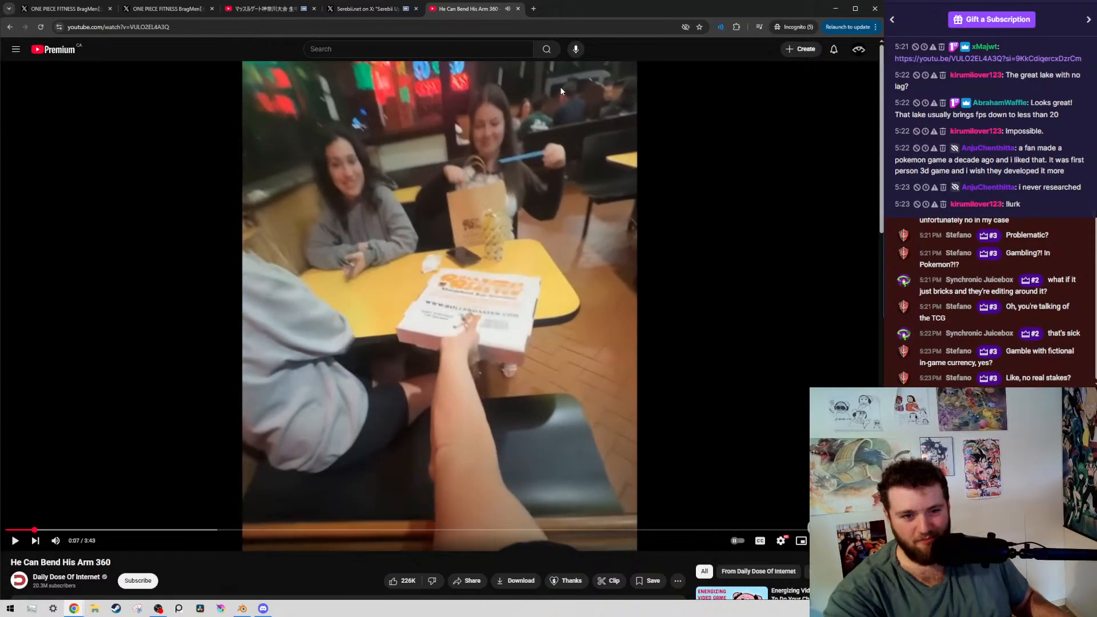
Advance the arm-bending video frame by frame from 0:07 to 0:08 to examine how the arm twists while holding the box
key("period")
key("period")
key("period")
key("period")
key("period")
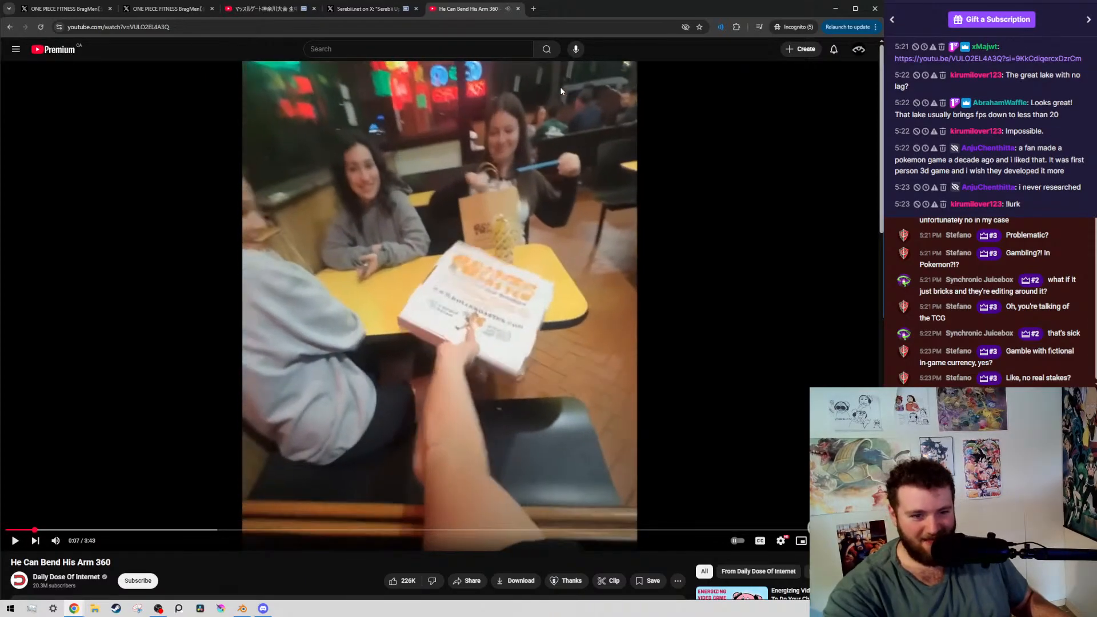
key("period")
key("period")
key("period")
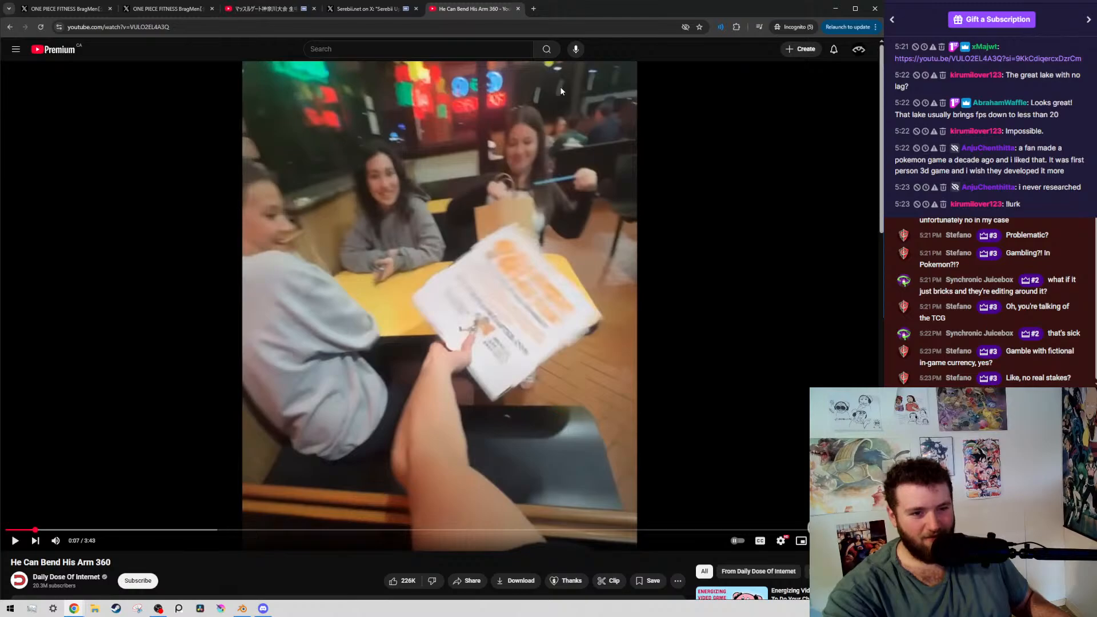
key("period")
key("period")
key("period")
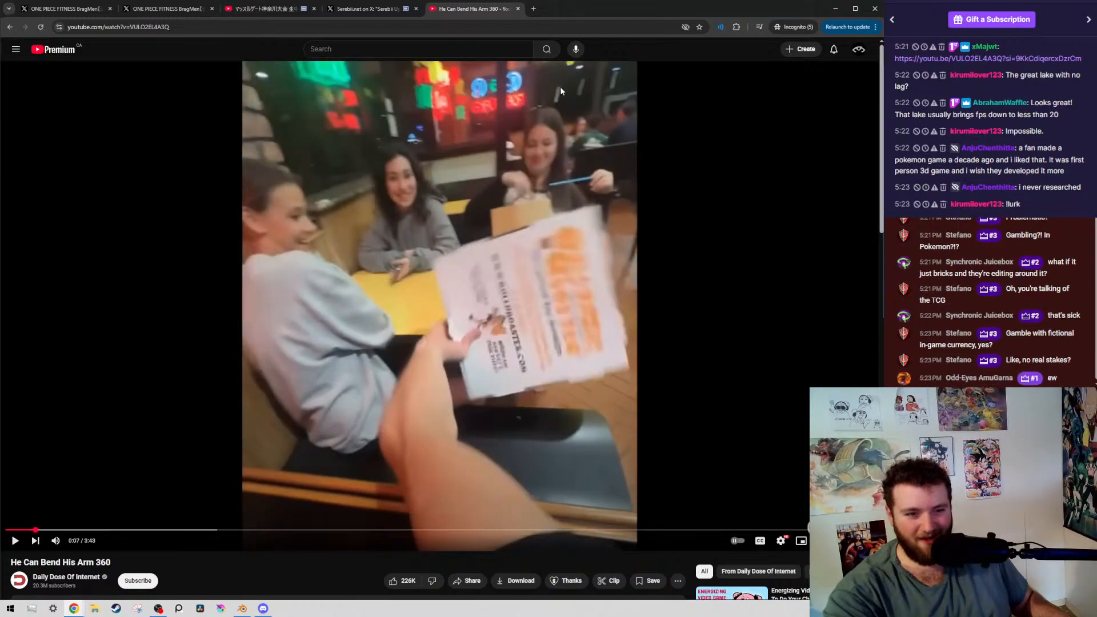
key("period")
key("period")
key("period")
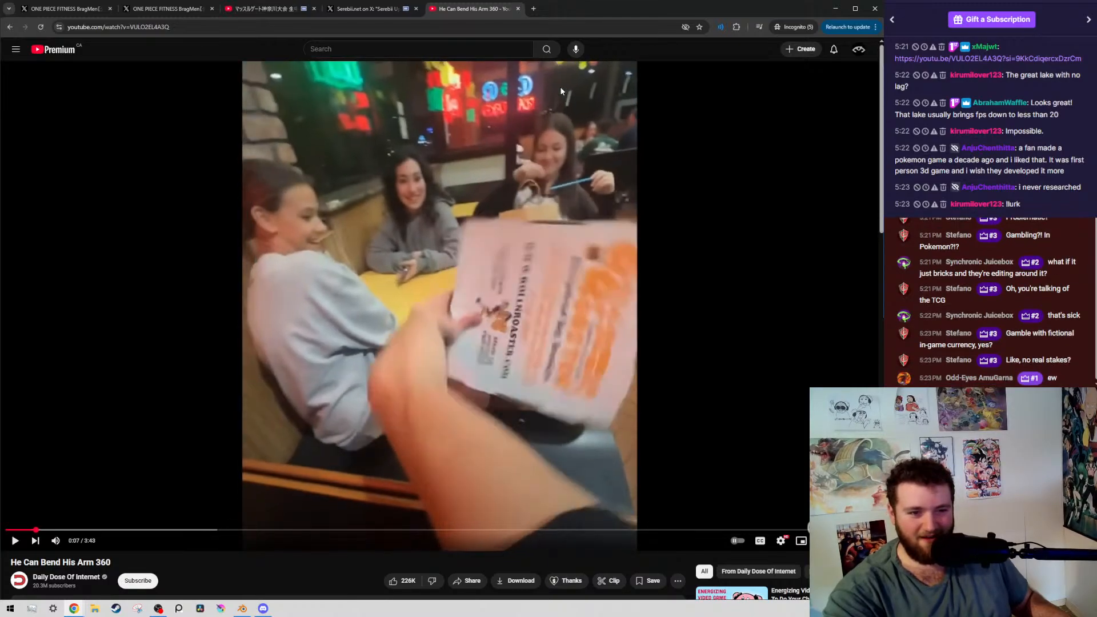
key("period")
key("period")
key("period")
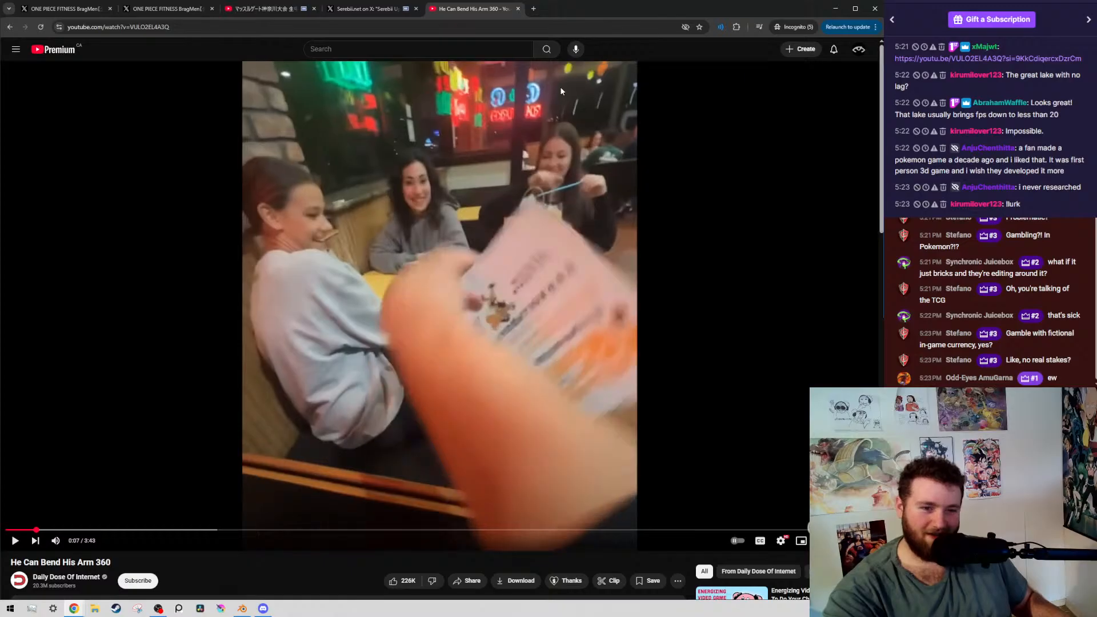
key("period")
key("period")
key("period")
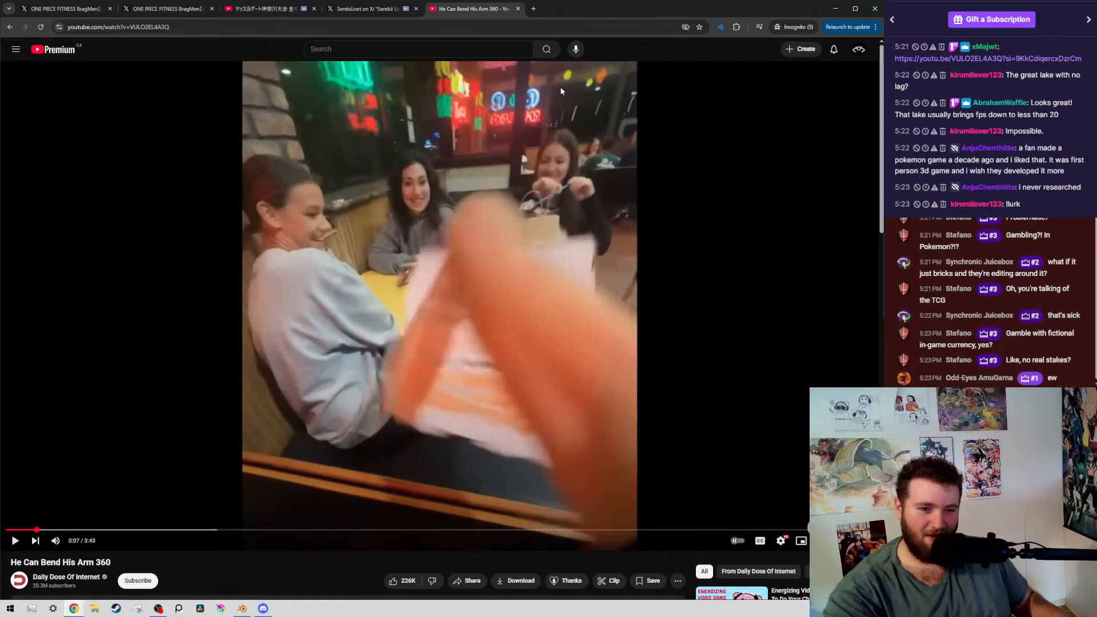
key("period")
key("period")
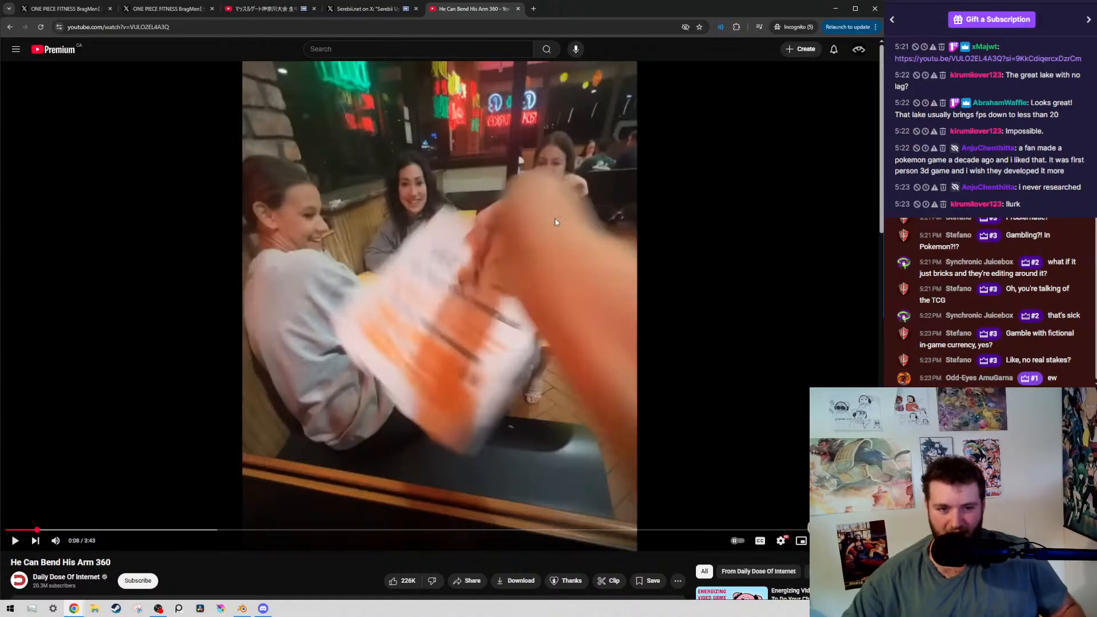
Continue frame by frame at 0:08 to examine how the box flips back over the table
right_click(406, 366)
left_click(383, 516)
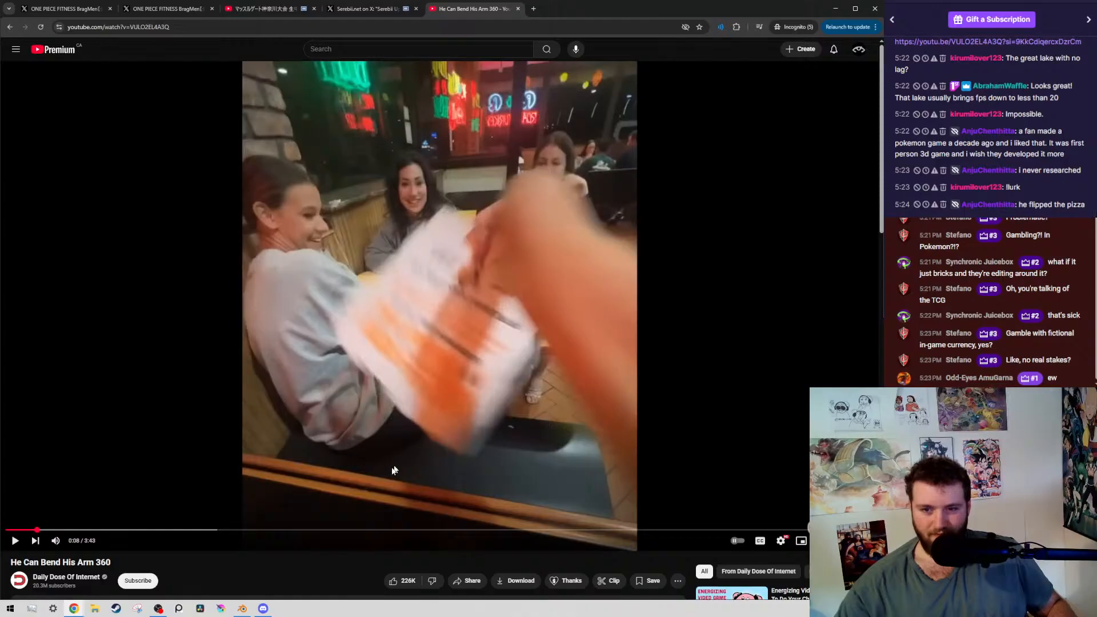
key("period")
key("period")
key("period")
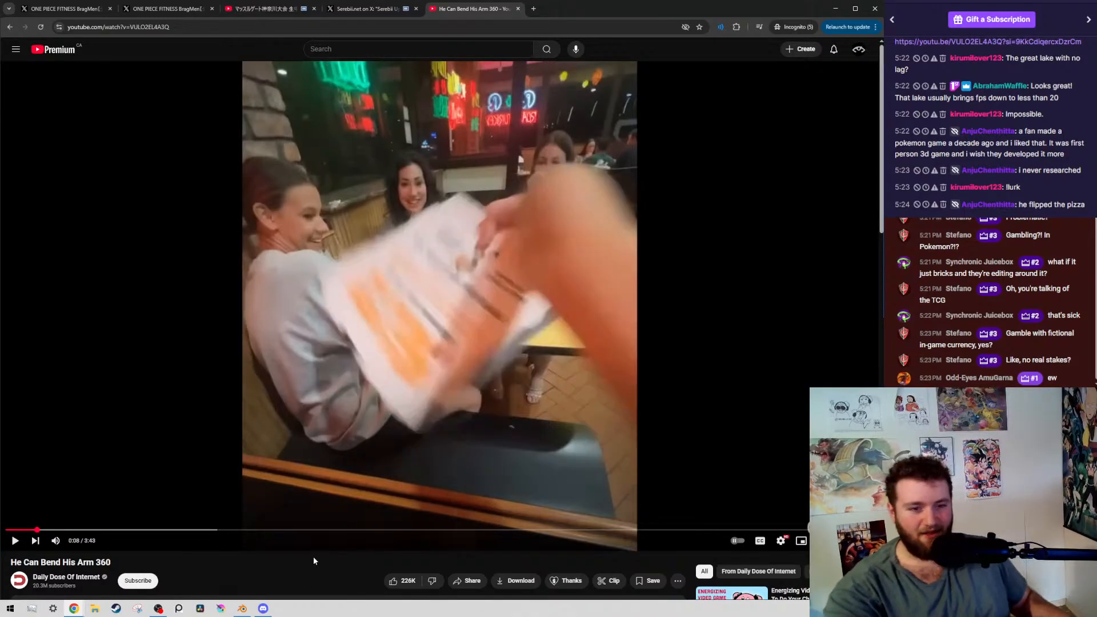
key("period")
key("period")
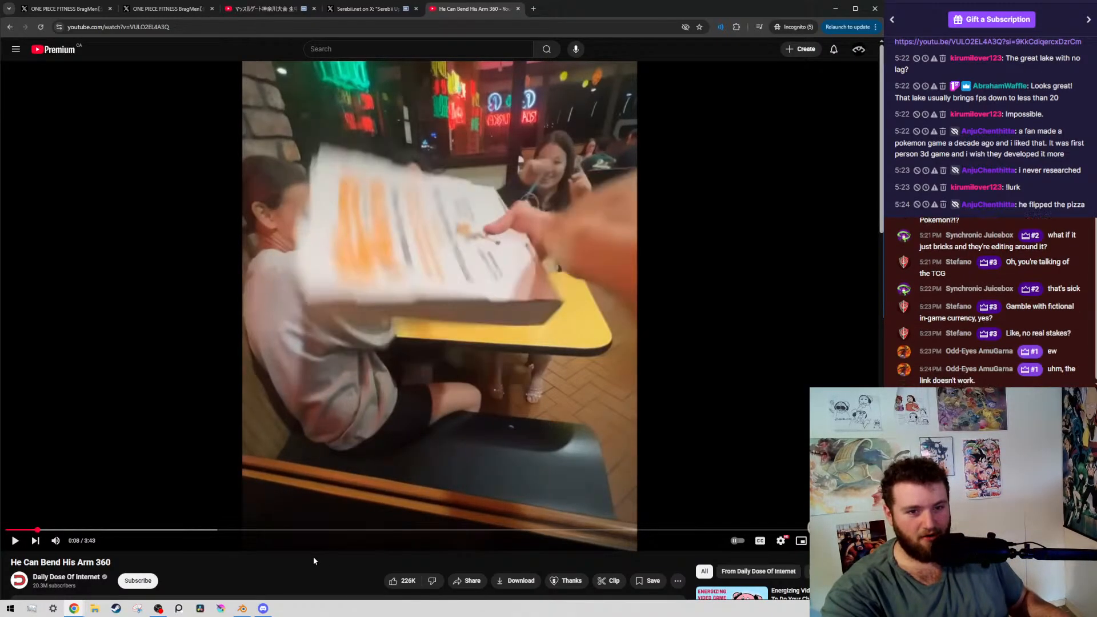
key("period")
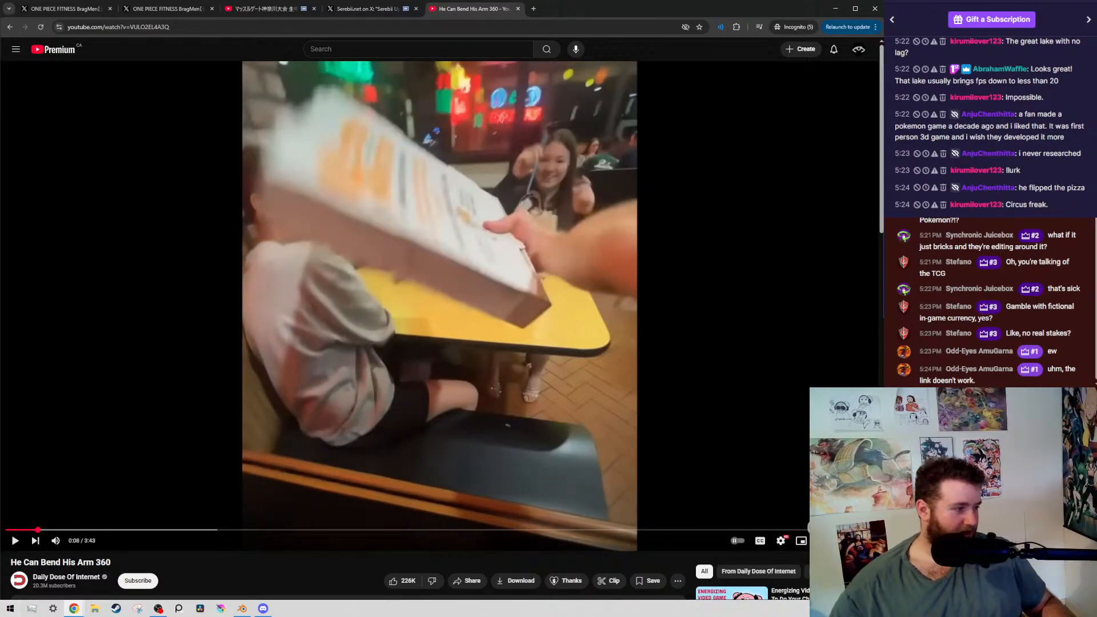
key("alt+Tab")
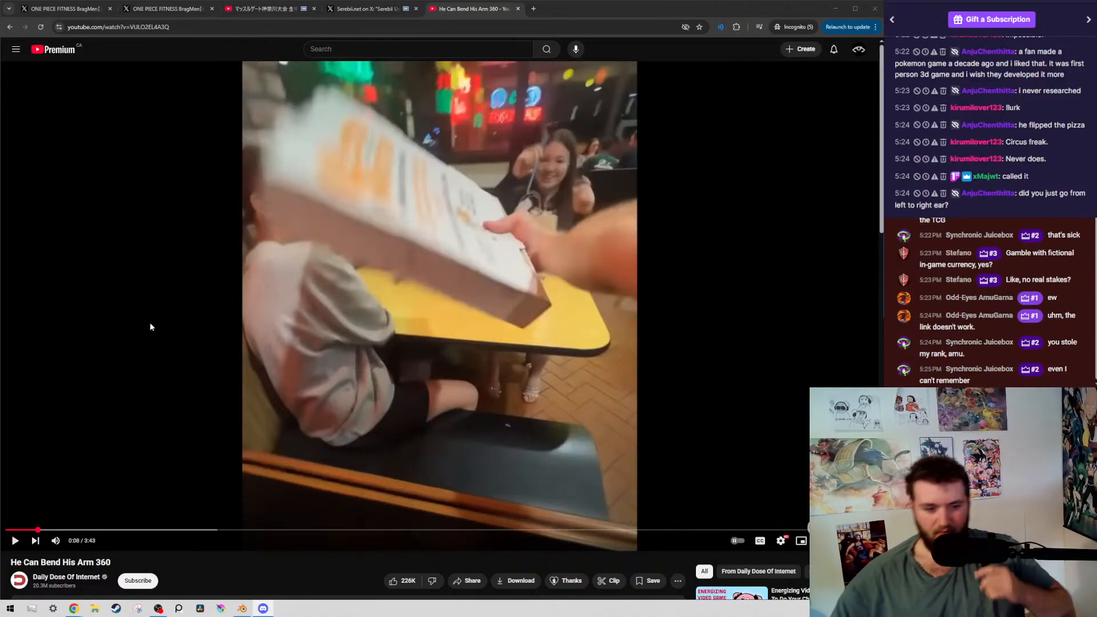
Resume the arm-bending video briefly and close its tab
left_click(424, 349)
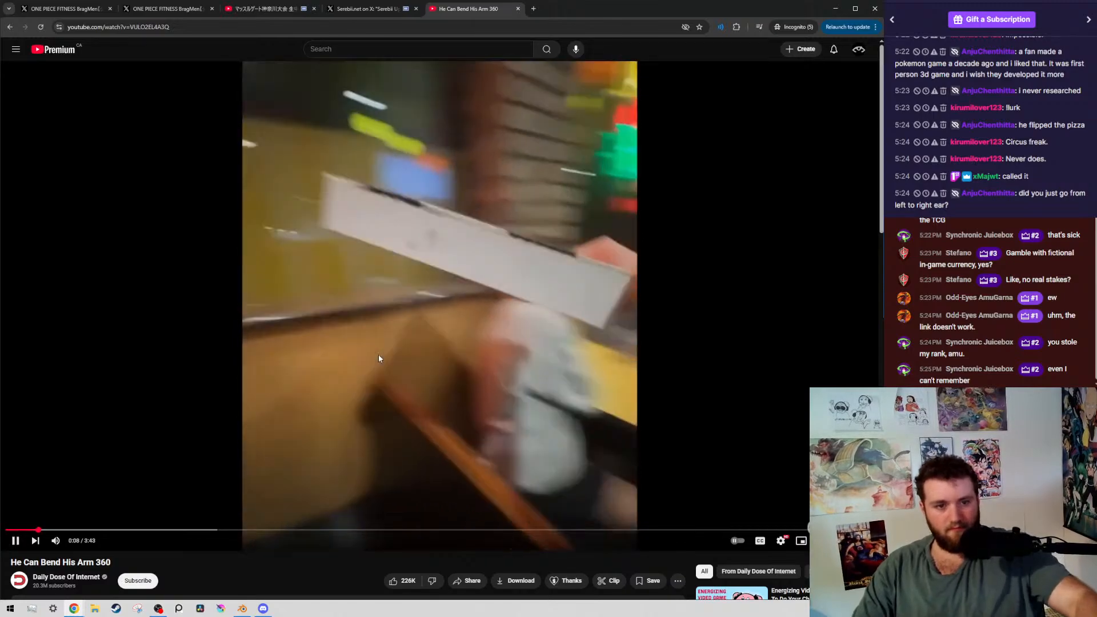
left_click(278, 118)
middle_click(470, 10)
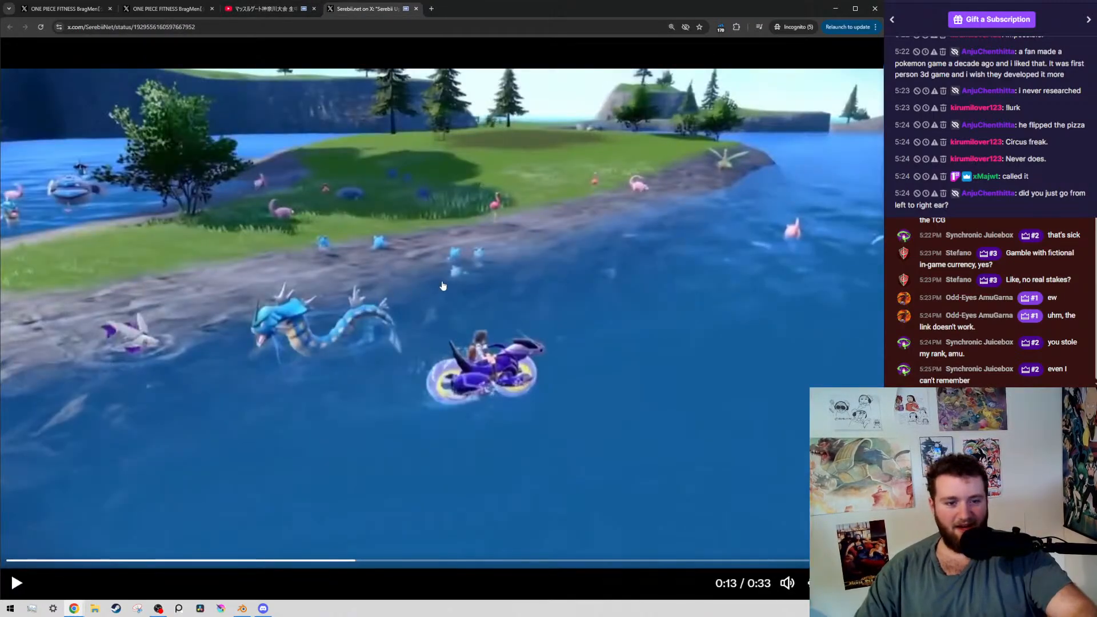
Play the Serebii.net trailer from 0:13, pause it at 0:17, and highlight the chat message about playing Pokémon Violet at 60fps
left_click(264, 383)
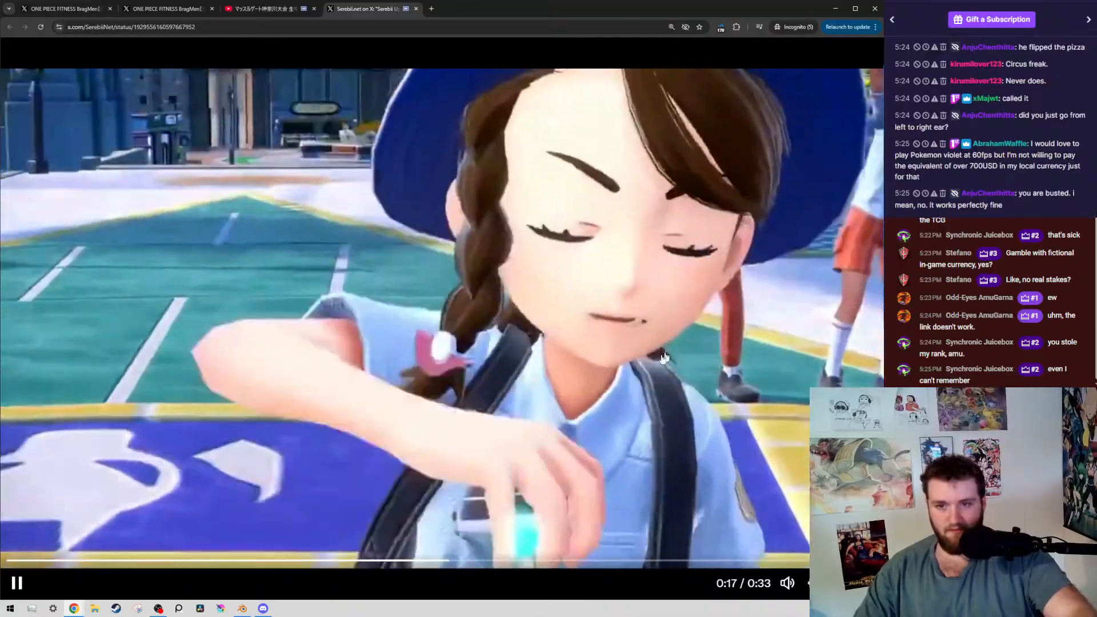
left_click(672, 160)
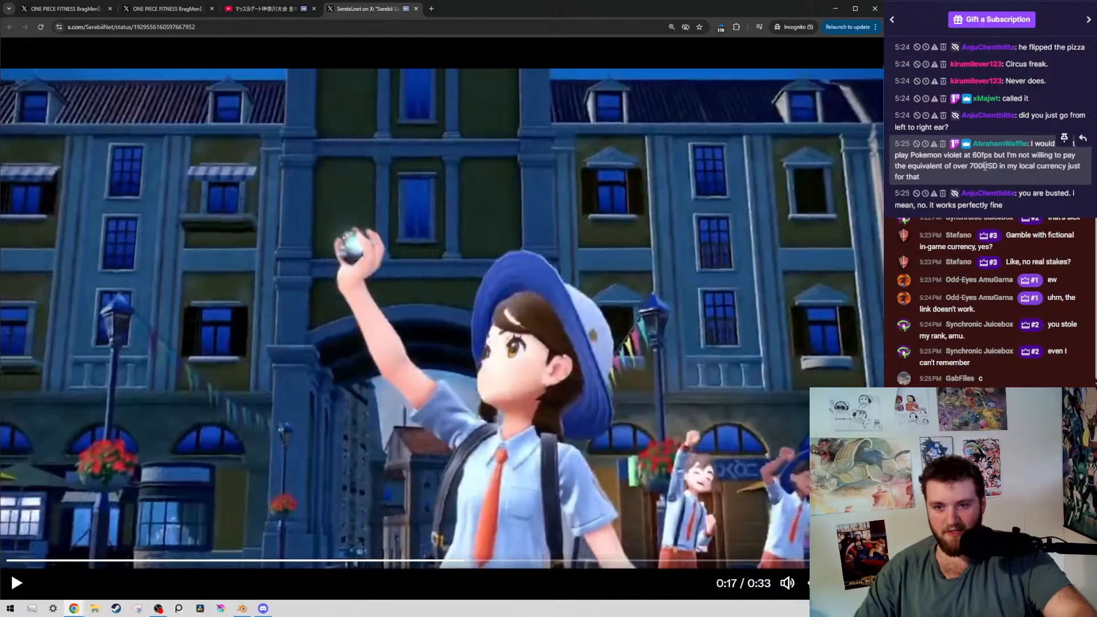
left_click_drag(952, 143, 965, 181)
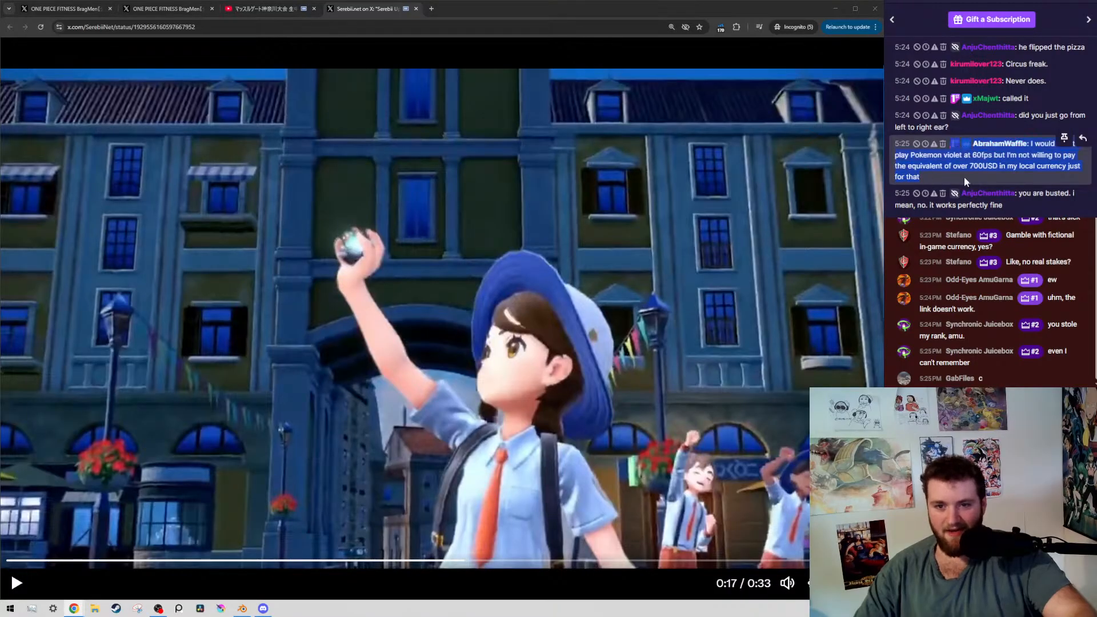
left_click(961, 184)
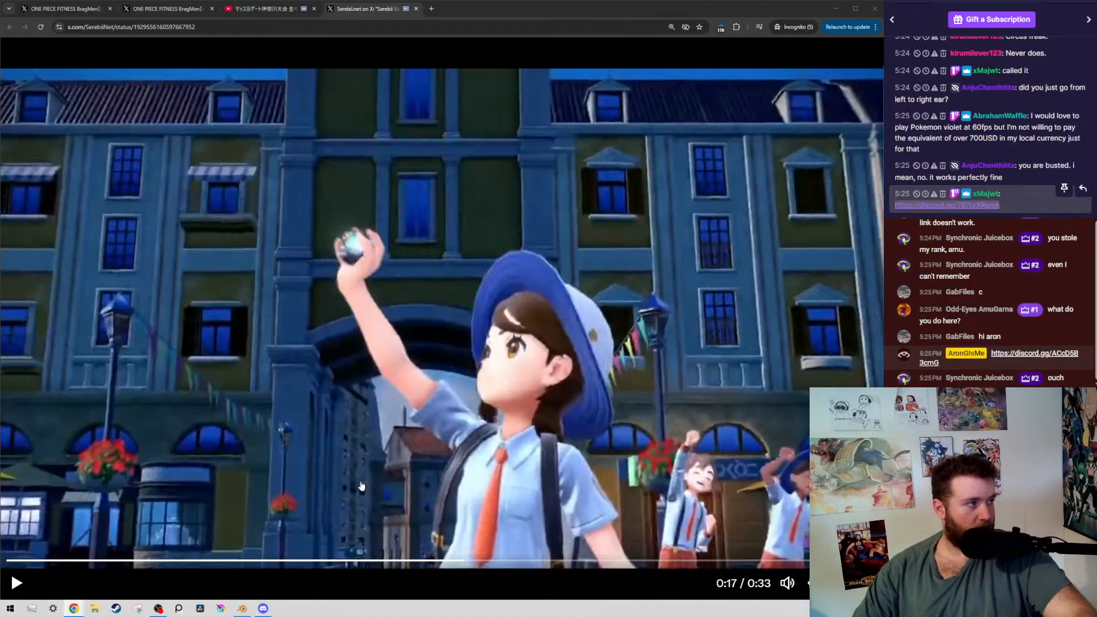
Clear the selection on the chat's Discord link and play the Serebii.net trailer on, pausing at 0:32
left_click(971, 201)
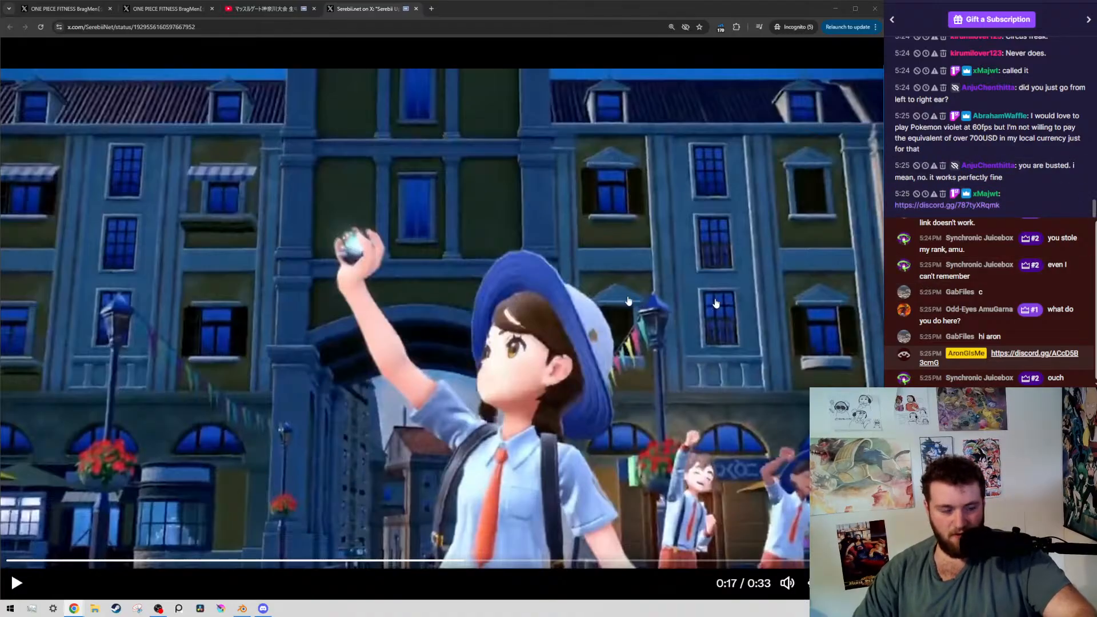
left_click(432, 312)
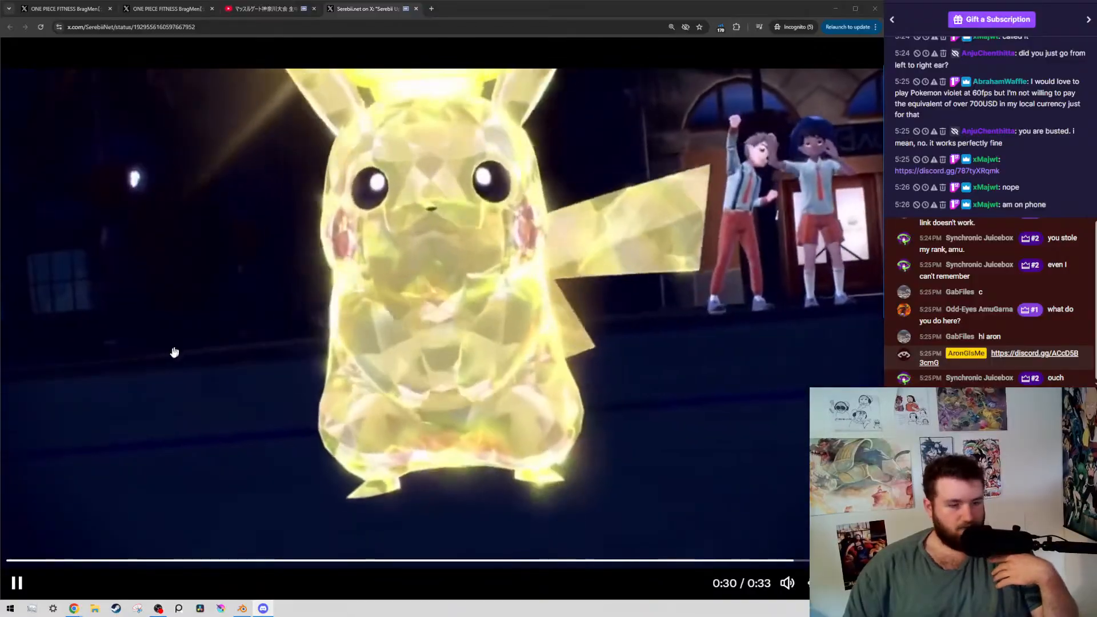
left_click(434, 323)
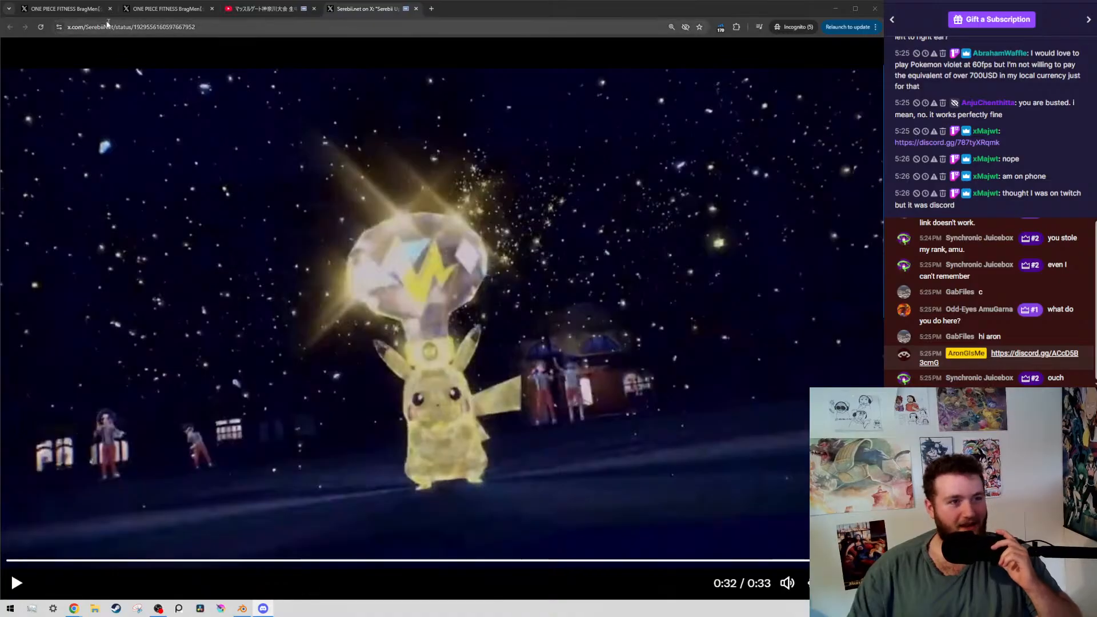
Bring the Centro LEAKS Porygon post into this browser window as the last tab and pause its trailer at 0:06
left_click(74, 9)
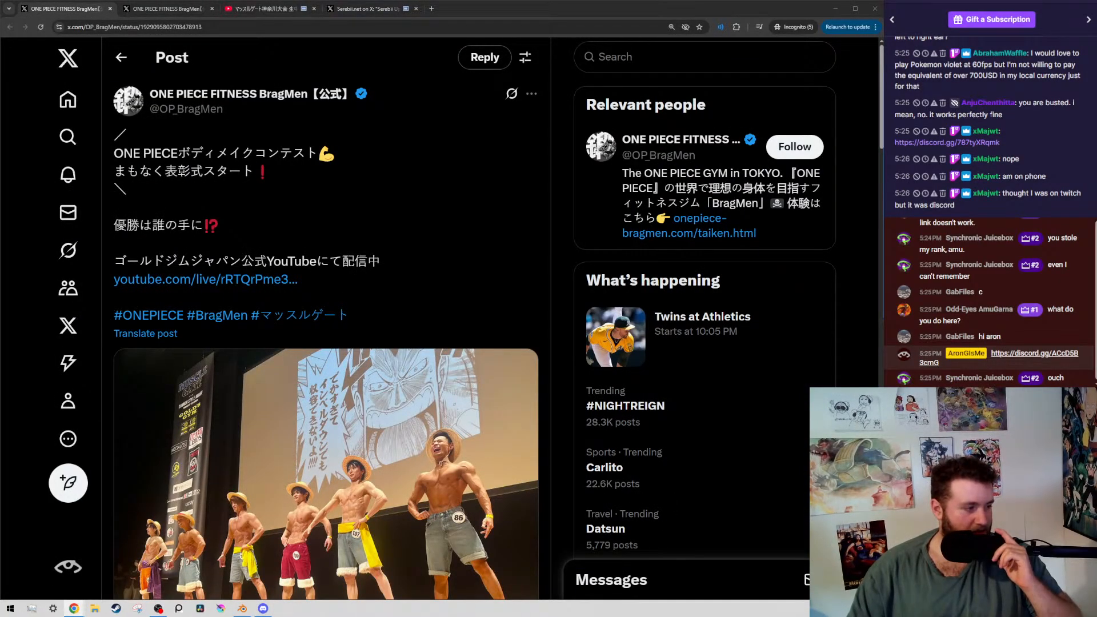
left_click_drag(0, 131, 483, 16)
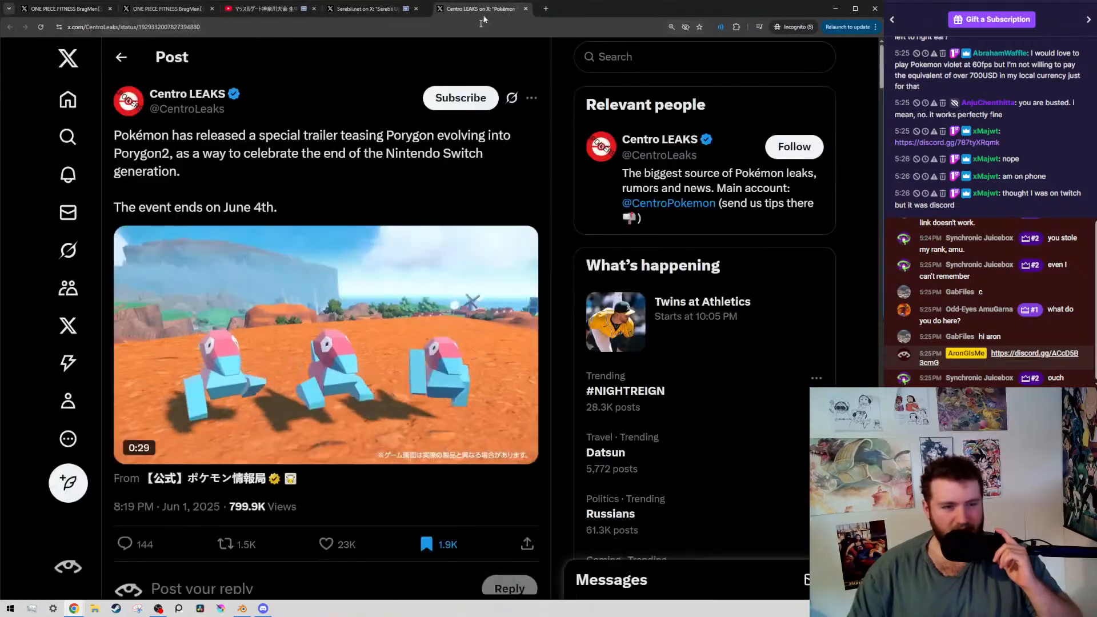
left_click(137, 446)
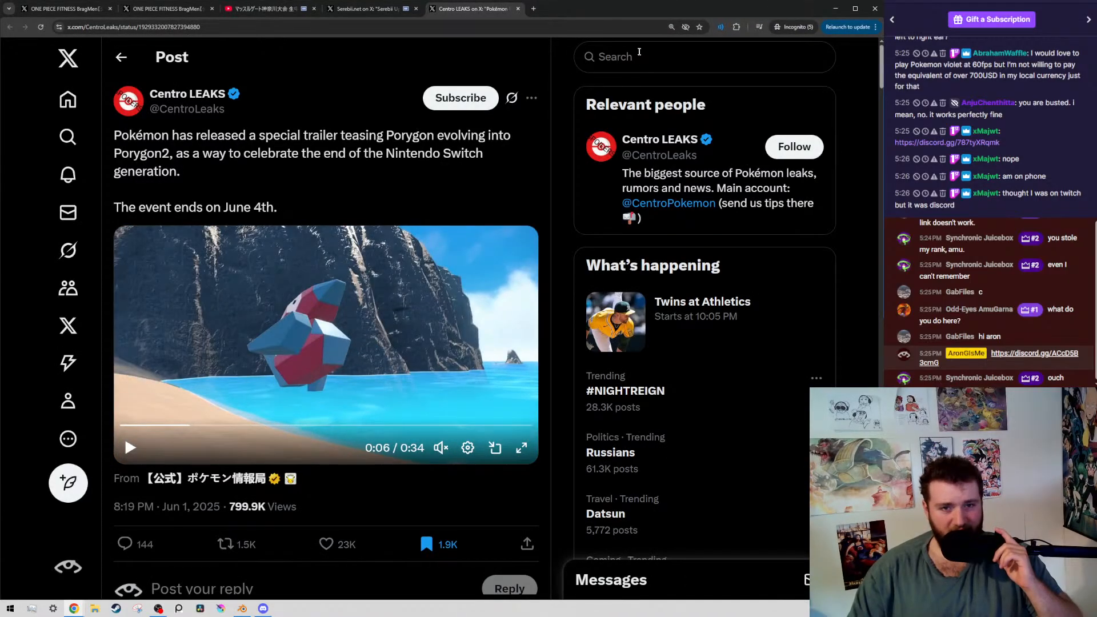
Boost the Centro LEAKS tab's volume with Volume Master, and highlight the post's line about celebrating the end of the Nintendo Switch generation
left_click(720, 28)
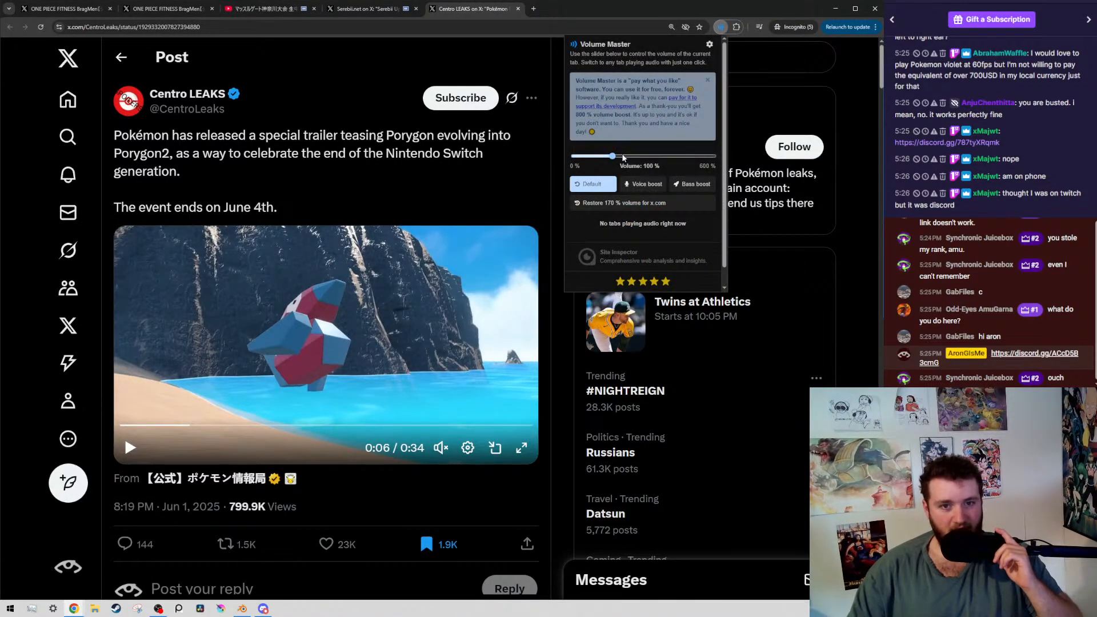
left_click(181, 141)
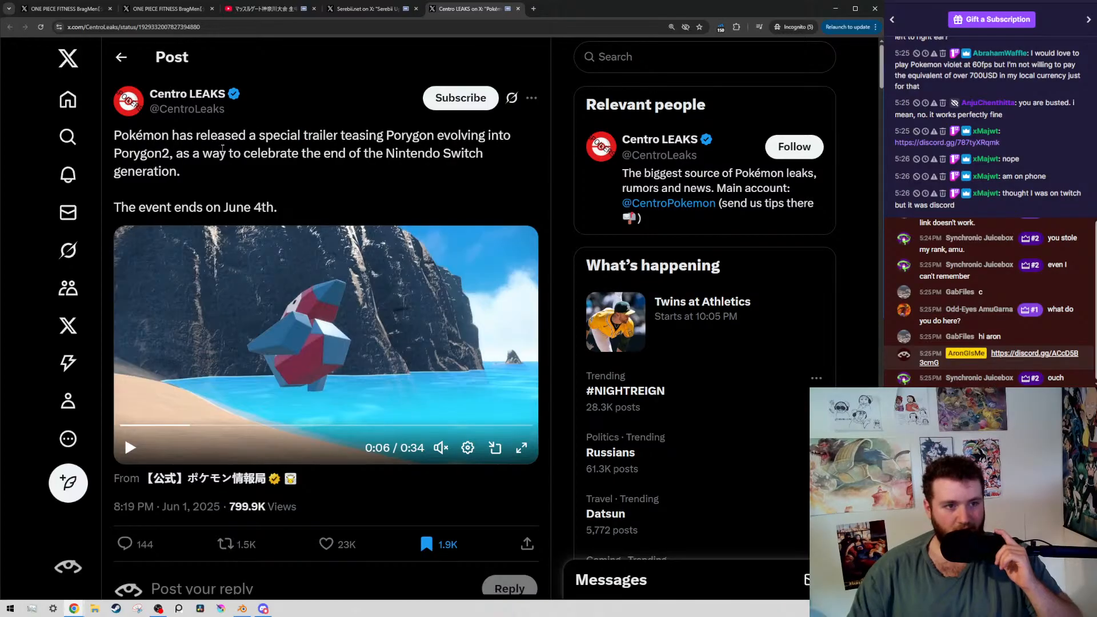
left_click_drag(367, 152, 376, 153)
left_click_drag(342, 172, 210, 157)
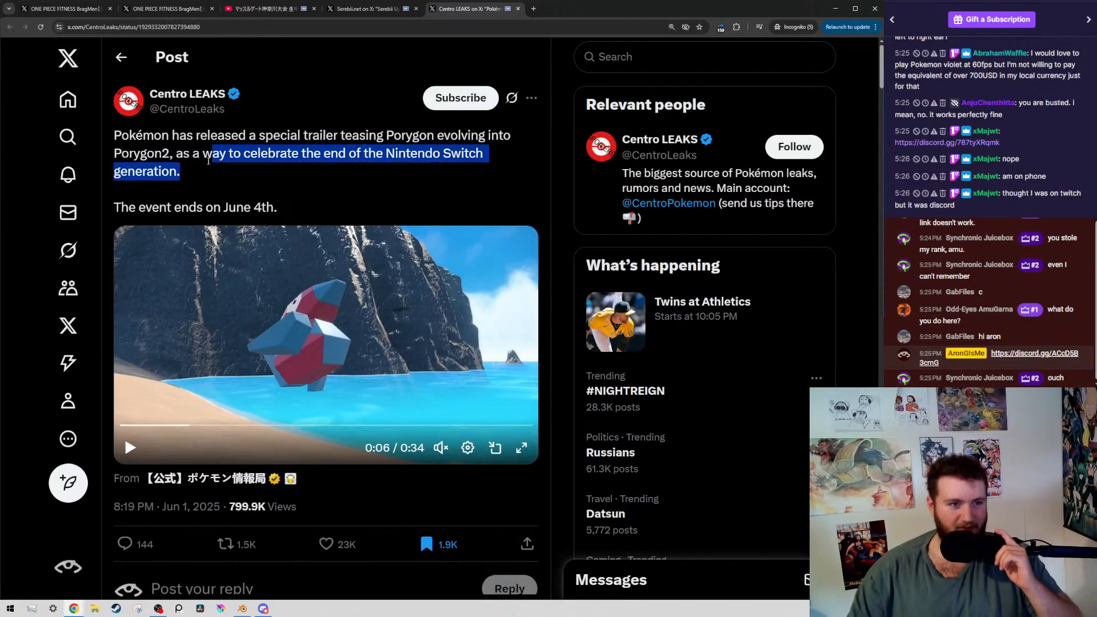
left_click(286, 174)
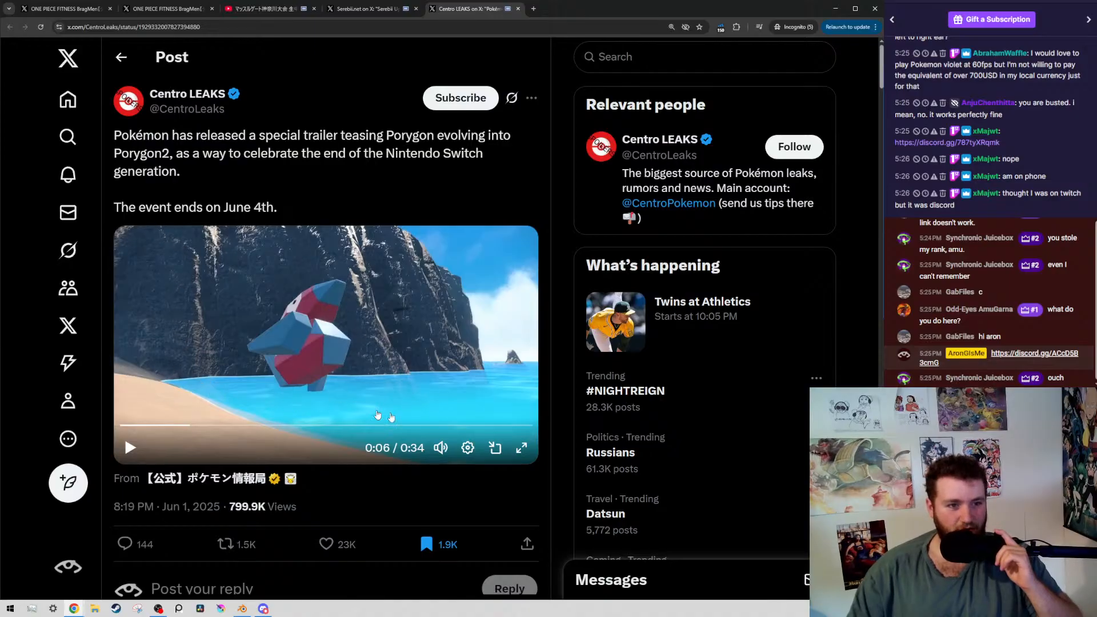
Expand the Porygon trailer to full screen, restart it from 0:00, and pause at 0:03 on the three Porygon
left_click(521, 448)
left_click(405, 418)
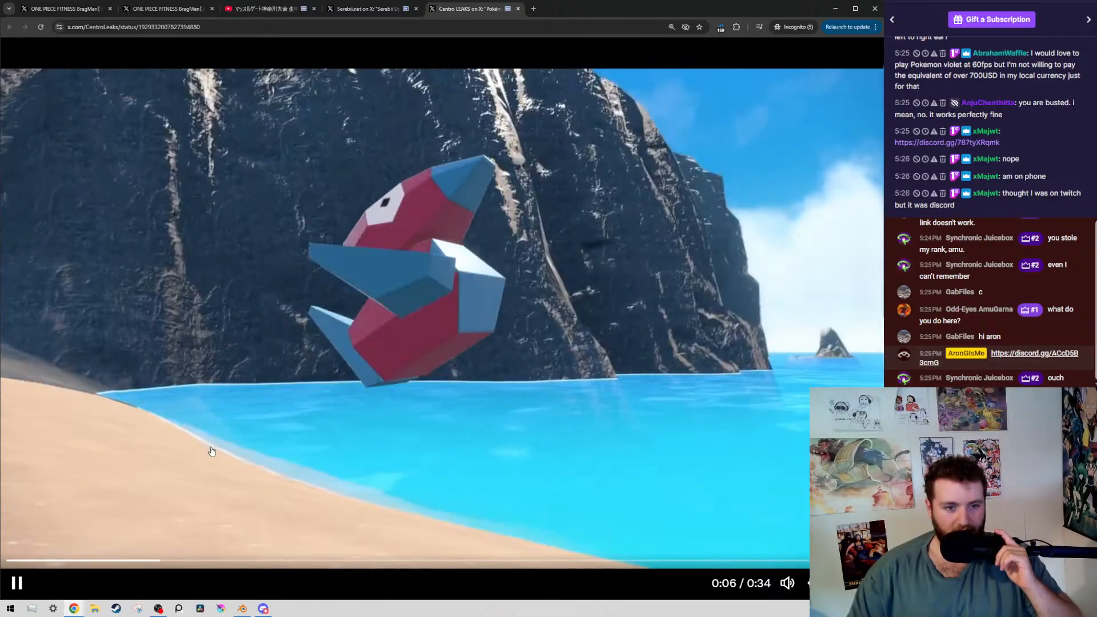
left_click(411, 412)
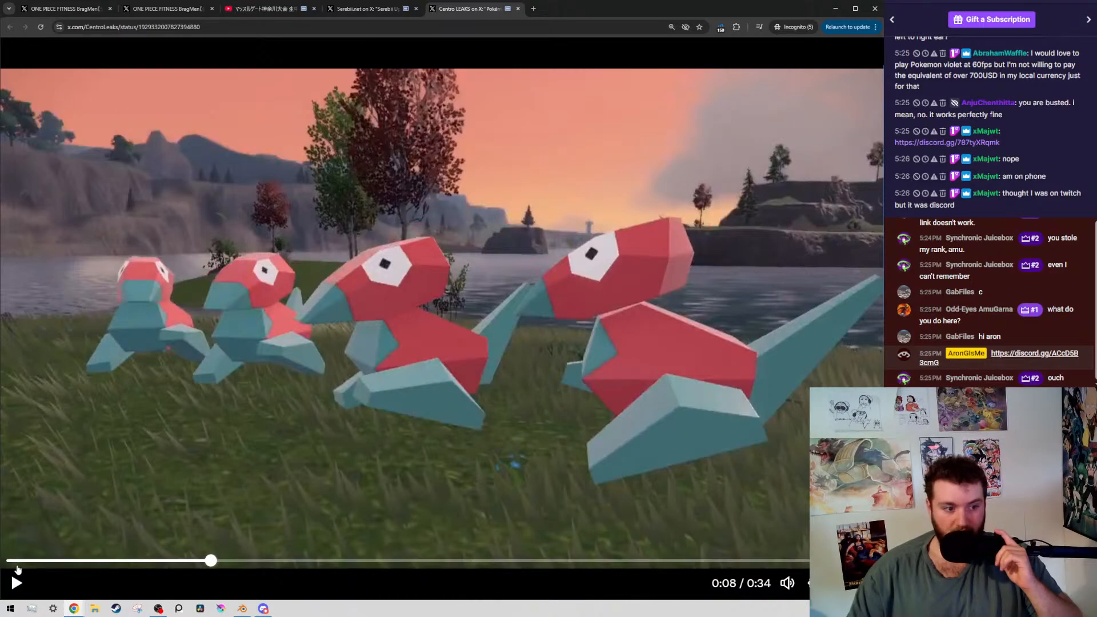
left_click(15, 555)
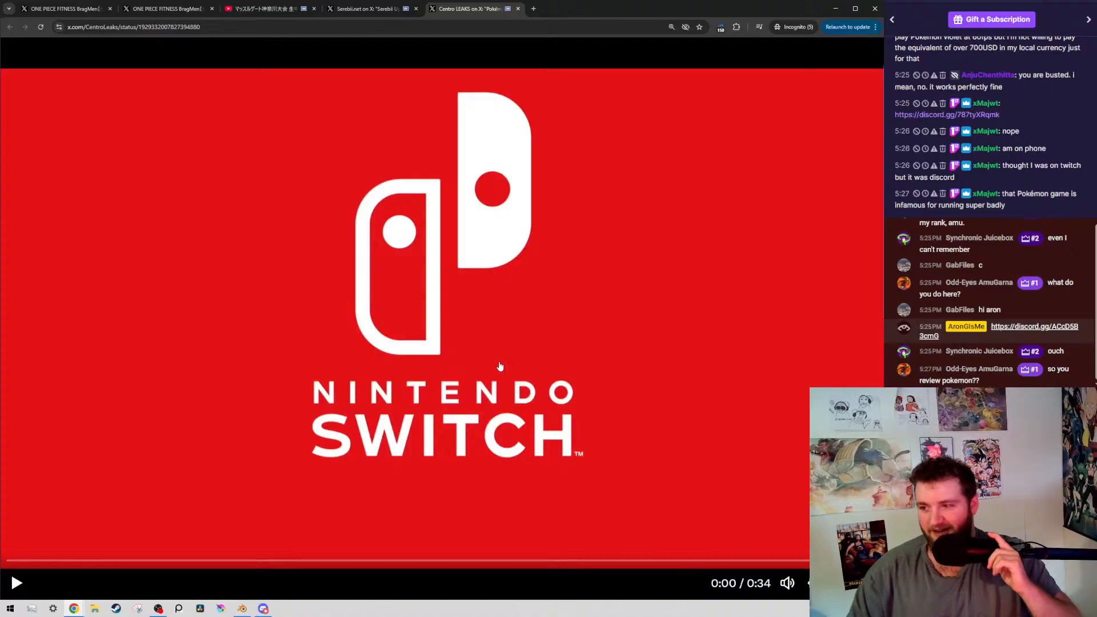
left_click(580, 426)
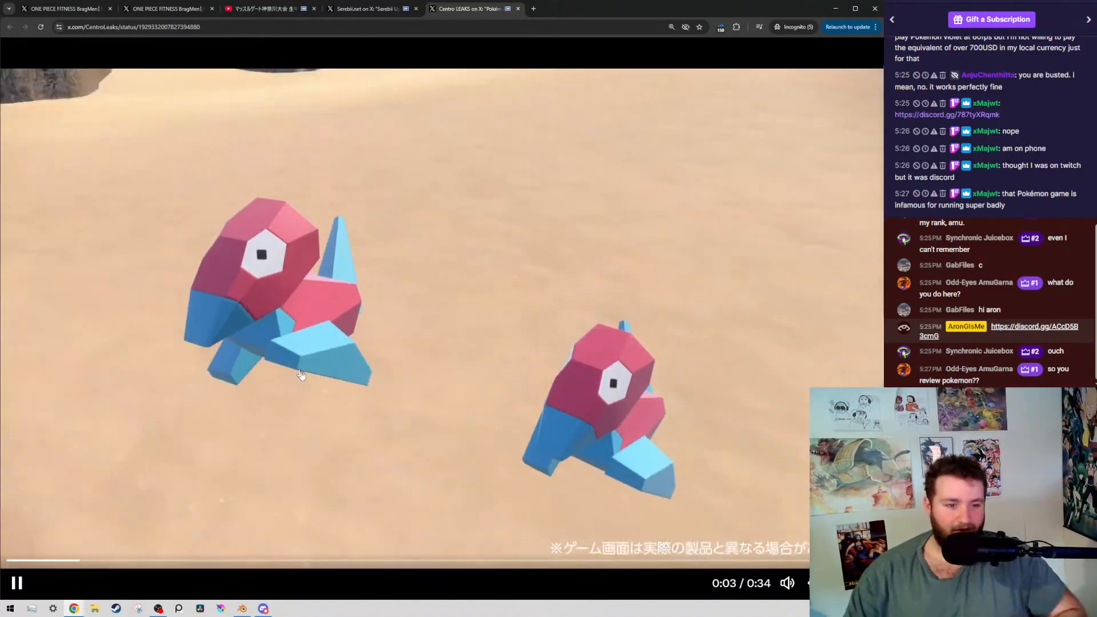
left_click(571, 188)
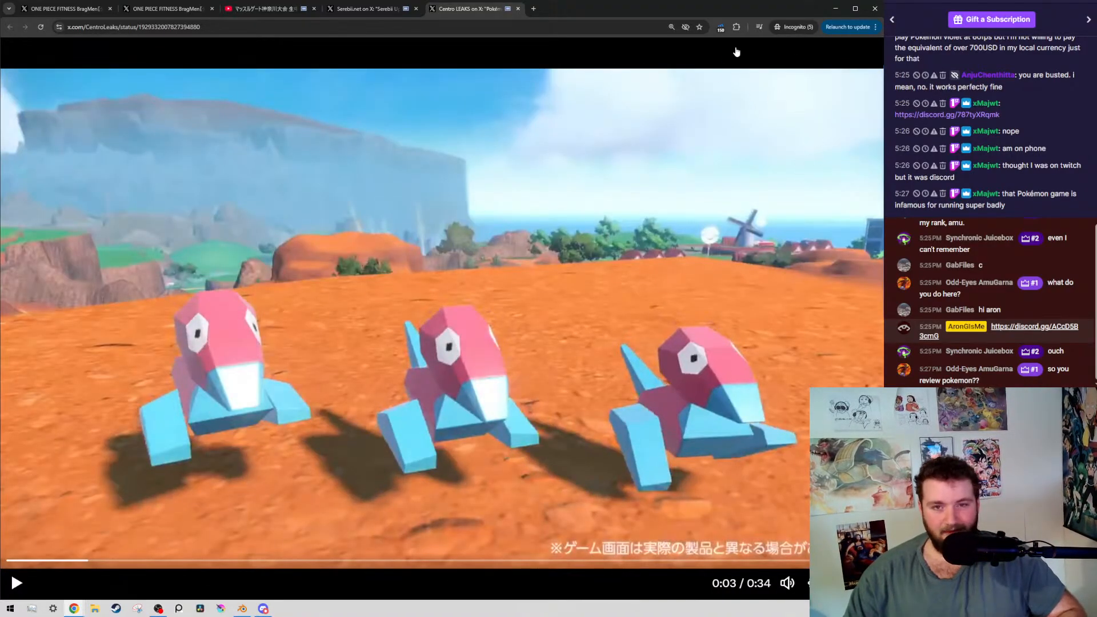
left_click(243, 609)
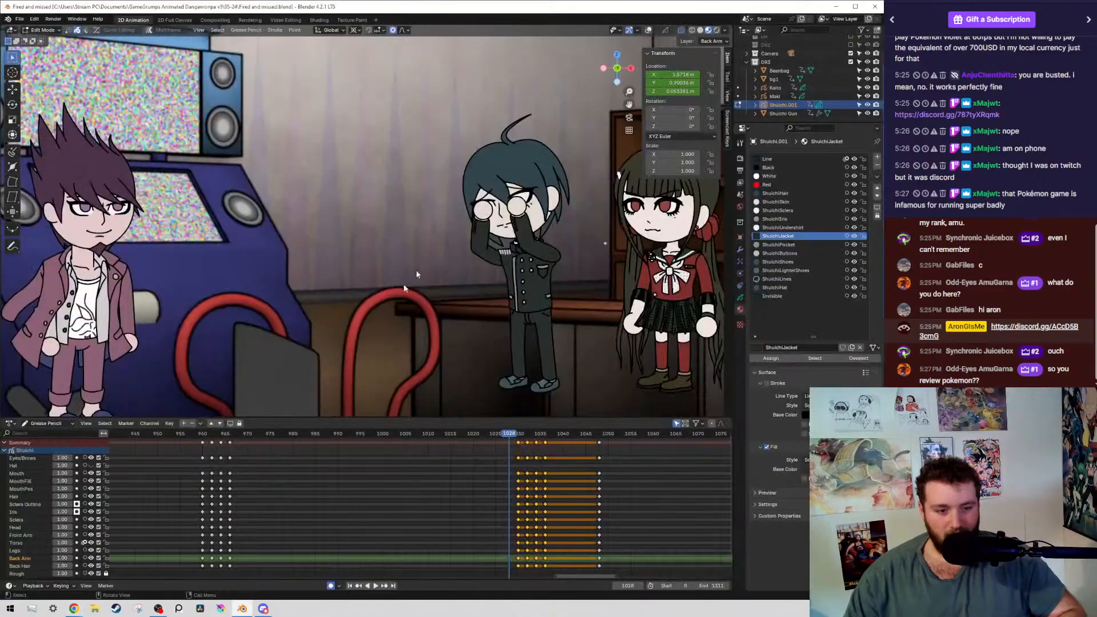
mouse_move(74, 608)
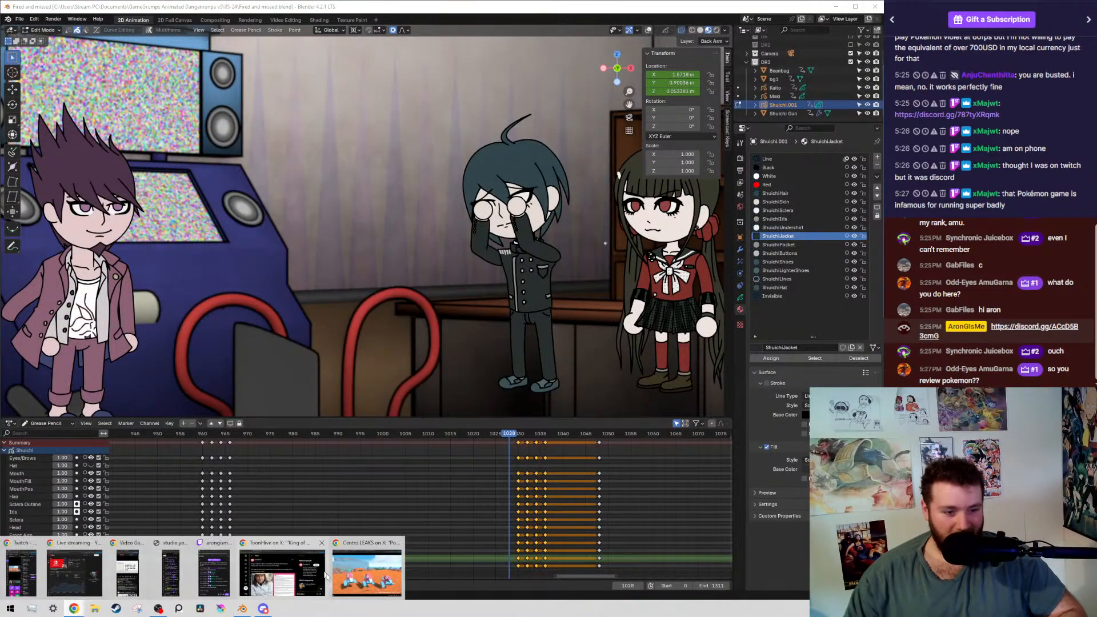
left_click(371, 568)
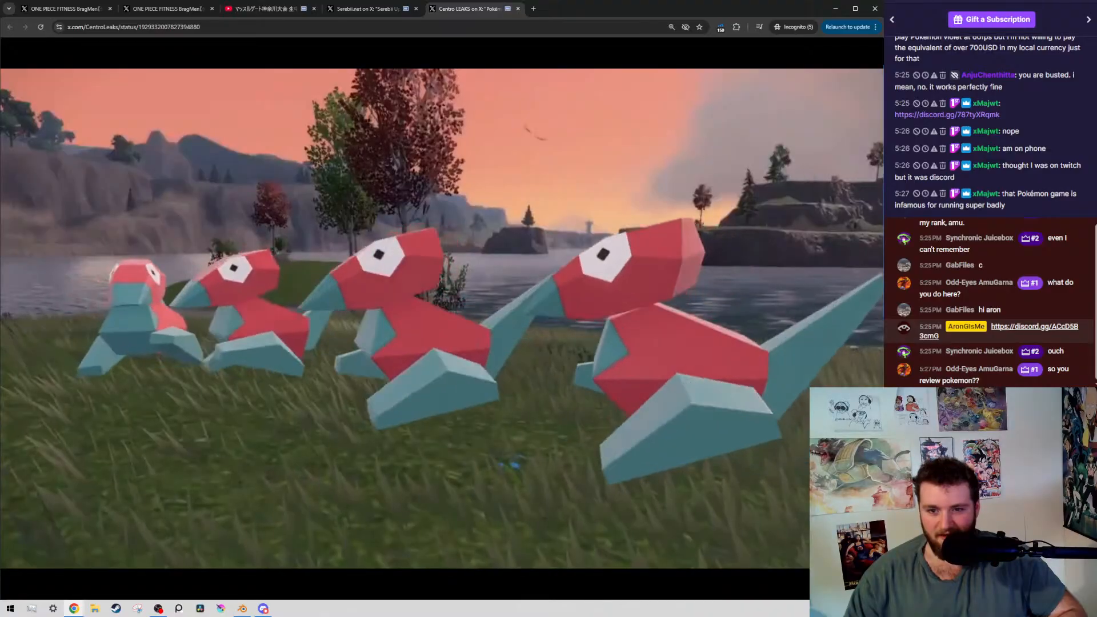
Play the Porygon trailer on, pausing at 0:07 and 0:08, and stop on the crystal cave scene at 0:16
key("space")
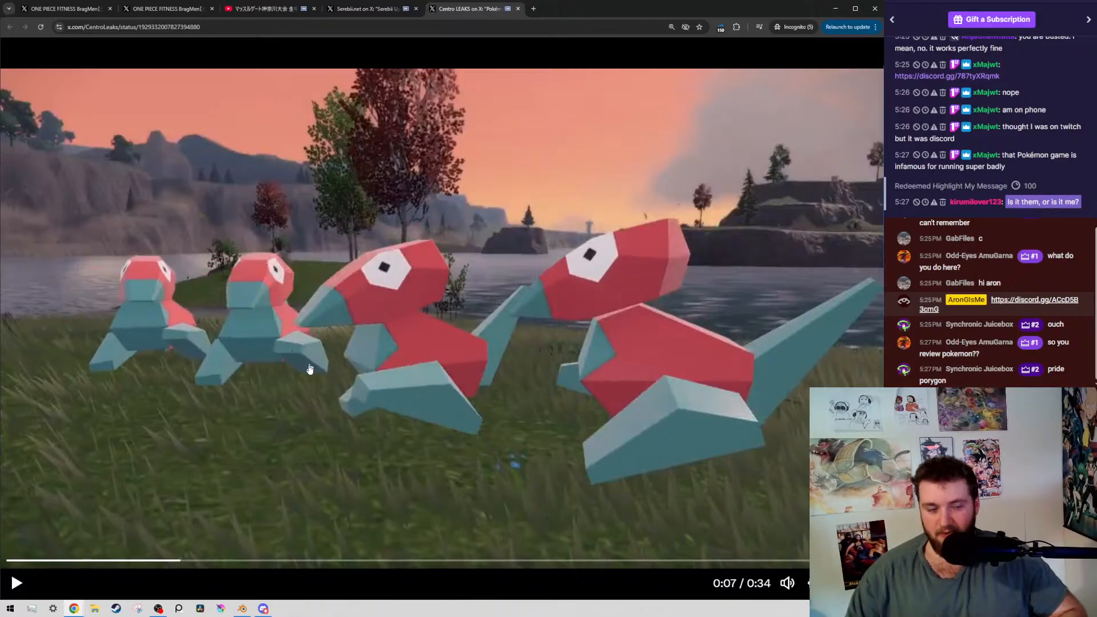
left_click(322, 346)
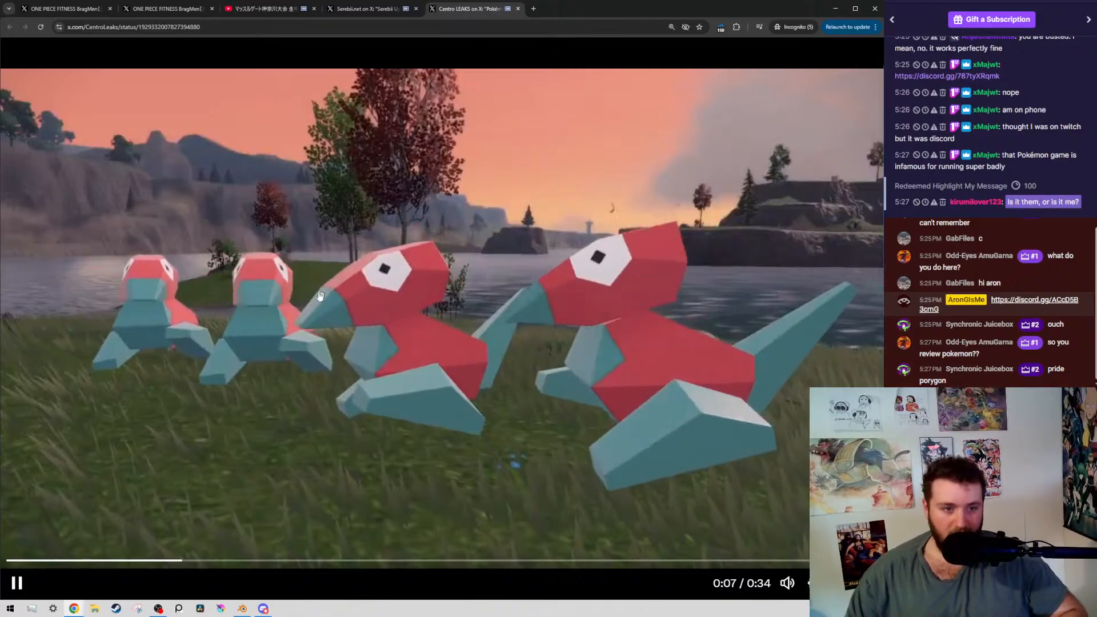
left_click(480, 323)
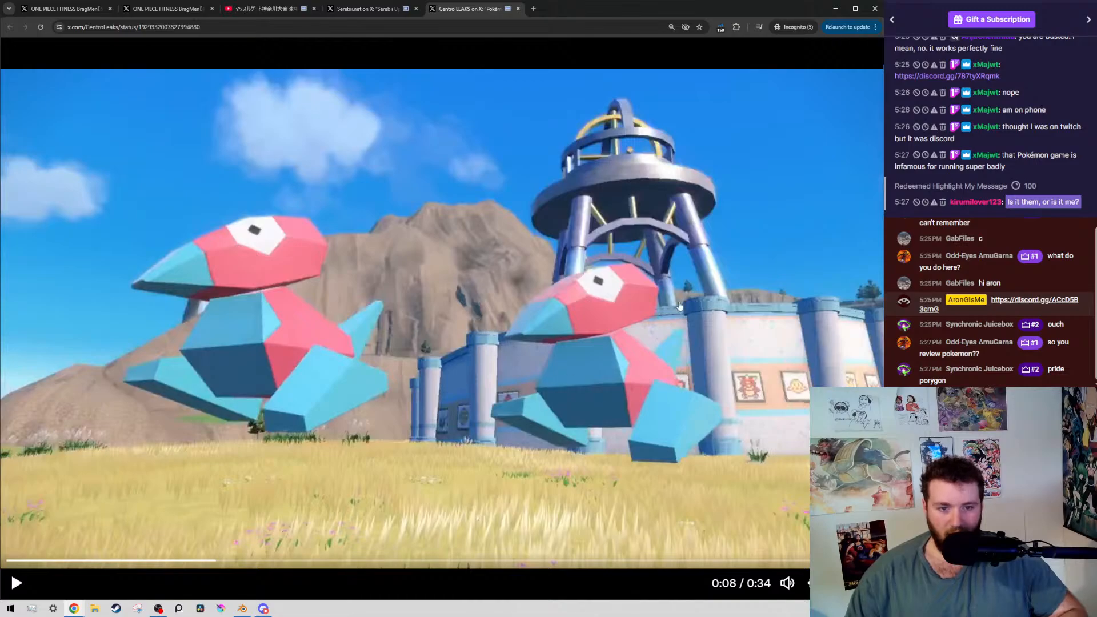
left_click(561, 359)
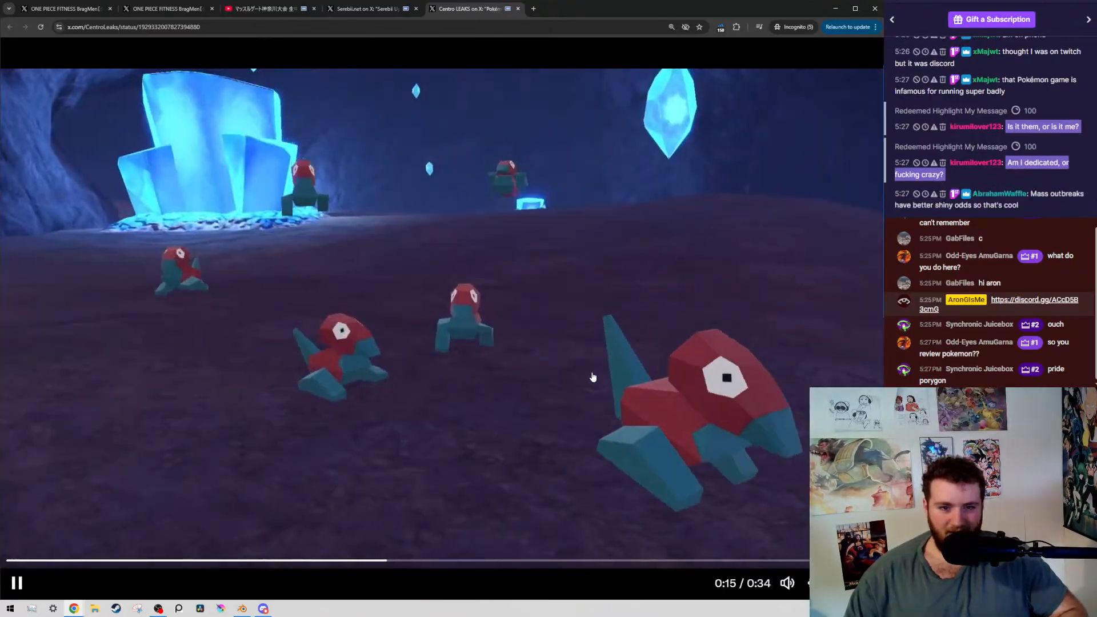
left_click(323, 253)
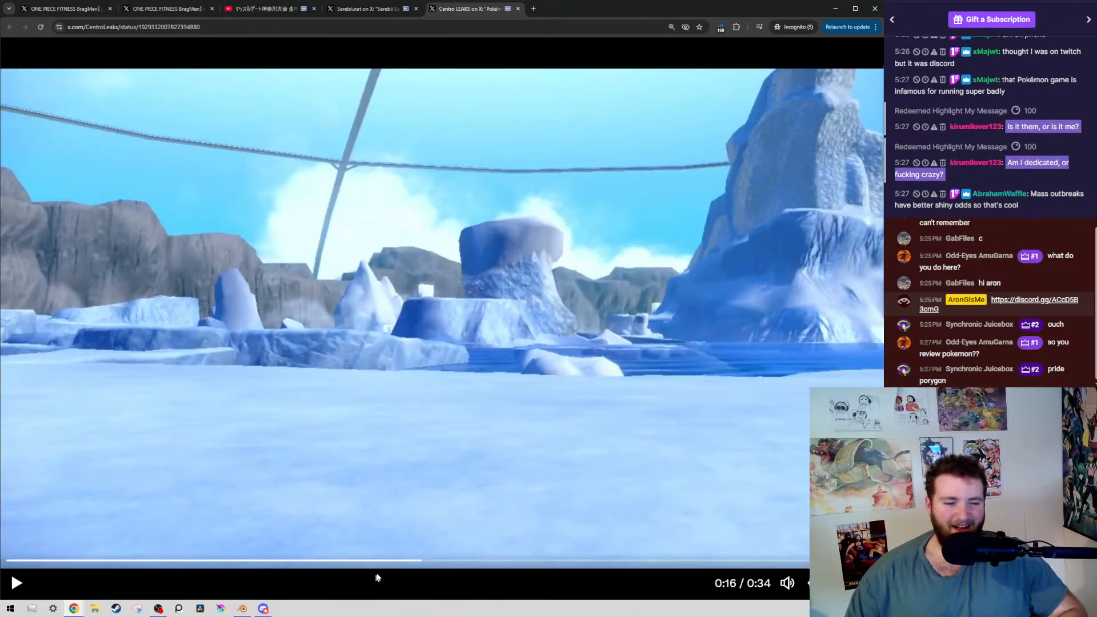
left_click(411, 561)
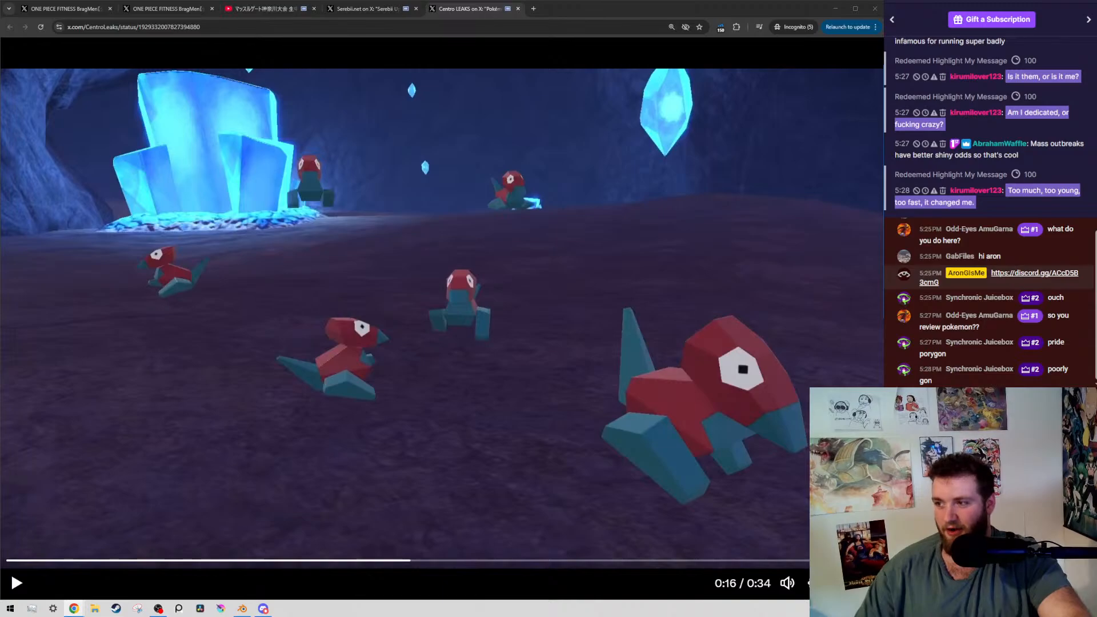
Bring the Porygon pixel-art window over the trailer to compare the designs, and close it after viewing
left_click_drag(489, 166, 377, 128)
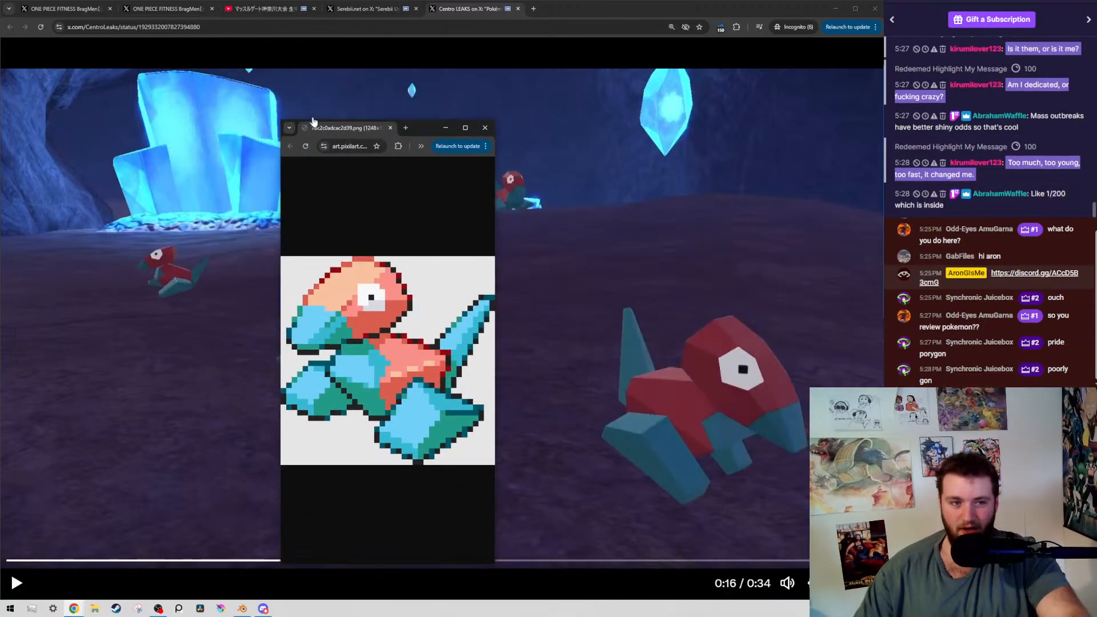
left_click_drag(327, 129, 265, 78)
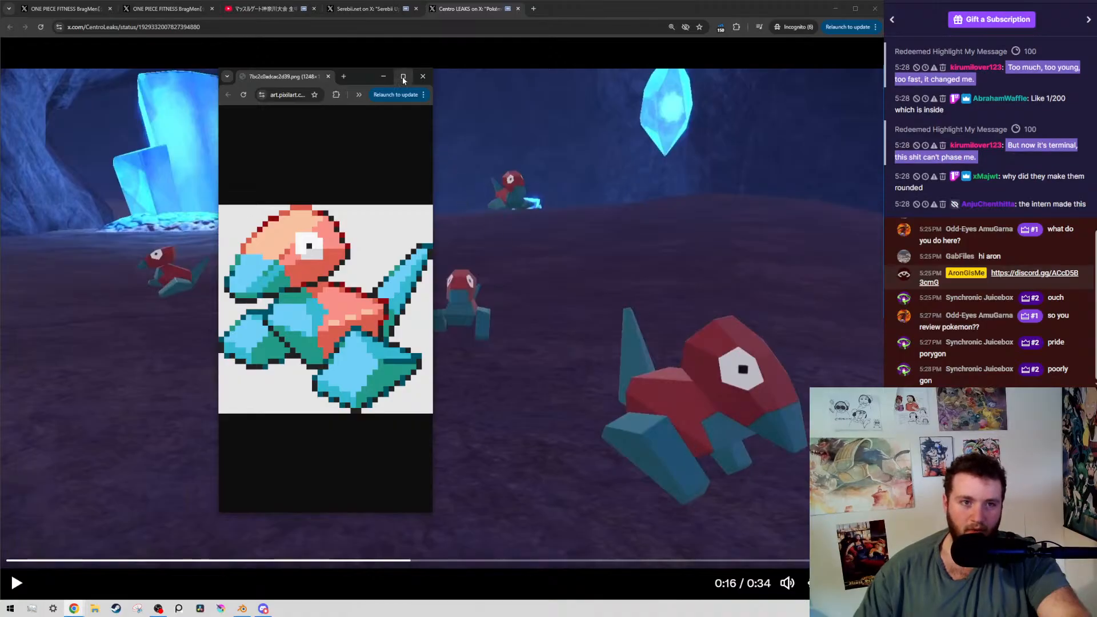
left_click(423, 76)
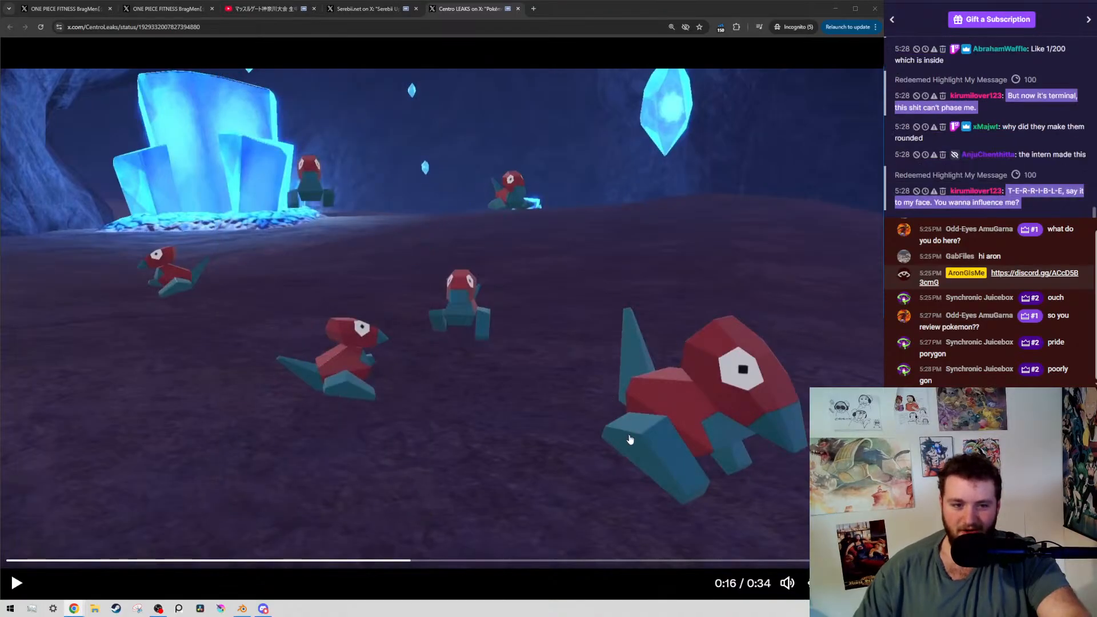
Play the trailer on with pauses at 0:17 and 0:32, let it loop, and pause at 0:03 on the two Porygon
left_click(580, 410)
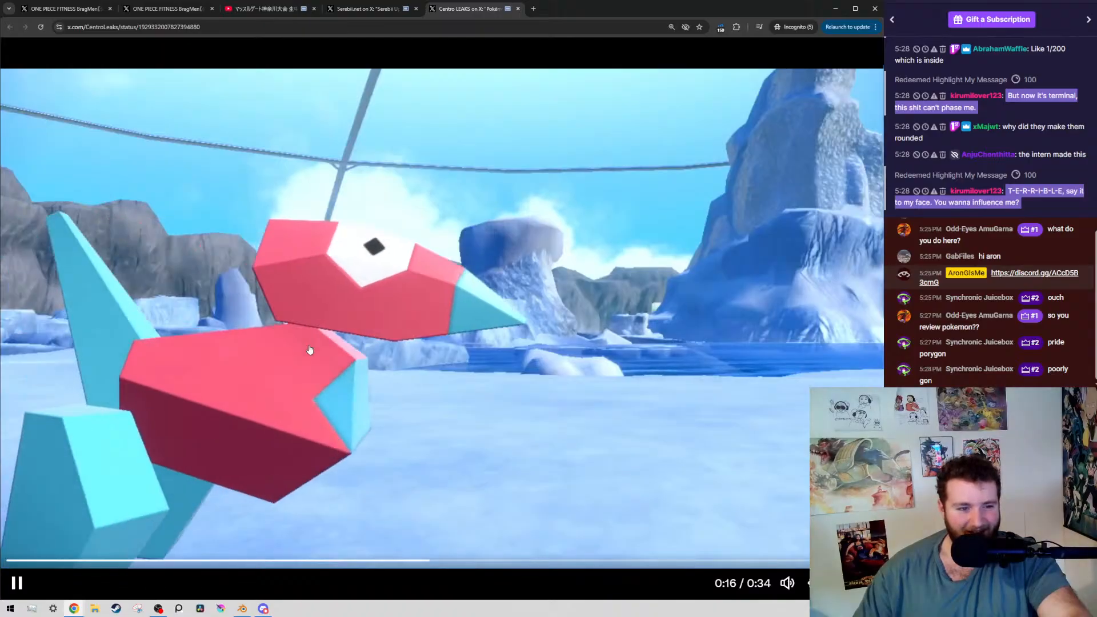
left_click(417, 329)
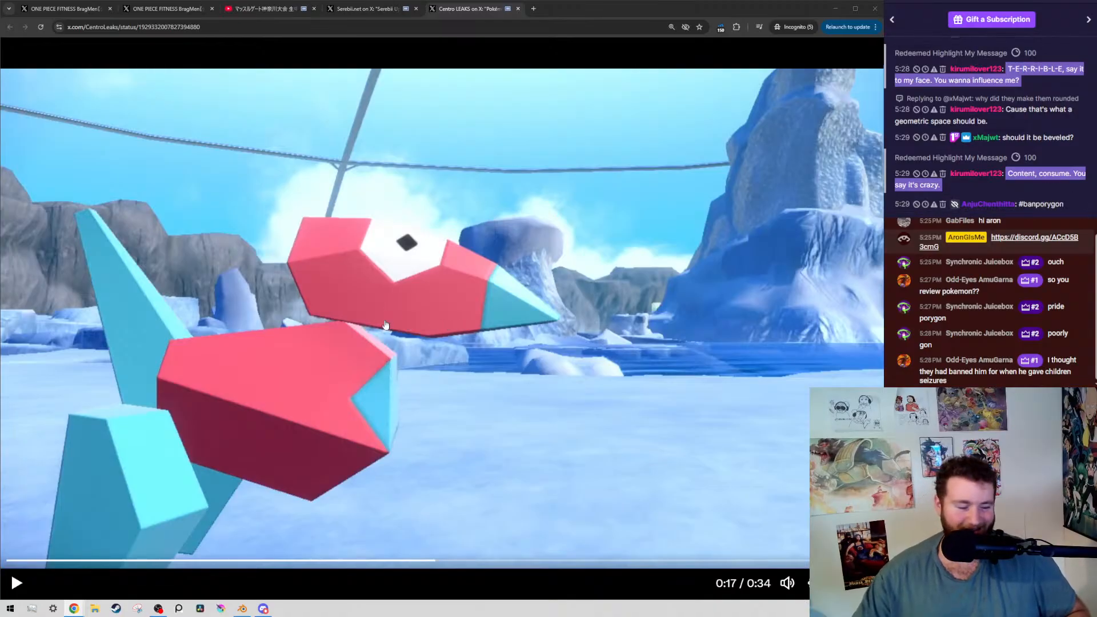
left_click(282, 364)
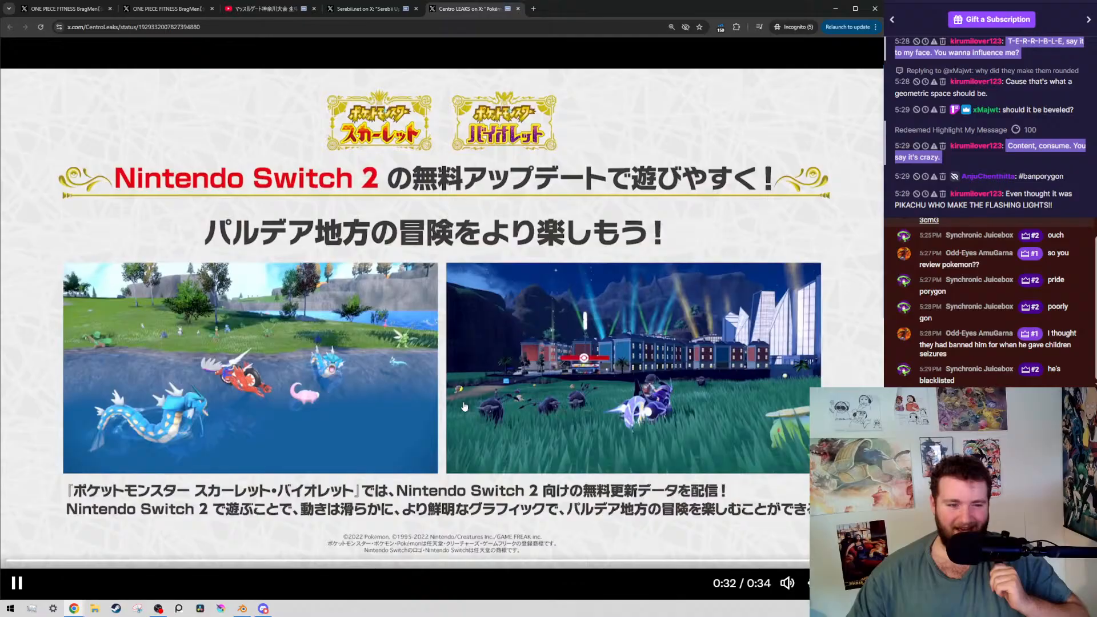
left_click(469, 409)
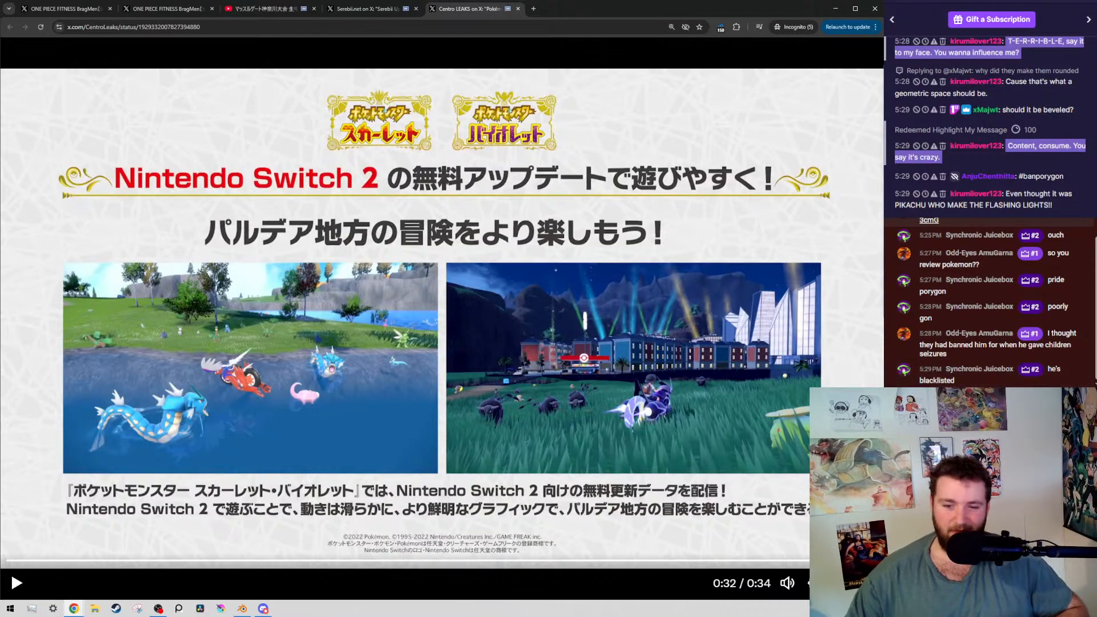
left_click(490, 404)
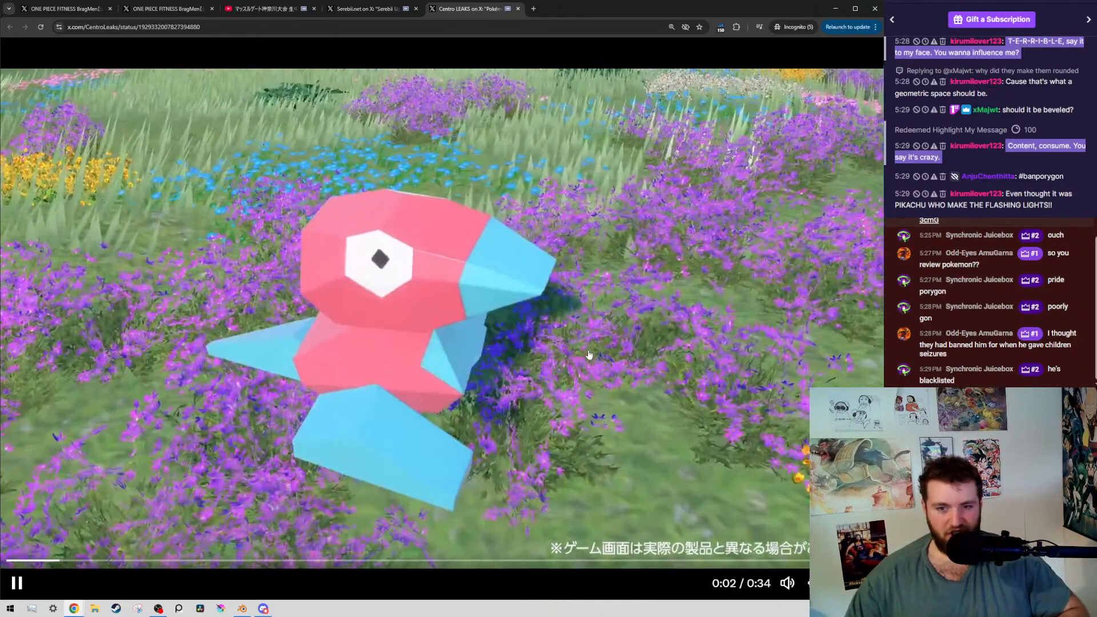
left_click(787, 327)
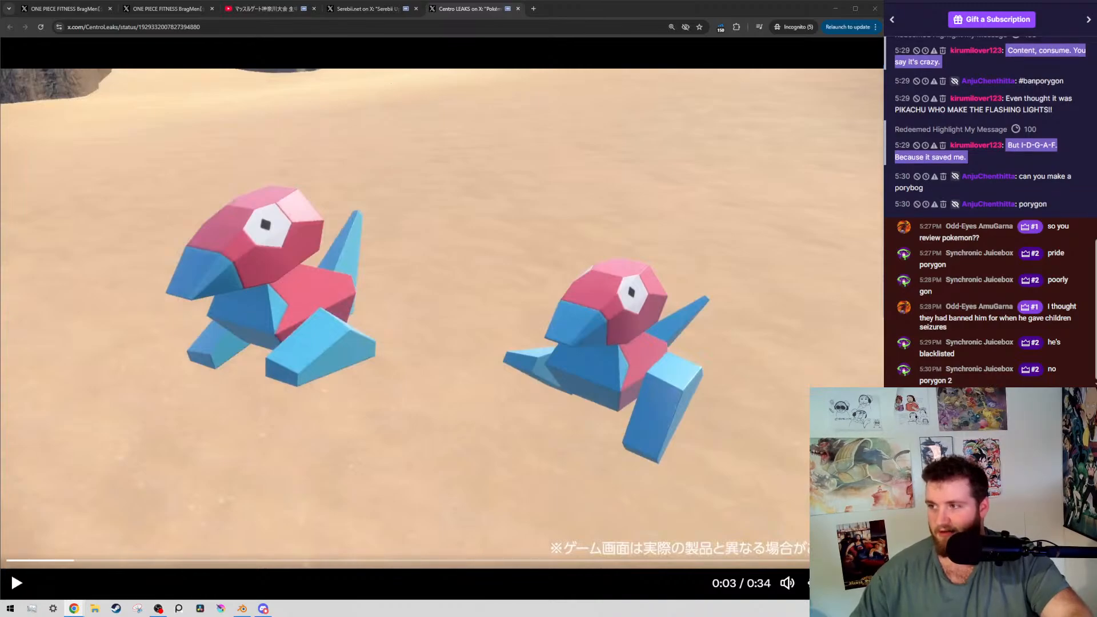
Bring the Kirby Air Riders video into this window as the last tab, skip ahead, and pause at 0:23
left_click_drag(594, 167, 640, 12)
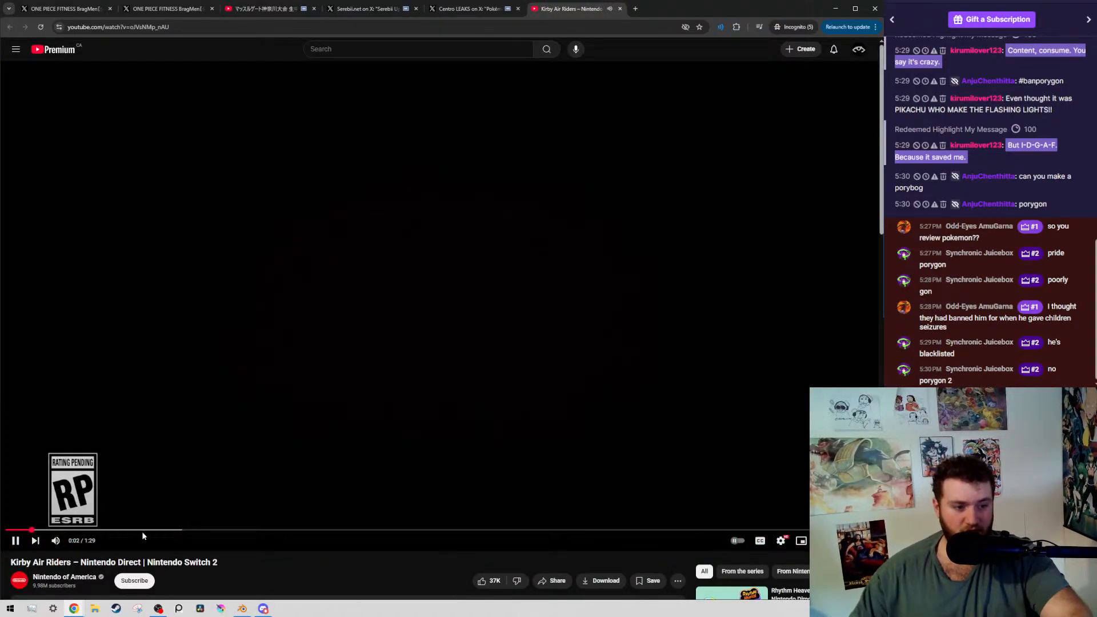
left_click(147, 531)
left_click(223, 531)
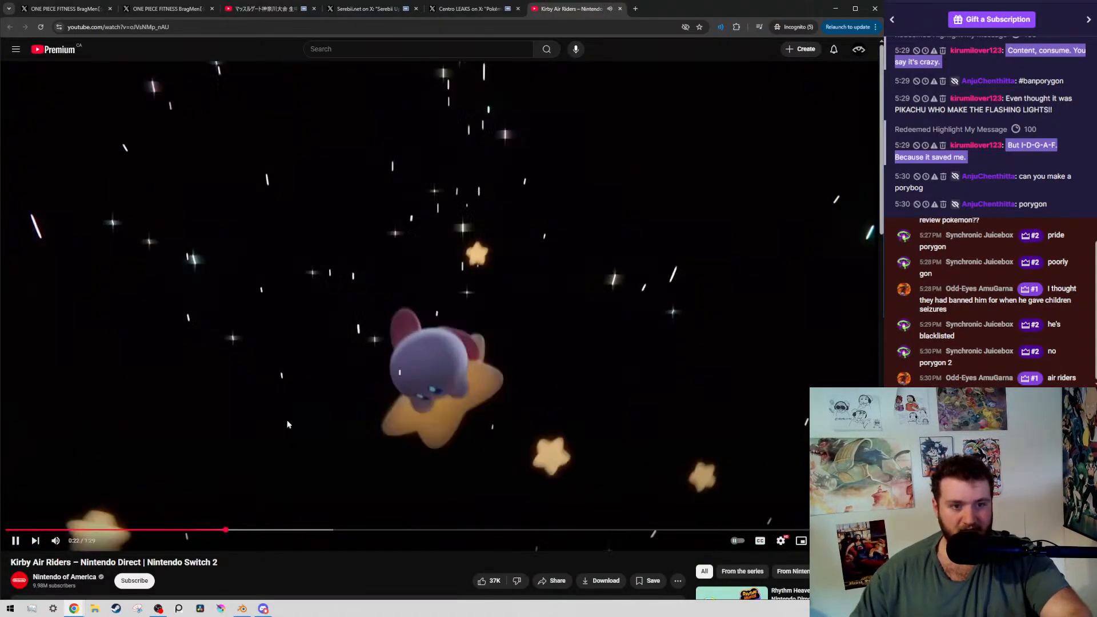
key("space")
key("space")
key("space")
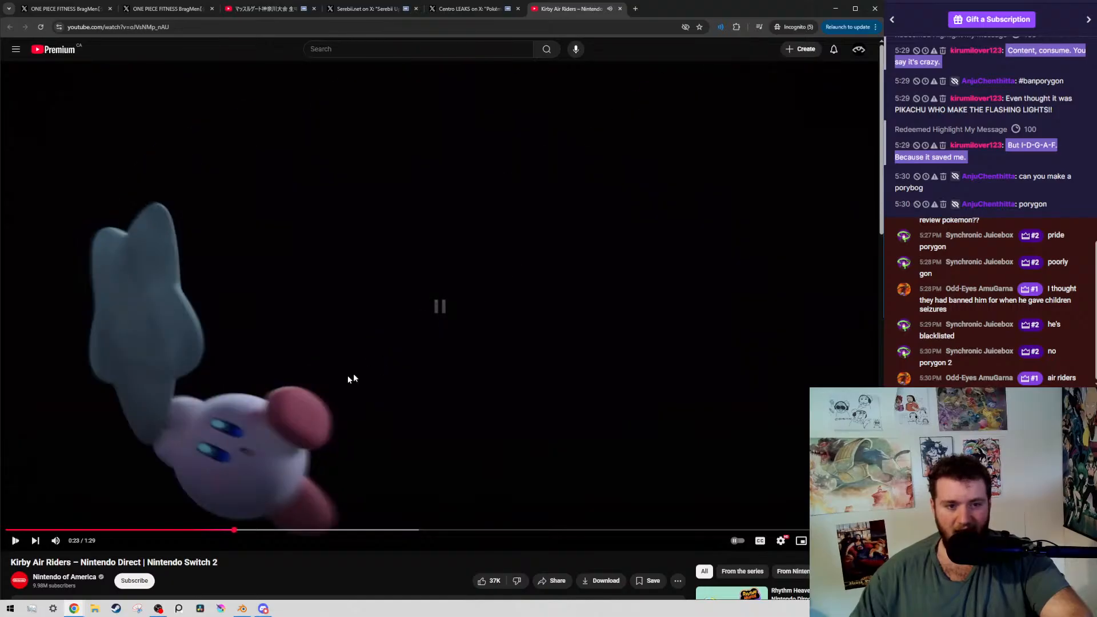
Skip the Kirby Air Riders trailer to 0:39 and ahead to the flower field, pausing at 0:57
left_click(386, 530)
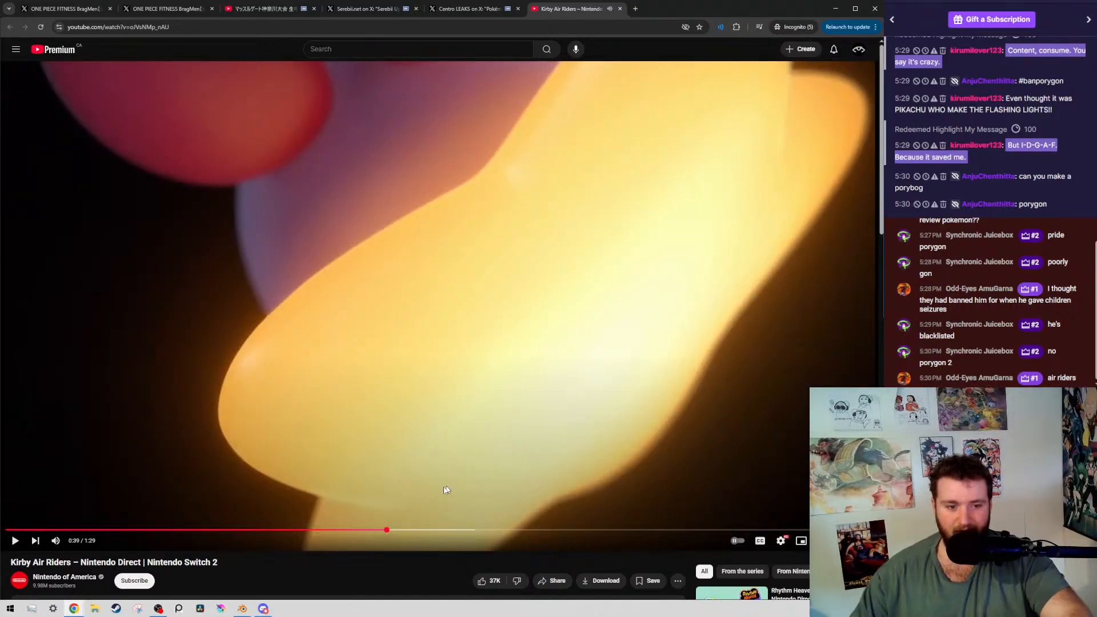
key("space")
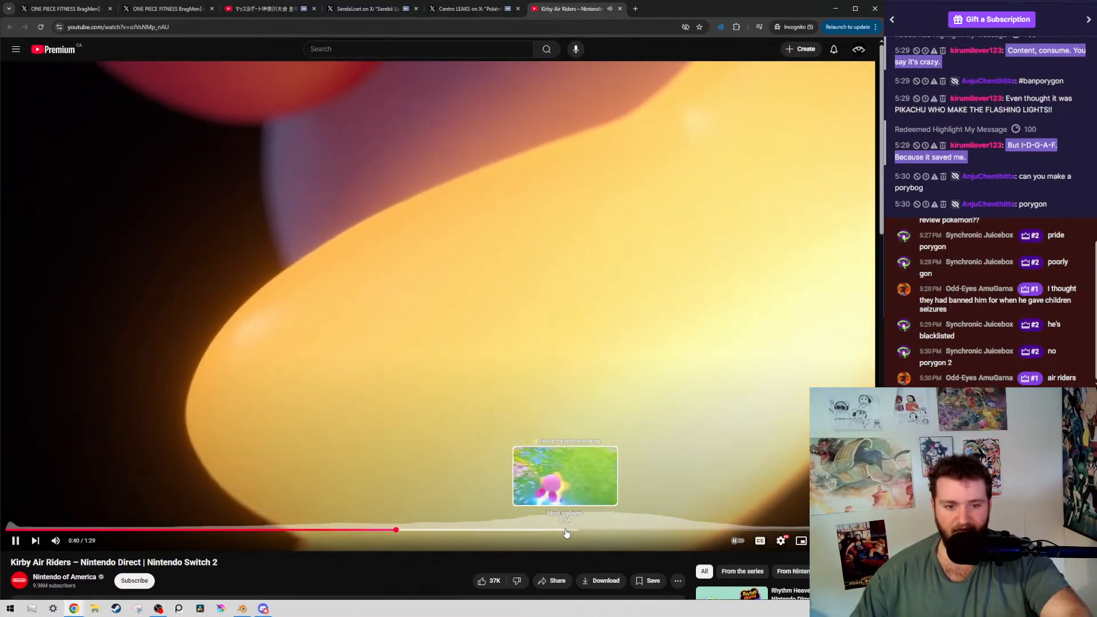
left_click(540, 530)
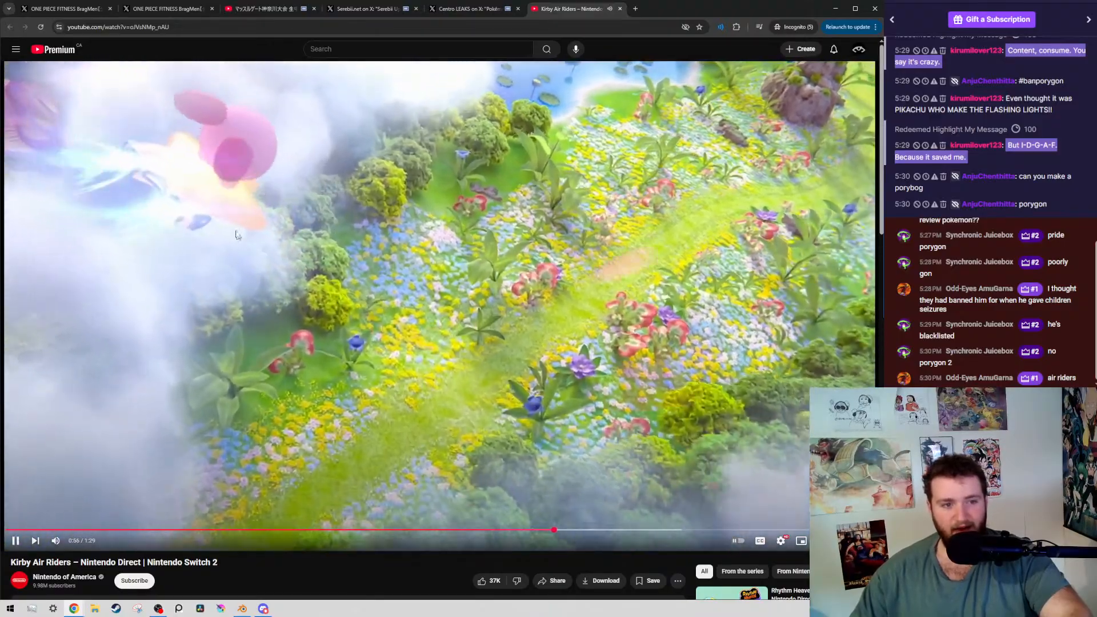
left_click(546, 407)
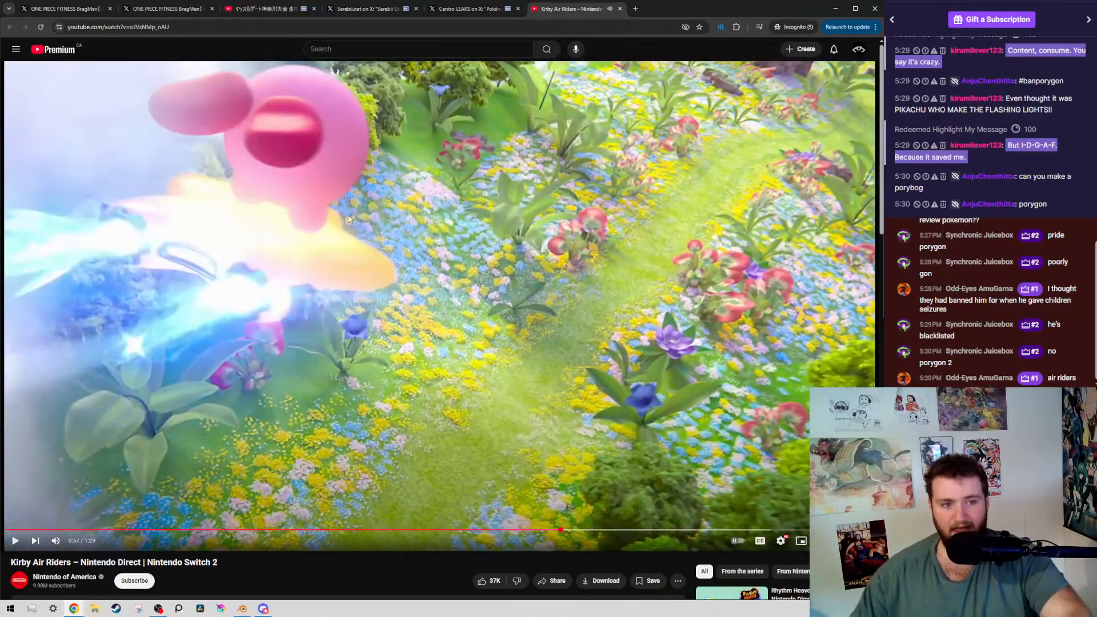
Play the Kirby trailer on in short bursts, and pause at 1:01 on Kirby facing the camera with closed eyes
left_click(546, 407)
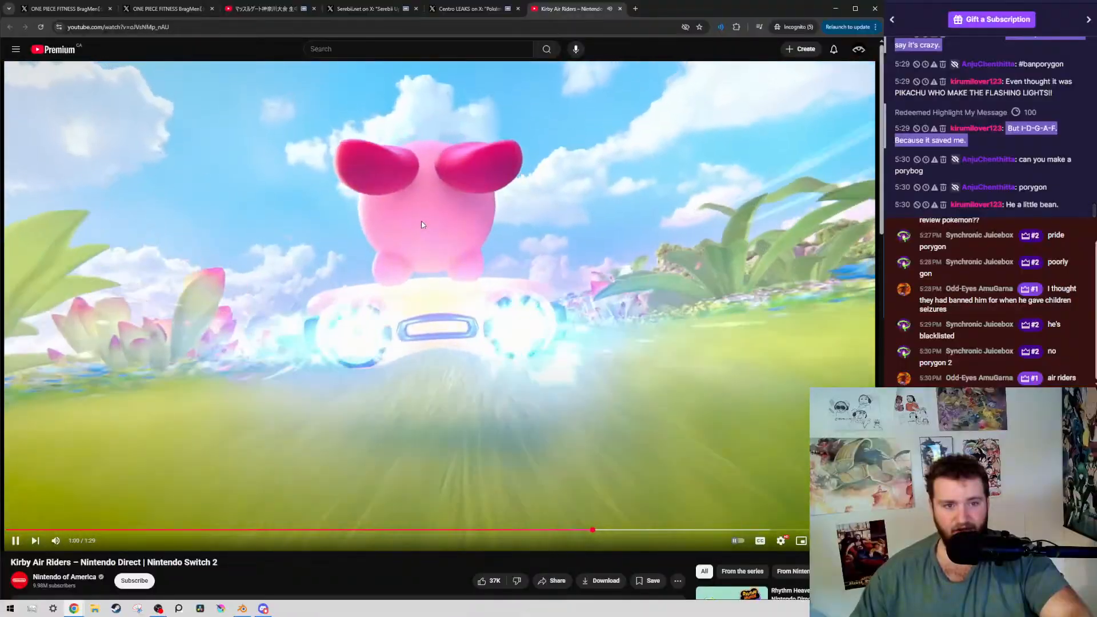
left_click(386, 223)
left_click(387, 224)
left_click(376, 241)
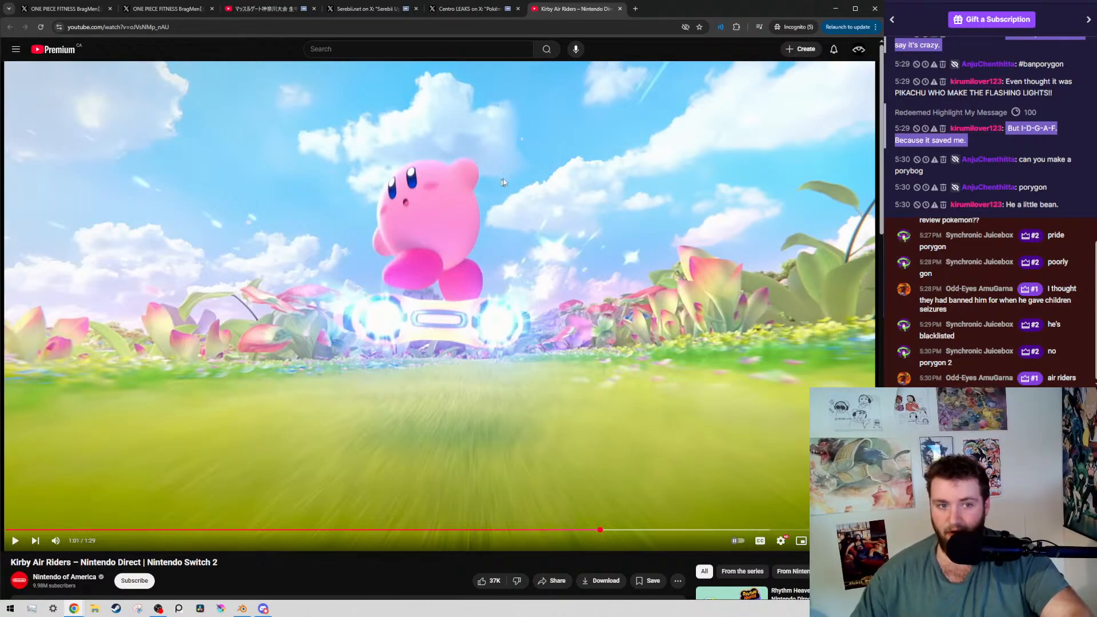
left_click(485, 307)
left_click(477, 306)
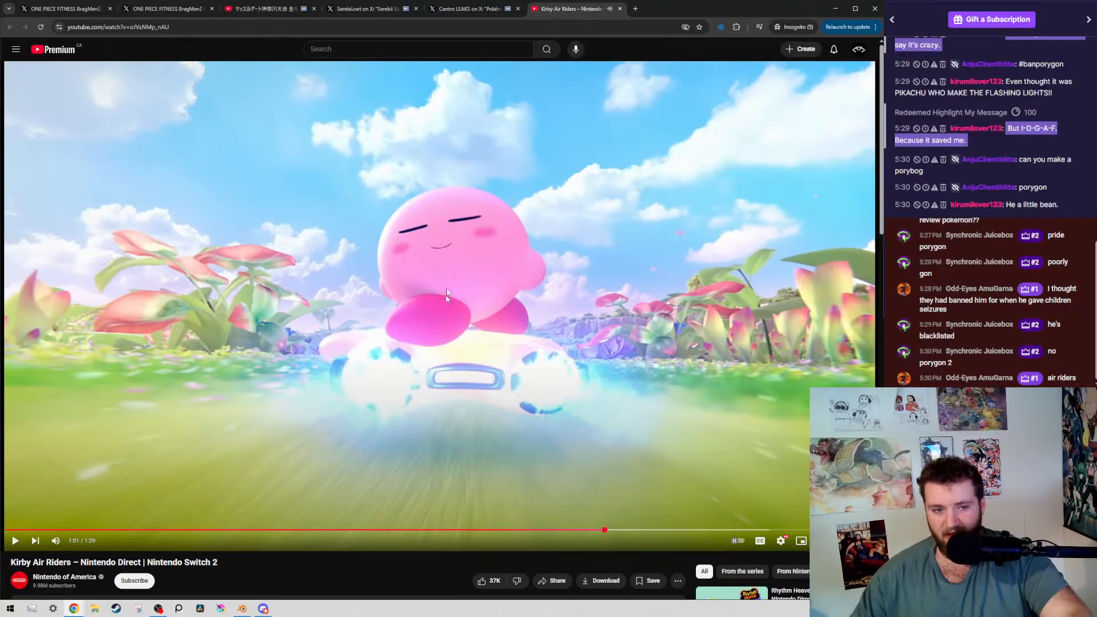
Return to the Centro LEAKS post, place the shiny Porygon comparison image window over it, widen it, and set its zoom to 200%
left_click(477, 8)
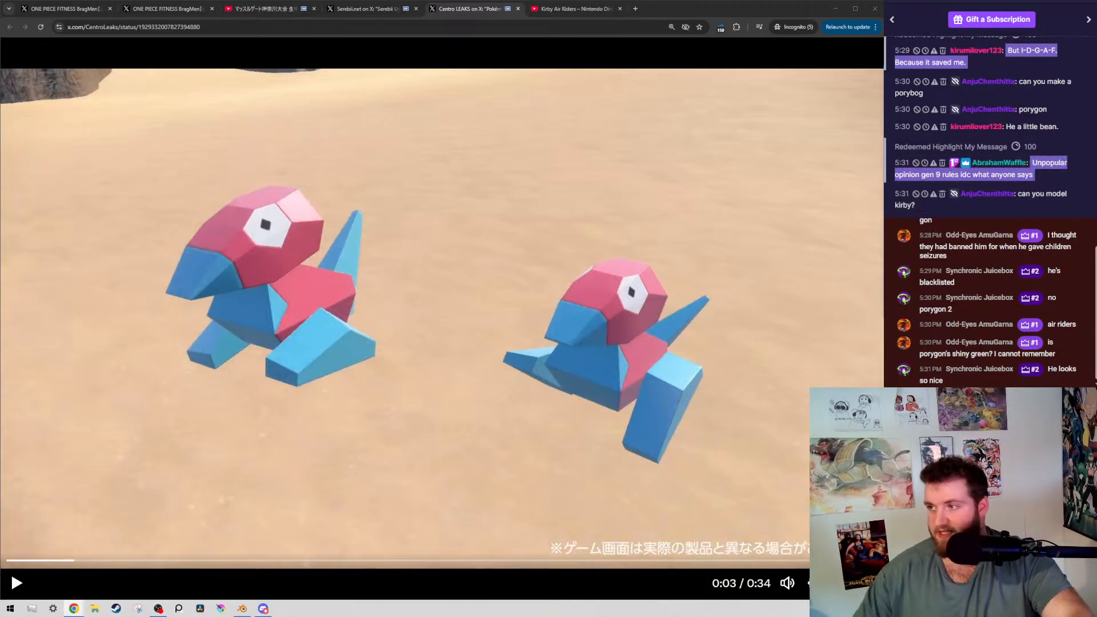
left_click_drag(1085, 343, 382, 50)
scroll(441, 215, "up", 8, "ctrl")
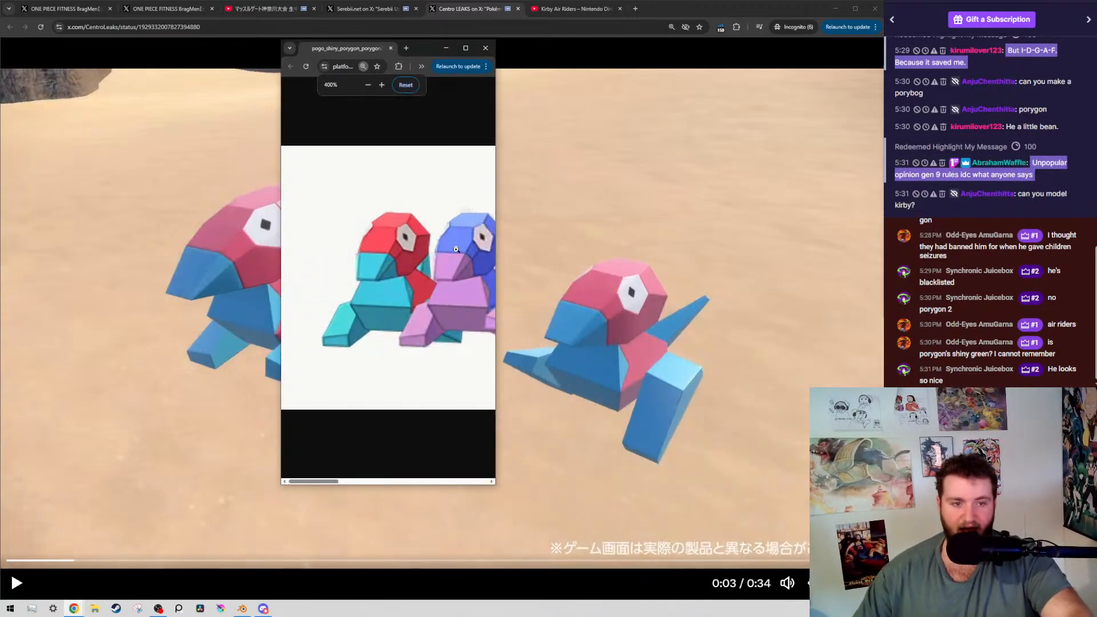
left_click_drag(497, 293, 891, 293)
scroll(612, 306, "down", 4, "ctrl")
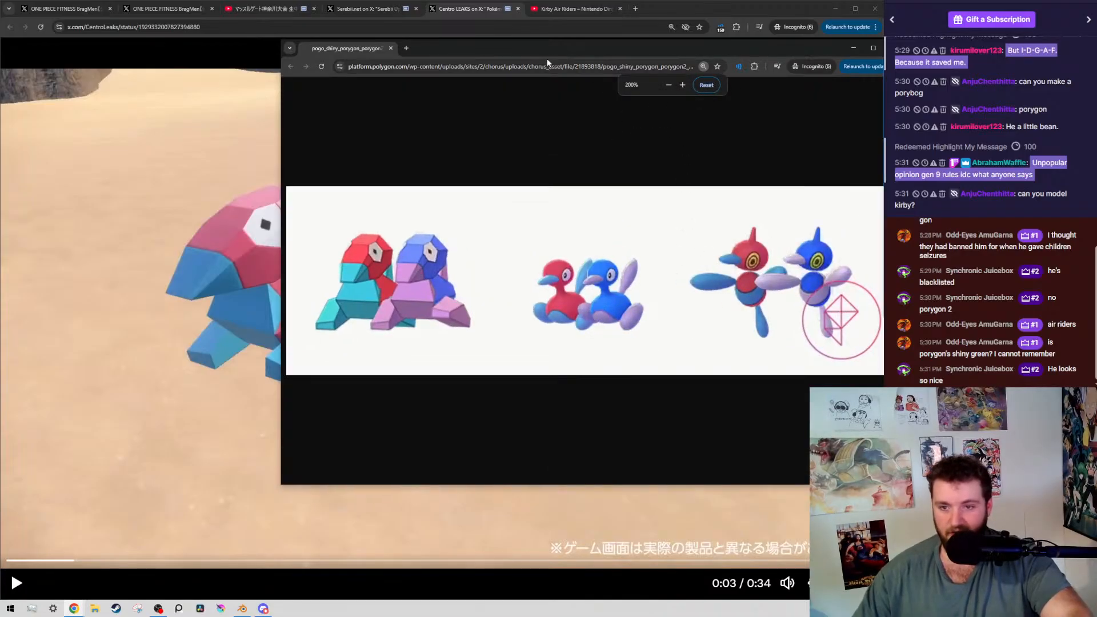
left_click_drag(342, 53, 132, 78)
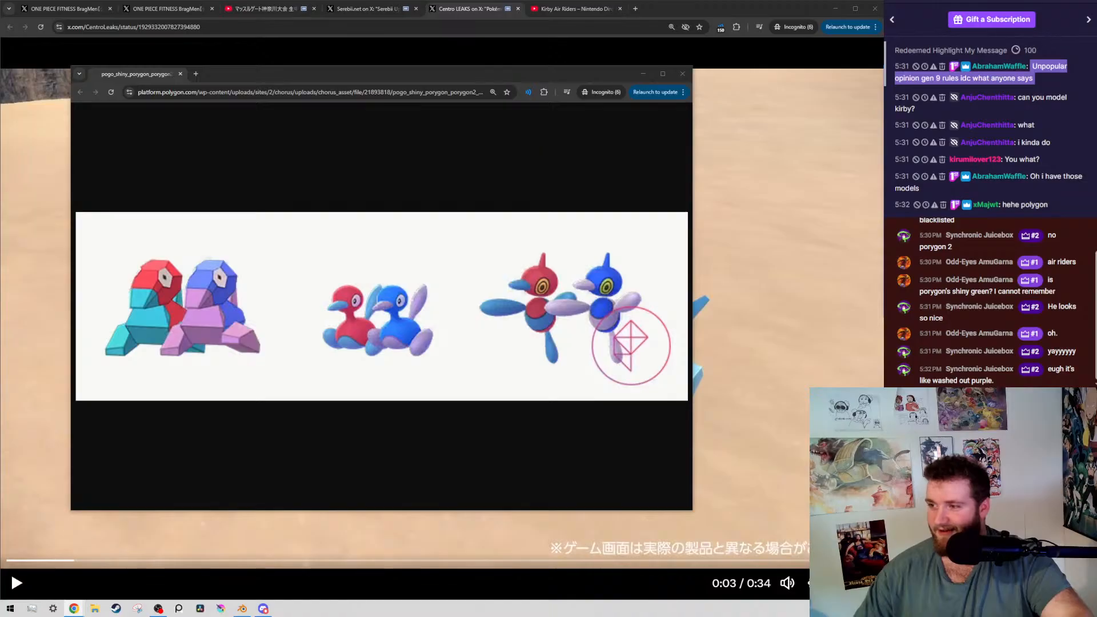
Bring "This is probably my weirdest video..." into the browser as the last tab, and play it with a pause at 0:12
left_click_drag(722, 614, 671, 9)
left_click(707, 376)
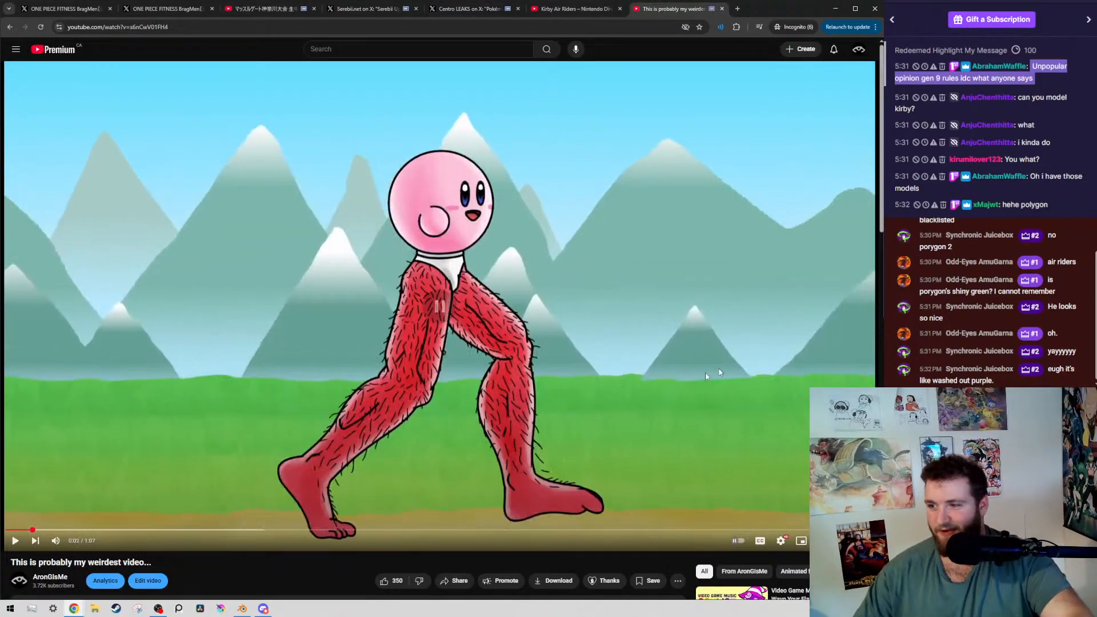
right_click(482, 361)
left_click(558, 472)
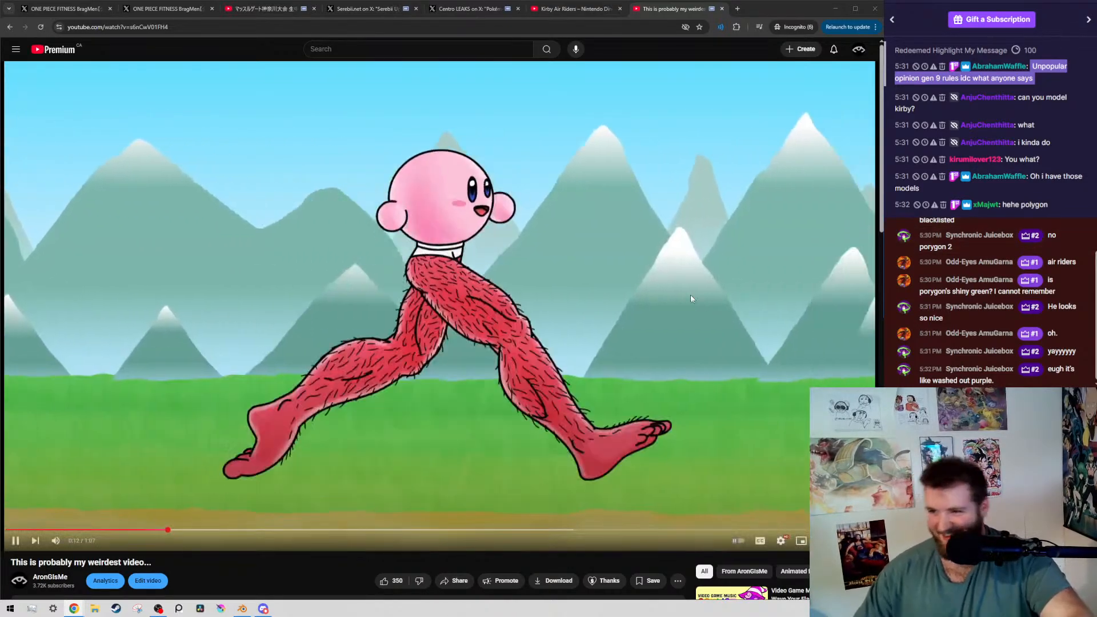
left_click(691, 298)
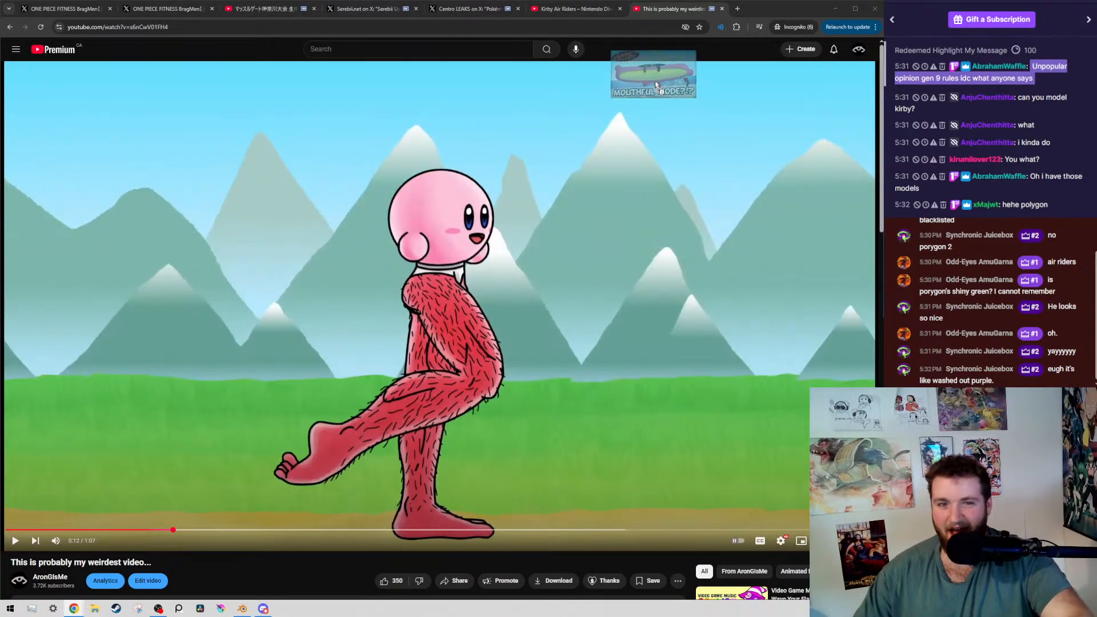
Load "What that mouthful do??? - Game Grumps Animated" in the last browser tab, and play it in short bursts to 0:02
left_click_drag(655, 85, 707, 17)
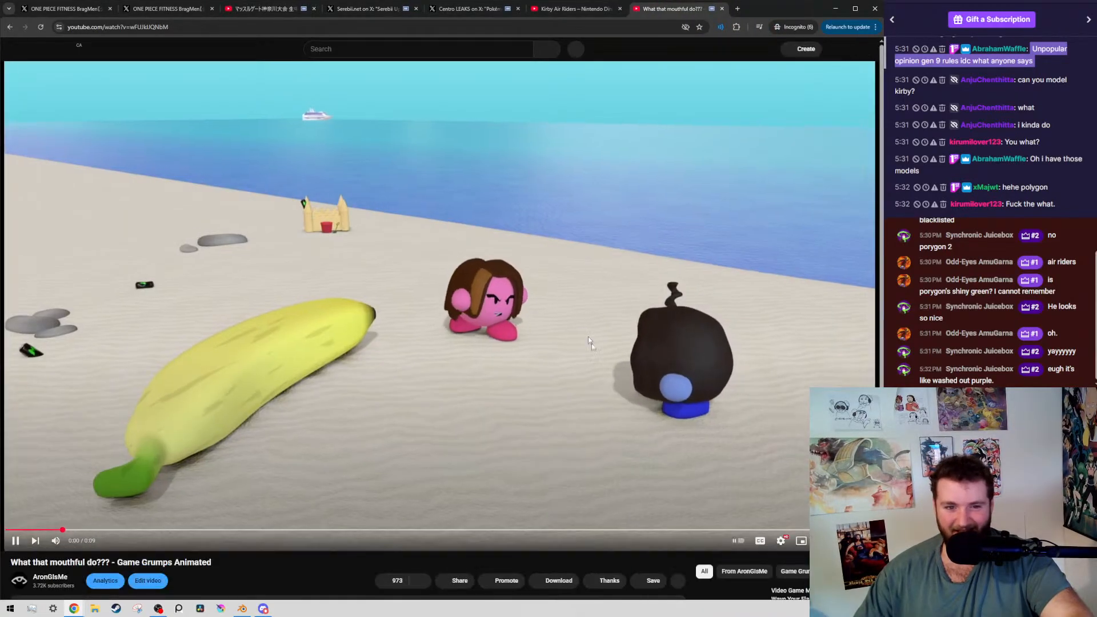
left_click(494, 276)
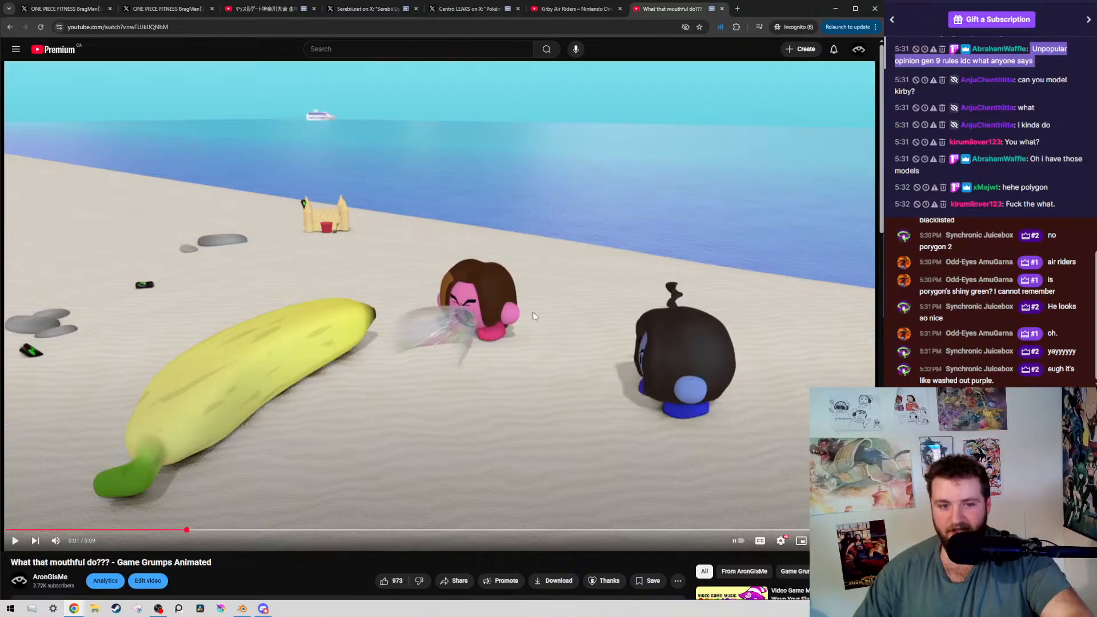
left_click(428, 325)
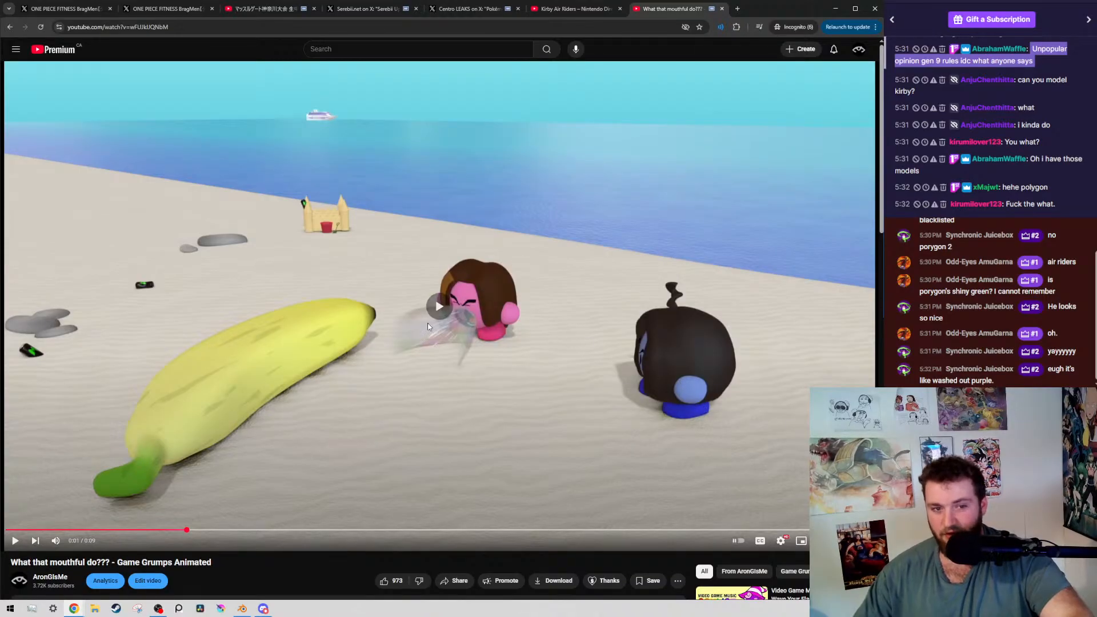
left_click(491, 369)
Return to the Kirby Air Riders trailer, play it briefly to 1:02, and switch back to the "What that mouthful do???" video
left_click(503, 9)
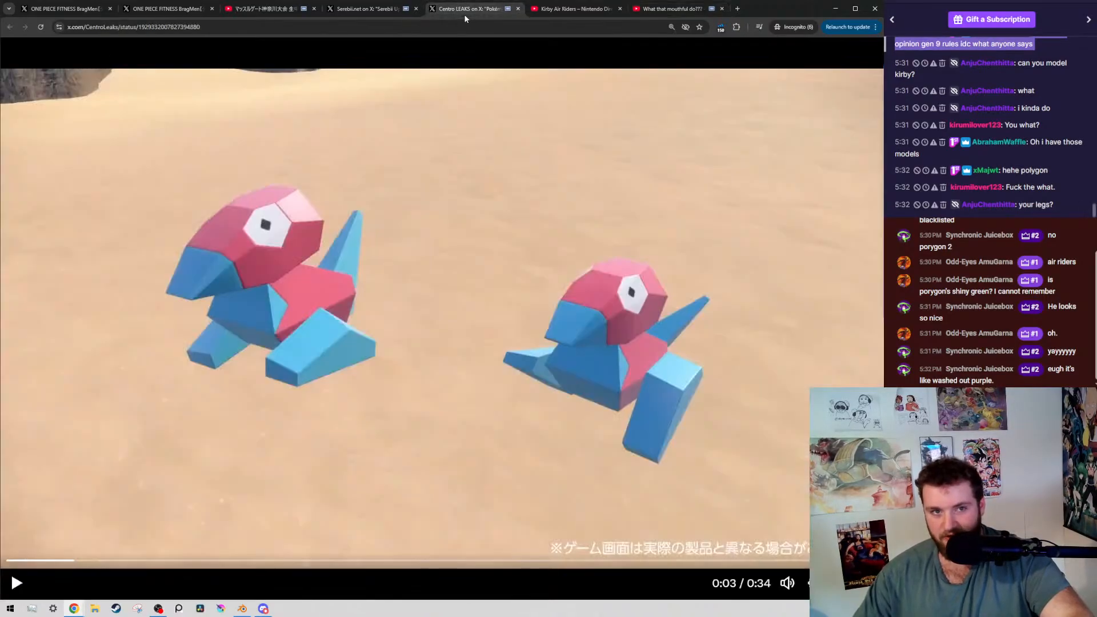
left_click(588, 10)
left_click(374, 270)
left_click(559, 377)
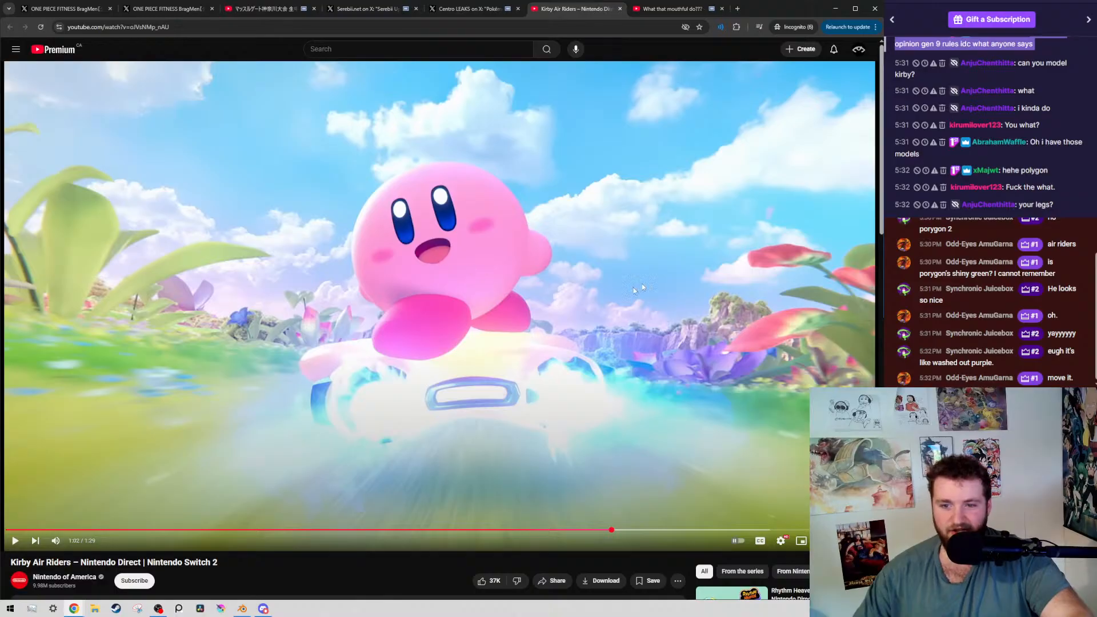
left_click(679, 10)
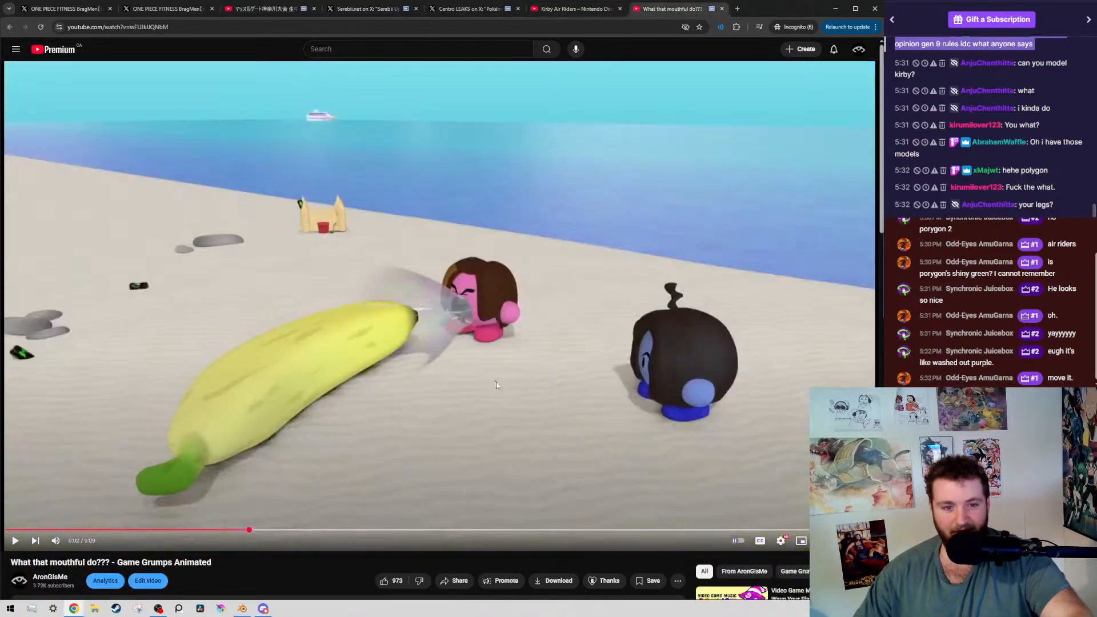
Play the "What that mouthful do???" animation on and pause it near the end at 0:08
left_click(609, 296)
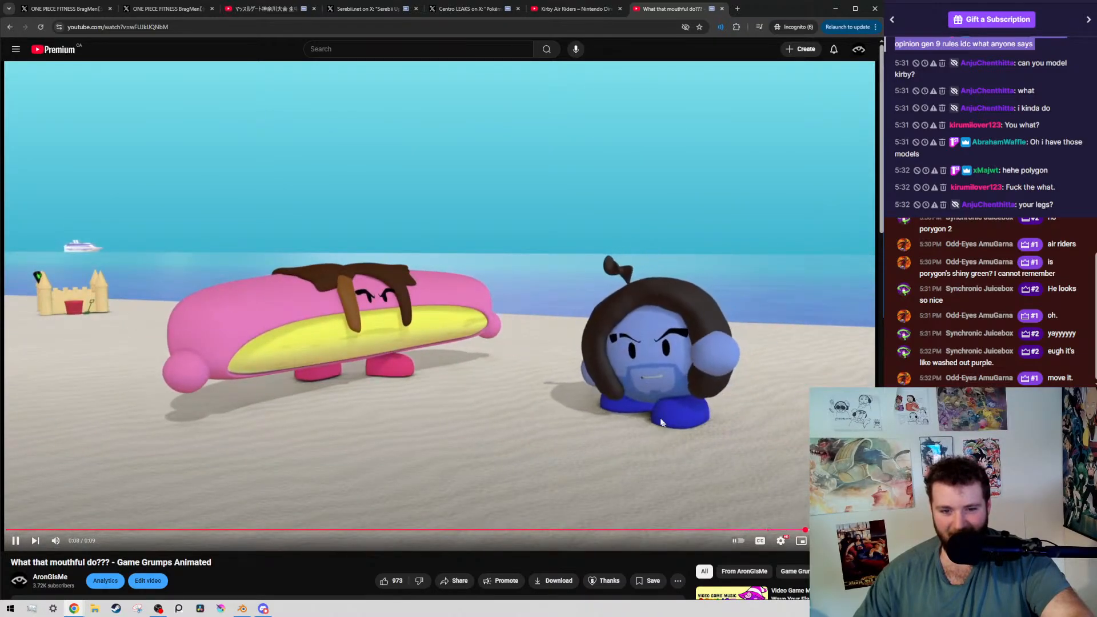
left_click(660, 419)
right_click(538, 409)
left_click(590, 419)
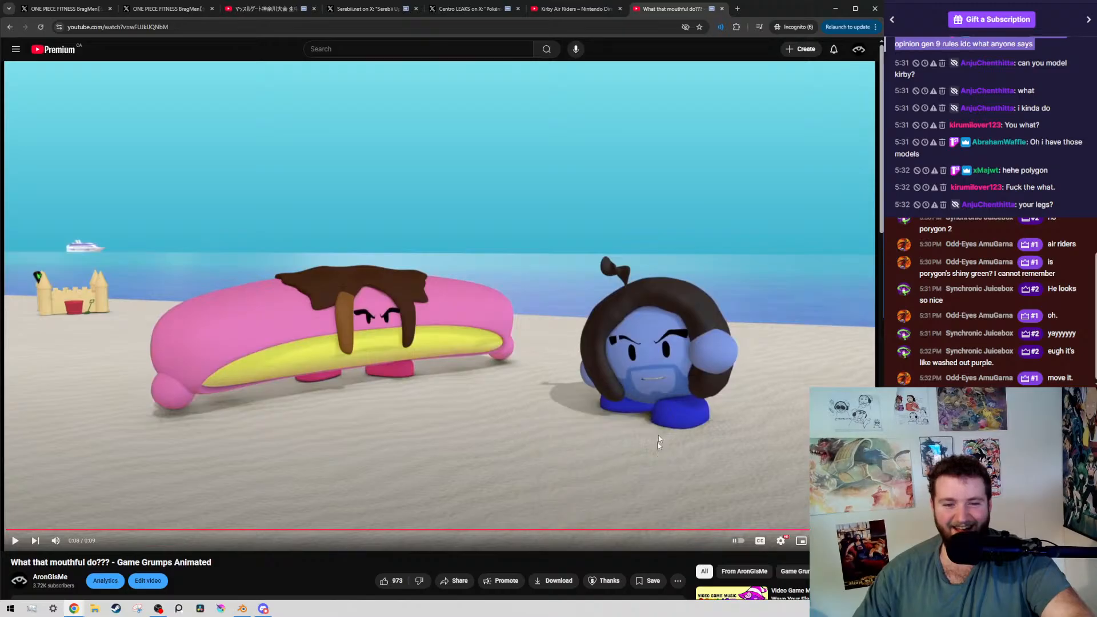
Rewind the animation to replay the banana mouthful transformation, and pause at 0:04 on both characters facing the camera
left_click(721, 530)
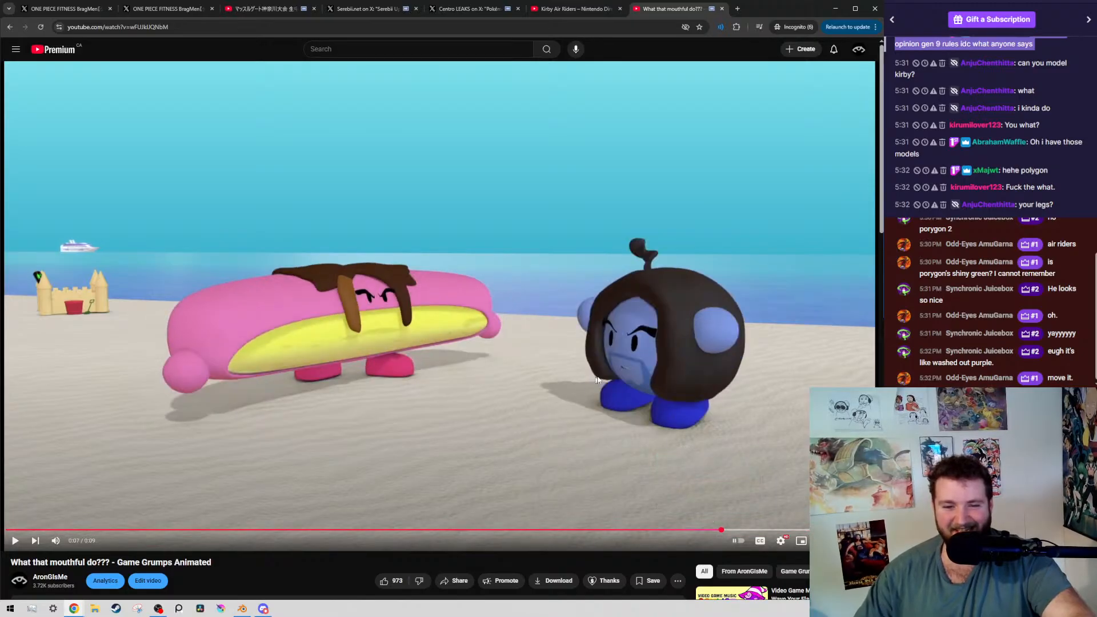
left_click(667, 530)
left_click(516, 425)
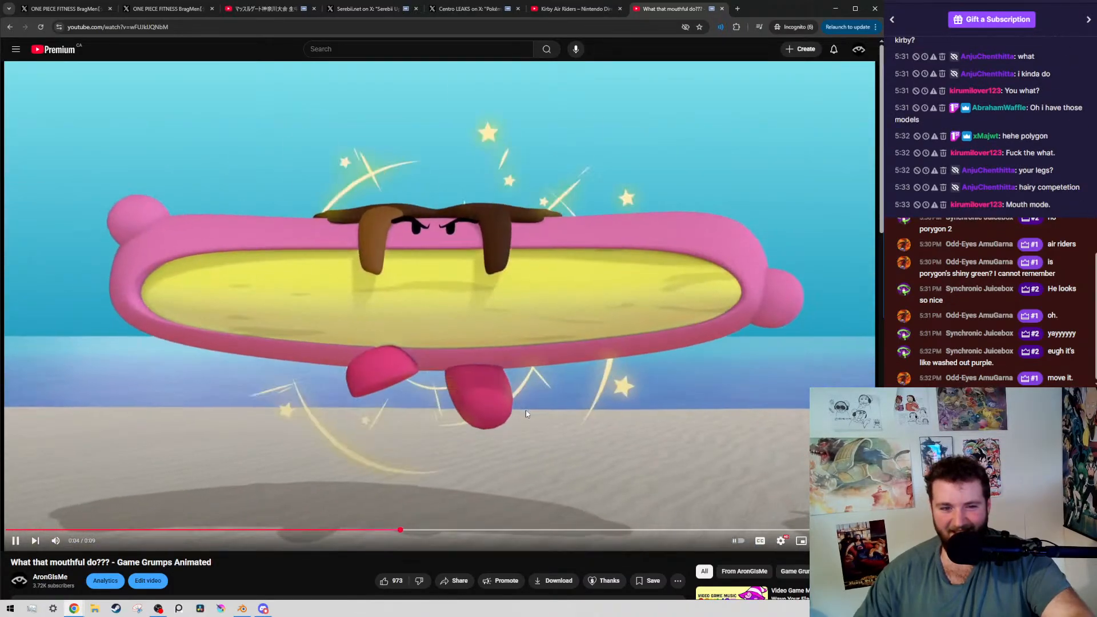
left_click(526, 413)
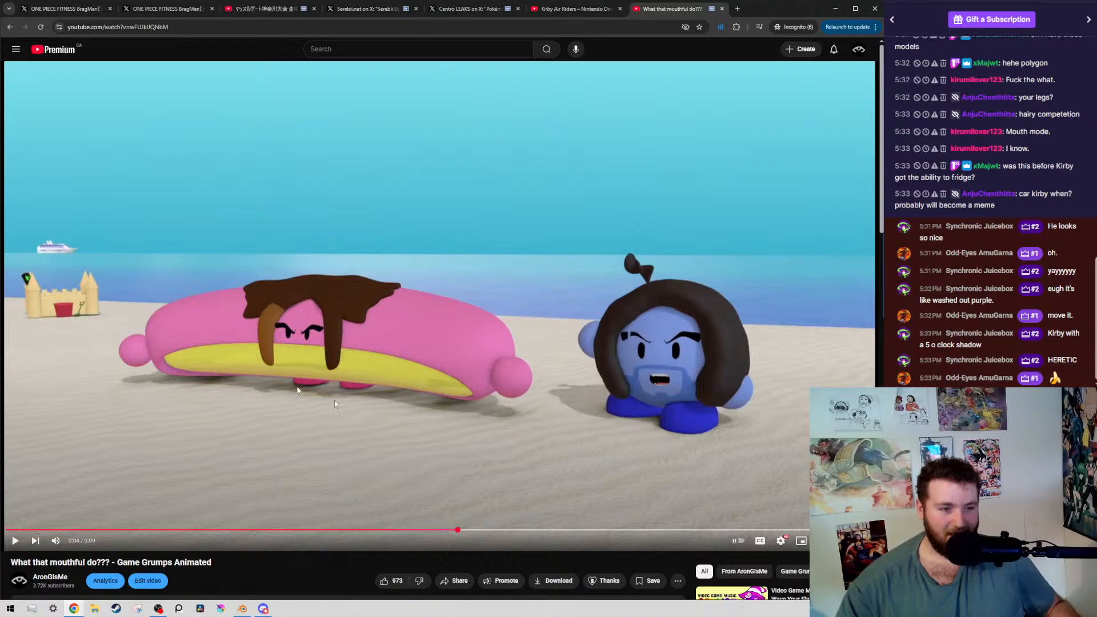
Expand the animation's description to check its upload date, and return to the player
scroll(351, 407, "down", 4)
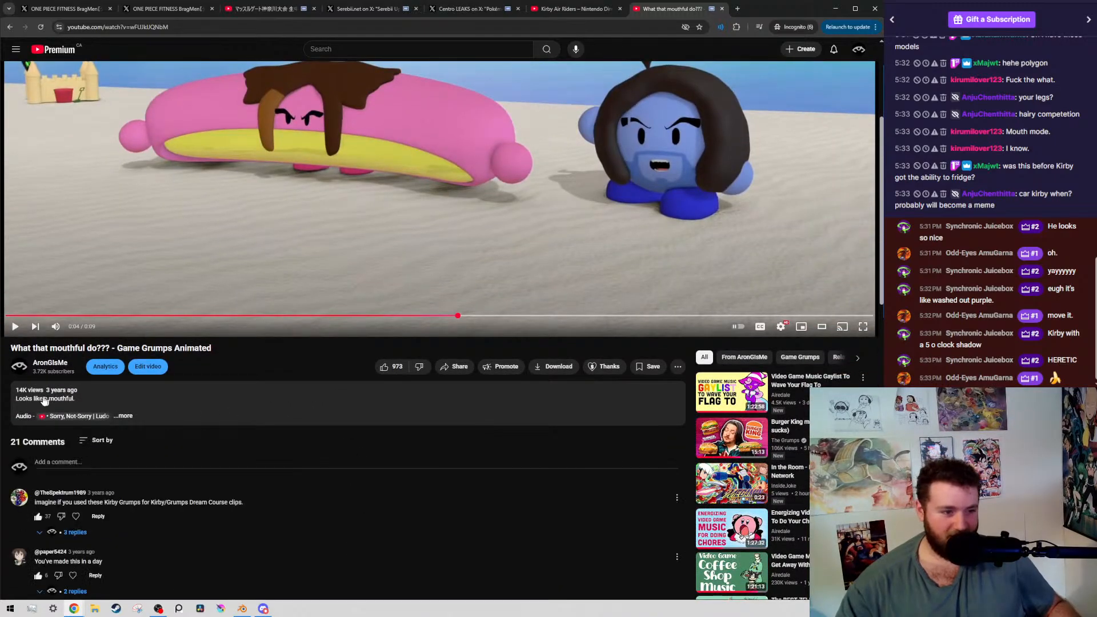
left_click(64, 412)
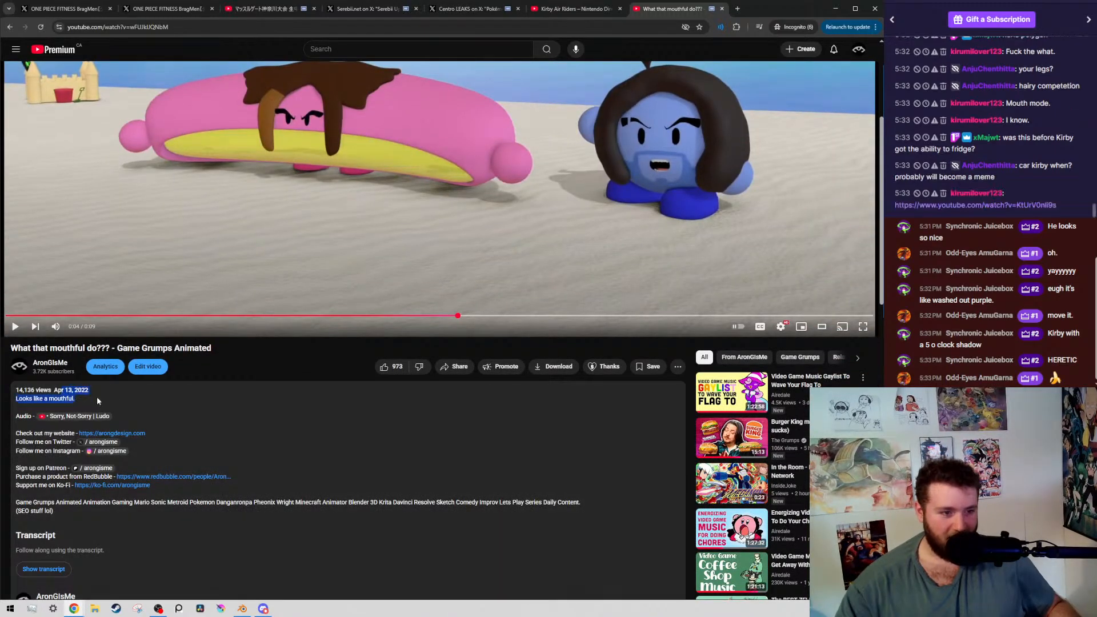
scroll(97, 396, "up", 4)
Close the "What that mouthful do???" tab, and play the Kirby Air Riders trailer on to 1:05
left_click(978, 206)
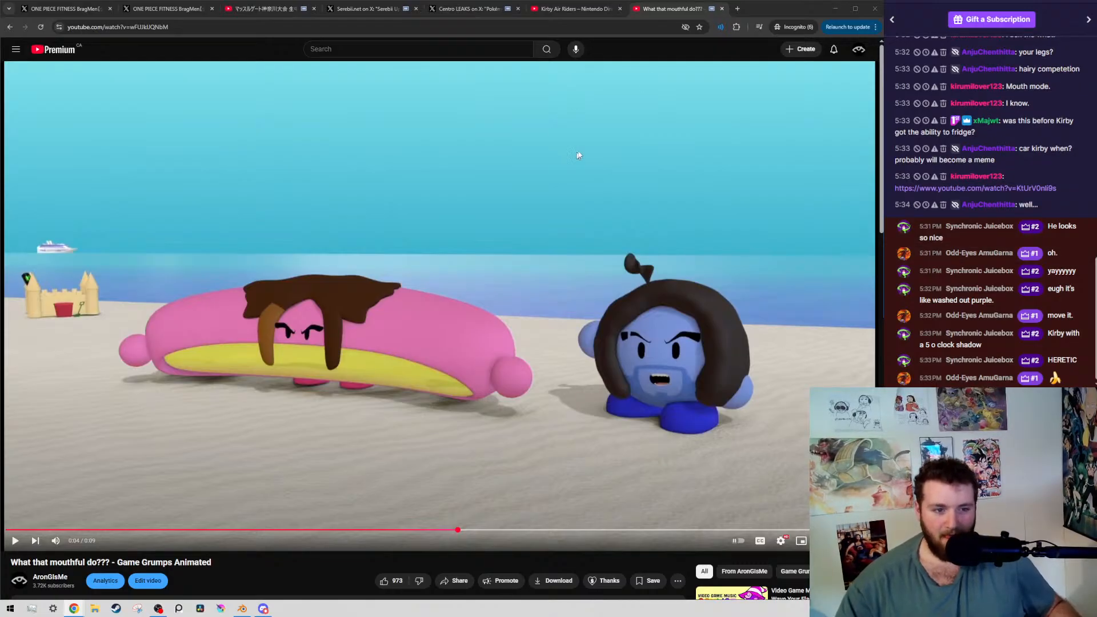
middle_click(674, 14)
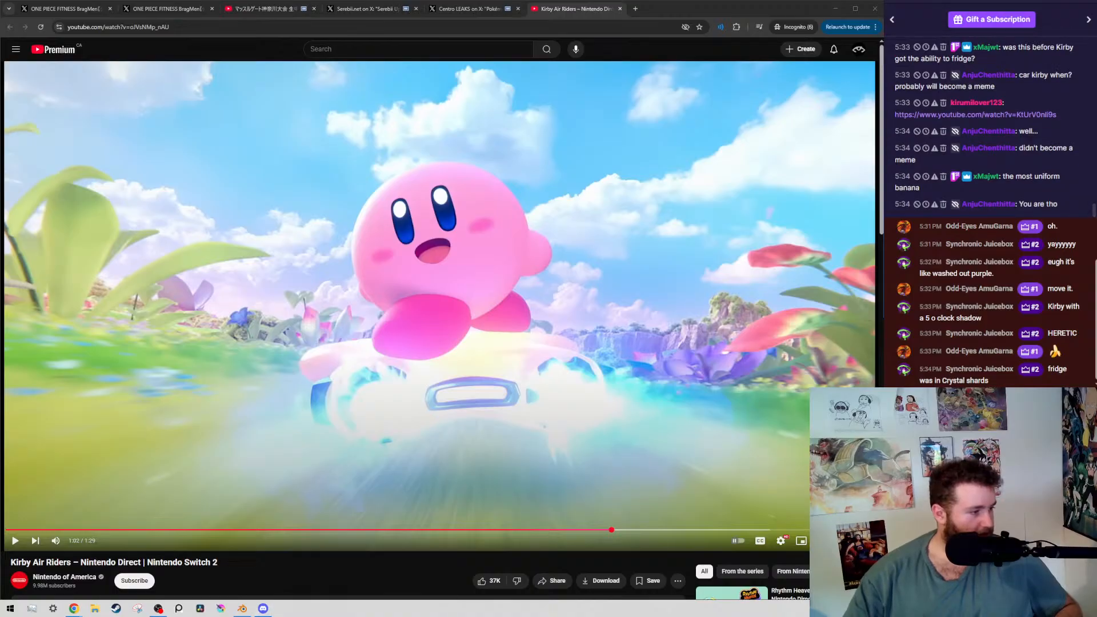
key("alt+Tab")
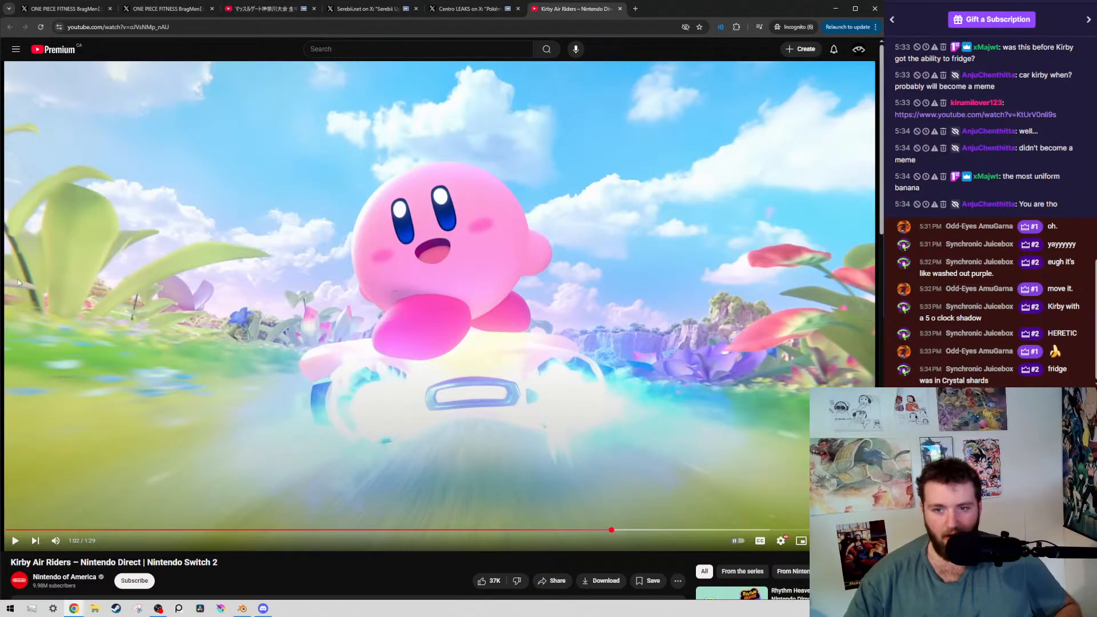
key("alt+Tab")
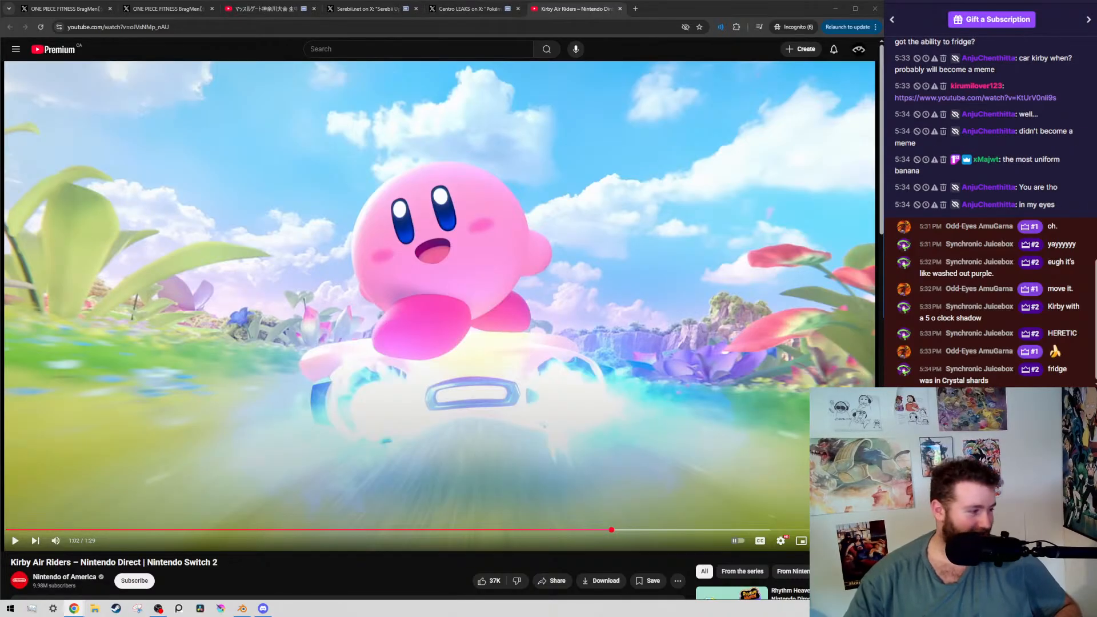
left_click(448, 369)
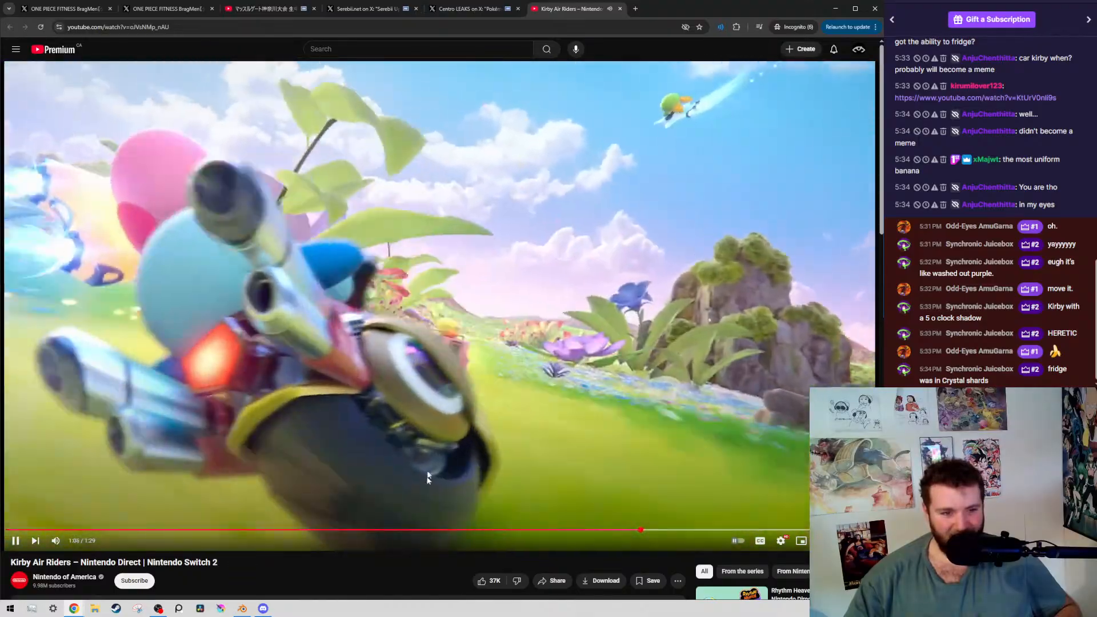
left_click(427, 477)
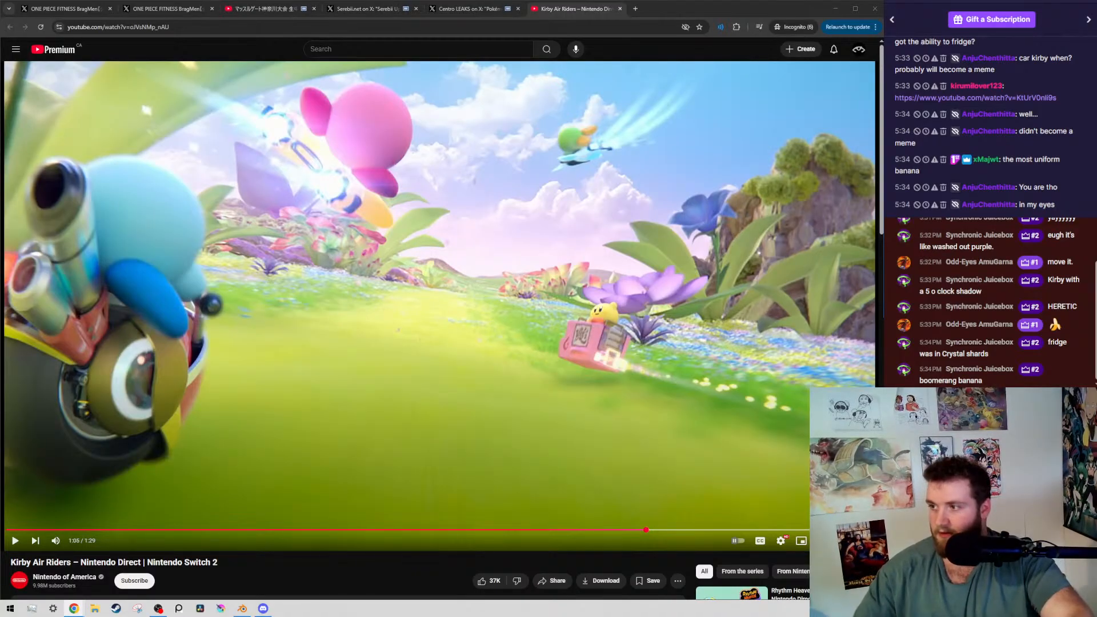
Bring the Super Smash Bros Rosalina Announcement Trailer into the browser as the last tab, and highlight its upload date in the expanded description
left_click_drag(589, 220, 657, 9)
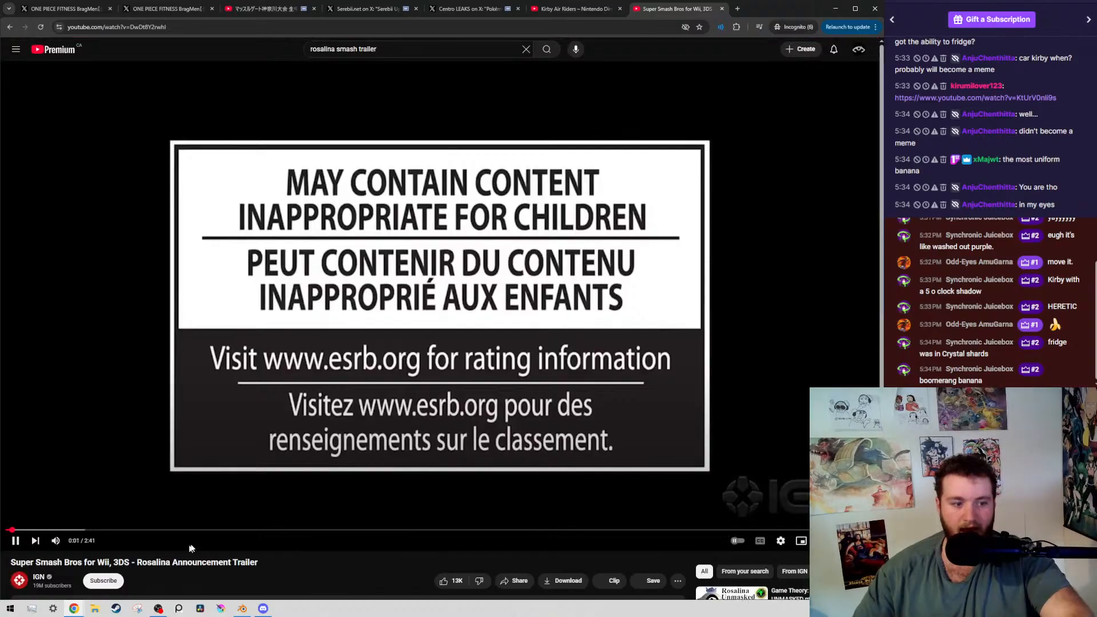
left_click(190, 549)
scroll(172, 514, "down", 3)
left_click(88, 432)
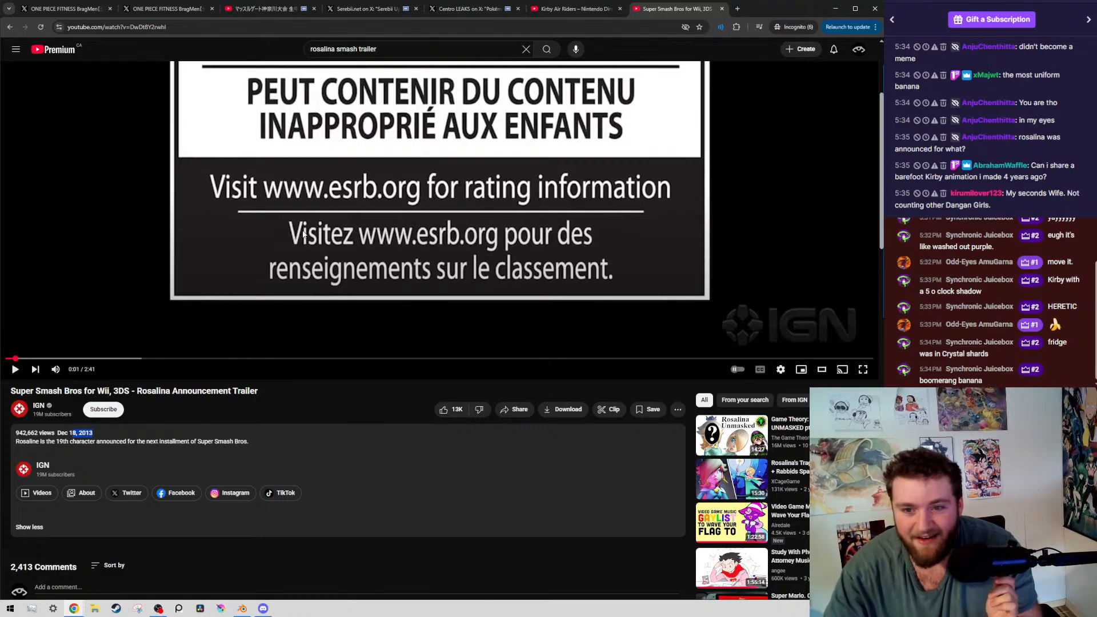
scroll(140, 352, "up", 3)
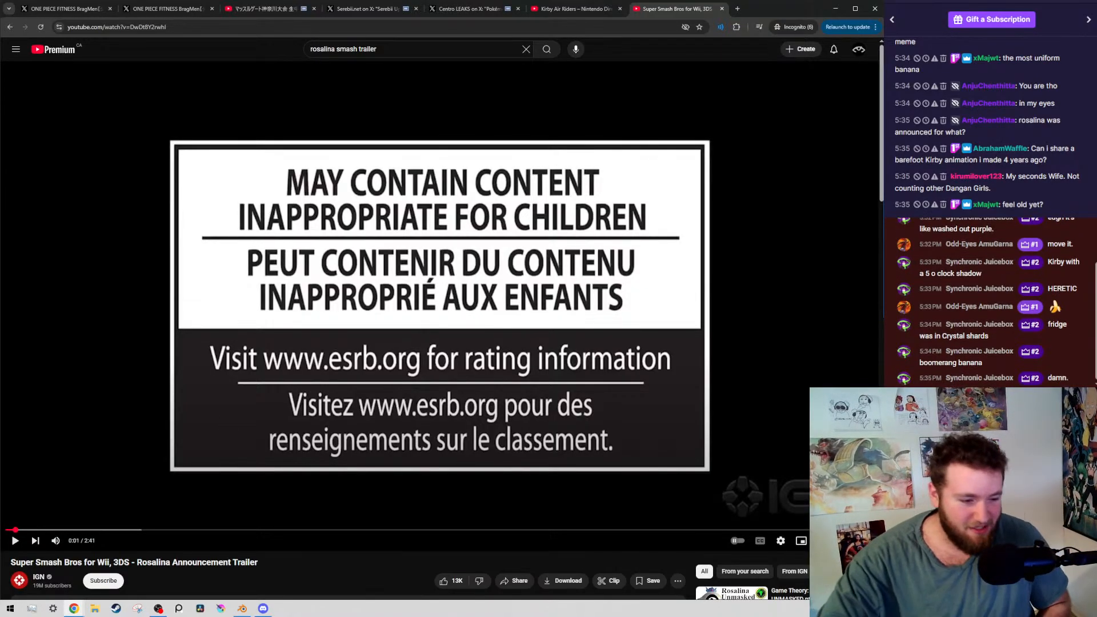
Collapse the Rosalina trailer's description, and resume playback in the player
scroll(107, 482, "down", 2)
scroll(107, 481, "down", 1)
left_click(31, 527)
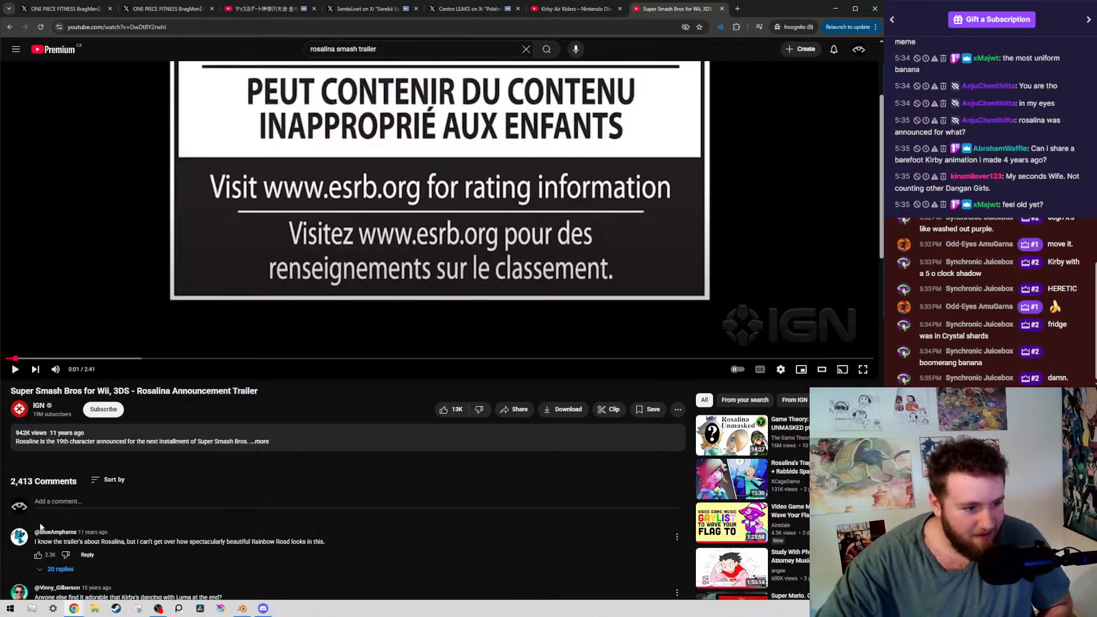
scroll(250, 433, "up", 3)
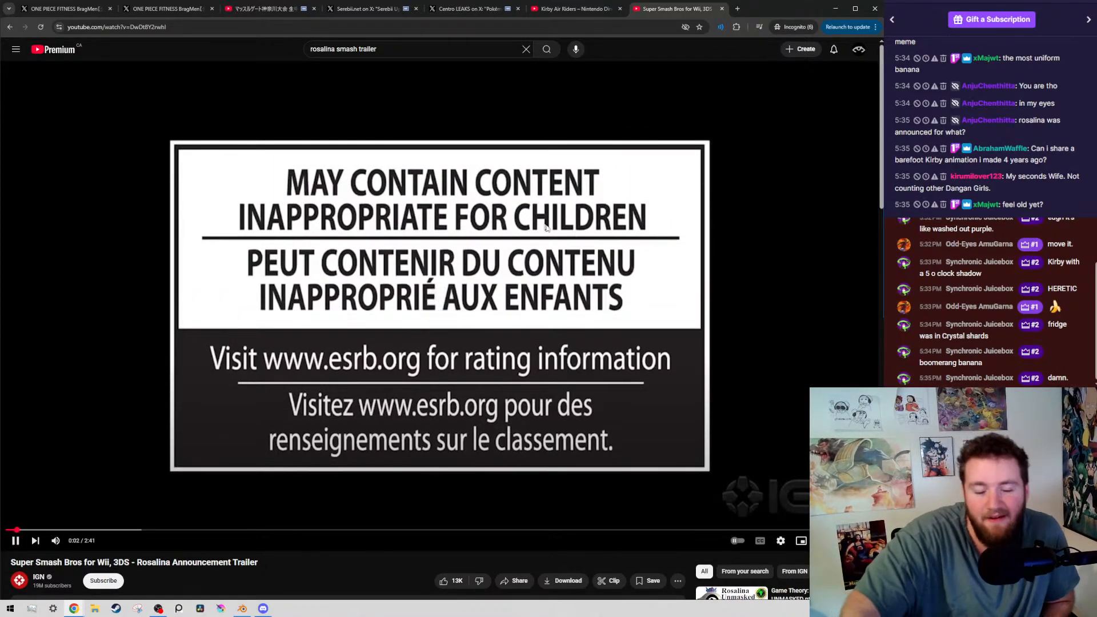
Set the tab's Volume Master level to 130%, and play the Rosalina trailer on to 0:10
left_click(721, 26)
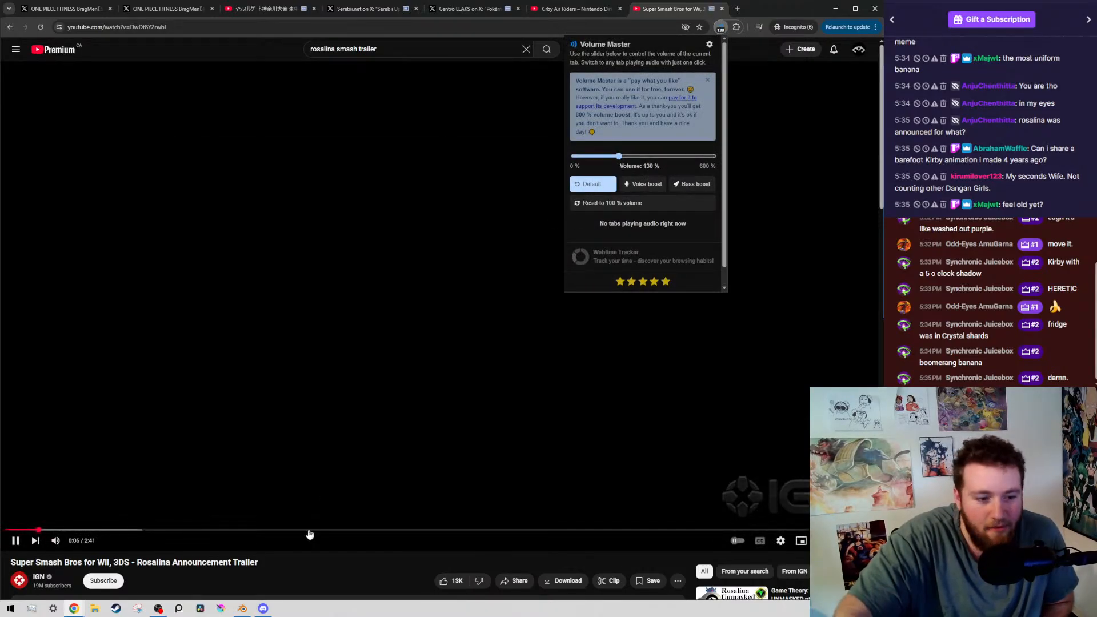
left_click(290, 533)
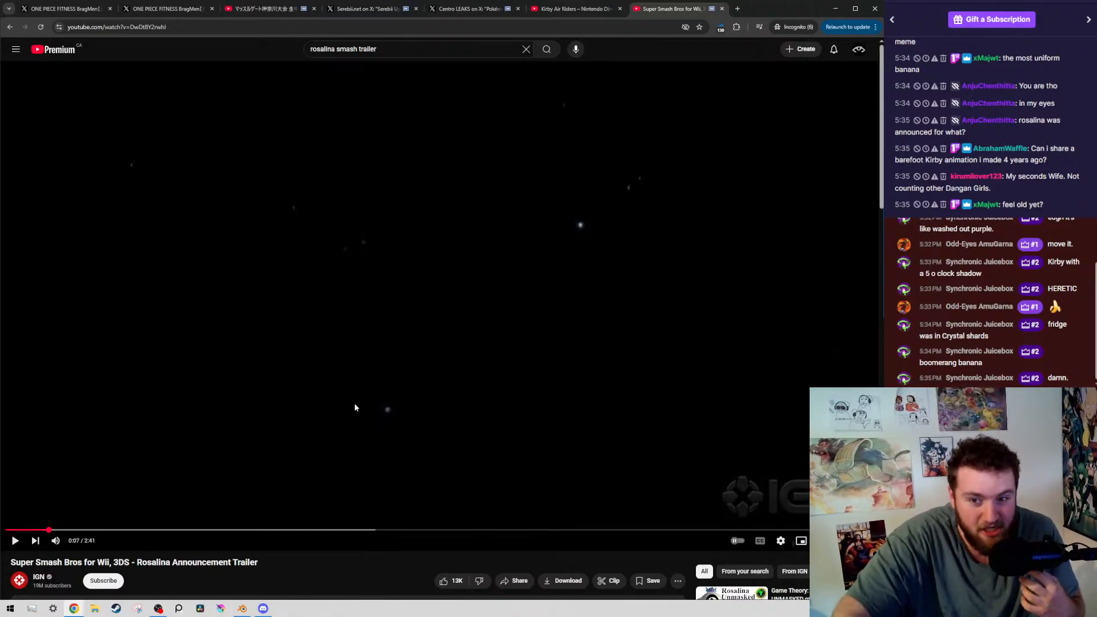
left_click(438, 304)
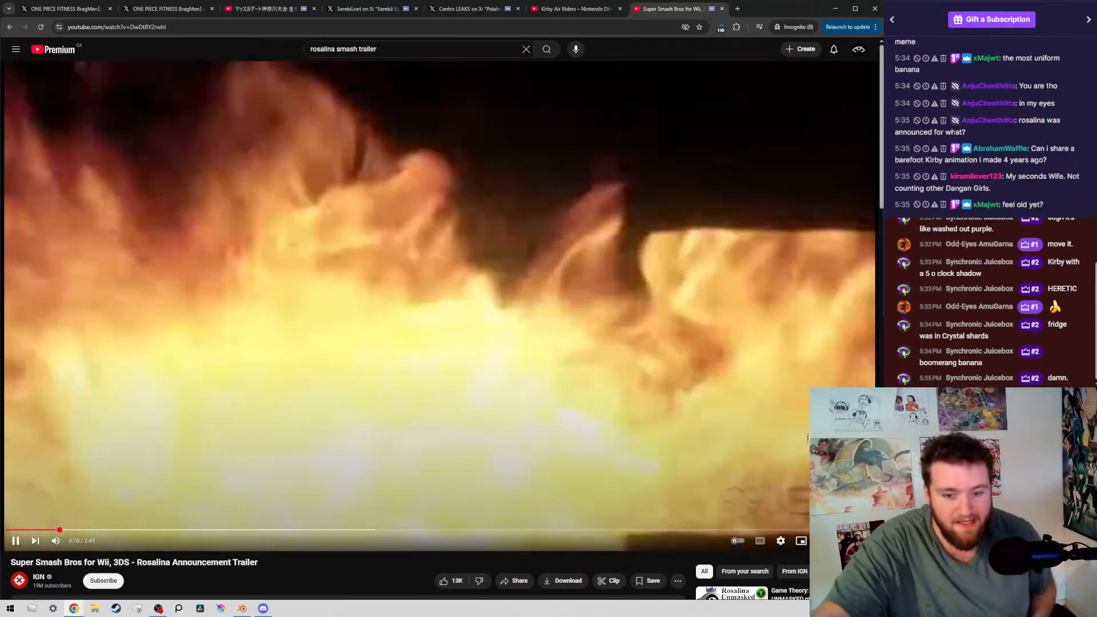
left_click(808, 439)
Set the Rosalina trailer's playback quality to 720p, play it to 0:11, and recheck the available quality options
left_click(781, 541)
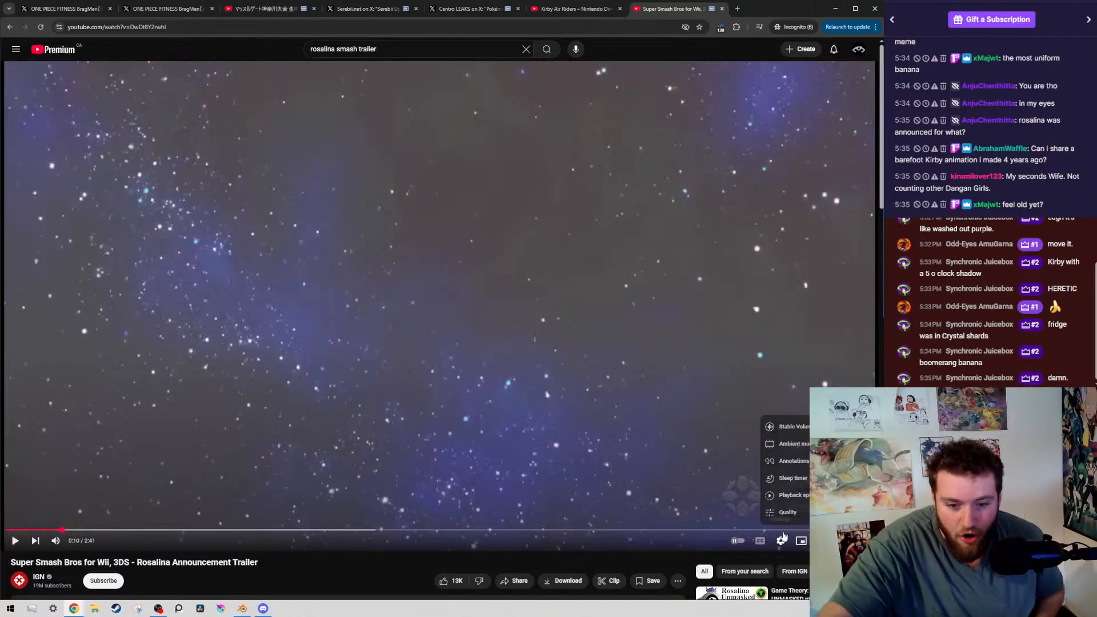
left_click(817, 513)
left_click(817, 426)
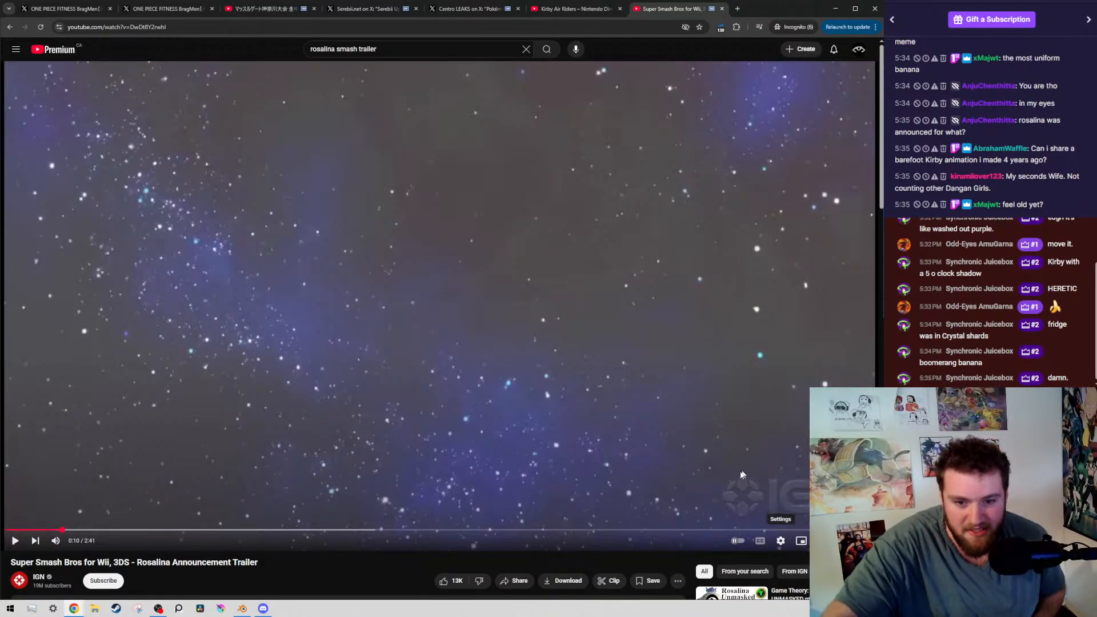
key("space")
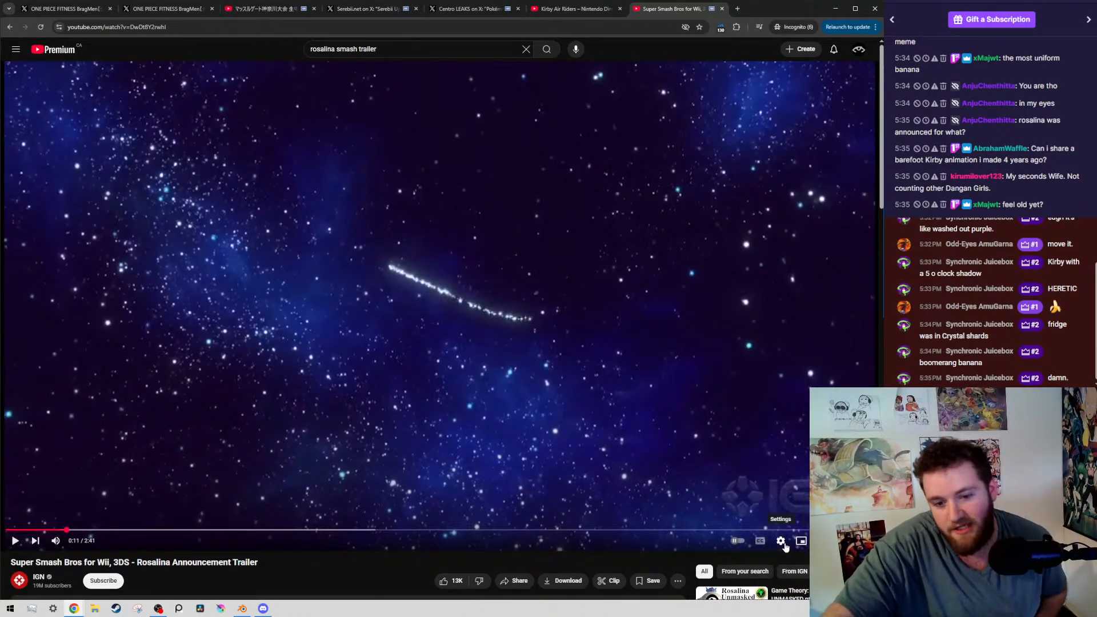
left_click(784, 544)
left_click(802, 511)
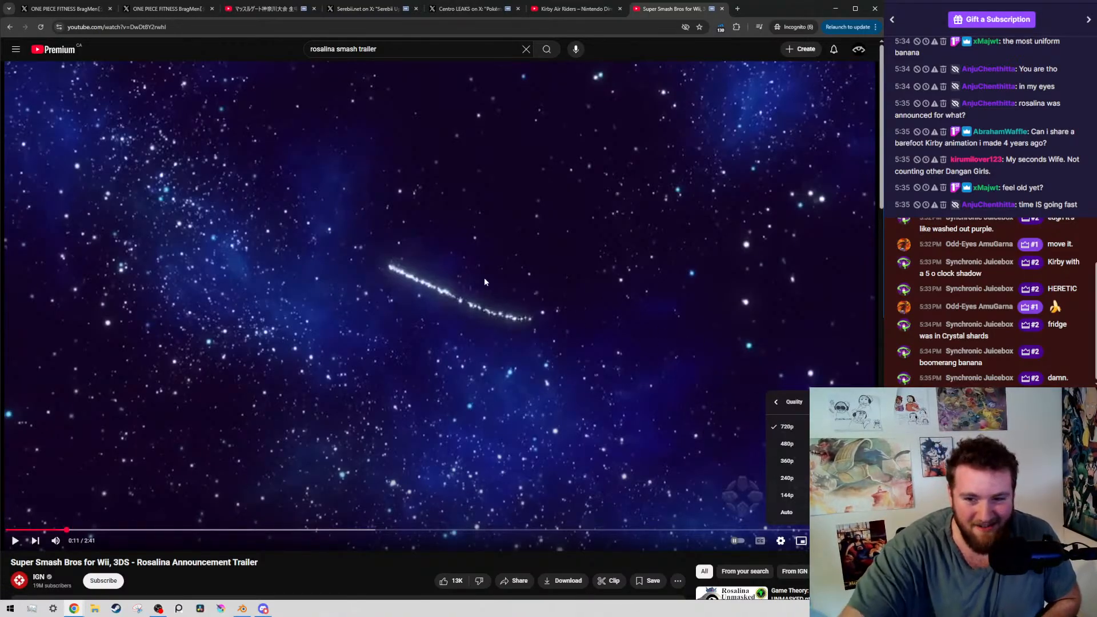
Resume the Rosalina trailer and set the tab's volume to 60%, playing on to Kirby's appearance at 0:54
left_click(446, 506)
left_click(446, 375)
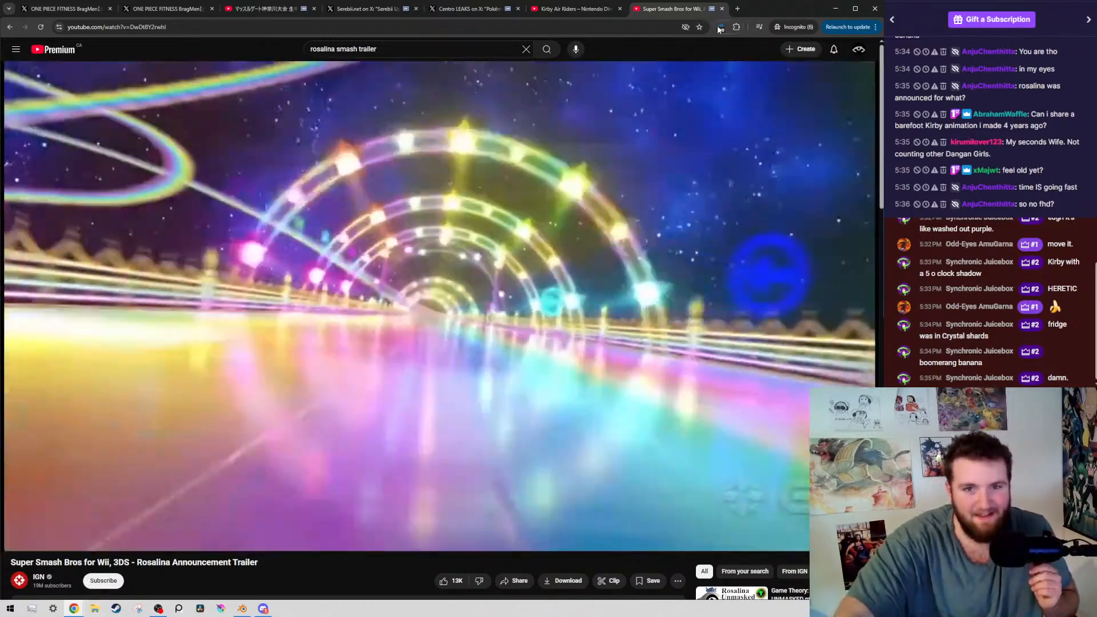
left_click(720, 27)
left_click_drag(619, 156, 605, 156)
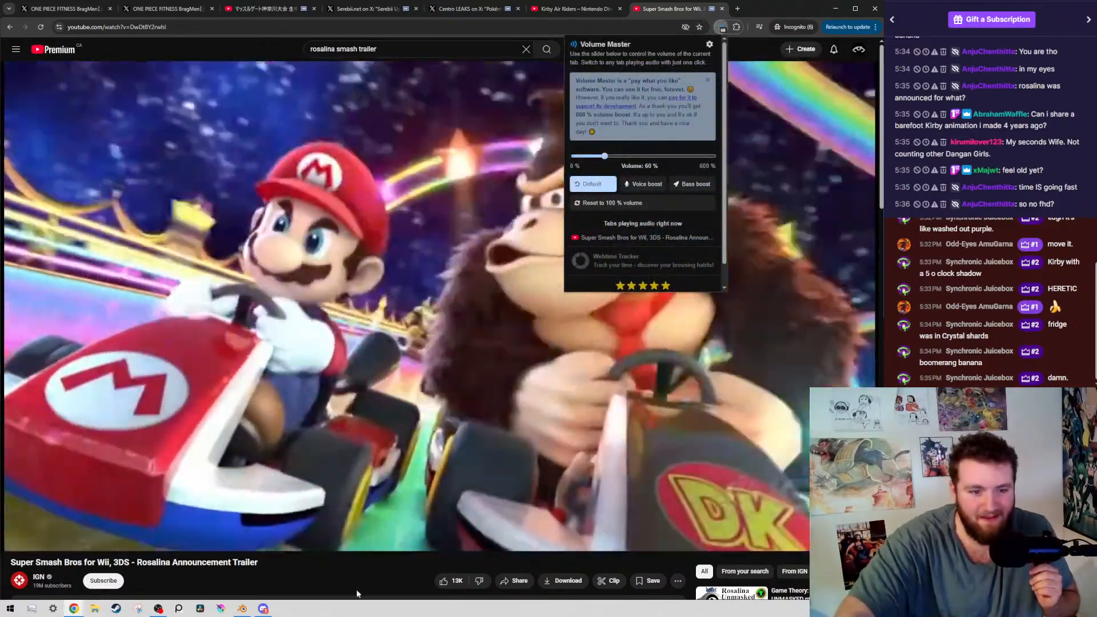
left_click(346, 572)
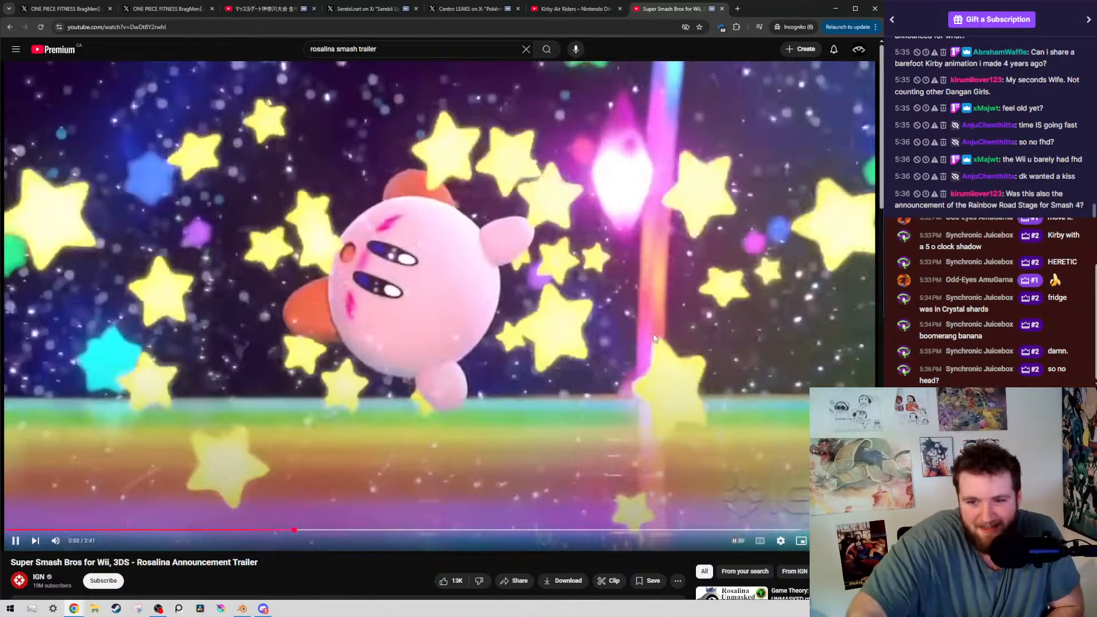
left_click(415, 296)
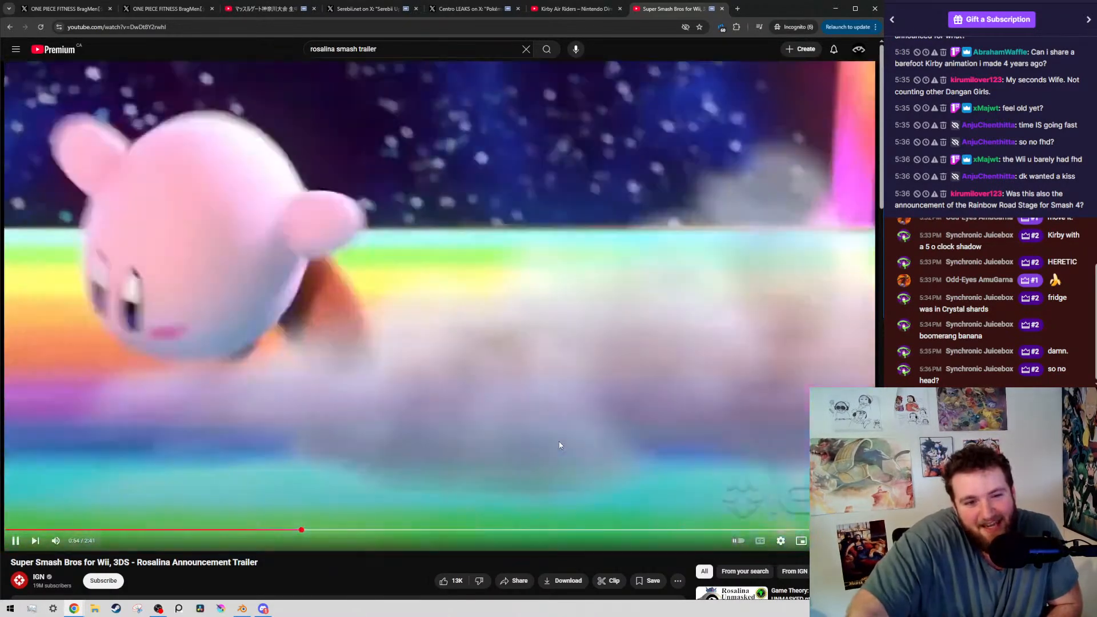
Play the Rosalina trailer on to 1:23 with pauses at 1:02 and 1:17, and close its tab
left_click(447, 418)
left_click(417, 484)
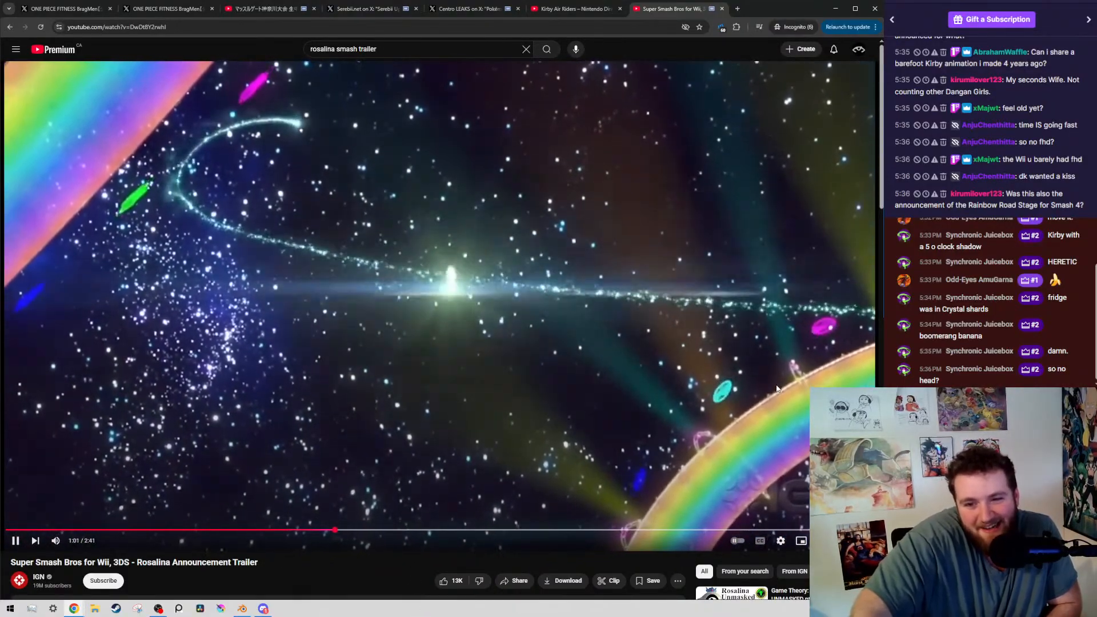
left_click(778, 388)
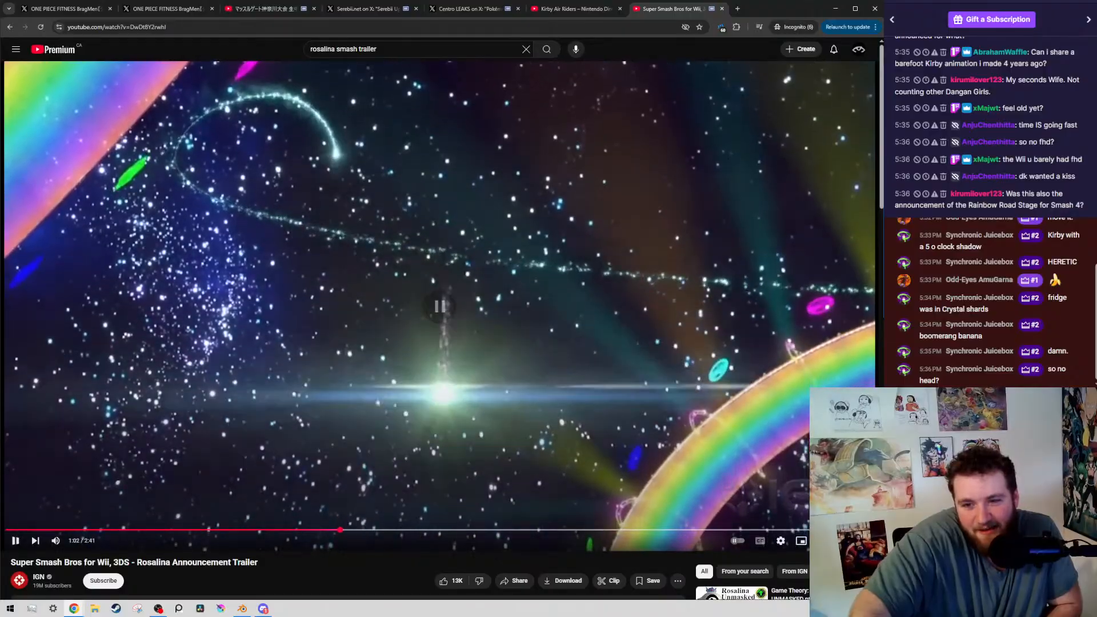
left_click(712, 294)
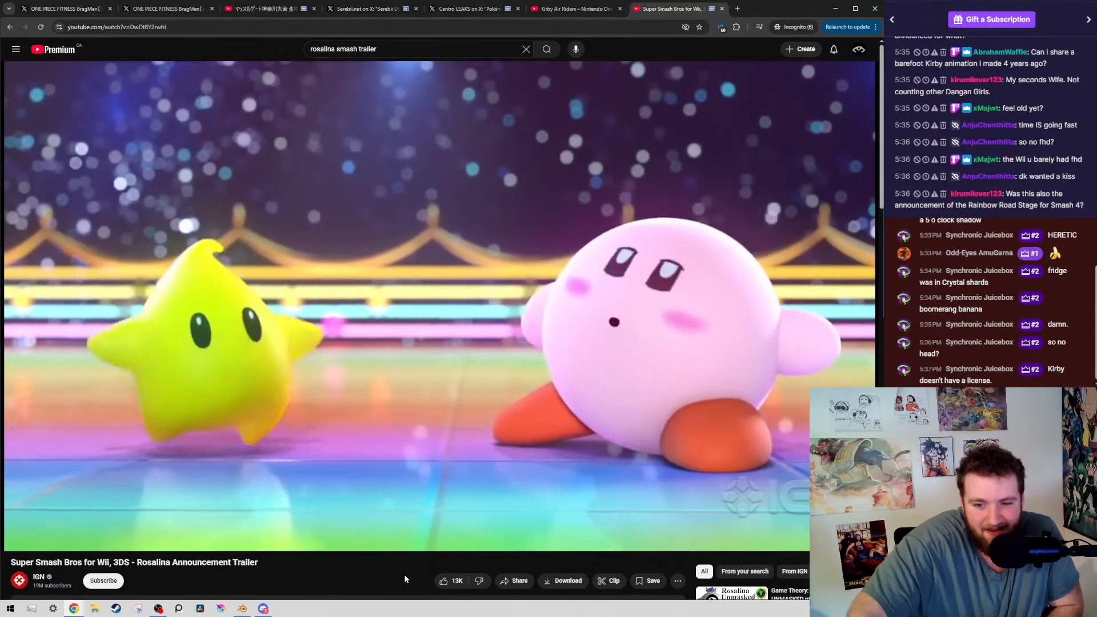
left_click(374, 356)
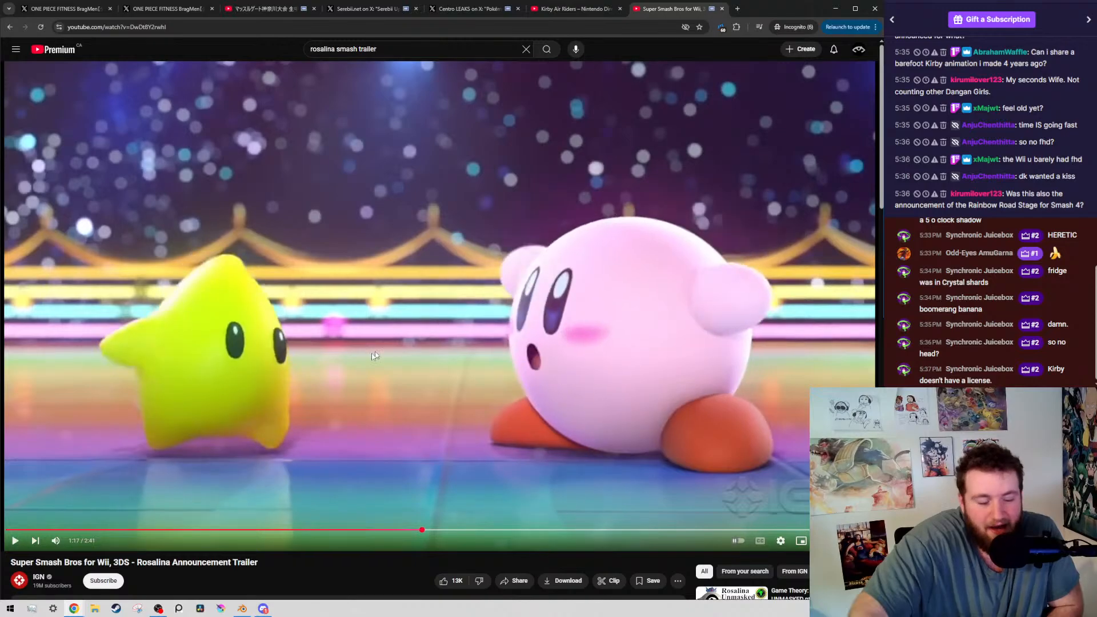
left_click(330, 375)
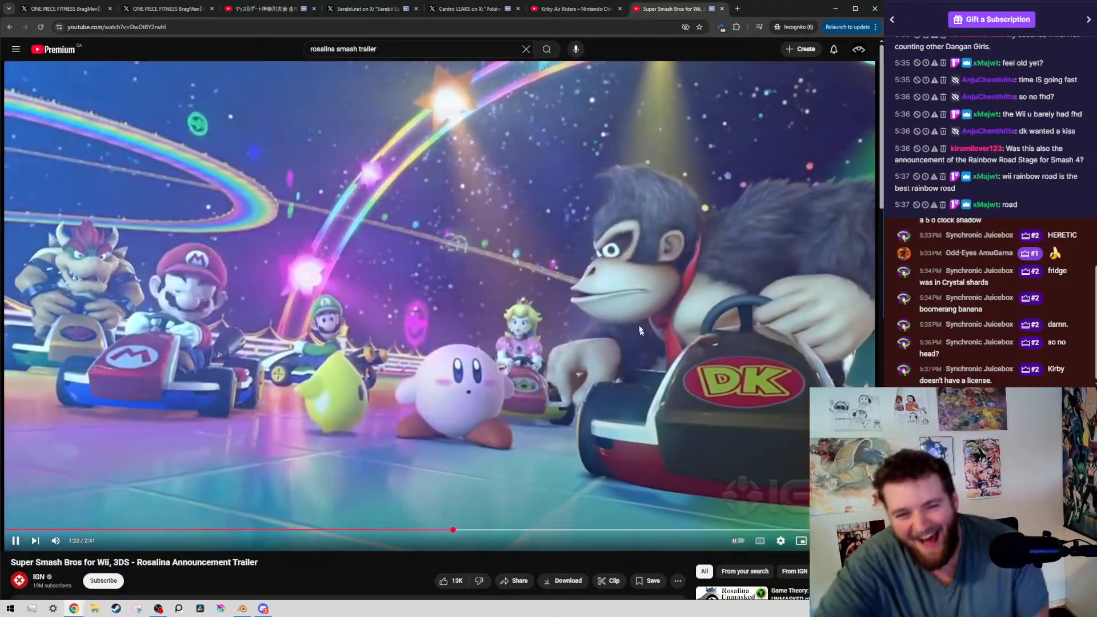
left_click(465, 187)
middle_click(681, 3)
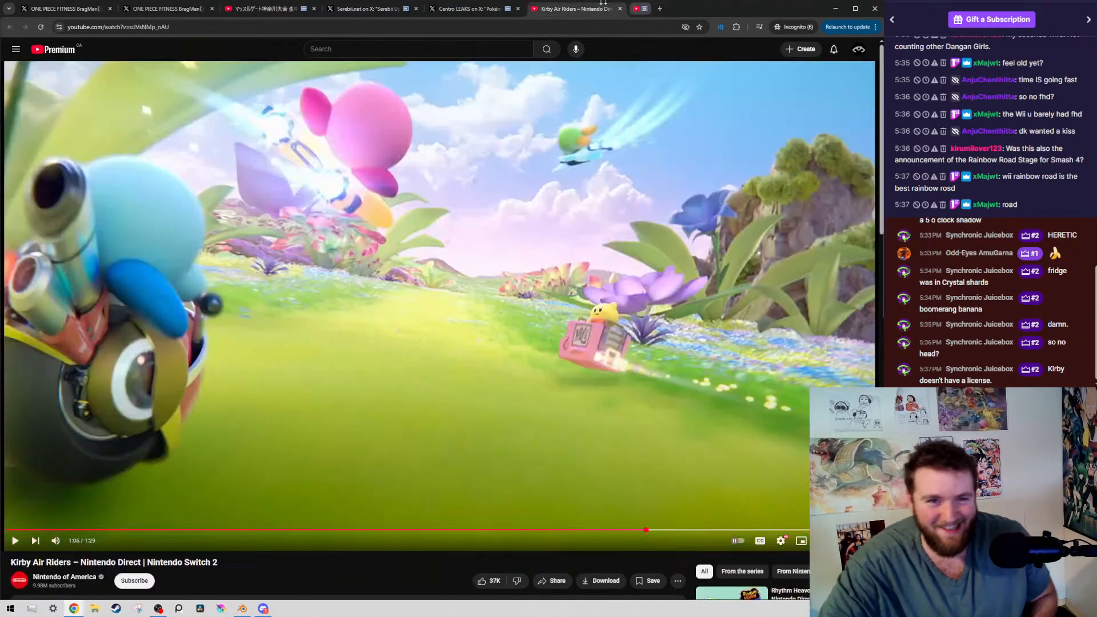
Play the Kirby Air Riders trailer on to the Kirby Air Ride title at 1:11, and close its tab
left_click(413, 209)
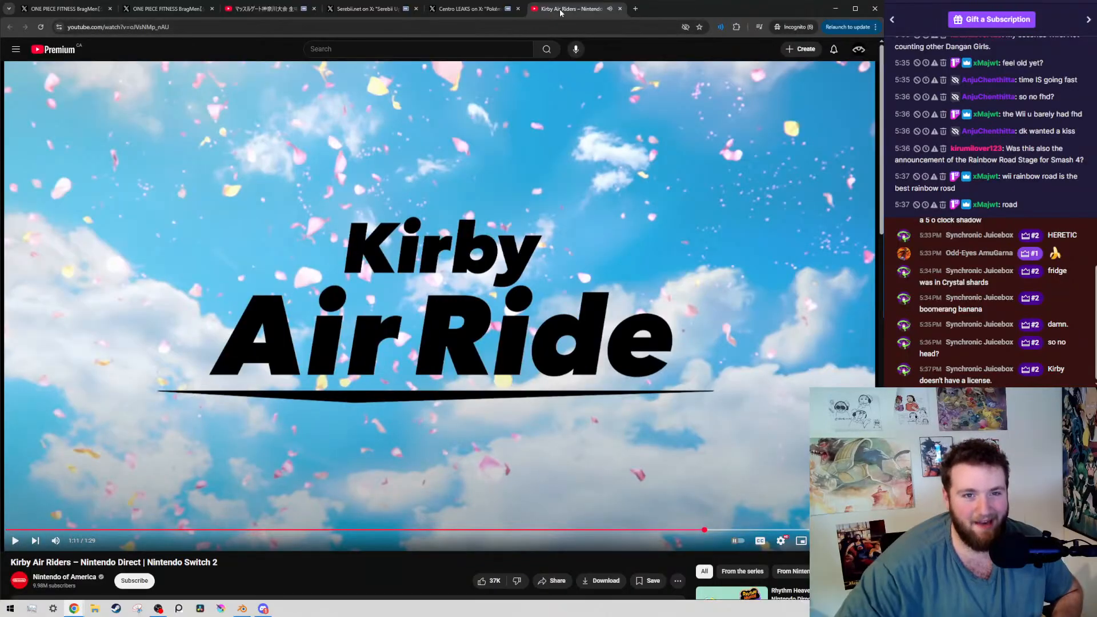
middle_click(578, 11)
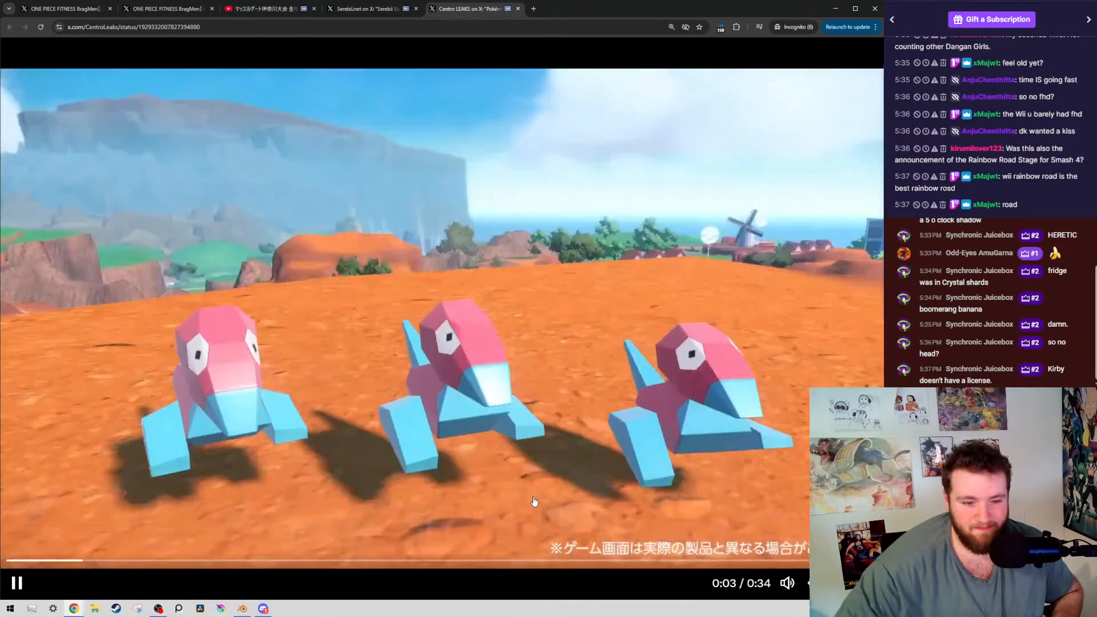
Play the Porygon clip on to 0:08, with a pause at 0:05
left_click(461, 351)
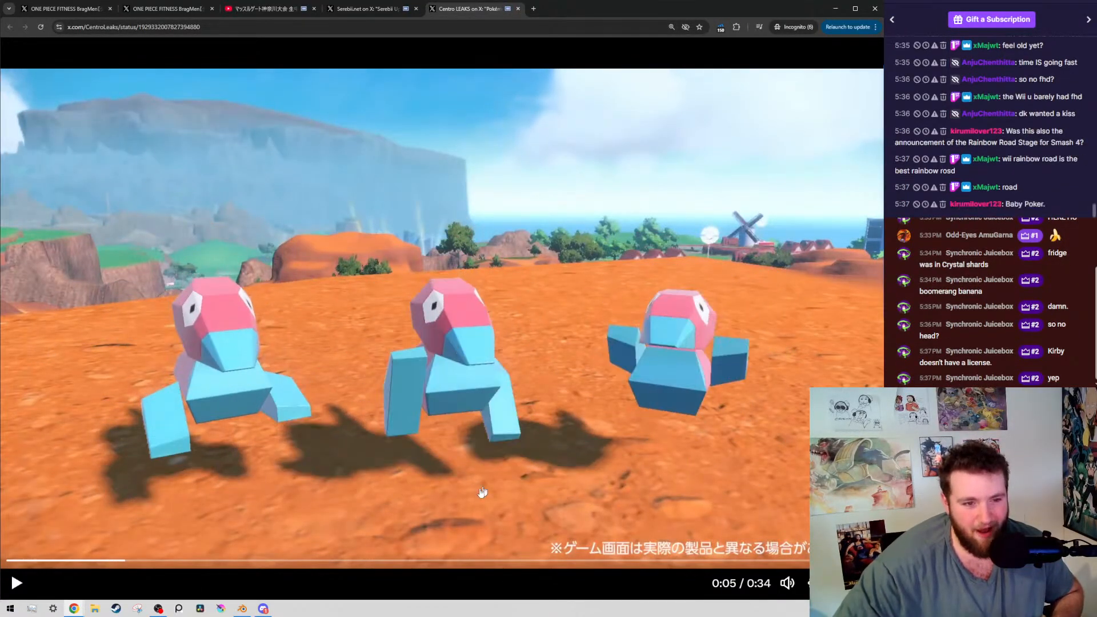
left_click(400, 373)
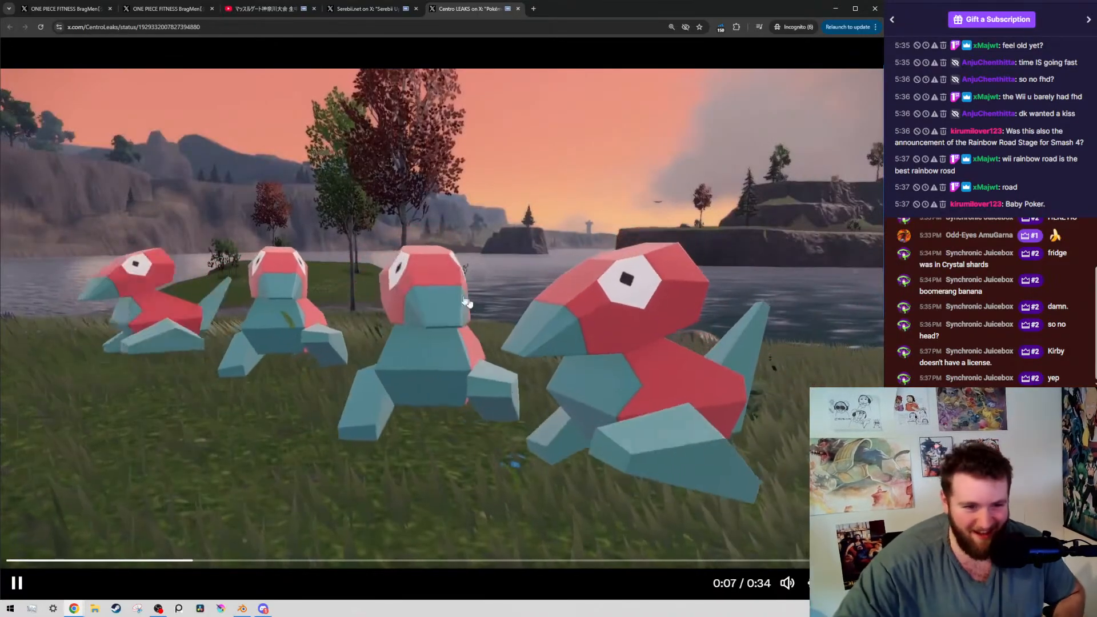
key("space")
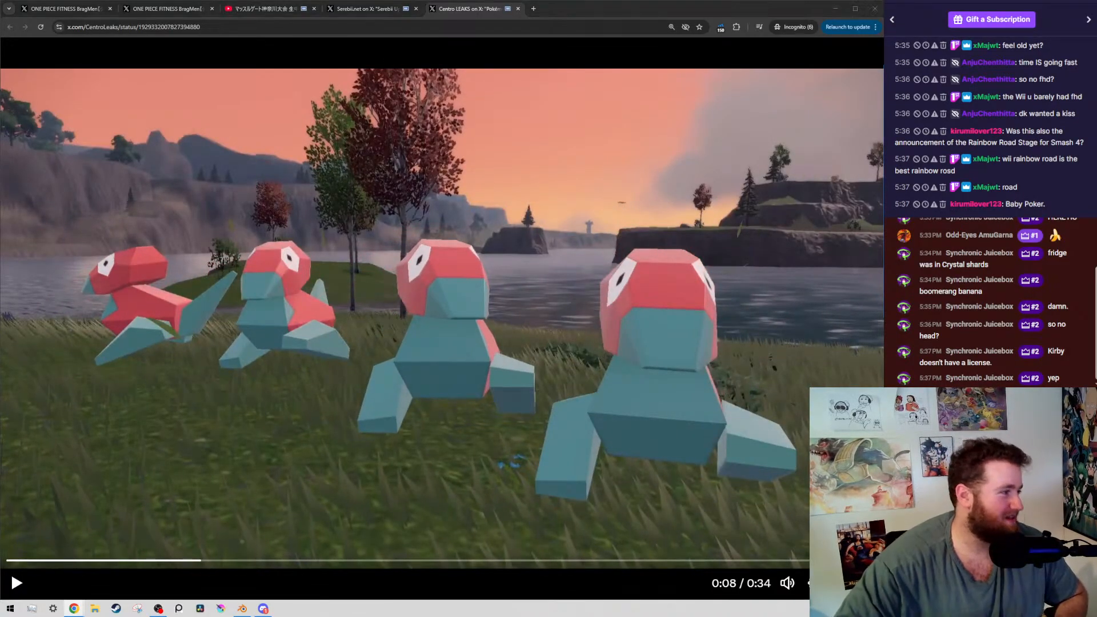
Open ToonHive's Nickelodeon and Boba Bear post in its own tab, and read the announcement text before pausing its video
left_click_drag(0, 252, 703, 8)
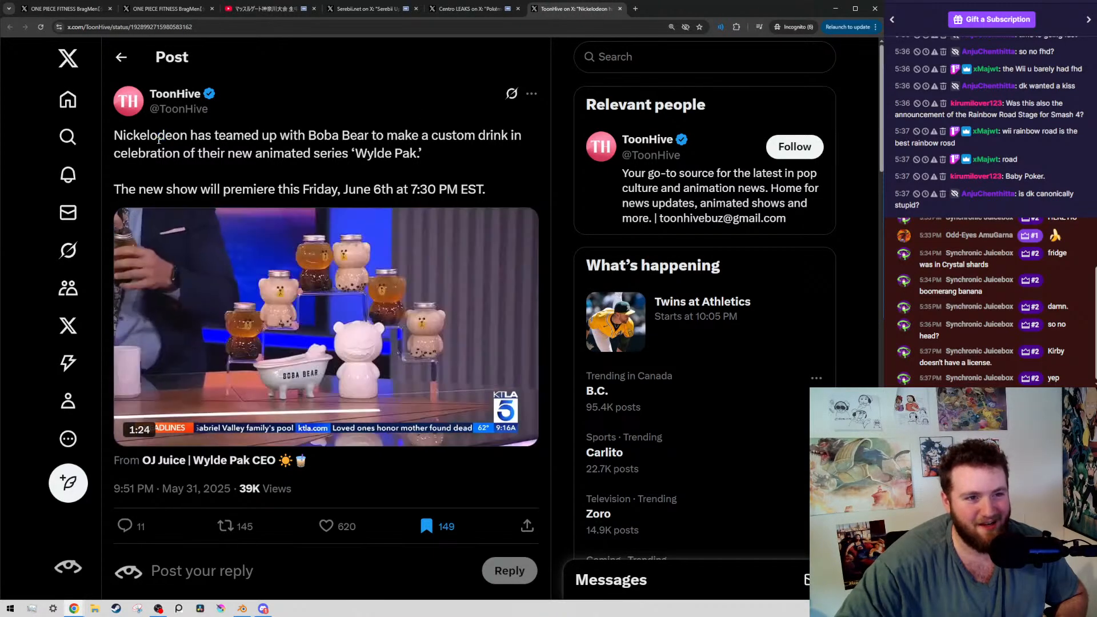
left_click_drag(197, 136, 259, 137)
left_click(280, 147)
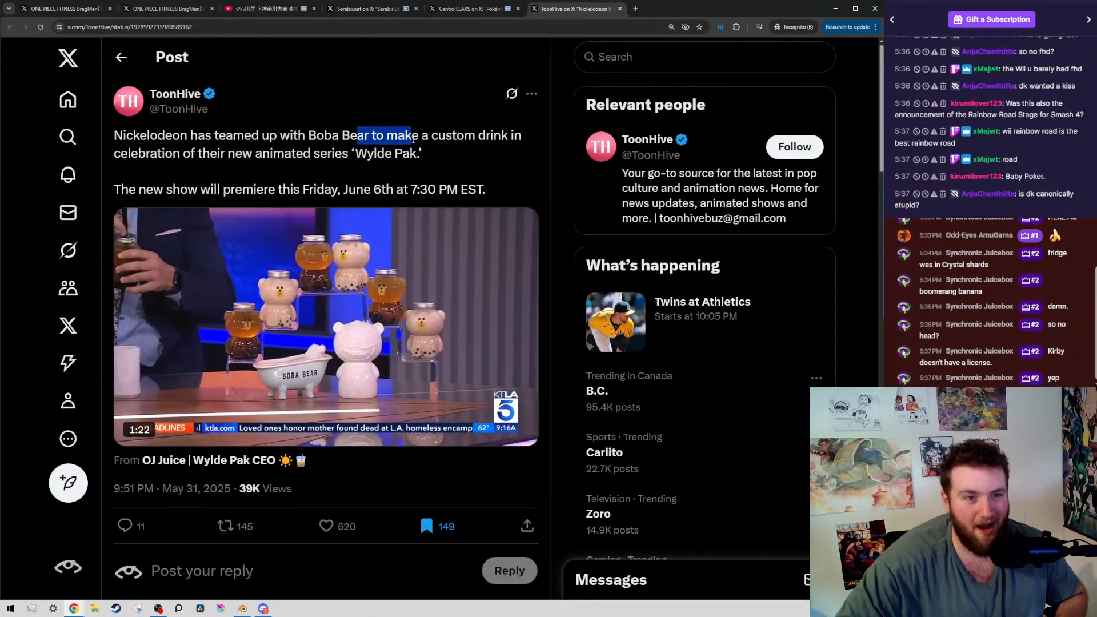
left_click_drag(157, 158, 413, 161)
left_click(327, 157)
left_click(414, 162)
left_click(130, 430)
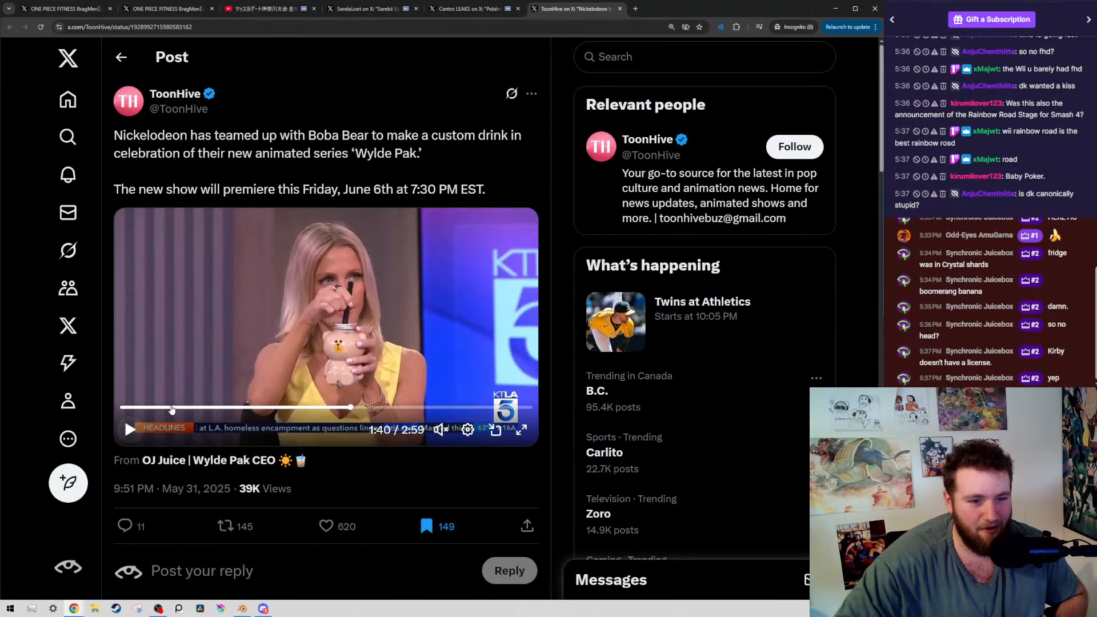
Rewind the post's video to 0:00, and reread the line naming the series 'Wylde Pak'
left_click_drag(130, 408, 112, 412)
left_click_drag(304, 154, 407, 157)
left_click(374, 156)
left_click(178, 179)
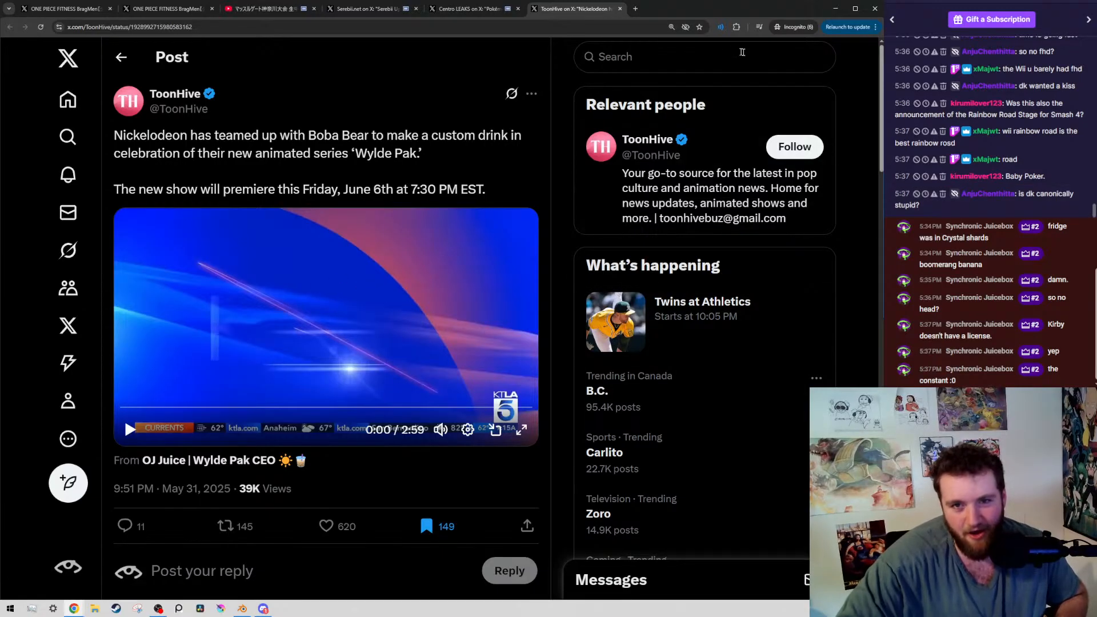
Play the Wylde Pak video full screen, and set the tab's Volume Master level to 110%
left_click(719, 28)
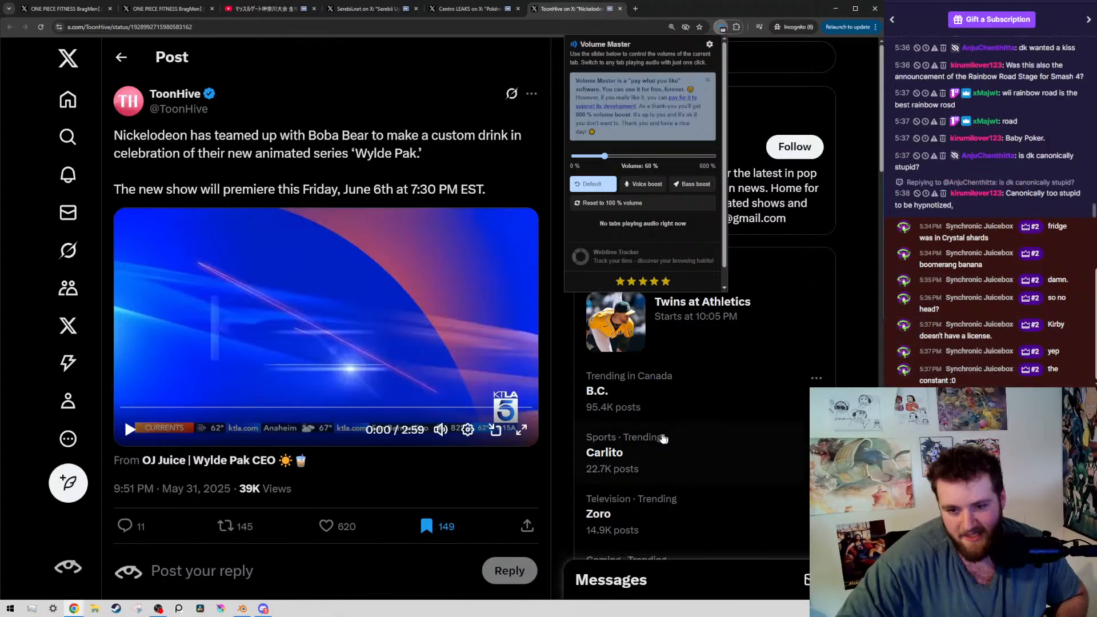
left_click(521, 429)
left_click(505, 392)
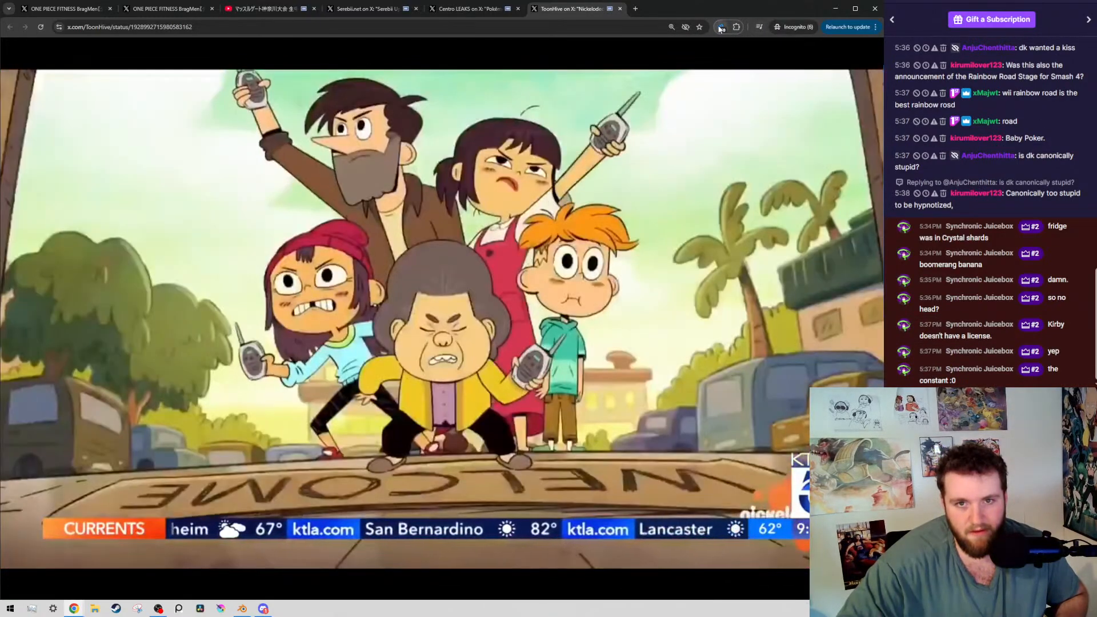
left_click(720, 29)
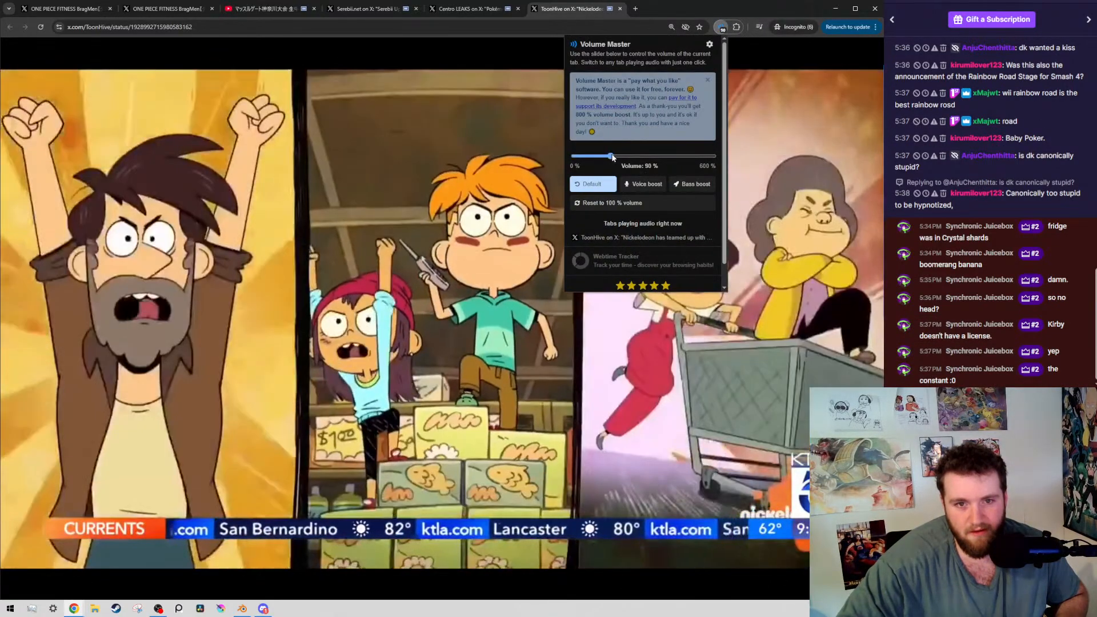
left_click(615, 157)
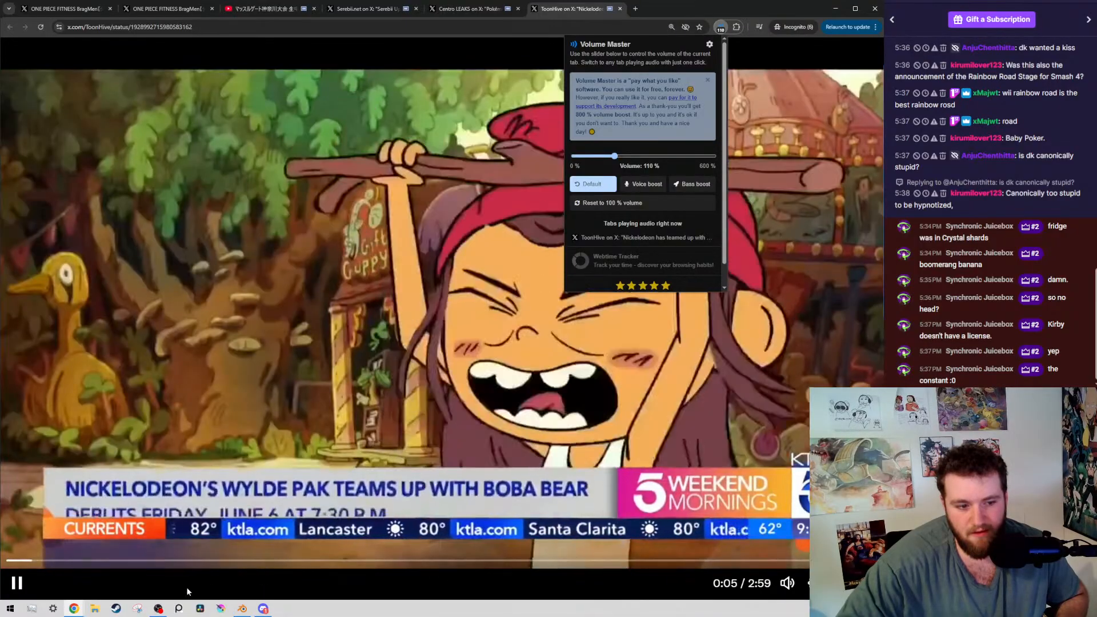
Skip through the Wylde Pak segment via 0:45 and 0:51, and pause on the Boba Bear drinks at 1:00
left_click(272, 573)
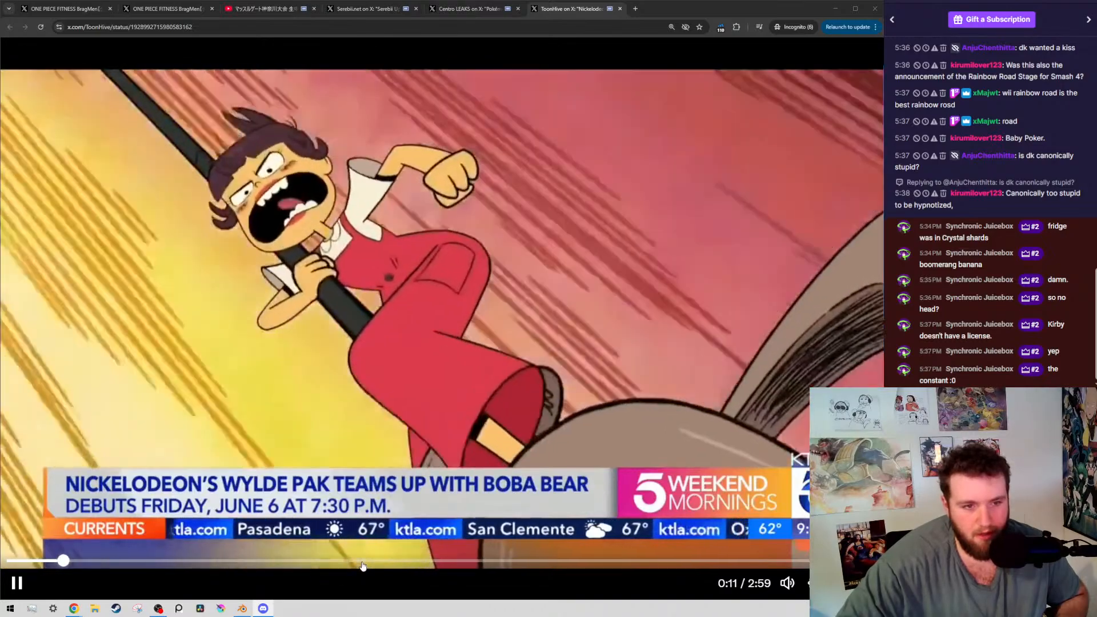
left_click(364, 560)
left_click(227, 561)
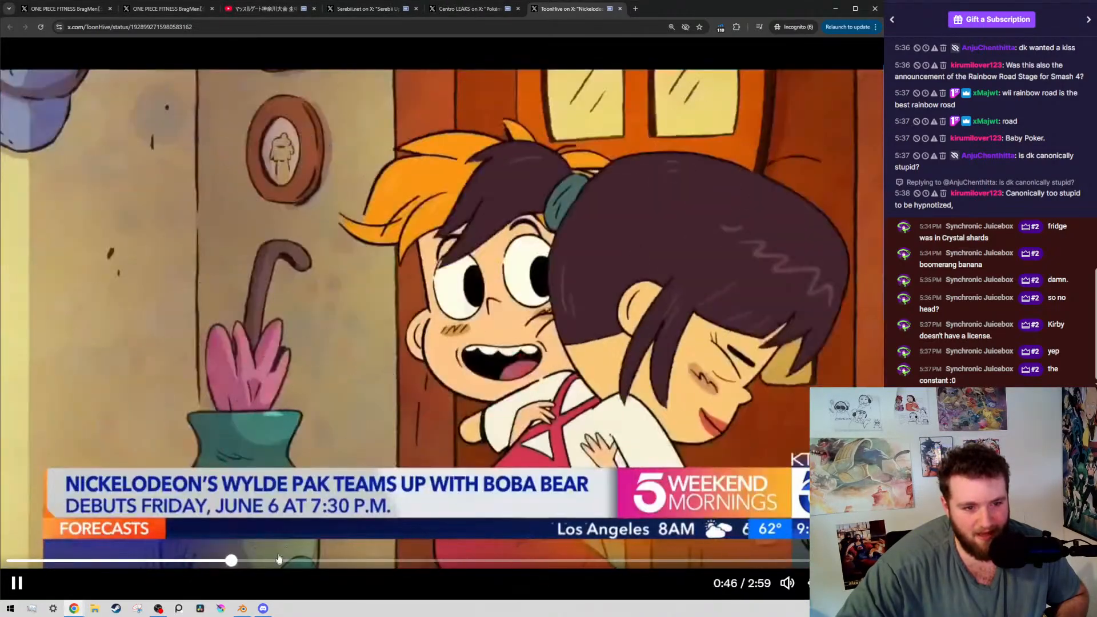
left_click(660, 340)
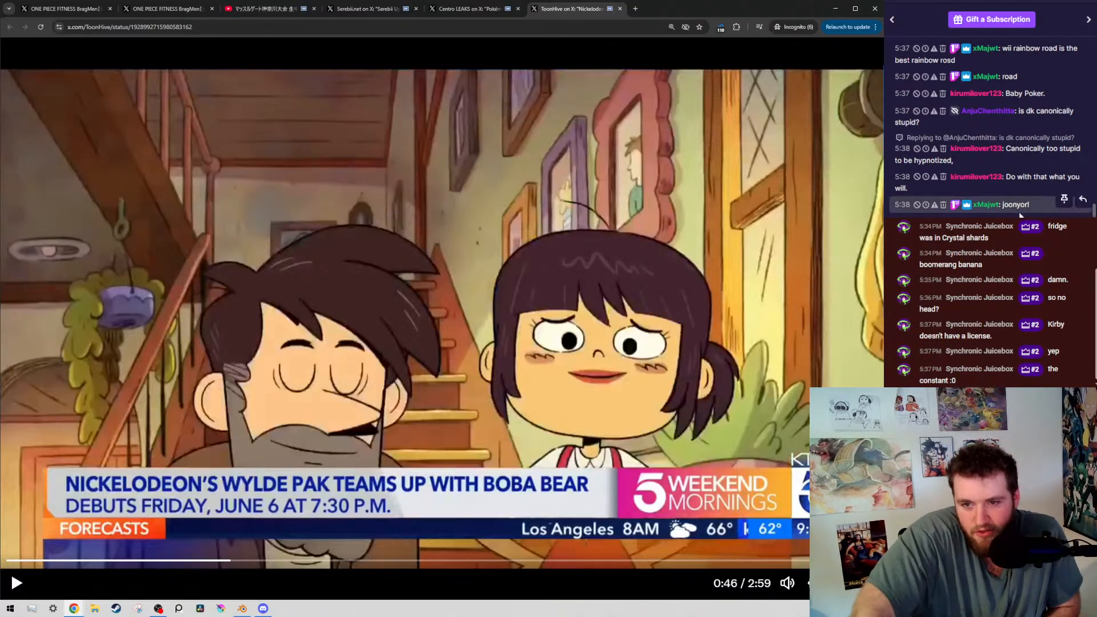
left_click(455, 323)
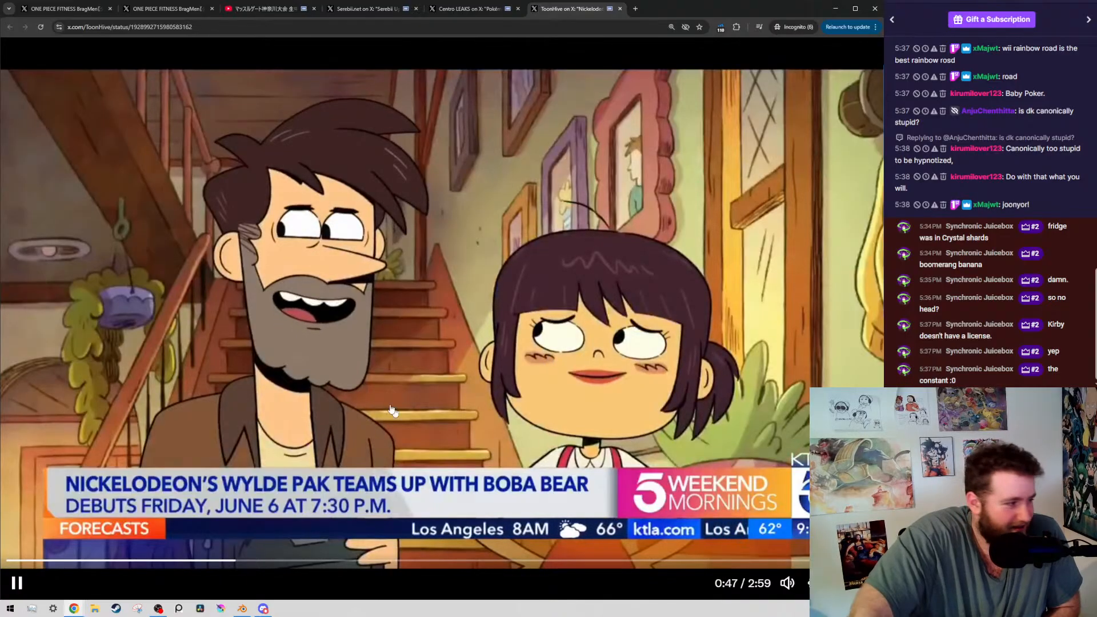
left_click(248, 560)
left_click(257, 561)
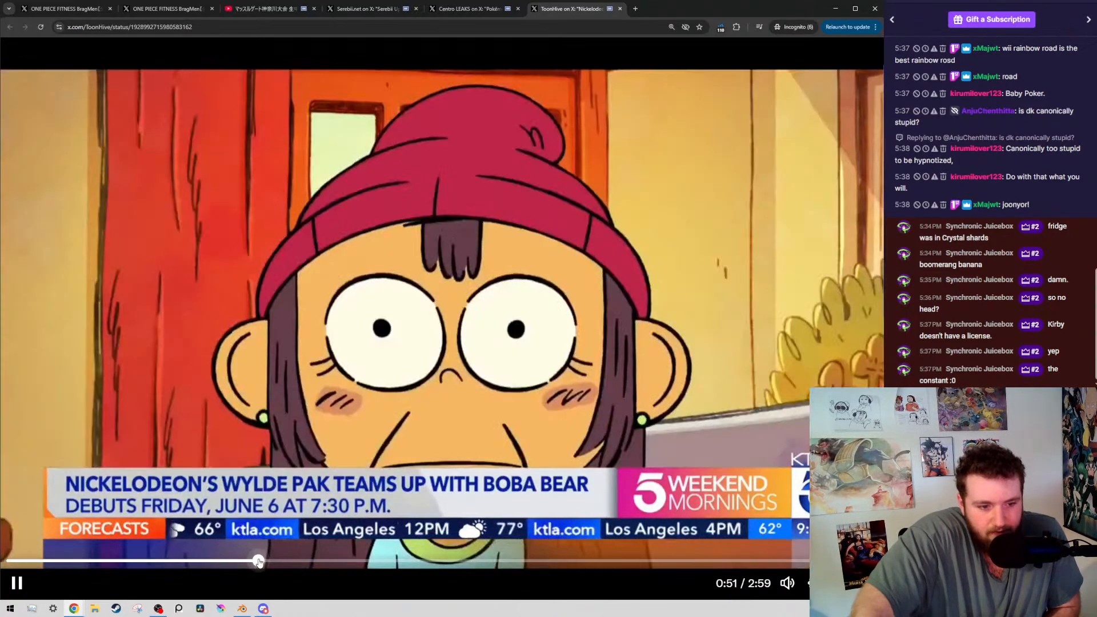
left_click(272, 561)
left_click(298, 561)
left_click(494, 184)
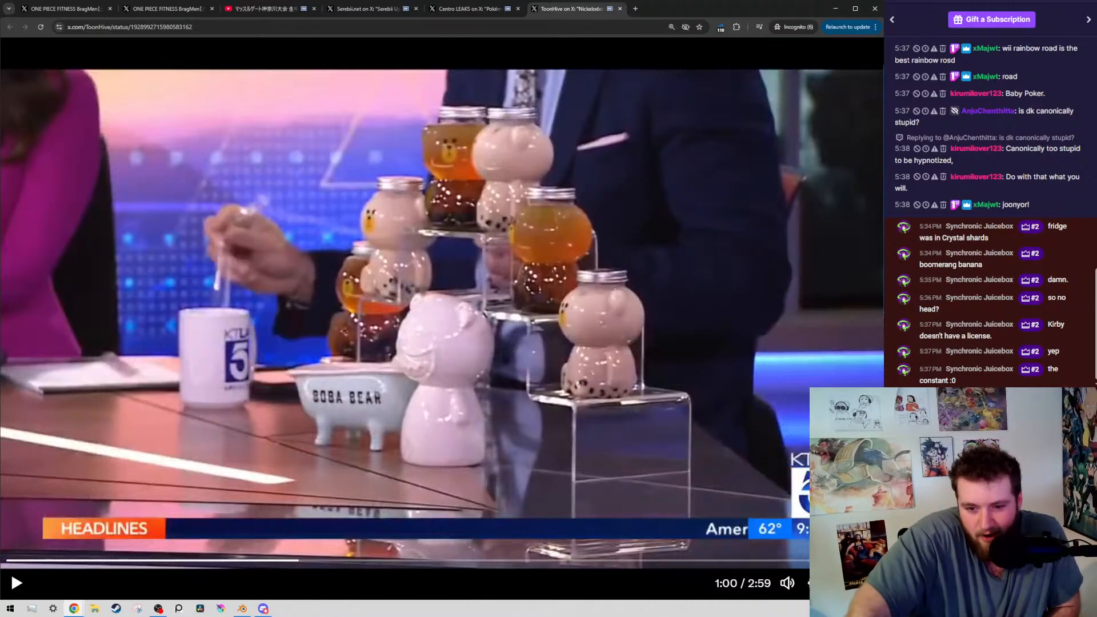
Leave the full-screen video, and return to the announcement text in the ToonHive post
left_click(868, 583)
left_click_drag(385, 152, 398, 150)
left_click(430, 167)
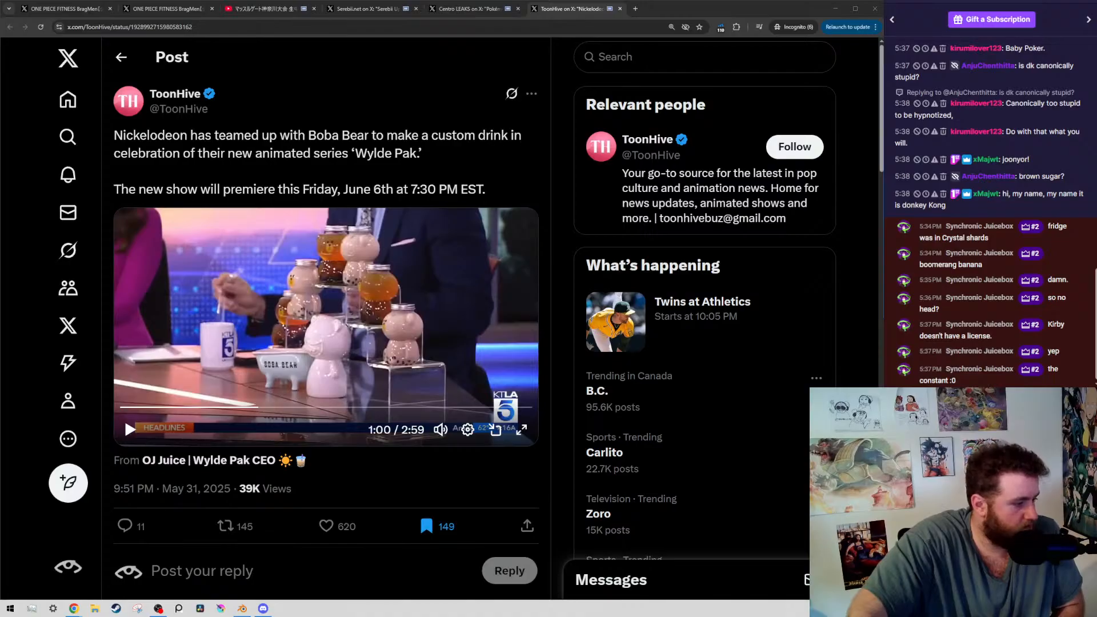
key("alt+Tab")
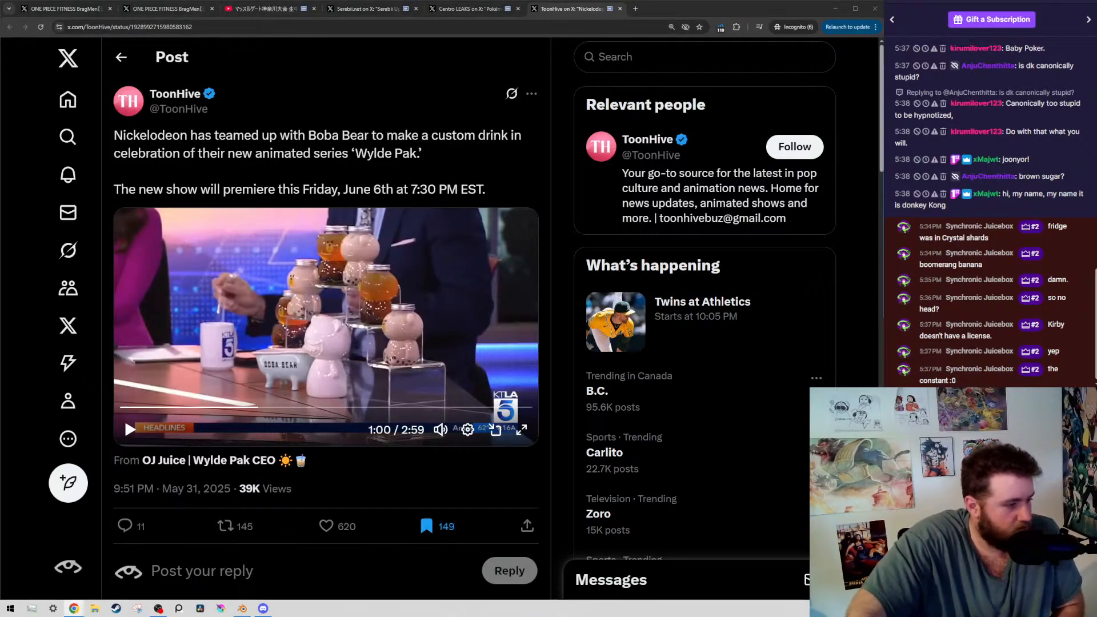
key("alt+Tab")
left_click(682, 74)
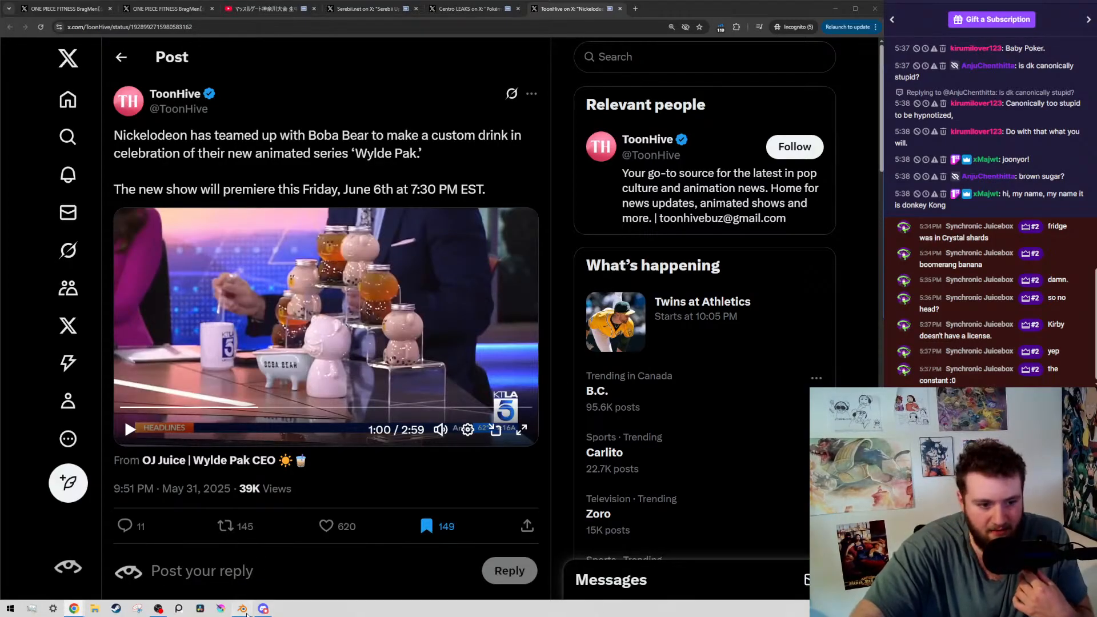
Switch to Blender, and set the volume of all the audio strips in the Video Editing workspace to 0
left_click(242, 608)
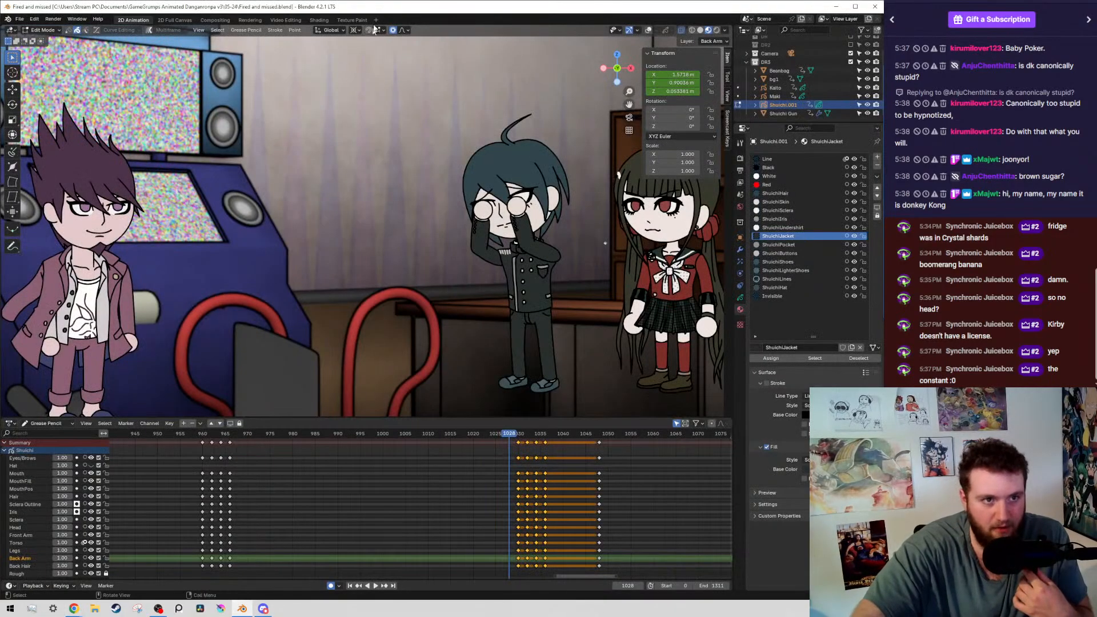
left_click(286, 20)
left_click_drag(251, 443, 627, 551)
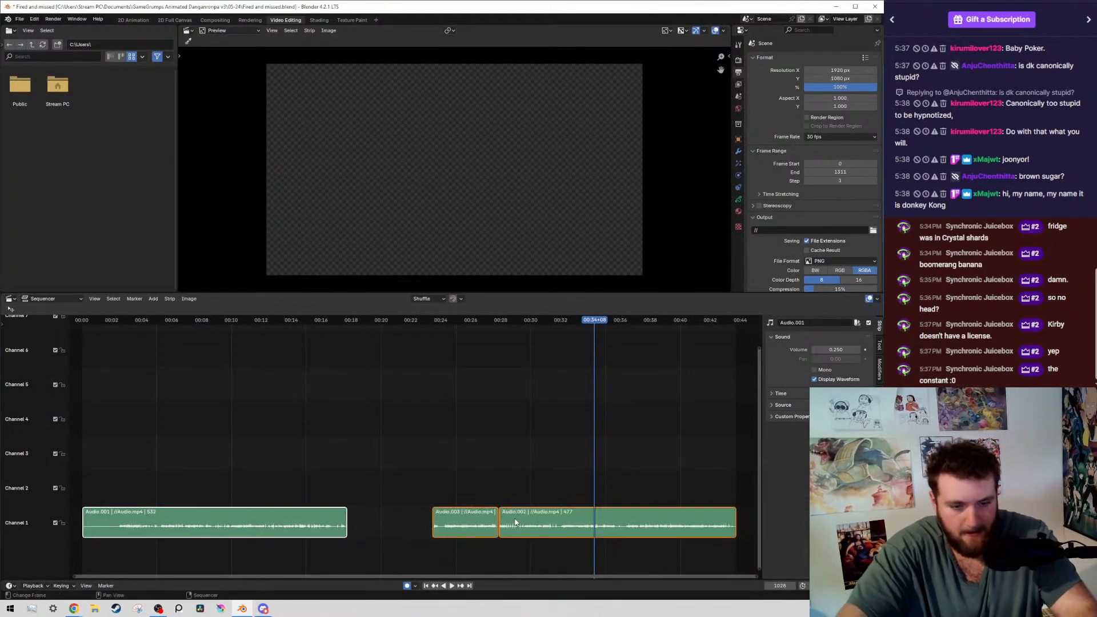
left_click(832, 347)
type("0")
key("Return")
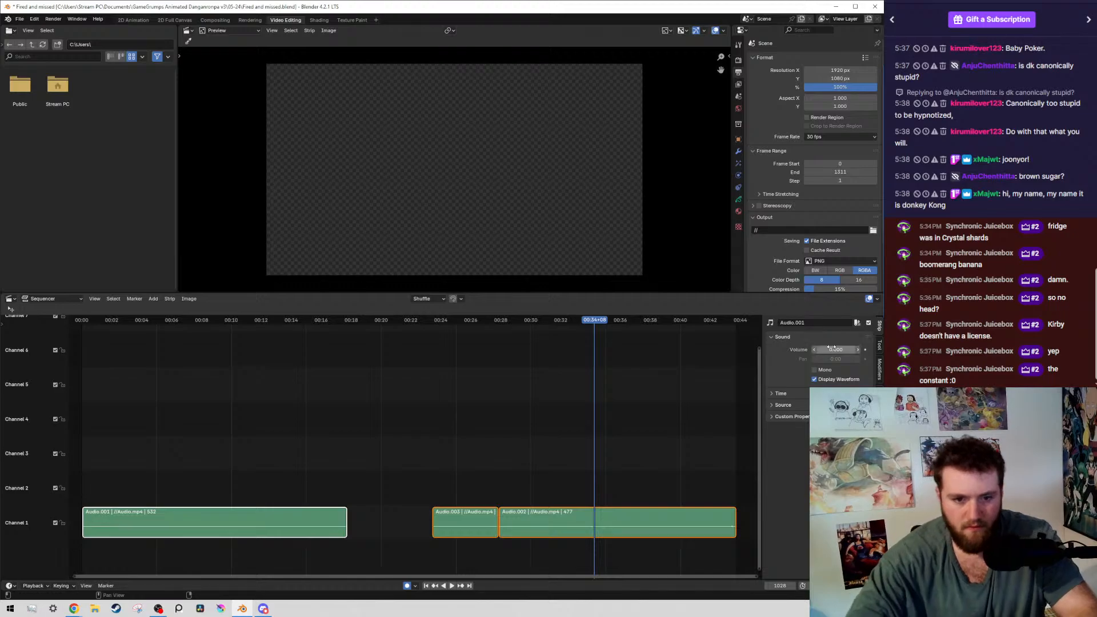
Return to the 2D Animation workspace, and show the scene through the camera with the Transform sidebar hidden
left_click(132, 20)
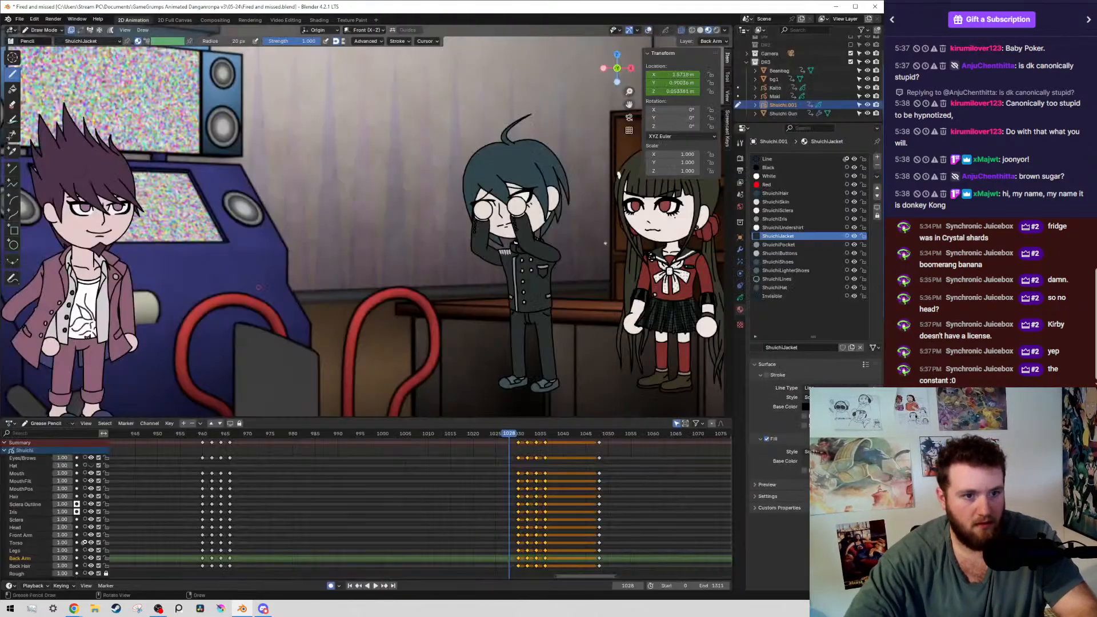
middle_click_drag(511, 258, 514, 251)
scroll(514, 251, "up", 6)
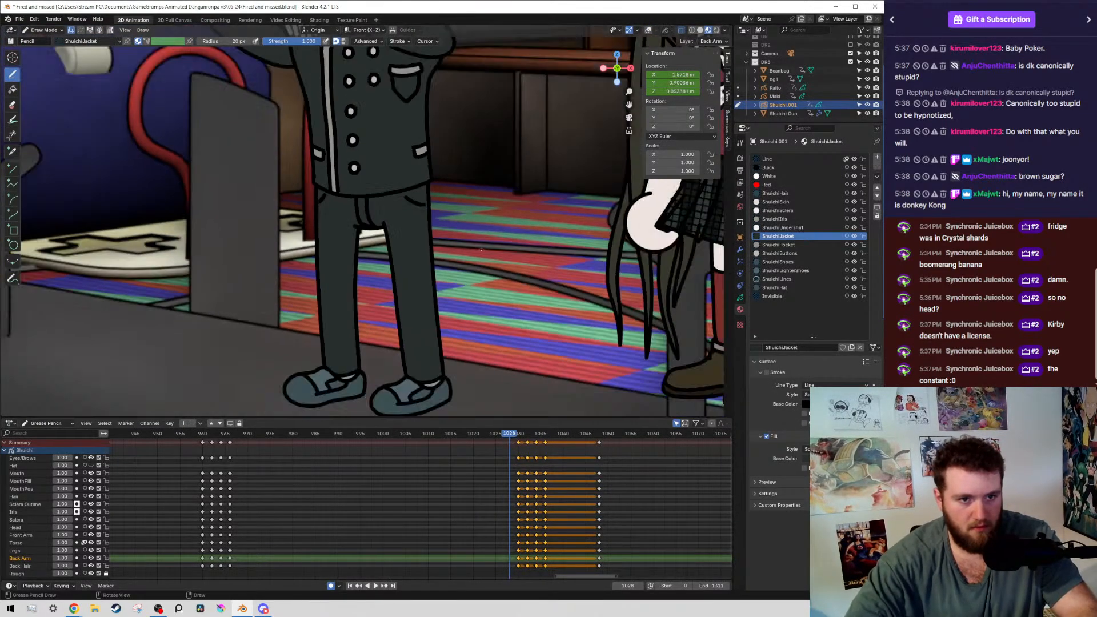
scroll(537, 228, "down", 5)
key("KP_0")
key("Home")
key("n")
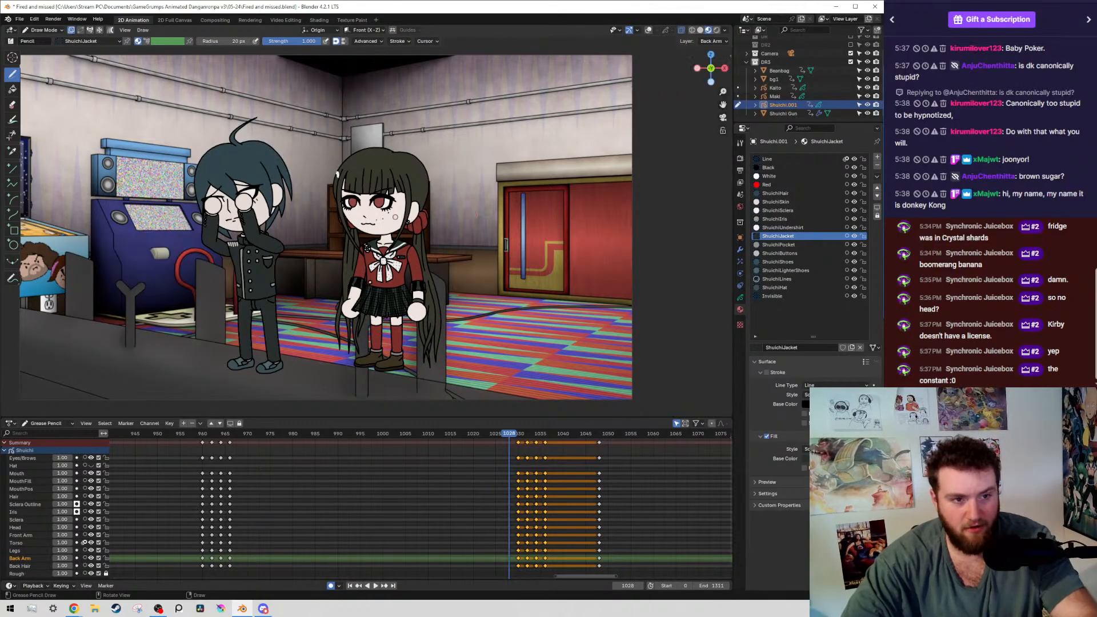
scroll(427, 196, "up", 4)
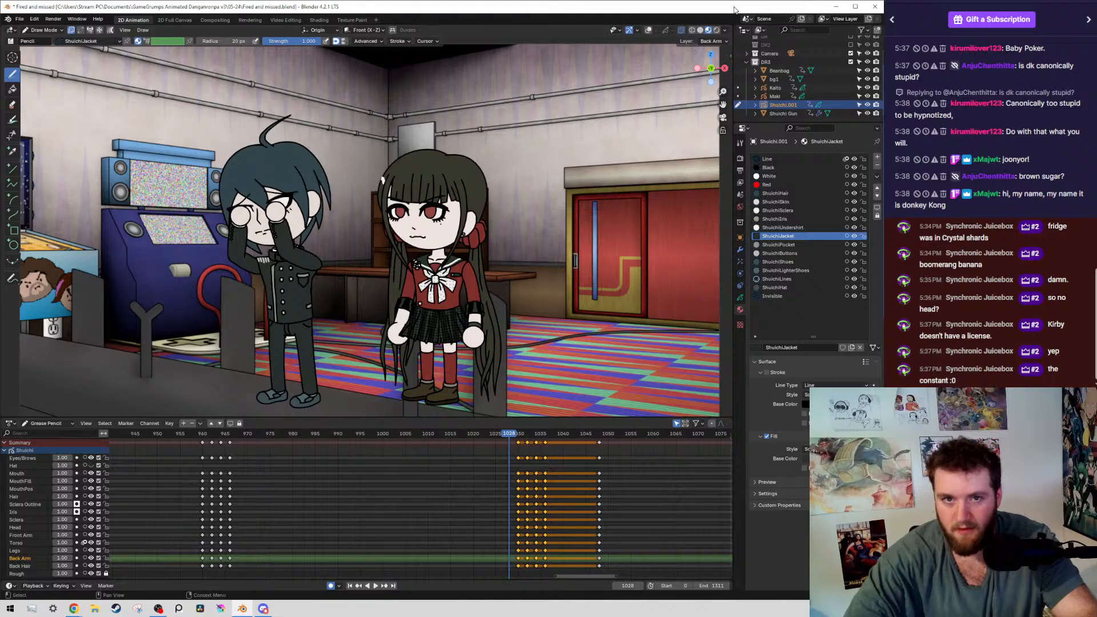
Reposition the Blender window, keep the character's grease pencil object in Draw Mode, and play the animation from frame 1028
left_click_drag(736, 8, 771, 0)
mouse_move(601, 248)
middle_mouse_down("shift")
mouse_move(583, 260)
mouse_move(582, 241)
mouse_move(573, 246)
mouse_move(528, 302)
mouse_move(512, 290)
mouse_move(512, 253)
mouse_move(510, 263)
middle_mouse_up("shift")
key("Tab")
key("Tab")
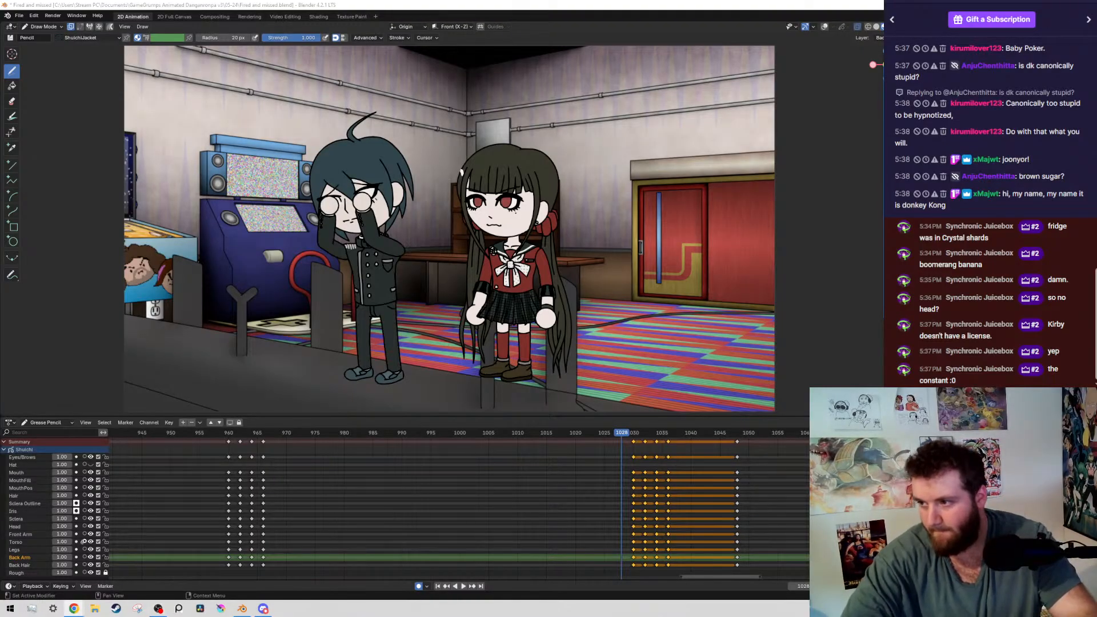
key("space")
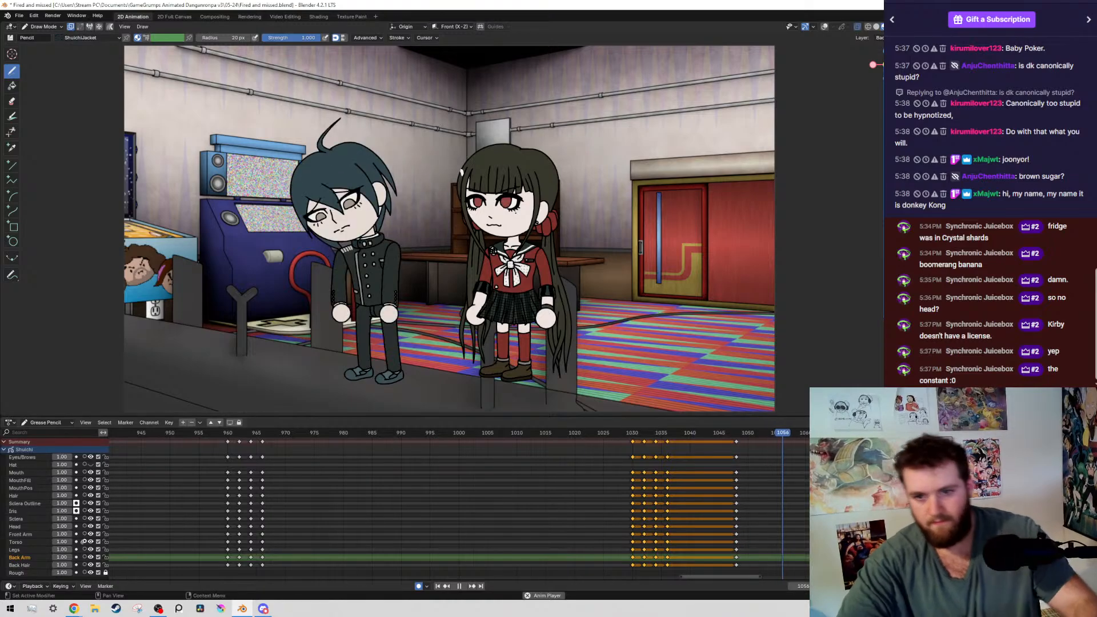
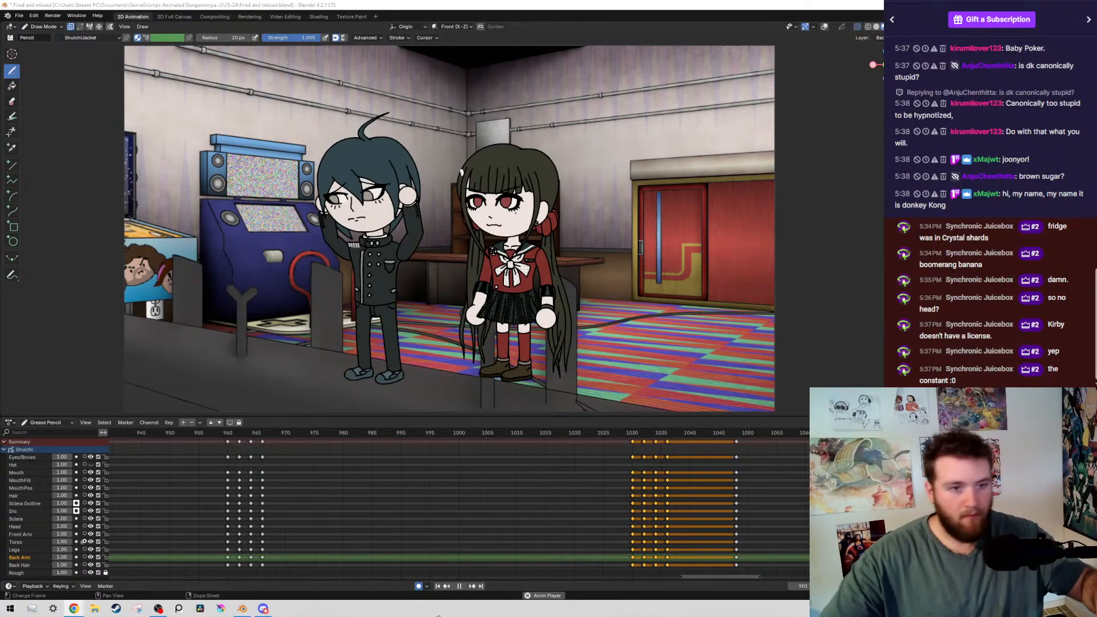
Stop the playback, and replay the animation from frame 774 to frame 814 to check the shot change
scroll(435, 535, "down", 10)
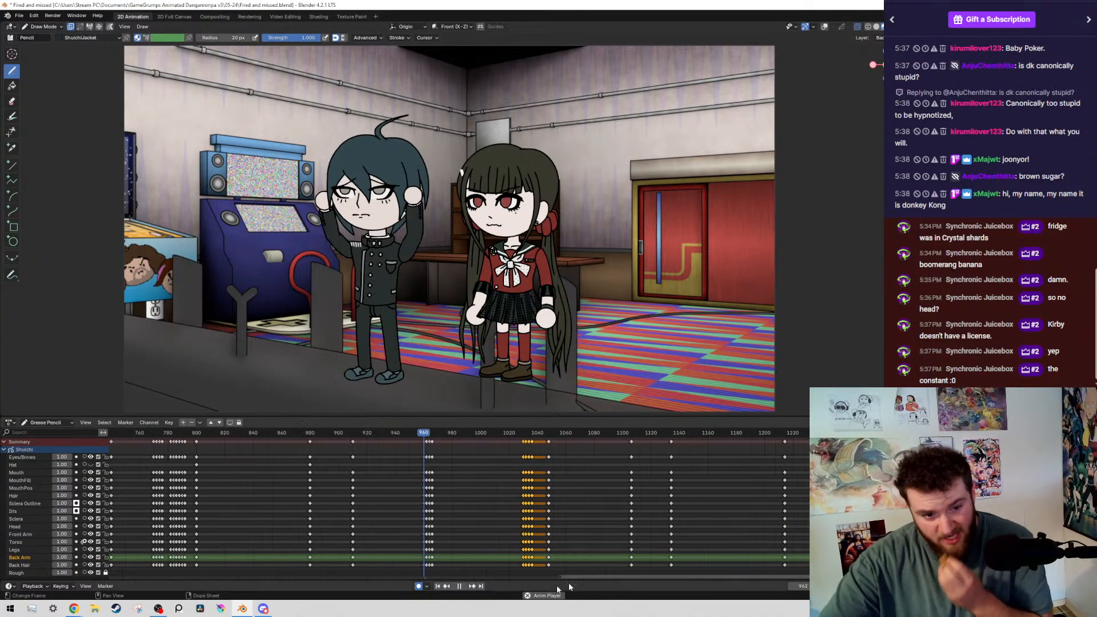
scroll(458, 540, "up", 2)
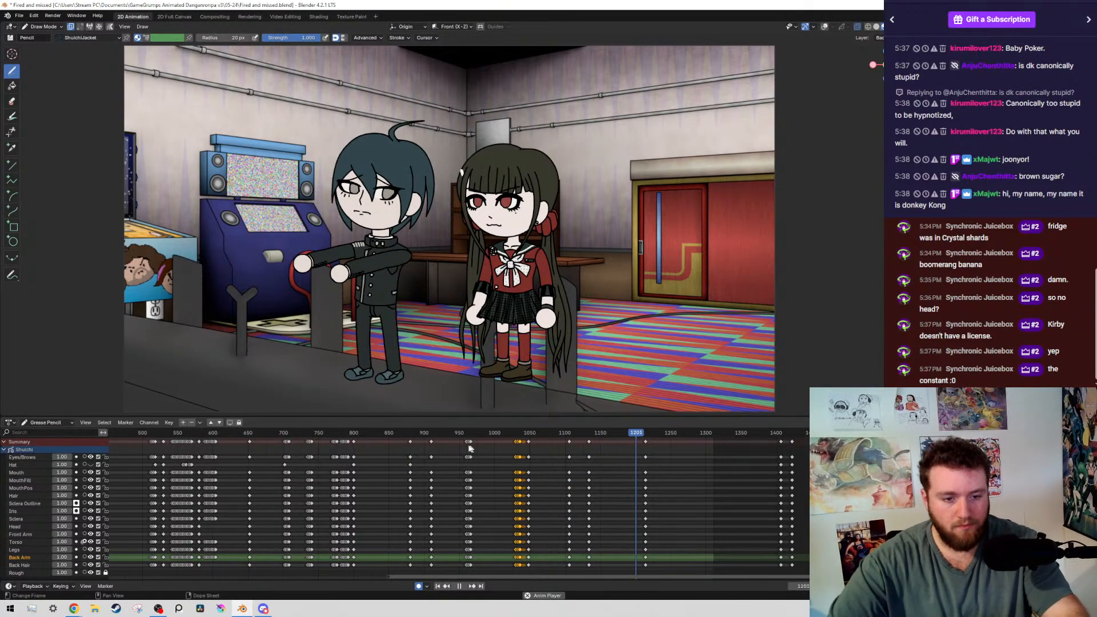
key("space")
left_click(336, 434)
middle_click_drag(360, 499, 568, 495)
scroll(568, 494, "up", 10)
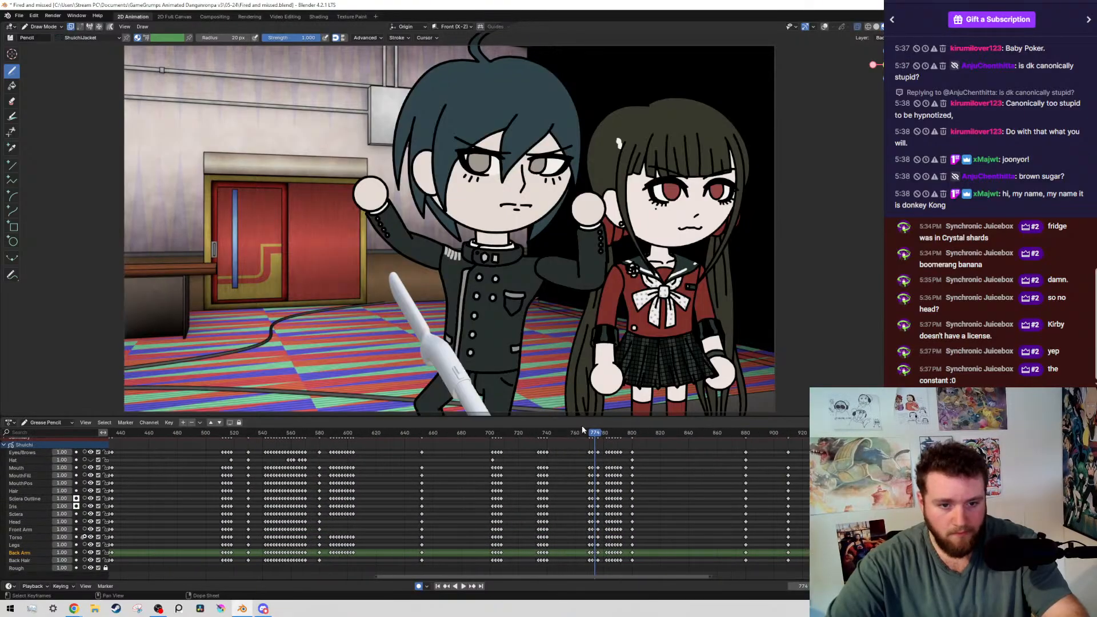
key("space")
scroll(573, 430, "up", 1)
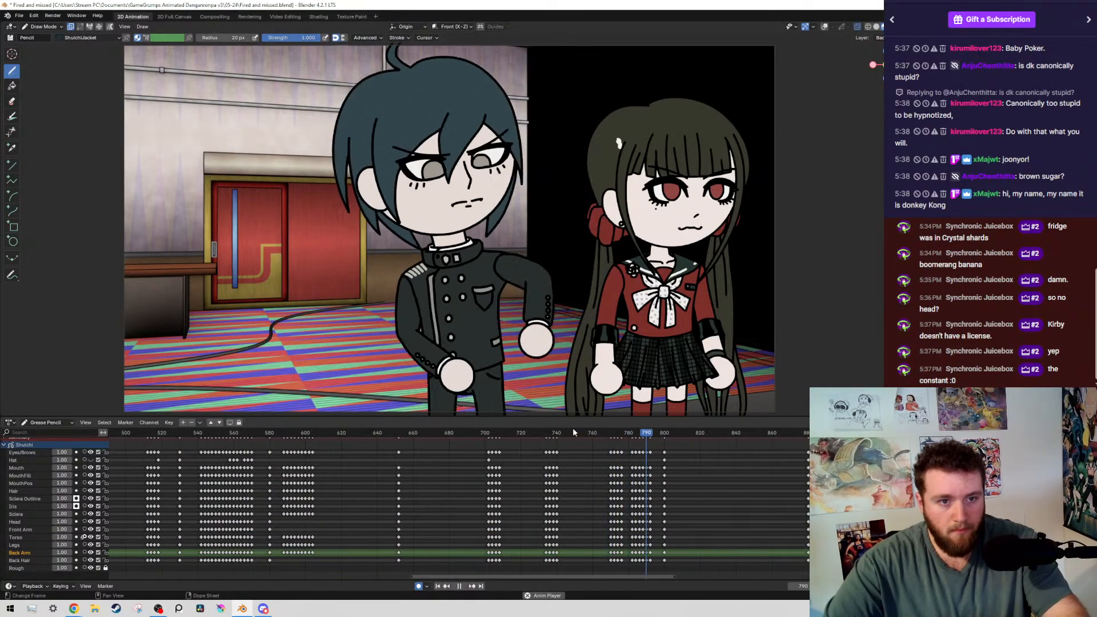
key("space")
scroll(704, 483, "down", 7)
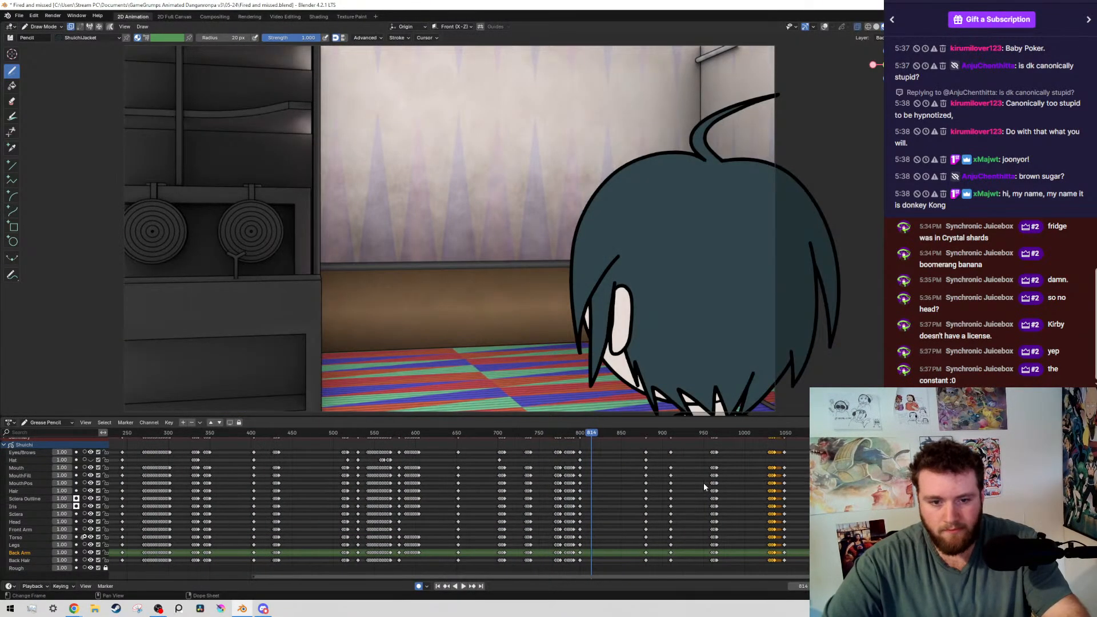
Move to the keyframe at frame 880, and save the file
key("Up")
middle_click_drag(504, 497, 522, 511)
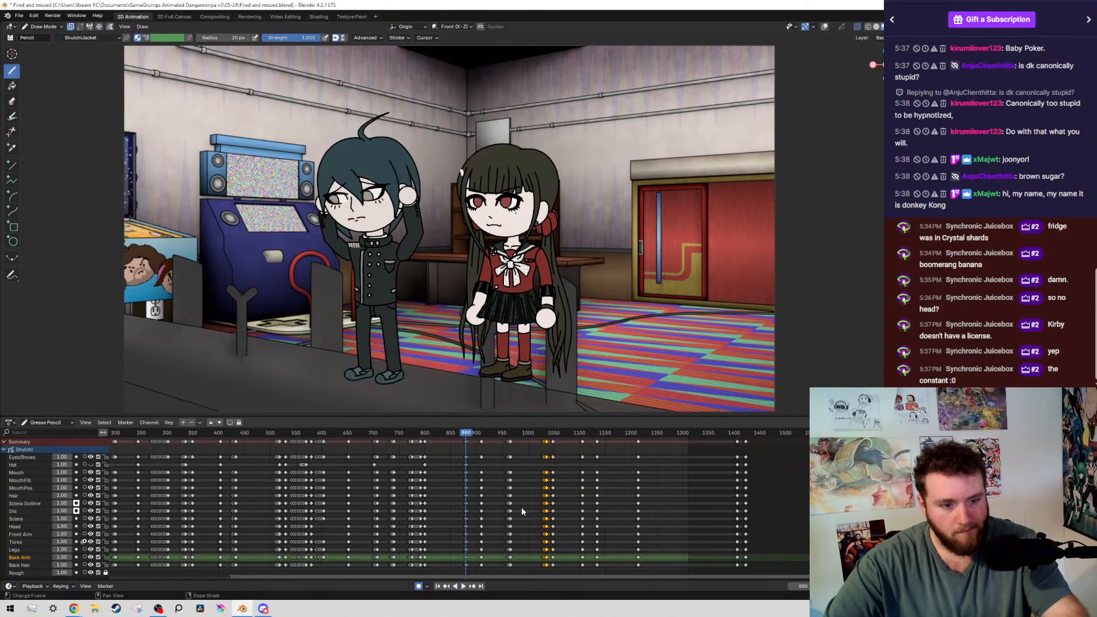
key("ctrl+s")
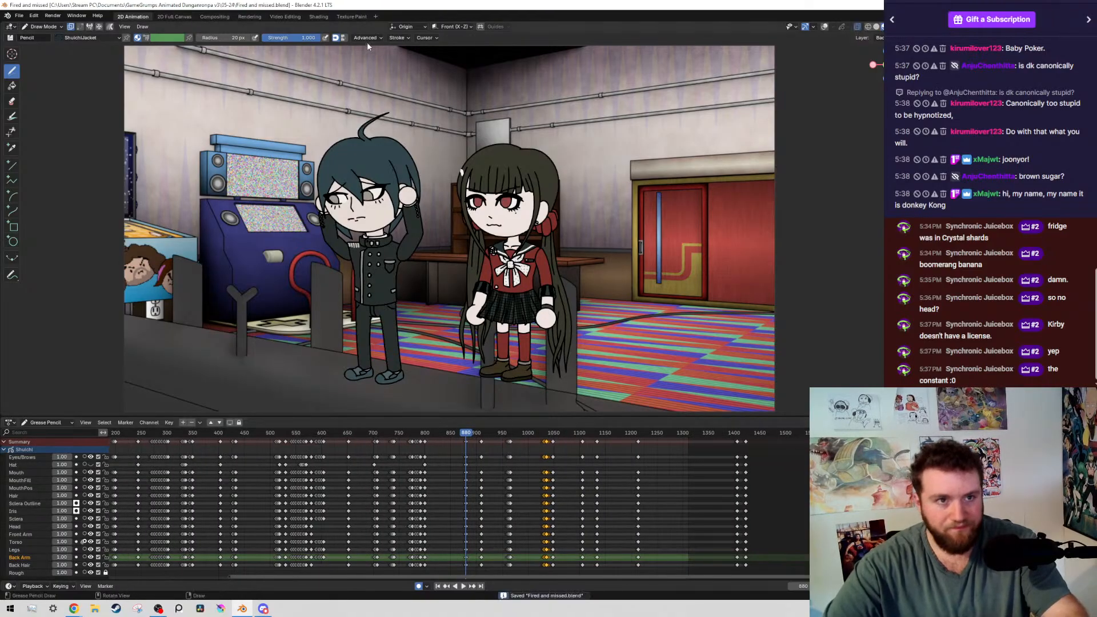
Check the audio strips in the Video Editing workspace, return to the 2D Animation workspace, and save the file
left_click(284, 17)
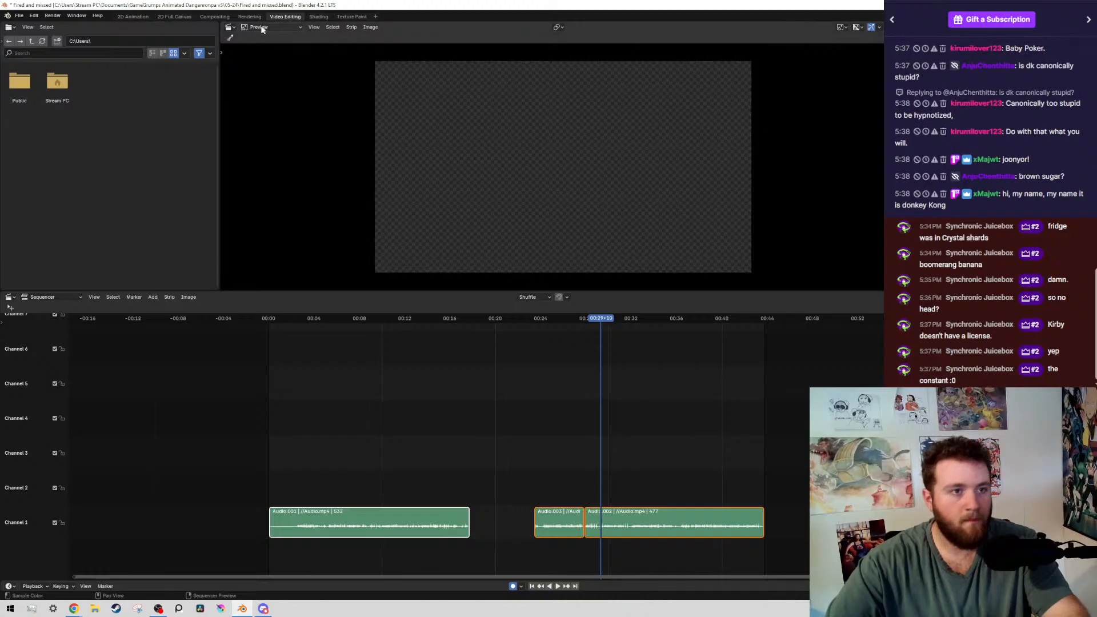
left_click(133, 16)
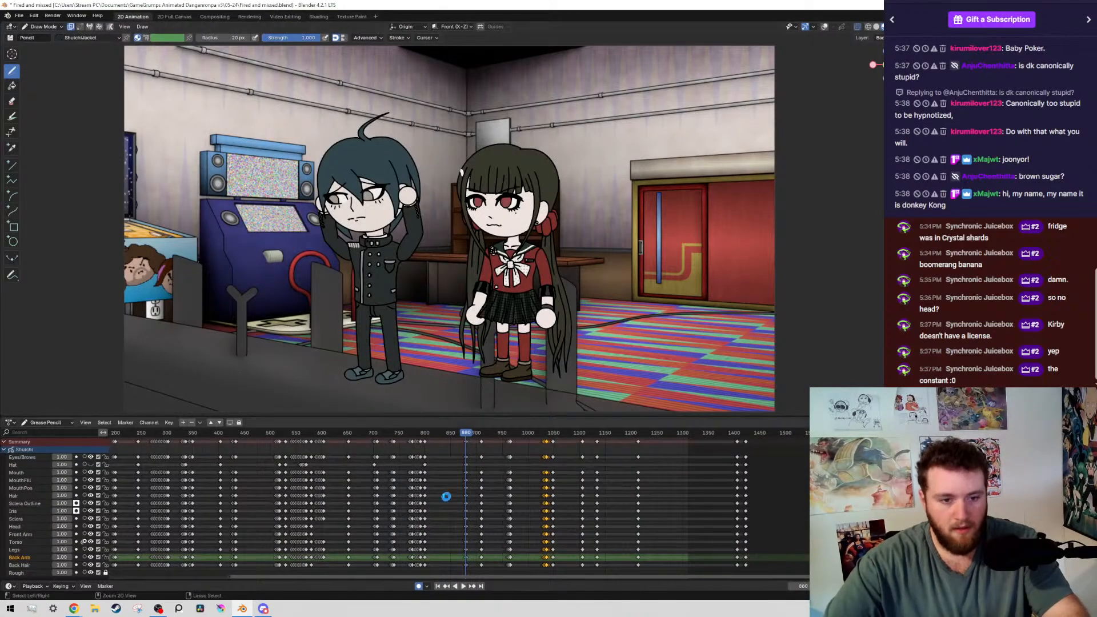
key("ctrl+s")
Play the animation from frame 880 past the keyframes near frame 960
scroll(494, 482, "up", 5)
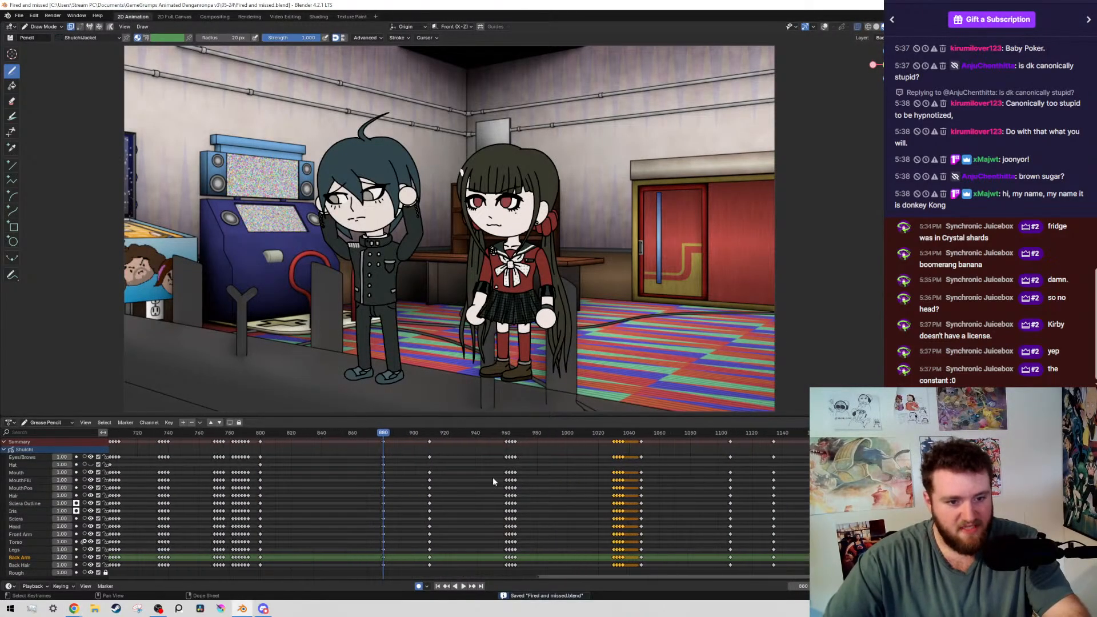
scroll(494, 483, "down", 2)
key("space")
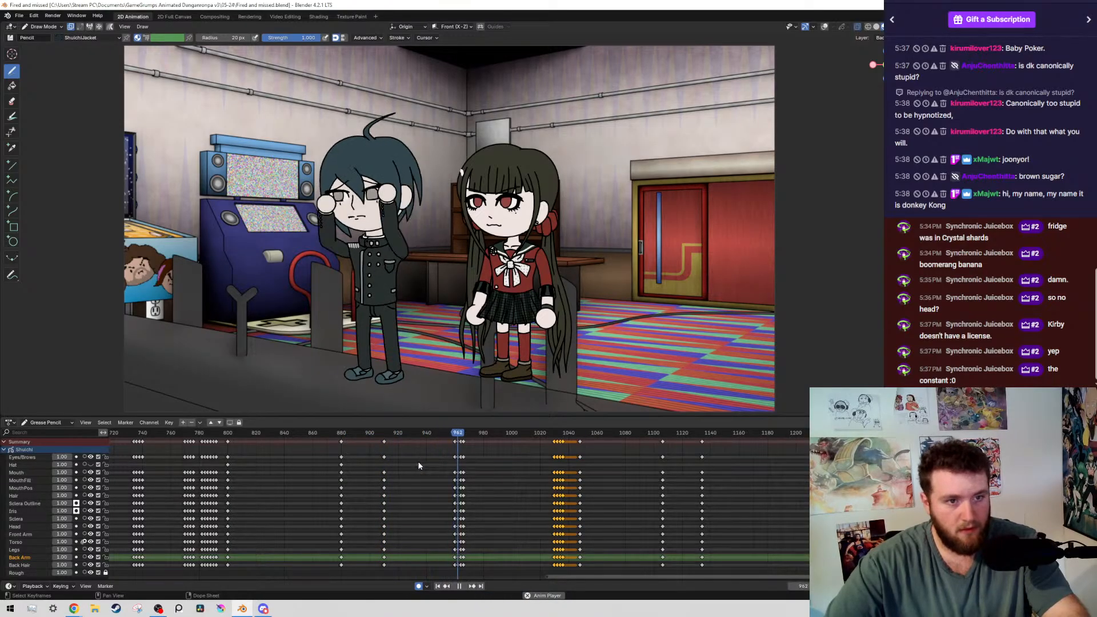
scroll(418, 466, "up", 1)
middle_click_drag(385, 469, 546, 528)
key("space")
Replay the animation from about frame 895, and stop it at frame 1070
left_click(352, 432)
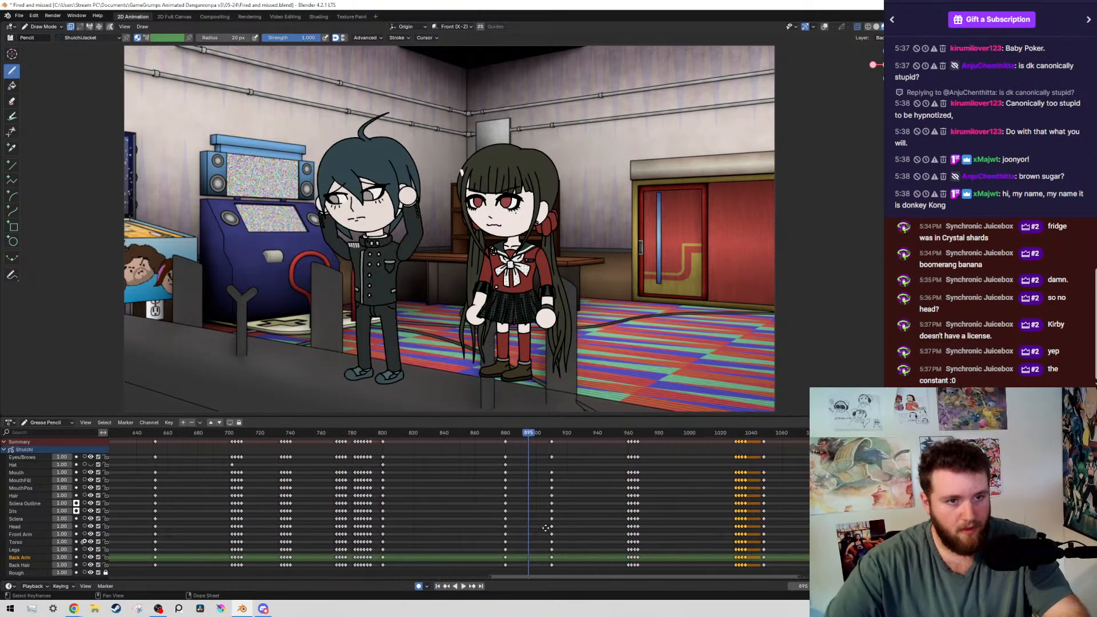
scroll(609, 460, "up", 13)
key("space")
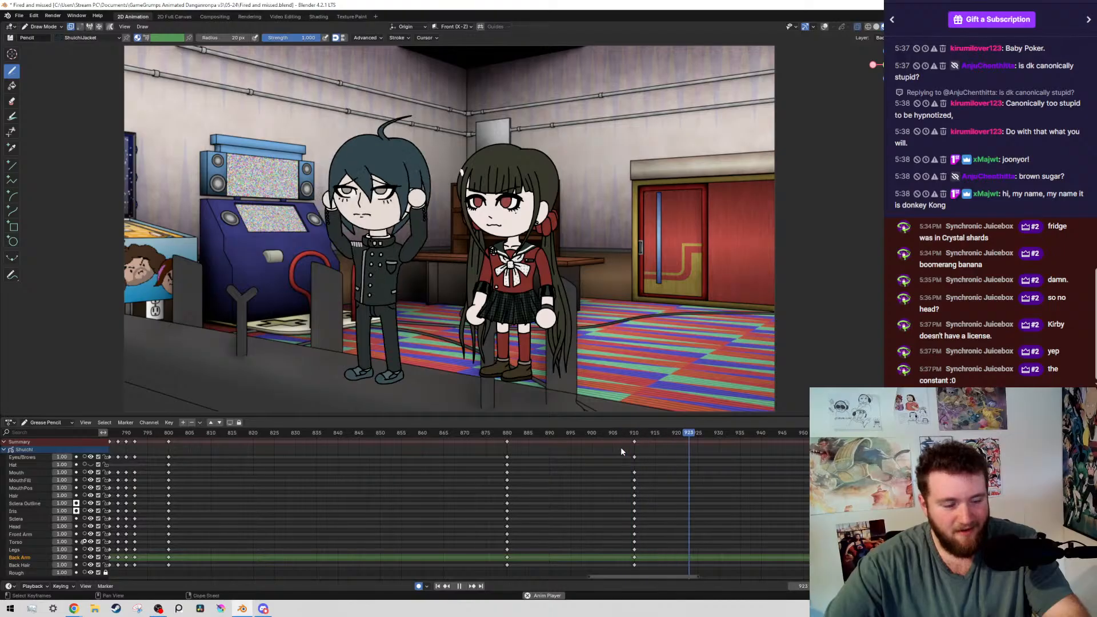
scroll(741, 456, "down", 8)
middle_click_drag(742, 455, 431, 502)
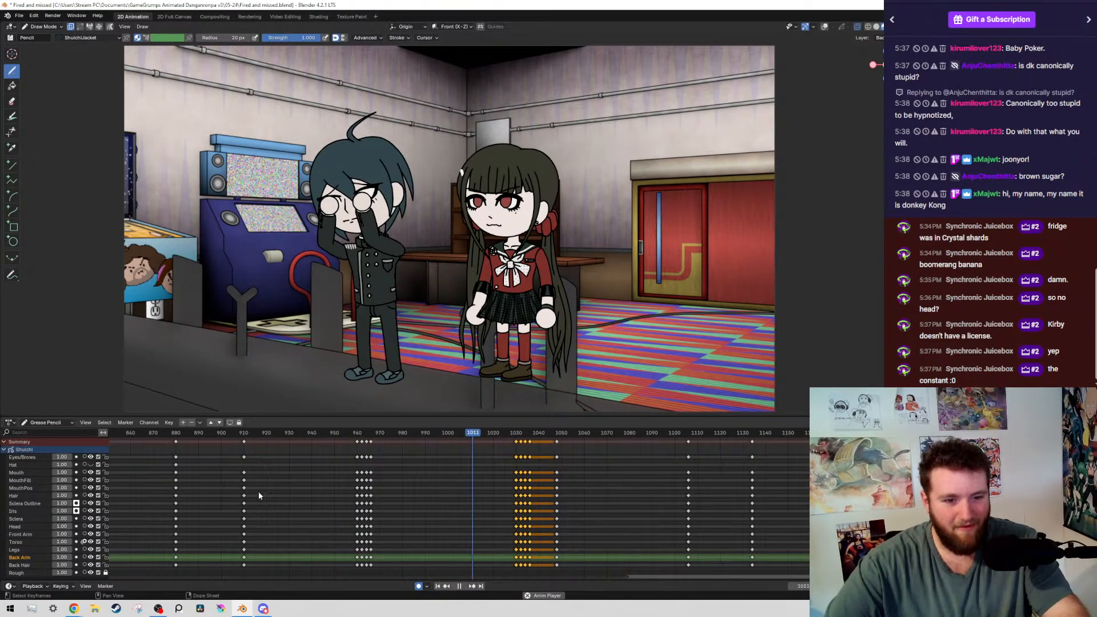
key("space")
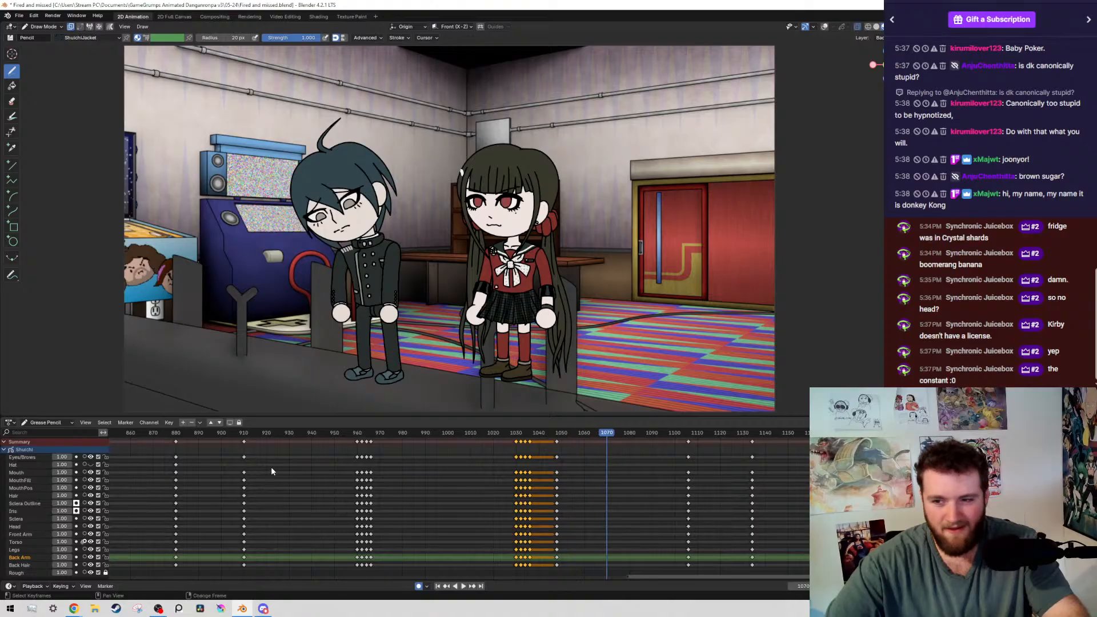
Replay the animation from about frame 850 into the raised-arms pose, stop at frame 891, and save the file
middle_click_drag(270, 468, 647, 506)
left_click(478, 435)
key("space")
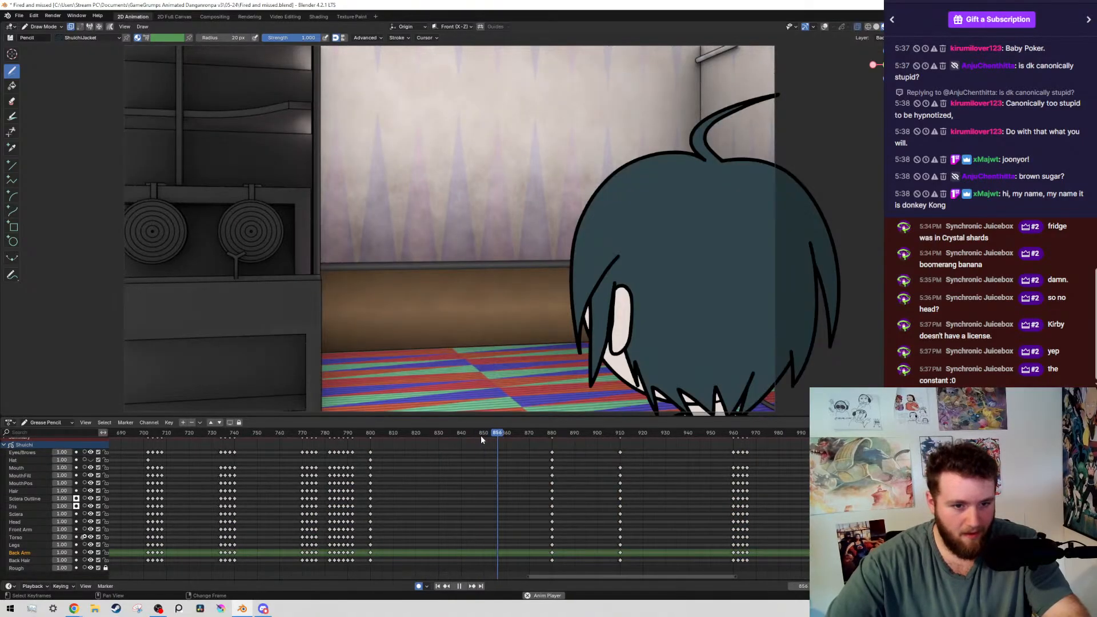
key("space")
scroll(565, 514, "up", 3)
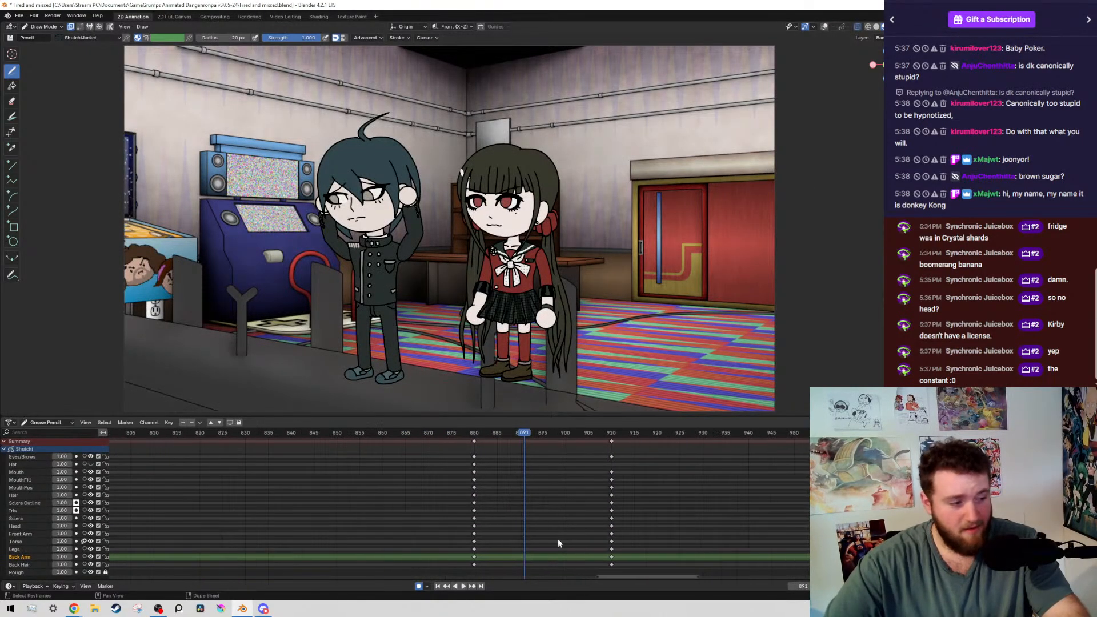
scroll(457, 503, "down", 2, "ctrl")
key("ctrl+s")
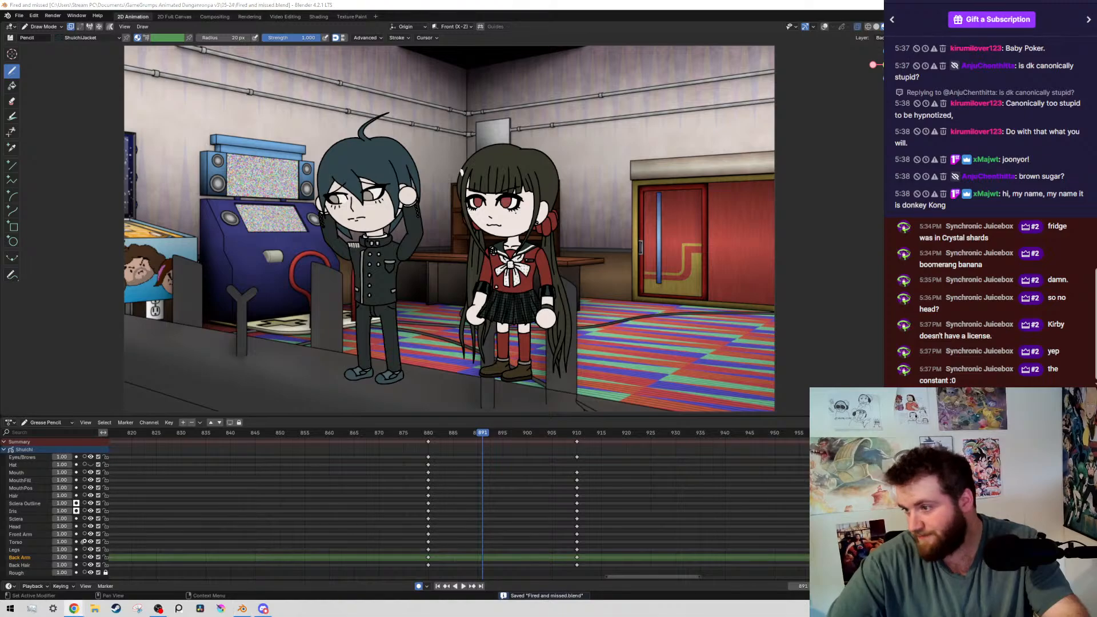
Duplicate all of the character's keyframes at frame 910 to frame 908, go to that frame, and save the file
left_click_drag(621, 502, 551, 442)
middle_click_drag(557, 512, 456, 517)
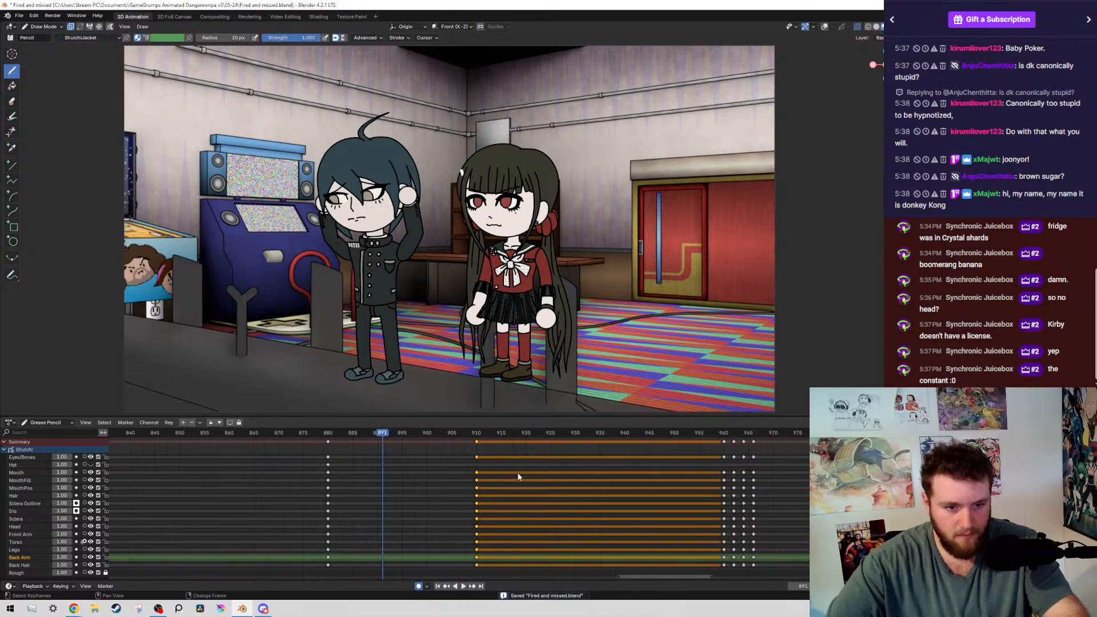
key("shift+d")
left_click(506, 481)
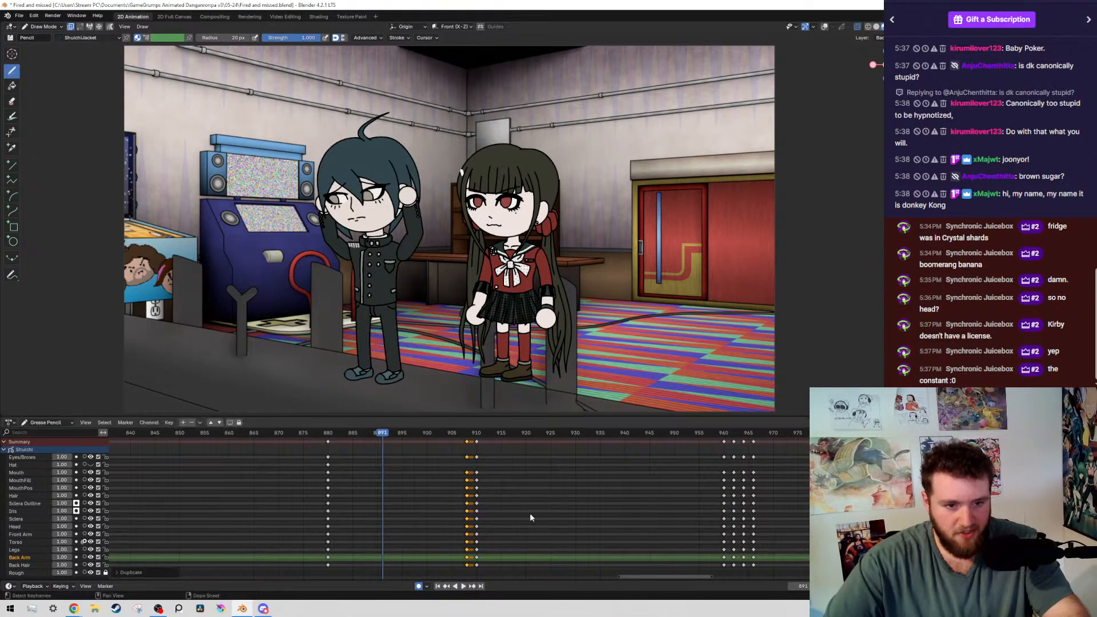
key("Up")
key("ctrl+s")
Show the viewport overlays, and switch the dark-haired boy's grease pencil object to Edit Mode
key("alt+shift+z")
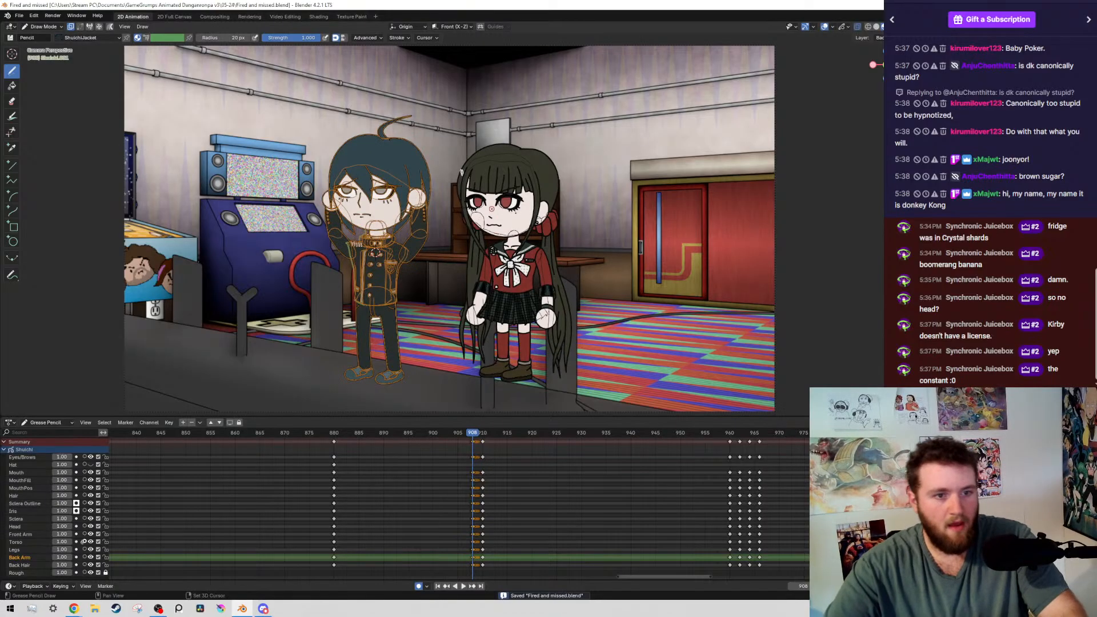
middle_click_drag(389, 217, 442, 238, "shift")
key("alt+shift+z")
middle_click_drag(515, 193, 521, 167, "shift")
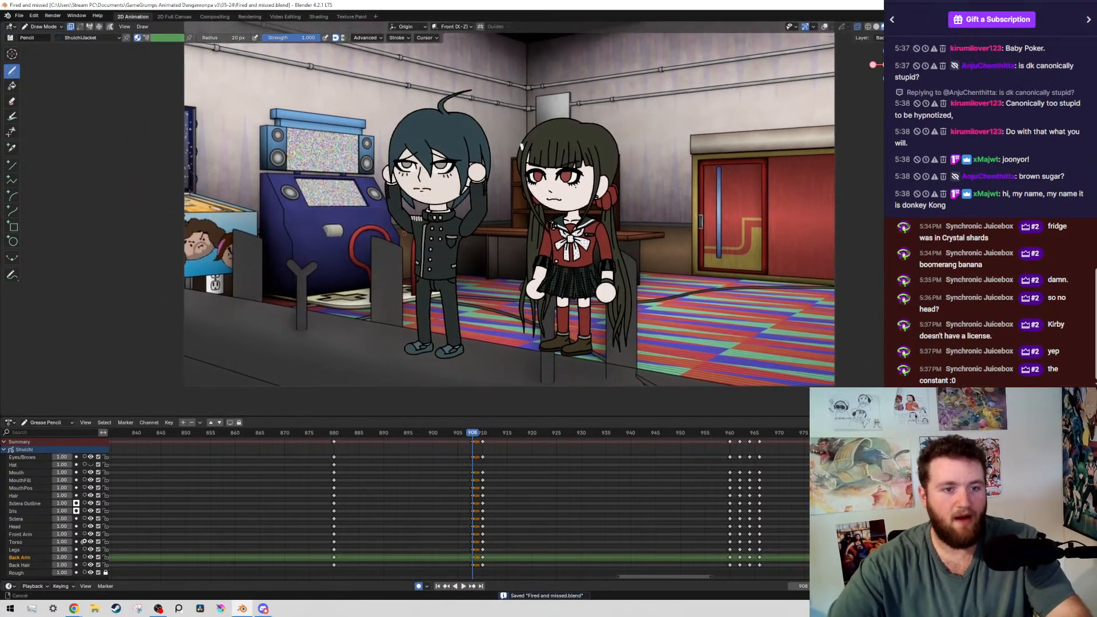
key("alt+shift+z")
key("Tab")
key("Tab")
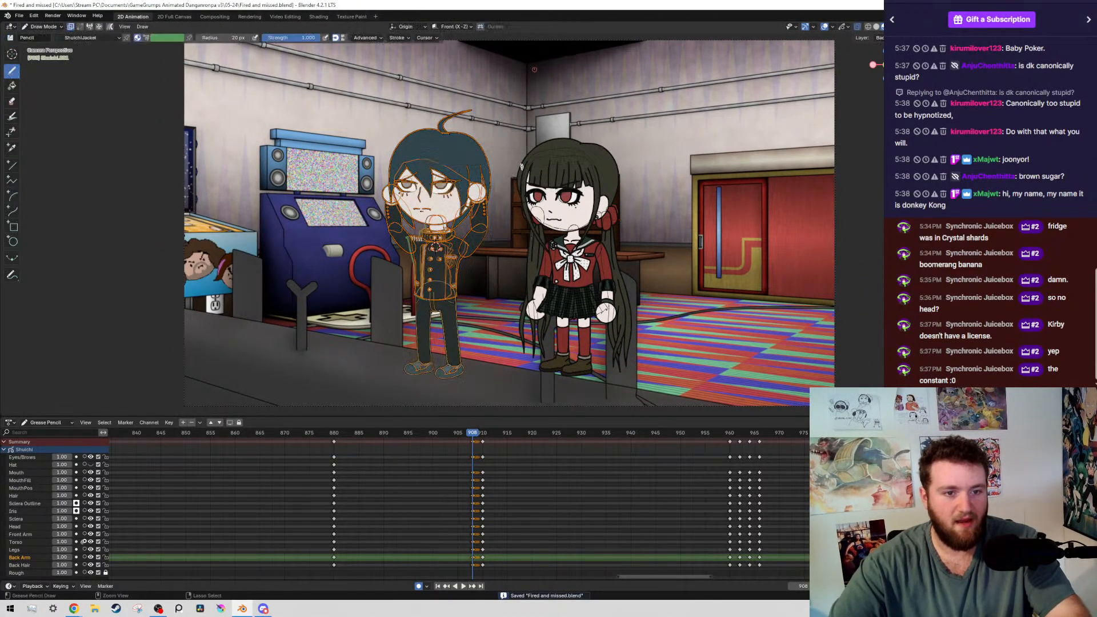
key("Tab")
Place the 3D cursor near the jacket's lower centre in the front orthographic view
scroll(452, 254, "up", 5)
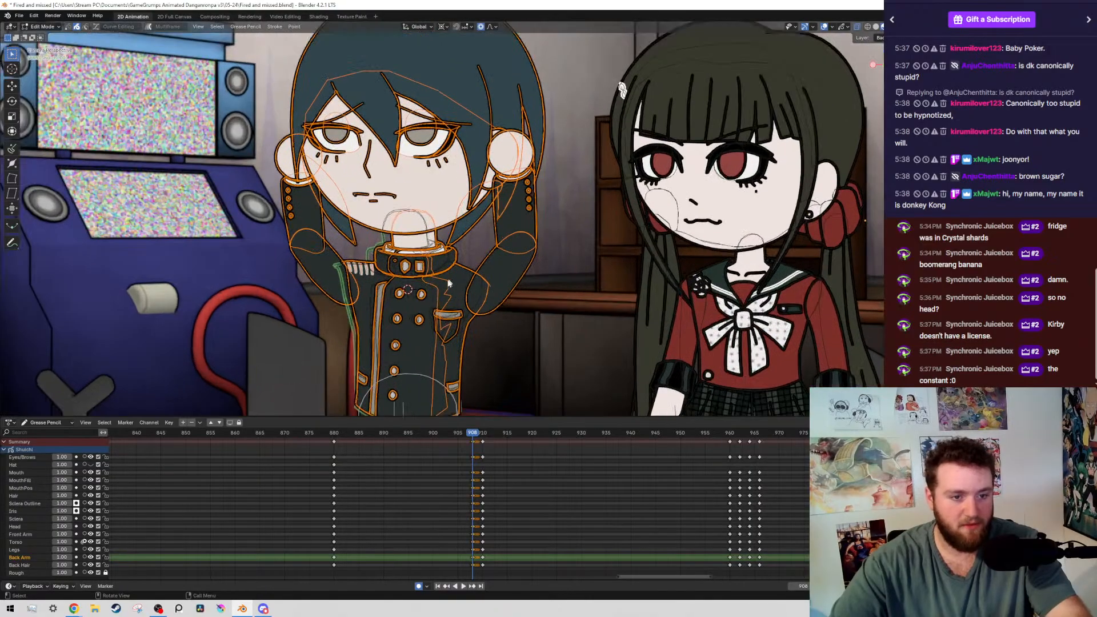
middle_click_drag(449, 268, 290, 174, "shift")
key("KP_1")
scroll(600, 177, "up", 10)
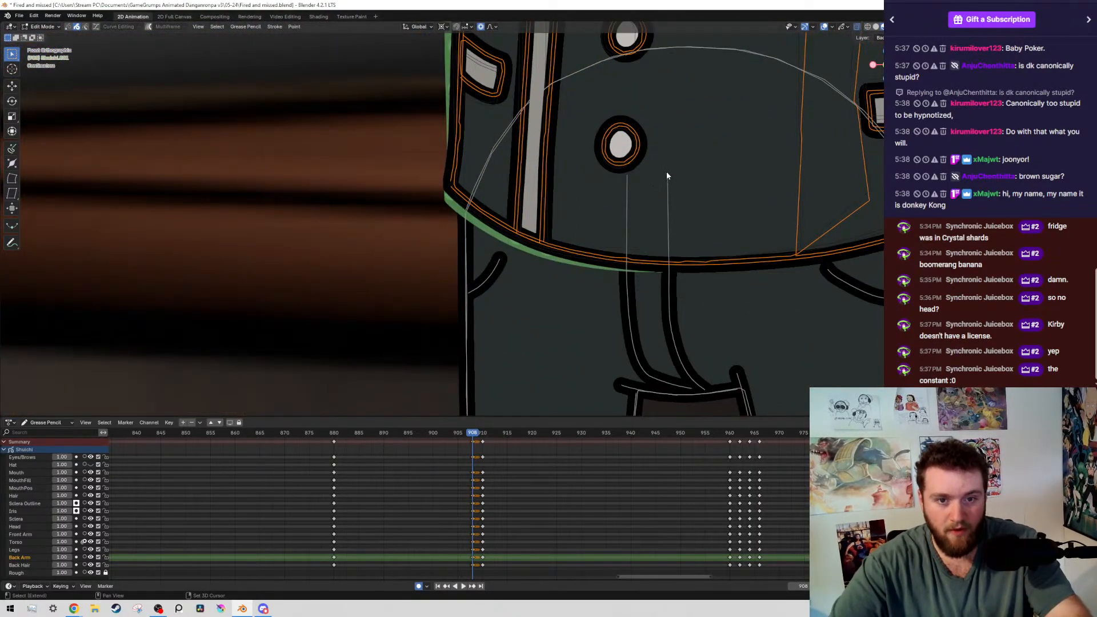
right_click(666, 171, "shift")
scroll(710, 193, "down", 3)
middle_click_drag(685, 195, 493, 241, "shift")
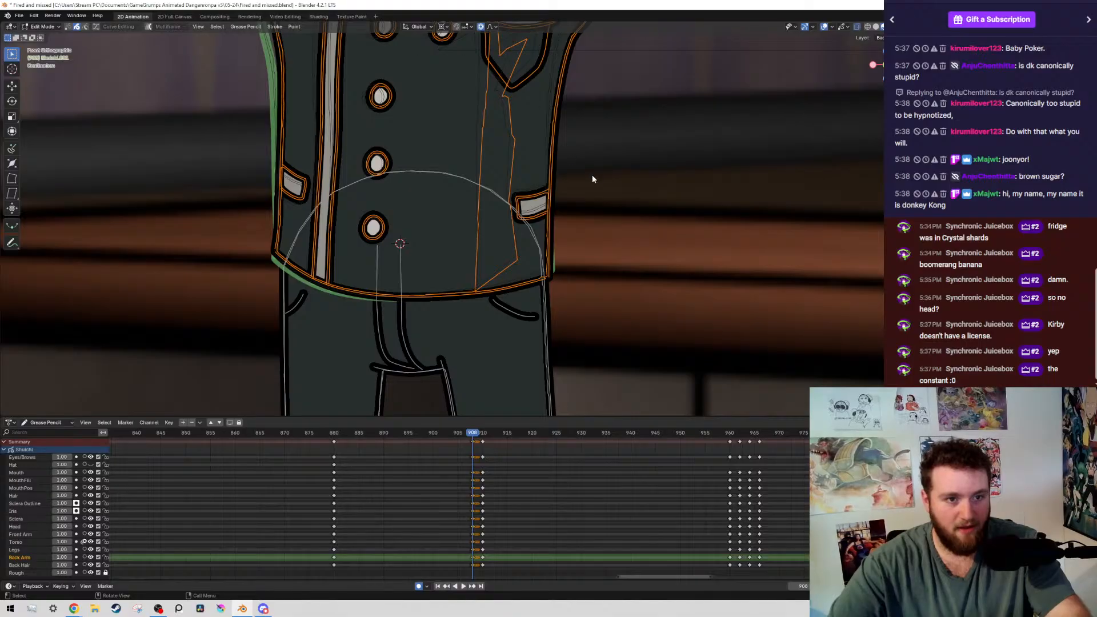
Rotate the boy's selected upper-body strokes by about -0.43° around the 3D cursor at frame 908, and save the file
key("r")
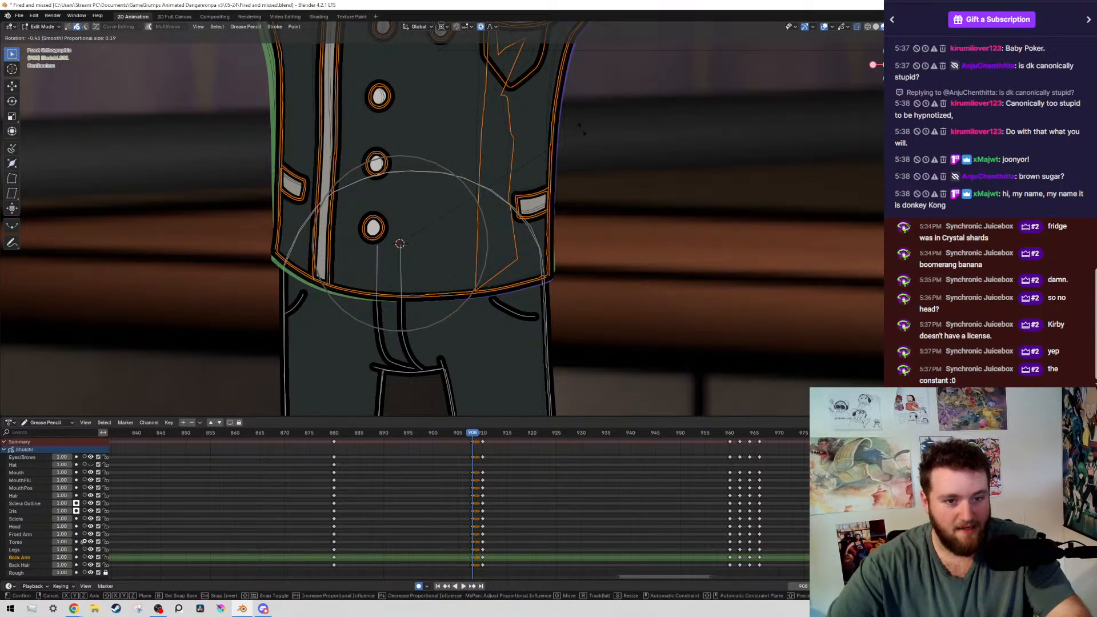
left_click(581, 133)
scroll(543, 151, "down", 8)
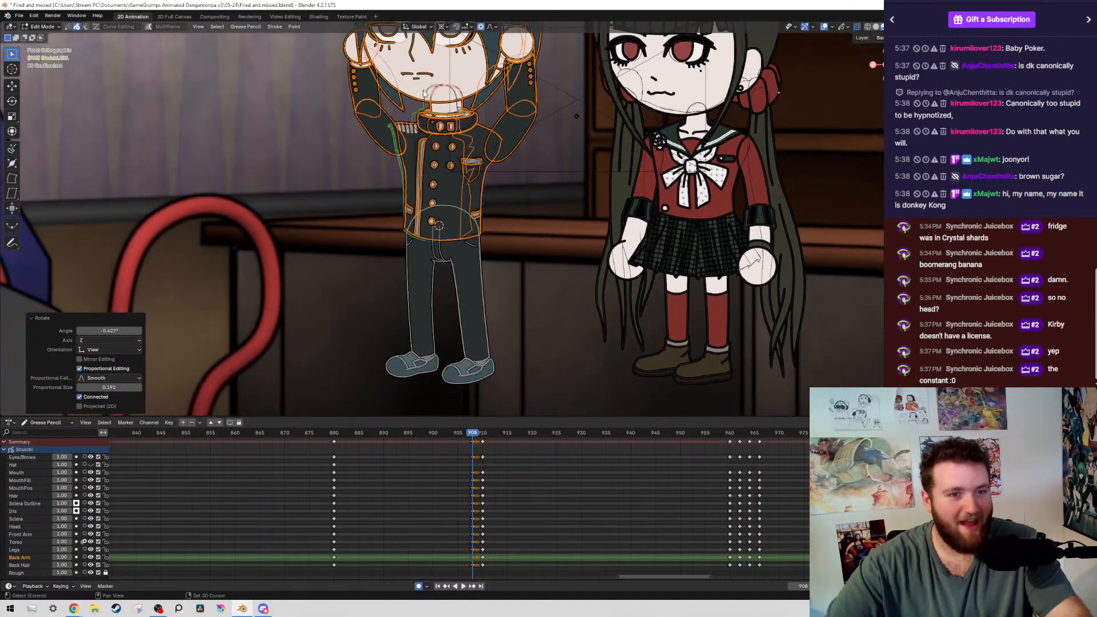
key("ctrl+s")
Select all strokes on the layer of the boy's raised arm nearest the arcade machine
scroll(392, 156, "up", 7)
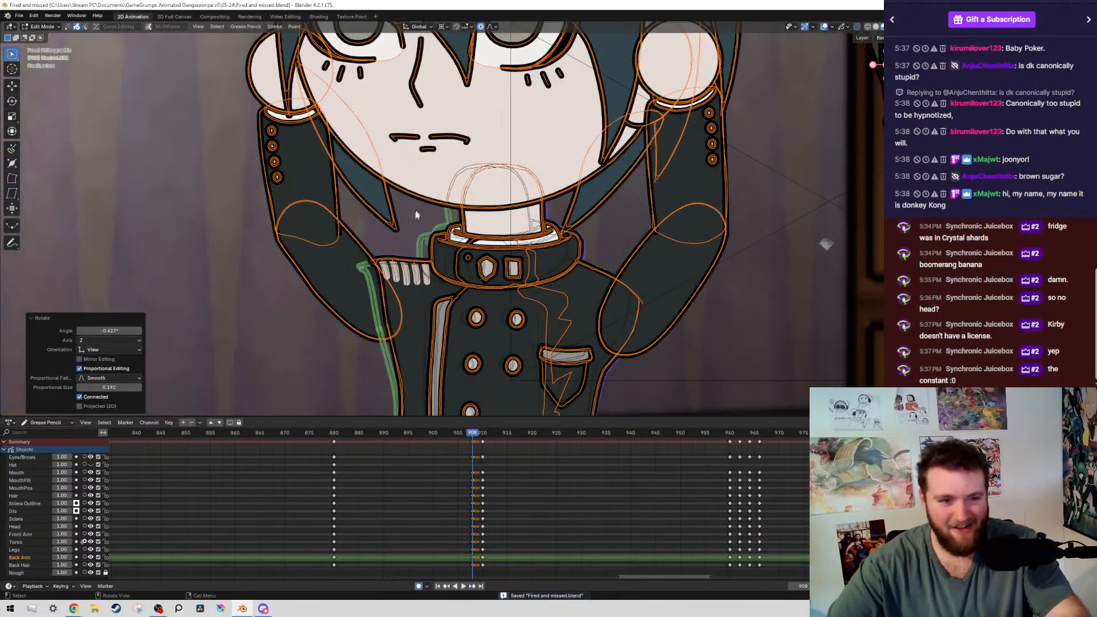
left_click(284, 261)
left_click_drag(278, 228, 342, 291)
key("shift+g")
left_click(426, 255)
scroll(444, 307, "down", 4)
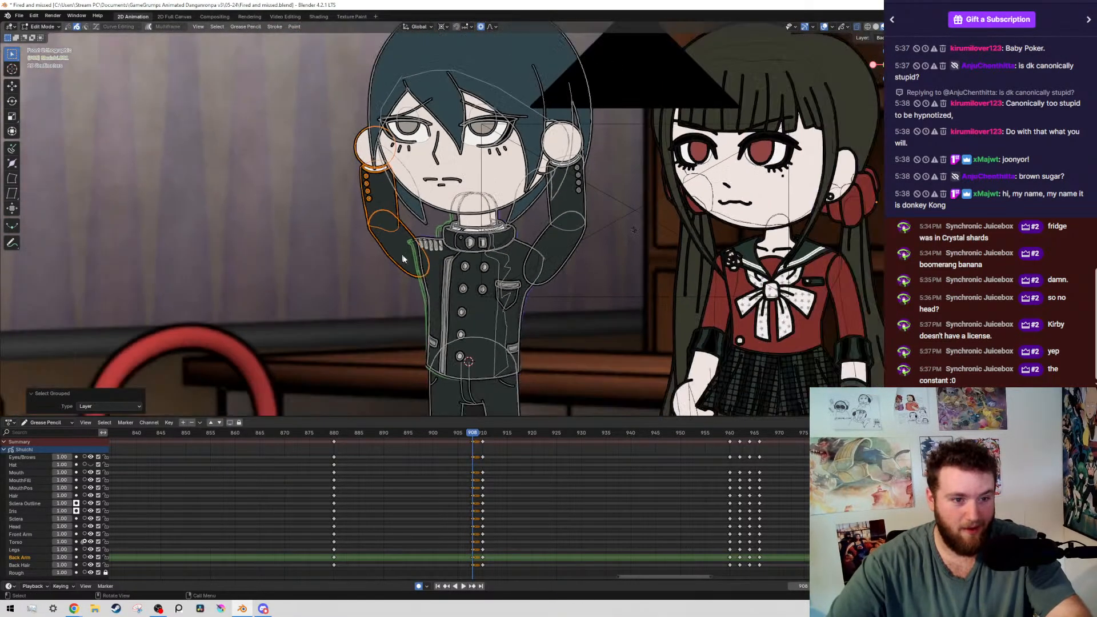
Compare the boy's pose at frame 880, with the overlays hidden, against the new pose at frame 908
scroll(444, 308, "up", 4)
scroll(379, 303, "up", 1)
scroll(379, 302, "down", 5)
key("Down")
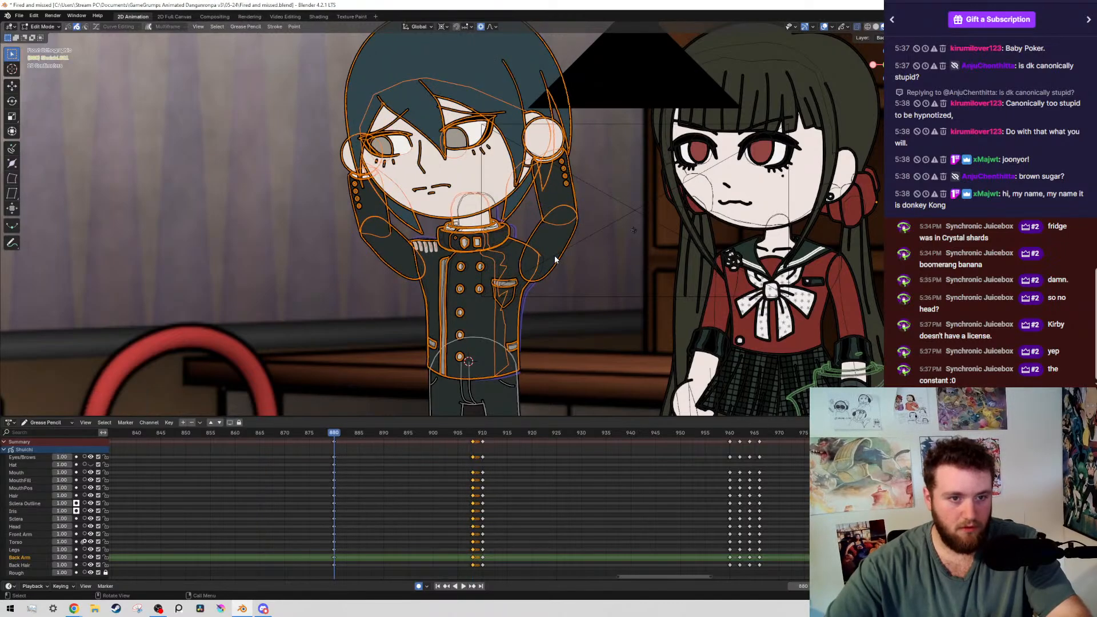
key("shift+alt+z")
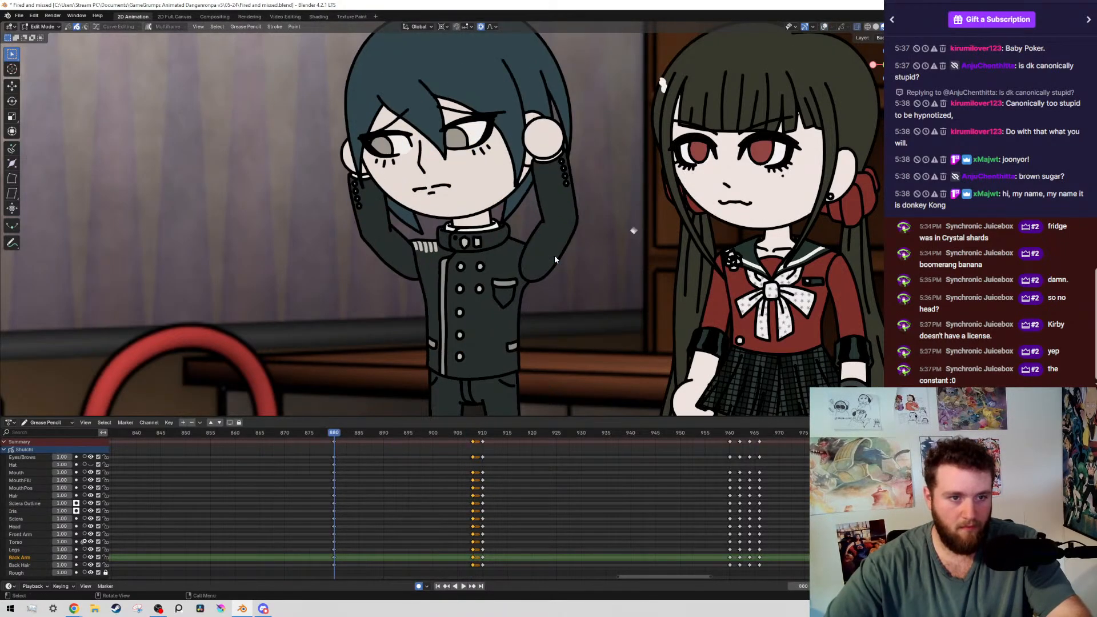
key("Up")
key("shift+alt+z")
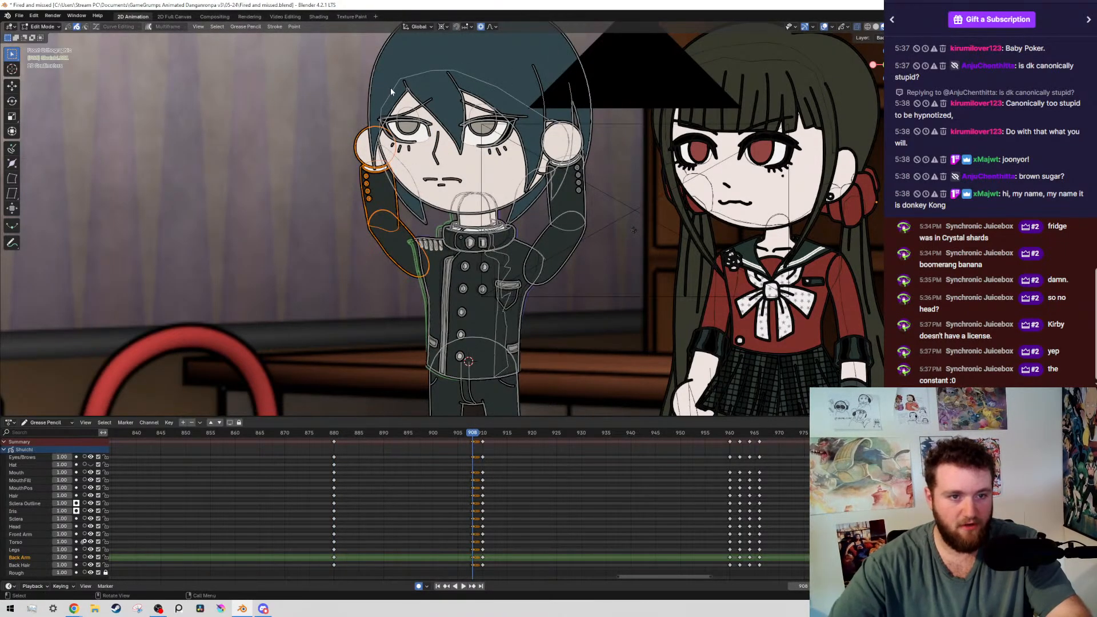
Select the strokes on the layers of the boy's head, hair and face at frame 908
key("shift+g")
left_click(439, 184)
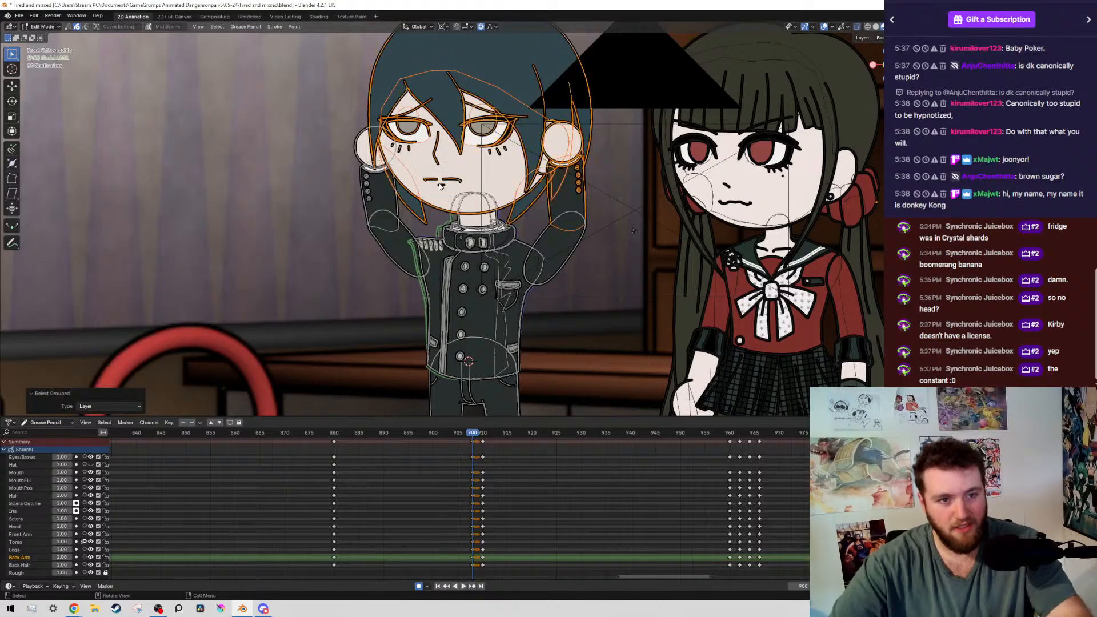
scroll(565, 214, "up", 6)
scroll(657, 168, "down", 3)
middle_click_drag(606, 139, 430, 218, "shift")
scroll(402, 274, "up", 5)
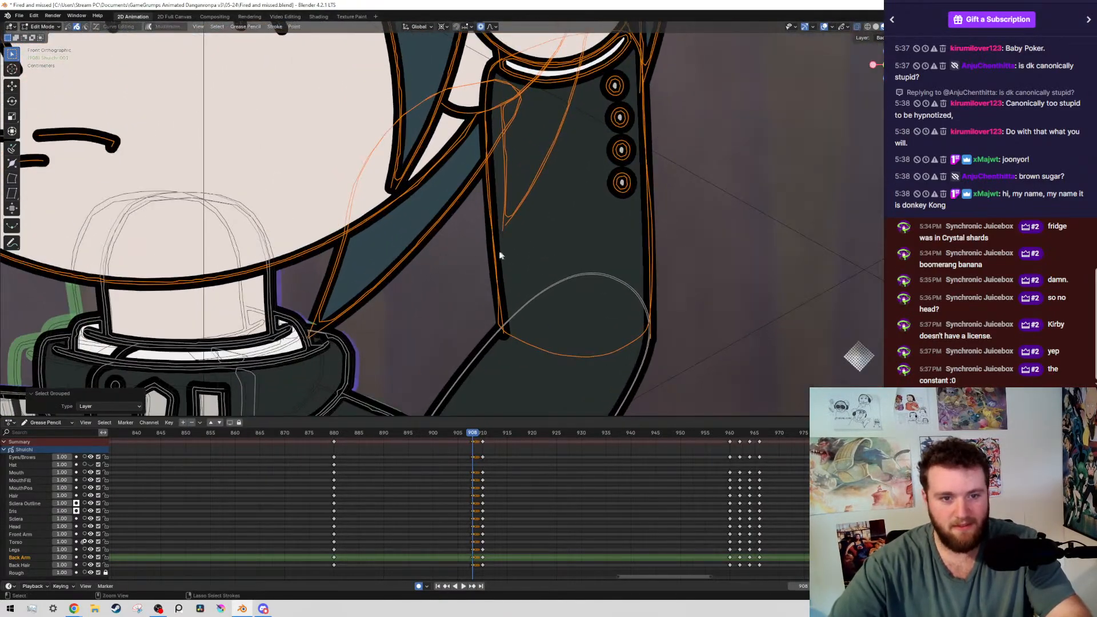
Deselect the sleeve, button, cuff and hand strokes of the boy's arm nearest the girl, keeping his head strokes selected
left_click_drag(497, 252, 583, 373, "ctrl")
left_click_drag(603, 90, 638, 240, "ctrl")
scroll(495, 161, "up", 5)
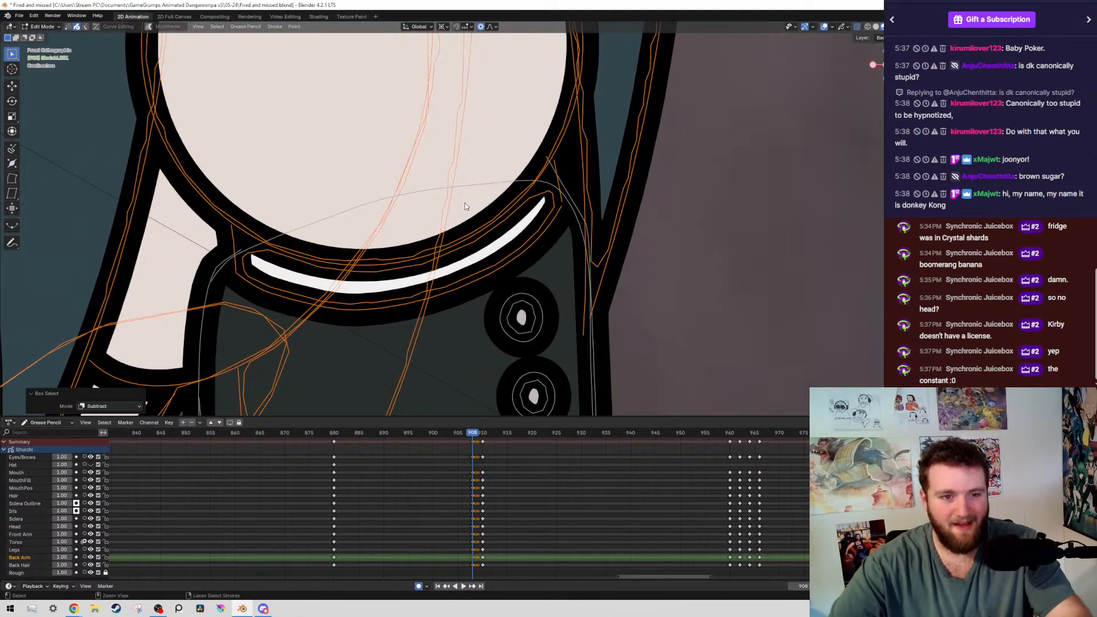
left_click_drag(465, 203, 539, 309, "ctrl")
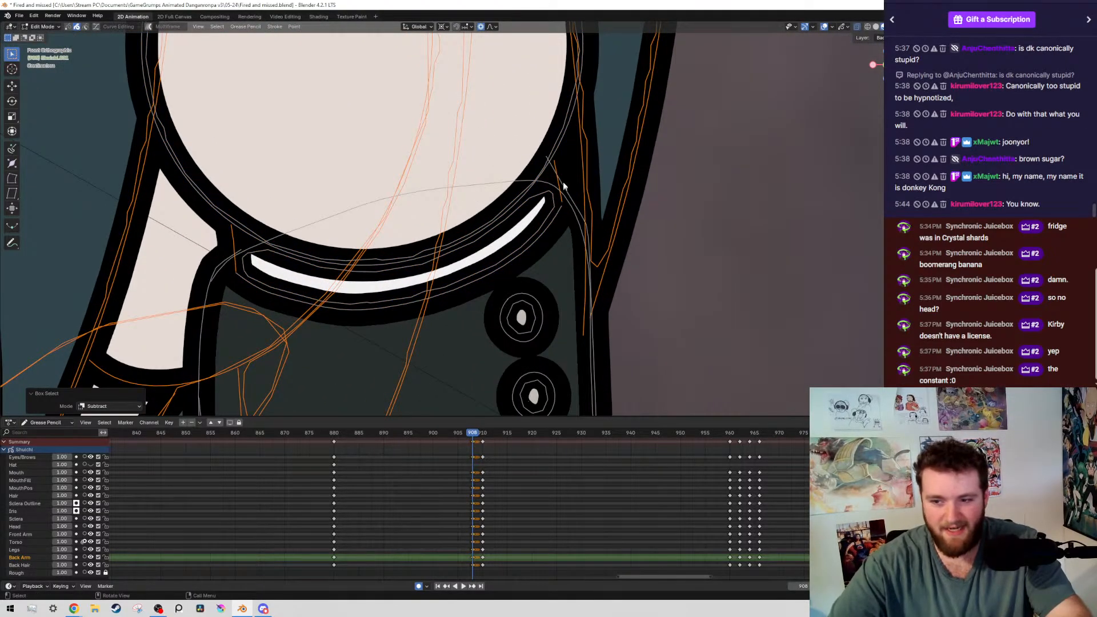
left_click(557, 158, "shift")
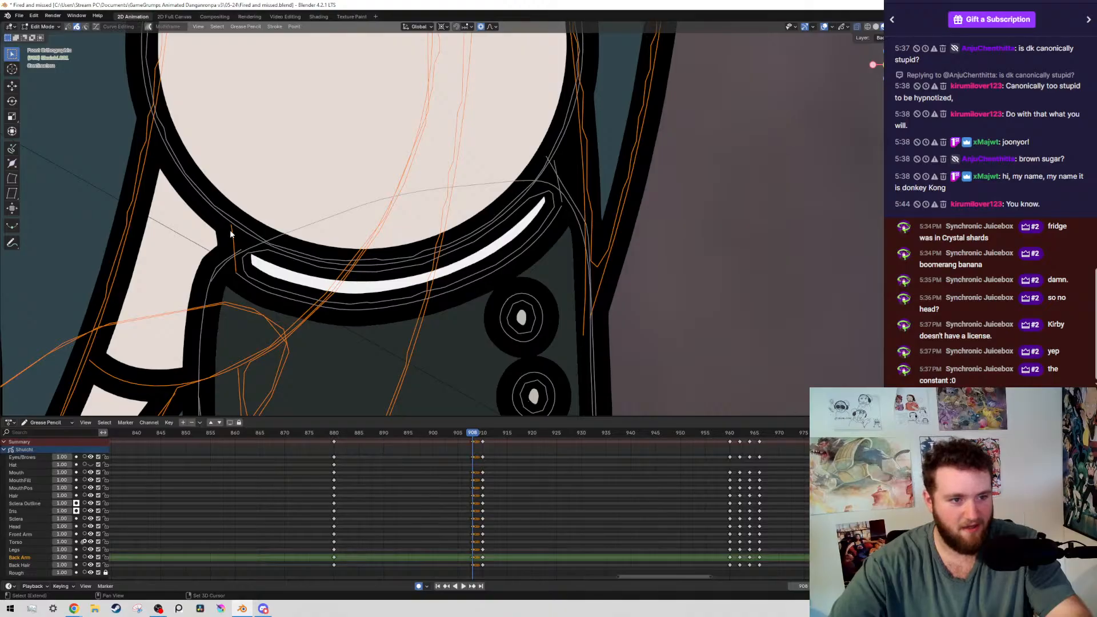
scroll(229, 228, "down", 8)
key("g")
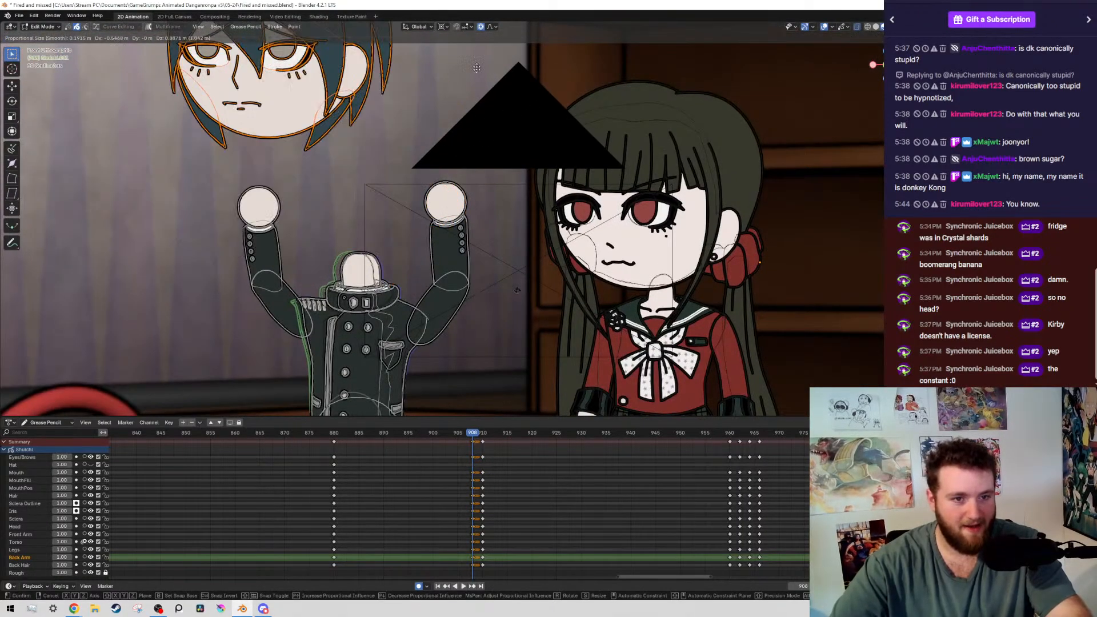
key("Escape")
Rotate the boy's selected head strokes by about -1.14° around a 3D cursor placed on the chin line beside the neck
scroll(539, 204, "up", 8)
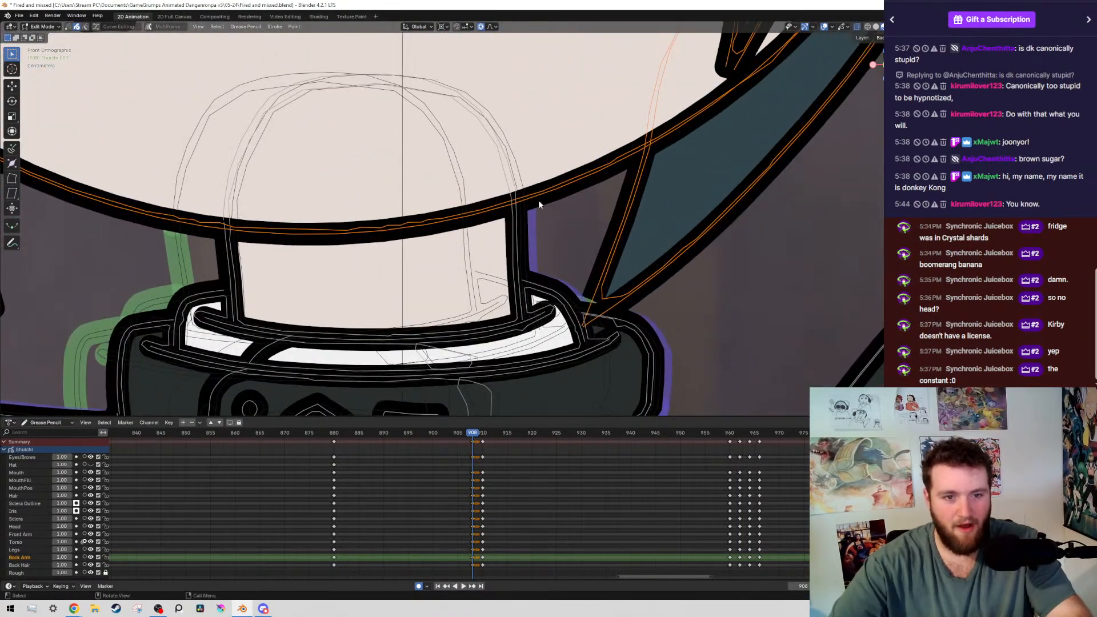
scroll(516, 205, "down", 8)
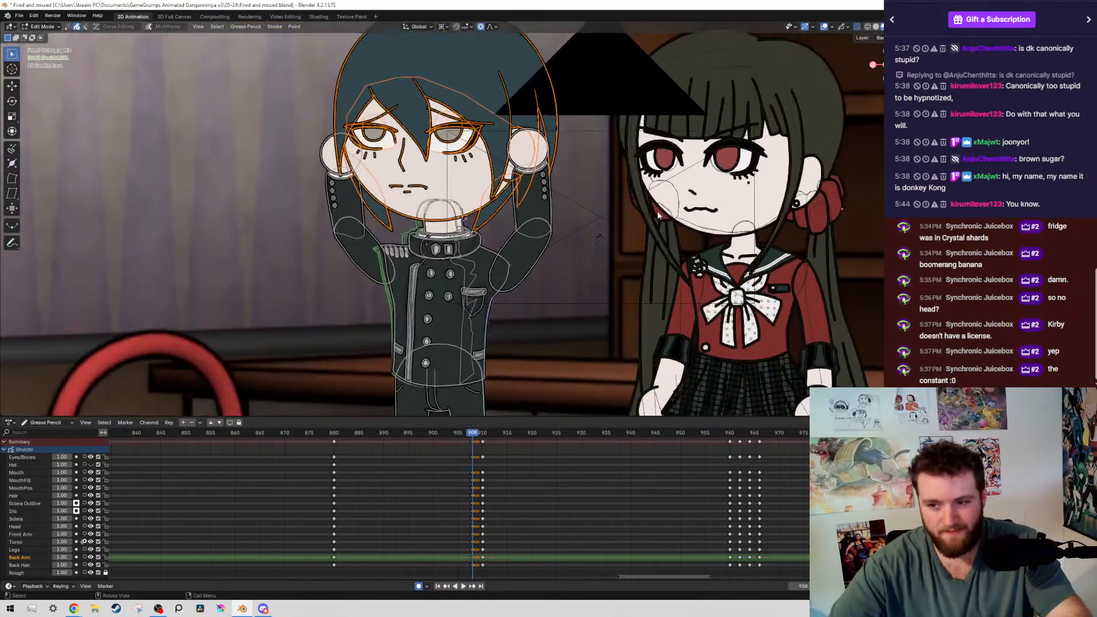
key("r")
key("Escape")
scroll(580, 211, "down", 3)
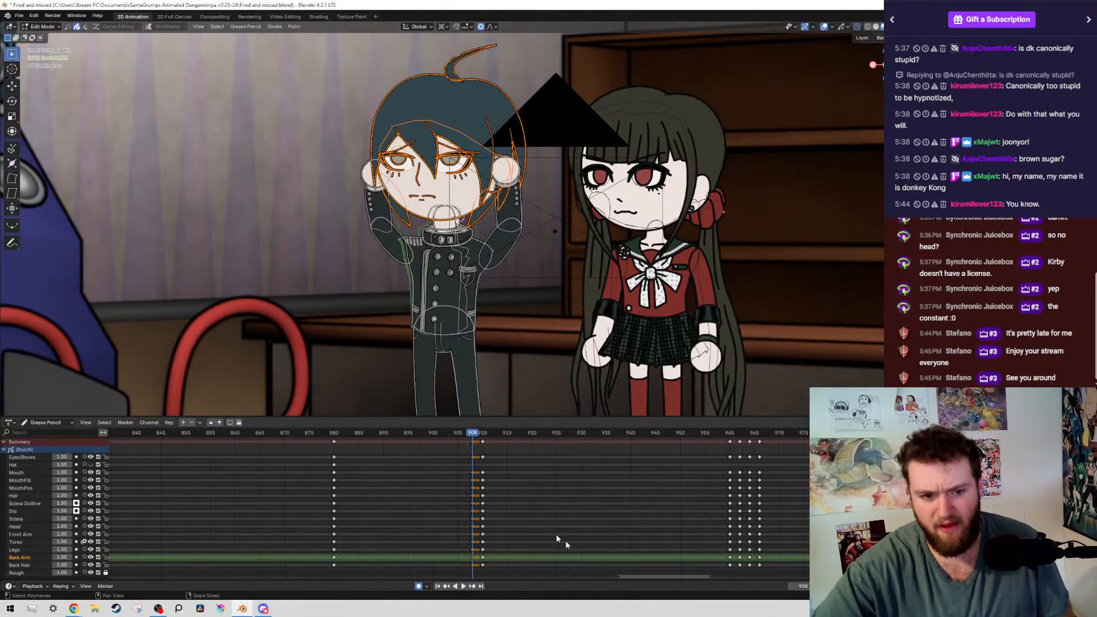
middle_click_drag(432, 473, 430, 468)
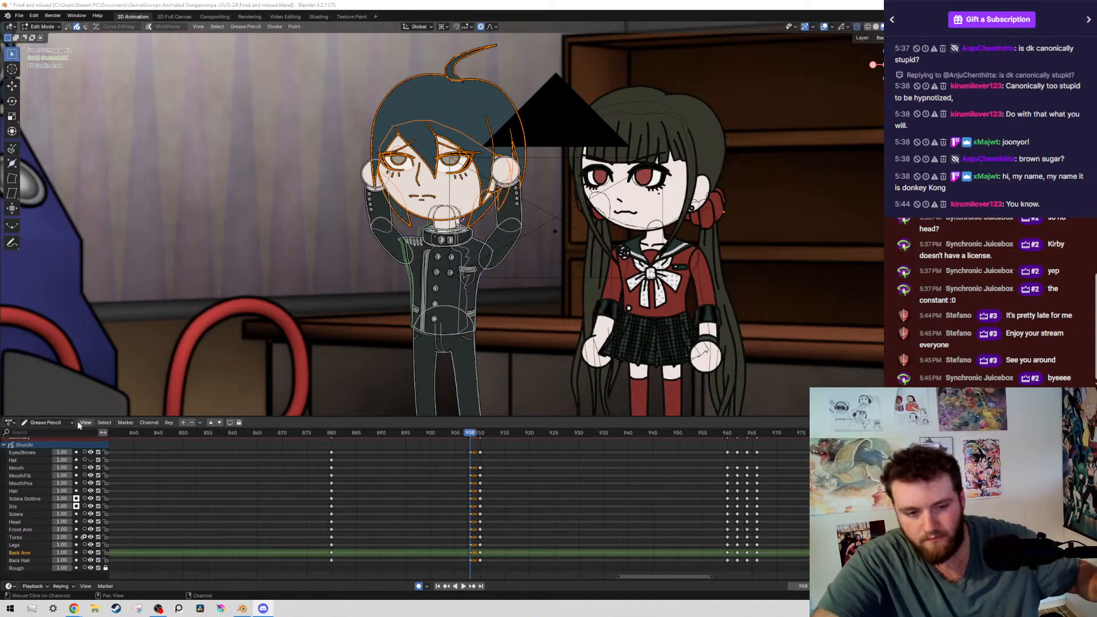
middle_click_drag(419, 479, 468, 485)
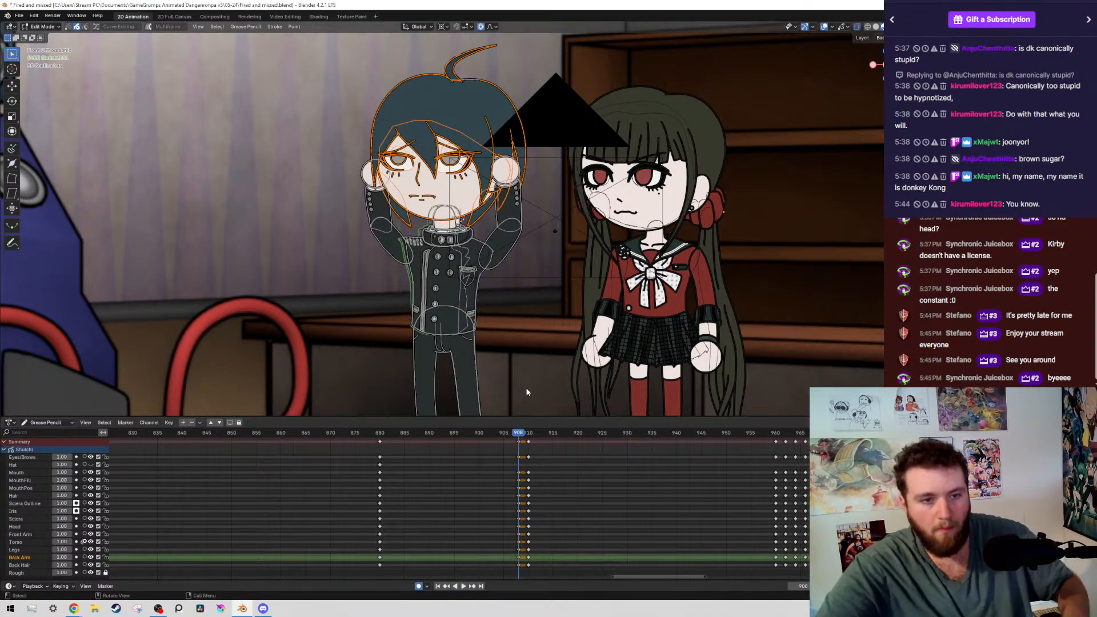
scroll(659, 160, "up", 9)
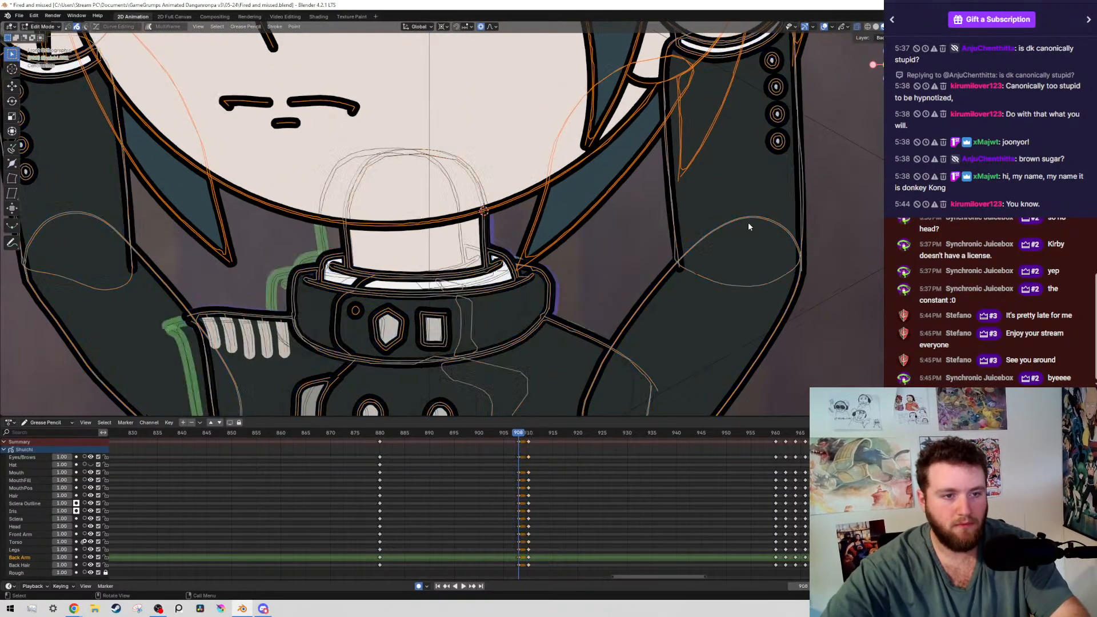
key("r")
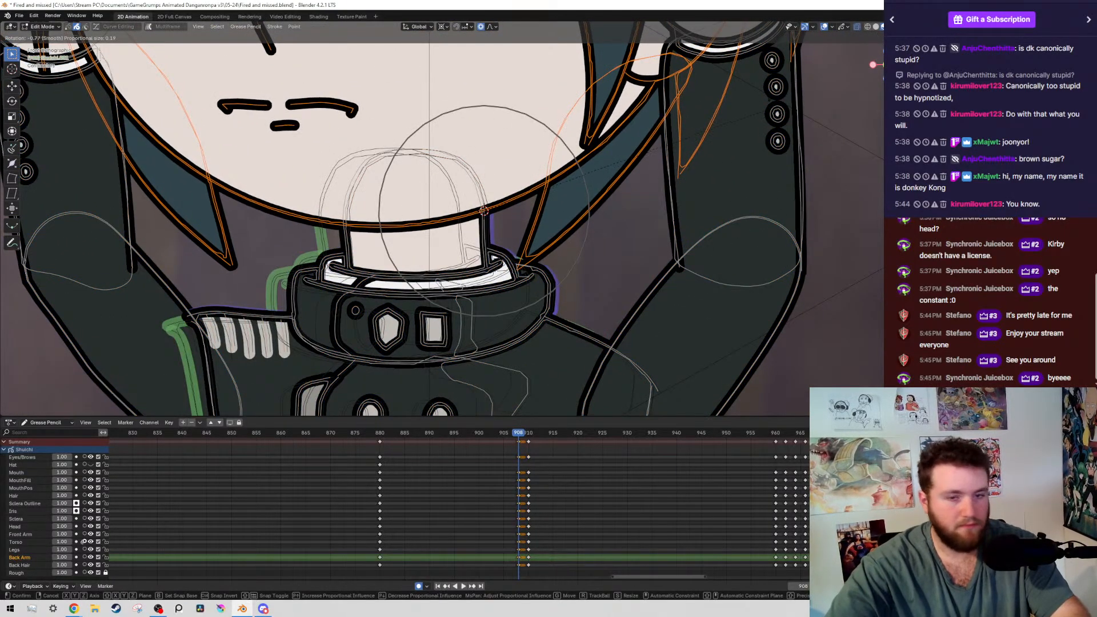
left_click(612, 185)
scroll(610, 184, "down", 8)
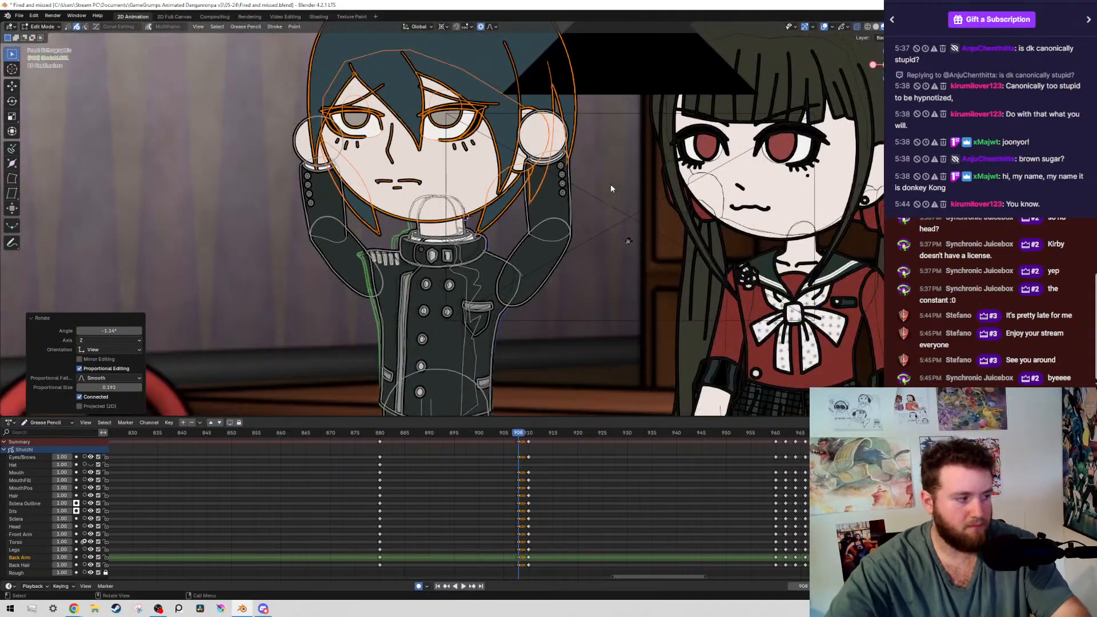
Compare the boy's rotated head at frame 908 with the neighbouring keyframes, with the overlays hidden
key("alt+shift+z")
key("Down")
key("Up")
key("Up")
key("Down")
key("Down")
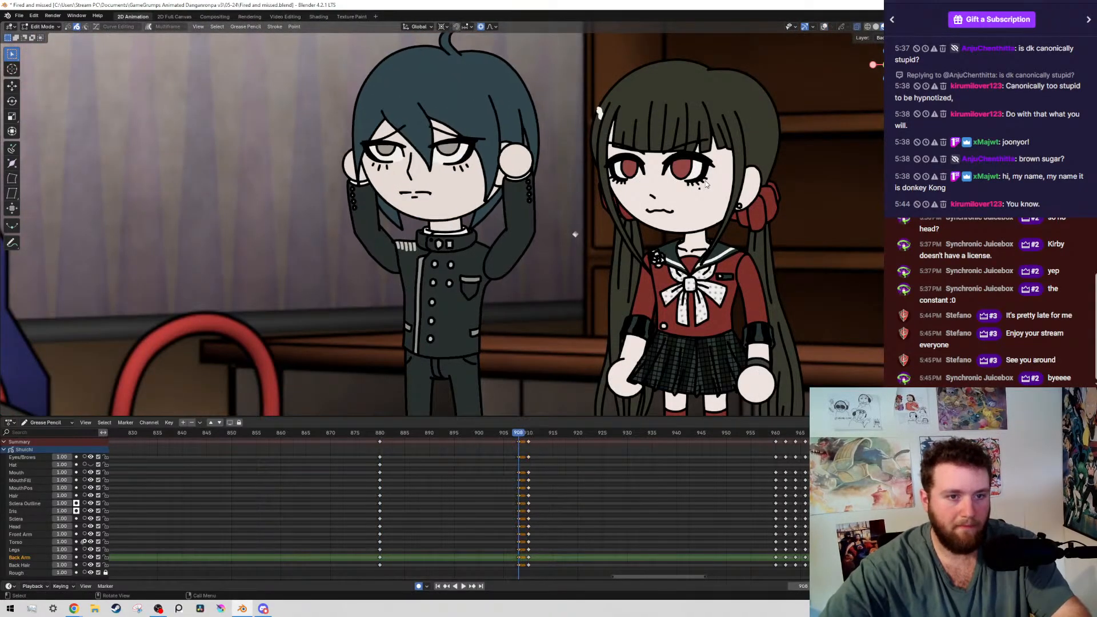
key("Up")
key("Up")
key("Down")
key("Down")
key("Up")
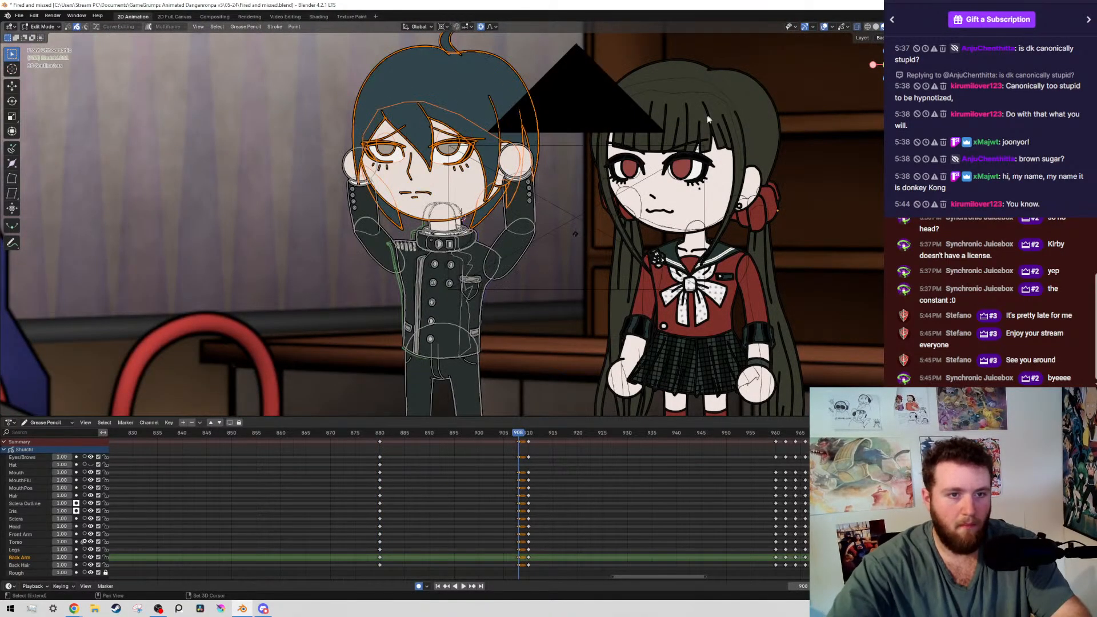
Move both of the boy's irises by about -0.00146 m in X and -0.002757 m in Z at frame 908, and save the file
key("alt+shift+z")
scroll(562, 291, "up", 8)
left_click(561, 292)
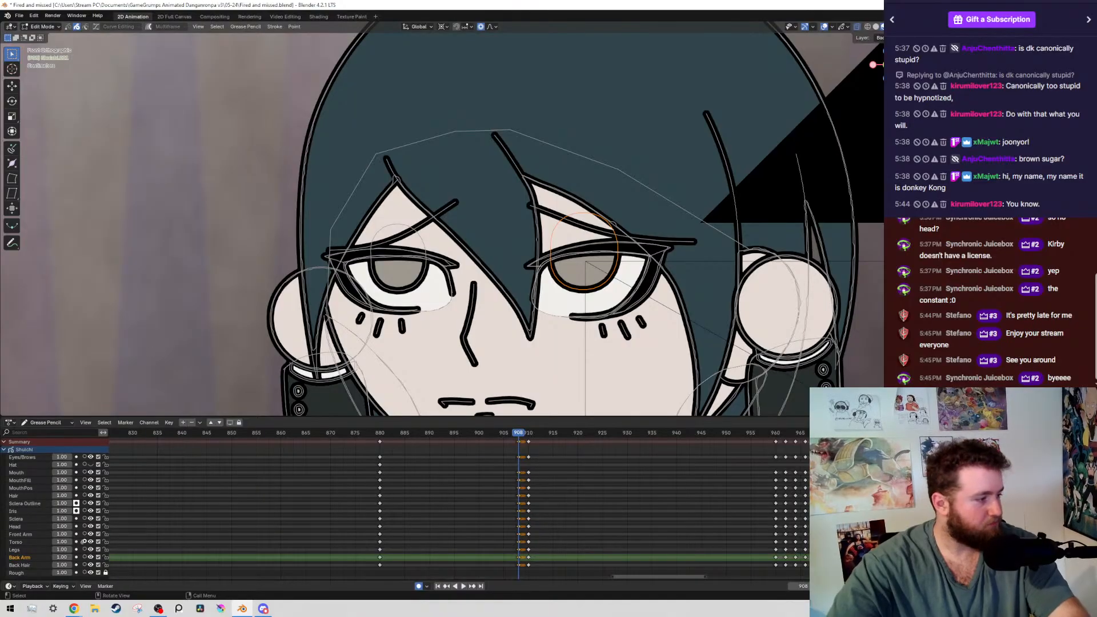
left_click(383, 287, "shift")
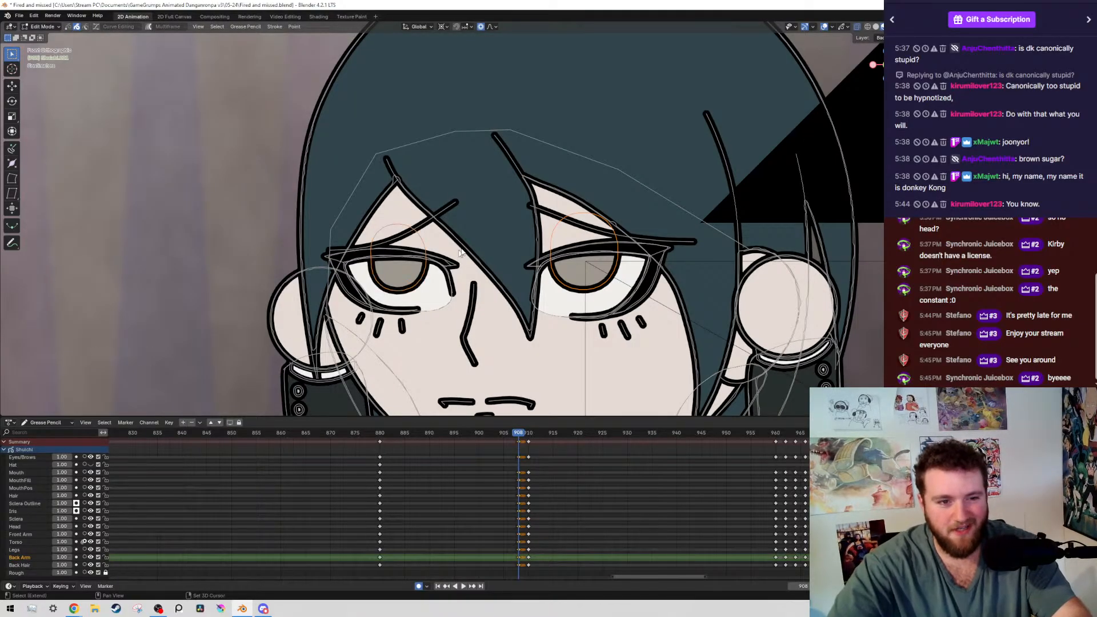
scroll(586, 308, "up", 4)
key("g")
right_click(670, 141)
key("g")
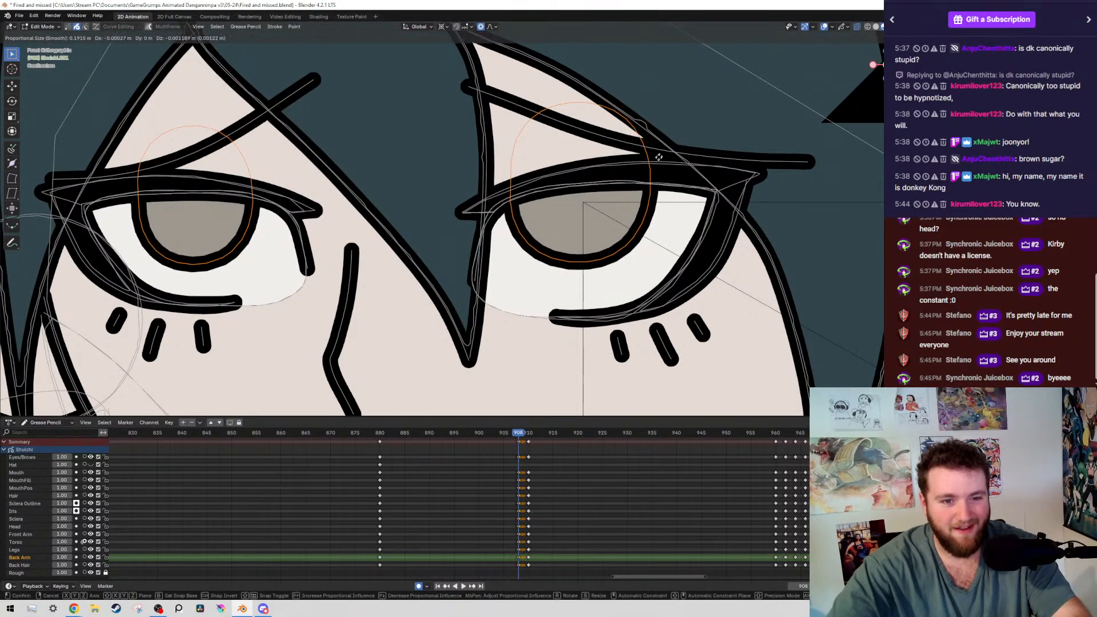
right_click(656, 162)
key("g")
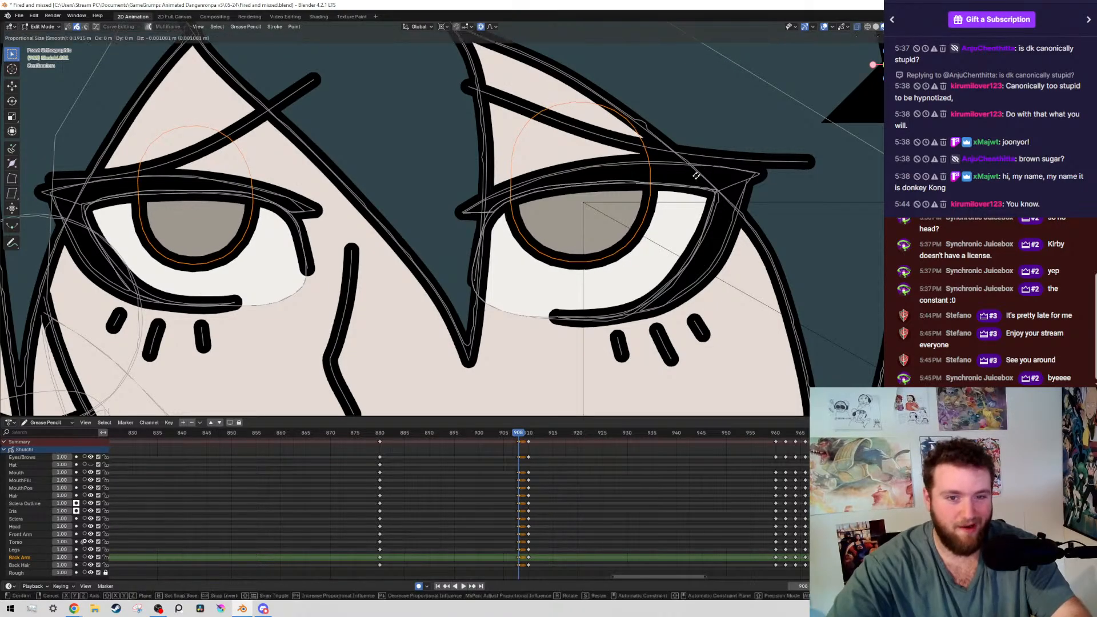
left_click(690, 184)
scroll(657, 191, "down", 8)
key("ctrl+s")
Compare the boy's head and eye positions across the keyframes at 880, 908 and 910 without overlays, and save the file
scroll(606, 197, "down", 4)
key("shift+alt+z")
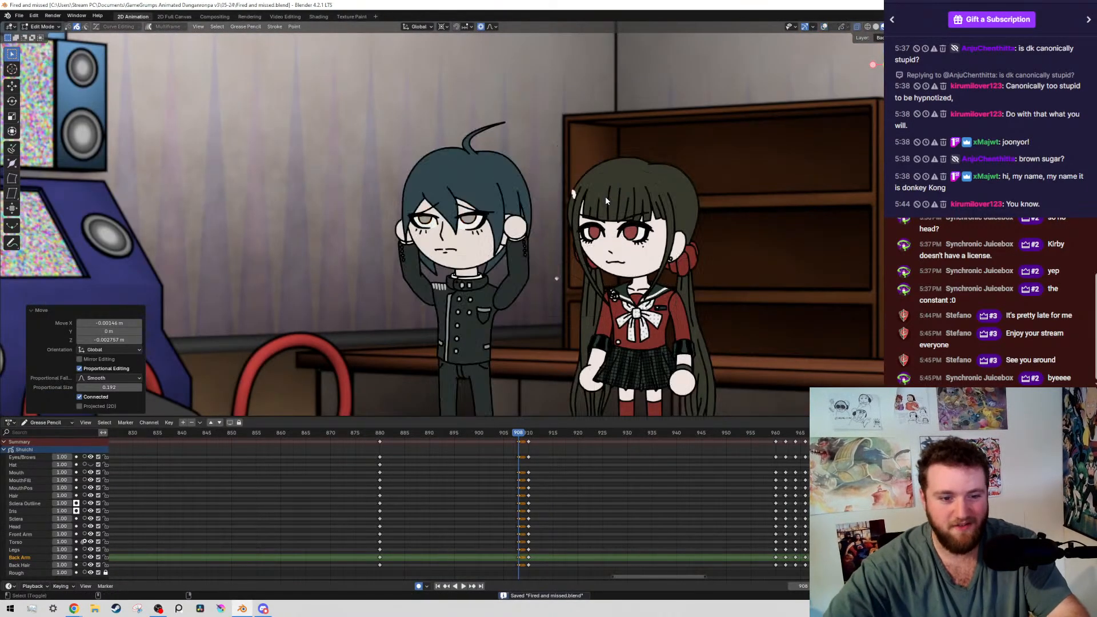
key("Down")
key("Up")
key("Up")
key("Down")
key("Down")
key("Up")
key("Up")
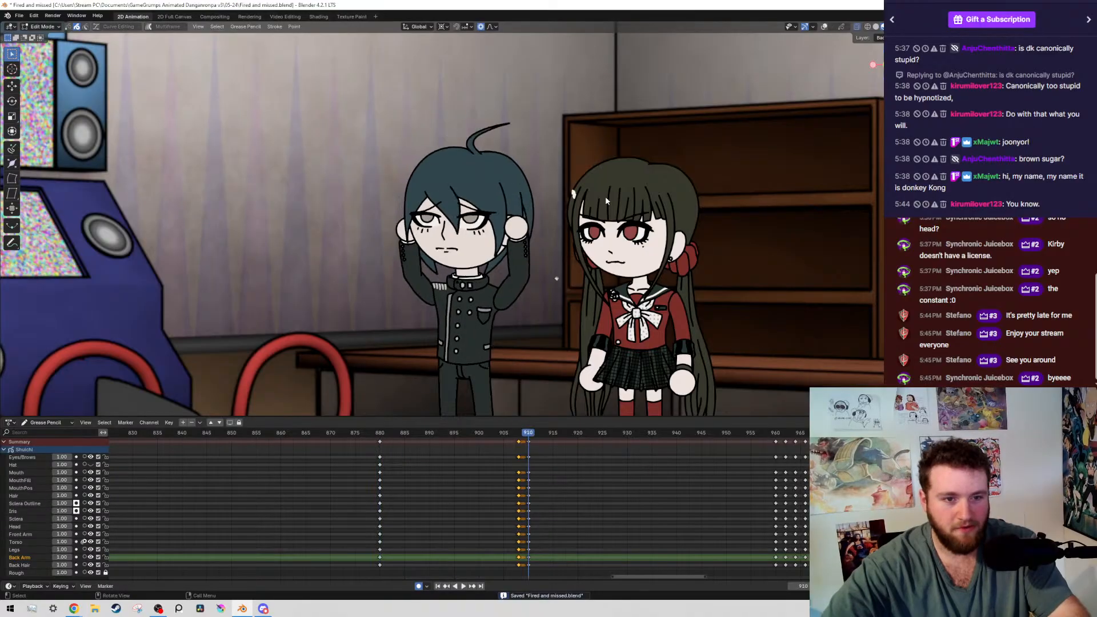
key("Down")
key("Down")
key("Up")
key("Up")
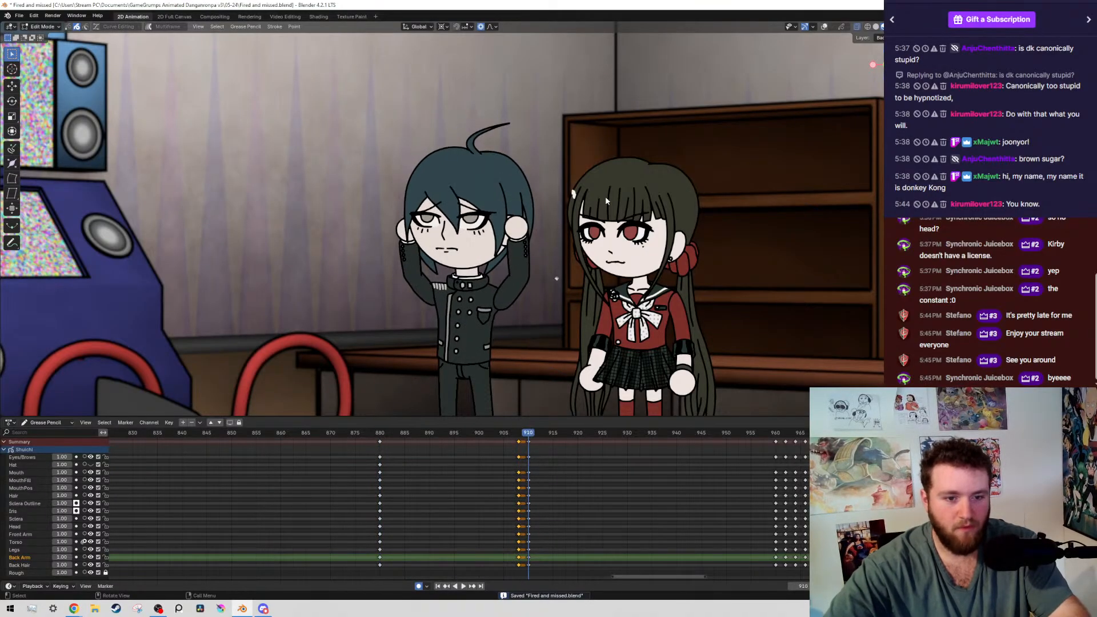
scroll(373, 109, "down", 4)
scroll(493, 150, "up", 4)
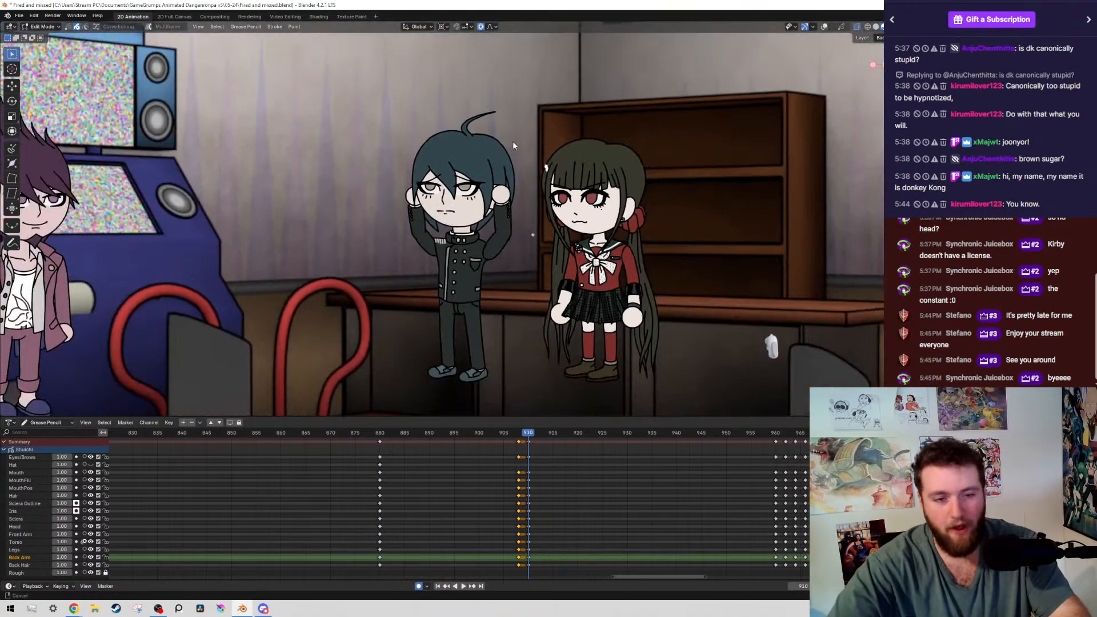
key("ctrl+s")
Examine how the boy's full-body pose changes between the keyframes at 880, 908 and 910
key("Left")
key("Left")
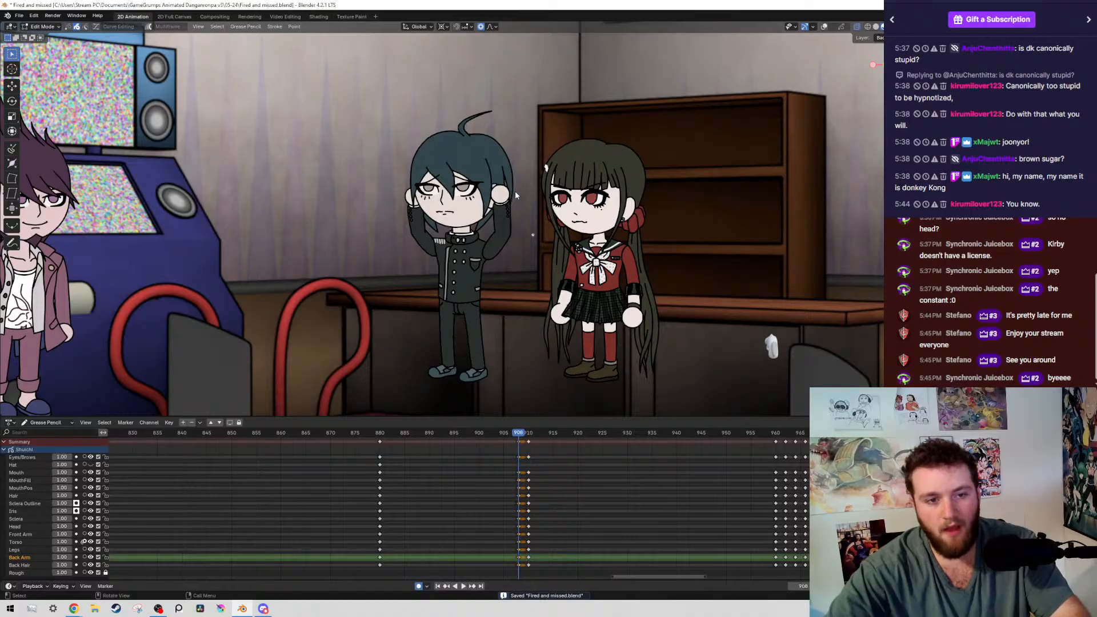
scroll(376, 231, "up", 2)
scroll(400, 257, "down", 4)
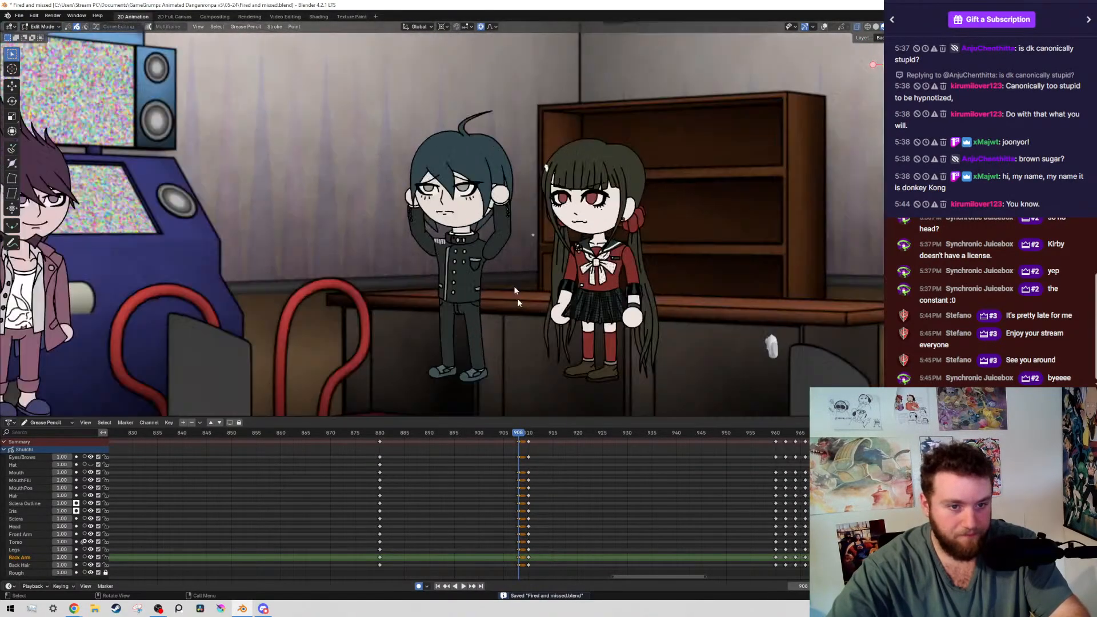
scroll(533, 343, "up", 4)
key("shift+alt+z")
key("Down")
key("Up")
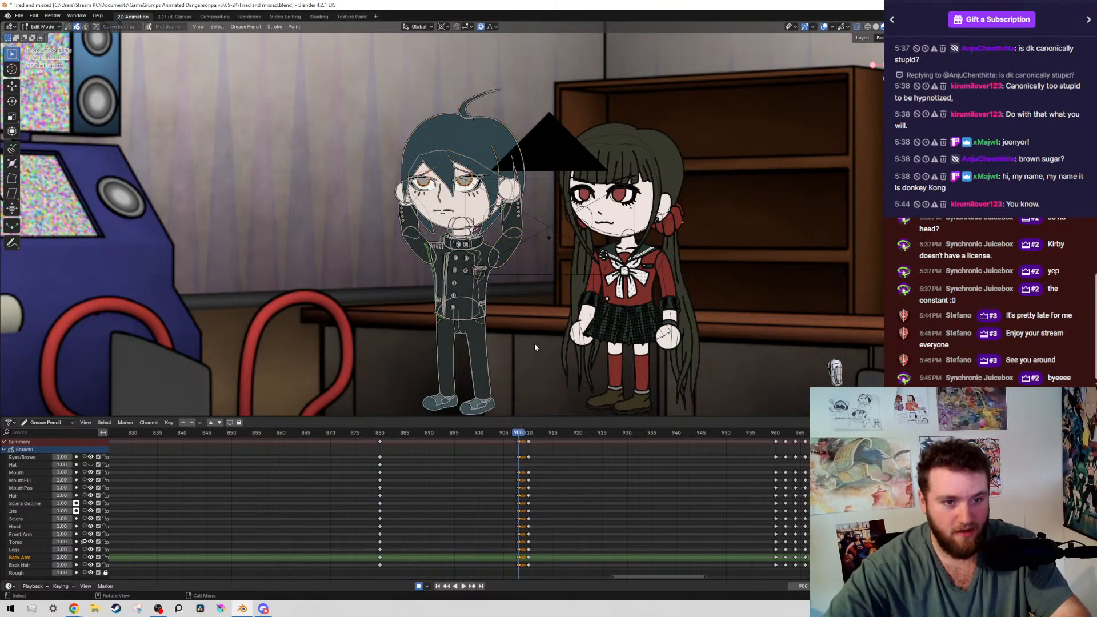
key("shift+alt+z")
key("Down")
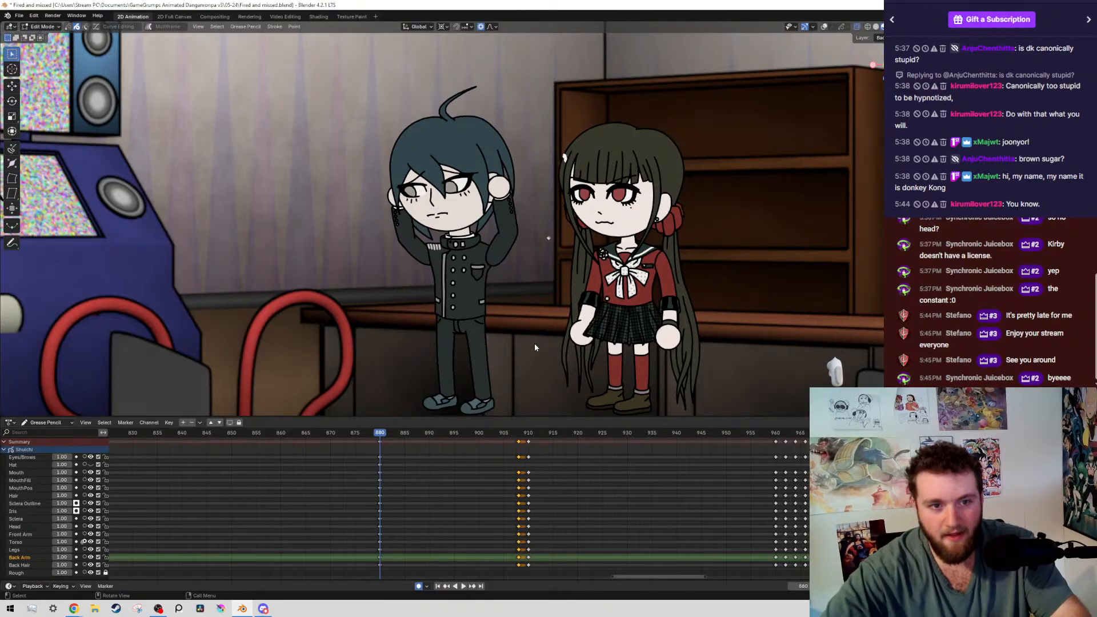
key("Up")
key("Down")
key("Up")
key("Up")
key("Down")
key("Down")
key("Up")
key("Up")
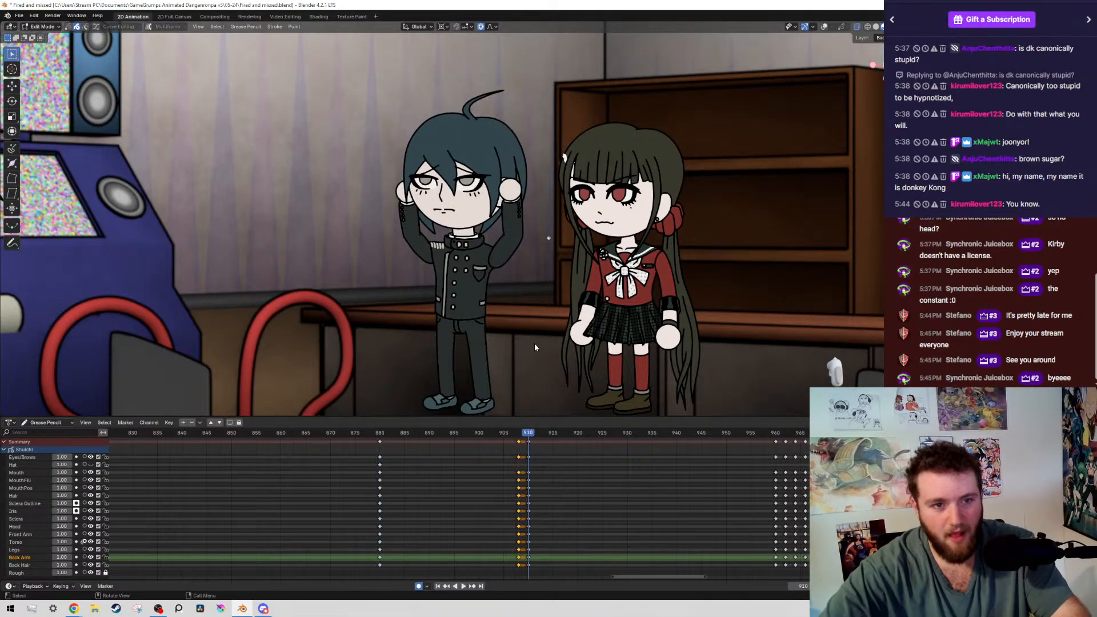
key("Down")
key("Down")
key("Up")
Key the boy's drawing at frame 904 with an in-place move of his strokes, with the overlays shown
key("Left")
key("Left")
key("Left")
key("Left")
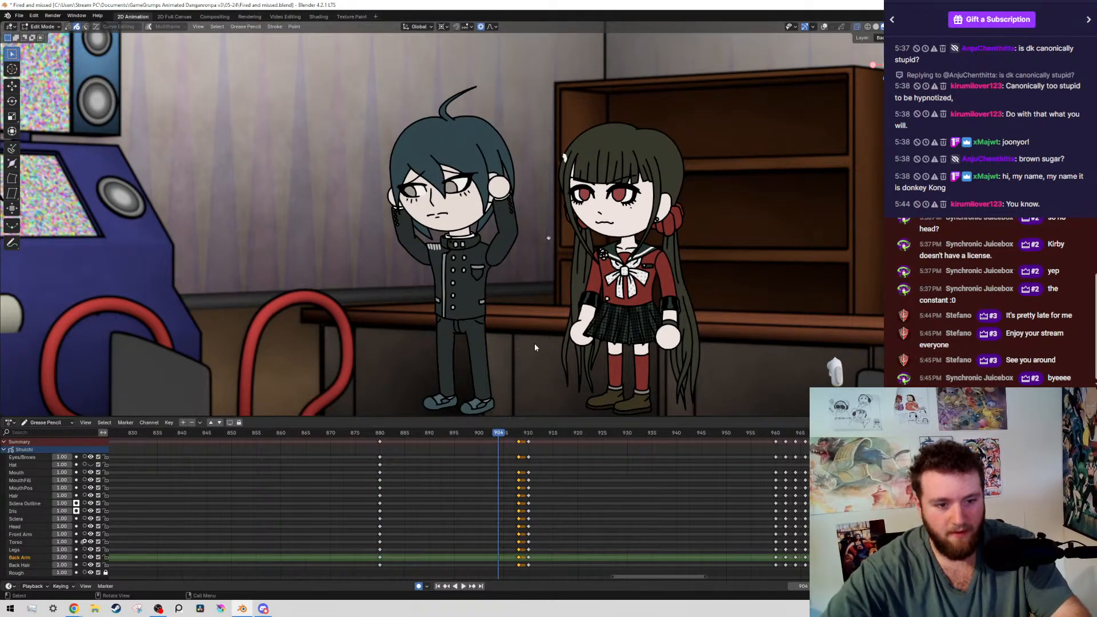
key("shift+alt+z")
scroll(533, 343, "down", 5)
key("g")
left_click(533, 343)
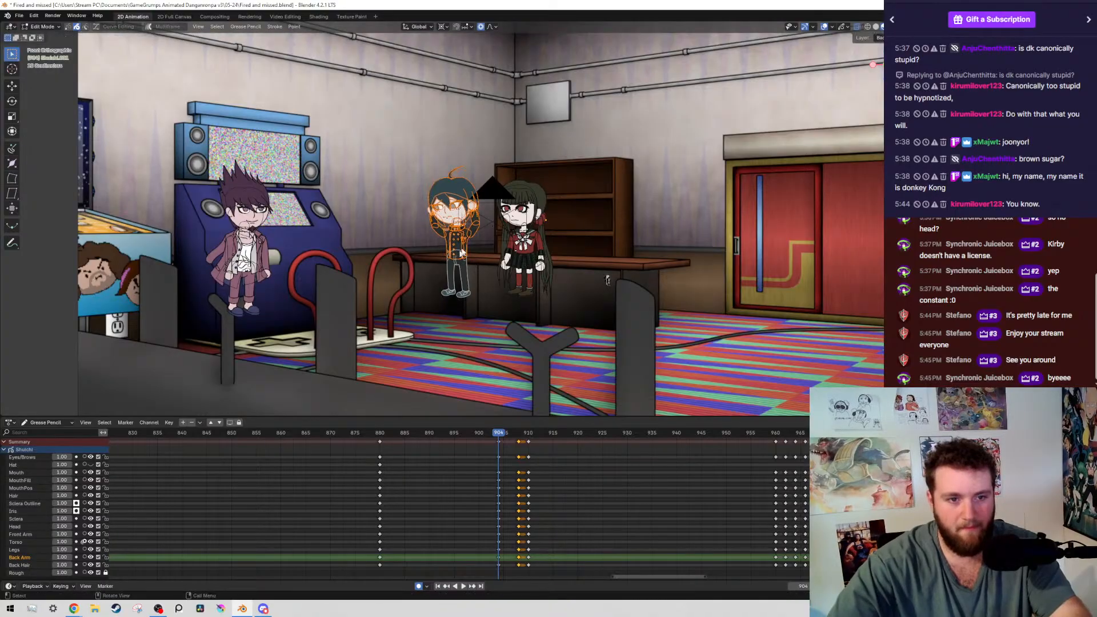
Deselect the boy's leg and shoe strokes at frame 904, keeping only the upper body selected
middle_click_drag(448, 260, 455, 207, "shift")
scroll(455, 208, "up", 1)
scroll(456, 212, "up", 10)
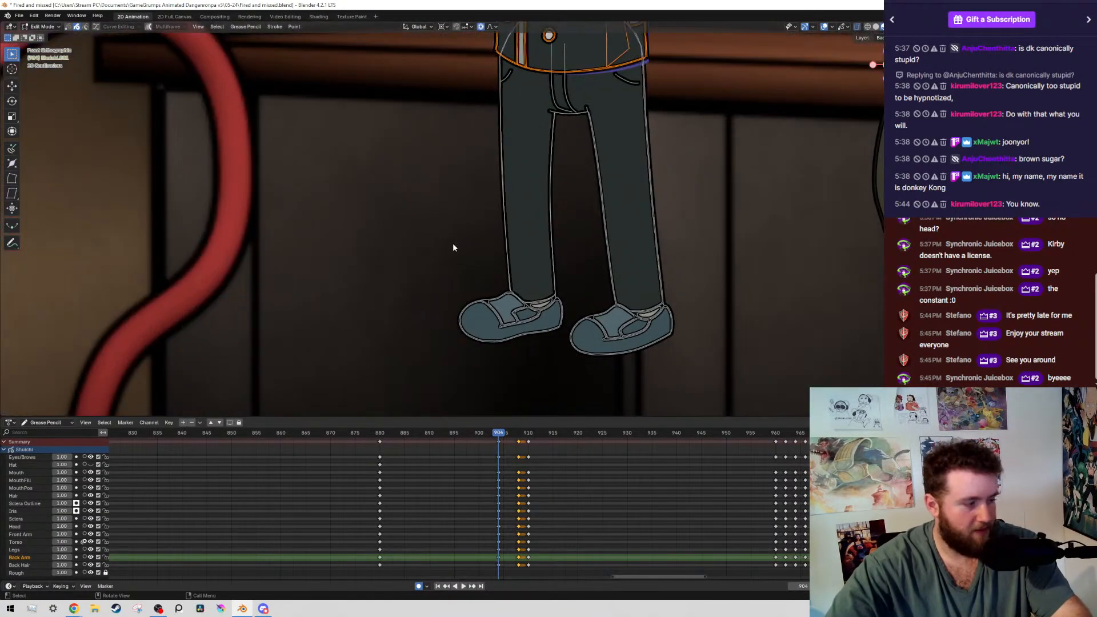
middle_click_drag(707, 101, 450, 54, "shift")
scroll(576, 193, "up", 2)
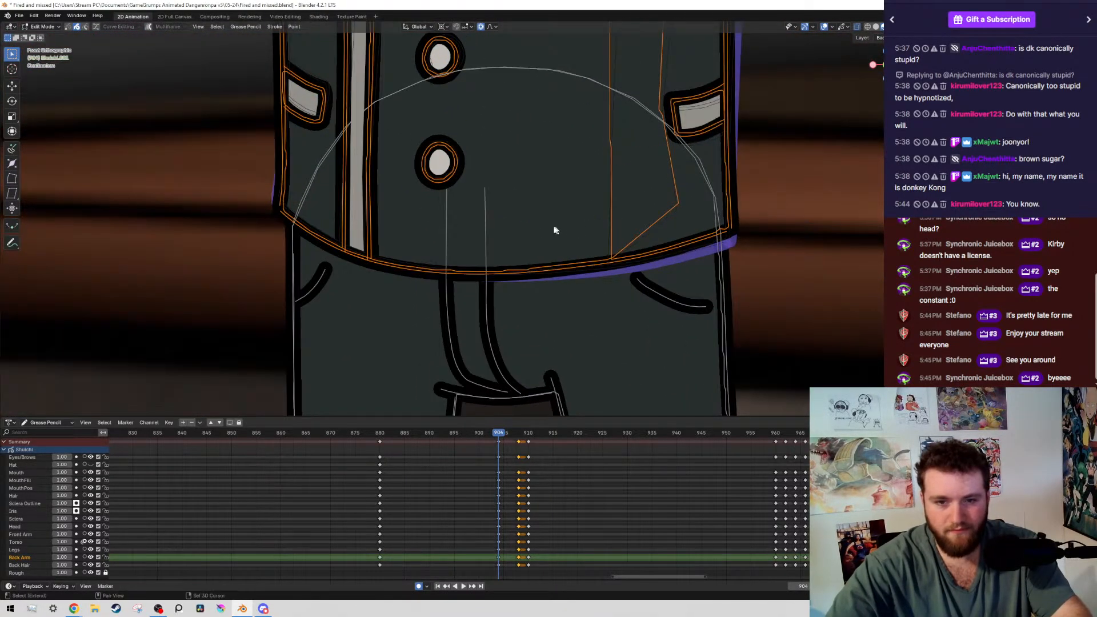
Rotate the boy's selected upper body by about 0.44° around the 3D cursor placed at the waist, and save the file
right_click(485, 187, "shift")
scroll(638, 228, "down", 6)
key("r")
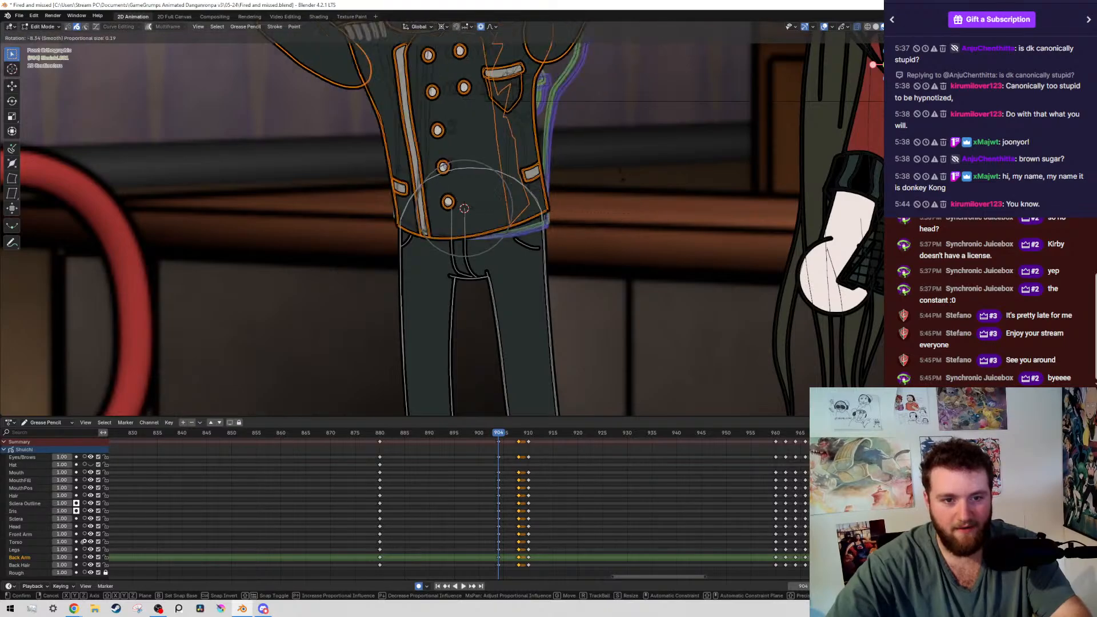
right_click(719, 157)
scroll(718, 157, "up", 4)
key("r")
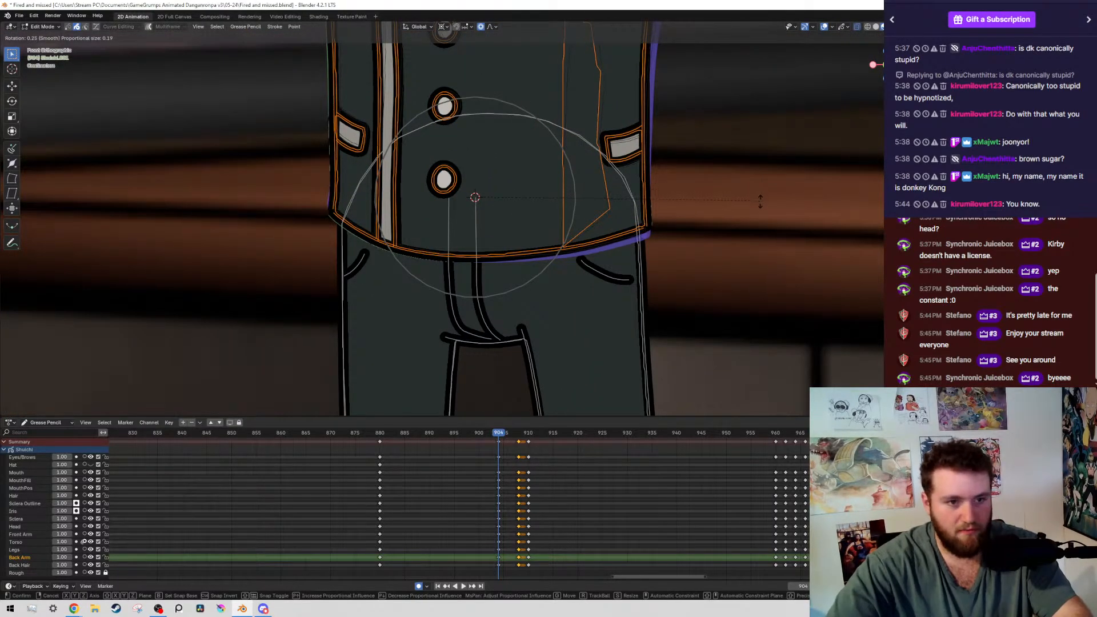
left_click(719, 220)
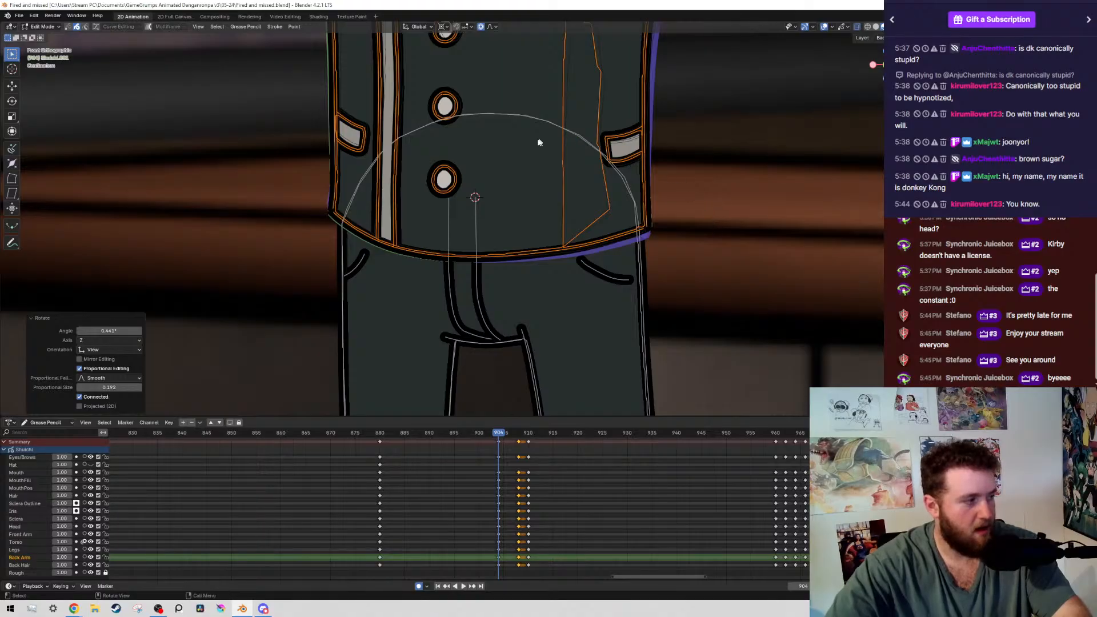
key("ctrl+s")
Check the upper body against the keyframe at 880, rotate it by about a further 0.23° around the waist, and save
scroll(538, 143, "down", 7)
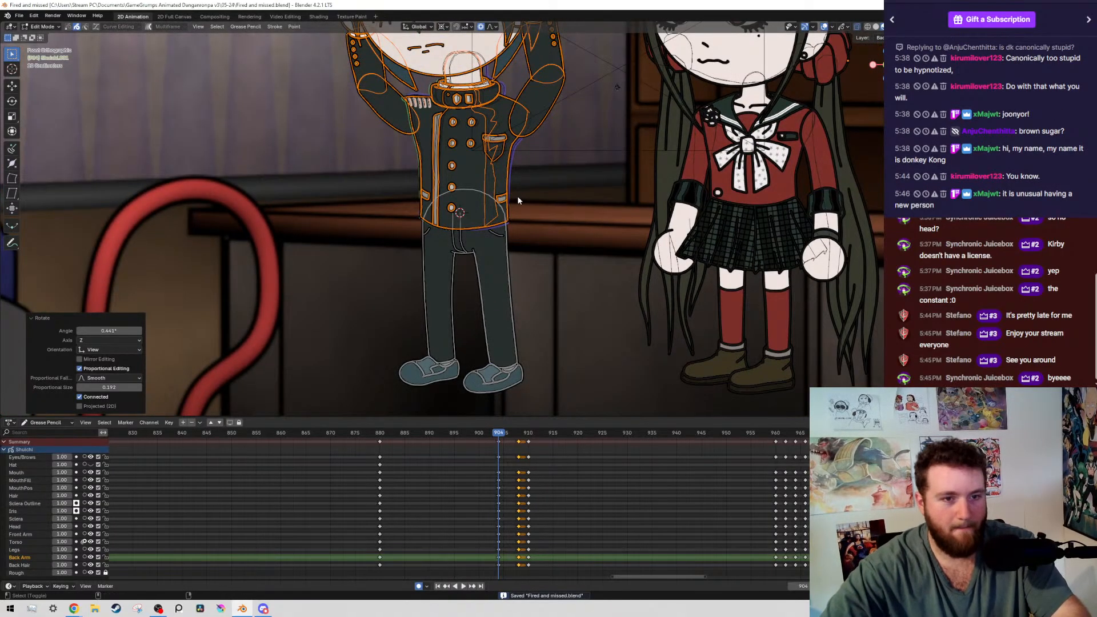
key("Down")
key("Up")
scroll(518, 200, "up", 6)
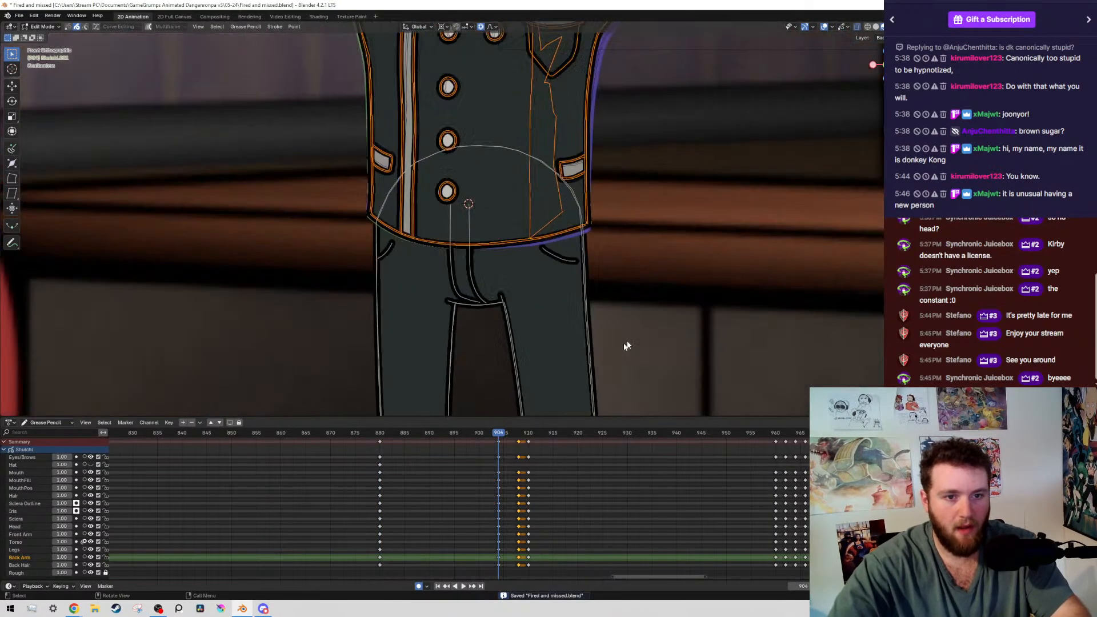
key("r")
key("Return")
scroll(472, 200, "down", 6)
scroll(721, 240, "up", 3)
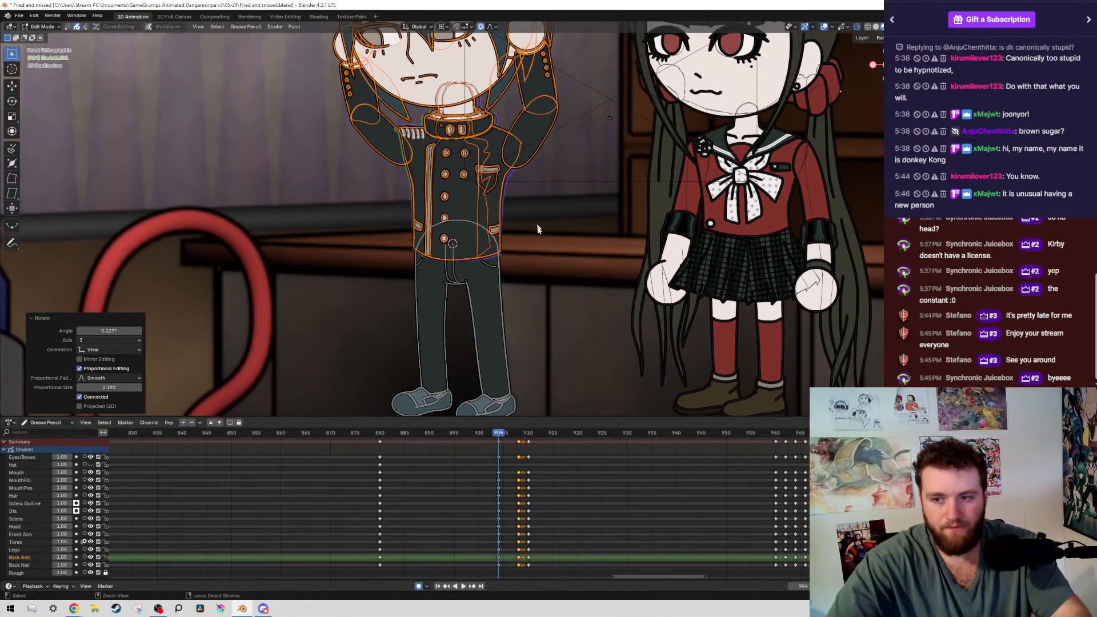
key("ctrl+s")
scroll(721, 240, "down", 5)
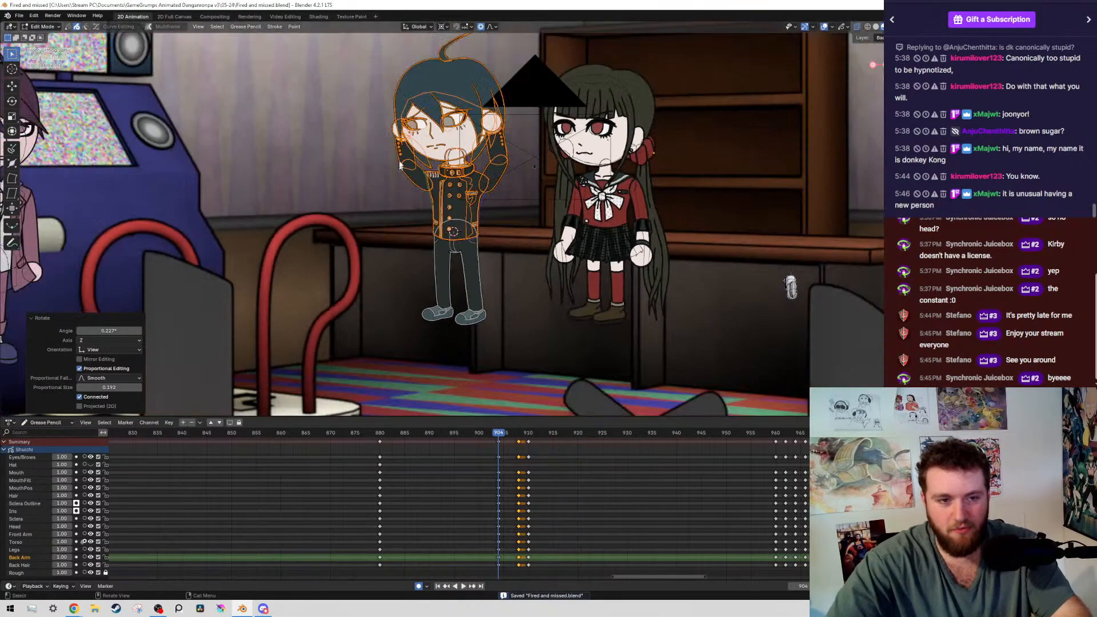
Select the boy's head, face and hair strokes by layer at frame 904, with the 3D cursor at the neck
scroll(360, 101, "up", 8)
mouse_move(361, 101)
left_mouse_down()
mouse_move(460, 331)
mouse_move(422, 382)
left_mouse_up()
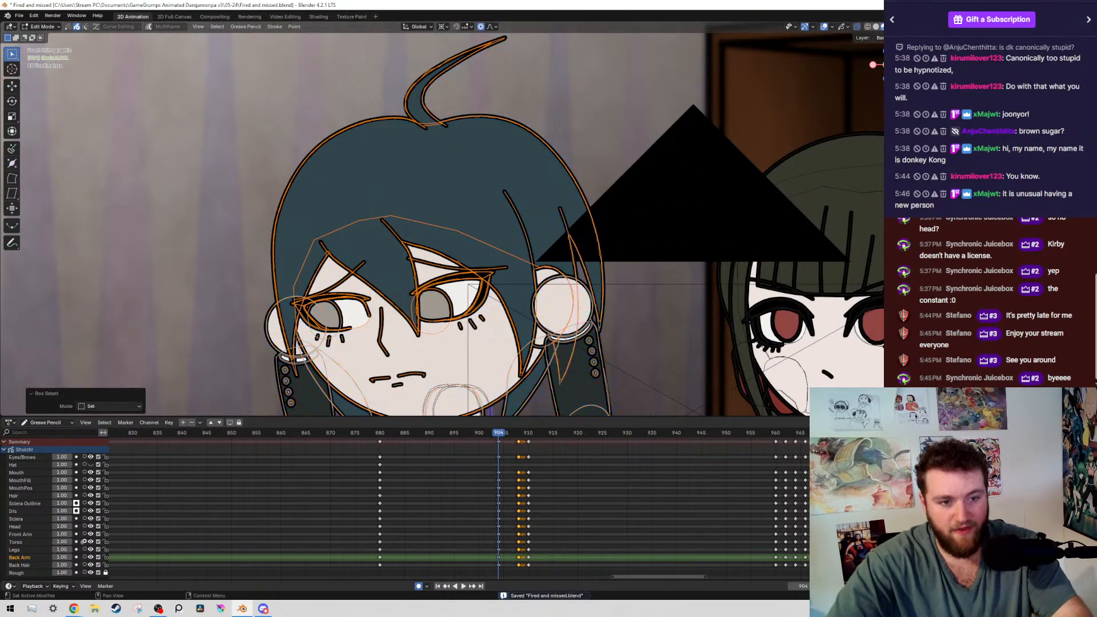
key("shift+g")
left_click(524, 209)
scroll(503, 229, "down", 4)
middle_click_drag(460, 252, 460, 230, "shift")
scroll(463, 240, "up", 10)
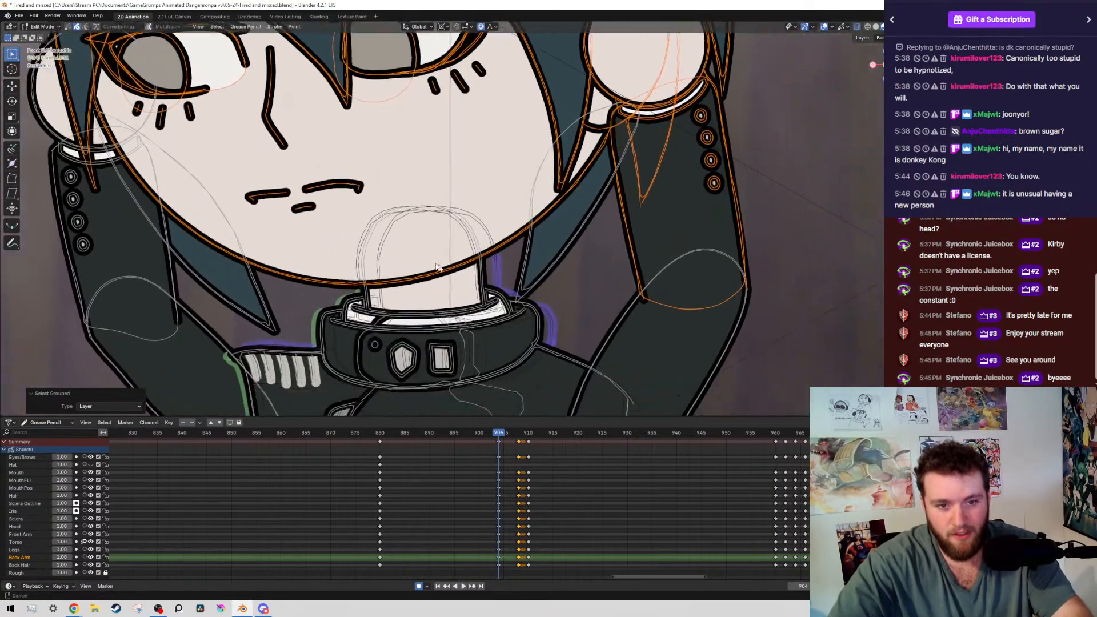
scroll(466, 259, "down", 6)
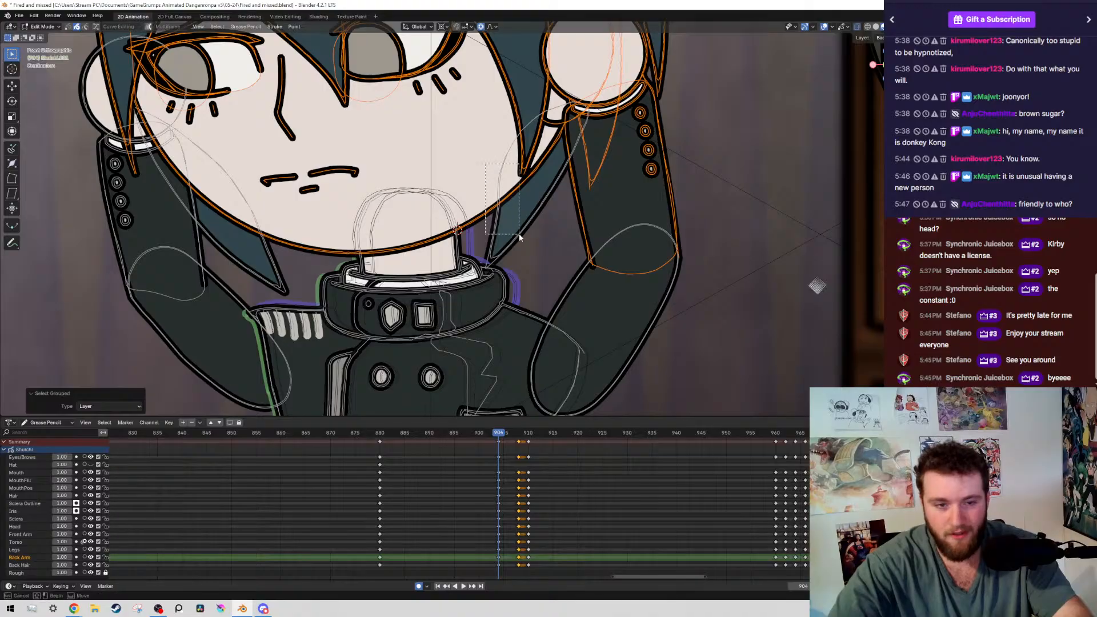
left_click(519, 233, "shift")
key("shift+g")
left_click(518, 233)
Deselect the sleeve, cuff and button strokes of the raised arm beside the boy's head
scroll(656, 164, "up", 4)
left_click_drag(403, 315, 671, 524, "ctrl")
left_click_drag(496, 76, 537, 268)
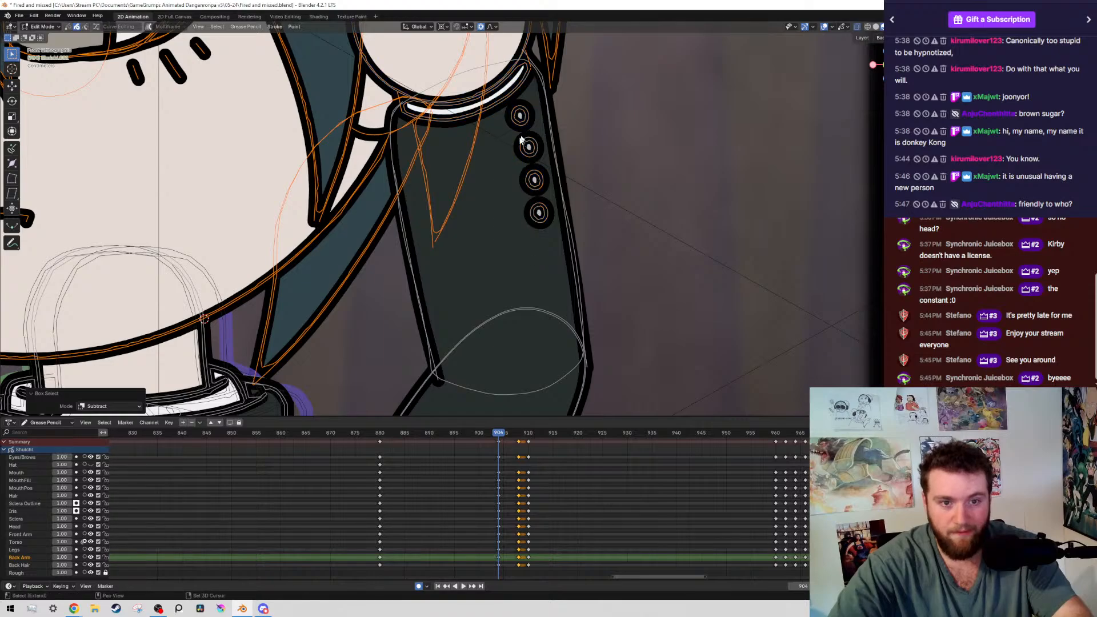
scroll(715, 289, "up", 3)
scroll(498, 161, "up", 1)
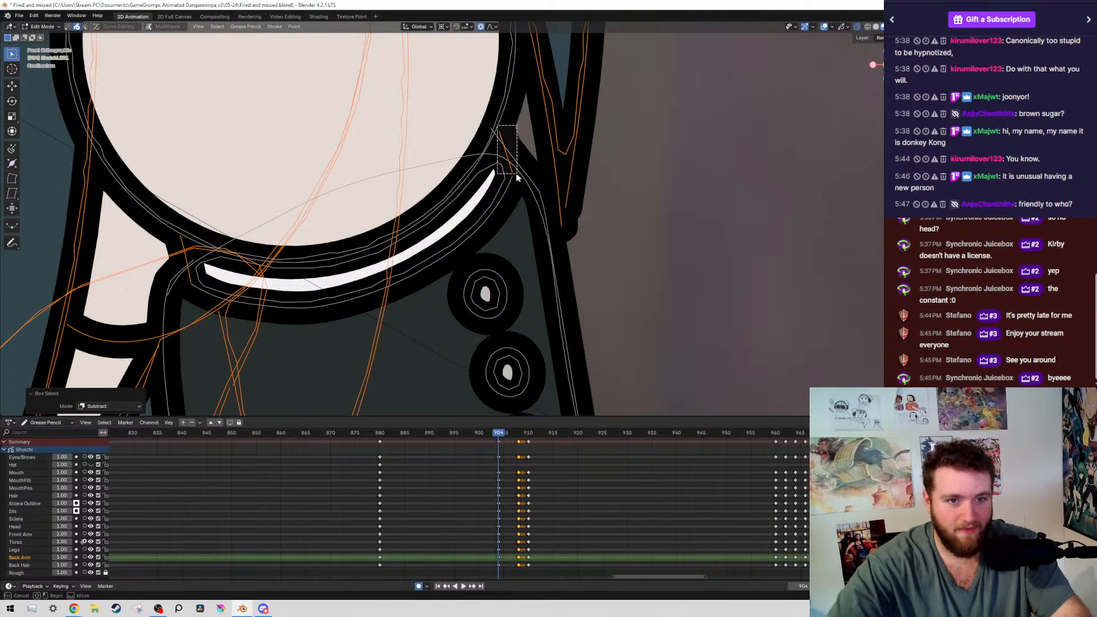
left_click(179, 237, "shift")
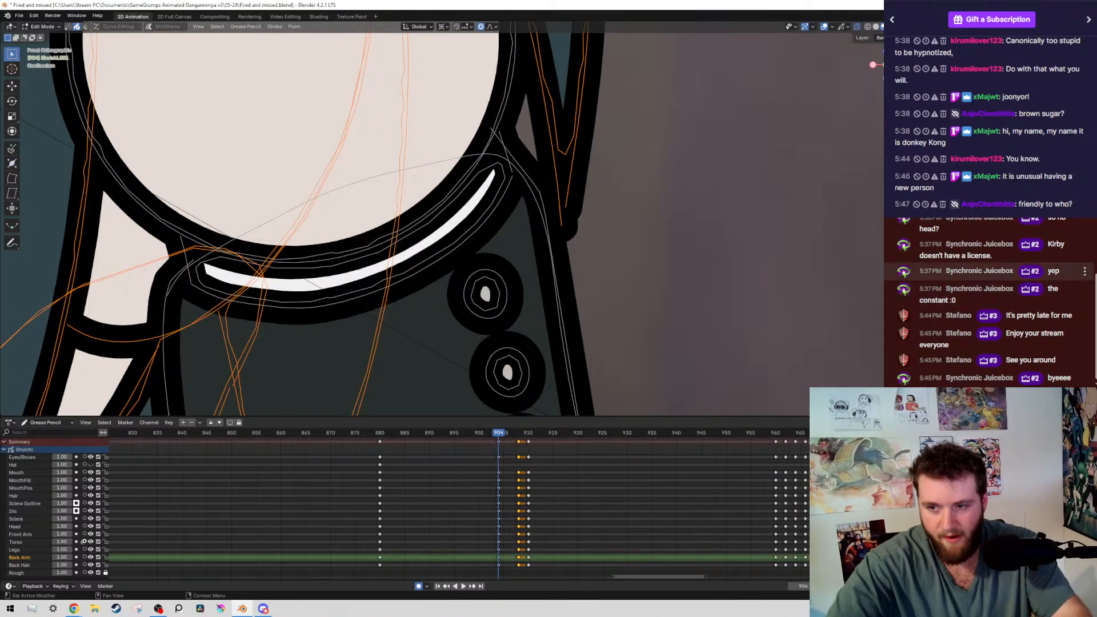
scroll(1000, 292, "up", 3)
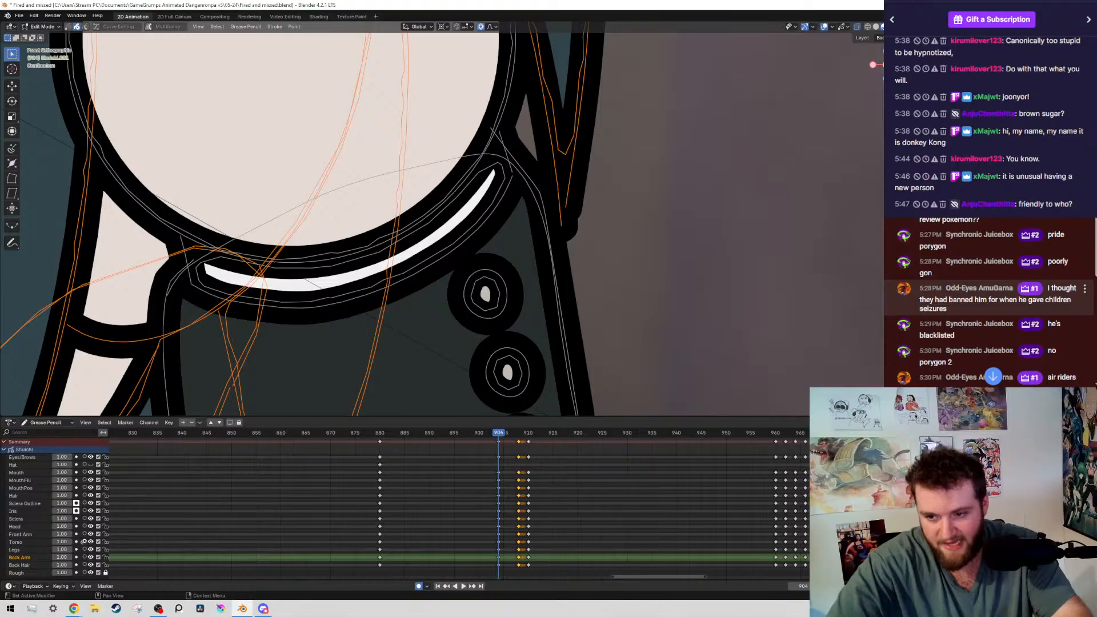
scroll(1000, 286, "down", 3)
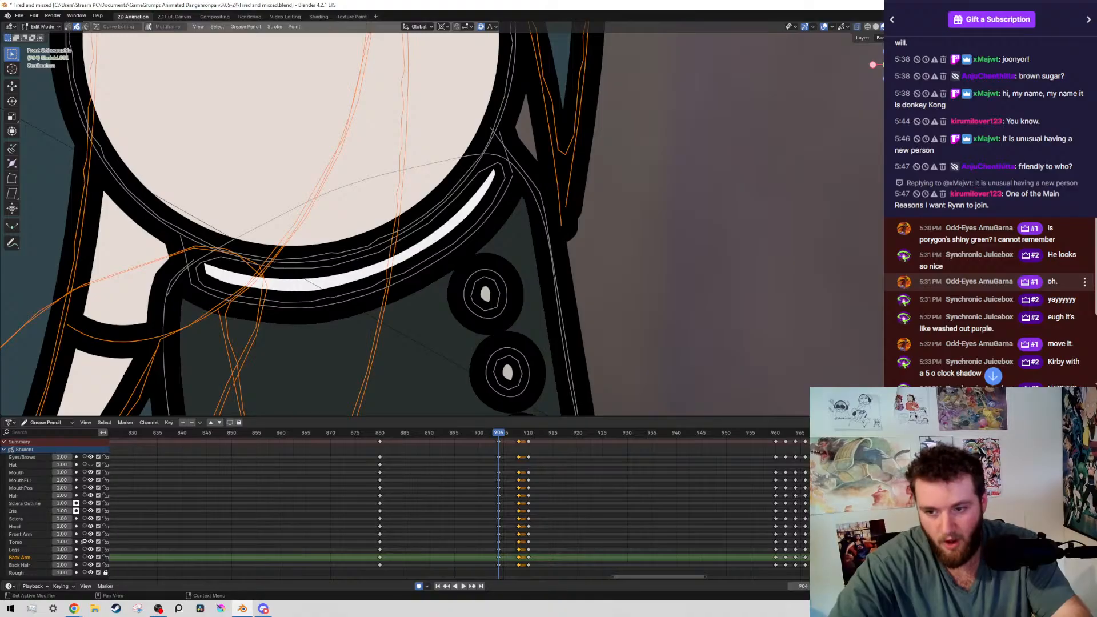
scroll(999, 282, "down", 4)
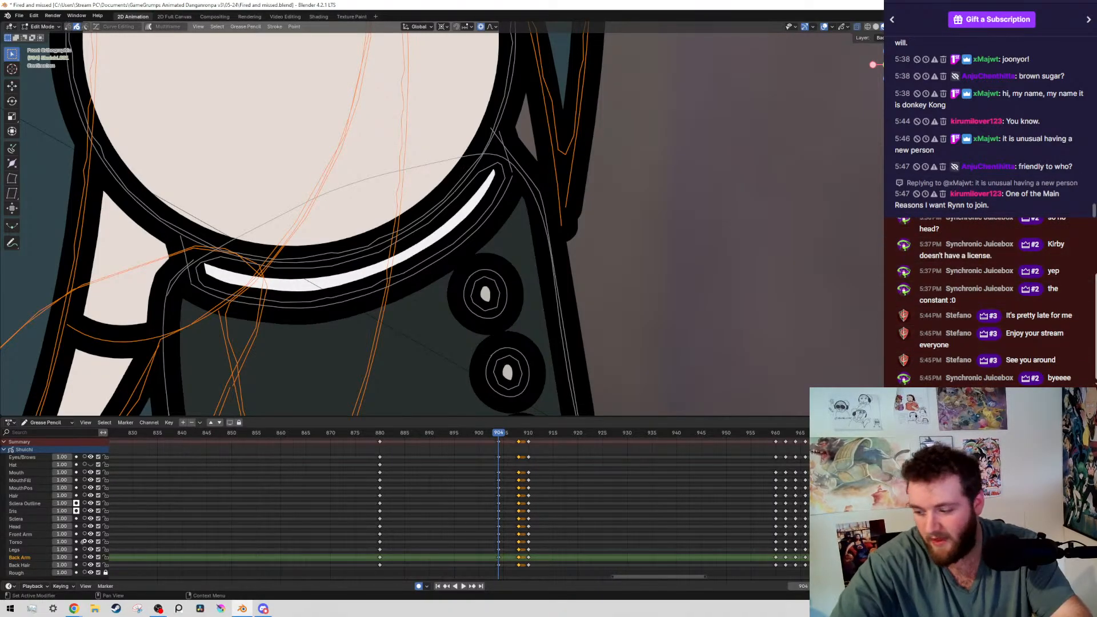
Try moving the selected head strokes away from the boy's hands and neck
middle_click_drag(457, 457, 458, 348)
scroll(458, 348, "down", 10)
key("g")
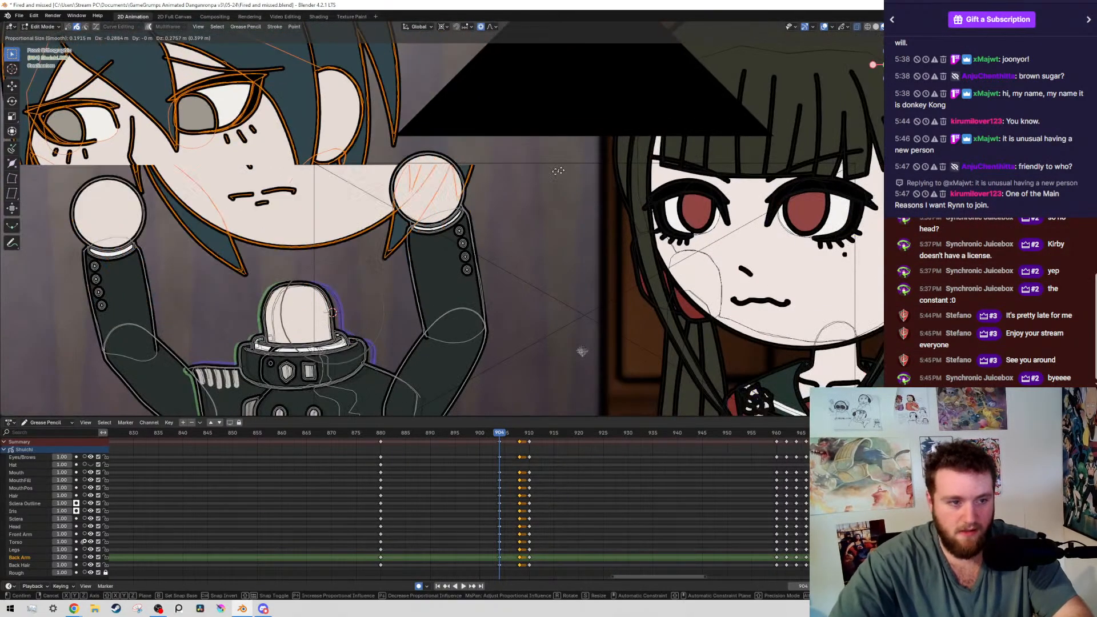
left_click(556, 225)
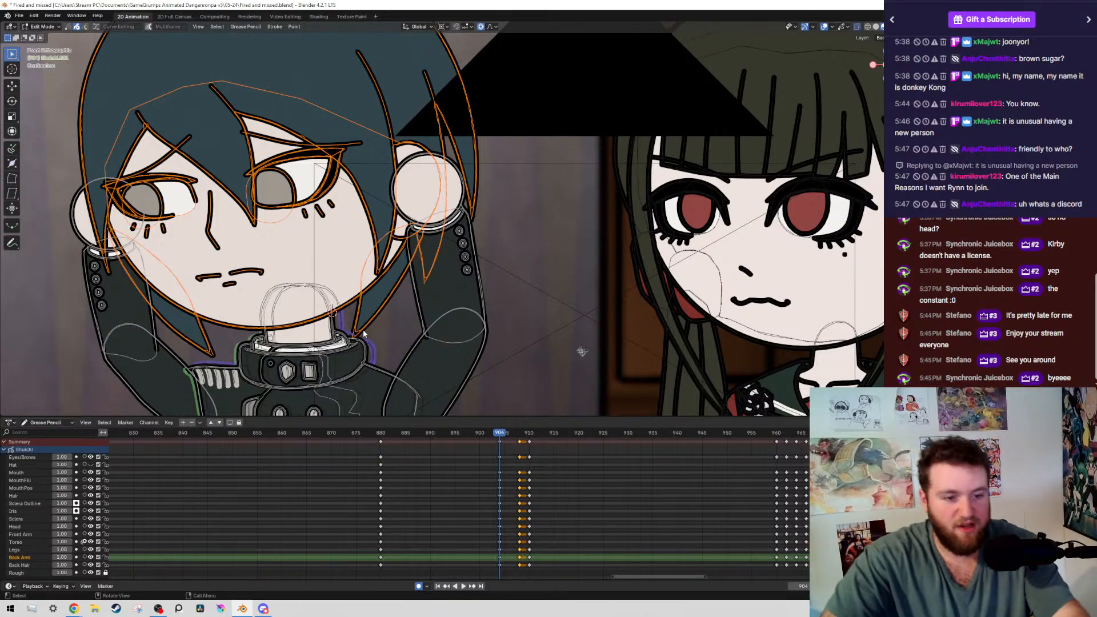
Compare the boy's head and arm positions at frame 904 with the keyframe at 880
scroll(400, 288, "down", 3)
scroll(490, 274, "up", 5)
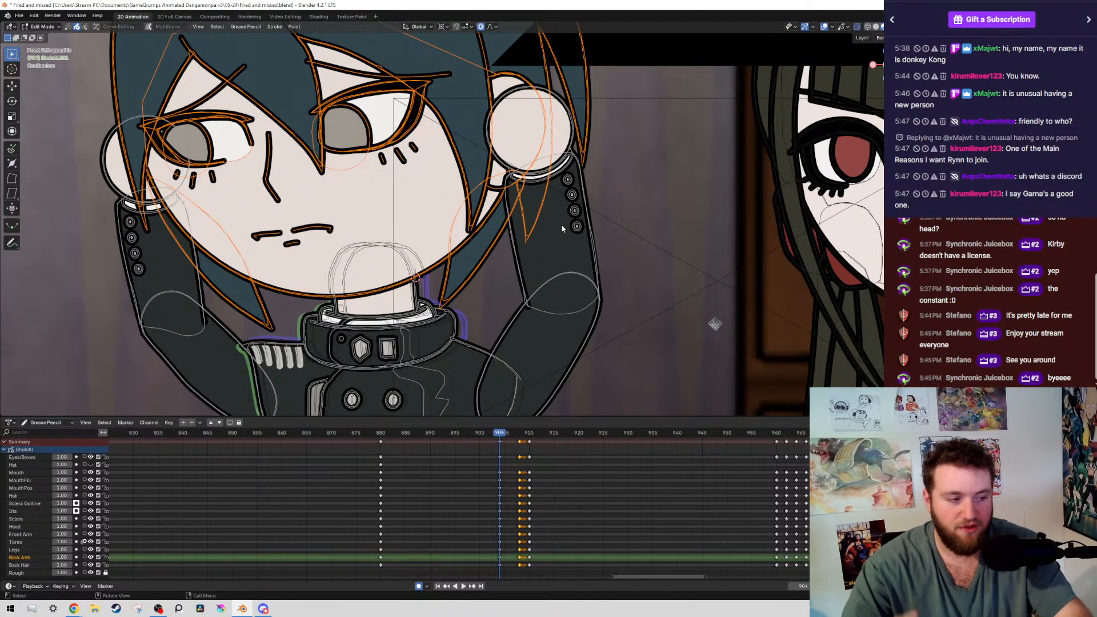
key("Down")
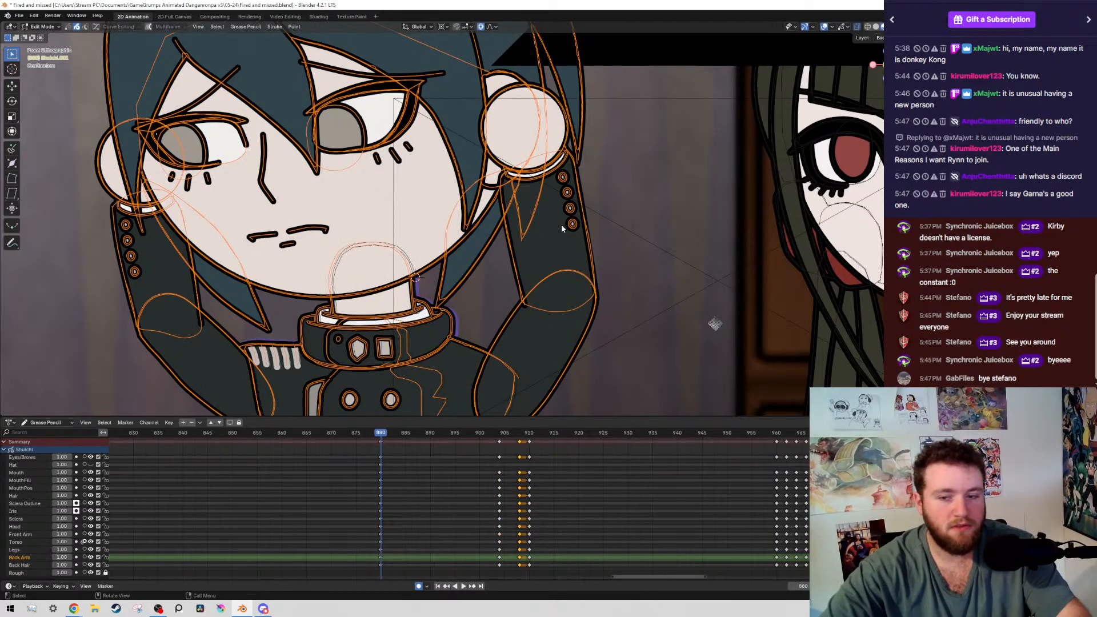
key("Up")
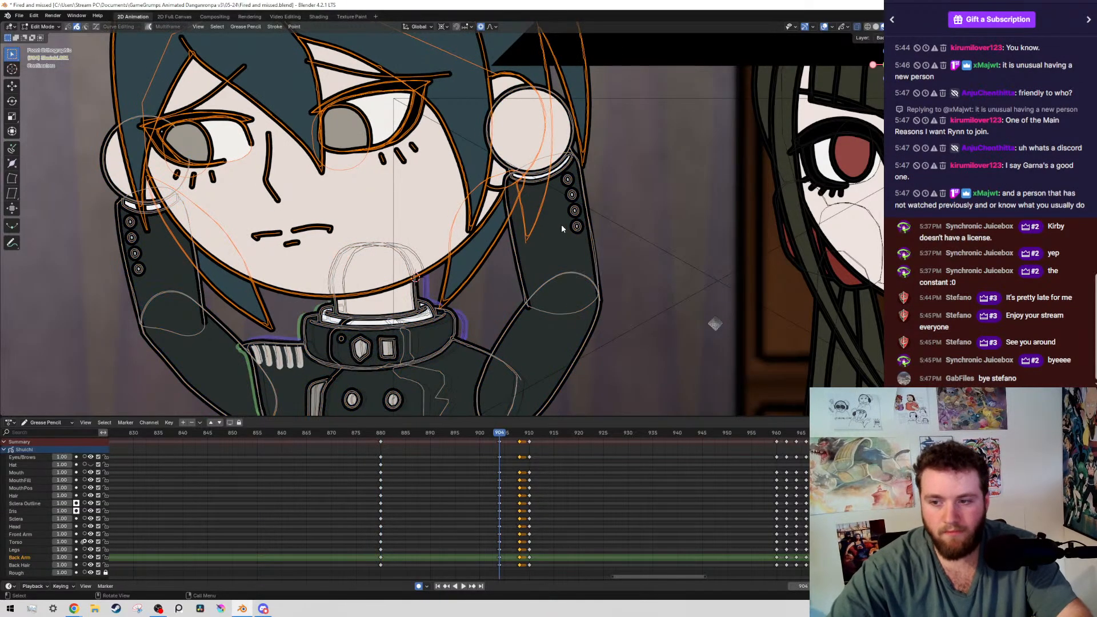
scroll(577, 233, "down", 1)
scroll(577, 233, "up", 2)
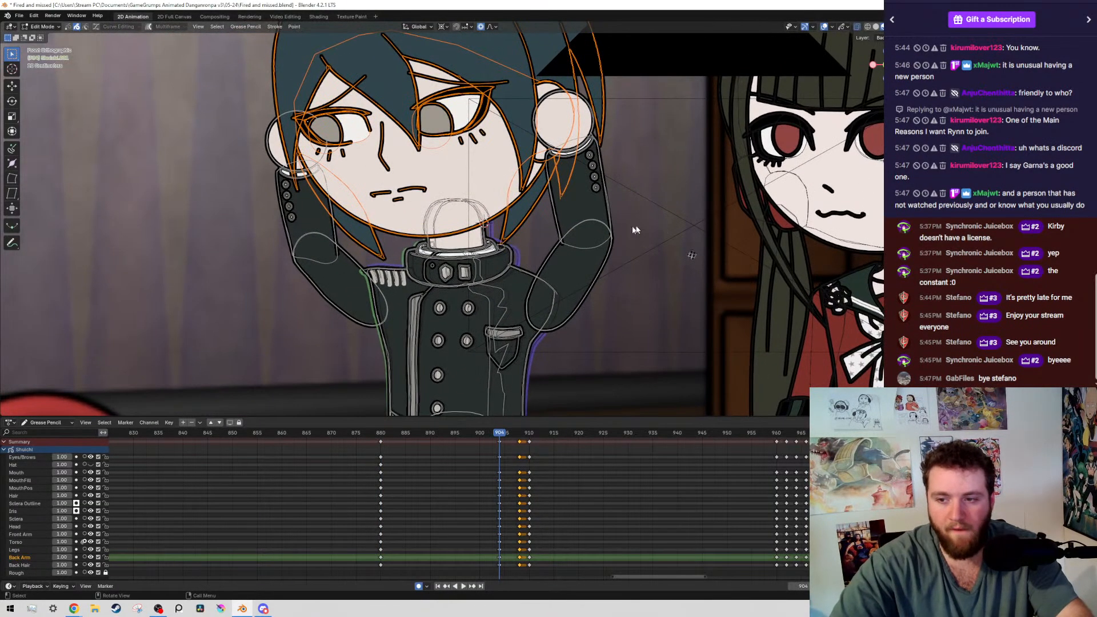
scroll(597, 255, "up", 1)
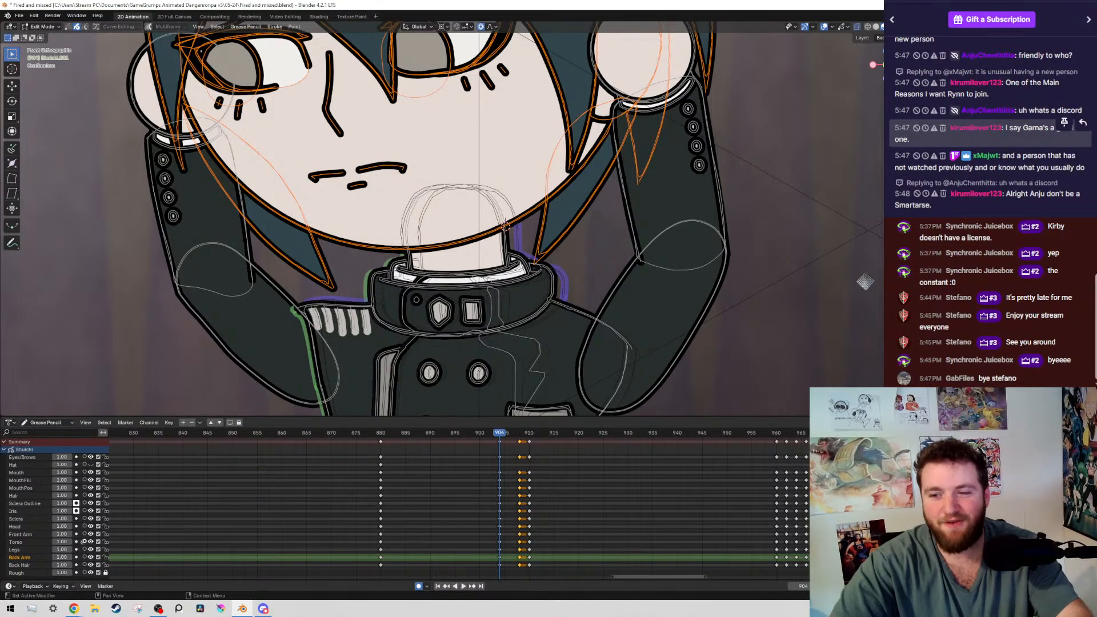
left_click_drag(1010, 128, 909, 139)
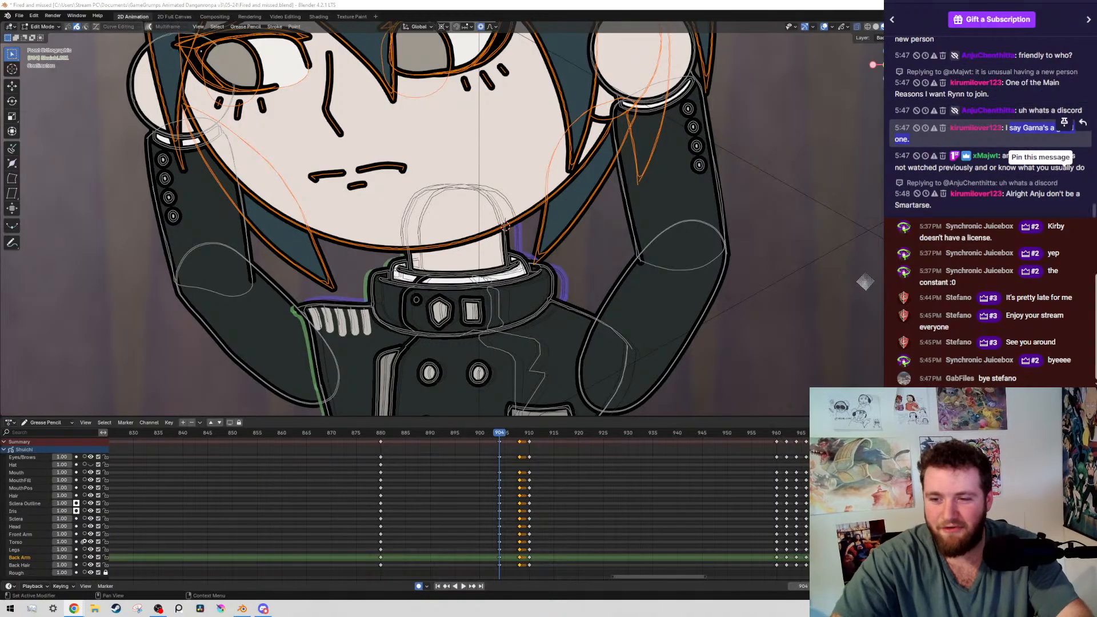
left_click(1069, 137)
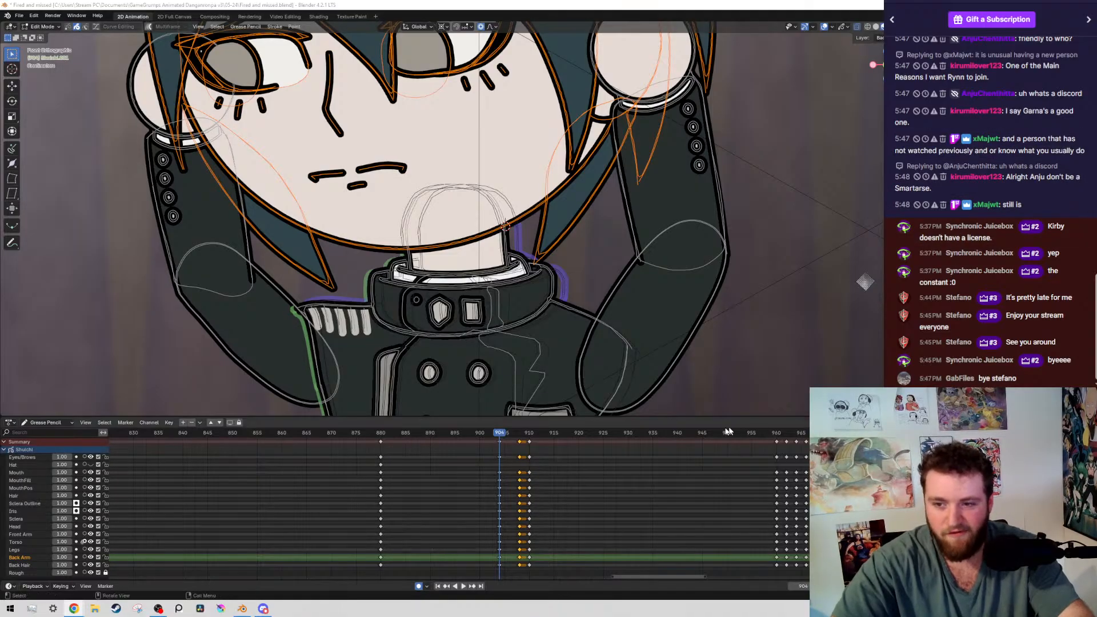
middle_click_drag(614, 486, 570, 483)
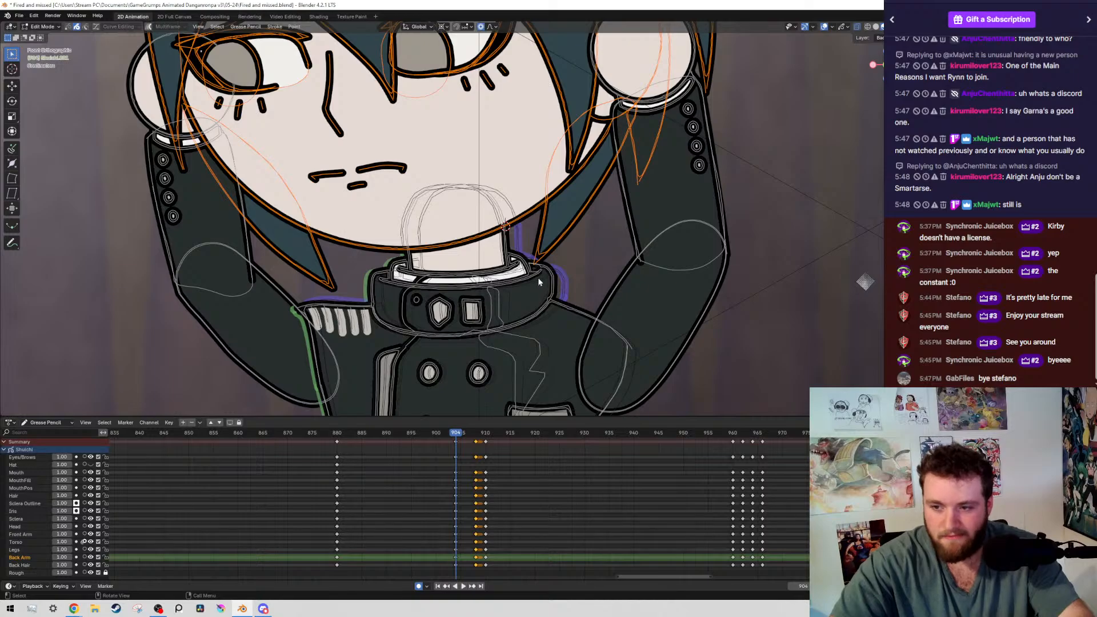
scroll(517, 199, "down", 3)
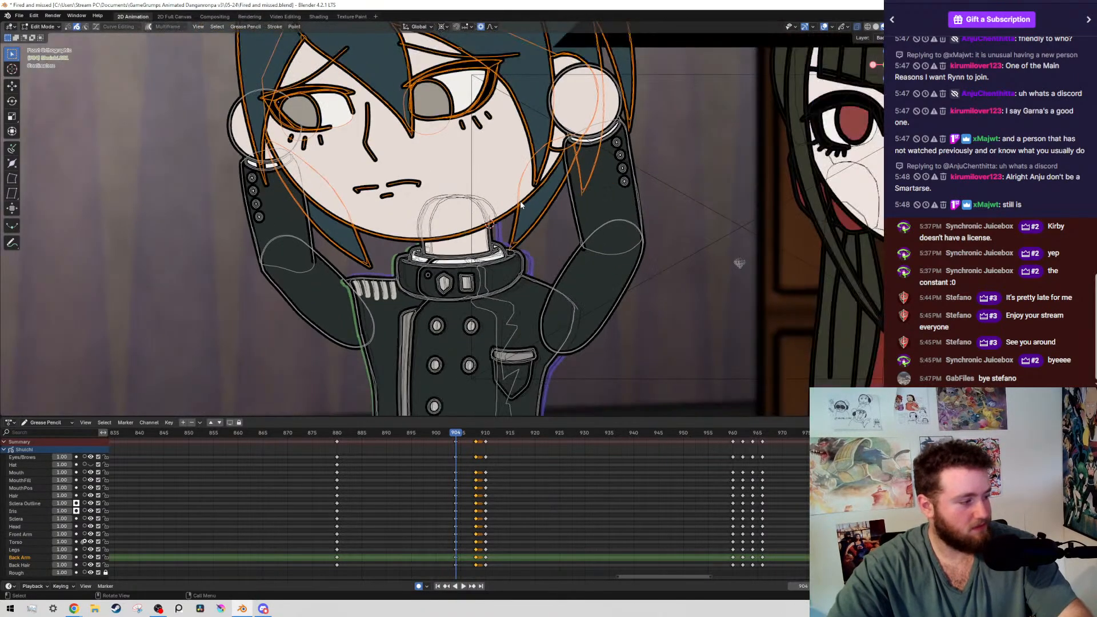
scroll(529, 236, "up", 2)
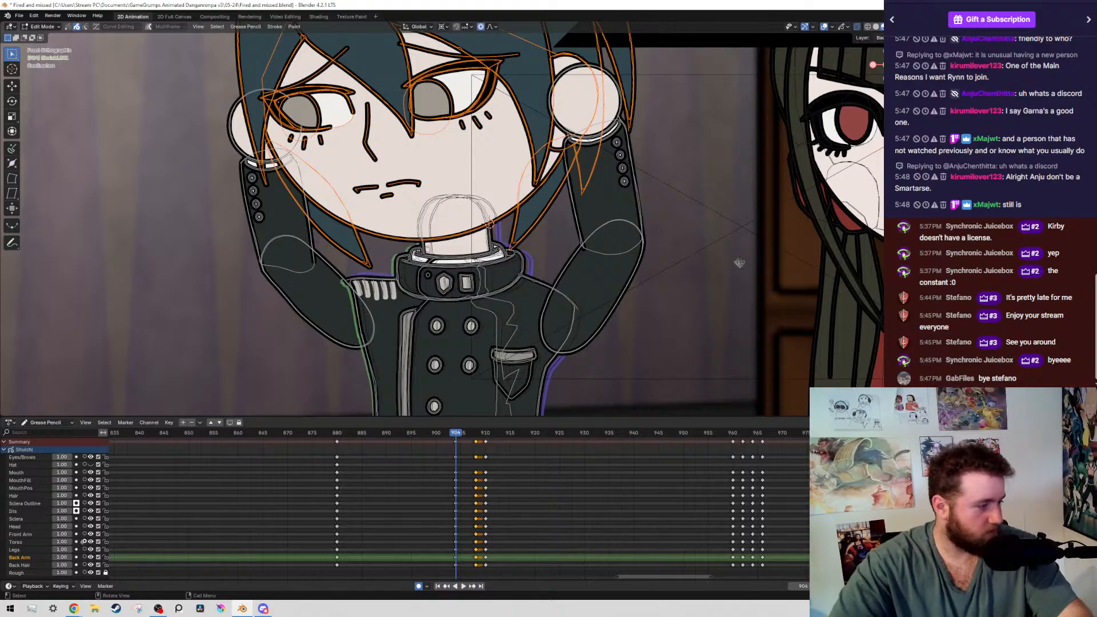
scroll(417, 320, "down", 2)
scroll(447, 188, "up", 2)
scroll(449, 280, "down", 5)
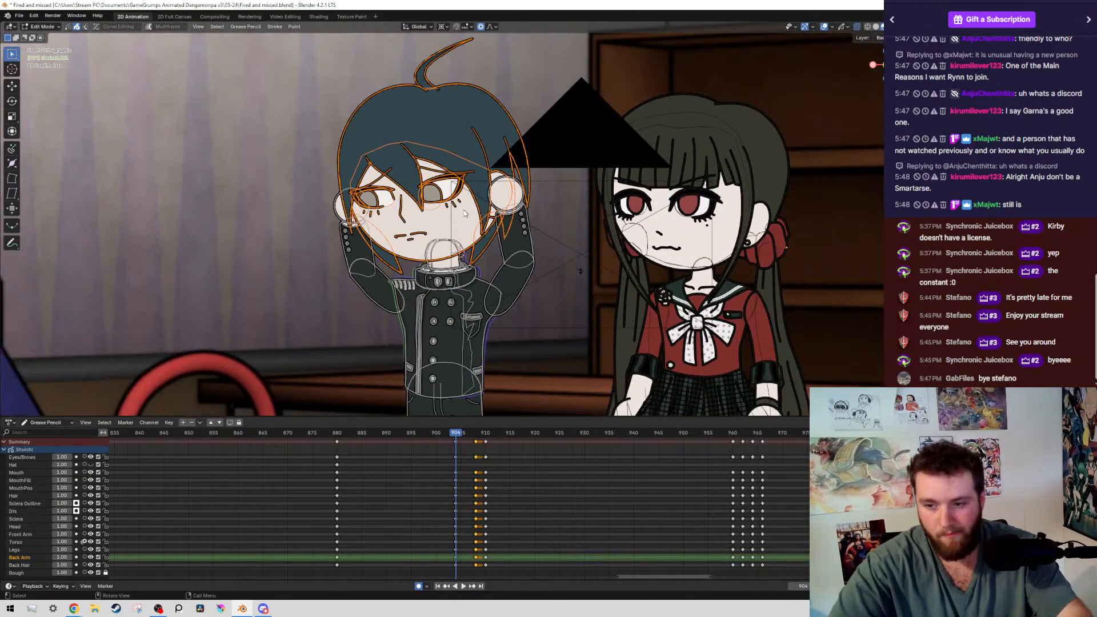
Examine the boy's head pose at frame 904 with the overlays switched off and on
scroll(444, 262, "up", 3)
left_click(824, 27)
left_click(824, 27)
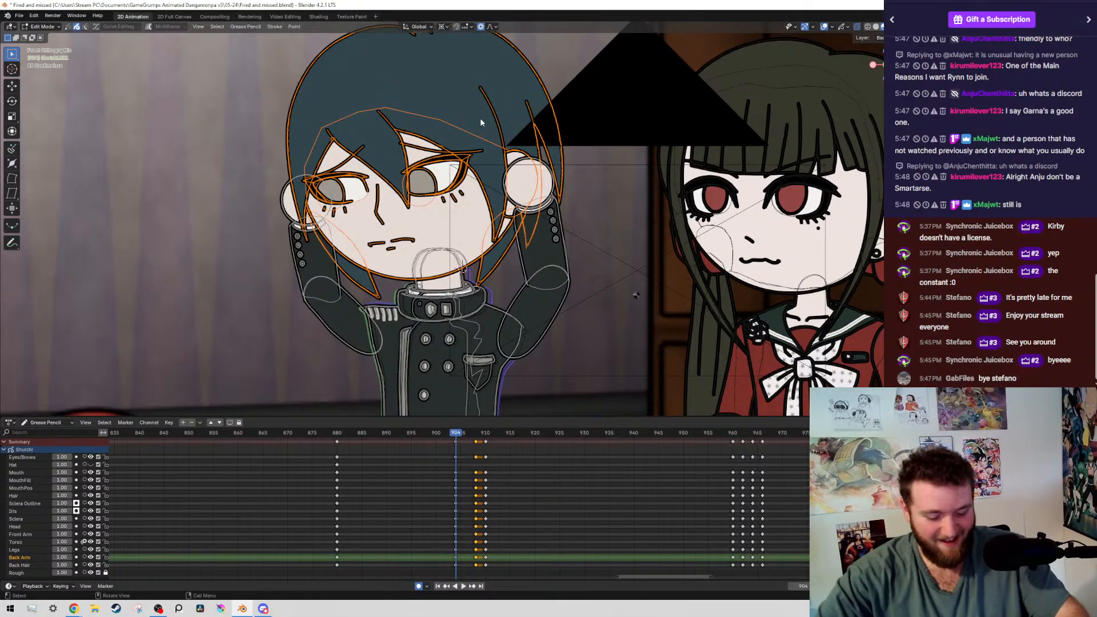
key("shift+alt+z")
key("shift+alt+z")
key("shift+alt+z")
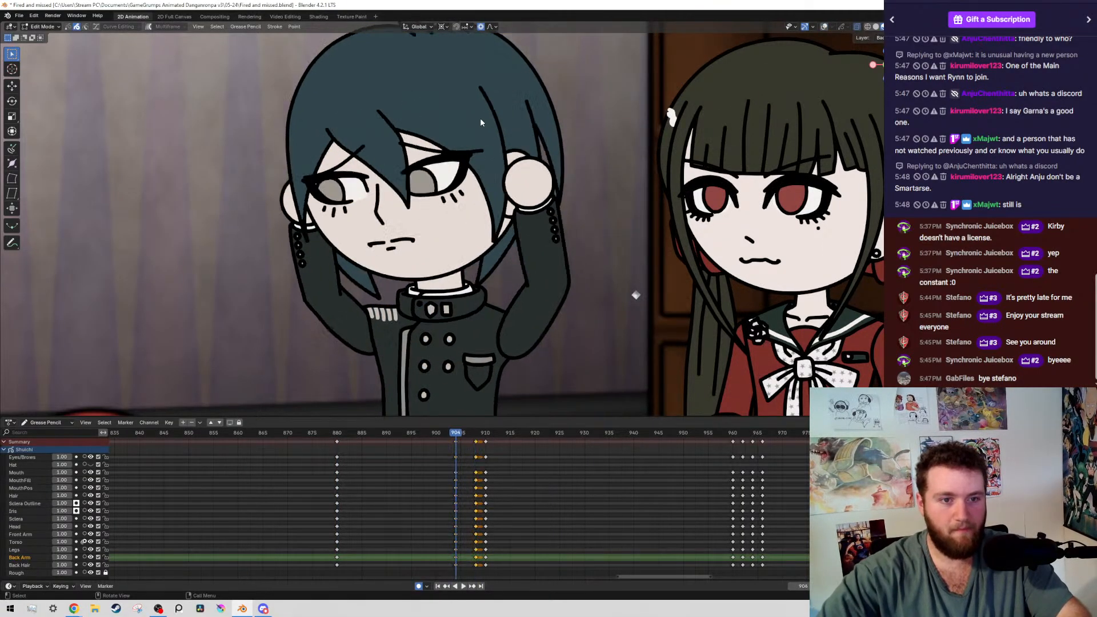
key("shift+alt+z")
Rotate the boy's selected head strokes at frame 904 by about 1.19° around the 3D cursor at the neck
scroll(519, 228, "up", 5)
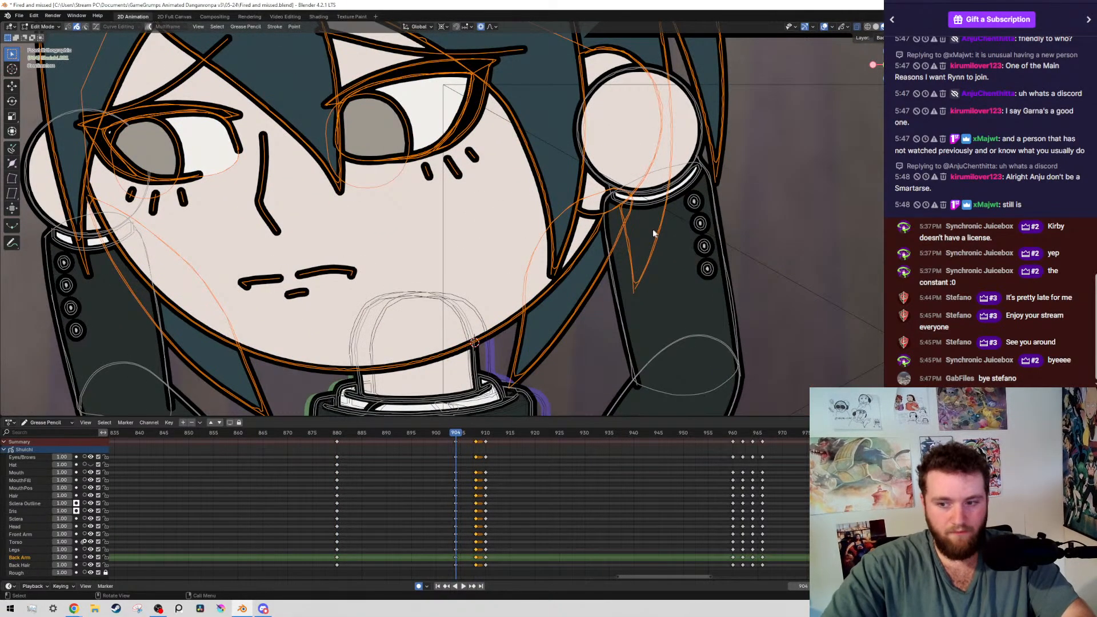
middle_click_drag(657, 231, 708, 163, "shift")
scroll(718, 163, "down", 1)
key("r")
left_click(673, 268)
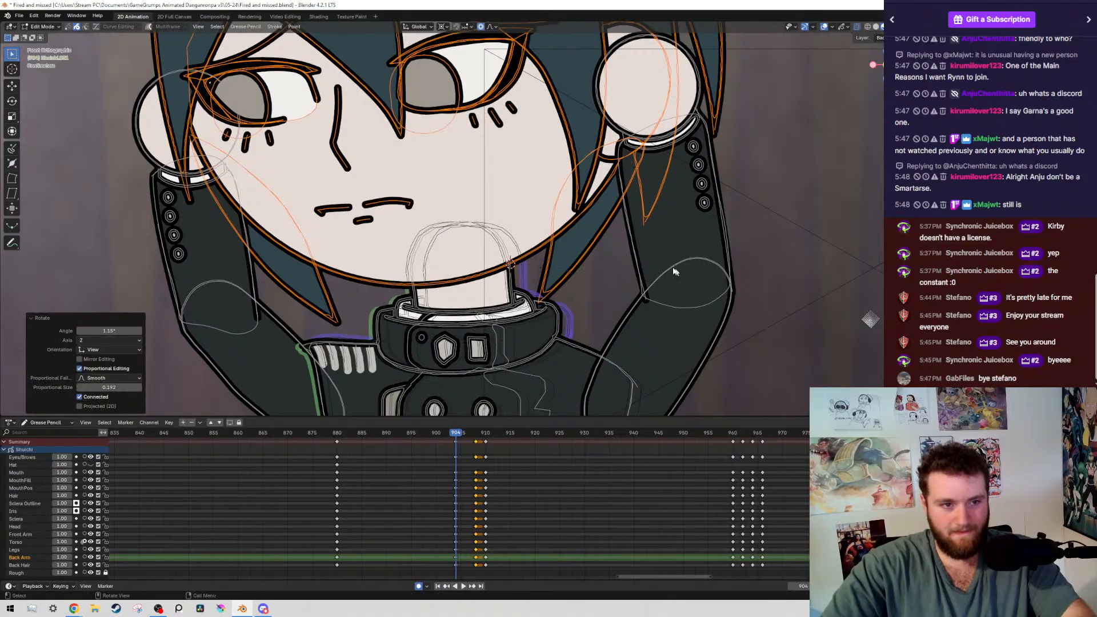
Compare the boy's head with the keyframe at 880 without overlays, and select only his iris strokes at frame 904
scroll(674, 271, "down", 5)
key("shift+alt+z")
key("Down")
key("Up")
key("shift+alt+z")
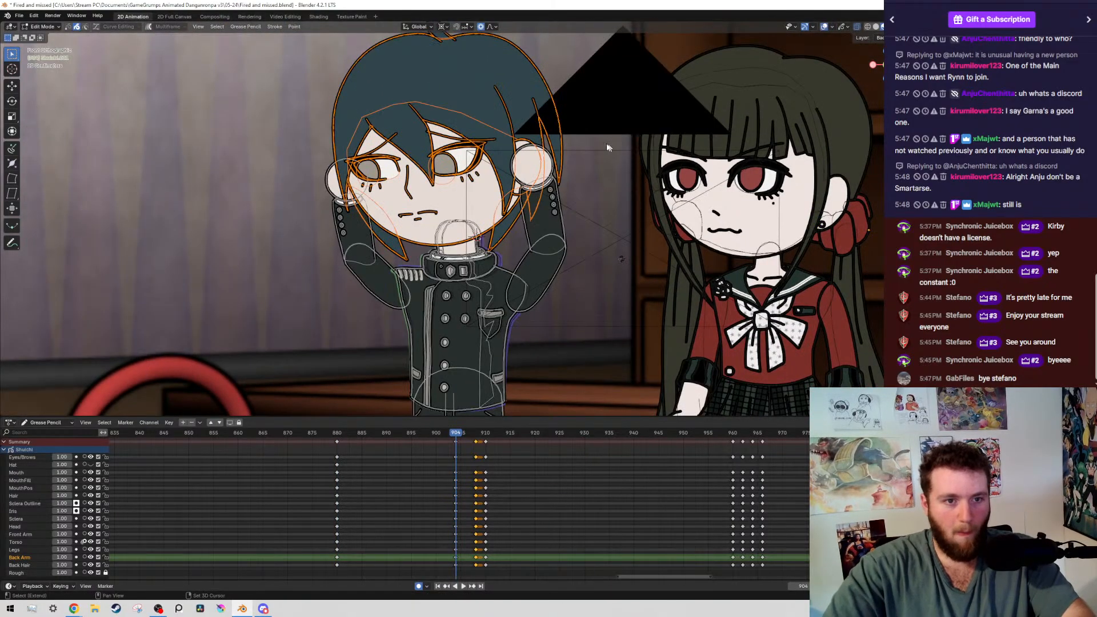
scroll(608, 147, "up", 6)
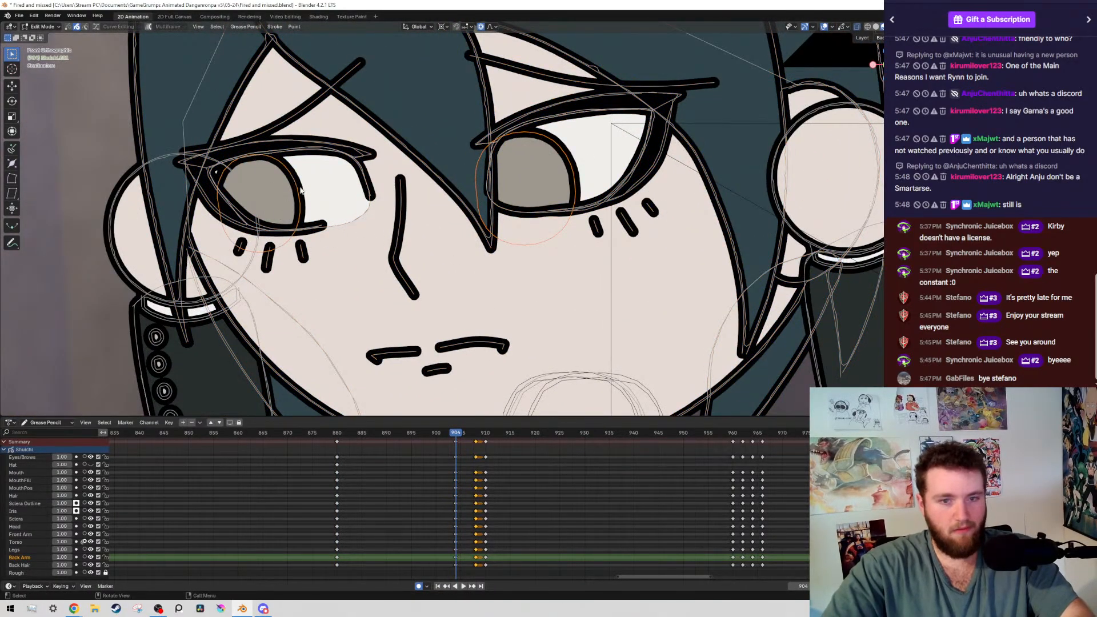
Move the boy's selected iris strokes at frame 904 by about 0.007 m in X and 0.010 m in Z, and save the file
key("g")
left_click(355, 190)
key("ctrl+s")
scroll(400, 185, "down", 10)
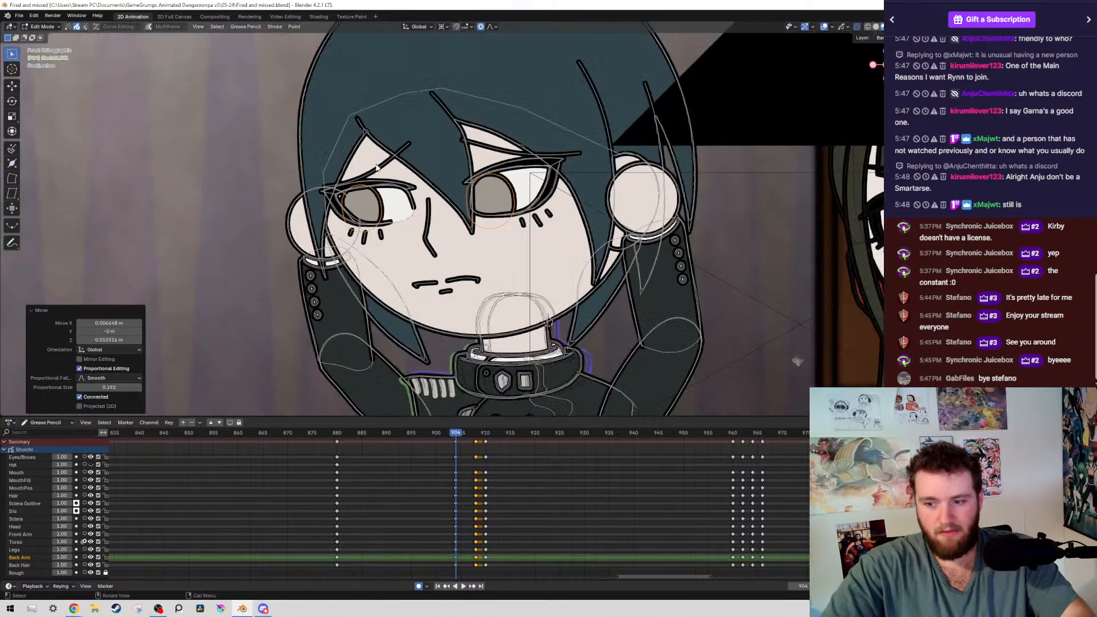
Compare the boy's eye direction at frame 904 with the neighbouring keyframes, with the overlays hidden
middle_click_drag(412, 186, 395, 145, "shift")
key("shift+alt+z")
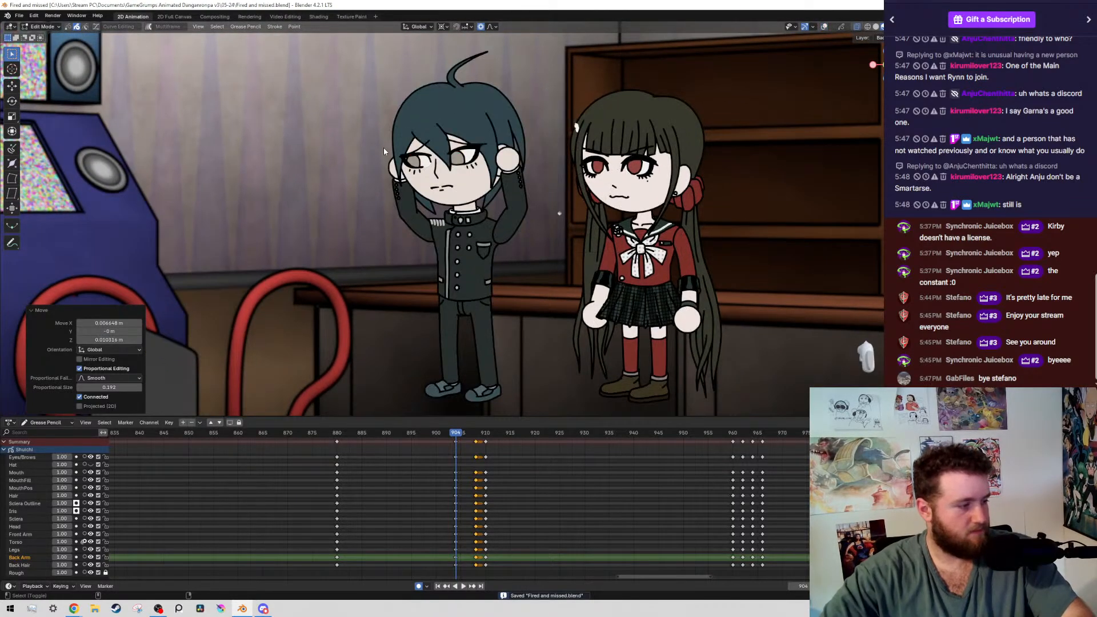
key("shift+alt+z")
key("shift+alt+z")
key("Down")
key("Up")
key("Up")
key("Up")
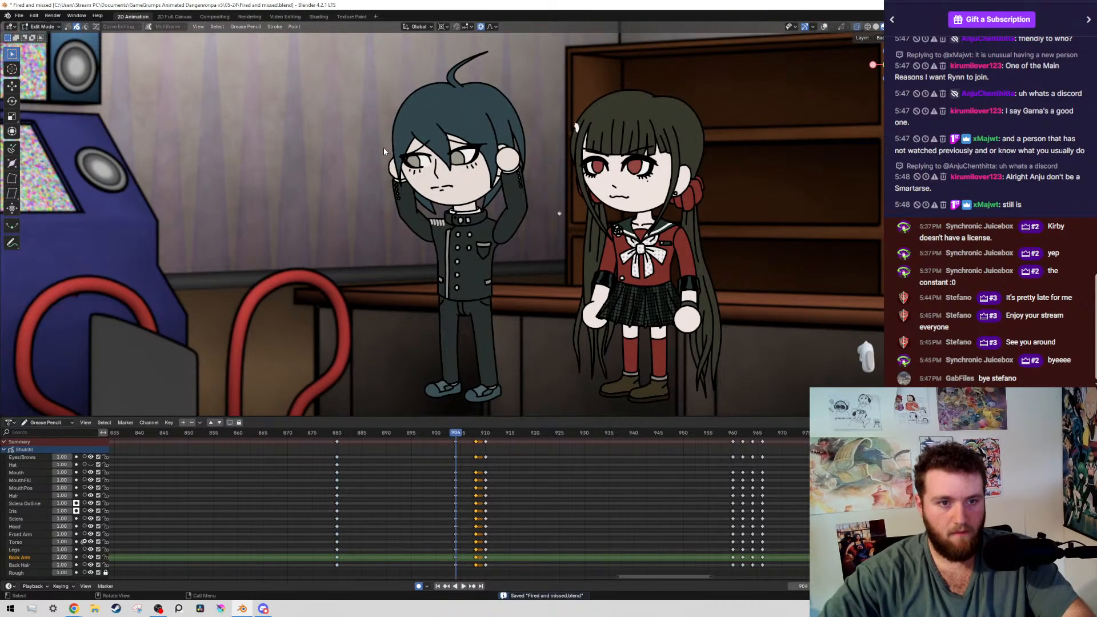
key("Down")
key("Down")
key("Down")
key("Up")
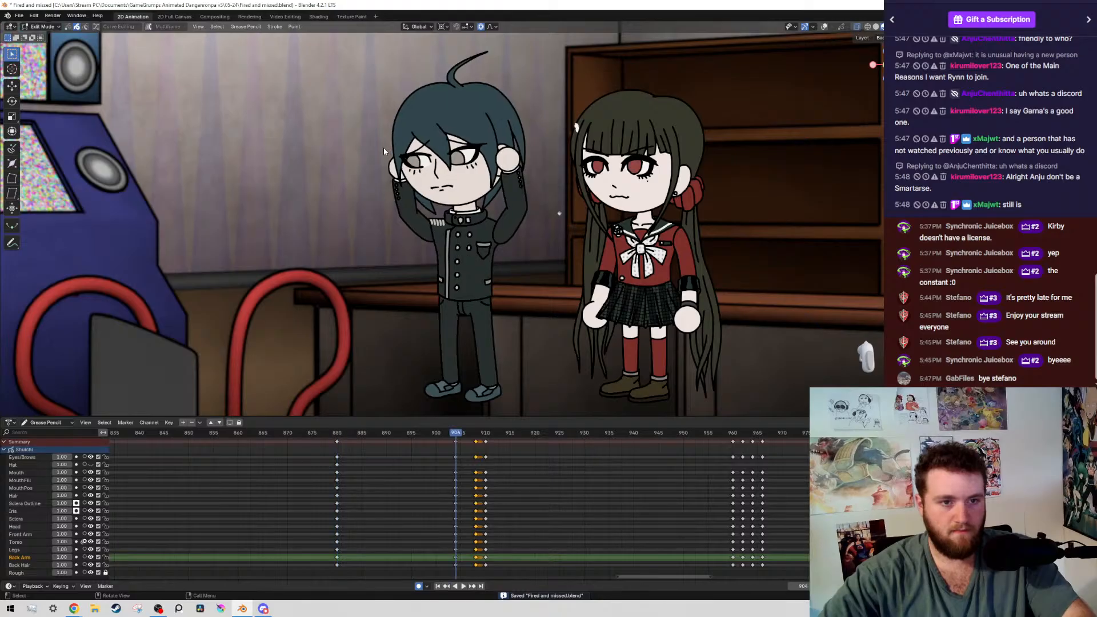
Shift the boy's irises at frame 904 again, by about 0.006 m in X and 0.016 m in Z
key("shift+alt+z")
scroll(384, 151, "up", 2)
key("g")
left_click(439, 135)
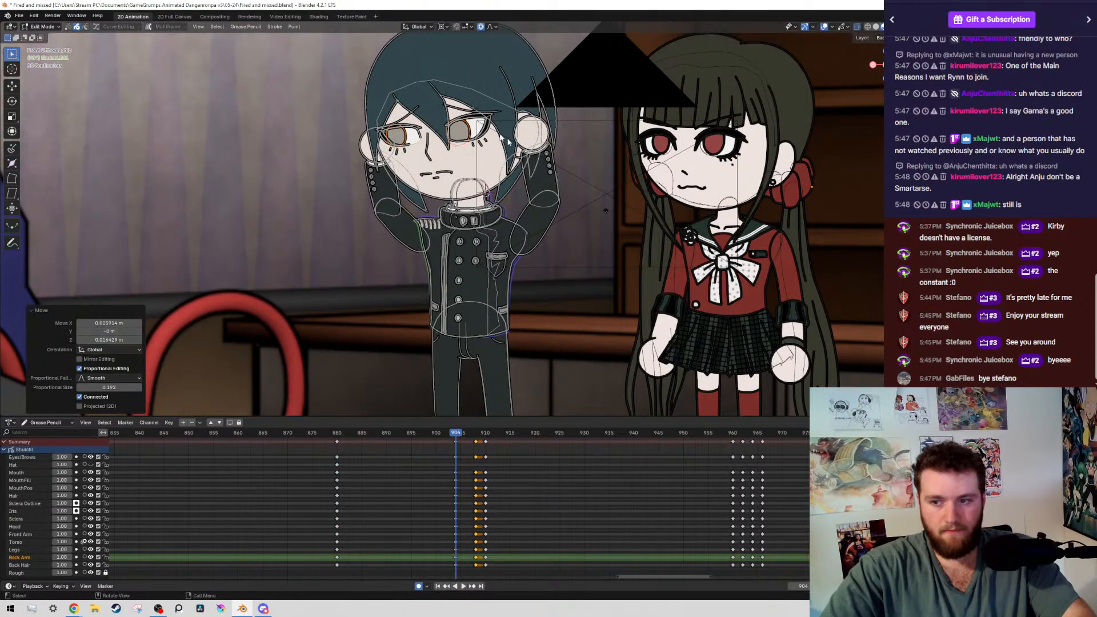
scroll(553, 162, "down", 4)
Duplicate the boy's selected keyframes from frame 908 to frame 906 and save the file
key("shift+alt+z")
key("Up")
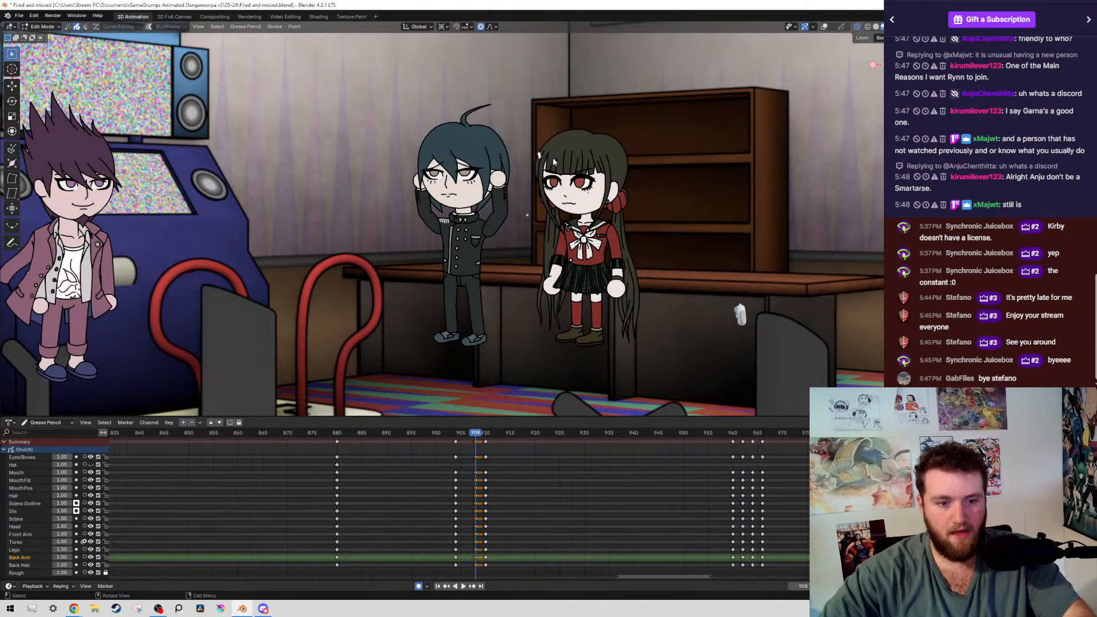
key("shift+alt+z")
scroll(410, 166, "up", 5)
key("shift+d")
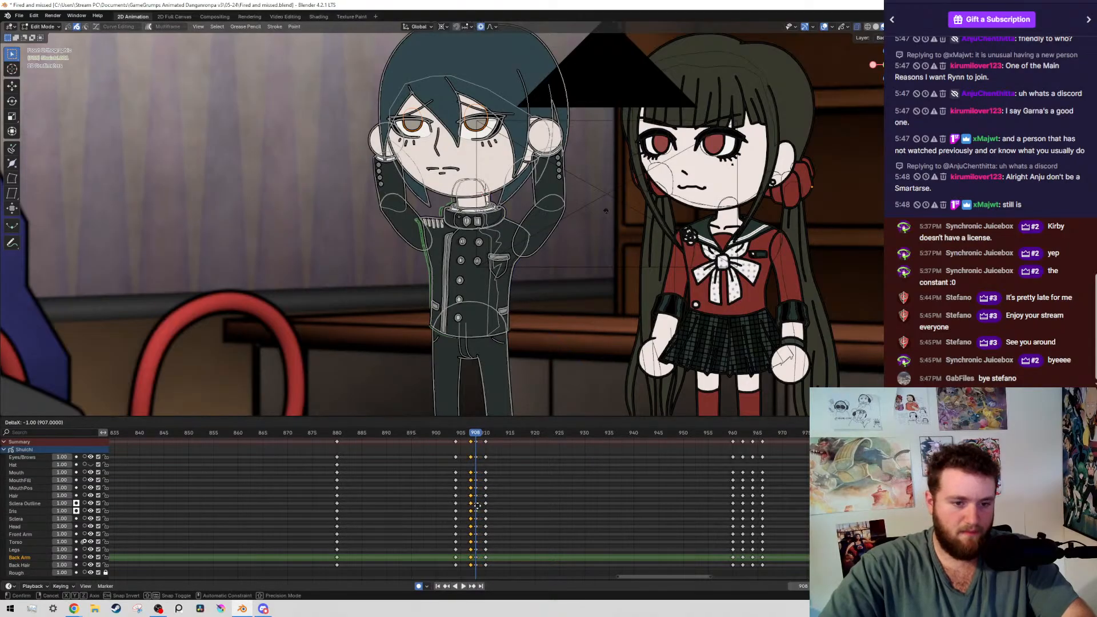
left_click(479, 506)
key("g")
left_click(489, 512)
key("g")
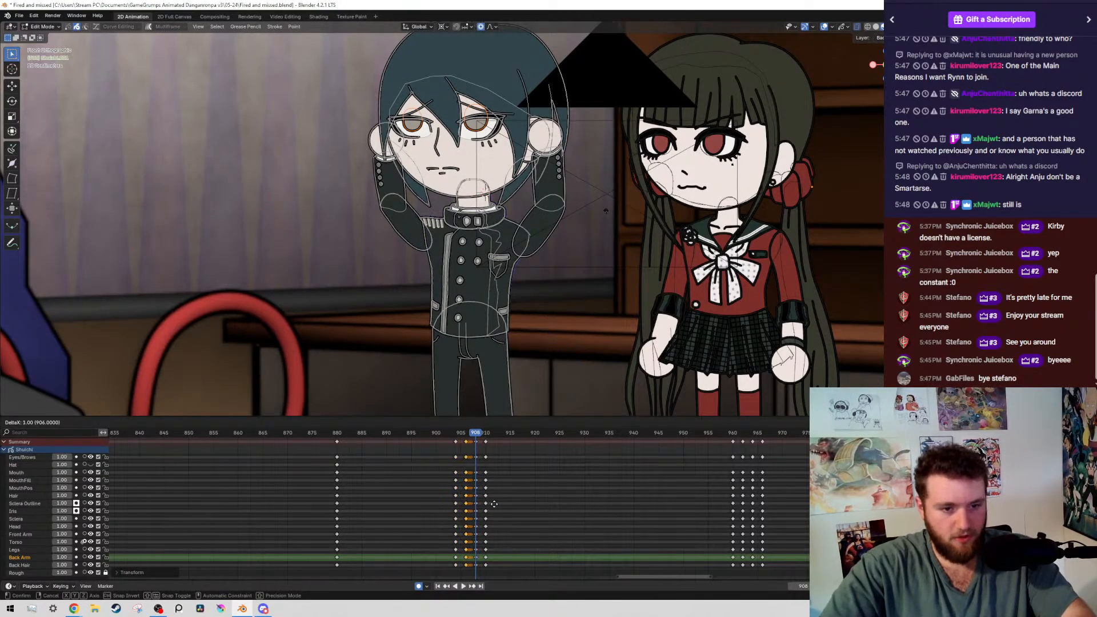
left_click(496, 505)
scroll(492, 480, "down", 1, "ctrl")
key("ctrl+s")
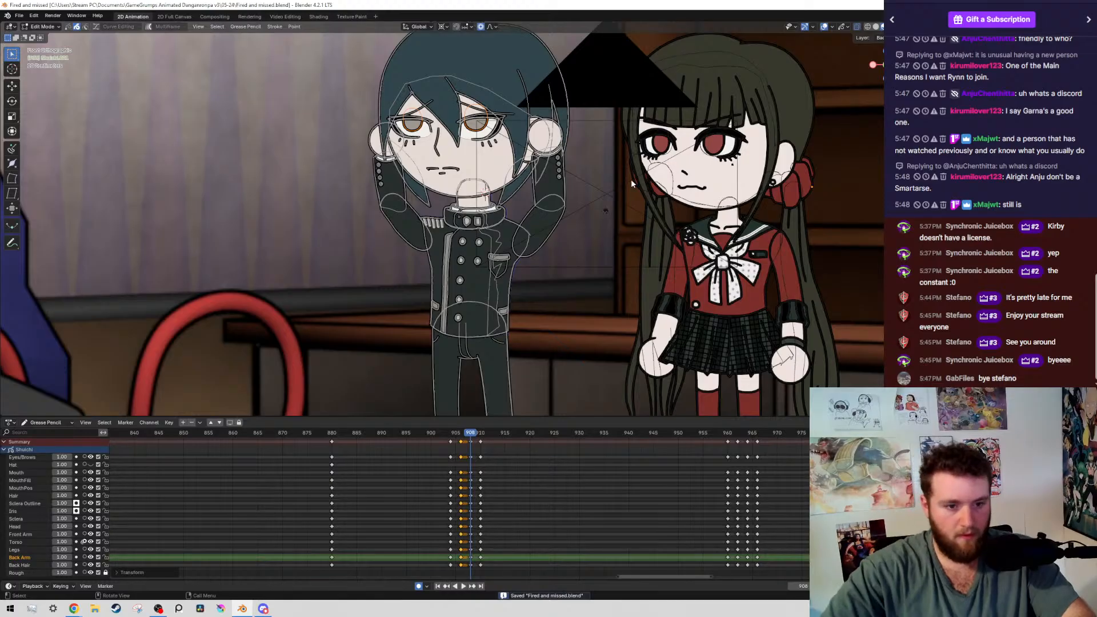
Go to frame 906 and select the boy's whole upper body by layer, leaving out the legs
key("Down")
scroll(631, 183, "down", 3)
left_click_drag(371, 80, 545, 268)
key("shift+g")
left_click(511, 266)
middle_click_drag(512, 266, 521, 182, "shift")
scroll(521, 182, "up", 5)
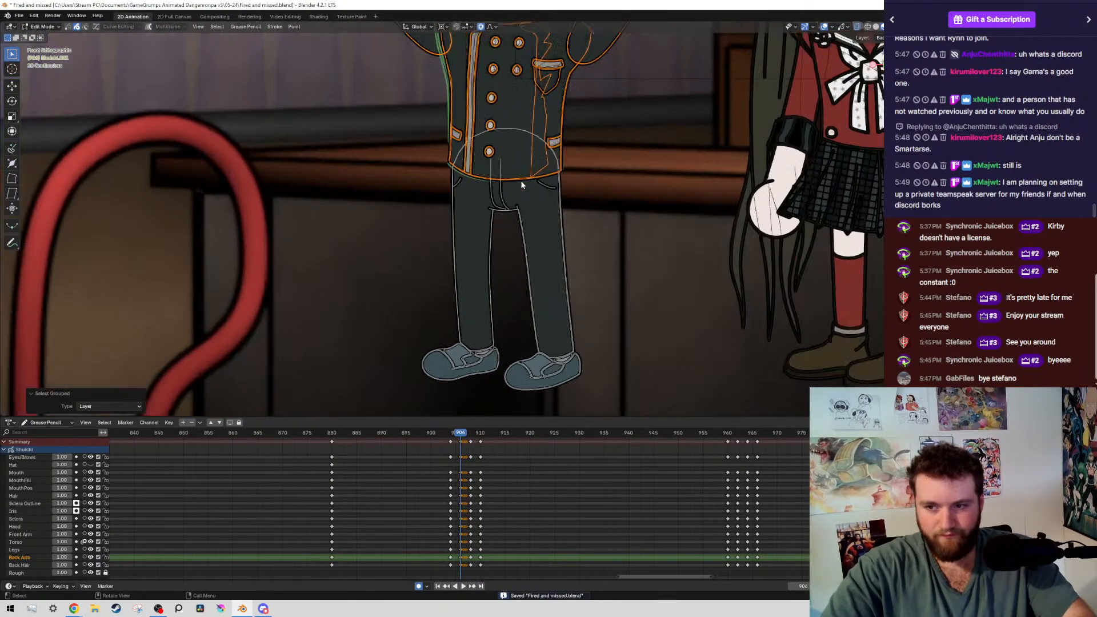
scroll(521, 184, "up", 3)
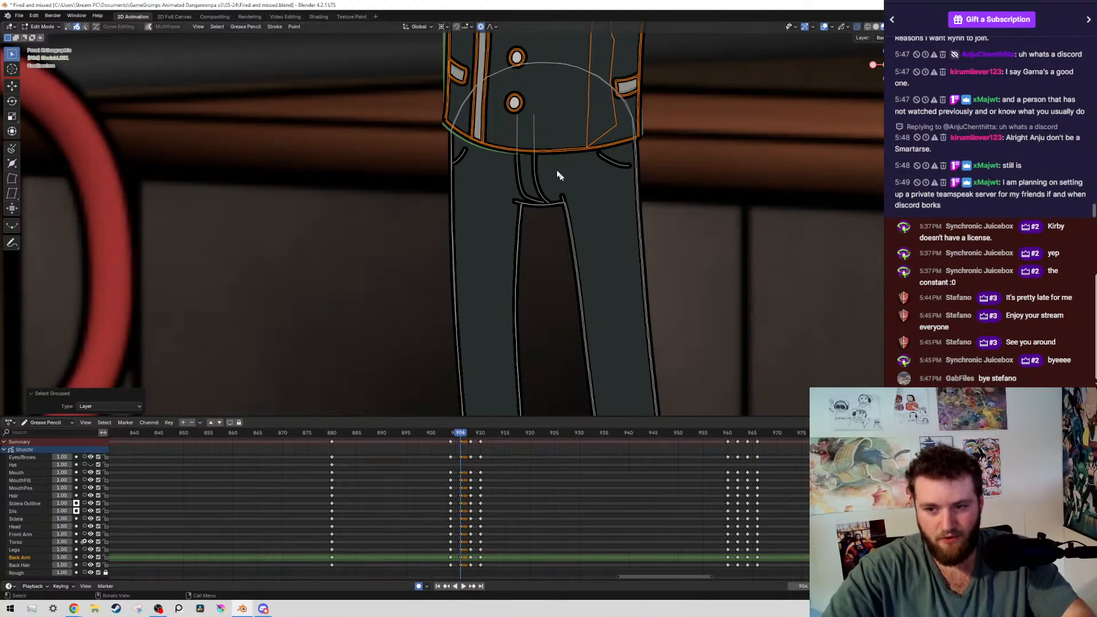
Rotate the boy's upper body at frame 906 by about -0.74° around the 3D cursor at the waist, and save the file
middle_click_drag(504, 176, 466, 222, "shift")
scroll(505, 310, "up", 4)
scroll(458, 183, "up", 3)
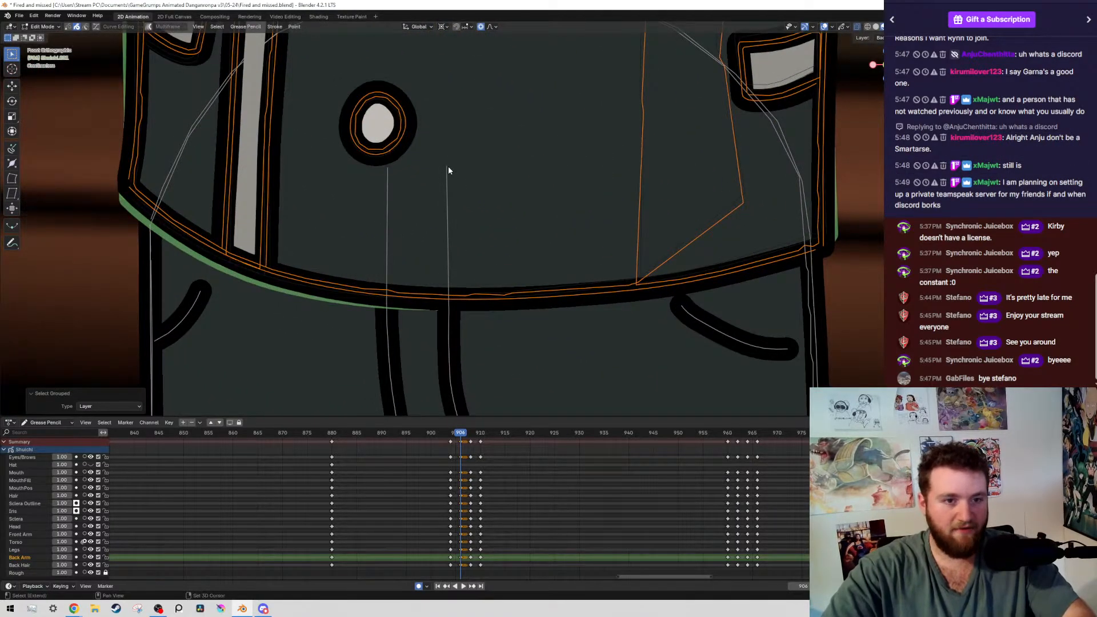
key("r")
scroll(513, 221, "down", 5)
scroll(513, 221, "down", 2)
scroll(513, 221, "up", 5)
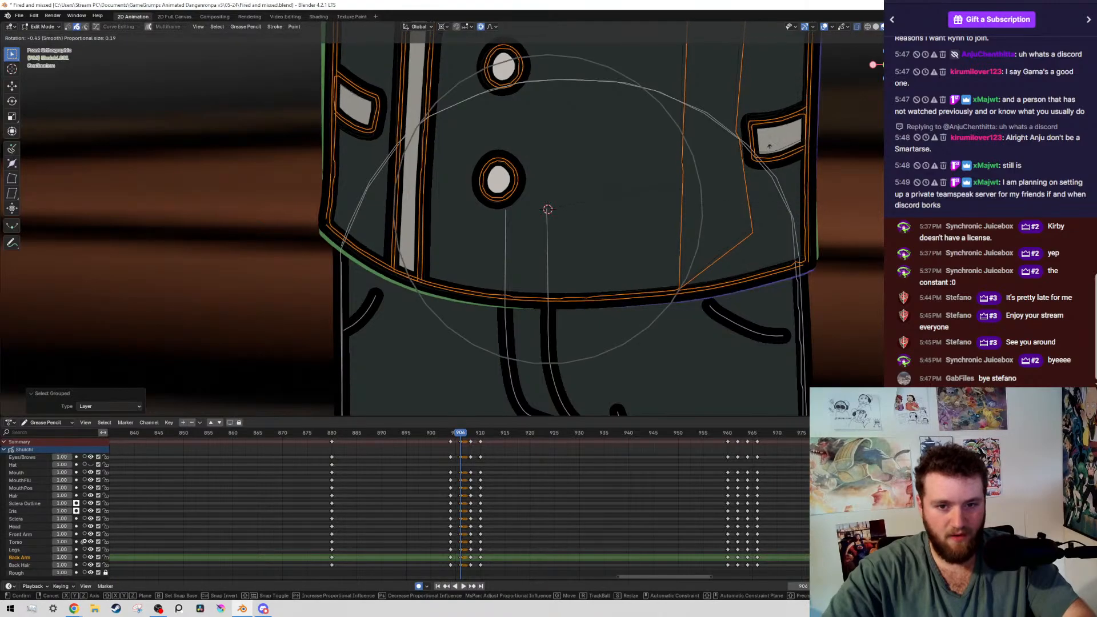
left_click(664, 181)
scroll(664, 181, "down", 4)
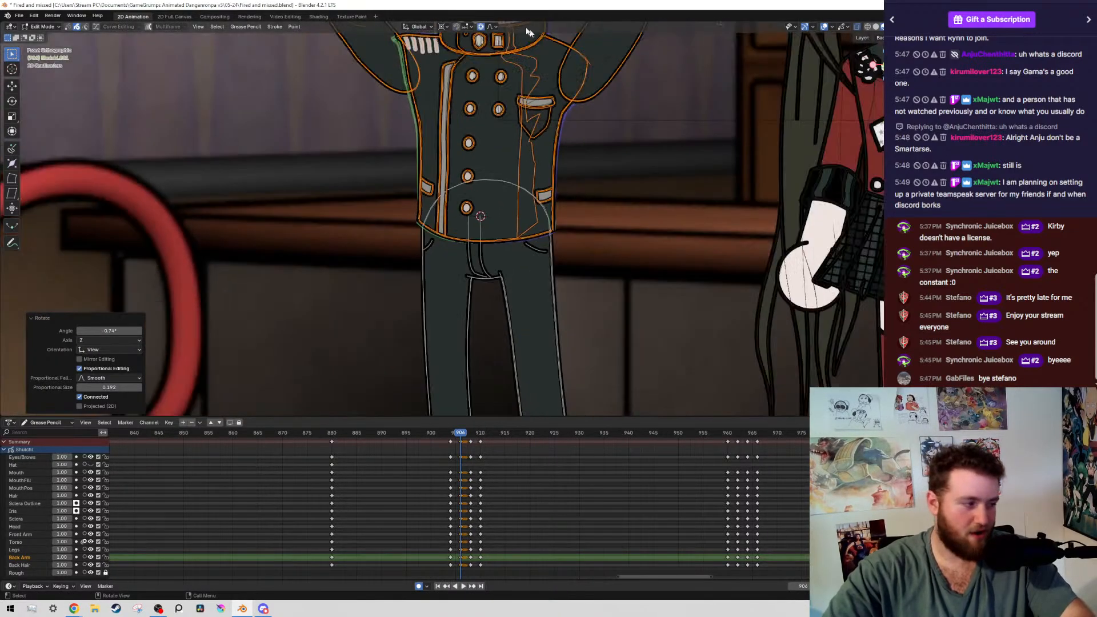
scroll(526, 237, "down", 6)
scroll(526, 237, "up", 5)
key("ctrl+s")
Select the boy's head strokes by layer at frame 906 and try rotating them around the neck
mouse_move(404, 109)
left_mouse_down()
mouse_move(459, 297)
mouse_move(440, 280)
left_mouse_up()
key("shift+g")
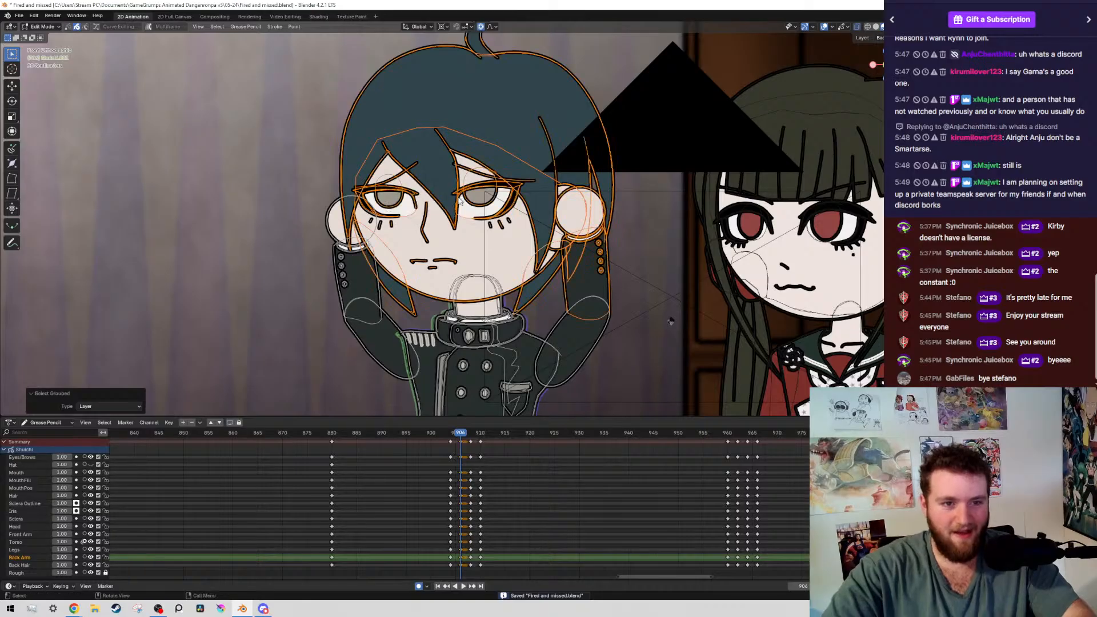
scroll(461, 201, "down", 5)
scroll(504, 301, "up", 9)
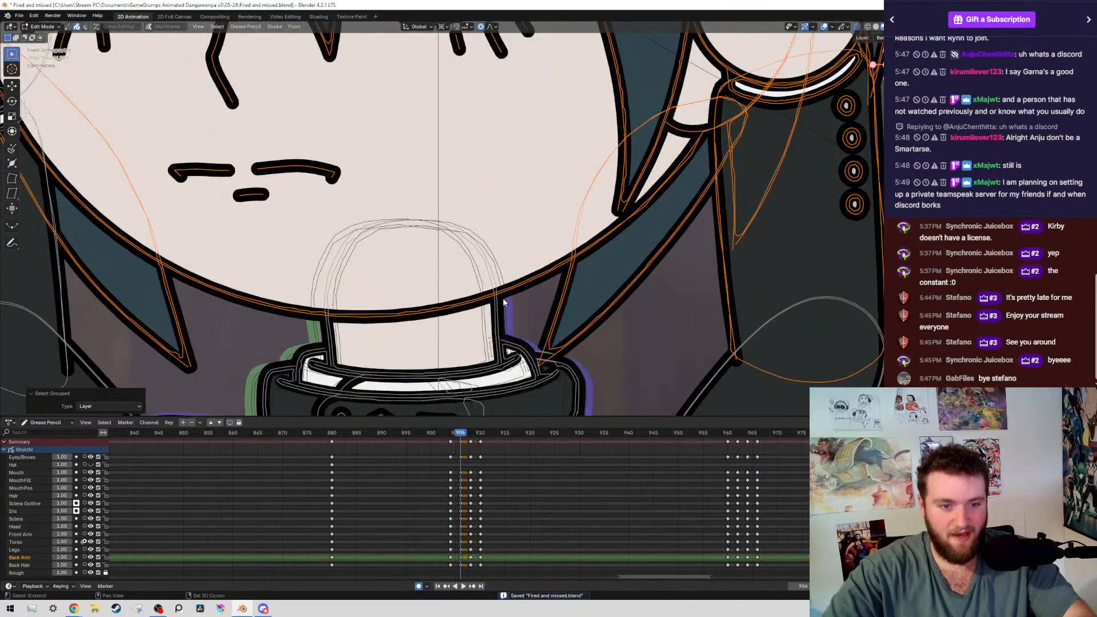
scroll(495, 297, "down", 6)
key("r")
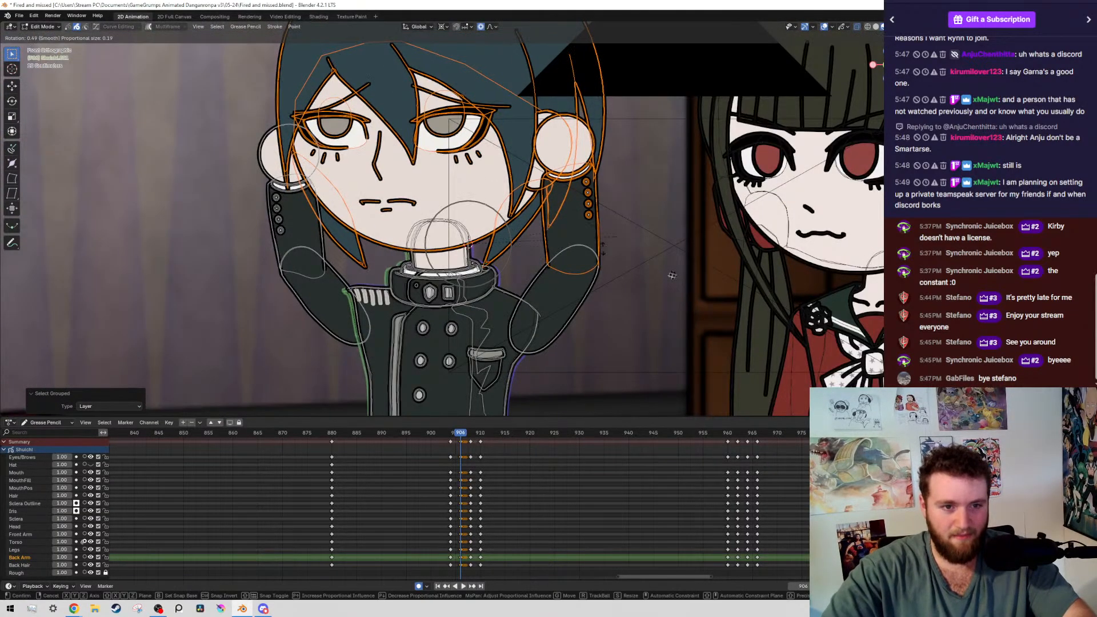
right_click(558, 191)
Remove the raised forearm, cuff, button and hand strokes from the selection so that only the boy's head strokes are selected
middle_click_drag(594, 187, 440, 155, "shift")
scroll(450, 153, "up", 7)
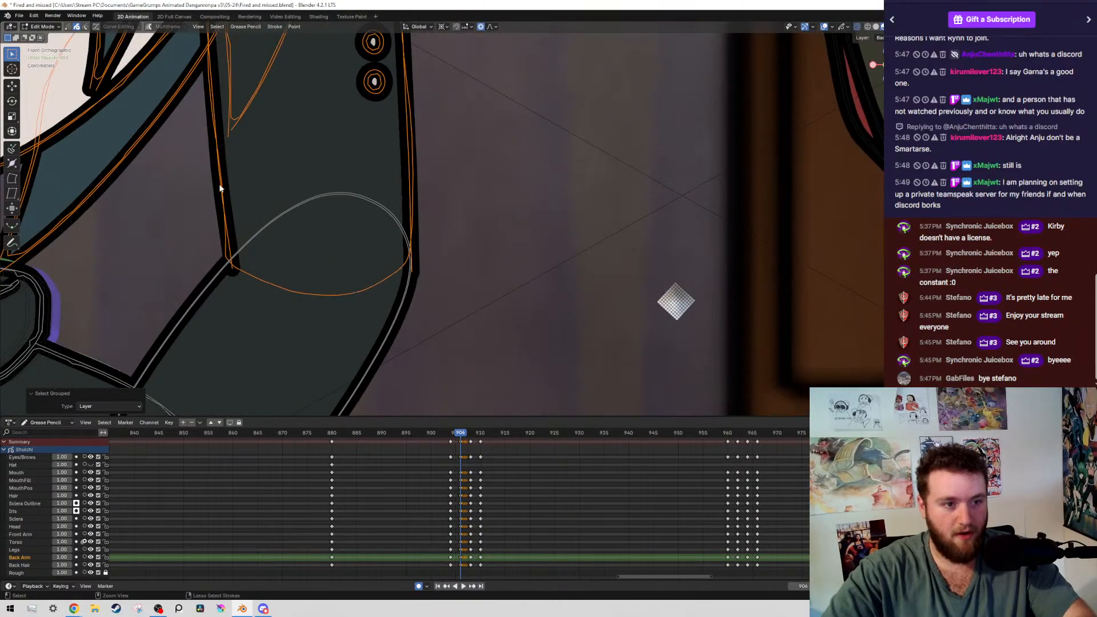
left_click_drag(830, 386, 221, 187, "ctrl")
scroll(395, 160, "down", 1)
middle_click_drag(372, 135, 452, 375, "shift")
scroll(454, 213, "up", 1)
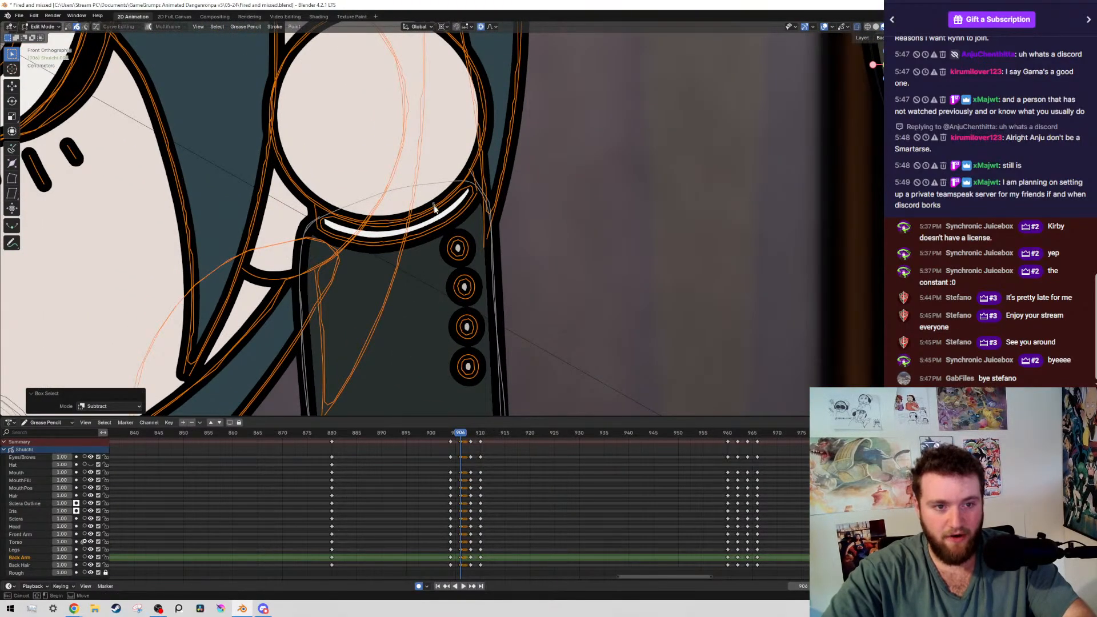
left_click_drag(433, 202, 465, 398, "ctrl")
scroll(463, 337, "up", 5)
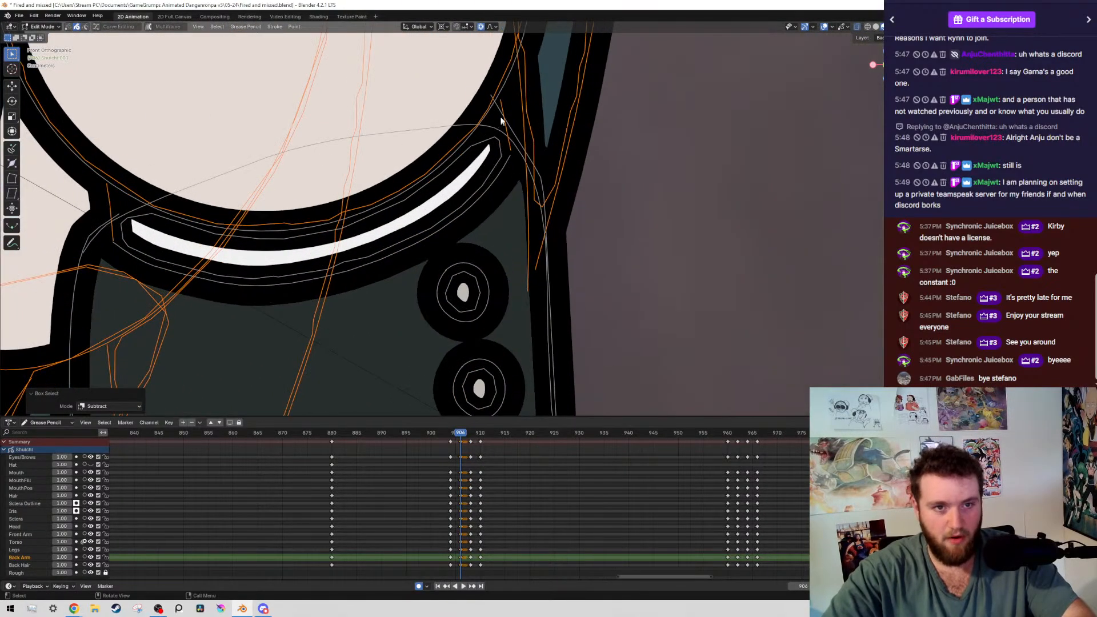
left_click_drag(416, 162, 476, 234, "ctrl")
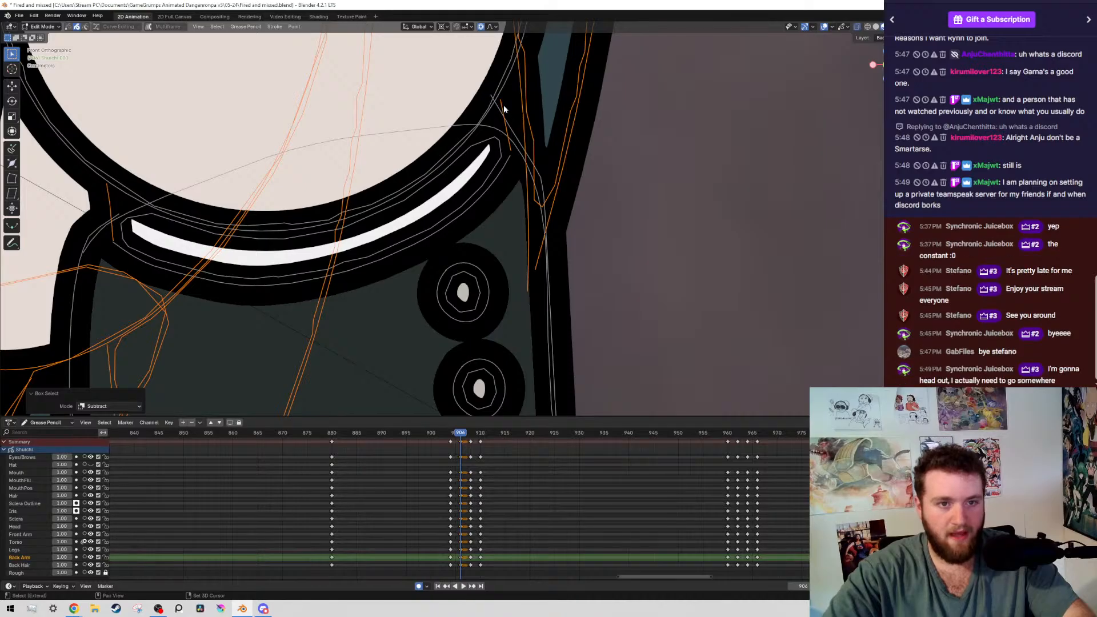
scroll(502, 103, "up", 6)
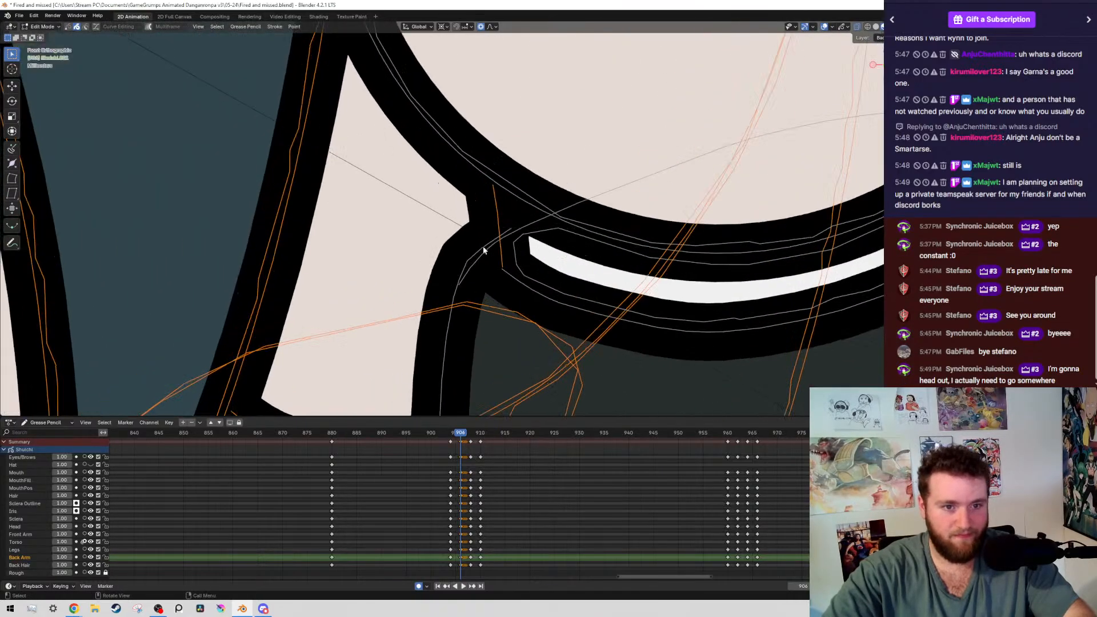
scroll(504, 190, "down", 8)
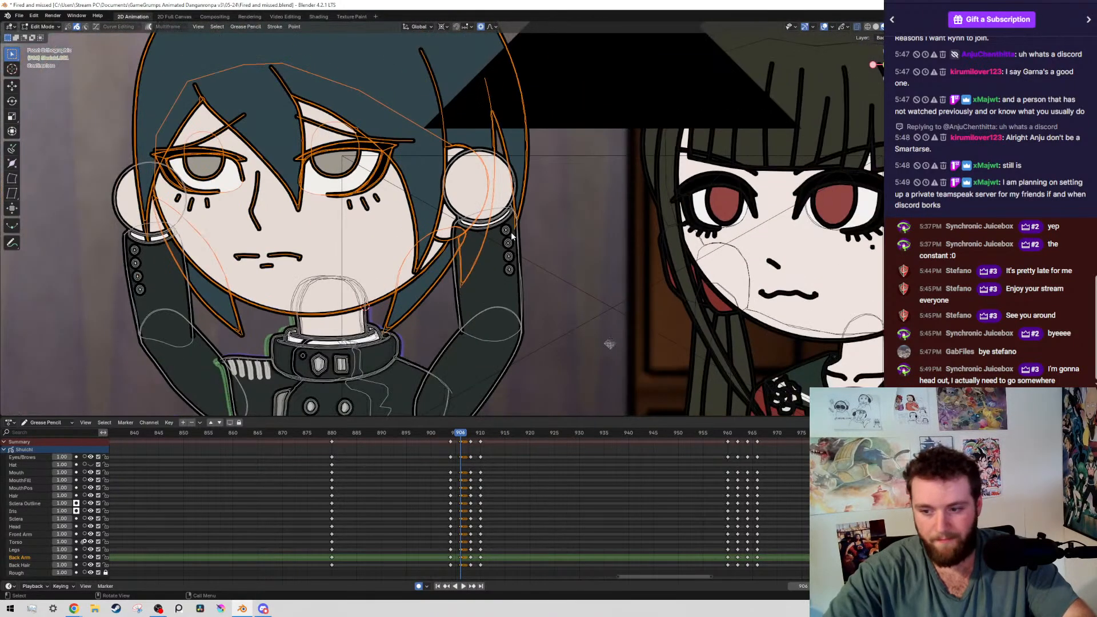
Rotate the boy's head at frame 906 slightly around the 3D cursor placed at the side of the neck
scroll(679, 276, "up", 2)
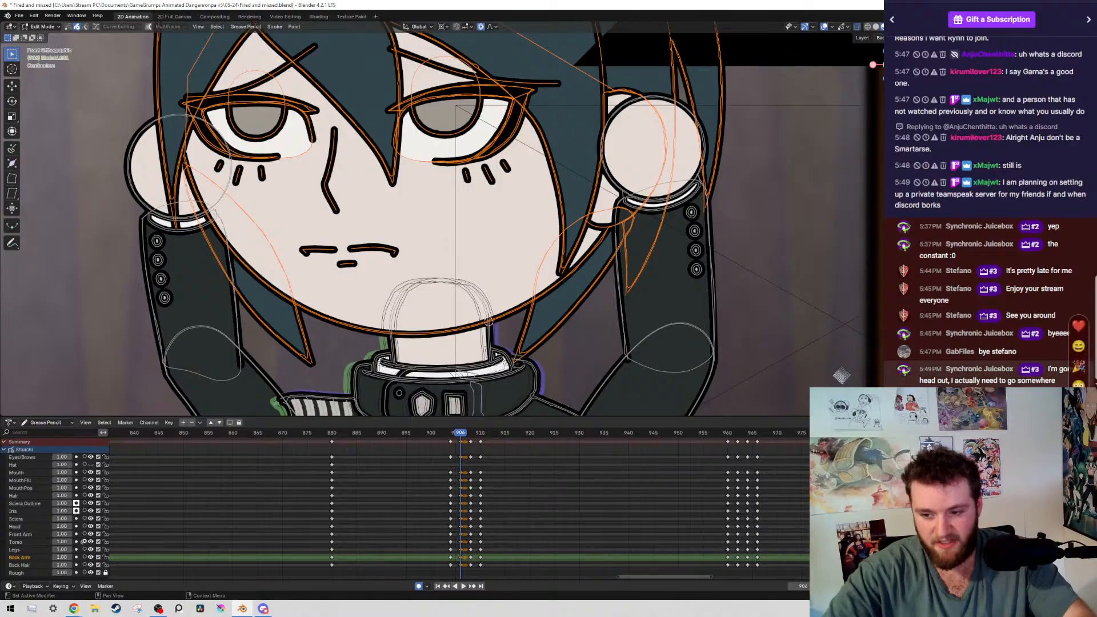
scroll(475, 308, "down", 5)
scroll(463, 296, "up", 4)
middle_click_drag(462, 294, 485, 261, "shift")
scroll(534, 153, "up", 2)
scroll(696, 247, "up", 4)
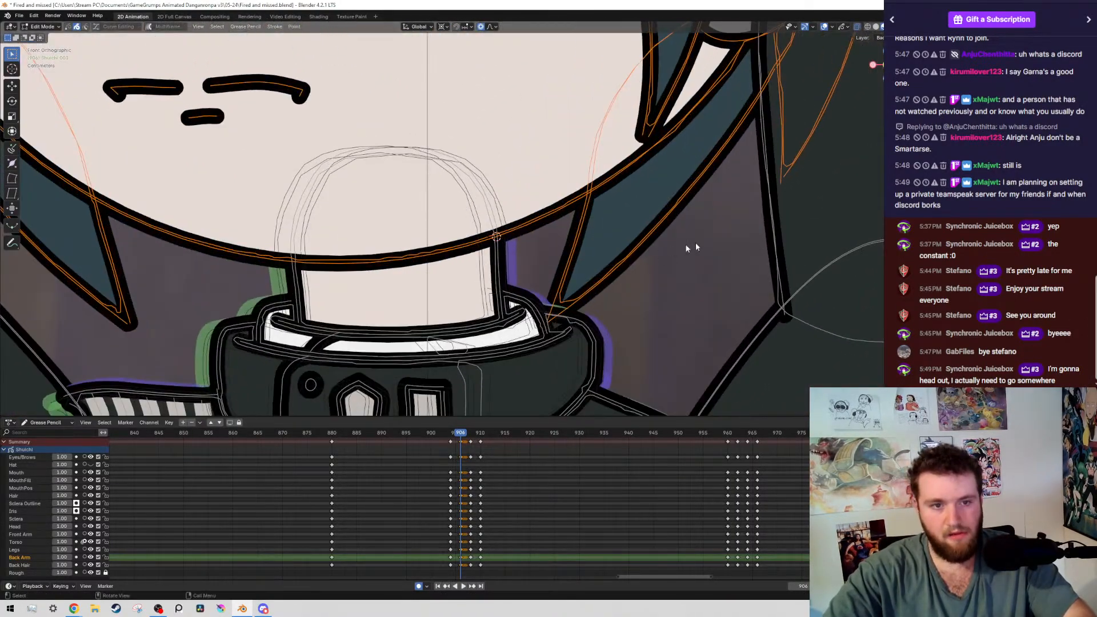
scroll(766, 240, "down", 6)
key("r")
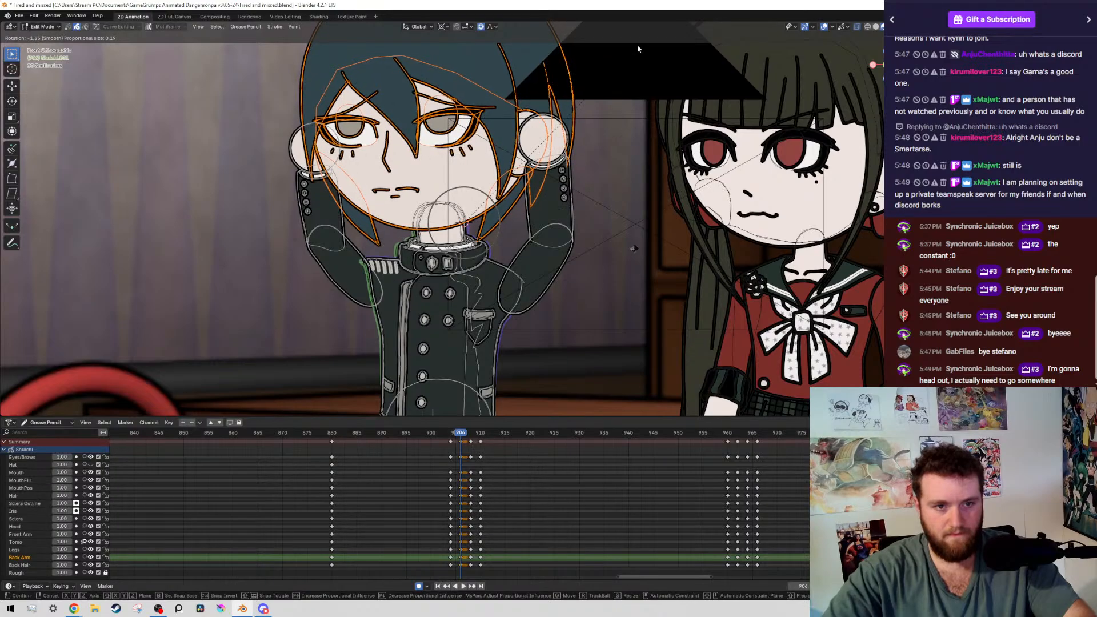
left_click(597, 87)
Compare the boy's head tilt at frame 906 with the keyframes at 904, 908 and 910, with the overlays hidden
key("Down")
key("Up")
key("Up")
key("Down")
key("Up")
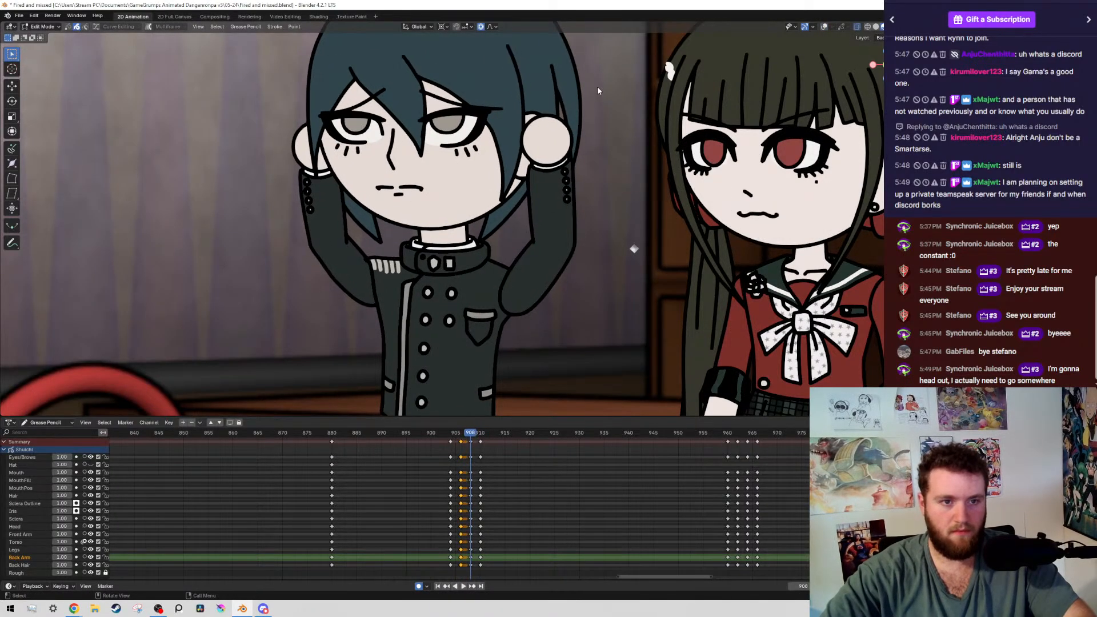
key("Down")
key("Down")
key("Up")
key("Up")
key("Up")
key("Down")
key("Down")
key("Down")
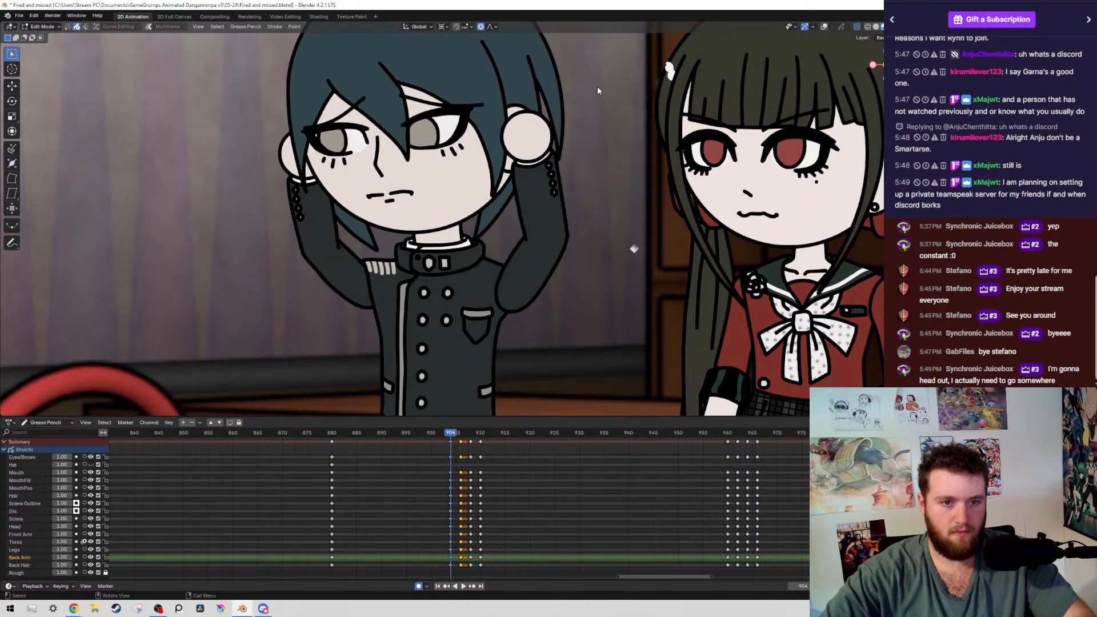
key("Up")
Select the boy's iris strokes by layer at frame 906, move them about -0.016 m in X and -0.023 m in Z, and save
key("alt+shift+z")
middle_click_drag(598, 87, 615, 202, "shift")
scroll(615, 201, "up", 6)
key("shift+g")
left_click(203, 321)
scroll(203, 321, "down", 5)
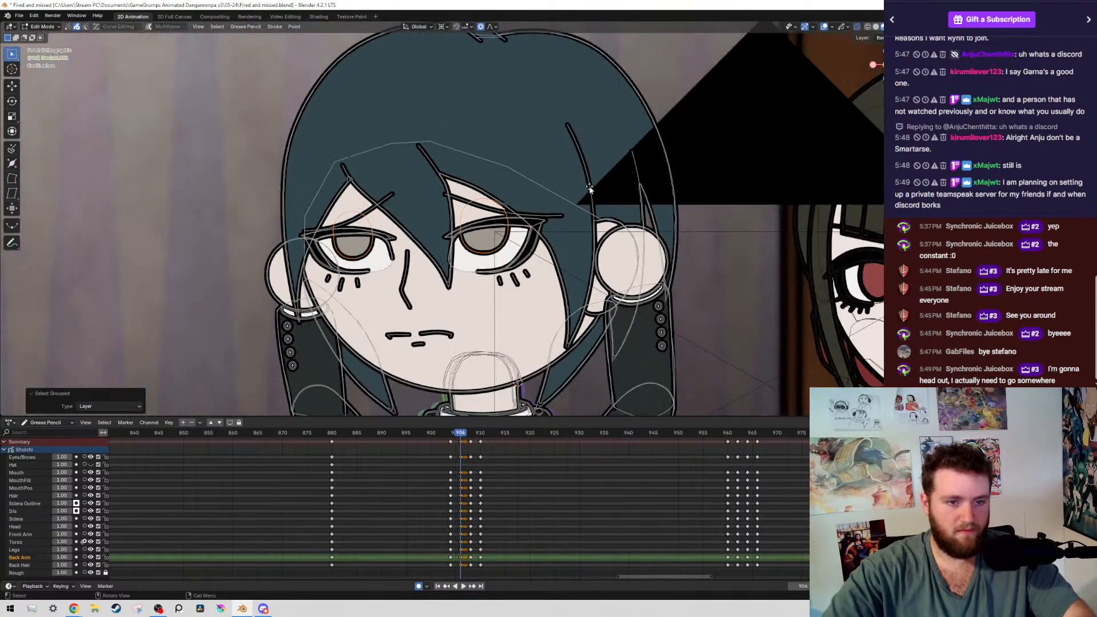
key("g")
left_click(548, 250)
key("ctrl+s")
scroll(622, 176, "down", 6)
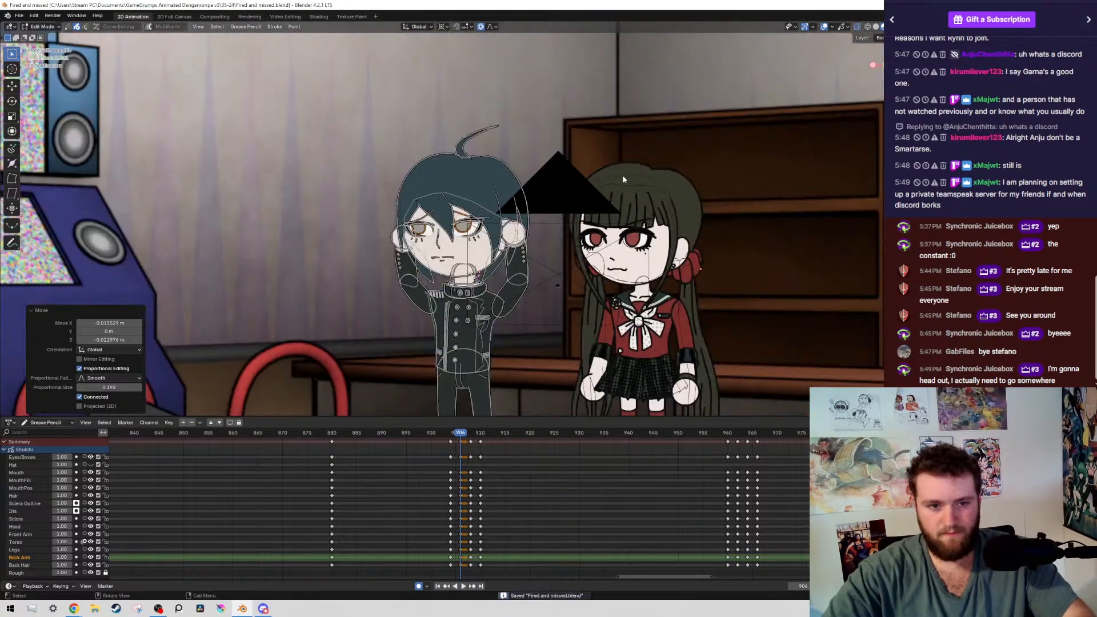
Review the eye and head movement across the keyframes around 906 without overlays
key("alt+shift+z")
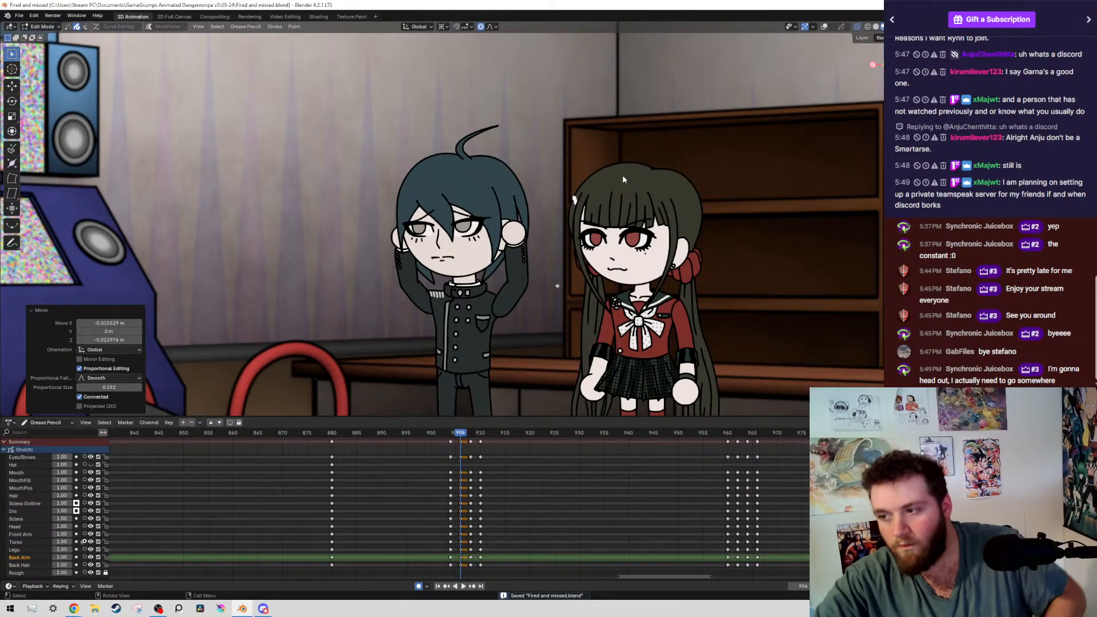
key("Down")
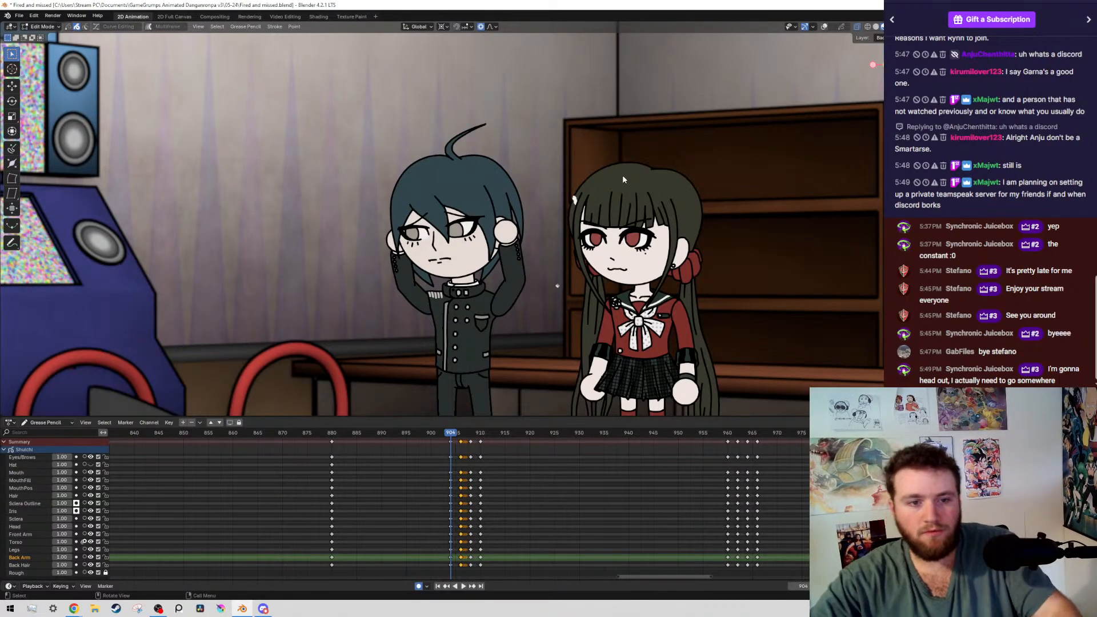
key("Up")
key("Up")
key("Up")
key("Down")
key("Down")
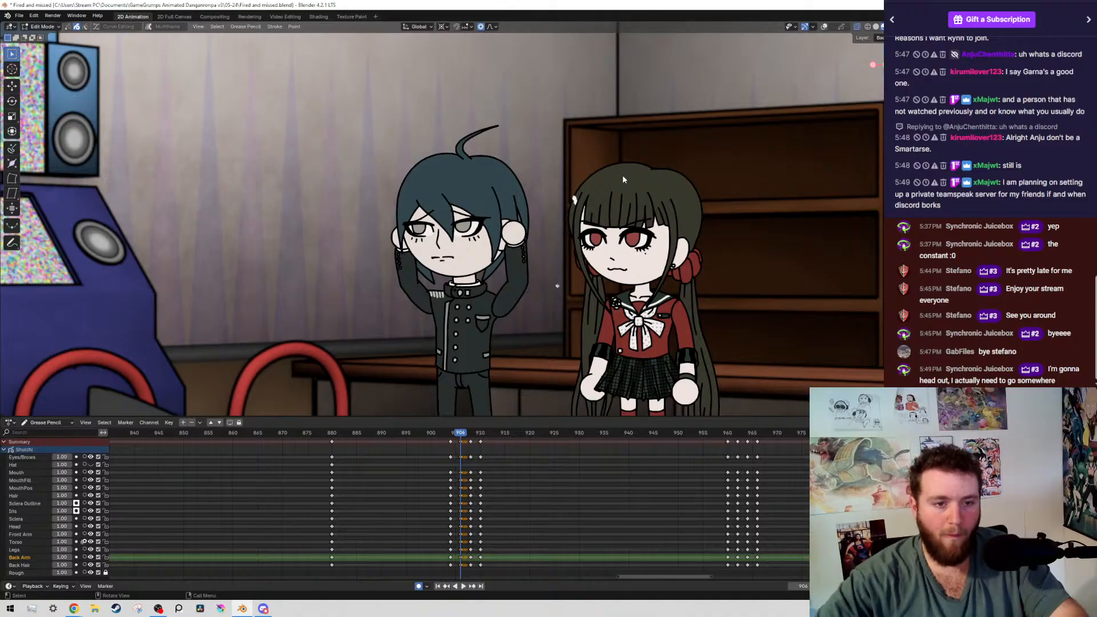
Select the boy's back upper-arm stroke at frame 906 with the overlays shown, and group-select by layer
key("shift+alt+z")
scroll(549, 340, "up", 2)
middle_click_drag(549, 340, 533, 261, "shift")
left_click(533, 258)
key("shift+g")
left_click(532, 258)
scroll(551, 220, "down", 2)
scroll(560, 220, "up", 4)
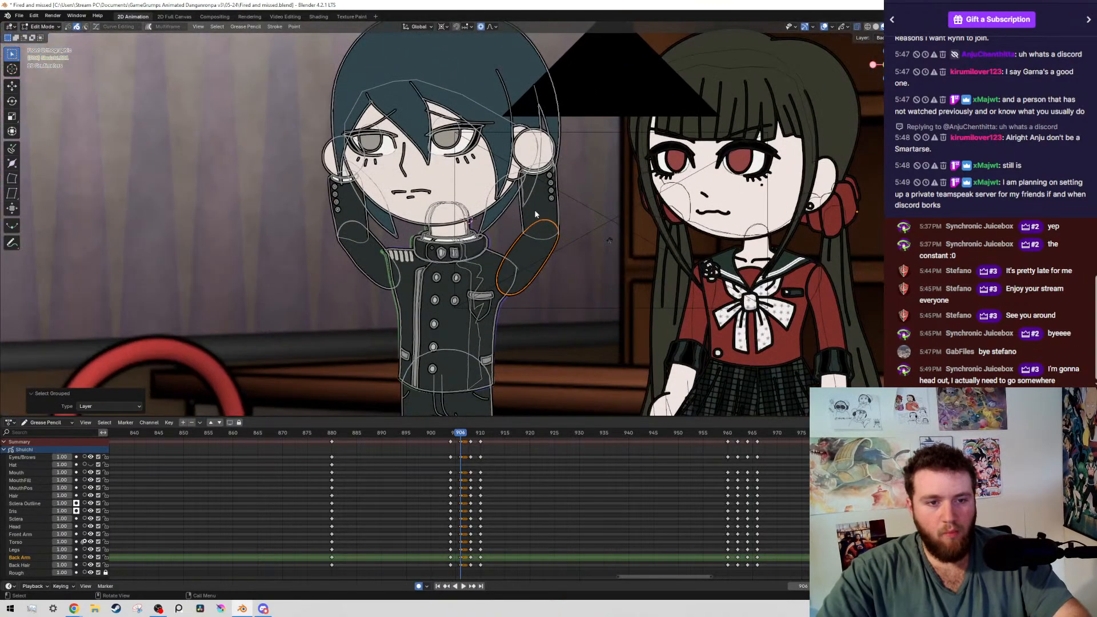
Compare the boy's raised-arm pose at keyframes 904 and 880 without overlays, and save the file
key("Down")
key("shift+alt+z")
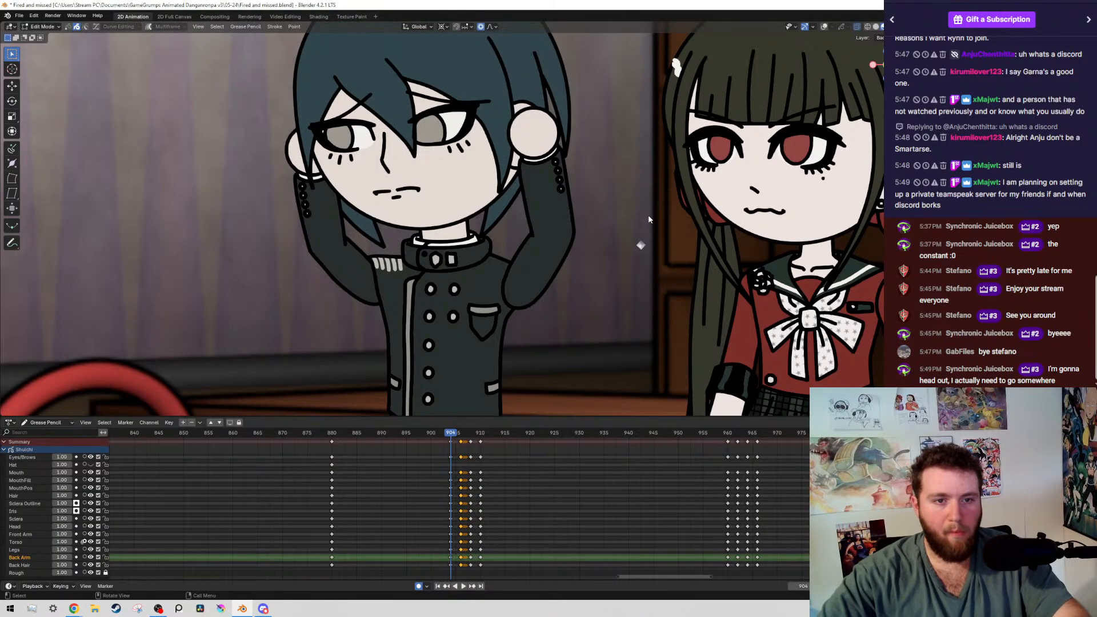
key("space")
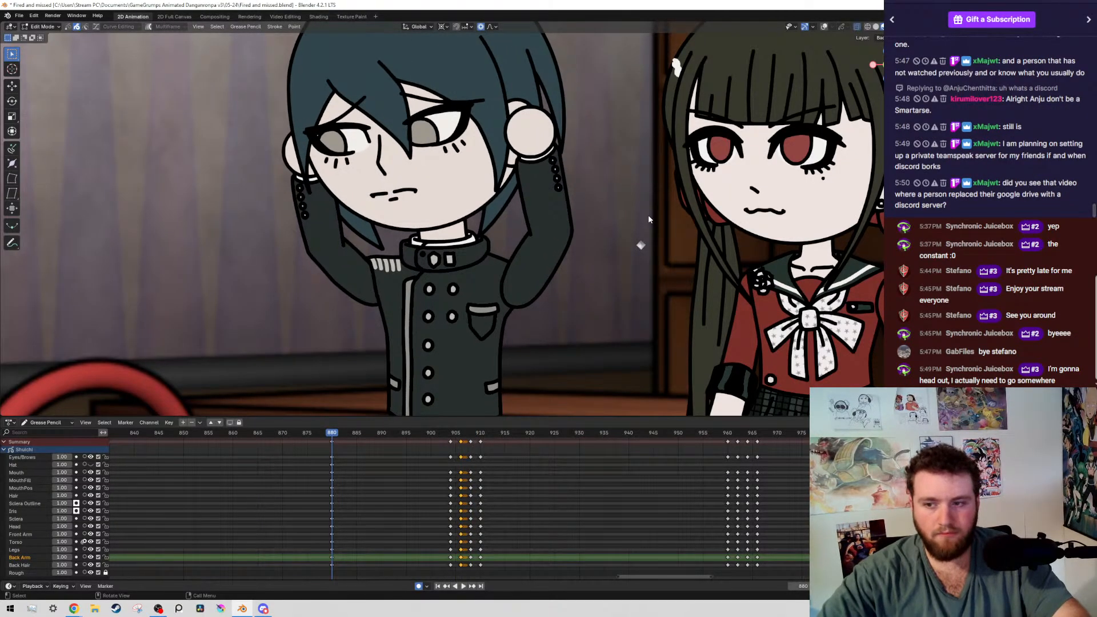
key("ctrl+s")
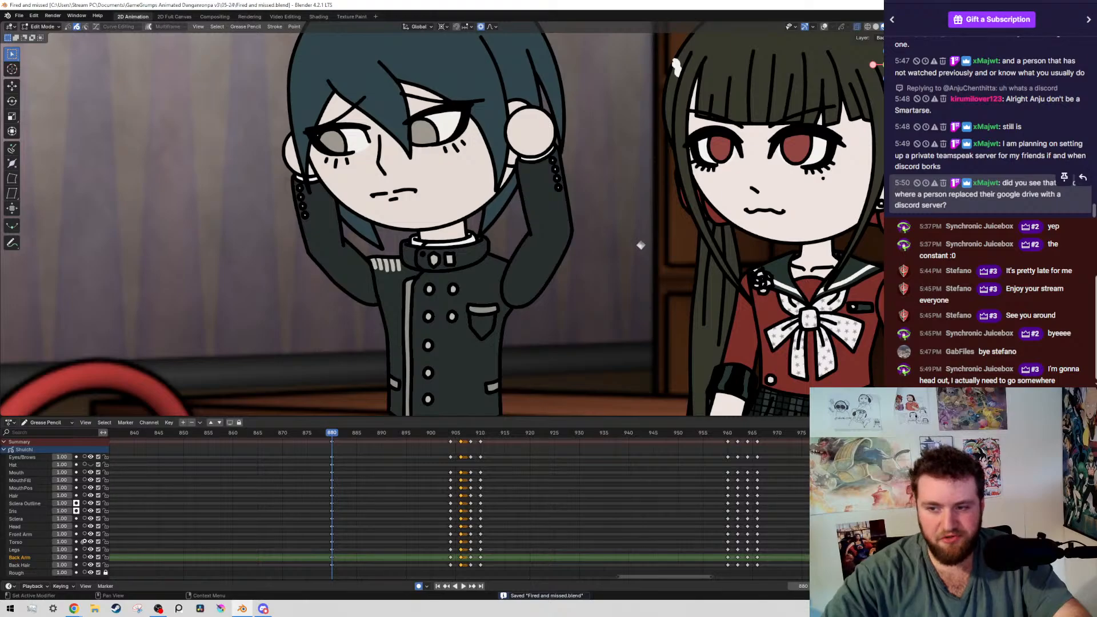
scroll(601, 247, "down", 1)
key("Up")
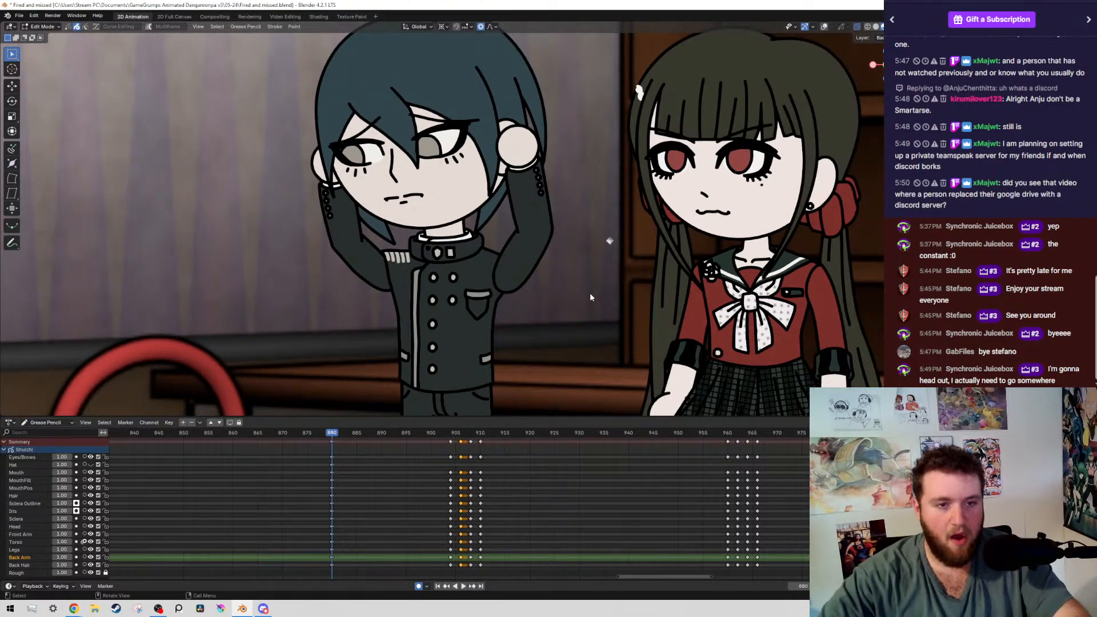
key("Down")
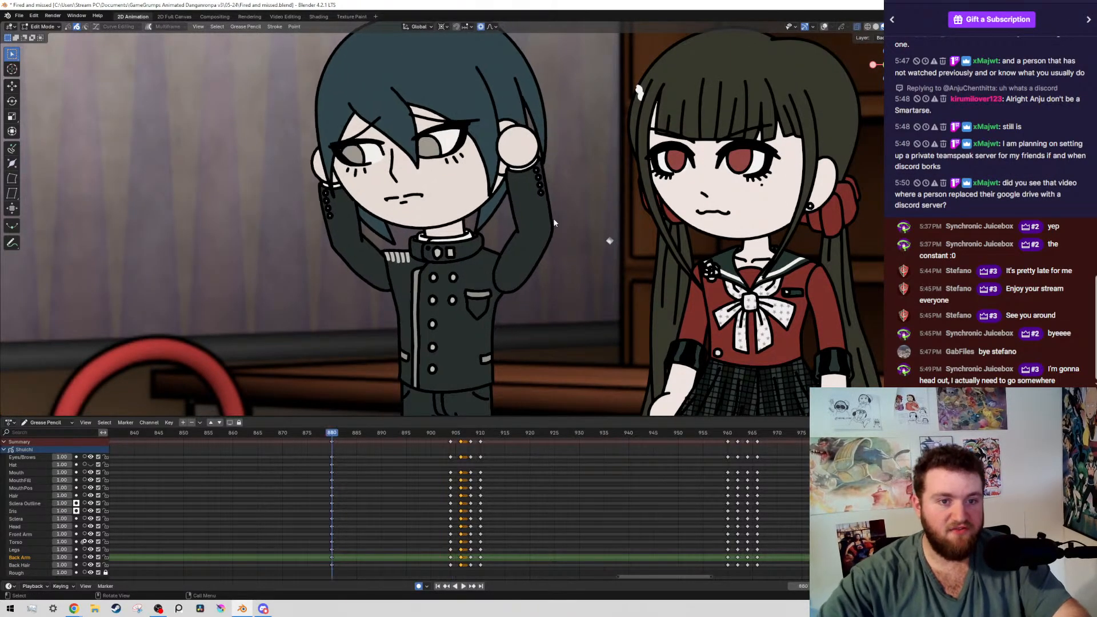
Select the boy's back arm strokes by layer at frame 904, and take the eye and brow strokes out of the selection
key("Up")
scroll(549, 200, "up", 3)
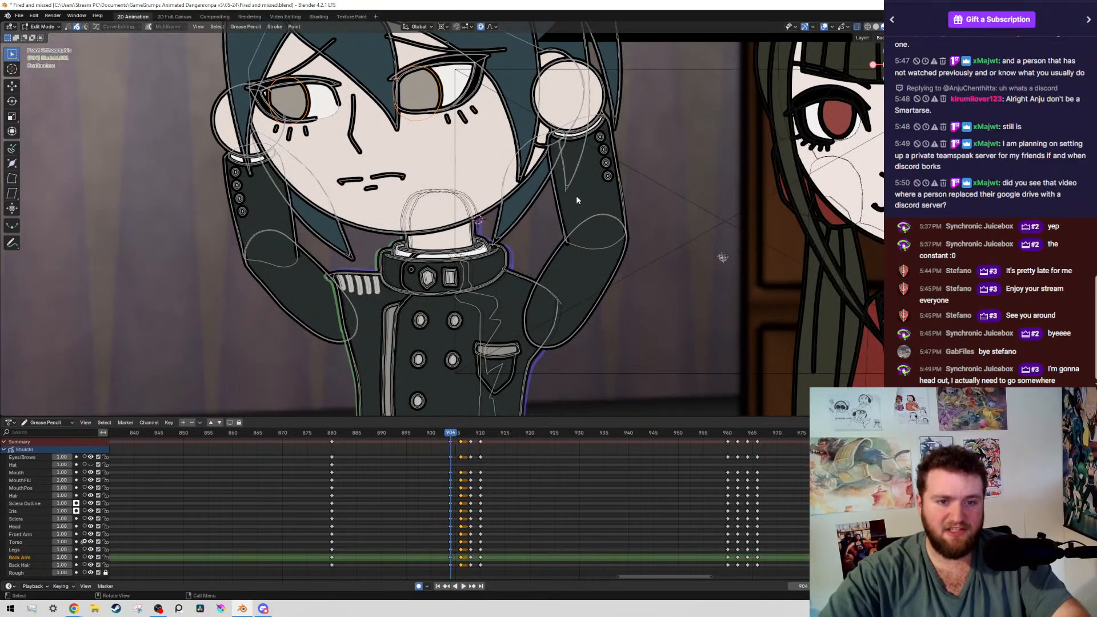
mouse_move(559, 215)
left_mouse_down()
mouse_move(758, 230)
mouse_move(725, 246)
left_mouse_up()
key("shift+g")
left_click(726, 246)
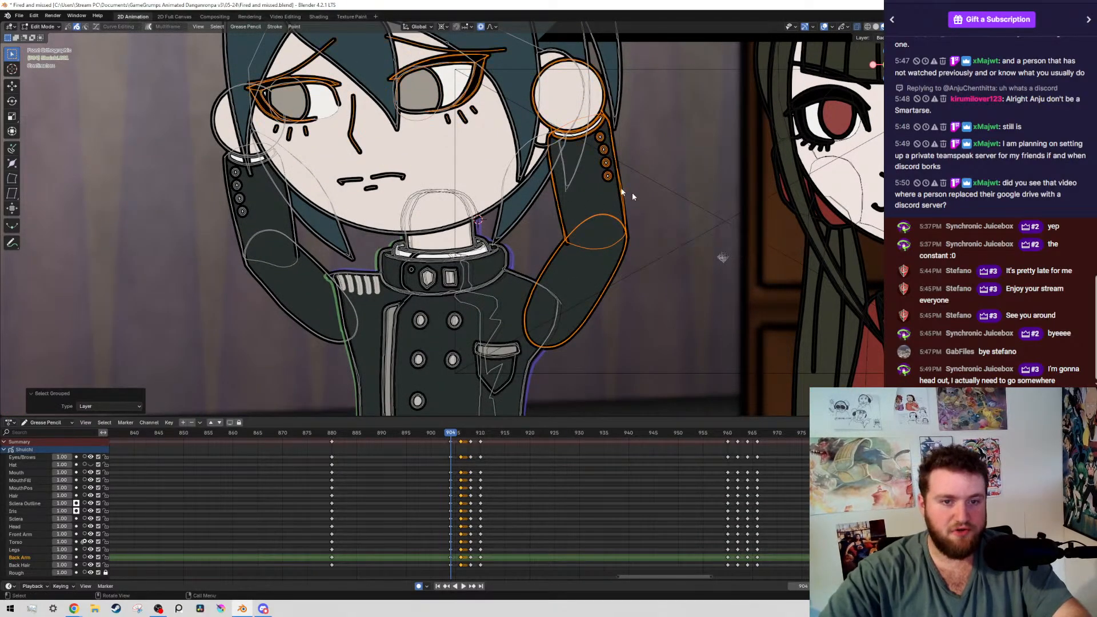
scroll(452, 124, "down", 3)
scroll(441, 123, "down", 1)
mouse_move(317, 79)
left_mouse_down("ctrl")
mouse_move(405, 193)
mouse_move(475, 209)
left_mouse_up("ctrl")
scroll(561, 152, "up", 3)
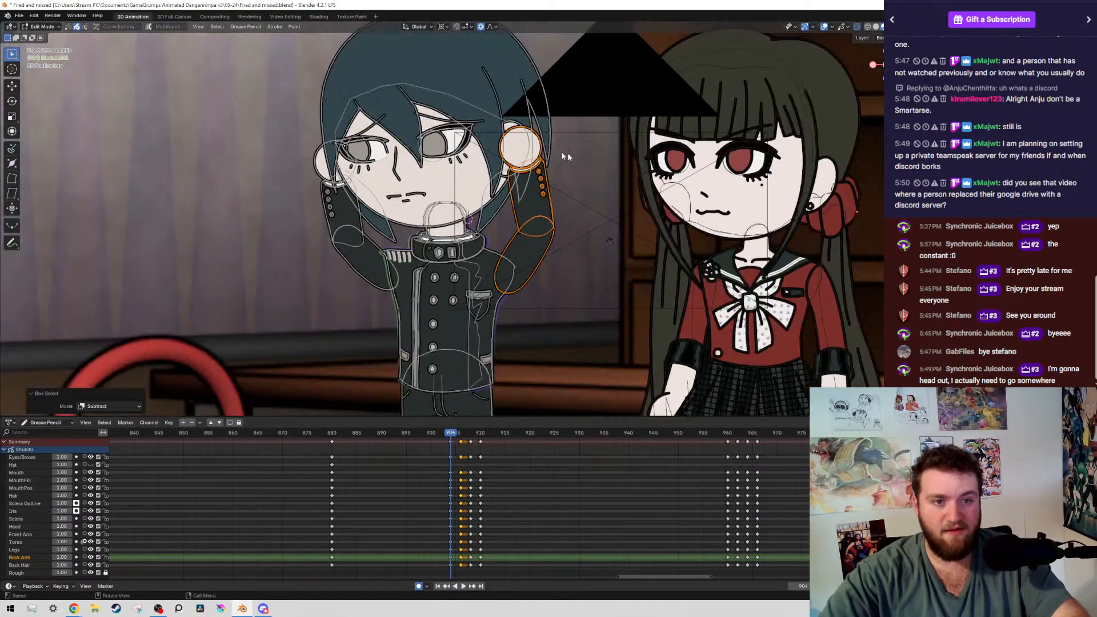
Place the 3D cursor at the boy's back shoulder joint and try rotating the selected arm around it at frame 904
middle_click_drag(552, 238, 517, 212, "shift")
scroll(550, 249, "up", 5)
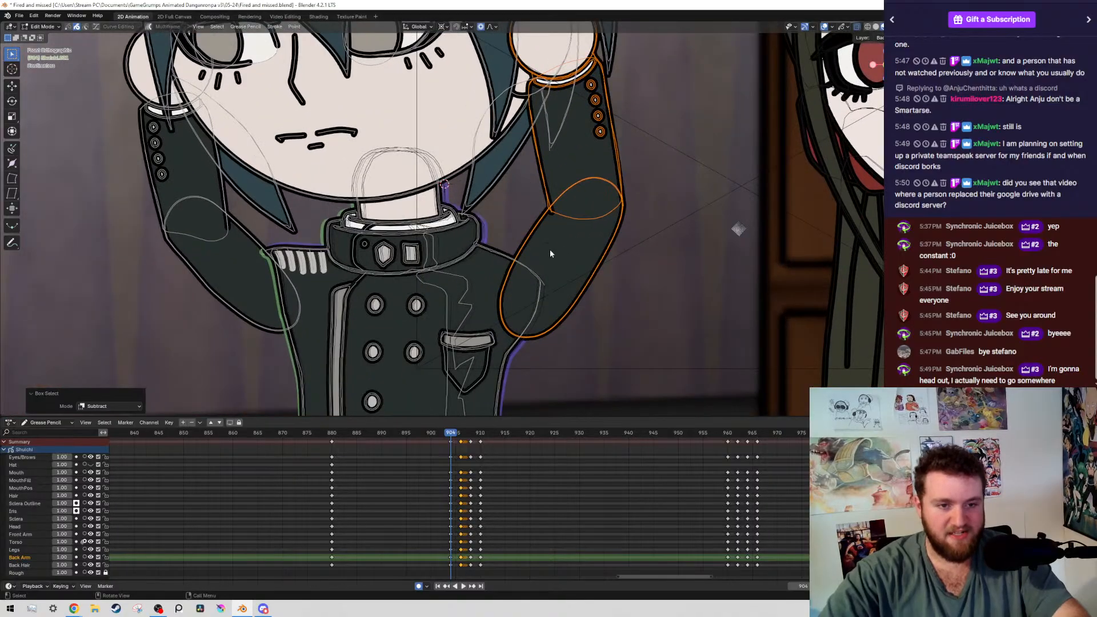
scroll(567, 300, "down", 3)
middle_click_drag(537, 276, 430, 249, "shift")
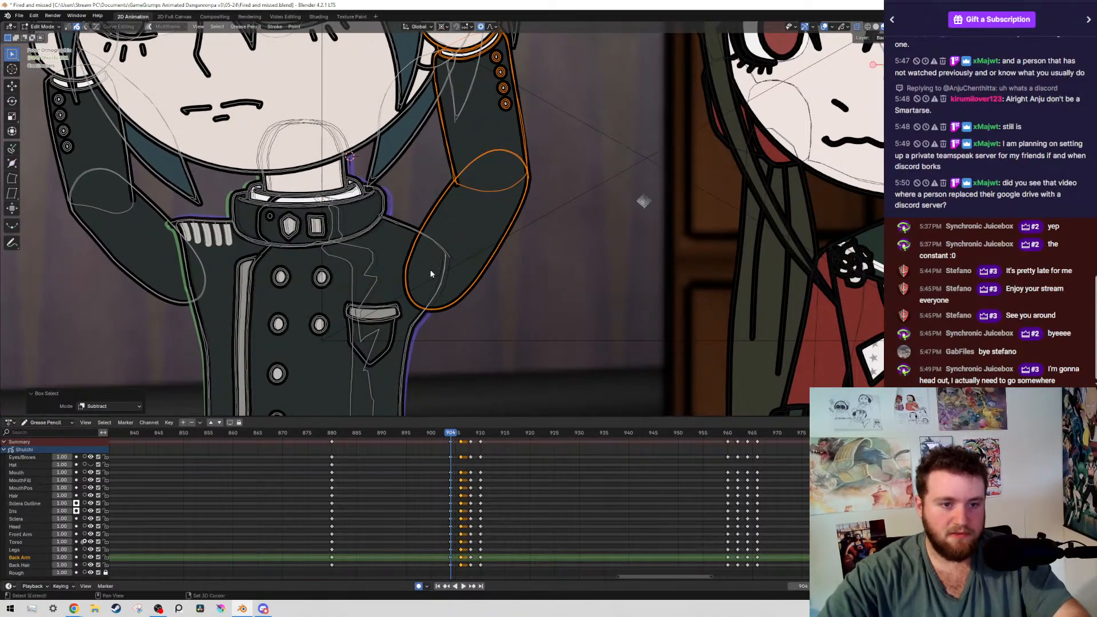
scroll(527, 238, "down", 4)
key("r")
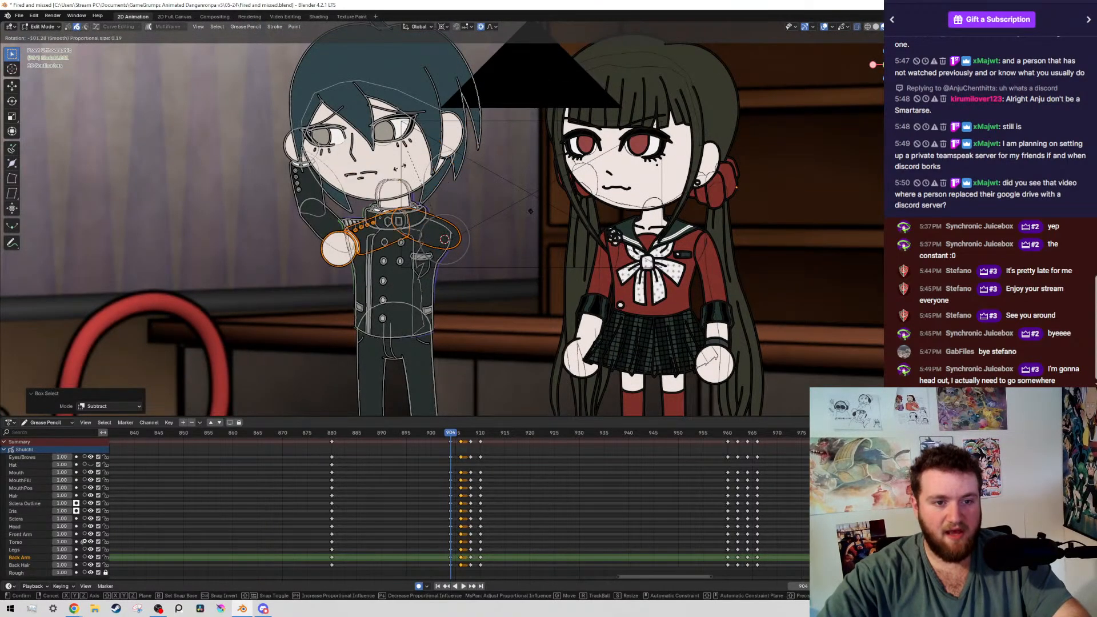
right_click(487, 244)
Compare the boy's back arm and shoulder at frame 904 with keyframe 880, with and without overlays
scroll(594, 197, "down", 1)
scroll(618, 187, "up", 1)
scroll(619, 186, "down", 1)
key("alt+shift+z")
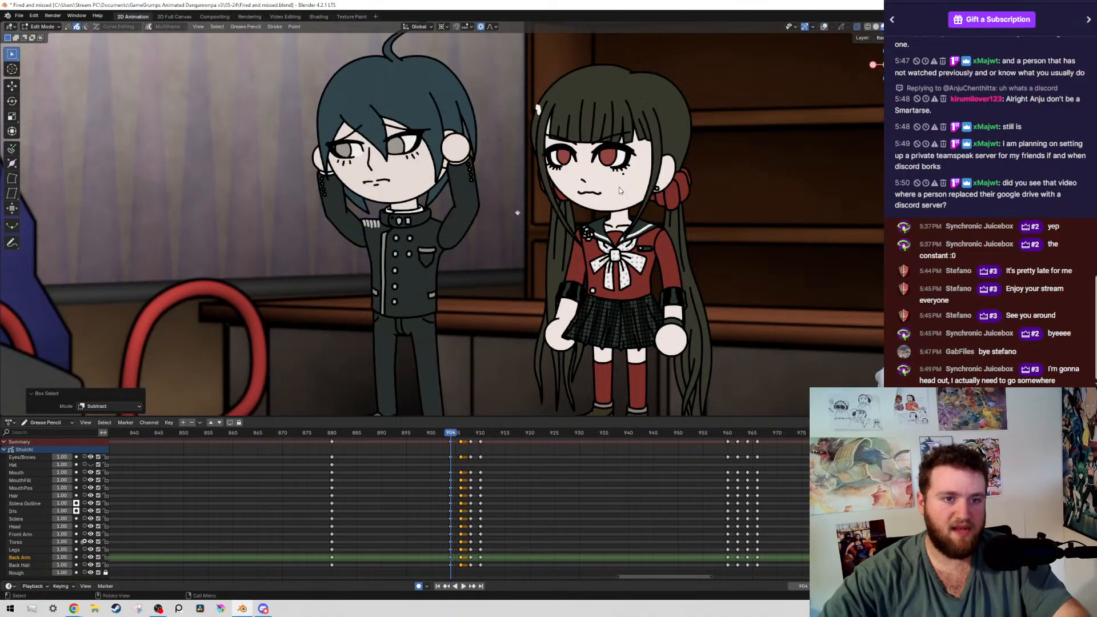
key("Down")
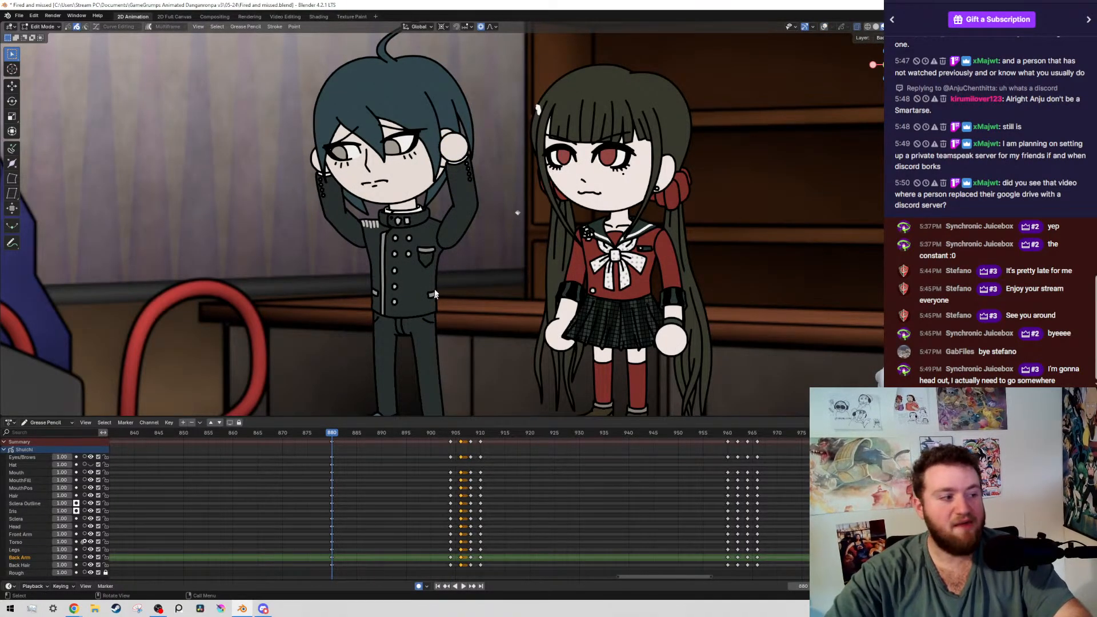
scroll(500, 196, "up", 4)
key("alt+shift+z")
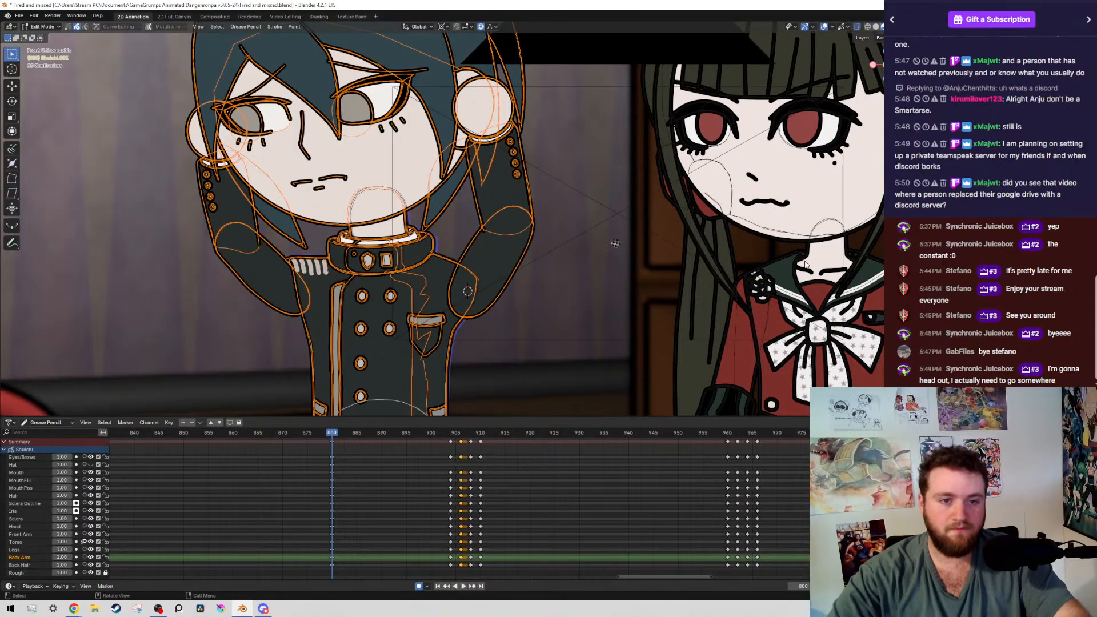
key("alt+shift+z")
key("alt+shift+z")
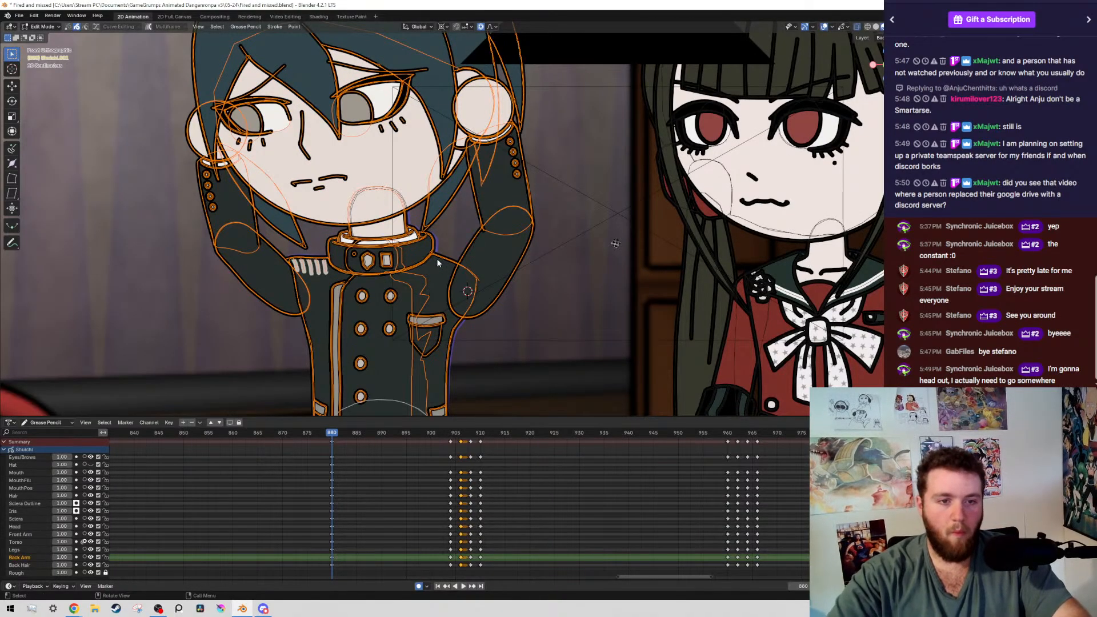
scroll(535, 214, "down", 4)
key("alt+shift+z")
key("Up")
Rotate the boy's back arm slightly around the shoulder cursor at frame 904, and check it against the neighbouring keyframes
key("alt+shift+z")
scroll(617, 200, "up", 2)
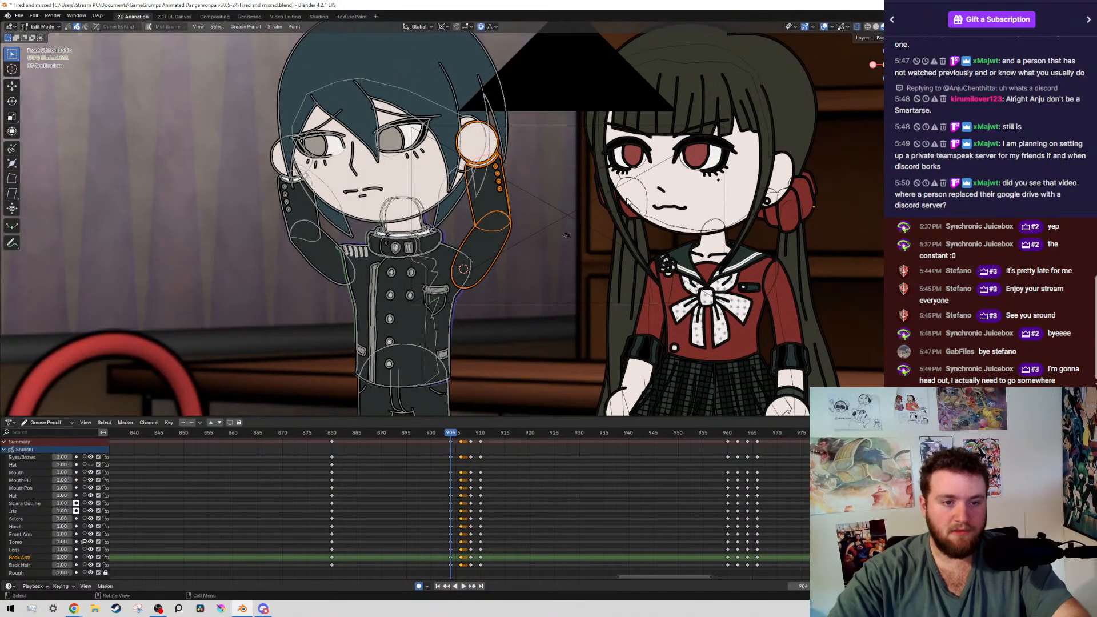
key("alt+shift+z")
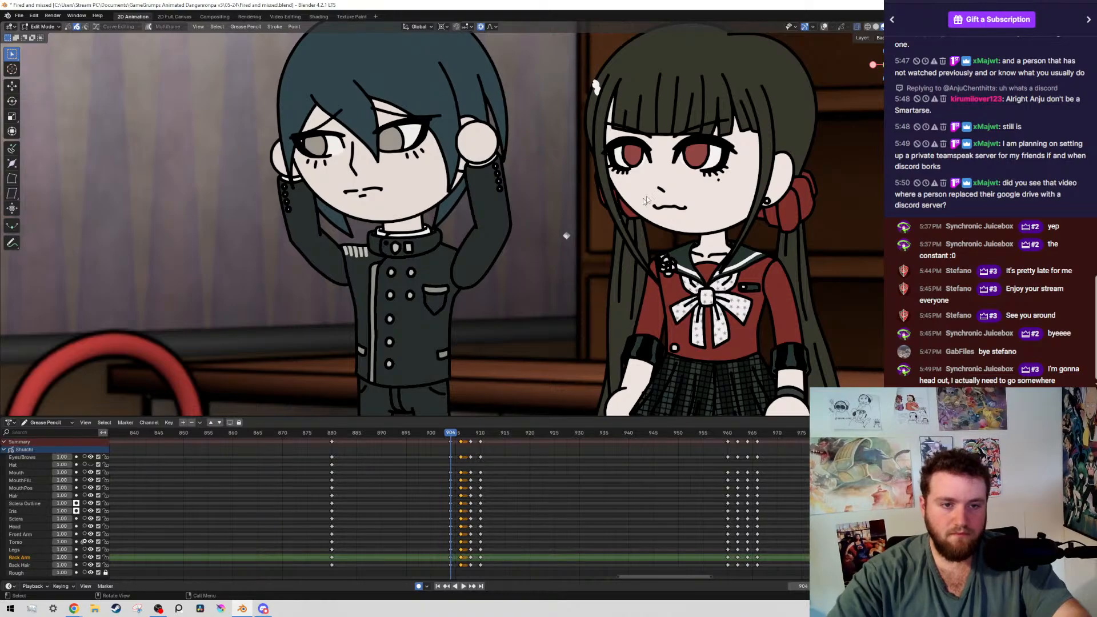
key("r")
left_click(663, 201)
key("Down")
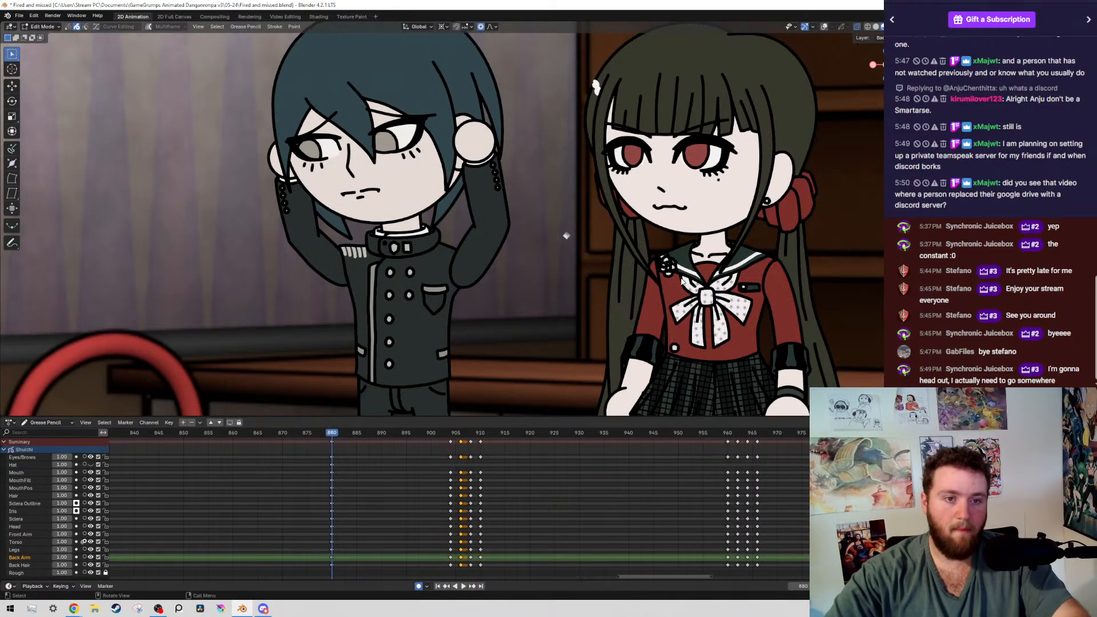
key("Up")
key("Up")
key("Up")
key("Down")
key("Down")
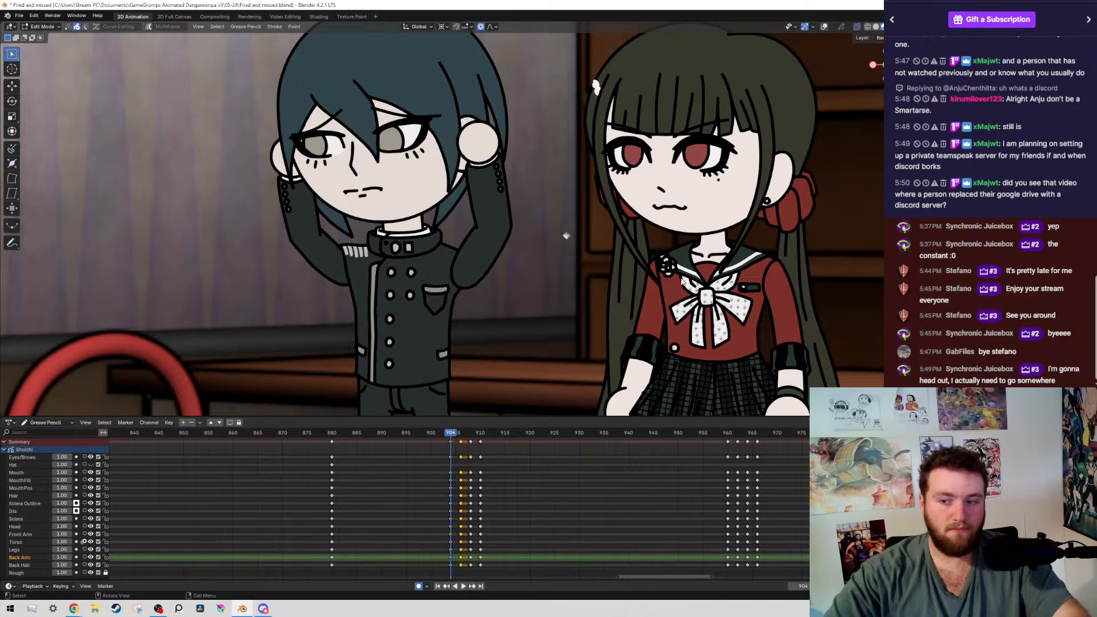
Select the boy's back arm strokes by layer at frame 906, leaving out the eye and brow strokes
middle_click_drag(31, 177, 118, 178, "shift")
scroll(339, 249, "up", 3)
key("alt+shift+z")
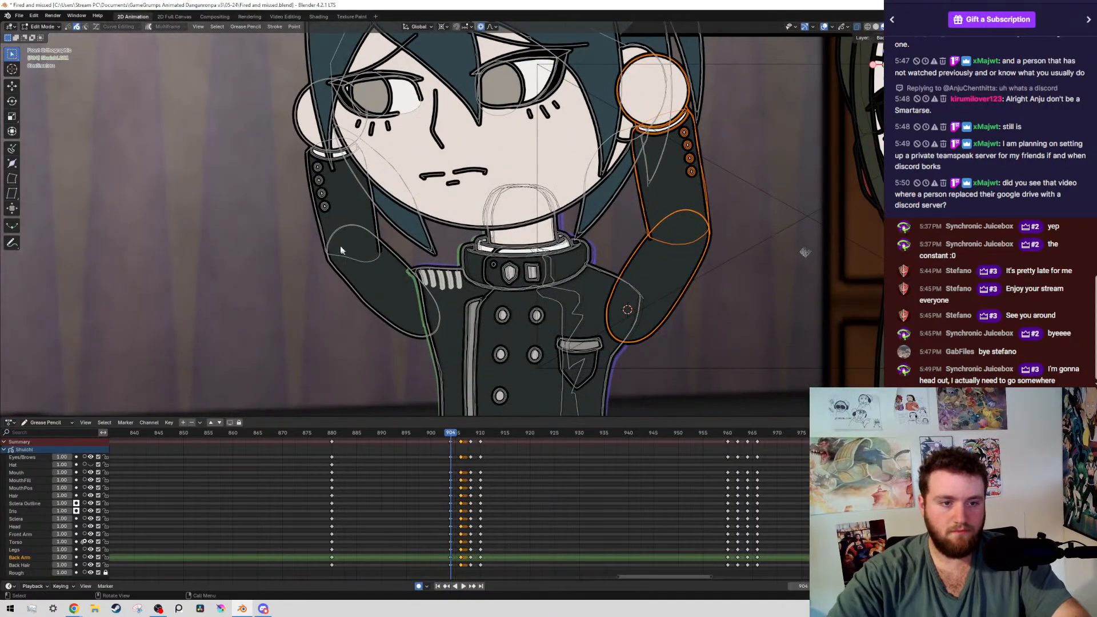
scroll(607, 245, "down", 3)
key("Up")
scroll(618, 236, "up", 4)
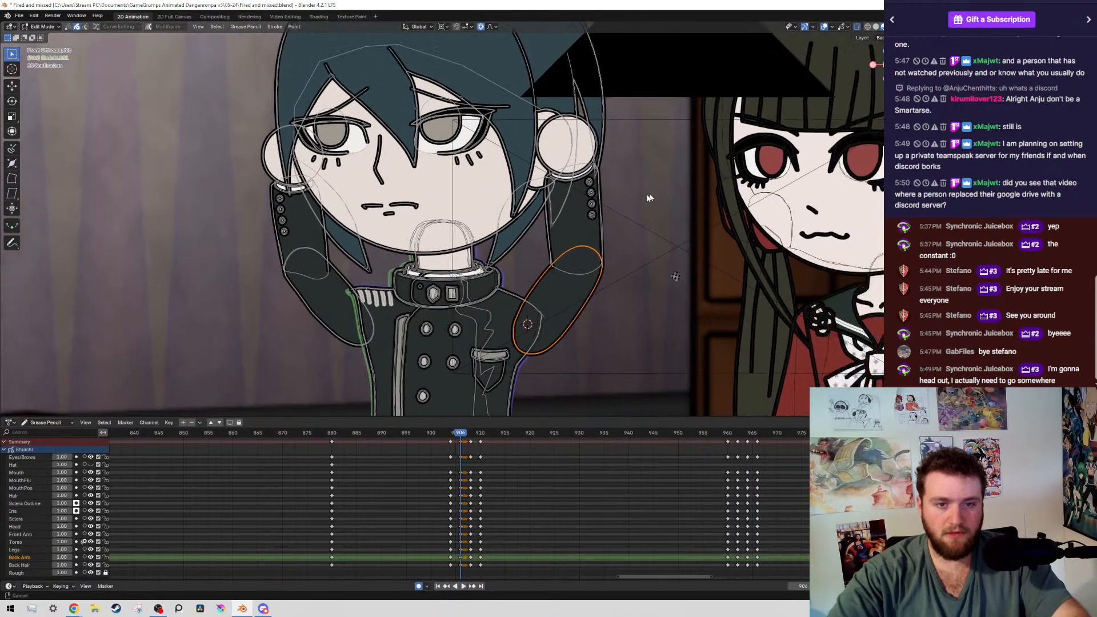
key("shift+g")
left_click(623, 316)
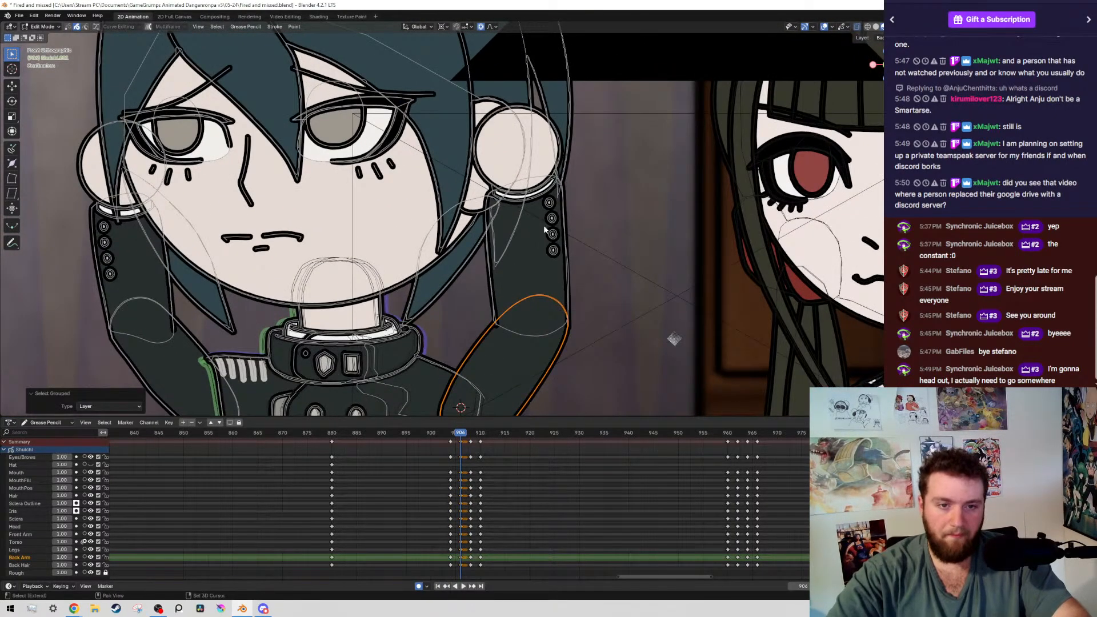
scroll(622, 293, "down", 4)
left_click_drag(199, 95, 451, 266)
scroll(443, 236, "up", 5)
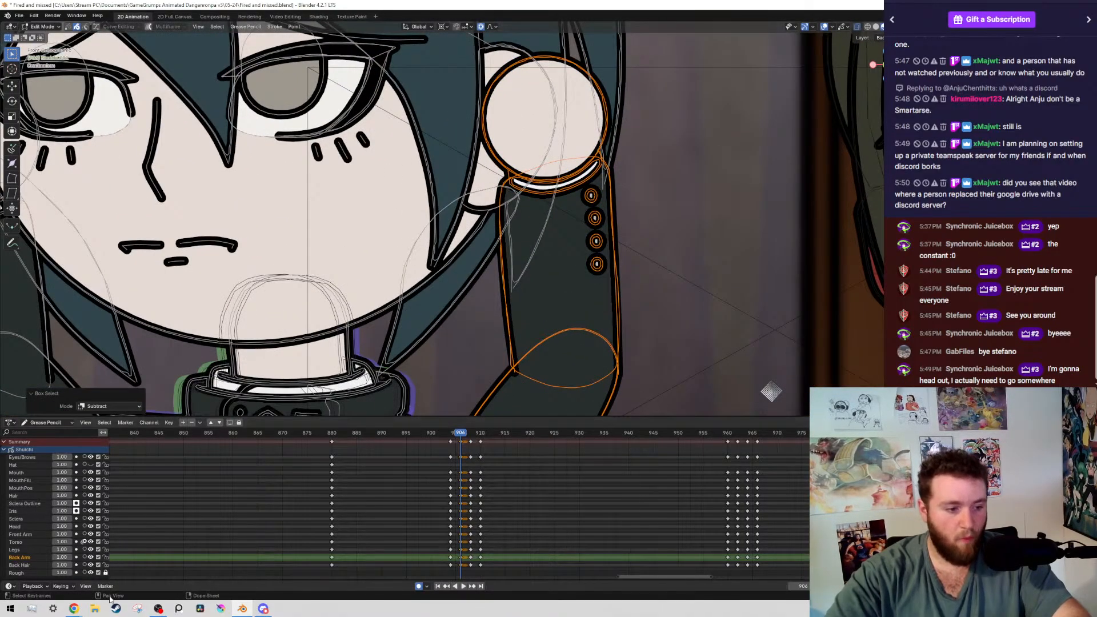
scroll(456, 182, "up", 3)
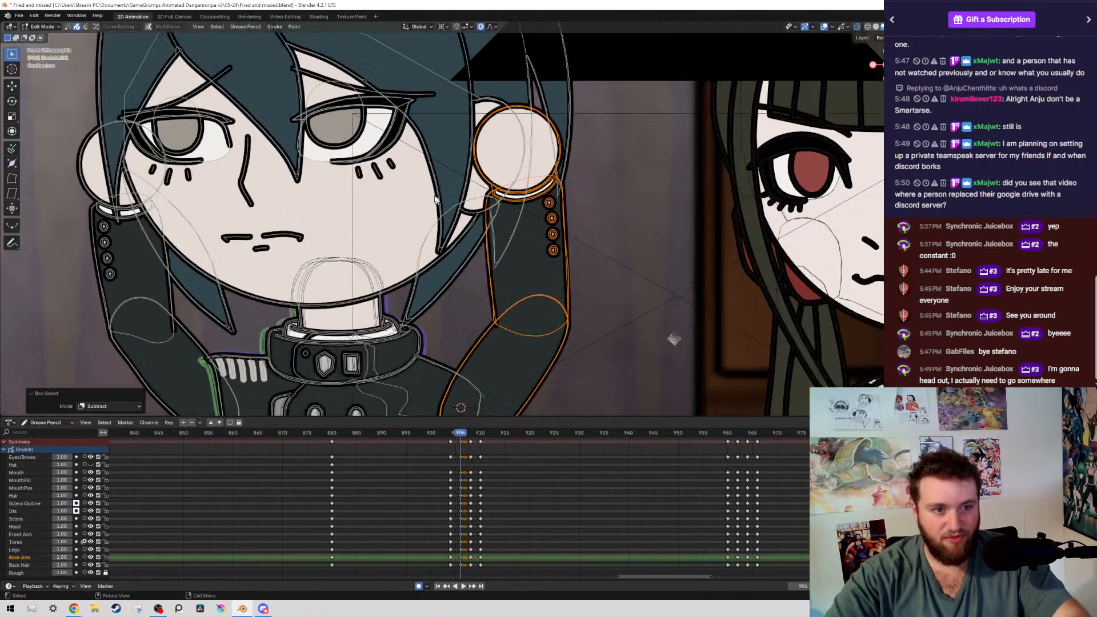
scroll(423, 190, "down", 3)
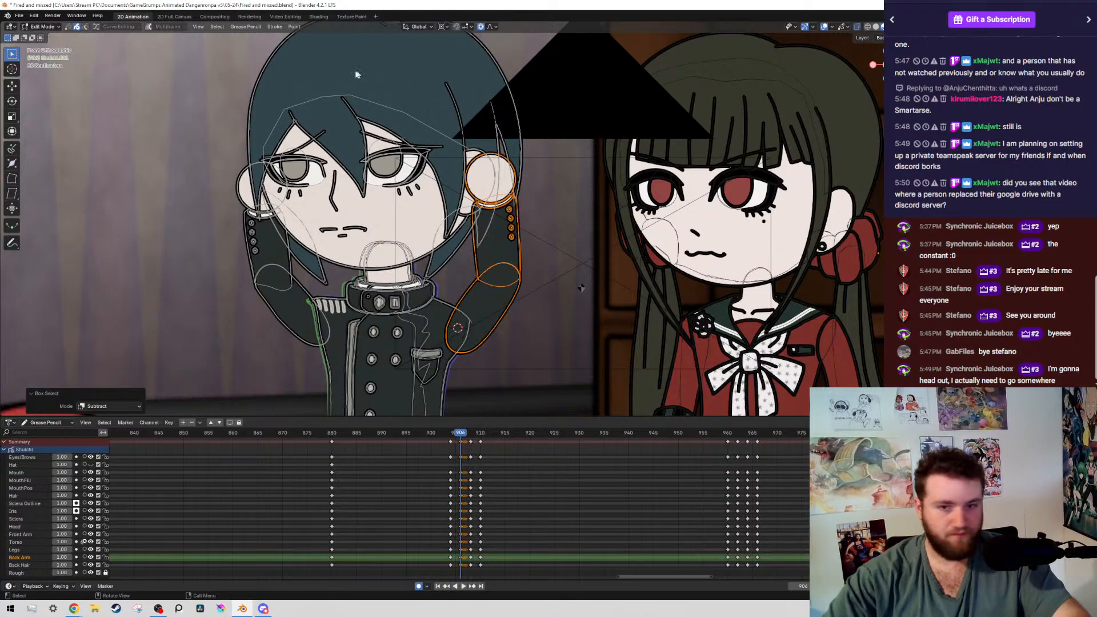
Compare the arm with frame 904, and rotate it about -1° around the shoulder cursor at frame 906
middle_click_drag(470, 517, 473, 515)
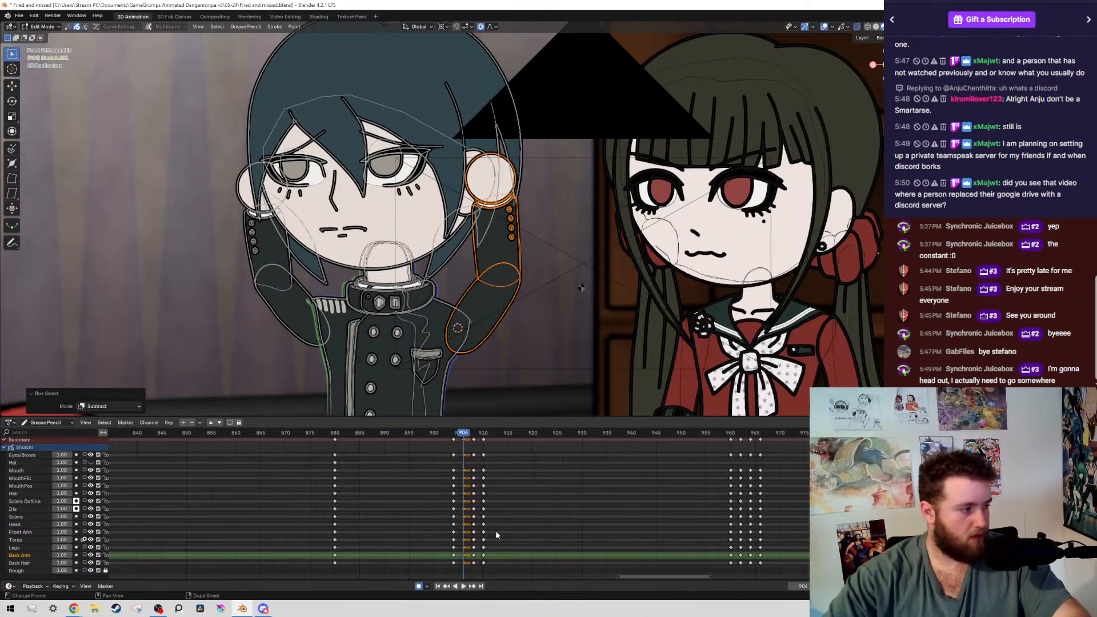
scroll(456, 209, "down", 3)
key("alt+shift+z")
key("Down")
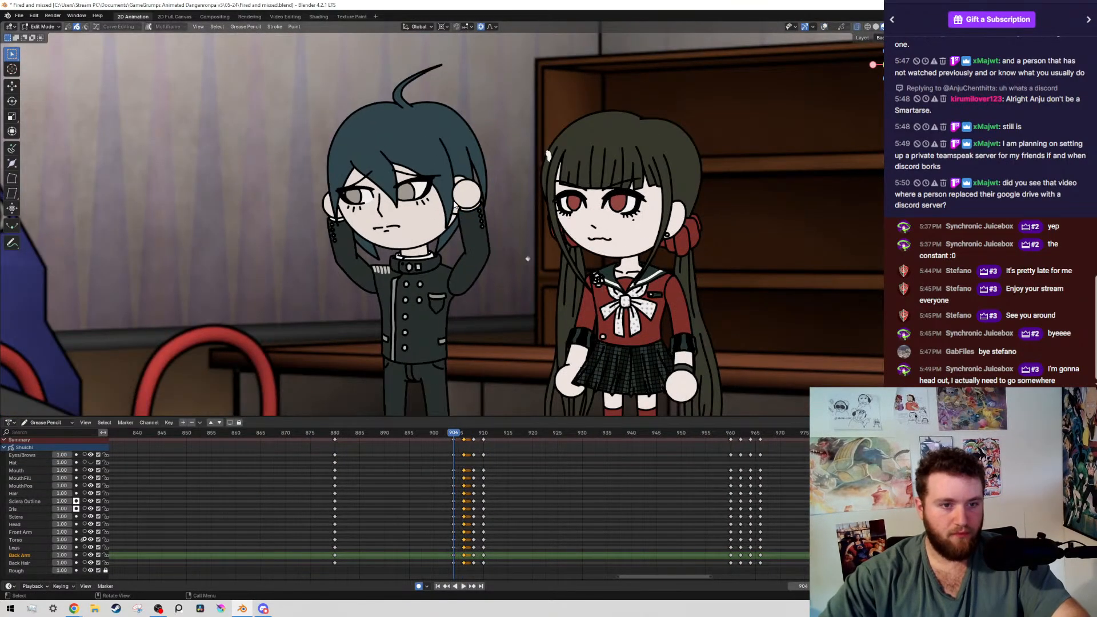
key("Up")
key("alt+shift+z")
scroll(612, 291, "up", 5)
key("r")
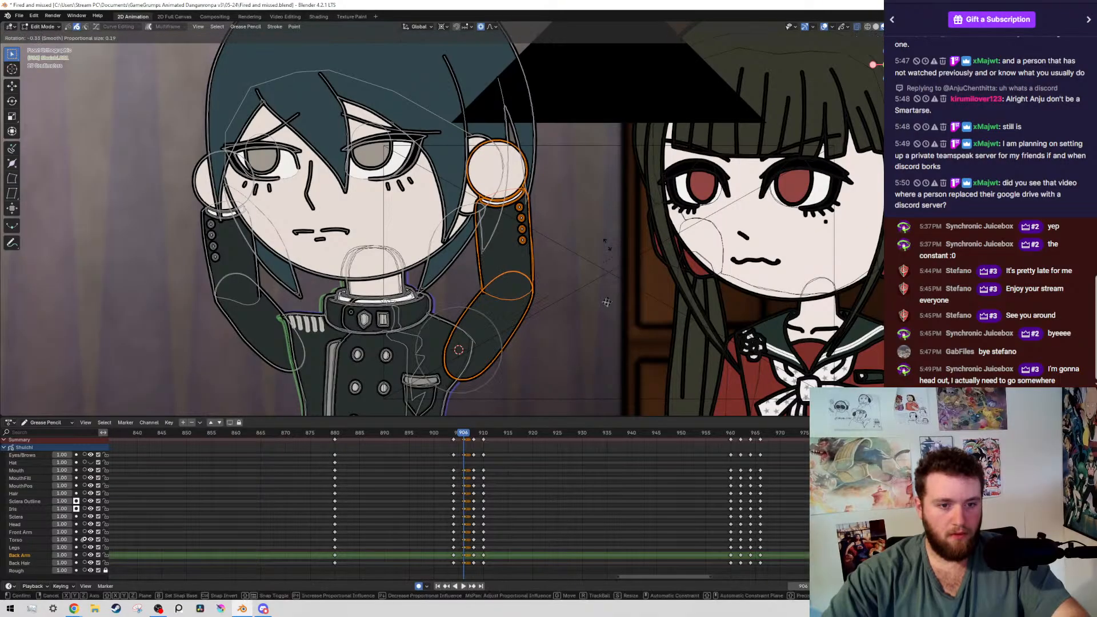
right_click(607, 245)
key("r")
left_click(609, 125)
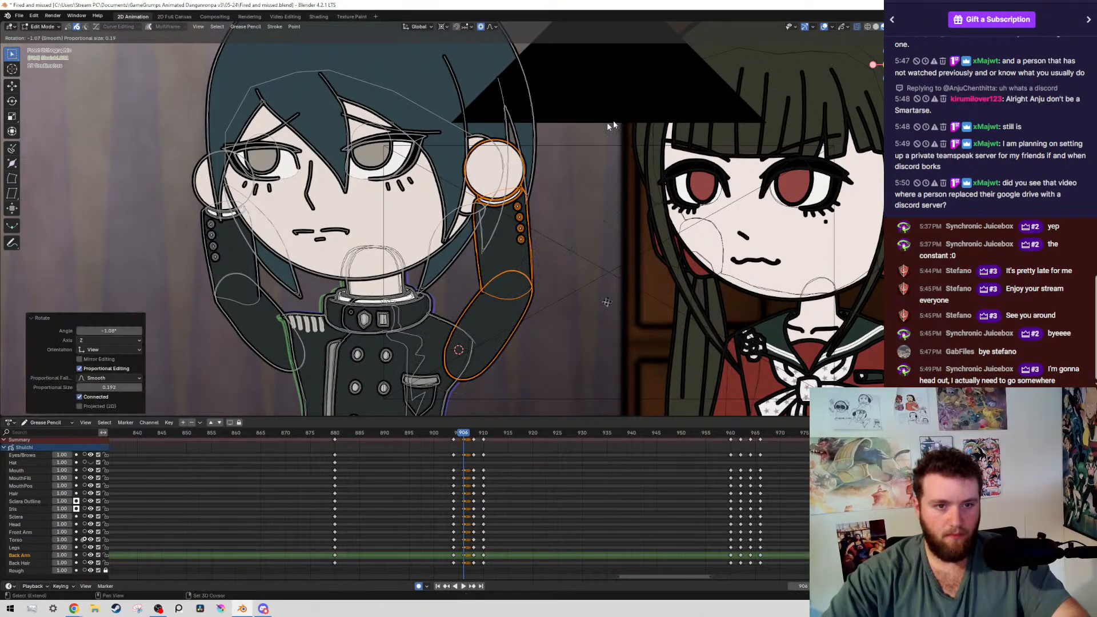
Check the arm movement into frame 908 without overlays, and select the boy's back arm strokes by layer there
scroll(557, 258, "down", 3)
key("alt+shift+z")
key("Up")
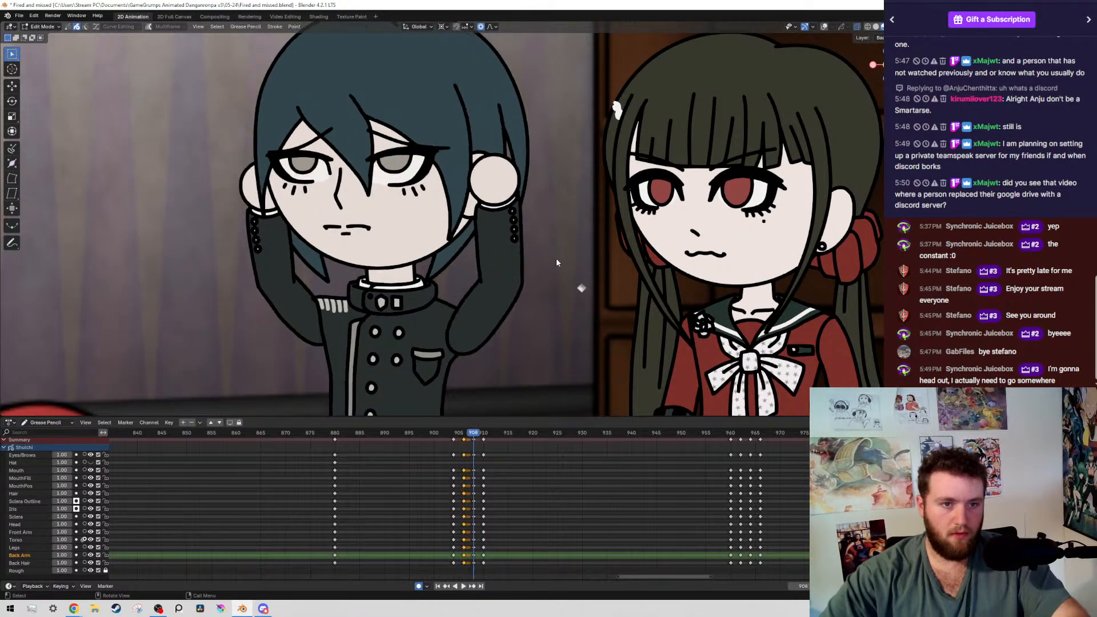
key("alt+shift+z")
left_click_drag(471, 260, 568, 295)
scroll(549, 238, "up", 3)
key("shift+g")
left_click(523, 198)
scroll(445, 183, "down", 3)
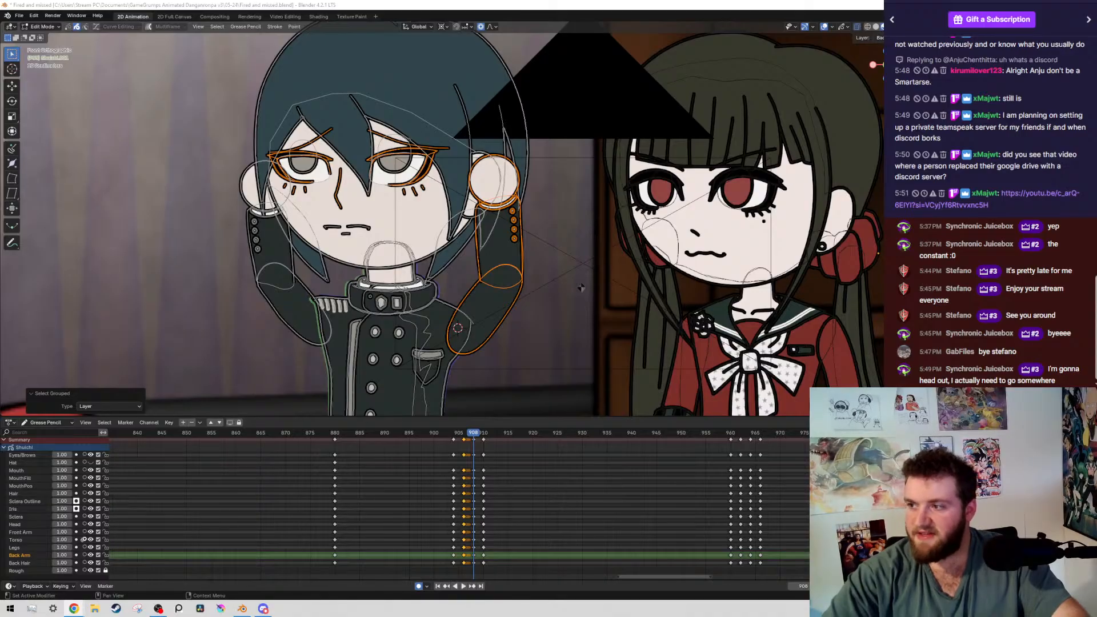
Switch to the browser and play the YouTube video "Stealing Storage from Discord" linked in the chat
left_click_drag(0, 148, 267, 0)
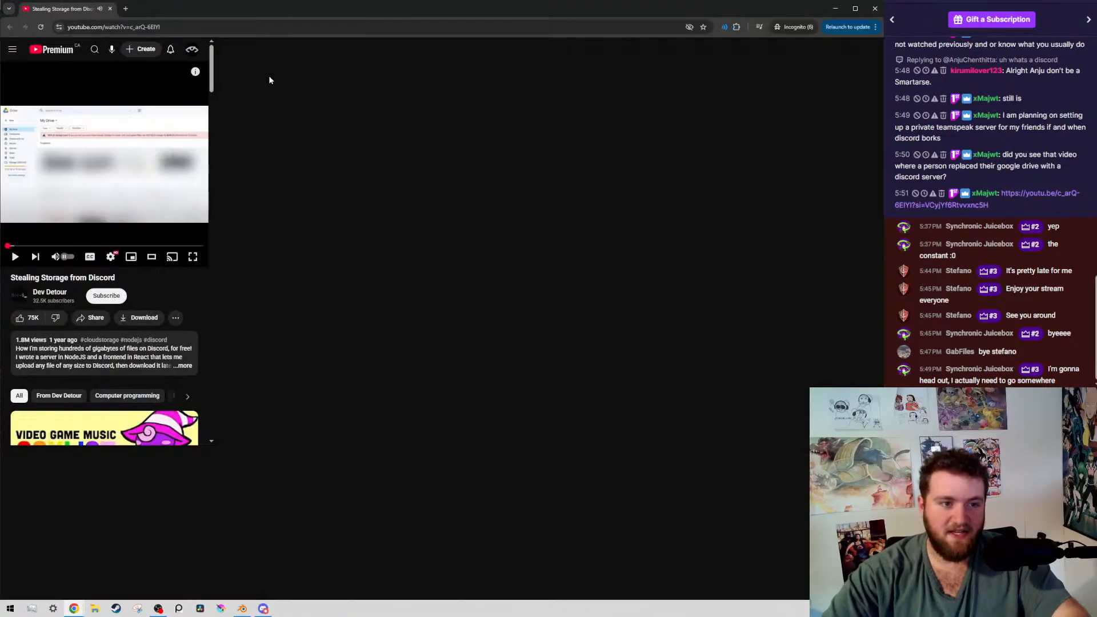
scroll(514, 500, "down", 1)
scroll(380, 384, "up", 1)
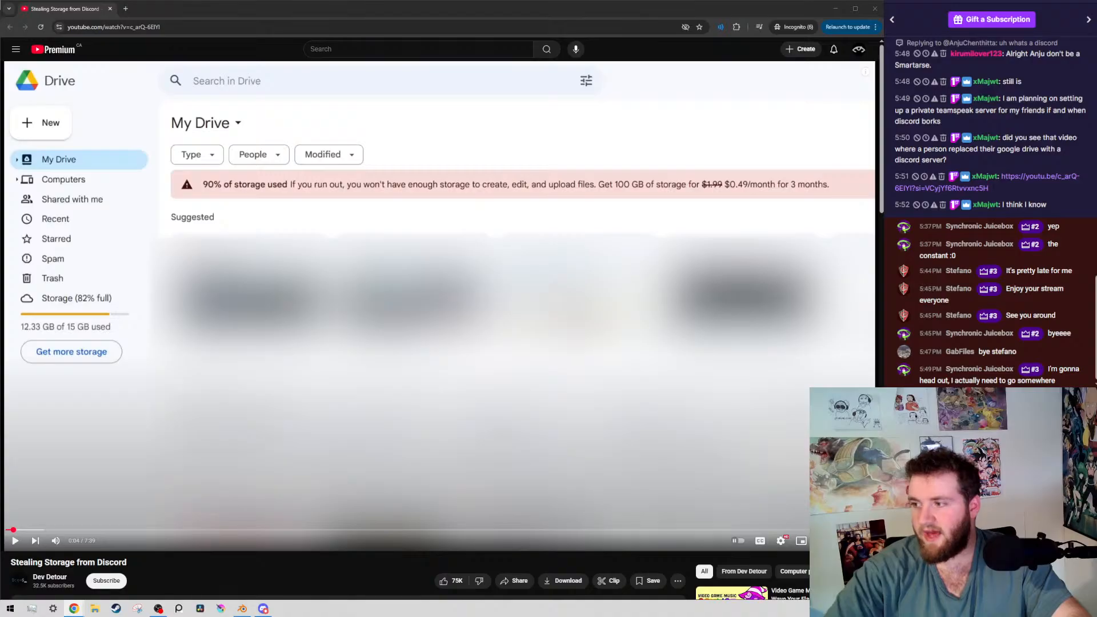
left_click(480, 320)
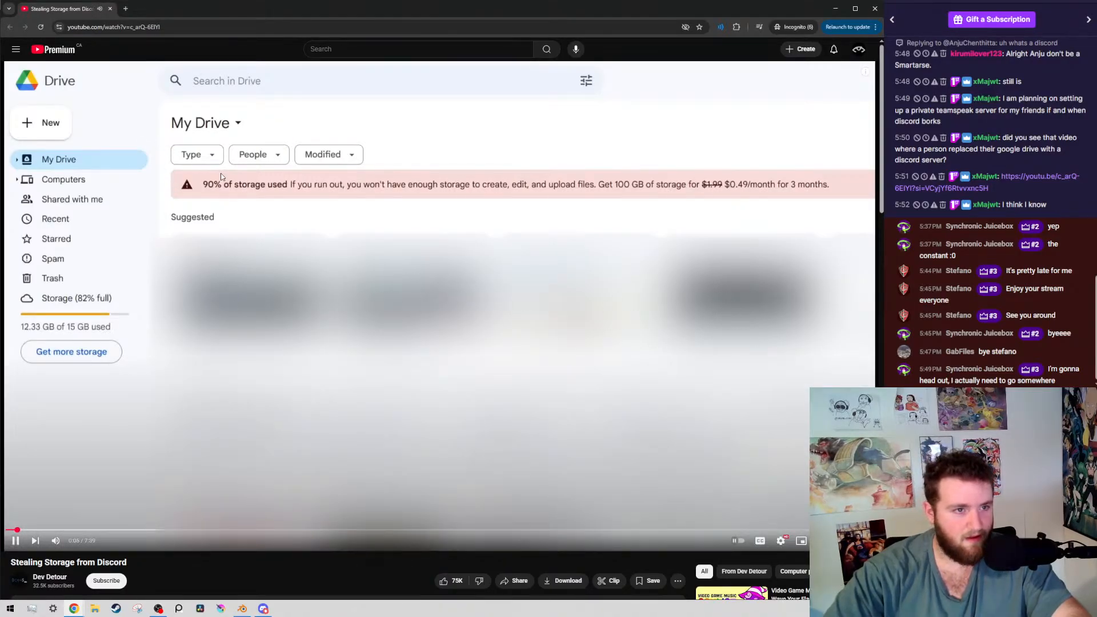
Watch the video's opening on Google Drive storage limits and Google One plan prices, pausing and resuming playback along the way
left_click(742, 198)
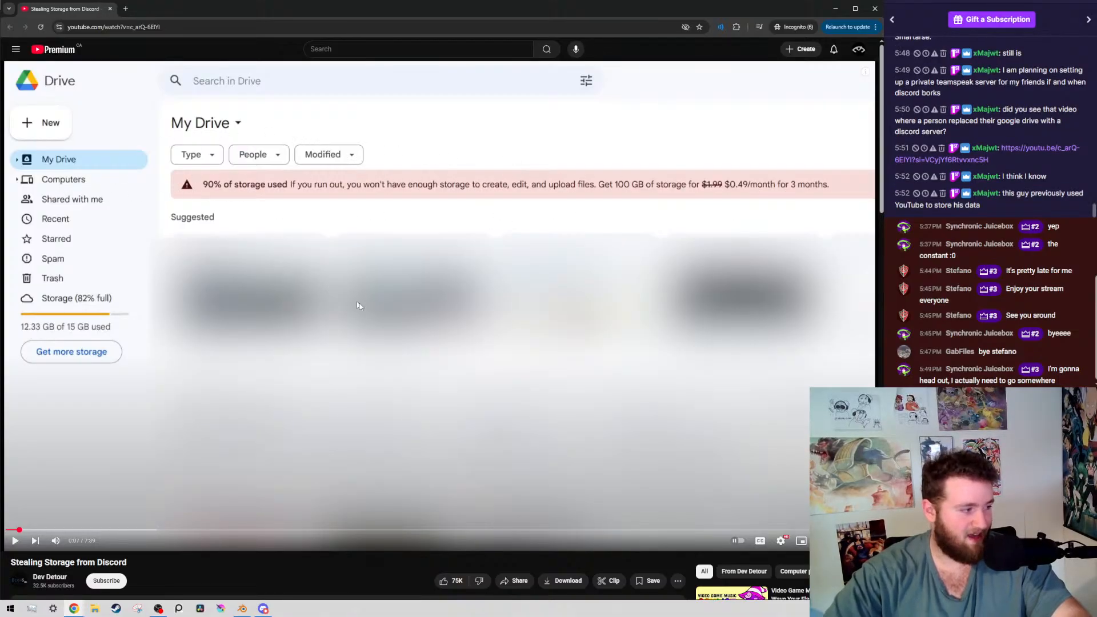
left_click(479, 323)
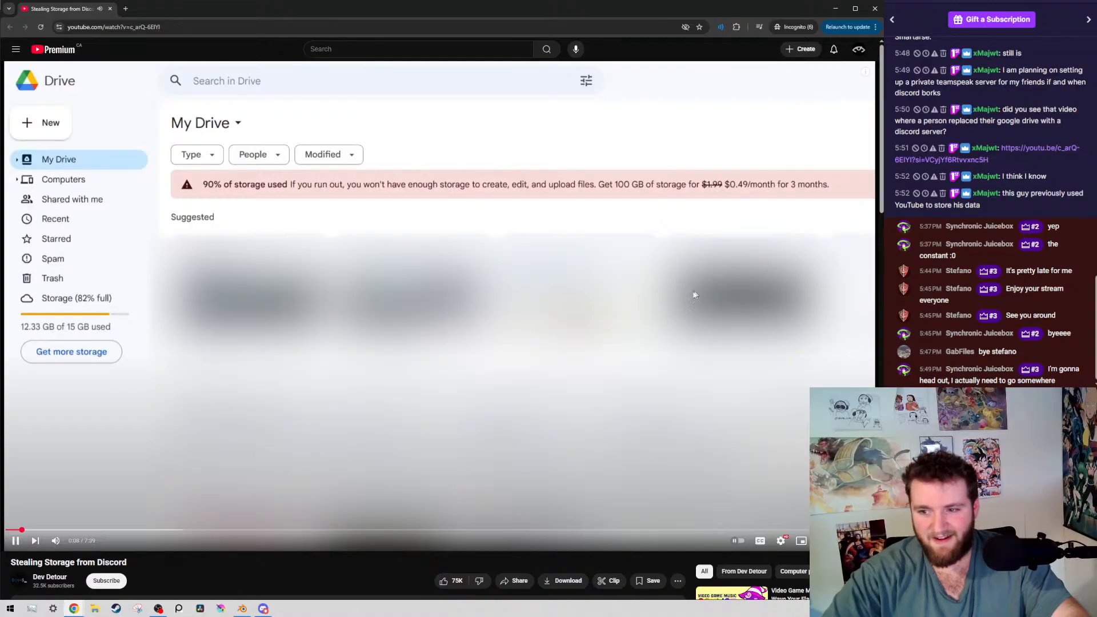
left_click(707, 358)
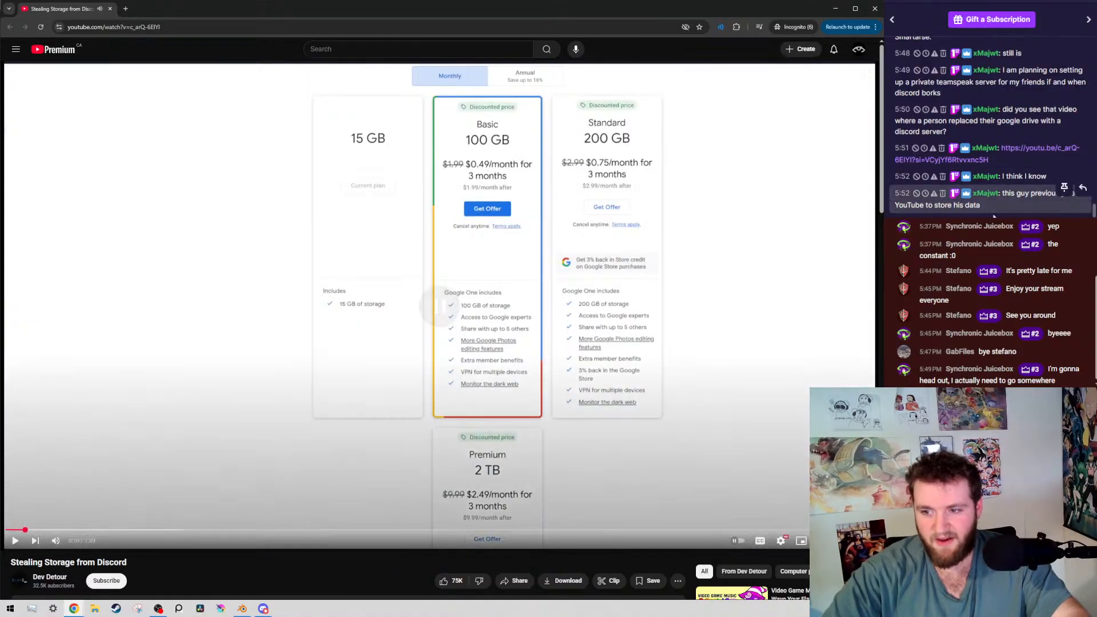
left_click(257, 258)
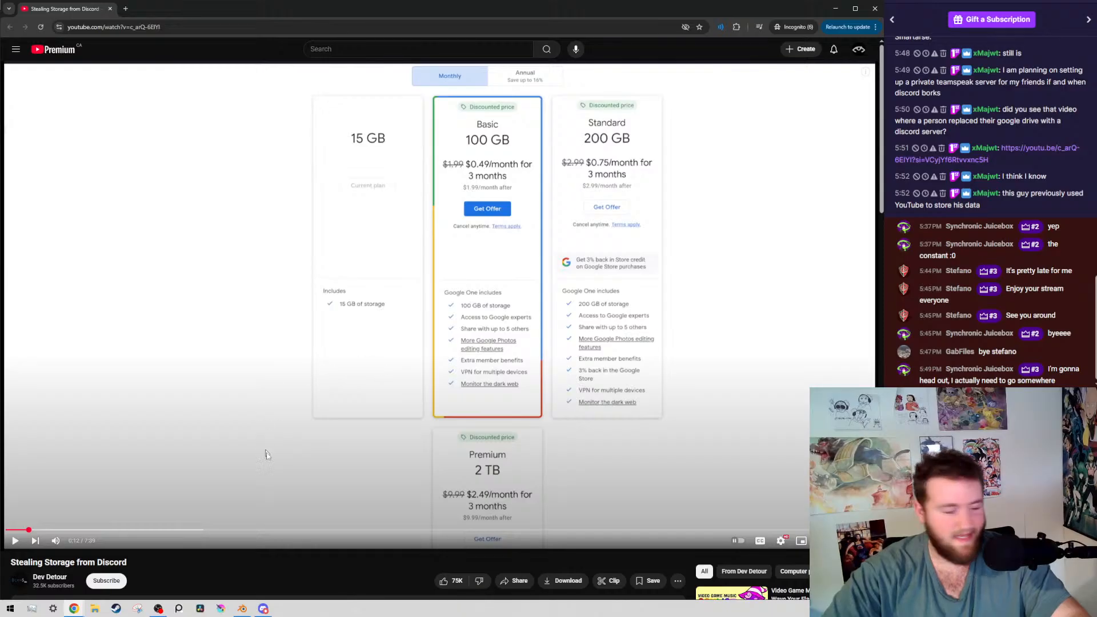
left_click(365, 389)
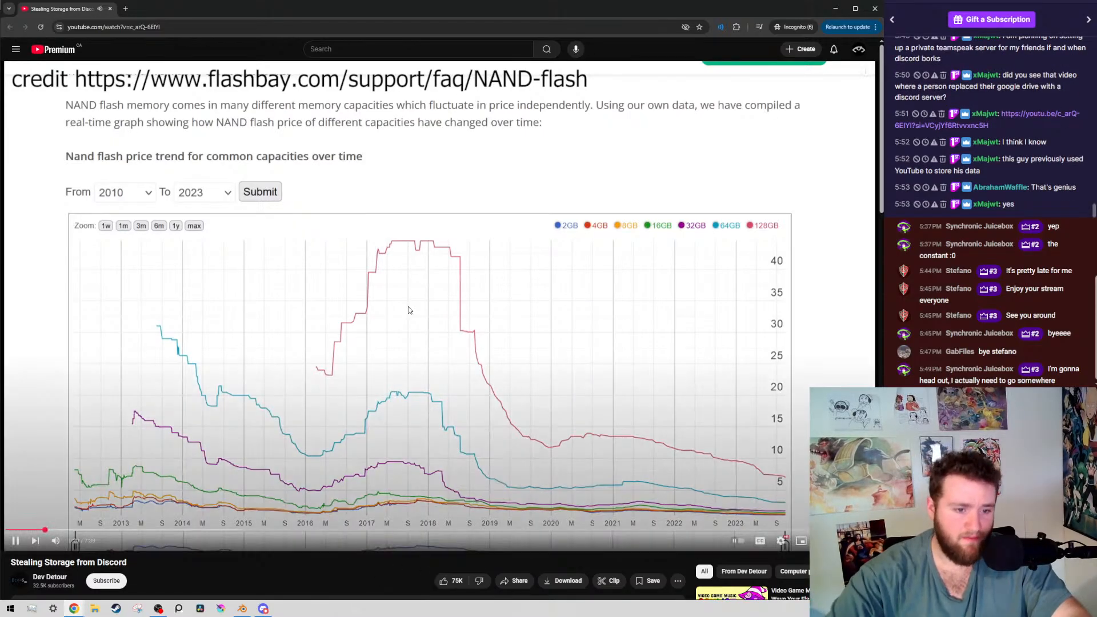
Pause at the NAND flash price trend graph, examine it, and resume the video
left_click(408, 306)
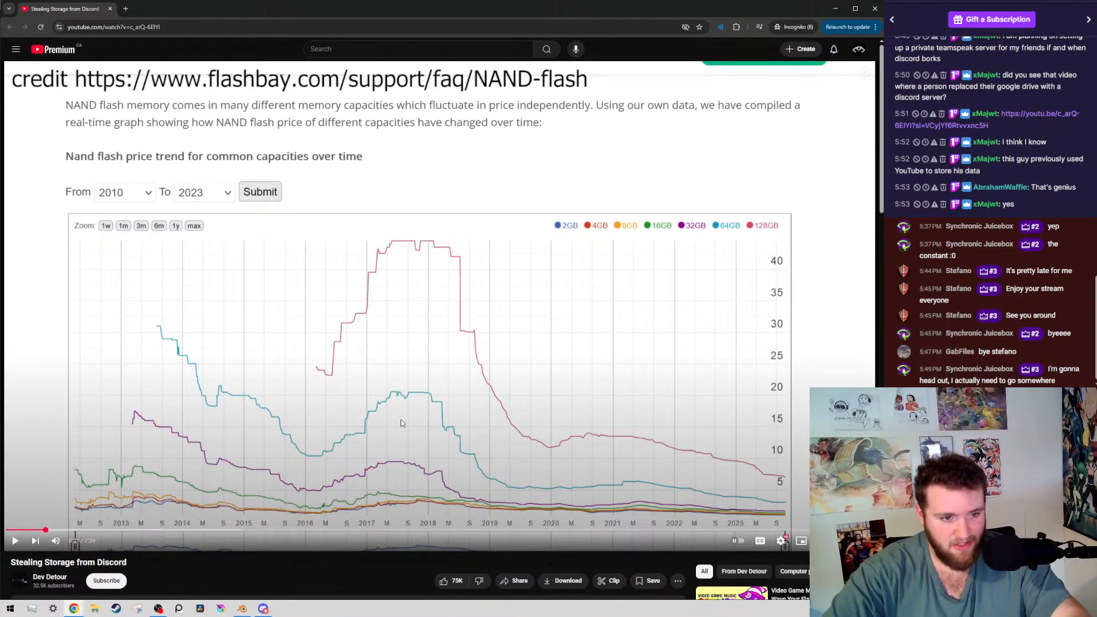
scroll(429, 263, "down", 1)
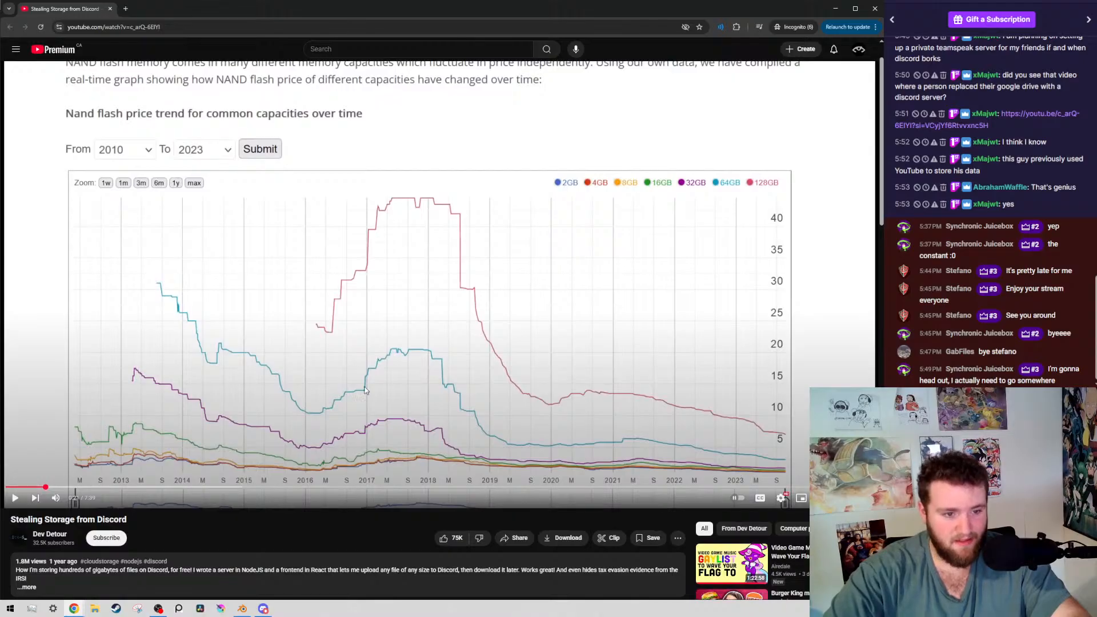
scroll(382, 434, "up", 1)
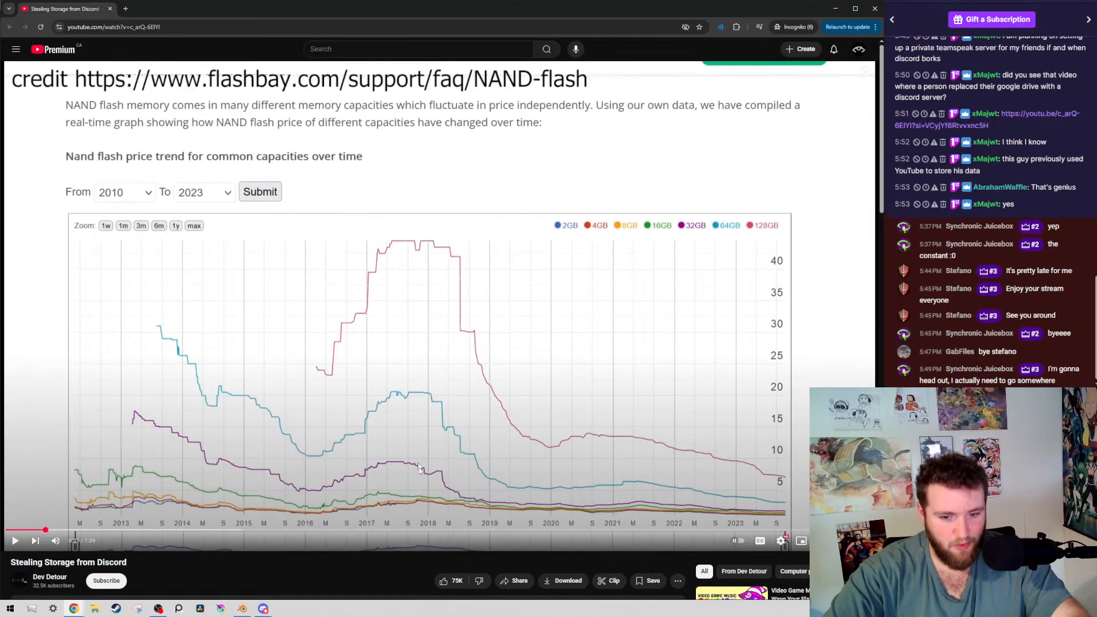
left_click(392, 297)
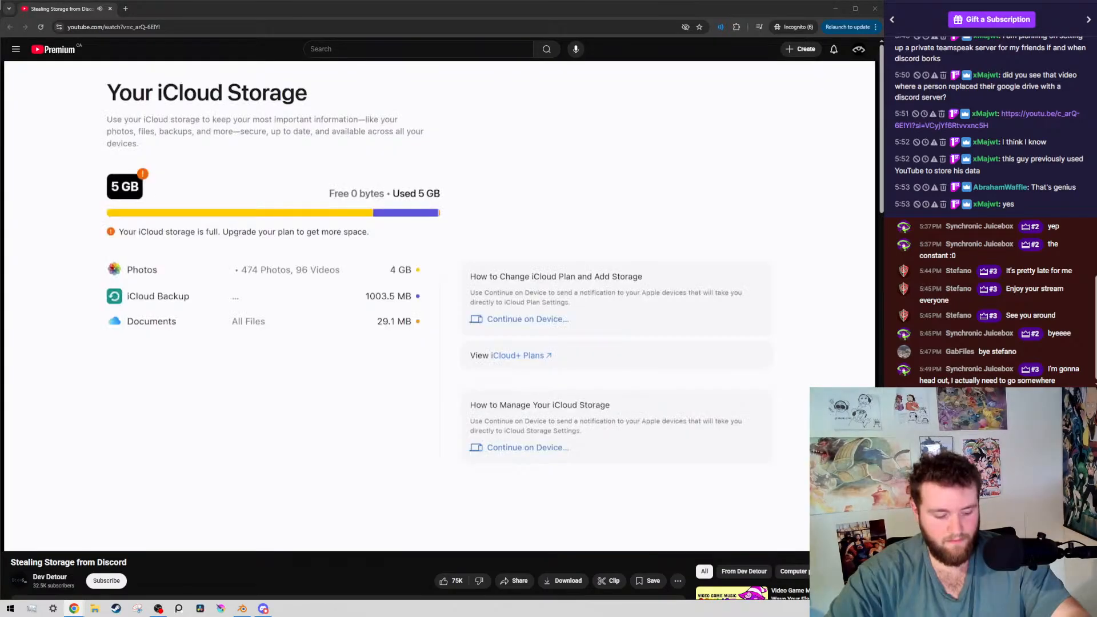
Pause the video at the Drive storage file list and expand its description to read the full text
scroll(228, 320, "down", 2)
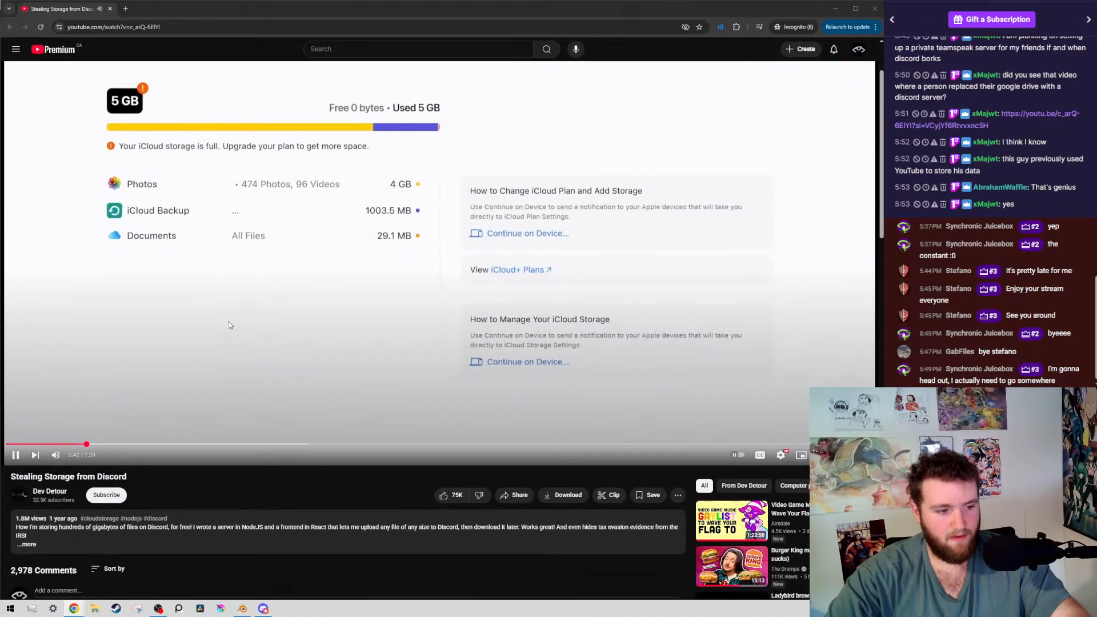
key("space")
left_click(47, 528)
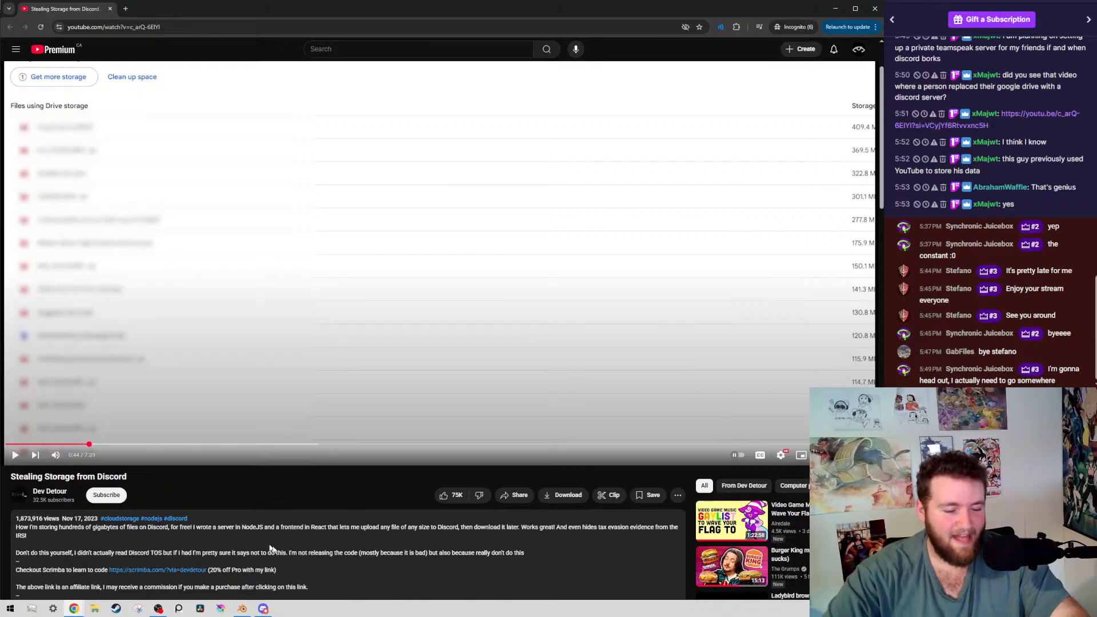
scroll(342, 526, "up", 2)
scroll(342, 515, "down", 2)
scroll(339, 399, "up", 2)
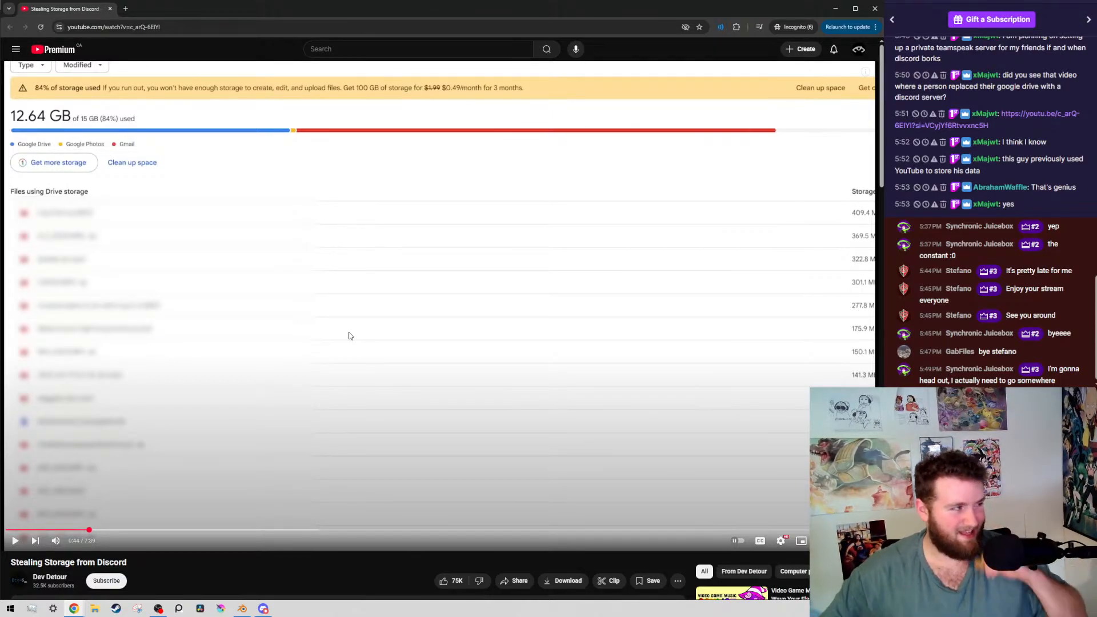
Resume playback and watch the section on getting free storage from social platforms, pausing at the YouTube home page
left_click(389, 416)
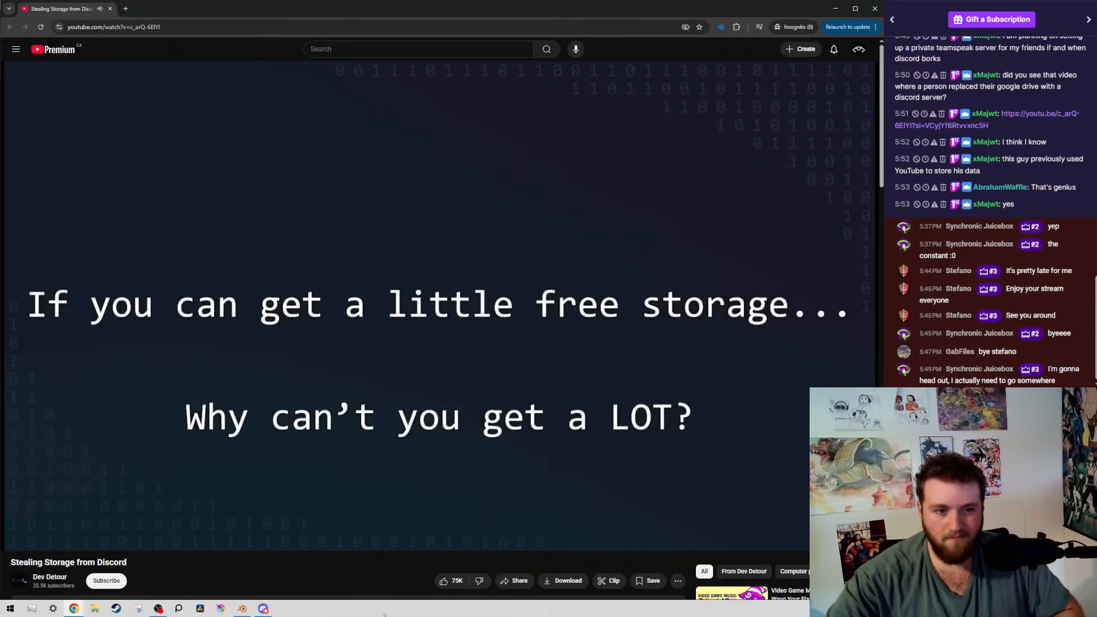
left_click(439, 385)
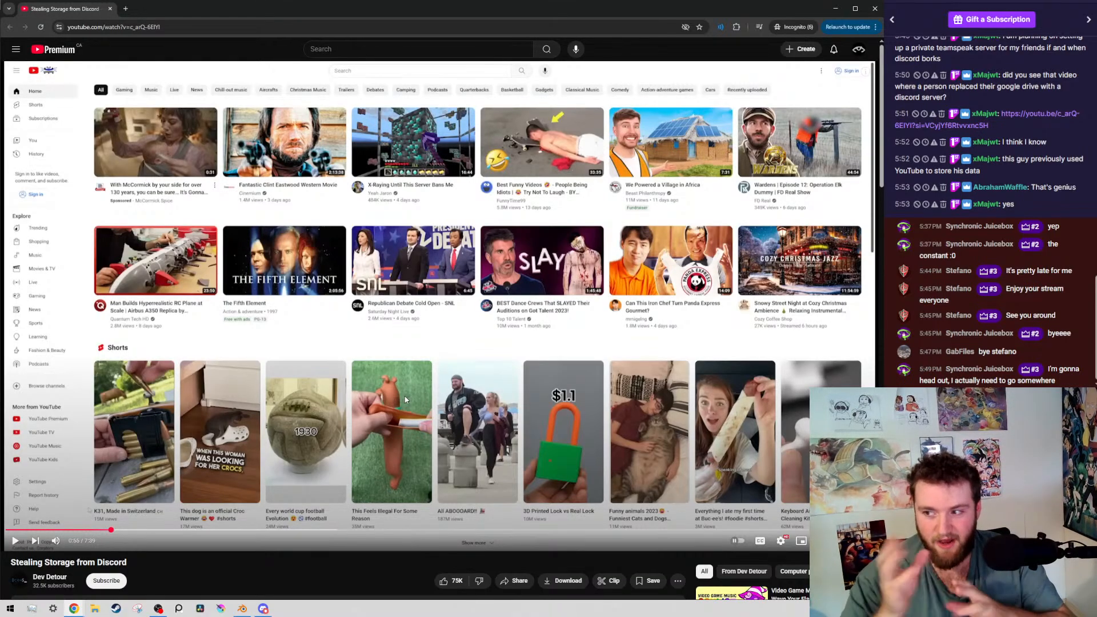
left_click(437, 307)
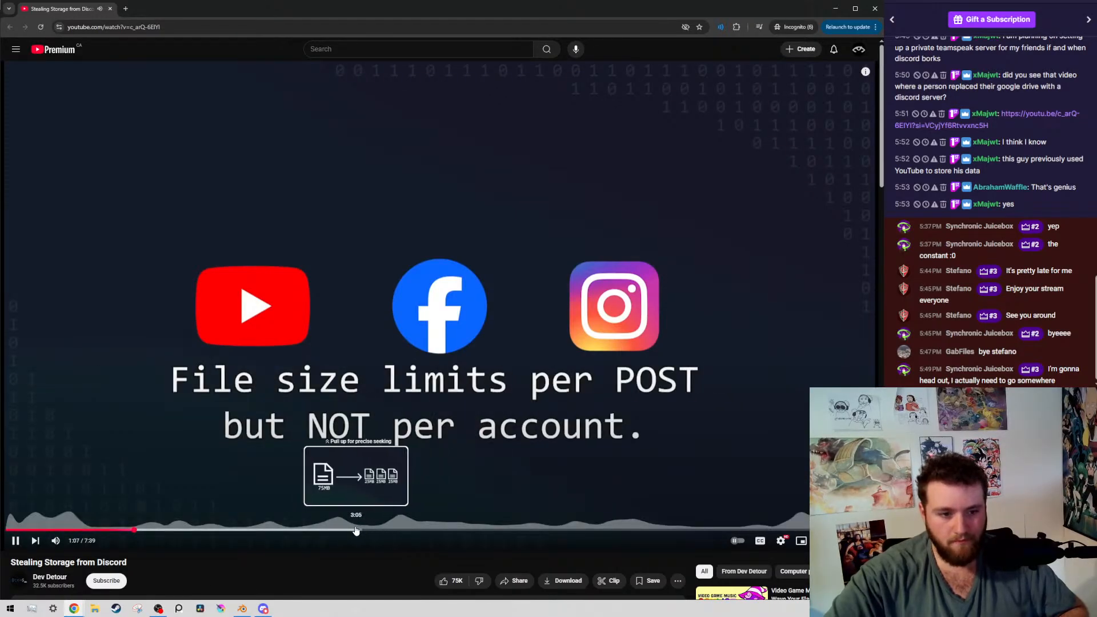
Skip ahead to about 3:00 in the video and examine the diagram of a file being split into smaller parts
left_click(337, 531)
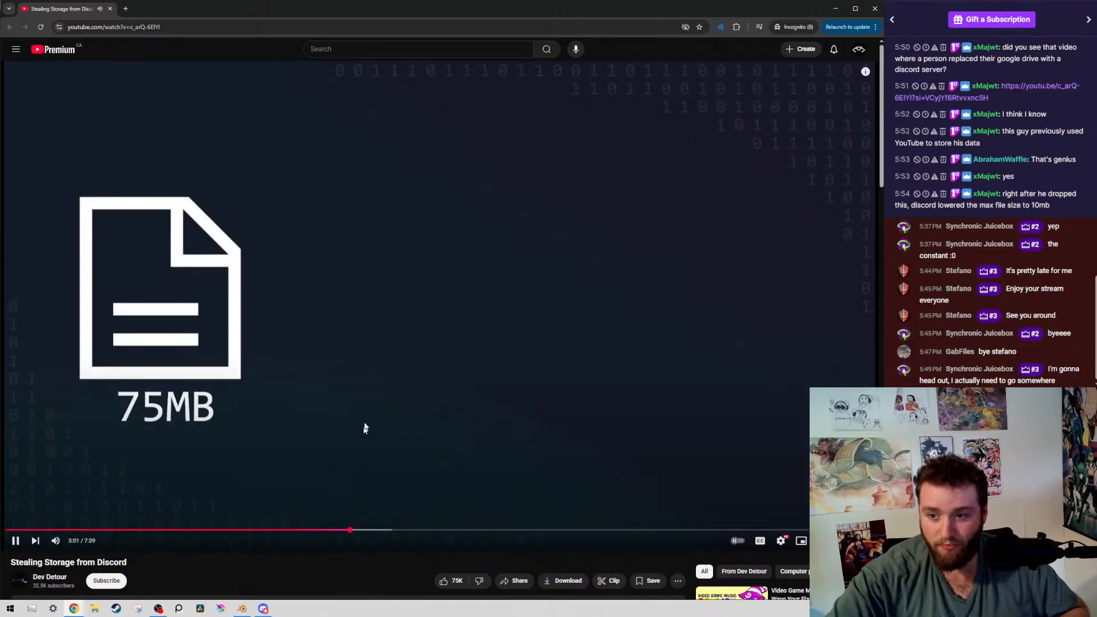
left_click(381, 381)
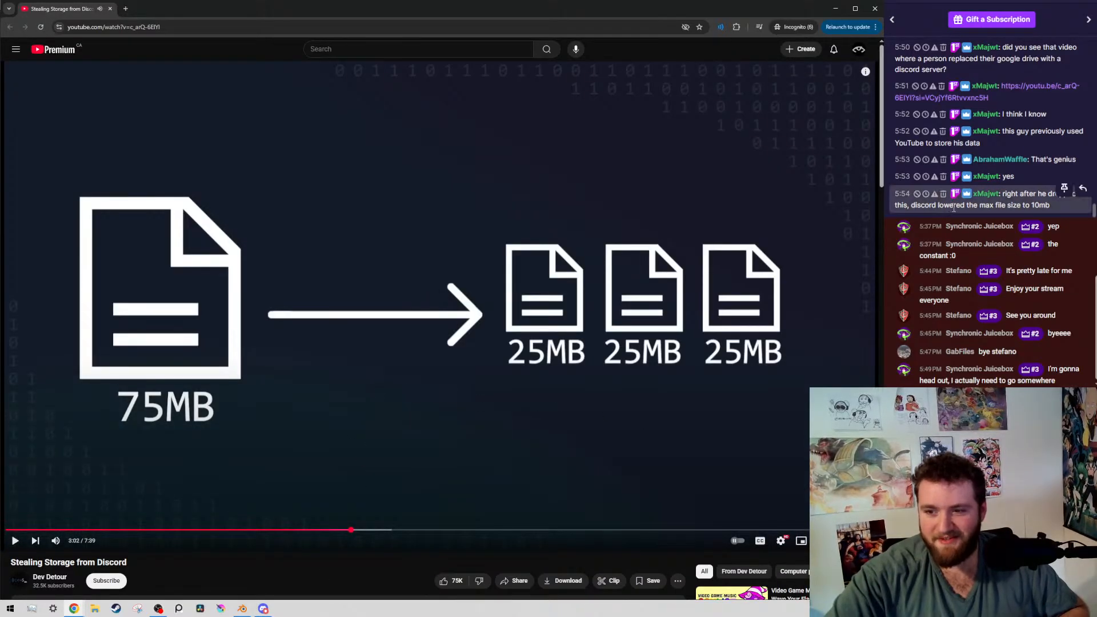
left_click(326, 381)
left_click(358, 400)
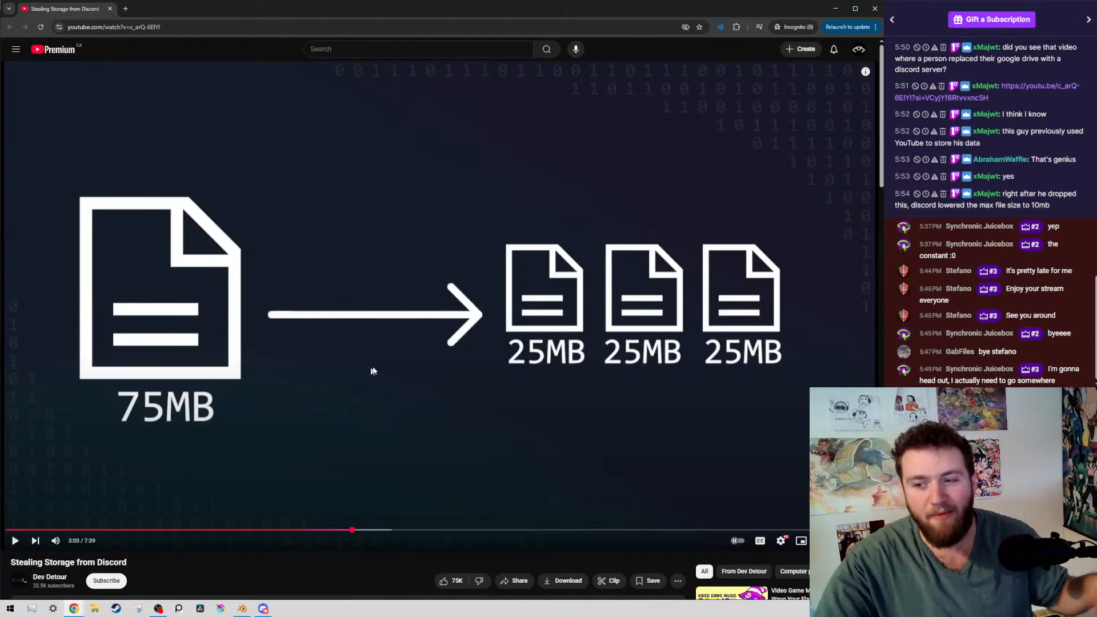
Watch the demonstration of uploading a file to the Discord server, pausing at the file chooser and the bot's first post
left_click(523, 409)
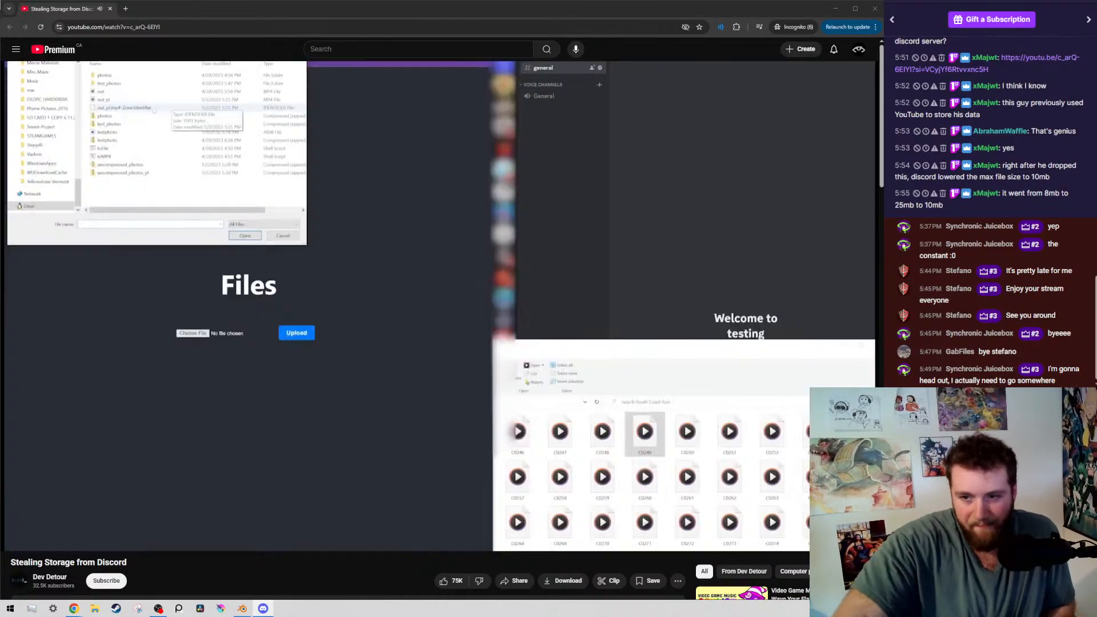
left_click(514, 311)
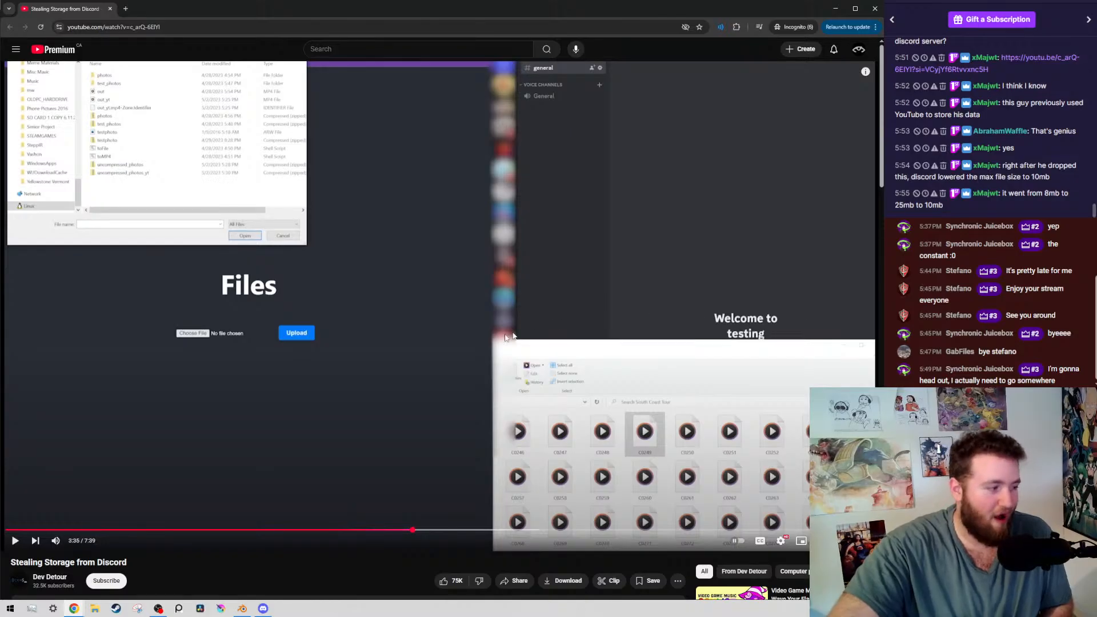
left_click(245, 279)
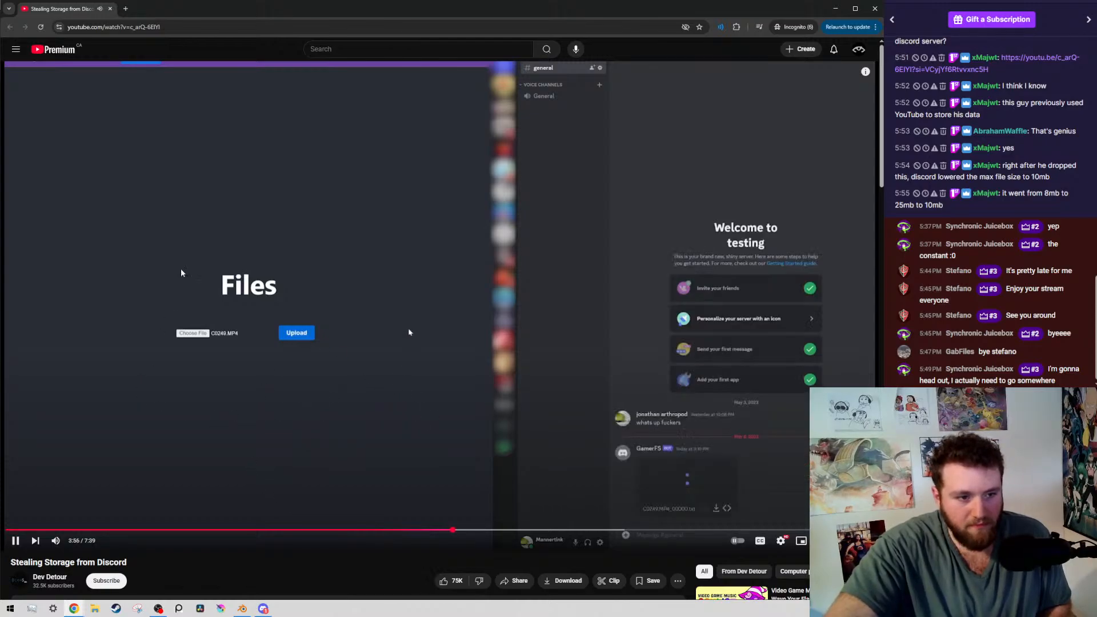
left_click(474, 502)
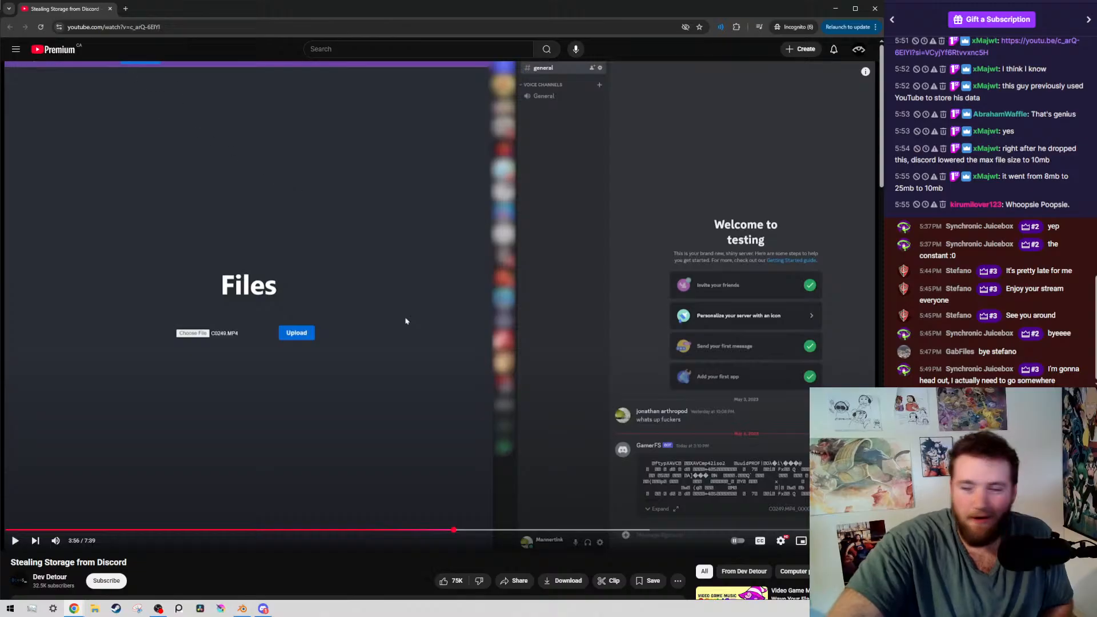
In a new tab, search YouTube for "shared my homework on a google drive" and play Beluga's "Letting 833,059 people edit my homework"
left_click_drag(514, 614, 226, 10)
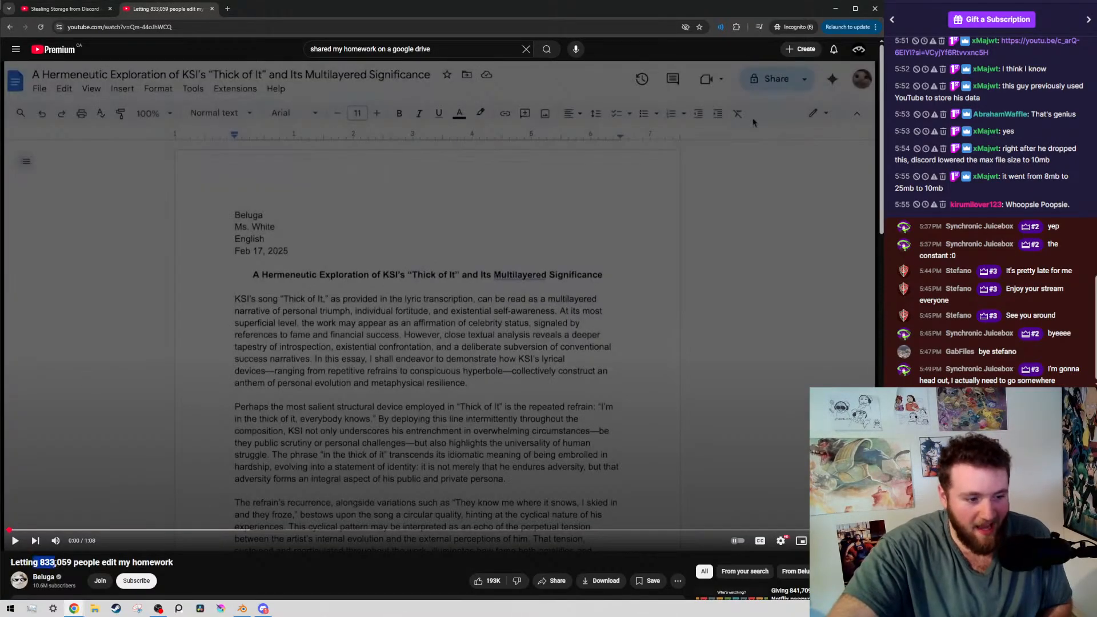
left_click(55, 563)
left_click(180, 419)
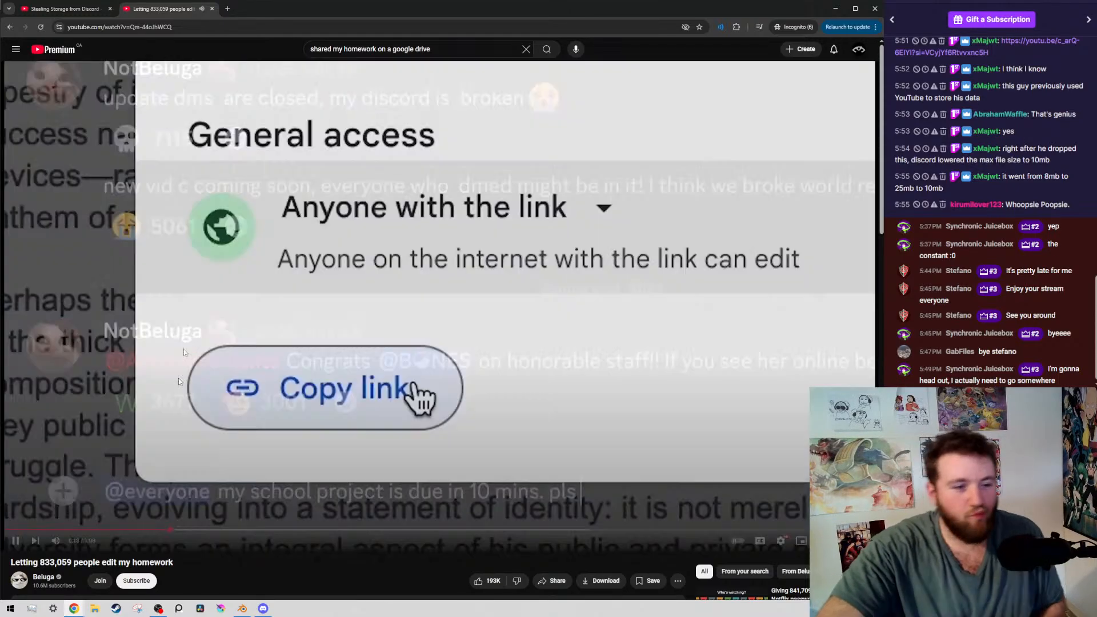
left_click(183, 350)
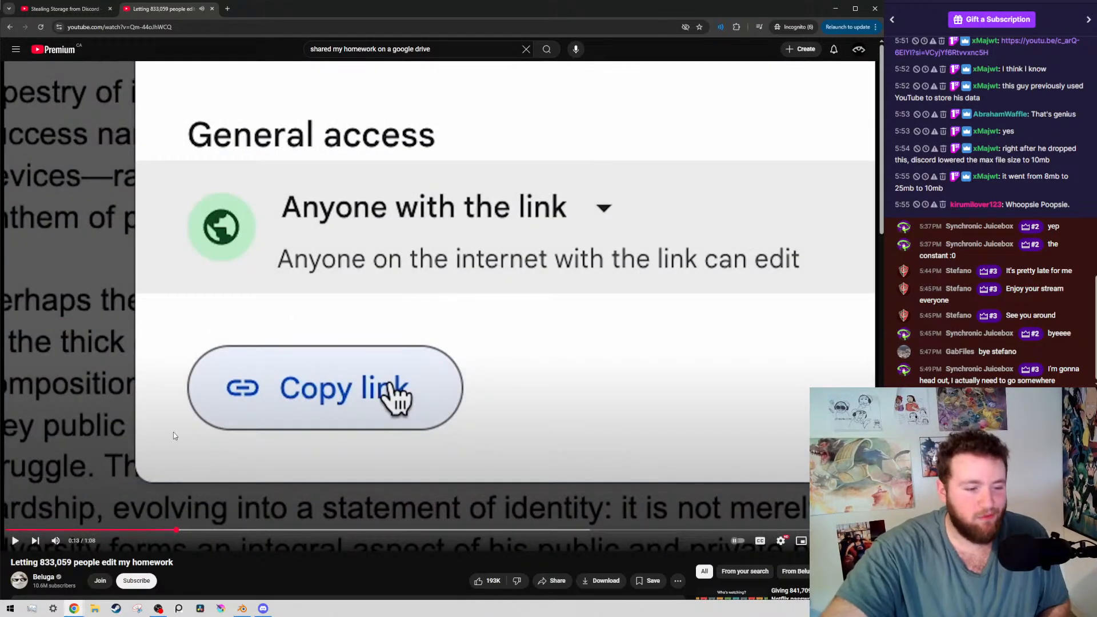
scroll(173, 432, "down", 1)
left_click(308, 336)
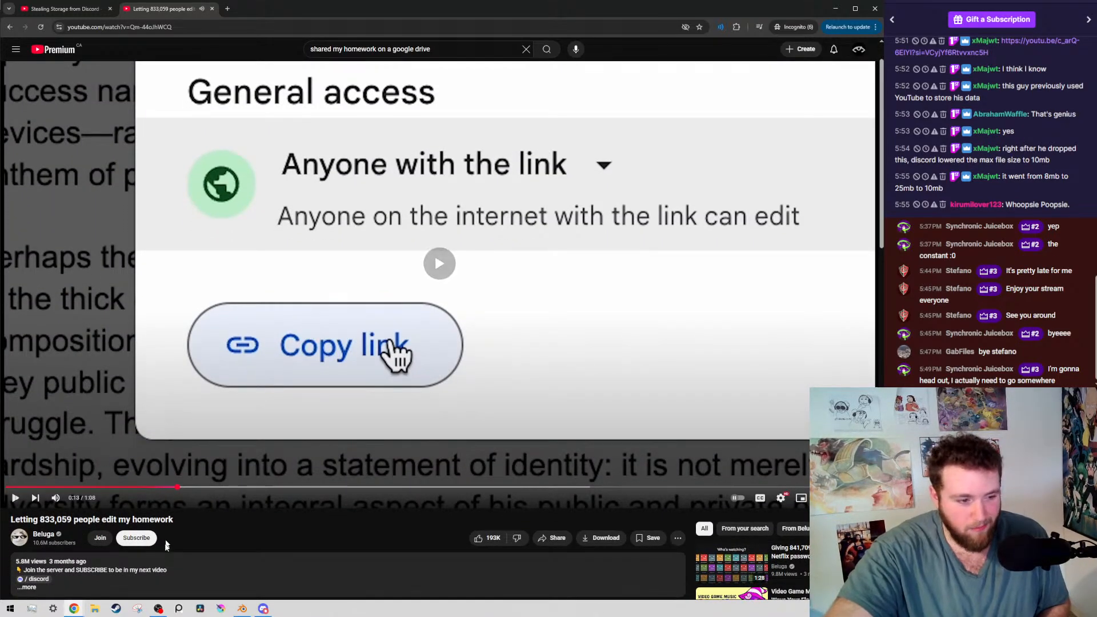
scroll(297, 400, "up", 1)
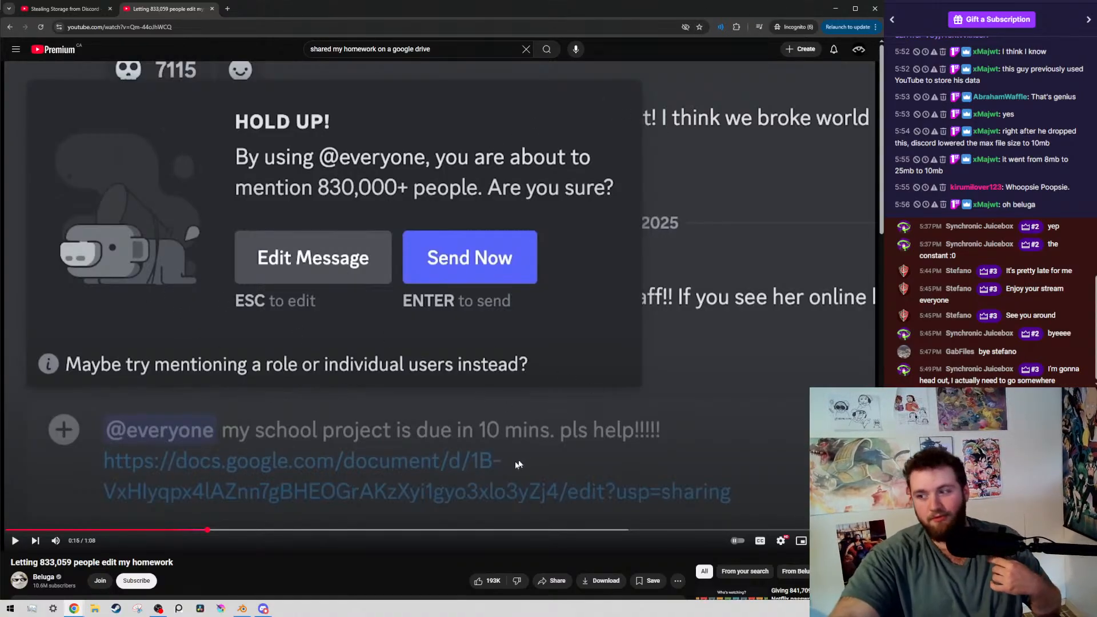
Continue the homework video through the list of anonymous editors, pausing to look at their animal names
left_click(428, 375)
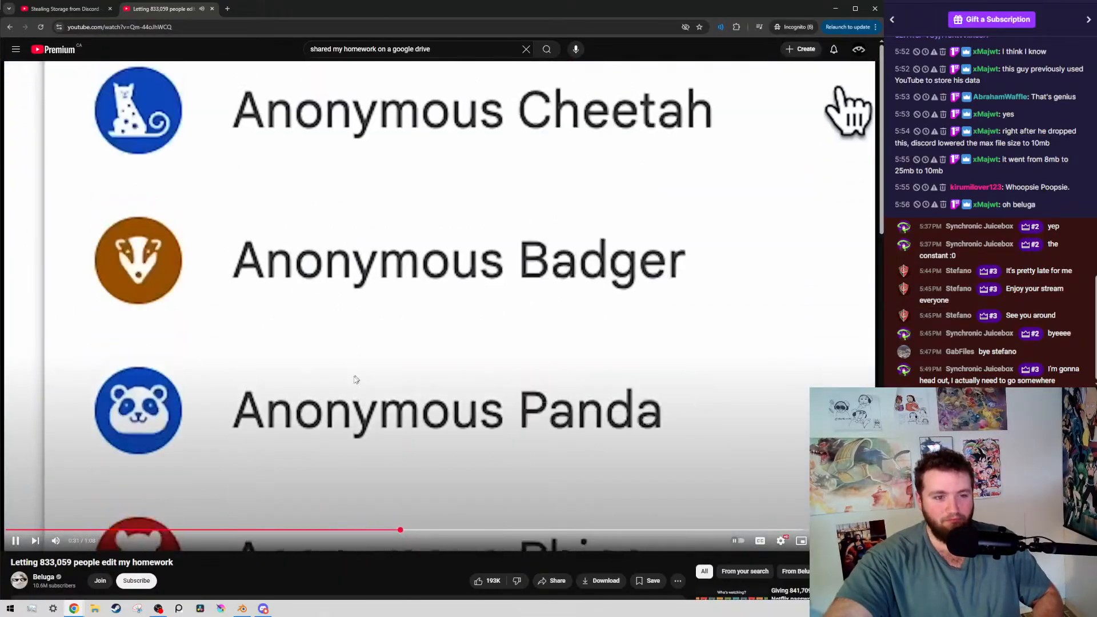
left_click(354, 308)
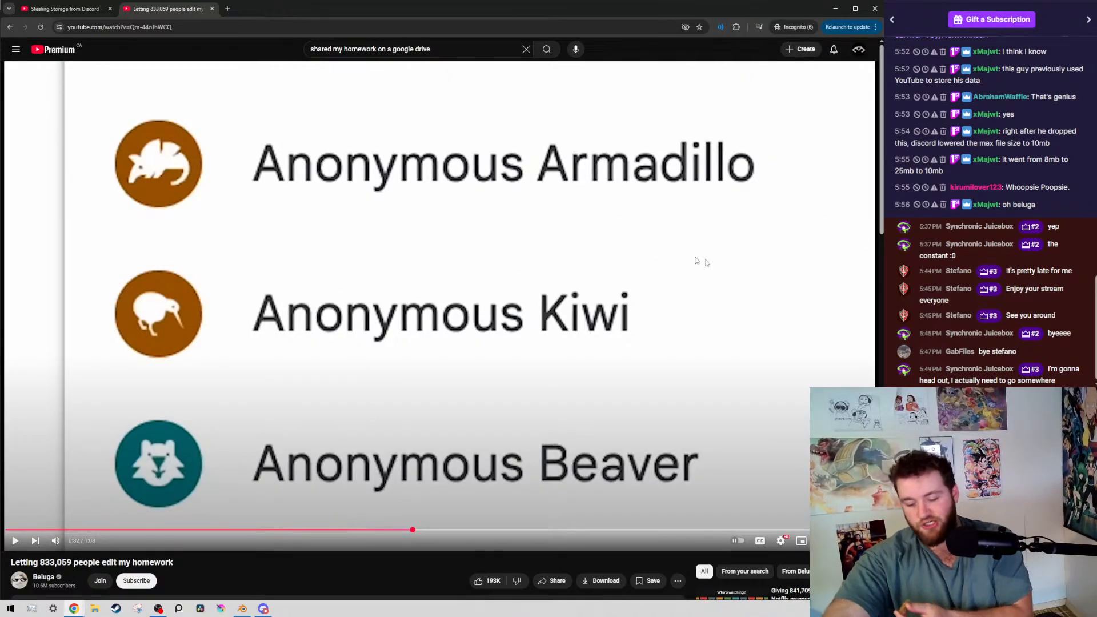
left_click(732, 329)
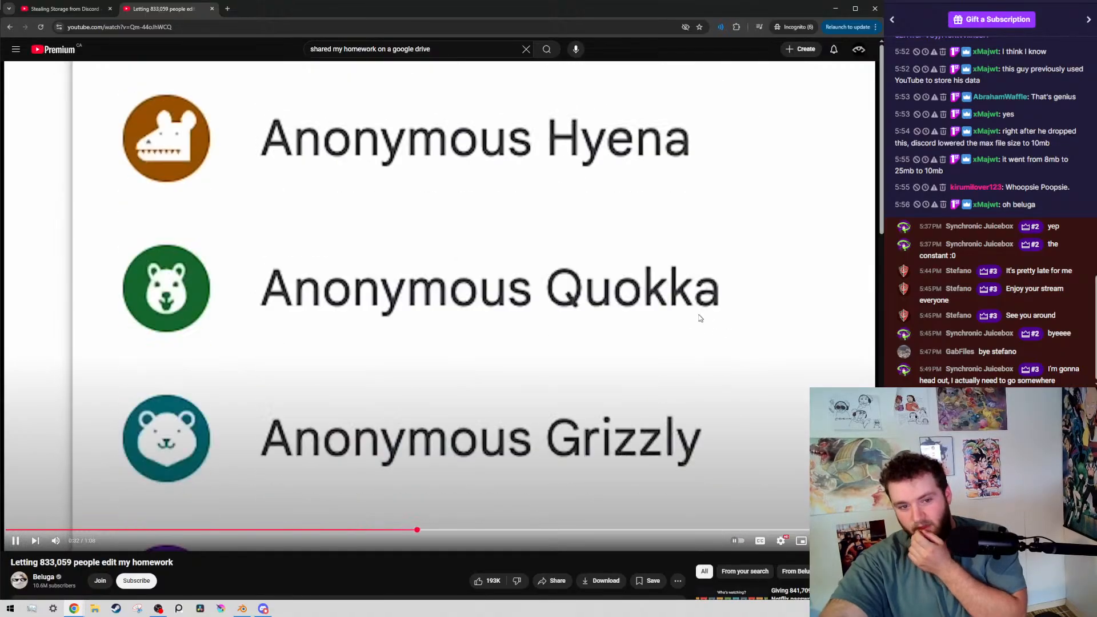
left_click(698, 259)
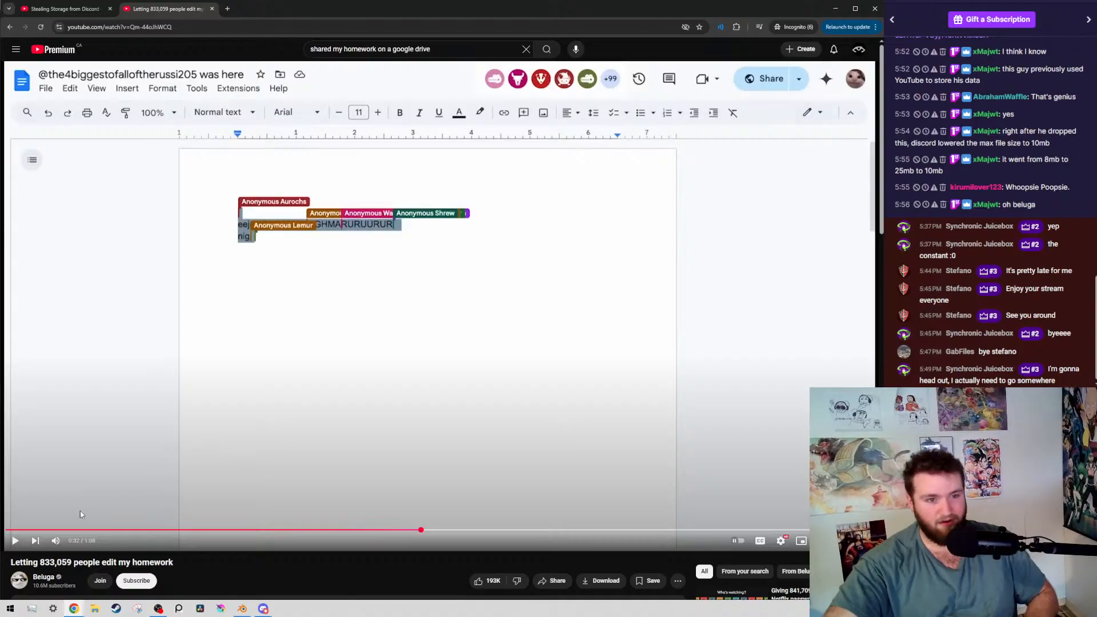
Watch the document being edited by the crowd, and pause the homework video at the Google Docs error page
left_click(294, 316)
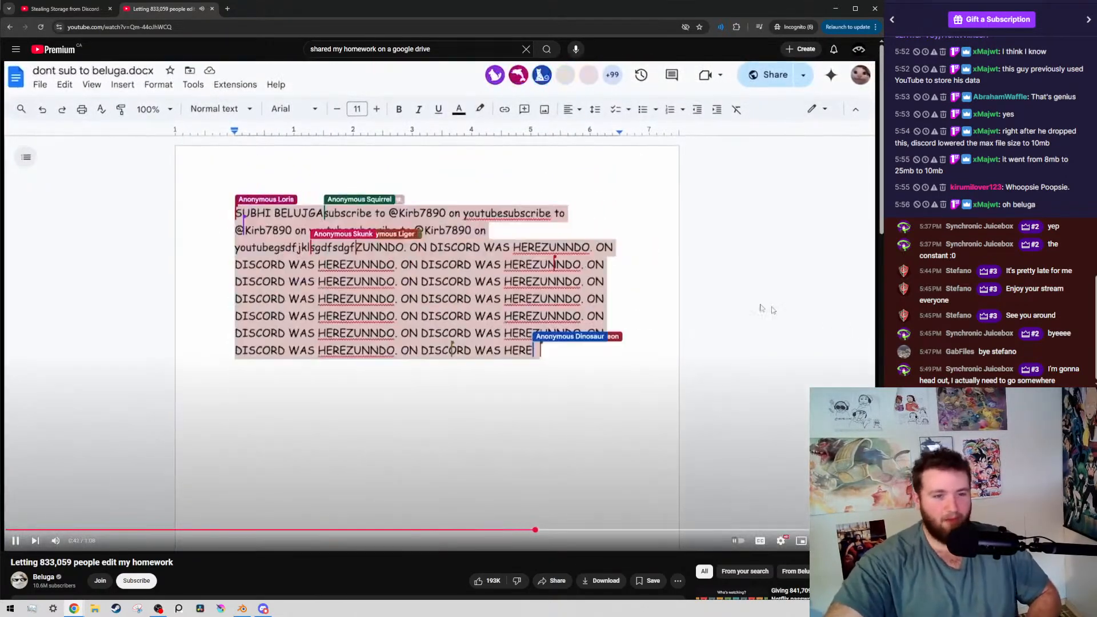
left_click(306, 268)
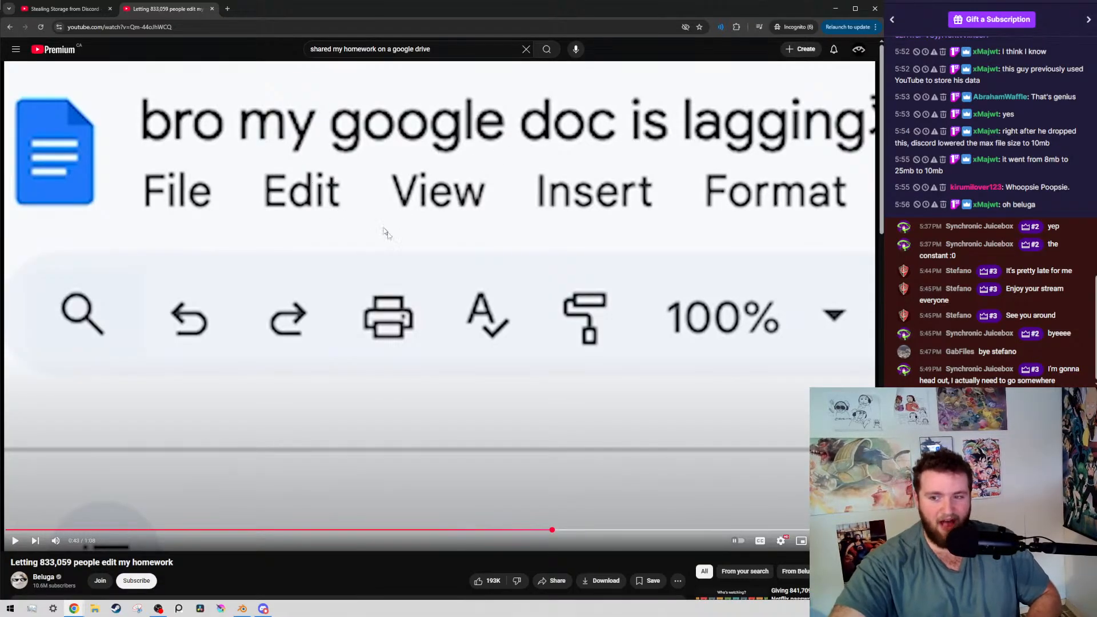
left_click(435, 297)
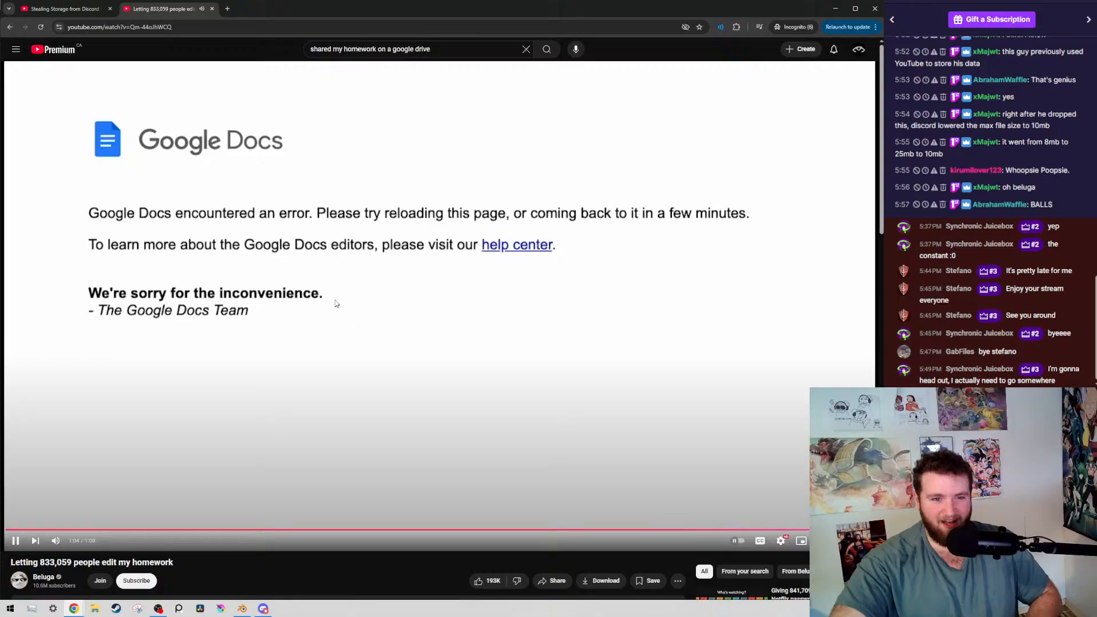
left_click(216, 214)
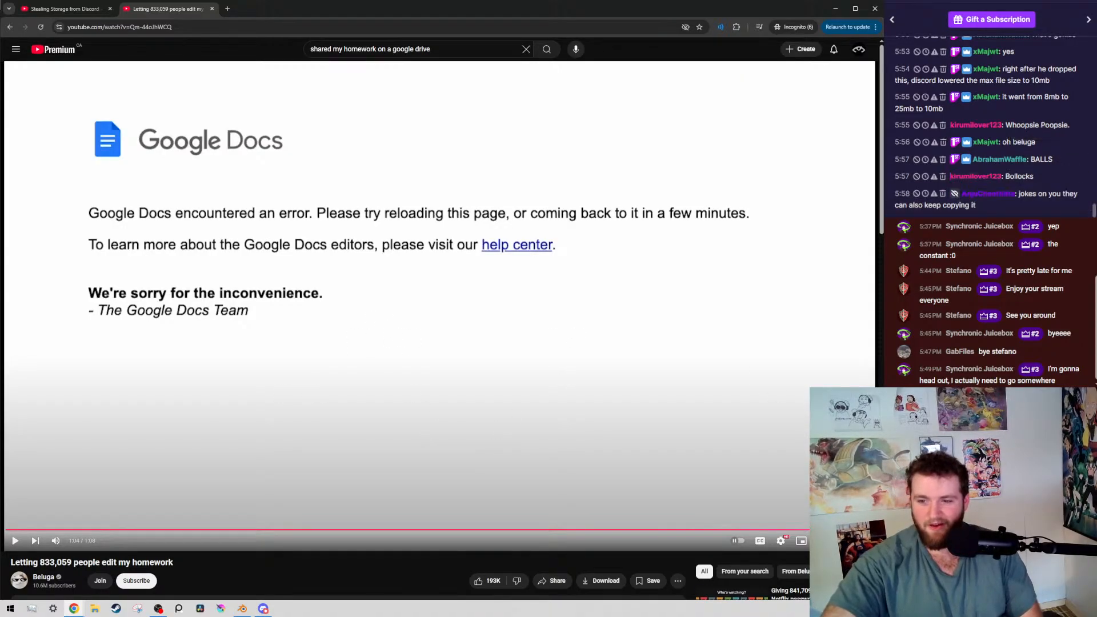
Play the homework video to its end card, pausing at the subscribe message, and glance at the video's description
left_click(273, 312)
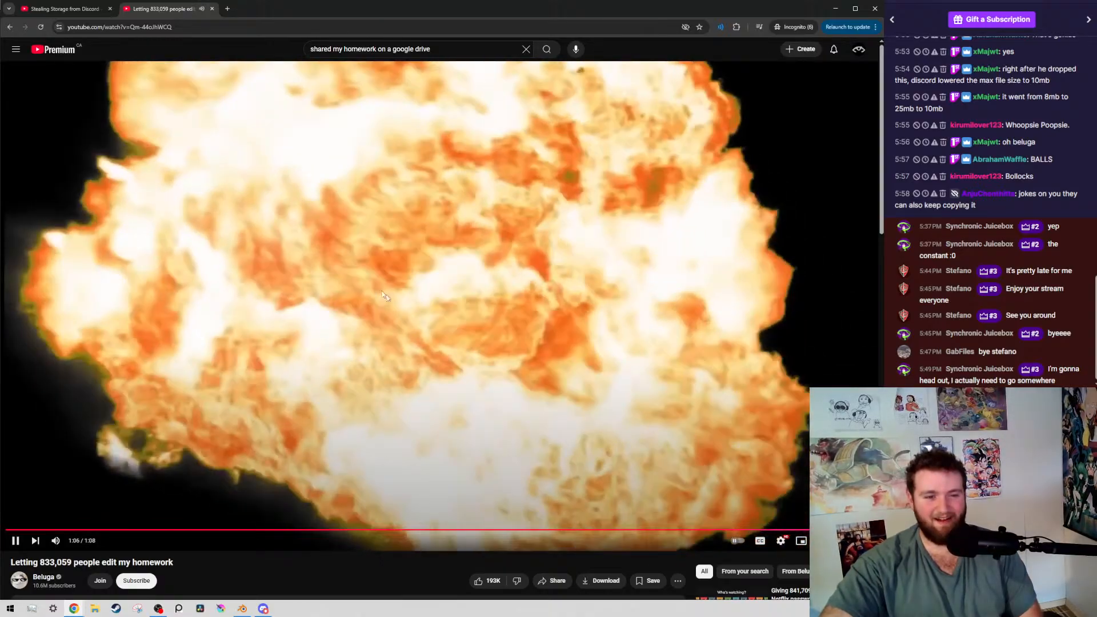
left_click(349, 436)
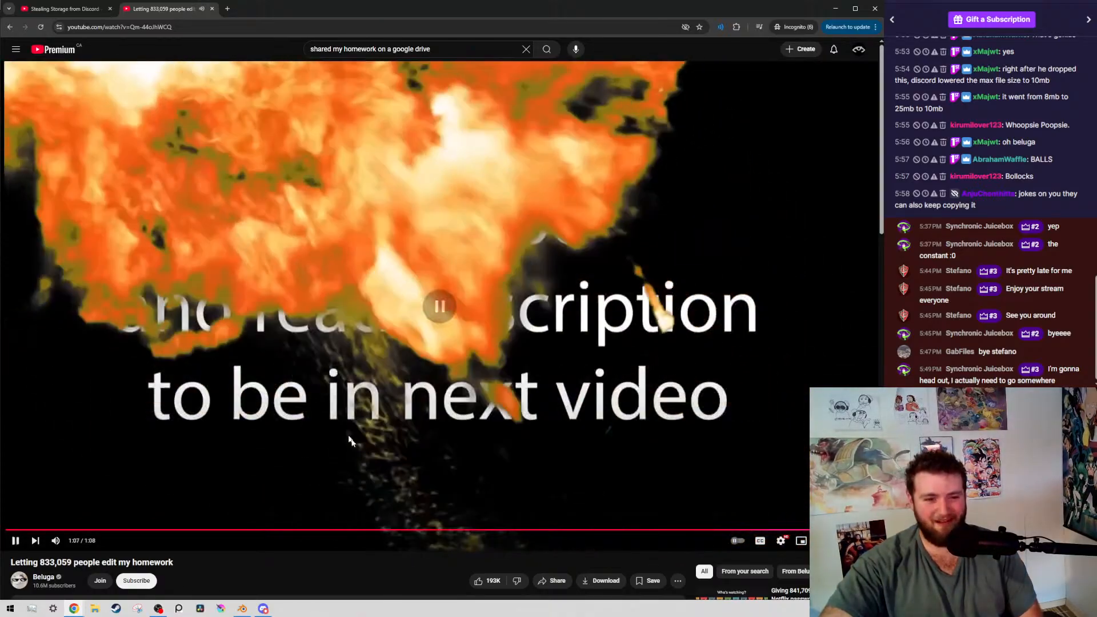
left_click(336, 322)
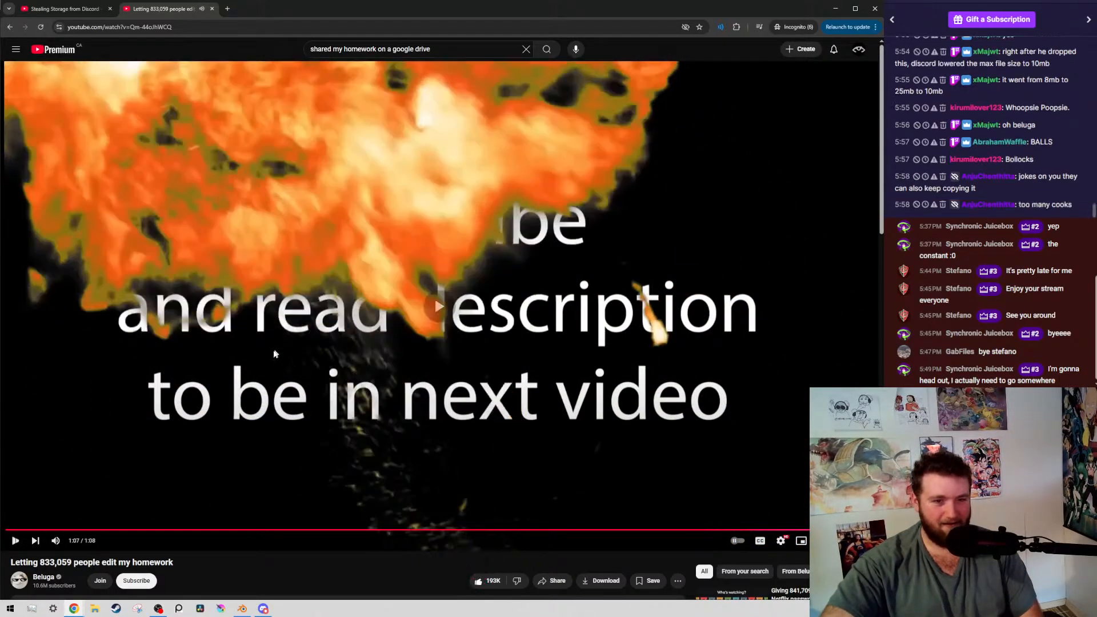
left_click(272, 407)
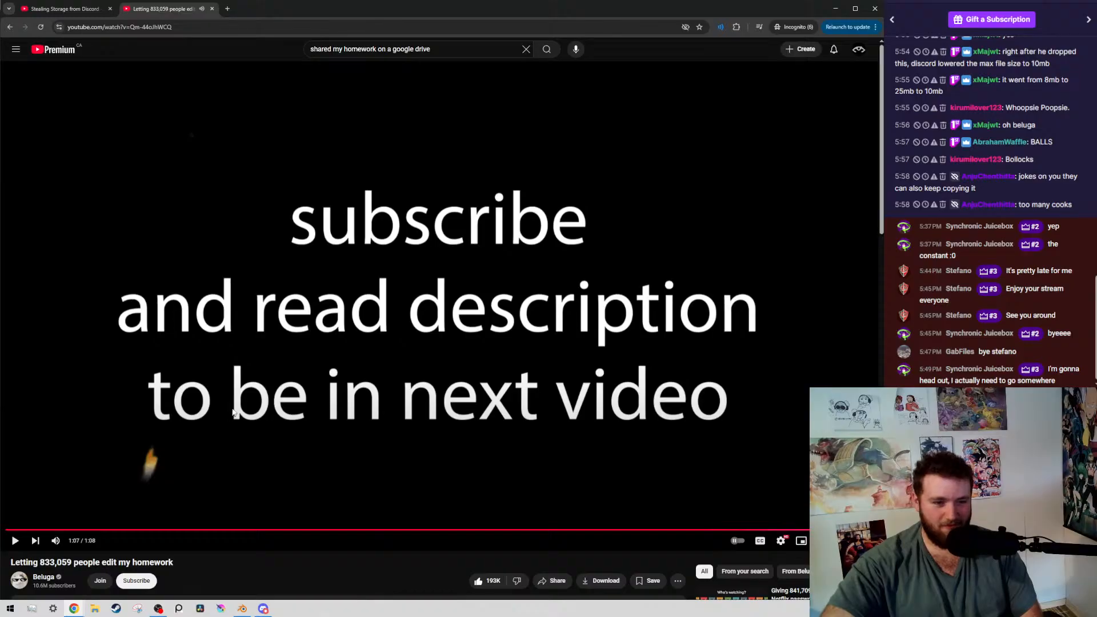
scroll(185, 510, "down", 2)
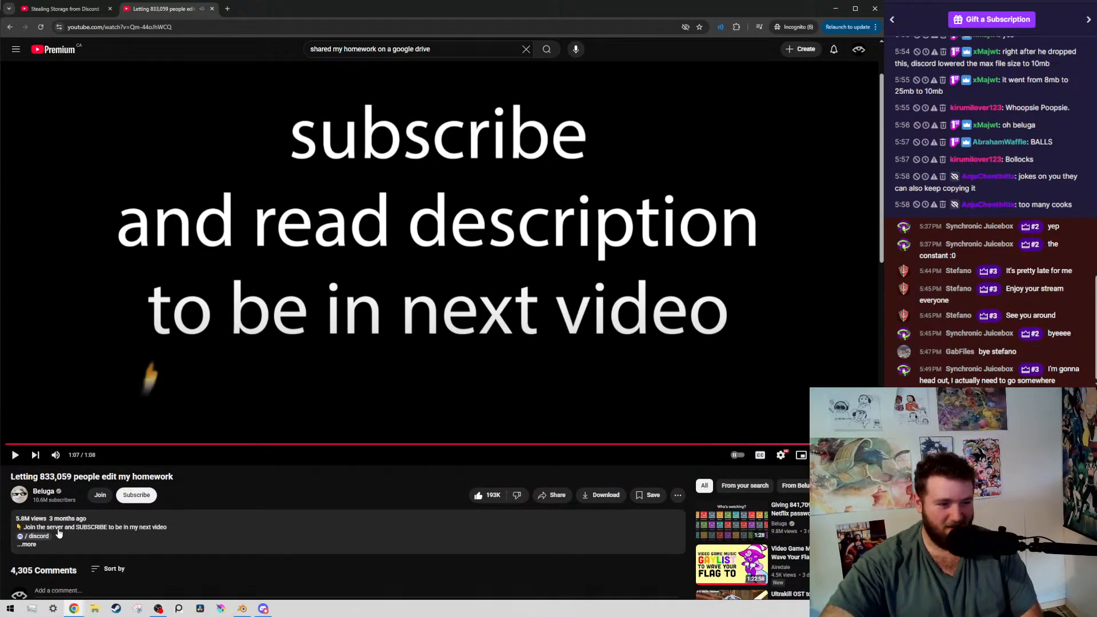
scroll(102, 457, "up", 2)
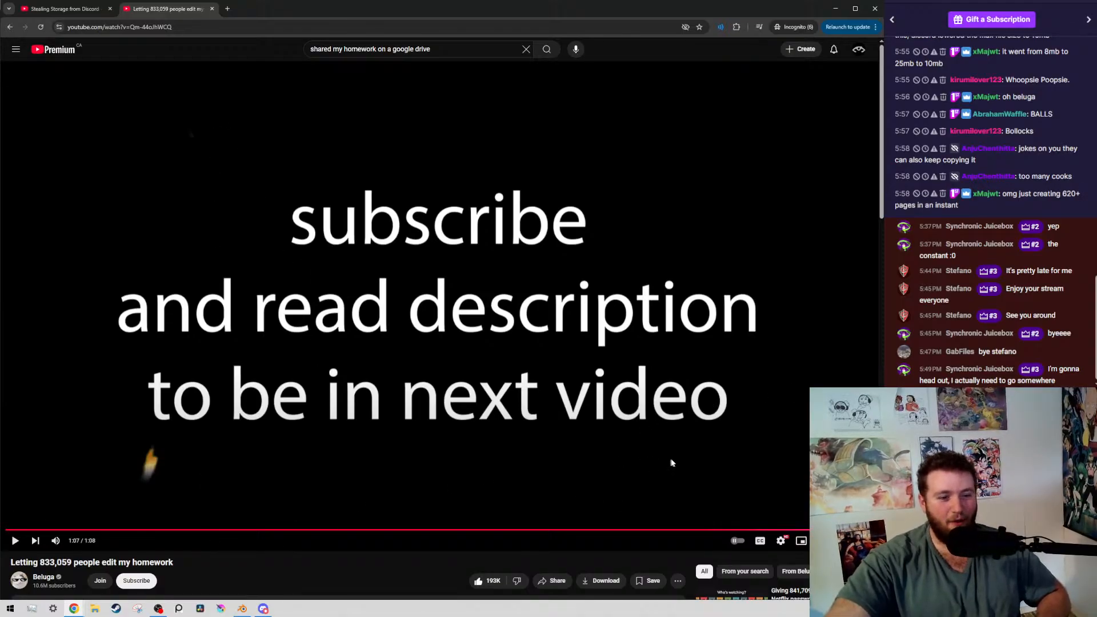
Rewind the homework video to about 1:01 and pause it at the enlarged page counter
left_click(742, 529)
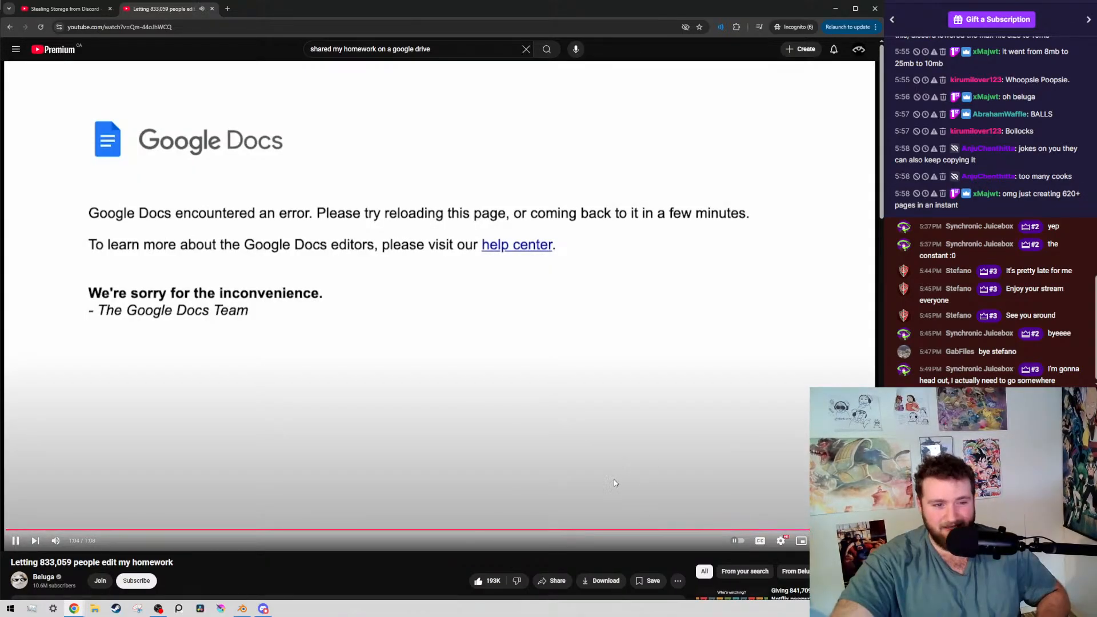
left_click(696, 530)
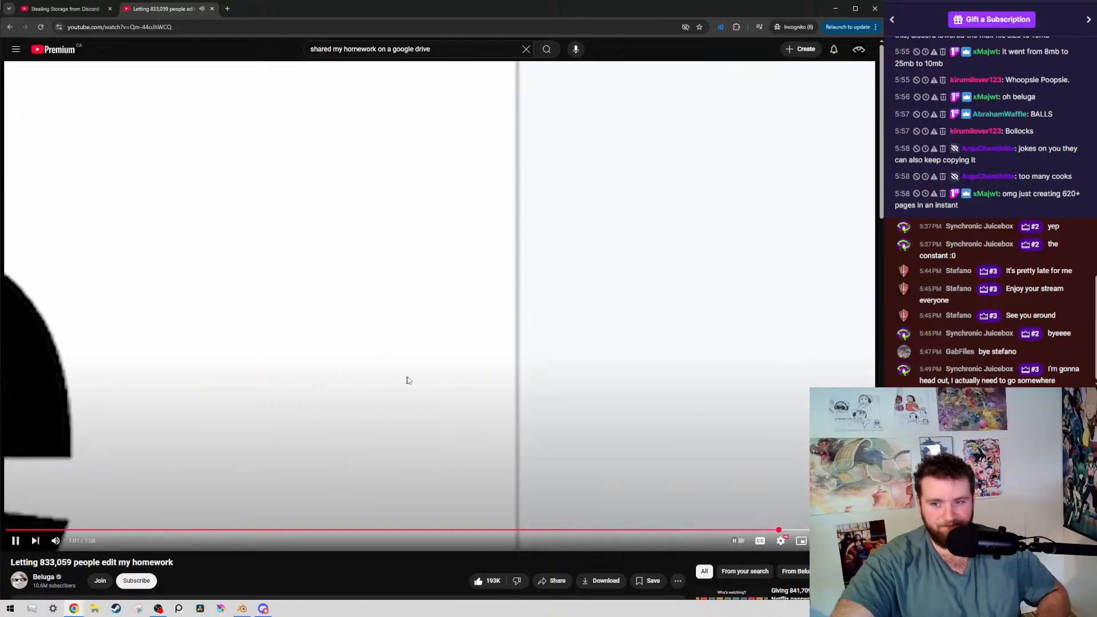
left_click(410, 386)
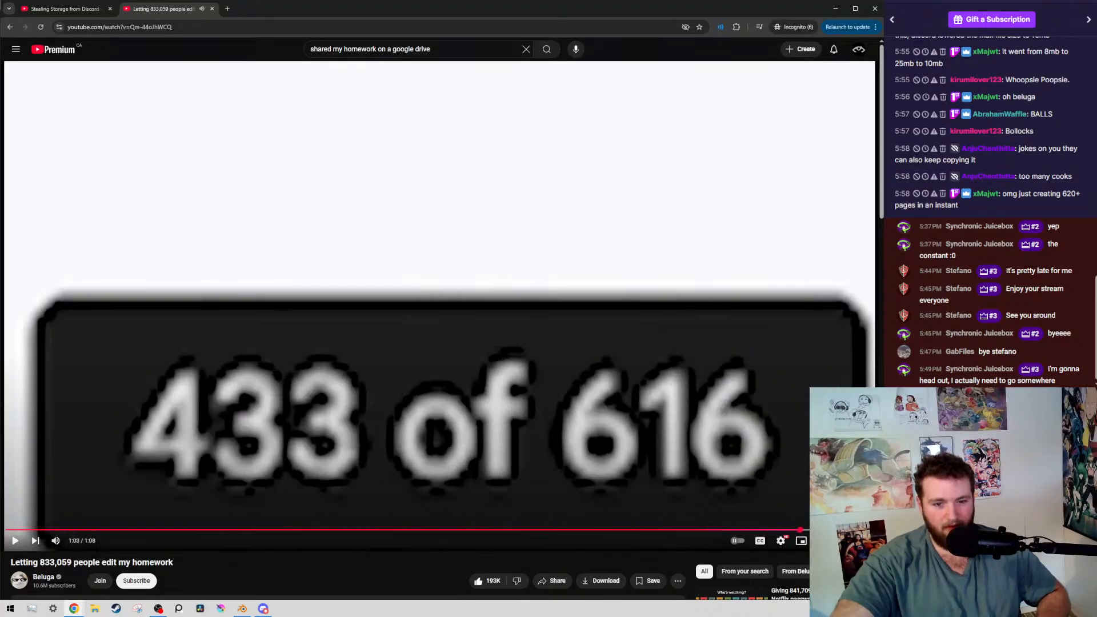
Rewind the homework video to about 0:44 and rewatch the crowd's document edits, pausing on individual pages up to 0:52
left_click_drag(786, 533, 568, 530)
left_click(377, 376)
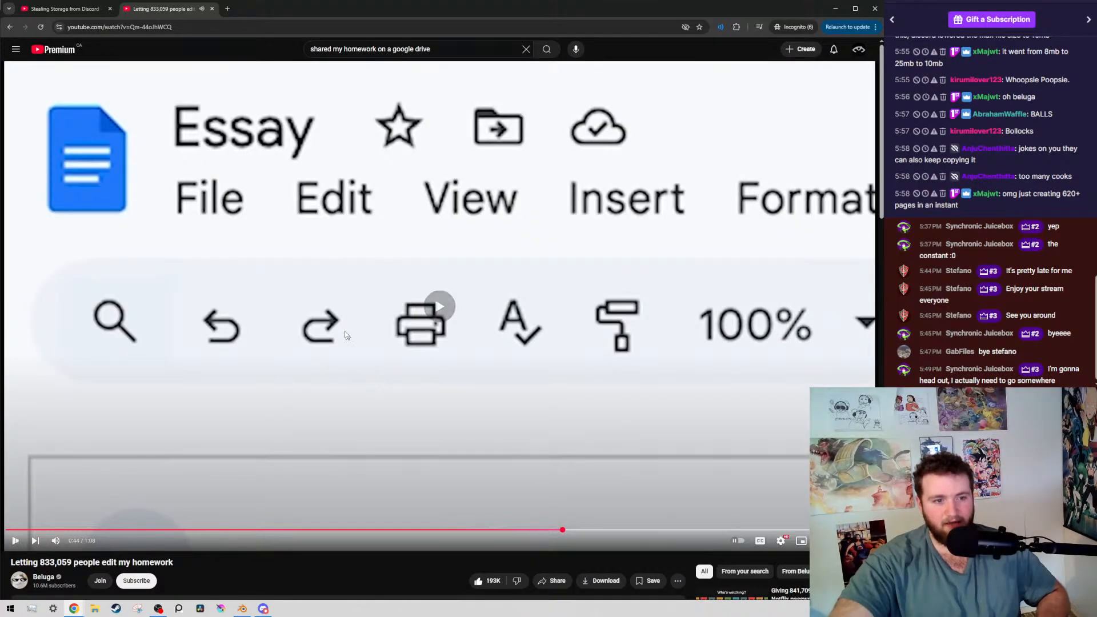
left_click(325, 165)
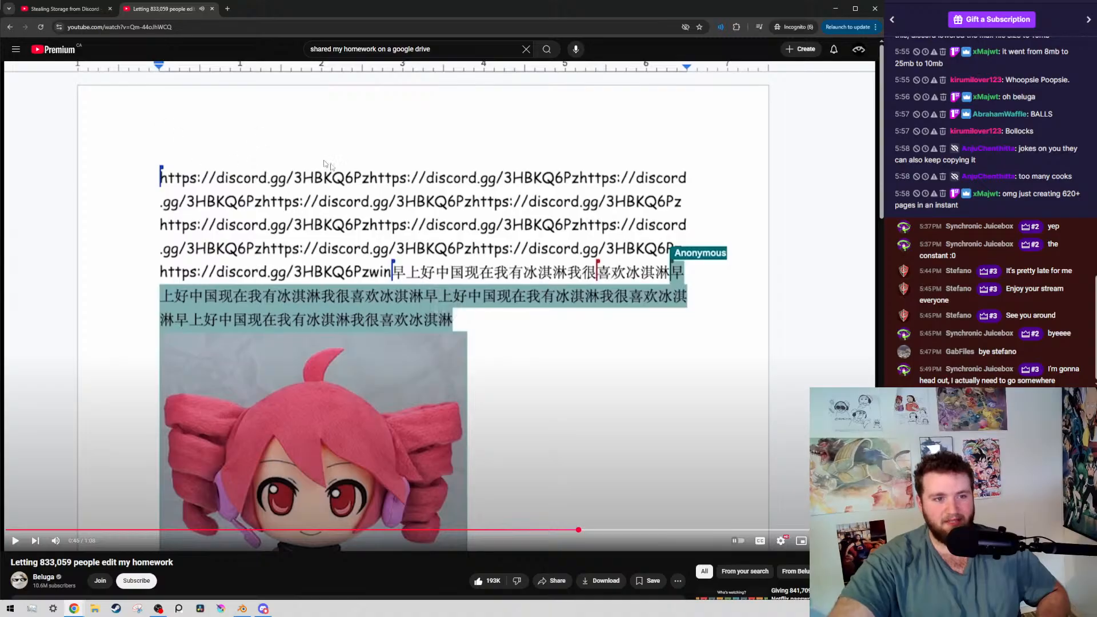
left_click(648, 400)
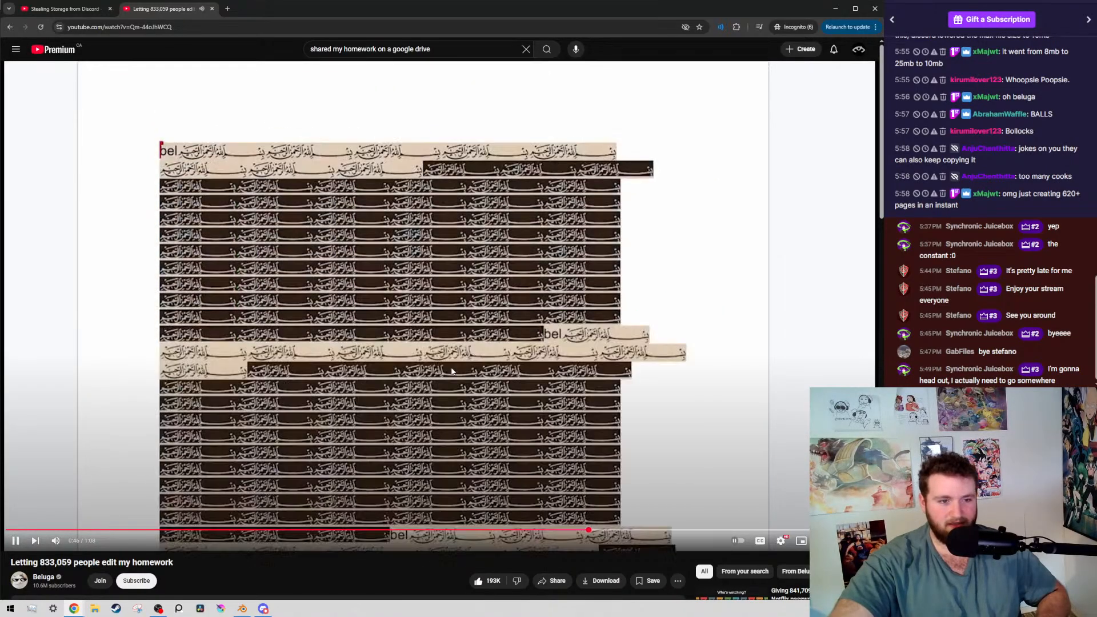
left_click(278, 254)
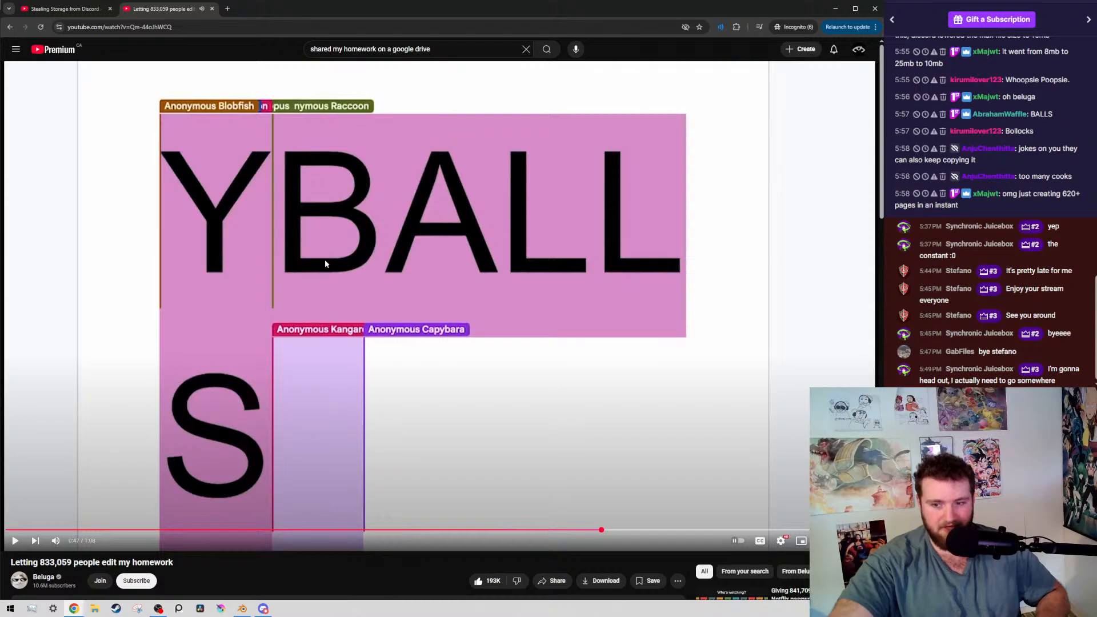
left_click(288, 329)
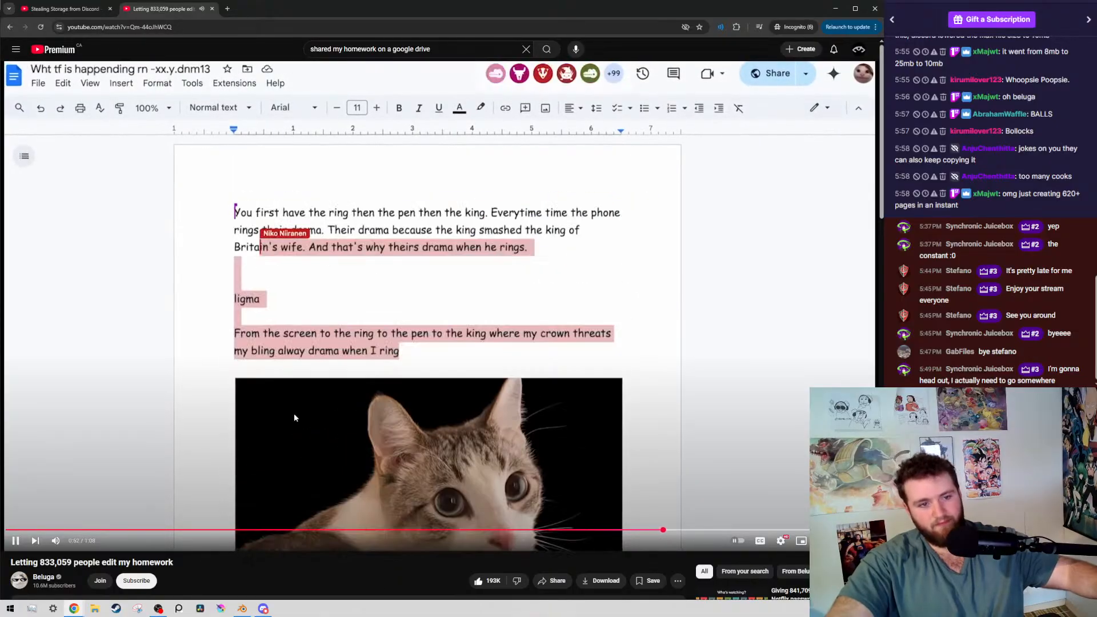
left_click(294, 413)
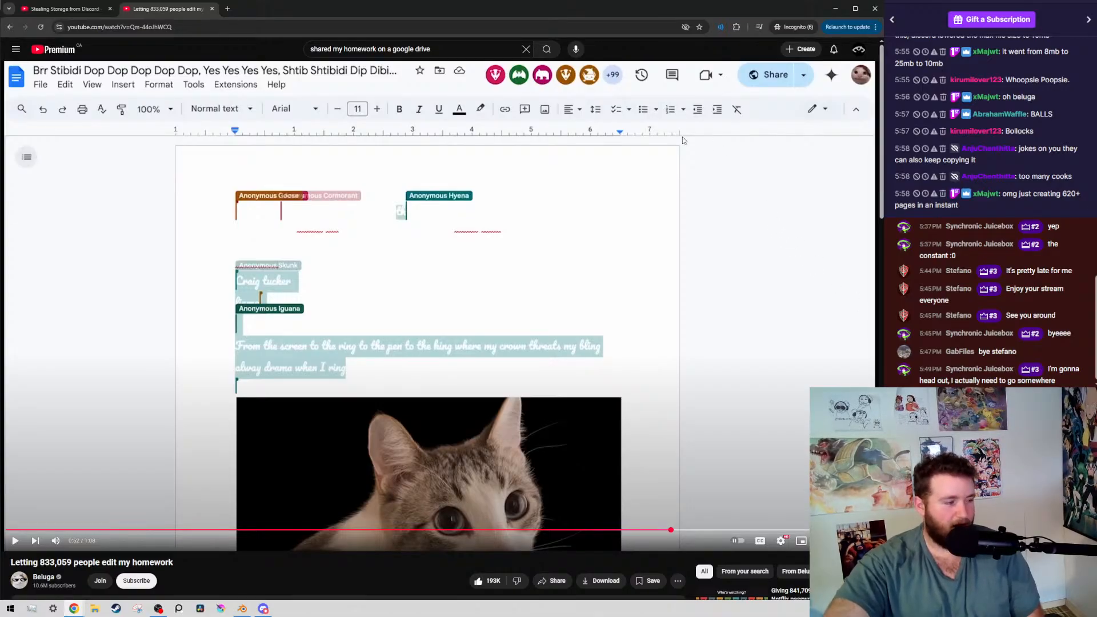
Close the browser window to return to Blender and hide the viewport overlays for a clean view of the boy's pose
left_click(875, 8)
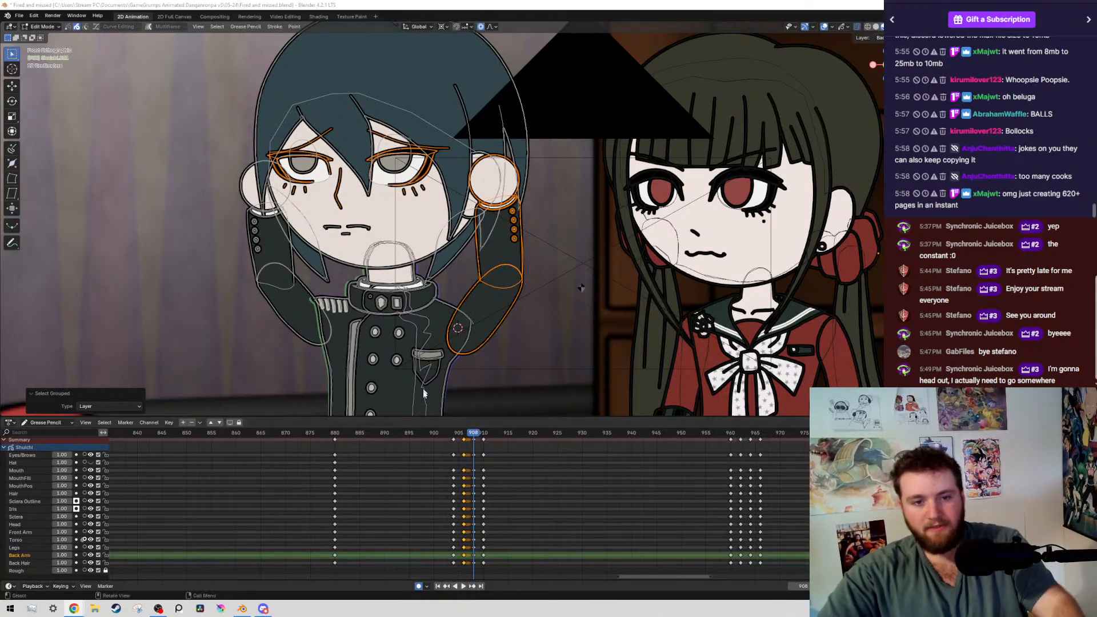
middle_click_drag(401, 477, 409, 479)
scroll(407, 481, "up", 5)
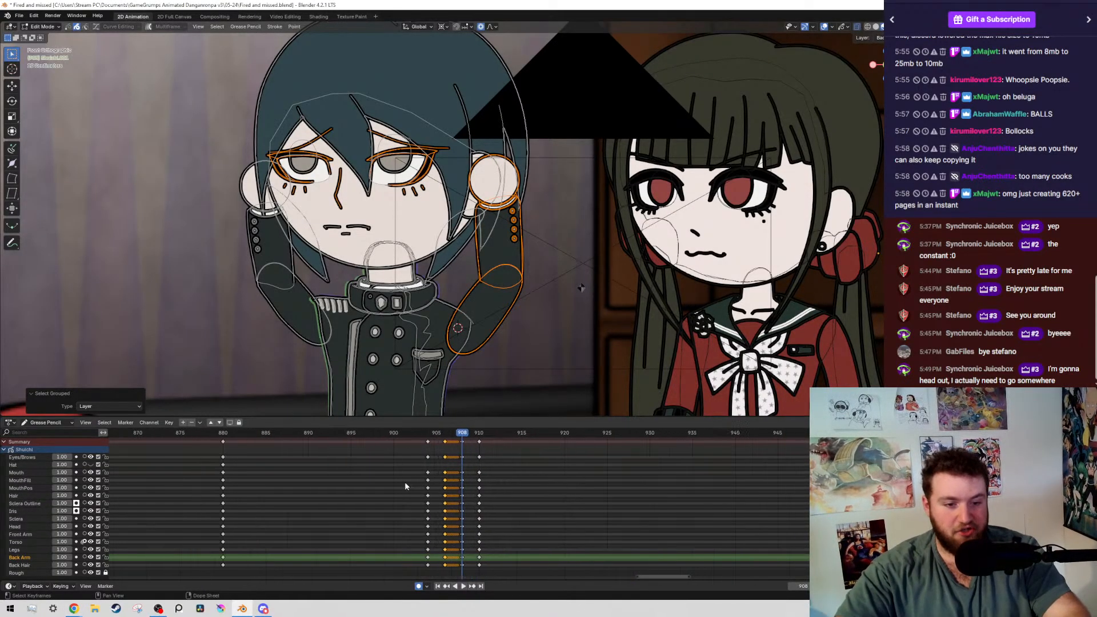
scroll(452, 290, "down", 5)
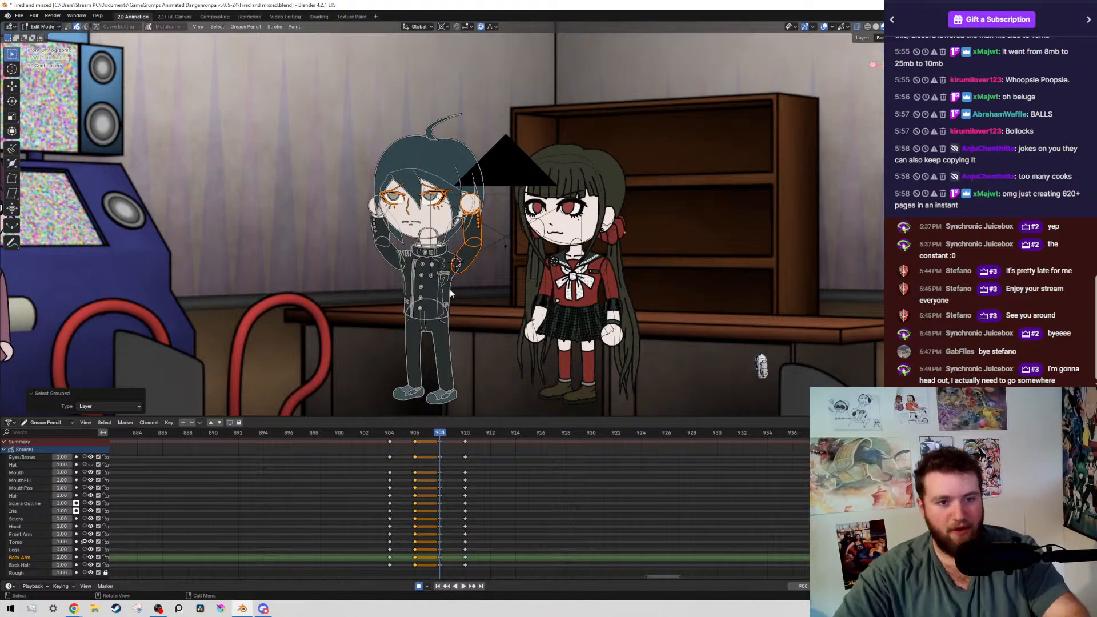
key("alt+shift+z")
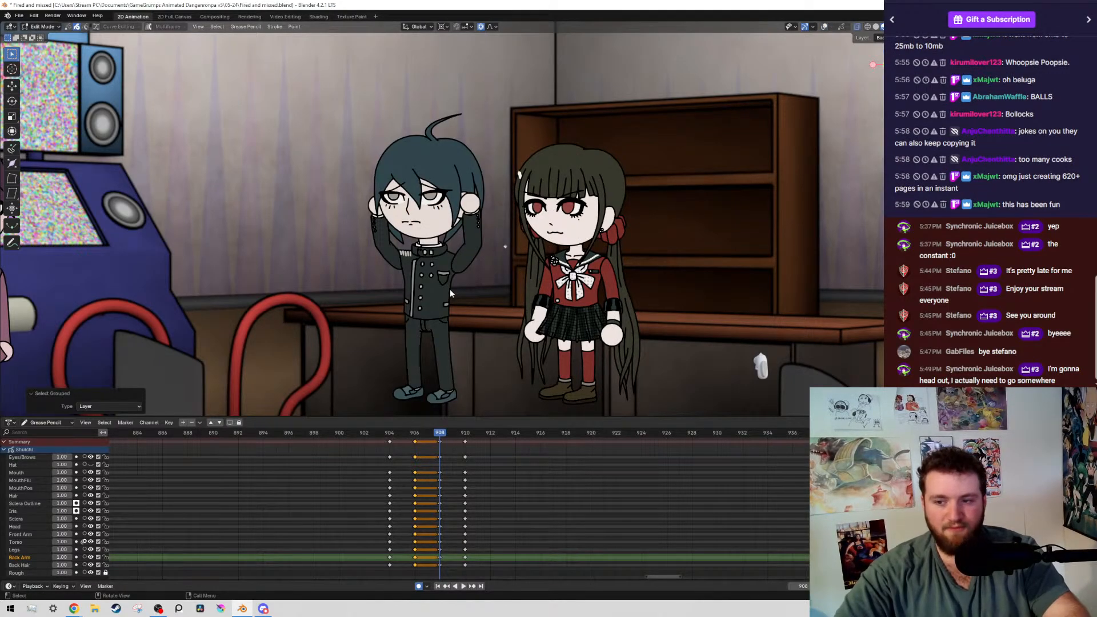
Flip back and forth through the boy's keyframes between frames 904 and 910, and save the file
key("Down")
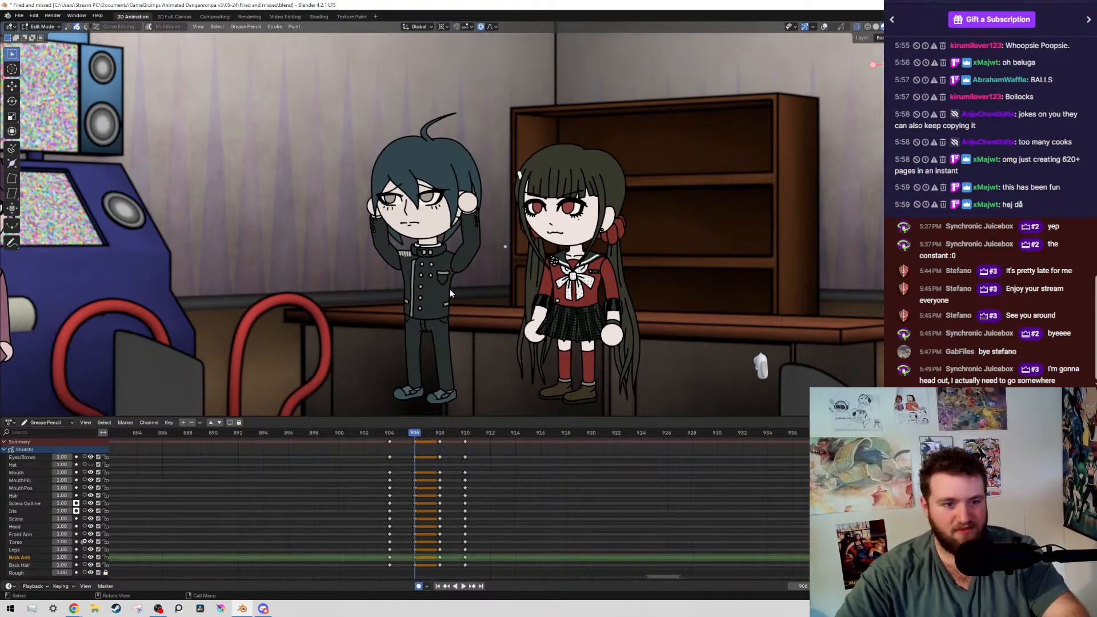
key("Down")
key("Up")
key("Up")
key("Up")
key("Down")
key("Down")
key("Down")
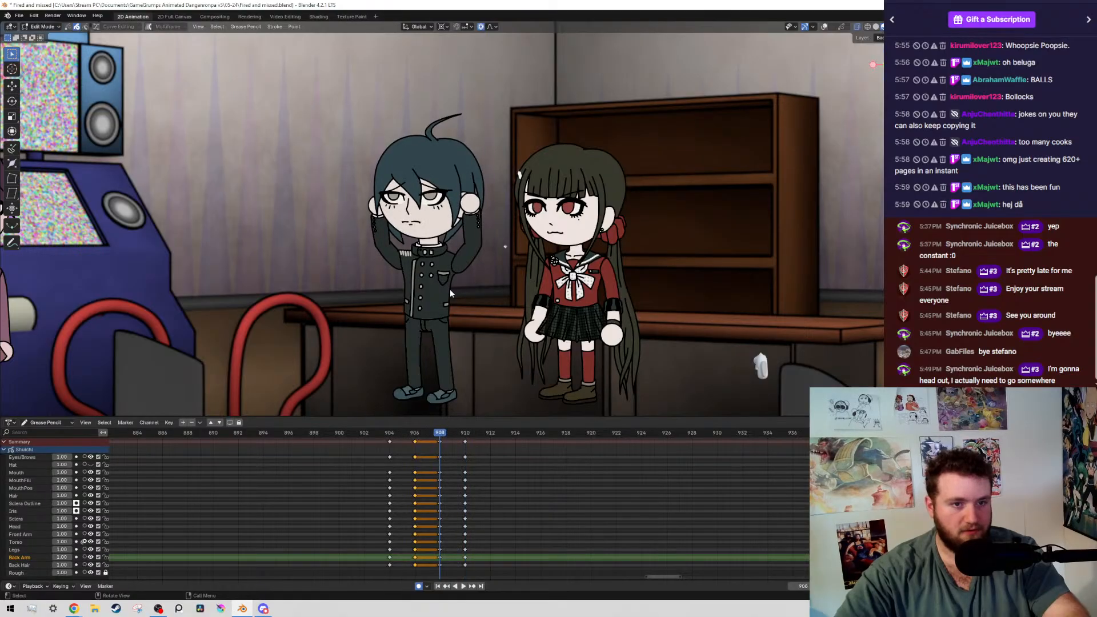
key("Up")
Compare the boy's arm and head poses once more across the keyframes from 910 back to 904
key("Up")
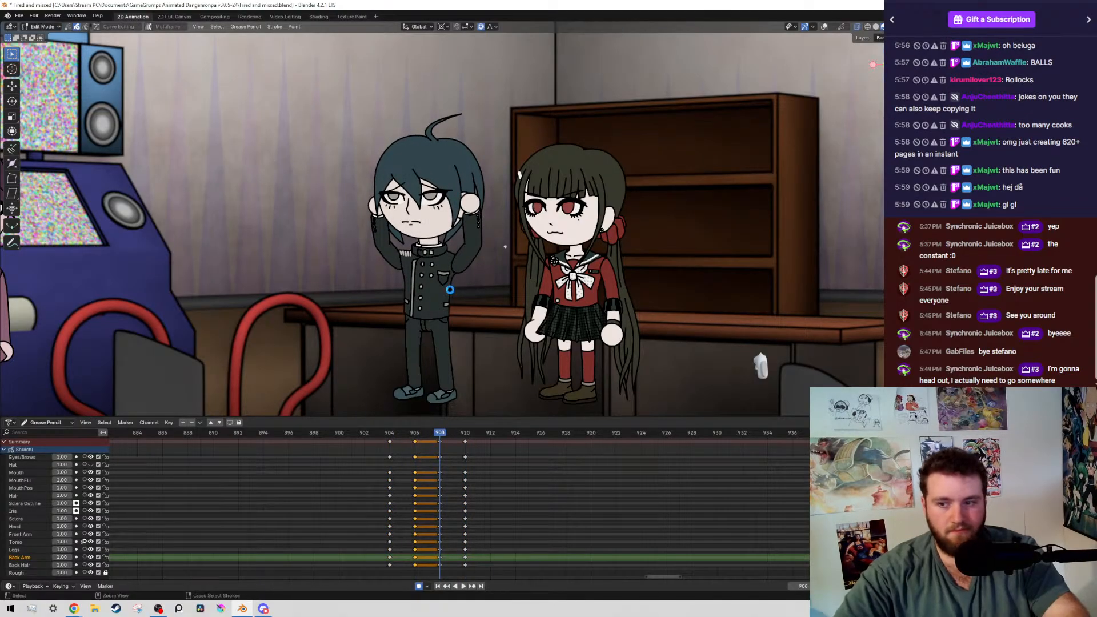
key("ctrl+s")
key("Down")
key("Down")
key("Up")
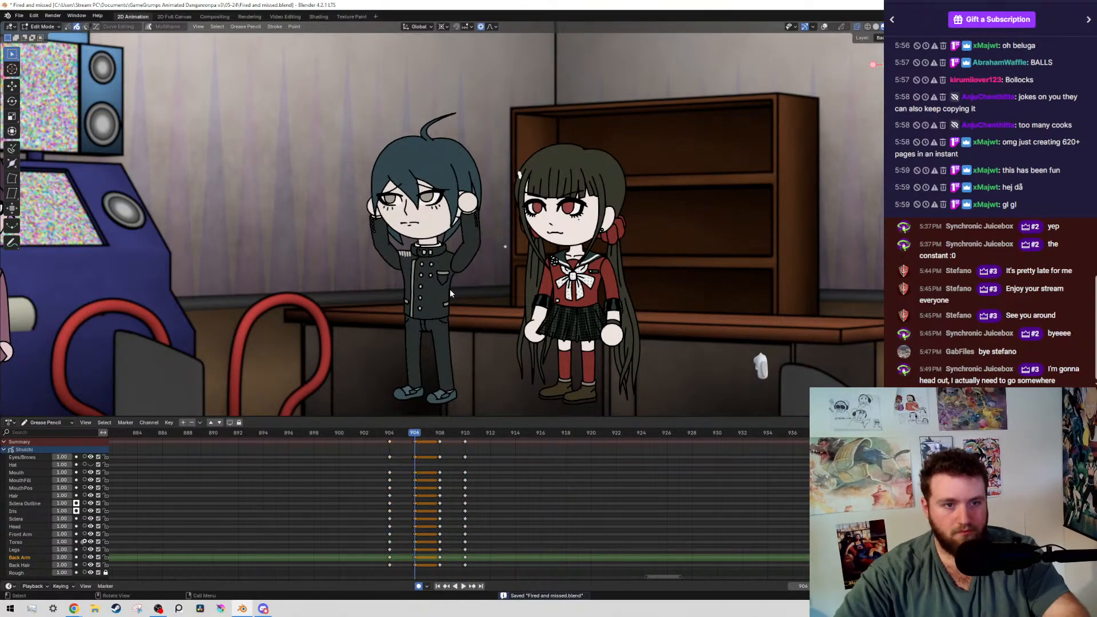
key("Up")
key("Down")
key("Up")
key("Up")
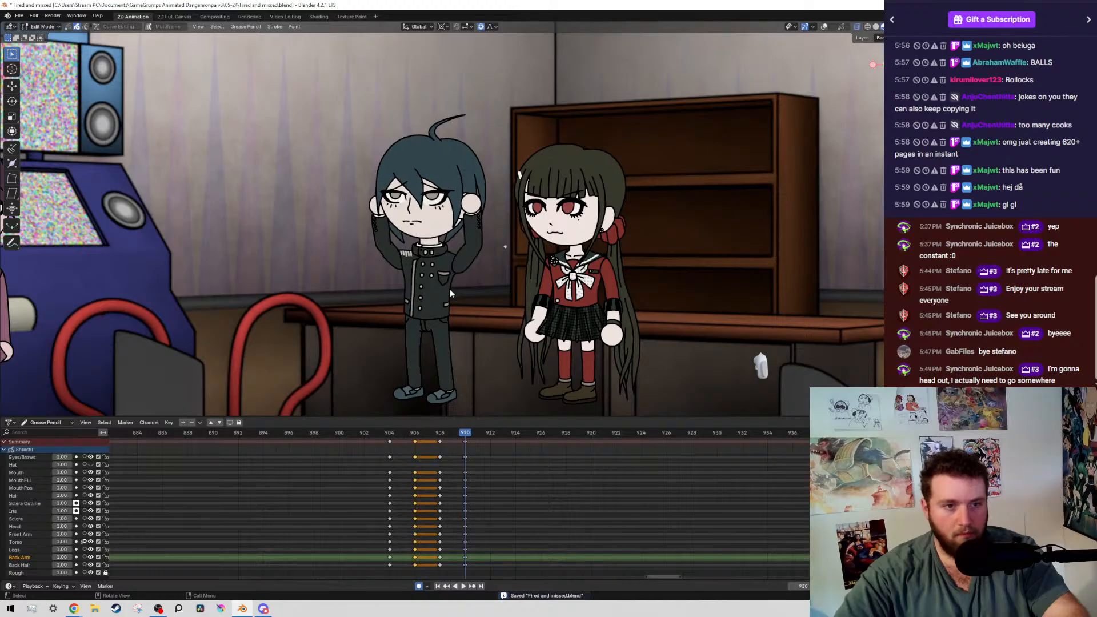
key("Down")
key("Down")
key("Down")
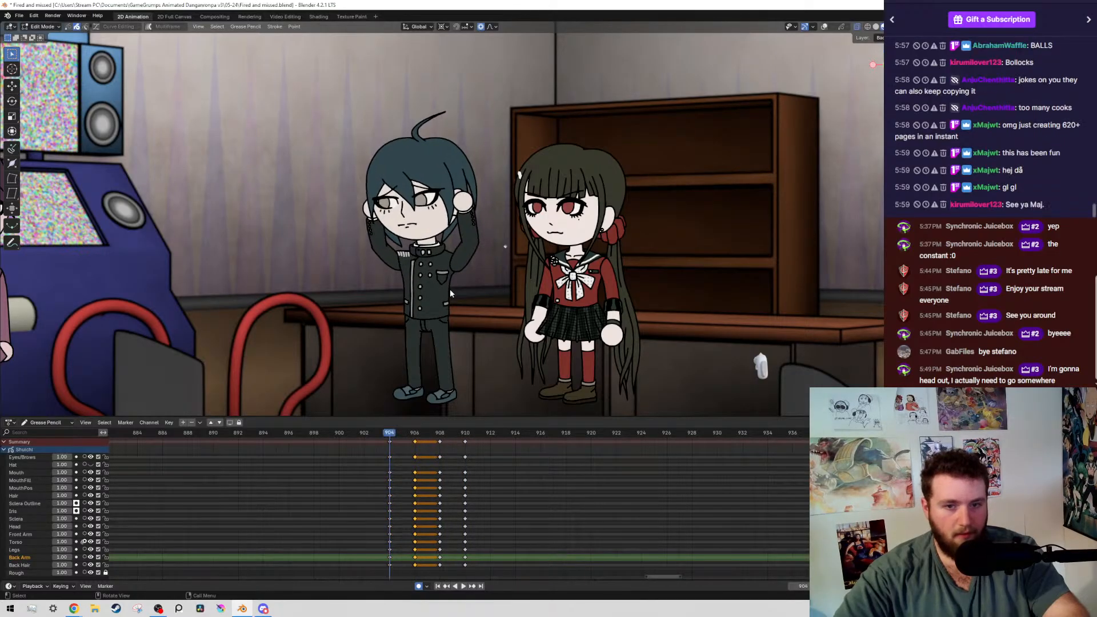
Show the overlays and, at frame 904, select the layer strokes of the boy's arm on the viewer's left and rotate them about 0.7°
key("shift+alt+z")
middle_click_drag(348, 273, 478, 245, "shift")
scroll(492, 234, "up", 8)
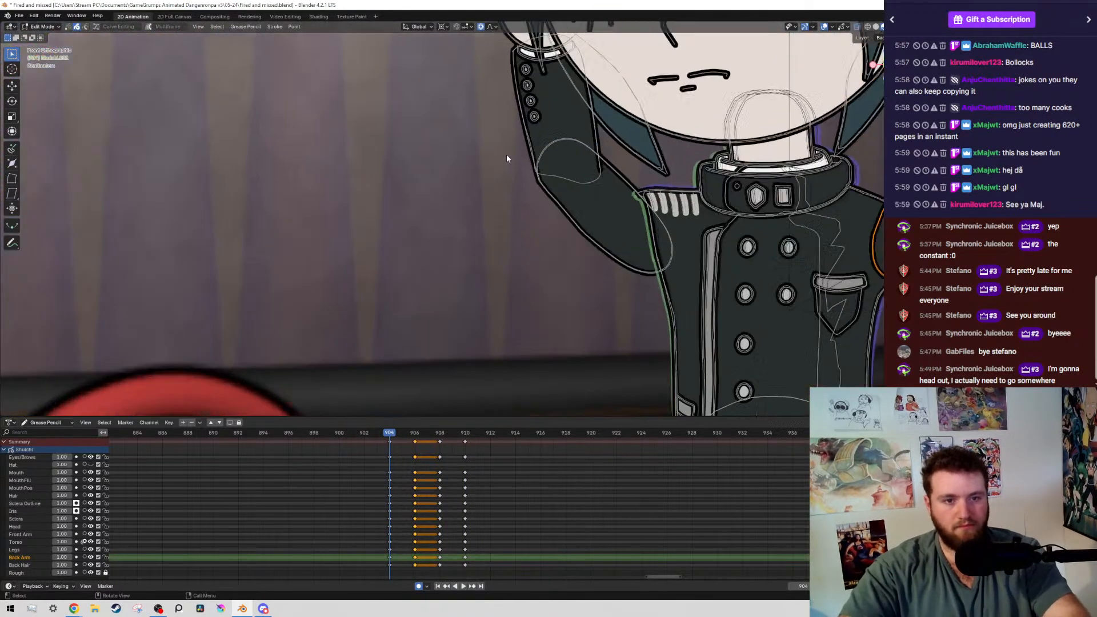
left_click_drag(506, 154, 609, 236)
key("shift+g")
left_click(611, 238)
scroll(534, 194, "down", 3)
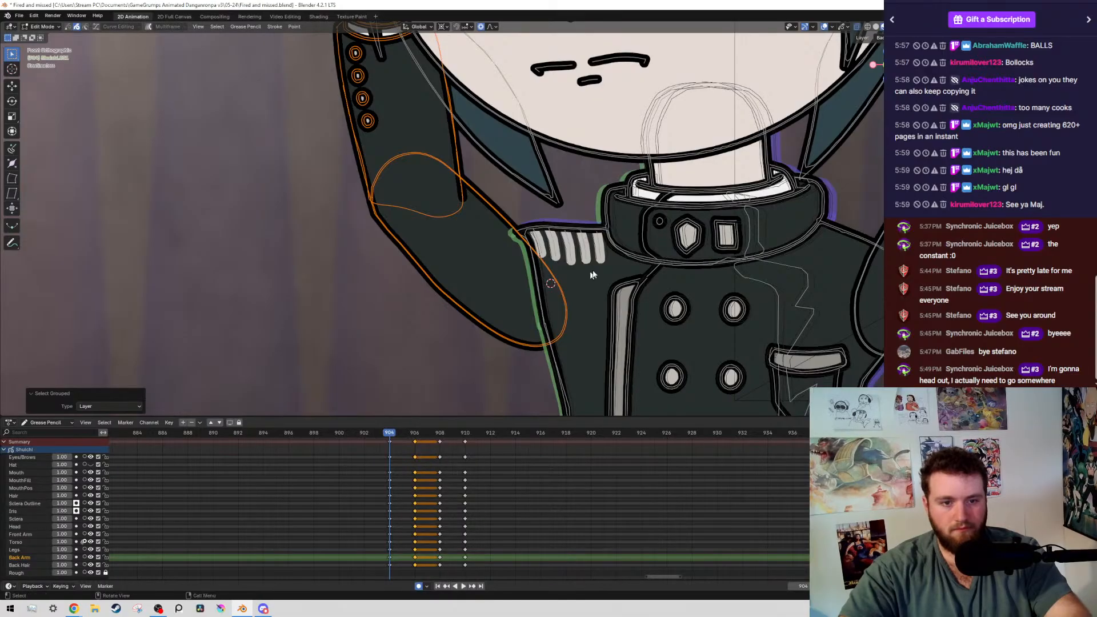
scroll(638, 224, "down", 3)
key("r")
left_click(626, 276)
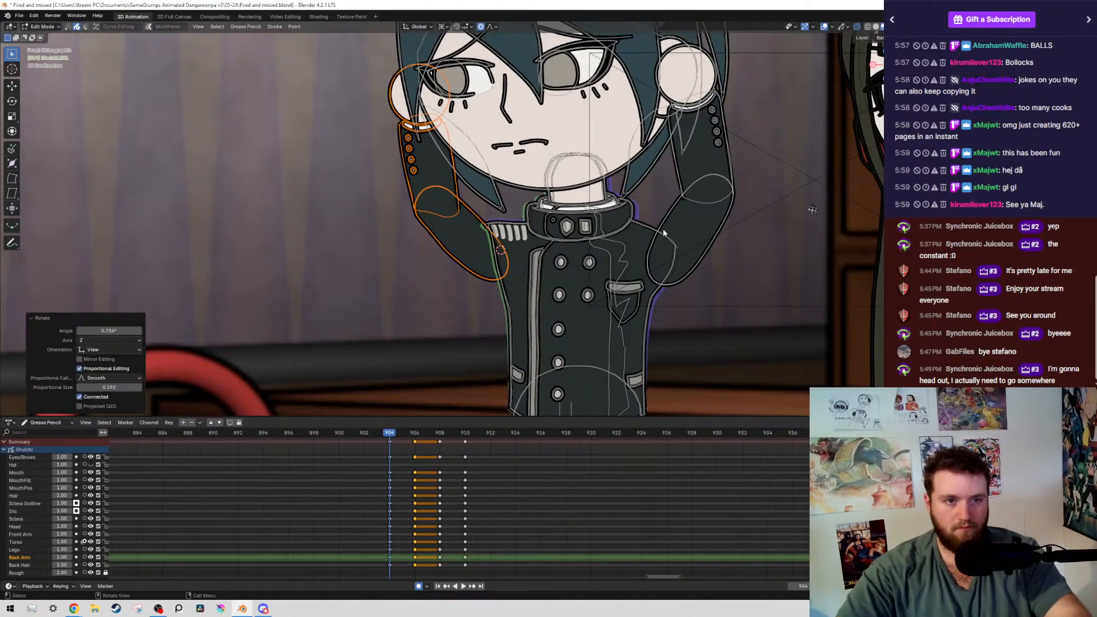
At frame 906, select the same arm's layer strokes and rotate them about -1.4°
key("Up")
left_click(462, 221)
key("shift+g")
left_click(462, 222)
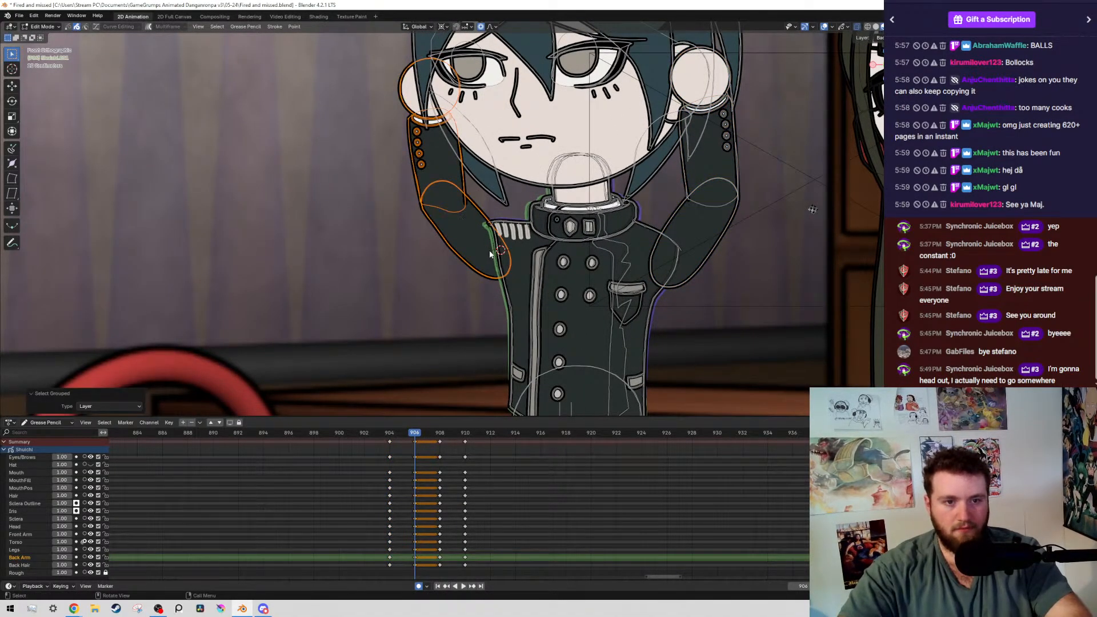
key("r")
key("Return")
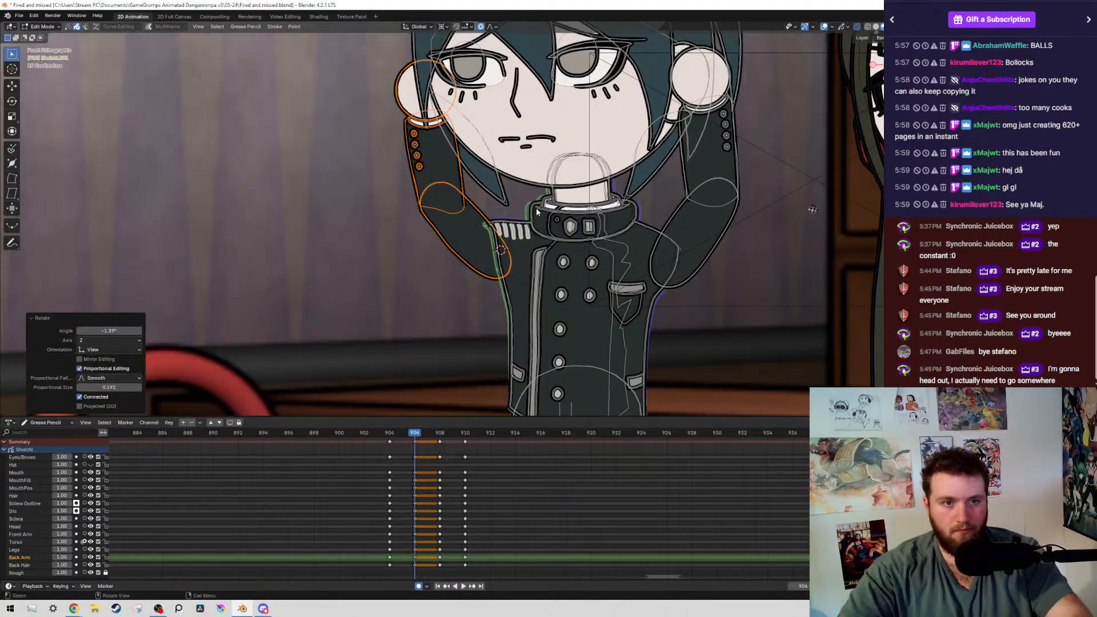
At frame 908, rotate the same arm's layer strokes slightly, then hide the overlays and save the file
key("Up")
left_click(457, 202)
key("shift+g")
left_click(455, 203)
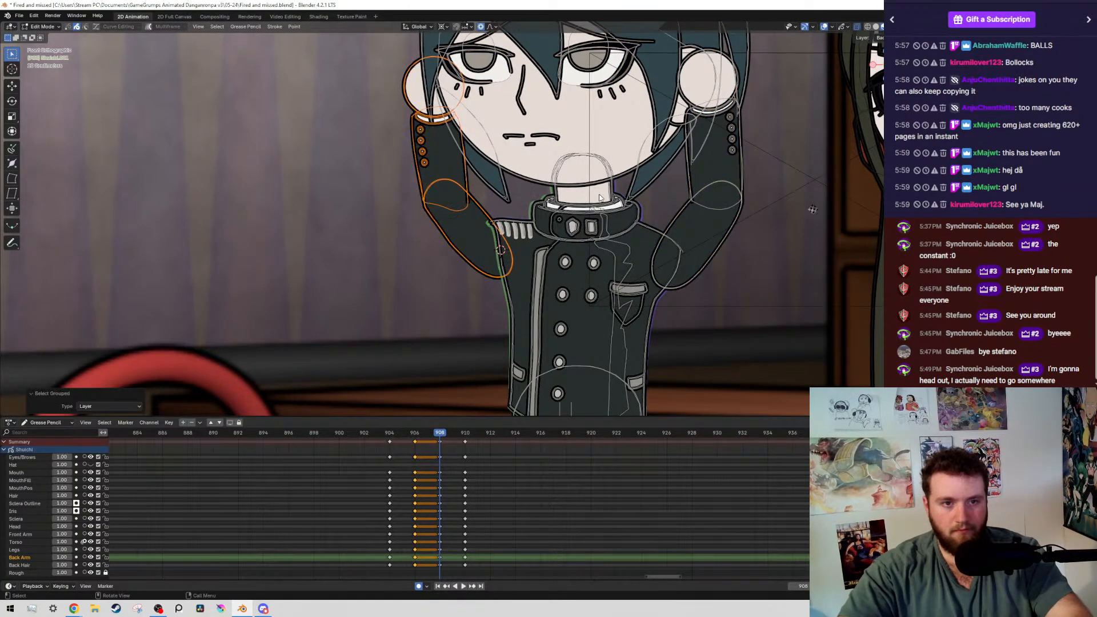
key("r")
left_click(454, 212)
scroll(453, 218, "down", 5)
key("alt+shift+z")
key("ctrl+s")
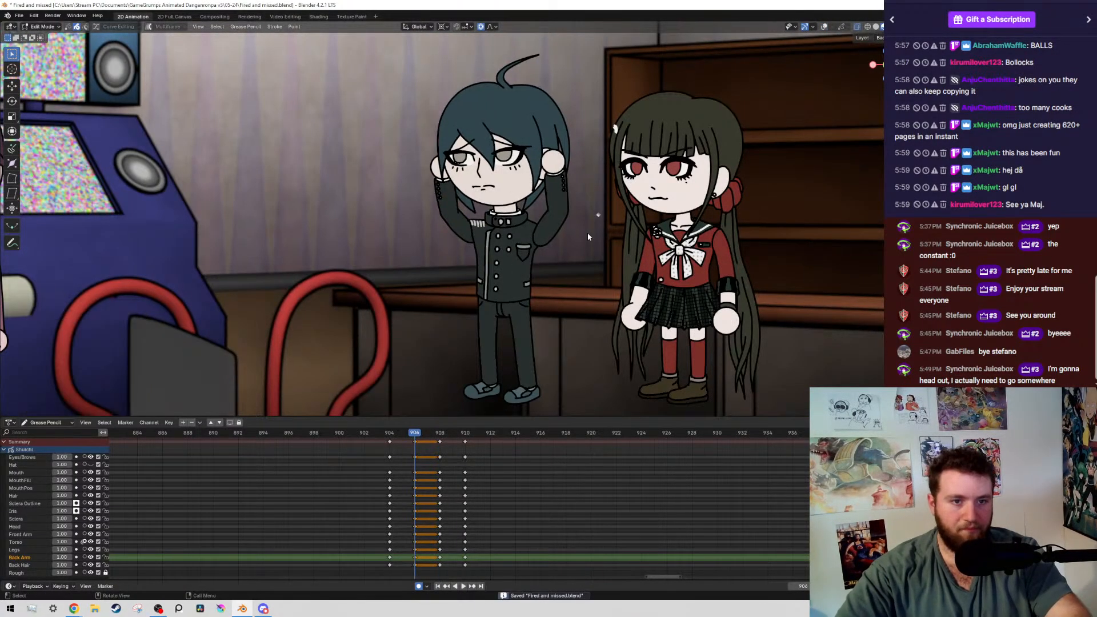
Play the animation to review the head-holding motion, stop at frame 1058, and save the file
key("shift+Left")
key("space")
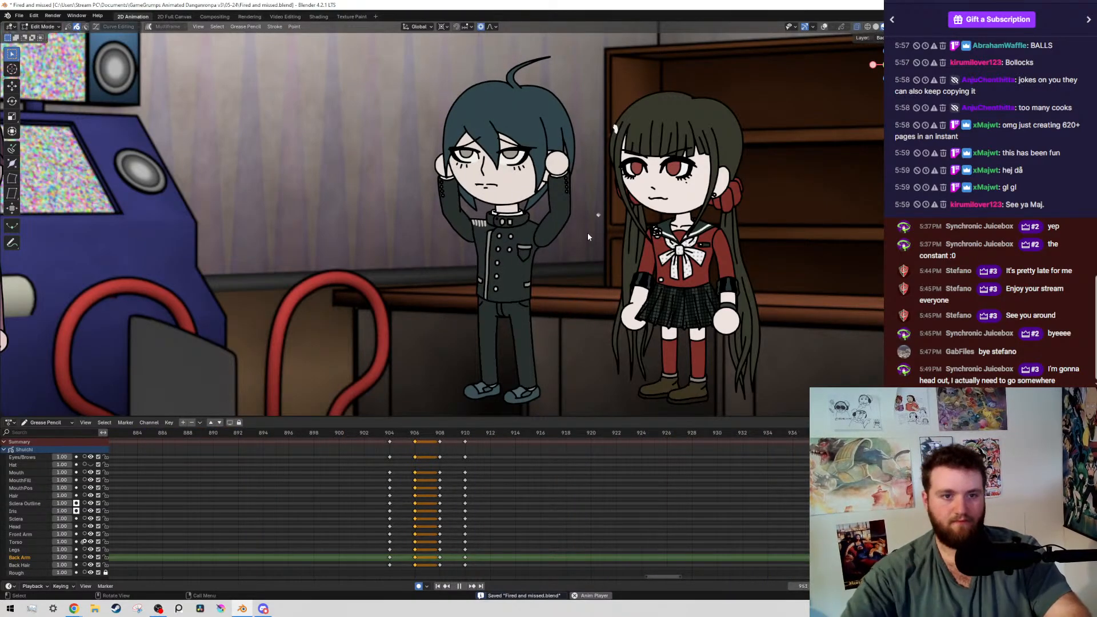
scroll(603, 530, "down", 3)
scroll(603, 530, "down", 3)
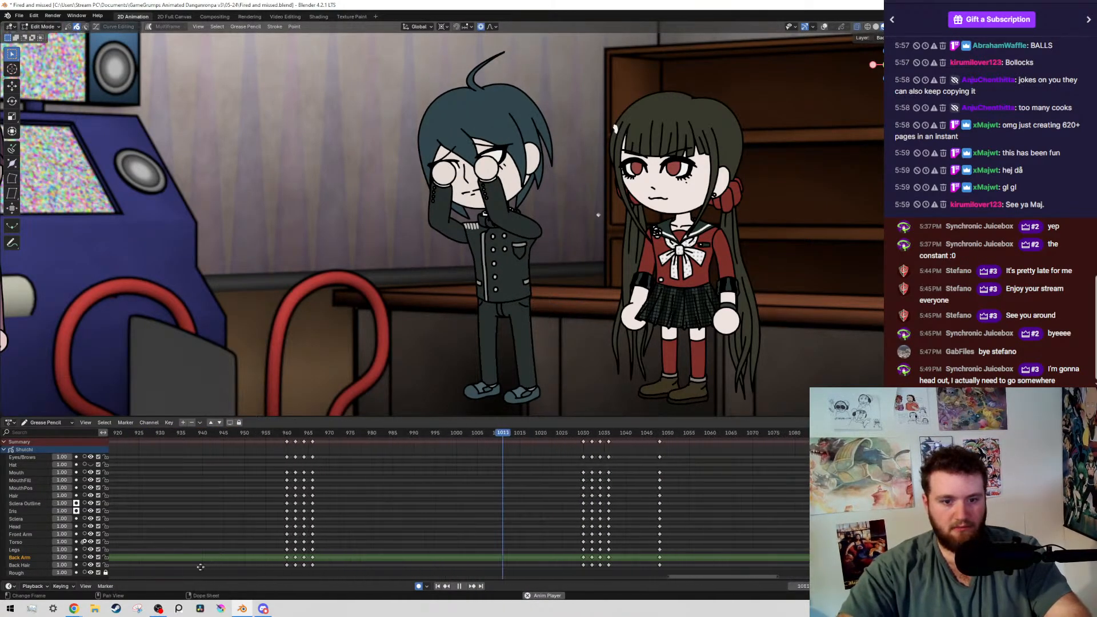
key("space")
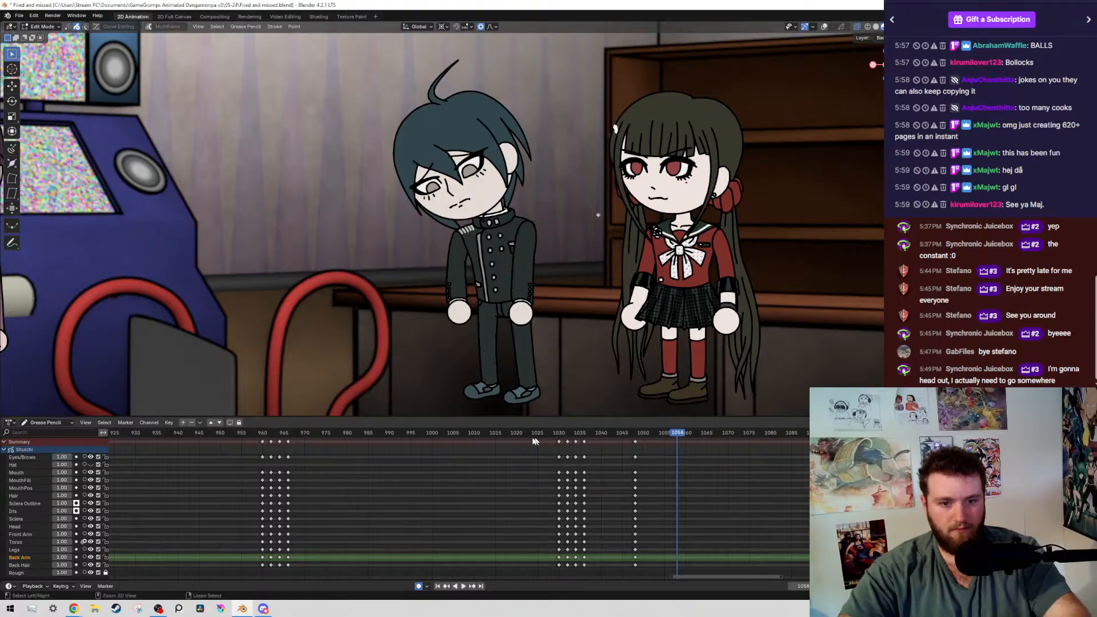
key("ctrl+s")
Examine how the boy's keyframe groups are spaced along the timeline before and after frame 1058
scroll(408, 509, "up", 3)
scroll(408, 509, "down", 8)
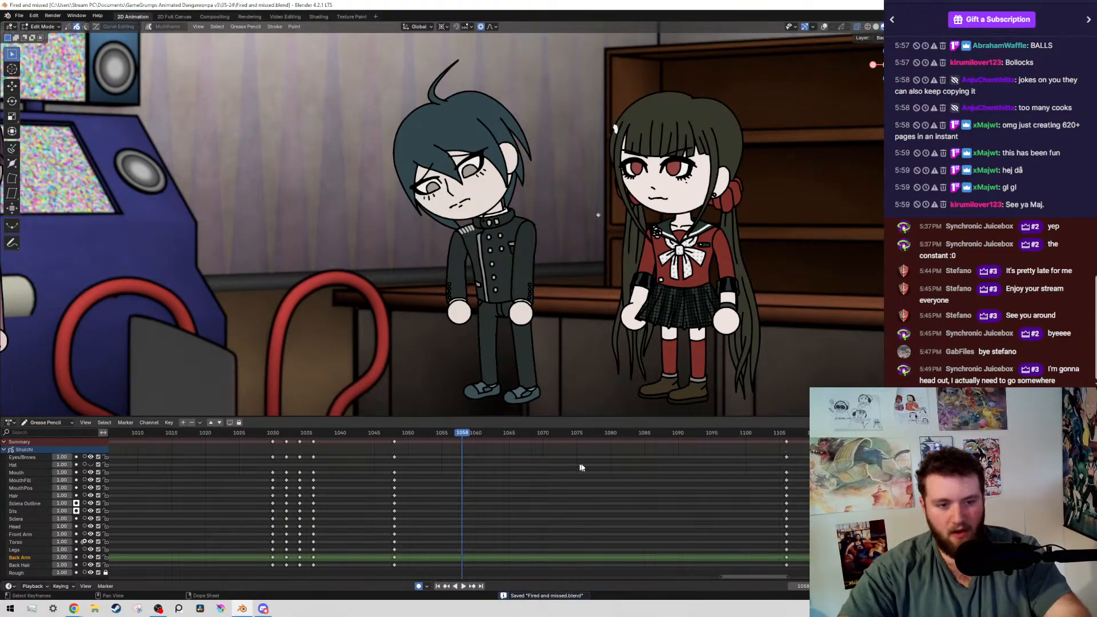
scroll(636, 472, "down", 6)
middle_click_drag(635, 472, 563, 475)
scroll(472, 487, "up", 8)
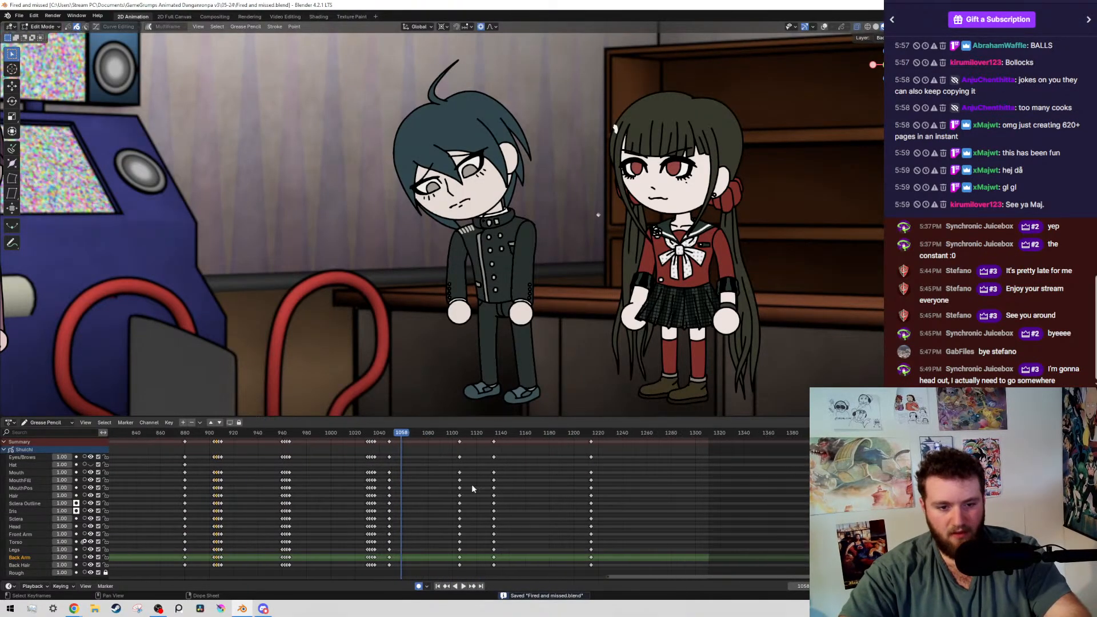
middle_click_drag(266, 466, 476, 463)
scroll(535, 465, "up", 1)
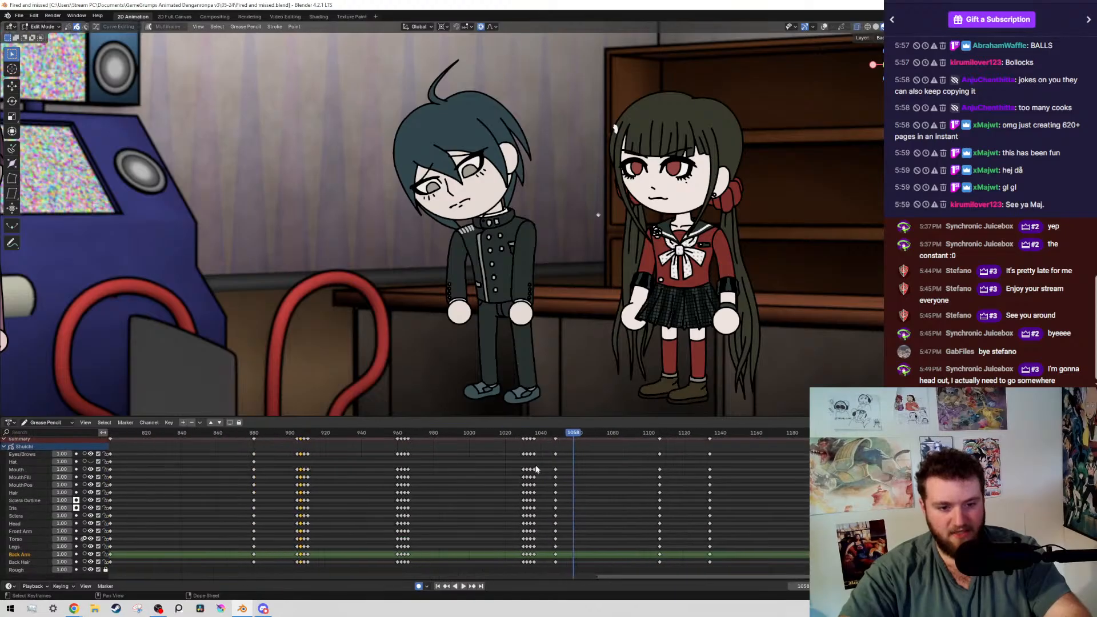
middle_click_drag(668, 553, 561, 554)
scroll(457, 498, "down", 10)
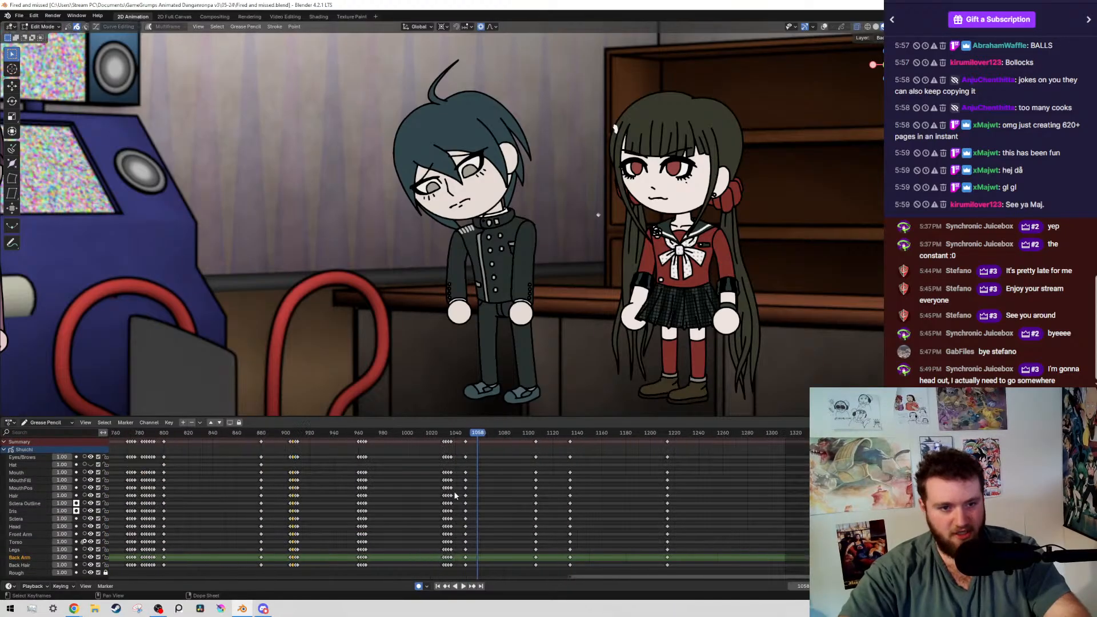
scroll(457, 502, "up", 3)
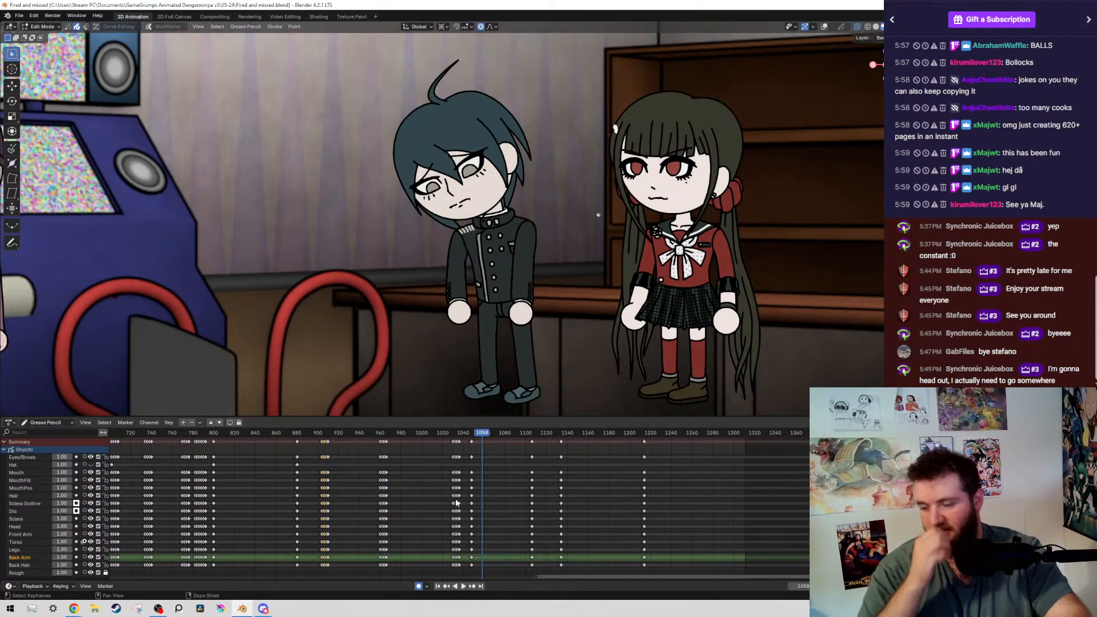
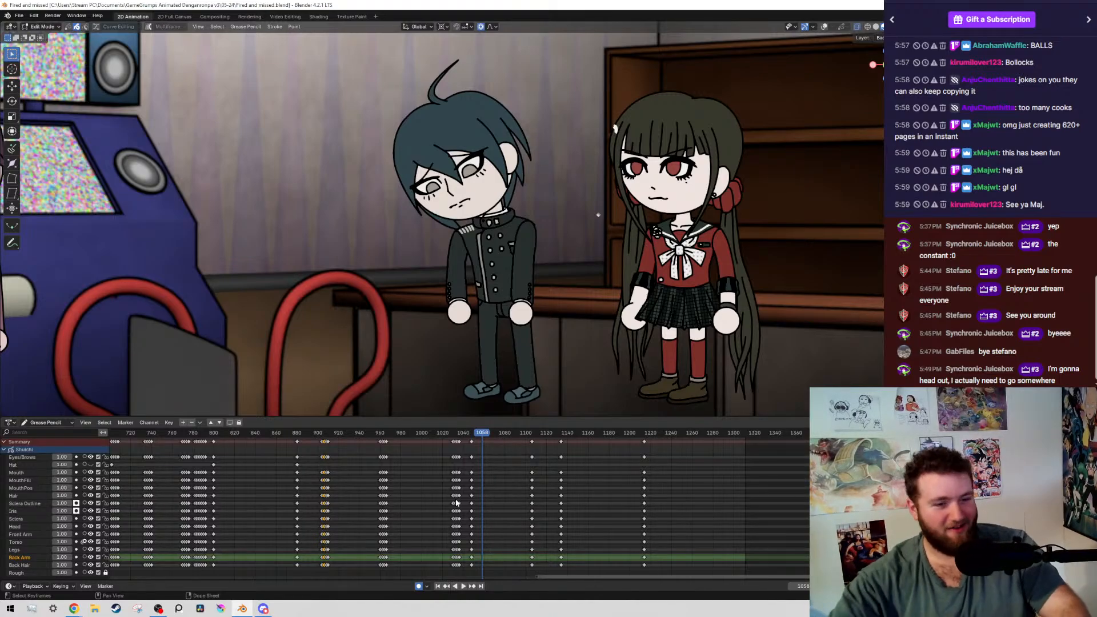
Duplicate the boy's keyframes at frame 1048 to frame 1046 across all his layers
scroll(534, 487, "up", 10)
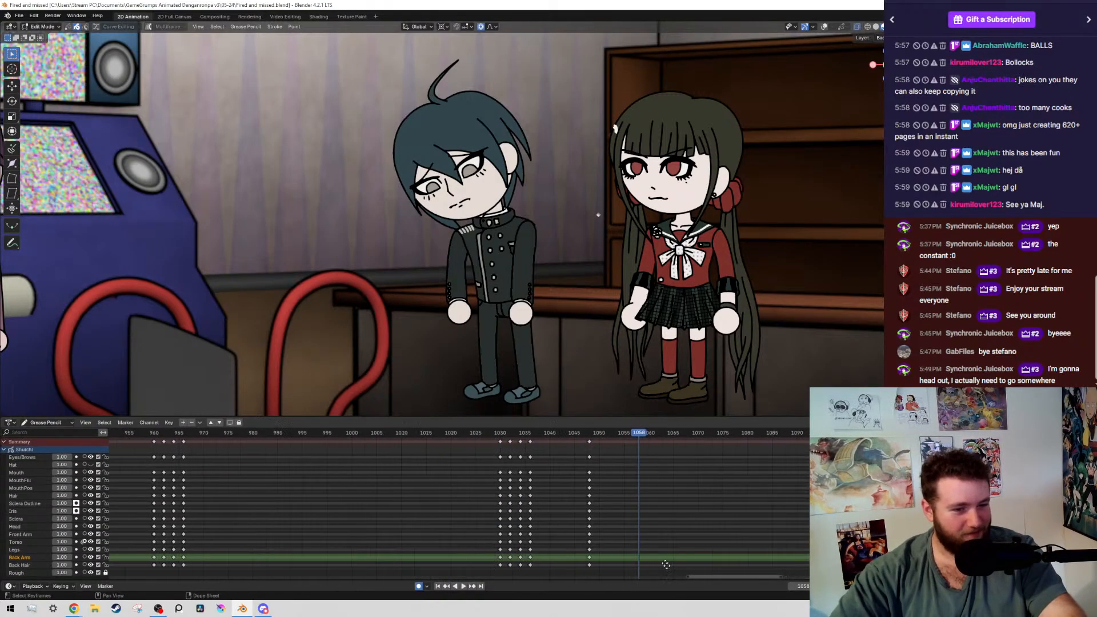
scroll(663, 474, "up", 5)
middle_click_drag(656, 520, 632, 514)
left_click_drag(670, 465, 609, 441)
key("shift+d")
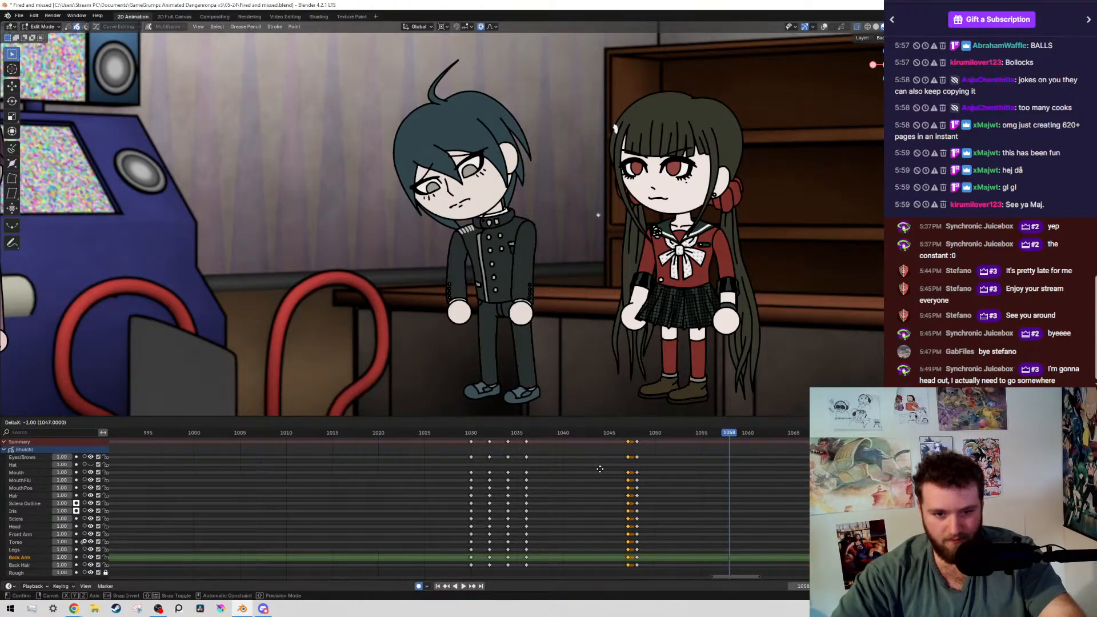
left_click(594, 471)
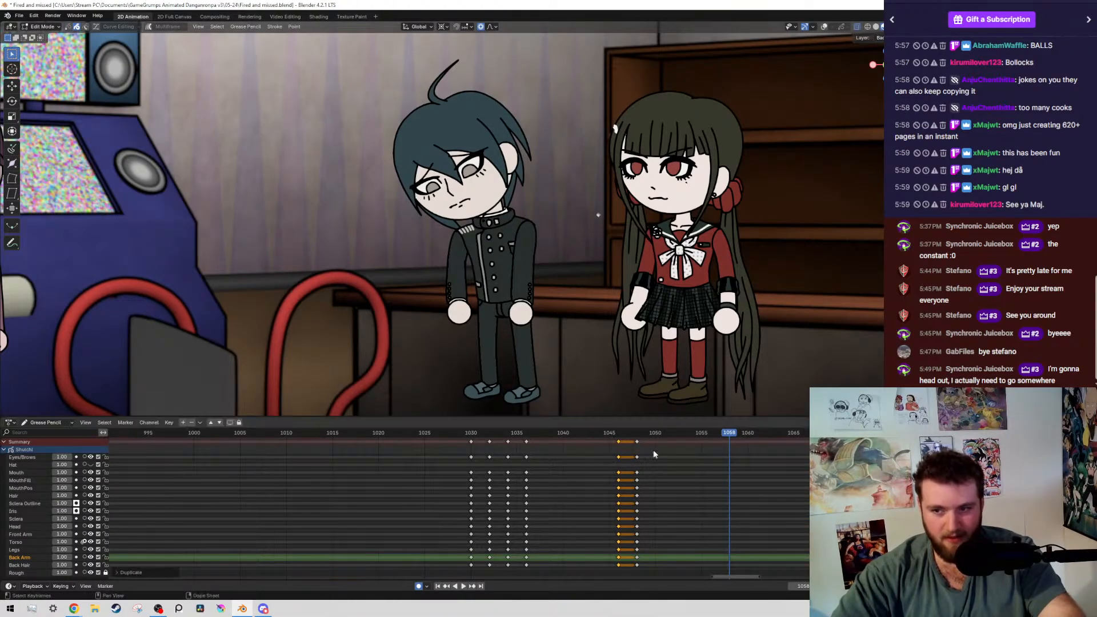
At frame 1046, show the overlays, place the 3D cursor at the boy's waist, and rotate his upper body about -1.35°
left_click(573, 433)
middle_click_drag(606, 498, 517, 522)
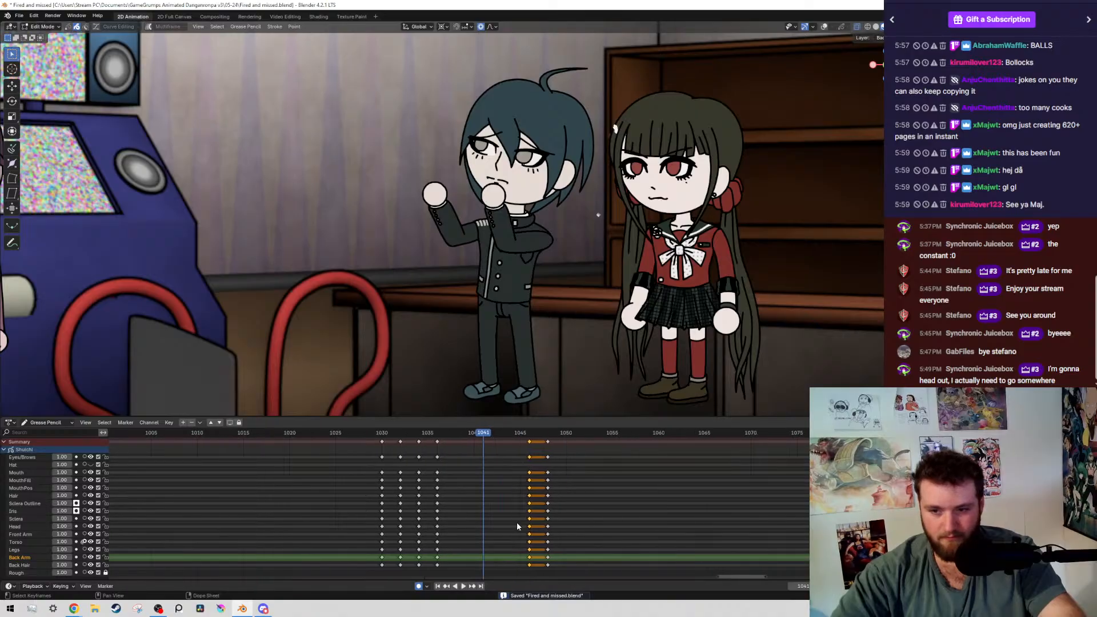
key("Up")
key("alt+shift+z")
middle_click_drag(517, 285, 514, 214, "shift")
scroll(473, 219, "up", 5)
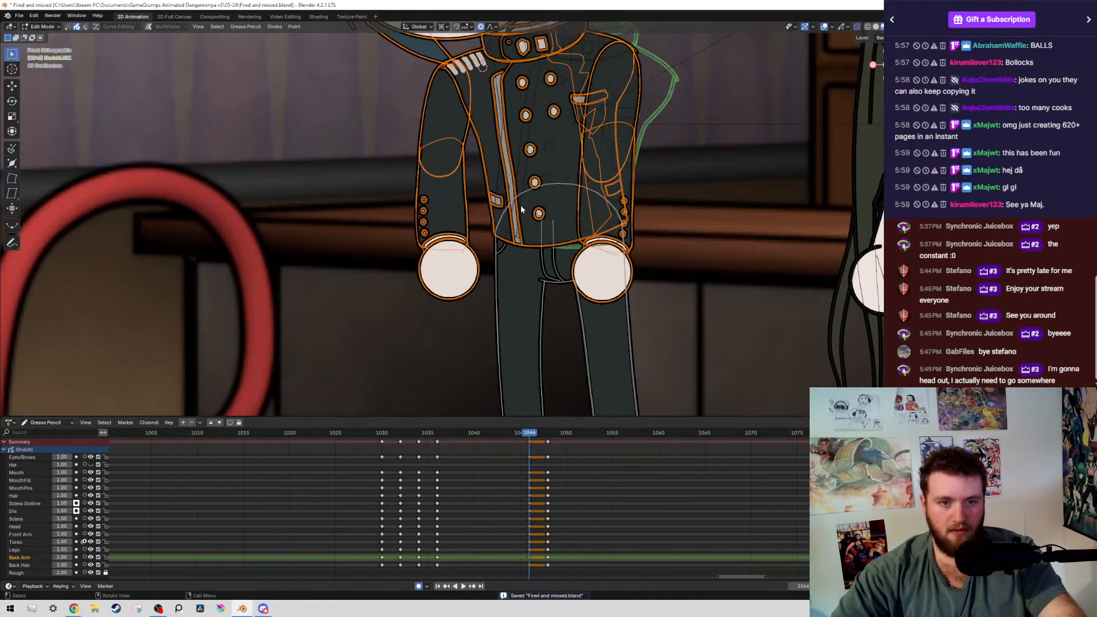
scroll(457, 222, "down", 4)
middle_click_drag(595, 156, 586, 178, "shift")
scroll(586, 179, "up", 2)
scroll(445, 217, "down", 1)
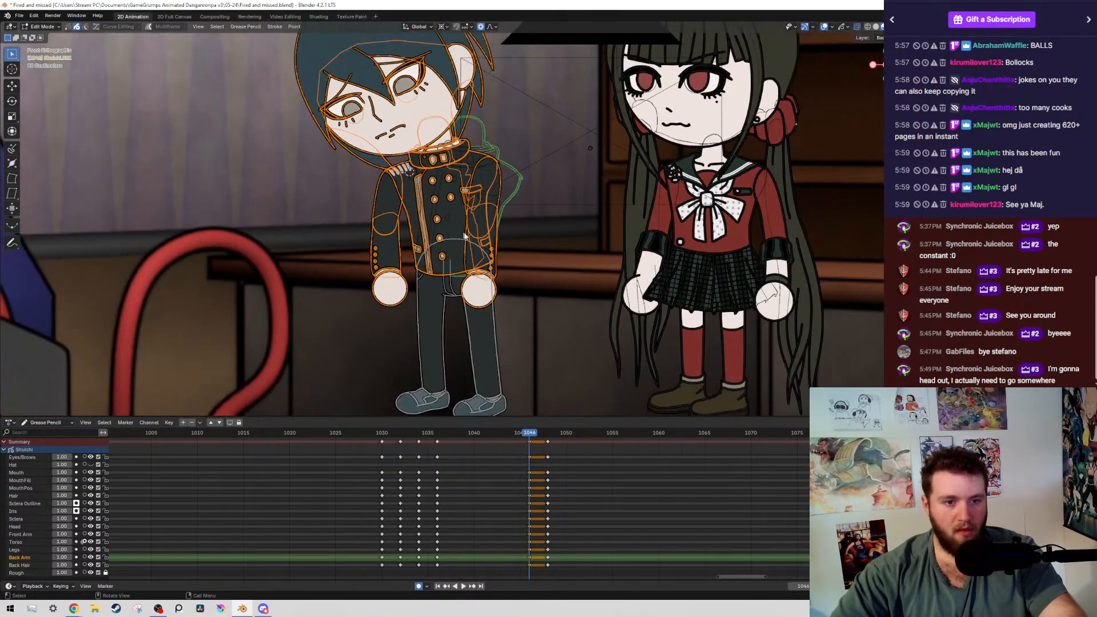
scroll(456, 318, "up", 5)
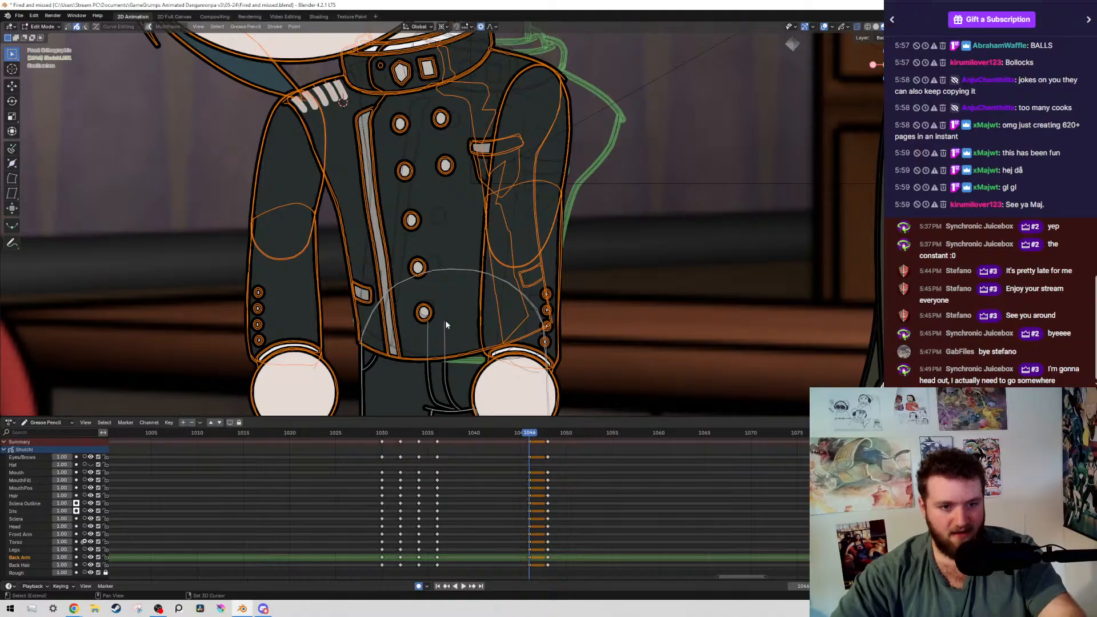
right_click(446, 324, "shift")
scroll(643, 149, "up", 4)
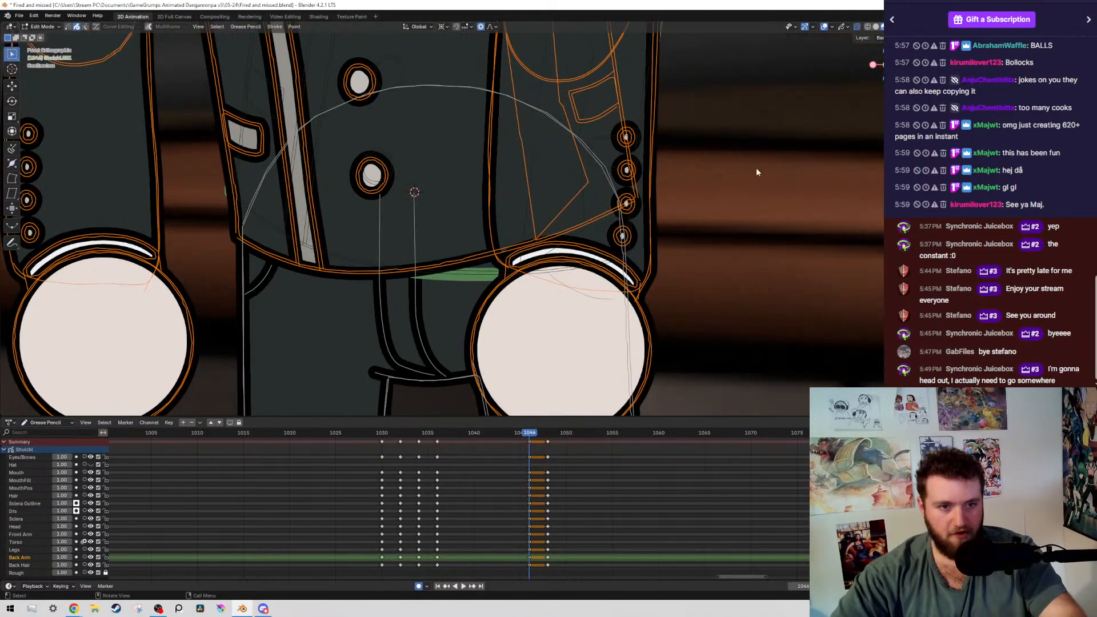
key("r")
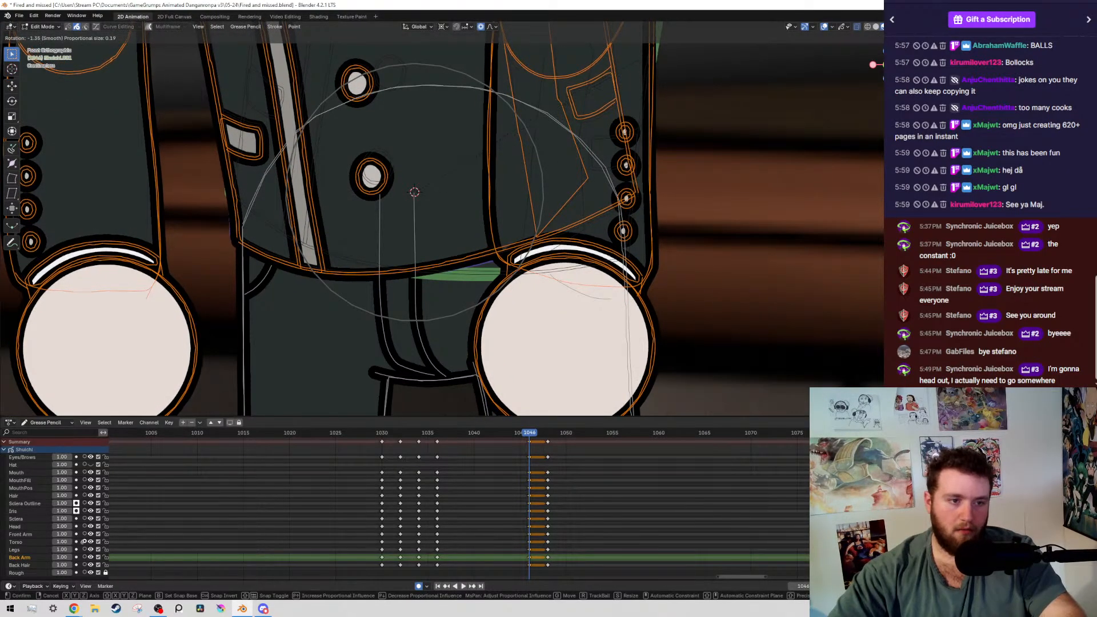
left_click(644, 40)
Rotate the layer strokes of the boy's arm farther from the girl slightly, then rotate only its forearm and hand -1.09° about the elbow
scroll(520, 209, "down", 7)
scroll(455, 229, "up", 1)
left_click(355, 249)
key("shift+g")
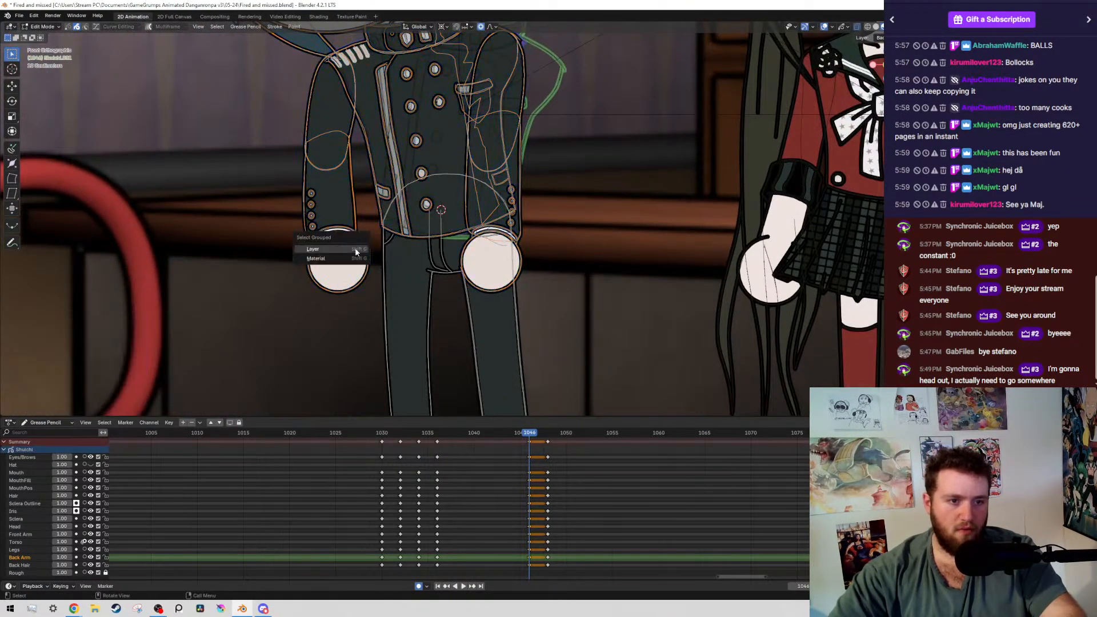
left_click(356, 250)
middle_click_drag(324, 178, 362, 248, "shift")
key("r")
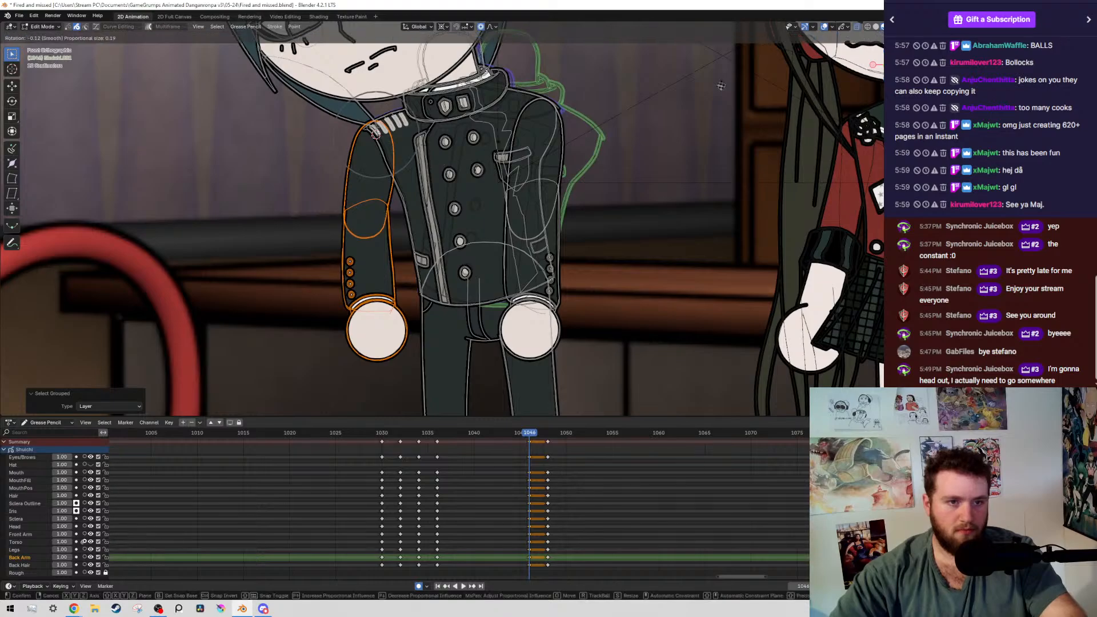
left_click(314, 127)
left_click_drag(313, 123, 454, 185, "ctrl")
key("r")
left_click(520, 252)
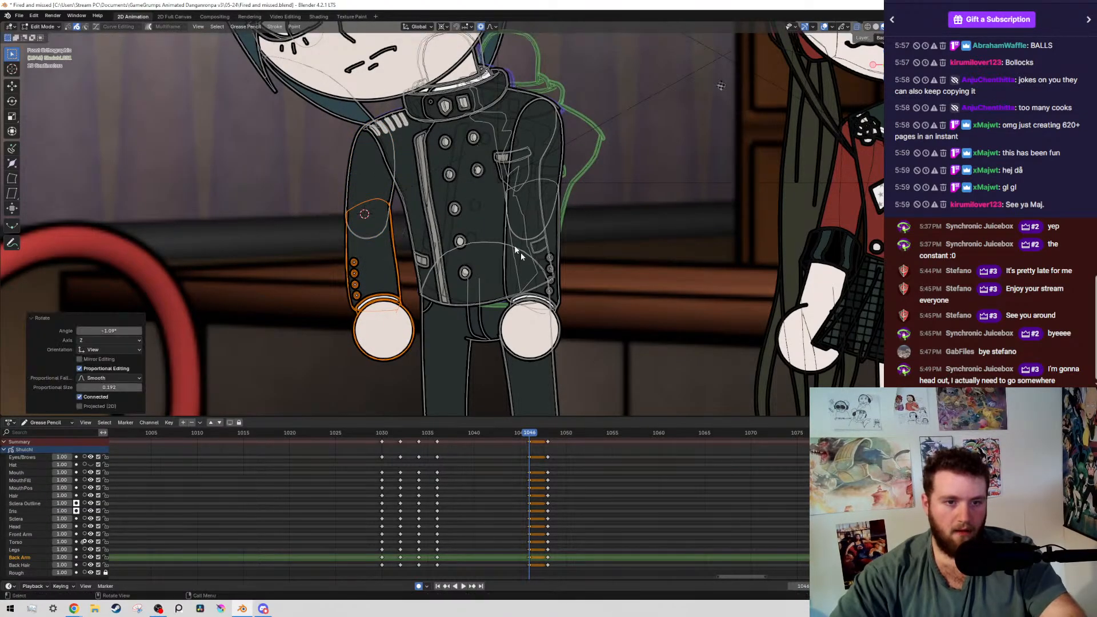
Rotate the boy's arm nearer the girl about -2.48° from the shoulder, then only its forearm and hand about -1.65° from the elbow
left_click(565, 333)
key("shift+g")
right_click(543, 111, "shift")
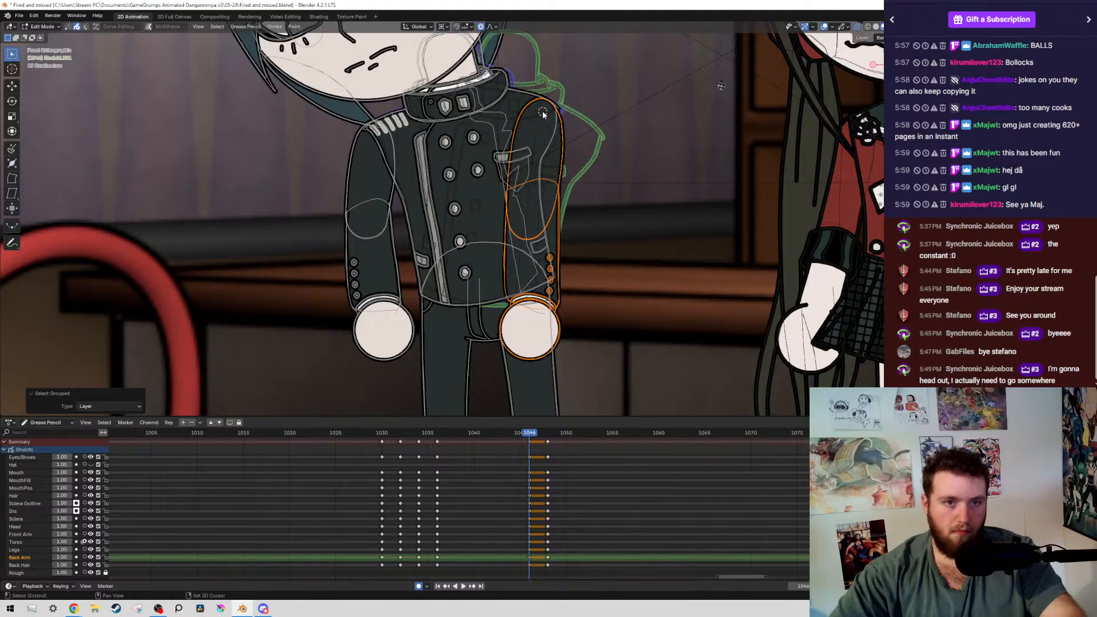
key("r")
left_click(496, 367)
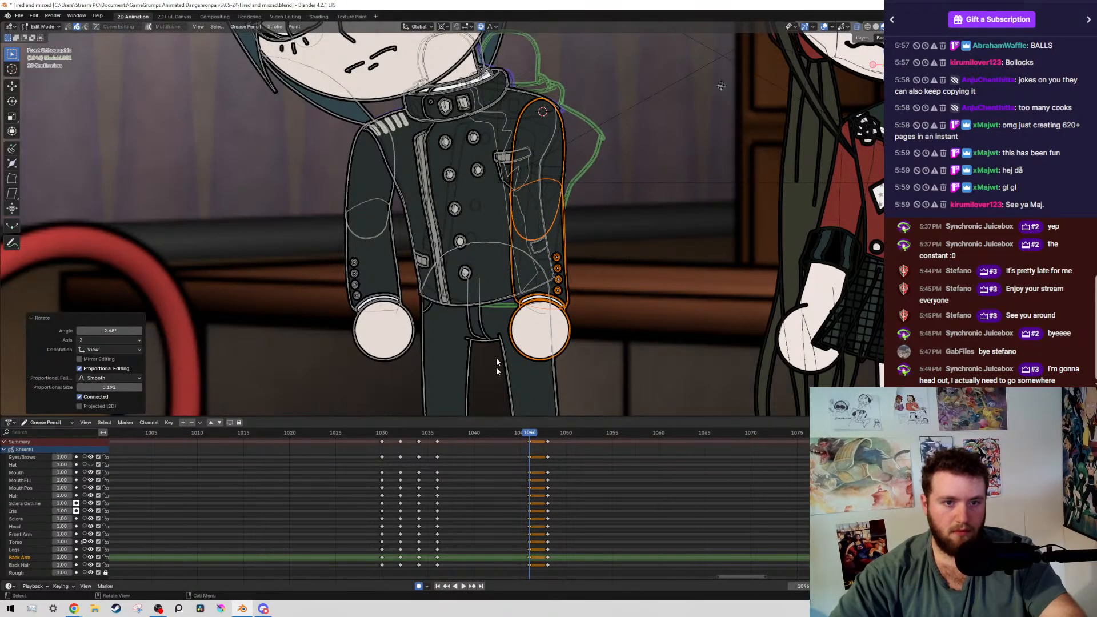
left_click_drag(546, 68, 615, 142, "ctrl")
right_click(532, 194, "shift")
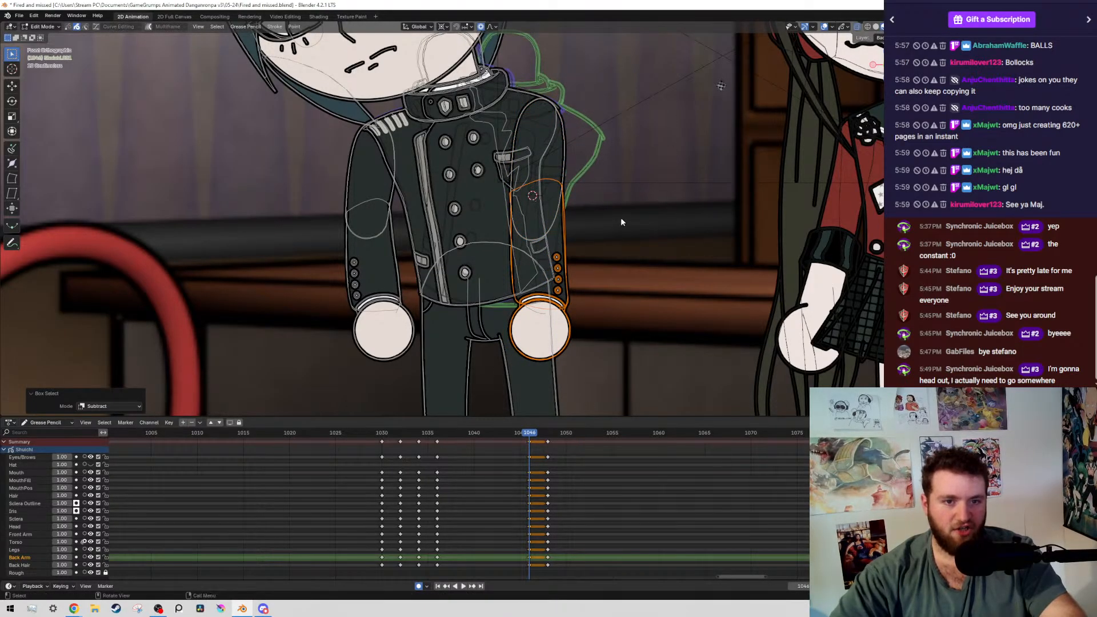
key("r")
left_click(628, 139)
Hide the overlays, check the boy's arm pose, and play the animation from frame 1036 to review the motion
key("alt+shift+z")
scroll(635, 128, "down", 3)
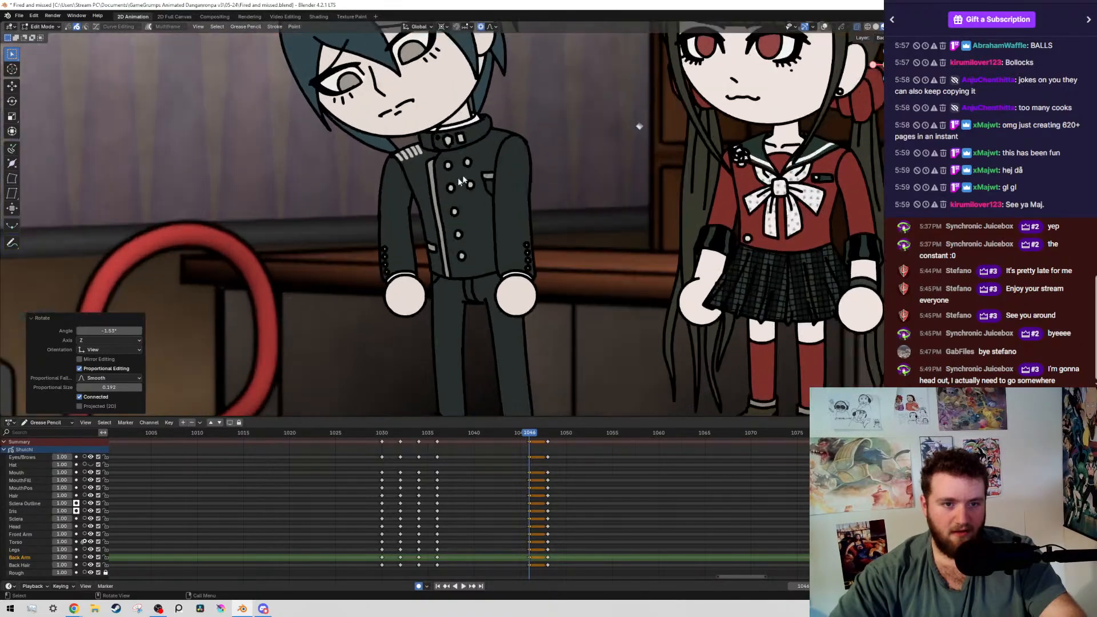
scroll(618, 186, "up", 4)
scroll(671, 213, "up", 2)
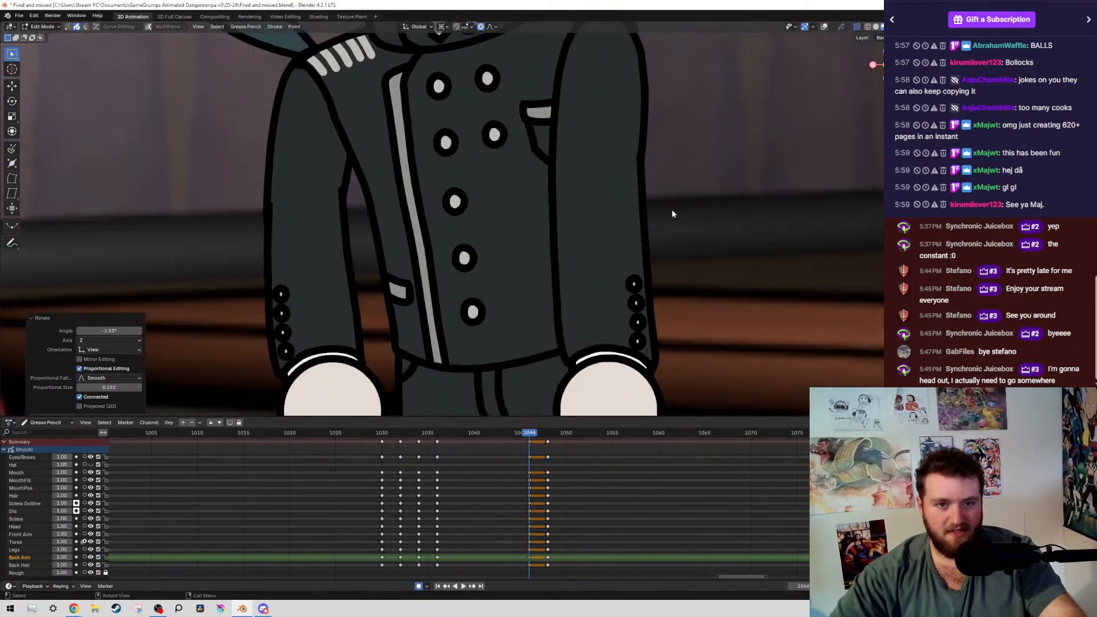
key("r")
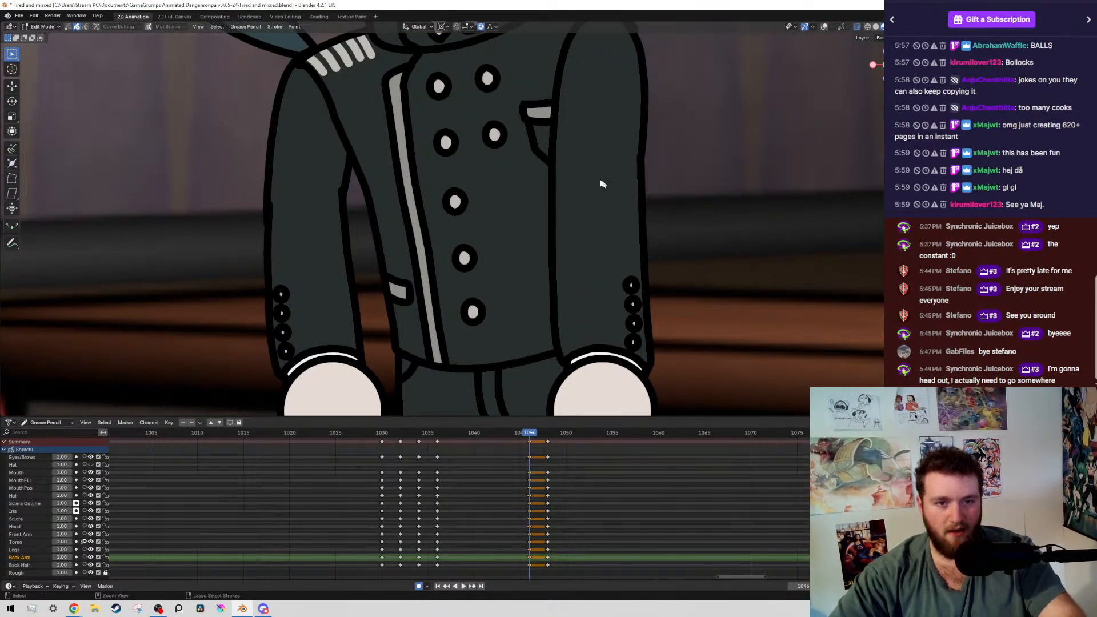
scroll(601, 184, "down", 3)
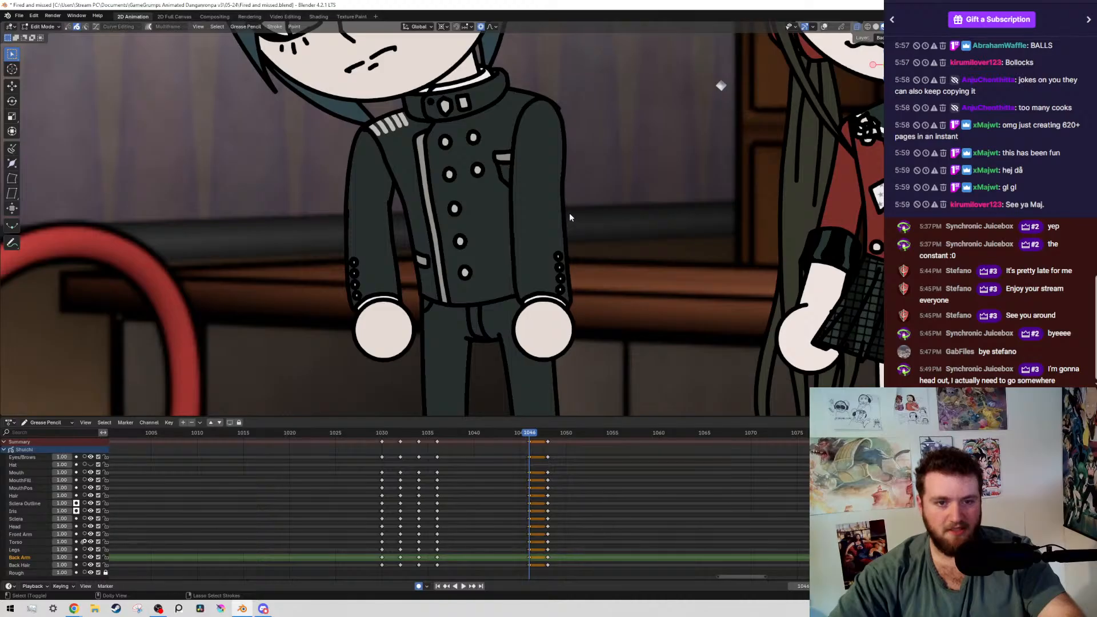
scroll(569, 213, "down", 5)
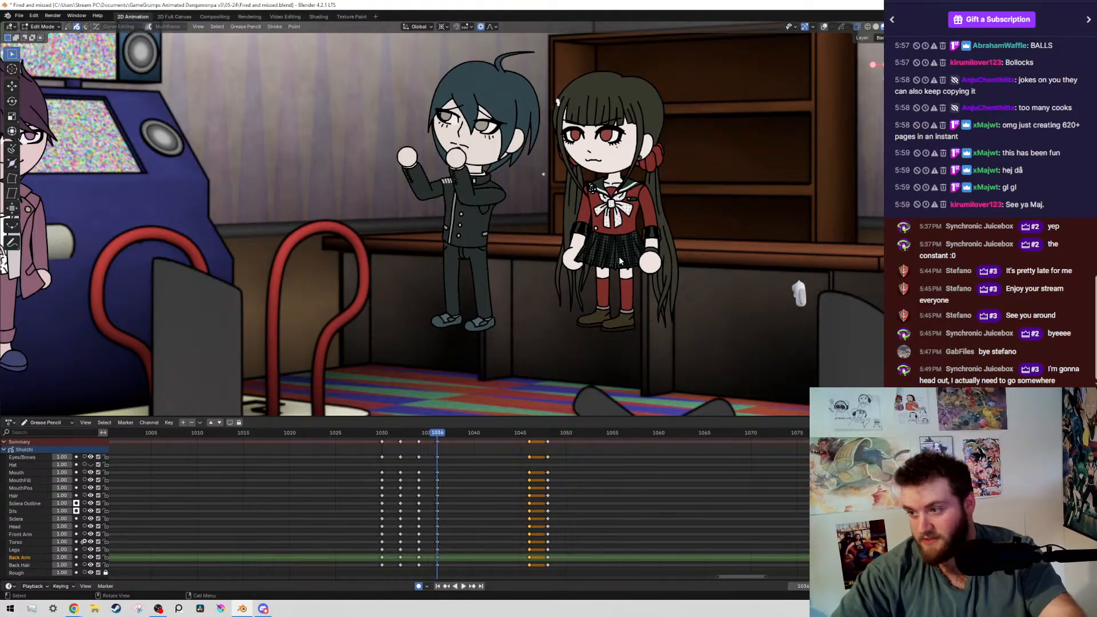
scroll(611, 460, "up", 3)
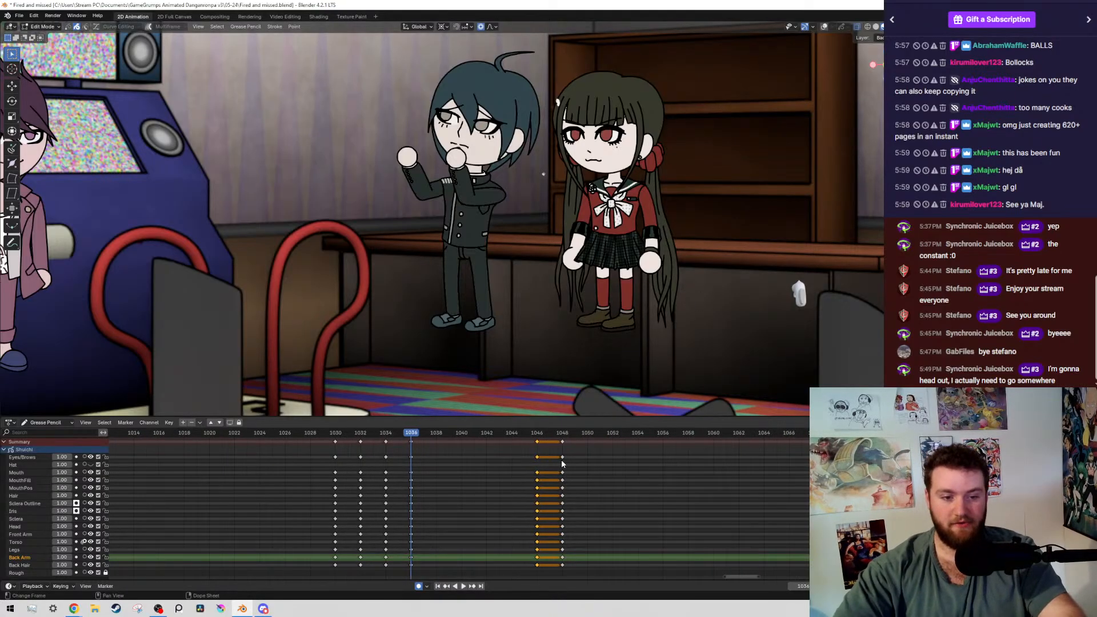
key("space")
key("space")
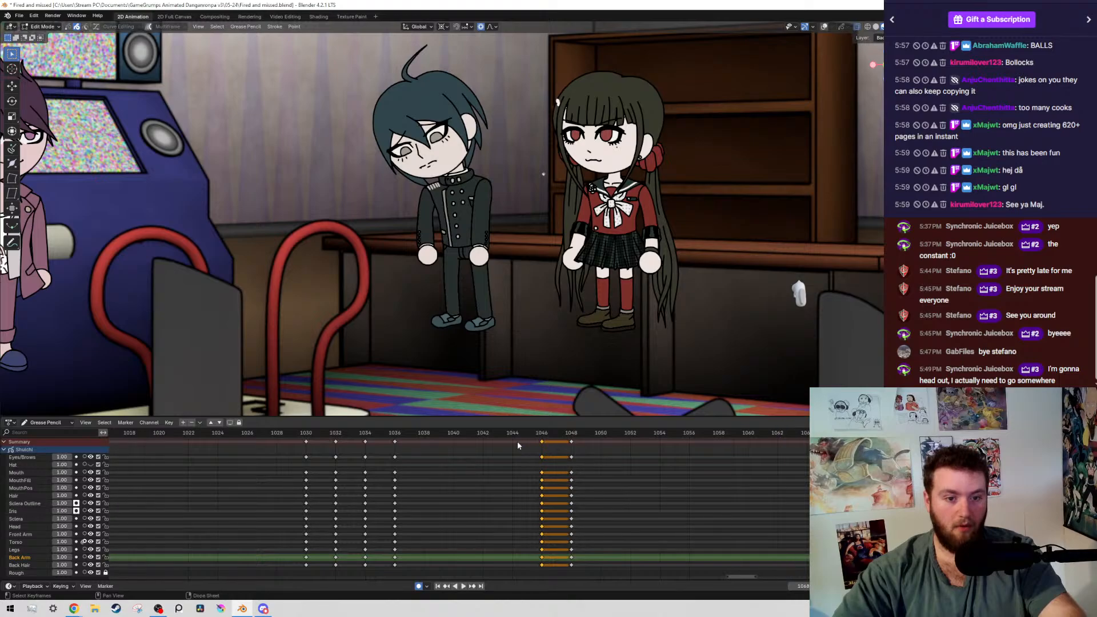
Return to frame 1046 with the overlays shown and add the boy's frame 1048 keyframes to the selection
left_click_drag(514, 436, 541, 433)
key("shift+alt+z")
scroll(452, 165, "up", 2)
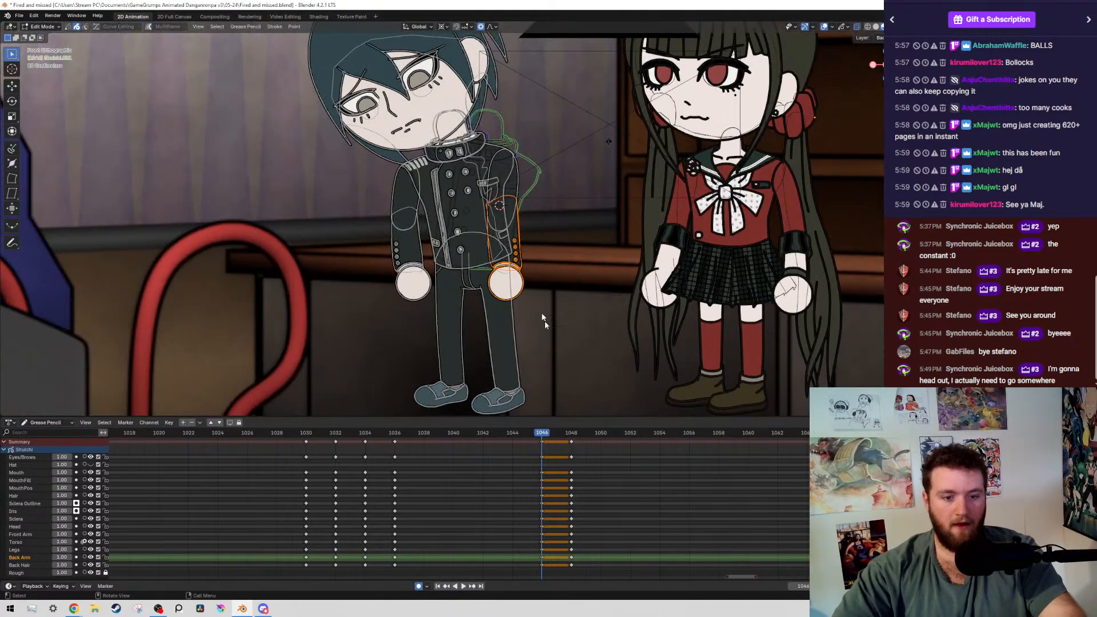
left_click_drag(638, 512, 569, 458)
middle_click_drag(559, 509, 579, 512)
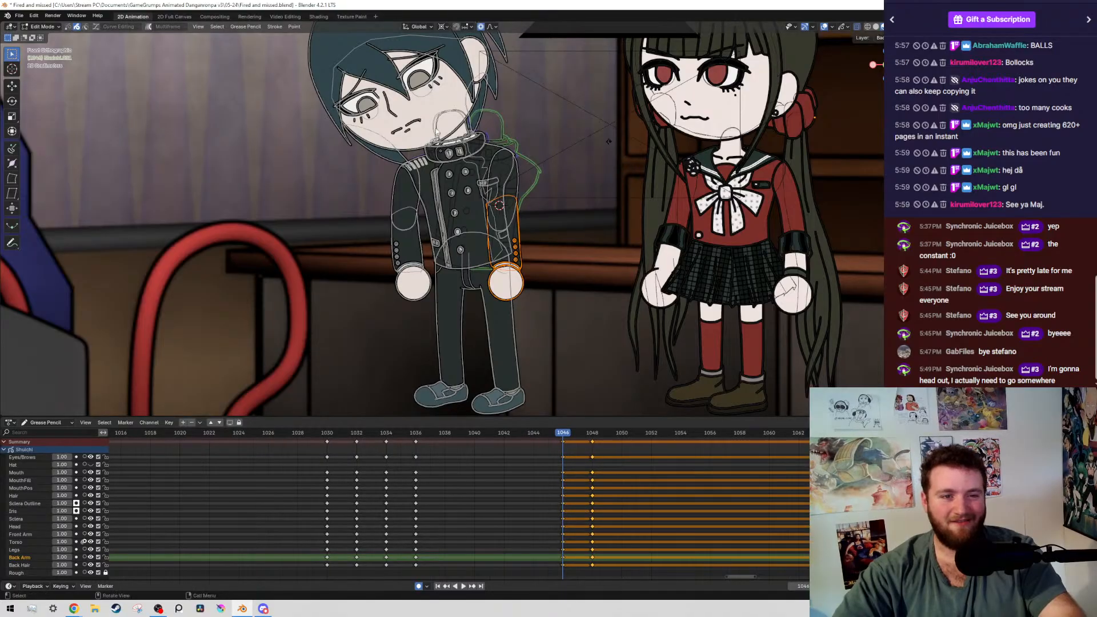
Select the boy's head, face and hair strokes by layer, rotate them -1.24° at frame 1046, and save the file
middle_click_drag(389, 148, 433, 262, "shift")
mouse_move(324, 112)
left_mouse_down()
mouse_move(446, 268)
mouse_move(456, 166)
left_mouse_up()
key("shift+g")
scroll(485, 205, "up", 3)
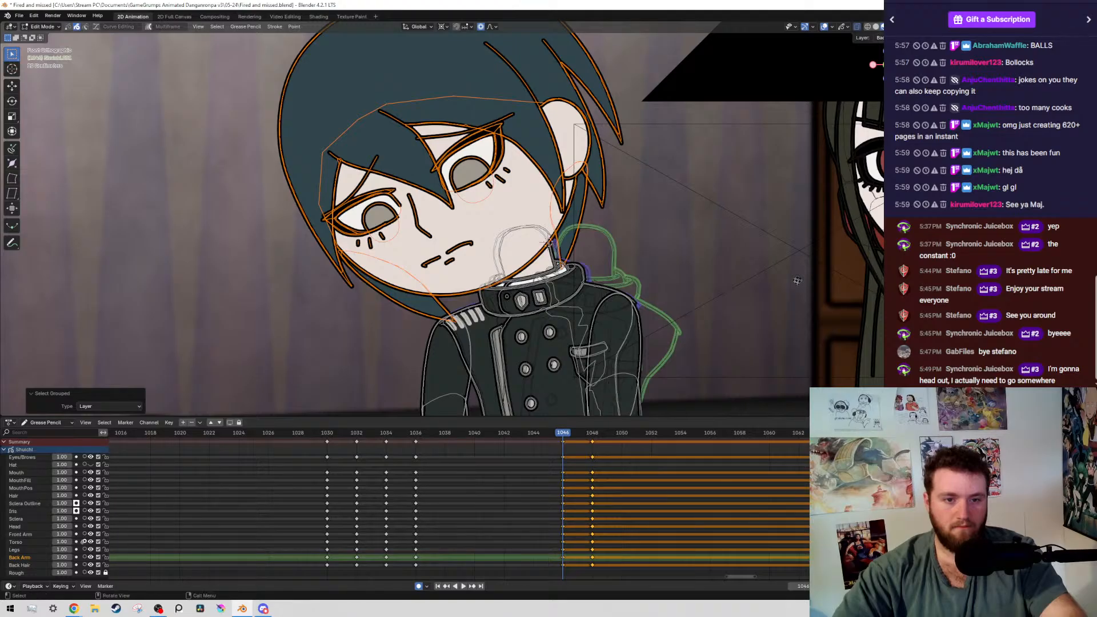
key("r")
left_click(688, 130)
key("ctrl+s")
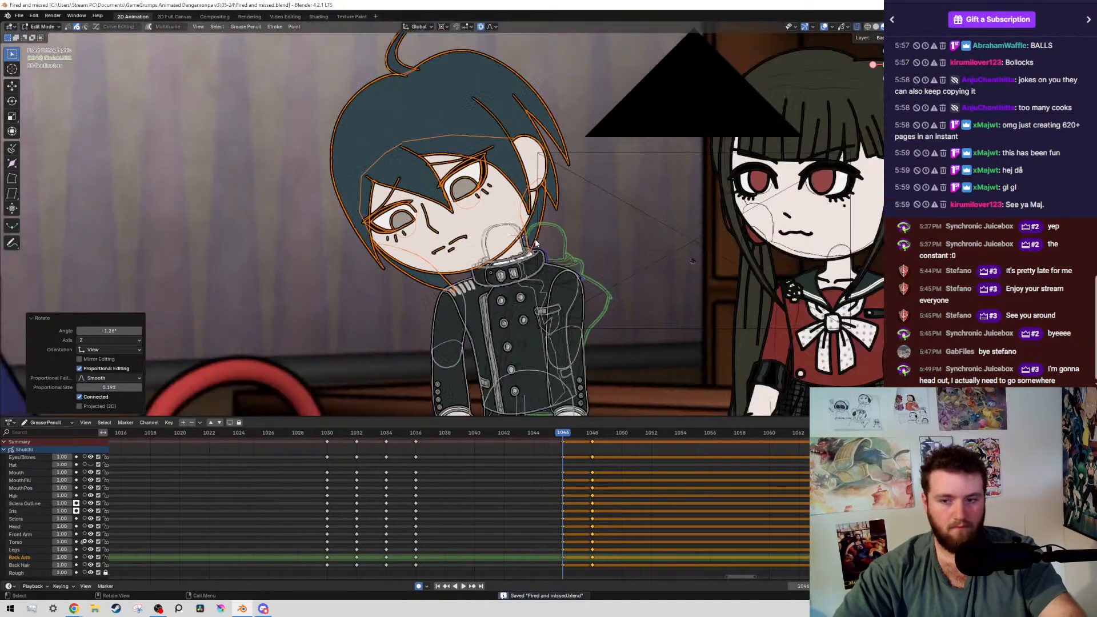
Hide the overlays and duplicate the selected keyframes two frames earlier, placing the copies at frames 1044 and 1046
scroll(549, 237, "down", 4)
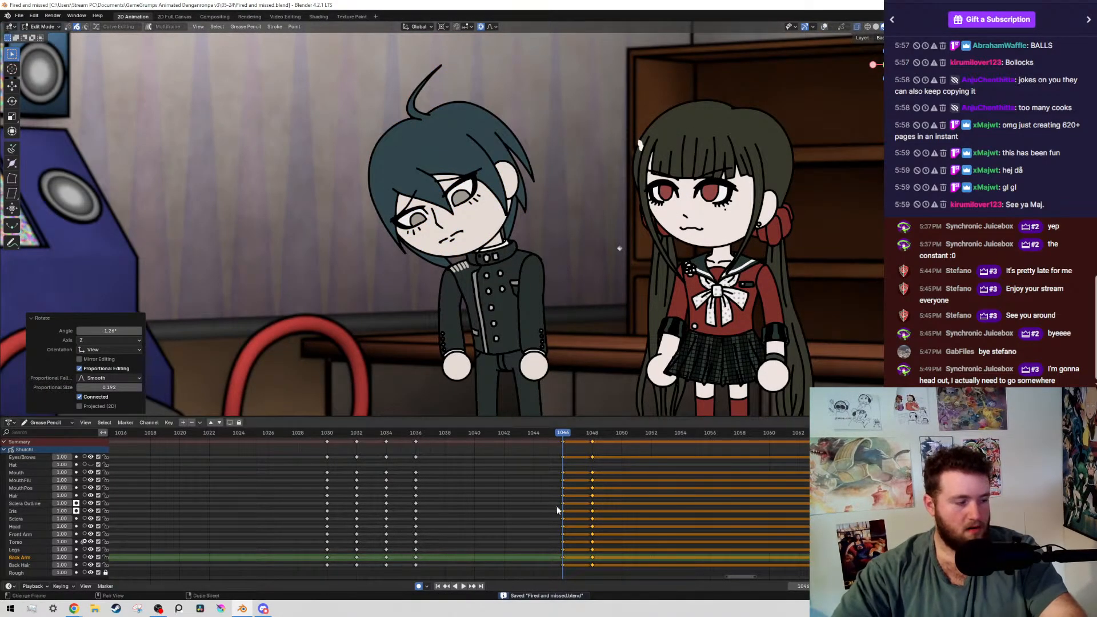
key("shift+d")
left_click(595, 501)
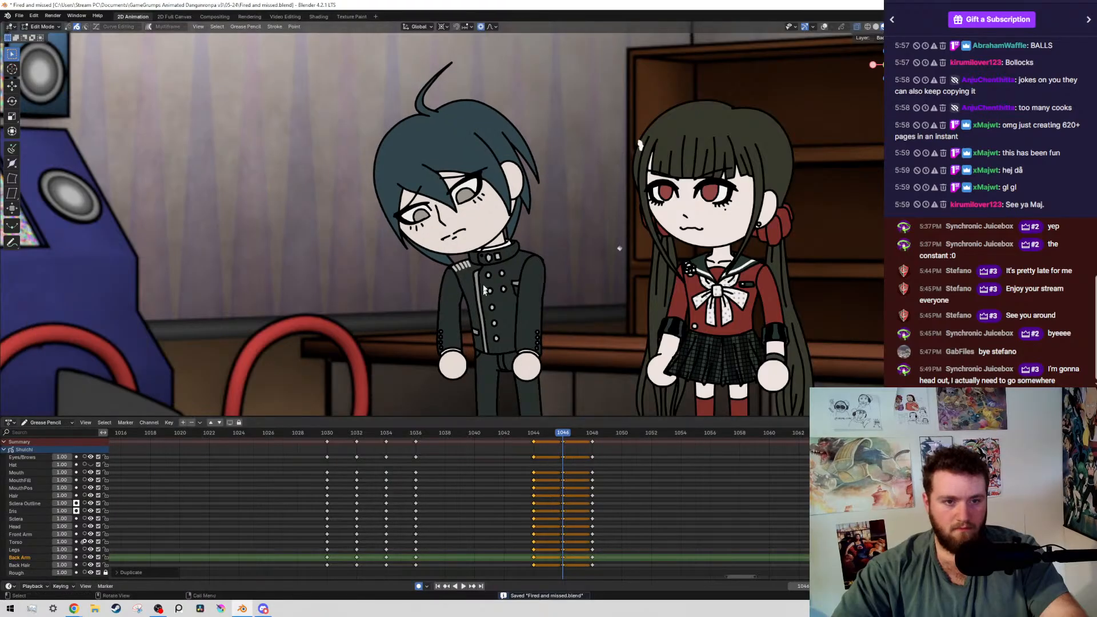
At frame 1046, rotate the boy's upper-body strokes -0.548° about the waist and save the file
scroll(484, 250, "up", 10)
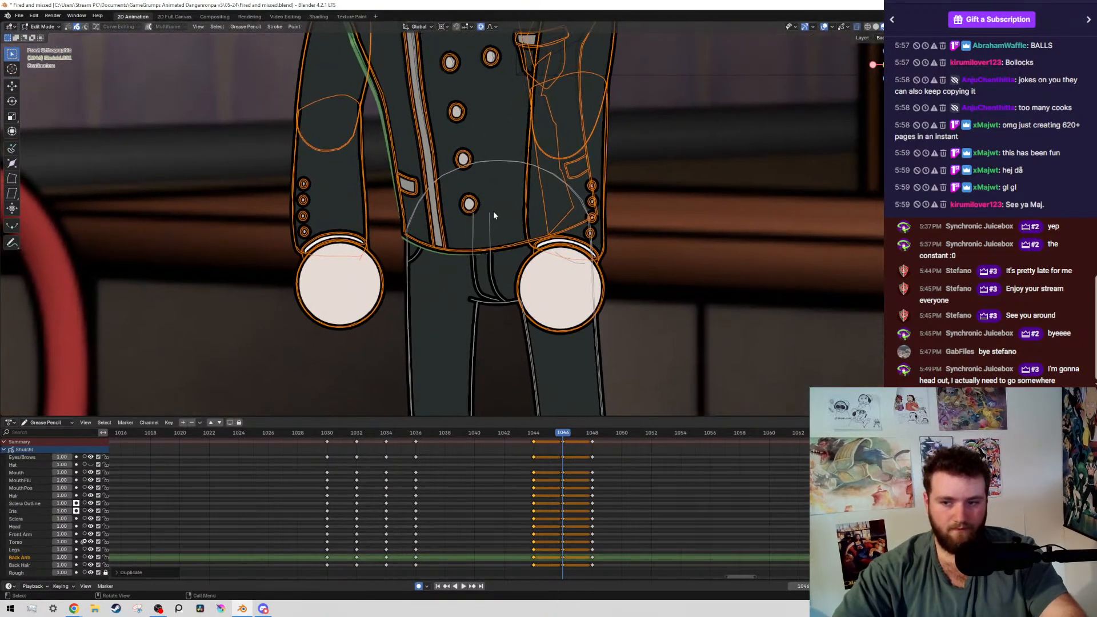
scroll(562, 201, "down", 3)
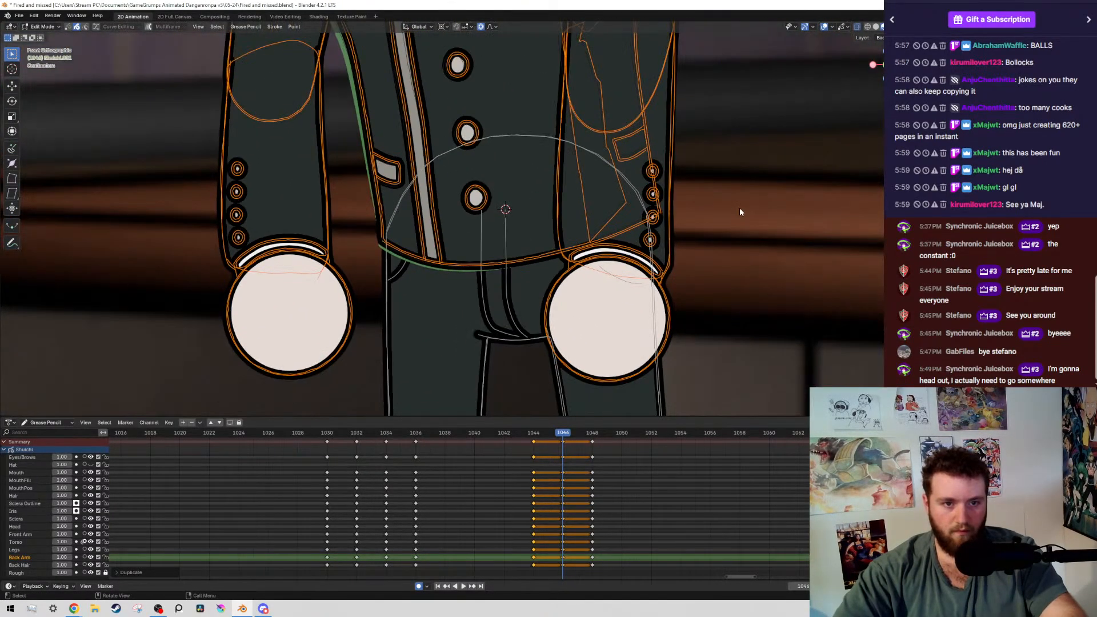
key("r")
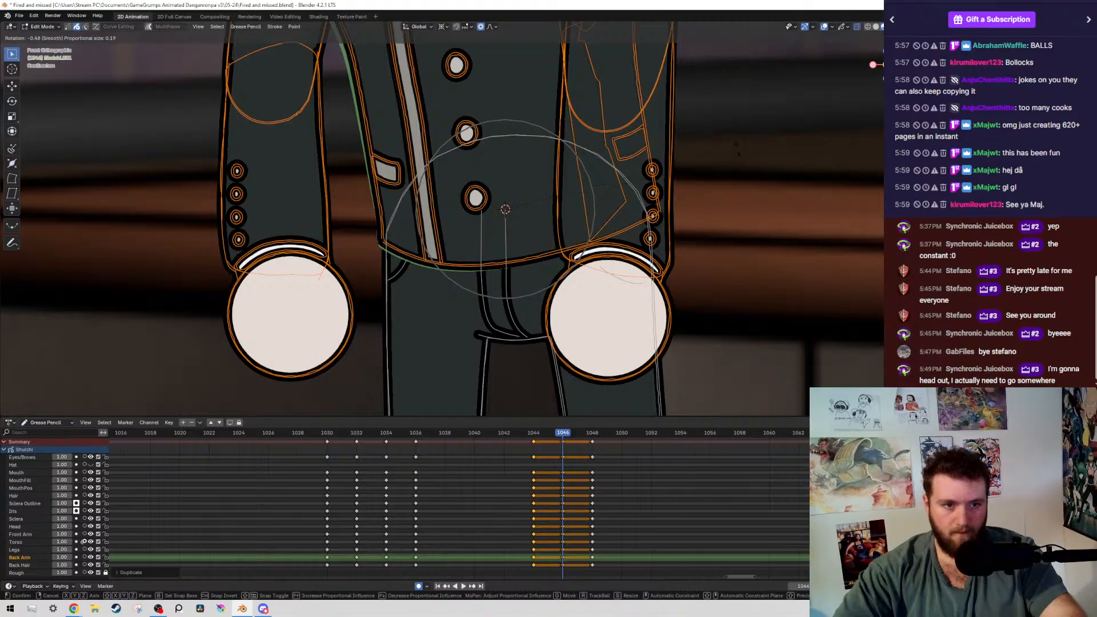
left_click(737, 143)
key("ctrl+s")
scroll(526, 201, "down", 8)
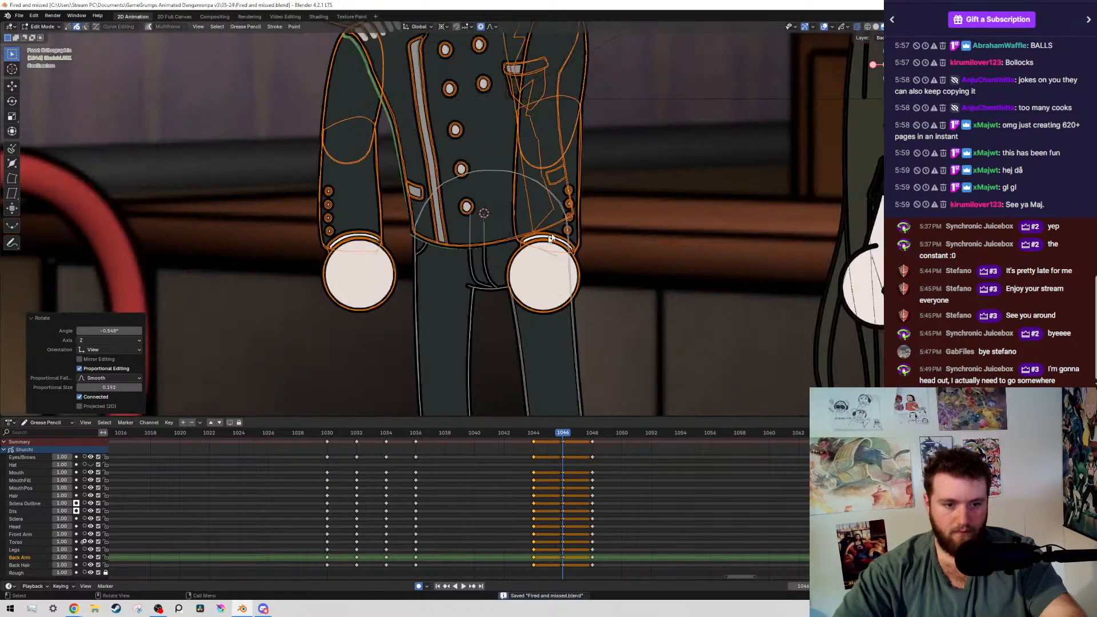
At frame 1046, select the boy's arm farther from the girl by layer and rotate it slightly about the shoulder
scroll(514, 166, "up", 6)
scroll(451, 220, "up", 1)
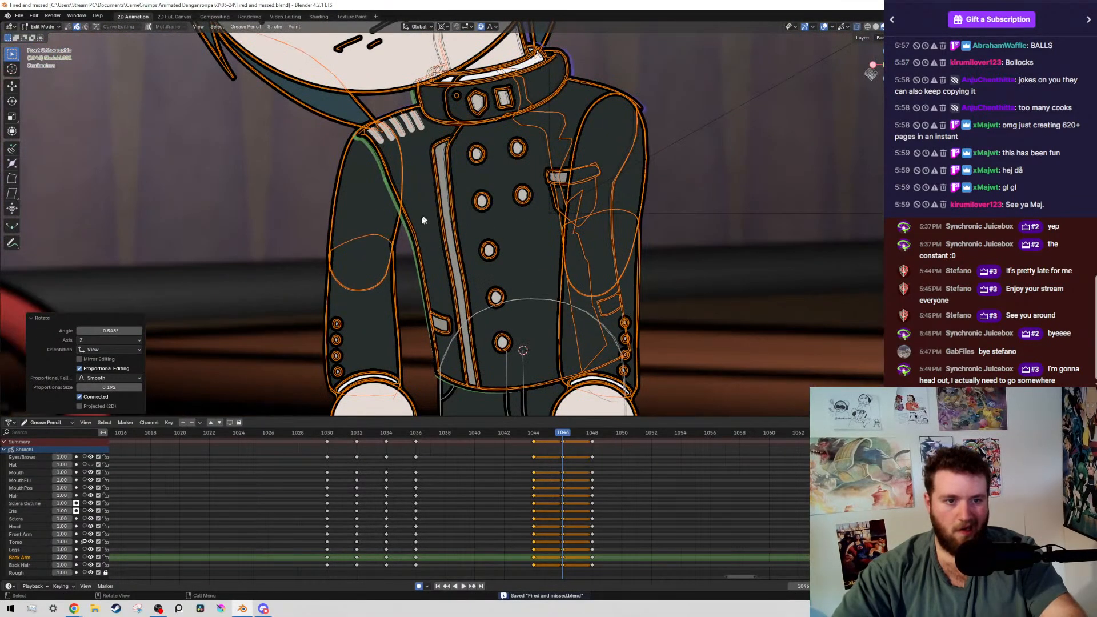
left_click_drag(302, 231, 398, 308)
key("shift+g")
left_click(397, 304)
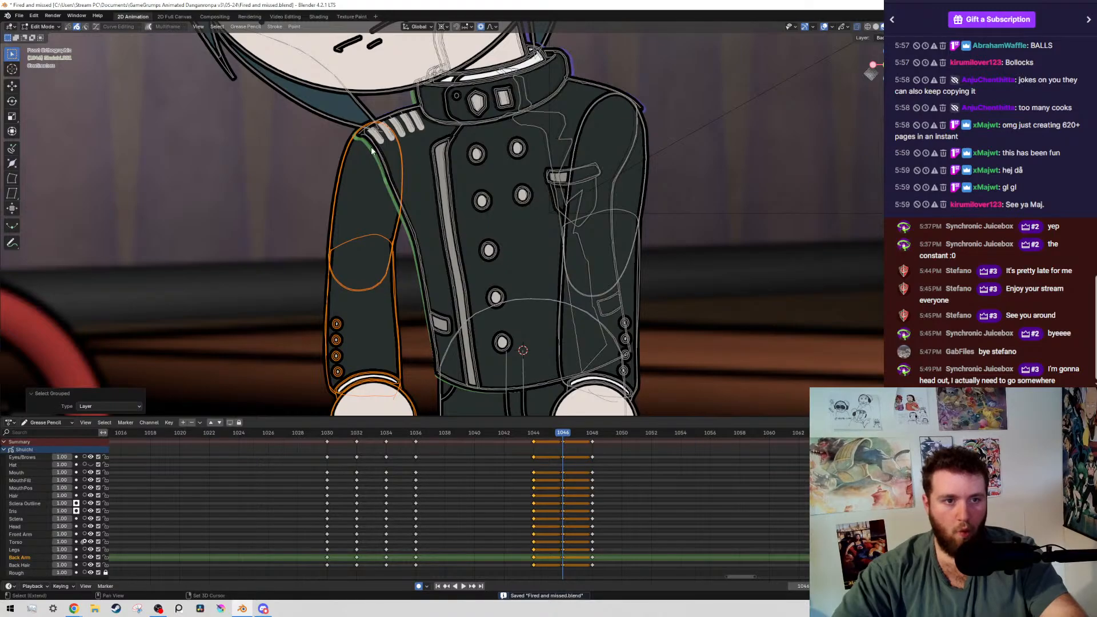
key("r")
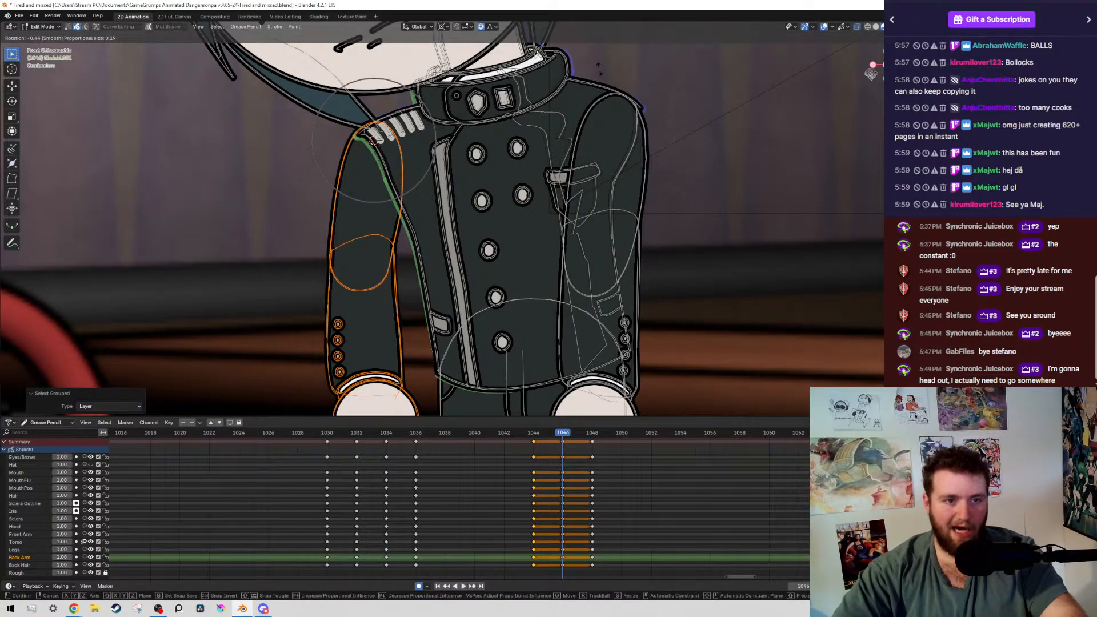
left_click(368, 108)
Exclude the upper arm, rotate that arm's forearm and hand -0.244° about the elbow, and save the file
left_click_drag(368, 108, 274, 203, "ctrl")
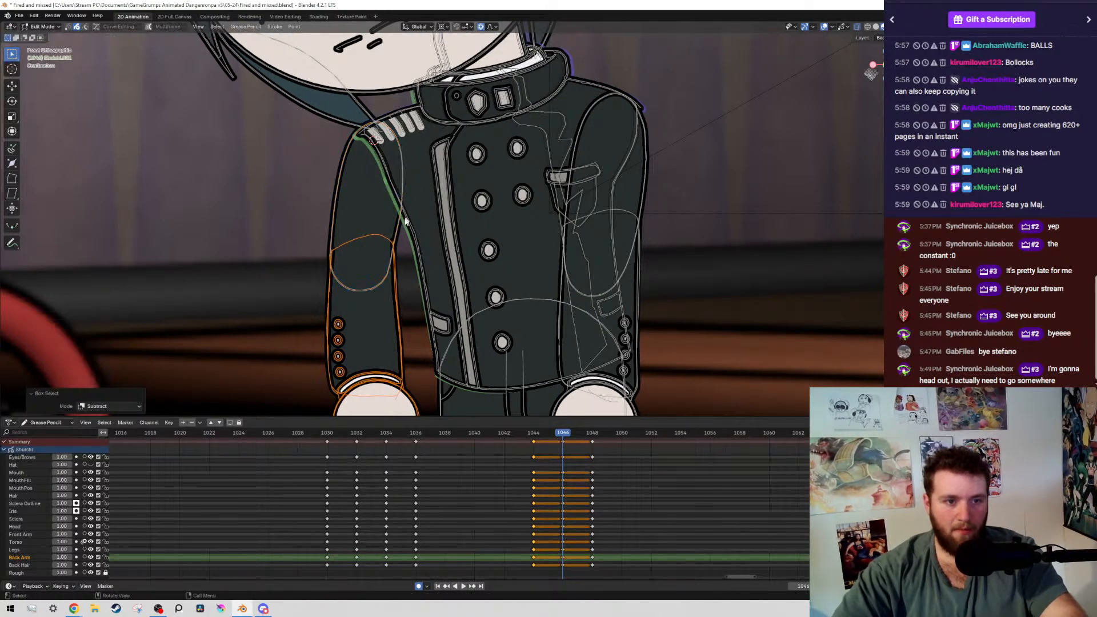
key("r")
left_click(479, 241)
scroll(519, 248, "down", 5)
key("ctrl+s")
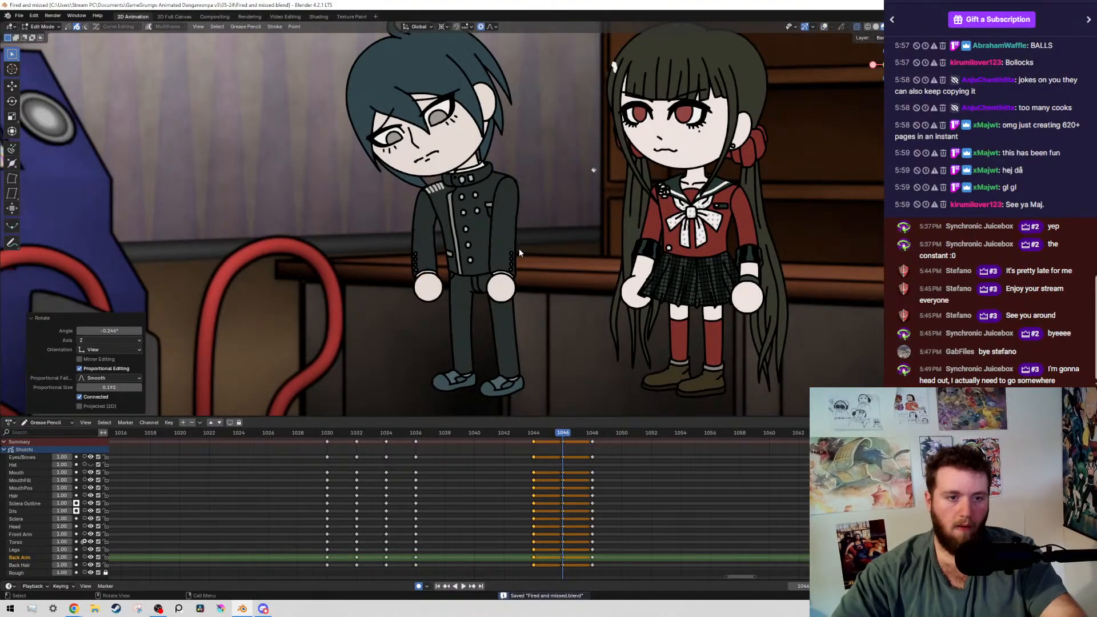
Compare the neighbouring keyframes, select the boy's arm nearer the girl by layer, and rotate it -1.35° about the shoulder at frame 1046
key("Down")
key("Up")
key("Up")
key("Down")
key("shift+alt+z")
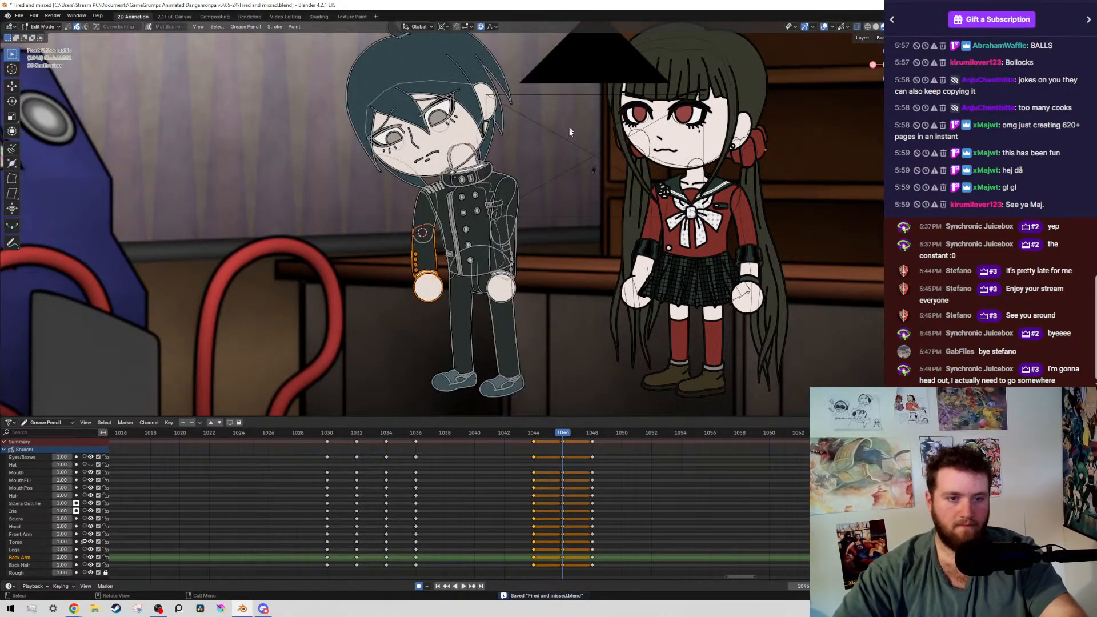
scroll(589, 172, "up", 5)
left_click(615, 185)
key("shift+g")
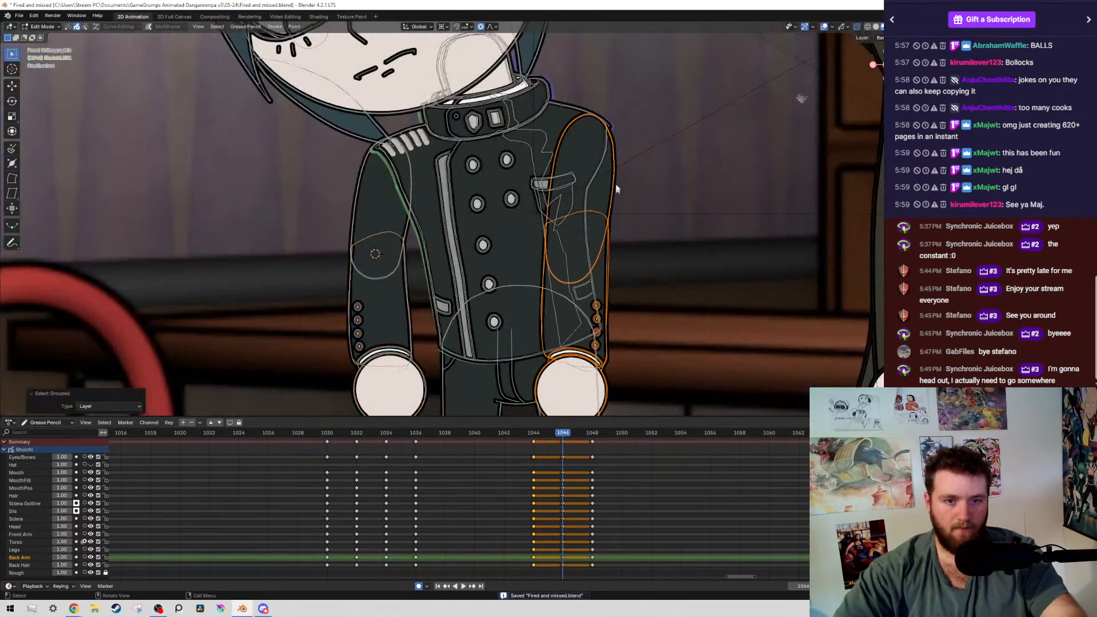
right_click(592, 128, "shift")
key("r")
left_click(506, 101)
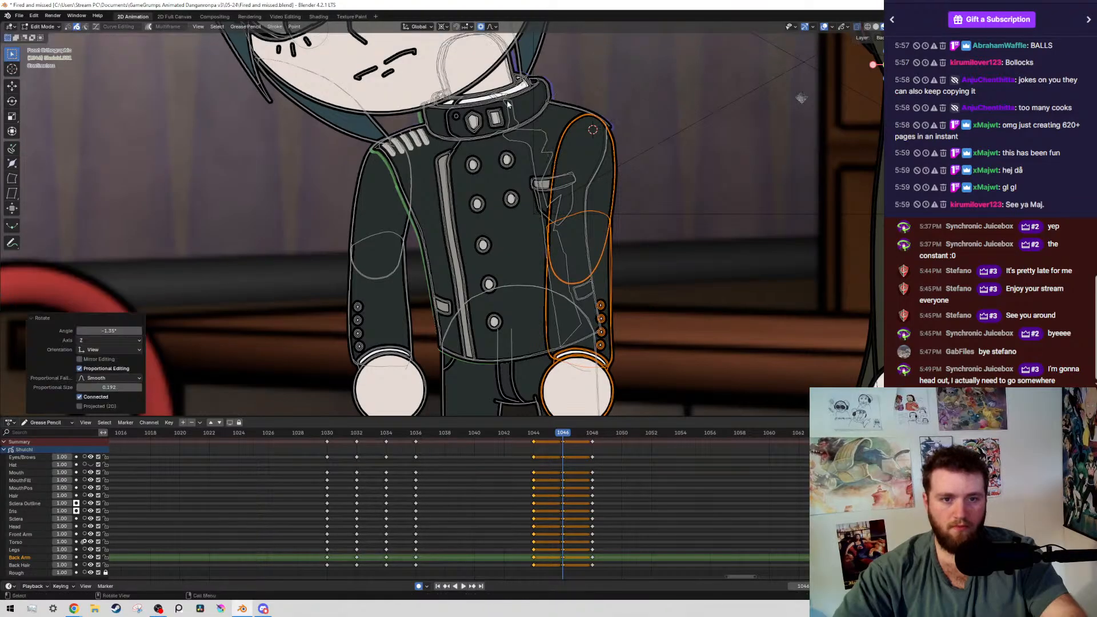
Rotate the forearm and hand nearer the girl slightly about the elbow, save the file, and briefly play the animation
left_click_drag(507, 100, 714, 190, "ctrl")
key("r")
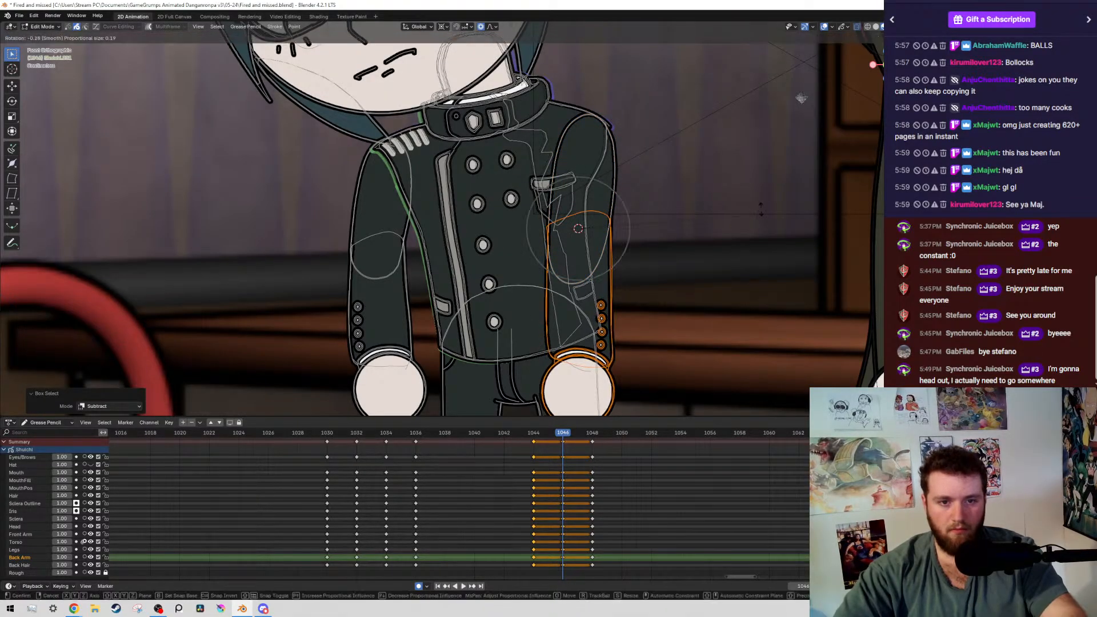
left_click(663, 204)
scroll(663, 205, "down", 5)
key("ctrl+s")
key("space")
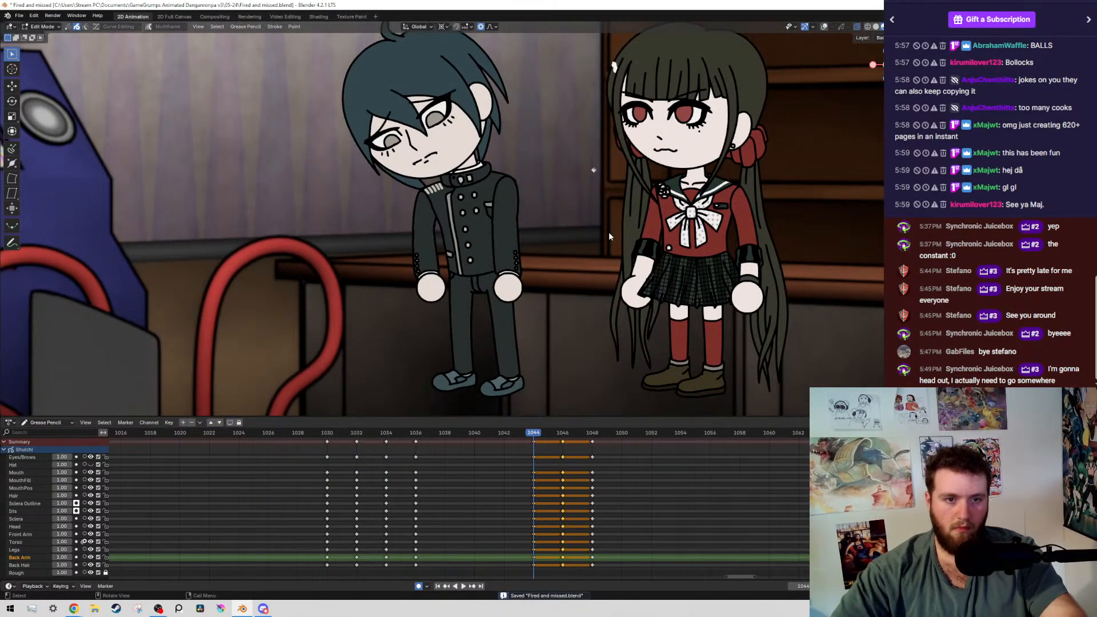
key("Escape")
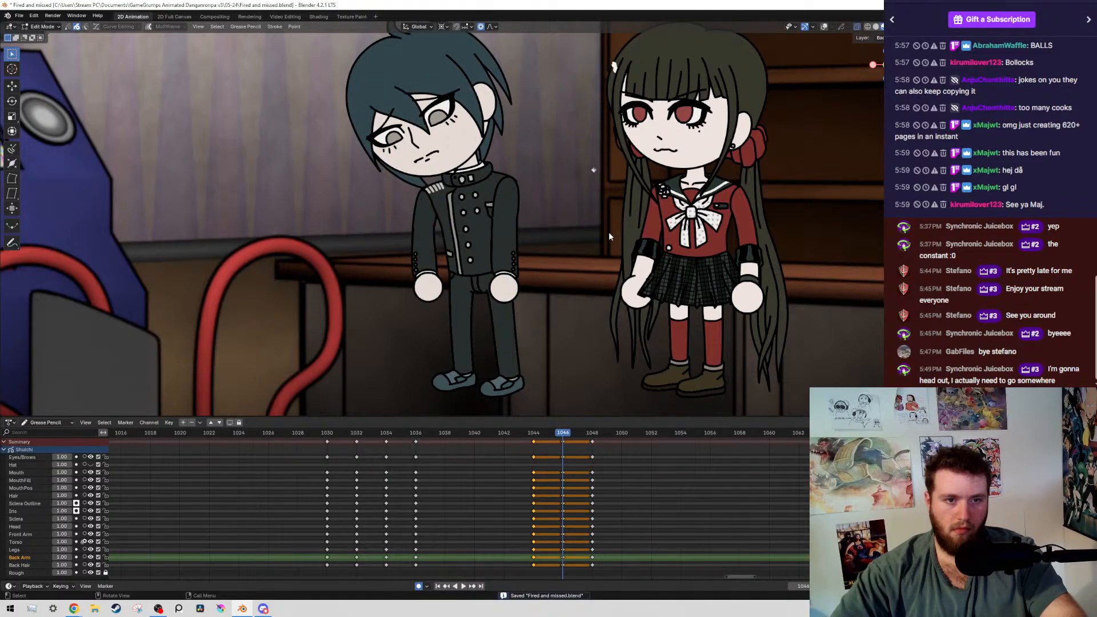
Select the boy's head, face and hair strokes by layer at frame 1046, rotate them slightly about the neck, and save the file
key("Down")
key("Up")
key("alt+shift+z")
middle_click_drag(420, 79, 501, 173, "shift")
mouse_move(388, 159)
left_mouse_down()
mouse_move(490, 254)
mouse_move(520, 255)
left_mouse_up()
key("shift+g")
scroll(553, 243, "up", 7)
middle_click_drag(553, 242, 697, 151, "shift")
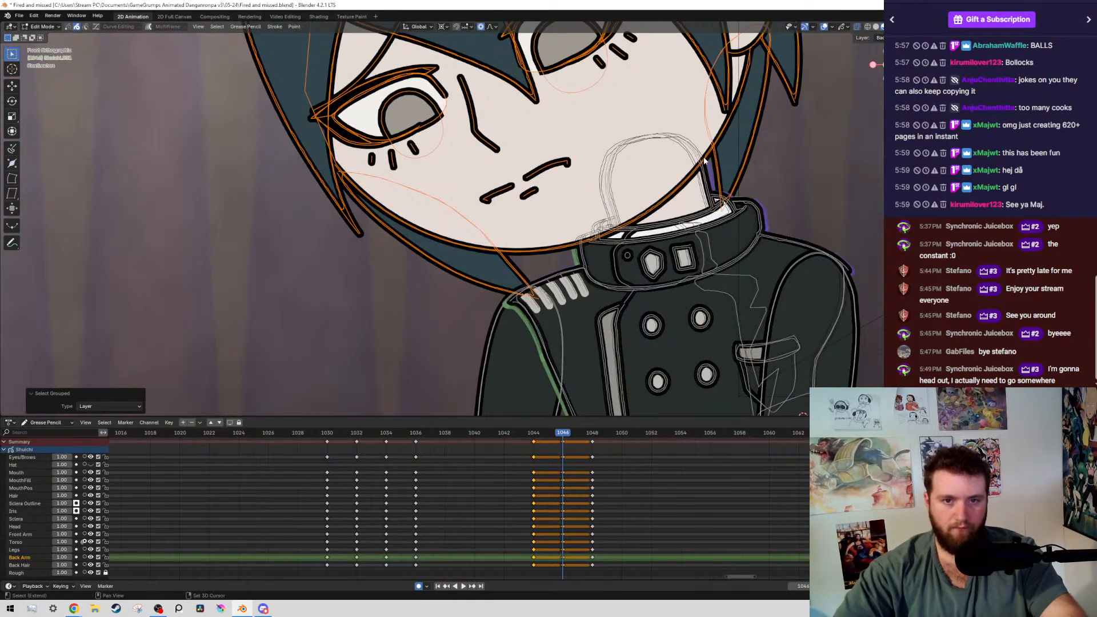
key("r")
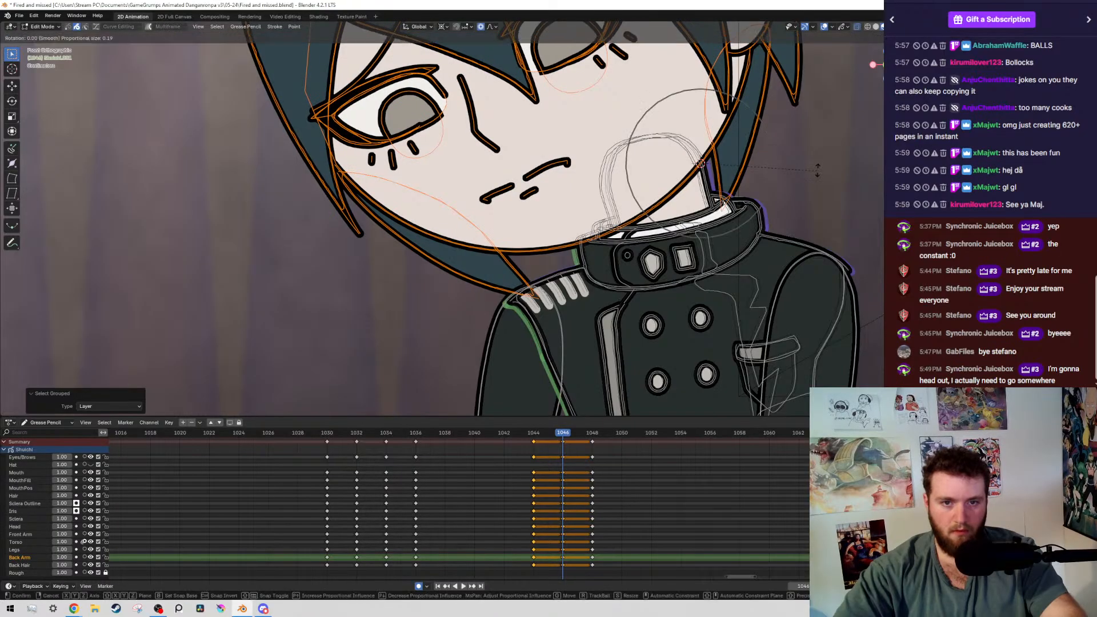
left_click(829, 136)
key("ctrl+s")
Hide the overlays, step through the boy's keyframes, and play the animation to review the settling motion
scroll(660, 175, "down", 7)
key("alt+shift+z")
key("Down")
key("Down")
key("Down")
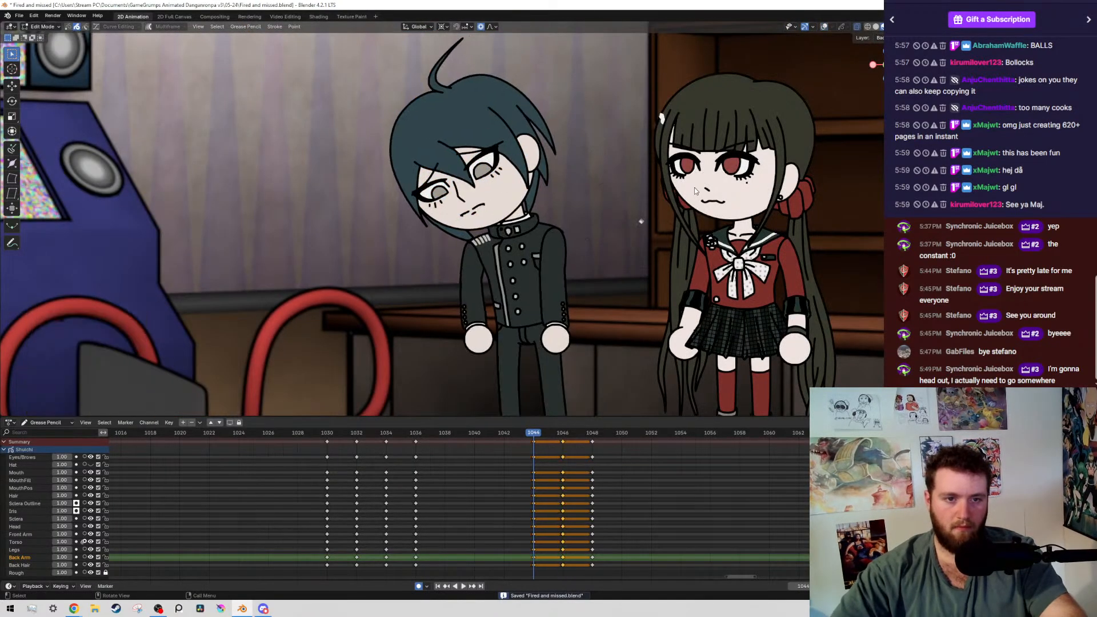
key("space")
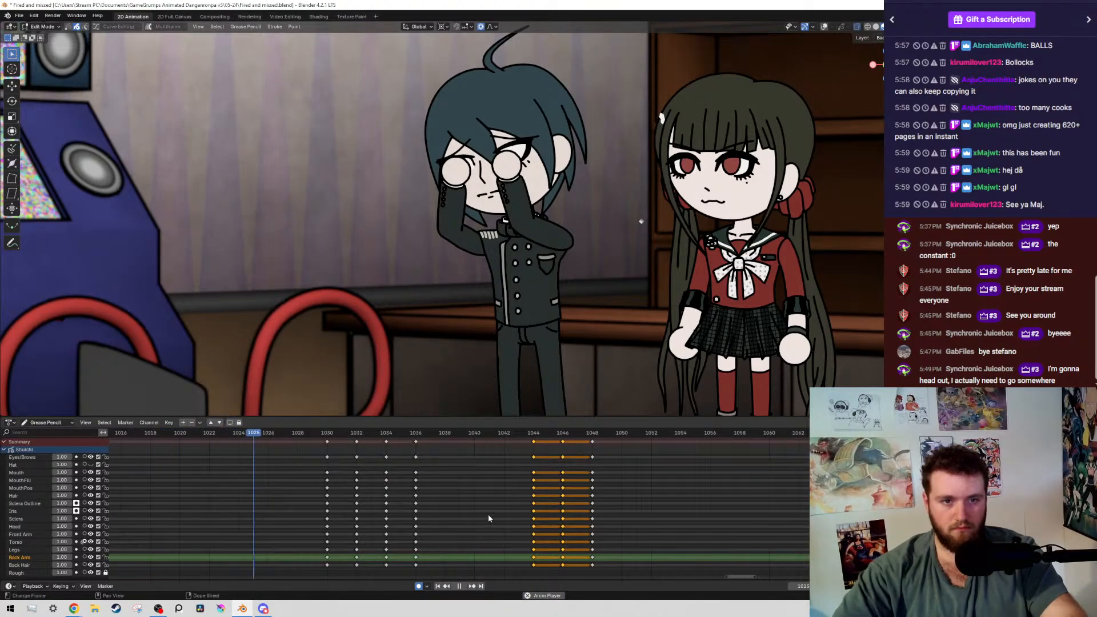
key("space")
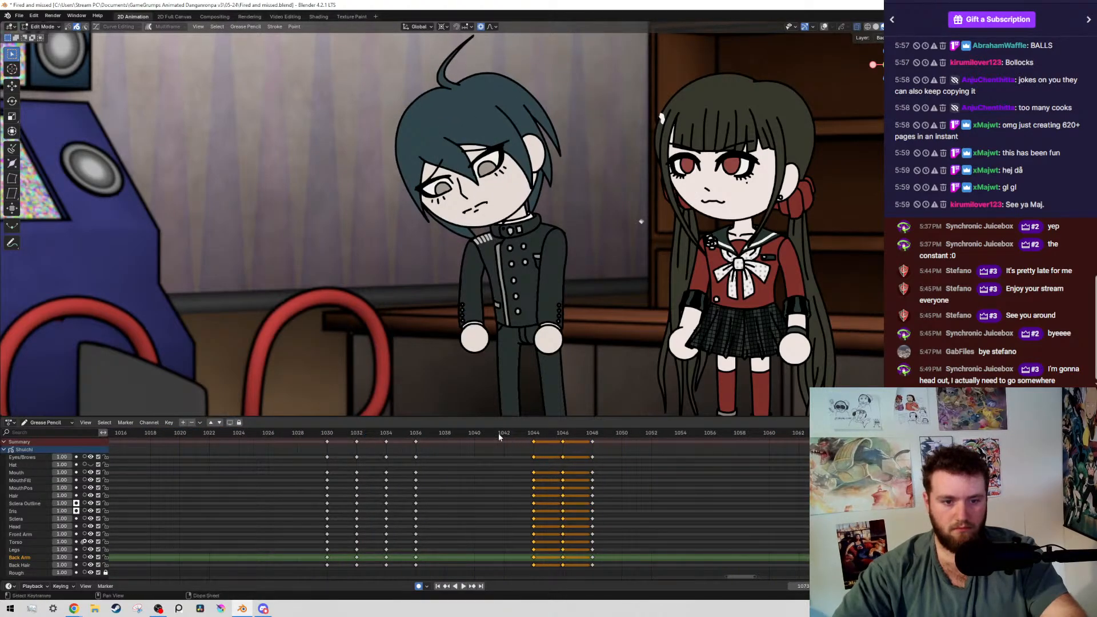
Select the boy's keyframes from frame 1044 onward, move them two frames later, and save the file
left_click_drag(619, 478, 447, 456)
left_click(475, 435)
key("space")
key("alt+shift+z")
left_click_drag(630, 490, 490, 442)
key("g")
key("2")
key("Return")
scroll(517, 474, "down", 1)
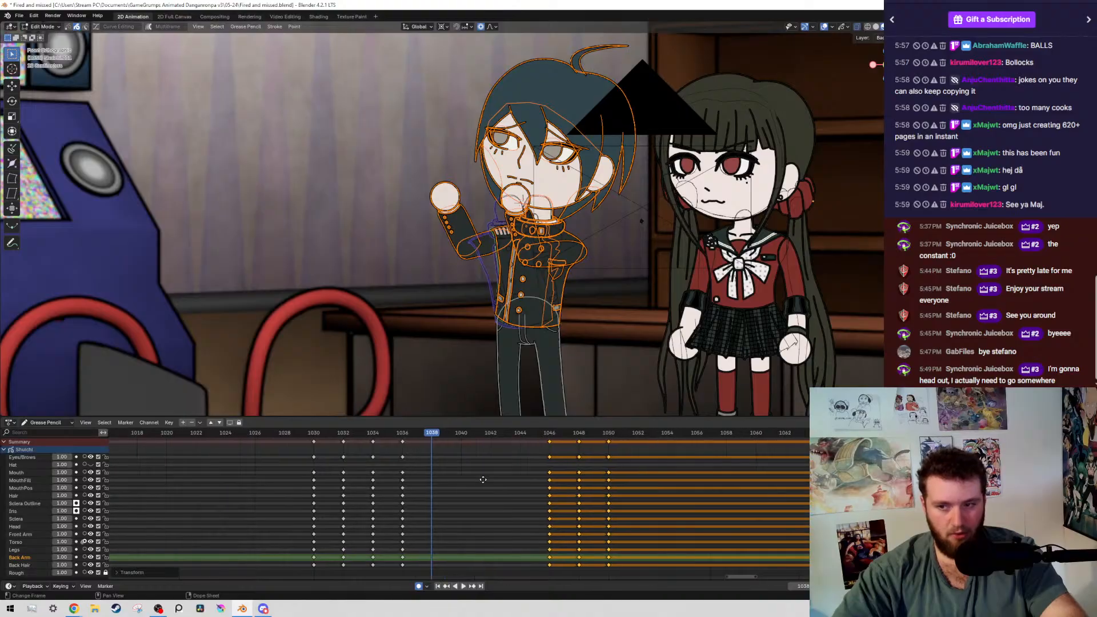
scroll(518, 487, "down", 5)
middle_click_drag(518, 485, 534, 480)
key("ctrl+s")
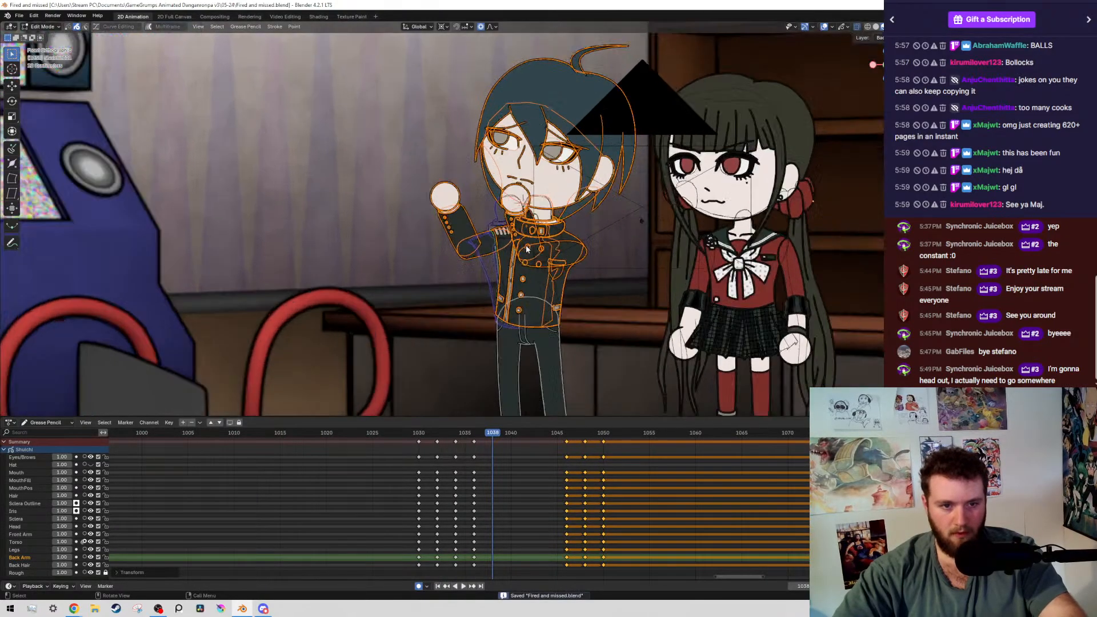
At frame 1038, rotate the boy's upper-body strokes about -0.61° around the waist
scroll(544, 277, "up", 2)
middle_click_drag(544, 278, 540, 149, "shift")
scroll(541, 152, "up", 5)
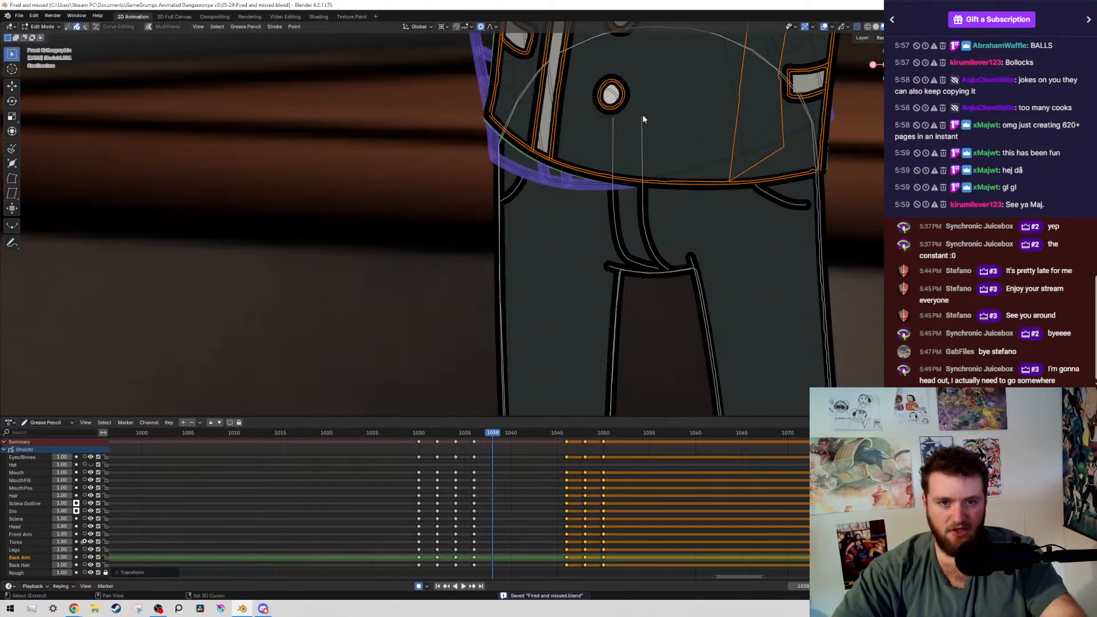
middle_click_drag(729, 130, 482, 223, "shift")
scroll(482, 223, "down", 2)
scroll(480, 223, "up", 1)
key("g")
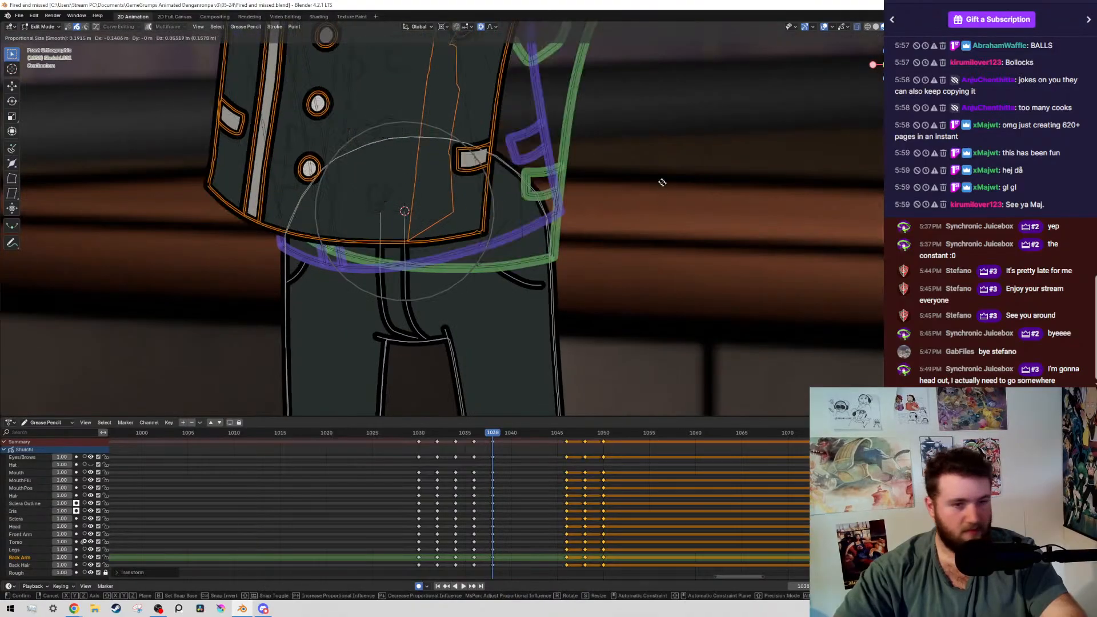
right_click(690, 232)
key("r")
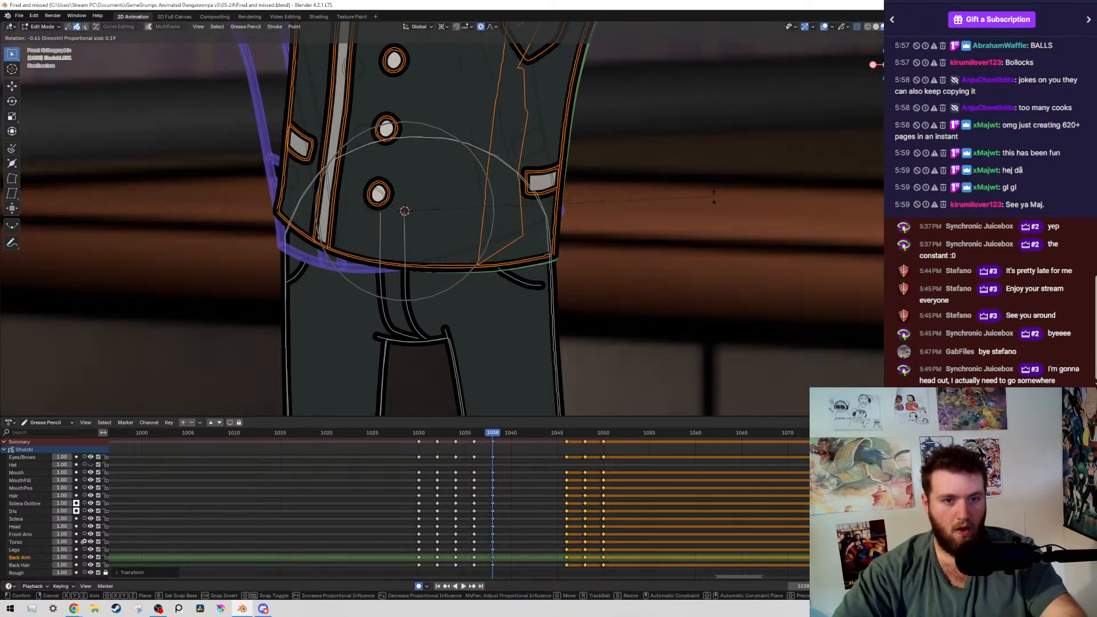
left_click(714, 197)
Select the boy's raised arm farther from the girl by layer and rotate it about 1.3° around the shoulder
scroll(566, 190, "down", 4)
scroll(400, 189, "up", 5)
key("shift+g")
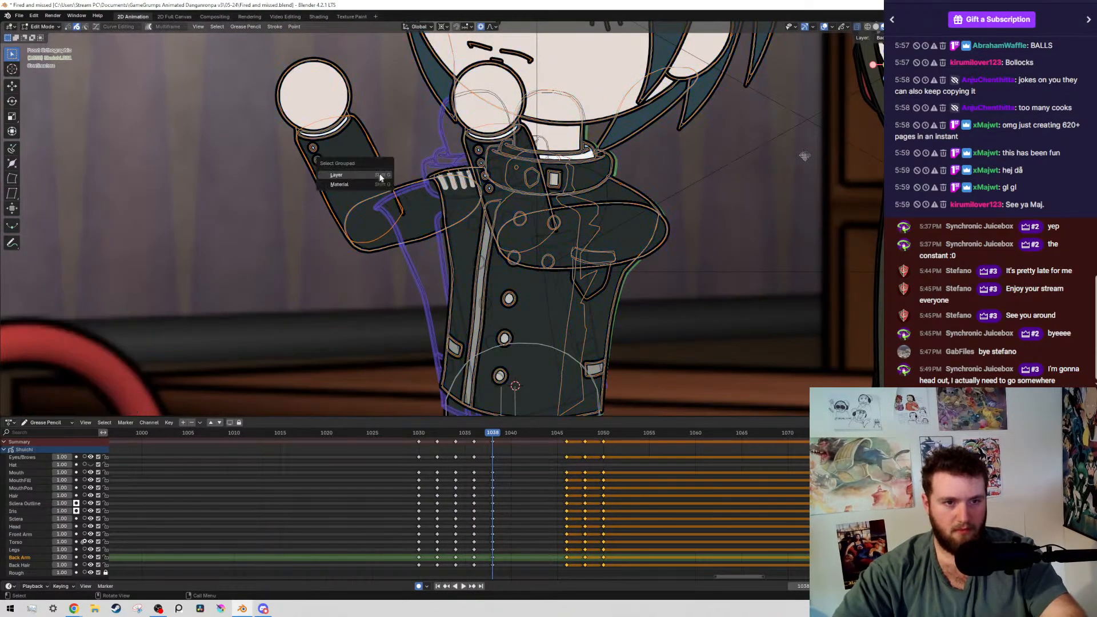
left_click(381, 178)
key("r")
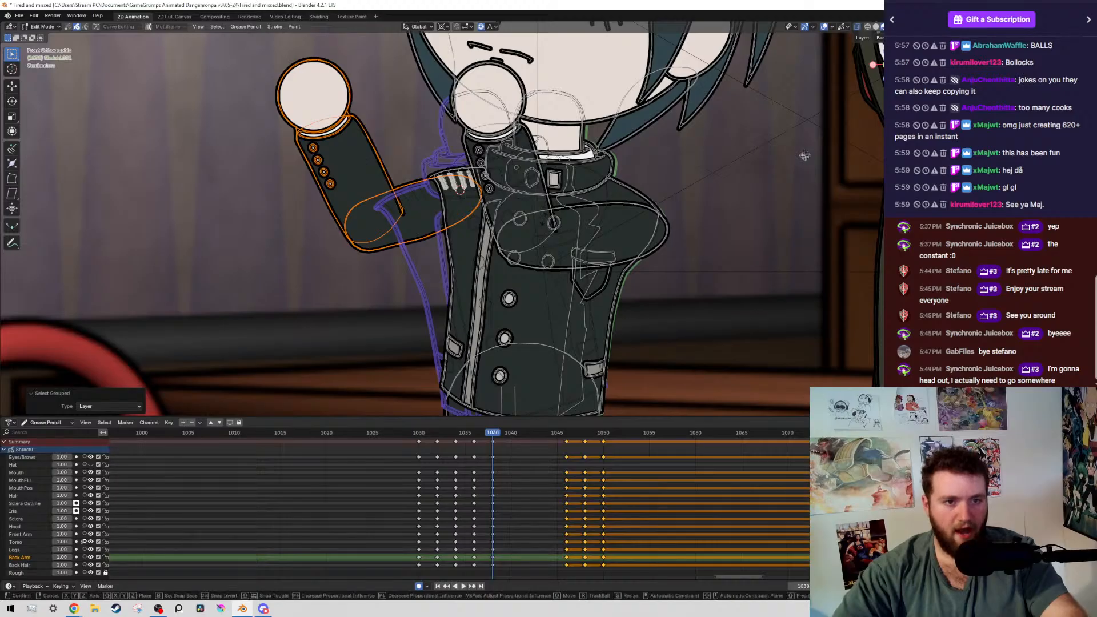
right_click(479, 182)
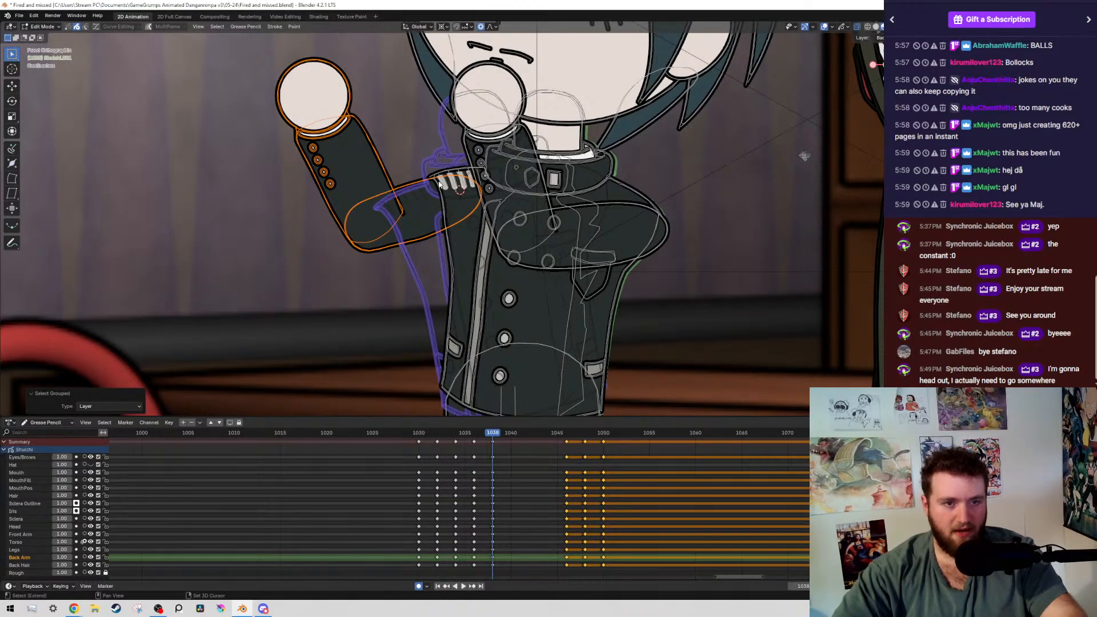
key("r")
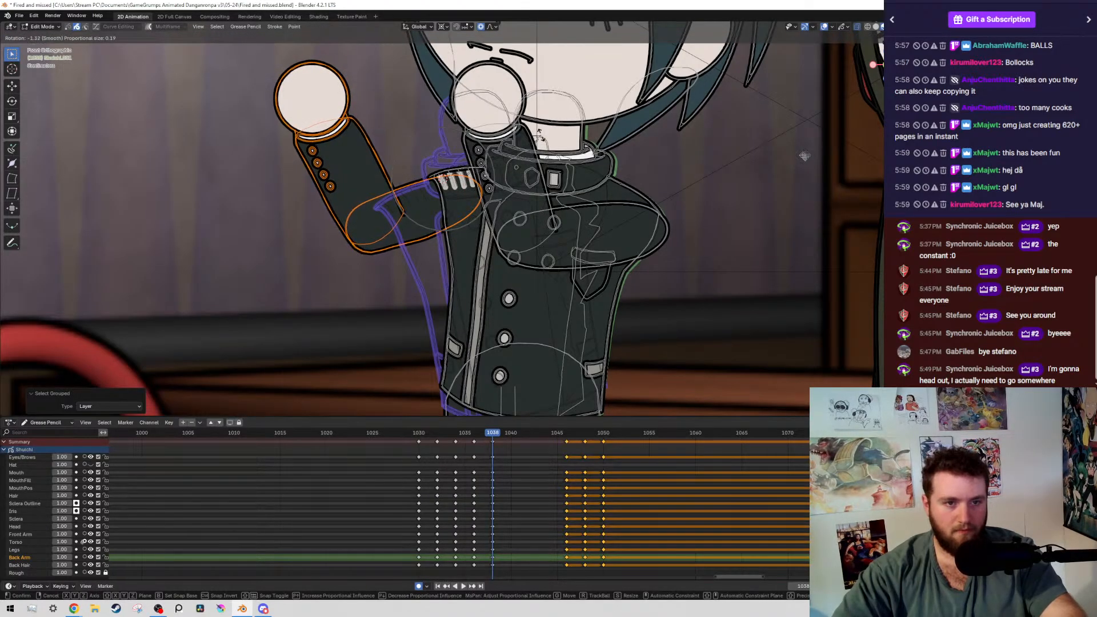
right_click(540, 137)
key("r")
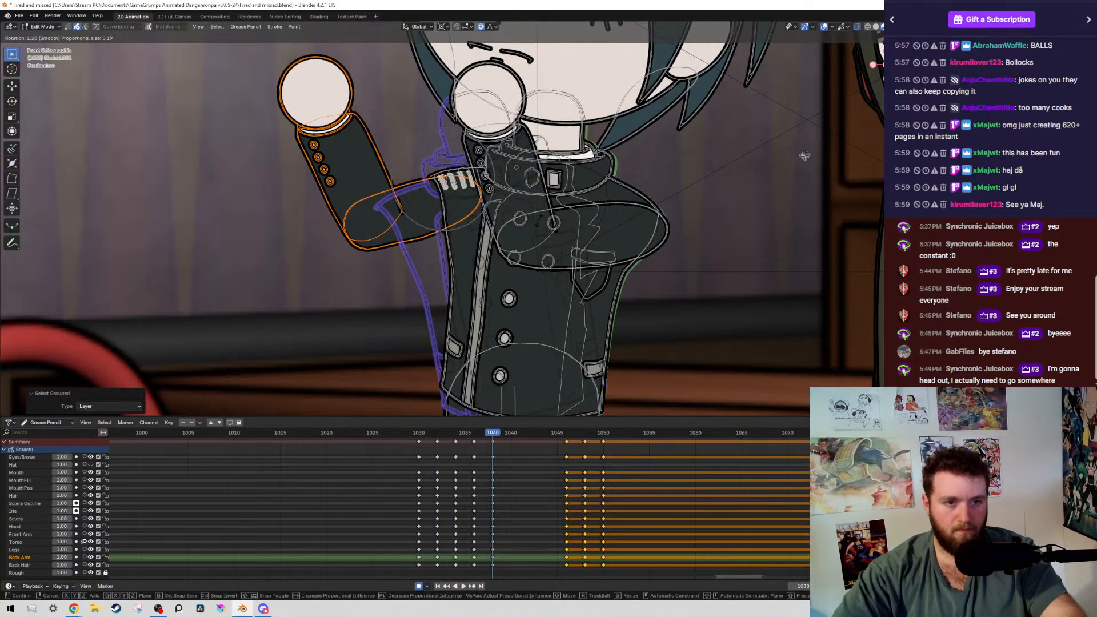
left_click(407, 175)
Exclude the upper arm and rotate the raised forearm and hand farther from the girl 1.74° about the elbow
left_click_drag(414, 161, 482, 278, "ctrl")
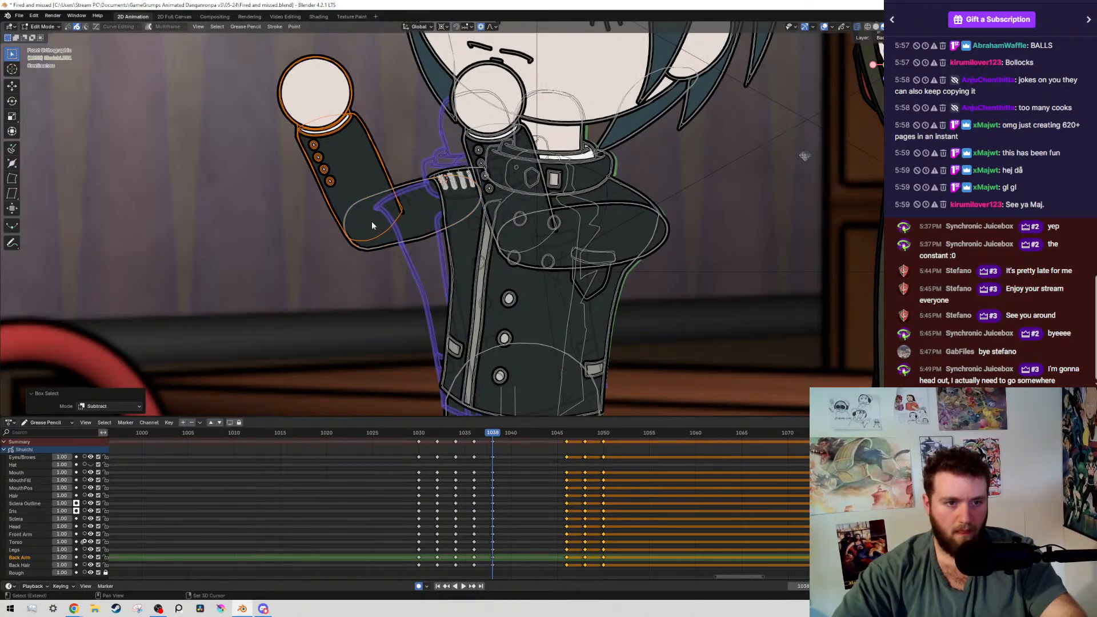
key("r")
left_click(456, 212)
Select the boy's whole arm bent across his chest by layer, leaving the eye strokes out of the selection
scroll(457, 213, "down", 1)
middle_click_drag(565, 217, 460, 234, "shift")
scroll(461, 235, "up", 1)
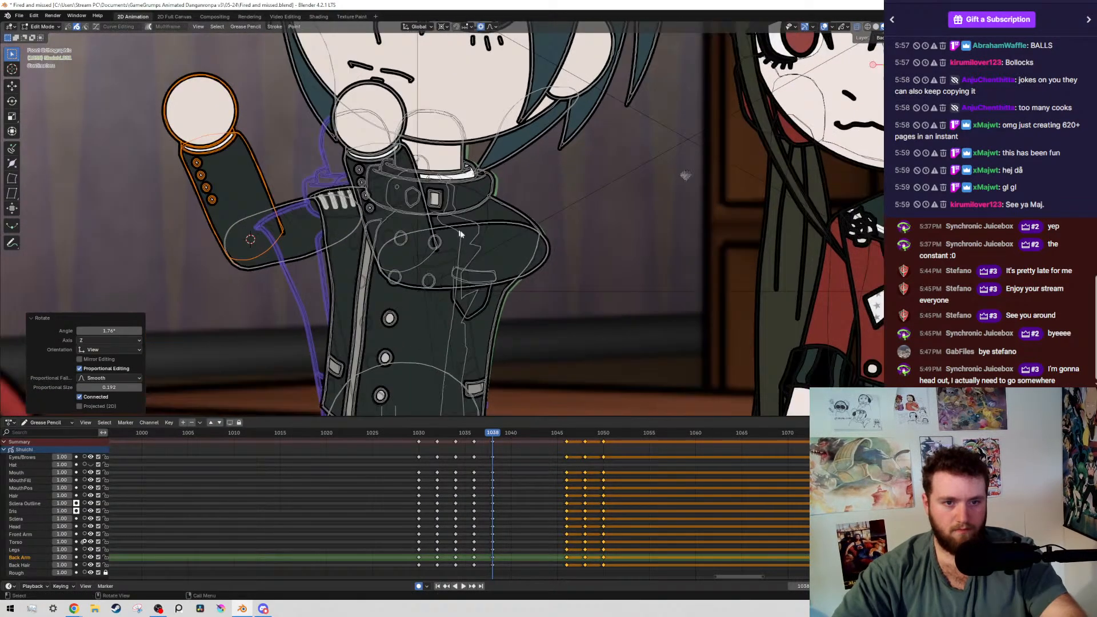
left_click(540, 263)
key("shift+g")
left_click(550, 273)
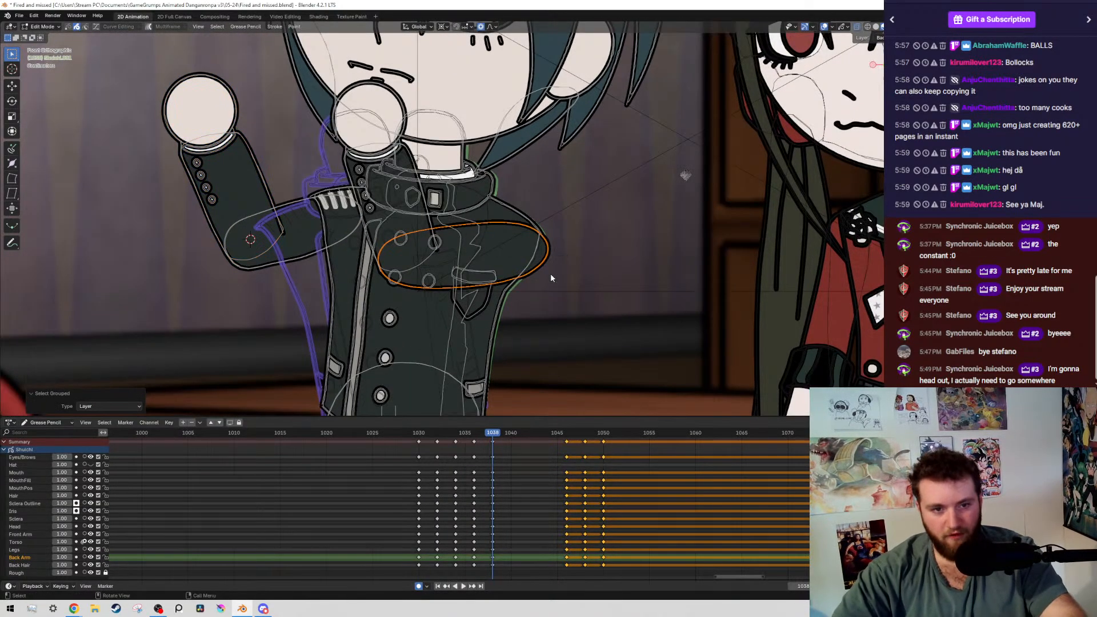
left_click(351, 164, "shift")
key("shift+g")
left_click(351, 164)
middle_click_drag(363, 132, 390, 239, "shift")
scroll(390, 239, "down", 3)
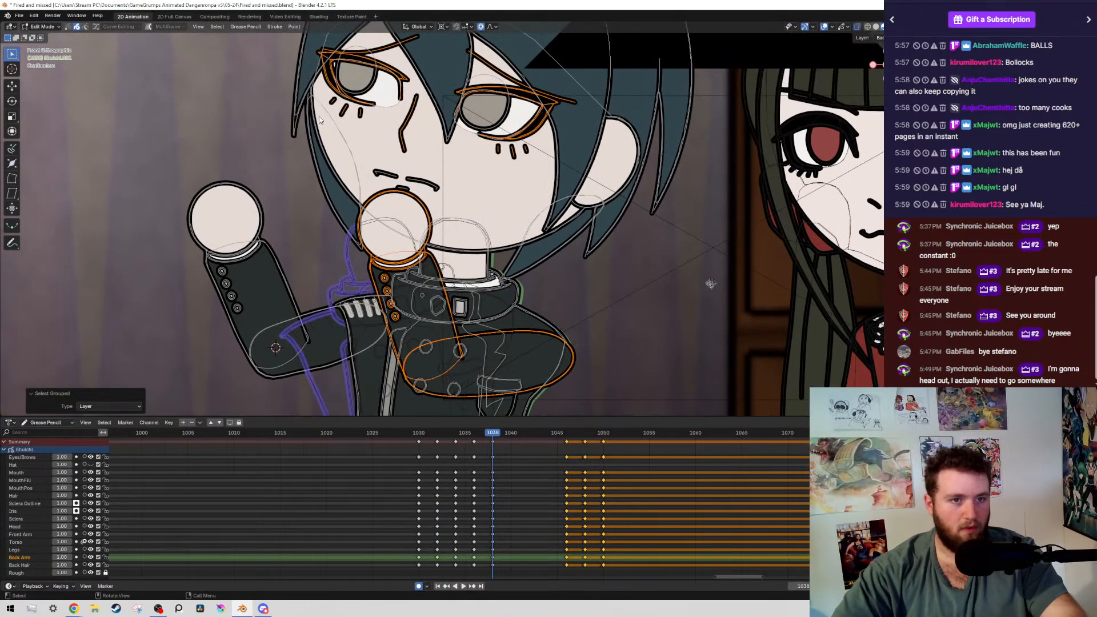
mouse_move(310, 77)
left_mouse_down("ctrl")
mouse_move(517, 182)
mouse_move(553, 184)
left_mouse_up("ctrl")
scroll(557, 217, "up", 5)
middle_click_drag(571, 314, 396, 105, "shift")
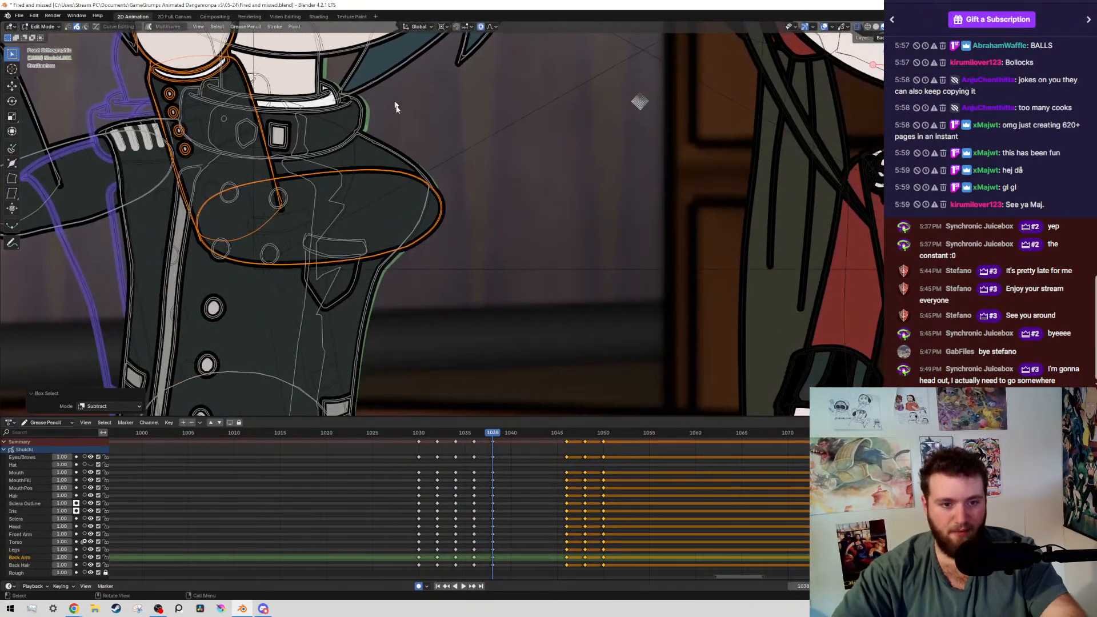
scroll(423, 205, "down", 1)
Compare frame 1038 with its neighbouring keyframe and rotate the arm bent across the chest 1.34° about the shoulder
middle_click_drag(422, 204, 622, 227, "shift")
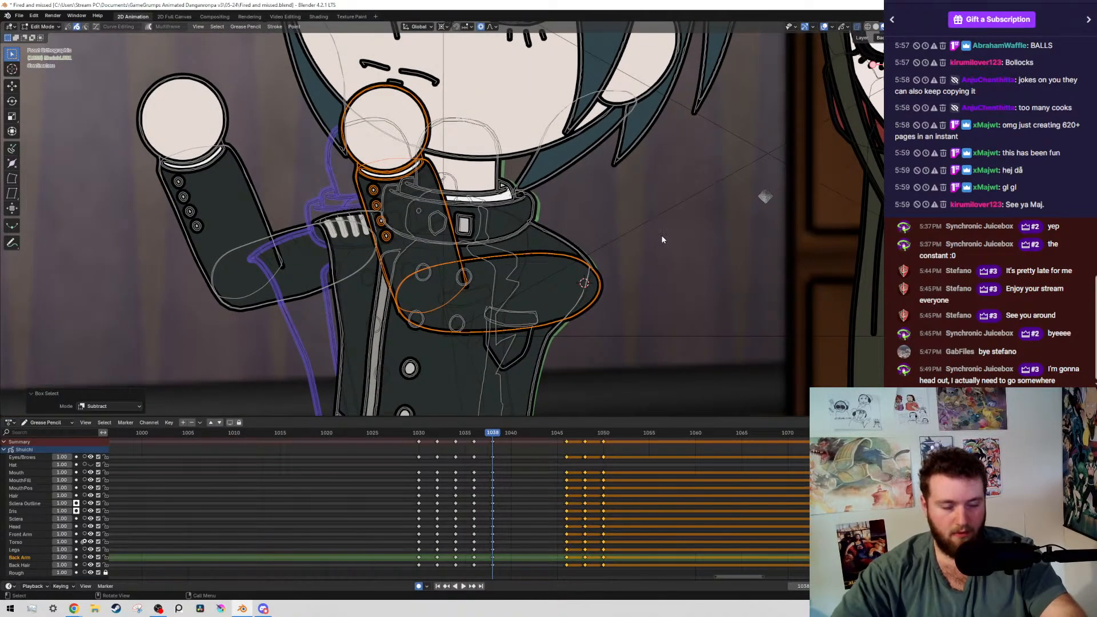
key("alt+shift+z")
key("Down")
key("Up")
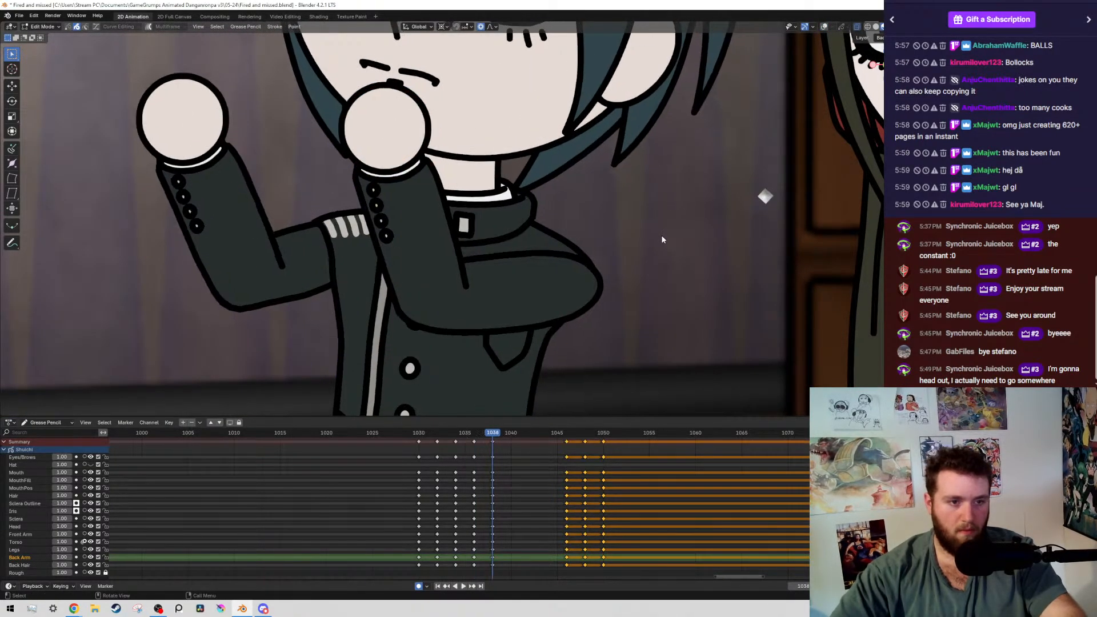
key("alt+shift+z")
key("r")
left_click(665, 236)
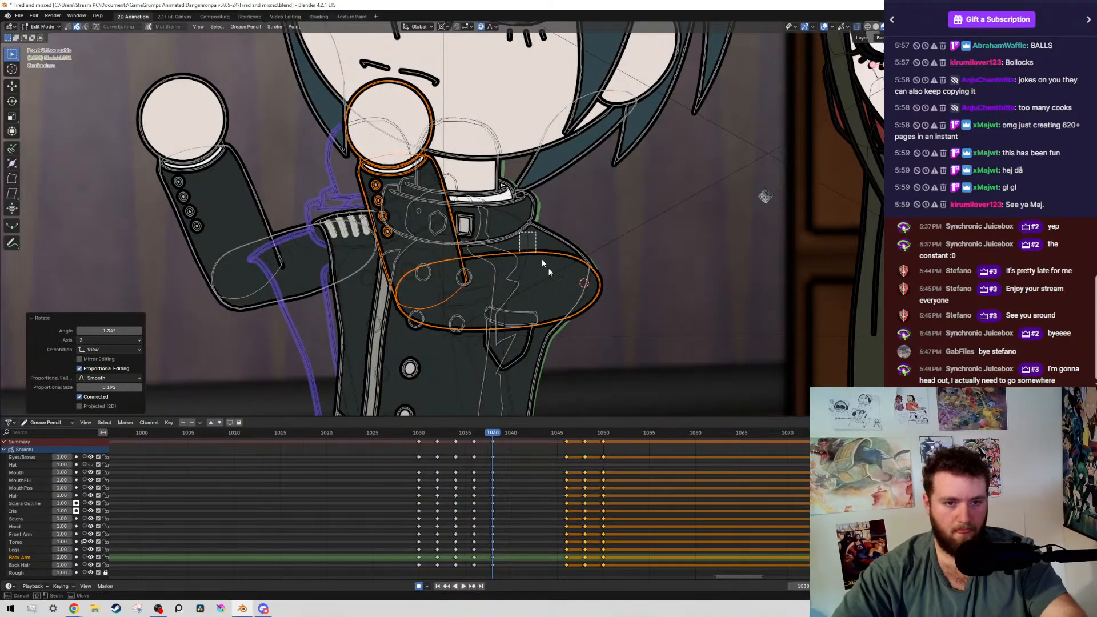
Exclude the upper arm and rotate the boy's forearm and hand bent across the chest slightly about the elbow
left_click_drag(540, 259, 503, 268, "ctrl")
key("r")
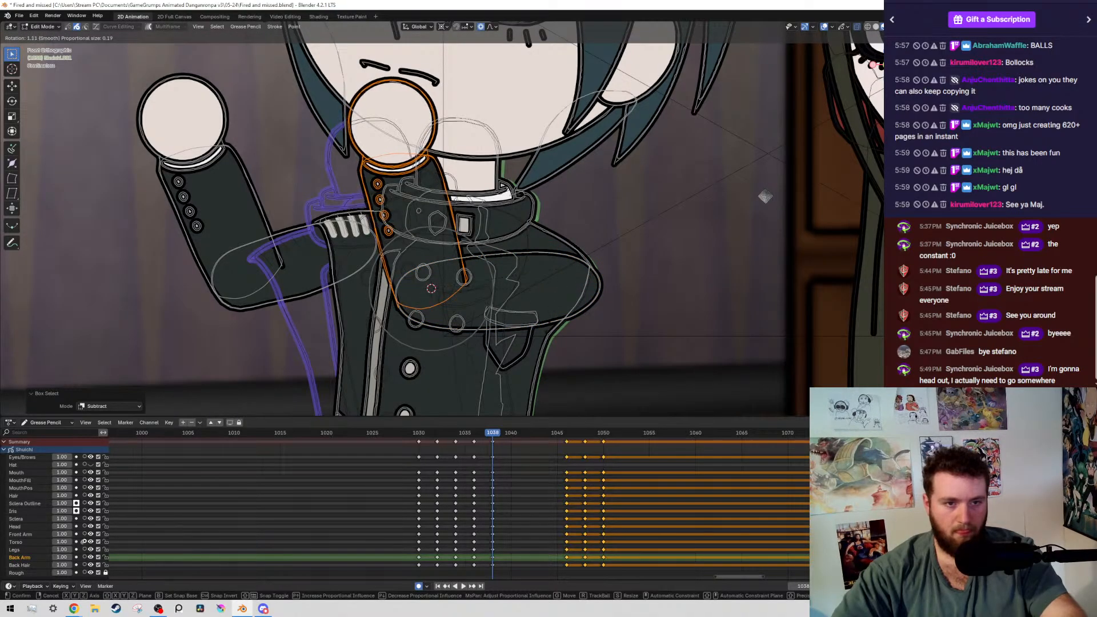
left_click(523, 288)
key("alt+shift+z")
Play back the boy's pose change, save the file, and return to frame 1038
scroll(535, 267, "down", 4)
key("space")
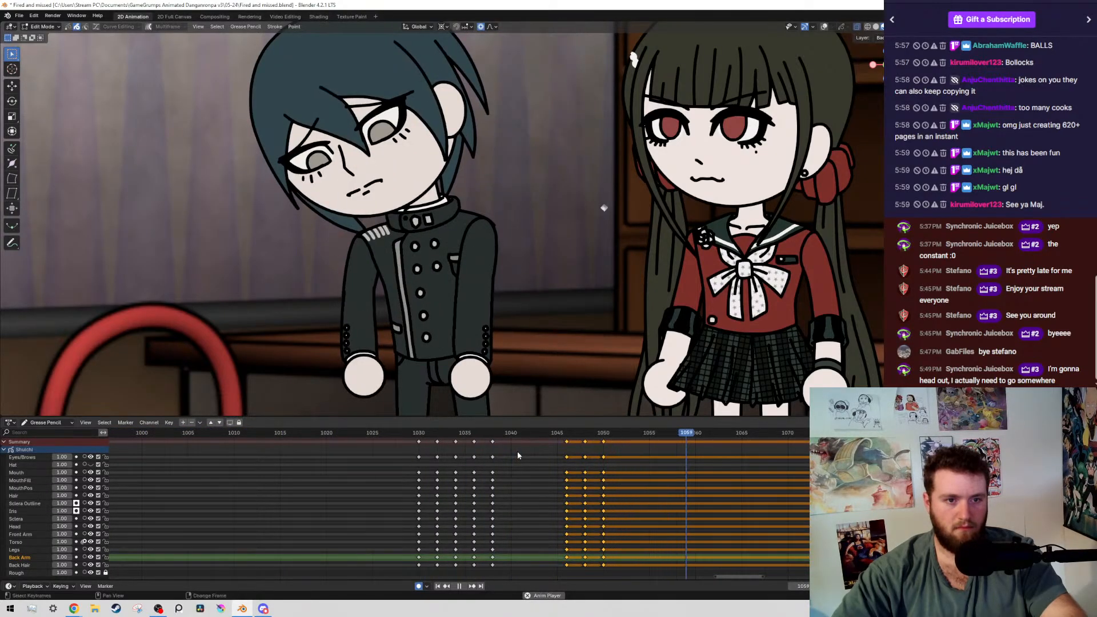
key("space")
key("ctrl+s")
left_click_drag(459, 436, 390, 435)
scroll(442, 266, "down", 4)
key("space")
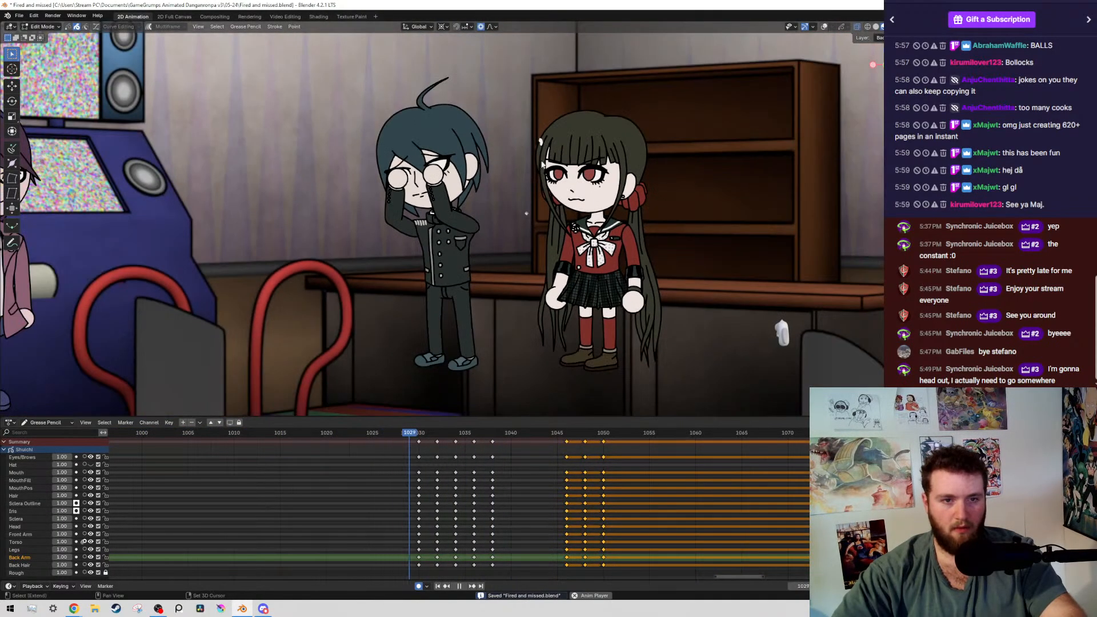
key("space")
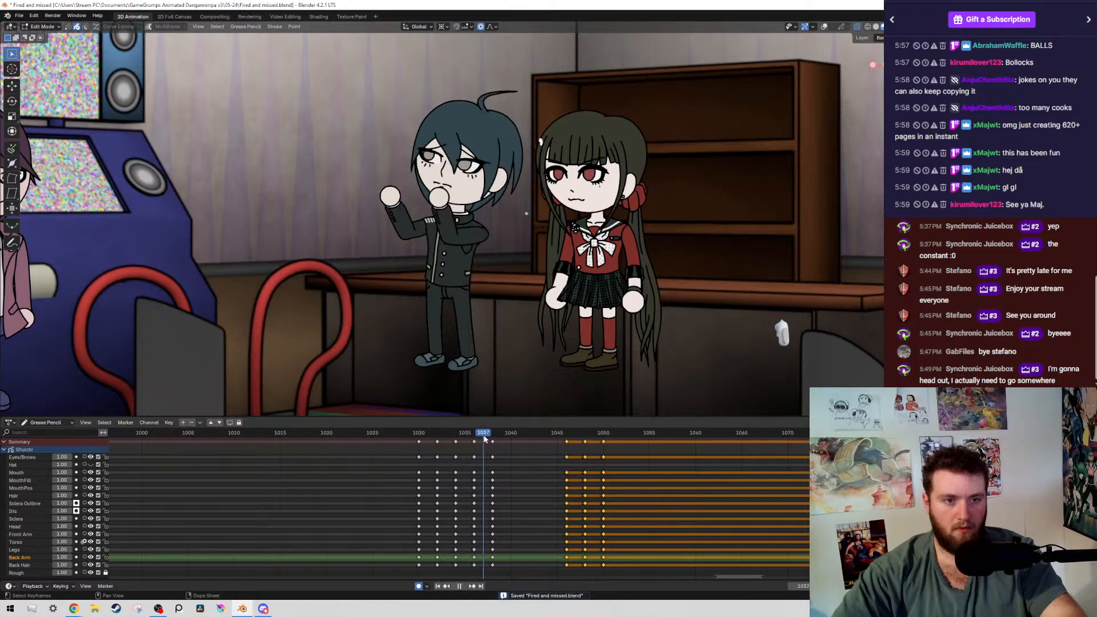
left_click_drag(465, 437, 490, 434)
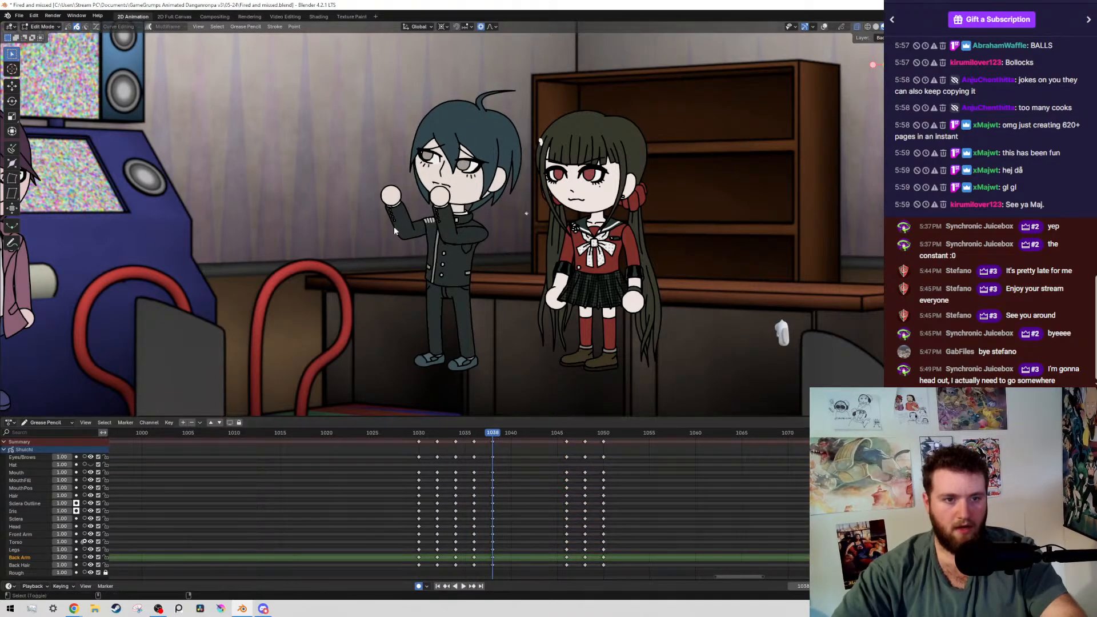
Add the upper arm back to the selection and rotate the whole arm across the chest -2.72° about the shoulder
key("shift+alt+z")
scroll(400, 228, "up", 7)
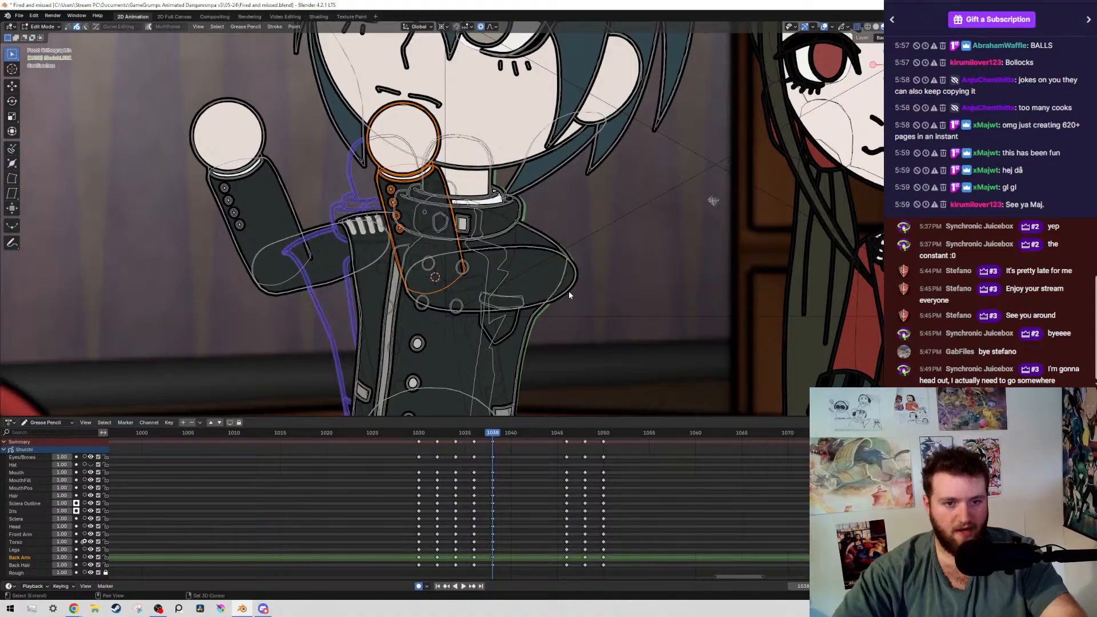
key("shift+g")
left_click(571, 287)
key("ctrl+z")
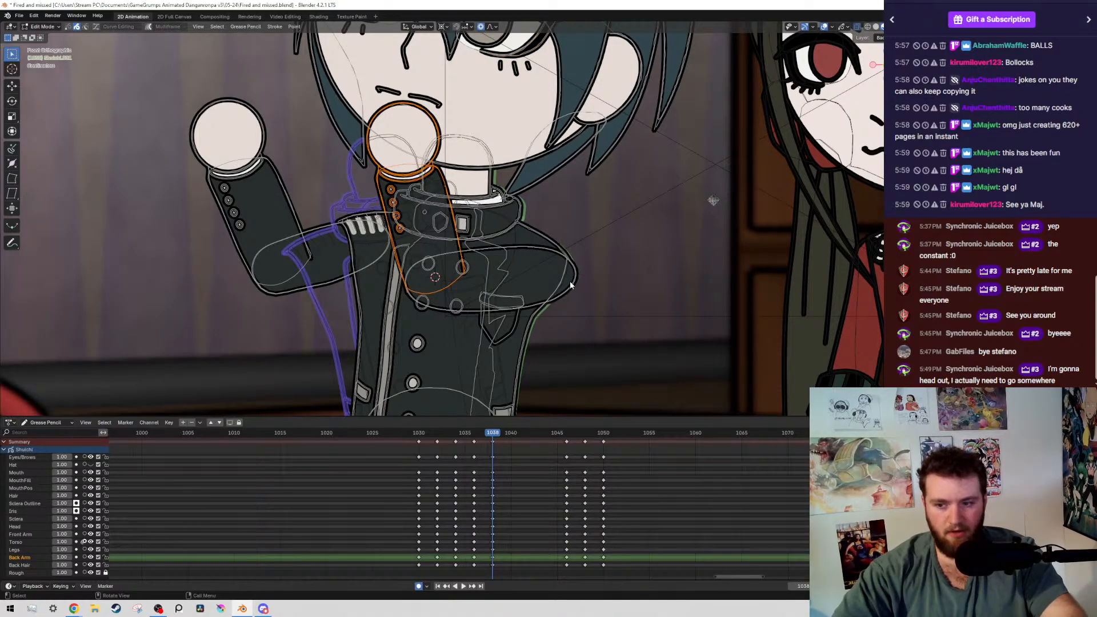
left_click_drag(570, 279, 634, 332, "shift")
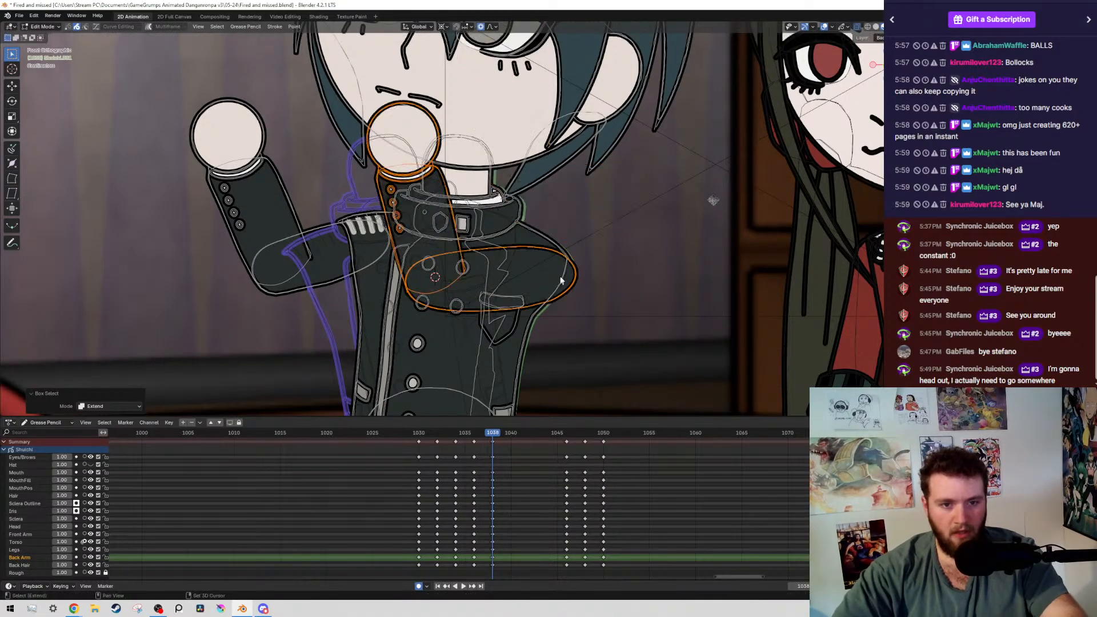
key("r")
left_click(560, 179)
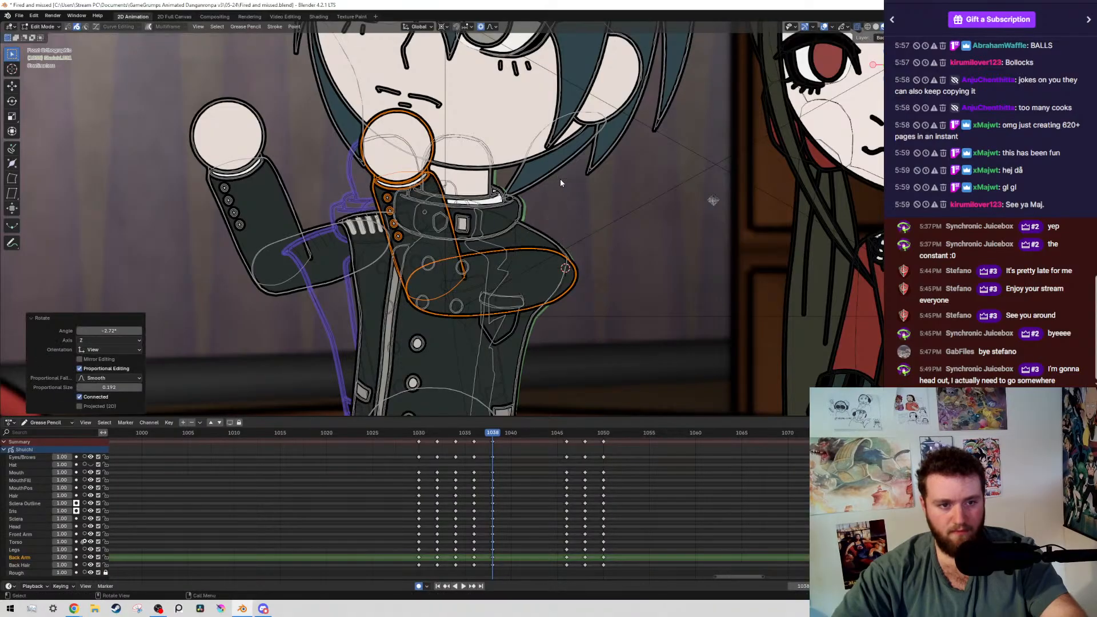
key("shift+alt+z")
key("shift+alt+z")
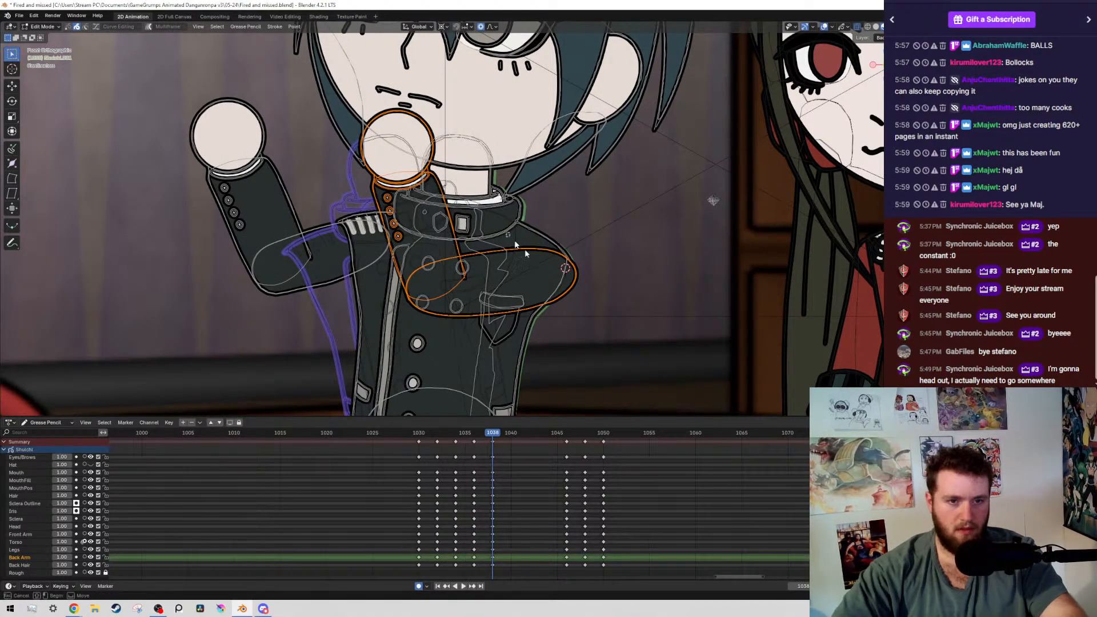
Deselect the upper arm across the chest and turn its forearm and hand slightly back about the elbow
left_click_drag(526, 253, 459, 301, "ctrl")
key("r")
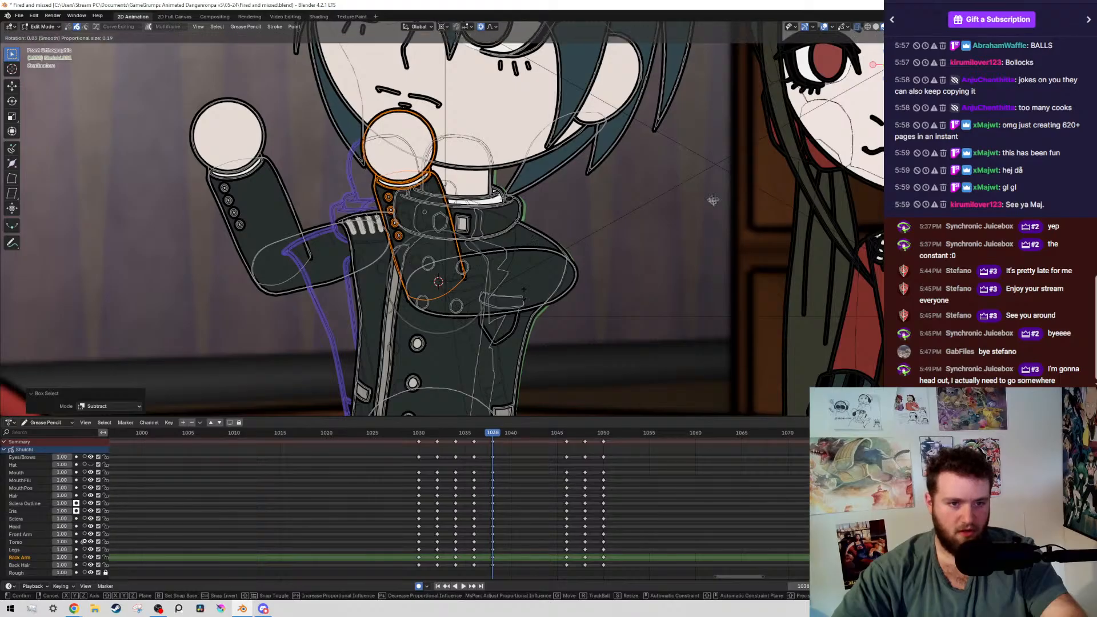
left_click(517, 311)
Select the boy's raised arm farther from the girl by layer and rotate it a few degrees about the shoulder
scroll(179, 151, "up", 1)
left_click_drag(166, 105, 291, 323)
key("shift+g")
left_click(279, 307)
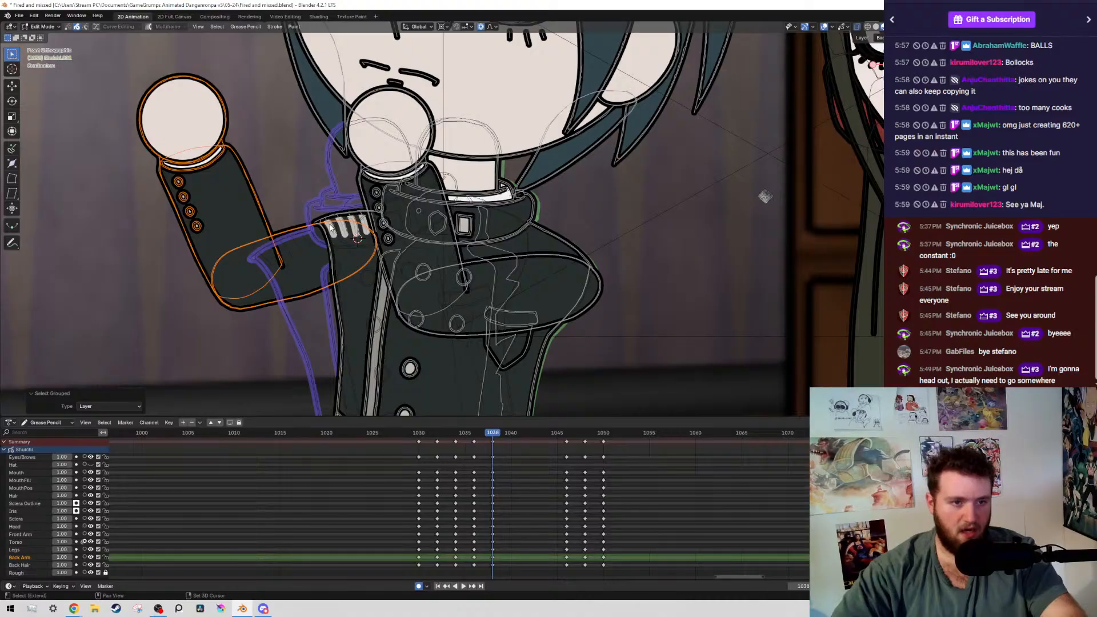
key("r")
left_click(430, 212)
scroll(431, 212, "down", 2)
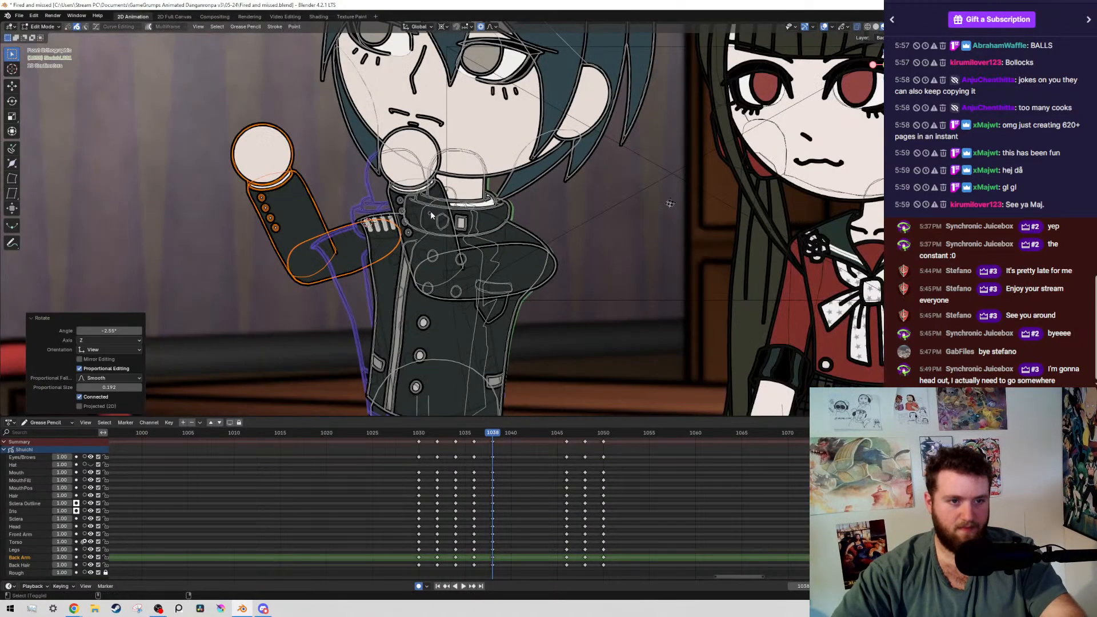
Check the raised arm without overlays, rotate it again about the shoulder, and compare it with frame 1036
key("alt+shift+z")
key("alt+shift+z")
scroll(468, 375, "up", 6)
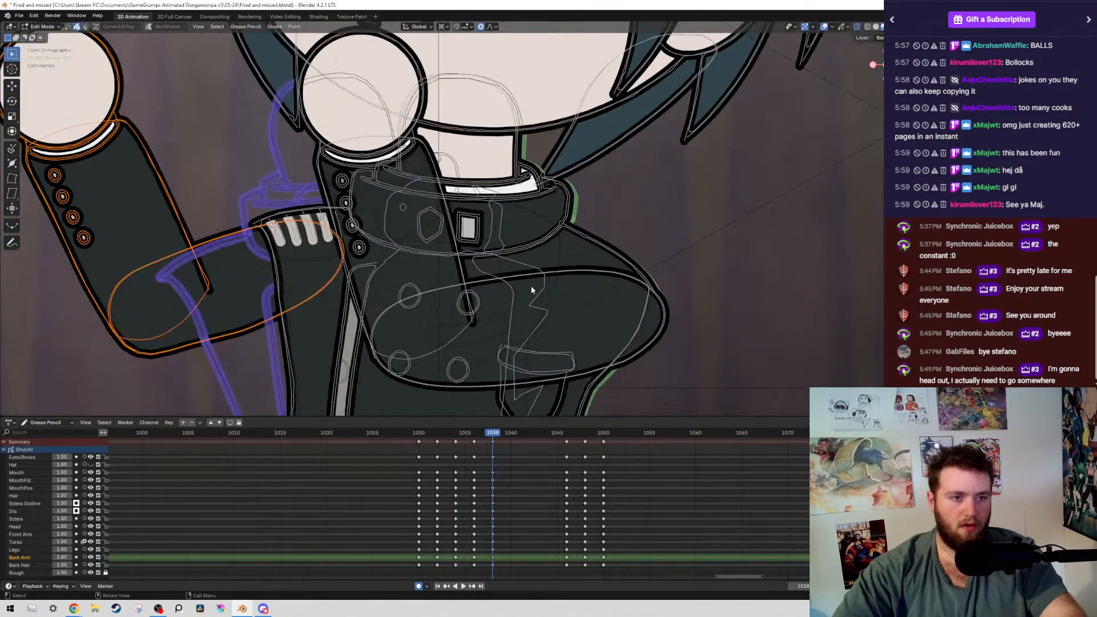
key("r")
left_click(575, 201)
scroll(576, 201, "down", 5)
Exclude the raised upper arm, rotate its forearm and hand slightly about the elbow, and compare with frame 1036
key("alt+shift+z")
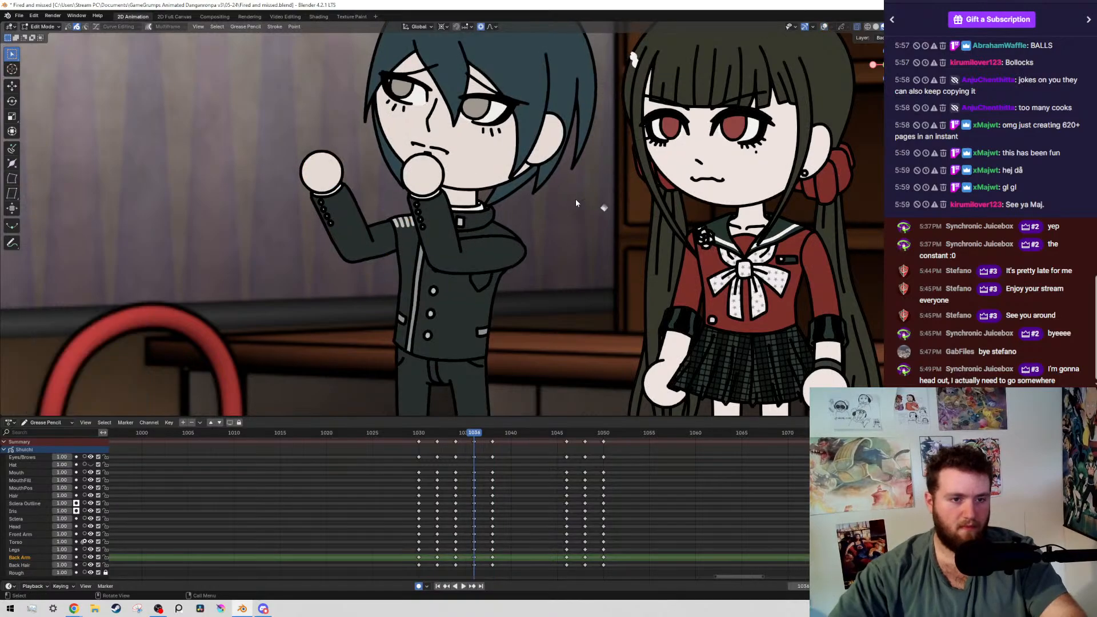
key("alt+shift+z")
scroll(575, 201, "up", 3)
left_click_drag(332, 213, 388, 315, "ctrl")
right_click(284, 272, "shift")
key("r")
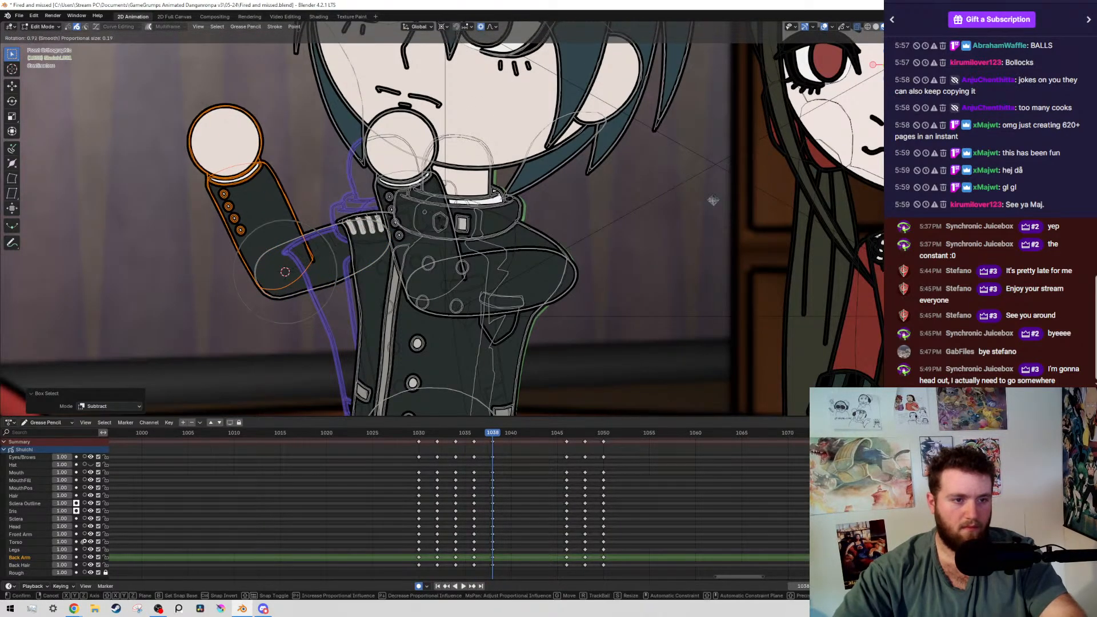
left_click(542, 260)
scroll(542, 260, "down", 5)
key("alt+shift+z")
key("Down")
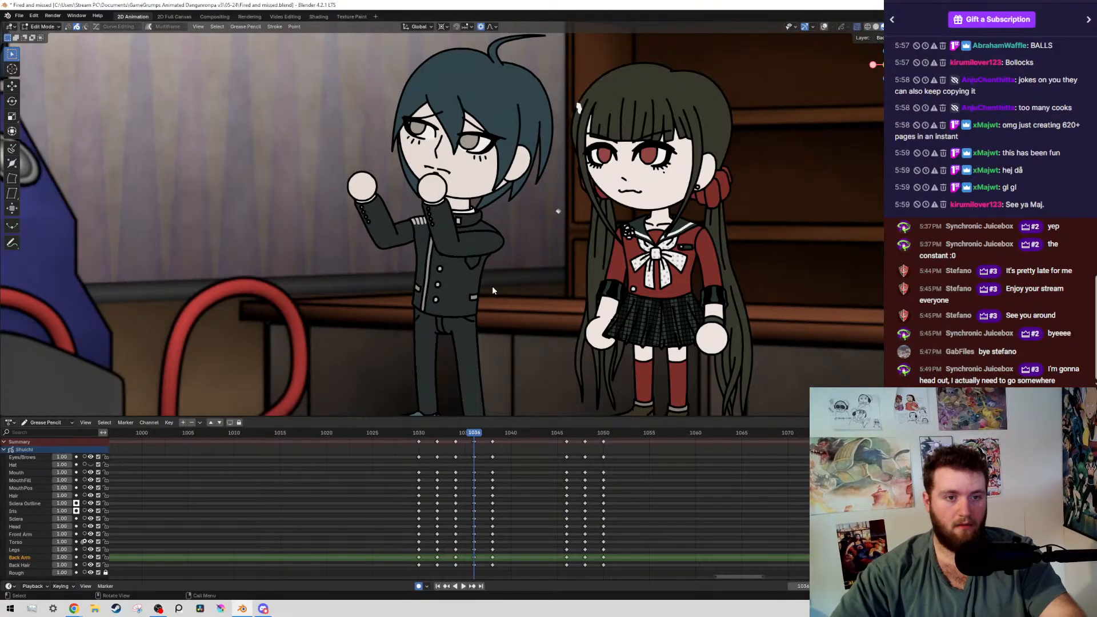
key("Up")
Select the boy's head, face and hair by layer at frame 1038, leaving the overlapping forearm and hand out
key("alt+shift+z")
left_click_drag(381, 78, 465, 170)
key("shift+g")
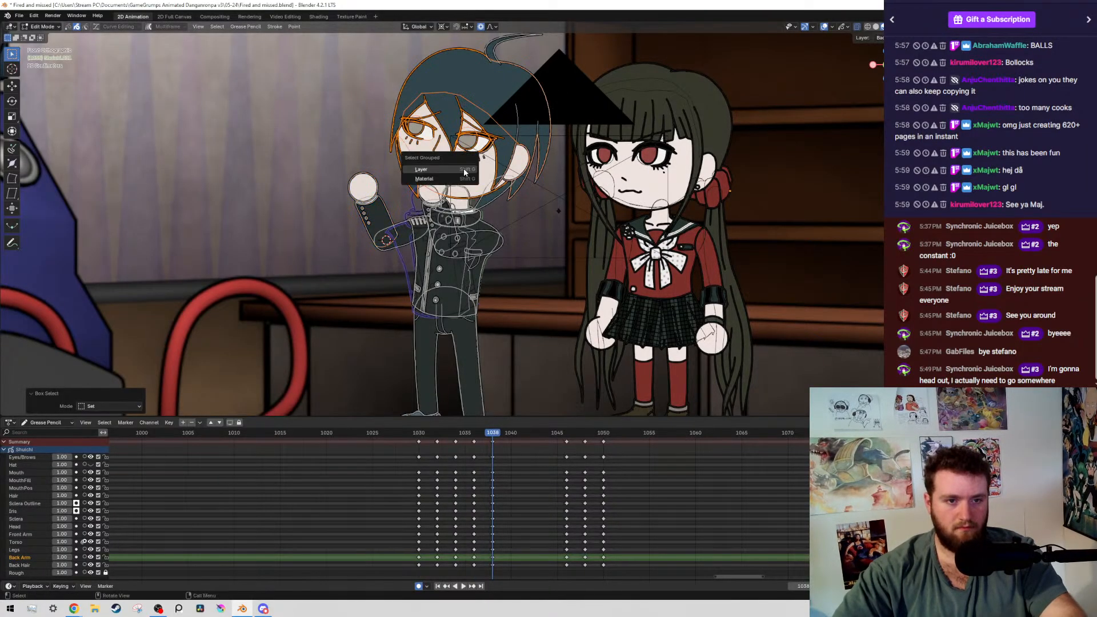
left_click(466, 170)
scroll(505, 180, "up", 8)
scroll(379, 169, "down", 8)
scroll(420, 217, "up", 6)
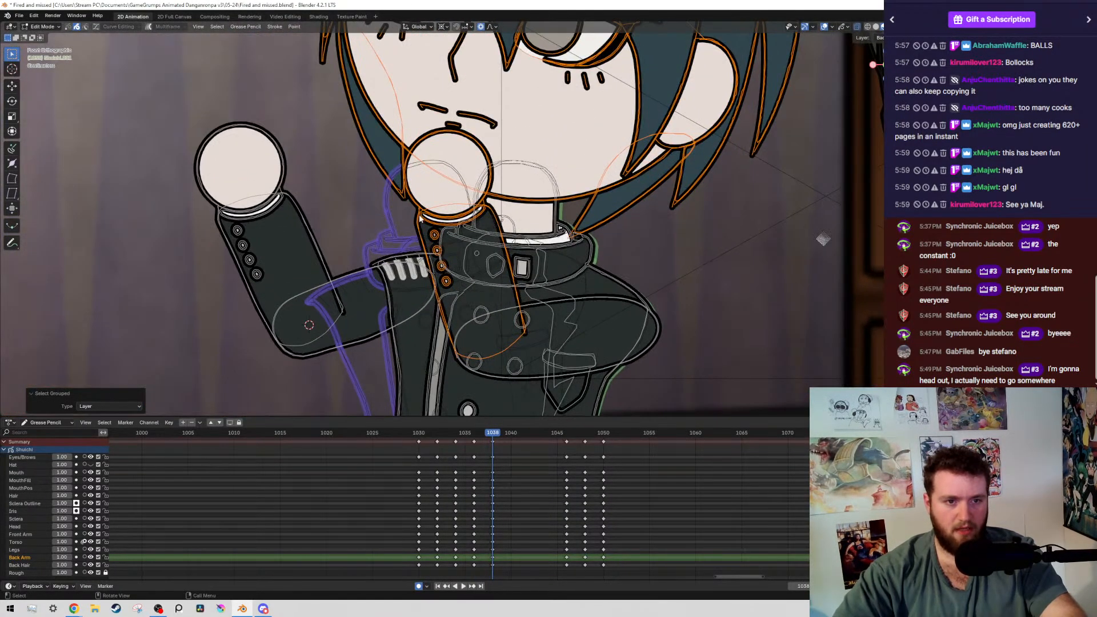
mouse_move(415, 209)
left_mouse_down("ctrl")
mouse_move(488, 312)
mouse_move(528, 331)
mouse_move(532, 356)
left_mouse_up("ctrl")
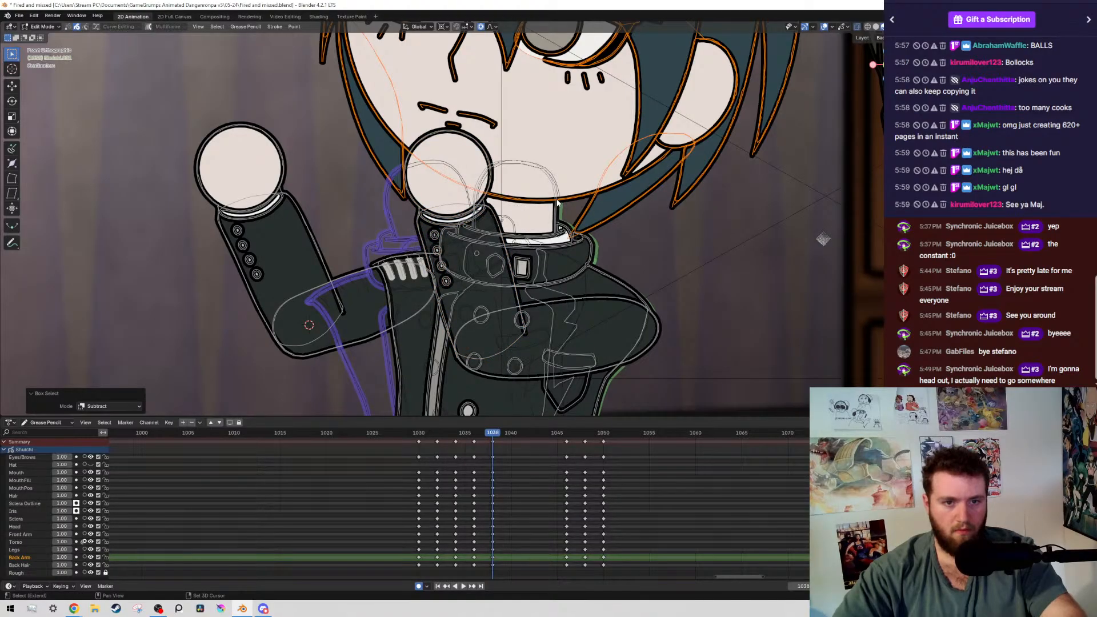
Rotate the boy's head slightly about the neck and save the file
key("r")
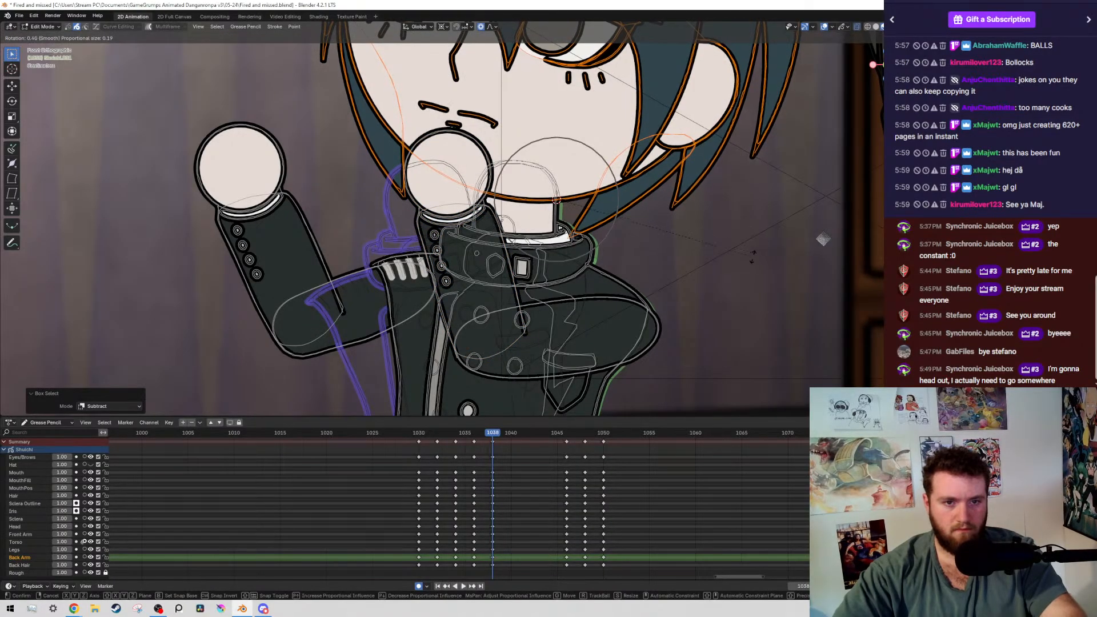
left_click(751, 263)
key("ctrl+s")
Play back the boy's pose change from around frame 1030, stop at frame 1040, and save the file
scroll(684, 235, "down", 5)
scroll(684, 236, "down", 6)
key("Down")
key("Down")
key("Down")
key("Down")
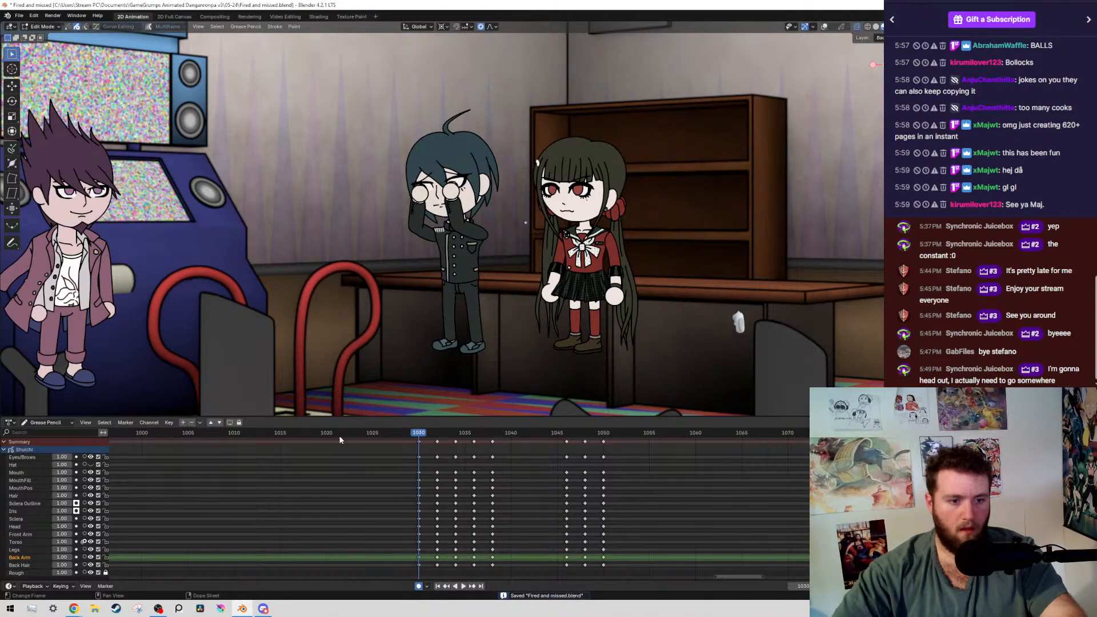
key("space")
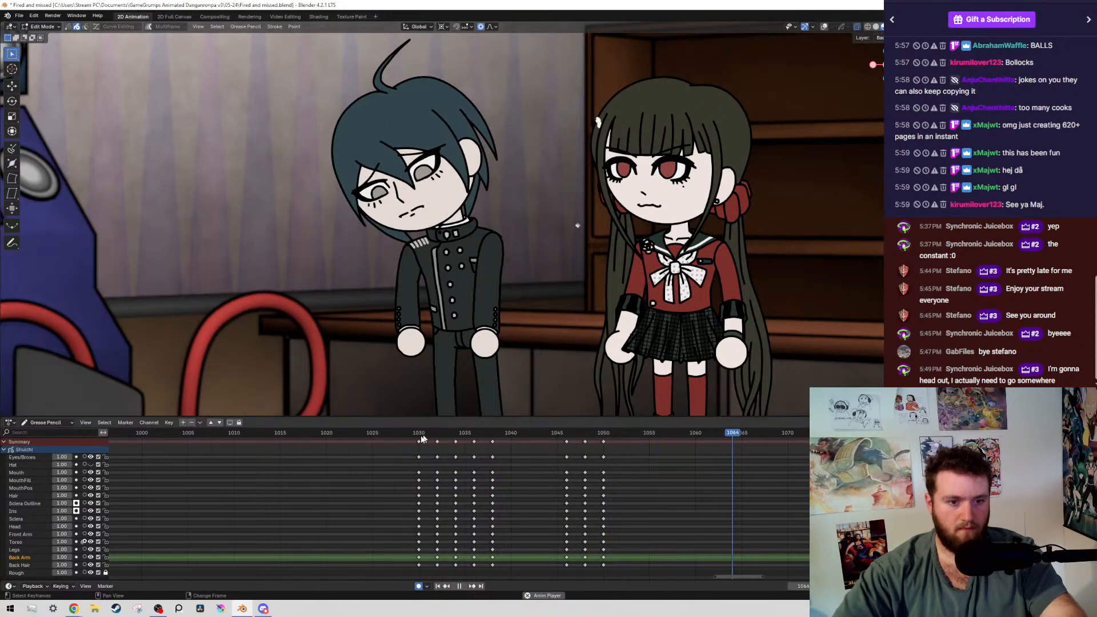
key("space")
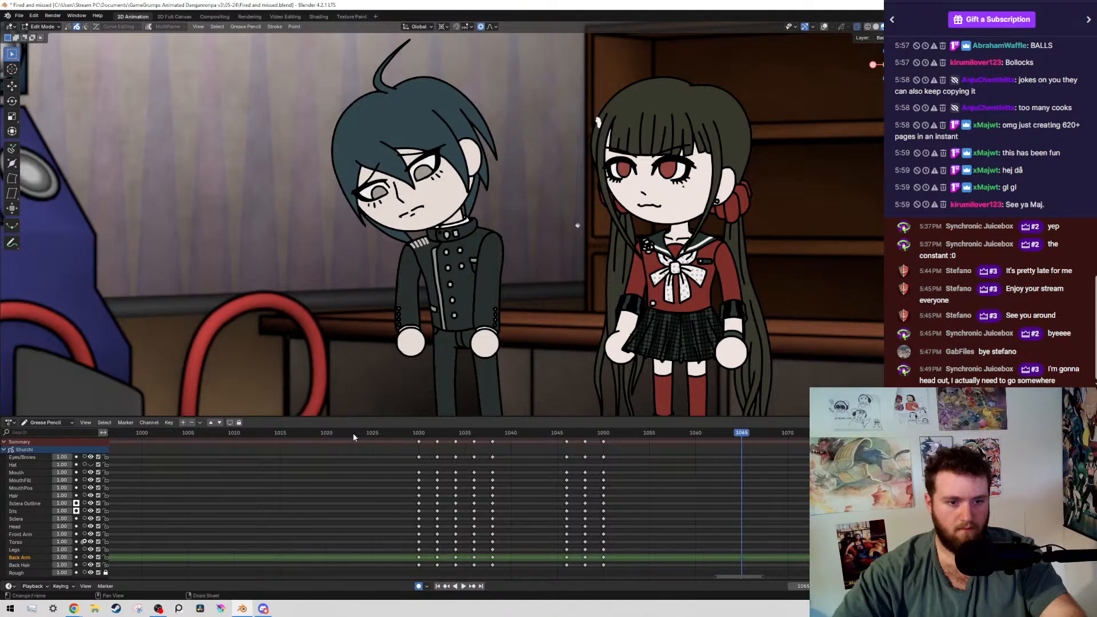
key("space")
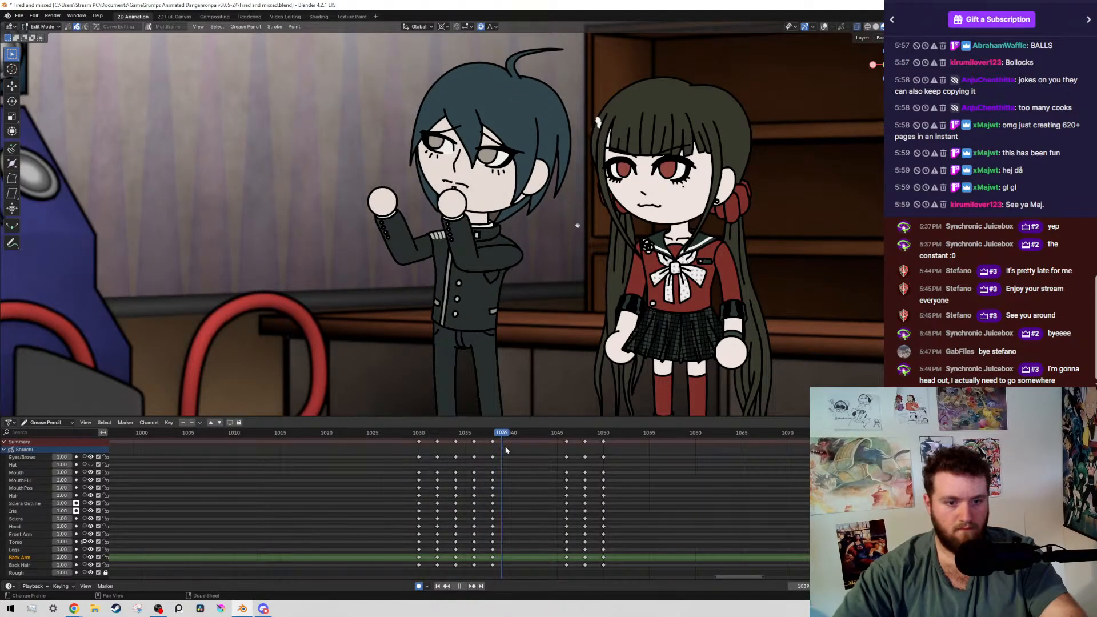
key("alt+shift+z")
scroll(577, 262, "up", 7)
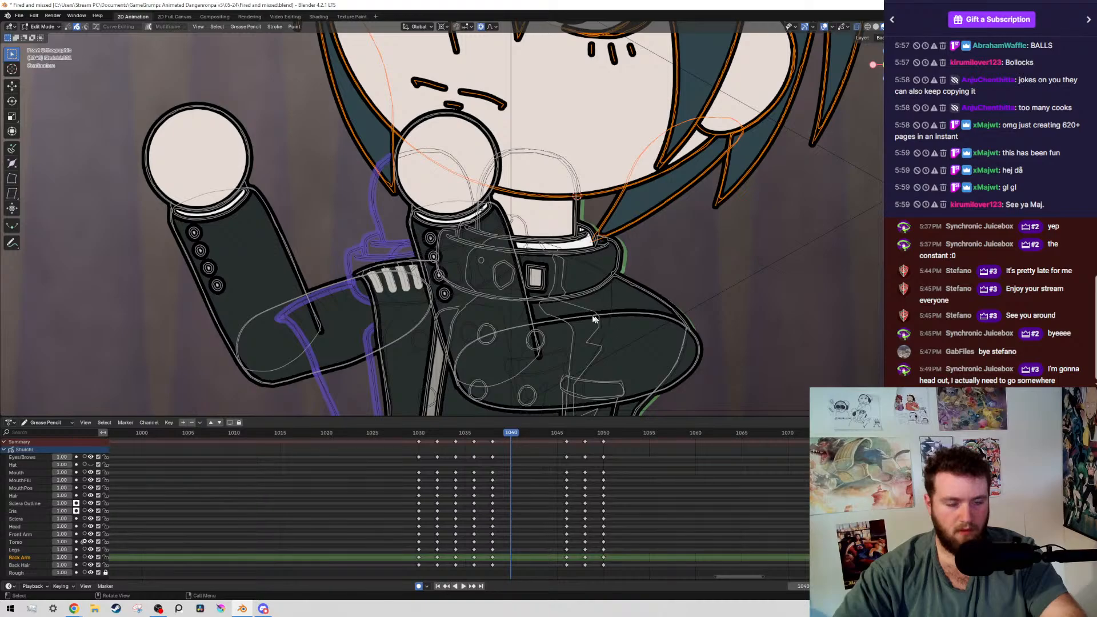
scroll(520, 242, "down", 7)
key("ctrl+s")
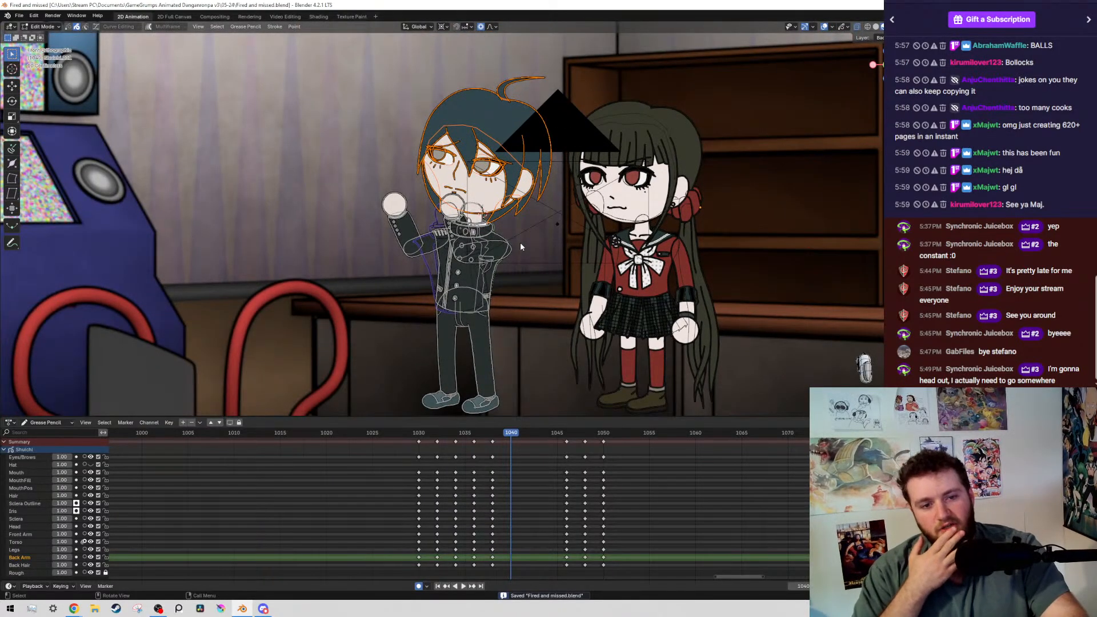
Compare the boy's poses across the keyframes from 1032 to 1038 without overlays, ending on frame 1040
key("alt+shift+z")
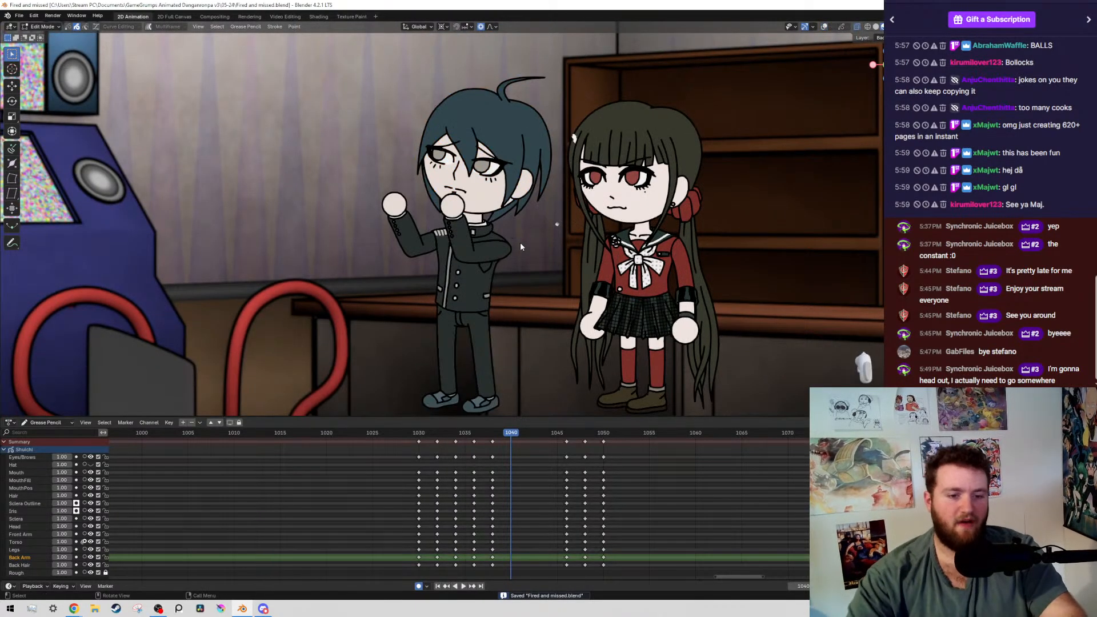
key("Left")
key("Left")
key("Left")
key("Left")
key("Left")
key("Left")
key("Up")
key("Up")
key("Up")
key("Up")
key("Up")
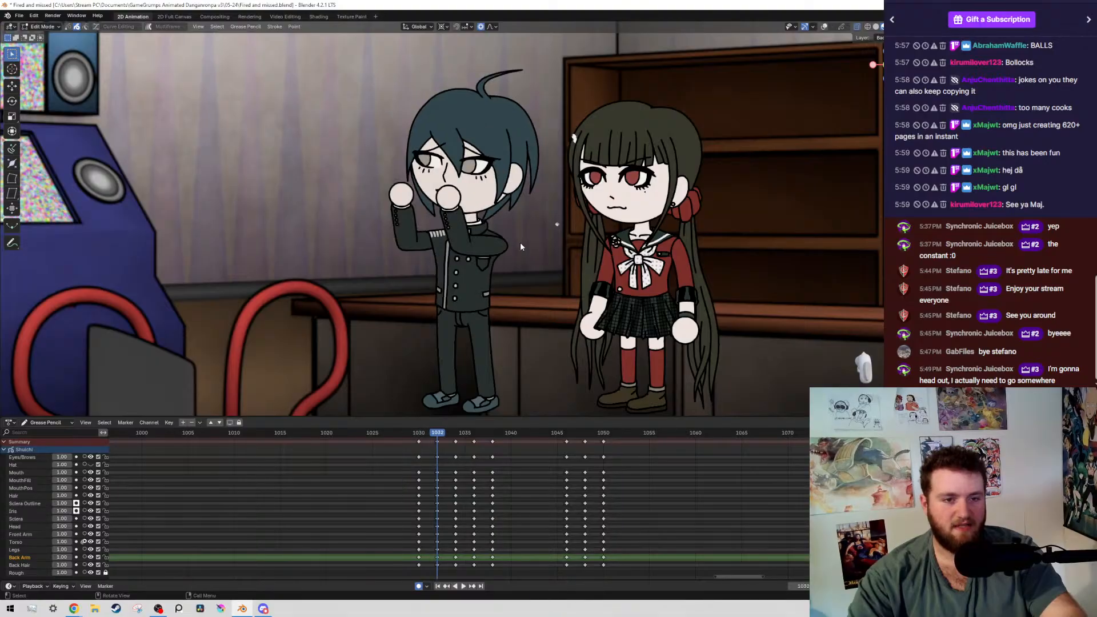
key("Down")
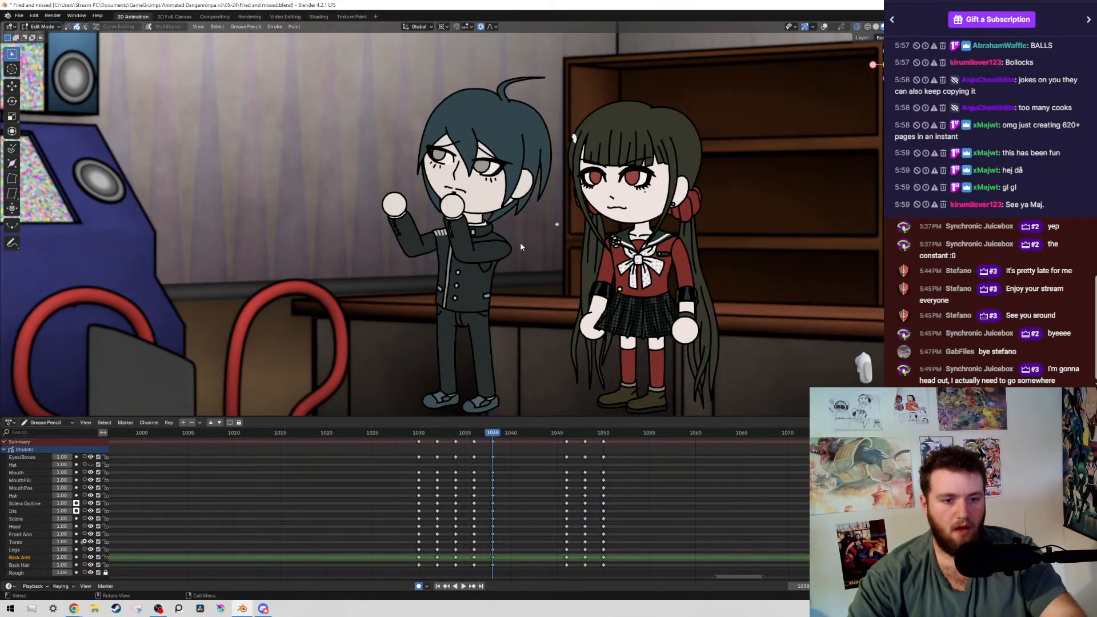
key("Down")
key("Up")
key("Right")
key("Right")
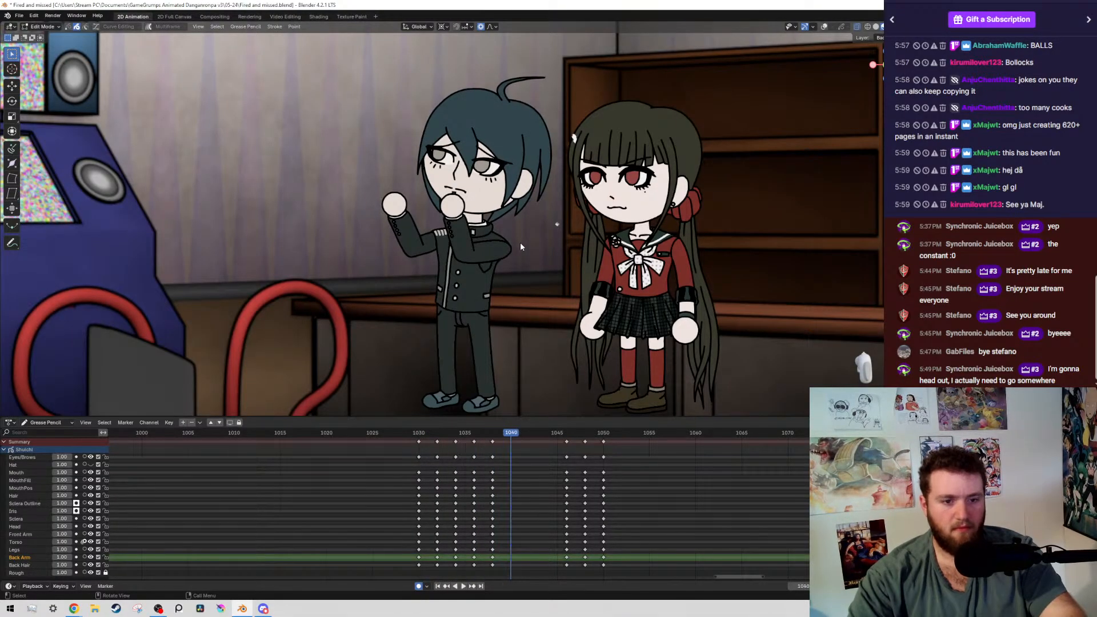
key("shift+alt+z")
scroll(519, 243, "up", 2)
key("g")
right_click(602, 227)
scroll(572, 220, "up", 2)
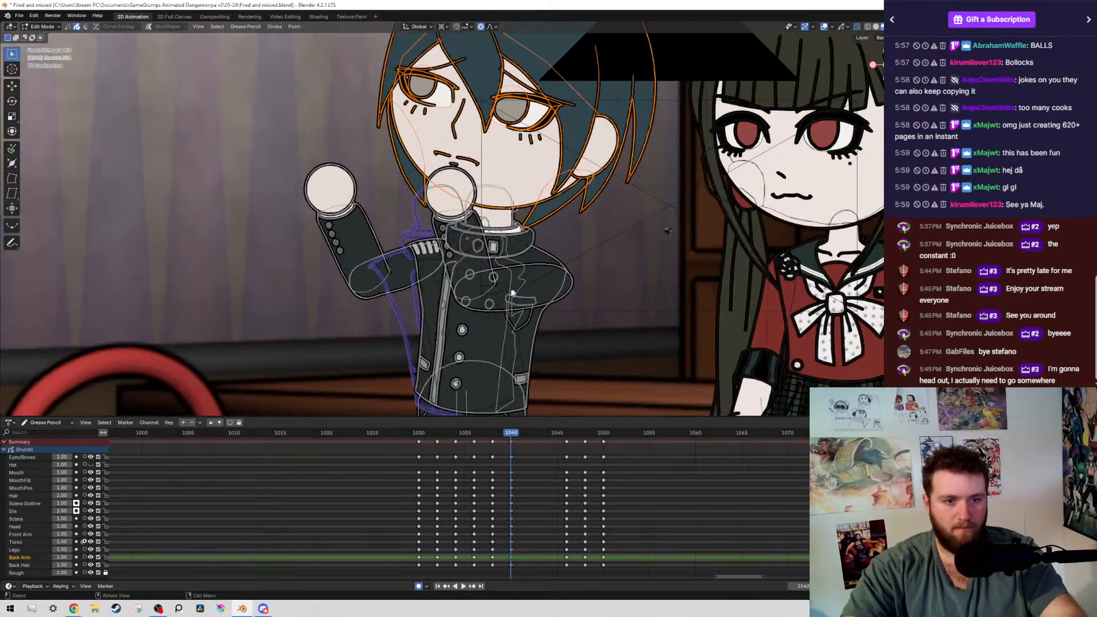
scroll(457, 166, "down", 5)
Select the boy's entire upper body, including head, arms and torso, by layer at frame 1040, leaving the legs out
left_click_drag(352, 116, 557, 262)
key("g")
left_click(542, 267)
scroll(531, 271, "up", 1)
scroll(499, 277, "up", 3)
middle_click_drag(498, 277, 479, 185, "shift")
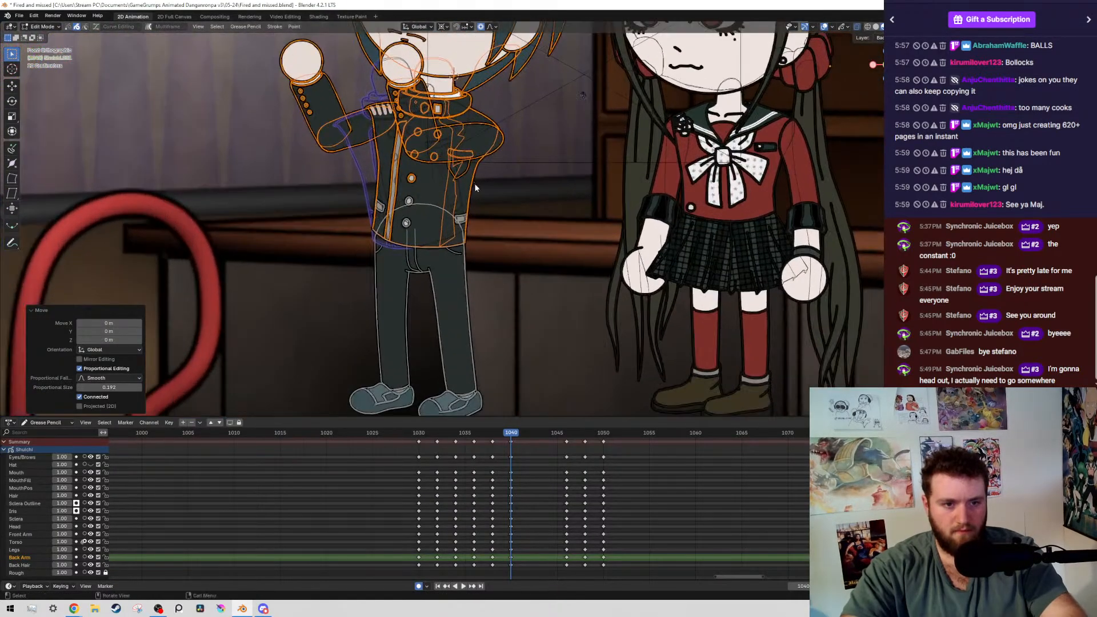
key("shift+g")
left_click(476, 185)
scroll(455, 214, "up", 5)
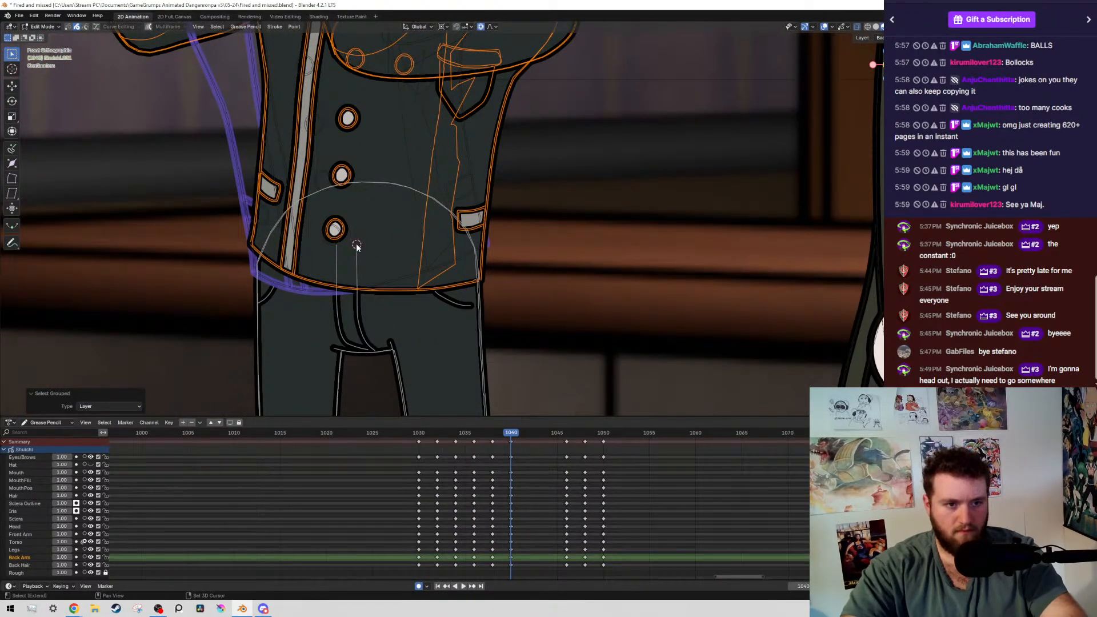
Rotate the boy's upper body -0.757° about the waist
key("r")
left_click(454, 217)
scroll(454, 217, "down", 6)
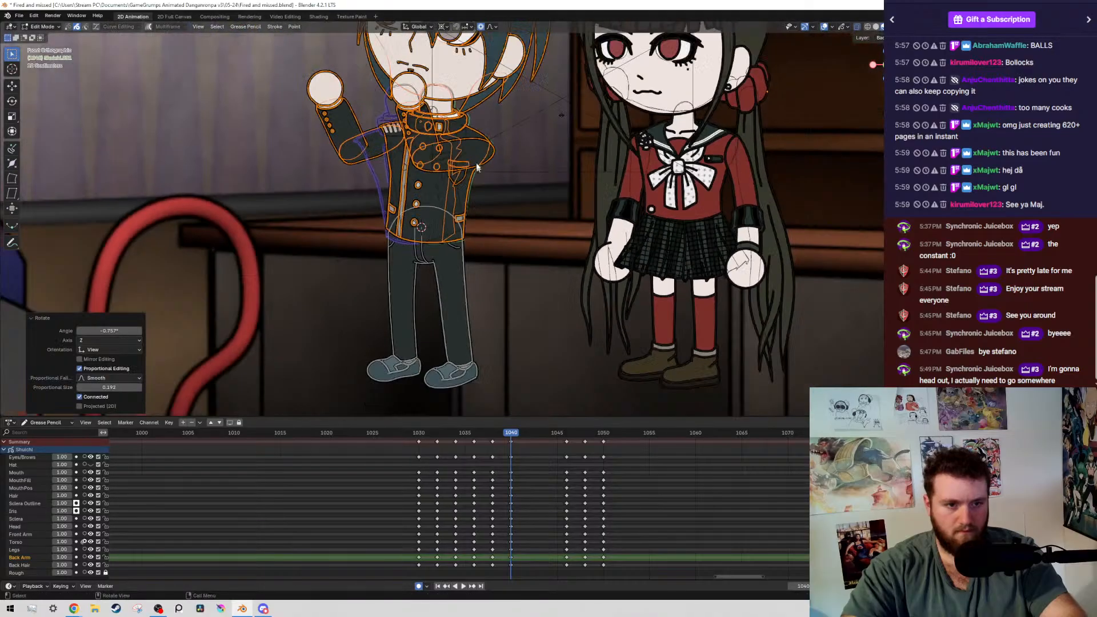
Save the file, select the boy's raised back arm by layer, and rotate it slightly upward about the shoulder
middle_click_drag(476, 165, 497, 234, "shift")
key("ctrl+s")
scroll(454, 188, "up", 2)
middle_click_drag(452, 187, 479, 256, "shift")
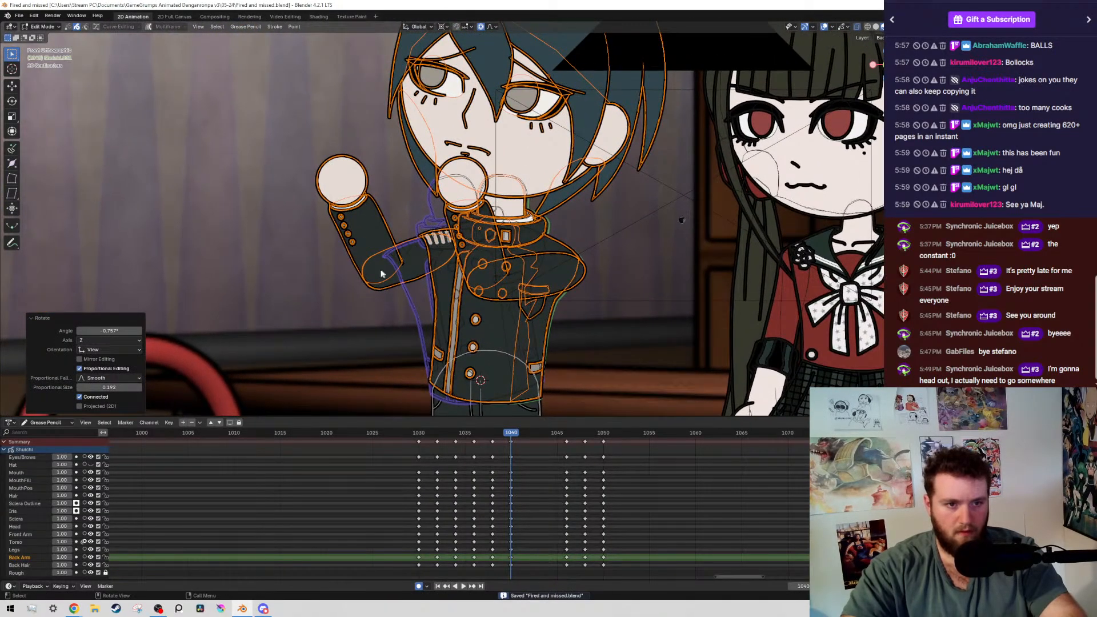
left_click(381, 274)
key("shift+g")
left_click(381, 276)
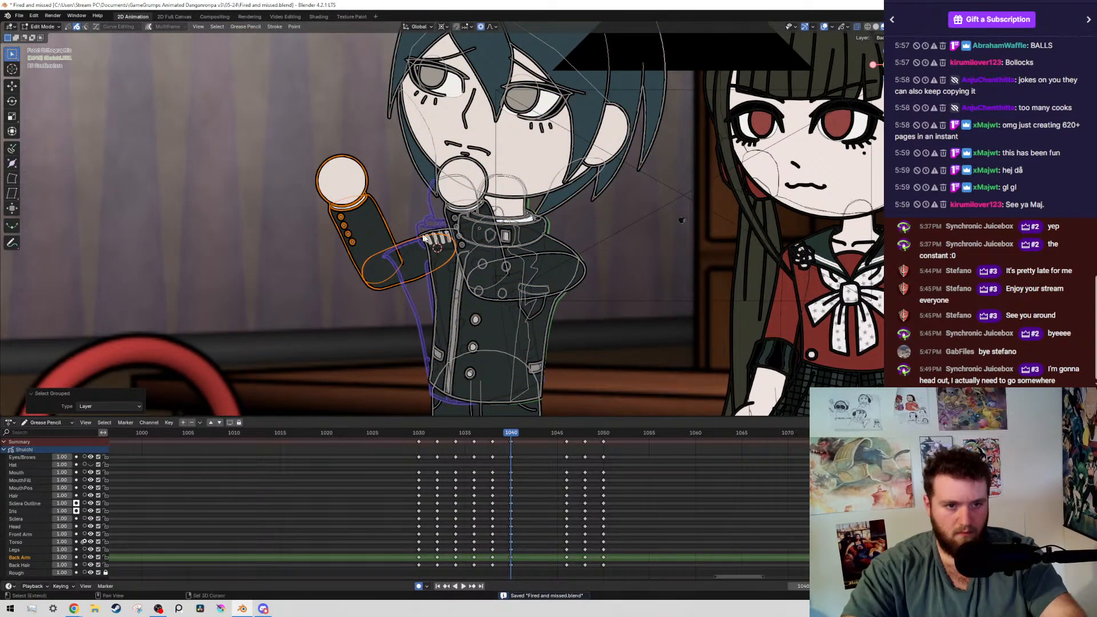
key("r")
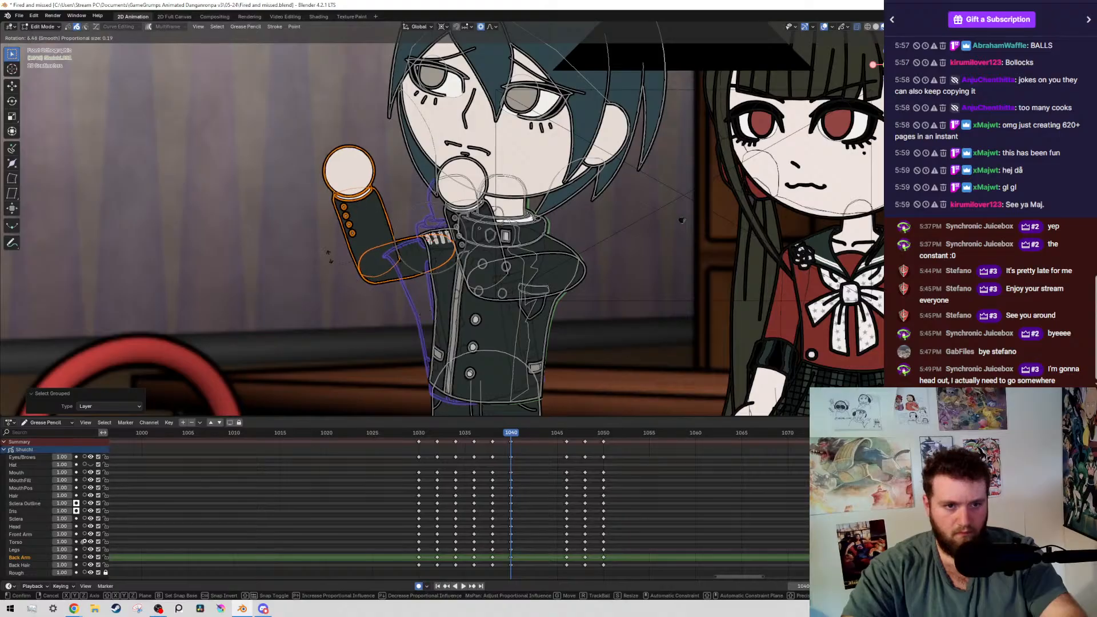
left_click(329, 255)
Leave the upper arm out of the selection, rotate the back forearm and hand -4.84° about the elbow, and save the file
left_click_drag(414, 222, 400, 297, "ctrl")
right_click(380, 259, "shift")
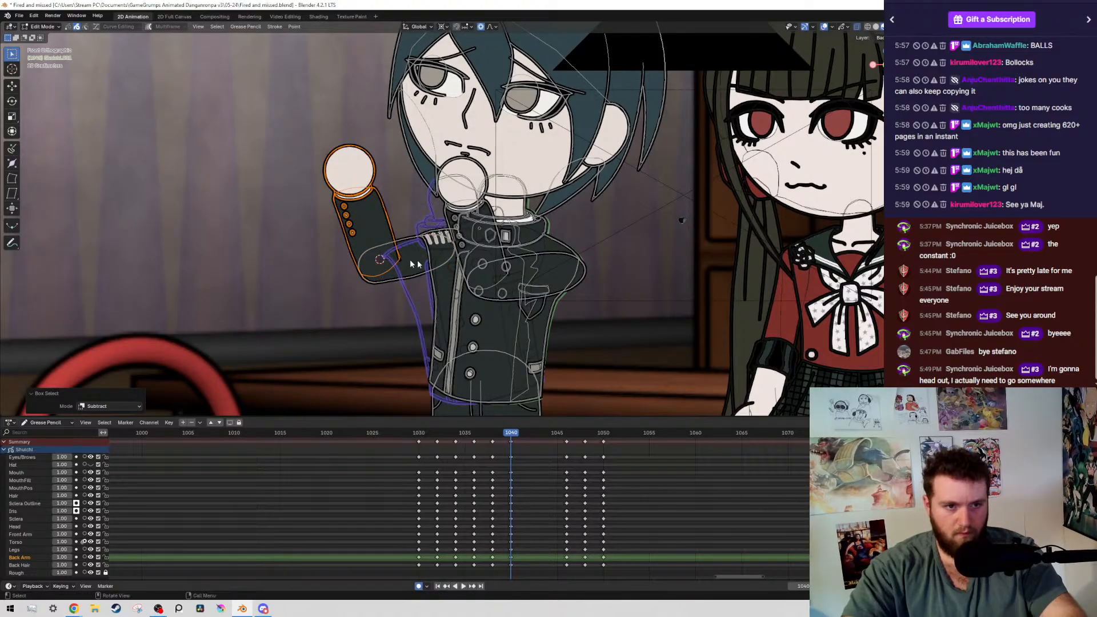
key("r")
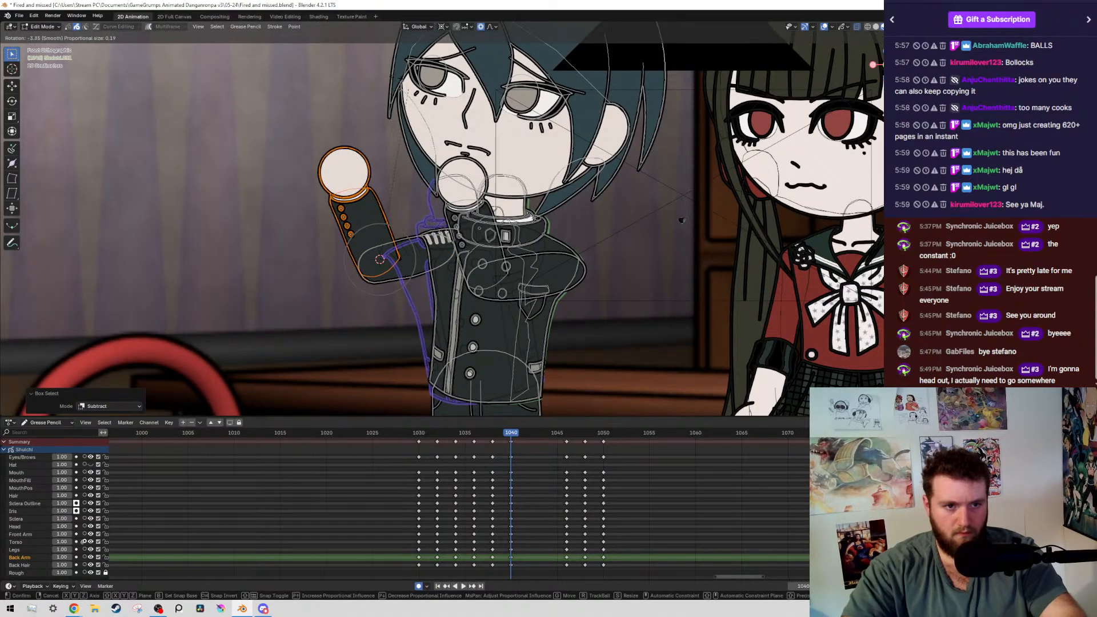
key("Return")
key("ctrl+s")
Select the boy's whole front arm, including forearm and hand, by layer, leaving the eyes and brows out
scroll(610, 320, "up", 2)
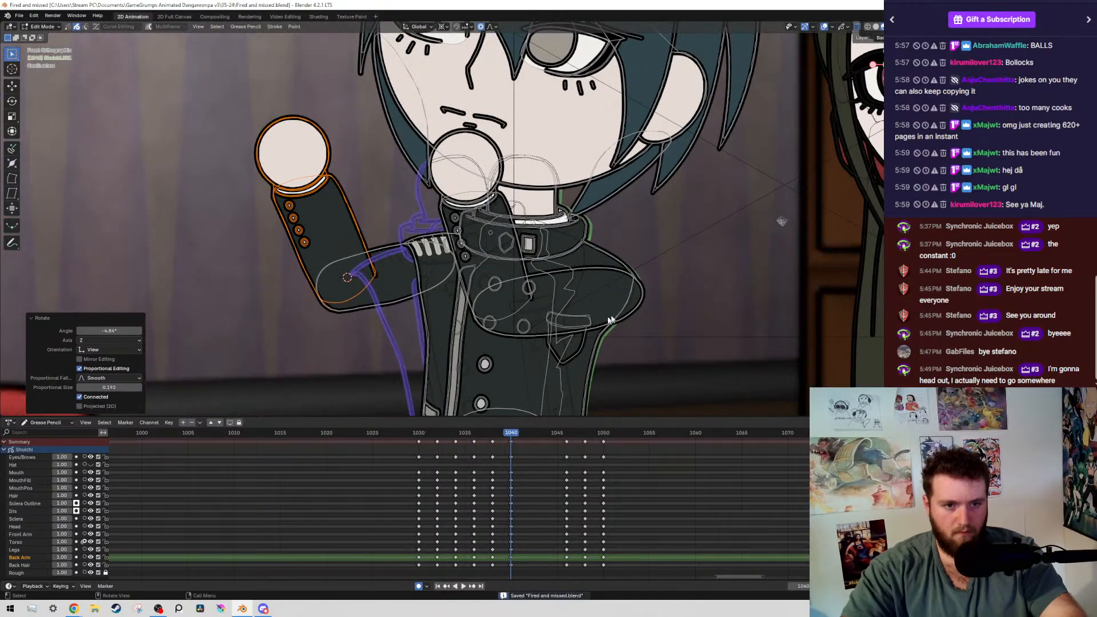
left_click(629, 318)
key("shift+g")
left_click(629, 318)
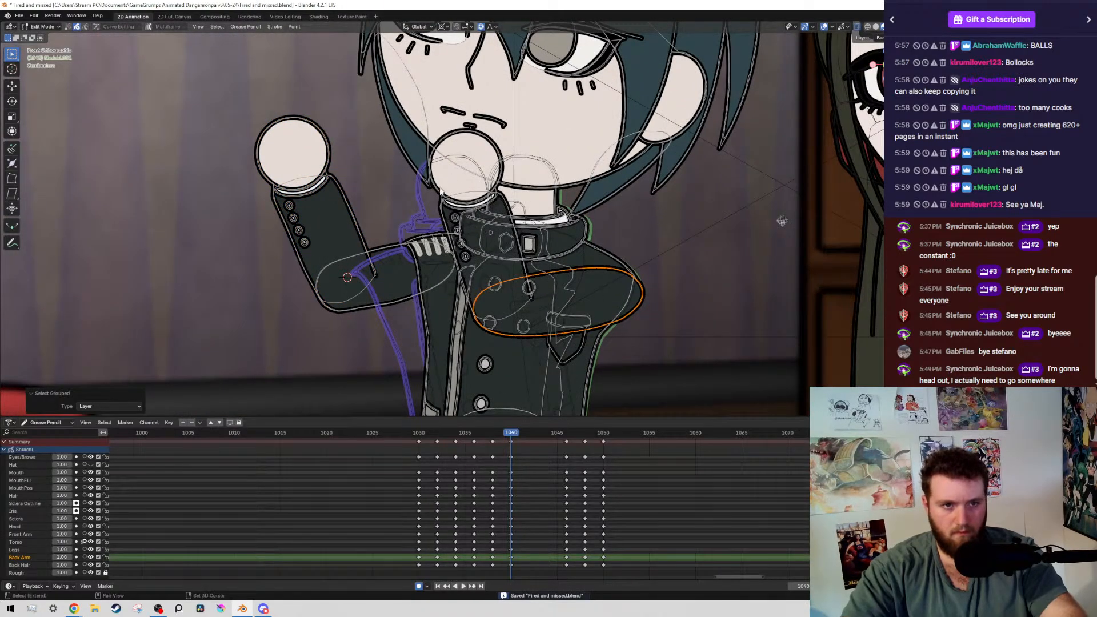
left_click(440, 194, "shift")
key("shift+g")
left_click(441, 195)
scroll(439, 162, "down", 2)
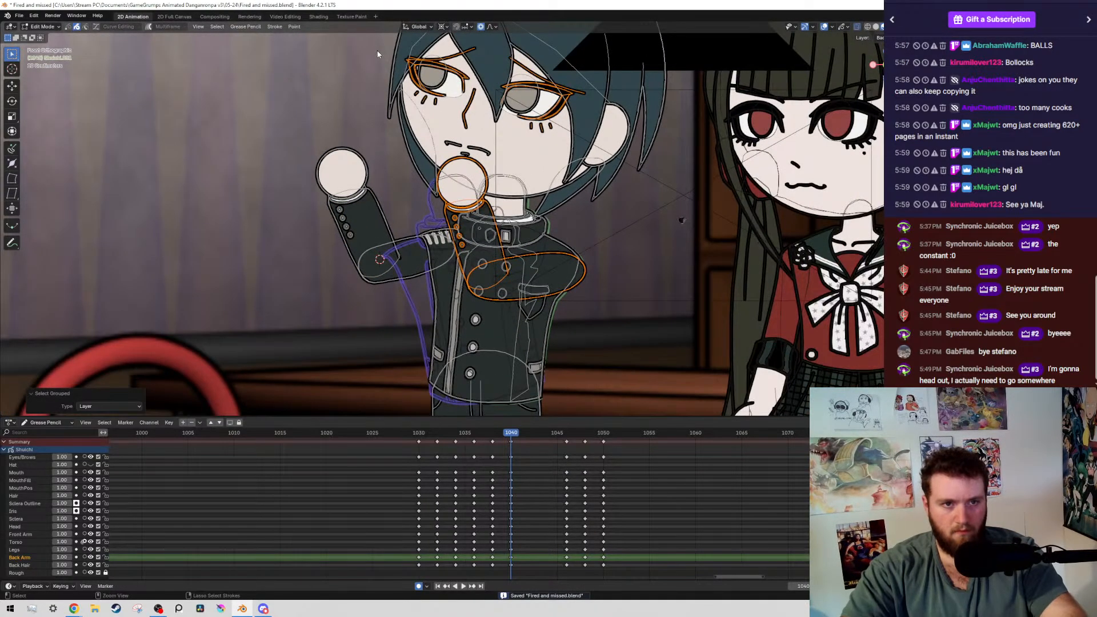
left_click_drag(377, 54, 558, 135, "ctrl")
Shift the front arm slightly toward its shoulder and rotate it slightly upward about the shoulder
scroll(524, 225, "up", 3)
key("g")
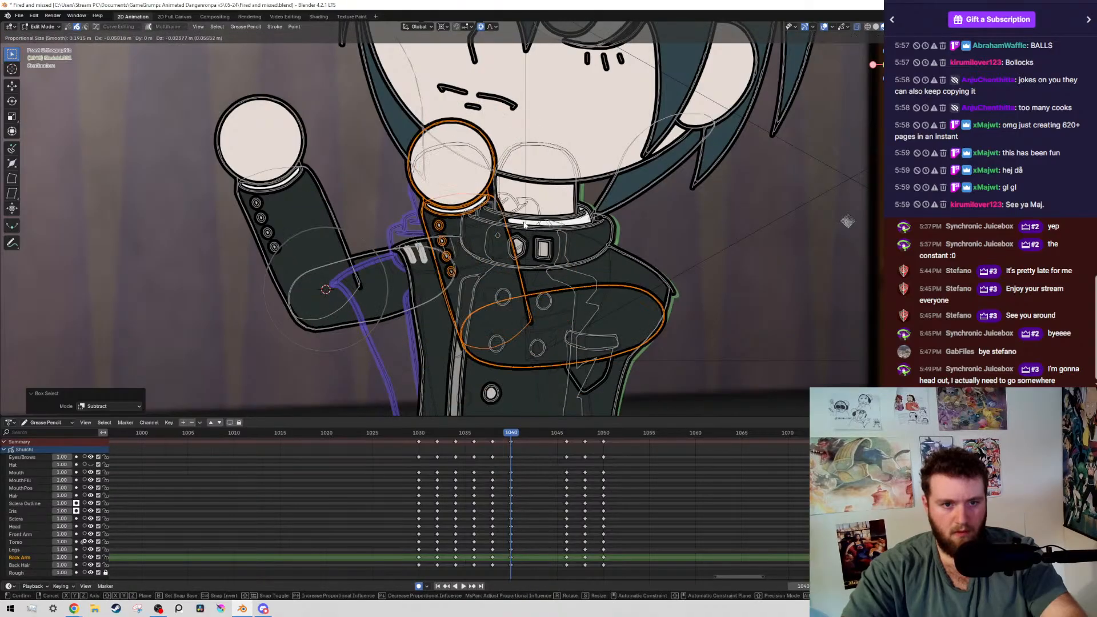
left_click(656, 307)
right_click(656, 303, "shift")
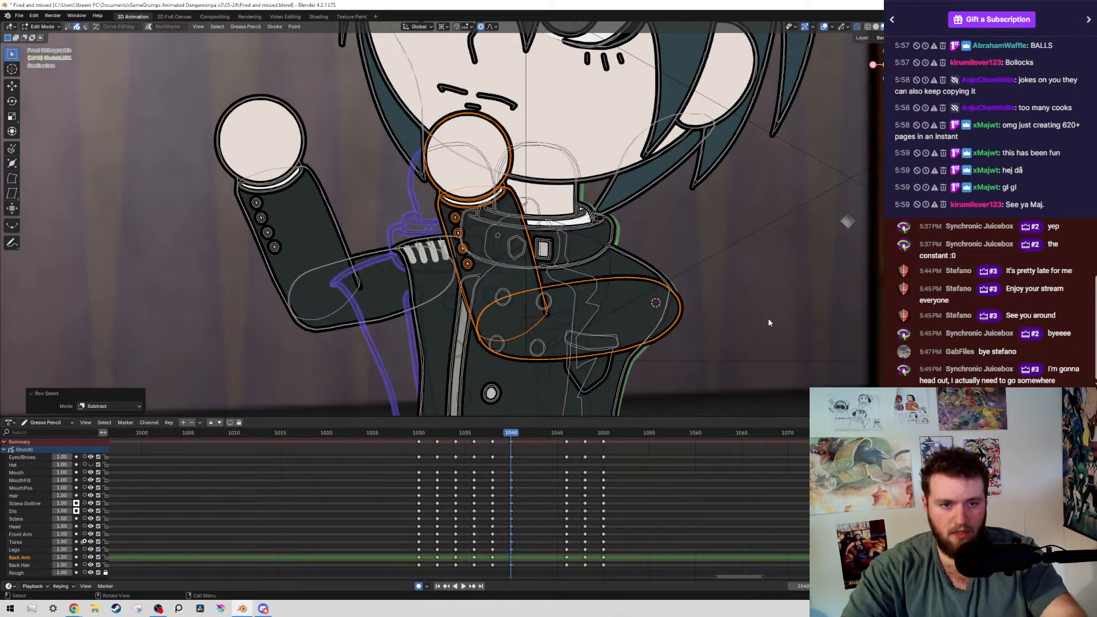
key("r")
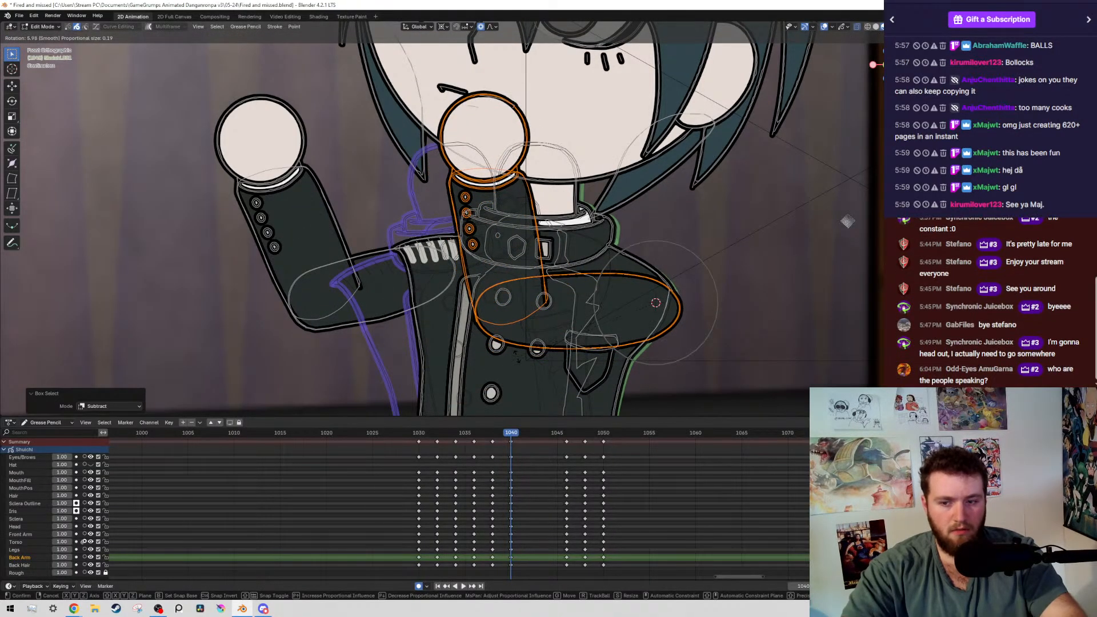
left_click(656, 302)
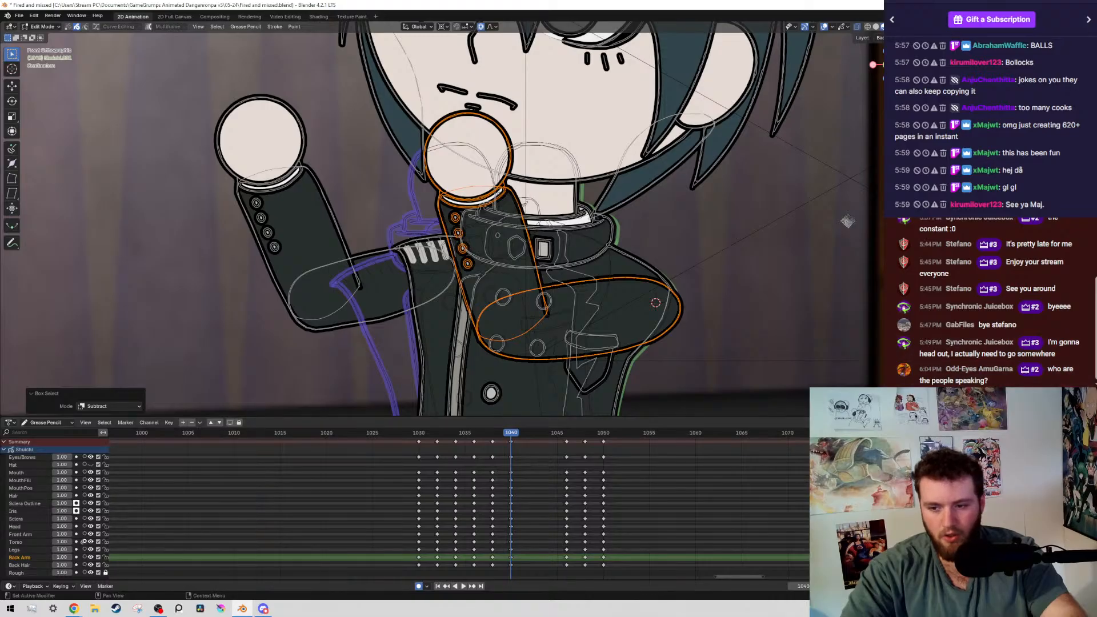
key("r")
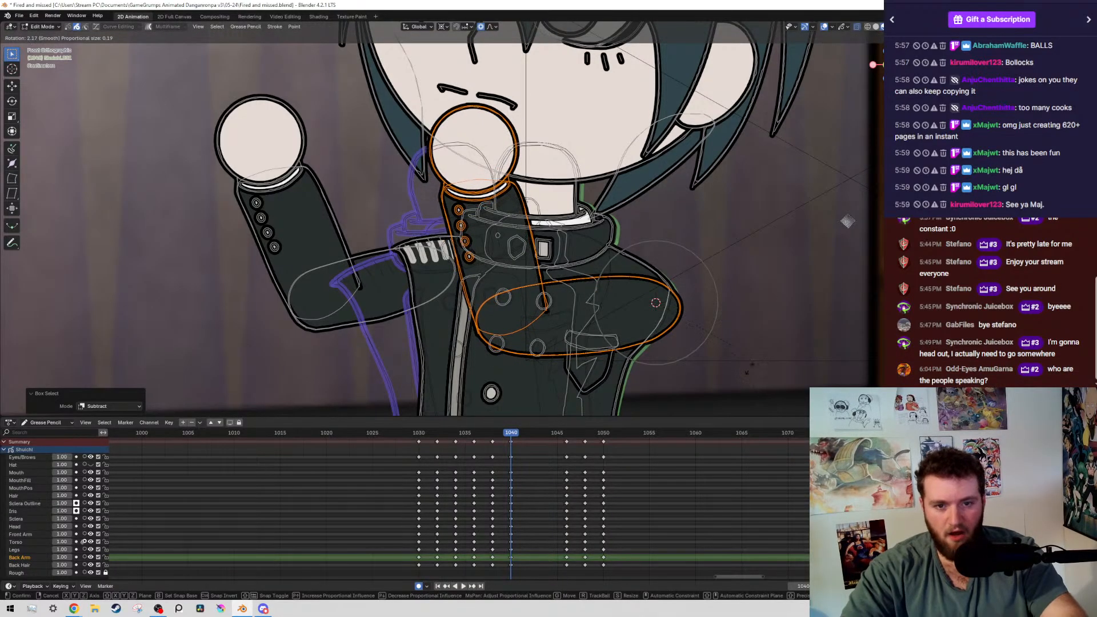
left_click(415, 207)
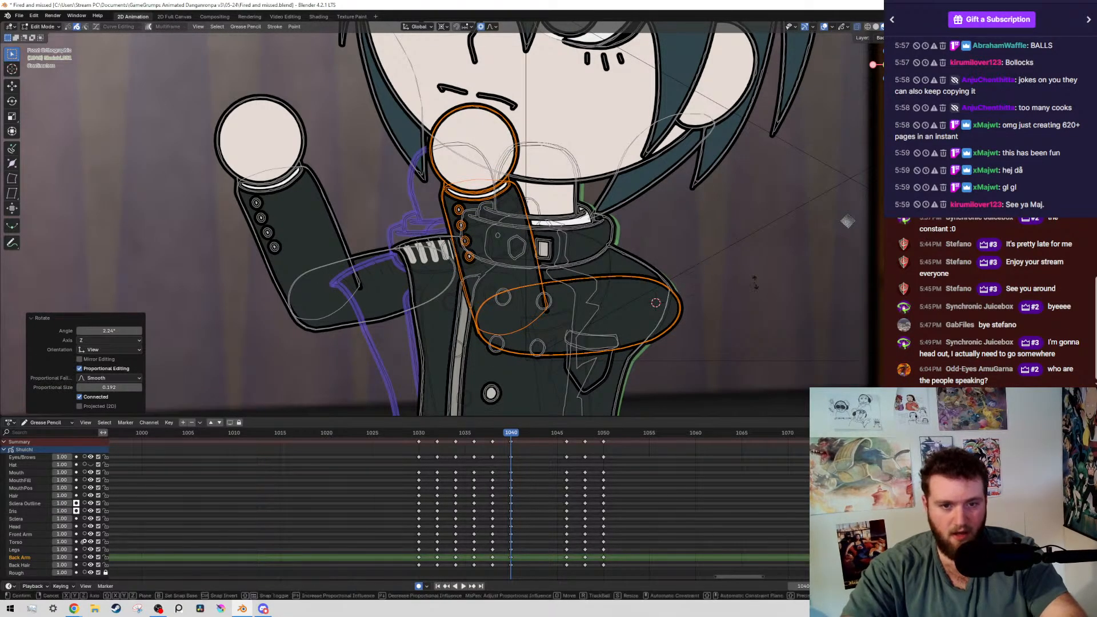
key("r")
left_click(728, 343)
Leave the front upper arm out of the selection and rotate the forearm and hand -10.1° about the elbow
left_click_drag(592, 256, 763, 415, "ctrl")
scroll(550, 338, "up", 2)
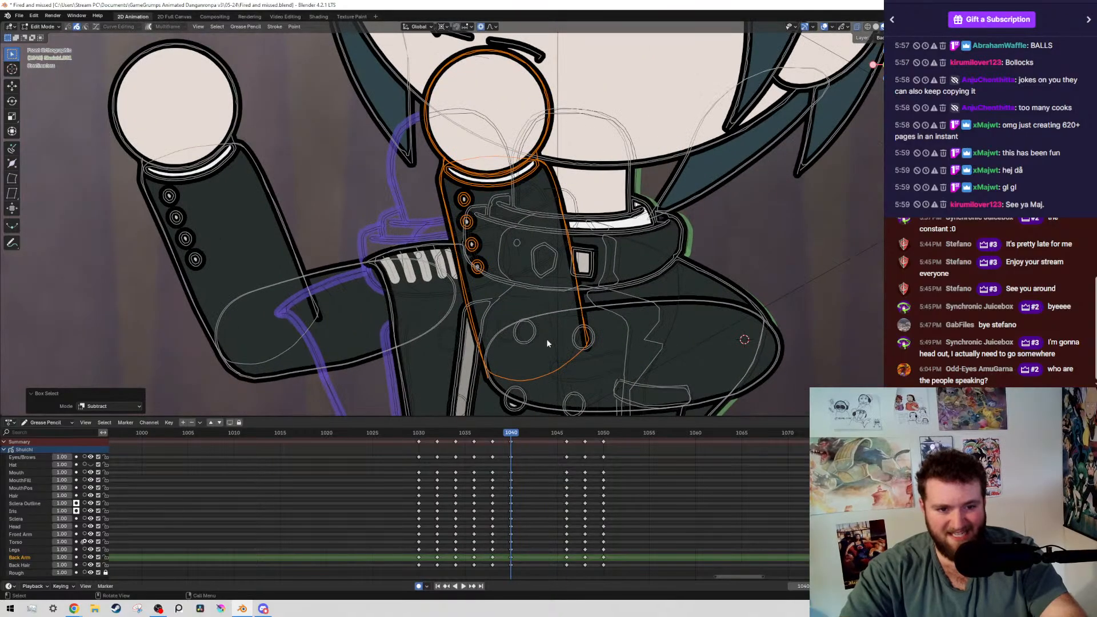
right_click(533, 355, "shift")
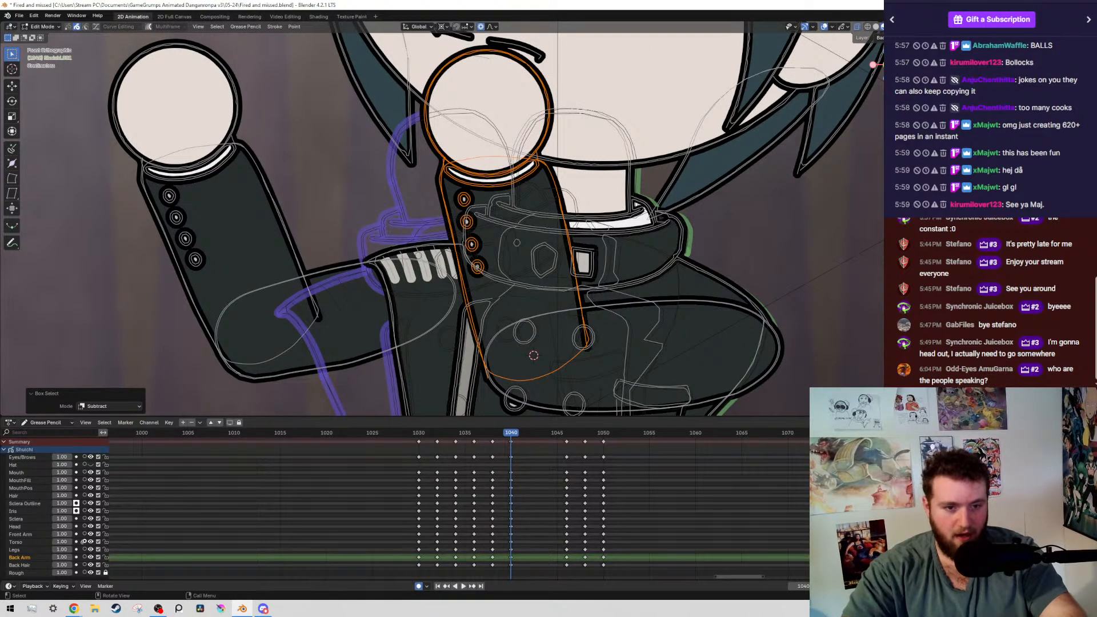
key("r")
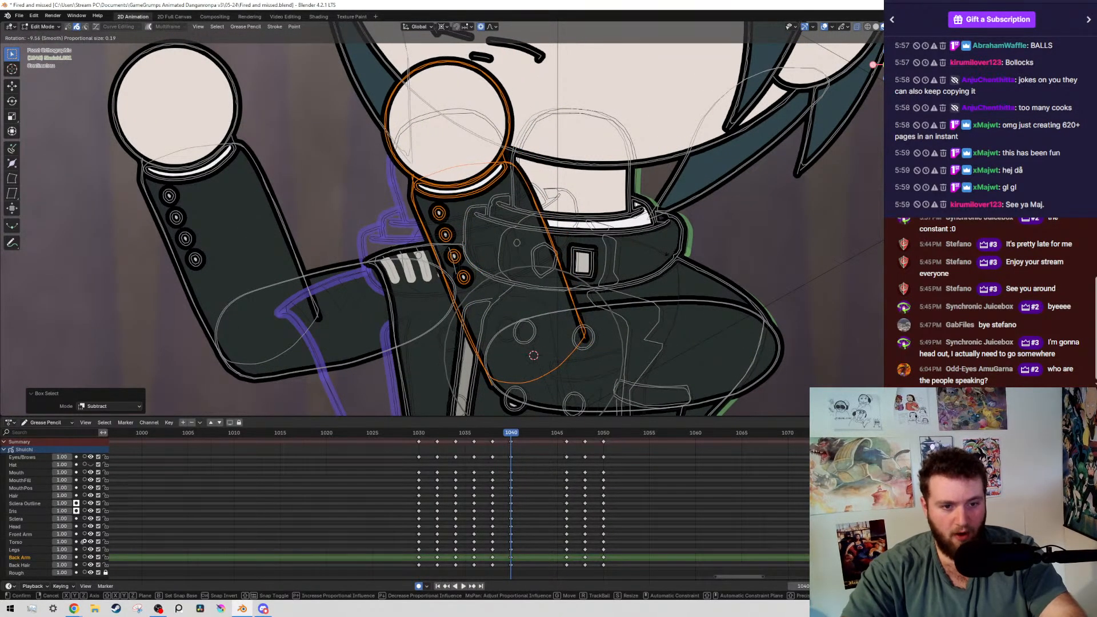
left_click(678, 127)
scroll(207, 157, "down", 3)
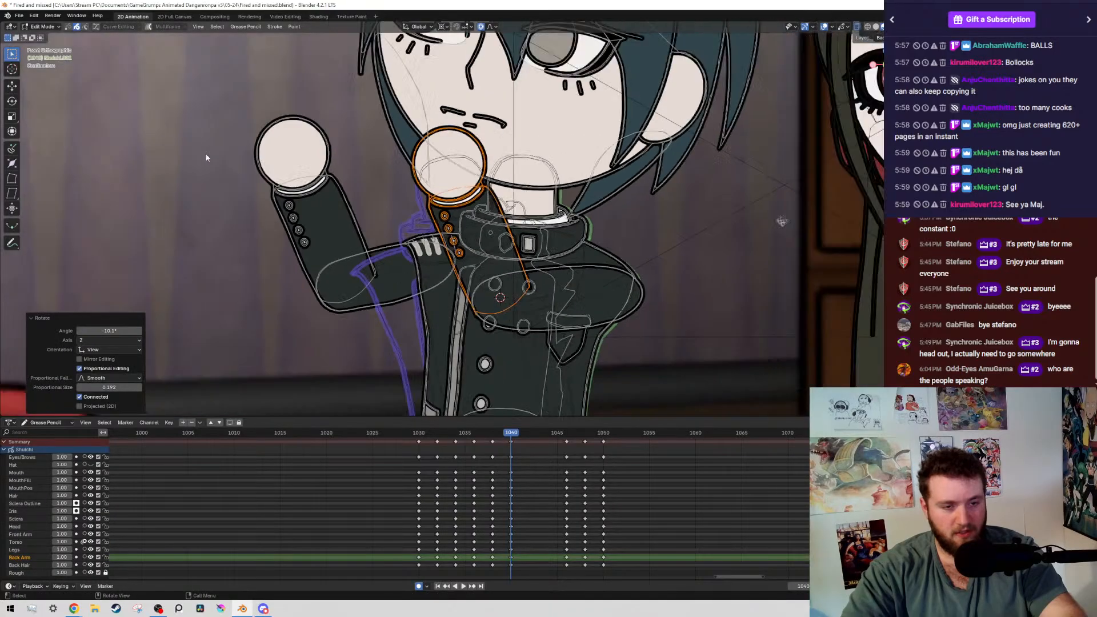
Hide the viewport overlays, save the file, and go back to frame 1029
scroll(207, 158, "down", 6)
key("shift+alt+z")
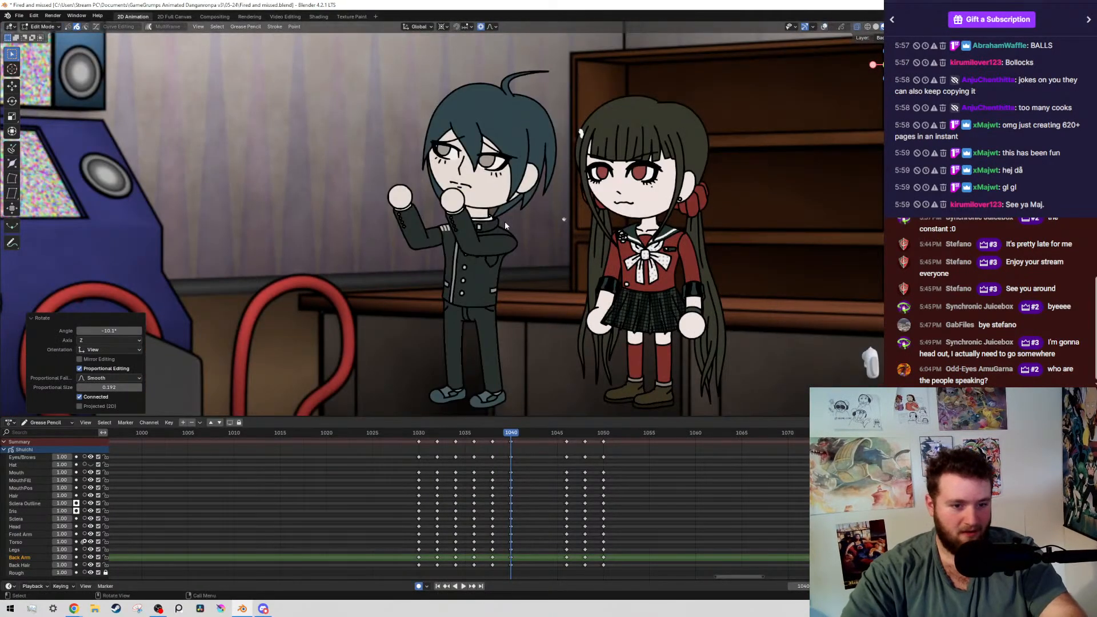
key("ctrl+s")
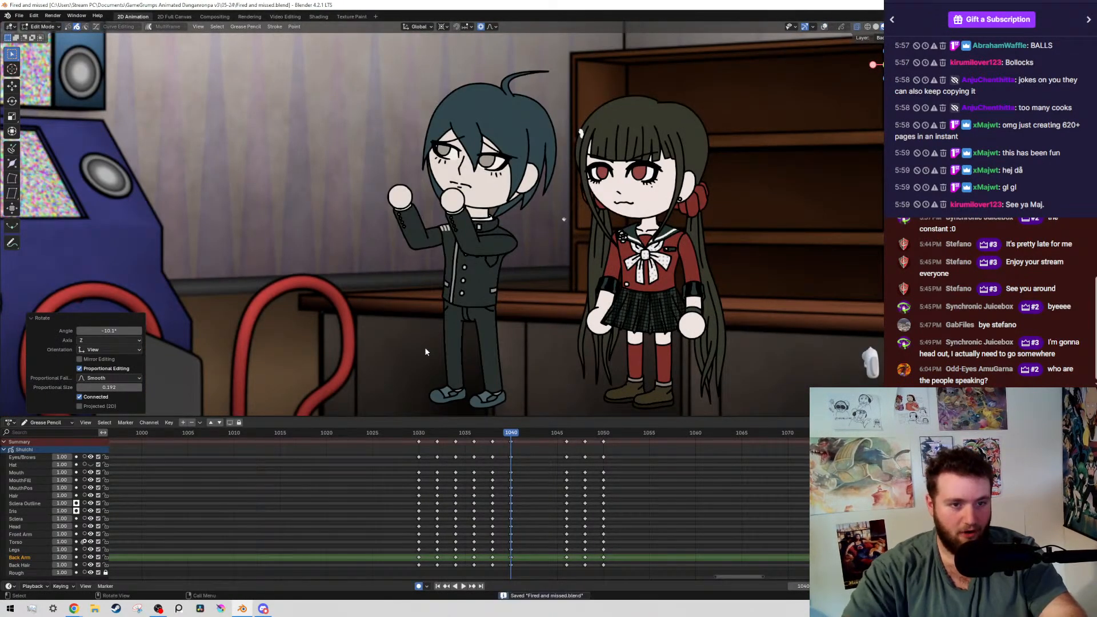
left_click(411, 434)
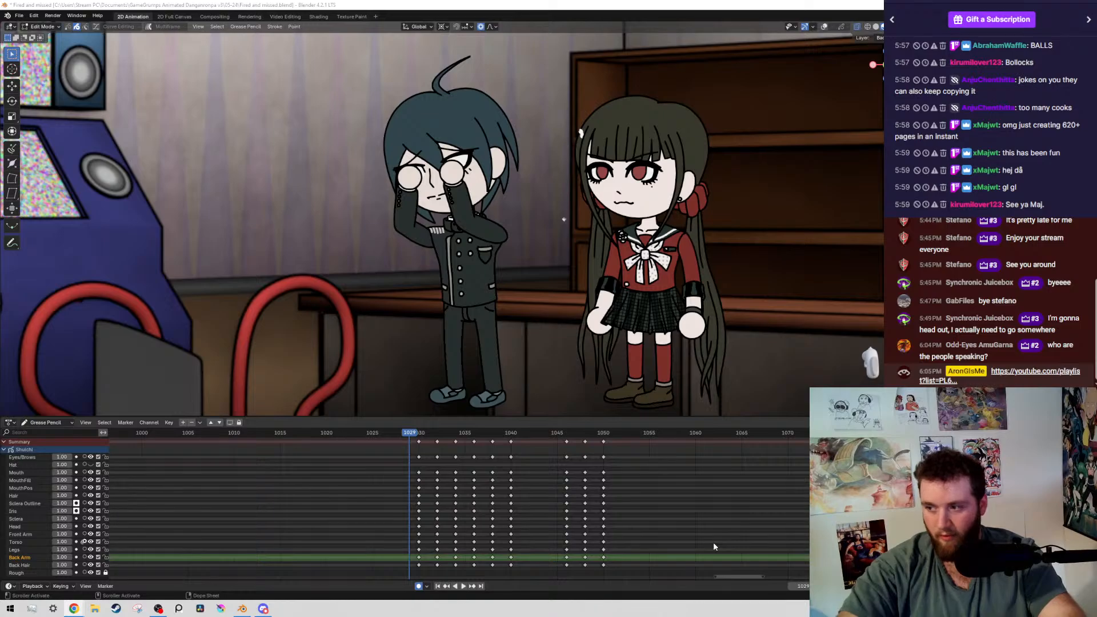
middle_click_drag(520, 550, 485, 565)
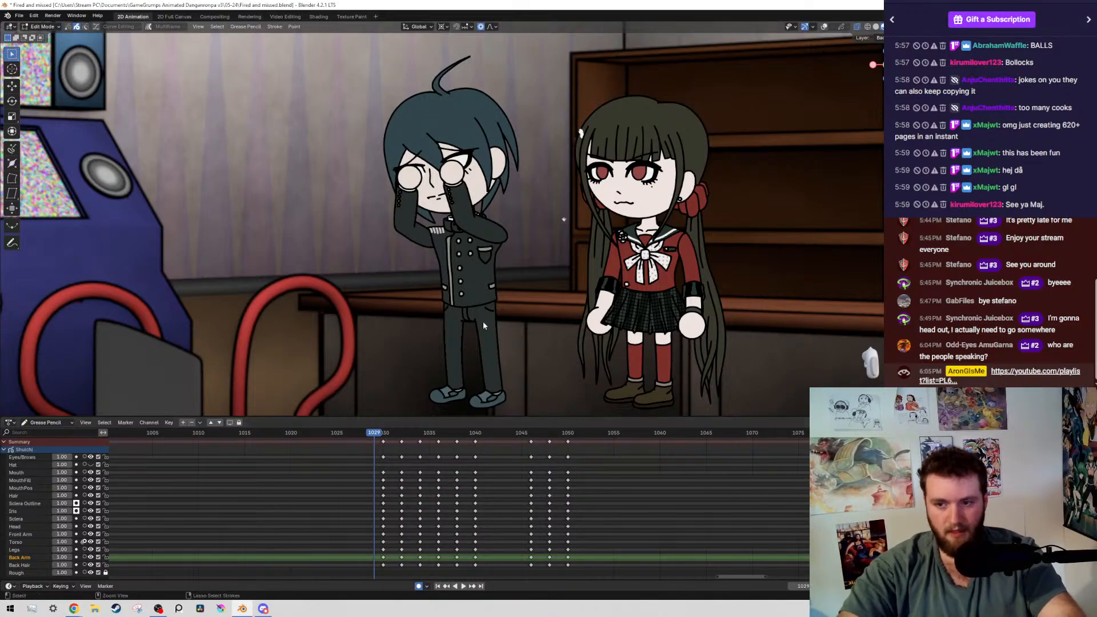
key("ctrl+s")
Play back the boy's pose change from around frame 1027 to past the last keyframe, then save the file
key("Right")
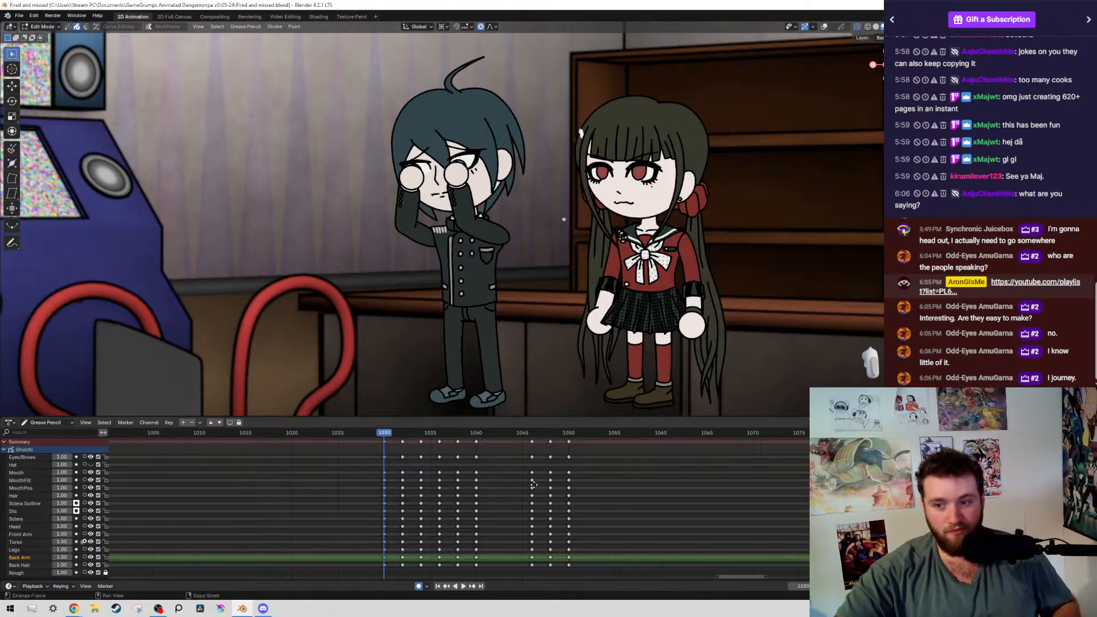
scroll(540, 479, "down", 1)
middle_click_drag(690, 438, 707, 443)
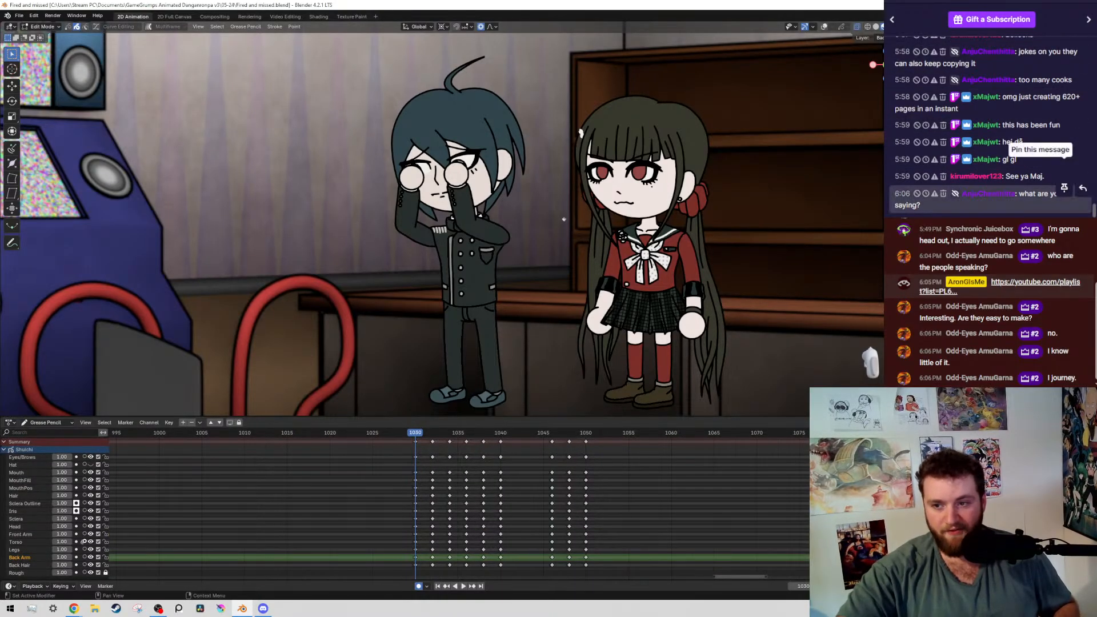
middle_click_drag(492, 457, 479, 492)
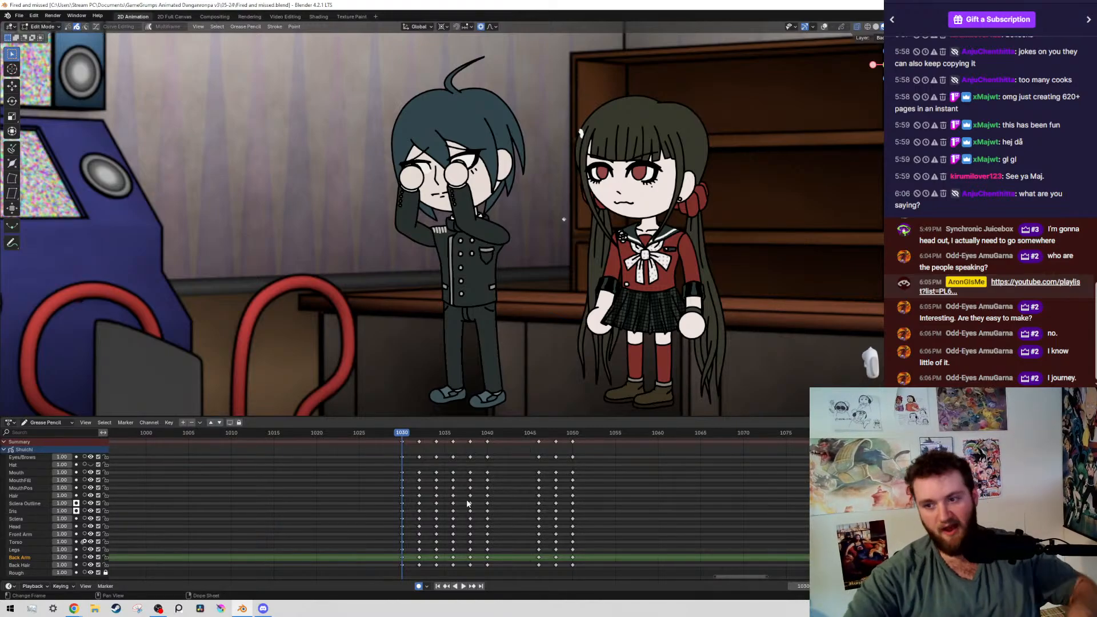
key("KP_Decimal")
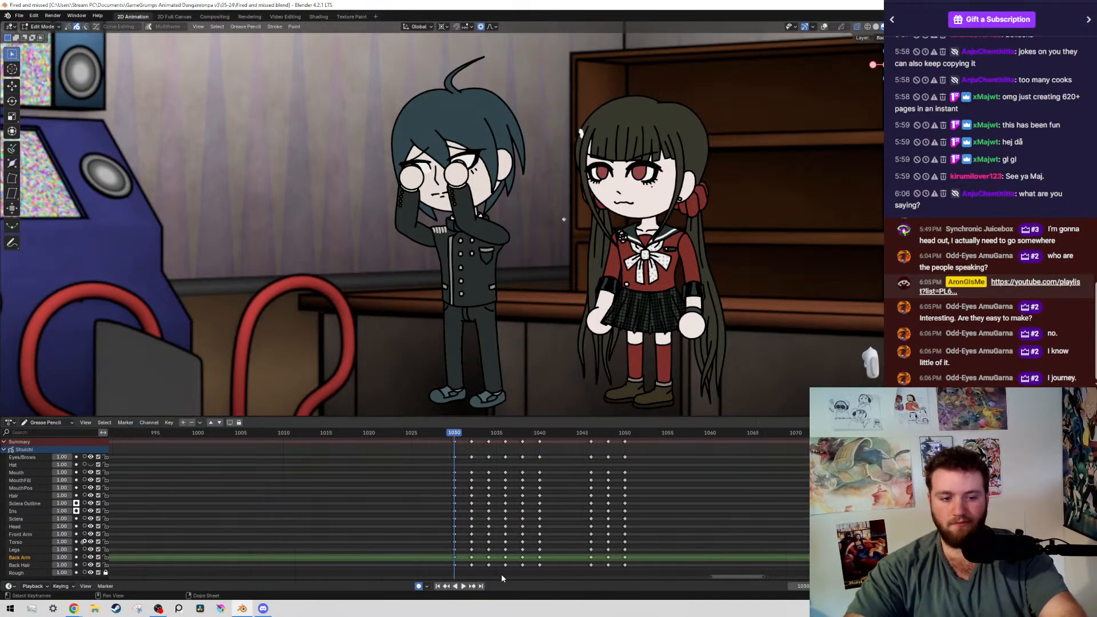
key("ctrl+s")
key("space")
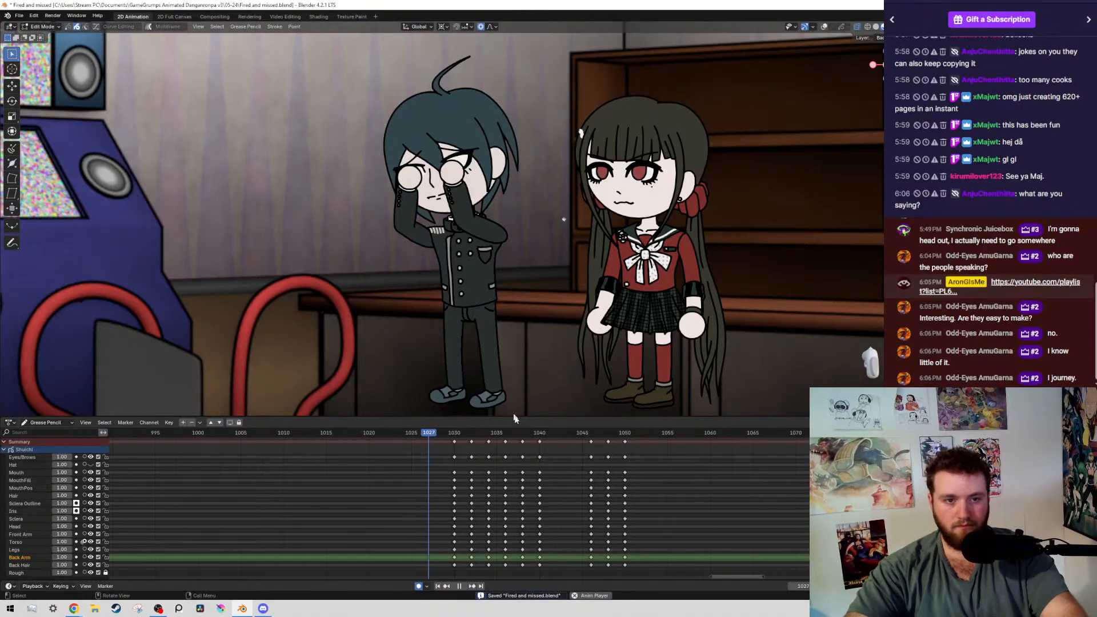
key("space")
key("ctrl+s")
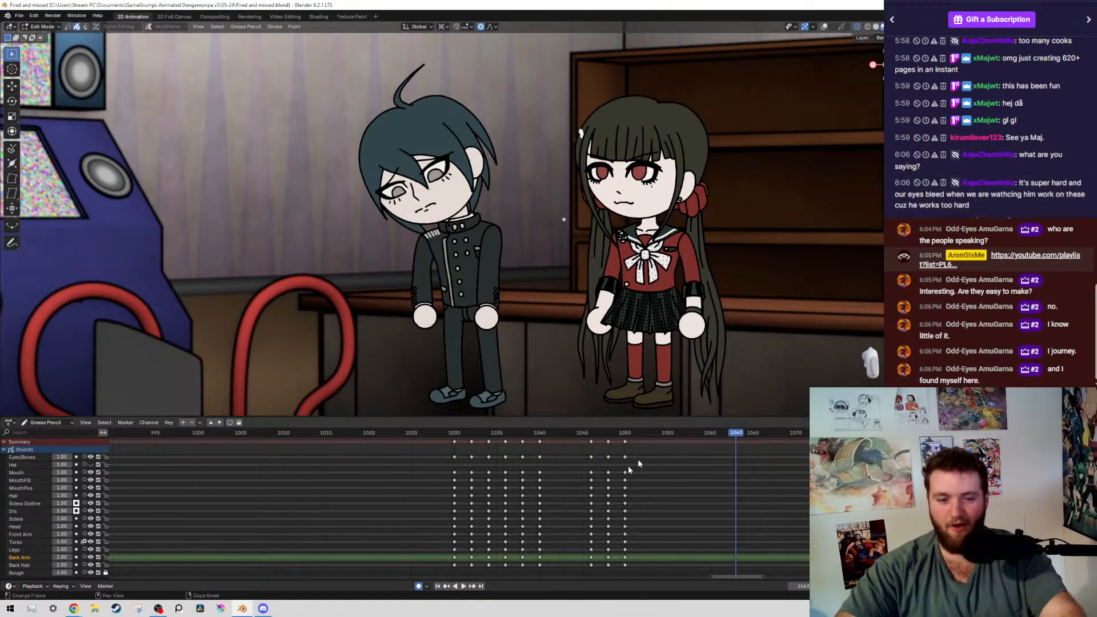
Compare the boy's poses across the keyframes from 1036 to 1040, ending on frame 1040
scroll(578, 464, "up", 5)
key("ctrl+s")
left_click(573, 435)
middle_click_drag(584, 492, 535, 527)
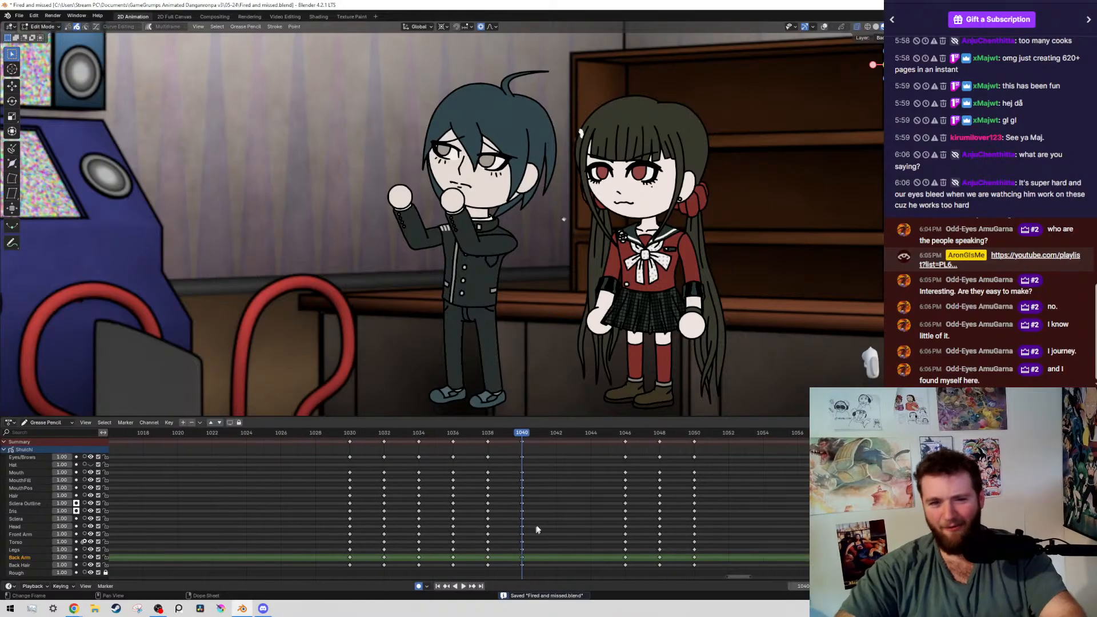
key("Down")
key("Down")
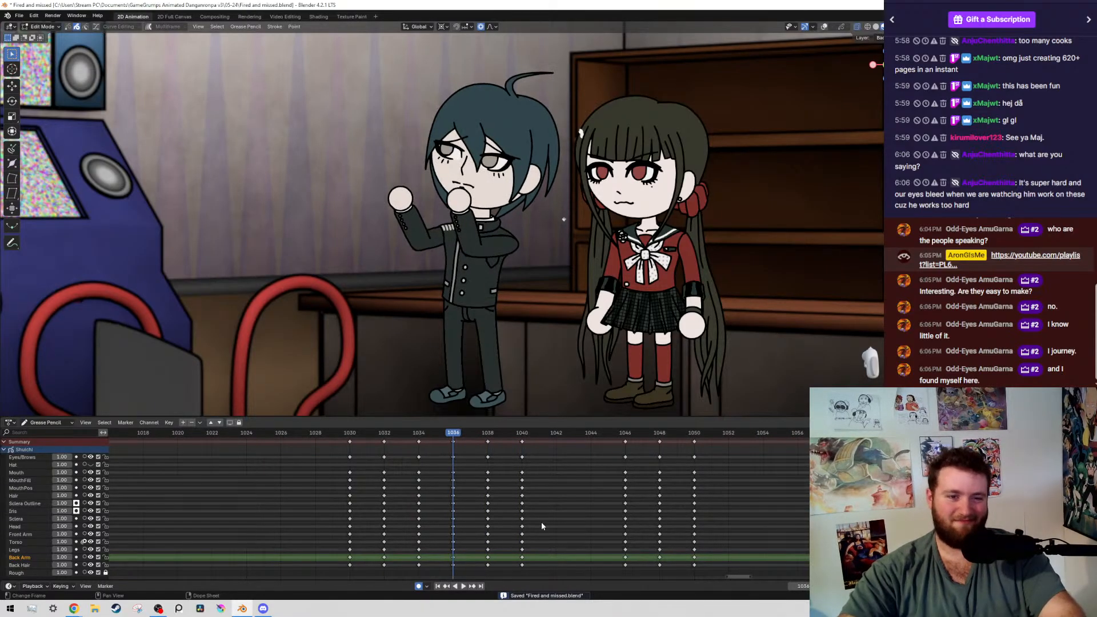
key("Up")
key("Up")
key("Down")
key("Up")
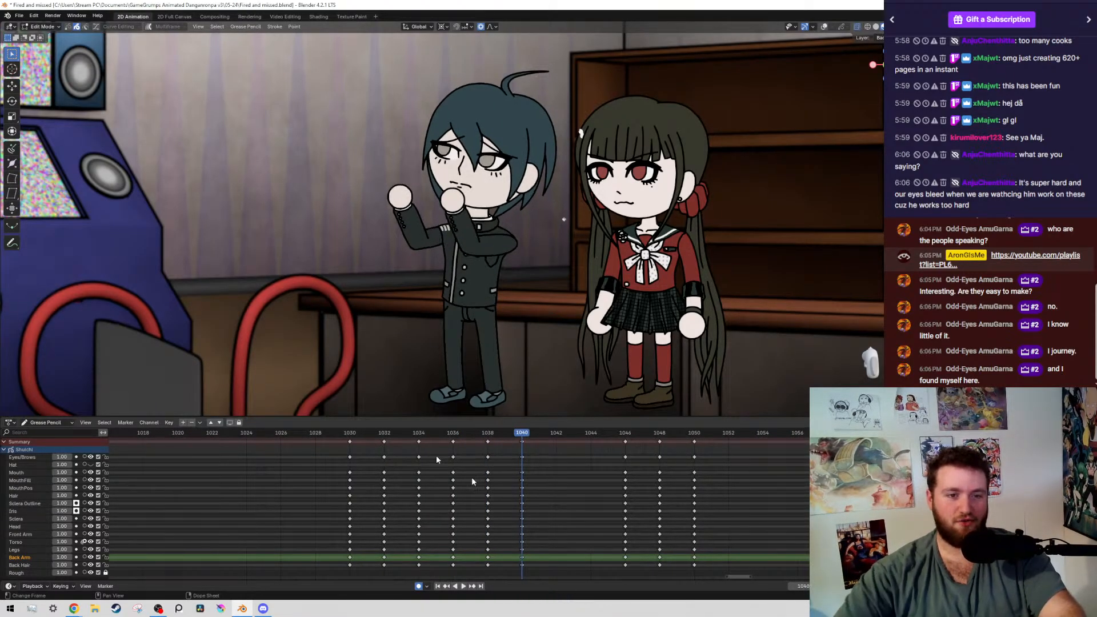
Show the overlays again, select the boy's raised back arm by layer, and rotate it slightly downward about the shoulder
key("KP_Decimal")
left_click_drag(252, 125, 369, 310)
key("shift+g")
left_click(369, 308)
right_click(431, 254, "shift")
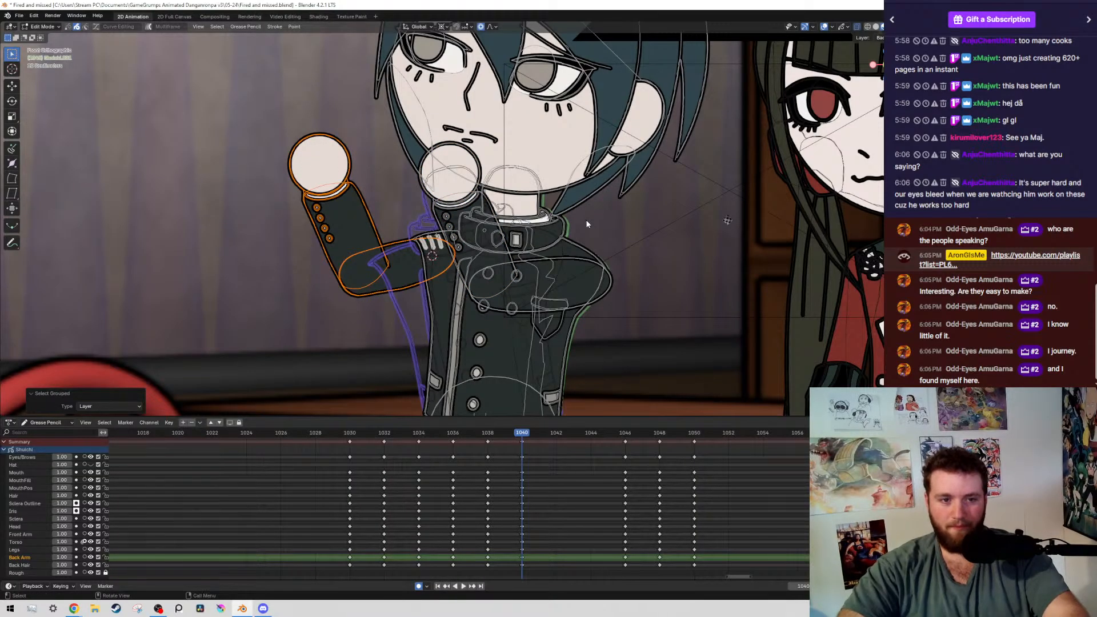
key("r")
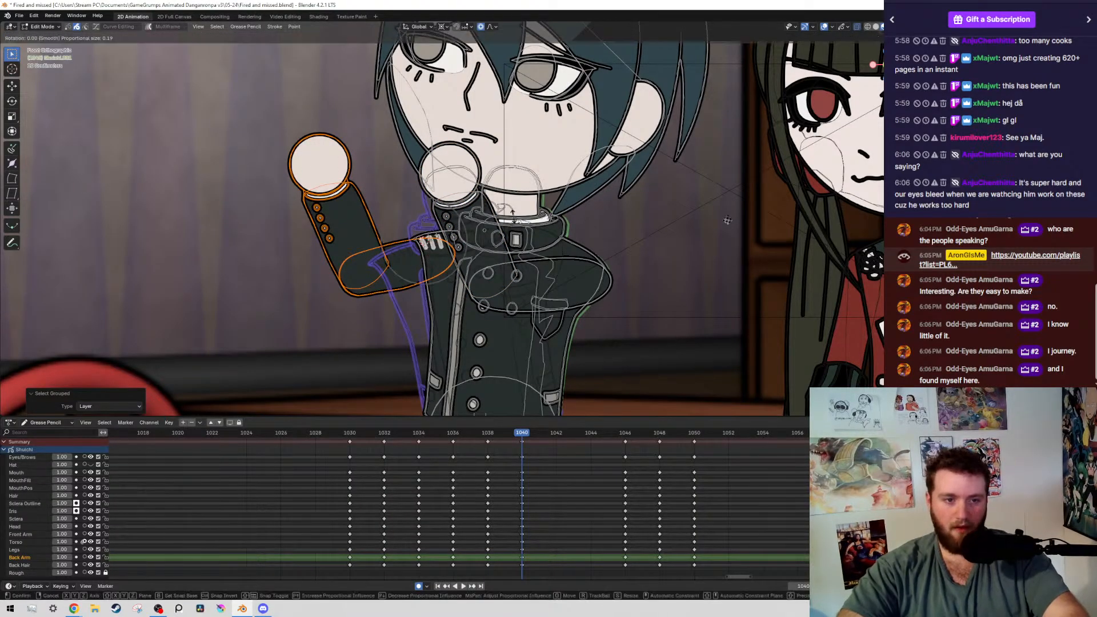
left_click(421, 222)
Limit the selection to the boy's back forearm and hand, shift and rotate them slightly outward about the elbow, hide the overlays, and save
left_click(422, 237, "shift")
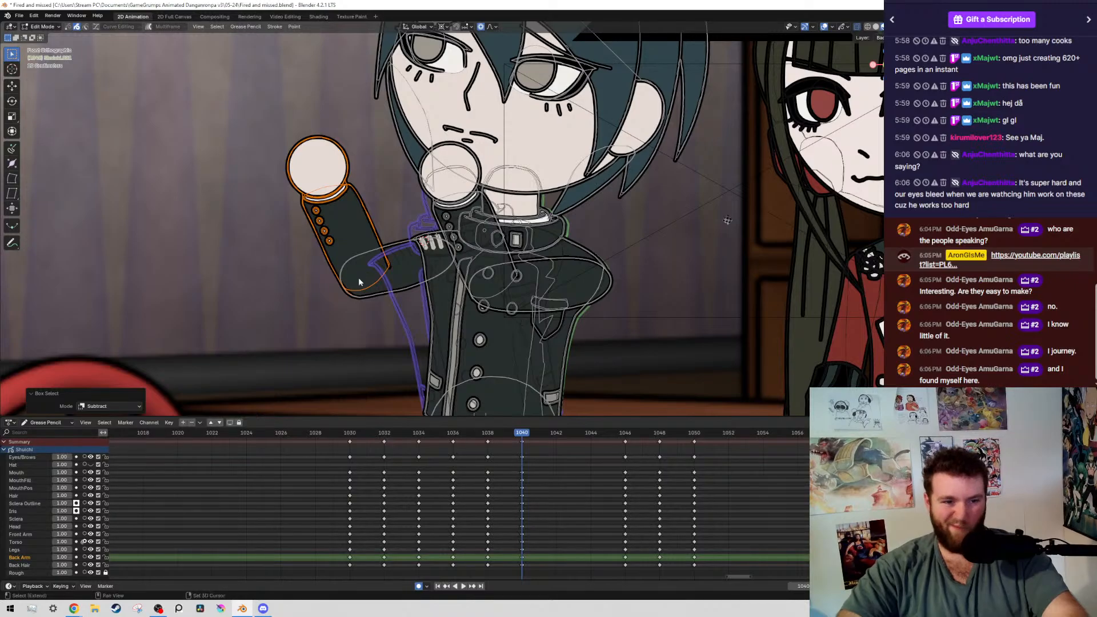
right_click_drag(364, 273, 360, 274, "shift")
key("r")
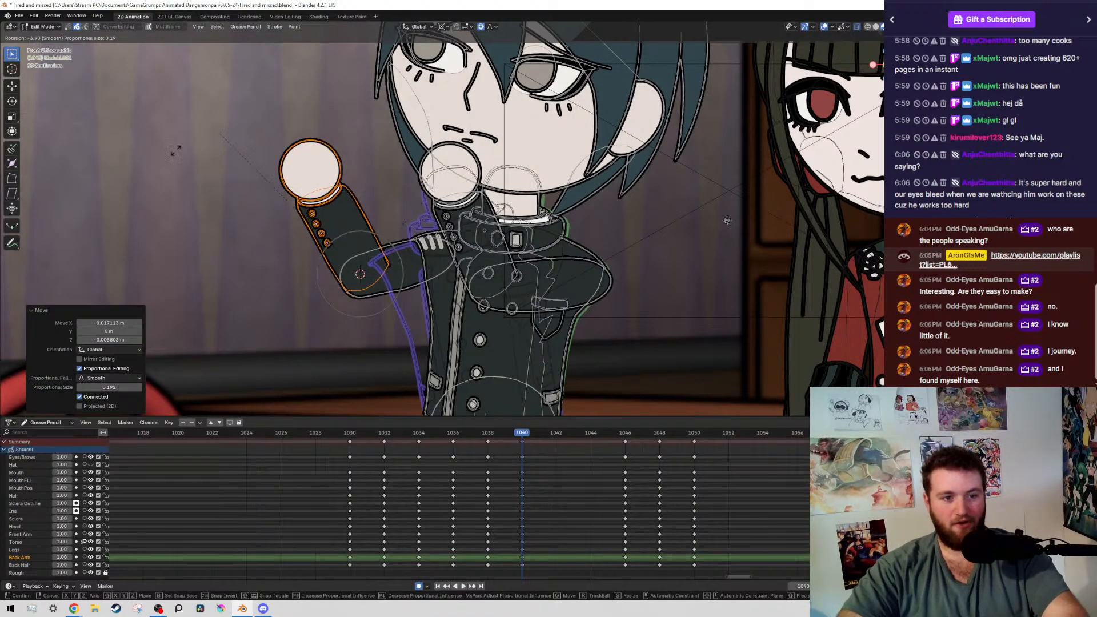
left_click(173, 151)
scroll(378, 242, "down", 4)
key("alt+shift+z")
key("ctrl+s")
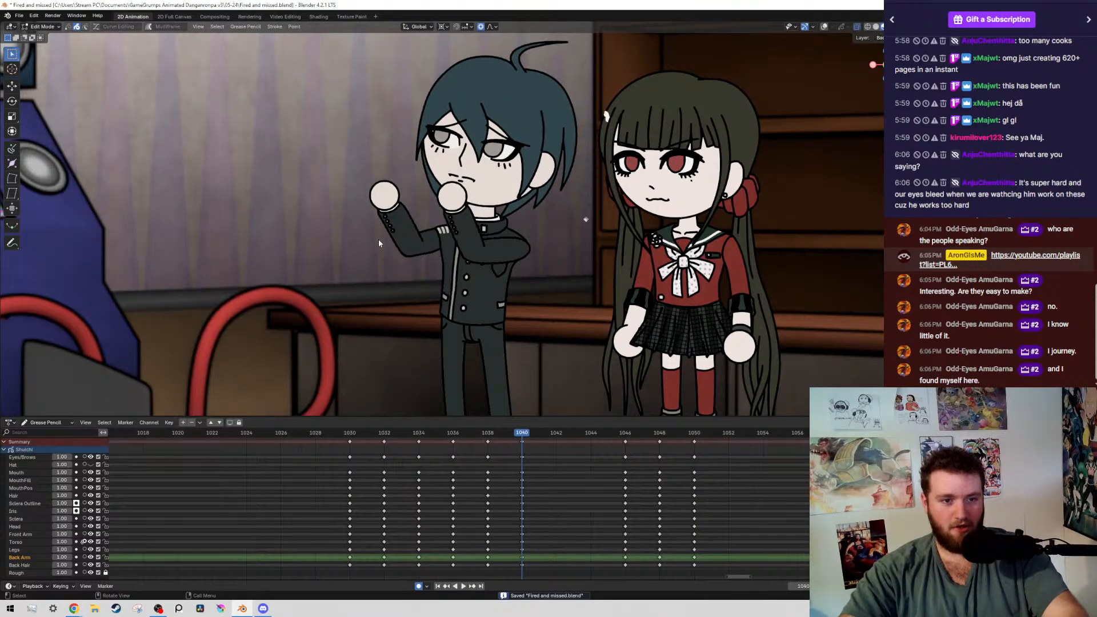
Review the boy's adjusted pose, play back the animation around frame 1030, stop there, and save the file
scroll(430, 214, "up", 5)
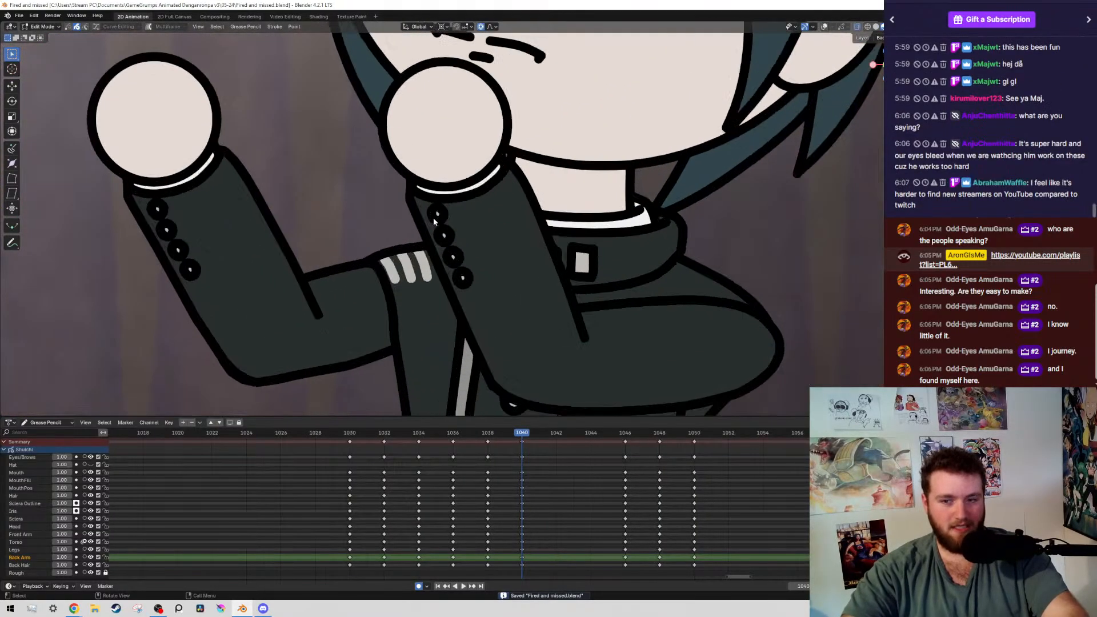
scroll(478, 252, "down", 8)
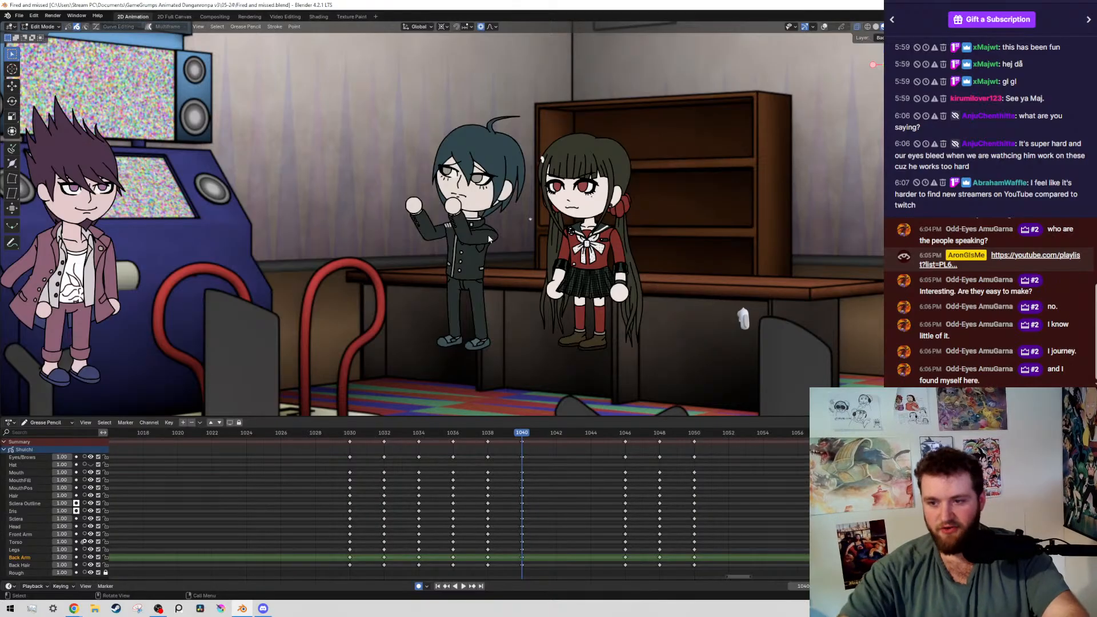
key("Home")
scroll(513, 256, "up", 3)
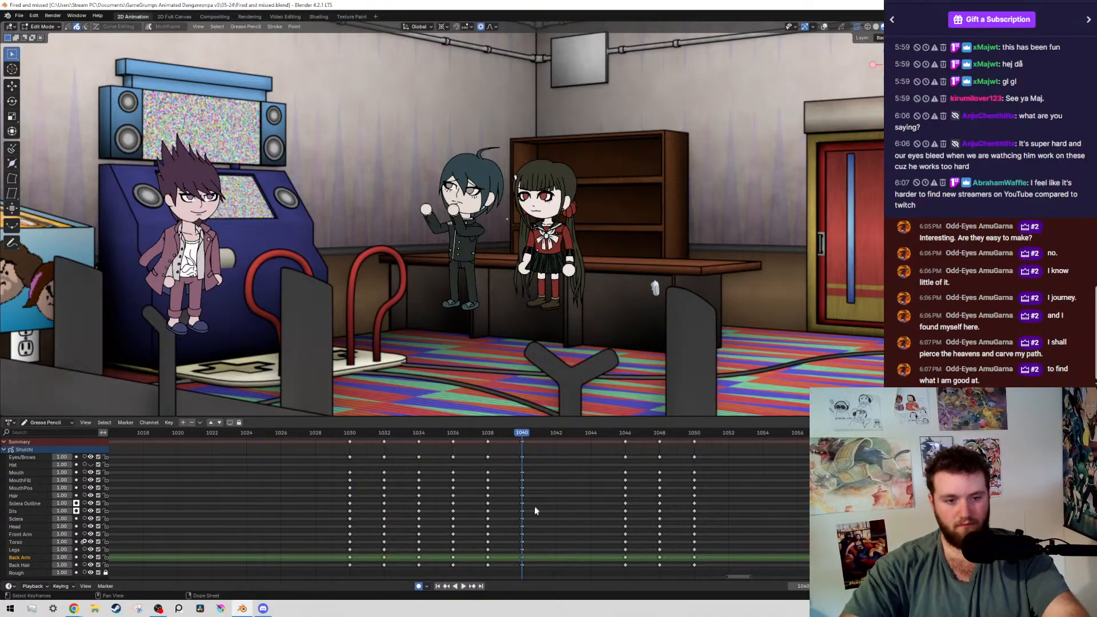
middle_click_drag(536, 510, 575, 497)
key("ctrl+s")
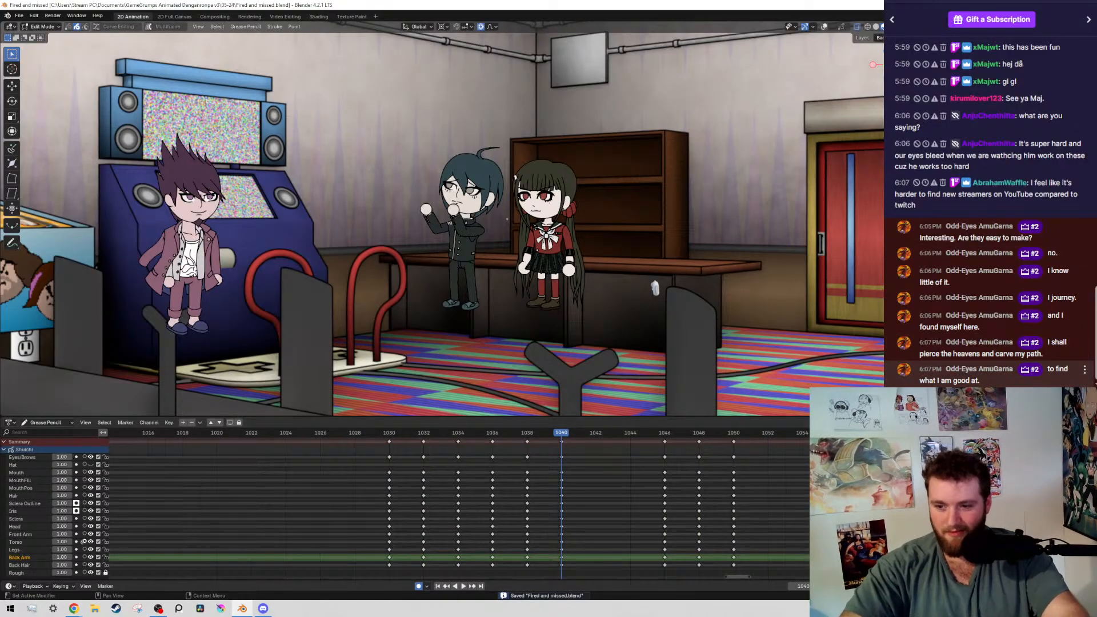
left_click(395, 435)
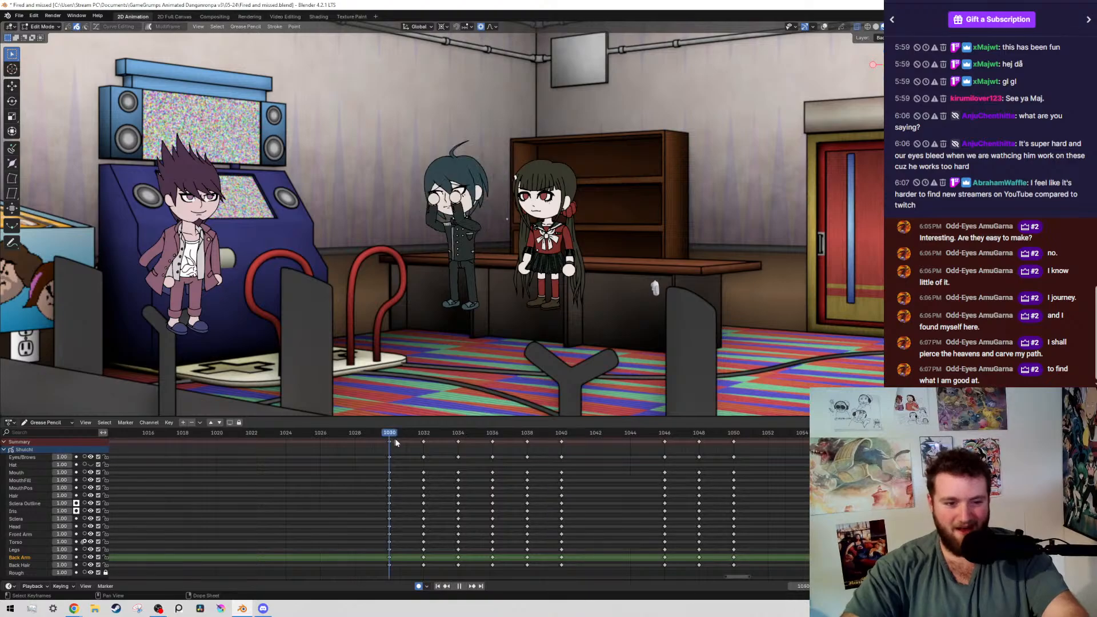
key("Escape")
key("ctrl+s")
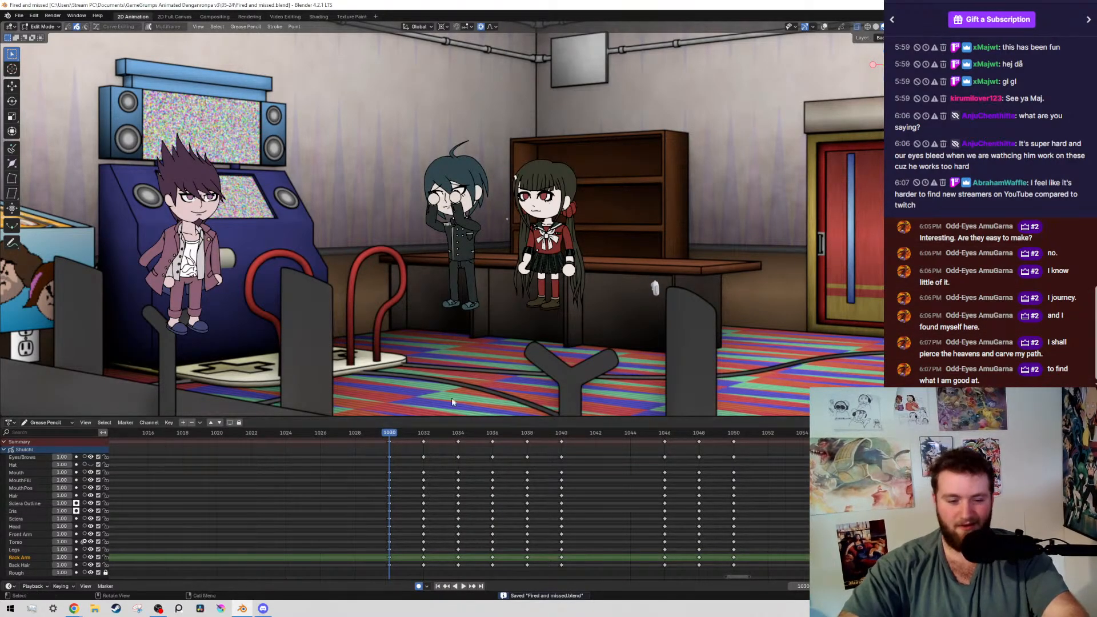
Replay the boy's pose change from just before frame 1030, stop at frame 1039, and save the file
middle_click_drag(455, 504, 474, 517)
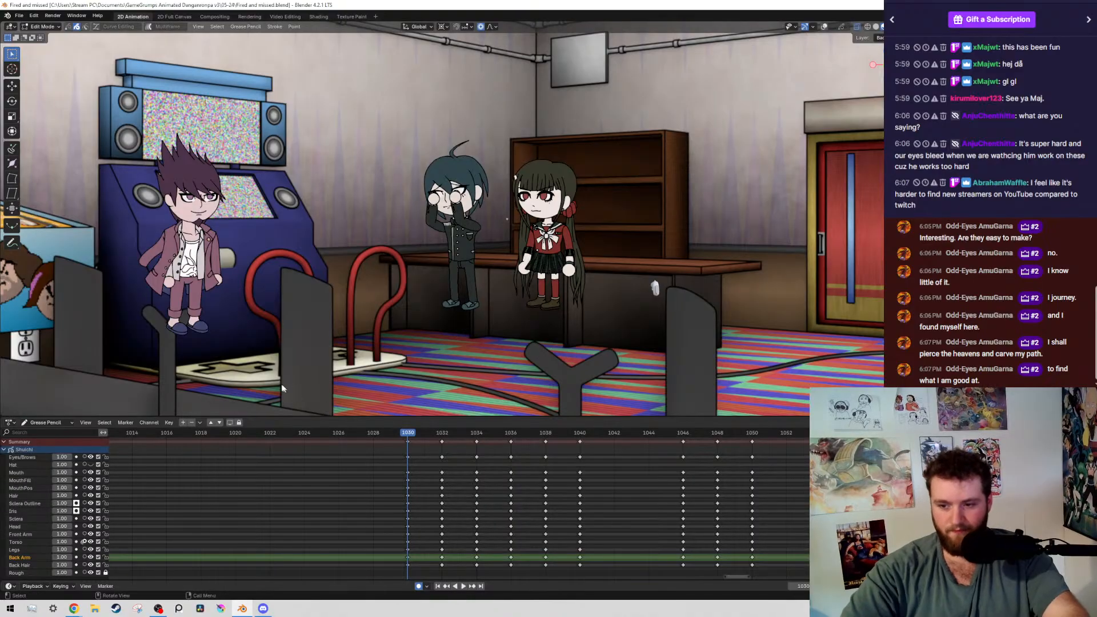
left_click(380, 433)
key("space")
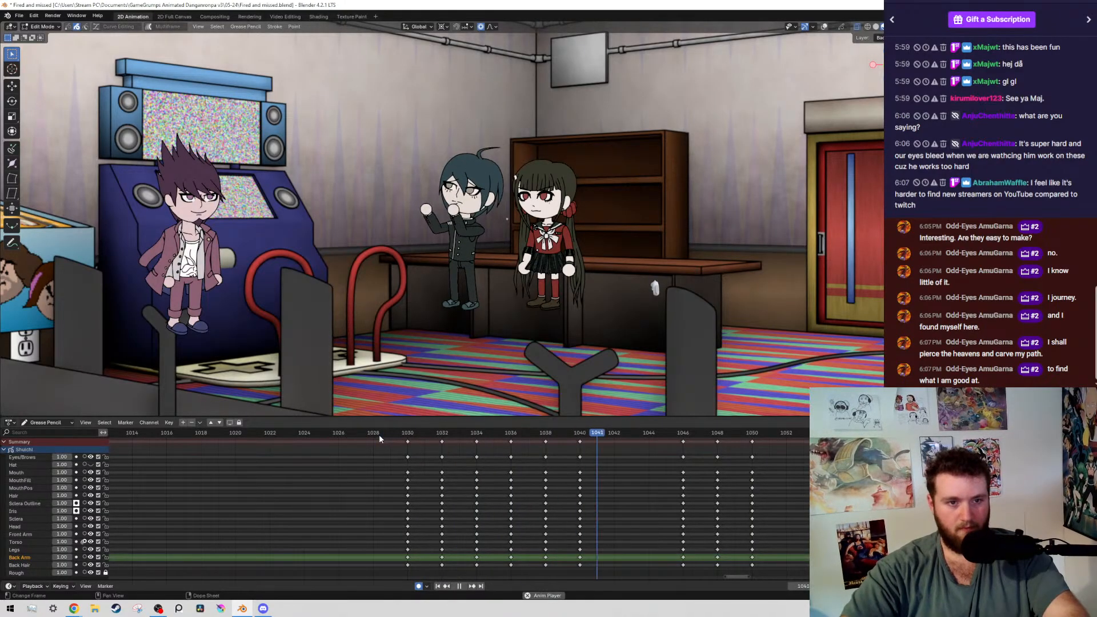
scroll(509, 437, "up", 2)
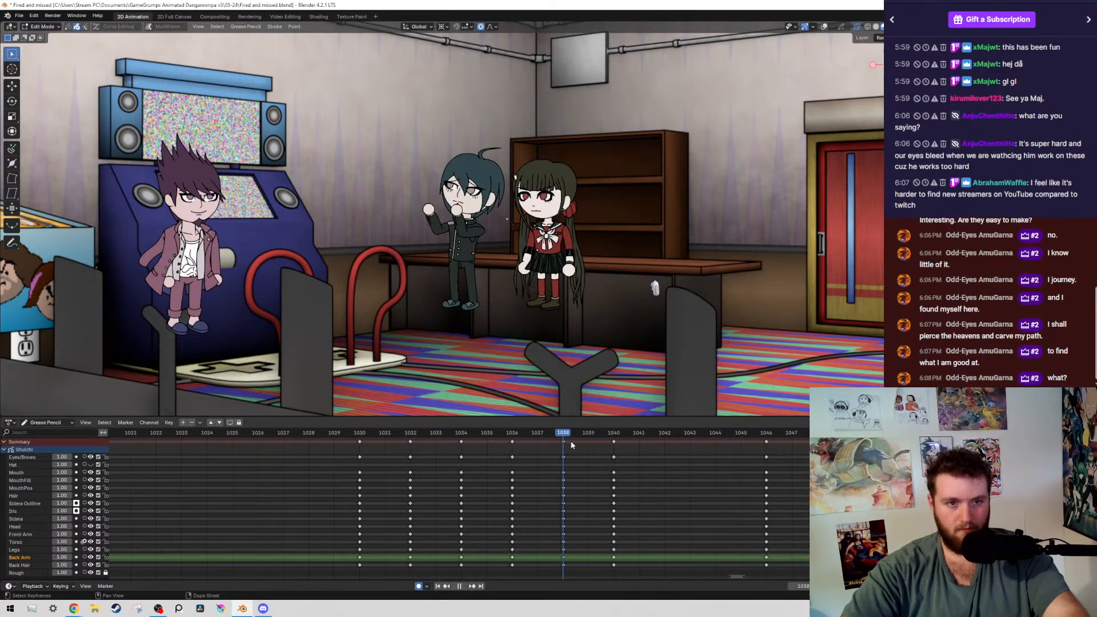
key("space")
key("ctrl+s")
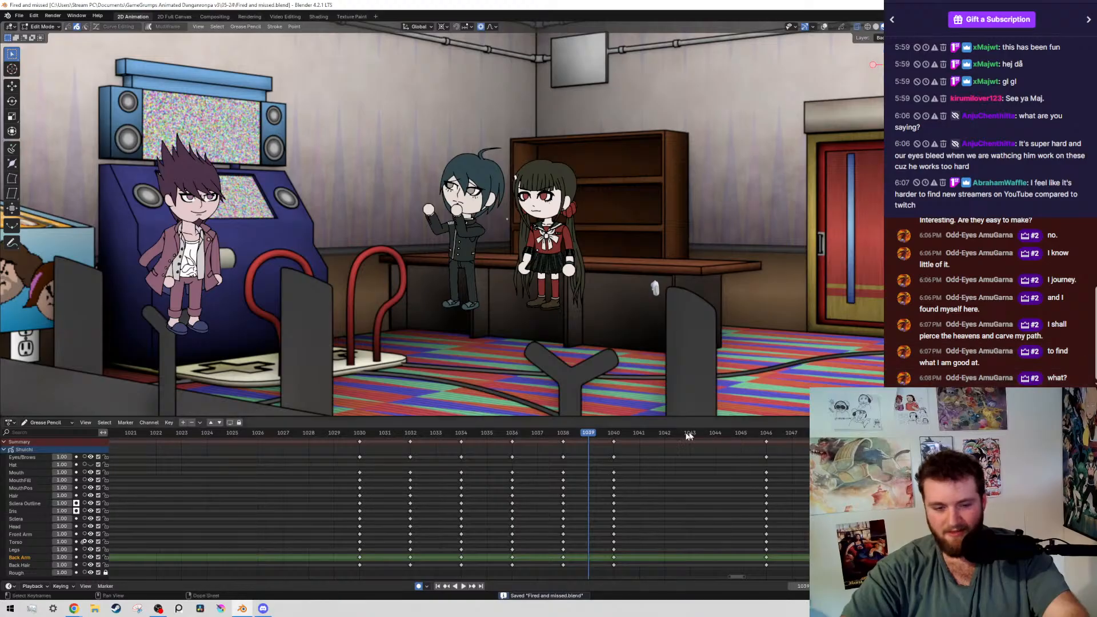
middle_click_drag(741, 500, 654, 497)
scroll(654, 497, "up", 3)
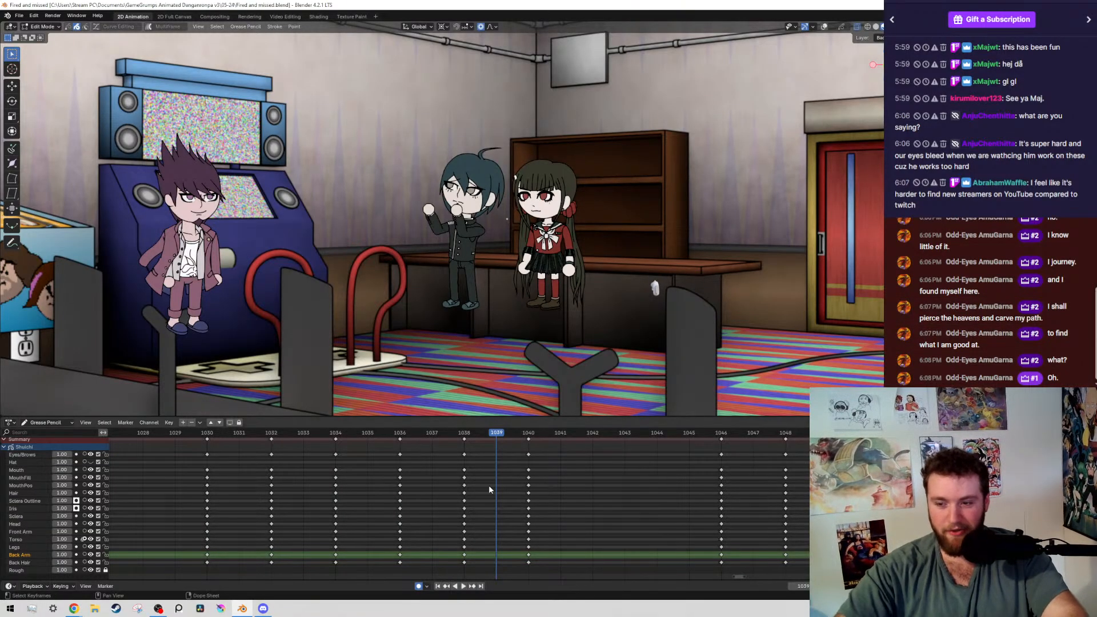
scroll(488, 503, "down", 3)
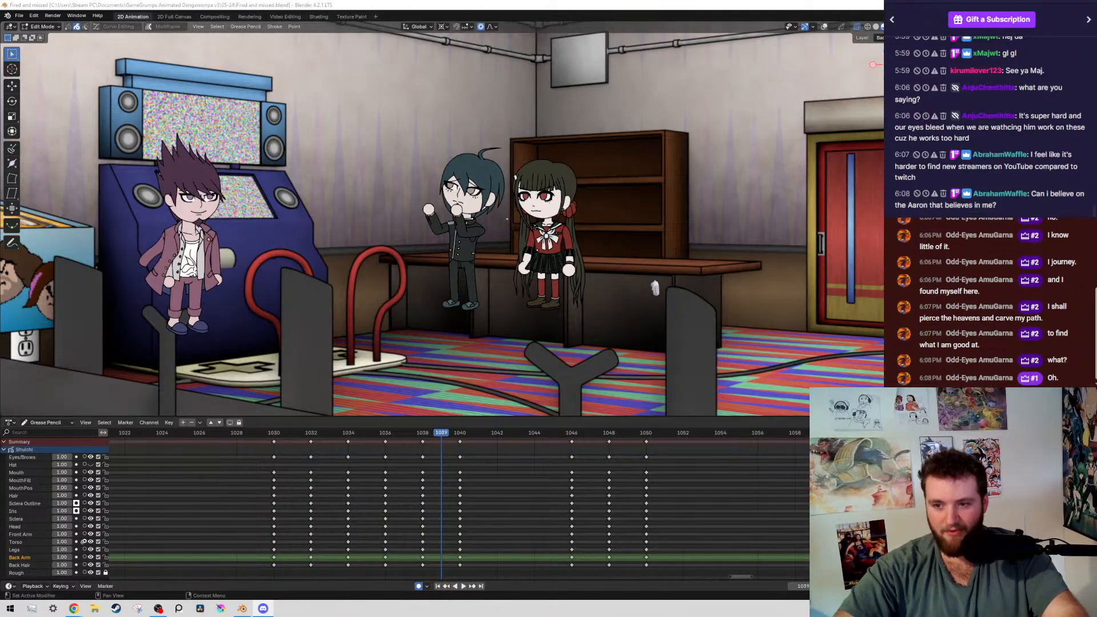
left_click(630, 525)
scroll(600, 573, "down", 8)
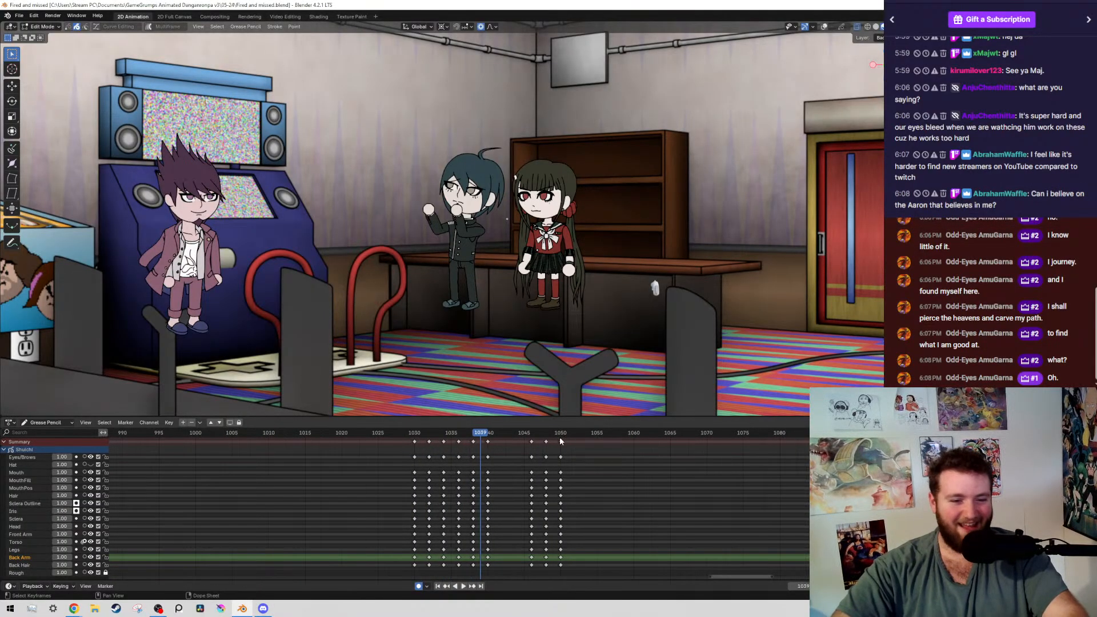
scroll(492, 466, "up", 5)
scroll(471, 475, "up", 2)
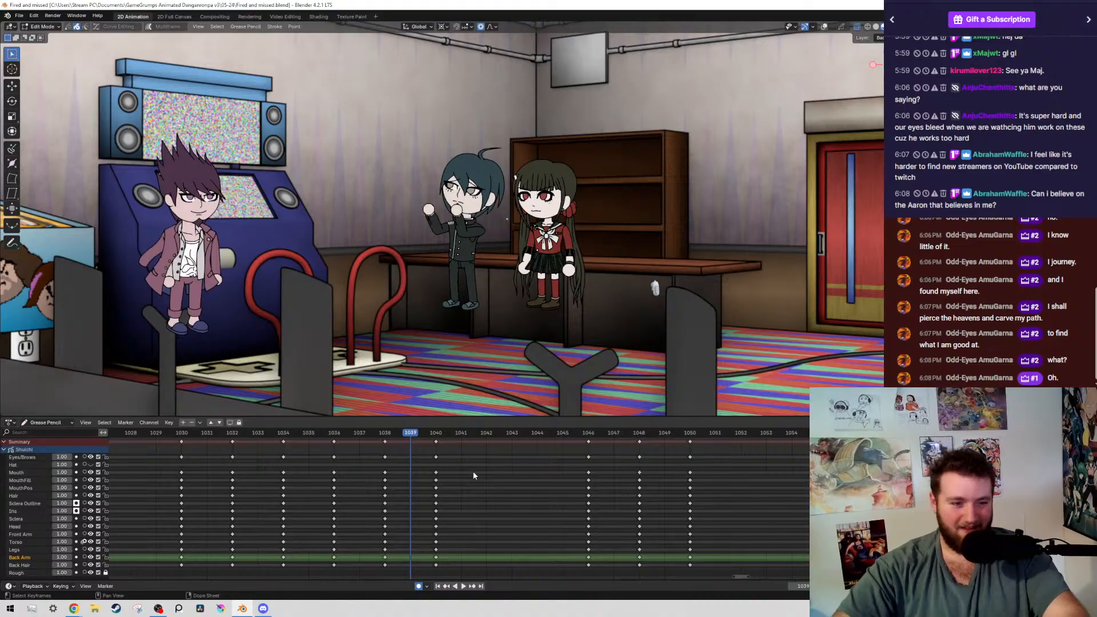
scroll(410, 483, "up", 4)
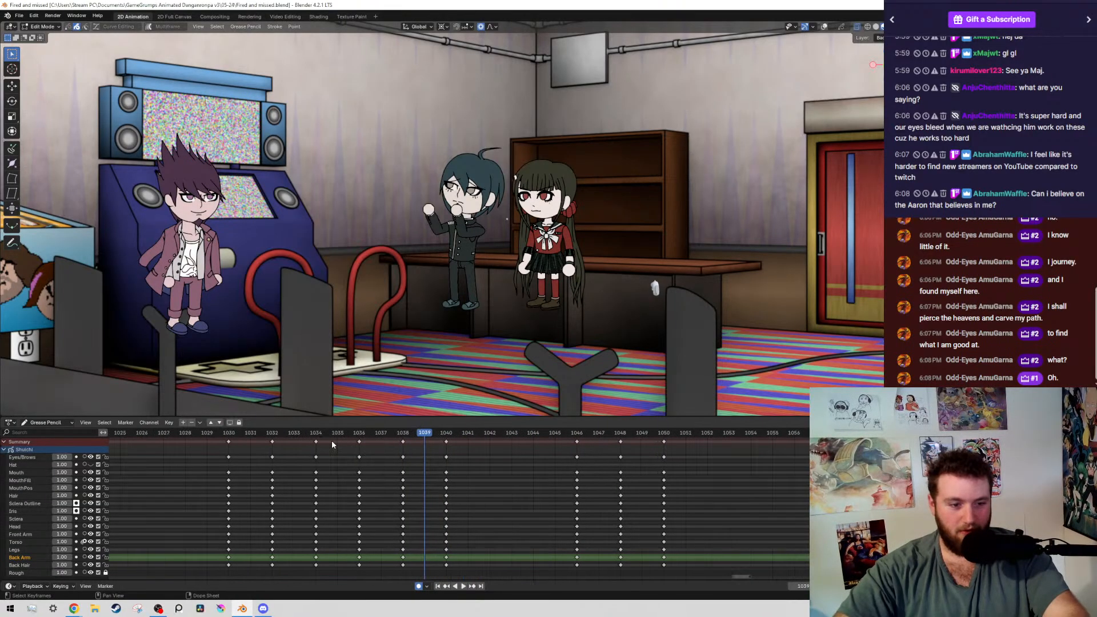
Play back the boy's pose change from frame 1030 to the pose at 1046, and return to frame 1030
left_click(207, 433)
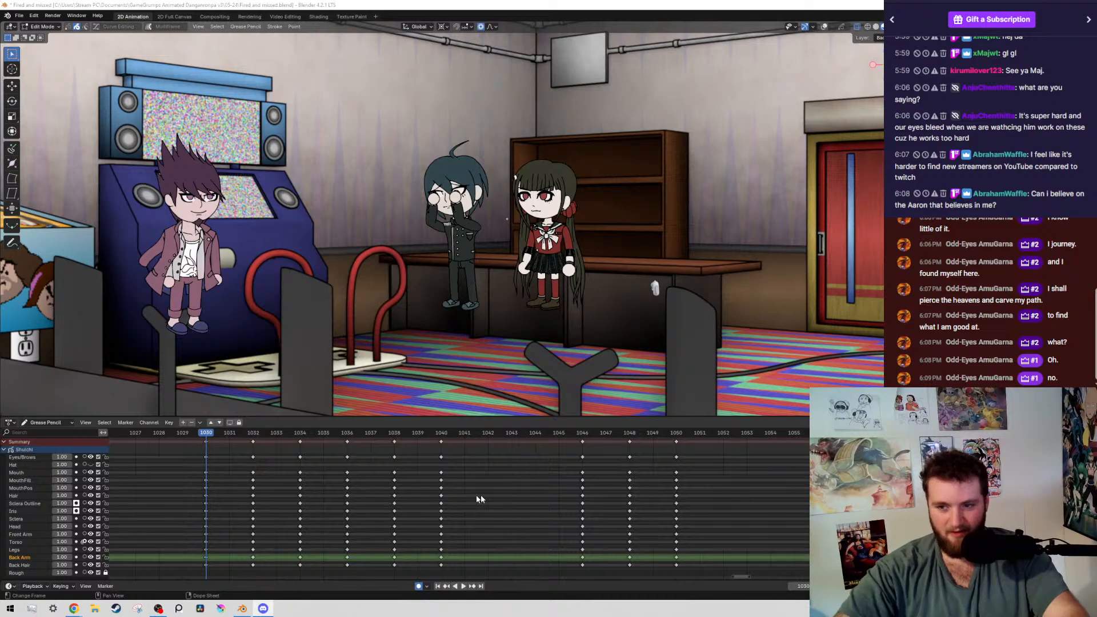
key("space")
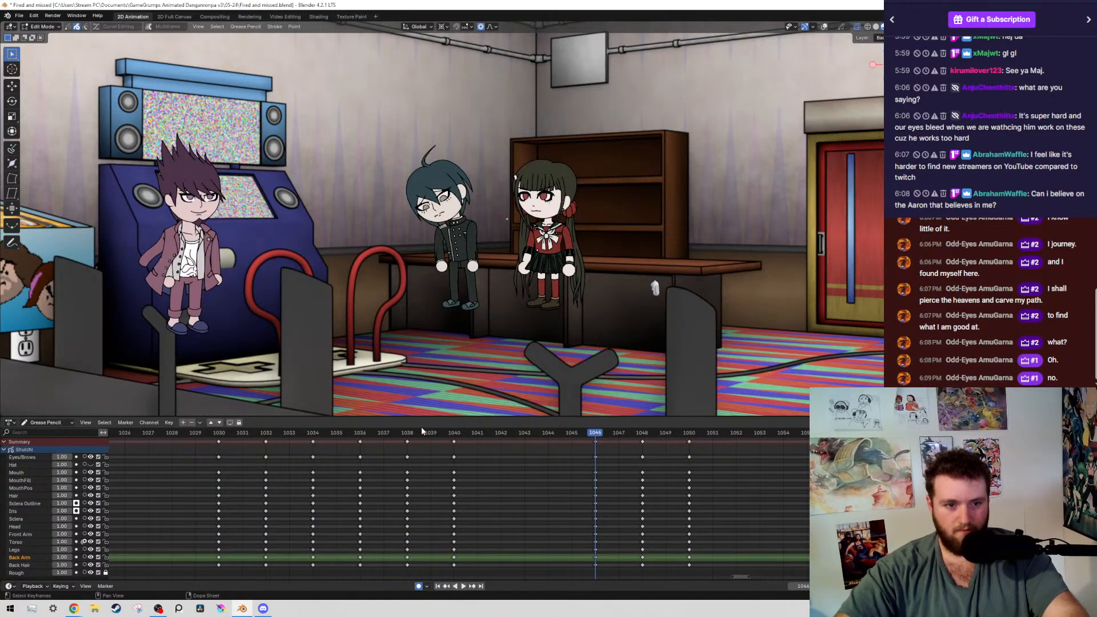
left_click_drag(337, 432, 219, 433)
At frame 1030, select both of the boy's irises by layer, move them about 0.008 m upward, and save the file
scroll(487, 219, "up", 10)
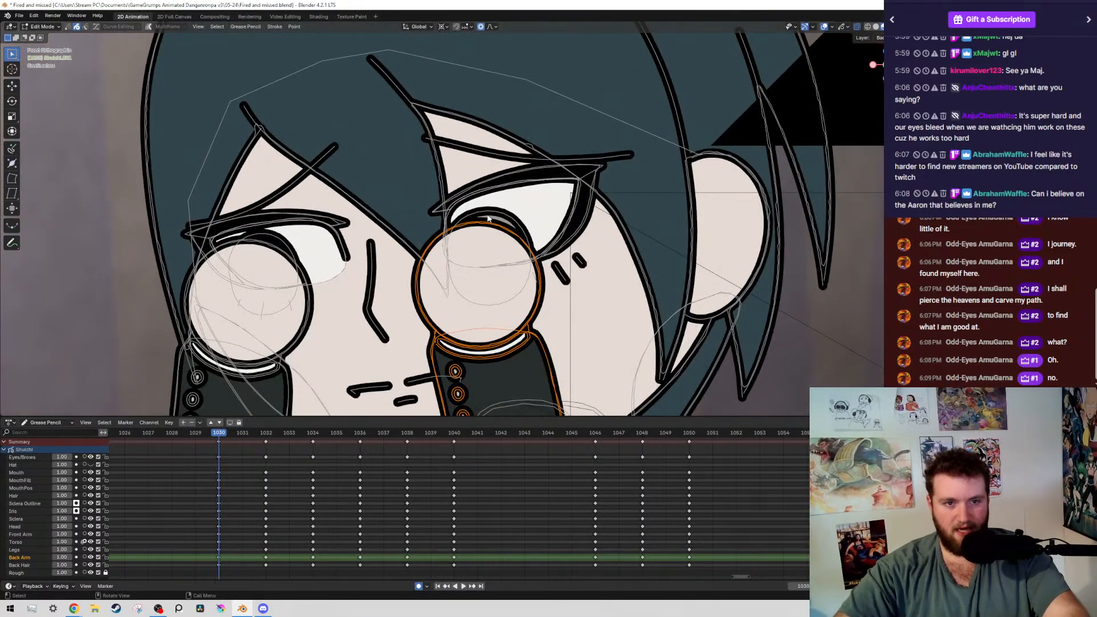
key("shift+g")
left_click(489, 220)
key("g")
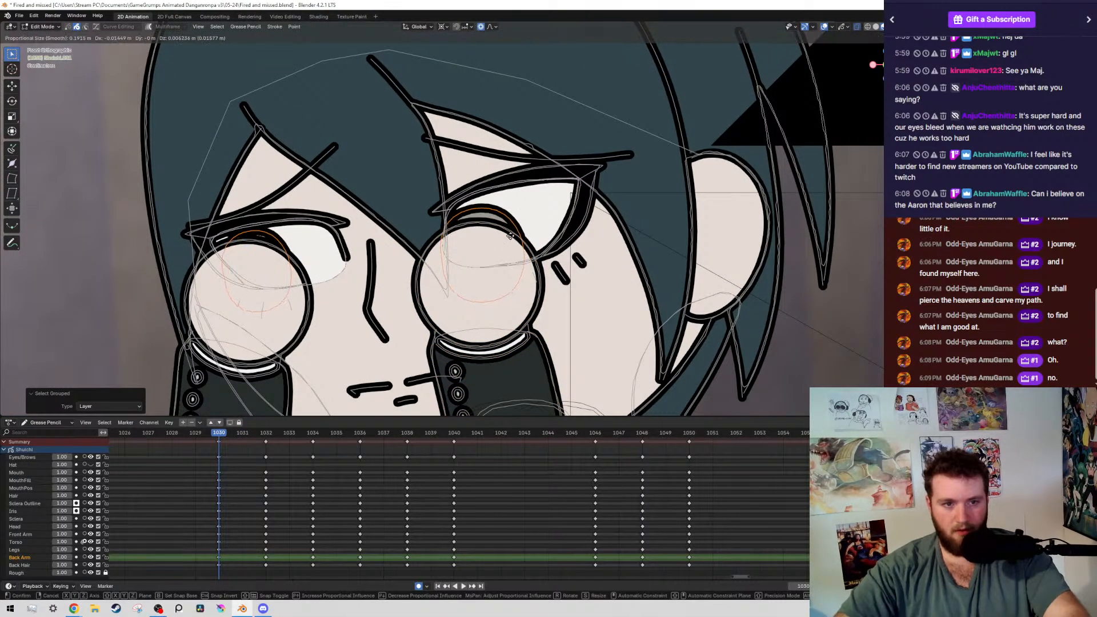
right_click(510, 236)
key("g")
right_click(563, 228)
key("g")
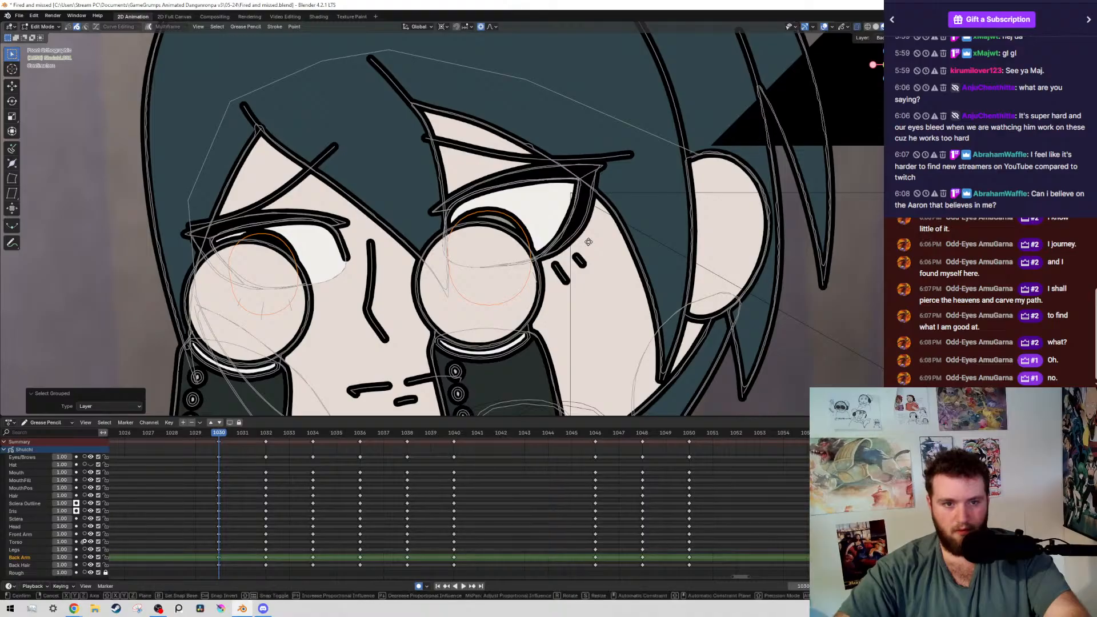
left_click(588, 240)
key("ctrl+s")
scroll(617, 309, "down", 10)
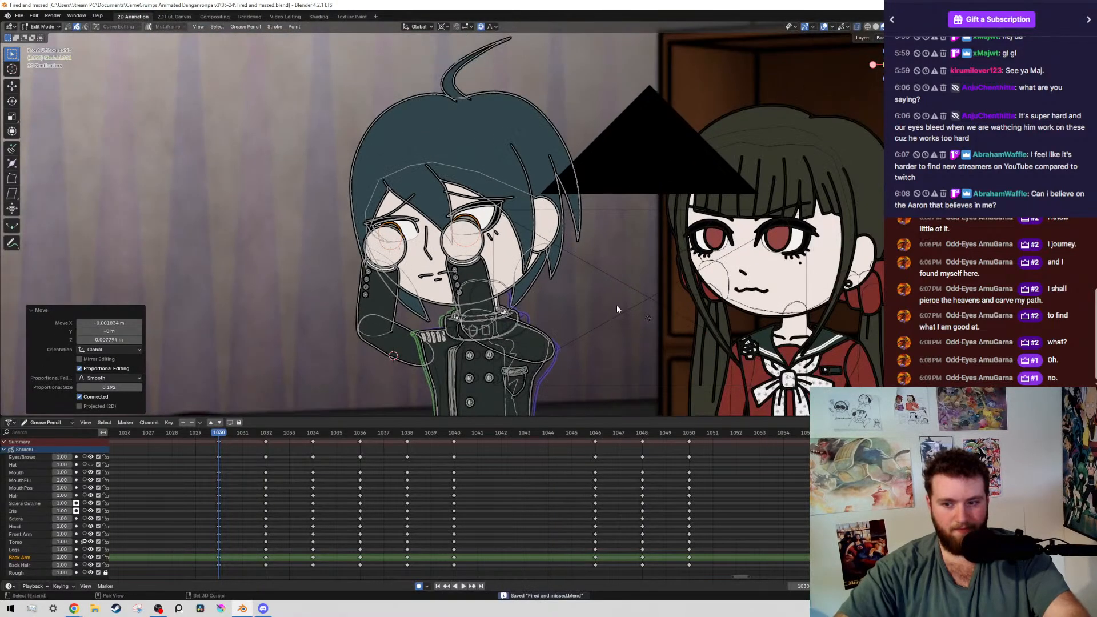
At frame 1032, move both of the boy's irises about 0.019 m in X and -0.008 m in Z, and save the file
key("Right")
key("Right")
scroll(597, 214, "up", 10)
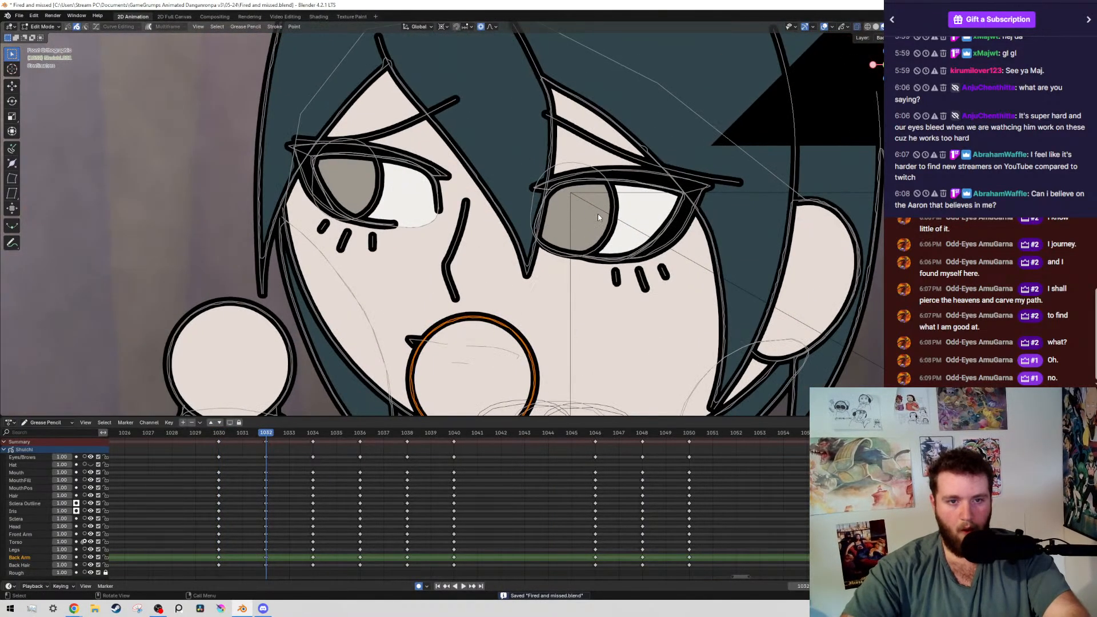
left_click(598, 214)
left_click(376, 198, "shift")
key("g")
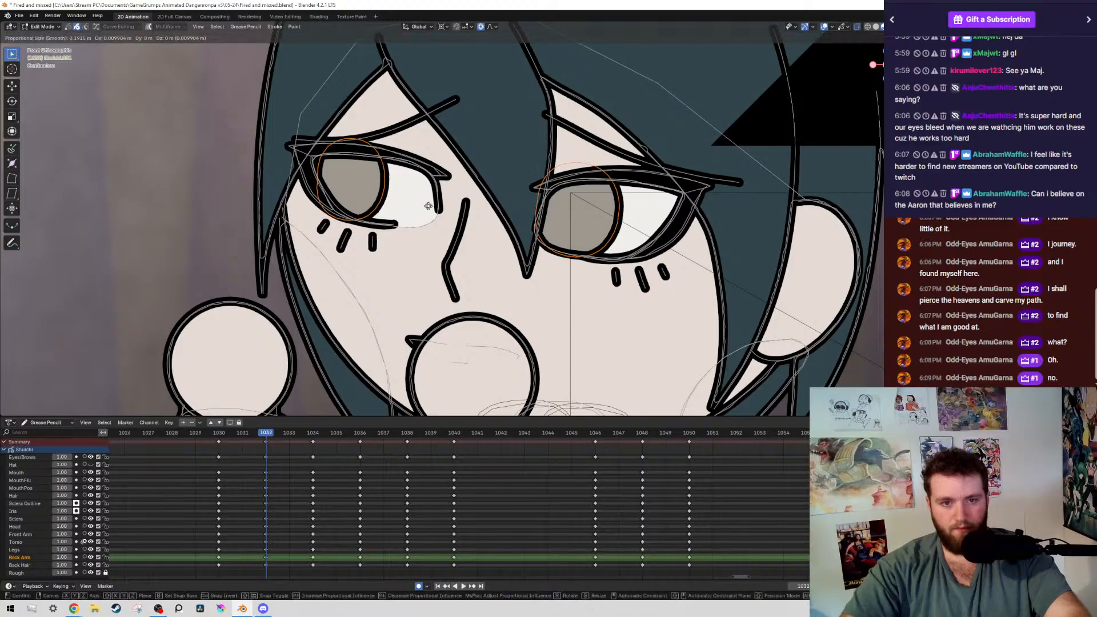
left_click(477, 249)
key("ctrl+s")
scroll(527, 258, "down", 10)
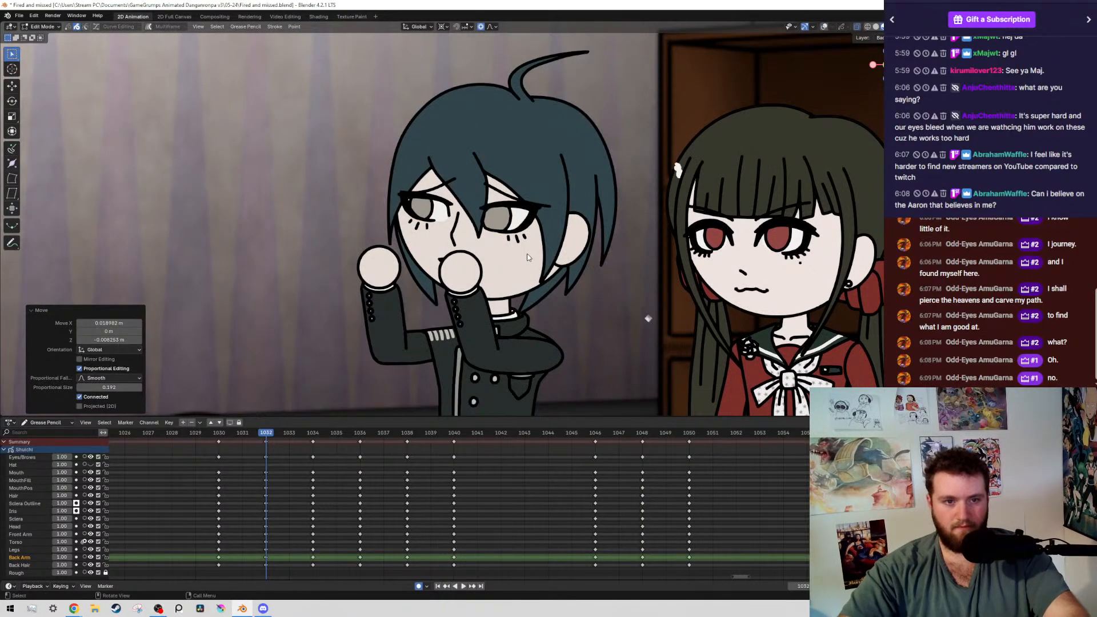
Step through the boy's keyframes up to 1040 to check the eye movement, then save the file
key("Up")
key("Up")
key("Up")
key("Up")
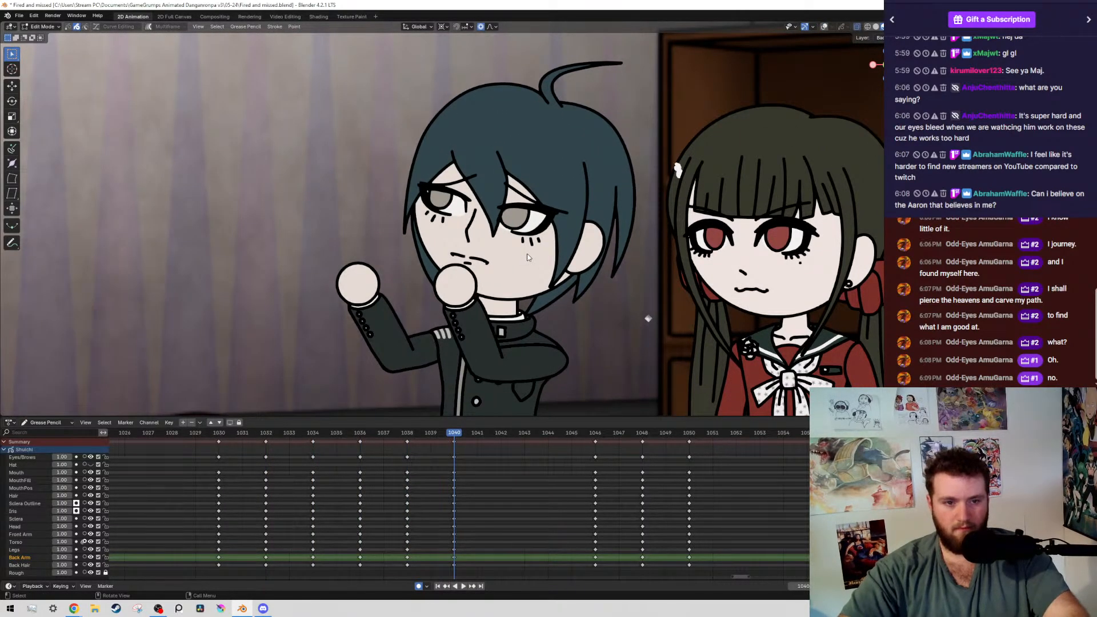
key("space")
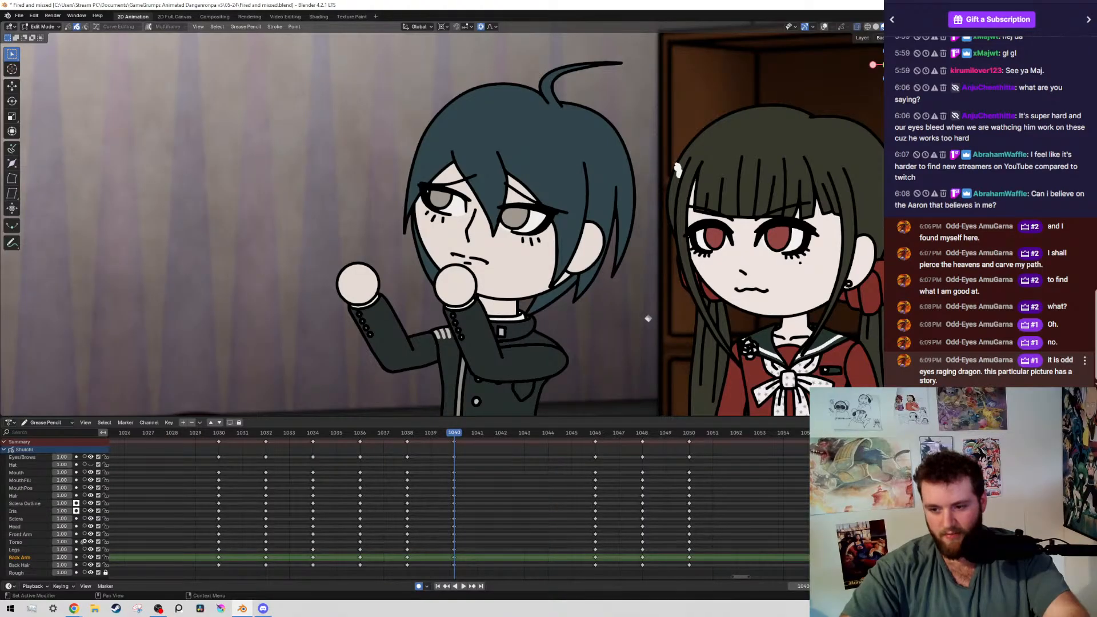
key("KP_0")
key("ctrl+s")
key("KP_0")
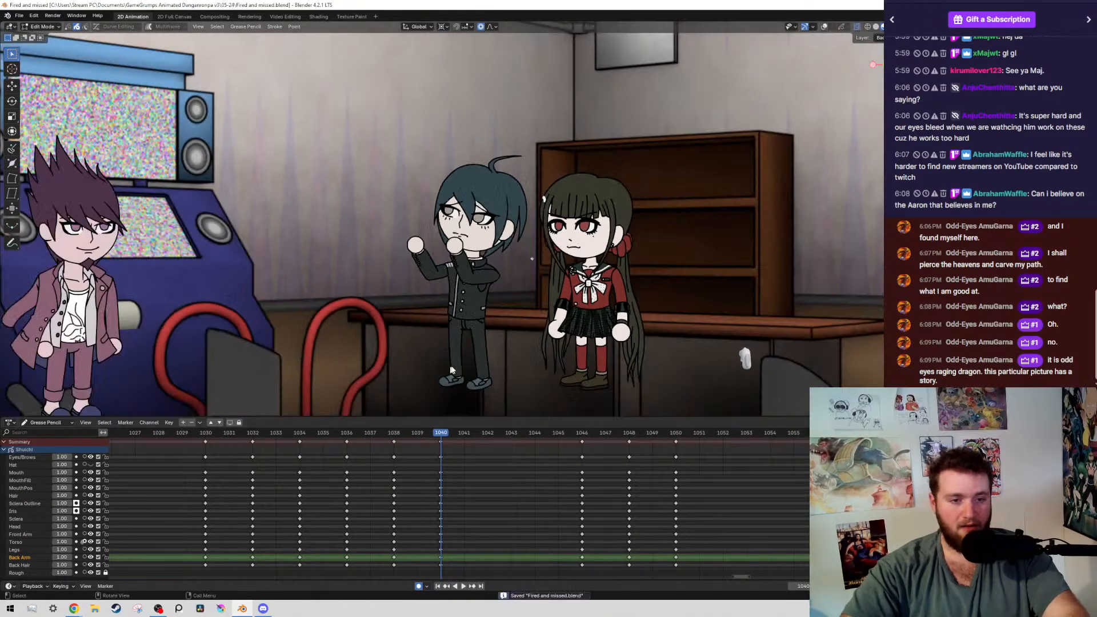
Show the overlays again and compare the boy's poses at frames 1038 and 1040
key("alt+shift+z")
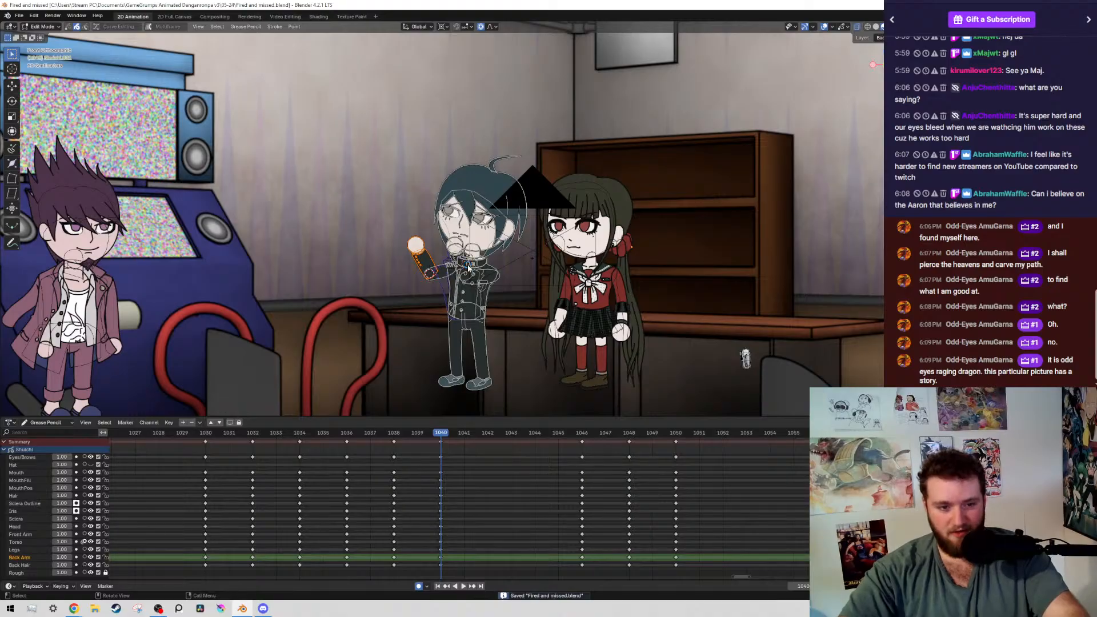
key("Down")
key("shift+z")
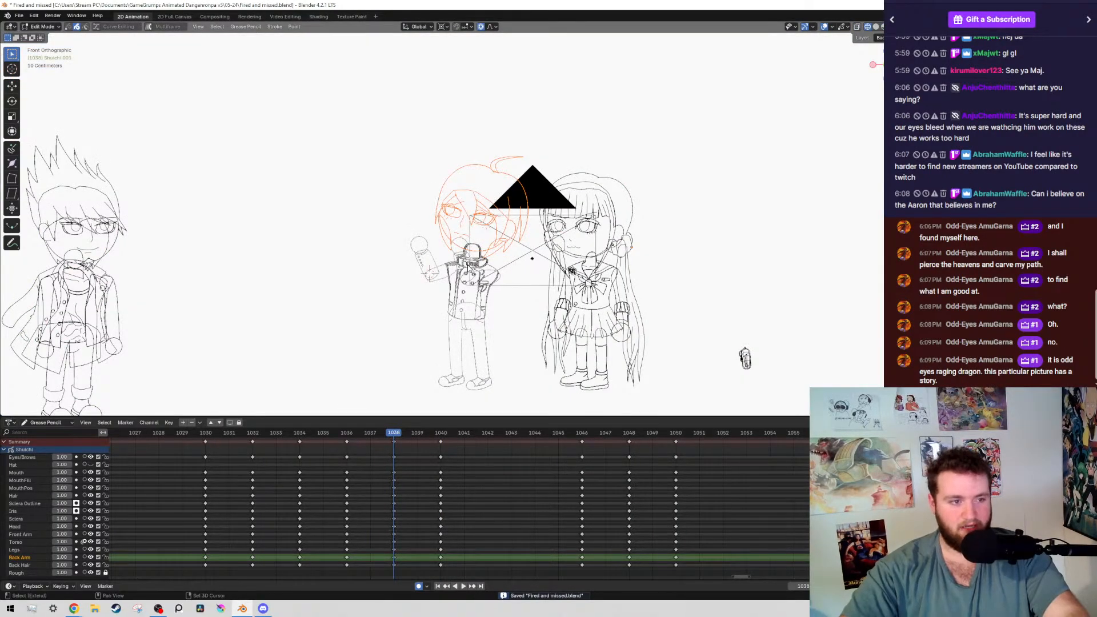
key("shift+z")
key("alt+shift+z")
key("alt+shift+z")
key("Up")
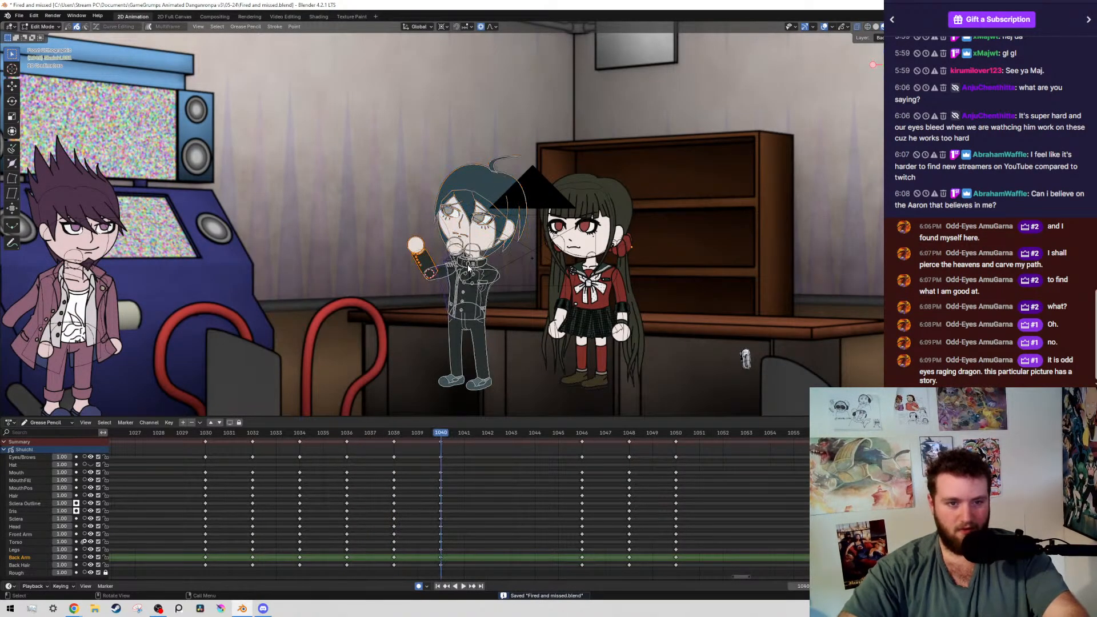
Go to frame 1042, two frames past the boy's settling pose
key("Down")
key("Right")
key("Right")
key("Right")
key("Right")
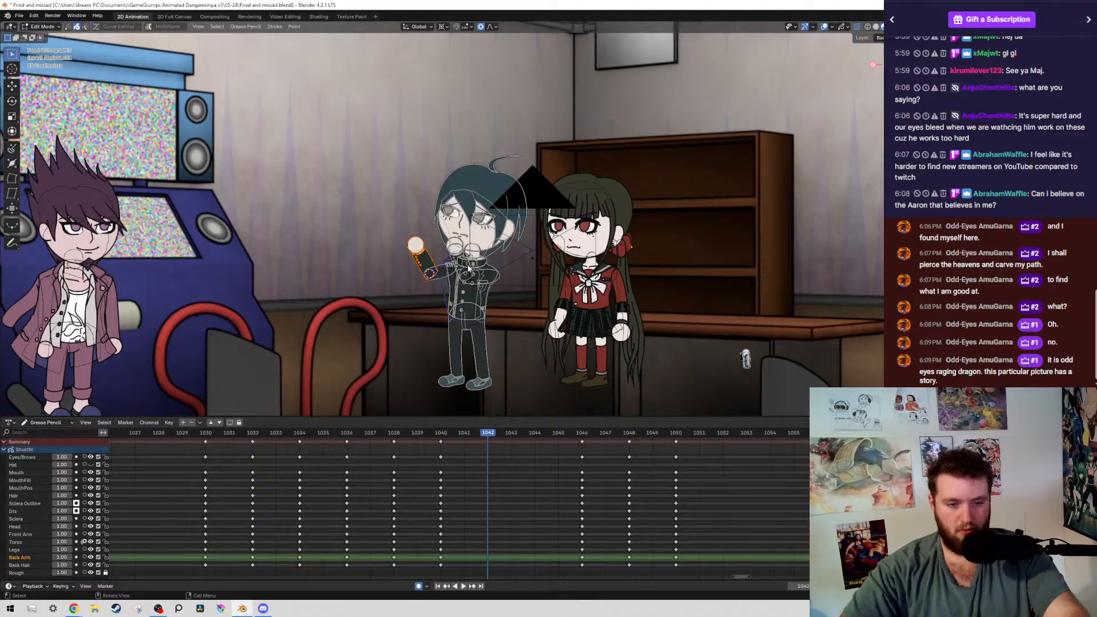
scroll(400, 283, "down", 4)
scroll(479, 300, "up", 2)
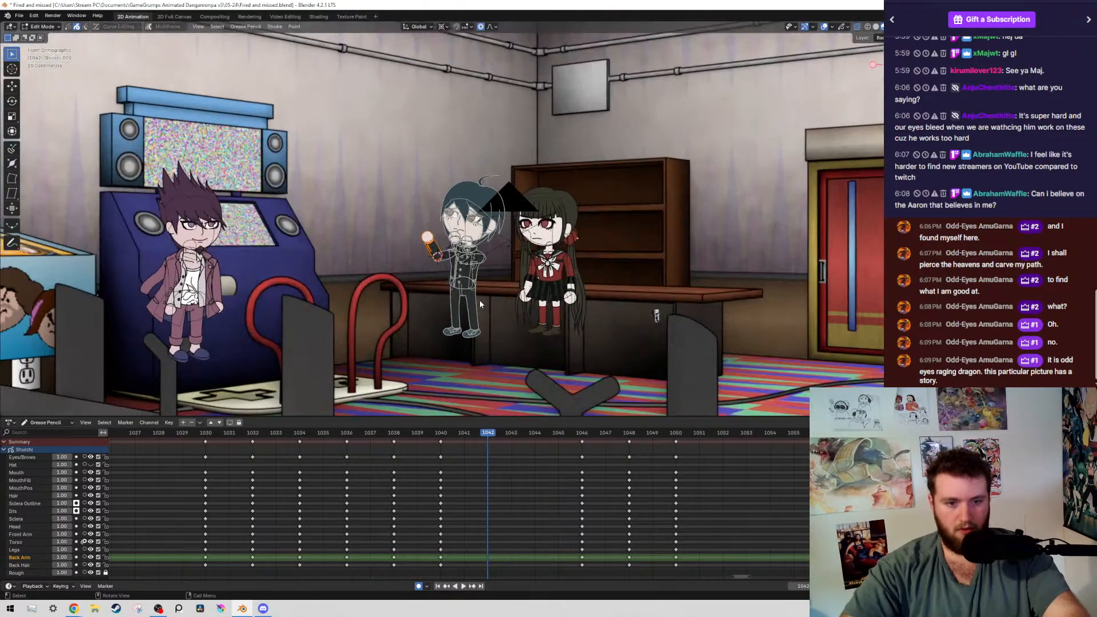
Go to frame 1044 and duplicate the boy's keyframes from frame 1046 onto frame 1044
scroll(557, 427, "down", 5)
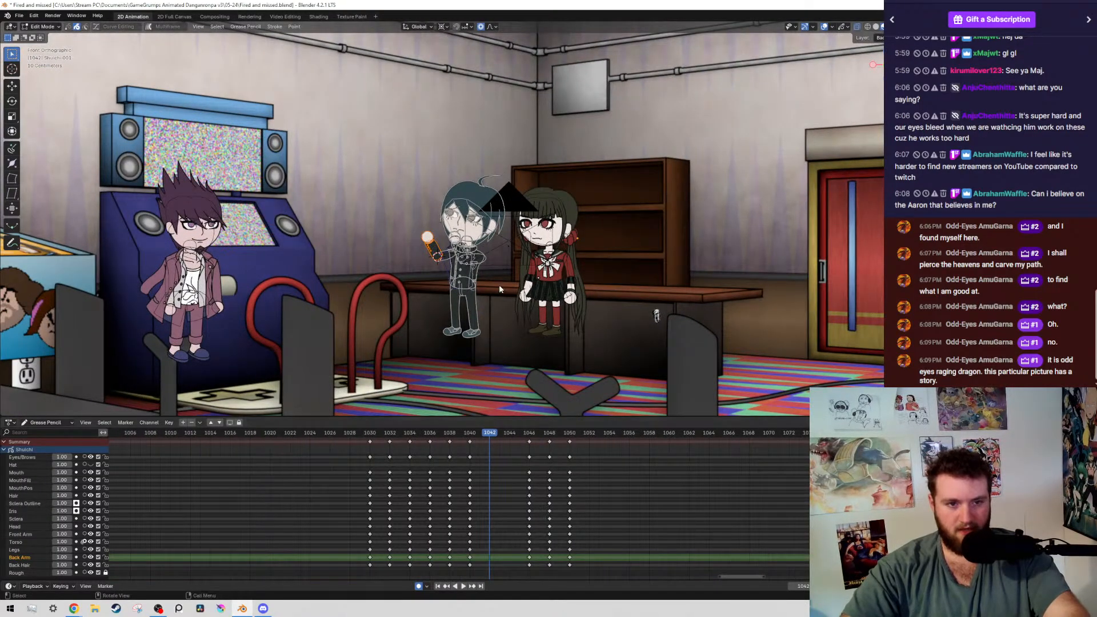
key("Right")
key("Right")
scroll(456, 223, "up", 1)
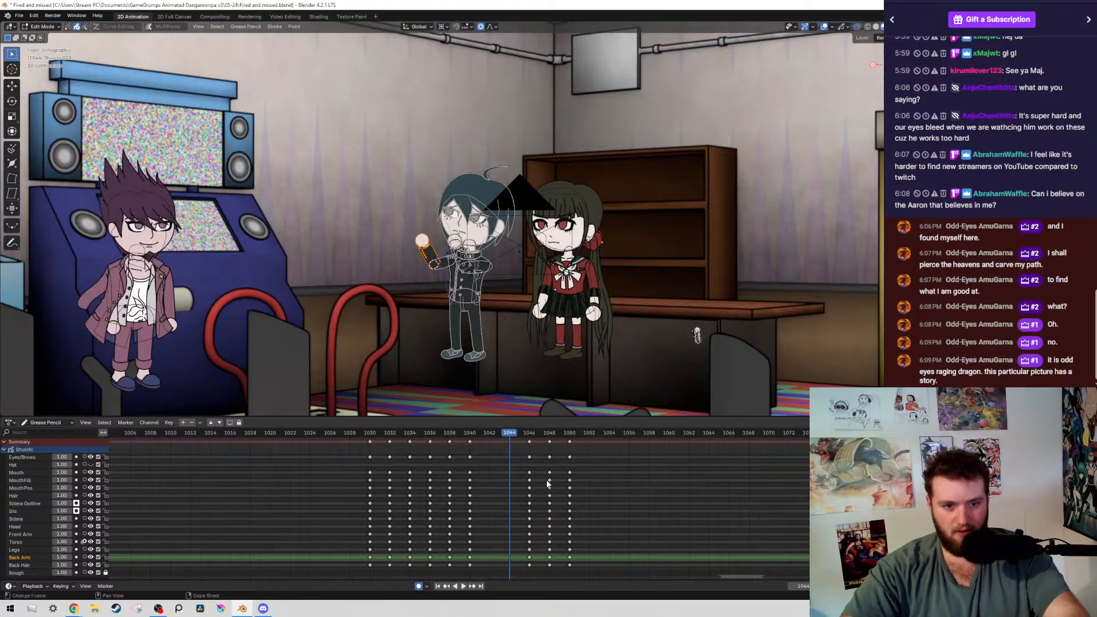
left_click_drag(547, 480, 510, 447)
key("shift+d")
left_click(499, 496)
middle_click_drag(500, 497, 510, 495)
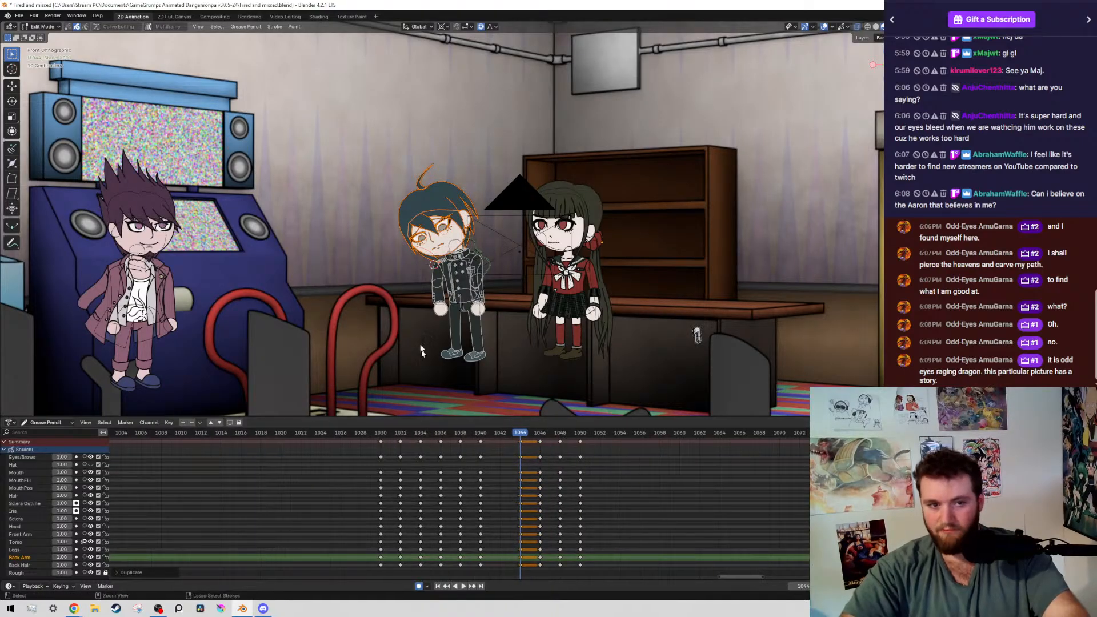
At frame 1044, rotate the boy's whole upper body about 4° around the waist, and save the file
left_click_drag(378, 178, 522, 290)
key("shift+g")
left_click(521, 288)
mouse_move(523, 298)
middle_mouse_down("shift")
mouse_move(565, 231)
mouse_move(614, 231)
middle_mouse_up("shift")
scroll(615, 231, "up", 8)
scroll(615, 235, "up", 3)
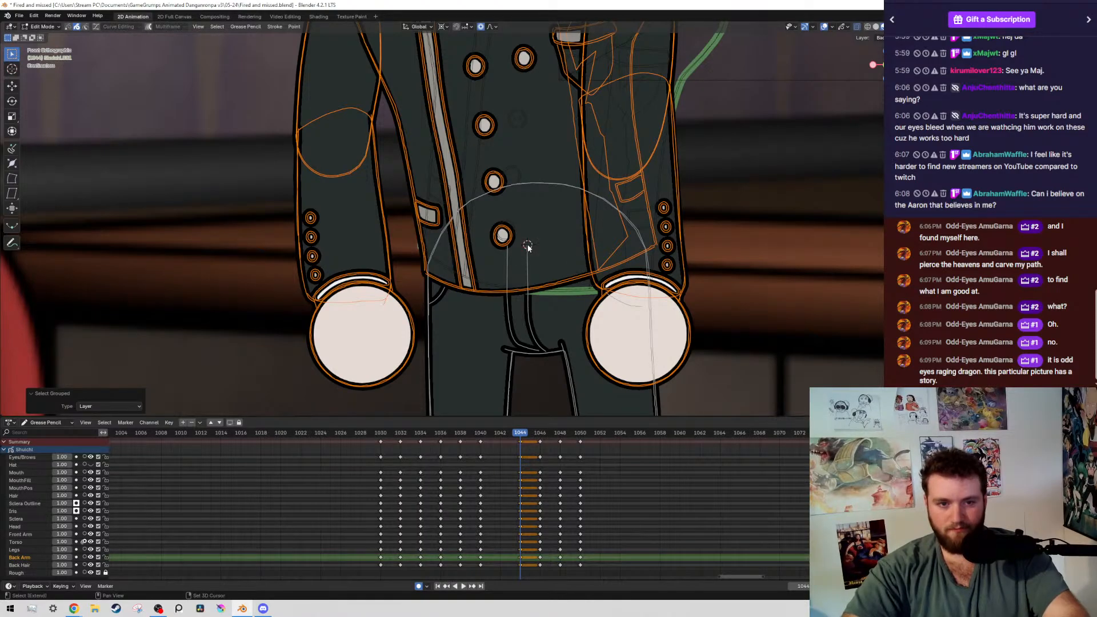
key("r")
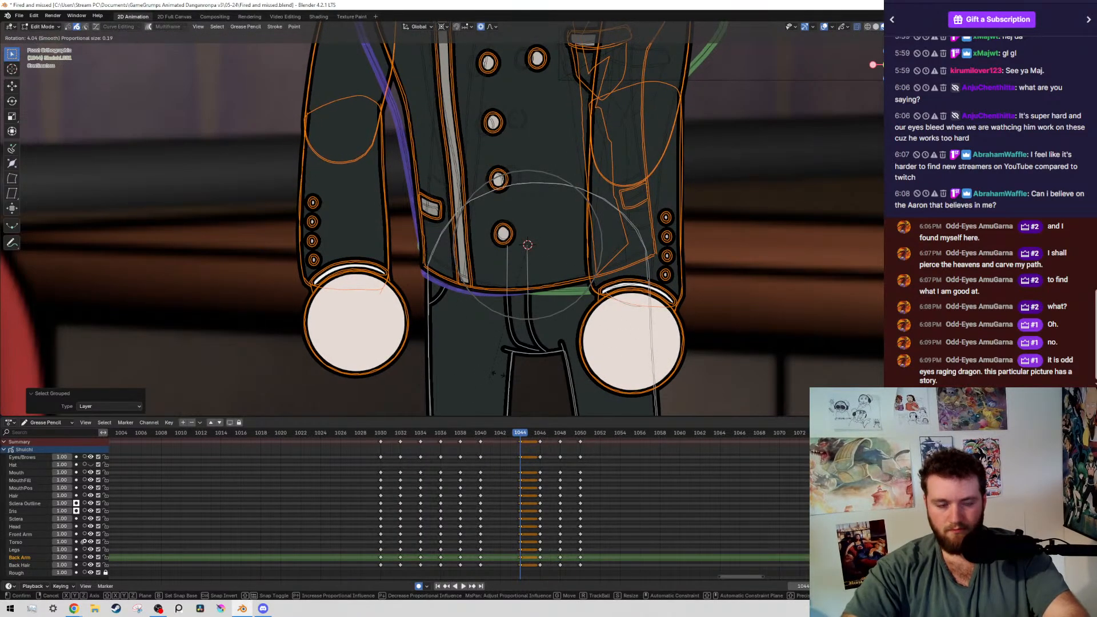
left_click(499, 375)
scroll(431, 270, "down", 6)
scroll(408, 207, "up", 3)
middle_click_drag(407, 207, 481, 247, "shift")
key("ctrl+s")
scroll(482, 247, "up", 1)
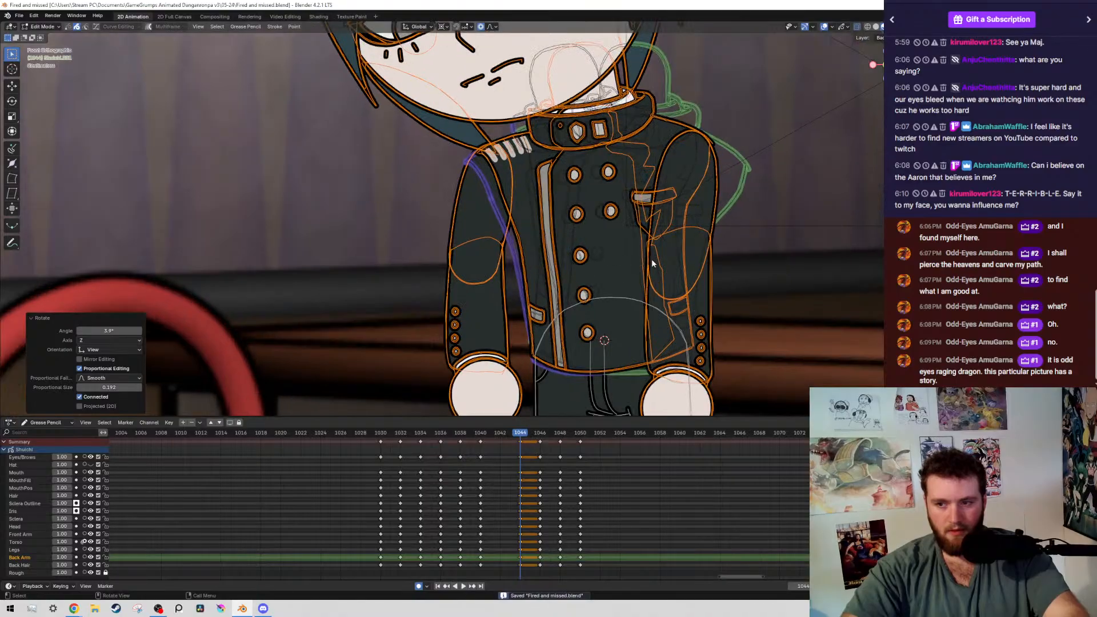
triple_click(999, 184)
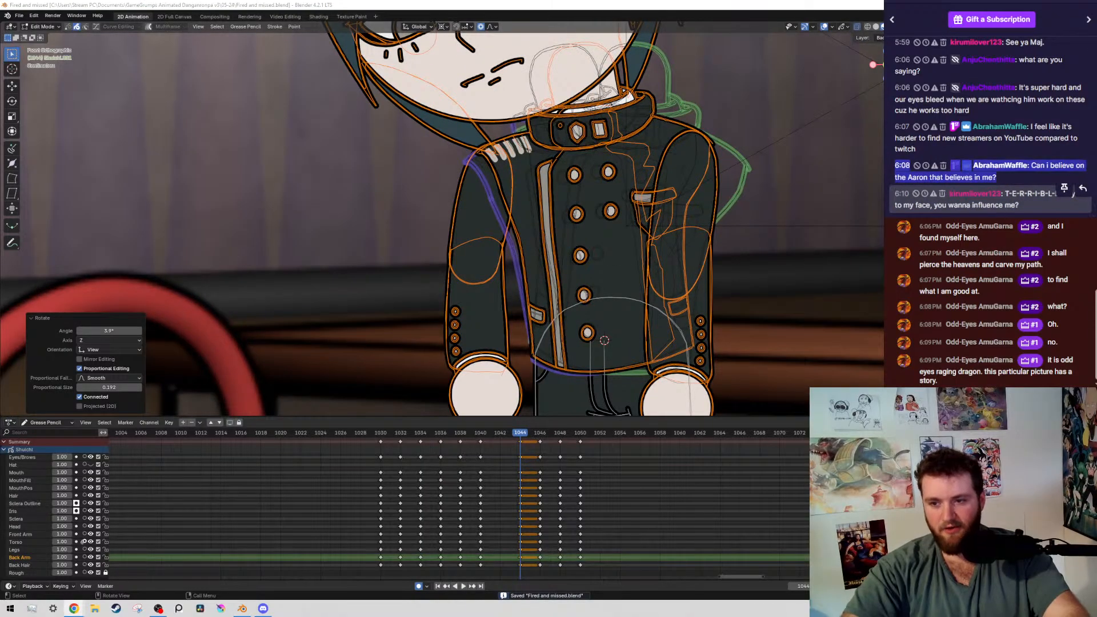
left_click(1013, 199)
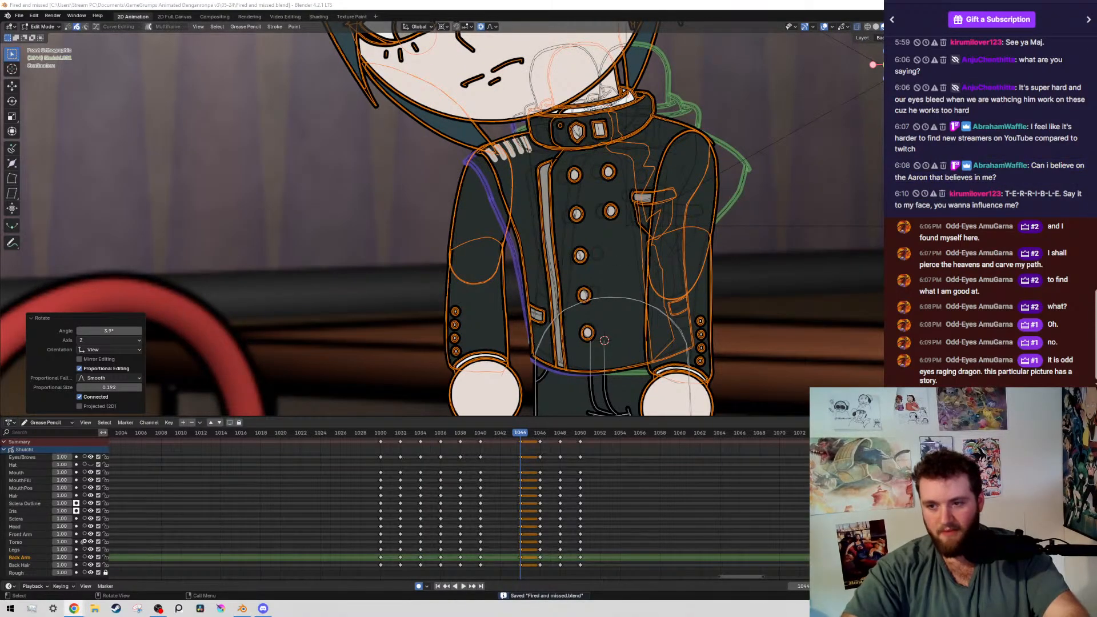
Select the boy's whole back arm and rotate it about 18° away from the body around the shoulder
scroll(437, 178, "down", 3)
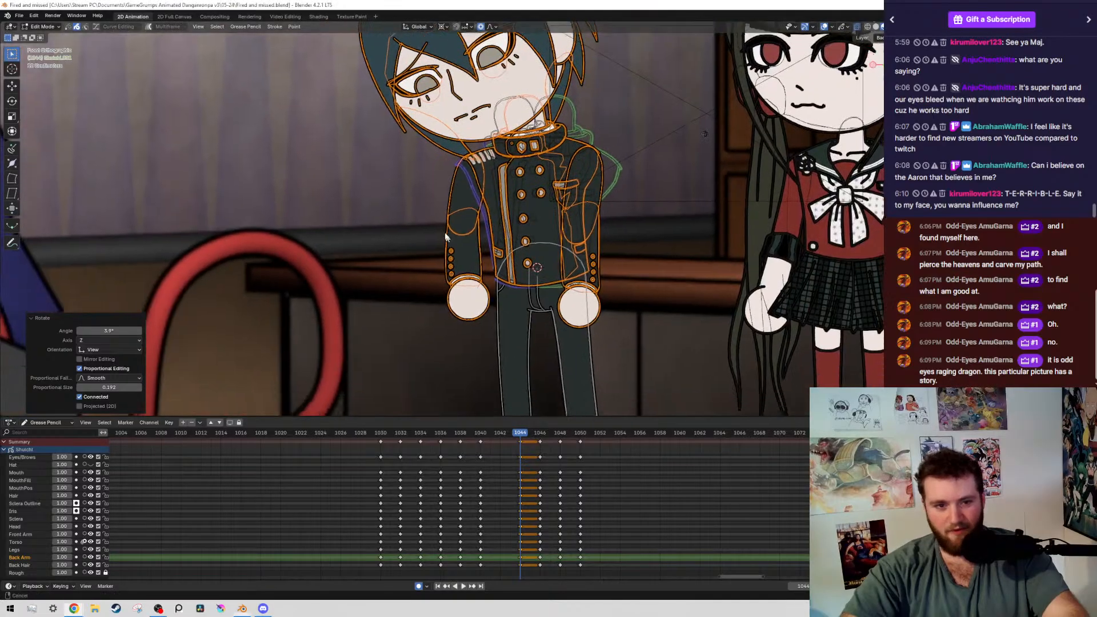
scroll(486, 274, "up", 1)
left_click_drag(410, 191, 466, 299)
key("shift+g")
left_click(466, 299)
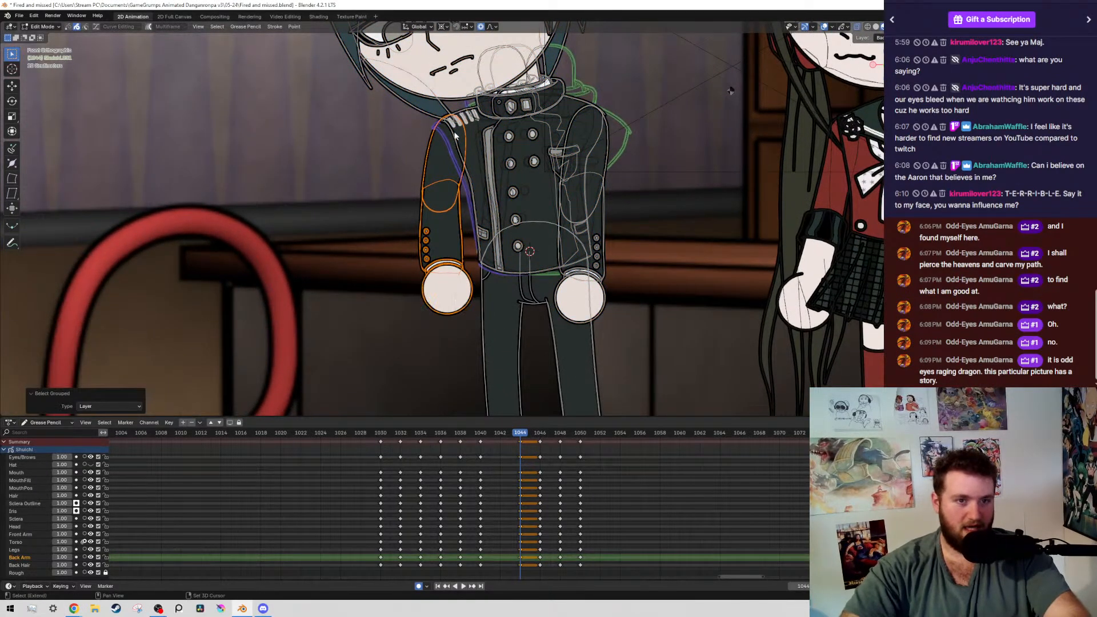
right_click(450, 129, "shift")
key("r")
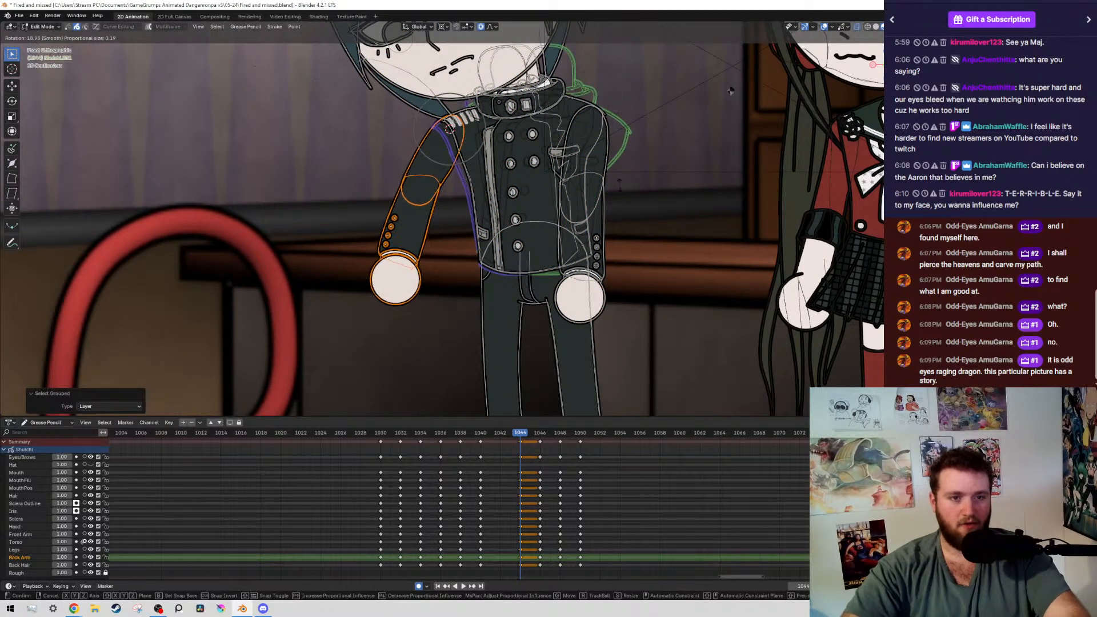
left_click(213, 225)
Rotate the back forearm and hand about 62° outward around the elbow, and shift them about -0.013 m in X
left_click_drag(341, 209, 458, 316)
right_click(415, 183, "shift")
key("r")
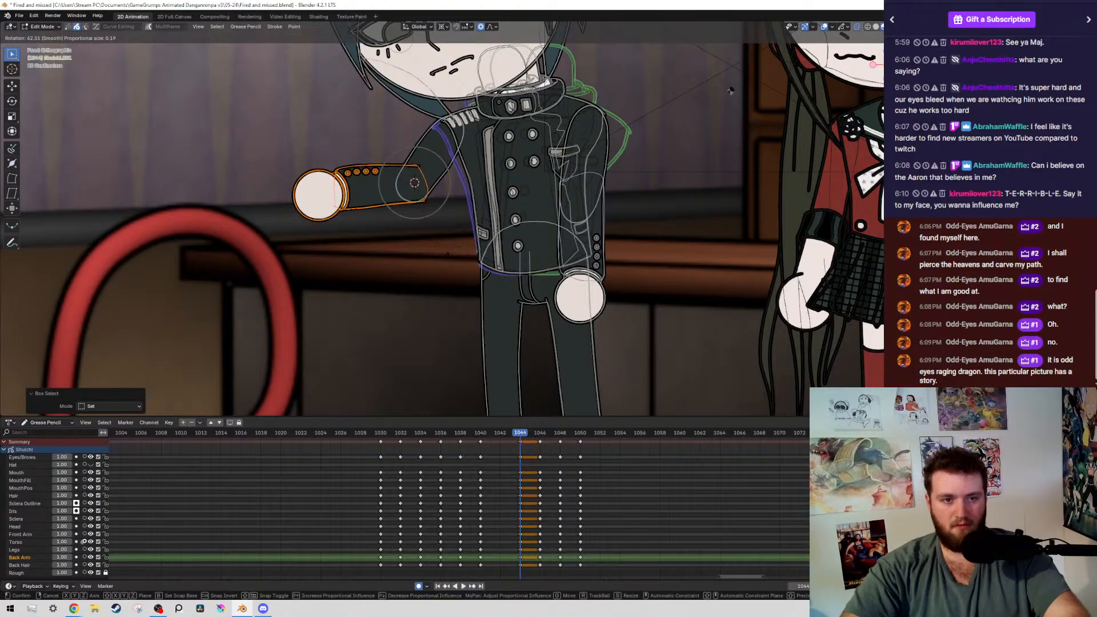
left_click(451, 246)
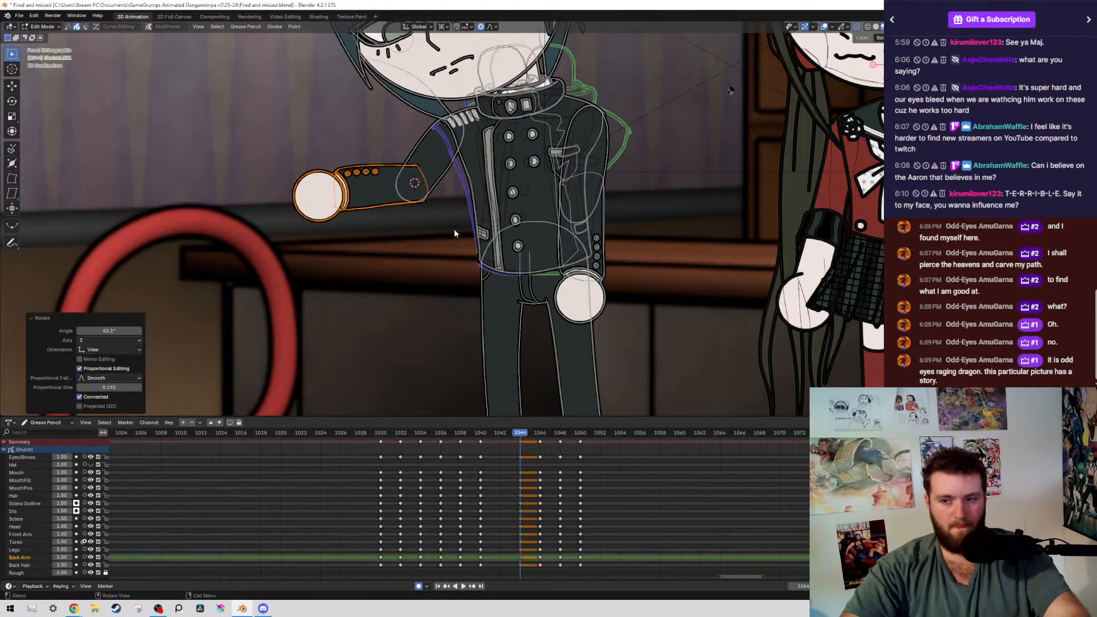
key("shift+alt+z")
scroll(452, 231, "down", 5)
scroll(437, 229, "up", 4)
key("shift+alt+z")
middle_click_drag(318, 191, 338, 189, "shift")
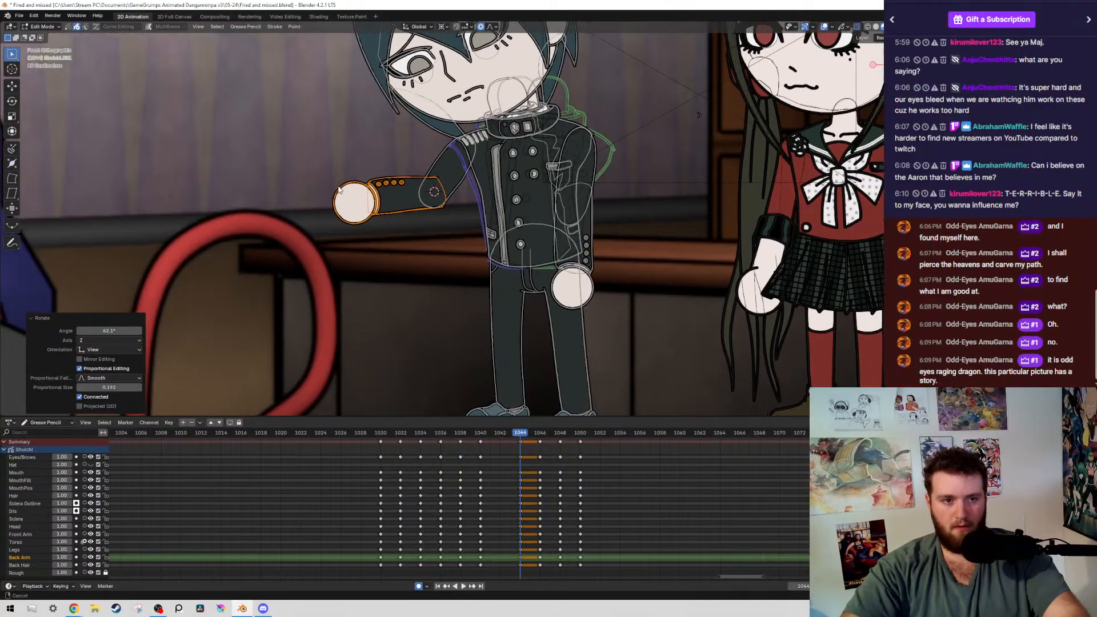
scroll(339, 190, "up", 3)
key("g")
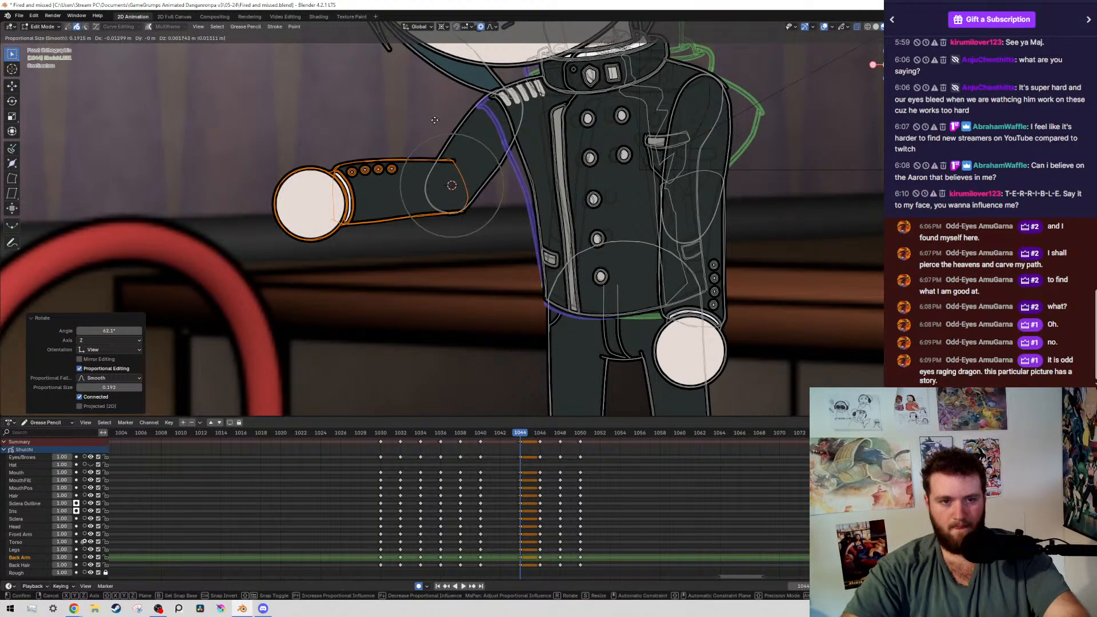
left_click(434, 120)
Rotate the back hand and cuff about 15° around their own centre, and move them about -0.016 m in X and 0.06 m in Z
left_click_drag(351, 162, 417, 181)
left_click_drag(384, 173, 461, 253, "ctrl")
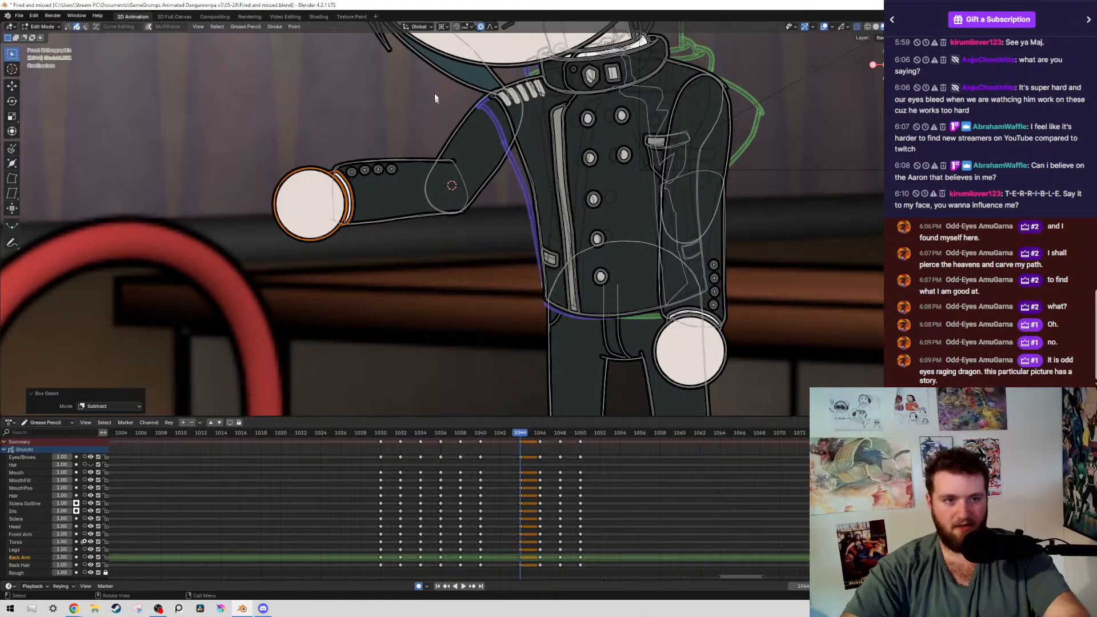
left_click(443, 26)
left_click(457, 48)
key("r")
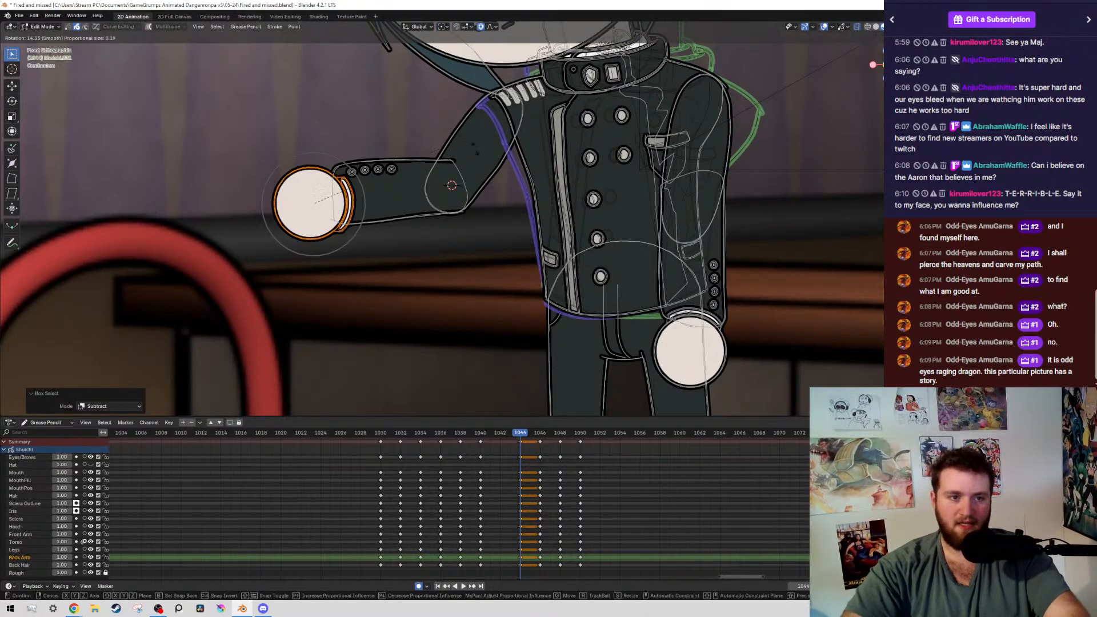
left_click(471, 167)
key("g")
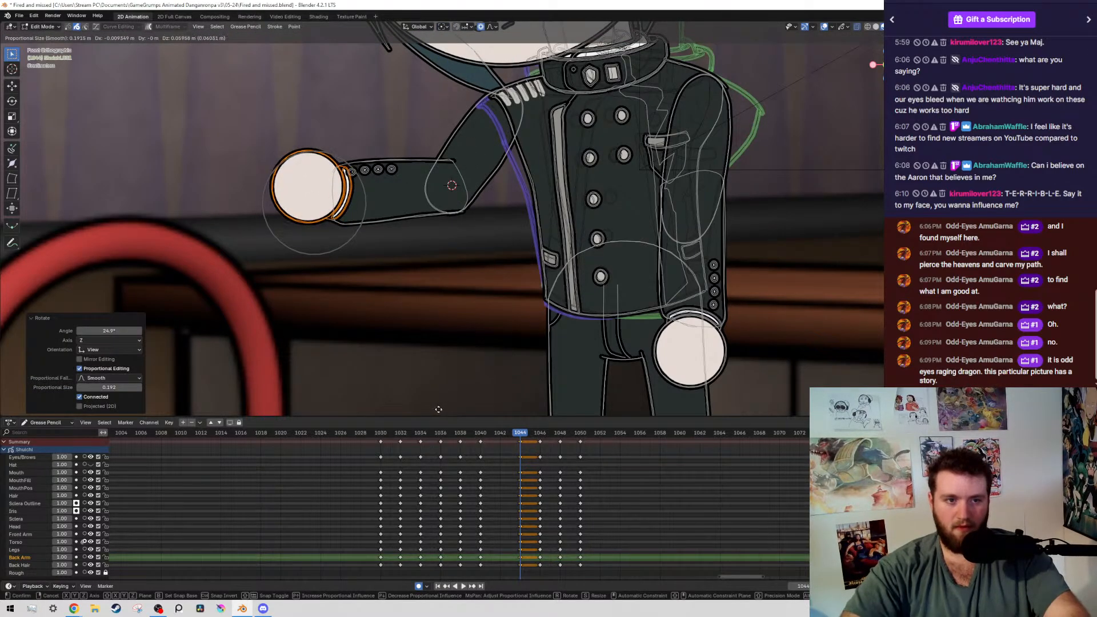
left_click(428, 407)
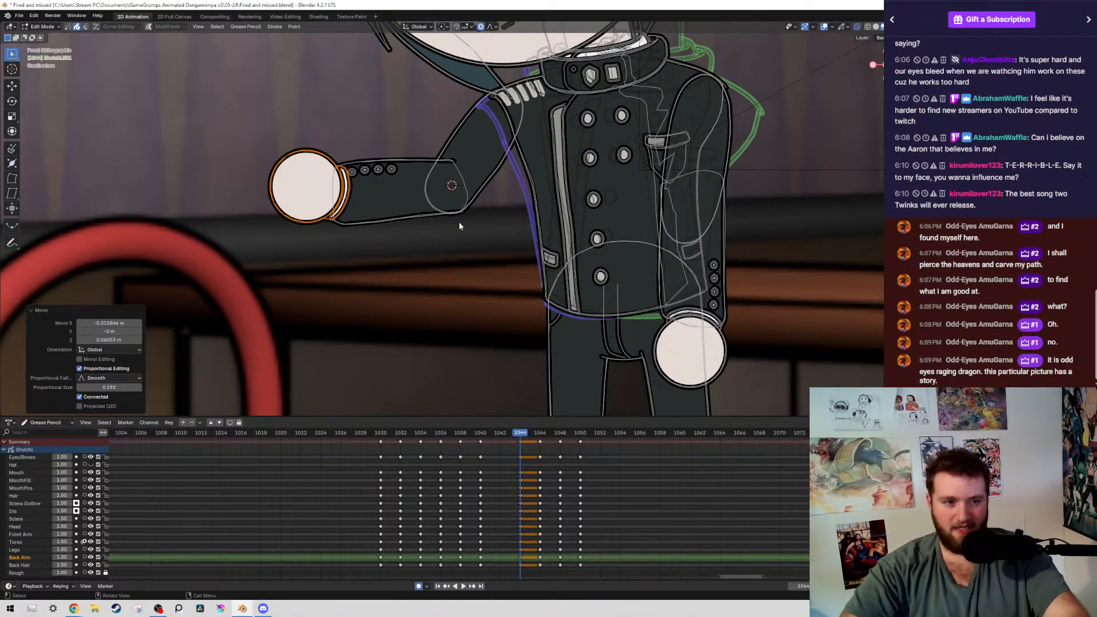
Select the boy's whole front arm and move it about 0.015 m in X and -0.009 m in Z
key("shift+alt+z")
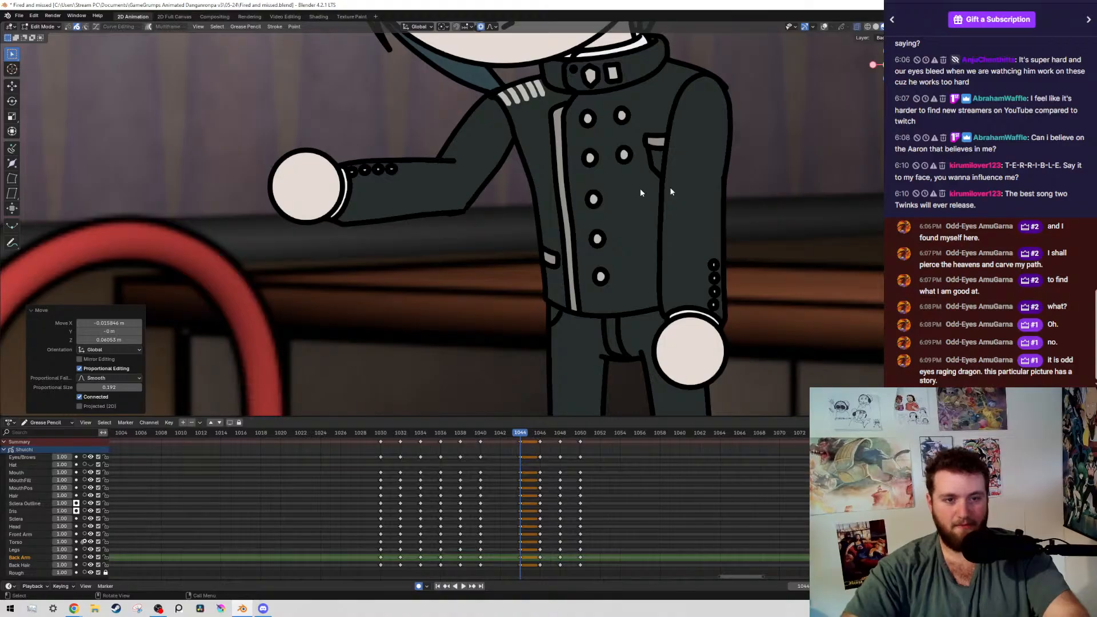
scroll(685, 208, "down", 2)
middle_click_drag(760, 268, 578, 257, "shift")
scroll(578, 258, "up", 2)
scroll(461, 208, "up", 1)
key("shift+alt+z")
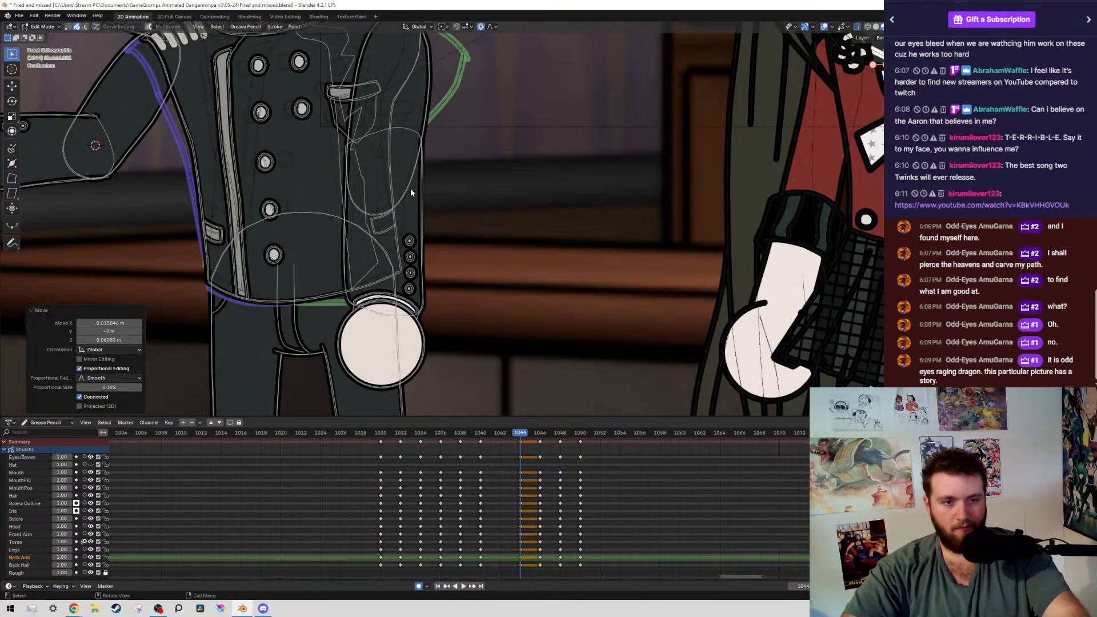
left_click(410, 187)
key("shift+g")
left_click(411, 187)
scroll(422, 178, "down", 4)
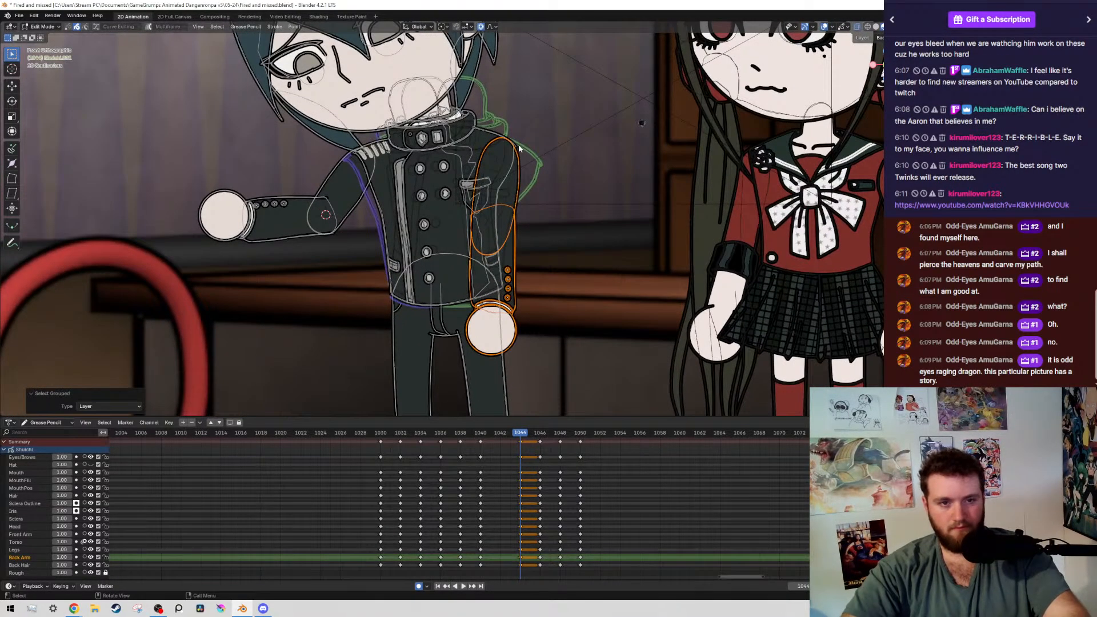
left_click(444, 27)
left_click(453, 58)
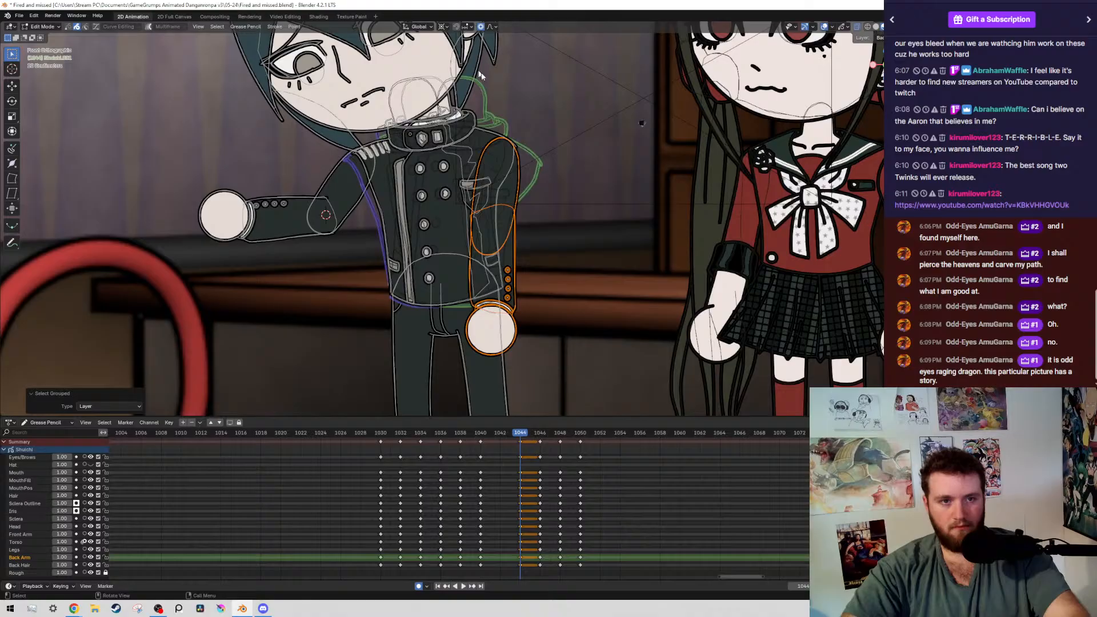
right_click(506, 149, "shift")
key("r")
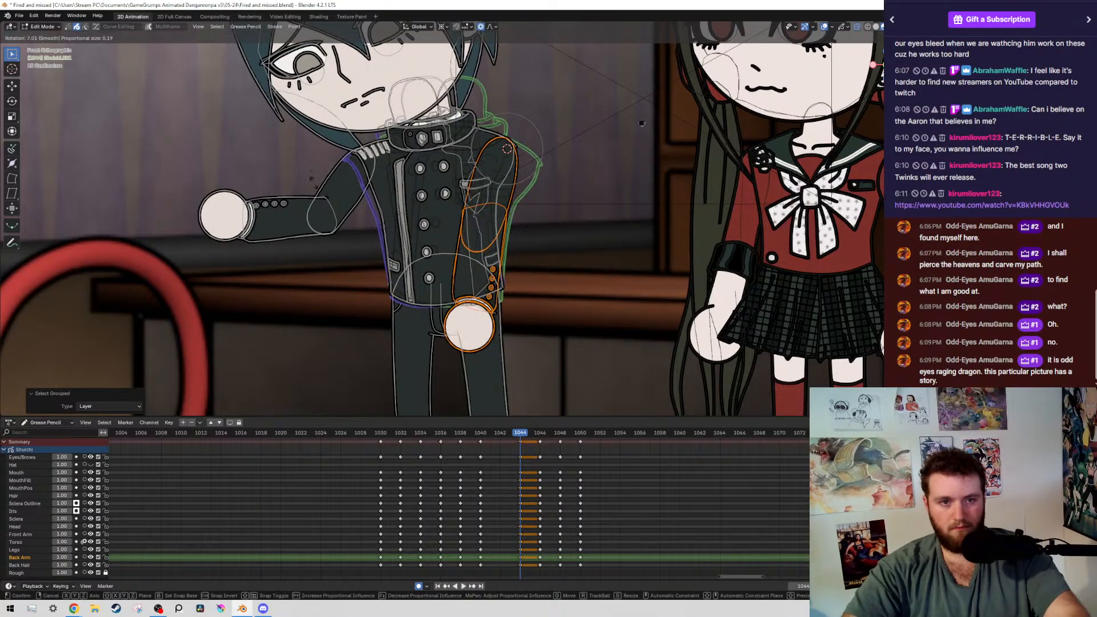
key("Escape")
key("g")
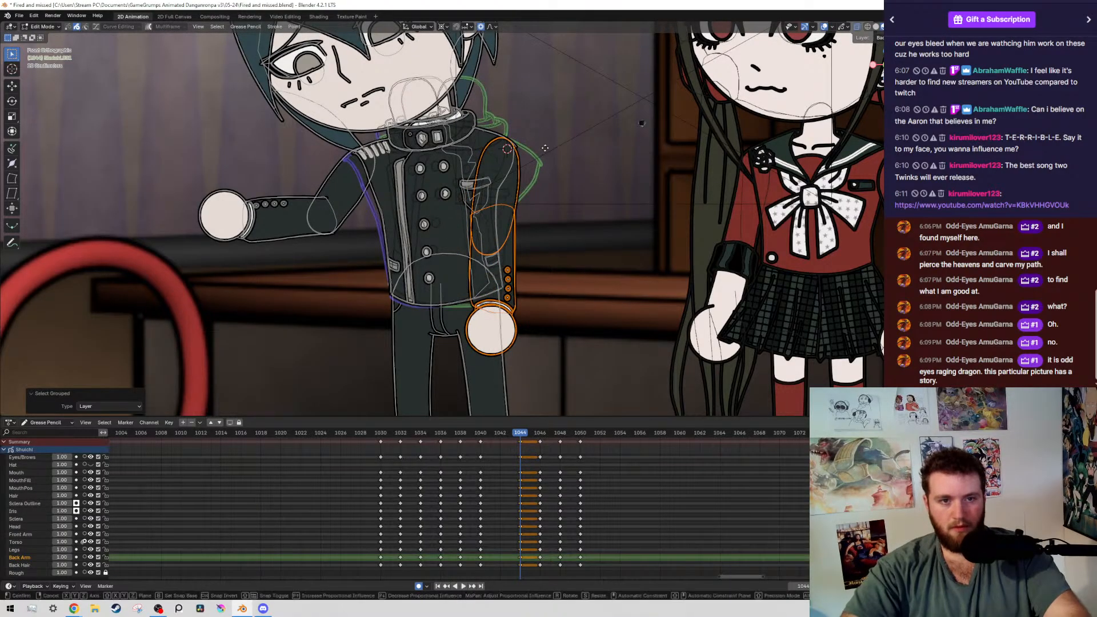
left_click(544, 149)
Rotate the front arm across the torso around the shoulder, and turn its forearm a further 22.7° at the elbow
key("r")
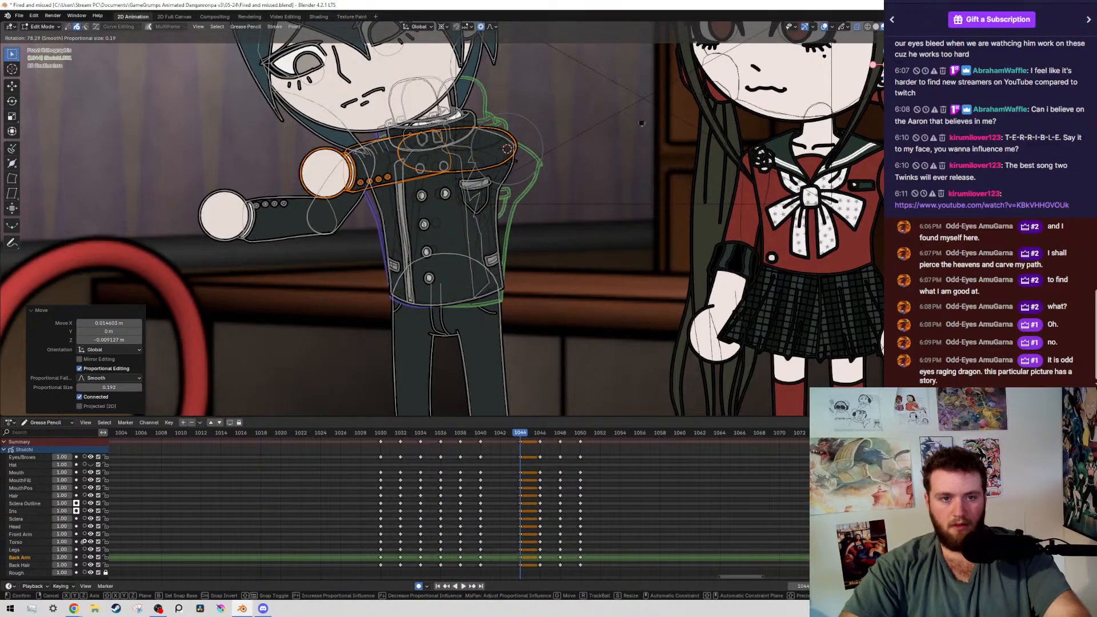
left_click(532, 159)
left_click_drag(547, 122, 468, 216, "ctrl")
key("r")
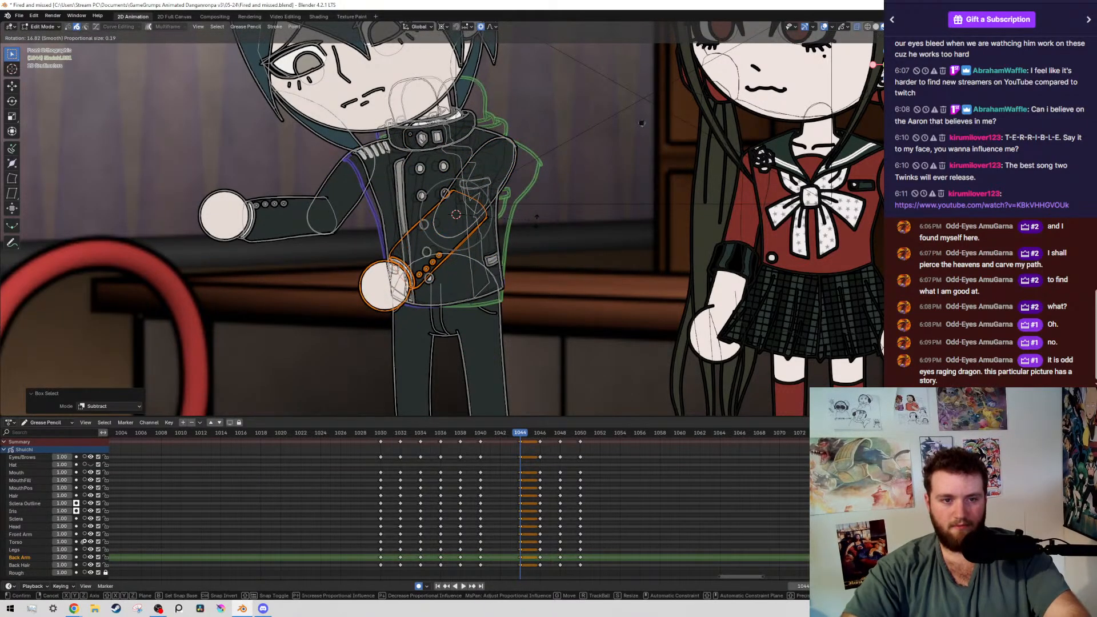
left_click(474, 217)
Move the front forearm about -0.037 m in X and 0.012 m in Z, and nudge it another -0.005 m in X and 0.003 m in Z
key("g")
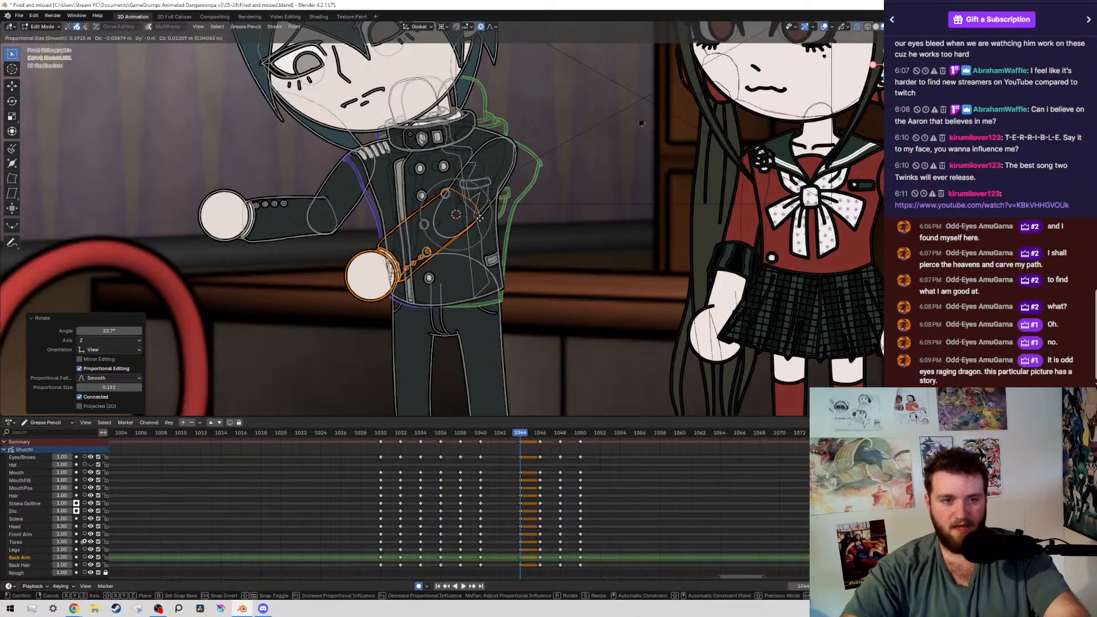
left_click(477, 217)
key("alt+shift+z")
scroll(595, 264, "up", 4)
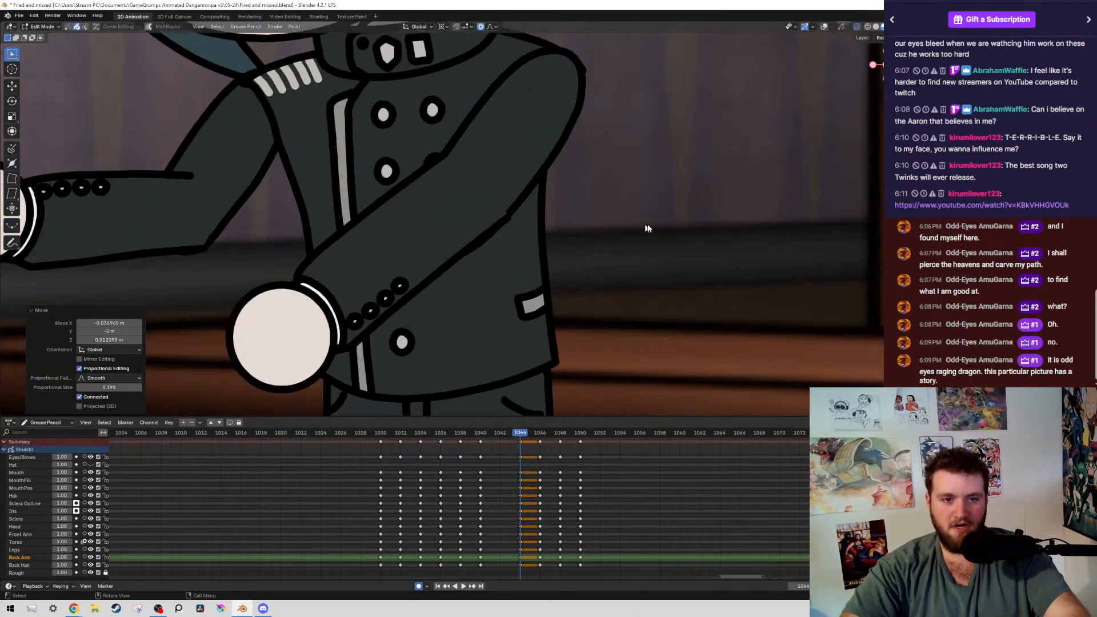
key("g")
left_click(627, 213)
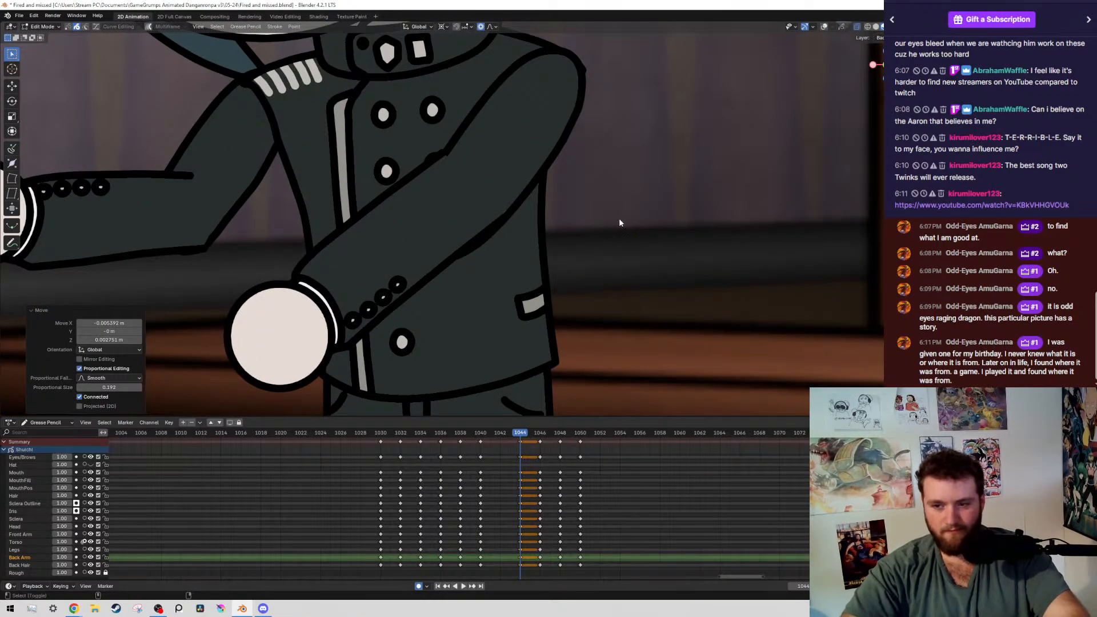
key("alt+shift+z")
key("alt+shift+z")
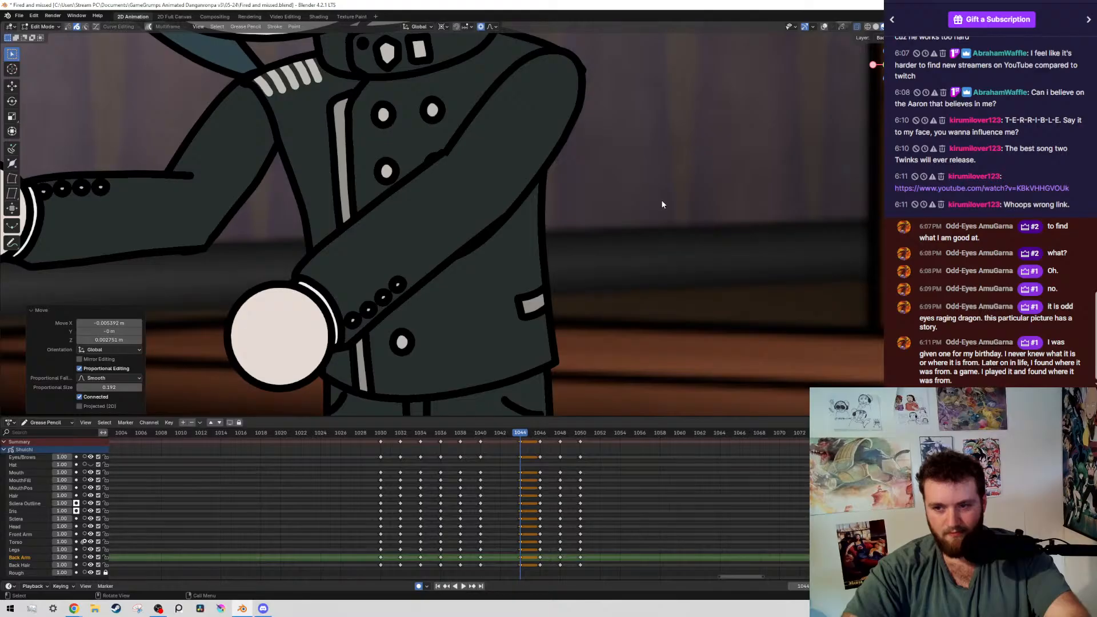
left_click_drag(966, 191, 1000, 192)
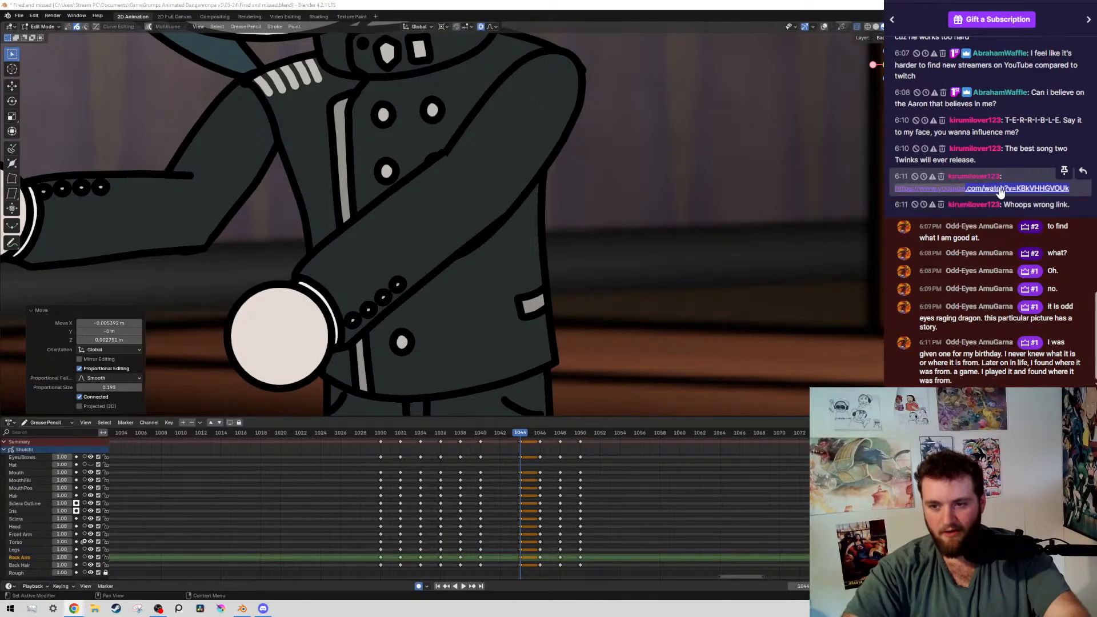
triple_click(968, 192)
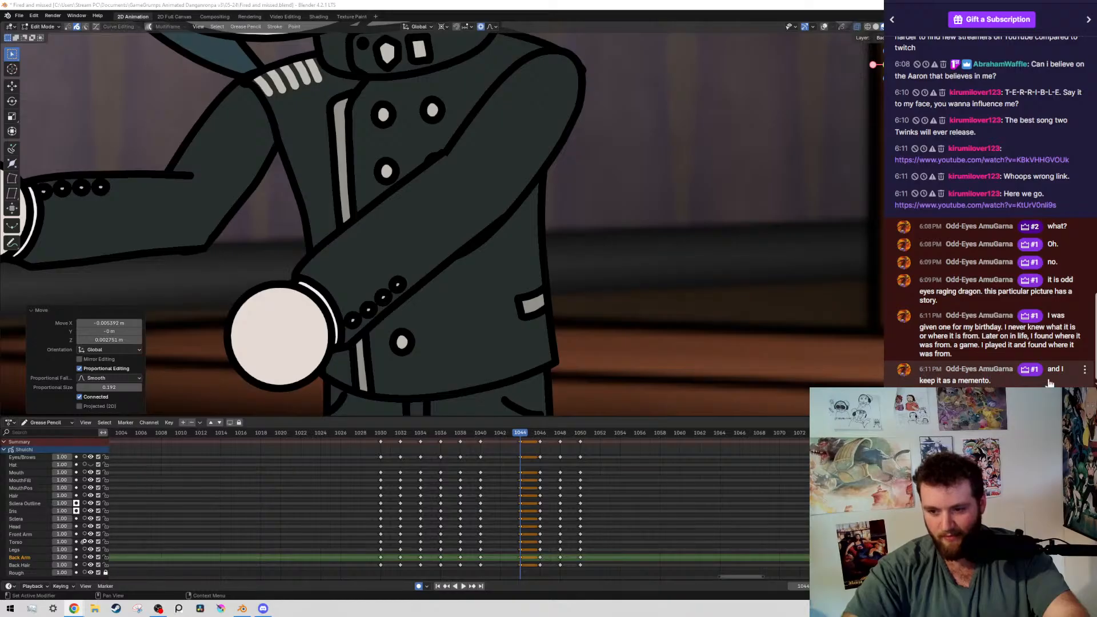
middle_click_drag(700, 444, 704, 444)
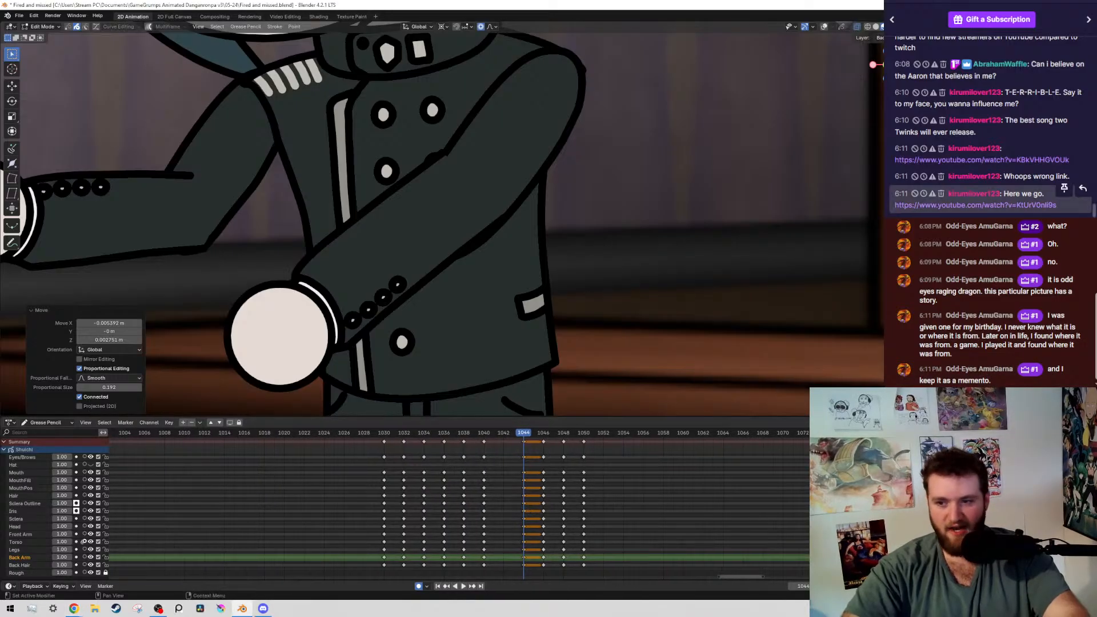
left_click(975, 205)
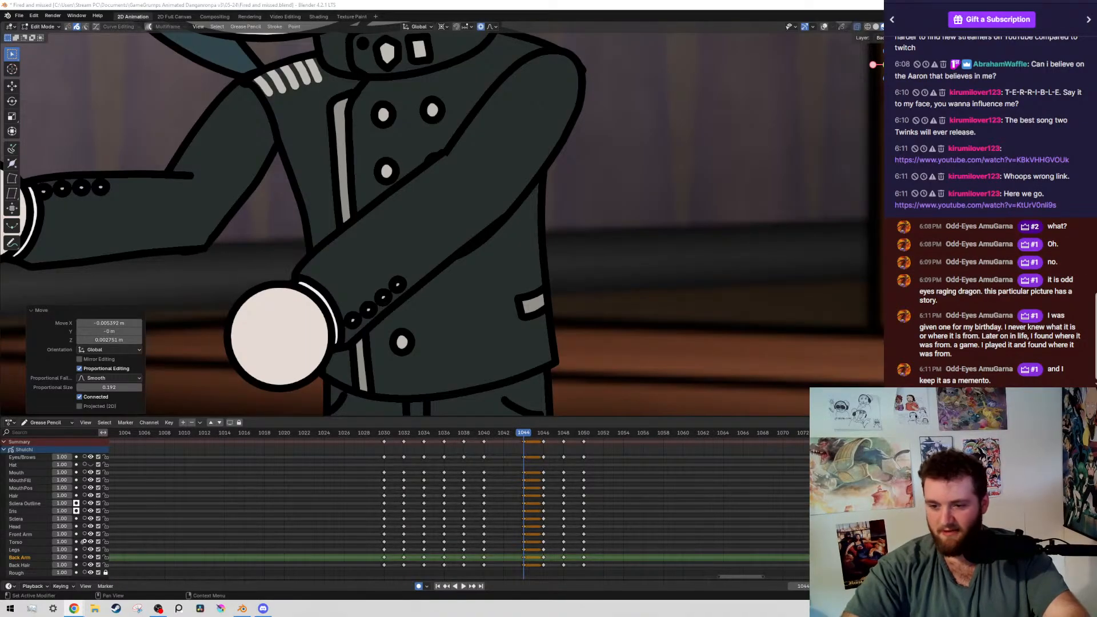
Play back the animation through frame 1044 to check the new arm pose in motion, and return to frame 1044
middle_click_drag(507, 509, 515, 516)
scroll(502, 200, "down", 9)
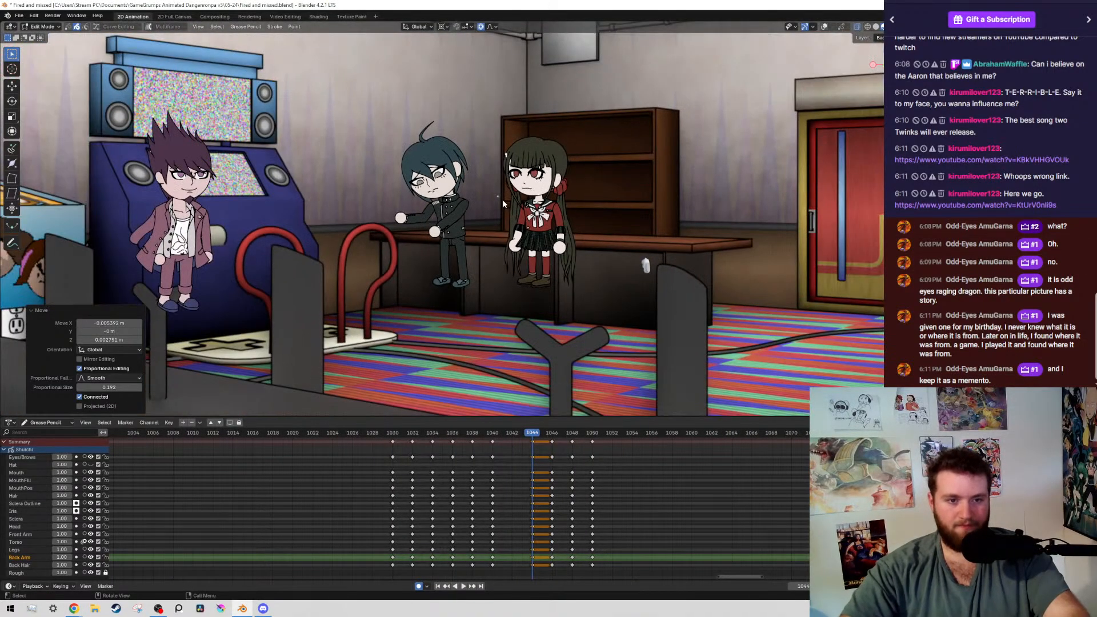
key("Up")
key("space")
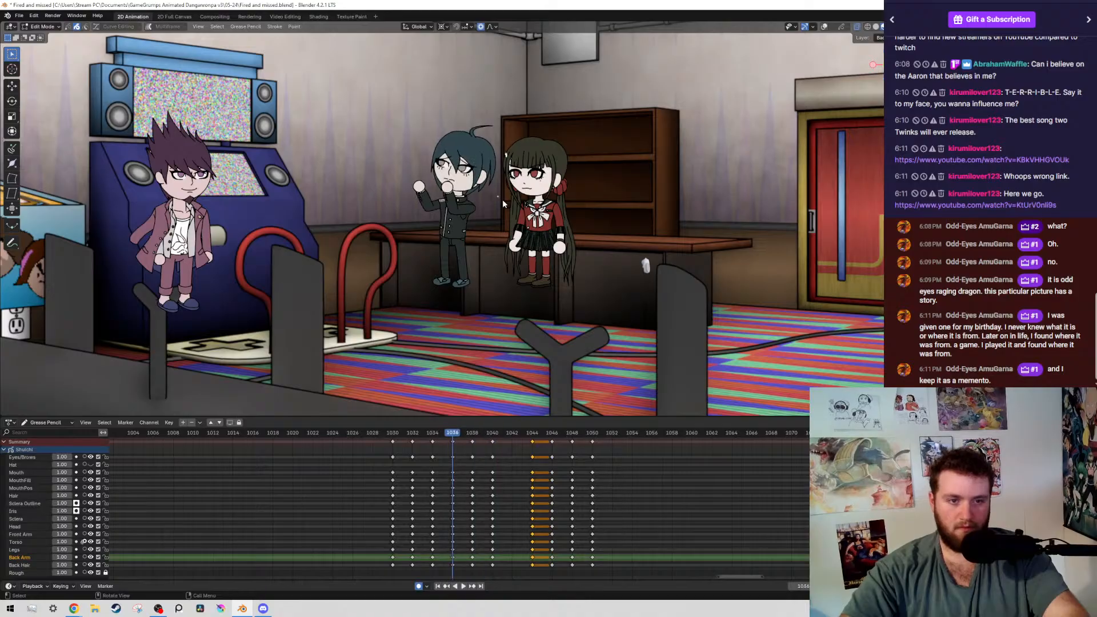
left_click(514, 434)
key("space")
key("Up")
Rotate the back forearm and hand -21.4° at the elbow, and move them about -0.007 m in X and 0.01 m in Z
key("shift+alt+z")
scroll(455, 220, "up", 8)
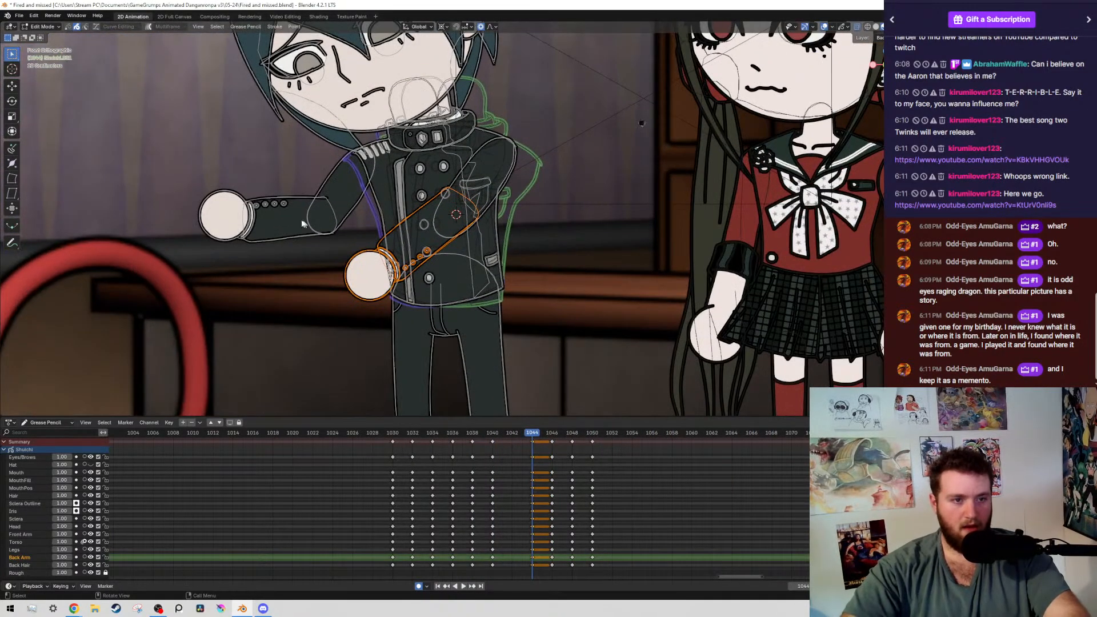
left_click_drag(232, 184, 292, 265)
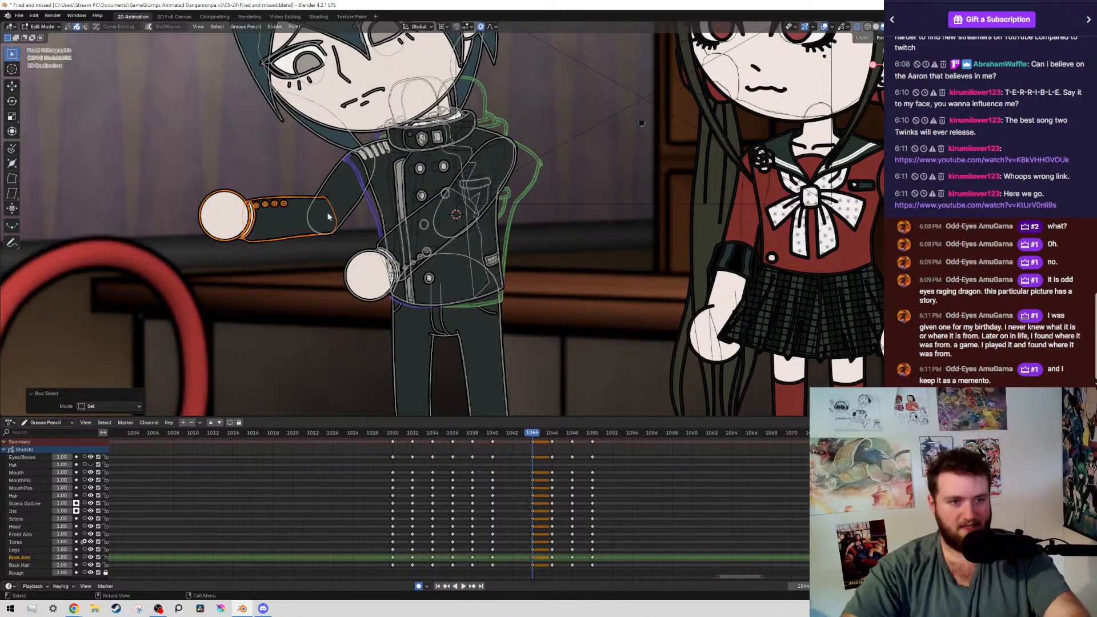
key("r")
left_click(367, 179)
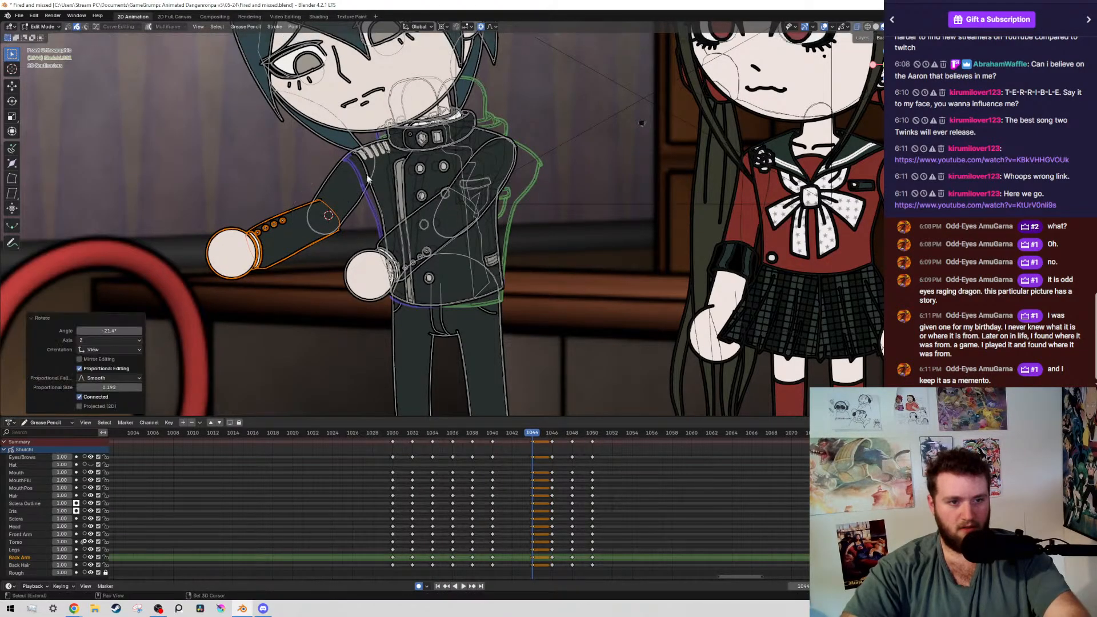
key("g")
left_click(376, 180)
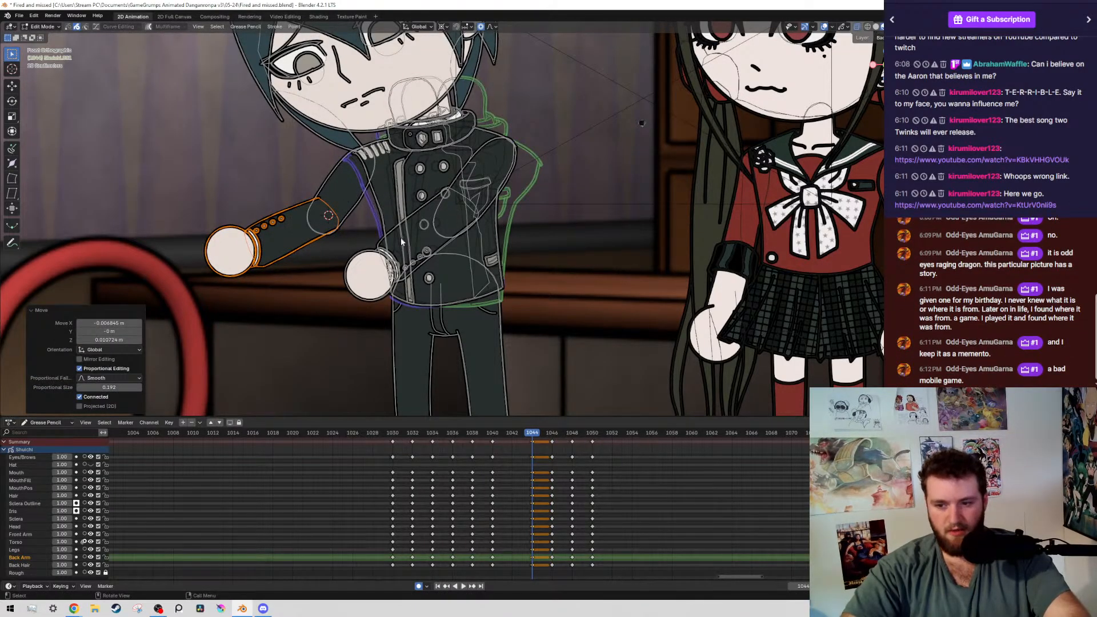
Add the upper arm to the back forearm selection and rotate the whole back arm about -7° around the shoulder
middle_click_drag(401, 242, 571, 252, "shift")
scroll(572, 263, "up", 1)
left_click_drag(459, 201, 516, 259, "shift")
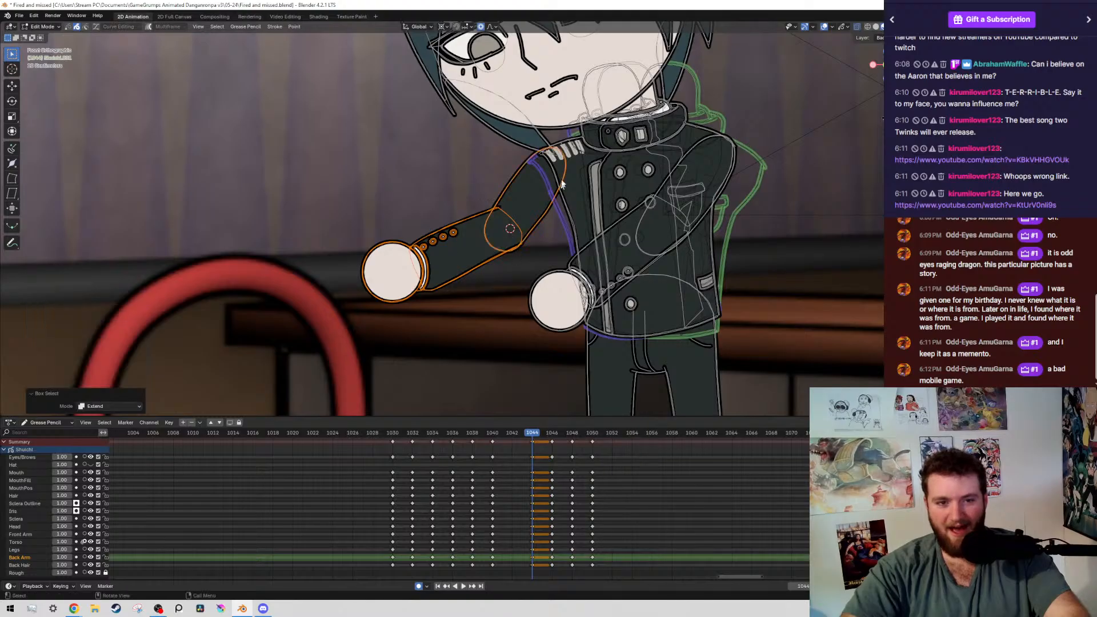
key("r")
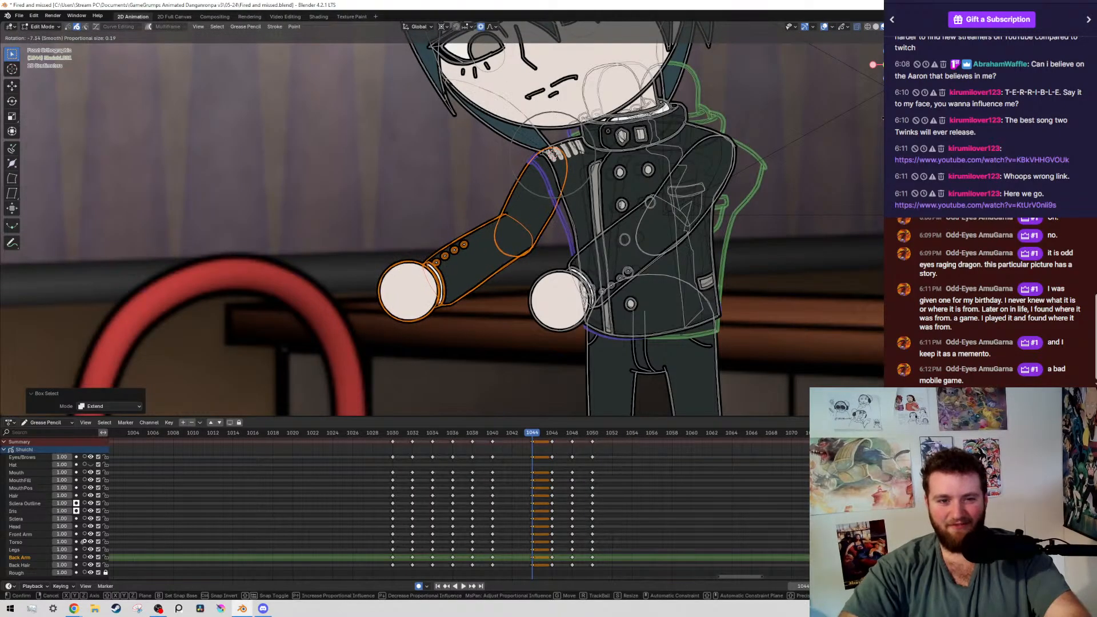
left_click(512, 271)
Select only the front hand and cuff, rotate them 13.5° around their own centre, and move them about 0.032 m in Z
left_click_drag(536, 282, 565, 311)
scroll(582, 272, "up", 2)
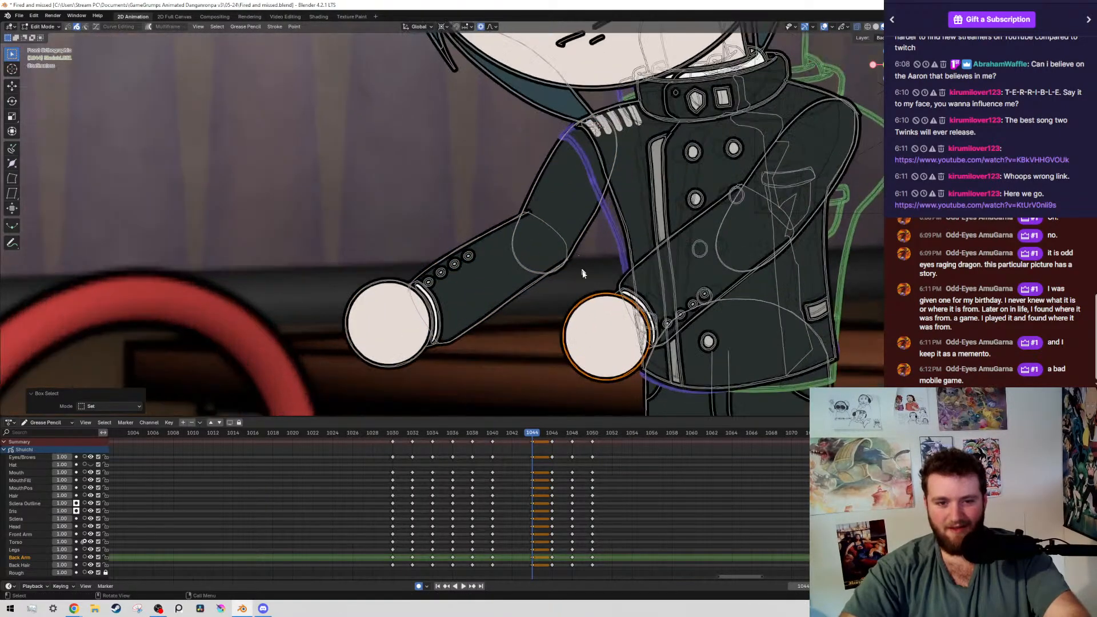
key("shift+g")
left_click(656, 278)
left_click_drag(703, 162, 790, 257, "ctrl")
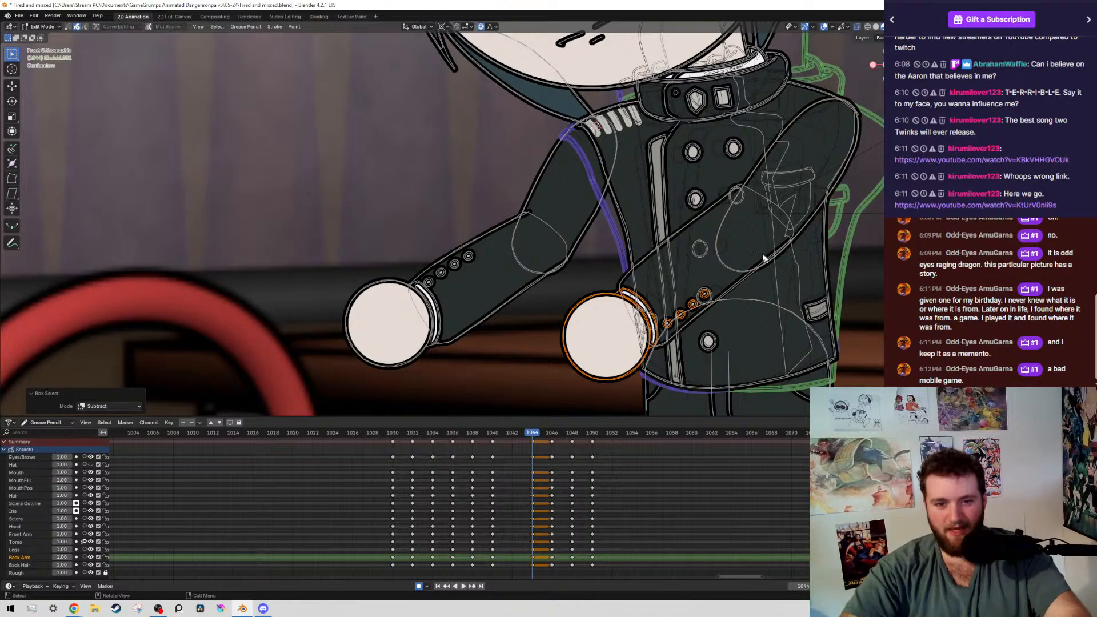
left_click_drag(663, 286, 731, 355, "ctrl")
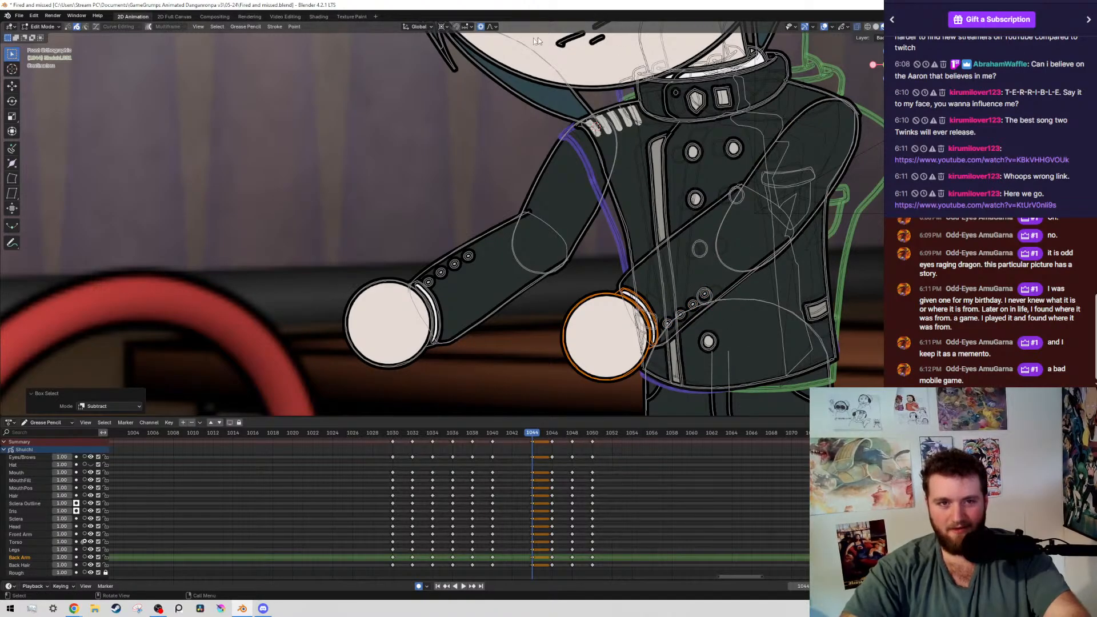
left_click(443, 27)
left_click(475, 50)
key("r")
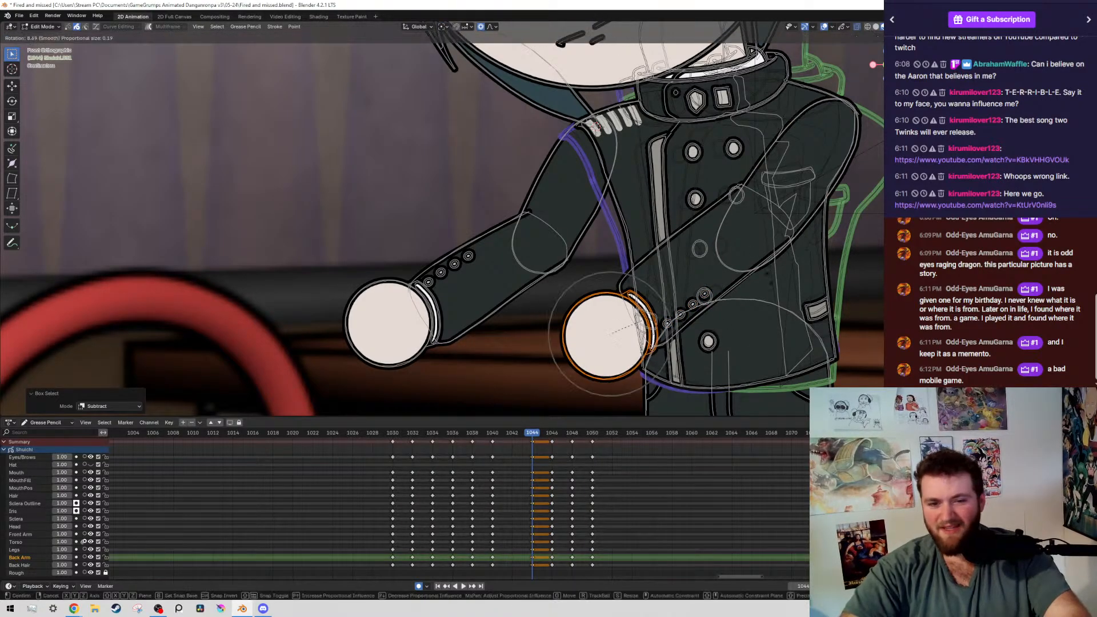
left_click(766, 302)
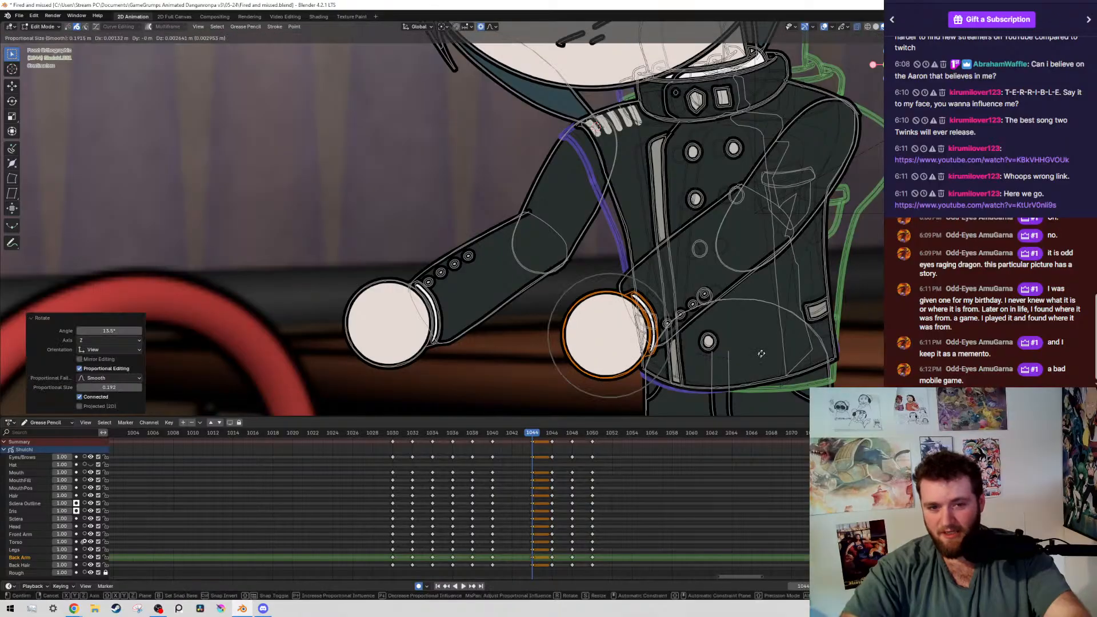
key("g")
left_click(756, 268)
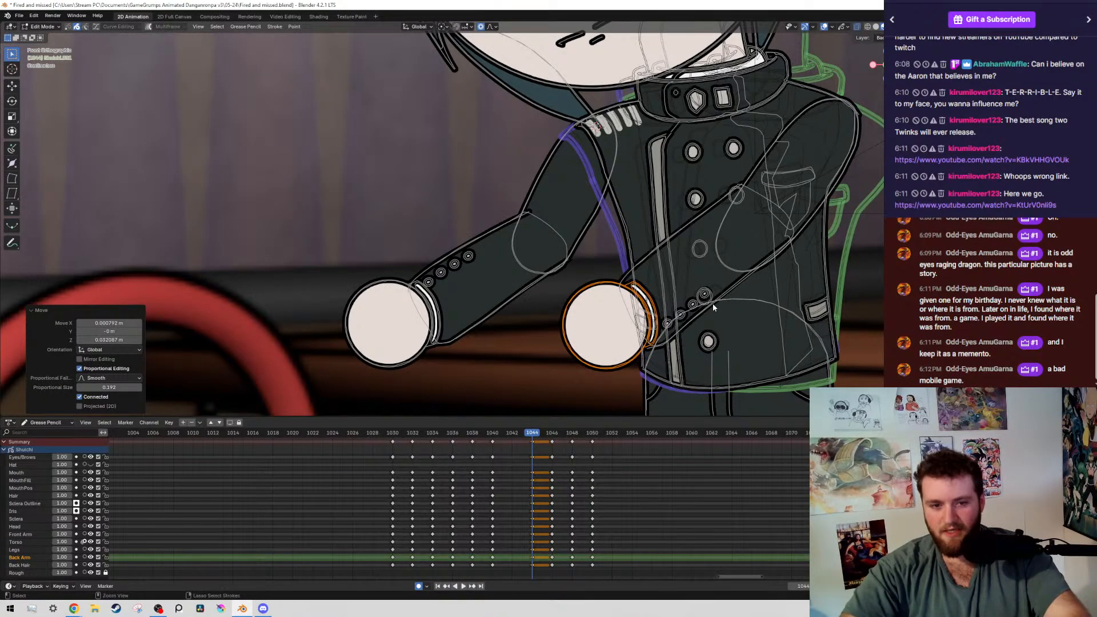
key("ctrl+z")
key("ctrl+z")
Check the boy's full pose at frame 1044 with the overlays hidden, and save the file
middle_click_drag(710, 307, 531, 302, "shift")
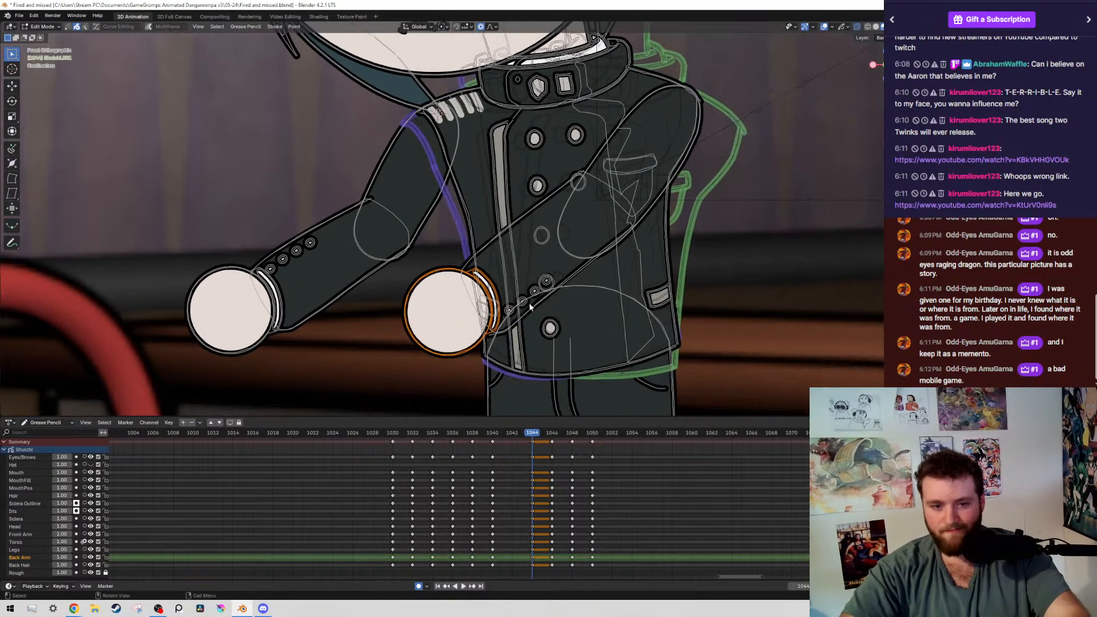
scroll(542, 300, "up", 2)
key("alt+shift+z")
scroll(551, 268, "down", 8)
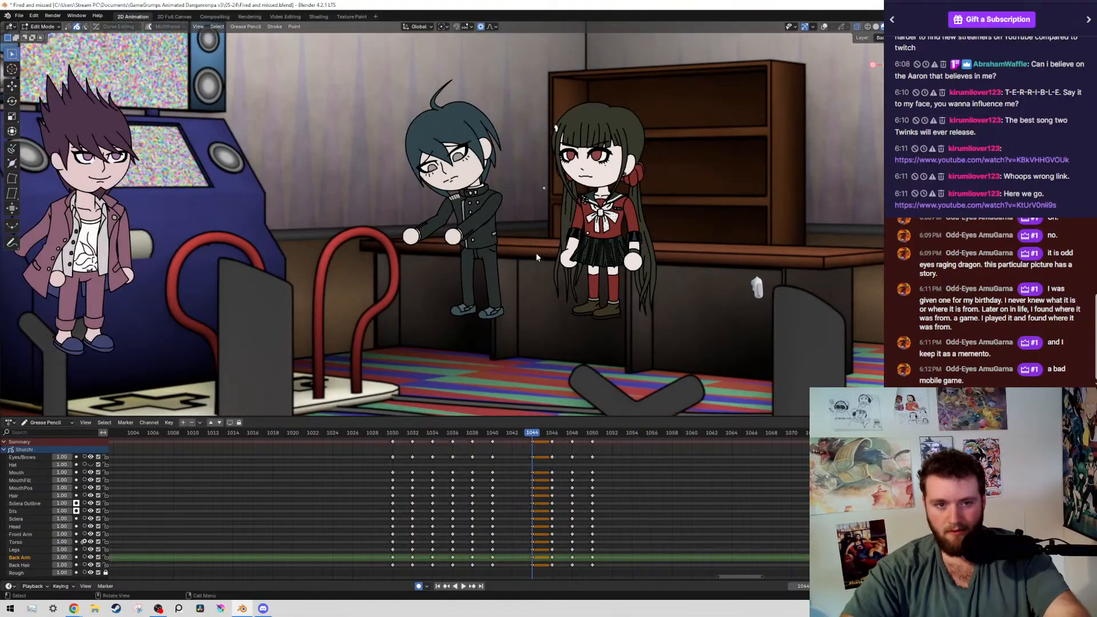
scroll(539, 211, "up", 3)
key("alt+shift+z")
key("alt+shift+z")
key("ctrl+s")
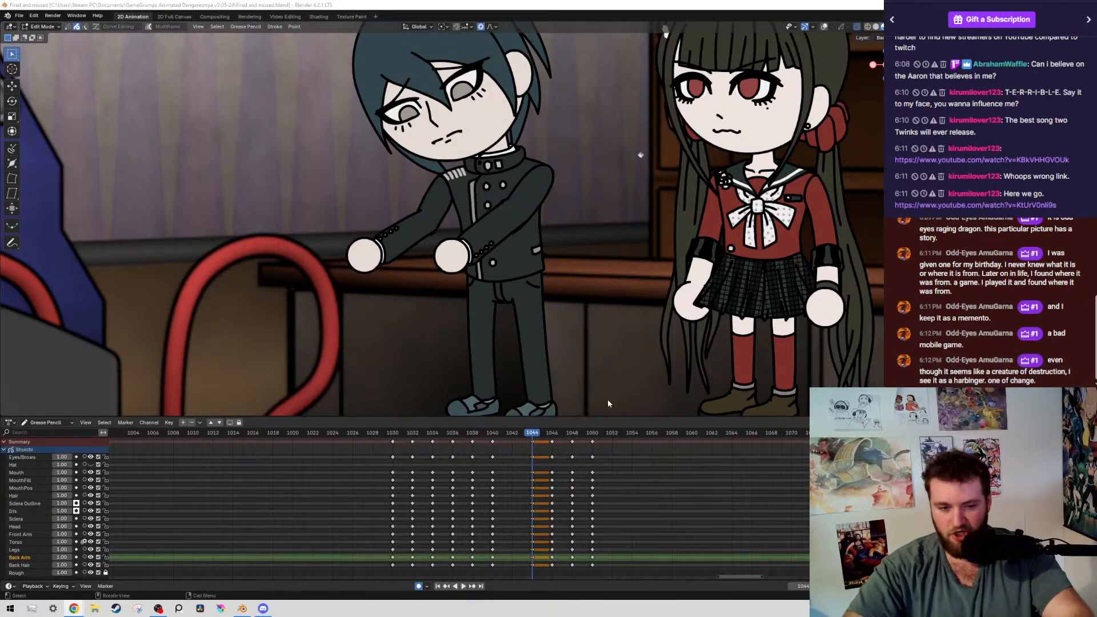
middle_click_drag(448, 472, 468, 478)
key("ctrl+s")
Step back and forth through the keyframes around 1044 with overlays hidden to compare the pose with its neighbours
scroll(412, 260, "down", 7)
key("shift+alt+z")
scroll(530, 197, "up", 6)
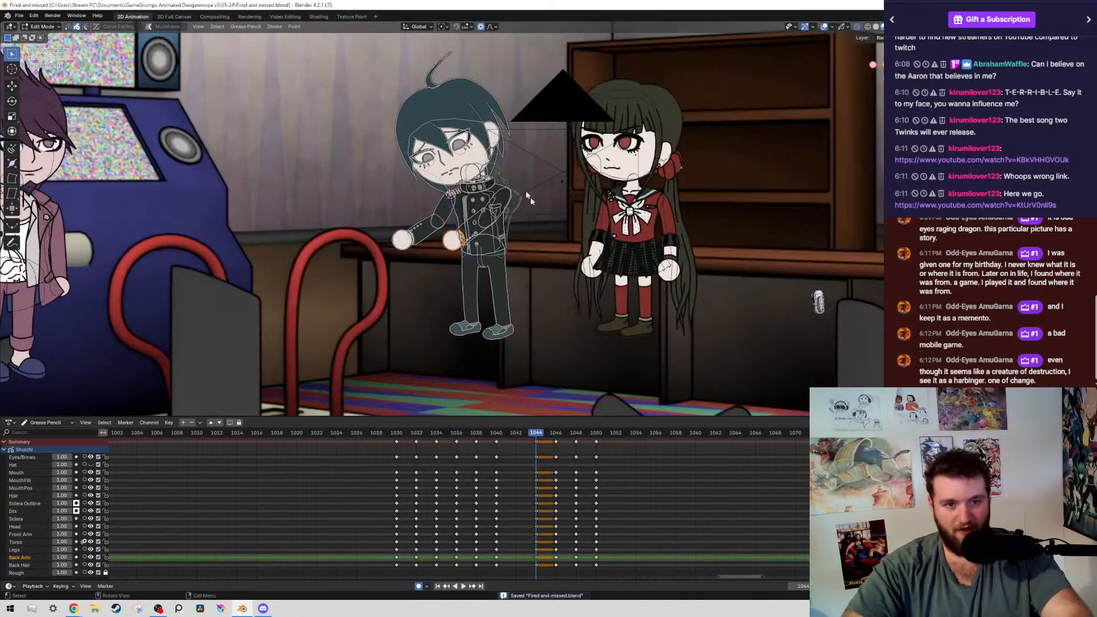
key("shift+alt+z")
key("Down")
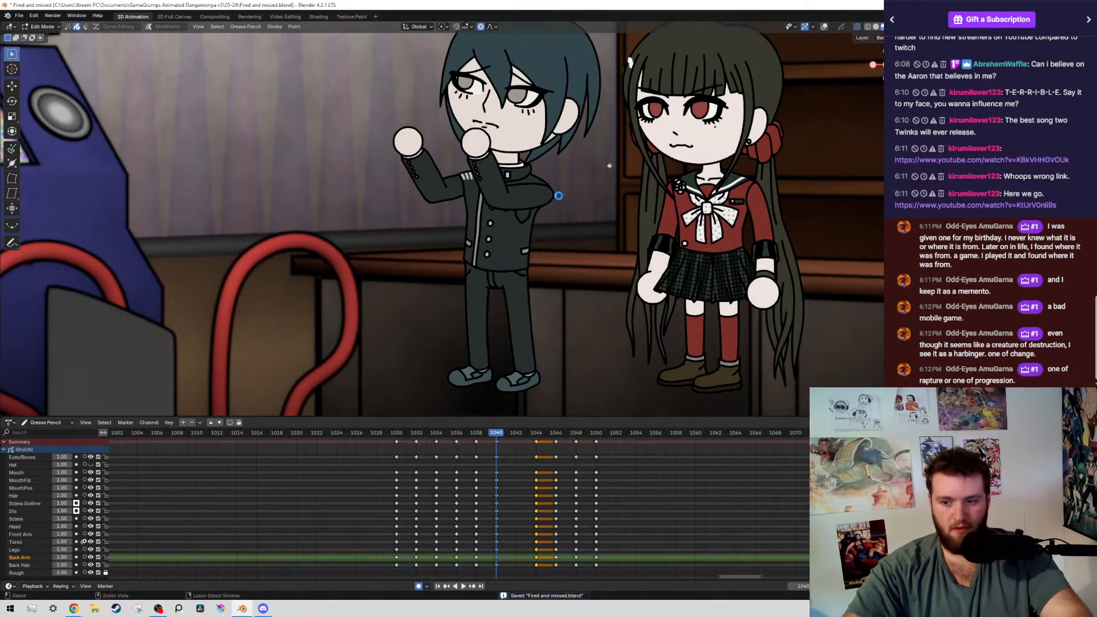
key("Up")
key("Up")
key("Up")
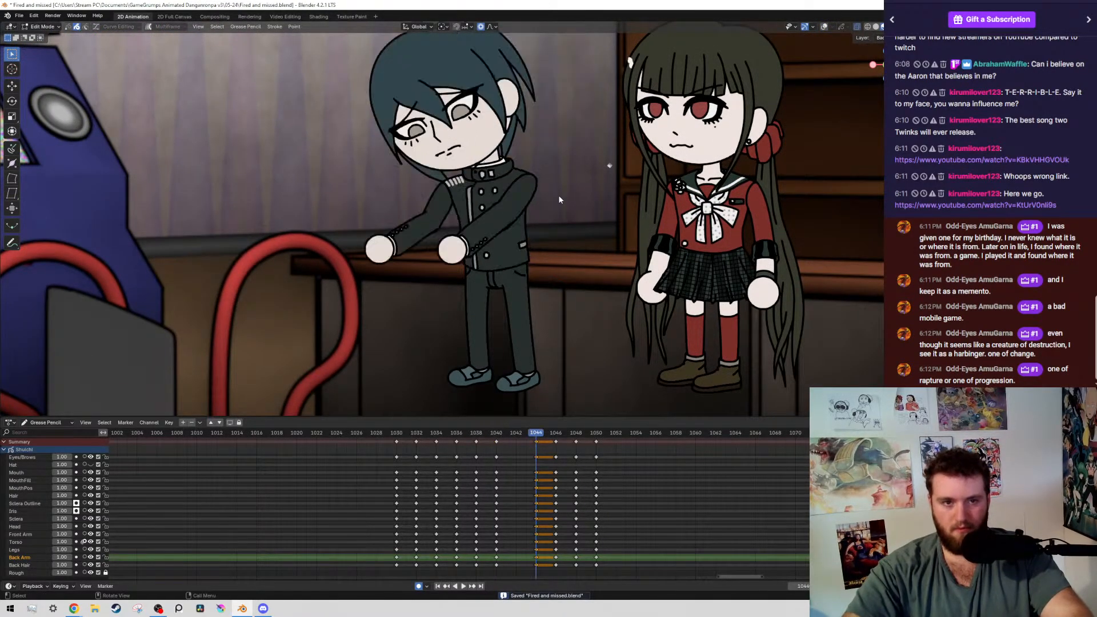
key("Down")
key("Down")
key("Down")
key("Up")
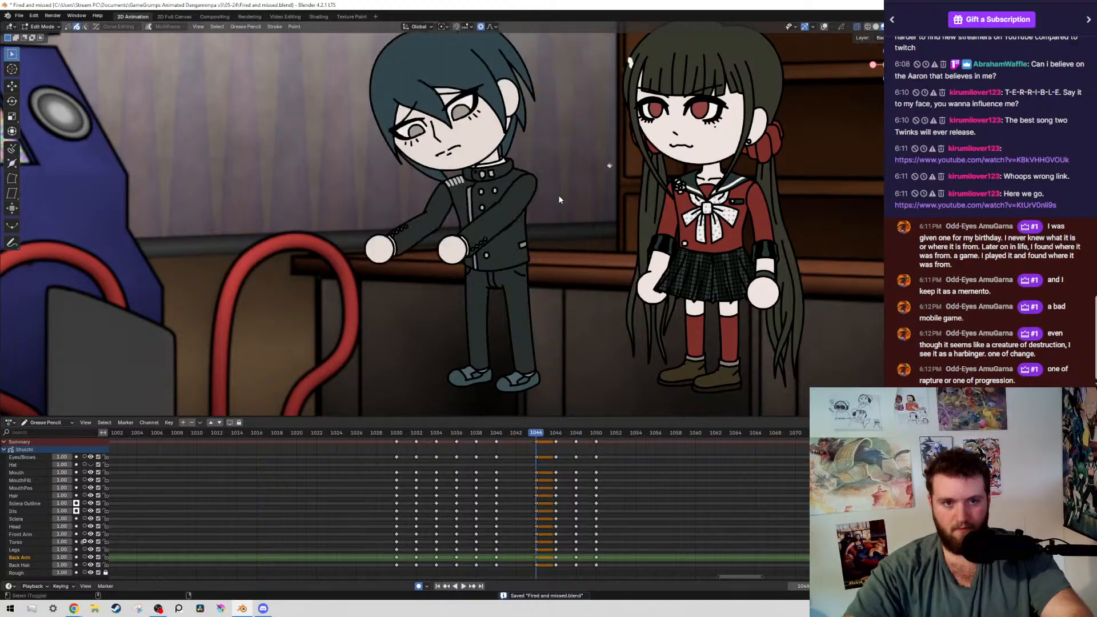
Select the boy's whole head at frame 1044, including face and hair, and rotate it 11.4° around the 3D cursor at the neck
key("shift+alt+z")
scroll(559, 198, "up", 1)
middle_click_drag(559, 198, 589, 324, "shift")
left_click_drag(327, 140, 480, 284)
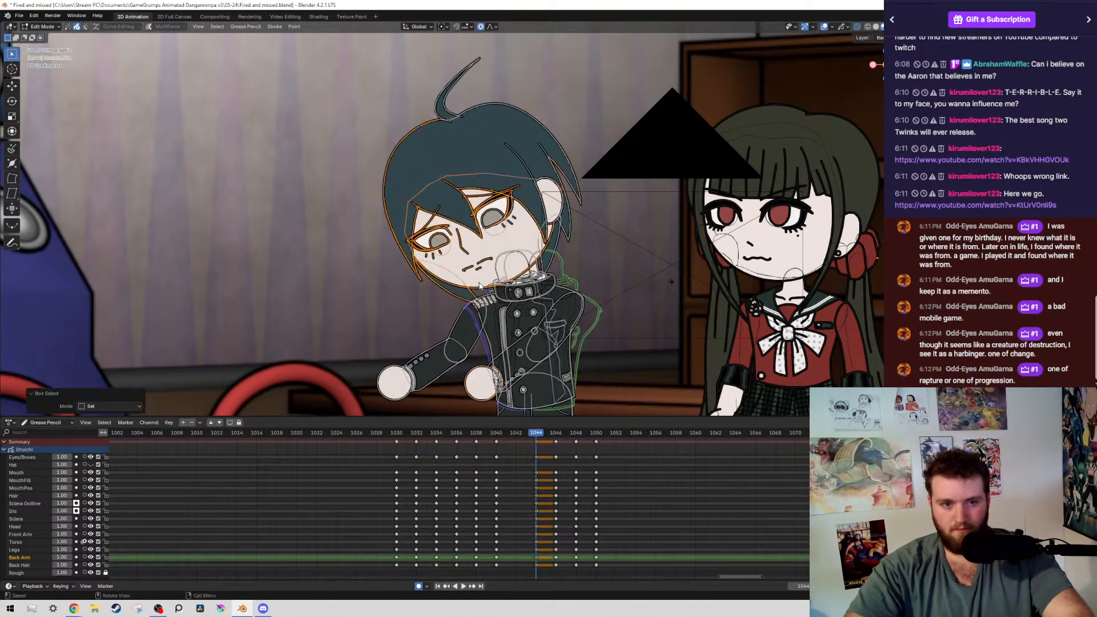
key("shift+g")
left_click(476, 282)
scroll(460, 229, "up", 6)
middle_click_drag(692, 337, 667, 184, "shift")
scroll(668, 184, "up", 3)
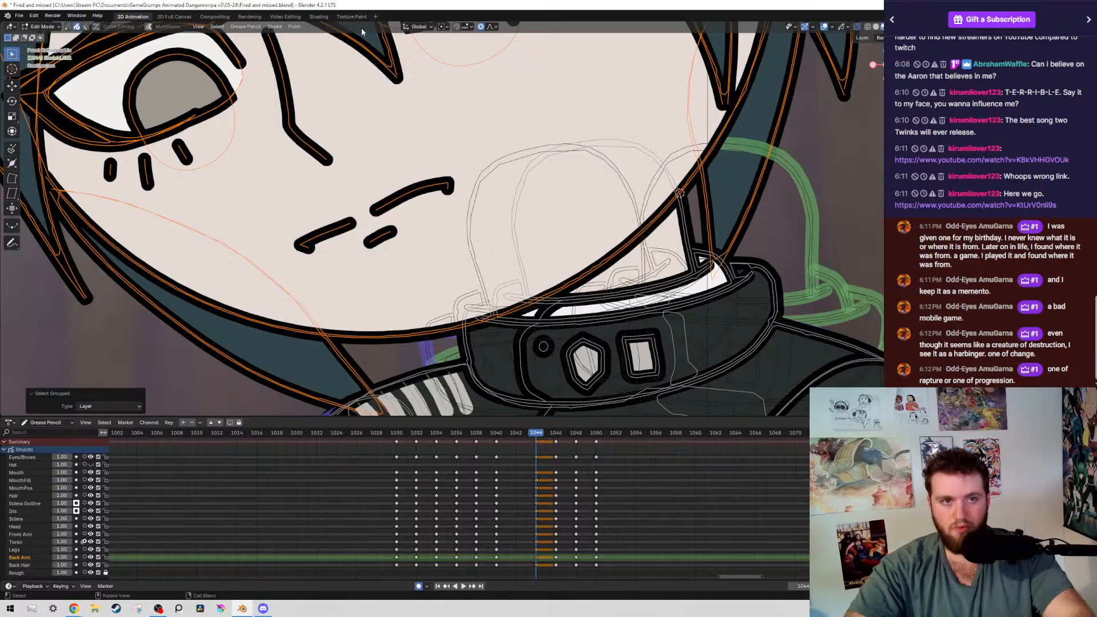
left_click(440, 29)
scroll(669, 180, "down", 3)
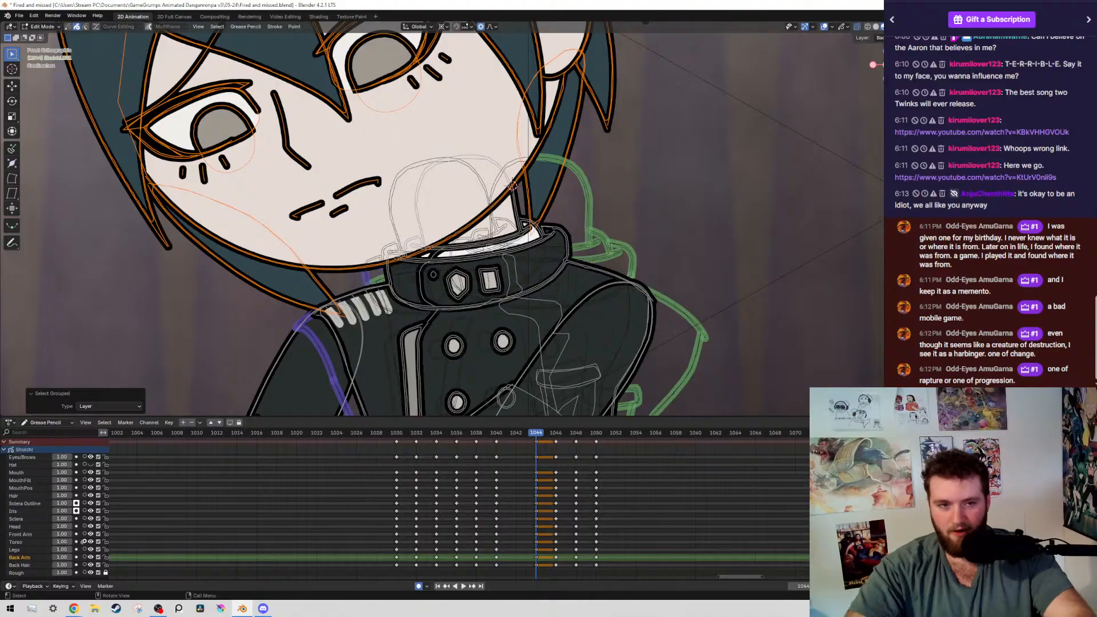
key("r")
left_click(634, 224)
key("r")
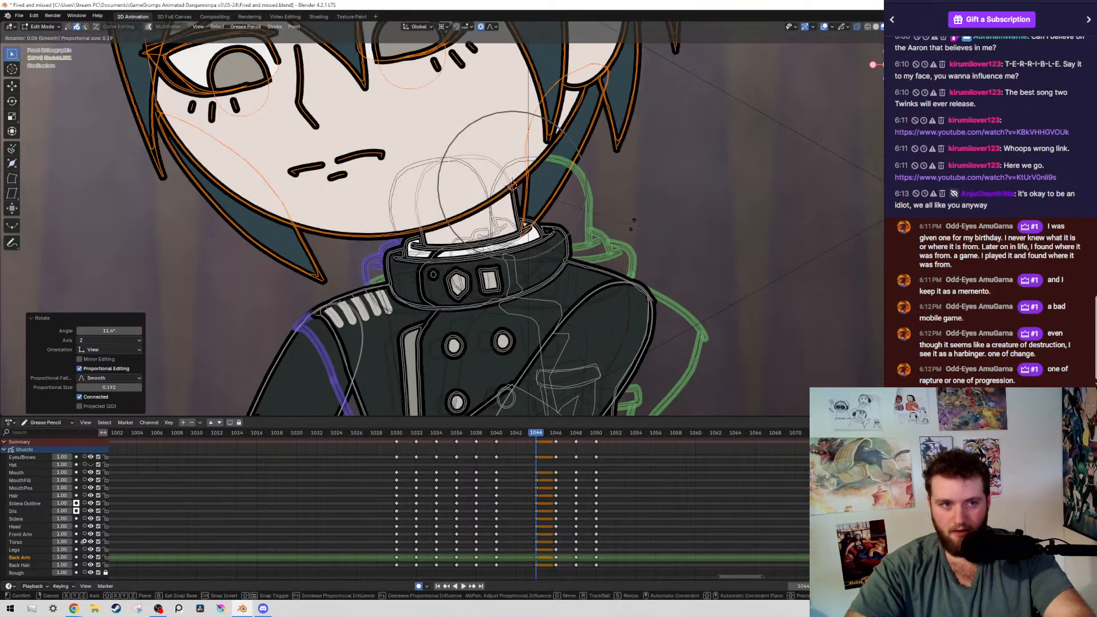
left_click(634, 224)
Select both of the boy's irises, move them about -0.058 m in X, and save the file
middle_click_drag(337, 150, 502, 313, "shift")
left_click(417, 240)
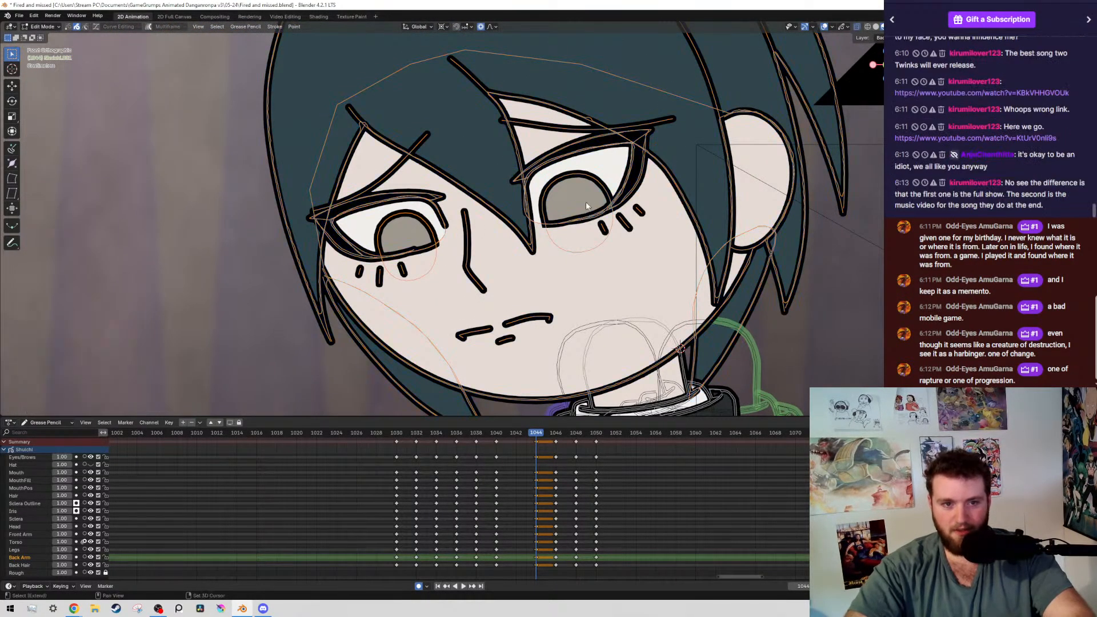
key("g")
left_click(428, 112)
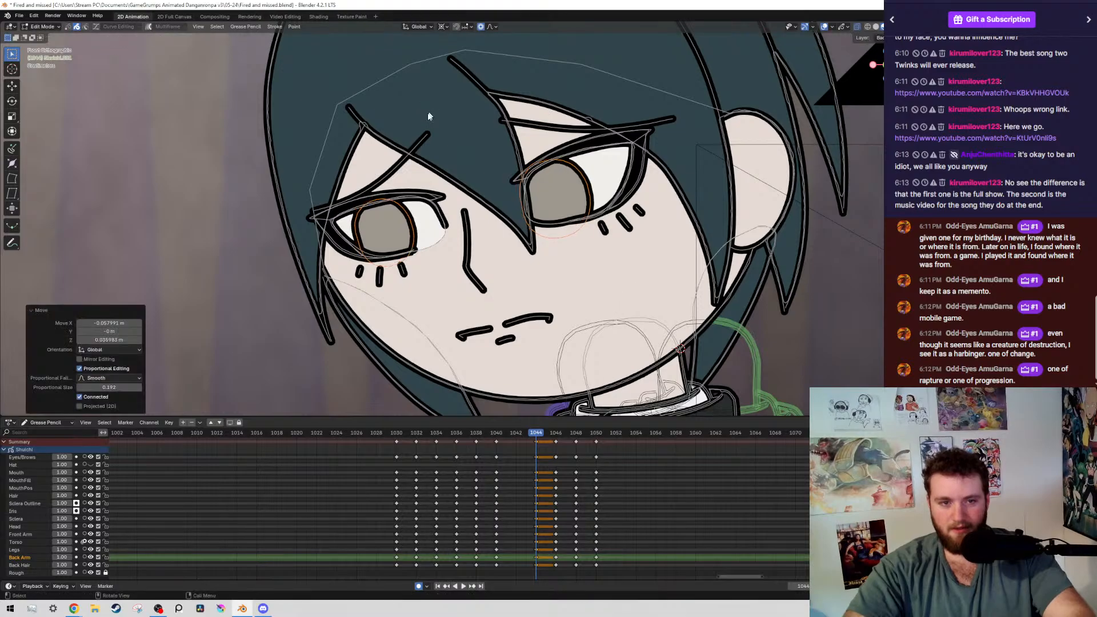
key("ctrl+s")
At frame 1046, move both of the boy's irises about -0.019 m in X and 0.003 m in Z, and save the file
scroll(559, 263, "down", 6)
key("alt+shift+z")
key("Down")
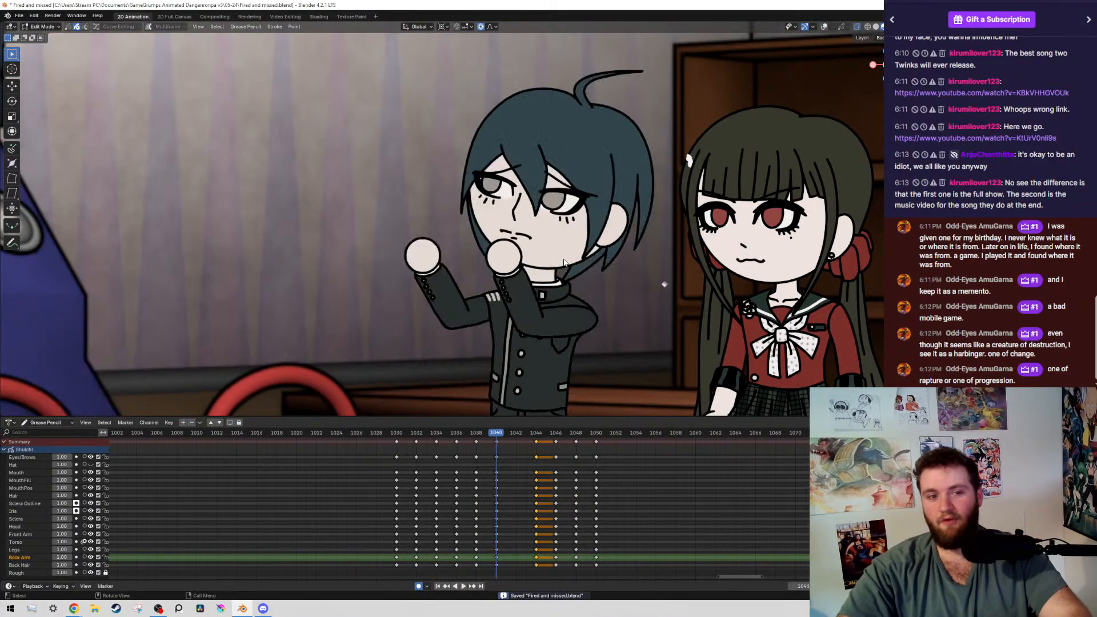
key("Up")
key("Up")
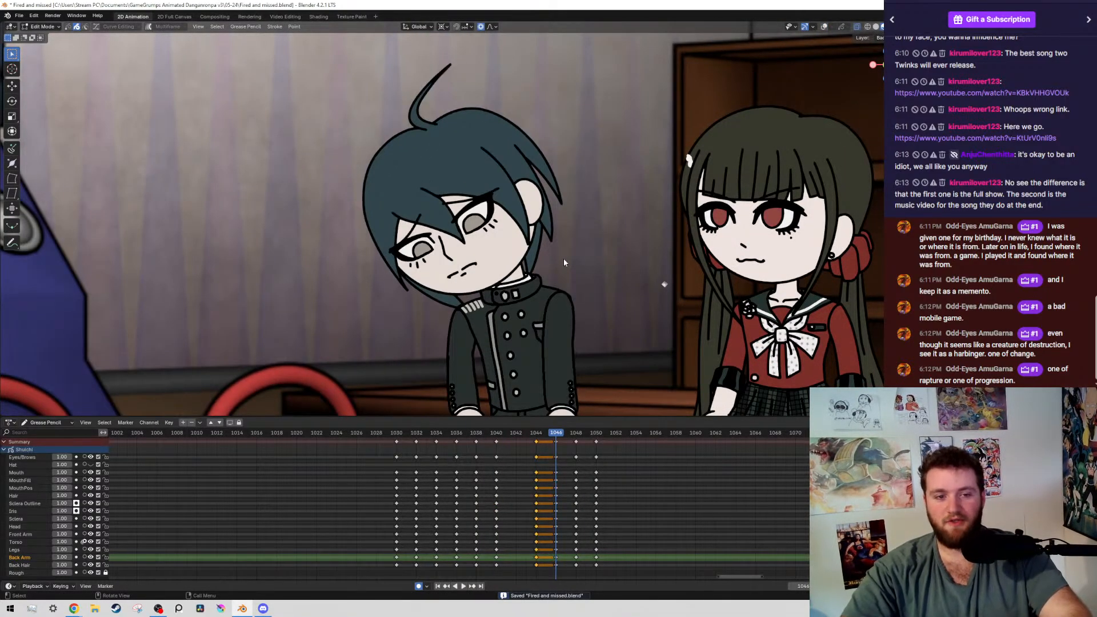
key("alt+shift+z")
scroll(451, 206, "up", 6)
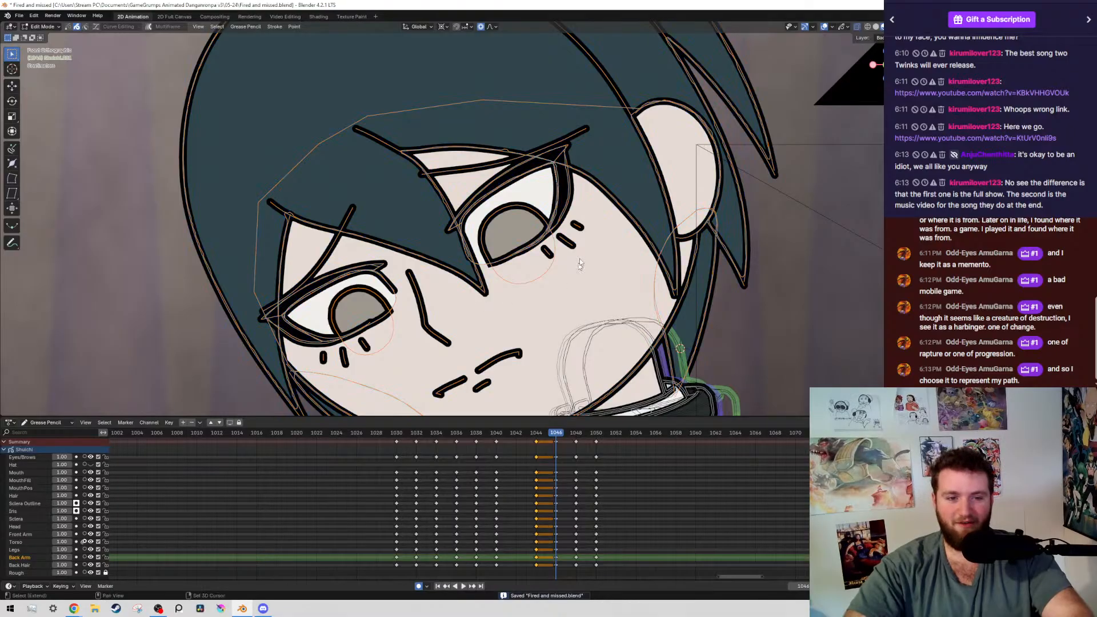
key("g")
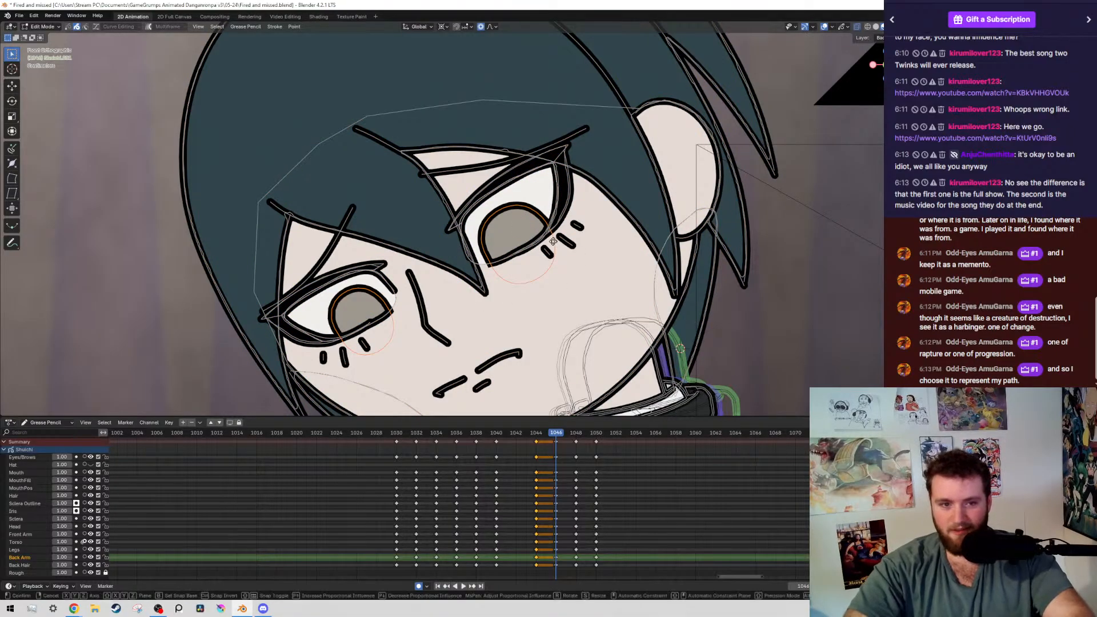
left_click(481, 234)
key("ctrl+s")
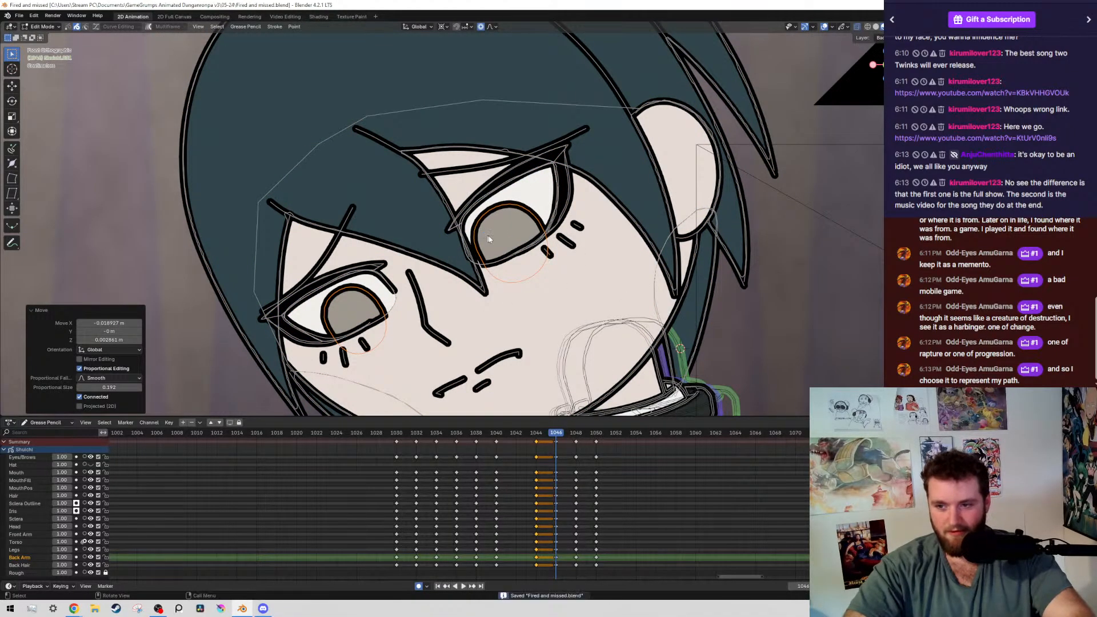
Compare the poses at frames 1046, 1048 and 1050, and return to frame 1048 to examine the boy's head
scroll(571, 246, "down", 6)
scroll(682, 262, "up", 3)
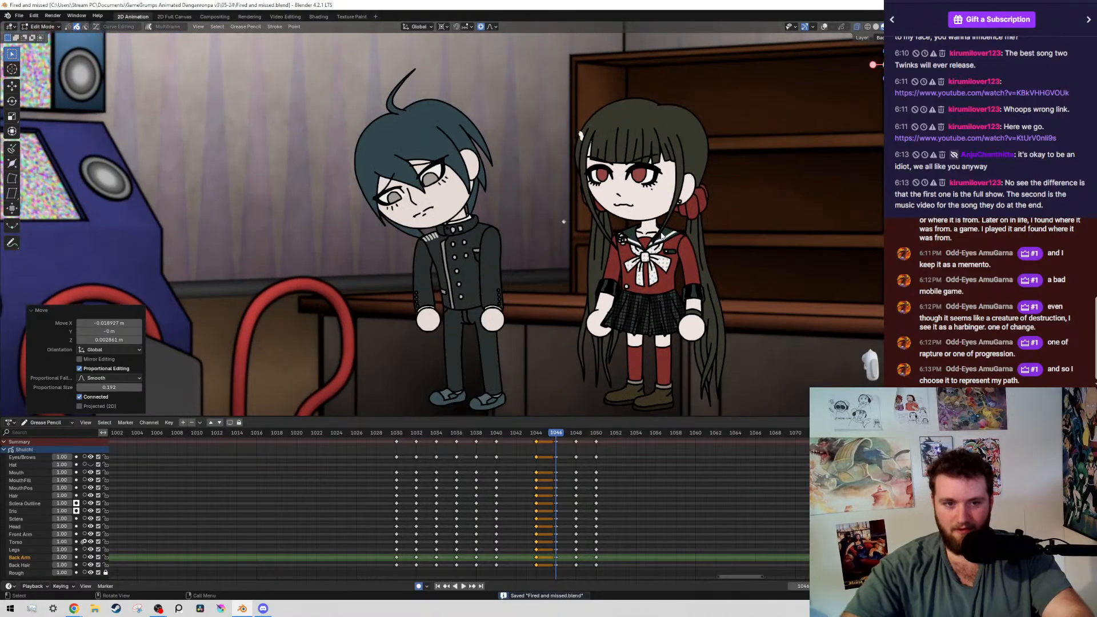
key("Up")
key("Up")
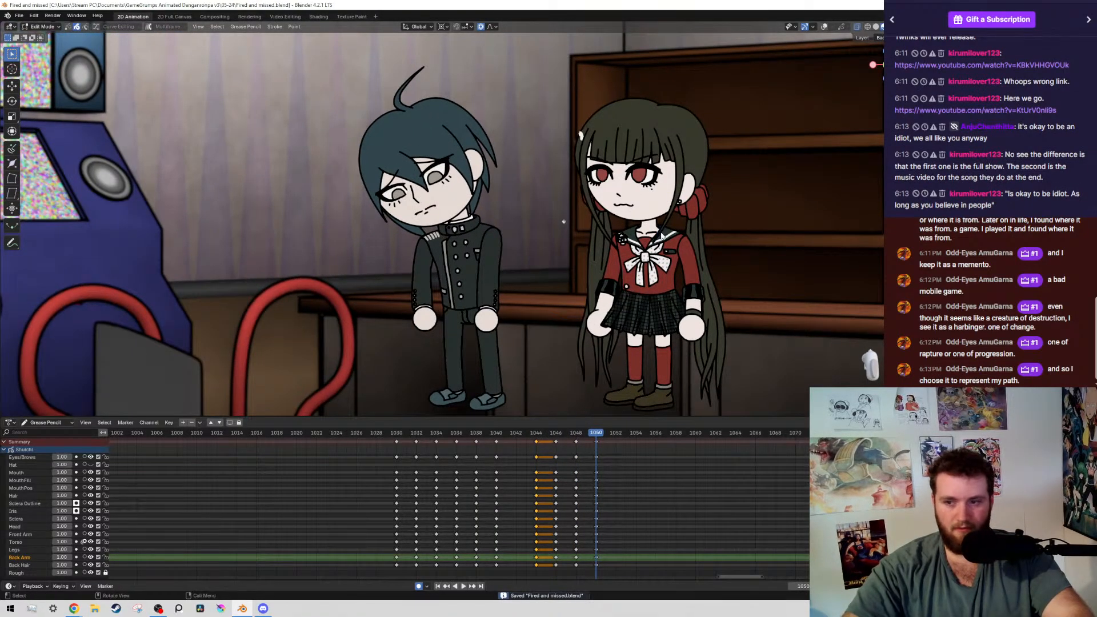
key("Down")
scroll(593, 244, "up", 2)
scroll(594, 246, "up", 3)
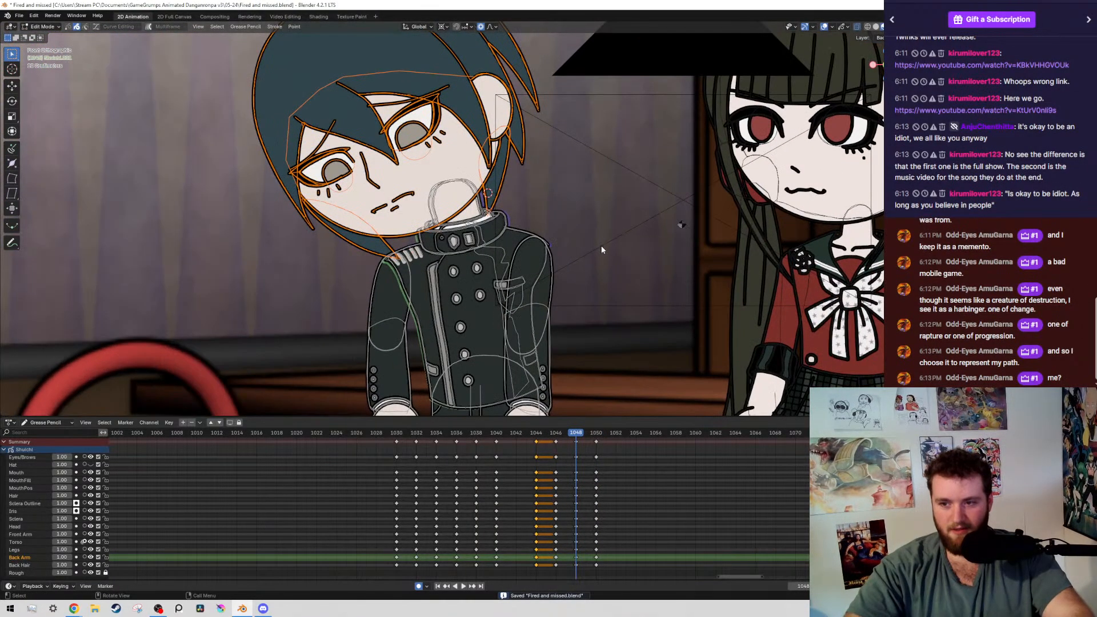
middle_click_drag(606, 257, 624, 267, "shift")
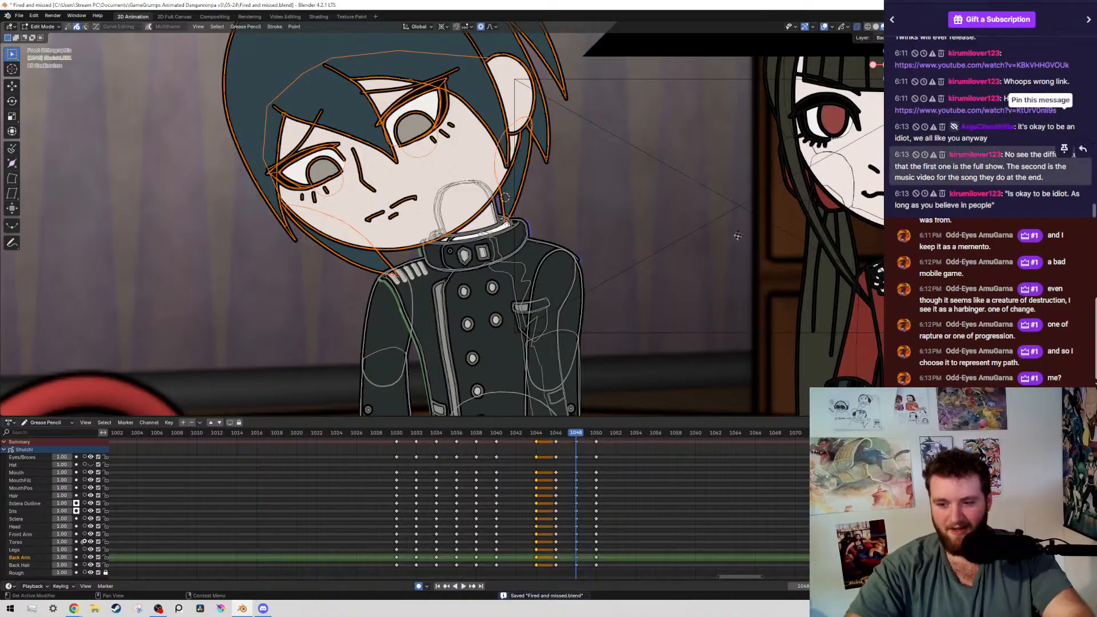
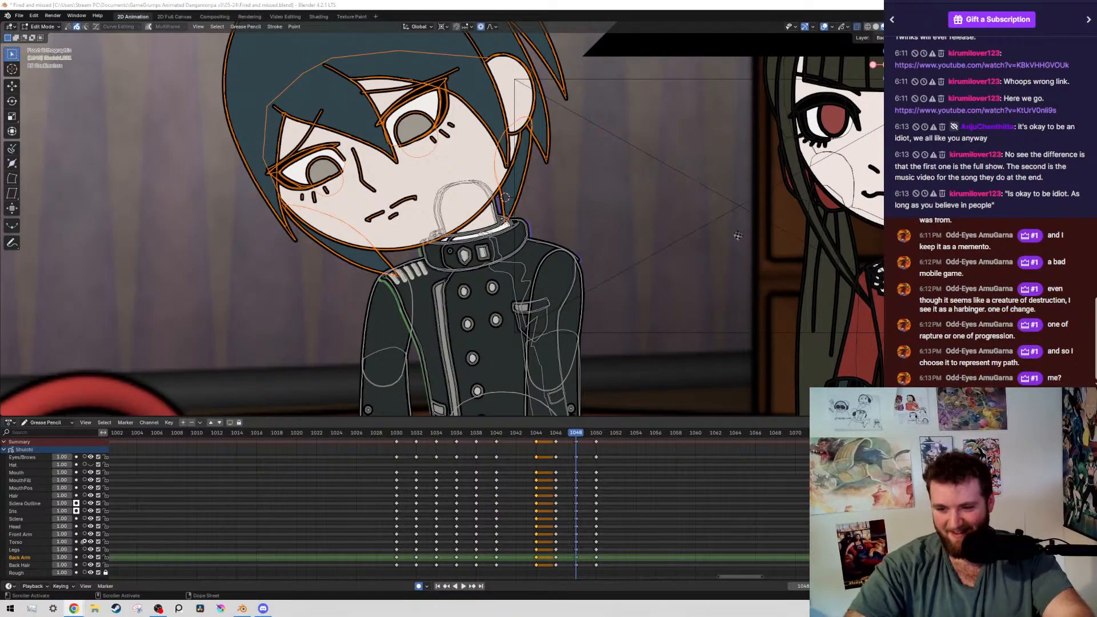
At frame 1048, select both of the boy's irises, move them about -0.006 m in X and 0.003 m in Z, and save the file
scroll(324, 218, "up", 4)
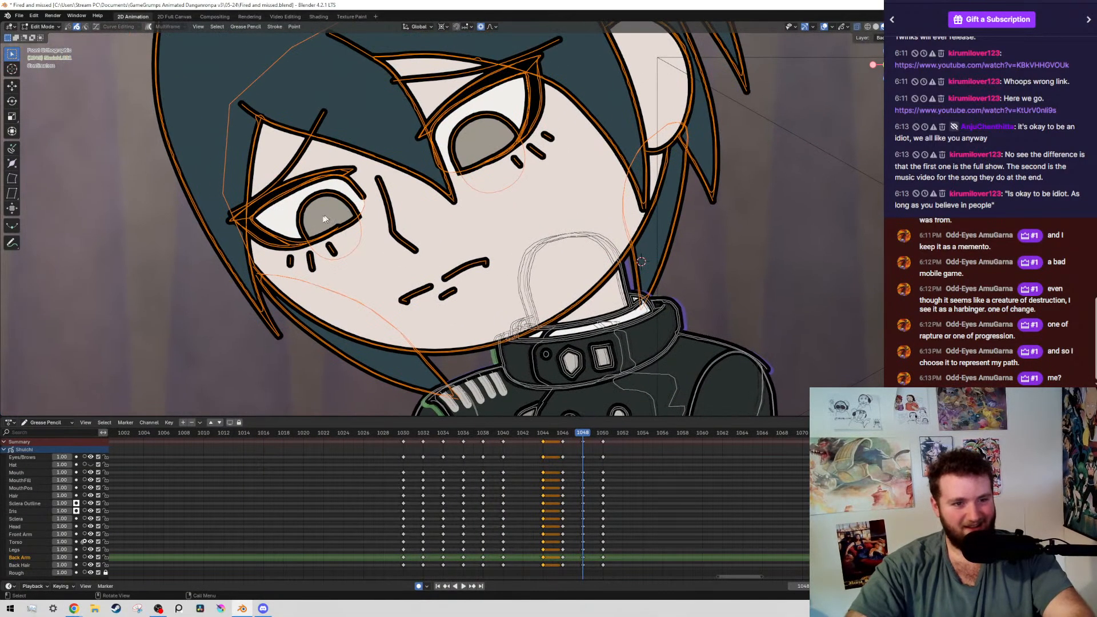
left_click(452, 137)
key("g")
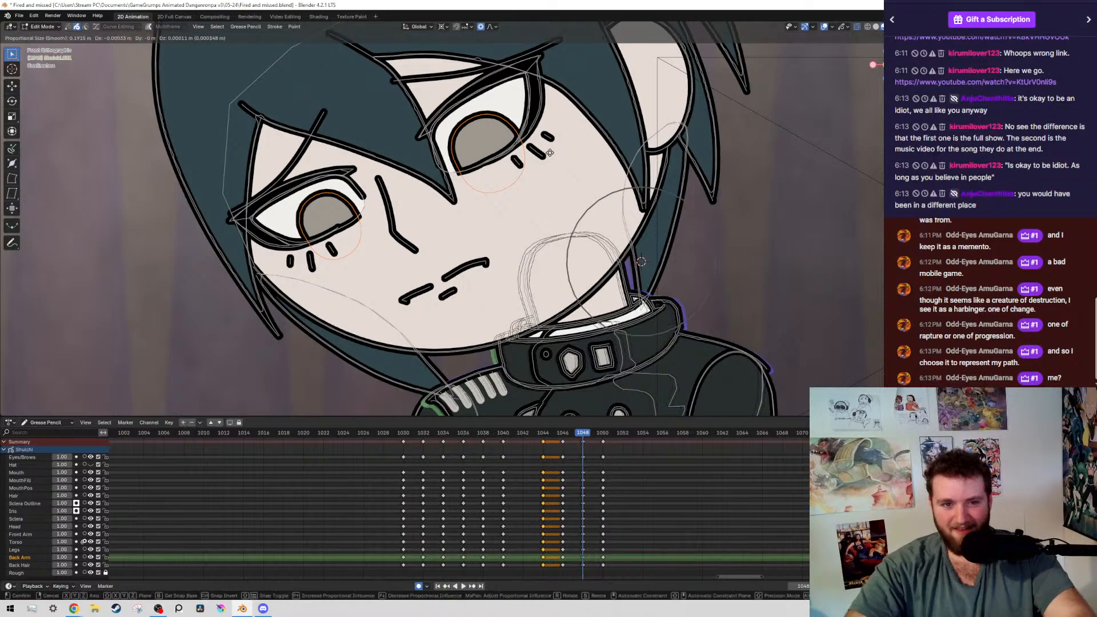
left_click(544, 150)
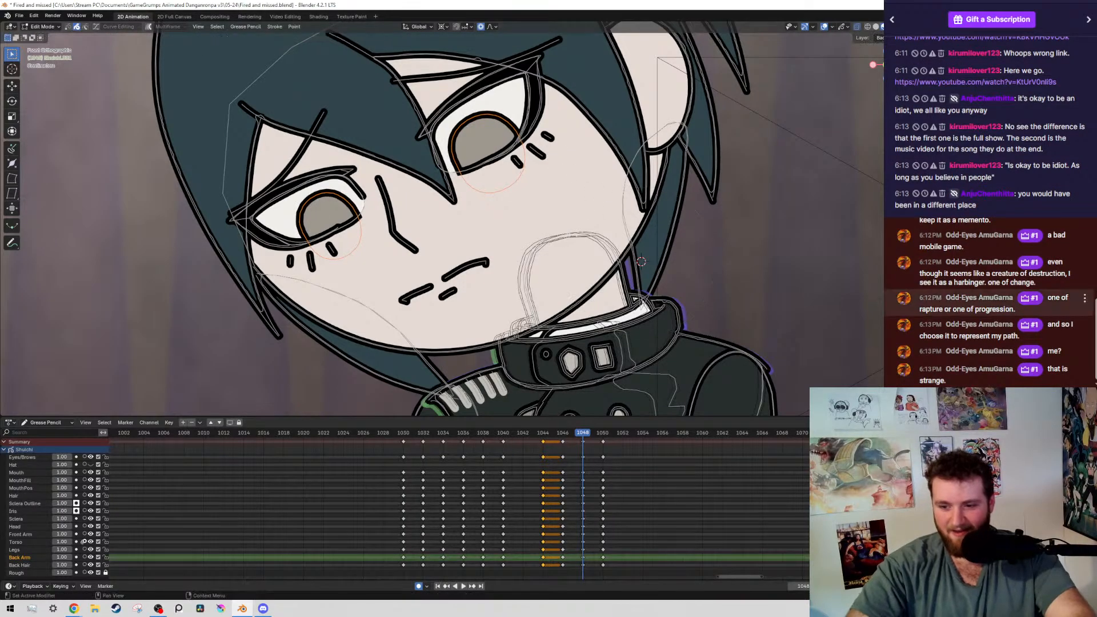
key("g")
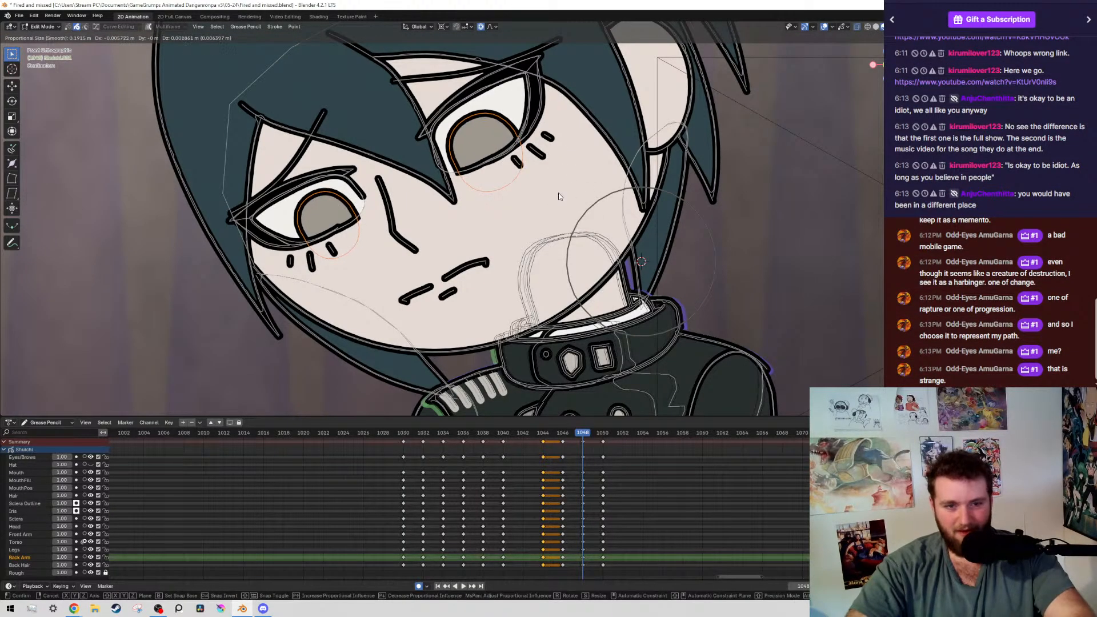
left_click(558, 193)
key("ctrl+s")
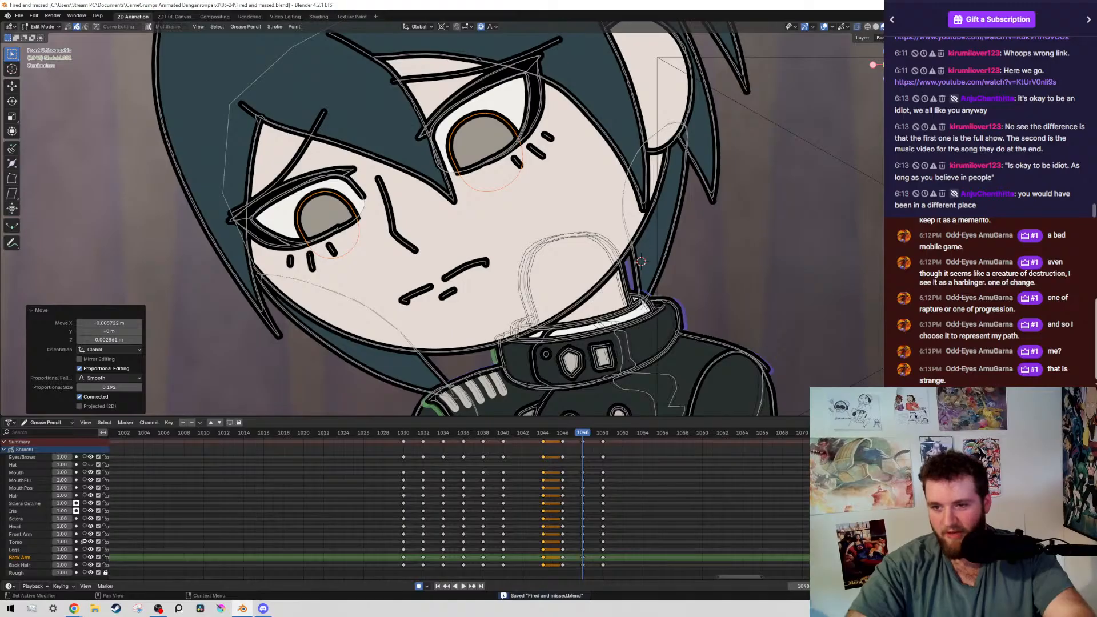
Hide the overlays, play the boy's animation from frame 1030 to examine the pose change, and save the file
scroll(571, 216, "down", 8)
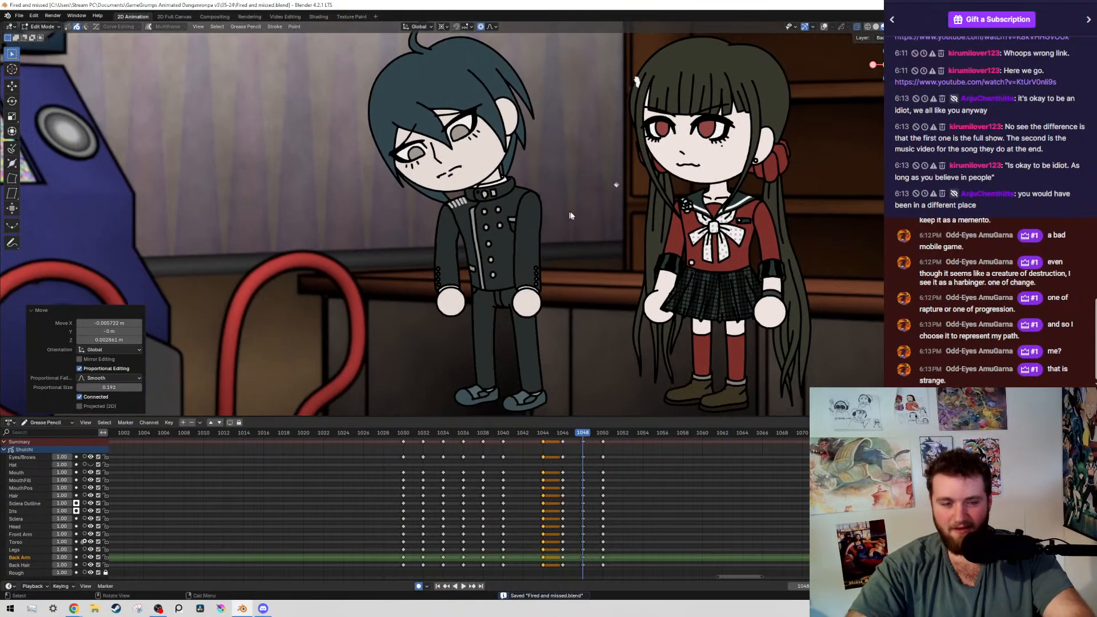
key("shift+alt+z")
key("Down")
key("shift+alt+z")
key("Up")
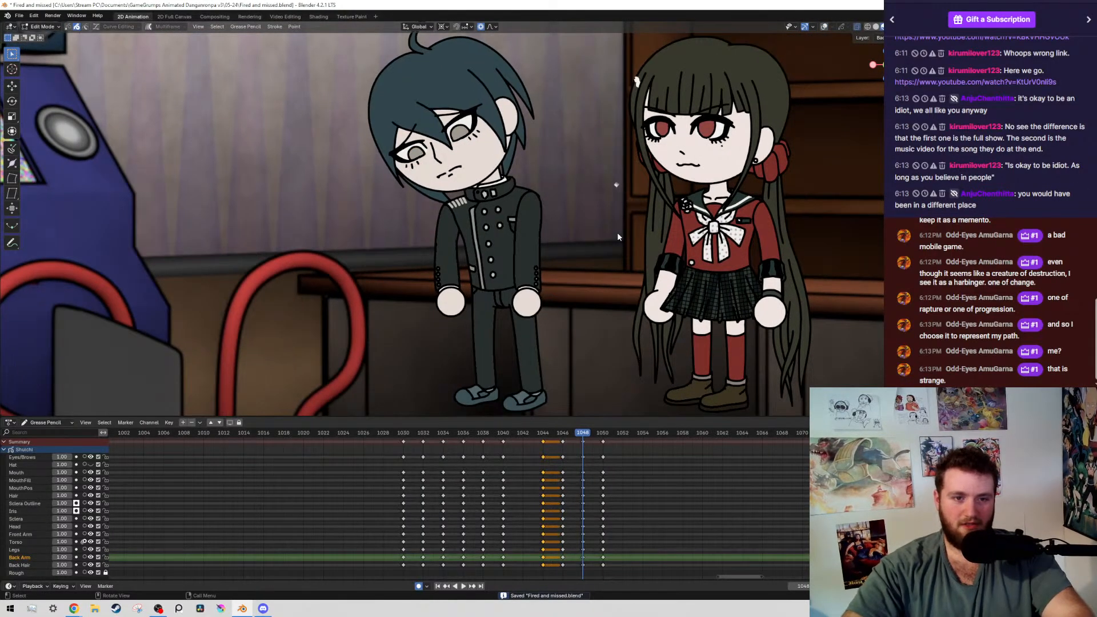
key("space")
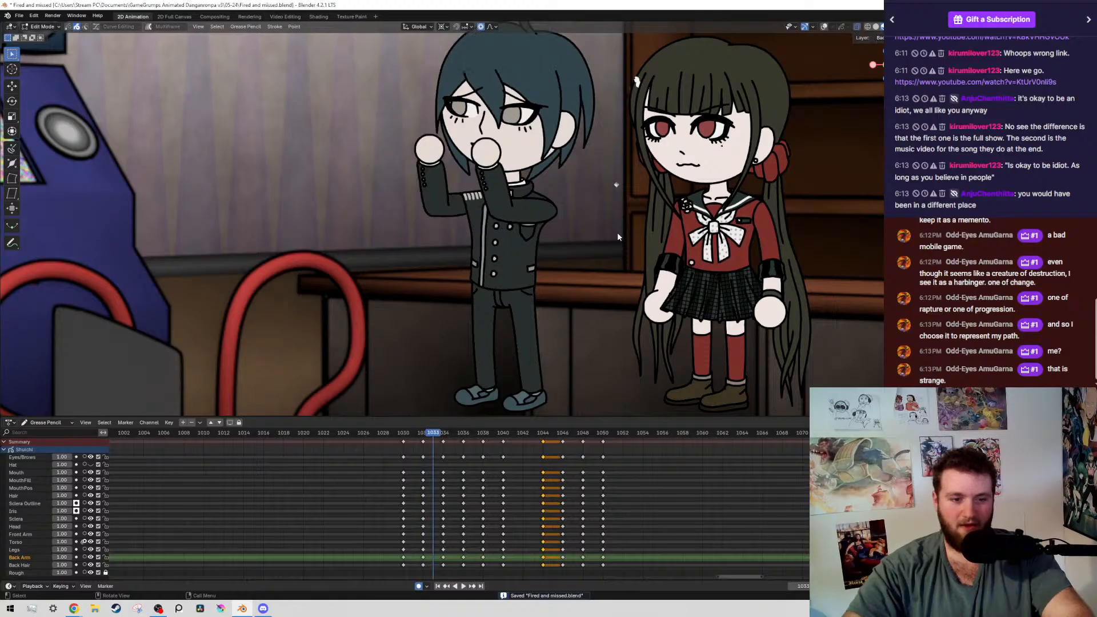
key("Left")
key("ctrl+s")
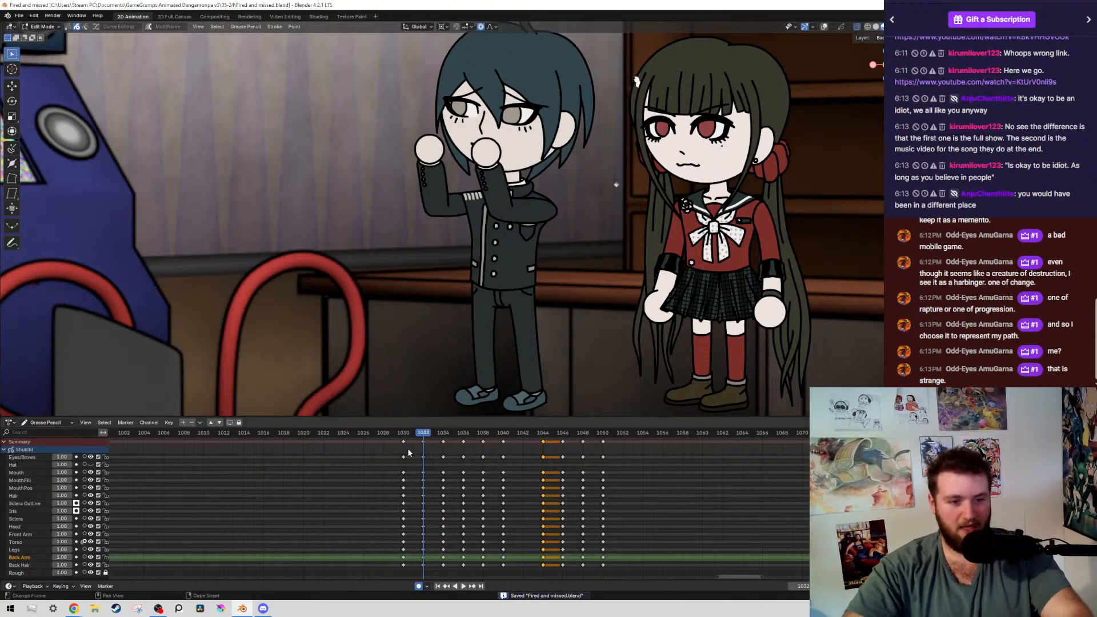
left_click_drag(412, 436, 405, 435)
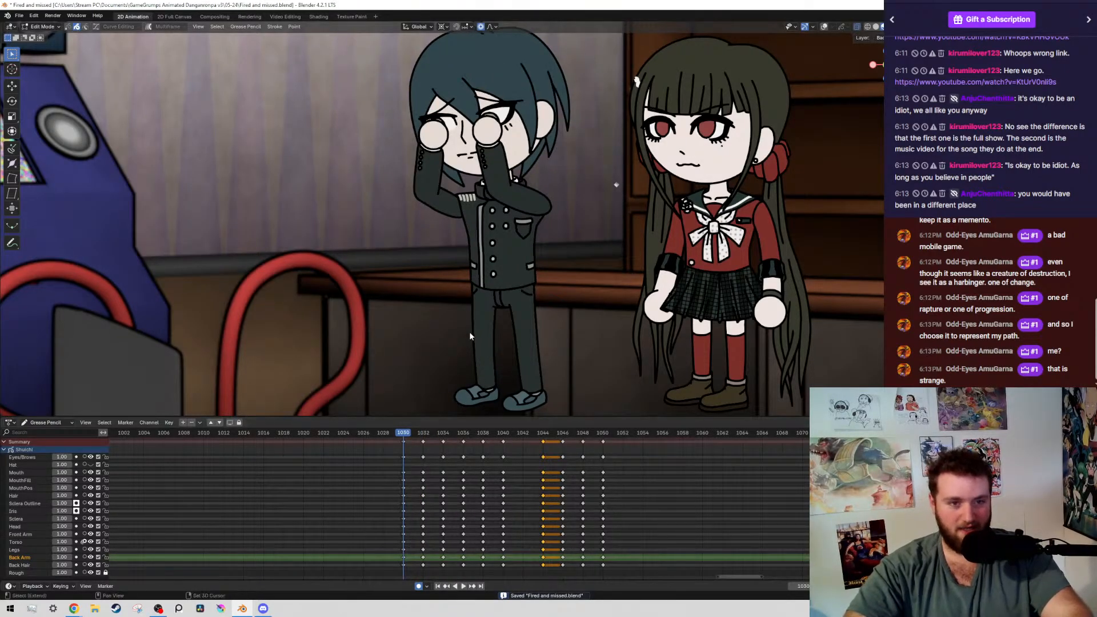
key("space")
key("space")
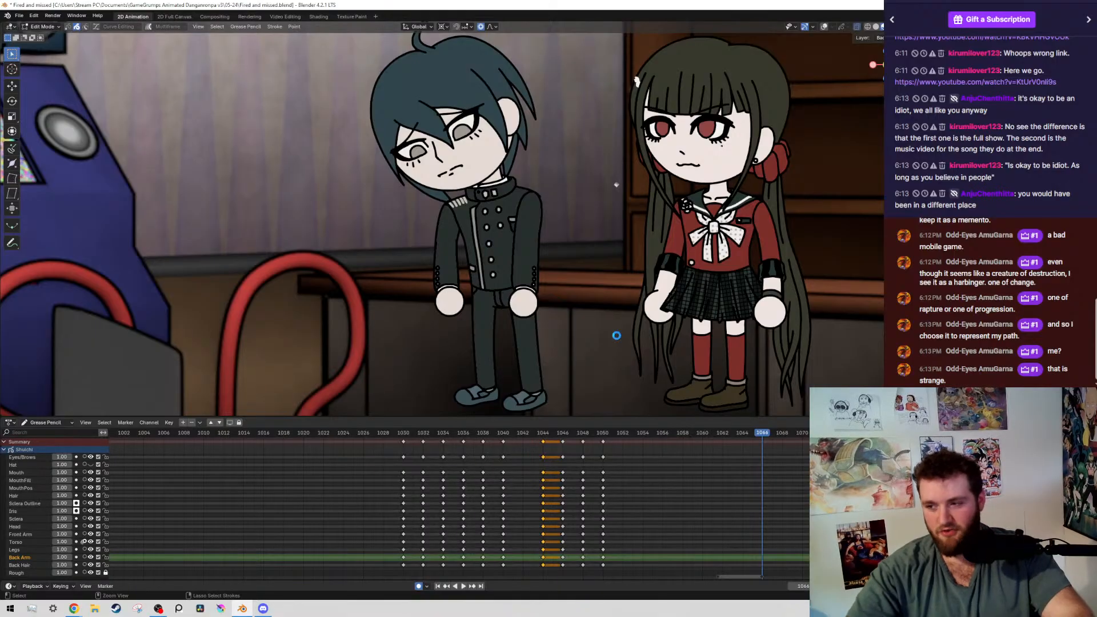
key("ctrl+s")
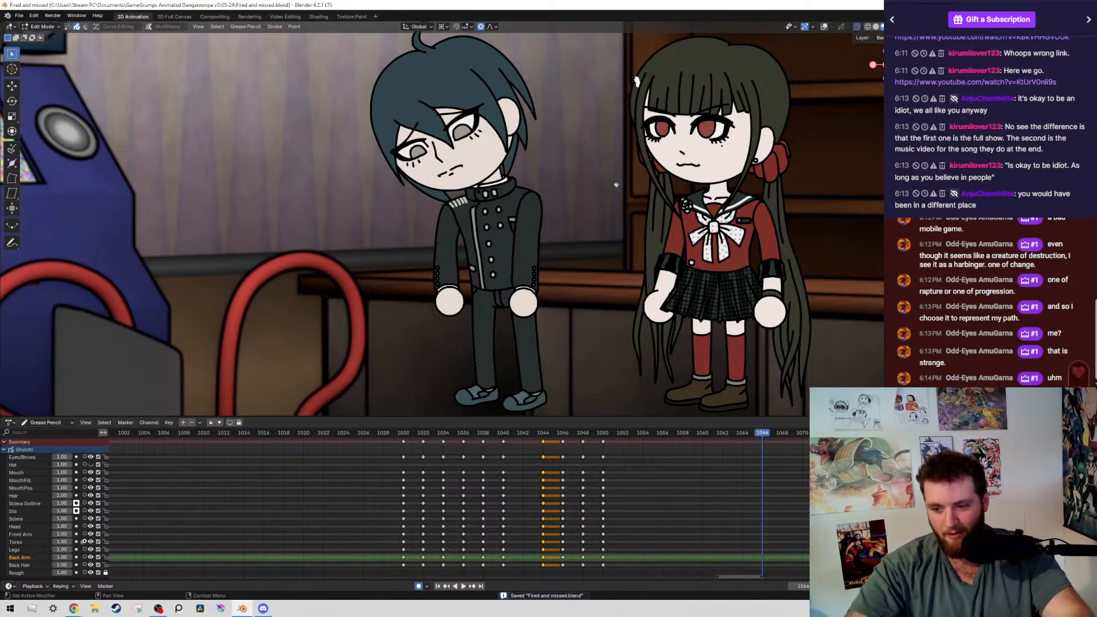
scroll(386, 451, "up", 1, "ctrl")
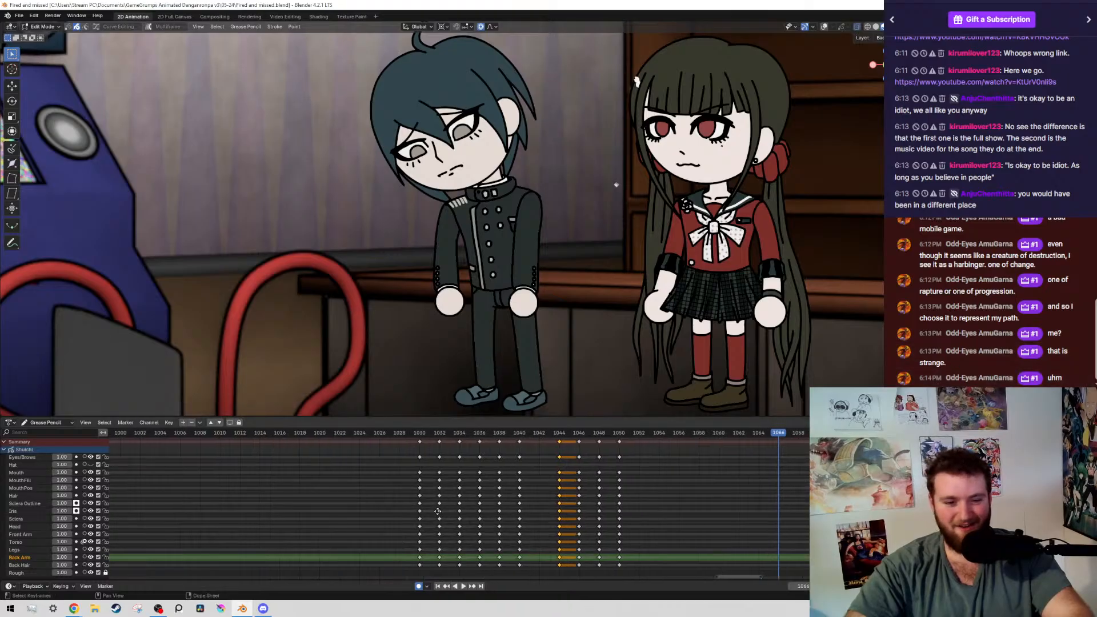
key("ctrl+s")
key("space")
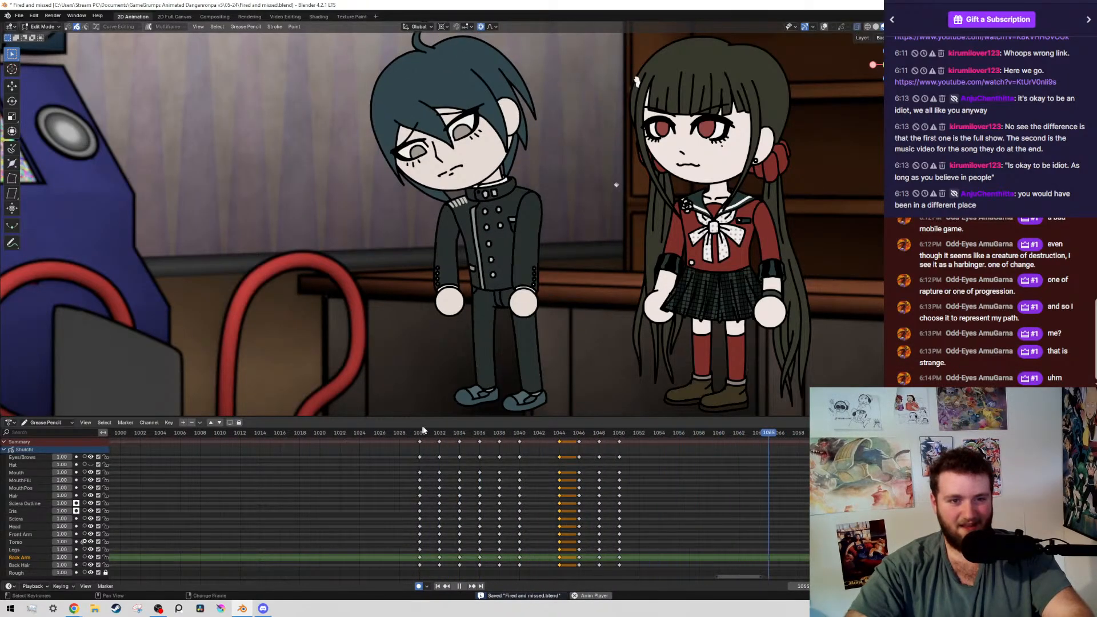
key("space")
At frame 1042, show the overlays, select the boy's entire upper body, rotate it -2.64° around the 3D cursor at the waist, and save the file
left_click(547, 433)
mouse_move(547, 434)
left_mouse_down()
mouse_move(502, 437)
mouse_move(539, 435)
left_mouse_up()
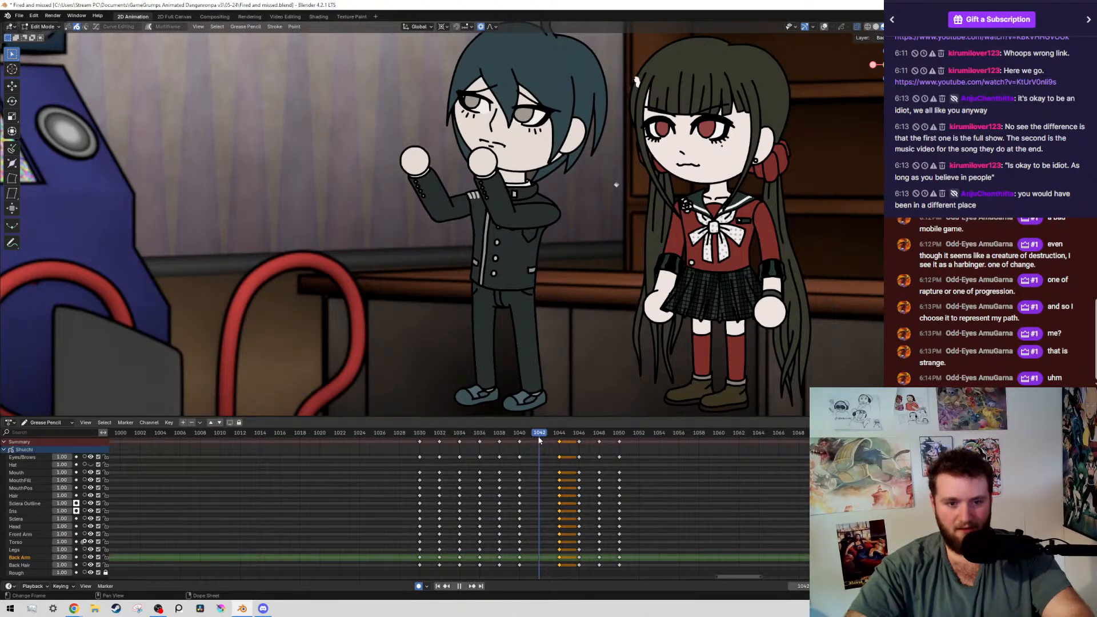
key("shift+alt+z")
scroll(400, 97, "down", 3)
left_click_drag(391, 85, 581, 235)
key("shift+g")
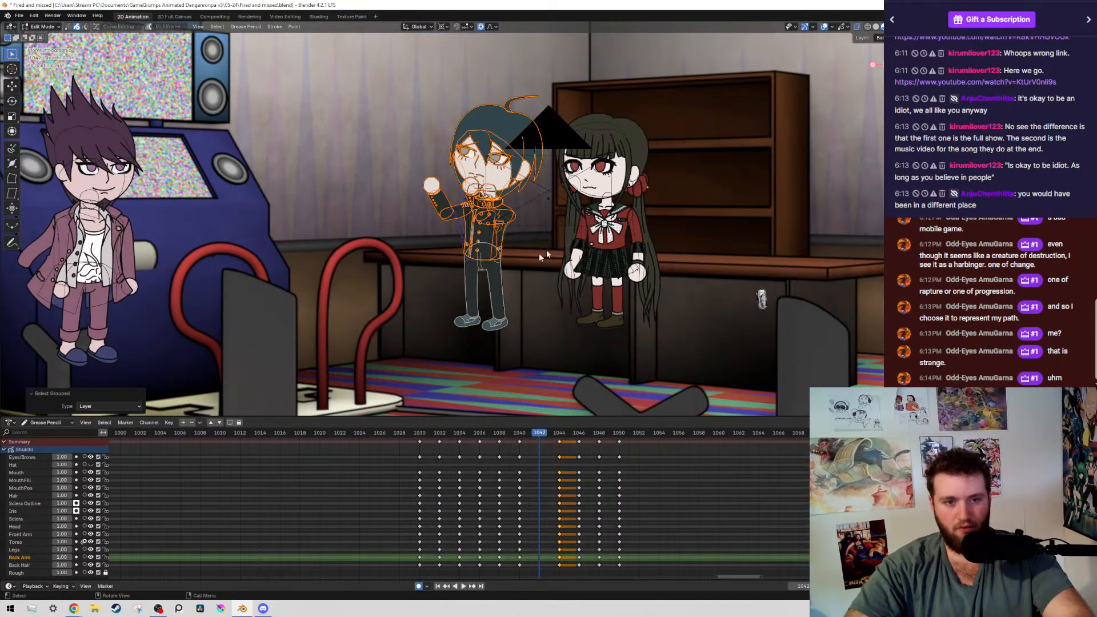
scroll(548, 265, "up", 8)
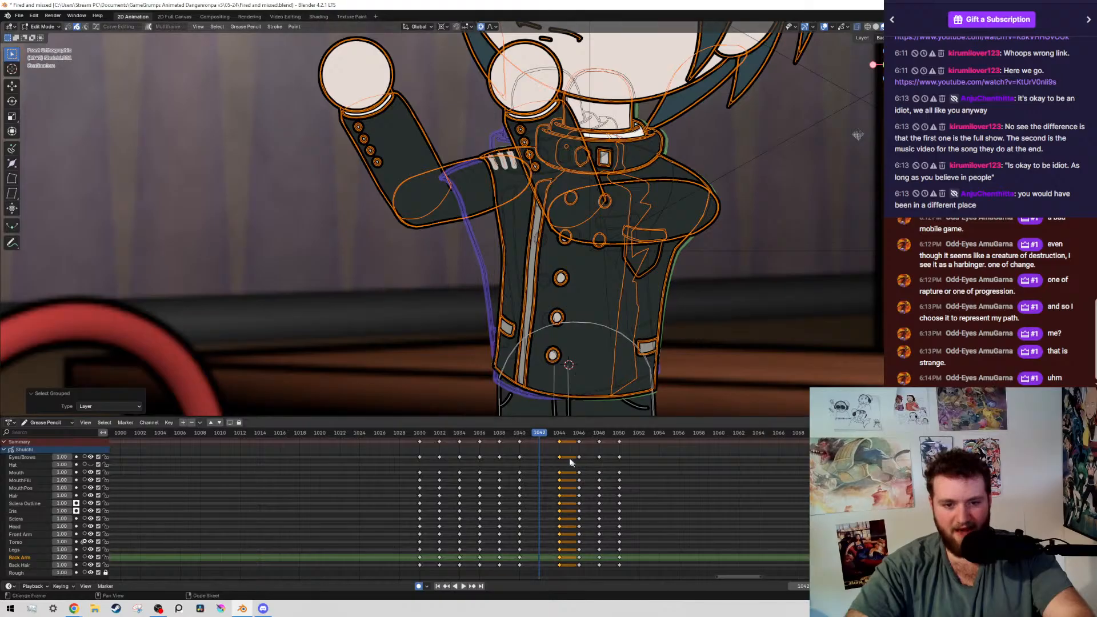
scroll(666, 307, "down", 3)
scroll(633, 280, "up", 6)
key("r")
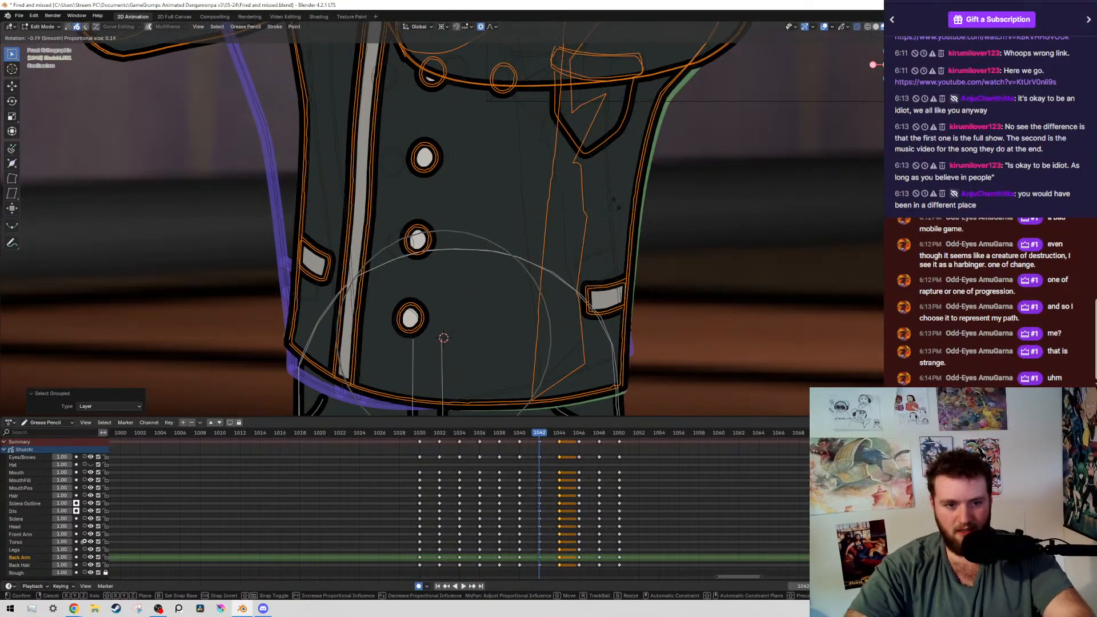
left_click(465, 165)
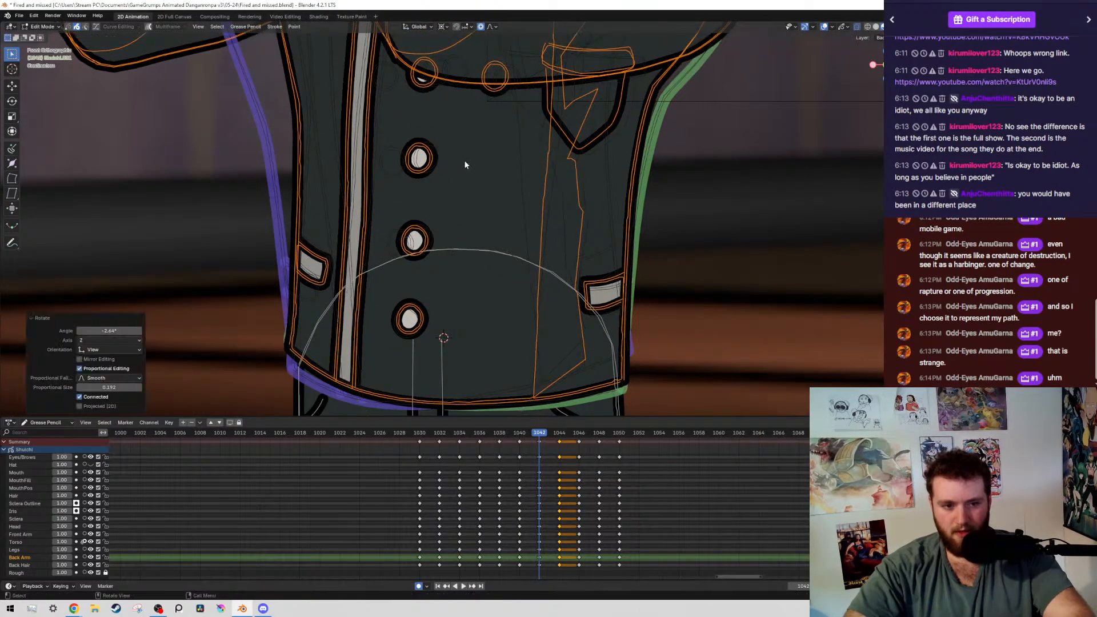
scroll(467, 169, "down", 7)
key("ctrl+s")
Select the boy's whole back arm at frame 1042 and rotate it about -5° around the shoulder
middle_click_drag(269, 94, 383, 169, "shift")
left_click_drag(382, 168, 496, 273)
key("shift+g")
scroll(453, 217, "up", 3)
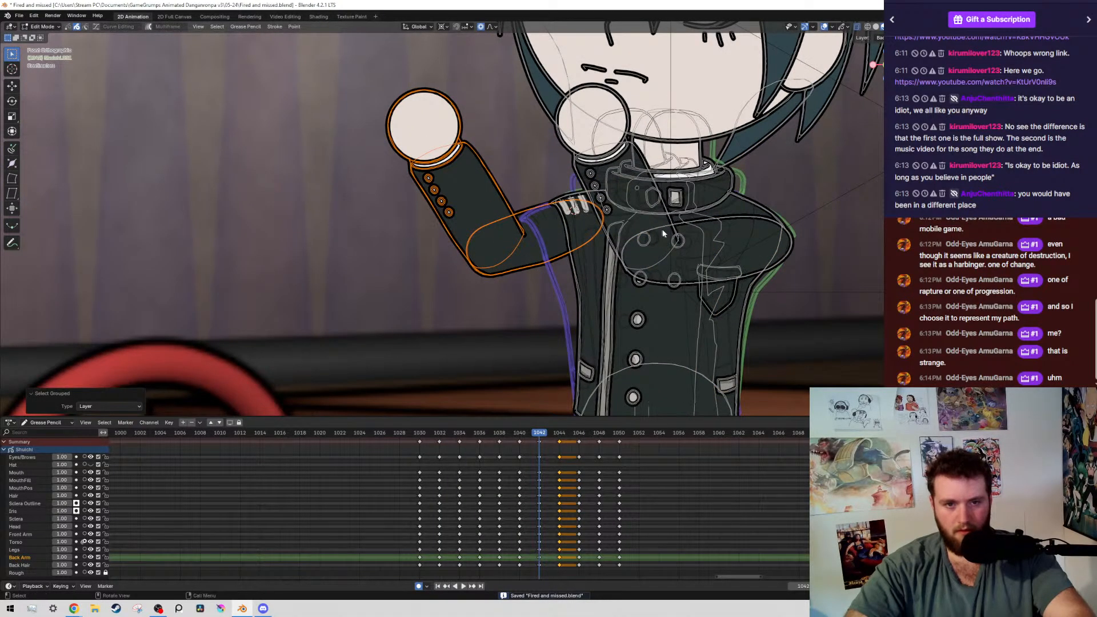
key("r")
left_click(528, 189)
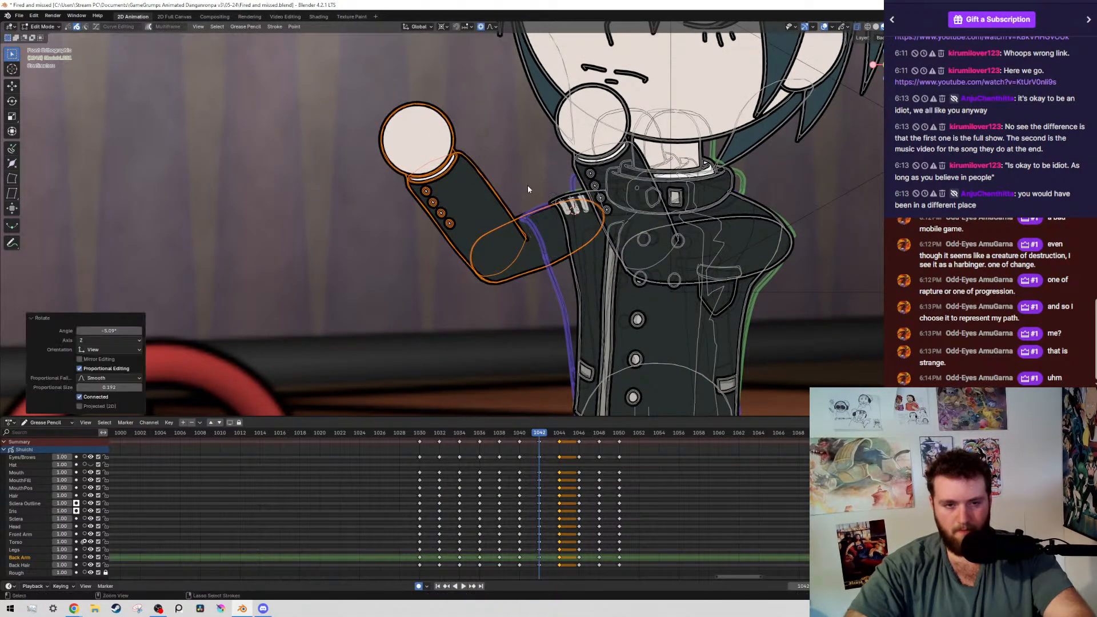
Deselect the back upper arm, rotate the forearm and hand about -36° around the elbow, and move them about -0.009 m in Z
left_click_drag(528, 189, 560, 255, "ctrl")
key("r")
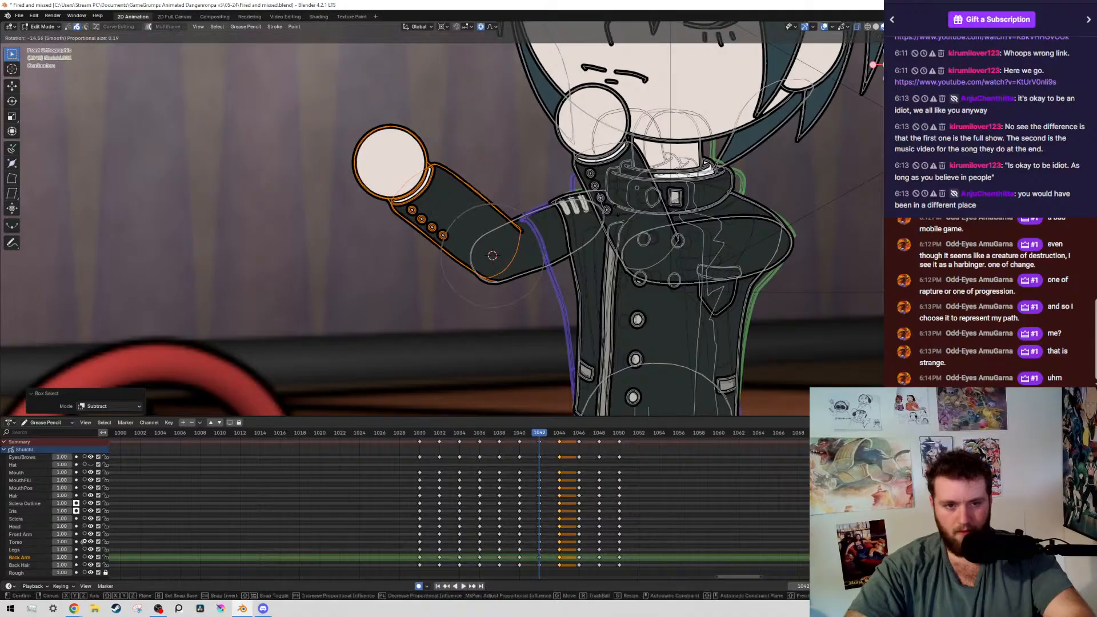
left_click(580, 186)
key("g")
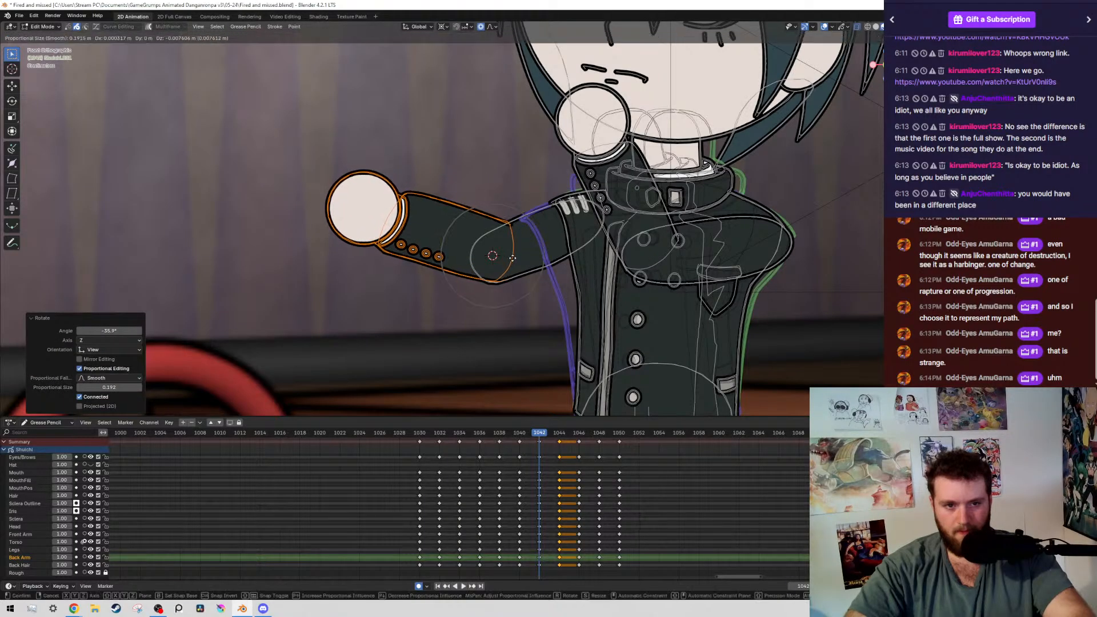
left_click(508, 247)
scroll(676, 262, "down", 1)
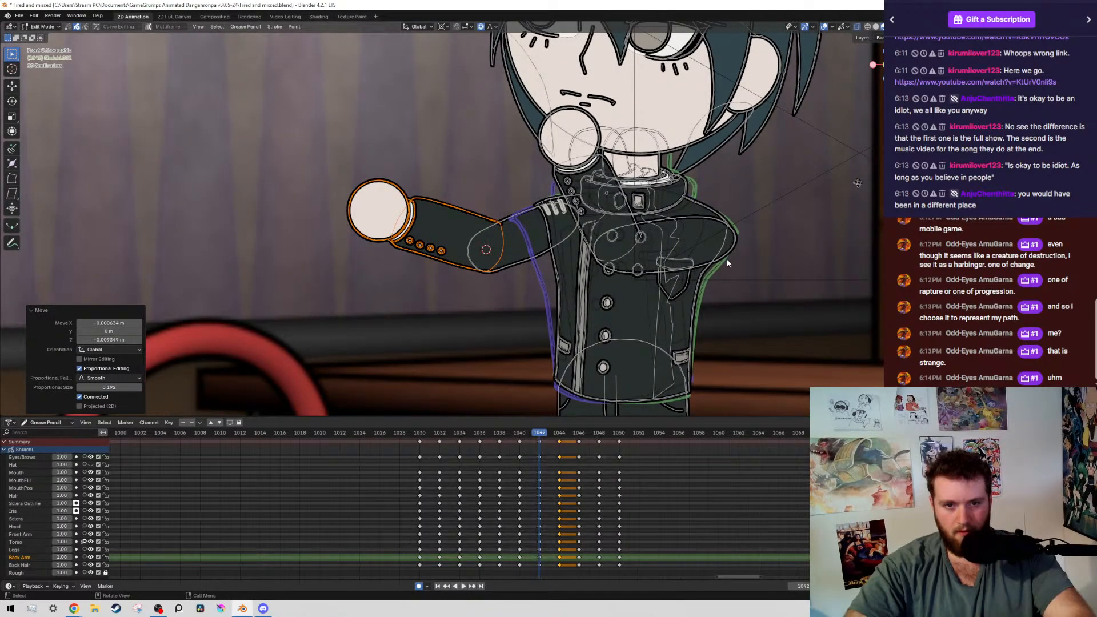
Select the boy's whole front arm including the hand, deselect the facial strokes, and rotate it about -4.4° around the 3D cursor at the shoulder
left_click(726, 260)
key("shift+g")
scroll(492, 193, "up", 2)
mouse_move(703, 182)
middle_mouse_down("shift")
mouse_move(487, 194)
mouse_move(599, 234)
mouse_move(583, 206)
middle_mouse_up("shift")
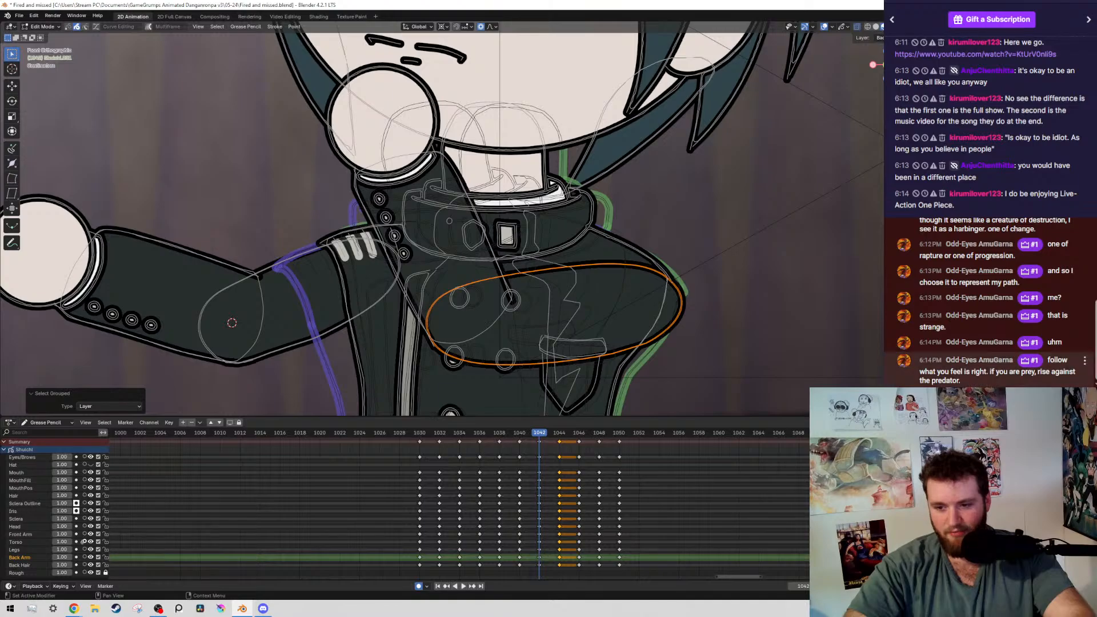
scroll(313, 182, "up", 1)
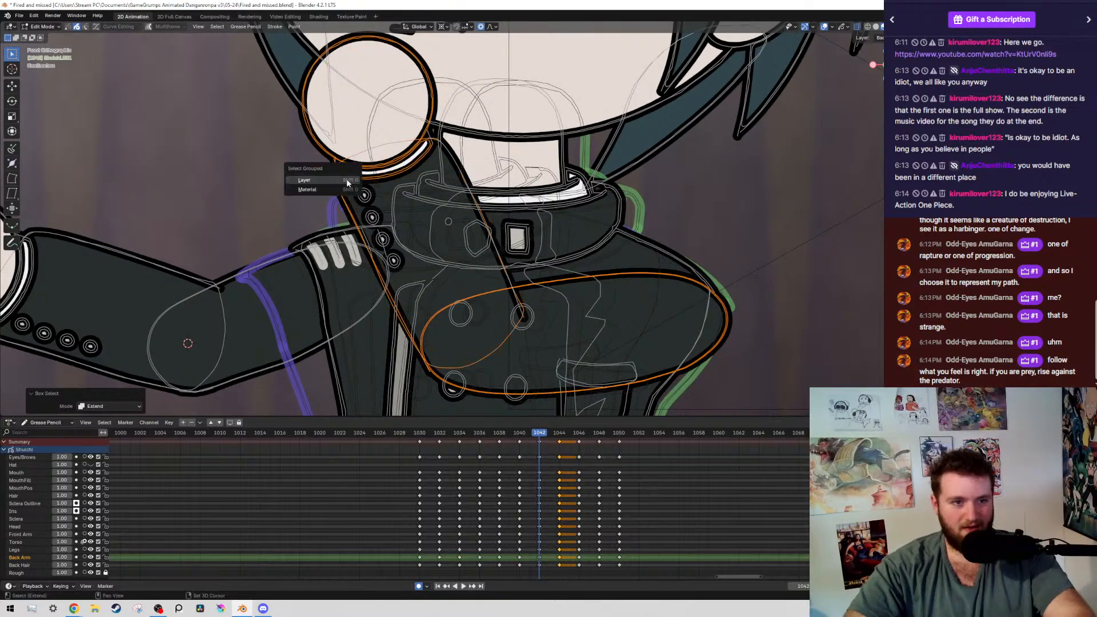
left_click(347, 182)
scroll(346, 182, "down", 5)
scroll(354, 186, "up", 1)
scroll(400, 171, "down", 4)
mouse_move(452, 126)
middle_mouse_down("shift")
mouse_move(503, 228)
mouse_move(529, 242)
middle_mouse_up("shift")
scroll(502, 228, "up", 4)
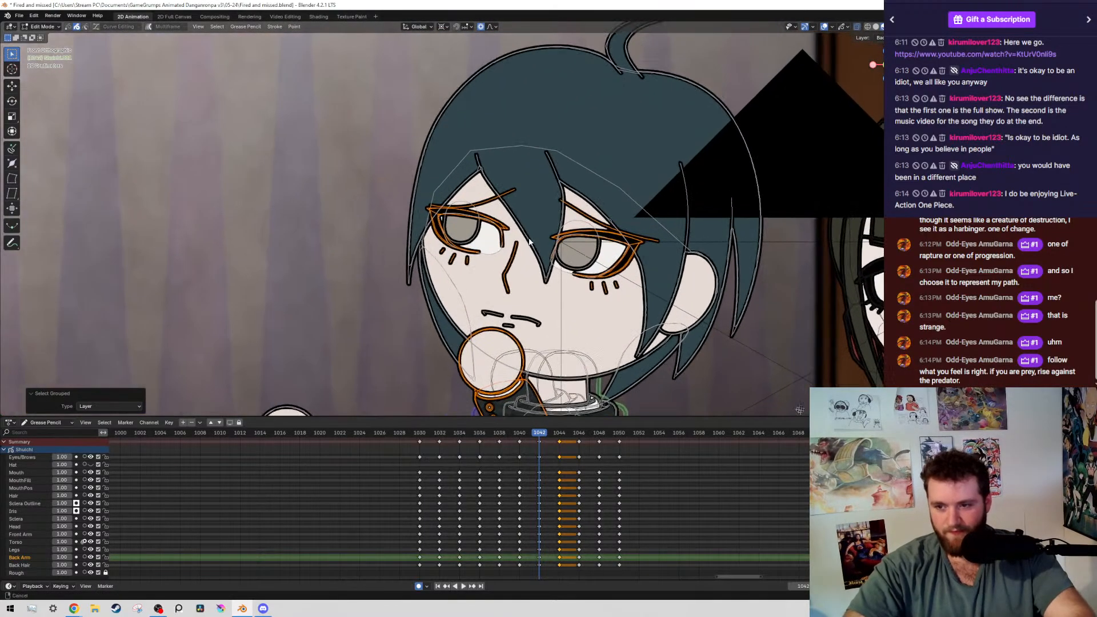
mouse_move(366, 180)
left_mouse_down("ctrl")
mouse_move(666, 334)
mouse_move(642, 334)
mouse_move(634, 320)
left_mouse_up("ctrl")
mouse_move(627, 310)
middle_mouse_down("shift")
mouse_move(577, 265)
mouse_move(502, 142)
middle_mouse_up("shift")
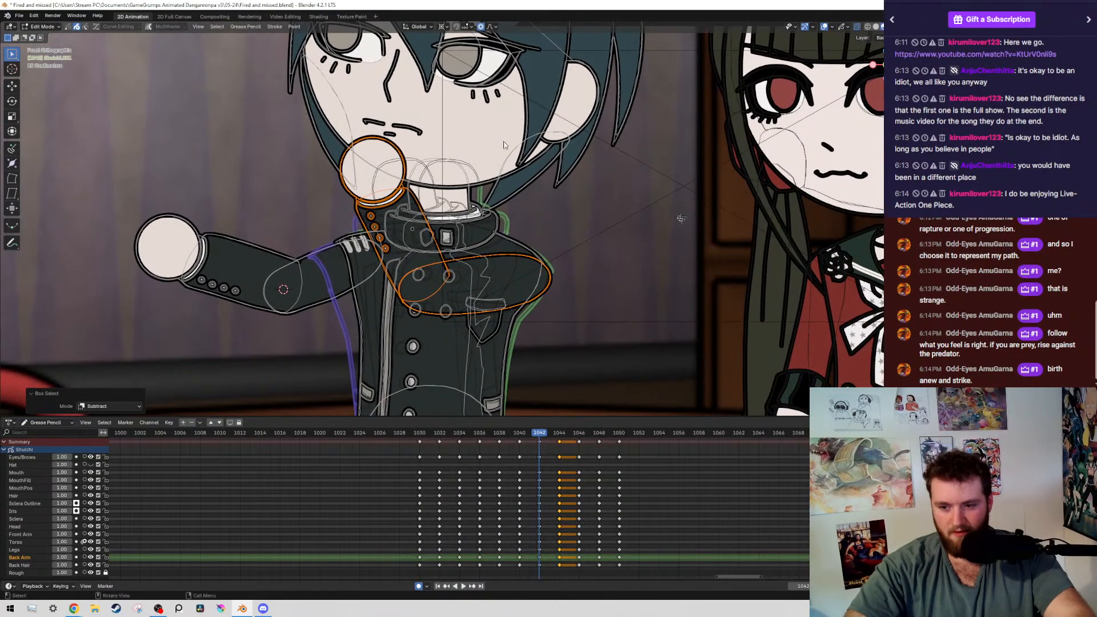
scroll(503, 141, "up", 1)
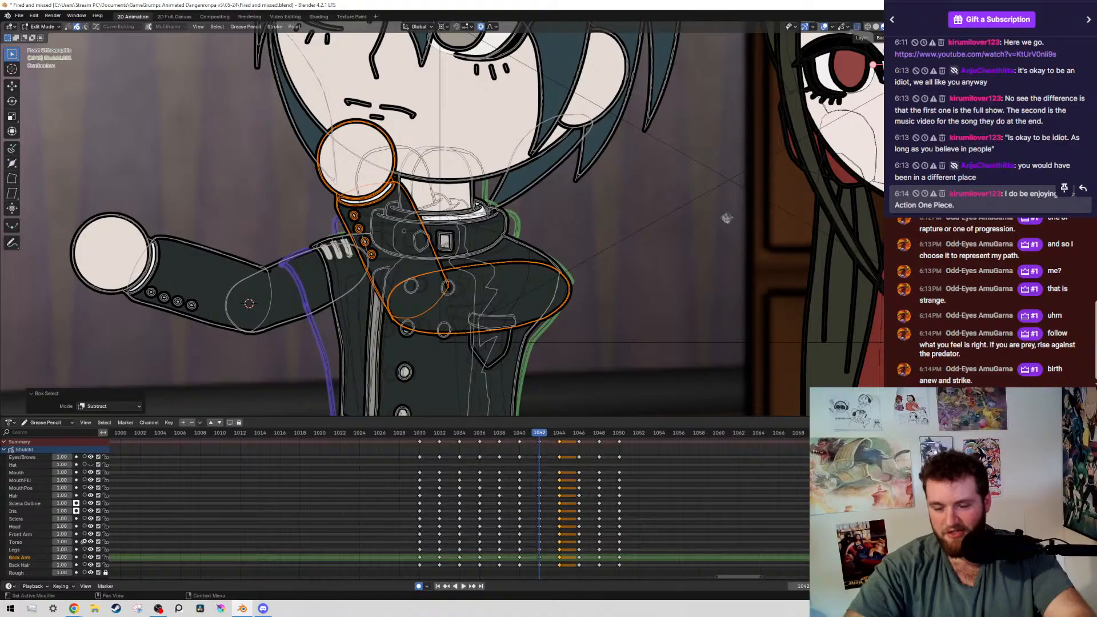
scroll(563, 306, "up", 1)
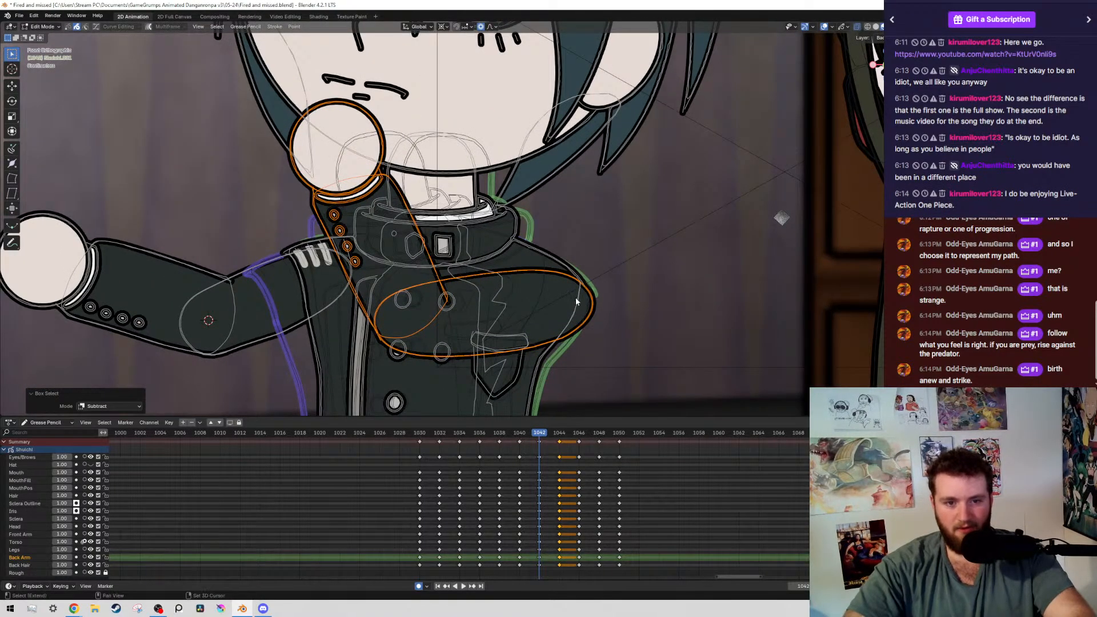
key("r")
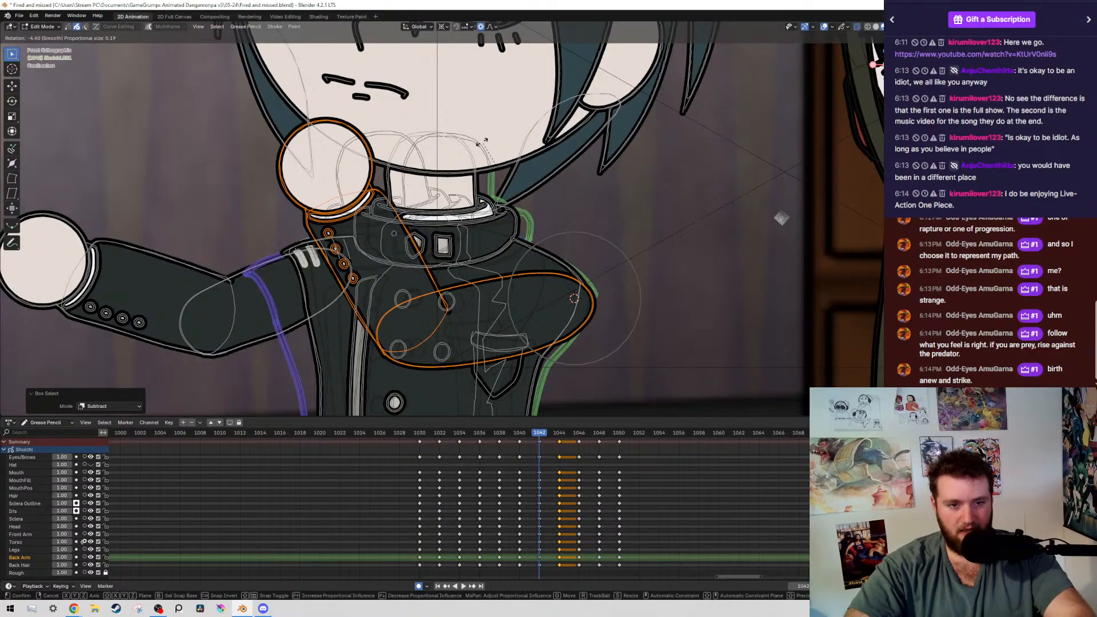
left_click(528, 244)
Deselect the front upper arm, place the 3D cursor at the elbow, and rotate the forearm and hand about -41.2° around it
left_click_drag(528, 244, 637, 381, "ctrl")
right_click(408, 330, "shift")
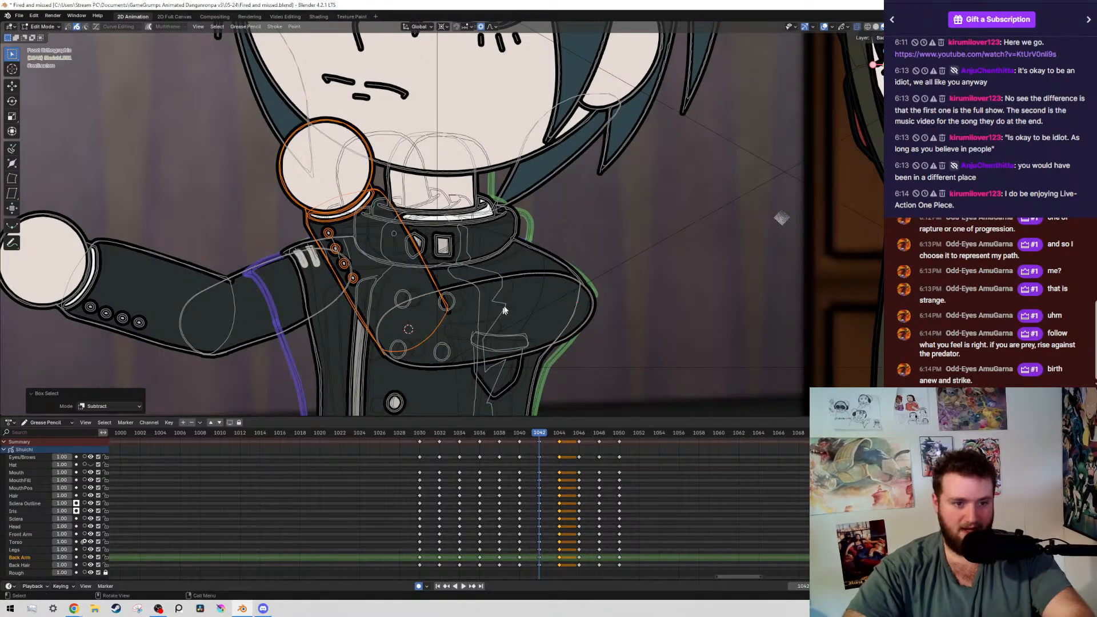
key("r")
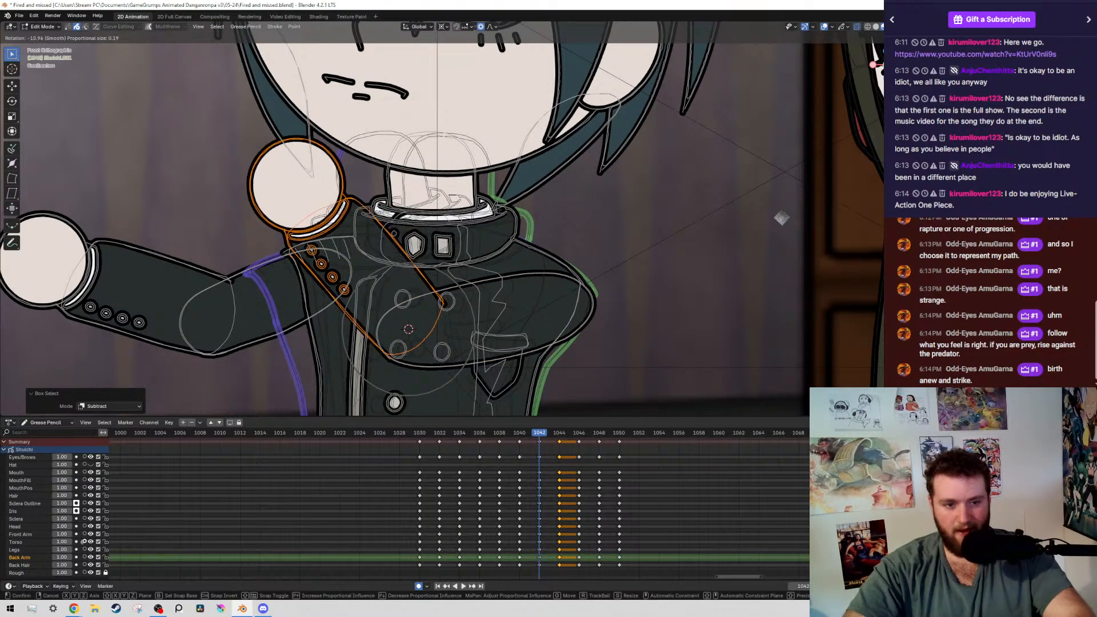
left_click(645, 342)
scroll(486, 246, "down", 4)
Move the elbow end point of the front forearm's upper outline to meet the upper arm line at frame 1042
scroll(486, 246, "up", 6)
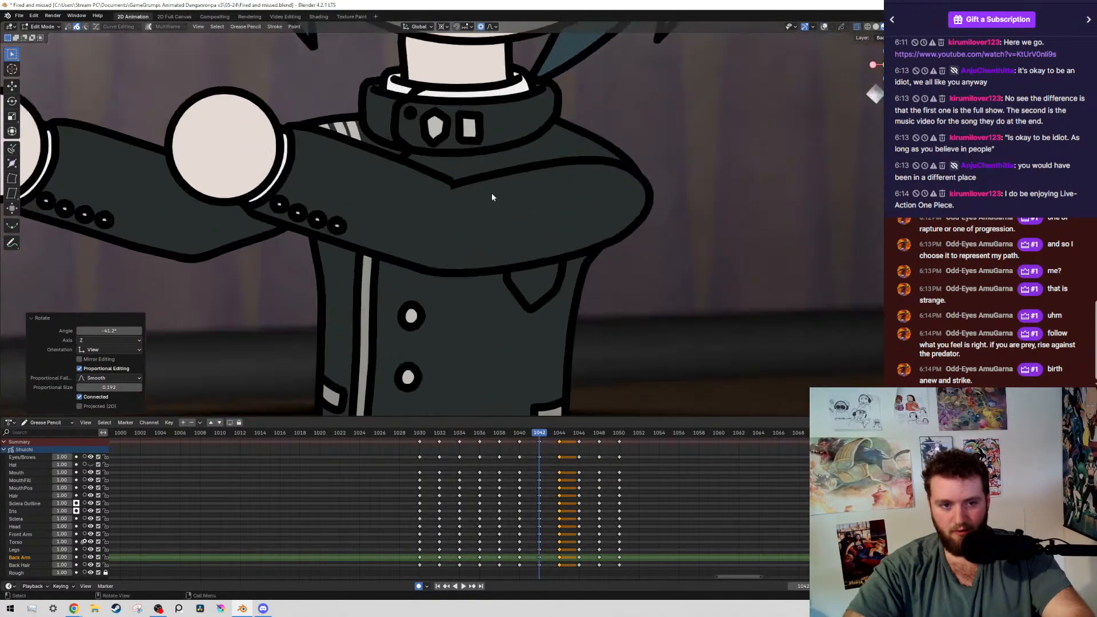
left_click(452, 166)
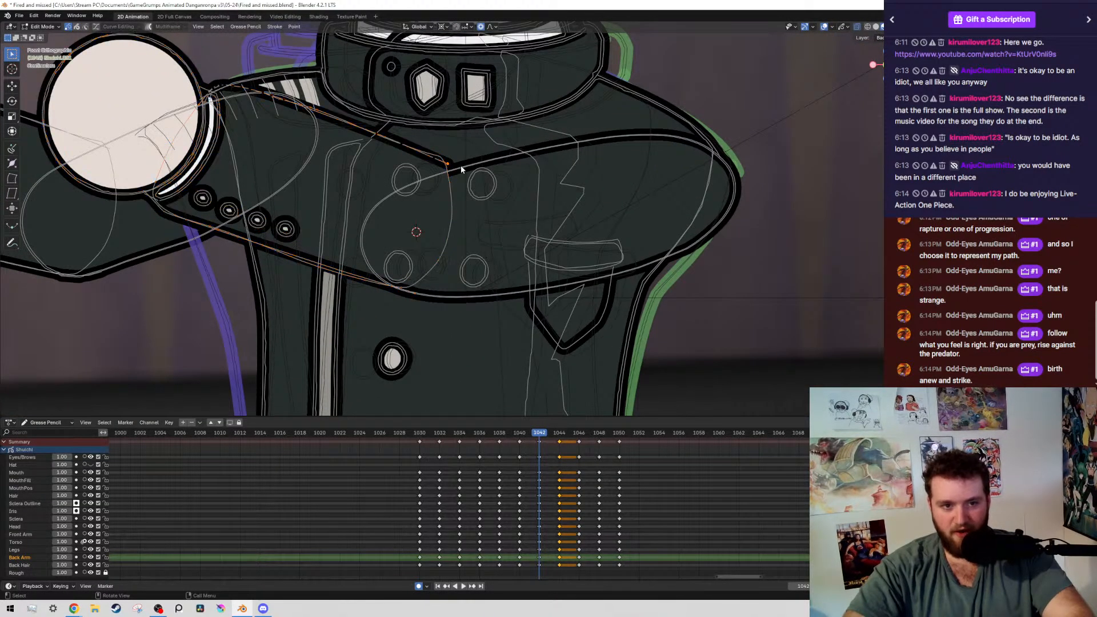
key("g")
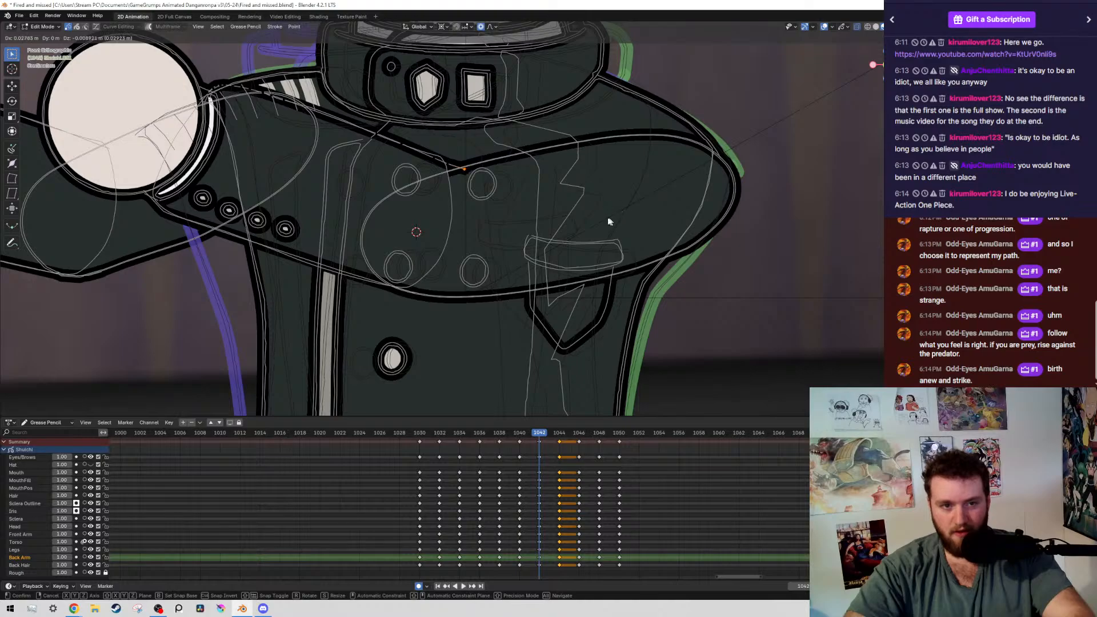
left_click(610, 221)
Move the forearm's inner edge point near the elbow about 0.029 m in X and 0.017 m in Z with proportional size 0.055
left_click(464, 193)
left_click(458, 195)
key("g")
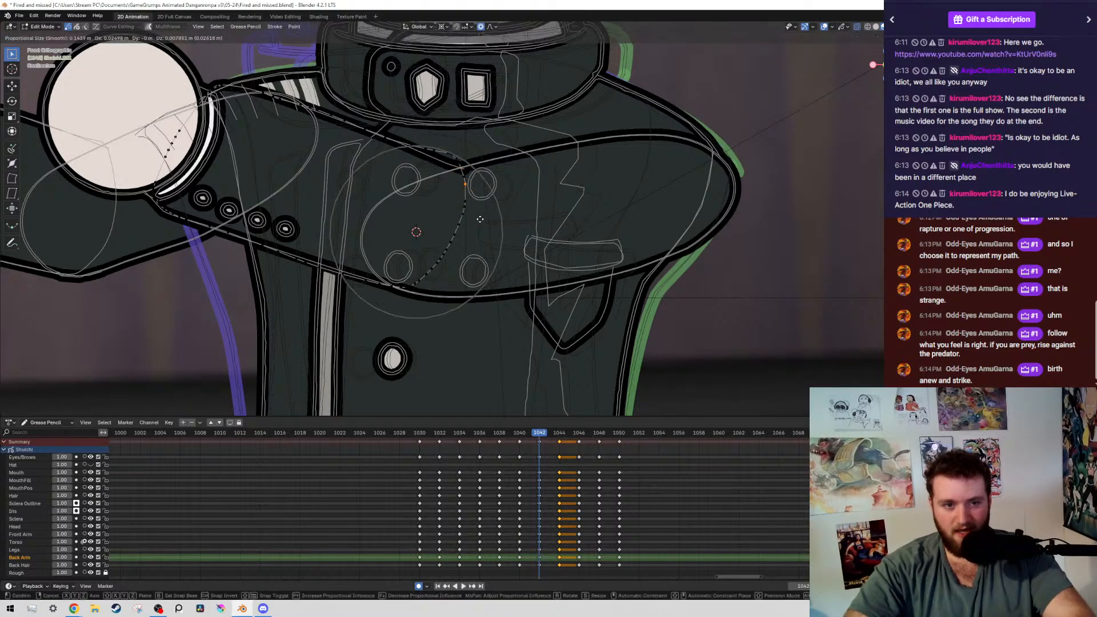
scroll(485, 217, "up", 9)
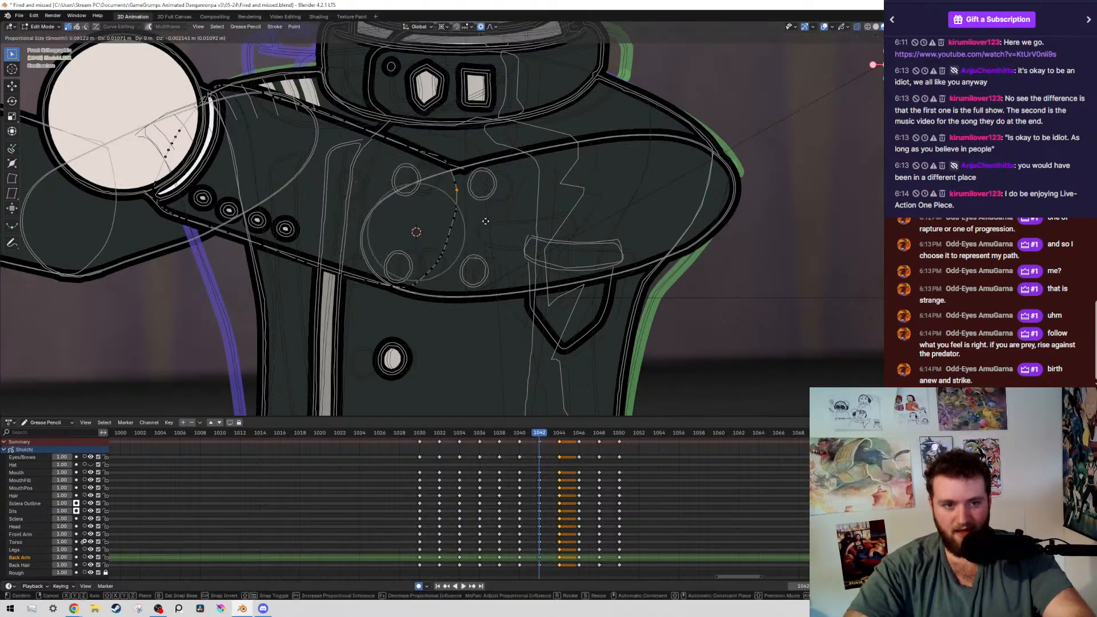
left_click(506, 176)
scroll(457, 194, "down", 8)
Save the file and play back the boy's pose change up to frame 1040
key("ctrl+s")
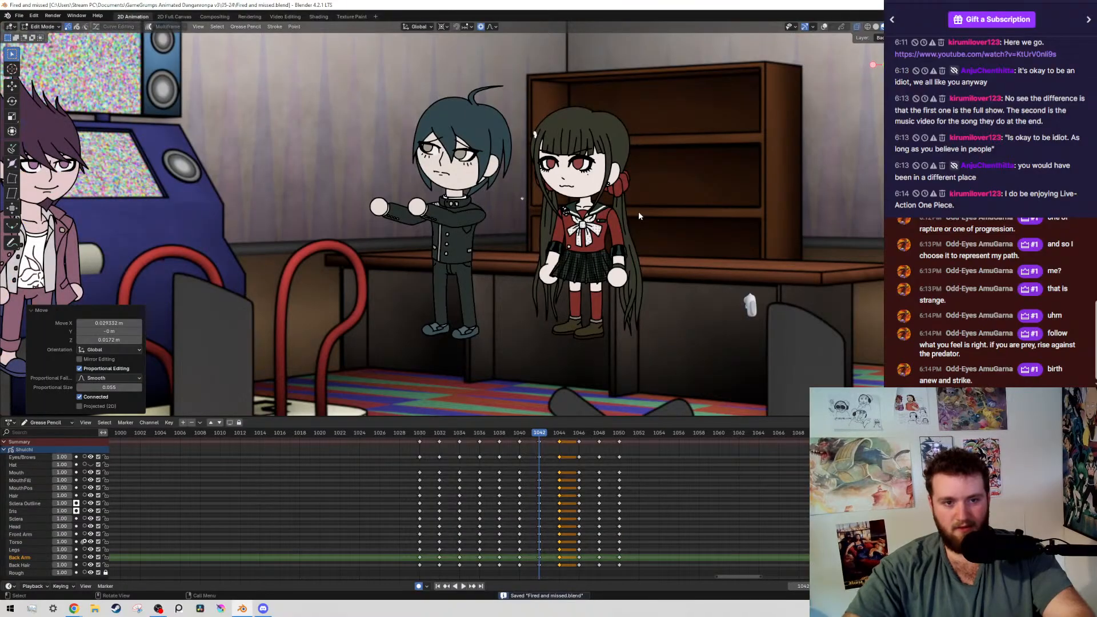
key("space")
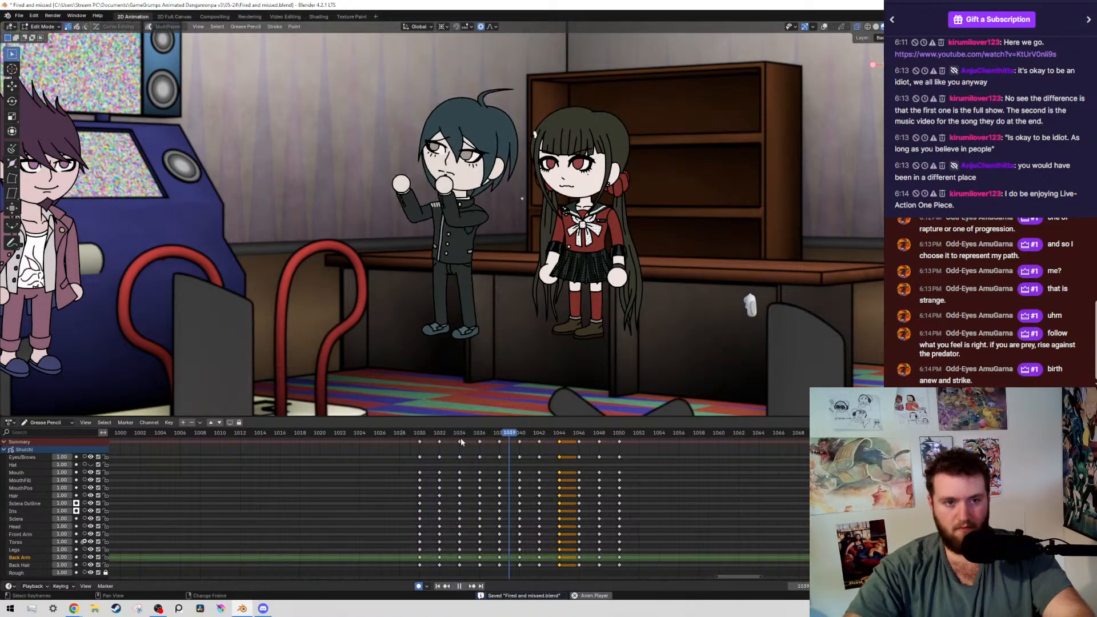
key("space")
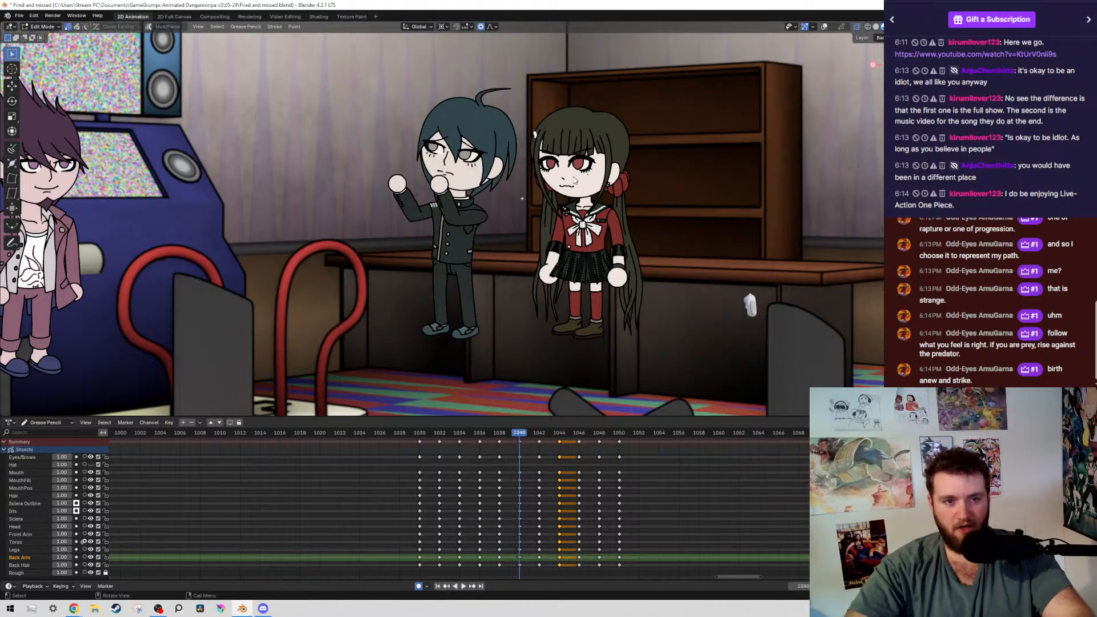
Select the boy's head and hair at frame 1042, deselect the front arm, and rotate them about -6.7° around the 3D cursor at the neck
key("Up")
key("alt+shift+z")
left_click_drag(449, 143, 509, 174)
scroll(509, 174, "up", 6)
scroll(410, 179, "up", 1)
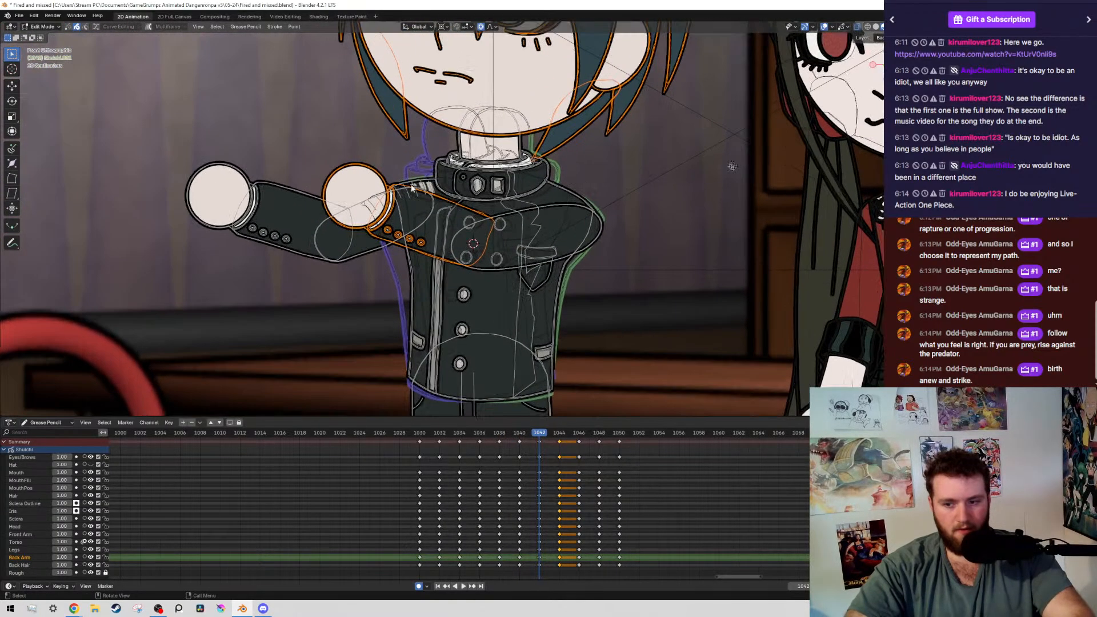
mouse_move(301, 168)
left_mouse_down("ctrl")
mouse_move(341, 249)
mouse_move(466, 290)
left_mouse_up("ctrl")
scroll(485, 146, "up", 7)
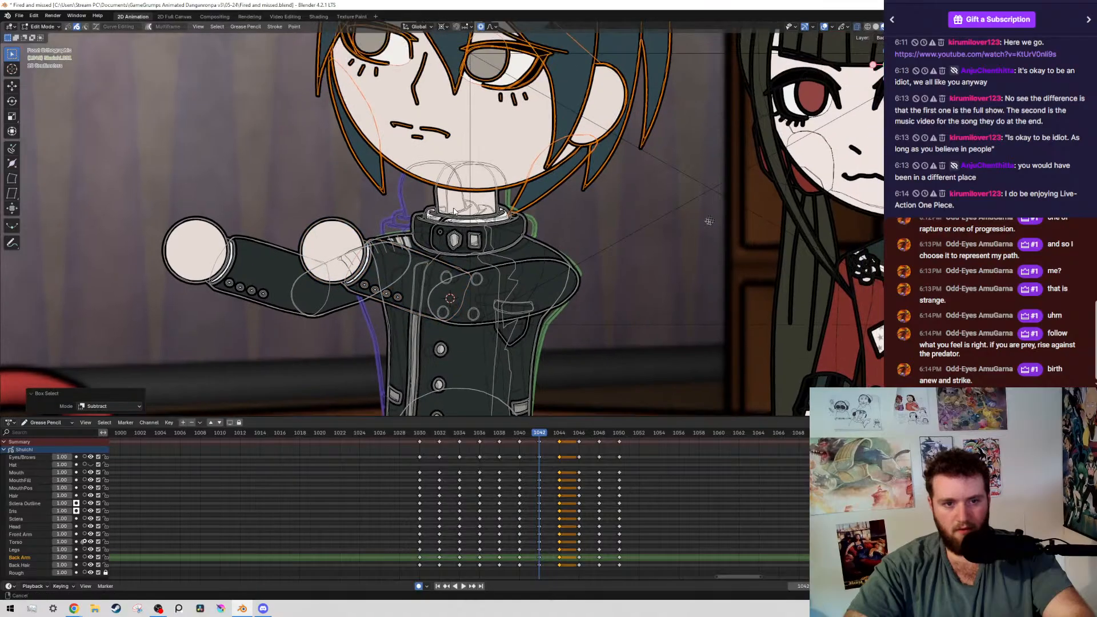
scroll(725, 212, "down", 7)
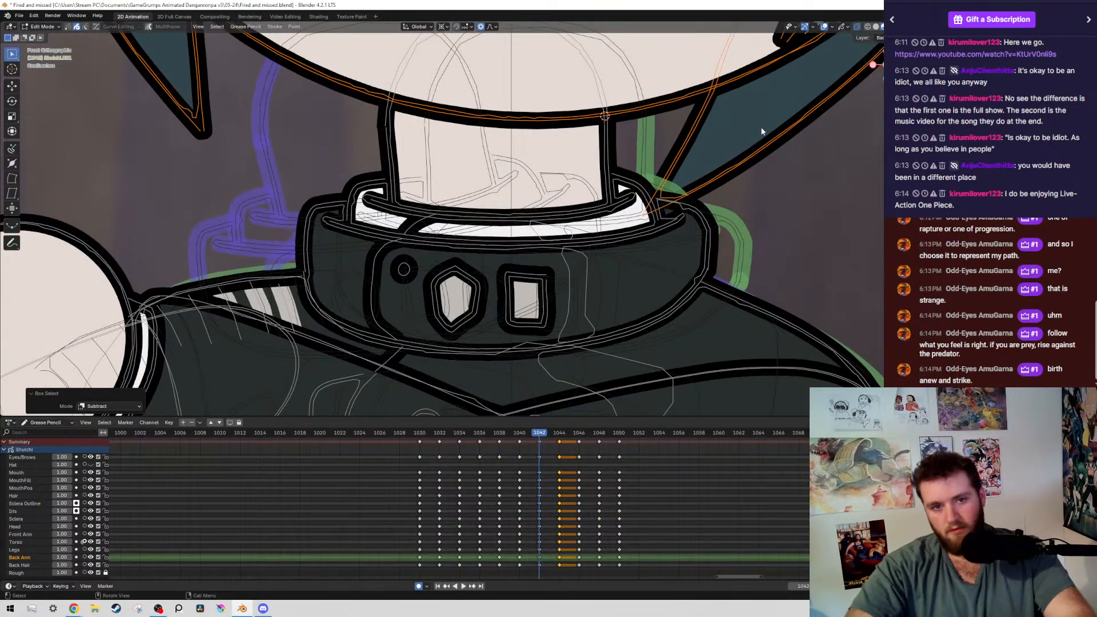
key("r")
left_click(759, 223)
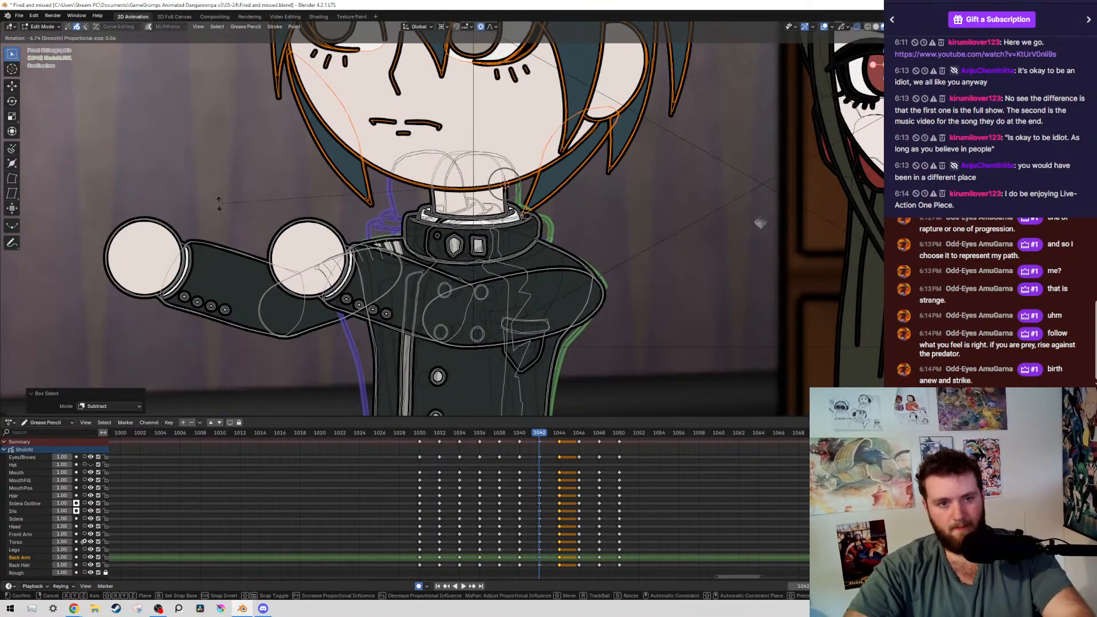
Select both of the boy's irises by layer and move them about 0.0105 m in X and 0.0047 m in Z
scroll(342, 177, "down", 4)
scroll(380, 240, "up", 6)
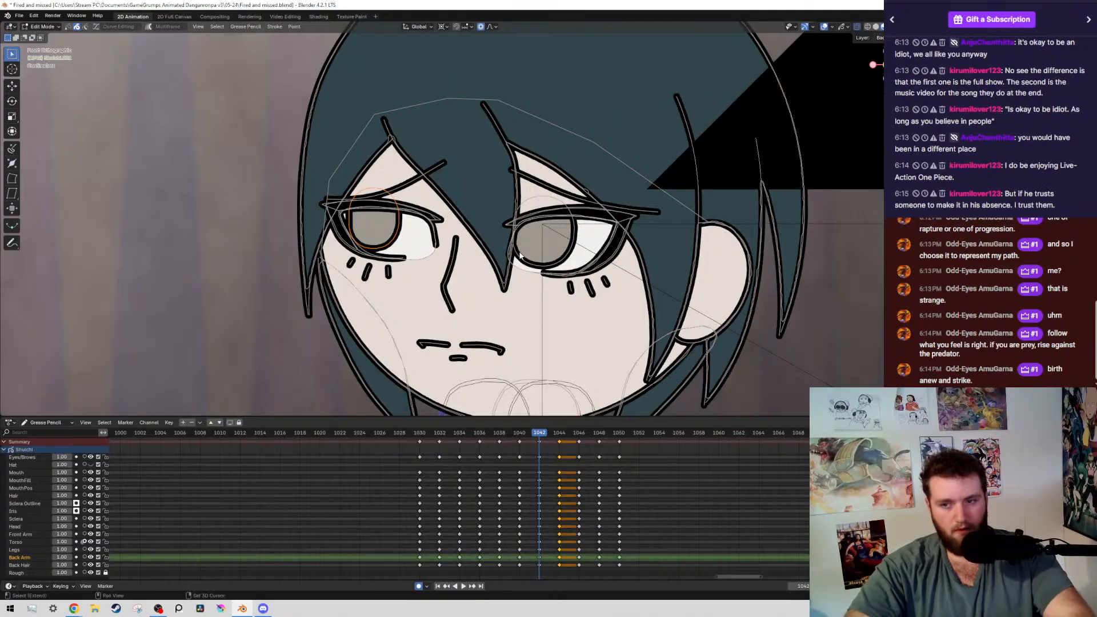
key("shift+g")
left_click(503, 253)
scroll(503, 252, "down", 4)
scroll(484, 223, "up", 2)
scroll(484, 223, "up", 1)
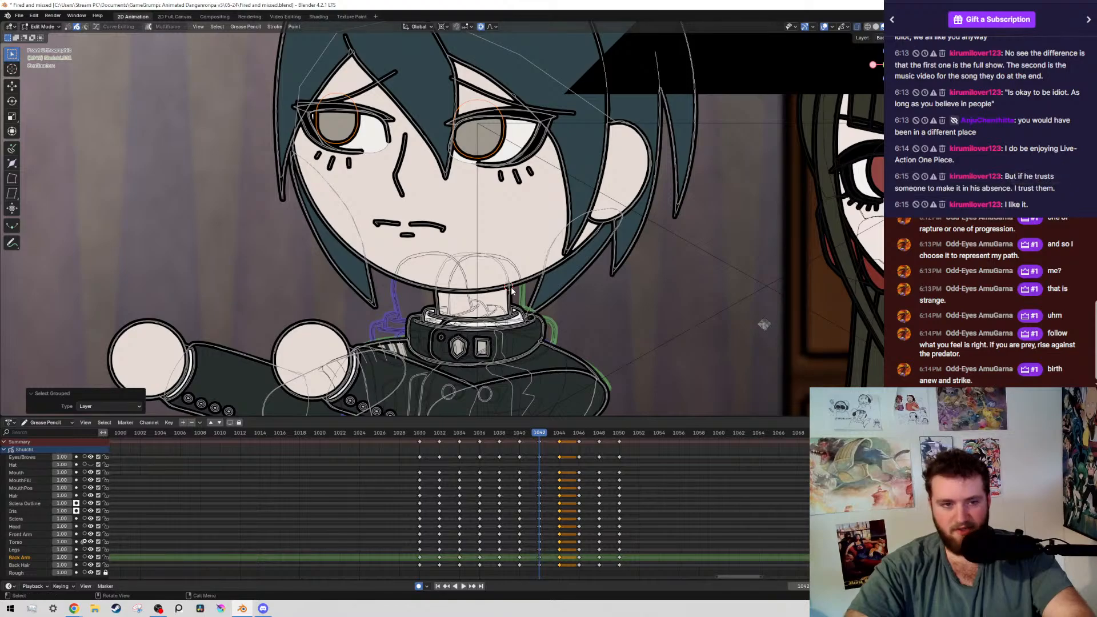
key("g")
left_click(537, 272)
scroll(540, 271, "down", 6)
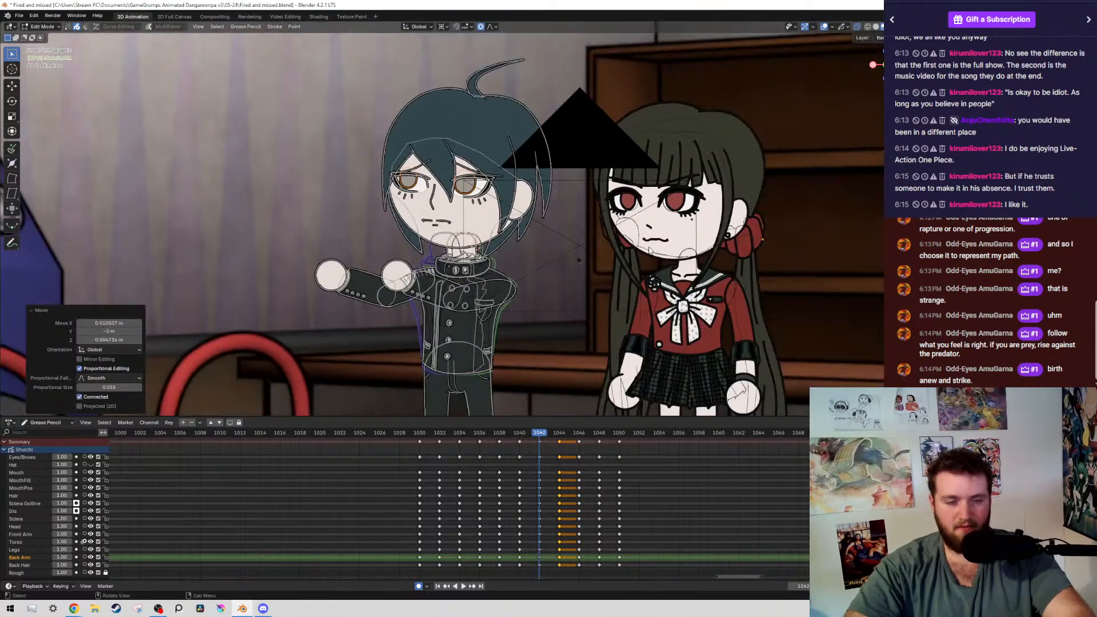
Hide the overlays, go forward to the keyframe at 1046, and save the file
key("alt+shift+z")
key("Up")
key("Up")
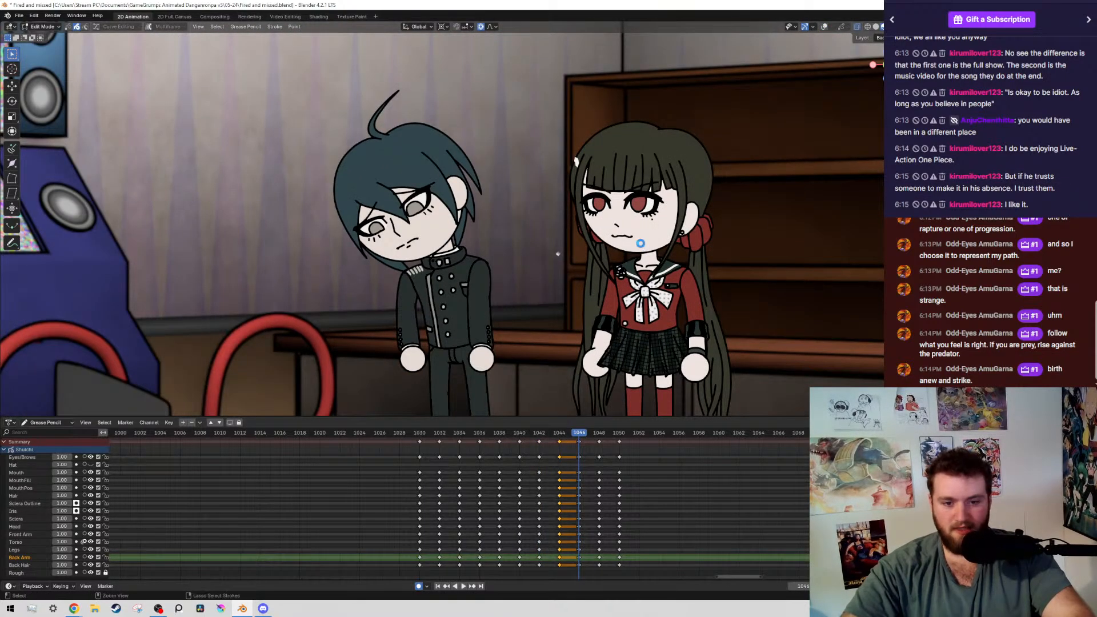
key("ctrl+s")
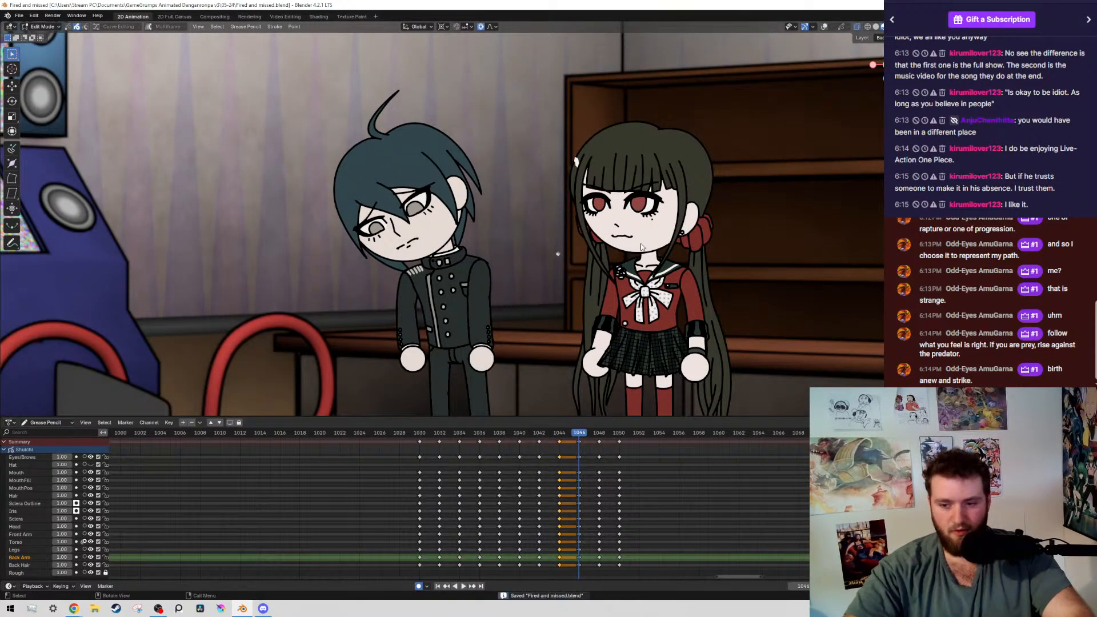
Play the animation from frame 1030 to review the whole pose change
left_click(418, 434)
middle_click_drag(435, 470, 380, 502)
key("ctrl+s")
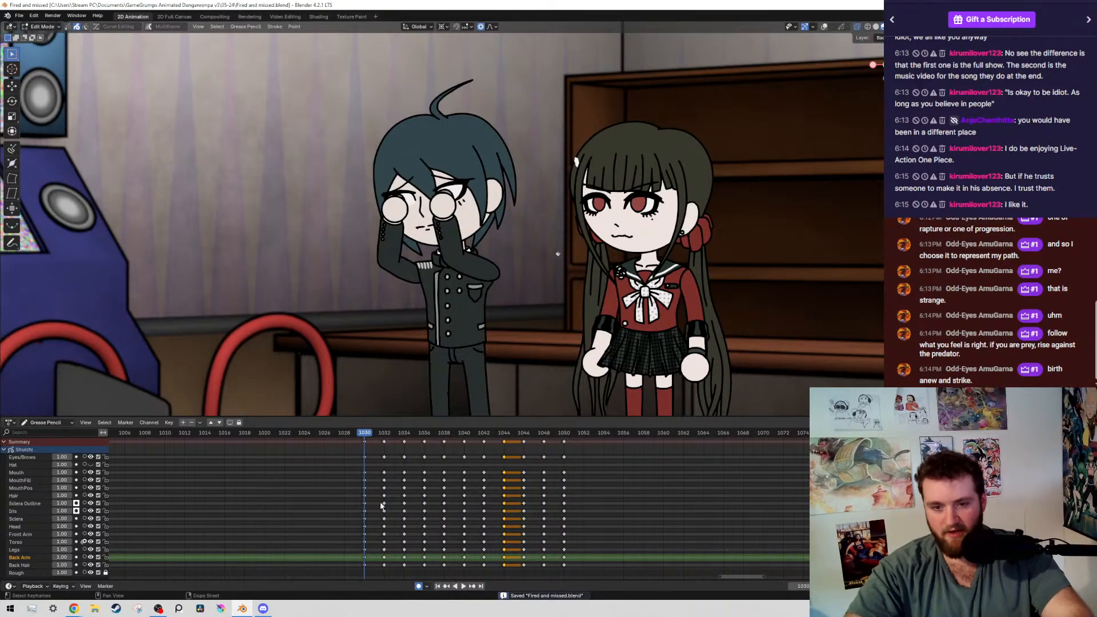
scroll(380, 501, "down", 3)
key("space")
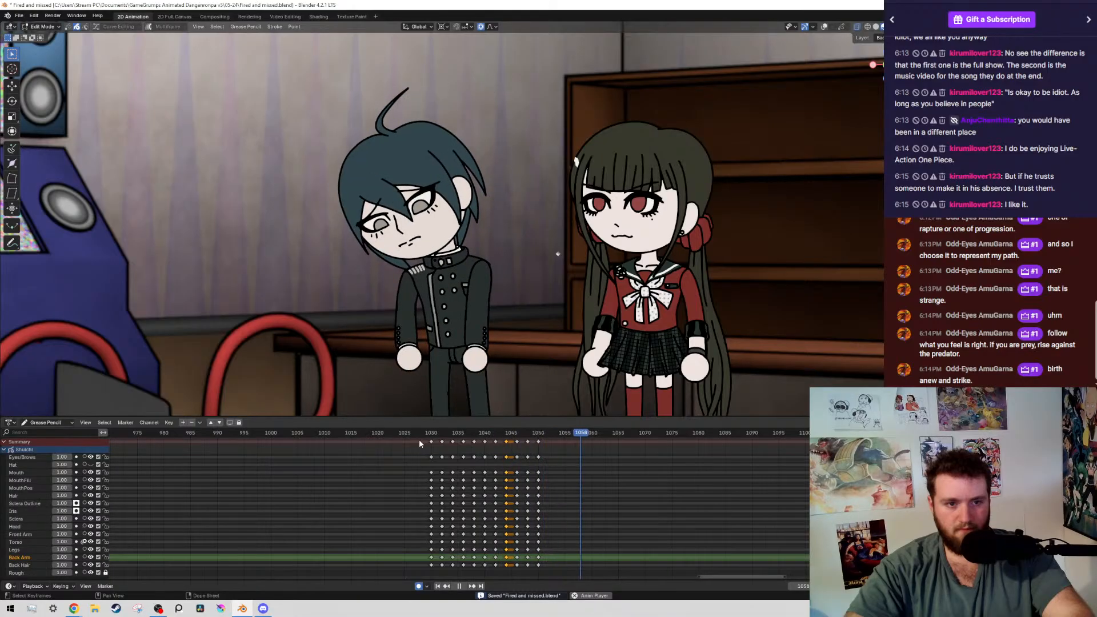
key("space")
Shift the keyframes at 1048 and 1050 two frames later and duplicate the 1046 keyframe onto frame 1048
left_click(516, 437)
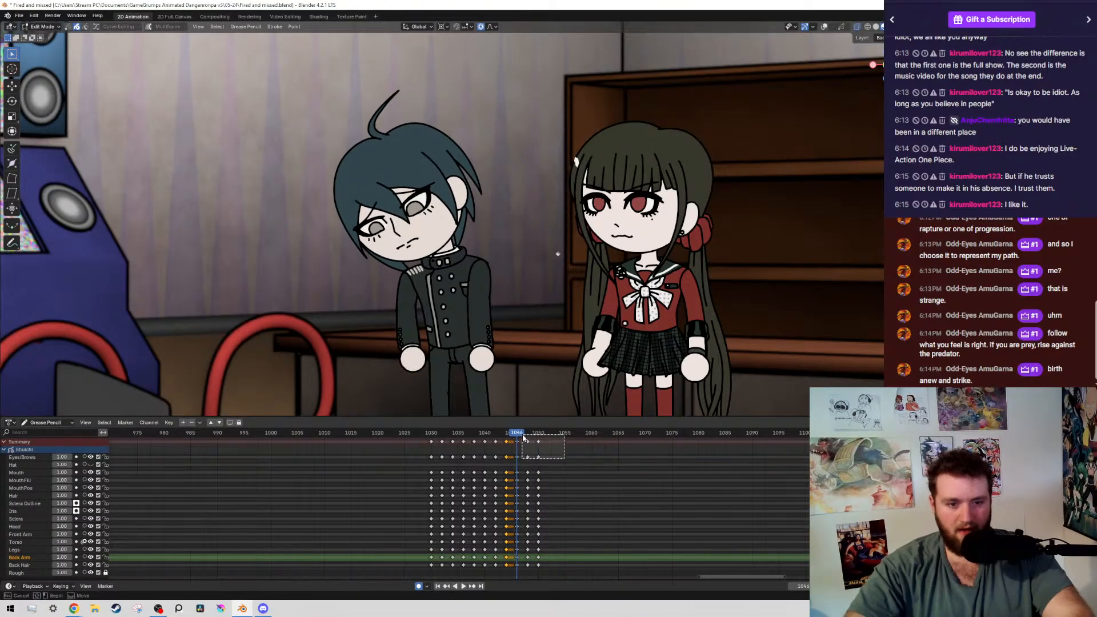
key("g")
left_click_drag(523, 435, 510, 571)
left_click(553, 460)
key("shift+d")
left_click(519, 489)
right_click(517, 486)
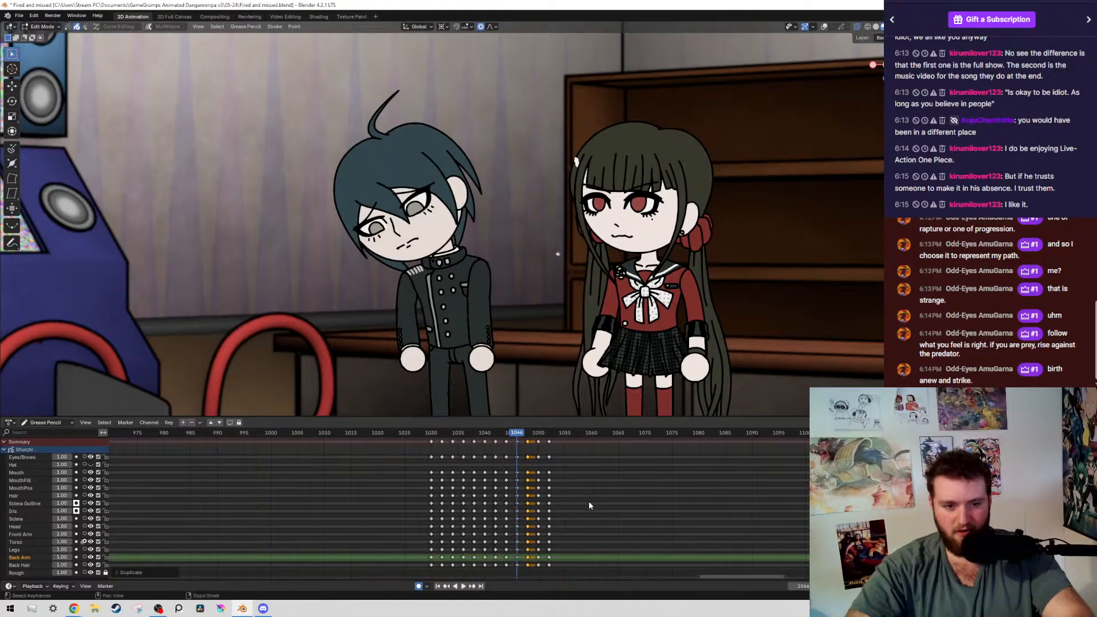
Select the boy's head, torso and arms at frame 1048 and rotate them slightly around the 3D cursor placed at the waist
key("Right")
key("Right")
key("shift+alt+z")
left_click_drag(314, 124, 533, 308)
key("shift+g")
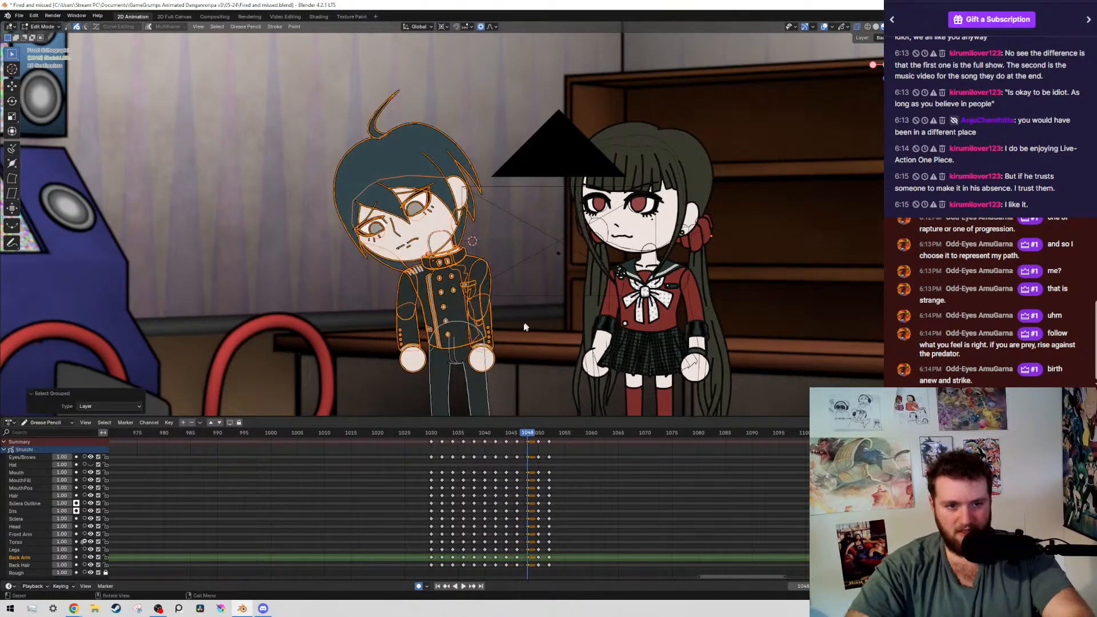
scroll(525, 327, "up", 12)
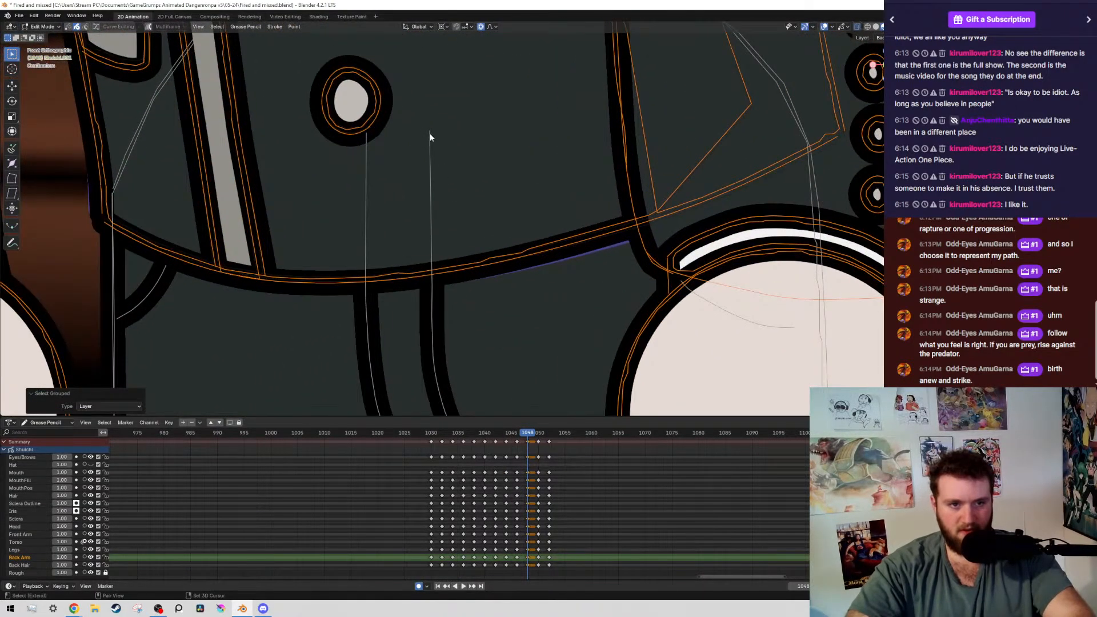
scroll(507, 153, "down", 2)
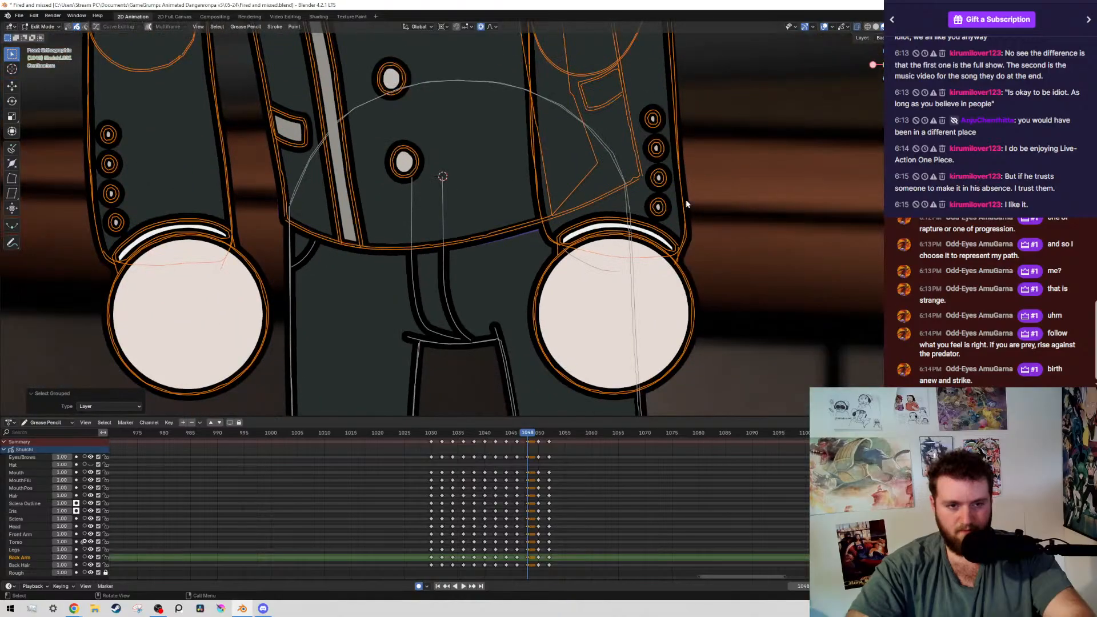
key("r")
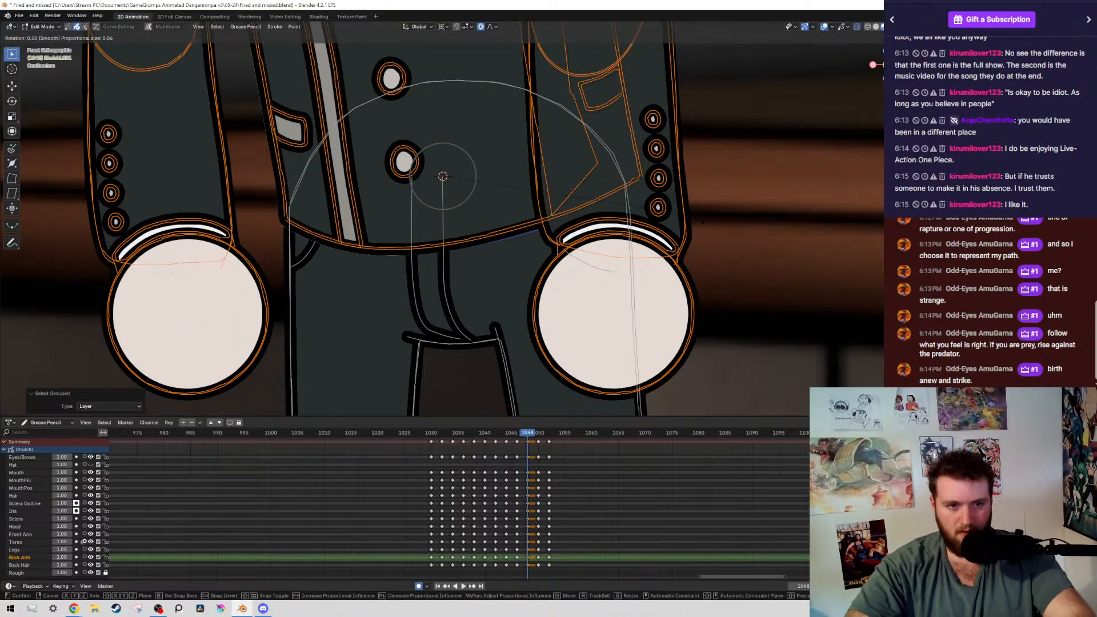
left_click(657, 218)
Select the boy's head, torso and arms at frame 1046 by layer and rotate them about -0.38° around the 3D cursor at the waist
key("Down")
scroll(657, 218, "down", 6)
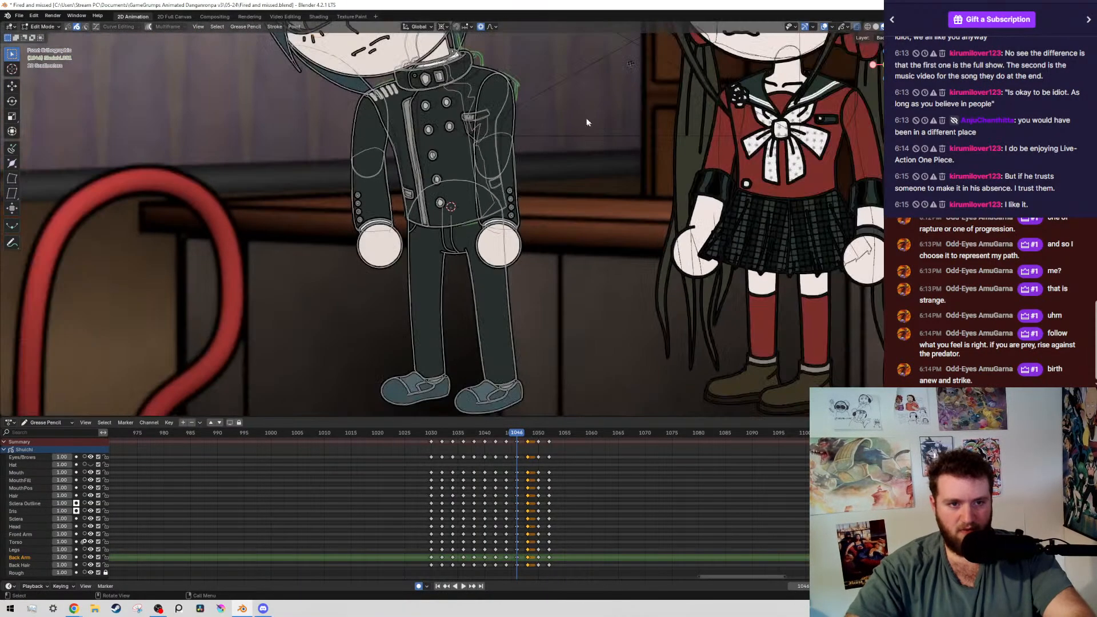
left_click_drag(327, 98, 496, 201)
key("shift+g")
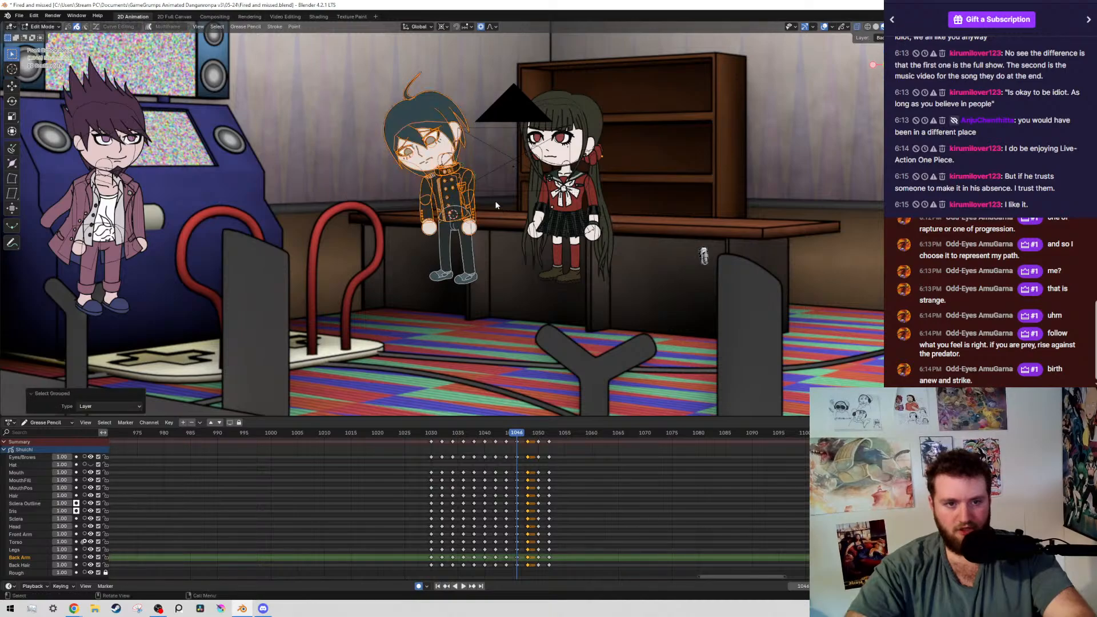
scroll(496, 202, "up", 16)
scroll(688, 220, "down", 4)
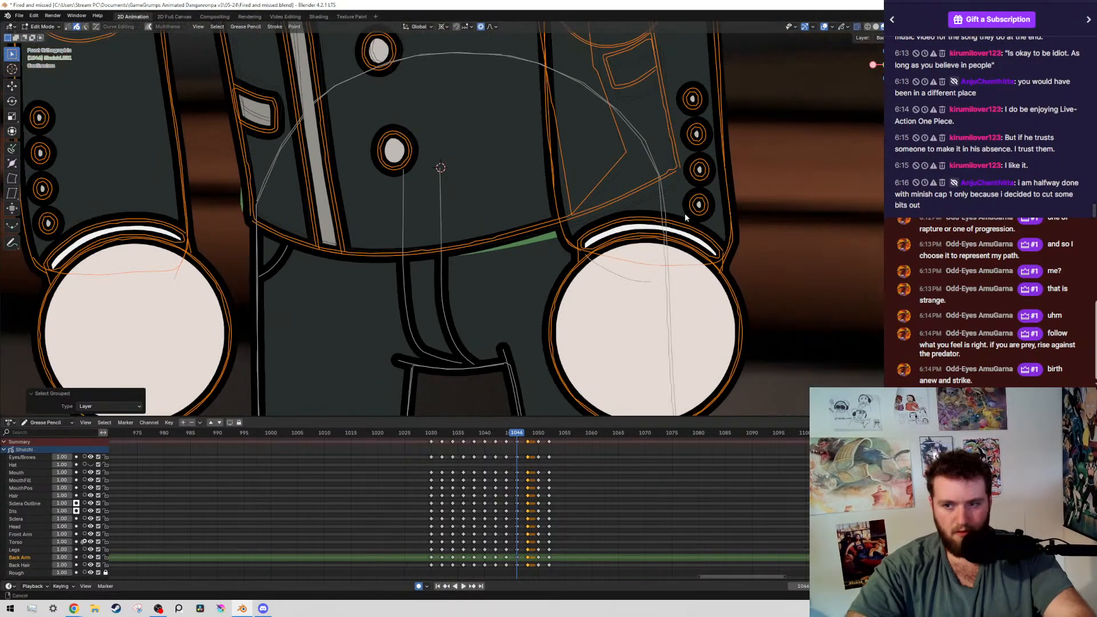
scroll(719, 272, "up", 1)
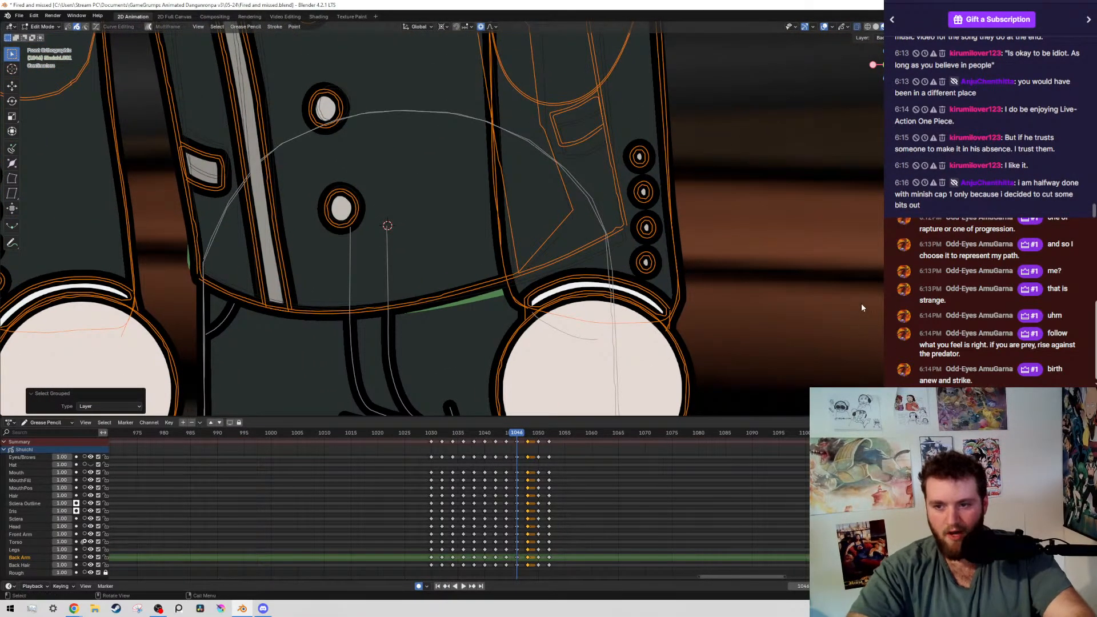
key("r")
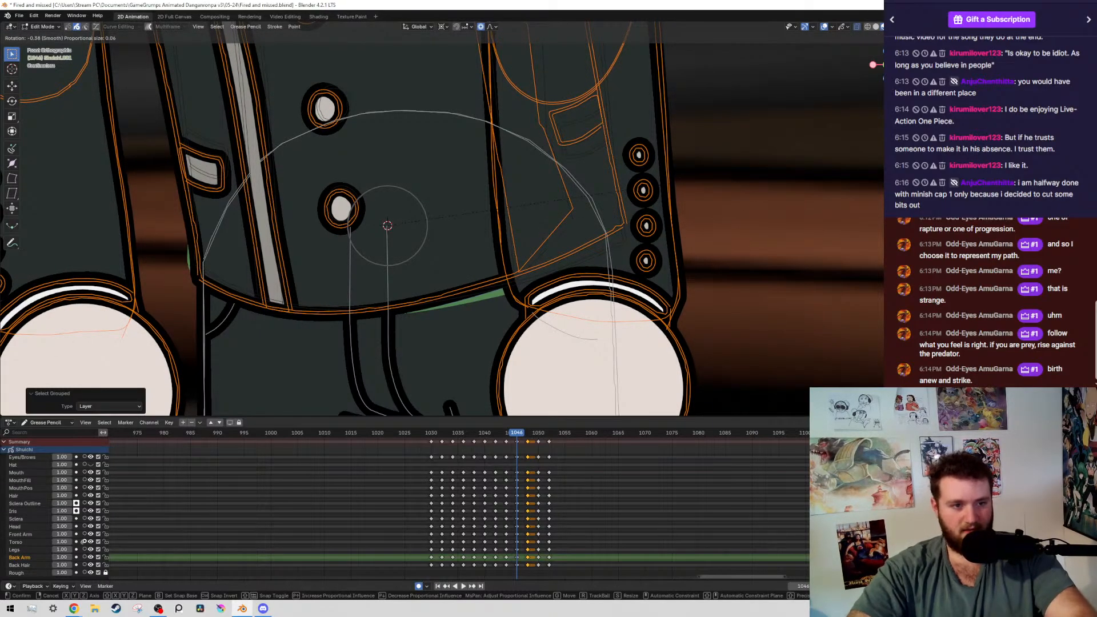
left_click(740, 173)
scroll(545, 217, "down", 6)
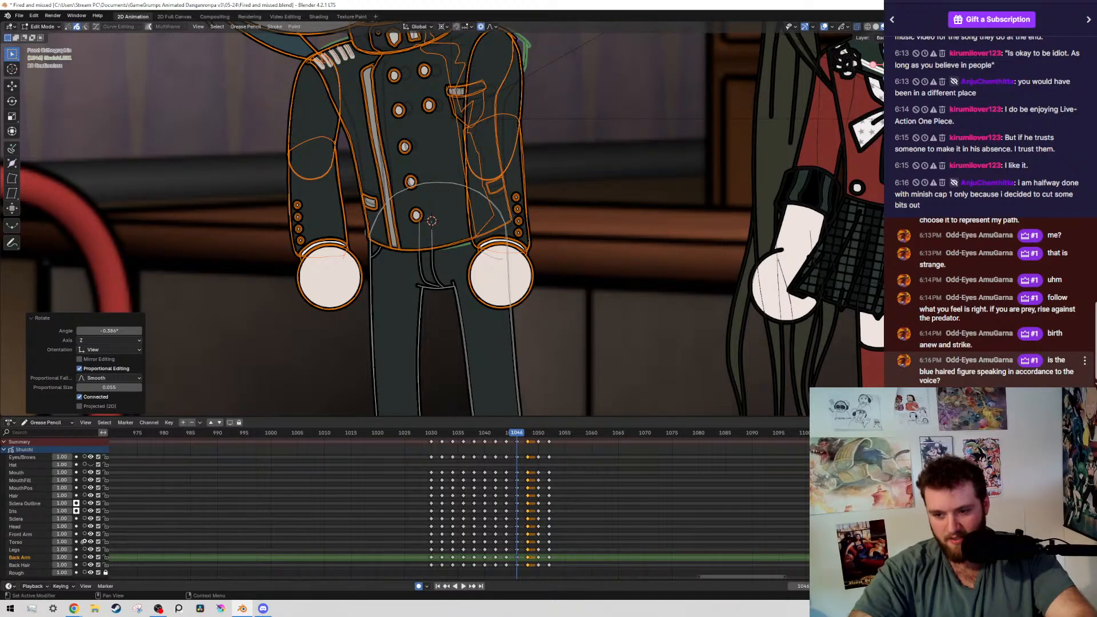
Inspect the boy's pose at frame 1046 with the overlays hidden and save the file
scroll(499, 122, "down", 6)
scroll(498, 121, "up", 9)
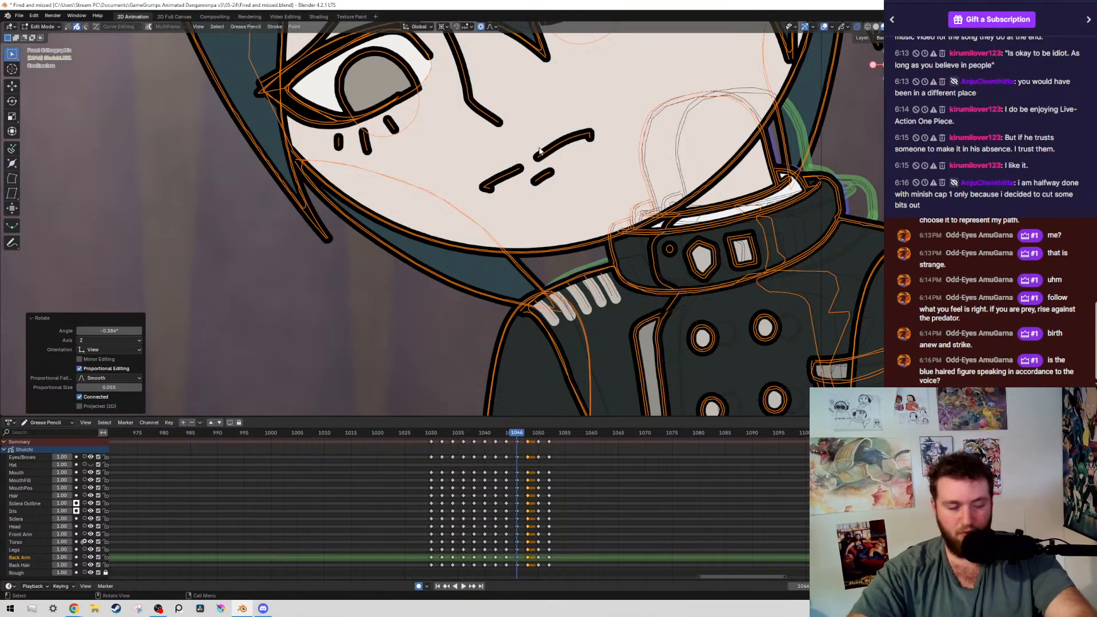
scroll(520, 191, "down", 6)
middle_click_drag(530, 195, 477, 115, "shift")
key("alt+shift+z")
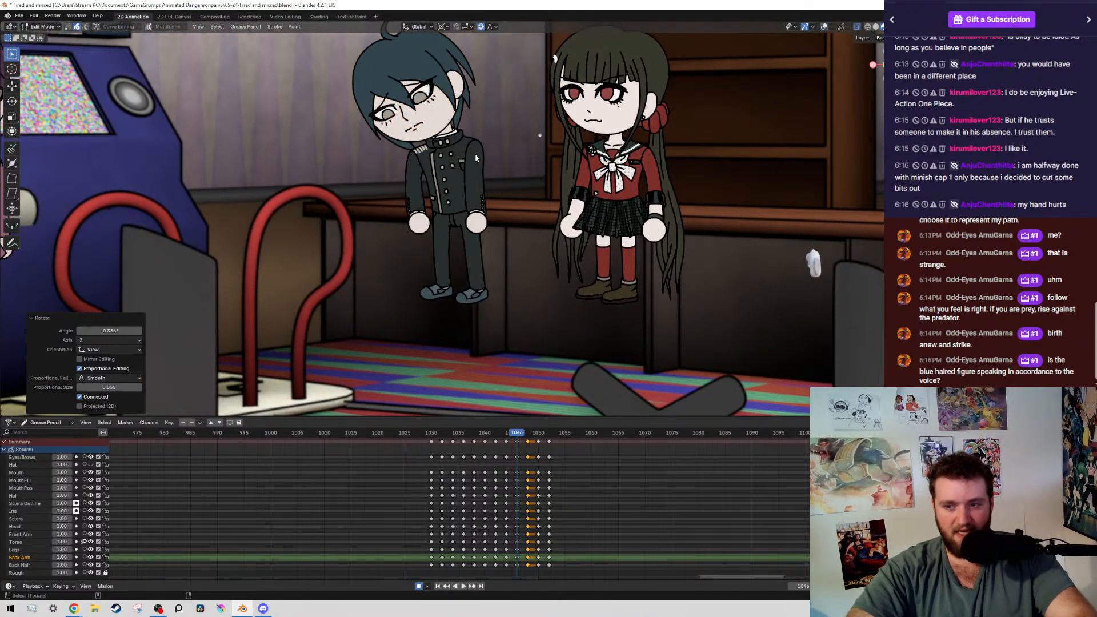
key("alt+shift+z")
middle_click_drag(466, 163, 484, 197, "shift")
scroll(485, 197, "up", 1)
middle_click_drag(485, 197, 492, 190, "shift")
scroll(495, 194, "up", 3)
key("ctrl+s")
key("alt+shift+z")
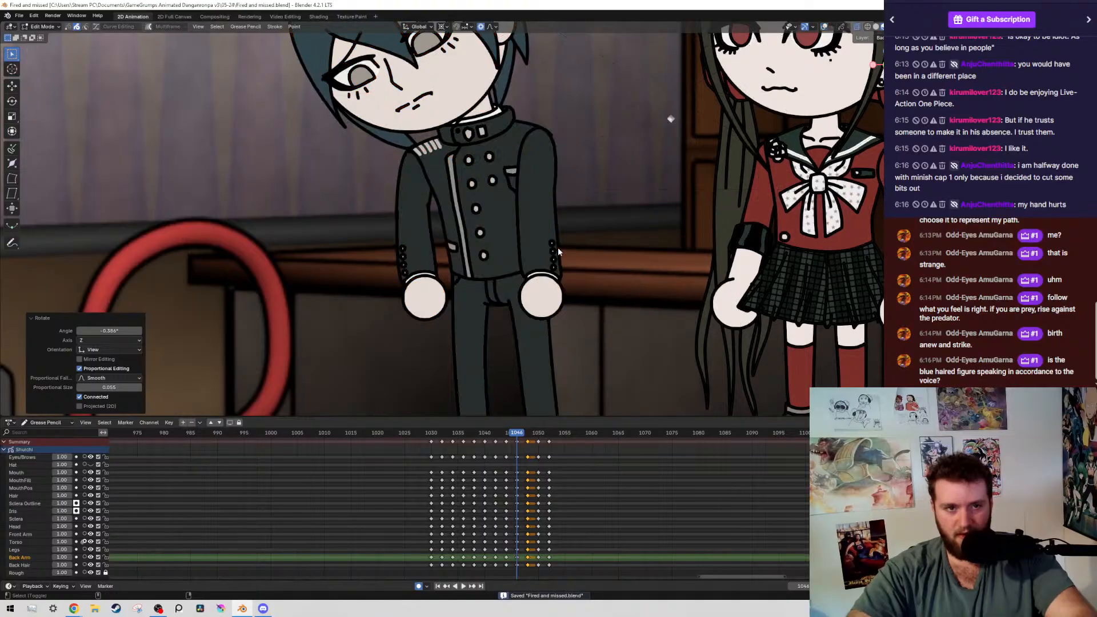
middle_click_drag(539, 224, 519, 226, "shift")
scroll(563, 505, "down", 14)
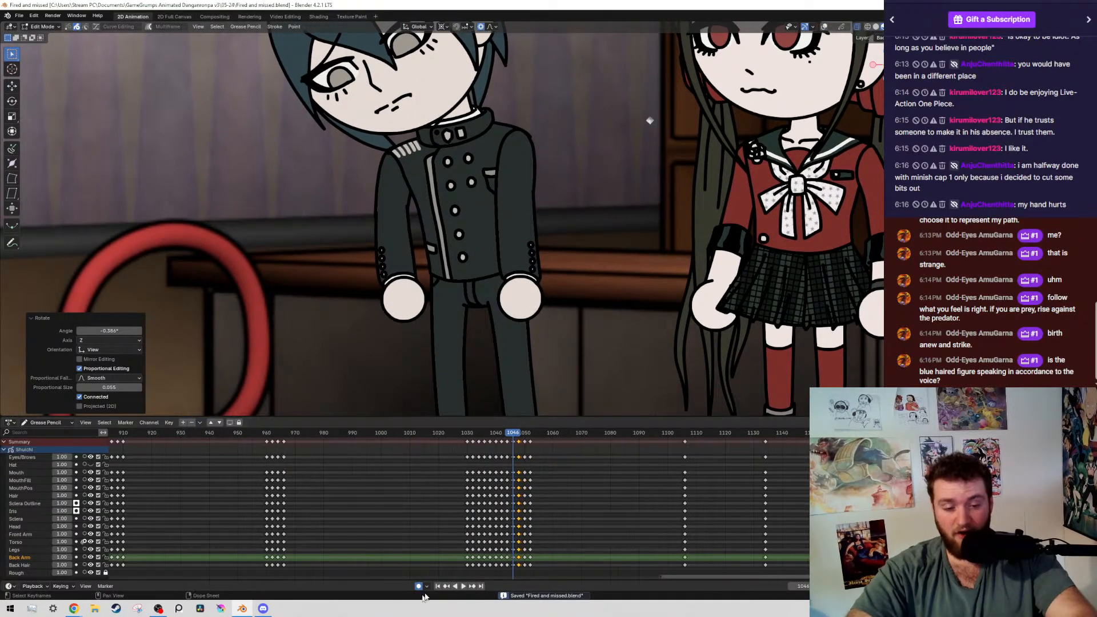
Compare the boy's pose at frame 1046 with the neighbouring keyframes, with the overlays hidden
scroll(563, 457, "up", 17)
scroll(543, 503, "up", 3)
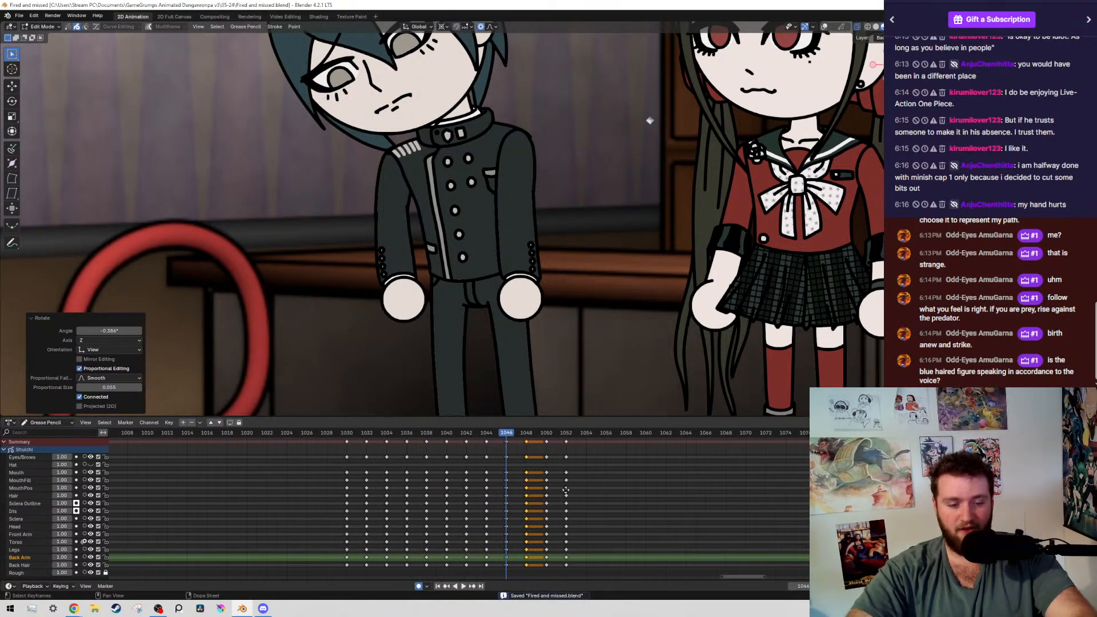
scroll(492, 229, "down", 6)
key("alt+shift+z")
scroll(509, 236, "up", 10)
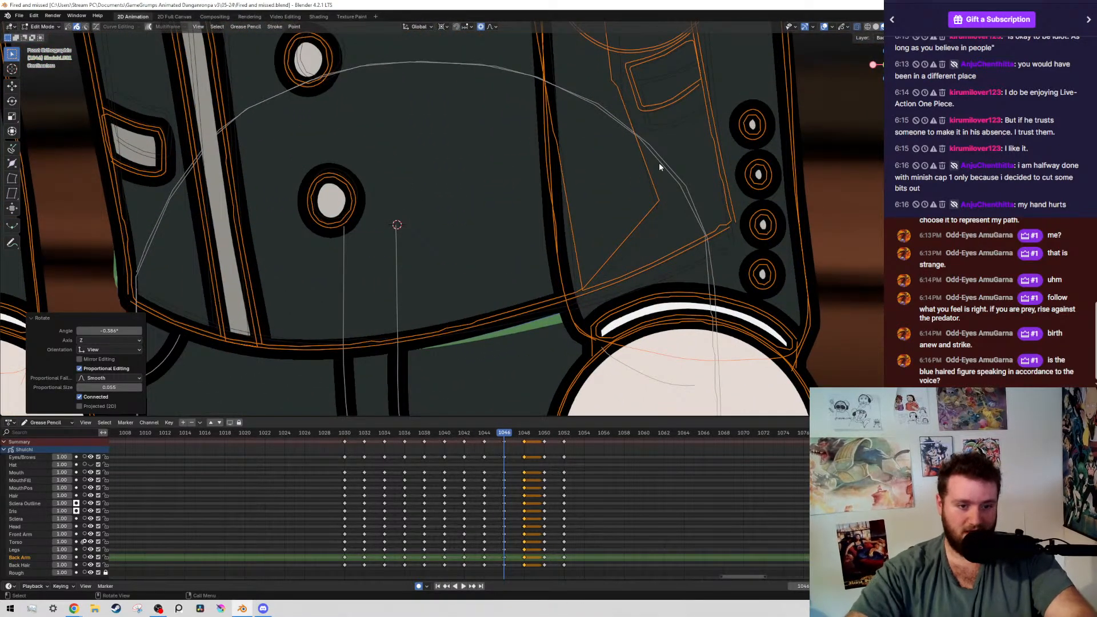
scroll(660, 162, "down", 10)
key("Left")
key("Left")
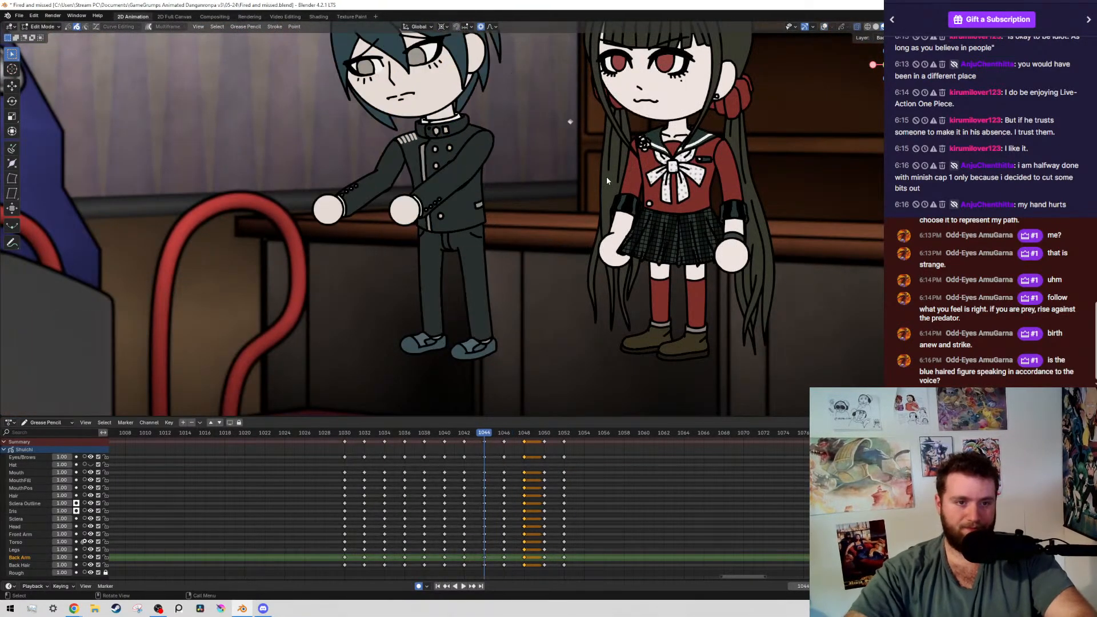
key("Right")
key("Right")
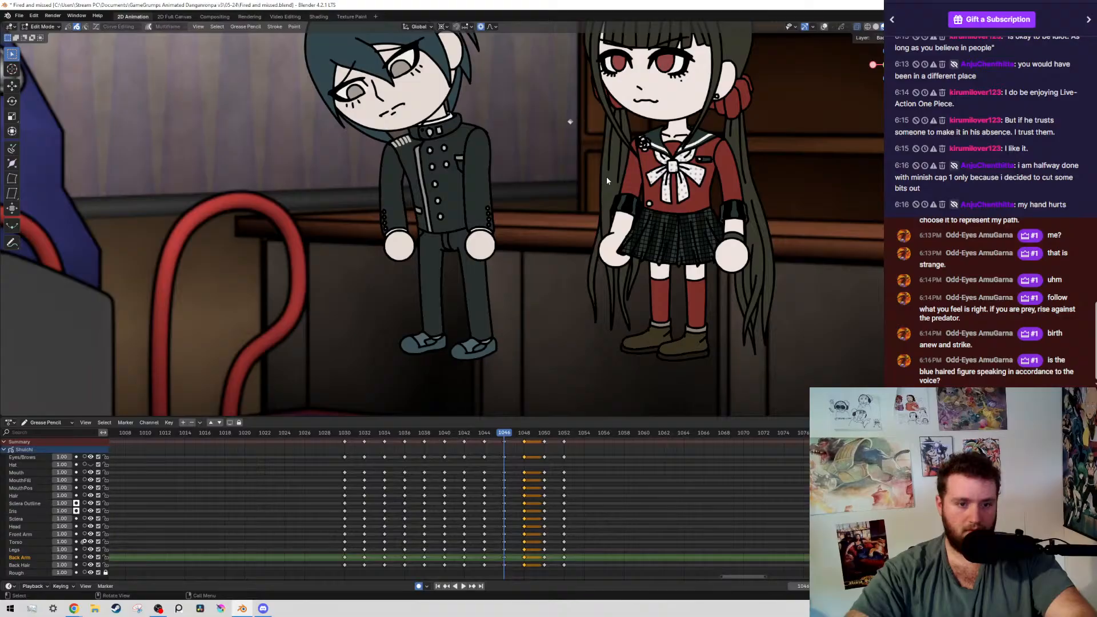
key("Down")
key("Up")
key("Up")
key("Down")
key("shift+alt+z")
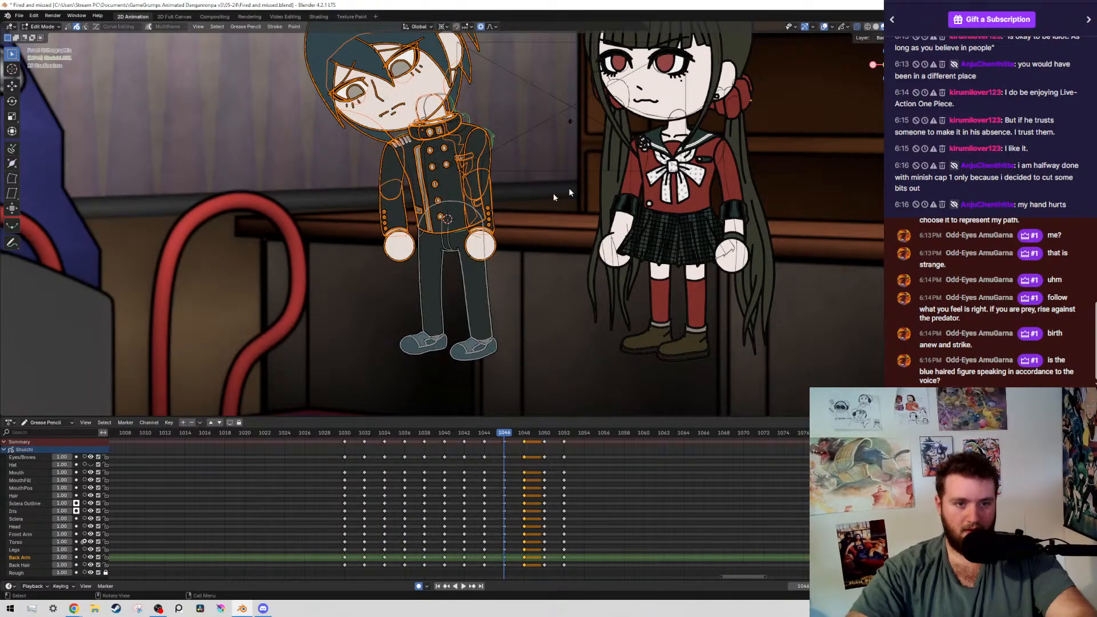
Select the boy's arm nearest the girl at frame 1046 by layer and rotate it slightly around the 3D cursor placed at the shoulder
scroll(569, 193, "up", 5)
left_click(574, 252)
key("shift+g")
left_click(573, 250)
middle_click_drag(536, 163, 465, 266, "shift")
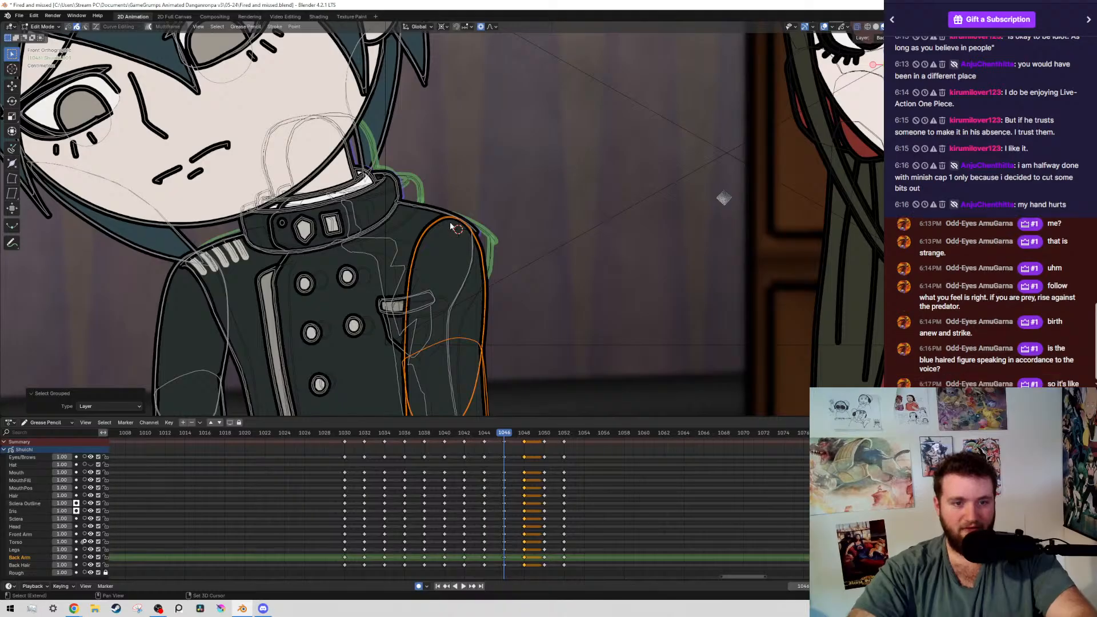
scroll(525, 280, "down", 2)
middle_click_drag(531, 291, 545, 174, "shift")
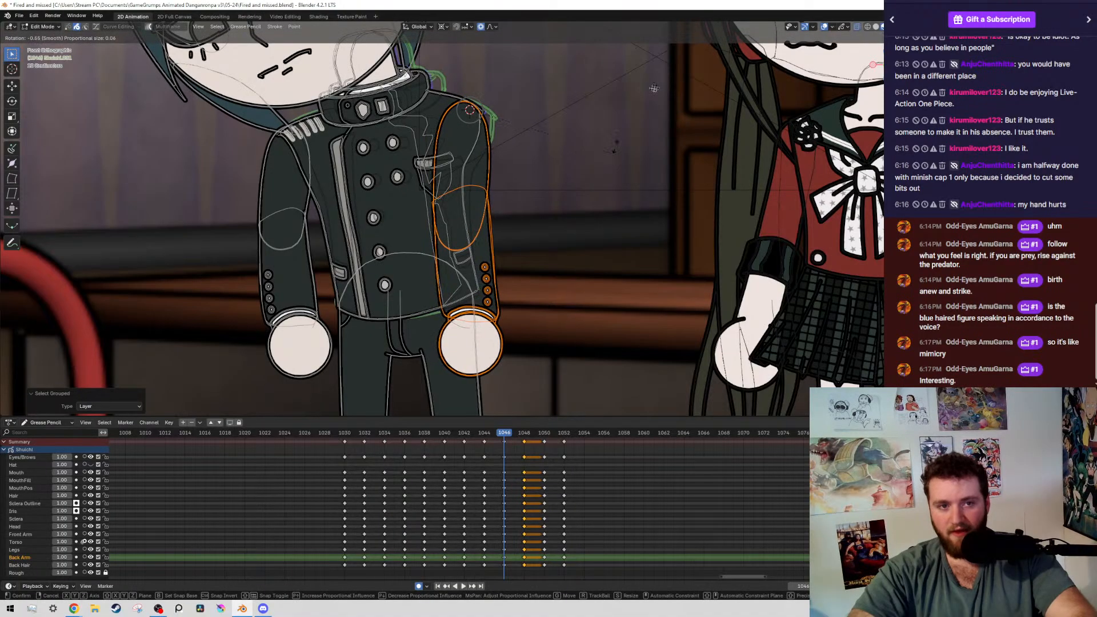
key("r")
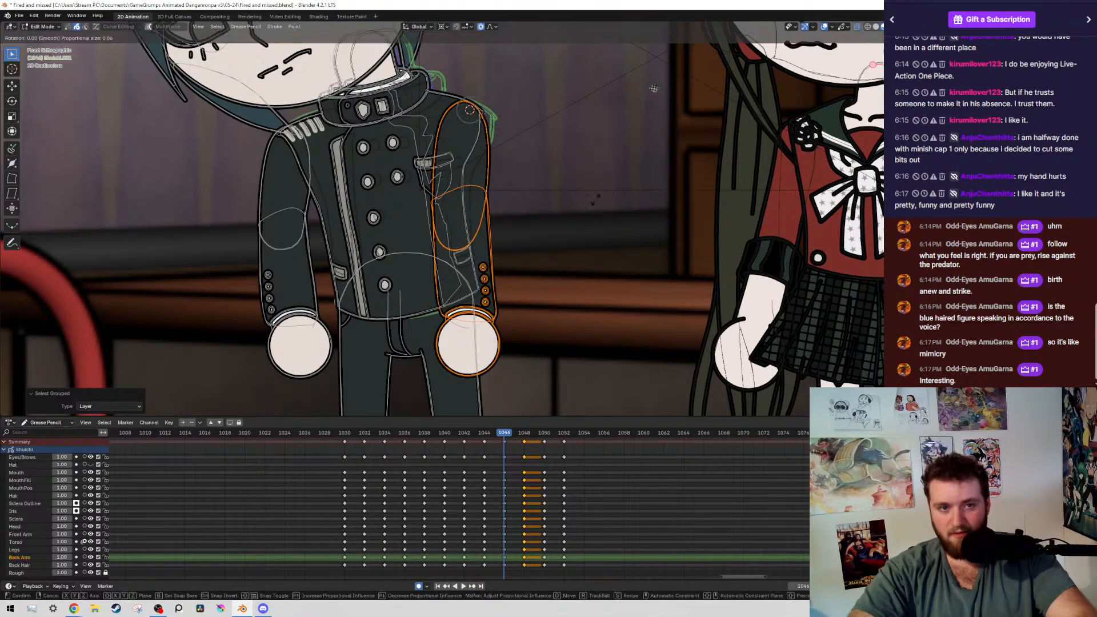
left_click(615, 163)
Deselect the upper arm and rotate the forearm and hand nearest the girl -1.24° around the 3D cursor at the elbow
left_click_drag(434, 101, 489, 137, "ctrl")
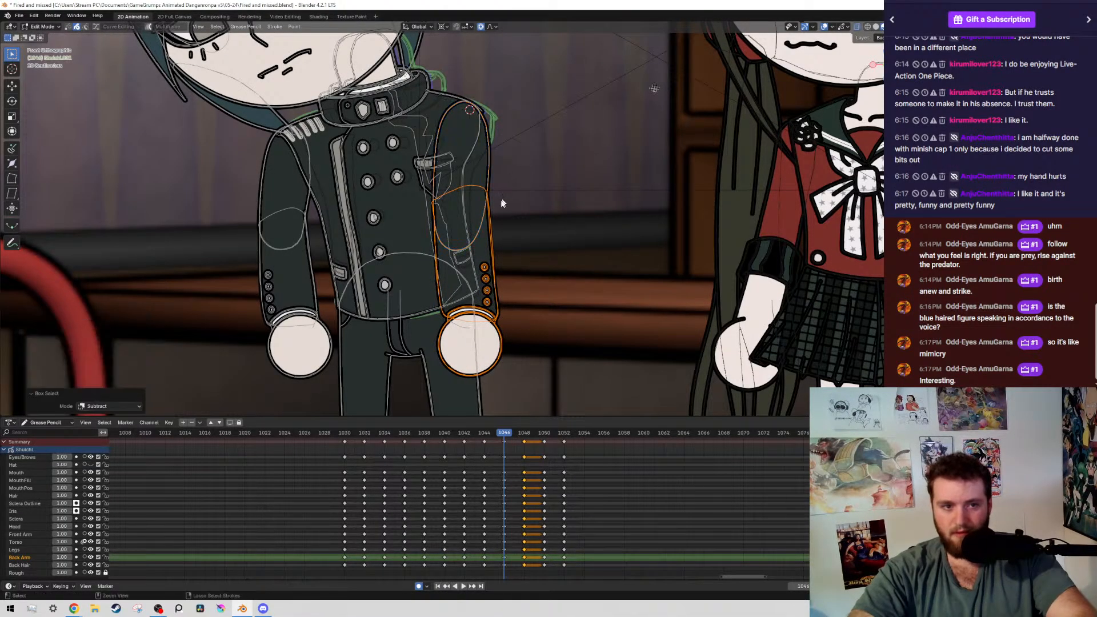
key("r")
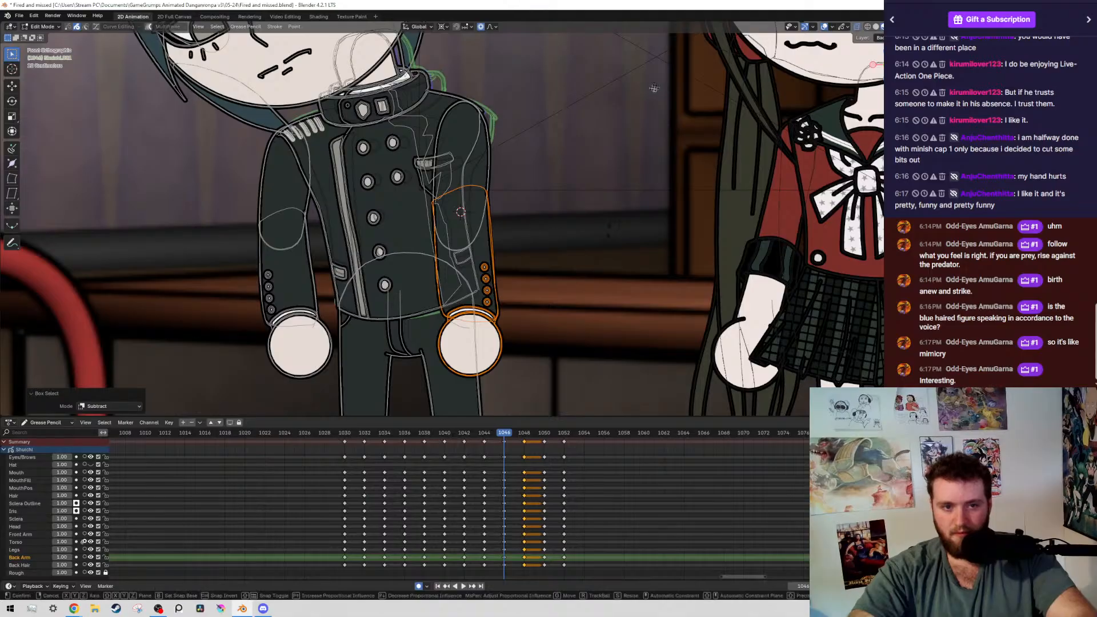
left_click(520, 171)
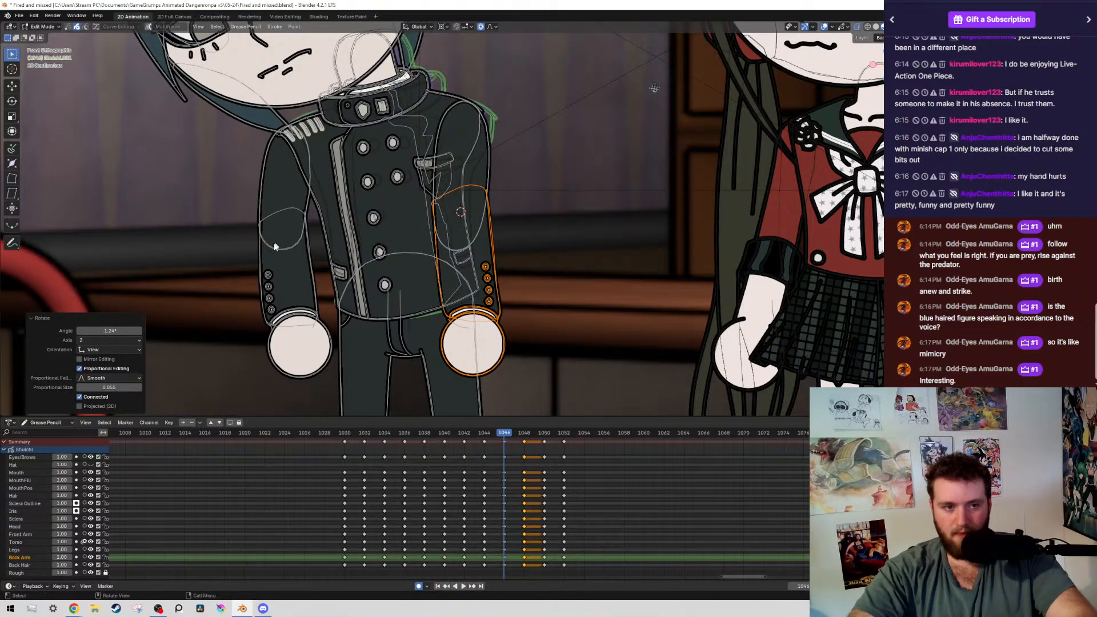
Select the boy's other arm at frame 1046 by layer and rotate it about -1.17° around the 3D cursor at its shoulder
left_click_drag(287, 269, 287, 270)
key("shift+g")
left_click(282, 262)
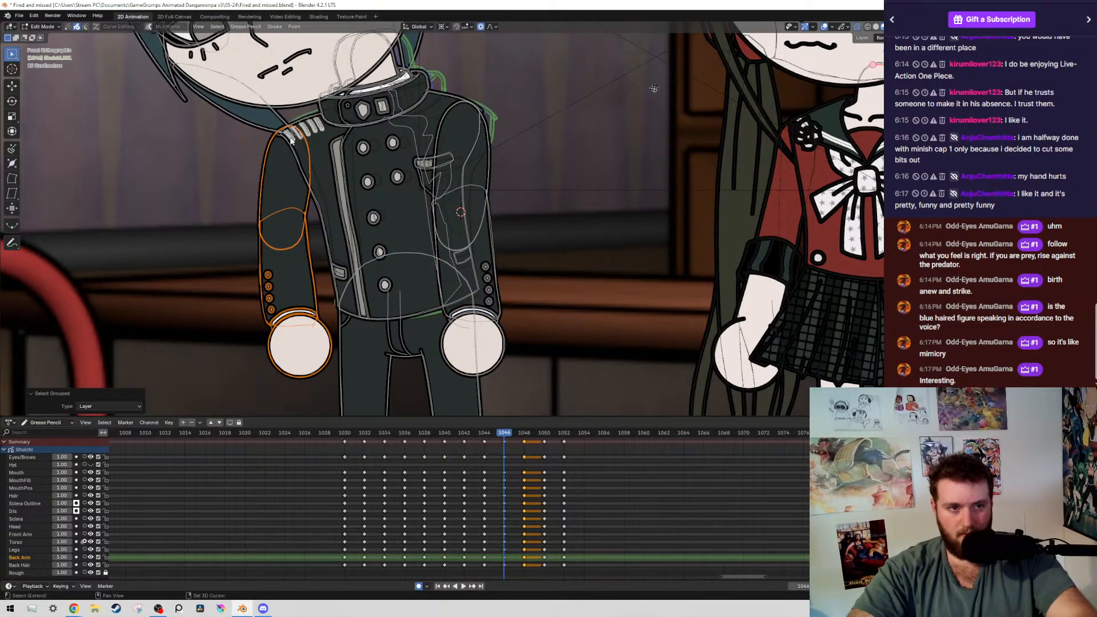
key("r")
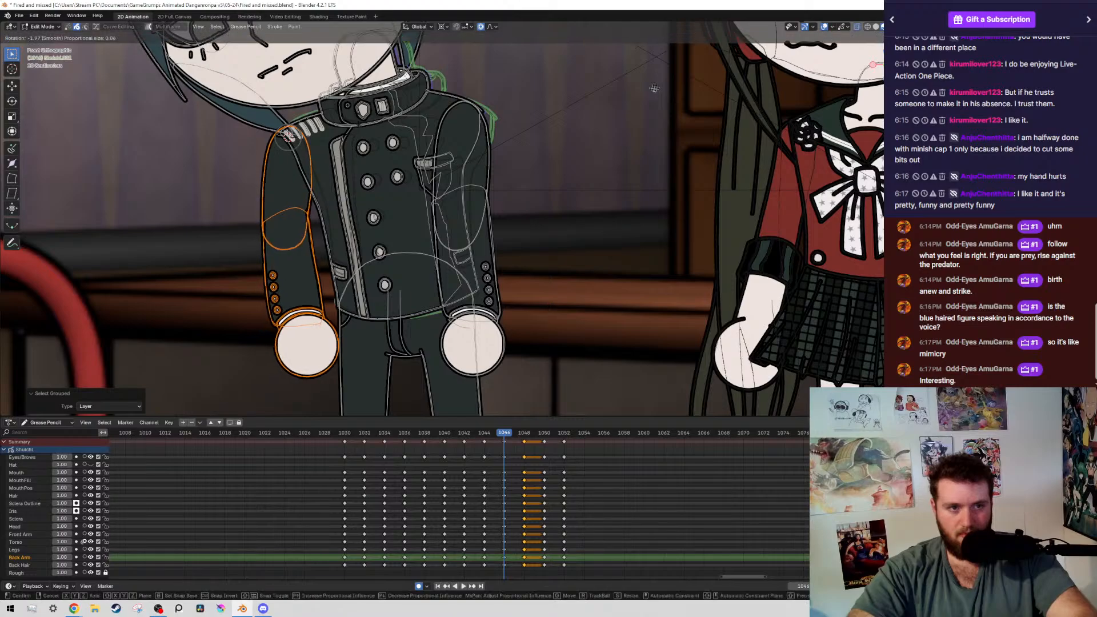
right_click(364, 110)
key("r")
left_click(229, 111)
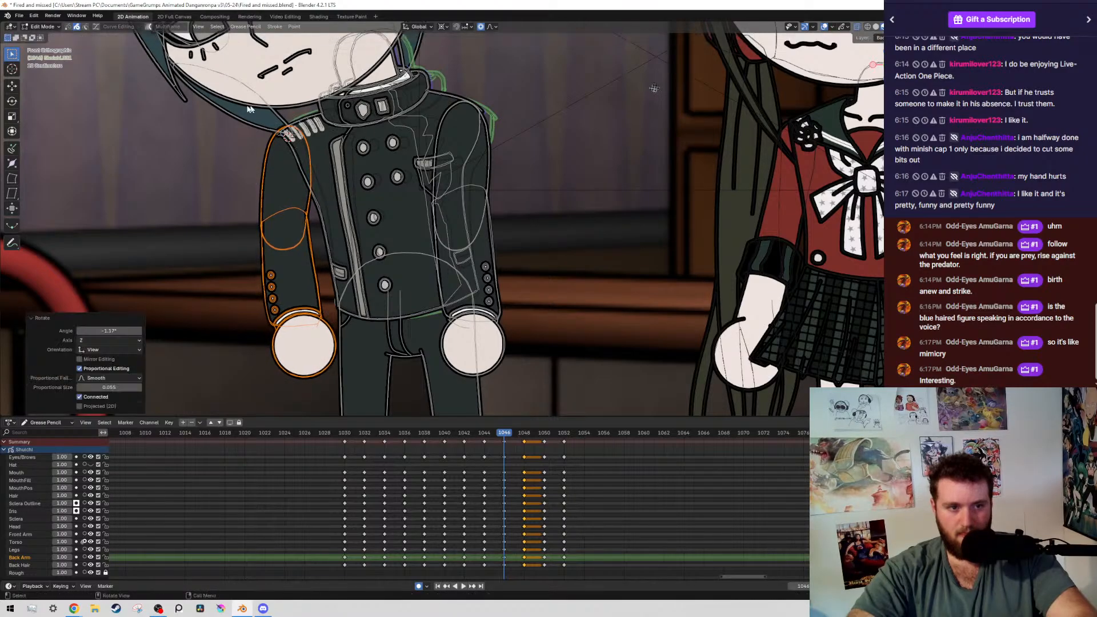
Deselect that upper arm, rotate its forearm and hand -1.01° around the elbow, and save the file
left_click_drag(224, 108, 345, 196, "ctrl")
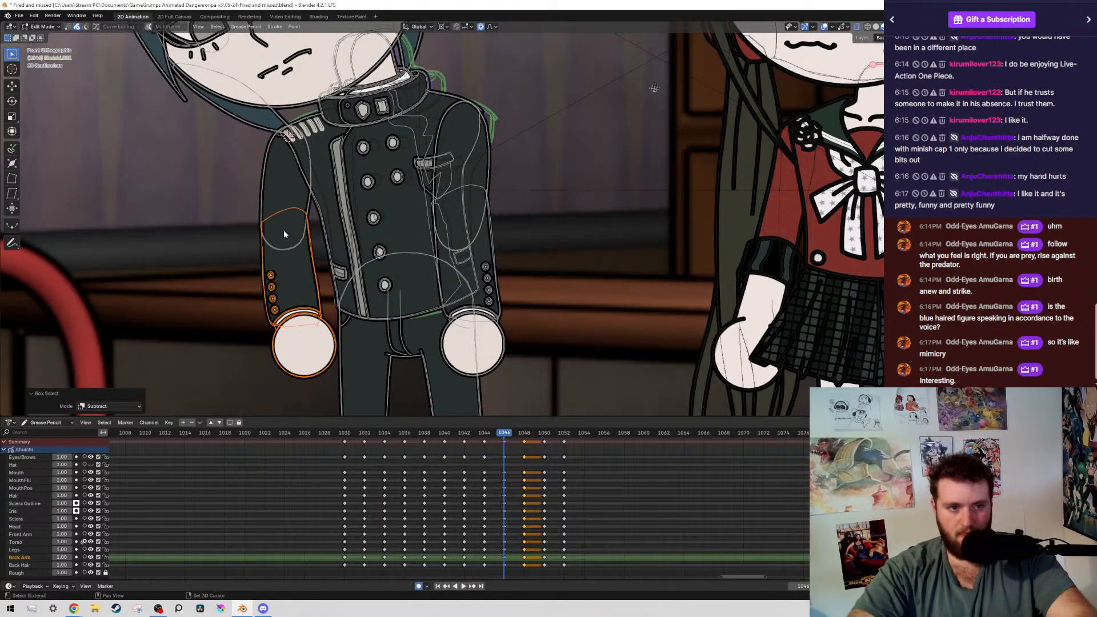
key("r")
left_click(455, 228)
scroll(456, 228, "down", 8)
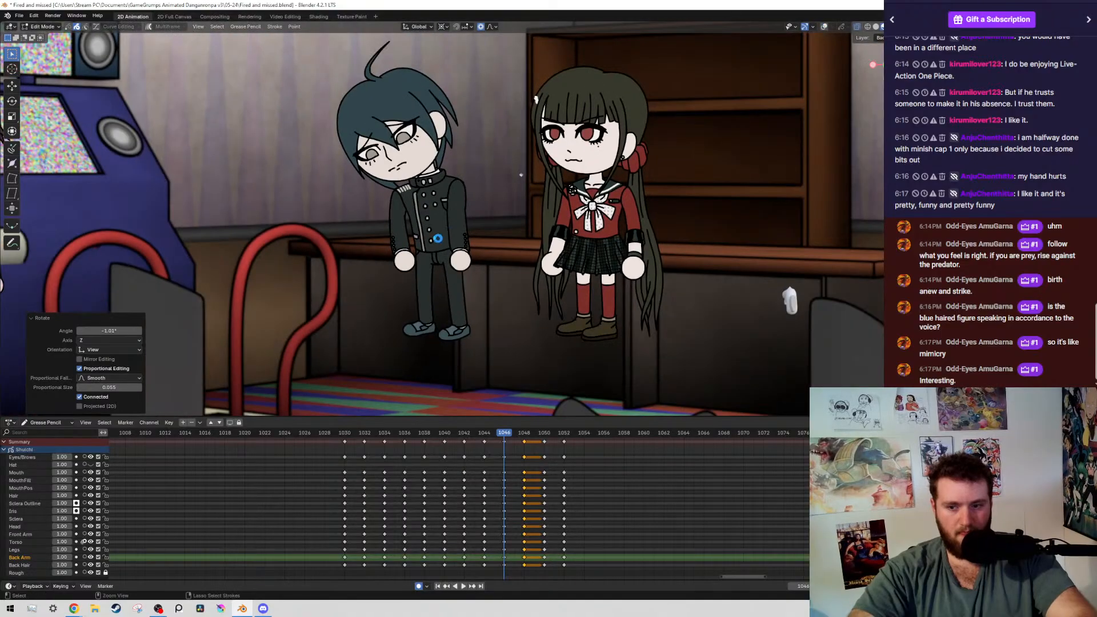
key("ctrl+s")
scroll(574, 226, "up", 3)
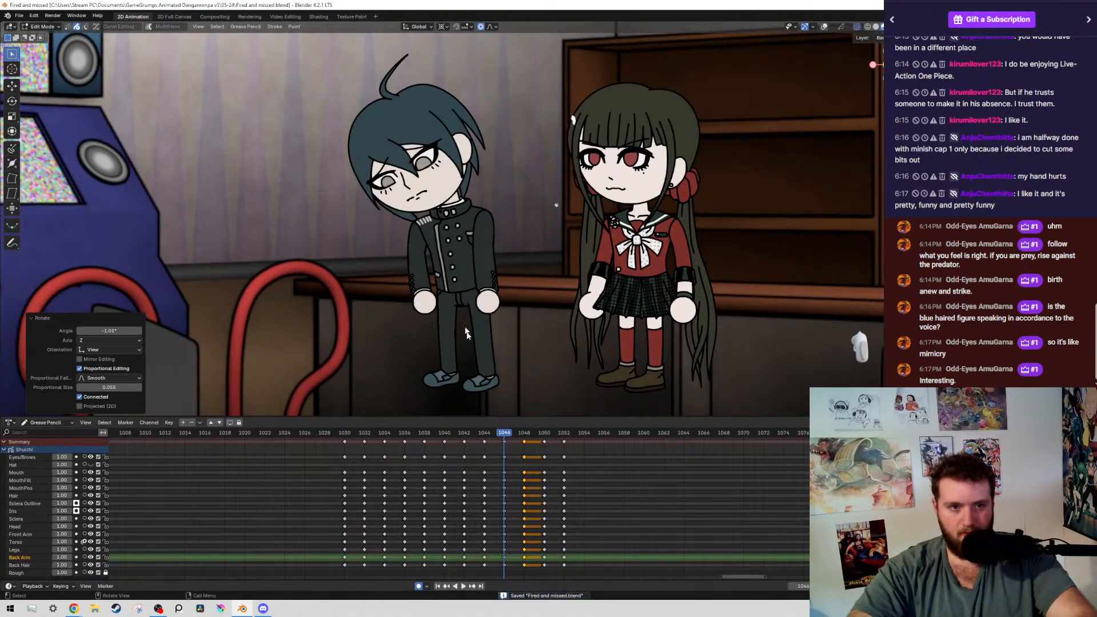
Play back the boy's pose change and review the keyframes from 1042 to 1046
key("space")
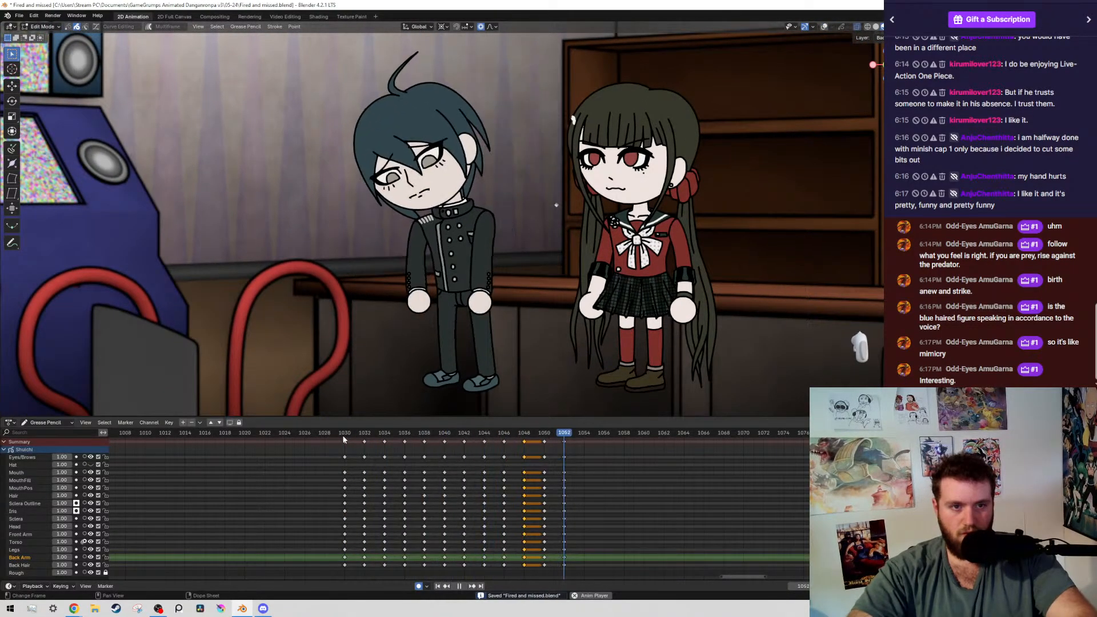
key("space")
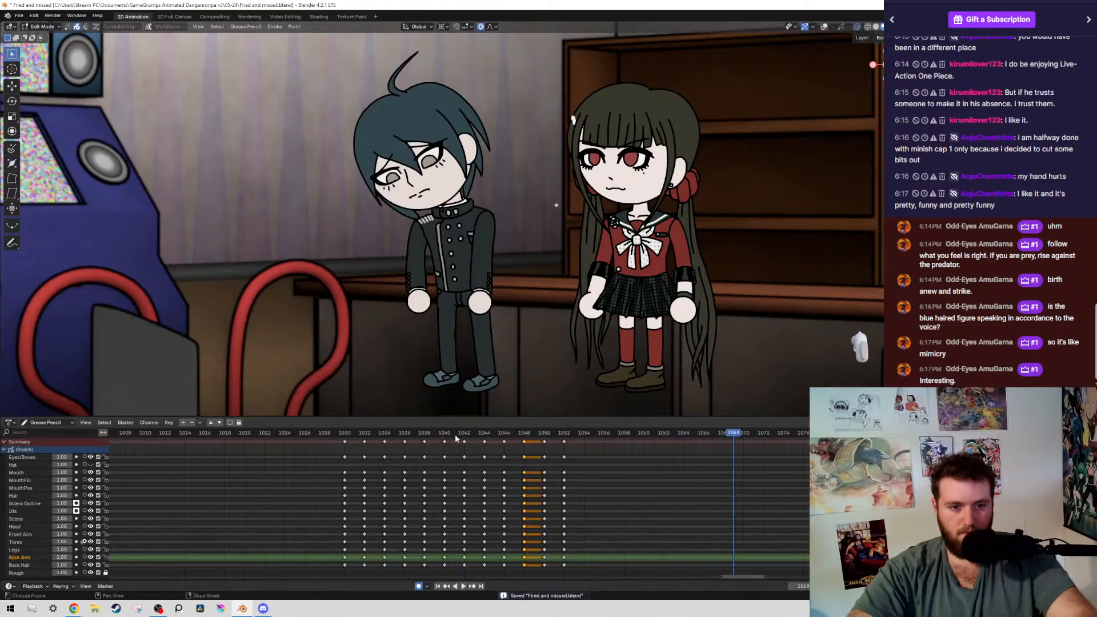
key("Up")
key("Up")
key("Up")
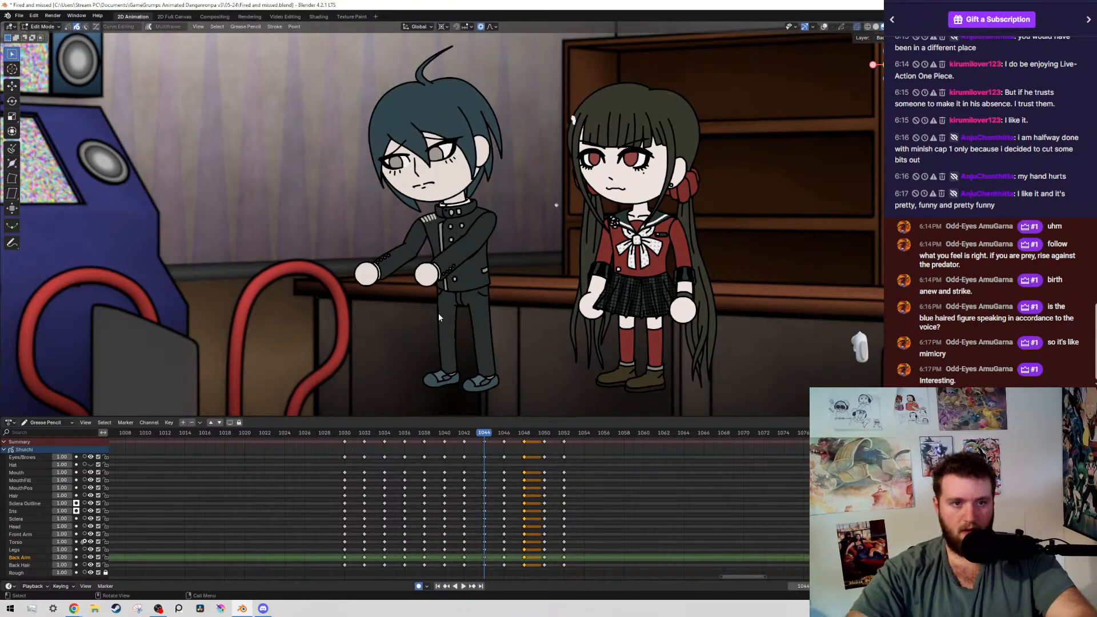
key("Down")
key("Down")
key("Up")
Select the boy's head and hair at frame 1042 by layer, leaving out the arm, and rotate them slightly around the neck
key("shift+alt+z")
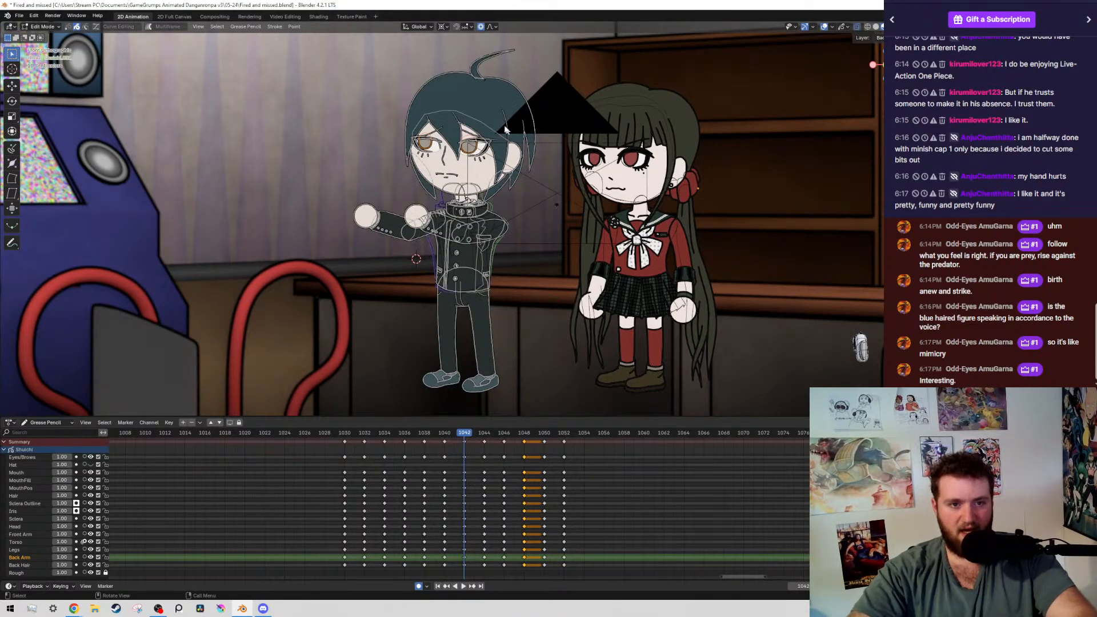
mouse_move(339, 85)
left_mouse_down()
mouse_move(482, 143)
mouse_move(504, 178)
left_mouse_up()
key("shift+g")
scroll(434, 200, "up", 3)
middle_click_drag(396, 222, 375, 326, "shift")
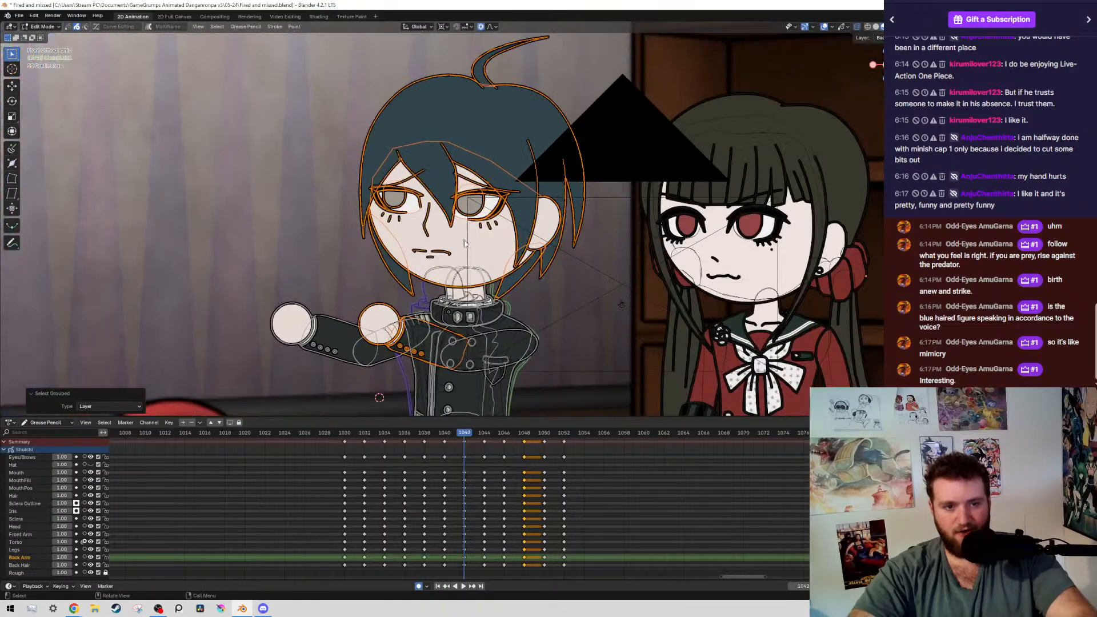
scroll(375, 326, "up", 1)
left_click_drag(403, 374, 497, 357, "ctrl")
scroll(504, 353, "up", 1)
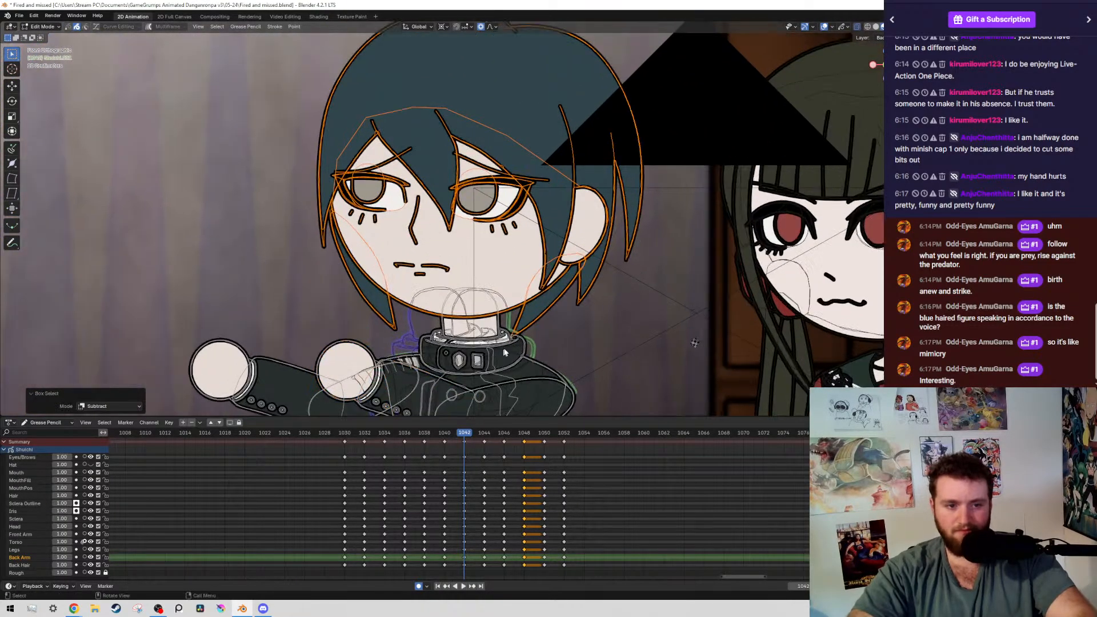
key("r")
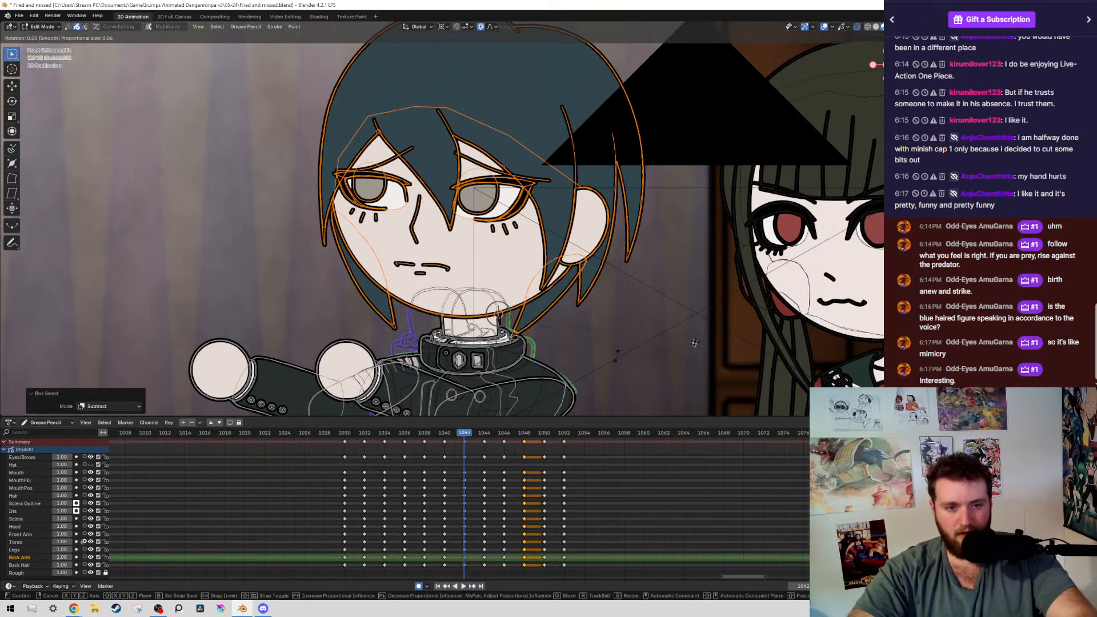
left_click(645, 327)
scroll(481, 292, "down", 4)
Select the boy's head and hair at frame 1044 by layer, rotate them 5.44° around the 3D cursor at the neck, and save the file
key("Up")
left_click_drag(287, 139, 410, 272)
left_click_drag(408, 275, 426, 289)
scroll(425, 287, "up", 2)
key("shift+g")
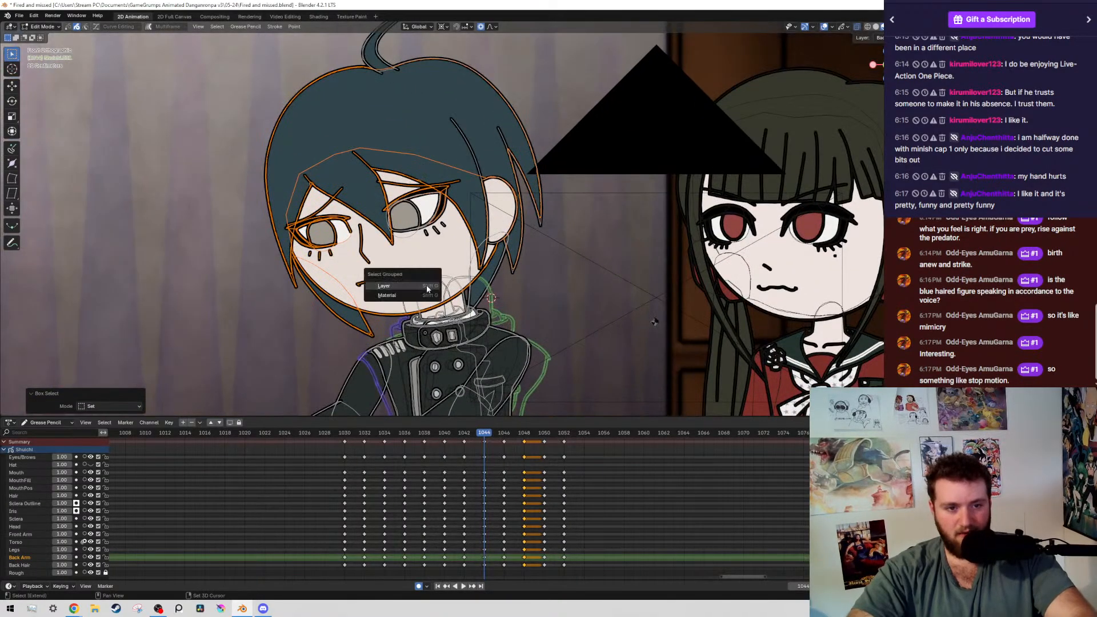
left_click(426, 285)
scroll(486, 229, "up", 4)
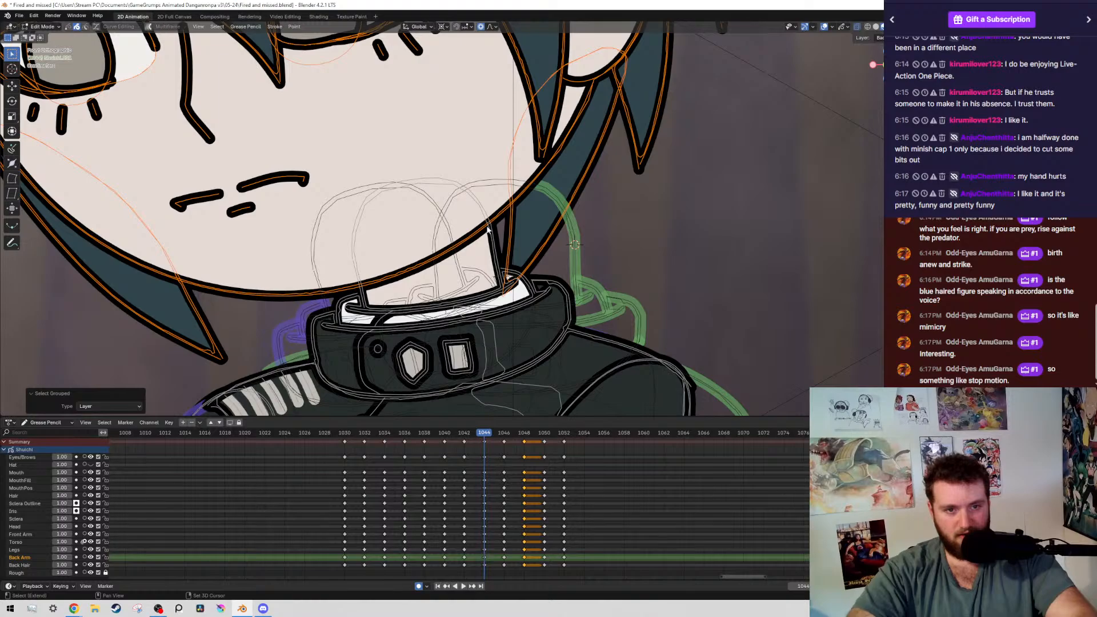
scroll(489, 226, "down", 5)
key("r")
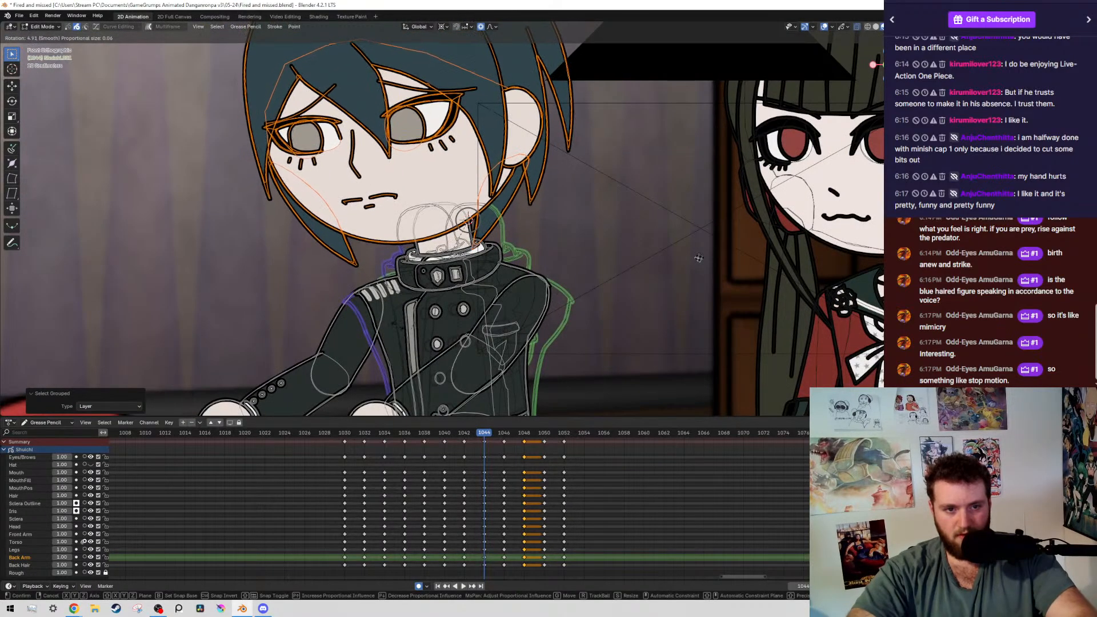
left_click(400, 282)
key("ctrl+s")
scroll(445, 289, "down", 3)
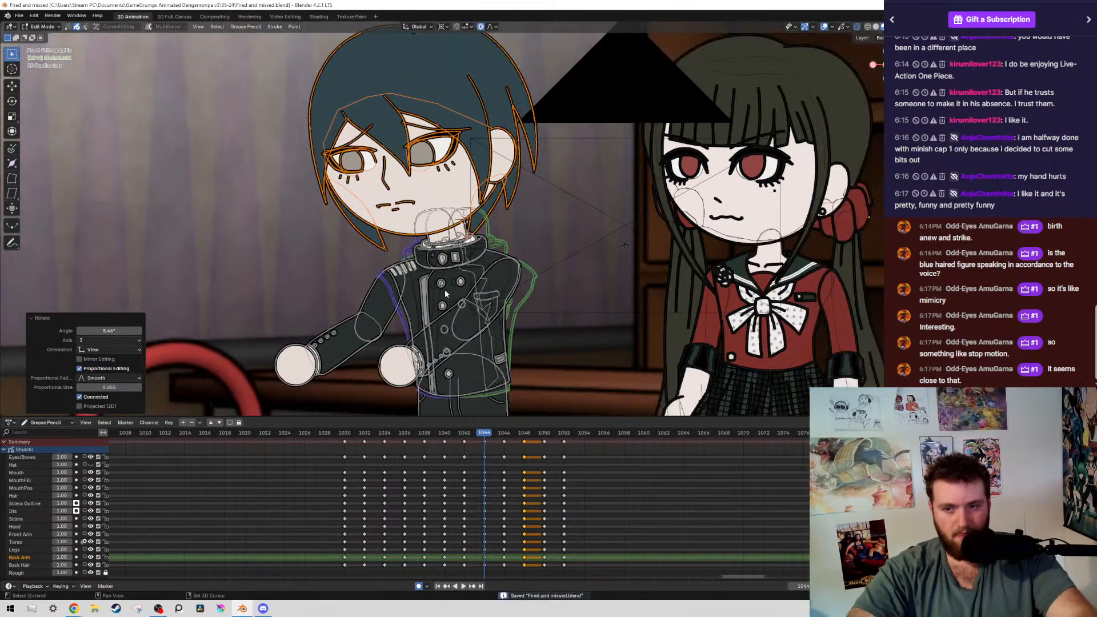
Select the boy's head and hair at frame 1046 by layer, rotate them around the neck, and check the following keyframes up to 1052
middle_click_drag(467, 264, 445, 228, "ctrl")
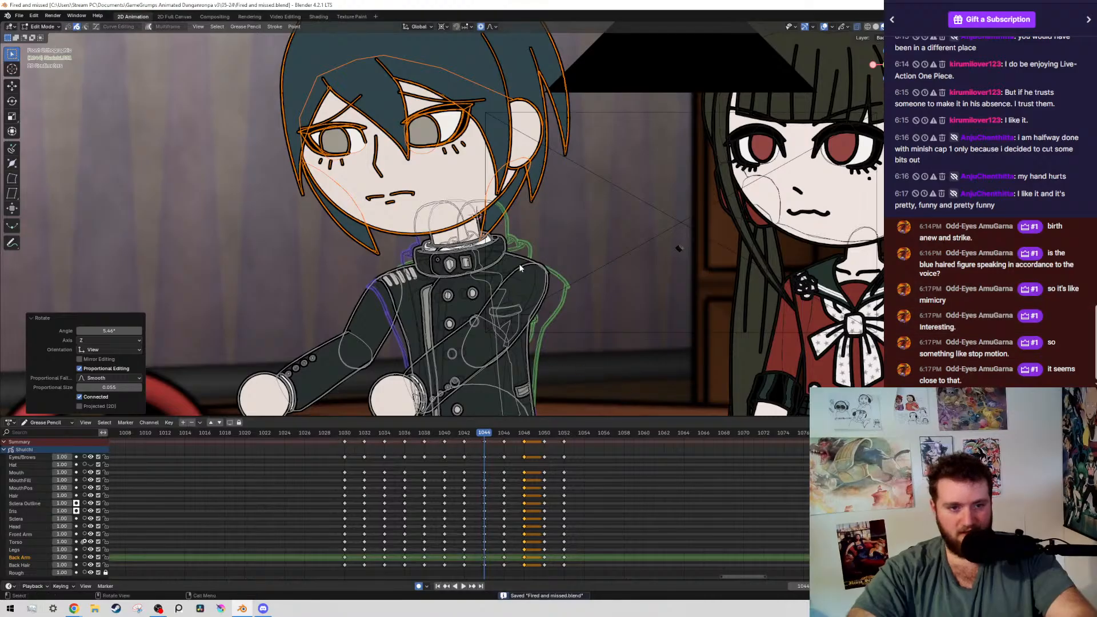
key("Up")
scroll(445, 228, "up", 2)
left_click_drag(220, 104, 370, 266)
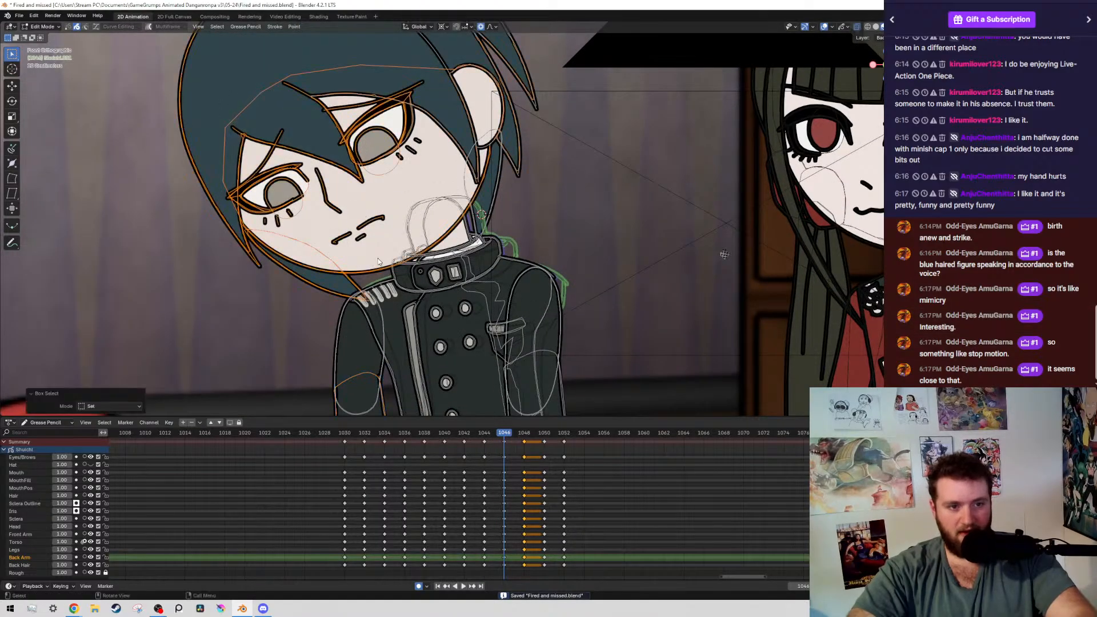
key("shift+g")
left_click(380, 258)
scroll(500, 216, "up", 4)
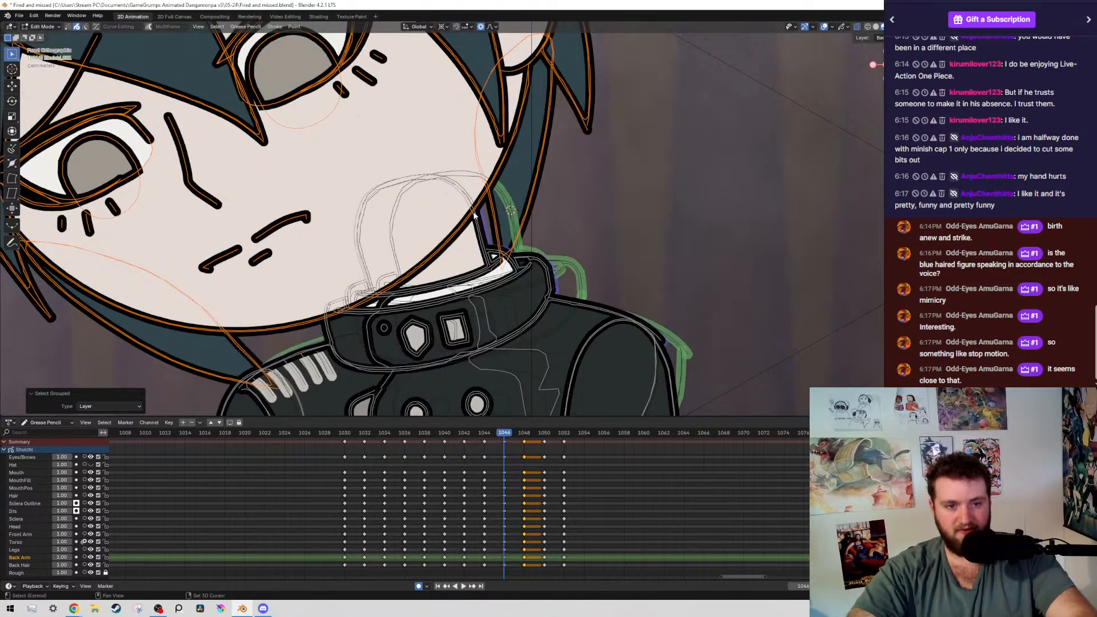
scroll(563, 250, "down", 6)
key("Down")
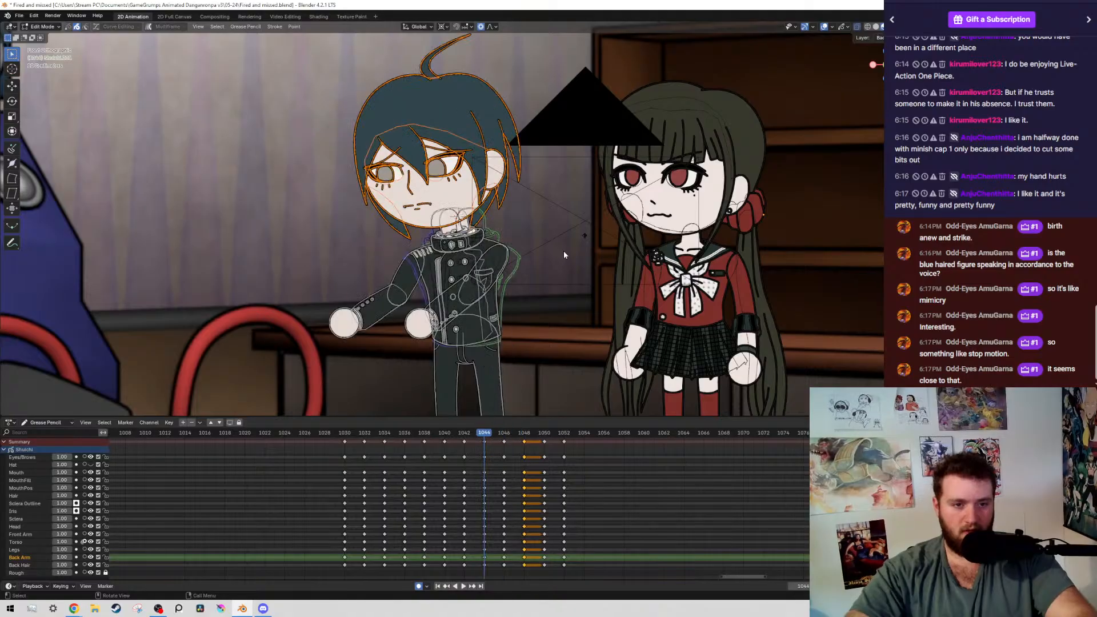
key("alt+shift+z")
key("alt+shift+z")
key("Up")
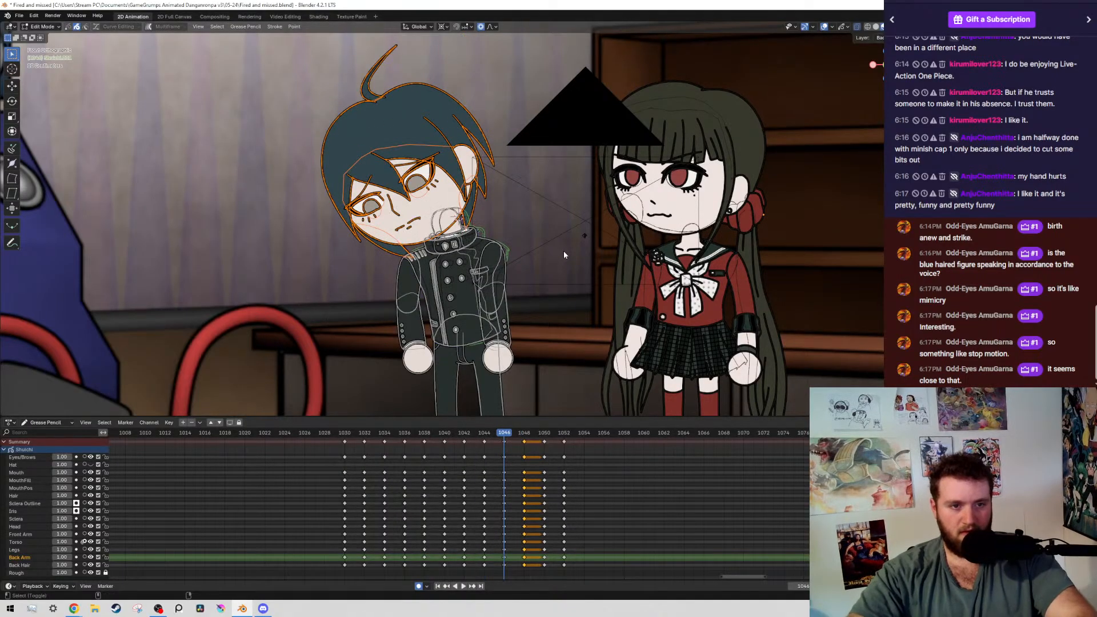
key("alt+shift+z")
scroll(544, 240, "up", 2)
scroll(544, 240, "up", 1)
key("r")
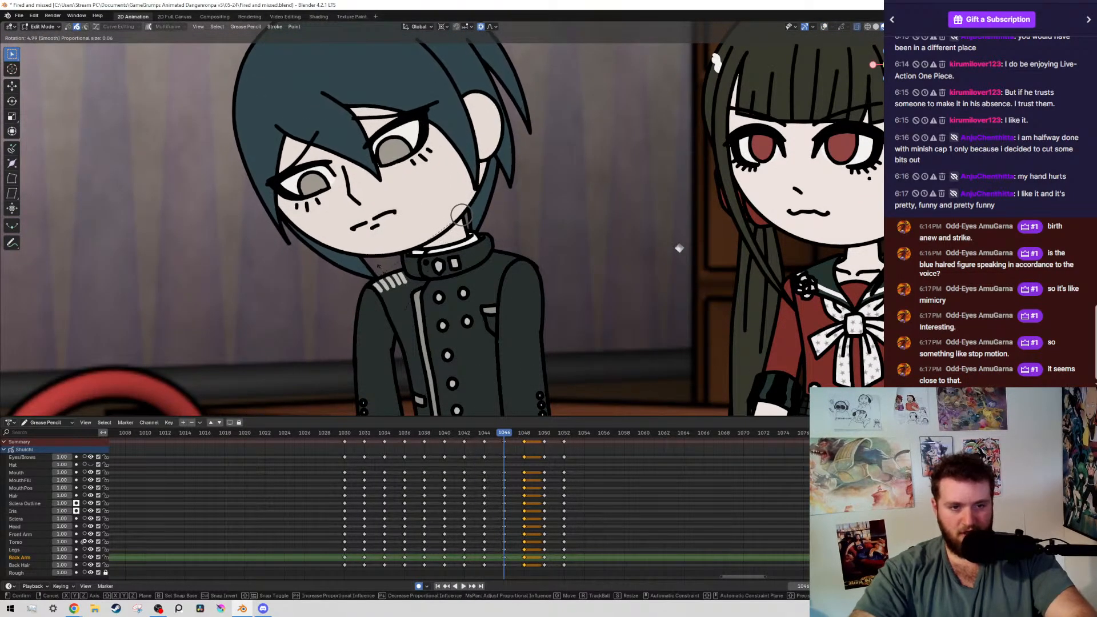
left_click(384, 267)
scroll(383, 267, "down", 5)
key("Up")
key("Up")
key("Up")
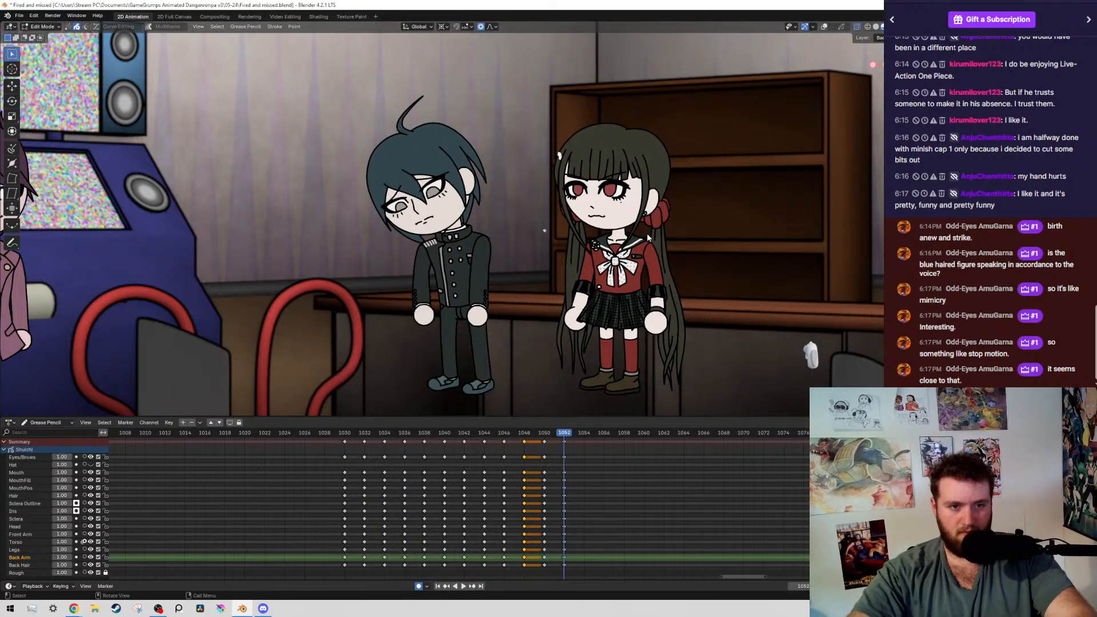
Select the boy's head and hair at frame 1048 by layer, rotate them about -1.2° around the neck, and save the file
key("Down")
key("Down")
key("alt+shift+z")
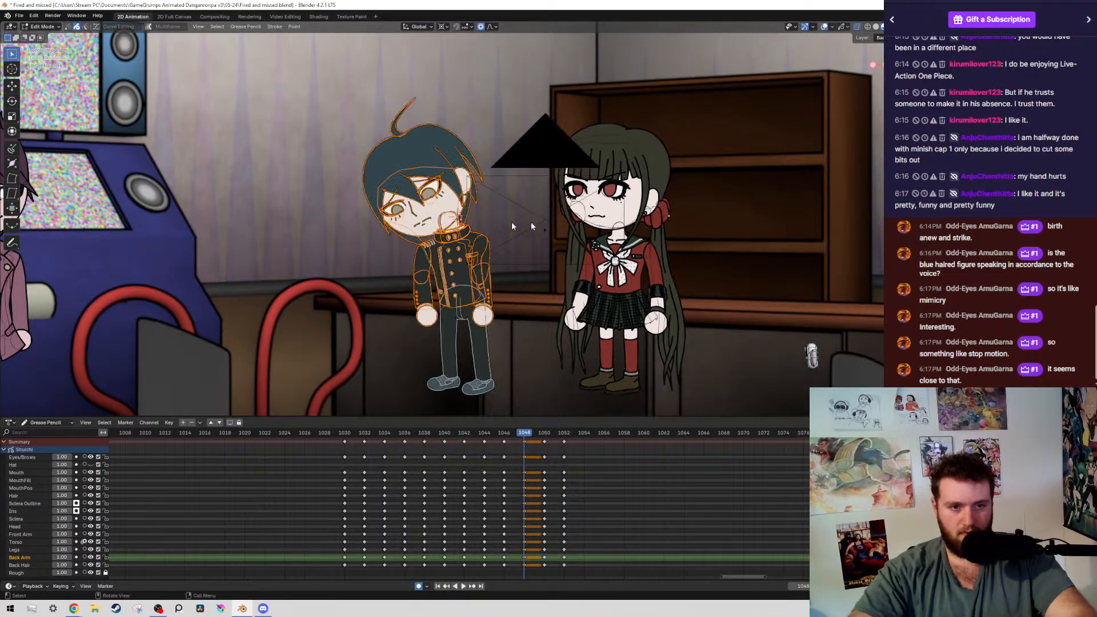
scroll(512, 221, "up", 4)
left_click_drag(234, 104, 393, 246)
key("shift+g")
left_click(392, 246)
scroll(454, 219, "up", 5)
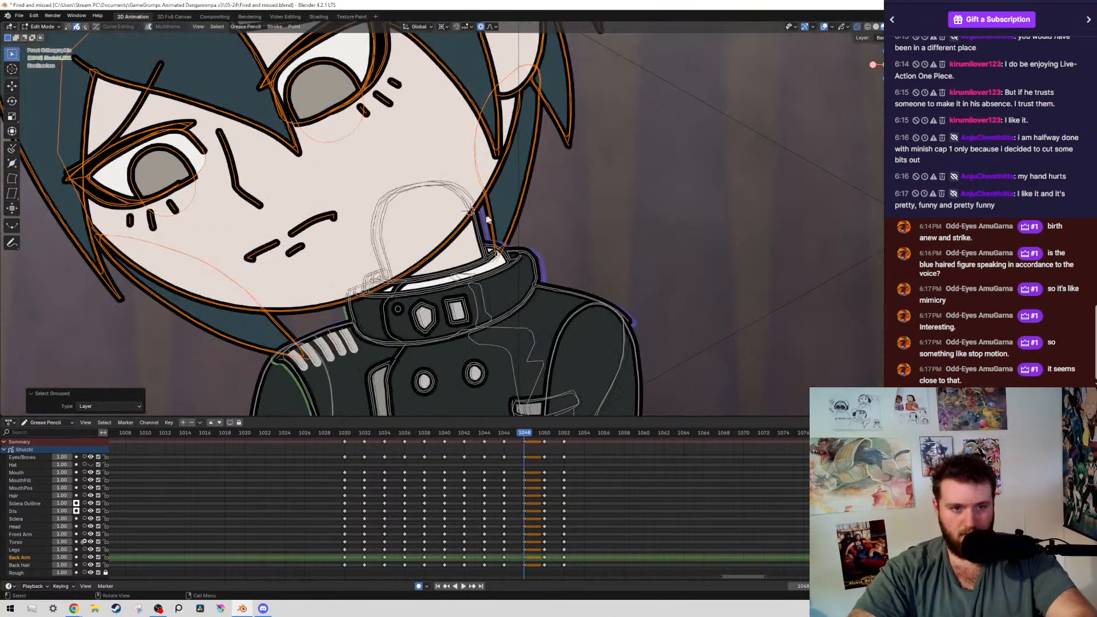
key("r")
left_click(546, 170)
scroll(546, 170, "down", 5)
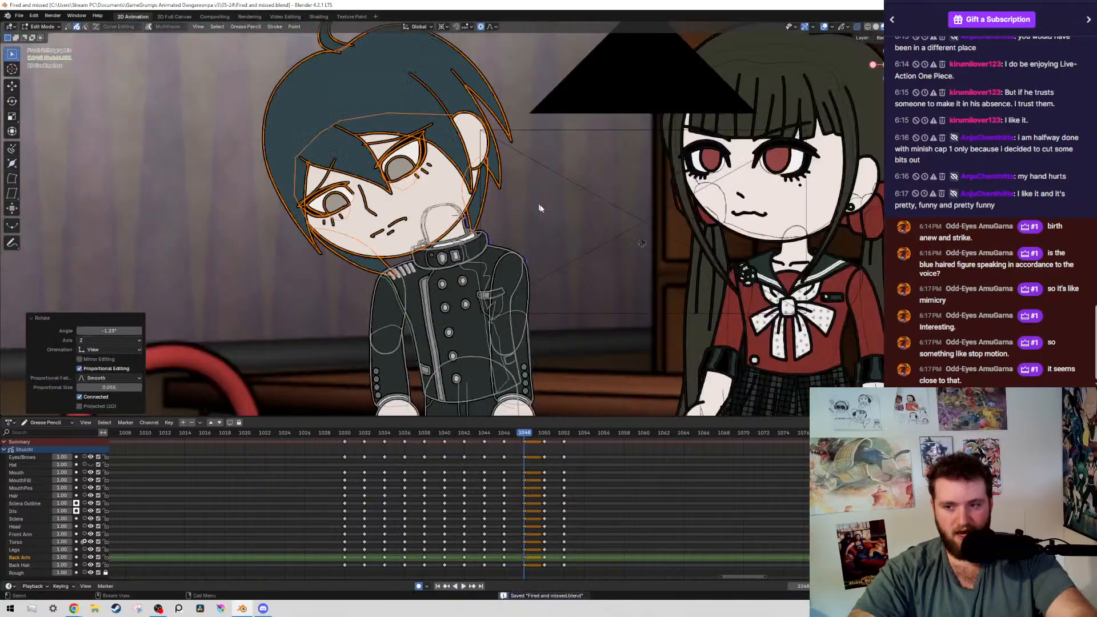
key("ctrl+s")
key("alt+shift+z")
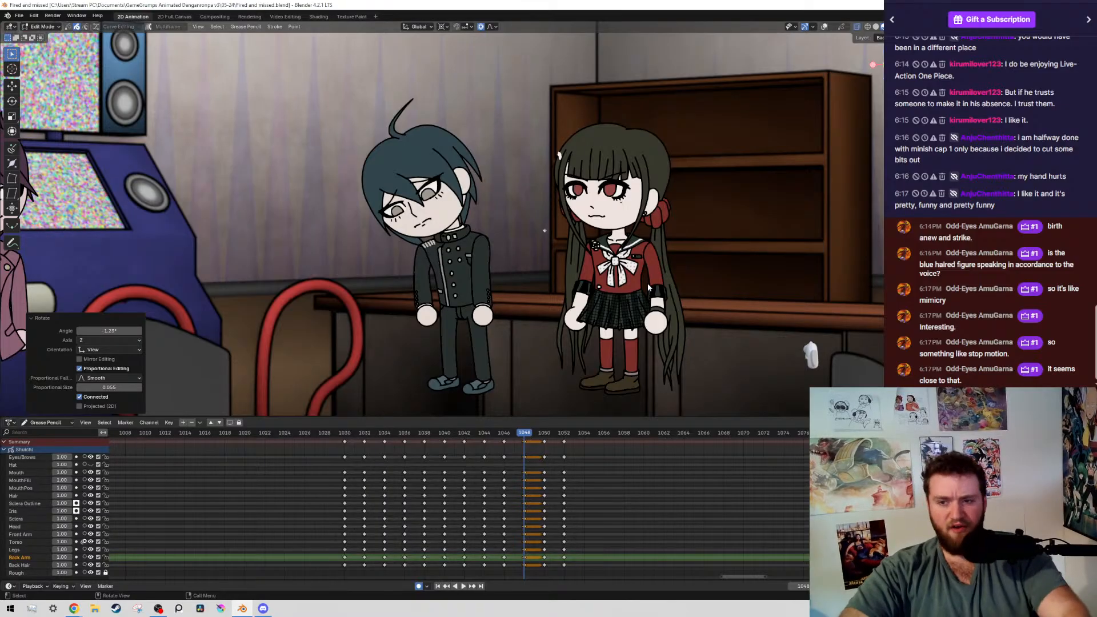
Save the file and play back the boy's pose change from just before frame 1030
scroll(522, 477, "up", 3)
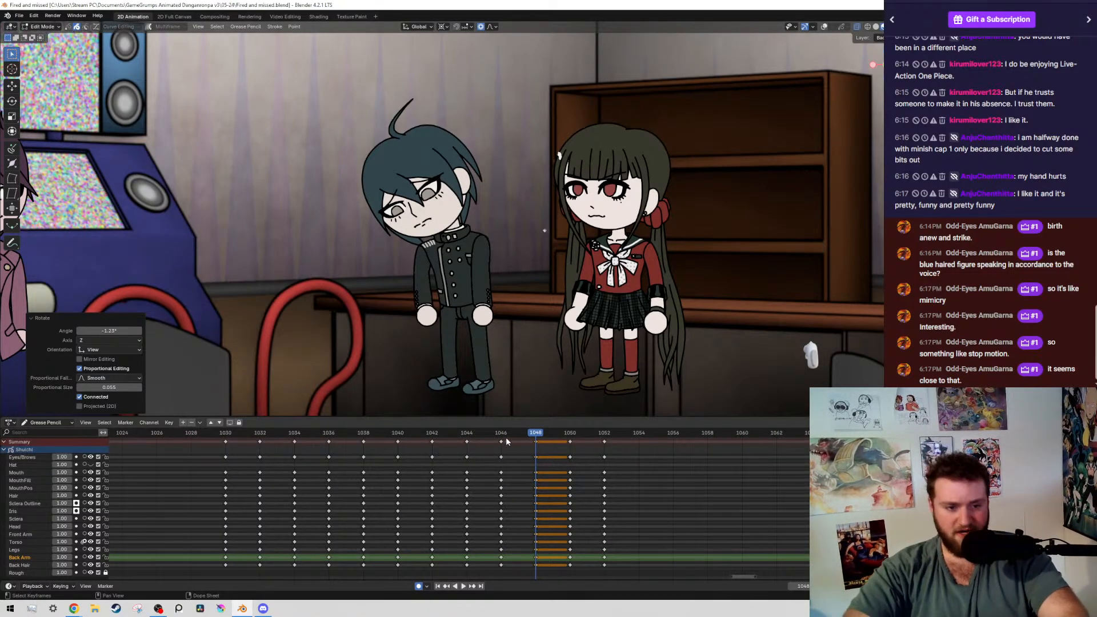
key("ctrl+s")
left_click(198, 434)
key("space")
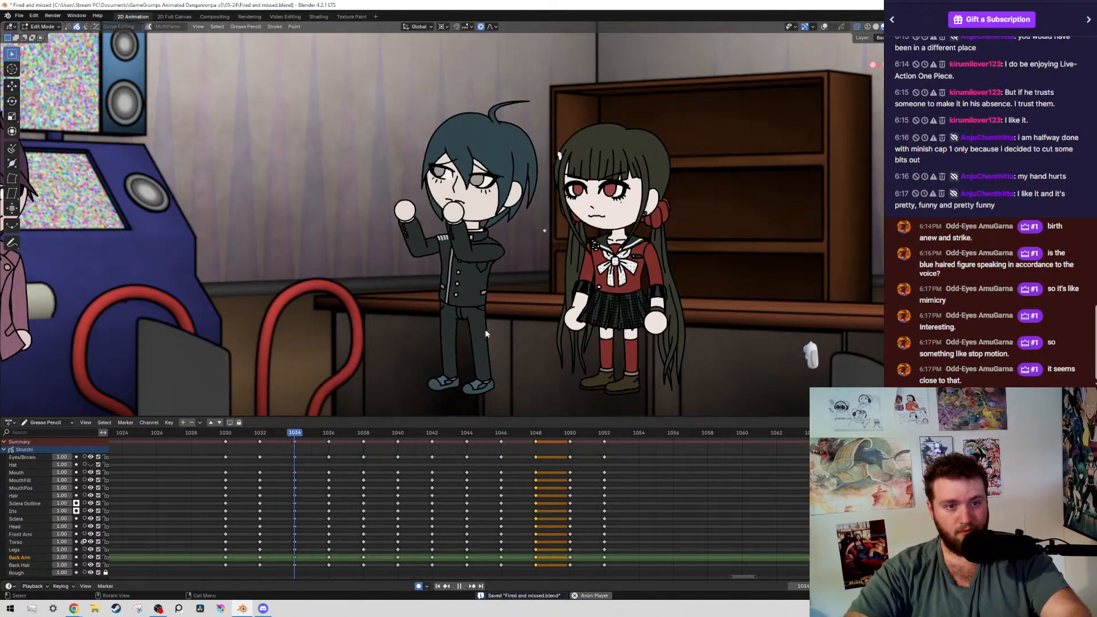
left_click(440, 440)
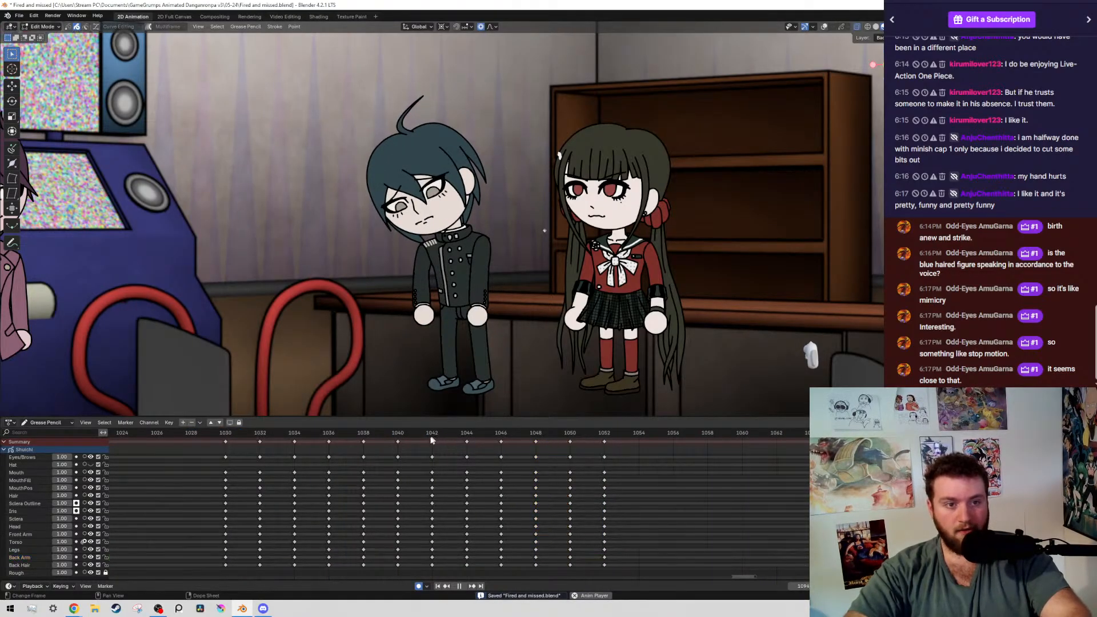
key("space")
left_click(22, 557)
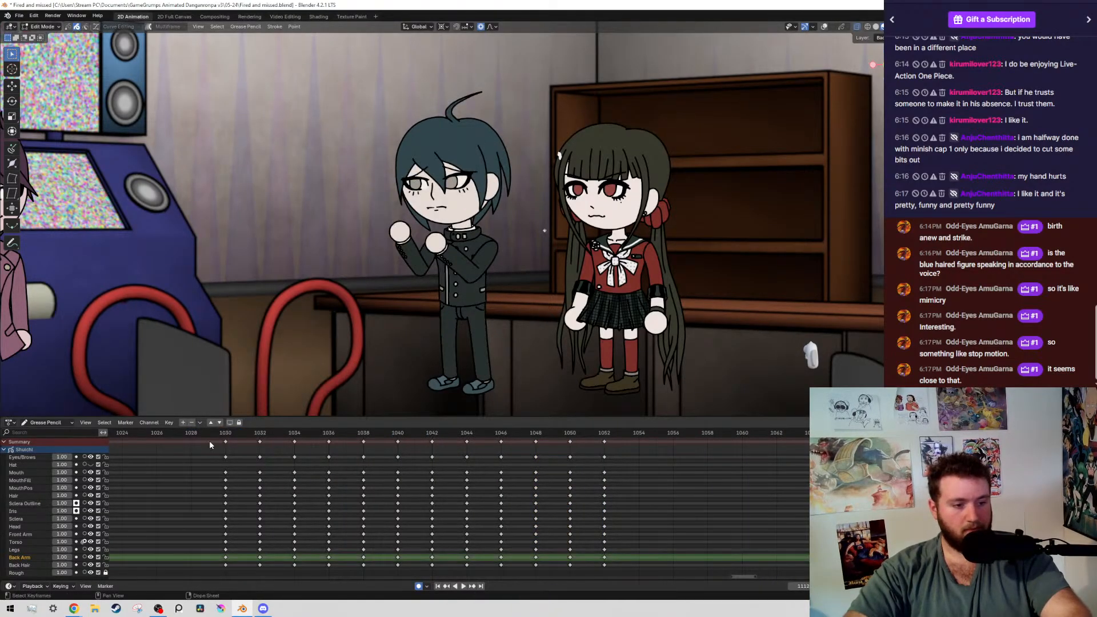
Play back a longer stretch of the boy's animation, covering the pose change and the keyframes following it up to frame 1174
scroll(341, 486, "down", 8)
scroll(462, 458, "down", 5)
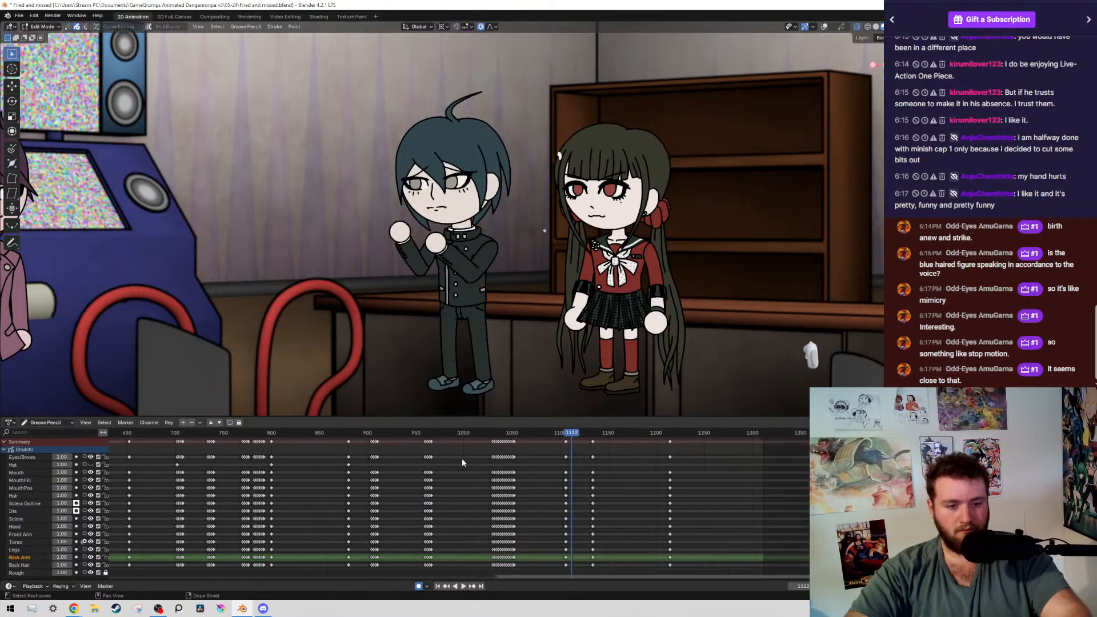
left_click(403, 435)
key("space")
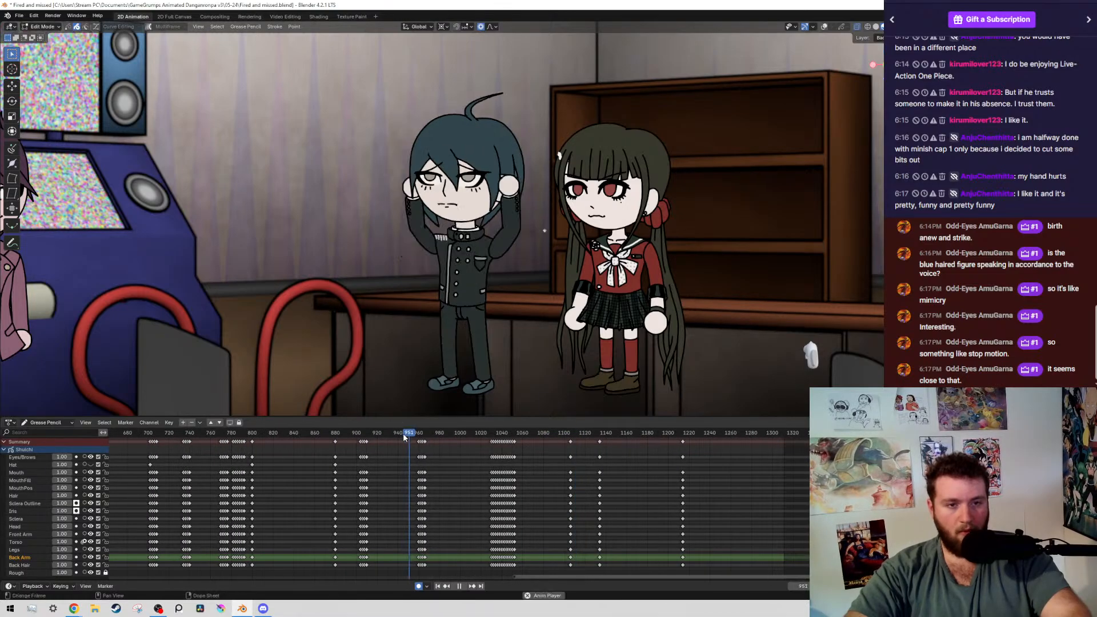
left_click(334, 434)
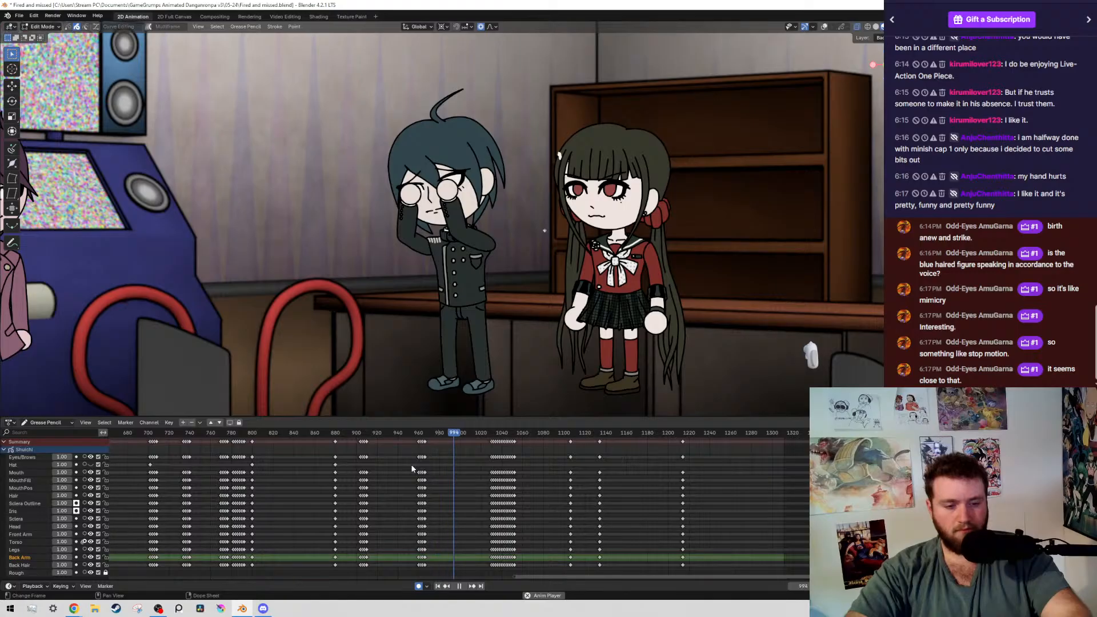
scroll(423, 476, "up", 2)
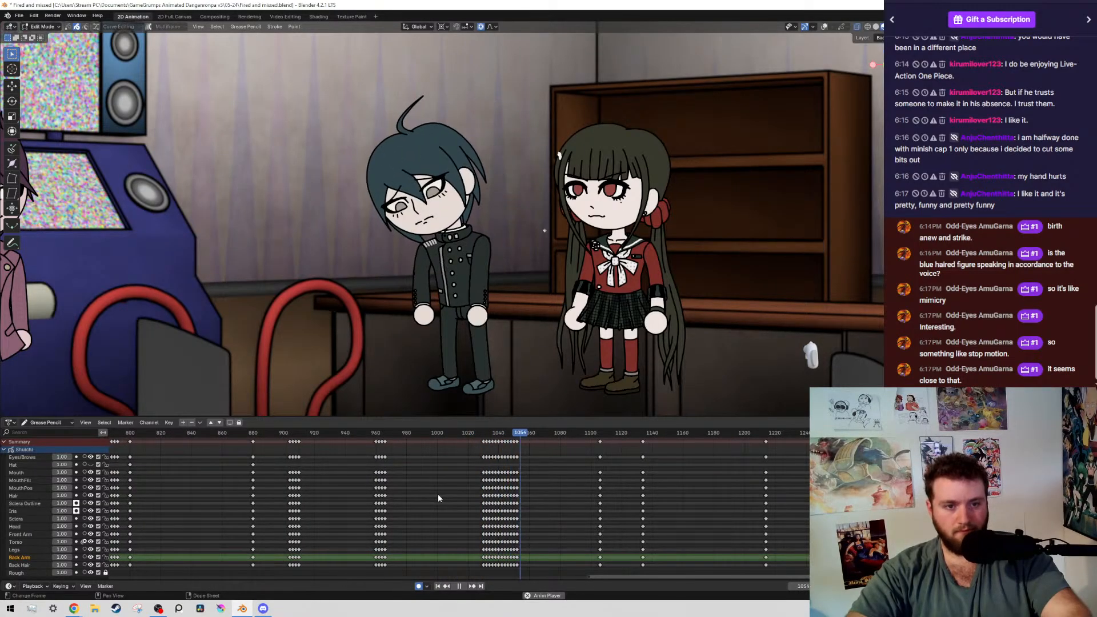
scroll(562, 497, "up", 2)
scroll(563, 495, "up", 4)
middle_click_drag(648, 475, 379, 511)
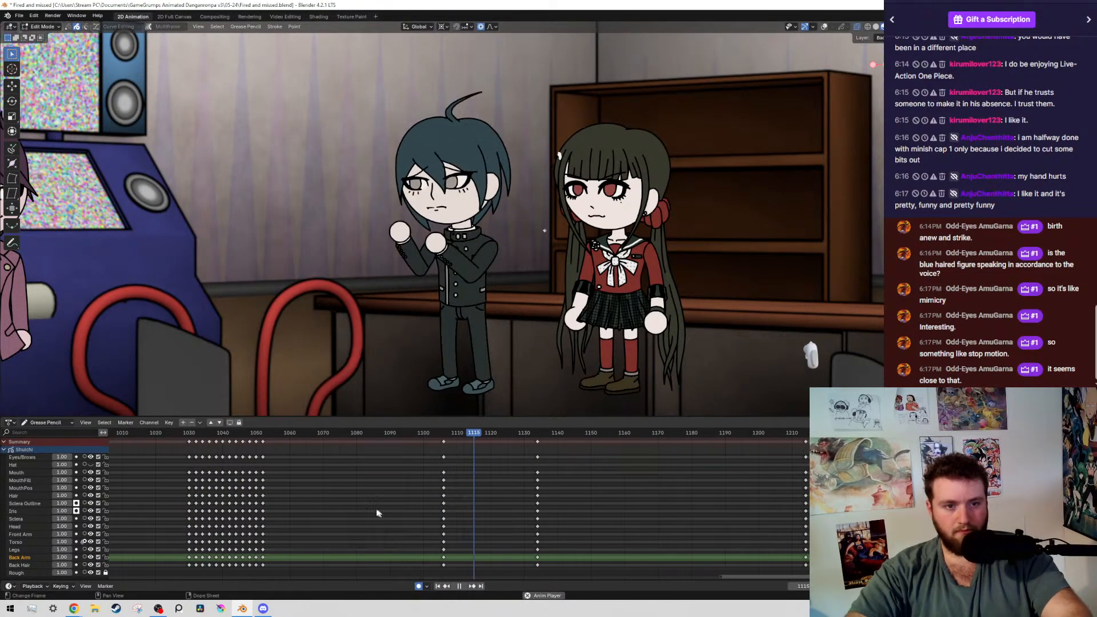
scroll(380, 510, "down", 4)
scroll(430, 490, "down", 1, "shift")
key("space")
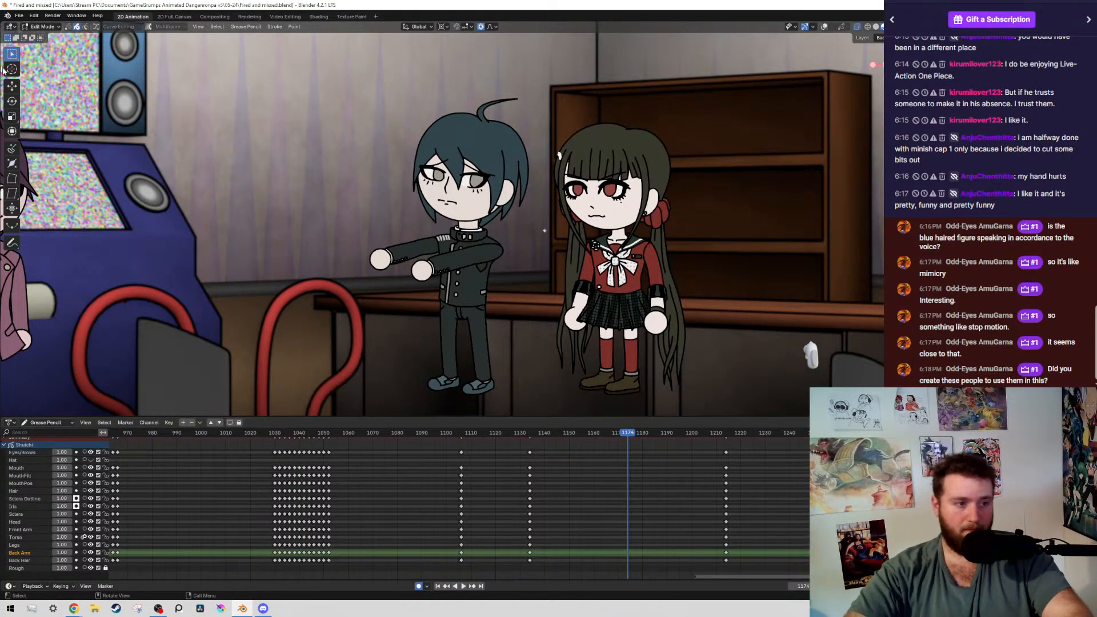
Examine the three characters in the arcade scene, from the full shot to the boy and girl up close
scroll(482, 243, "down", 2)
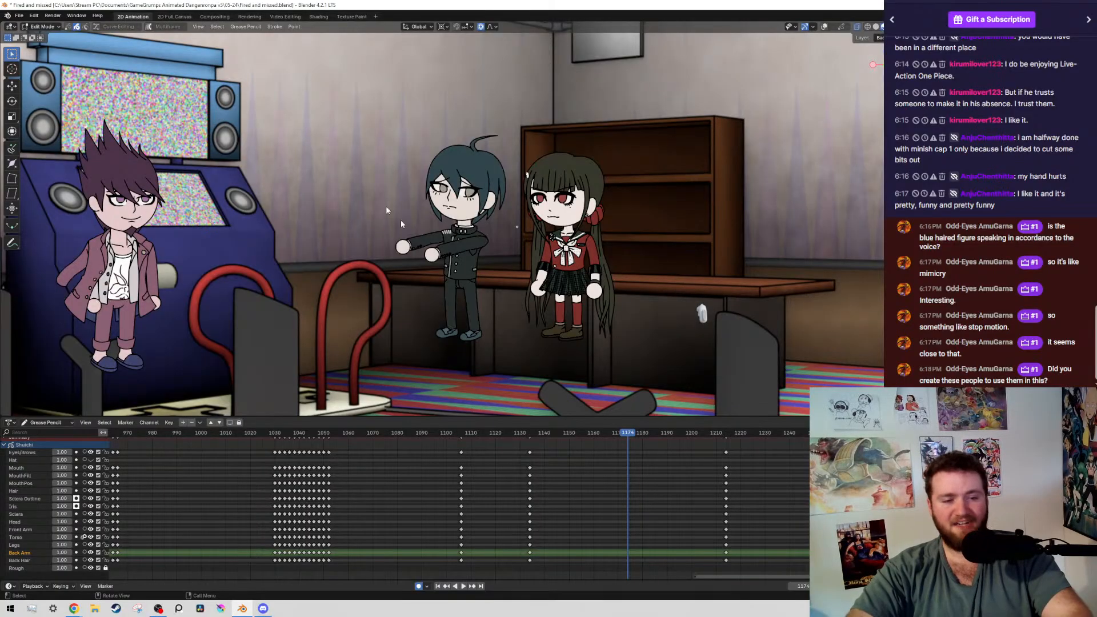
middle_click_drag(395, 218, 657, 158)
key("KP_0")
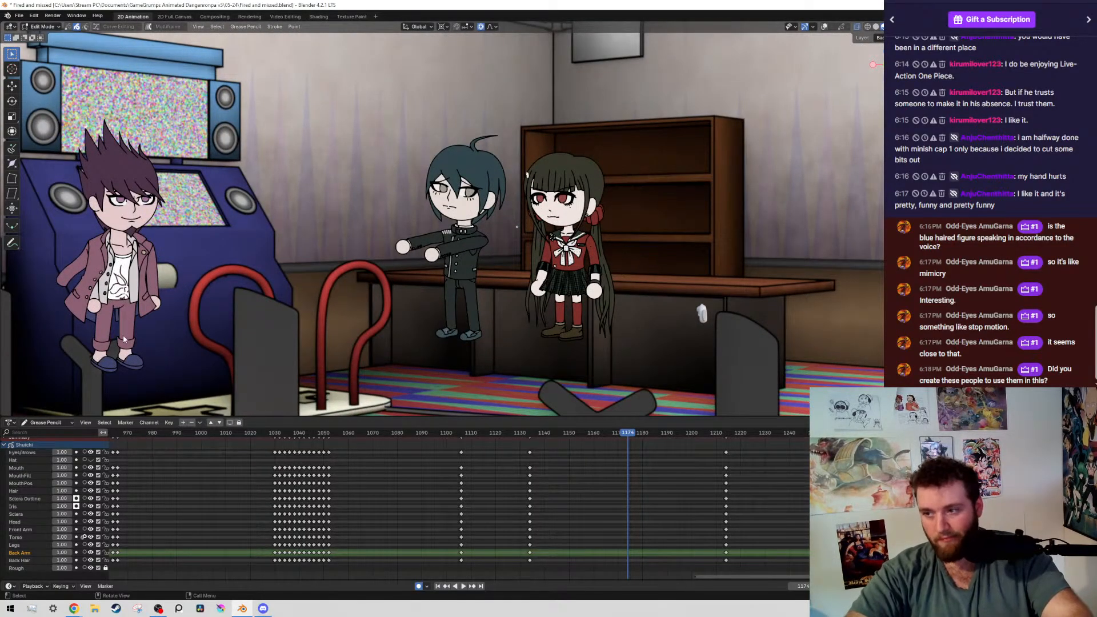
scroll(678, 174, "up", 5)
scroll(658, 231, "down", 5)
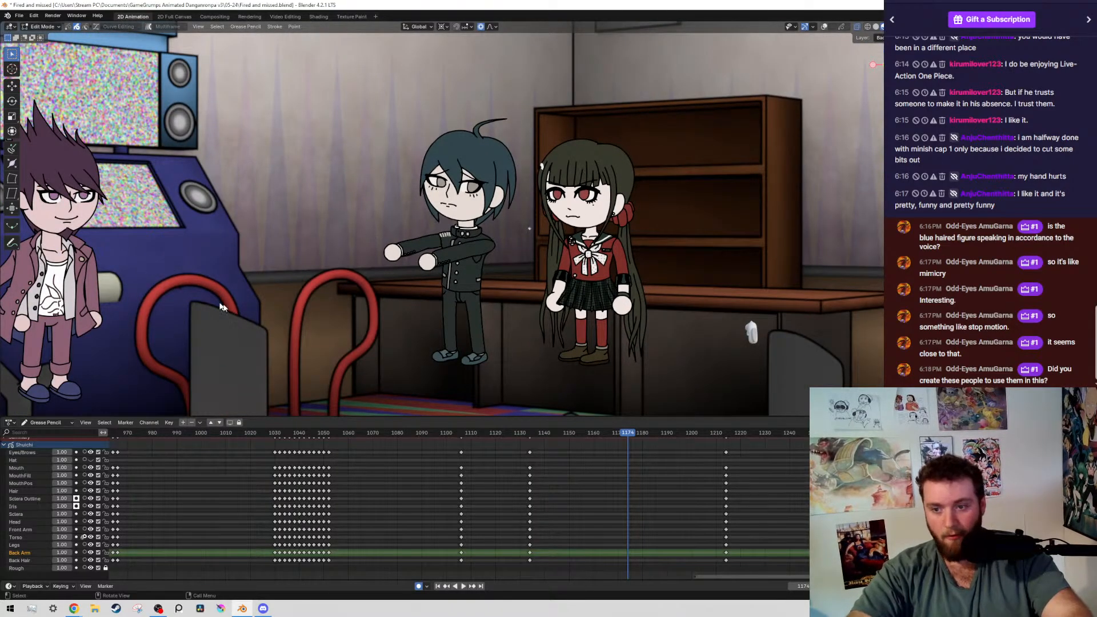
scroll(489, 270, "up", 2)
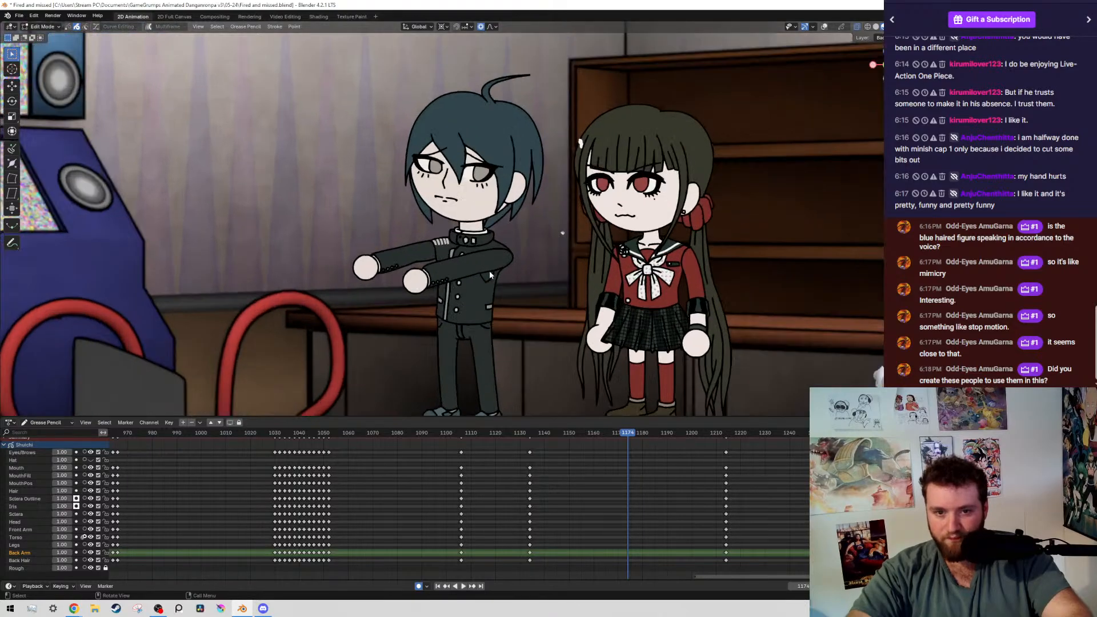
scroll(445, 251, "up", 2)
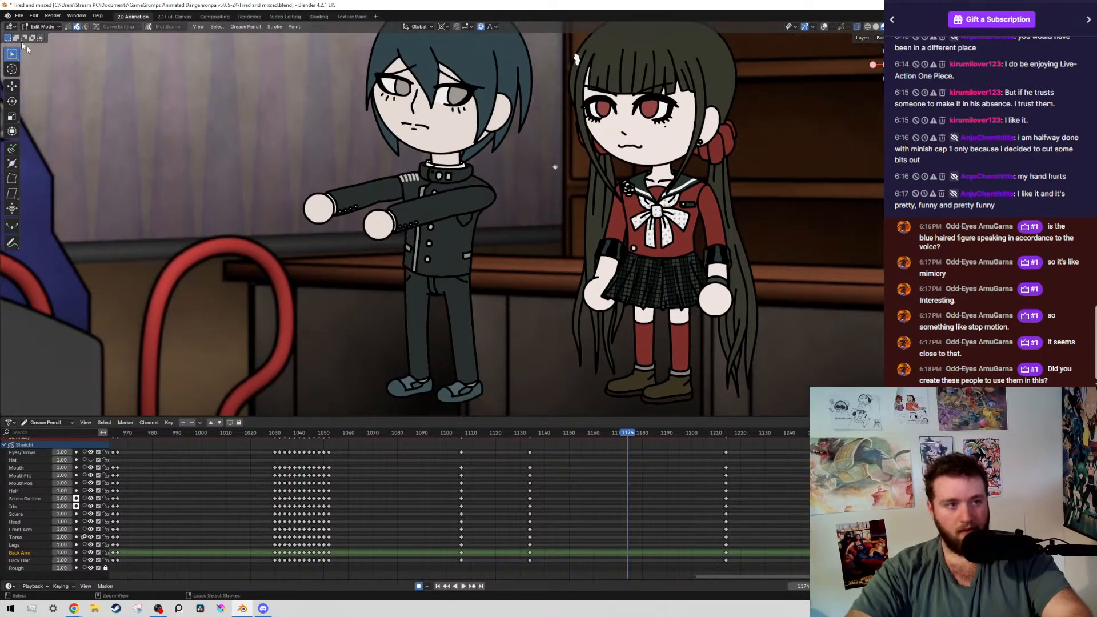
Save the scene file and open the recent file Danganronpa Characters.blend
key("ctrl+s")
left_click(18, 15)
mouse_move(40, 42)
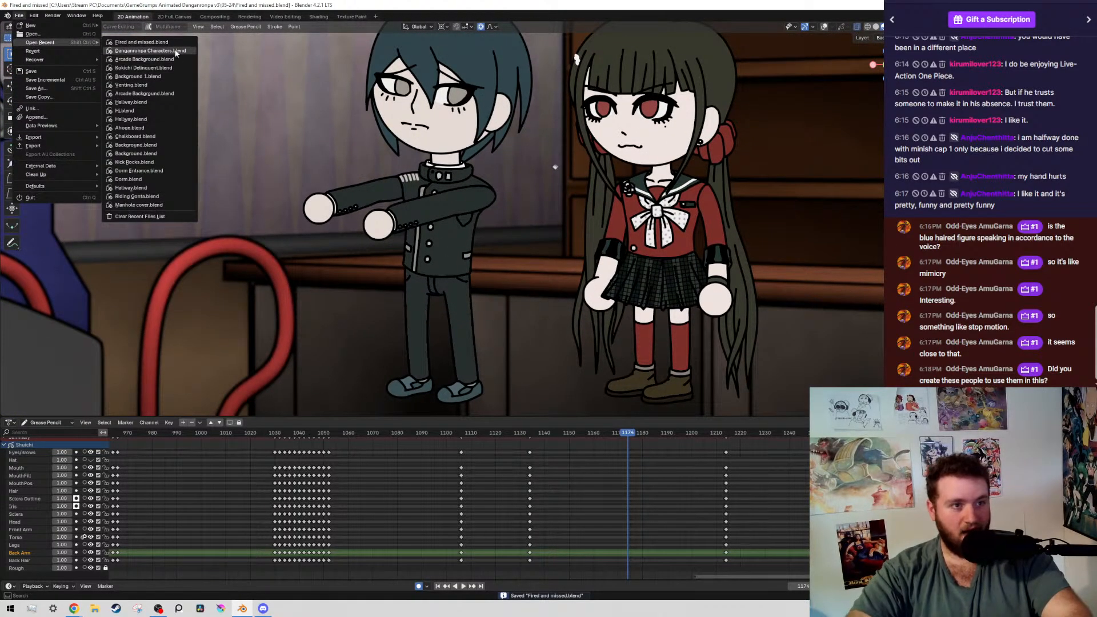
left_click(150, 50)
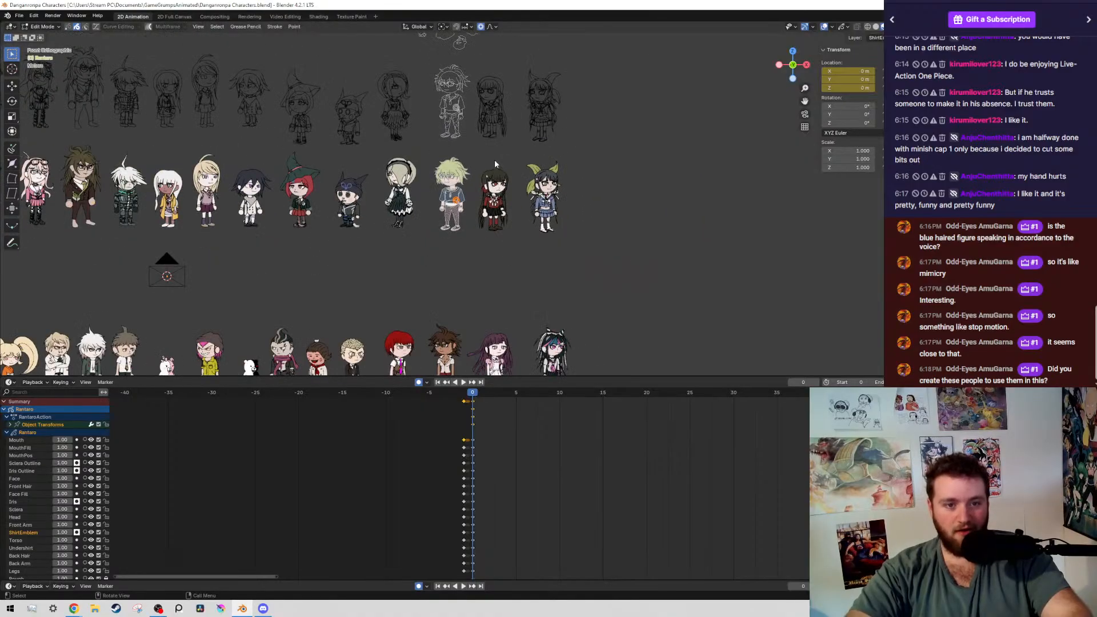
Examine the rows of character models and sketches, then the purple-haired character and his neighbours up close
scroll(421, 214, "up", 4)
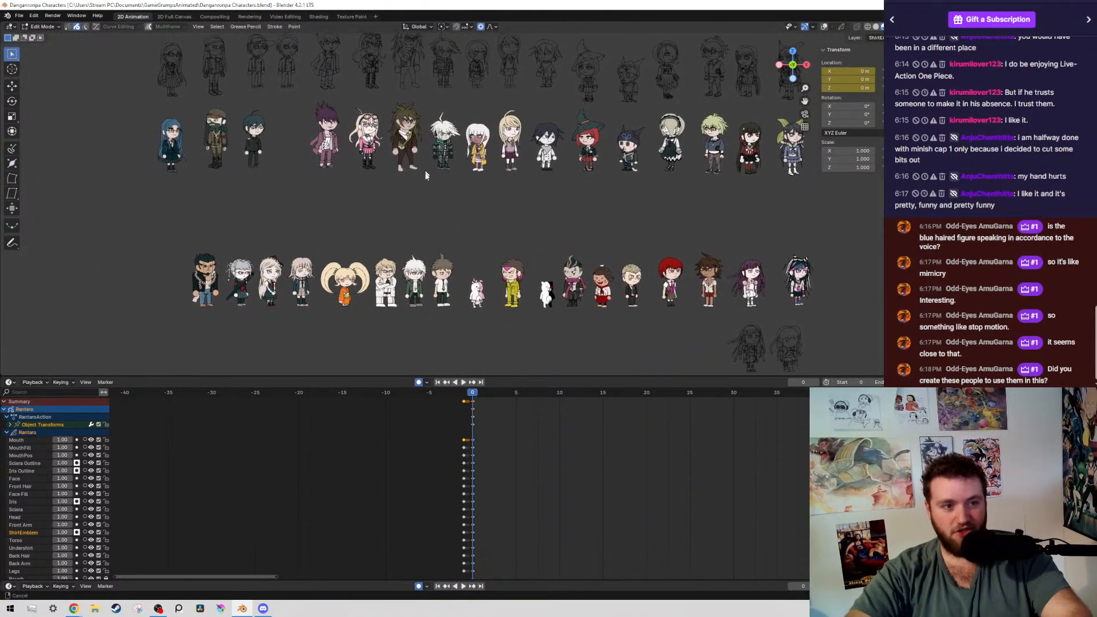
middle_click_drag(417, 163, 446, 225, "ctrl")
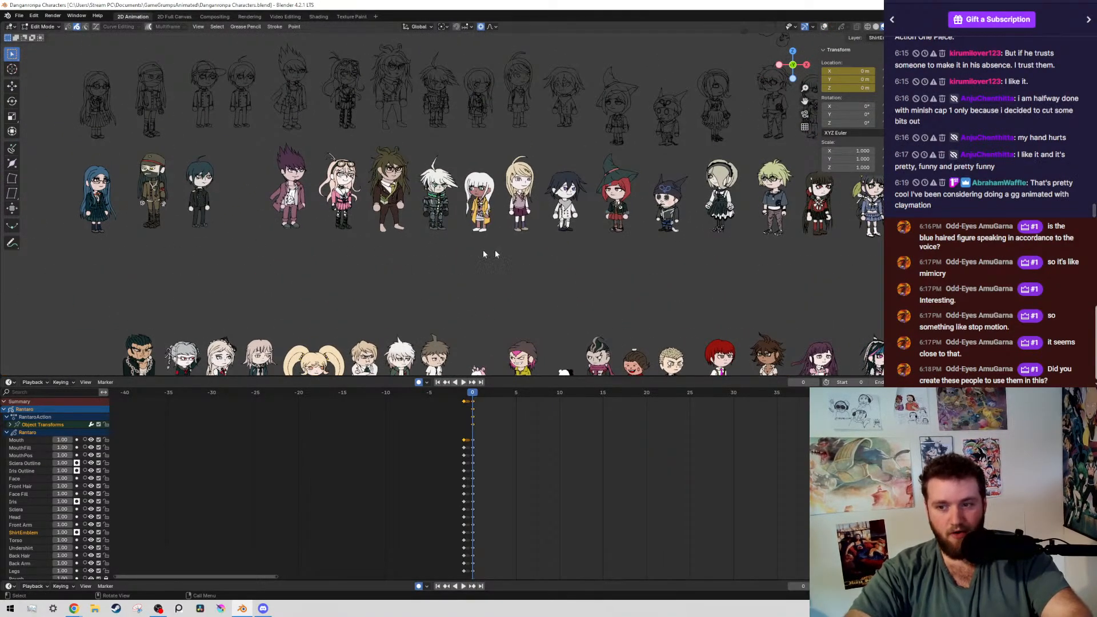
middle_click_drag(863, 249, 842, 270, "shift")
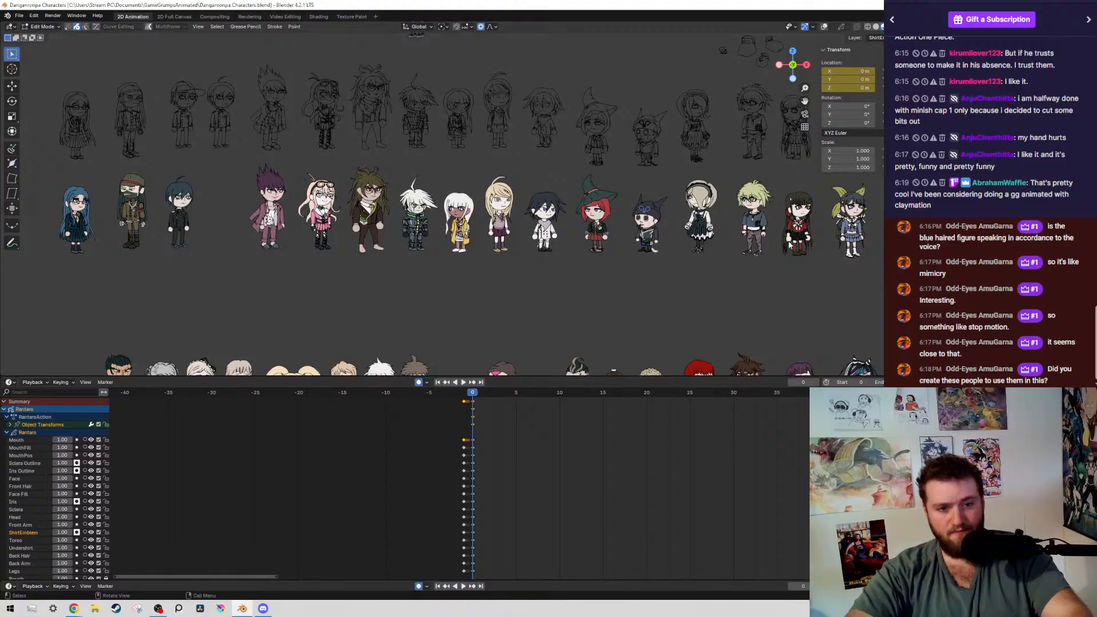
middle_click_drag(745, 281, 663, 179, "shift")
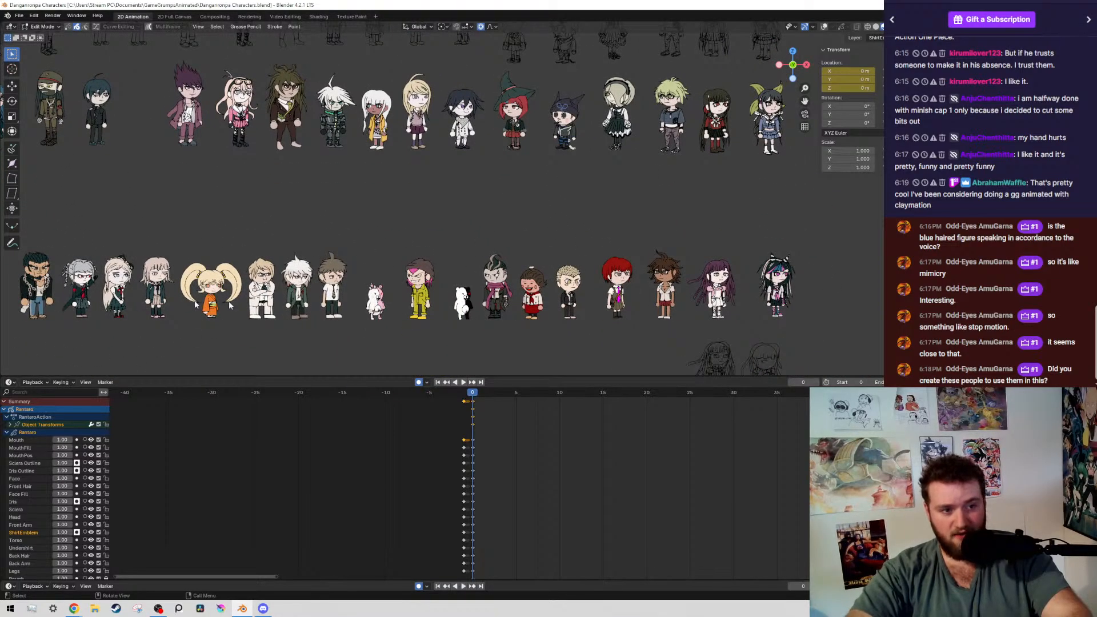
middle_click_drag(397, 289, 408, 296, "shift")
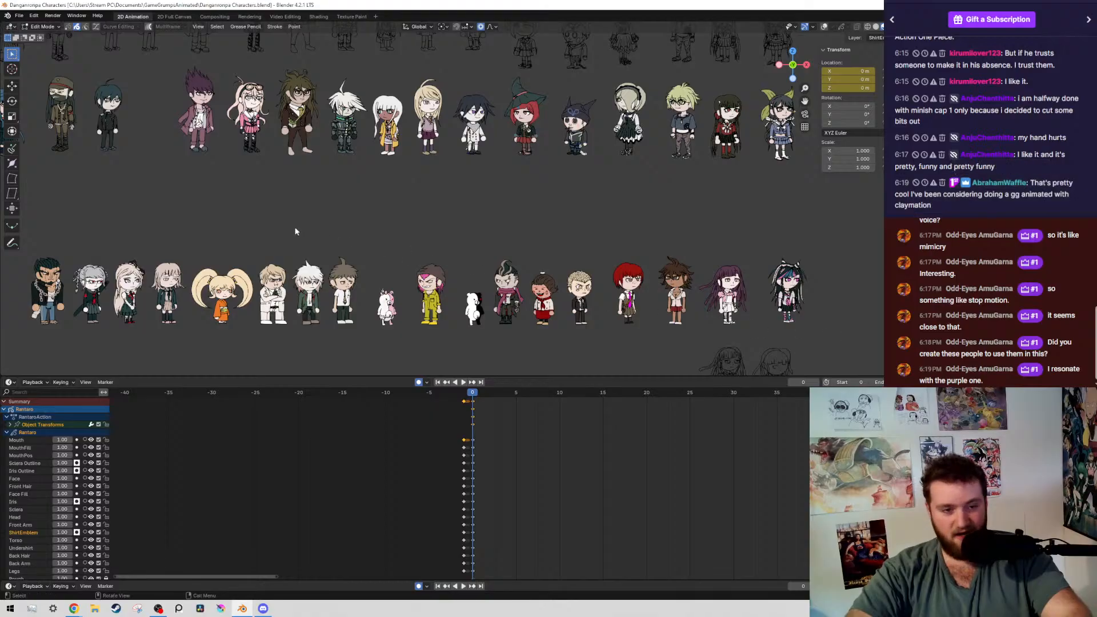
middle_click_drag(265, 153, 331, 182, "shift")
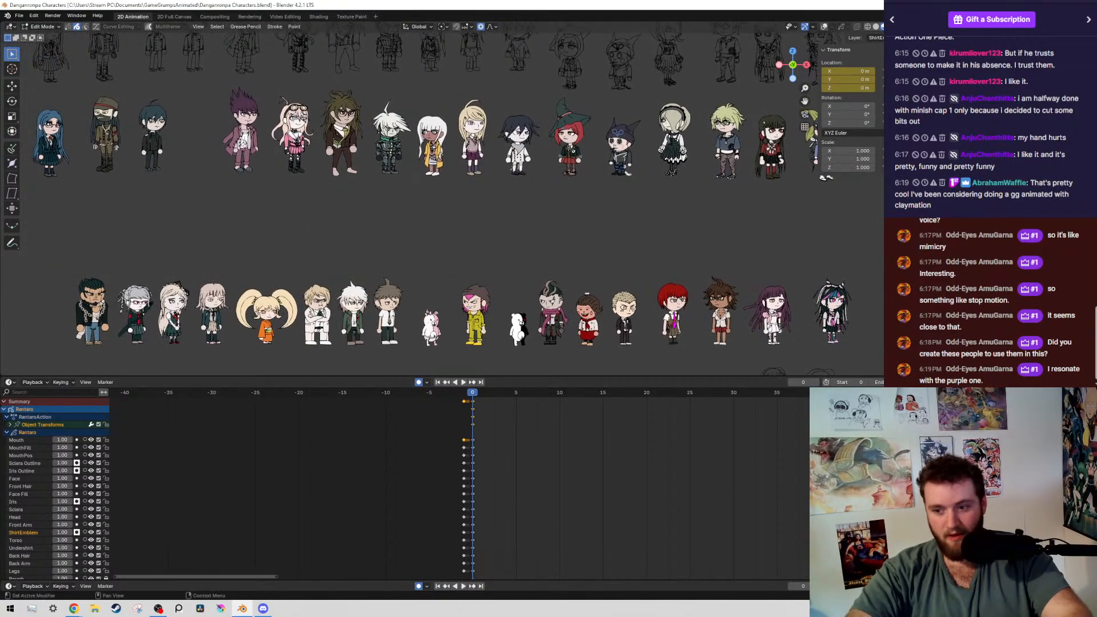
scroll(447, 168, "up", 7)
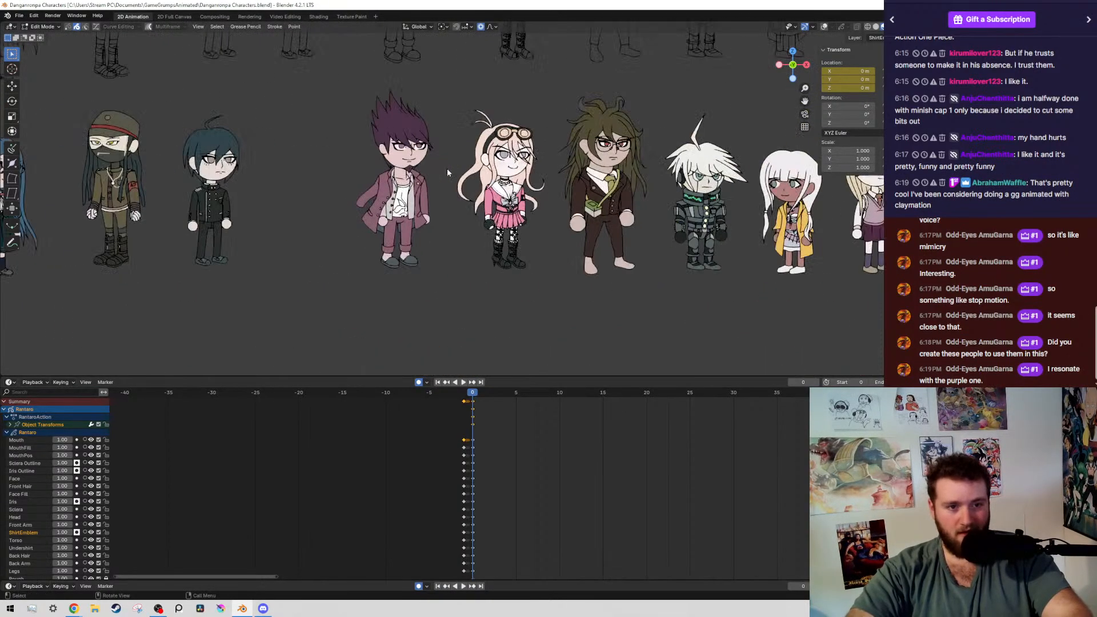
middle_click_drag(371, 76, 415, 99, "shift")
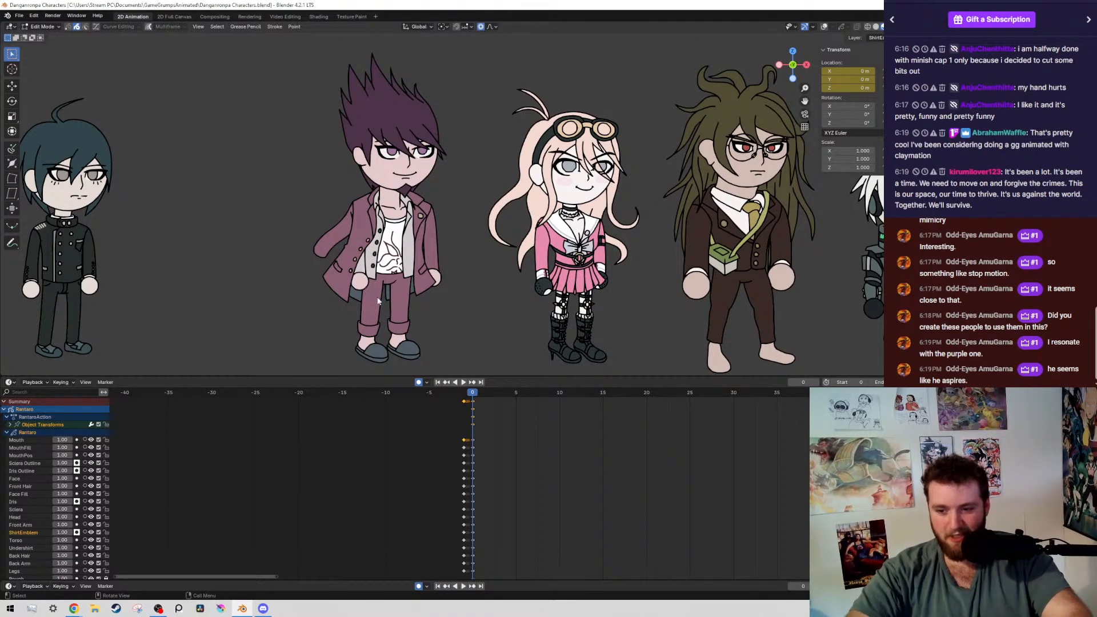
Examine both character rows as a whole, then the last characters of the upper row from the red-haired witch onward
scroll(430, 276, "down", 7)
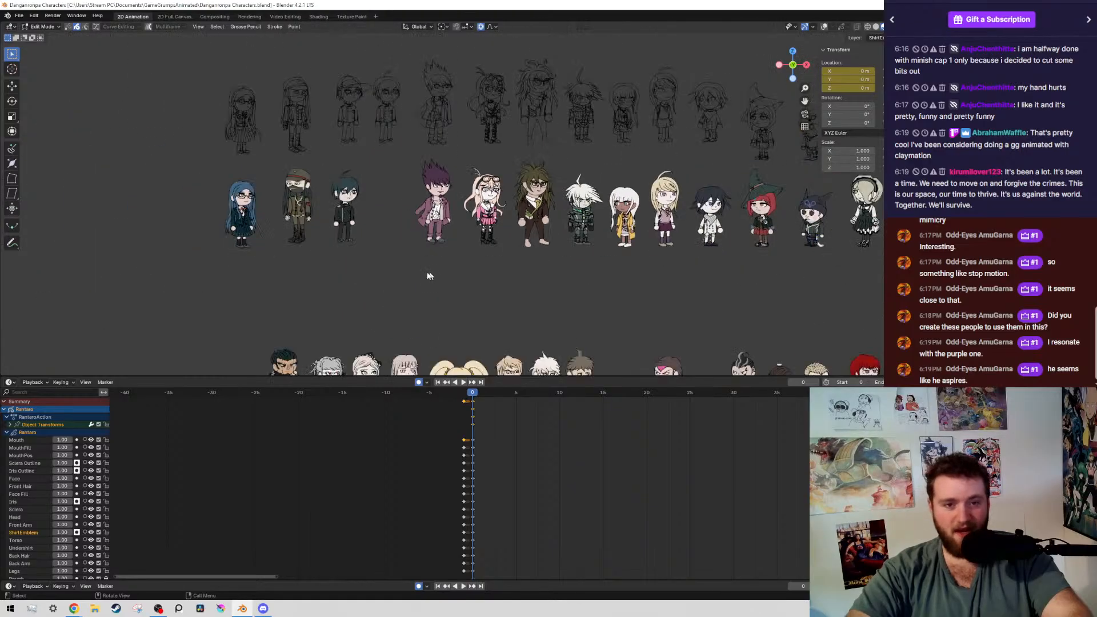
scroll(430, 276, "down", 2)
scroll(411, 224, "up", 5)
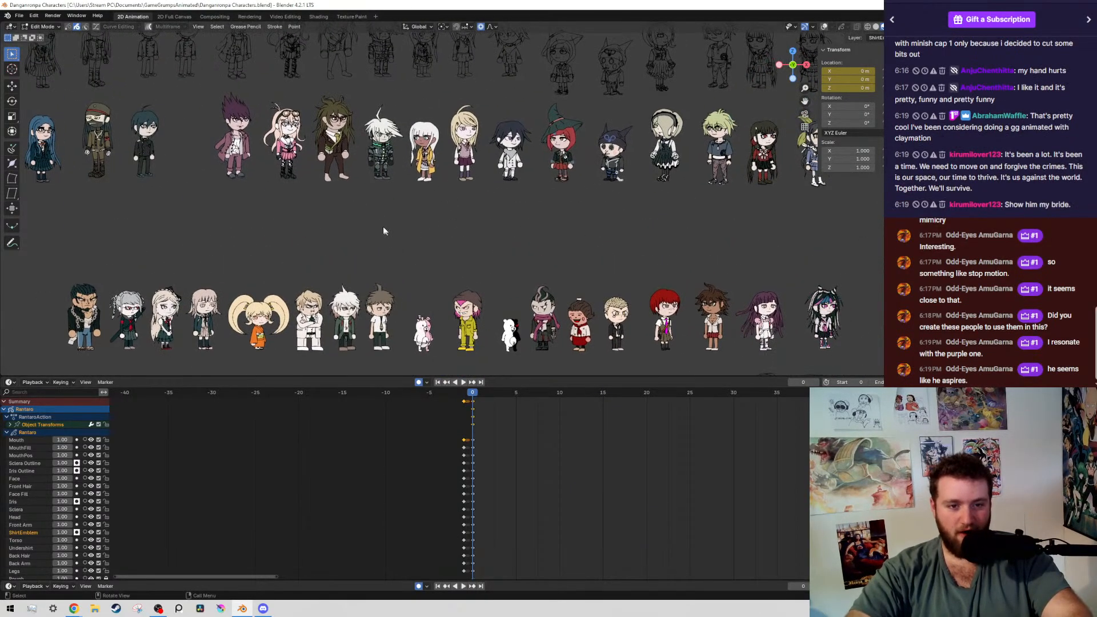
middle_click_drag(405, 245, 411, 254, "shift")
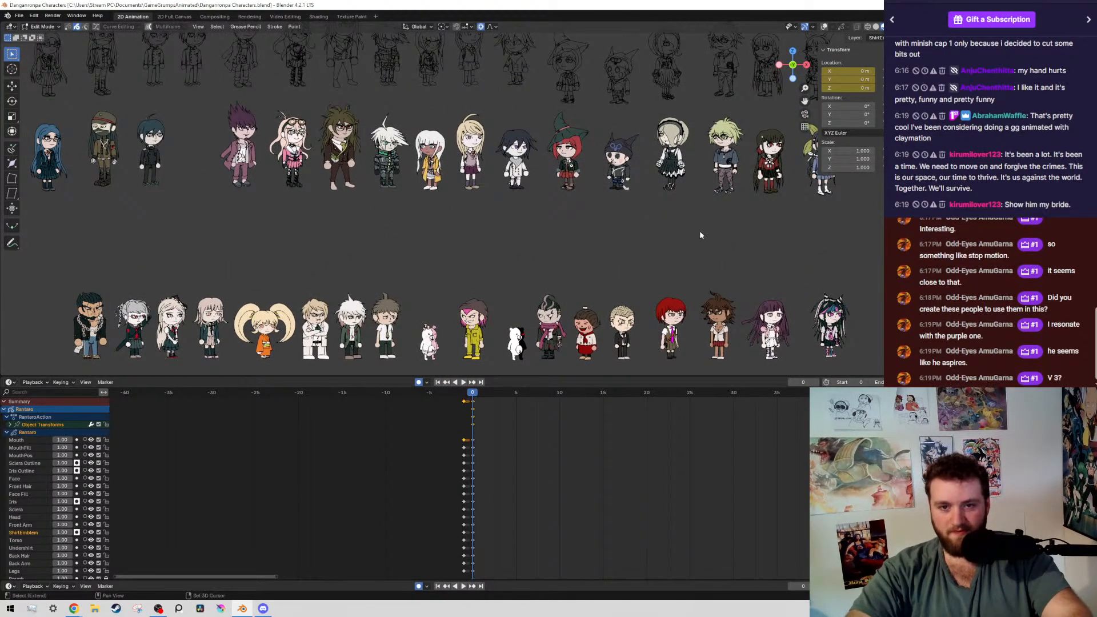
mouse_move(698, 235)
middle_mouse_down("shift")
mouse_move(632, 294)
mouse_move(589, 270)
middle_mouse_up("shift")
scroll(646, 281, "up", 4)
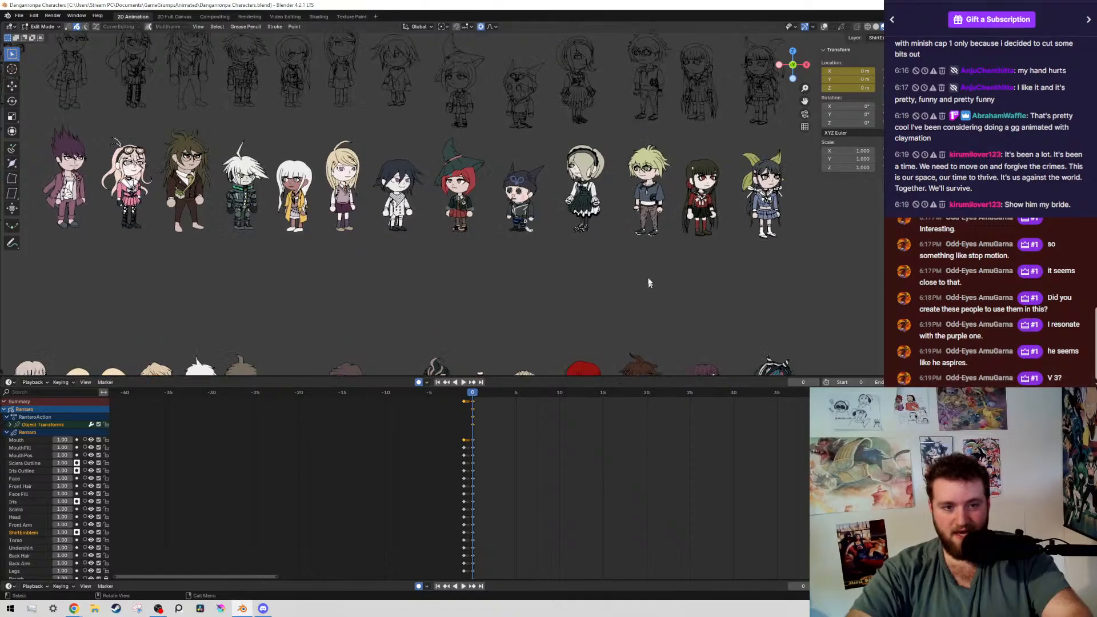
middle_click_drag(683, 177, 395, 222, "shift")
scroll(396, 221, "up", 2)
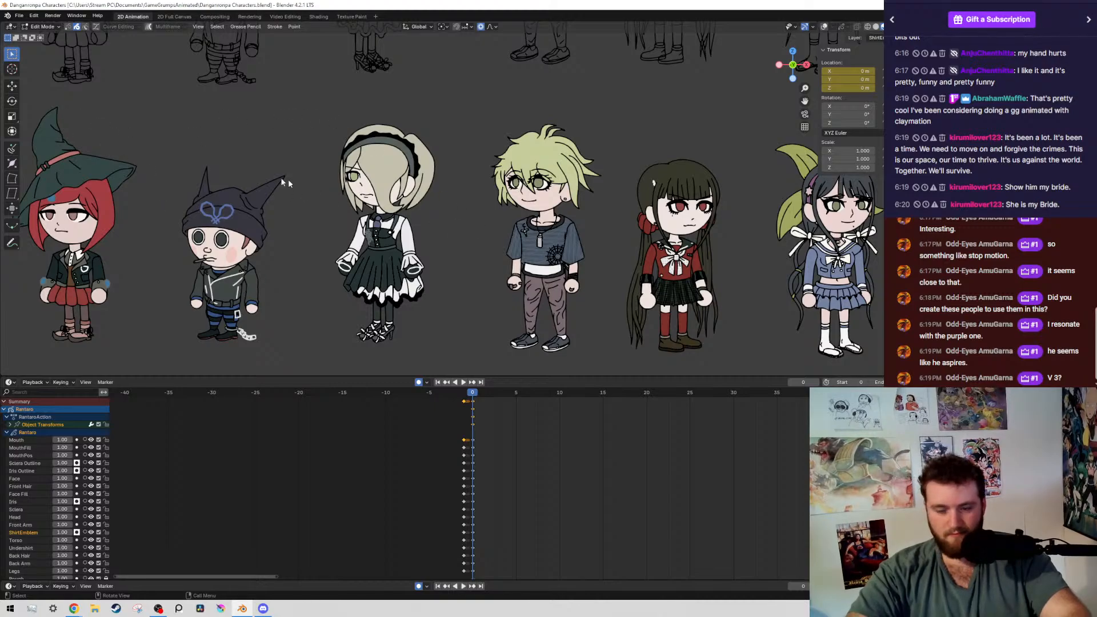
Using the Annotate tool, handwrite the name Kirumi beneath the maid in the black apron dress
left_click(22, 16)
mouse_move(67, 43)
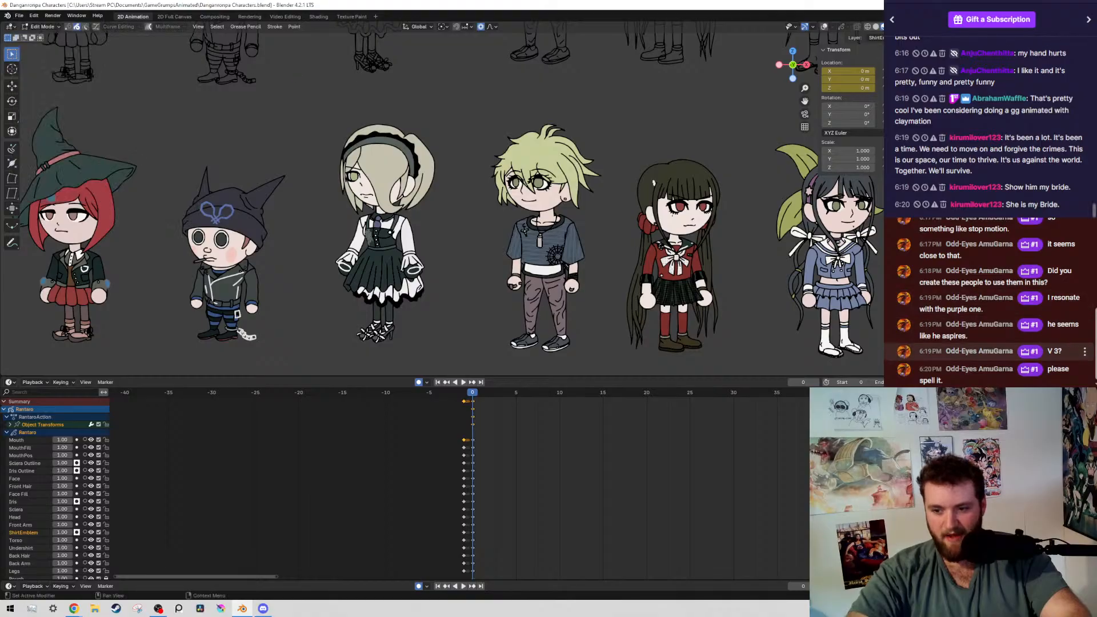
scroll(391, 235, "up", 2)
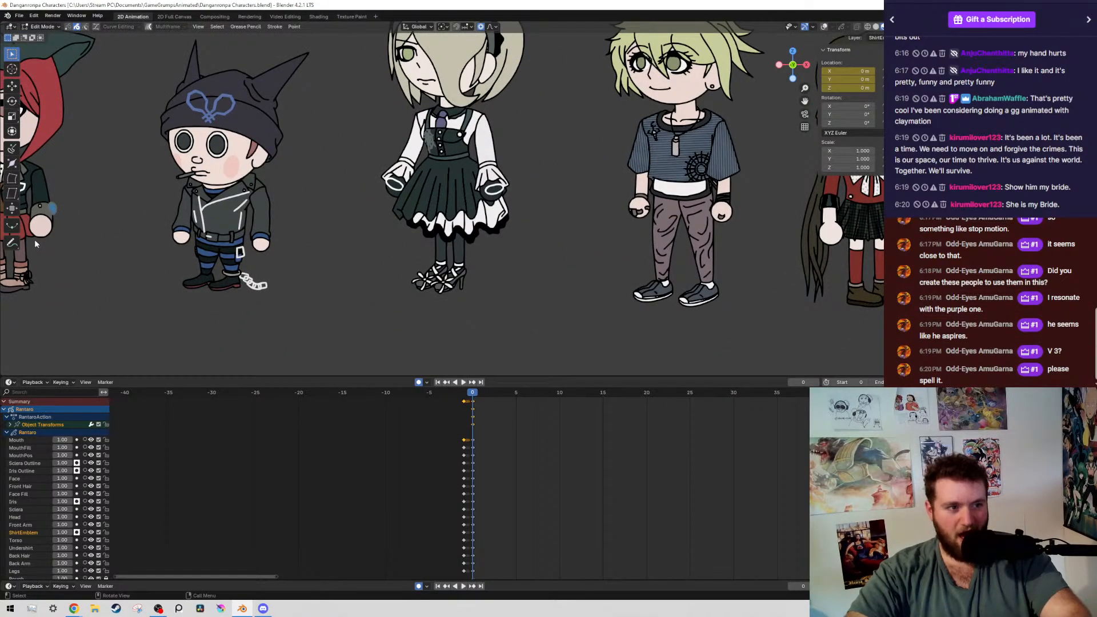
left_click(13, 243)
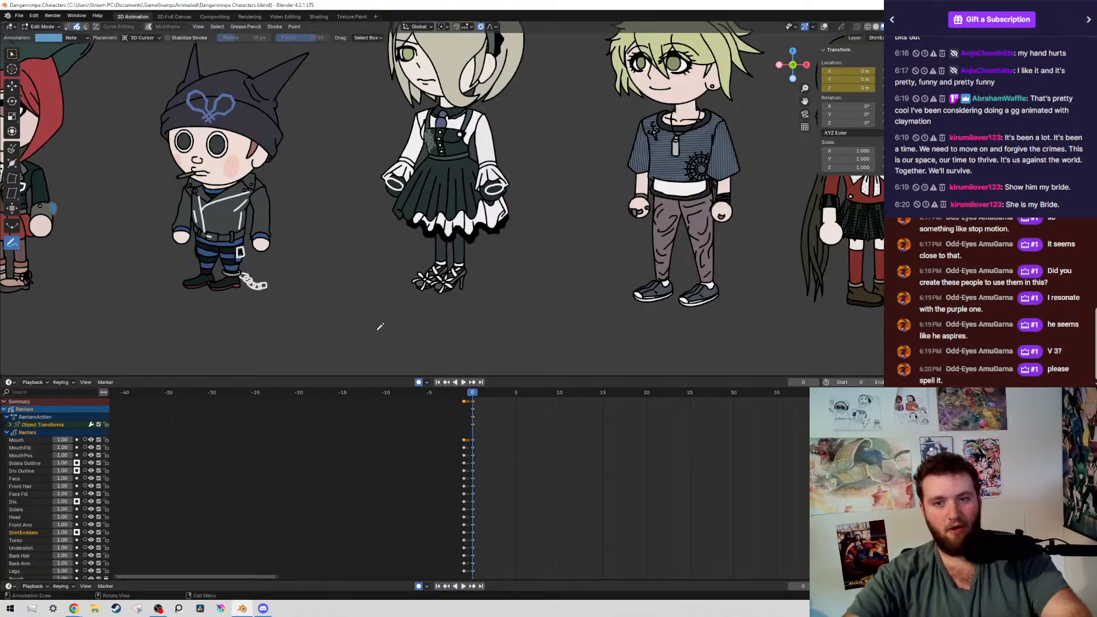
left_click_drag(370, 309, 373, 351)
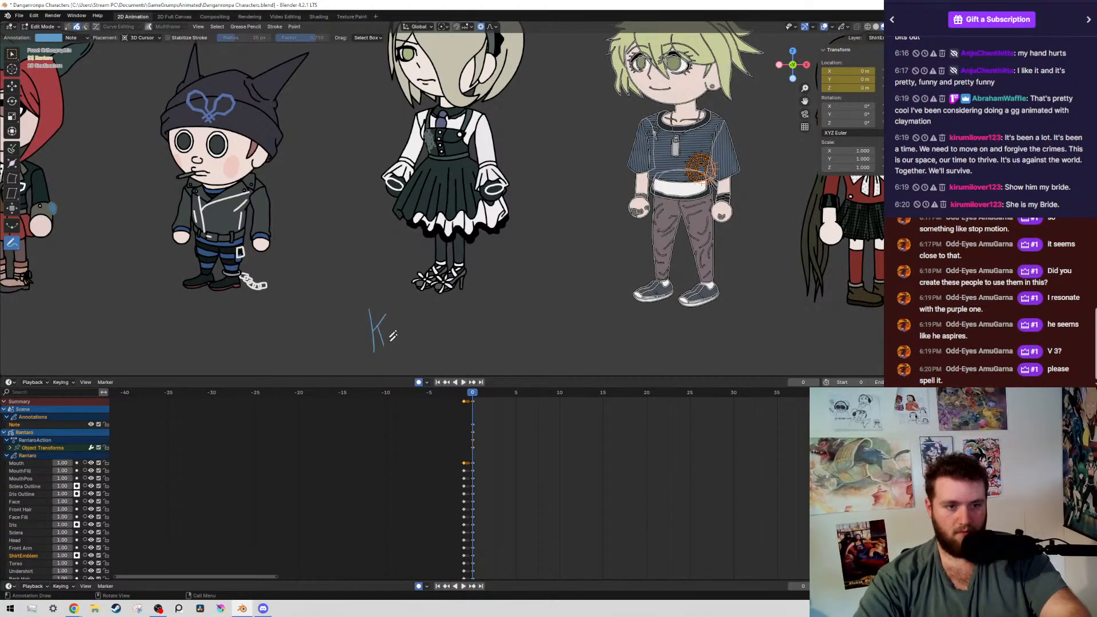
left_click_drag(404, 331, 440, 333)
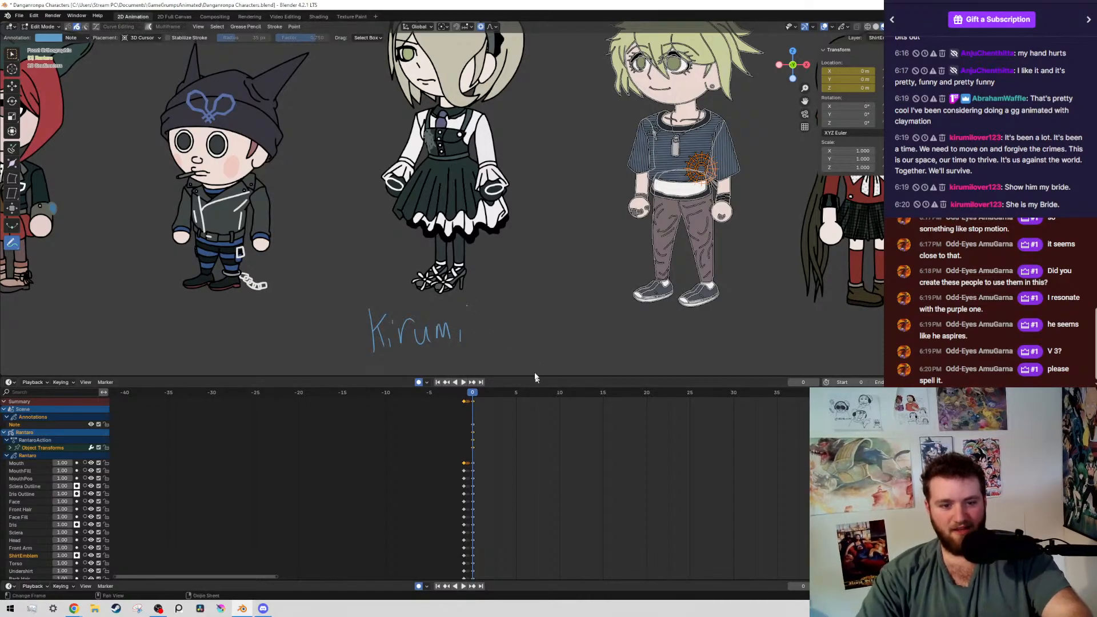
Handwrite the annotations Rantaro beneath the green-haired boy and Maki beneath the girl in the red sailor uniform
scroll(585, 331, "down", 1)
left_click_drag(583, 335, 556, 321, "shift")
middle_click_drag(655, 360, 519, 327, "shift")
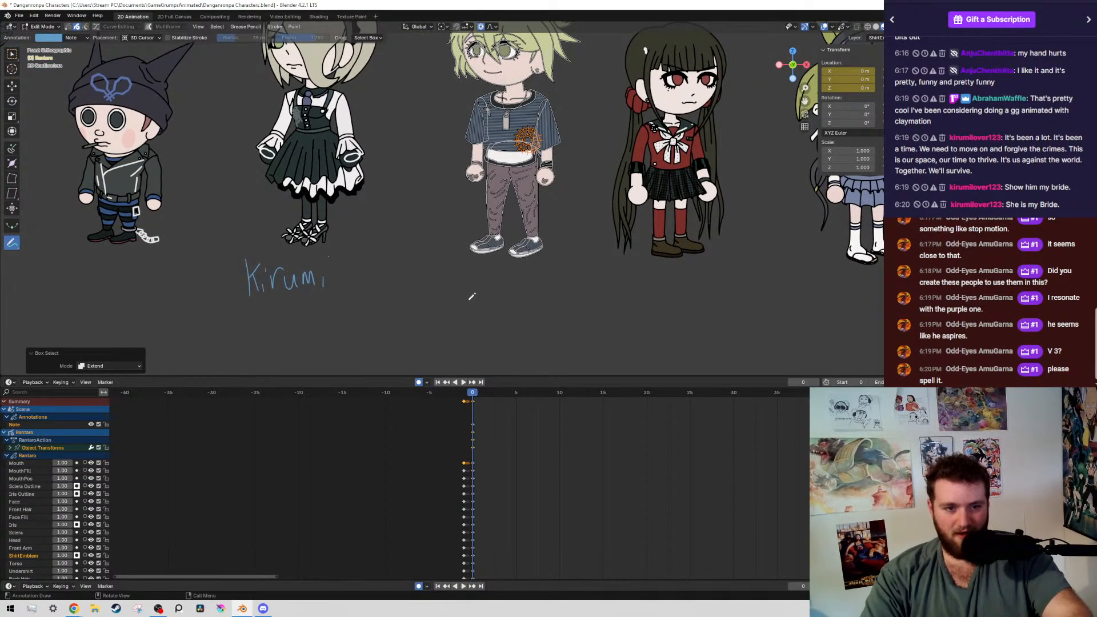
left_click_drag(468, 302, 565, 291)
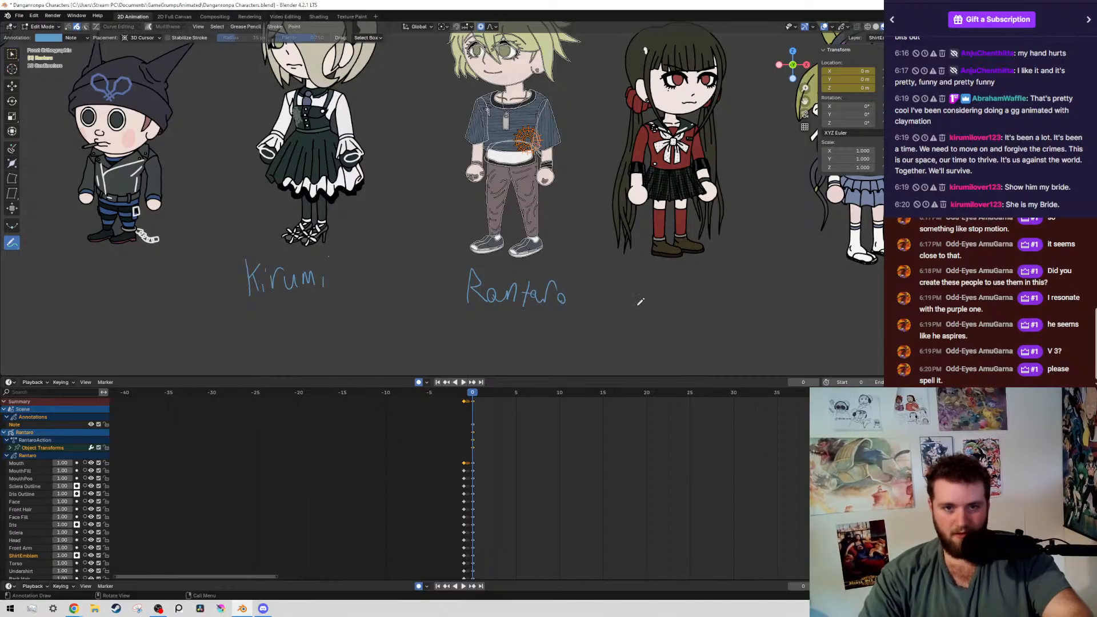
left_click_drag(638, 306, 697, 313)
left_click_drag(700, 305, 708, 289)
Handwrite the annotation Tenko beneath the girl in the blue sailor uniform at the end of the row
middle_click_drag(715, 313, 496, 262, "shift")
middle_click_drag(689, 261, 673, 273, "shift")
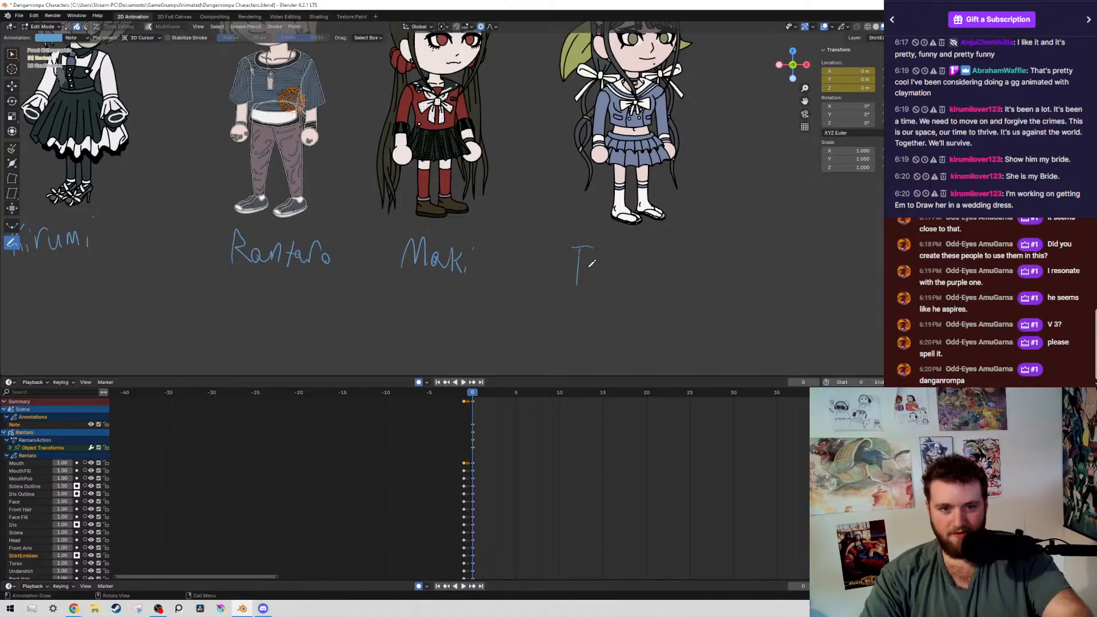
left_click_drag(581, 274, 622, 286)
mouse_move(631, 261)
left_mouse_down()
mouse_move(629, 291)
mouse_move(657, 279)
left_mouse_up()
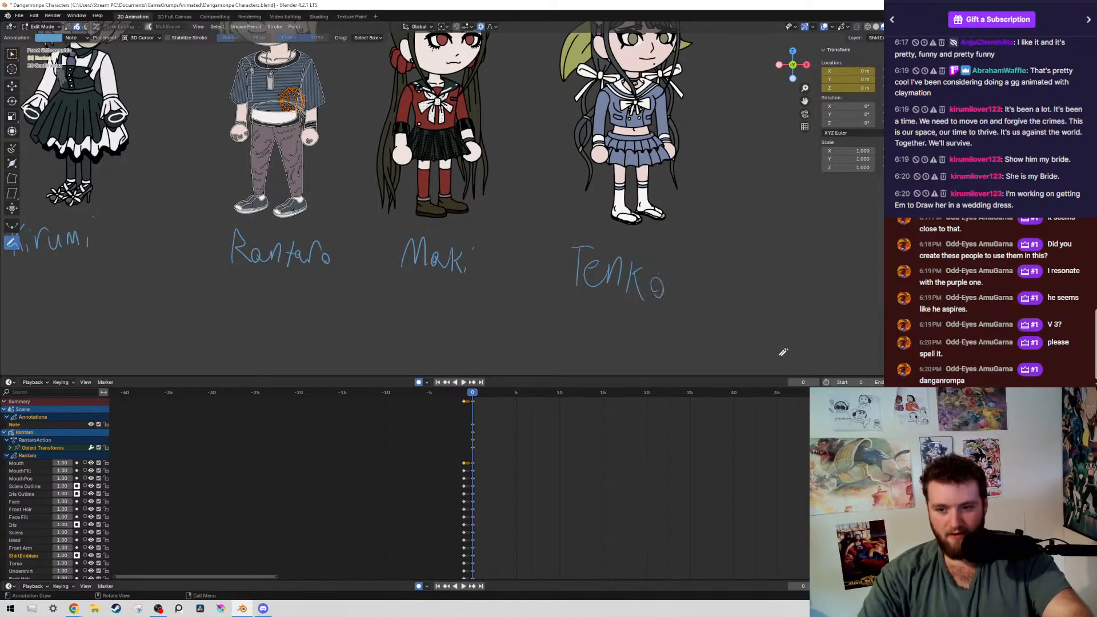
Handwrite the title Danganronpa as an annotation in the empty space beyond Tenko's name
middle_click_drag(544, 310, 339, 320, "shift")
left_click_drag(594, 279, 578, 289)
mouse_move(613, 277)
left_mouse_down()
mouse_move(615, 289)
mouse_move(662, 286)
mouse_move(643, 313)
left_mouse_up()
left_click_drag(679, 273, 681, 291)
mouse_move(684, 290)
left_mouse_down()
mouse_move(694, 278)
mouse_move(709, 293)
left_mouse_up()
mouse_move(718, 301)
left_mouse_down()
mouse_move(737, 264)
mouse_move(765, 298)
mouse_move(783, 283)
left_mouse_up()
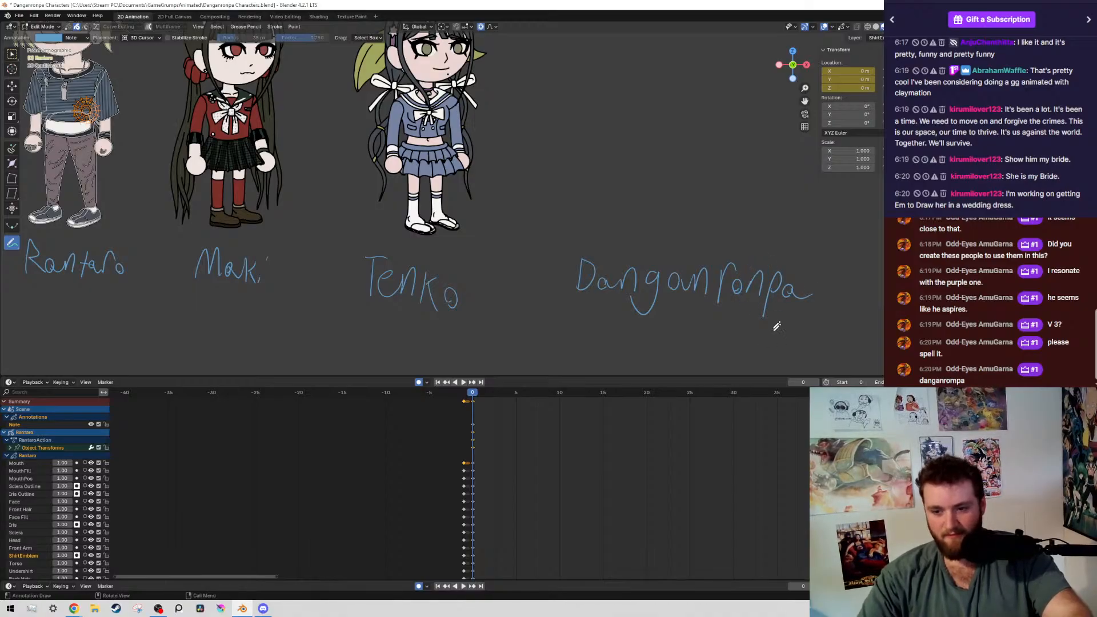
scroll(780, 317, "down", 1)
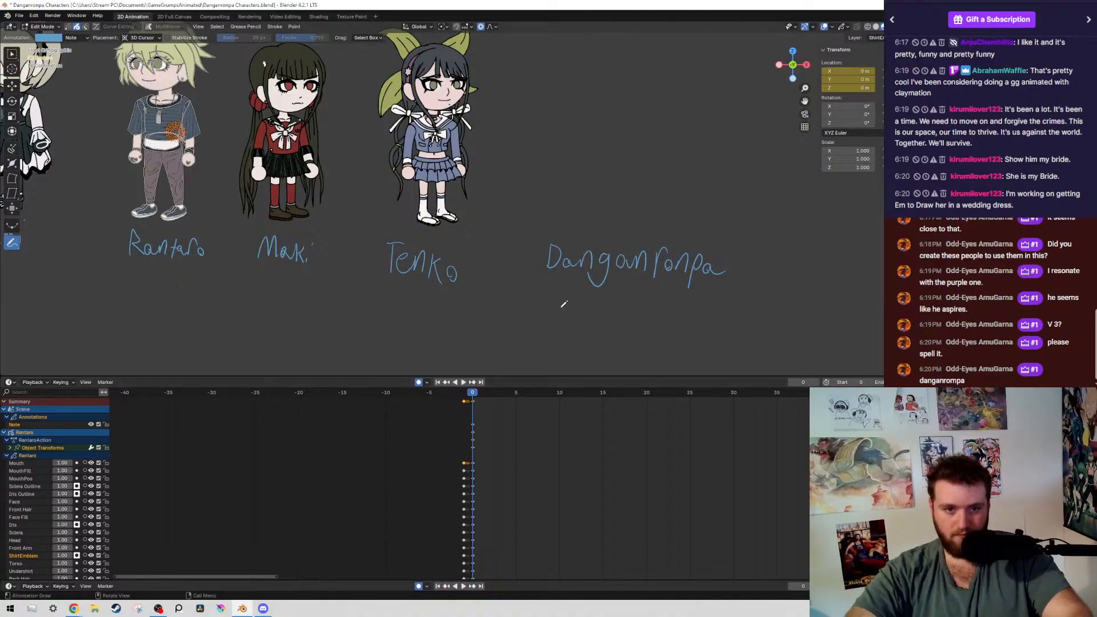
scroll(486, 297, "down", 2)
scroll(418, 296, "up", 2)
middle_click_drag(597, 166, 462, 216, "shift")
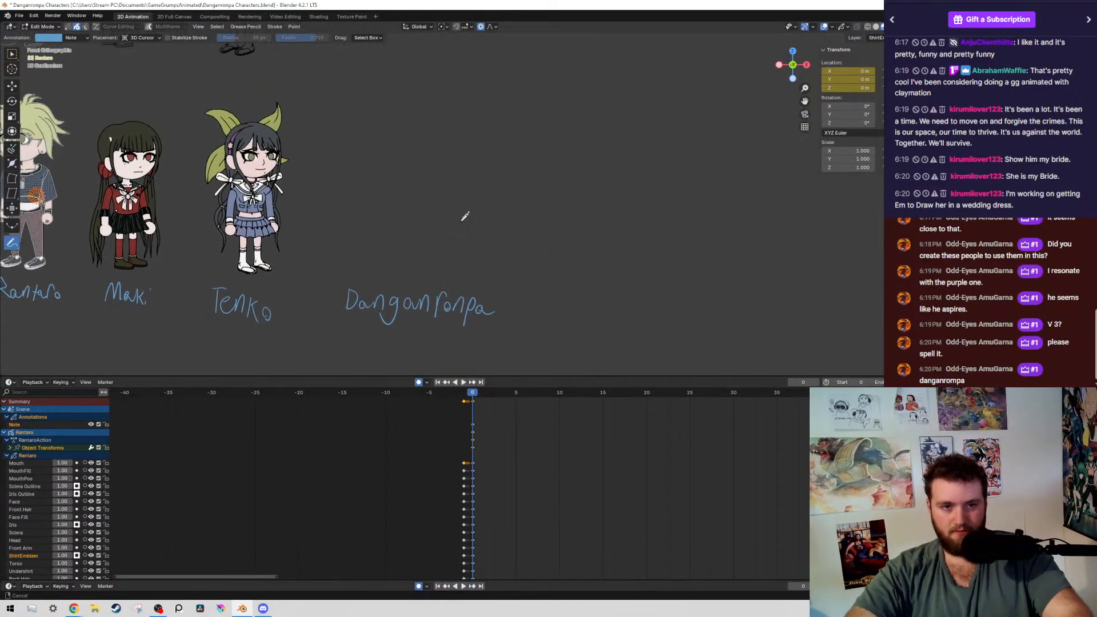
scroll(479, 243, "up", 1)
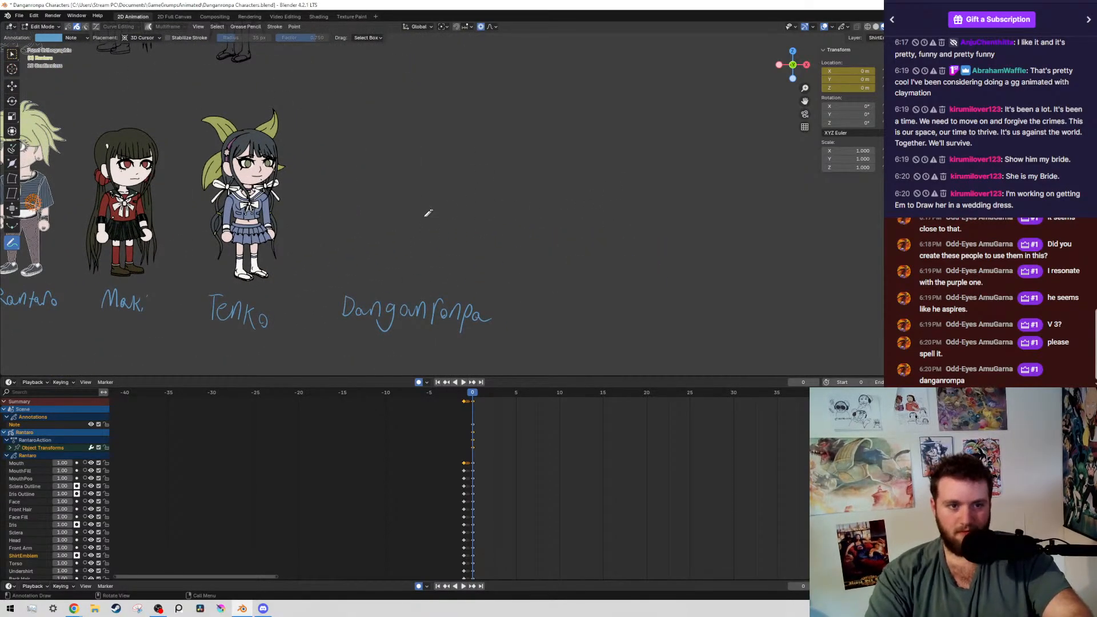
mouse_move(465, 164)
left_mouse_down()
mouse_move(463, 190)
mouse_move(484, 199)
mouse_move(450, 228)
left_mouse_up()
key("ctrl+z")
key("ctrl+z")
key("ctrl+z")
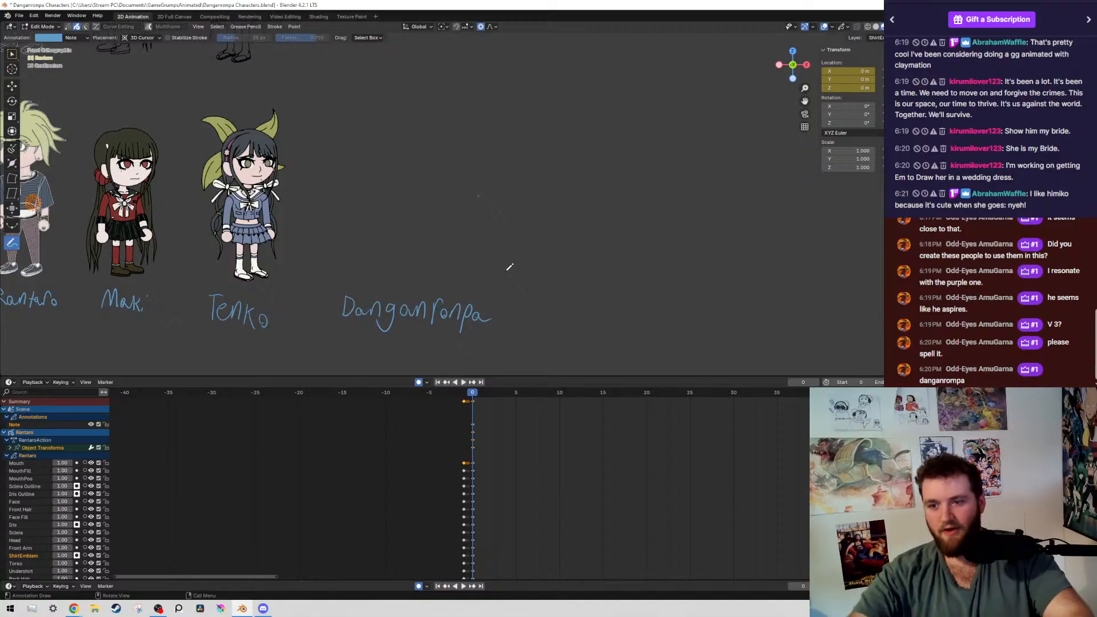
Handwrite the annotation Himiko beneath the red-haired girl in the witch hat, redoing the false first stroke
scroll(548, 217, "down", 5)
scroll(552, 216, "up", 3)
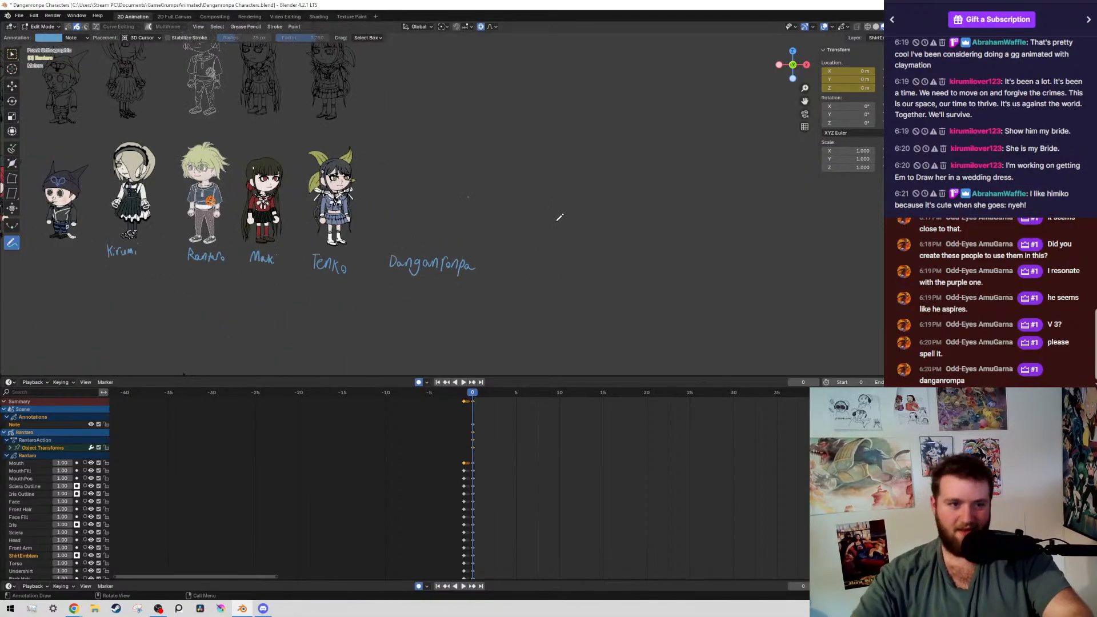
middle_click_drag(296, 323, 693, 313, "shift")
scroll(300, 257, "up", 6)
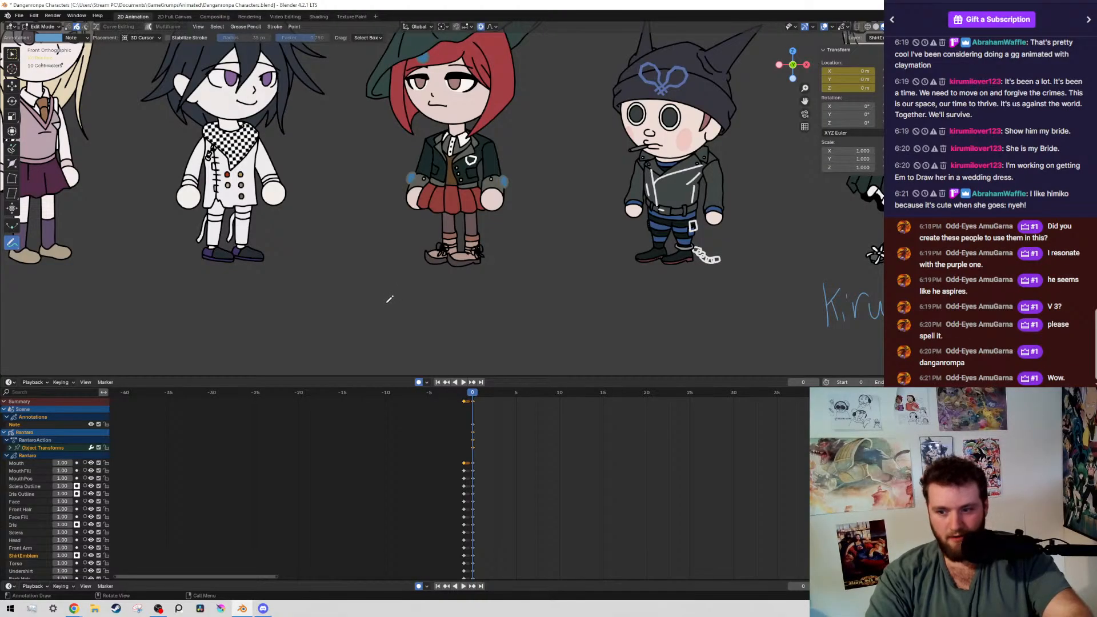
left_click_drag(384, 278, 382, 318)
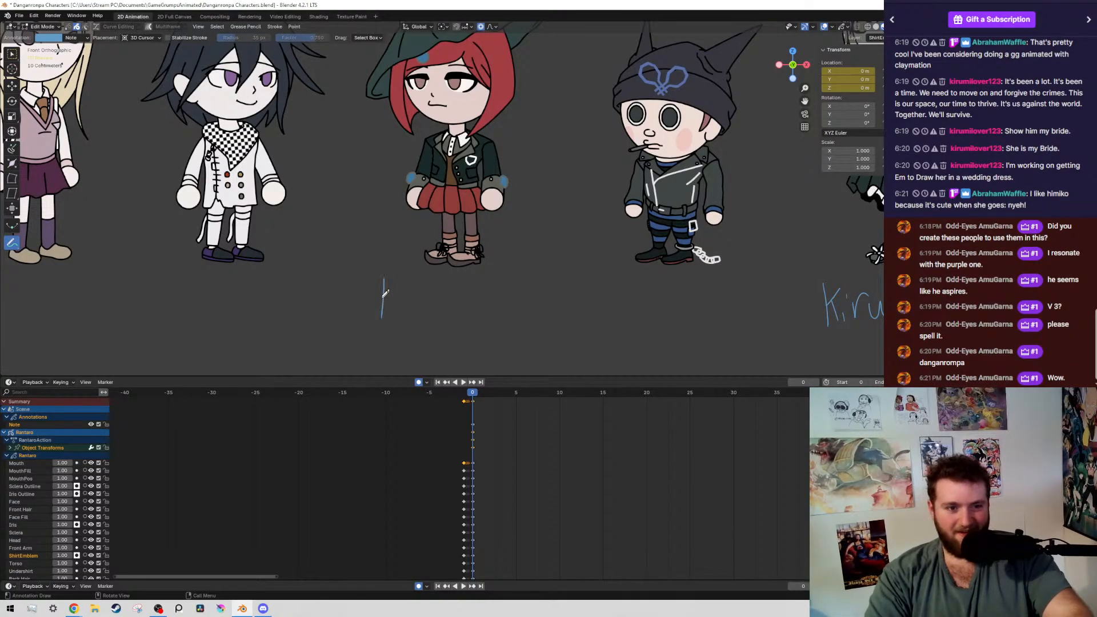
key("ctrl+z")
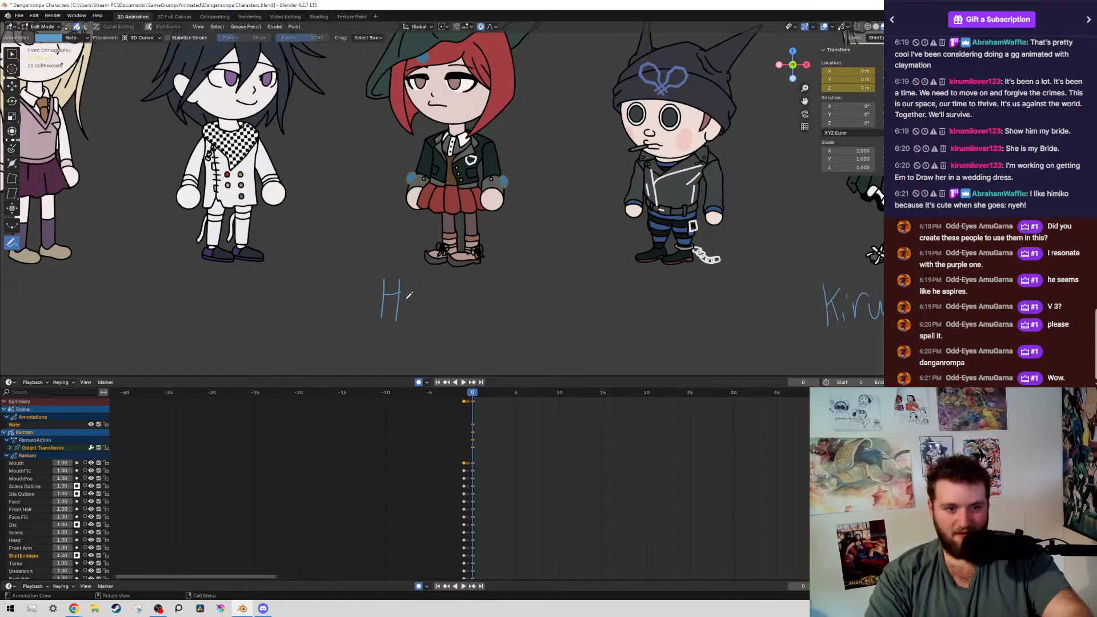
left_click_drag(409, 300, 449, 321)
mouse_move(464, 292)
left_mouse_down()
mouse_move(461, 319)
mouse_move(469, 305)
left_mouse_up()
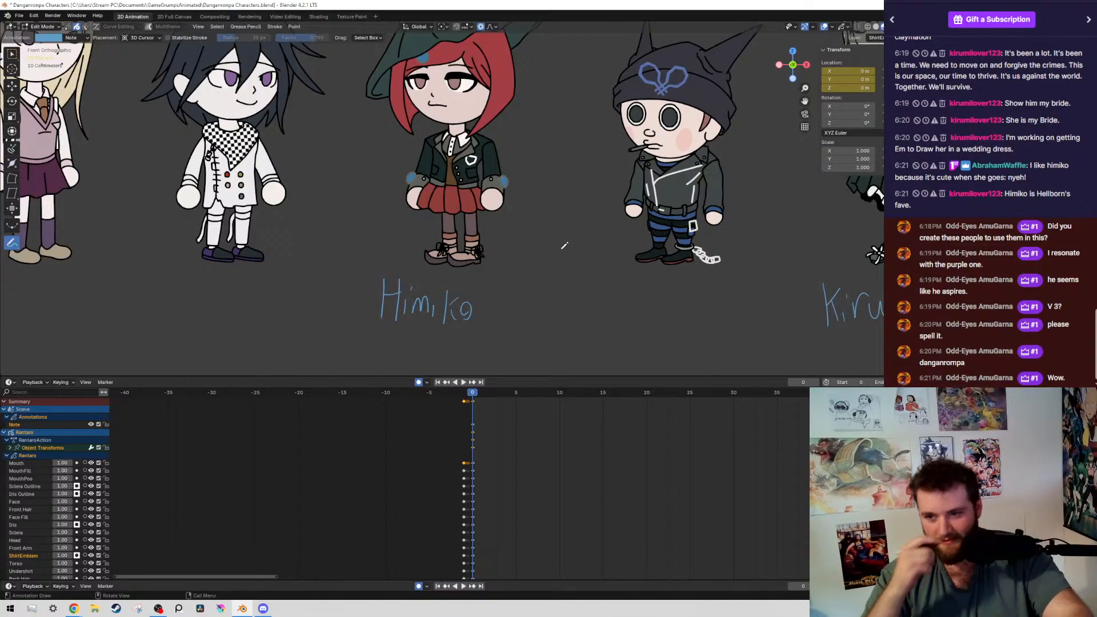
Undo the stray stroke over the short boy in the horned hat and handwrite Ryoma beneath him
scroll(660, 273, "down", 2)
middle_click_drag(660, 273, 594, 273, "ctrl")
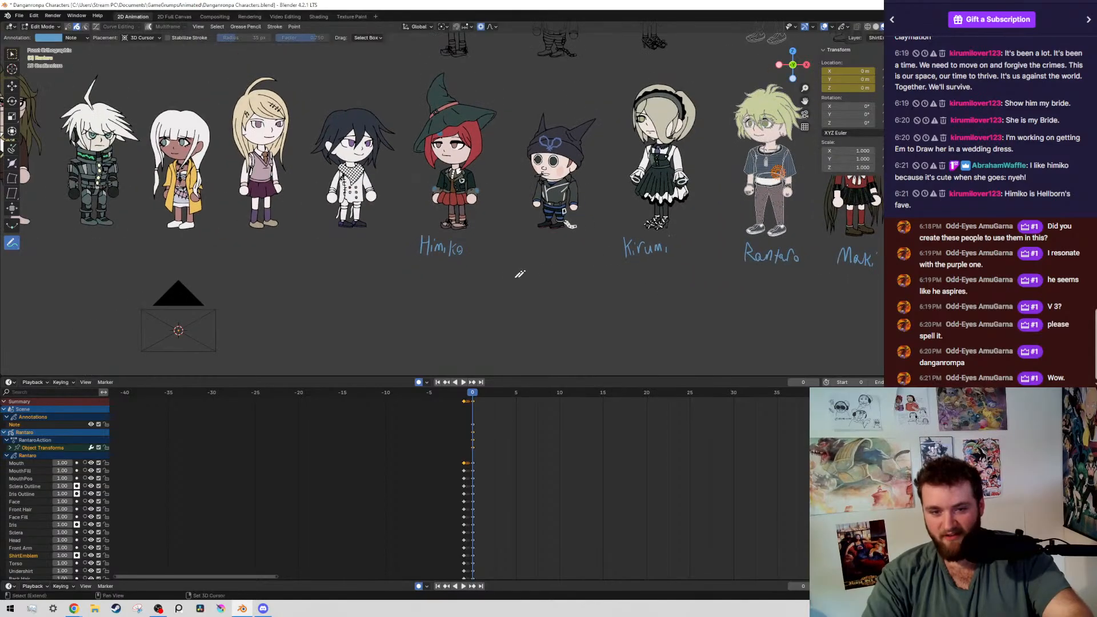
middle_click_drag(519, 274, 469, 260, "shift")
middle_click_drag(468, 260, 597, 295, "ctrl")
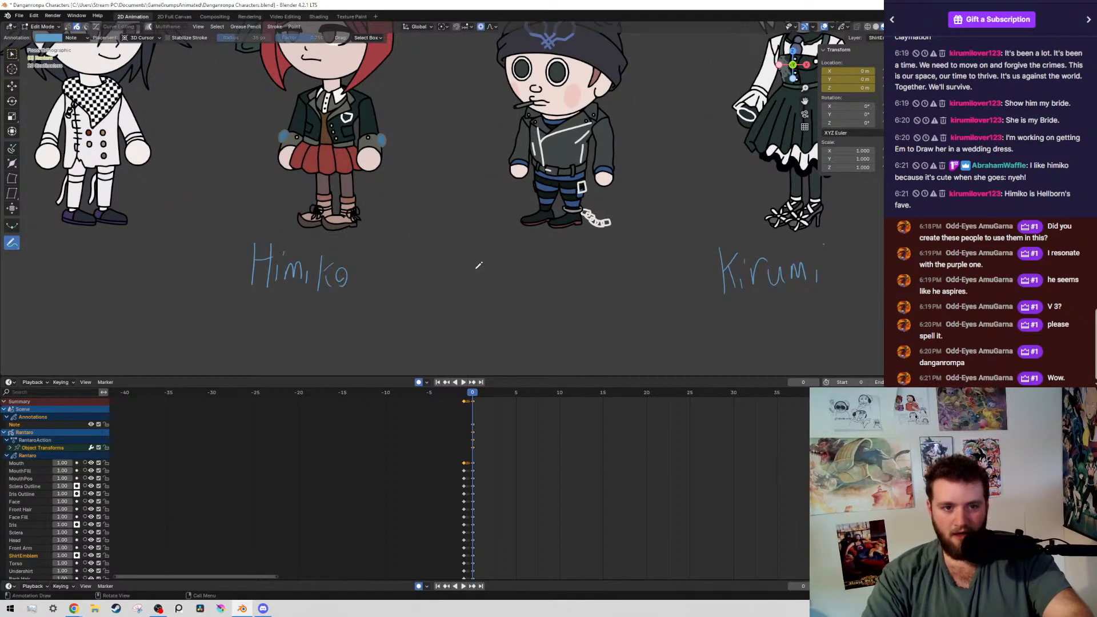
mouse_move(560, 111)
left_mouse_down()
mouse_move(546, 231)
mouse_move(669, 139)
left_mouse_up()
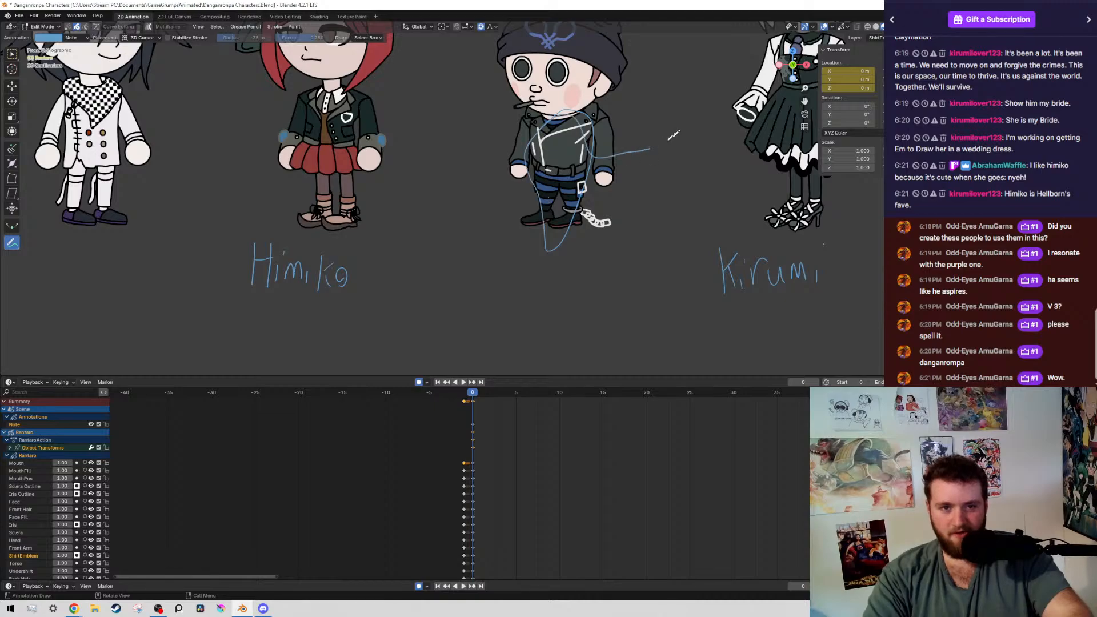
key("ctrl+z")
mouse_move(486, 280)
left_mouse_down()
mouse_move(513, 283)
mouse_move(544, 265)
mouse_move(576, 281)
left_mouse_up()
Handwrite the annotation Kokichi beneath the boy in the white jacket and checkered scarf
middle_click_drag(442, 296, 625, 300, "shift")
middle_click_drag(376, 257, 530, 277, "shift")
mouse_move(375, 282)
left_mouse_down()
mouse_move(374, 317)
mouse_move(394, 303)
left_mouse_up()
mouse_move(416, 303)
left_mouse_down()
mouse_move(416, 323)
mouse_move(451, 325)
left_mouse_up()
left_click_drag(456, 291, 471, 327)
left_click_drag(481, 290, 477, 302)
middle_click_drag(509, 251, 515, 309, "ctrl")
Handwrite the annotation Kaede beneath the blonde girl in the pink vest, undoing the stray squiggle drawn there first
middle_click_drag(525, 272, 428, 261, "shift")
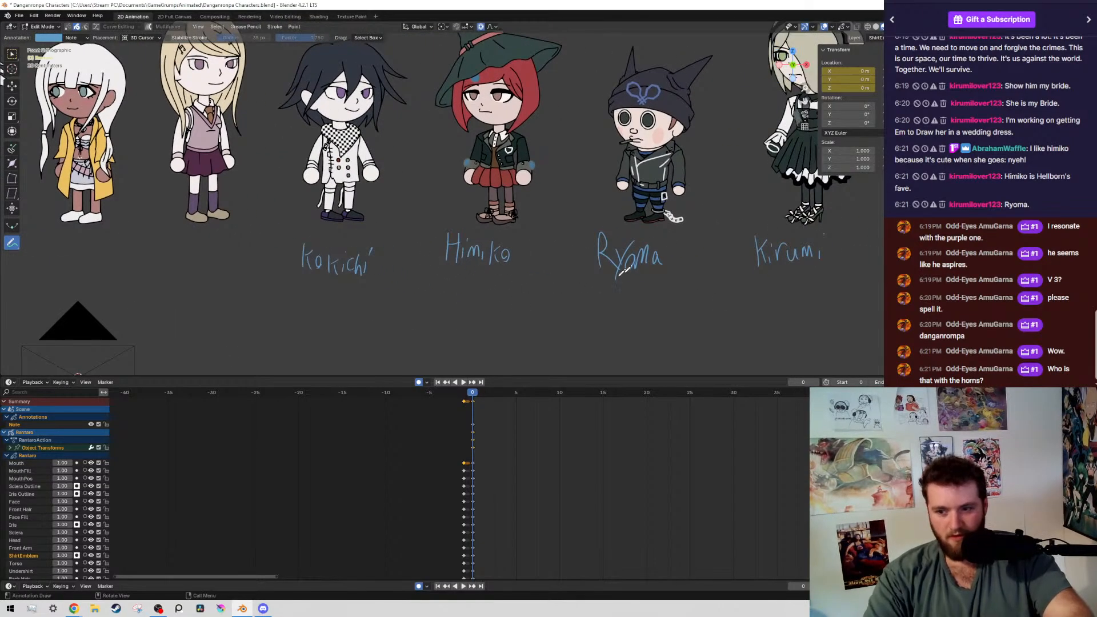
middle_click_drag(706, 131, 549, 171, "shift")
mouse_move(502, 208)
middle_mouse_down("ctrl")
mouse_move(487, 245)
mouse_move(533, 182)
mouse_move(546, 246)
middle_mouse_up("ctrl")
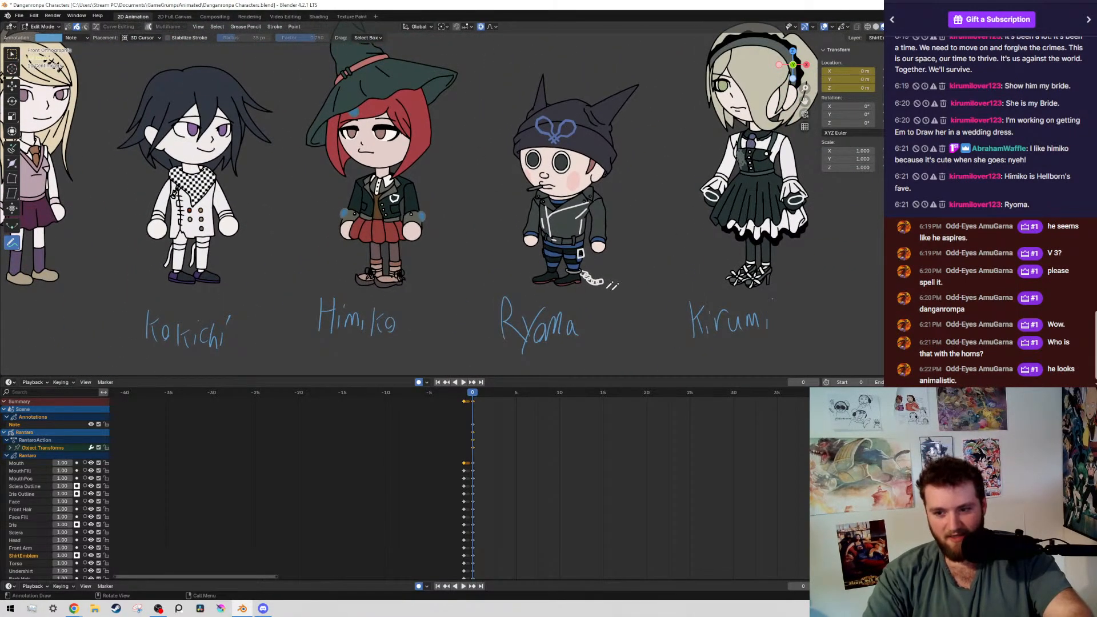
scroll(537, 212, "down", 1)
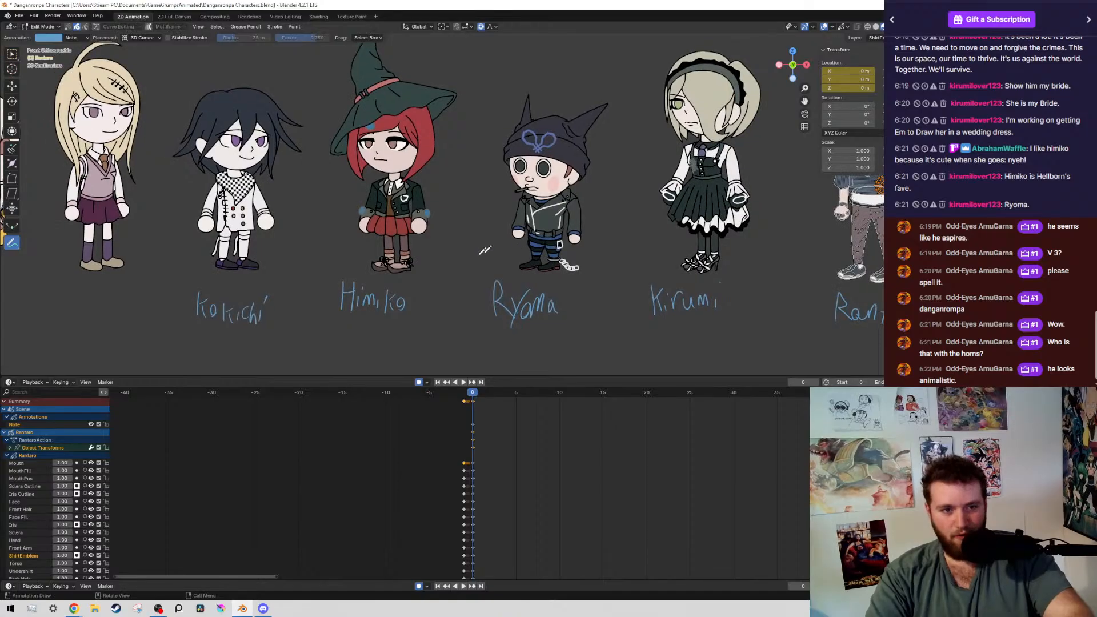
middle_click_drag(225, 288, 523, 220, "shift")
scroll(445, 251, "up", 2)
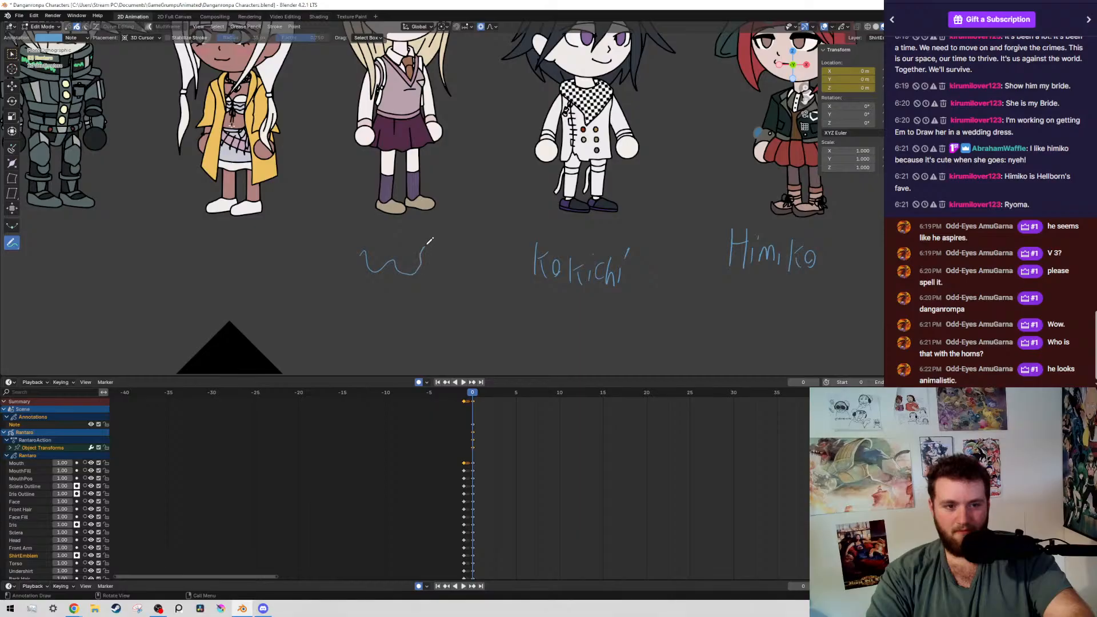
key("ctrl+z")
mouse_move(370, 247)
left_mouse_down()
mouse_move(371, 270)
mouse_move(472, 275)
left_mouse_up()
Handwrite the annotation Angie beneath the white-haired girl in the yellow coat, undoing the faulty stroke
middle_click_drag(334, 297, 485, 293, "shift")
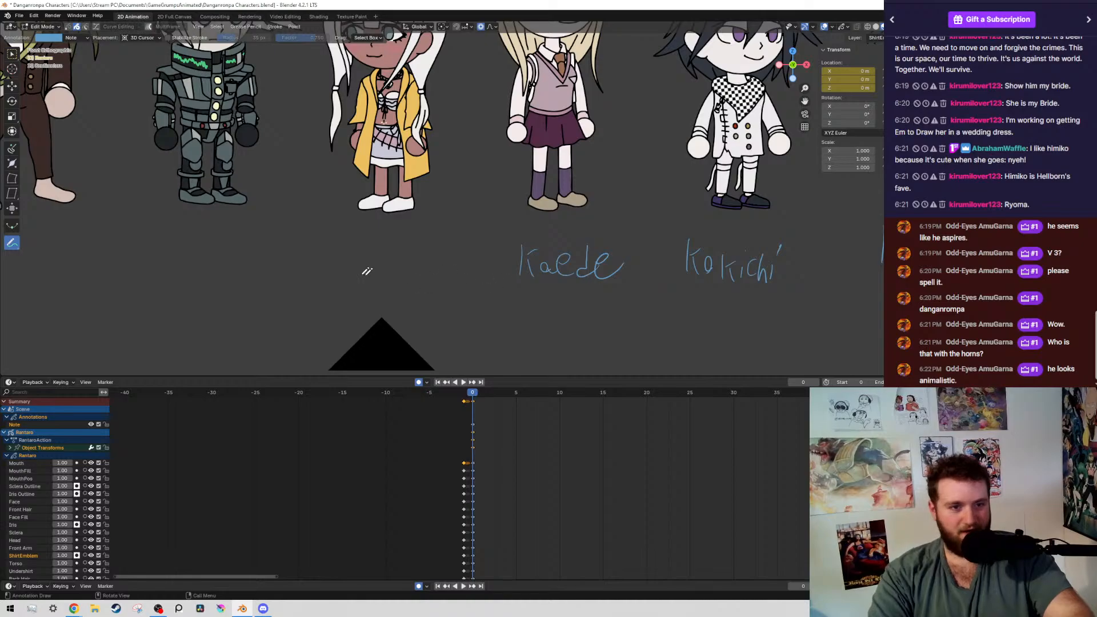
mouse_move(337, 278)
left_mouse_down()
mouse_move(382, 250)
mouse_move(382, 280)
mouse_move(366, 258)
mouse_move(375, 277)
mouse_move(367, 282)
mouse_move(405, 284)
left_mouse_up()
key("ctrl+z")
left_click_drag(414, 247, 412, 251)
mouse_move(418, 272)
left_mouse_down()
mouse_move(436, 255)
mouse_move(446, 274)
left_mouse_up()
Handwrite the annotation K1-B0 beneath the white-haired robot character
scroll(443, 286, "up", 5, "ctrl")
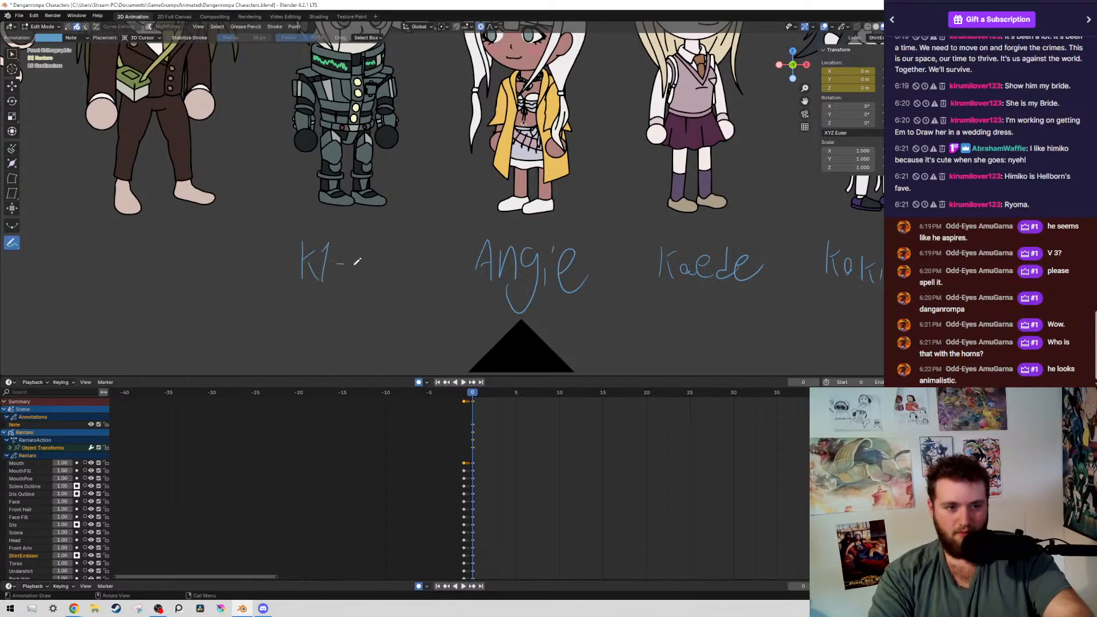
left_click_drag(360, 239, 363, 291)
mouse_move(403, 227)
left_mouse_down()
mouse_move(391, 274)
mouse_move(404, 228)
left_mouse_up()
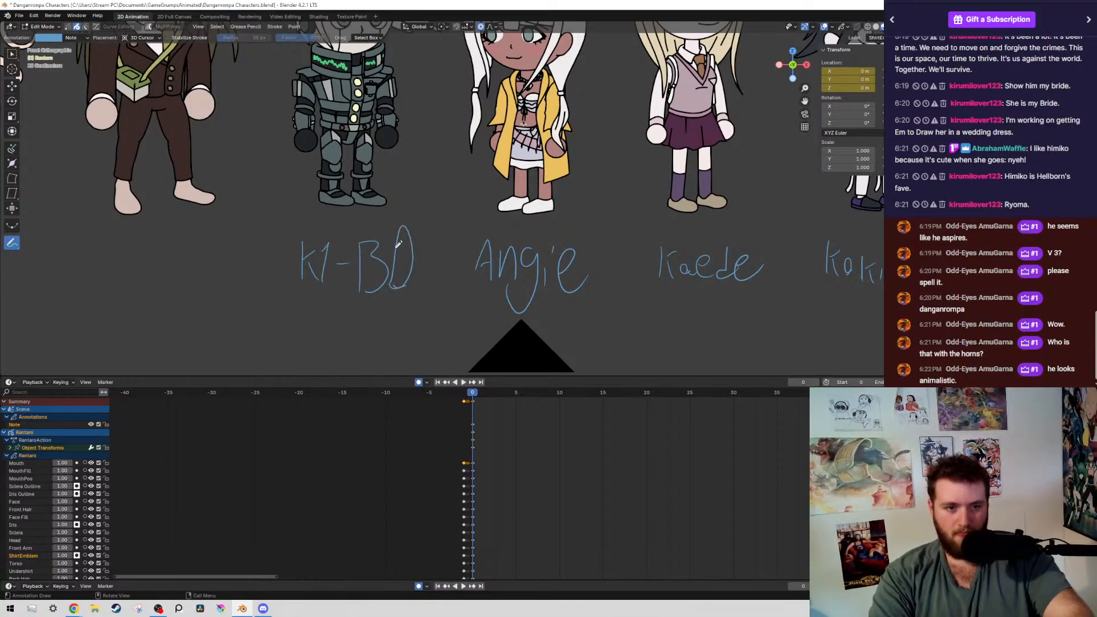
Handwrite the annotations Gonta beneath the barefoot character in the brown suit and Miu beneath the girl in pink
scroll(354, 285, "up", 9, "ctrl")
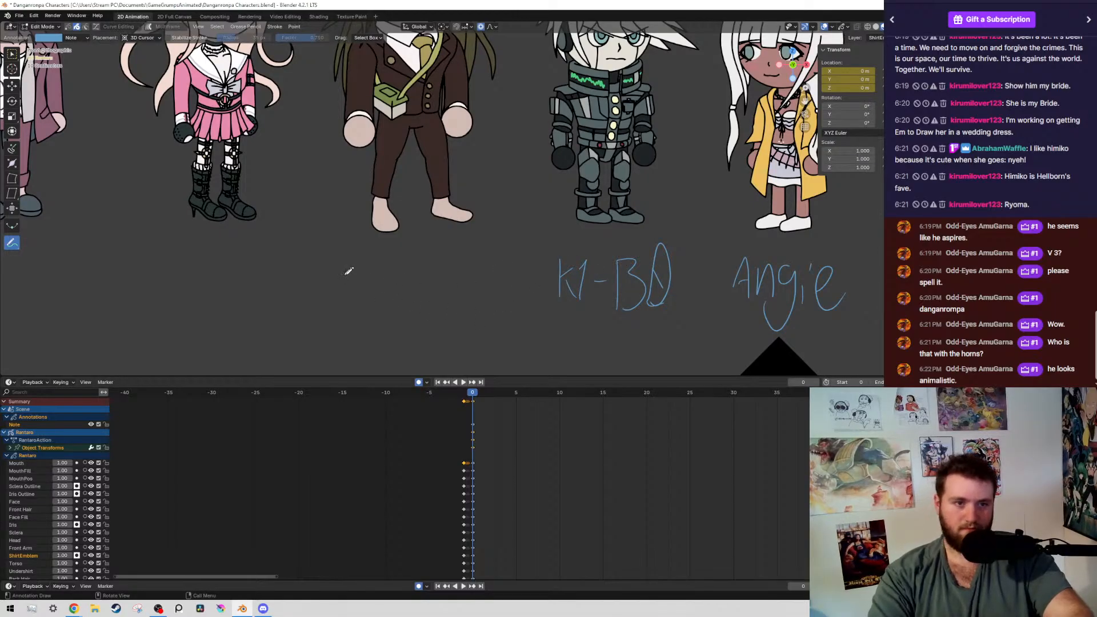
mouse_move(359, 284)
left_mouse_down()
mouse_move(403, 303)
mouse_move(426, 294)
mouse_move(501, 308)
left_mouse_up()
scroll(427, 311, "up", 6, "ctrl")
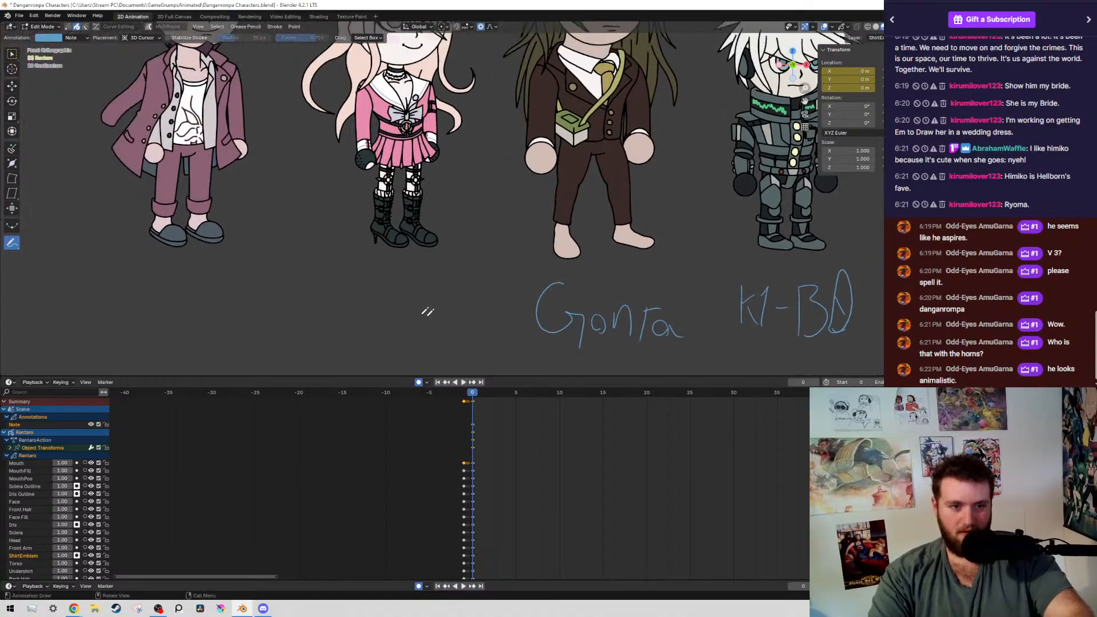
left_click_drag(357, 294, 436, 340)
Handwrite the annotation Kaito beneath the character in the purple coat, redoing the faulty opening strokes
scroll(406, 290, "up", 10, "ctrl")
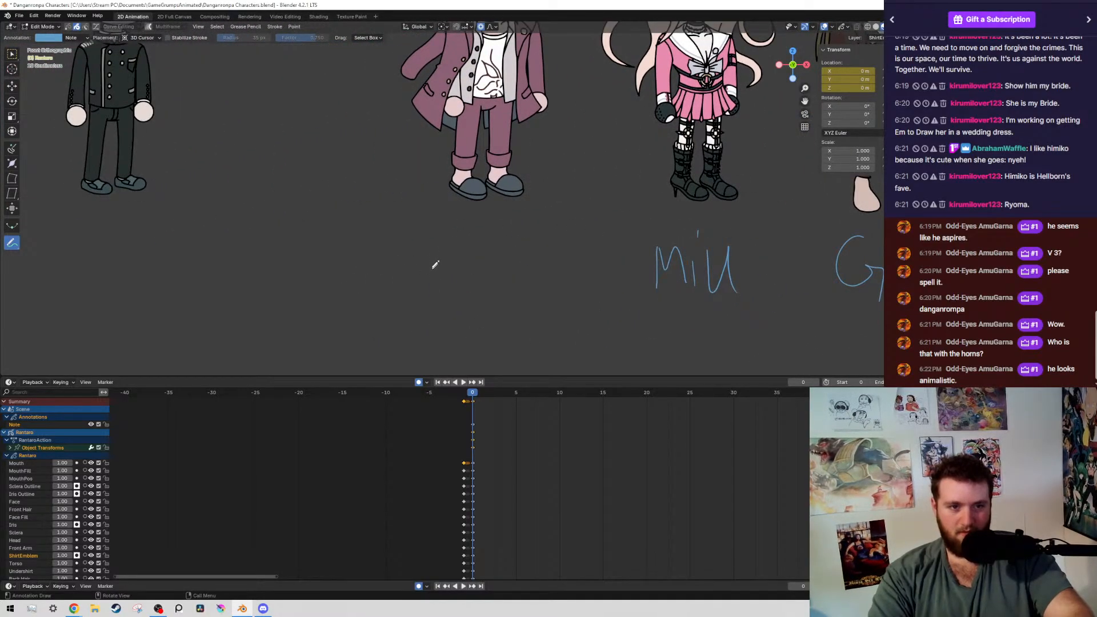
left_click_drag(419, 243, 426, 277)
mouse_move(435, 288)
left_mouse_down()
mouse_move(407, 254)
mouse_move(431, 202)
mouse_move(453, 297)
left_mouse_up()
key("ctrl+z")
left_click_drag(427, 234, 427, 287)
mouse_move(444, 244)
left_mouse_down()
mouse_move(448, 274)
mouse_move(481, 276)
mouse_move(479, 287)
left_mouse_up()
left_click_drag(494, 239, 496, 293)
left_click_drag(496, 265, 524, 277)
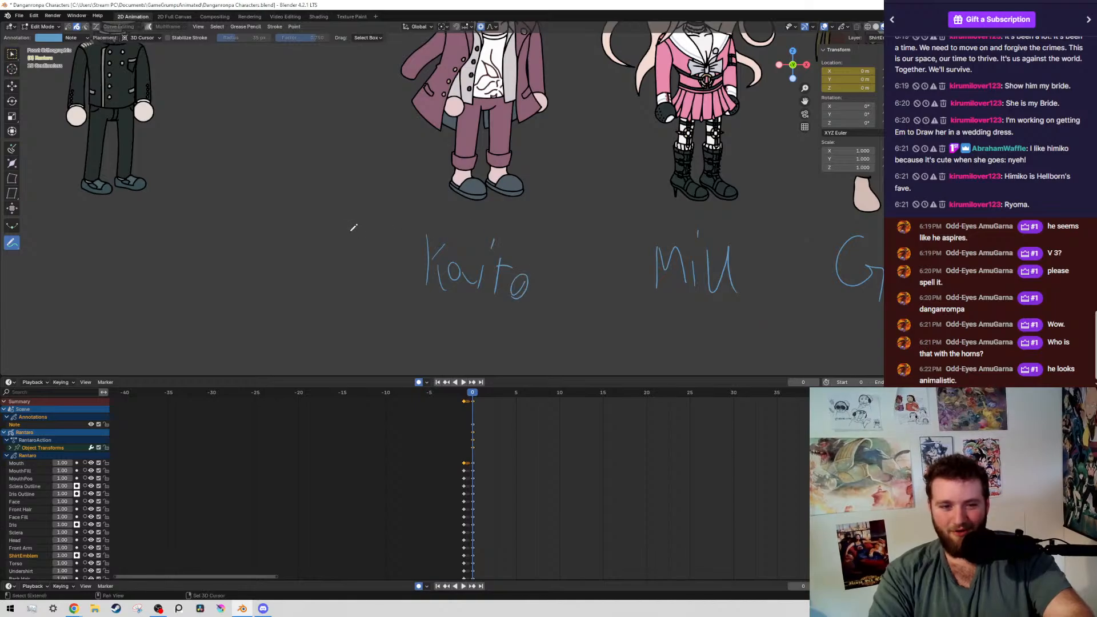
Handwrite the annotation Shuichi beneath the boy in the dark buttoned uniform, redoing the faulty first stroke
middle_click_drag(460, 276, 816, 338, "shift")
mouse_move(420, 289)
left_mouse_down()
mouse_move(403, 330)
mouse_move(449, 295)
mouse_move(428, 332)
mouse_move(448, 330)
left_mouse_up()
key("ctrl+z")
left_click_drag(453, 311, 507, 320)
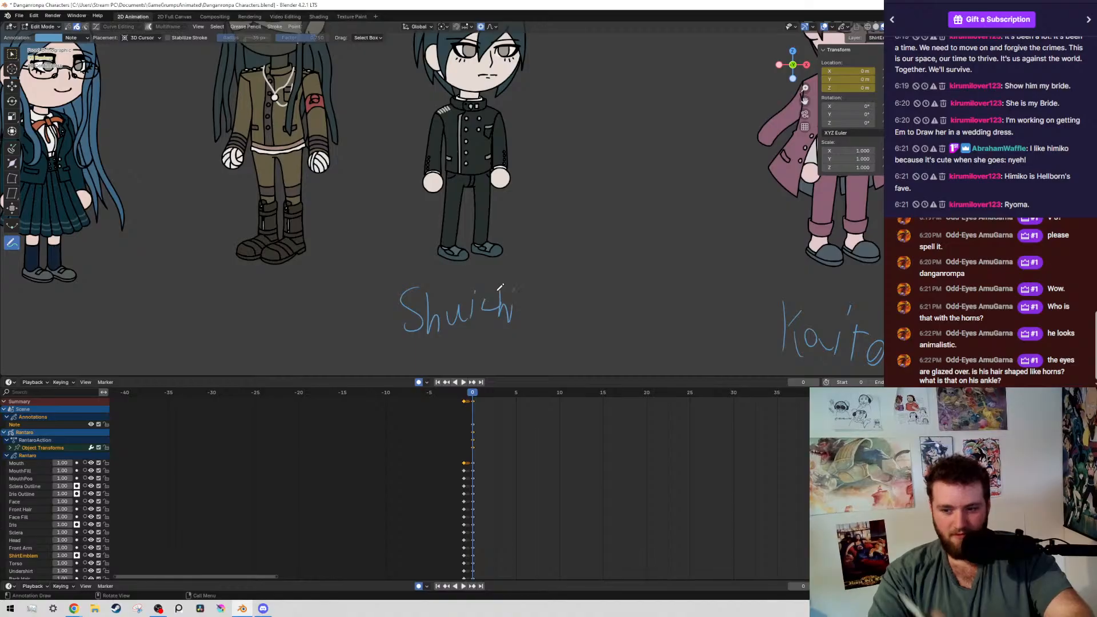
mouse_move(495, 303)
middle_mouse_down("ctrl")
mouse_move(450, 345)
mouse_move(585, 370)
mouse_move(516, 303)
middle_mouse_up("ctrl")
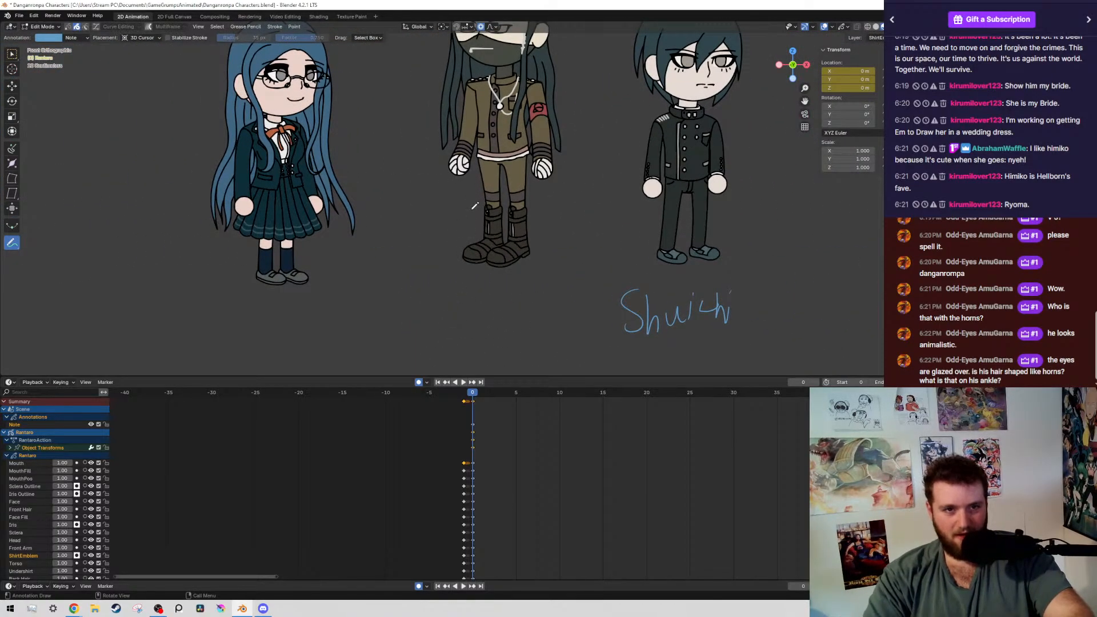
Handwrite the annotation Korekiyo beneath the long-haired character in the brown uniform, redoing the faulty first stroke
mouse_move(418, 254)
left_mouse_down()
mouse_move(534, 211)
mouse_move(609, 230)
mouse_move(506, 325)
left_mouse_up()
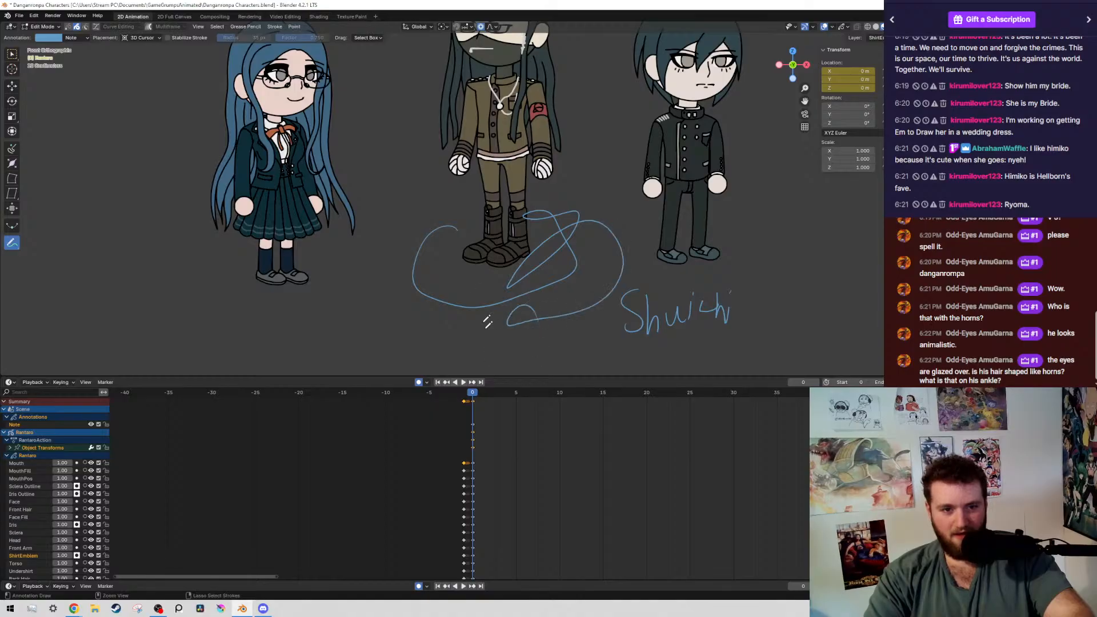
key("ctrl+z")
mouse_move(430, 306)
left_mouse_down()
mouse_move(428, 341)
mouse_move(466, 329)
mouse_move(527, 344)
mouse_move(533, 367)
left_mouse_up()
left_click(535, 313)
left_click_drag(557, 334, 555, 338)
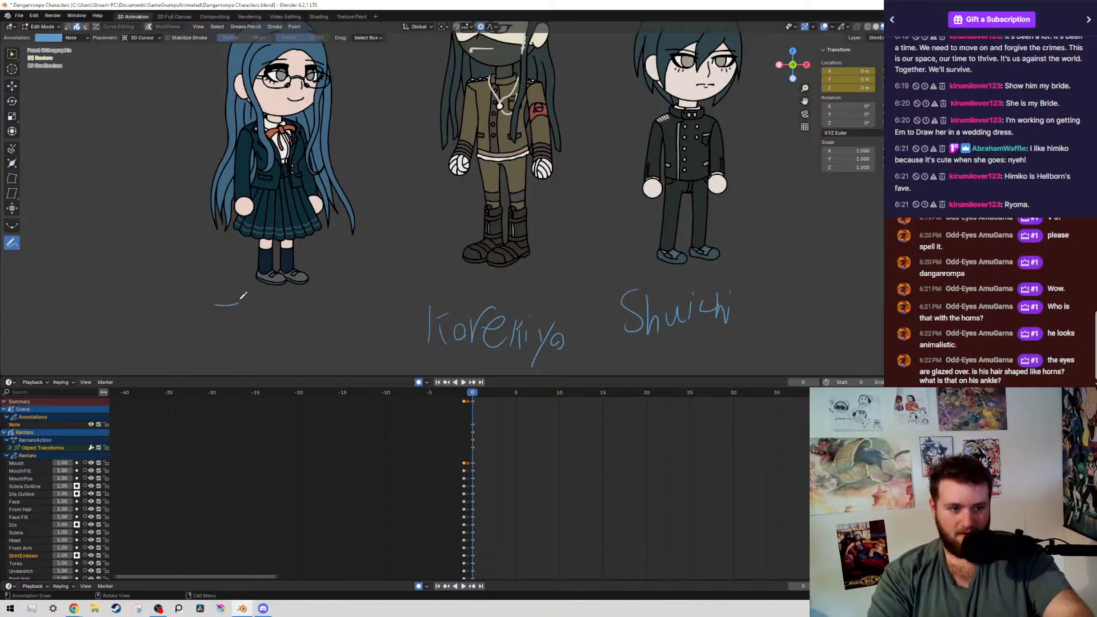
Handwrite the annotation Tsumugi beneath the girl with long blue hair and glasses
mouse_move(231, 303)
left_mouse_down()
mouse_move(232, 330)
mouse_move(277, 332)
left_mouse_up()
mouse_move(282, 315)
left_mouse_down()
mouse_move(299, 332)
mouse_move(324, 334)
mouse_move(351, 311)
mouse_move(348, 373)
mouse_move(357, 363)
left_mouse_up()
left_click_drag(364, 307, 366, 313)
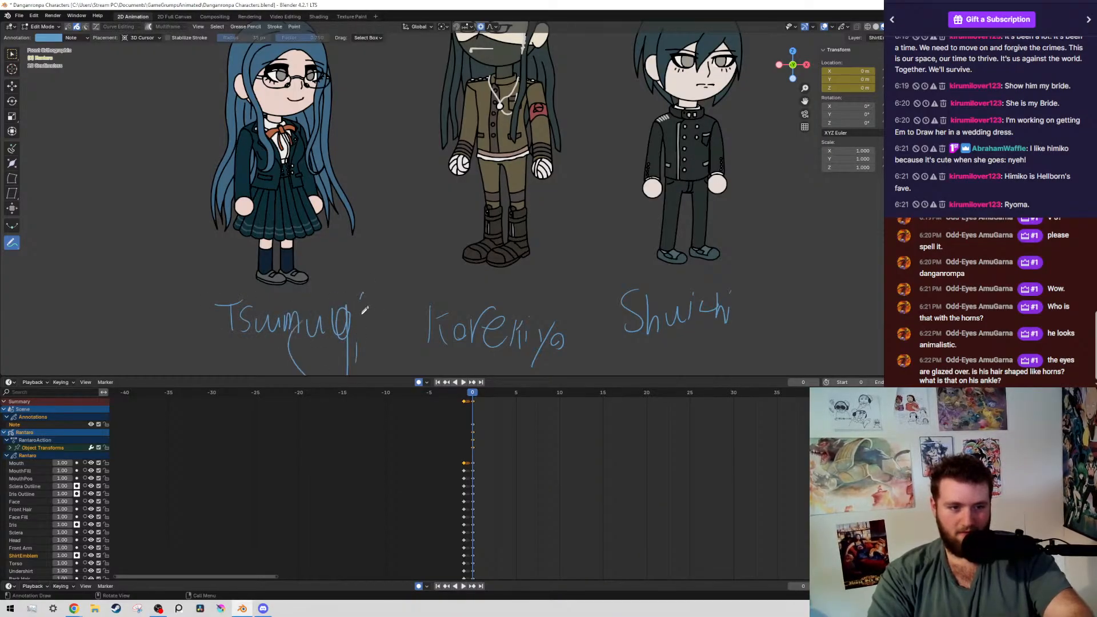
Look over the labelled character row, examining Ryoma's face and the chain on his ankle up close
scroll(436, 351, "down", 5)
middle_click_drag(549, 320, 289, 278, "shift")
middle_click_drag(627, 251, 448, 228, "shift")
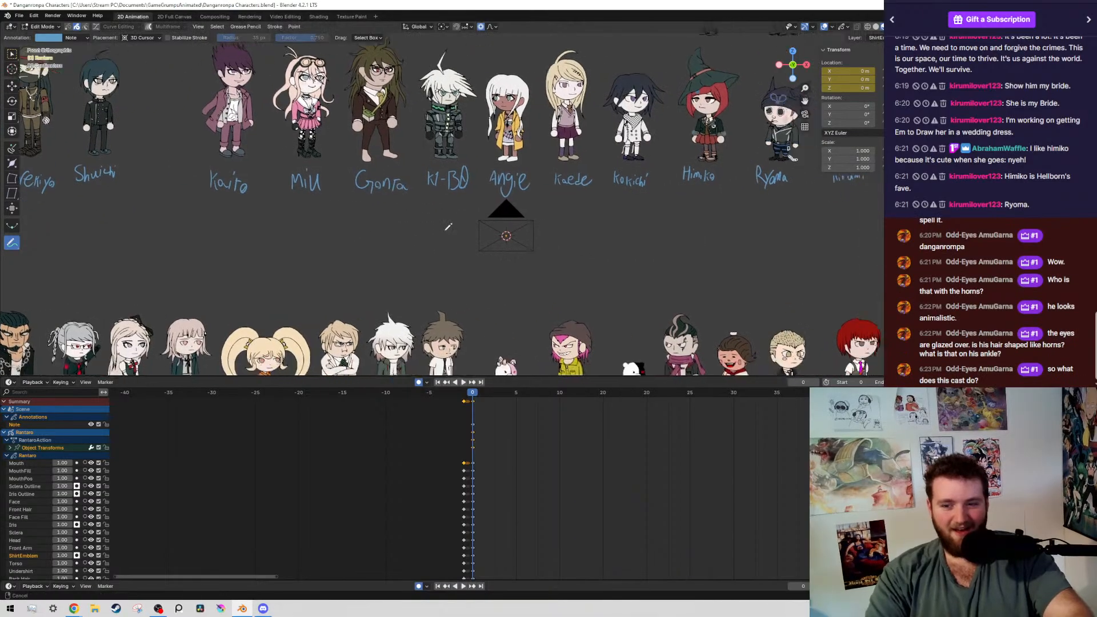
middle_click_drag(571, 236, 451, 270, "shift")
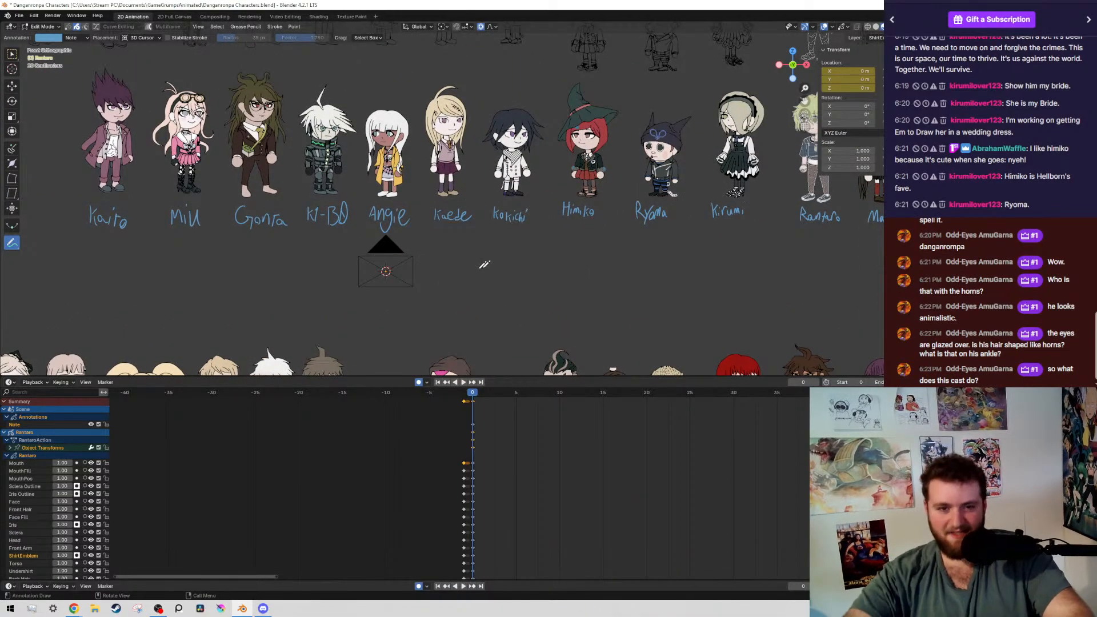
scroll(482, 262, "down", 8)
scroll(483, 262, "up", 9)
scroll(556, 160, "up", 1)
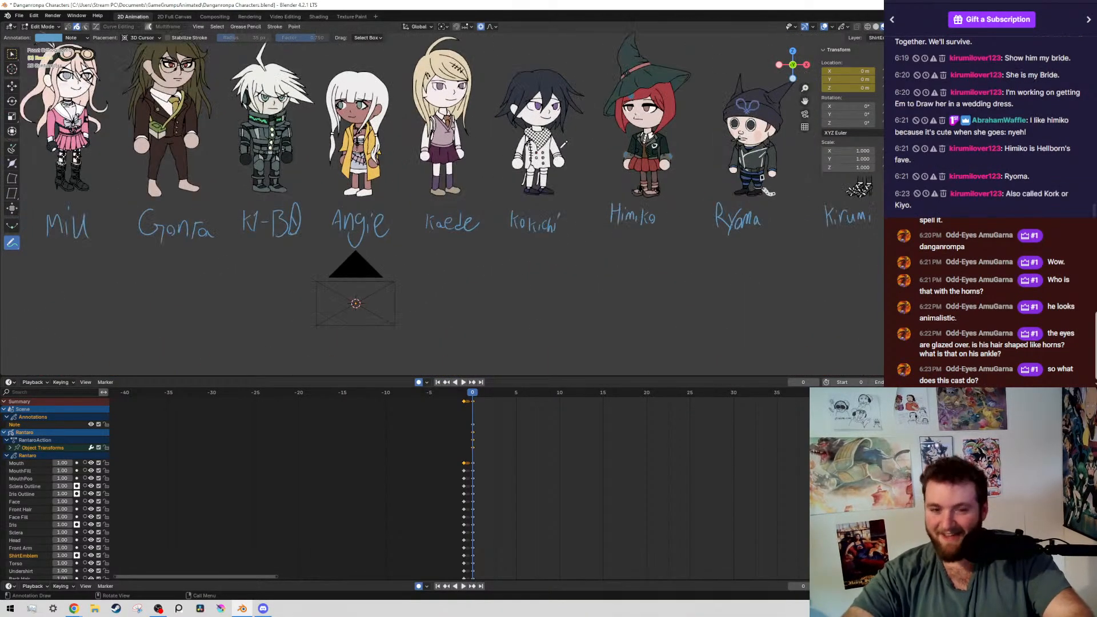
scroll(606, 159, "down", 1)
middle_click_drag(544, 234, 328, 285, "shift")
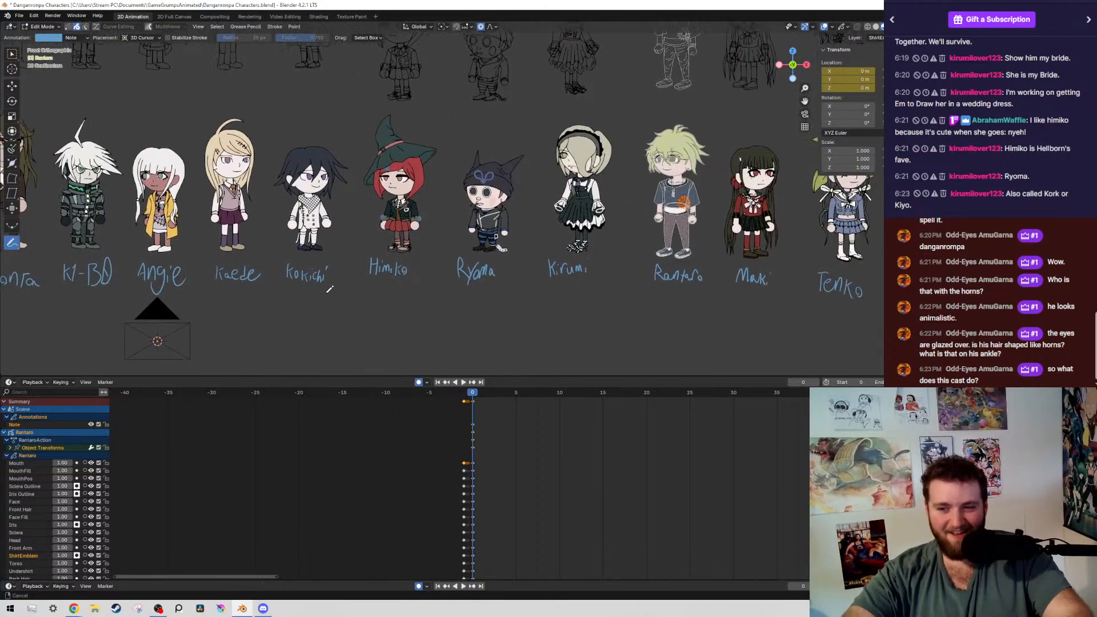
scroll(416, 303, "up", 2)
scroll(611, 303, "up", 2)
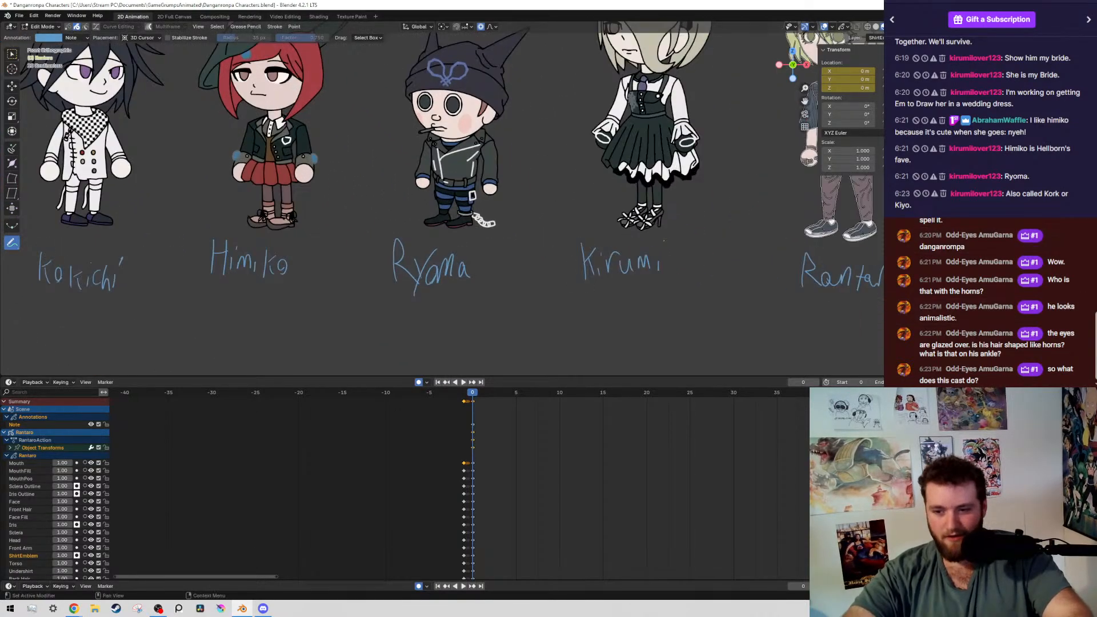
scroll(458, 153, "up", 6)
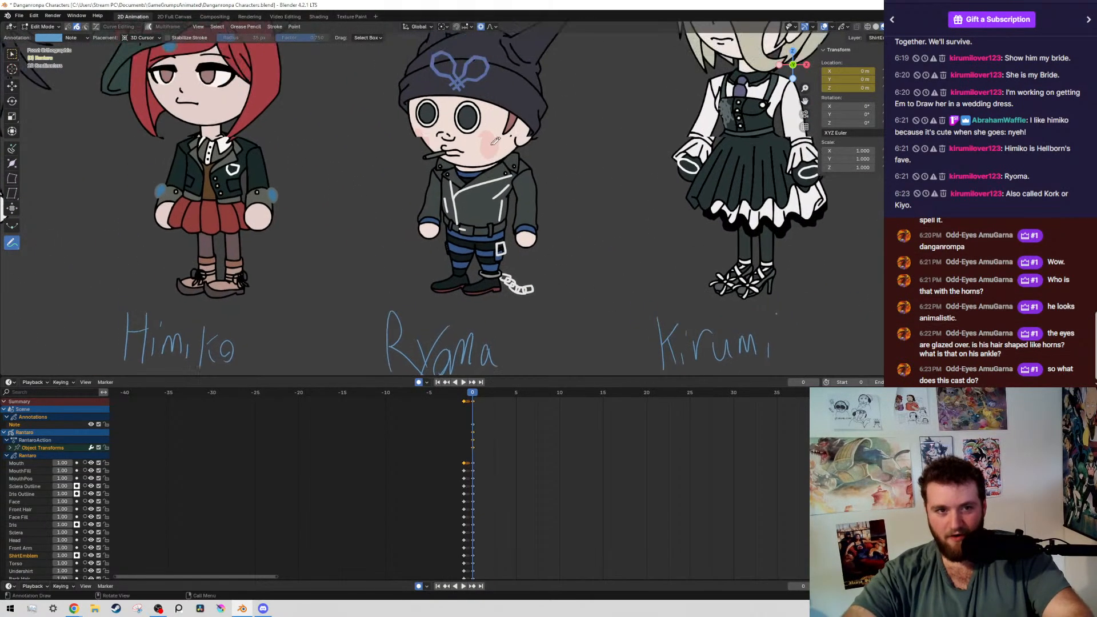
scroll(457, 155, "up", 3)
scroll(457, 154, "down", 4)
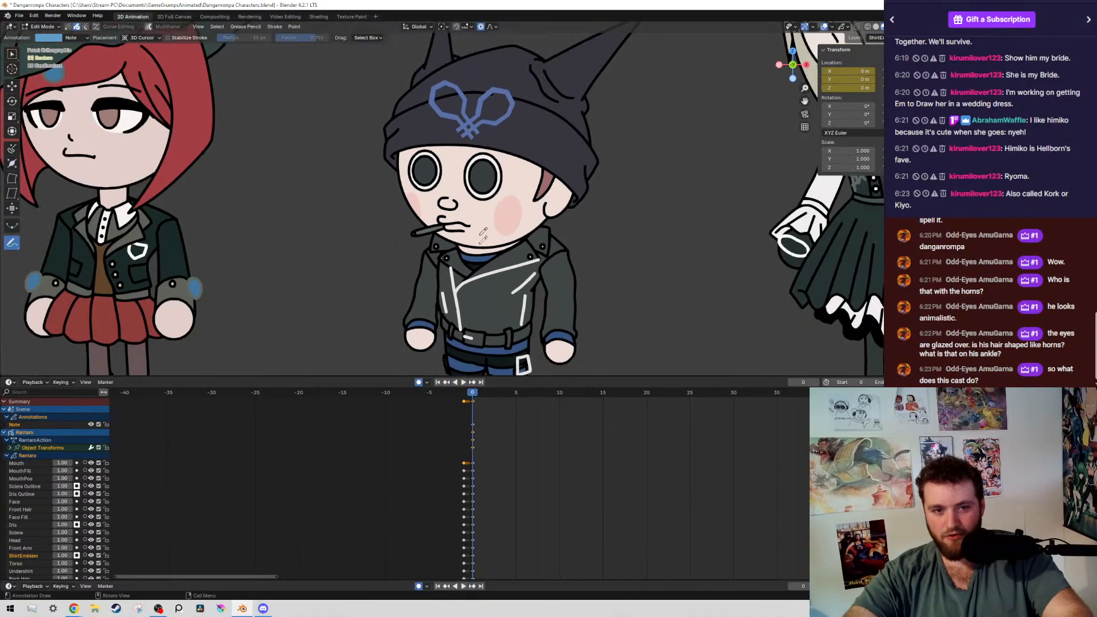
middle_click_drag(492, 312, 432, 184, "shift")
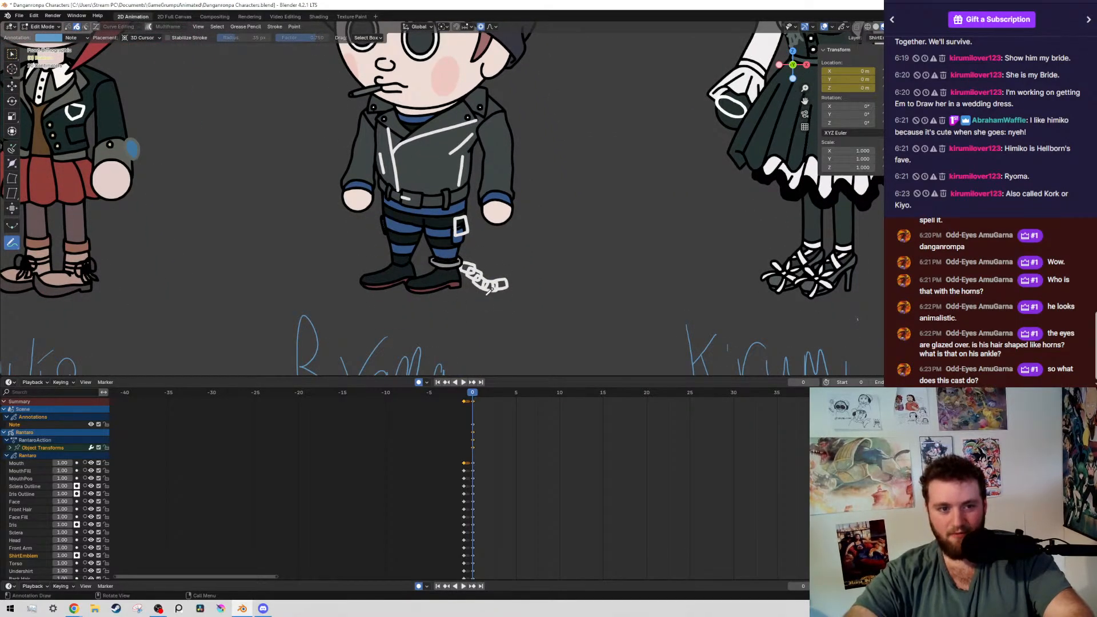
scroll(399, 245, "up", 1)
scroll(425, 247, "down", 3)
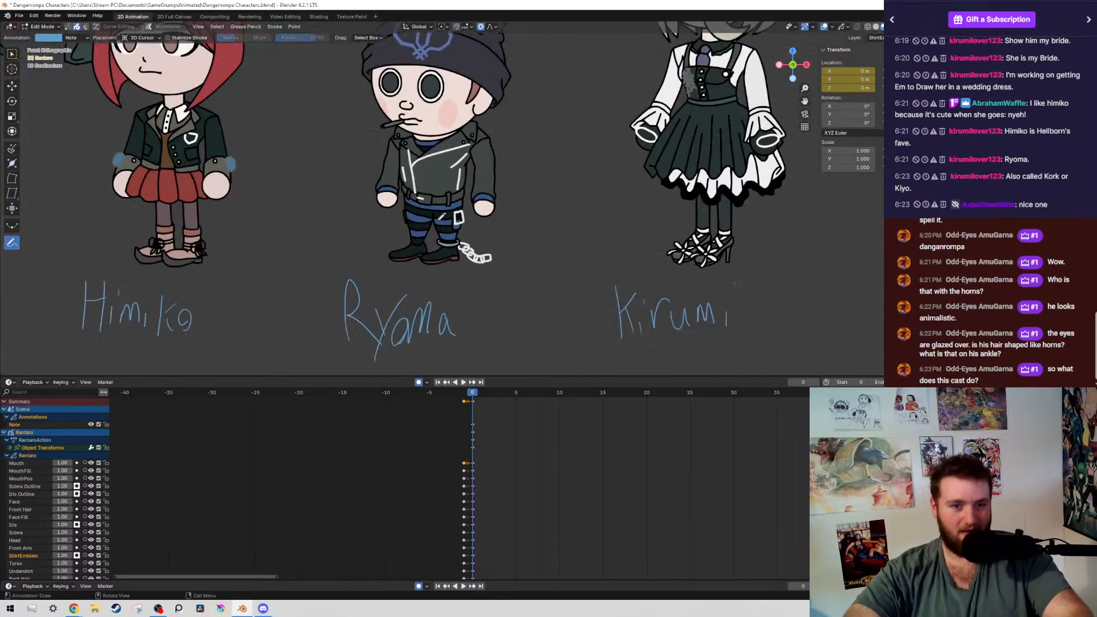
scroll(452, 249, "up", 2)
scroll(452, 250, "down", 11)
middle_click_drag(423, 269, 735, 286, "shift")
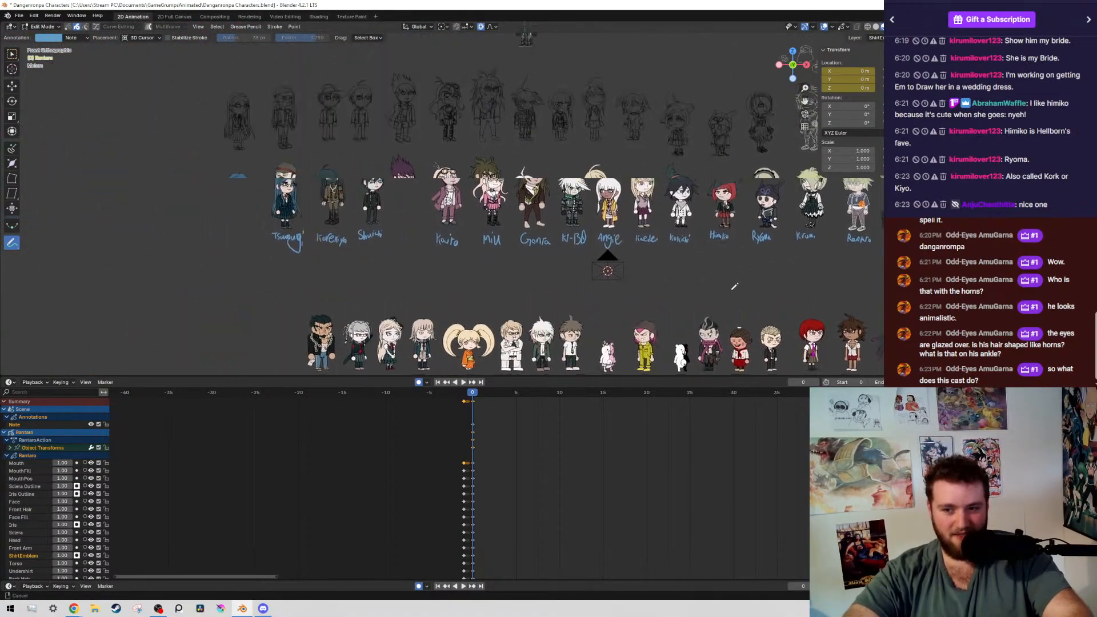
middle_click_drag(670, 274, 519, 268, "shift")
scroll(564, 244, "up", 3)
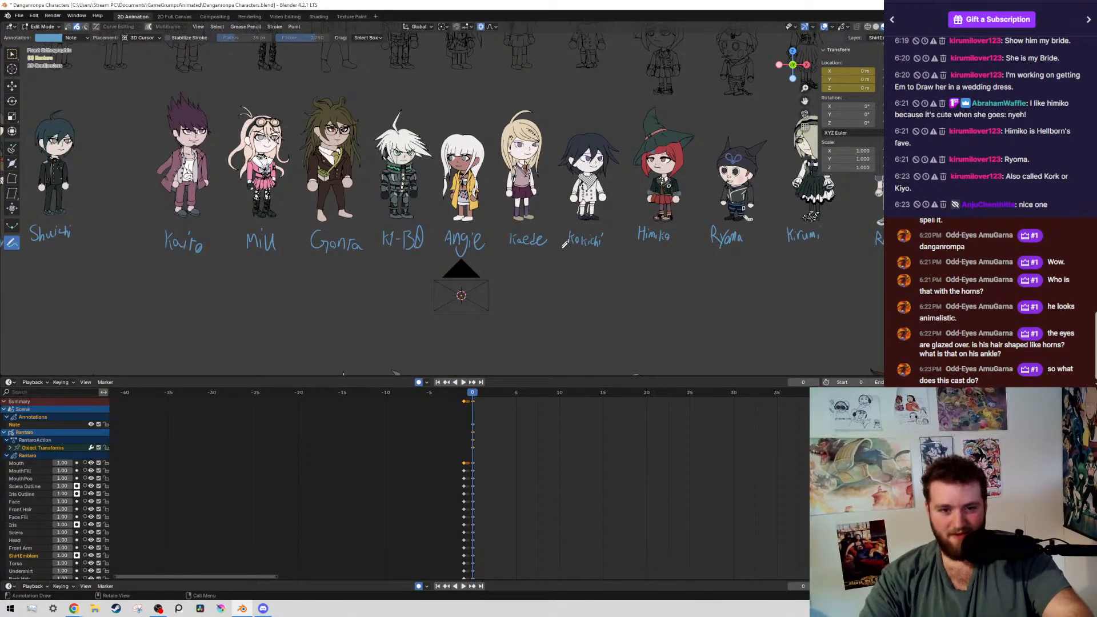
Try sketching a four-pointed star annotation in the empty space beneath Kokichi
mouse_move(582, 268)
left_mouse_down()
mouse_move(558, 310)
mouse_move(589, 332)
left_mouse_up()
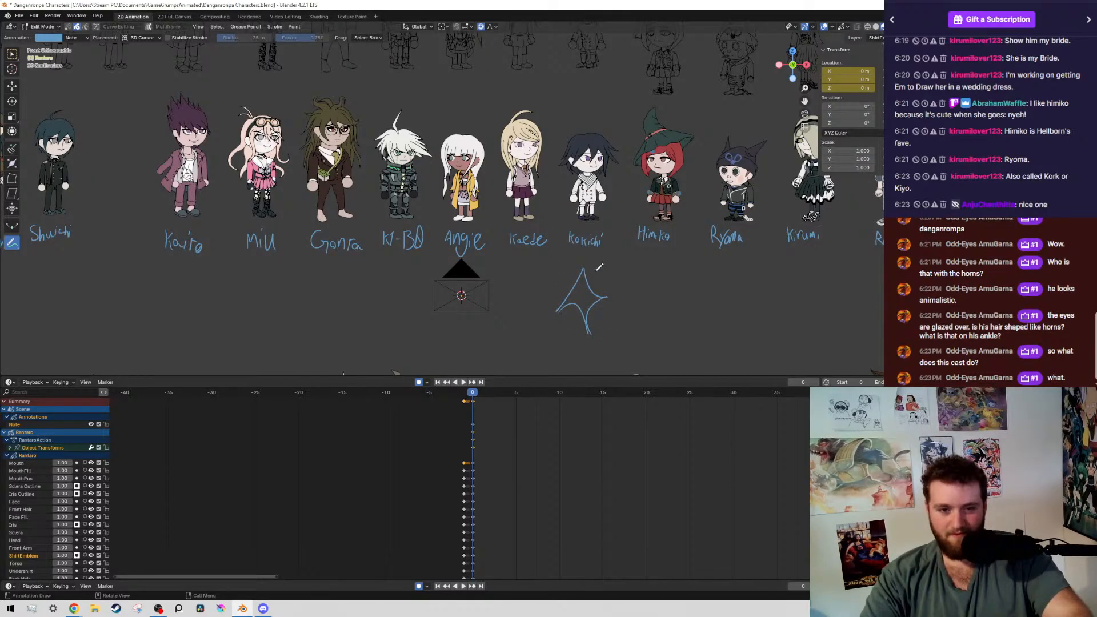
middle_click_drag(688, 314, 564, 284, "shift")
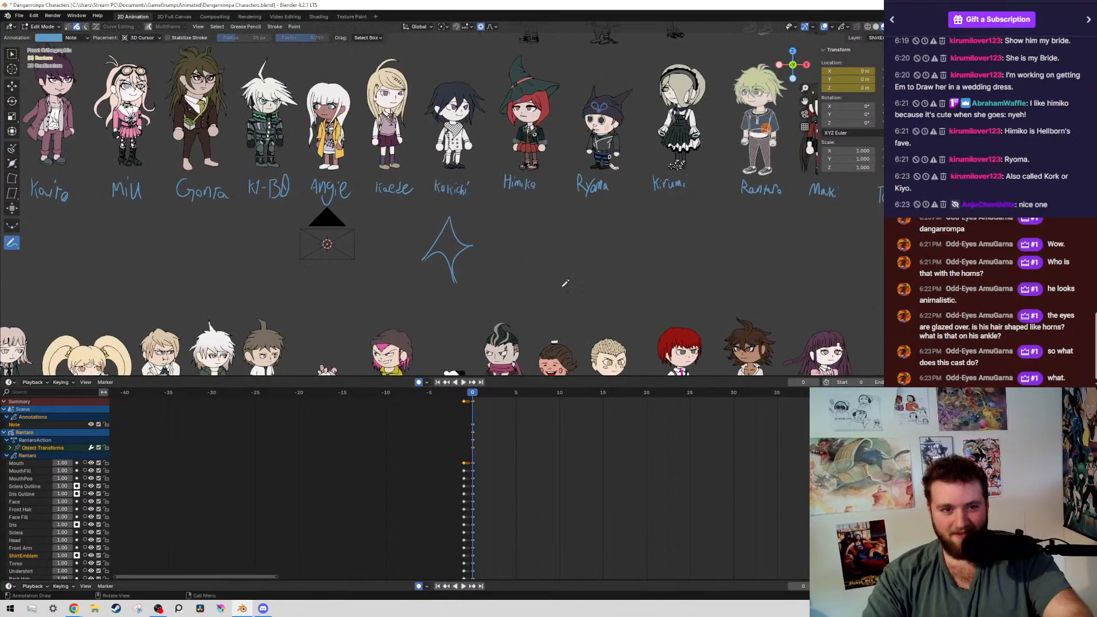
mouse_move(557, 224)
left_mouse_down()
mouse_move(519, 237)
mouse_move(604, 225)
mouse_move(547, 272)
left_mouse_up()
mouse_move(448, 220)
left_mouse_down("ctrl")
mouse_move(429, 252)
mouse_move(451, 282)
mouse_move(585, 261)
mouse_move(538, 297)
mouse_move(562, 247)
mouse_move(523, 241)
mouse_move(537, 248)
mouse_move(571, 226)
mouse_move(558, 240)
left_mouse_up("ctrl")
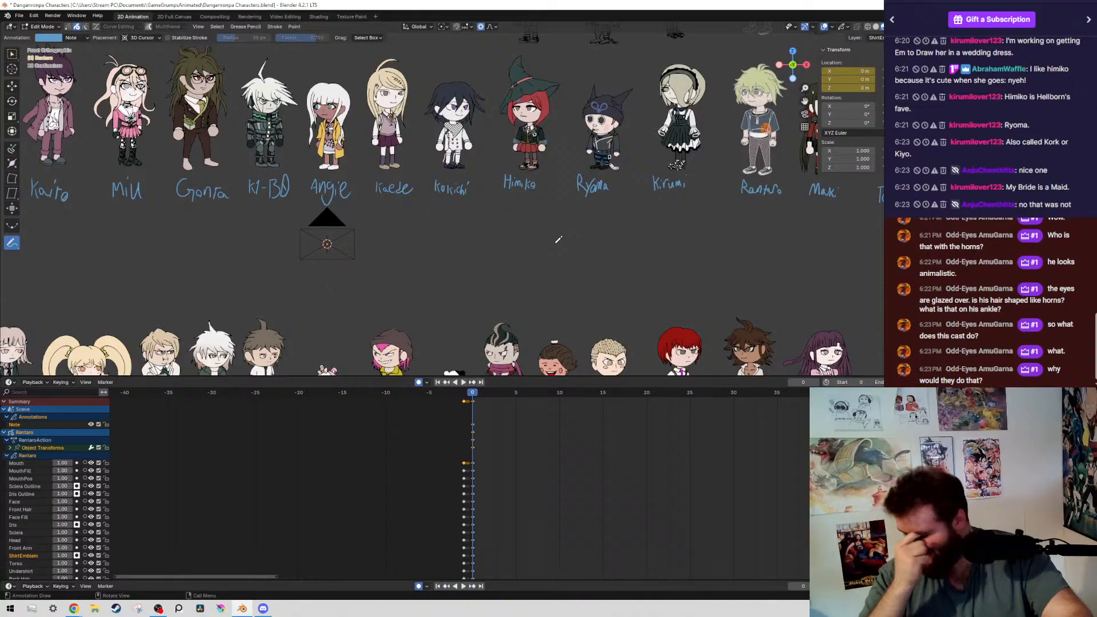
Open the recent file Fired and missed.blend
left_click(19, 15)
mouse_move(63, 44)
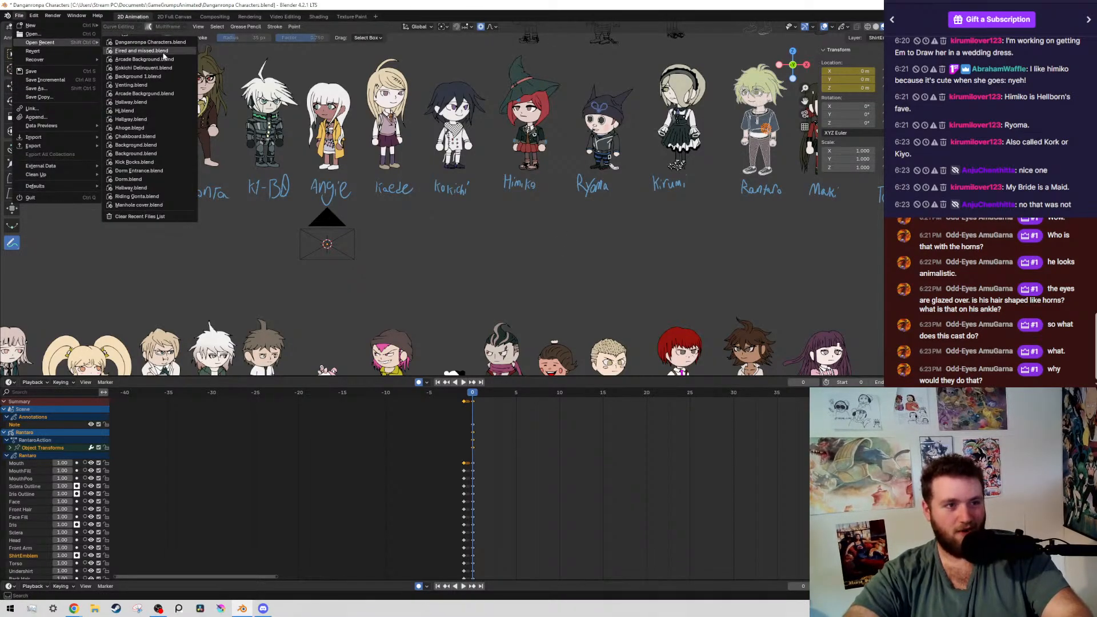
left_click(137, 56)
left_click(572, 322)
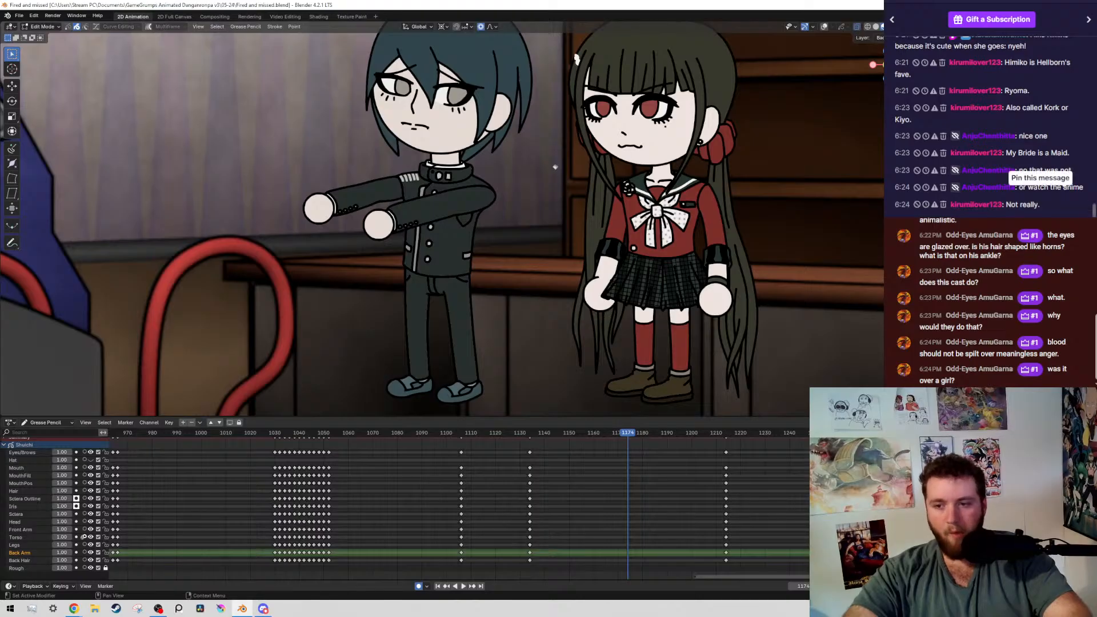
Play back the pose-change animation of the boy in the dark uniform from about frame 1030
left_click(262, 443)
key("space")
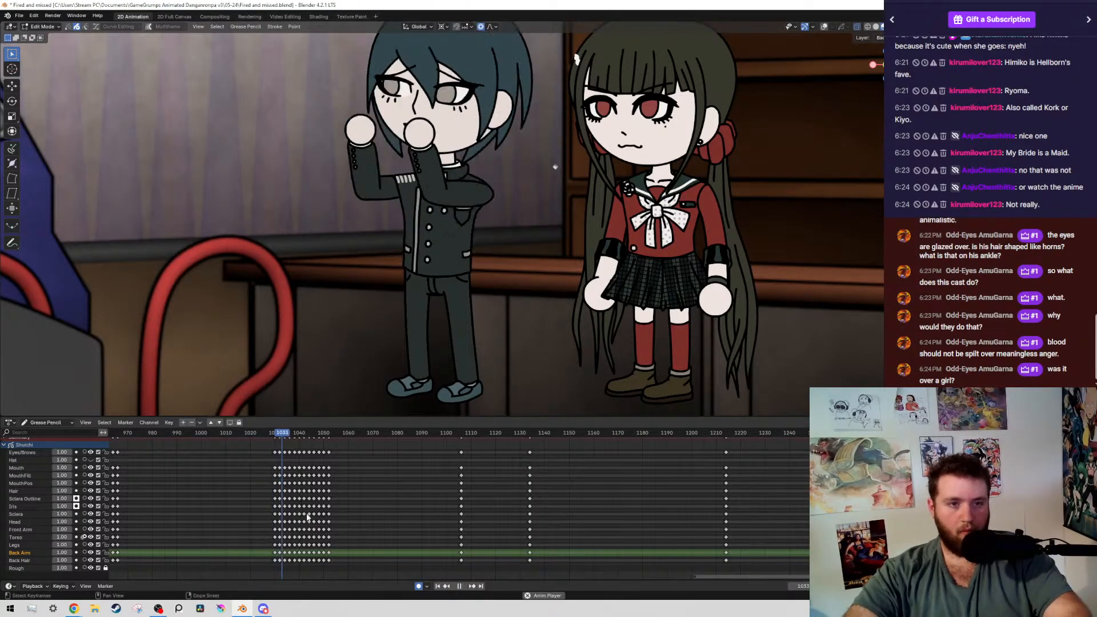
scroll(369, 526, "up", 3)
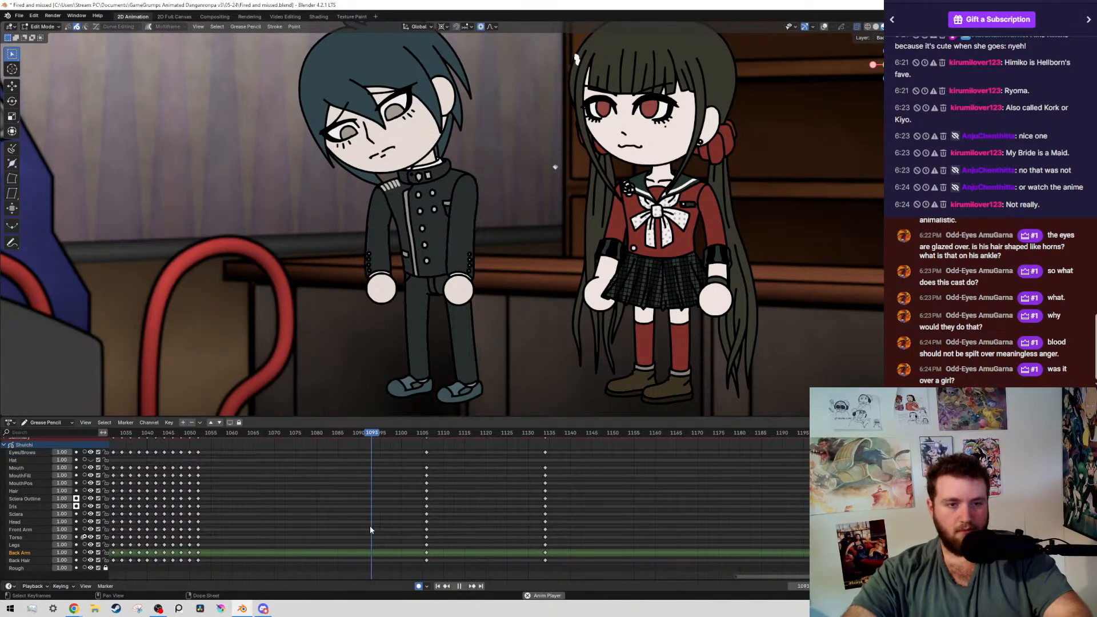
key("space")
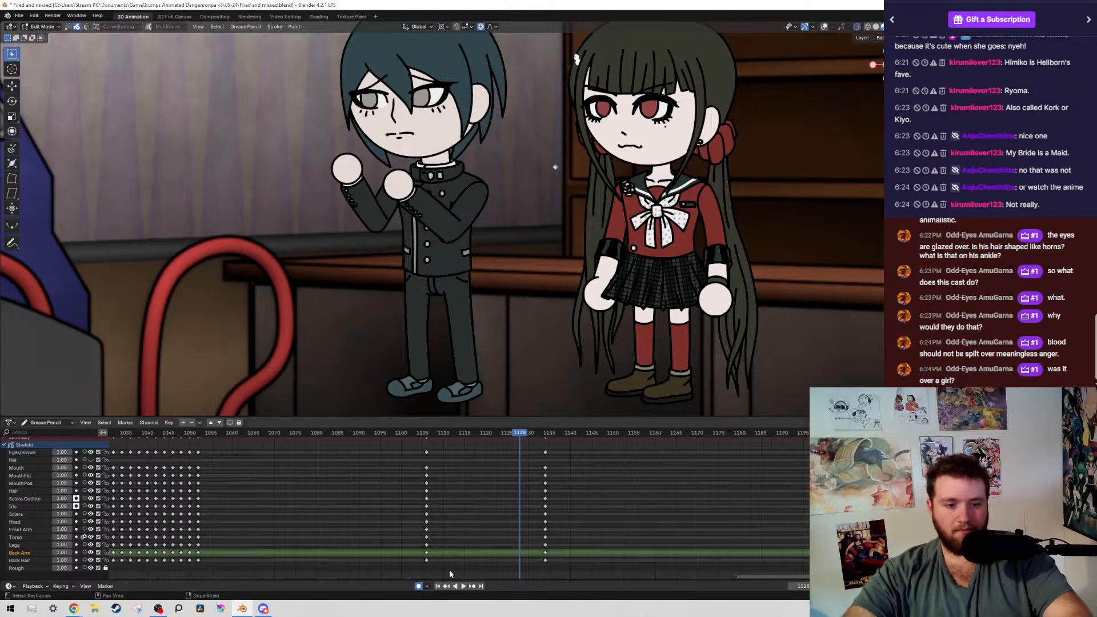
left_click_drag(450, 571, 382, 449)
key("g")
left_click(444, 477)
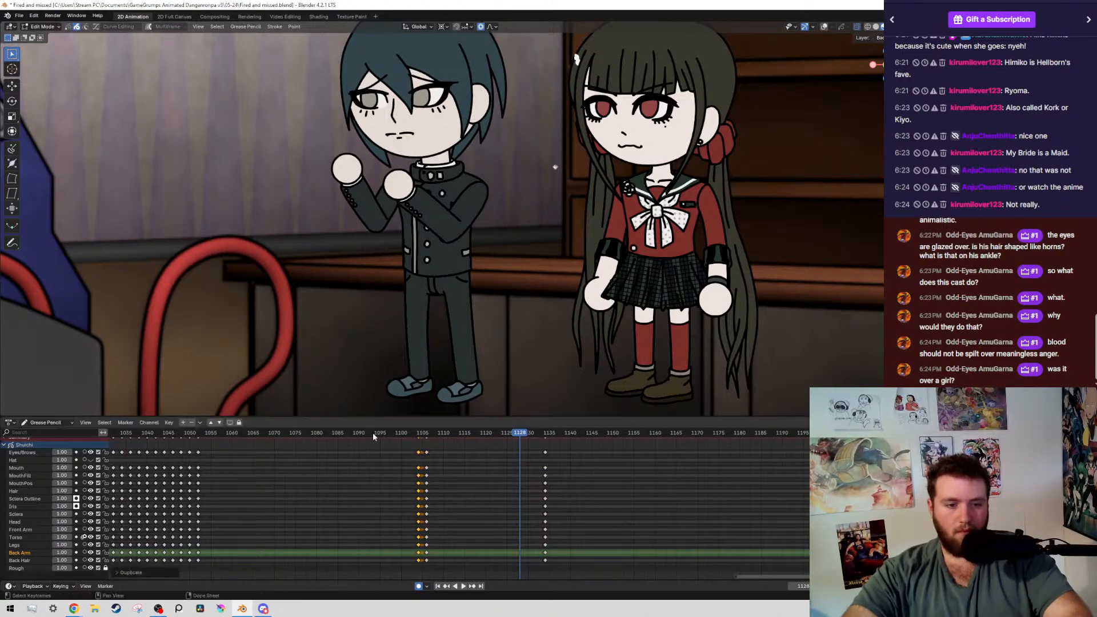
left_click(408, 434)
middle_click_drag(408, 434, 490, 547)
key("alt+shift+z")
scroll(442, 276, "down", 1)
key("alt+shift+z")
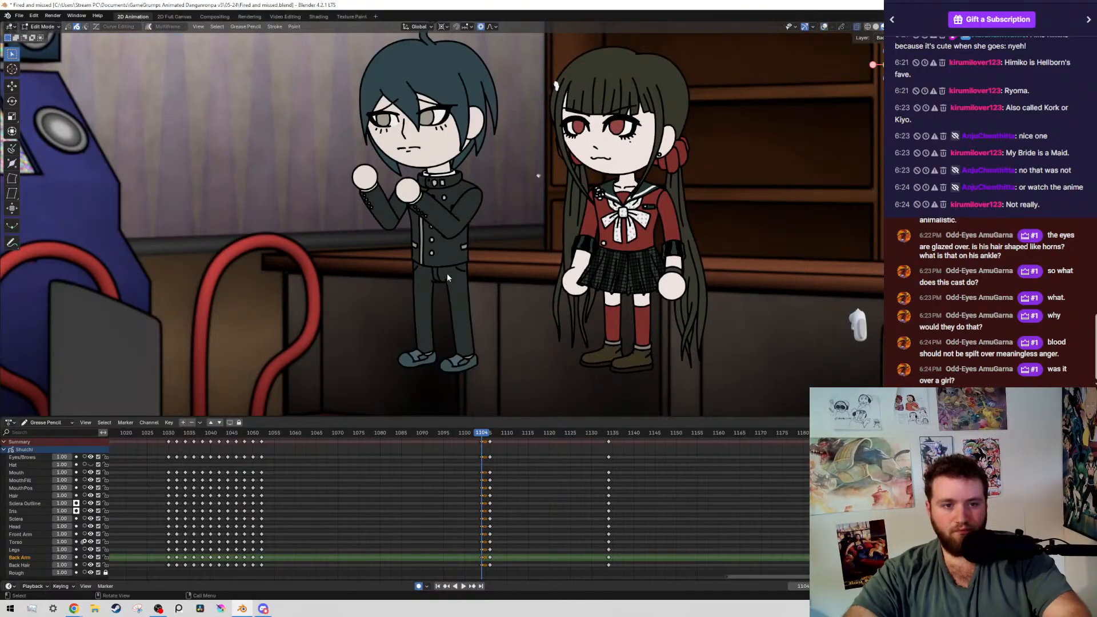
scroll(447, 277, "up", 5)
key("ctrl+z")
key("ctrl+z")
key("ctrl+z")
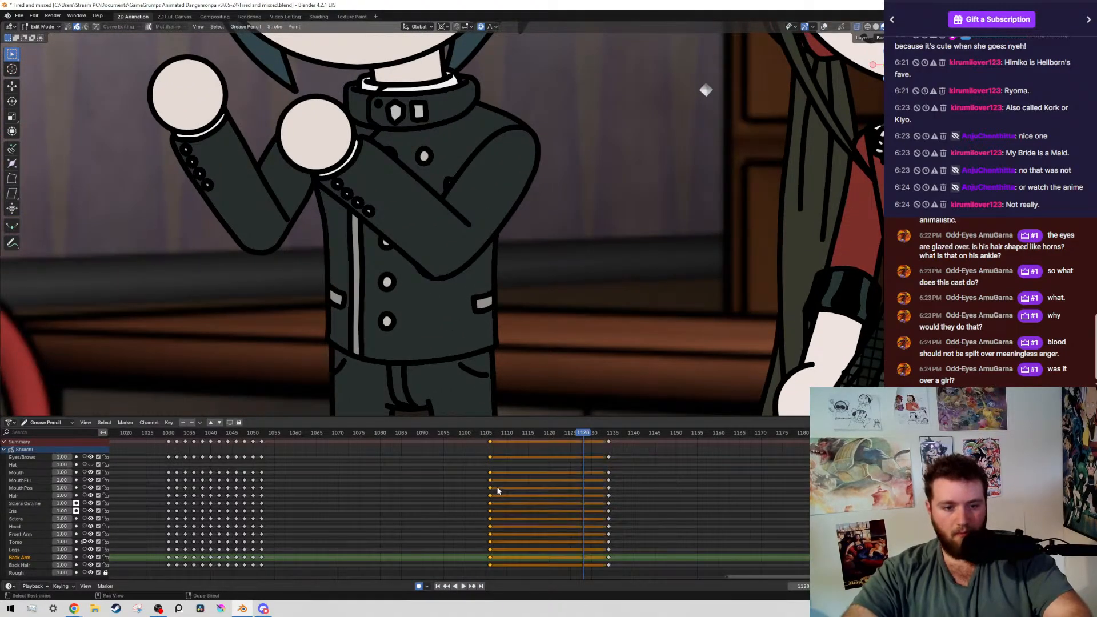
At frame 1106, select the boy's front forearm and hand without the upper arm and move them about 0.04 m right and 0.04 m down
scroll(419, 269, "up", 3)
key("alt+shift+z")
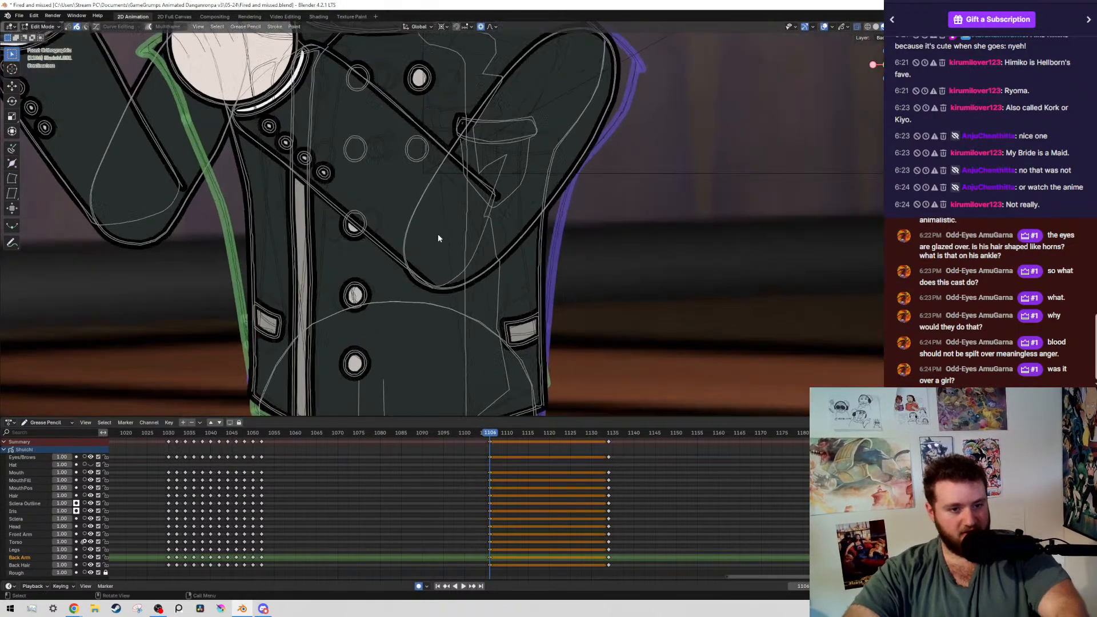
scroll(437, 234, "down", 5)
left_click(513, 193)
key("shift+g")
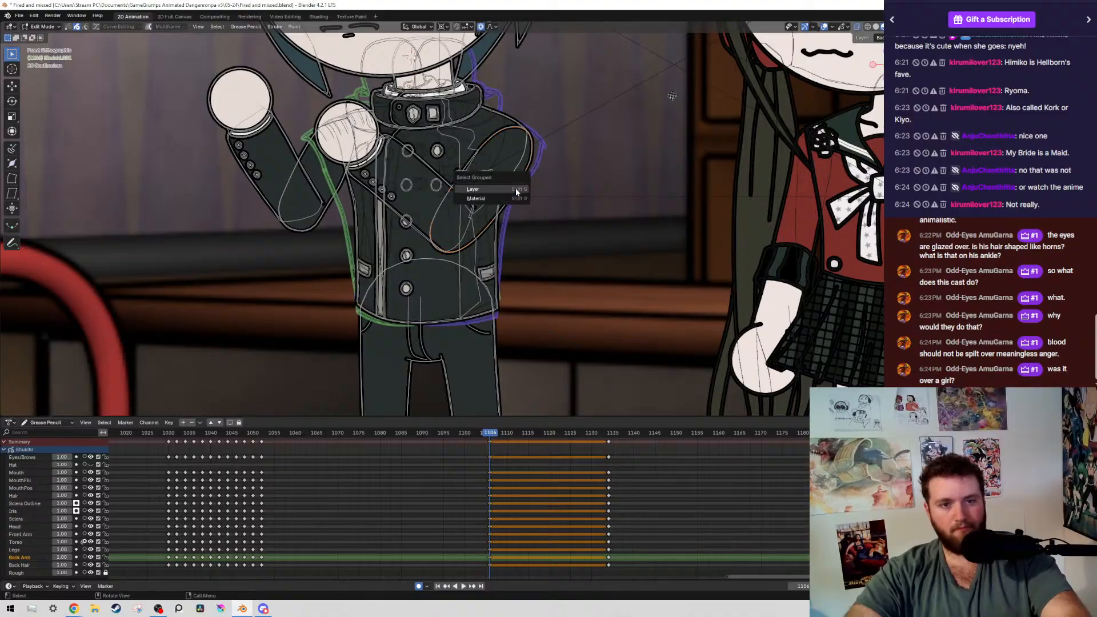
left_click(515, 188)
left_click_drag(482, 115, 557, 176, "ctrl")
key("g")
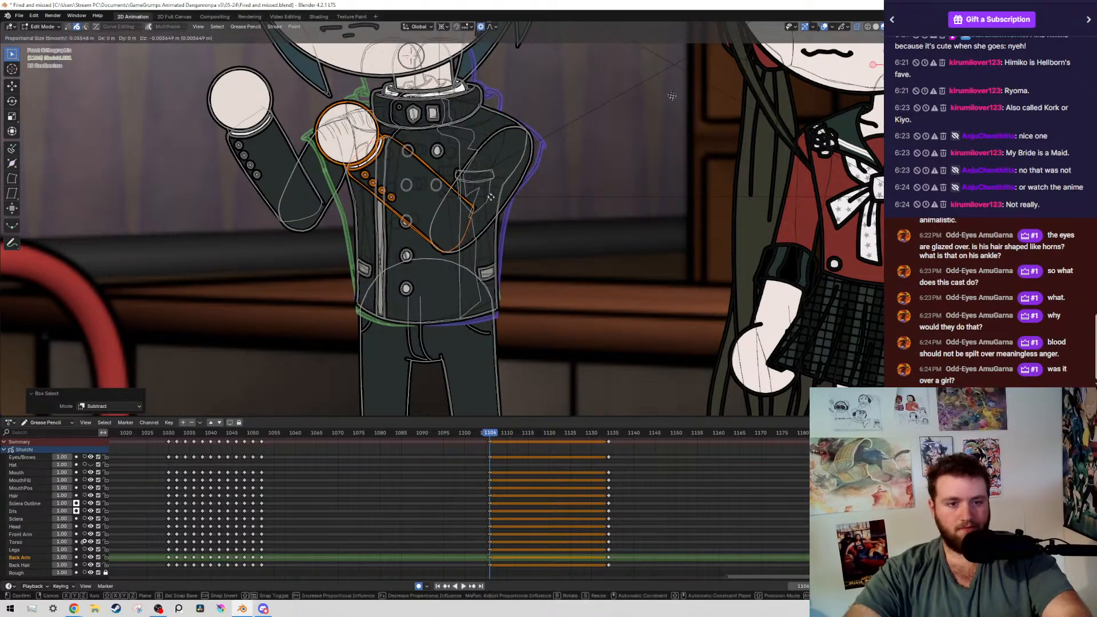
left_click(589, 286)
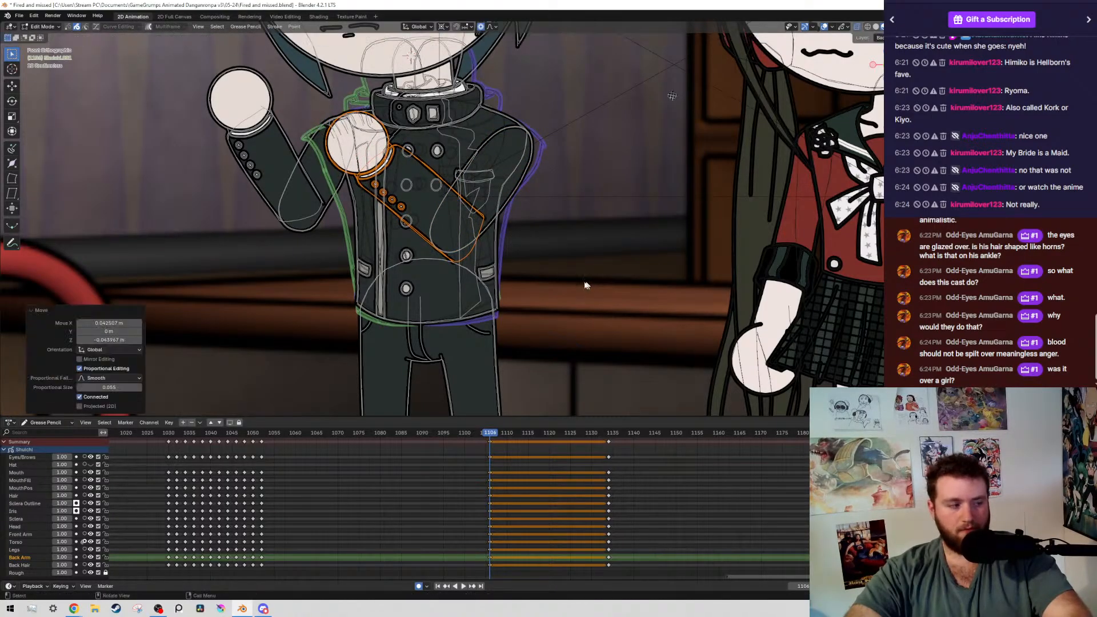
Delete the points of the shifted forearm outline around its elbow end, keeping the hand, cuff and buttons
scroll(411, 245, "up", 3)
scroll(404, 253, "down", 4)
mouse_move(319, 115)
left_mouse_down("ctrl")
mouse_move(412, 303)
mouse_move(440, 309)
mouse_move(446, 292)
left_mouse_up("ctrl")
scroll(444, 289, "up", 2)
scroll(442, 282, "up", 3)
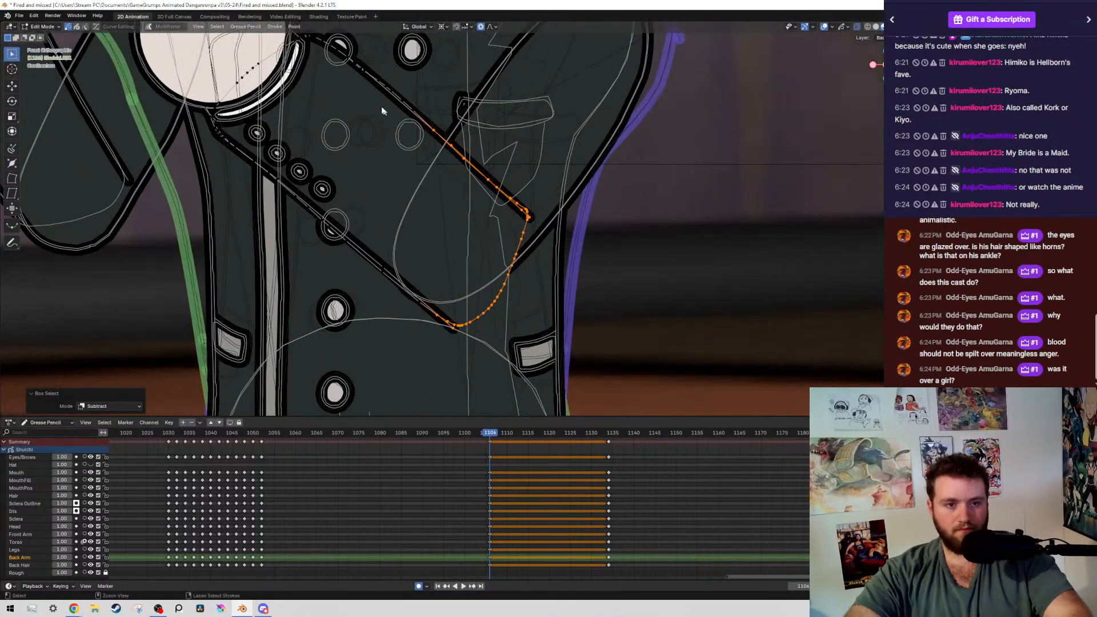
left_click_drag(368, 69, 485, 195, "ctrl")
key("x")
left_click(581, 227)
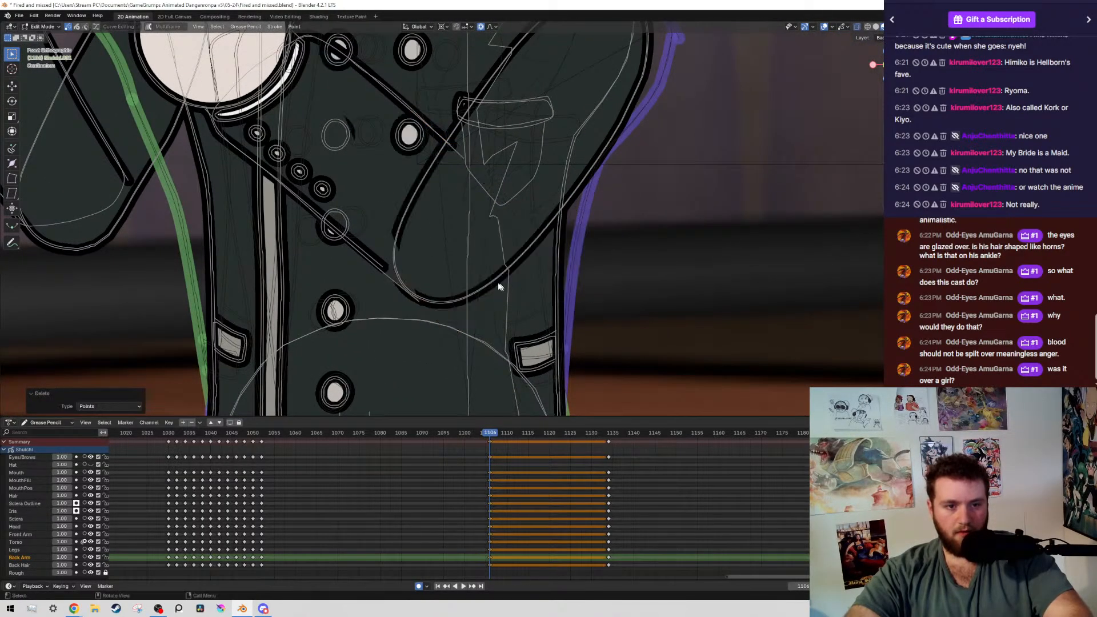
Extend the cut end of the forearm's lower outline with extruded points until it meets the upper arm's elbow curve
left_click(384, 273)
key("g")
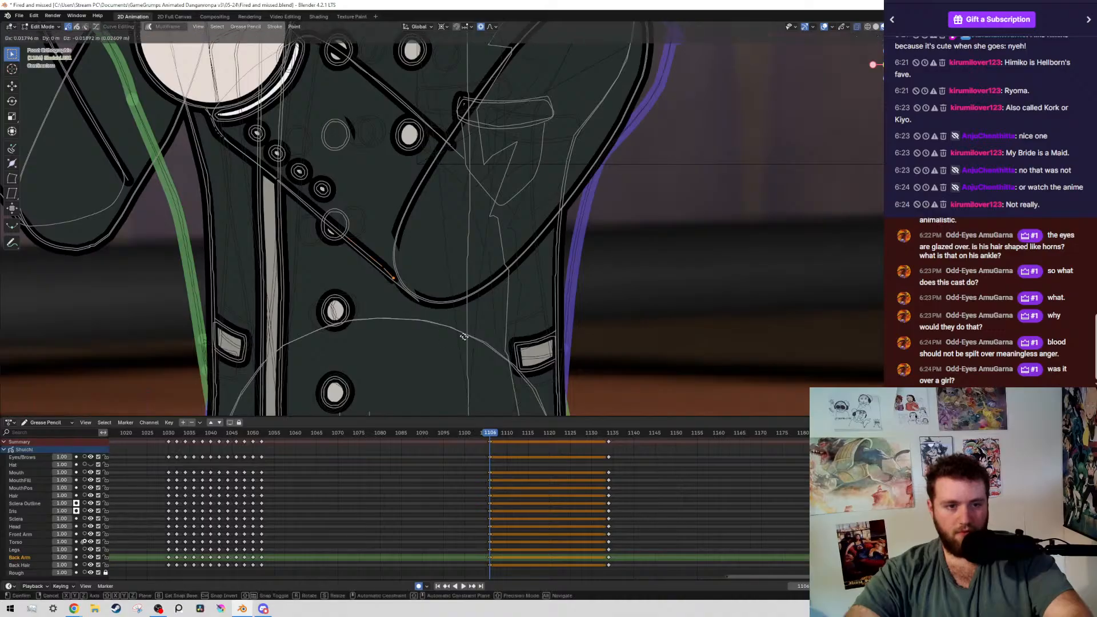
left_click(468, 344)
key("e")
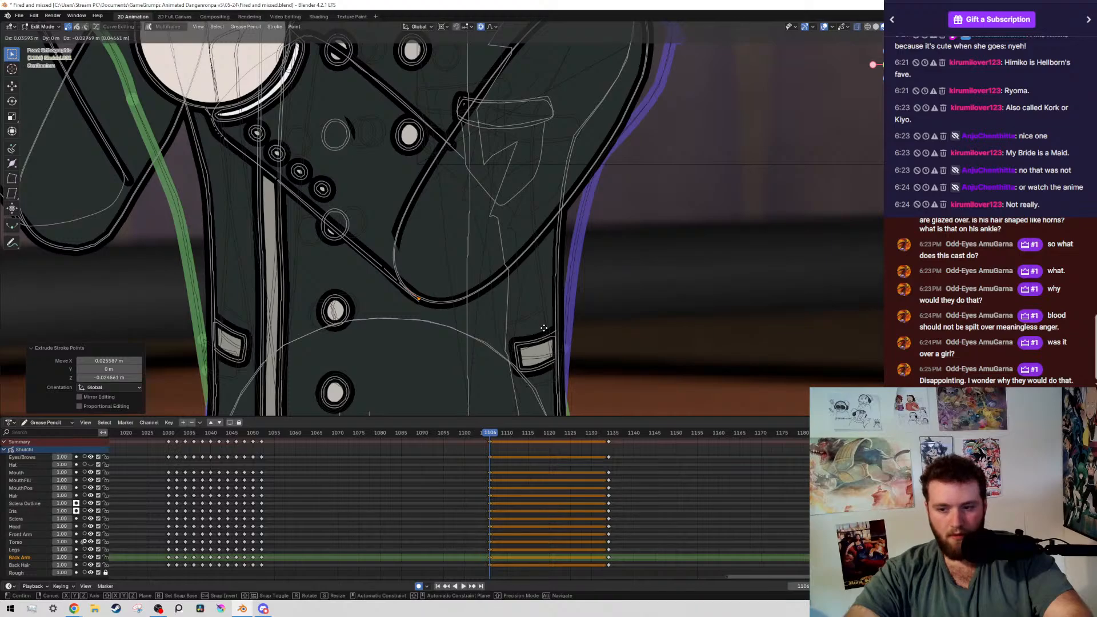
left_click(544, 328)
middle_click_drag(450, 329, 512, 281, "shift")
scroll(532, 264, "up", 2)
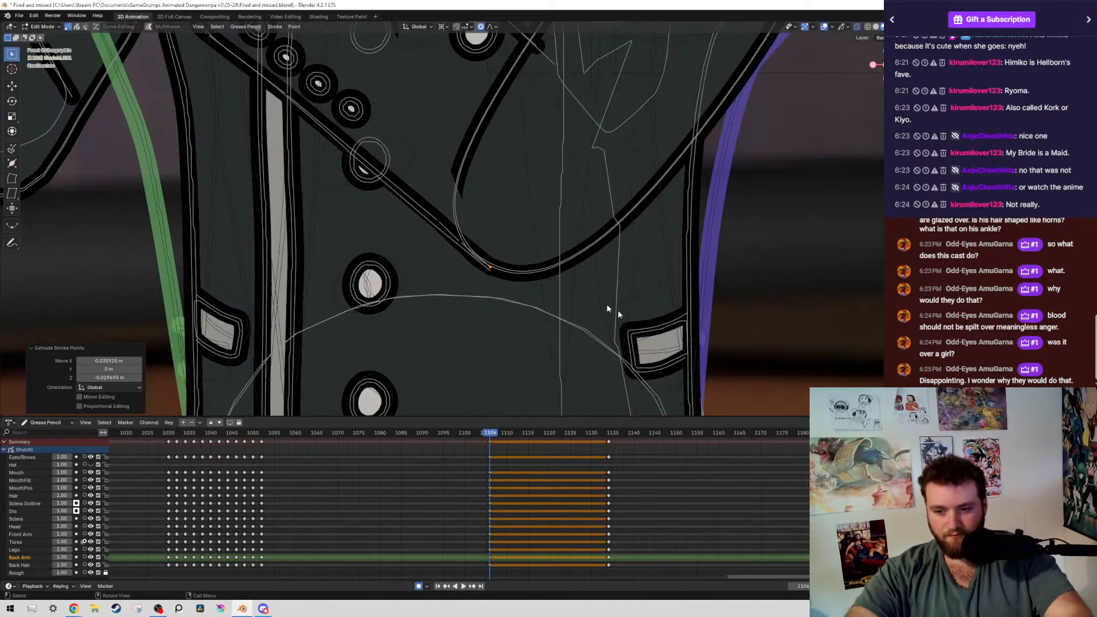
scroll(567, 235, "up", 3)
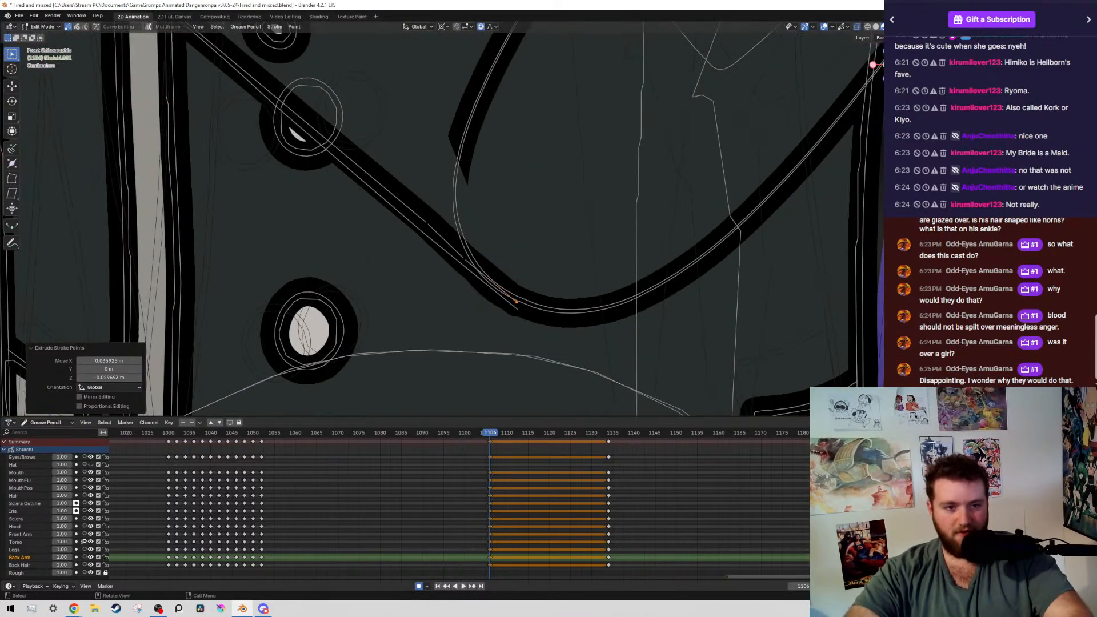
Set the transform pivot point to Bounding Box Center and try to rotate the elbow end of the front forearm's lower outline
key("r")
right_click(594, 107)
left_click(445, 28)
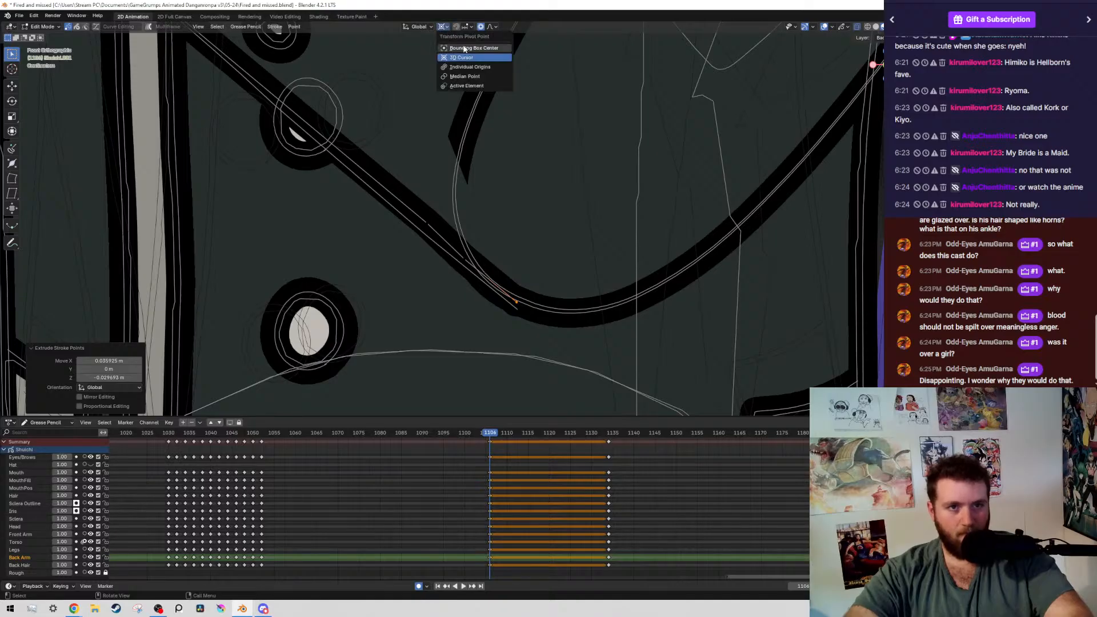
left_click(465, 48)
key("r")
scroll(566, 128, "down", 5)
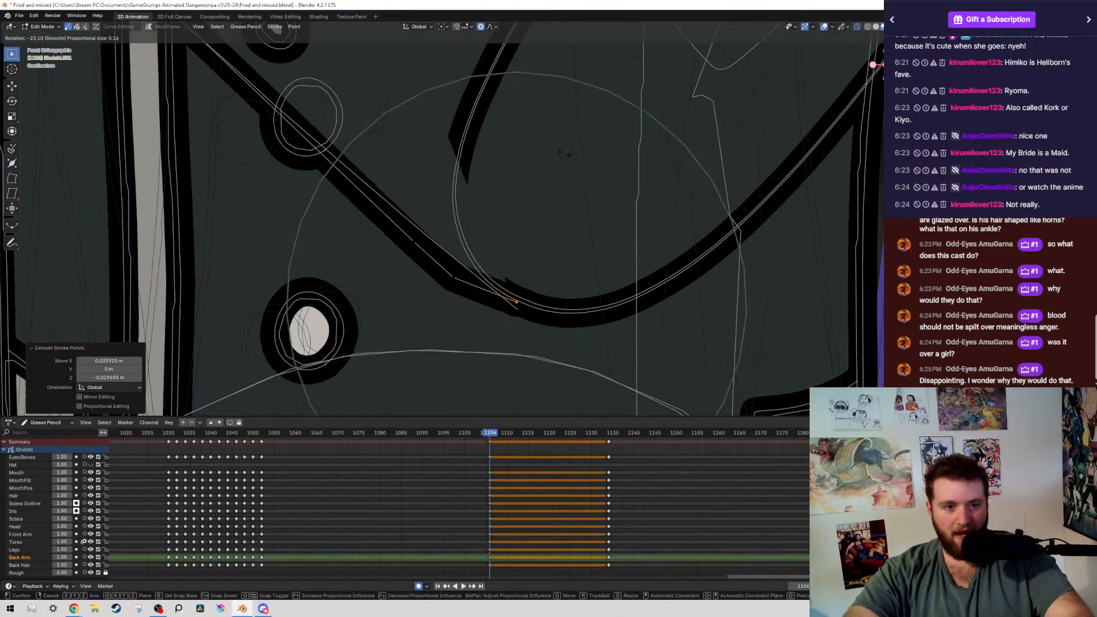
right_click(653, 178)
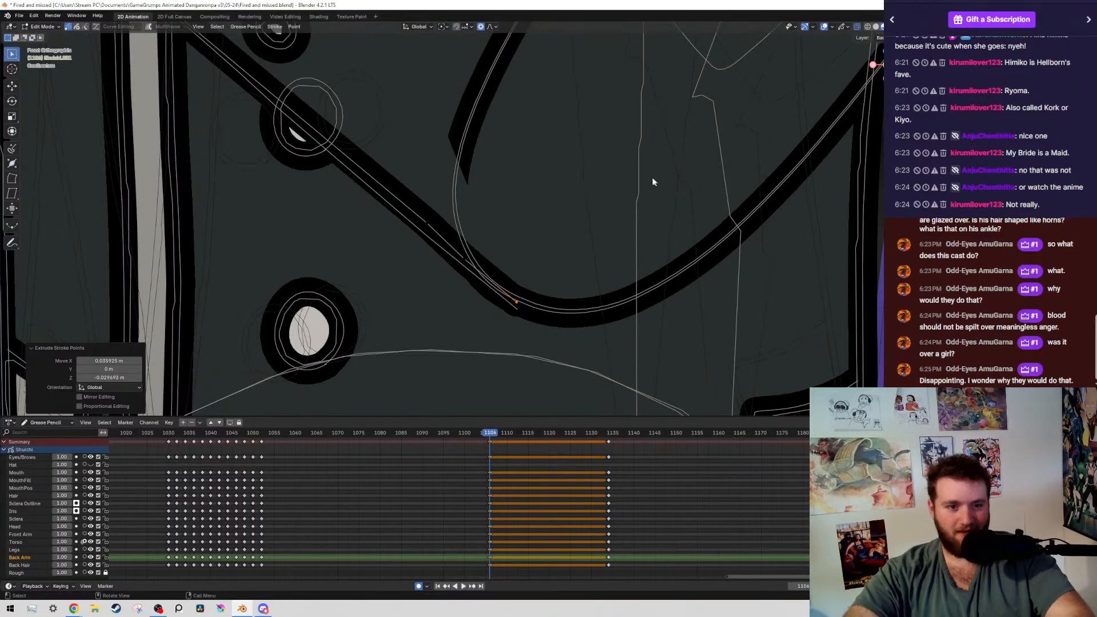
Move the lower outline's point before the elbow about 0.025 m left and 0.014 m up with 0.050 proportional size
key("g")
left_click(527, 249)
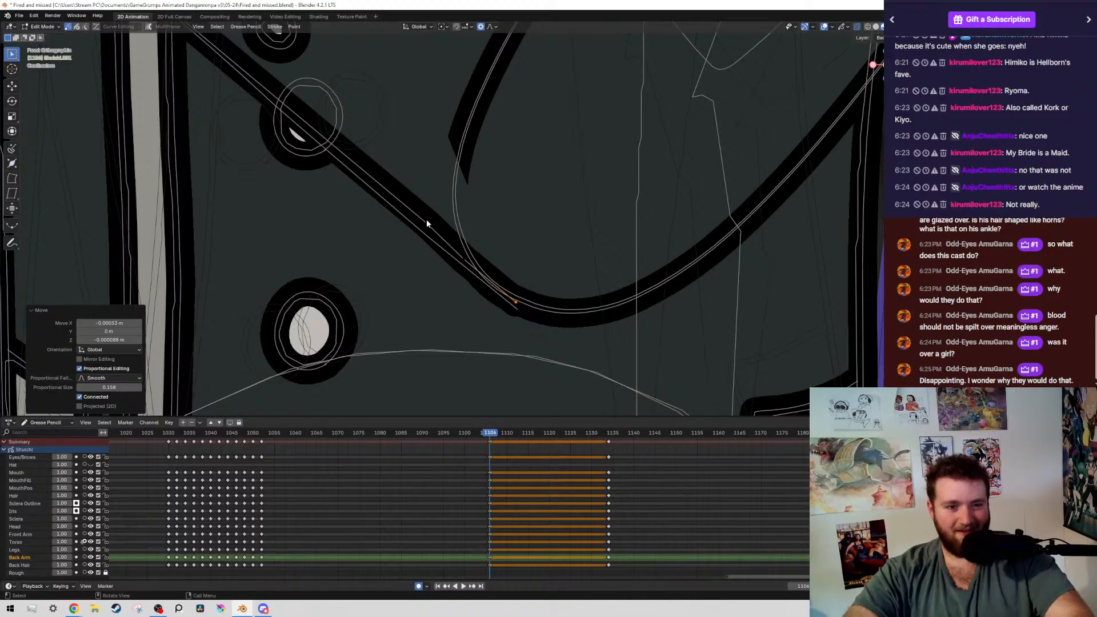
key("g")
scroll(511, 193, "down", 5)
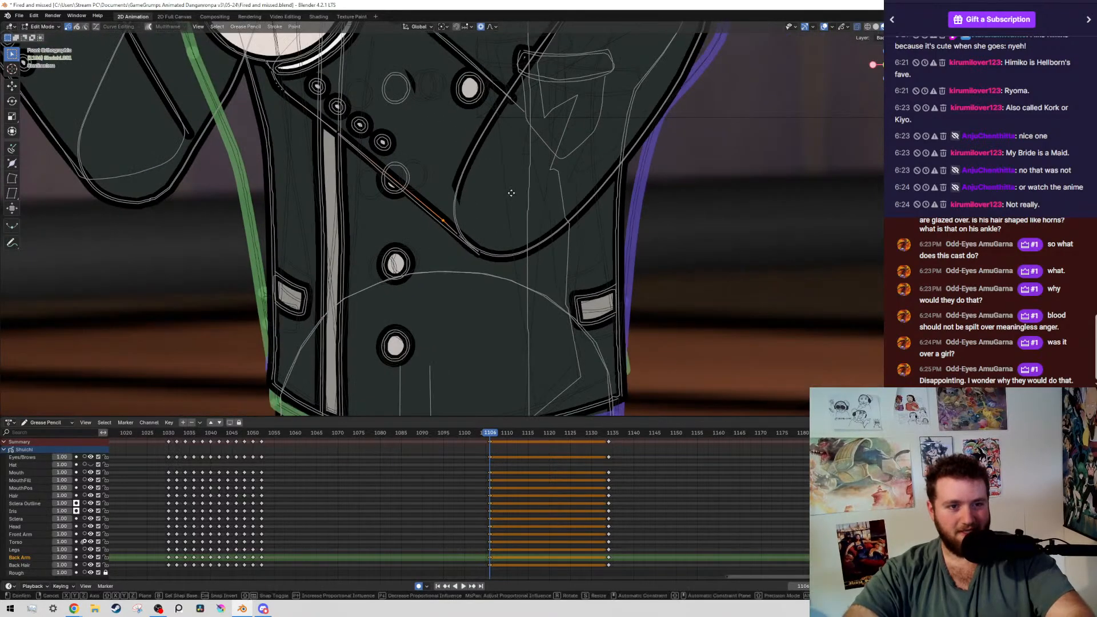
left_click(503, 184)
scroll(357, 152, "down", 2)
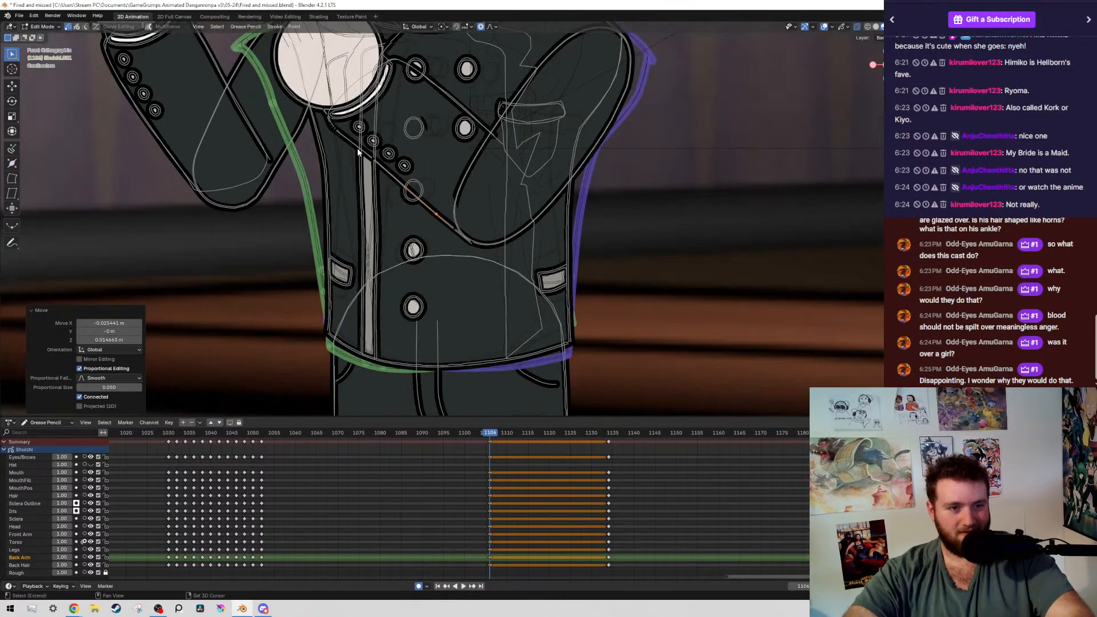
Subdivide the points of the front forearm's lower outline with one cut, and subdivide its elbow-side section again
scroll(357, 152, "up", 2)
mouse_move(394, 109)
left_mouse_down("ctrl")
mouse_move(477, 236)
mouse_move(458, 221)
left_mouse_up("ctrl")
key("q")
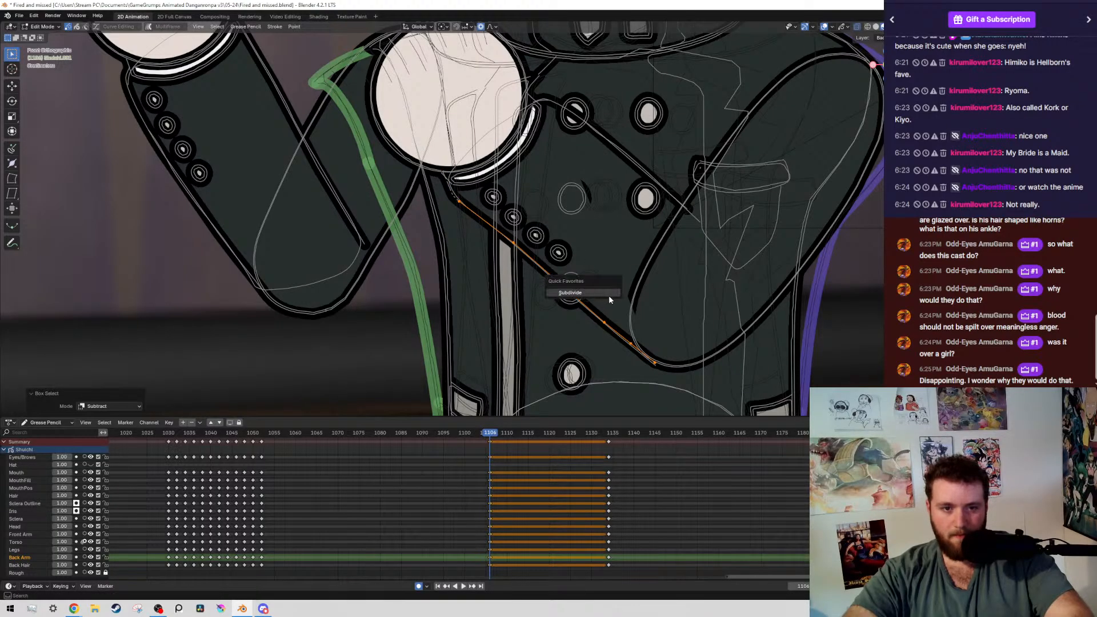
left_click(606, 294)
key("q")
left_click(589, 245)
mouse_move(411, 163)
left_mouse_down("ctrl")
mouse_move(562, 353)
mouse_move(554, 310)
left_mouse_up("ctrl")
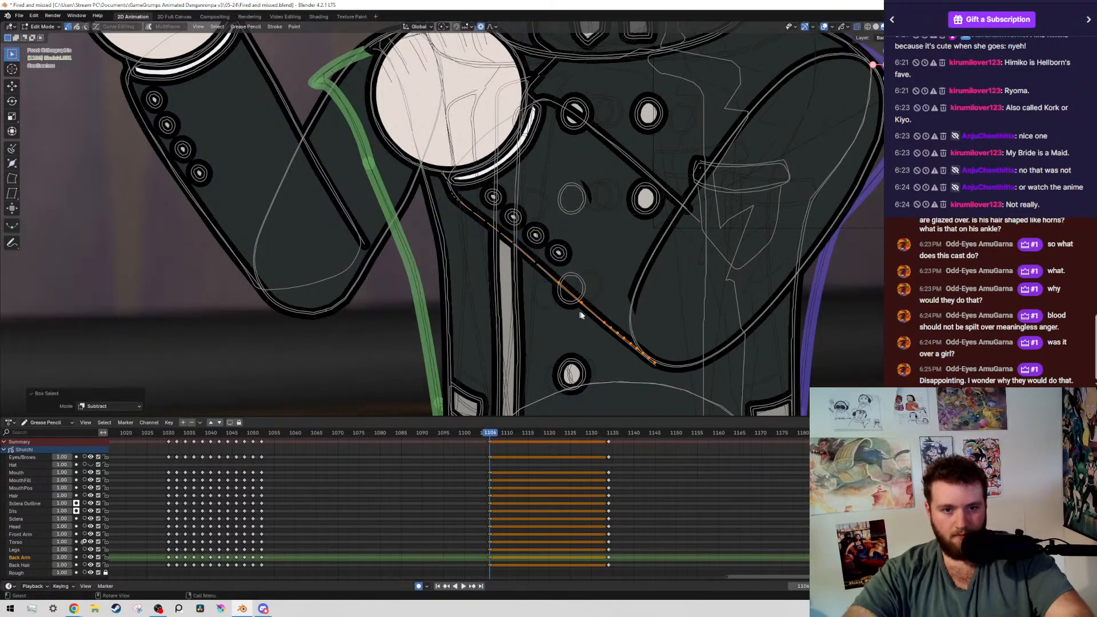
key("q")
left_click(609, 329)
scroll(614, 270, "down", 10)
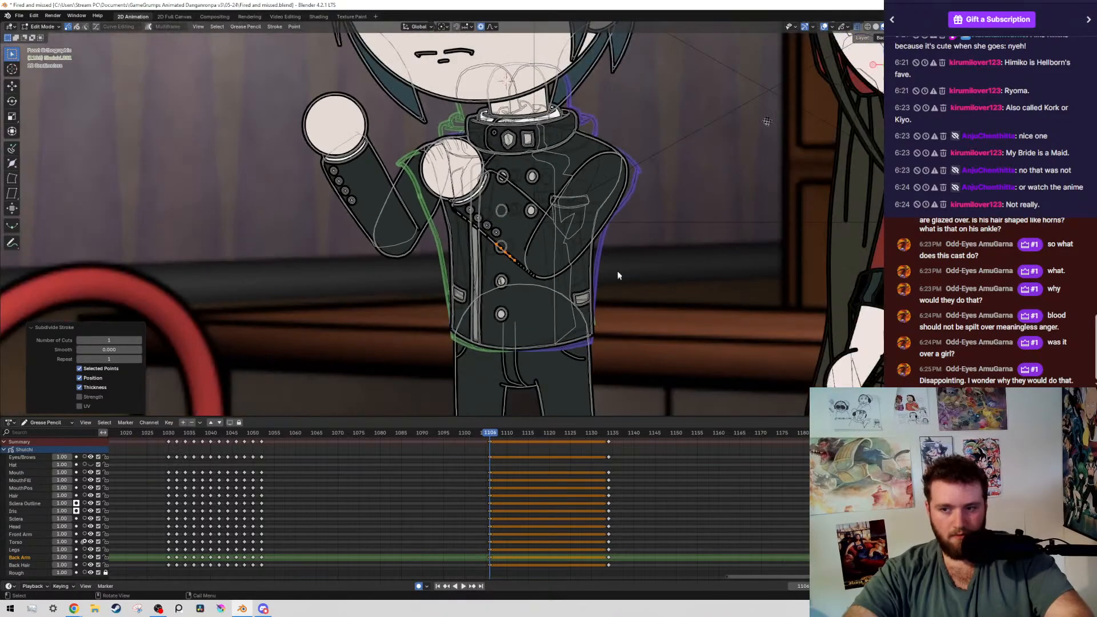
Move the elbow end point of the front forearm's lower outline about 0.003 m up to meet the elbow curve
scroll(588, 216, "up", 8)
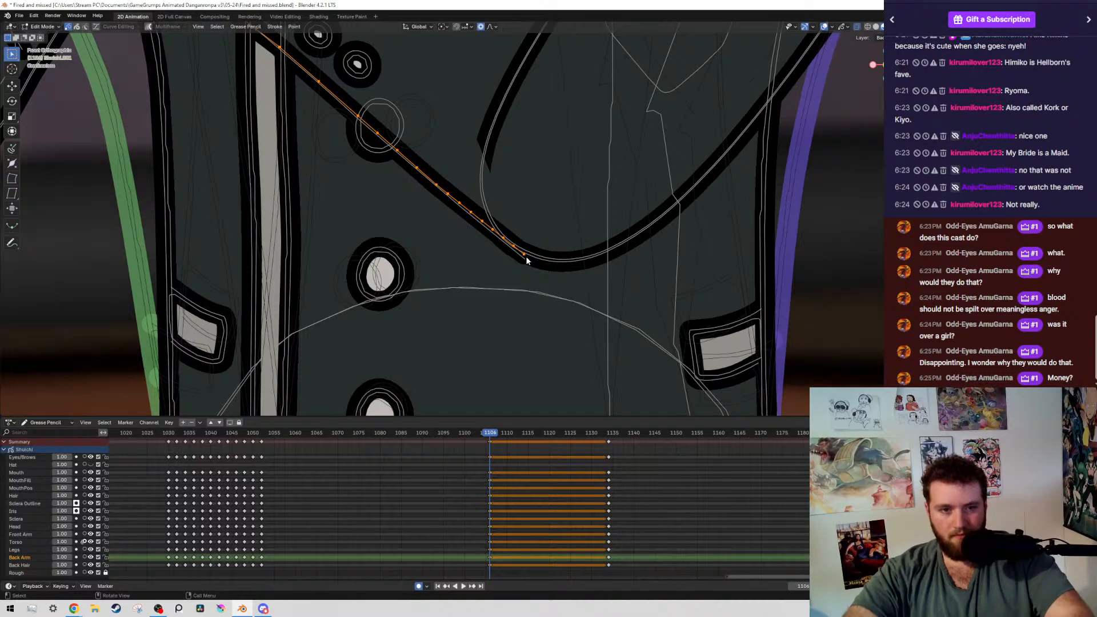
key("g")
right_click(543, 235)
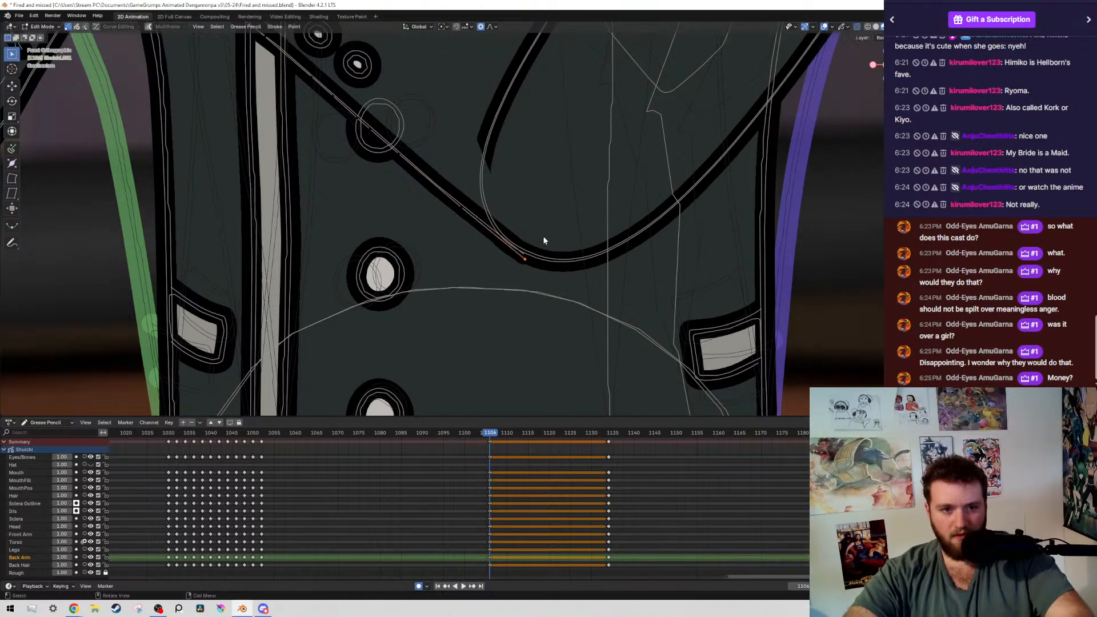
key("g")
left_click(550, 211)
scroll(549, 211, "down", 2)
Extrude the elbow end point of the front forearm's lower outline about 0.11 m upward across the sleeve
middle_click_drag(550, 212, 476, 321, "shift")
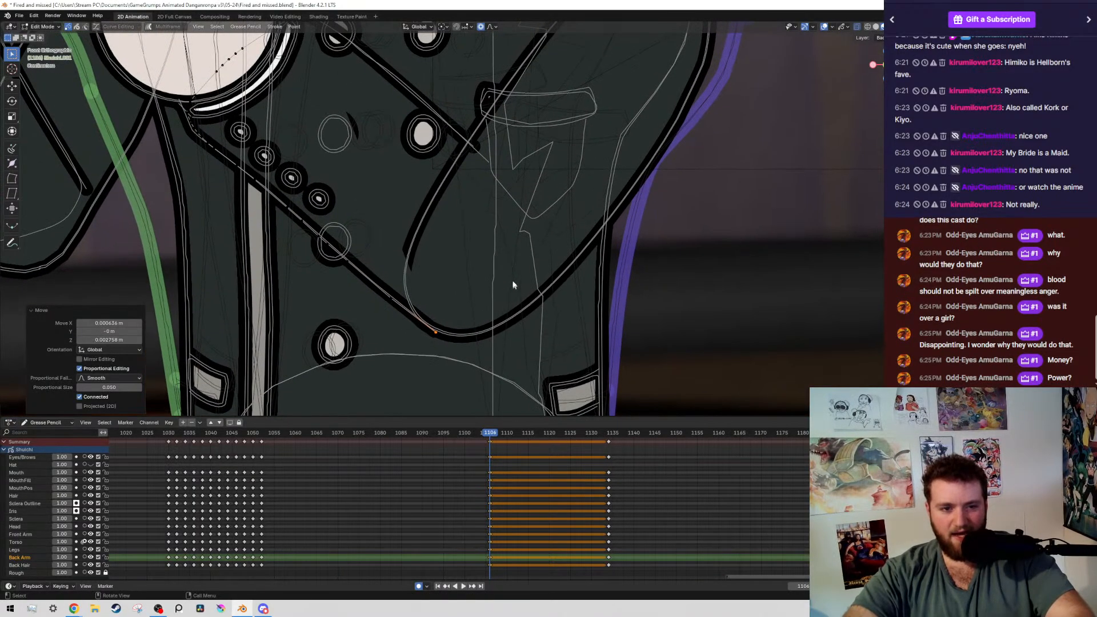
key("e")
left_click(496, 210)
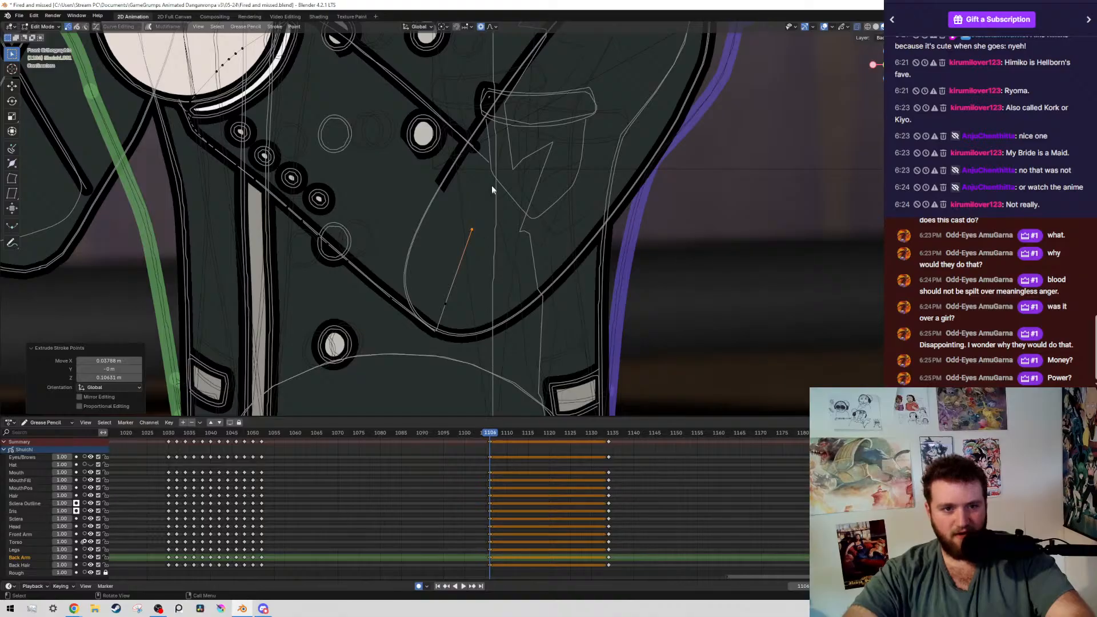
Try to delete the points of the front forearm's upper line across the jacket
left_click(487, 161)
scroll(493, 177, "down", 4)
key("x")
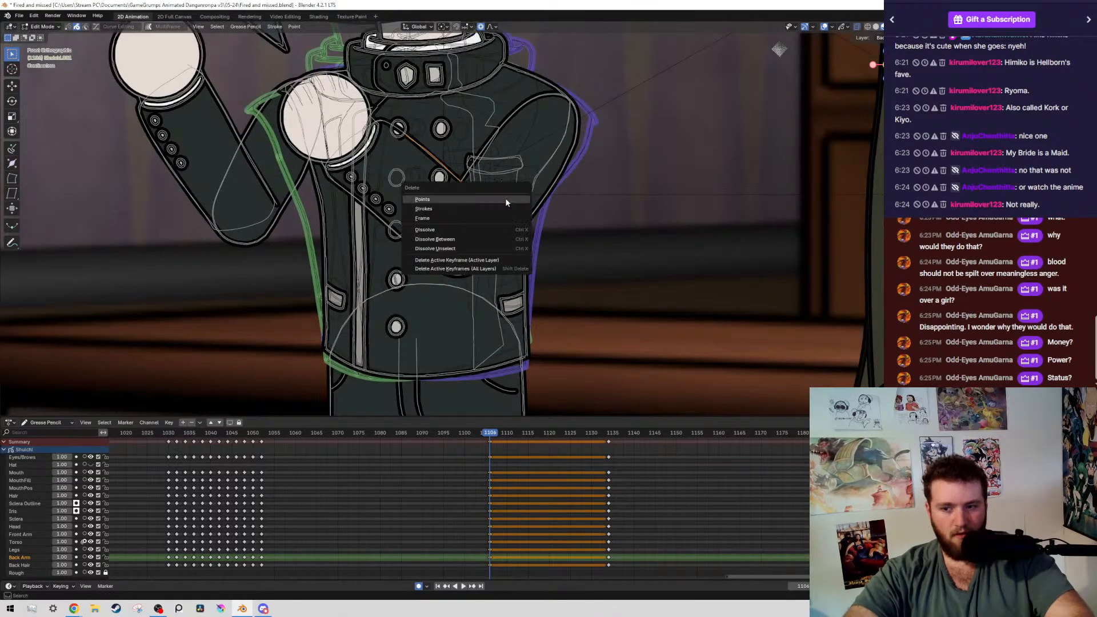
left_click(505, 199)
scroll(505, 214, "up", 5)
Reposition the extruded sleeve point and extrude from it along the forearm's upper line, about 0.086 m left and 0.07 m up
left_click(478, 235)
scroll(478, 245, "down", 3)
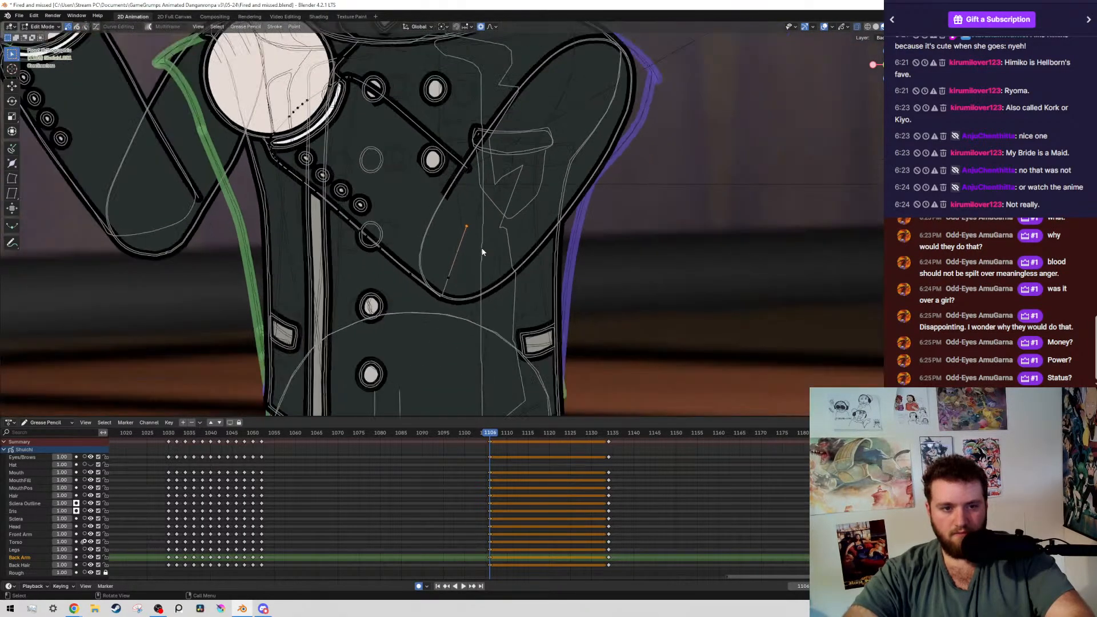
middle_click_drag(478, 245, 496, 286, "shift")
key("g")
left_click(517, 238)
key("e")
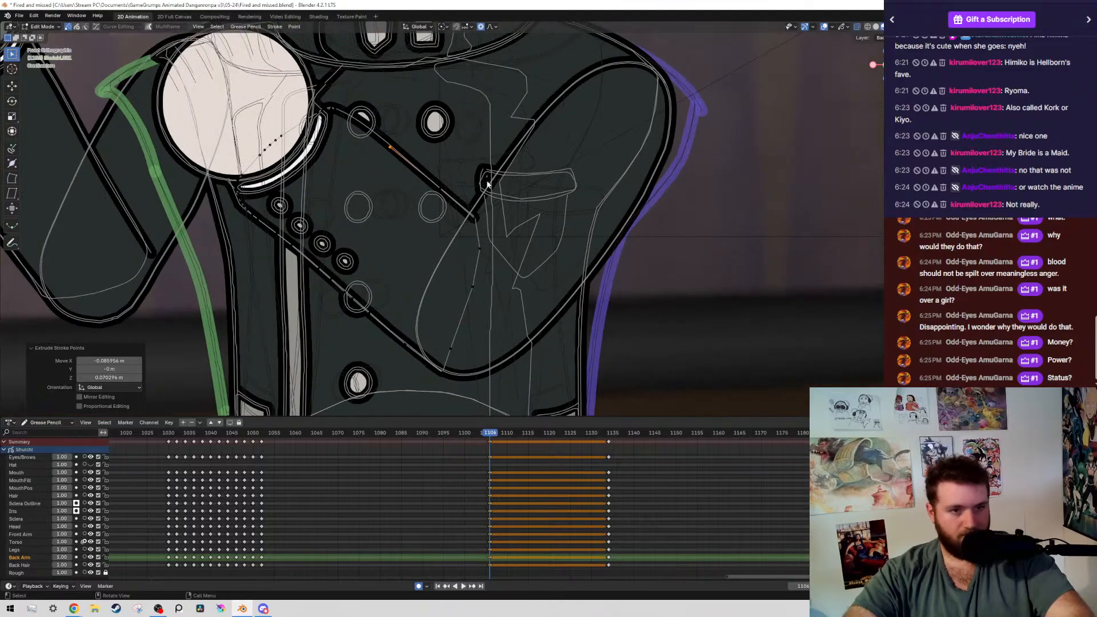
Select the open ends of the extended front forearm outline near the cuff and close the stroke
scroll(423, 118, "up", 1, "alt")
left_click(283, 58)
mouse_move(388, 138)
middle_mouse_down("shift")
mouse_move(482, 247)
mouse_move(455, 156)
middle_mouse_up("shift")
scroll(484, 248, "up", 3)
key("f")
Return to Draw Mode, save the file and inspect the boy's arms with overlays hidden
scroll(482, 240, "down", 7)
key("Tab")
key("ctrl+s")
scroll(480, 233, "down", 3)
key("shift+alt+z")
middle_click_drag(548, 123, 526, 121)
key("KP_1")
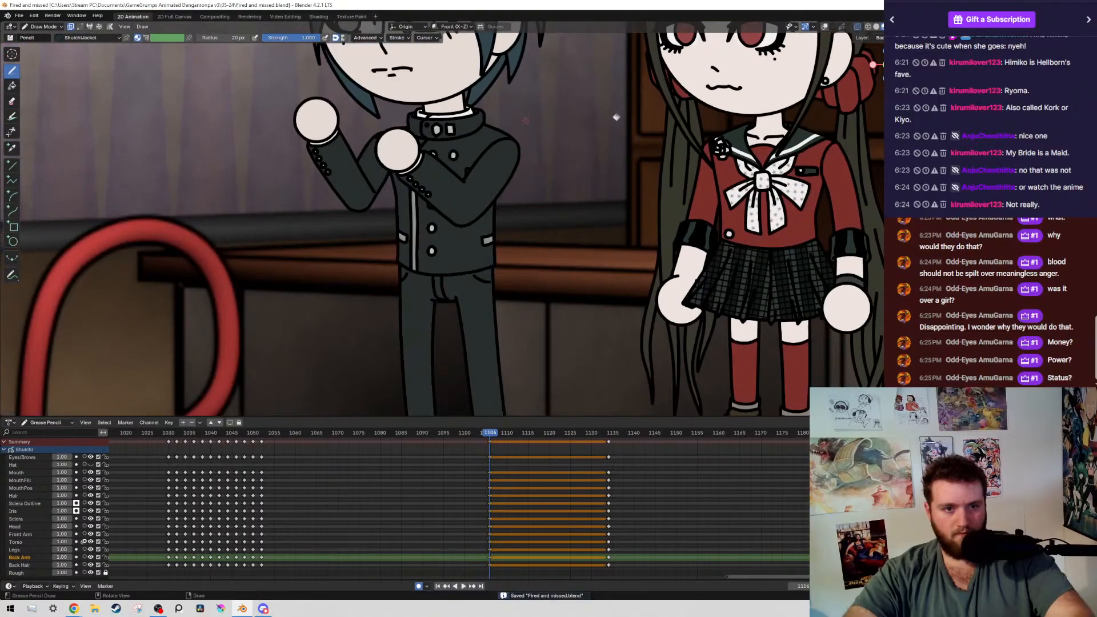
Extrude the inner-elbow end of the front forearm's upper line about 0.016 m right and 0.02 m down
scroll(525, 122, "up", 2)
key("shift+alt+z")
scroll(549, 111, "up", 5)
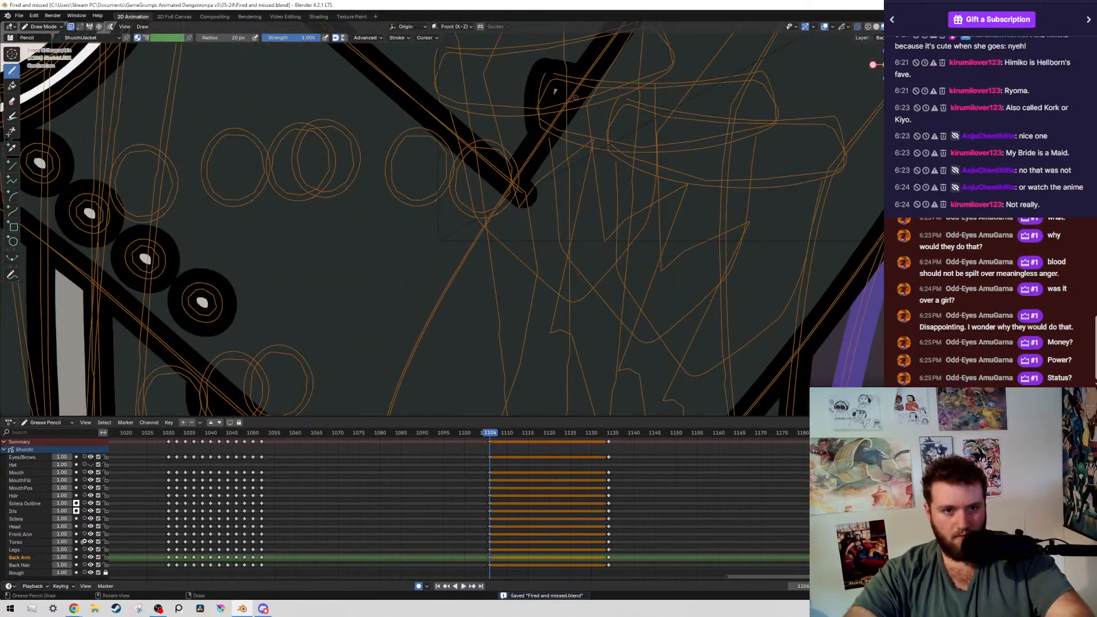
key("Tab")
left_click(522, 197)
key("g")
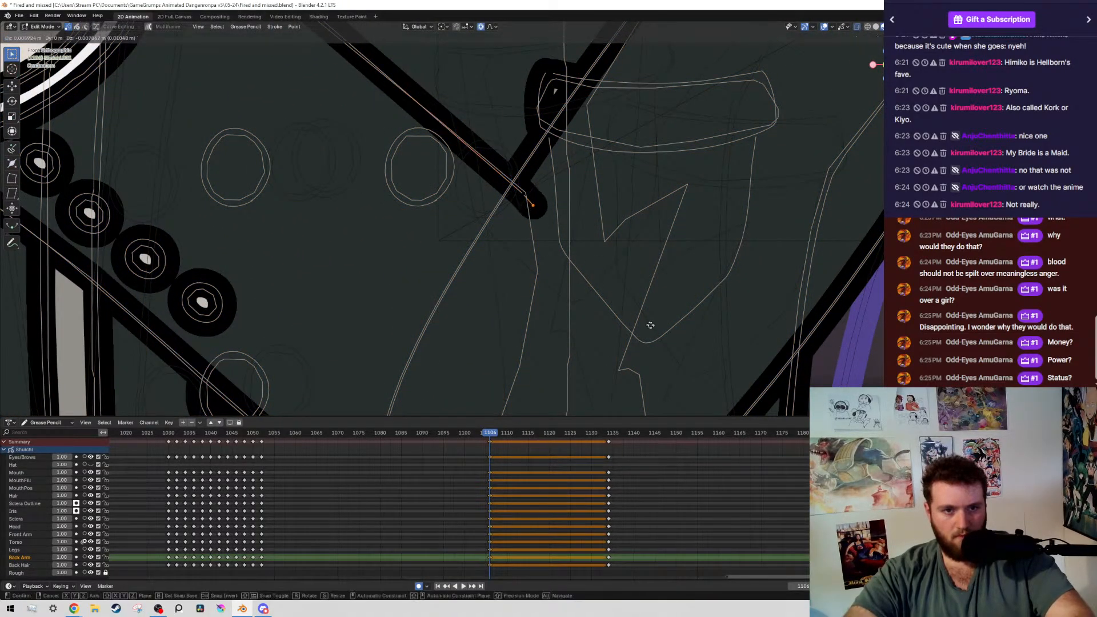
left_click(664, 332)
scroll(580, 251, "down", 5)
scroll(514, 183, "down", 1)
key("e")
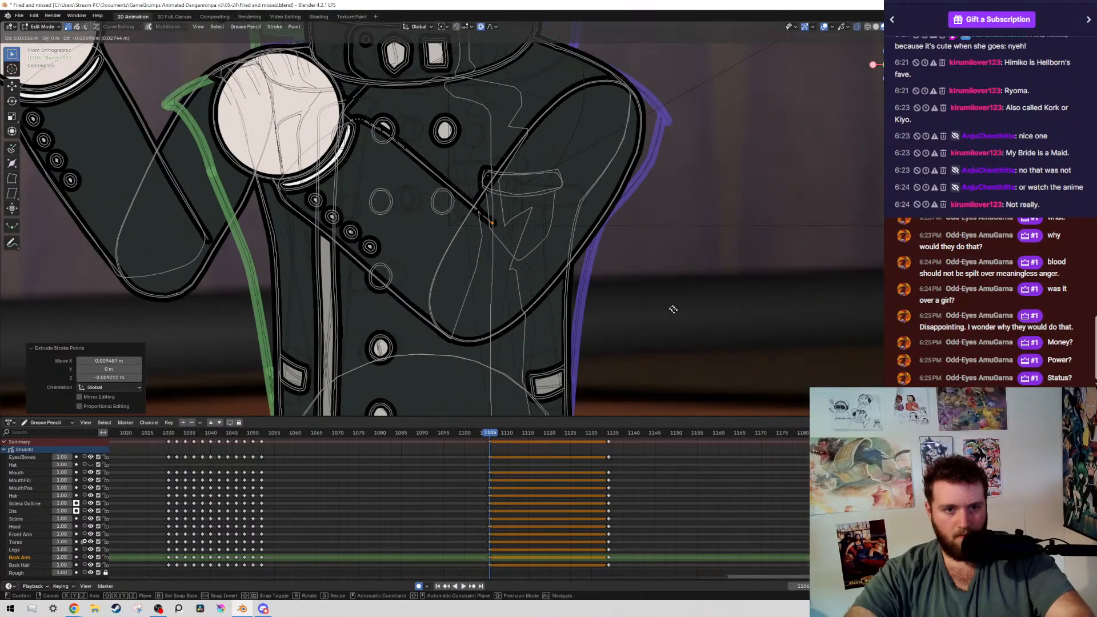
left_click(592, 272)
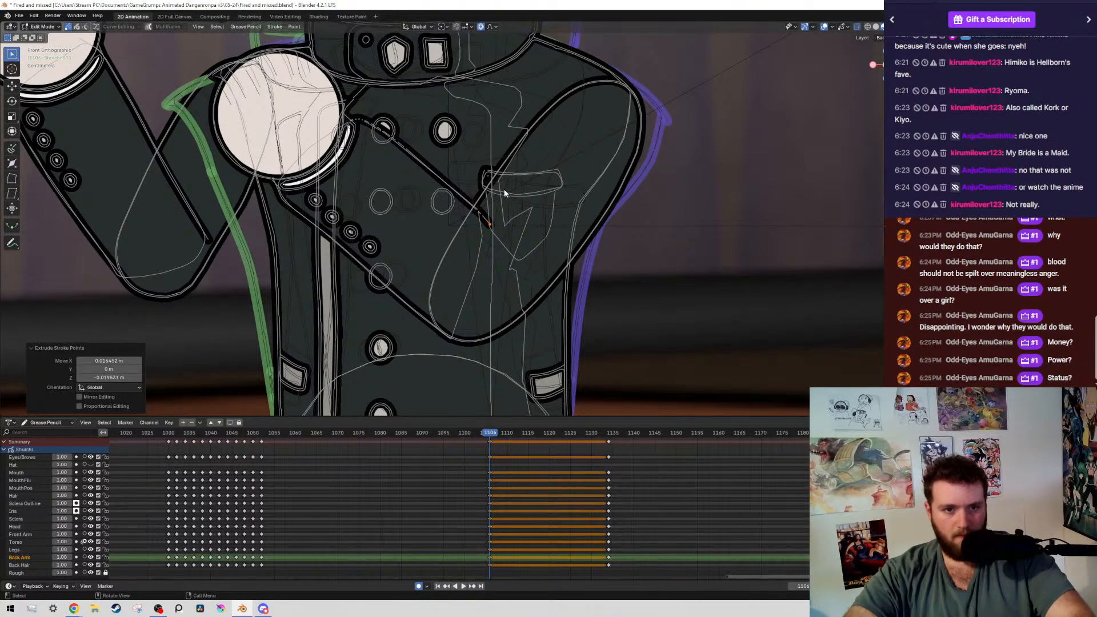
Save the file from Draw Mode and play back the pose change from frame 1106 through the camera with overlays hidden
scroll(509, 218, "down", 4)
key("Tab")
key("ctrl+s")
scroll(477, 197, "down", 1)
key("alt+shift+z")
middle_click_drag(428, 176, 578, 279, "shift")
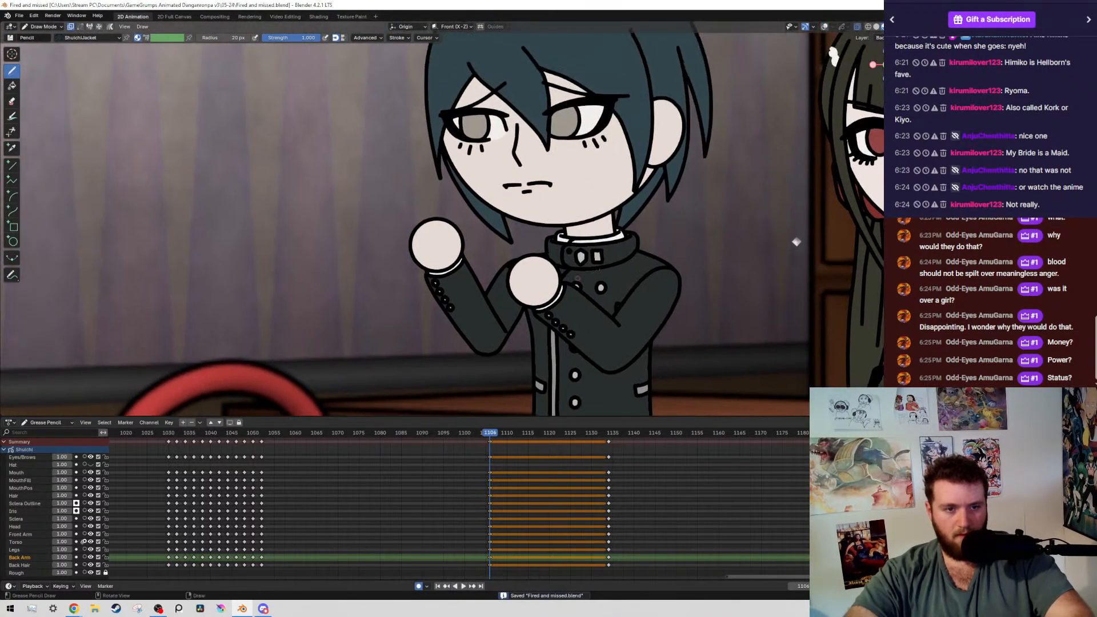
key("KP_0")
key("space")
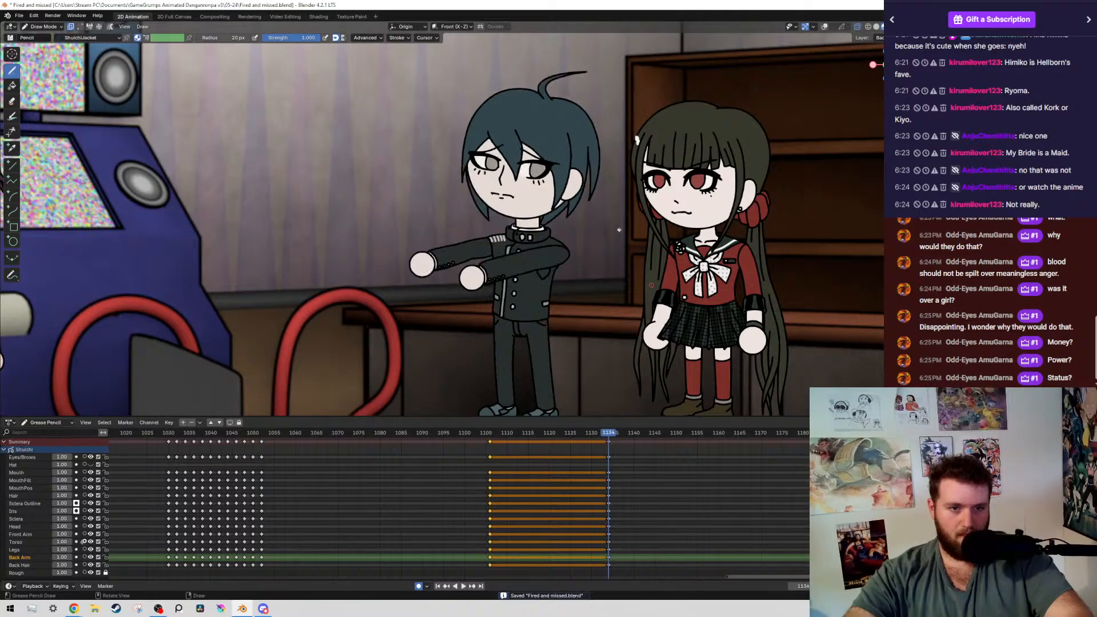
key("Escape")
key("alt+shift+z")
key("KP_0")
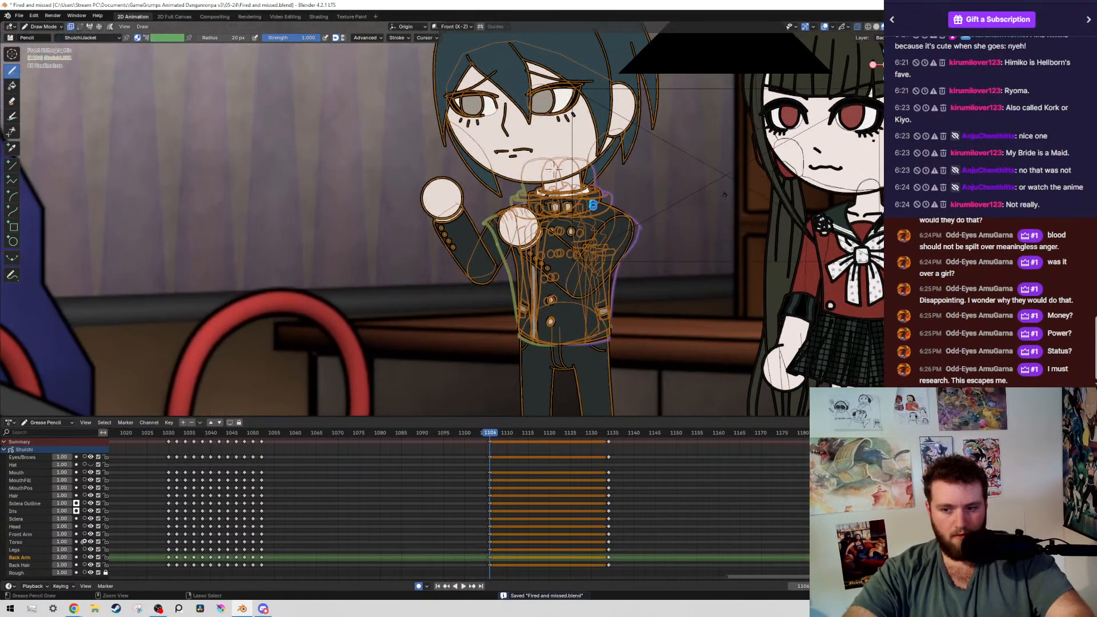
Delete the elbow end point of the inner forearm line on the boy's raised back arm
scroll(724, 195, "up", 4)
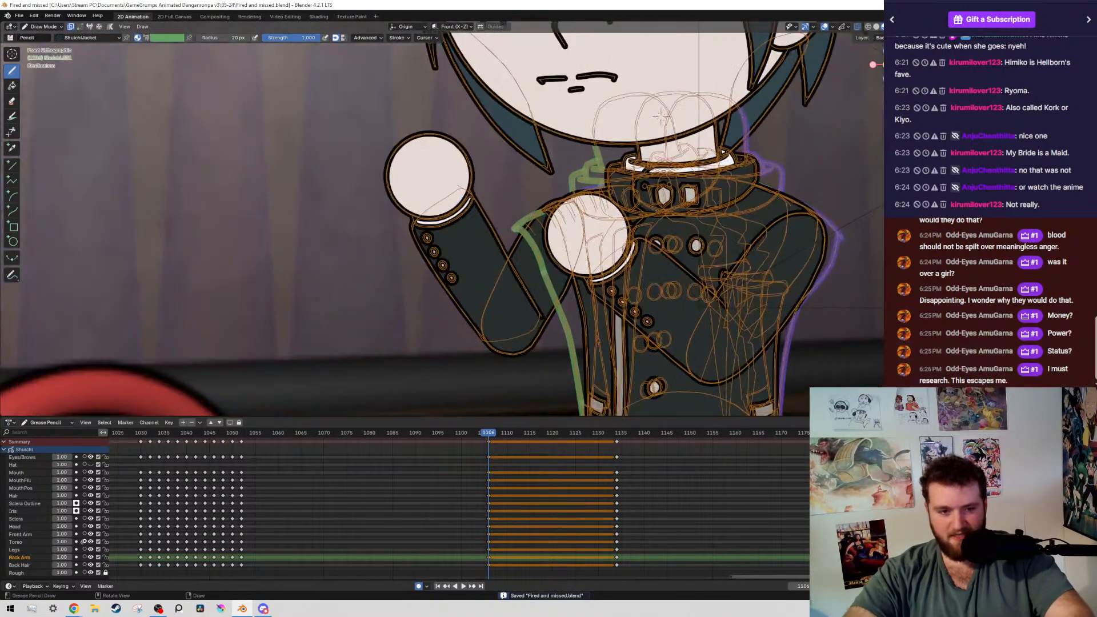
key("alt+shift+z")
middle_click_drag(661, 116, 611, 54, "shift")
key("alt+shift+z")
scroll(534, 304, "up", 5)
key("Tab")
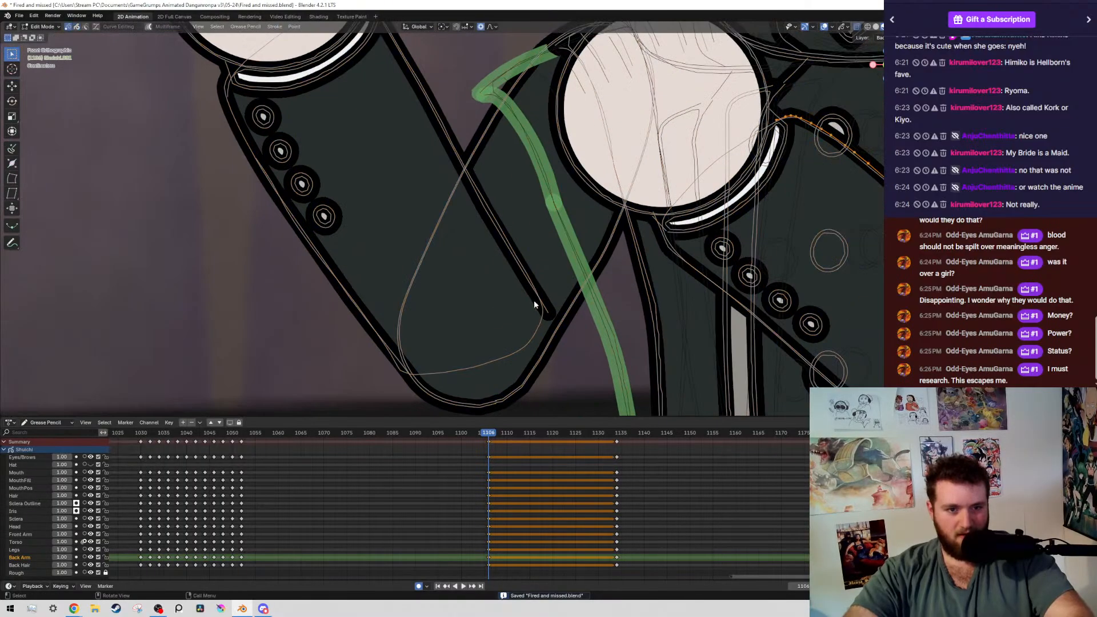
left_click(554, 310)
key("x")
left_click(555, 297)
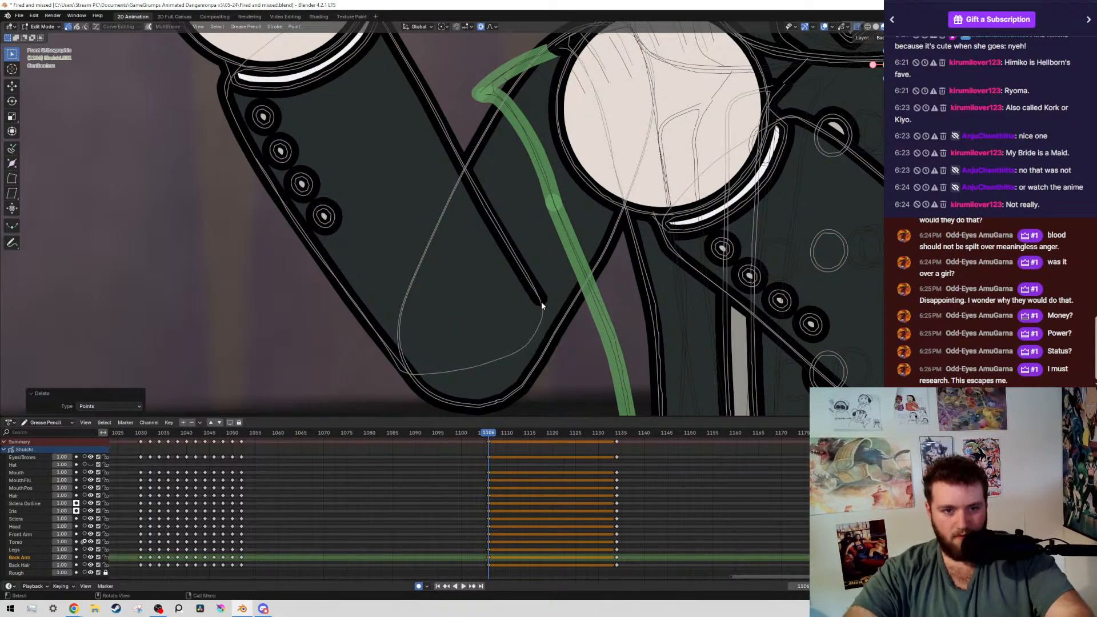
Shorten the raised arm's inner forearm line by moving its end about 0.03 m left and 0.05 m up, and save the file
left_click(547, 293)
key("g")
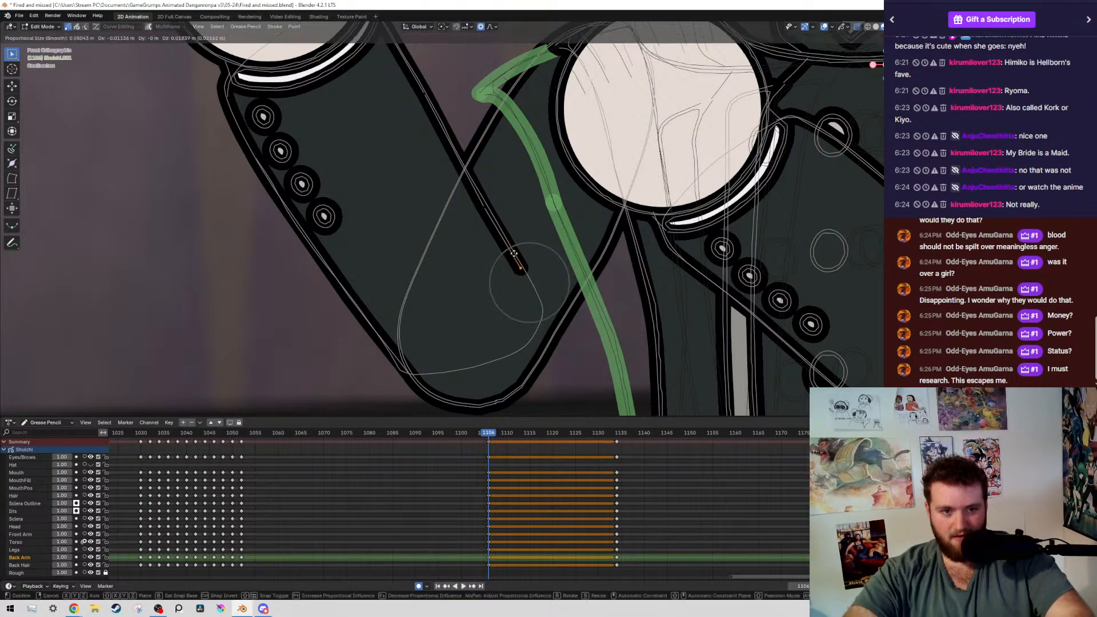
left_click(507, 190)
key("ctrl+s")
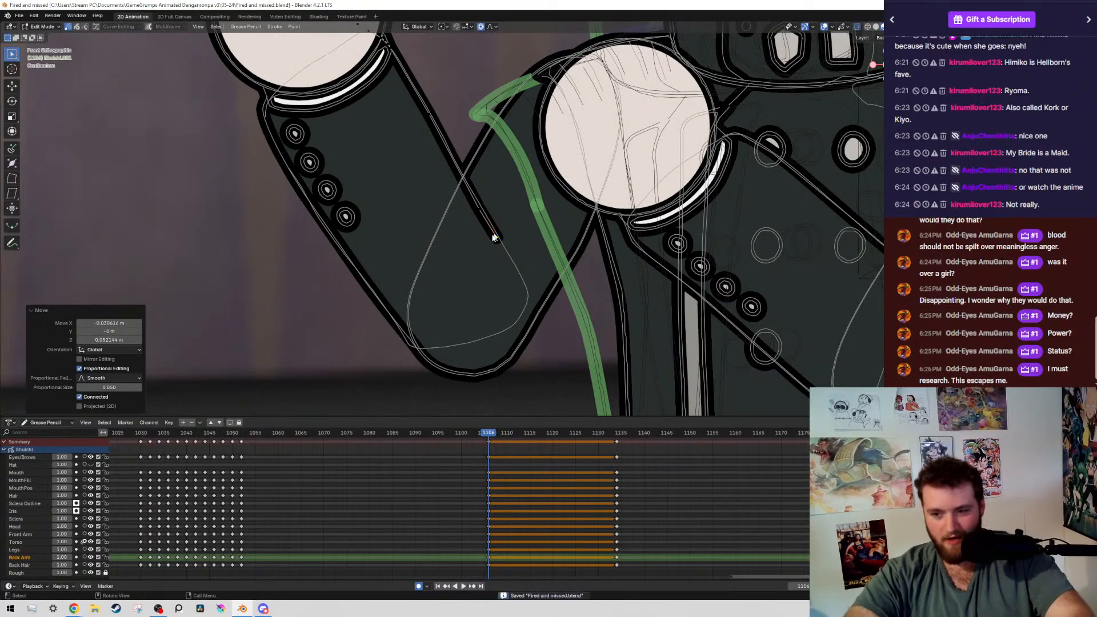
Move the raised forearm's elbow-side fill edge about 0.031 m left and 0.035 m up with 0.158 proportional size, and save
scroll(490, 240, "down", 3)
scroll(489, 280, "up", 3)
left_click(527, 325)
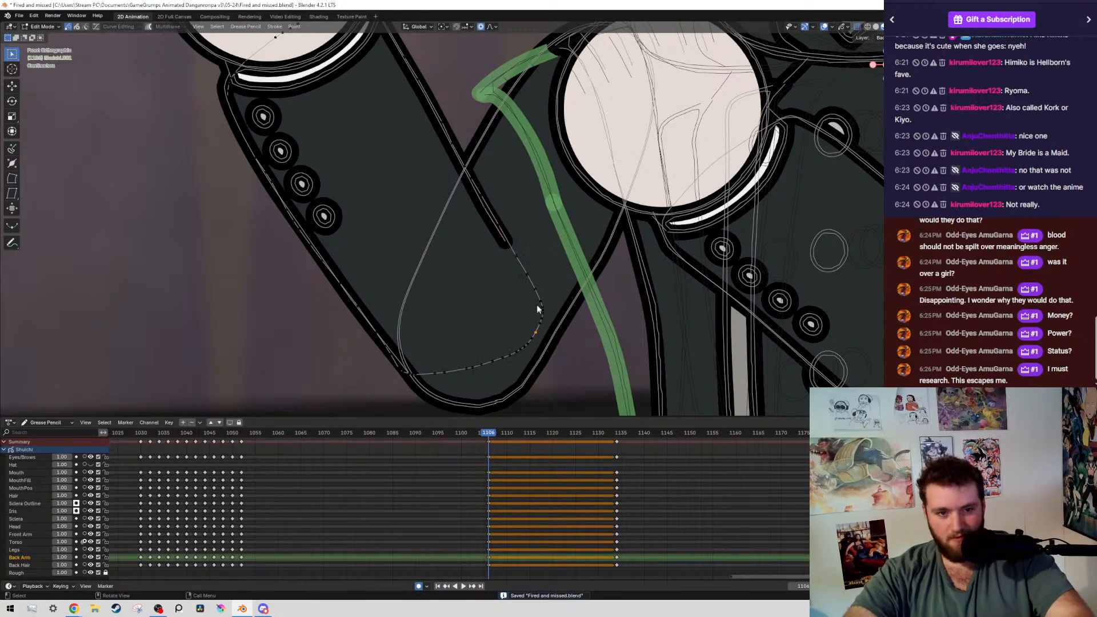
key("g")
scroll(531, 276, "down", 8)
right_click(608, 271)
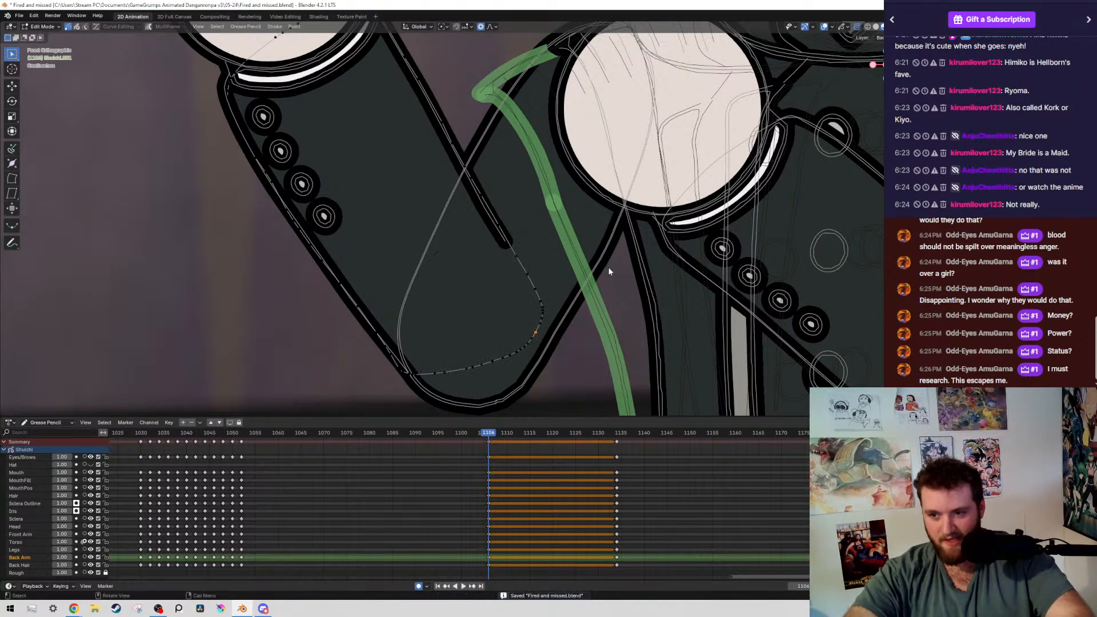
key("g")
left_click(380, 386)
scroll(527, 296, "down", 3)
key("ctrl+s")
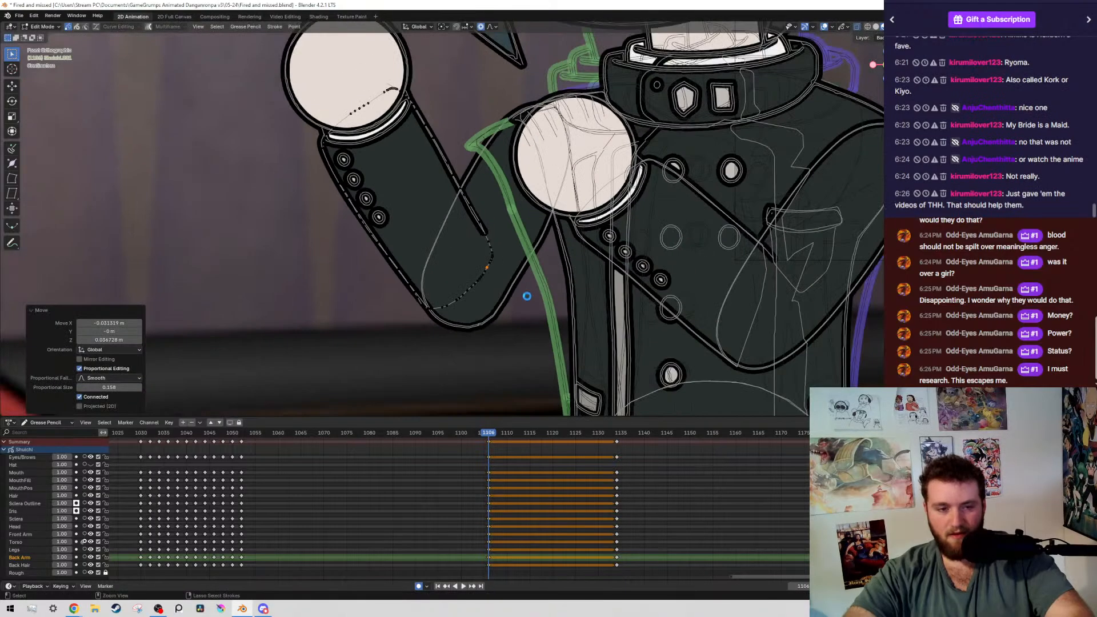
Flip between frame 1106 and its neighbouring keyframes with overlays hidden to check the arm poses, and save the file
scroll(608, 295, "down", 4)
key("alt+shift+z")
key("Down")
key("Up")
key("Up")
key("Down")
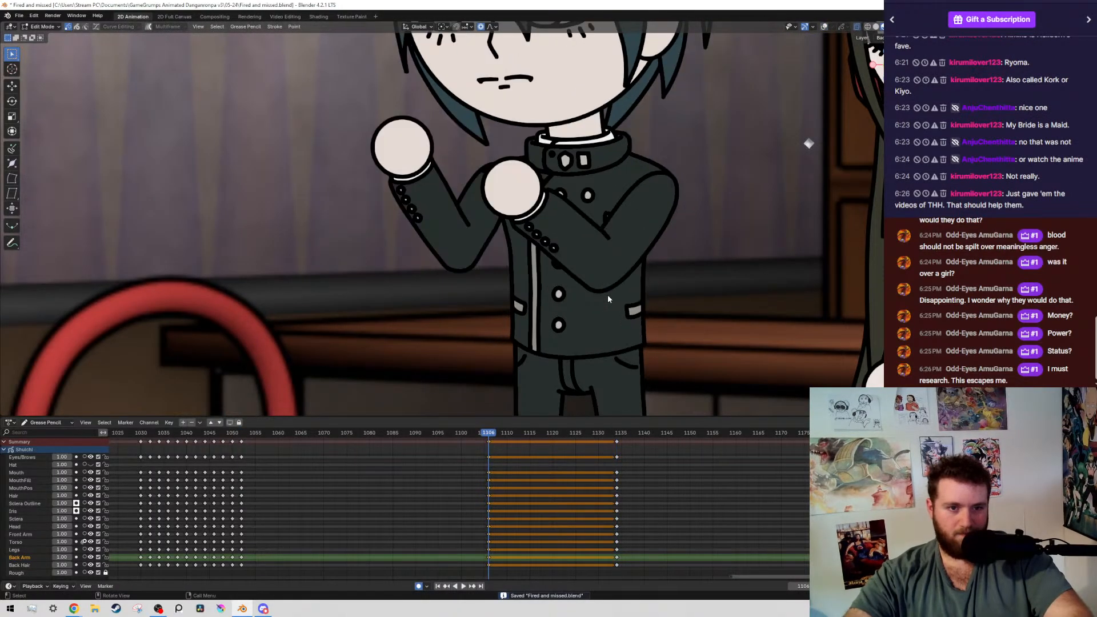
key("alt+shift+z")
scroll(542, 308, "down", 6)
key("ctrl+s")
scroll(466, 154, "up", 3)
scroll(466, 154, "down", 3)
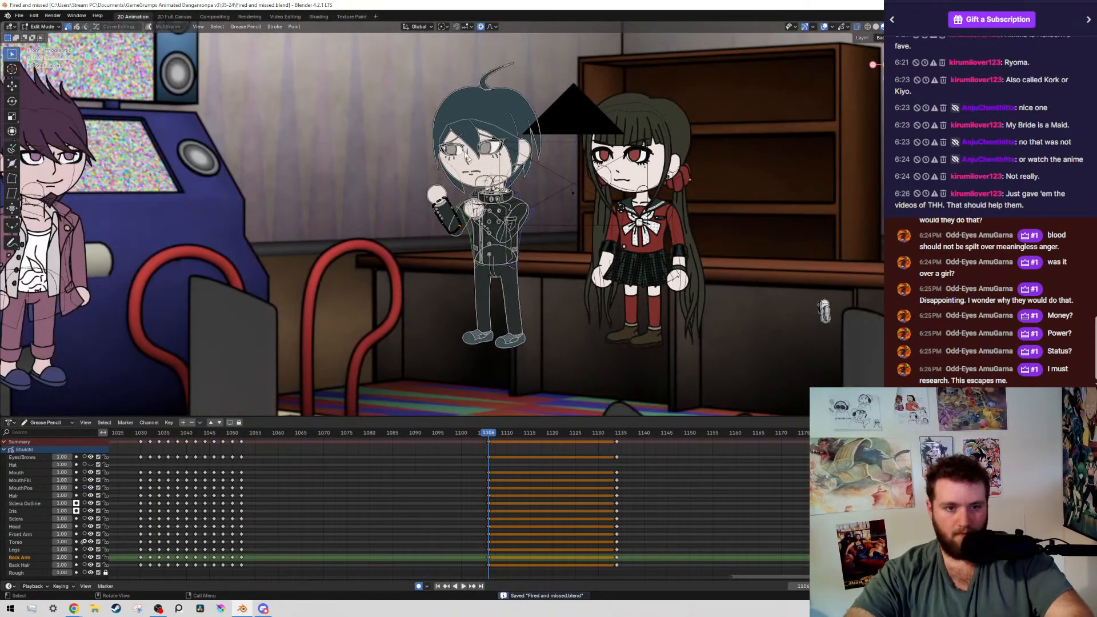
Select all strokes on the boy's torso, arm and head layers at frame 1106
key("2")
left_click_drag(361, 65, 569, 236)
key("shift+g")
left_click(569, 237)
scroll(458, 228, "up", 4)
key("g")
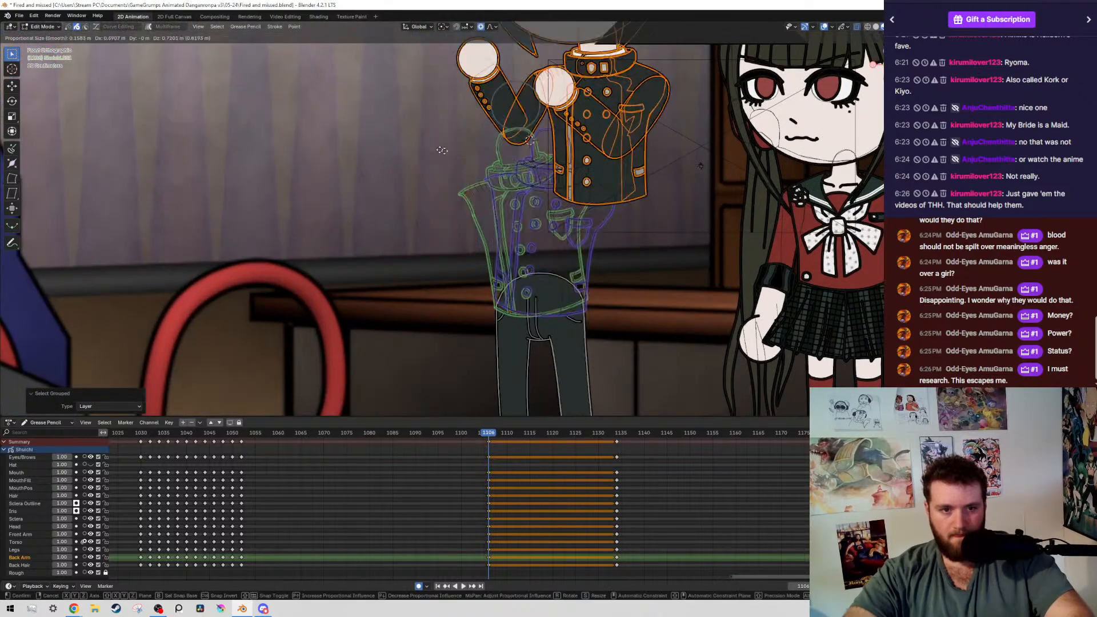
key("Escape")
Duplicate the boy's keyframes from frame 1106 to frame 1104 on all layers and save the file
scroll(486, 229, "up", 3)
left_click_drag(516, 566, 457, 451)
key("g")
left_click(443, 449)
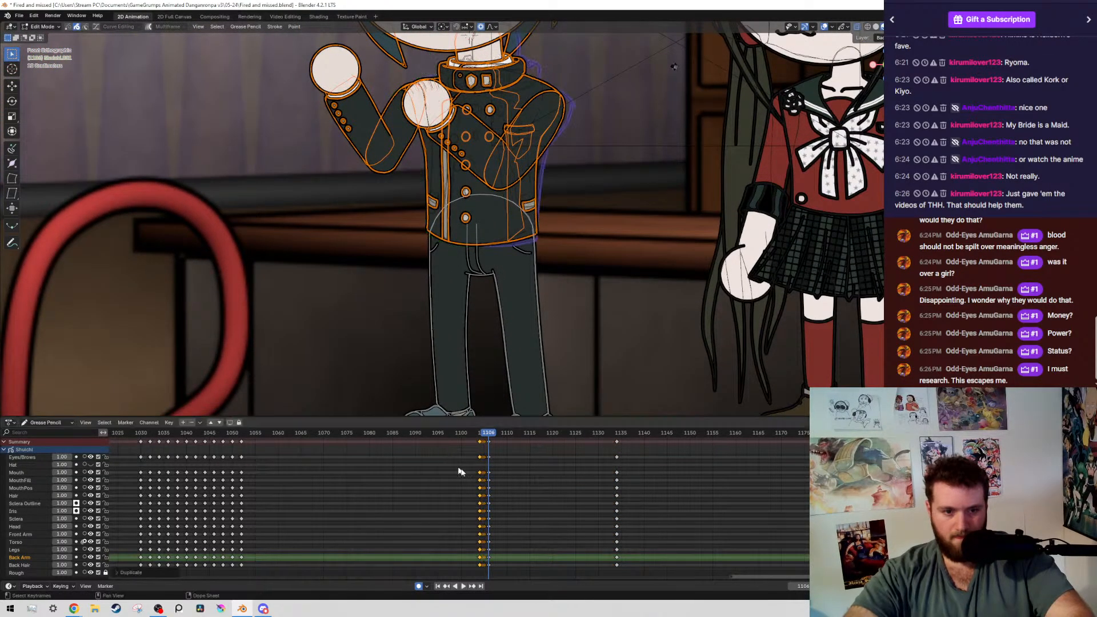
key("ctrl+s")
Place the 3D cursor at the centre of the boy's waist and set the transform pivot point to 3D Cursor
scroll(496, 229, "up", 2)
scroll(496, 229, "up", 3)
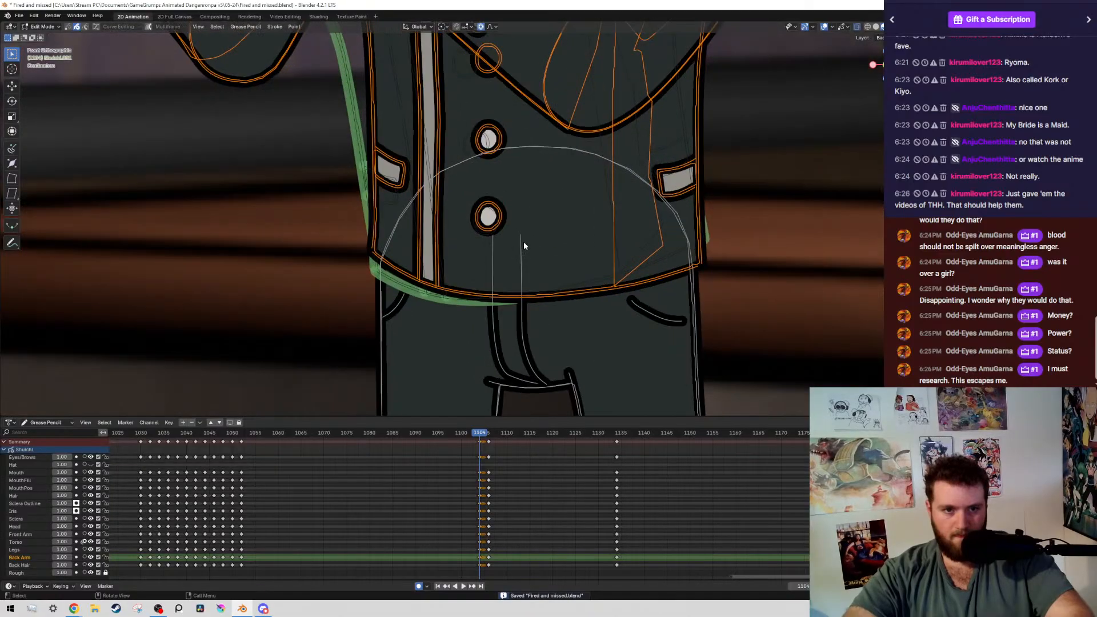
right_click(520, 237, "shift")
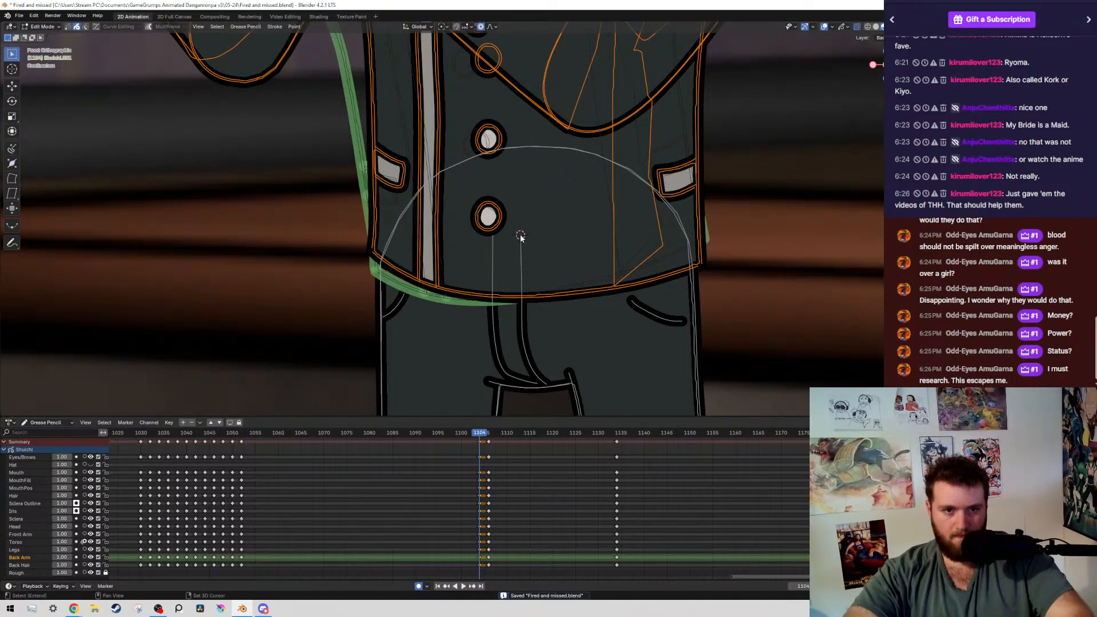
scroll(608, 262, "down", 4)
scroll(607, 259, "up", 2)
left_click(442, 26)
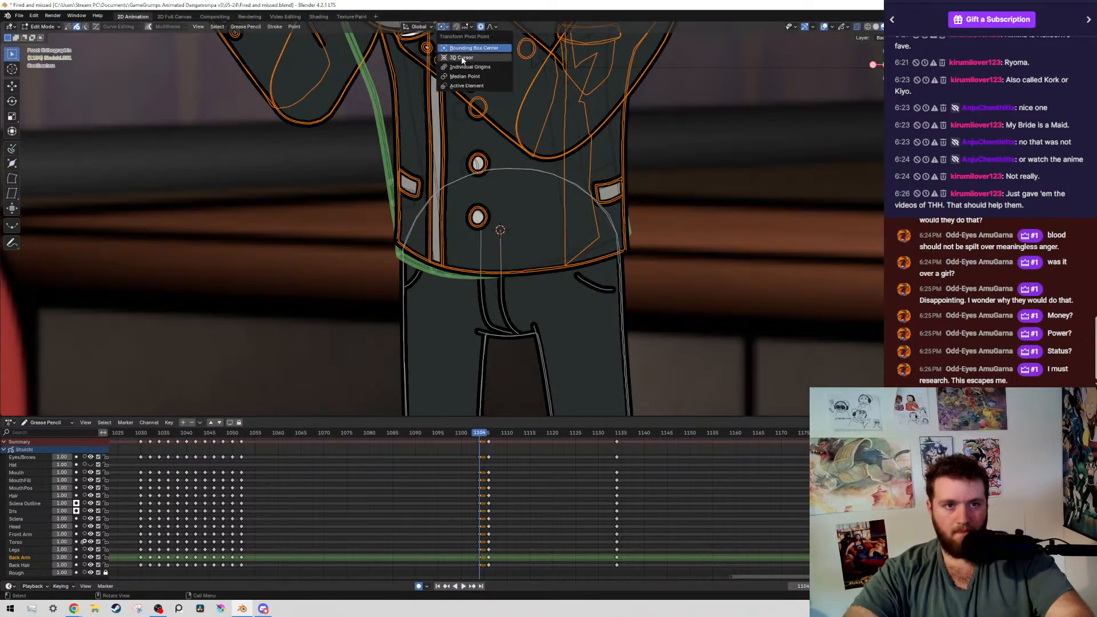
left_click(459, 57)
Rotate the boy's upper body about the waist by -0.754° at frame 1104 and save the file
scroll(672, 195, "up", 3)
key("r")
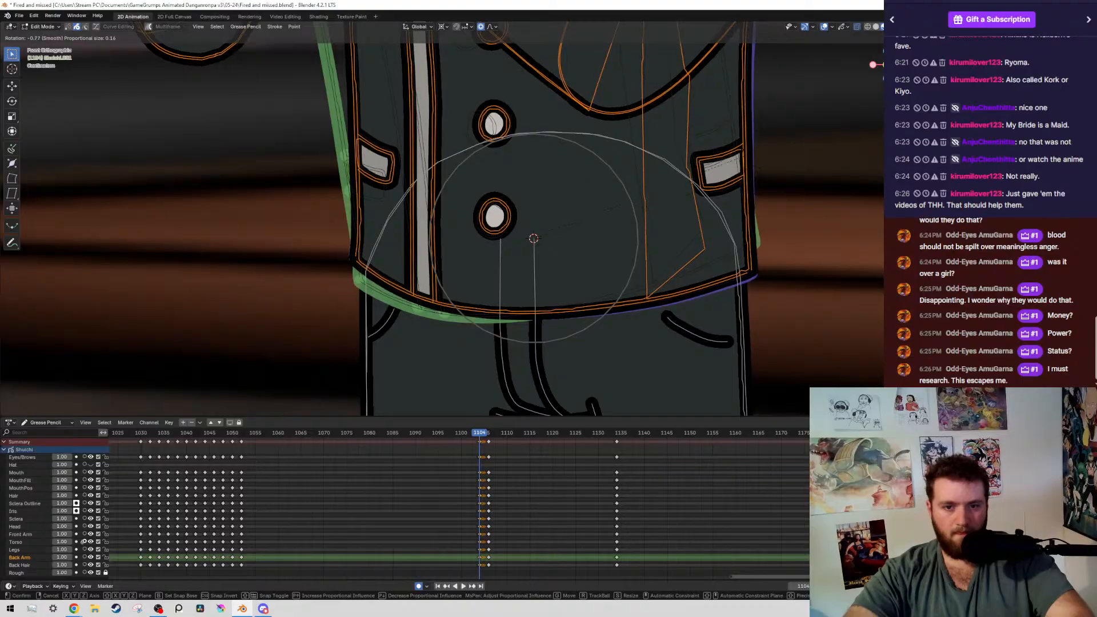
left_click(749, 160)
scroll(636, 203, "down", 5)
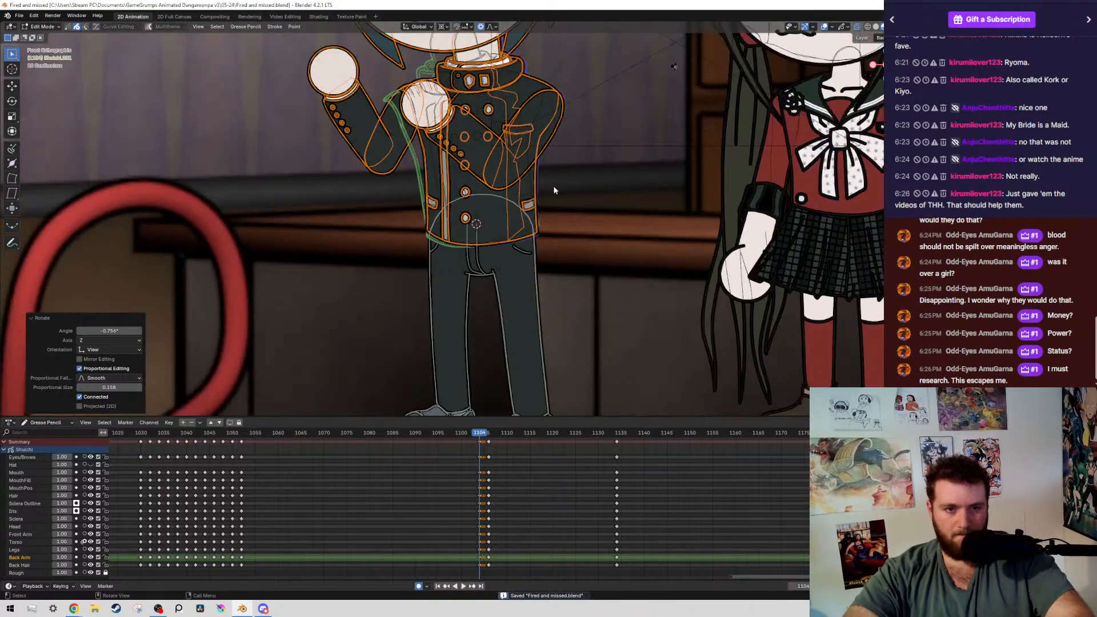
key("ctrl+s")
Flip between frame 1104 and the neighbouring keyframe with overlays hidden to check the upper-body rotation
scroll(398, 217, "up", 2)
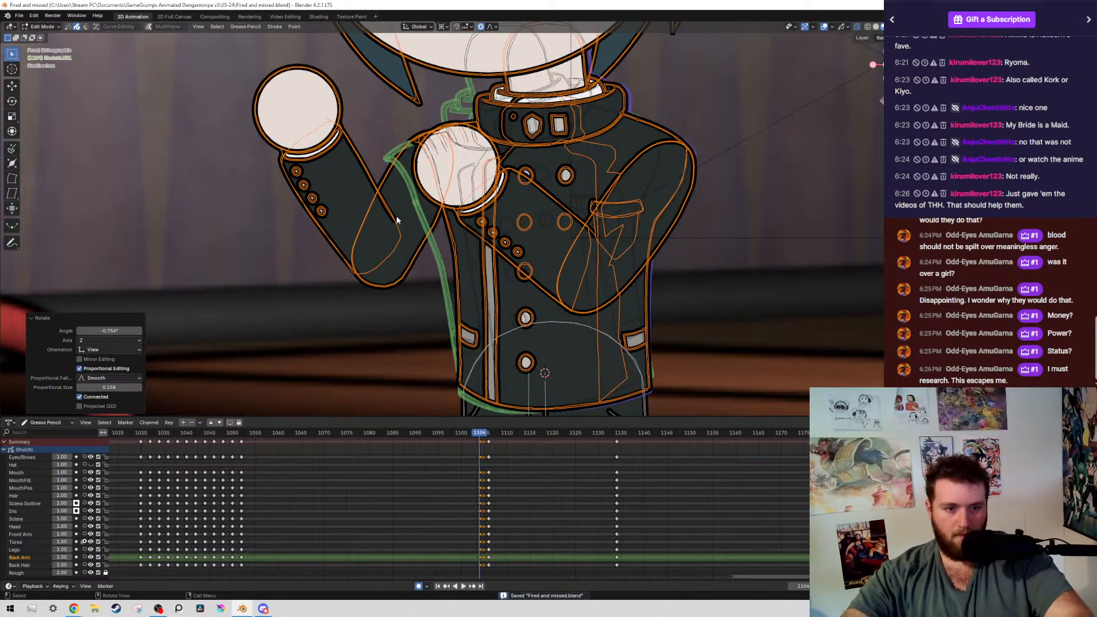
key("Down")
key("alt+shift+z")
key("Up")
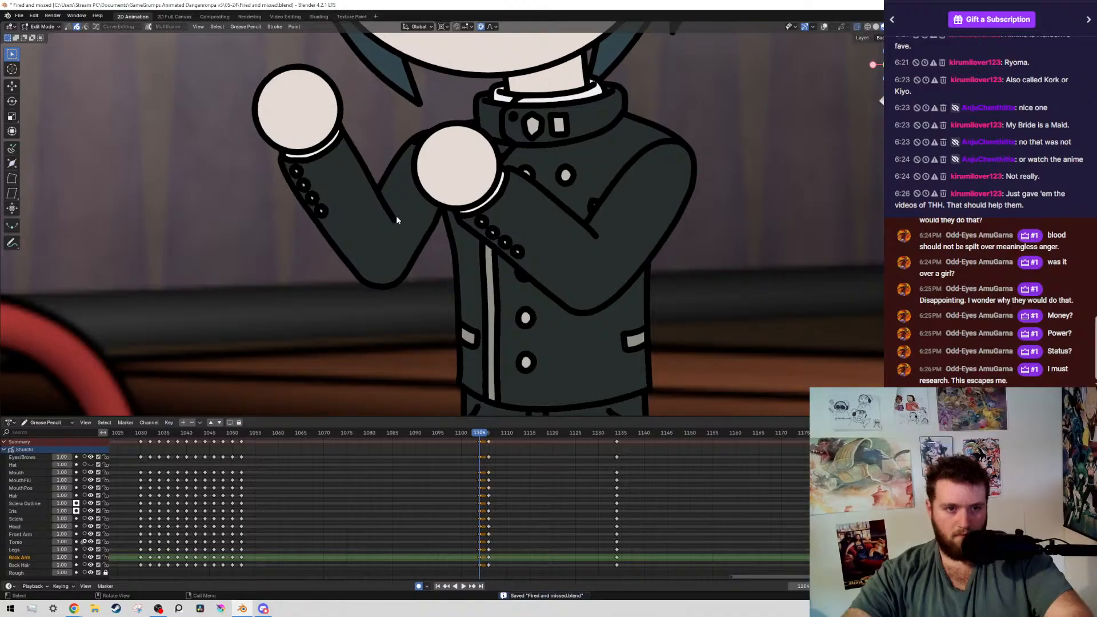
key("Down")
key("Up")
key("alt+shift+z")
Rotate the whole raised back arm about its shoulder by -3.15° and compare it against the neighbouring keyframe
scroll(235, 120, "up", 1)
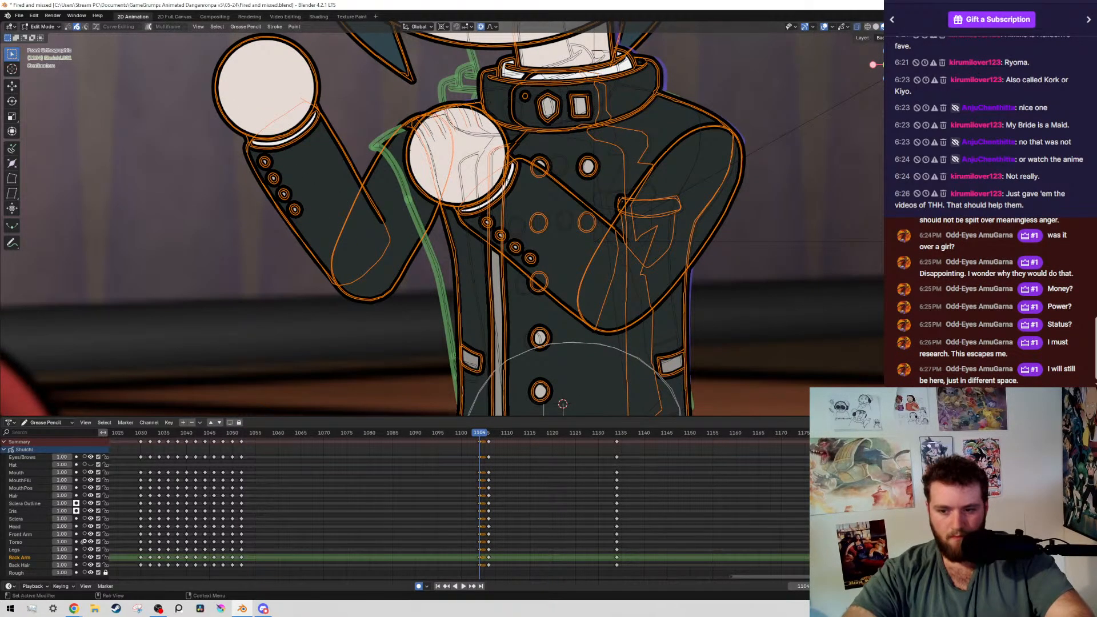
left_click_drag(188, 99, 391, 333)
key("shift+g")
left_click(444, 234)
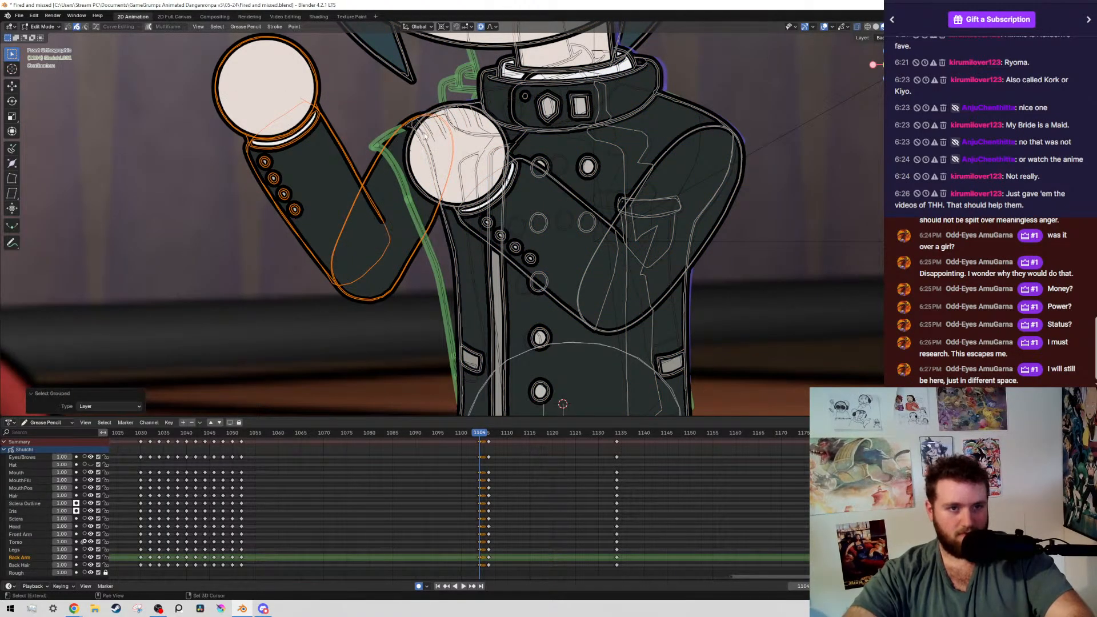
scroll(430, 128, "down", 2)
key("r")
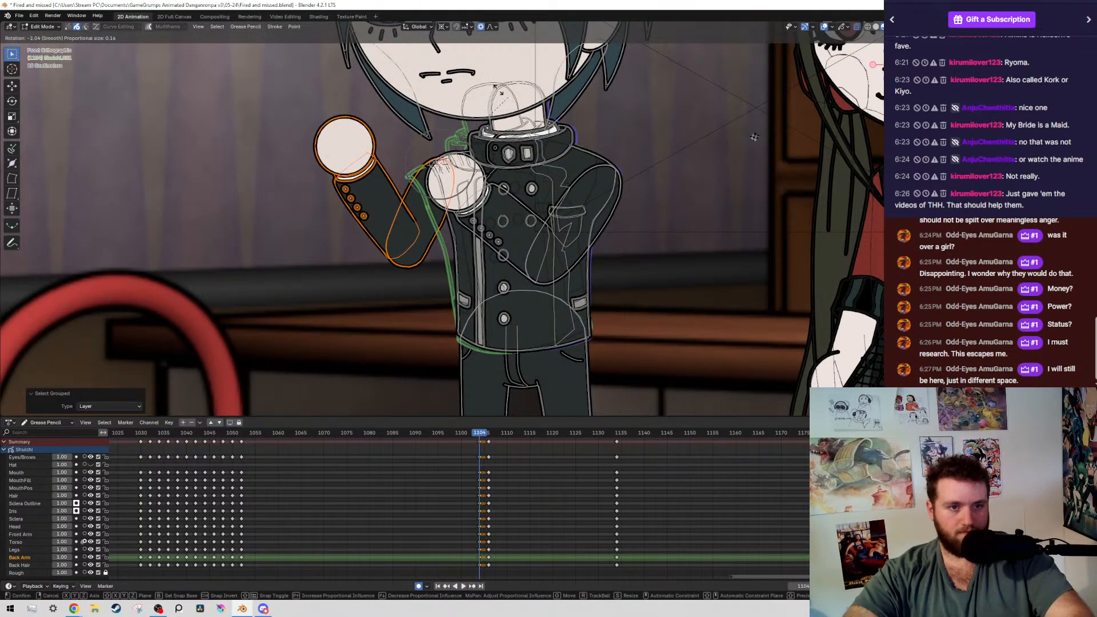
right_click(493, 85)
key("r")
left_click(515, 125)
key("shift+alt+z")
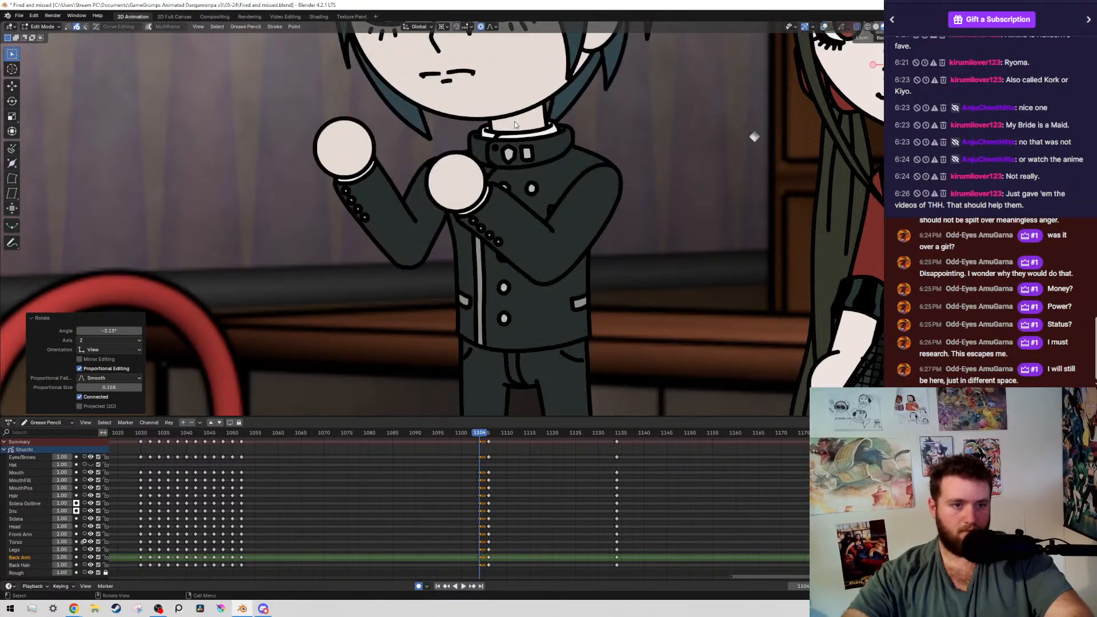
key("Down")
key("Up")
key("shift+alt+z")
Rotate only the raised back forearm and hand slightly about the elbow, leaving the upper arm deselected, and save the file
left_click_drag(446, 147, 413, 194, "ctrl")
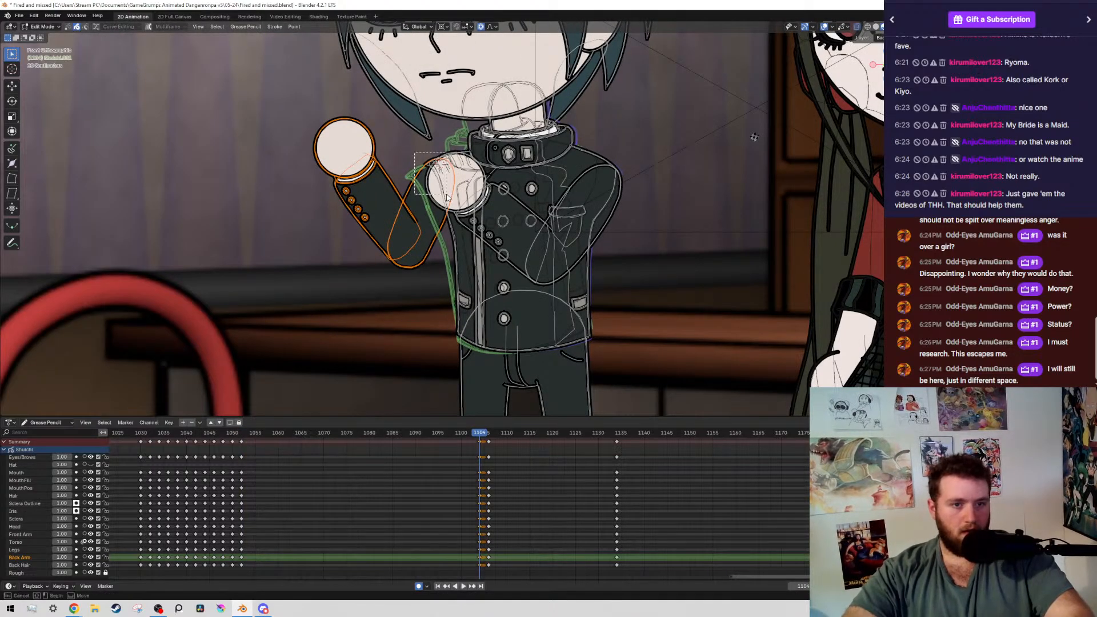
scroll(369, 260, "up", 1)
scroll(370, 260, "up", 1)
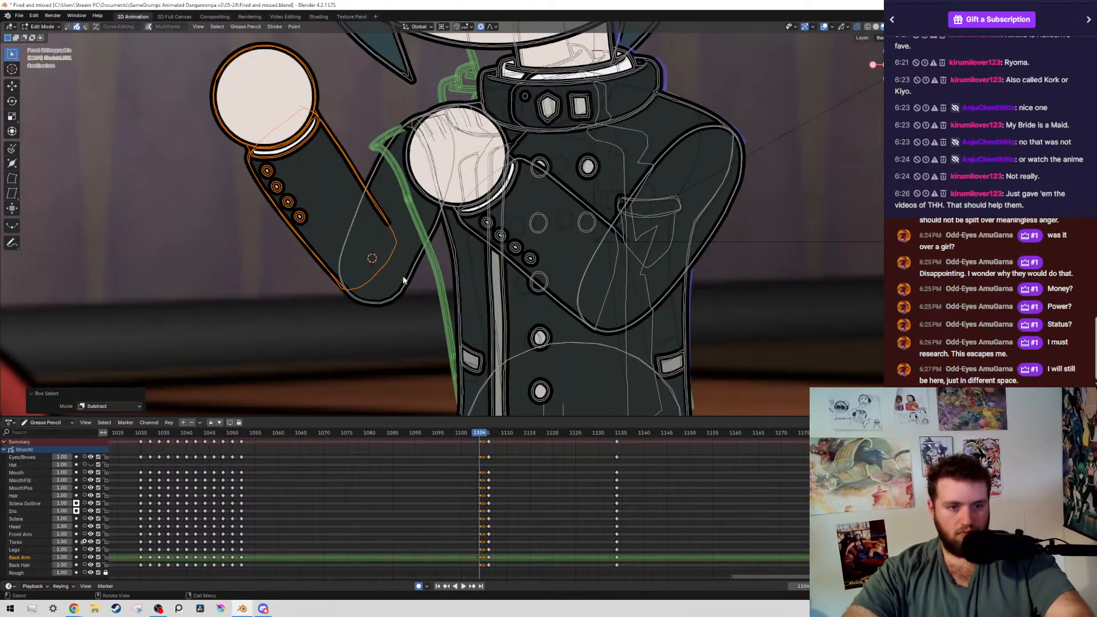
key("r")
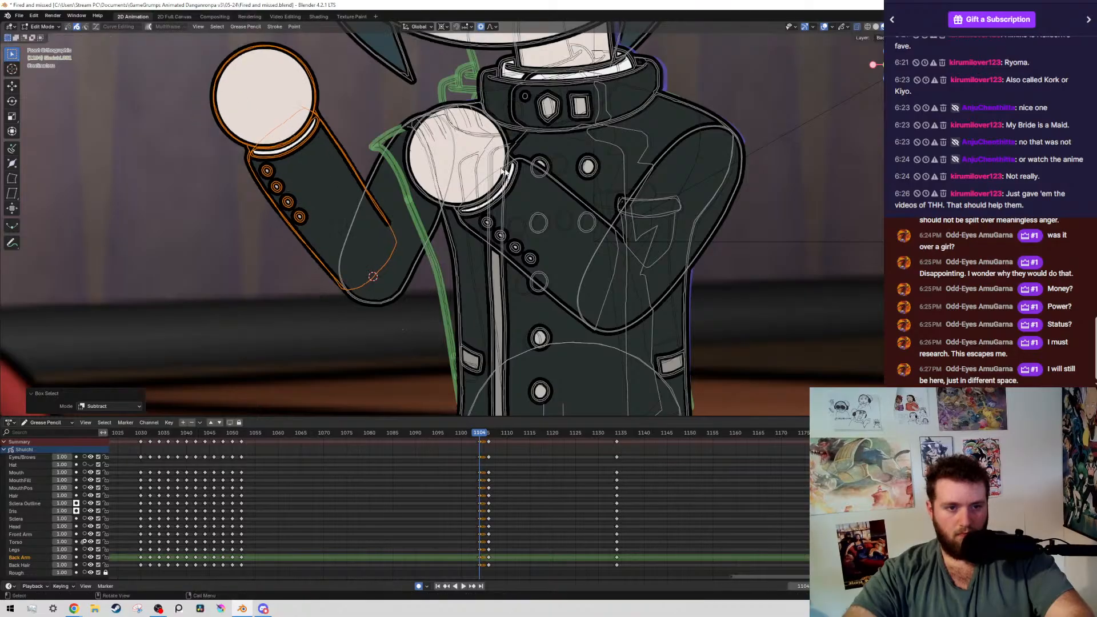
left_click(481, 116)
key("ctrl+s")
Rotate the whole front arm across the chest about its shoulder by about -1.5° and check it with overlays hidden
left_click(570, 310)
key("shift+g")
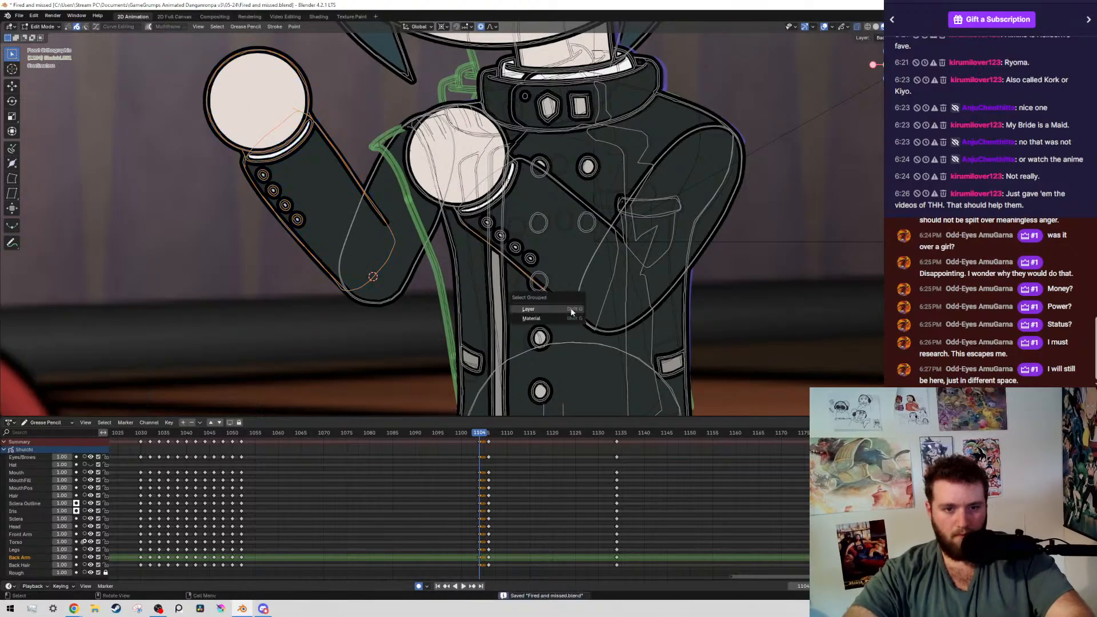
left_click(571, 310)
scroll(577, 293, "down", 3)
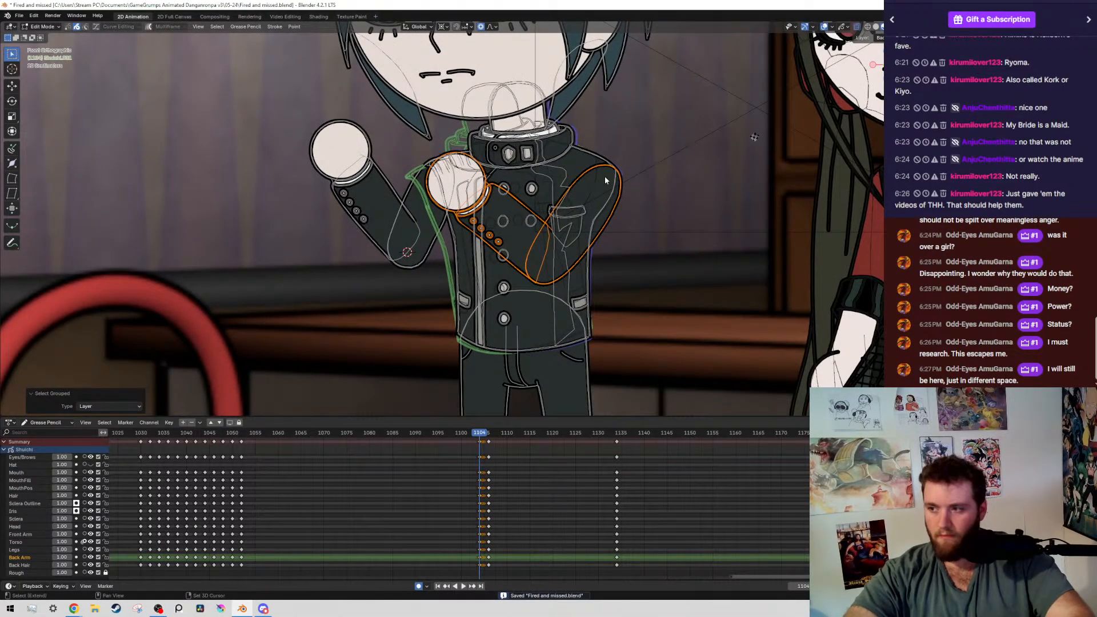
key("r")
left_click(686, 118)
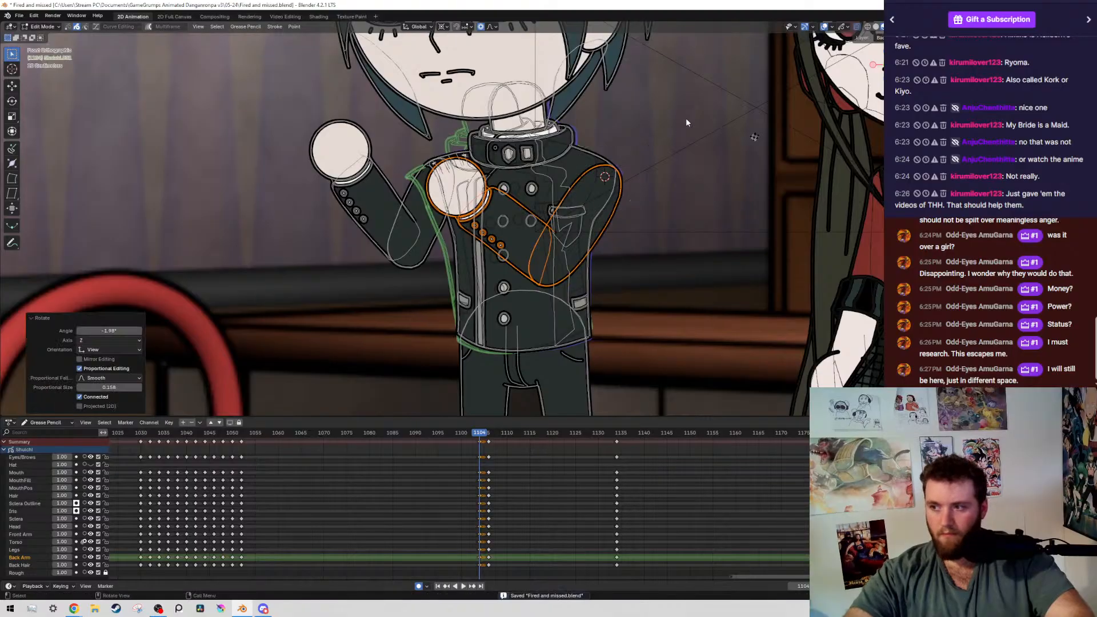
key("shift+alt+z")
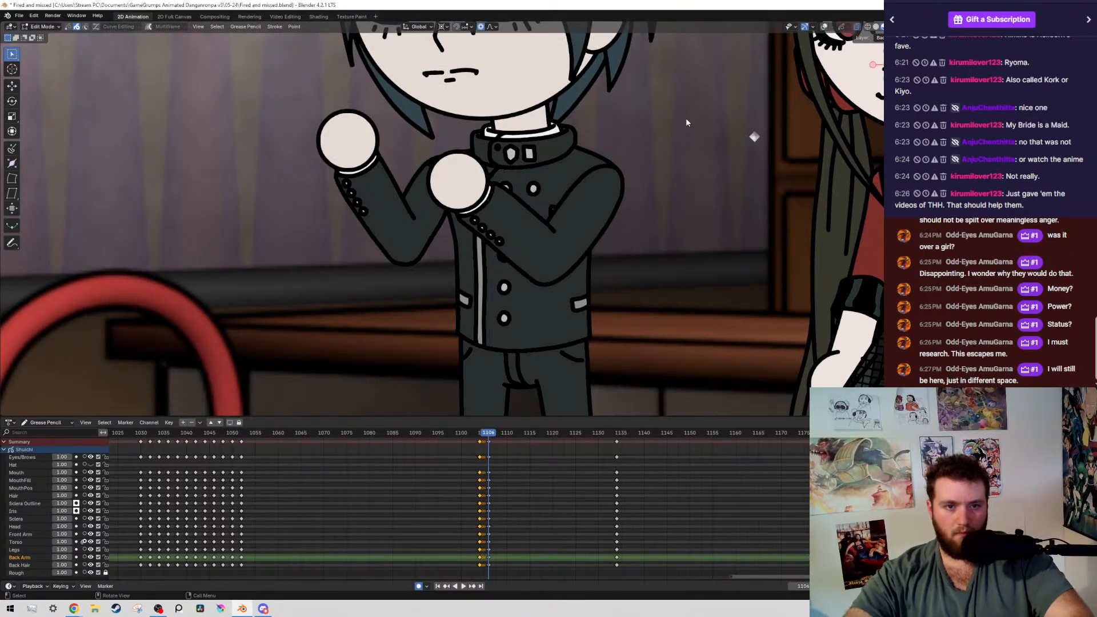
key("shift+alt+z")
Deselect the front upper arm and rotate the front forearm and hand about the elbow by -5.15°
middle_click_drag(685, 118, 629, 149, "ctrl")
left_click_drag(630, 149, 585, 311, "ctrl")
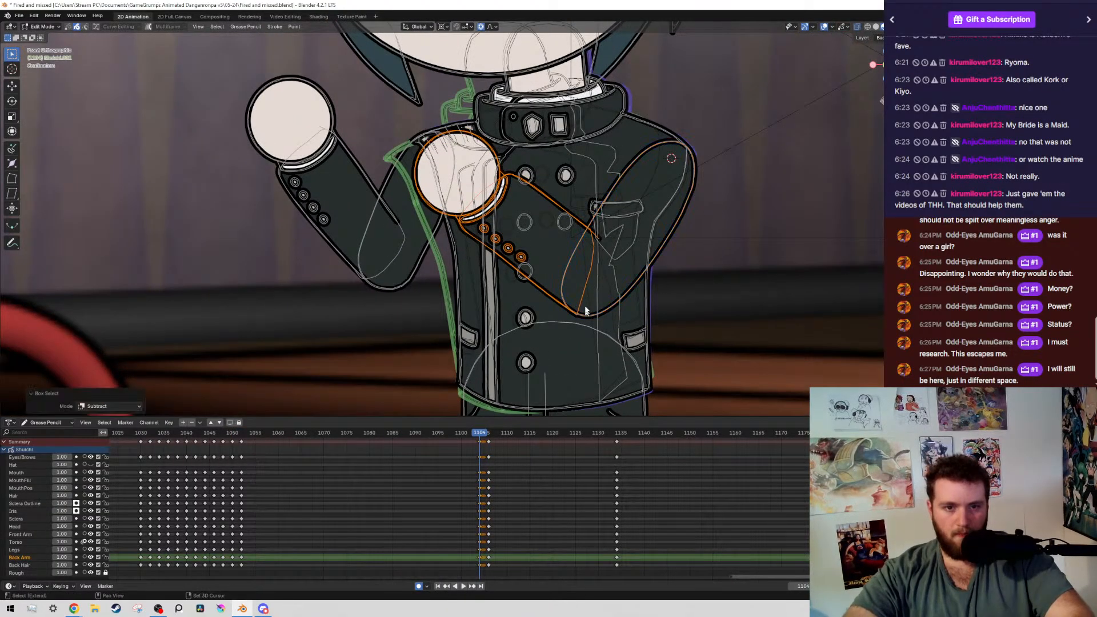
right_click(590, 287, "shift")
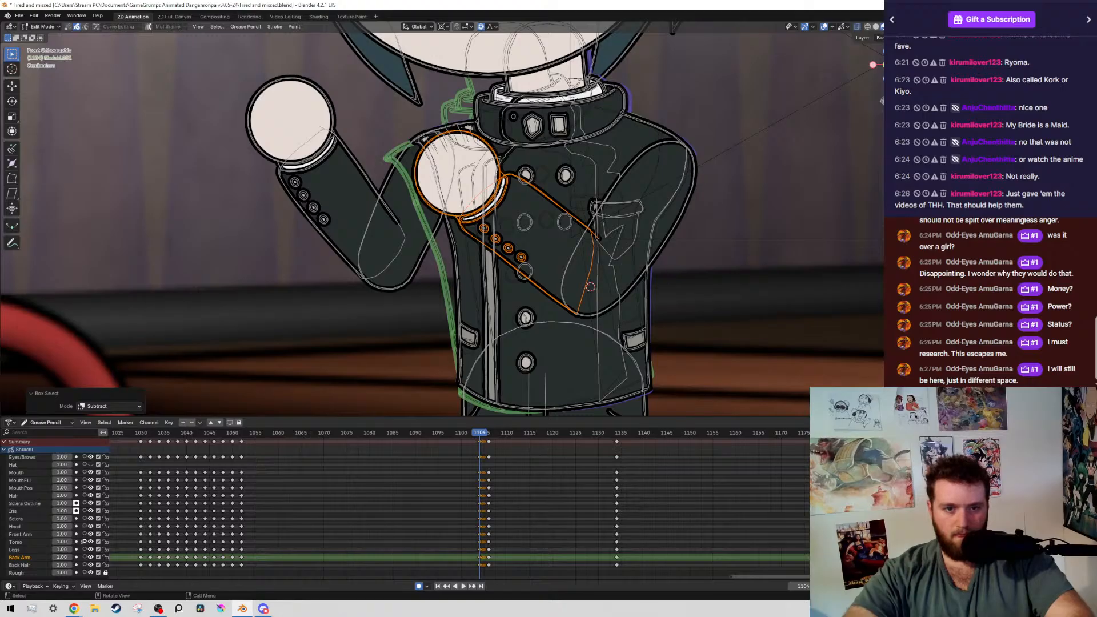
key("r")
left_click(670, 255)
Flip through the keyframes around frame 1104 with overlays hidden to check both adjusted arms in the full scene
scroll(671, 255, "down", 8)
key("shift+alt+z")
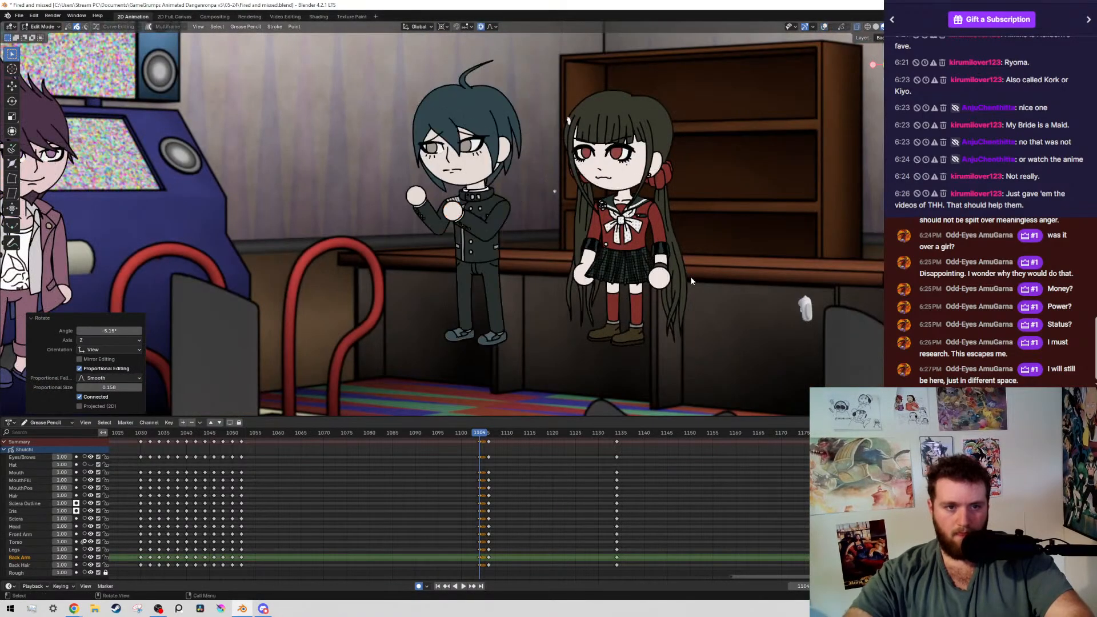
key("Down")
key("Up")
key("Up")
key("Down")
key("Down")
key("Up")
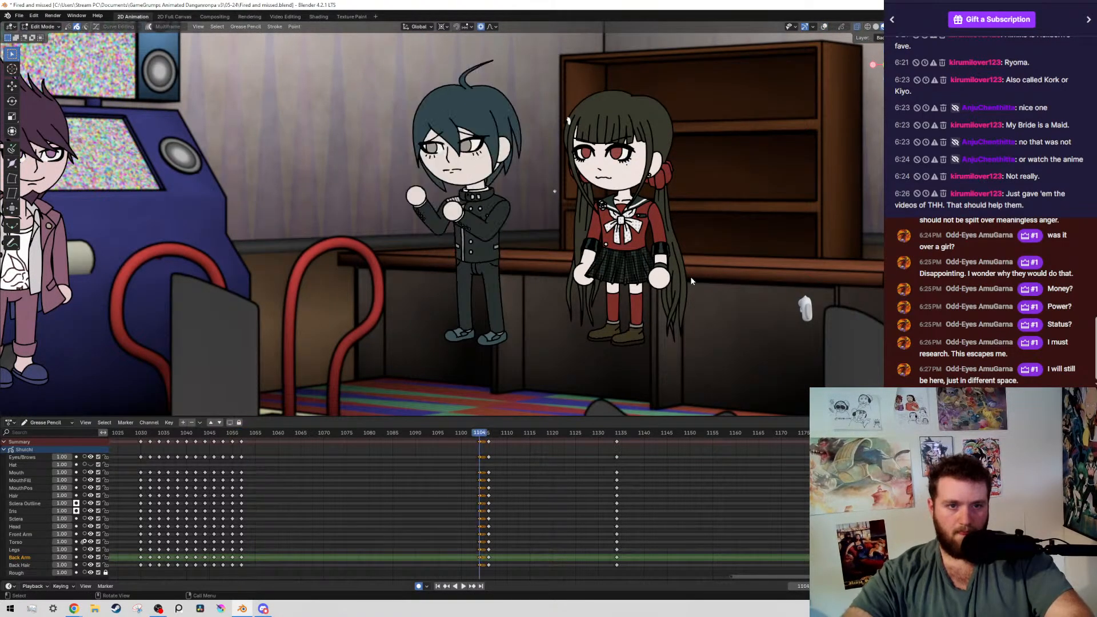
key("shift+alt+z")
Select the boy's head and hair layers, rotate them slightly about the back of the neck, and save the file
middle_click_drag(690, 280, 716, 354, "shift")
scroll(469, 218, "up", 2)
left_click_drag(408, 166, 486, 269)
key("shift+g")
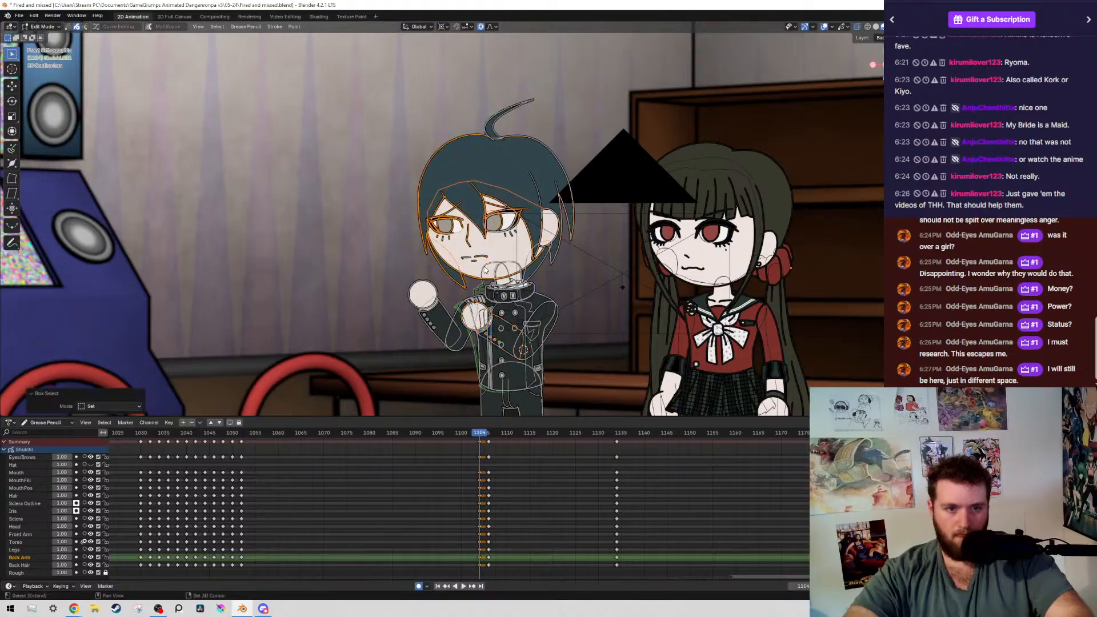
scroll(523, 280, "up", 3)
scroll(524, 280, "up", 3)
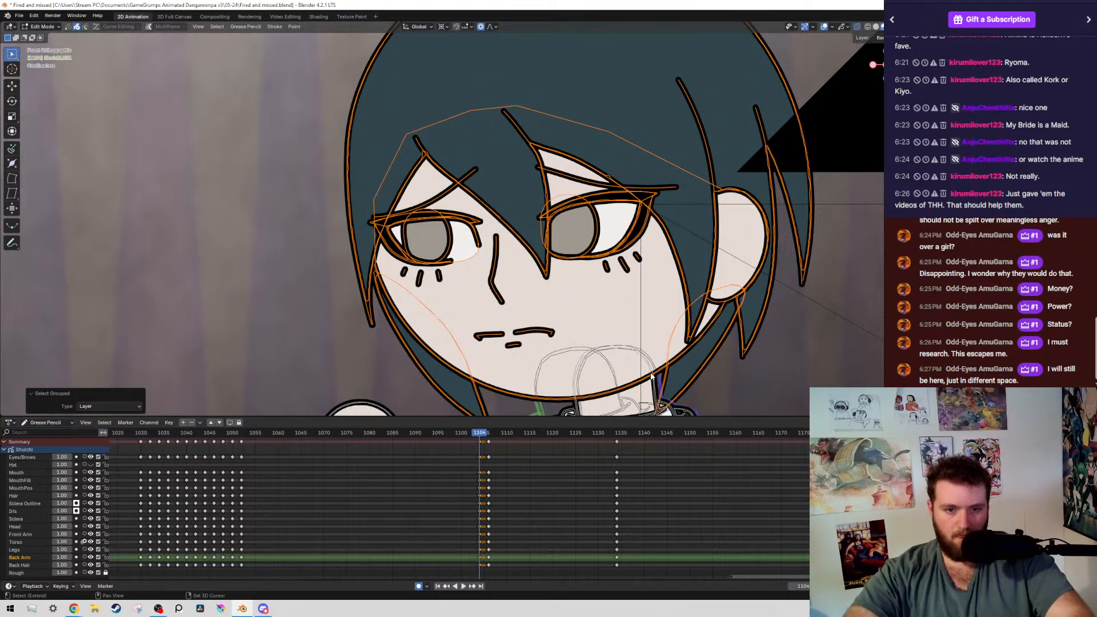
scroll(653, 375, "up", 3)
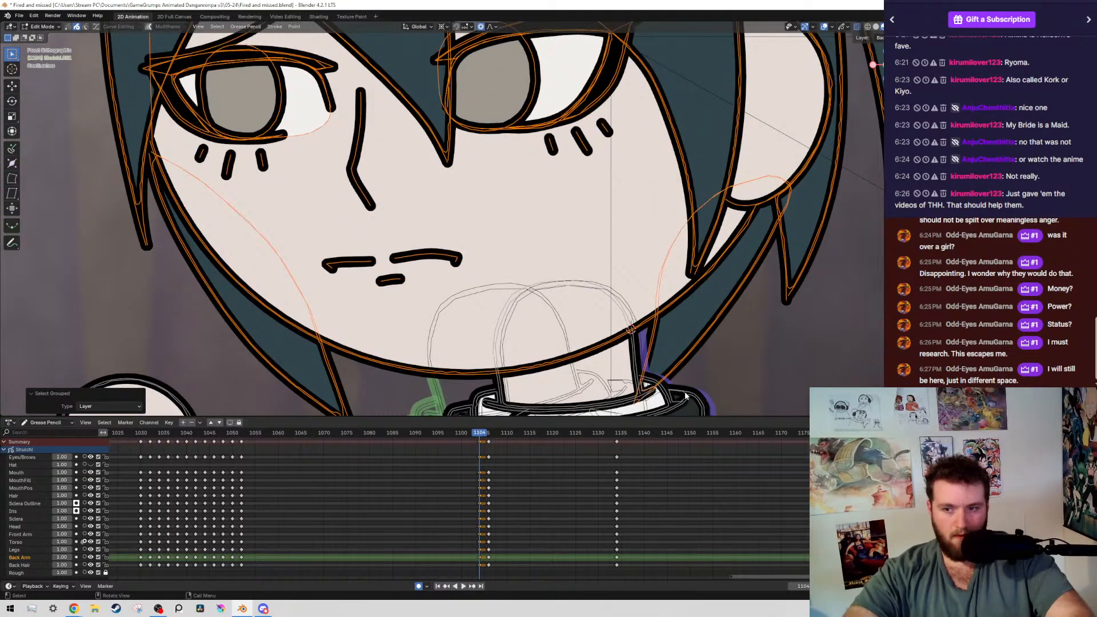
scroll(689, 328, "down", 2)
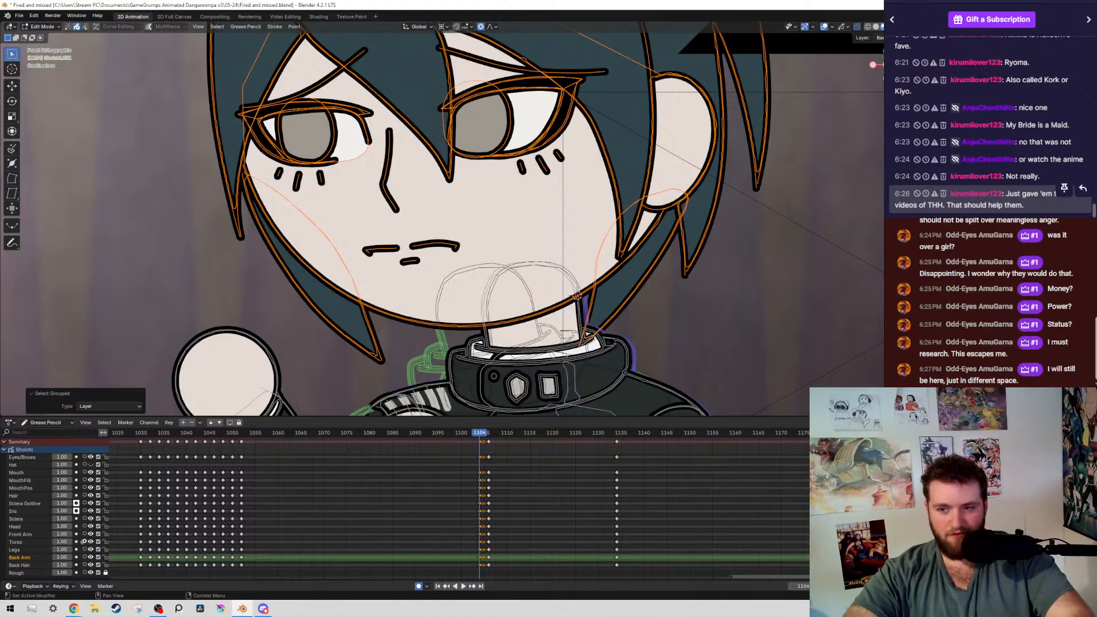
key("r")
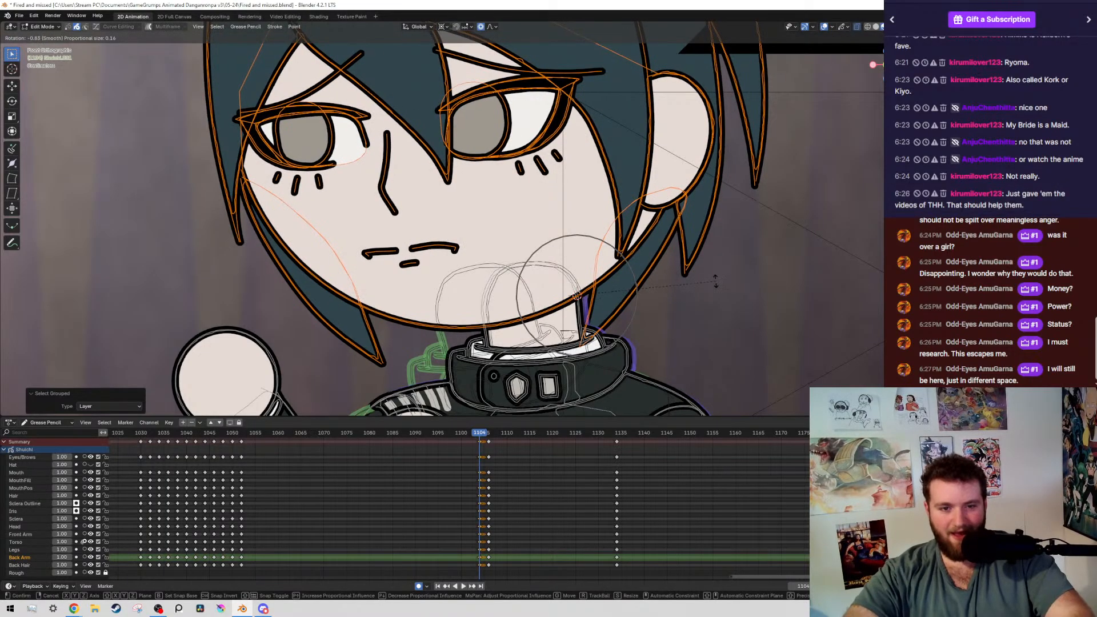
left_click(729, 277)
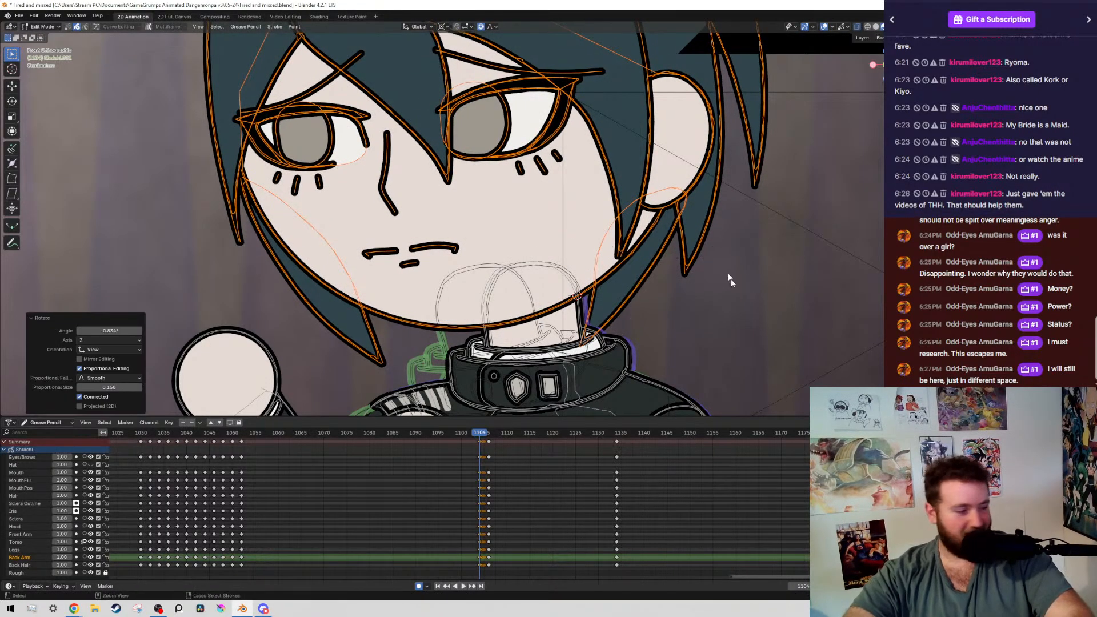
key("ctrl+s")
Step back and forth through the keyframes around frame 1104 with overlays hidden to examine the boy's head and body motion
scroll(737, 320, "down", 10)
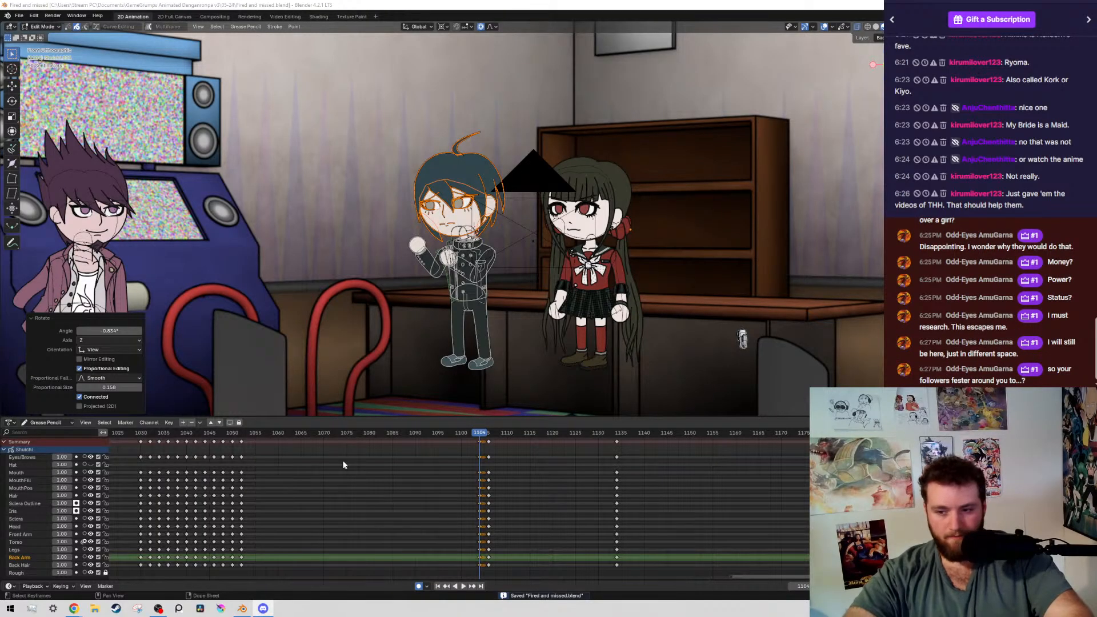
middle_click_drag(541, 500, 543, 574)
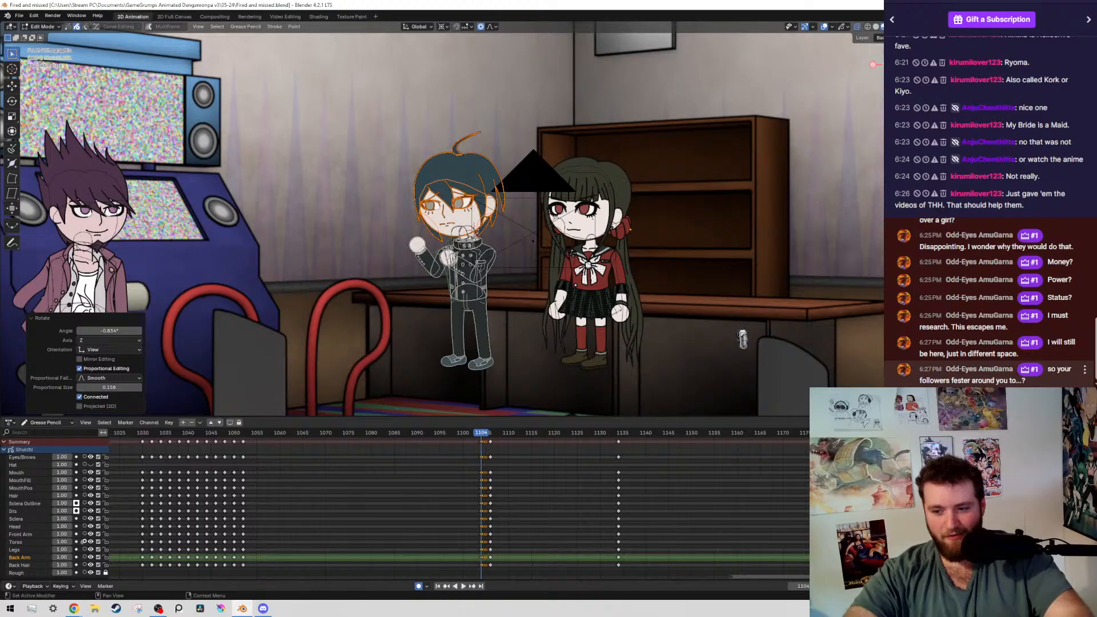
scroll(537, 230, "up", 2)
scroll(537, 230, "down", 4)
scroll(537, 230, "up", 3)
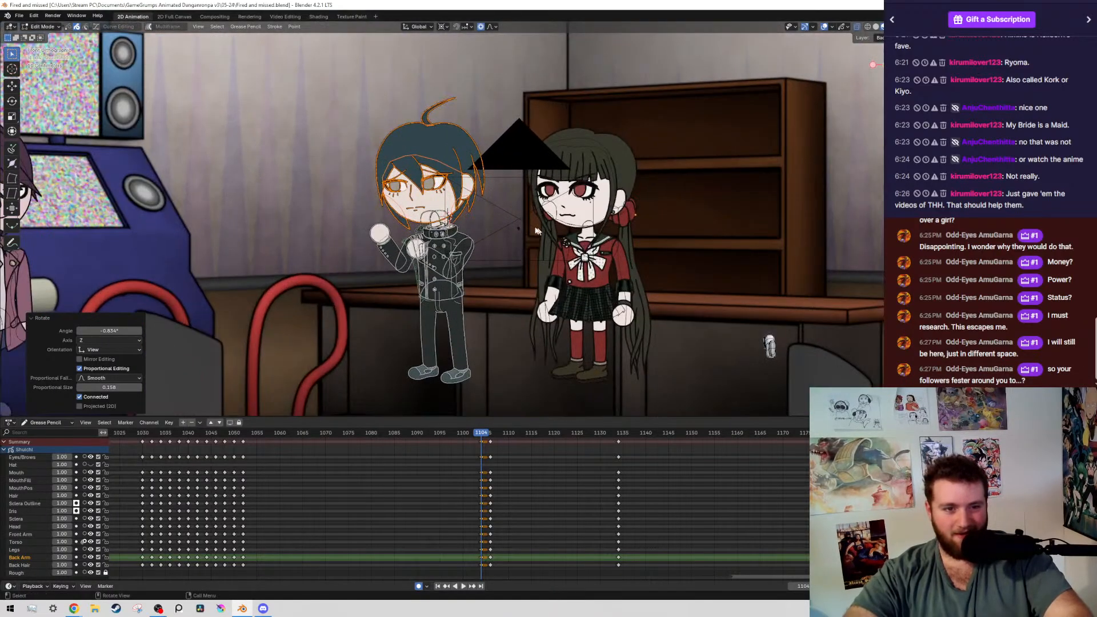
scroll(537, 230, "up", 3)
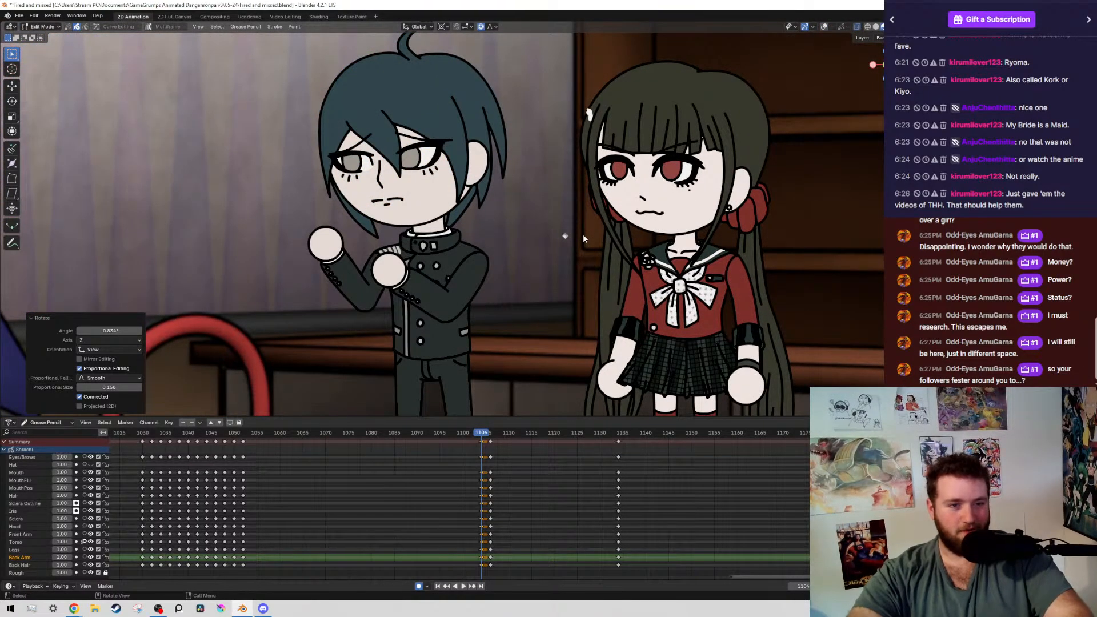
key("Down")
key("Up")
key("Up")
key("Down")
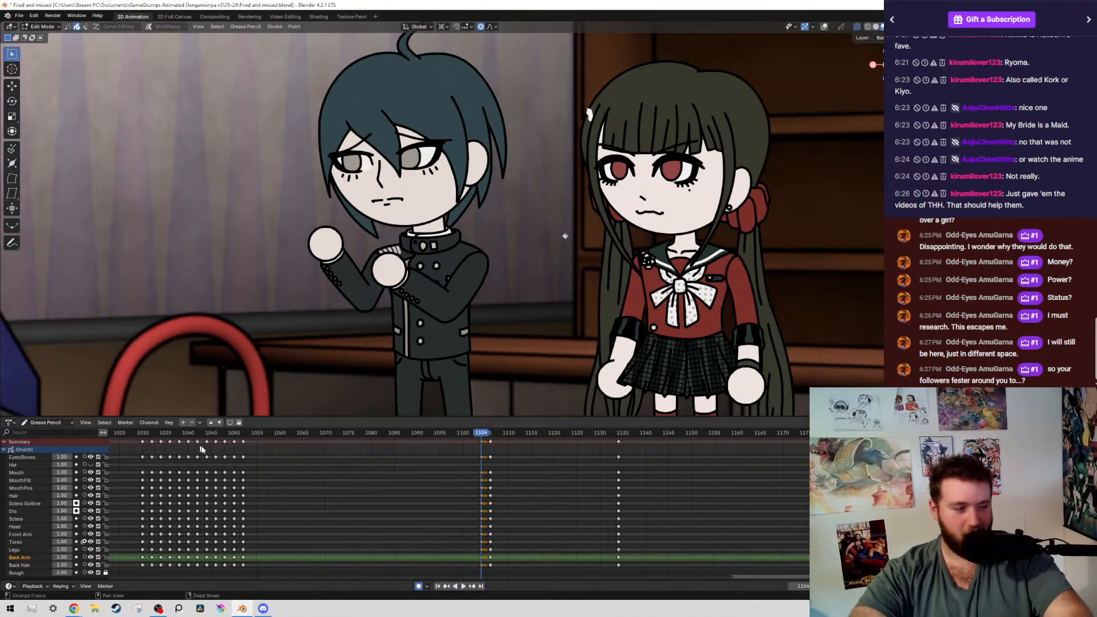
scroll(469, 204, "down", 6)
scroll(494, 225, "up", 4)
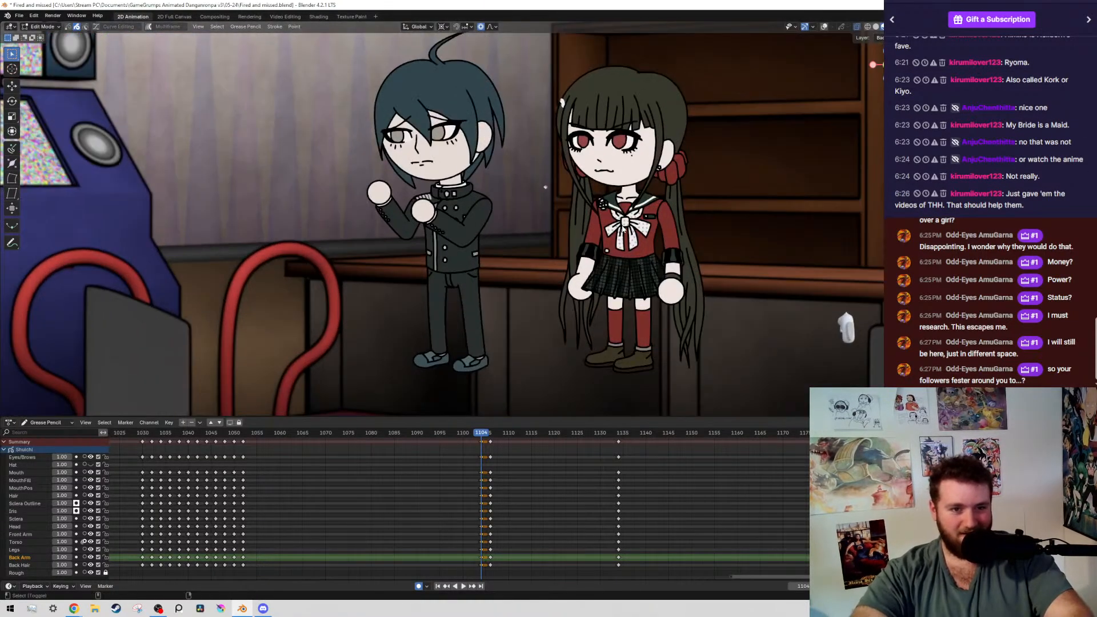
key("Down")
key("shift+alt+z")
key("Up")
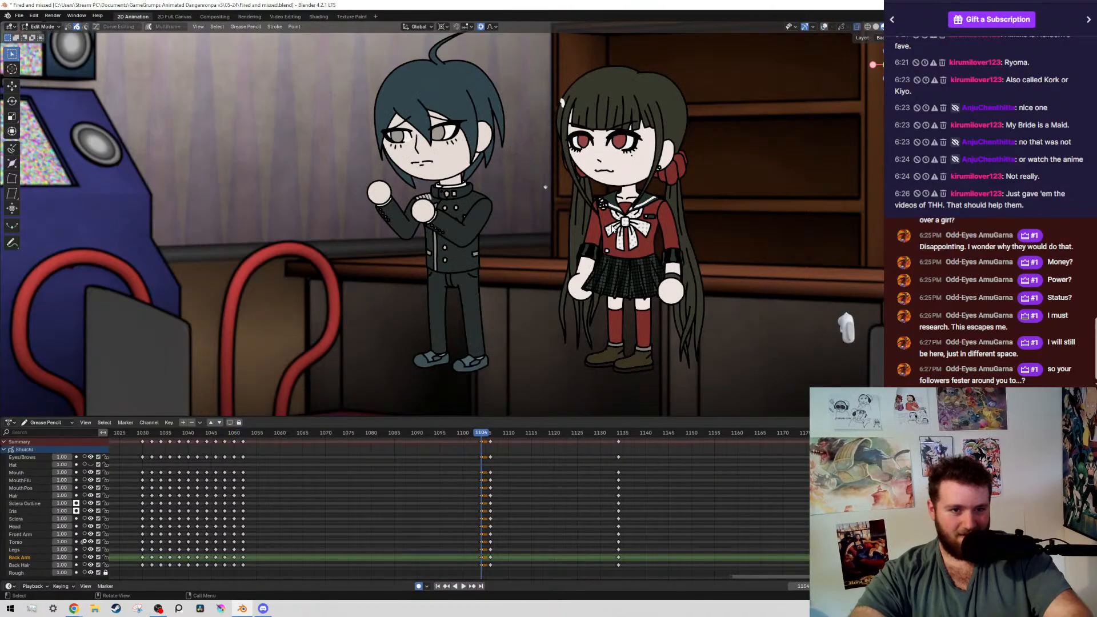
key("Up")
key("Down")
key("Up")
key("Down")
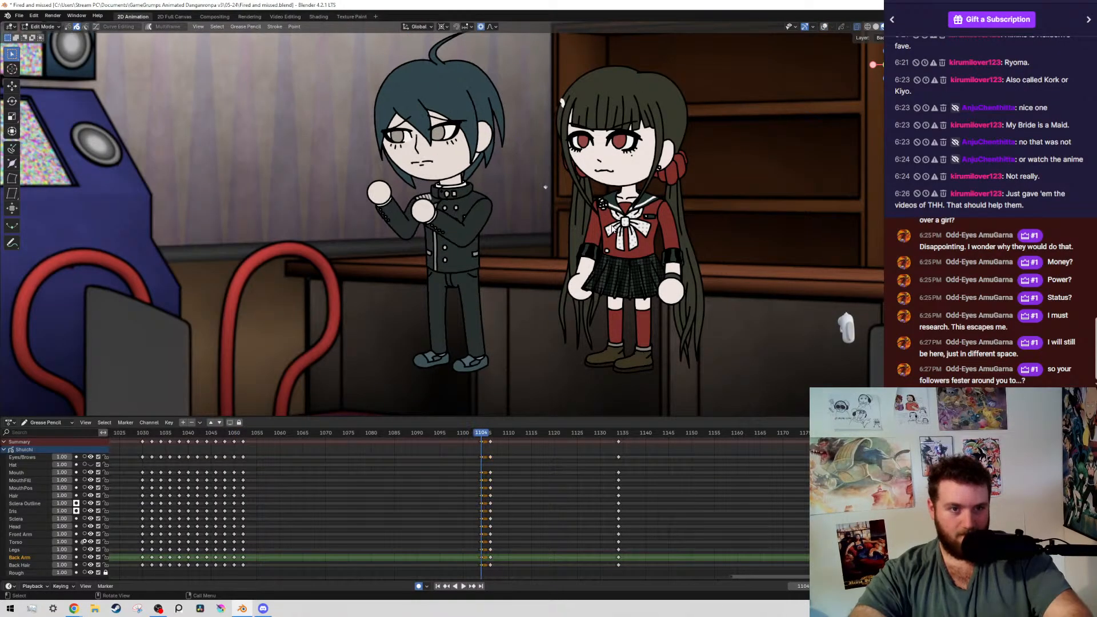
key("Up")
key("Down")
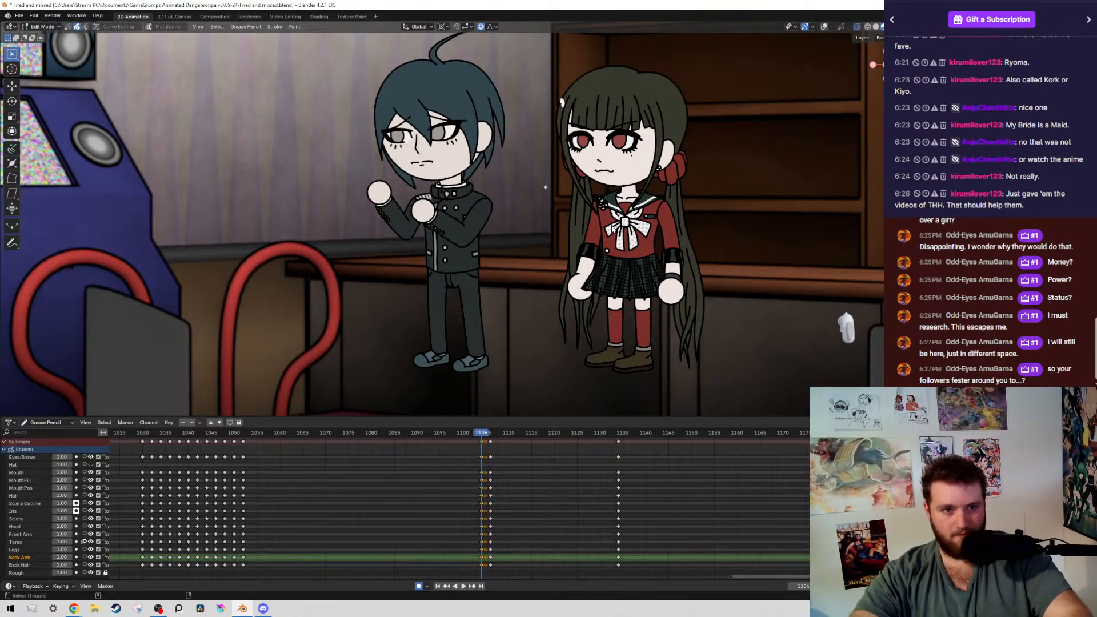
Select all strokes on the boy's upper-body layers at frame 1104 for another rotation about the waist
key("shift+alt+z")
scroll(455, 165, "up", 4)
scroll(455, 165, "down", 4)
left_click_drag(302, 72, 585, 229)
key("shift+g")
left_click(585, 229)
scroll(455, 172, "up", 5)
scroll(451, 300, "up", 8)
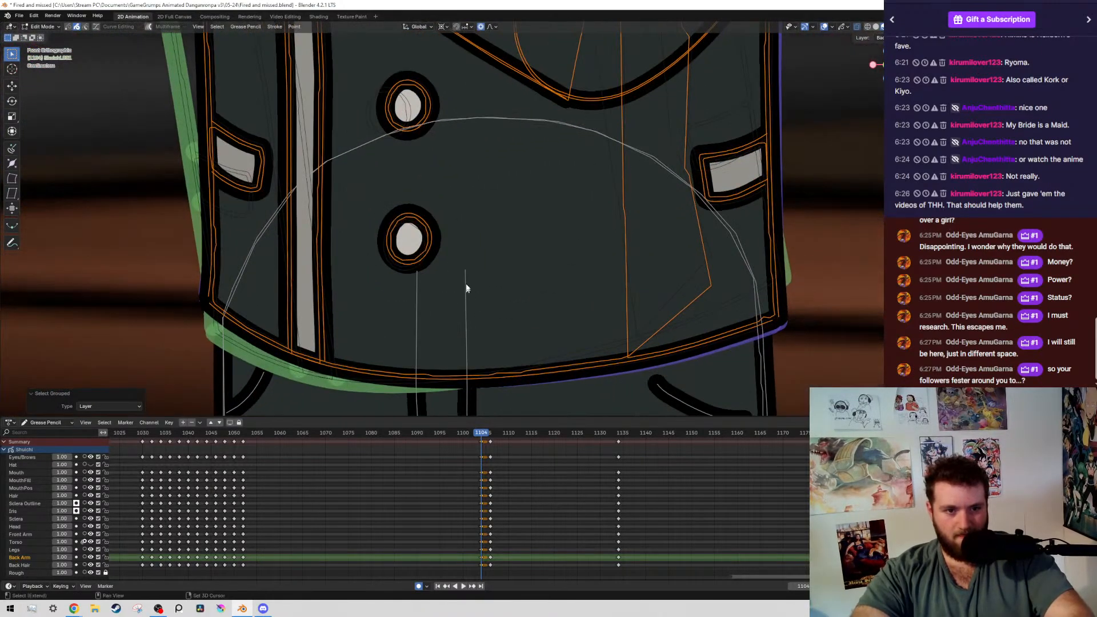
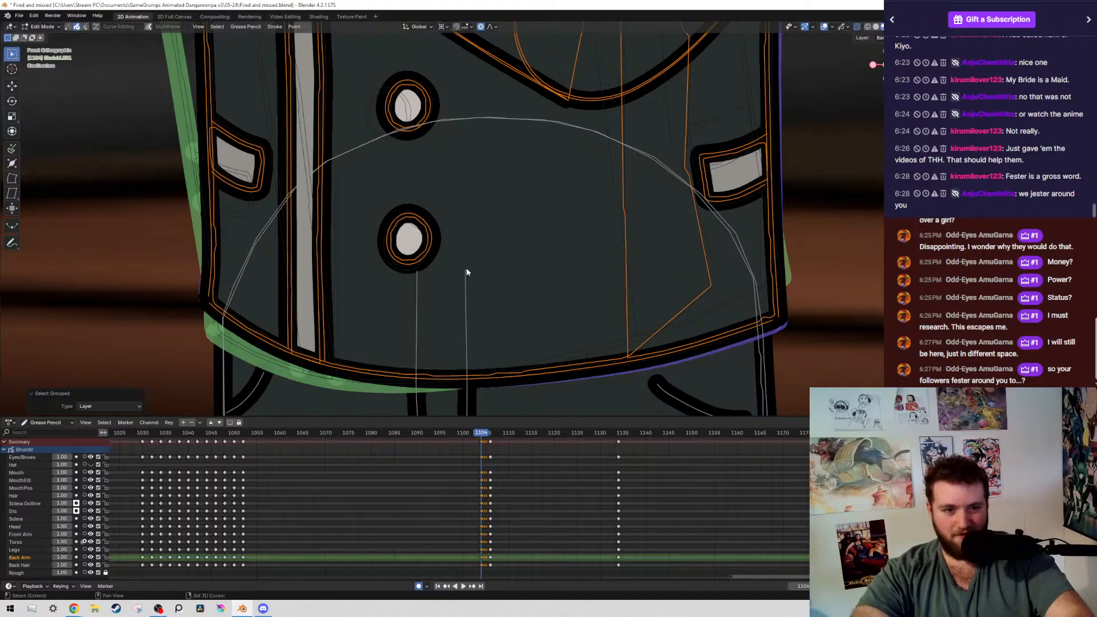
Rotate the boy's selected upper body about 0.11° around the waist at frame 1104 and save the file
key("r")
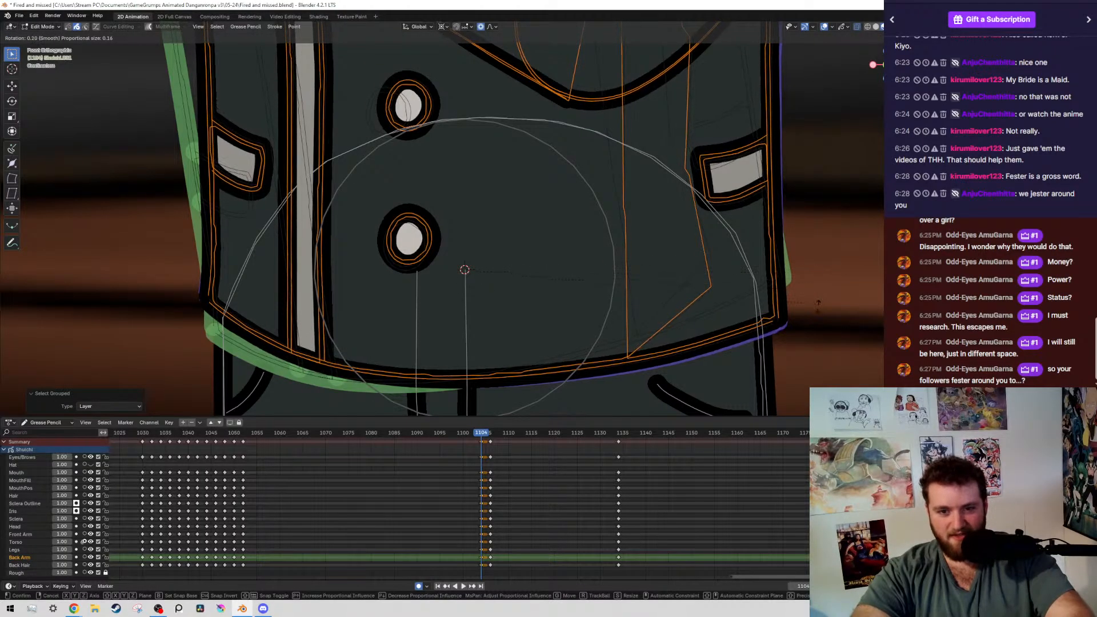
left_click(829, 287)
key("ctrl+s")
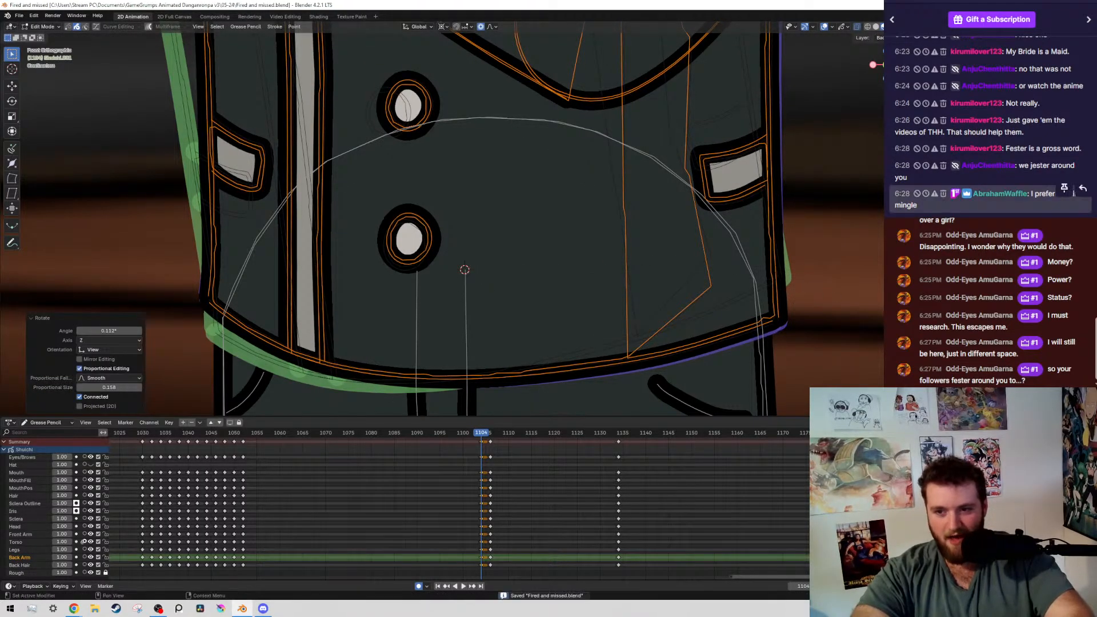
scroll(494, 234, "down", 2)
scroll(494, 234, "down", 6)
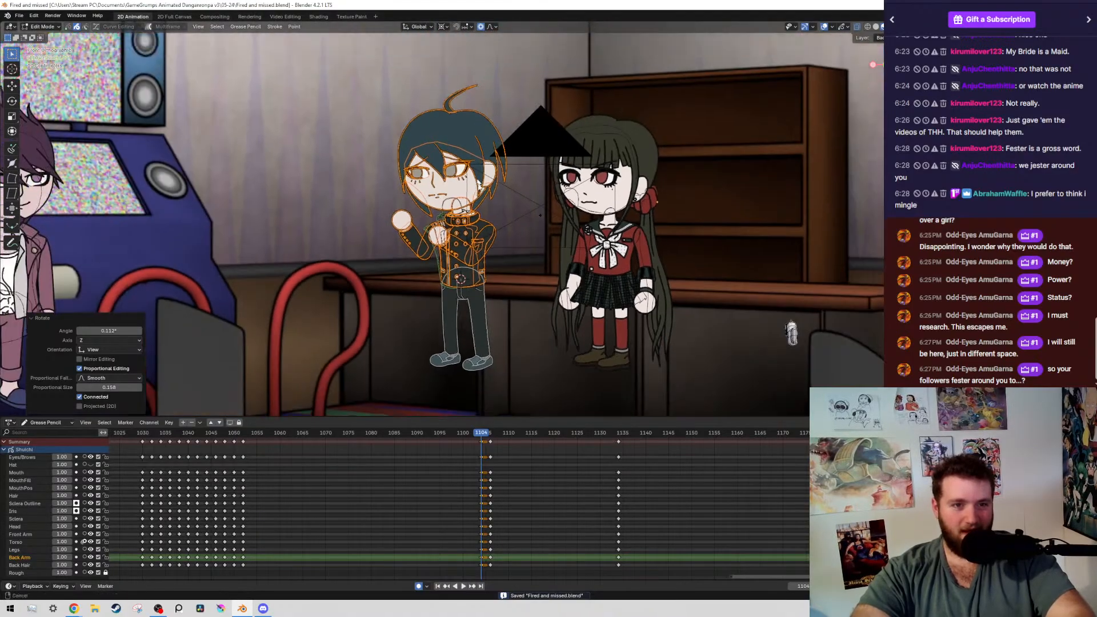
Select all strokes on the boy's head and hair layers and rotate them slightly around the base of the neck
scroll(393, 219, "up", 7)
middle_click_drag(393, 220, 393, 99, "shift")
mouse_move(290, 87)
left_mouse_down()
mouse_move(432, 240)
mouse_move(392, 293)
left_mouse_up()
key("shift+g")
left_click(438, 284)
scroll(435, 293, "up", 8)
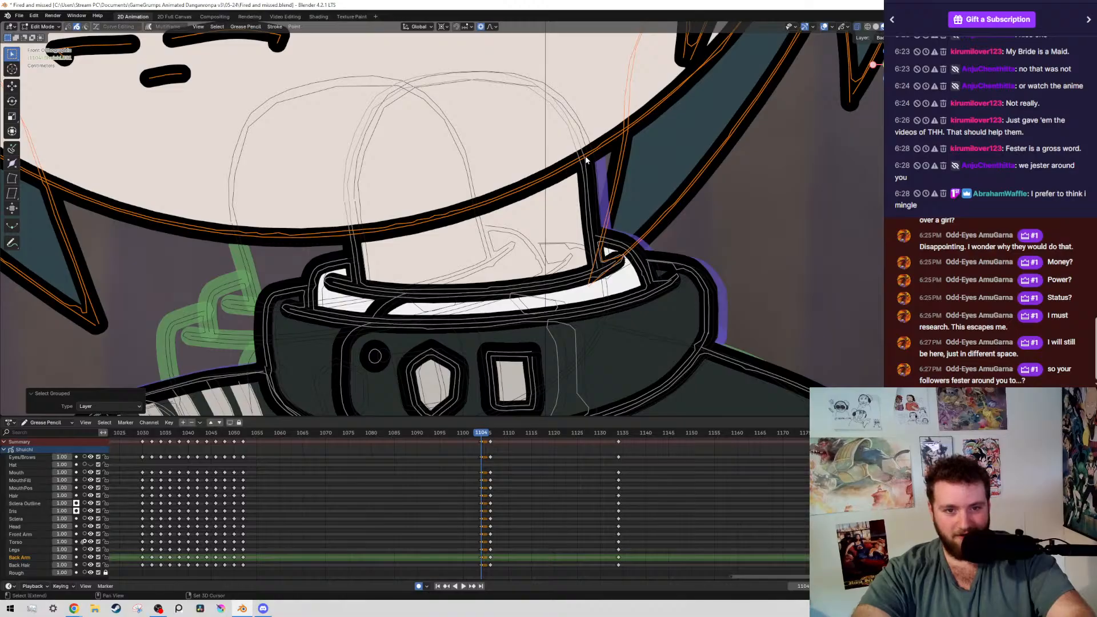
scroll(613, 163, "down", 2)
key("r")
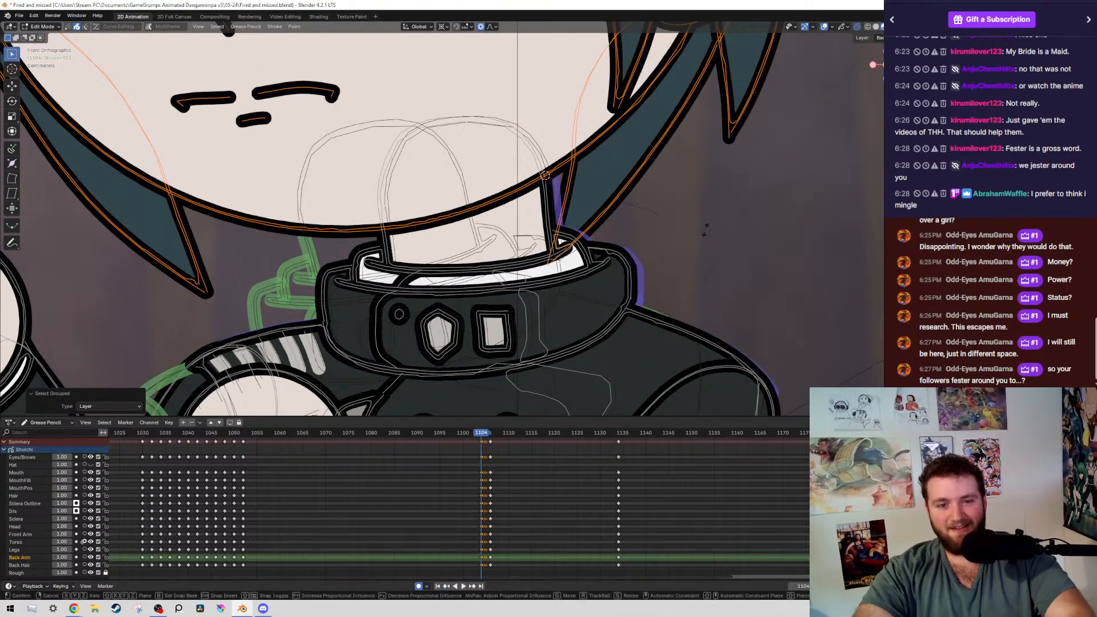
left_click(671, 253)
Compare the pose at frame 1104 with the keyframe at frame 1052 and save the file
scroll(671, 253, "down", 8)
key("Right")
key("Right")
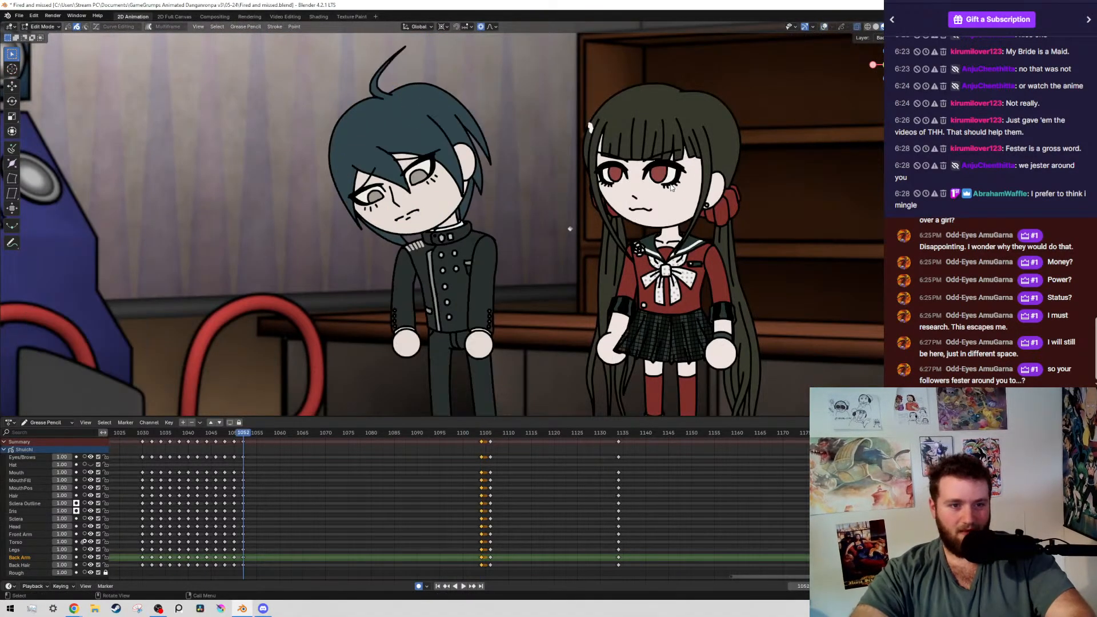
key("ctrl+s")
key("Left")
key("Left")
Rotate the boy's head and hair about -0.08° around the neck at frame 1104 and save the file
scroll(793, 219, "up", 8)
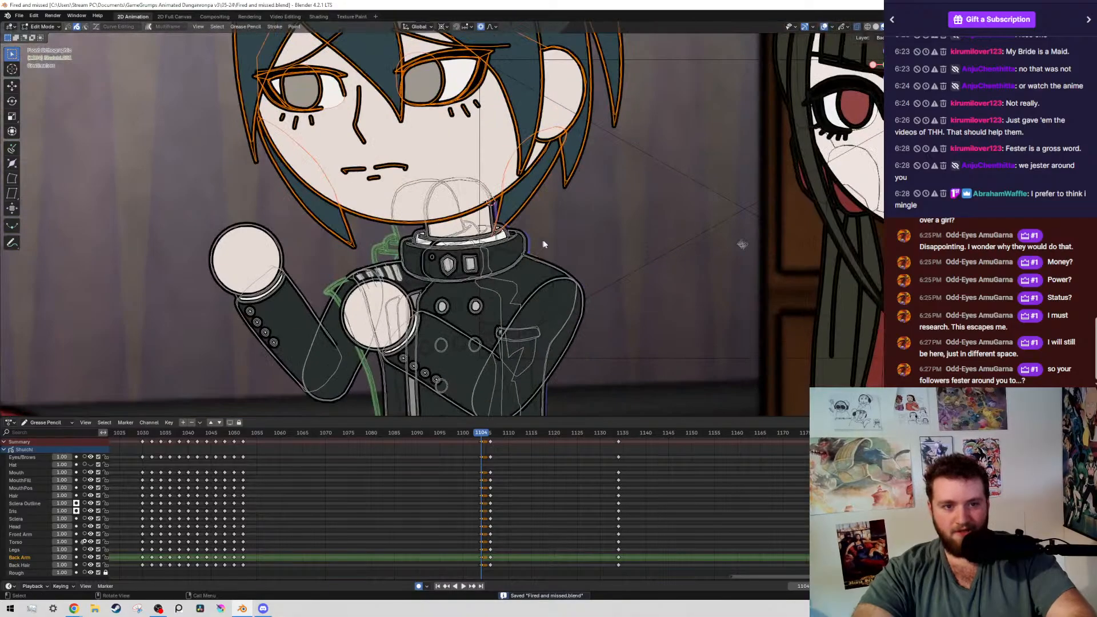
key("r")
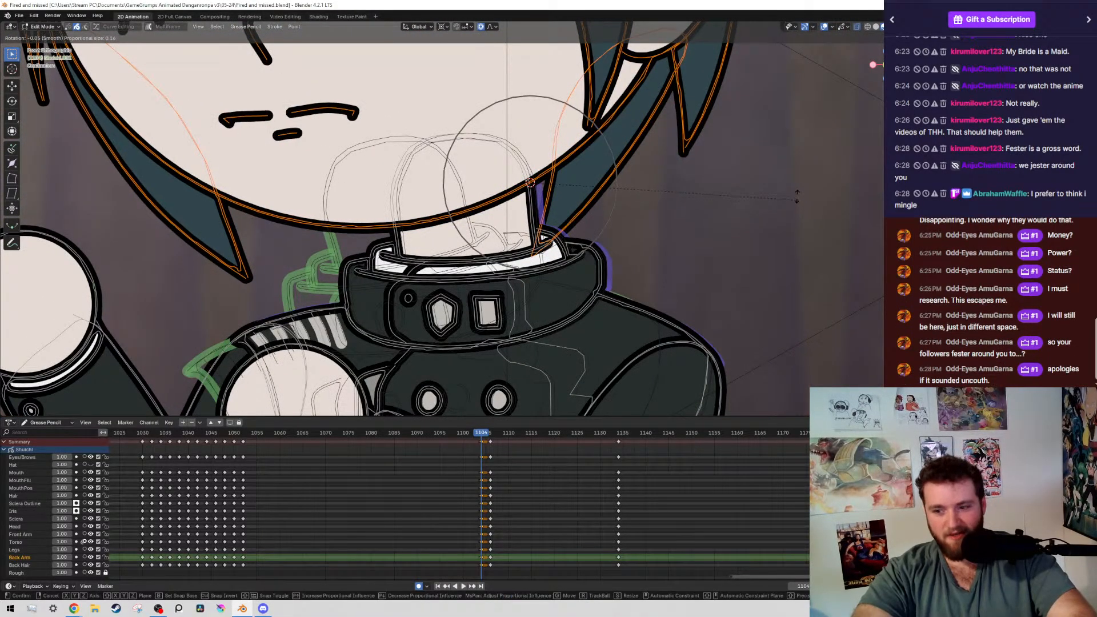
left_click(778, 206)
key("ctrl+s")
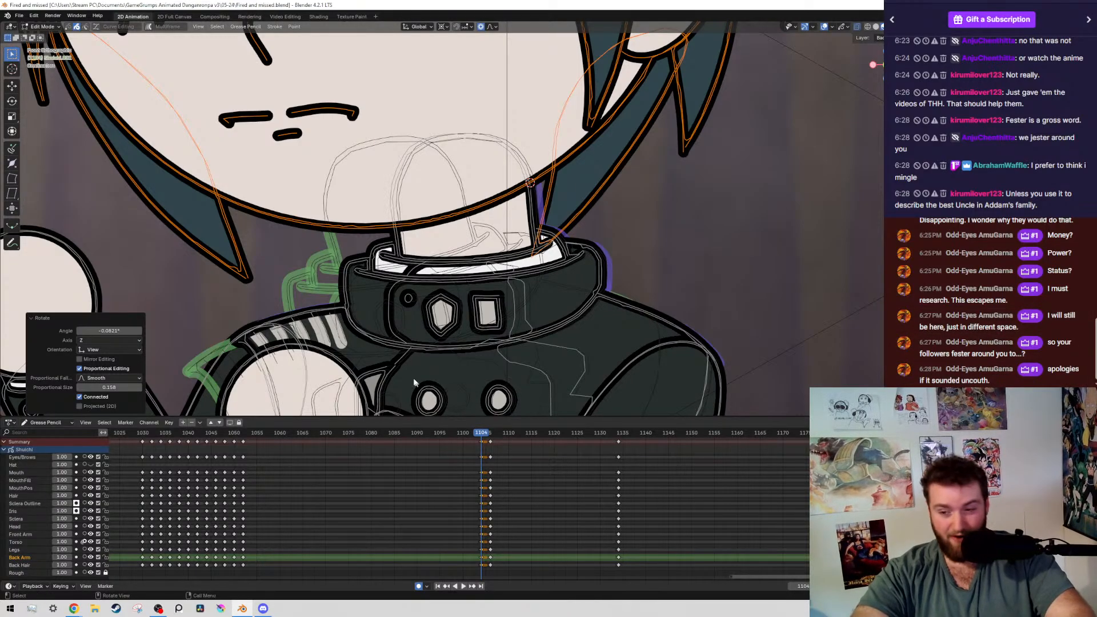
scroll(411, 305, "down", 8)
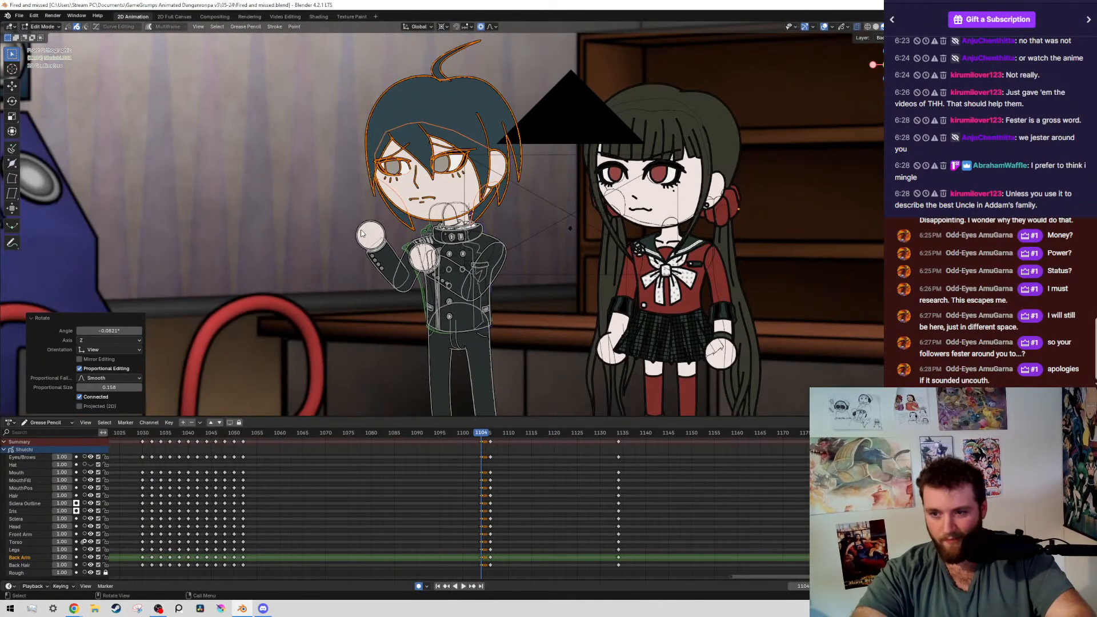
scroll(376, 325, "up", 4)
key("ctrl+s")
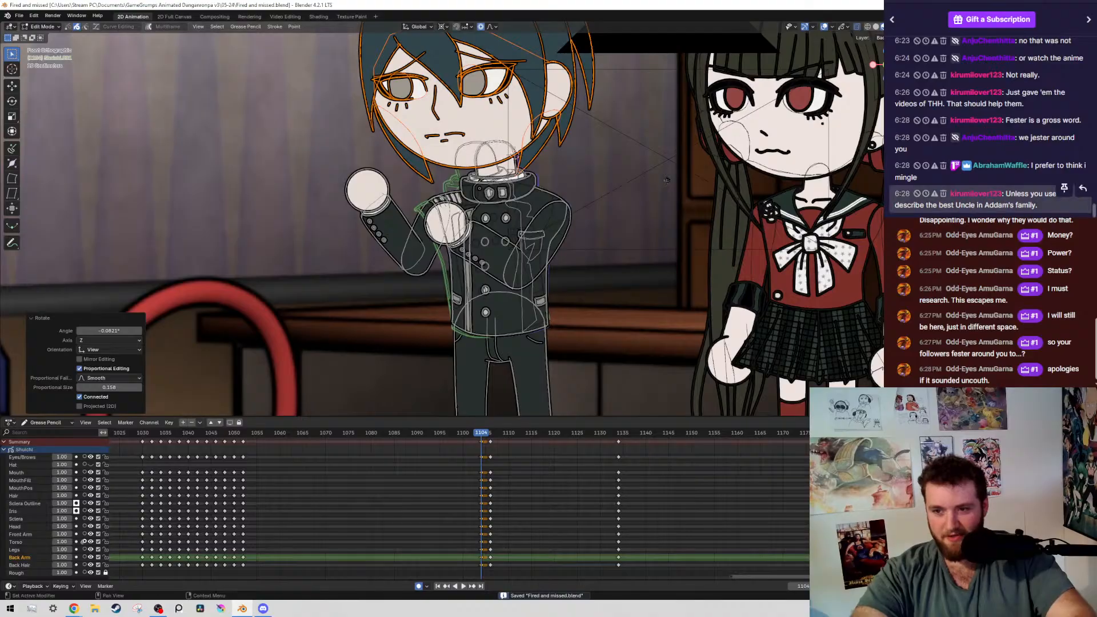
Compare the boy's pose between frames 1104 and 1106 against the wider scene, and save the file
scroll(486, 233, "up", 2)
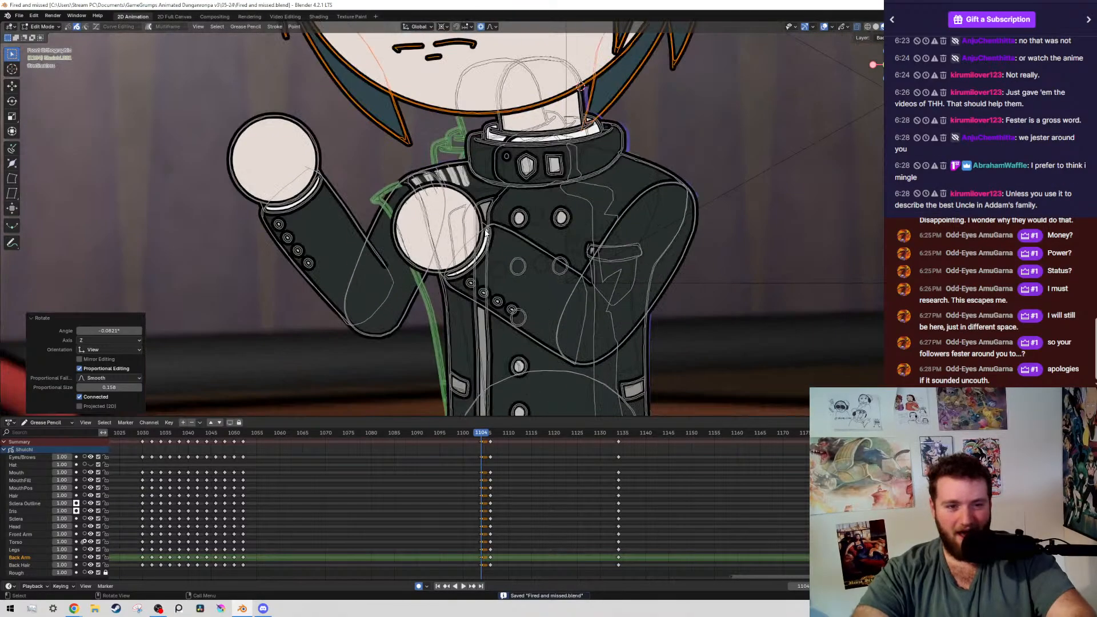
scroll(486, 233, "down", 7)
scroll(551, 259, "up", 2)
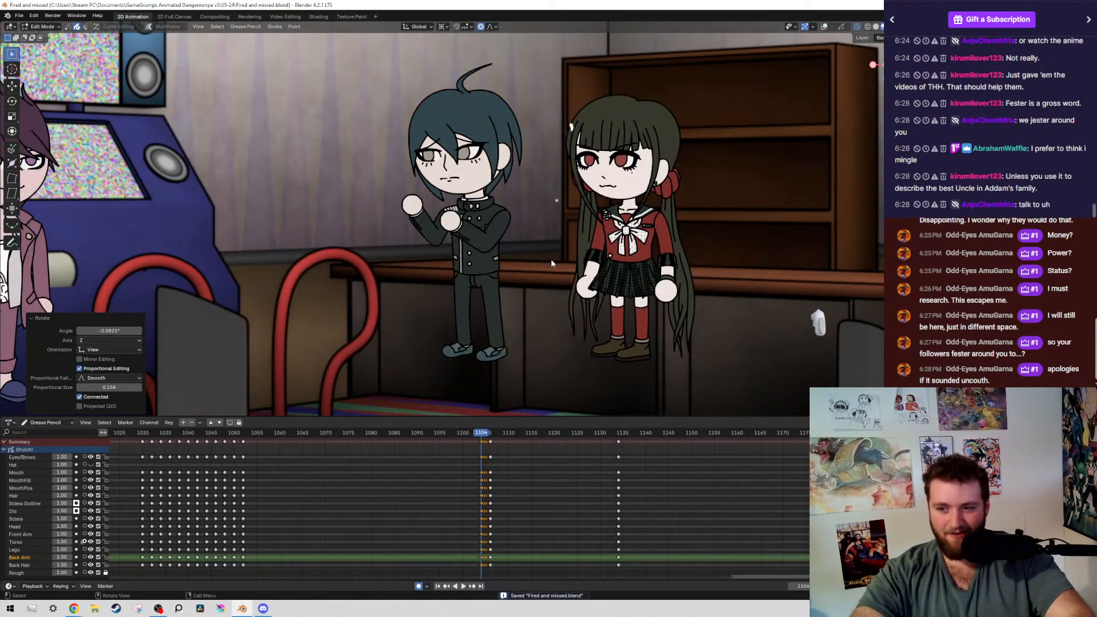
key("Down")
key("Up")
key("Up")
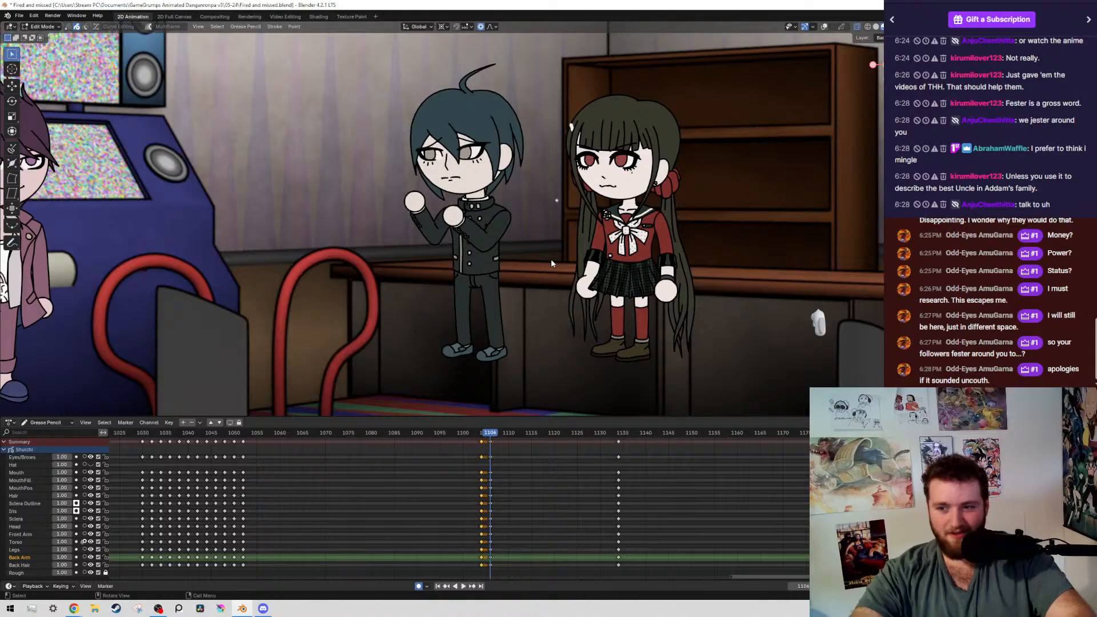
scroll(557, 218, "down", 6)
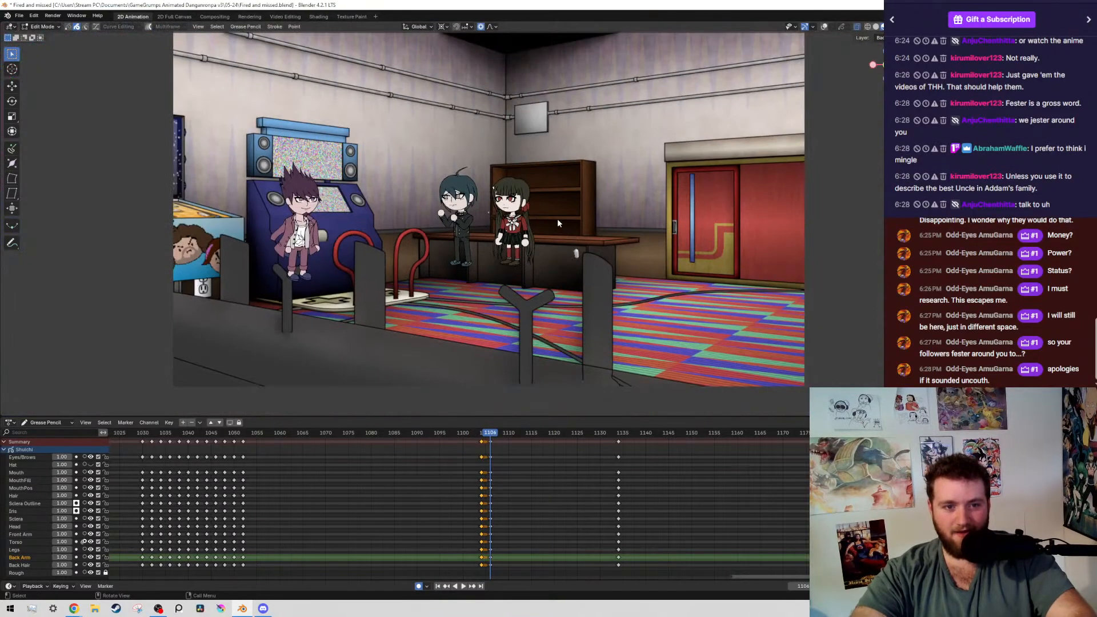
key("ctrl+s")
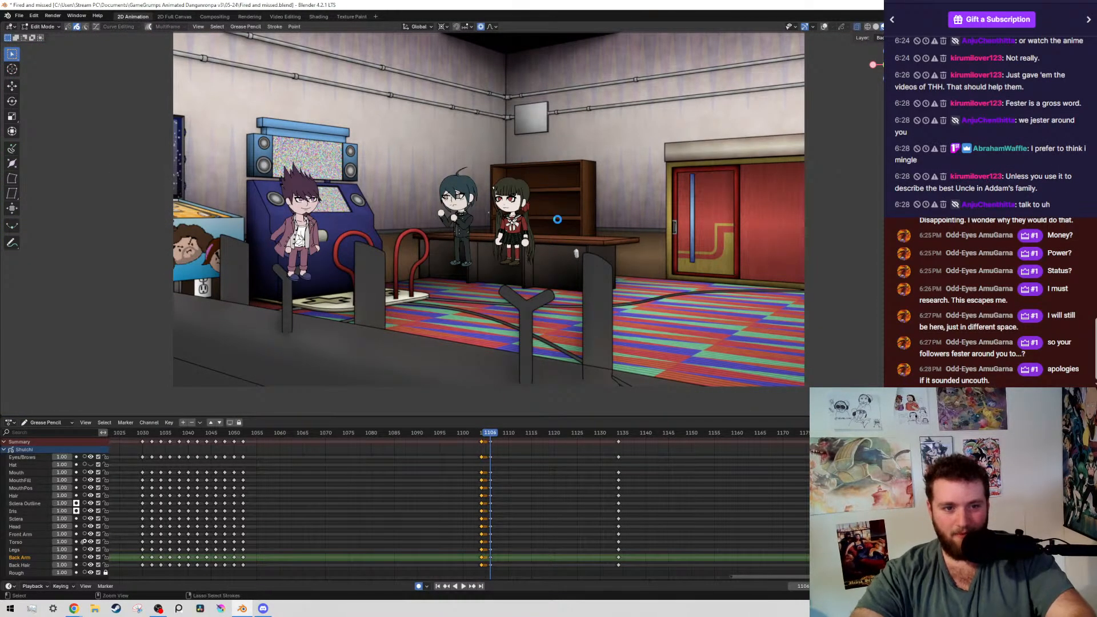
Examine the raised-fists pose up close at frames 1106 and 1104 with overlays hidden, and save the file
scroll(559, 223, "up", 6)
key("shift+alt+z")
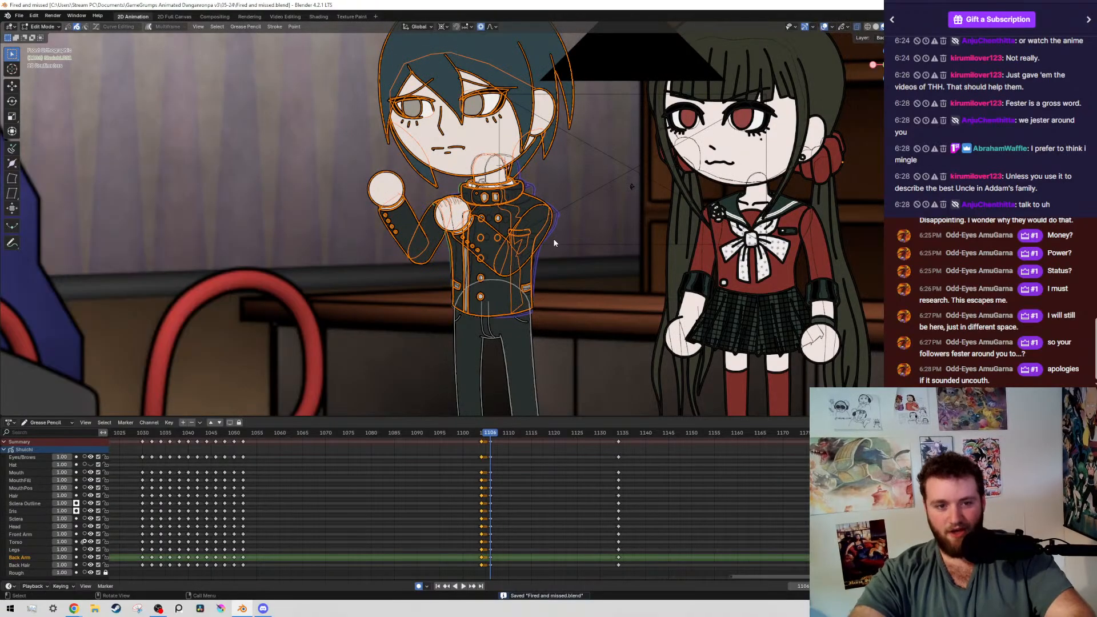
key("shift+alt+z")
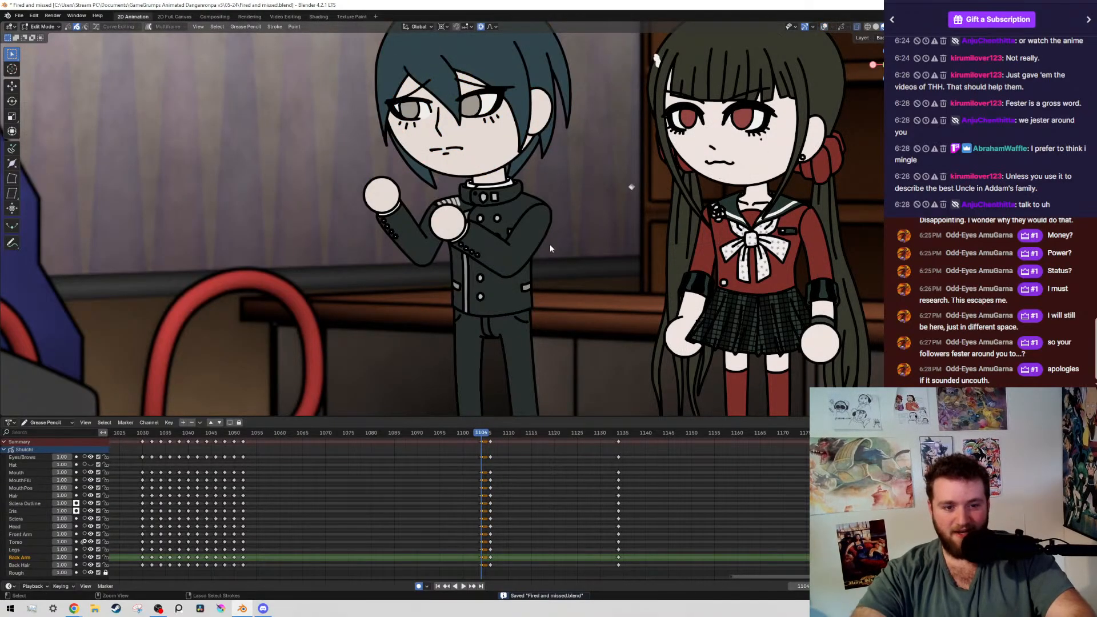
key("Left")
key("Left")
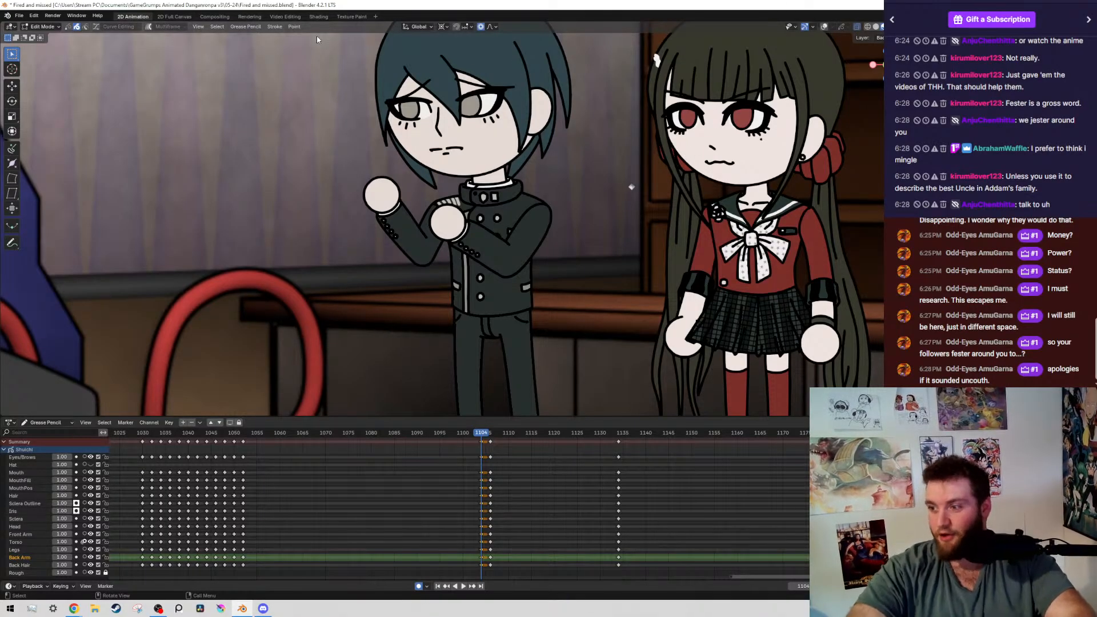
scroll(265, 148, "down", 5)
scroll(560, 169, "up", 4)
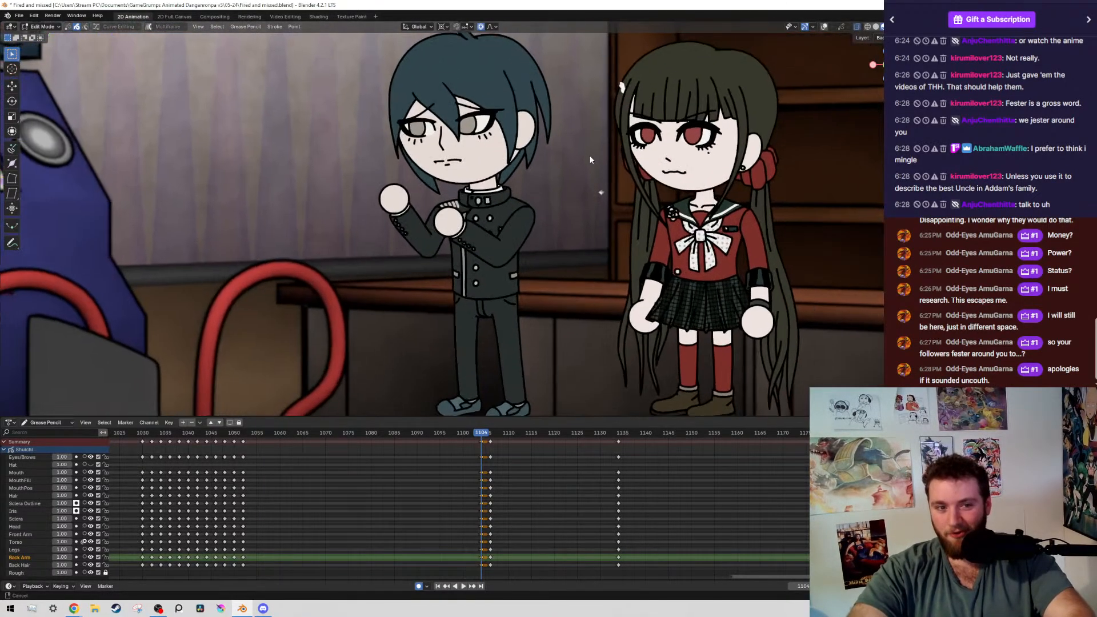
scroll(603, 193, "down", 2)
key("ctrl+s")
key("ctrl+s")
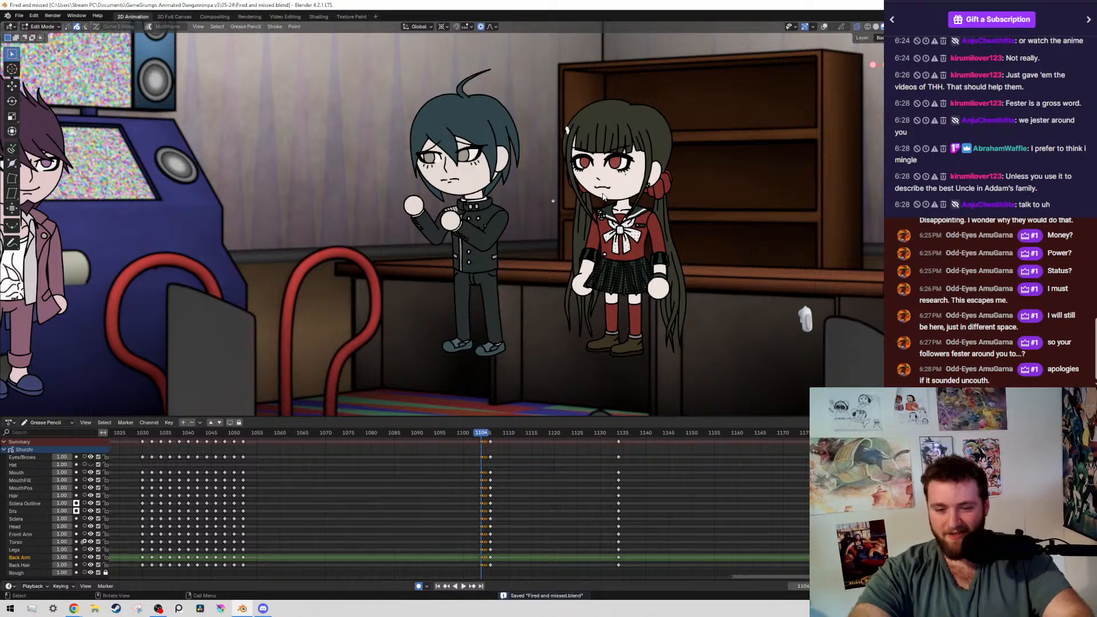
Play the animation and step through the keyframes around frame 1104 to review the movement into the raised-fists pose
key("space")
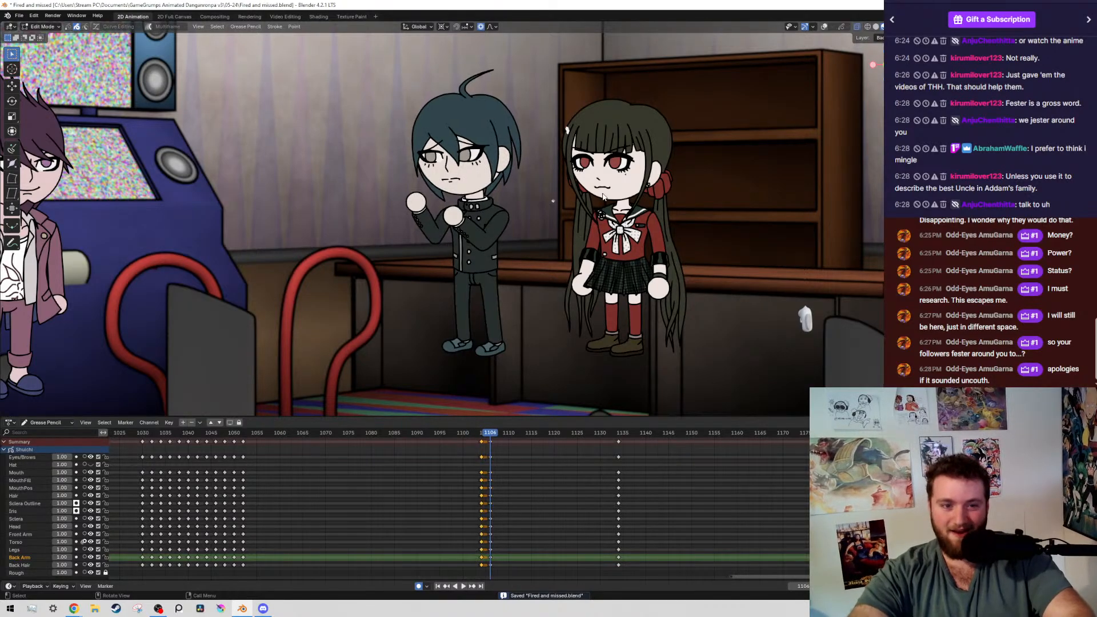
key("Up")
key("Up")
key("Up")
key("Left")
key("Left")
key("Left")
key("Left")
key("Left")
key("Left")
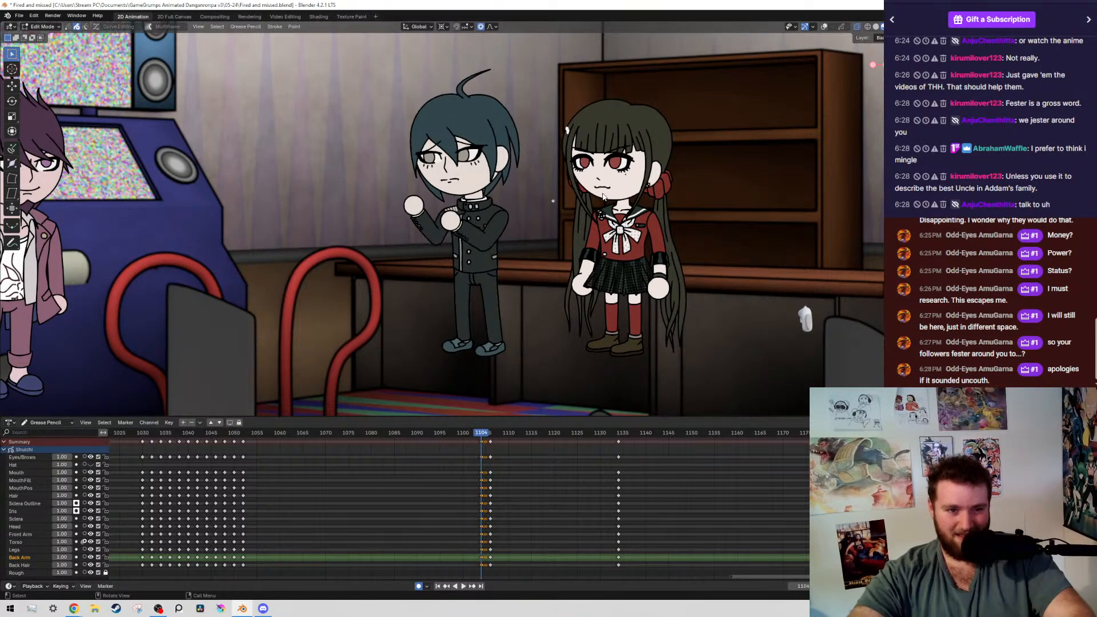
Show the overlays, rotate the boy's upper body about 0.8° around the waist at frame 1100, and save the file
key("shift+alt+z")
scroll(511, 194, "up", 10)
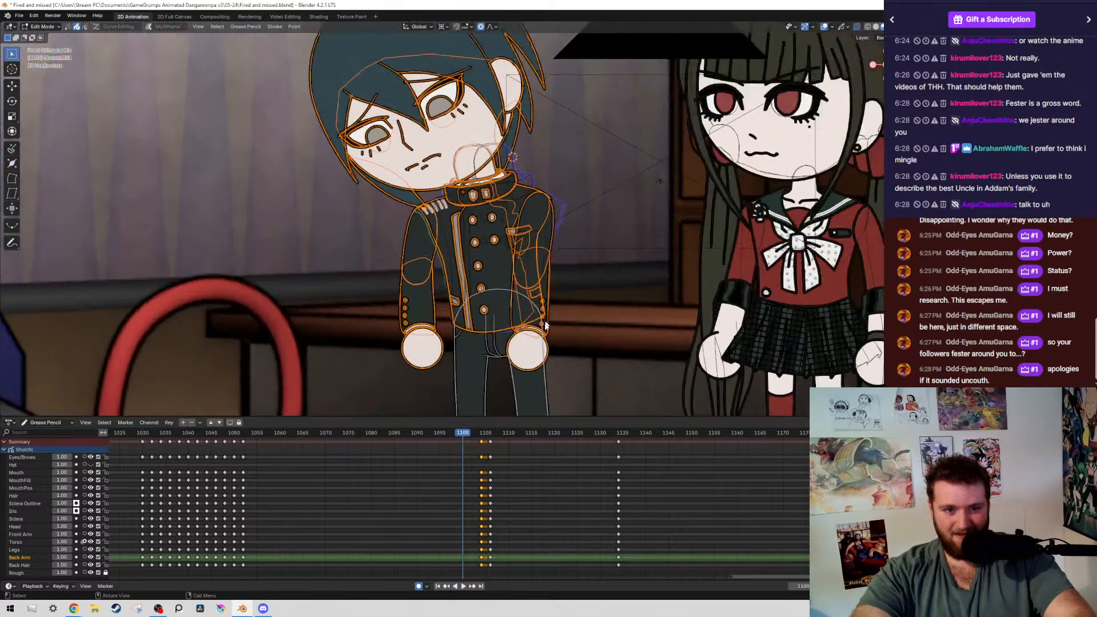
scroll(514, 223, "up", 2)
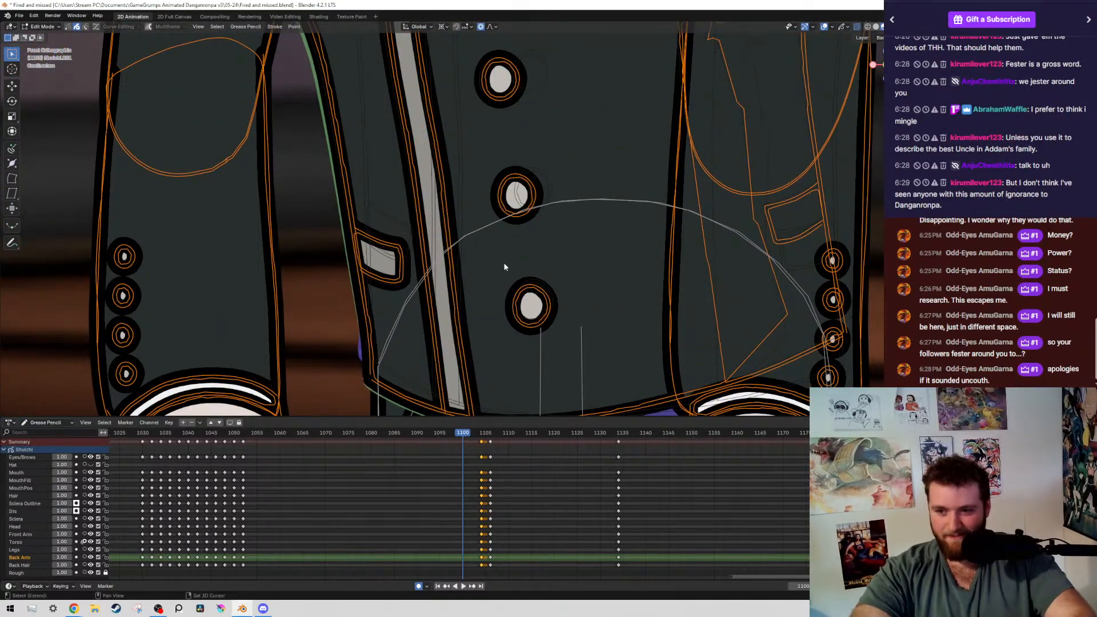
middle_click_drag(512, 260, 435, 225, "shift")
scroll(443, 249, "up", 1)
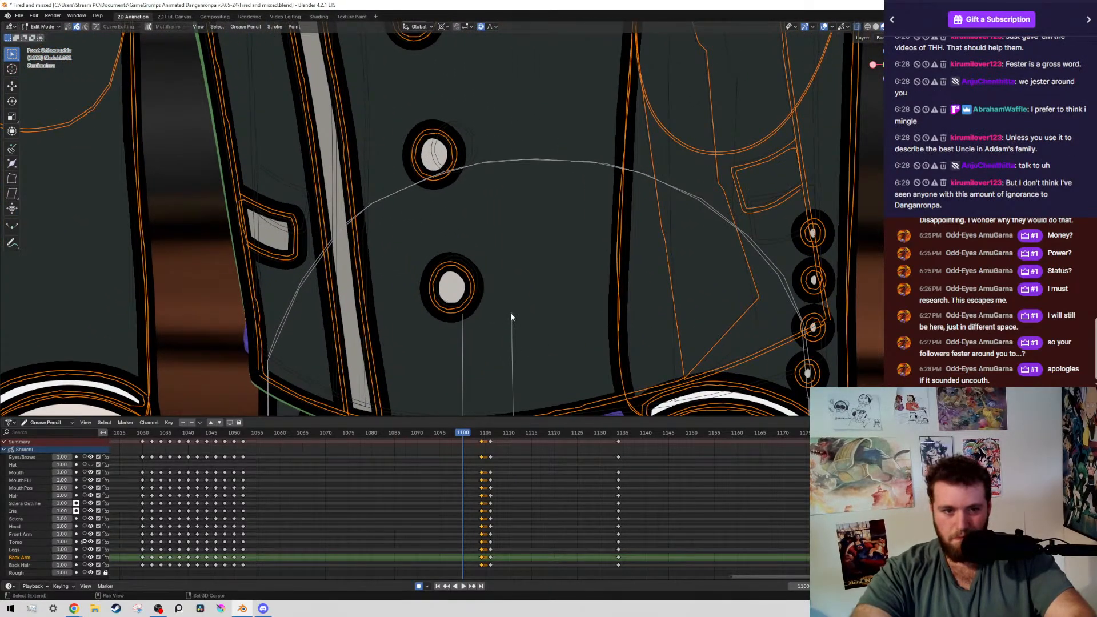
scroll(656, 287, "down", 5)
key("r")
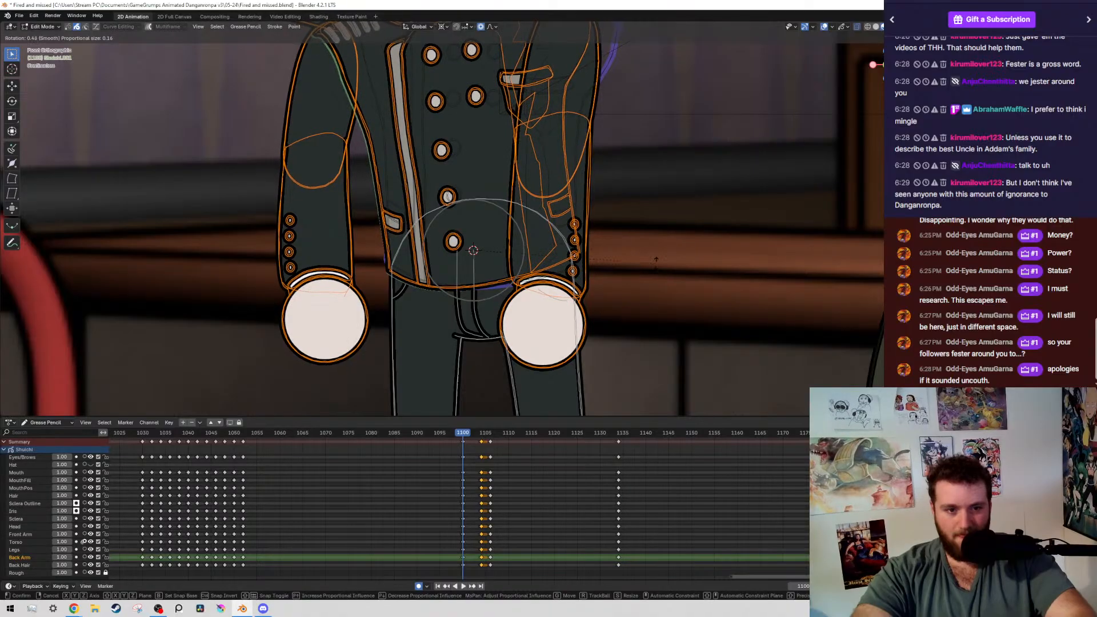
left_click(637, 295)
key("ctrl+s")
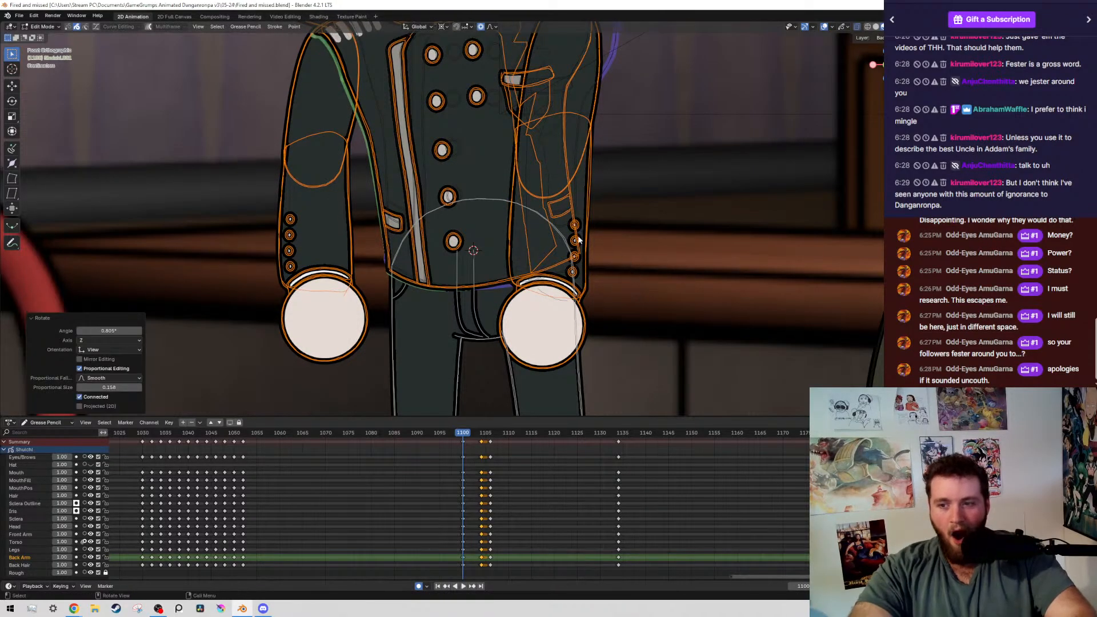
Inspect the rotated torso at frame 1100, compare it with the keyframe at frame 1052, and save the file
scroll(594, 234, "up", 2)
scroll(595, 235, "up", 2)
scroll(574, 239, "up", 2)
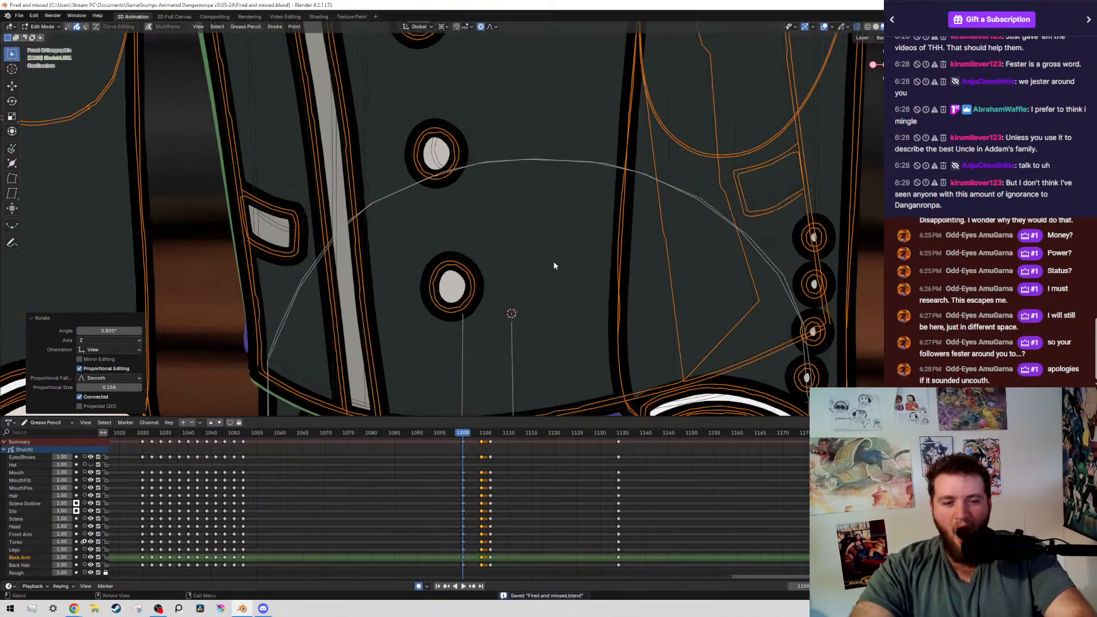
scroll(554, 266, "down", 5)
scroll(467, 276, "up", 4)
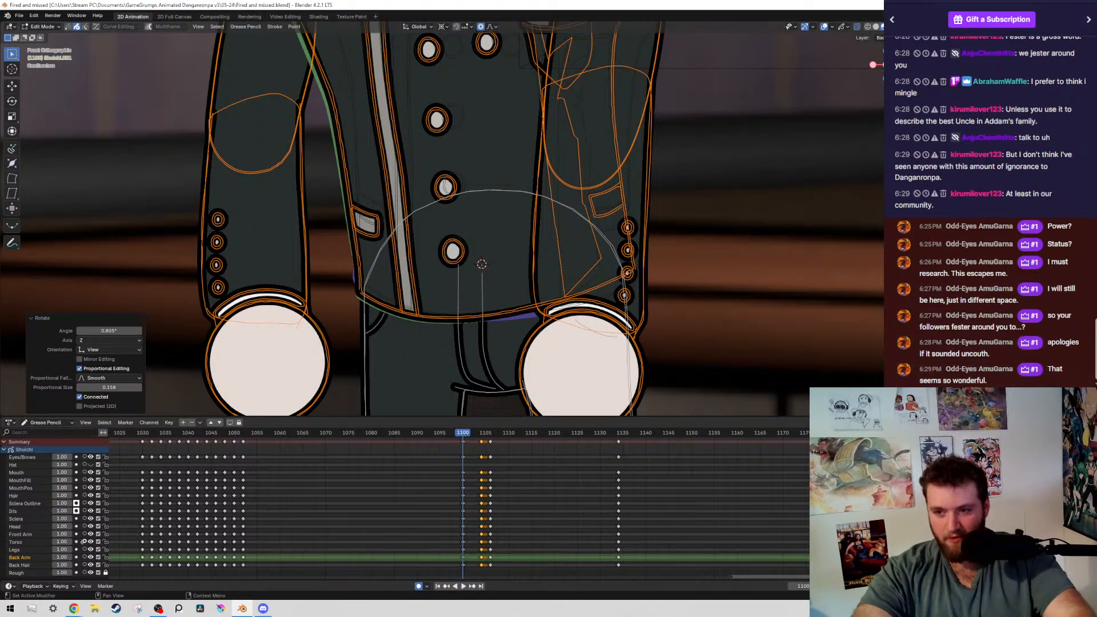
scroll(579, 301, "down", 6)
scroll(605, 183, "up", 2)
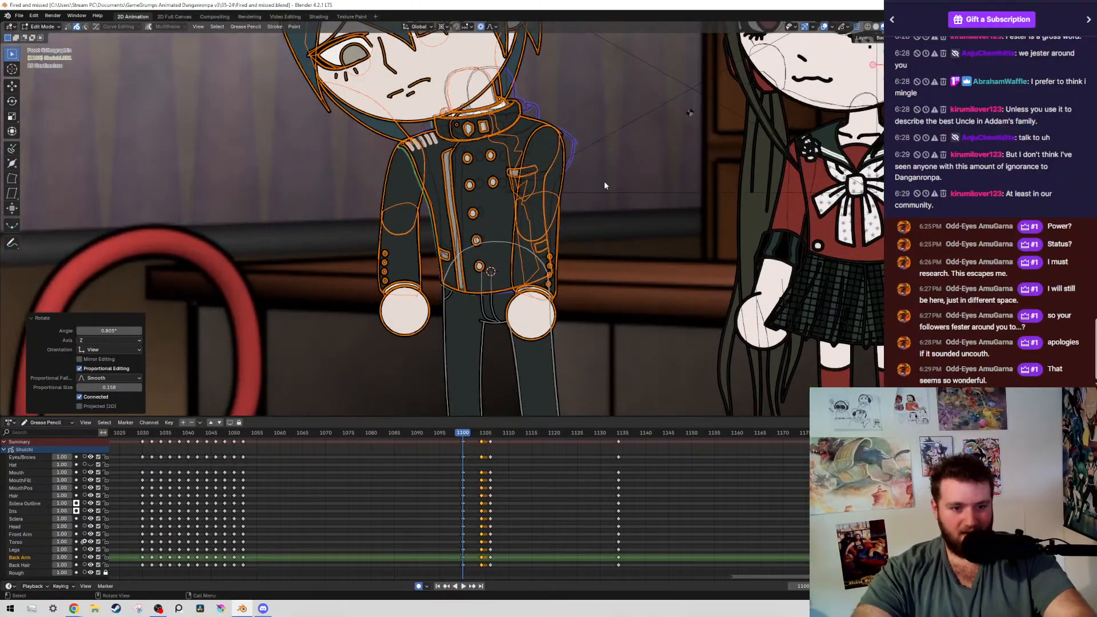
key("ctrl+s")
key("Down")
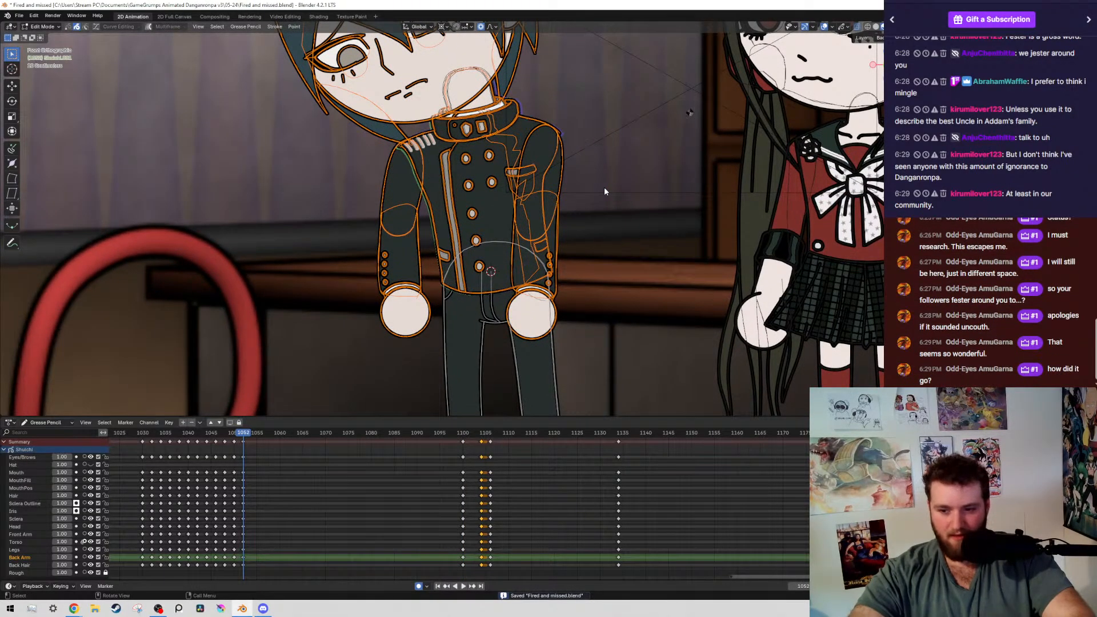
key("Up")
key("ctrl+s")
Select the boy's entire arm farther from the girl at frame 1100 and rotate it slightly around the shoulder
scroll(317, 210, "up", 3)
key("shift+g")
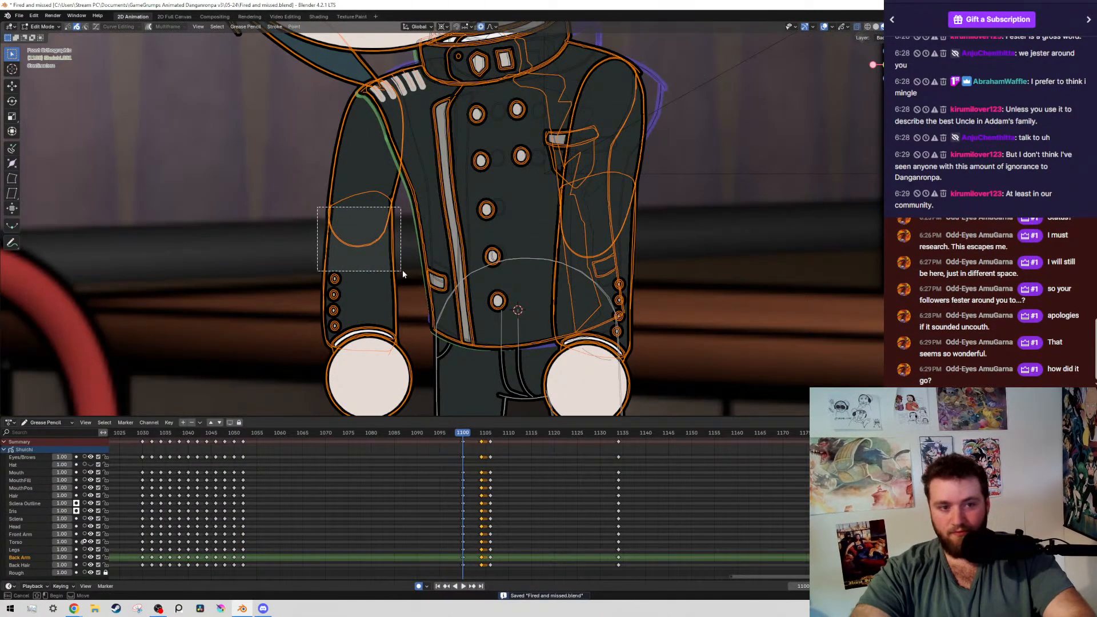
left_click(403, 254)
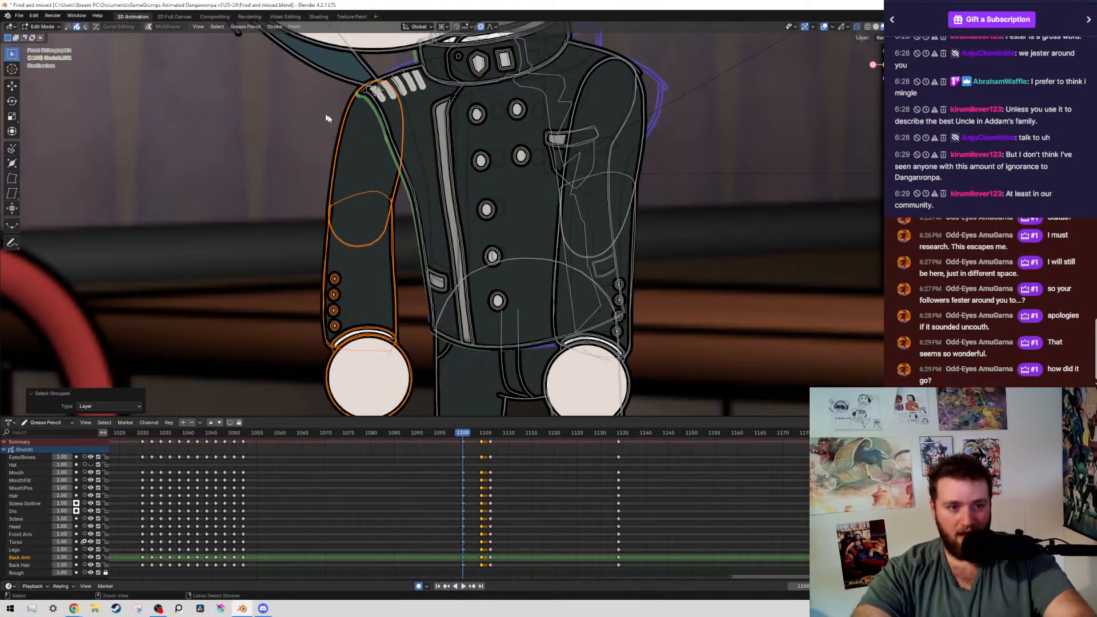
key("r")
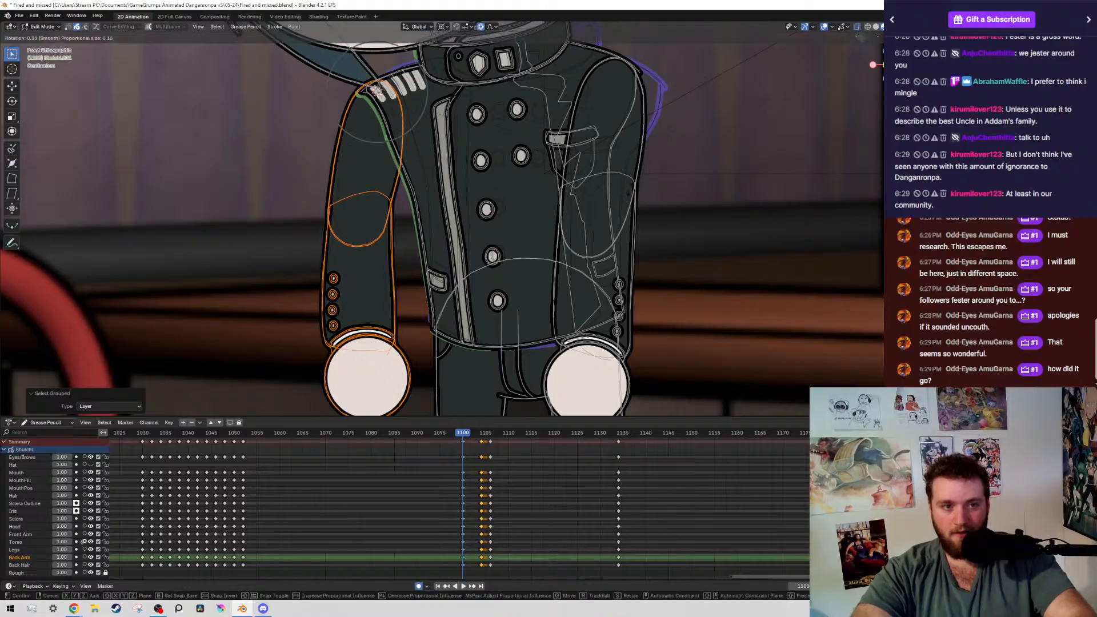
left_click(329, 107)
Leave the upper arm out of the selection and rotate the forearm farther from the girl about 16.5° around the elbow
left_click_drag(328, 107, 362, 230, "ctrl")
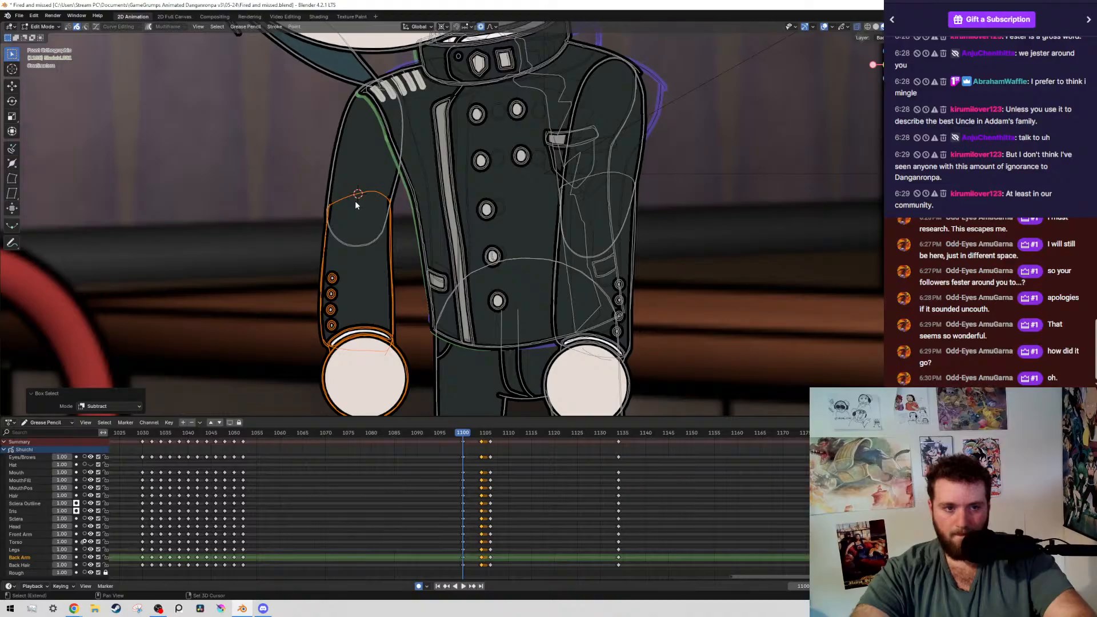
key("r")
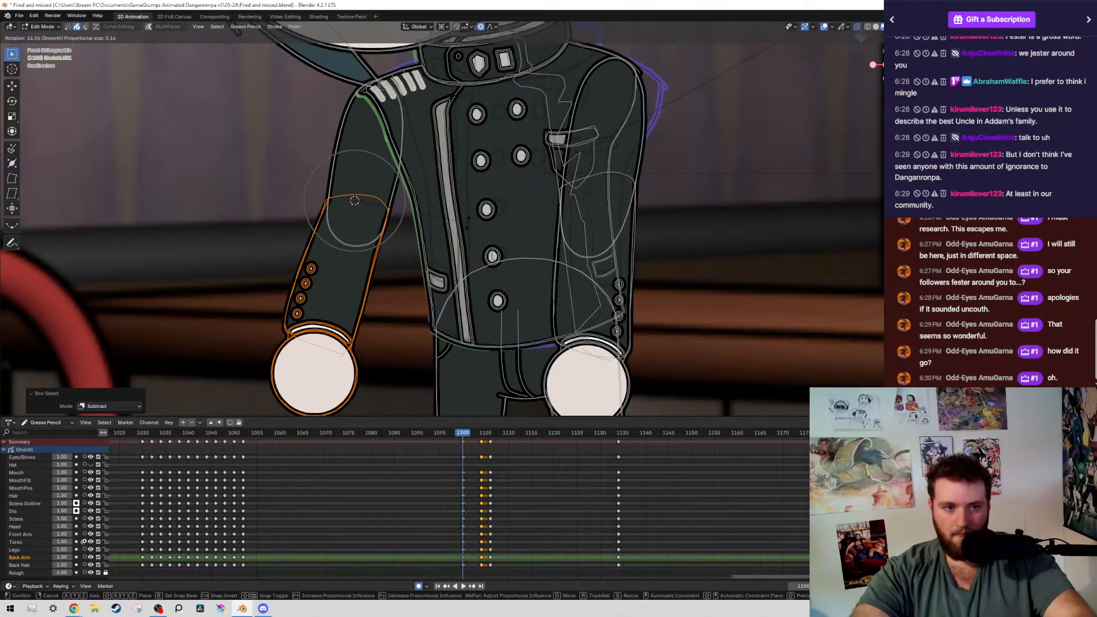
left_click(468, 223)
Isolate the boy's forearm nearer the girl at frame 1100 and shift it about 0.011 m in X and 0.004 m in Z
left_click_drag(631, 270, 636, 275)
key("shift+g")
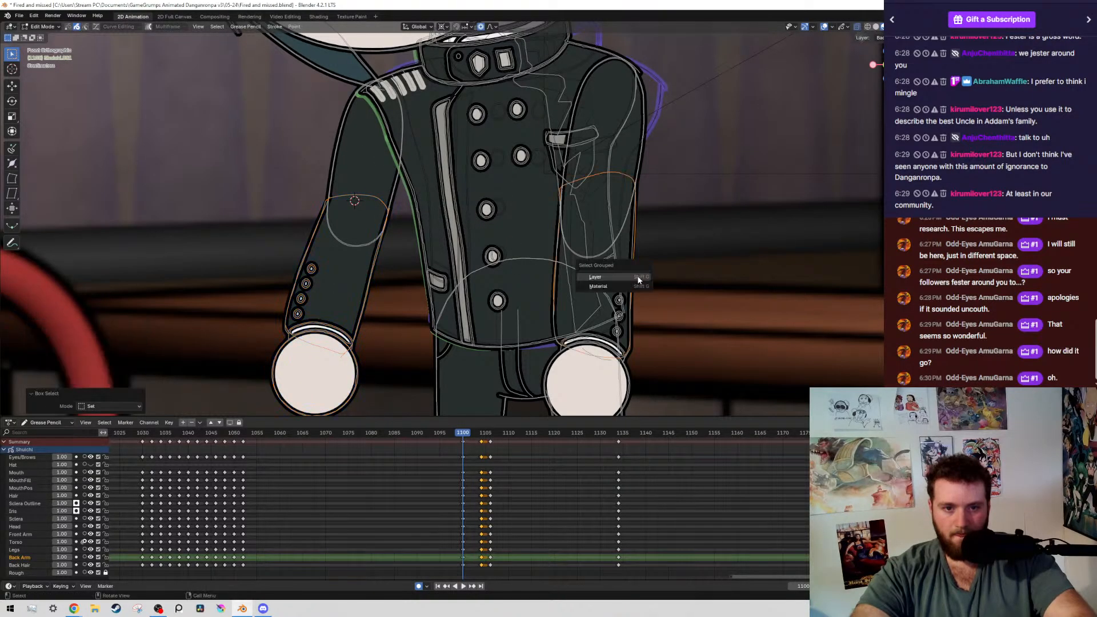
left_click(639, 278)
left_click_drag(558, 64, 701, 132, "ctrl")
right_click_drag(589, 227, 592, 225, "shift")
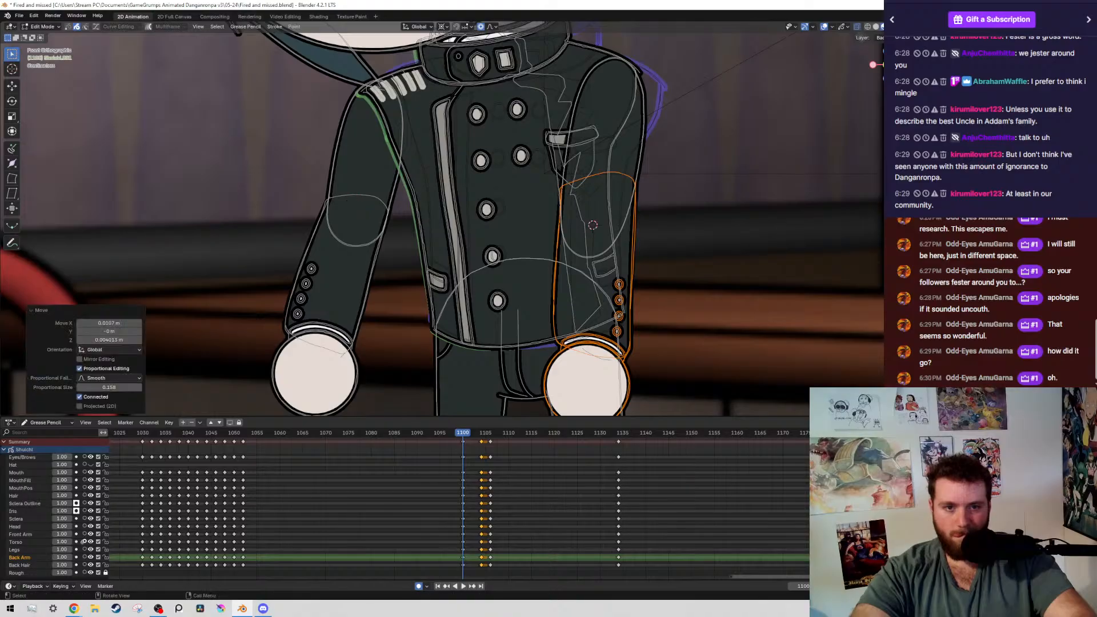
Rotate the isolated forearm nearer the girl about 8.3° around the elbow, bringing the hand inward
key("r")
left_click(679, 190)
key("r")
right_click(714, 251)
key("r")
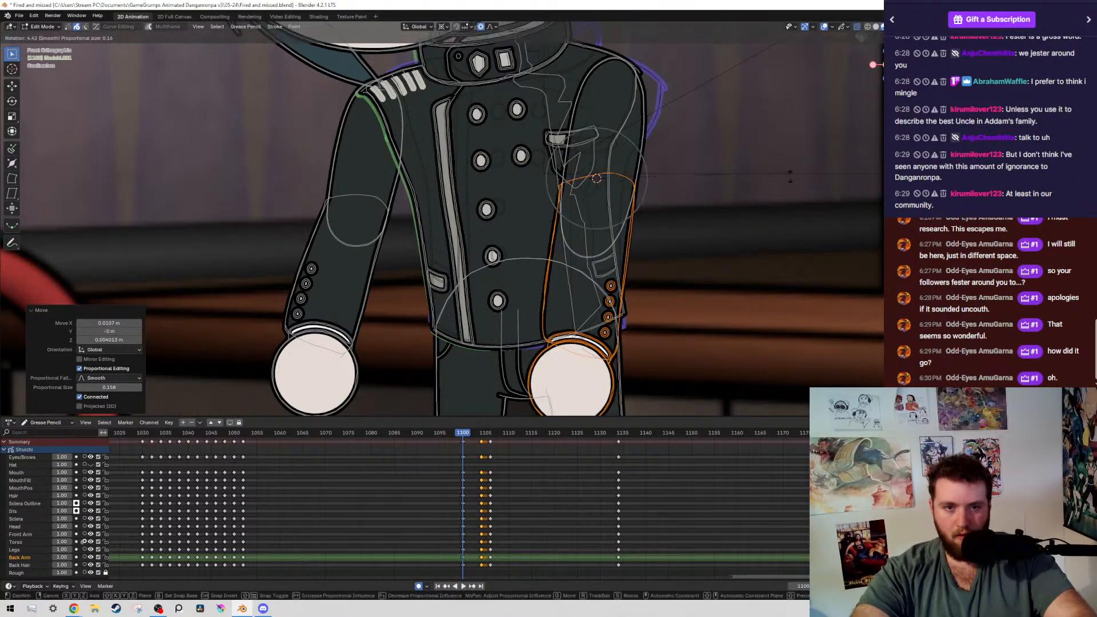
left_click(782, 184)
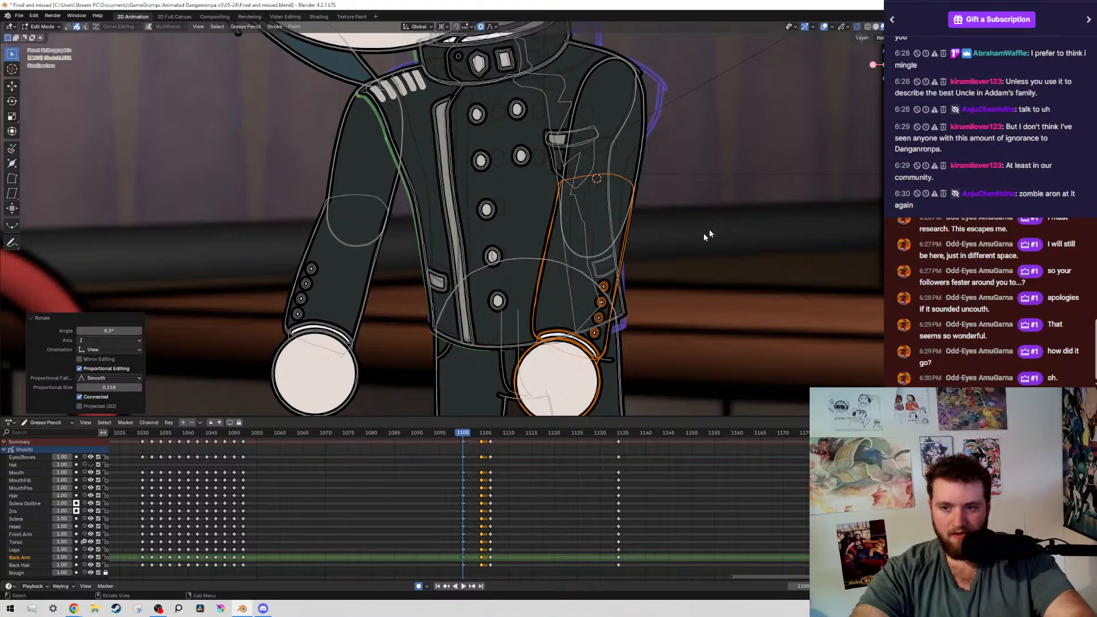
Hide the overlays and compare the adjusted arms at frame 1100 with the keyframe at frame 1052
scroll(718, 217, "down", 8)
scroll(655, 198, "down", 1)
key("alt+shift+z")
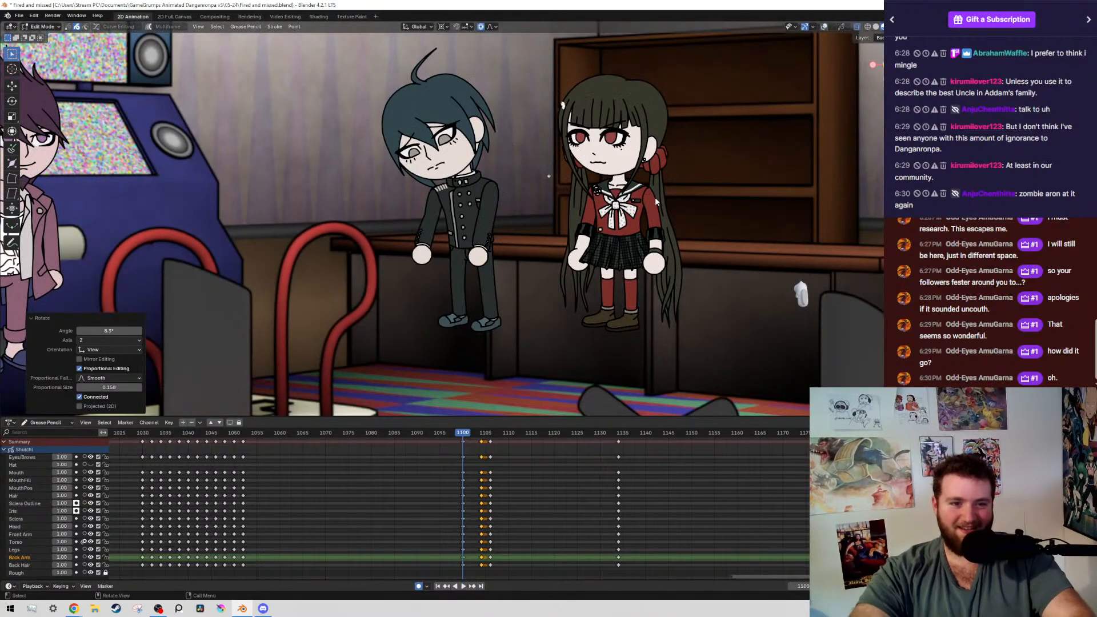
key("Down")
key("Up")
Show the overlays, select the boy's whole arm nearer the girl, and try rotating it around the shoulder
key("alt+shift+z")
scroll(633, 151, "up", 9)
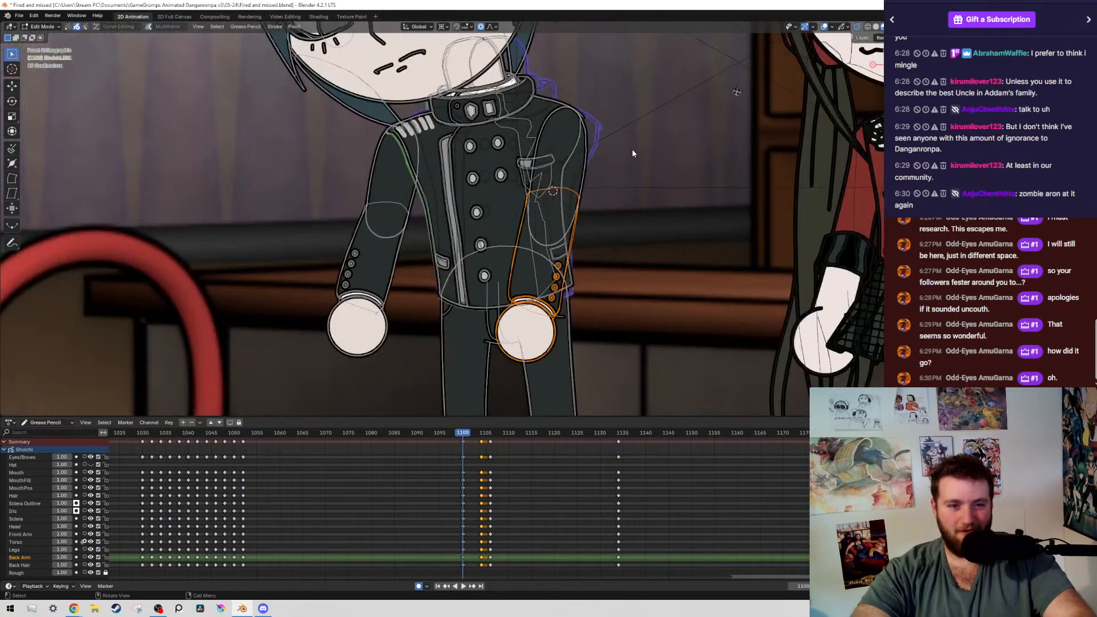
key("shift+g")
left_click(729, 152)
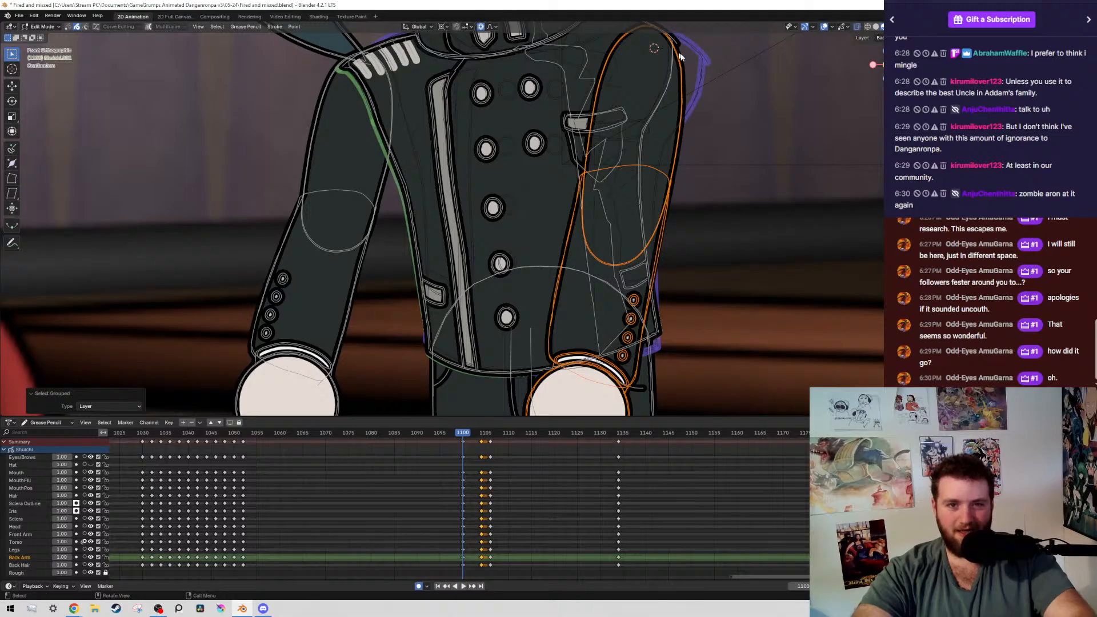
scroll(655, 51, "down", 8)
key("r")
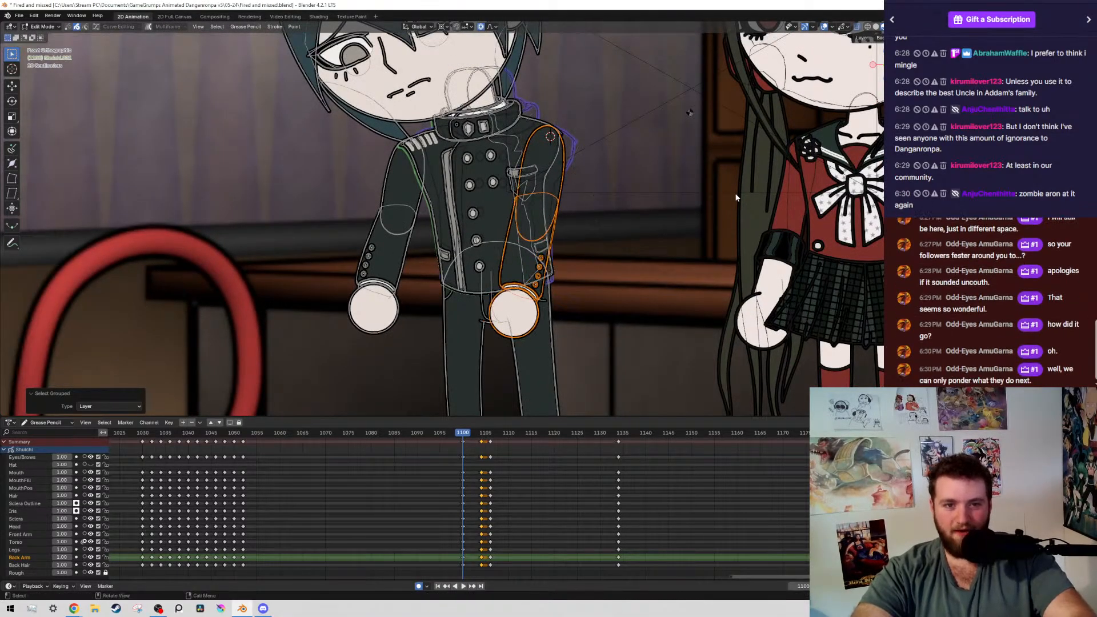
left_click(582, 255)
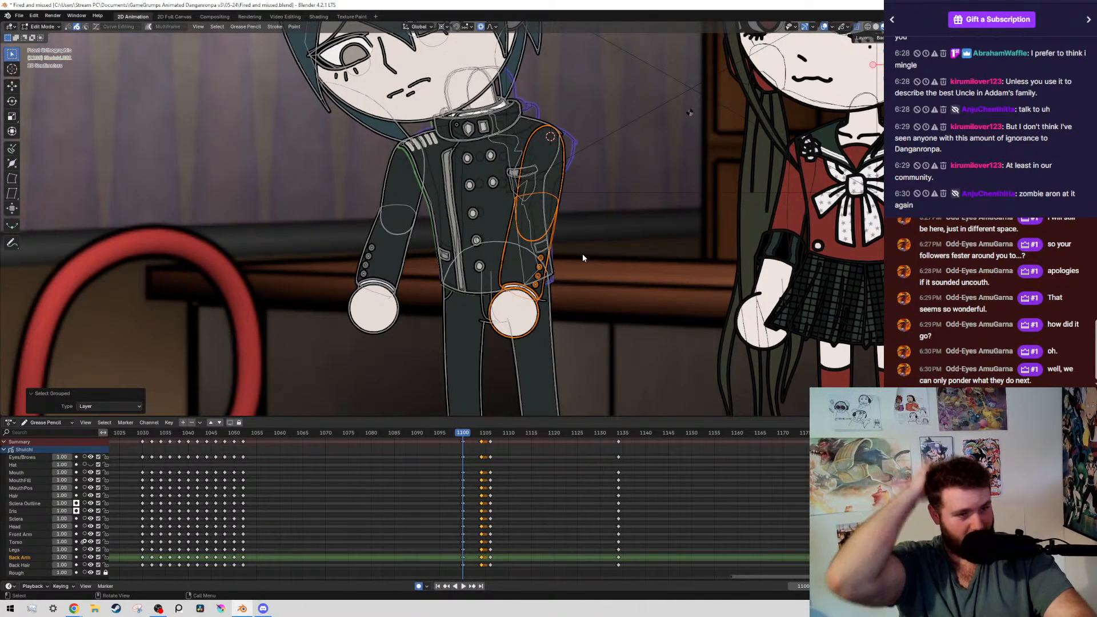
Check the boy's pose at frame 1100 against frame 1052 without overlays
scroll(846, 211, "down", 3)
key("alt+shift+z")
key("Down")
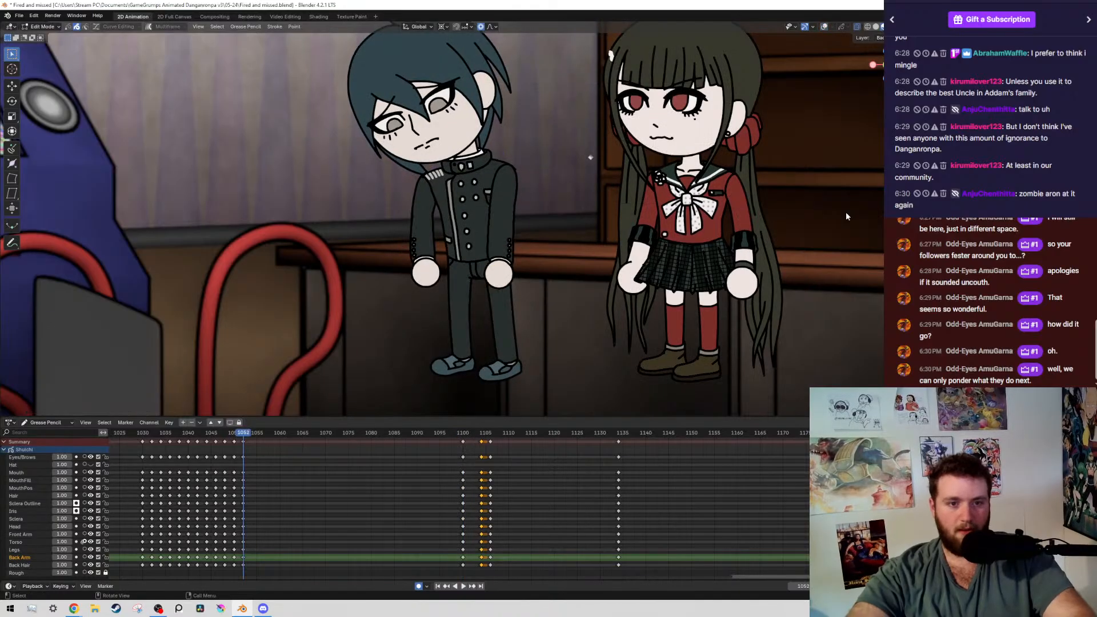
key("Up")
Show the overlays, rotate the whole arm nearer the girl about 1.1° around the shoulder, and nudge its position slightly
key("alt+shift+z")
scroll(748, 184, "up", 3)
key("r")
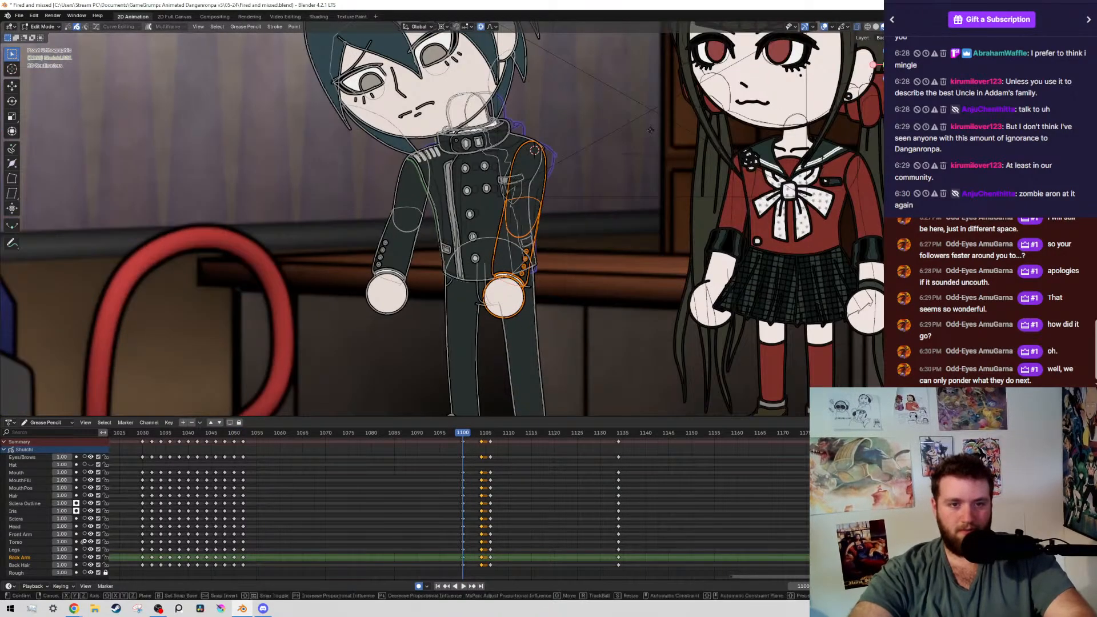
left_click(644, 233)
key("g")
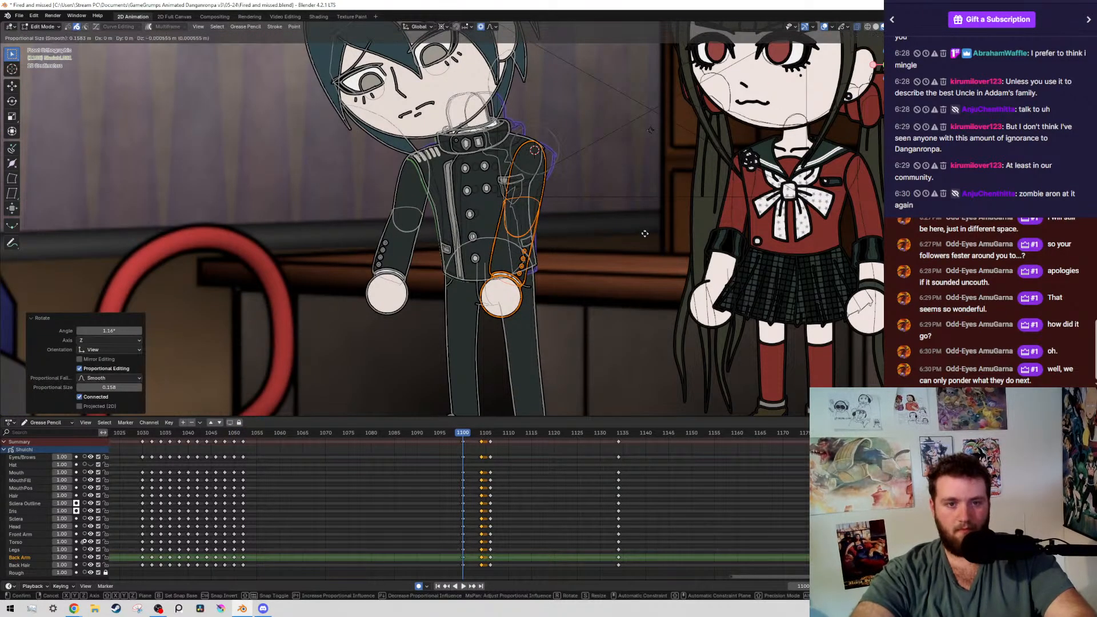
left_click(640, 223)
Hide the overlays and compare the rotated arm at frame 1100 with the pose at frame 1052
scroll(632, 199, "down", 3)
key("alt+shift+z")
key("Down")
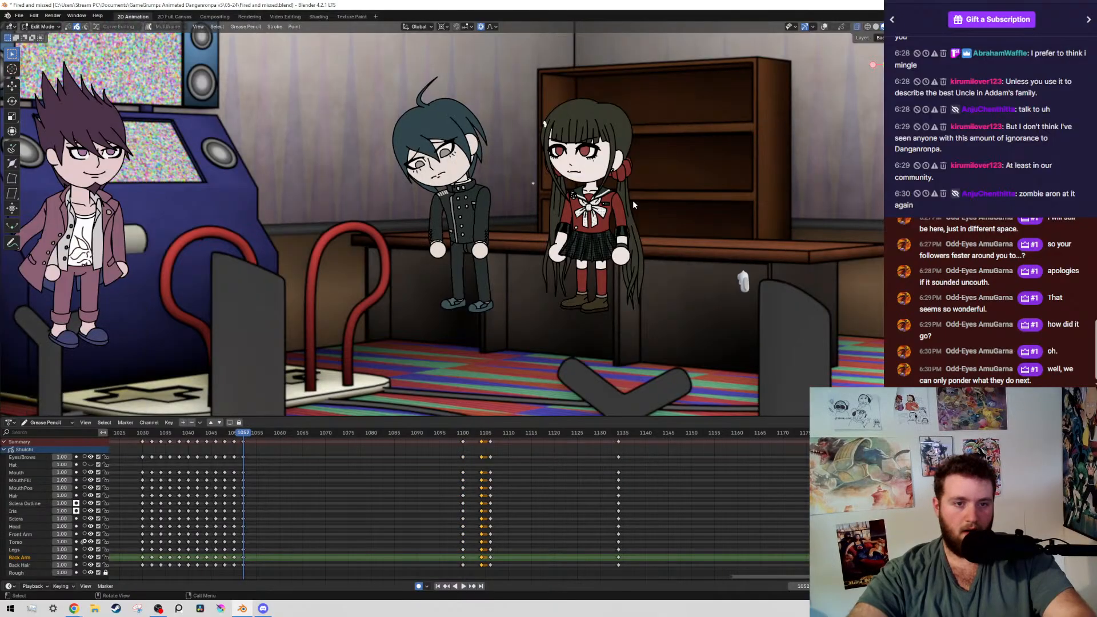
key("Up")
Show the overlays, select all strokes of the boy's head and hair, rotate them about 1.4° at frame 1100, and save the file
key("alt+shift+z")
scroll(394, 136, "up", 3)
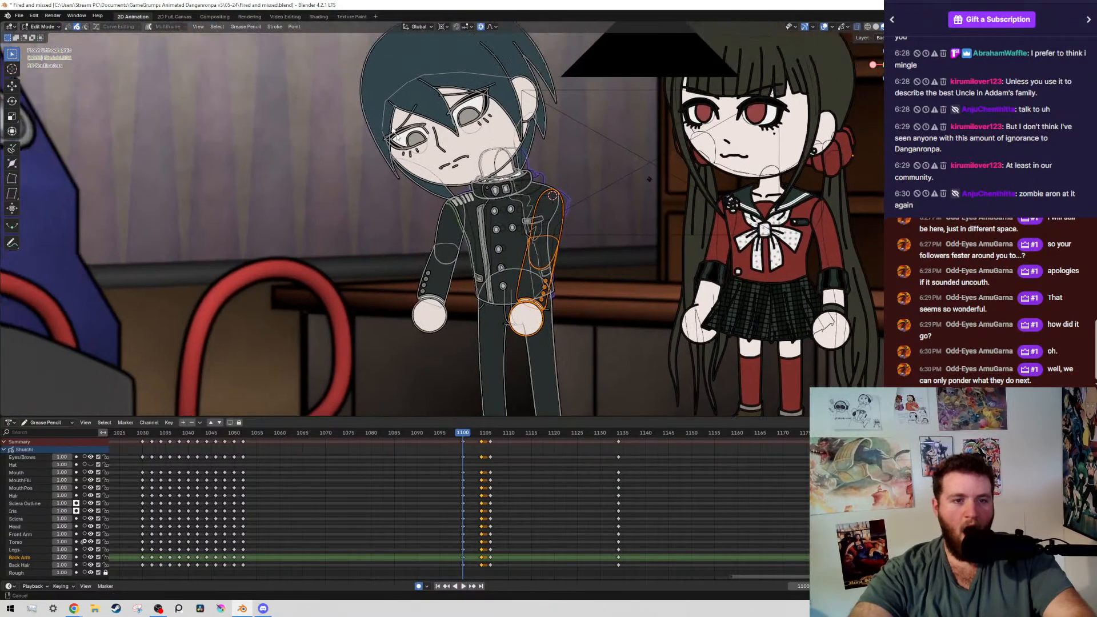
scroll(395, 135, "up", 2)
mouse_move(336, 80)
left_mouse_down()
mouse_move(503, 204)
mouse_move(486, 204)
left_mouse_up()
key("shift+g")
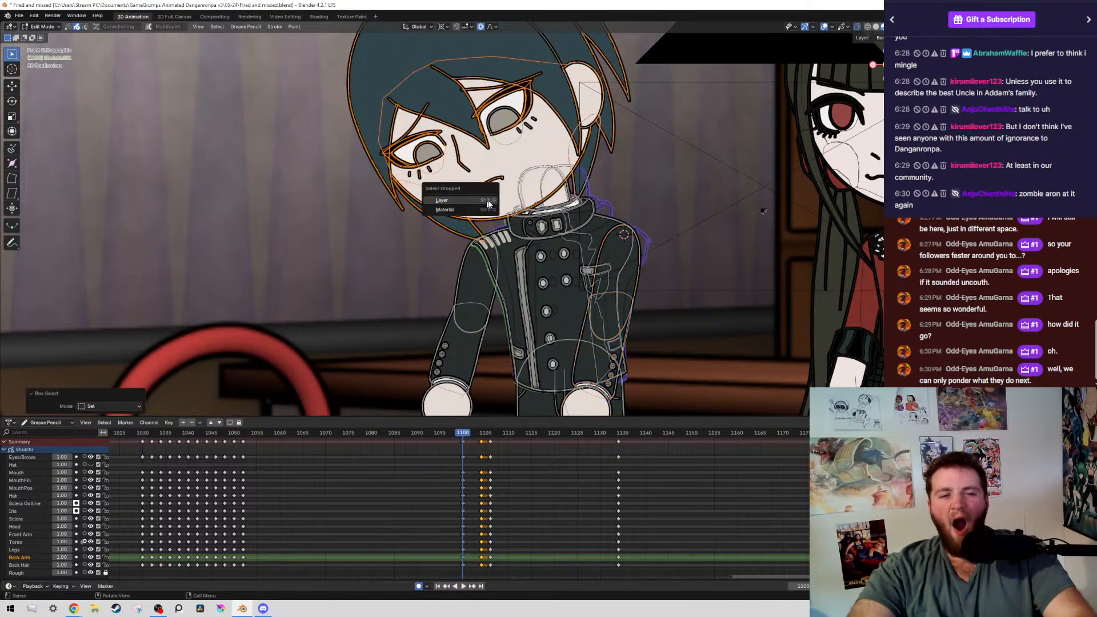
left_click(486, 207)
scroll(497, 248, "up", 4)
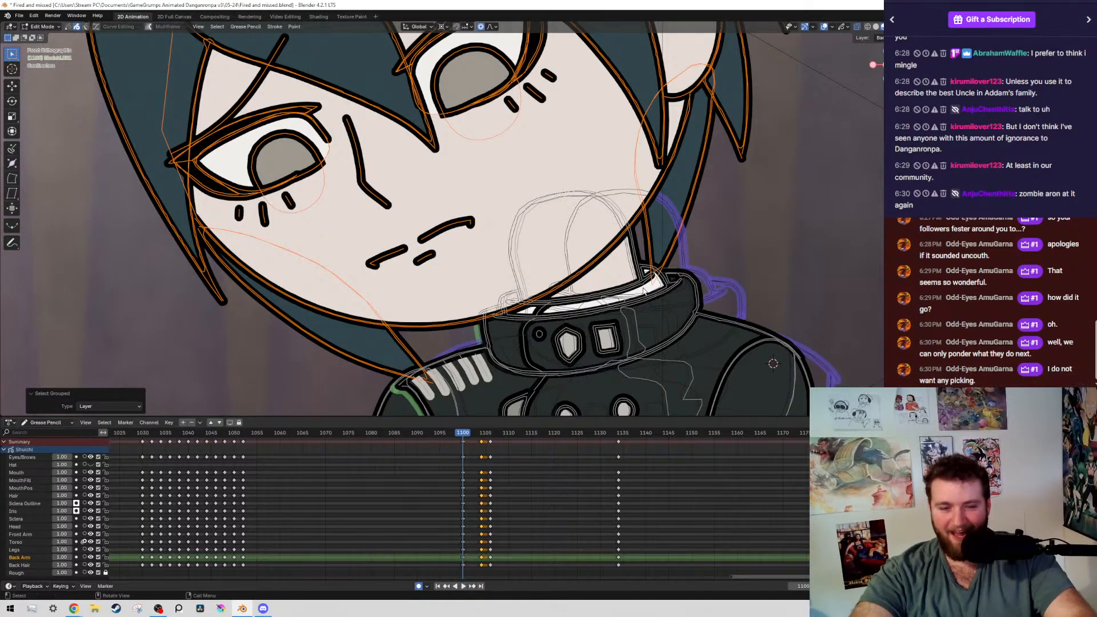
scroll(629, 230, "down", 5)
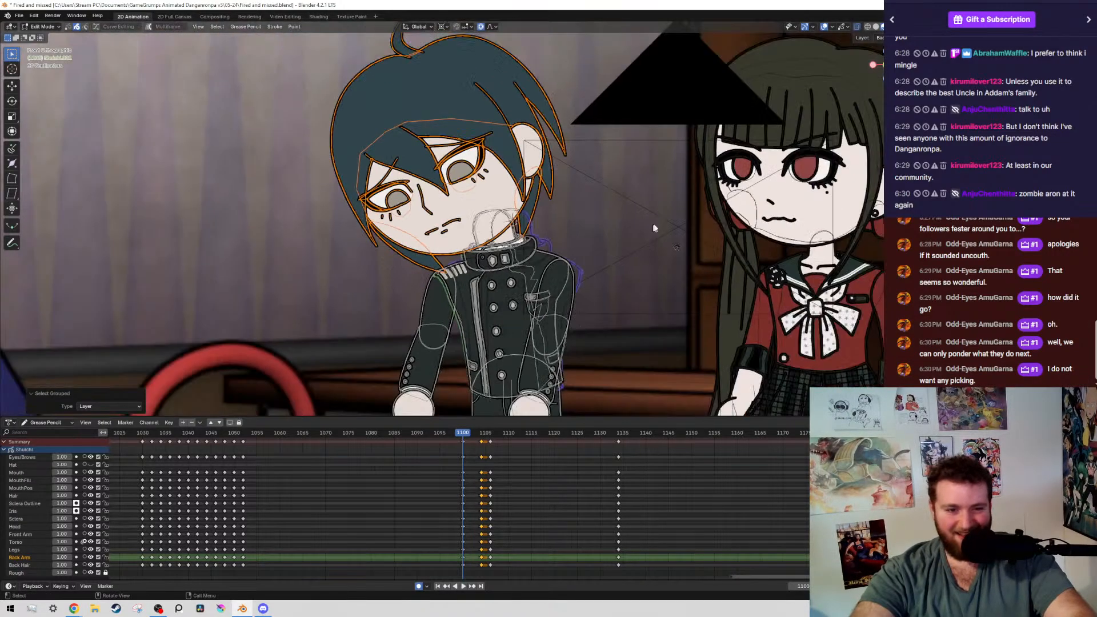
key("r")
left_click(582, 304)
key("ctrl+s")
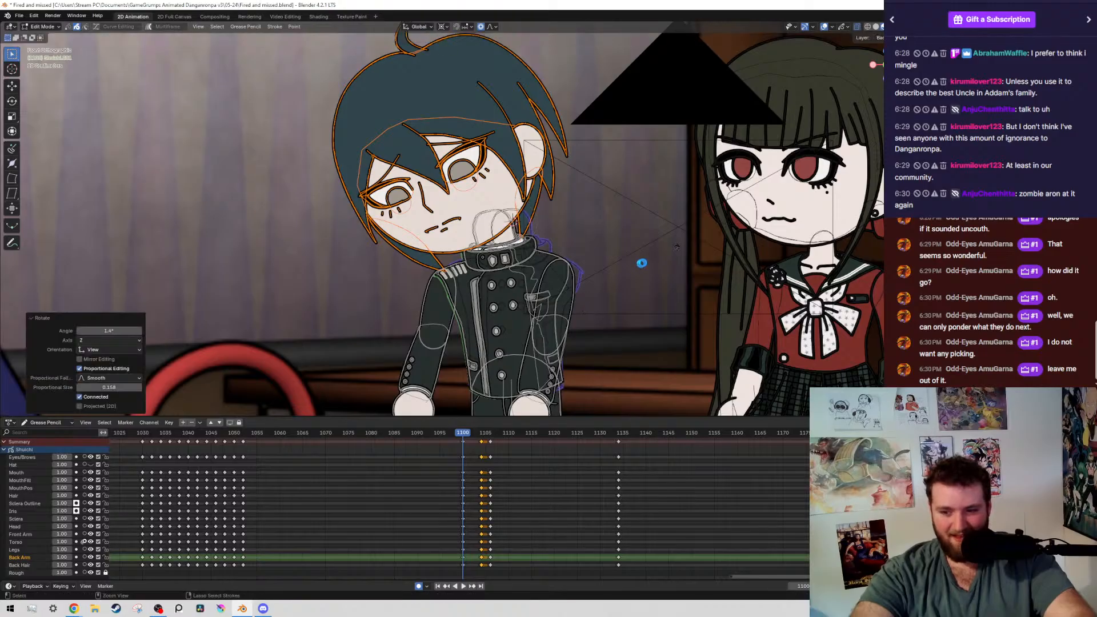
Hide the overlays, save the file, and compare the head tilt between frames 1100 and 1052
scroll(641, 263, "down", 4)
middle_click_drag(698, 283, 632, 212, "shift")
key("shift+alt+z")
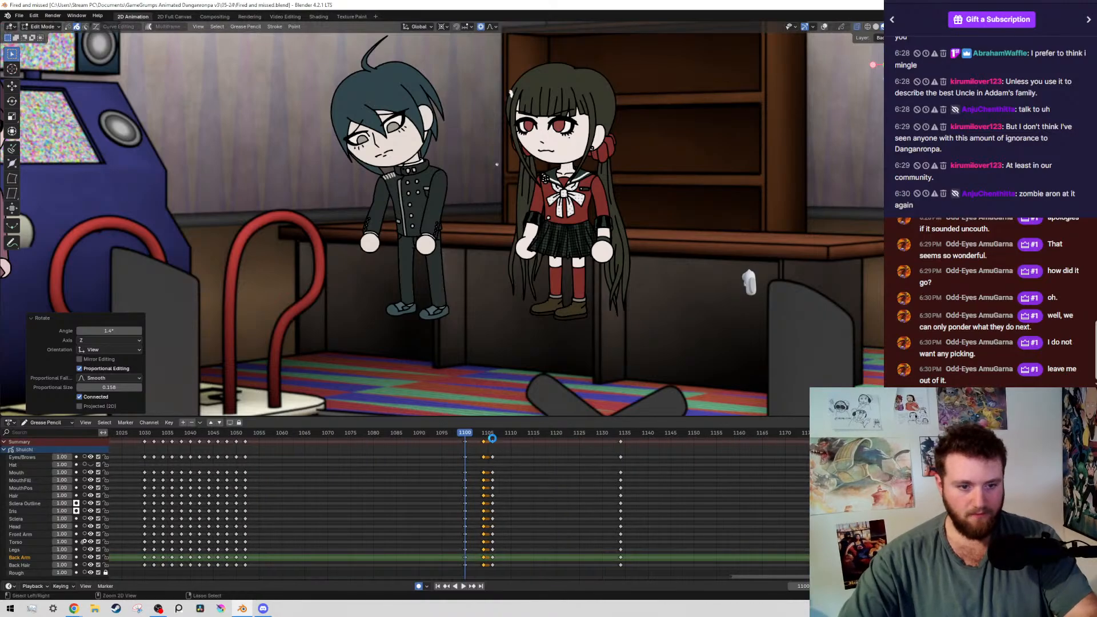
key("ctrl+s")
key("Down")
key("Up")
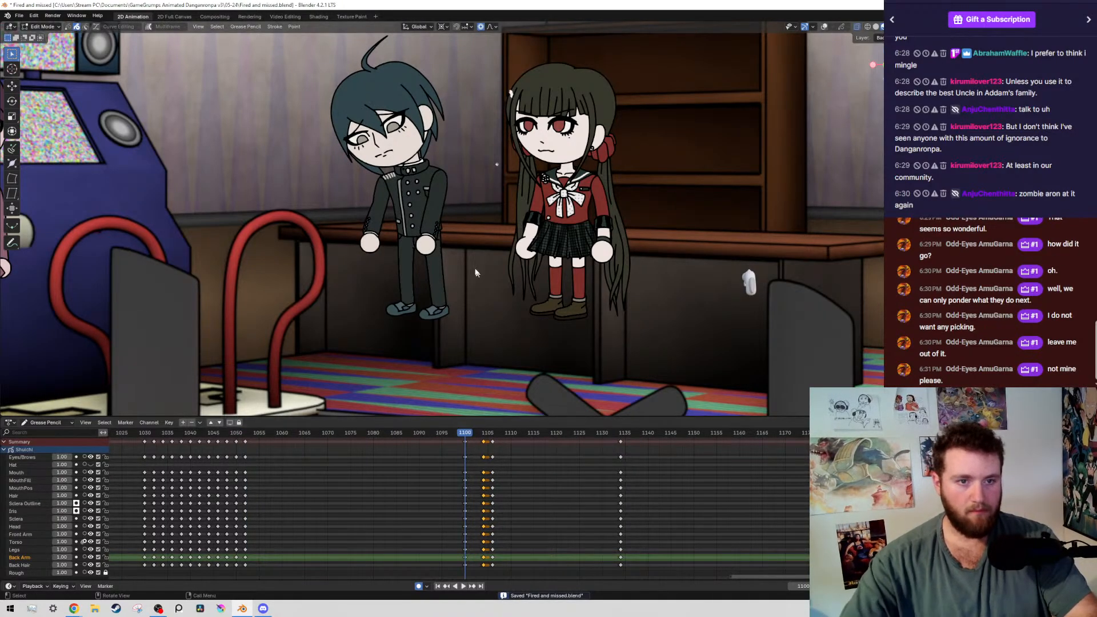
Examine the boy's torso, shoulders and arms at frame 1100 up close and from farther away
scroll(463, 227, "up", 1)
scroll(464, 226, "up", 3)
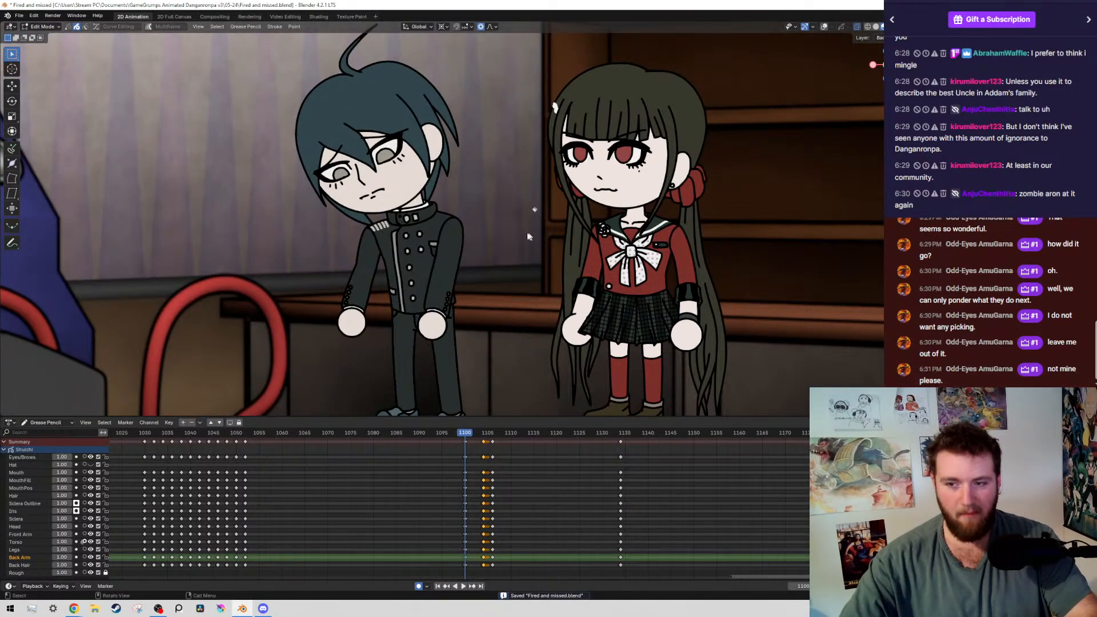
scroll(453, 221, "up", 1)
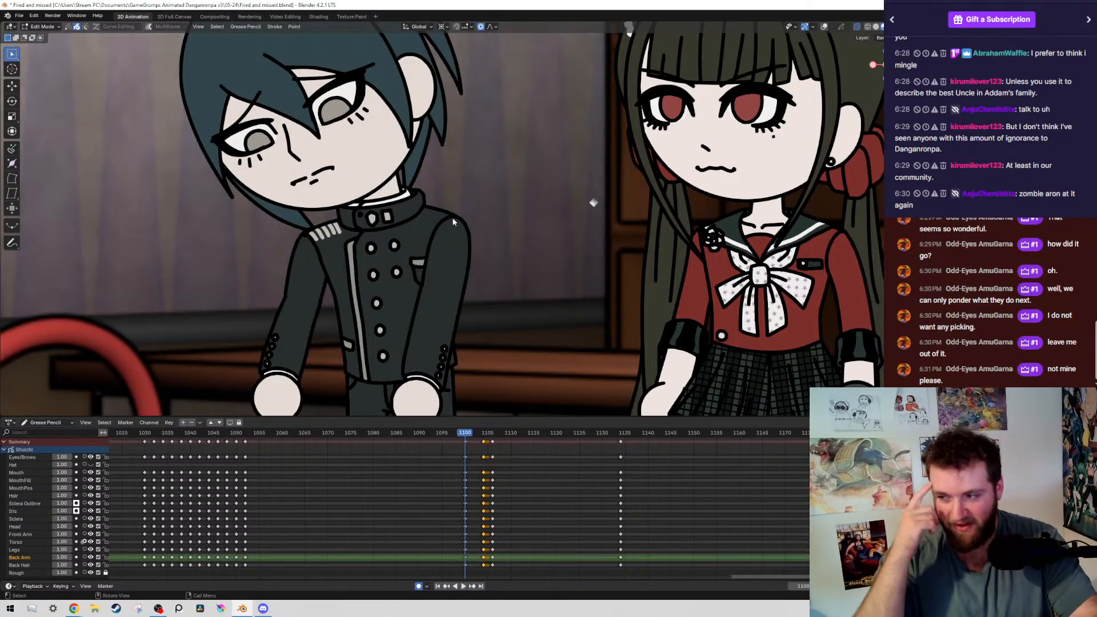
scroll(453, 220, "down", 4)
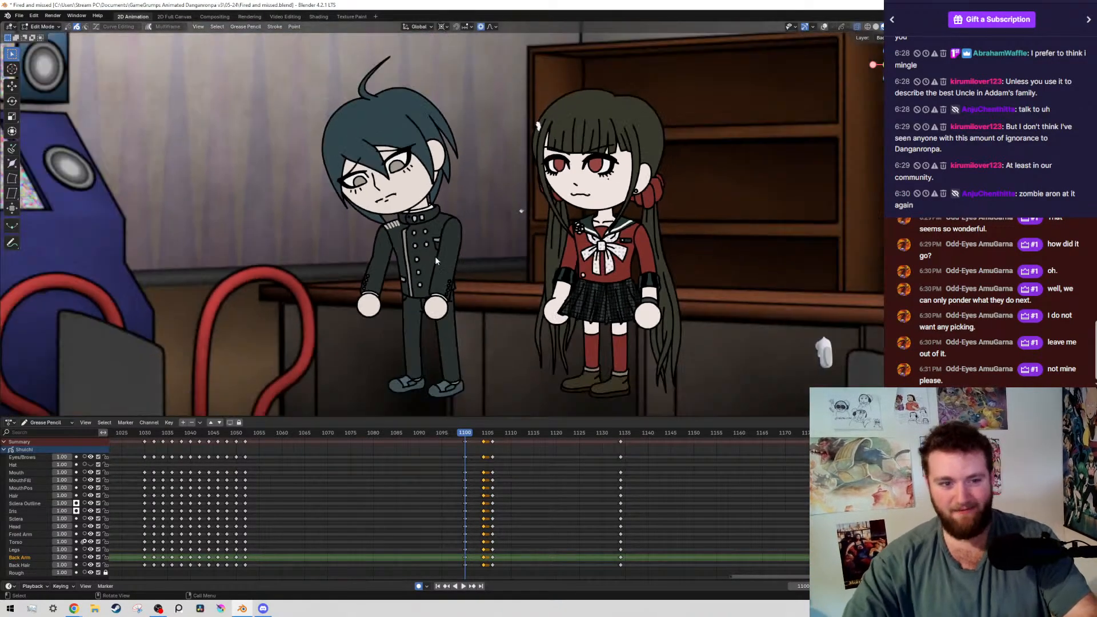
scroll(453, 220, "up", 3)
key("shift+alt+z")
key("shift+alt+z")
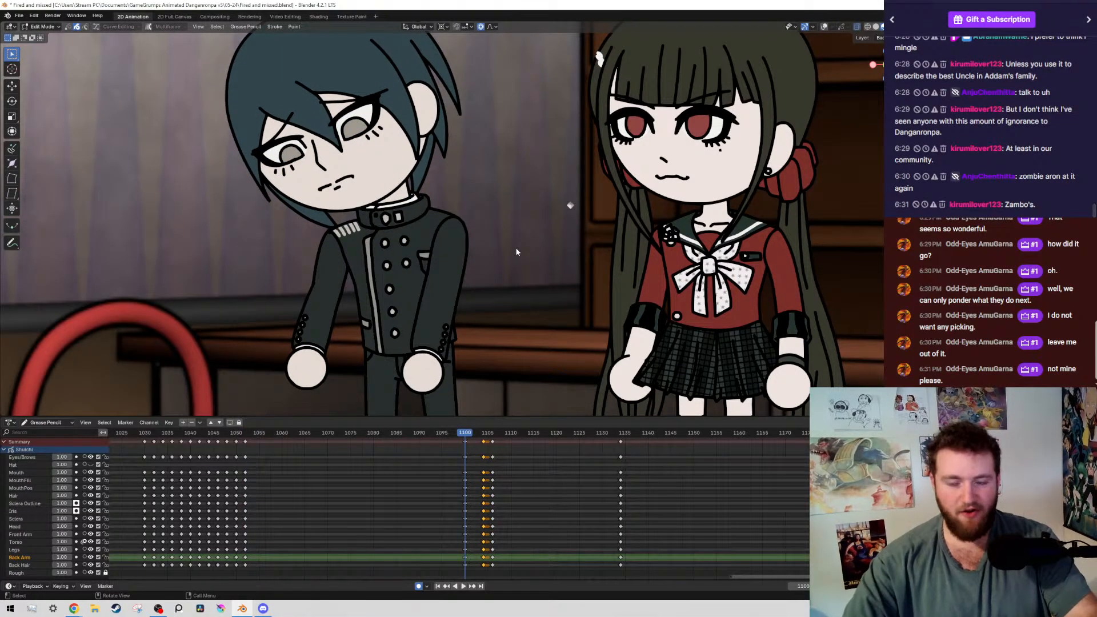
Show the overlays, select the boy's whole arm nearer the girl at frame 1100, and move it slightly toward the torso
key("shift+alt+z")
left_click(461, 274)
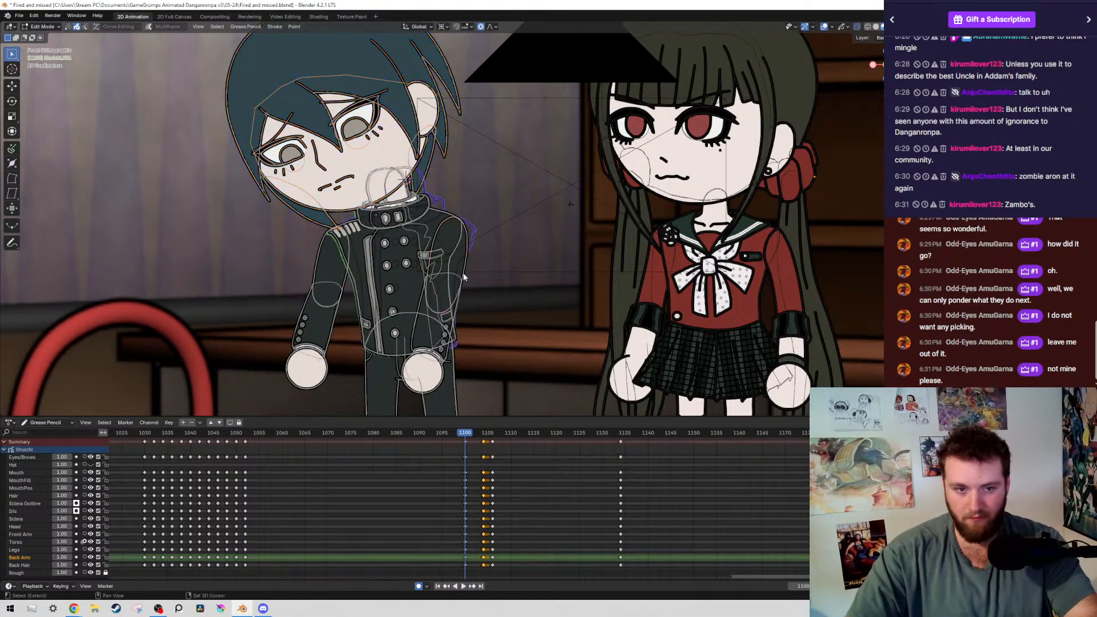
key("shift+g")
left_click(463, 273)
key("g")
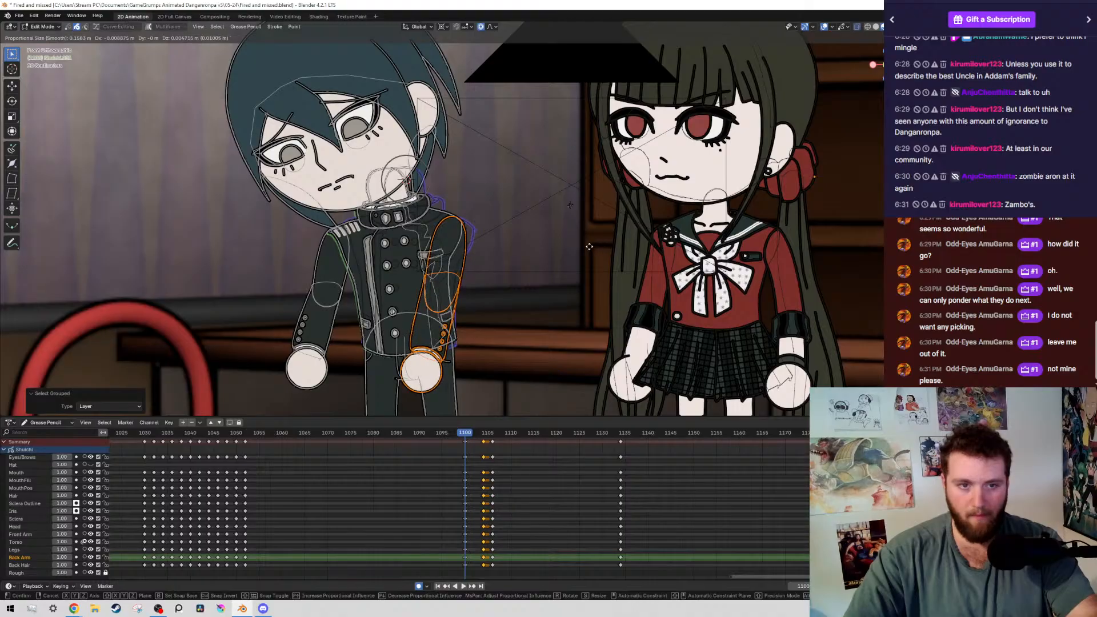
left_click(584, 257)
Hide the overlays, save the file, and compare the repositioned arm at frame 1100 with the keyframe at frame 1052
key("shift+alt+z")
key("Down")
key("Up")
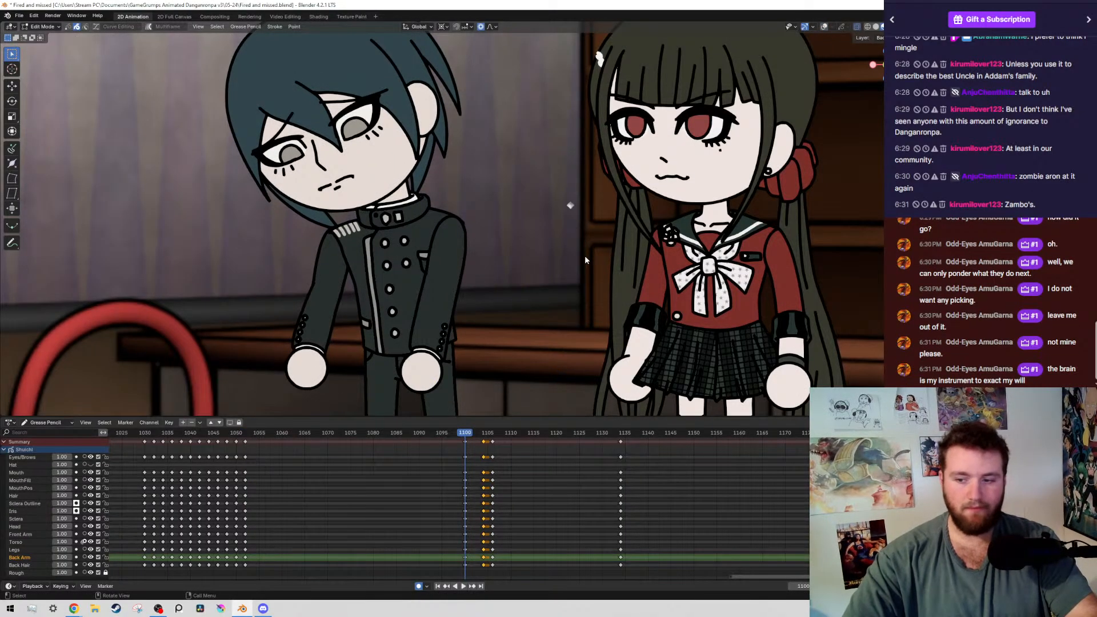
key("ctrl+s")
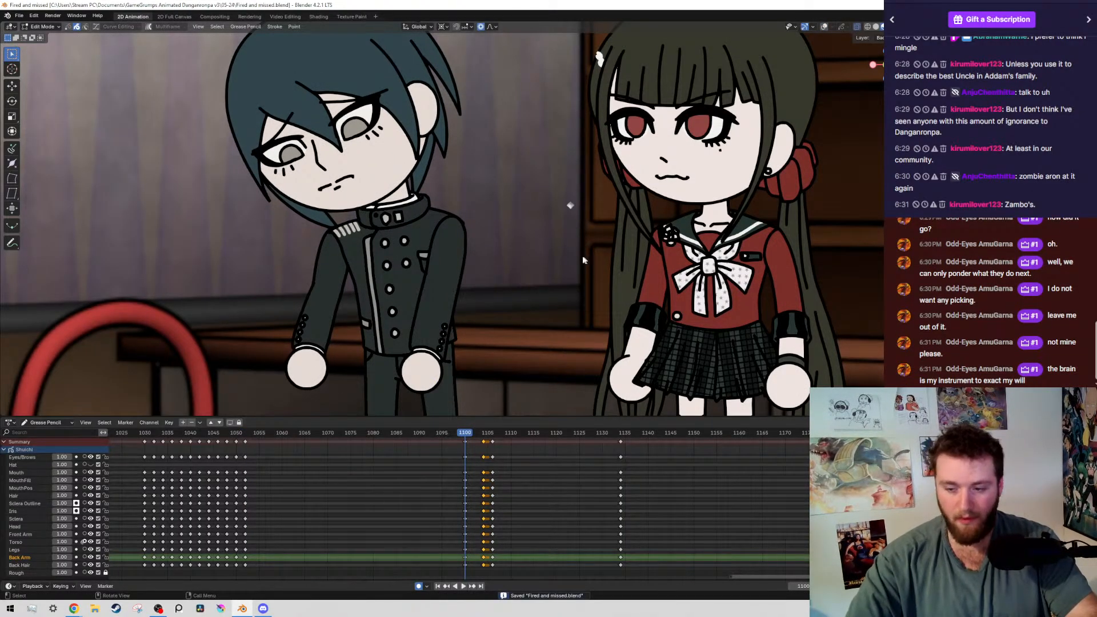
scroll(526, 255, "down", 5)
scroll(492, 256, "up", 3)
key("Down")
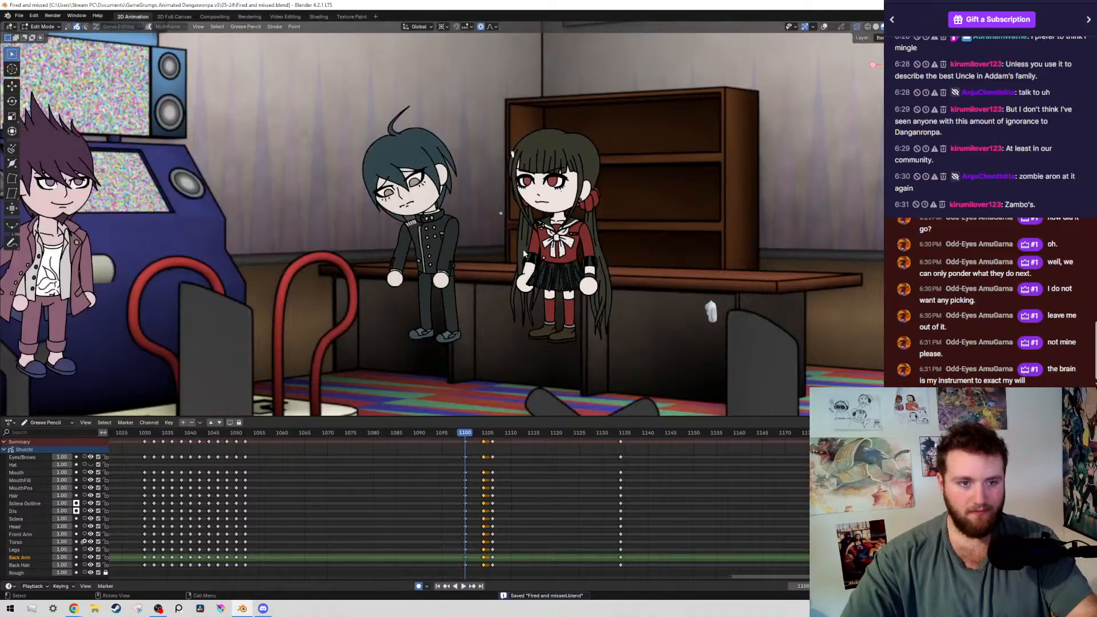
key("Up")
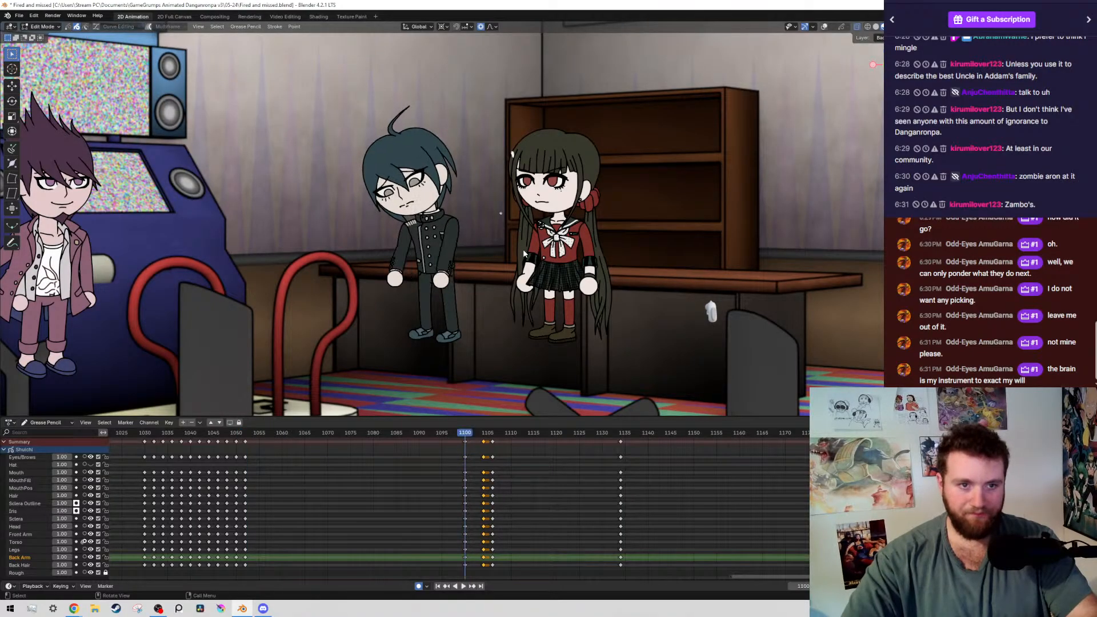
Show the overlays, select both of the boy's irises at frame 1100, move them slightly up and away from the girl, and save
key("shift+alt+z")
scroll(339, 204, "up", 9)
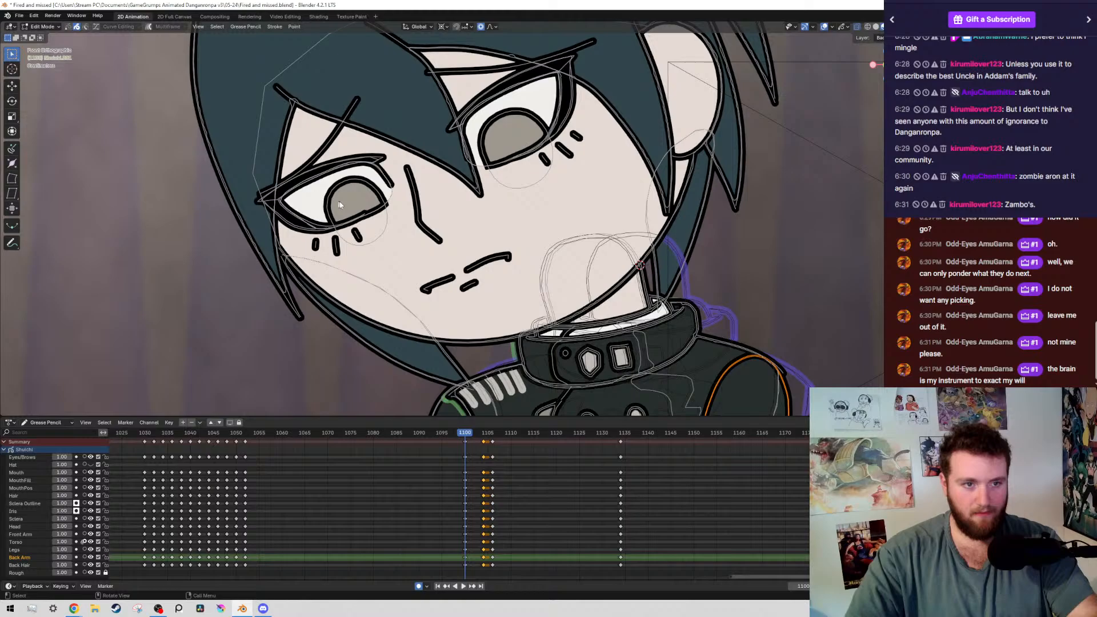
left_click(340, 204)
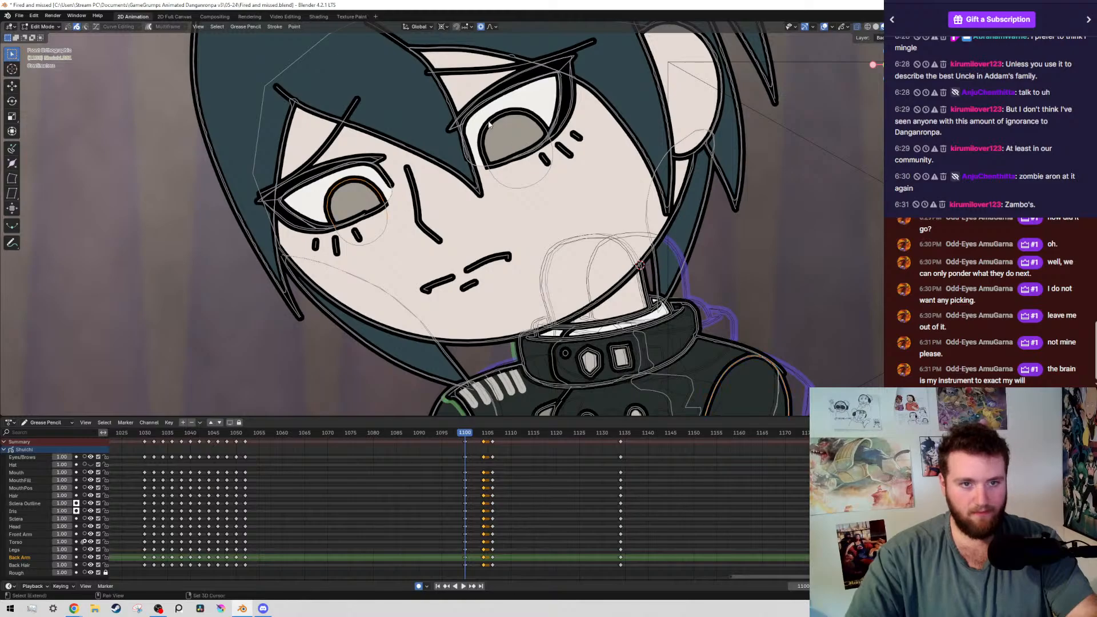
left_click(548, 131, "shift")
key("g")
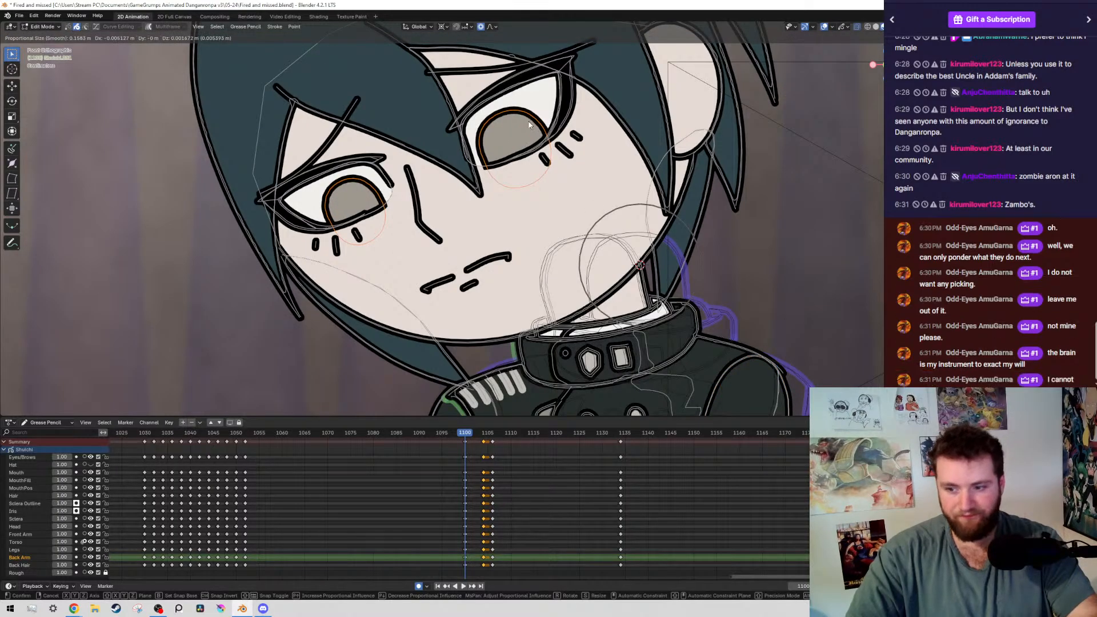
key("Escape")
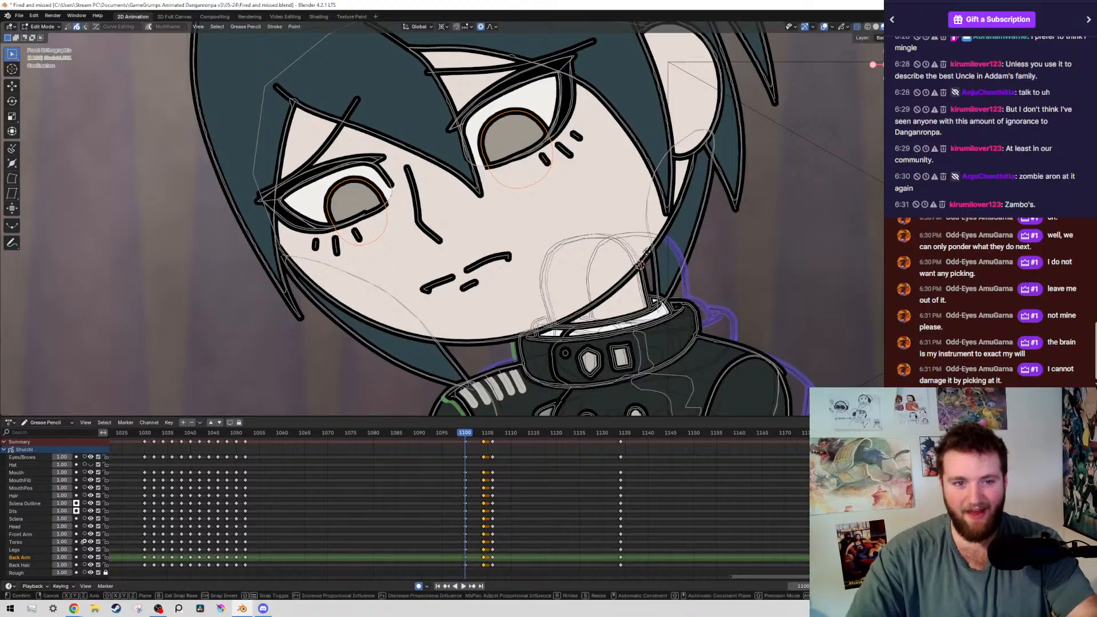
key("g")
left_click(636, 247)
key("ctrl+s")
scroll(636, 248, "down", 7)
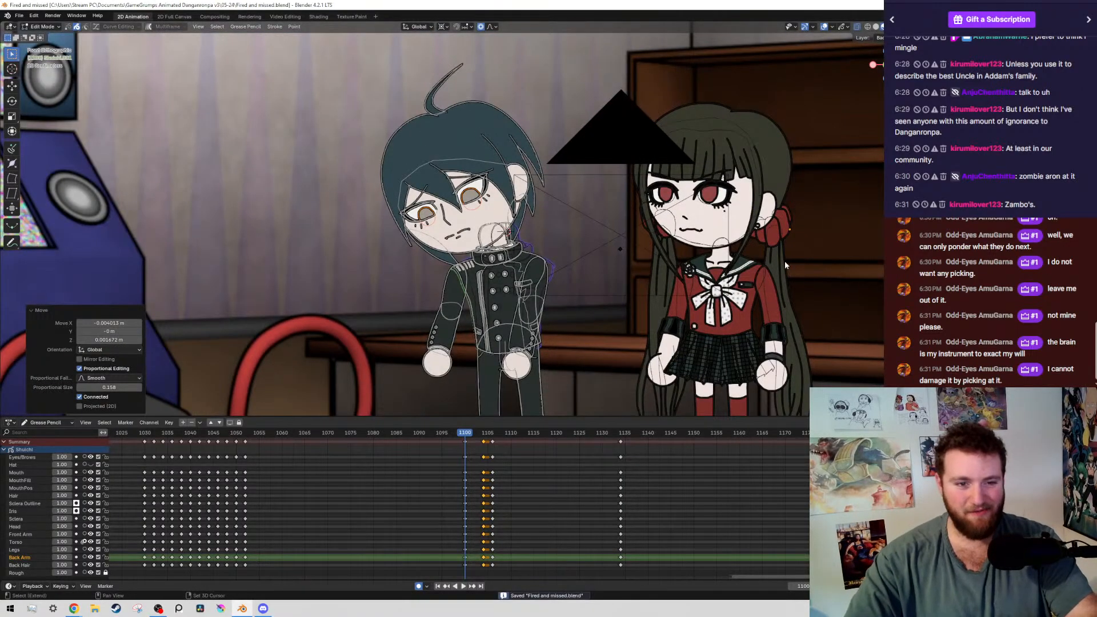
Hide the overlays and compare the boy's gaze at frame 1100 with the keyframes at 1052 and 1104
key("alt+shift+z")
key("Down")
key("Up")
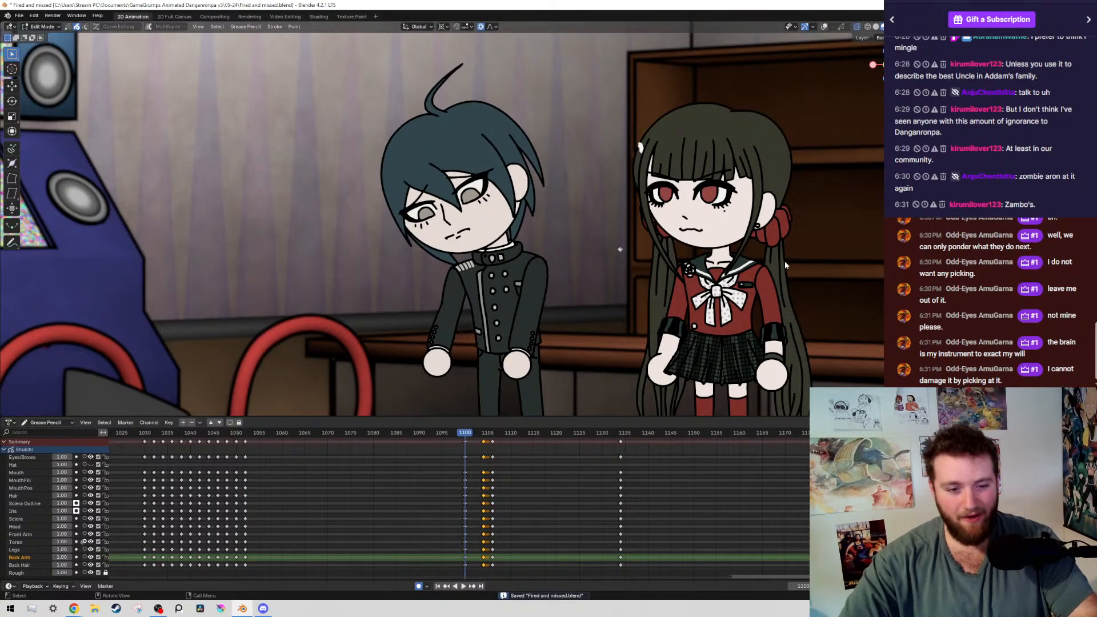
key("Up")
scroll(435, 223, "up", 8)
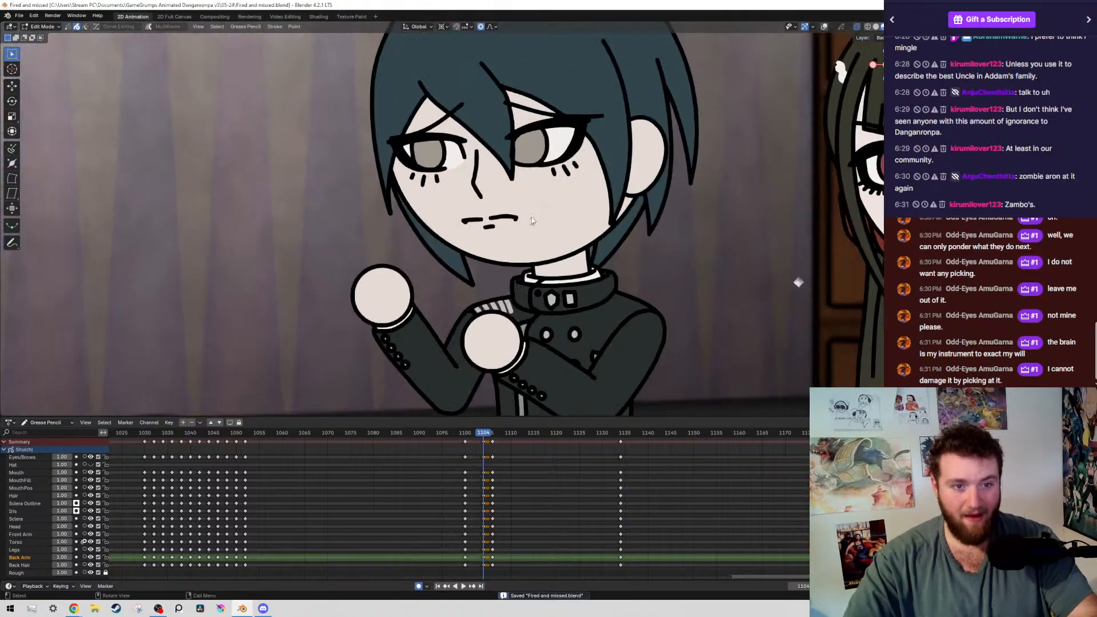
Show the overlays, move both of the boy's irises slightly downward at frame 1104, and save the file
key("alt+shift+z")
scroll(670, 212, "up", 4)
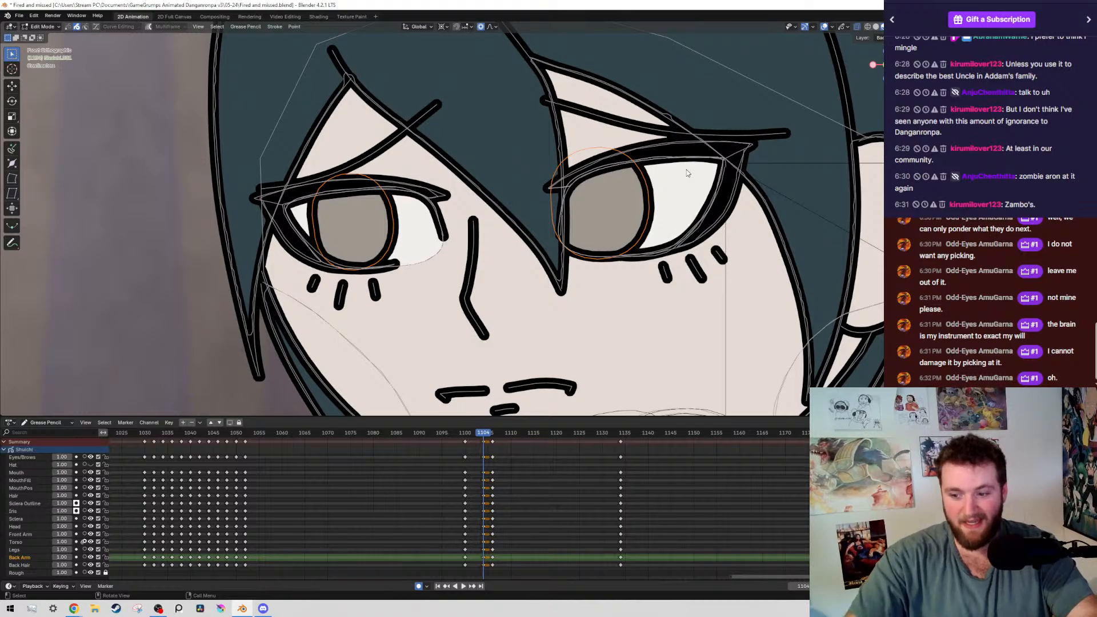
key("g")
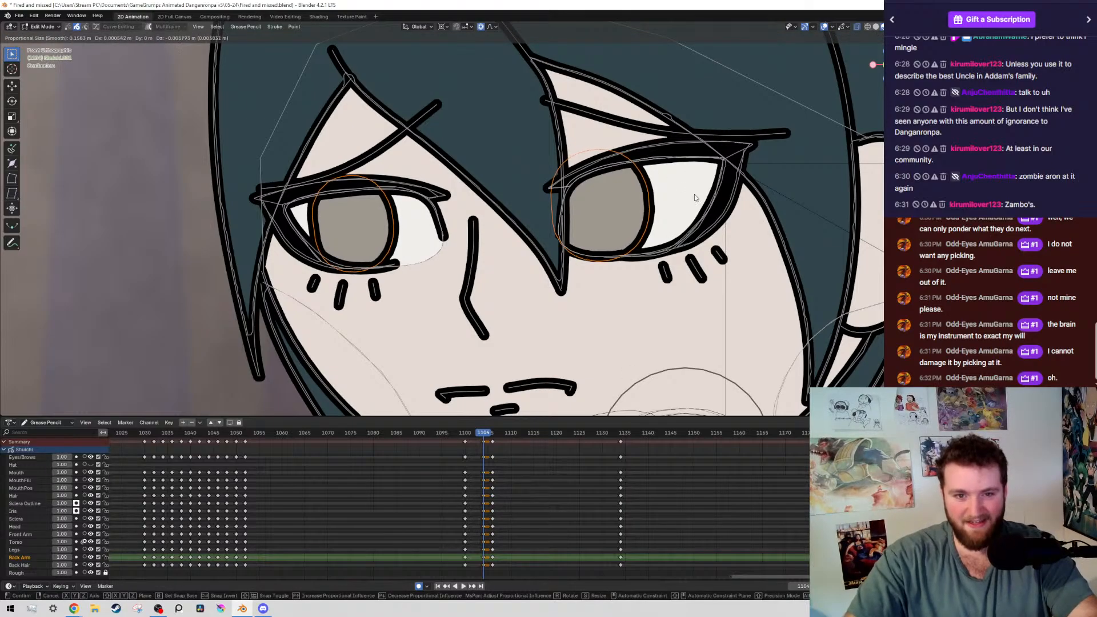
left_click(698, 197)
key("ctrl+s")
Check the eyes at frame 1052, return to frame 1100 with overlays shown, and nudge both irises slightly away from the girl
key("Down")
key("Left")
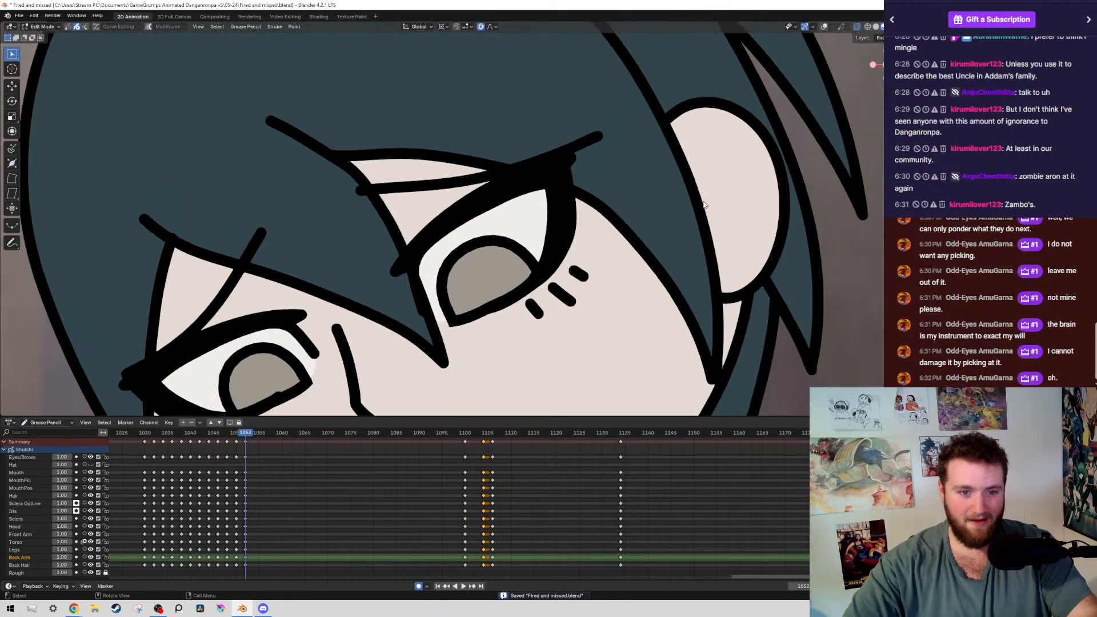
key("Right")
key("shift+alt+z")
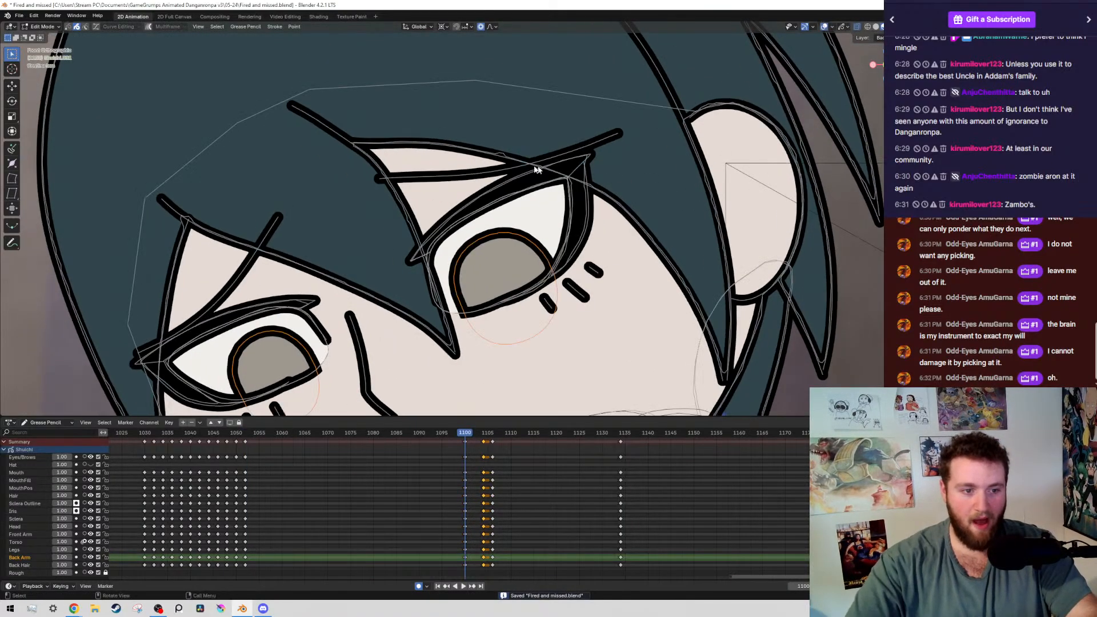
left_click(534, 240)
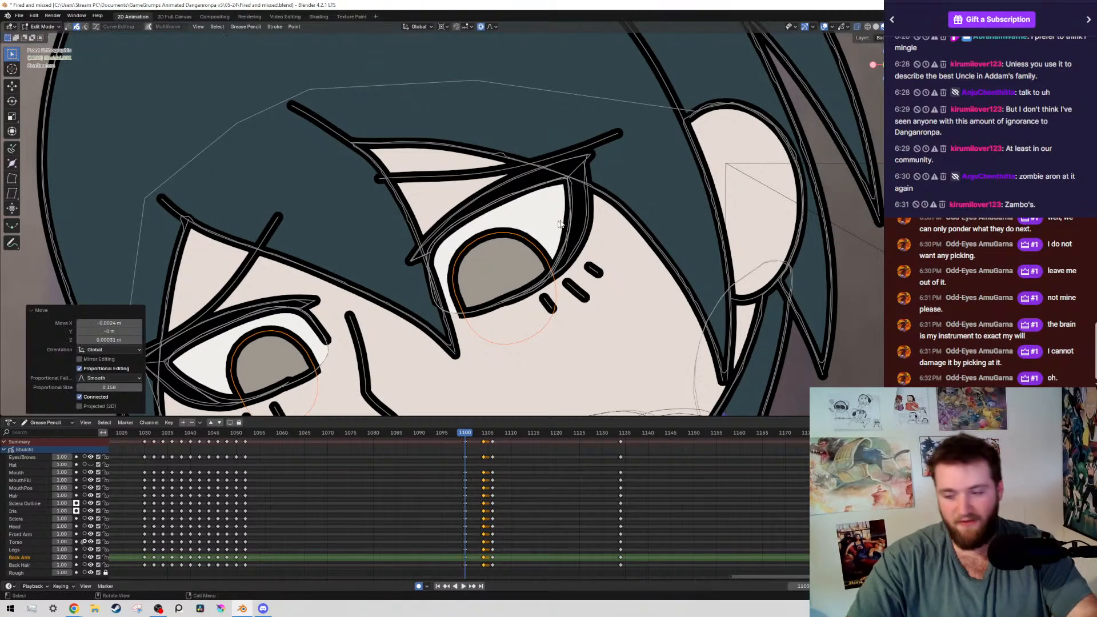
Hide the overlays and compare the boy's eyes and pose across the keyframes from 1052 to 1106
scroll(561, 277, "down", 8)
key("Down")
key("shift+alt+z")
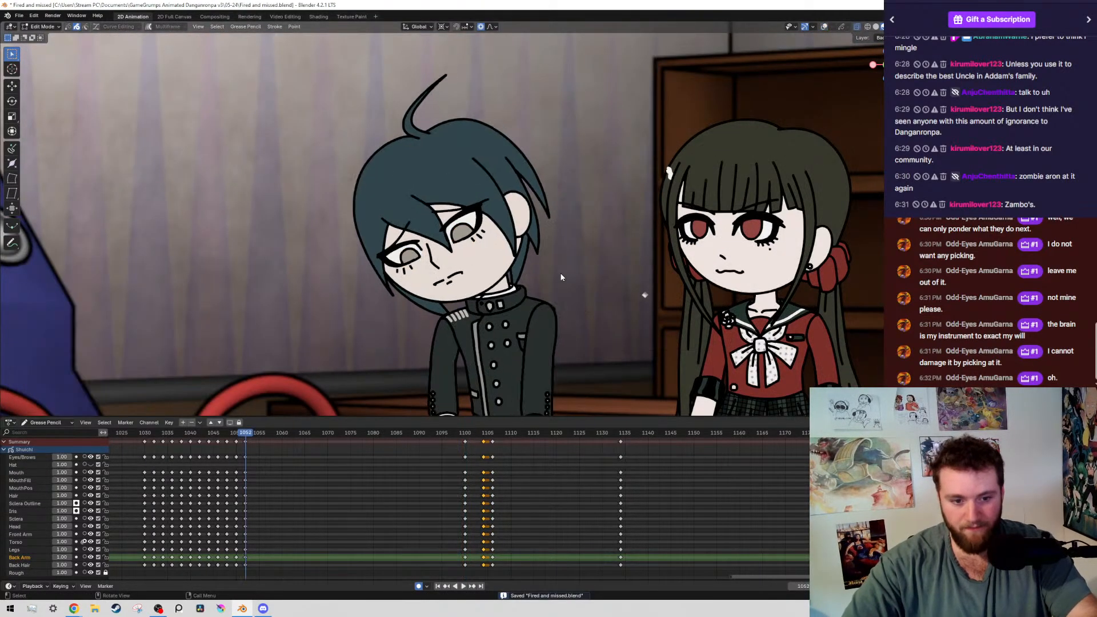
key("Up")
key("Up")
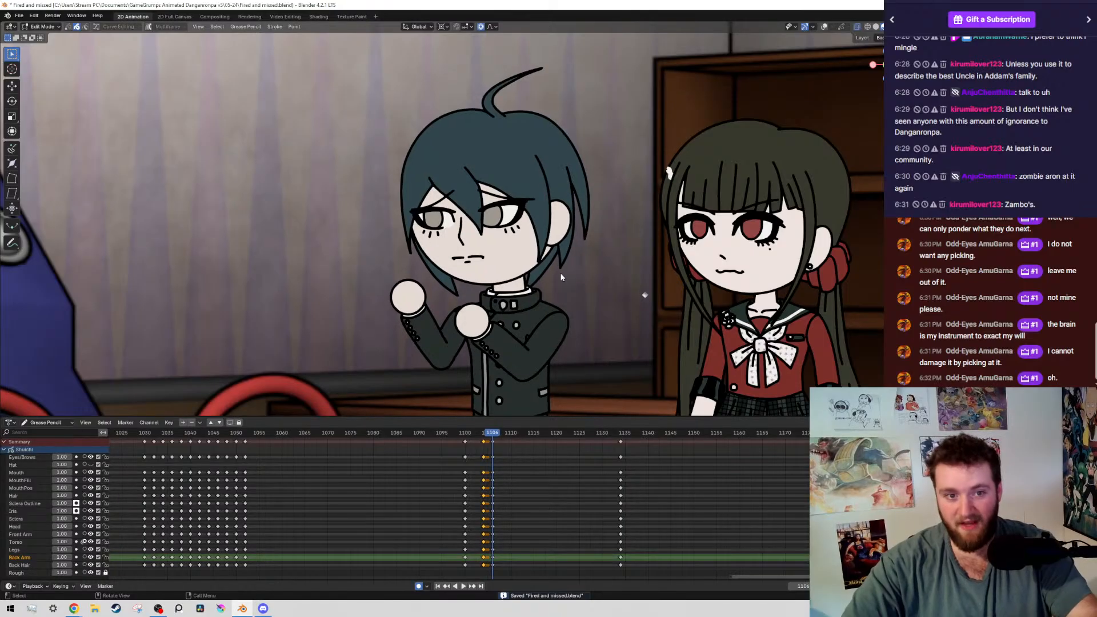
key("Down")
key("Up")
Show the overlays, lower both of the boy's irises a little further at frame 1104, and save the file
key("shift+alt+z")
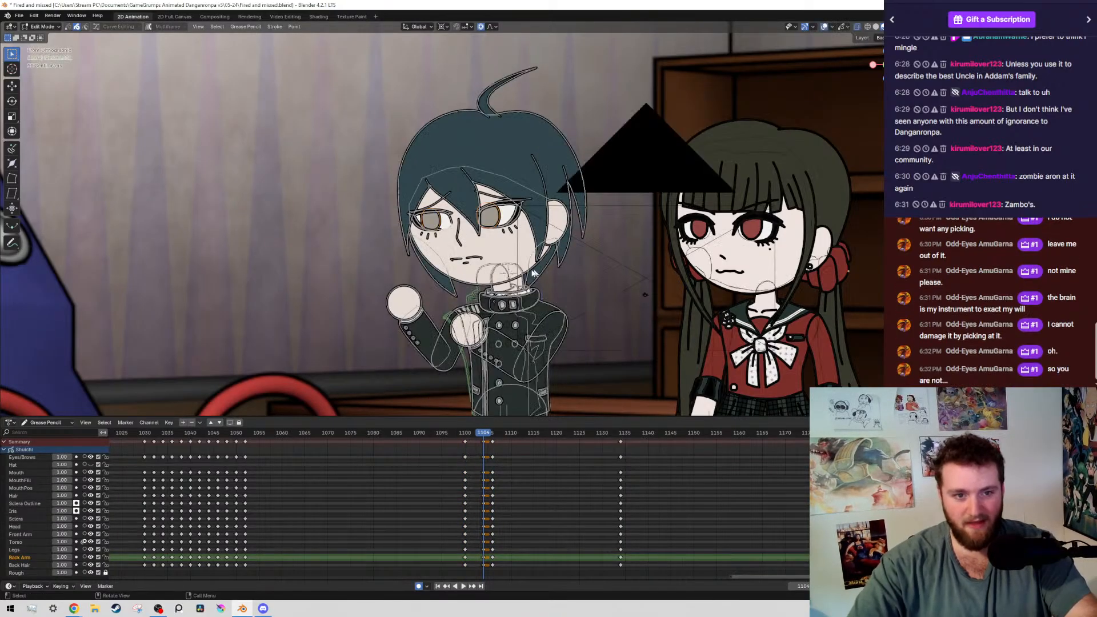
scroll(570, 239, "up", 6)
key("g")
left_click(722, 232)
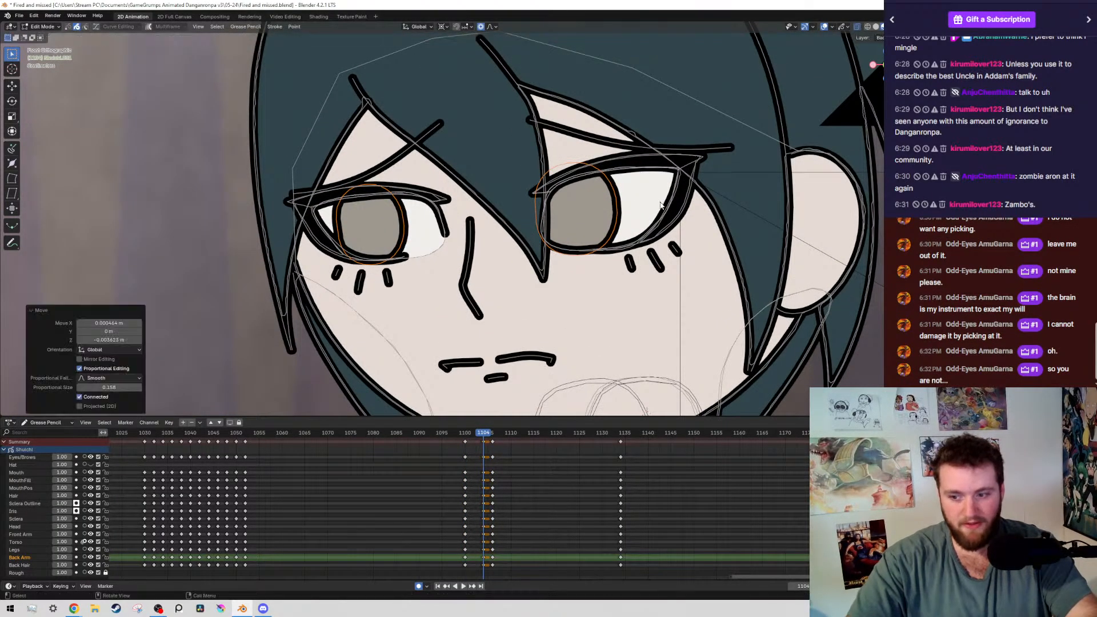
key("ctrl+s")
Hide the overlays, examine the boy's pose at frame 1100 within the wider scene, and save the file
key("Down")
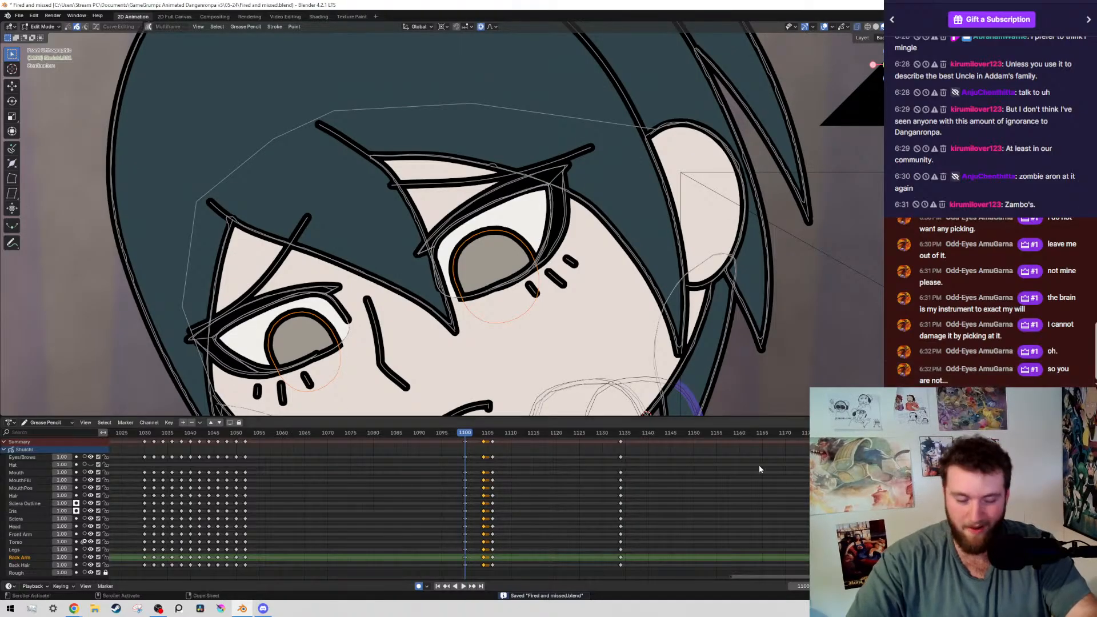
scroll(417, 237, "down", 10)
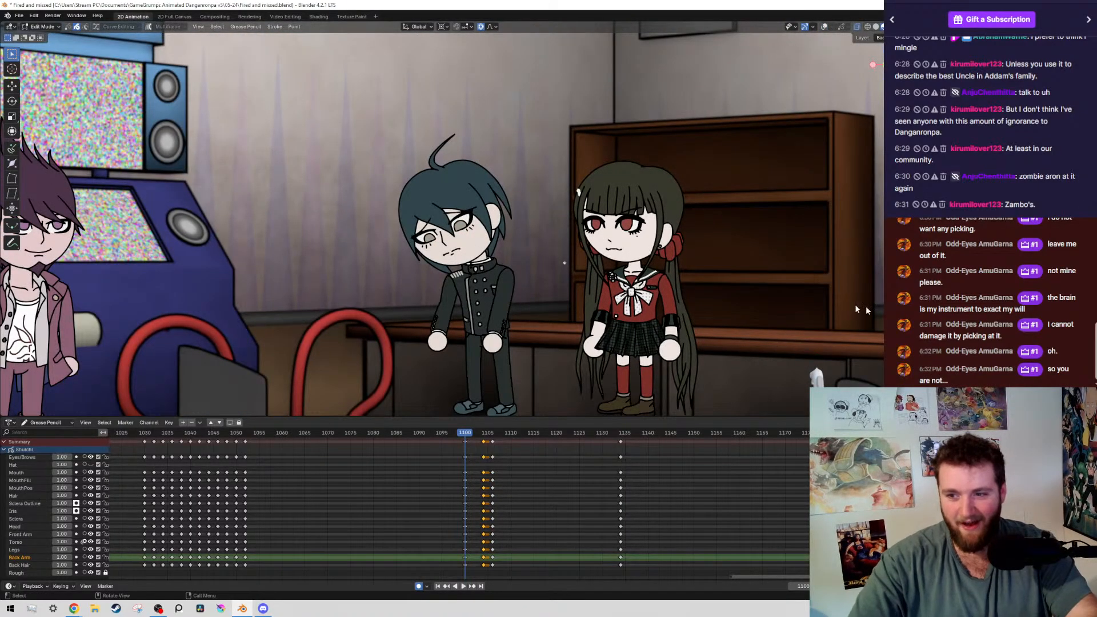
left_click_drag(988, 176, 1074, 177)
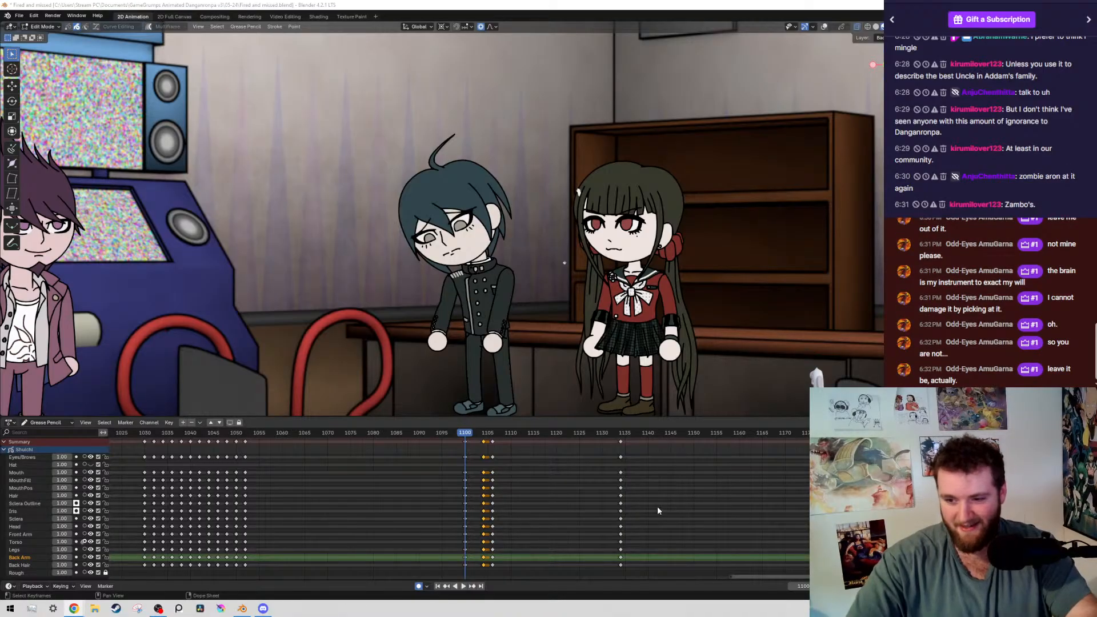
middle_click_drag(530, 444, 553, 520, "ctrl")
scroll(553, 520, "up", 2)
scroll(523, 319, "up", 3)
scroll(539, 340, "down", 5)
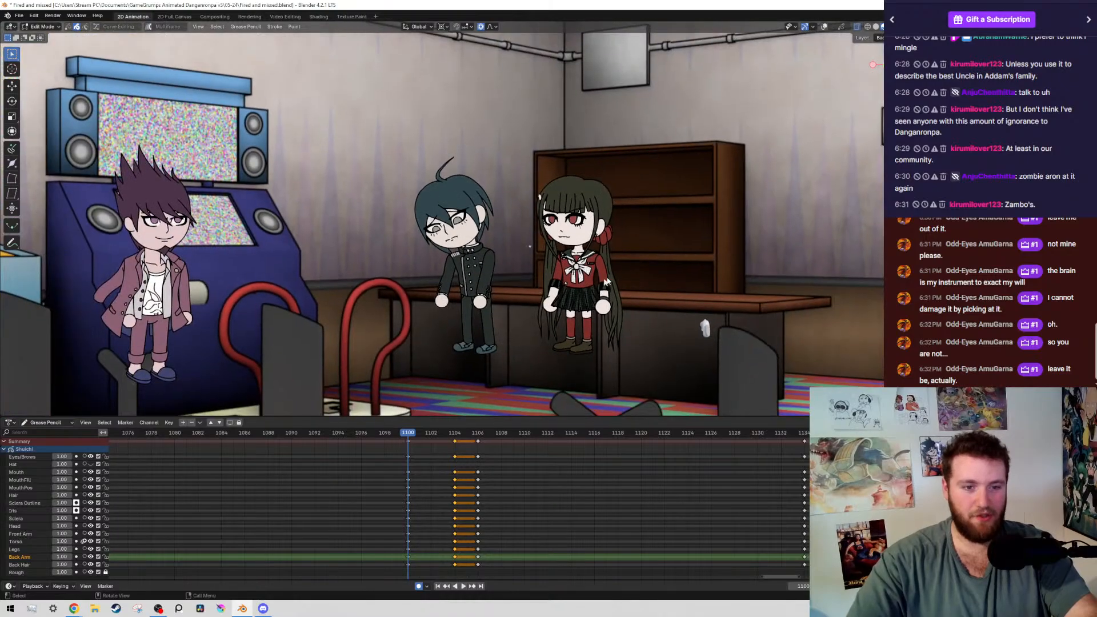
scroll(607, 281, "up", 1)
key("ctrl+s")
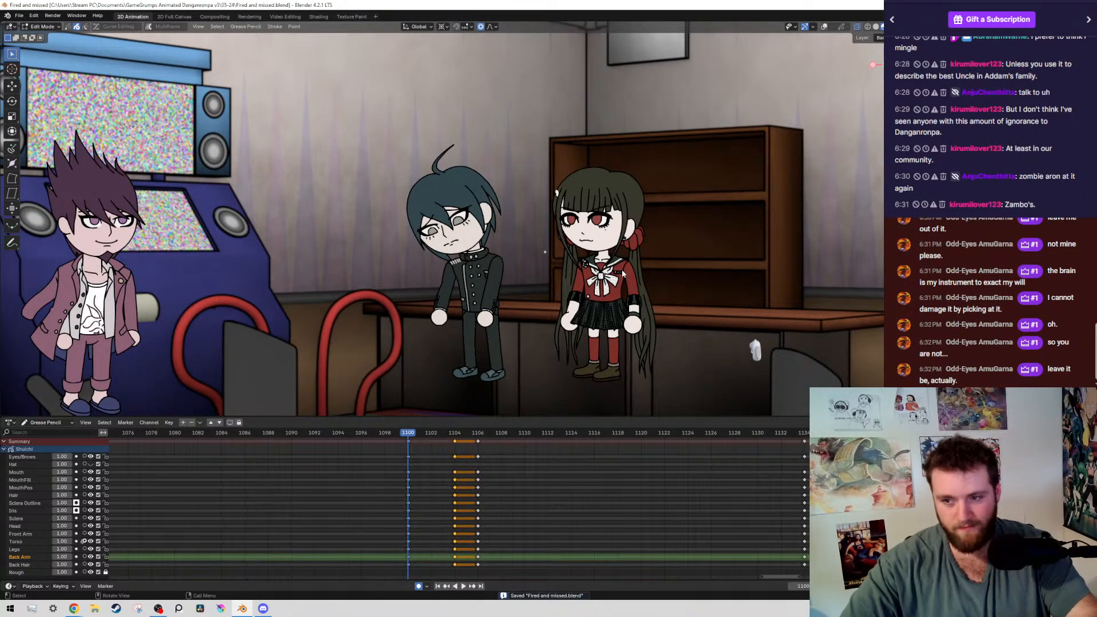
Step back and forth through the boy's keyframes around frame 1104 to review the transition, and save the file
key("Down")
key("Up")
key("Up")
key("Up")
key("Up")
key("Down")
key("Down")
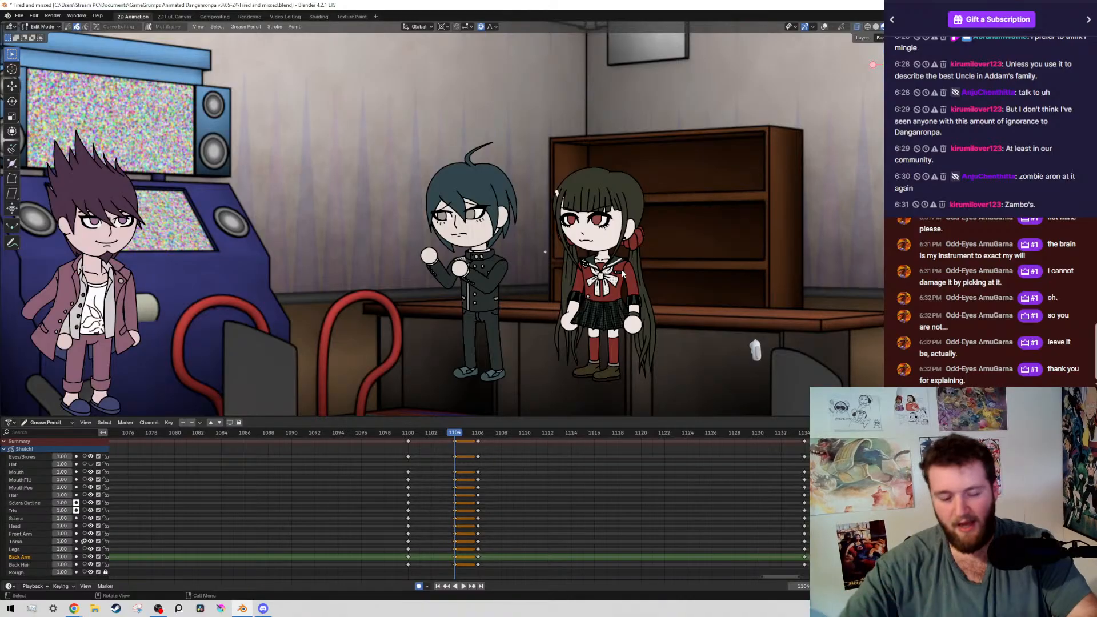
key("ctrl+s")
scroll(513, 224, "up", 4)
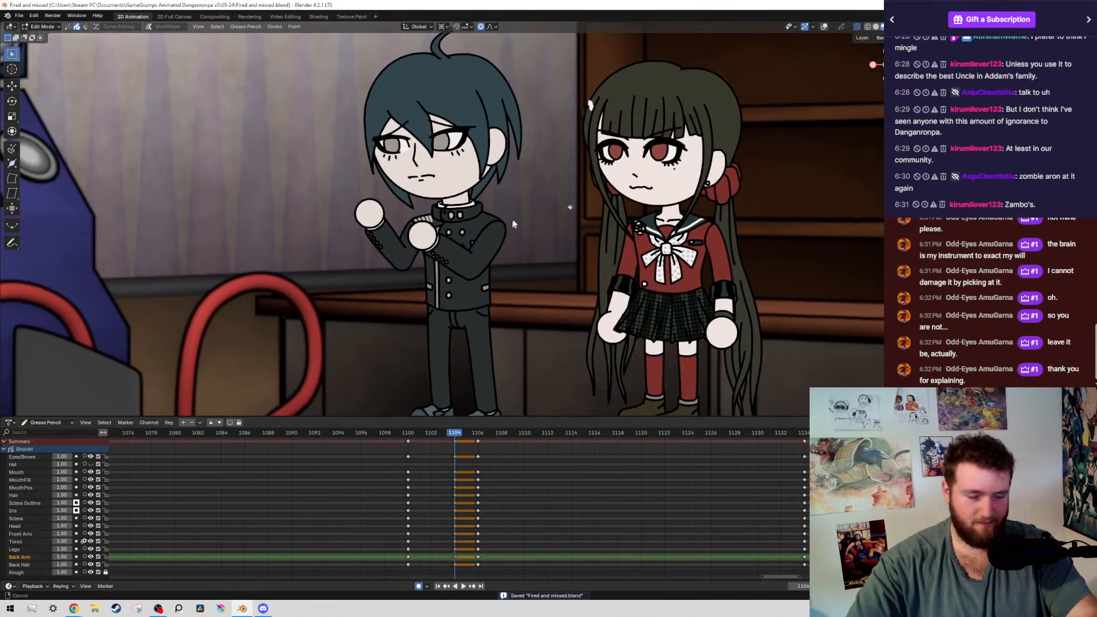
scroll(539, 217, "down", 2)
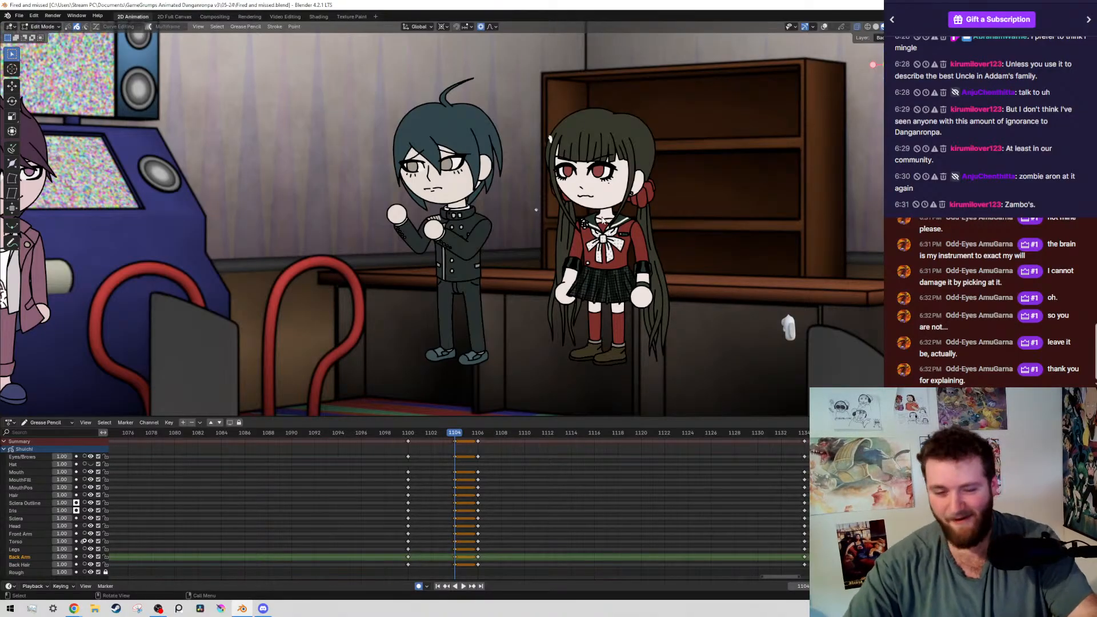
Duplicate the boy's keyframes from frame 1104 to frame 1102, go to that frame, and show the overlays
middle_click_drag(451, 506, 478, 481)
key("shift+d")
left_click(478, 509)
key("Down")
key("shift+alt+z")
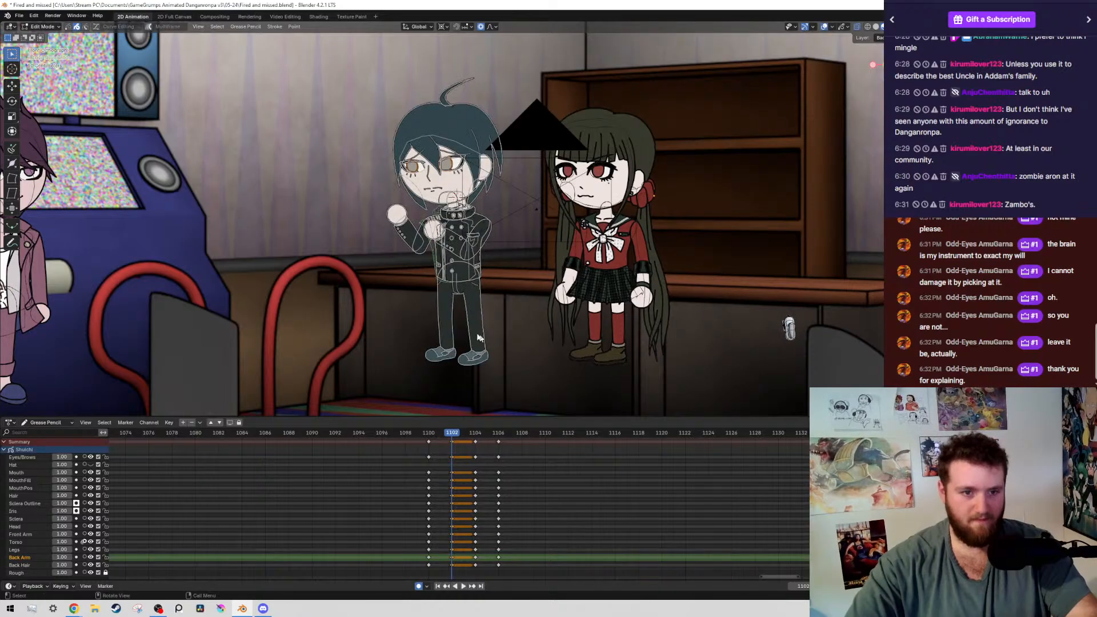
Select the boy's head, torso and arms at frame 1102, rotate them together about -2.6° around the waist, and save the file
scroll(344, 279, "up", 3)
scroll(202, 109, "down", 3)
left_click_drag(245, 104, 555, 254)
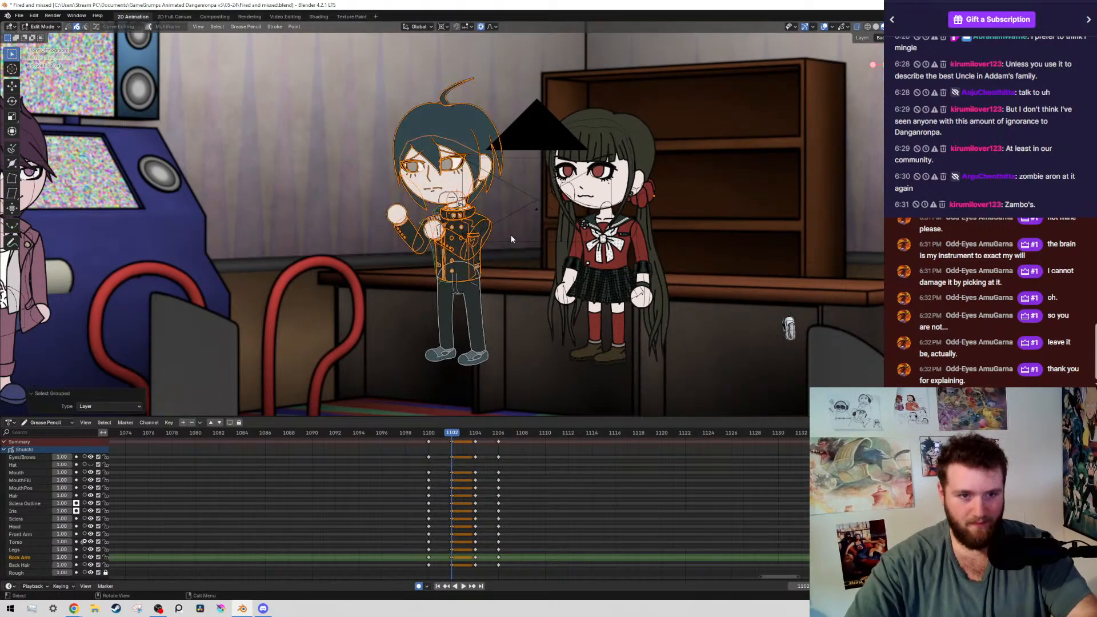
key("shift+g")
scroll(459, 266, "up", 9)
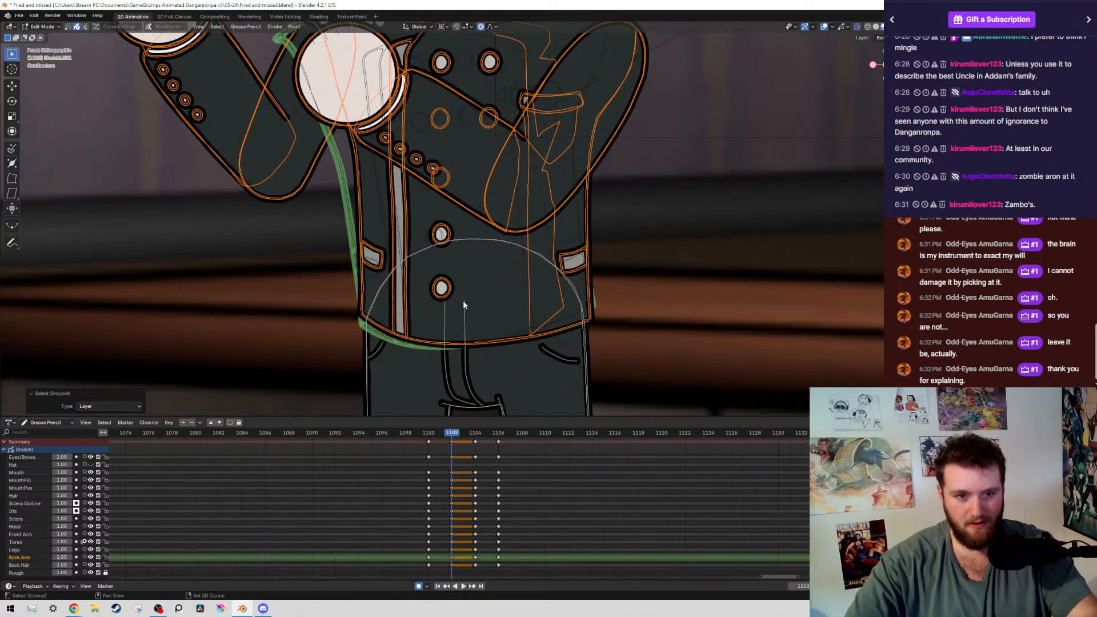
right_click(464, 300, "shift")
middle_click_drag(708, 248, 763, 206, "shift")
scroll(763, 206, "up", 2)
key("r")
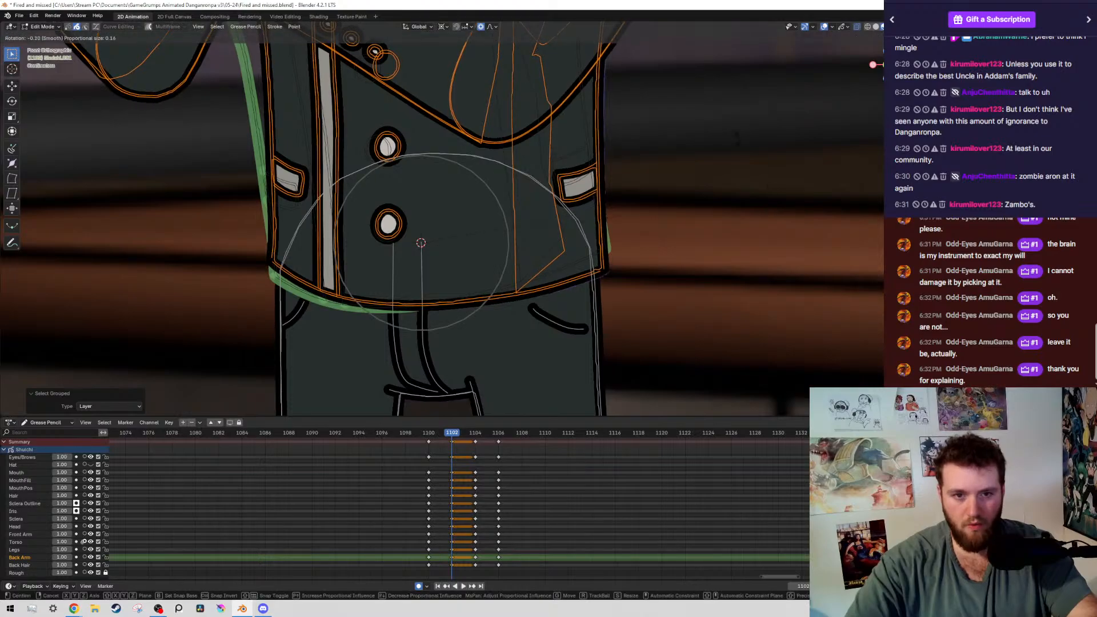
left_click(448, 150)
scroll(448, 150, "down", 5)
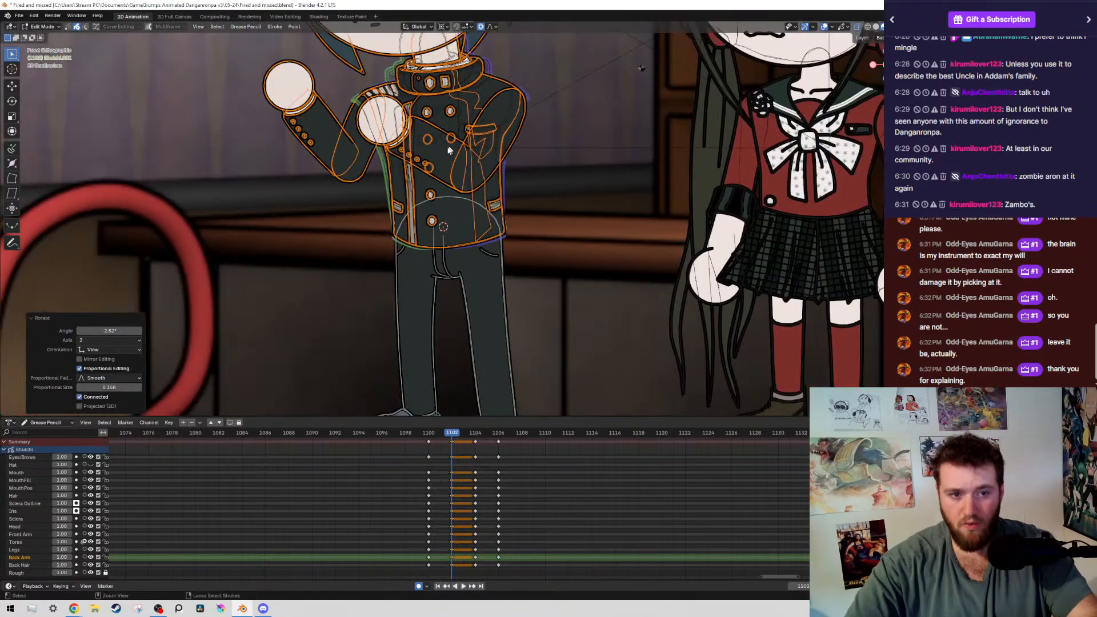
key("ctrl+s")
Select the boy's whole arm farther from the girl at frame 1102 and compare its pose with frame 1100
scroll(355, 273, "up", 3)
left_click_drag(241, 155, 321, 245)
key("shift+g")
left_click(269, 188)
key("Down")
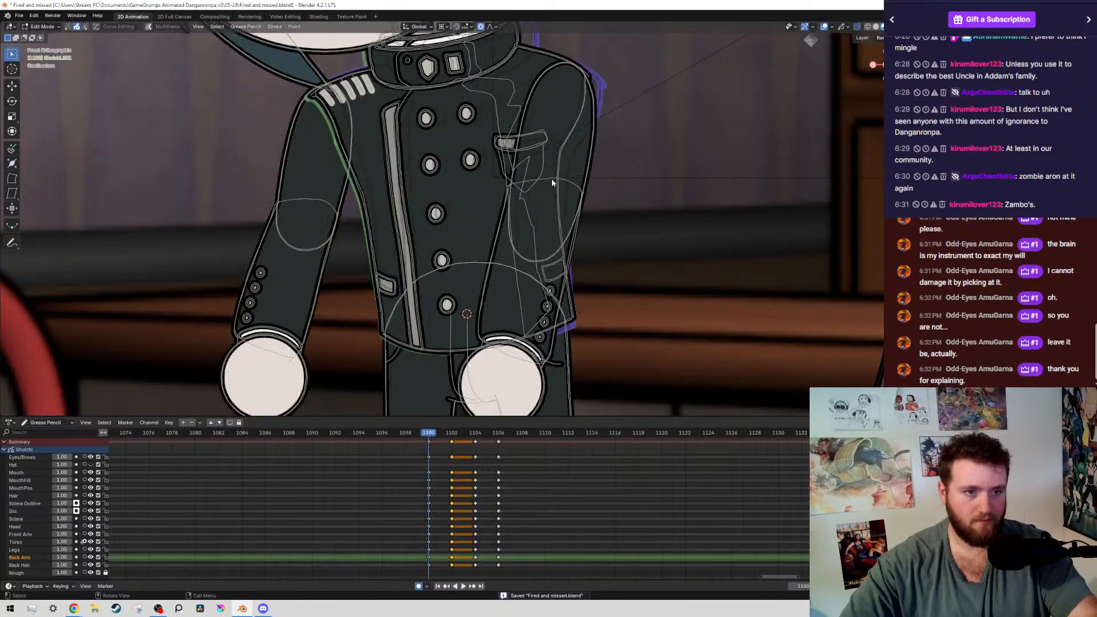
key("Up")
key("Down")
key("Up")
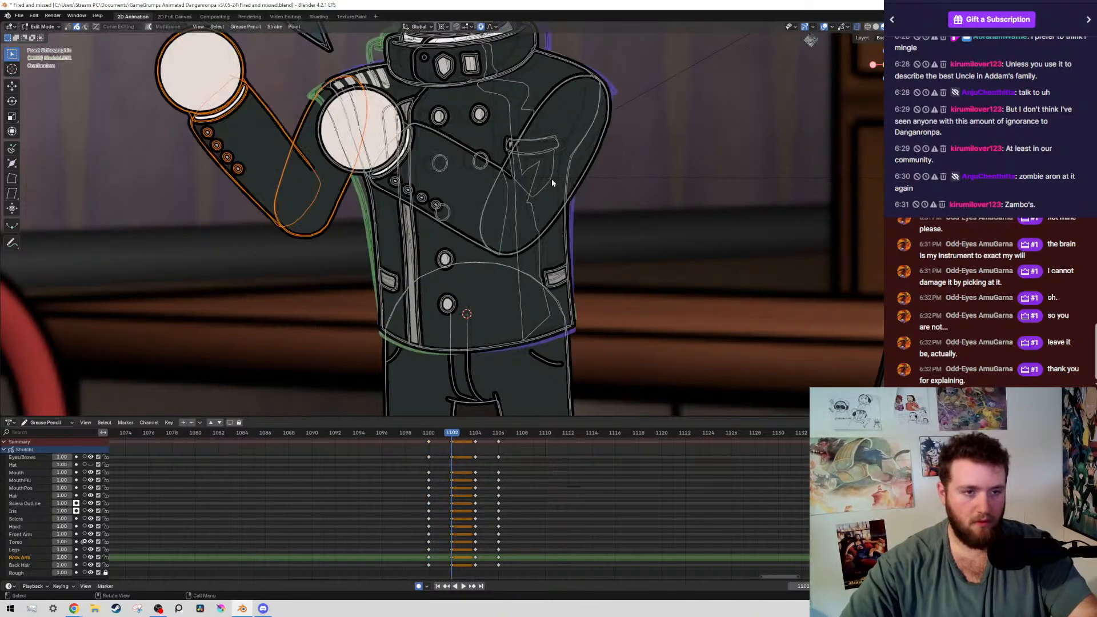
Deselect the upper arm, rotate the forearm and fist down around the elbow to roughly horizontal, and nudge them slightly upward
key("r")
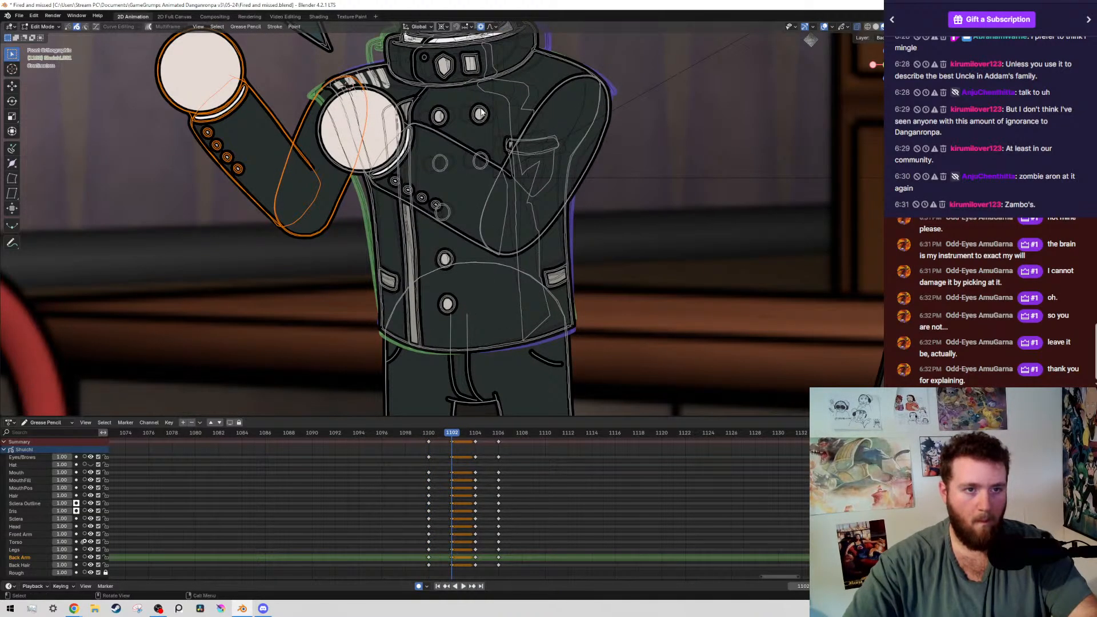
left_click(274, 204)
left_click_drag(309, 69, 357, 96, "ctrl")
key("r")
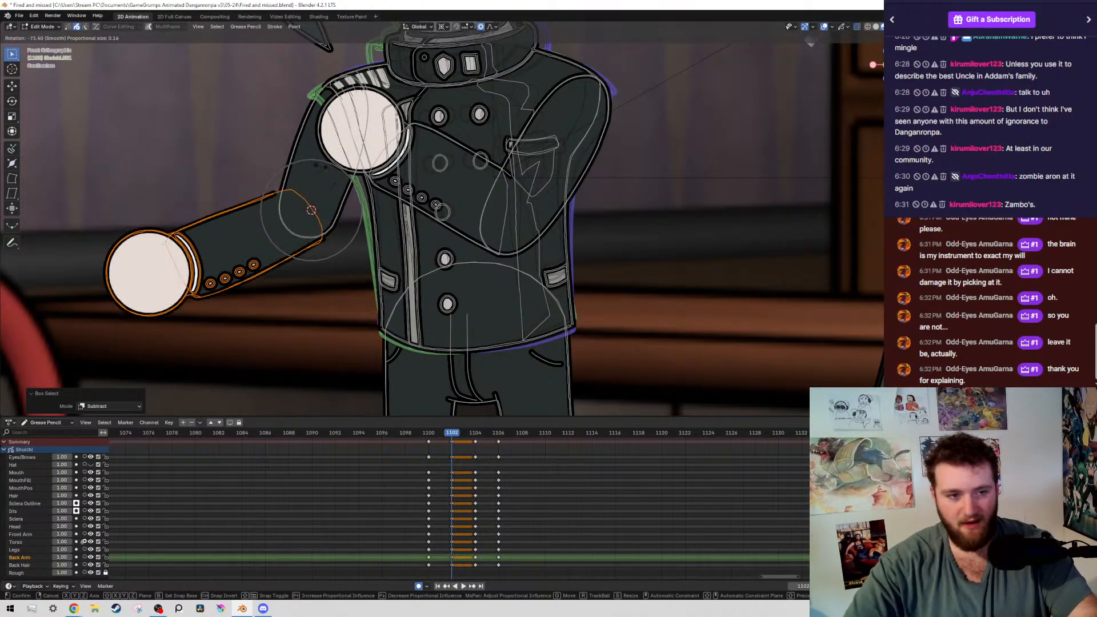
left_click(336, 163)
key("g")
left_click(343, 141)
Hide the overlays and play back the boy's transition into raised fists with the lowered forearm at frame 1102
key("shift+alt+z")
scroll(477, 260, "down", 6)
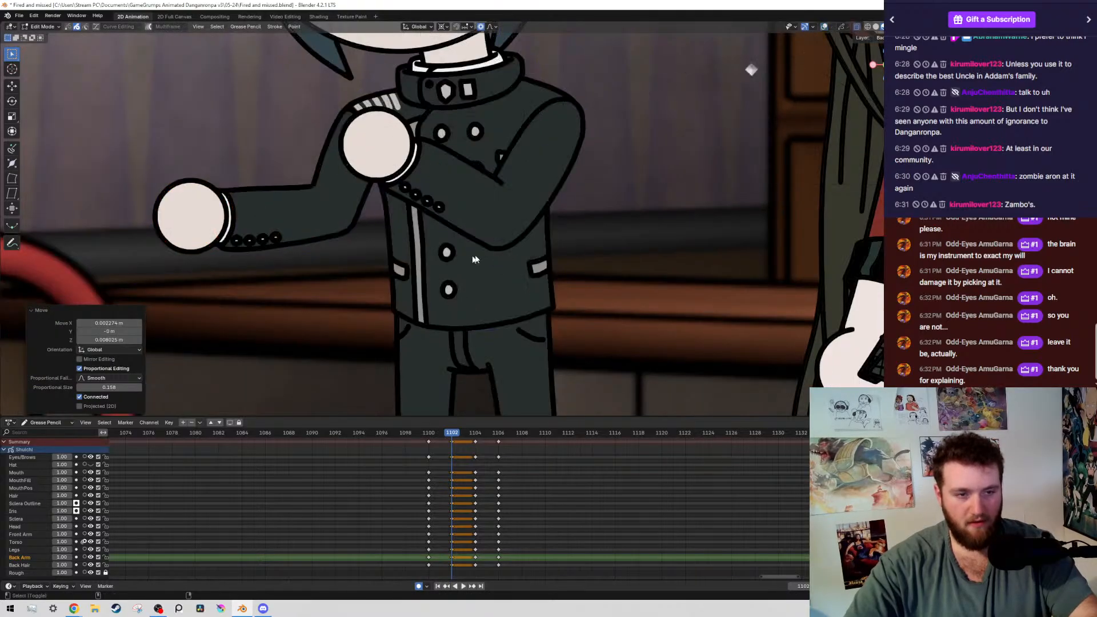
key("Down")
key("space")
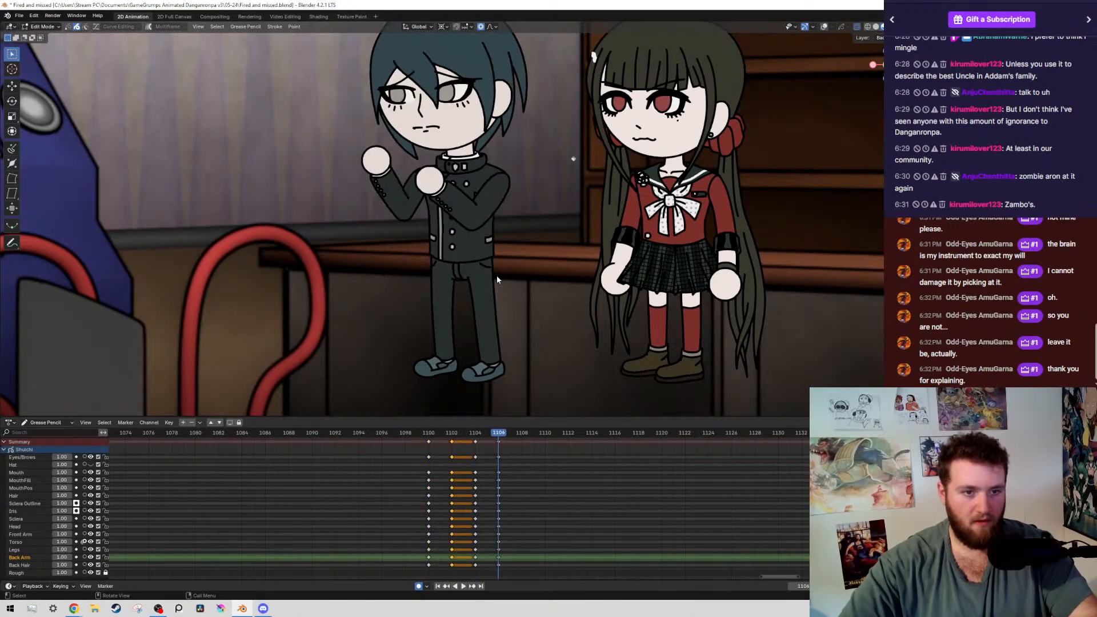
Show the overlays at frame 1104, select the boy's whole arm farther from the girl, and rotate it slightly
key("Escape")
key("space")
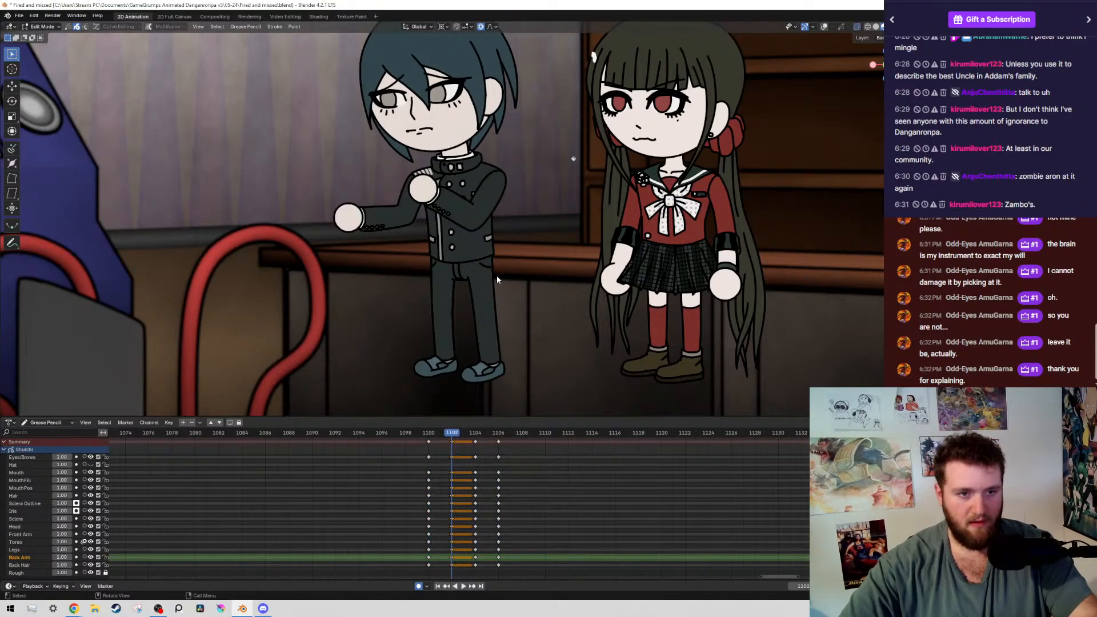
key("shift+alt+z")
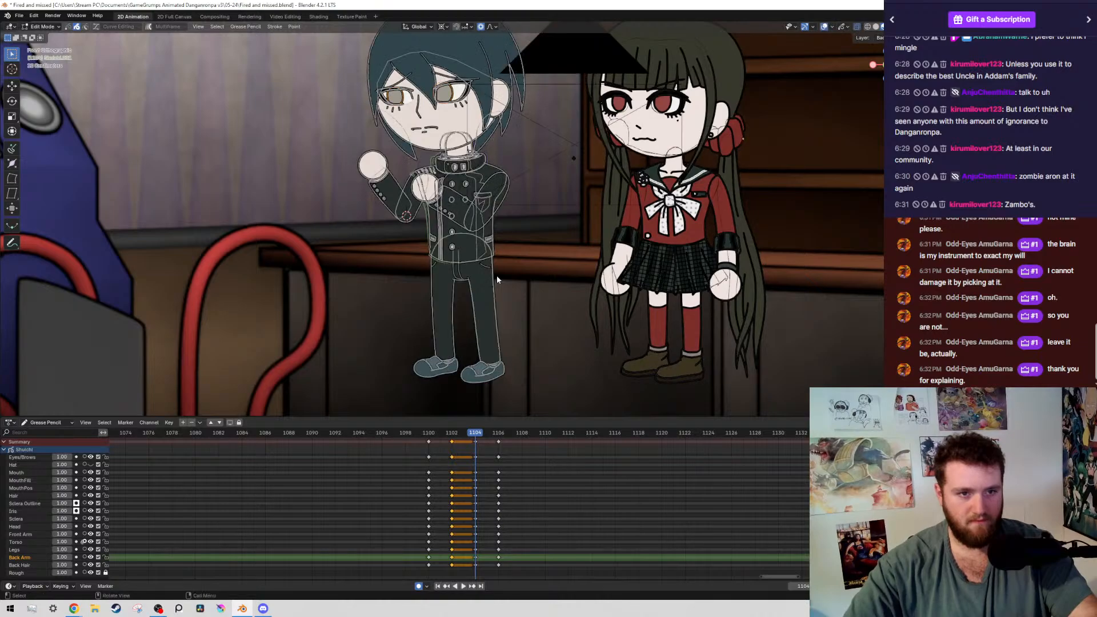
scroll(497, 277, "up", 7)
middle_click_drag(274, 160, 394, 236, "shift")
mouse_move(249, 74)
left_mouse_down()
mouse_move(283, 144)
mouse_move(410, 308)
left_mouse_up()
key("r")
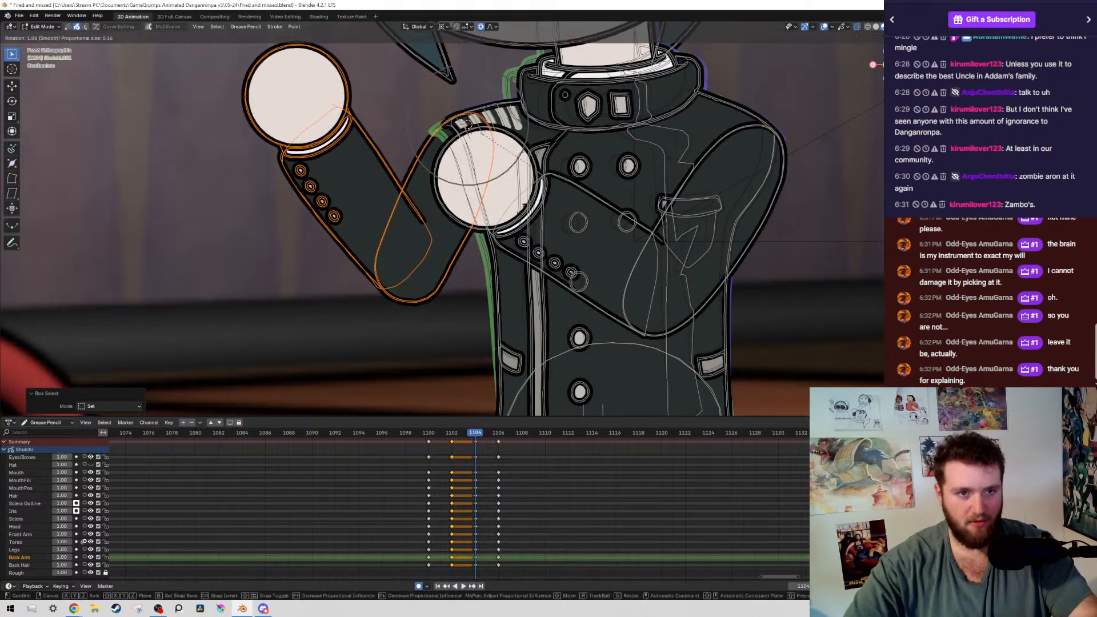
left_click(532, 209)
Hide the overlays, compare the adjusted arm at frame 1104 with the neighbouring keyframes, and save the file
key("shift+alt+z")
key("Up")
key("Down")
key("Down")
key("Down")
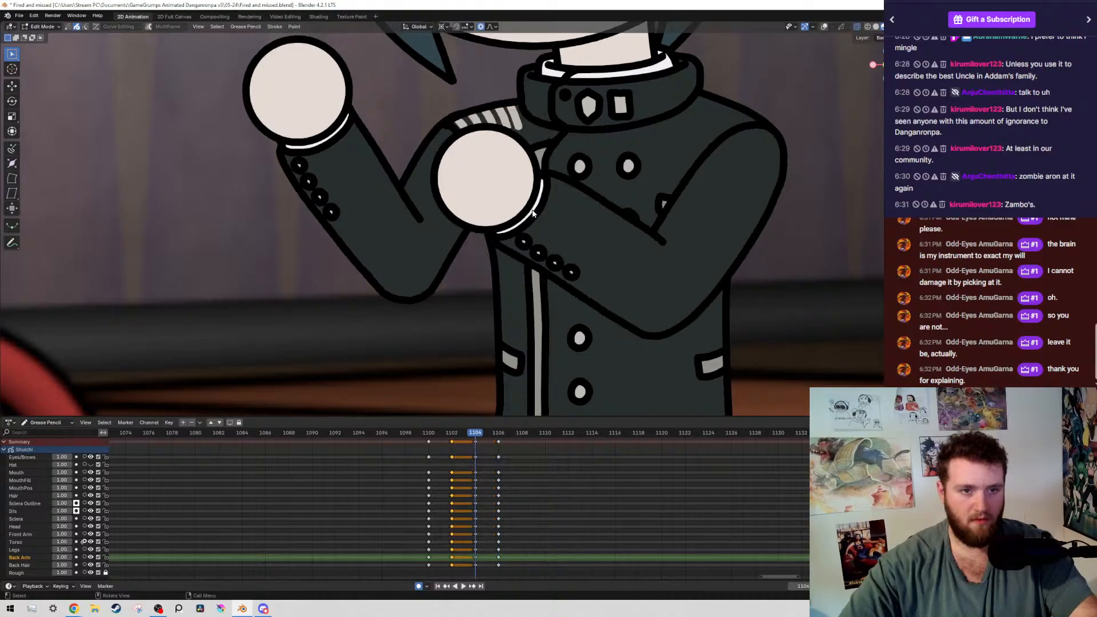
key("ctrl+s")
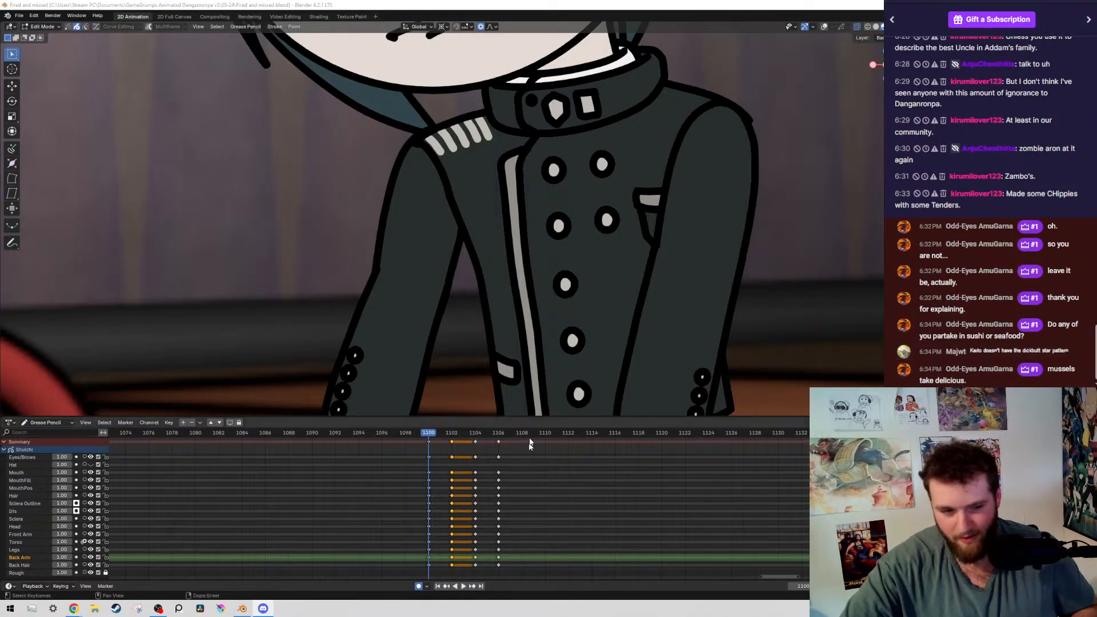
Examine the purple-haired man's outfit beside the arcade machine at frame 1100 with overlays shown, and save the file
scroll(395, 250, "down", 10)
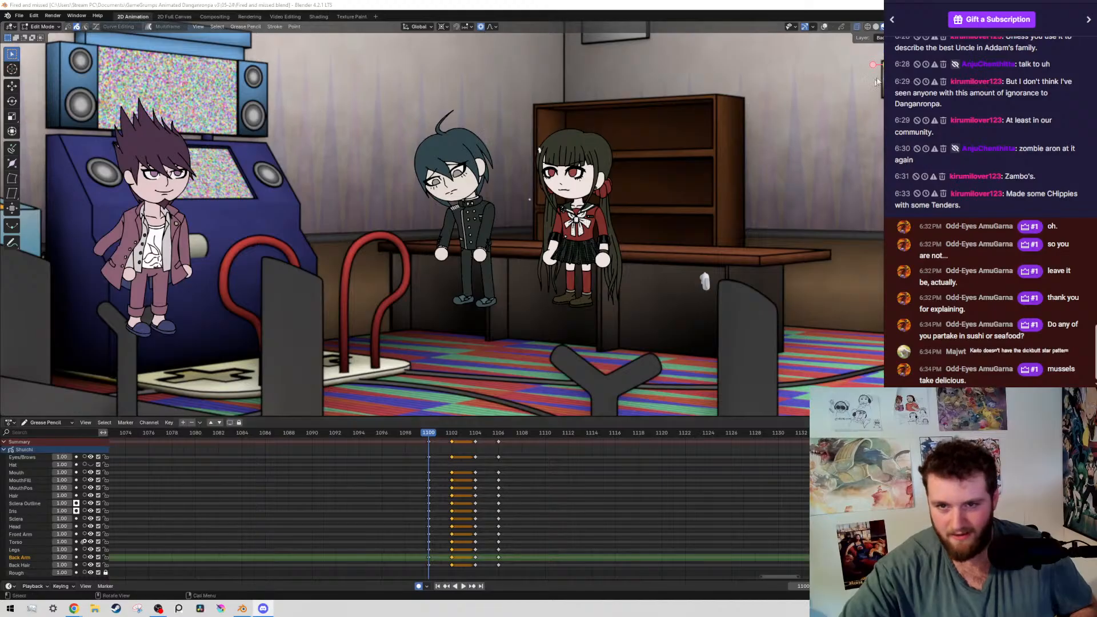
middle_click_drag(434, 240, 629, 219, "shift")
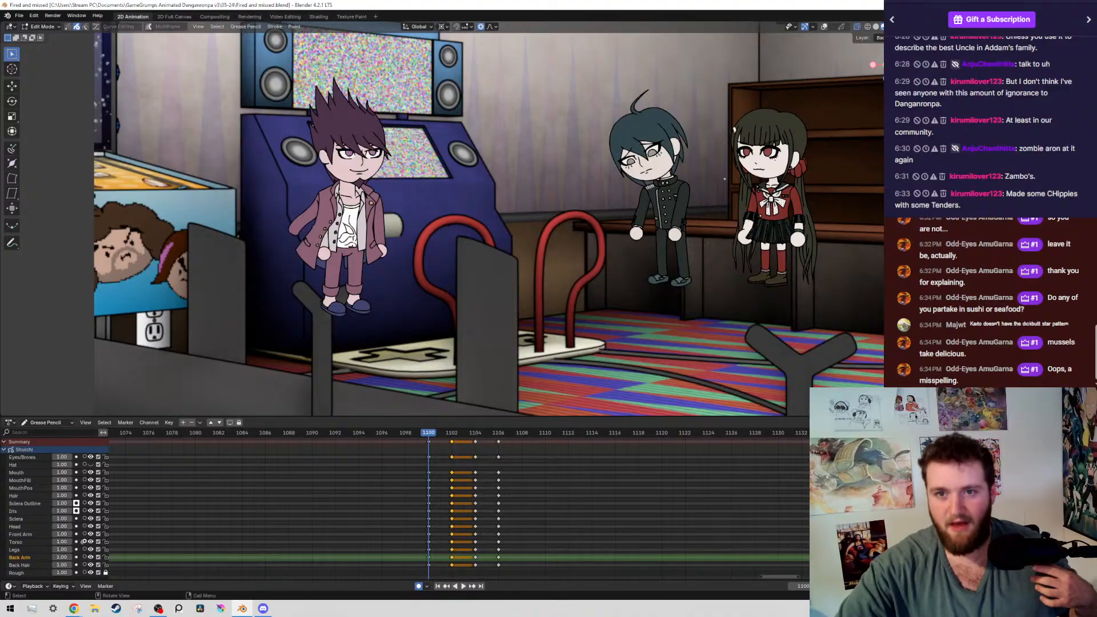
middle_click_drag(483, 209, 556, 226, "shift")
scroll(575, 242, "up", 5)
scroll(657, 265, "up", 3)
scroll(651, 263, "down", 7)
key("shift+alt+z")
scroll(558, 226, "up", 5)
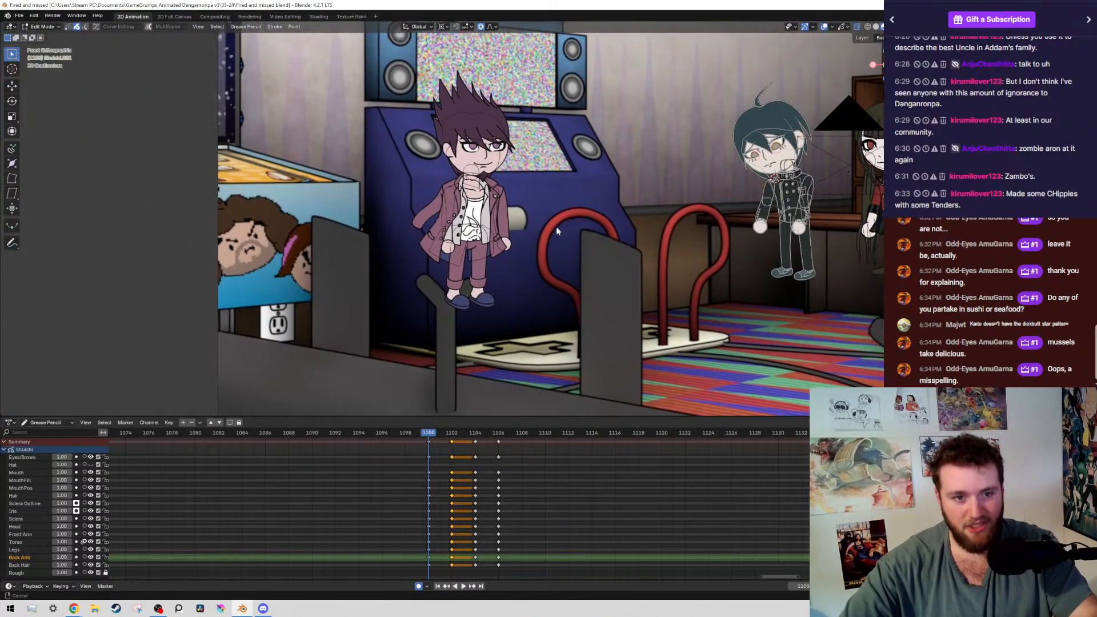
scroll(512, 273, "up", 3)
scroll(512, 273, "down", 6)
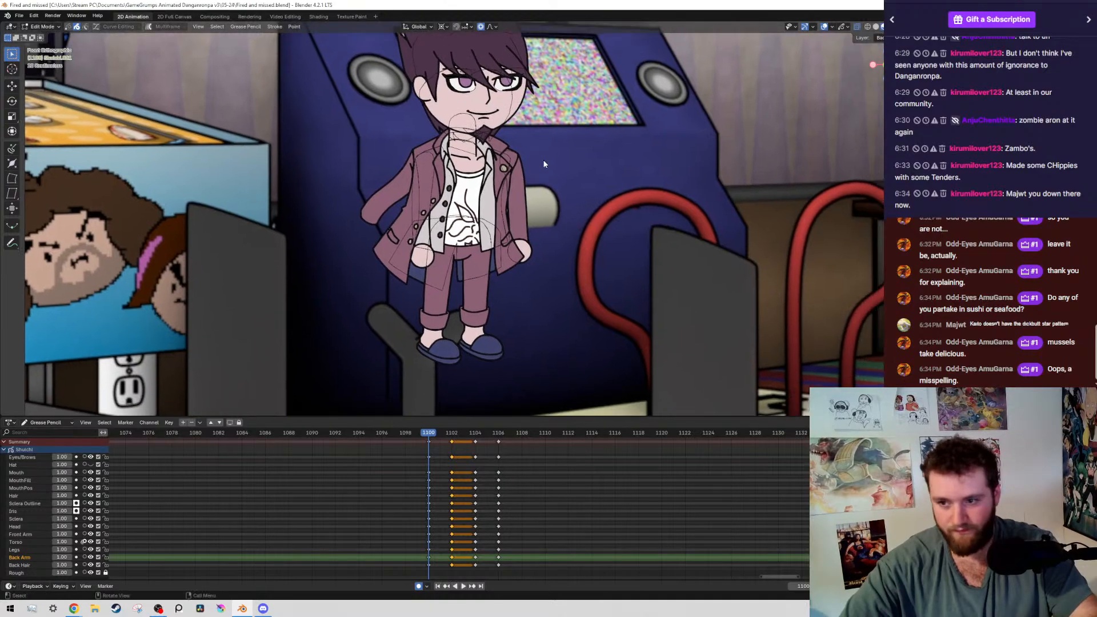
key("ctrl+s")
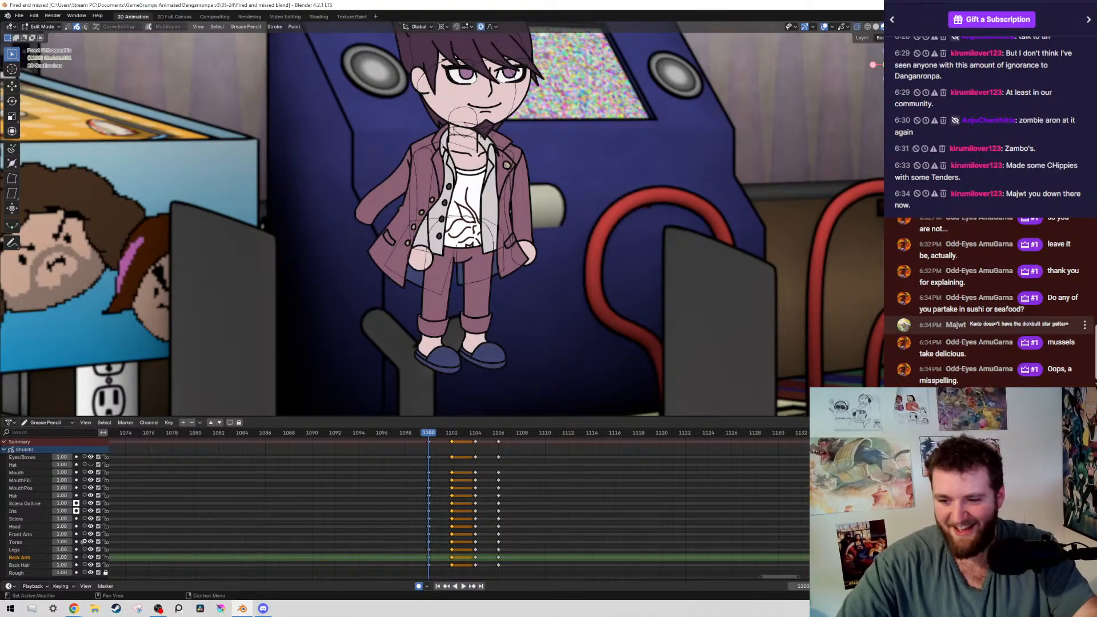
left_click_drag(978, 324, 1082, 329)
left_click(990, 326)
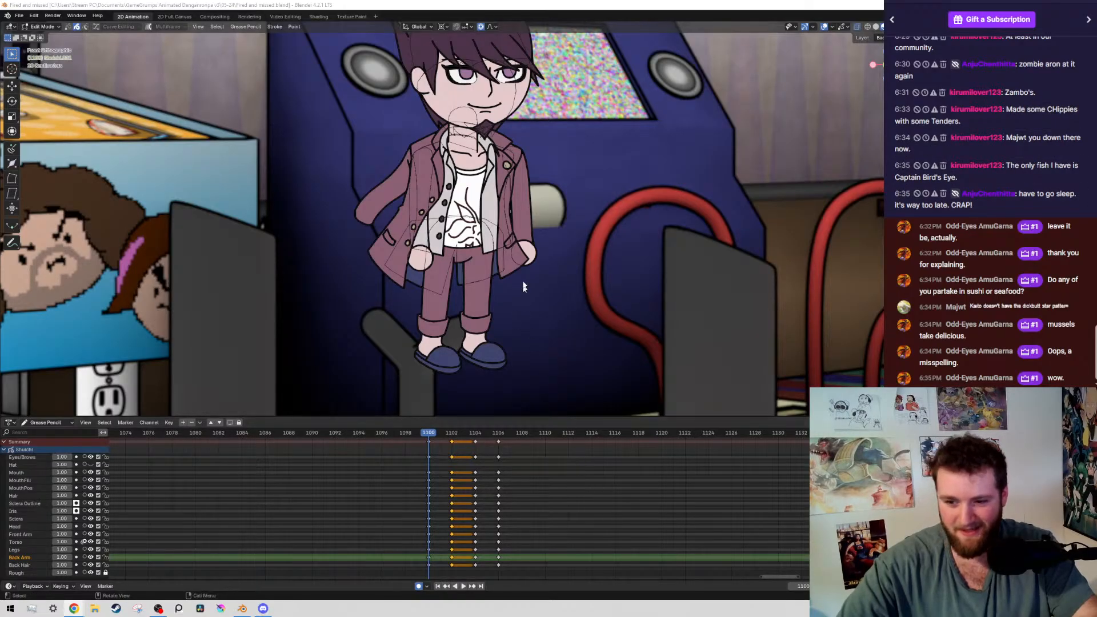
scroll(533, 183, "down", 3)
scroll(533, 183, "up", 2)
key("ctrl+s")
scroll(484, 264, "down", 2)
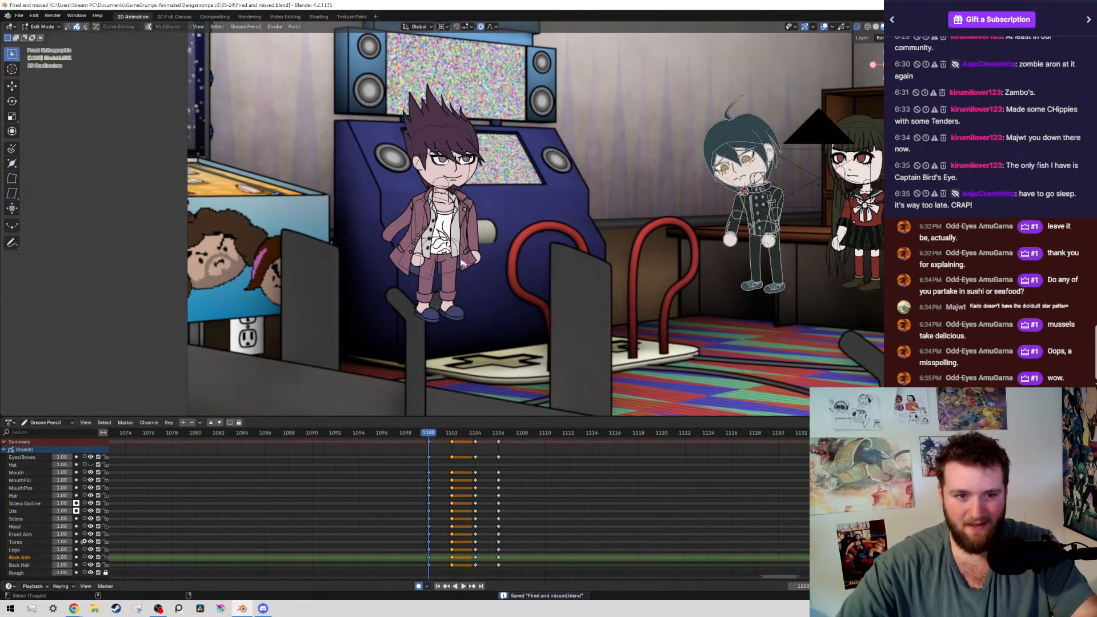
scroll(438, 282, "up", 1)
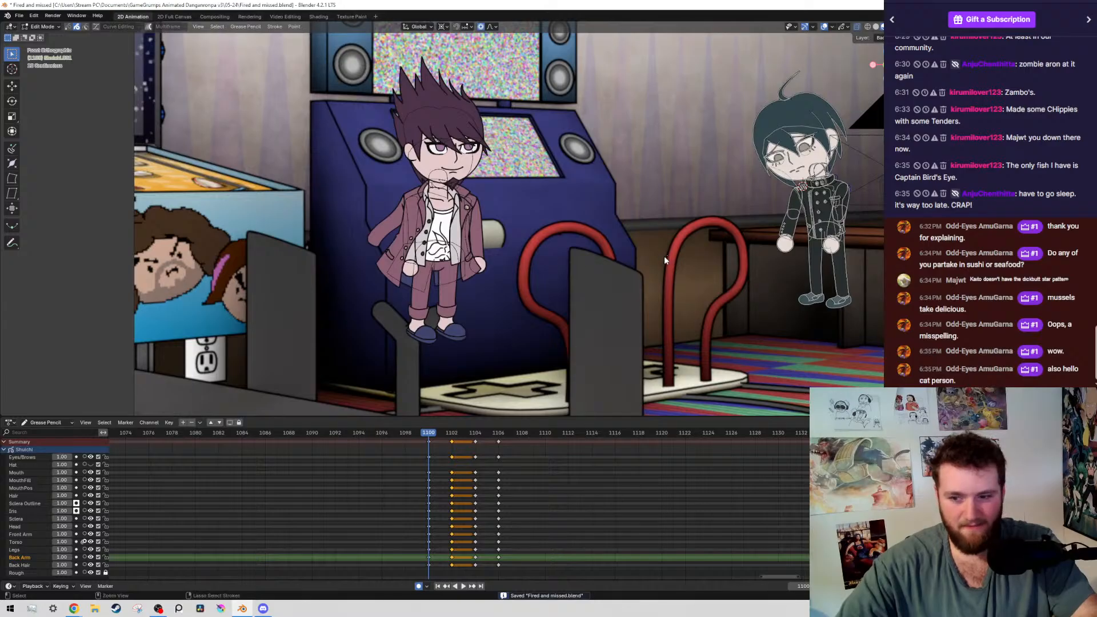
Return the boy to Object Mode, select the purple-haired man, and enter Edit Mode on him
key("ctrl+Tab")
left_click(284, 298)
key("ctrl+s")
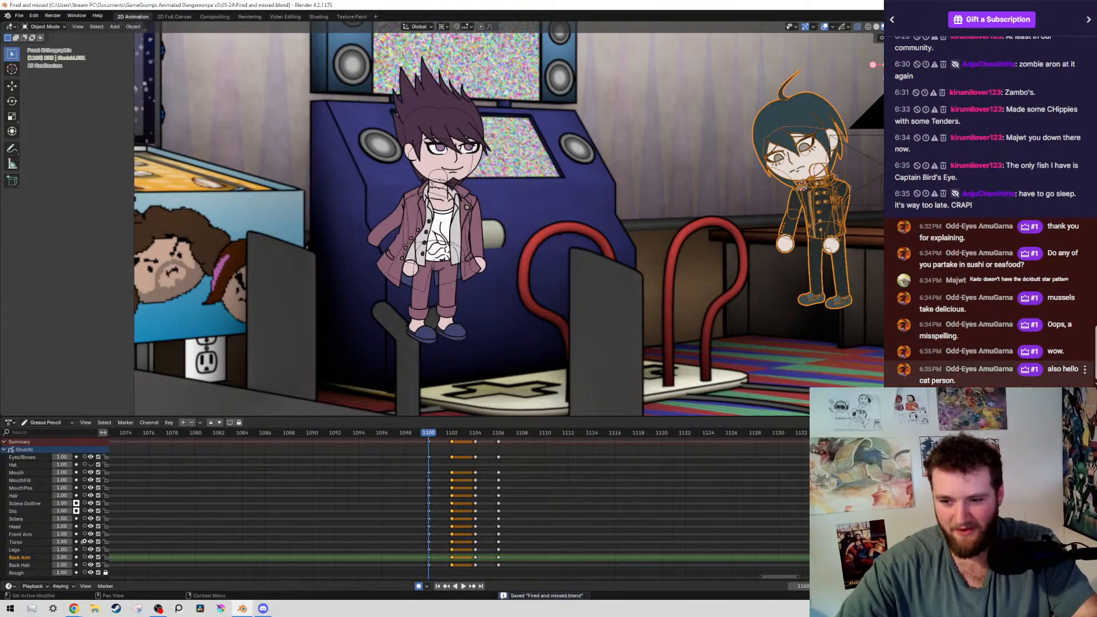
scroll(431, 215, "up", 2)
left_click(431, 214)
scroll(433, 216, "down", 3)
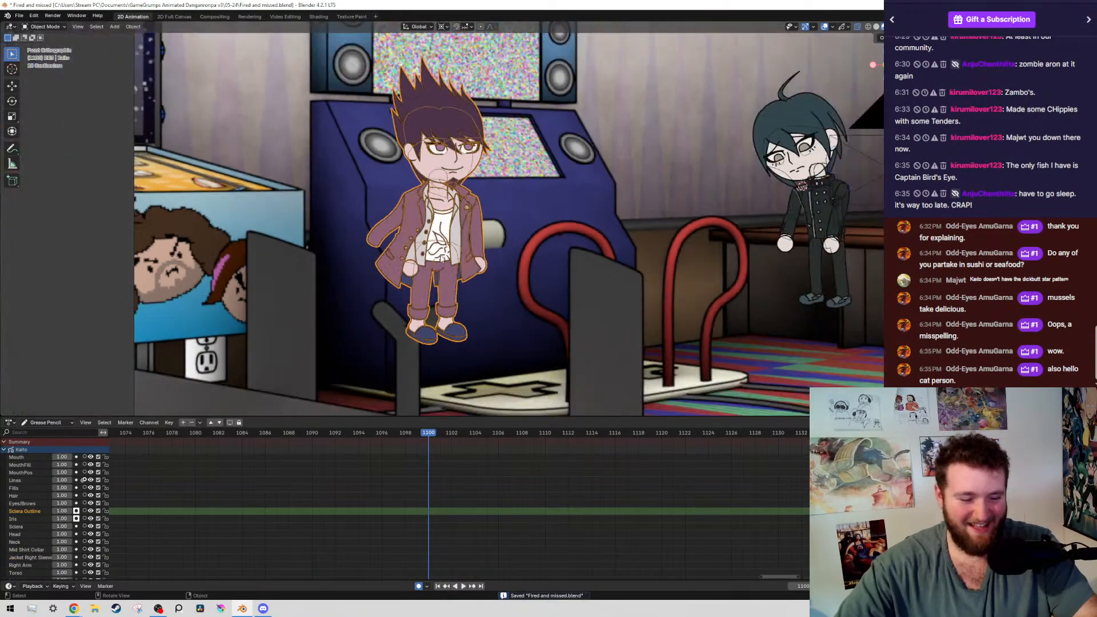
key("ctrl+Tab")
left_click(581, 298)
scroll(459, 246, "up", 5)
key("Tab")
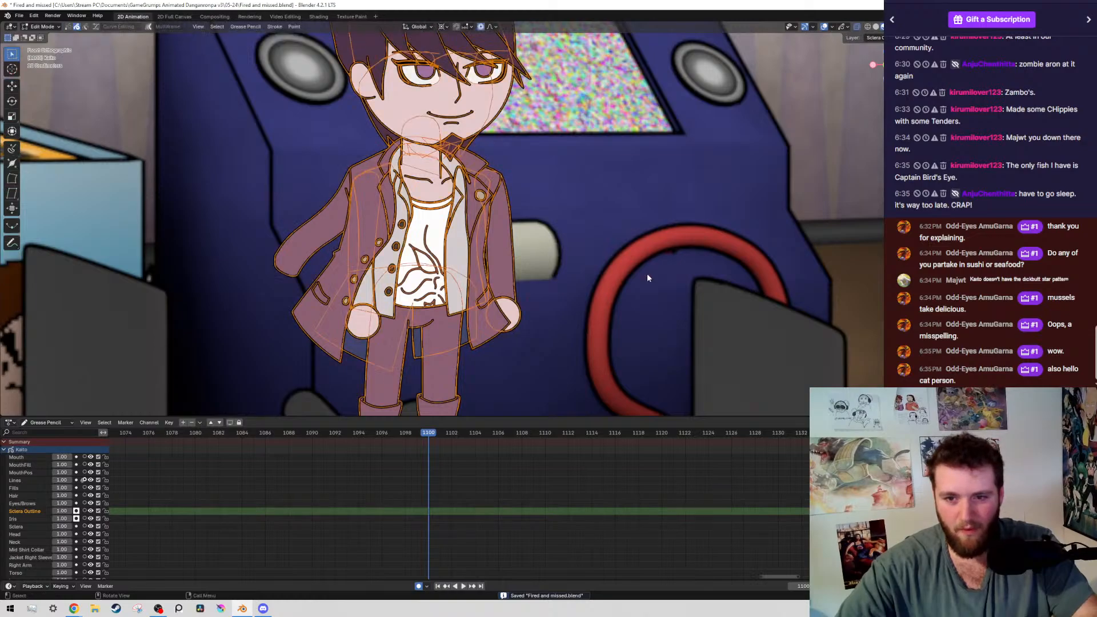
scroll(442, 219, "up", 4)
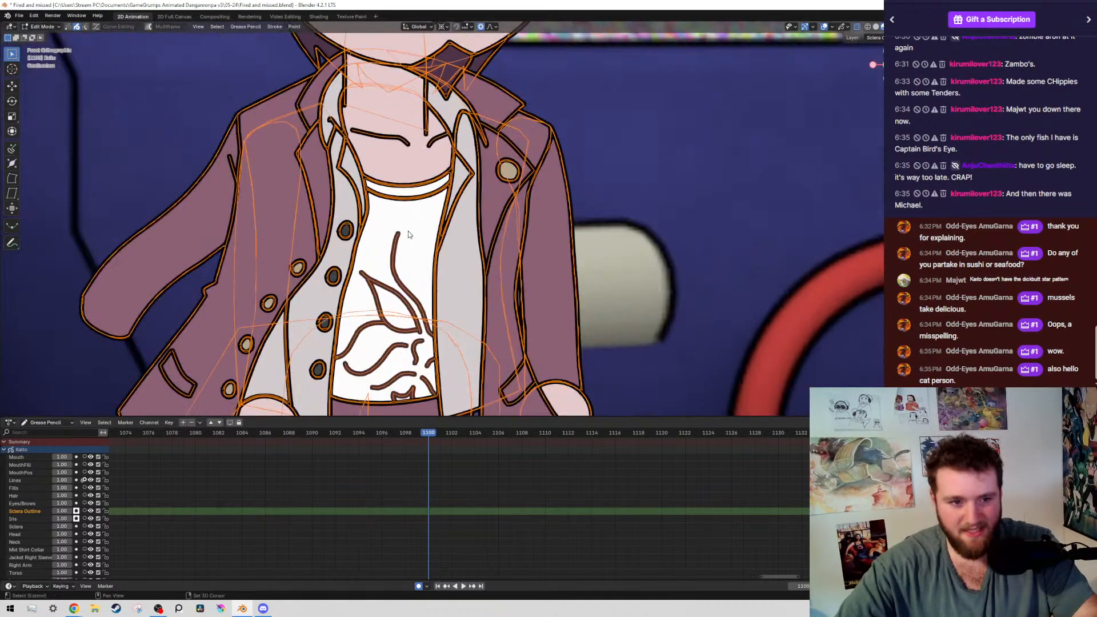
Hide the overlays and examine the star texture on the purple-haired man's coat lining and slippers
left_click(823, 27)
mouse_move(714, 408)
middle_mouse_down("shift")
mouse_move(834, 300)
mouse_move(824, 191)
middle_mouse_up("shift")
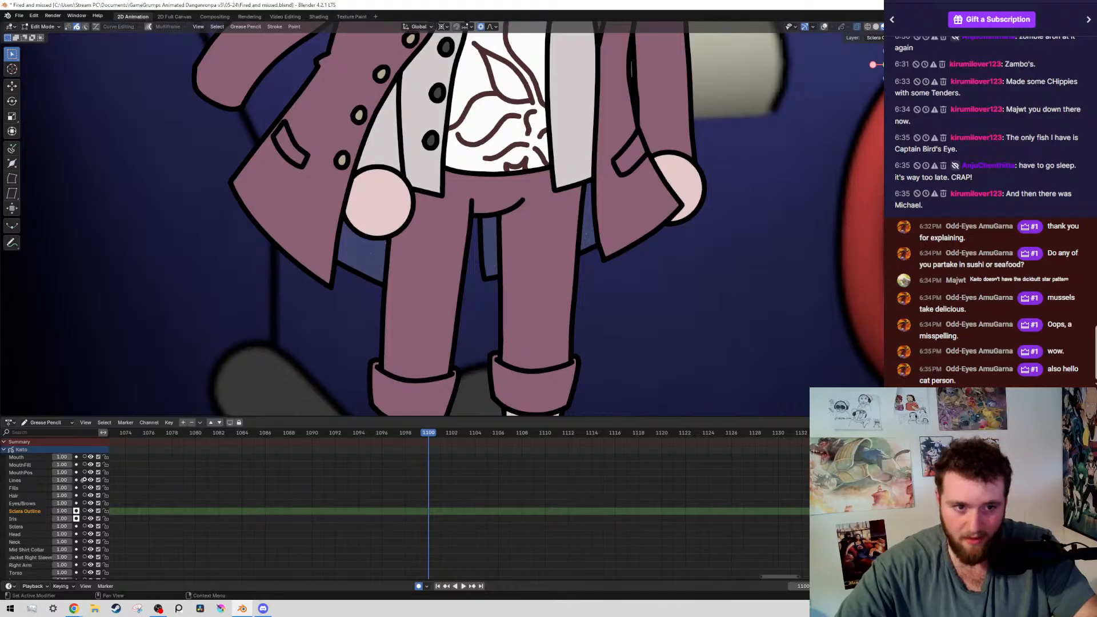
scroll(488, 283, "up", 8)
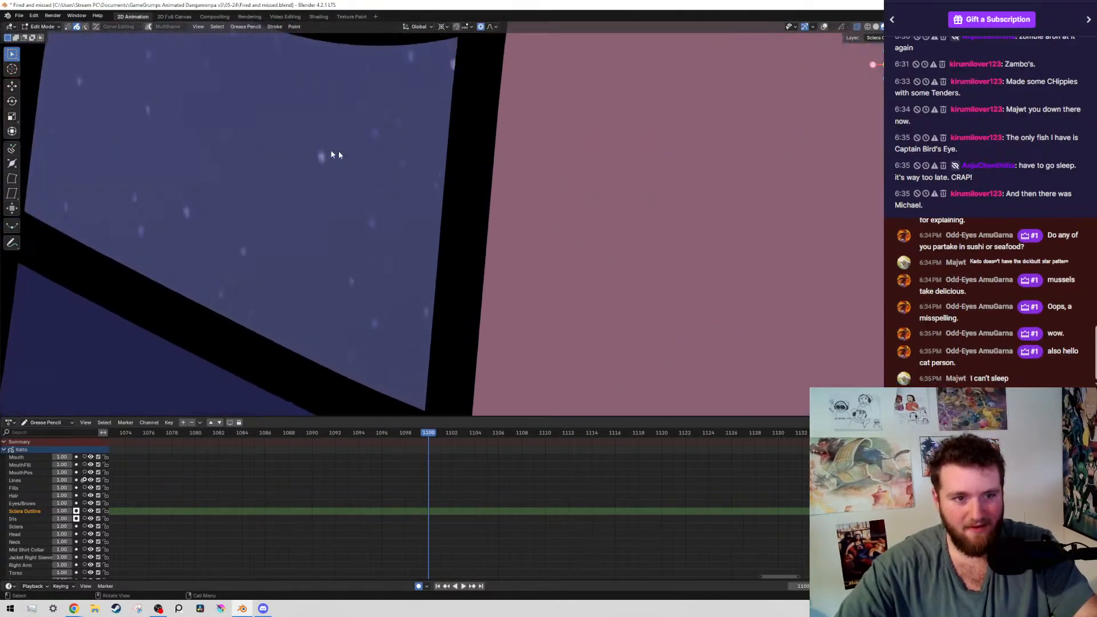
scroll(370, 223, "down", 1)
scroll(409, 179, "down", 5)
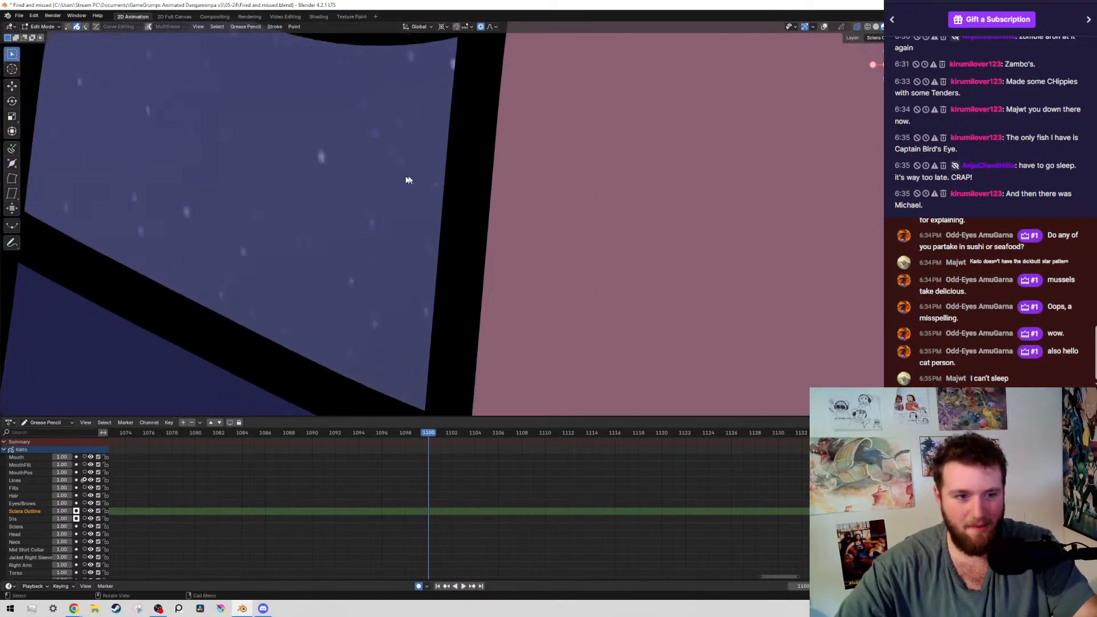
scroll(529, 260, "down", 8)
scroll(573, 263, "up", 8)
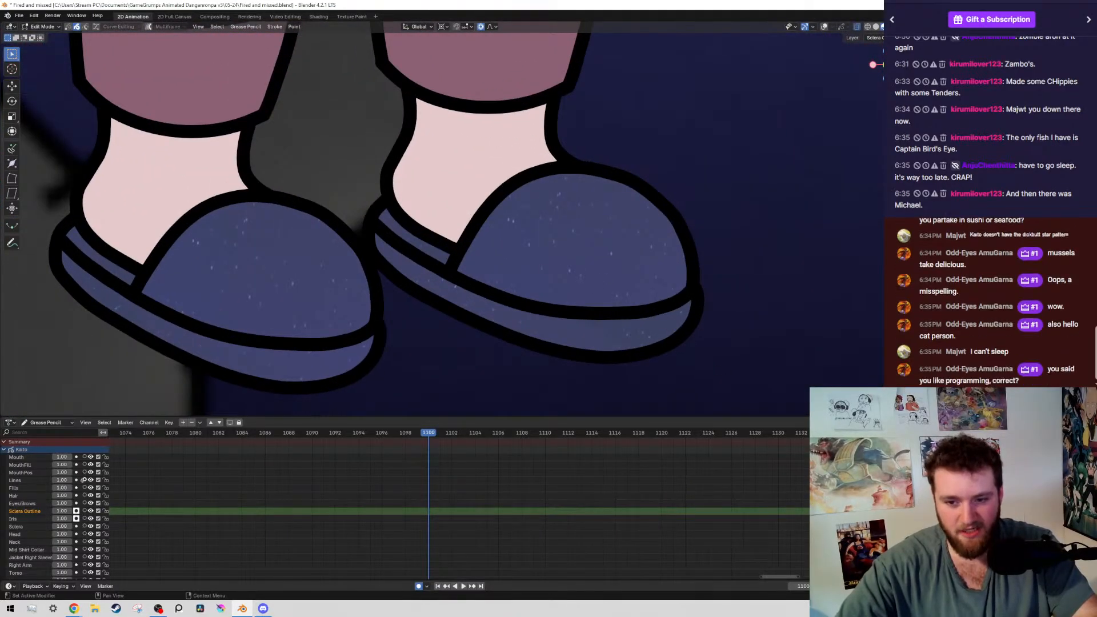
Try a more vivid blue star texture on the purple-haired man's slippers and restore the muted colouring
key("ctrl+z")
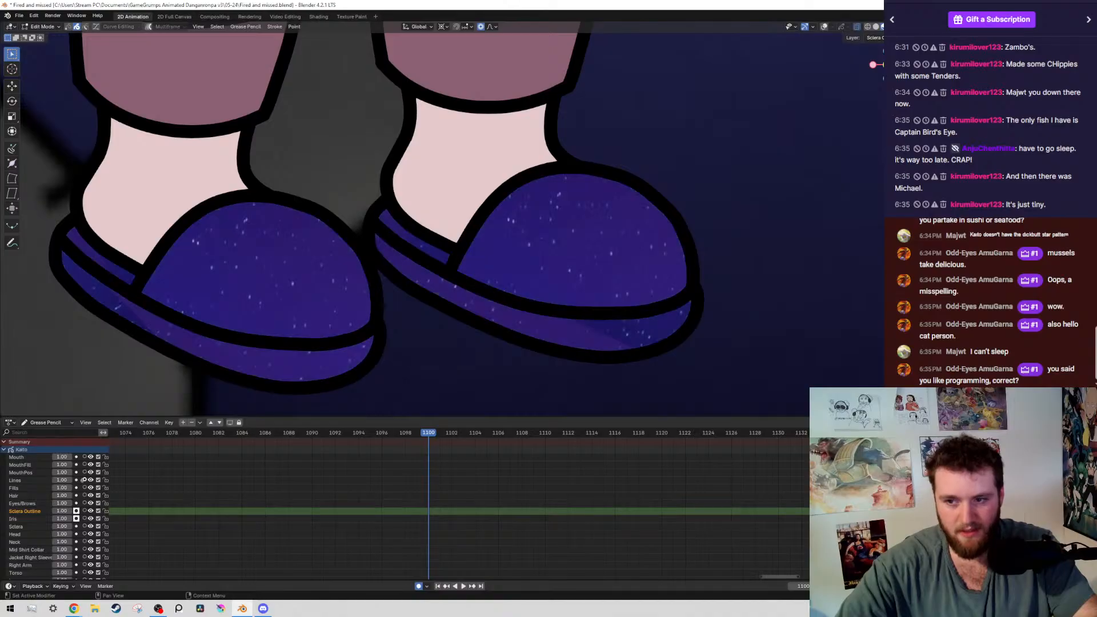
scroll(568, 178, "down", 7)
scroll(436, 238, "up", 6)
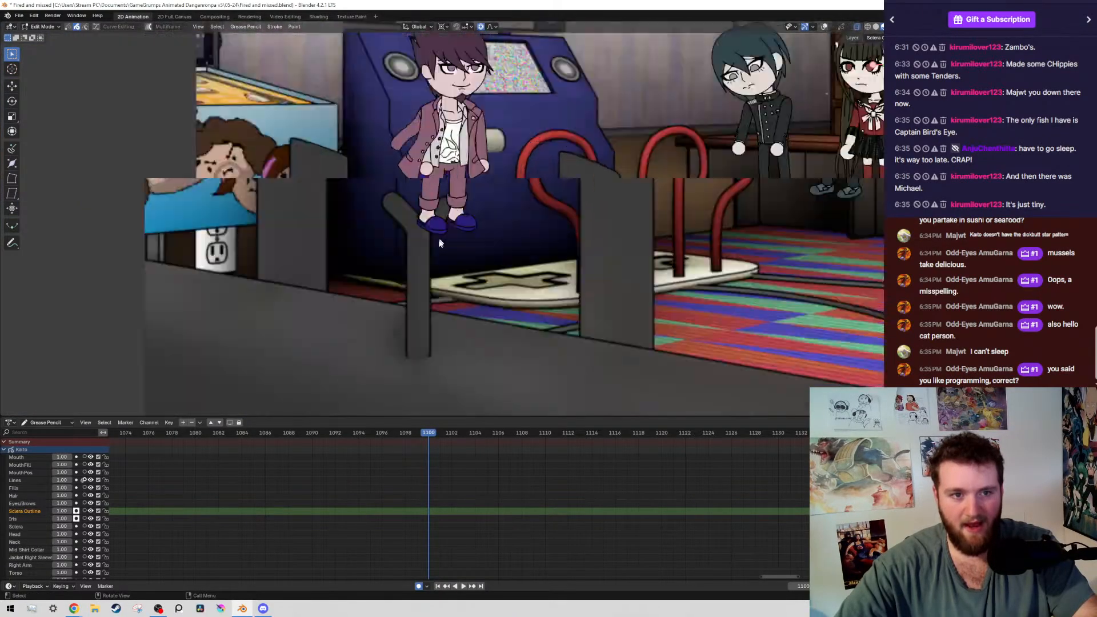
scroll(430, 235, "down", 4)
scroll(484, 252, "up", 4)
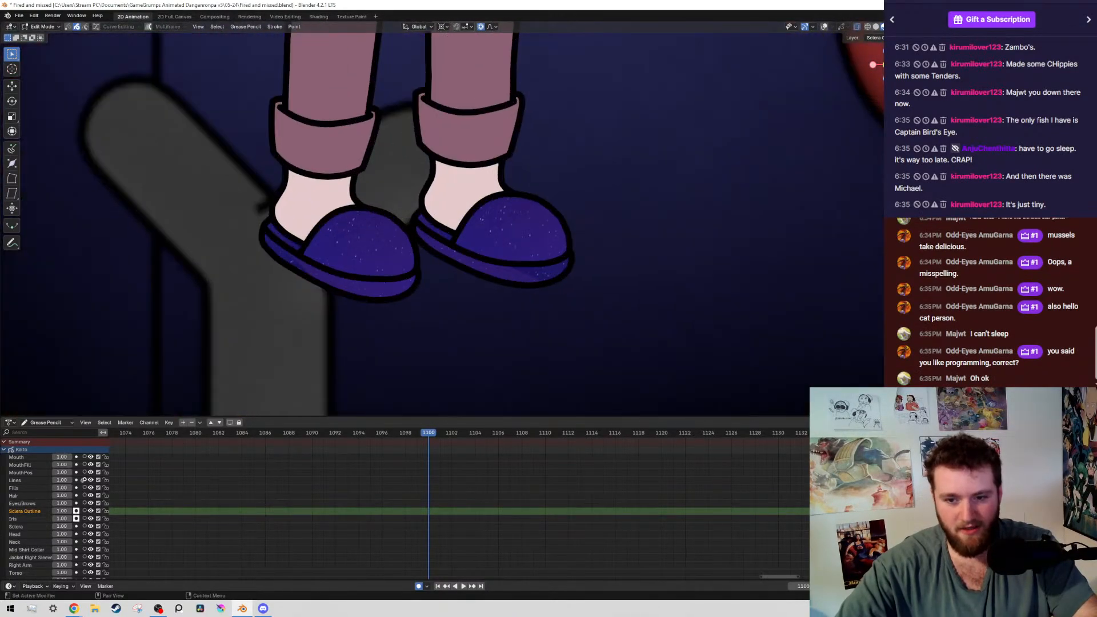
key("ctrl+shift+z")
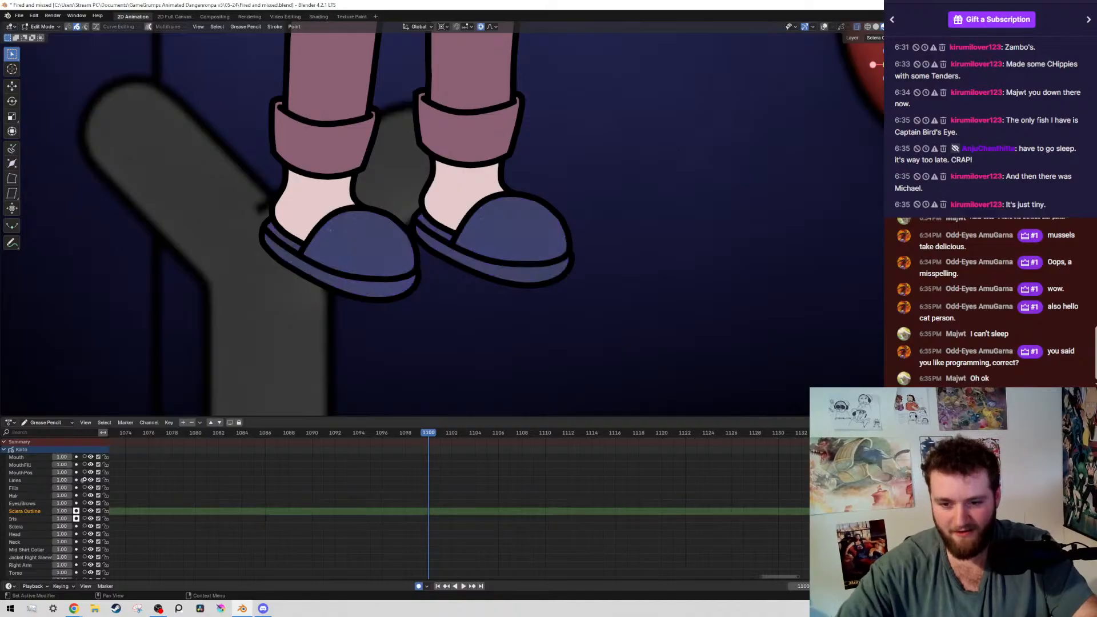
Leave Edit Mode on the purple-haired man, select the boy in black, and switch him to Draw Mode
scroll(627, 324, "down", 5)
scroll(627, 324, "down", 5)
scroll(592, 245, "up", 4)
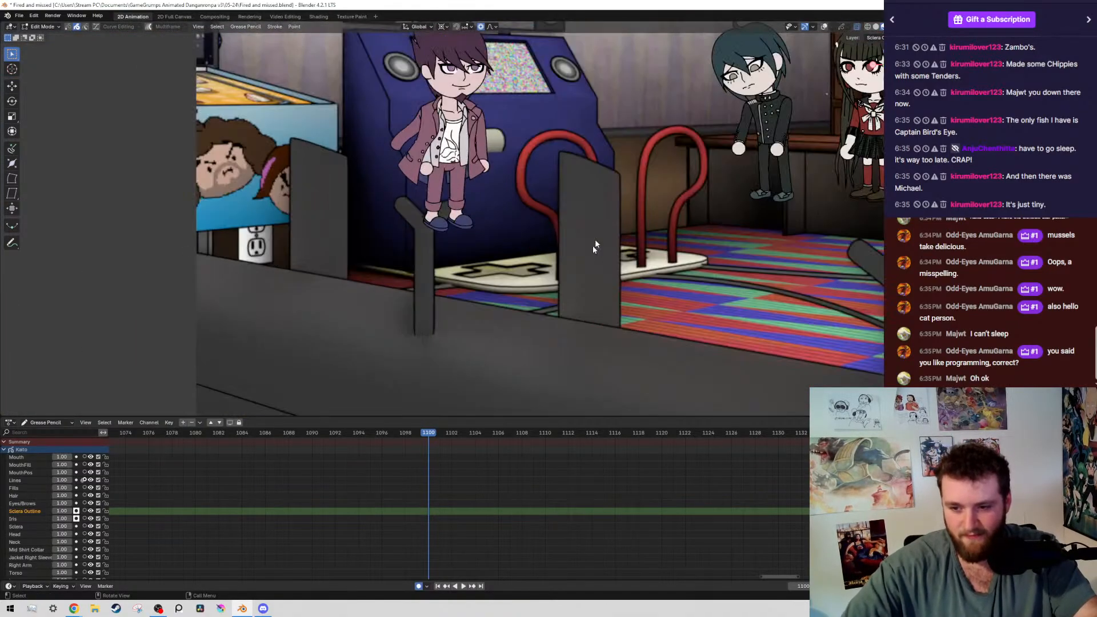
scroll(542, 294, "down", 6)
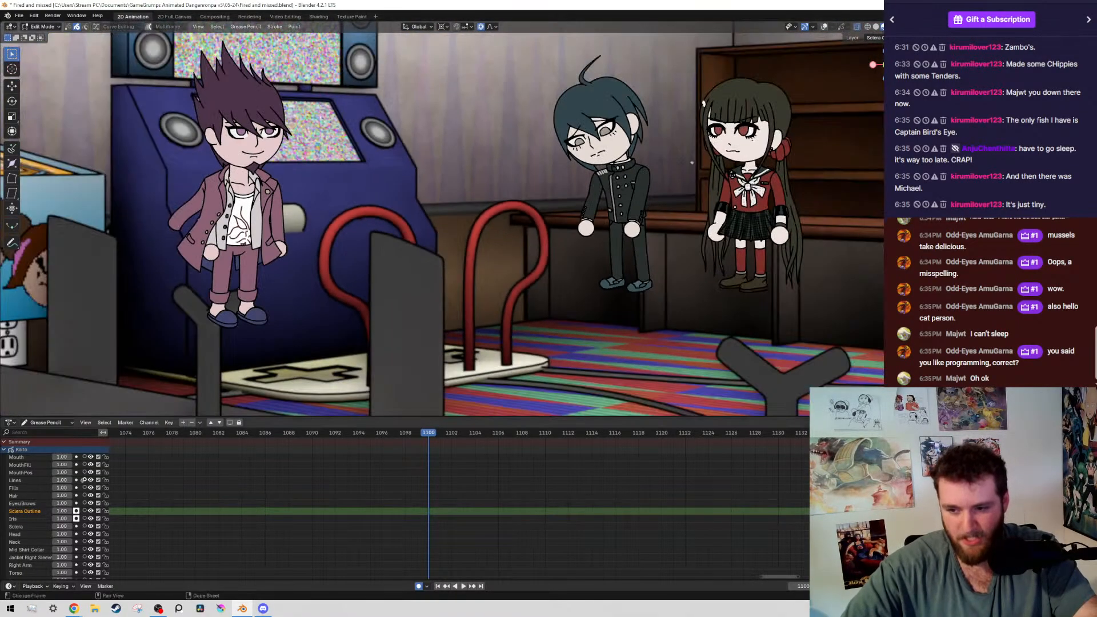
scroll(539, 207, "up", 5)
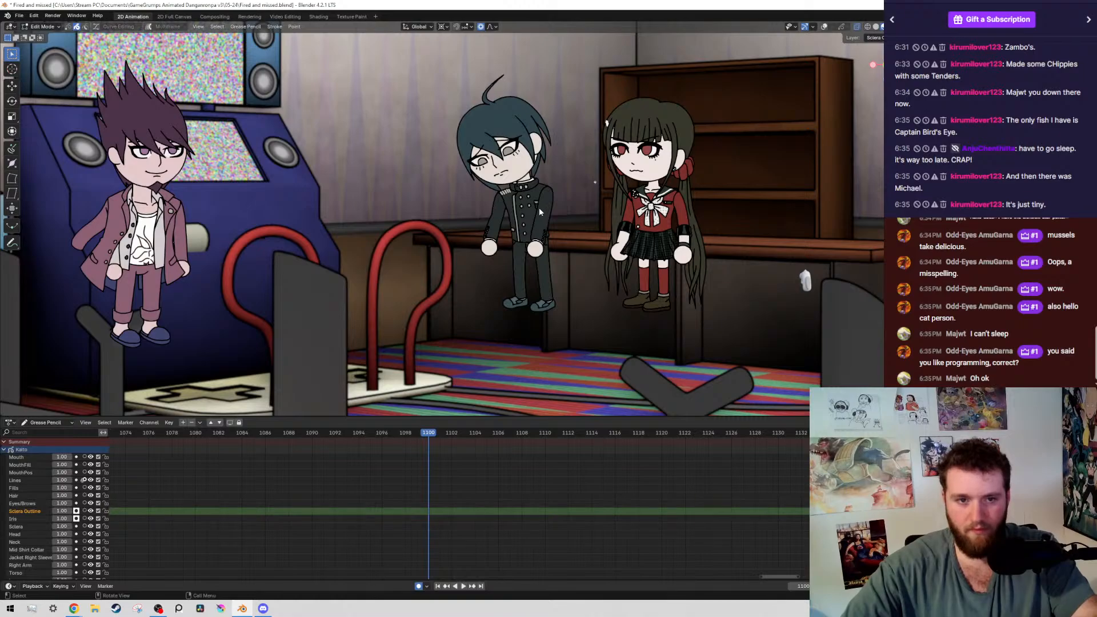
key("Tab")
left_click(525, 205)
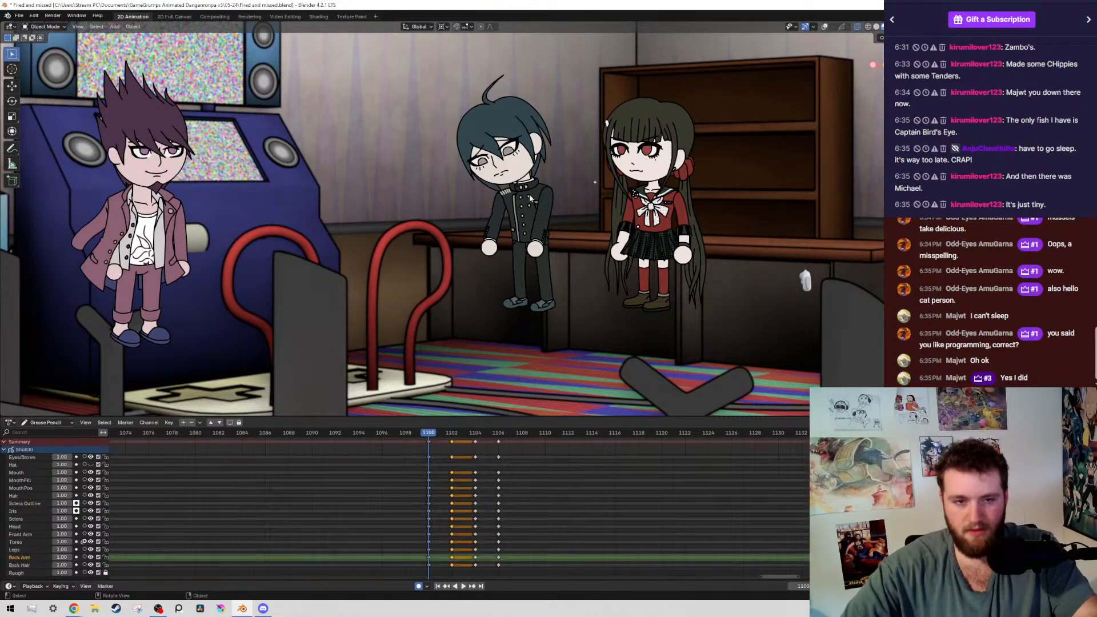
key("ctrl+Tab")
left_click(544, 126)
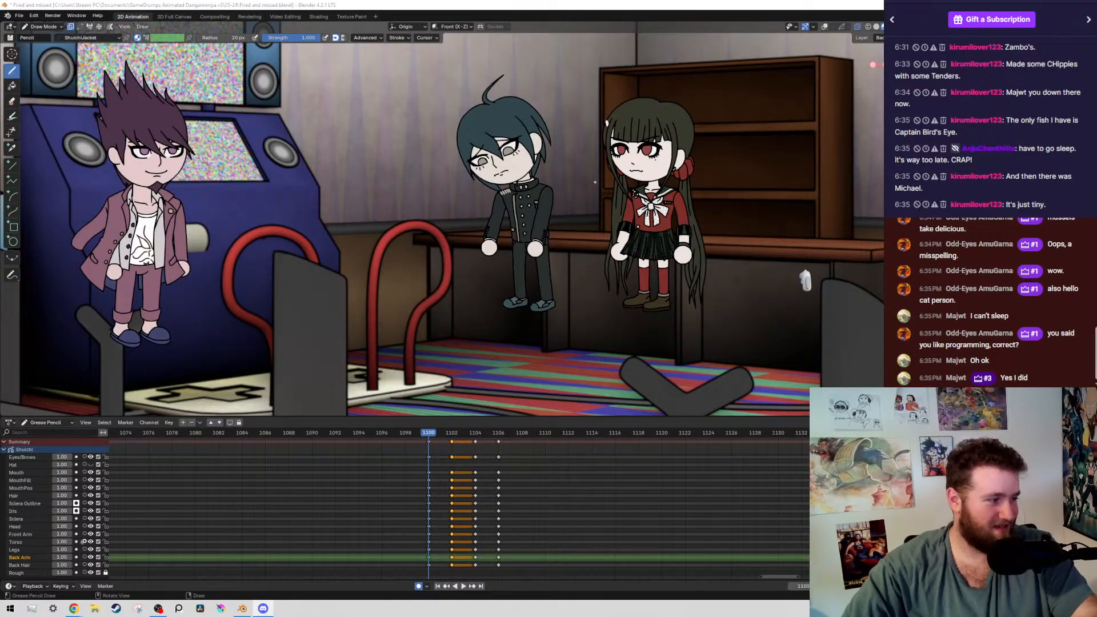
Switch to PureRef, paste the copied cat photo onto the empty board, and view it enlarged
left_click(179, 608)
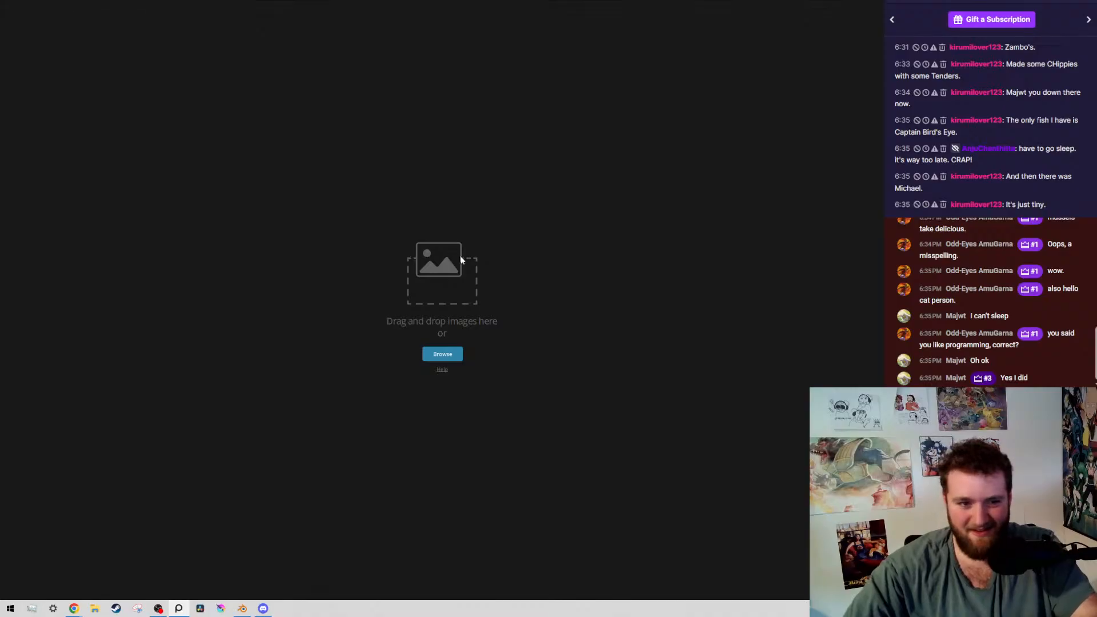
key("ctrl+v")
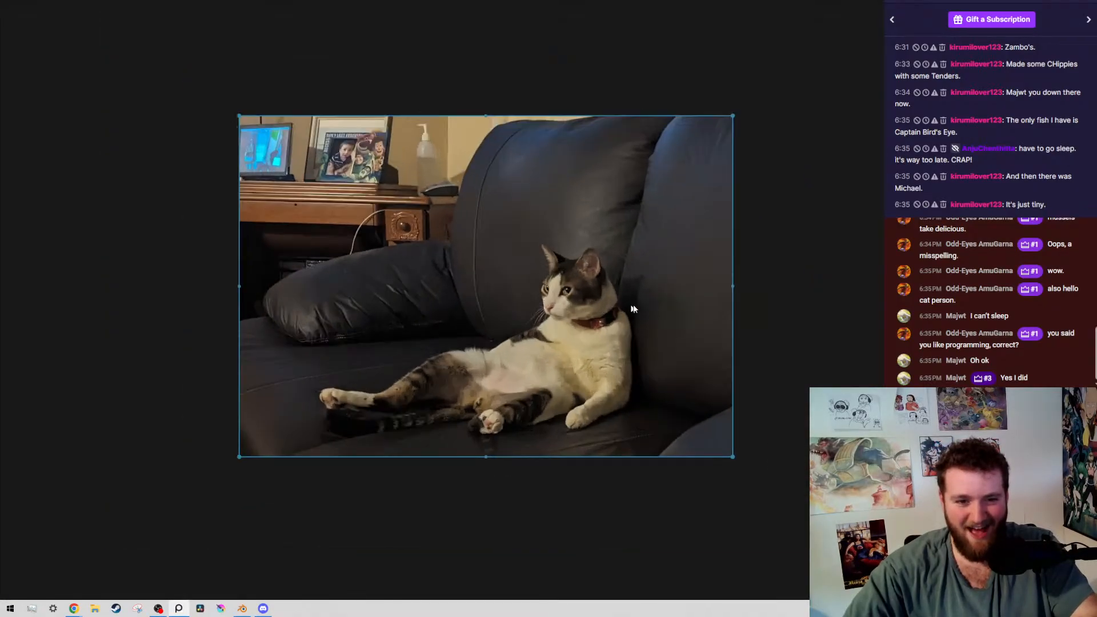
scroll(576, 338, "up", 3)
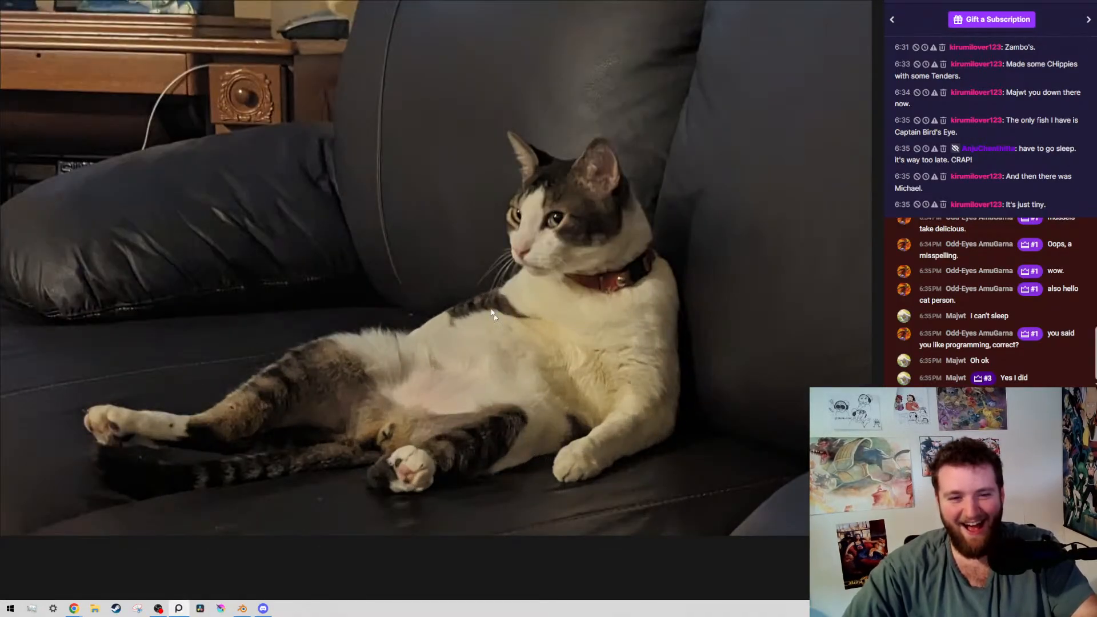
scroll(557, 300, "down", 2)
middle_click_drag(577, 306, 622, 374)
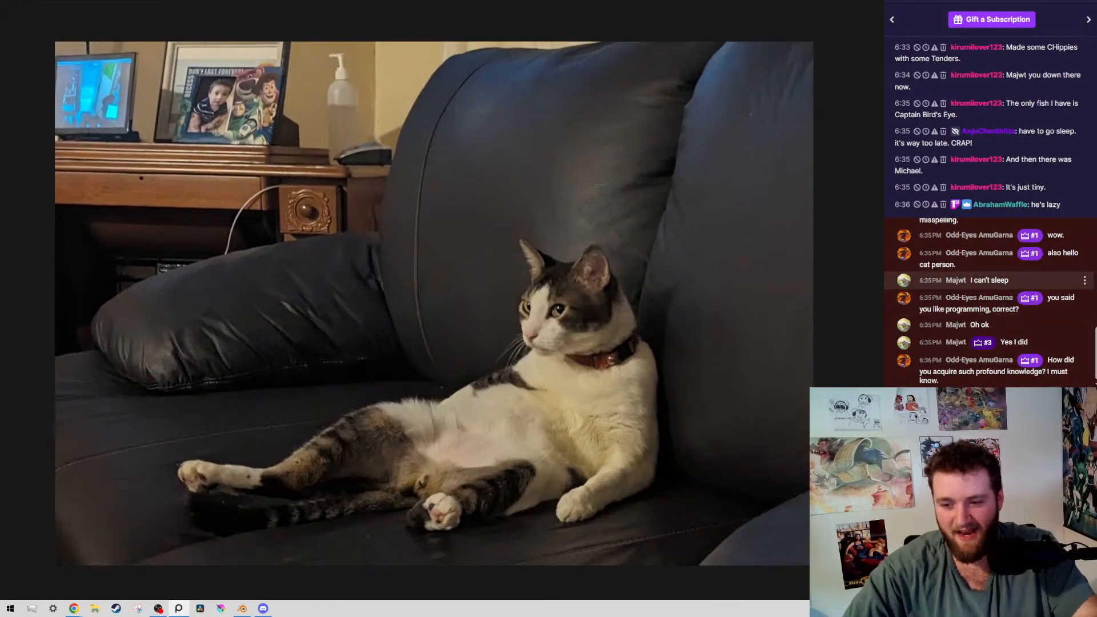
scroll(503, 354, "up", 2)
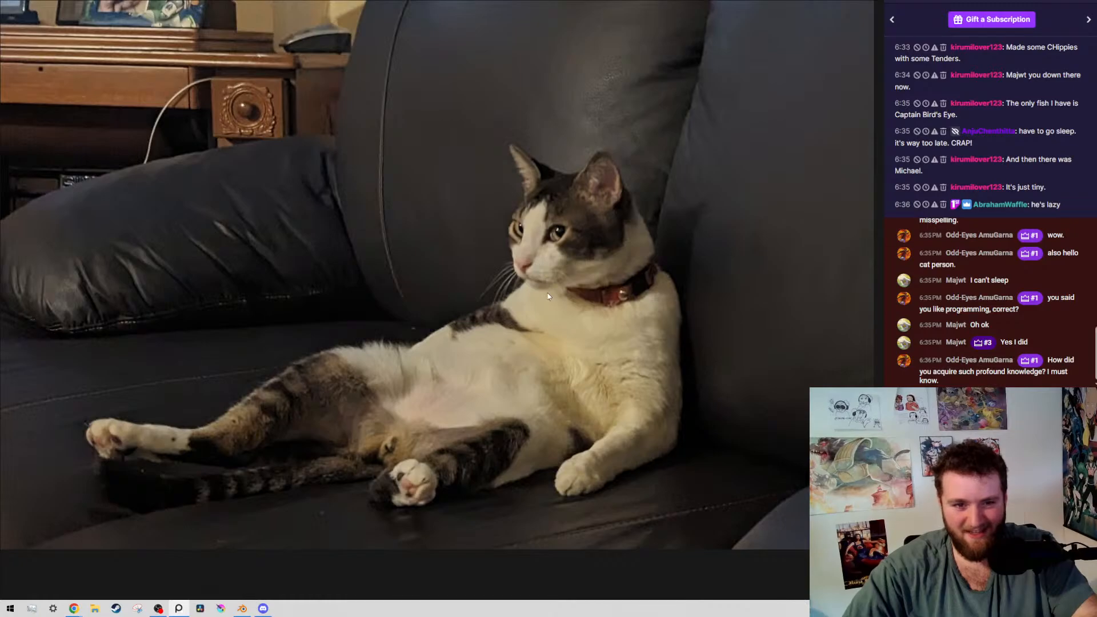
Examine the cat's face and the whole photo, and close PureRef, discarding the unsaved board
scroll(547, 296, "up", 5)
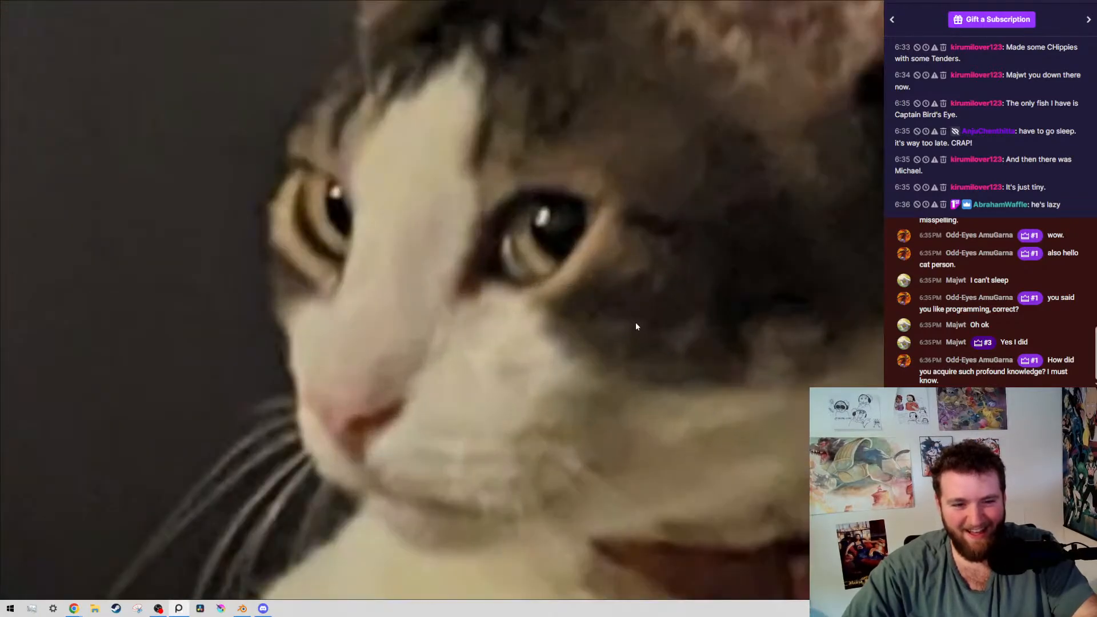
middle_click_drag(588, 260, 479, 270)
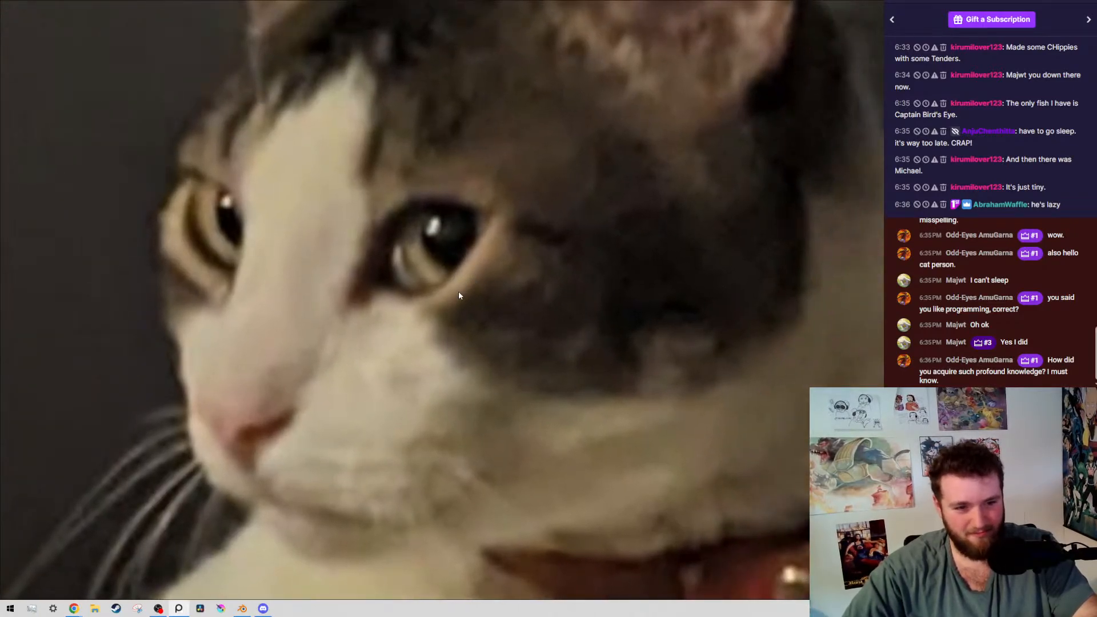
scroll(428, 281, "down", 9)
middle_click_drag(395, 299, 476, 286)
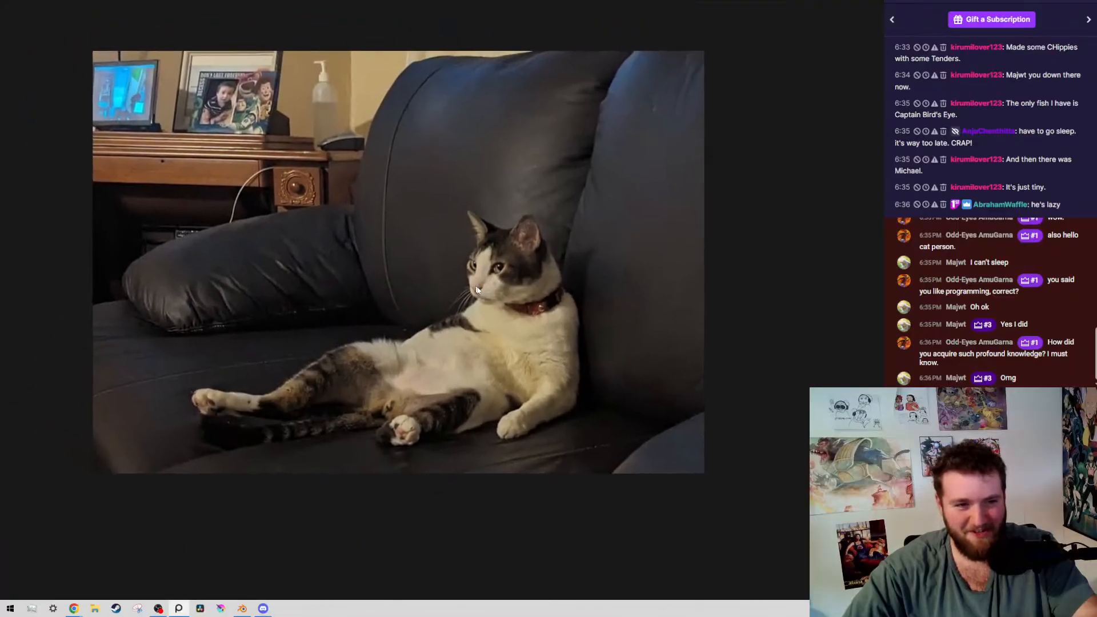
scroll(509, 294, "down", 4)
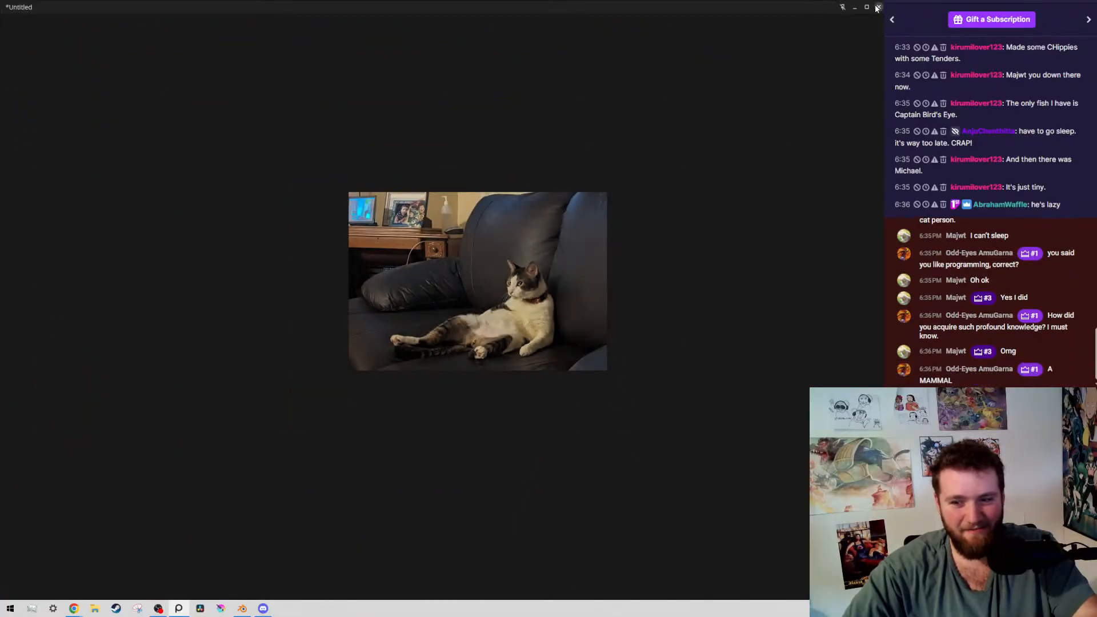
left_click(878, 6)
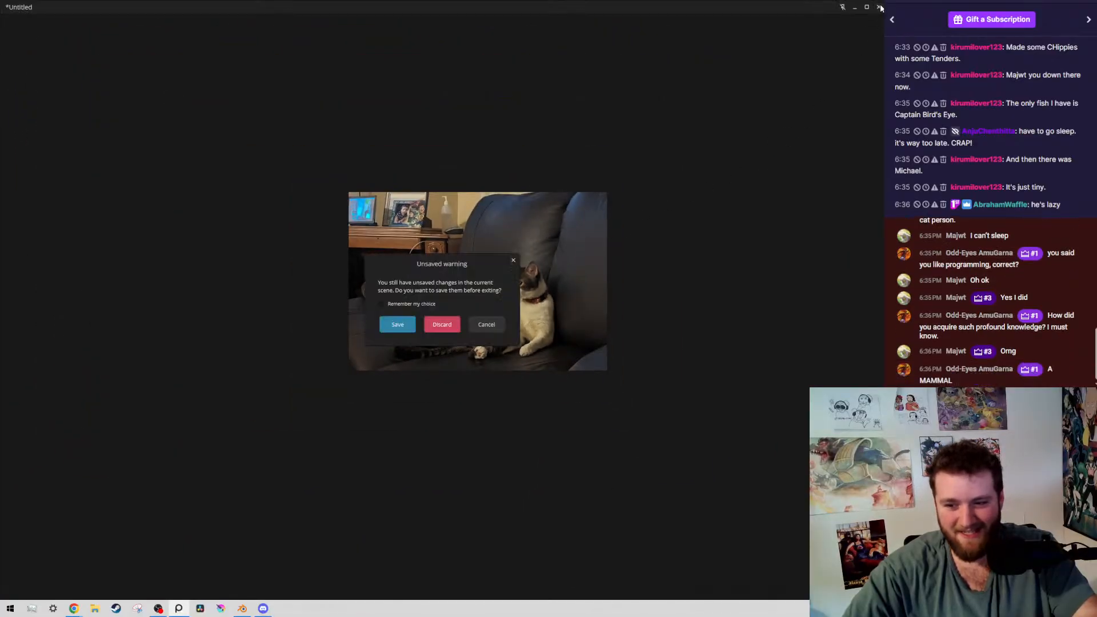
left_click(450, 327)
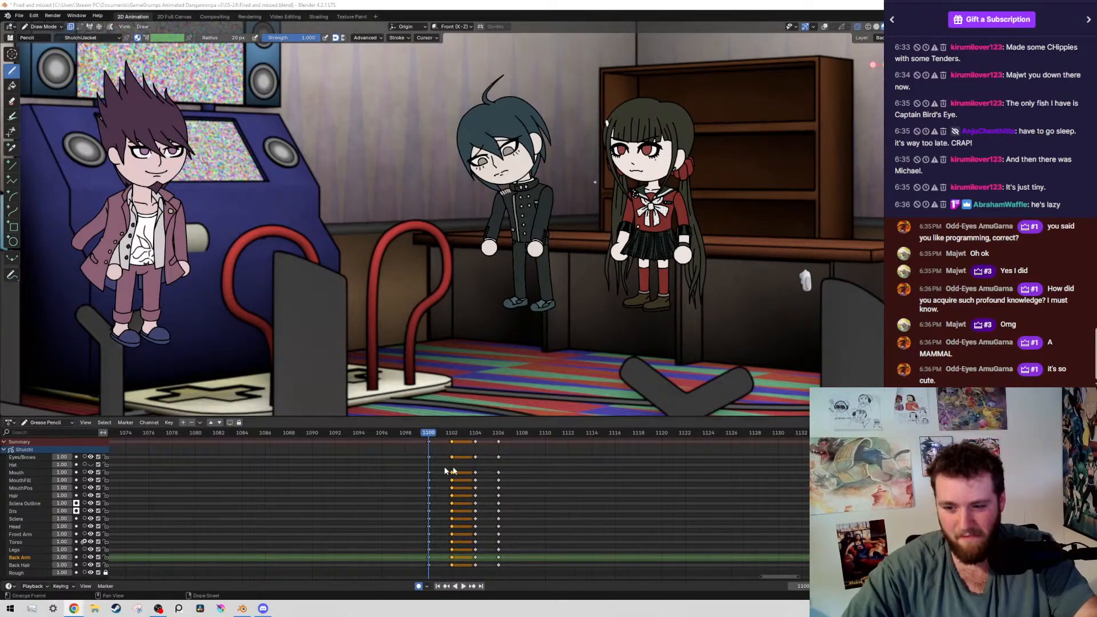
Reselect the boy in black, return him to Draw Mode, and save the file
middle_click_drag(438, 465, 431, 484)
scroll(604, 218, "down", 4)
scroll(603, 218, "up", 7)
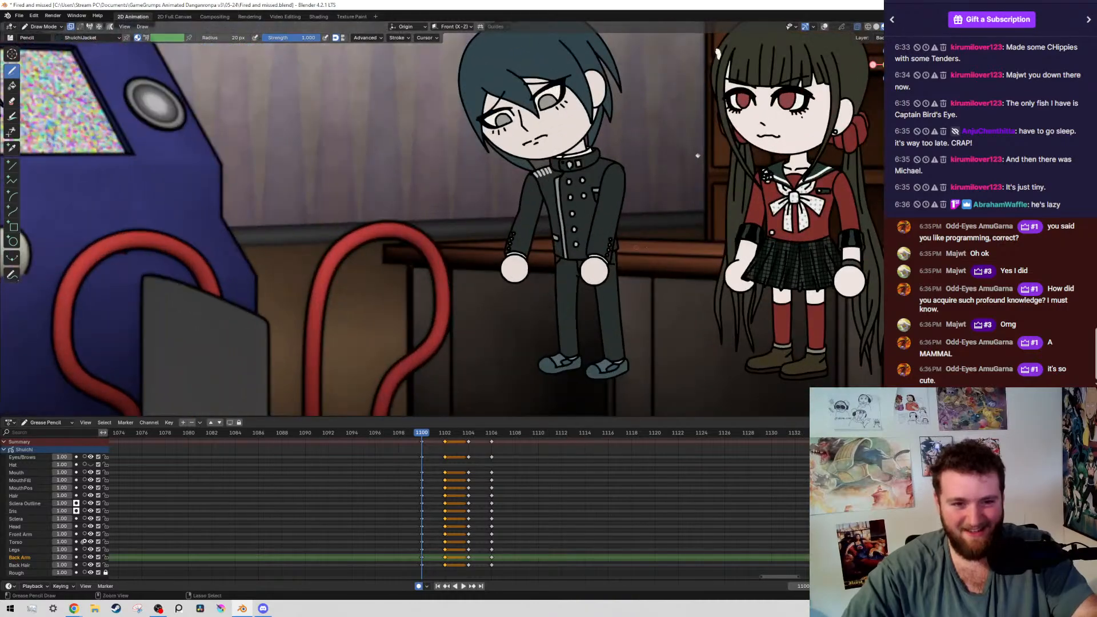
key("ctrl+Tab")
left_click(603, 217)
key("ctrl+Tab")
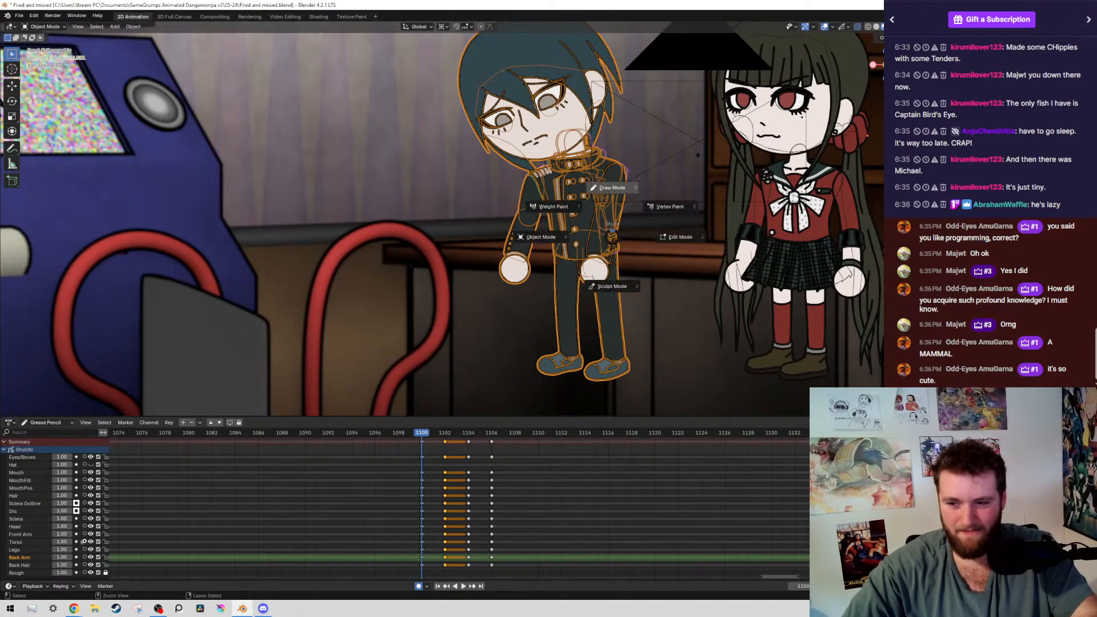
key("ctrl+s")
scroll(496, 204, "down", 5)
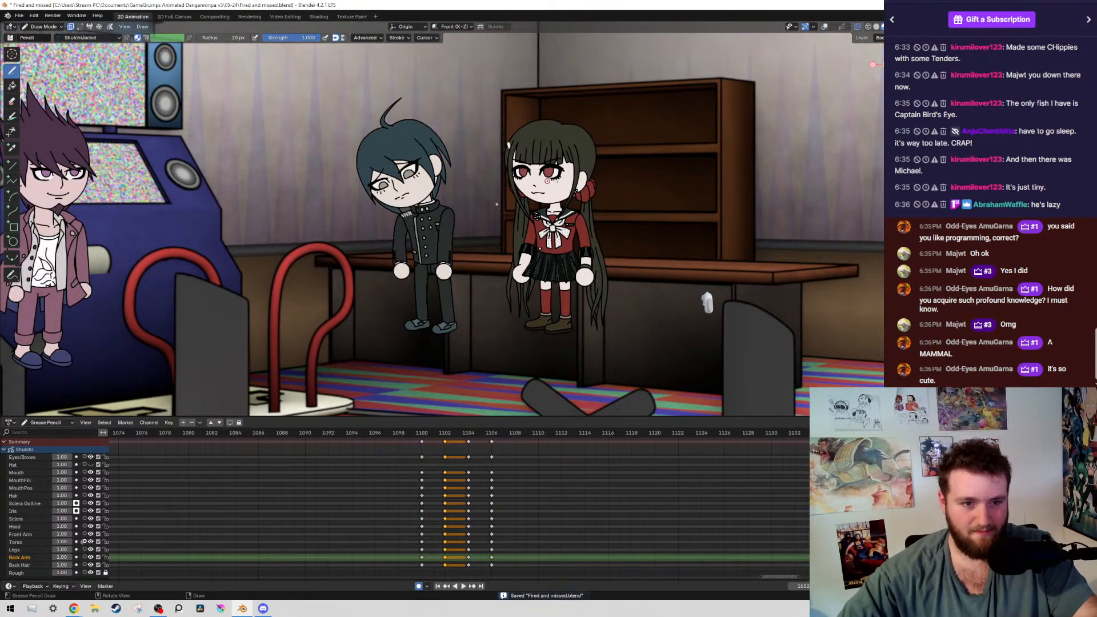
Play the transition, go back to frame 1100, and select all strokes of the boy's right arm layer in Edit Mode
key("space")
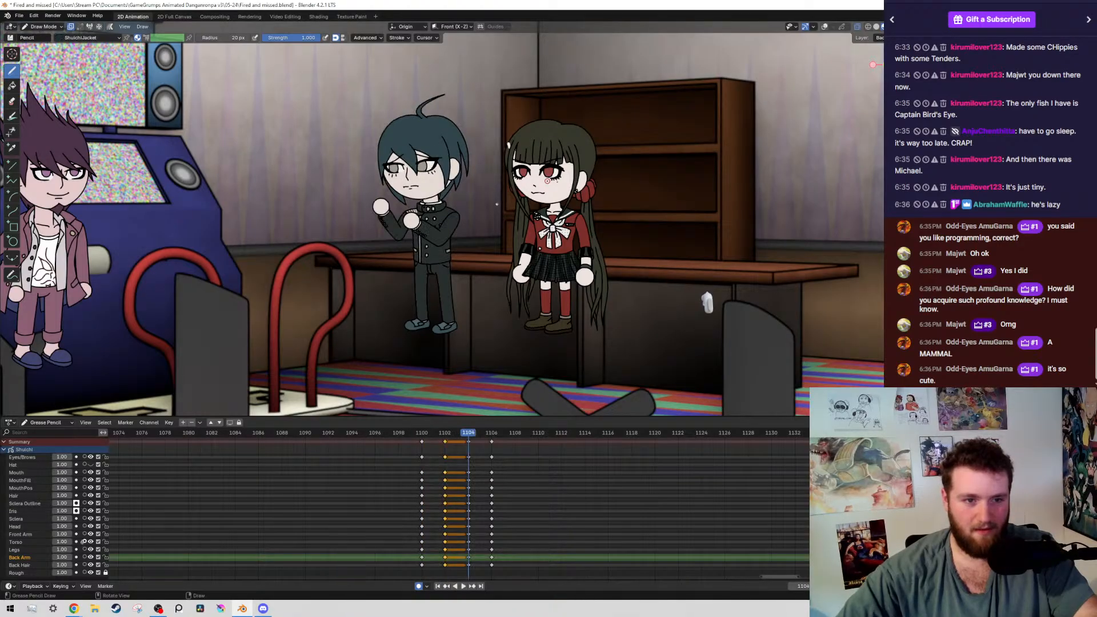
key("Up")
key("Down")
key("alt+shift+z")
scroll(497, 204, "up", 4)
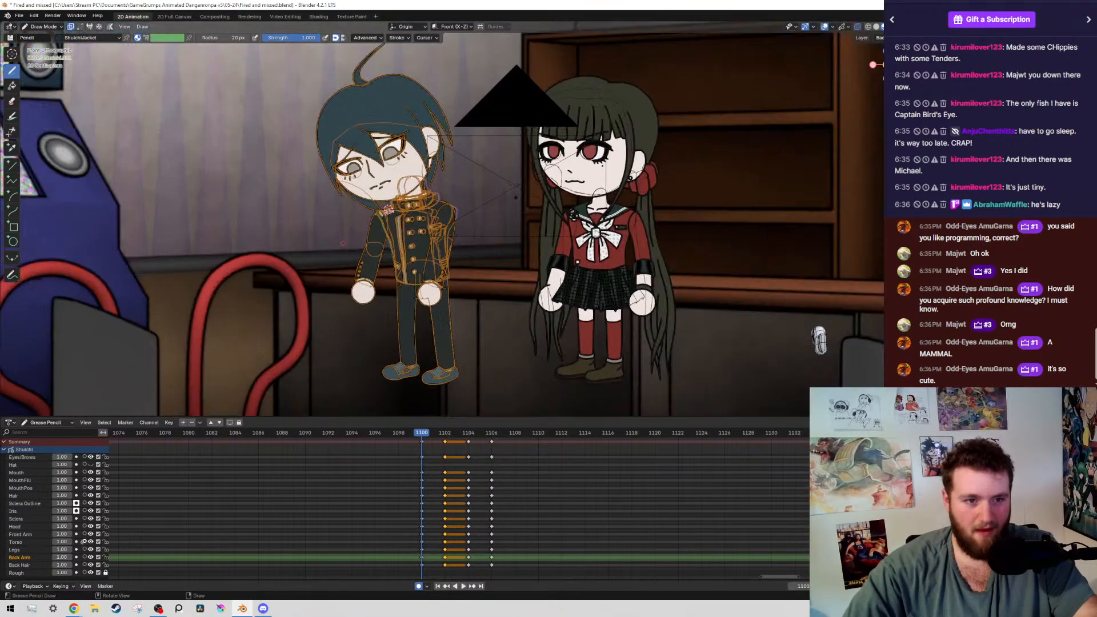
middle_click_drag(496, 204, 599, 155, "shift")
key("Tab")
scroll(437, 229, "up", 3)
scroll(460, 221, "up", 1)
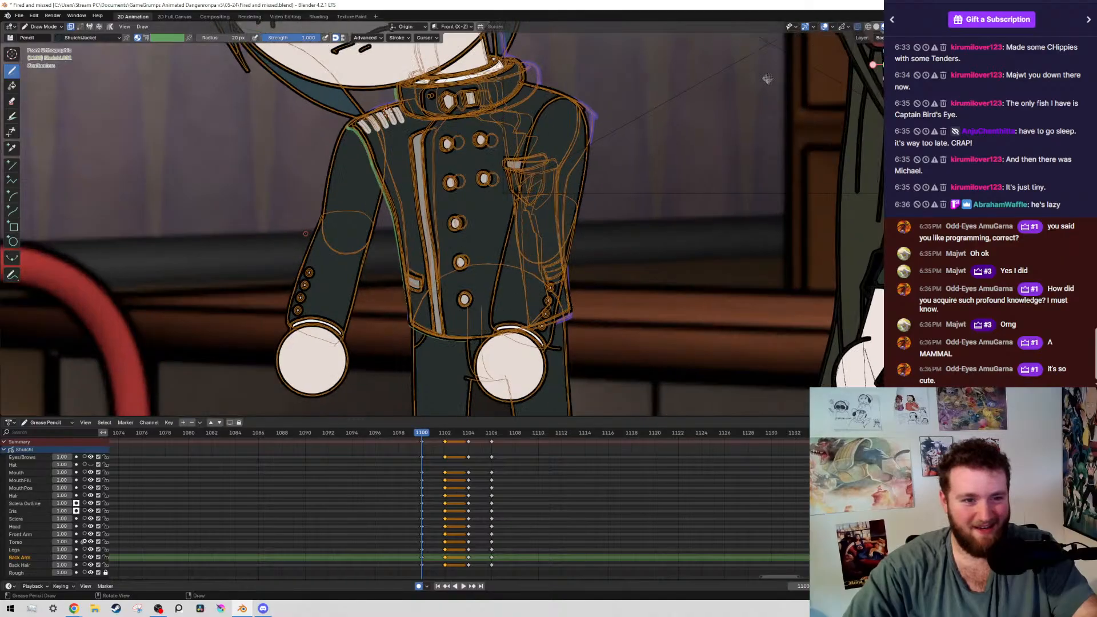
left_click_drag(278, 212, 366, 361)
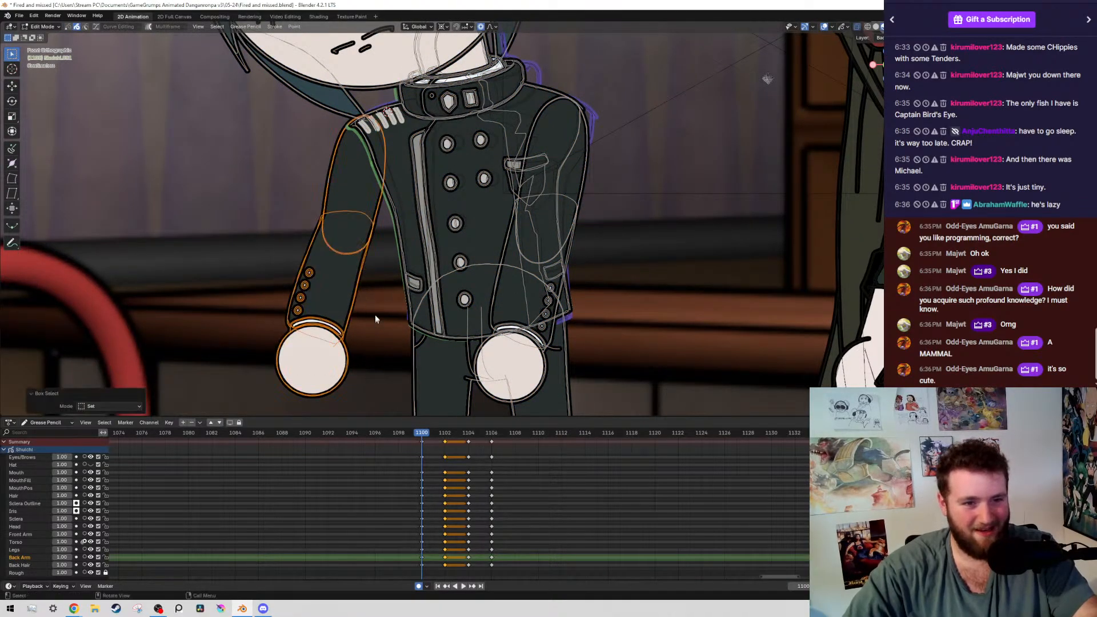
key("shift+g")
left_click(374, 315)
key("r")
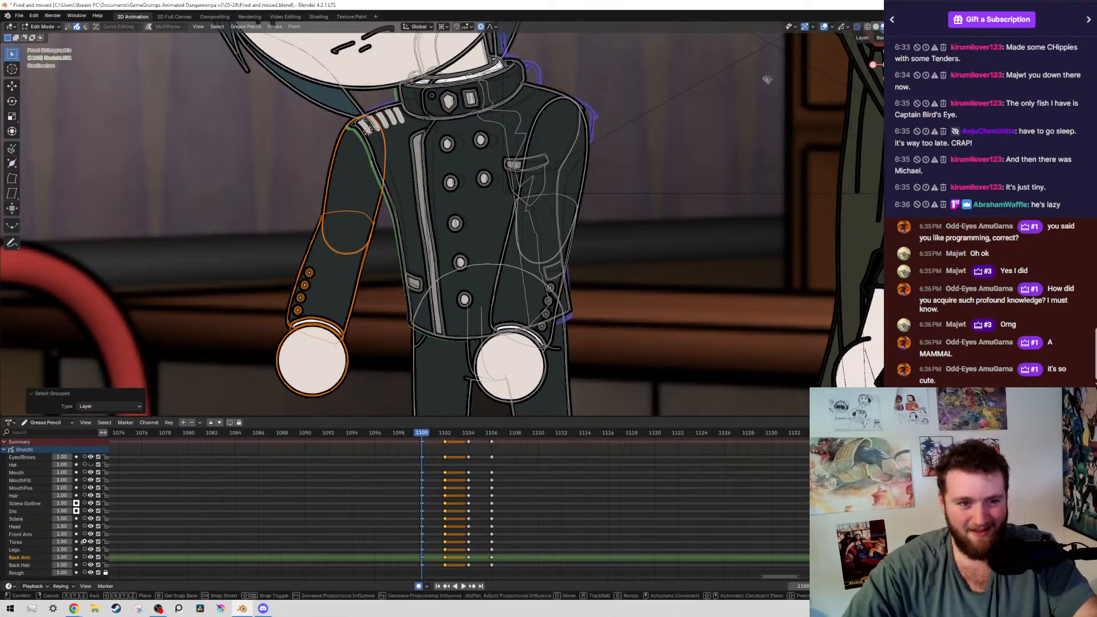
right_click(468, 141)
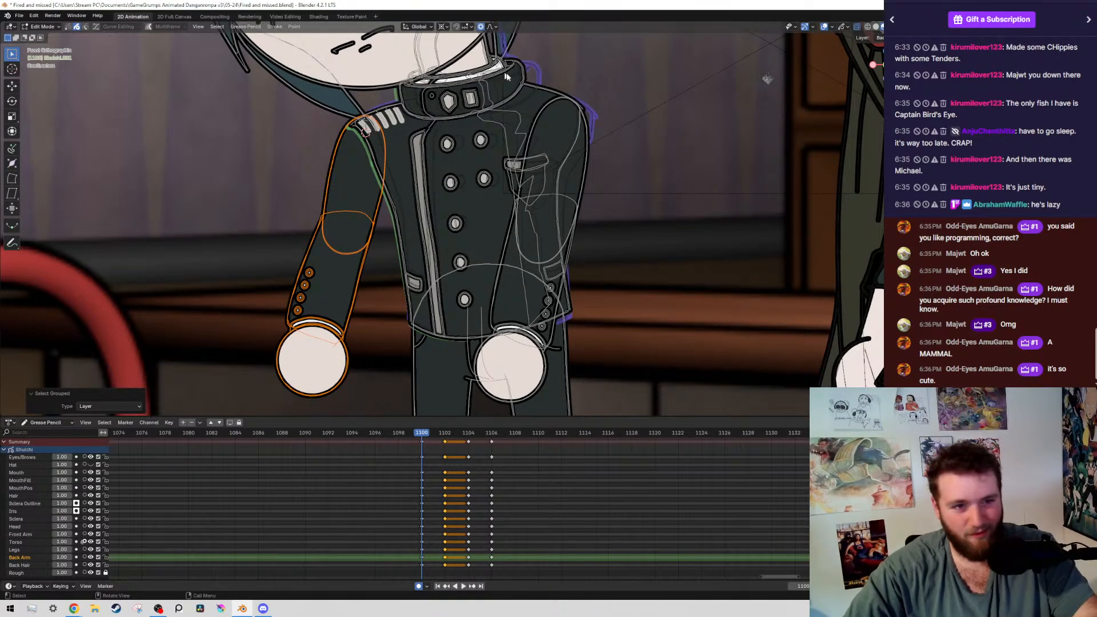
key("r")
right_click(463, 160)
Hide the overlays and compare the boy's poses on the keyframes around frames 1100 to 1106
scroll(466, 165, "down", 6)
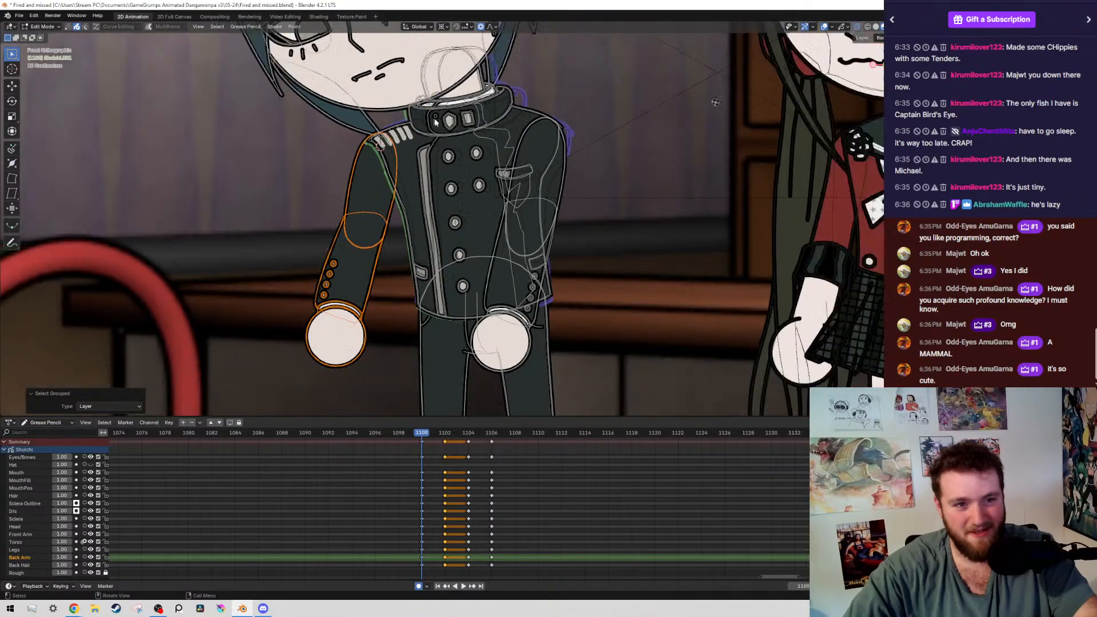
middle_click_drag(503, 193, 538, 198, "shift")
scroll(541, 199, "up", 2)
key("shift+alt+z")
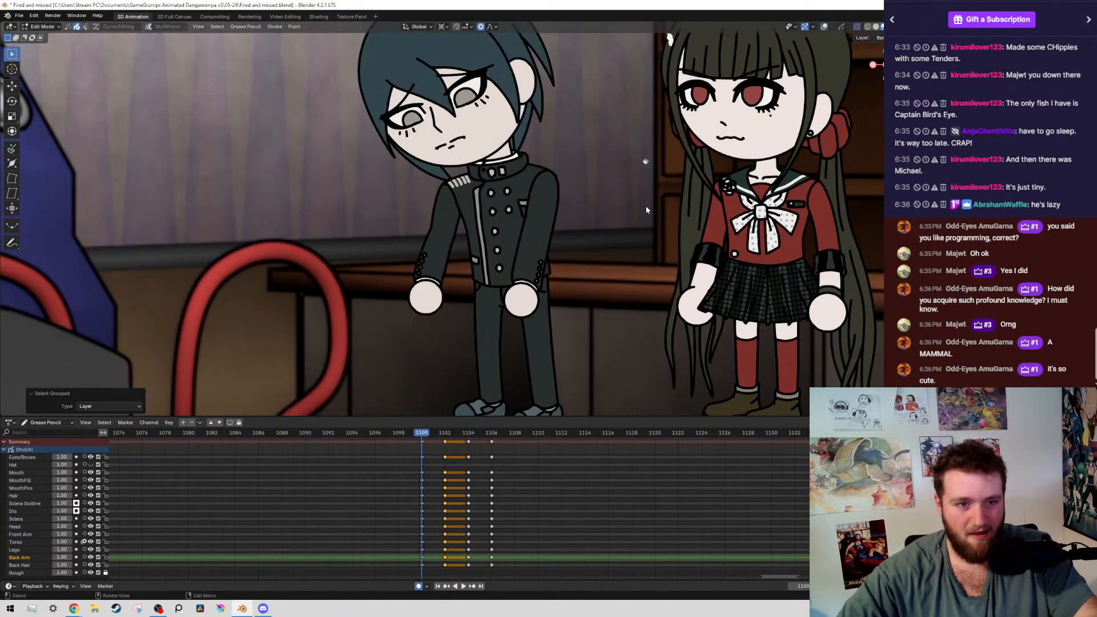
key("Down")
key("Up")
key("Up")
key("Up")
key("Down")
key("Down")
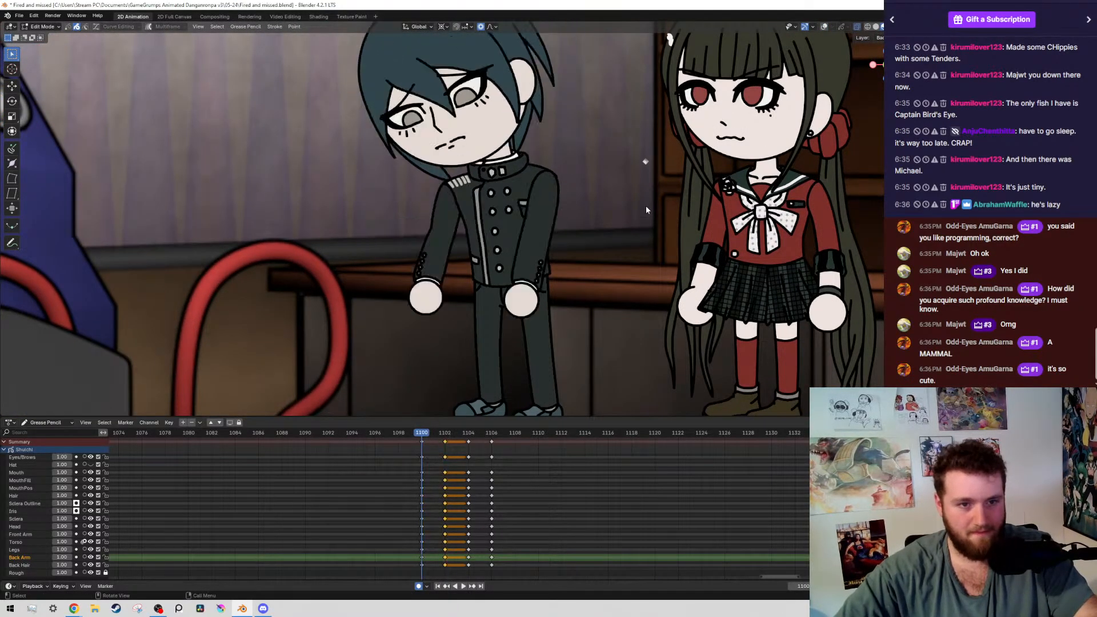
key("Up")
key("Up")
key("Down")
key("Down")
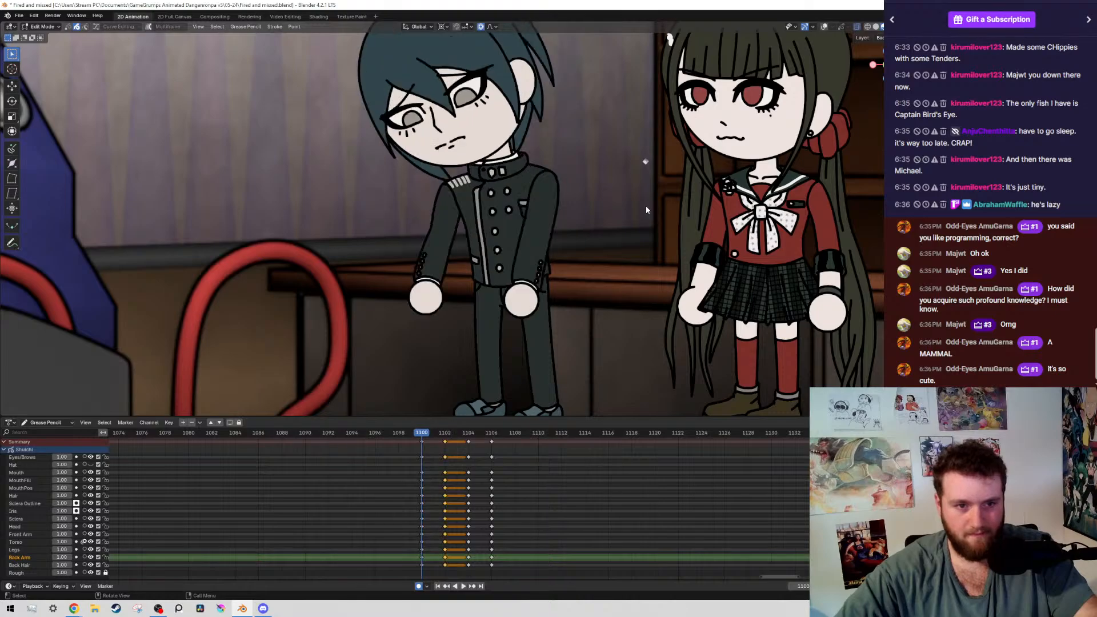
Step back through the keyframes to the pose before frame 1100, save the file, and return to frame 1100
key("Up")
key("Up")
key("Up")
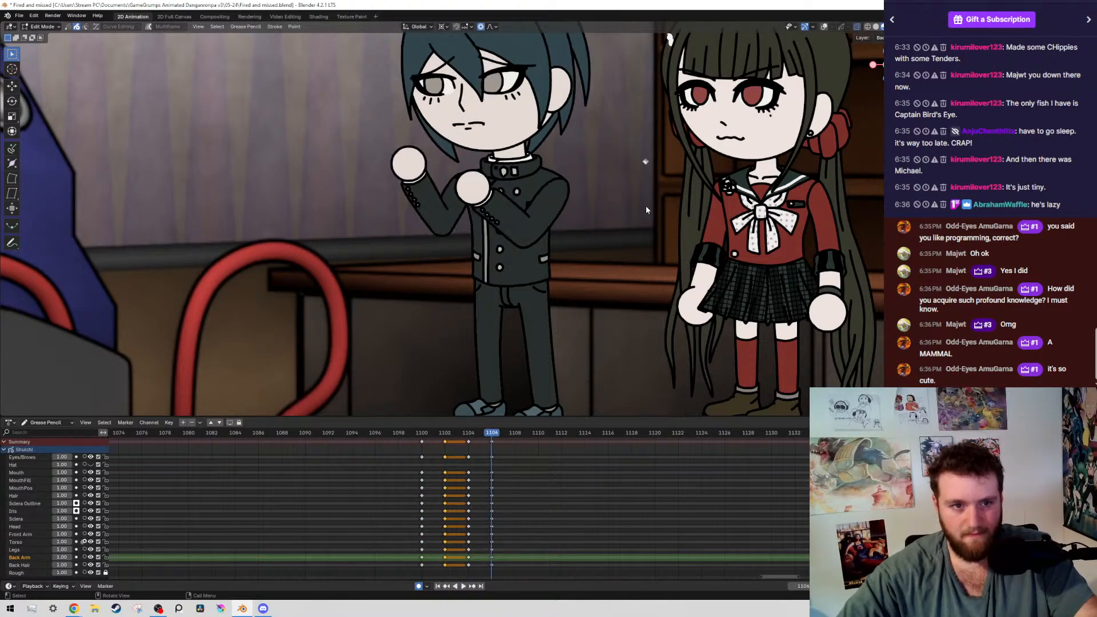
key("Down")
key("Down")
key("Down")
key("Up")
key("ctrl+s")
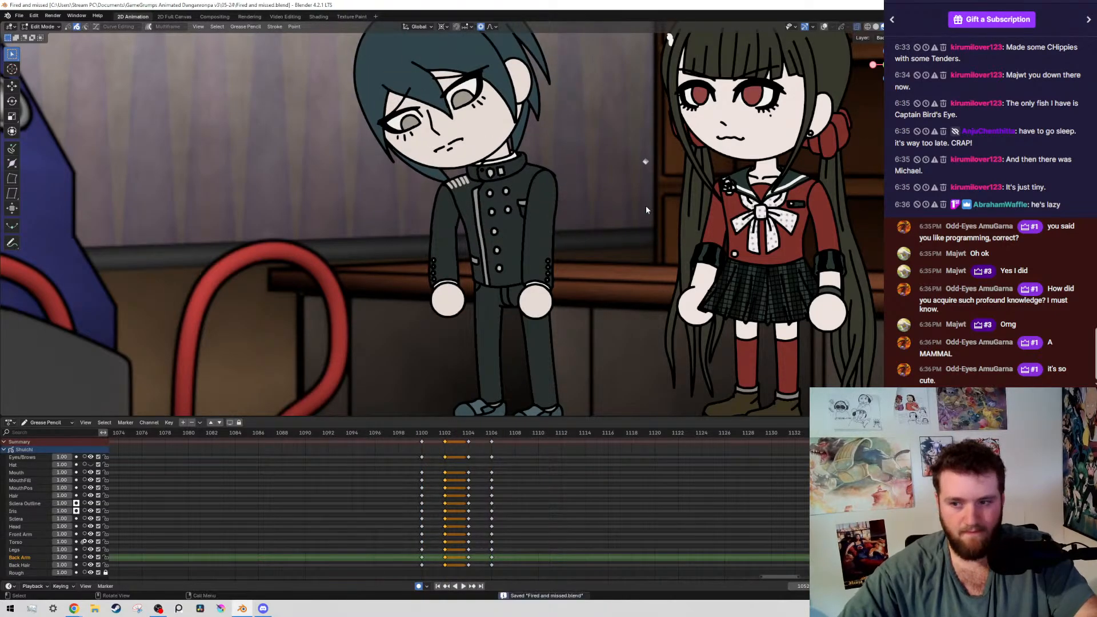
key("Down")
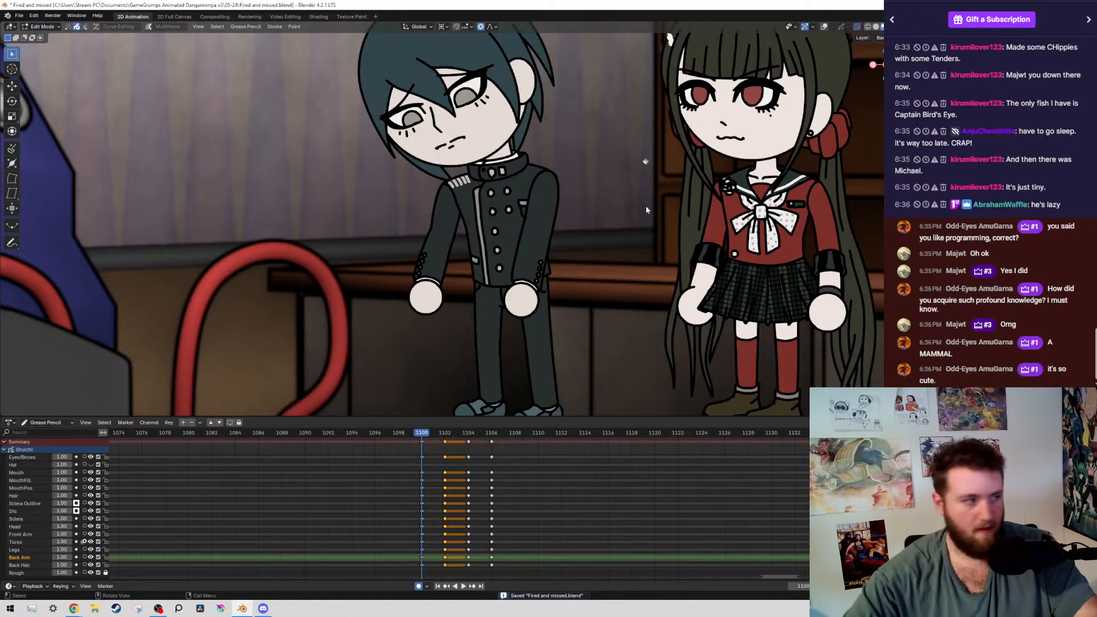
Show the overlays and select all strokes of the boy's left arm layer on frame 1100
scroll(579, 204, "up", 2)
middle_click_drag(579, 204, 431, 224, "shift")
scroll(394, 235, "down", 2)
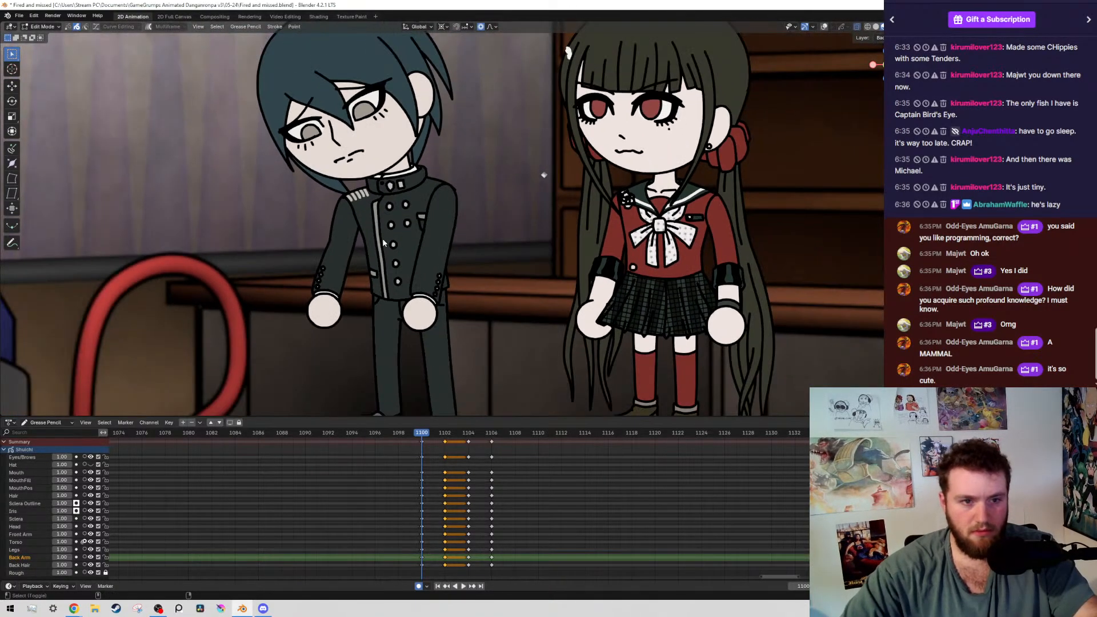
key("shift+alt+z")
scroll(433, 374, "up", 1)
left_click(424, 350)
key("shift+g")
scroll(508, 312, "up", 1)
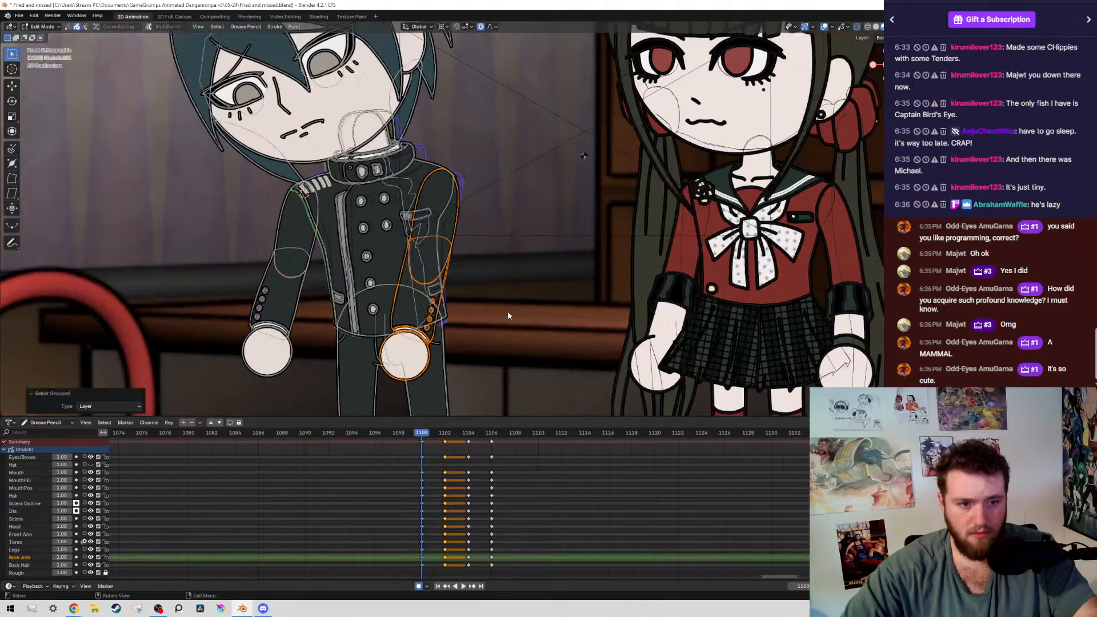
Hide the overlays and check the arm motion across the neighbouring keyframes, ending on frame 1102
scroll(560, 260, "down", 3)
key("shift+alt+z")
key("Down")
key("Up")
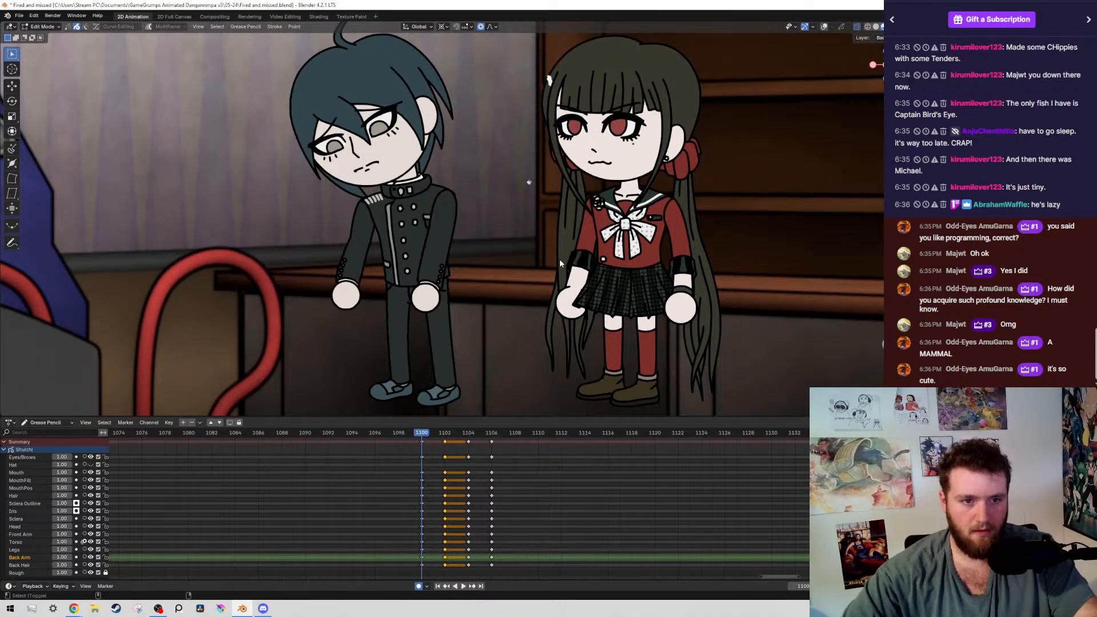
key("Up")
key("Up")
key("Down")
On frame 1102, select all strokes of the arm bent across the boy's chest and place the 3D cursor at its shoulder
key("shift+alt+z")
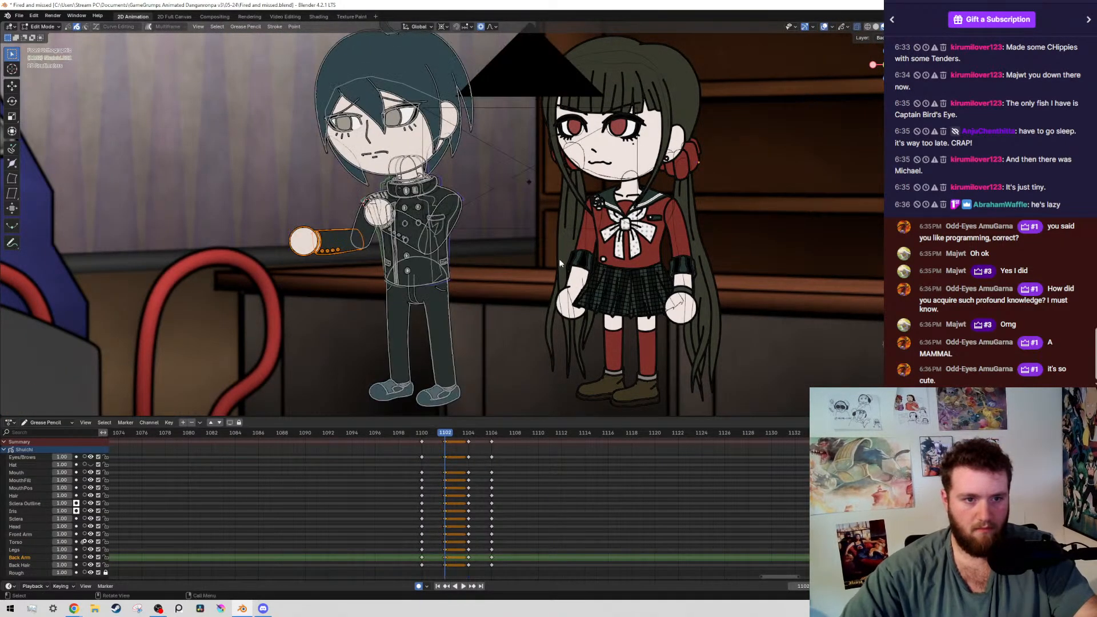
scroll(560, 259, "up", 4)
left_click_drag(458, 219, 468, 229)
key("shift+g")
left_click(469, 228)
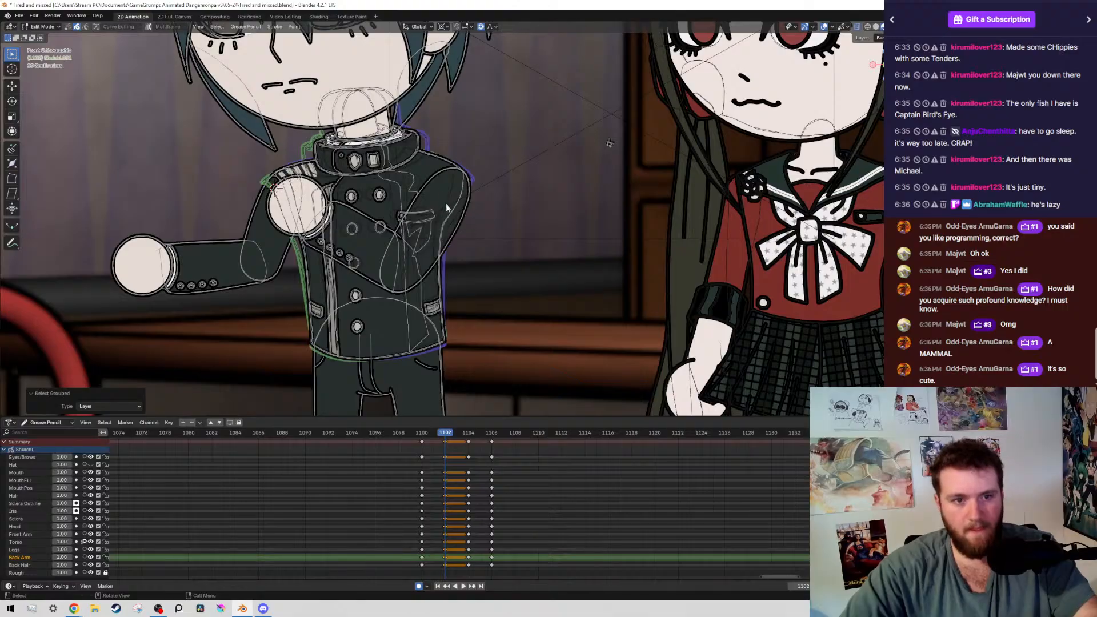
scroll(459, 188, "up", 2)
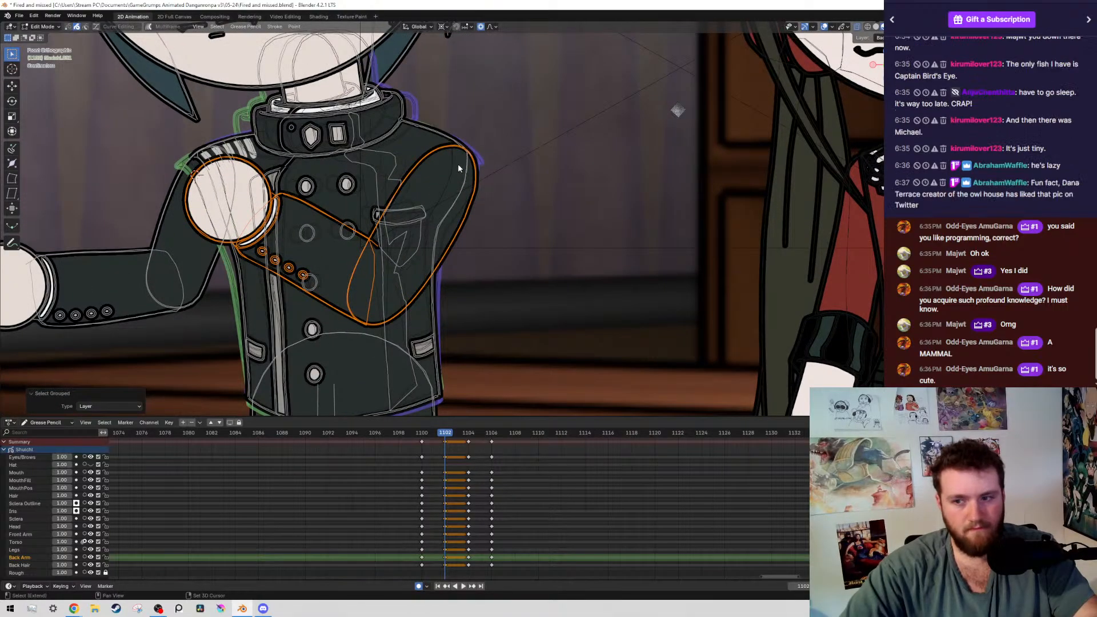
right_click(458, 165, "shift")
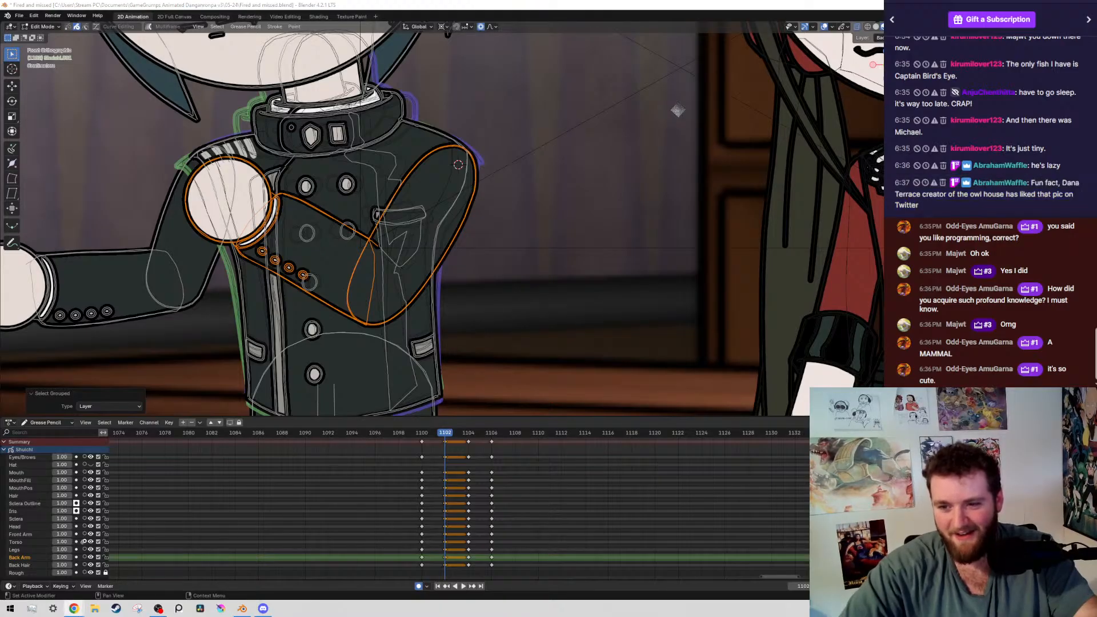
Rotate the boy's bent arm by -1.82° about the shoulder on frame 1102 and save the file
scroll(529, 156, "down", 4)
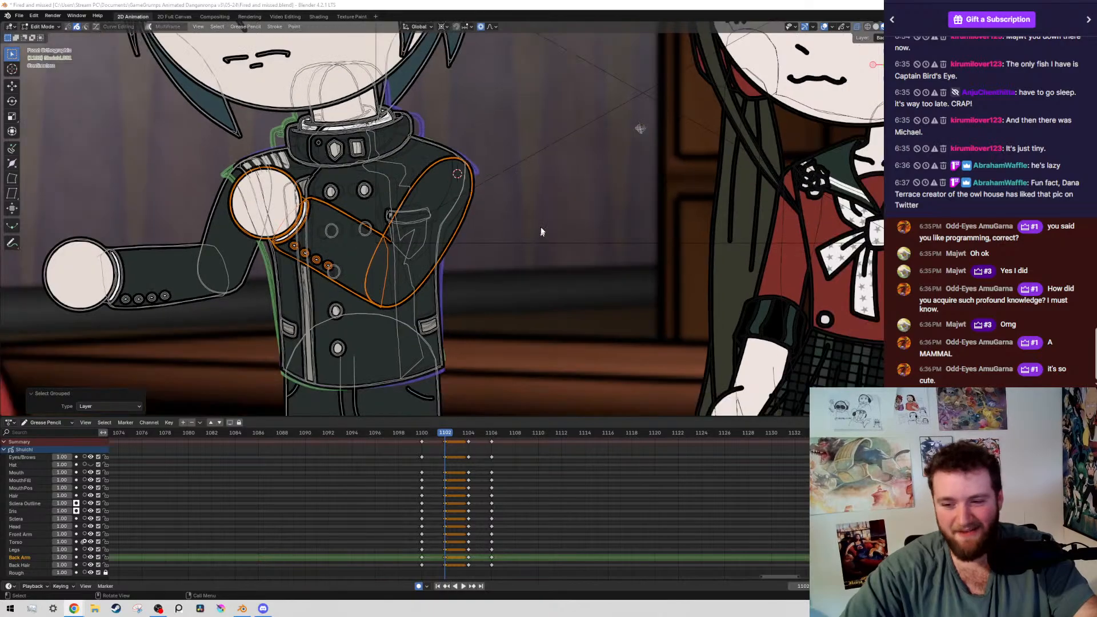
scroll(629, 206, "up", 5)
key("r")
left_click(649, 180)
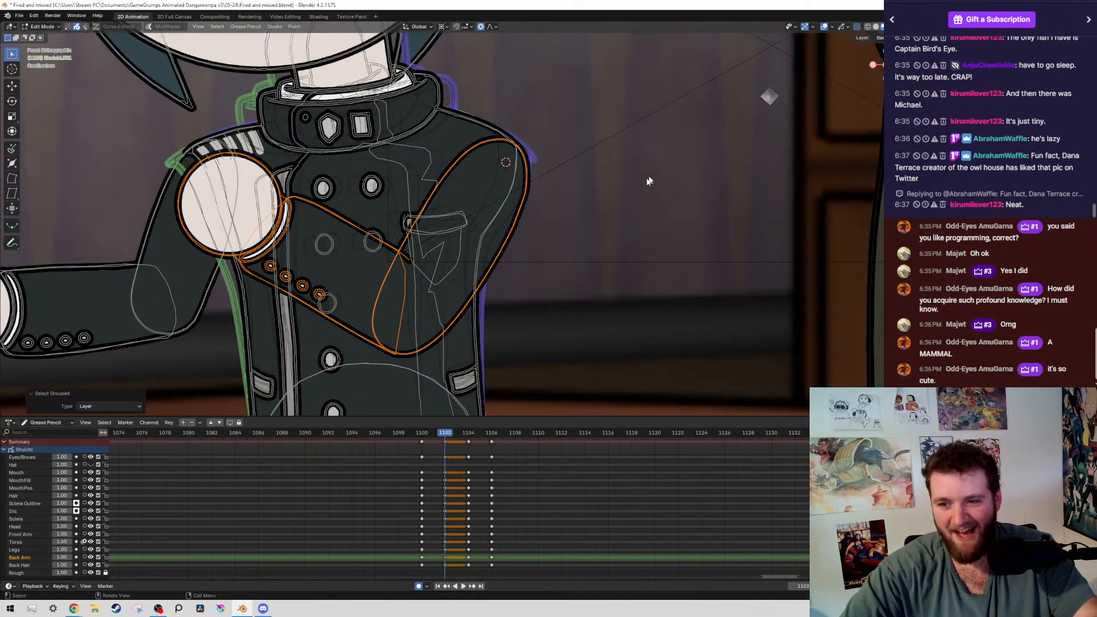
key("r")
left_click(647, 102)
scroll(646, 101, "down", 5)
mouse_move(647, 102)
middle_mouse_down("shift")
mouse_move(588, 179)
mouse_move(596, 133)
middle_mouse_up("shift")
scroll(588, 179, "up", 1)
scroll(596, 133, "up", 4)
scroll(571, 176, "down", 4)
scroll(571, 176, "up", 1)
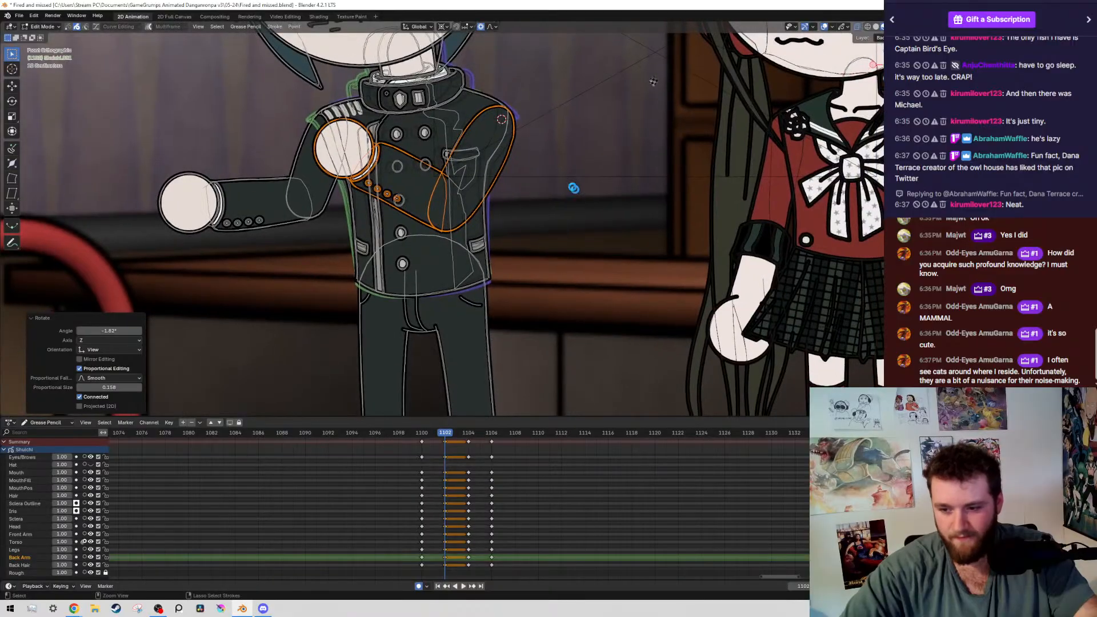
key("ctrl+s")
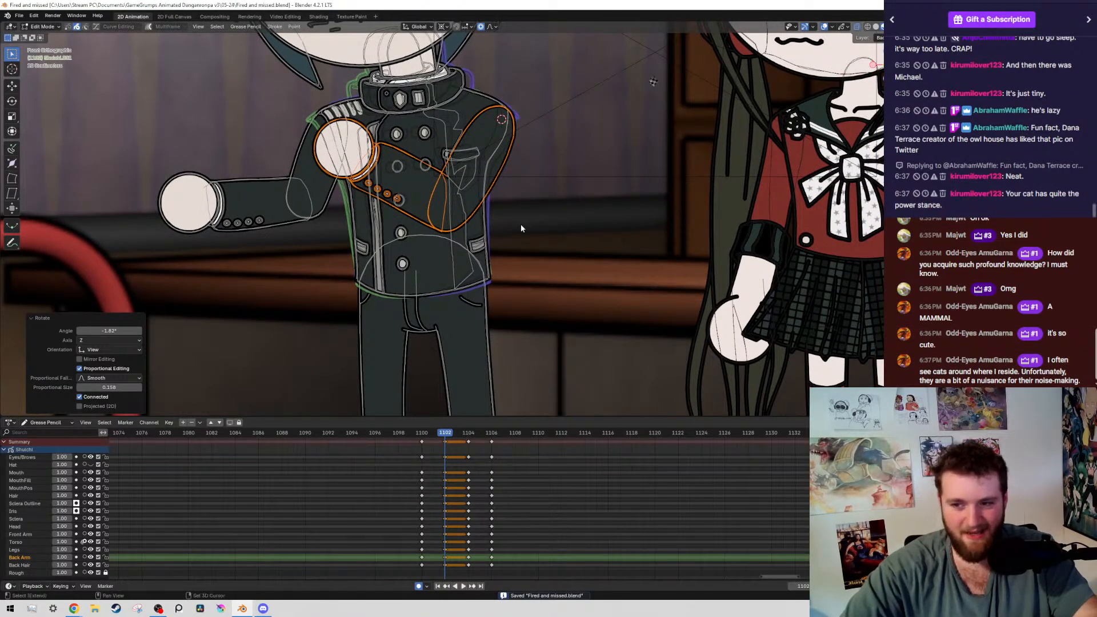
Narrow the selection to the boy's bent forearm and fist on frame 1102 and place the 3D cursor at the elbow
scroll(534, 235, "up", 1)
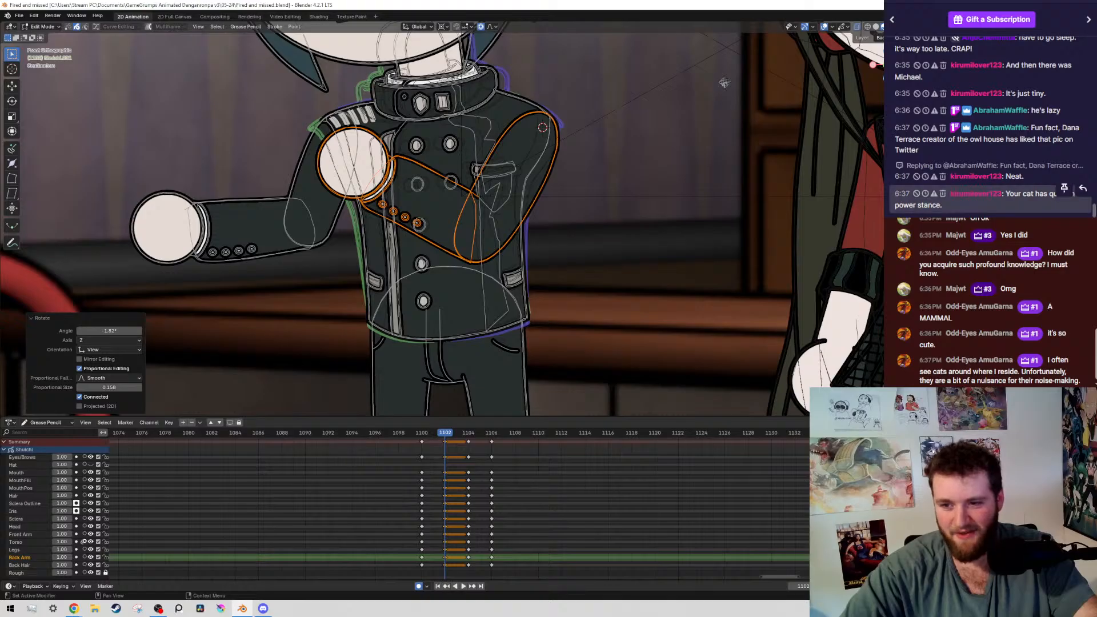
middle_click_drag(465, 139, 419, 167, "shift")
left_click_drag(431, 123, 518, 175, "ctrl")
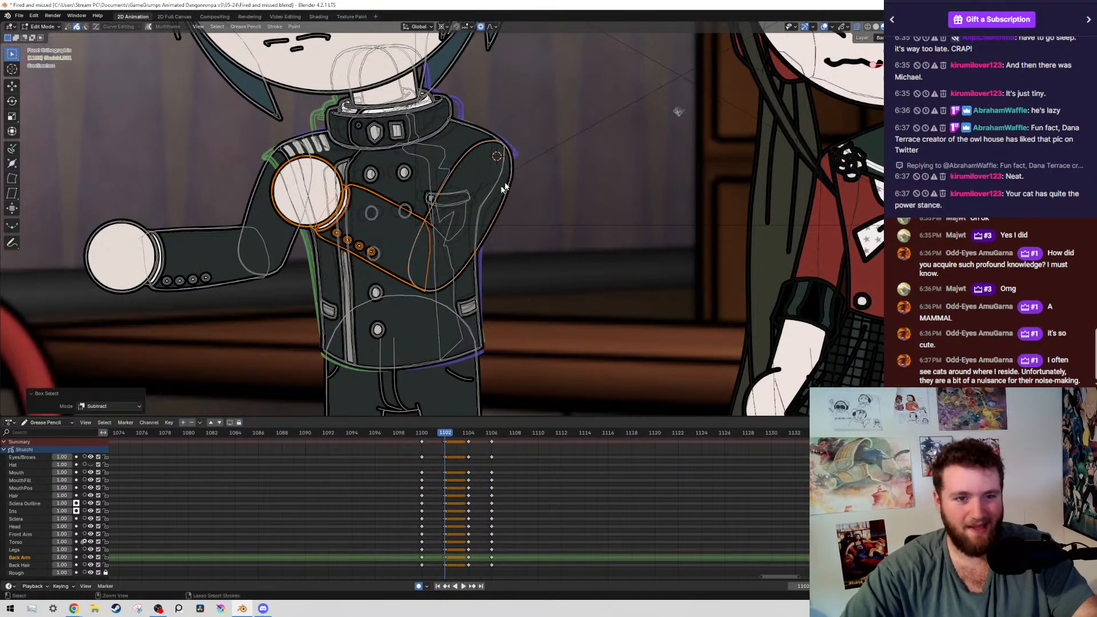
key("r")
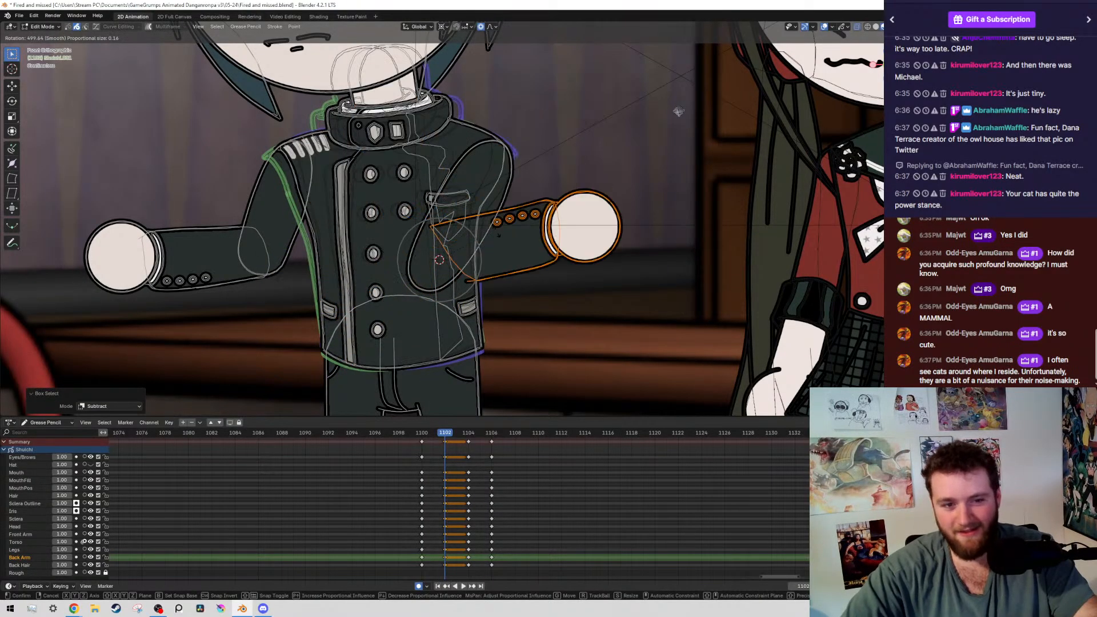
left_click(536, 152)
right_click(472, 161)
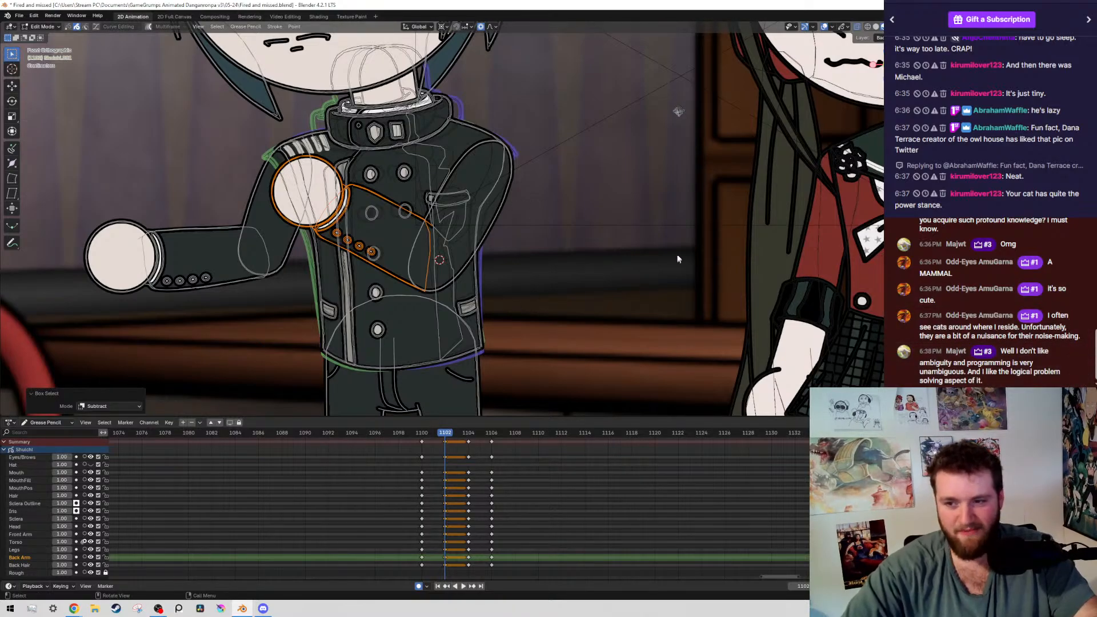
Rotate the bent forearm and fist by about -47° around the elbow and shift them slightly to fit the upper arm
key("r")
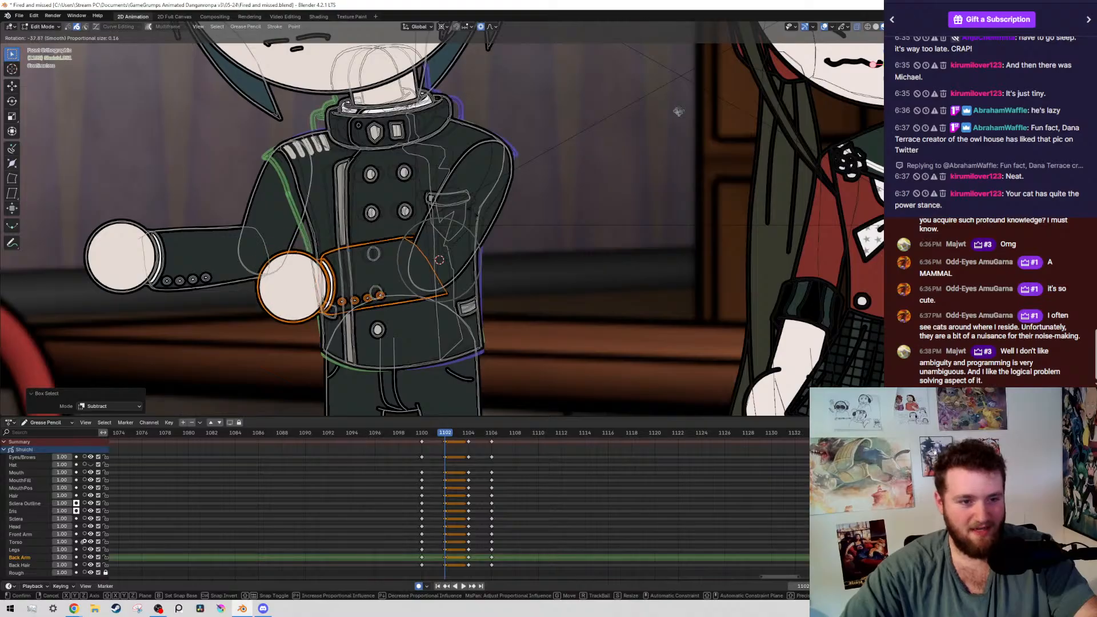
left_click(556, 159)
key("g")
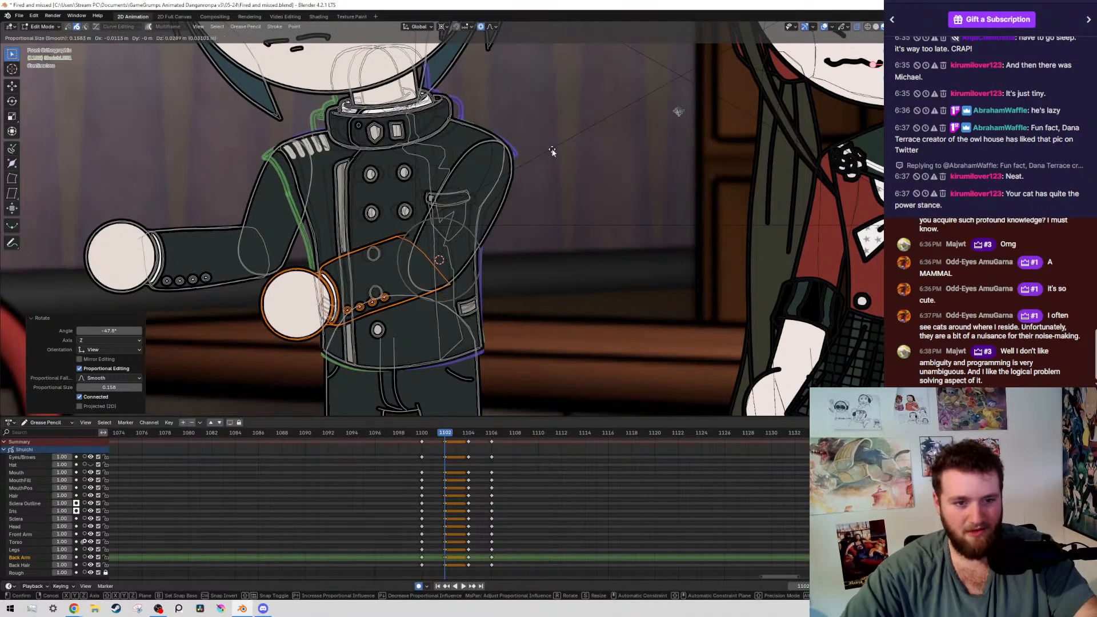
left_click(552, 151)
Move the elbow-end points of the forearm's upper outline and fill in towards the upper arm, and save the file
scroll(409, 224, "up", 3)
key("1")
left_click(375, 242)
key("g")
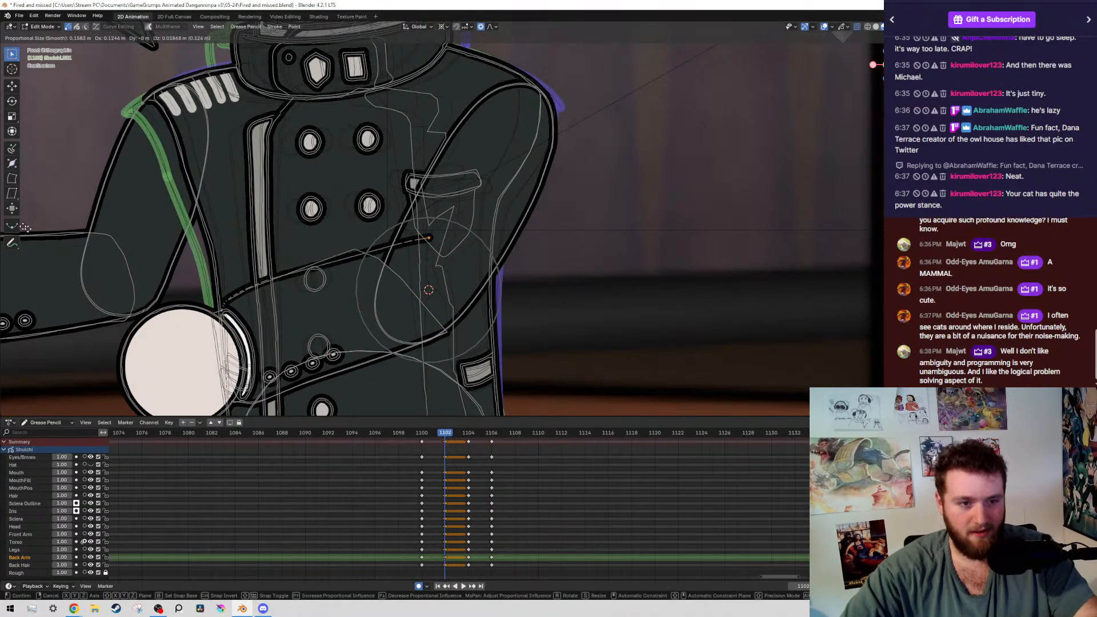
left_click(354, 247)
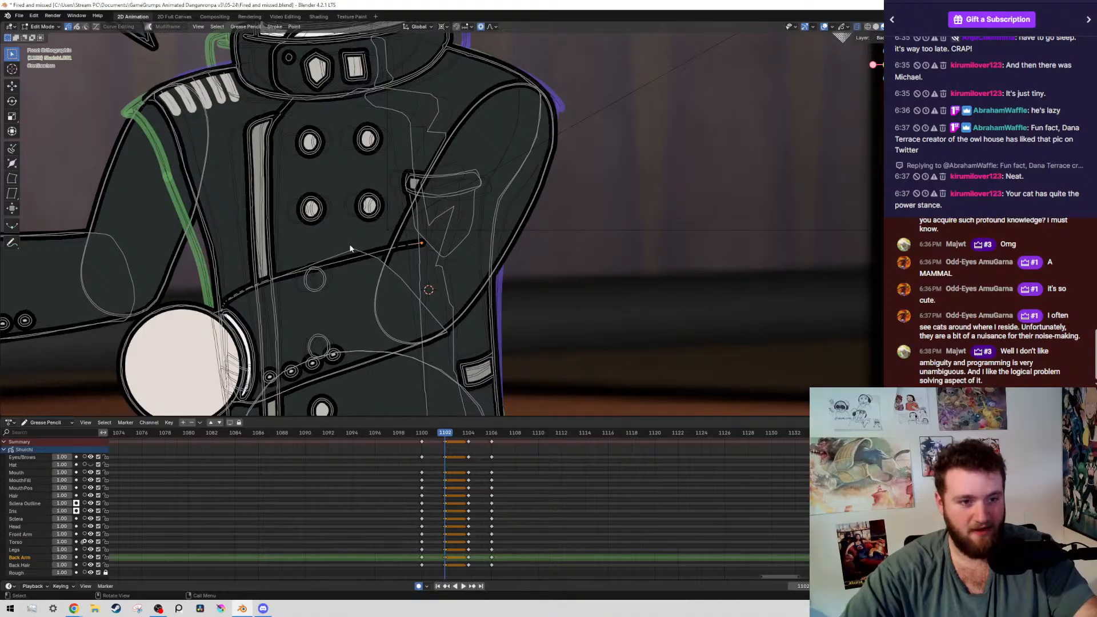
key("g")
left_click(536, 238)
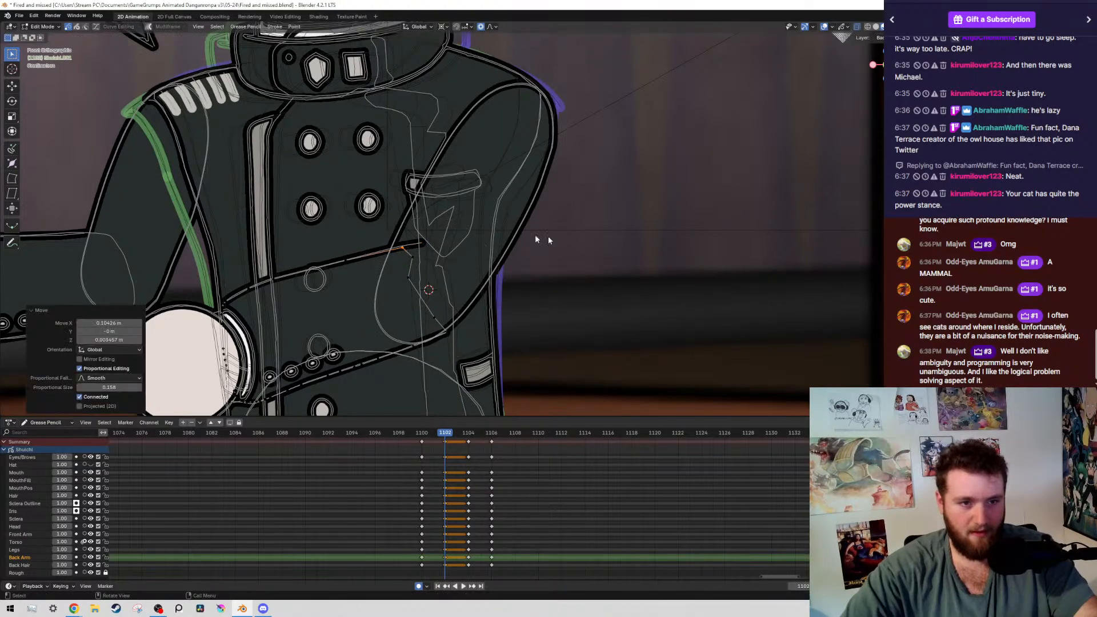
scroll(536, 238, "down", 5)
key("ctrl+s")
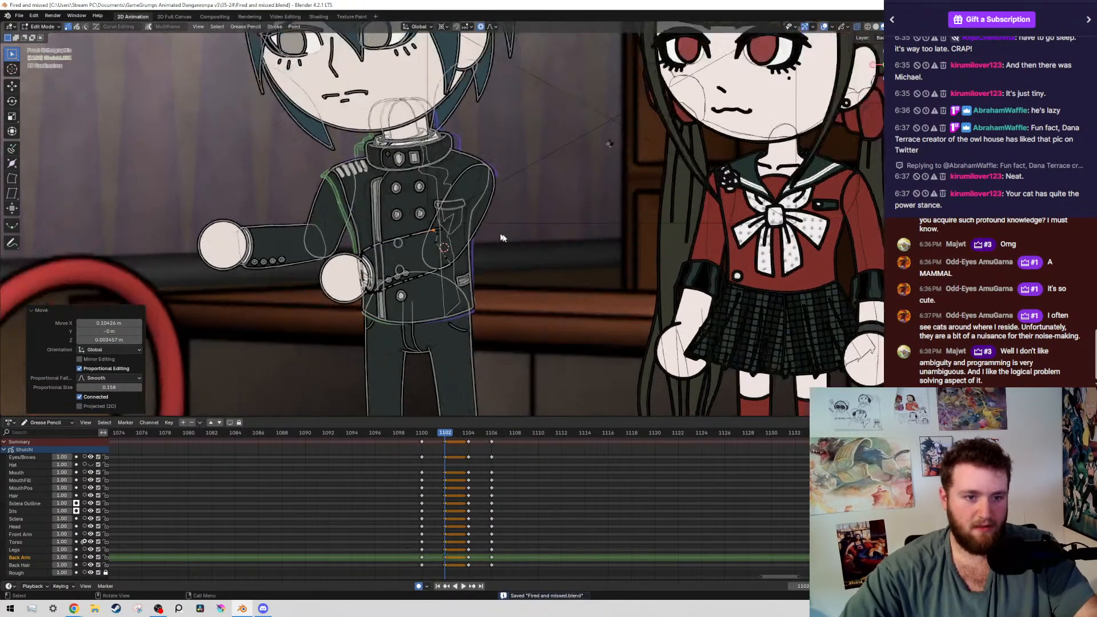
Select only the linked forearm and fist strokes again and nudge them slightly to align with the elbow
scroll(501, 238, "up", 2)
key("ctrl+l")
left_click_drag(447, 117, 541, 160)
key("g")
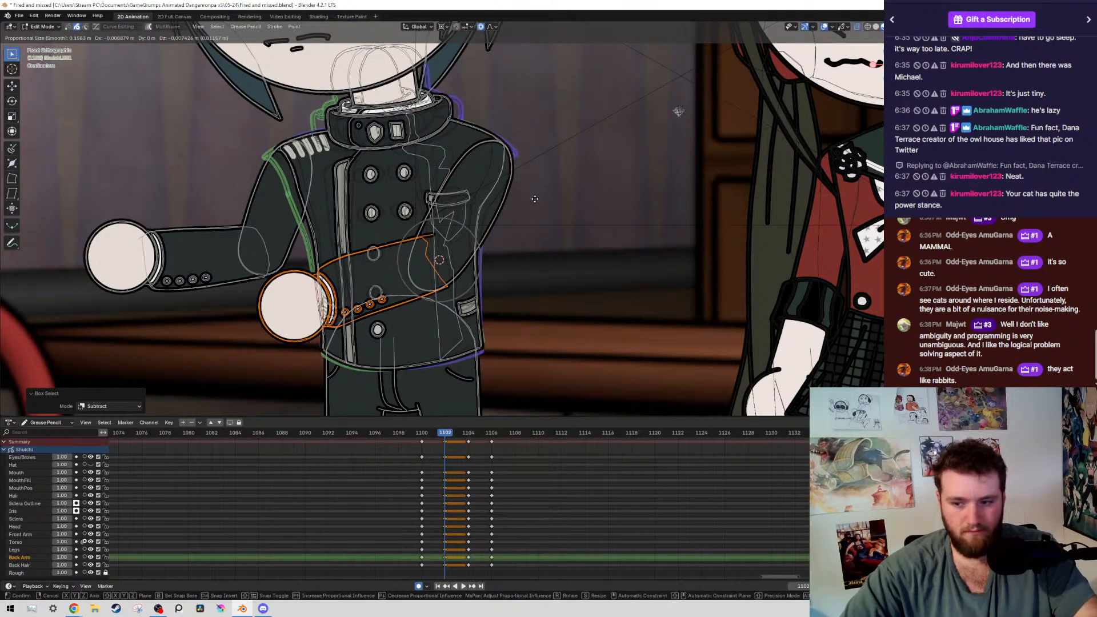
left_click(555, 203)
key("g")
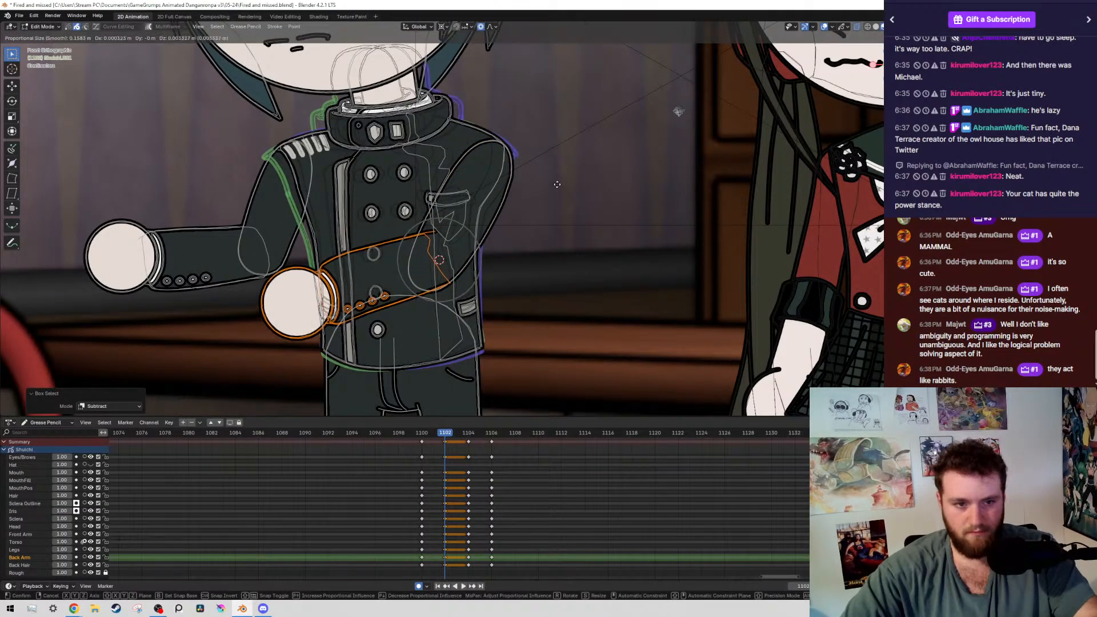
left_click(555, 191)
Reshape the underside of the upper arm's elbow curve with a smaller proportional radius so it blends into the forearm's lower outline
scroll(556, 189, "down", 5)
scroll(489, 233, "up", 10)
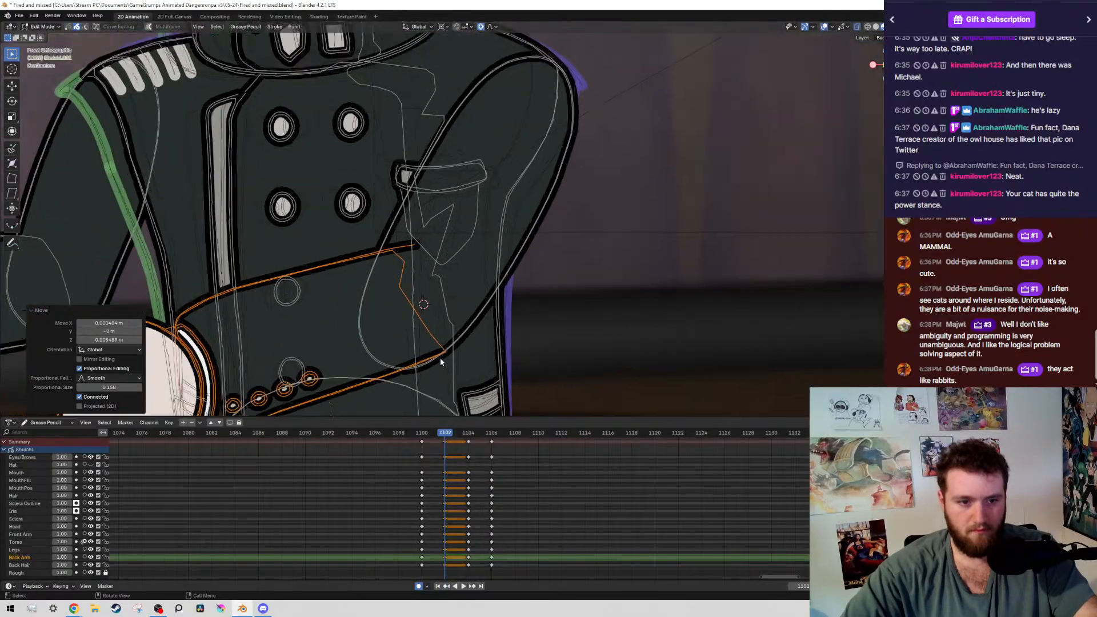
scroll(448, 195, "up", 1)
left_click(430, 323)
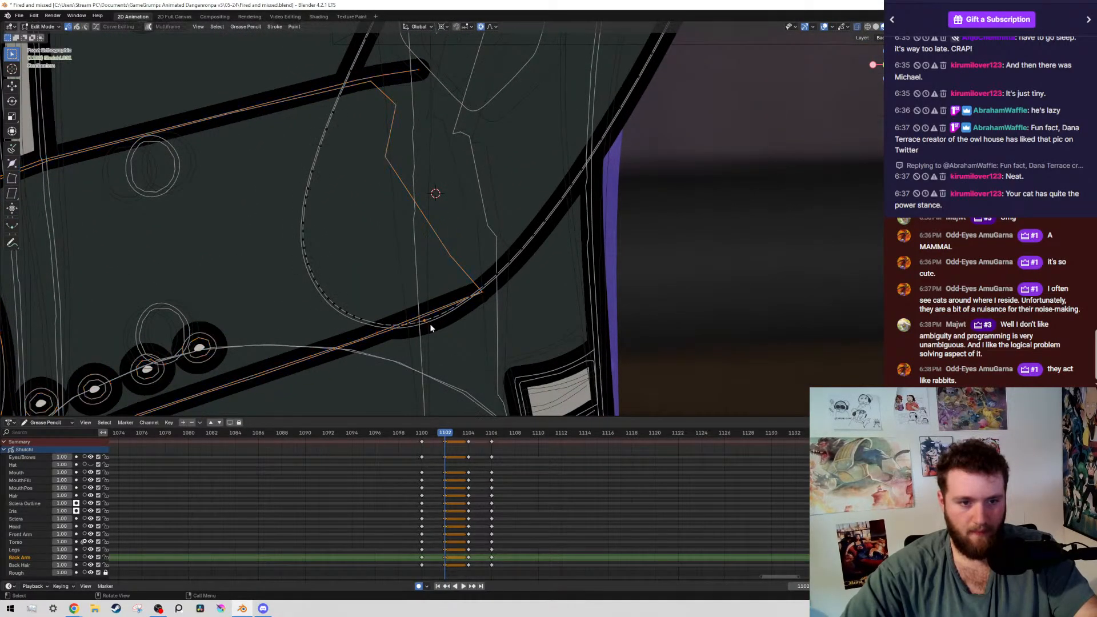
left_click(408, 334)
key("g")
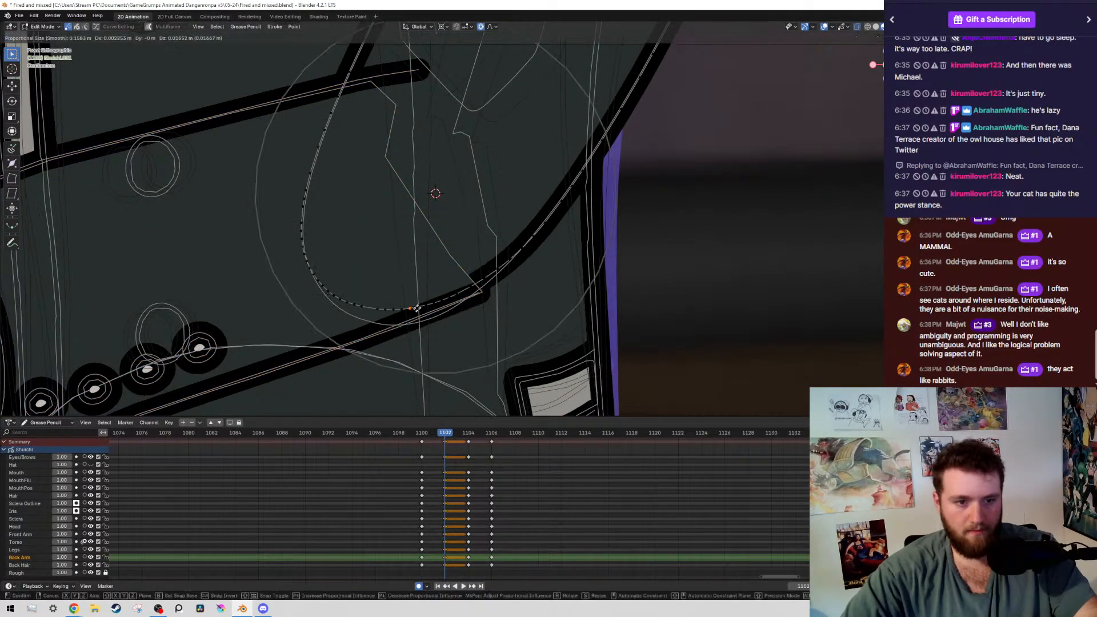
right_click(437, 292)
key("g")
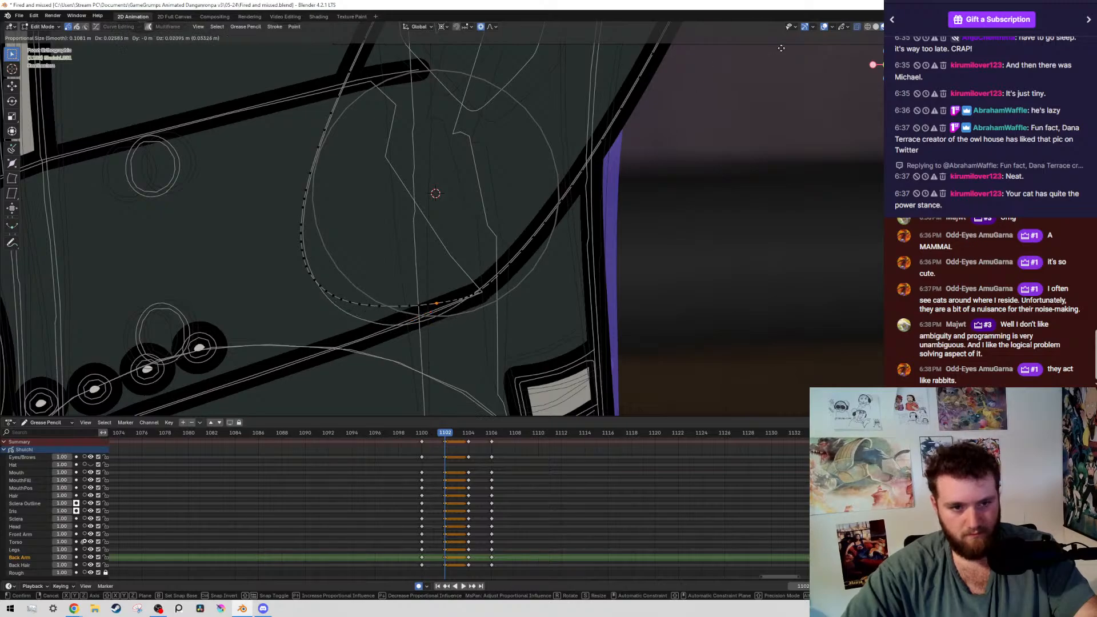
left_click(840, 31)
scroll(642, 189, "down", 12)
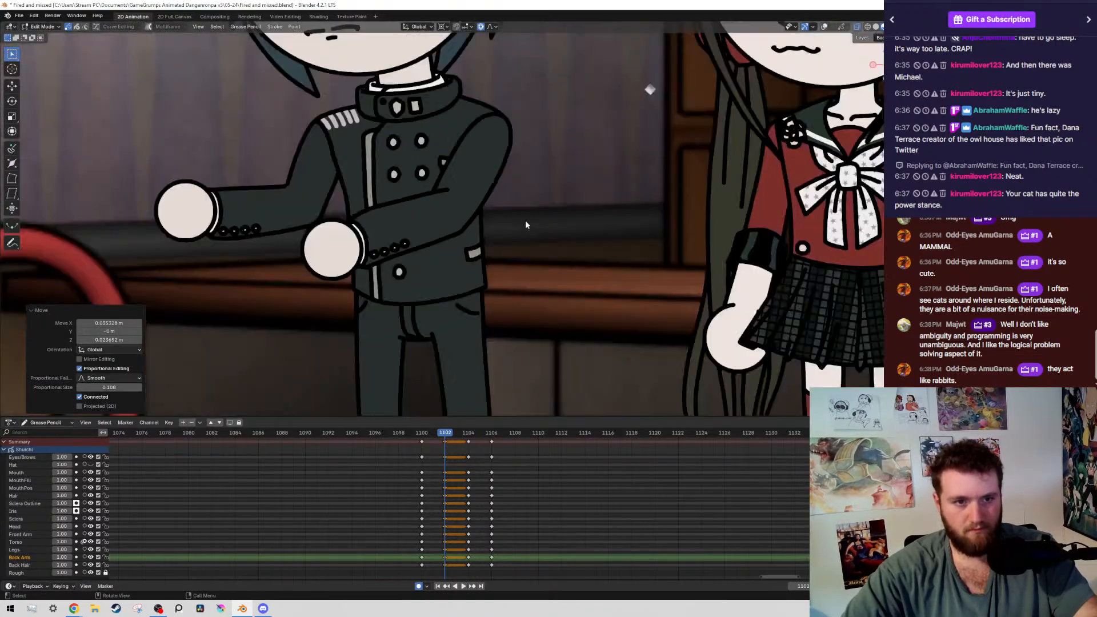
Play back the boy's transition in the camera view, scrub from frame 1100, and return to frame 1102
key("space")
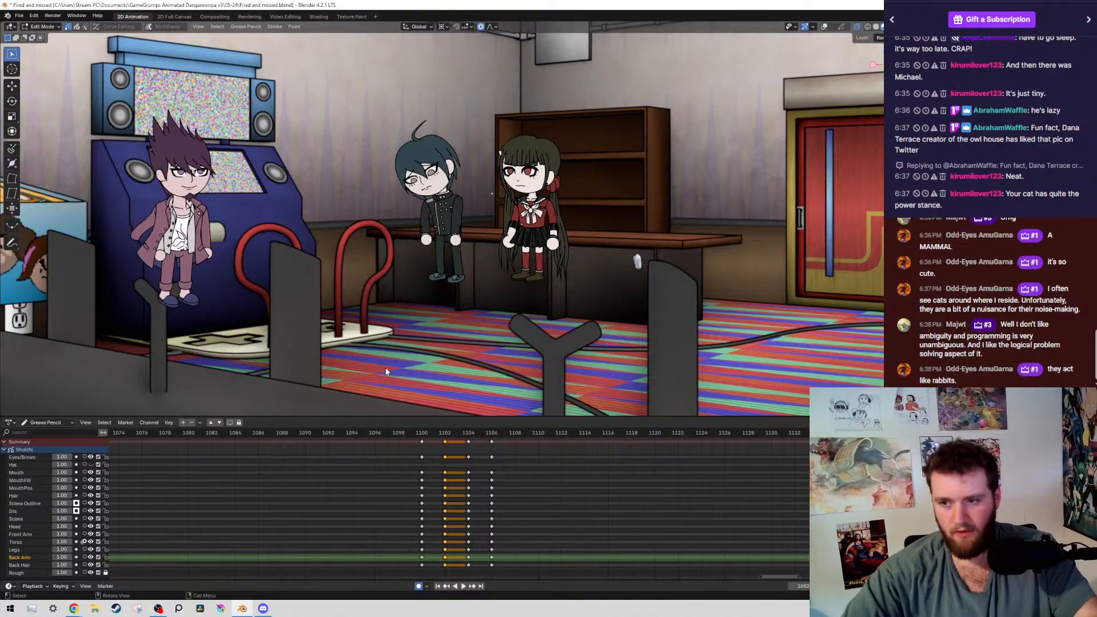
scroll(466, 453, "up", 3)
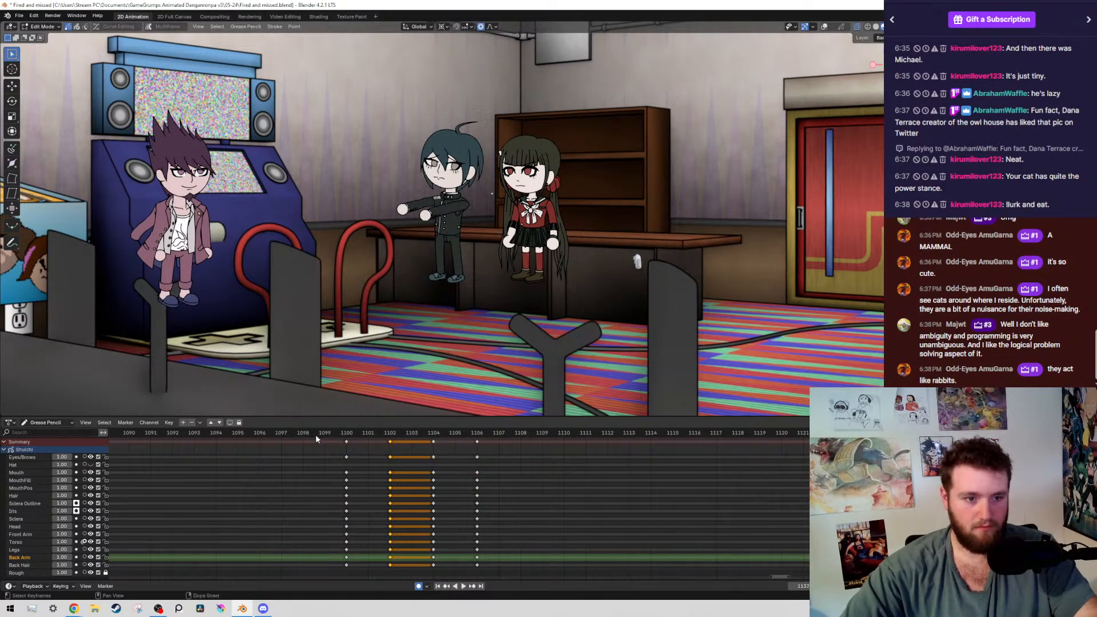
key("space")
left_click(345, 434)
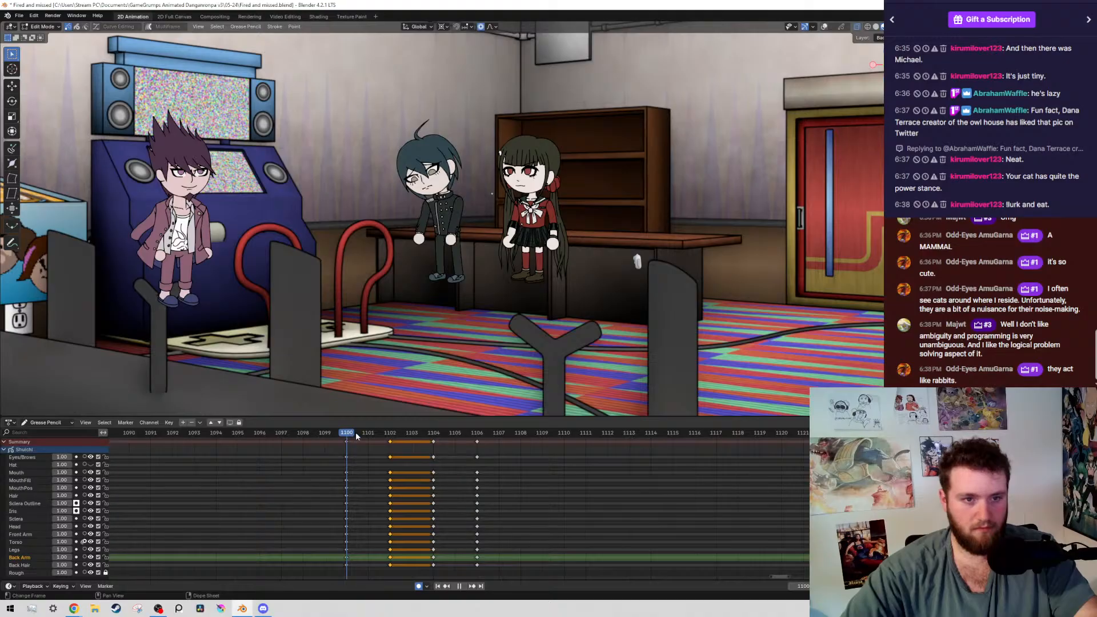
left_click_drag(357, 436, 389, 434)
scroll(471, 157, "up", 1)
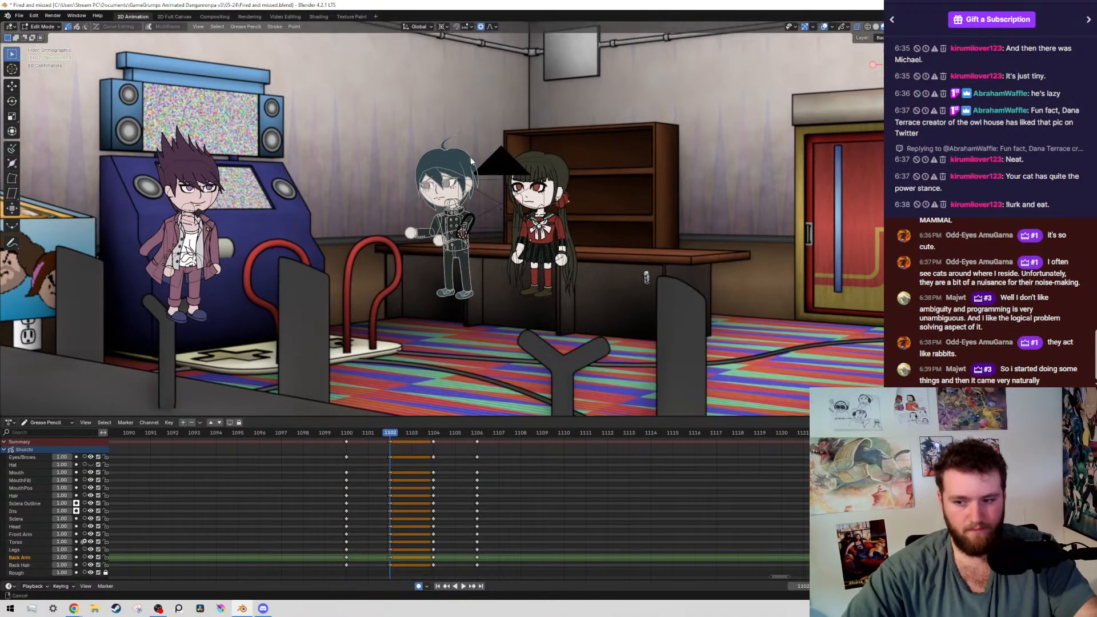
Select all strokes on the boy's head layers with Select Grouped by Layer and place the 3D cursor where the head meets the neck
scroll(471, 157, "up", 4)
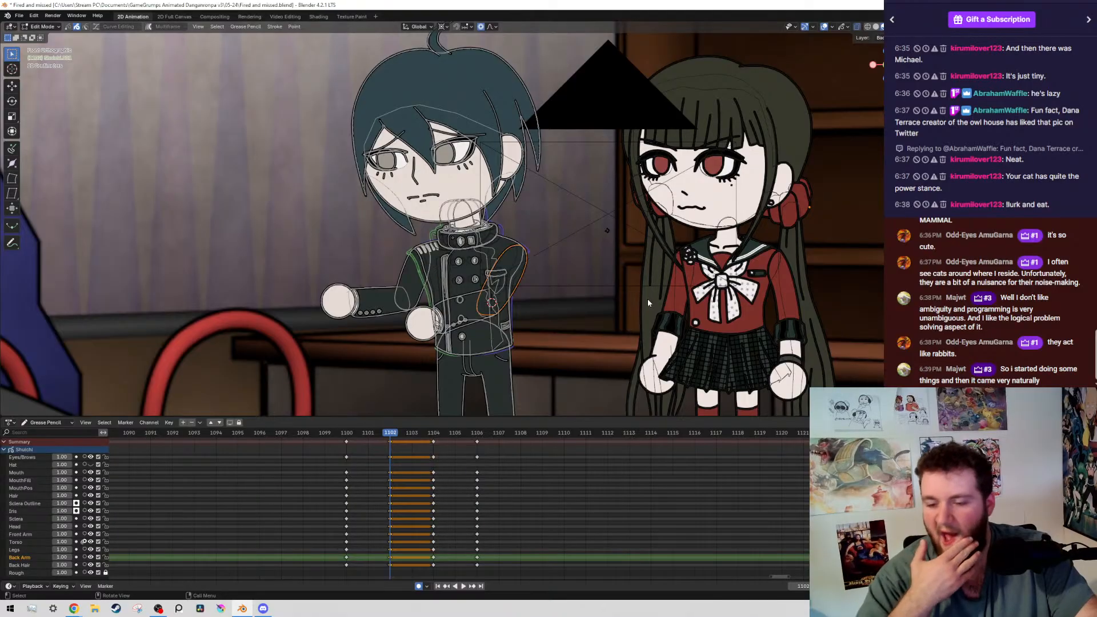
left_click_drag(278, 94, 423, 220)
key("shift+g")
left_click(422, 221)
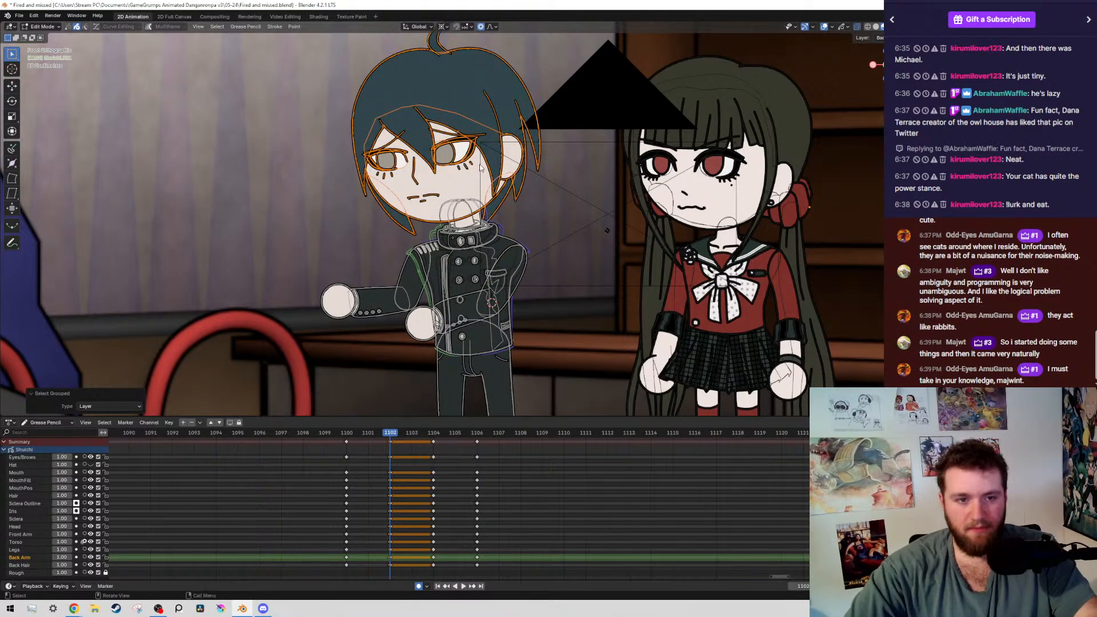
scroll(392, 143, "up", 3)
scroll(491, 234, "up", 4)
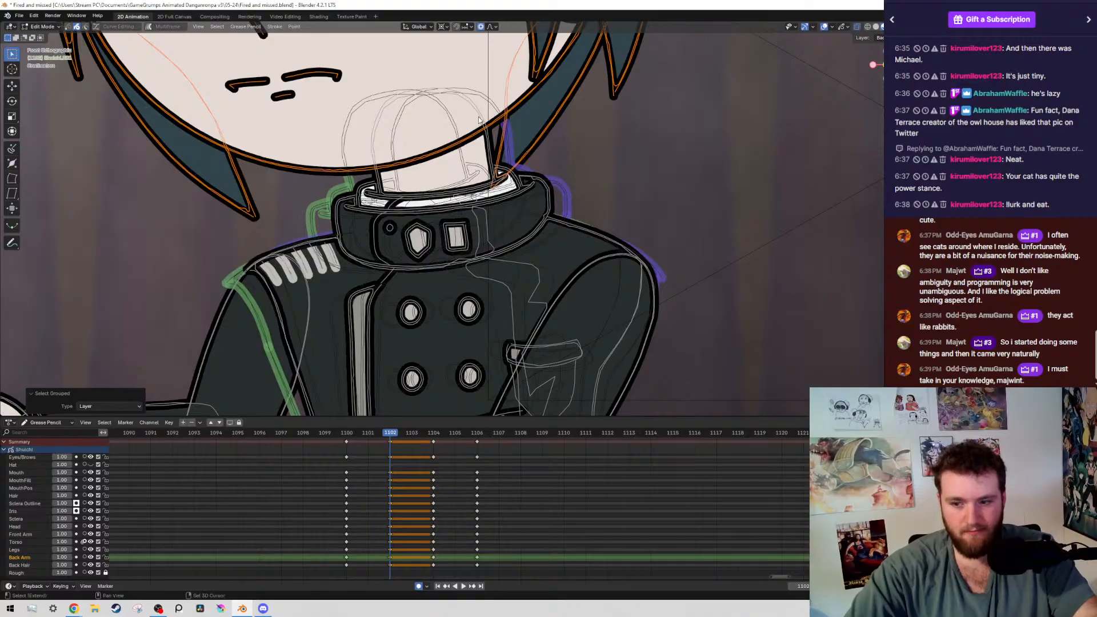
middle_click_drag(662, 105, 690, 169, "shift")
scroll(694, 172, "up", 1)
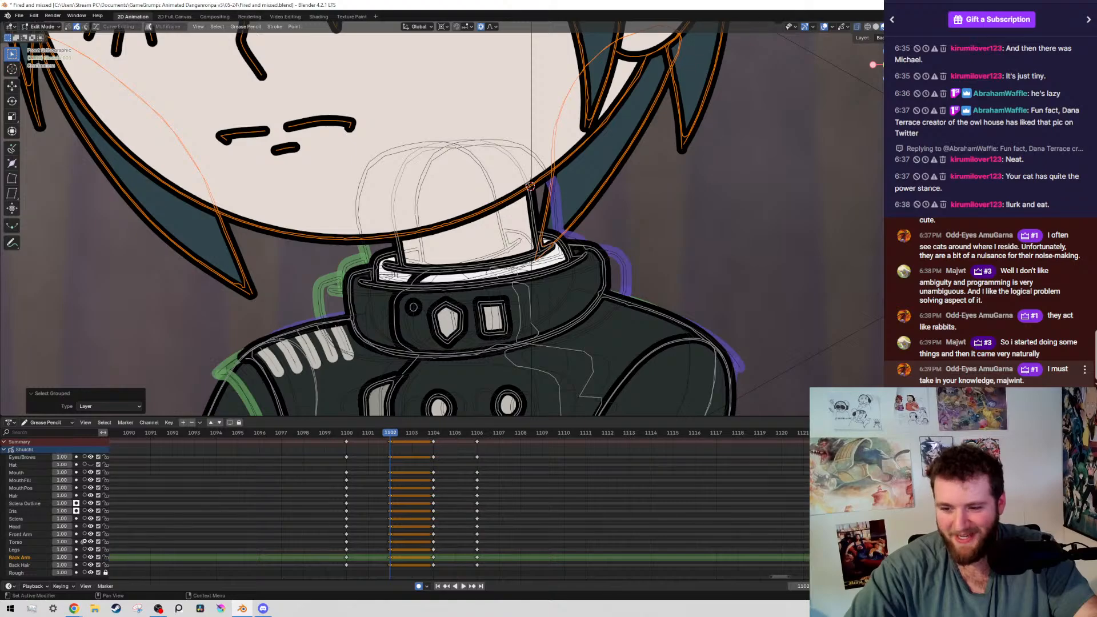
Compare the head tilt with frame 1100, and rotate the head by -2.45° about the neck on frame 1102
scroll(603, 265, "down", 5)
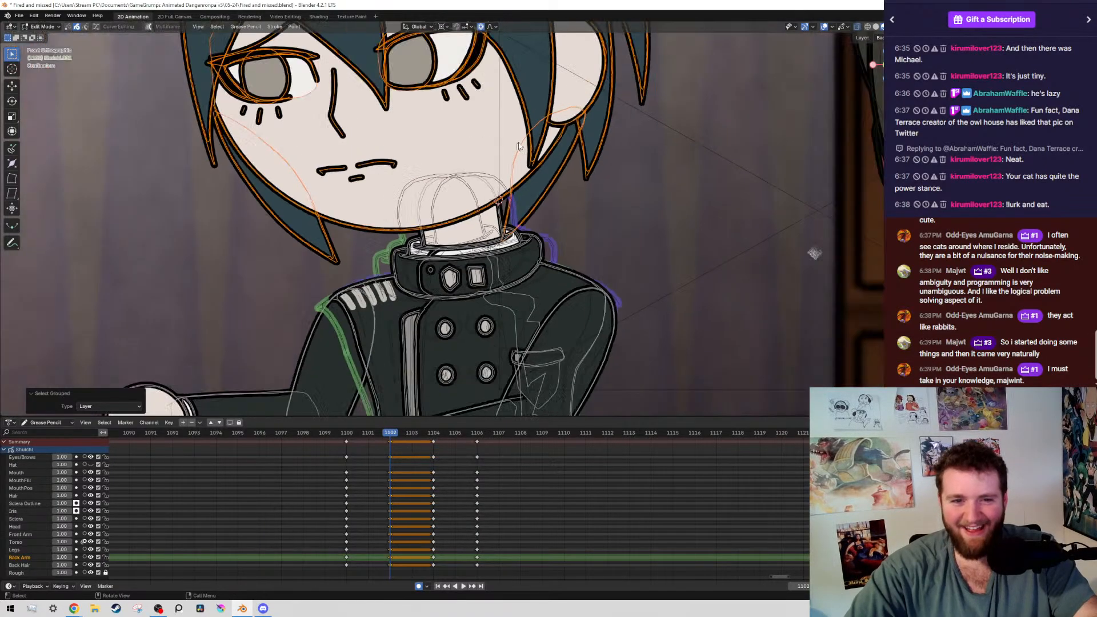
key("alt+shift+z")
key("Down")
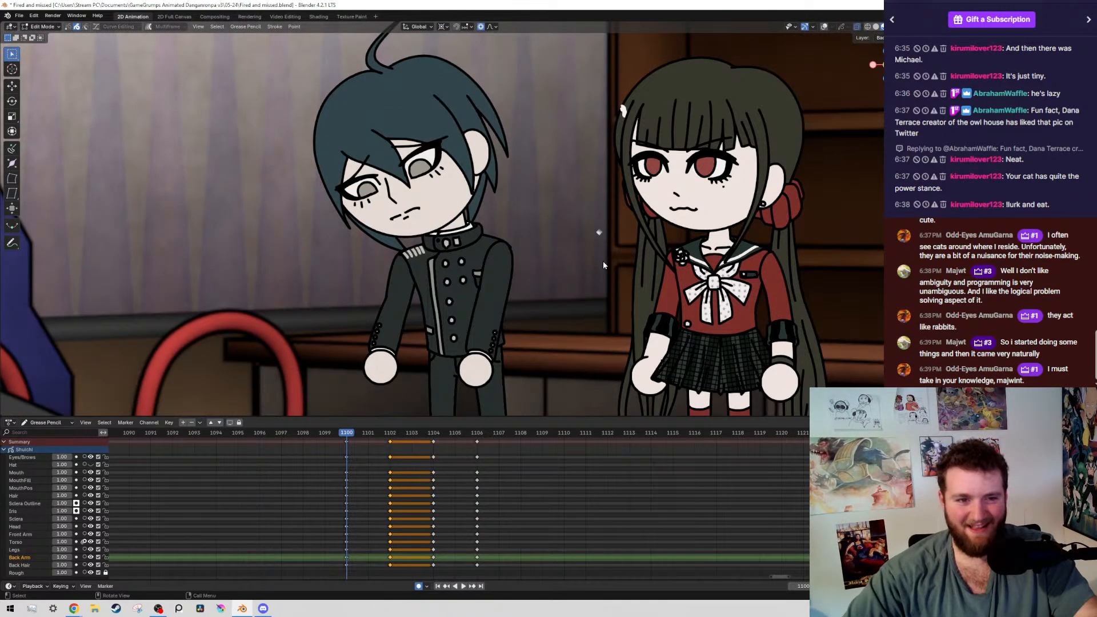
key("Up")
key("alt+shift+z")
scroll(602, 260, "up", 6)
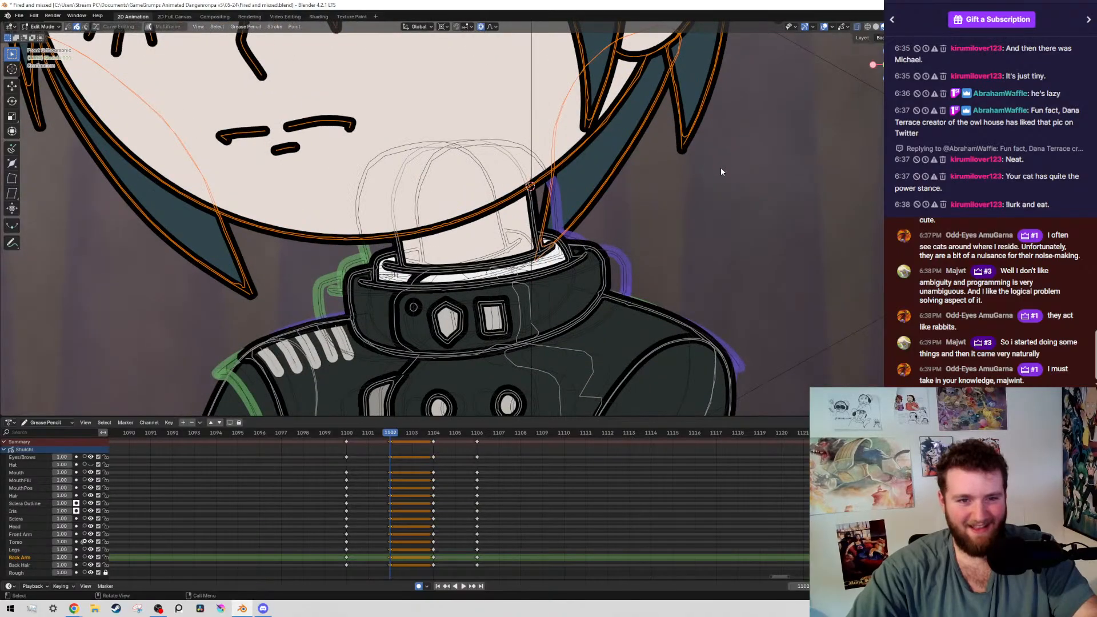
key("r")
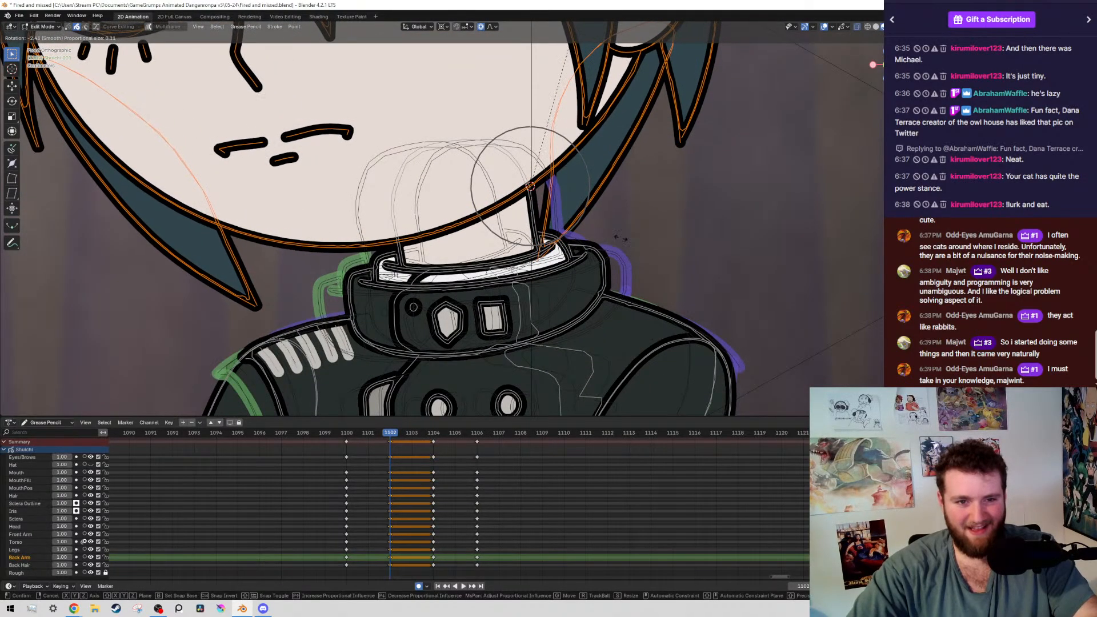
left_click(628, 224)
Check the head motion between frames 1100 and 1102 with the overlays hidden and shown, ending on frame 1102
scroll(632, 216, "down", 5)
scroll(632, 214, "down", 5)
key("alt+shift+z")
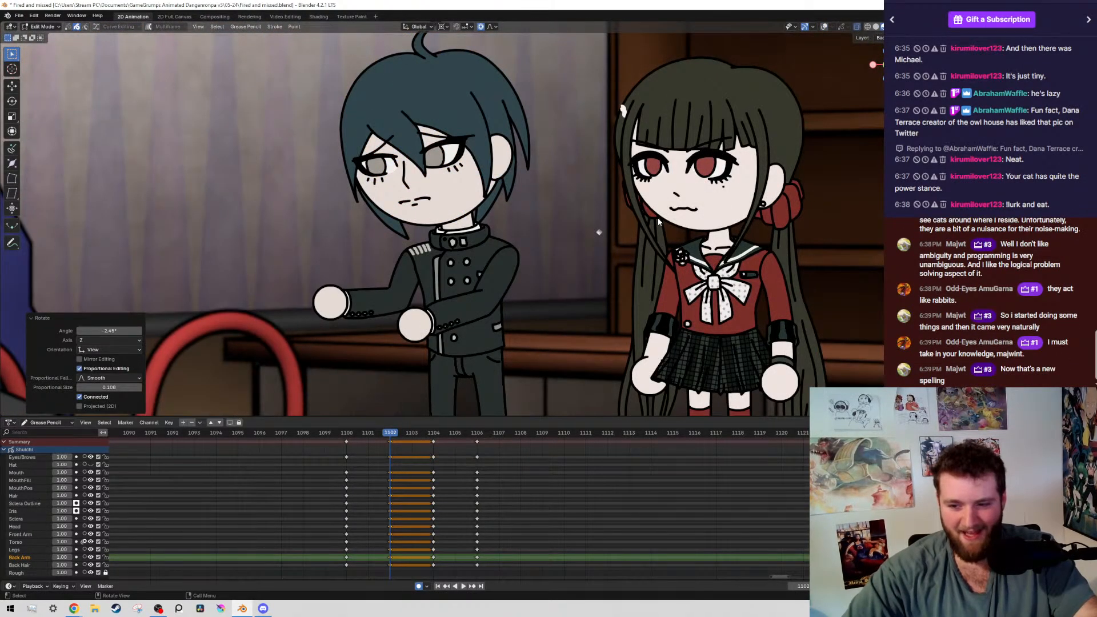
key("Down")
key("Down")
key("Up")
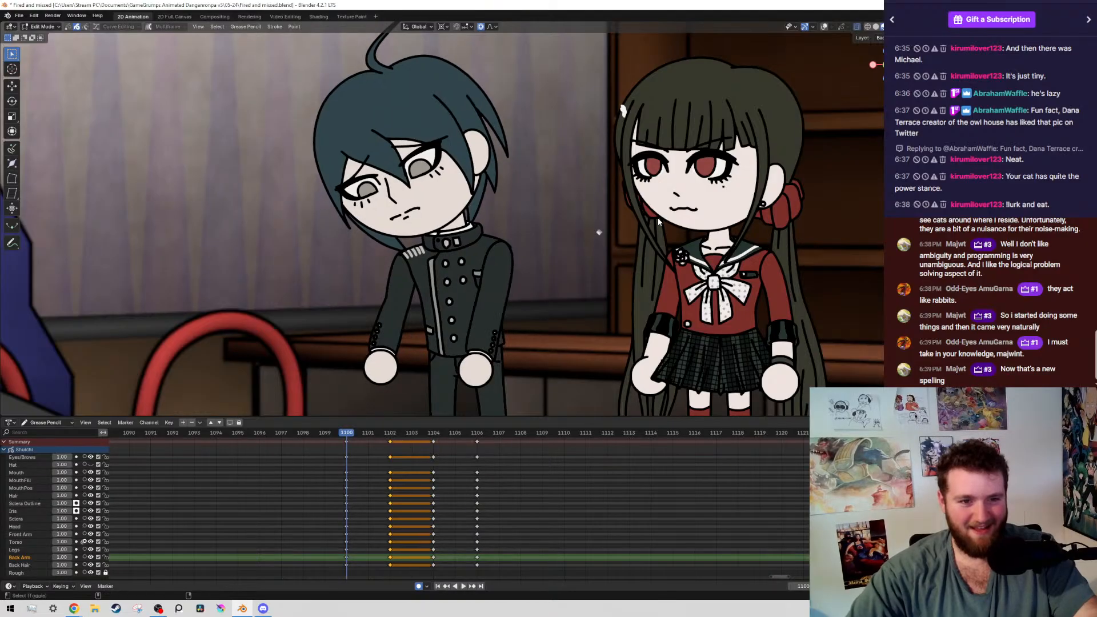
key("alt+shift+z")
key("Right")
key("Right")
key("Right")
key("Right")
key("Left")
key("Left")
key("Left")
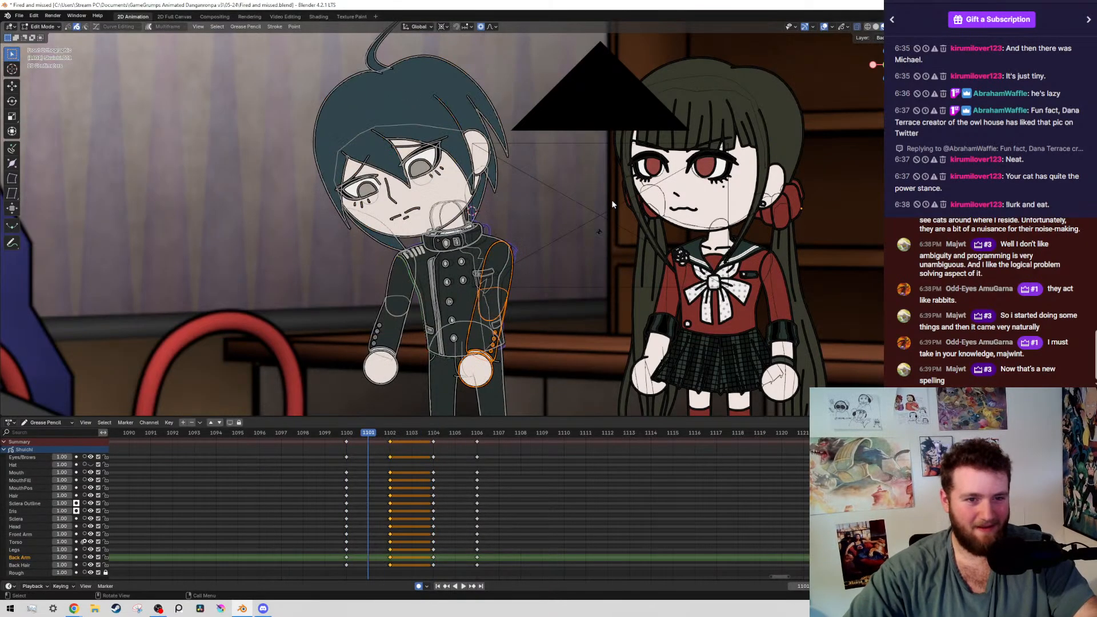
key("Right")
key("alt+shift+z")
key("alt+shift+z")
Rotate the boy's head about the neck by a further -2.4° or so on frame 1102 and save the file
scroll(677, 246, "up", 4)
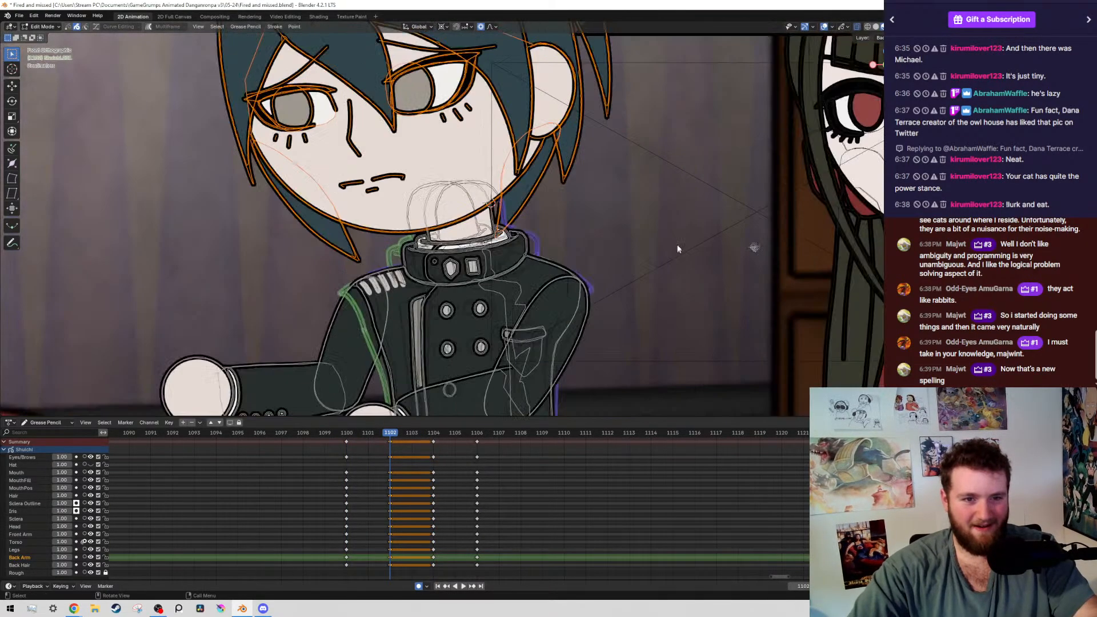
key("r")
left_click(683, 227)
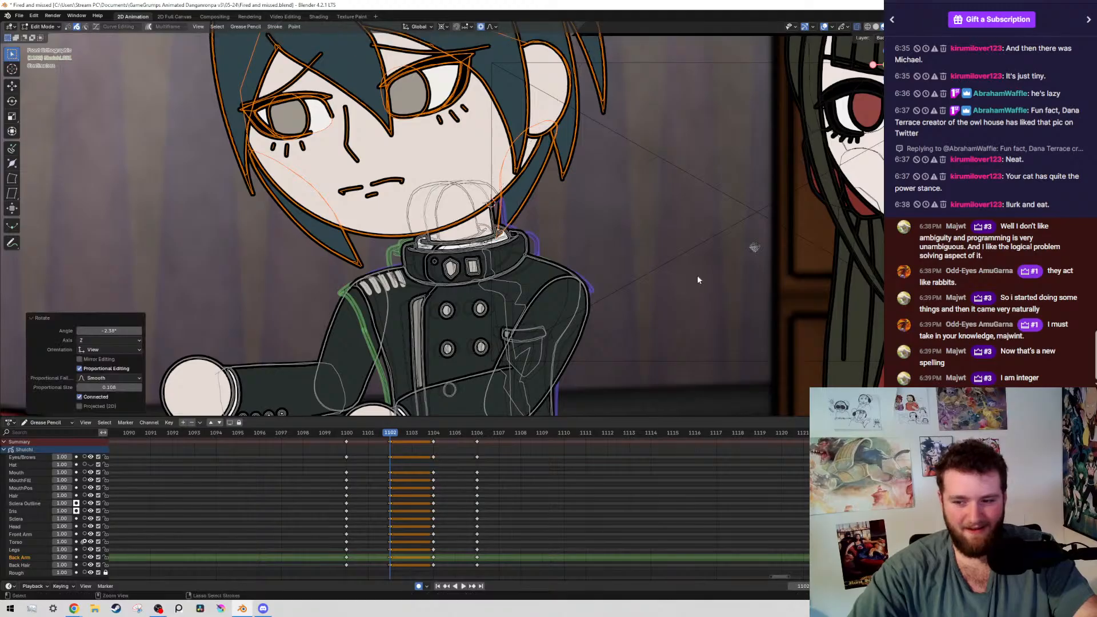
key("ctrl+s")
scroll(663, 274, "down", 3)
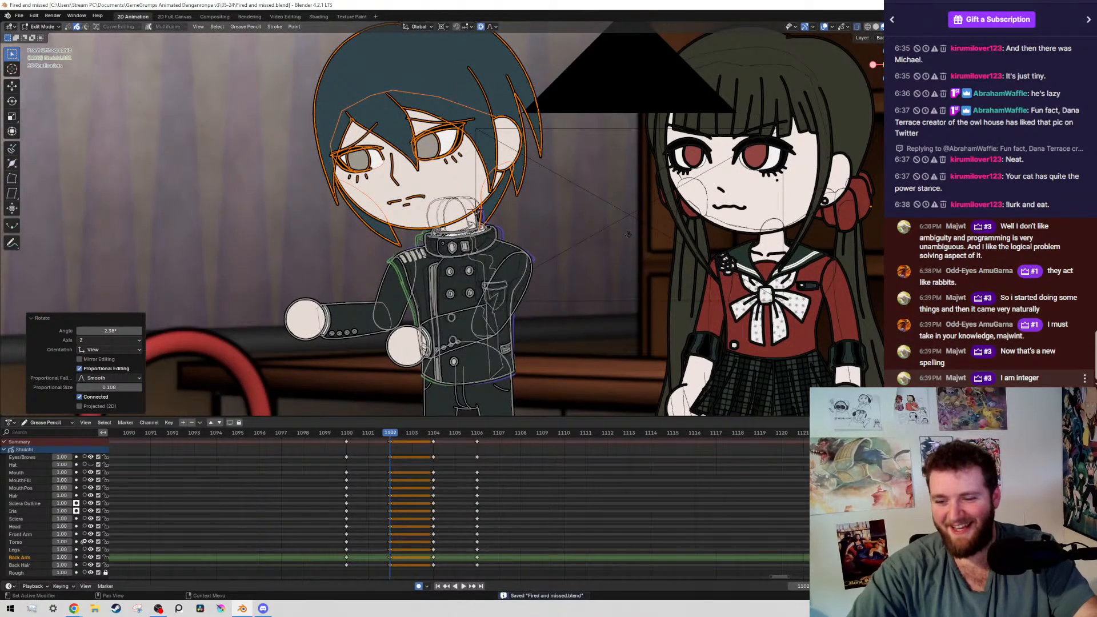
Check the boy's pose on frame 1102 with the viewport overlays hidden and save the file
scroll(588, 251, "down", 6)
scroll(587, 251, "up", 3)
key("alt+shift+z")
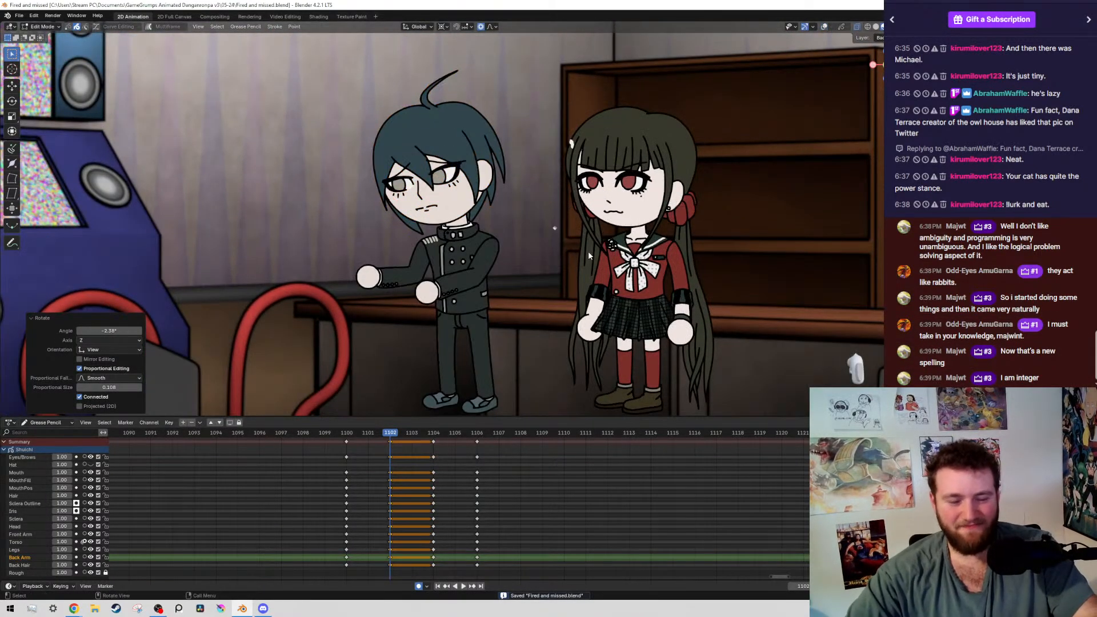
key("ctrl+s")
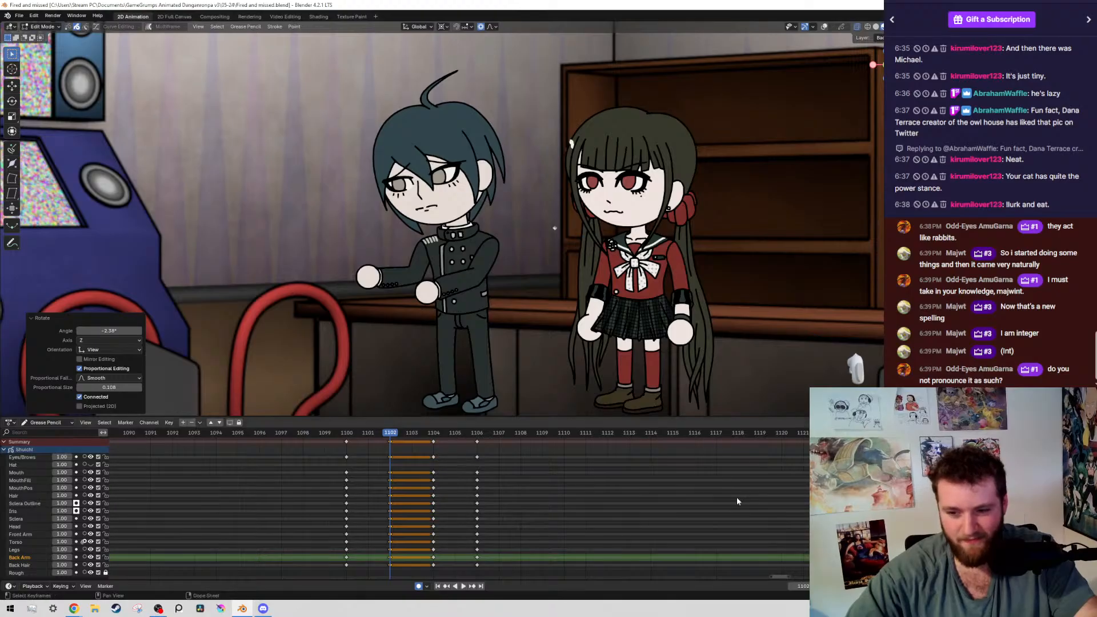
middle_click_drag(250, 491, 440, 450)
middle_click_drag(567, 514, 467, 439)
key("ctrl+s")
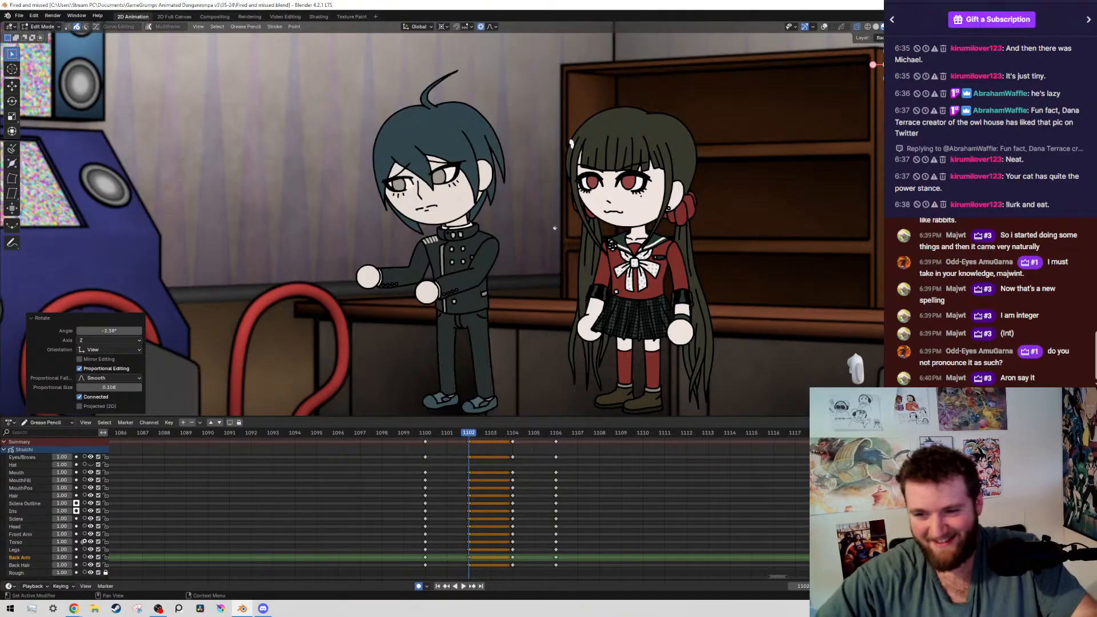
middle_click_drag(446, 521, 453, 522)
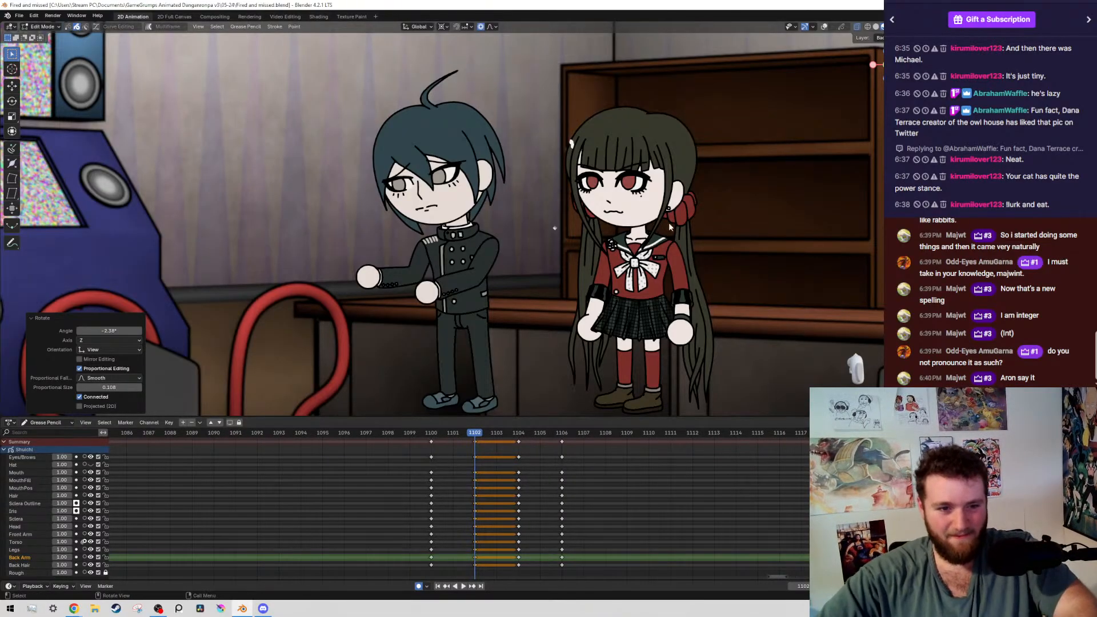
Select the boy's two irises on frame 1100 and nudge them slightly within the eyes
scroll(733, 243, "down", 2)
scroll(733, 243, "up", 1)
key("alt+shift+z")
key("alt+shift+z")
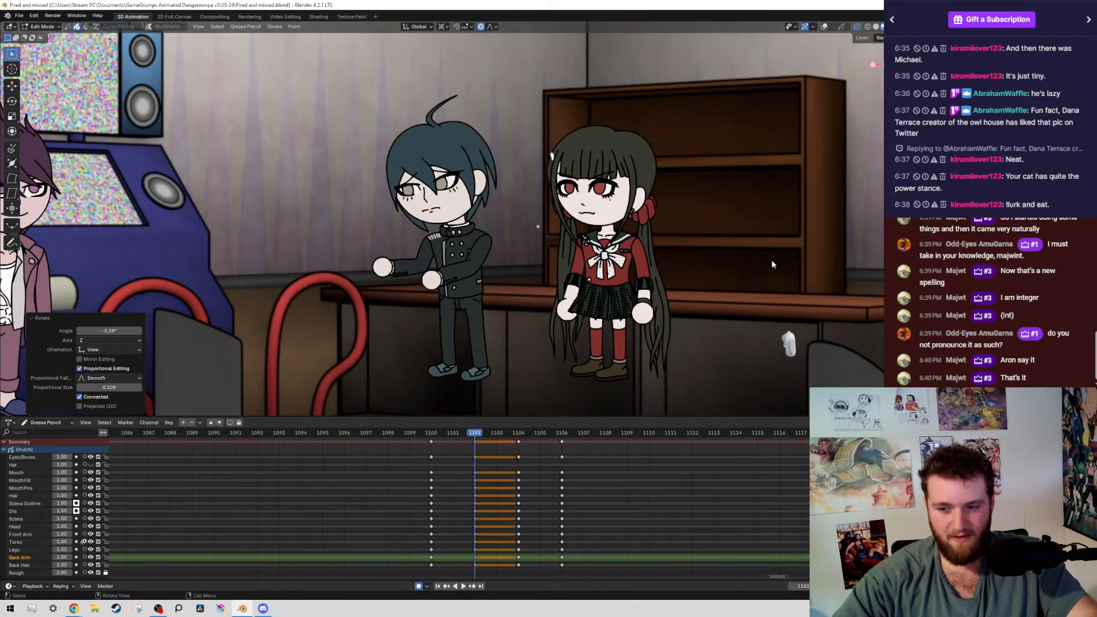
key("space")
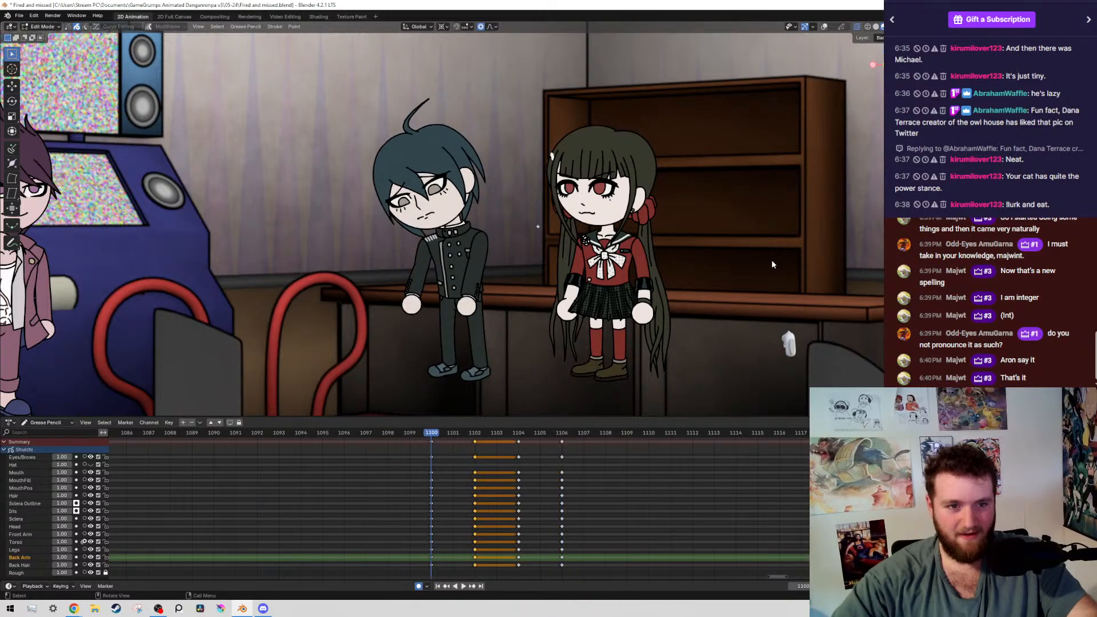
key("alt+shift+z")
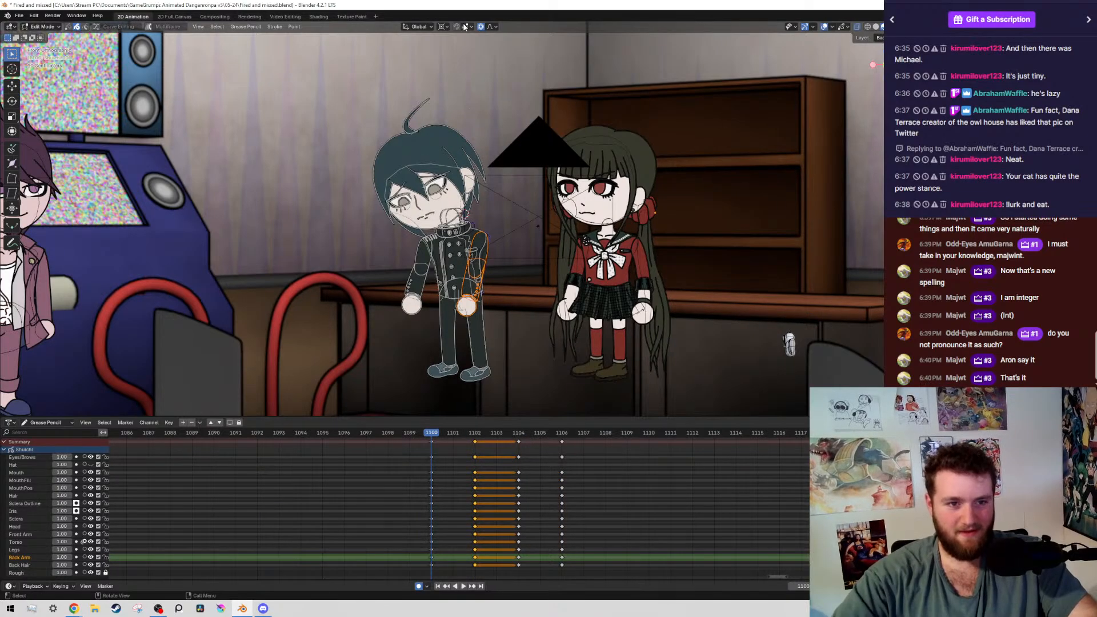
scroll(409, 177, "up", 10)
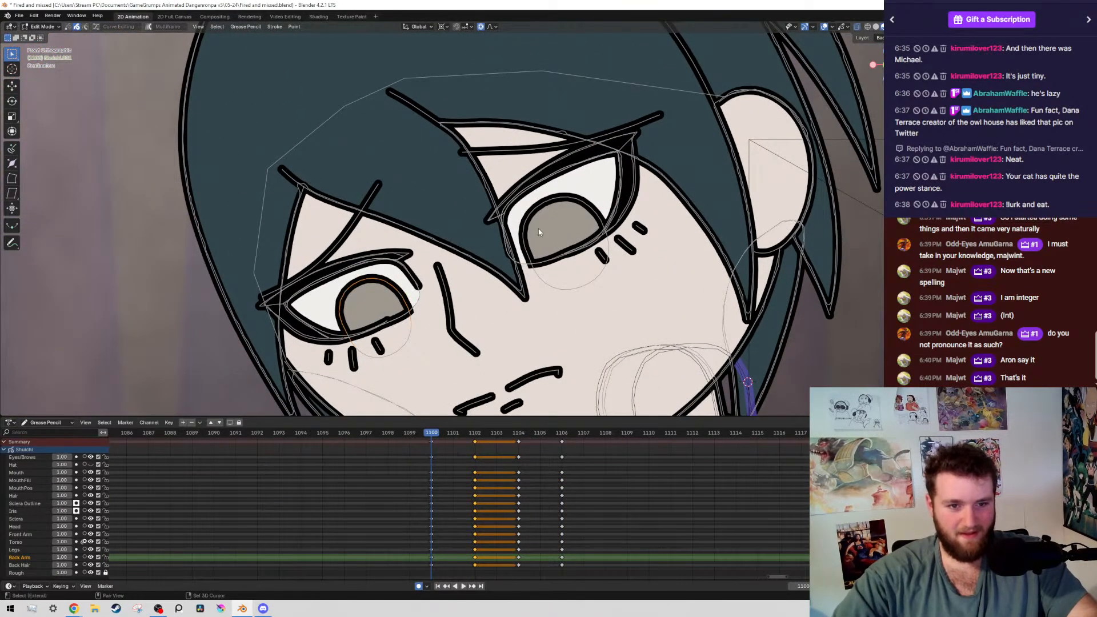
key("g")
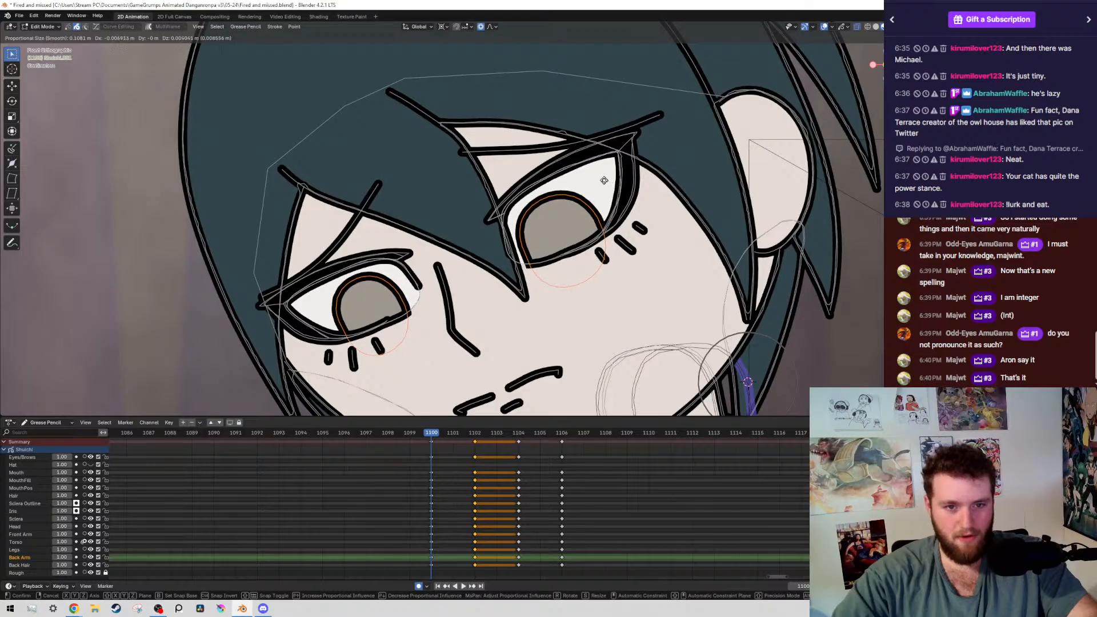
left_click(629, 179)
scroll(629, 176, "down", 9)
key("alt+shift+z")
Move both irises on frame 1102 by about 0.0069 m in X and -0.011 m in Z, and save the file
key("Down")
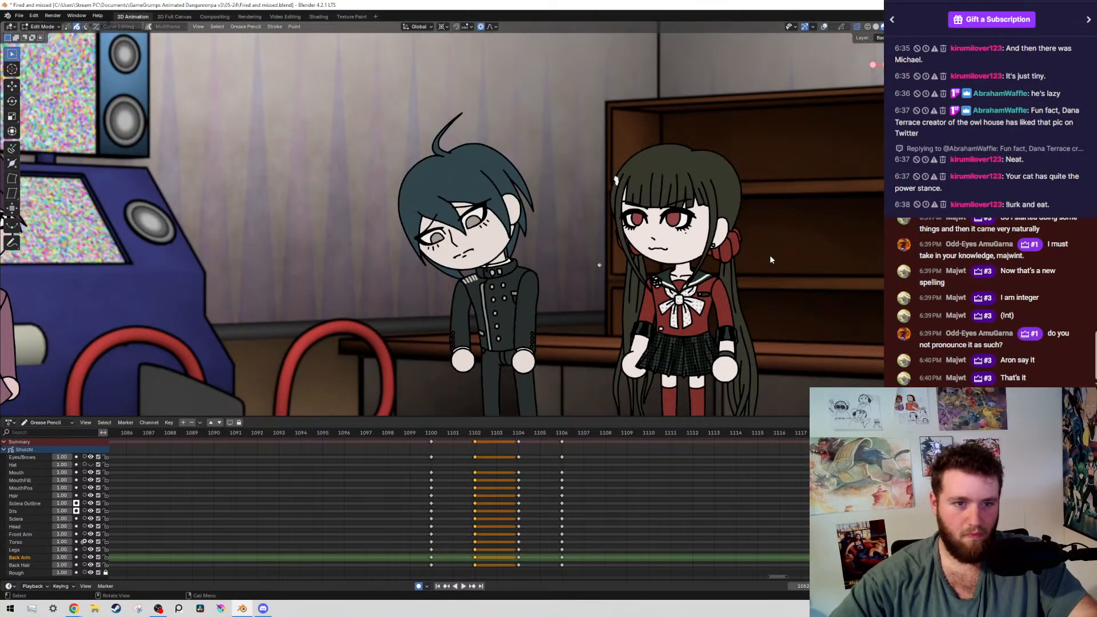
key("Up")
key("Up")
key("alt+shift+z")
scroll(647, 181, "up", 10)
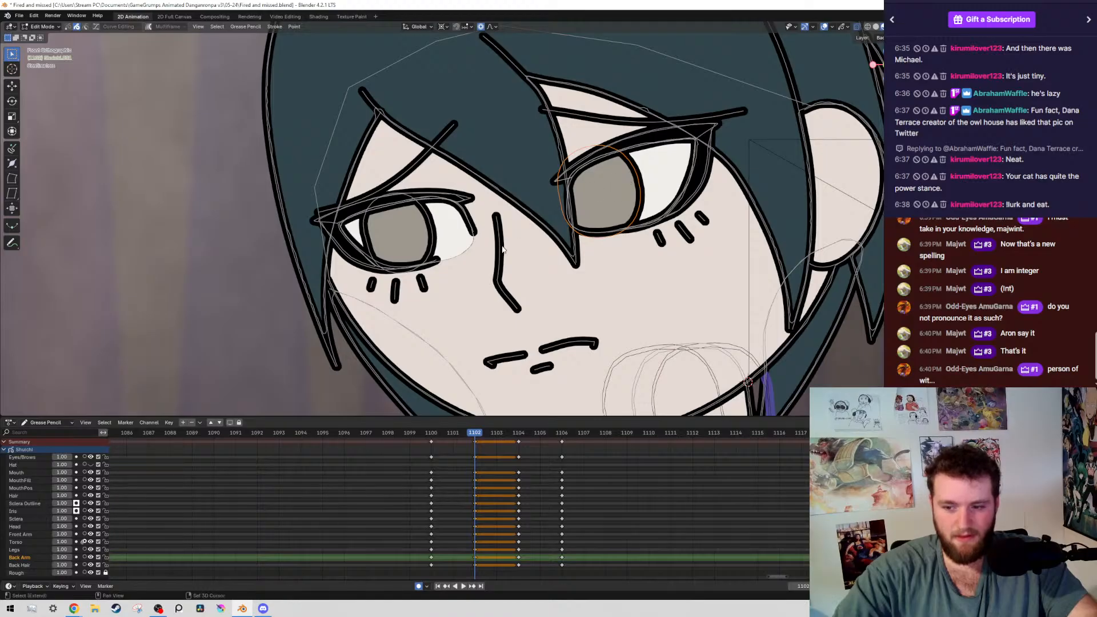
left_click(423, 227, "shift")
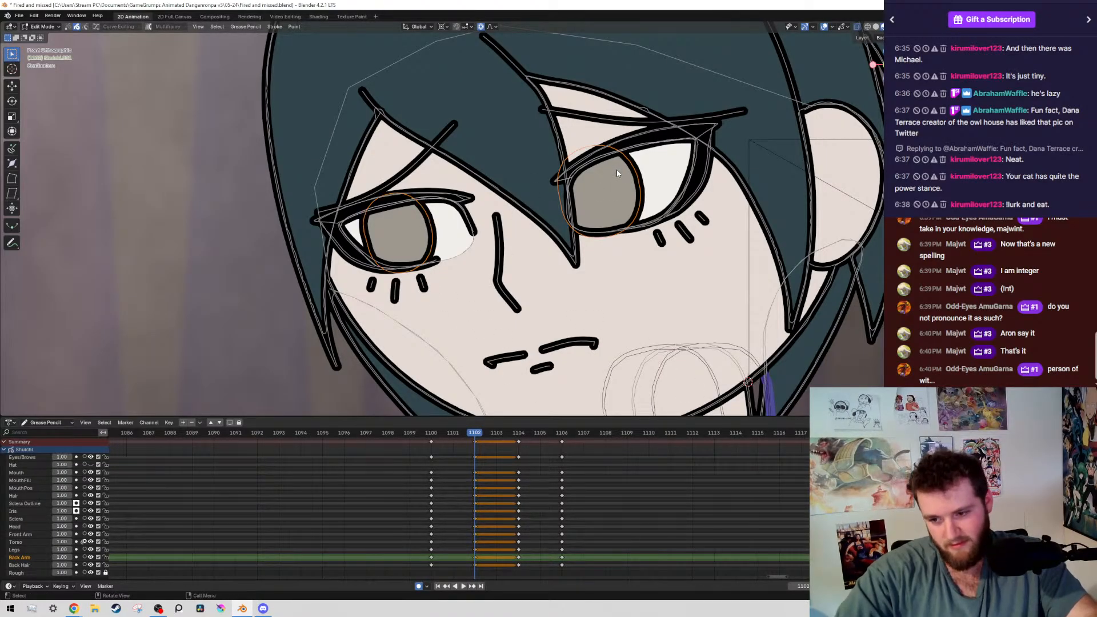
key("g")
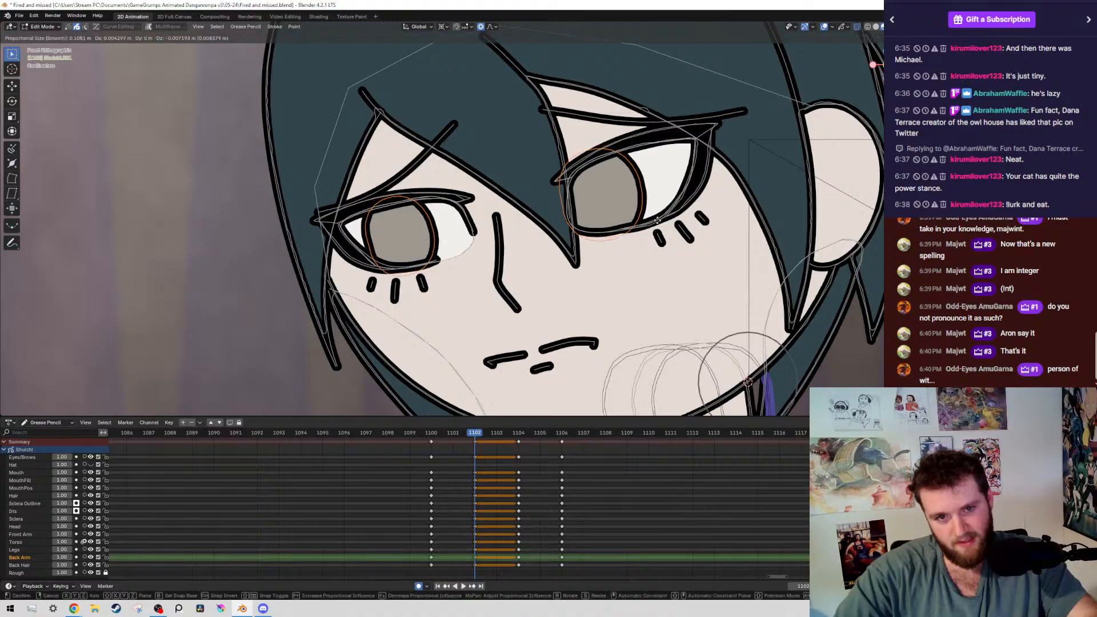
left_click(668, 241)
key("ctrl+s")
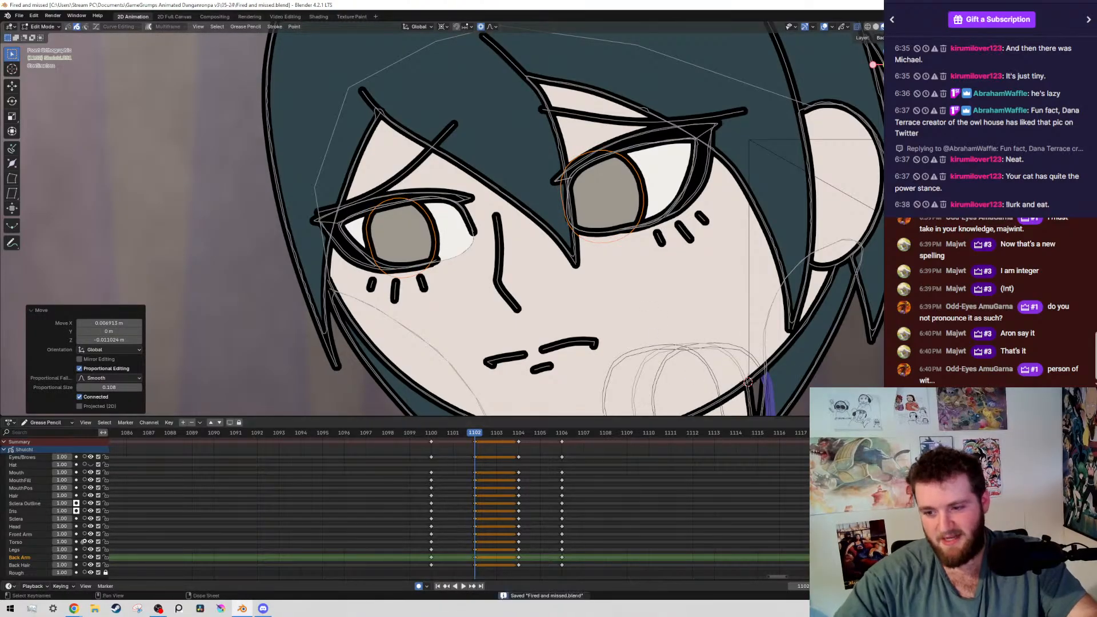
Compare the gaze with the neighbouring keyframes and move the irises on frame 1102 a further 0.0117 m in X and -0.0165 m in Z
scroll(546, 325, "down", 6)
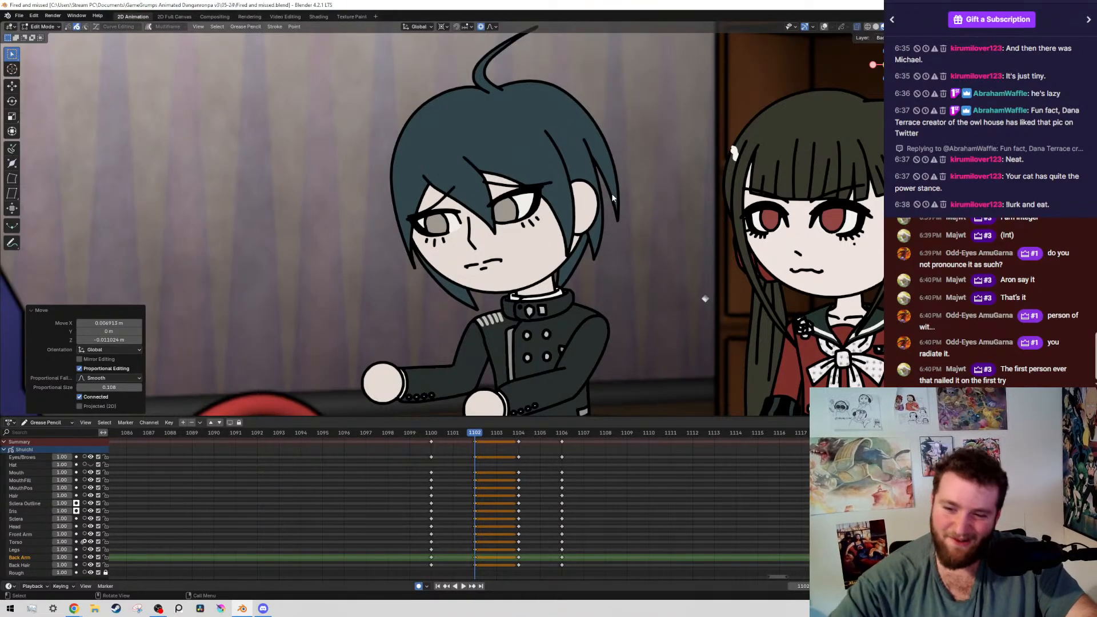
key("Down")
key("Up")
key("Up")
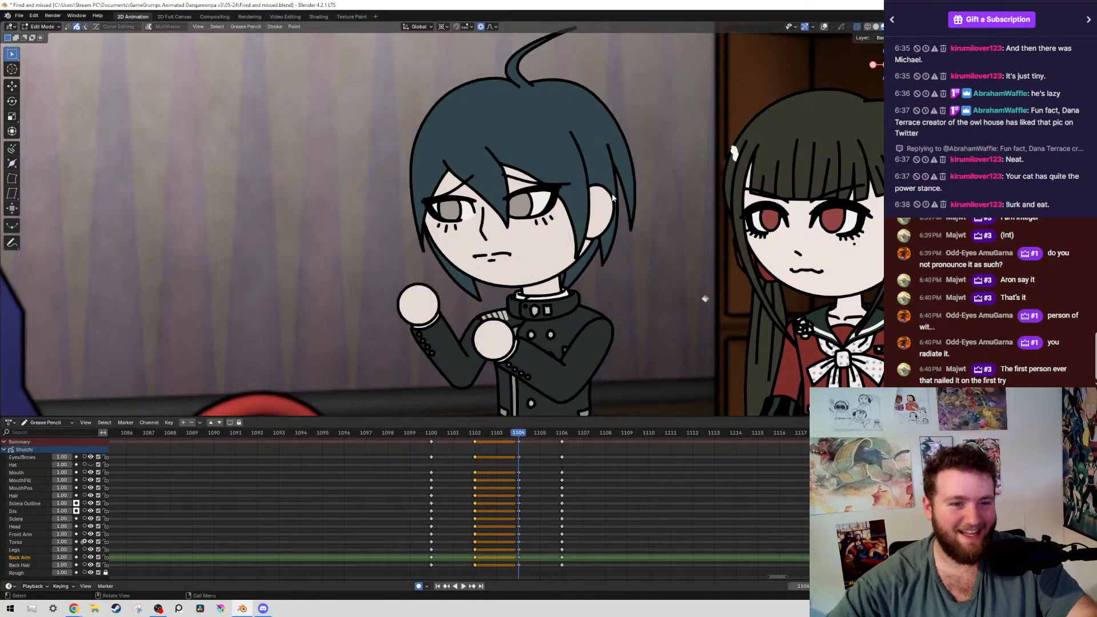
key("Down")
key("shift+alt+z")
scroll(544, 82, "up", 2)
scroll(697, 244, "up", 2)
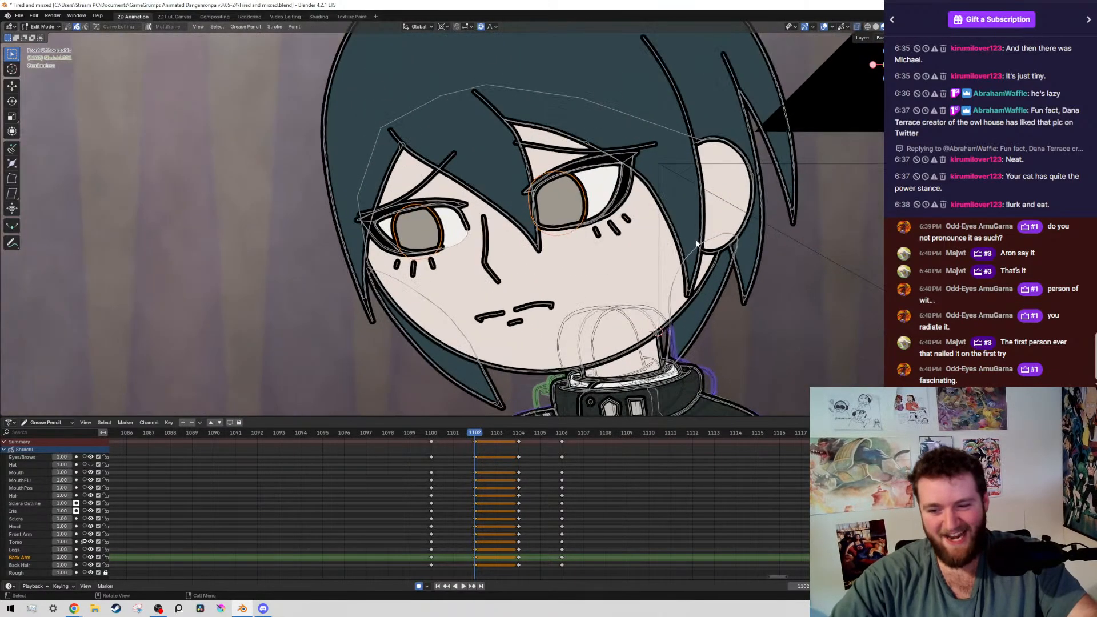
key("g")
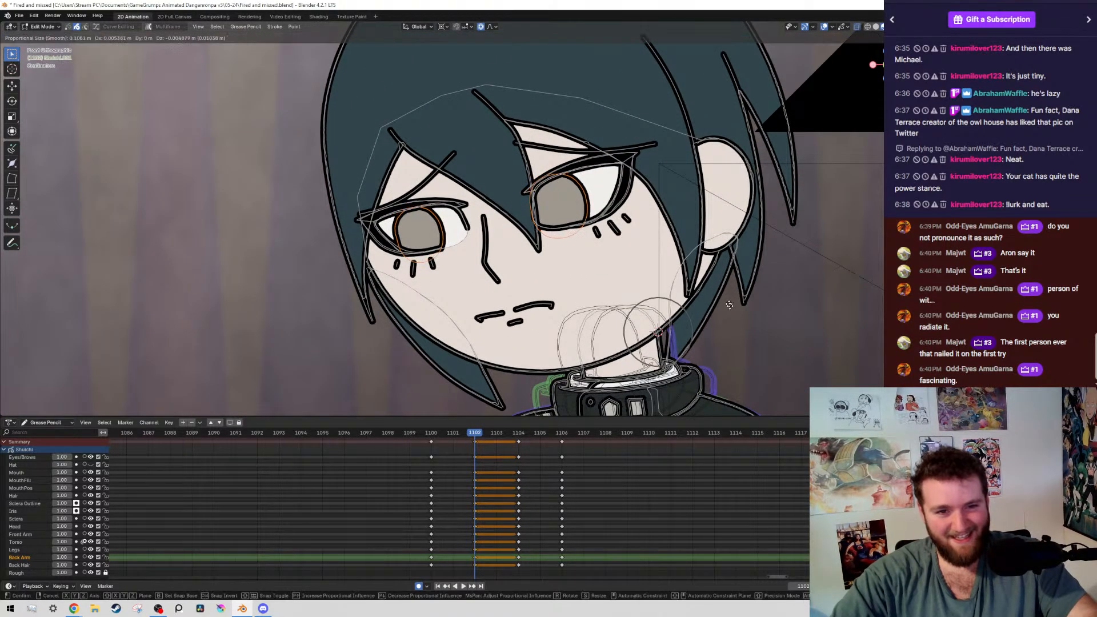
left_click(732, 321)
scroll(643, 231, "down", 4)
key("shift+alt+z")
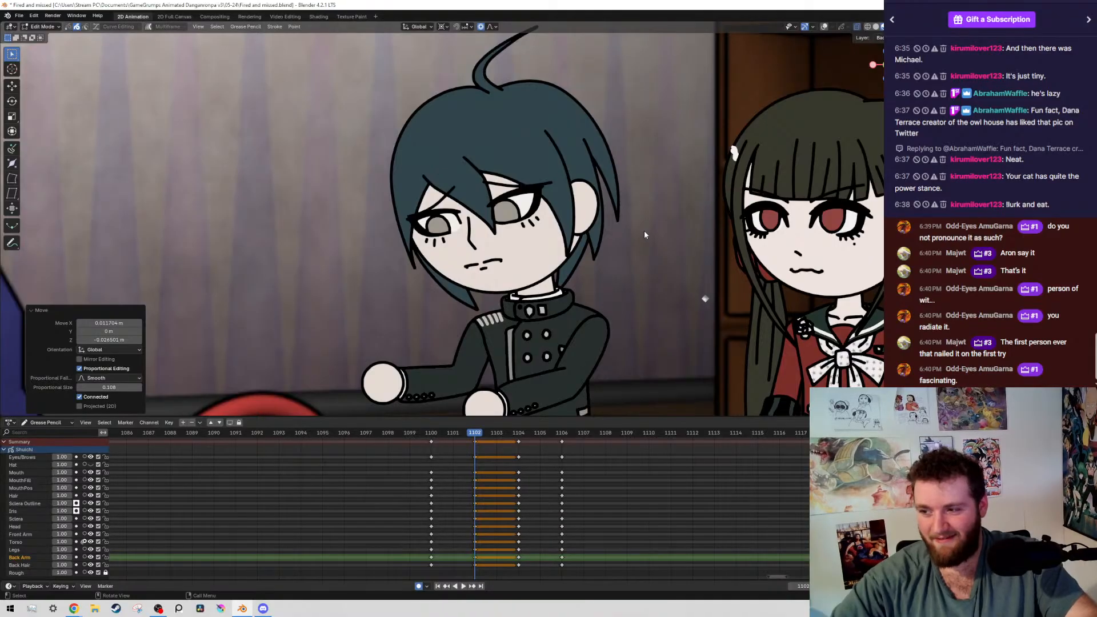
Step from frame 1100 to 1104 and nudge both irises slightly downward on frame 1104
key("Down")
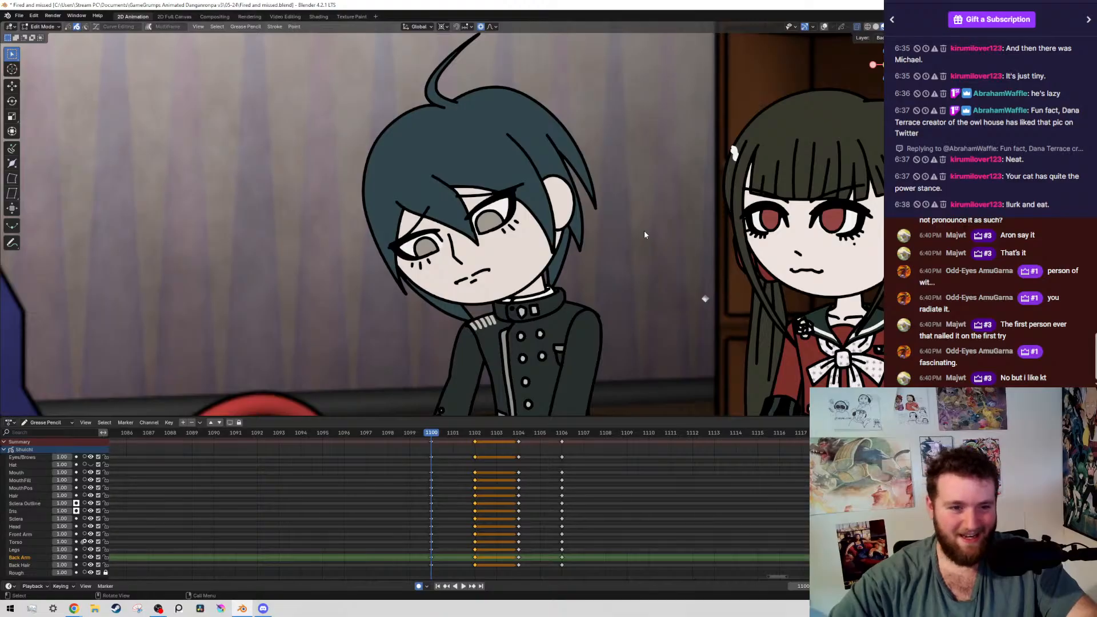
key("Right")
key("Right")
key("Right")
key("Right")
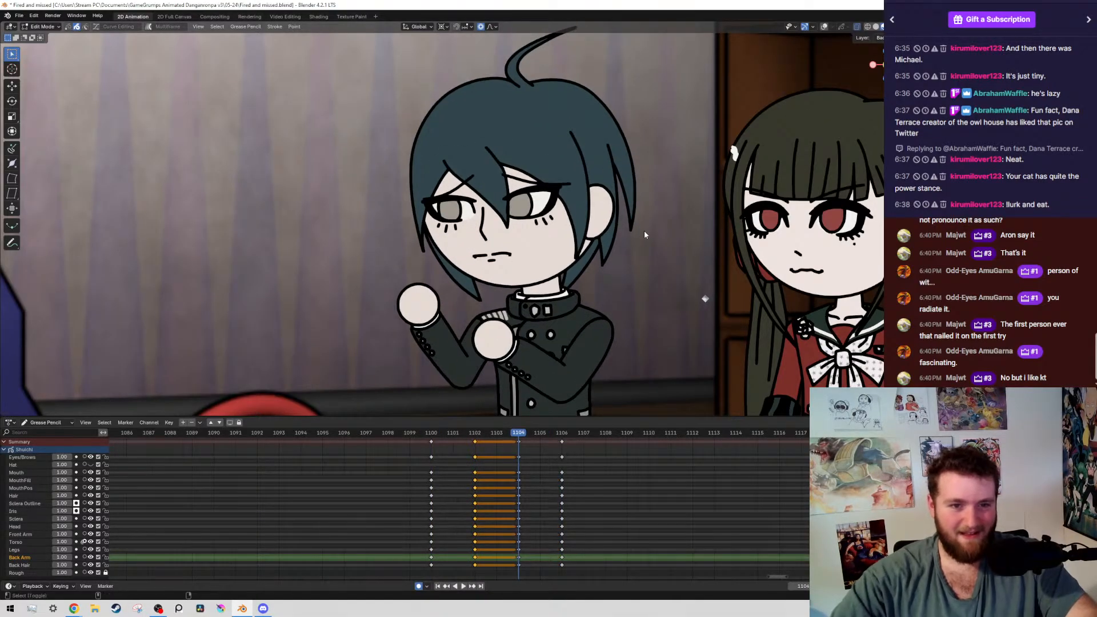
key("alt+shift+z")
scroll(488, 187, "up", 8)
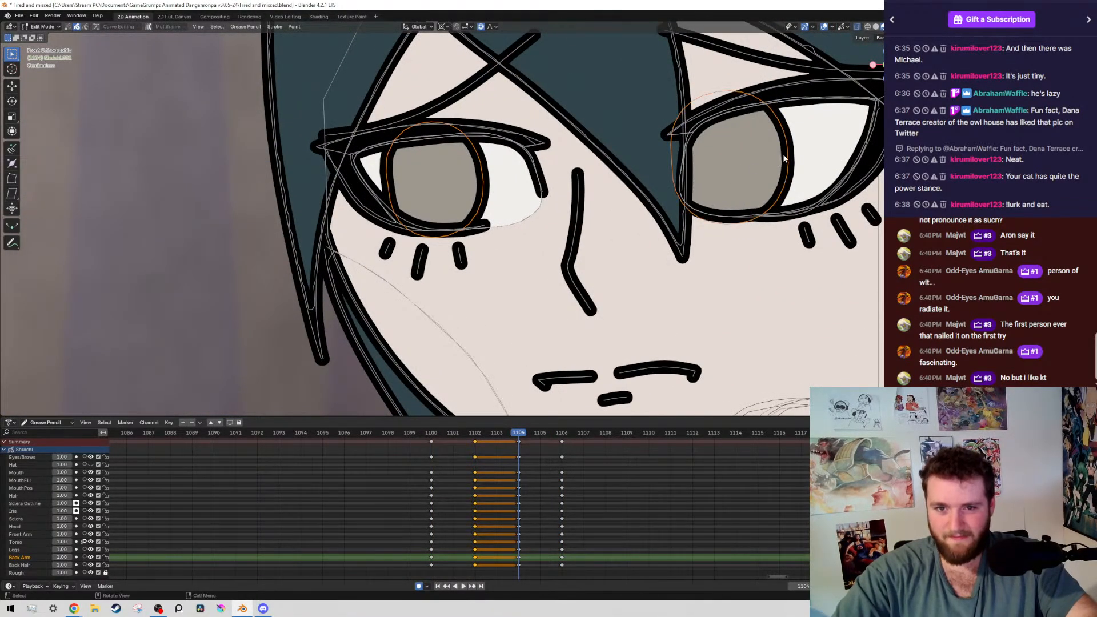
key("g")
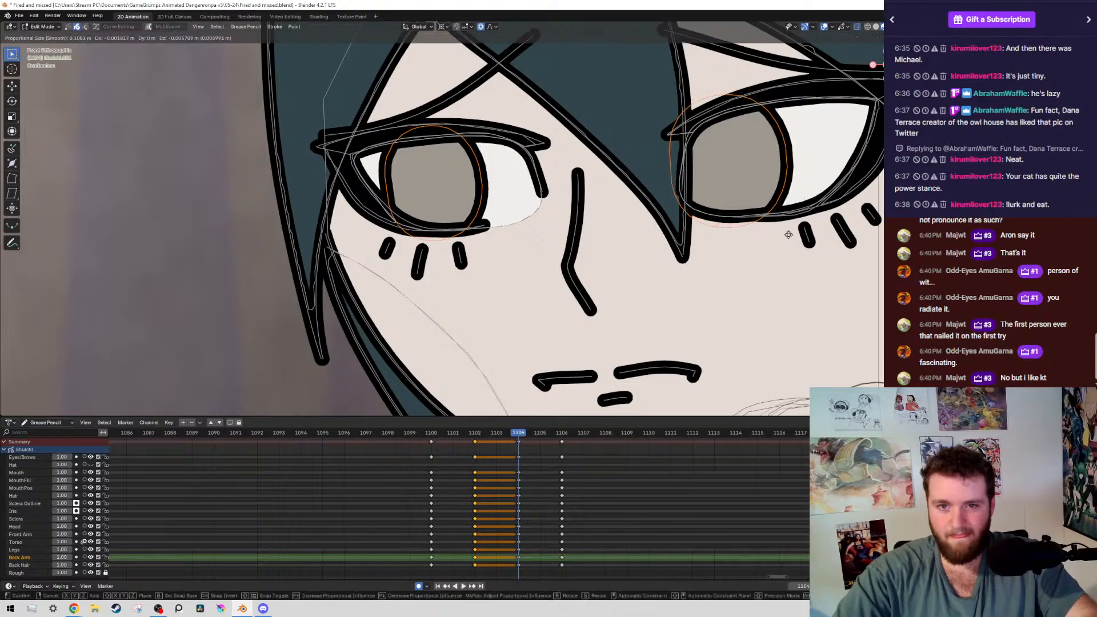
left_click(795, 237)
scroll(803, 249, "down", 8)
Step back and forth through the frames from 1102 onward to check the eye motion, and save the file
key("Left")
key("Left")
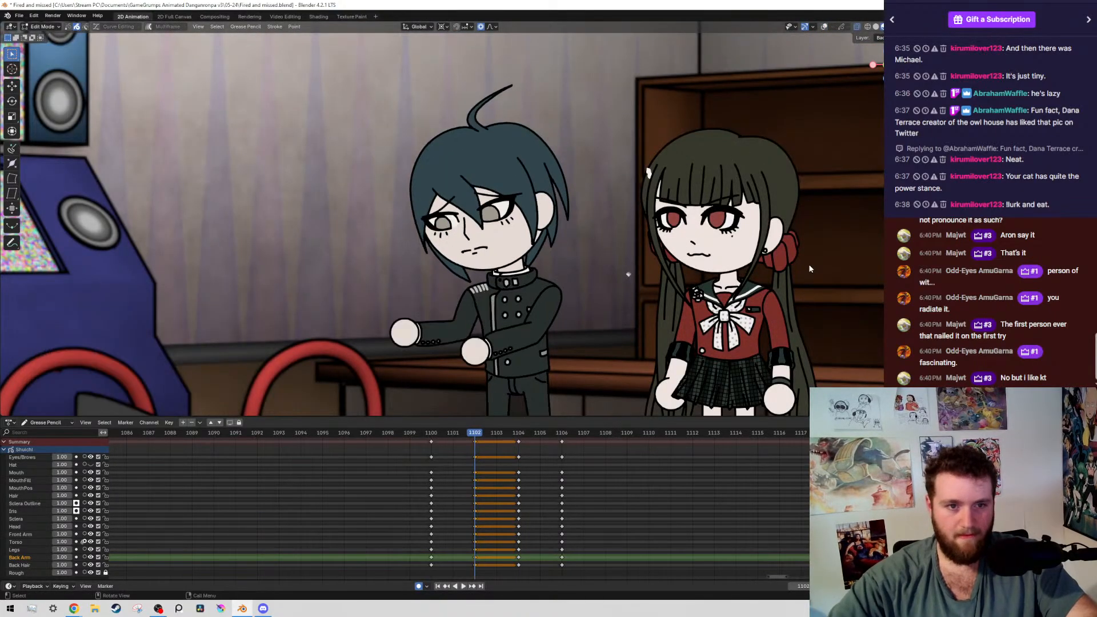
key("Right")
key("Right")
key("Right")
key("Right")
key("Left")
key("Left")
key("Left")
key("Left")
key("ctrl+s")
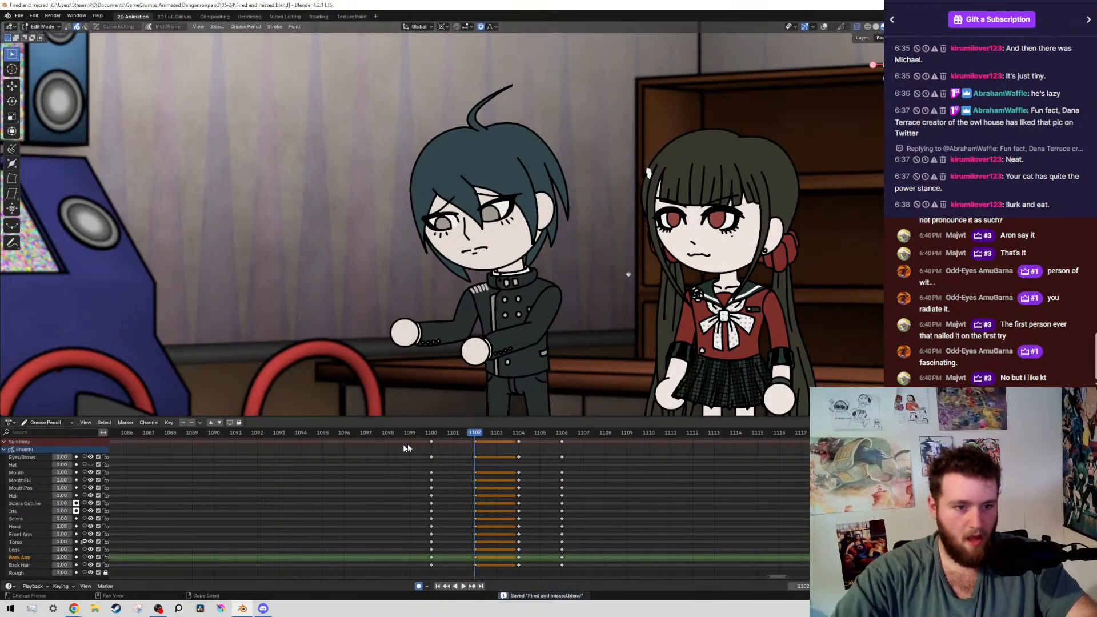
Play the animation from frame 1098 to review the raised-fists transition and the pose change at frame 1134
left_click(389, 433)
key("space")
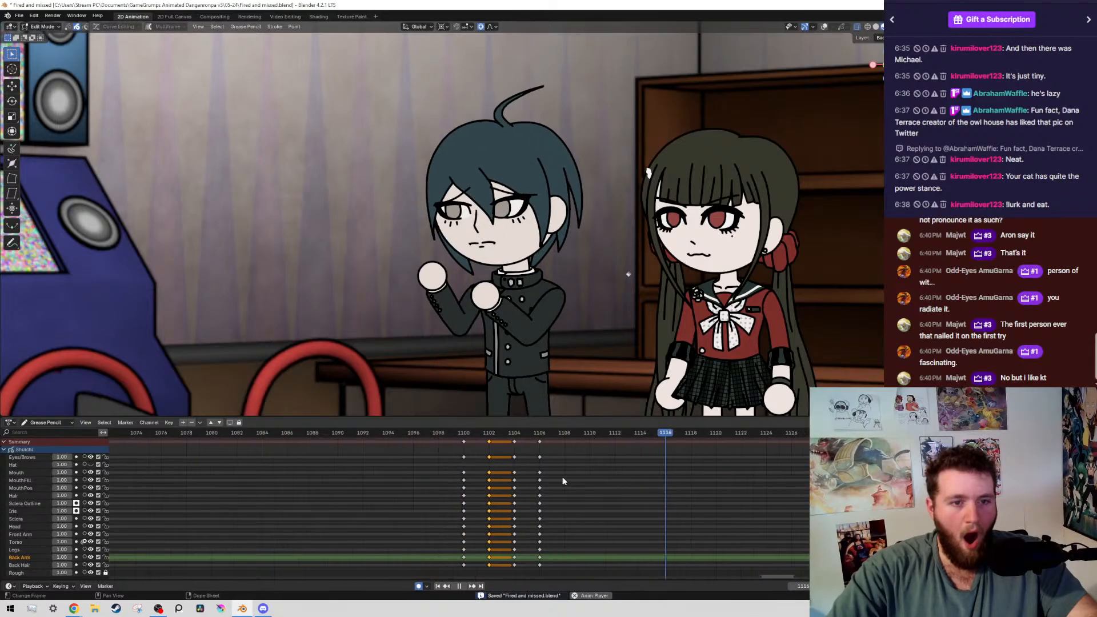
scroll(364, 489, "down", 10)
scroll(365, 489, "up", 4)
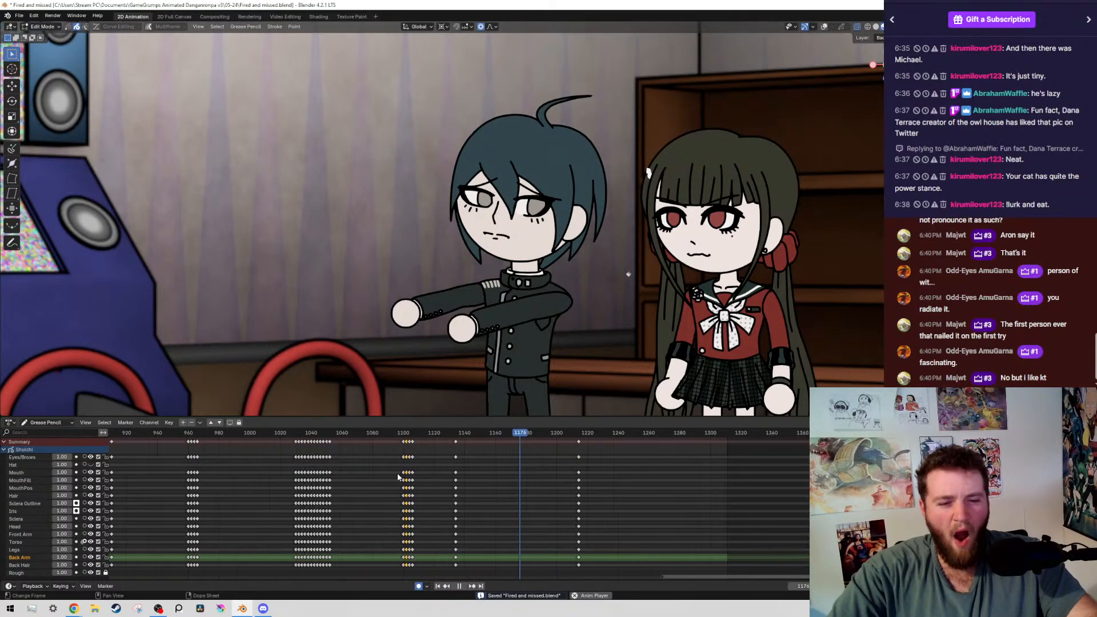
key("space")
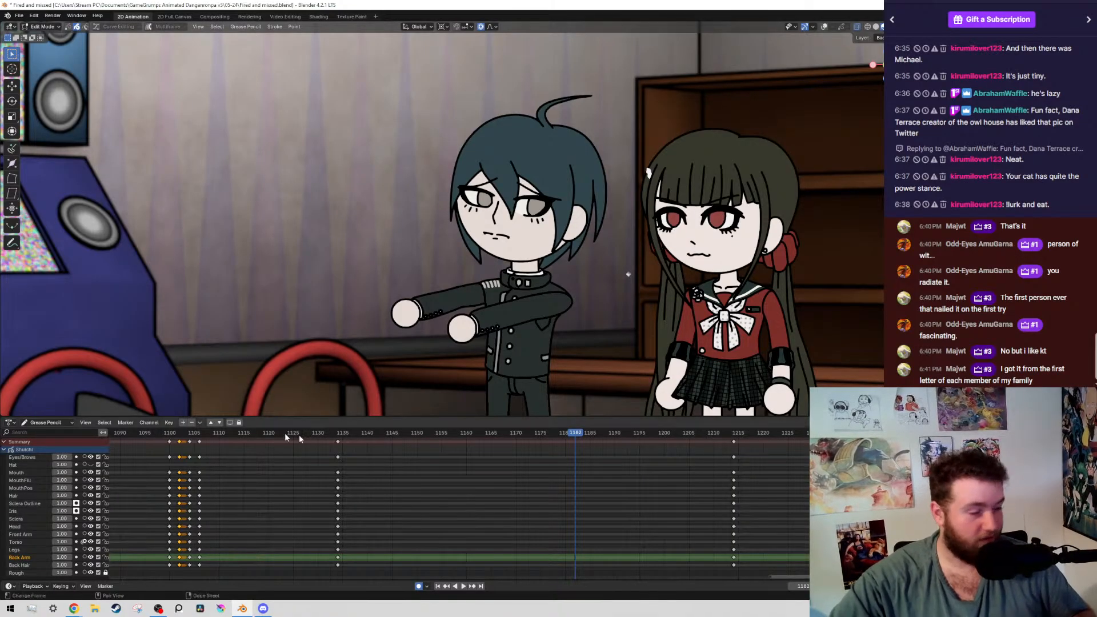
Duplicate the boy's keyframes at frame 1134 to frame 1132 on all layers and save the file
scroll(435, 516, "up", 5)
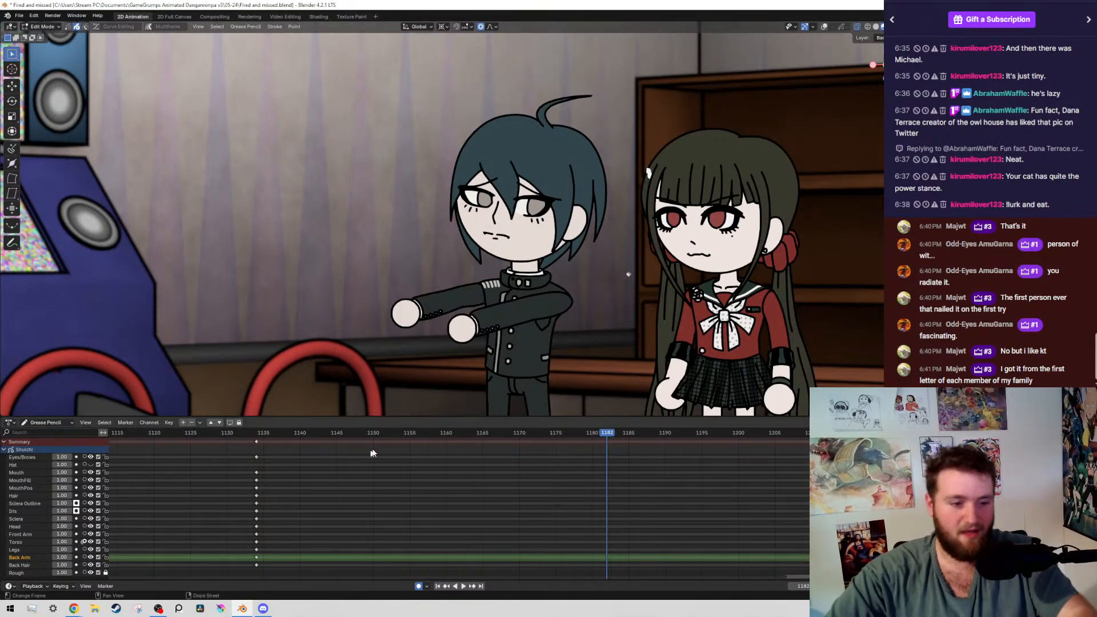
left_click_drag(659, 531, 556, 451)
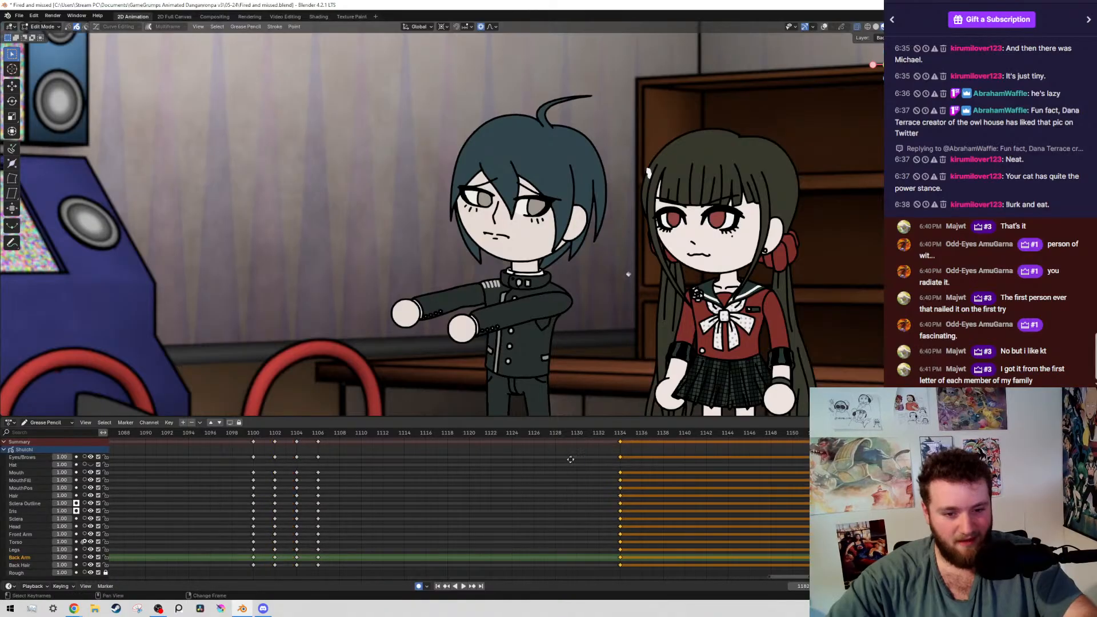
key("g")
left_click(558, 476)
key("ctrl+s")
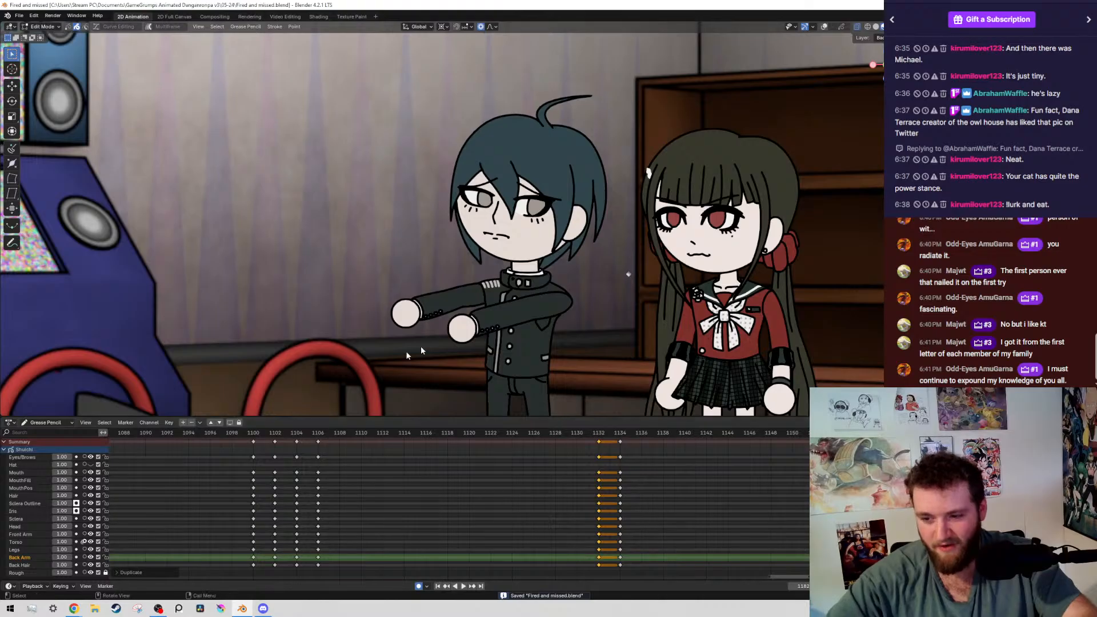
Go to frame 1132 and select the strokes of the boy's head, arms and torso with the overlays shown
left_click(578, 433)
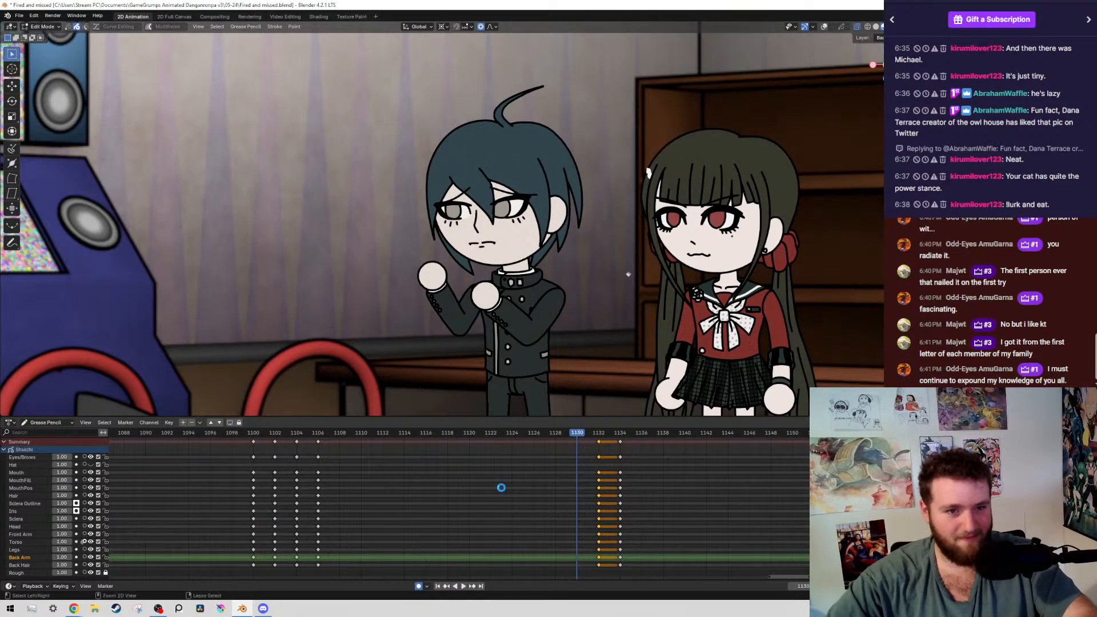
key("Up")
key("shift+alt+z")
middle_click_drag(545, 314, 502, 204, "shift")
scroll(501, 204, "up", 2)
scroll(577, 280, "up", 1)
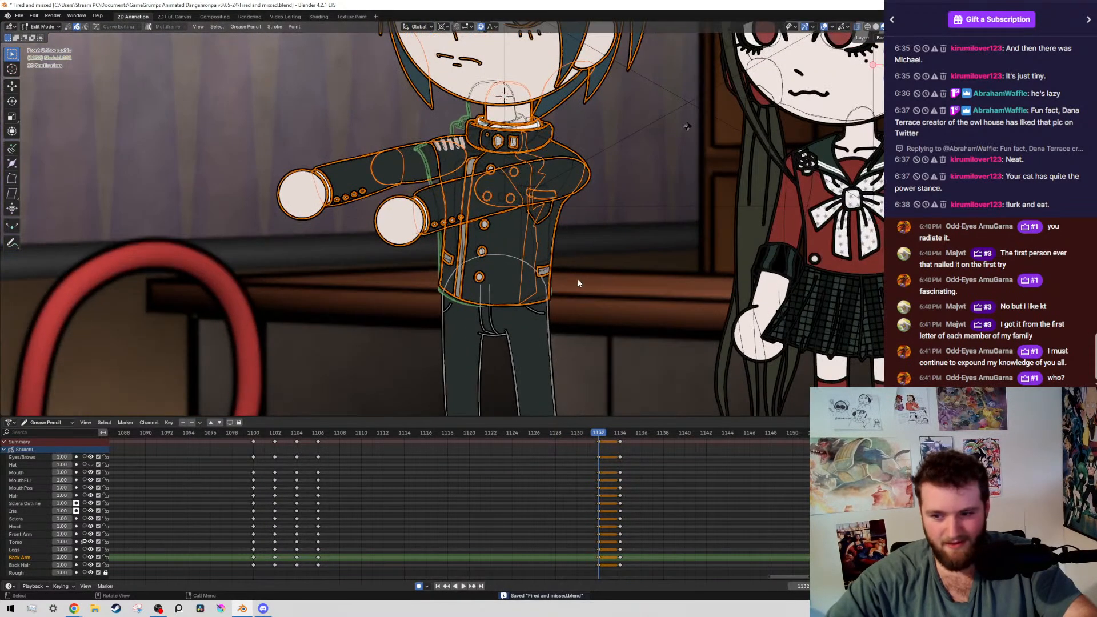
Nudge the selected upper-body strokes by about -0.0024 m in X and -0.0031 m in Z, and place the 3D cursor above the jacket hem
scroll(577, 283, "up", 7)
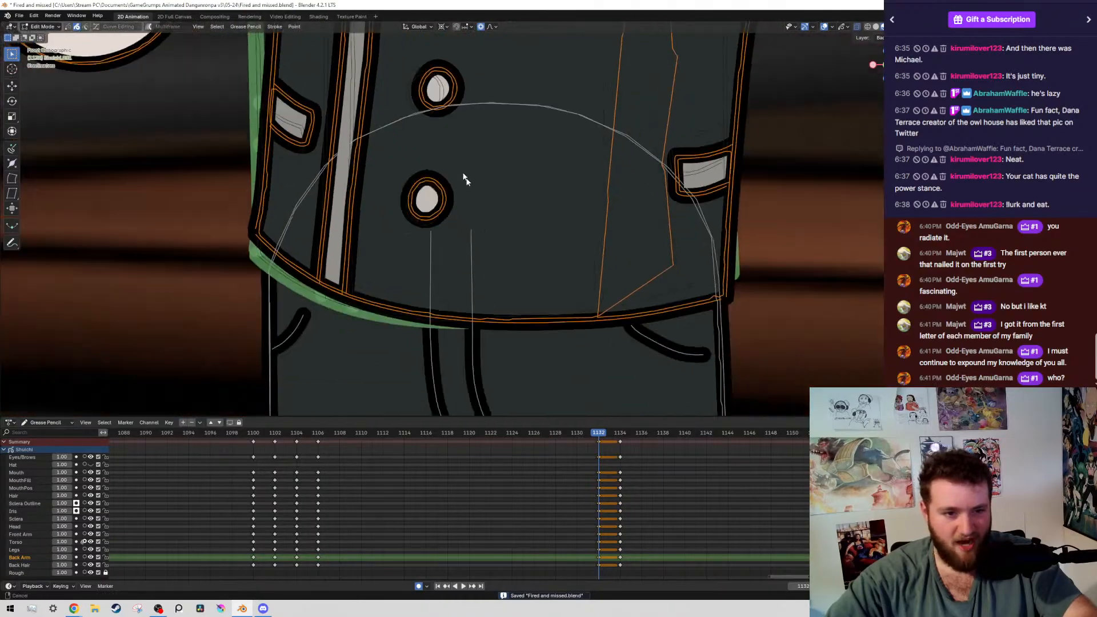
middle_click_drag(463, 175, 412, 96, "shift")
scroll(410, 99, "up", 3)
right_click_drag(393, 95, 387, 101, "shift")
scroll(345, 162, "down", 4)
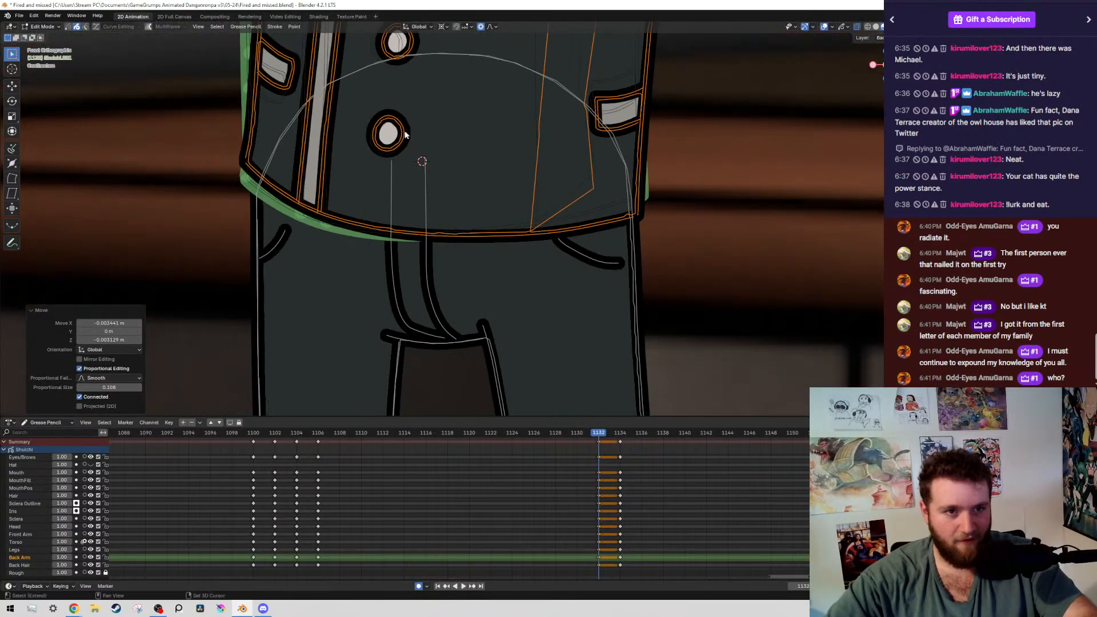
Rotate the boy's selected upper-body strokes by about -0.44° around the 3D cursor above the jacket hem and save the file
scroll(405, 135, "up", 5)
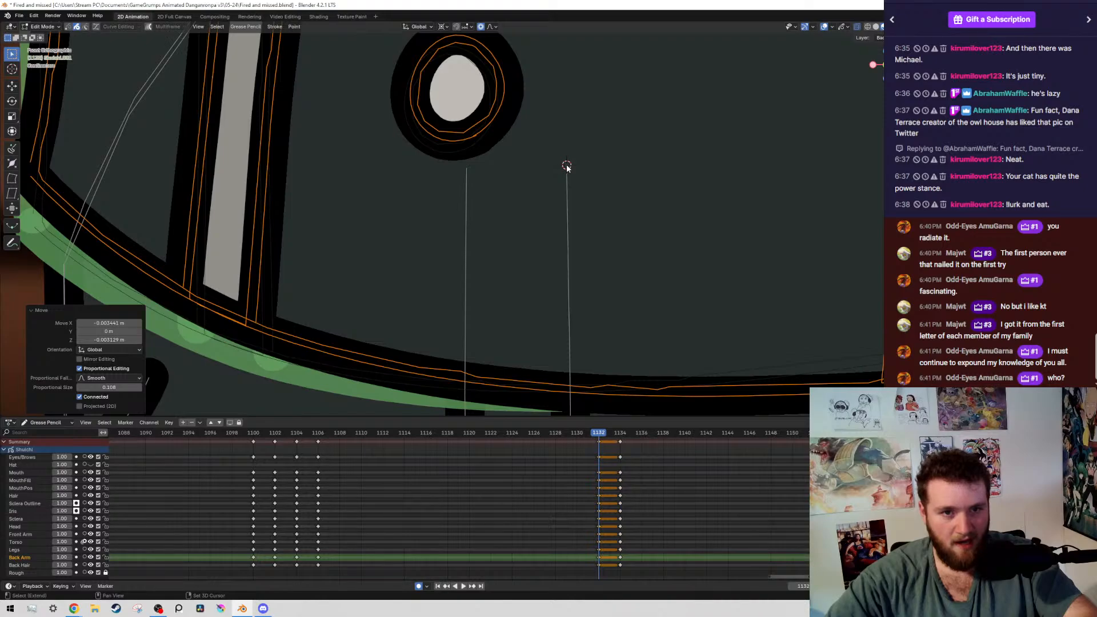
scroll(654, 250, "down", 8)
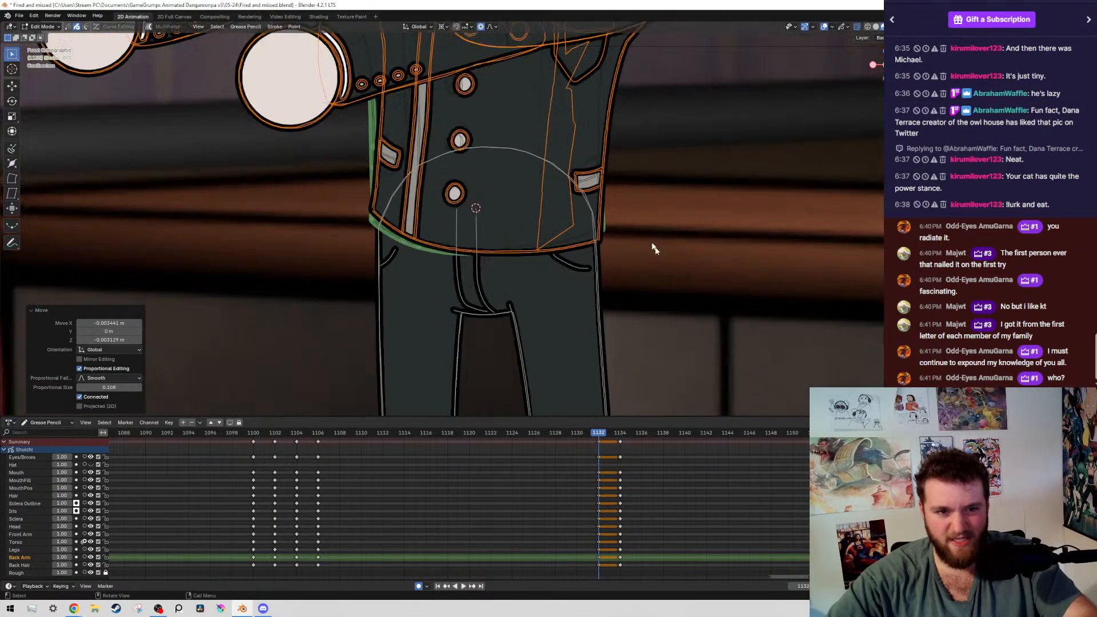
scroll(653, 244, "up", 5)
middle_click_drag(734, 248, 467, 329, "shift")
scroll(577, 319, "down", 2)
middle_click_drag(639, 294, 715, 270, "shift")
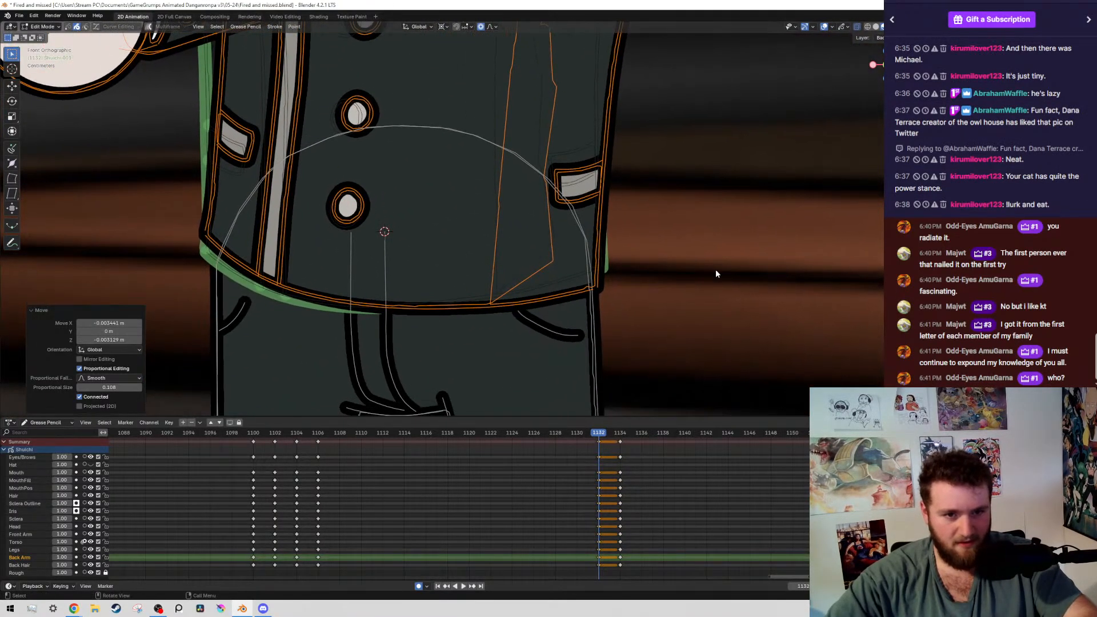
key("r")
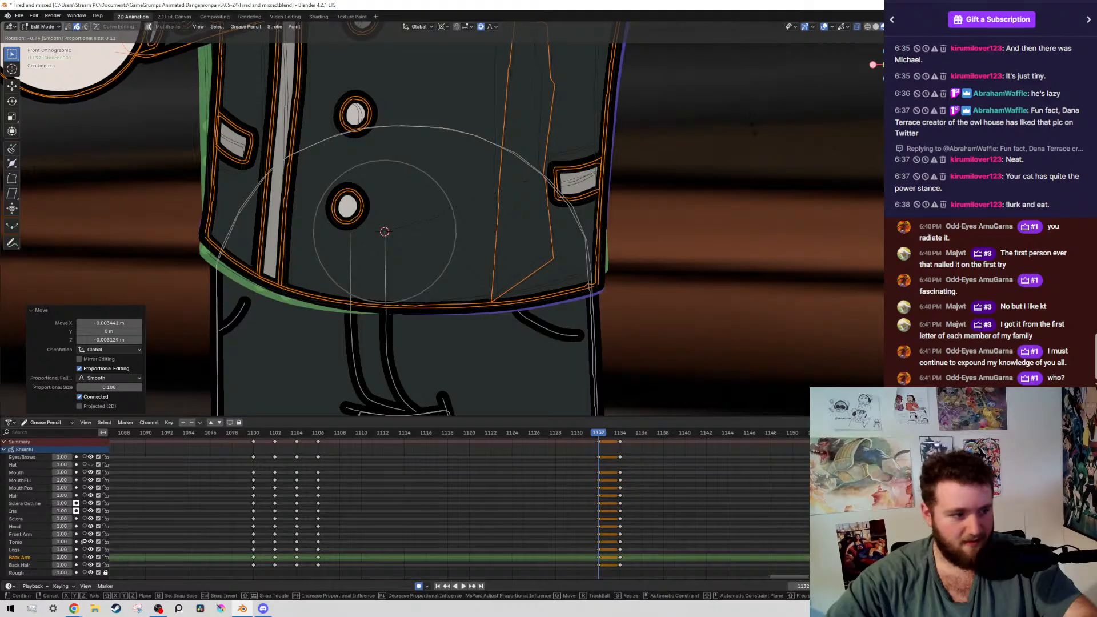
key("Escape")
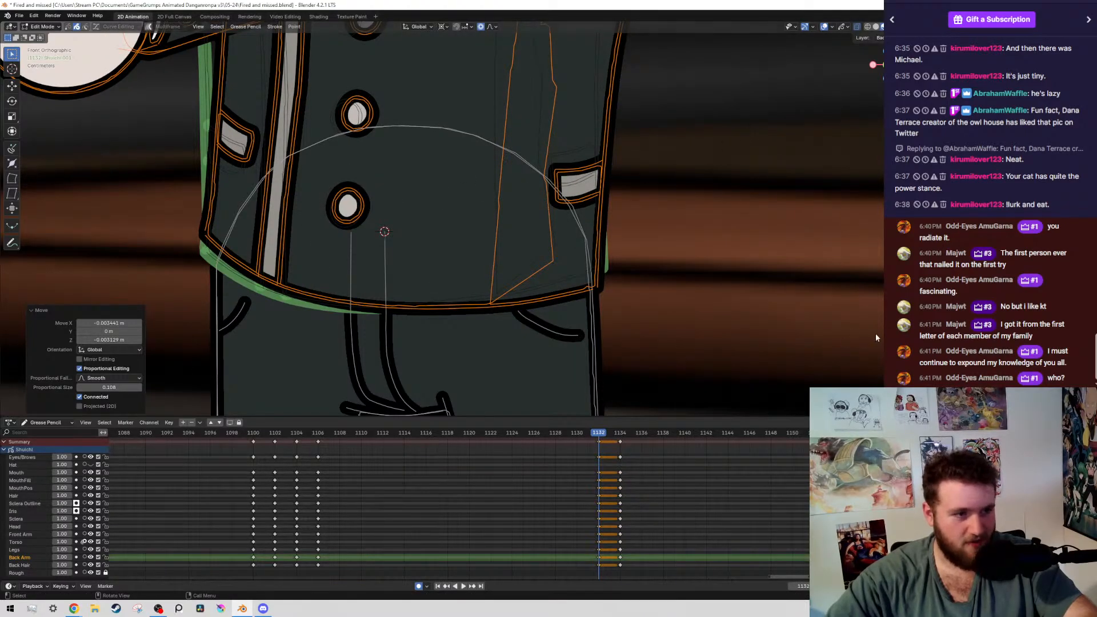
key("r")
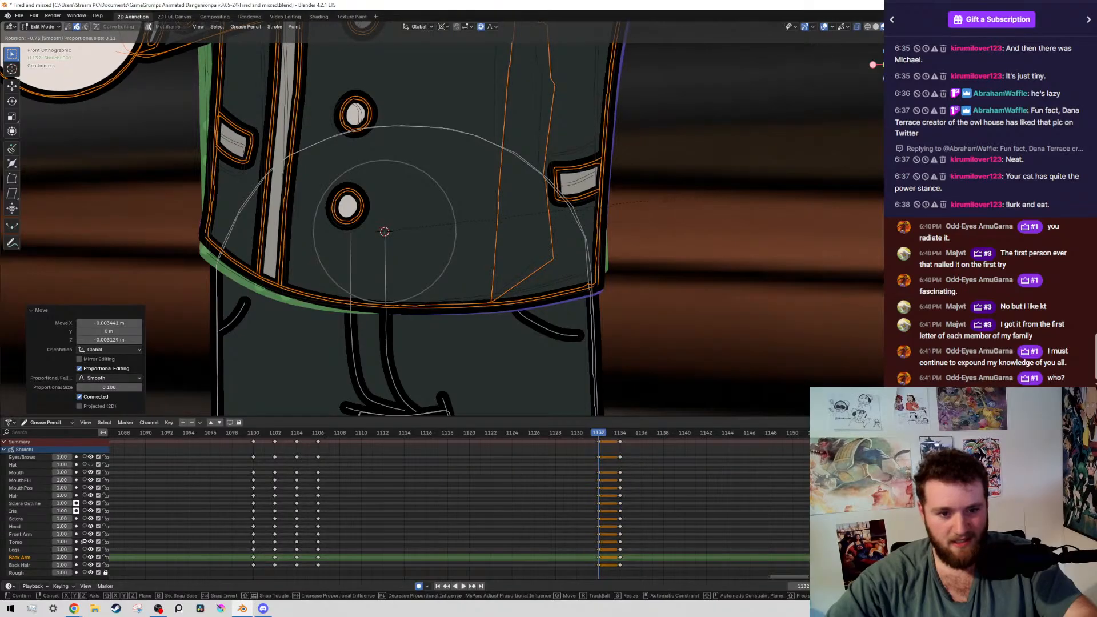
left_click(793, 217)
key("ctrl+s")
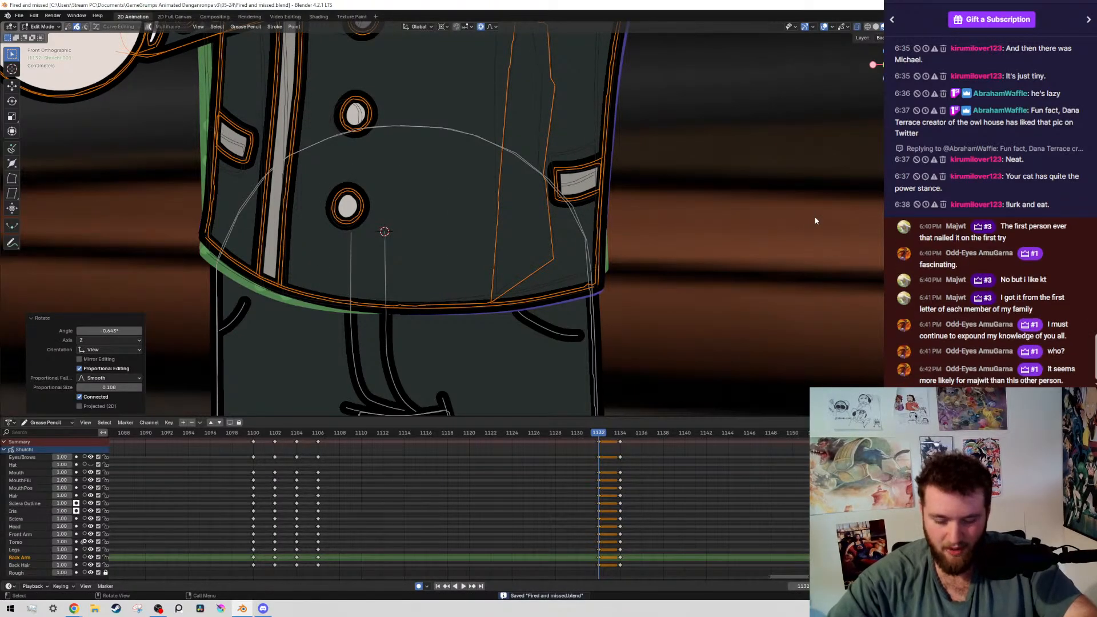
Compare the frame 1132 pose with its neighbouring keyframes with the overlays hidden, and show the overlays again on frame 1132
scroll(598, 251, "down", 4)
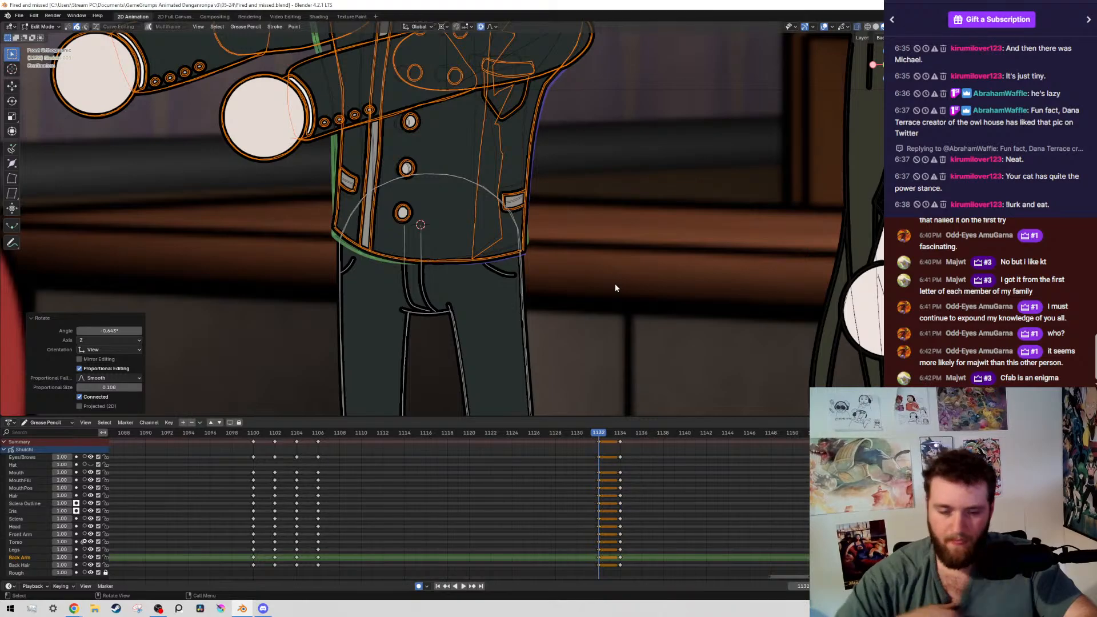
scroll(553, 217, "down", 5)
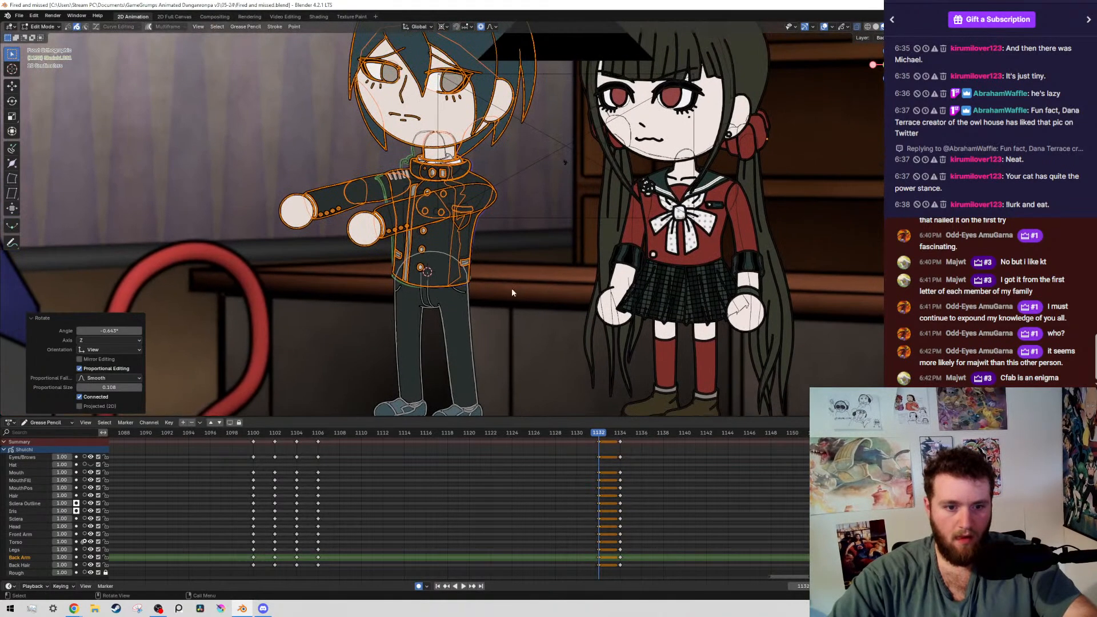
key("shift+alt+z")
key("Down")
key("Up")
key("Up")
key("Down")
key("shift+alt+z")
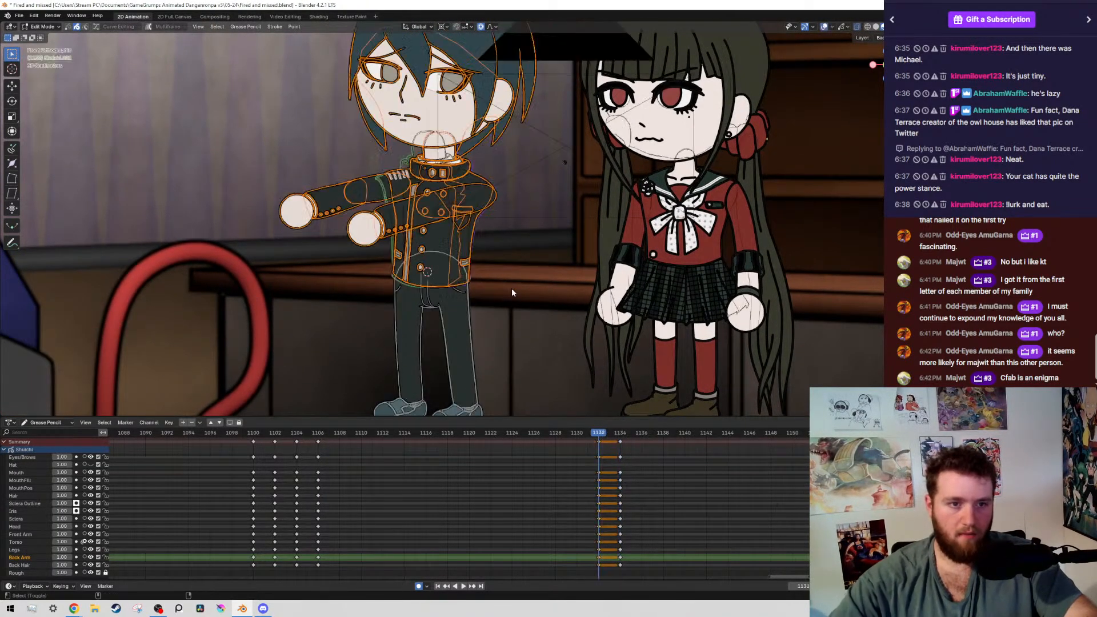
Select all strokes on the boy's front arm layer and rotate the arm by about 0.8° around the shoulder
scroll(512, 292, "up", 5)
left_click_drag(223, 258, 278, 281)
key("shift+g")
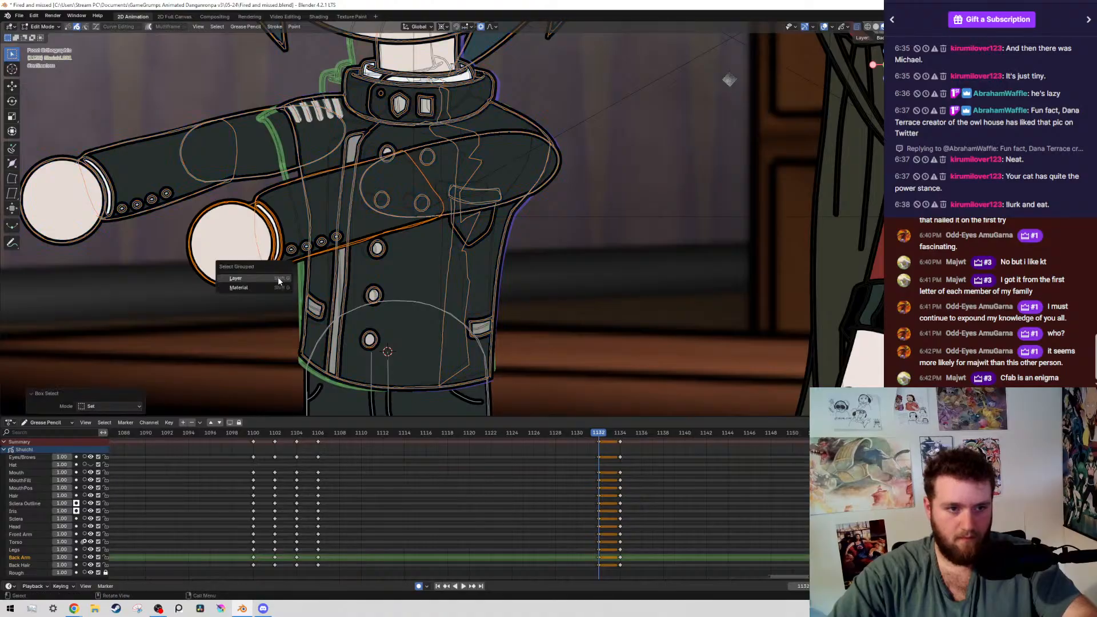
left_click(280, 281)
middle_click_drag(279, 281, 336, 329, "shift")
key("g")
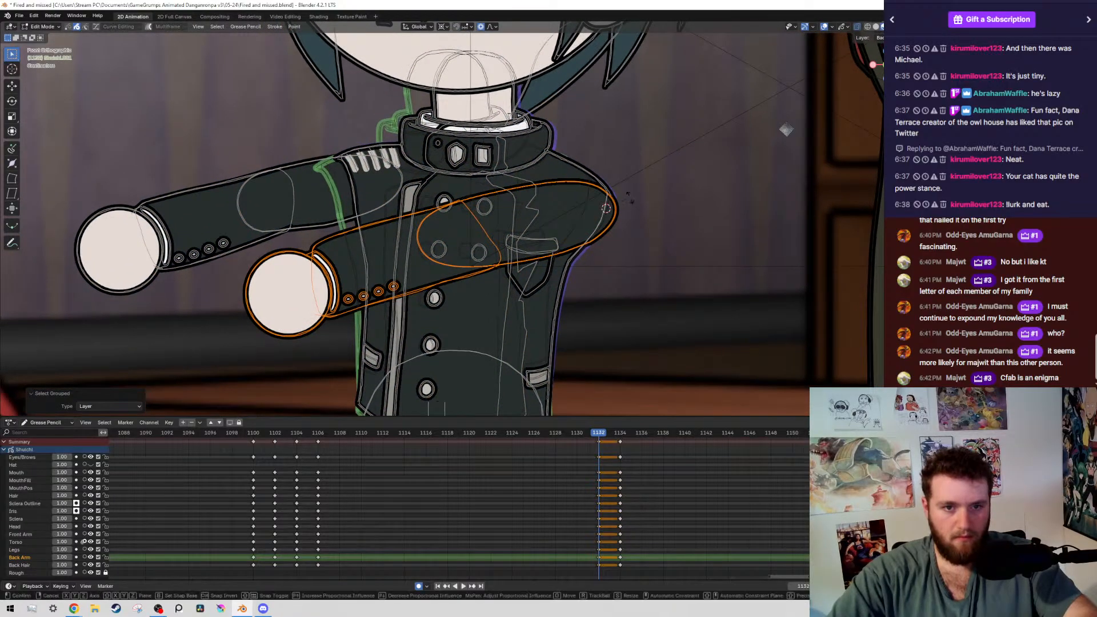
key("r")
left_click(630, 206)
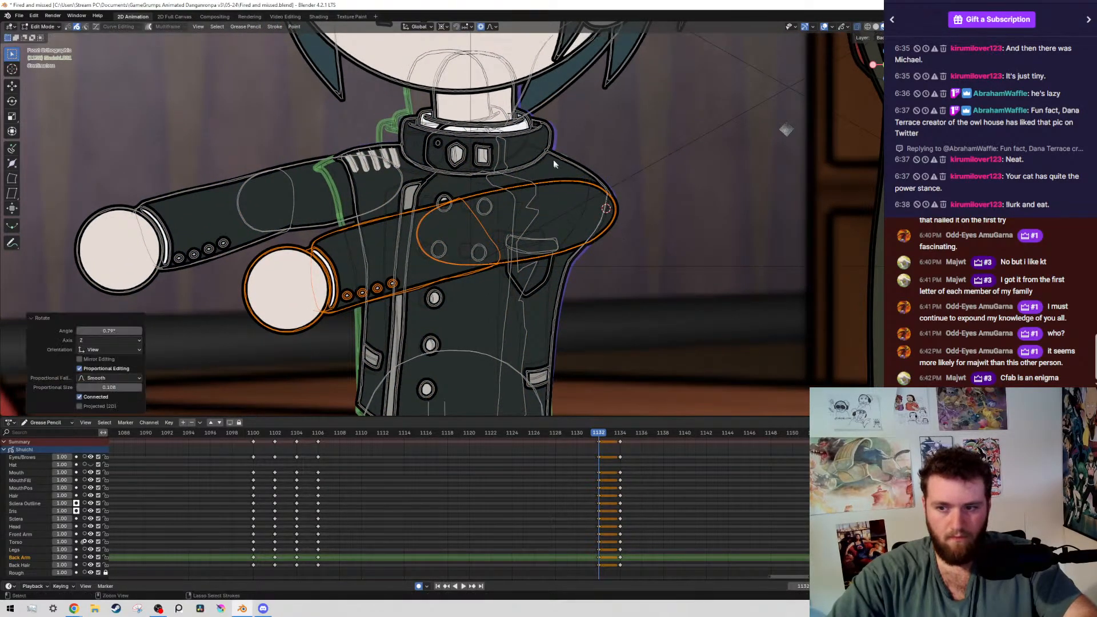
Deselect the front upper arm, rotate the forearm and hand by about 1.3° around the elbow, and save the file
left_click_drag(553, 160, 634, 292, "ctrl")
key("r")
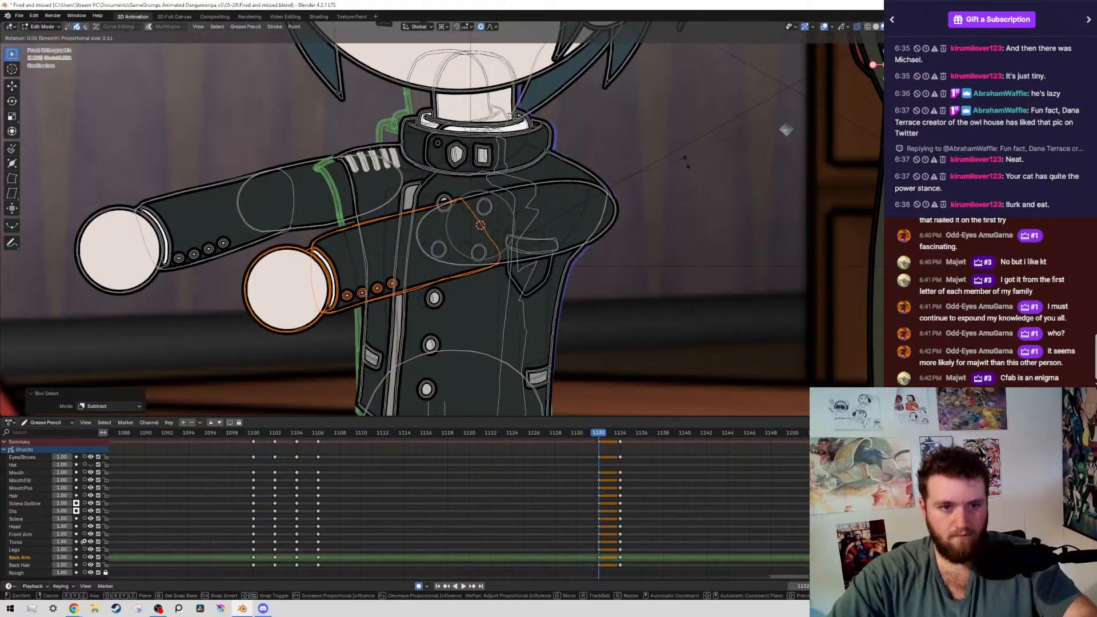
left_click(704, 244)
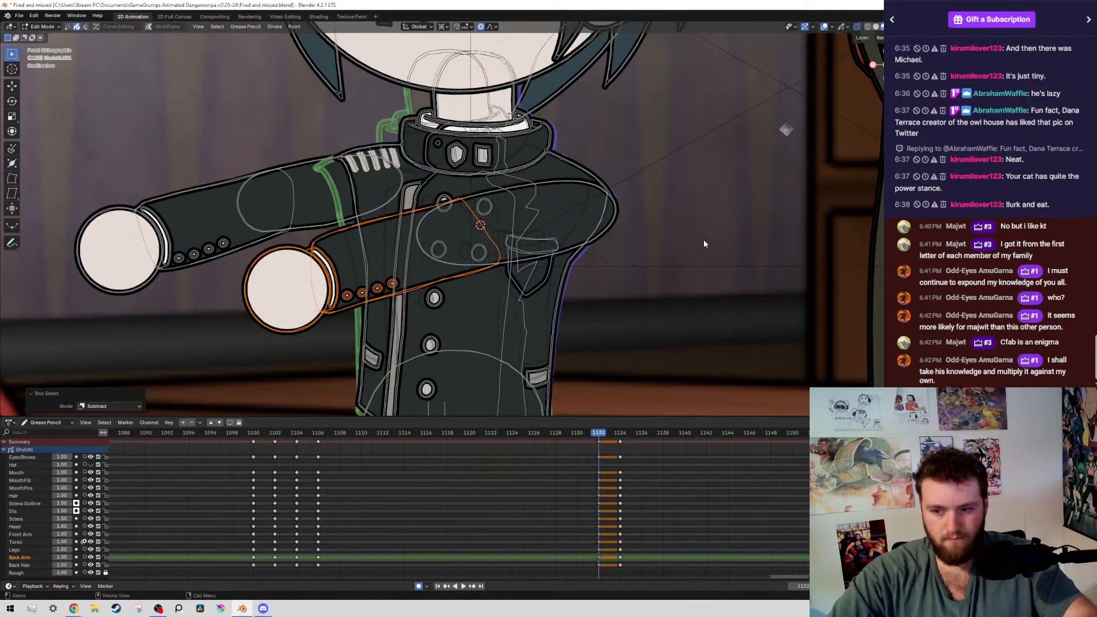
key("r")
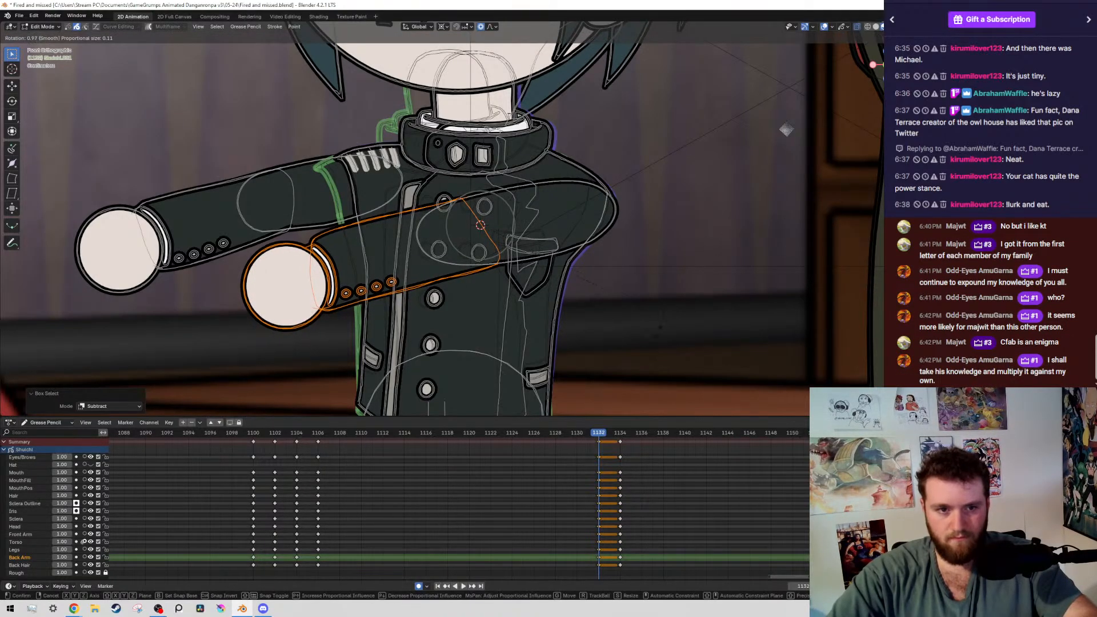
left_click(629, 345)
key("ctrl+s")
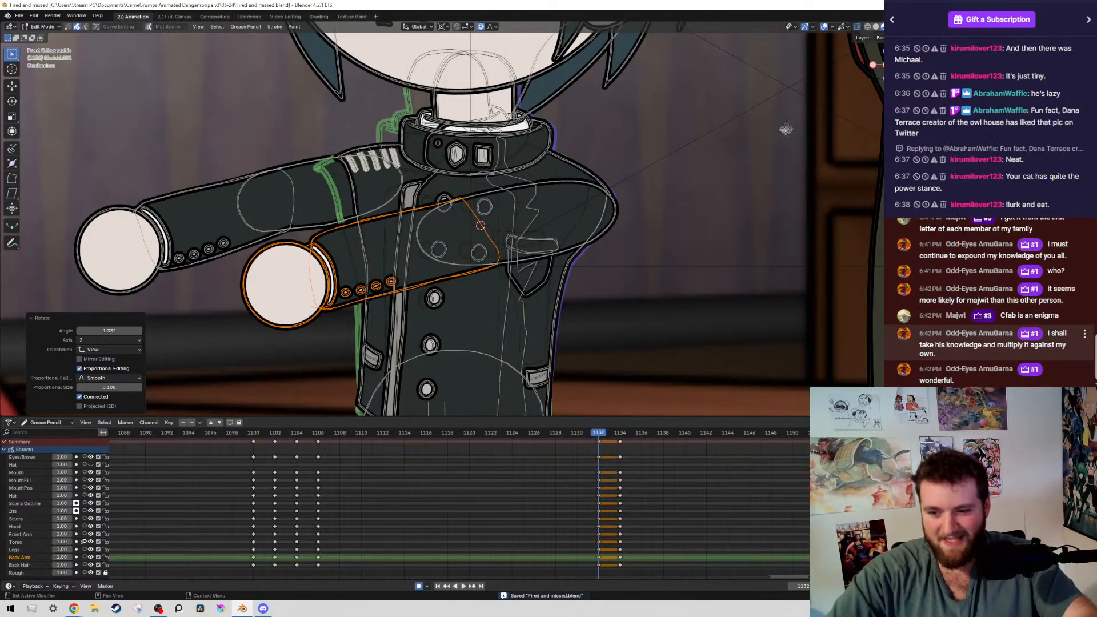
Select all strokes on the boy's back arm layer and rotate the arm by about 0.64° around its shoulder
scroll(572, 248, "down", 5)
scroll(480, 286, "up", 3)
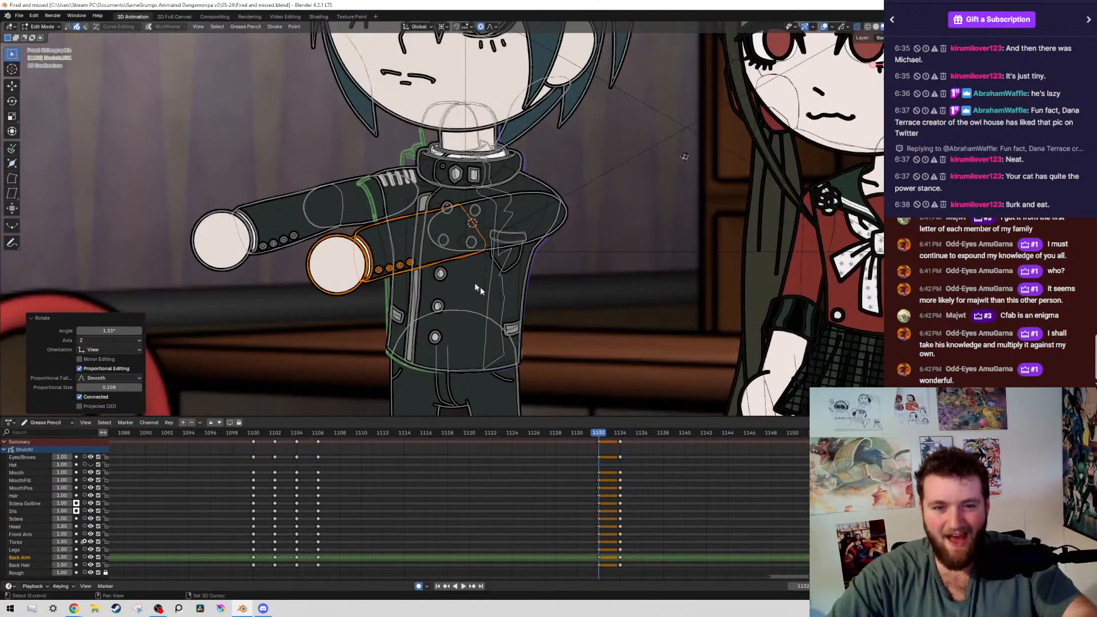
middle_click_drag(480, 286, 620, 332, "shift")
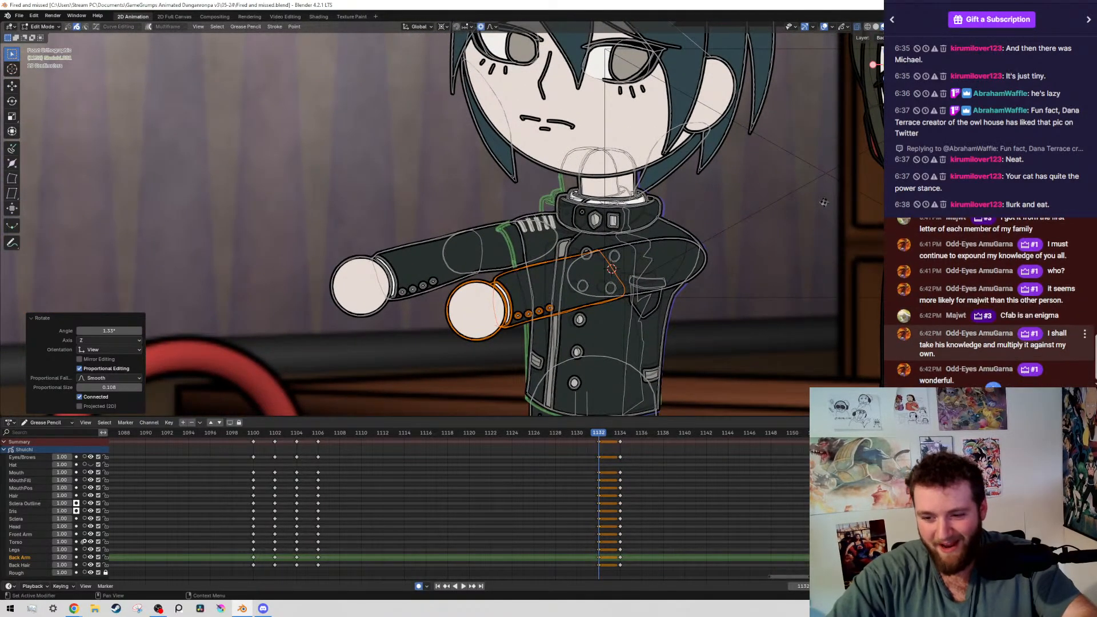
scroll(466, 226, "down", 2)
scroll(466, 227, "up", 3)
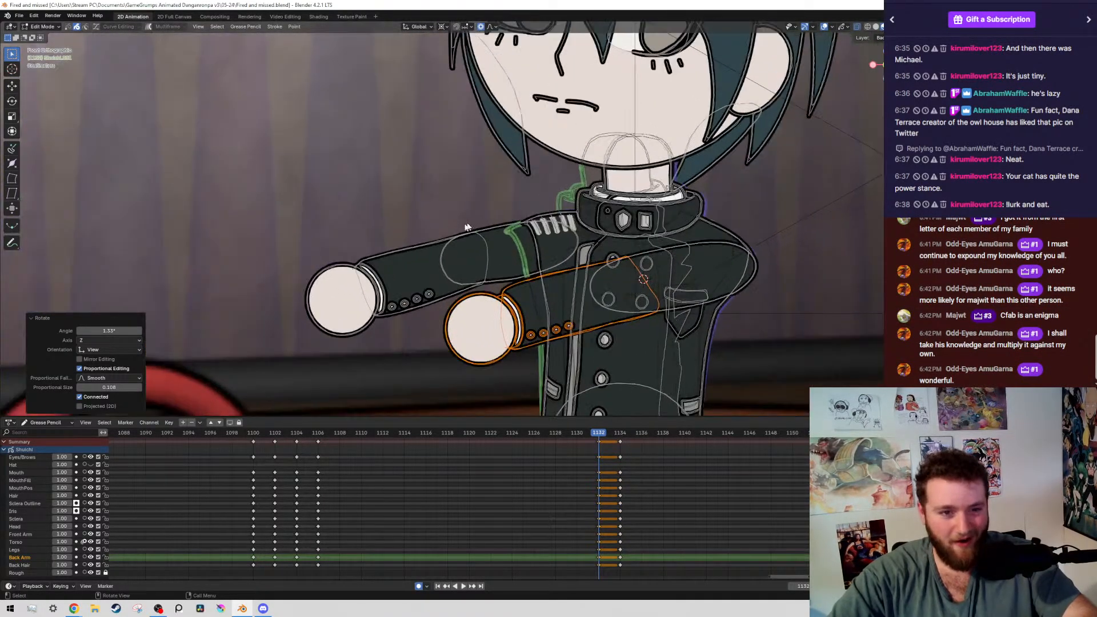
scroll(466, 226, "up", 2)
mouse_move(295, 211)
left_mouse_down()
mouse_move(495, 340)
mouse_move(490, 315)
left_mouse_up()
key("shift+g")
left_click(490, 314)
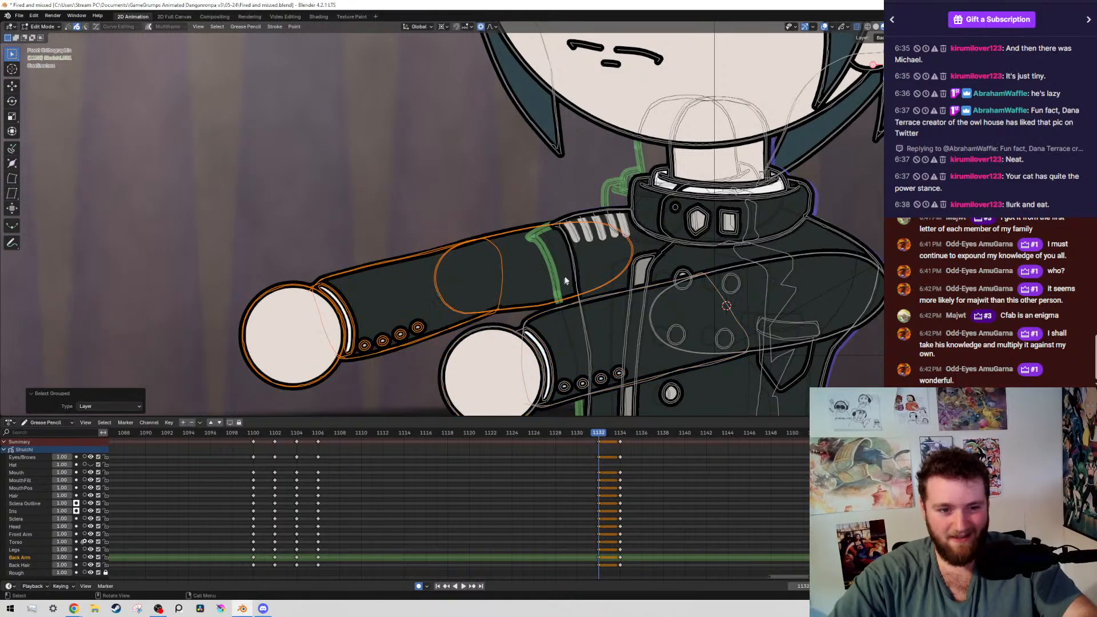
right_click(590, 243, "shift")
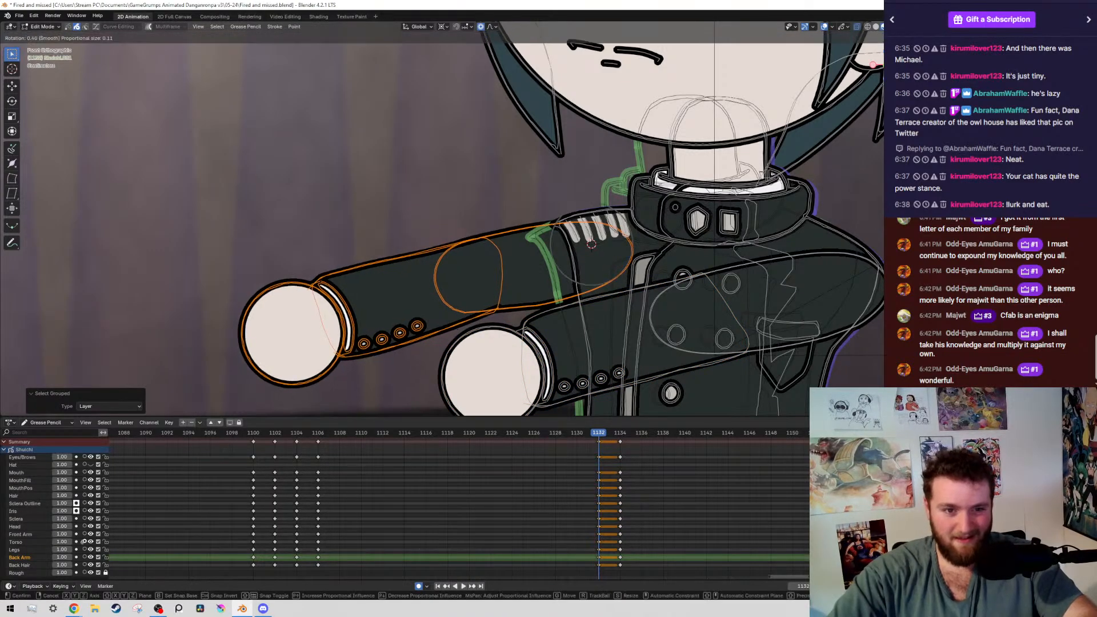
key("r")
left_click(768, 238)
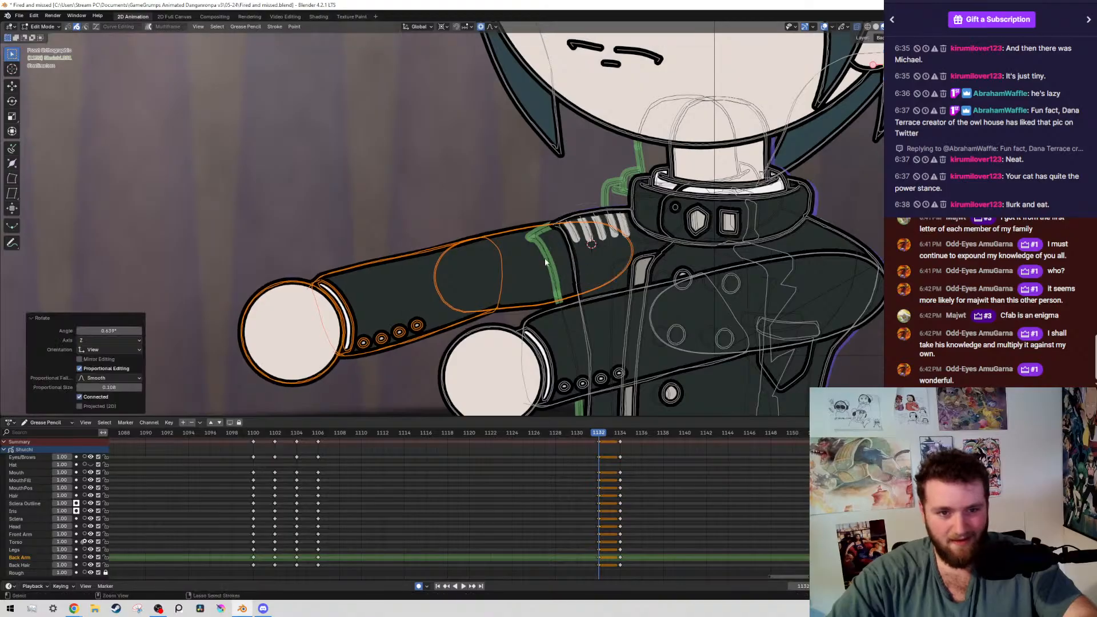
Deselect the back upper arm, rotate its forearm and hand by about 2.4° around the elbow, and save with the overlays hidden
left_click_drag(533, 198, 675, 409)
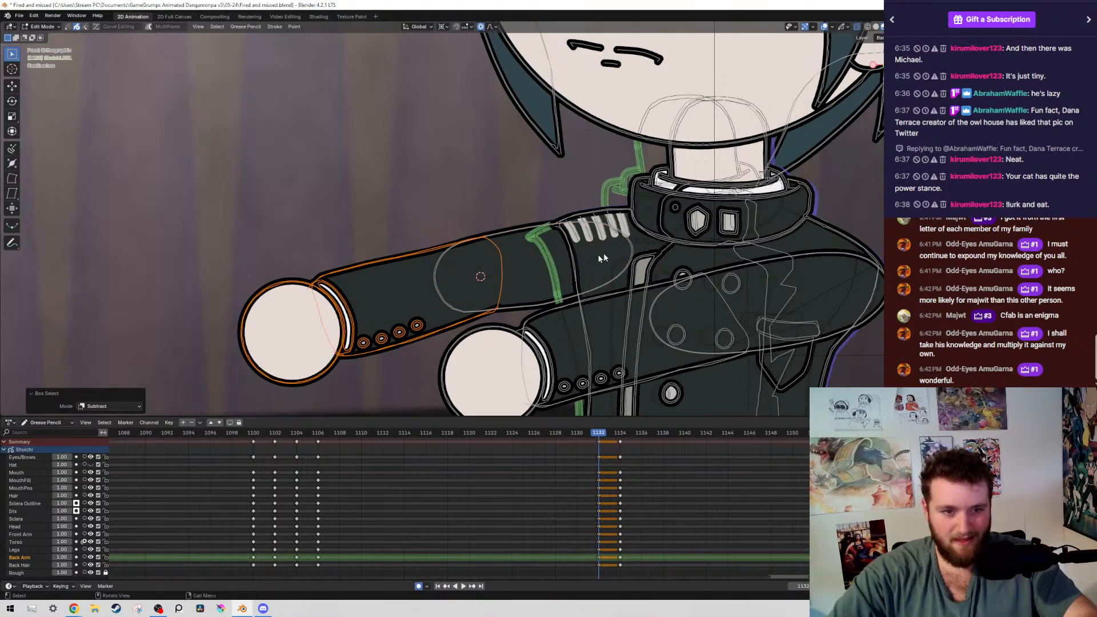
right_click(480, 276, "shift")
key("r")
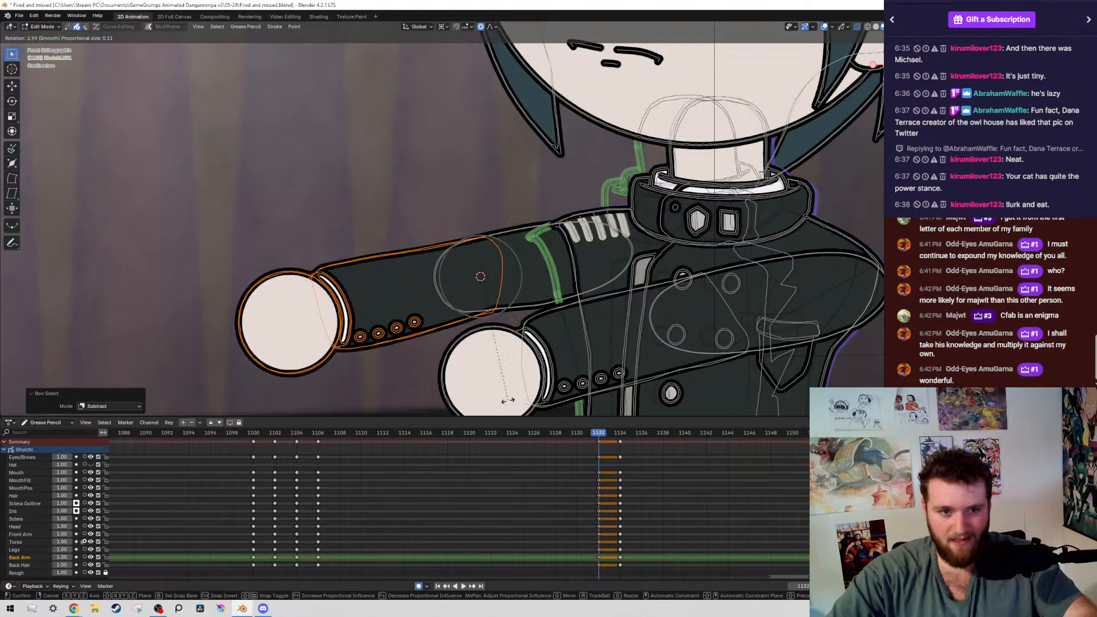
left_click(527, 387)
scroll(644, 282, "down", 7)
key("alt+shift+z")
key("ctrl+s")
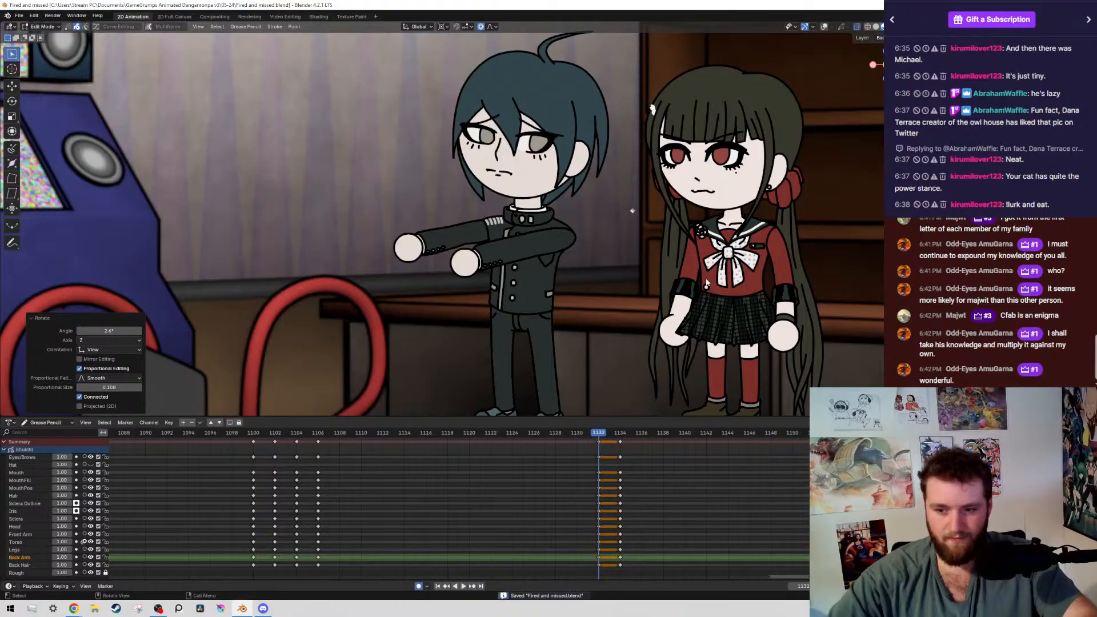
Flip repeatedly between the keyframes at 1106, 1132 and 1134 to check how the in-between pose moves, saving the file along the way
key("Down")
key("Up")
key("Up")
key("Down")
key("Down")
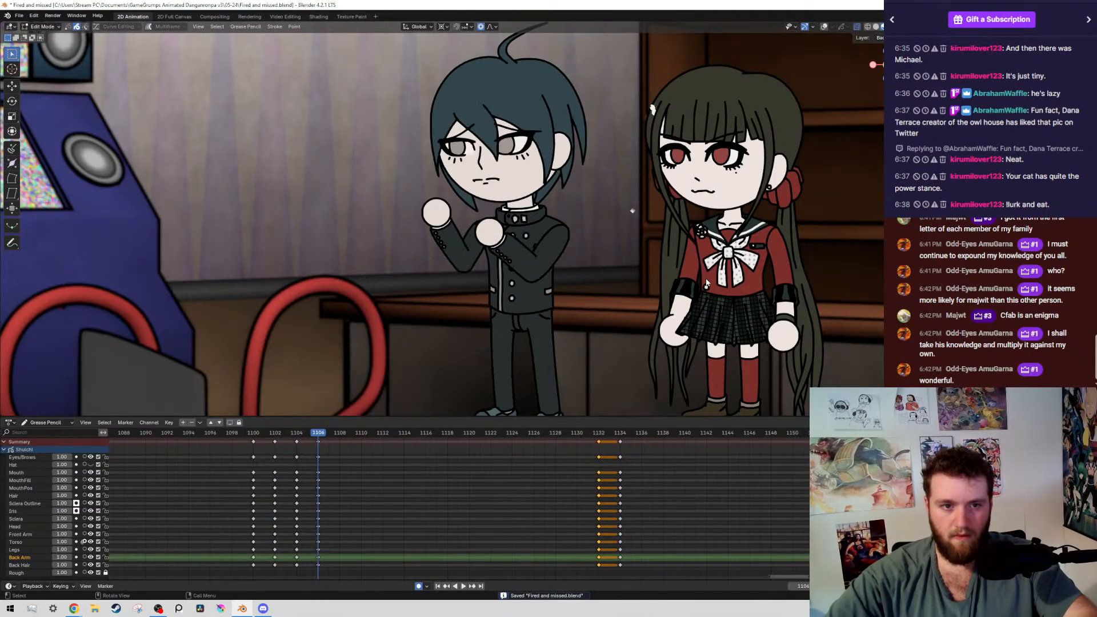
key("Up")
key("Up")
key("Down")
key("Down")
key("Up")
key("Up")
key("Down")
key("Down")
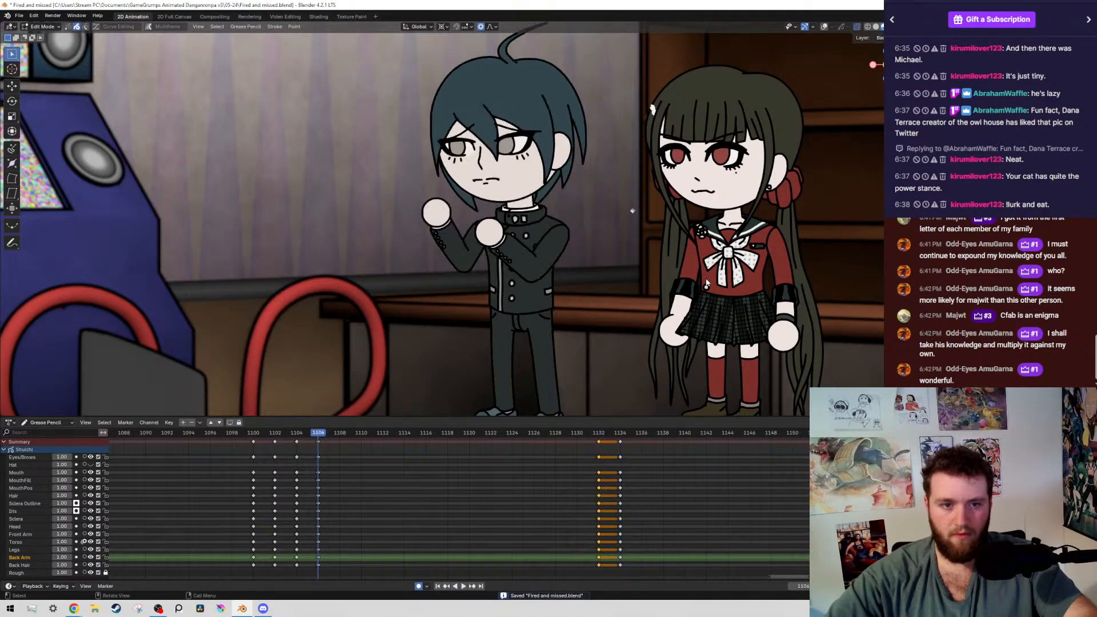
key("Up")
key("Up")
key("Down")
key("Down")
key("Up")
key("Up")
key("Down")
key("Down")
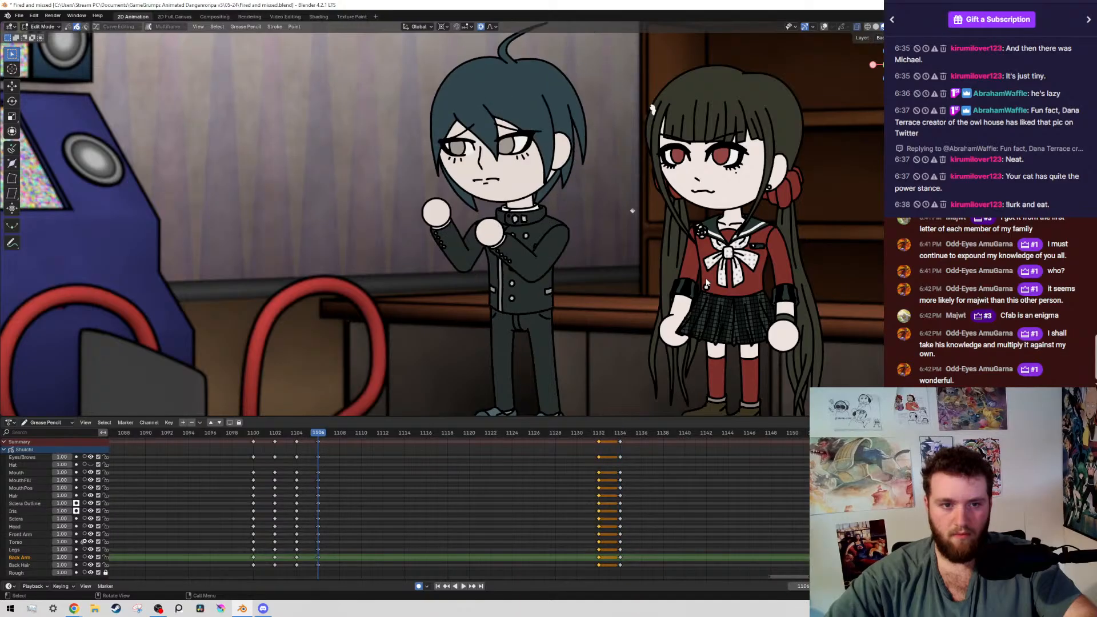
key("Up")
key("Up")
key("Down")
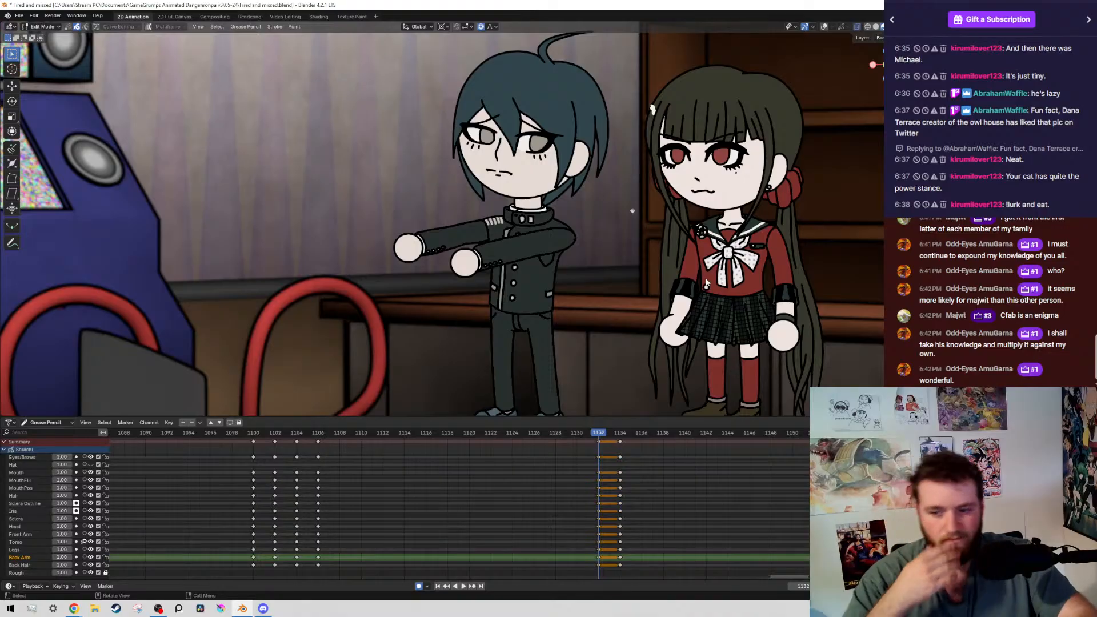
key("Down")
key("Up")
key("Up")
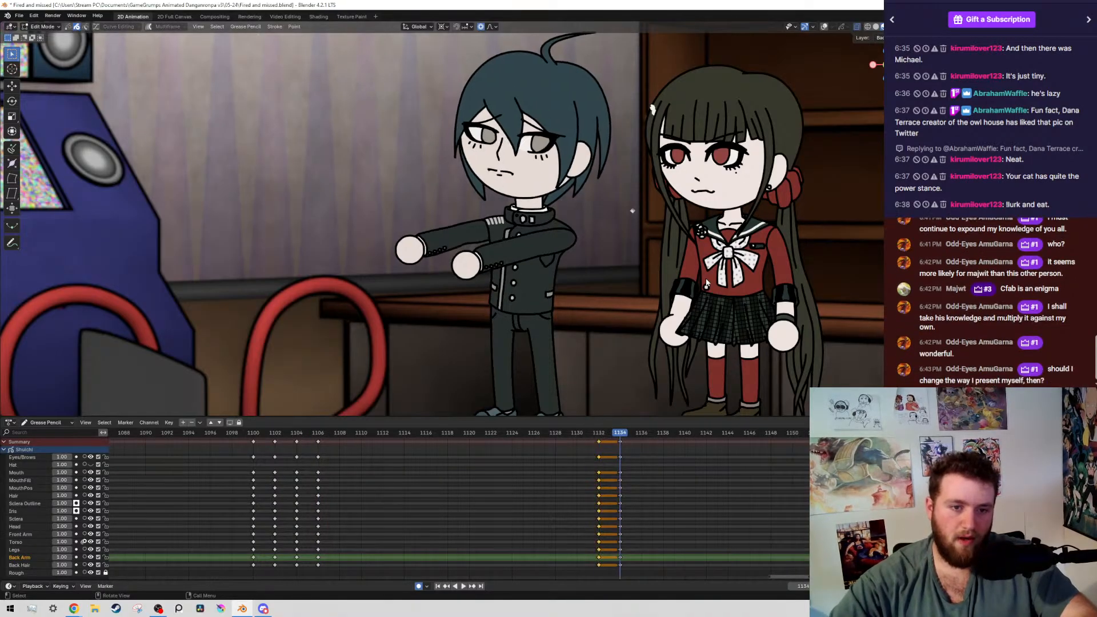
key("ctrl+s")
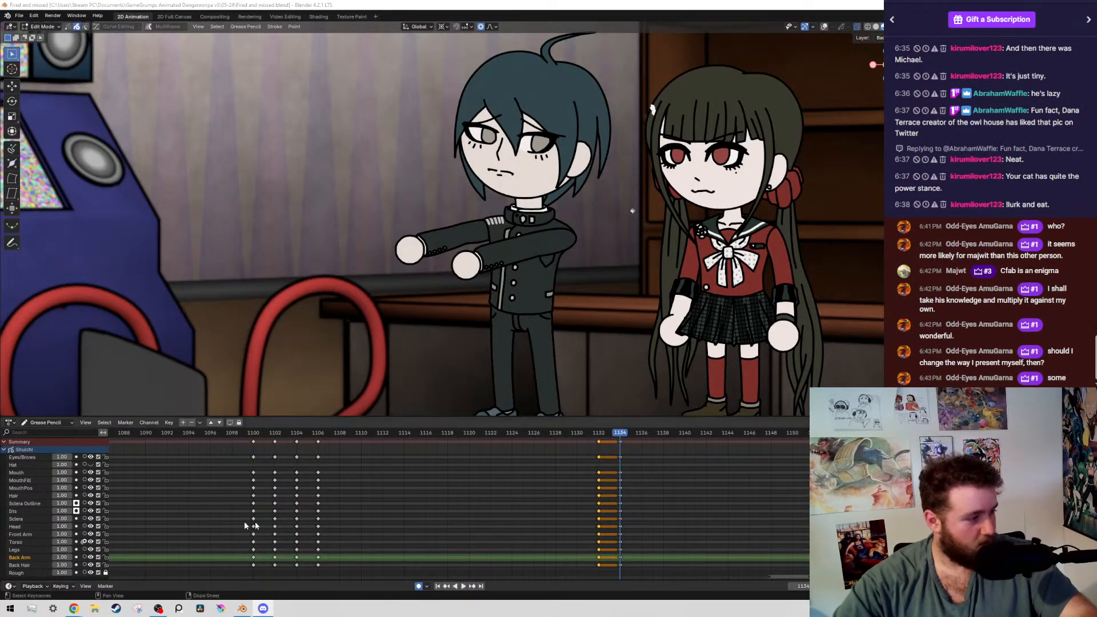
key("Down")
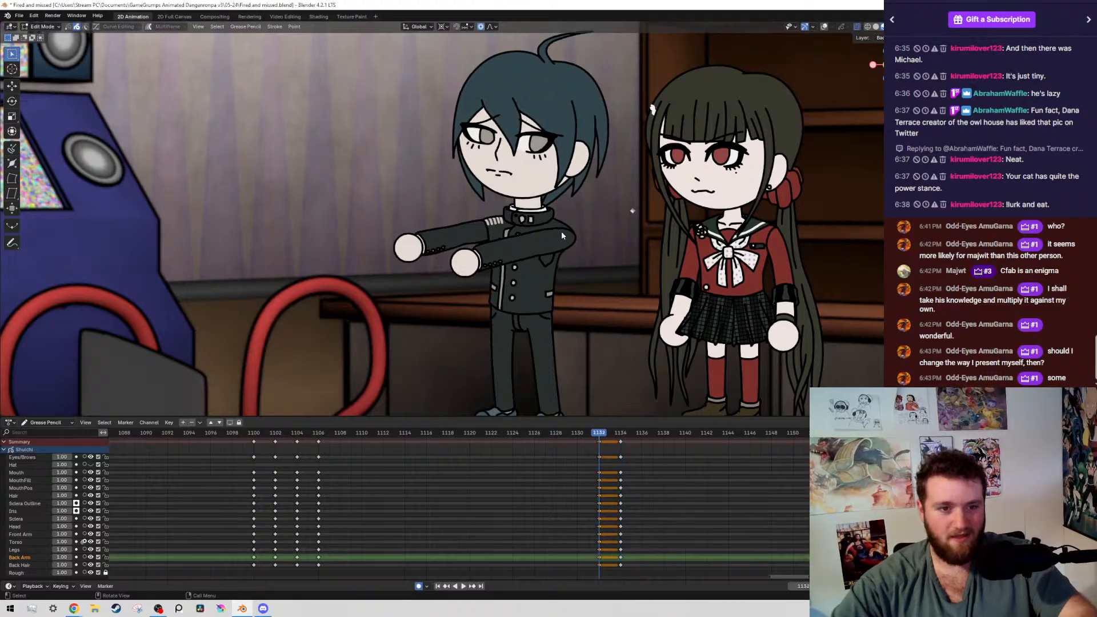
key("Up")
key("Down")
key("Down")
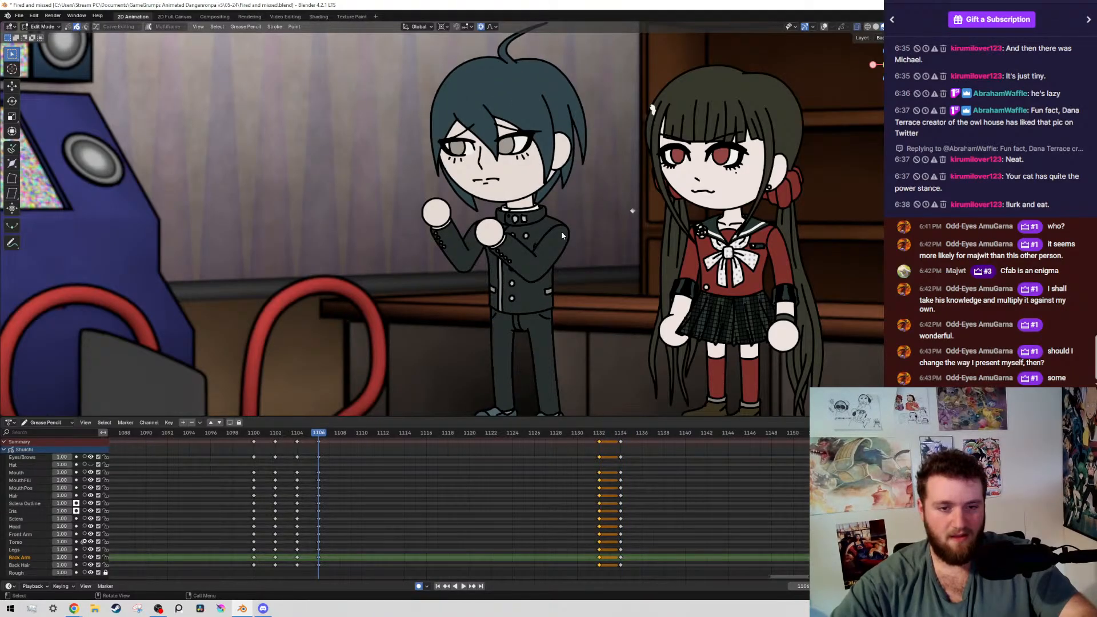
Go to frame 1132, show the overlays, select all strokes on the front arm layer and place the 3D cursor at the shoulder
key("Up")
key("shift+alt+z")
scroll(606, 248, "up", 3)
middle_click_drag(561, 232, 615, 252, "shift")
left_click(660, 262)
key("shift+g")
left_click(661, 263)
scroll(619, 255, "up", 2)
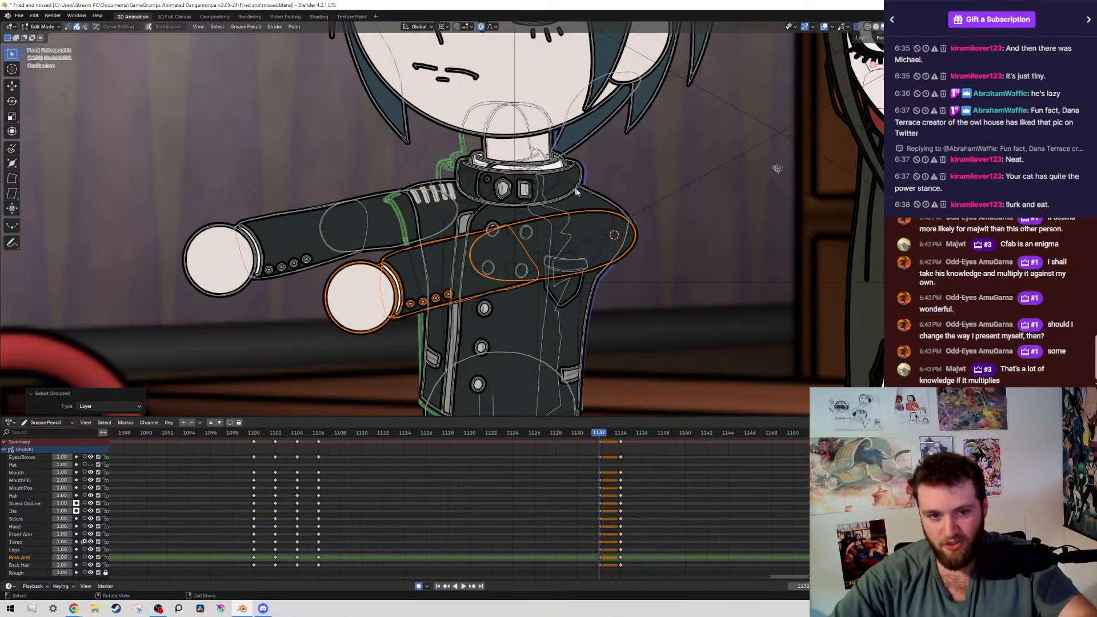
Rotate the selected front arm by about -1.14° around the shoulder with connected proportional editing, and save the file
scroll(646, 237, "up", 2)
scroll(735, 235, "down", 3)
scroll(735, 240, "up", 2)
key("r")
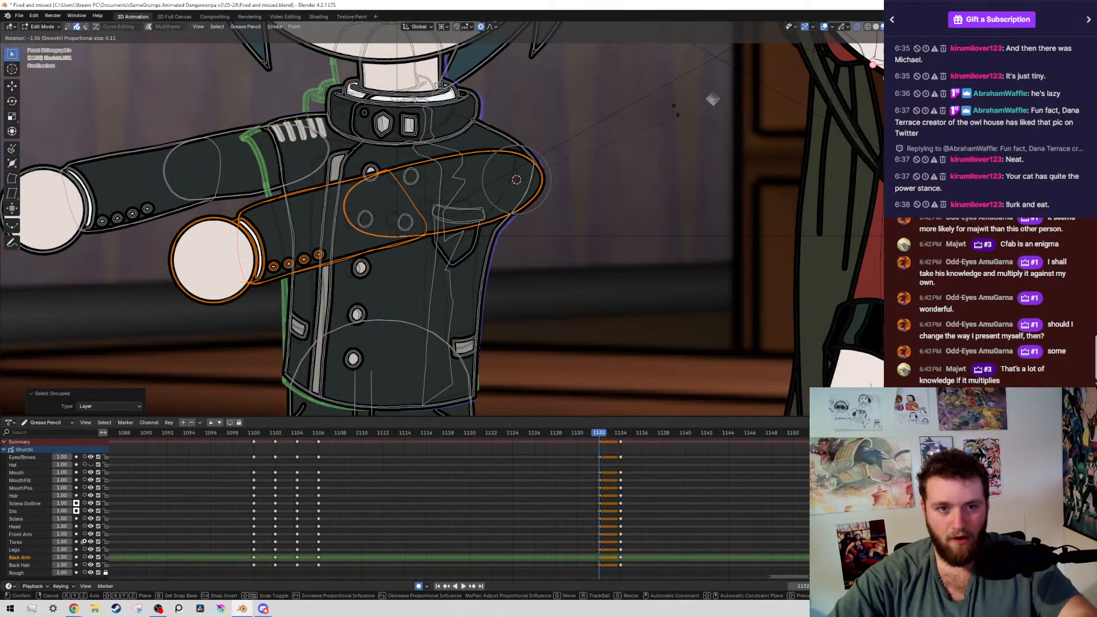
left_click(658, 142)
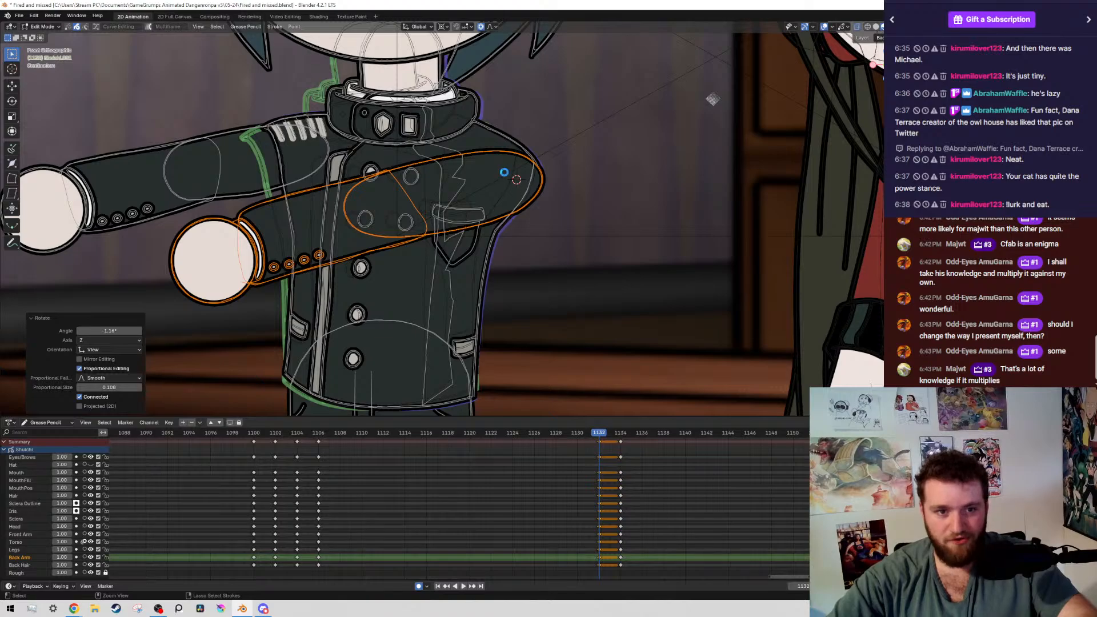
key("ctrl+s")
Deselect the upper part of the front arm, keeping only its forearm, cuff buttons and hand selected
left_click_drag(480, 140, 554, 300, "ctrl")
scroll(247, 215, "up", 3)
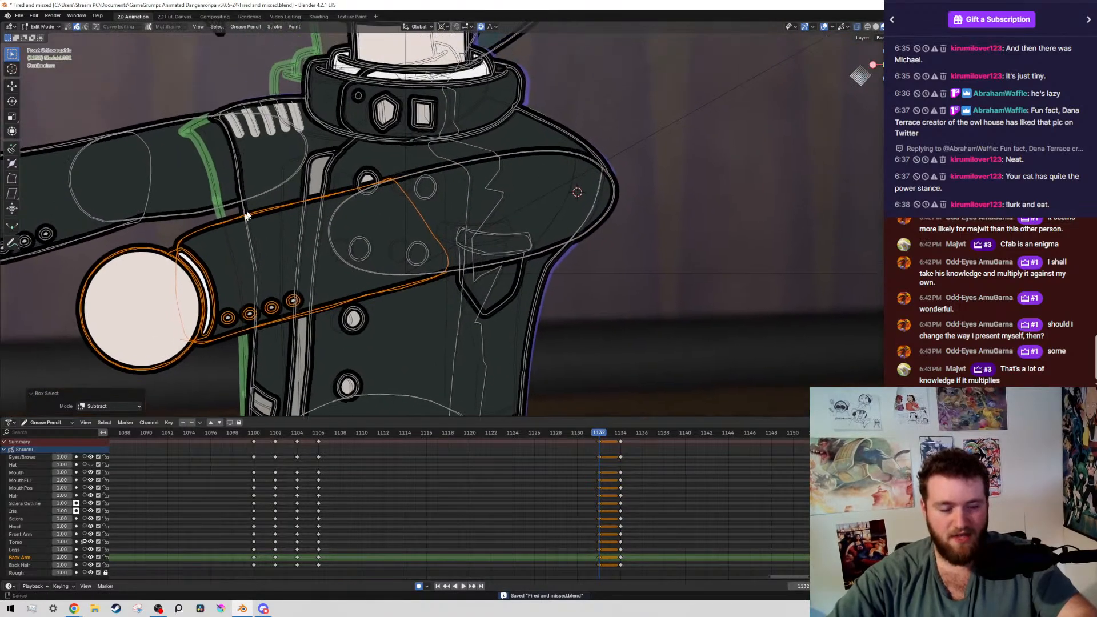
middle_click_drag(246, 214, 438, 148, "shift")
scroll(467, 150, "up", 2)
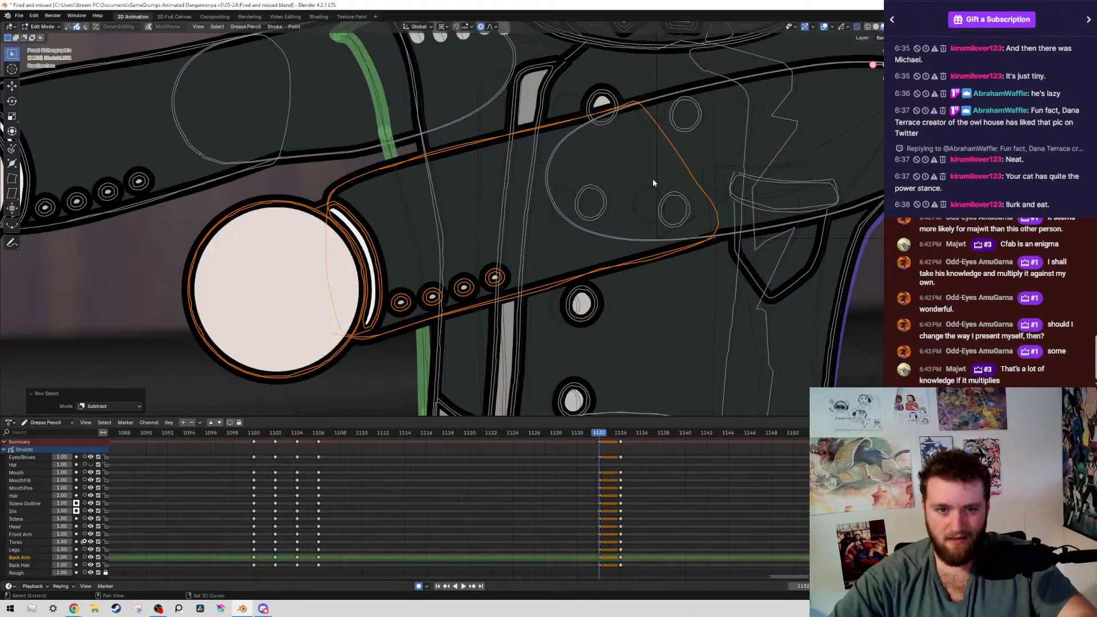
scroll(652, 178, "down", 4)
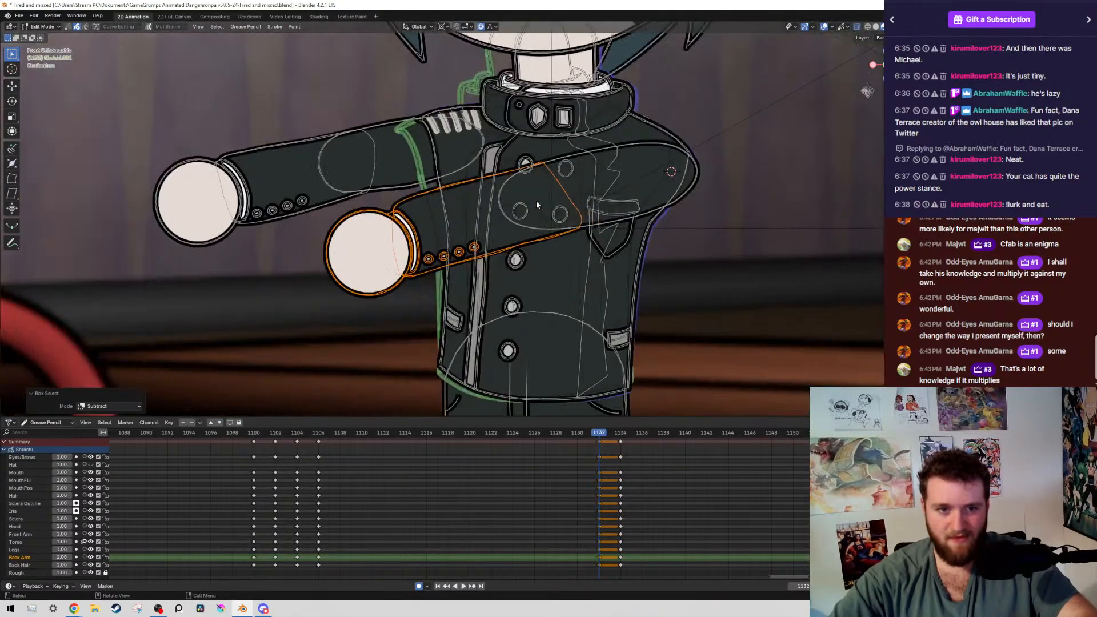
Hide the overlays, flip between frame 1132 and its neighbouring keyframes to check the arm's motion, and save the file
key("alt+shift+z")
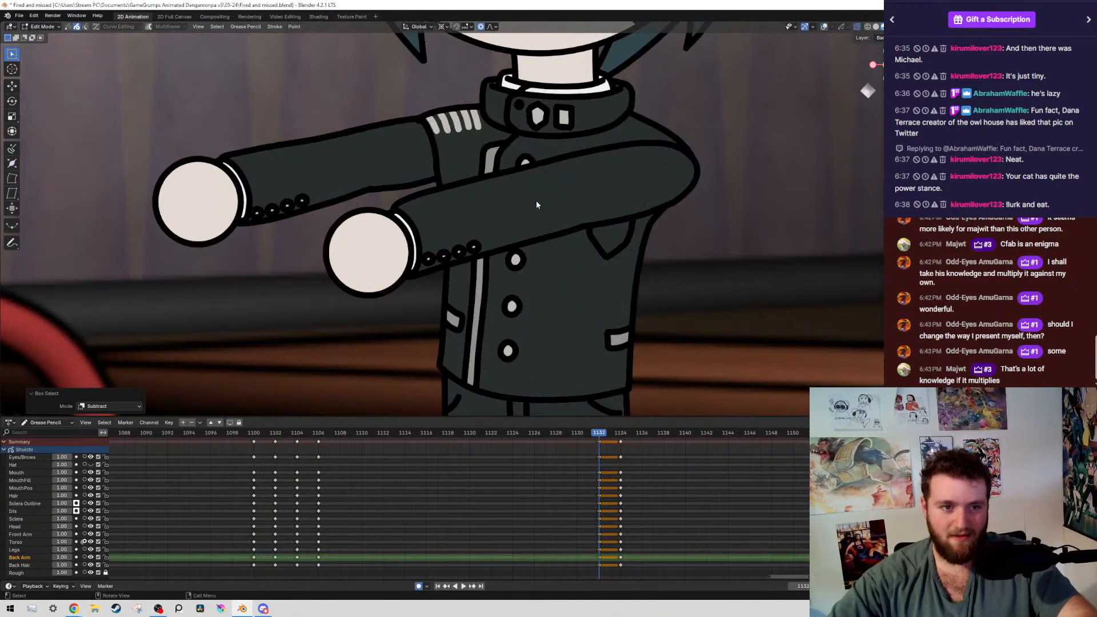
key("Down")
key("Up")
key("Up")
key("Down")
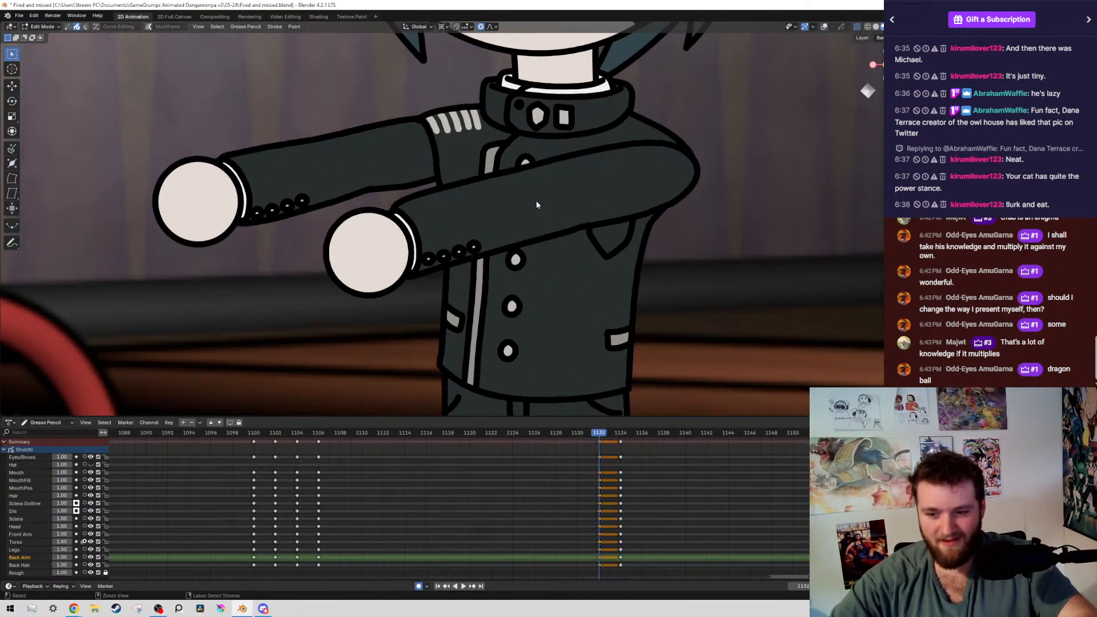
key("ctrl+s")
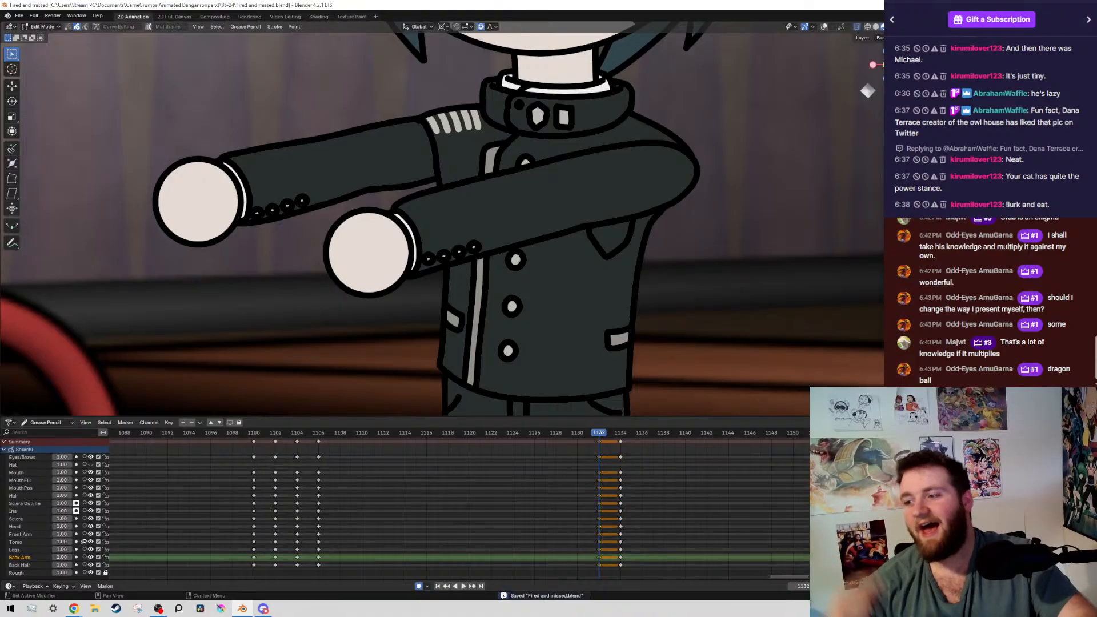
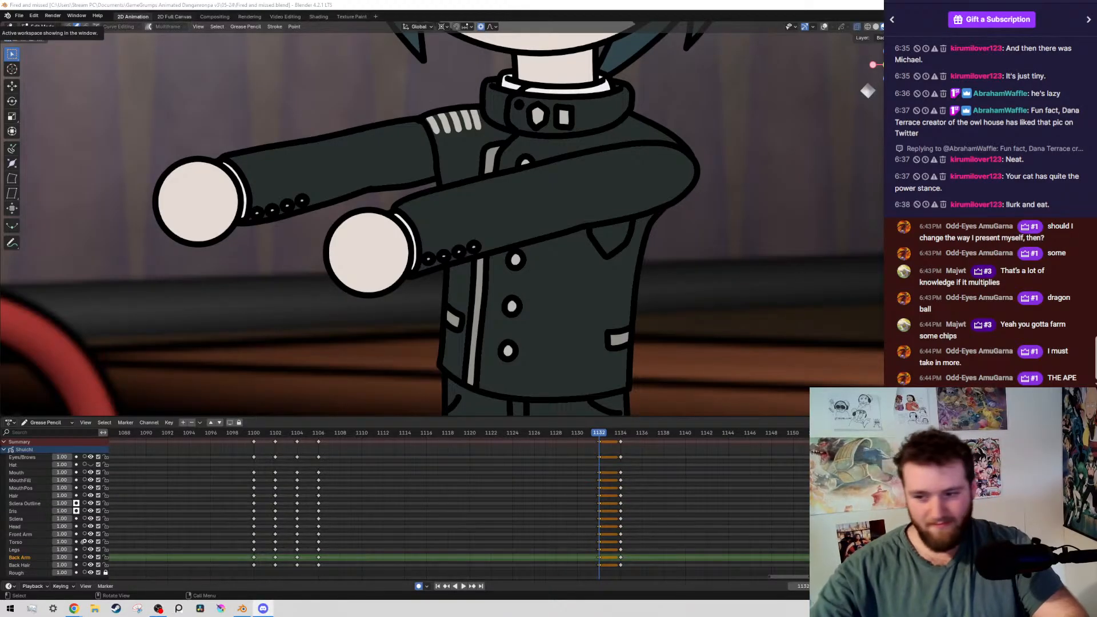
Save the file and flip between keyframes 1106, 1132 and 1134 to check how the boy's pose moves
middle_click_drag(531, 544, 538, 544)
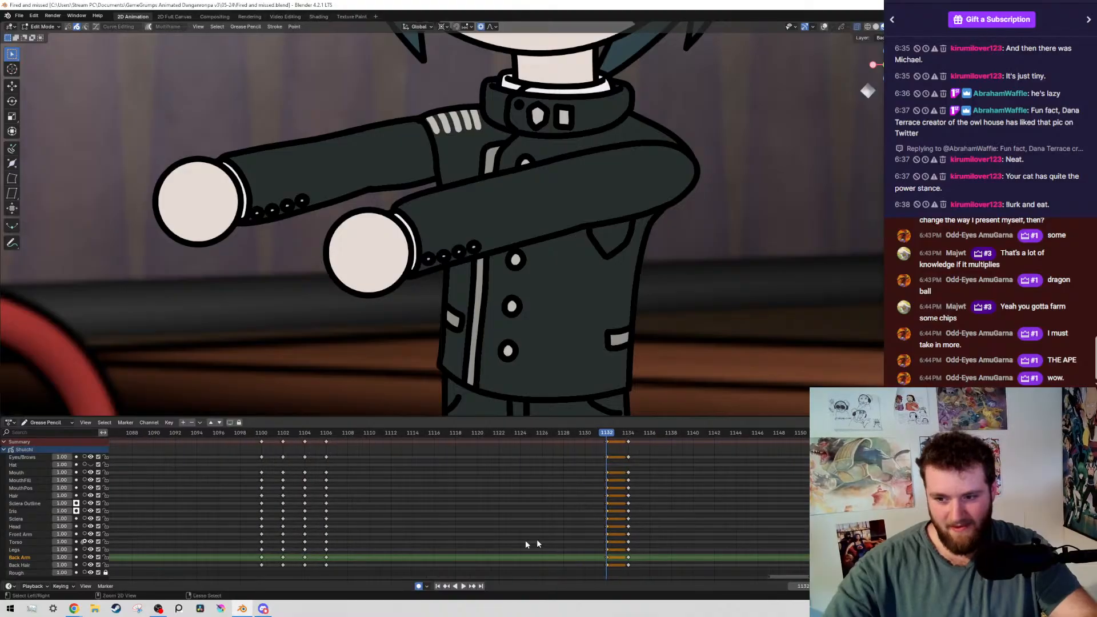
key("ctrl+s")
scroll(514, 457, "down", 3)
scroll(594, 239, "down", 4)
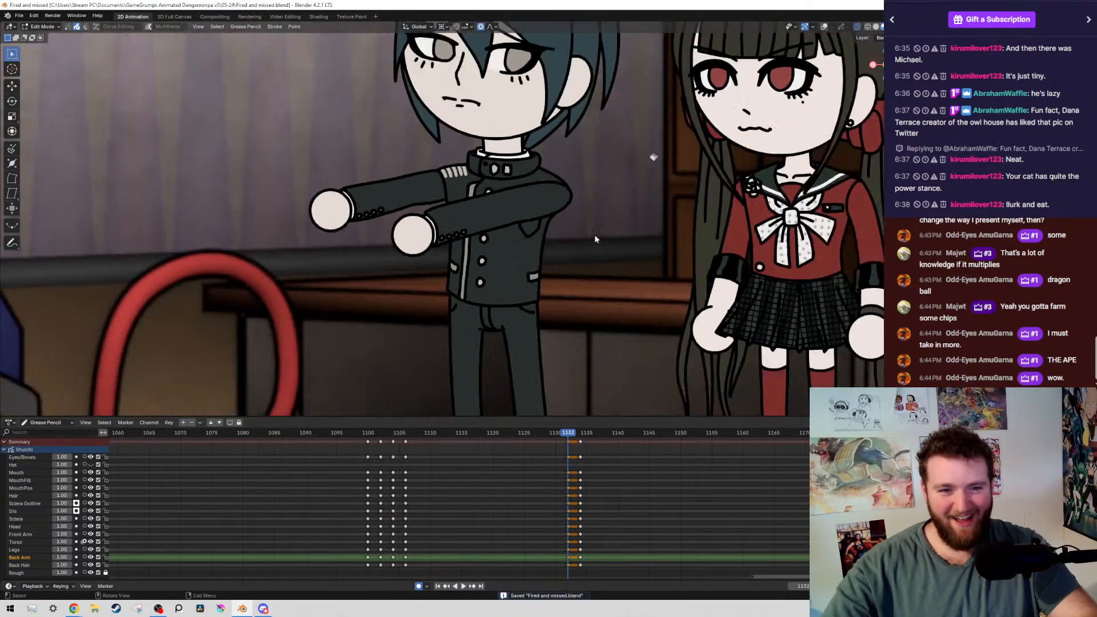
scroll(594, 239, "down", 5)
key("Down")
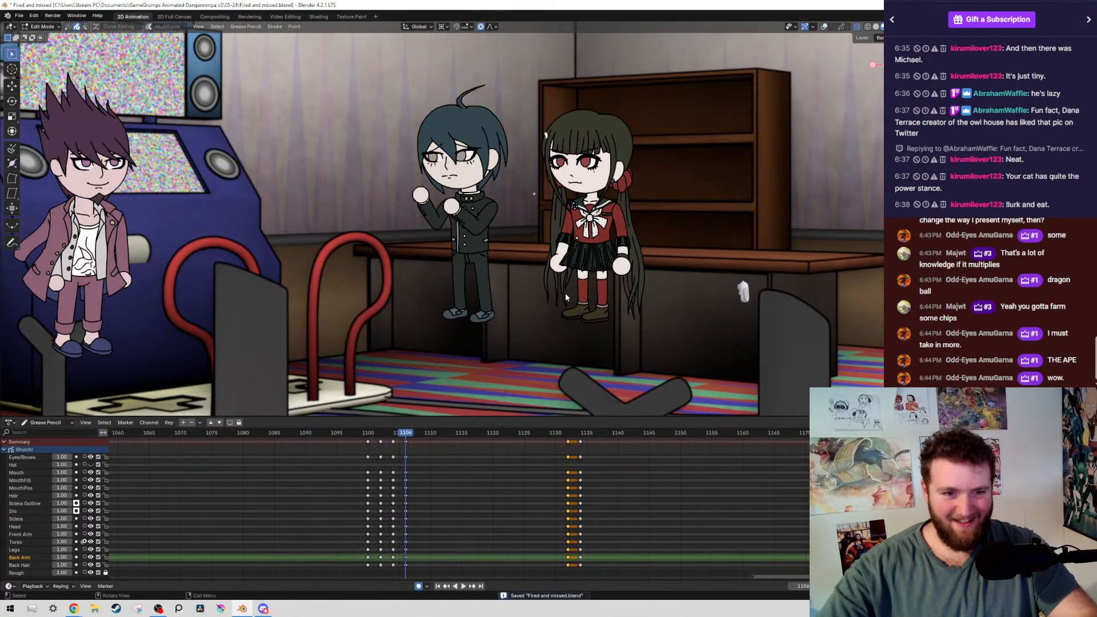
key("Up")
key("Up")
key("Down")
key("Down")
key("Up")
Show the overlays on frame 1132 and select all strokes on the boy's head, hair and eye layers
key("alt+shift+z")
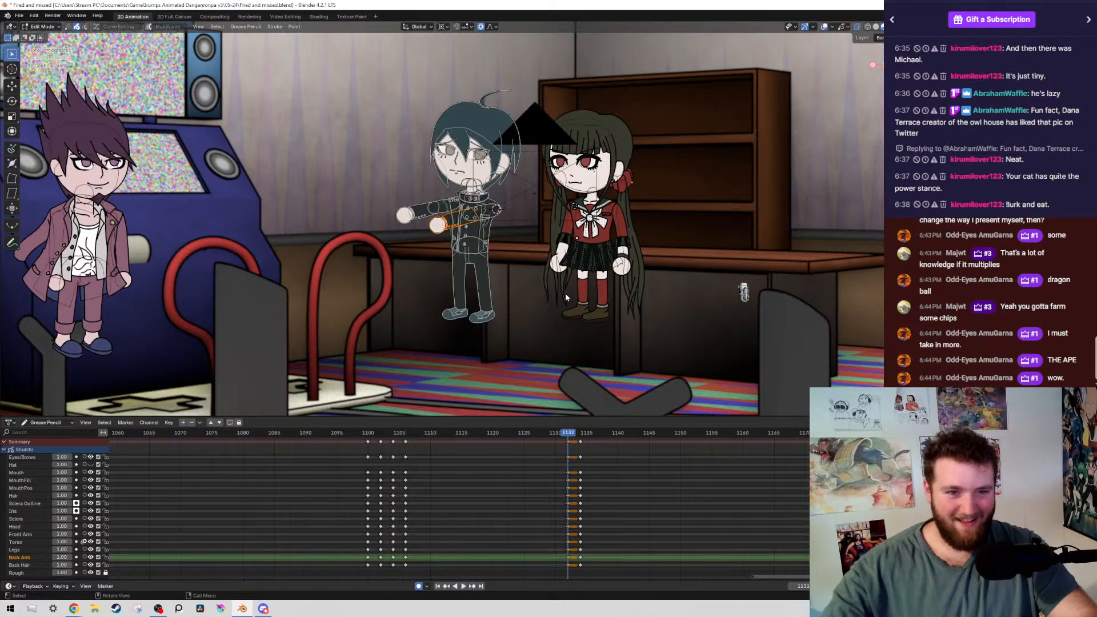
scroll(464, 132, "up", 6)
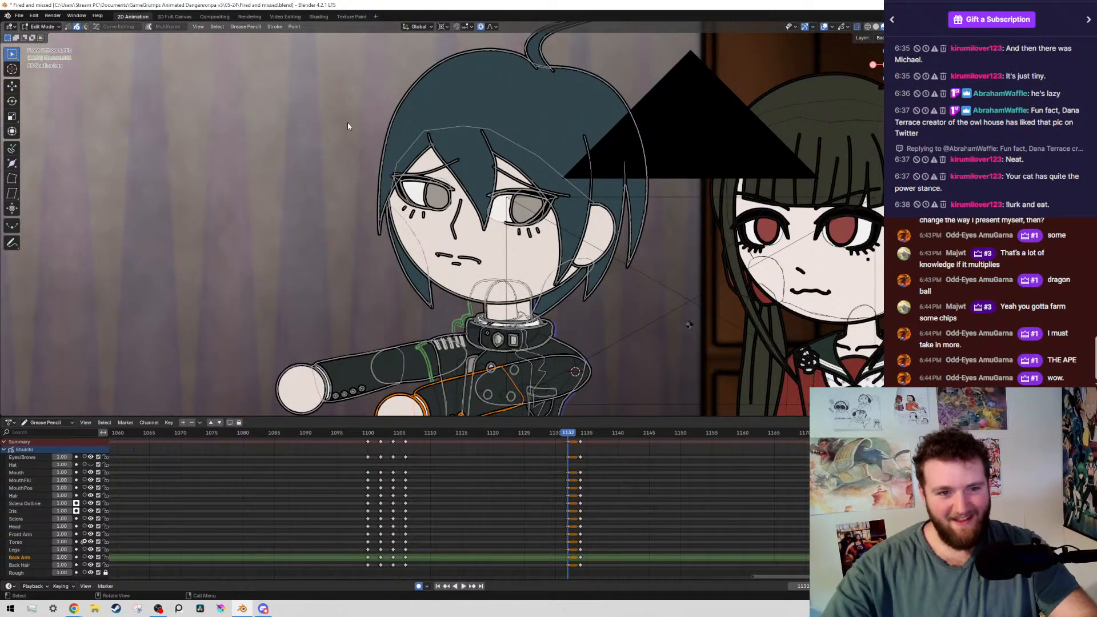
left_click_drag(347, 123, 451, 272)
key("shift+g")
scroll(474, 274, "up", 2)
middle_click_drag(509, 337, 495, 220, "shift")
scroll(495, 216, "up", 4)
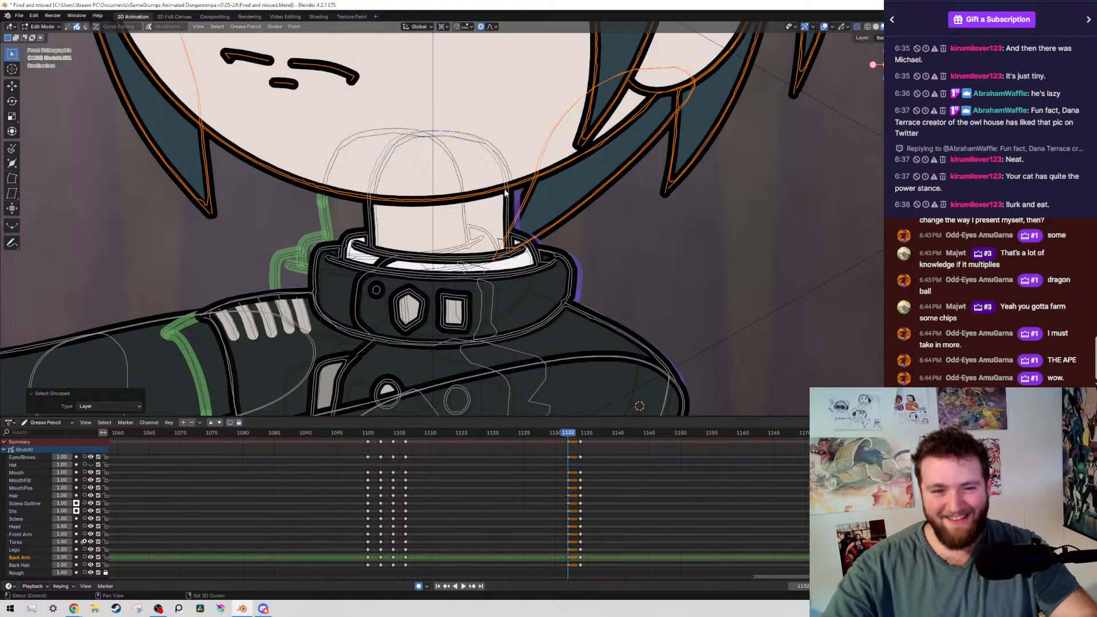
Place the 3D cursor at the neck, rotate the selected head by about -0.713° around it with connected proportional editing, and save the file
scroll(537, 246, "down", 4)
scroll(563, 252, "up", 5)
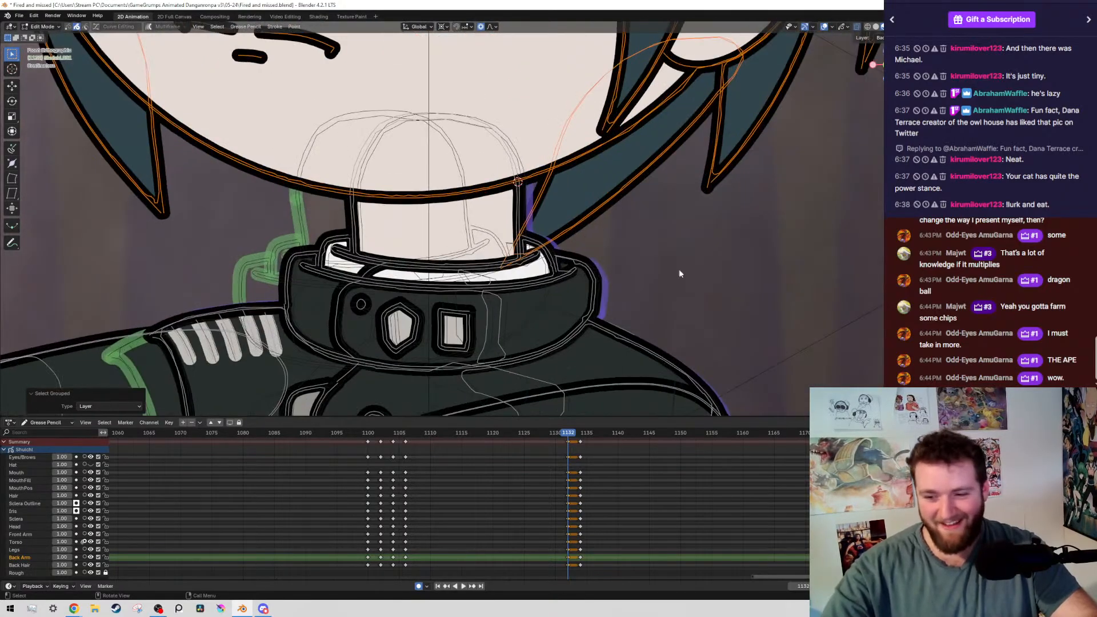
key("r")
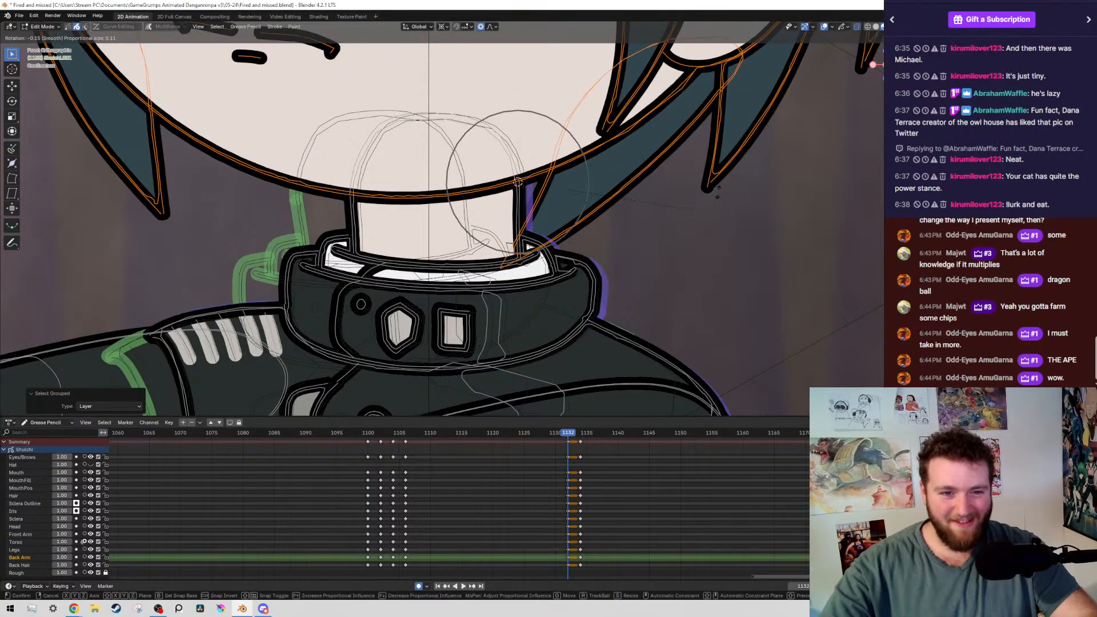
left_click(517, 182)
scroll(572, 143, "down", 7)
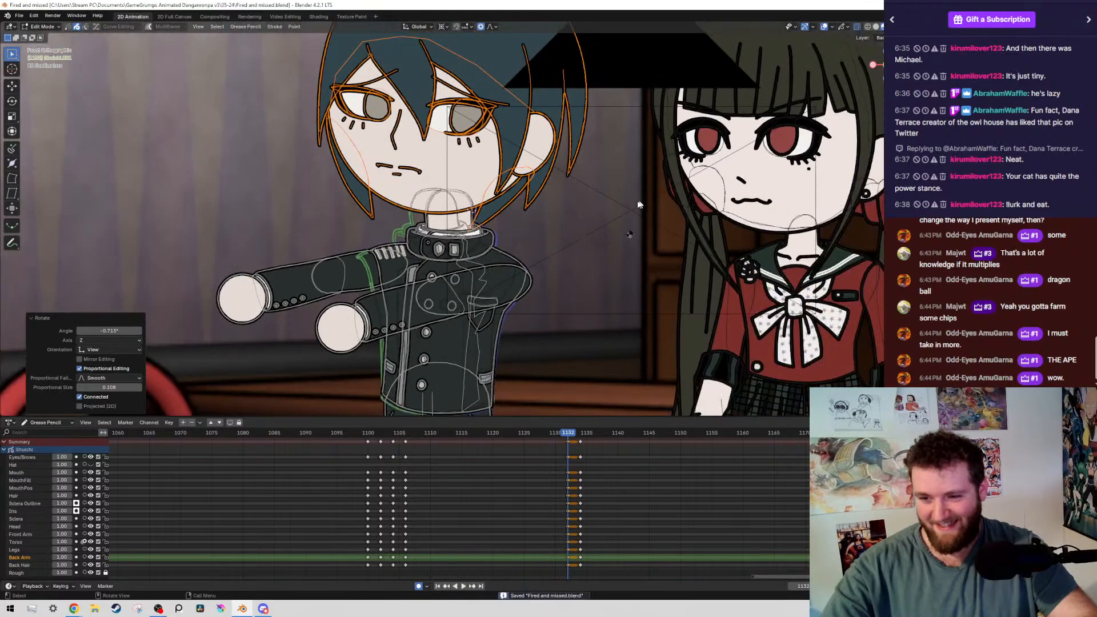
key("ctrl+s")
Hide the overlays, compare the head tilt on frame 1132 with keyframes 1106 and 1134, then restore the overlays and save the file
middle_click_drag(585, 119, 580, 111, "shift")
key("alt+shift+z")
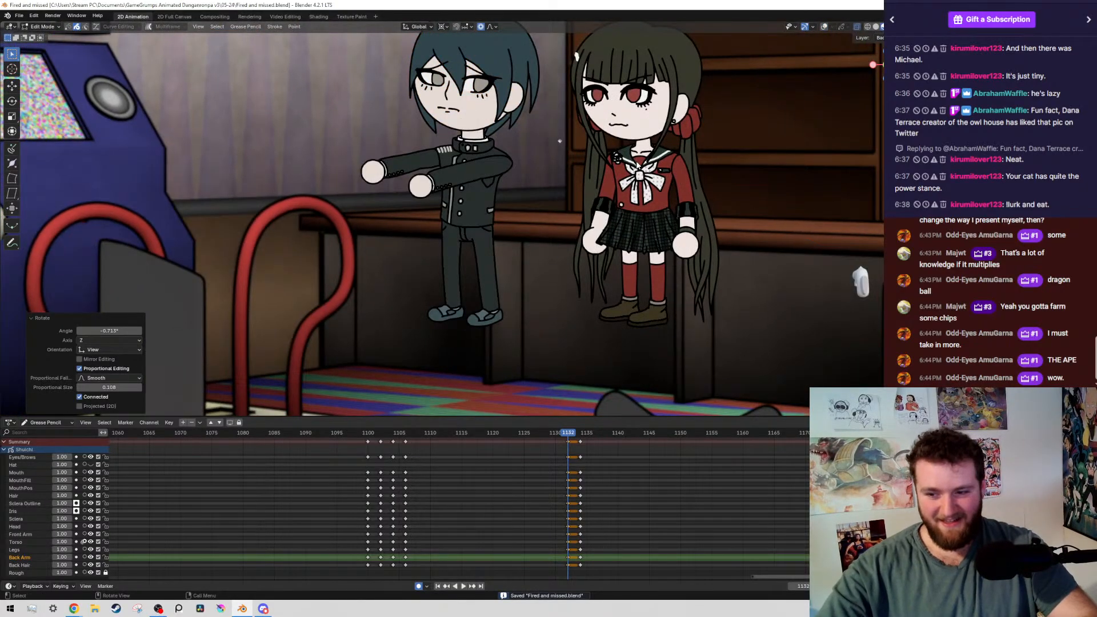
key("alt+shift+z")
key("Down")
key("alt+shift+z")
key("Up")
key("Up")
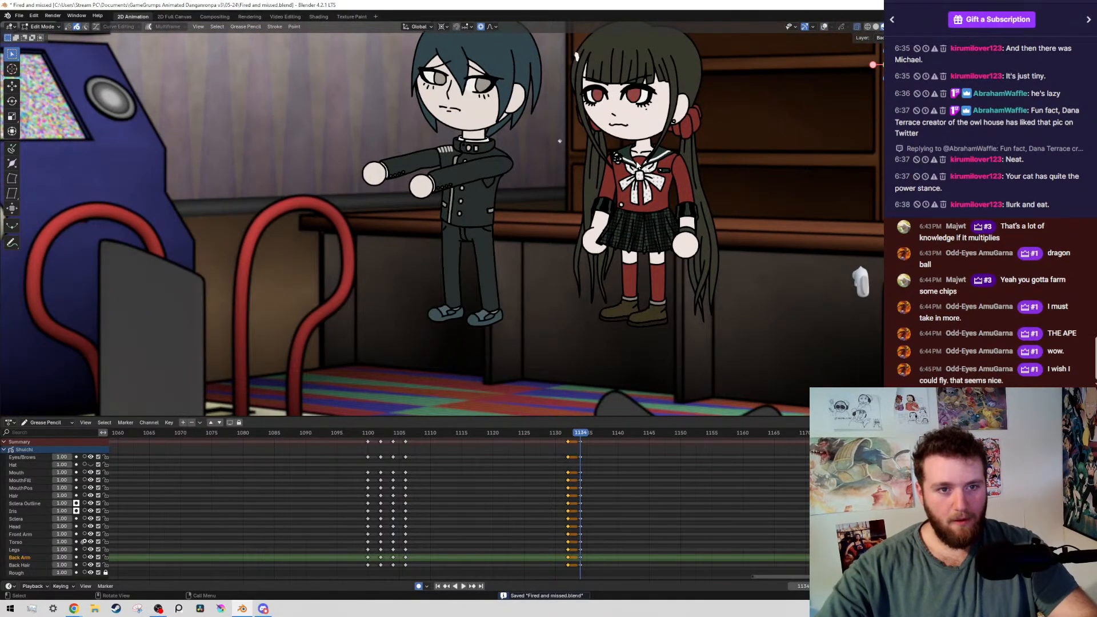
key("Down")
key("alt+shift+z")
key("ctrl+s")
middle_click_drag(639, 173, 647, 235, "shift")
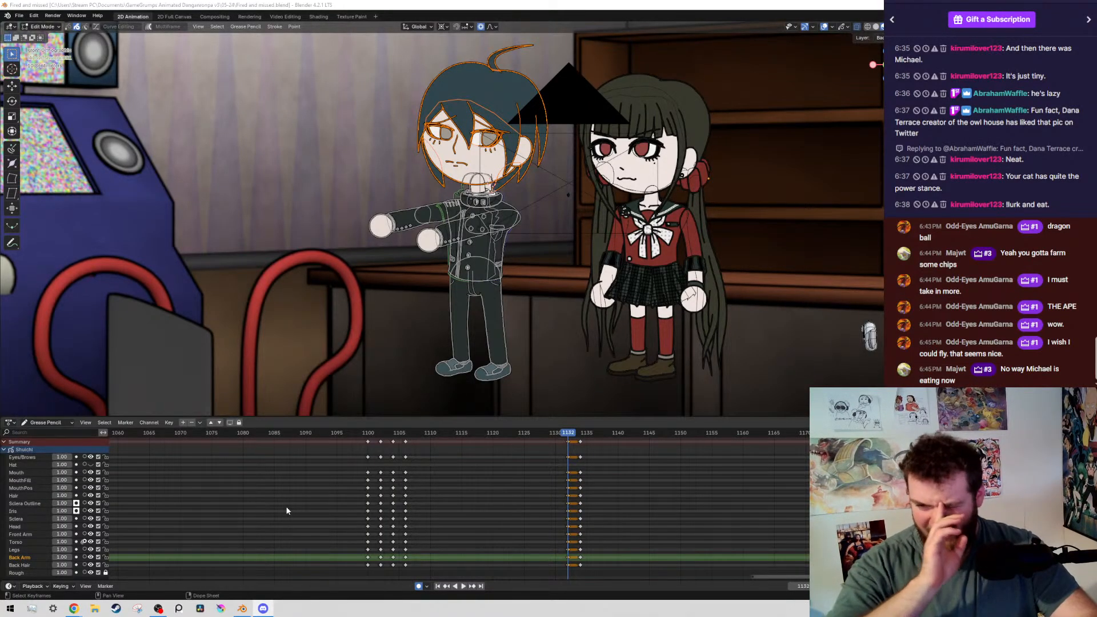
Hide the overlays and check the raised-fists pose on keyframe 1106 against the in-between on 1132
scroll(287, 510, "left", 1, "ctrl")
scroll(498, 225, "up", 3)
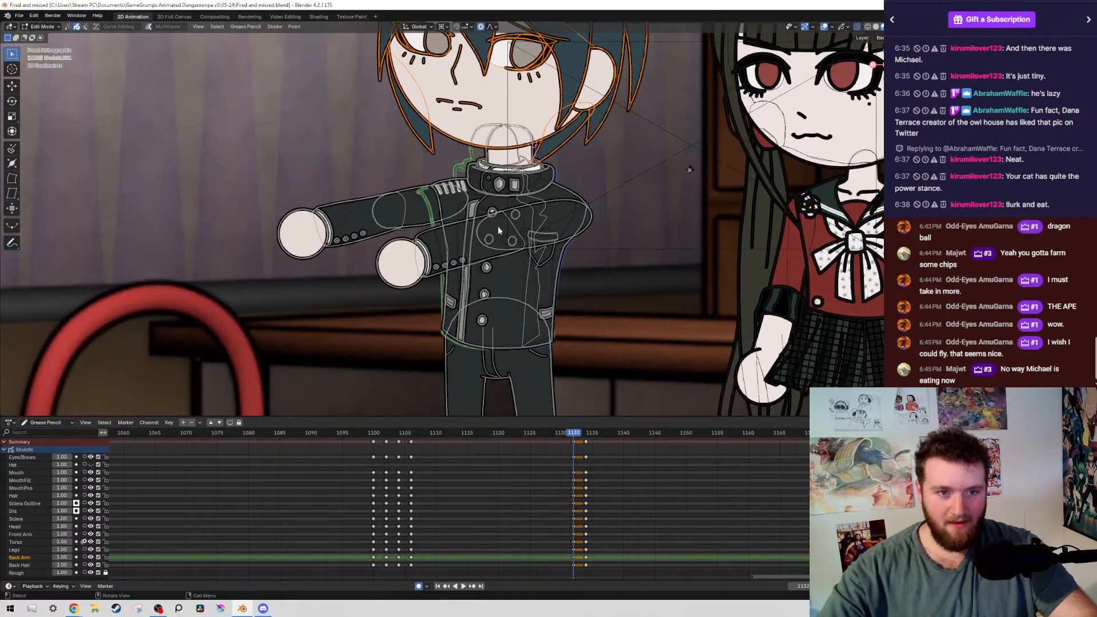
scroll(528, 242, "down", 2)
key("space")
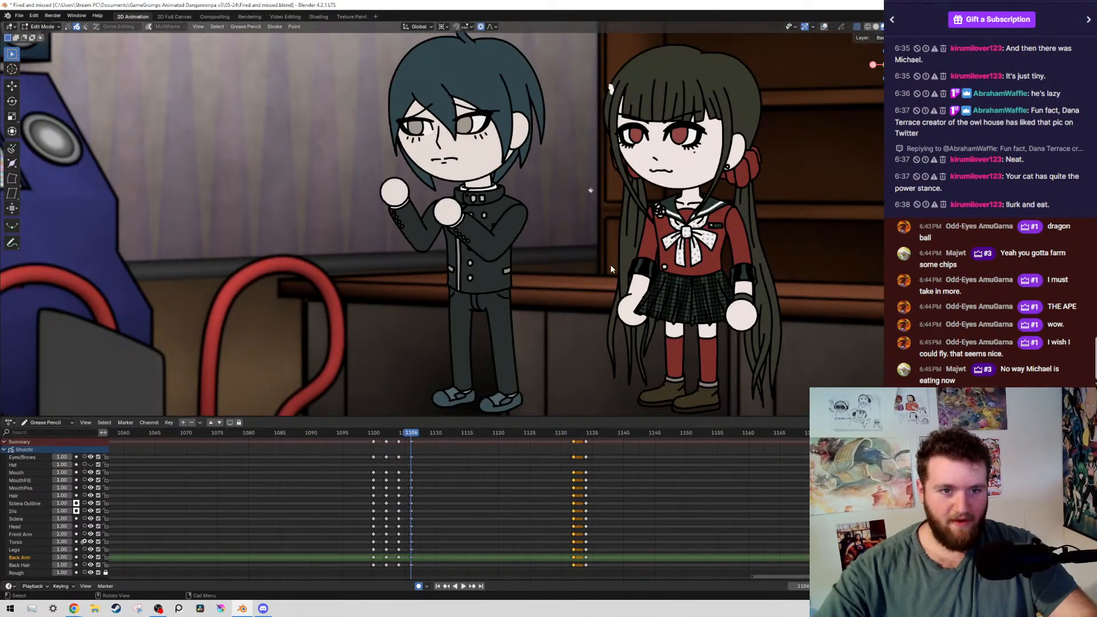
key("Down")
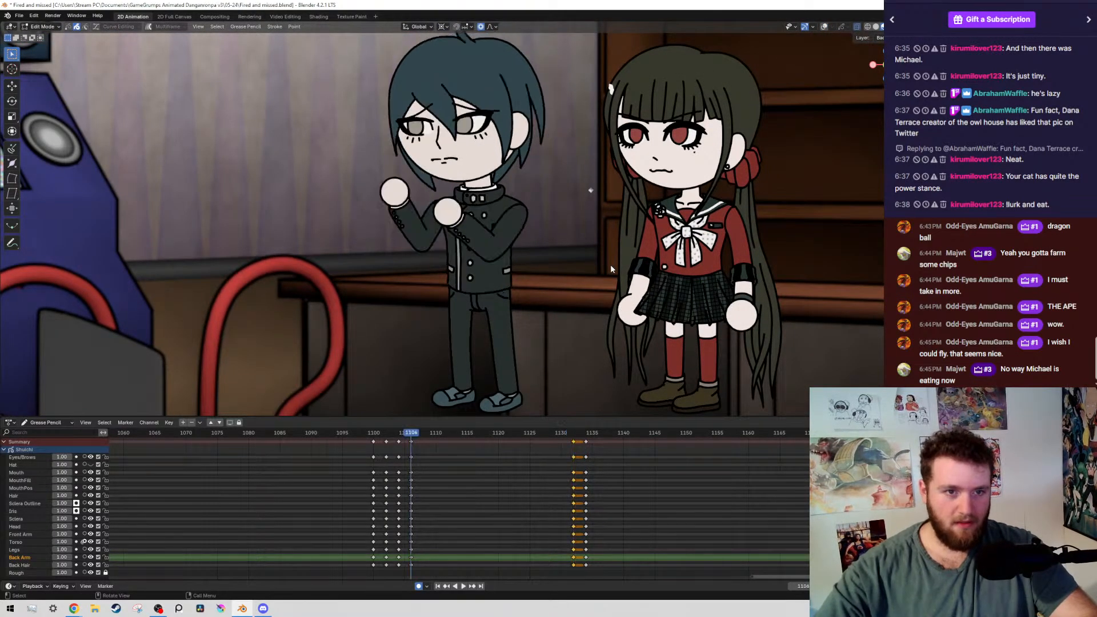
key("Up")
Go to frame 1128, show the overlays and place the 3D cursor at the boy's hips near the lower jacket button
key("Left")
key("Left")
key("Left")
key("Left")
key("shift+alt+z")
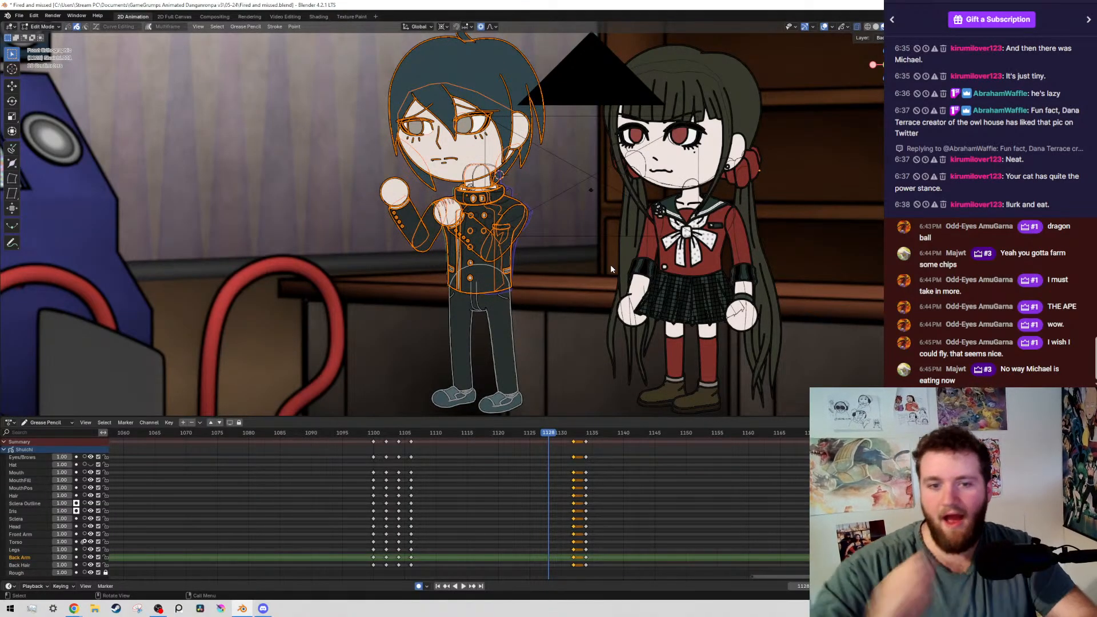
scroll(524, 348, "up", 2)
scroll(417, 343, "down", 2)
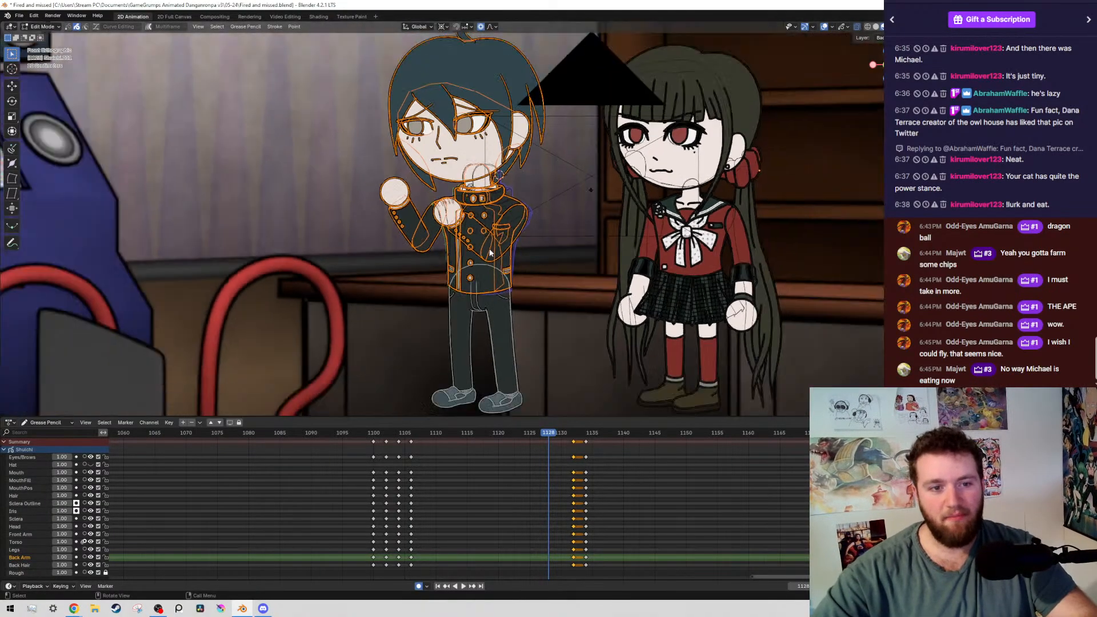
scroll(414, 341, "up", 7)
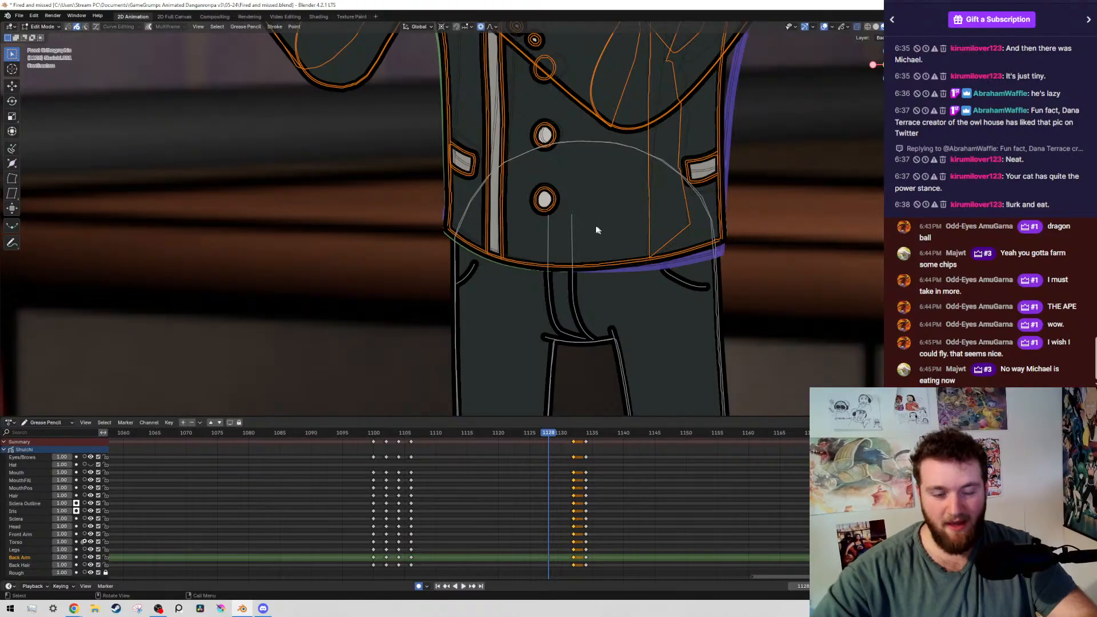
scroll(596, 230, "up", 4)
right_click(699, 211, "shift")
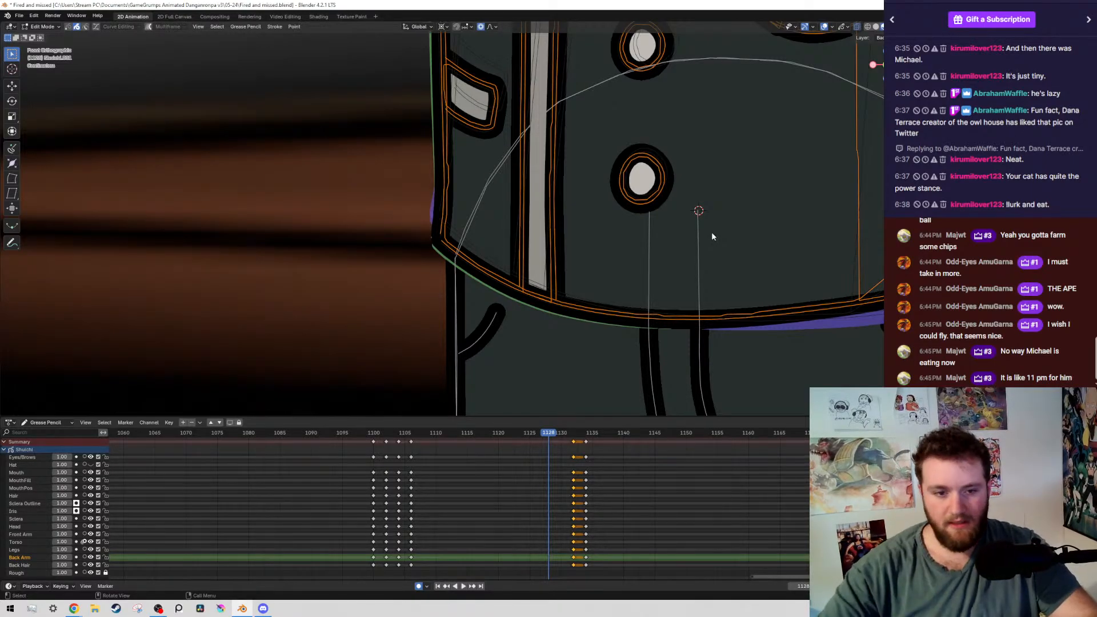
Add a raised-fists keyframe on frame 1128 and rotate the selected upper body about 0.52° around the hips with connected proportional editing
scroll(711, 233, "down", 13)
scroll(729, 247, "up", 14)
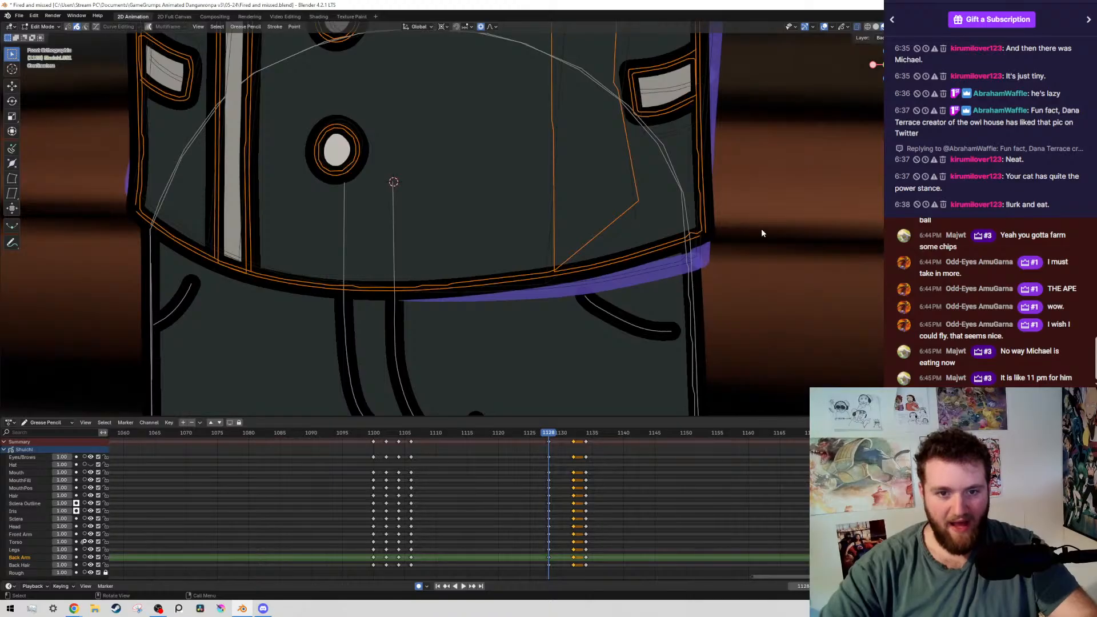
key("r")
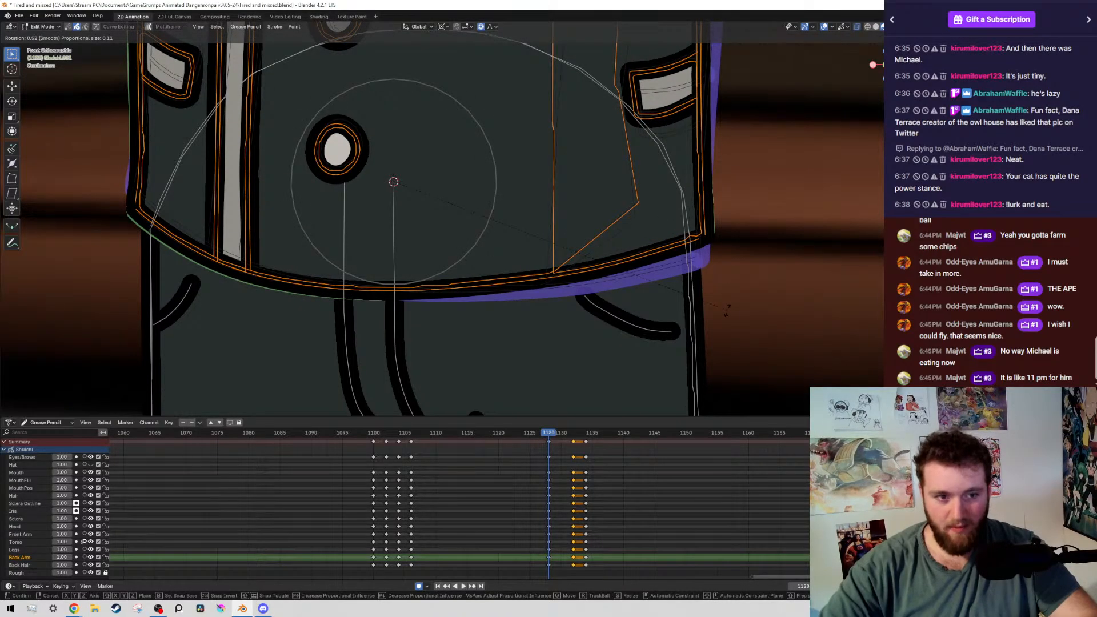
left_click(727, 313)
scroll(710, 264, "down", 3)
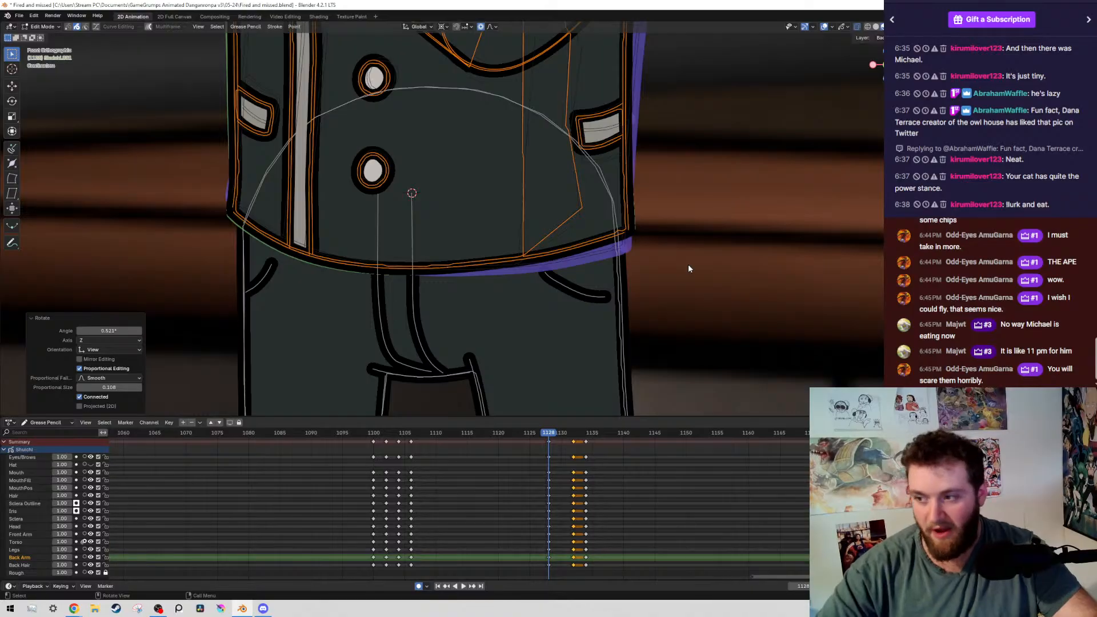
scroll(655, 249, "down", 6)
scroll(650, 271, "up", 6)
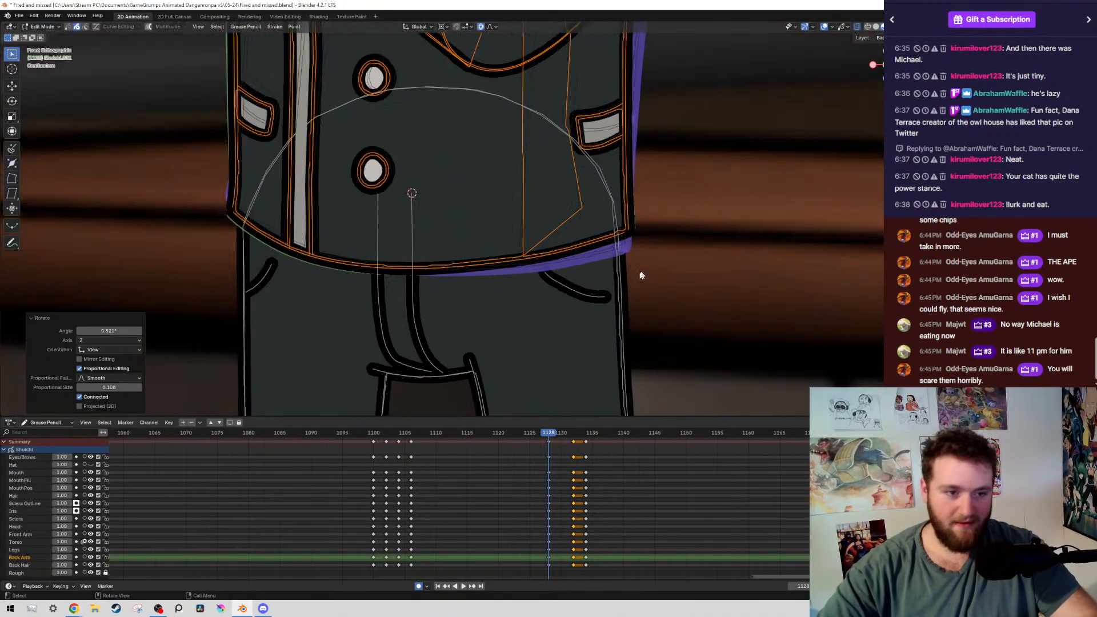
scroll(514, 314, "down", 4)
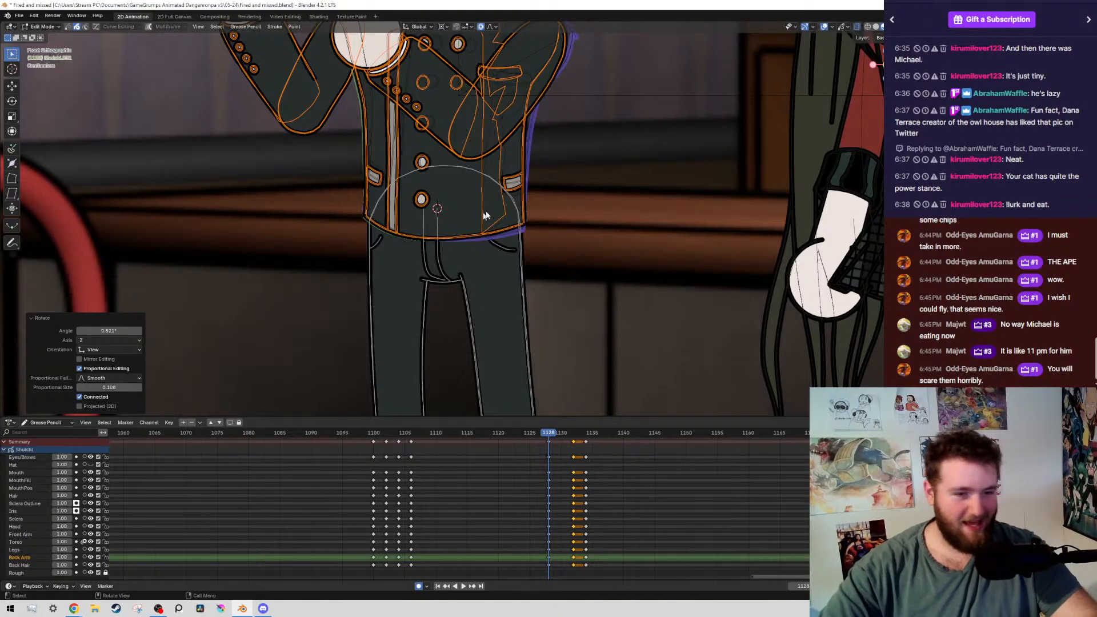
scroll(666, 232, "down", 2)
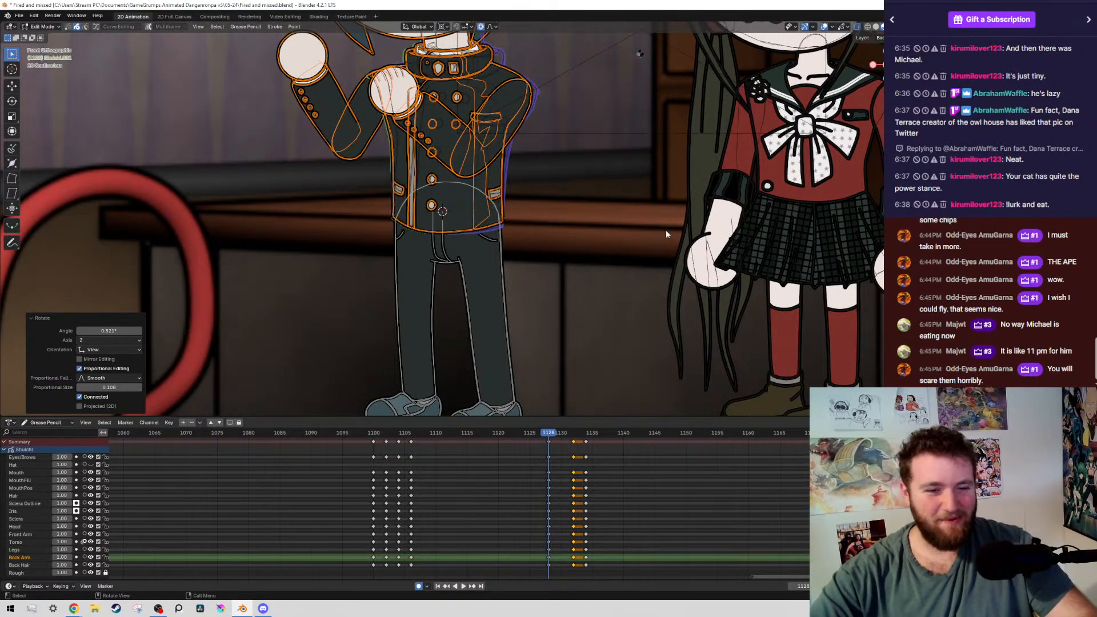
Compare frame 1128 with the previous keyframe, rotate the upper body another 0.134° around the hips, and save the file
key("alt+shift+z")
key("Down")
key("Up")
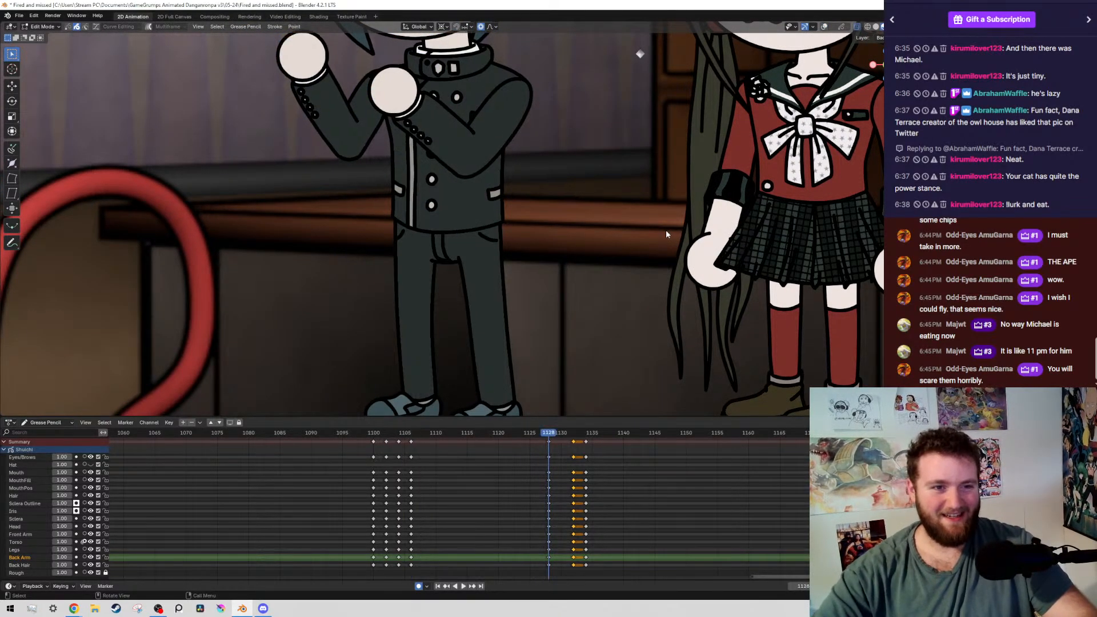
key("alt+shift+z")
scroll(646, 228, "up", 5)
key("r")
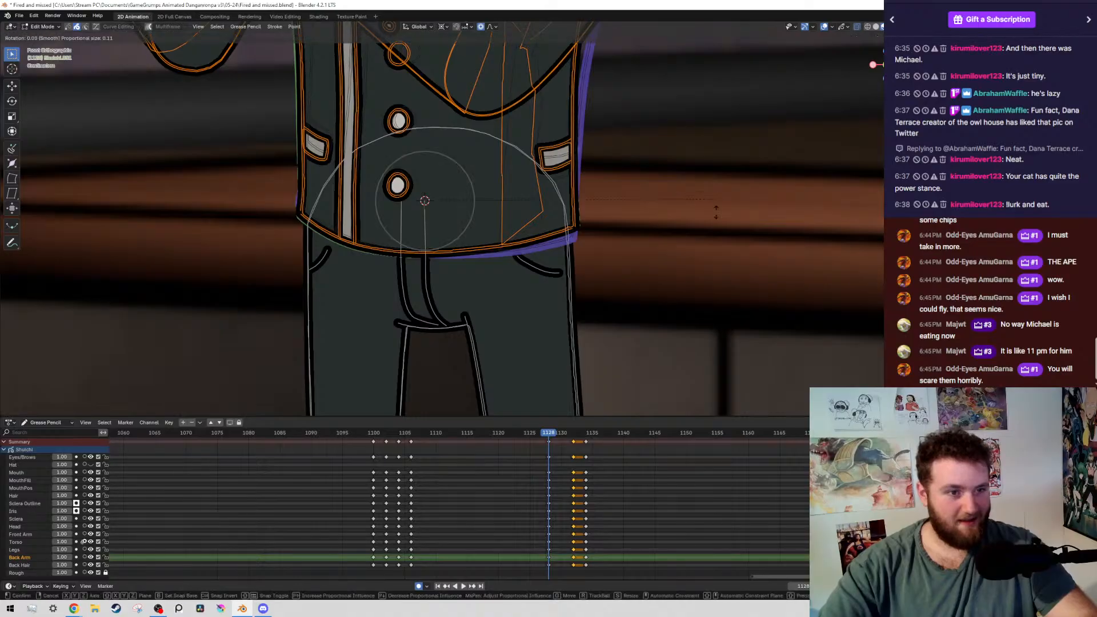
left_click(714, 214)
key("ctrl+s")
scroll(651, 206, "down", 5)
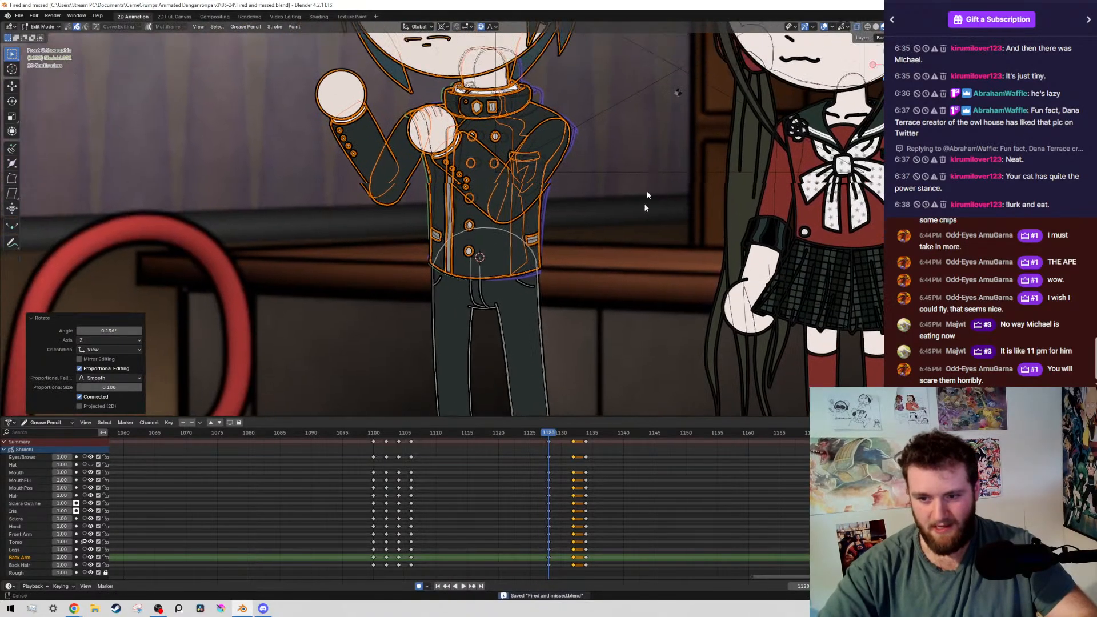
Hide the overlays and flip between keyframes 1106, 1128 and 1132 to check the upper body's lean into the arm movement
scroll(391, 149, "up", 3)
scroll(446, 206, "down", 5)
scroll(483, 235, "up", 1)
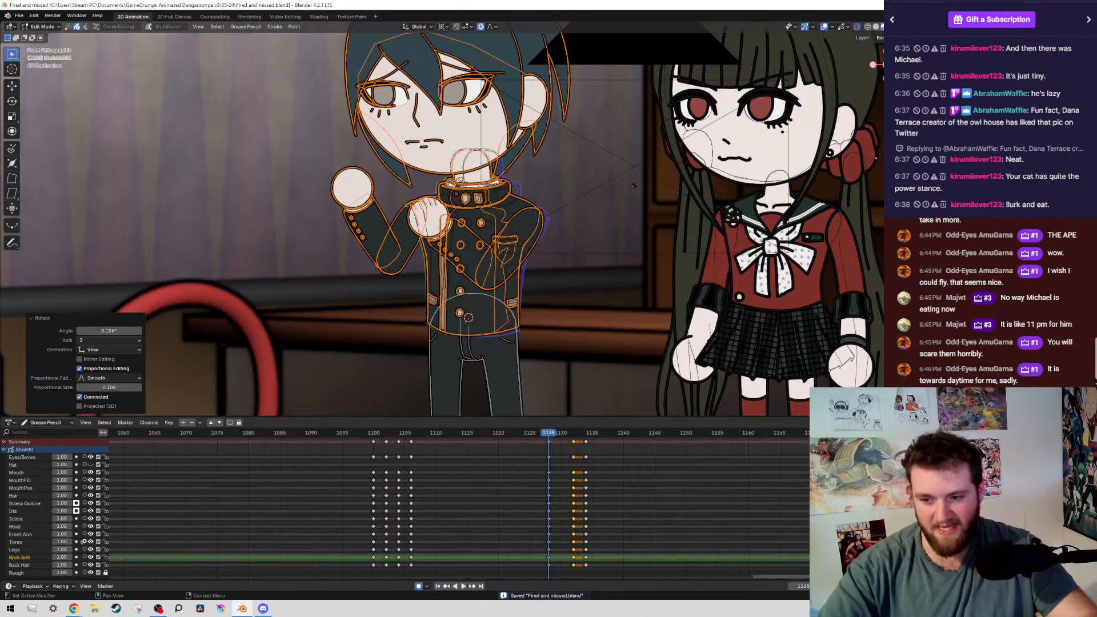
middle_click_drag(517, 483, 507, 481)
key("shift+z")
key("shift+z")
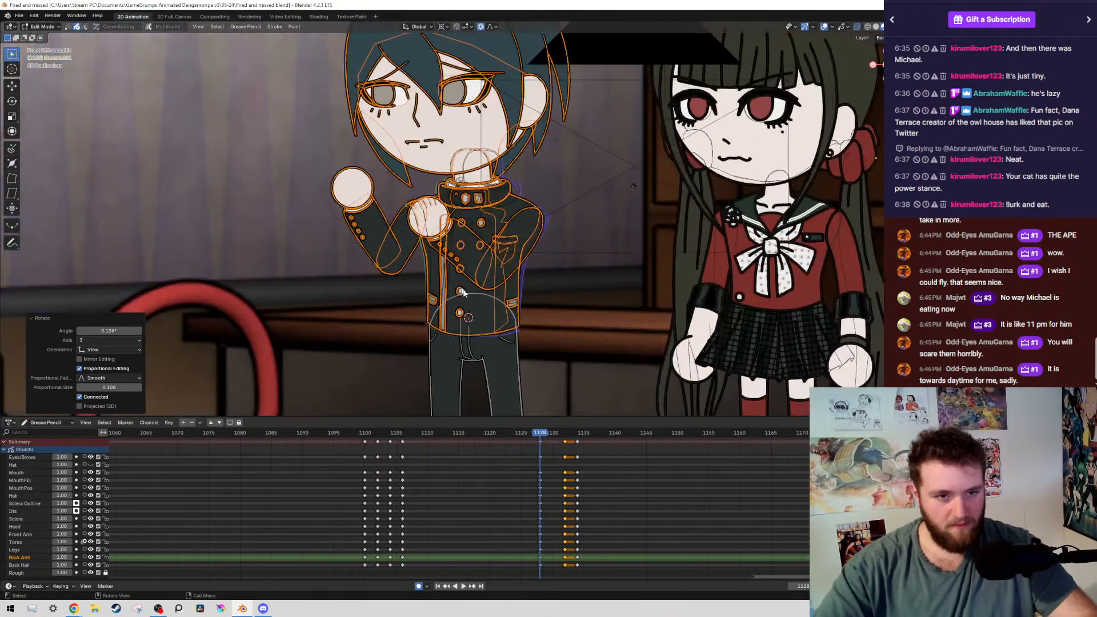
key("shift+alt+z")
key("ctrl+z")
key("ctrl+z")
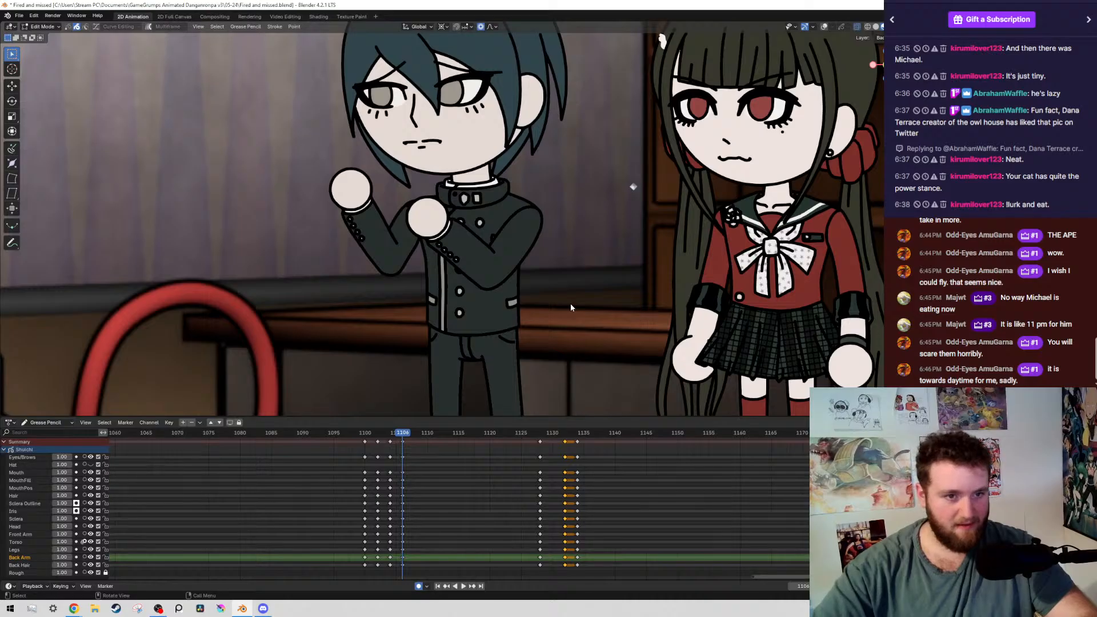
key("Up")
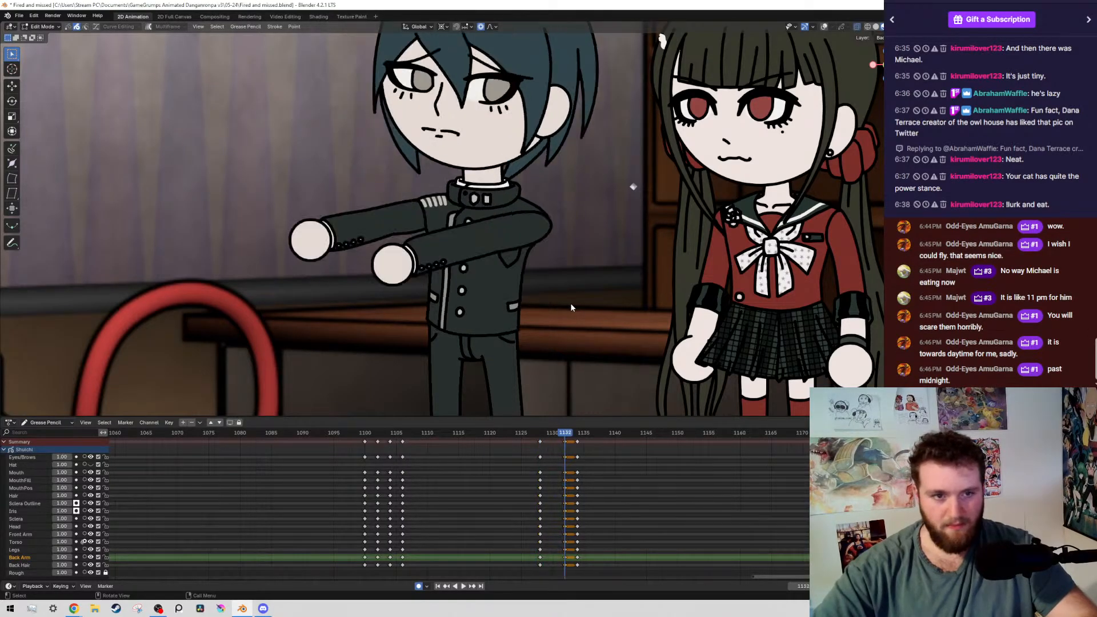
key("Down")
key("Down")
key("Up")
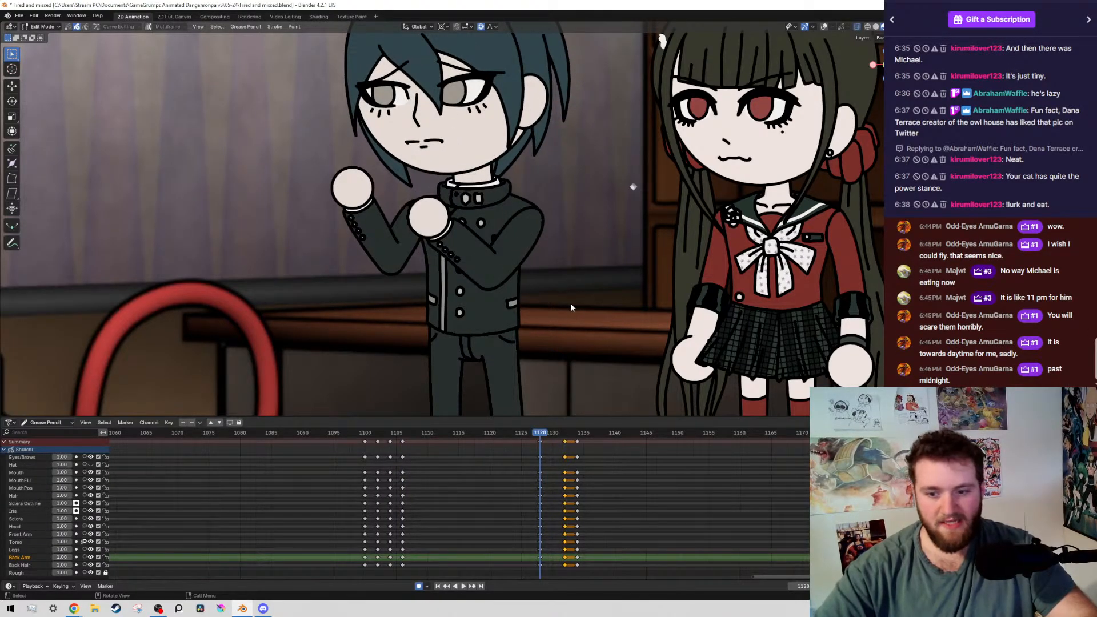
Show the overlays and select all strokes of the boy's back arm on frame 1128 by layer
scroll(450, 255, "up", 5)
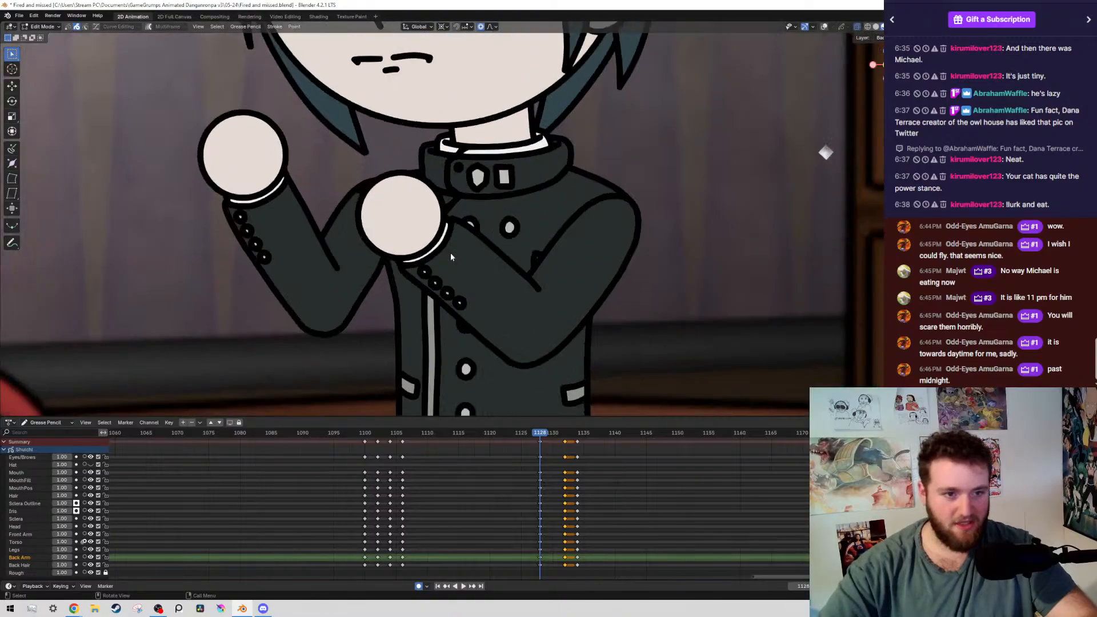
key("shift+alt+z")
scroll(450, 257, "down", 3)
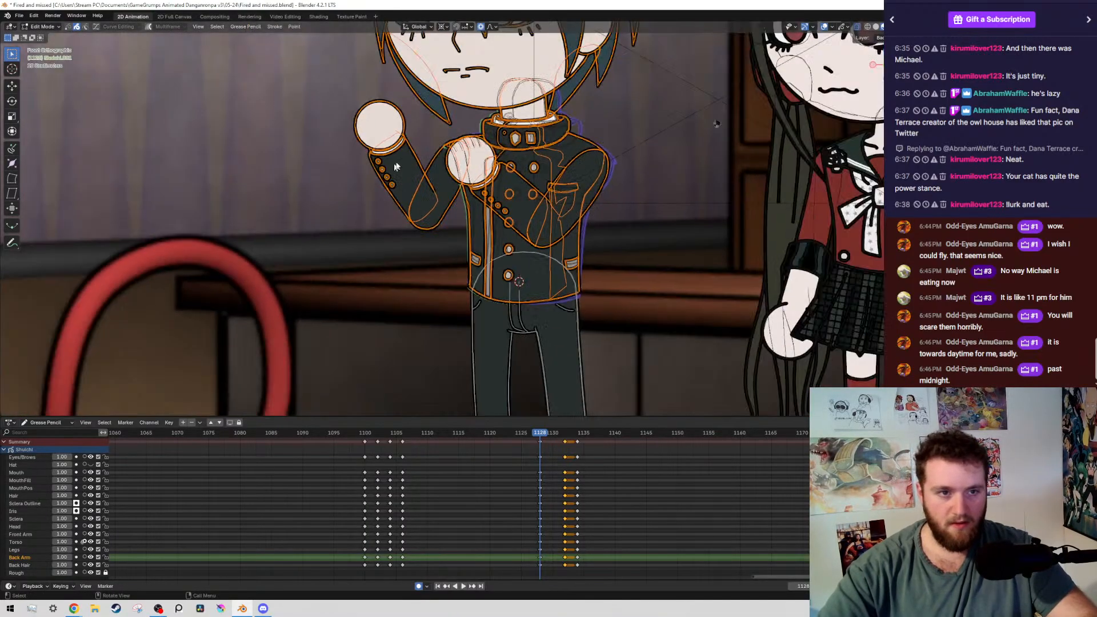
scroll(405, 164, "up", 2)
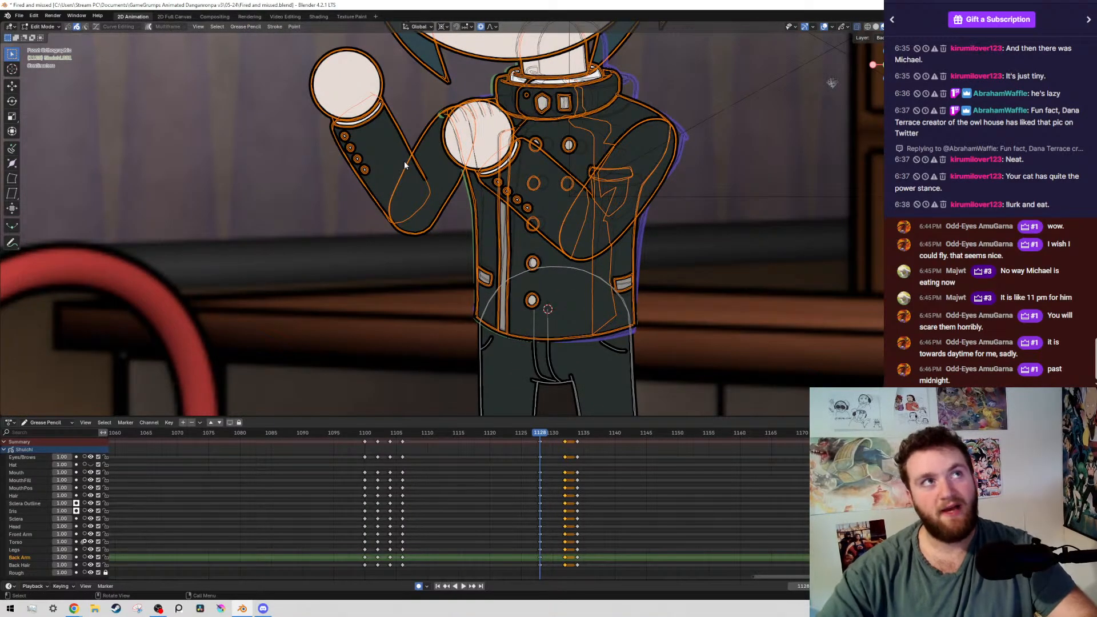
scroll(412, 171, "up", 4)
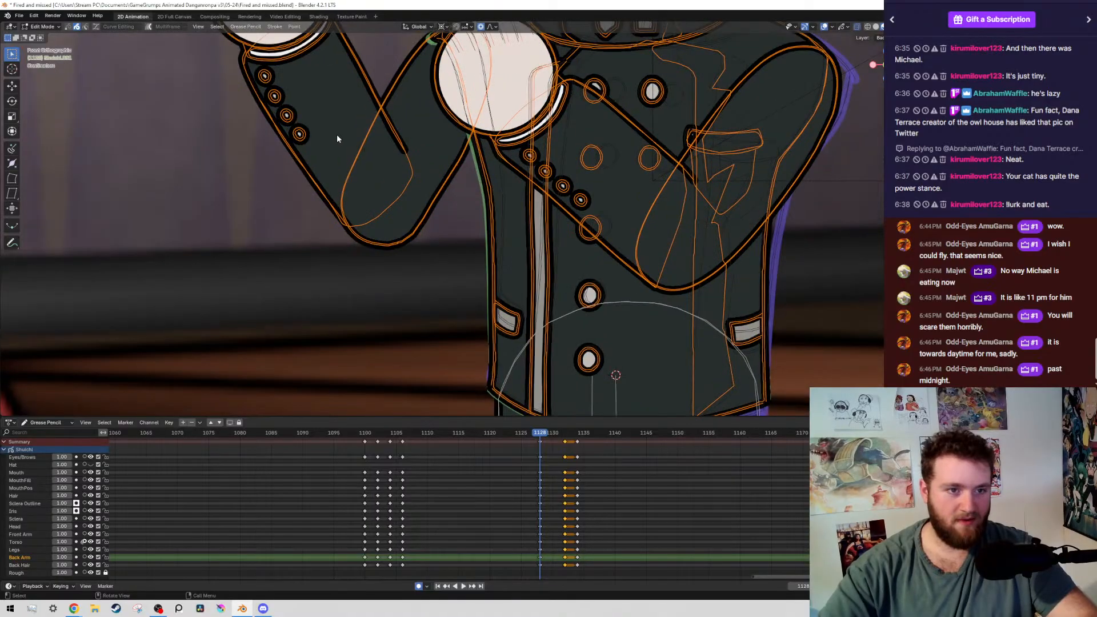
scroll(314, 114, "down", 4)
scroll(452, 228, "down", 4)
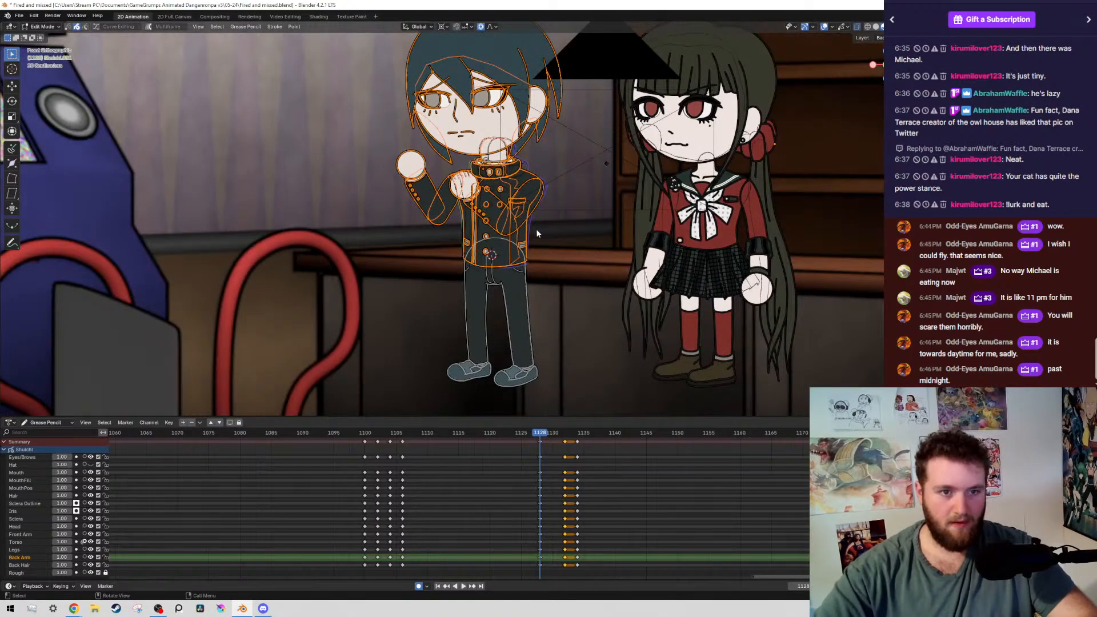
scroll(536, 233, "up", 5)
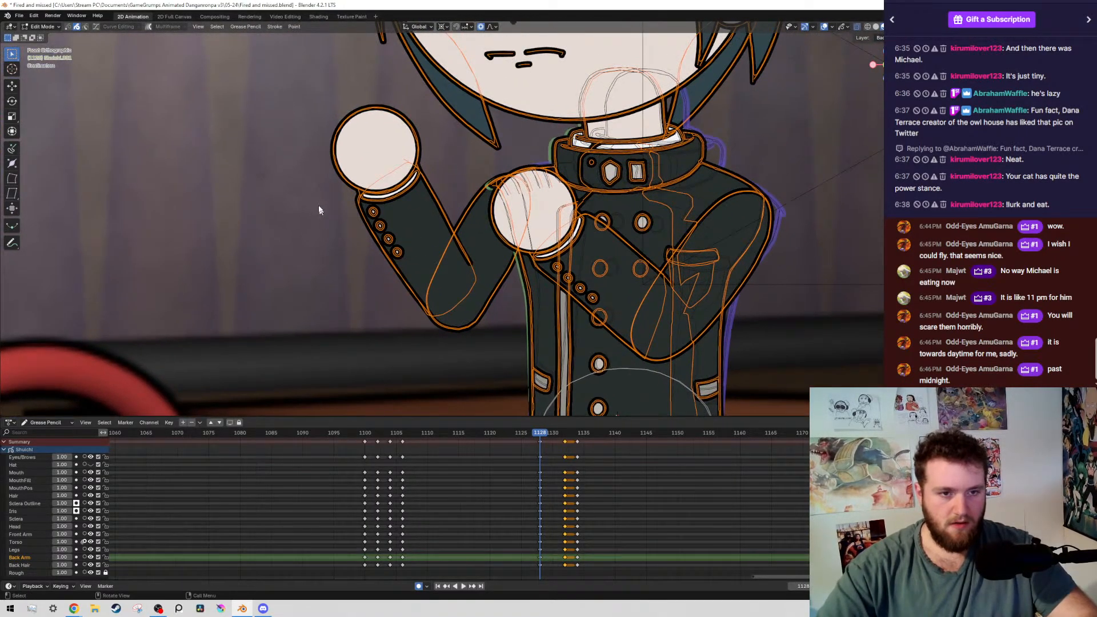
left_click_drag(264, 146, 464, 357)
key("shift+g")
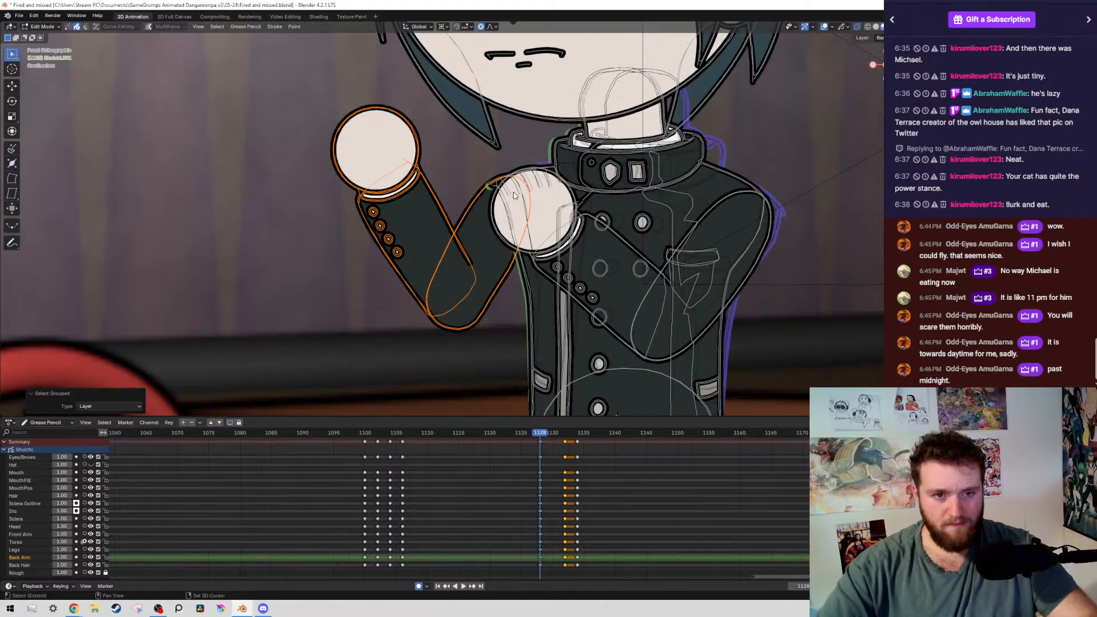
key("r")
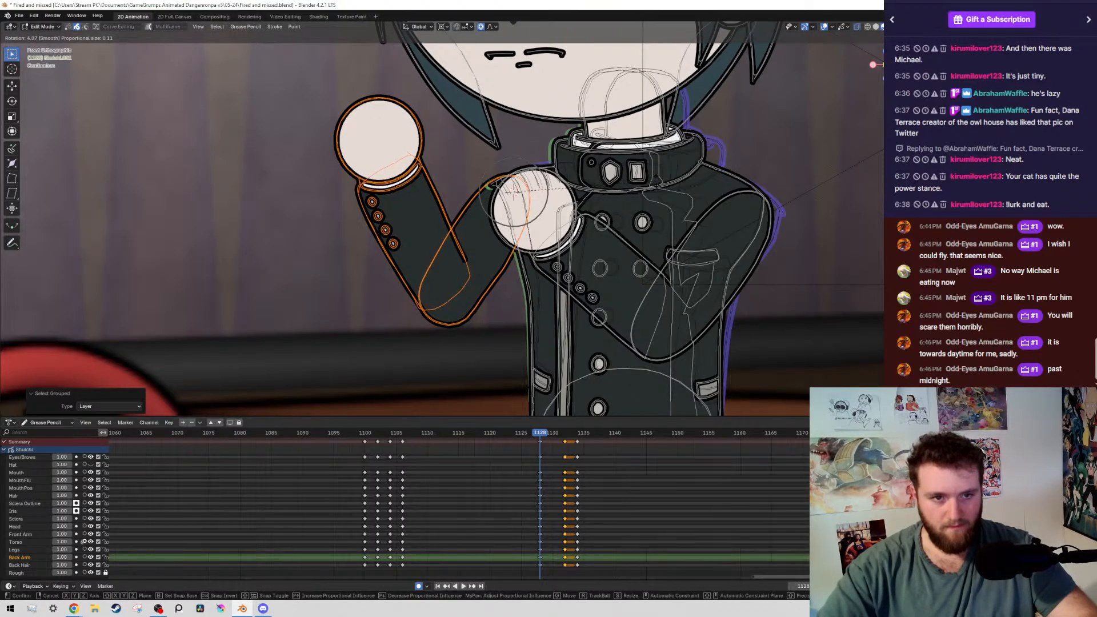
left_click(521, 191)
key("r")
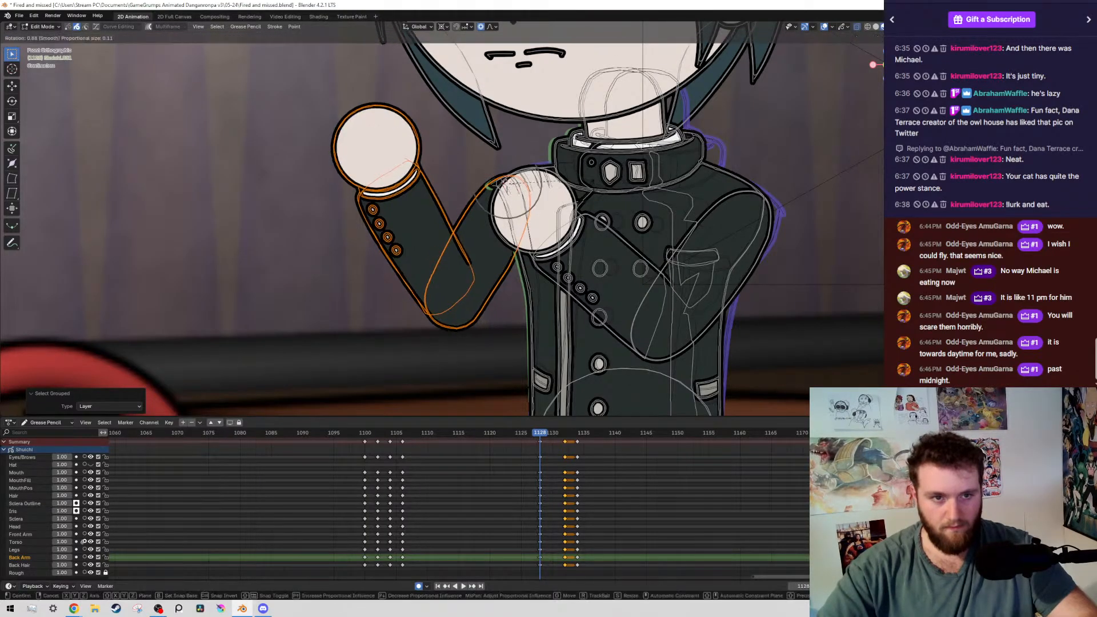
left_click(498, 188)
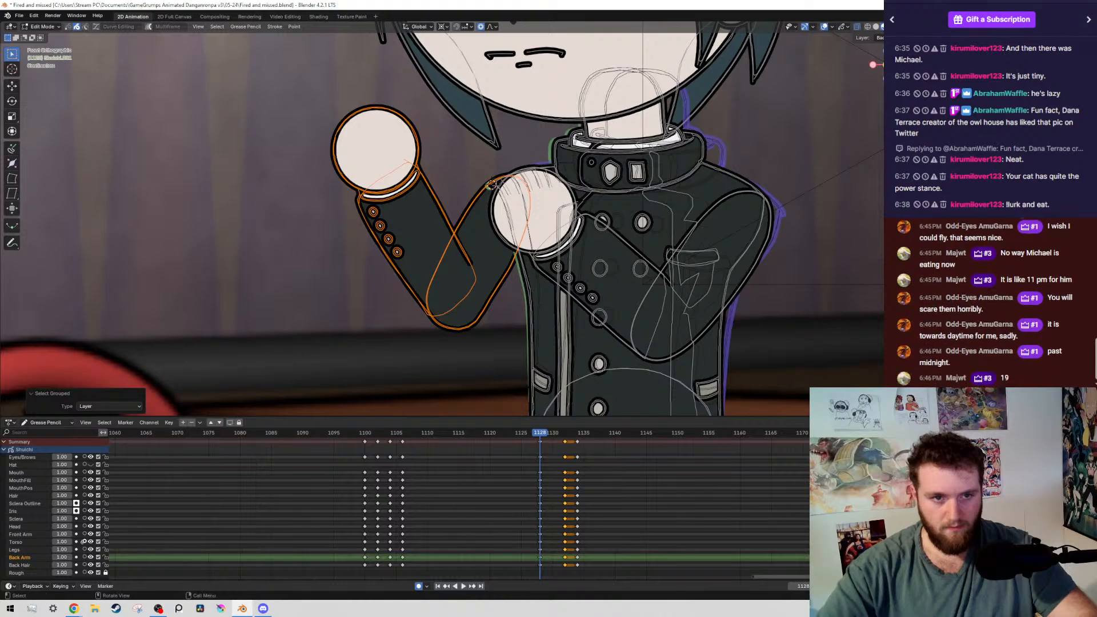
key("r")
right_click(654, 232)
key("r")
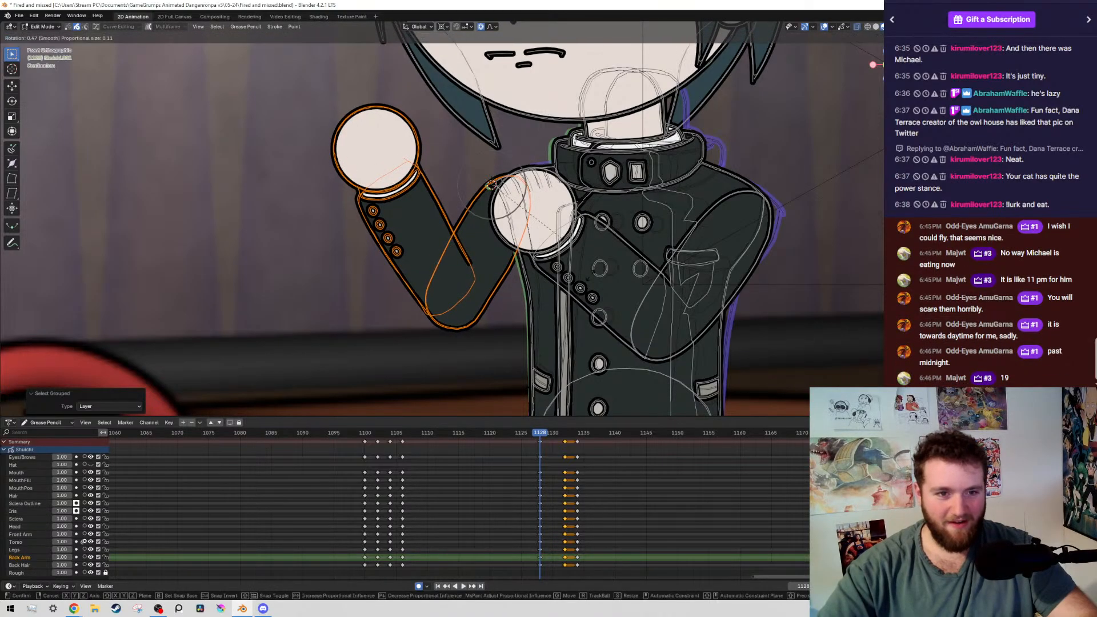
right_click(575, 232)
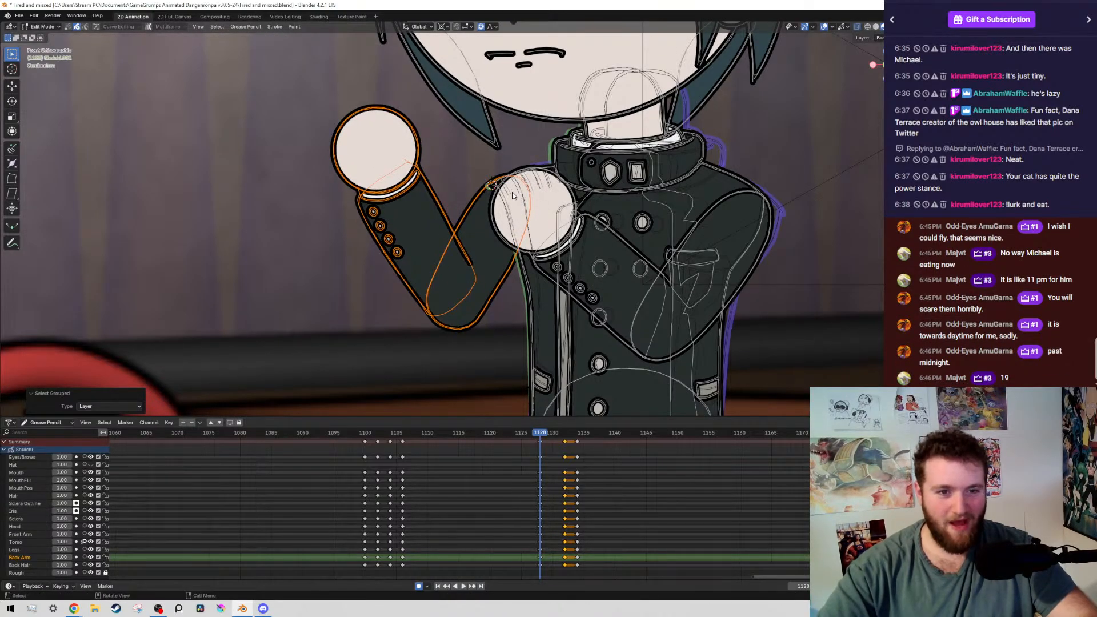
Rotate the whole back arm about 3.8° around the shoulder with connected proportional editing
key("r")
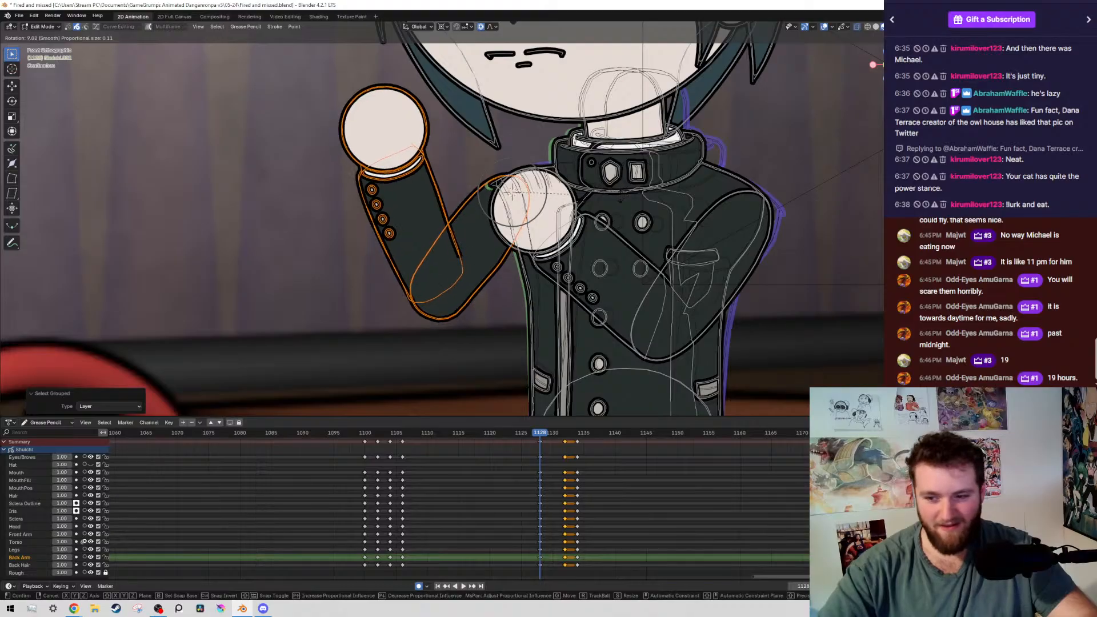
right_click(617, 205)
key("r")
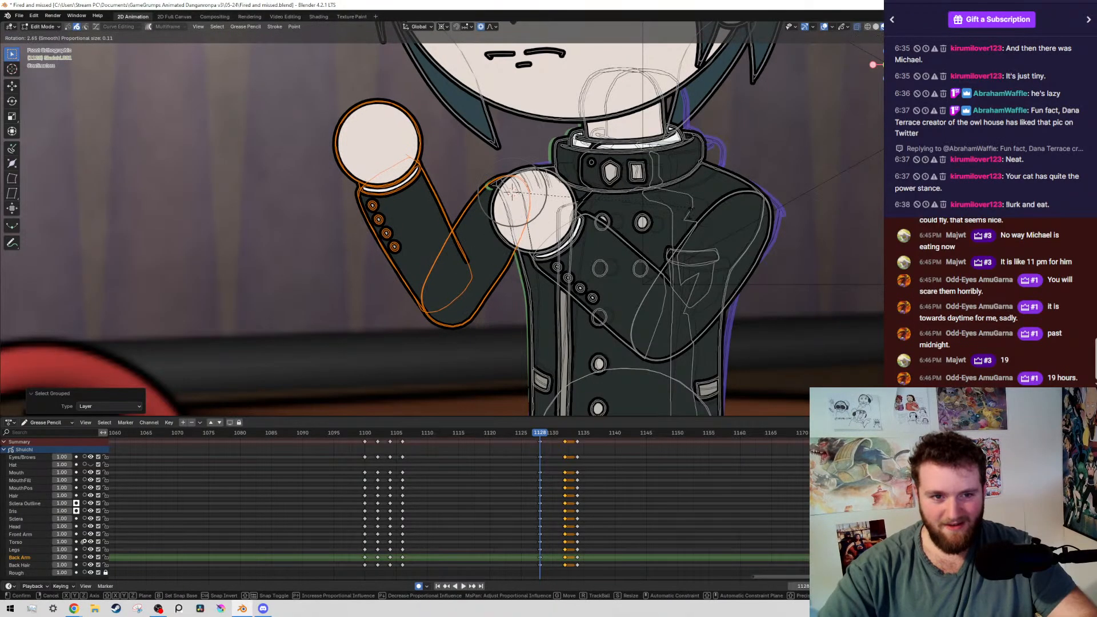
right_click(512, 193)
key("r")
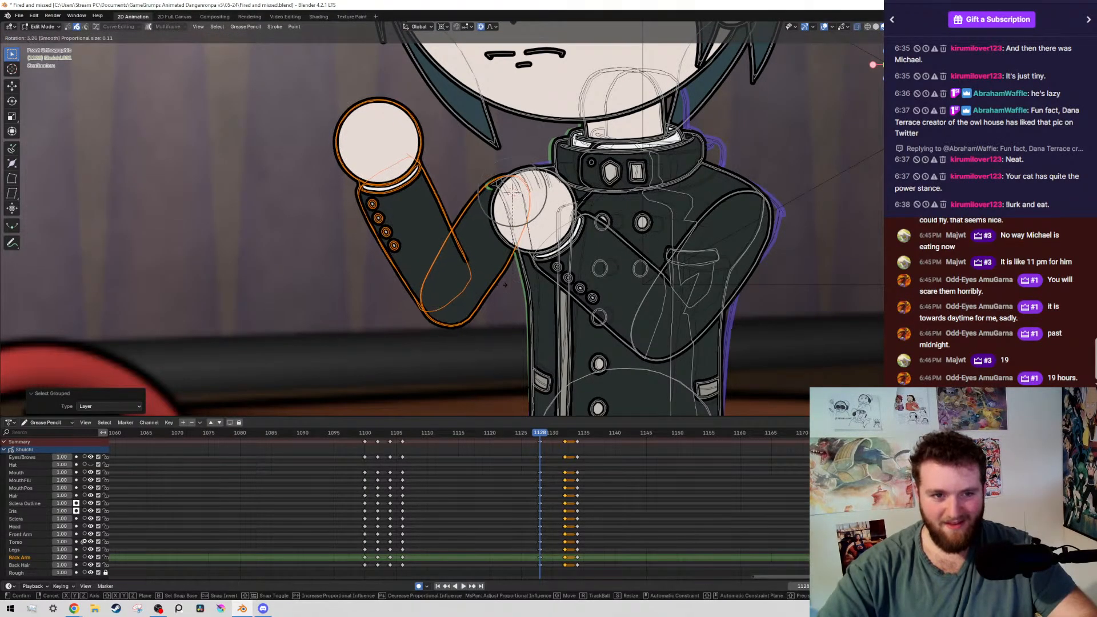
left_click(509, 216)
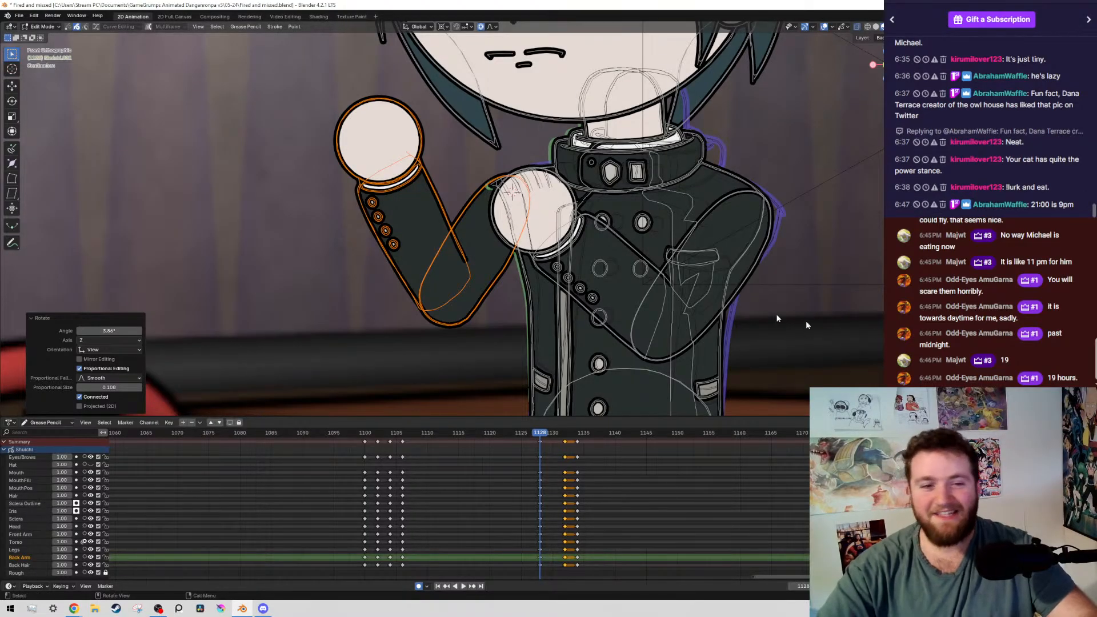
Deselect the back arm's upper arm and rotate the forearm and fist outward around the elbow
left_click_drag(495, 164, 574, 247, "ctrl")
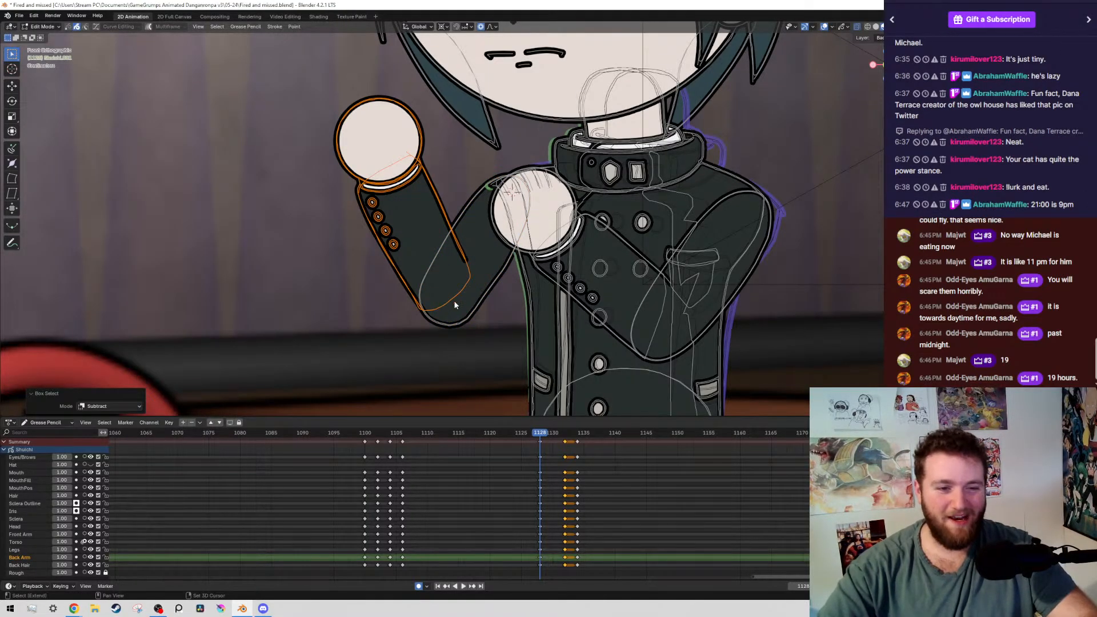
key("r")
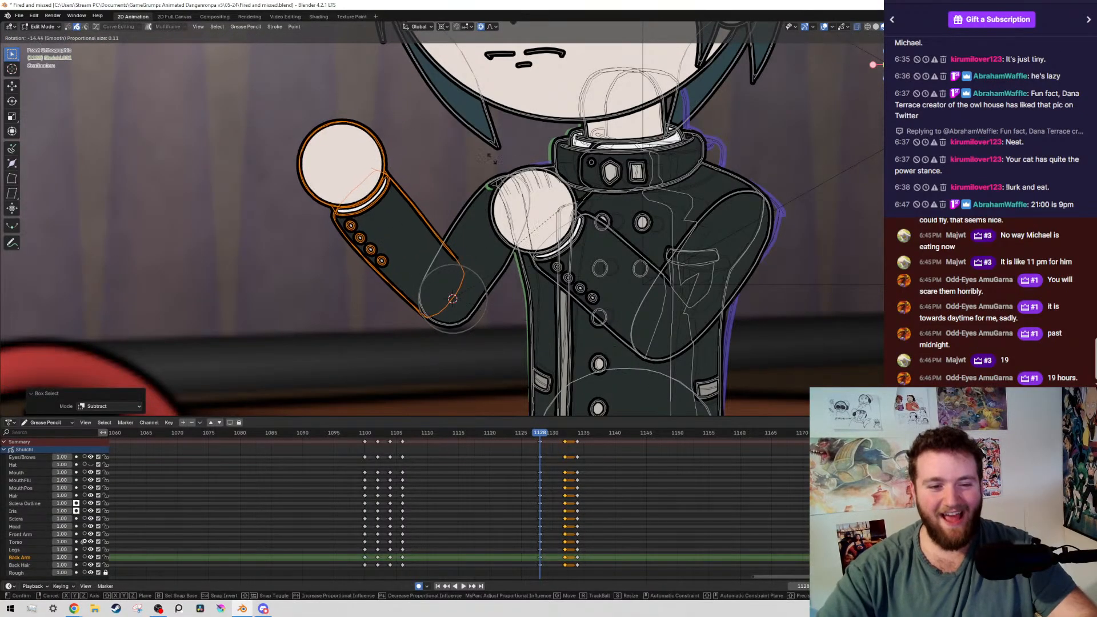
left_click(594, 364)
Check the back arm's new pose with the overlays hidden, and save the file
scroll(571, 256, "down", 5)
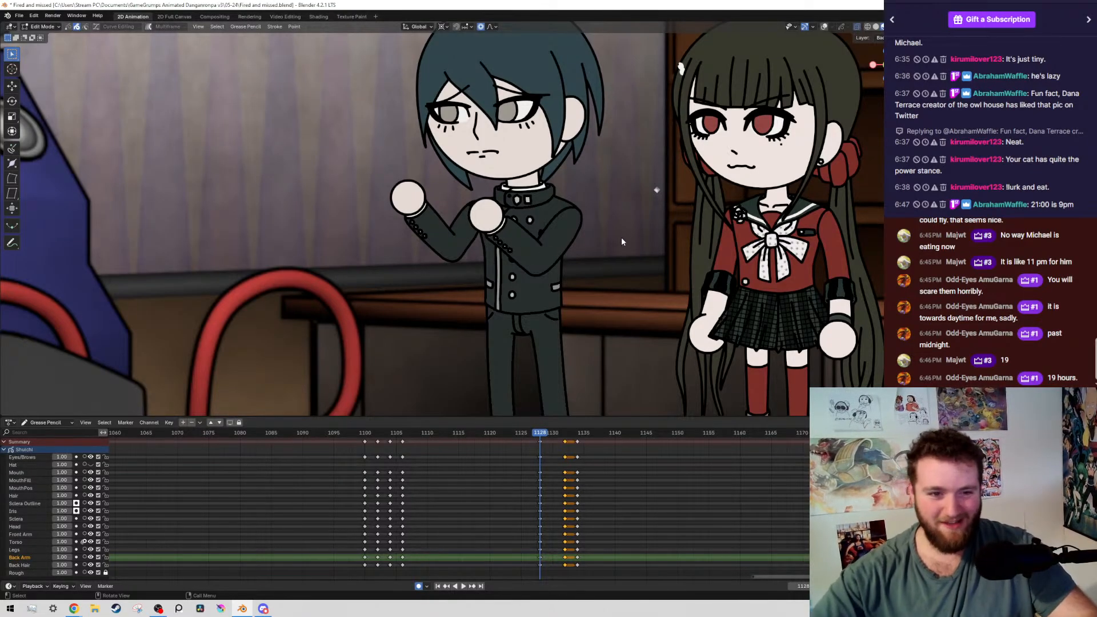
scroll(621, 237, "up", 4)
scroll(524, 241, "down", 4)
scroll(487, 270, "up", 2)
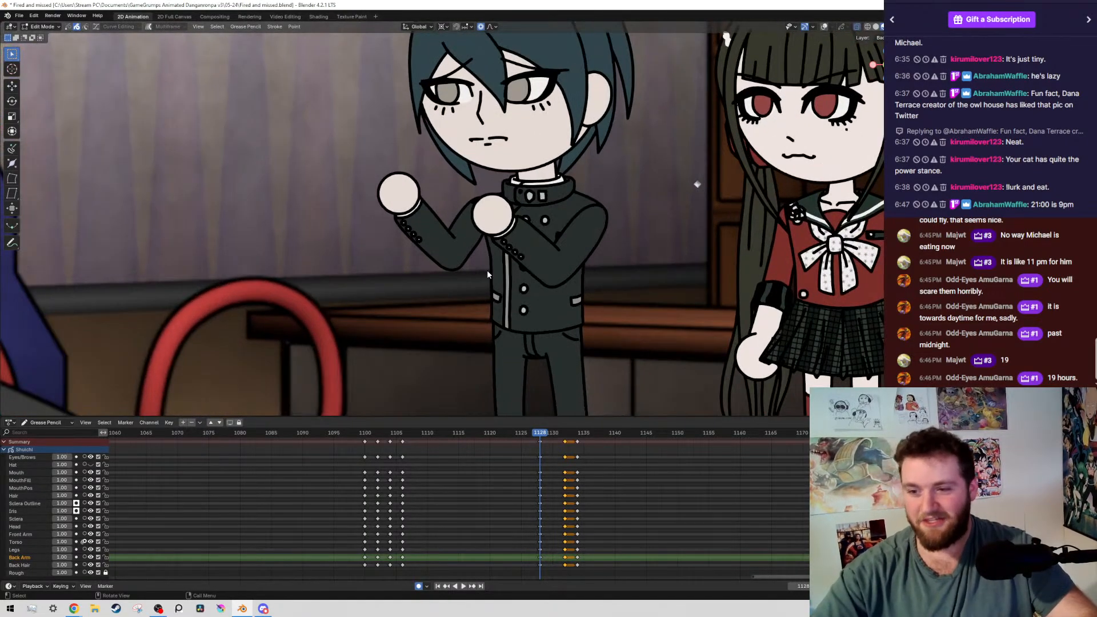
scroll(487, 269, "up", 2)
scroll(531, 320, "down", 1)
key("shift+alt+z")
middle_click_drag(657, 294, 635, 282, "shift")
scroll(651, 260, "up", 2)
key("ctrl+s")
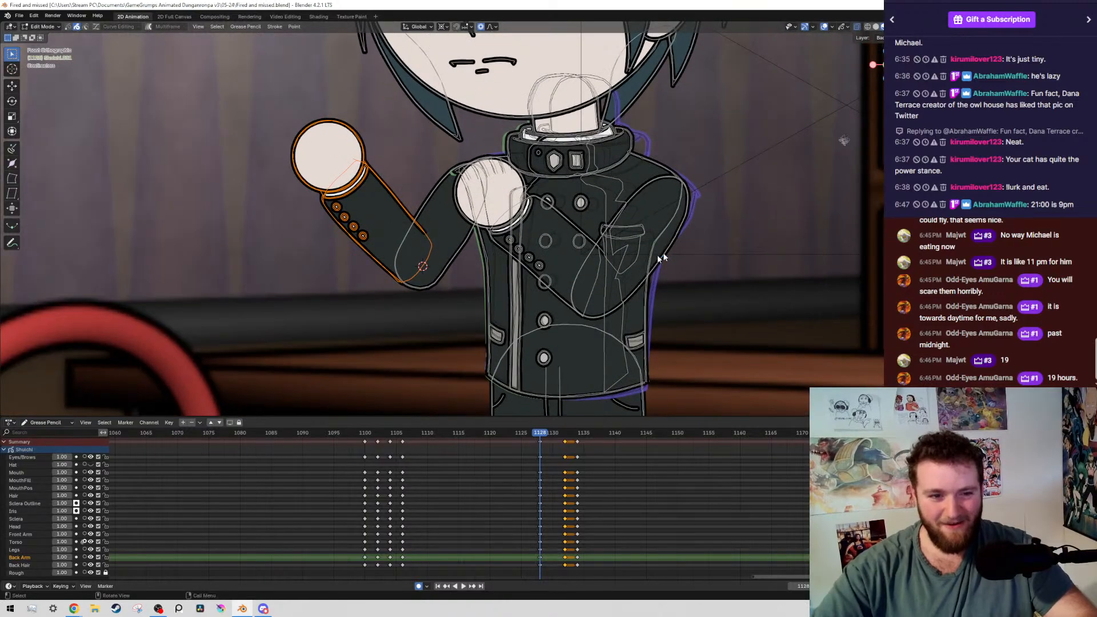
scroll(657, 255, "down", 2)
key("shift+alt+z")
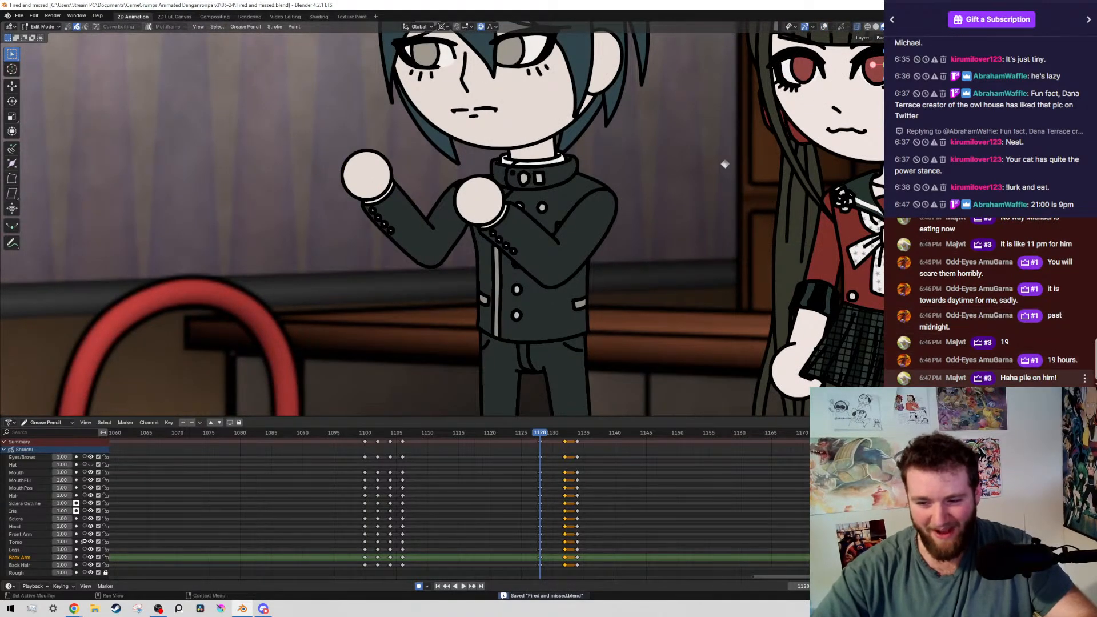
scroll(636, 280, "down", 1)
middle_click_drag(636, 279, 612, 239, "shift")
scroll(546, 286, "up", 1)
scroll(607, 277, "up", 2)
Show the overlays, select the front arm's strokes by layer and rotate the whole arm slightly around the shoulder
key("shift+alt+z")
scroll(634, 240, "up", 2)
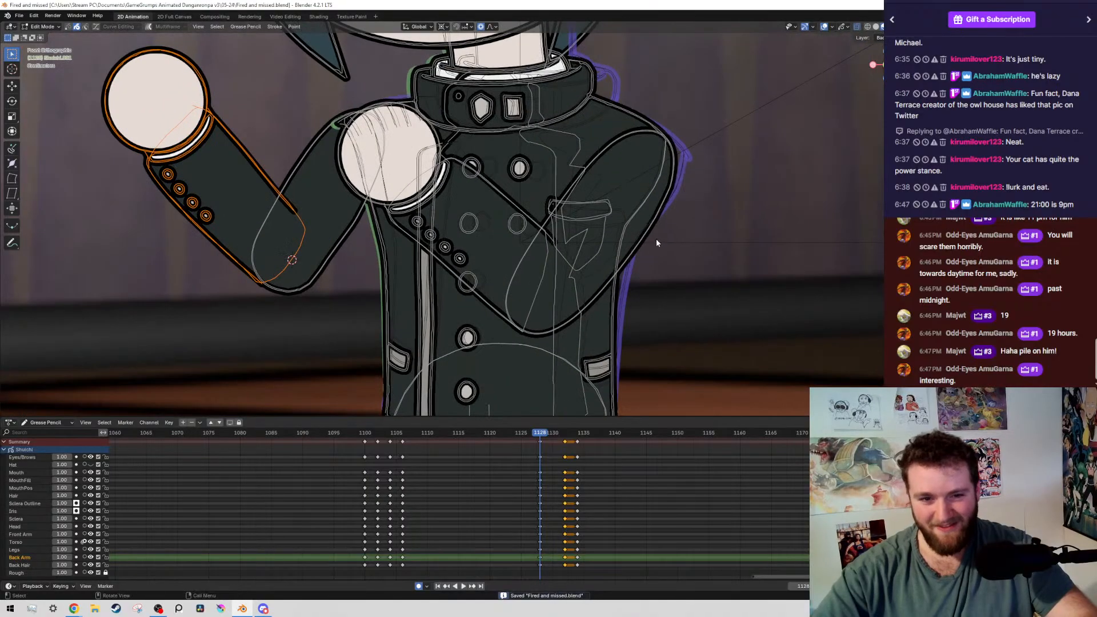
left_click_drag(656, 243, 701, 269)
left_click_drag(622, 255, 651, 211)
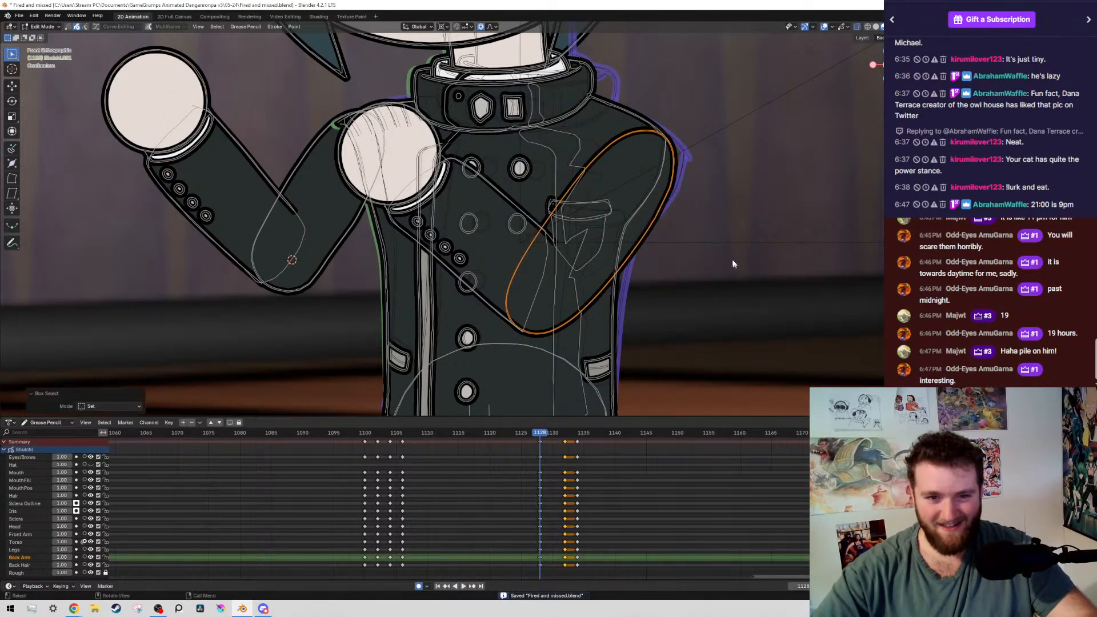
key("shift+g")
left_click(703, 262)
scroll(704, 262, "down", 3)
scroll(701, 273, "up", 5)
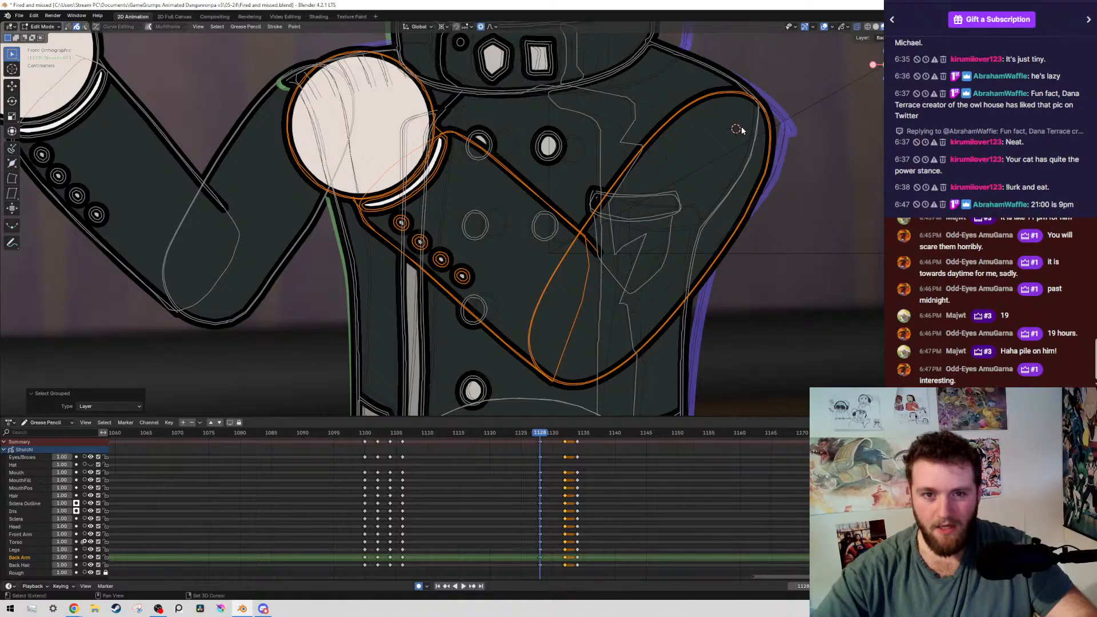
scroll(739, 126, "down", 6)
key("r")
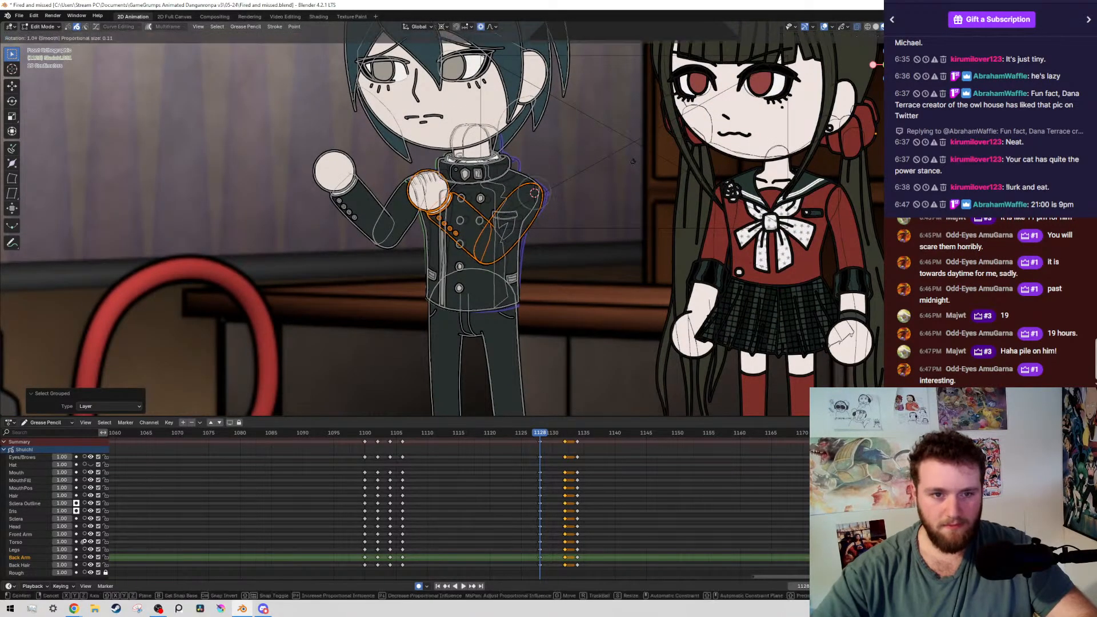
left_click(518, 184)
Deselect the front arm's upper arm and rotate the forearm and fist outward around the elbow
left_click_drag(519, 184, 564, 236, "ctrl")
scroll(523, 246, "up", 5)
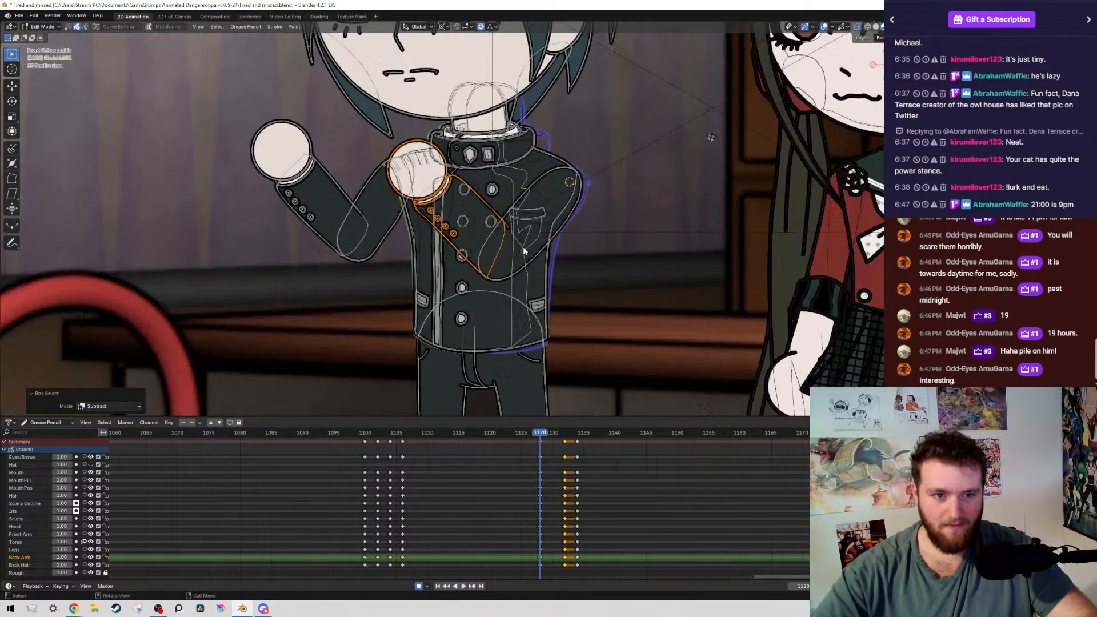
right_click(530, 291, "shift")
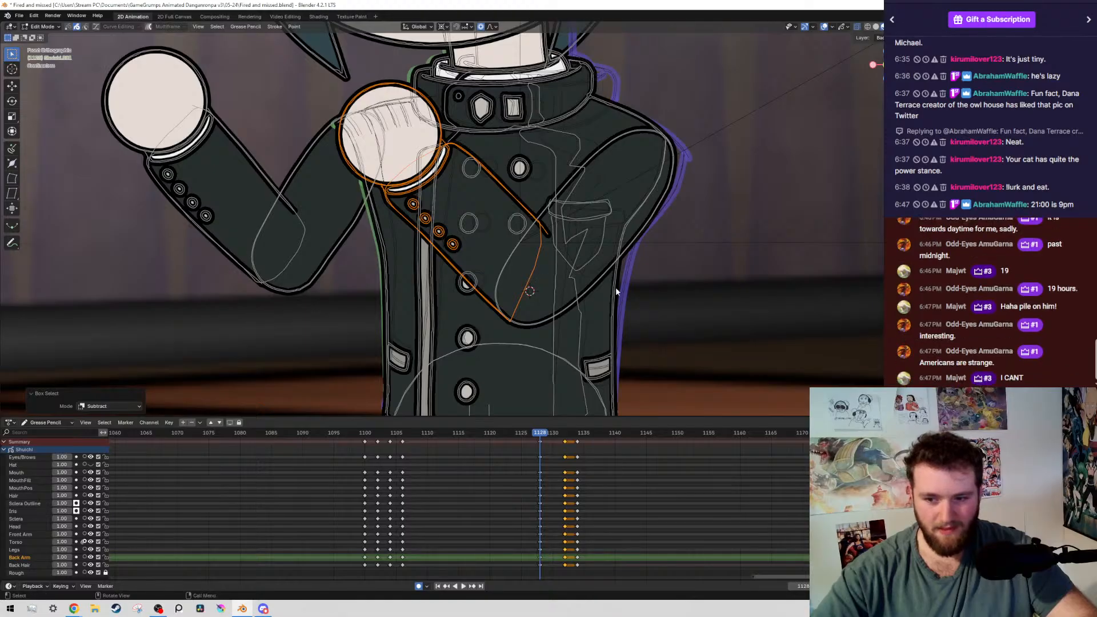
scroll(615, 287, "down", 1)
middle_click_drag(614, 287, 608, 270, "shift")
scroll(617, 271, "up", 2)
scroll(678, 320, "down", 4)
scroll(663, 306, "up", 4)
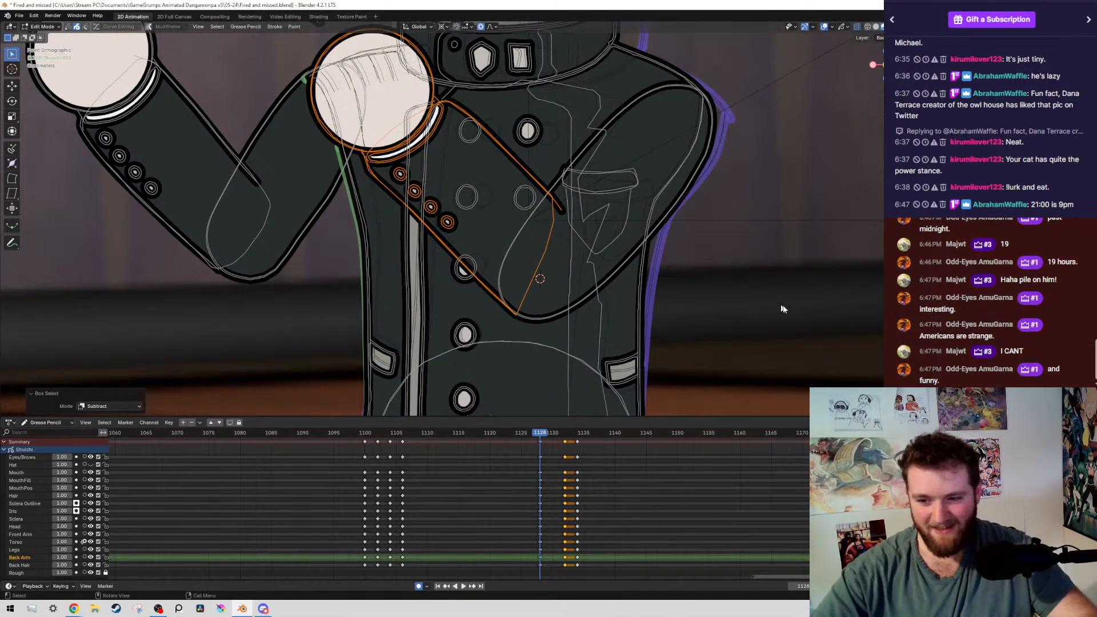
key("r")
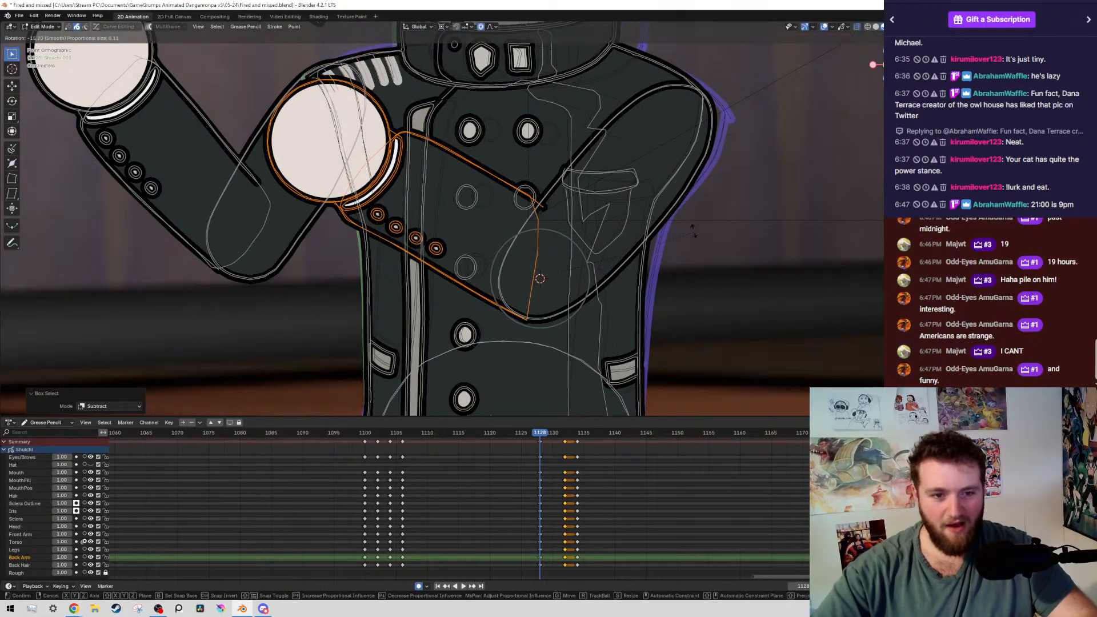
left_click(761, 284)
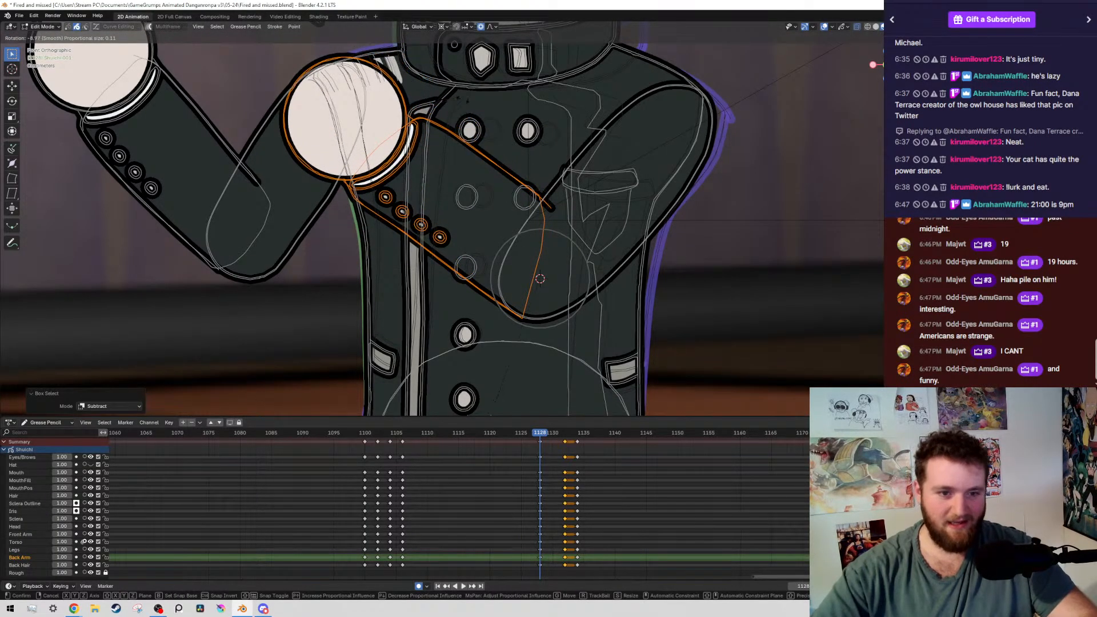
left_click(596, 212)
Move the front forearm fill's corner point onto the elbow crease with connected proportional editing at size 0.055
scroll(595, 211, "up", 2)
scroll(599, 222, "up", 3)
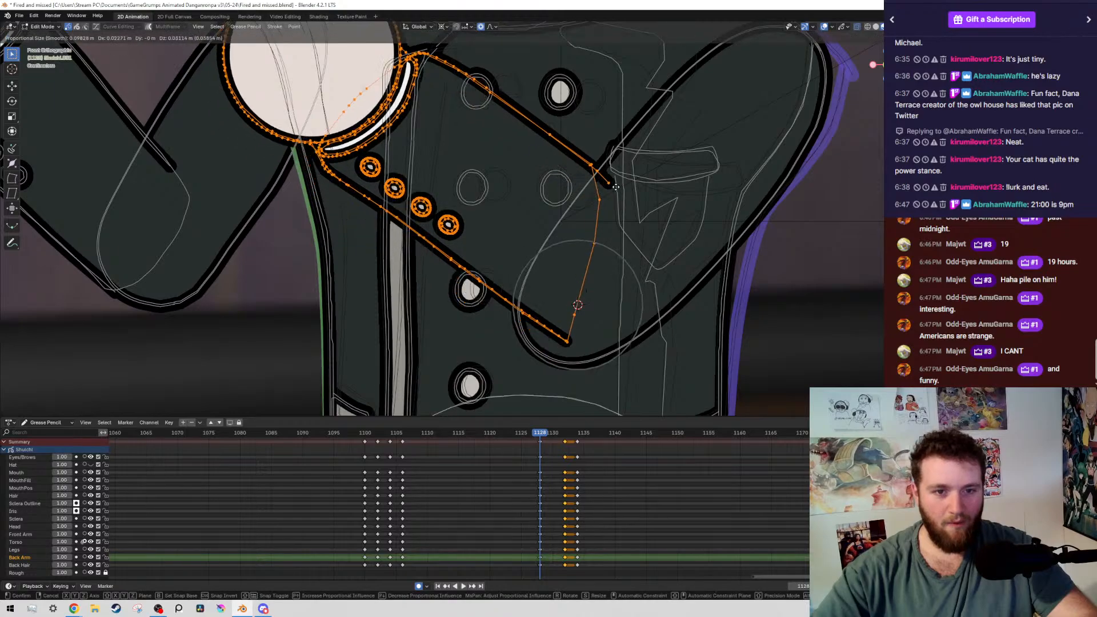
left_click(665, 163)
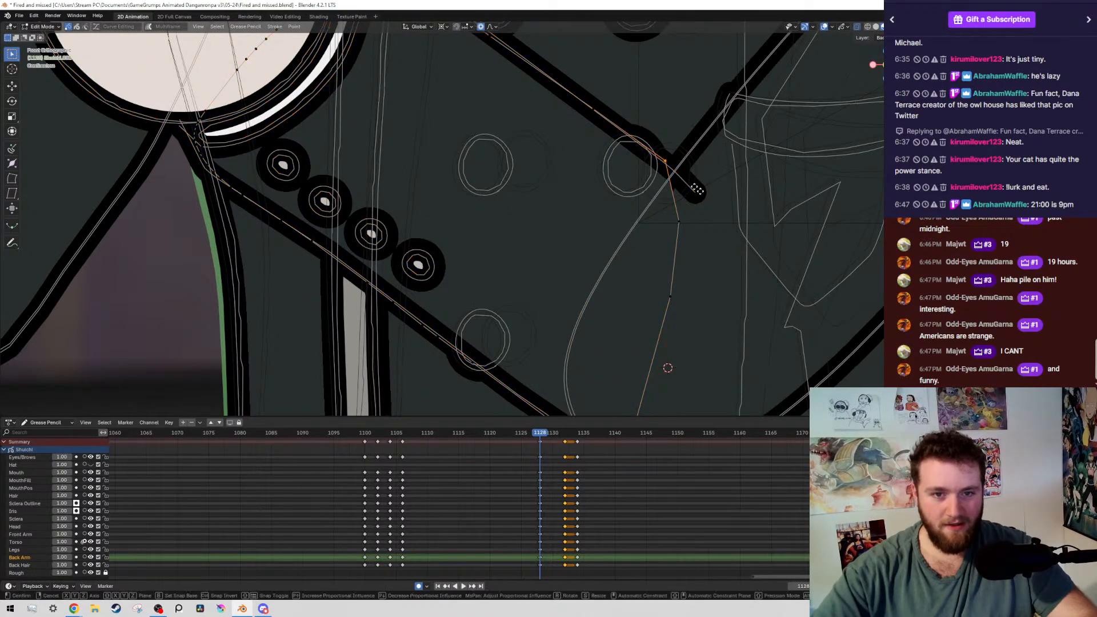
key("g")
left_click(757, 155)
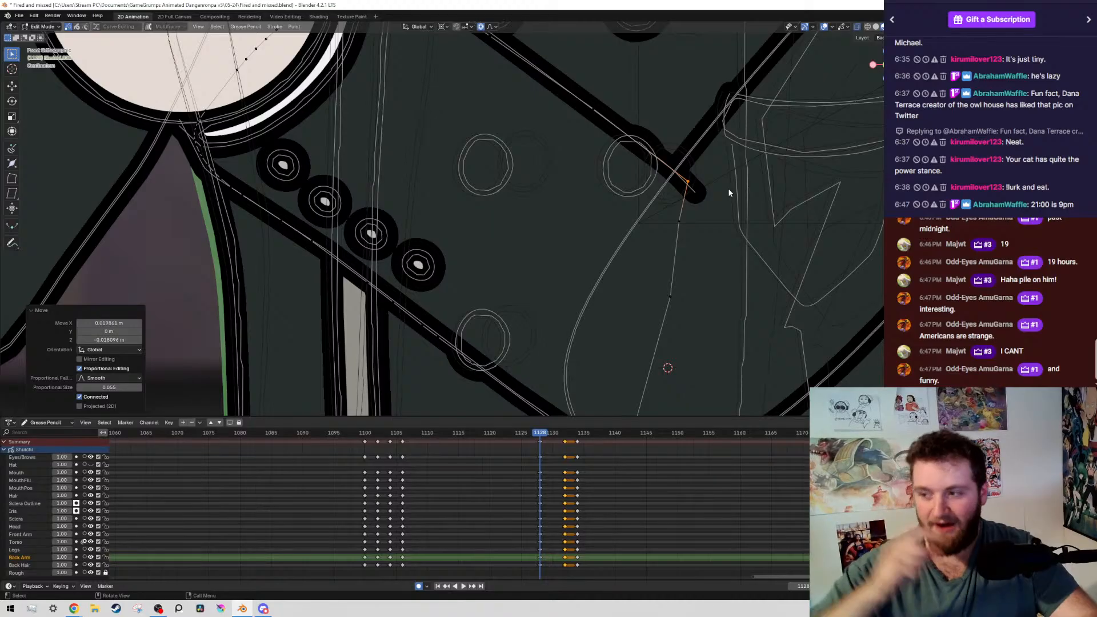
Reposition the front forearm fill's upper edge point just below the elbow crease using connected proportional editing
scroll(536, 197, "down", 11)
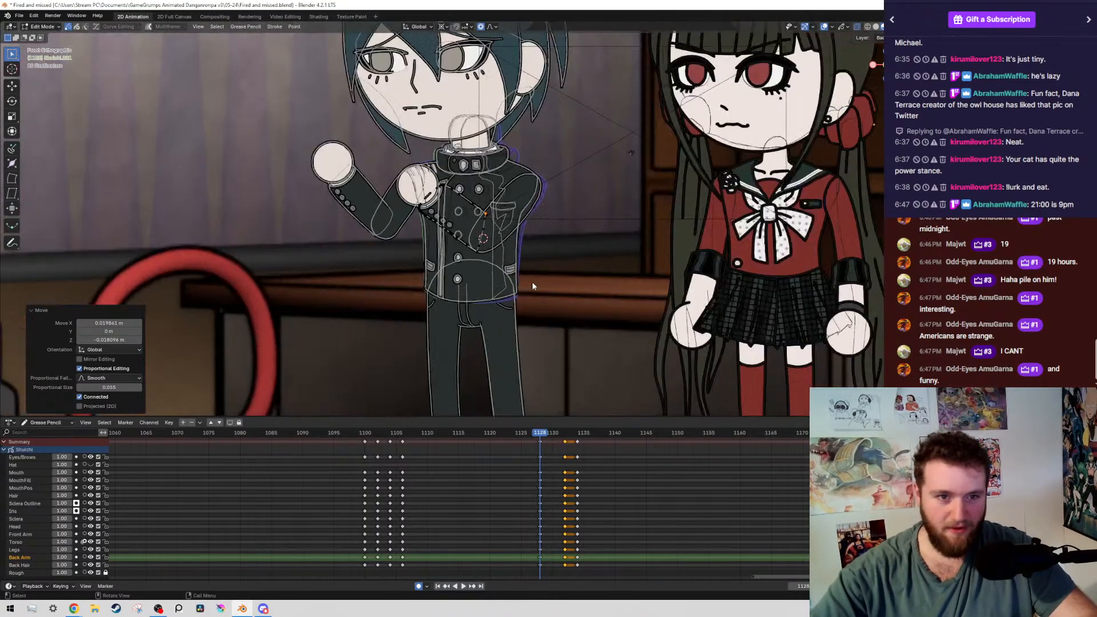
scroll(532, 282, "up", 8)
key("g")
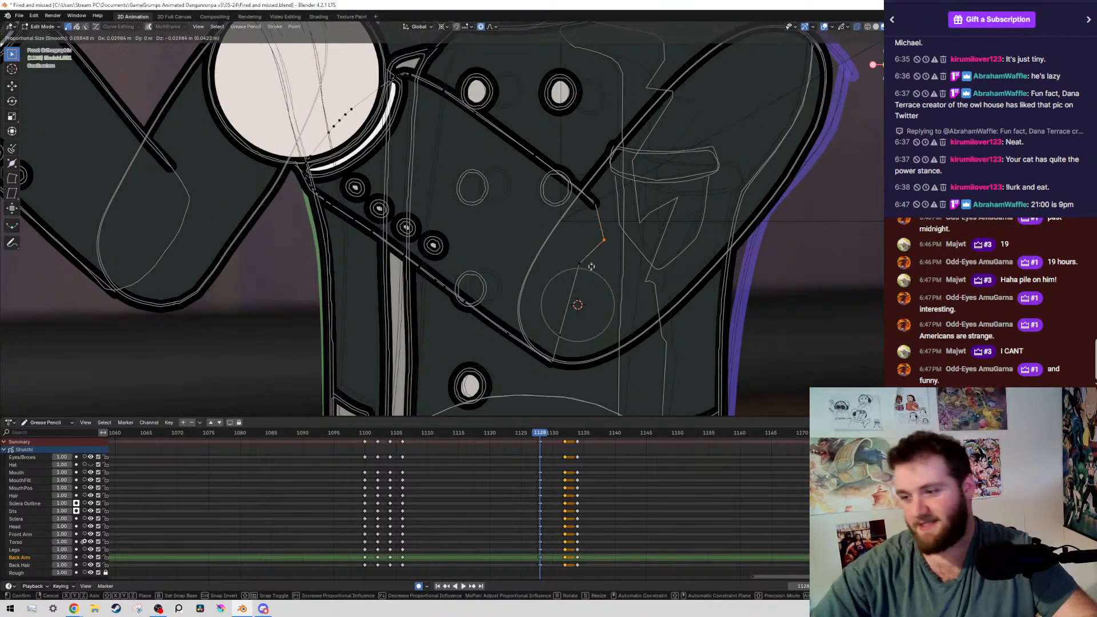
left_click(584, 234)
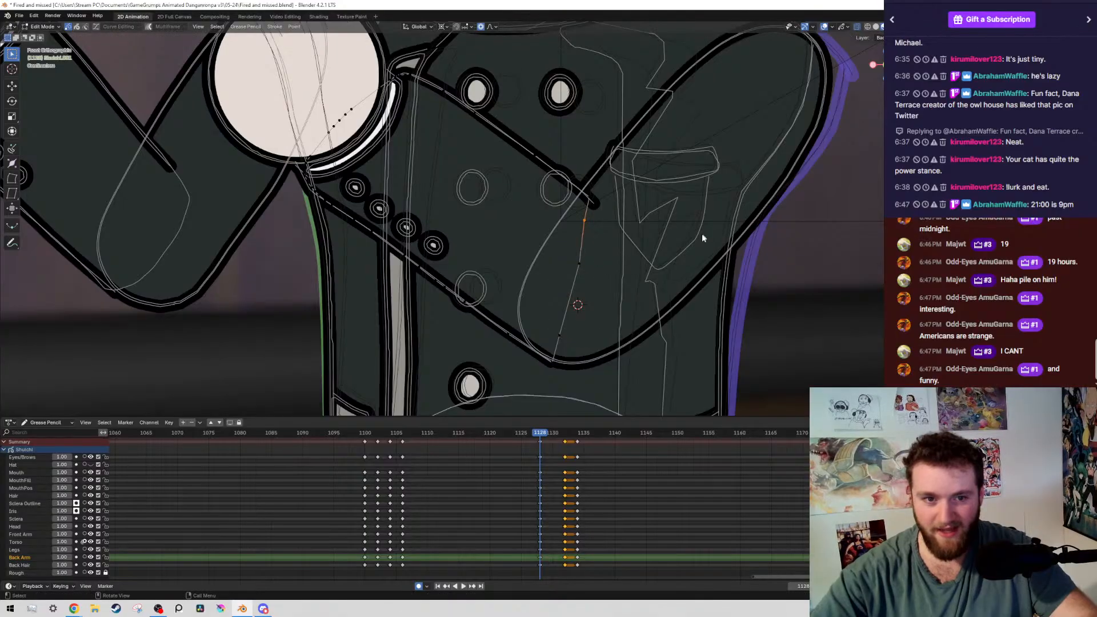
key("g")
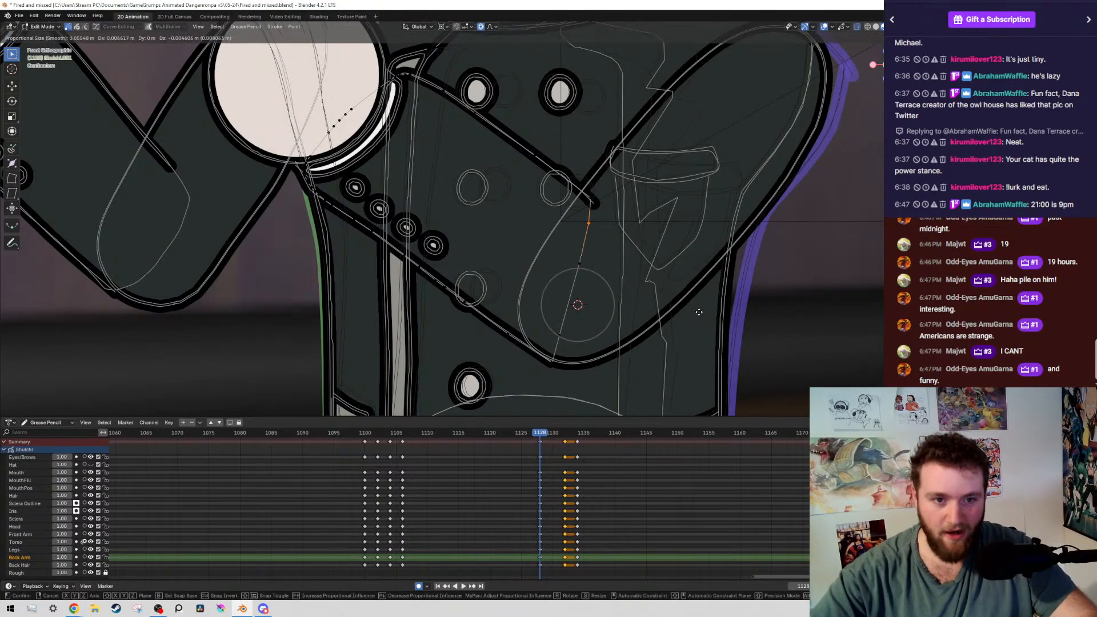
left_click(676, 310)
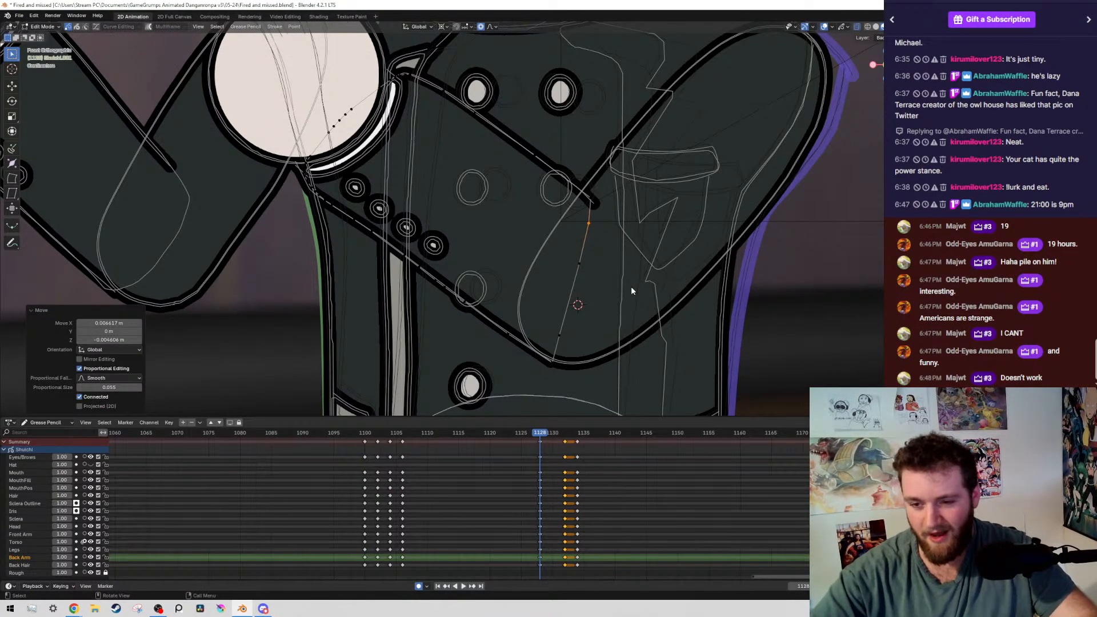
scroll(613, 197, "down", 6)
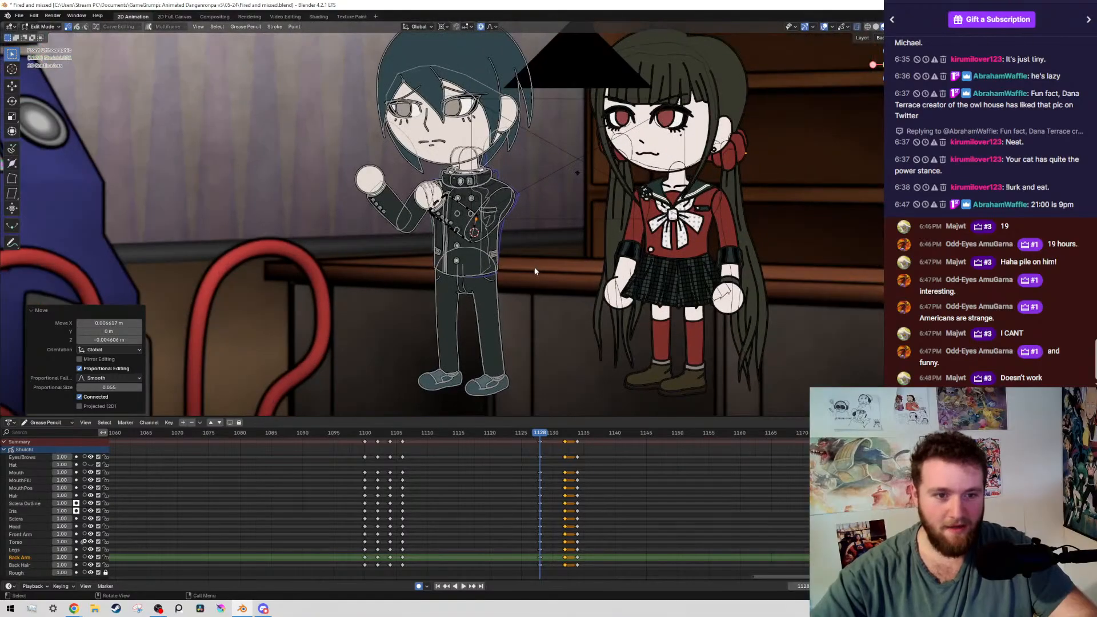
Move the fill edge's middle and lower points and nudge the elbow's bottom corner point to smooth the front forearm's edge
scroll(580, 231, "up", 6)
key("g")
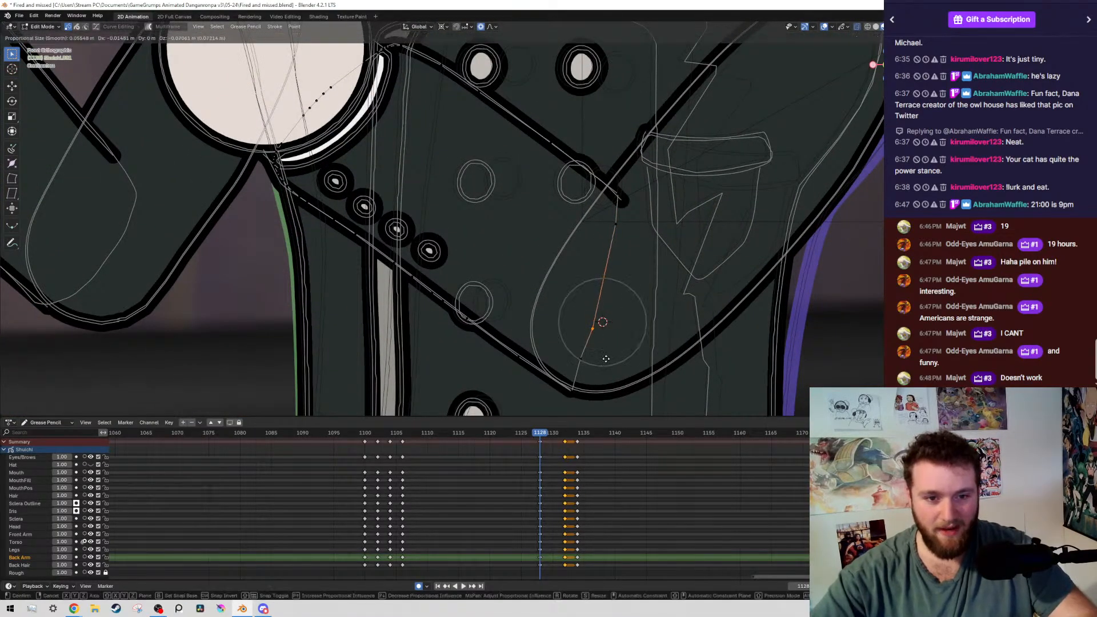
left_click(616, 312)
left_click(587, 356)
key("g")
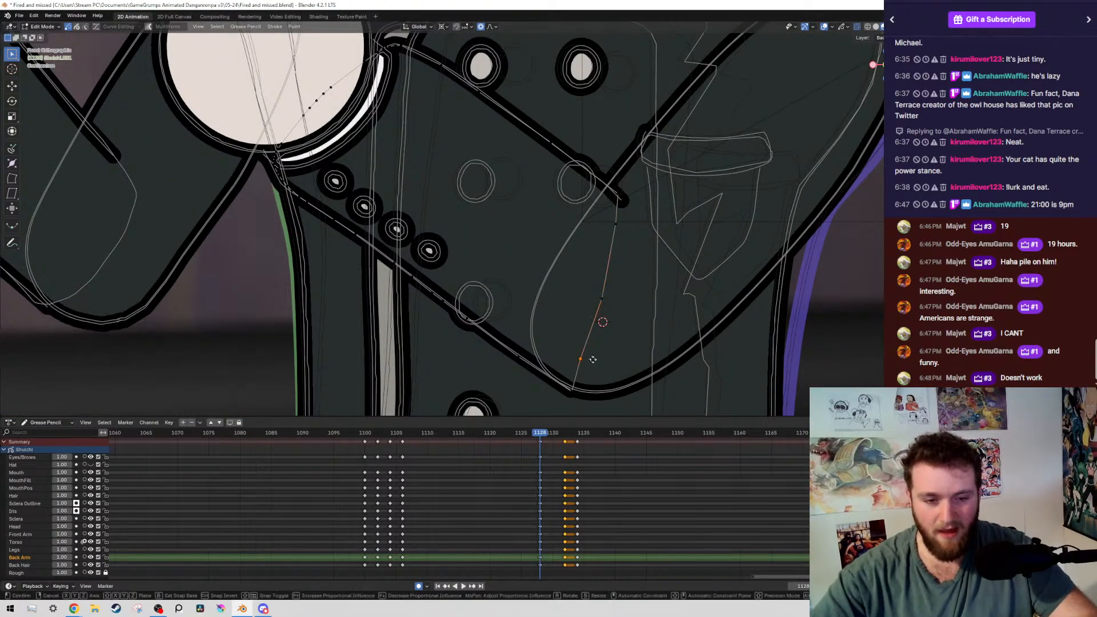
left_click(597, 357)
left_click(574, 389)
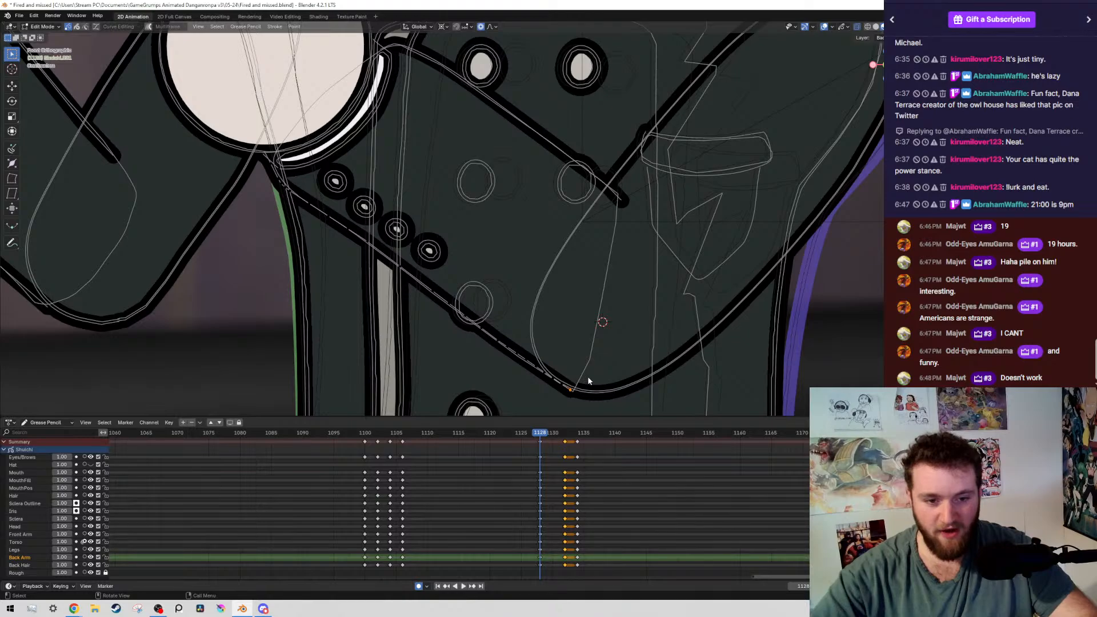
key("g")
left_click(601, 349)
scroll(614, 331, "down", 3)
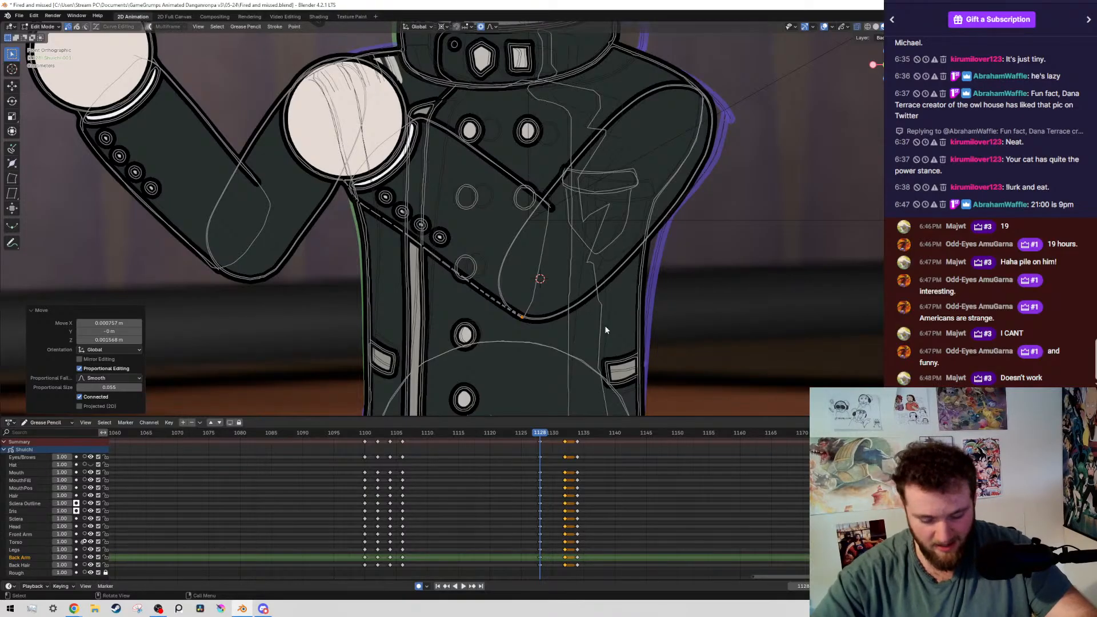
Fine-tune the two middle points of the front forearm fill's inner edge into a clean curve and save the file
scroll(518, 330, "down", 6)
scroll(517, 304, "up", 8)
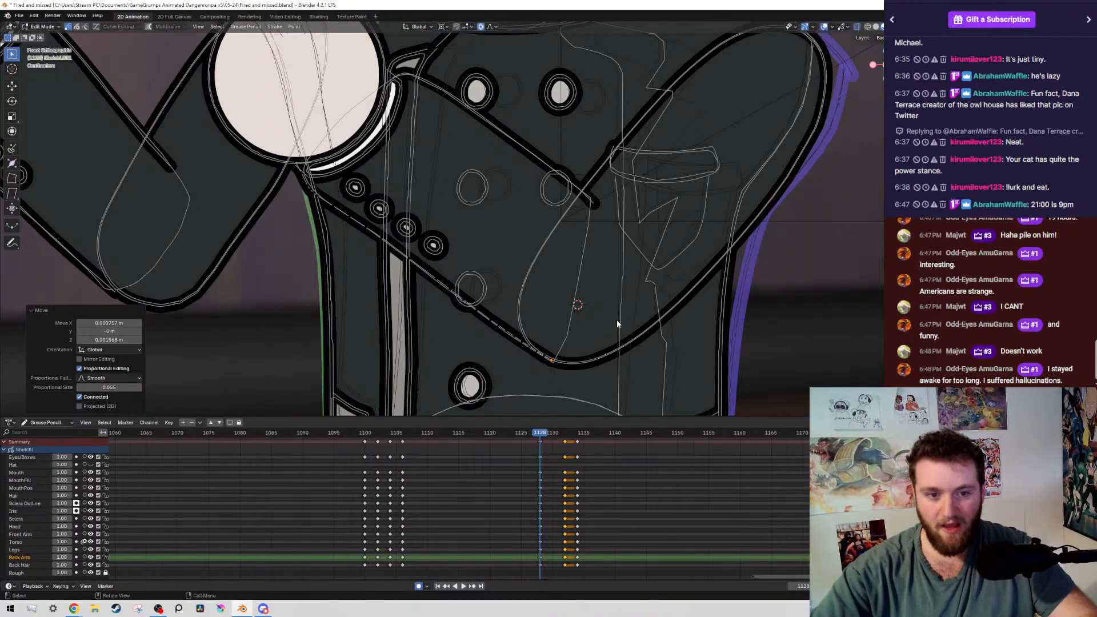
left_click(577, 346)
key("g")
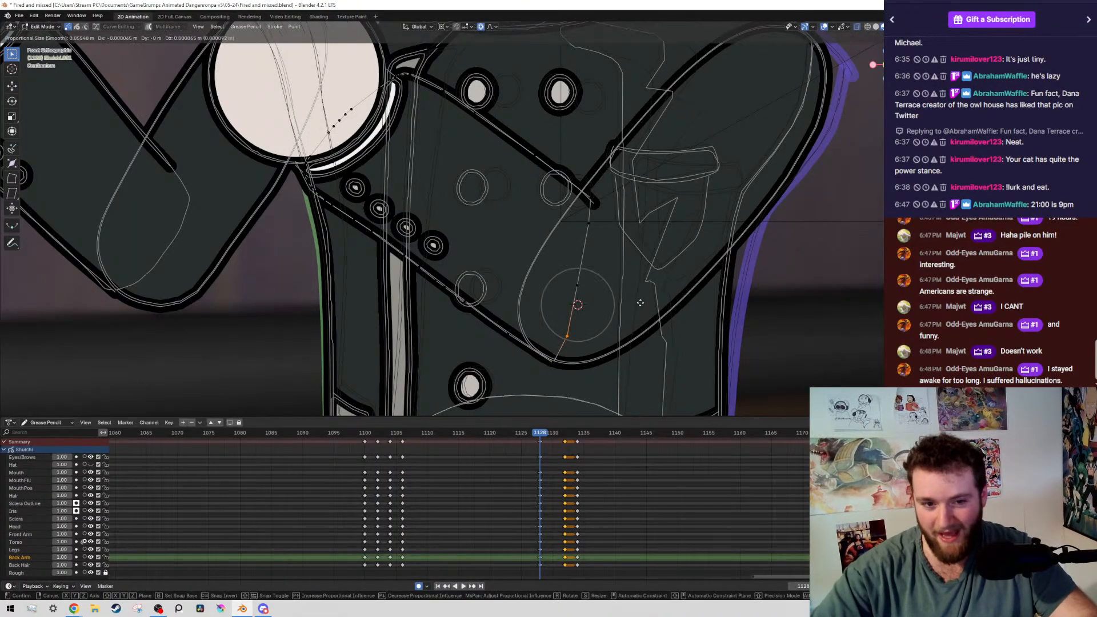
left_click(607, 284)
left_click(579, 287)
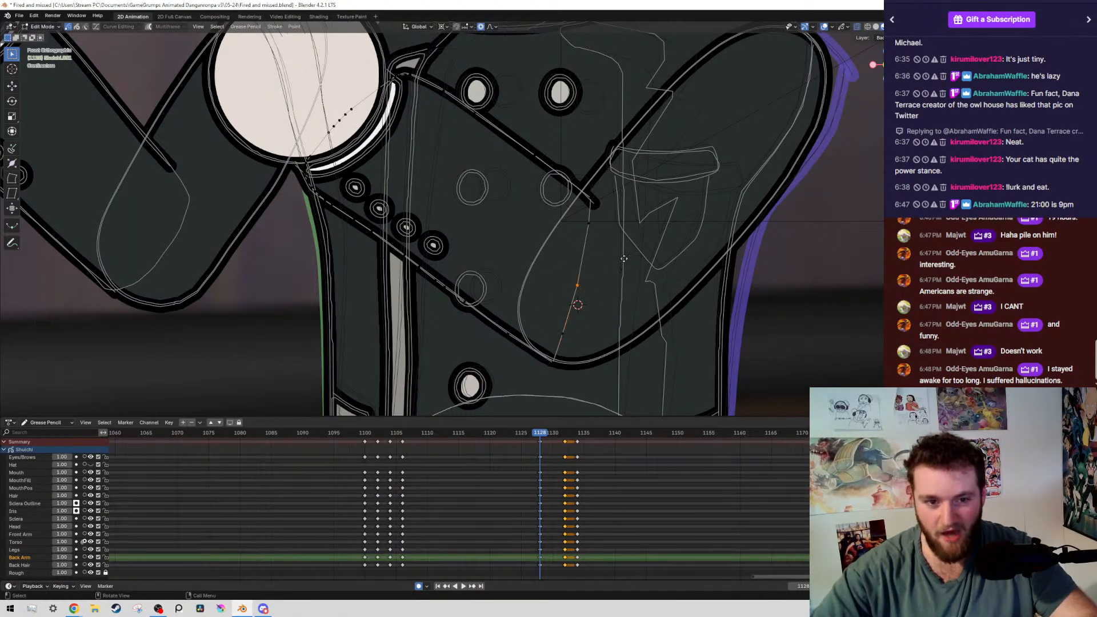
key("g")
left_click(635, 201)
left_click(562, 336)
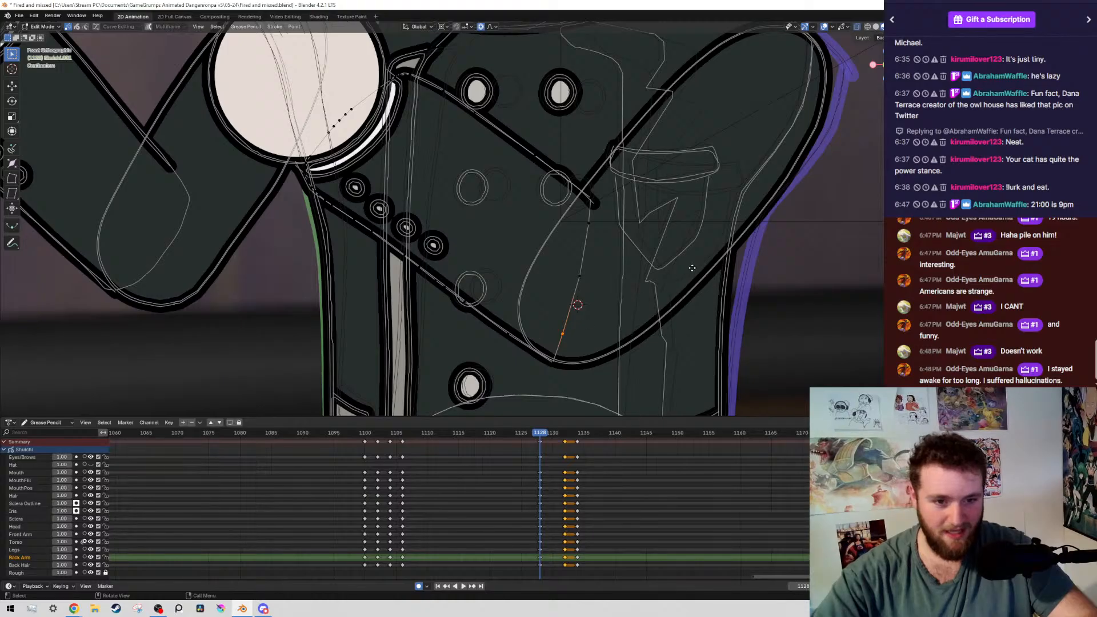
key("g")
left_click(709, 271)
scroll(708, 171, "down", 5)
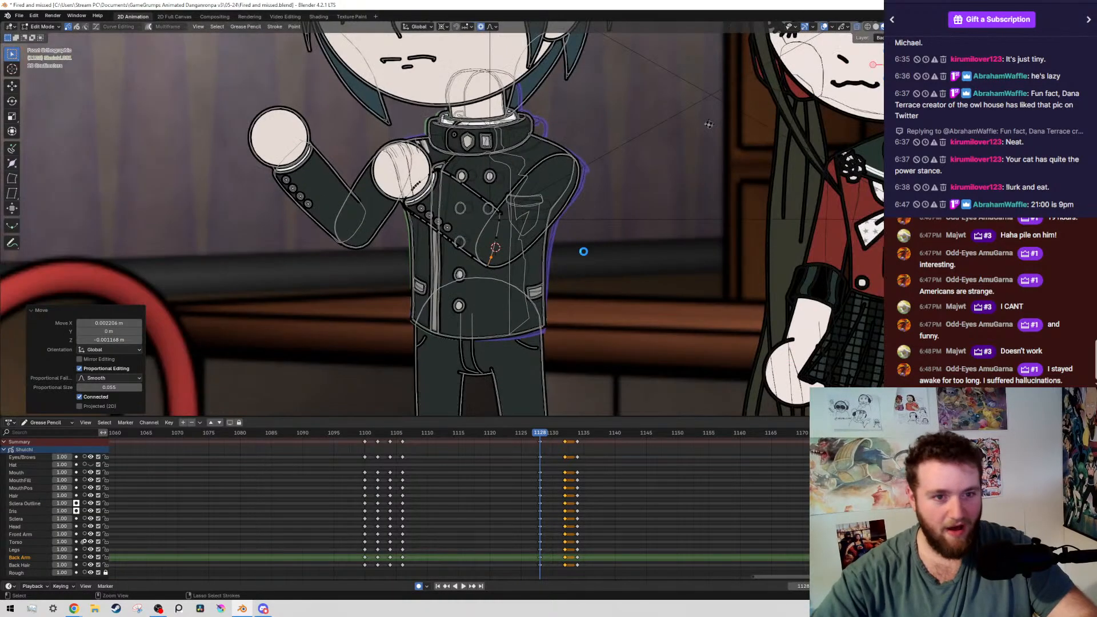
scroll(583, 251, "down", 3)
key("ctrl+s")
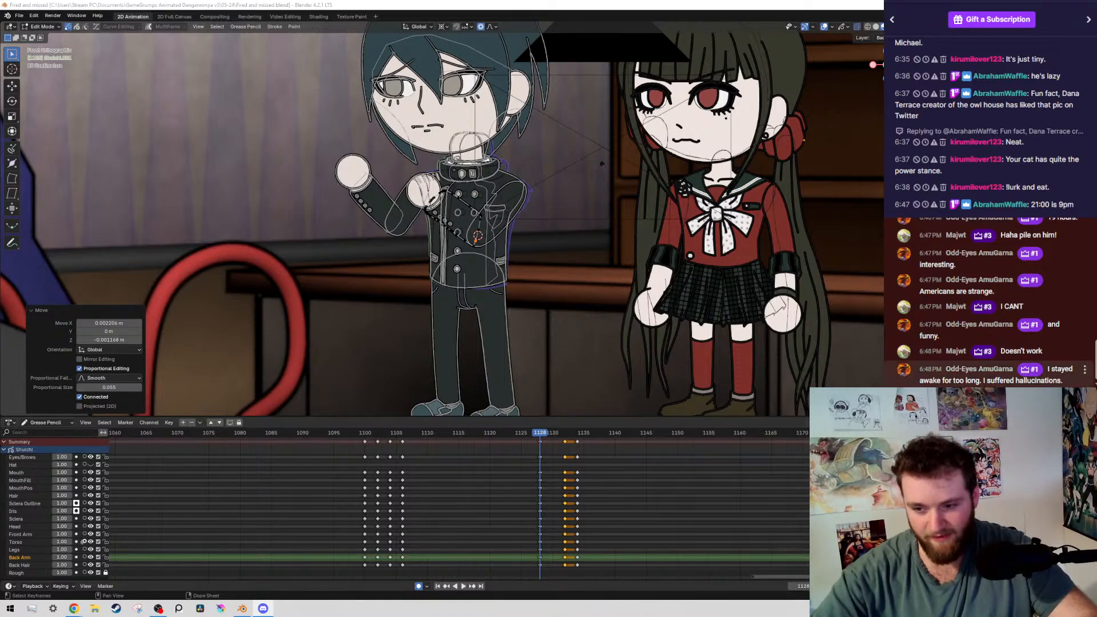
Compare the arm poses on frames 1106 and 1128 with the overlays hidden
middle_click(495, 482)
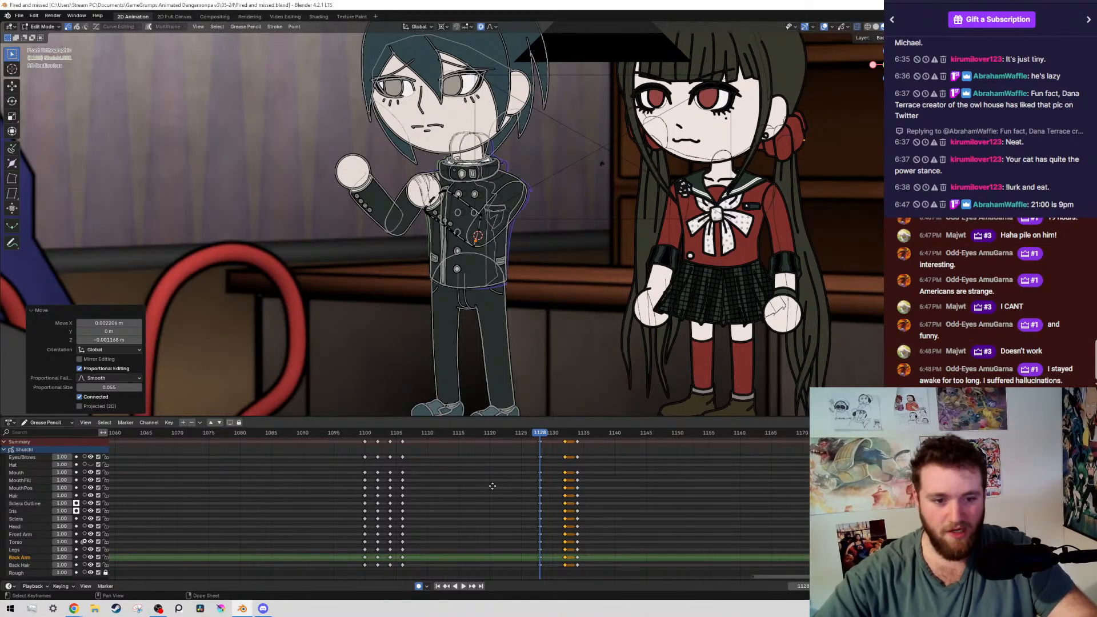
scroll(611, 216, "down", 5)
scroll(611, 216, "up", 4)
key("alt+shift+z")
key("Down")
key("Up")
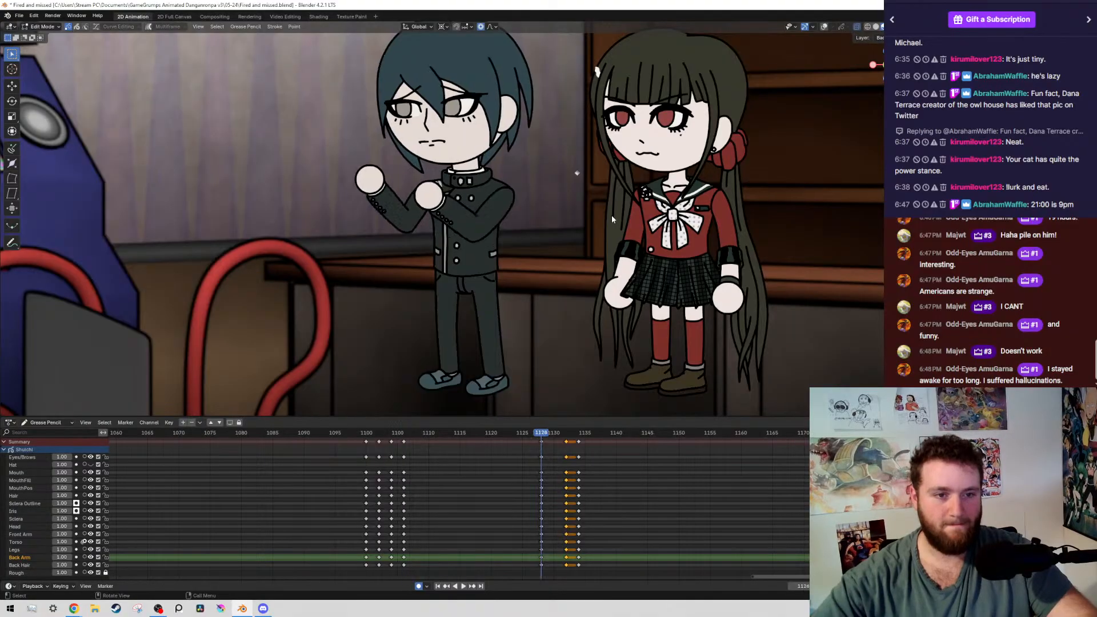
key("Down")
key("Up")
key("alt+shift+z")
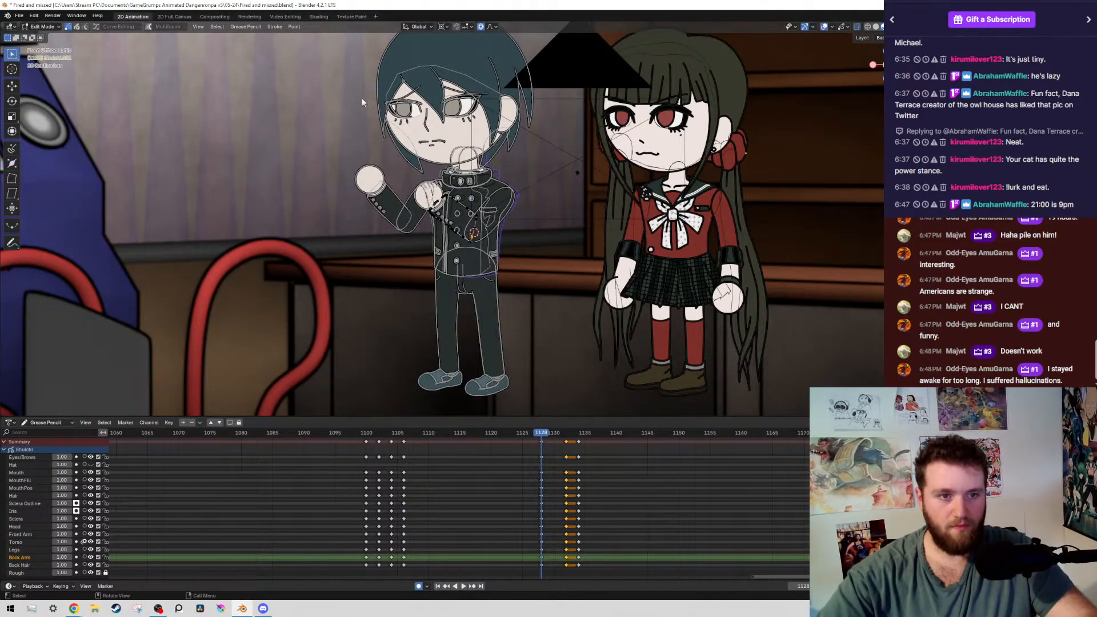
Select the boy's head strokes by layer on frame 1128 and rotate the head slightly around the neck
left_click_drag(375, 78, 439, 155)
key("shift+g")
left_click(440, 154)
scroll(502, 155, "down", 4)
key("alt+shift+z")
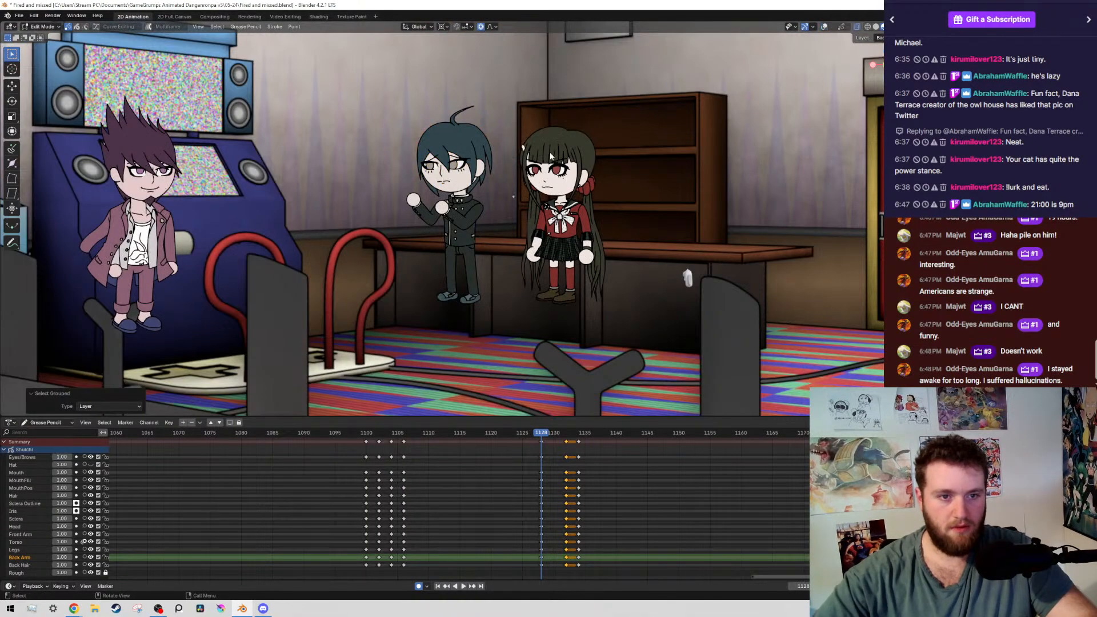
key("alt+shift+z")
scroll(454, 132, "up", 8)
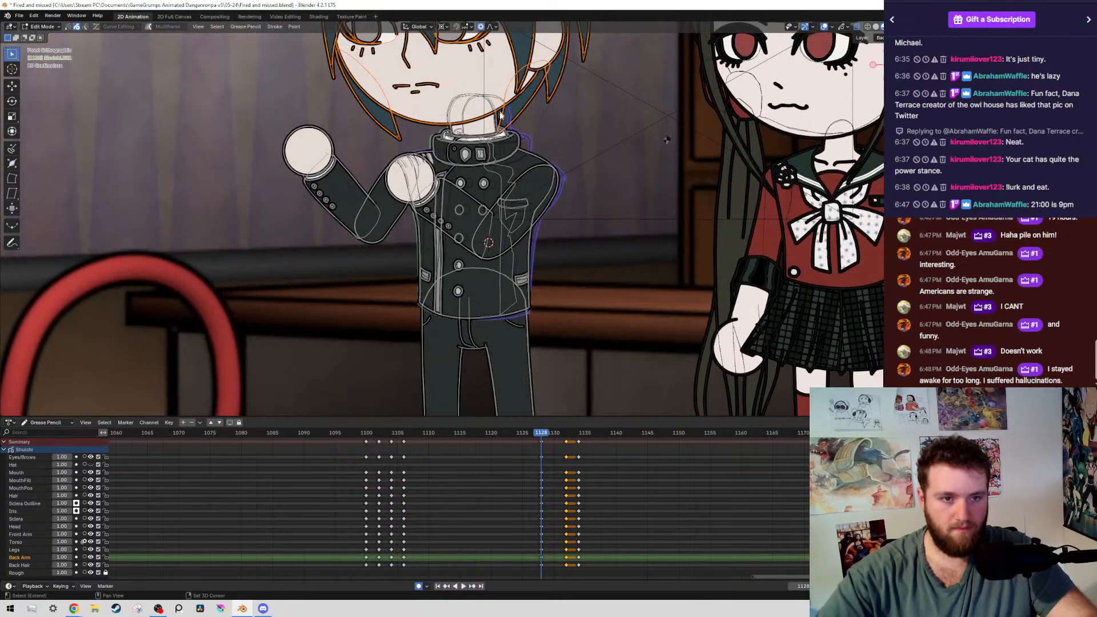
scroll(500, 114, "up", 6)
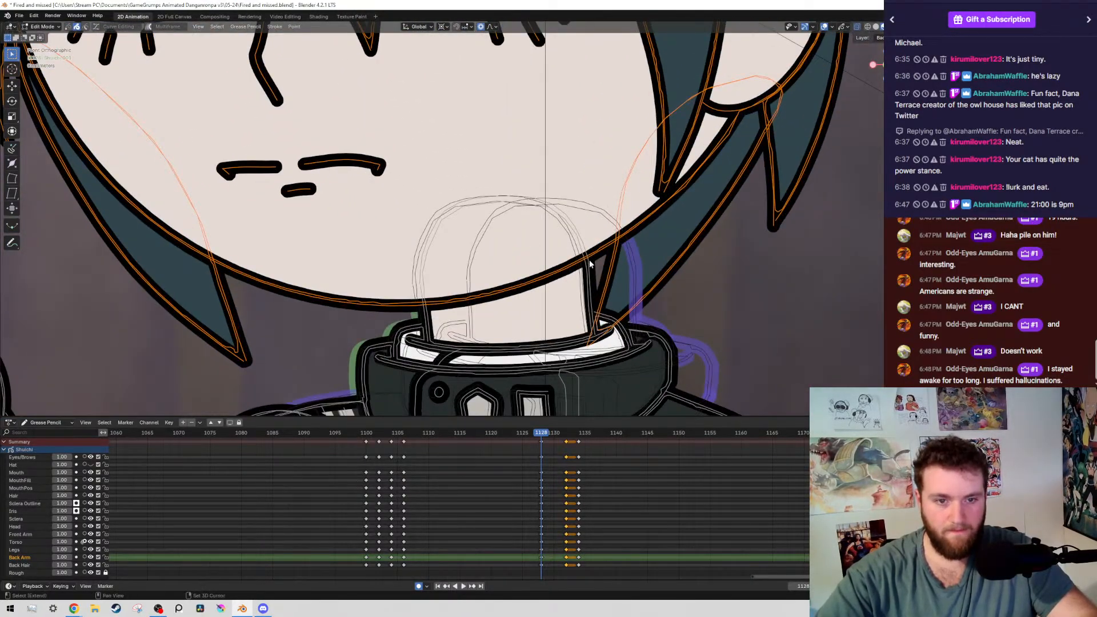
key("r")
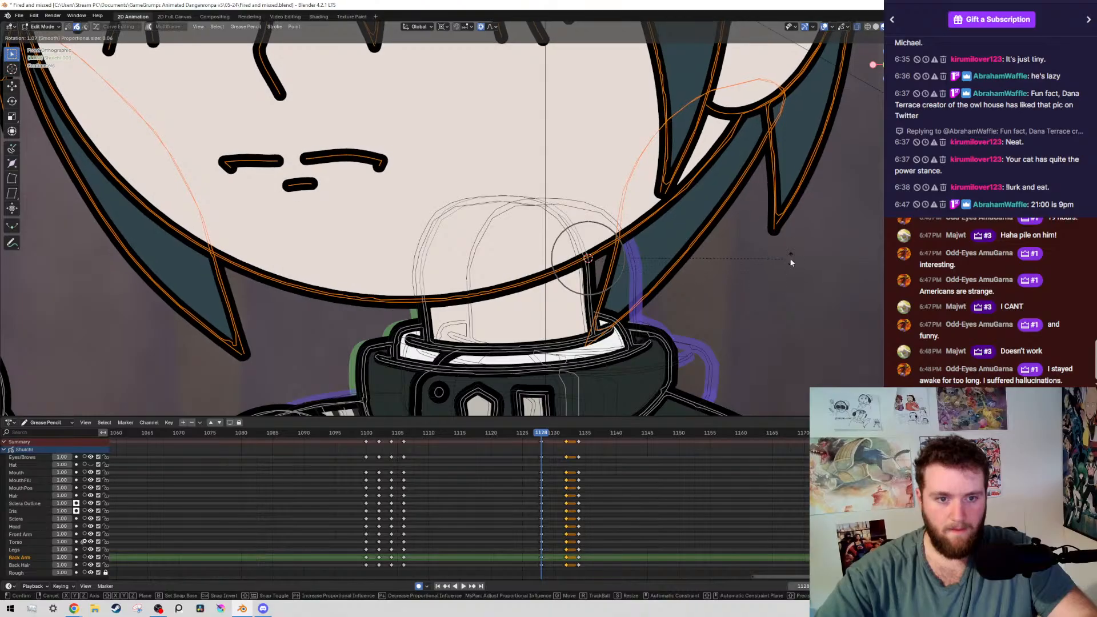
left_click(657, 215)
Save the file and compare the tilted head on frame 1128 with frame 1106, overlays hidden
key("ctrl+s")
scroll(711, 196, "down", 12)
key("shift+alt+z")
key("Down")
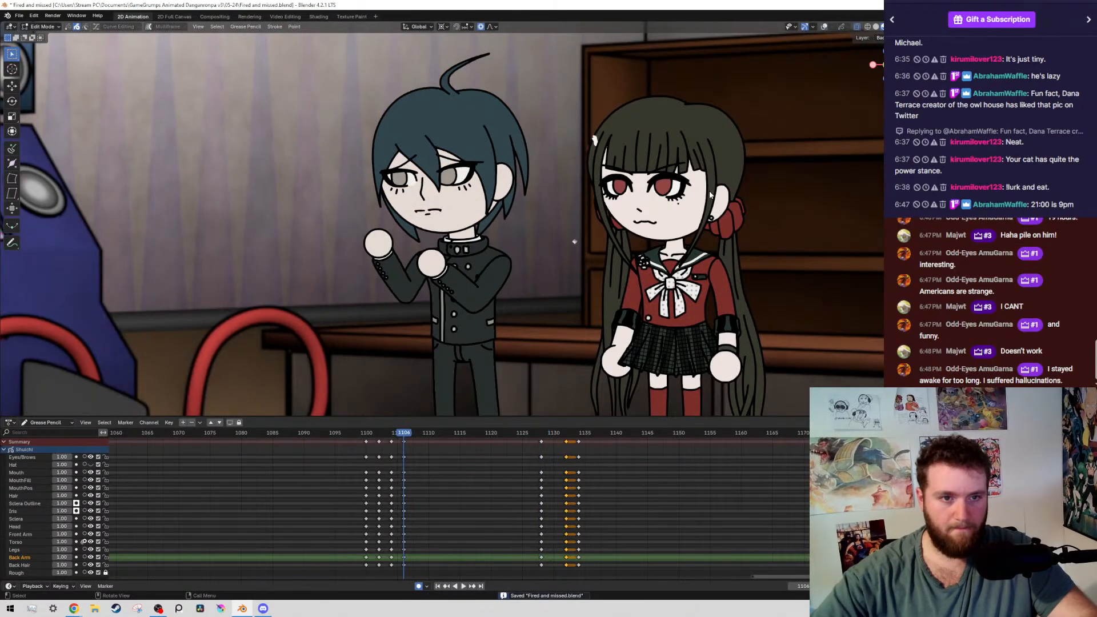
key("Up")
key("shift+alt+z")
Shift both of the boy's irises about 0.013 m to the right within the eyes on frame 1128
scroll(572, 158, "up", 5)
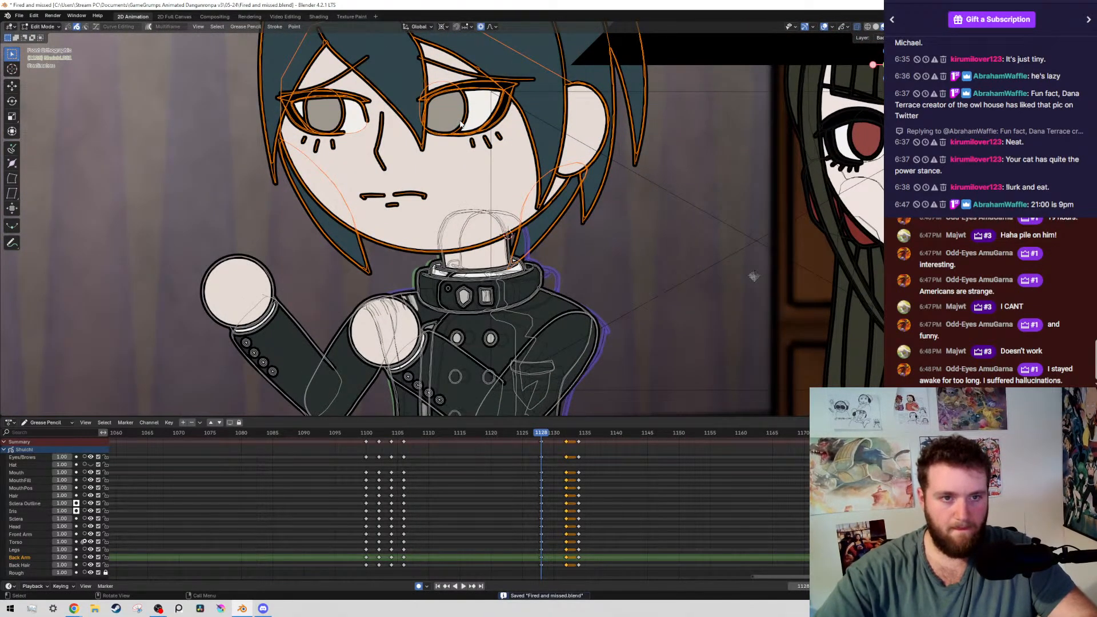
left_click(460, 123)
key("g")
left_click(464, 122)
scroll(615, 212, "down", 4)
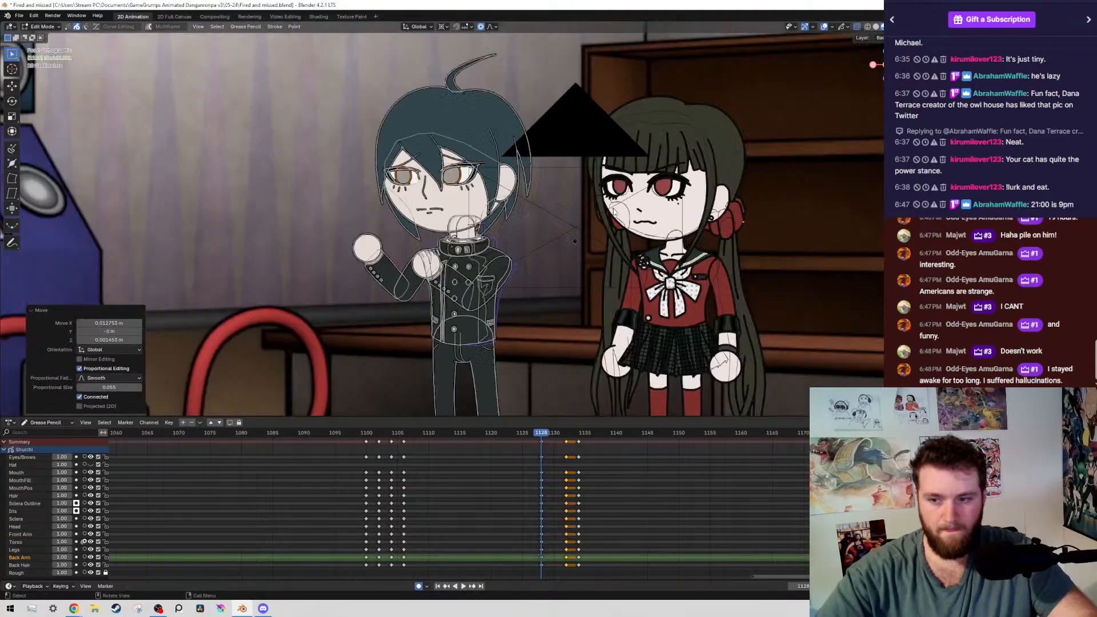
Check the shifted gaze on frame 1128 with the overlays hidden, then go to frame 1132 and show the overlays
scroll(614, 211, "down", 3)
key("shift+alt+z")
key("Down")
key("Up")
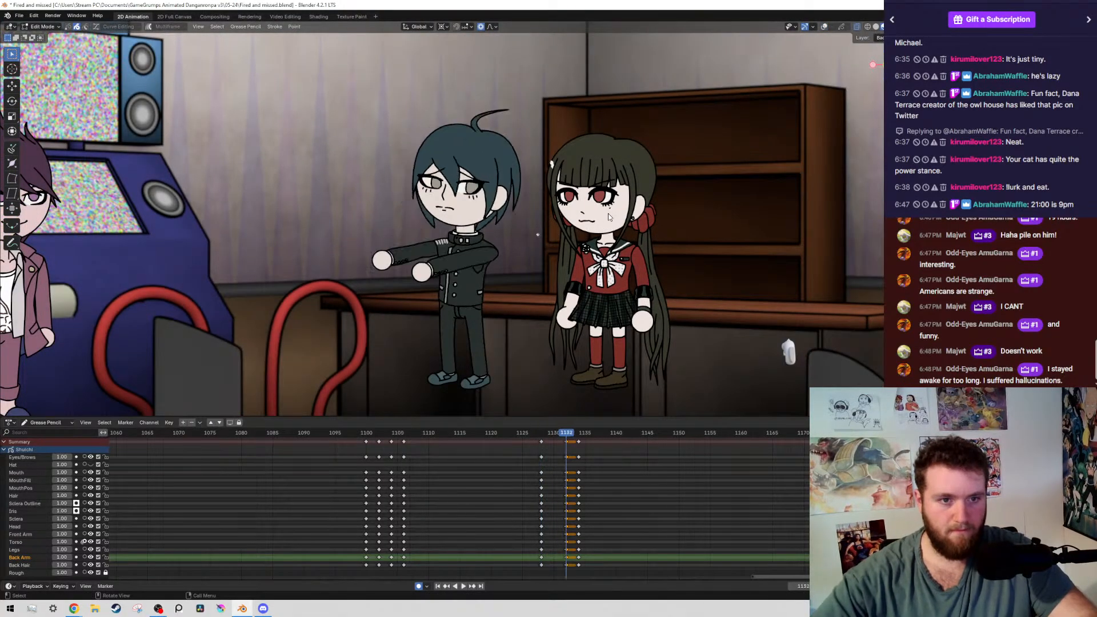
key("shift+alt+z")
Shift both of the boy's irises about 0.009 m to the left on frame 1132 and save the file
scroll(508, 172, "up", 2)
scroll(523, 189, "up", 8)
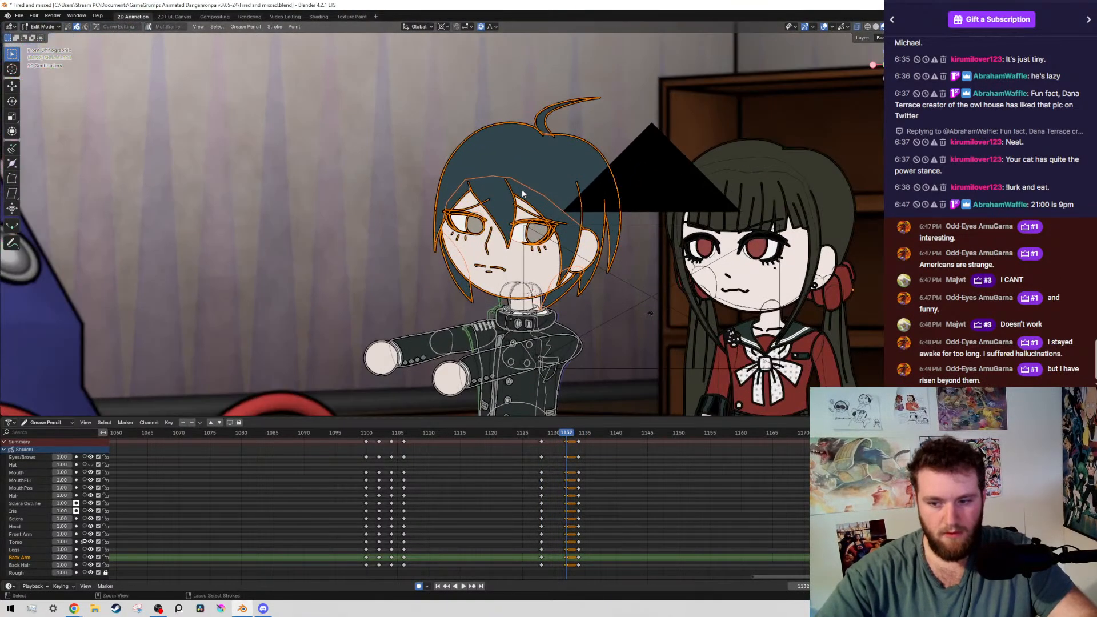
key("ctrl+s")
scroll(469, 174, "up", 3)
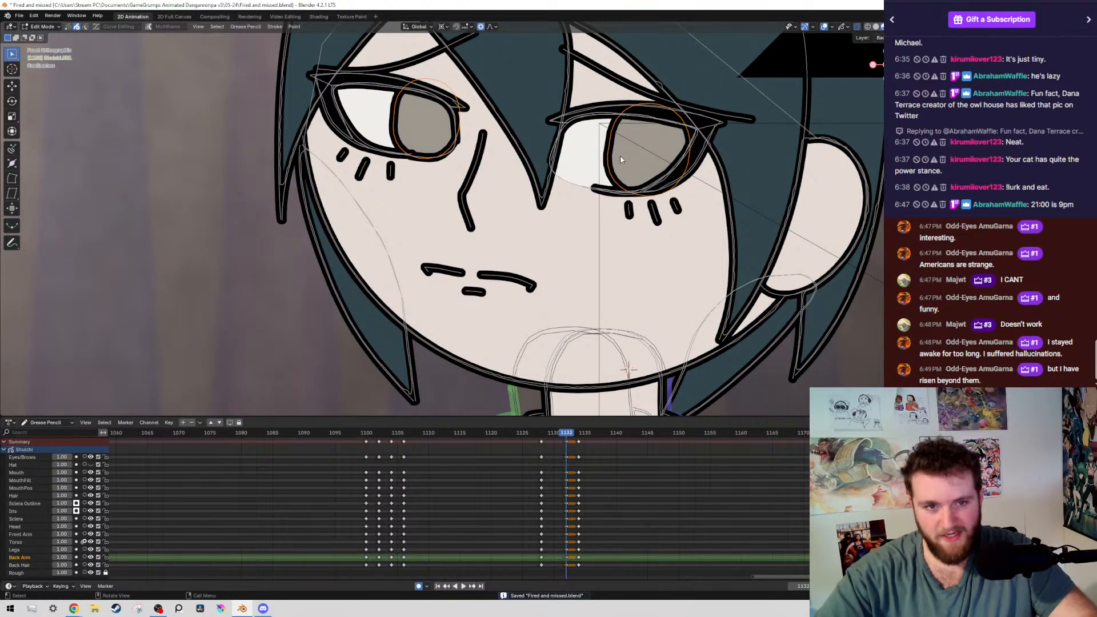
key("g")
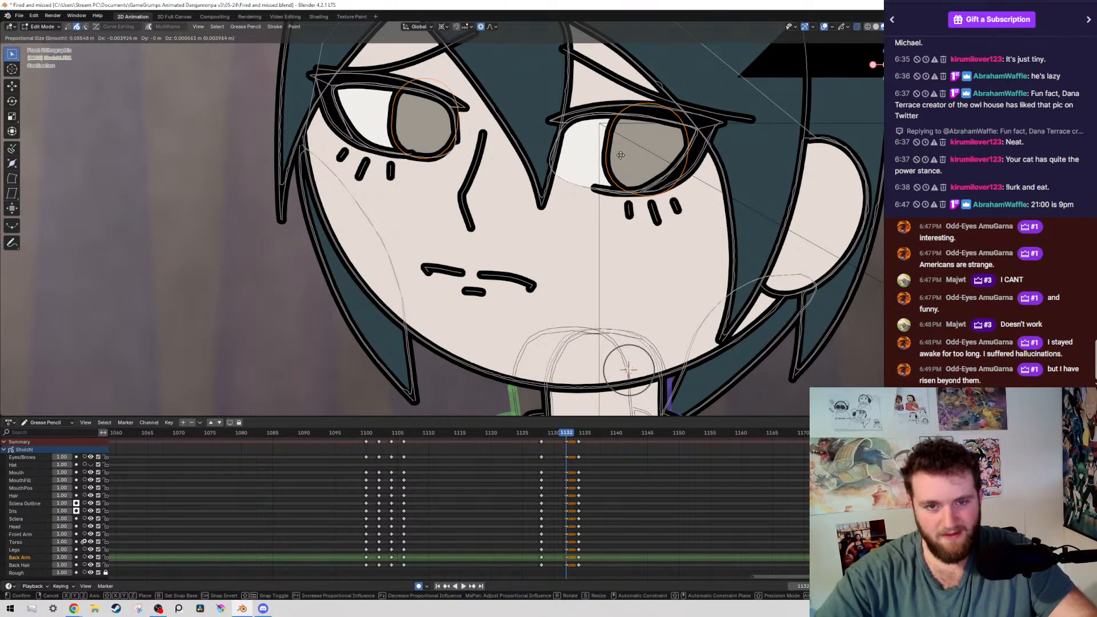
left_click(624, 194)
key("ctrl+s")
Compare the new gaze on frame 1132 with frame 1128 with the overlays hidden, and save the file
scroll(701, 285, "down", 9)
key("shift+alt+z")
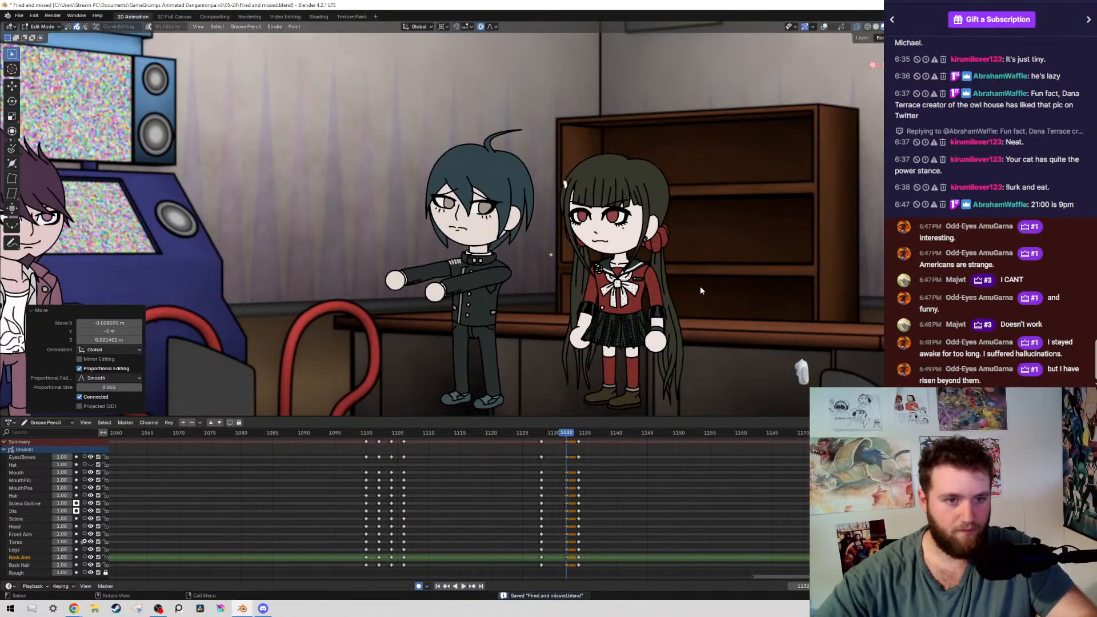
key("Down")
key("ctrl+s")
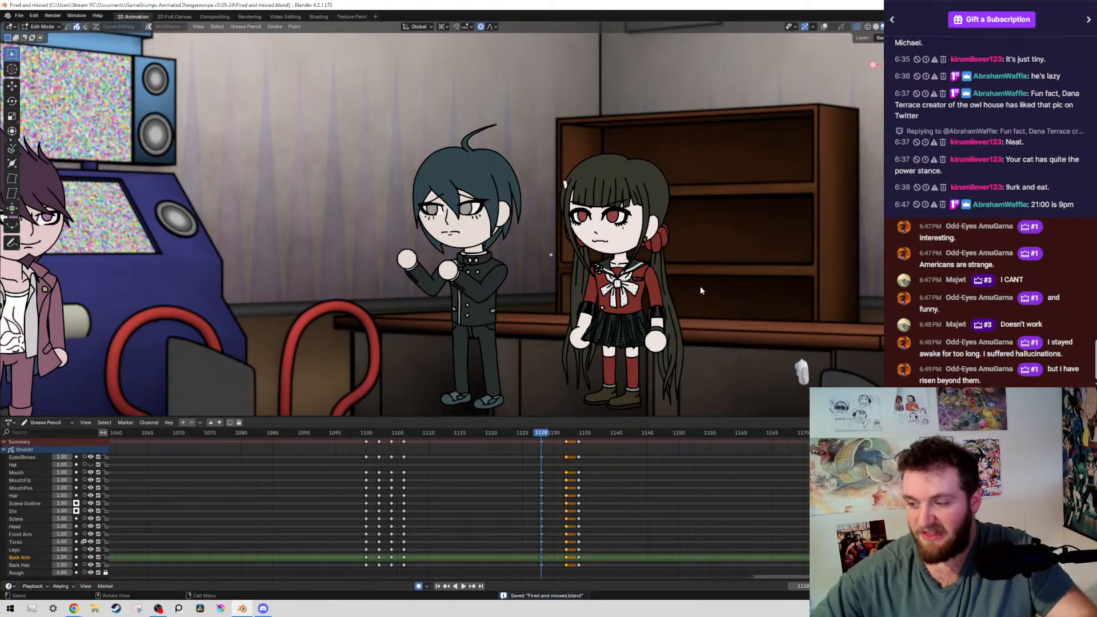
Show the overlays, save the file and go to frame 1132 to view the boy's outstretched arms
scroll(653, 272, "up", 3)
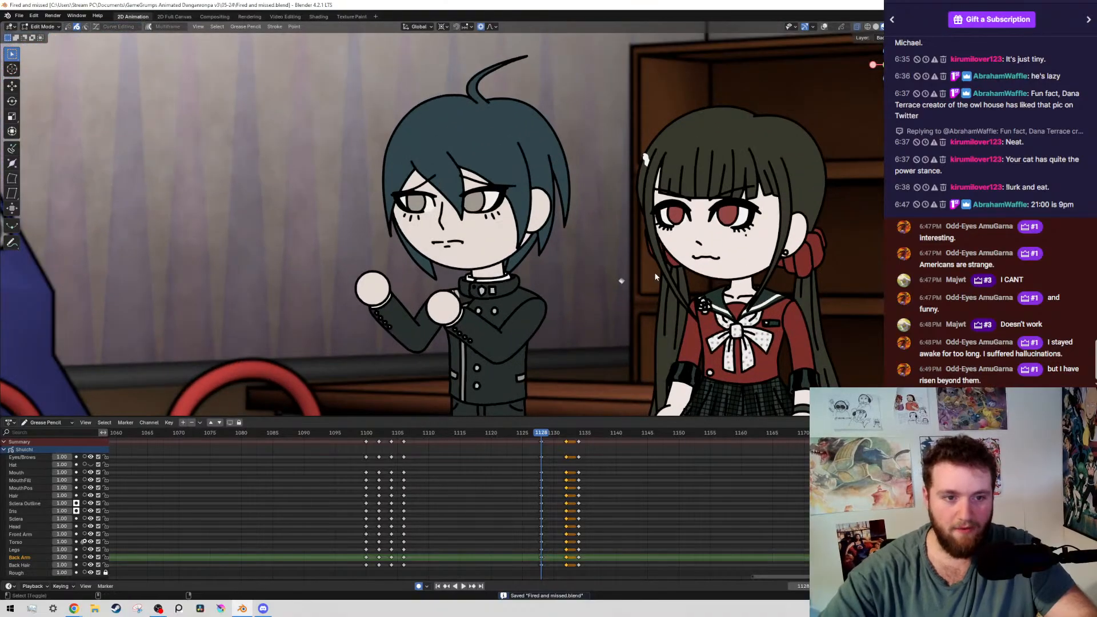
key("shift+alt+z")
key("ctrl+s")
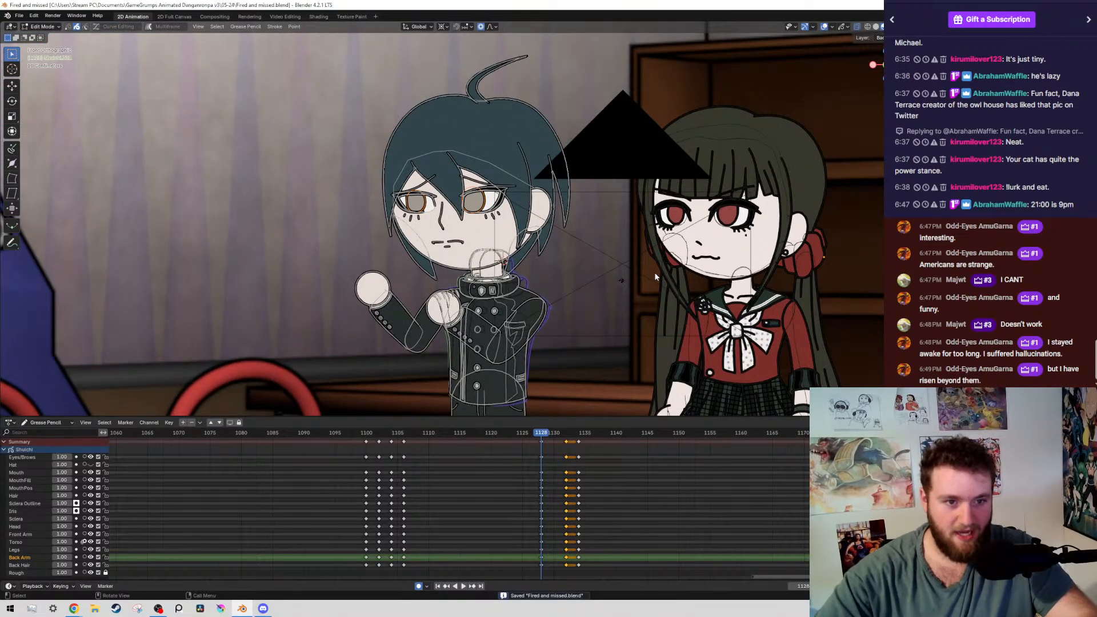
key("a")
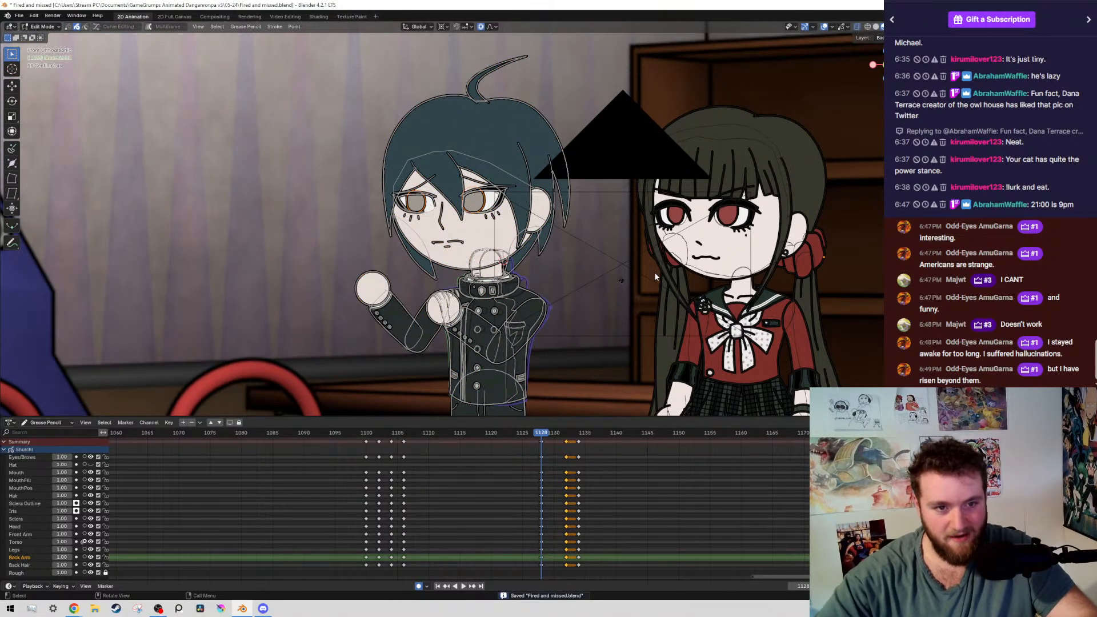
key("Up")
scroll(552, 305, "down", 5)
middle_click_drag(552, 289, 571, 239, "shift")
scroll(574, 235, "up", 5)
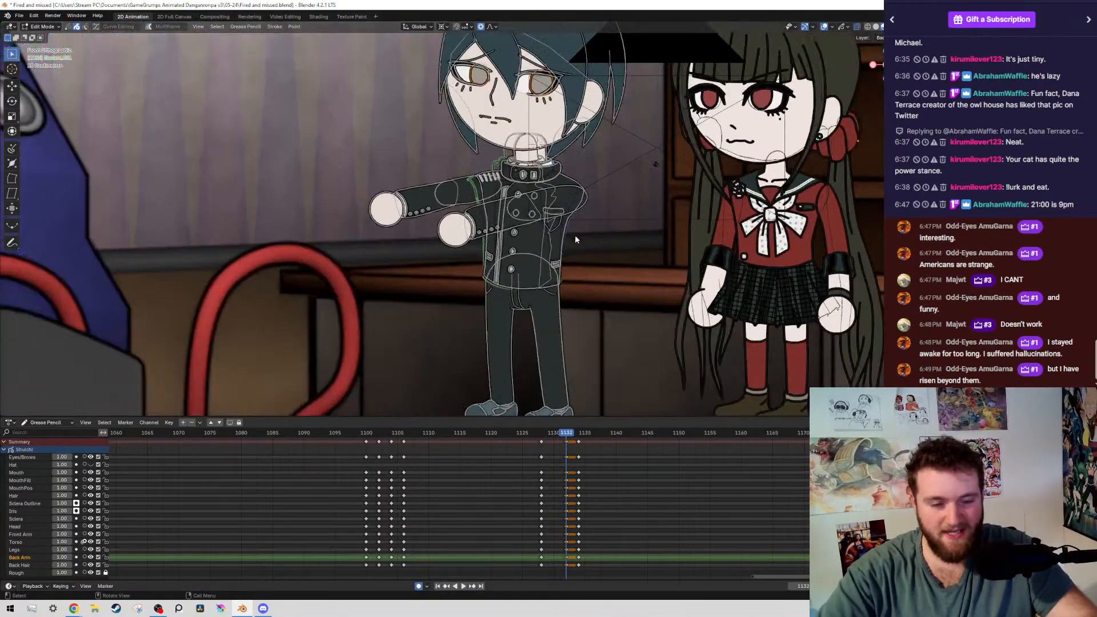
Compare the boy's outstretched-arm poses on frames 1132 and 1134 with the overlays hidden
key("alt+a")
key("Down")
key("Up")
key("Up")
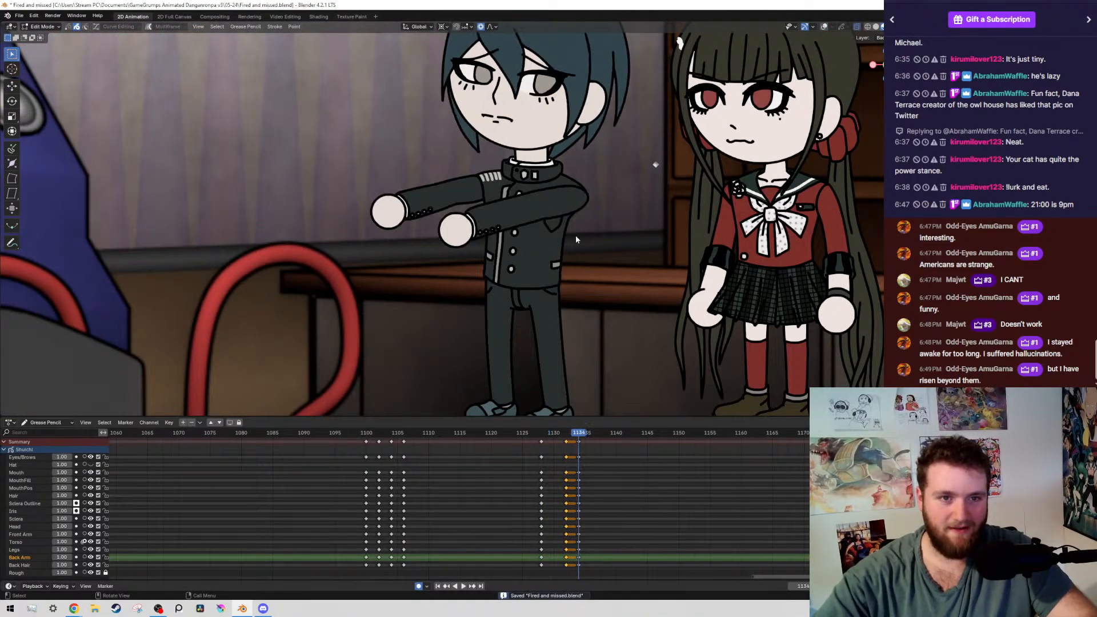
key("Down")
key("Up")
key("Down")
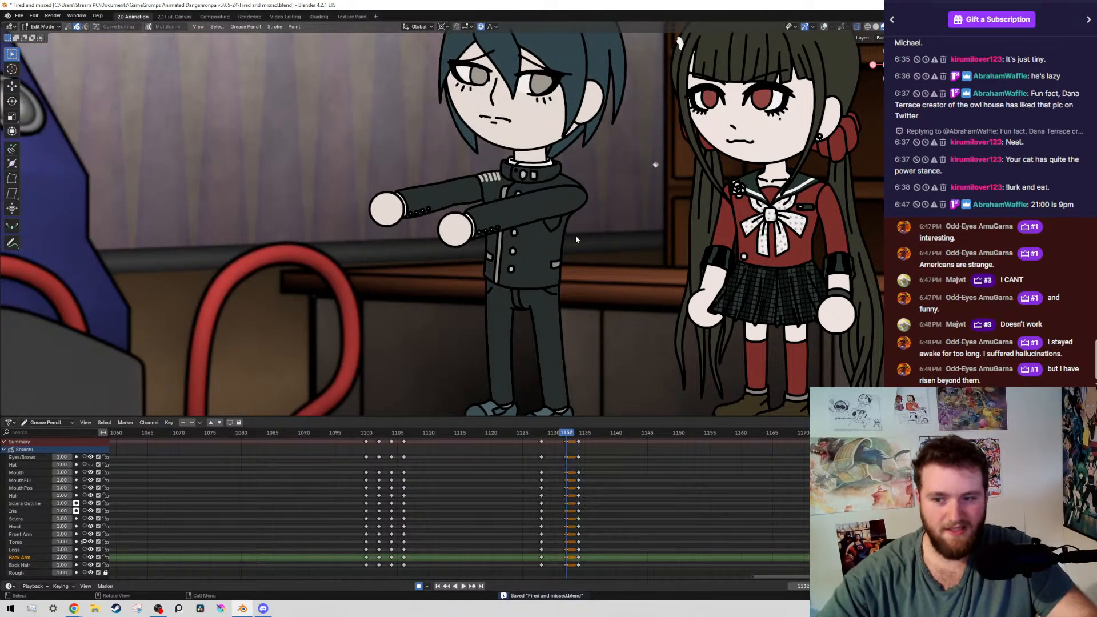
Flip repeatedly through the keyframes from 1128 to 1134 to review how the raised fists move into the outstretched arms
scroll(683, 254, "down", 3)
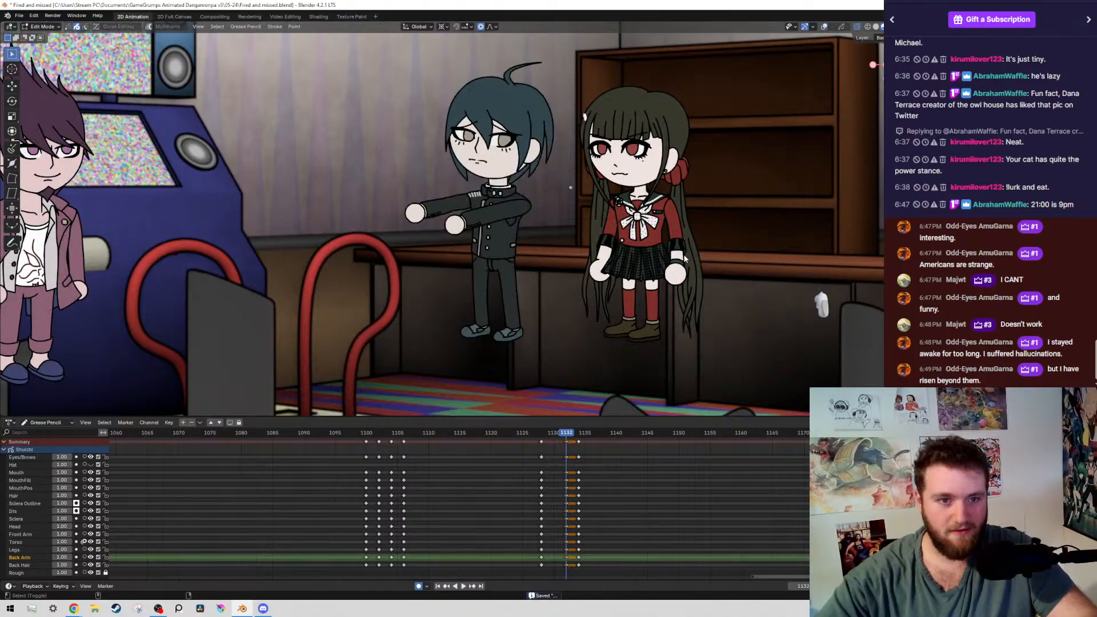
key("Down")
key("Down")
key("Up")
key("Up")
key("Up")
key("Down")
key("Down")
key("Down")
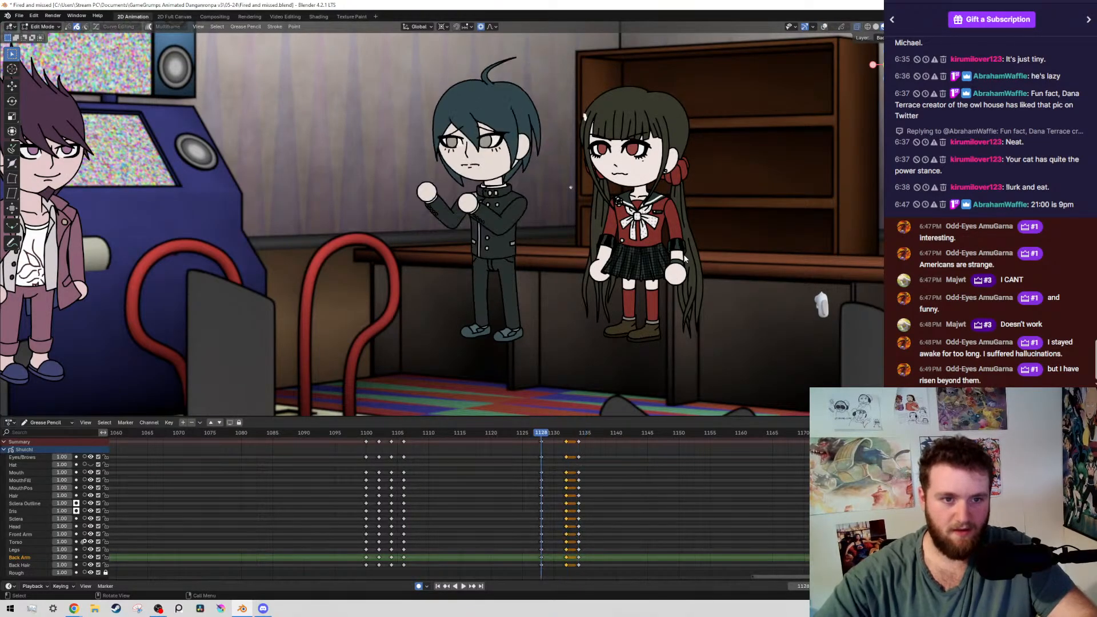
key("Up")
key("Up")
key("Up")
key("Down")
key("Down")
key("Up")
key("Up")
key("Down")
key("Down")
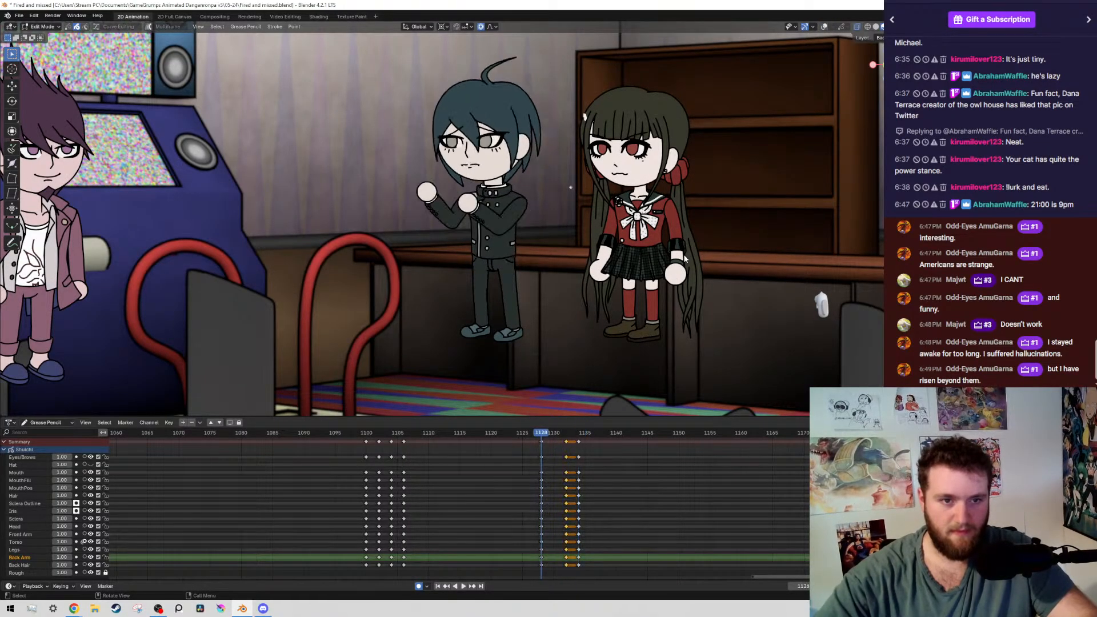
key("Up")
key("Up")
Check frames 1128 and 1132 once more, then show the overlays on frame 1128 and save the file
key("Down")
key("alt+shift+z")
key("alt+shift+z")
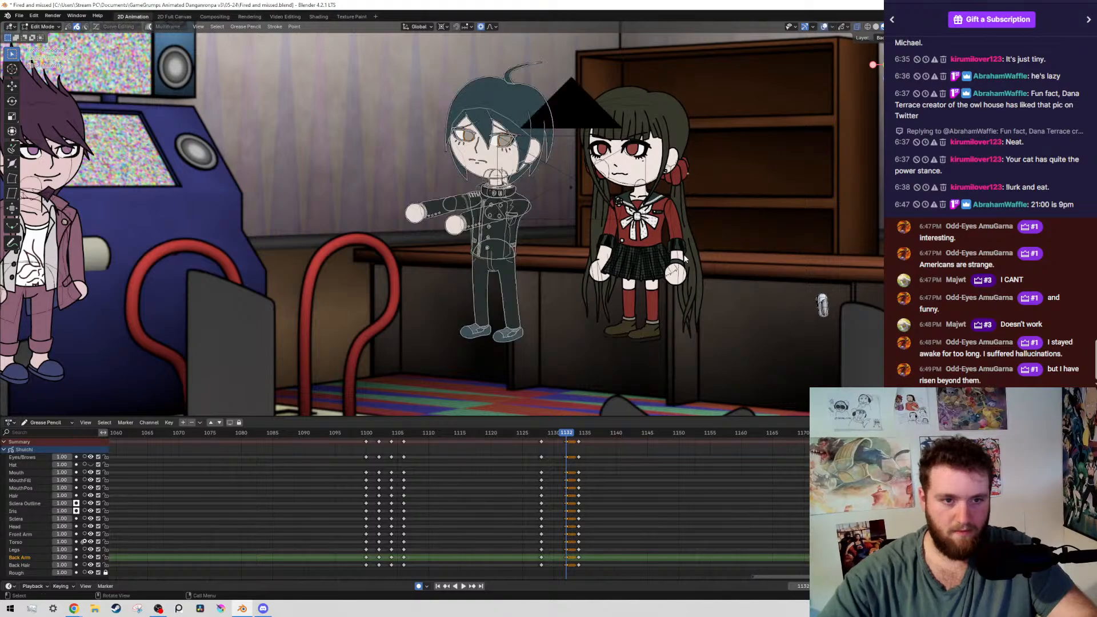
key("Down")
key("Down")
key("Up")
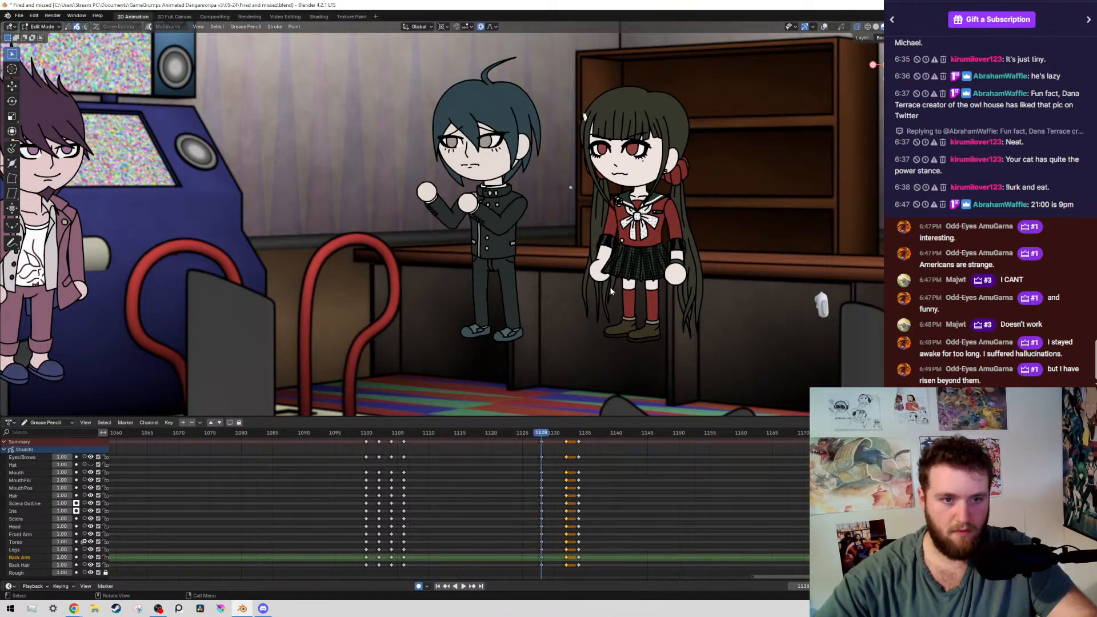
key("alt+shift+z")
key("ctrl+s")
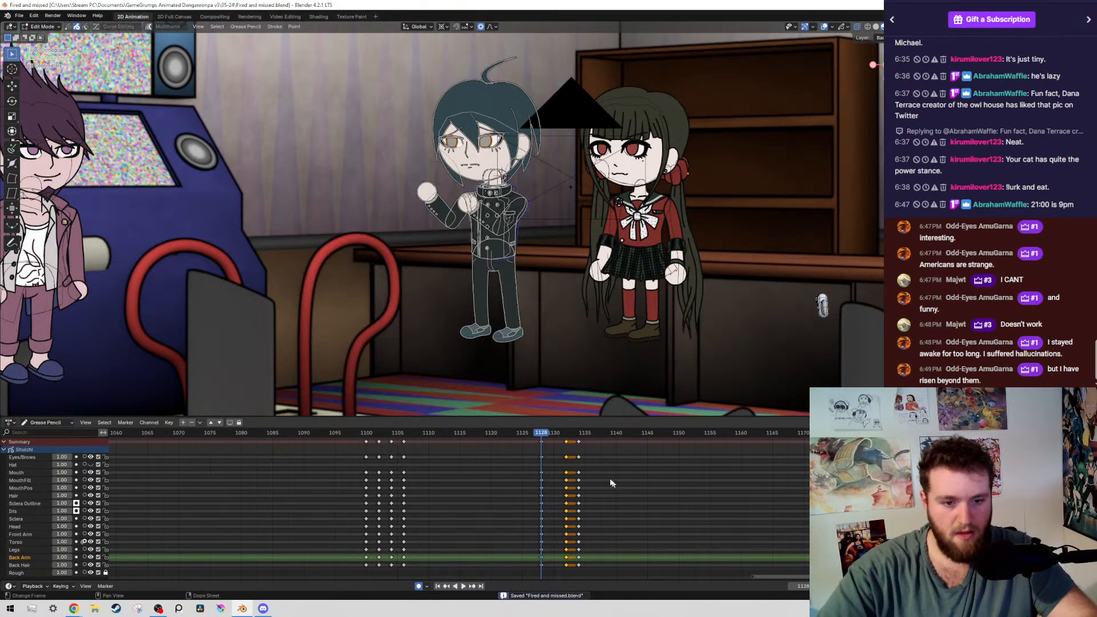
Duplicate the frame 1132 keyframes to frame 1130 and go to frame 1130
key("shift+d")
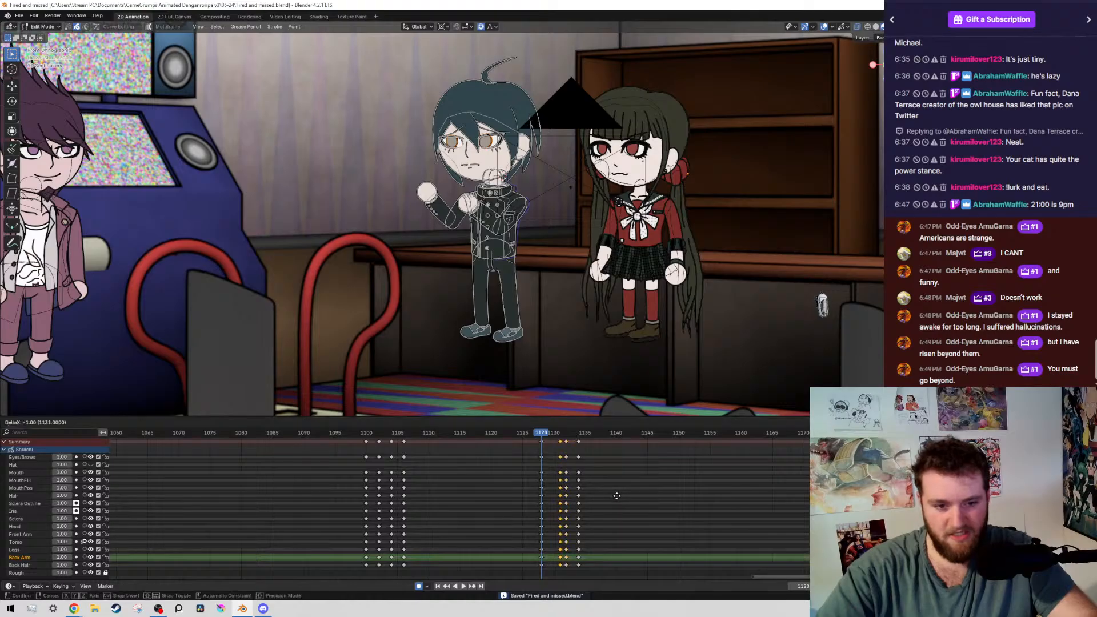
left_click(612, 498)
scroll(560, 505, "up", 1)
key("Up")
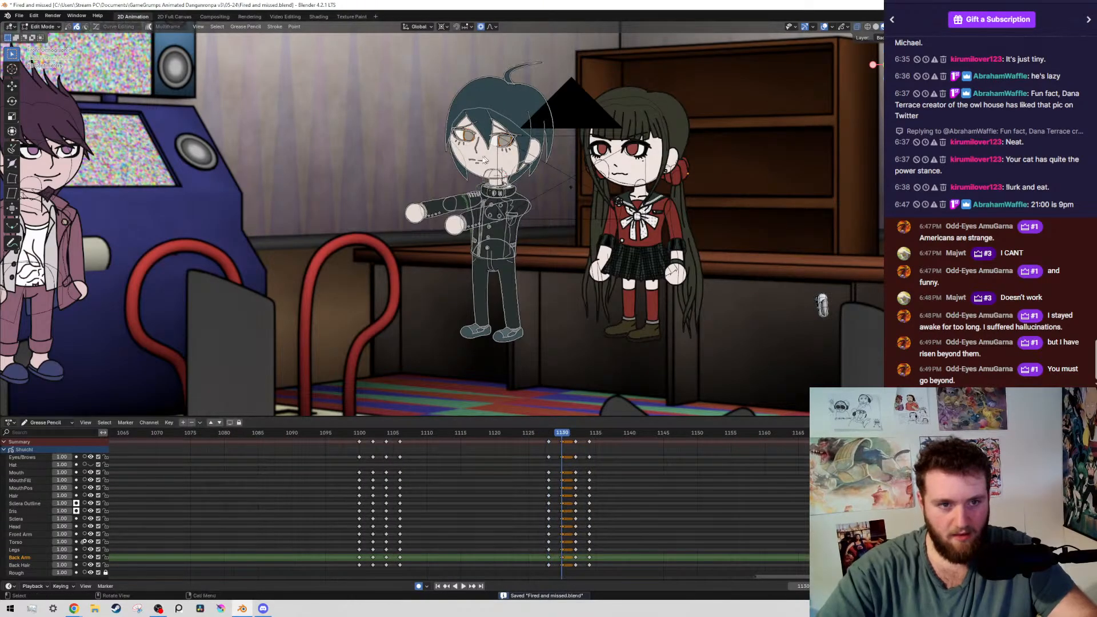
Rotate the whole back arm down about 13° around the shoulder on frame 1130 and shift it about 0.010 m left and 0.004 m up
scroll(380, 207, "up", 1)
scroll(379, 207, "up", 6)
mouse_move(263, 100)
left_mouse_down()
mouse_move(390, 236)
mouse_move(398, 223)
left_mouse_up()
key("shift+g")
left_click(400, 222)
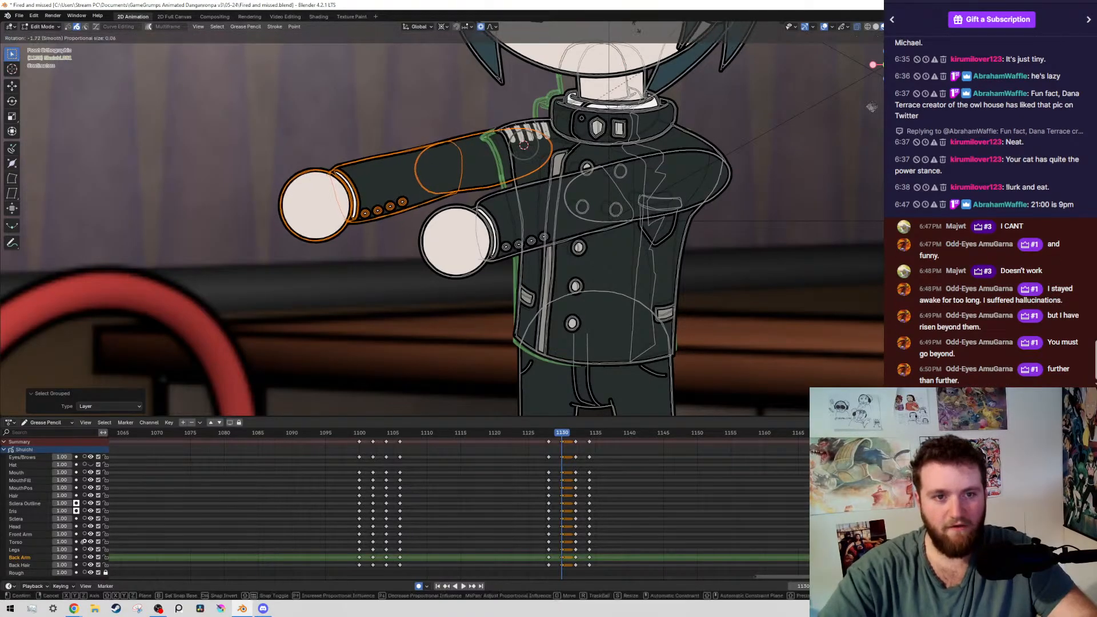
key("r")
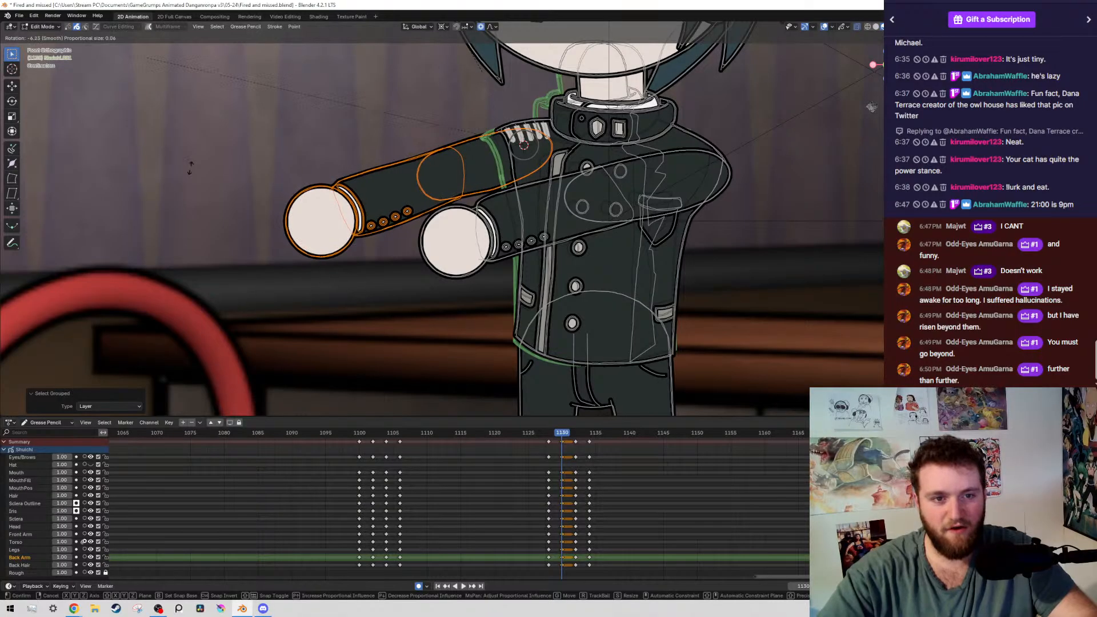
left_click(547, 130)
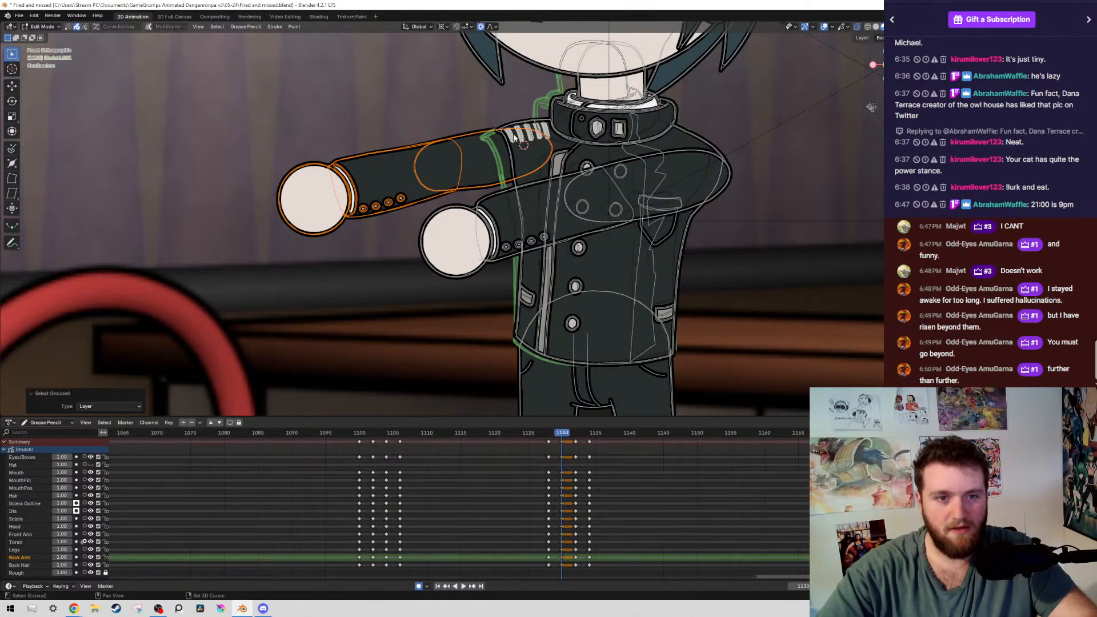
key("r")
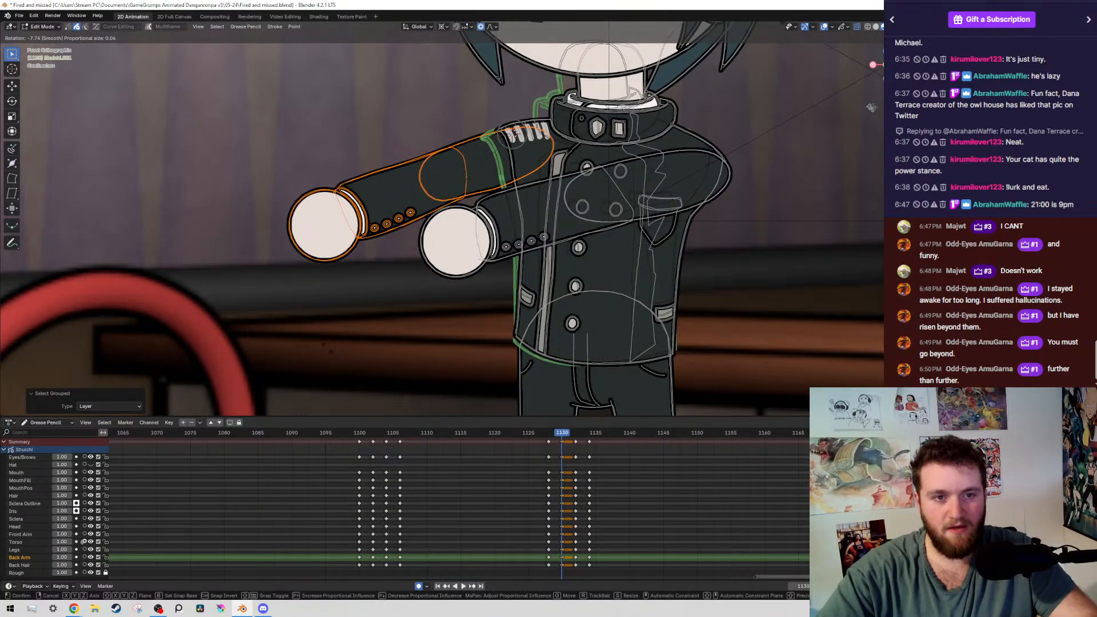
left_click(591, 87)
key("g")
left_click(581, 82)
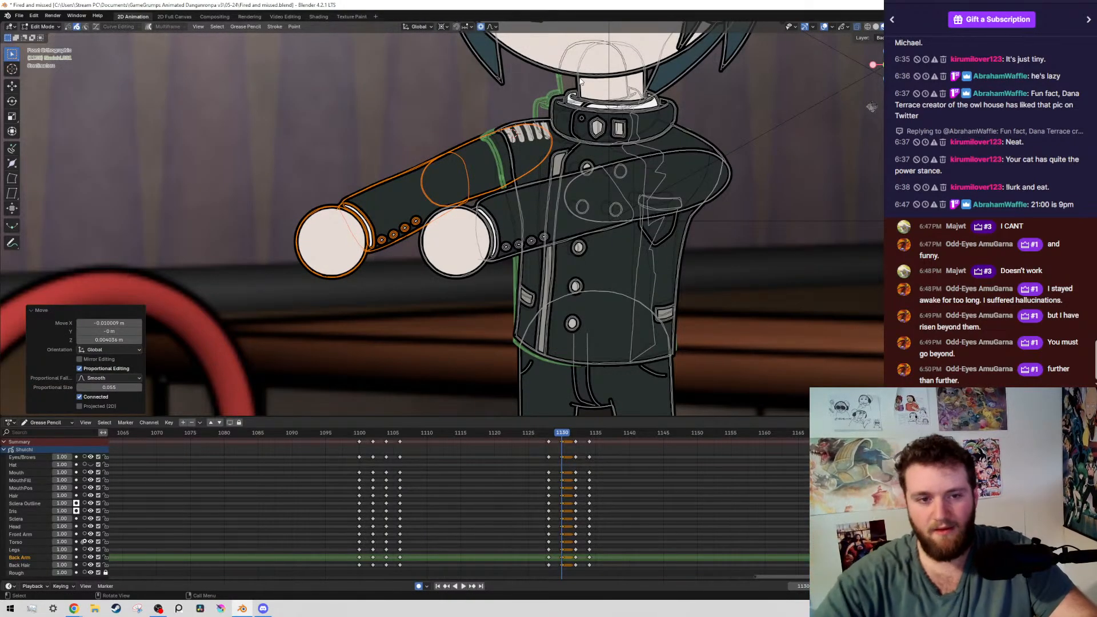
Deselect the back arm's upper-arm strokes, keeping only the forearm and hand selected
scroll(497, 96, "up", 1)
left_click_drag(499, 94, 586, 271, "ctrl")
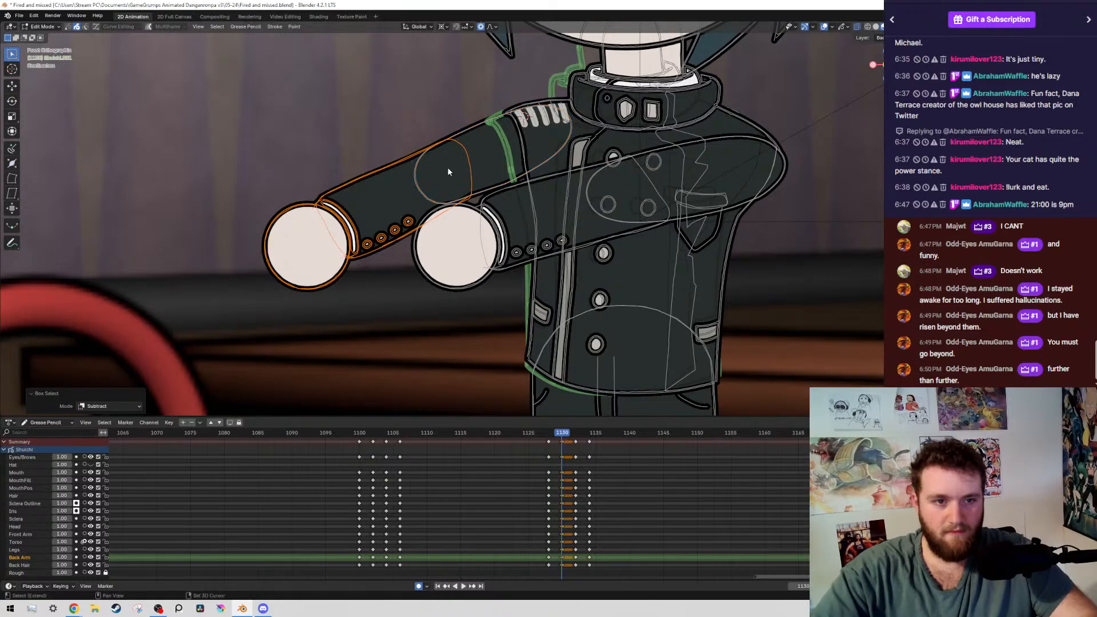
right_click(448, 169, "shift")
right_click(445, 175, "shift")
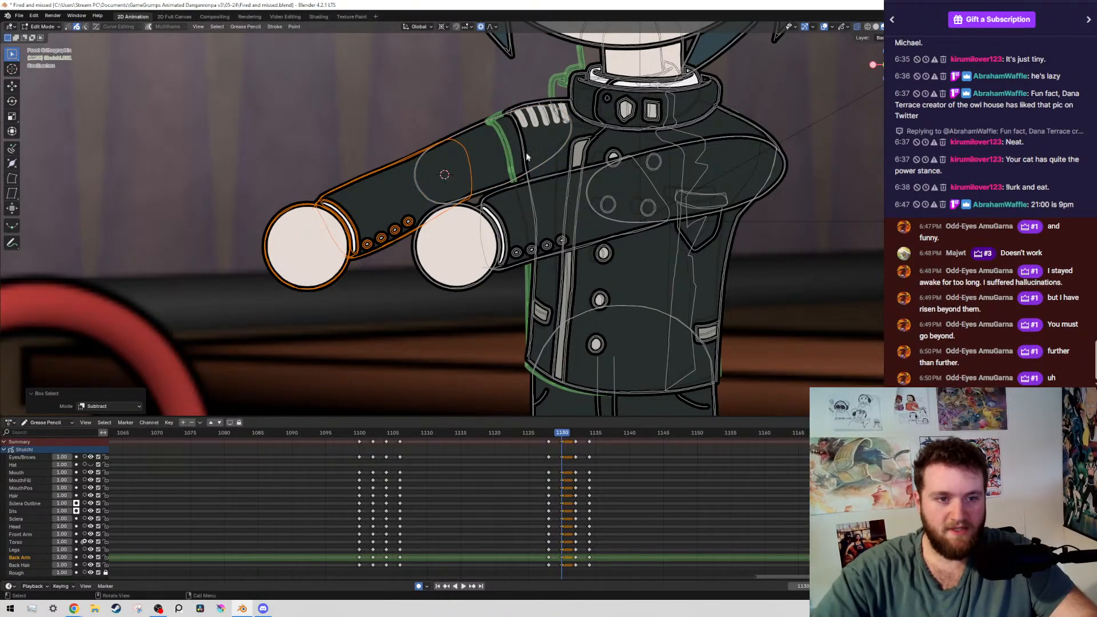
key("r")
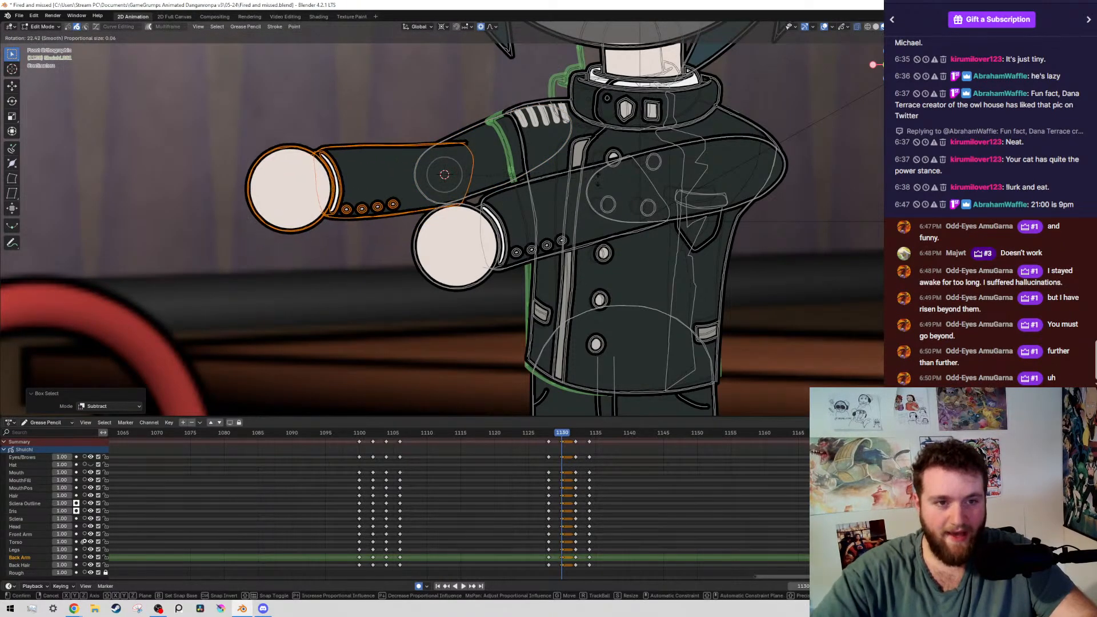
right_click(423, 187)
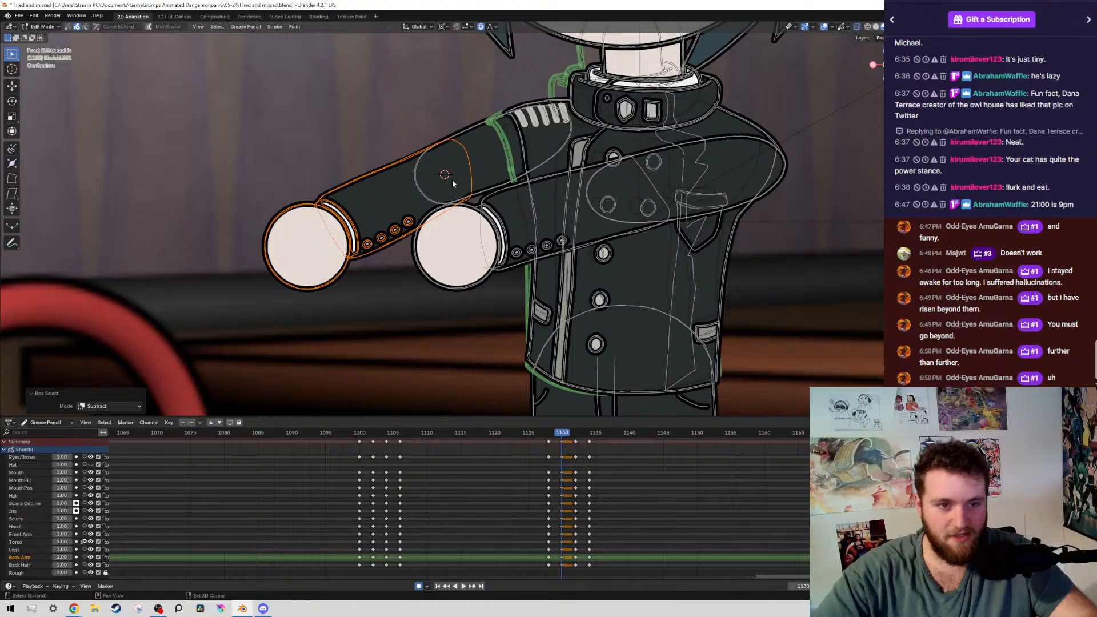
right_click(444, 183, "shift")
key("r")
right_click(443, 162)
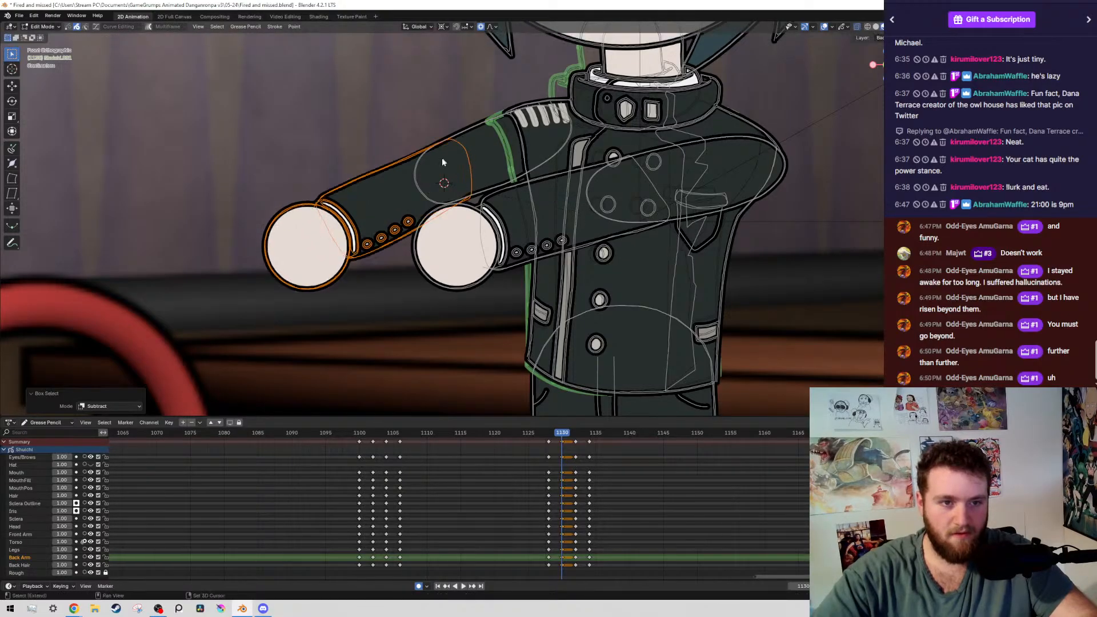
right_click(441, 163, "shift")
key("r")
right_click(447, 176)
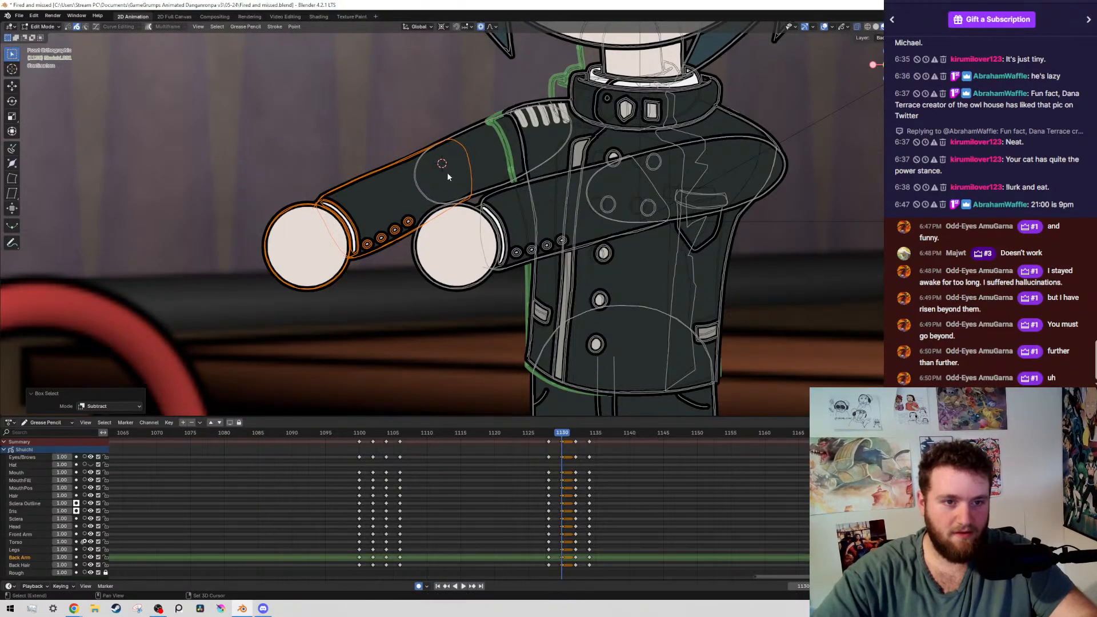
right_click(457, 170, "shift")
key("r")
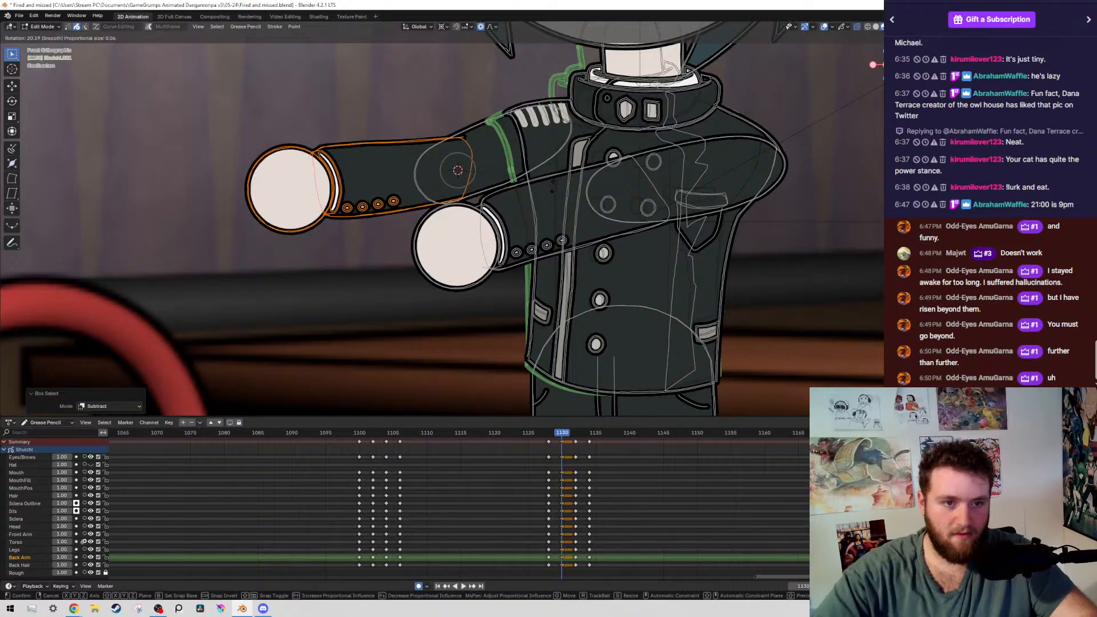
right_click(475, 188)
key("r")
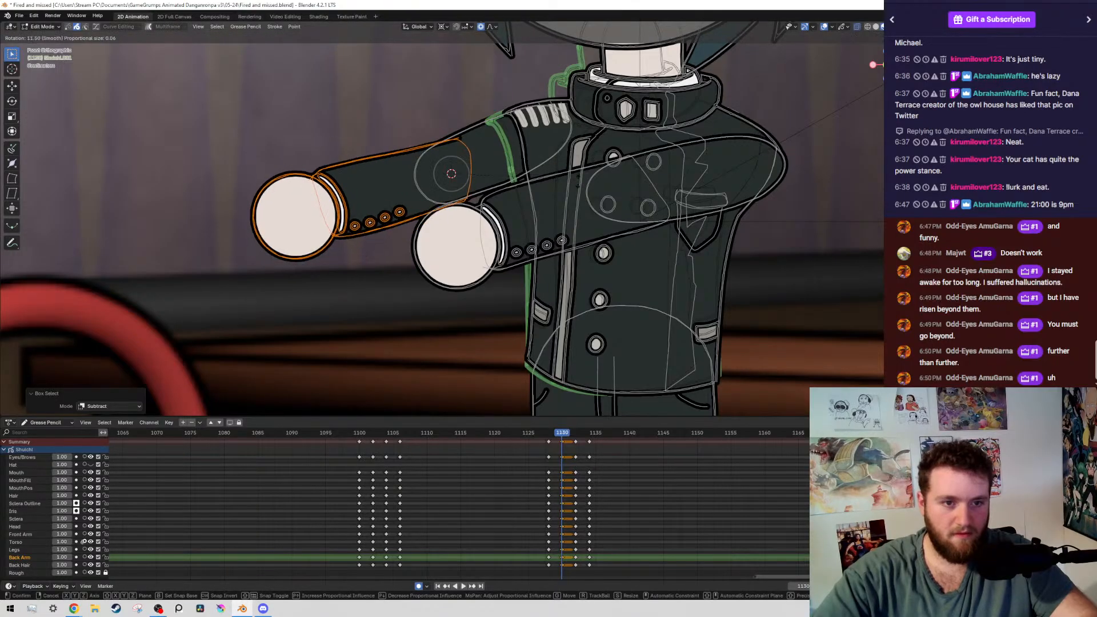
right_click(512, 190)
Place the 3D cursor at the back arm's elbow and rotate the forearm and hand up about 27° around it
right_click(454, 171, "shift")
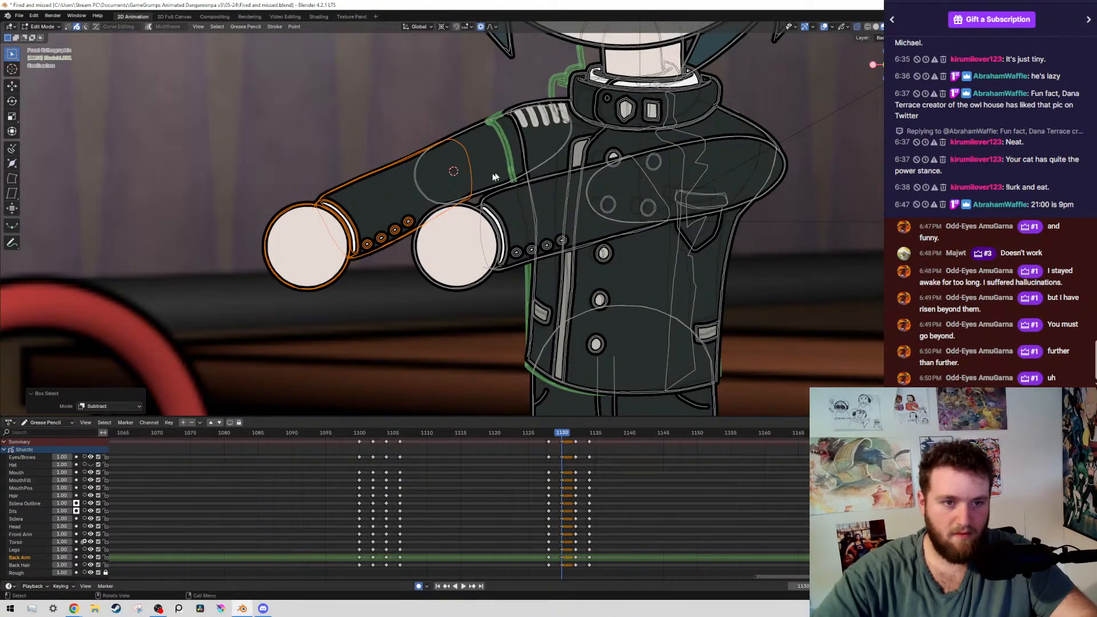
key("r")
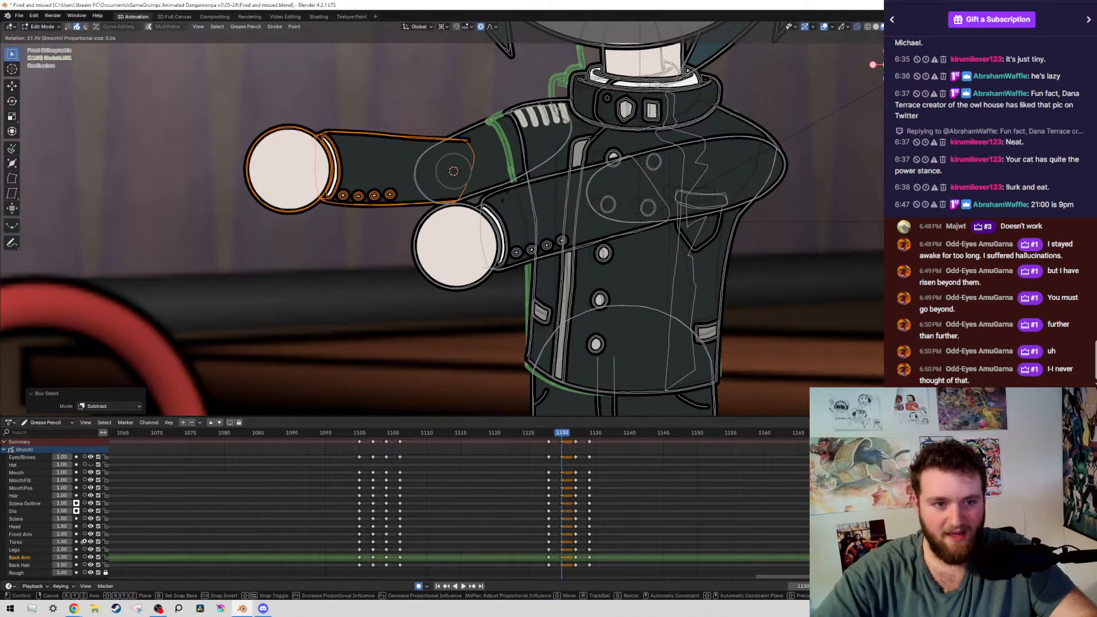
left_click(497, 227)
Rotate the front arm's forearm and hand up about 18° around the elbow on frame 1130 and shift them about 0.007 m right and 0.015 m up
left_click_drag(476, 265, 496, 281)
key("shift+g")
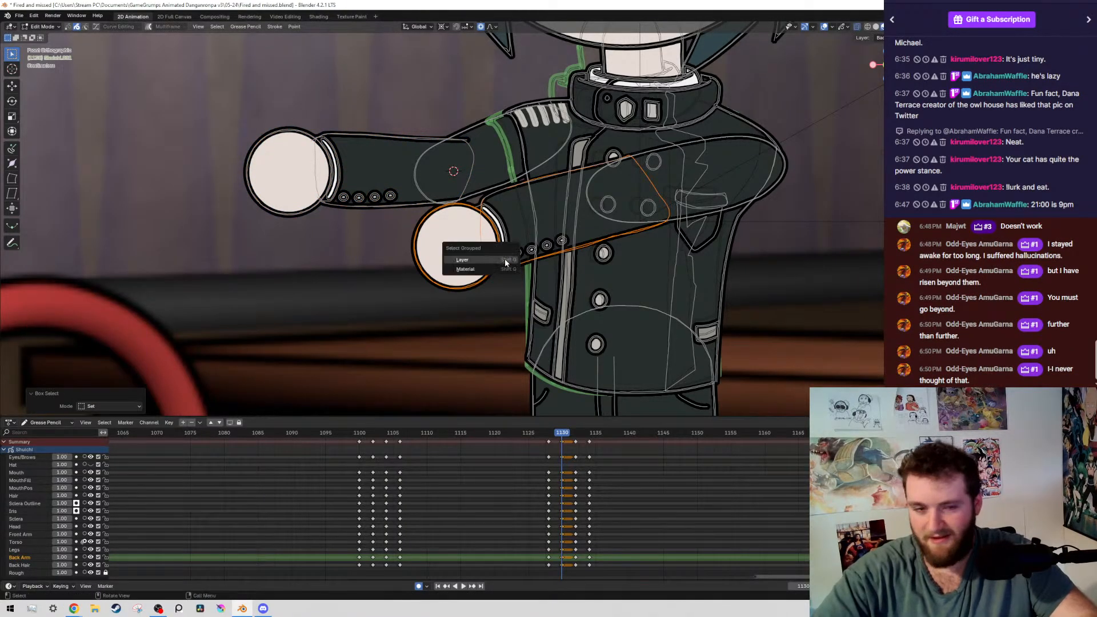
left_click(505, 263)
left_click_drag(725, 109, 814, 279, "ctrl")
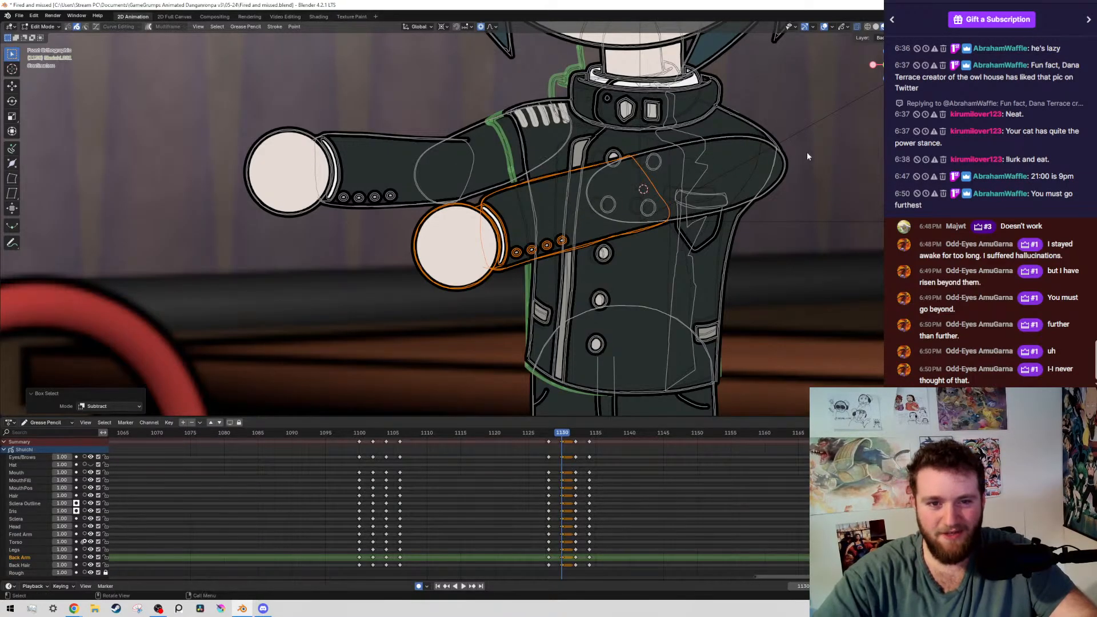
key("r")
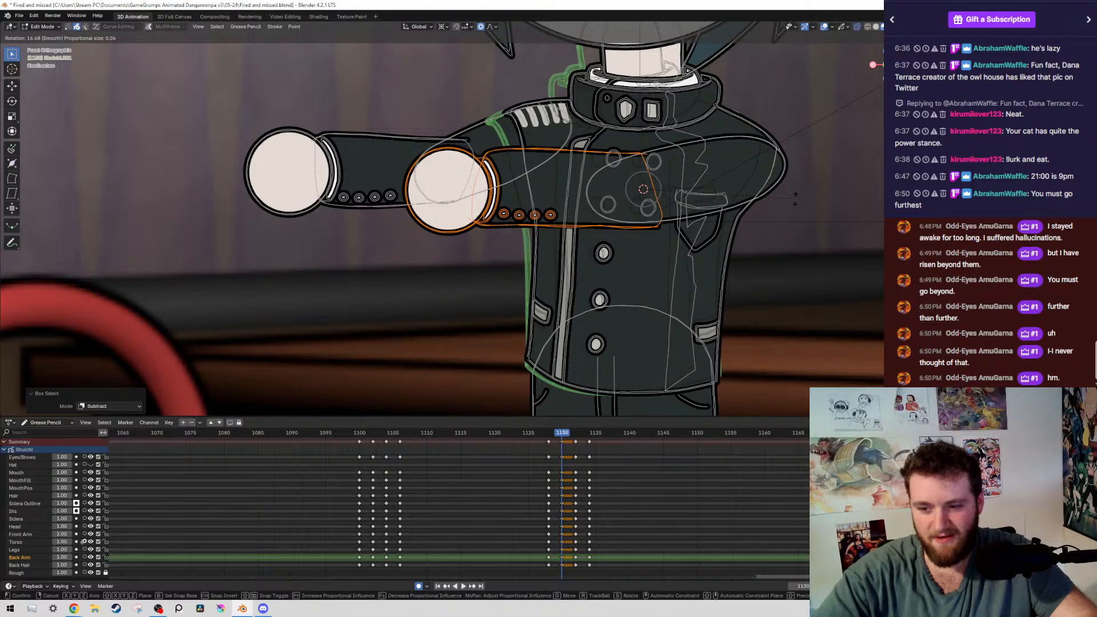
left_click(776, 201)
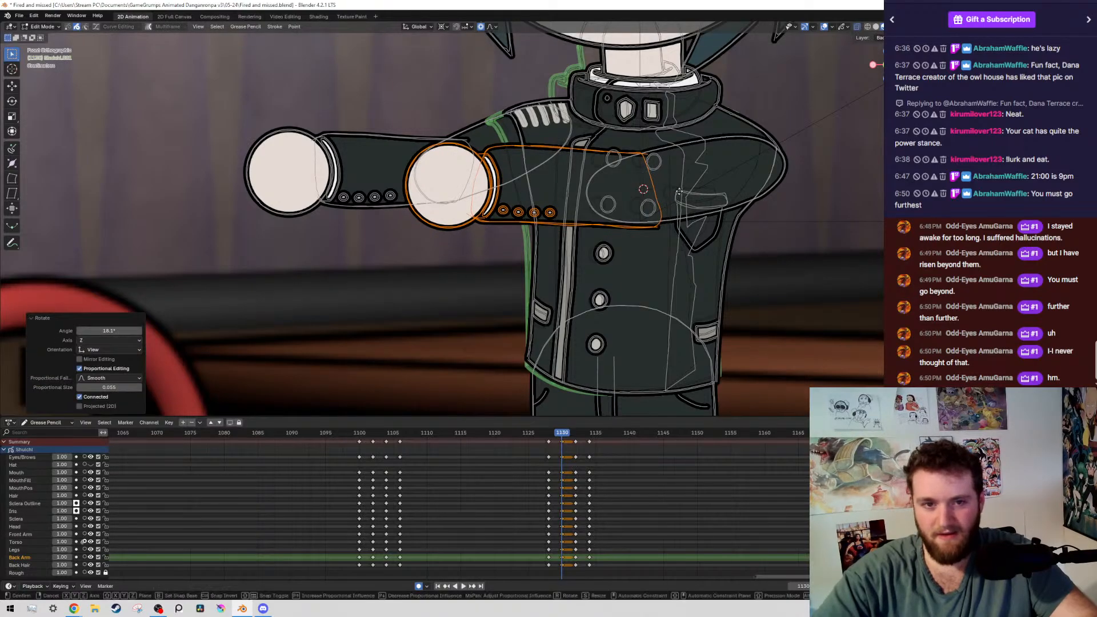
key("g")
left_click(702, 142)
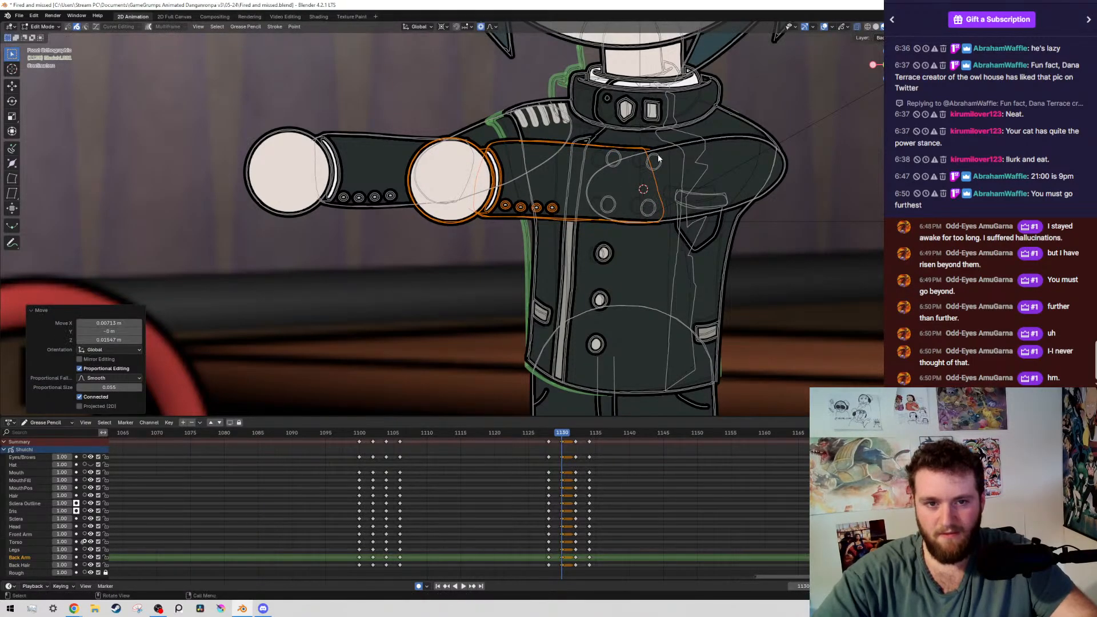
Pull the elbow end of the front arm's forearm outline about 0.043 m right and 0.006 m down, with a proportional size of 0.192
key("1")
left_click(653, 148)
left_click(652, 150)
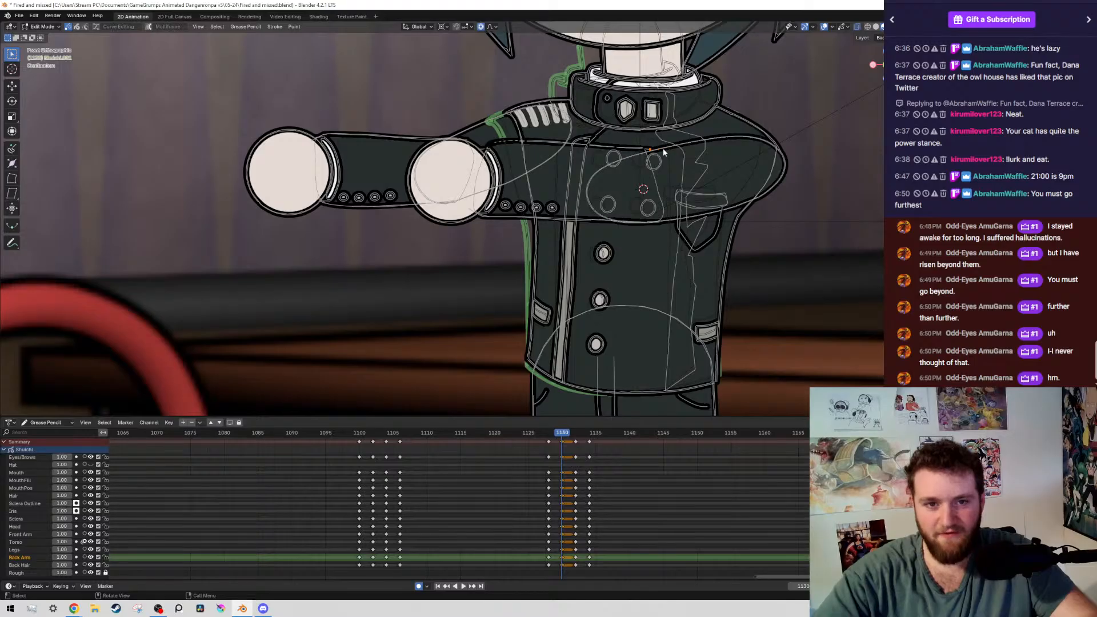
key("g")
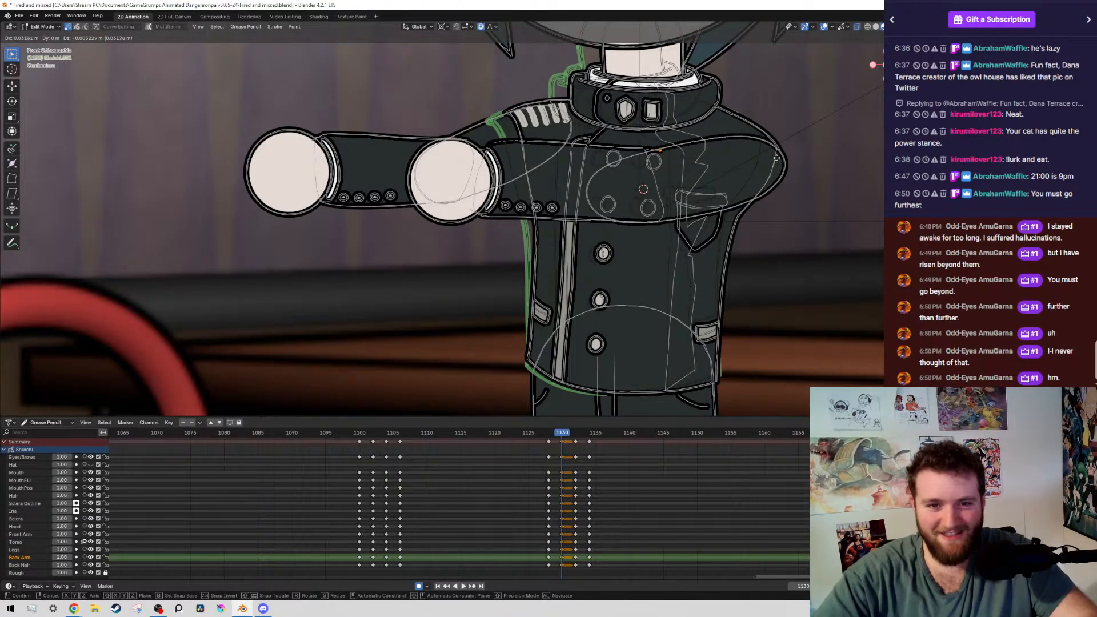
left_click(776, 158)
key("g")
key("o")
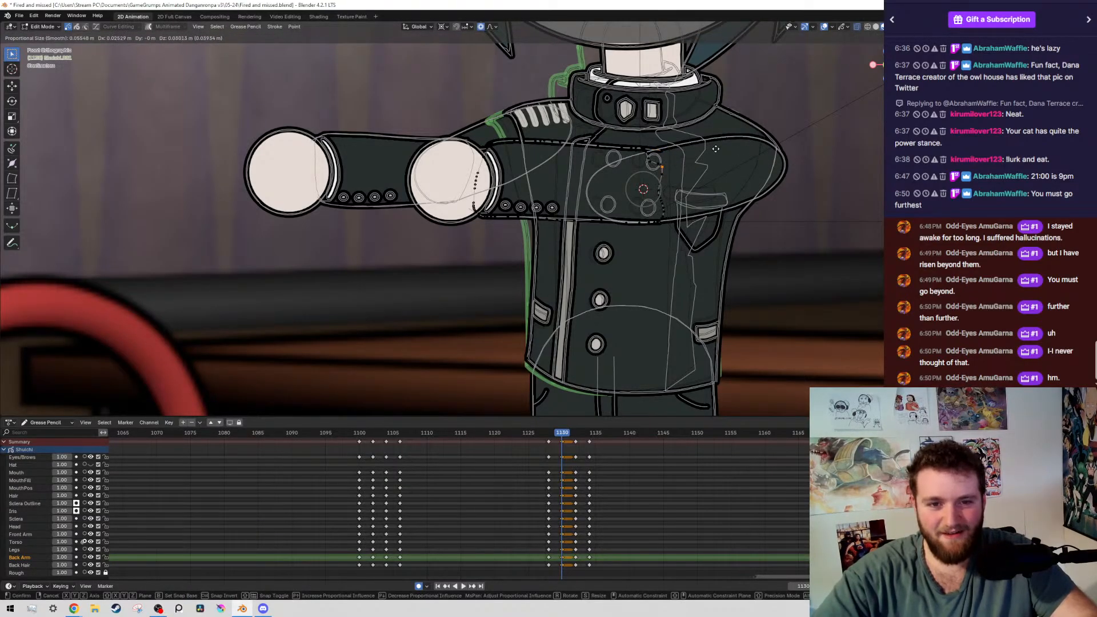
left_click(674, 164)
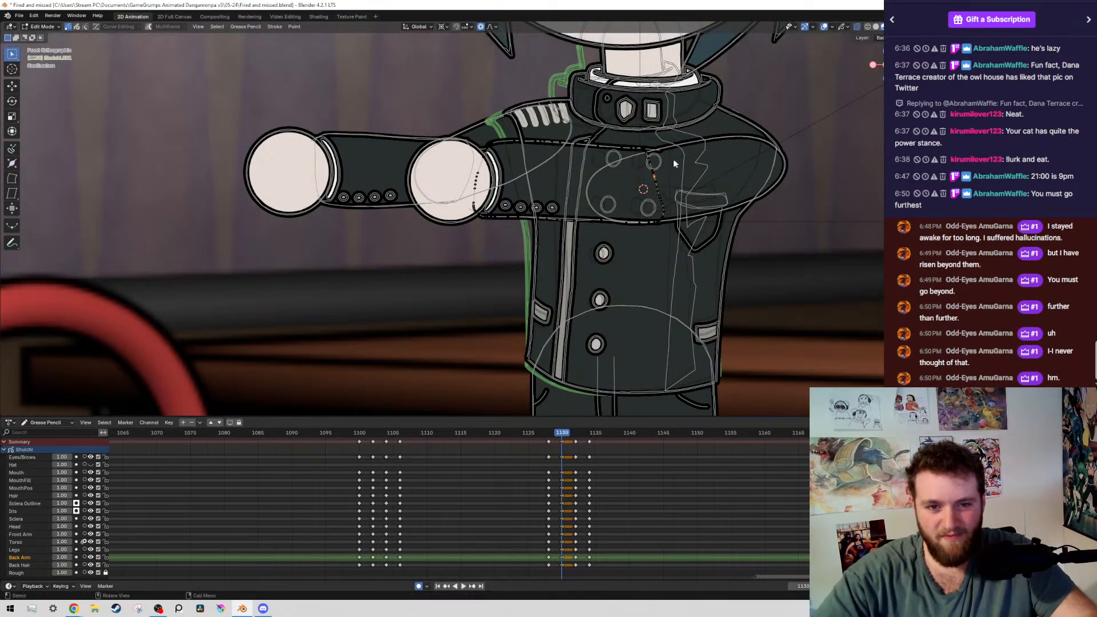
key("g")
left_click(704, 158)
Save the file and compare the frame 1130 arm pose with the neighbouring keyframes up to 1134, without overlays
scroll(748, 177, "down", 6)
key("alt+shift+z")
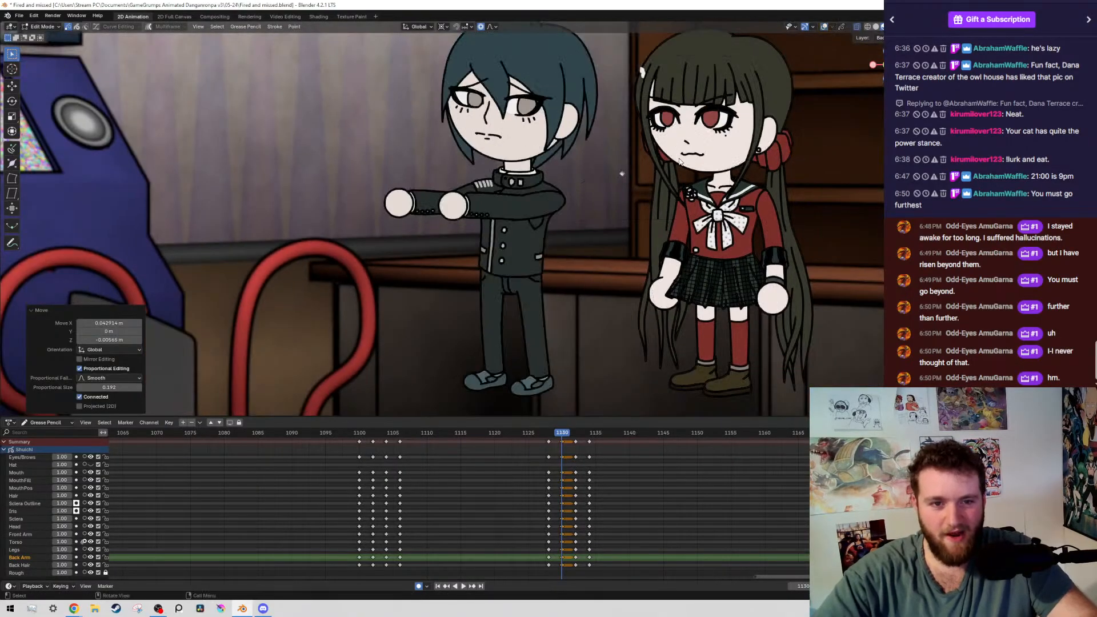
scroll(680, 161, "down", 3)
key("ctrl+s")
key("Down")
key("Up")
key("Up")
key("Up")
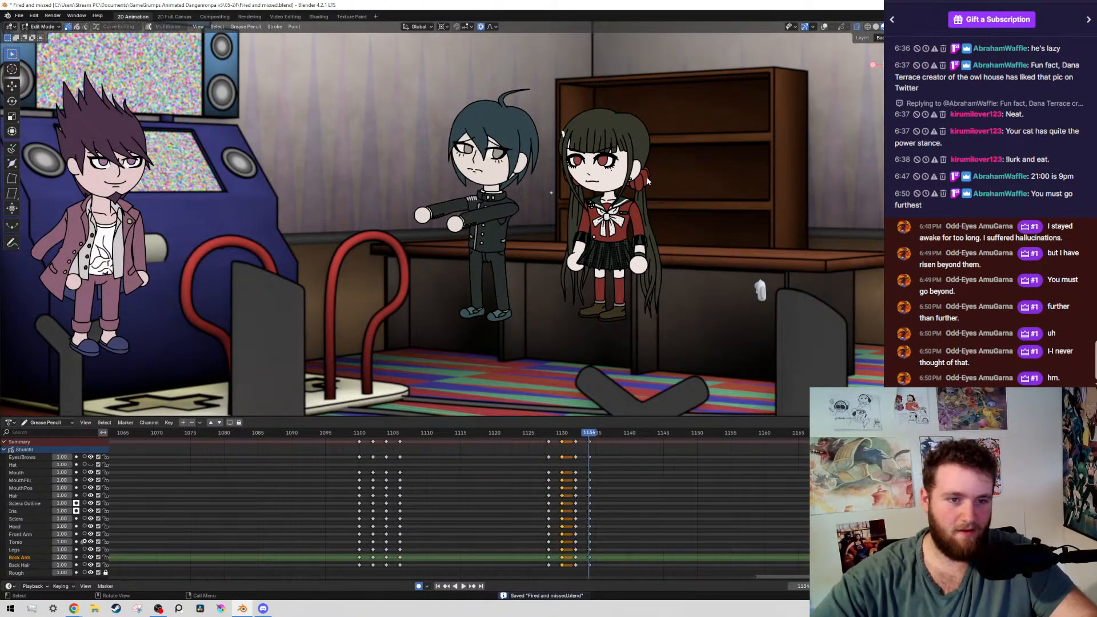
key("Down")
key("Down")
Rotate all the front arm's strokes up about 5.5° around the shoulder on frame 1130
key("shift+alt+z")
scroll(739, 168, "up", 4)
scroll(739, 172, "up", 6)
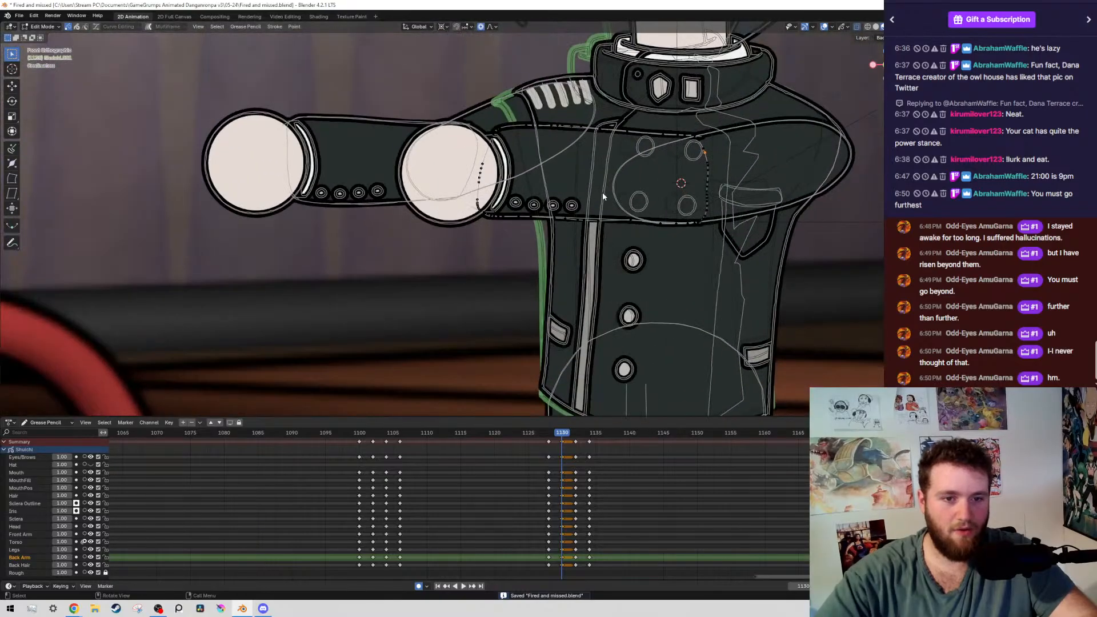
key("shift+g")
left_click(582, 197)
key("r")
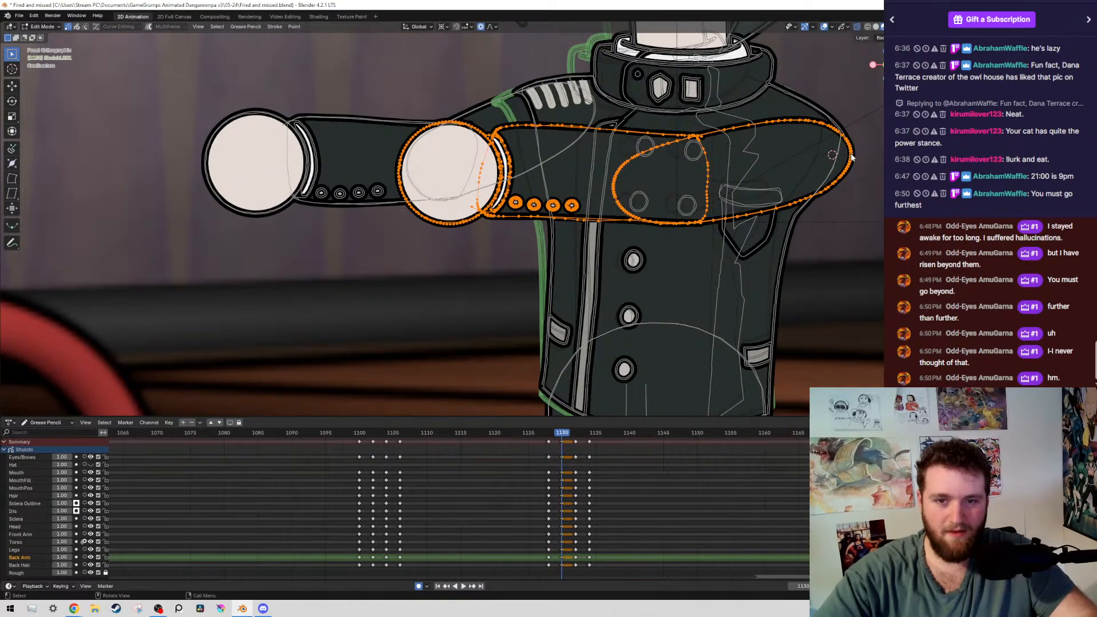
left_click(768, 225)
key("shift+alt+z")
key("Home")
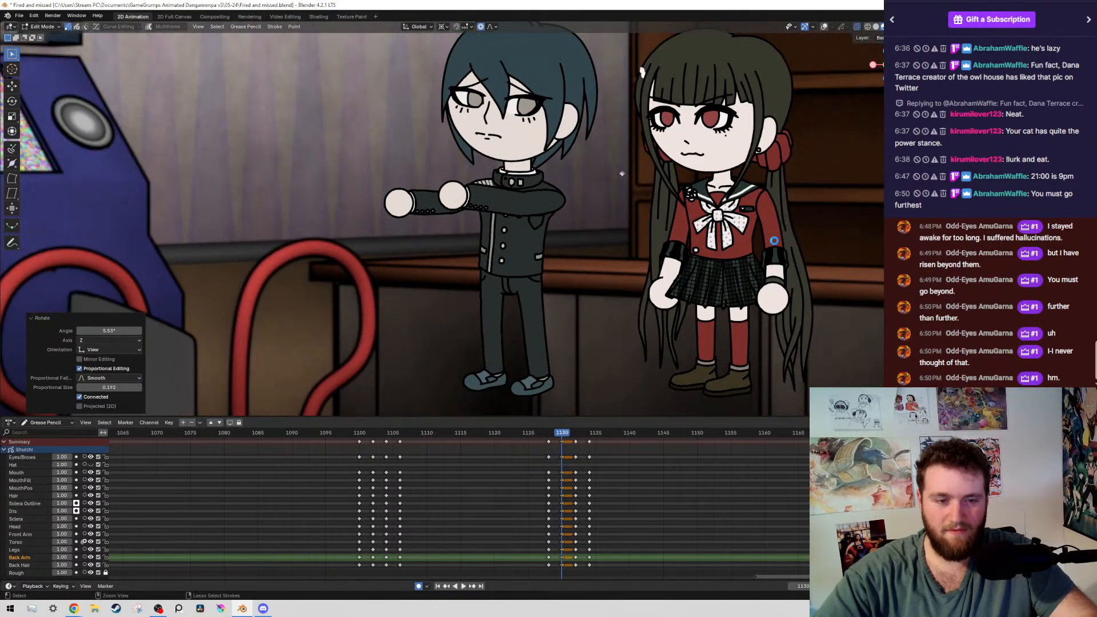
Save the file and step through the keyframes around 1130 to check the front arm's motion
key("ctrl+s")
key("Down")
key("Up")
key("Up")
key("Up")
key("Down")
key("Down")
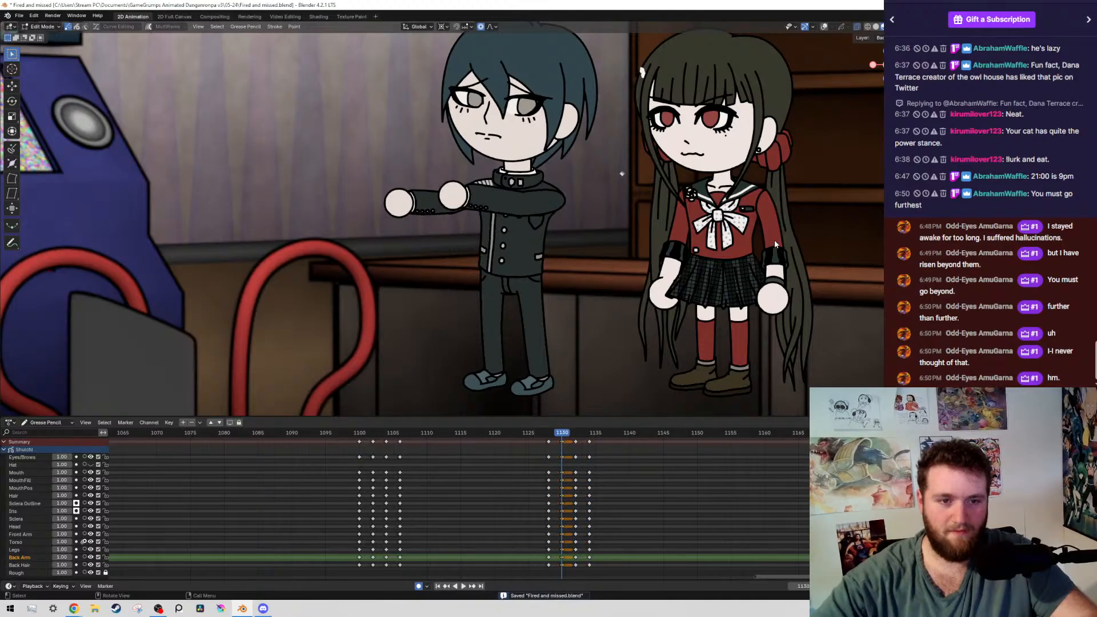
Rotate all the boy's layers above the legs about 1.3° counter-clockwise around the waist on frame 1130, and save the file
key("shift+alt+z")
scroll(430, 267, "down", 2)
scroll(431, 266, "down", 1)
key("2")
left_click_drag(369, 77, 553, 231)
key("shift+g")
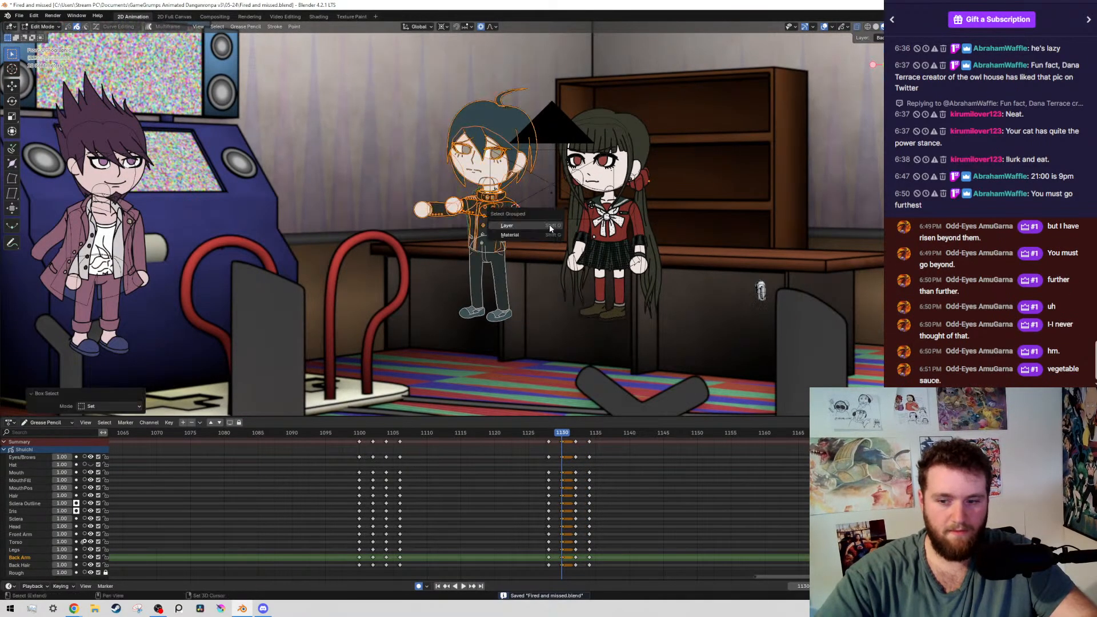
left_click(553, 228)
scroll(551, 231, "up", 7)
middle_click_drag(627, 311, 555, 247, "shift")
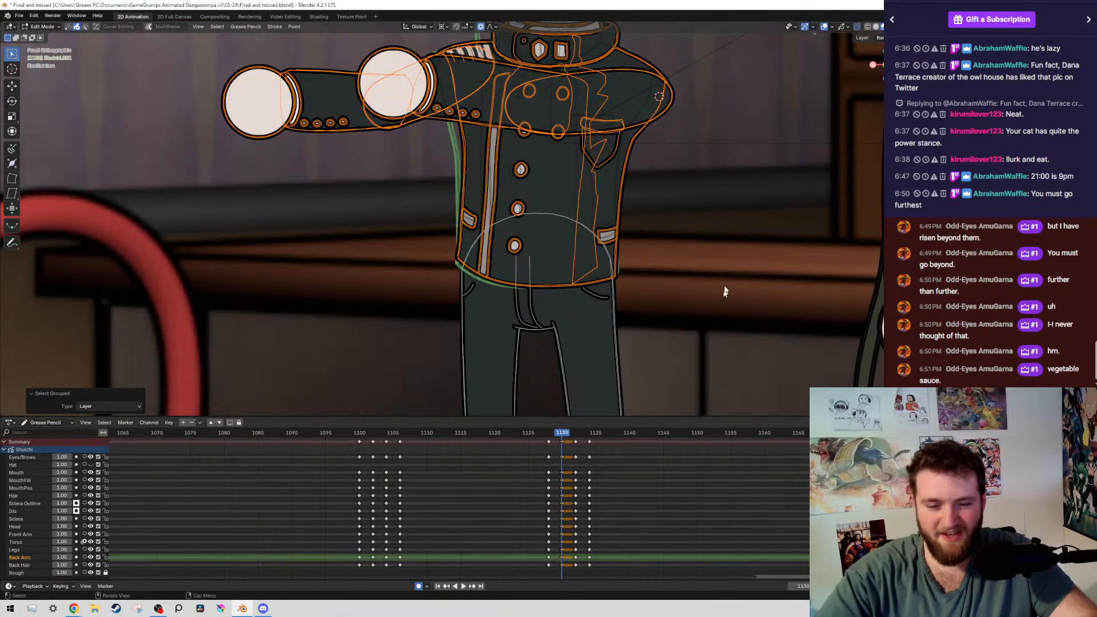
scroll(554, 239, "up", 7)
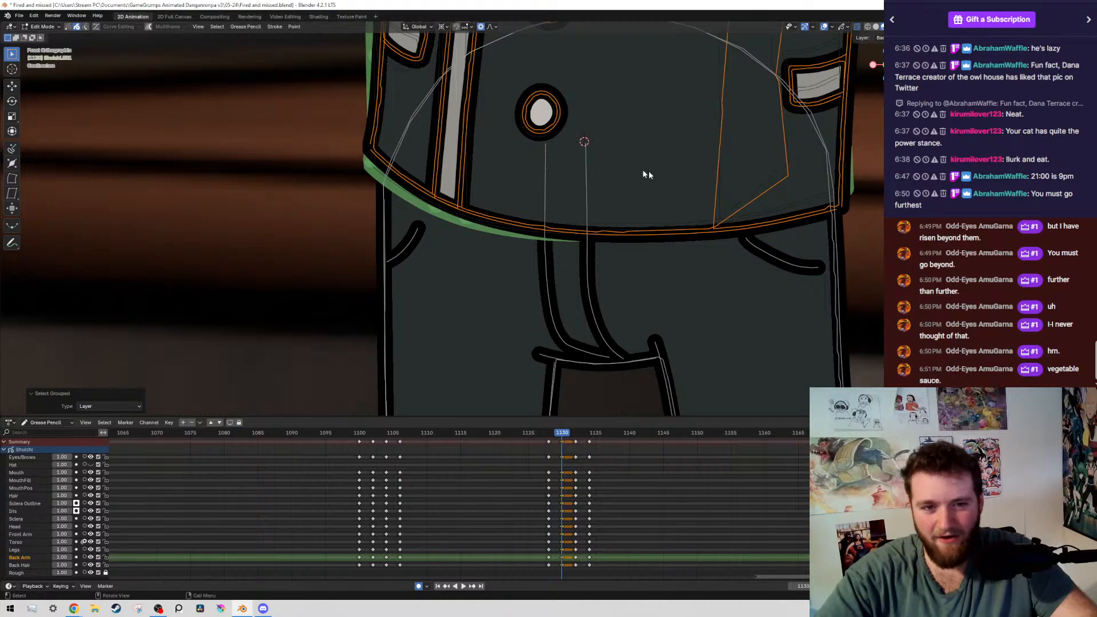
key("r")
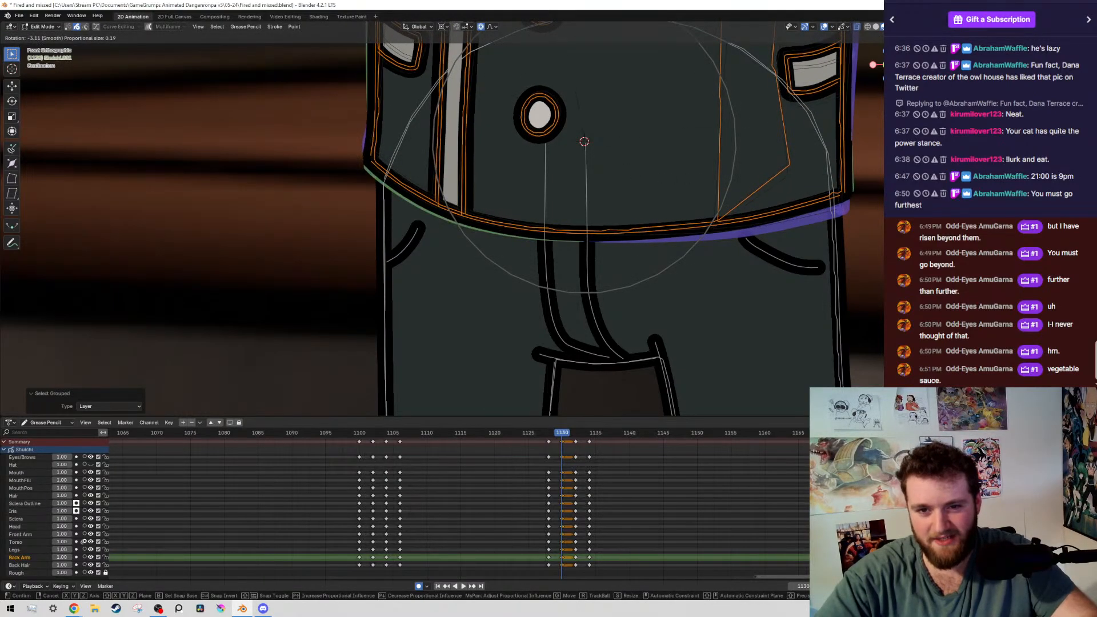
left_click(679, 45)
scroll(766, 238, "down", 7)
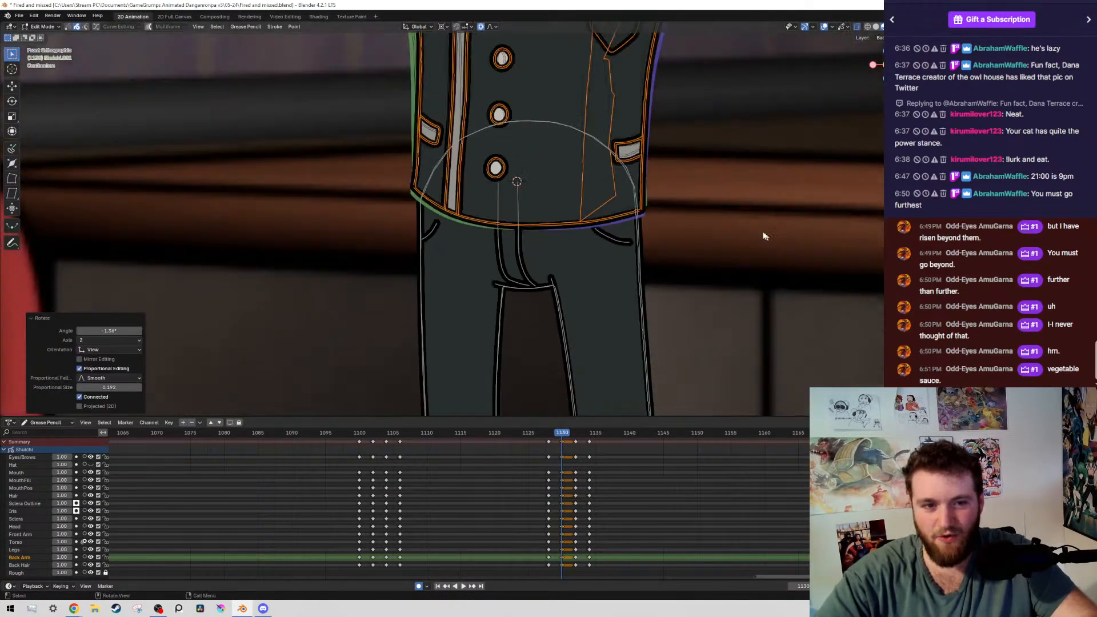
key("ctrl+s")
Rotate the boy's upper body a further 0.07° counter-clockwise around the waist and save the file
scroll(689, 276, "up", 7)
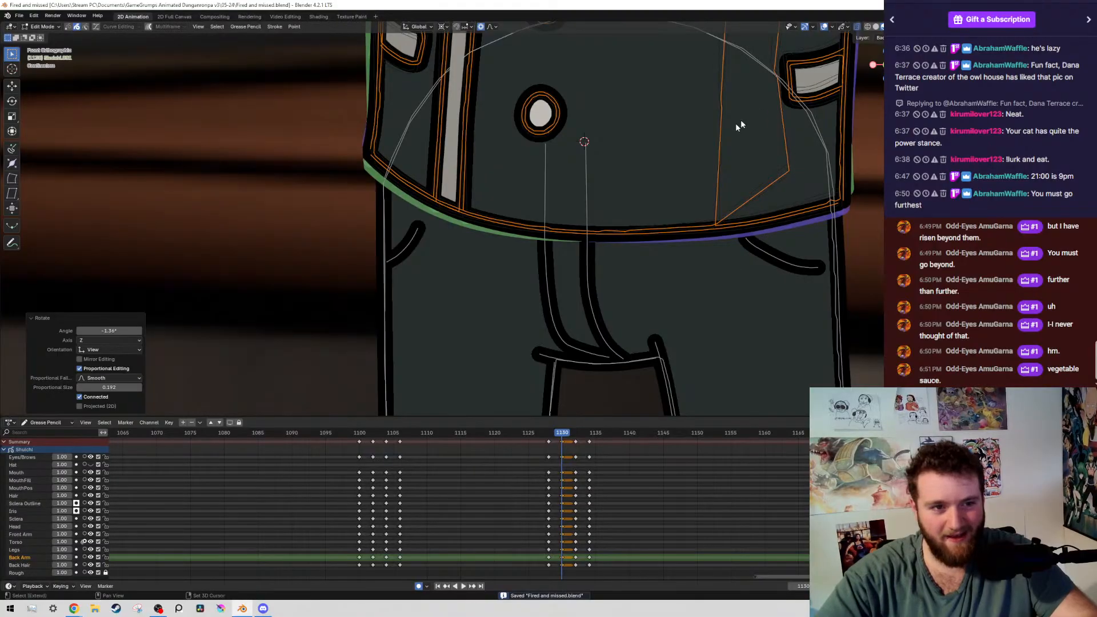
middle_click_drag(741, 124, 514, 192, "shift")
scroll(514, 192, "up", 1)
key("r")
left_click(635, 193)
key("ctrl+s")
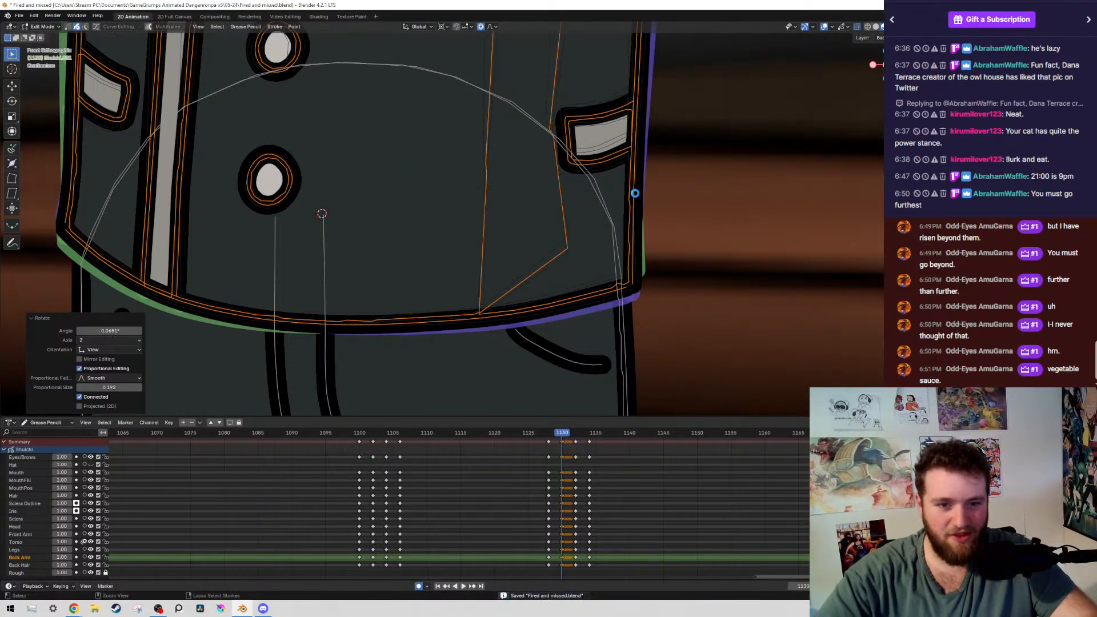
Save the file, view the boy without overlays, and step through the neighbouring keyframes to check the body lean
scroll(648, 204, "down", 7)
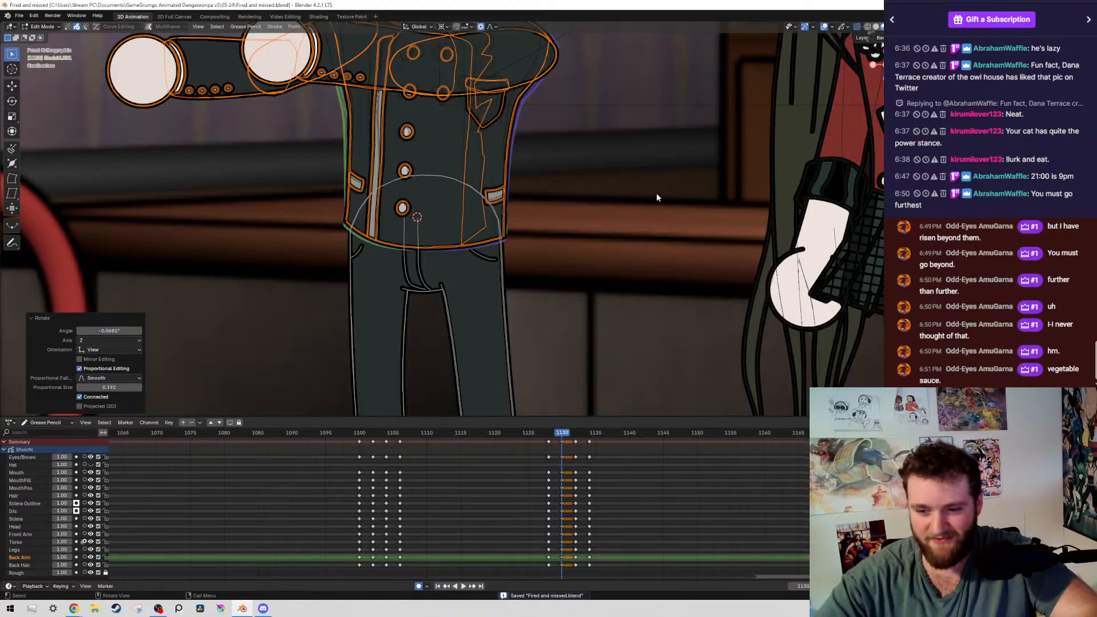
key("shift+alt+z")
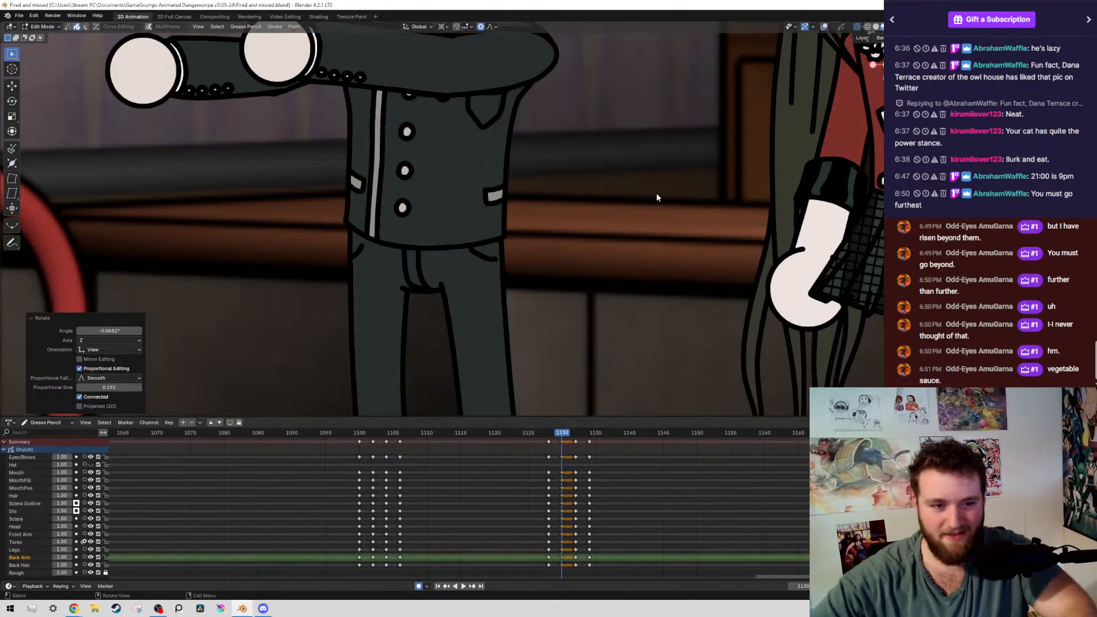
key("shift+alt+z")
key("ctrl+s")
scroll(656, 193, "down", 7)
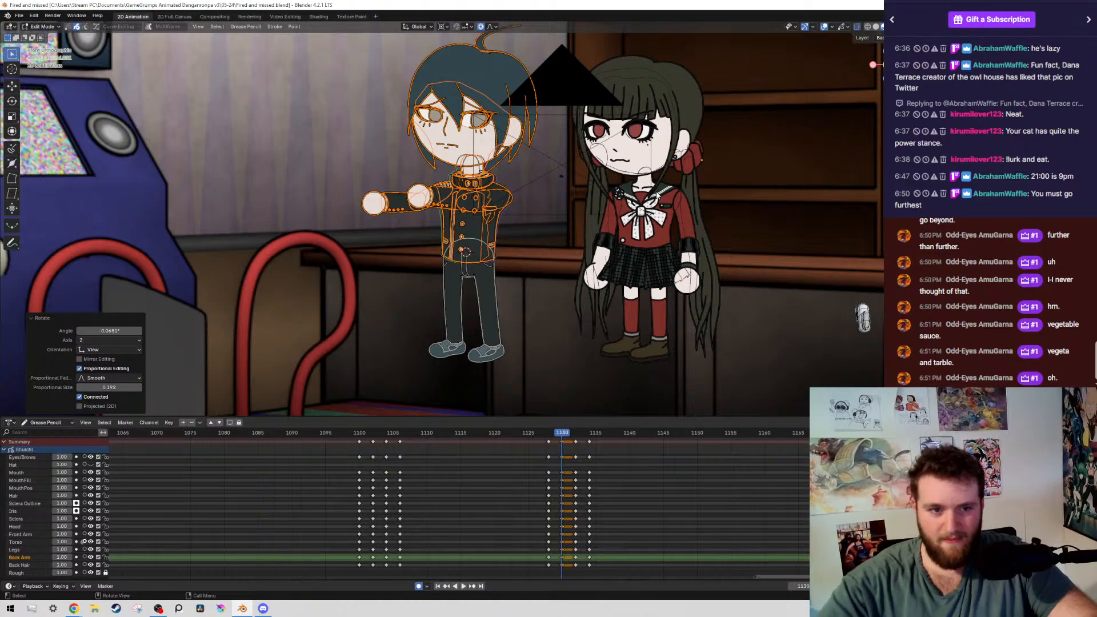
key("Right")
key("Right")
key("Right")
key("Right")
key("Left")
key("Left")
key("Left")
key("Left")
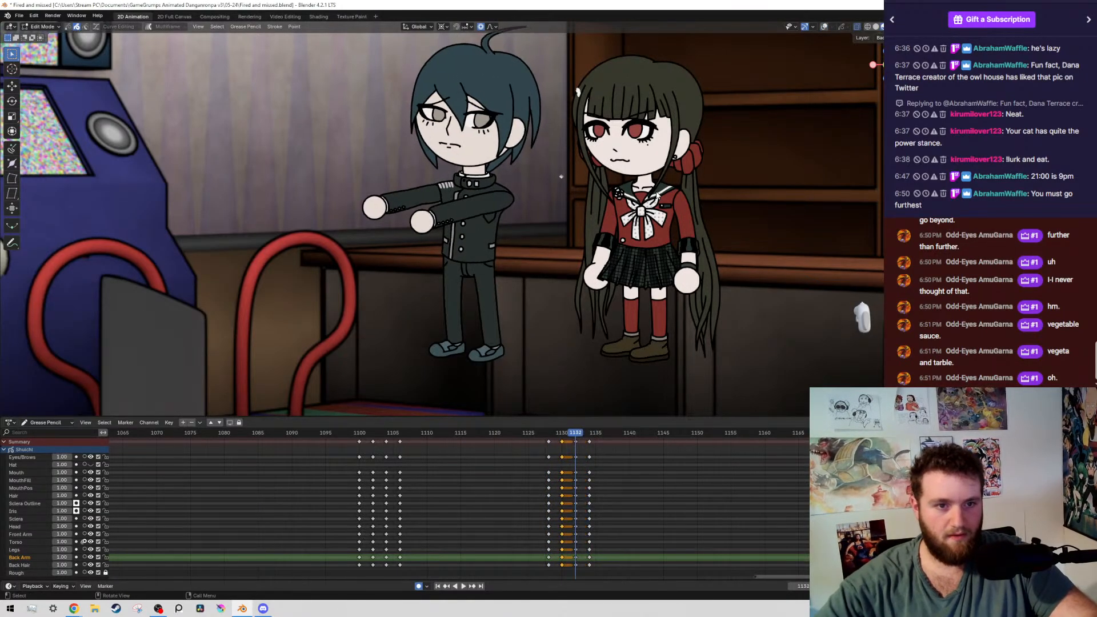
Select the front arm's layer on frame 1130 and rotate the whole arm down about 5° around the shoulder
key("KP_Decimal")
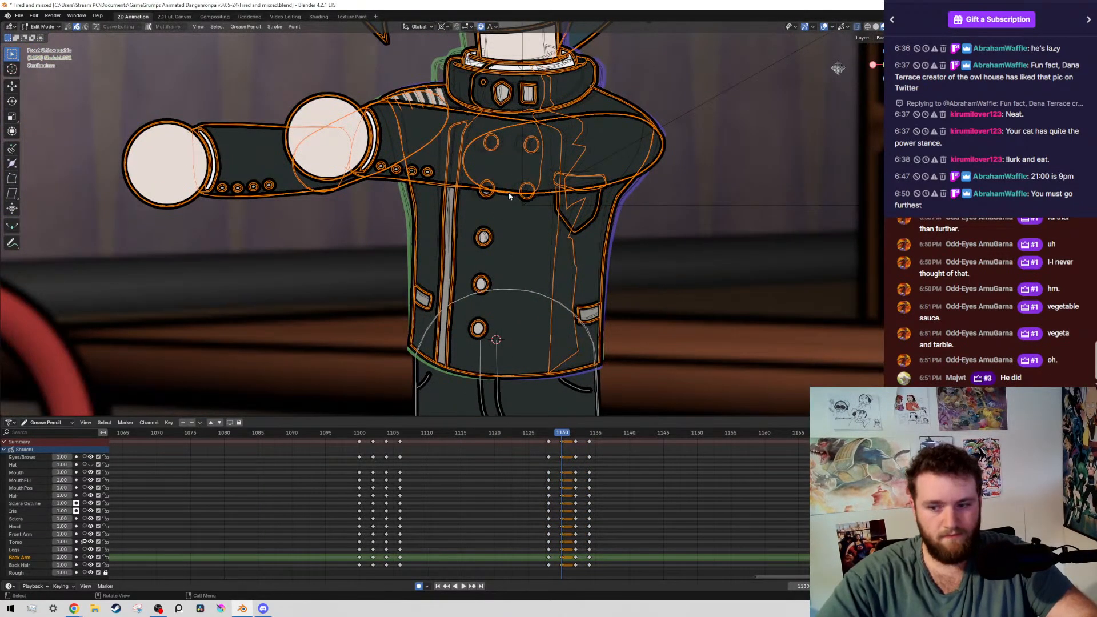
left_click(523, 188)
key("shift+g")
left_click(524, 188)
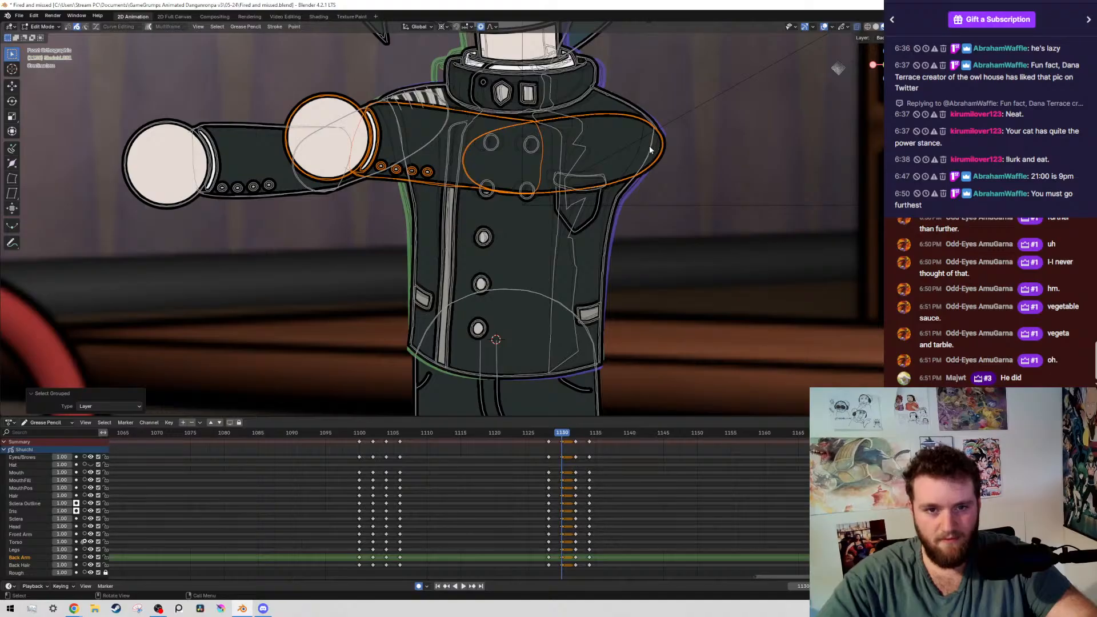
key("r")
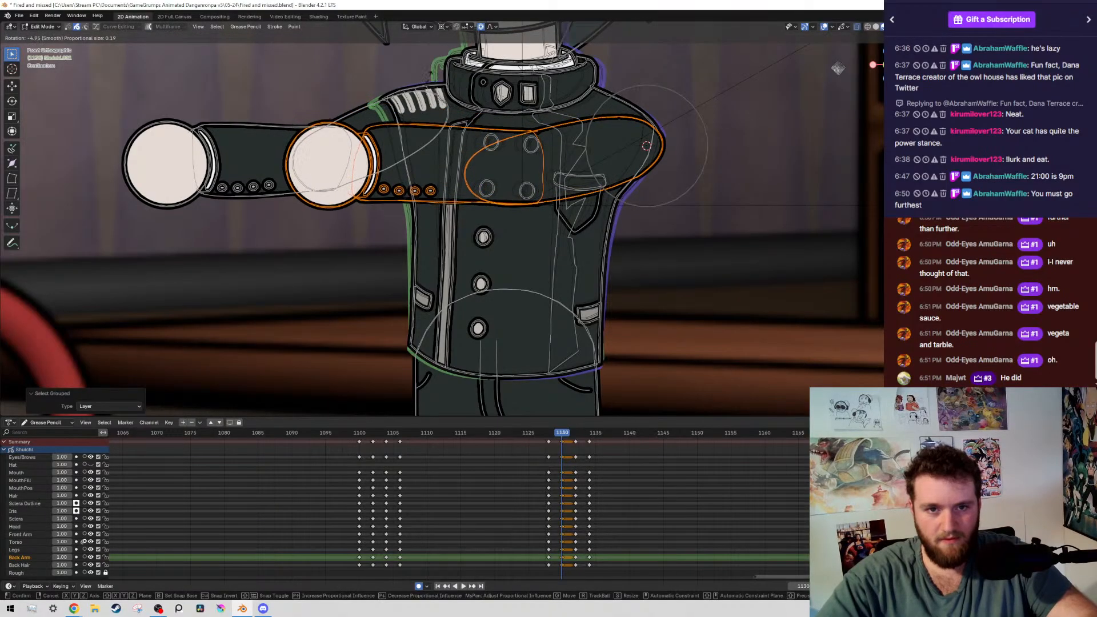
left_click(429, 79)
Rotate only the front arm's forearm and hand up about 7.5° around the elbow and shift them about 0.041 m left
left_click_drag(617, 113, 591, 151, "ctrl")
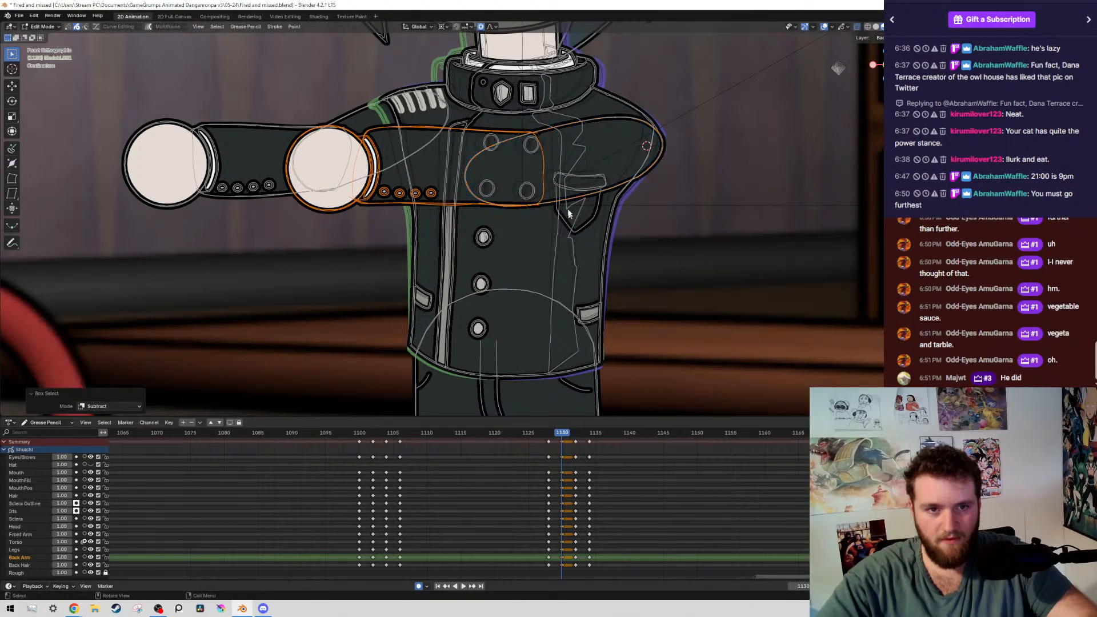
key("r")
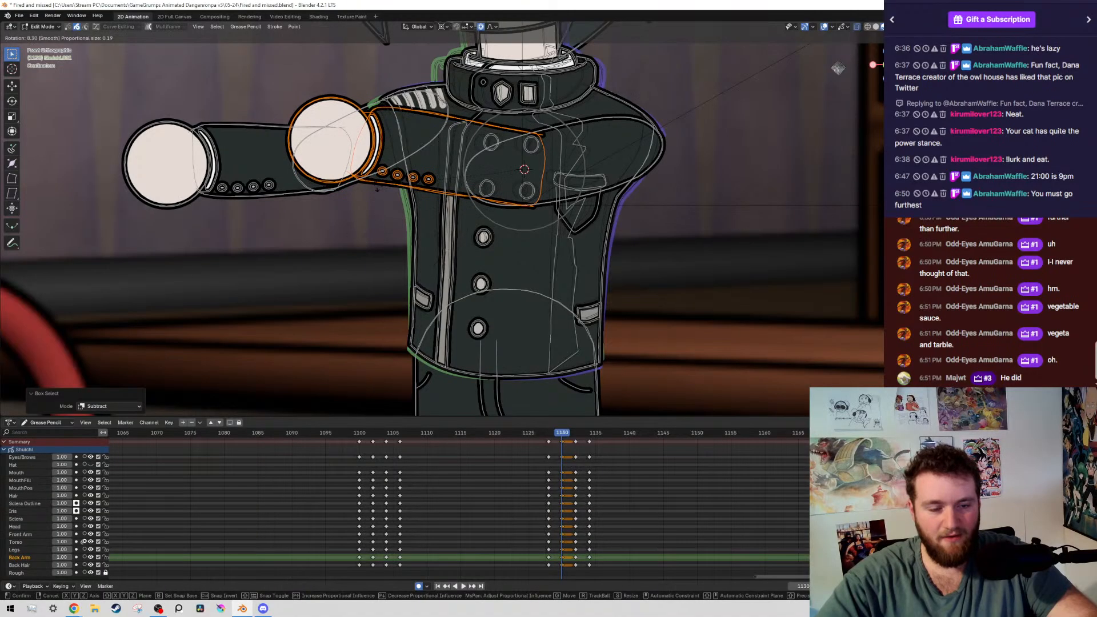
right_click(627, 129)
key("r")
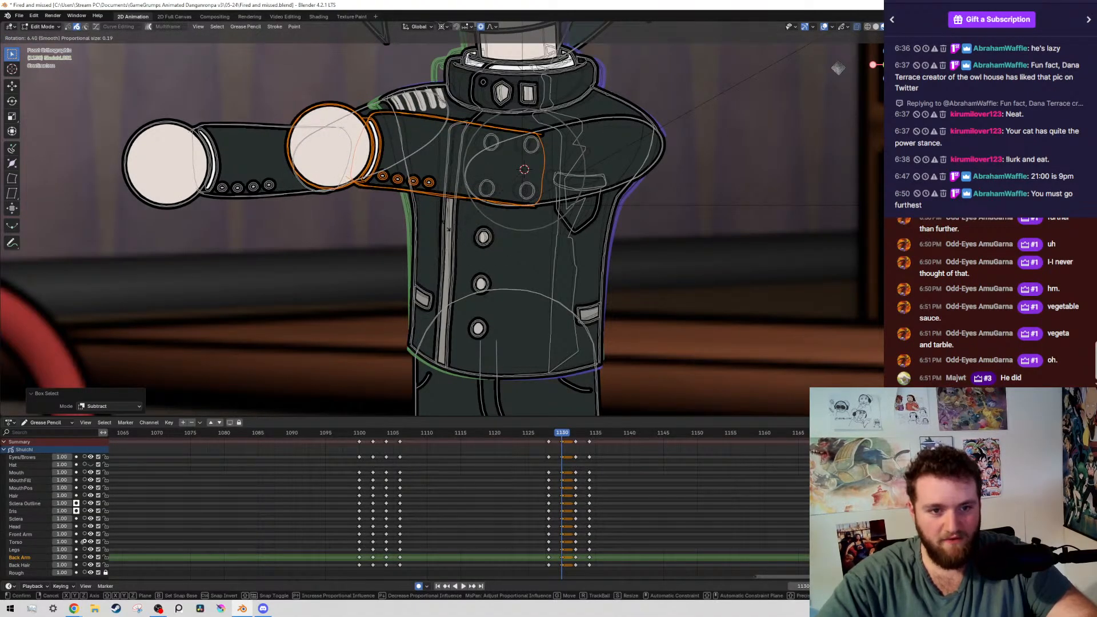
left_click(393, 165)
key("g")
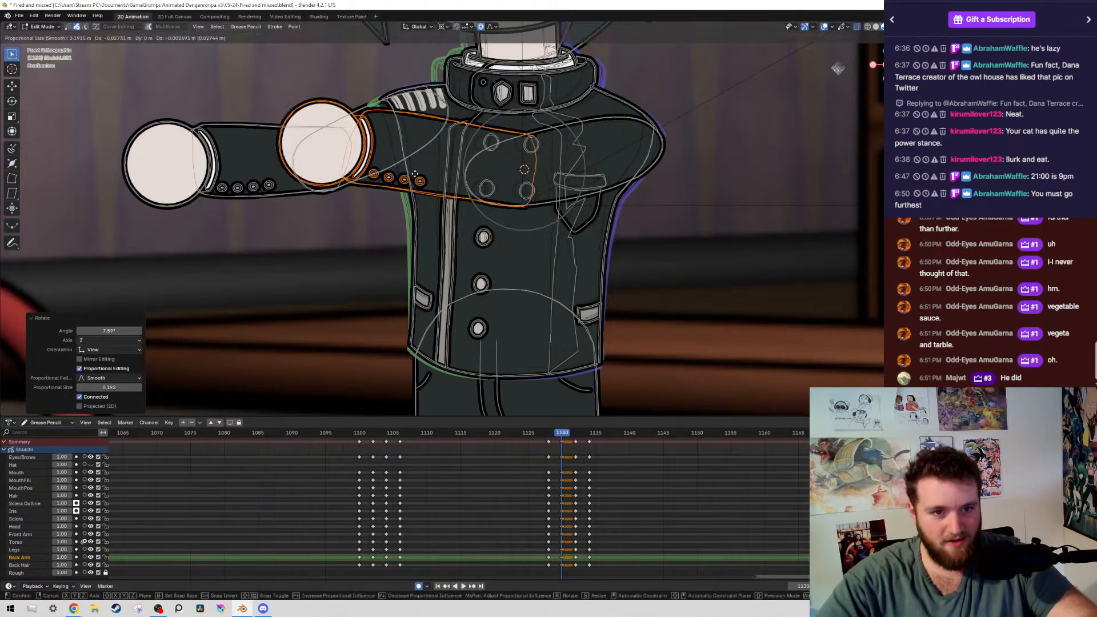
left_click(397, 165)
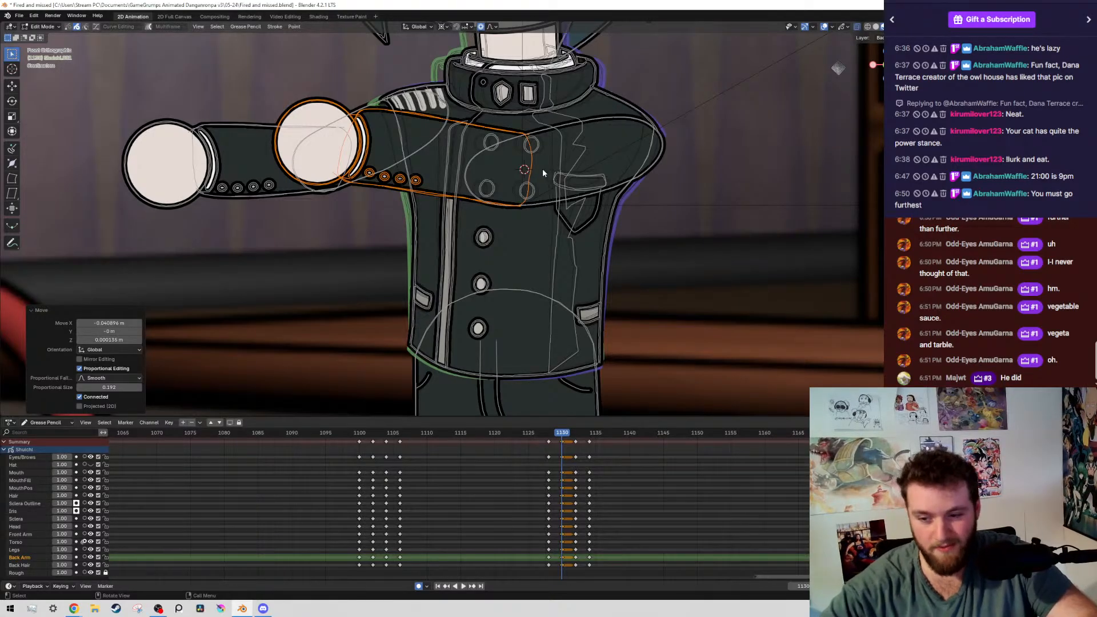
Step back and forth between keyframes 1128 and 1130 to compare the arm and head poses
scroll(434, 292, "down", 6)
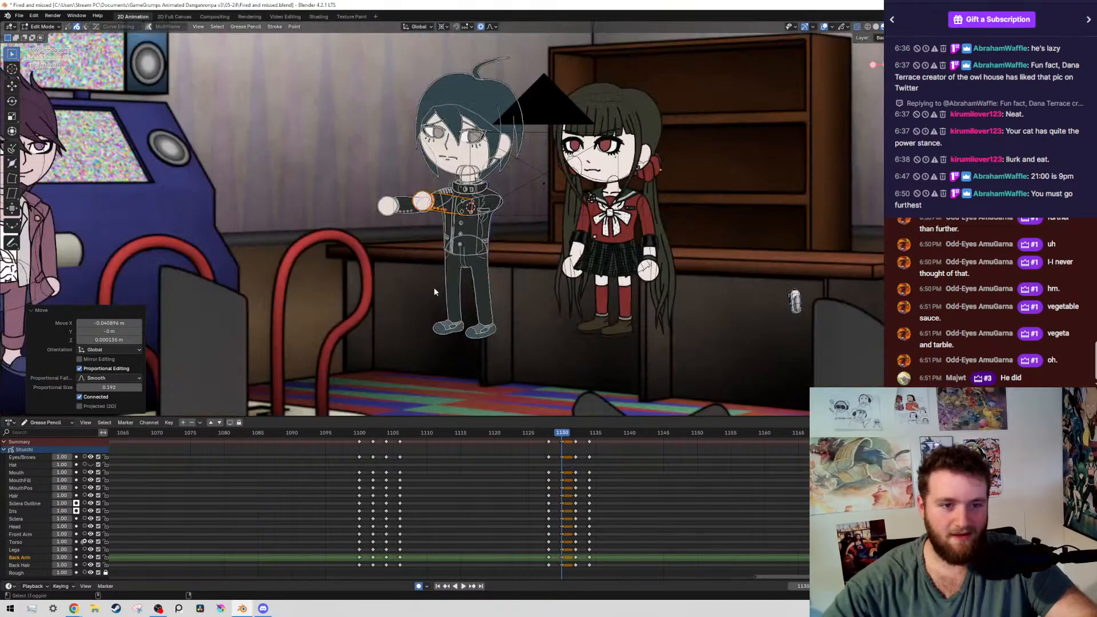
key("Left")
key("Left")
key("Right")
key("Right")
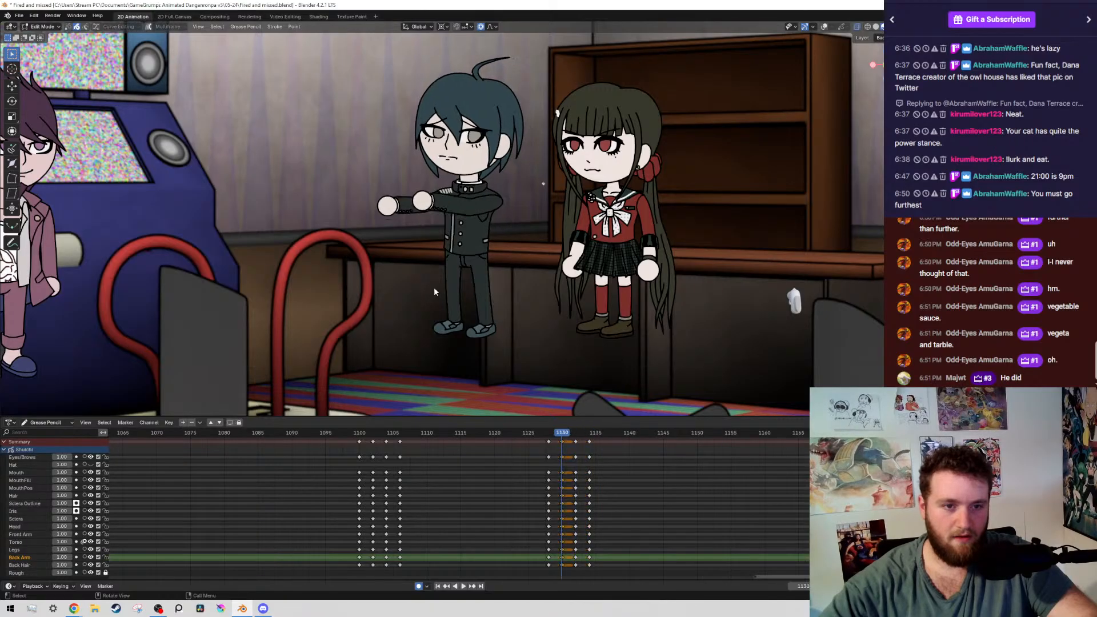
key("Left")
key("Left")
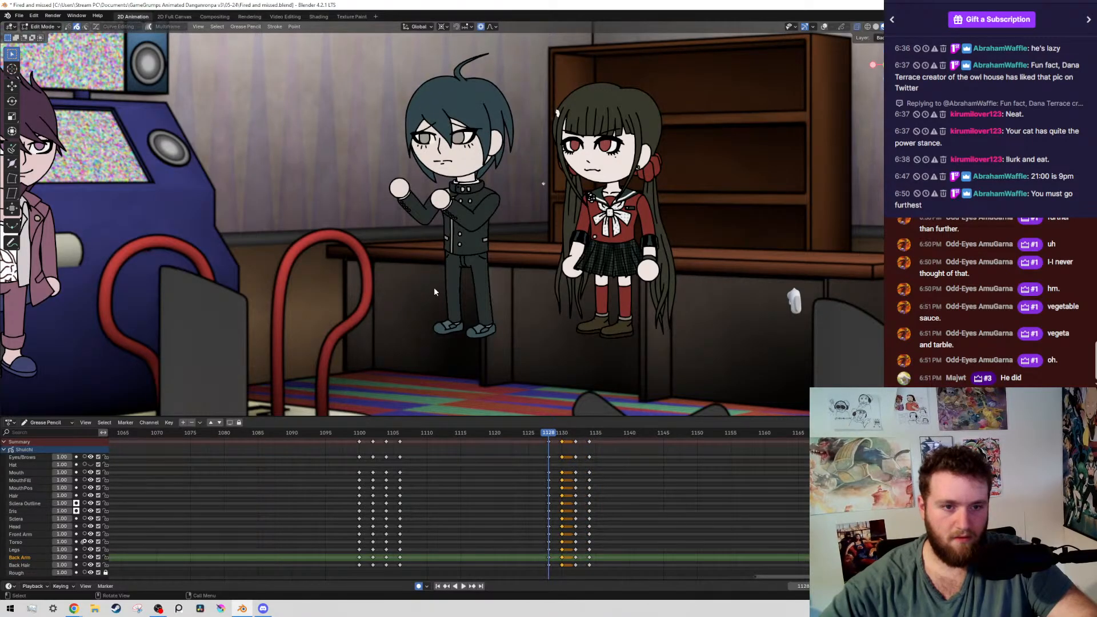
key("Right")
key("Right")
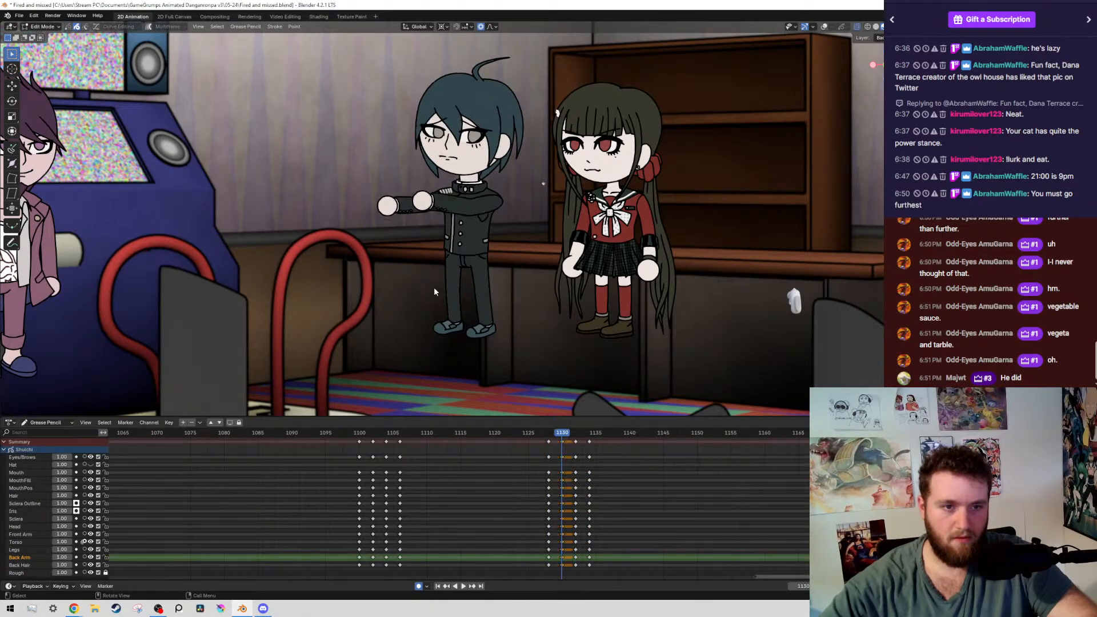
key("Left")
key("Left")
key("Right")
key("Right")
Select the boy's head, face and hair layers on frame 1130 and rotate them about 4° counterclockwise around the back of the neck
key("KP_1")
scroll(361, 157, "up", 6)
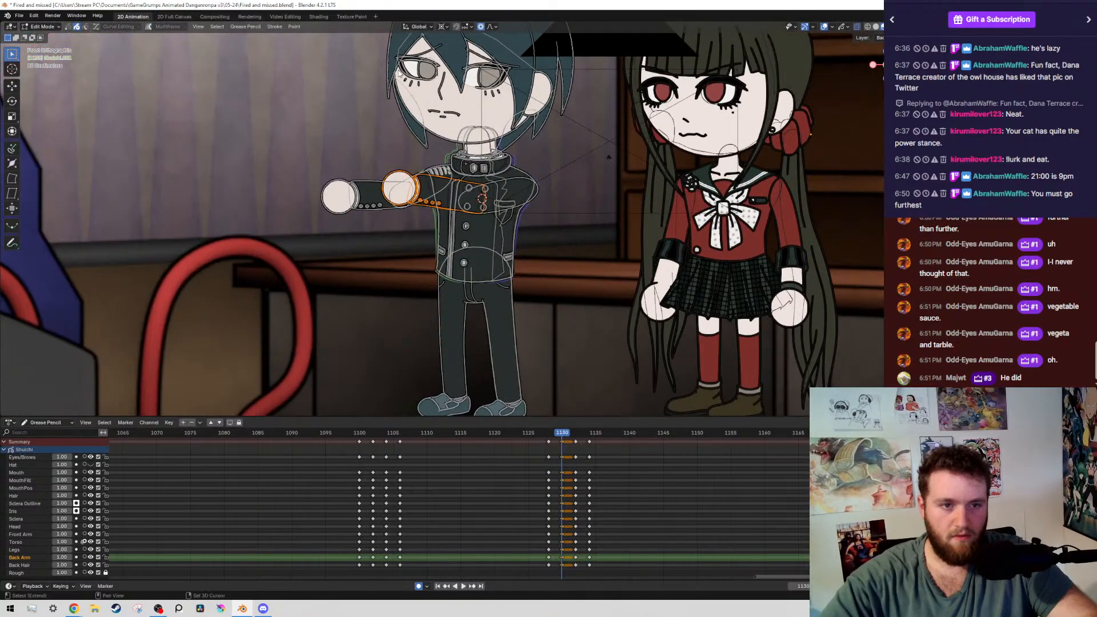
left_click_drag(343, 104, 487, 274)
key("shift+g")
left_click(488, 276)
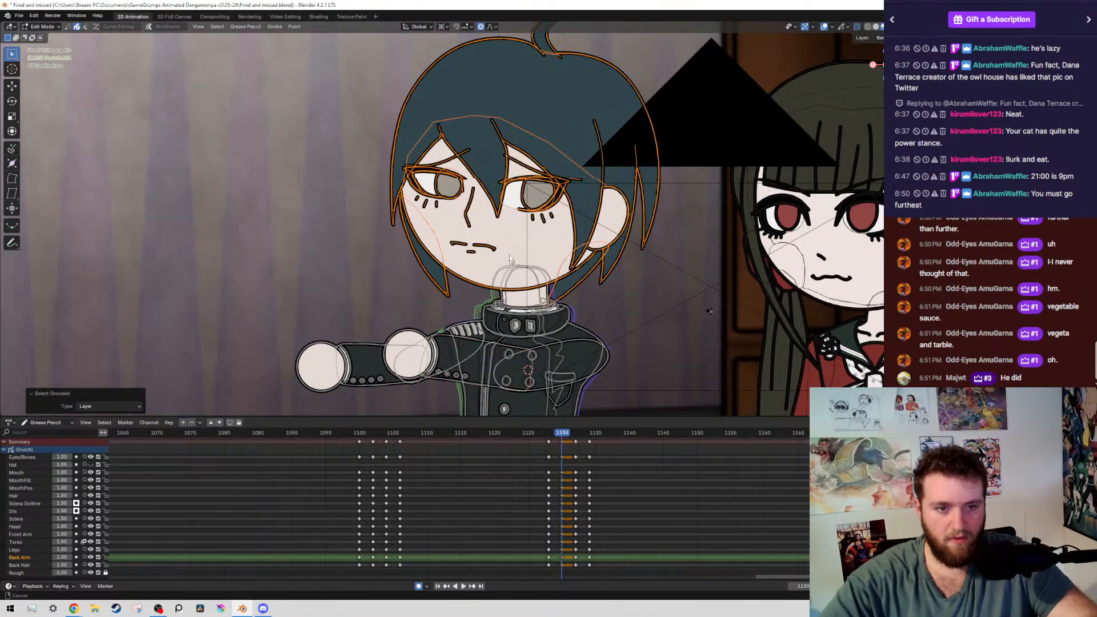
scroll(534, 297, "up", 4)
scroll(509, 268, "up", 3)
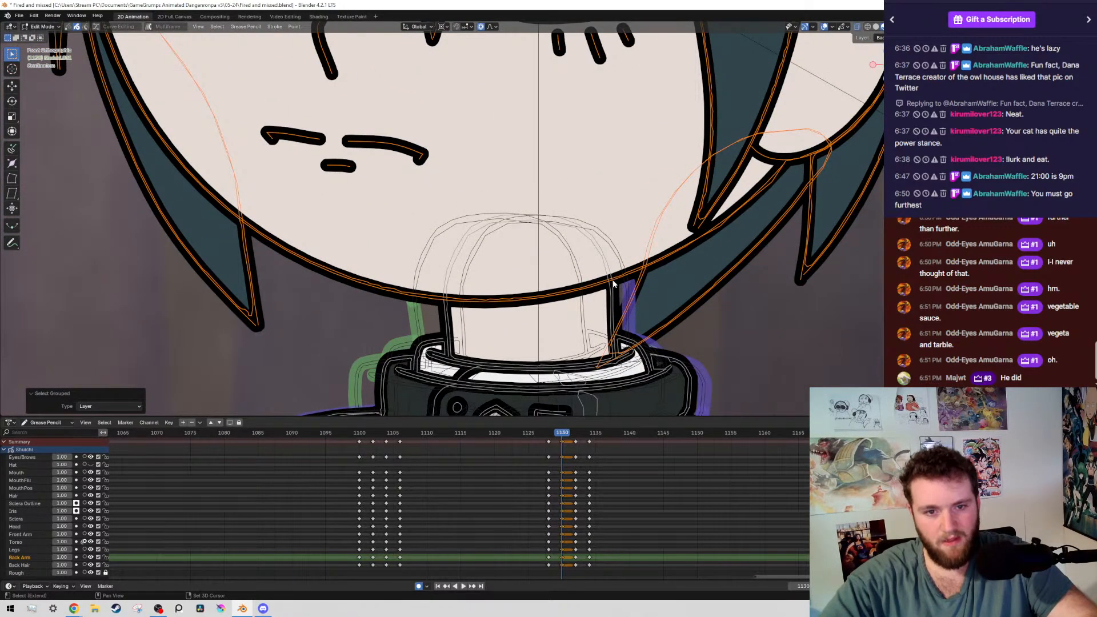
right_click(613, 280, "shift")
key("r")
left_click(652, 51)
scroll(390, 140, "down", 7)
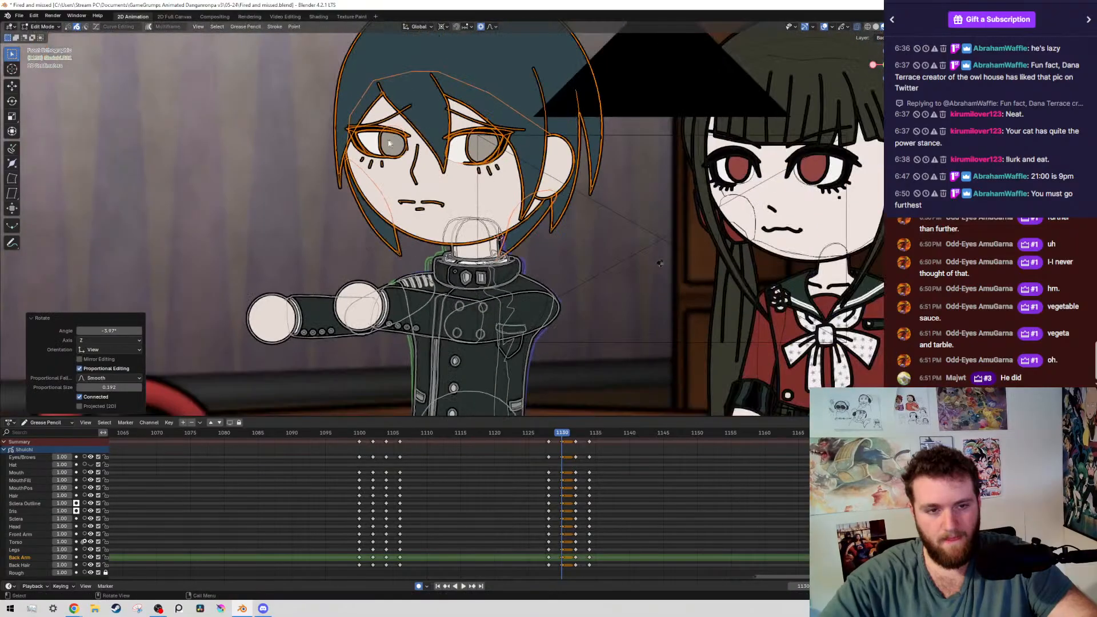
Select both irises by layer on frame 1130 and shift them about 0.034 m toward the character's facing side
scroll(381, 141, "up", 4)
left_click(431, 158)
key("shift+g")
left_click(446, 156)
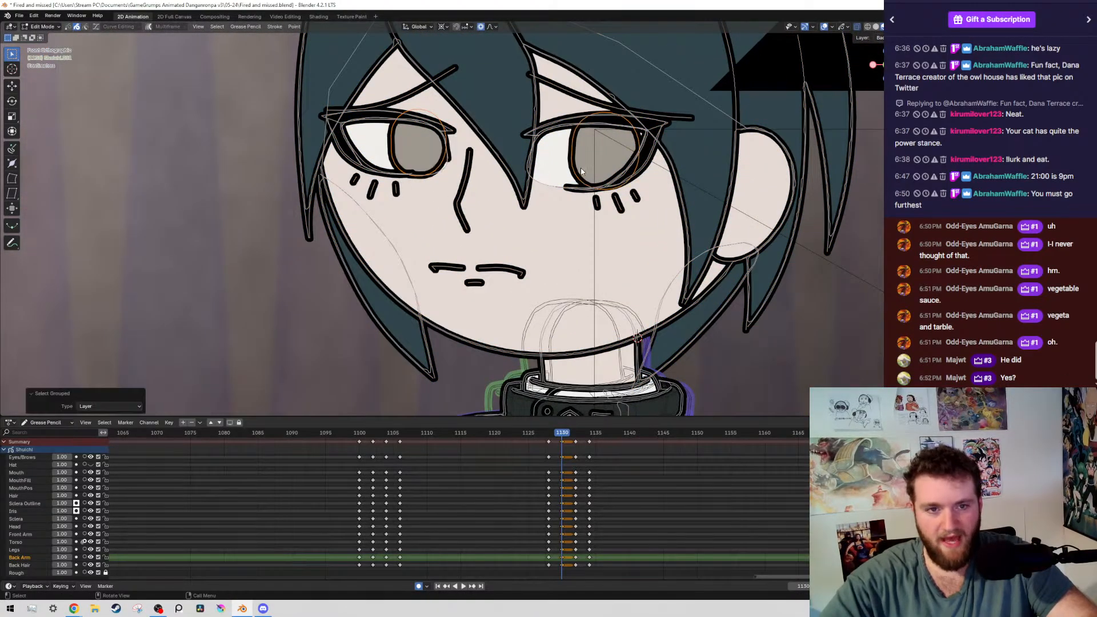
key("g")
left_click(528, 114)
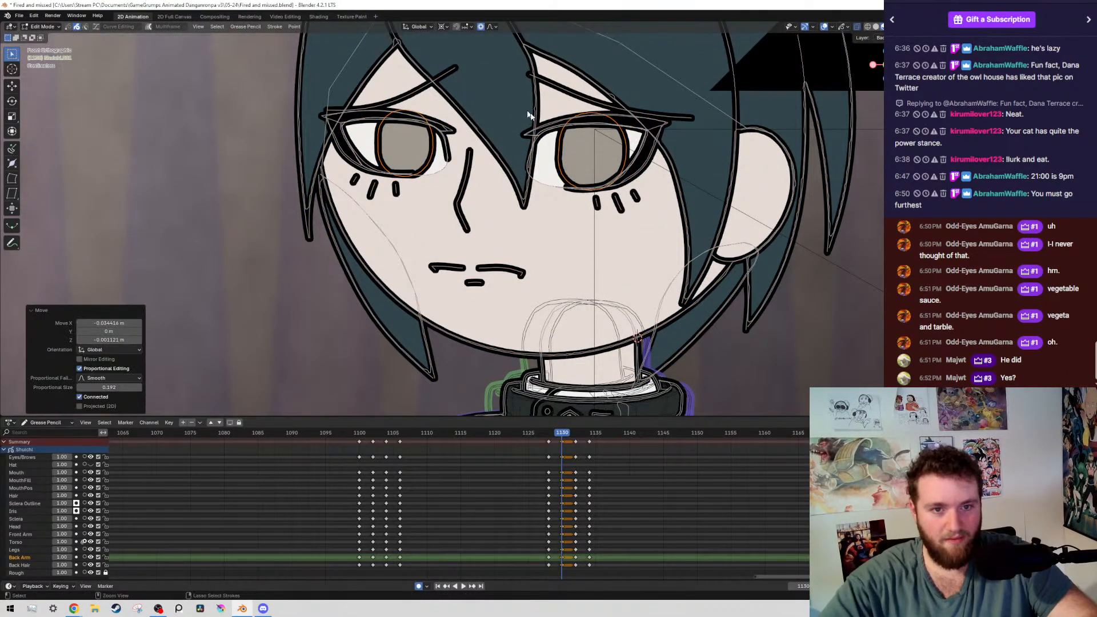
Deselect the strokes, save the file, and check the pose on keyframe 1128 without overlays
middle_click_drag(529, 114, 558, 207, "ctrl")
key("alt+a")
key("shift+alt+z")
key("ctrl+s")
key("Down")
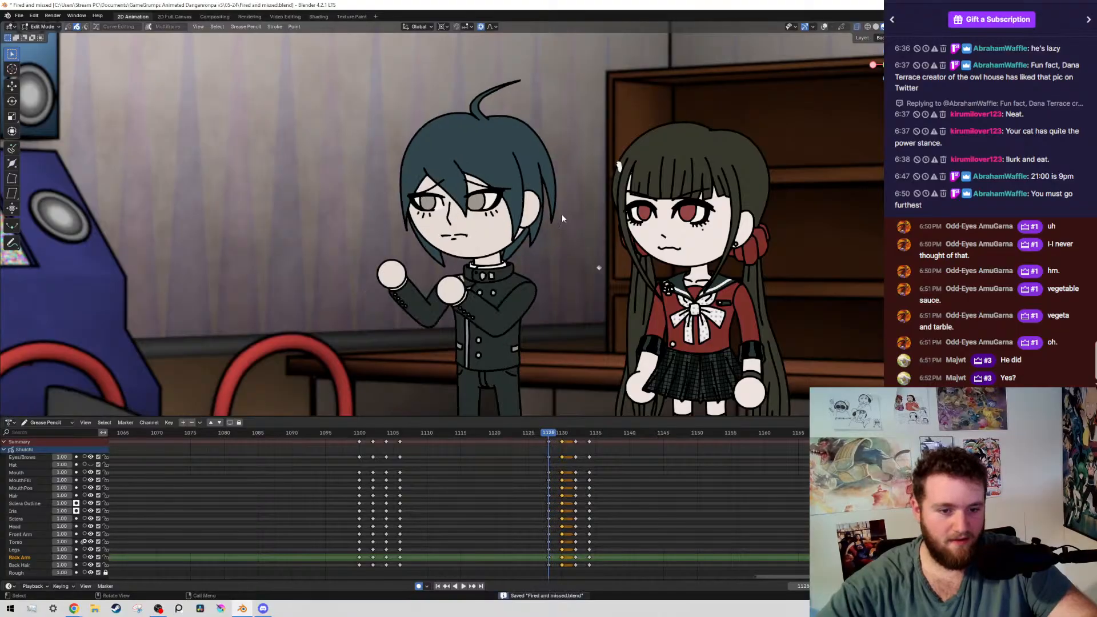
key("space")
key("Escape")
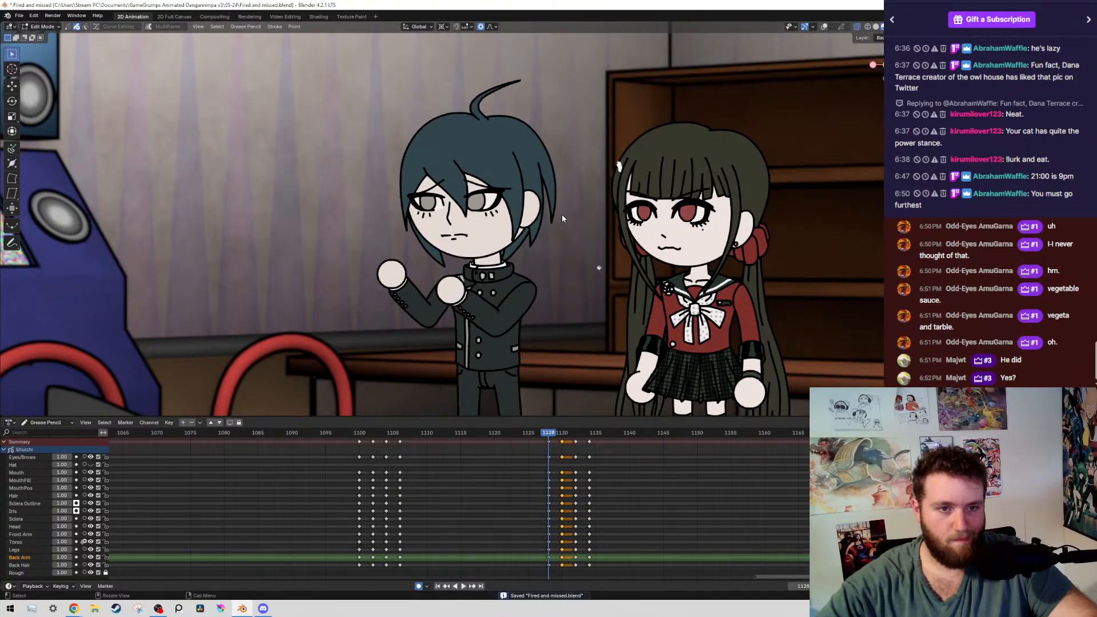
Select the head, face and hair layers on frame 1130, rotate them back about 2.3° clockwise around the neck, and save
key("Up")
key("shift+alt+z")
scroll(453, 218, "up", 1)
left_click_drag(361, 112, 470, 255)
key("shift+g")
scroll(471, 256, "up", 6)
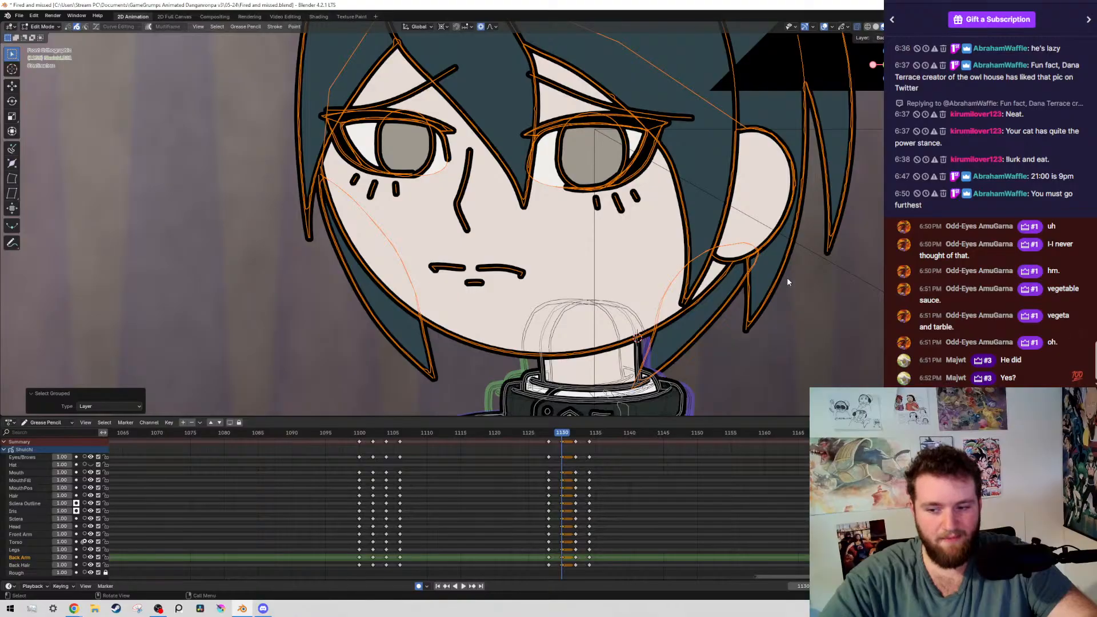
key("r")
left_click(763, 341)
scroll(742, 320, "down", 6)
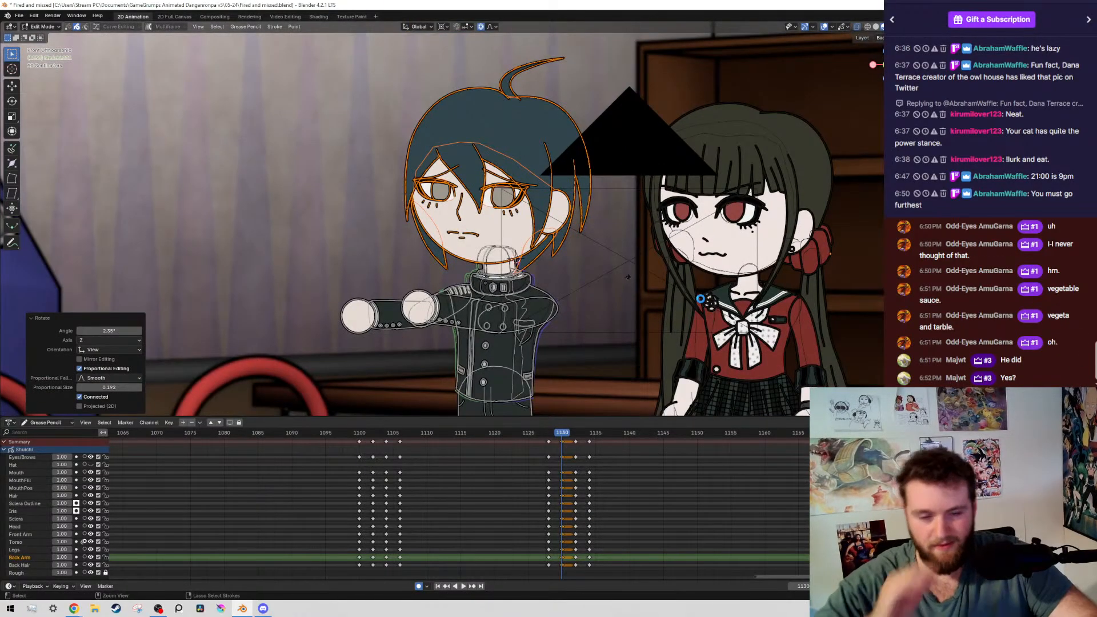
key("ctrl+s")
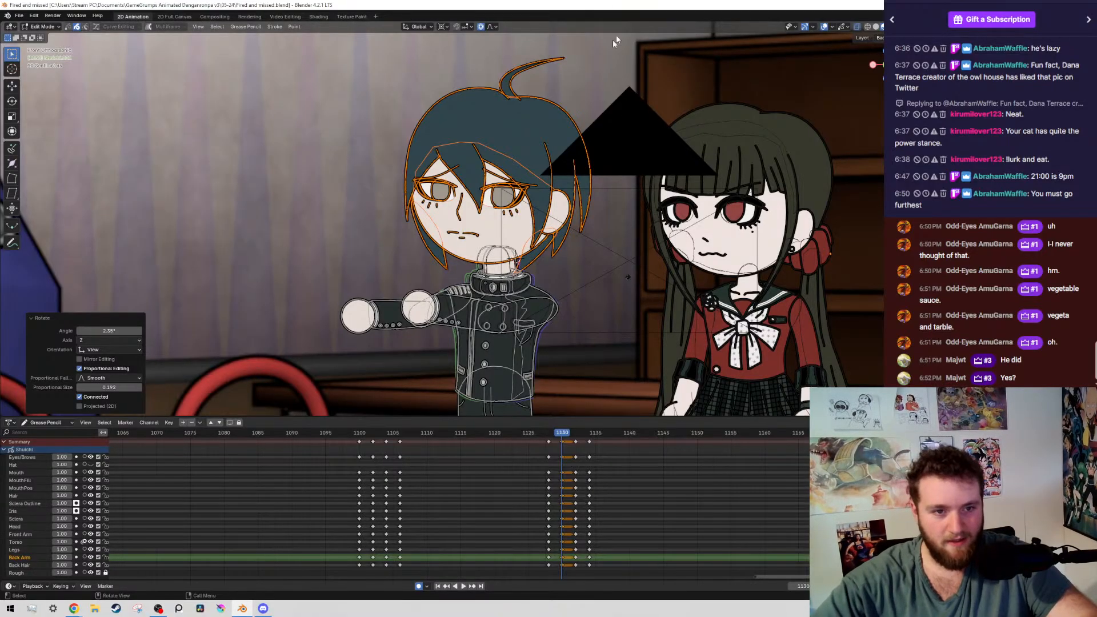
View the boy without overlays and step between frame 1130 and its neighbouring keyframes to check the head tilt
scroll(601, 175, "down", 3)
scroll(601, 174, "up", 3)
key("Left")
key("Left")
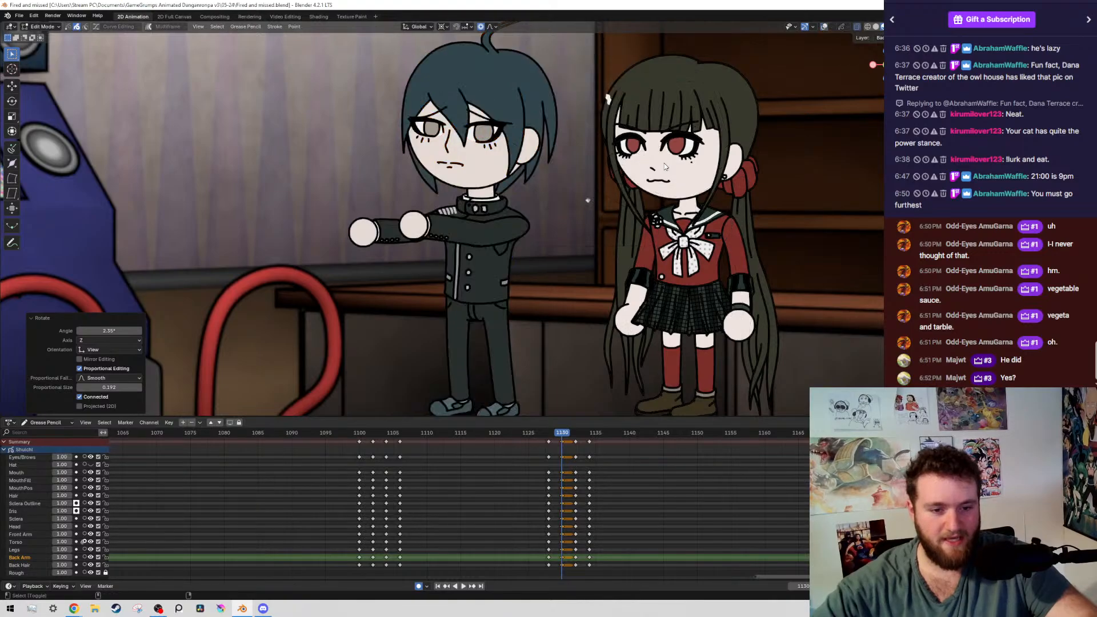
key("Up")
key("Up")
key("Down")
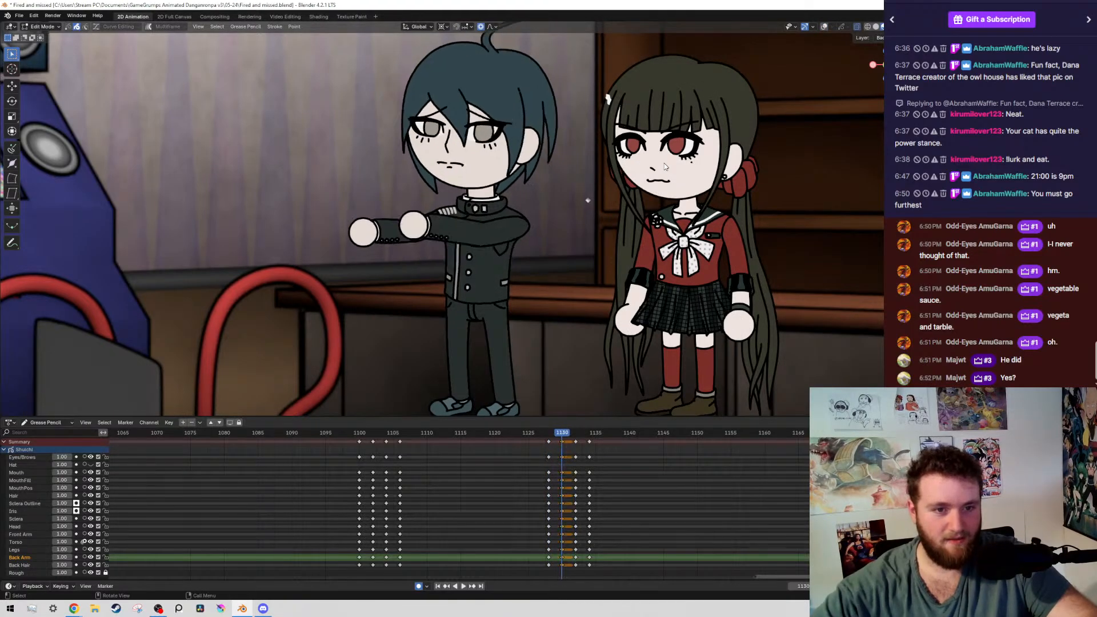
Select the front arm's layer on frame 1130 and rotate the whole arm slightly upward around the shoulder
key("alt+shift+z")
scroll(538, 238, "up", 4)
left_click(609, 245)
key("shift+g")
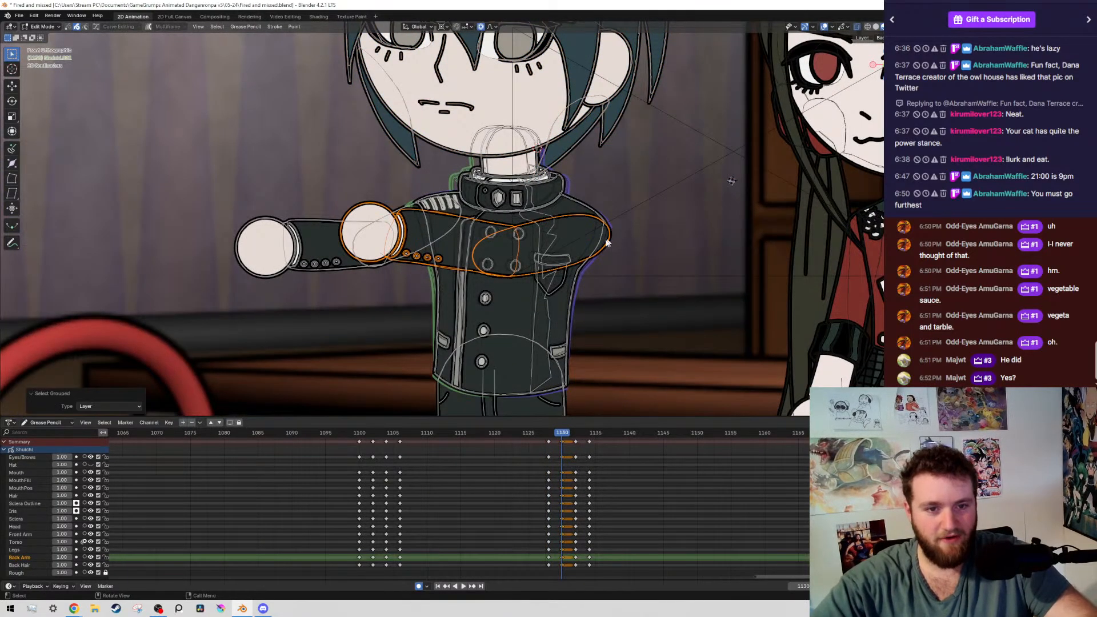
key("r")
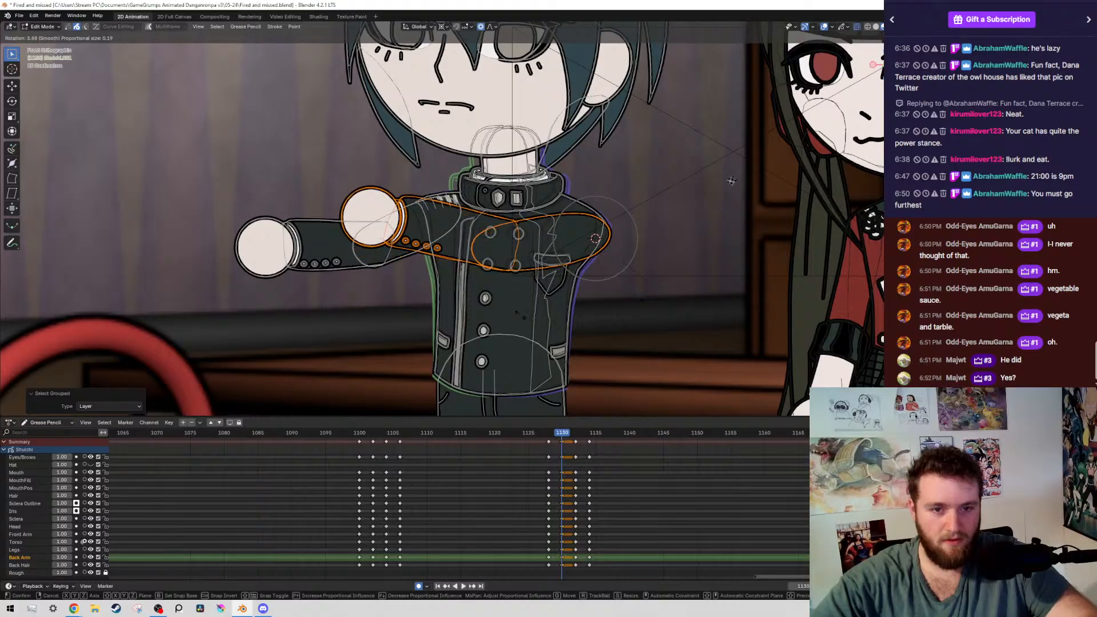
left_click(683, 241)
Step back and forth through keyframes 1128 to 1134 without overlays to examine the front arm's motion
scroll(689, 244, "down", 5)
key("alt+shift+z")
key("Up")
key("Up")
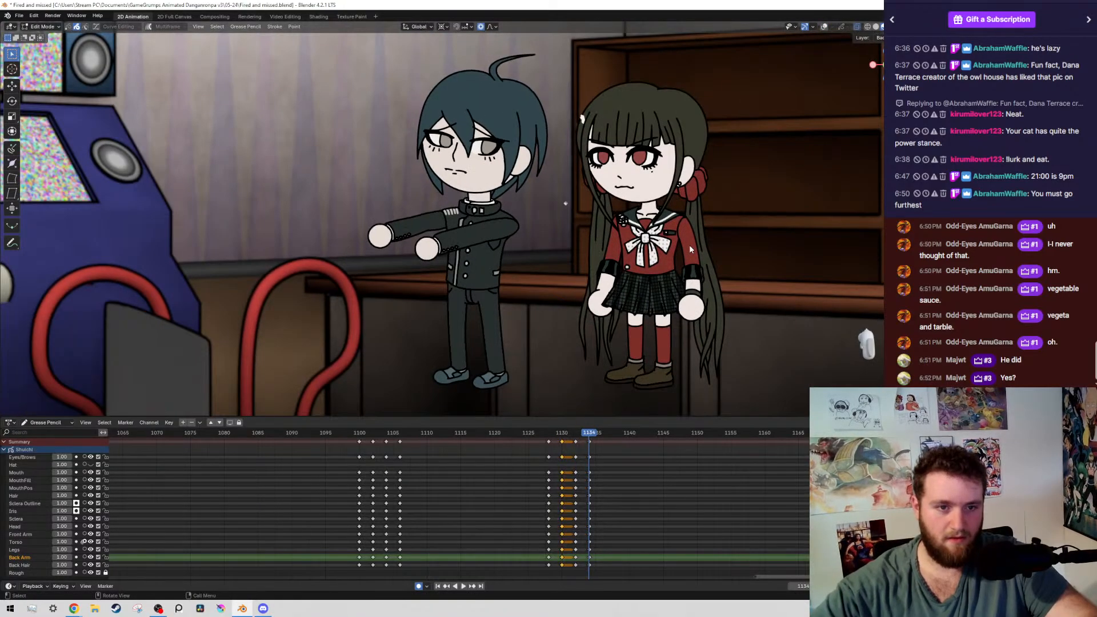
key("Down")
key("Down")
key("Down")
key("Up")
key("Up")
key("Up")
key("Down")
Rotate the whole front arm on frame 1132 up about 1.9° around the shoulder and compare it with frame 1134
key("alt+shift+z")
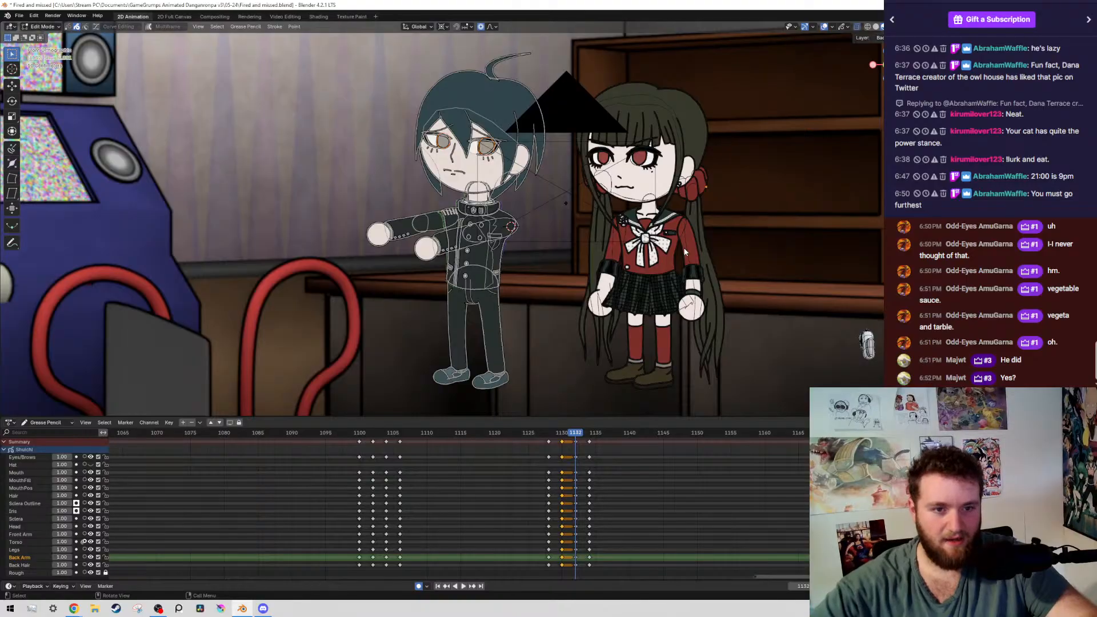
scroll(597, 230, "up", 7)
mouse_move(399, 338)
left_mouse_down()
mouse_move(317, 367)
mouse_move(437, 309)
left_mouse_up()
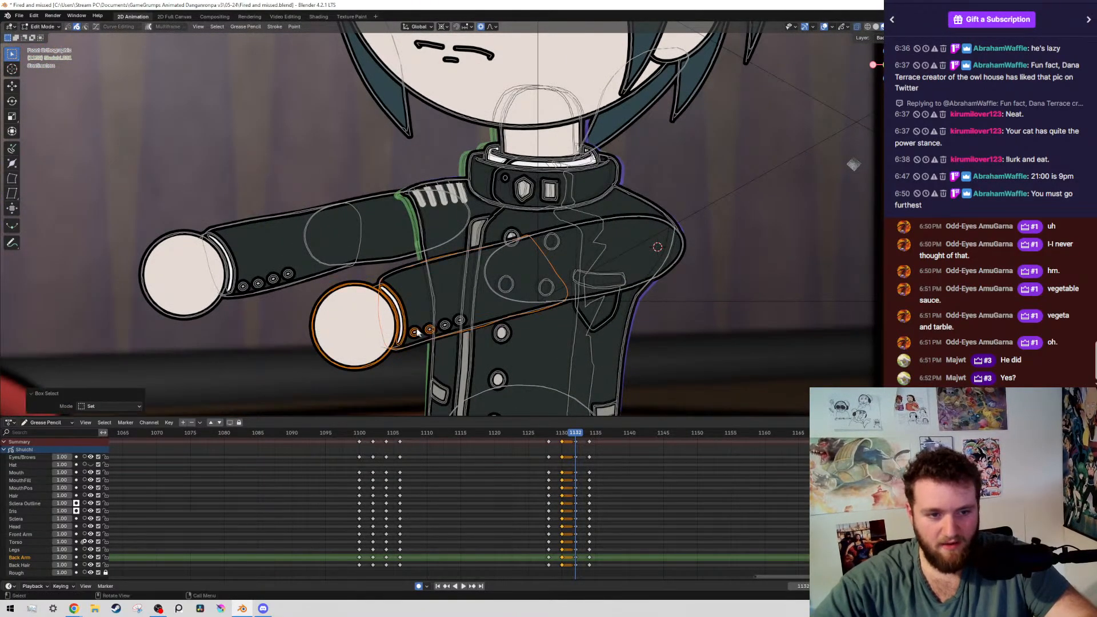
key("shift+g")
left_click(410, 366)
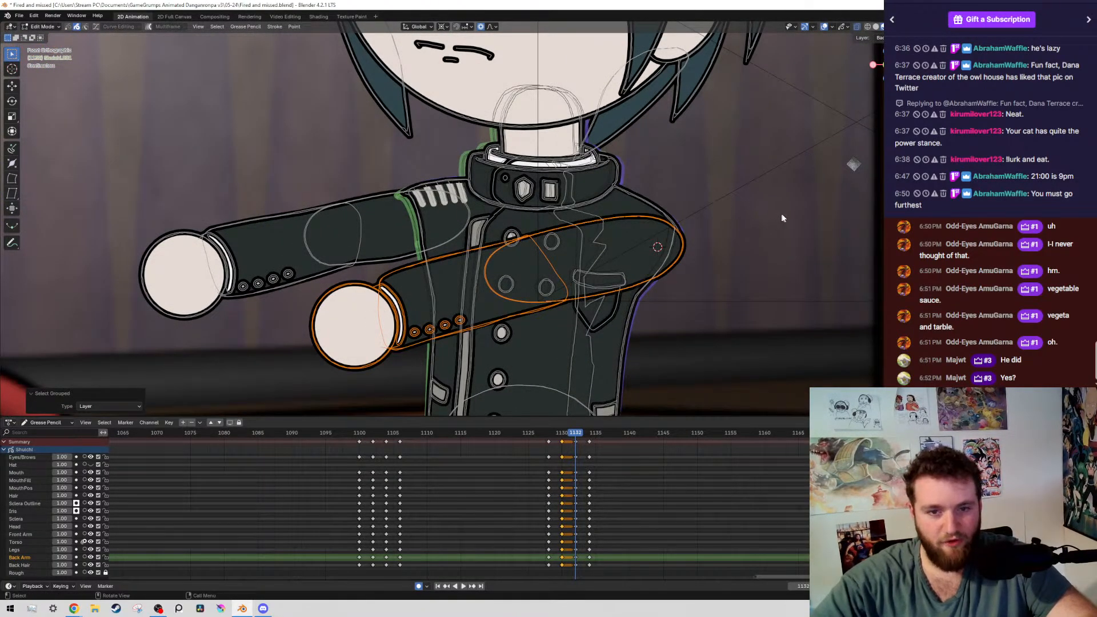
key("r")
left_click(713, 297)
scroll(737, 266, "down", 6)
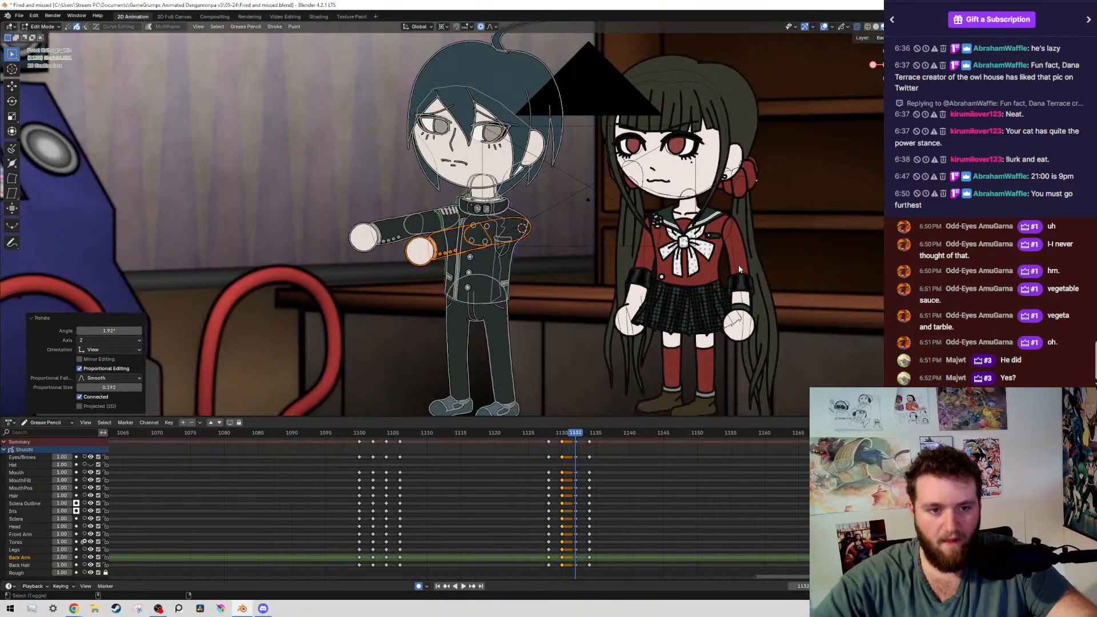
key("shift+alt+z")
key("Up")
key("Down")
key("shift+alt+z")
Rotate only the front forearm and hand on frame 1132 up about 2.7° around the elbow, raise them about 0.005 m, and save
scroll(457, 220, "up", 6)
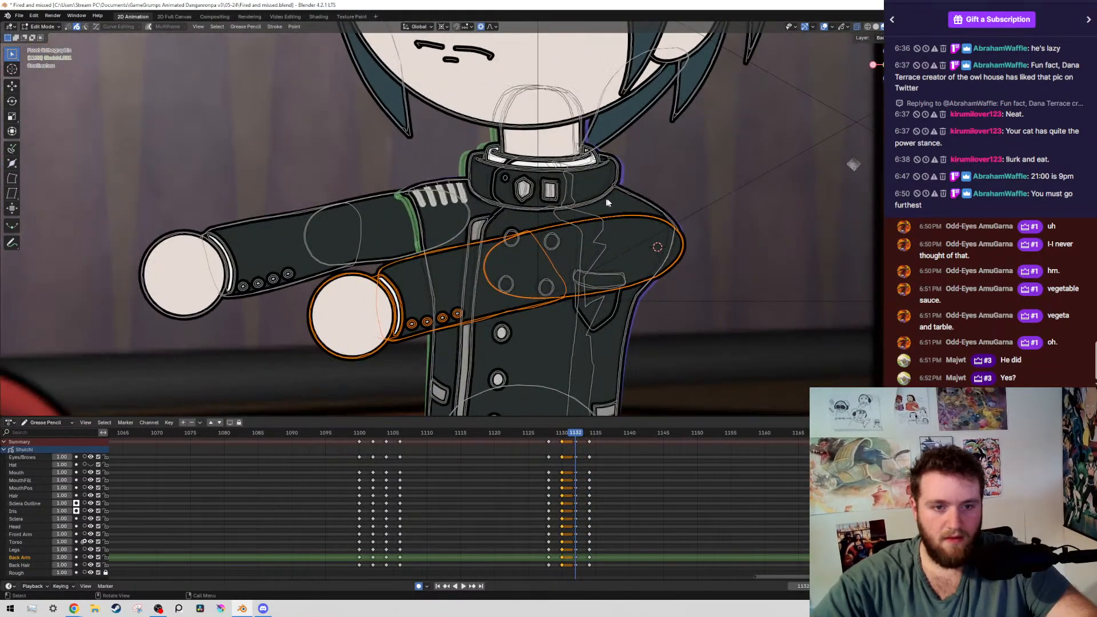
left_click_drag(621, 197, 721, 395, "ctrl")
right_click(527, 267, "shift")
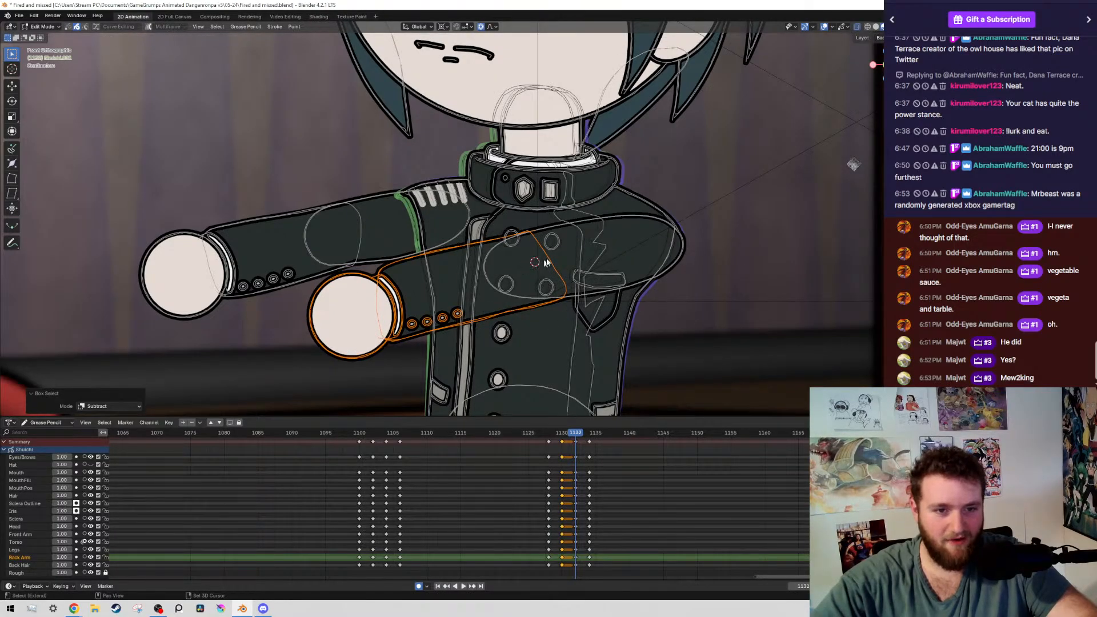
key("r")
left_click(613, 331)
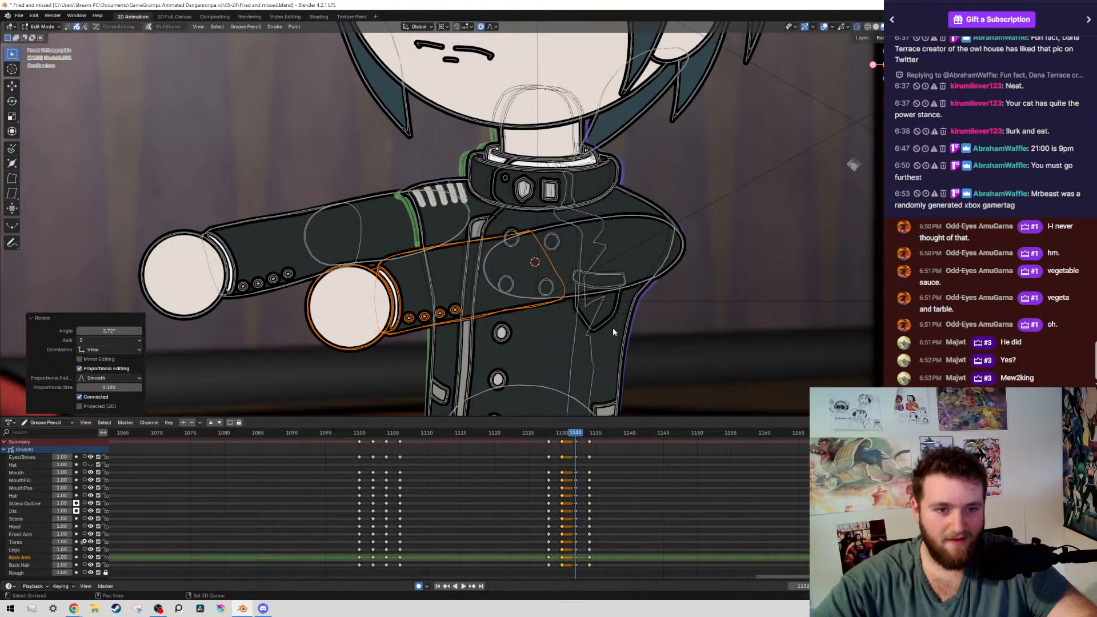
key("g")
left_click(615, 319)
key("shift+alt+z")
key("ctrl+s")
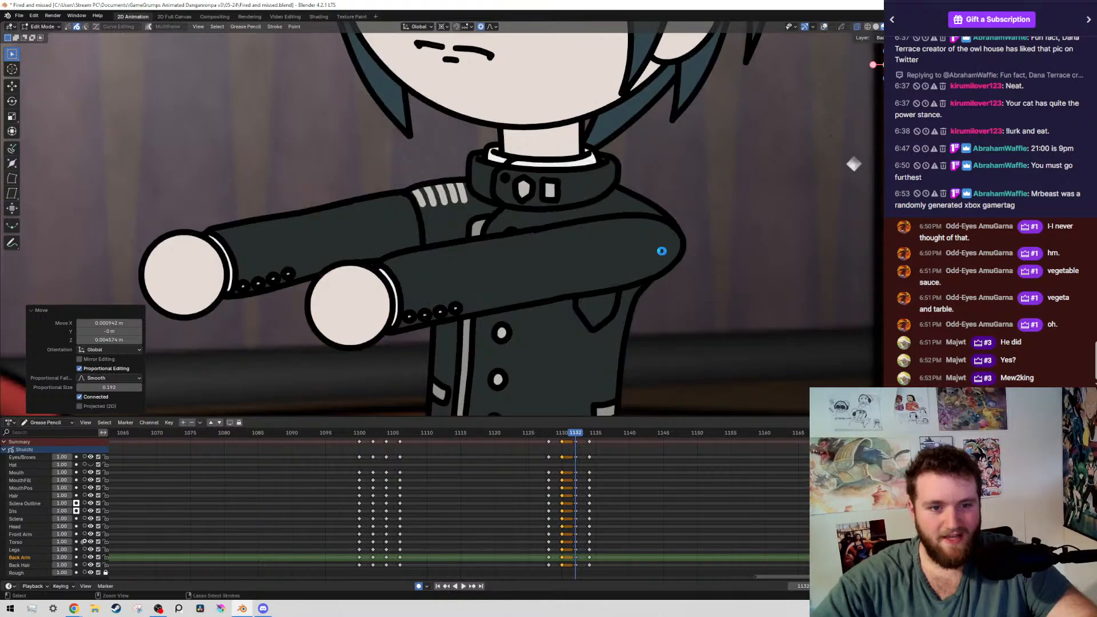
Select the point on the front arm's upper outline near the elbow on frame 1132, lower it about 0.004 m, and save
key("shift+alt+z")
key("1")
left_click(539, 243)
scroll(572, 243, "up", 8)
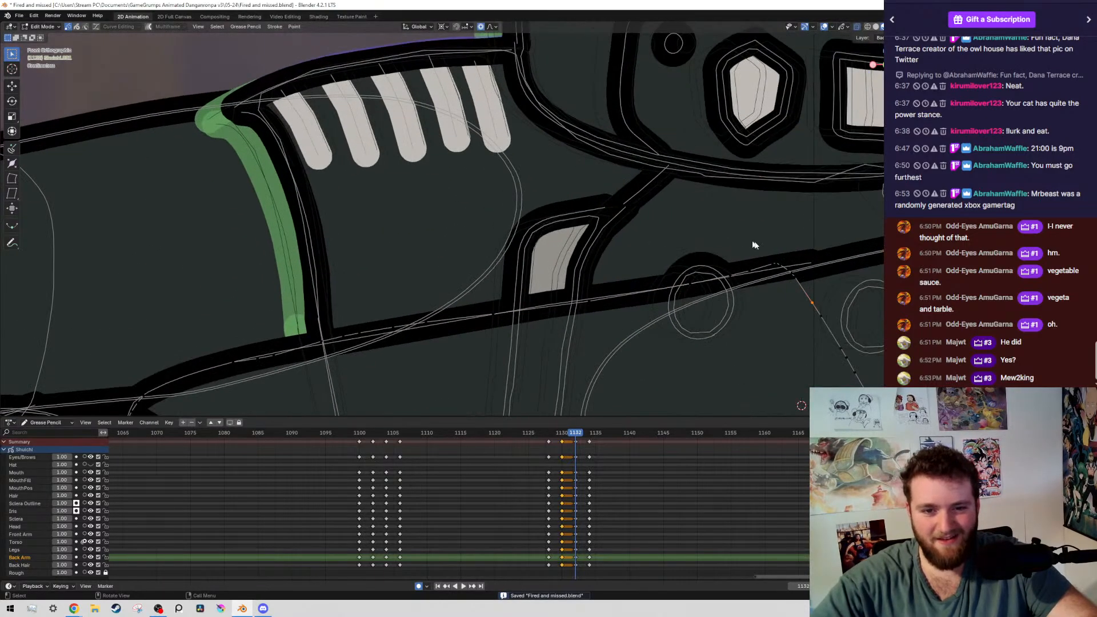
middle_click_drag(753, 245, 633, 246, "shift")
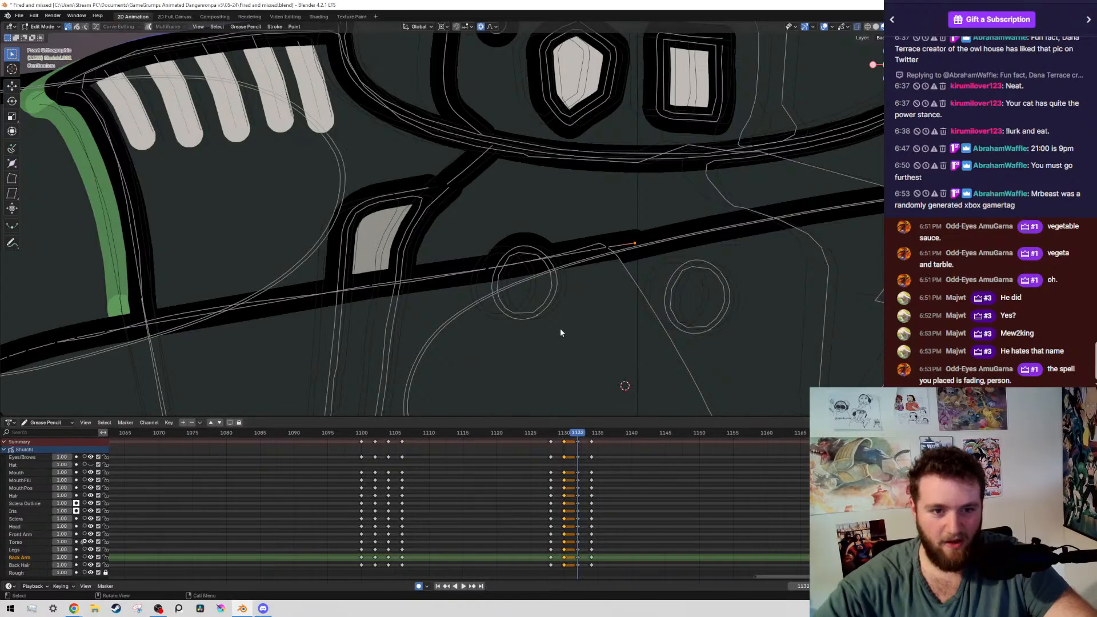
scroll(585, 291, "down", 10)
scroll(586, 292, "up", 8)
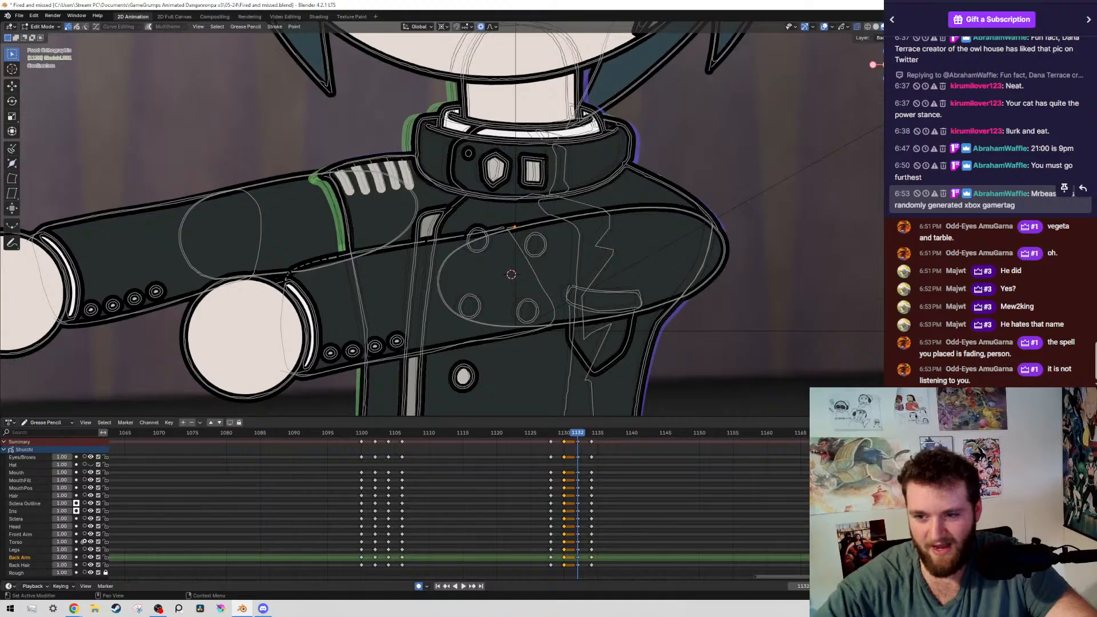
scroll(594, 183, "up", 2)
key("g")
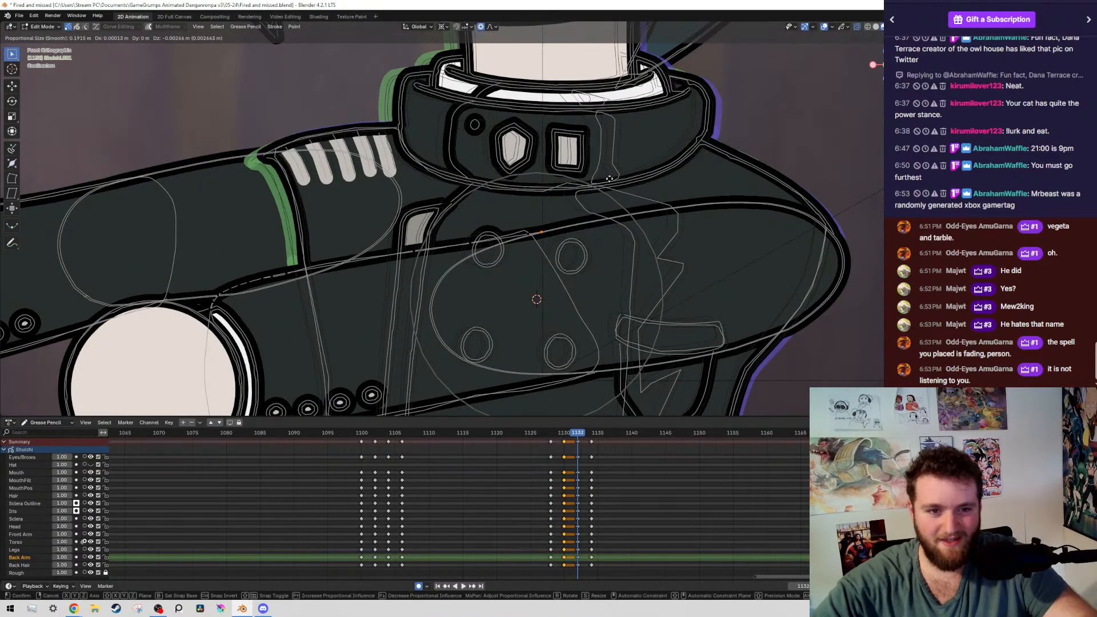
left_click(609, 178)
scroll(622, 240, "down", 7)
key("ctrl+s")
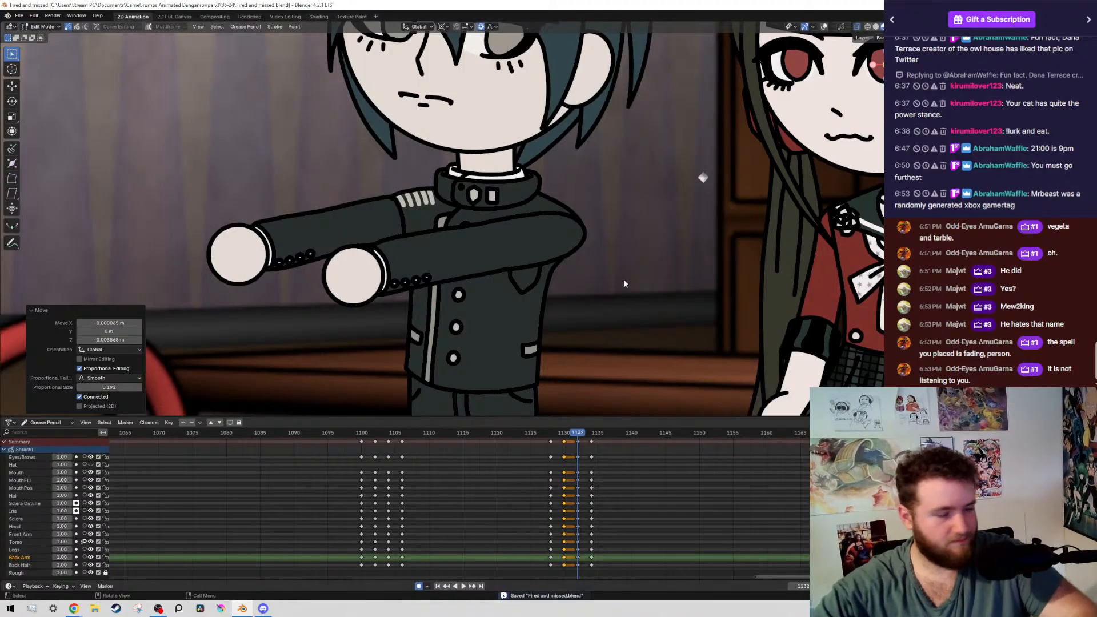
Play back the boy's arm movement and step through keyframes 1128 to 1134 to check the in-between poses
key("Right")
key("Right")
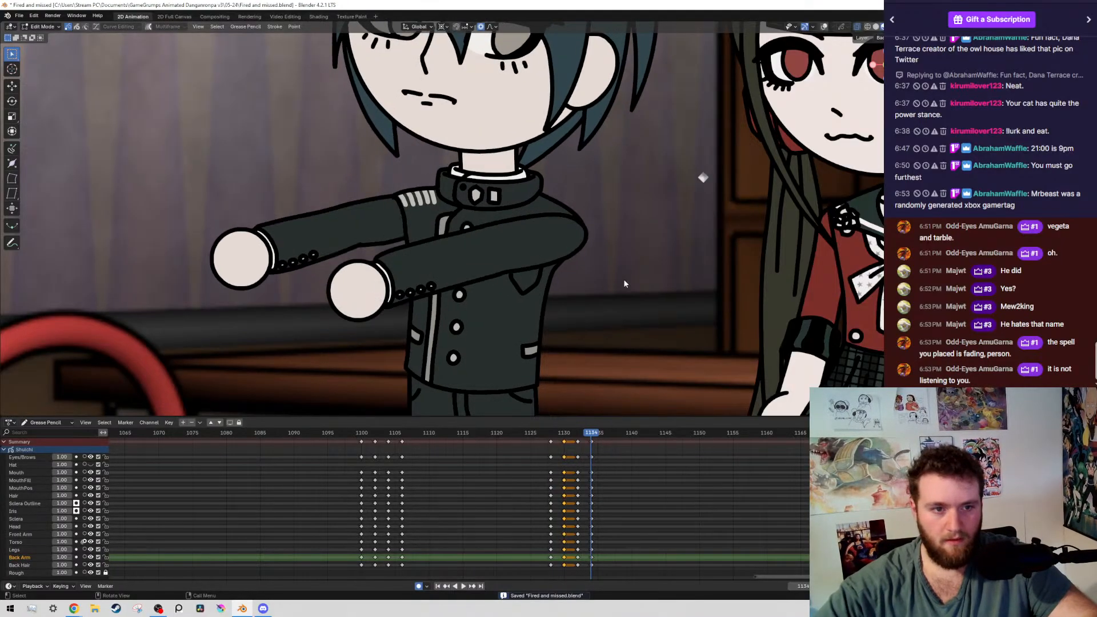
key("space")
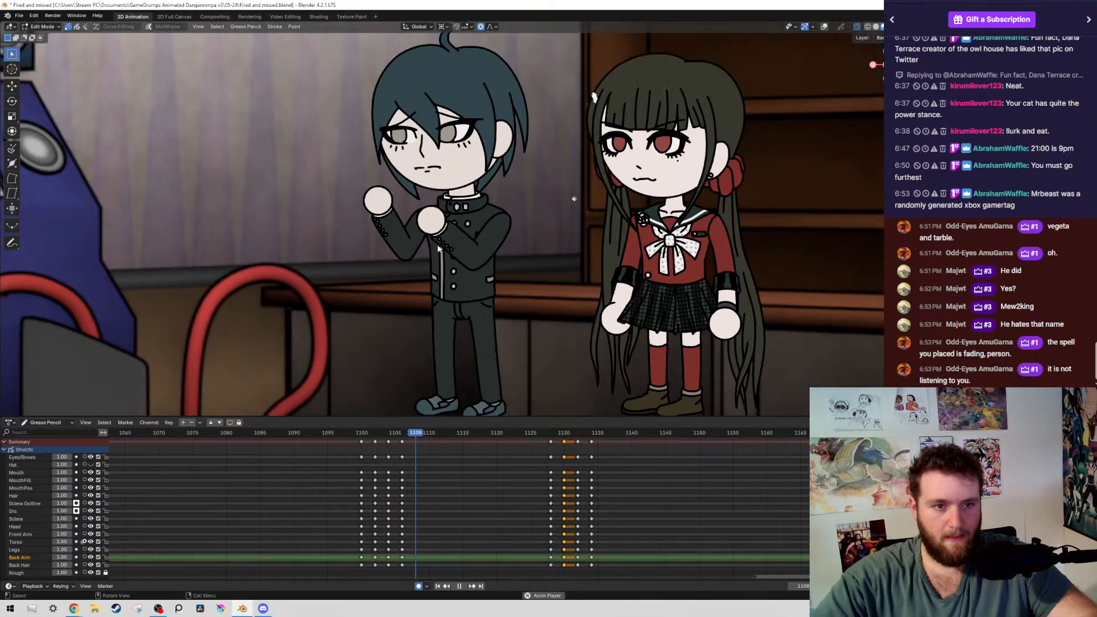
key("space")
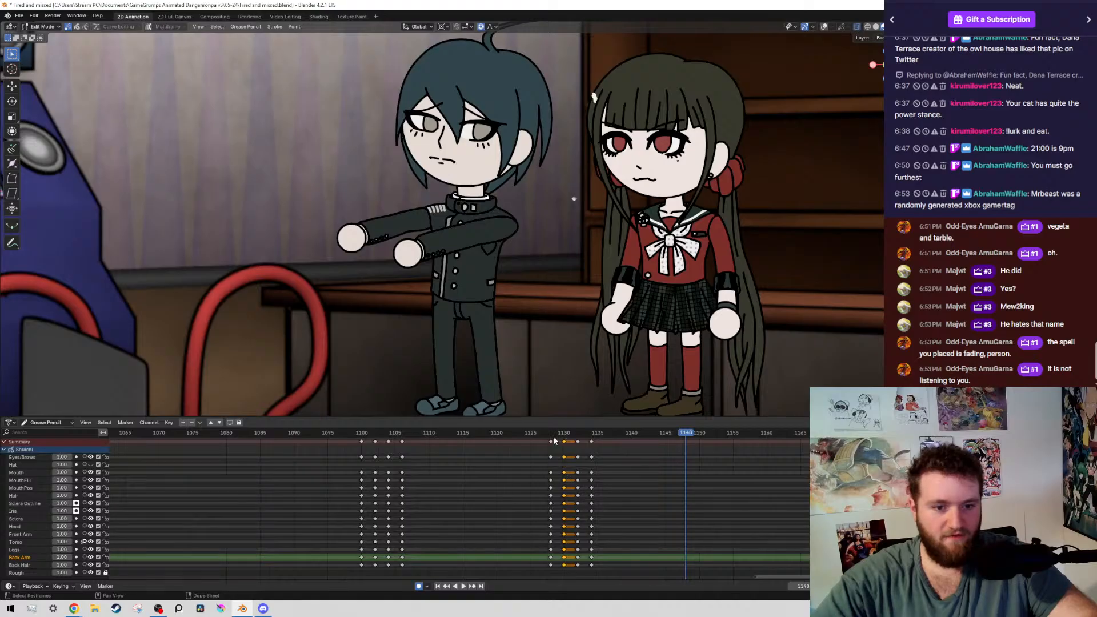
left_click(552, 434)
key("Up")
key("Up")
key("Down")
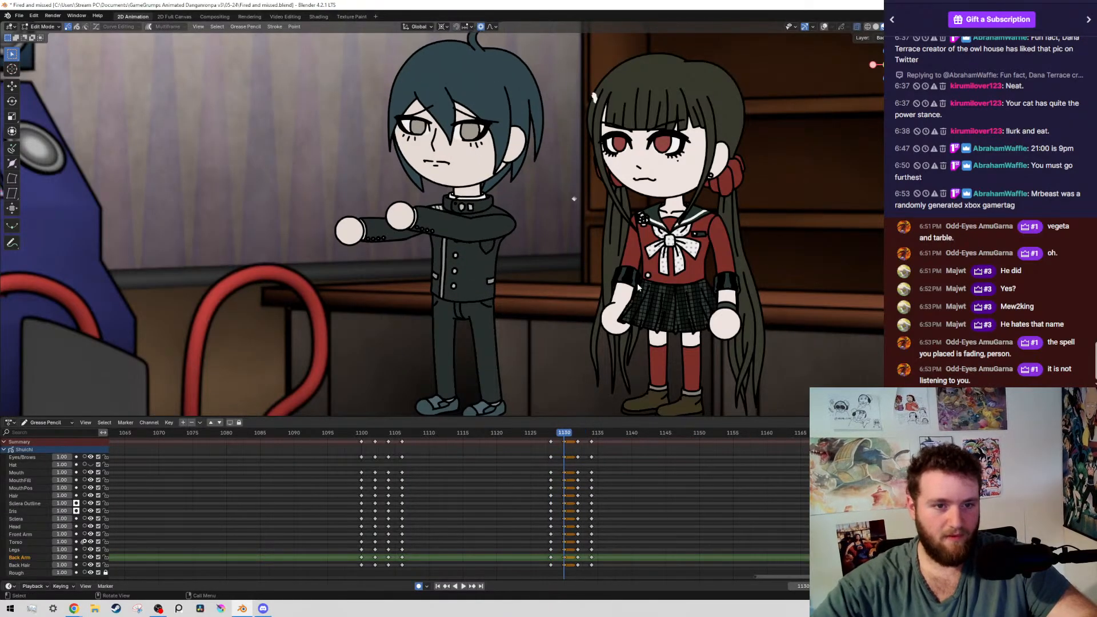
key("Down")
key("Up")
Rotate the whole front arm on frame 1130 down about 18° around the shoulder, and save
key("shift+alt+z")
scroll(516, 294, "up", 7)
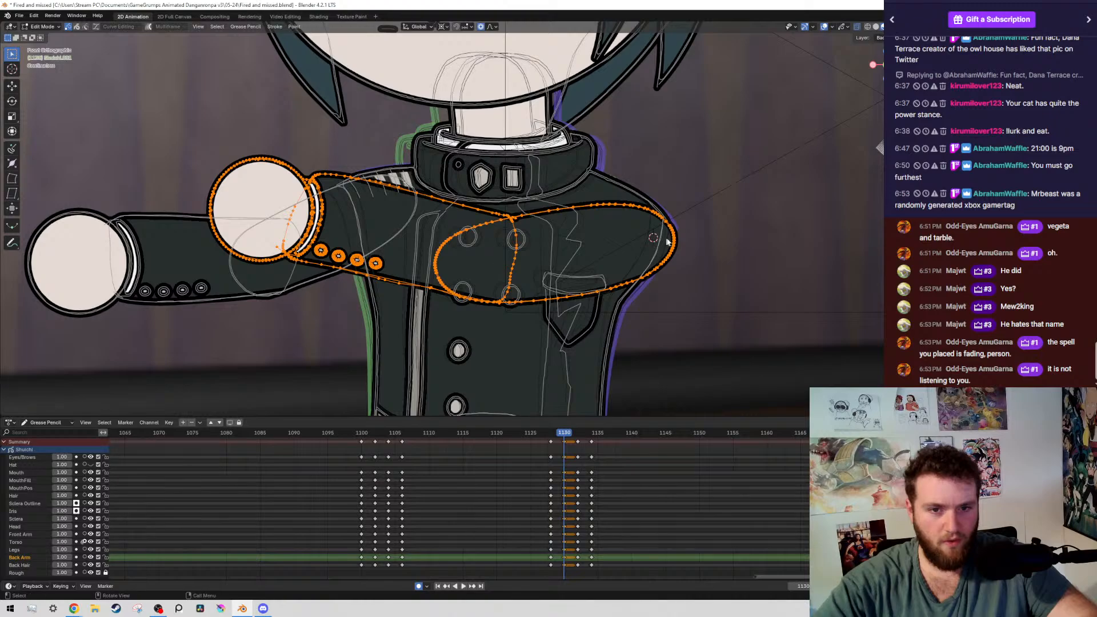
scroll(667, 242, "down", 8)
key("r")
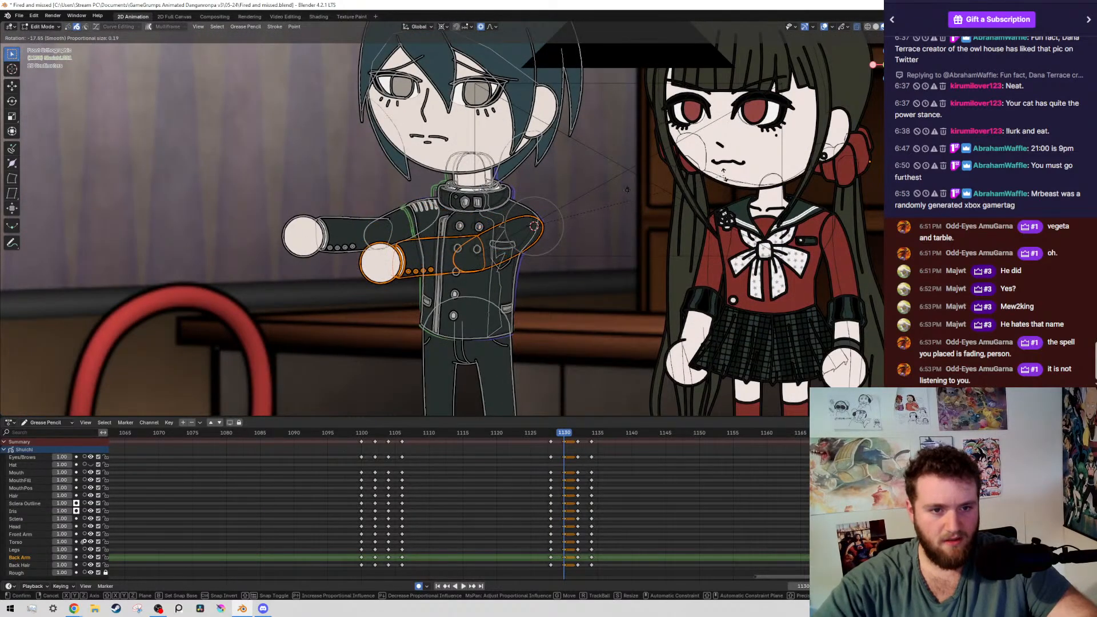
left_click(627, 190)
key("shift+alt+z")
scroll(605, 231, "down", 3)
key("ctrl+s")
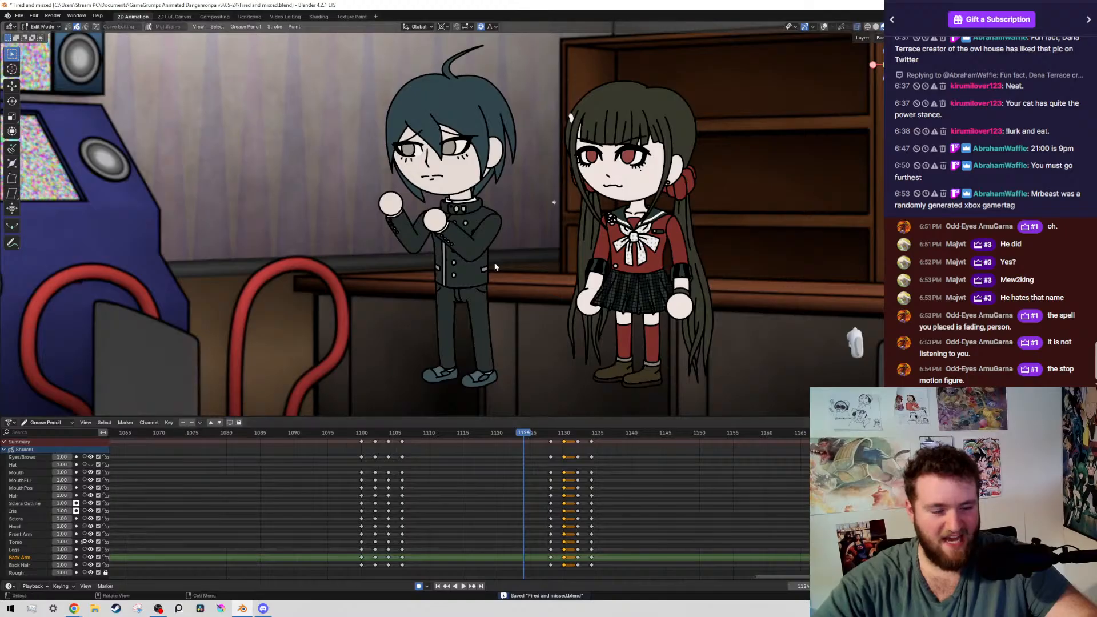
Rotate the whole front arm on frame 1132 down about 4.3° around the shoulder, compare it with the adjacent keyframe, and save
key("space")
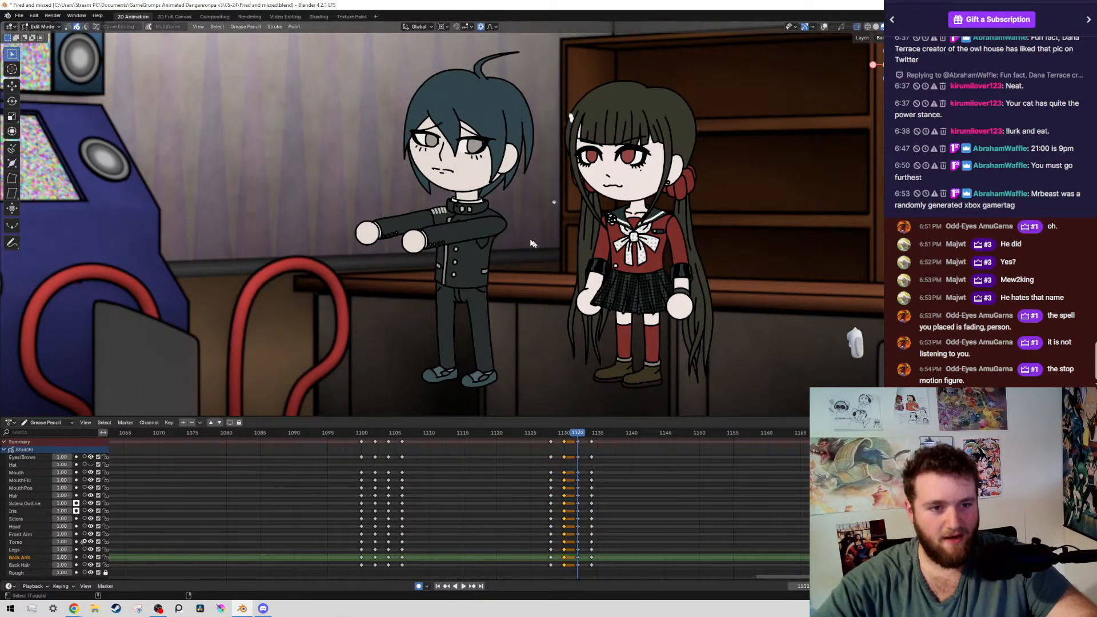
key("space")
scroll(578, 253, "up", 6)
scroll(578, 254, "up", 2)
key("shift+g")
left_click(643, 269)
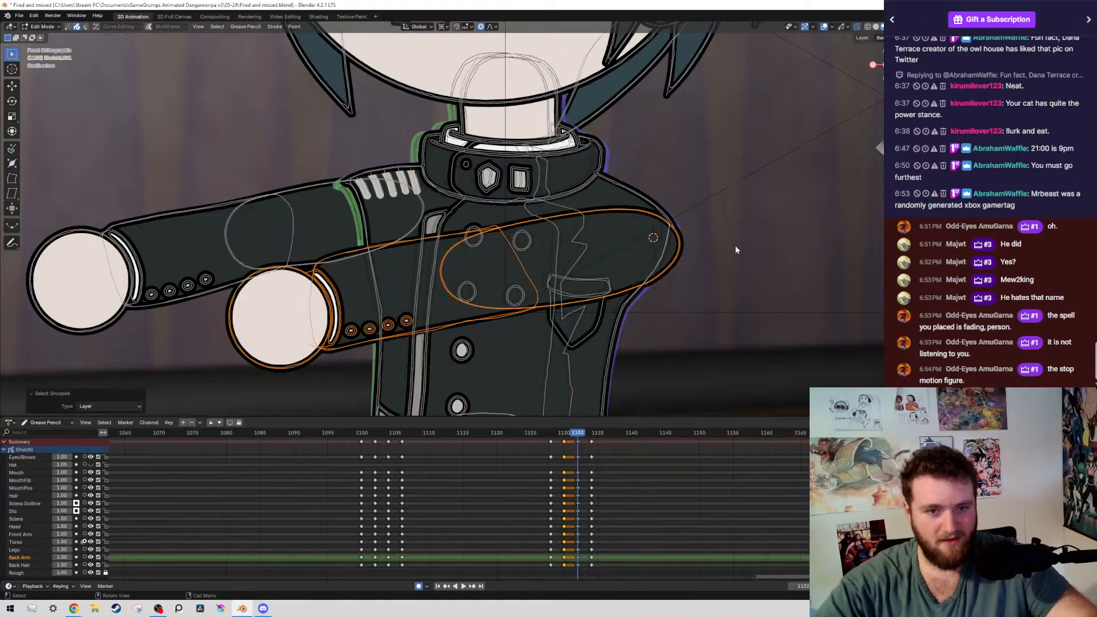
key("r")
left_click(716, 410)
scroll(712, 426, "down", 7)
scroll(682, 285, "down", 6)
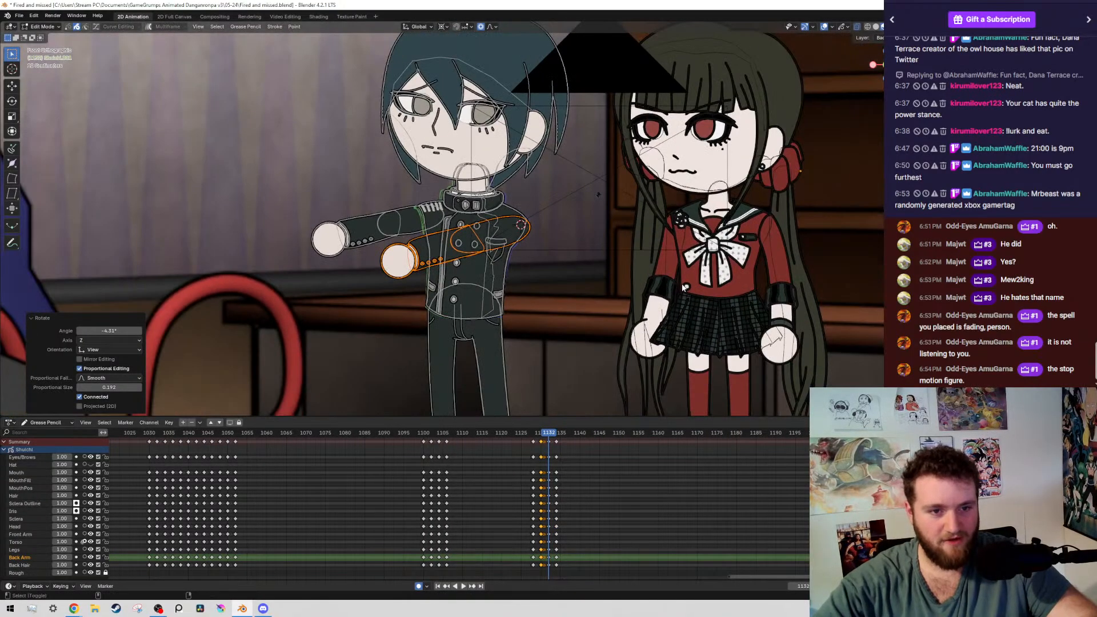
key("shift+alt+z")
key("Up")
key("Down")
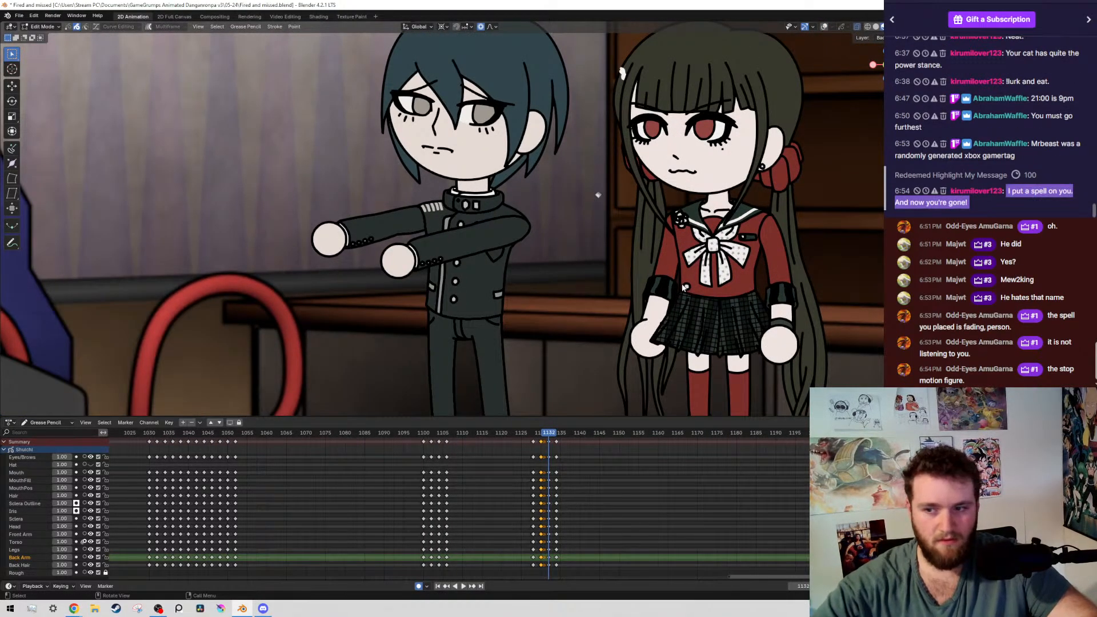
key("ctrl+s")
Play back the boy's movement from raised fists to outstretched arms several times to check the front arm, and save
scroll(492, 452, "up", 5)
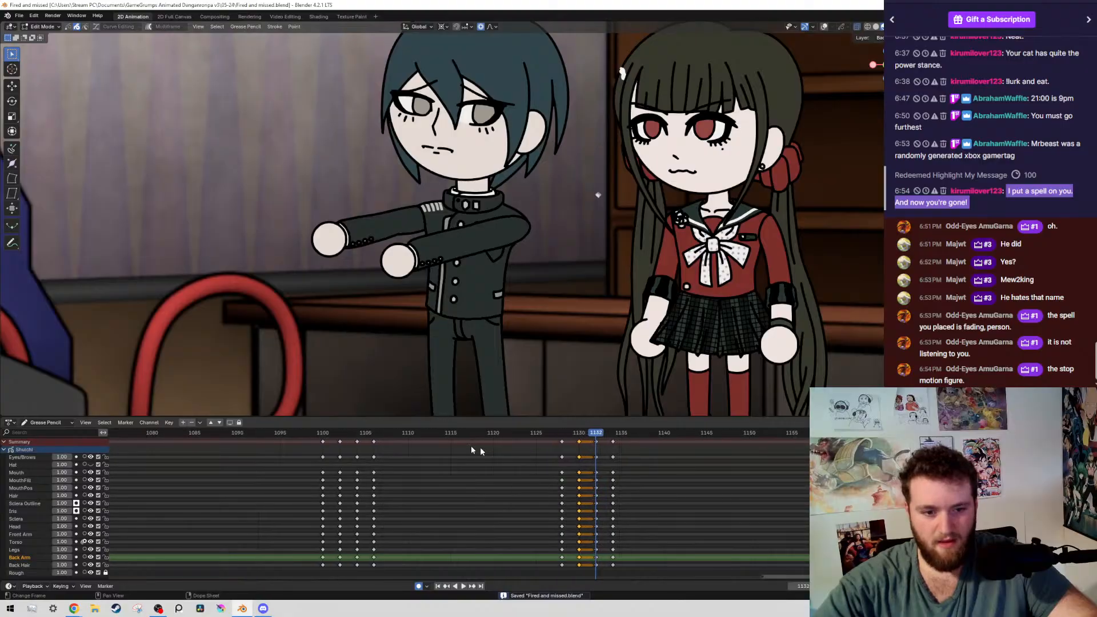
left_click(278, 434)
key("space")
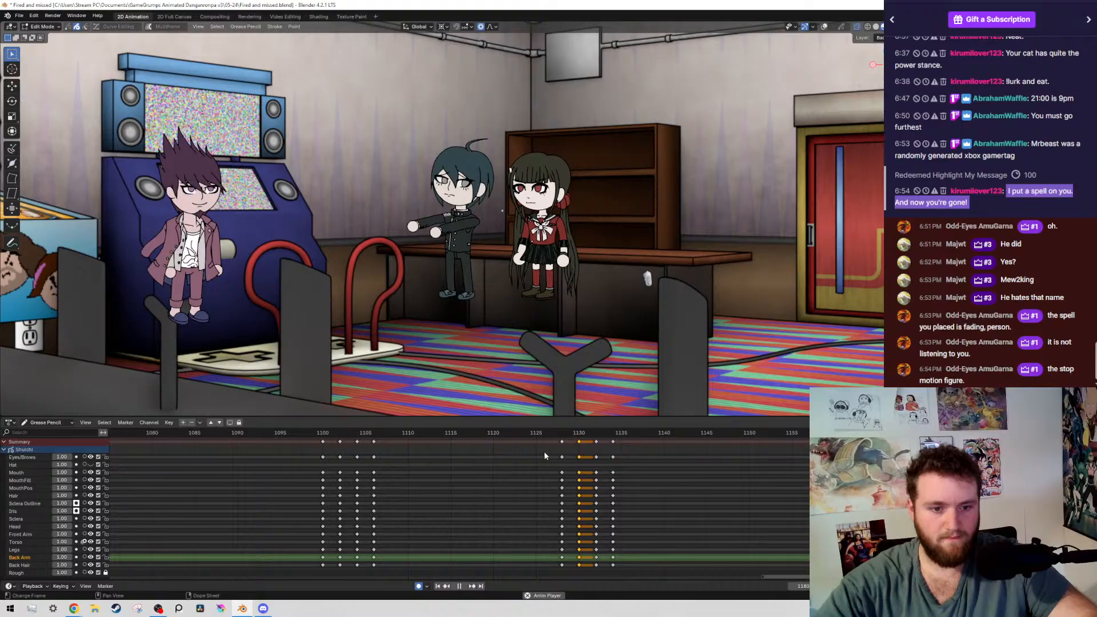
left_click(517, 430)
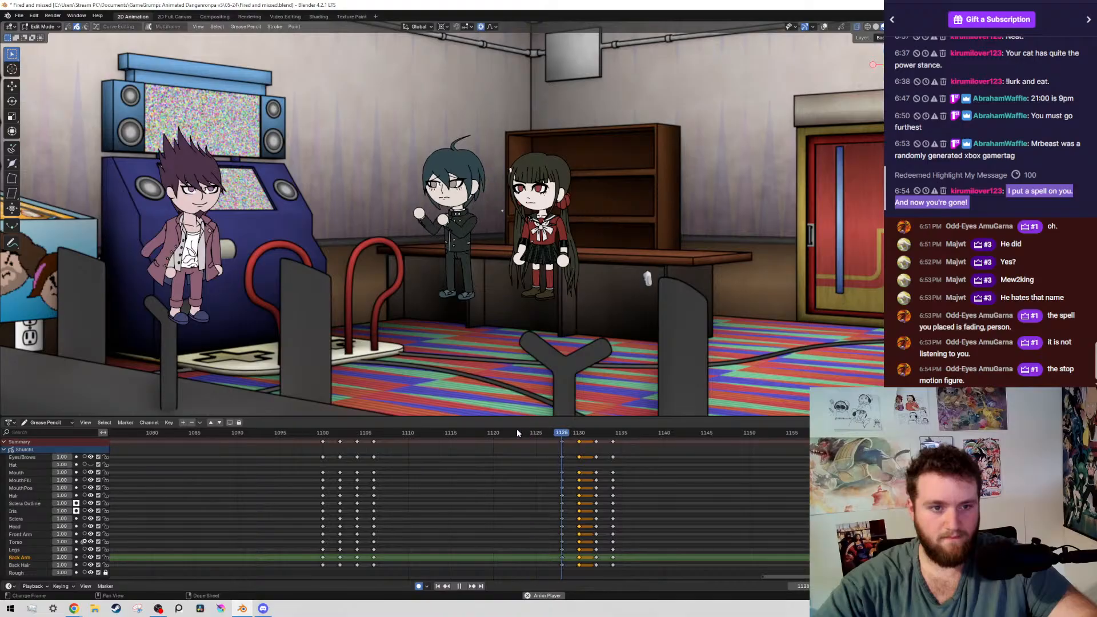
left_click(517, 430)
left_click(517, 430)
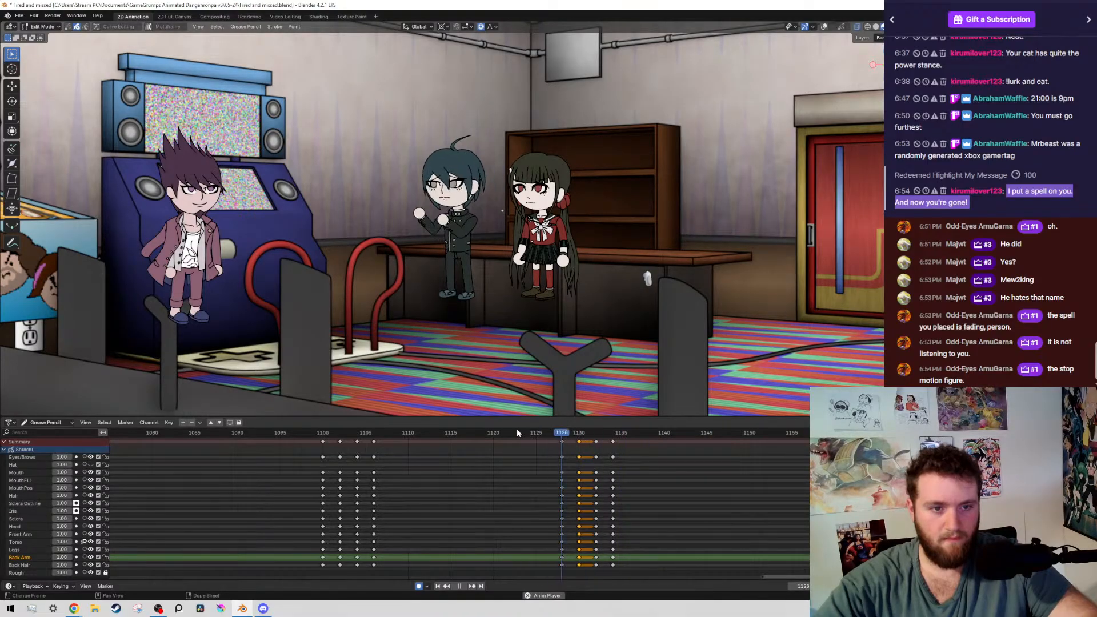
key("space")
key("ctrl+s")
Look through the earlier timeline around frames 549 and 589 and examine the close-up of the boy holding the shotgun
scroll(652, 517, "down", 8)
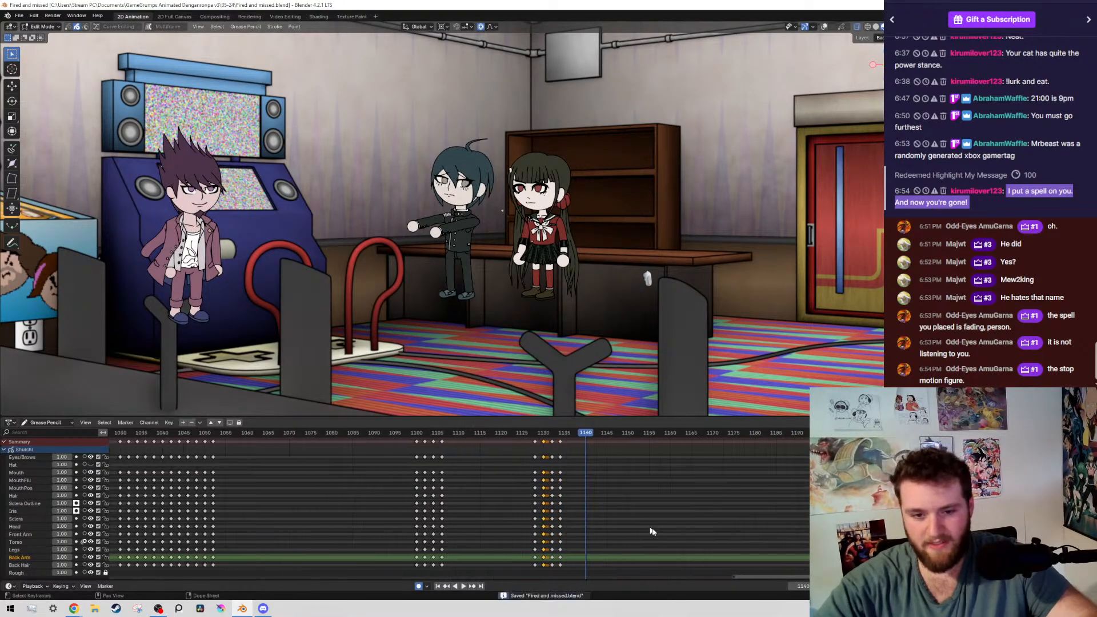
scroll(499, 540, "down", 10)
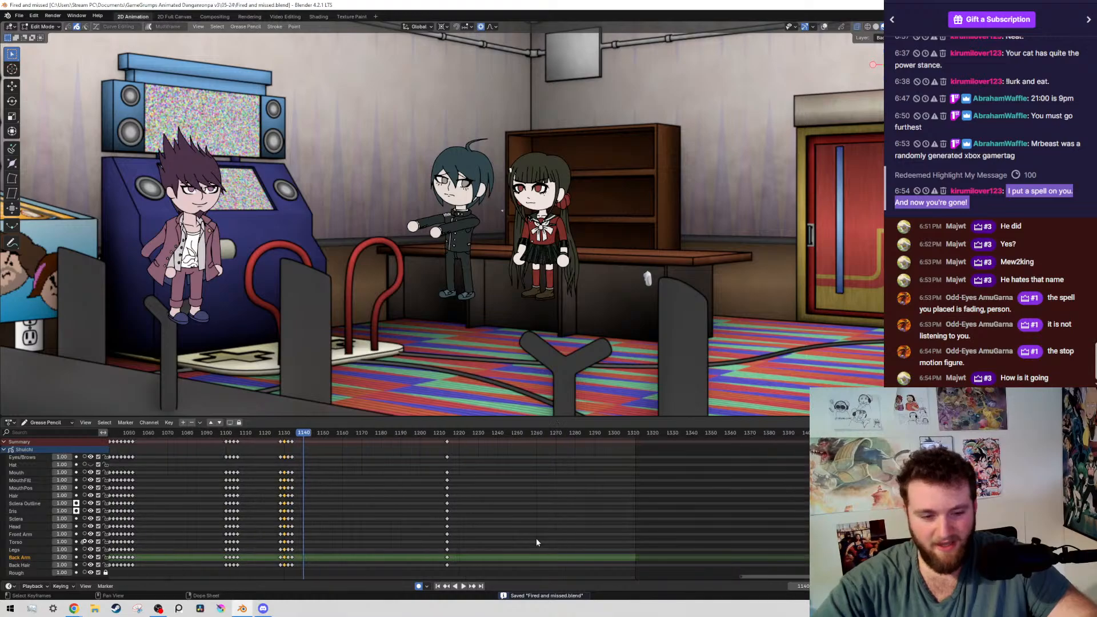
middle_click_drag(329, 523, 379, 543)
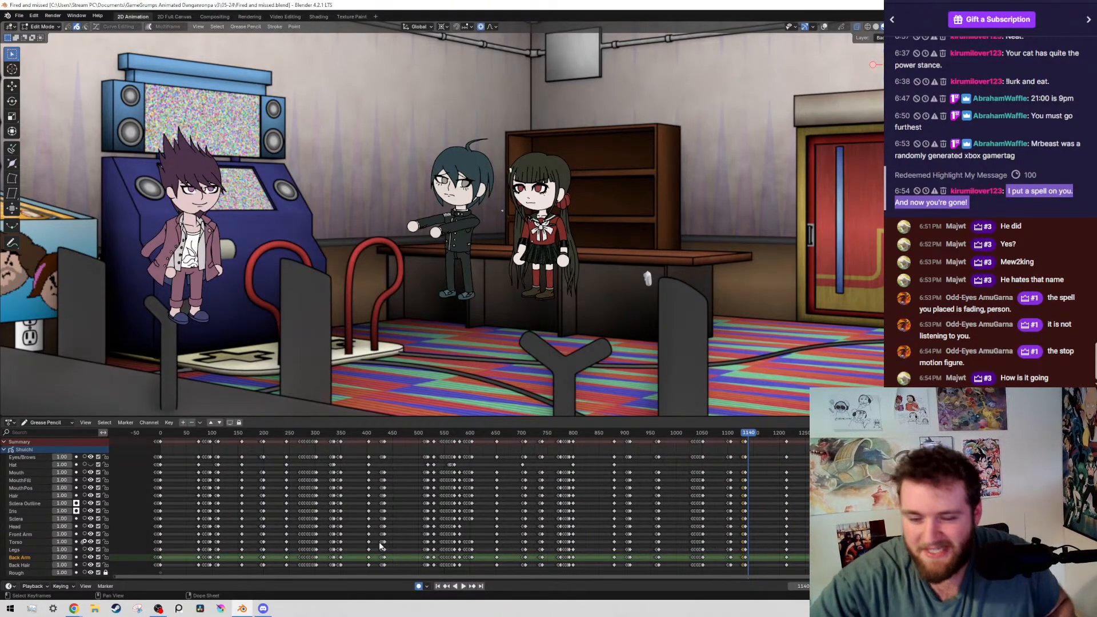
scroll(379, 547, "up", 4)
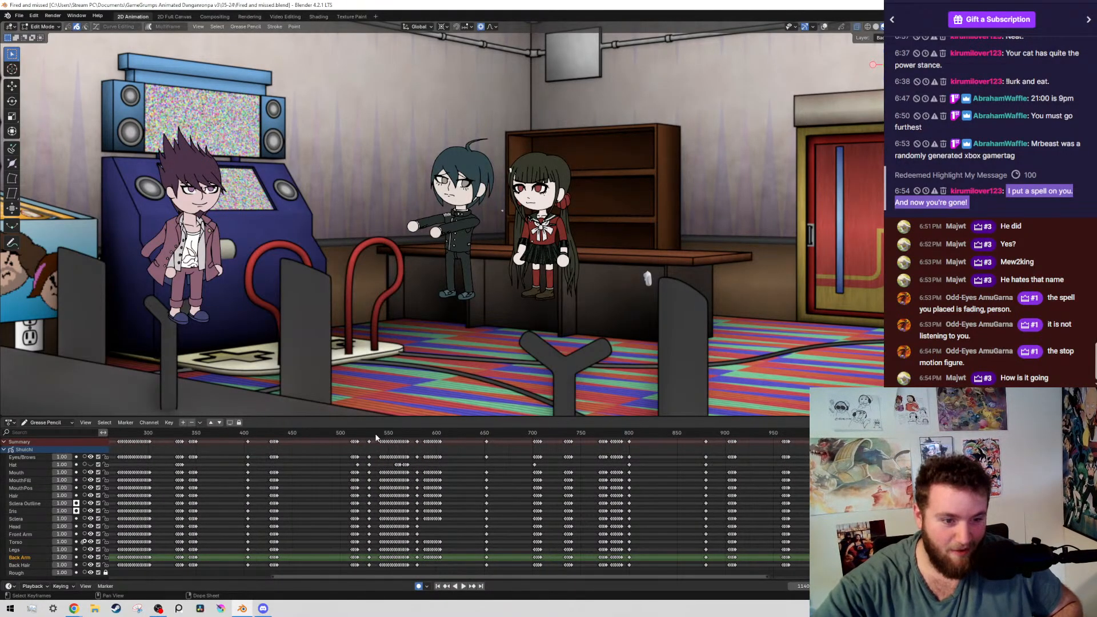
left_click_drag(376, 435, 388, 432)
key("Right")
key("Left")
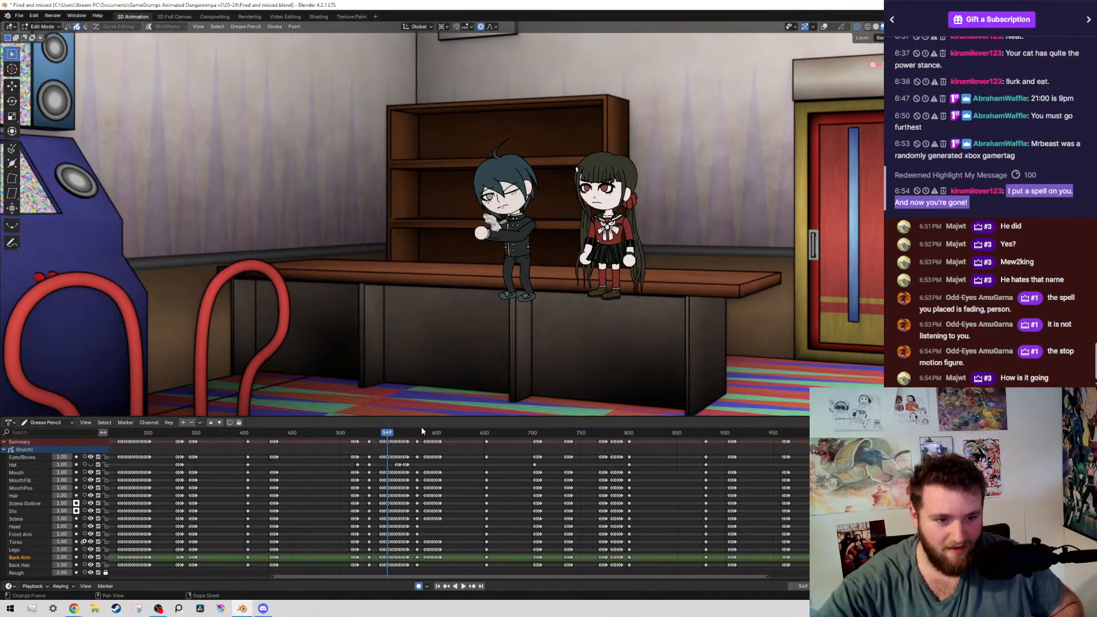
left_click(426, 433)
scroll(704, 193, "up", 5)
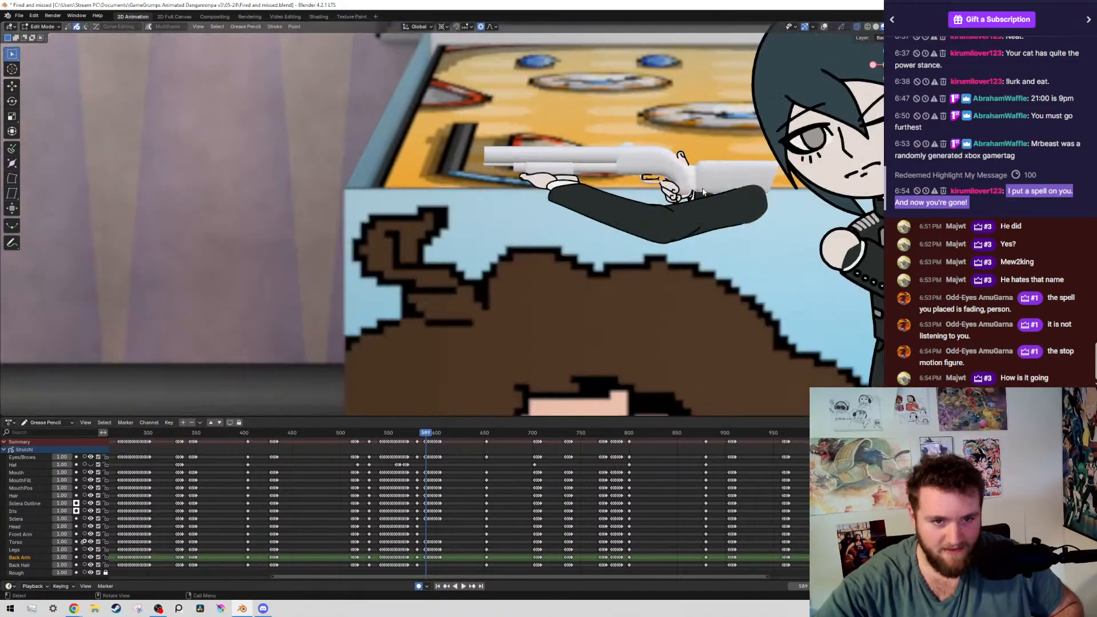
scroll(704, 192, "up", 2)
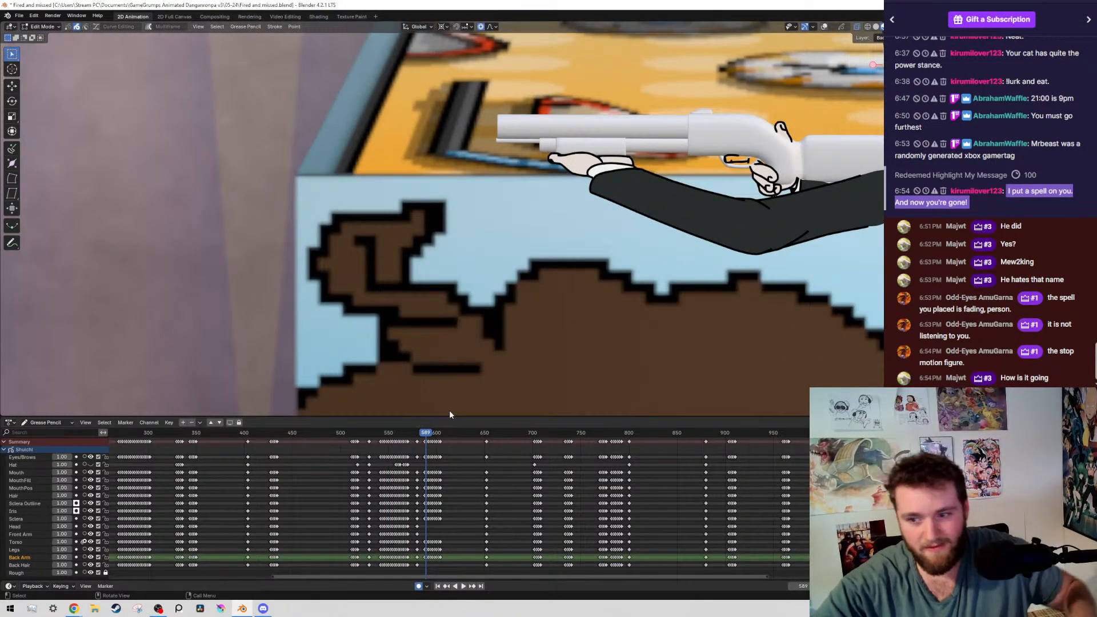
Play back the shotgun scene from around frame 589 through the following shots, twice
key("space")
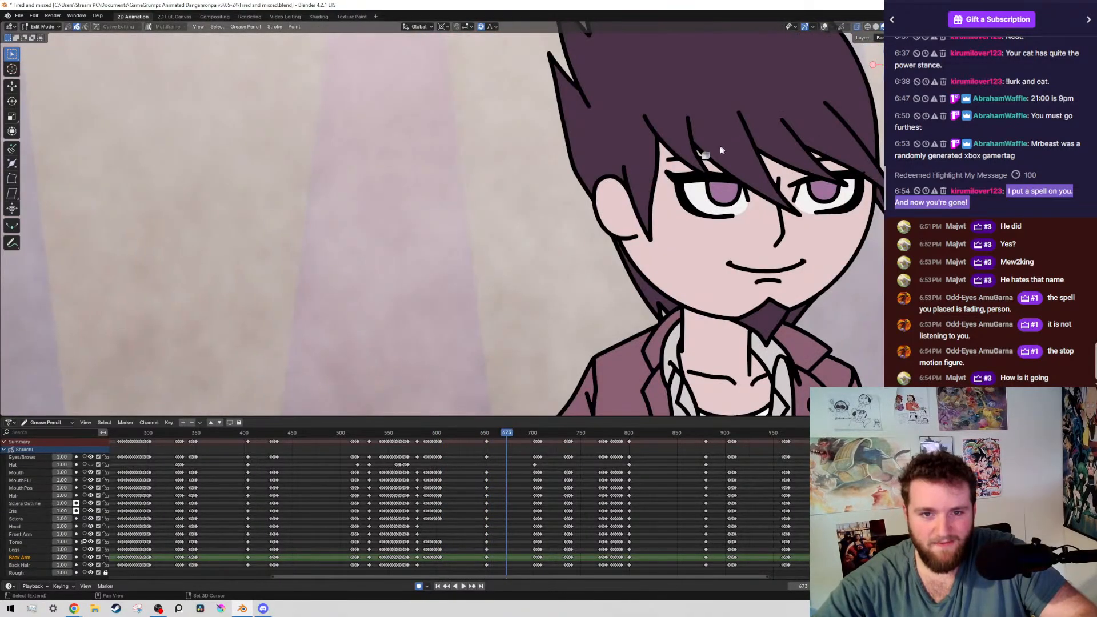
key("space")
left_click(424, 435)
key("space")
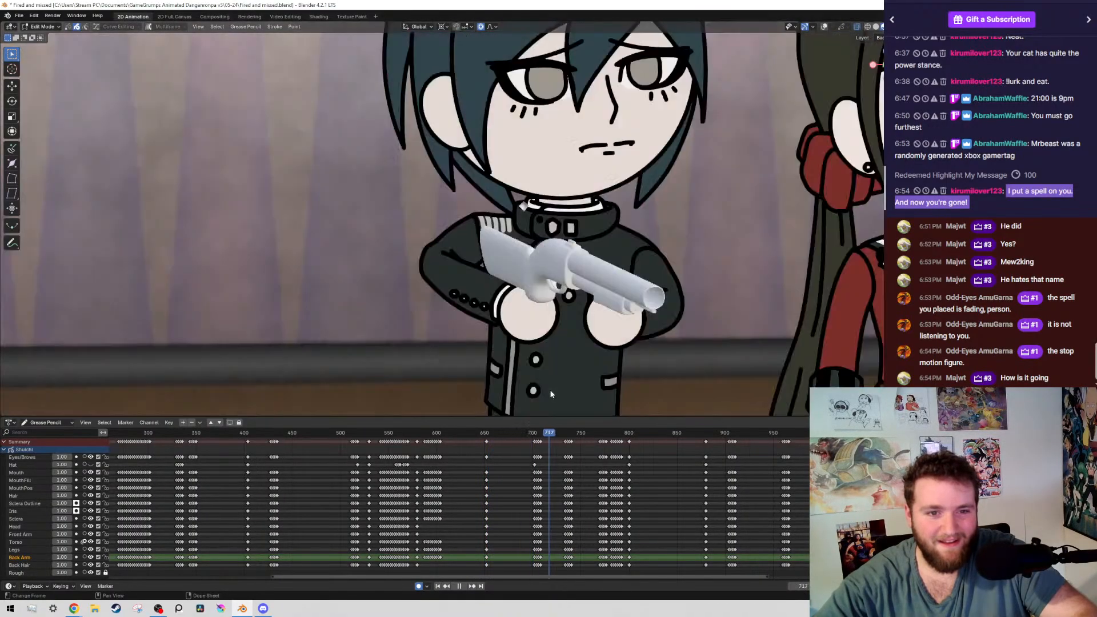
left_click_drag(551, 391, 795, 462)
key("space")
Play back the scene from frame 1023 to about frame 1300 to review the boy's poses up to the last one
middle_click_drag(797, 464, 153, 513)
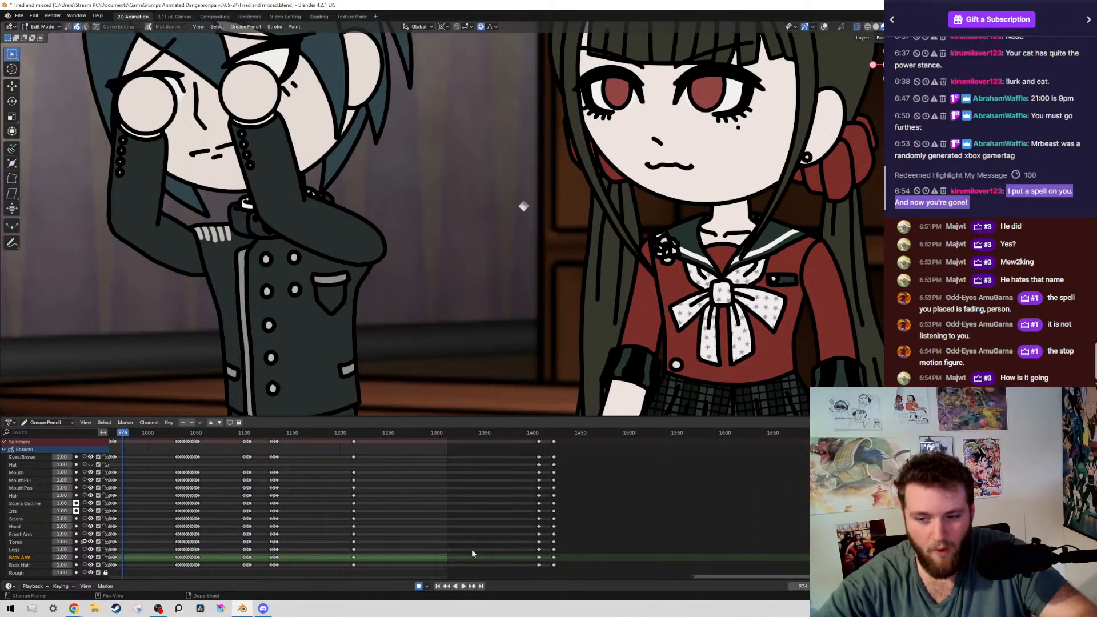
left_click(169, 432)
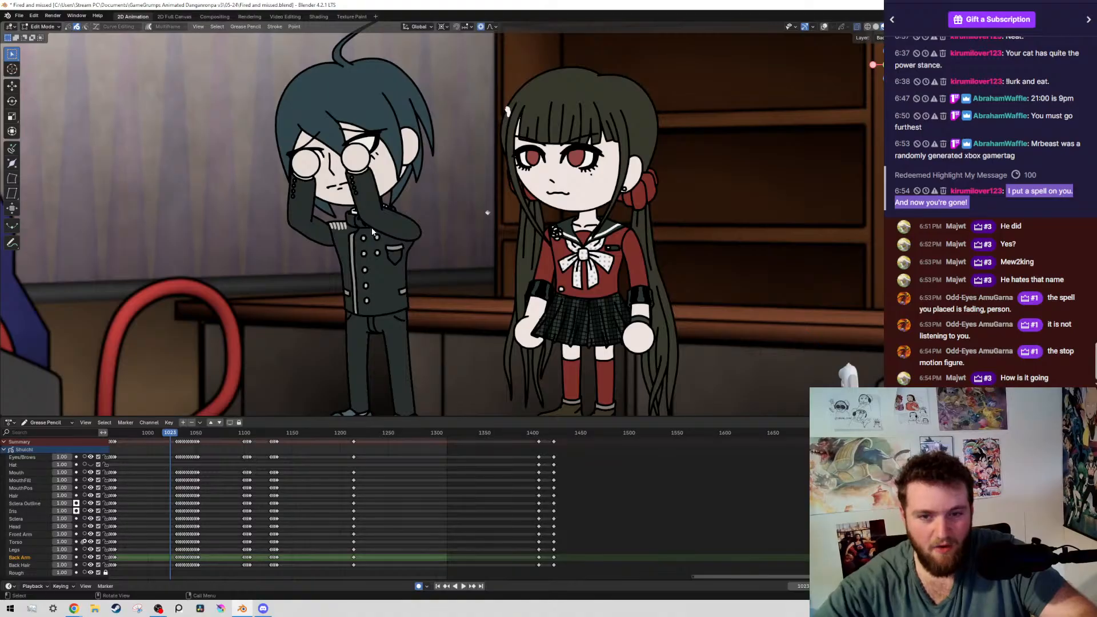
key("space")
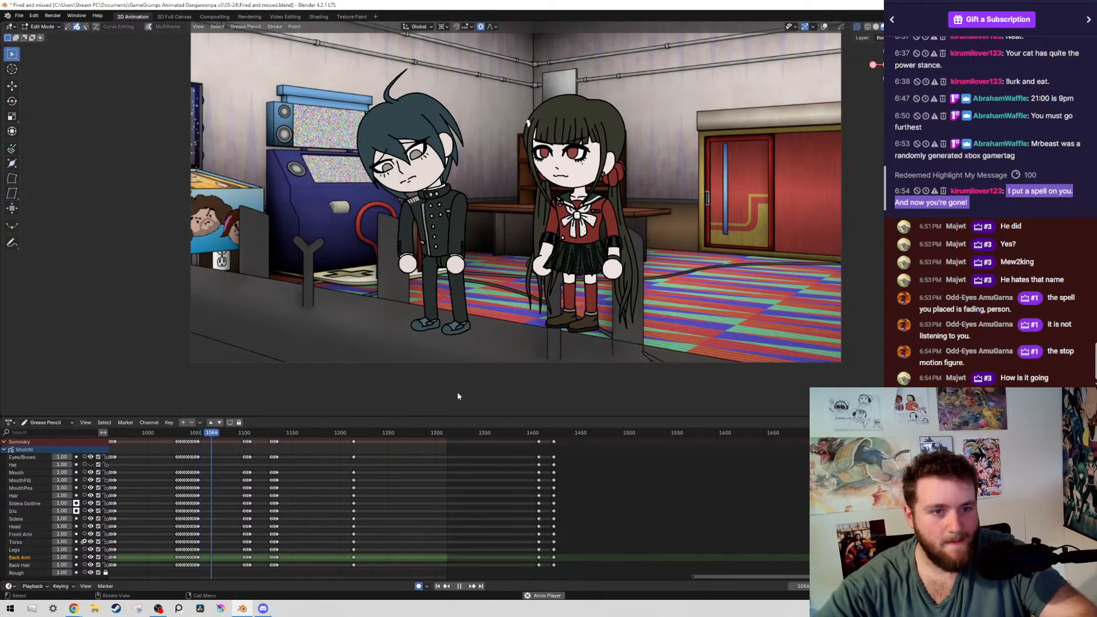
middle_click_drag(315, 523, 510, 548)
scroll(508, 539, "up", 7)
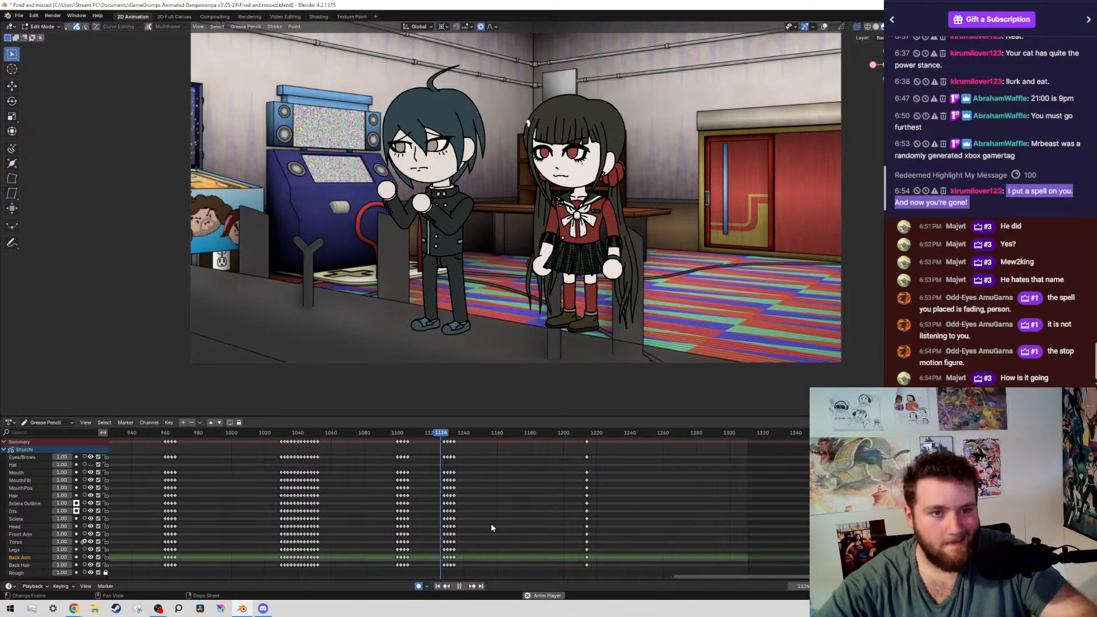
scroll(525, 498, "up", 3)
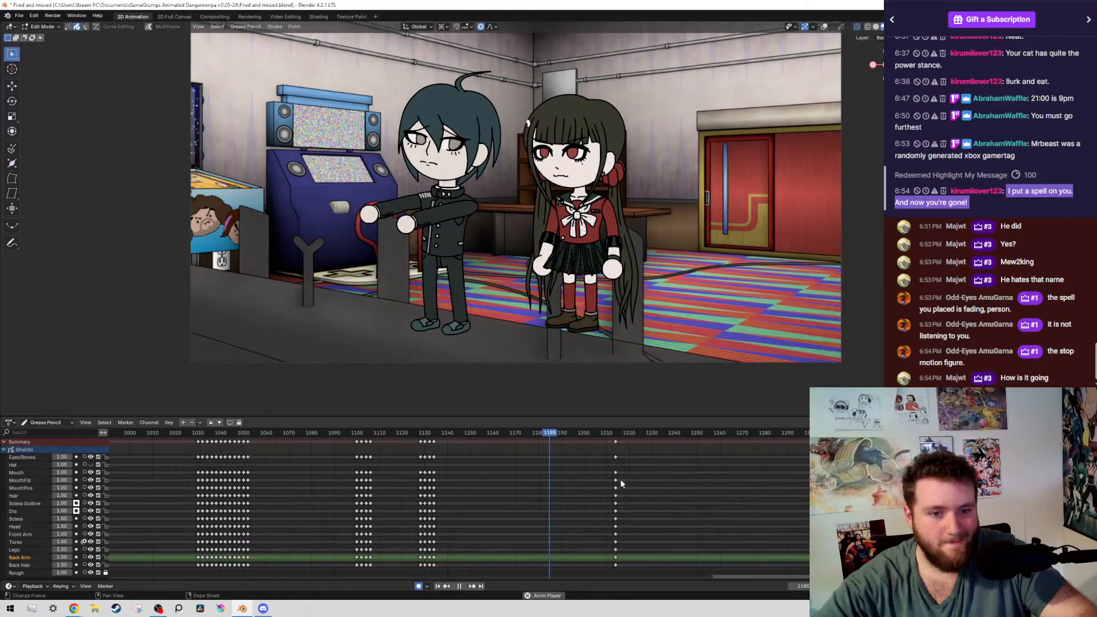
middle_click_drag(621, 483, 498, 469)
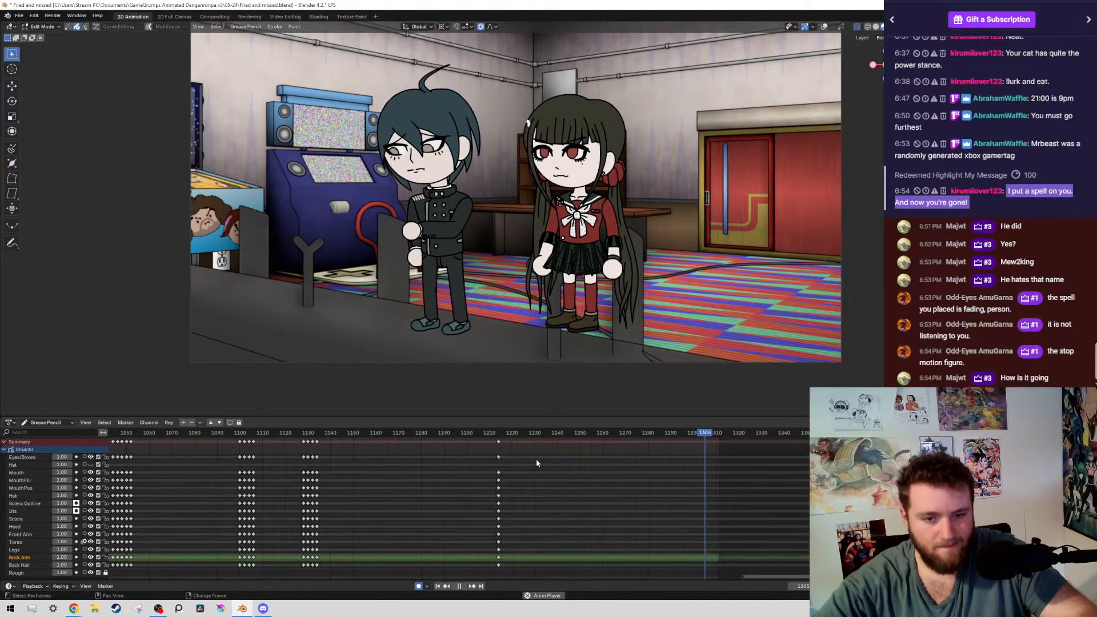
key("Escape")
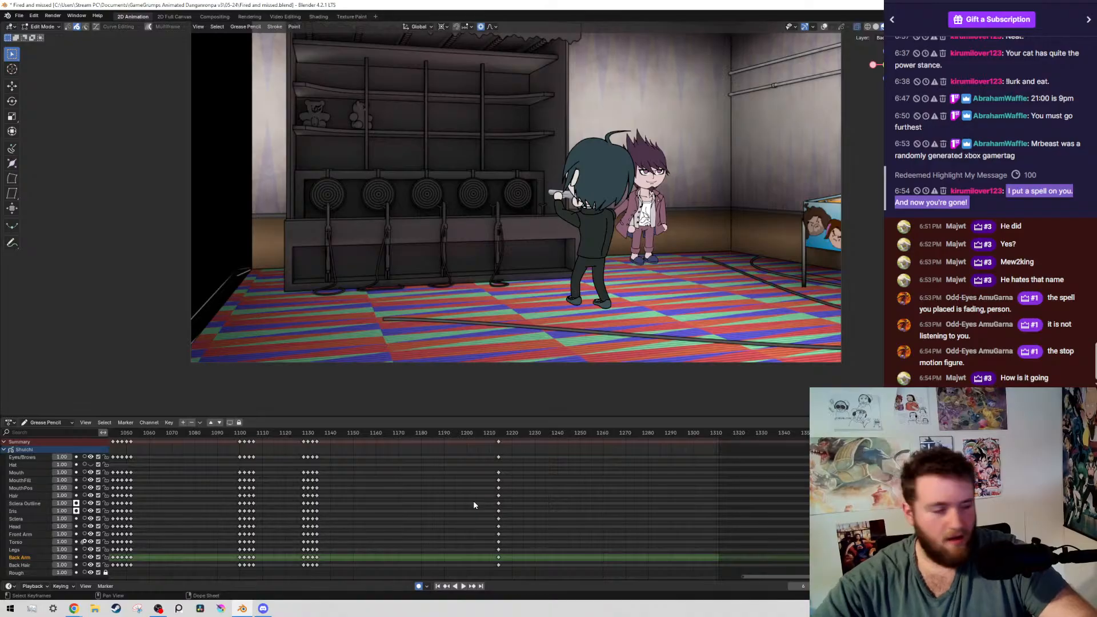
Duplicate the boy's keyframes on all layers from frame 1214 to frame 1212, and save
scroll(467, 497, "up", 5)
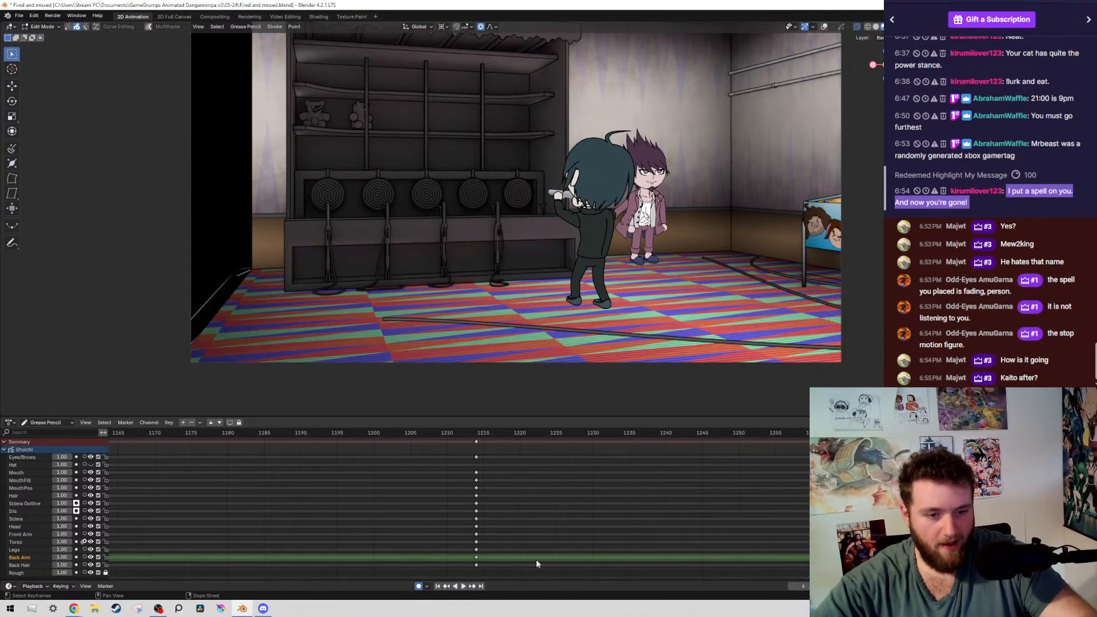
left_click_drag(500, 568, 389, 441)
key("g")
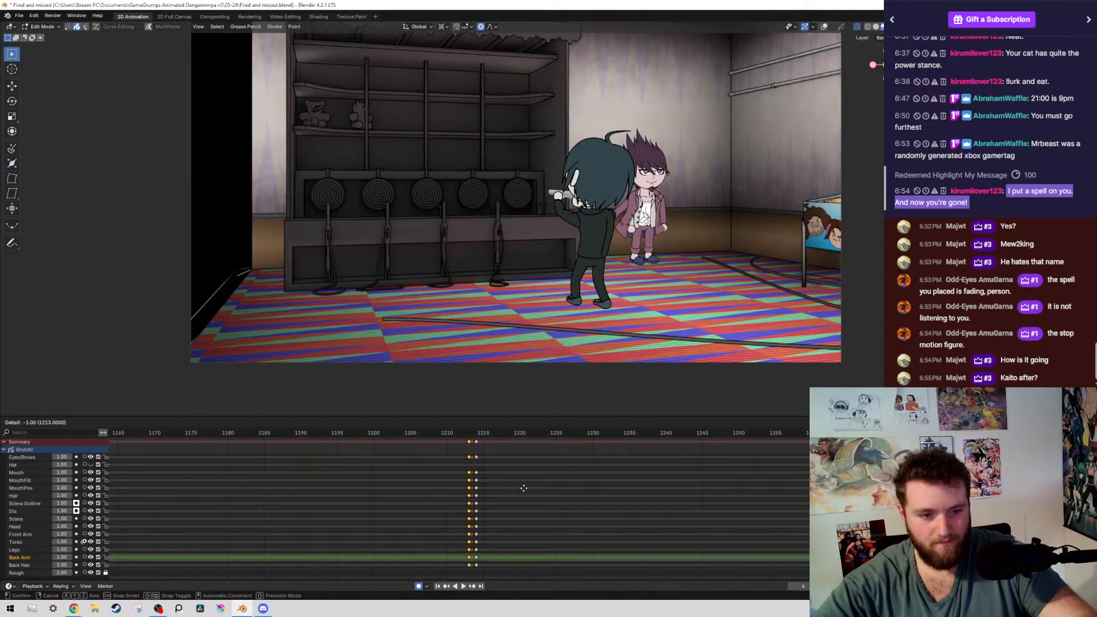
left_click(517, 488)
scroll(517, 488, "up", 3)
key("ctrl+s")
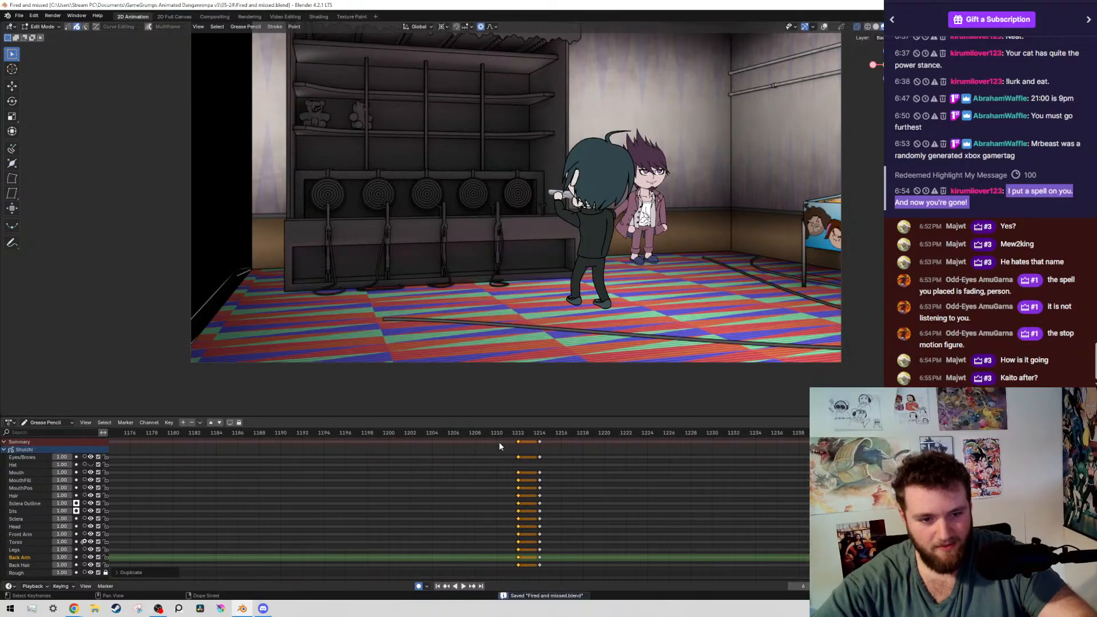
Go to the duplicated keyframe on frame 1212 and show the viewport overlays over the boy's pose
left_click(485, 434)
right_click(485, 492)
key("Up")
middle_click_drag(519, 481, 523, 482)
middle_click_drag(396, 252, 406, 278, "shift")
scroll(406, 278, "up", 2)
key("alt+shift+z")
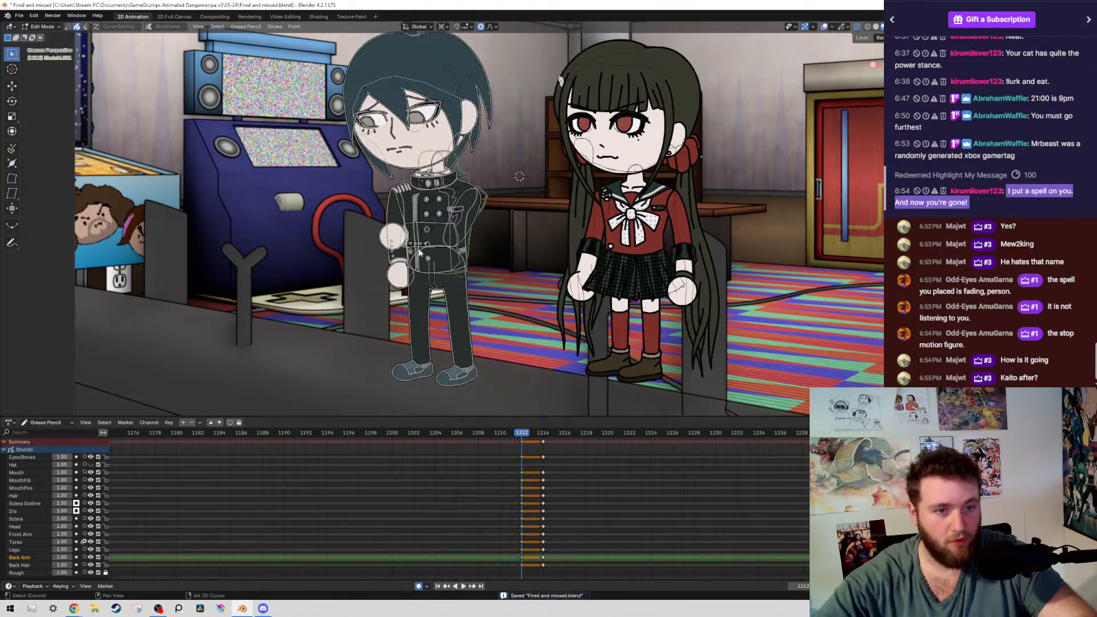
Select all strokes on the layers of the boy's upper body on frame 1212, leaving his legs unselected
scroll(444, 210, "down", 2)
left_click_drag(326, 174, 543, 231)
key("shift+g")
left_click(536, 230)
scroll(457, 252, "up", 8)
scroll(465, 270, "up", 3)
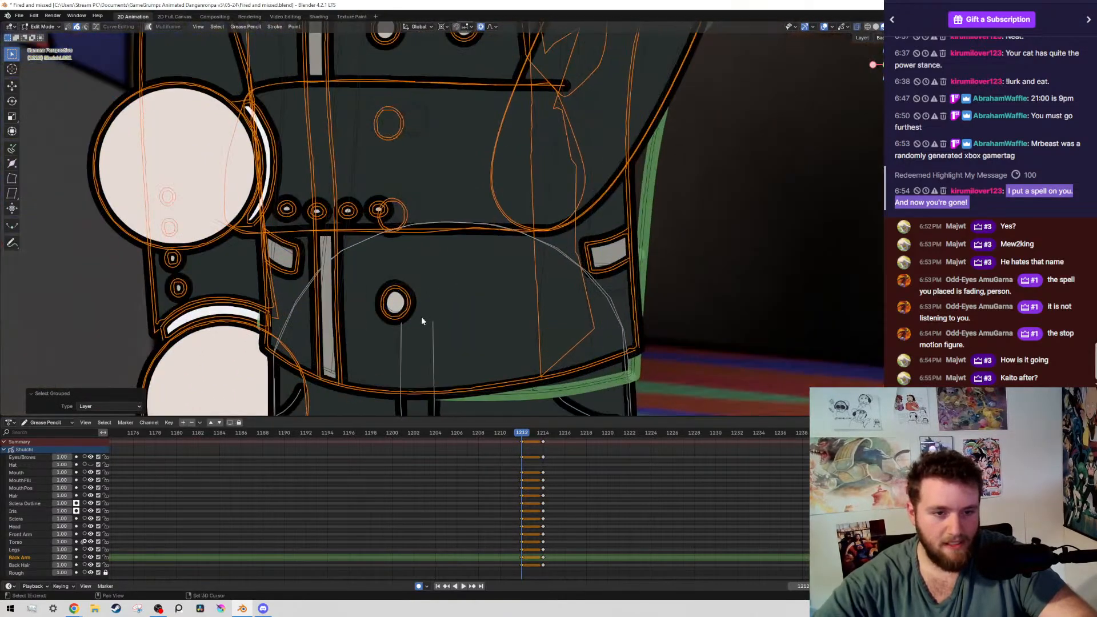
right_click(434, 323, "shift")
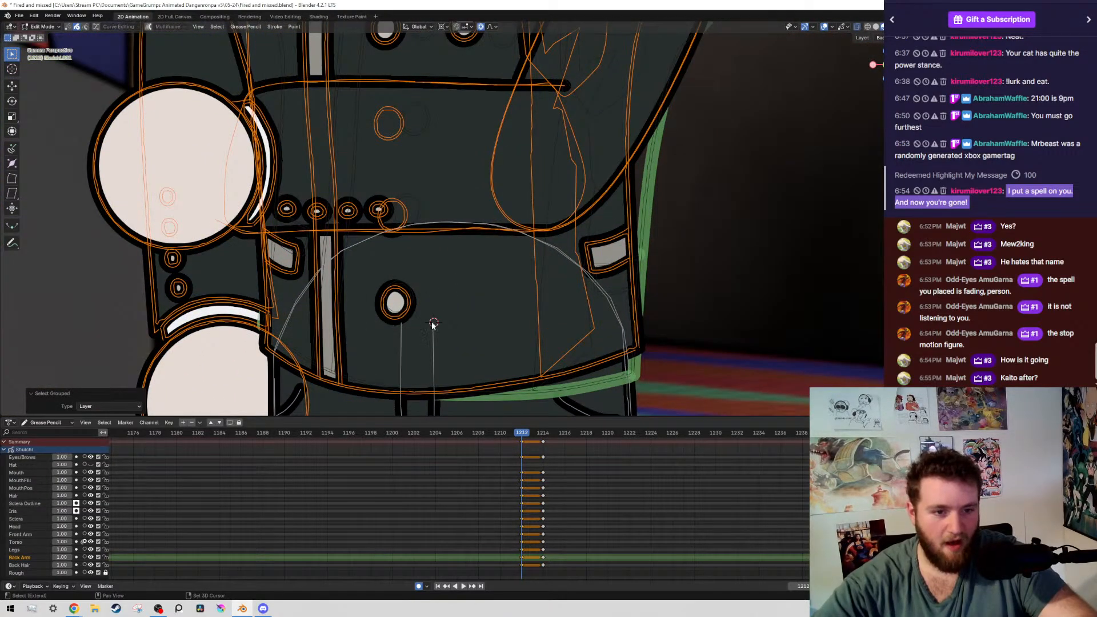
middle_click_drag(432, 325, 514, 208, "shift")
scroll(680, 229, "up", 2)
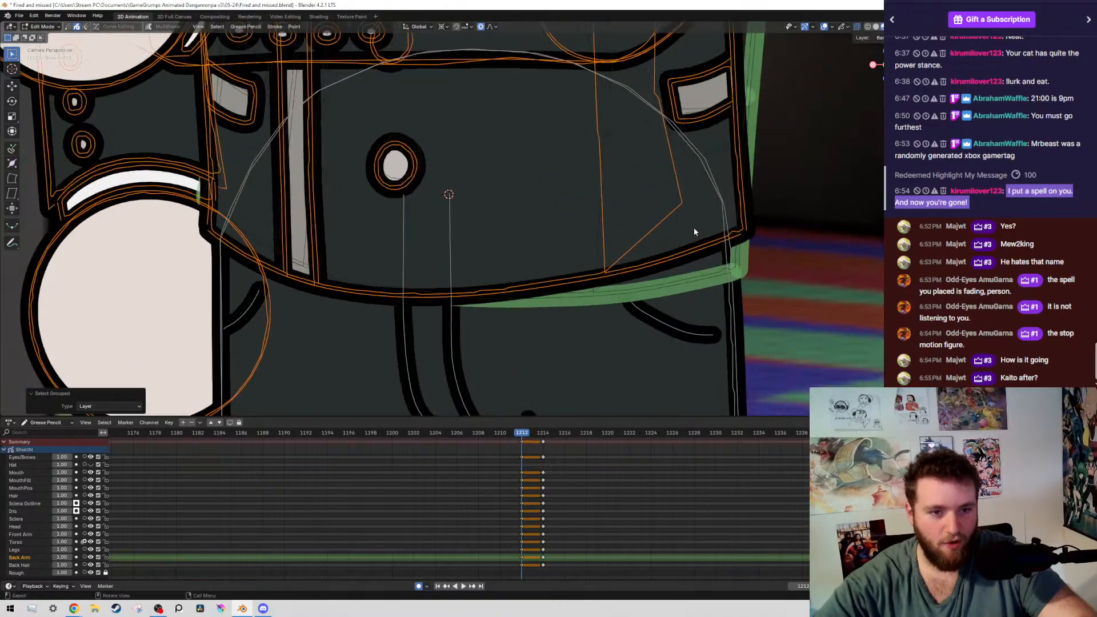
key("r")
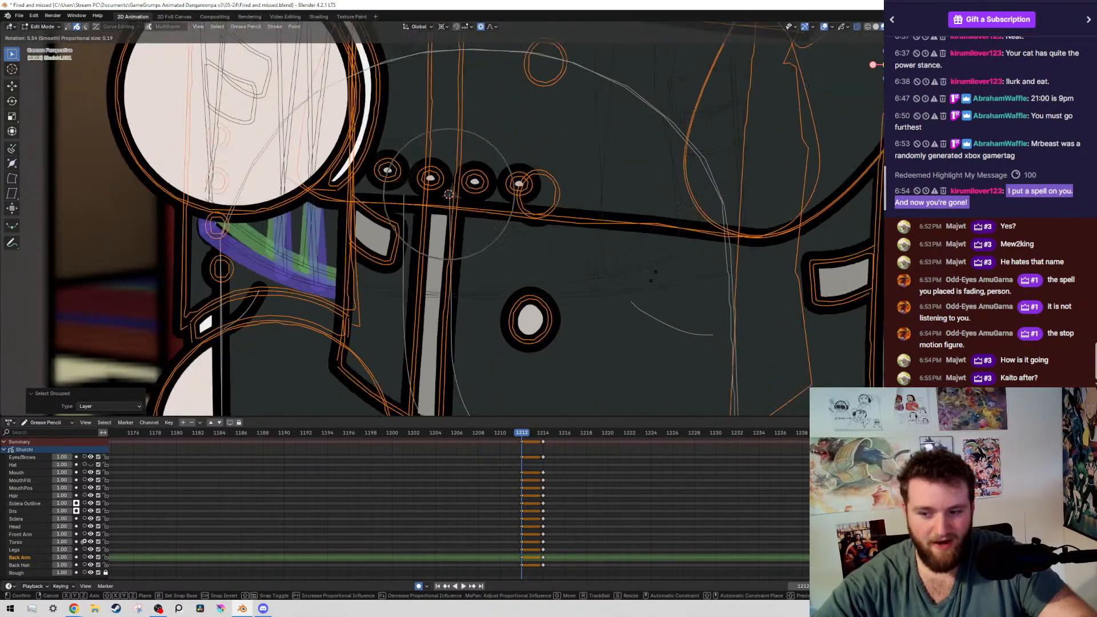
right_click(608, 231)
Switch to the front orthographic view and place the 3D cursor at the boy's hips, where his leg lines begin under the jacket
key("grave")
left_click(560, 224)
scroll(226, 86, "up", 4)
middle_click_drag(226, 85, 235, 252, "shift")
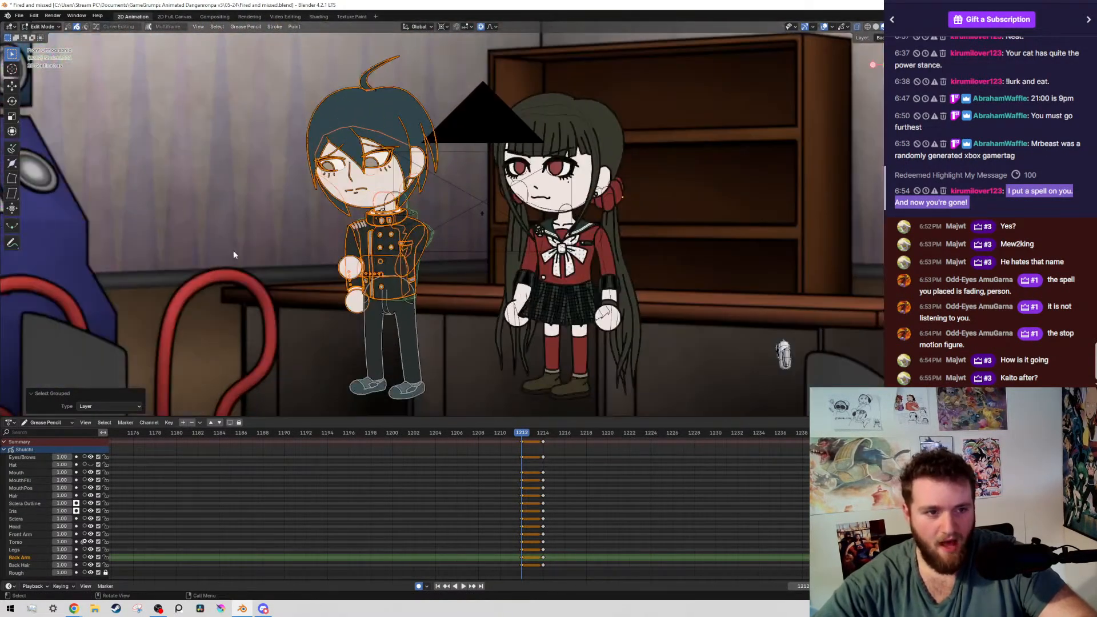
scroll(257, 229, "up", 4)
middle_click_drag(302, 188, 389, 73, "shift")
scroll(492, 201, "up", 8)
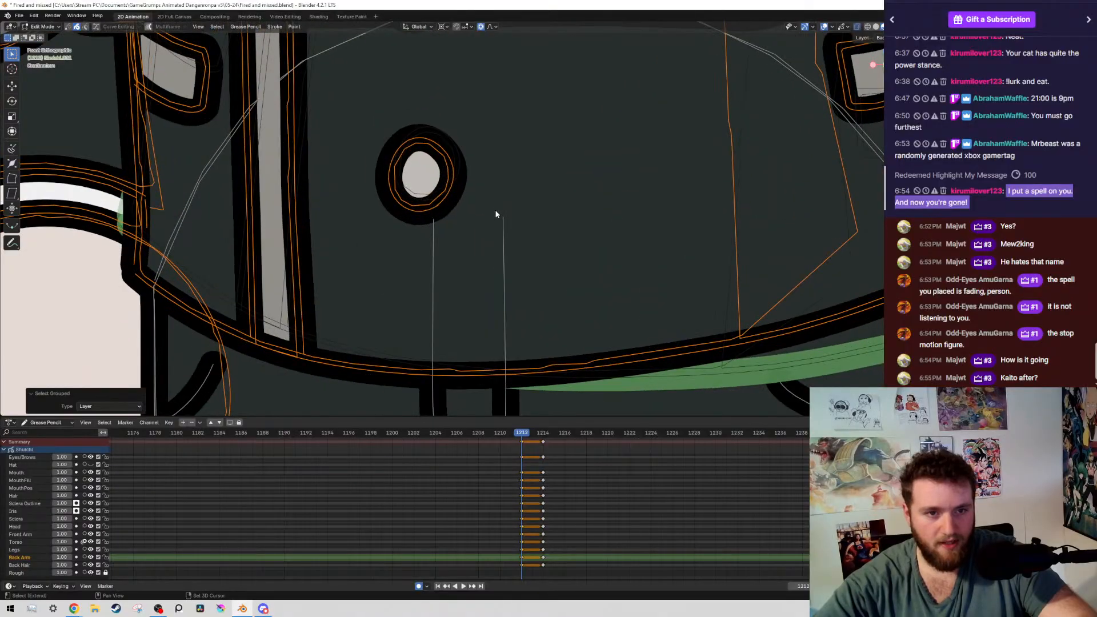
right_click(503, 217, "shift")
Rotate the selected upper body strokes about 0.6° around the 3D cursor with proportional editing, and save the file
scroll(668, 176, "down", 5)
middle_click_drag(681, 169, 550, 191, "shift")
scroll(559, 197, "up", 2)
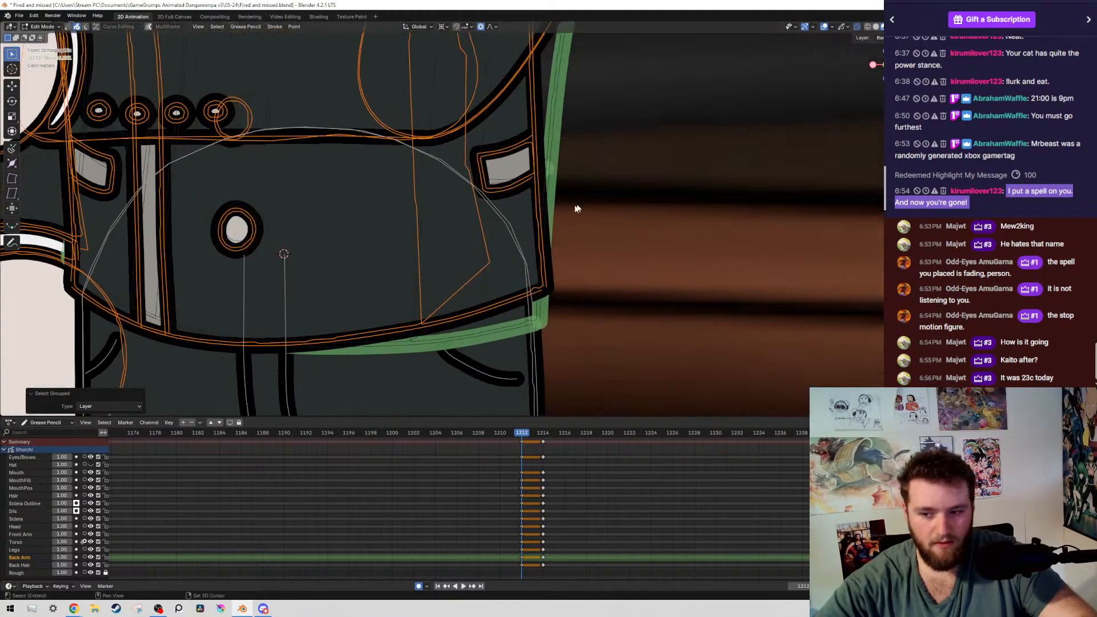
middle_click_drag(523, 226, 653, 212, "shift")
scroll(718, 241, "up", 1)
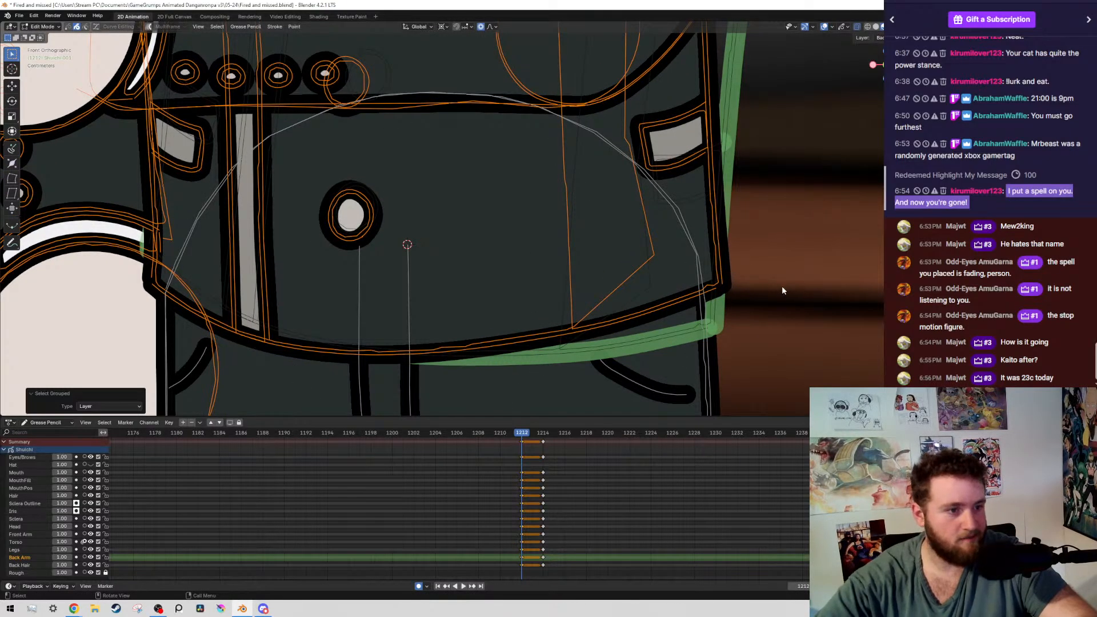
key("r")
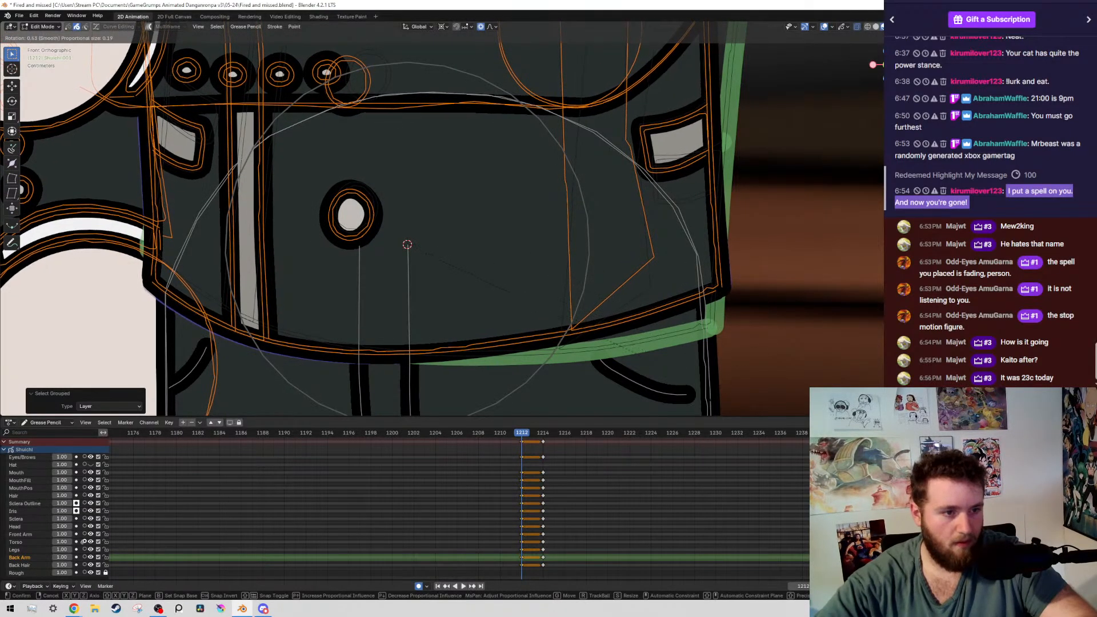
left_click(711, 379)
key("ctrl+s")
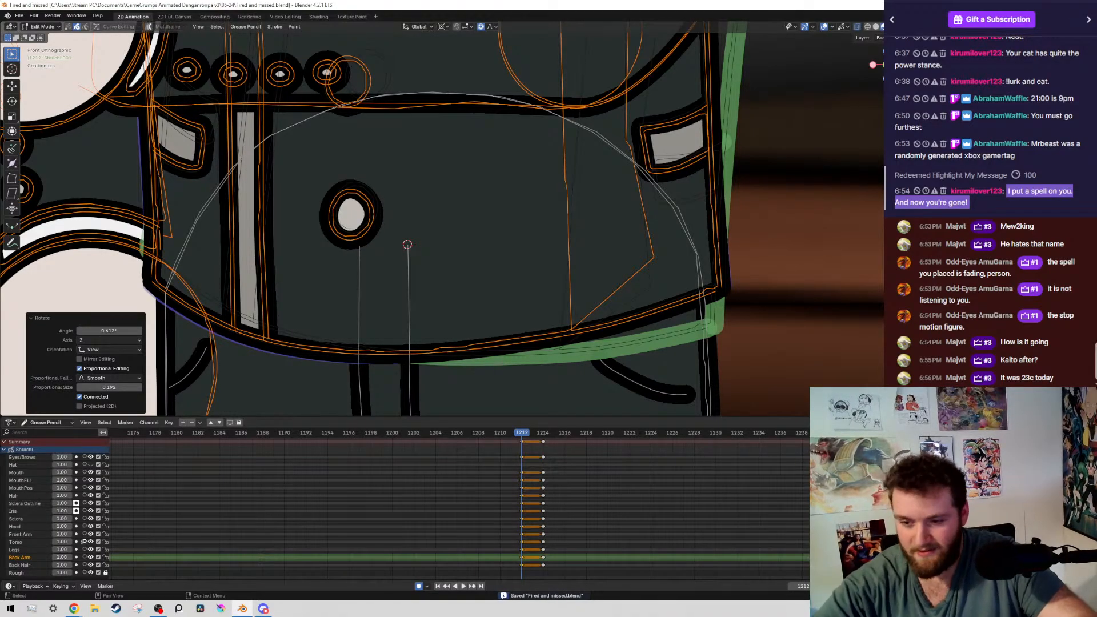
Compare the boy's pose on frame 1212 with the neighbouring keyframes, with the viewport overlays hidden
scroll(764, 225, "down", 7)
key("alt+shift+z")
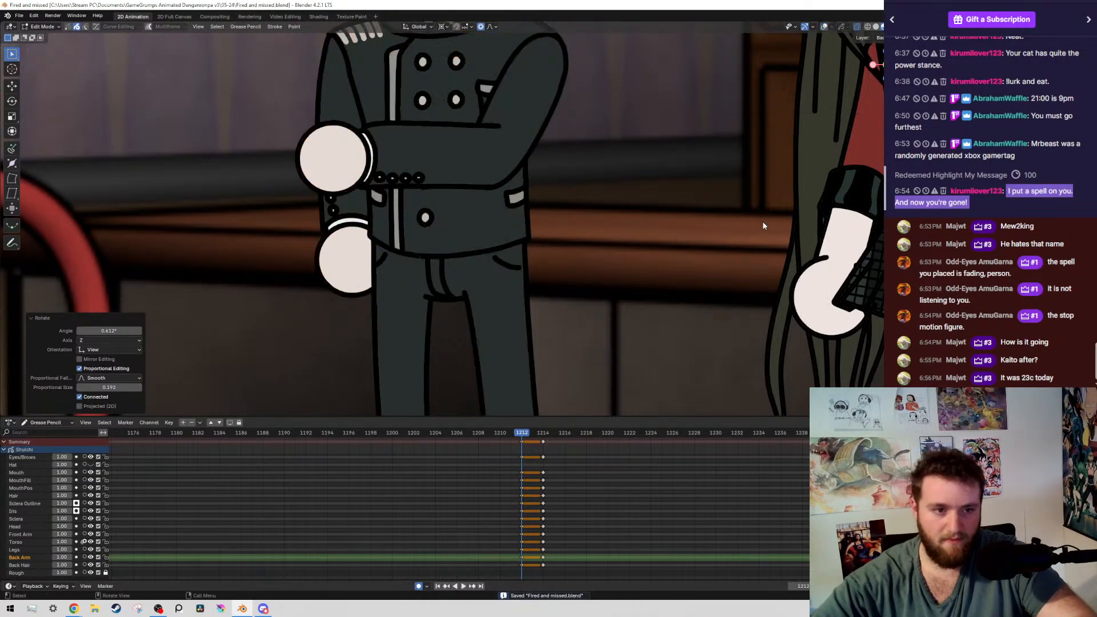
key("Down")
key("Up")
key("Up")
key("Down")
key("Down")
key("Up")
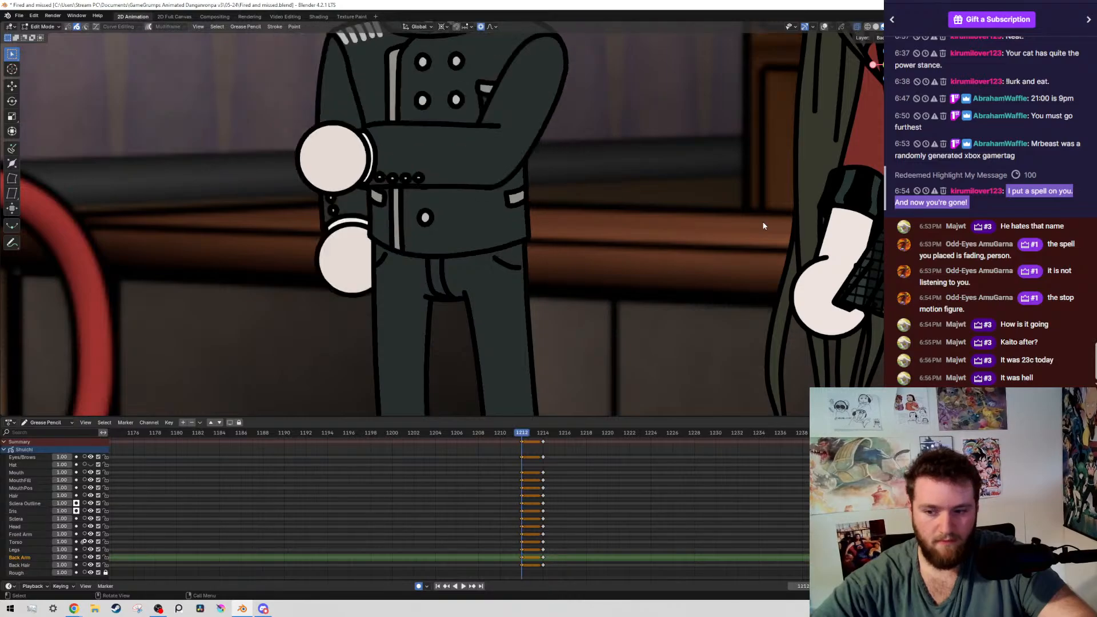
Save the file, then check the full figure on frame 1212 against the previous keyframe without overlays
key("alt+shift+z")
scroll(473, 279, "up", 4)
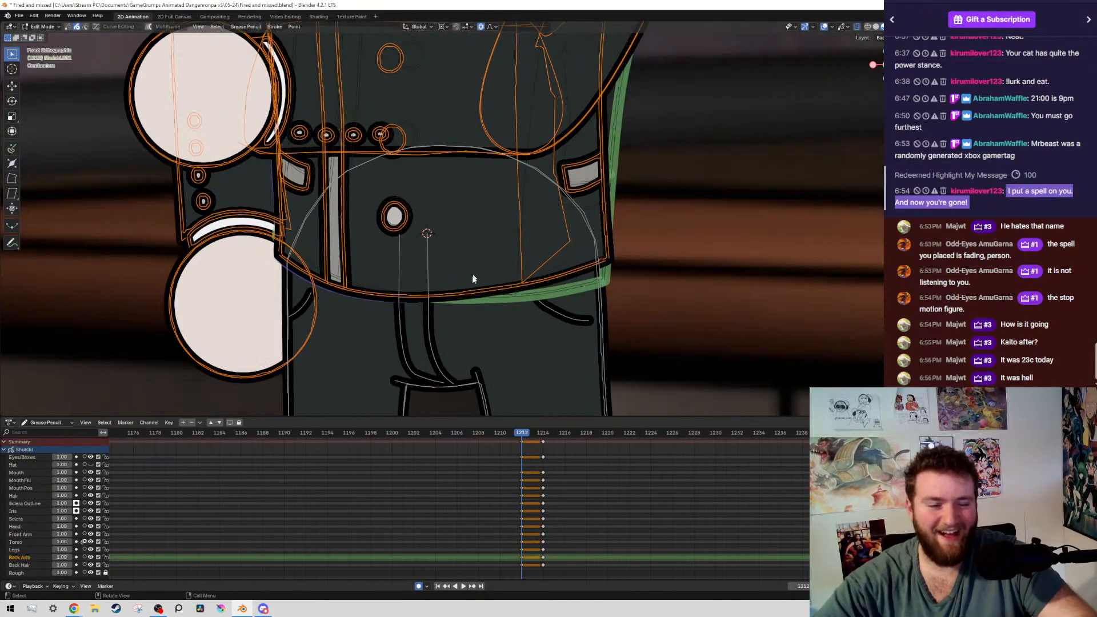
scroll(447, 250, "down", 5)
scroll(427, 132, "up", 4)
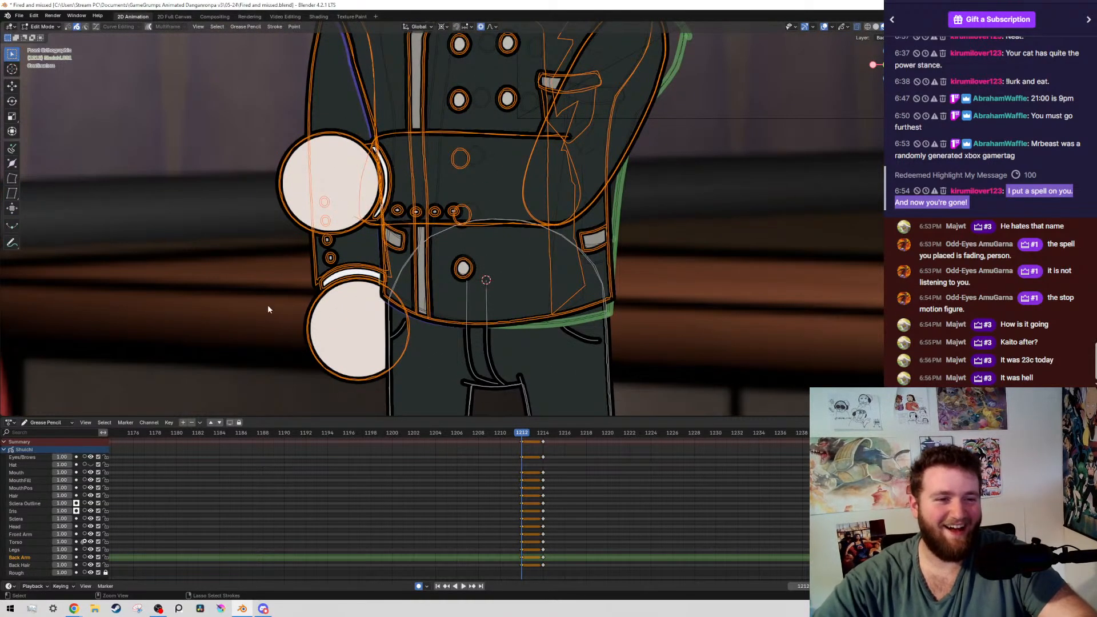
key("ctrl+s")
middle_click_drag(268, 306, 830, 243, "ctrl")
key("alt+shift+z")
key("Down")
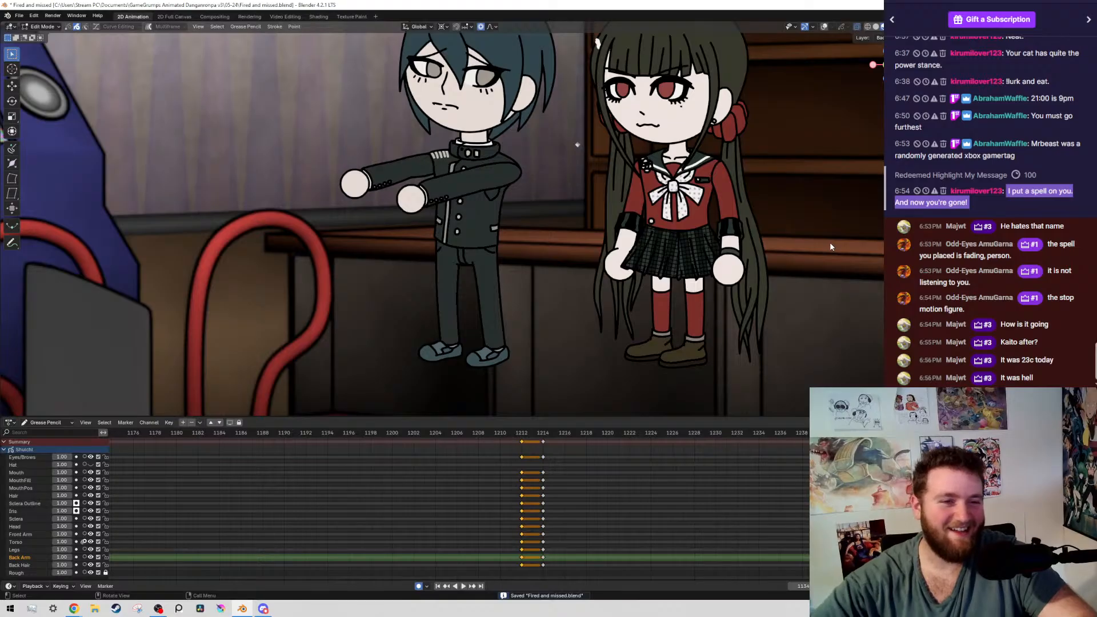
key("Up")
Show the overlays again and select all strokes on the boy's front arm layer on frame 1212
key("alt+shift+z")
scroll(530, 278, "up", 4)
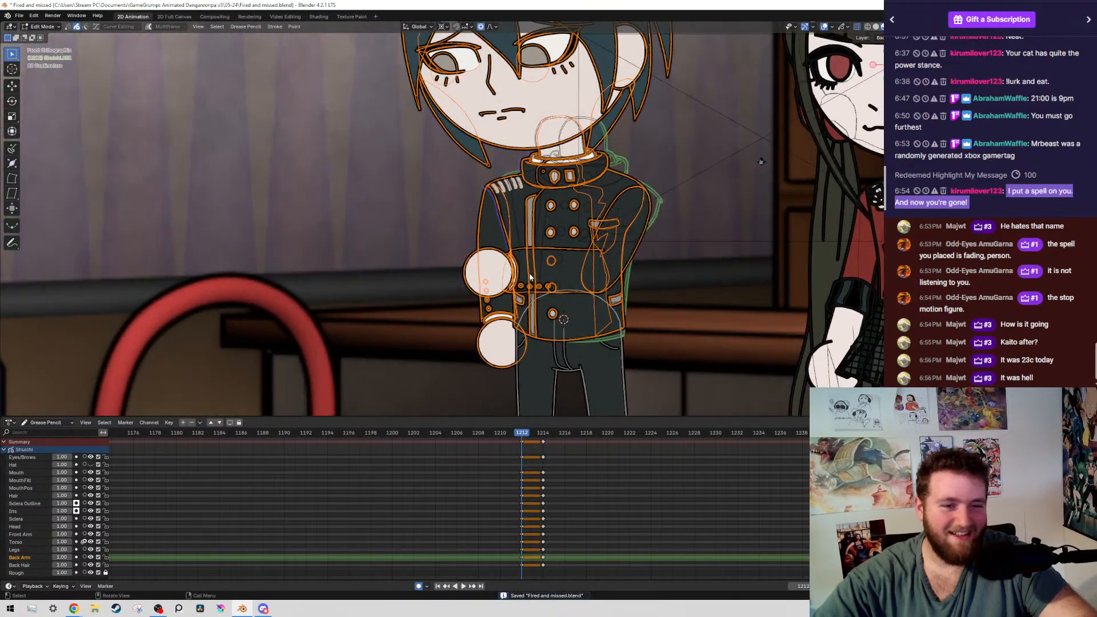
scroll(531, 277, "up", 3)
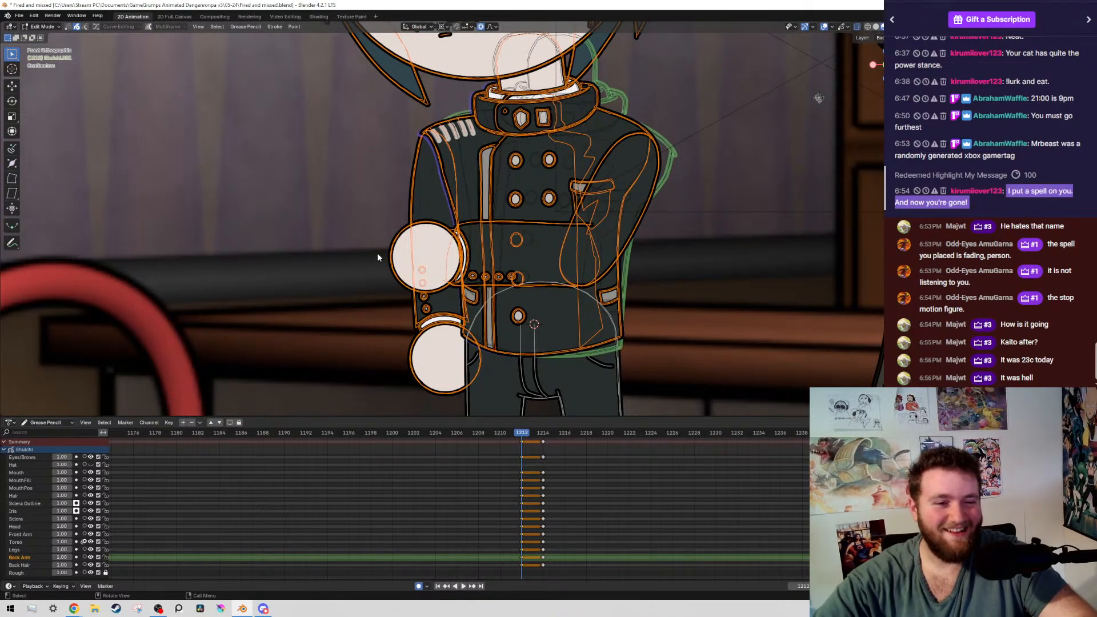
key("shift+g")
left_click(377, 252)
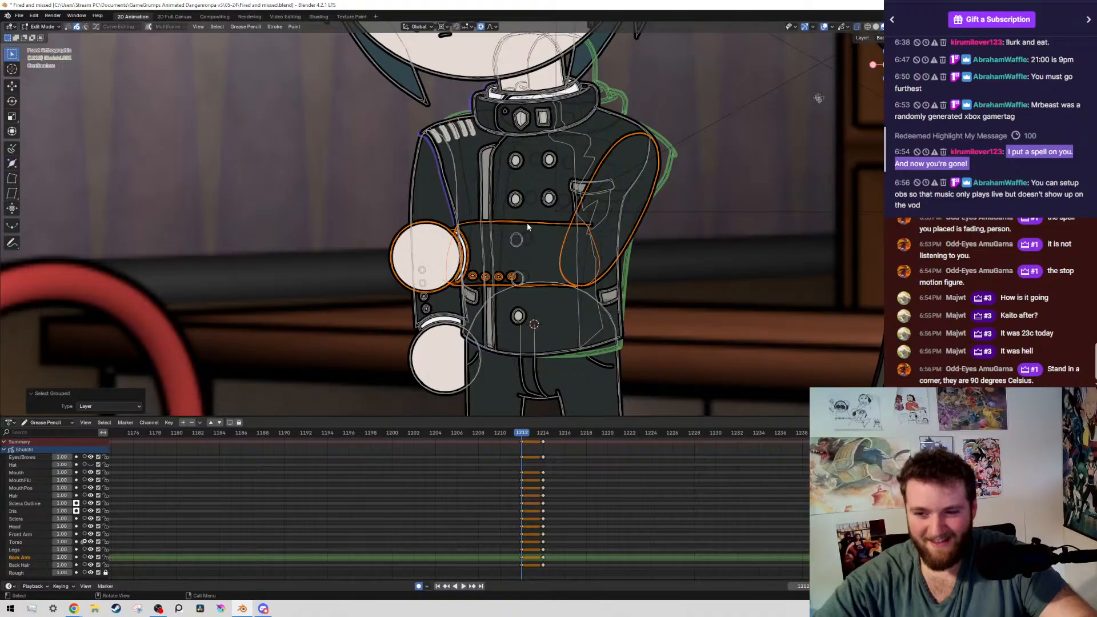
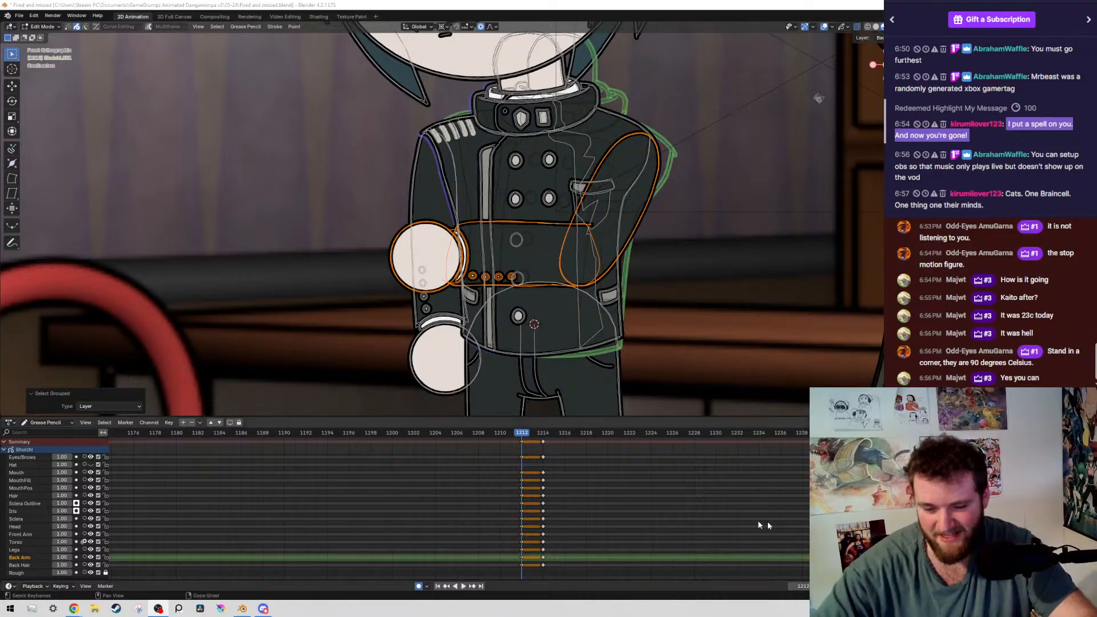
Examine the boy's selected folded arm on frame 1212 and compare the pose with the previous keyframe
left_click(541, 521)
scroll(541, 522, "up", 1)
scroll(541, 522, "down", 2)
scroll(542, 254, "down", 2)
scroll(543, 251, "up", 3)
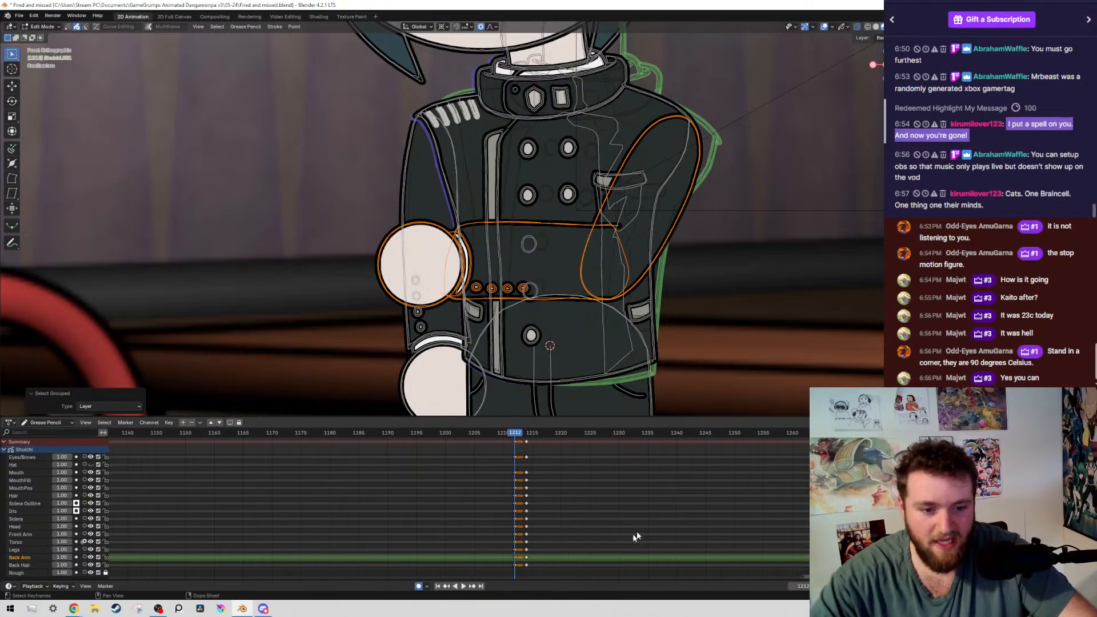
scroll(580, 517, "down", 5)
scroll(581, 550, "up", 6)
scroll(521, 160, "down", 5)
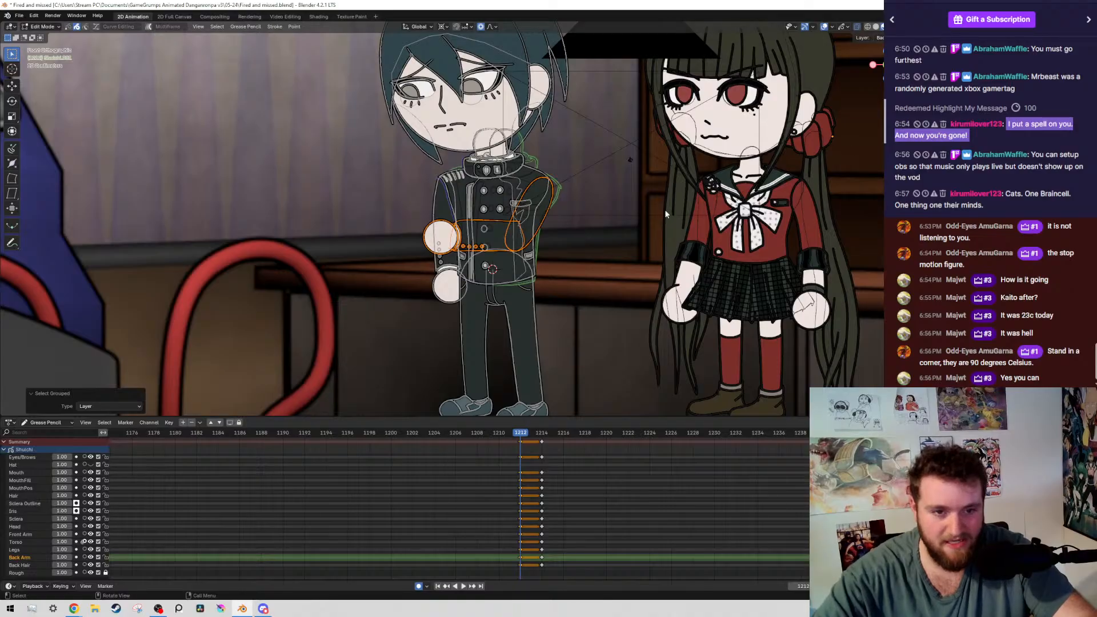
scroll(680, 215, "up", 7)
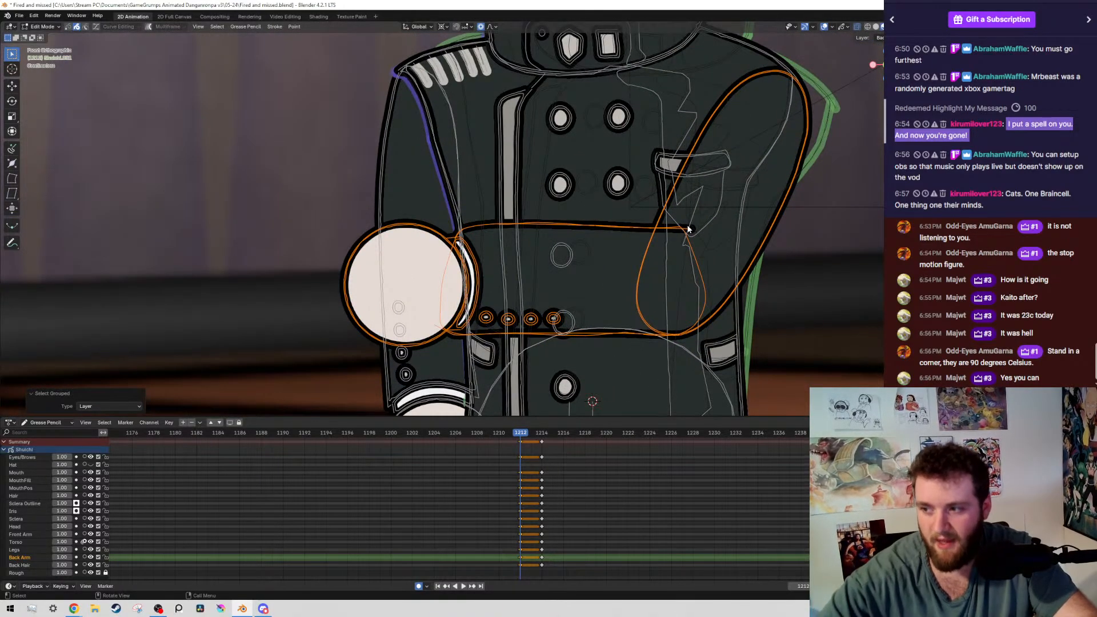
scroll(384, 180, "down", 5)
scroll(572, 243, "up", 5)
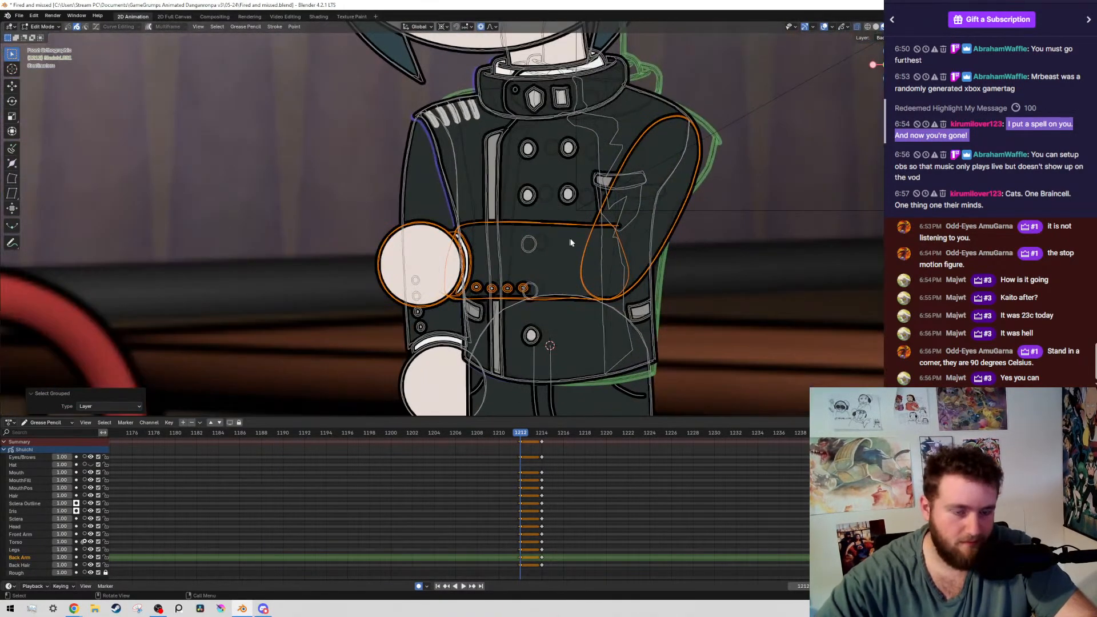
scroll(667, 197, "down", 6)
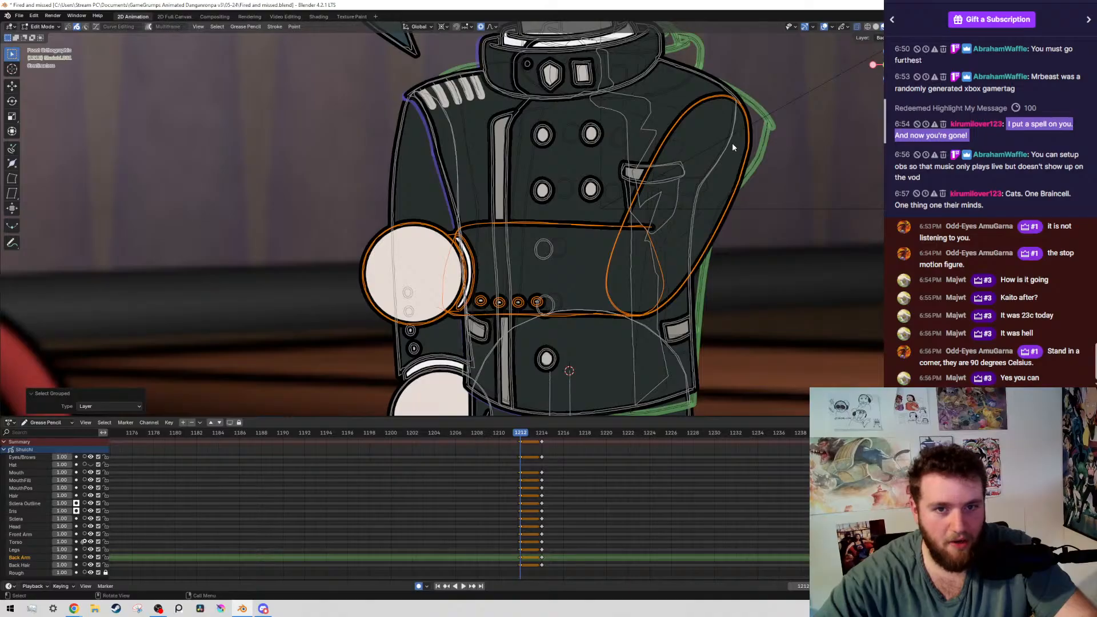
key("Left")
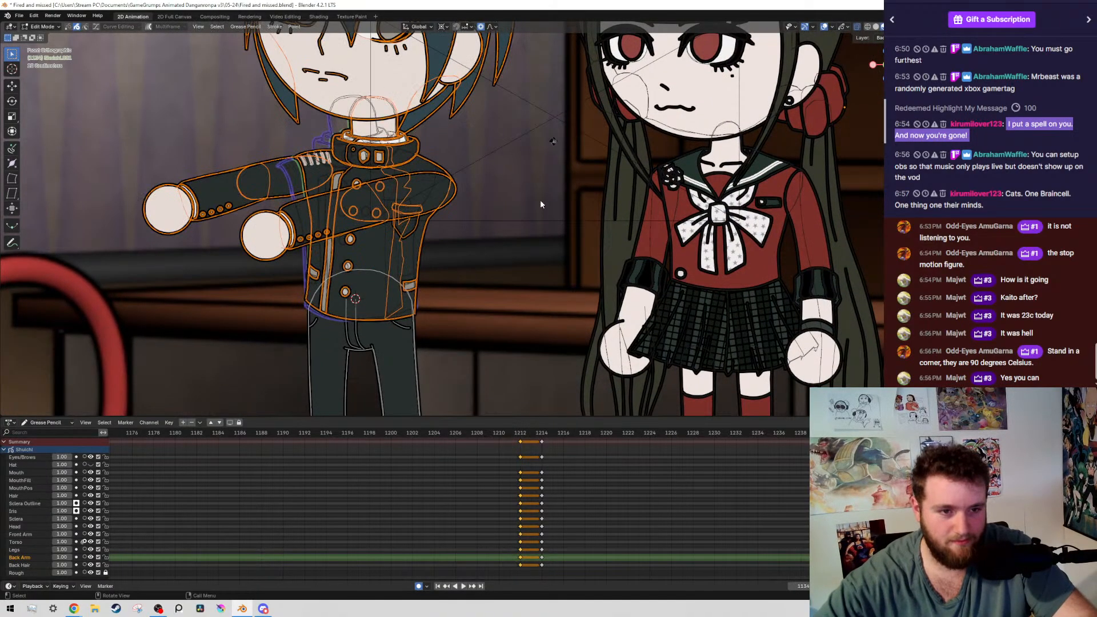
key("alt+shift+z")
key("Right")
key("alt+shift+z")
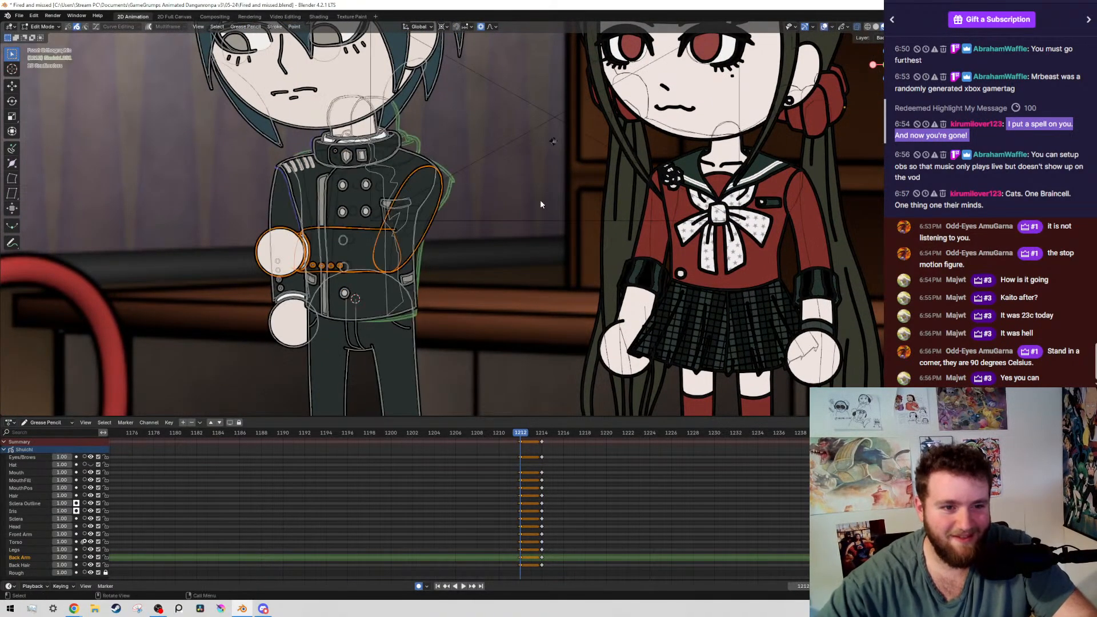
Rotate the selected arm strokes 2.84° around the boy's shoulder with proportional editing, and compare the pose with frame 1214 without overlays
scroll(437, 181, "up", 5)
scroll(449, 189, "down", 4)
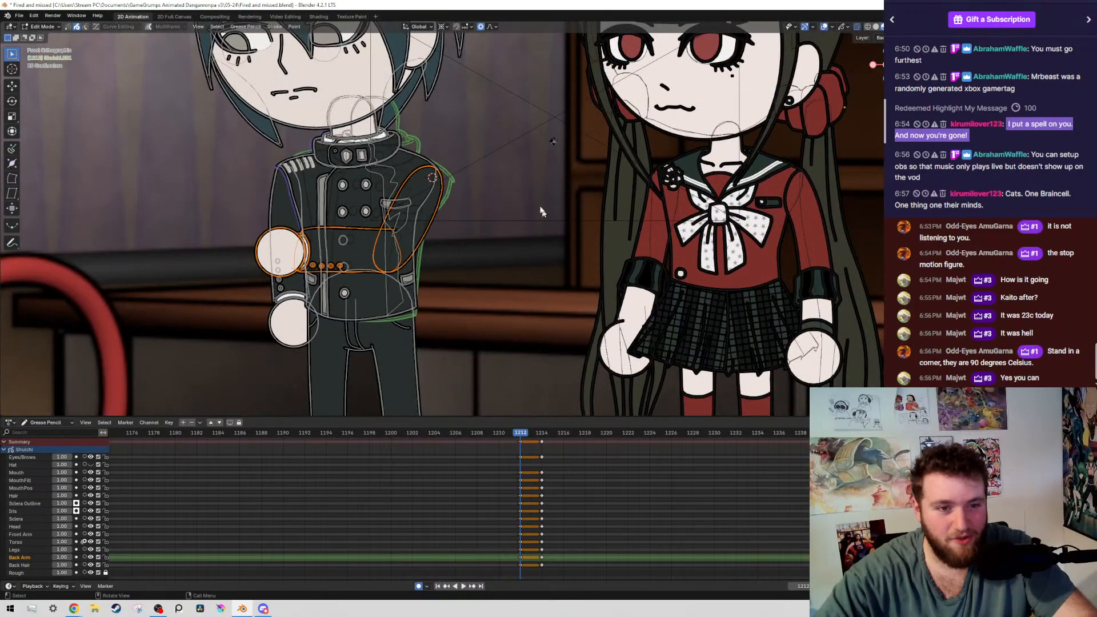
middle_click_drag(365, 171, 605, 154, "shift")
scroll(645, 194, "up", 3)
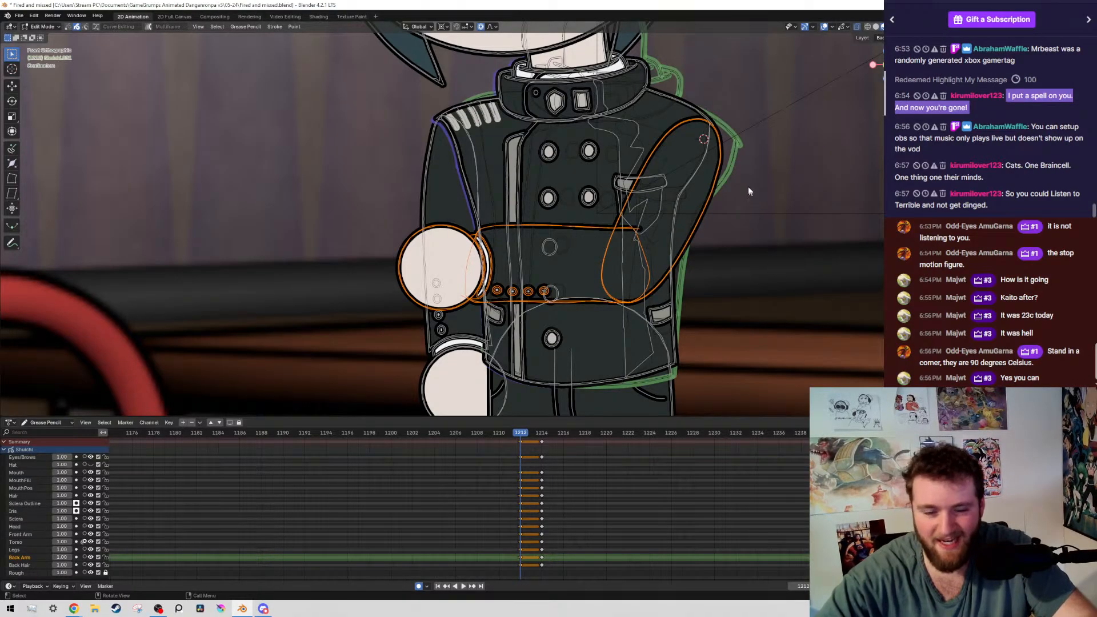
key("r")
key("Escape")
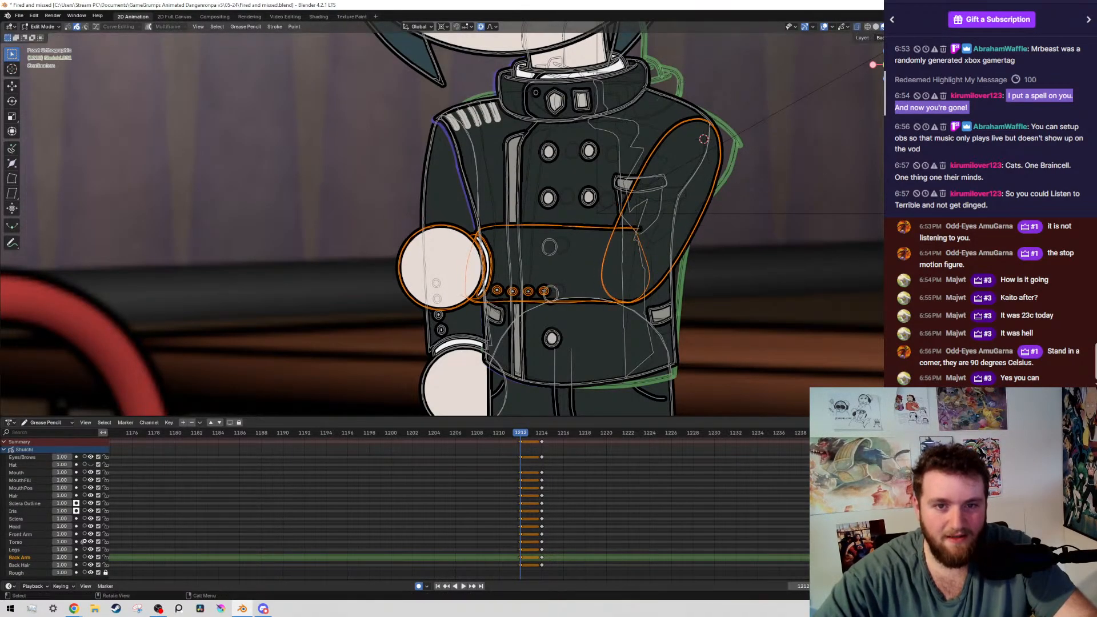
key("r")
left_click(680, 237)
scroll(731, 226, "down", 5)
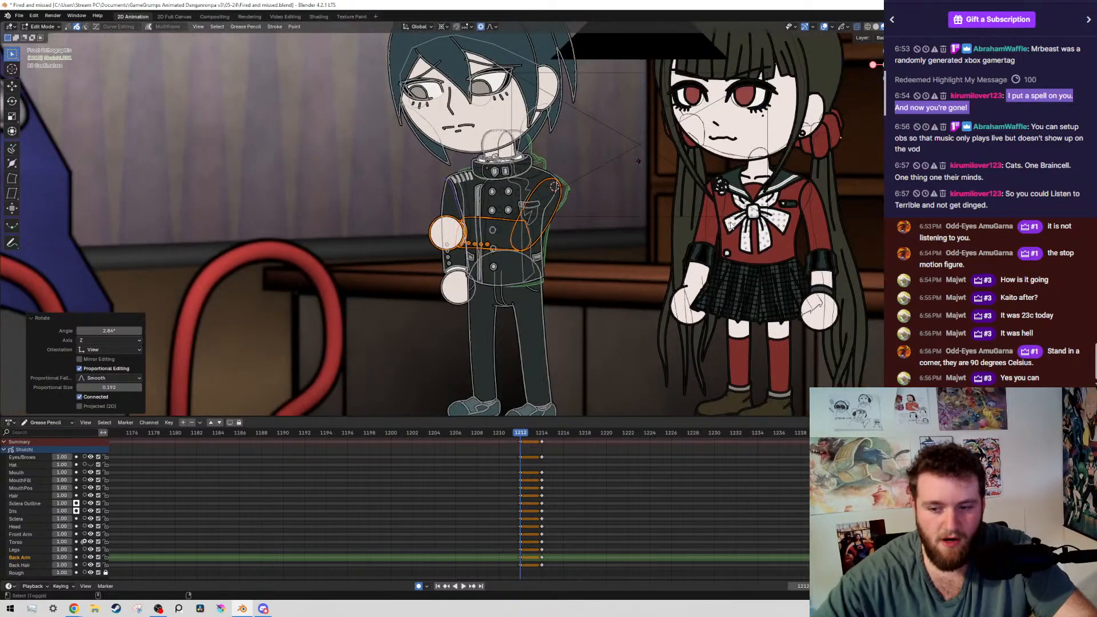
key("Right")
key("Right")
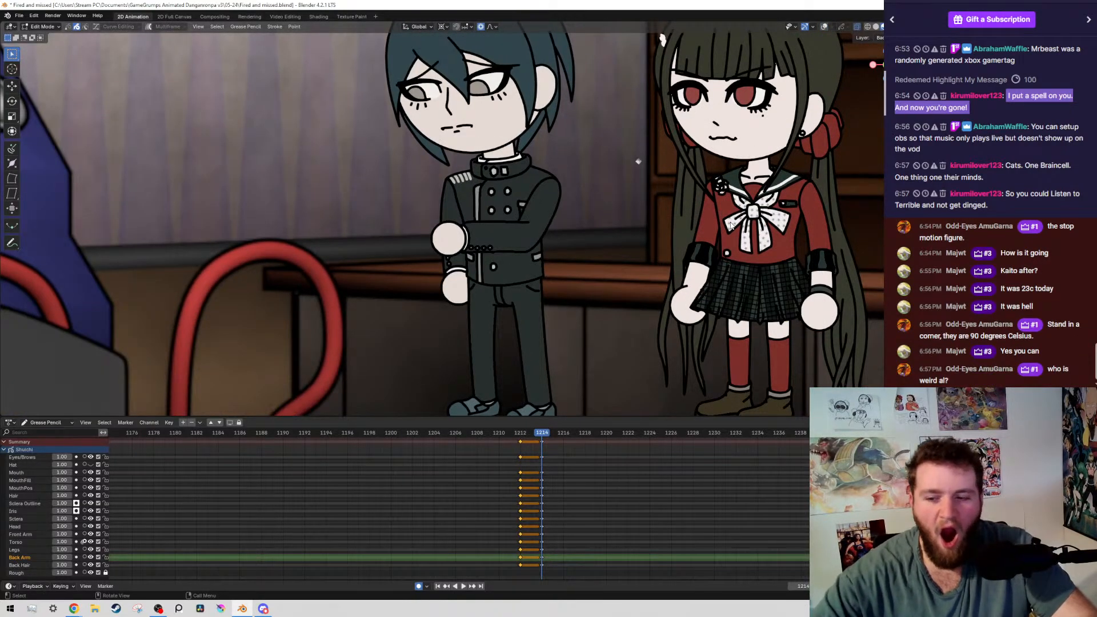
key("Left")
key("Left")
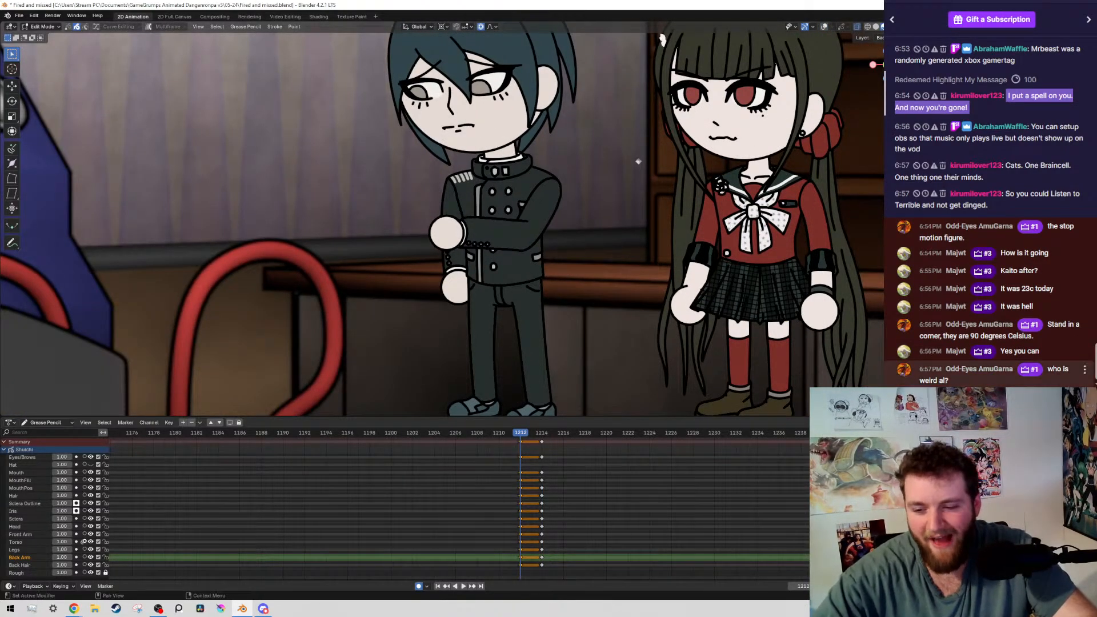
Deselect the upper arm and rotate the forearm and hand -4.15° around the elbow with connected proportional editing
scroll(528, 230, "up", 5)
key("alt+shift+z")
mouse_move(526, 230)
middle_mouse_down("shift")
mouse_move(634, 247)
mouse_move(524, 213)
middle_mouse_up("shift")
scroll(524, 214, "up", 1)
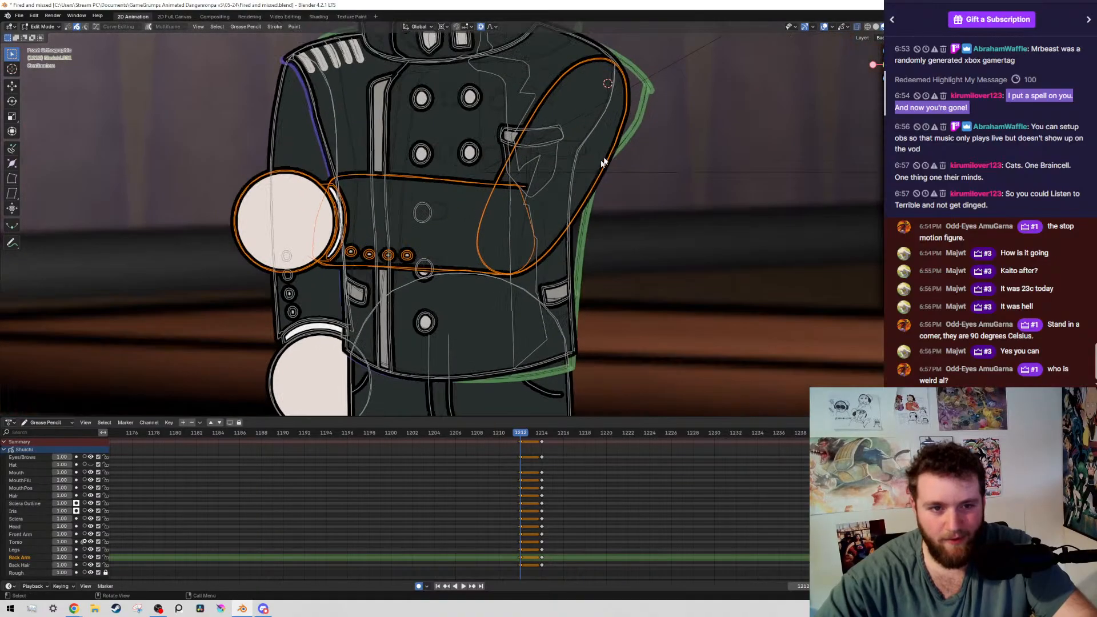
left_click_drag(559, 61, 582, 81, "ctrl")
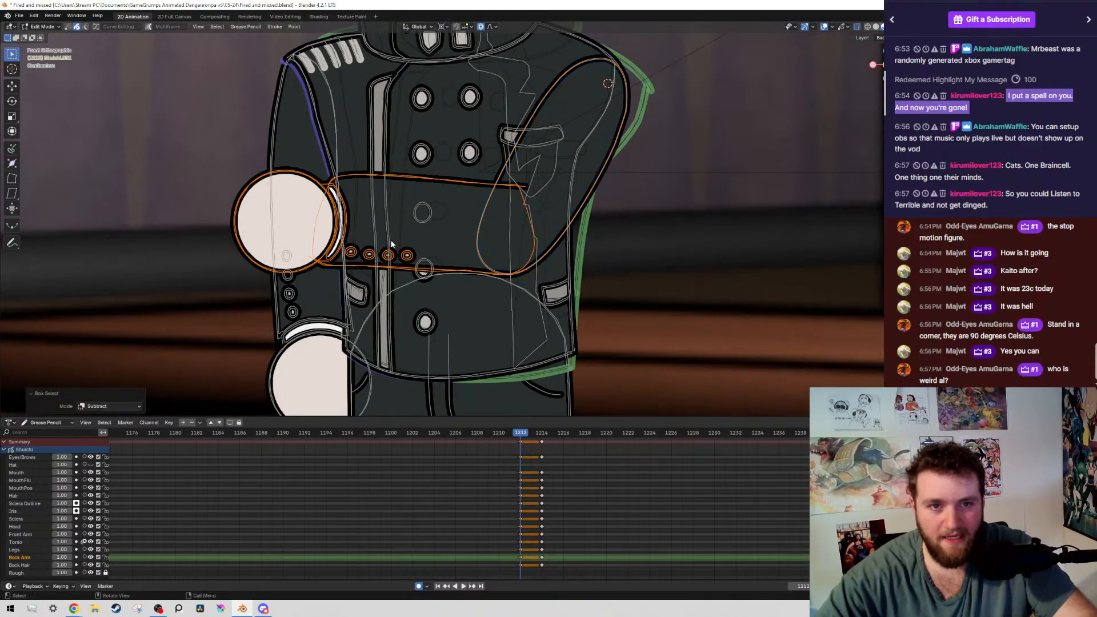
right_click(518, 240, "shift")
key("r")
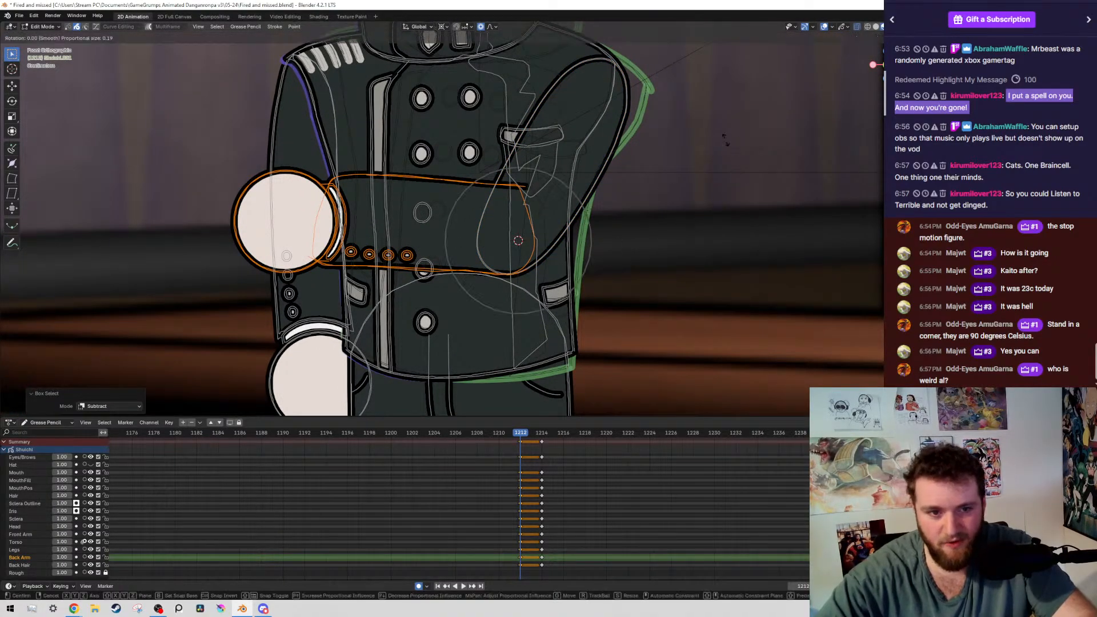
left_click(341, 127)
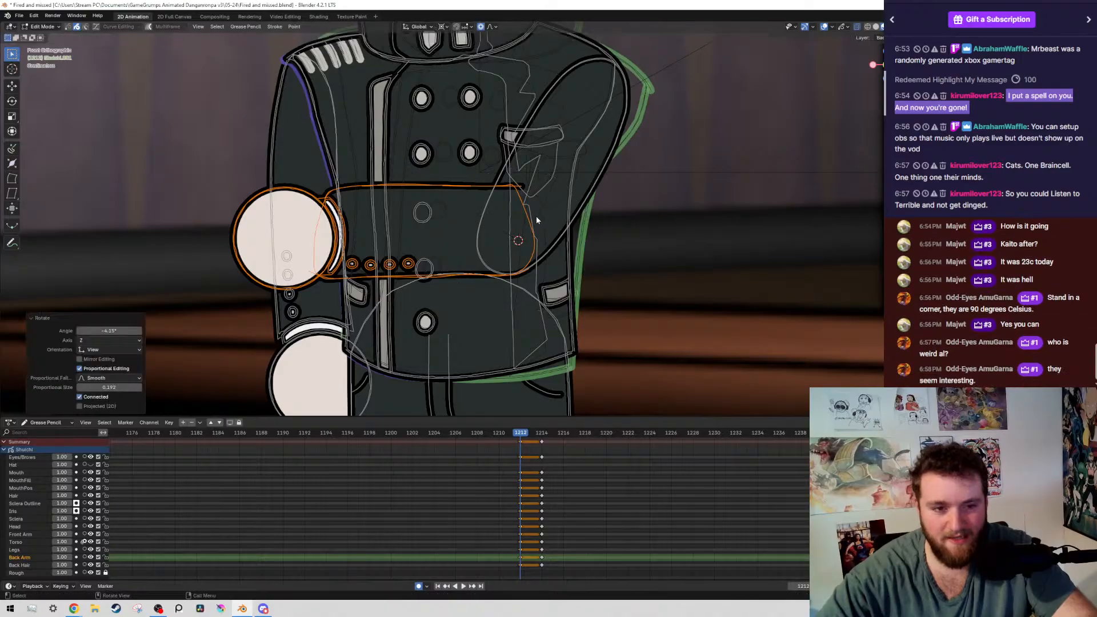
Examine the forearm and its join with the upper arm on frame 1212, both close up and at full-figure distance
scroll(574, 208, "down", 2)
scroll(591, 218, "up", 2)
scroll(549, 235, "down", 1)
scroll(560, 239, "down", 5)
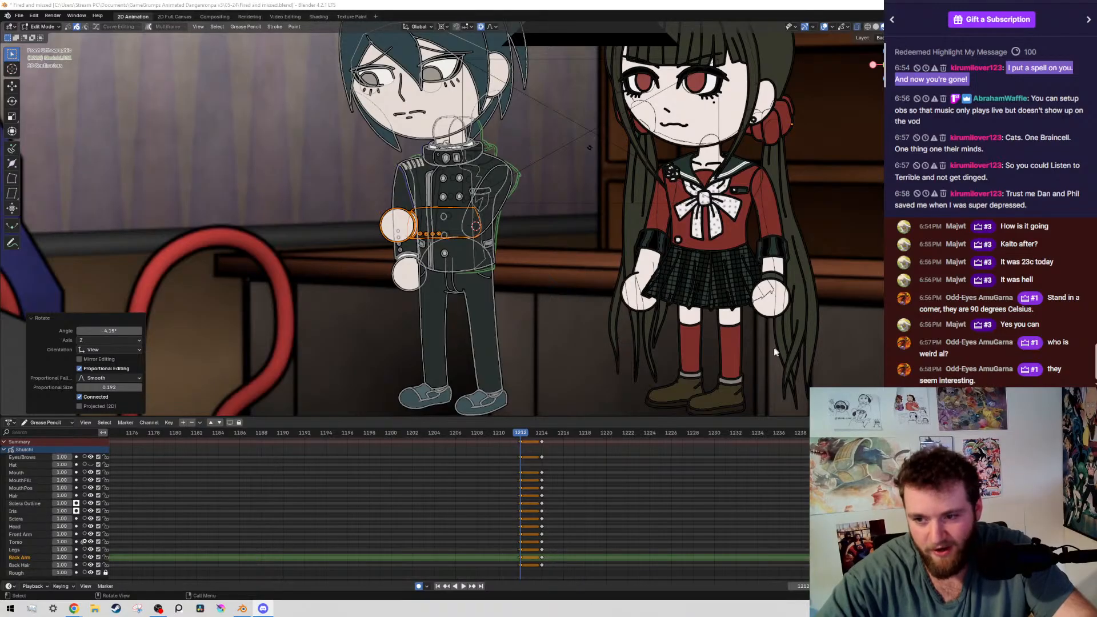
scroll(675, 480, "down", 1)
scroll(672, 480, "up", 4)
scroll(493, 220, "up", 10)
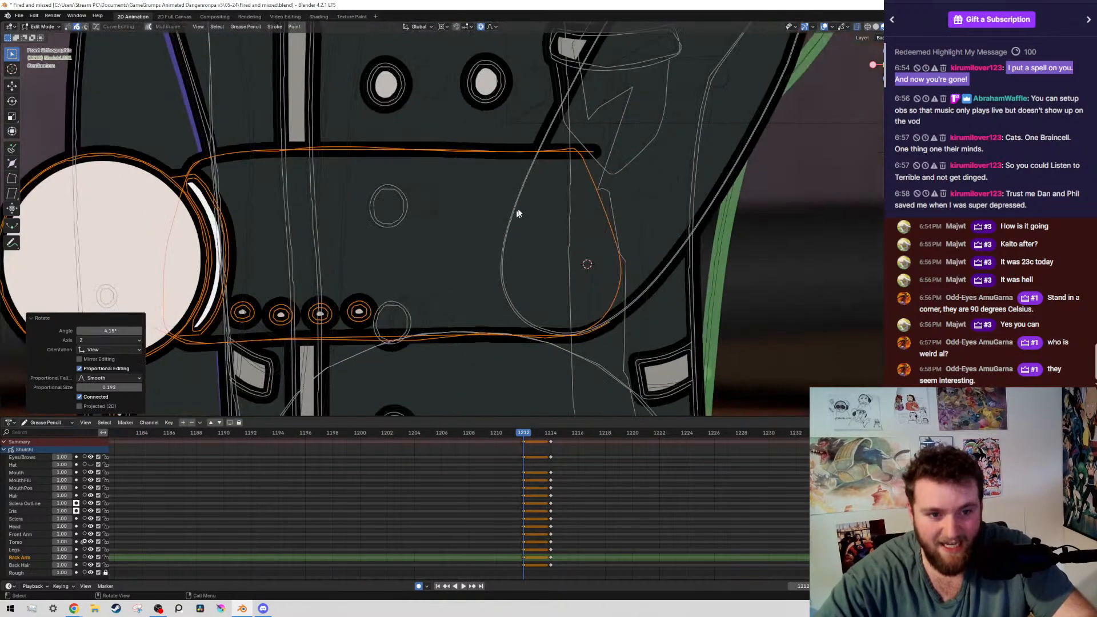
scroll(518, 213, "down", 6)
scroll(543, 217, "up", 3)
scroll(571, 220, "down", 5)
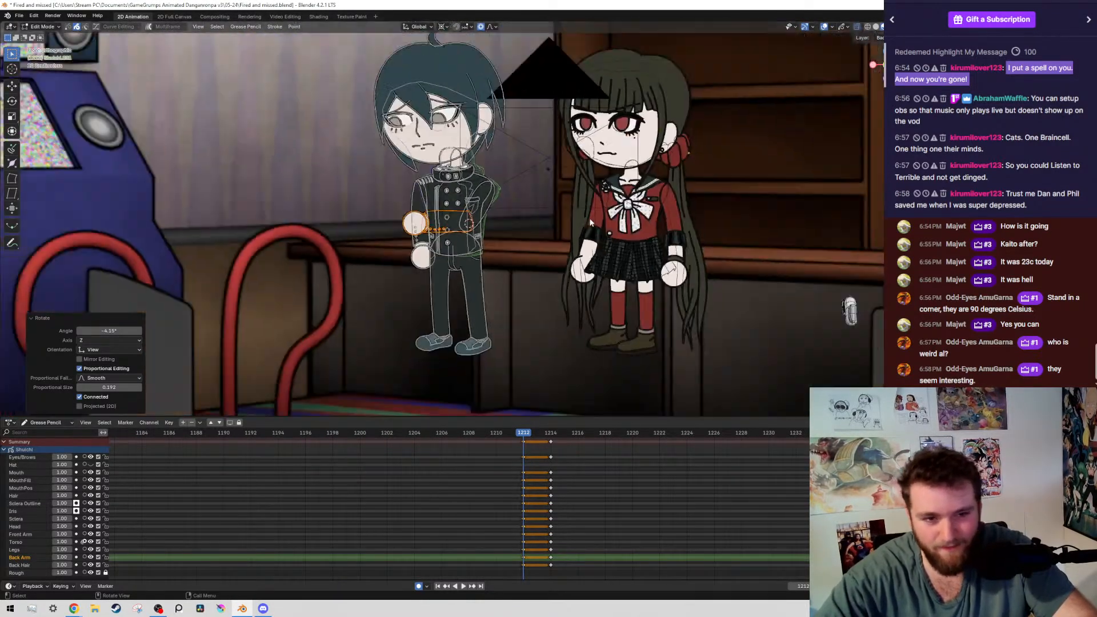
scroll(594, 229, "up", 6)
scroll(630, 253, "down", 4)
scroll(686, 171, "up", 4)
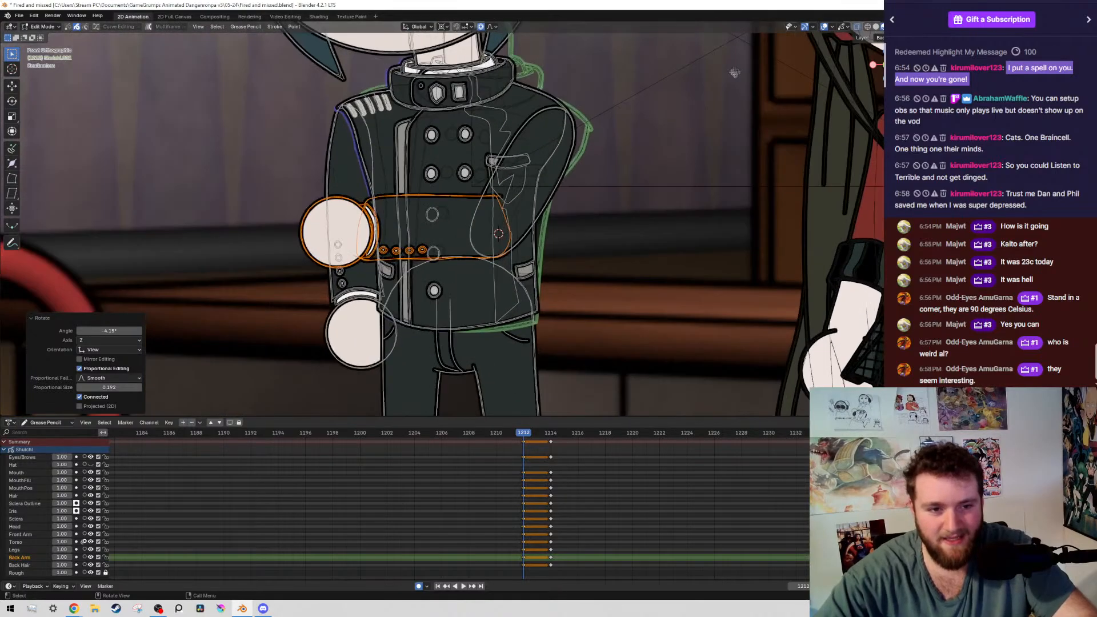
scroll(550, 301, "up", 8)
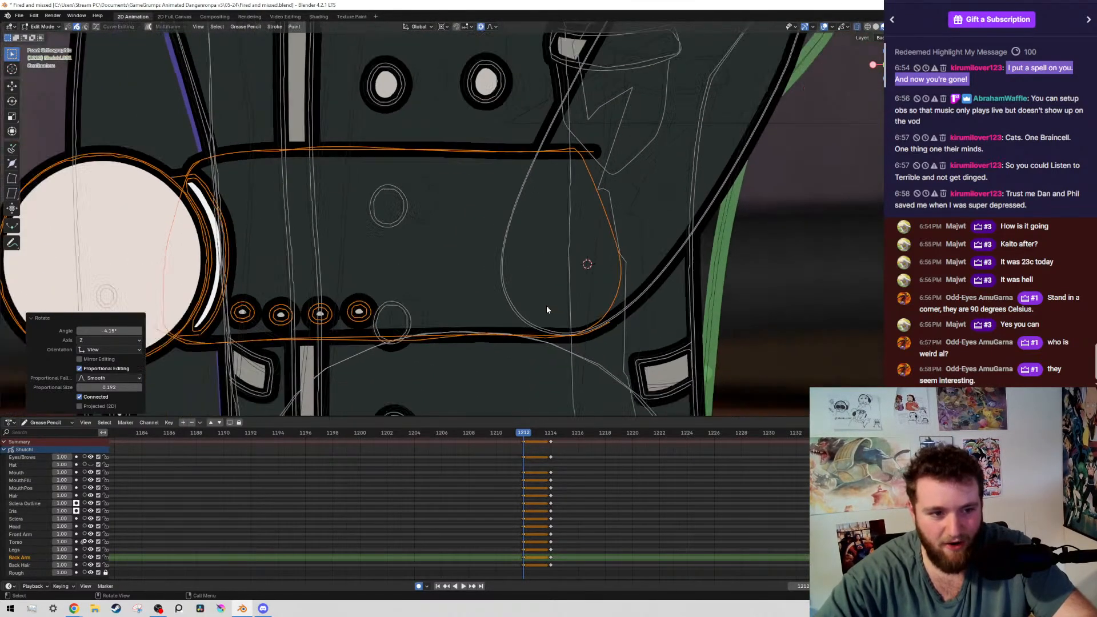
scroll(547, 309, "down", 4)
scroll(448, 285, "up", 2)
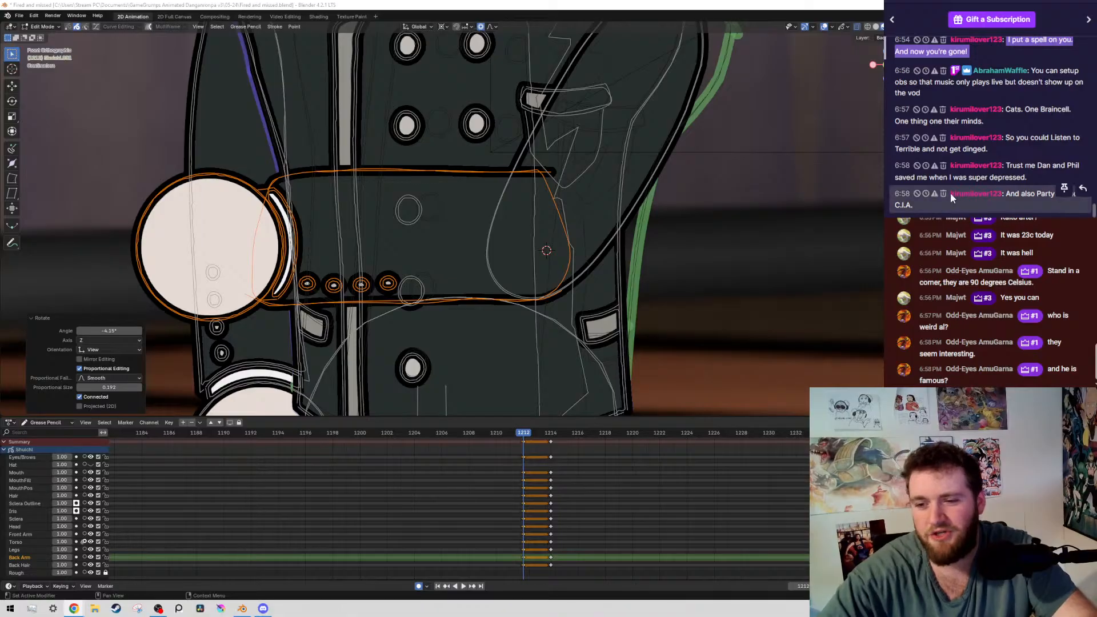
middle_click_drag(581, 492, 626, 494)
scroll(606, 489, "down", 5)
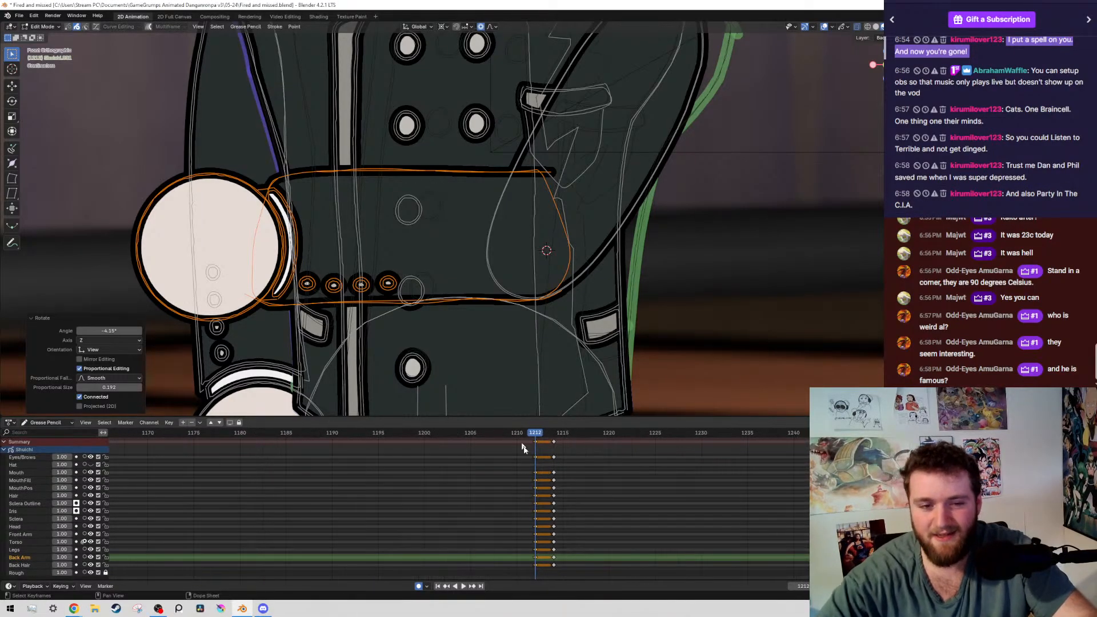
middle_click_drag(522, 505, 492, 511)
scroll(489, 248, "down", 6)
scroll(594, 320, "up", 8)
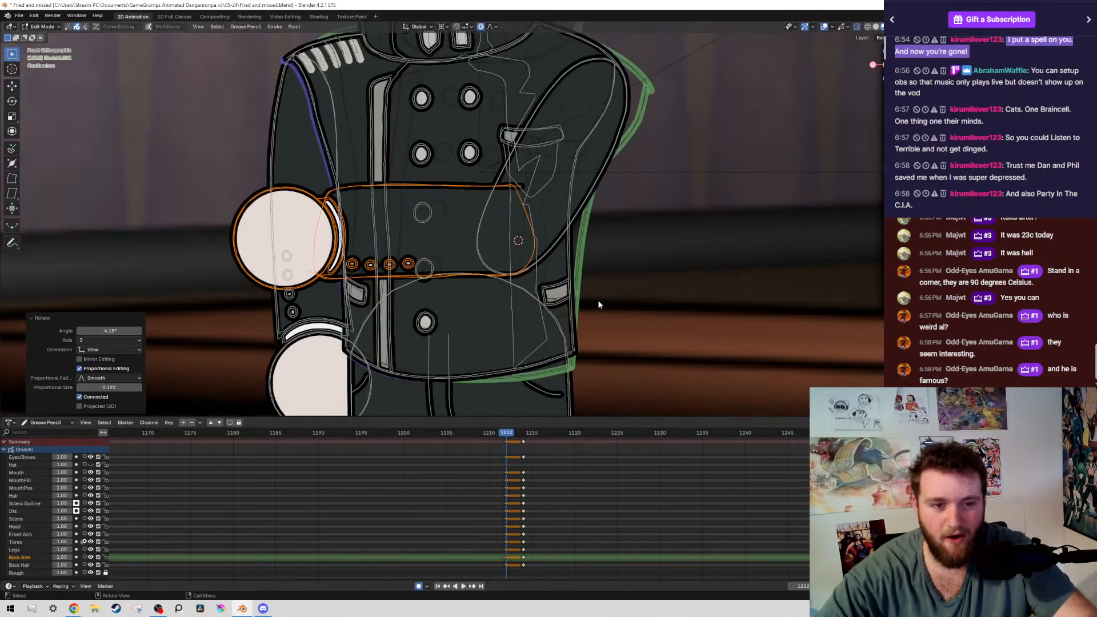
Nudge the forearm and hand about -0.0002 m in X and 0.001 m in Z, and save the file
key("g")
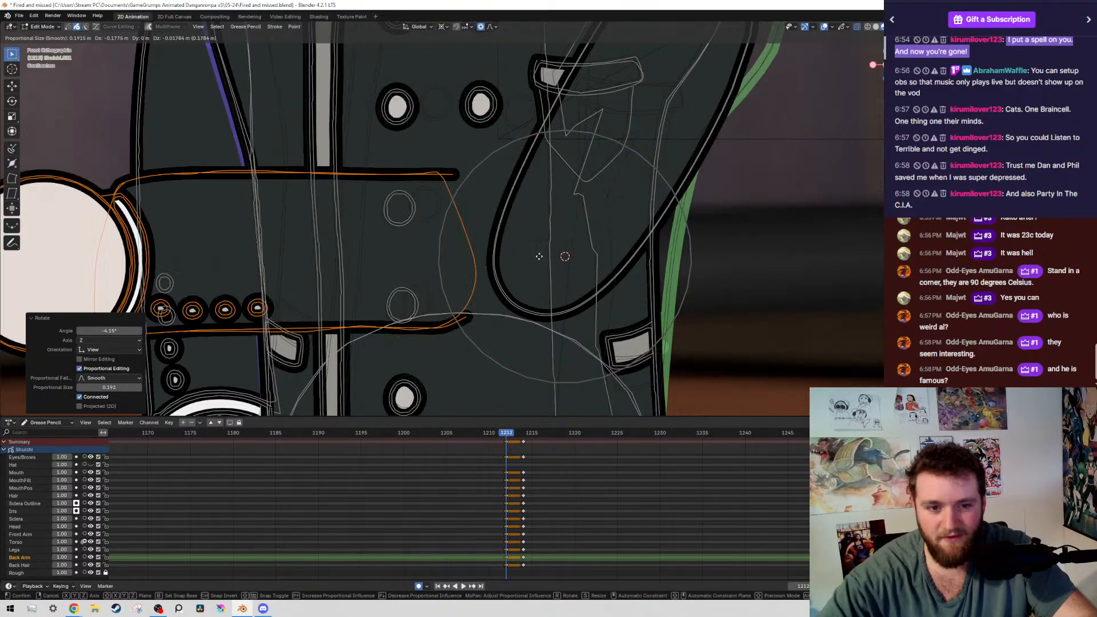
right_click(601, 140)
scroll(572, 237, "down", 8)
scroll(540, 245, "up", 7)
scroll(532, 287, "up", 1)
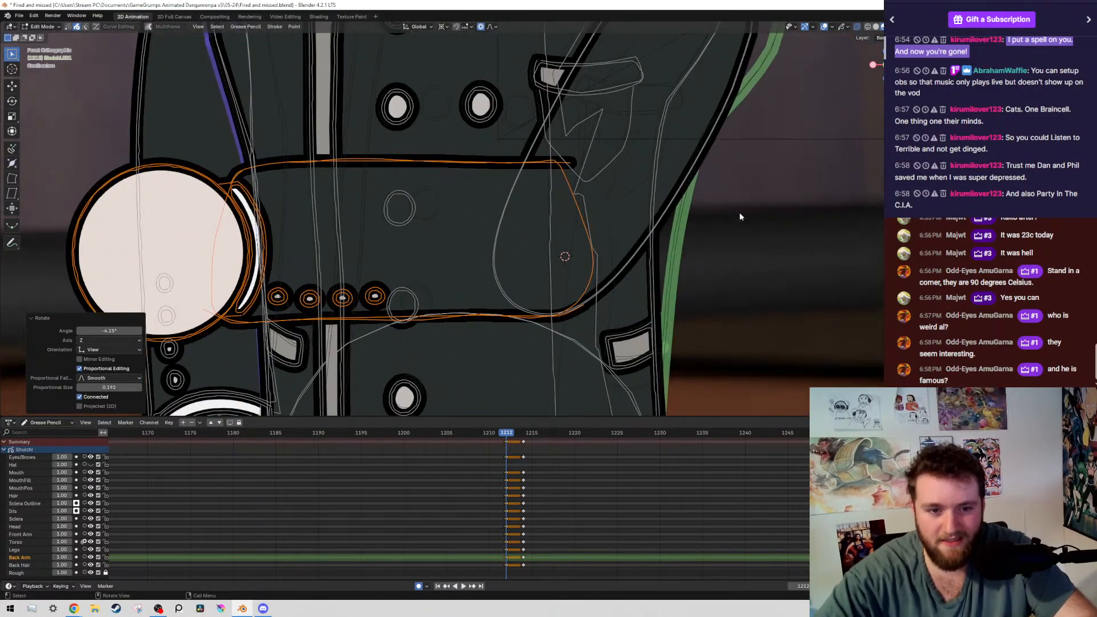
key("g")
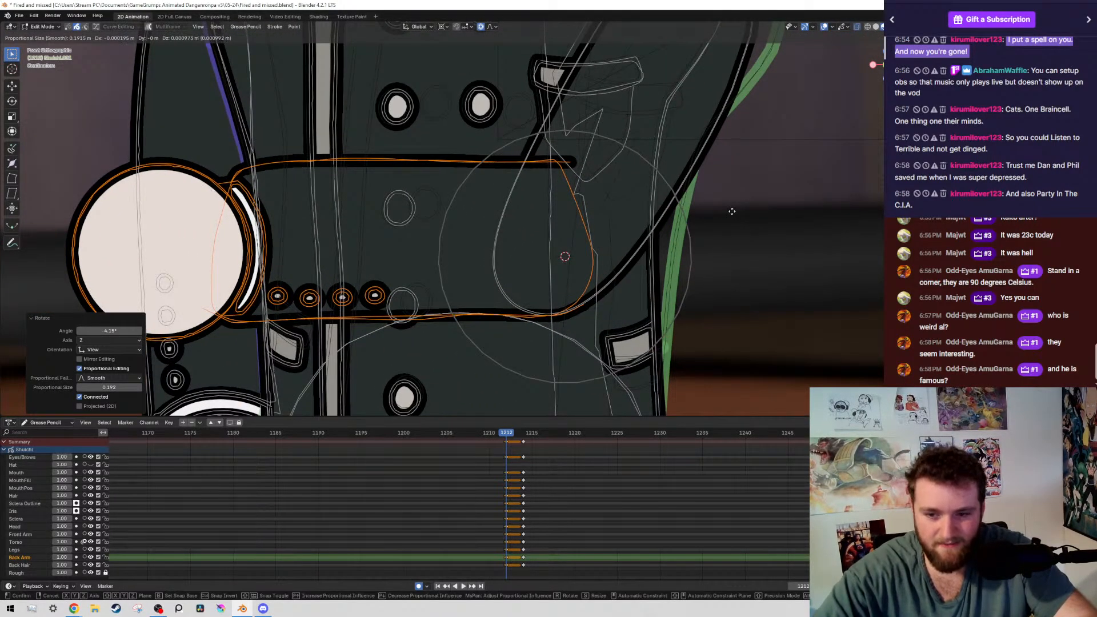
left_click(748, 229)
scroll(748, 228, "down", 7)
key("ctrl+s")
Compare the boy's full pose on frame 1212 with the previous keyframe, with the viewport overlays hidden
scroll(670, 245, "down", 7)
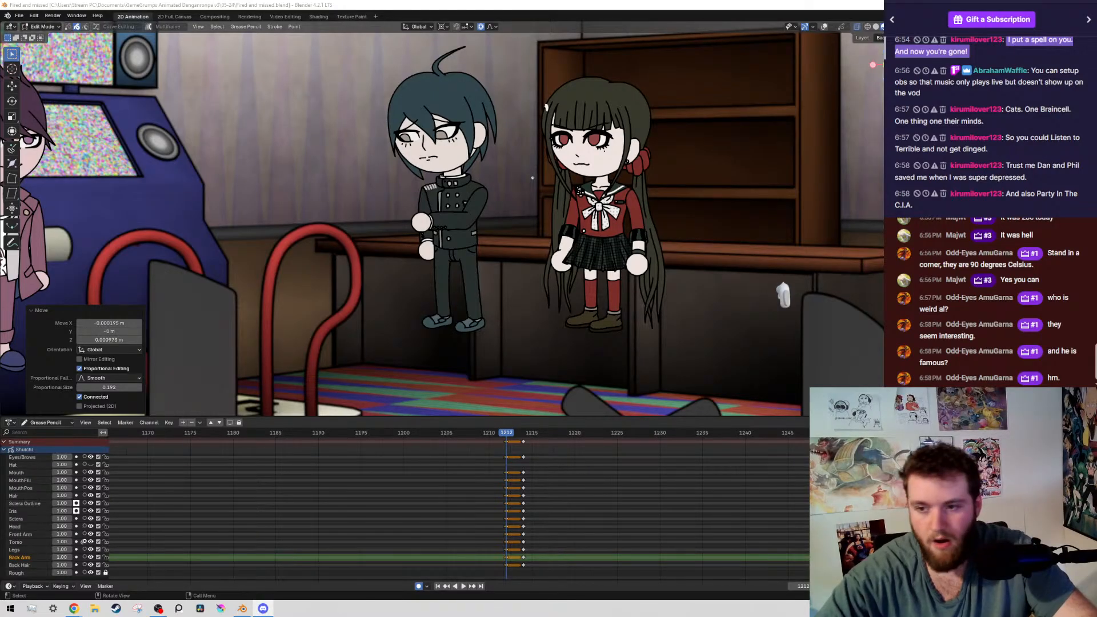
scroll(494, 478, "right", 1)
scroll(605, 280, "down", 4)
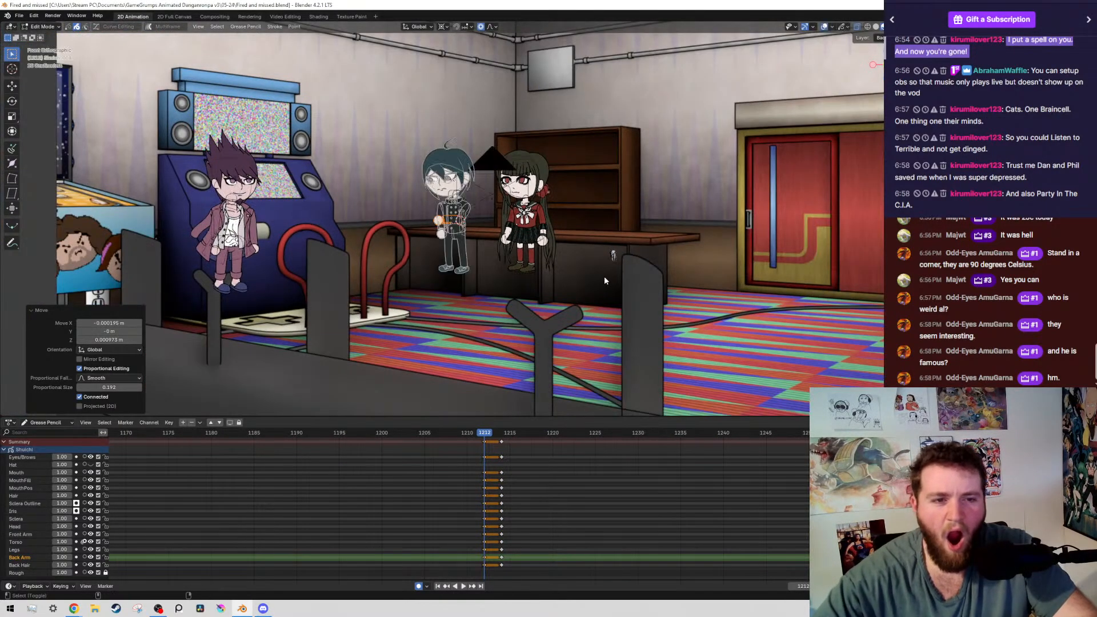
key("ctrl+z")
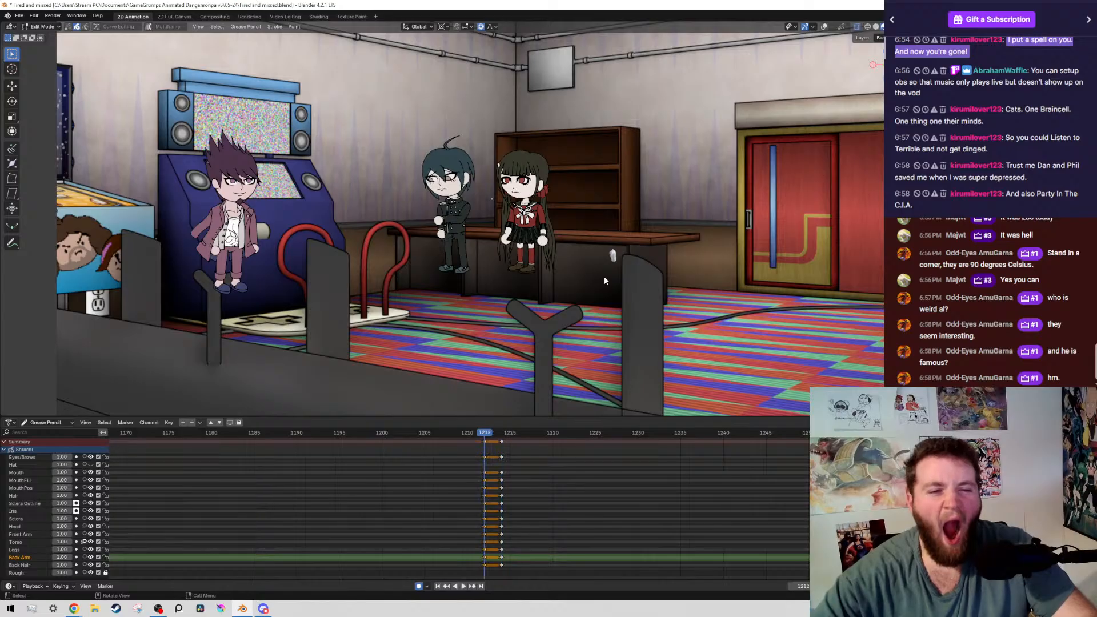
scroll(517, 280, "up", 4)
key("shift+Left")
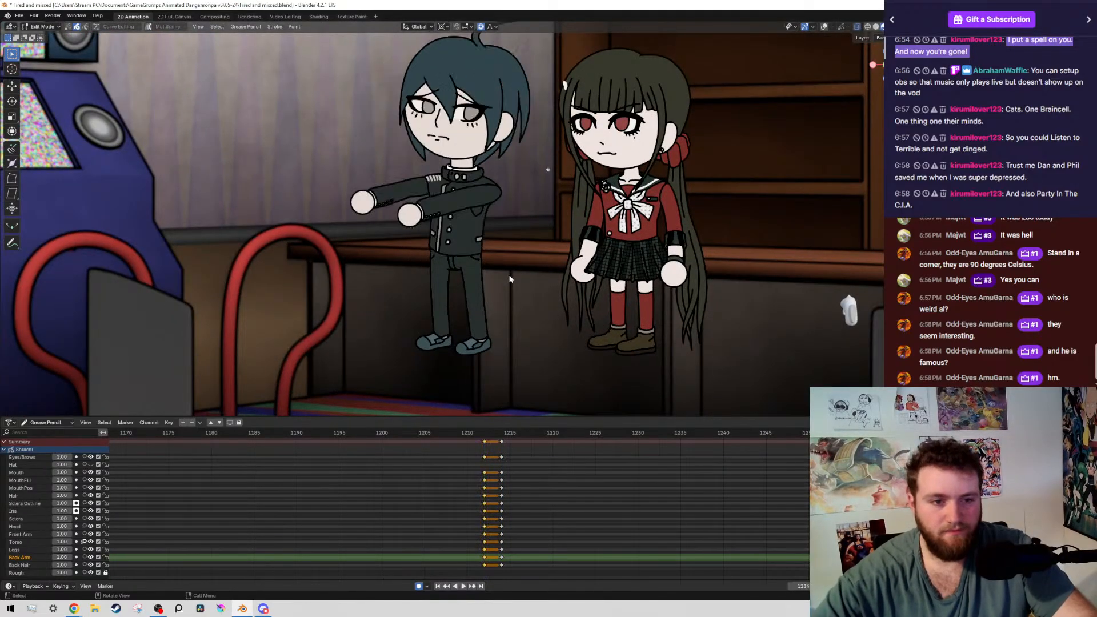
key("shift+Right")
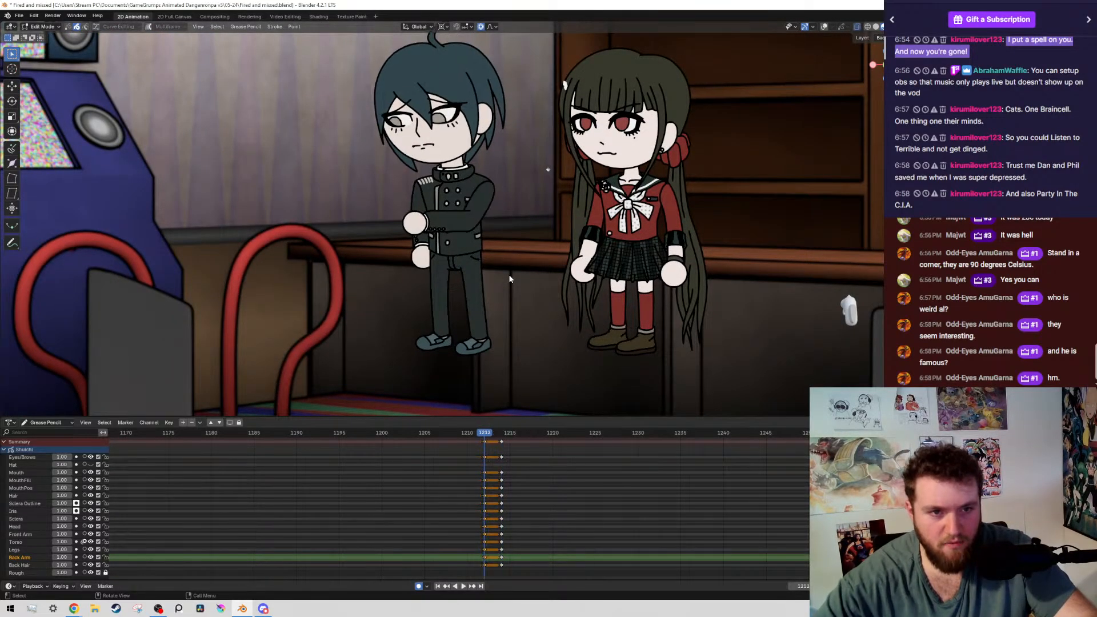
key("shift+alt+z")
middle_click_drag(419, 191, 448, 238, "shift")
scroll(448, 238, "up", 1)
key("shift+alt+z")
key("Down")
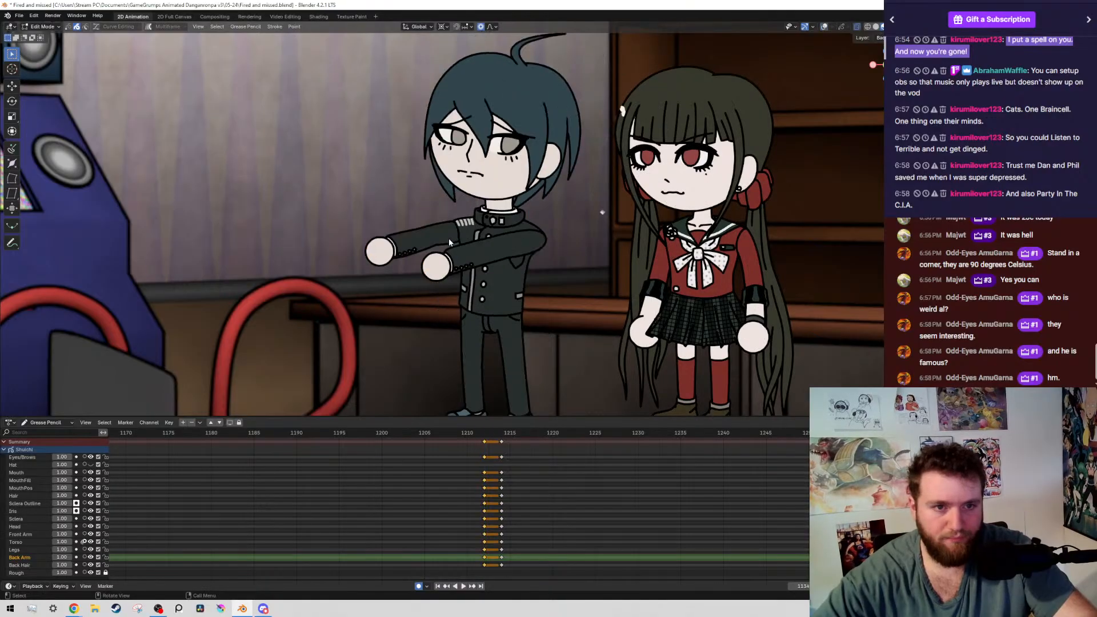
key("Up")
Select the strokes of the boy's head layers on frame 1212 and rotate them 0.53° around the neck with connected proportional editing
key("shift+alt+z")
left_click_drag(396, 91, 454, 199)
key("shift+g")
left_click(411, 197)
scroll(457, 206, "up", 8)
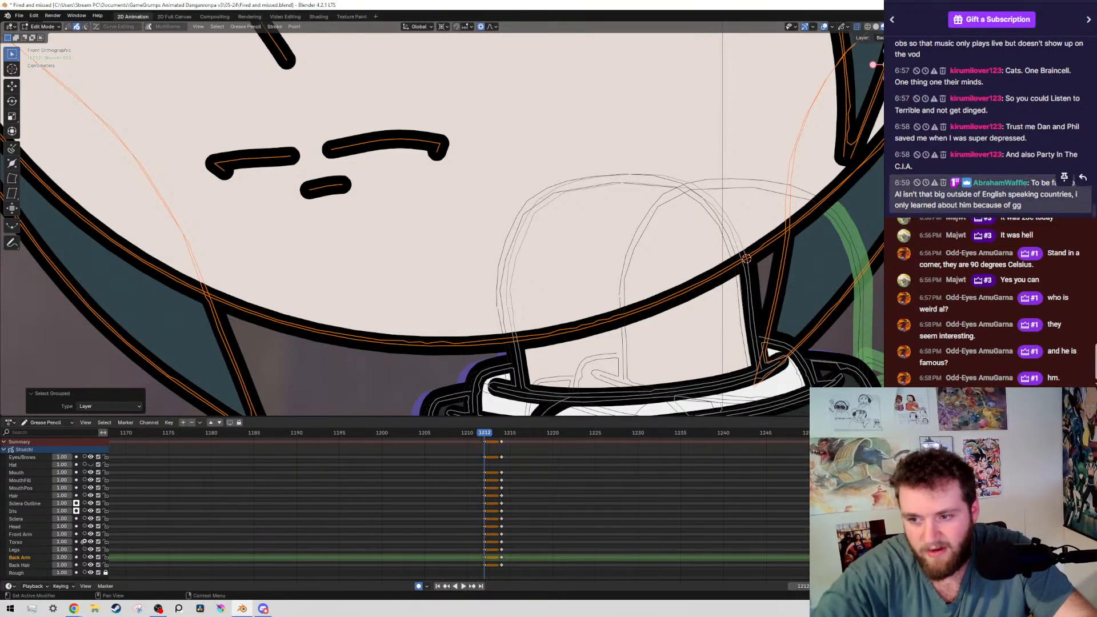
scroll(685, 272, "down", 4)
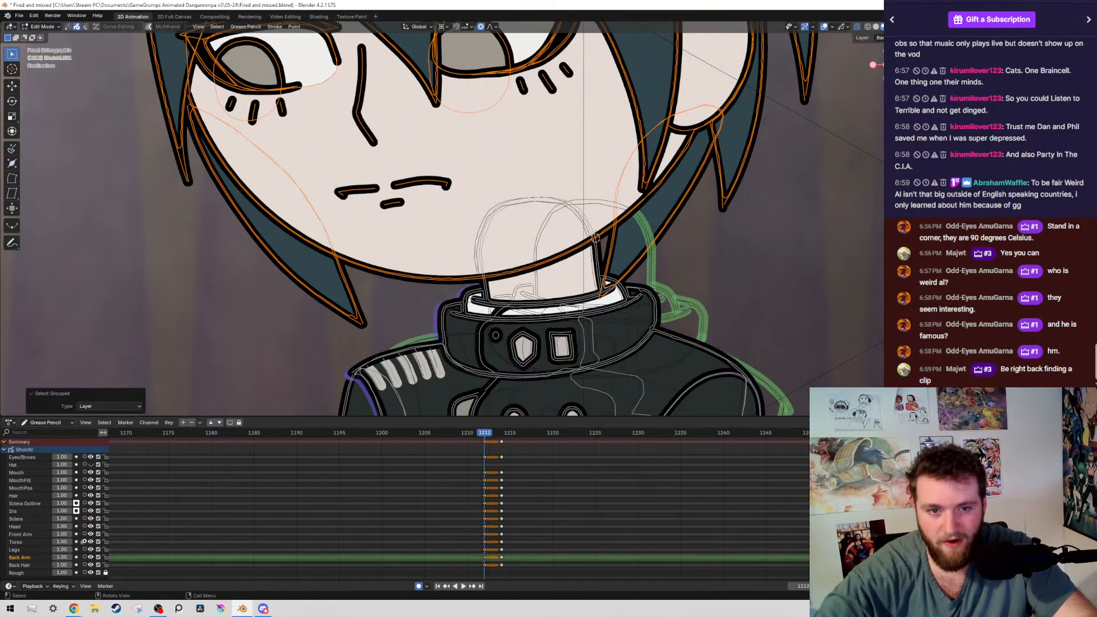
scroll(736, 218, "down", 2)
scroll(694, 194, "up", 4)
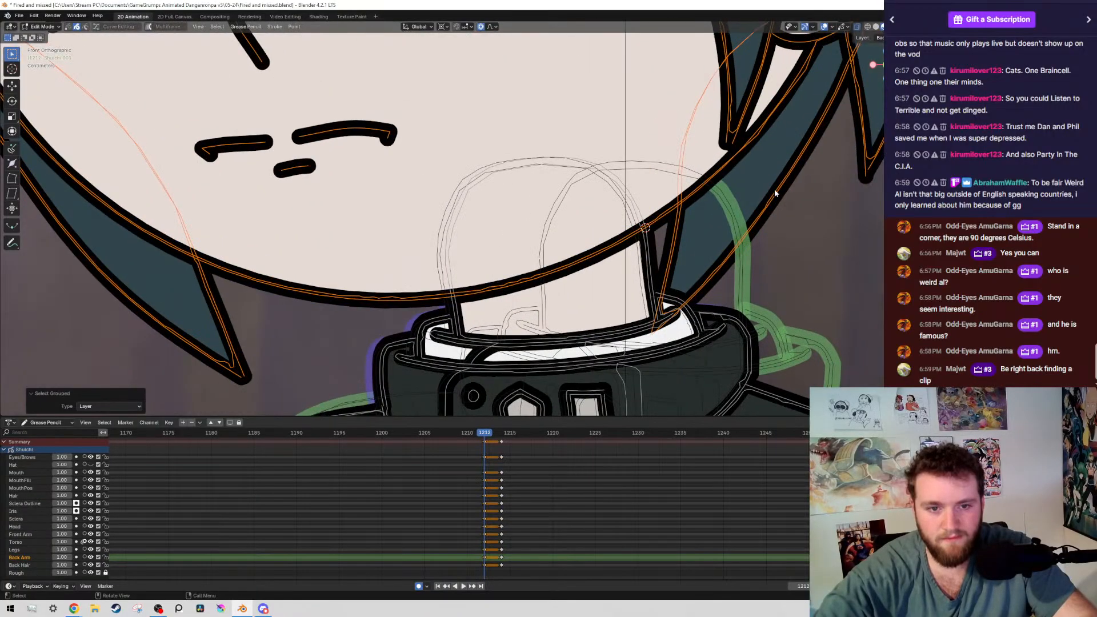
key("r")
left_click(785, 233)
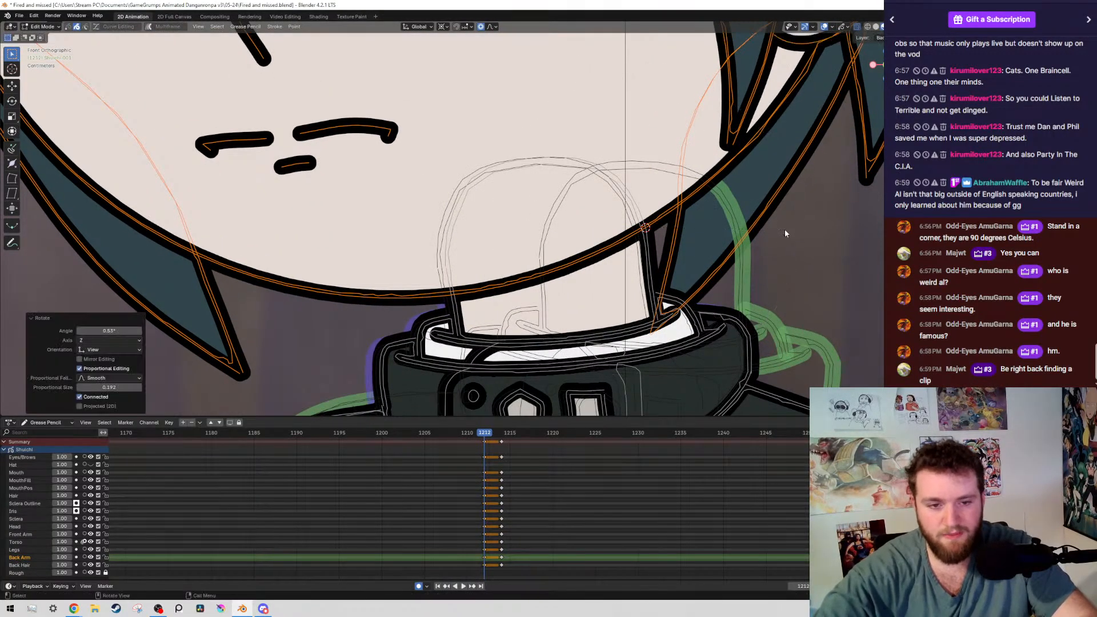
scroll(785, 233, "down", 5)
scroll(514, 299, "up", 3)
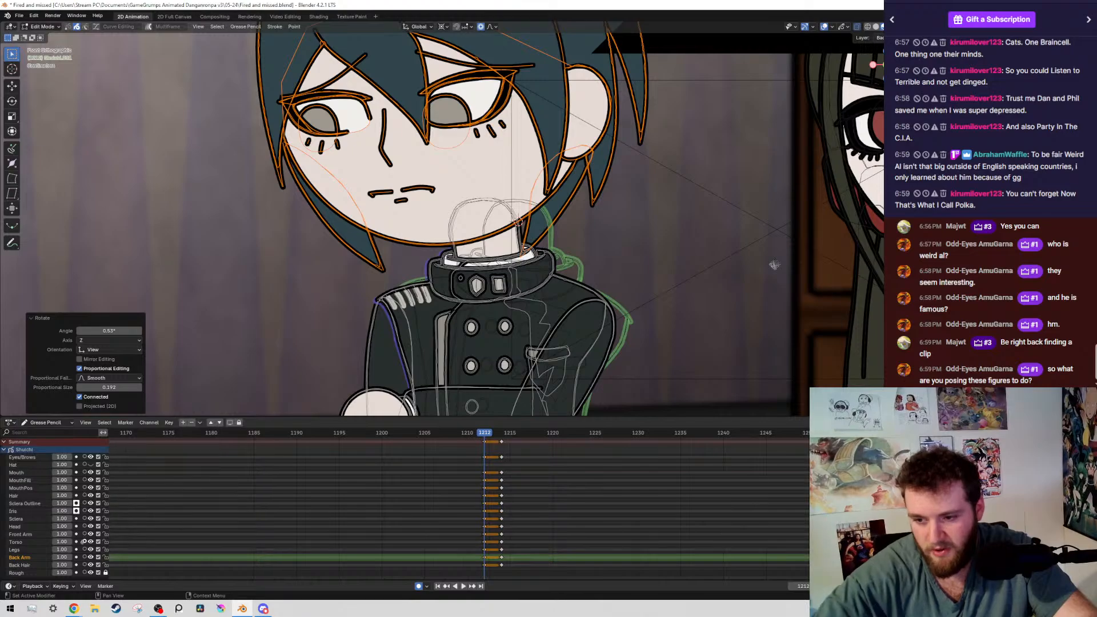
Compare the boy's pose on frame 1212 with frame 1214, with the viewport overlays hidden, and save the file
middle_click_drag(512, 482, 554, 501)
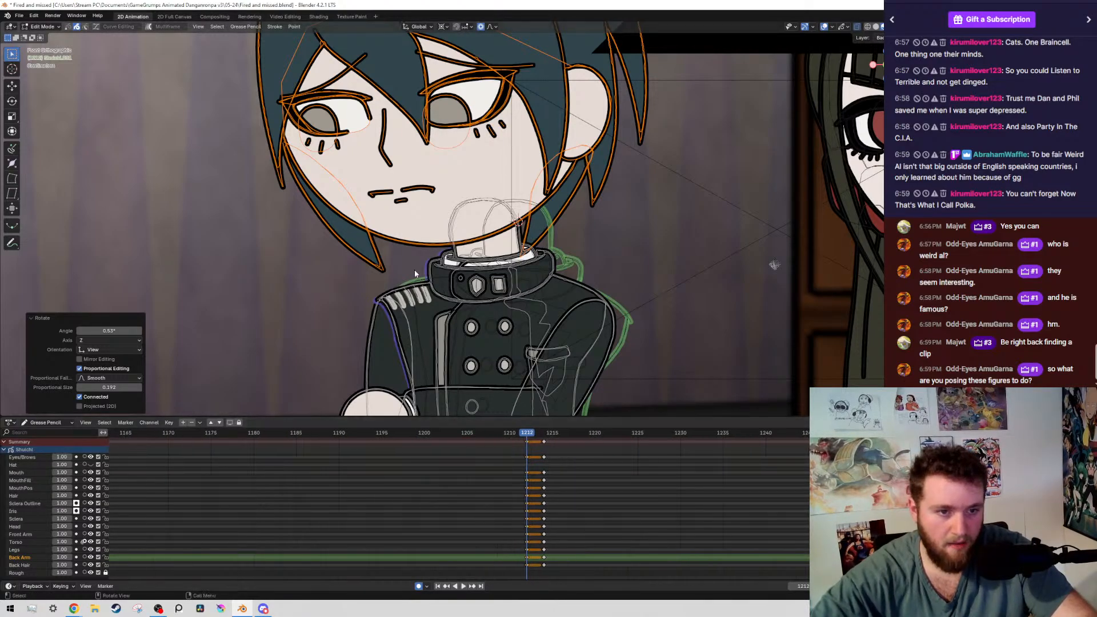
scroll(415, 273, "down", 8)
scroll(406, 217, "up", 2)
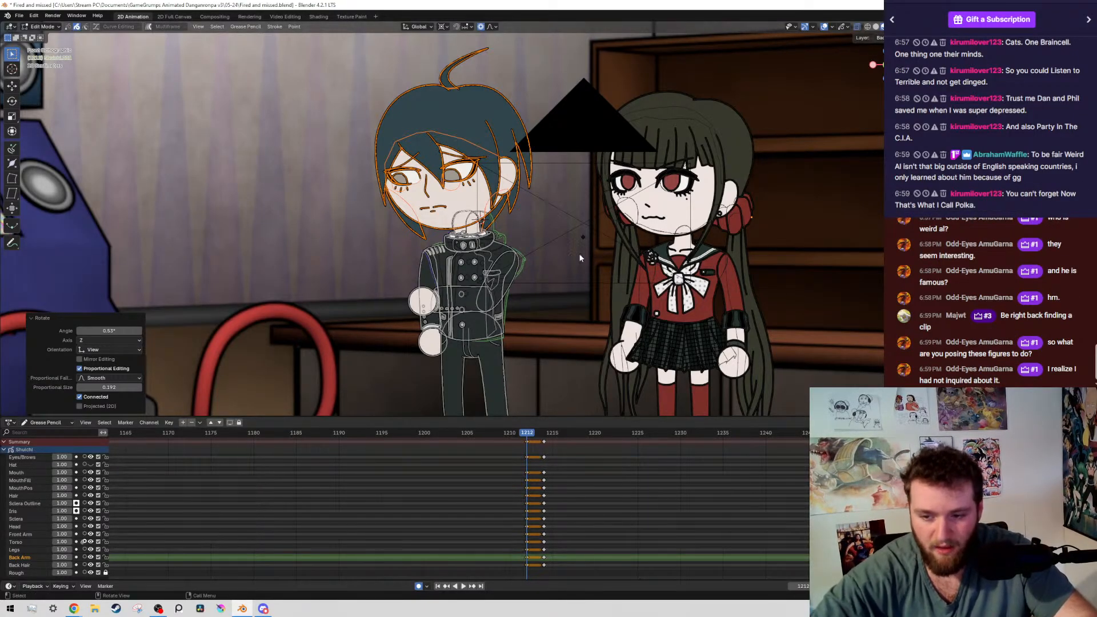
scroll(570, 244, "down", 4)
scroll(400, 273, "up", 6)
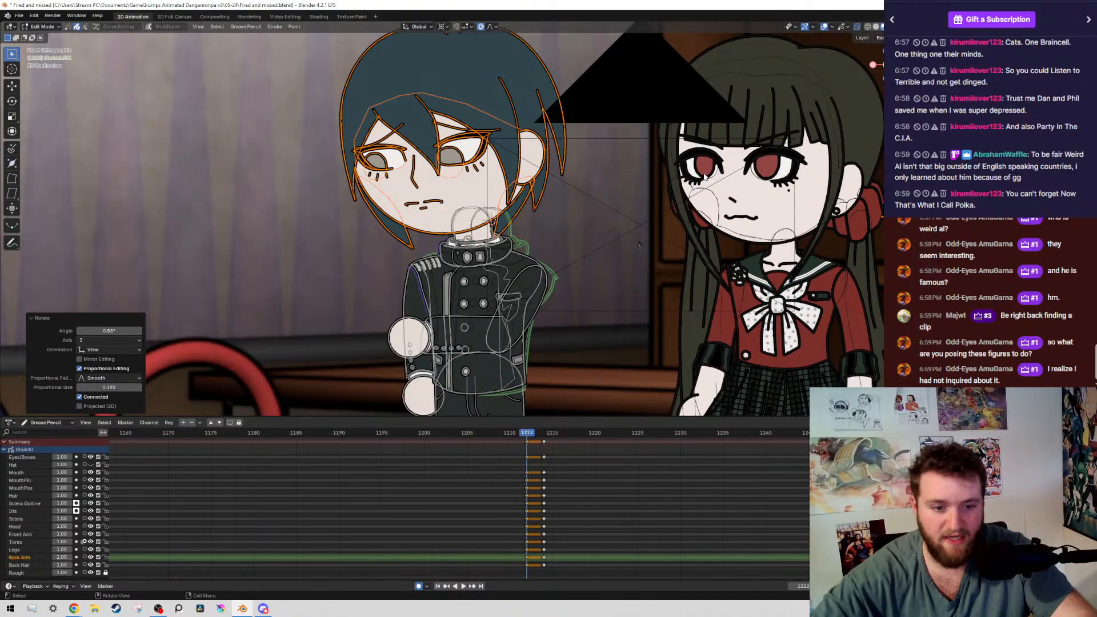
key("Right")
key("Right")
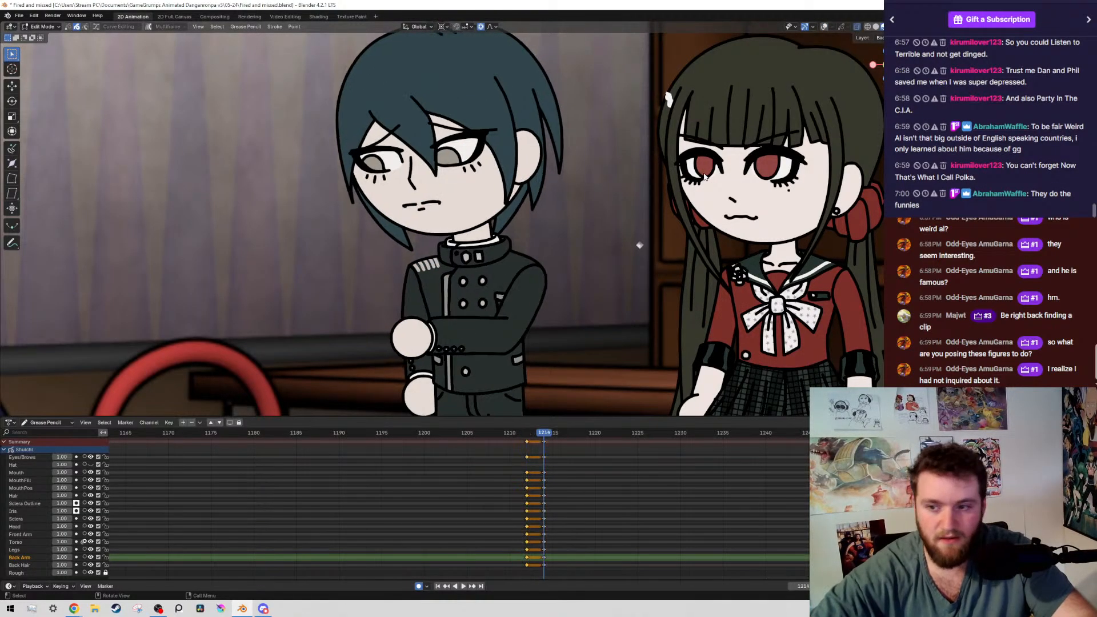
key("ctrl+s")
key("Left")
key("Left")
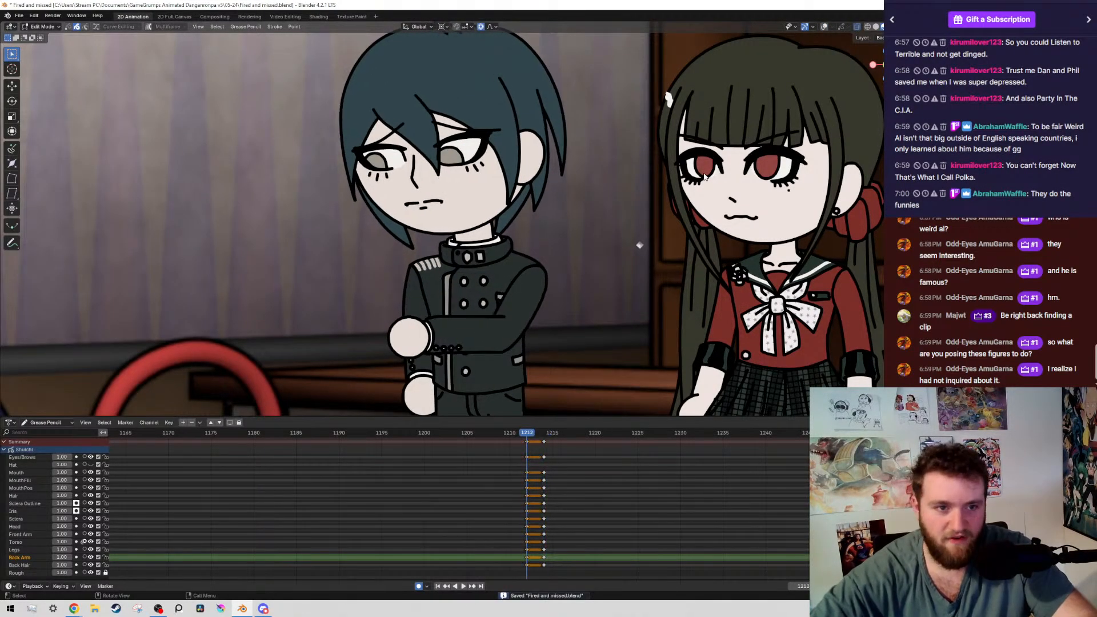
key("Up")
key("Down")
Select the boy's back arm by layer on frame 1212, rotate it 1.34° around the shoulder, and save the file
key("alt+shift+z")
middle_click_drag(581, 207, 612, 113, "shift")
scroll(537, 222, "up", 3)
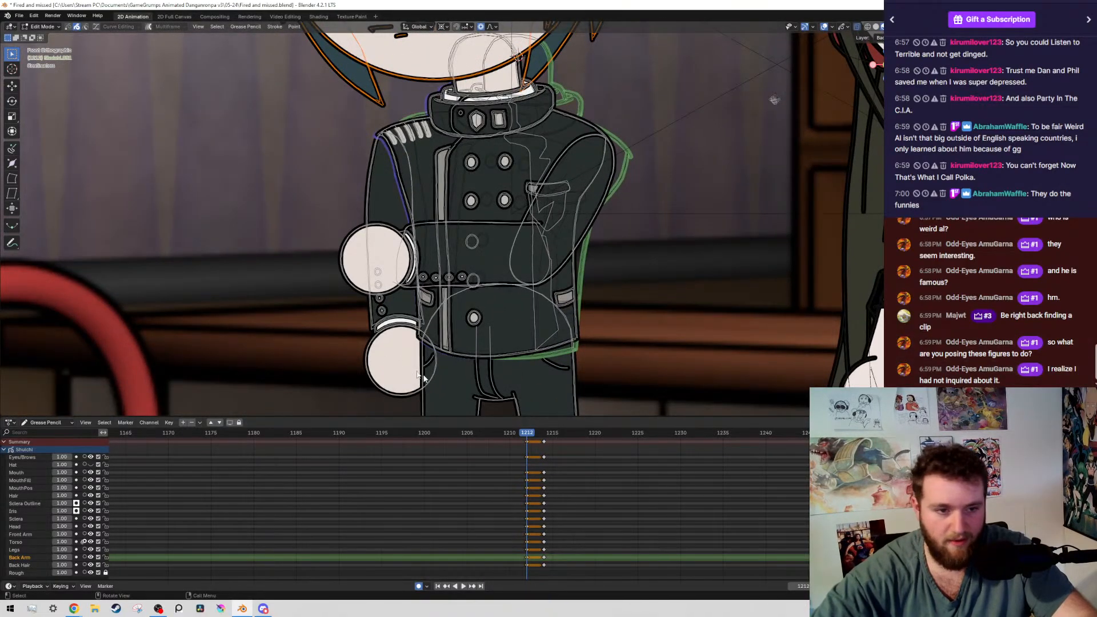
key("shift+g")
left_click(386, 357)
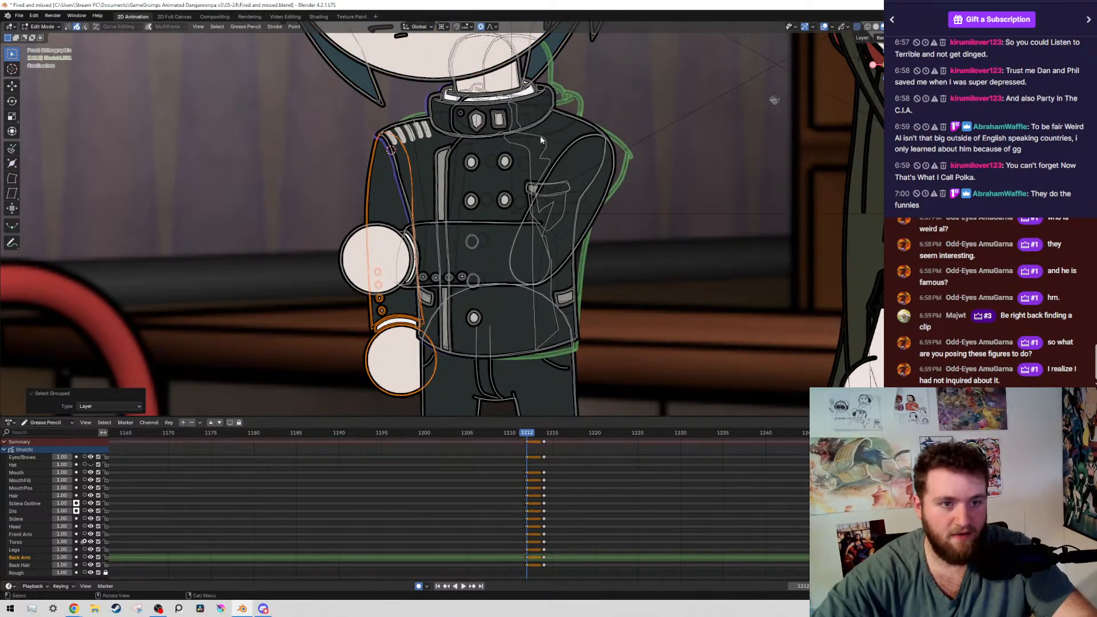
key("r")
left_click(393, 147)
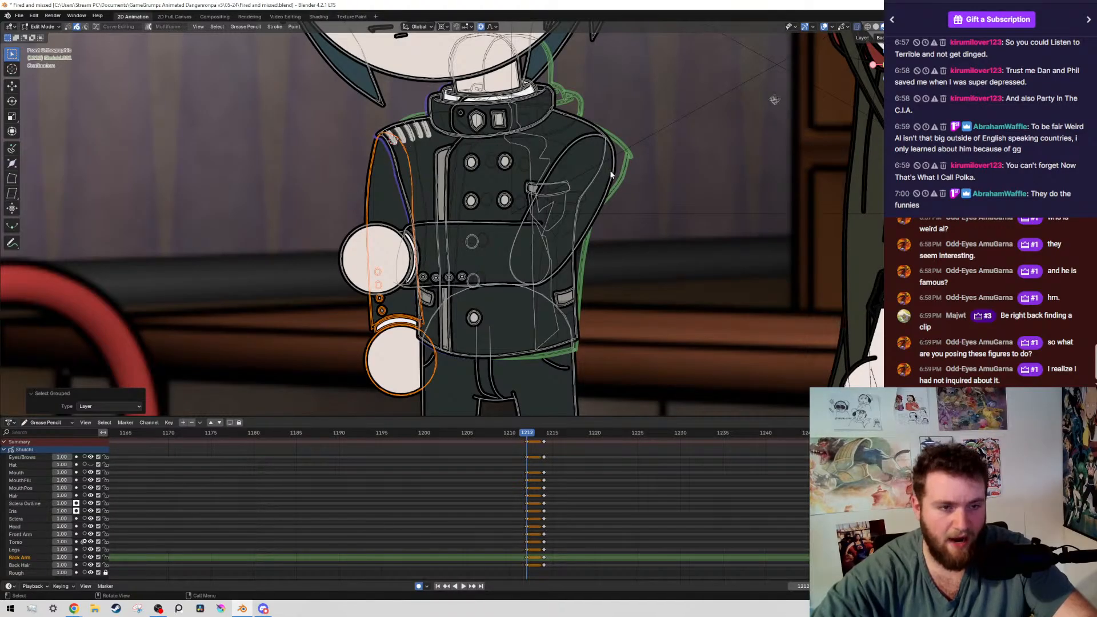
key("r")
right_click(269, 271)
key("r")
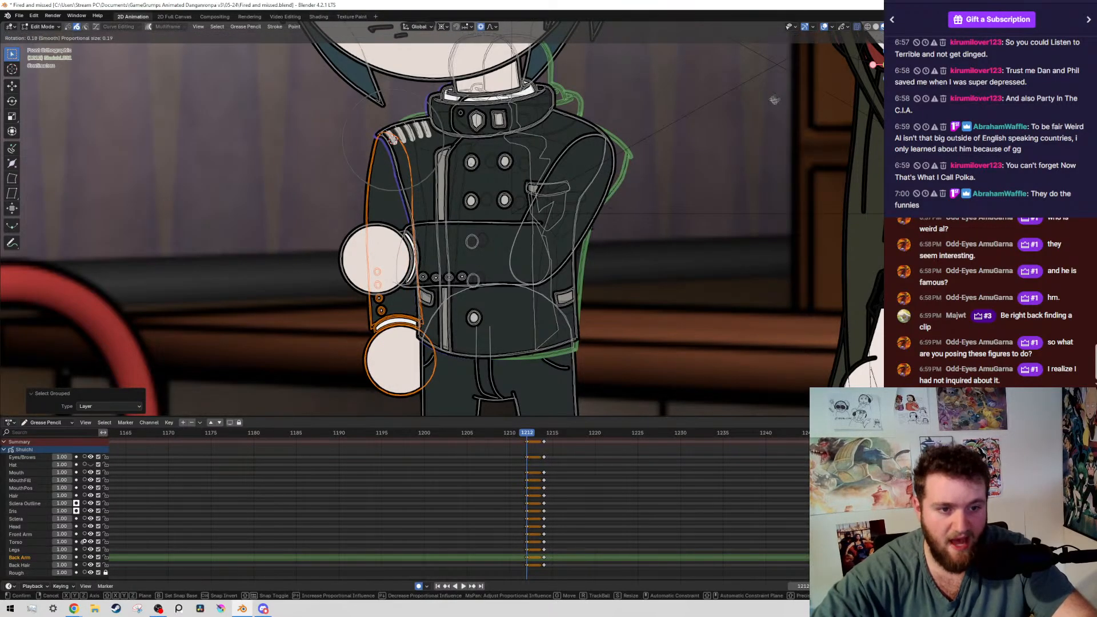
left_click(367, 592)
key("ctrl+s")
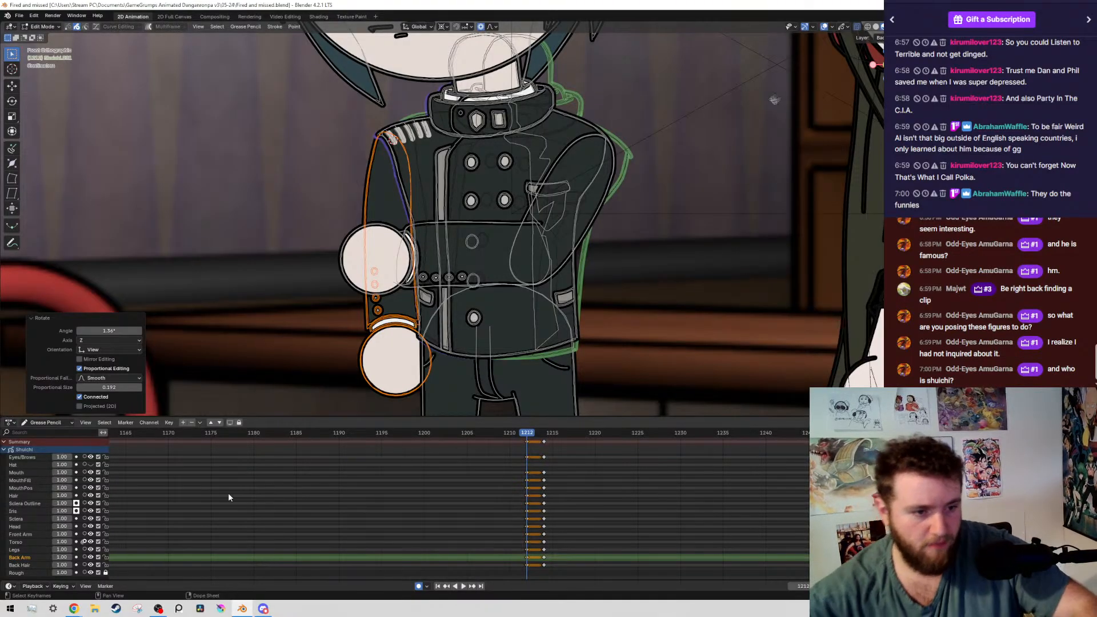
scroll(566, 537, "down", 6)
scroll(524, 531, "down", 10)
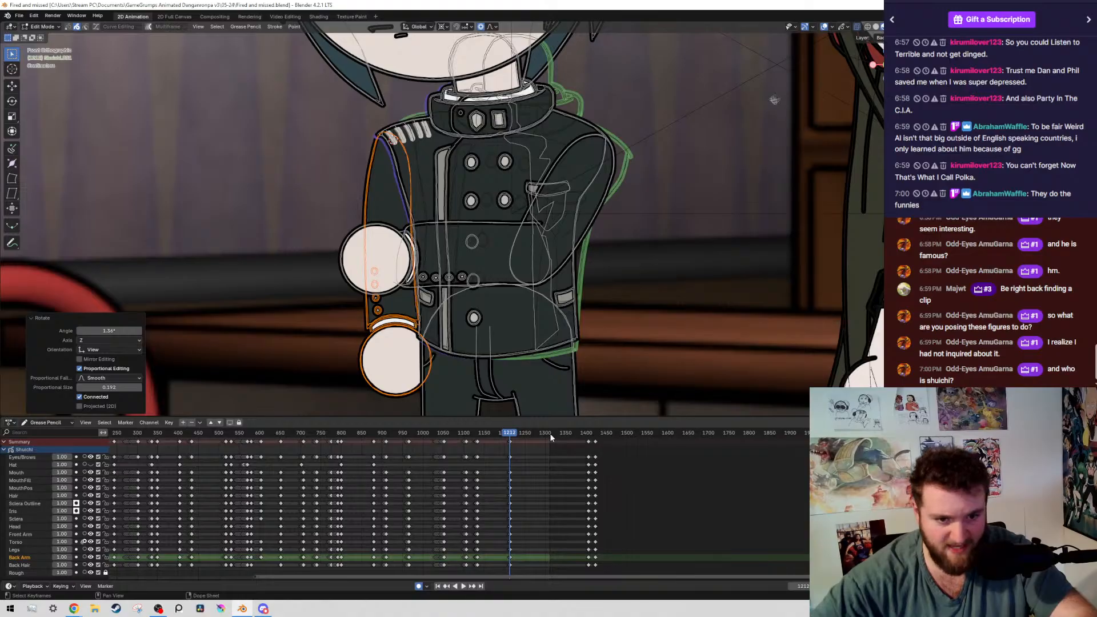
scroll(557, 540, "up", 10)
scroll(552, 548, "up", 5)
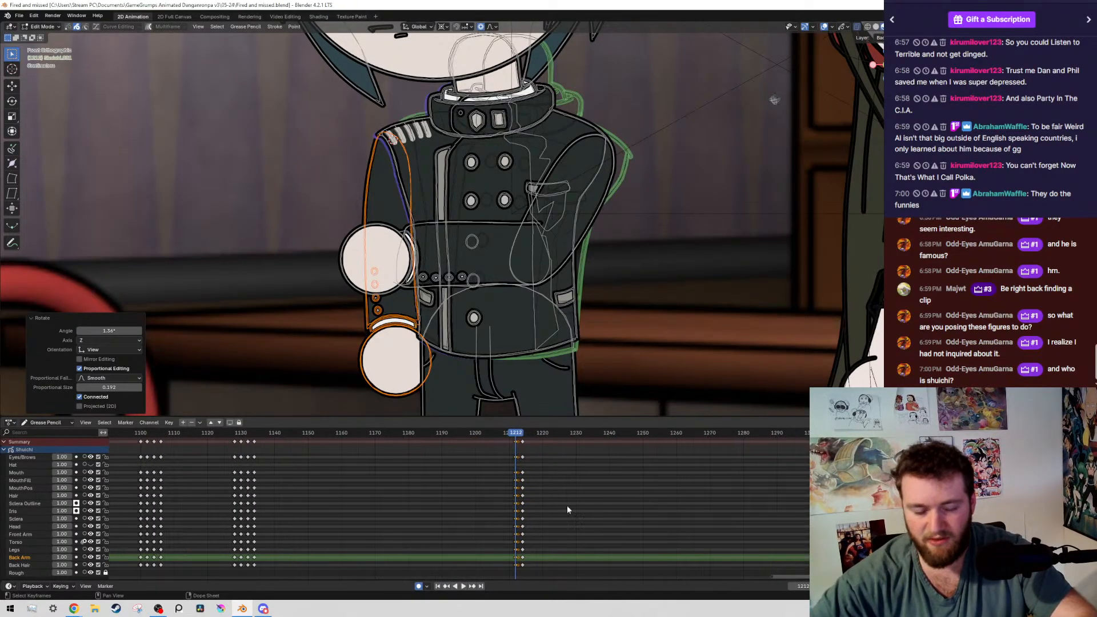
Try rotating the boy's back arm a further 1.08° around the shoulder, and undo that extra rotation
key("r")
left_click(774, 100)
scroll(553, 280, "down", 5)
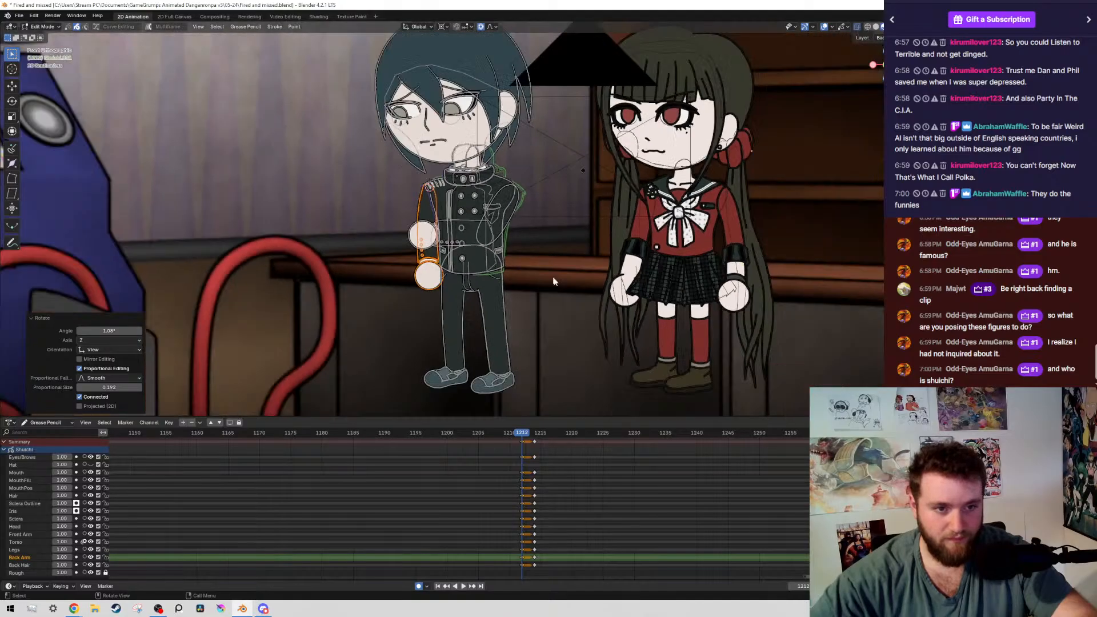
key("ctrl+z")
key("ctrl+z")
key("ctrl+shift+z")
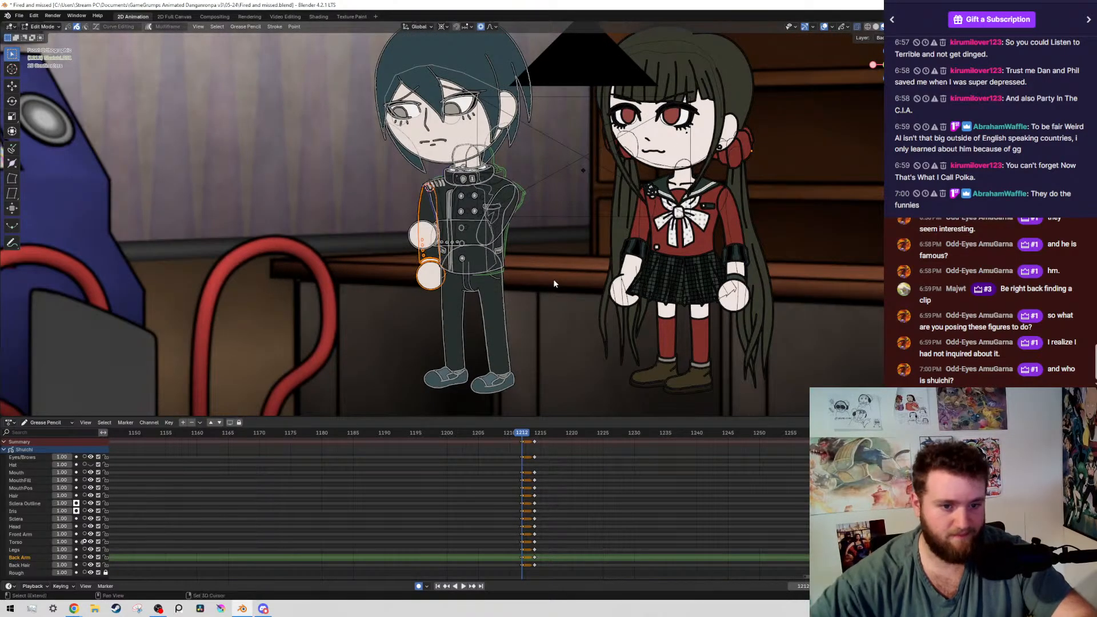
Hide the viewport overlays and save the file
key("alt+shift+z")
key("ctrl+s")
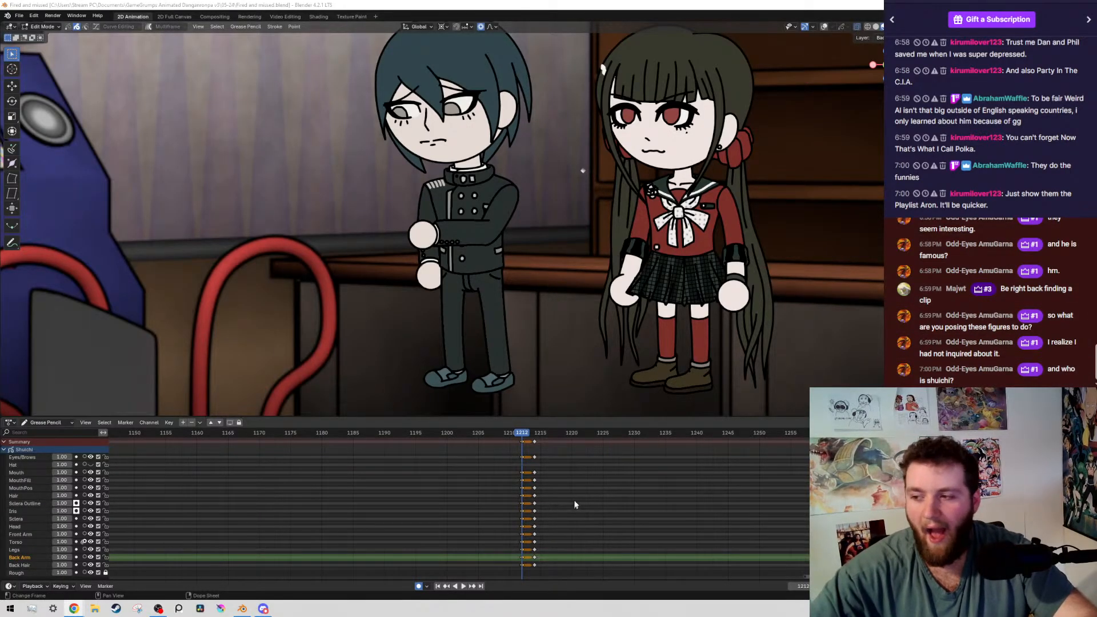
middle_click_drag(576, 512, 578, 512)
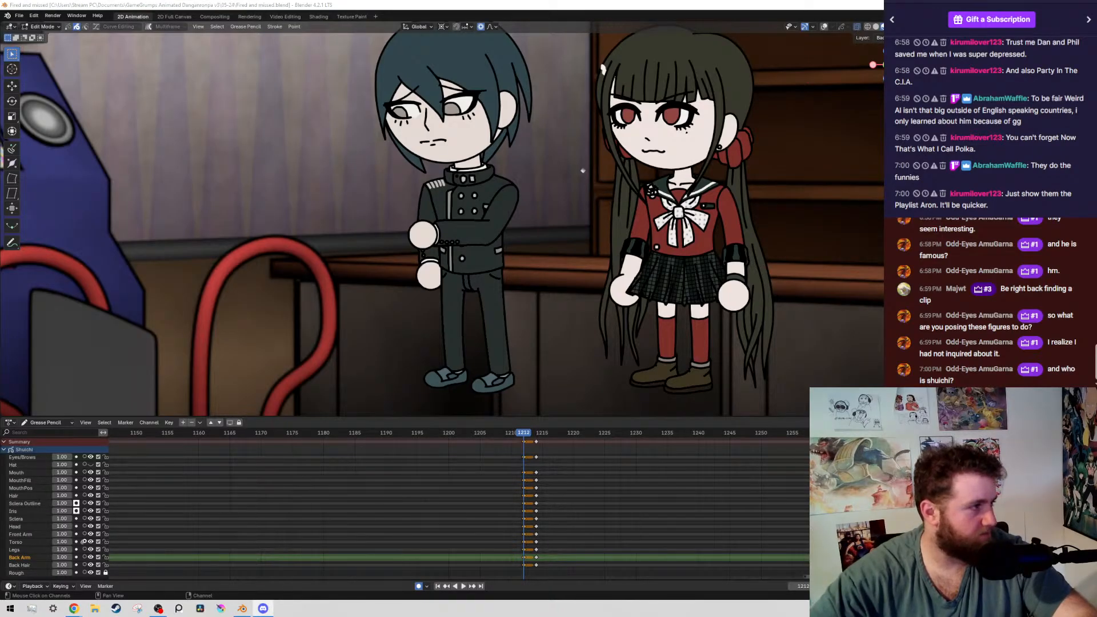
middle_click_drag(623, 520, 629, 520)
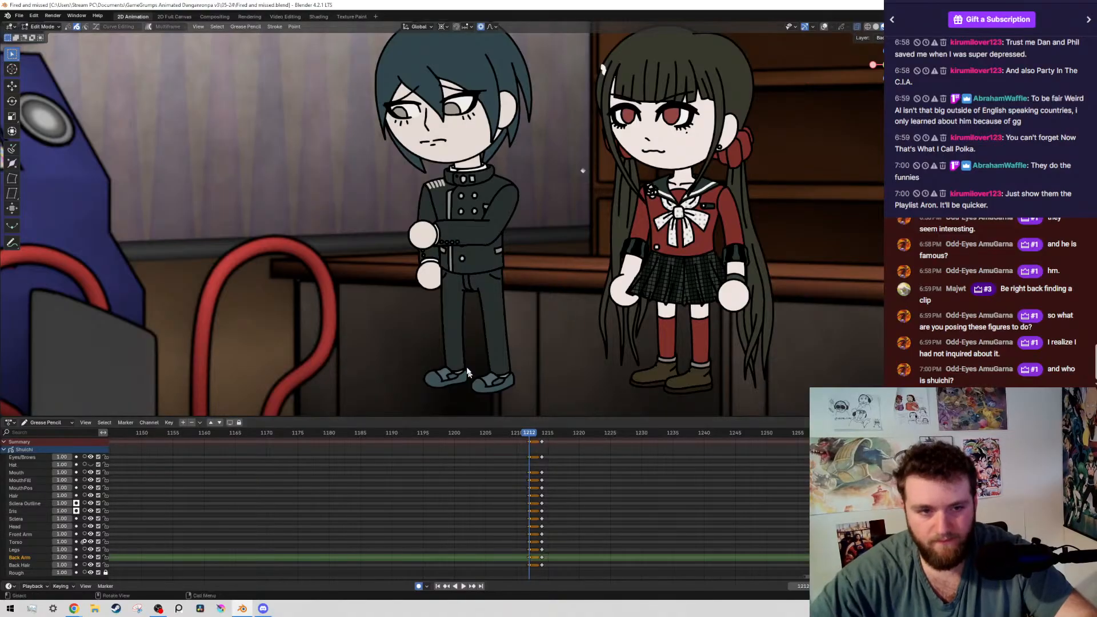
Compare the boy's poses on keyframes 1208, 1212 and 1214 by stepping back and forth between them several times
scroll(532, 312, "down", 2)
key("Down")
key("Up")
key("Up")
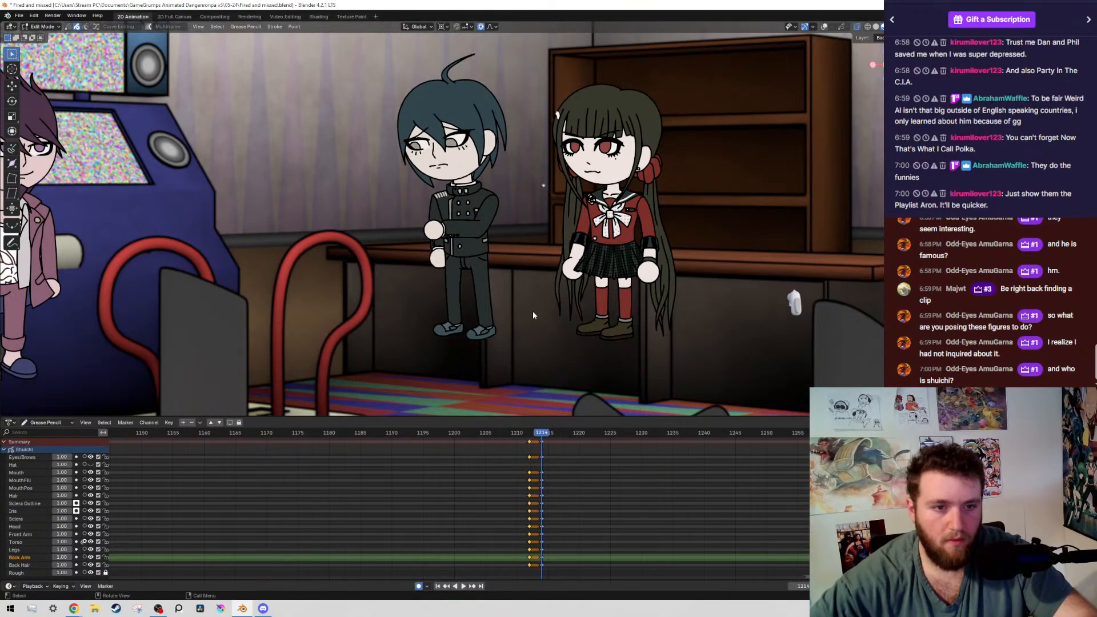
key("Down")
key("Down")
key("Up")
key("Up")
key("Down")
key("Down")
key("Up")
key("Up")
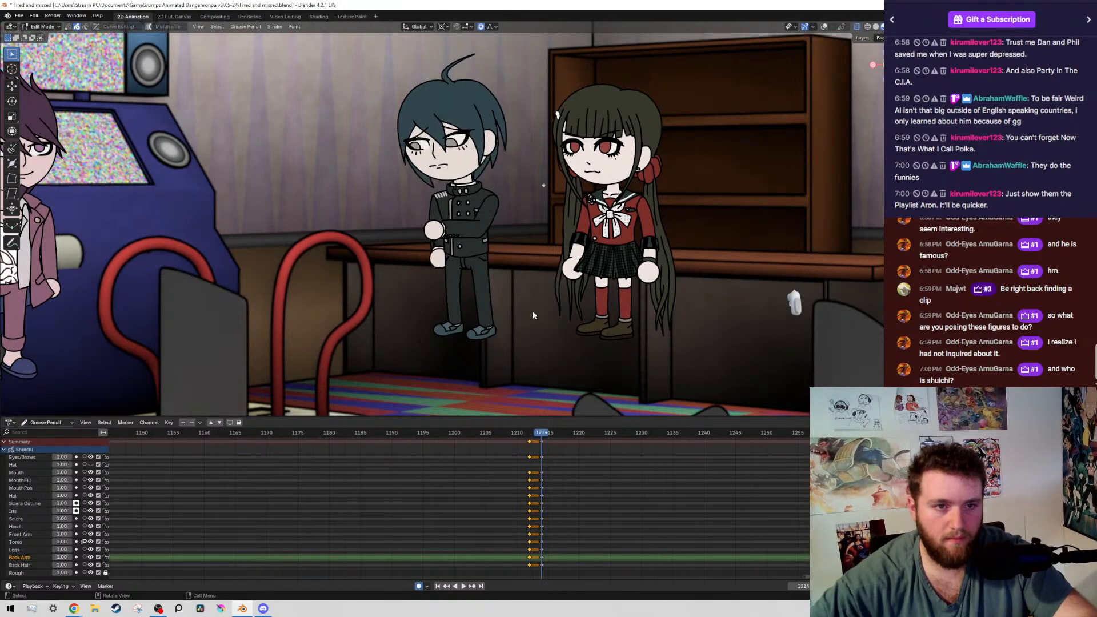
Return to frame 1212, show the viewport overlays, and select the strokes of the boy's head layers
key("Down")
key("shift+alt+z")
middle_click_drag(425, 112, 433, 183, "shift")
scroll(434, 183, "up", 3)
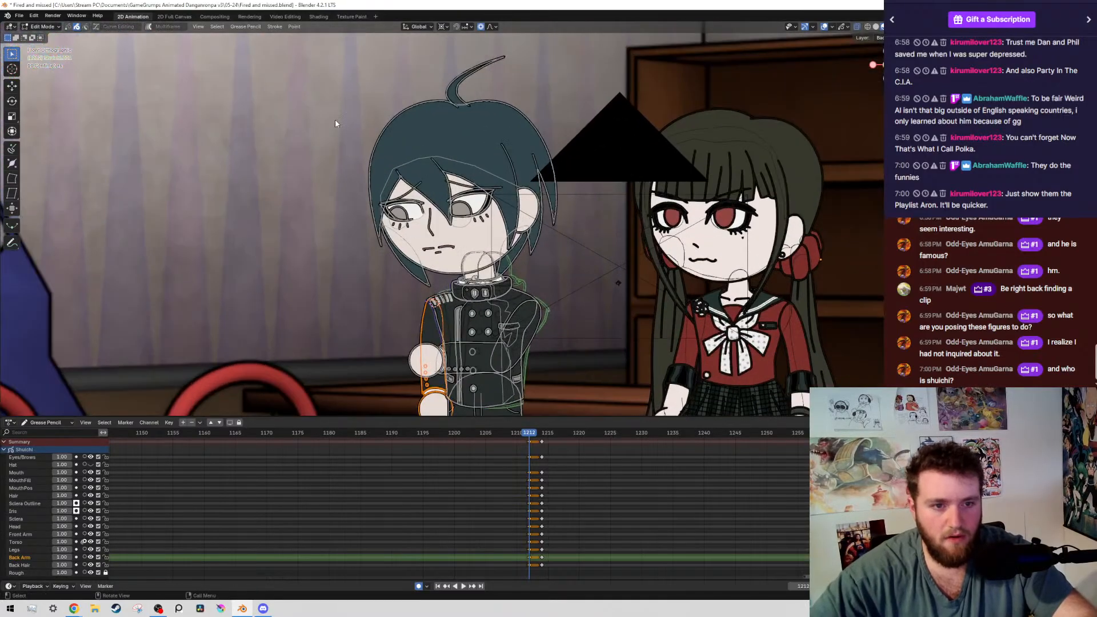
left_click_drag(335, 122, 438, 269)
key("shift+g")
left_click(438, 269)
scroll(438, 269, "up", 6)
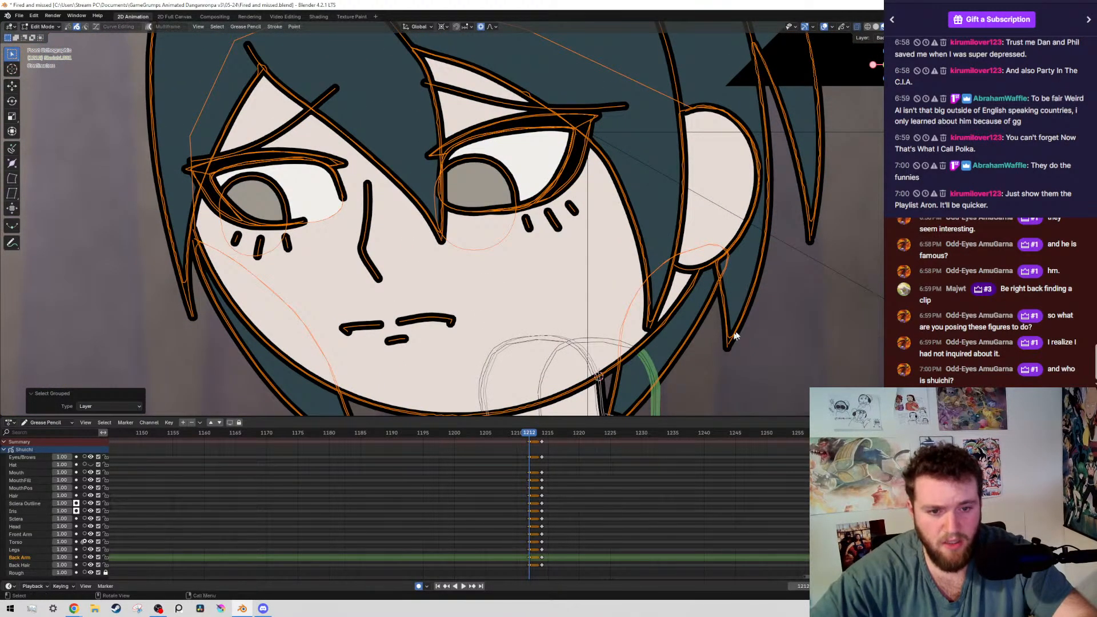
scroll(600, 379, "down", 5)
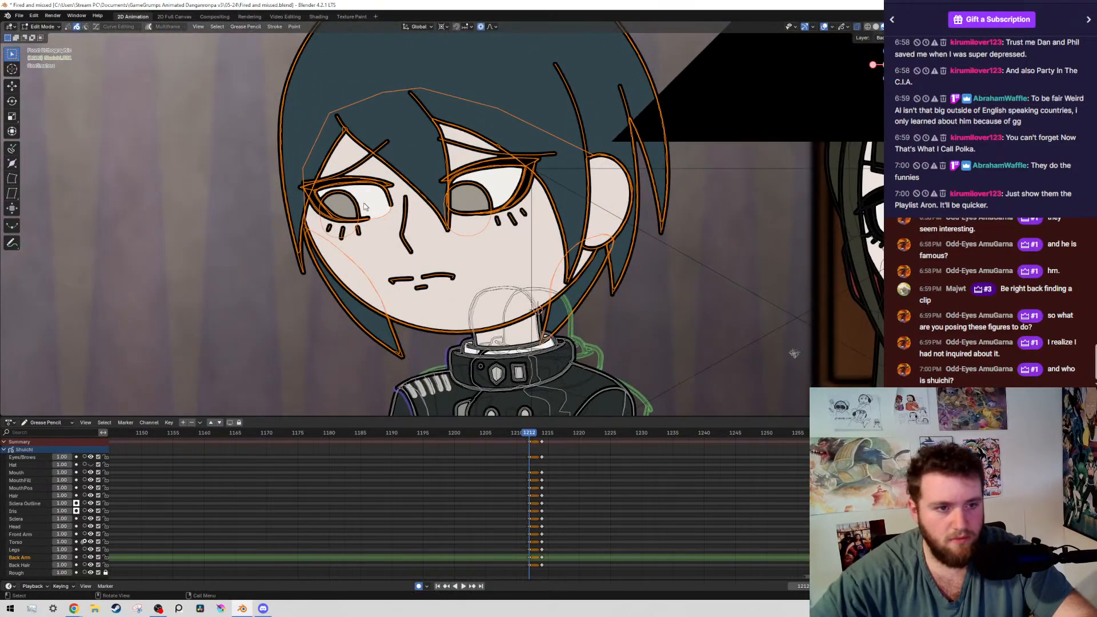
Select both of the boy's irises by layer and reposition them slightly within the eyes on frame 1212
left_click(347, 203)
left_click(502, 210)
key("shift+g")
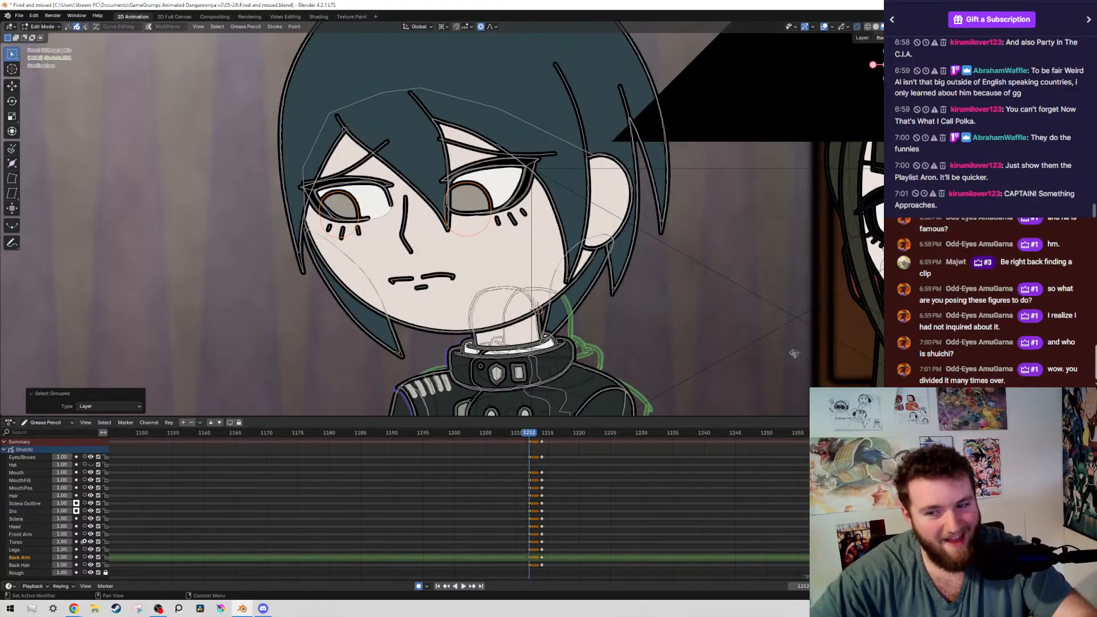
key("g")
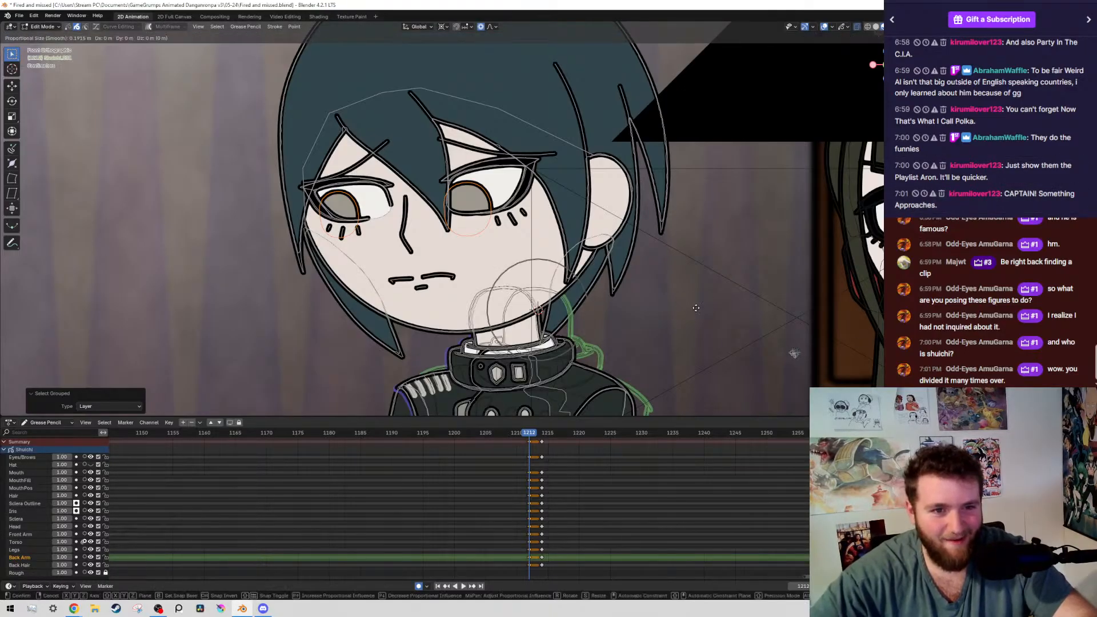
left_click(702, 259)
Play back the boy's transition through frames 1208 to 1214 with both characters in view
scroll(664, 222, "down", 7)
key("space")
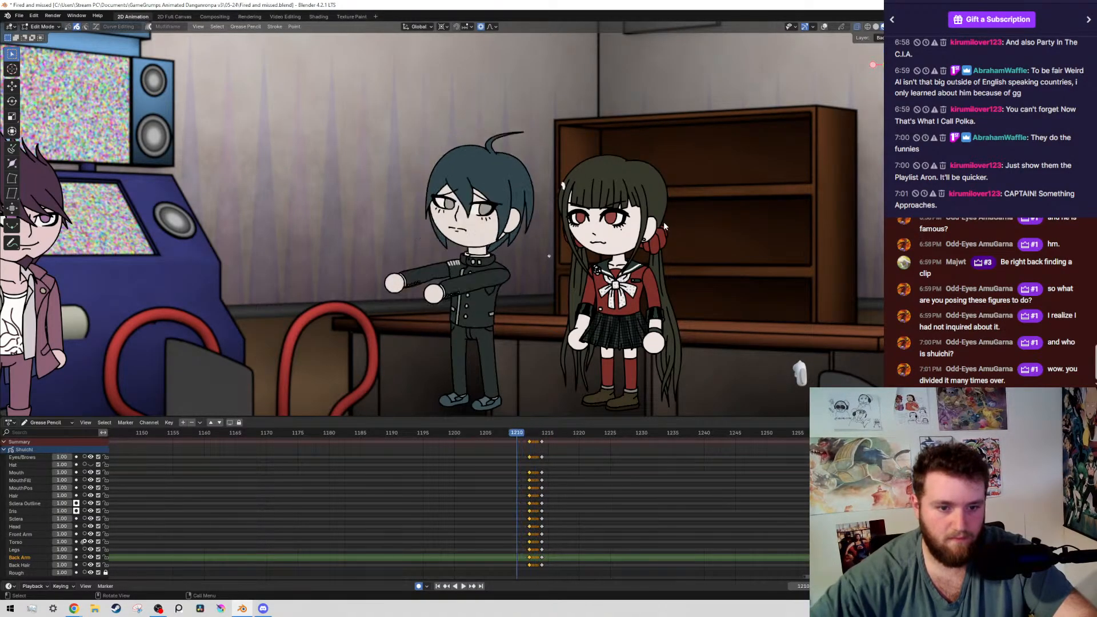
key("space")
Rotate the boy's whole upper body -0.821° around a pivot placed at the waist on frame 1208, and save the file
scroll(451, 313, "up", 9)
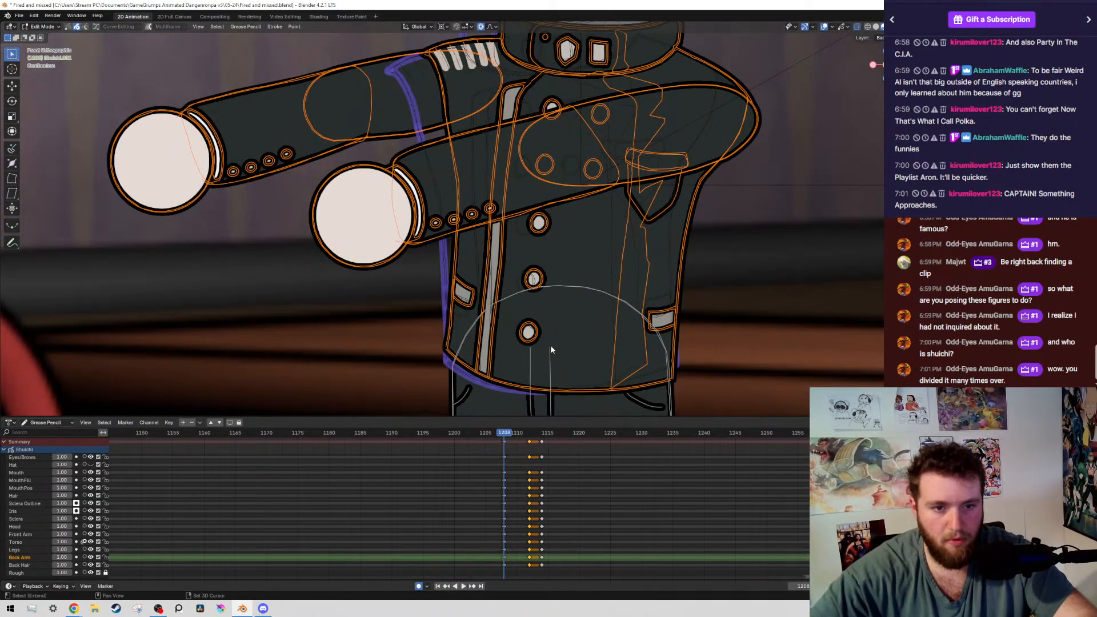
right_click(550, 346, "shift")
middle_click_drag(604, 337, 528, 221, "shift")
scroll(528, 220, "up", 1)
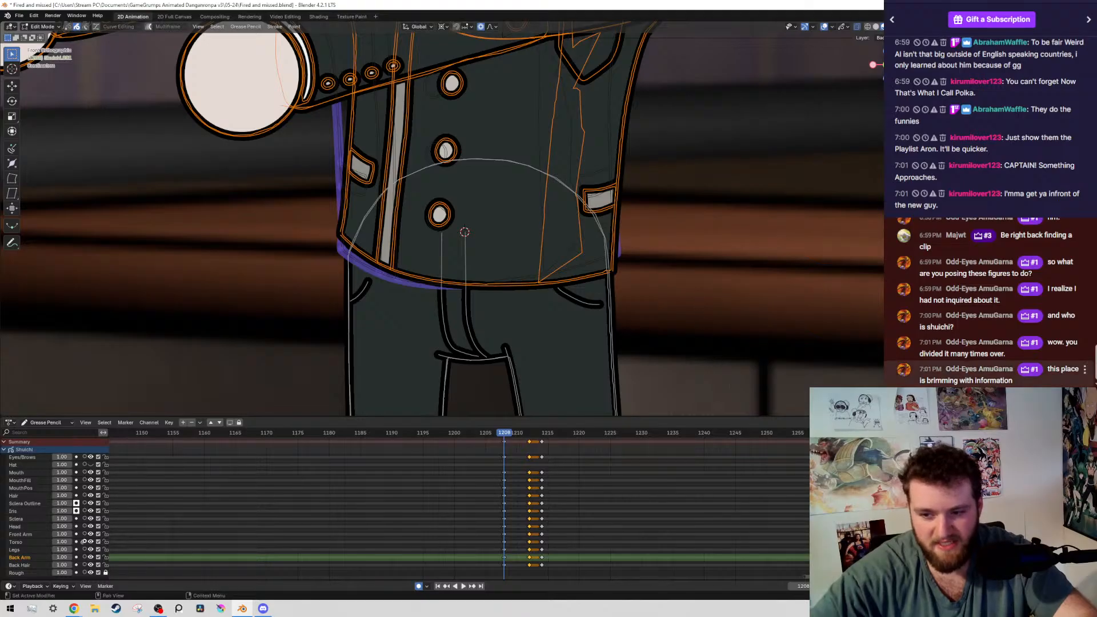
key("r")
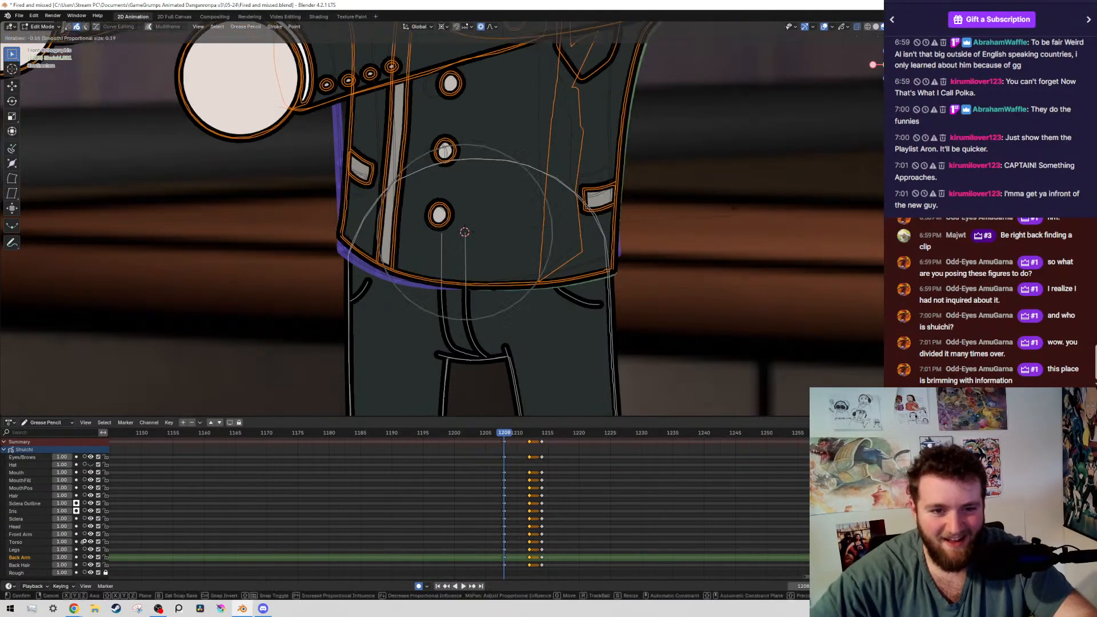
left_click(625, 201)
key("ctrl+s")
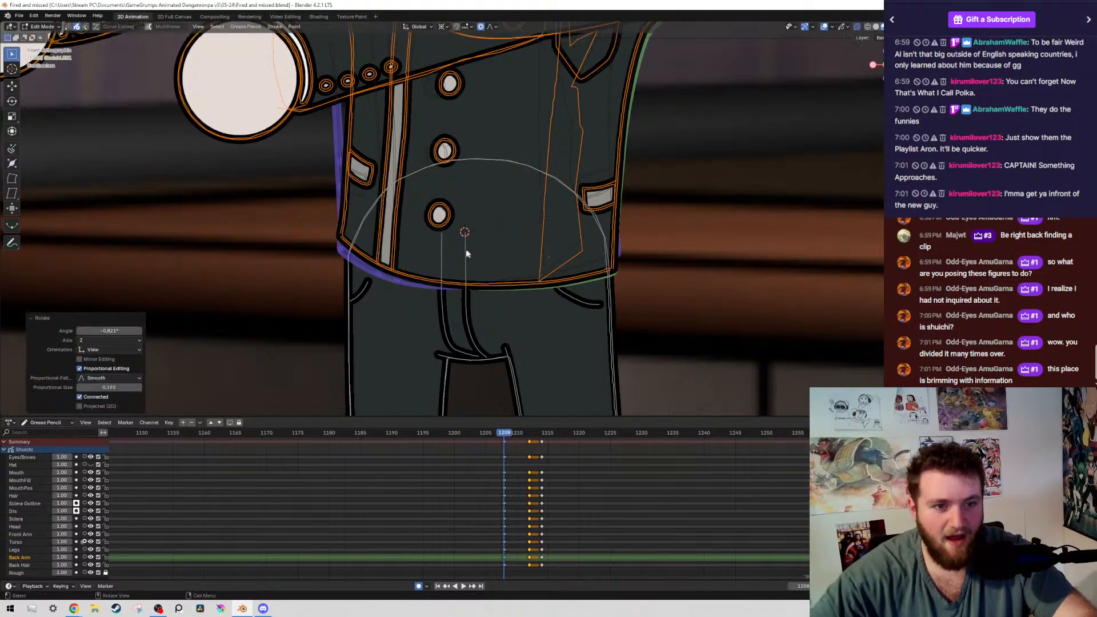
scroll(467, 254, "down", 5)
scroll(400, 246, "up", 6)
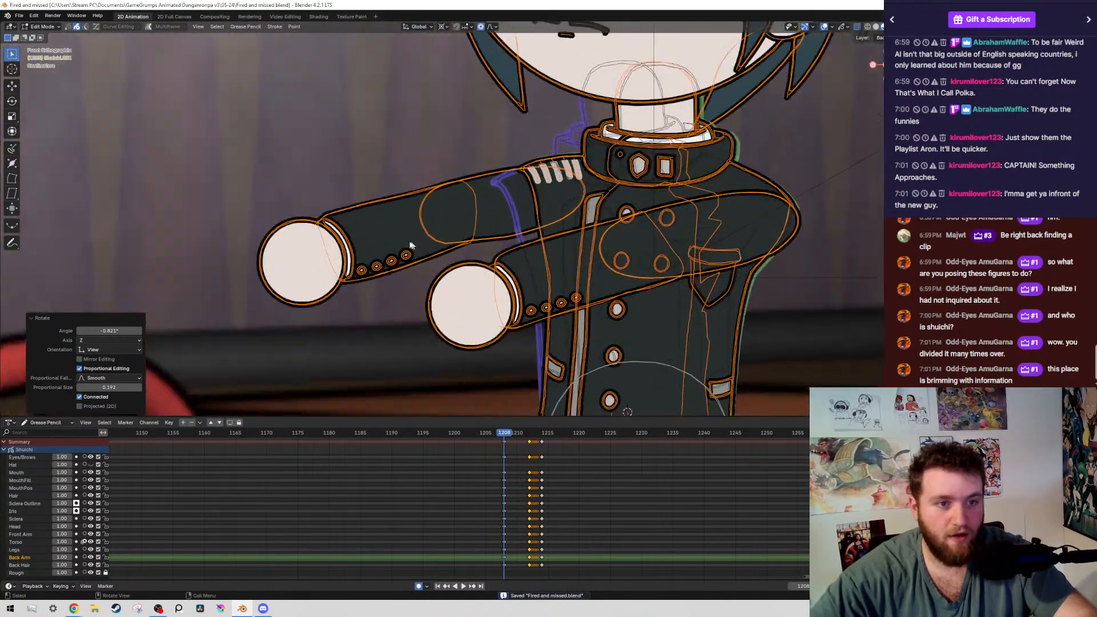
Select the boy's back arm strokes by layer, rotate the arm slightly downward around a shoulder pivot on frame 1208, and save the file
mouse_move(248, 148)
left_mouse_down()
mouse_move(377, 286)
mouse_move(445, 252)
left_mouse_up()
key("shift+g")
left_click(446, 237)
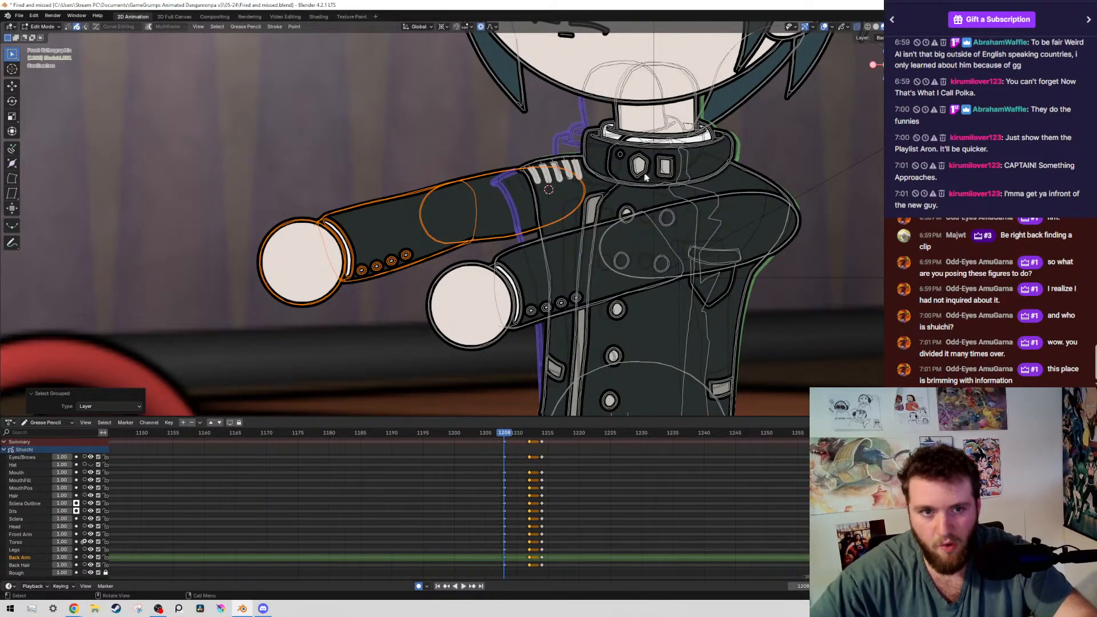
key("r")
key("Escape")
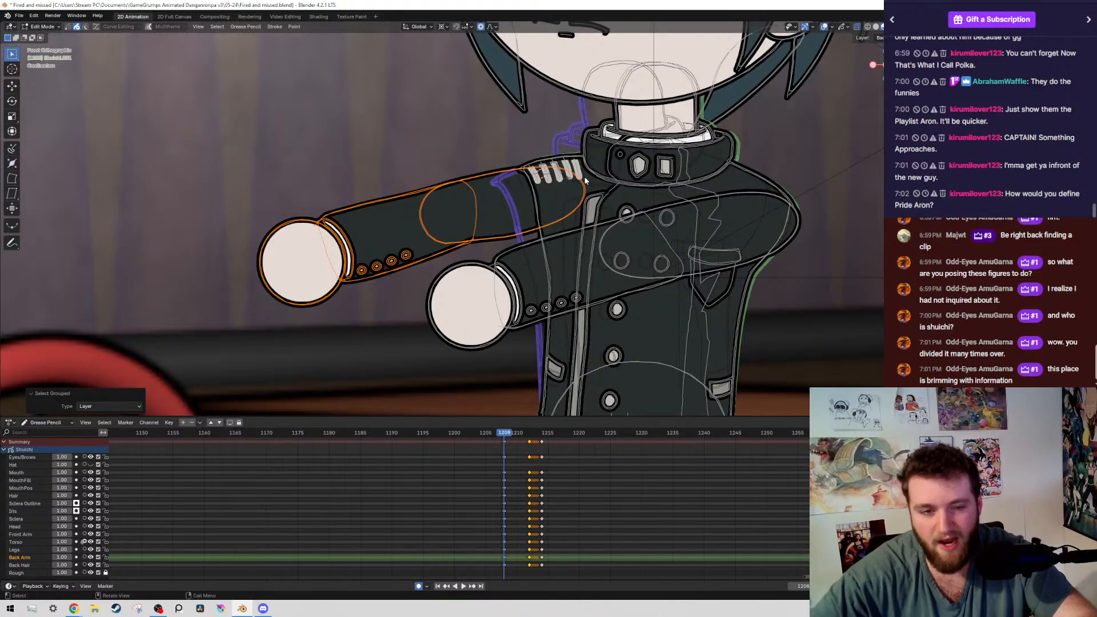
key("r")
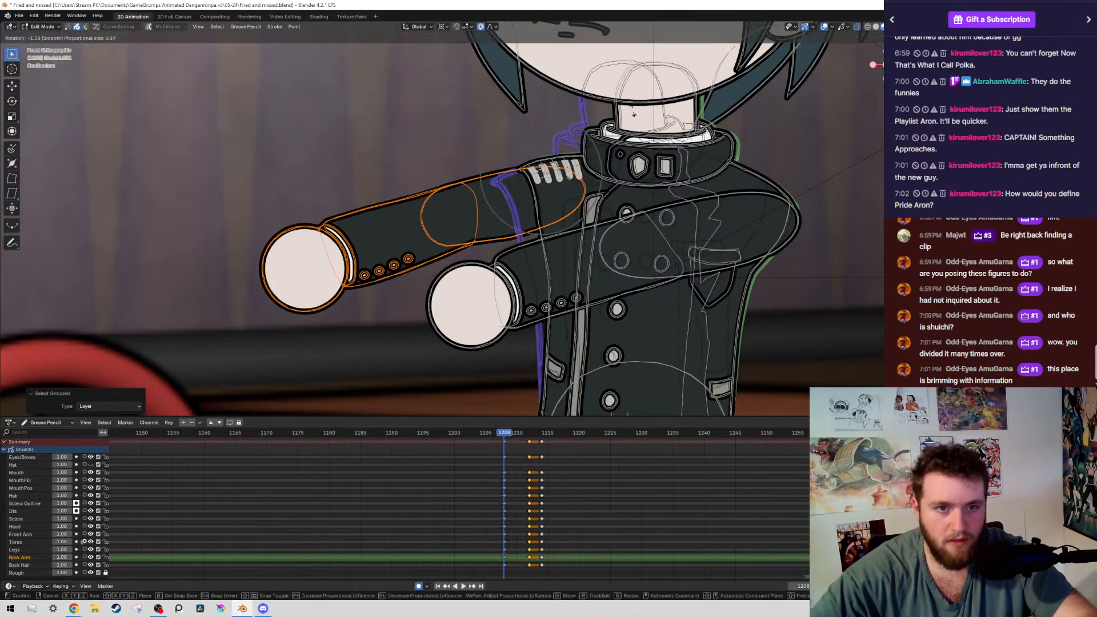
left_click(632, 111)
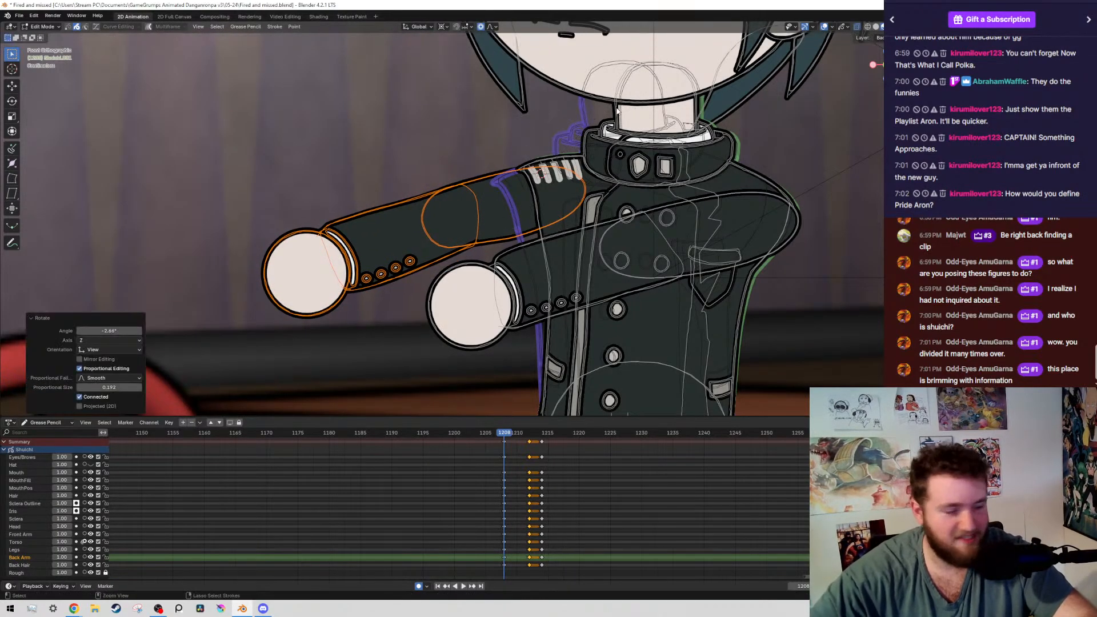
key("ctrl+s")
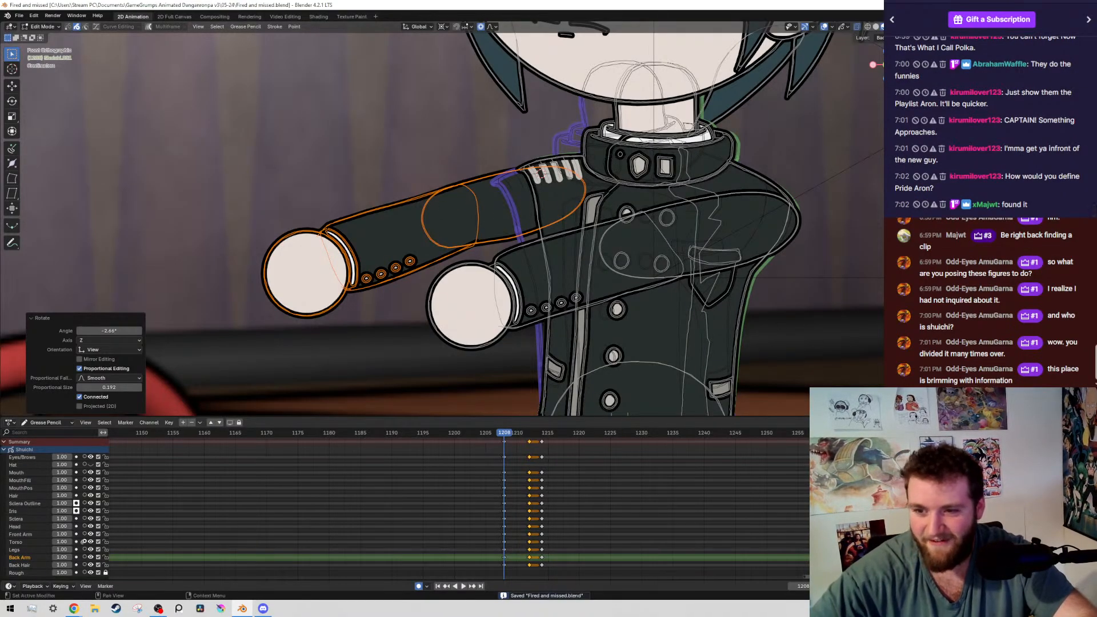
Compare the boy's arm pose on frame 1208 with the neighbouring keyframe while the viewport overlays are hidden
scroll(713, 247, "down", 5)
scroll(589, 193, "up", 2)
key("shift+alt+z")
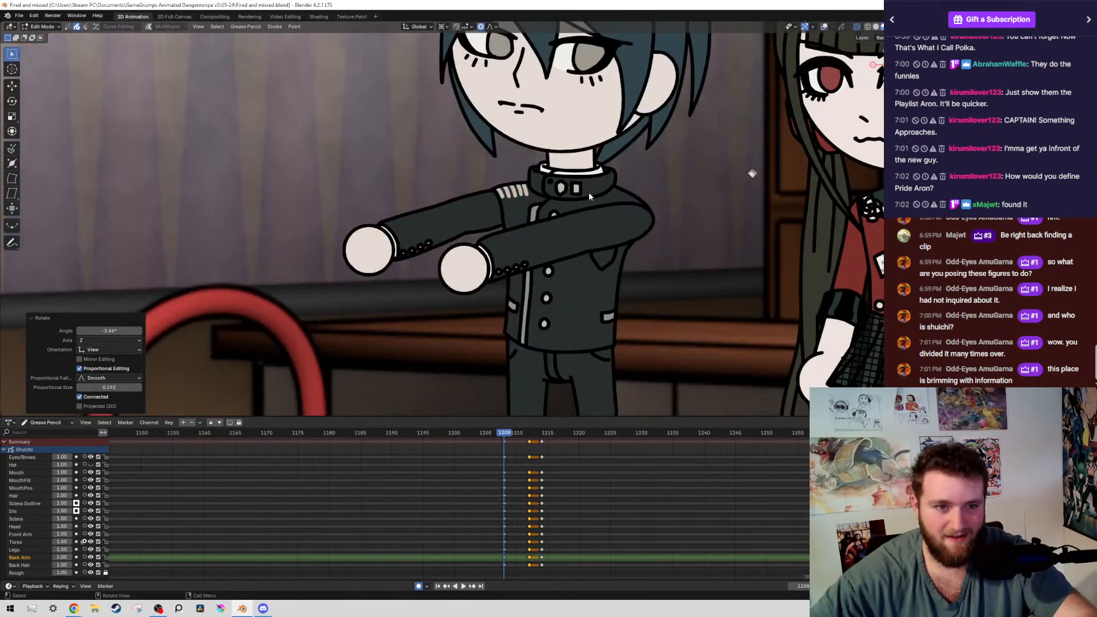
key("Down")
key("Up")
key("shift+alt+z")
scroll(504, 296, "up", 4)
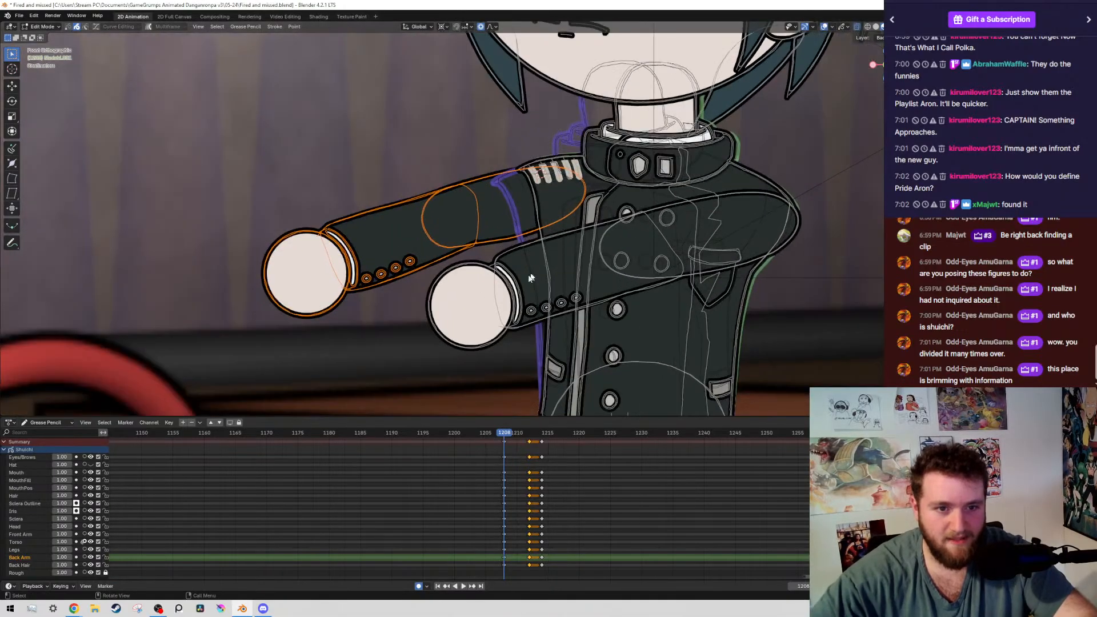
Select the boy's front arm strokes by layer and place the 3D cursor at that arm's shoulder as the rotation pivot
left_click(504, 296)
key("shift+g")
left_click(500, 295)
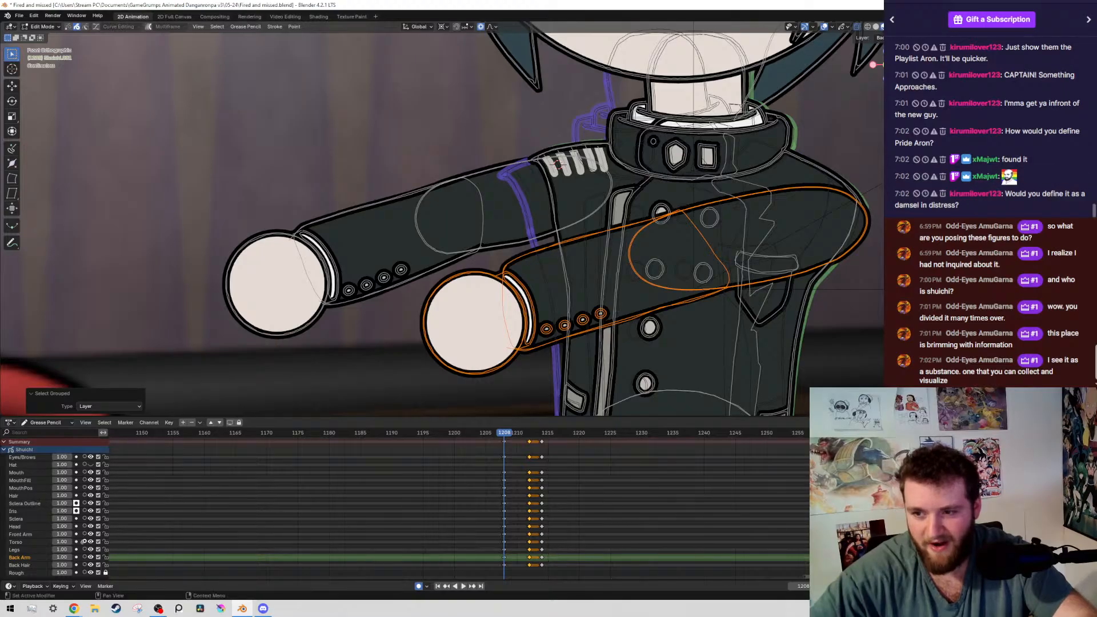
scroll(646, 297, "down", 6)
middle_click_drag(757, 278, 684, 229, "shift")
scroll(684, 229, "up", 3)
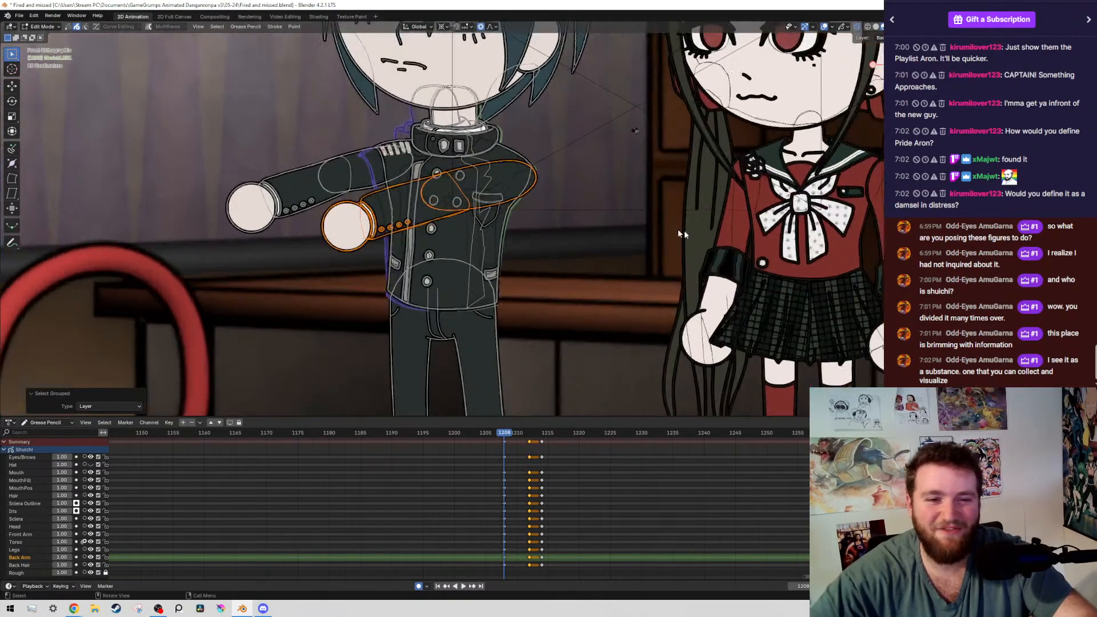
scroll(684, 230, "up", 1)
middle_click_drag(673, 86, 671, 113, "shift")
scroll(600, 139, "up", 3)
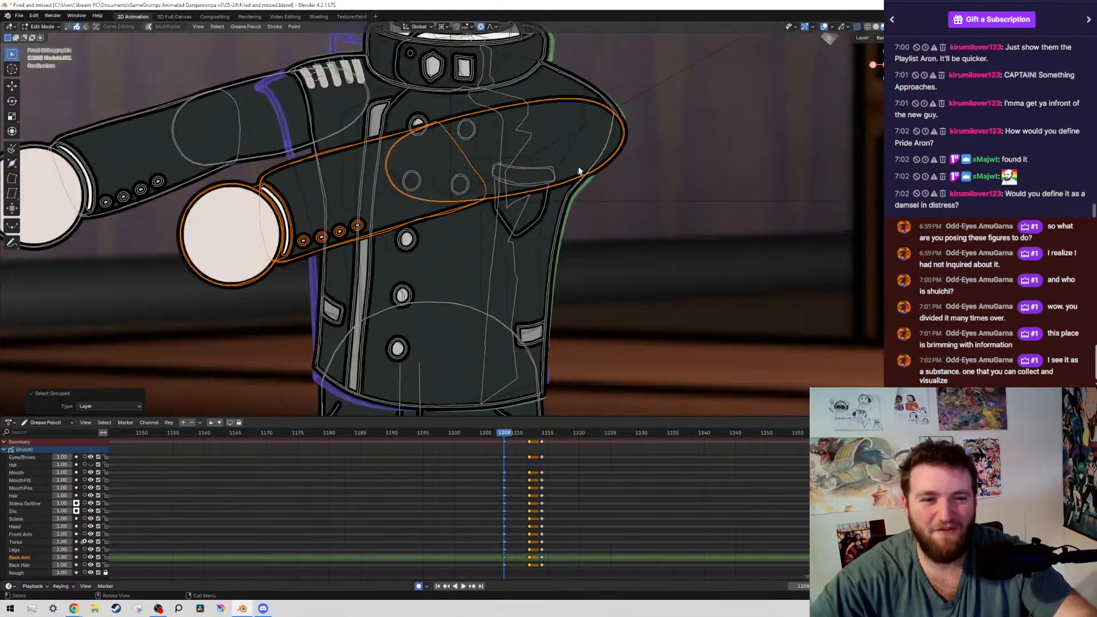
right_click(608, 127, "shift")
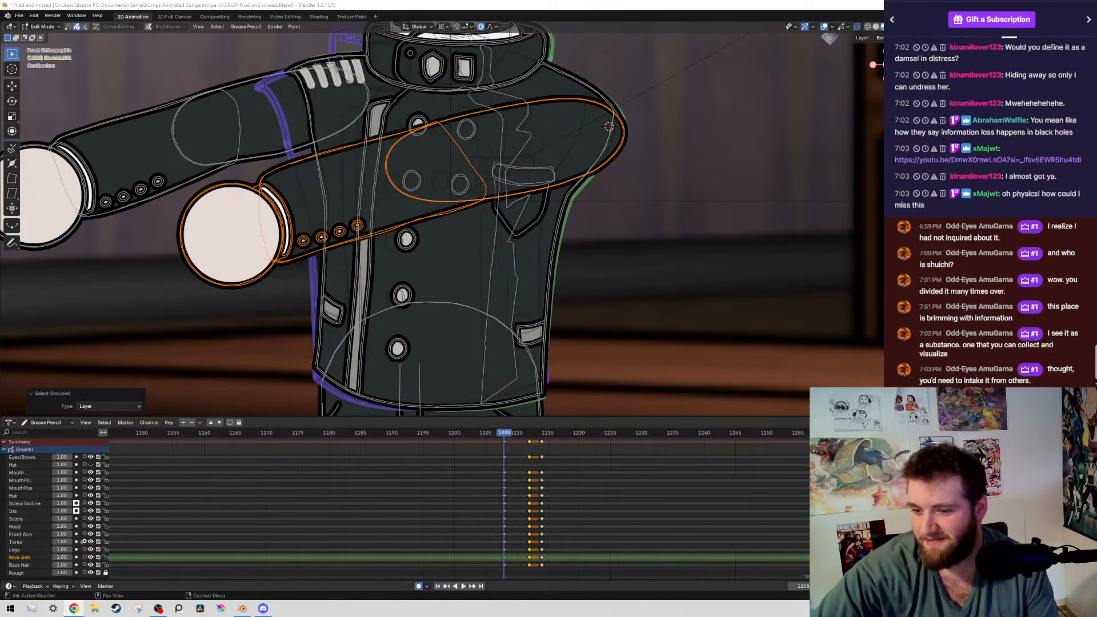
Reposition the small YouTube window over the viewport and close it
left_click_drag(445, 189, 332, 90)
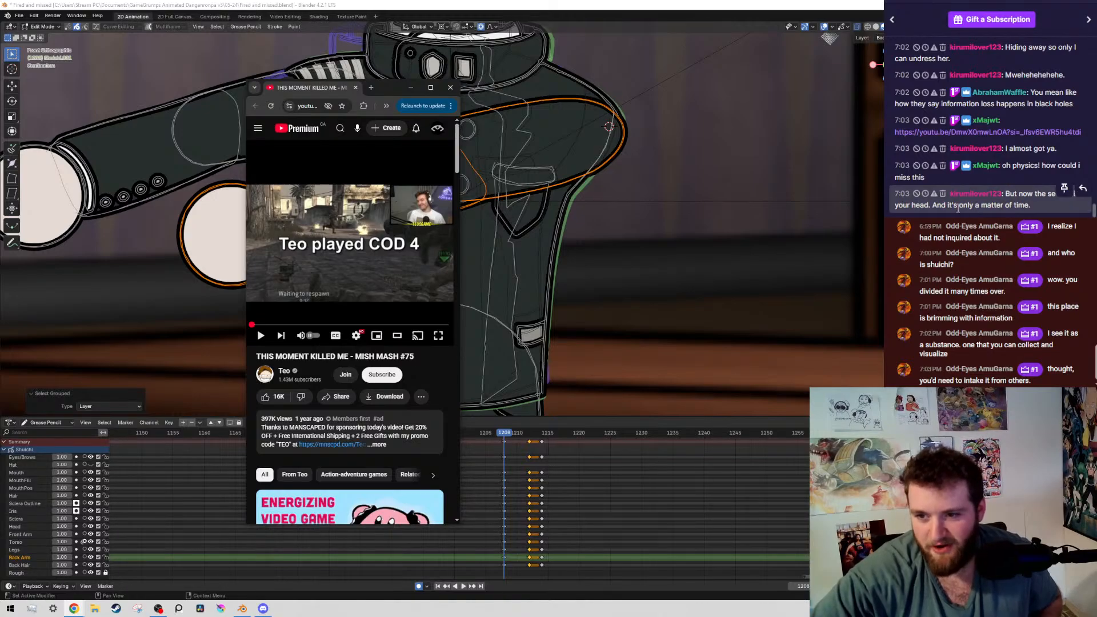
left_click(451, 86)
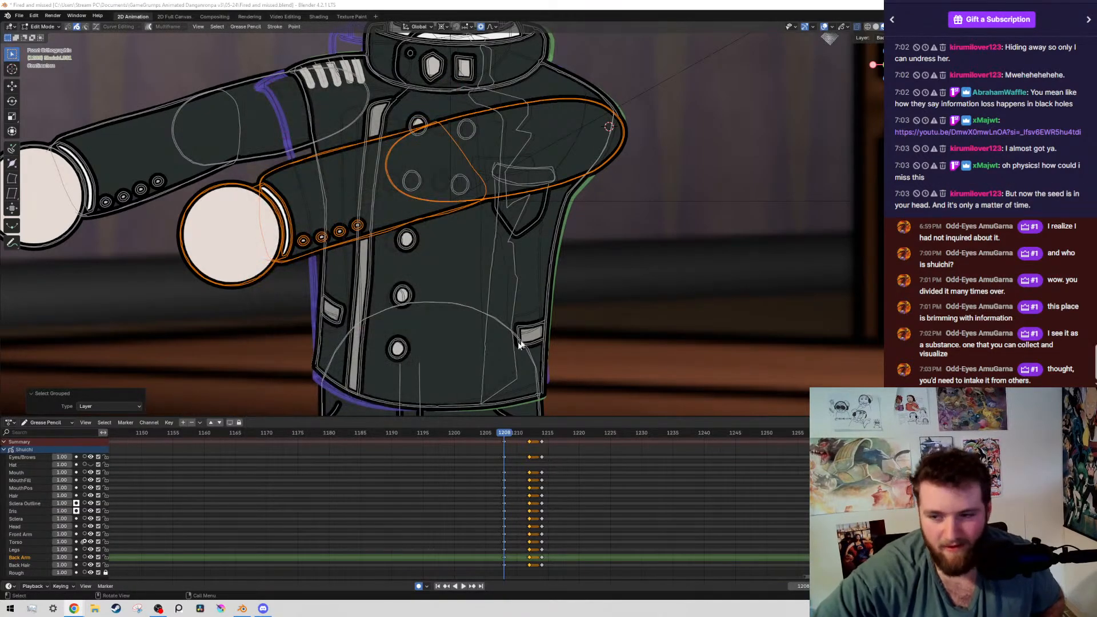
Check the boy's full-body pose on frame 1208 against the previous keyframe, hiding the overlays with both characters in view
scroll(571, 457, "left", 3, "ctrl")
scroll(693, 214, "down", 8)
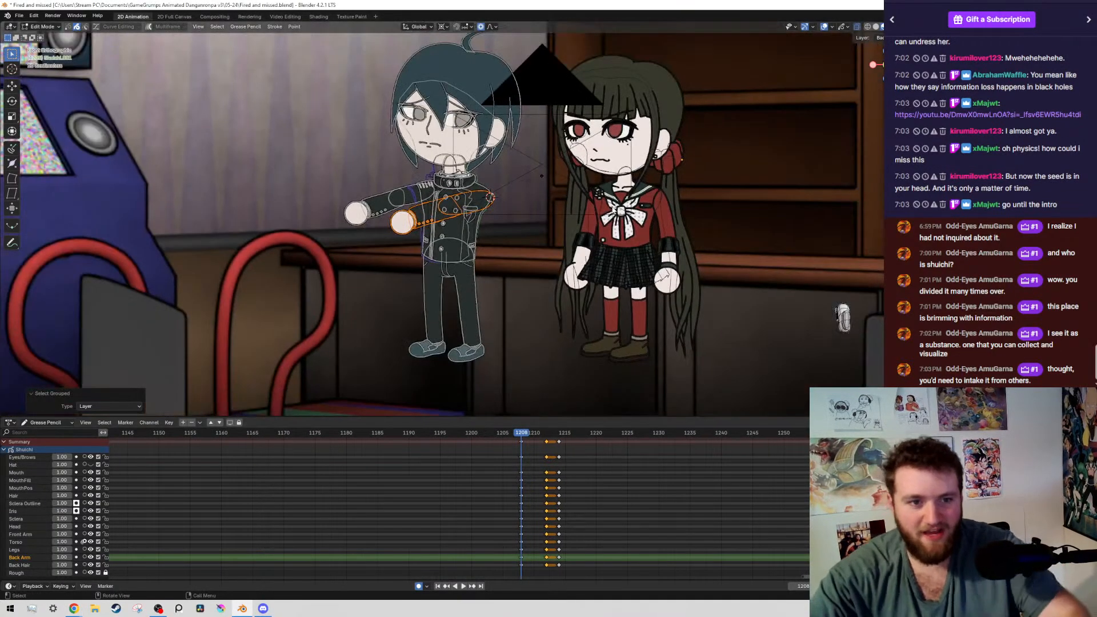
key("Down")
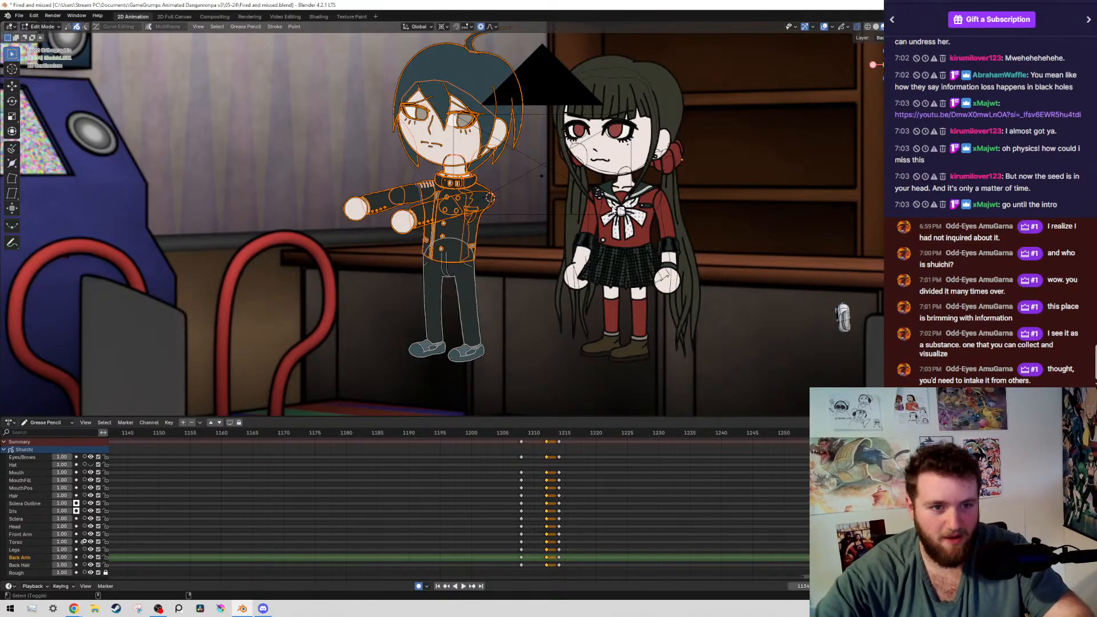
key("shift+alt+z")
key("Up")
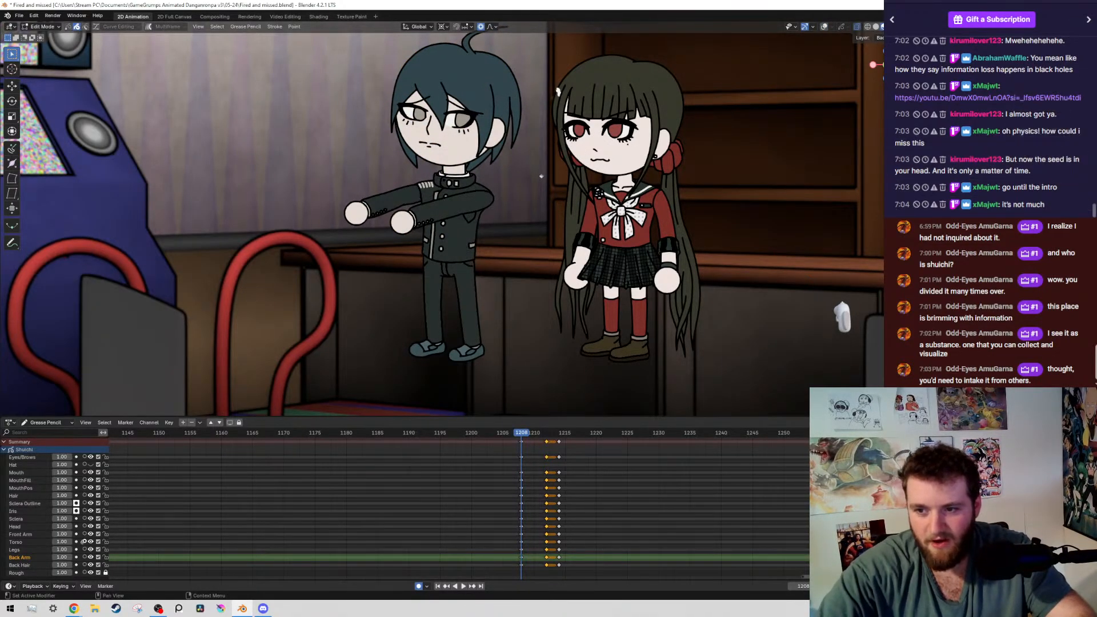
Switch to the browser, open the YouTube video linked in the chat, pause it, and set its Volume Master level to 100%
right_click(987, 98)
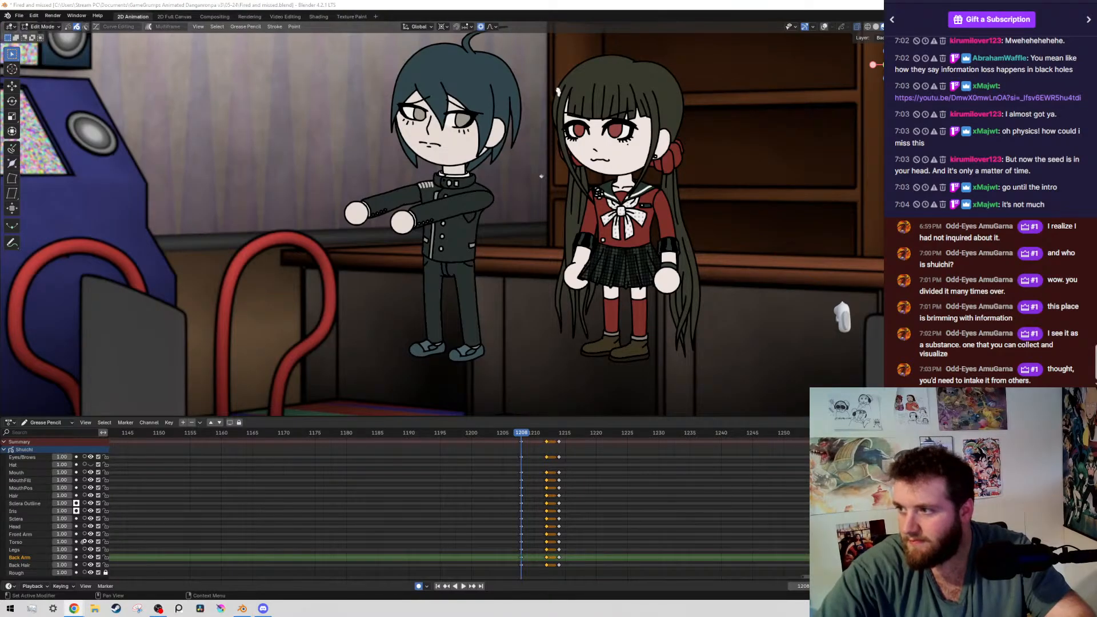
left_click_drag(0, 80, 228, 1)
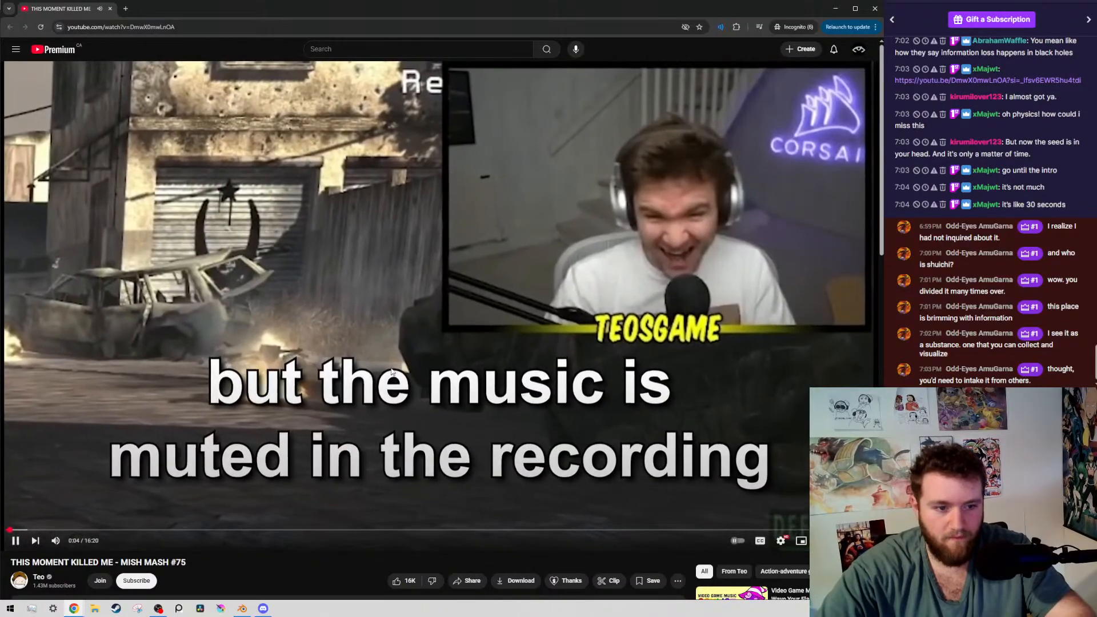
left_click(359, 423)
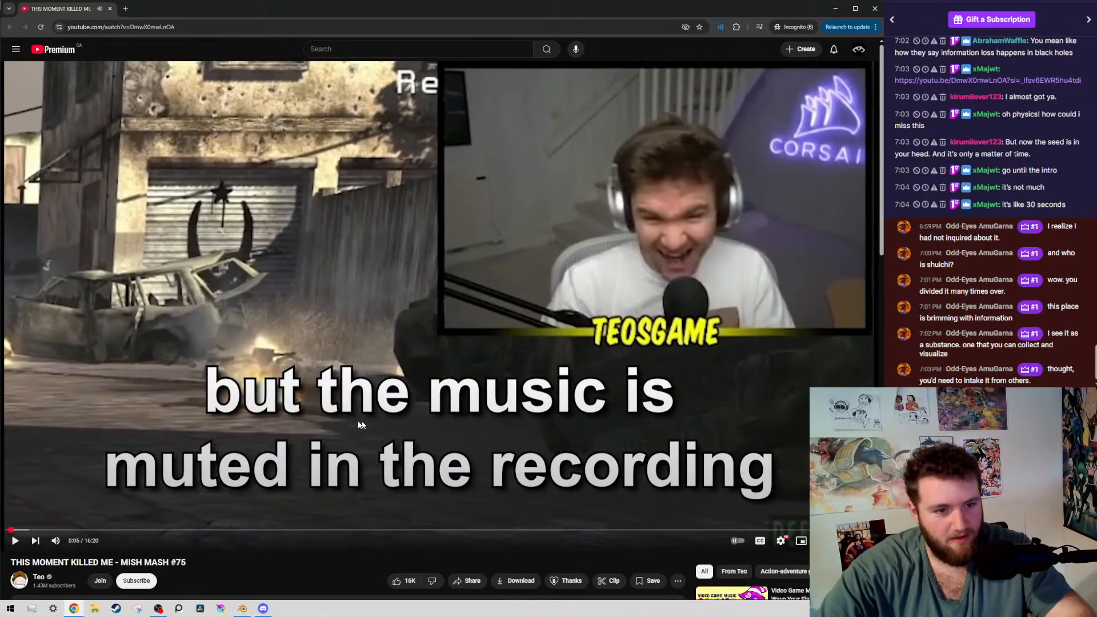
left_click(721, 26)
left_click(615, 157)
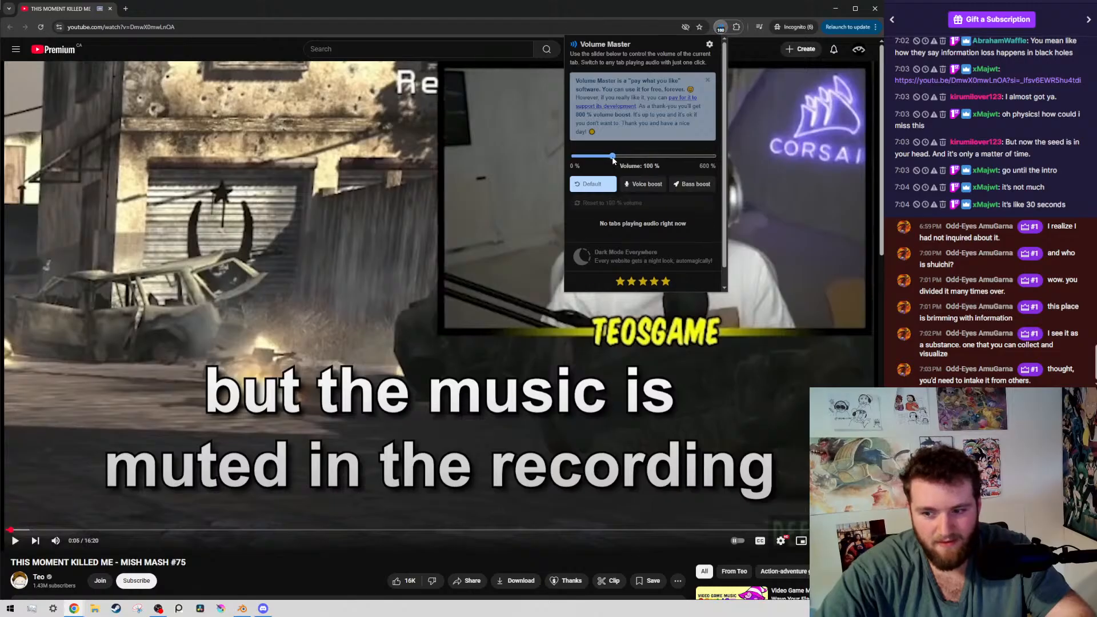
Rewind the video to its opening, watch it up to the 0:36 mark, and pause it
left_click(386, 272)
key("Left")
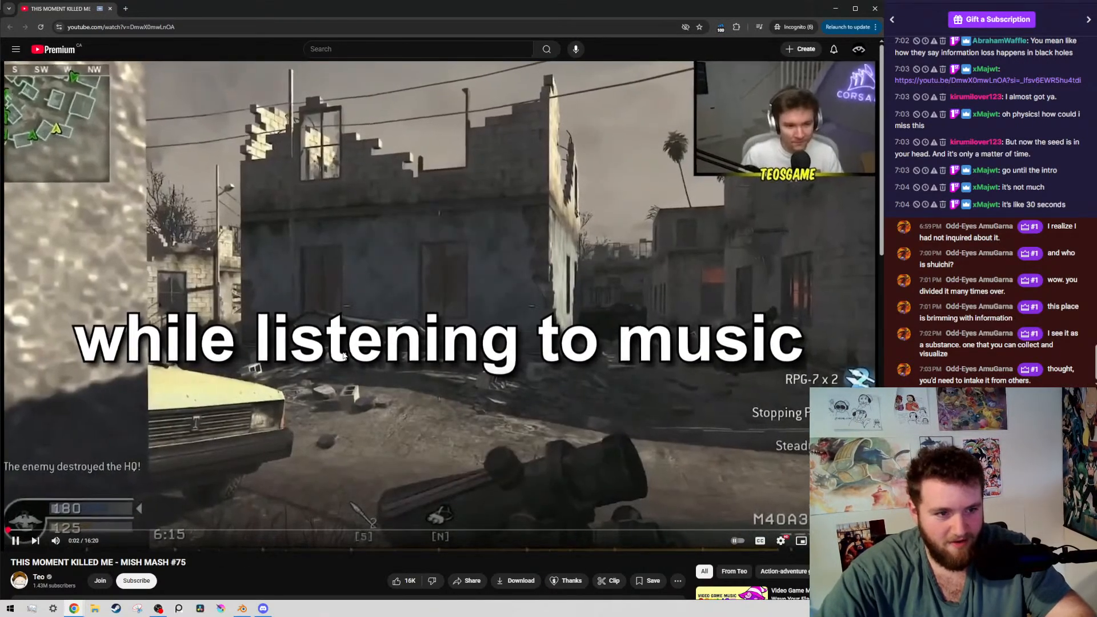
left_click(640, 347)
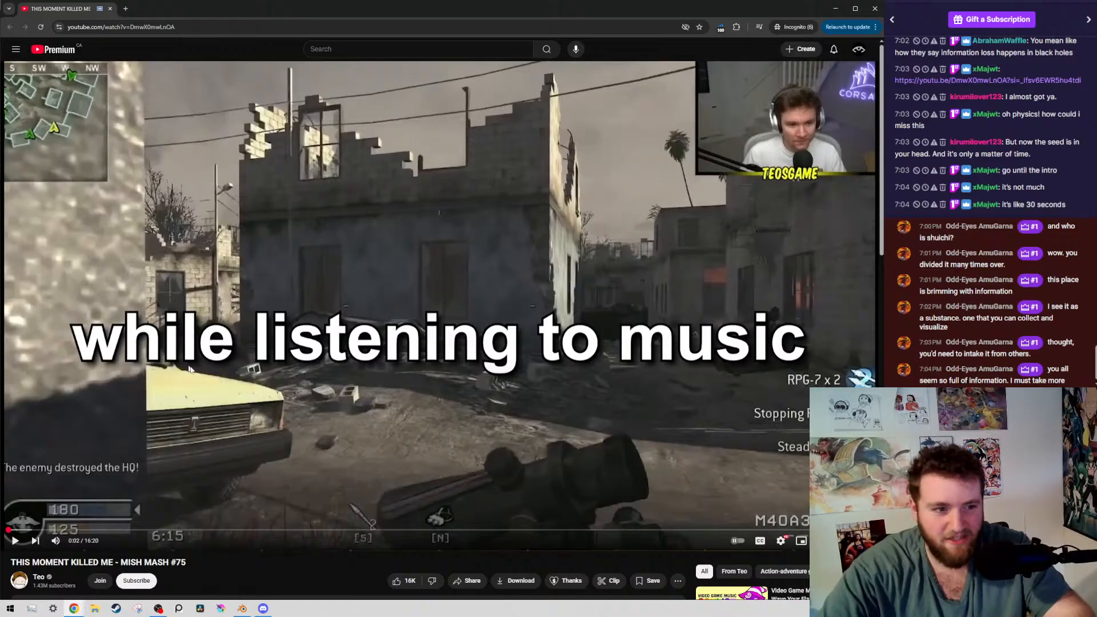
left_click(293, 345)
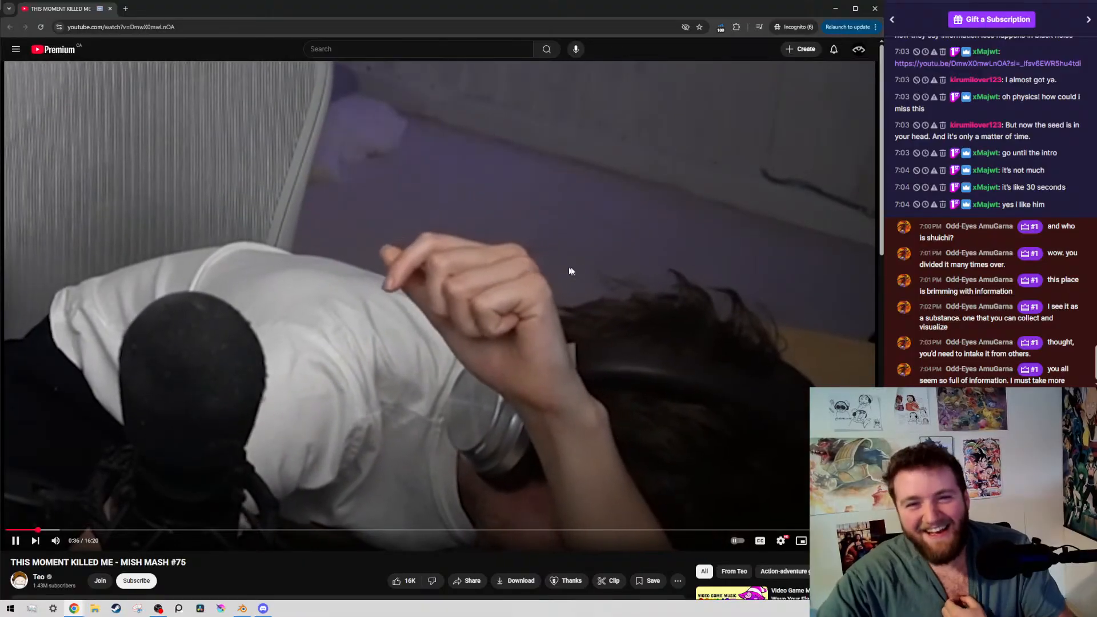
left_click(678, 218)
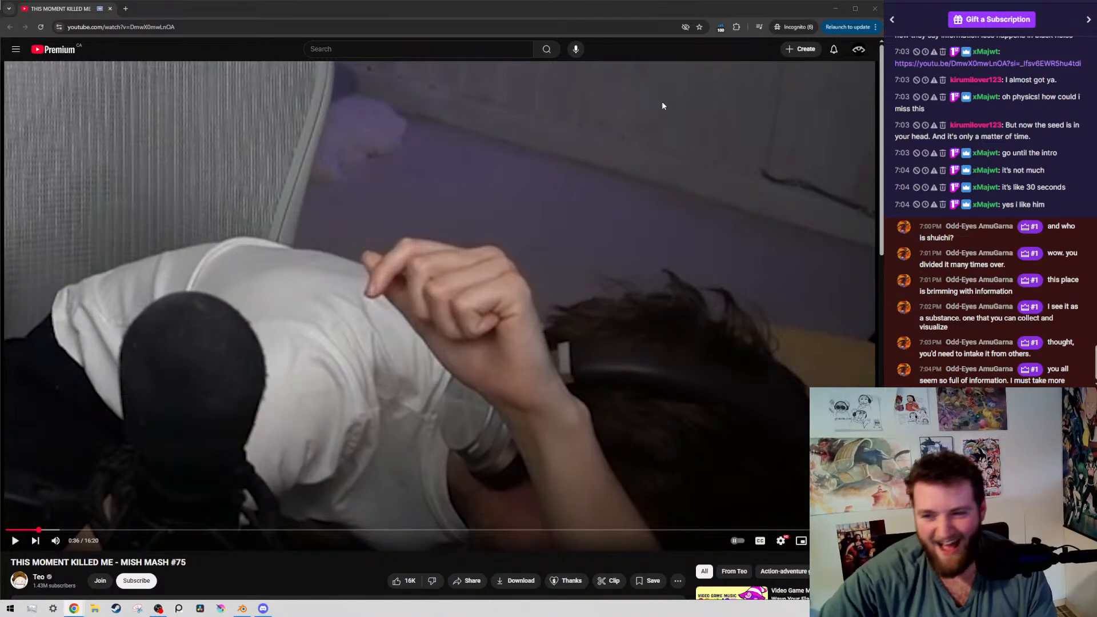
Expand and read the video's description, and close the browser window to return to Blender
scroll(505, 292, "down", 3)
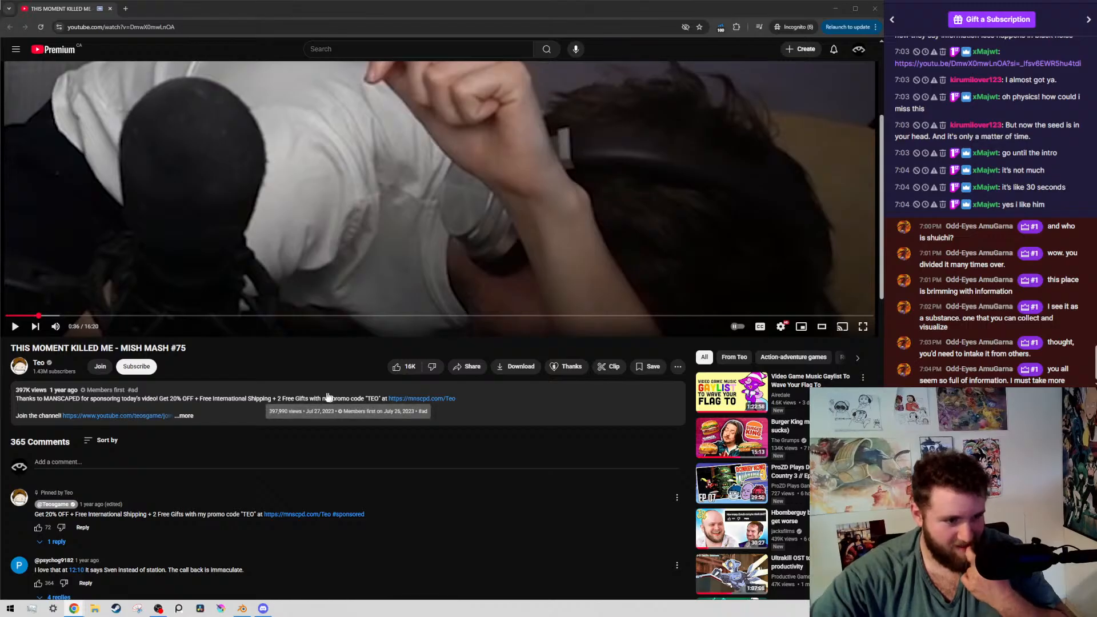
left_click(194, 415)
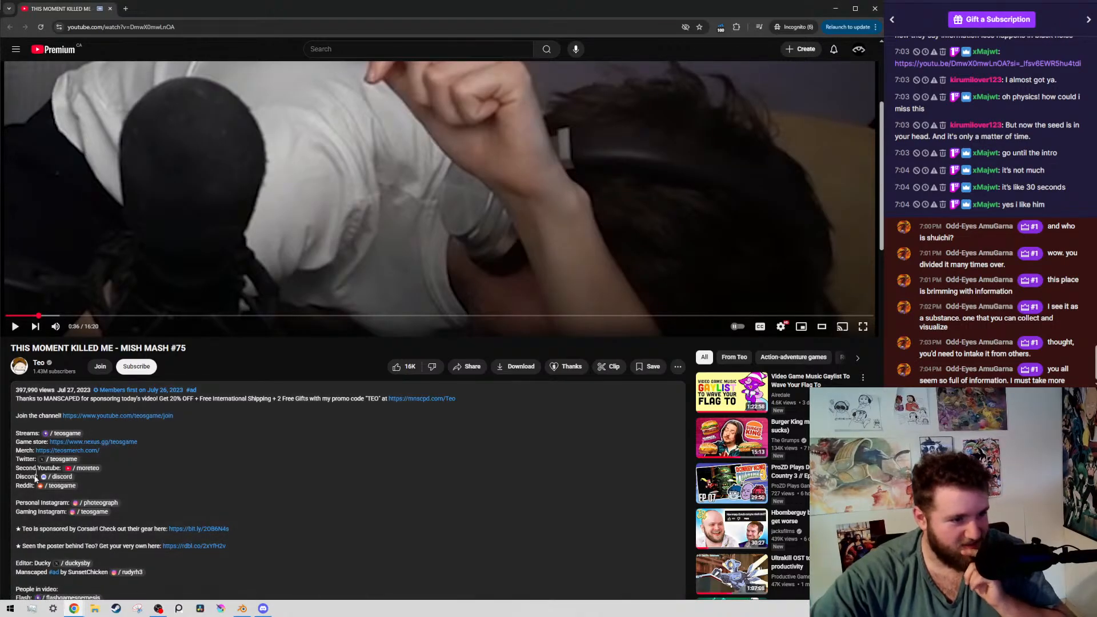
scroll(36, 479, "down", 3)
scroll(285, 480, "up", 6)
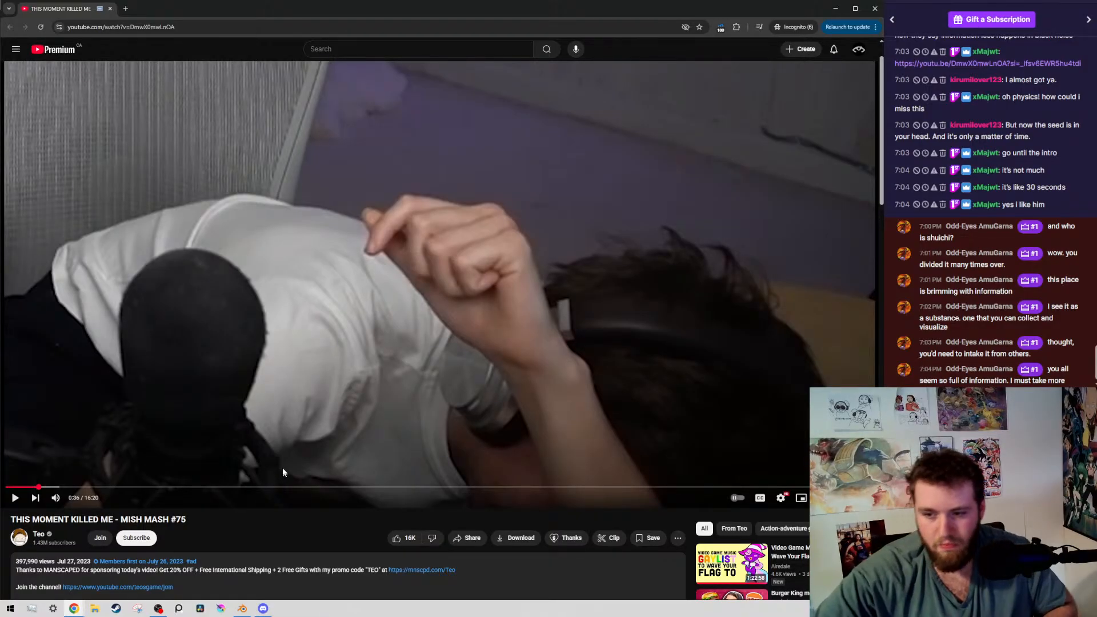
left_click(874, 8)
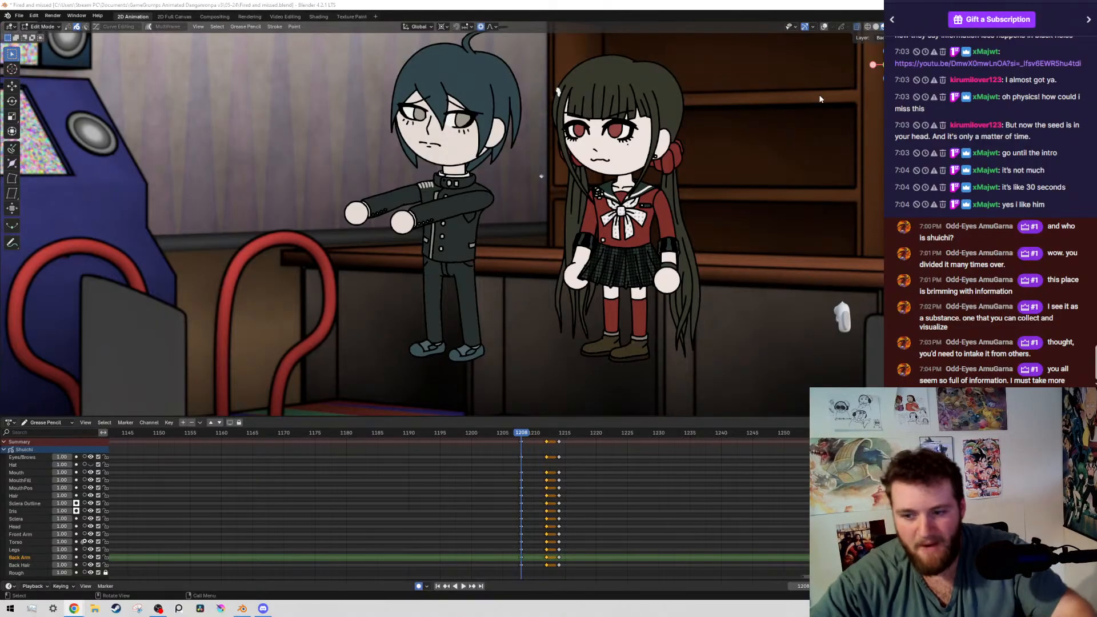
Review the scene from the start of playback, return to frame 1208, and rotate the boy's front arm slightly downward around the shoulder pivot
key("shift+Left")
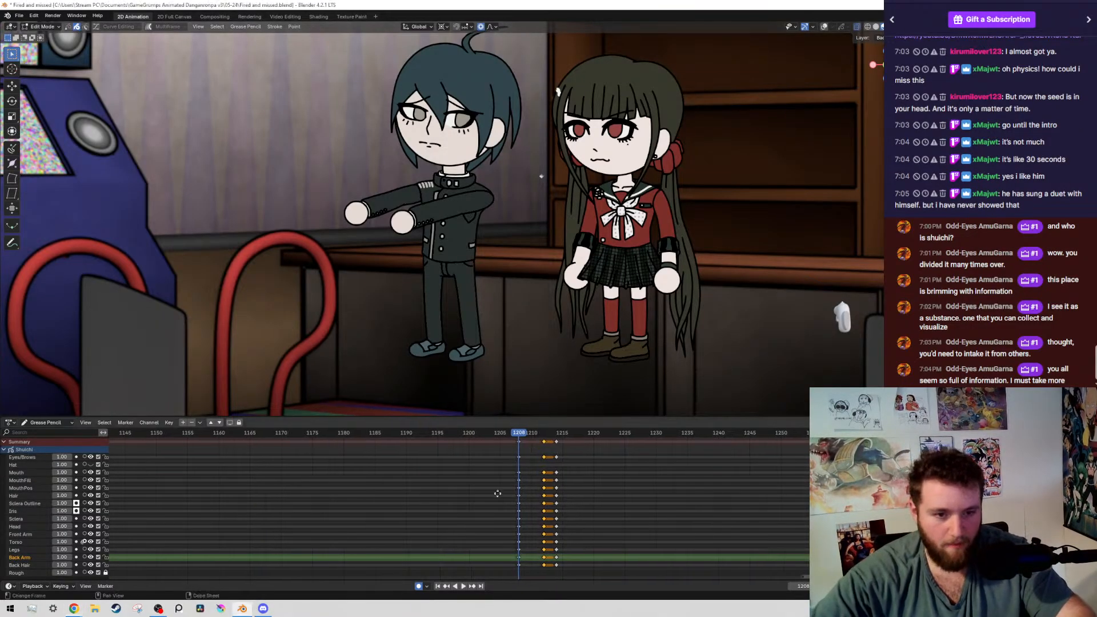
key("Escape")
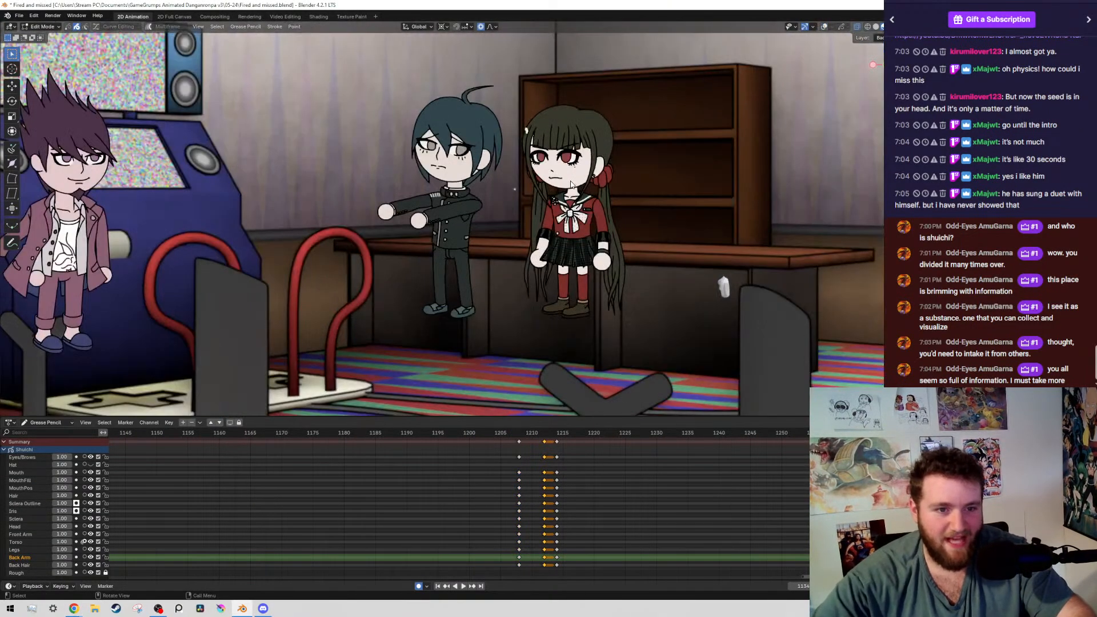
key("KP_Decimal")
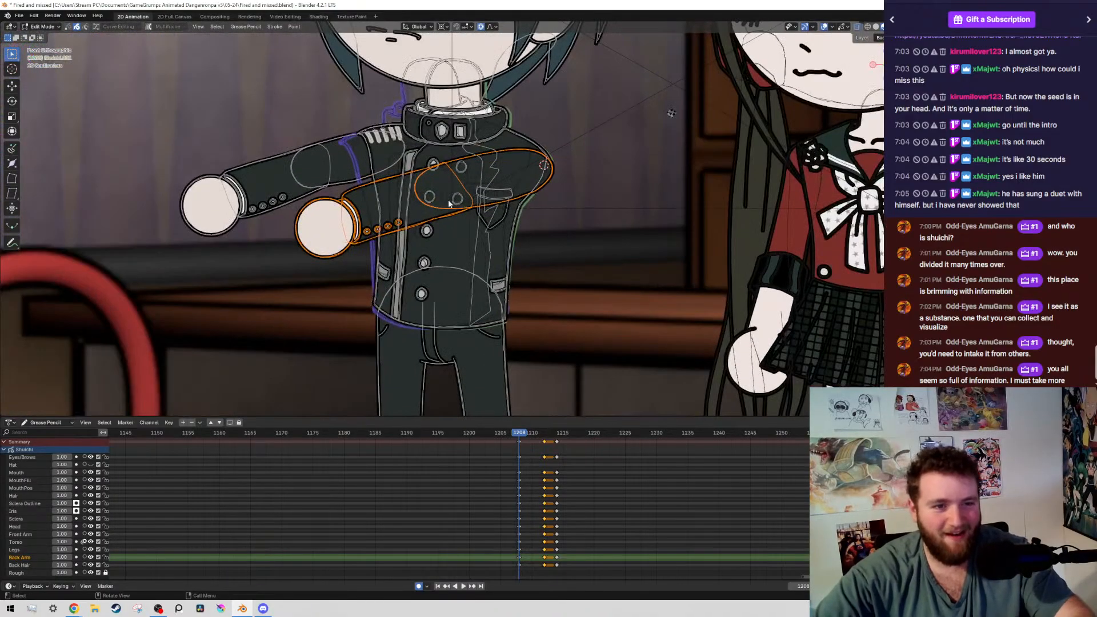
key("r")
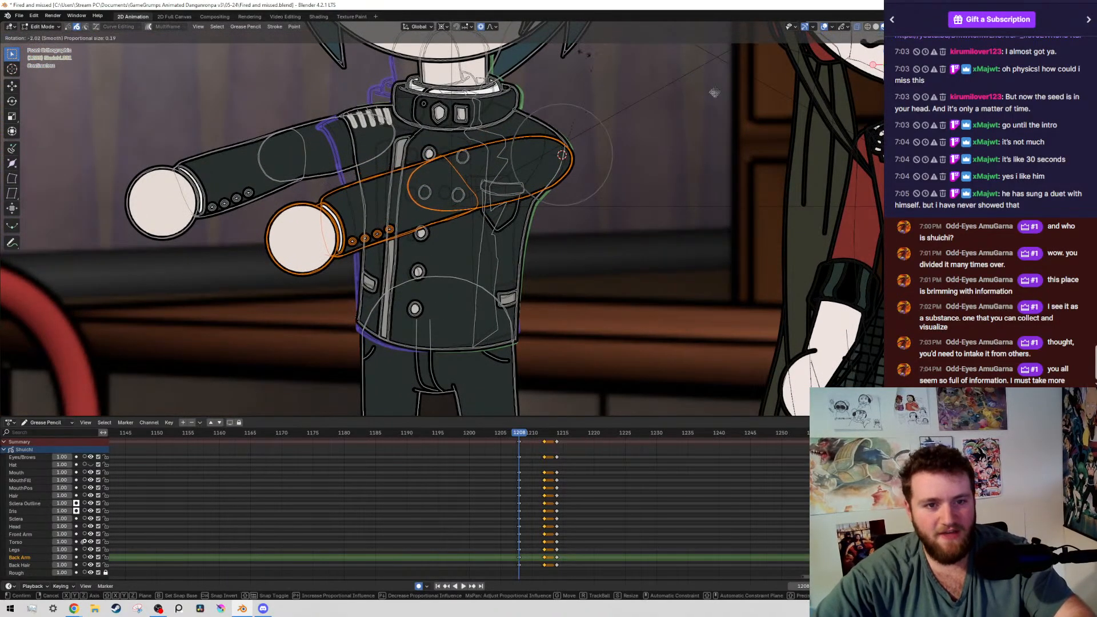
left_click(580, 4)
Remove the upper-arm strokes from the selection so only the boy's front forearm and hand stay selected on frame 1208
left_click_drag(594, 131, 521, 232, "ctrl")
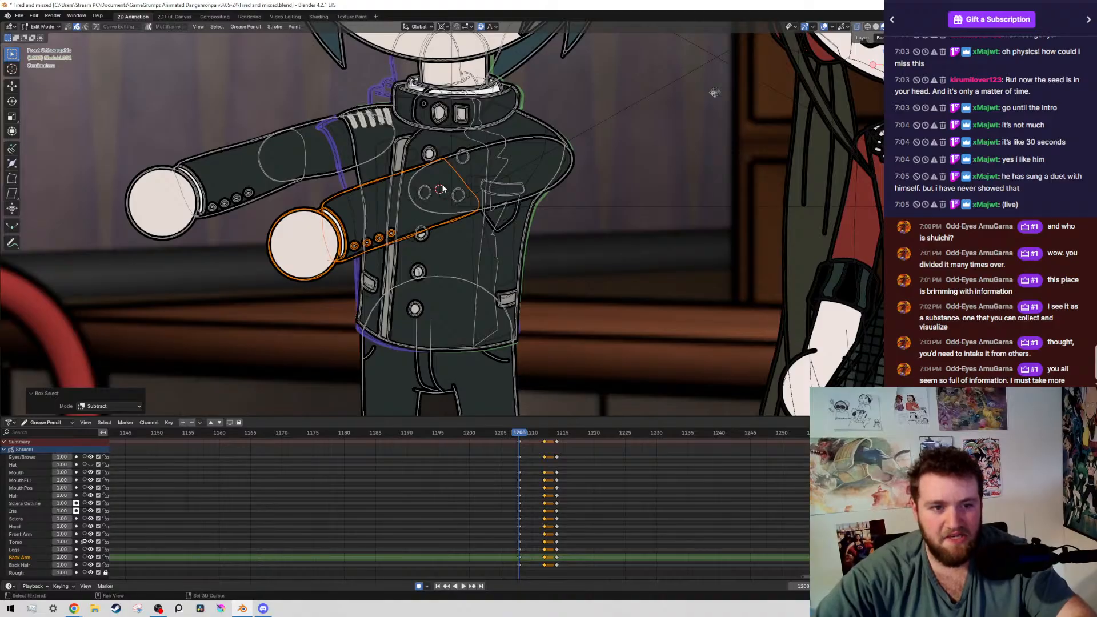
key("r")
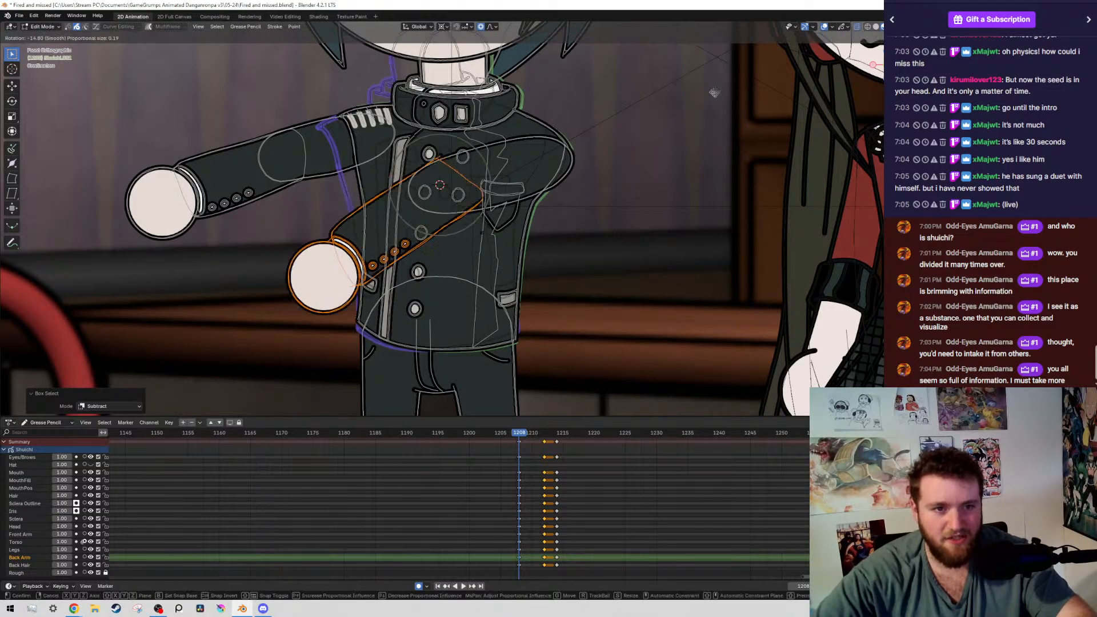
right_click(471, 197)
key("r")
right_click(493, 204)
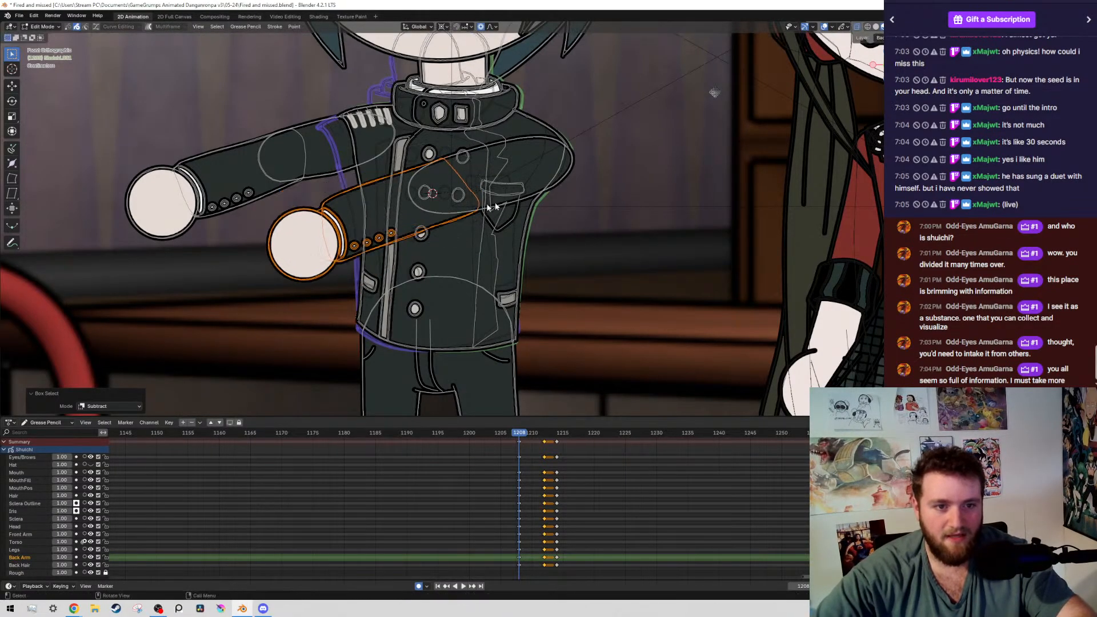
key("r")
right_click(547, 194)
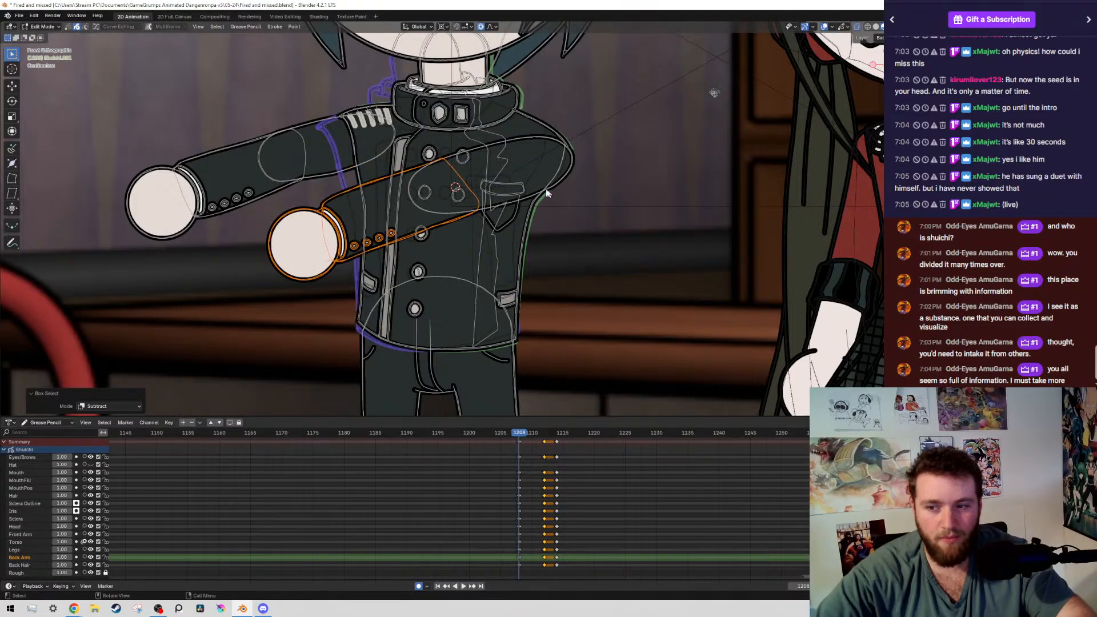
right_click(465, 198, "shift")
key("r")
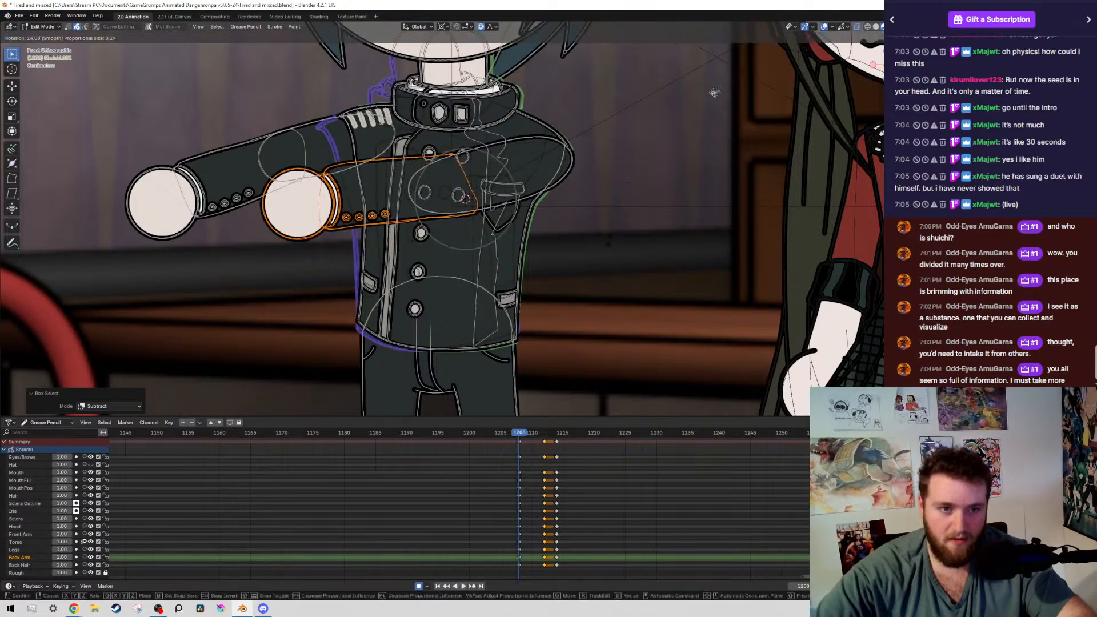
right_click(472, 215)
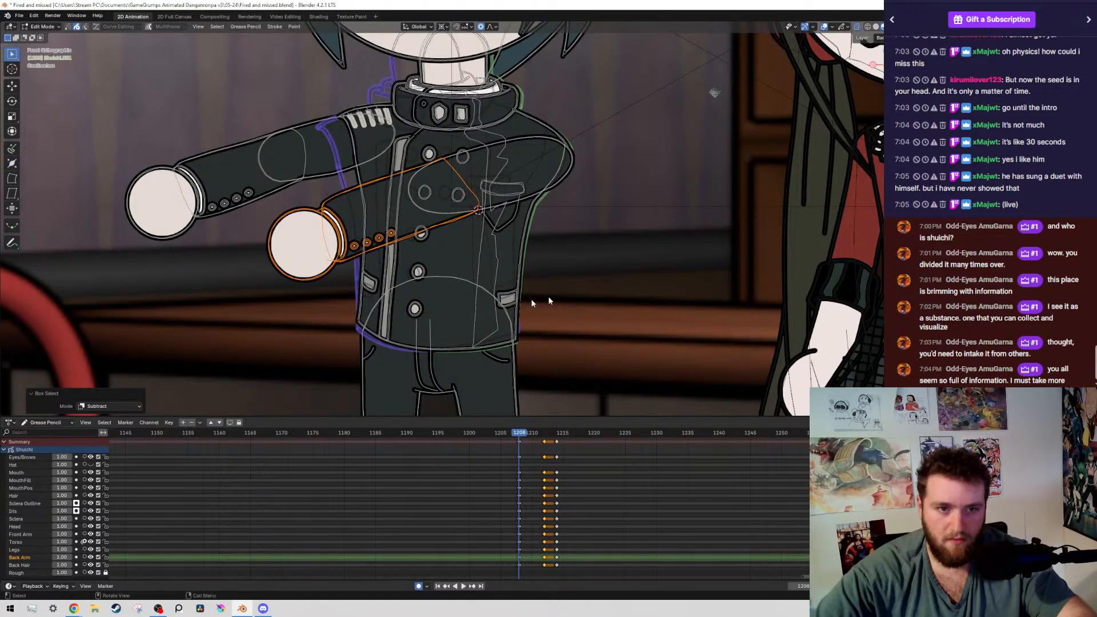
key("r")
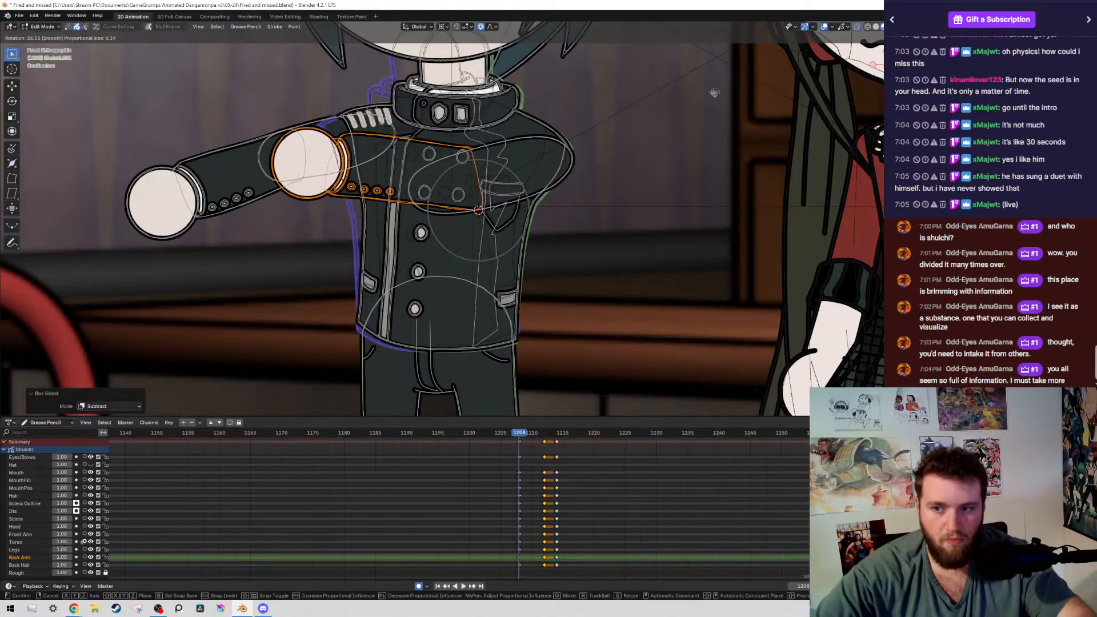
left_click(522, 134)
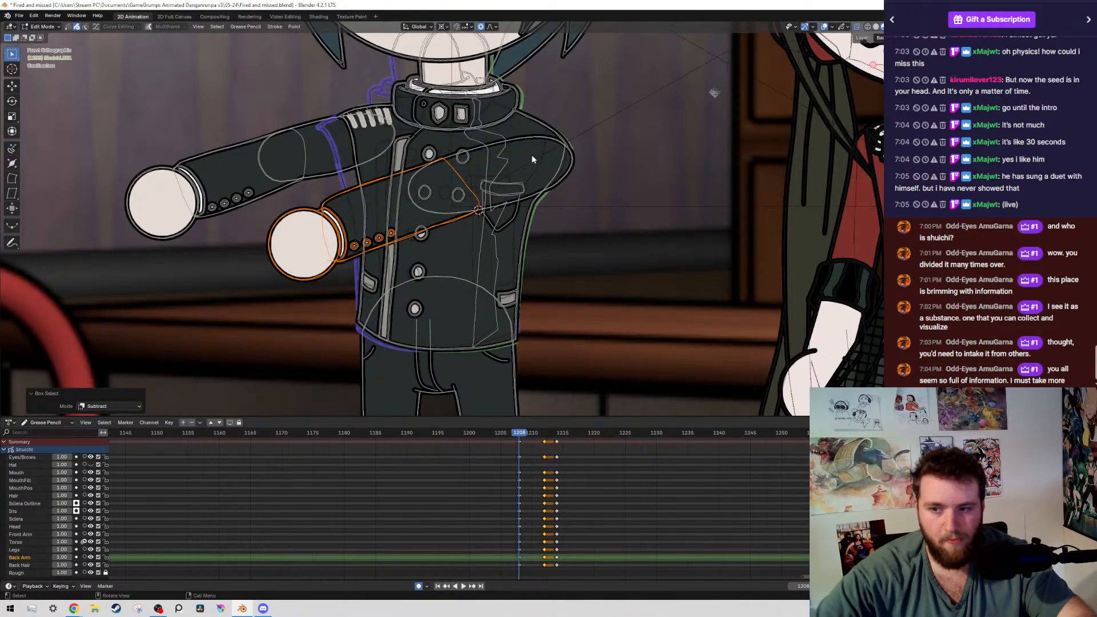
Rotate the front forearm and hand about 13.5° upward around a pivot at the elbow, and check the pose without overlays
right_click(447, 191, "shift")
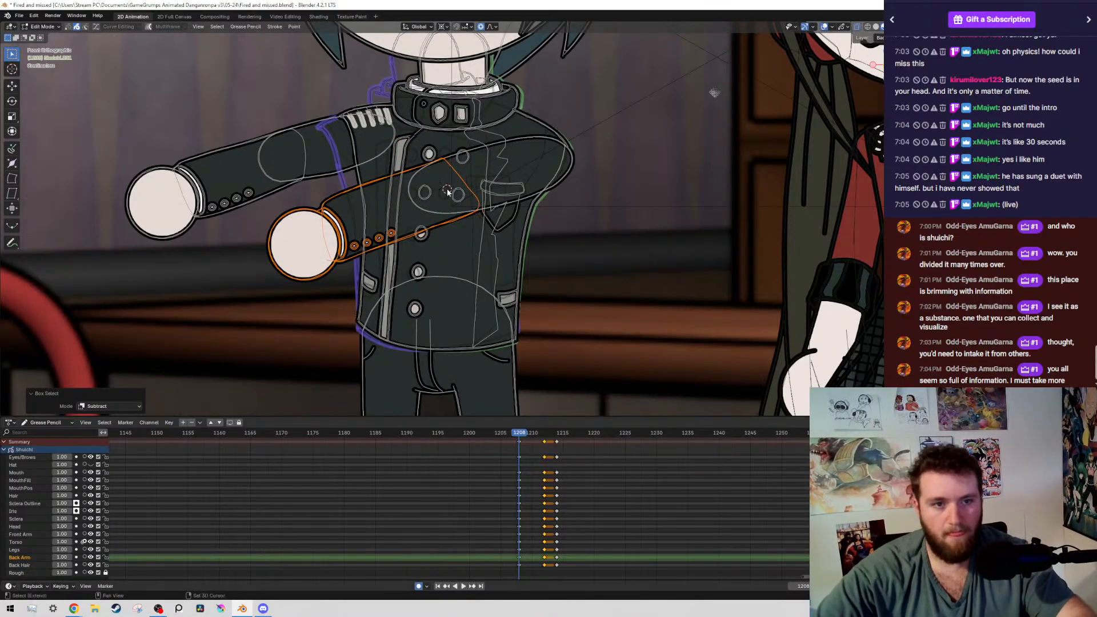
key("r")
left_click(669, 210)
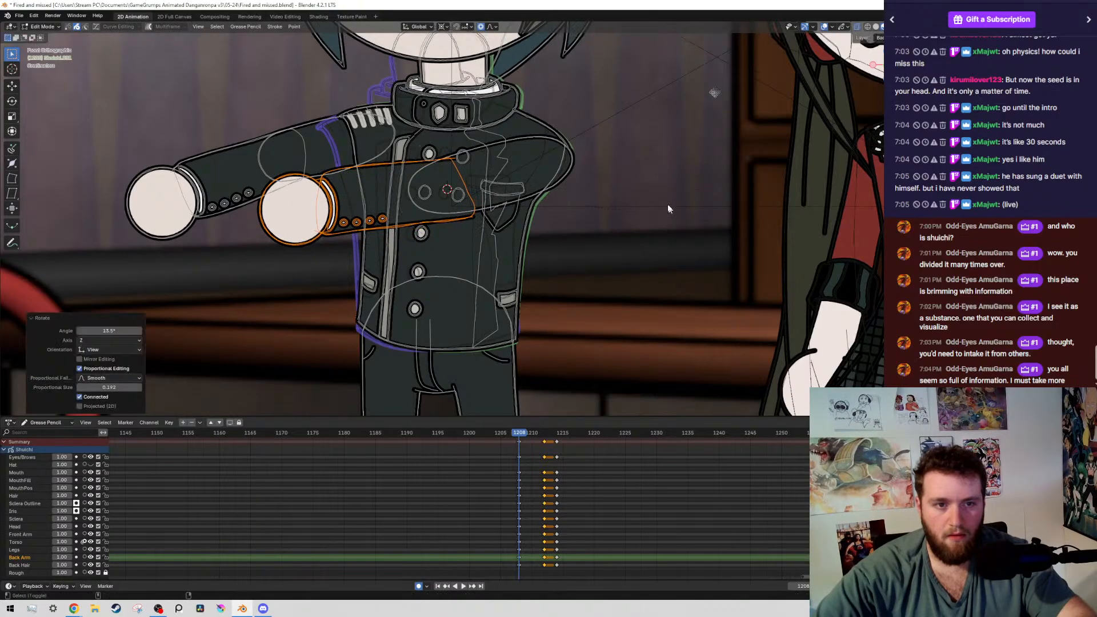
key("alt+shift+z")
scroll(670, 227, "down", 4)
scroll(666, 217, "down", 4)
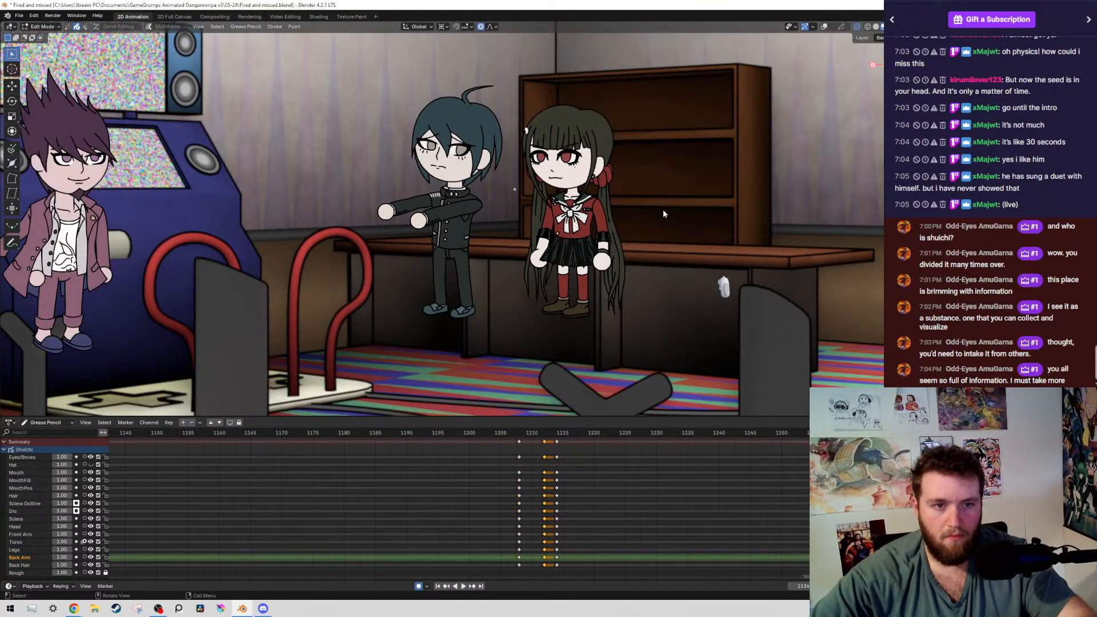
Shift the front forearm to meet the upper arm, and move its elbow outline and fill points to close the joint
key("alt+shift+z")
scroll(500, 270, "up", 6)
key("g")
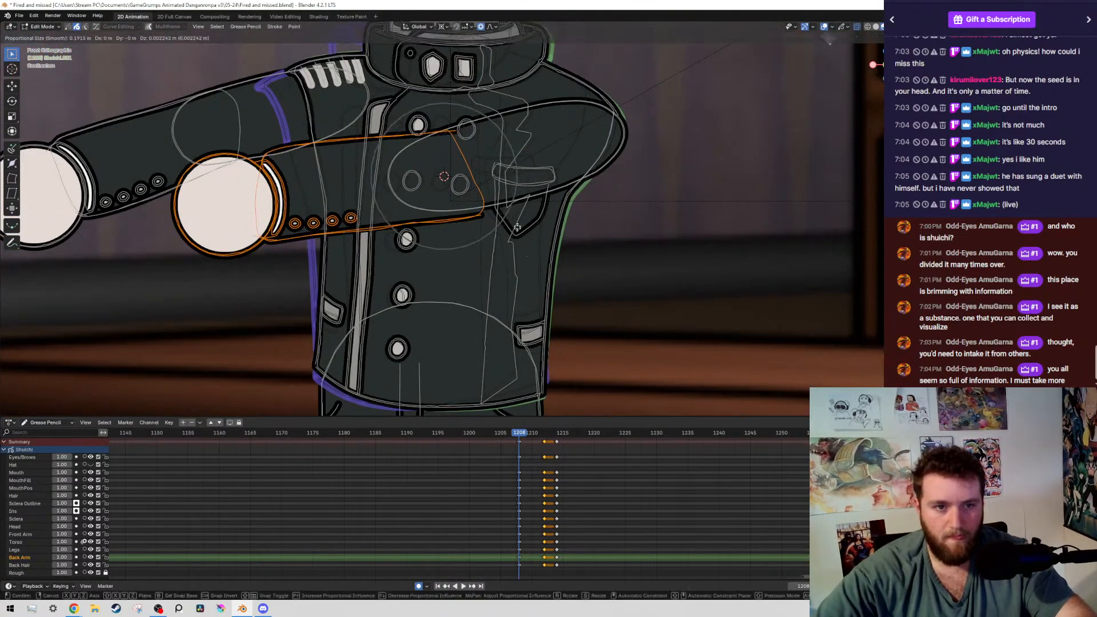
left_click(510, 195)
scroll(454, 131, "up", 3)
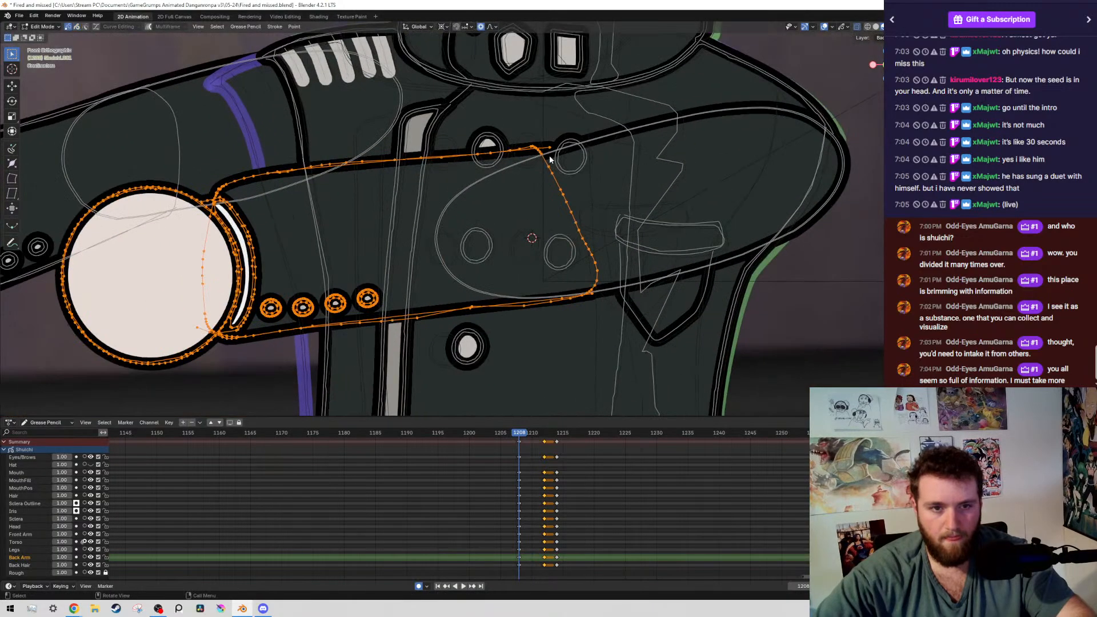
left_click_drag(545, 150, 562, 155)
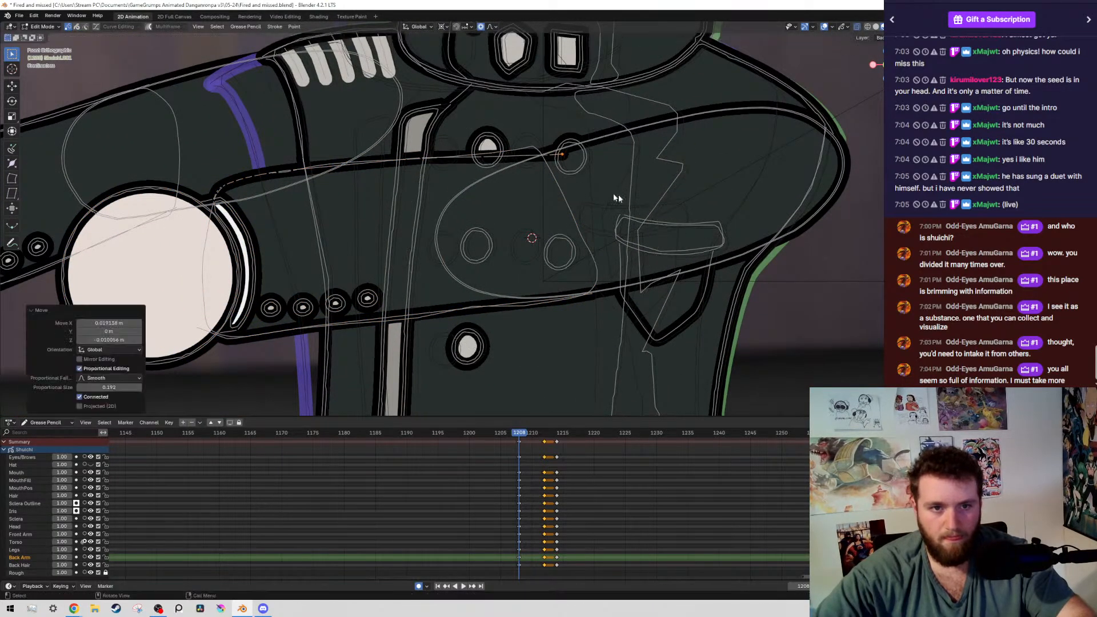
key("g")
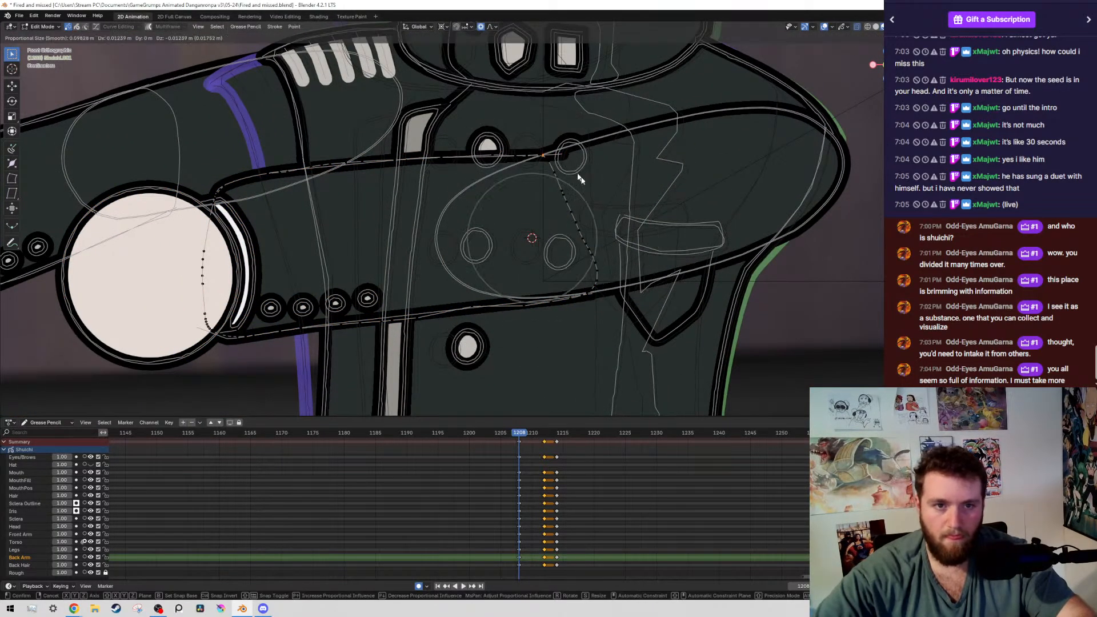
left_click(579, 178)
scroll(650, 200, "down", 6)
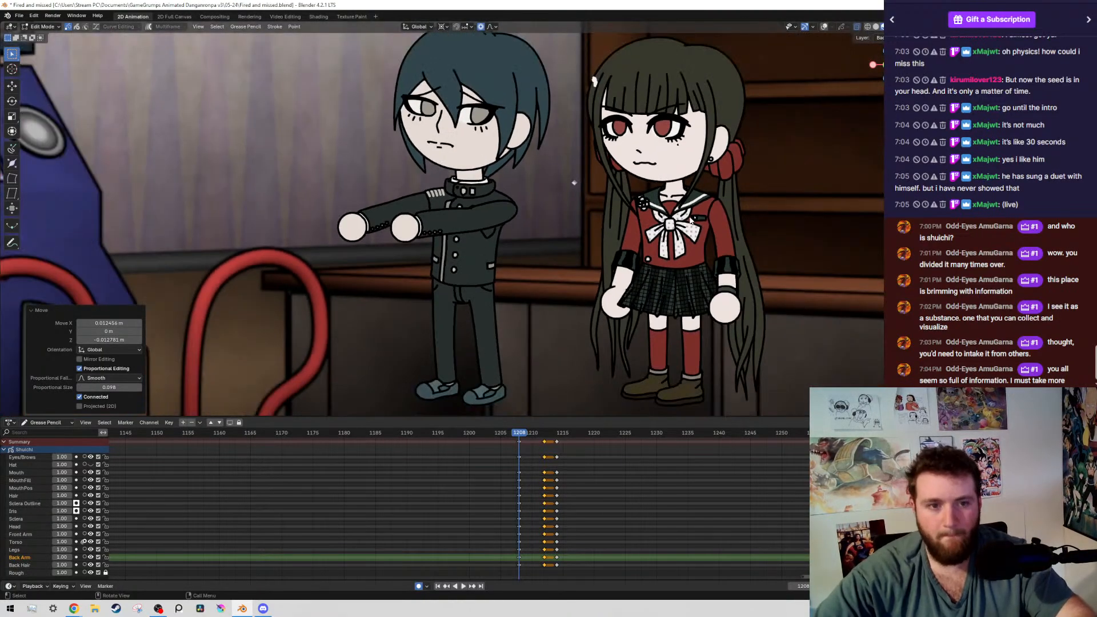
scroll(693, 219, "down", 4)
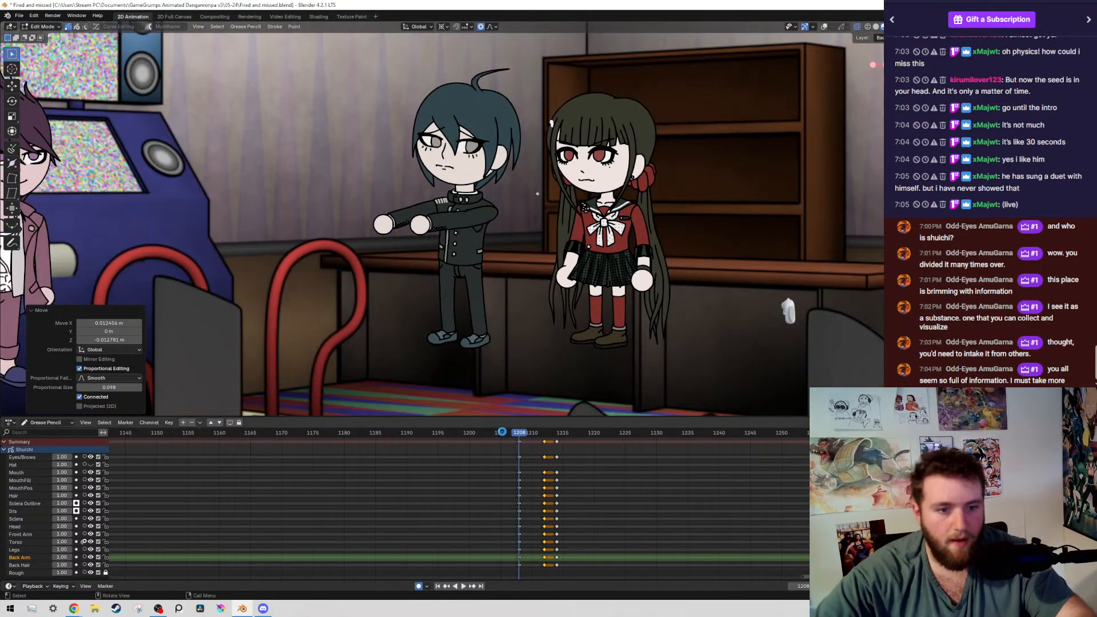
Save the file and play back the boy's transition from shortly before frame 1208 past frame 1214
key("ctrl+s")
left_click(496, 436)
key("space")
left_click_drag(496, 438, 482, 438)
key("space")
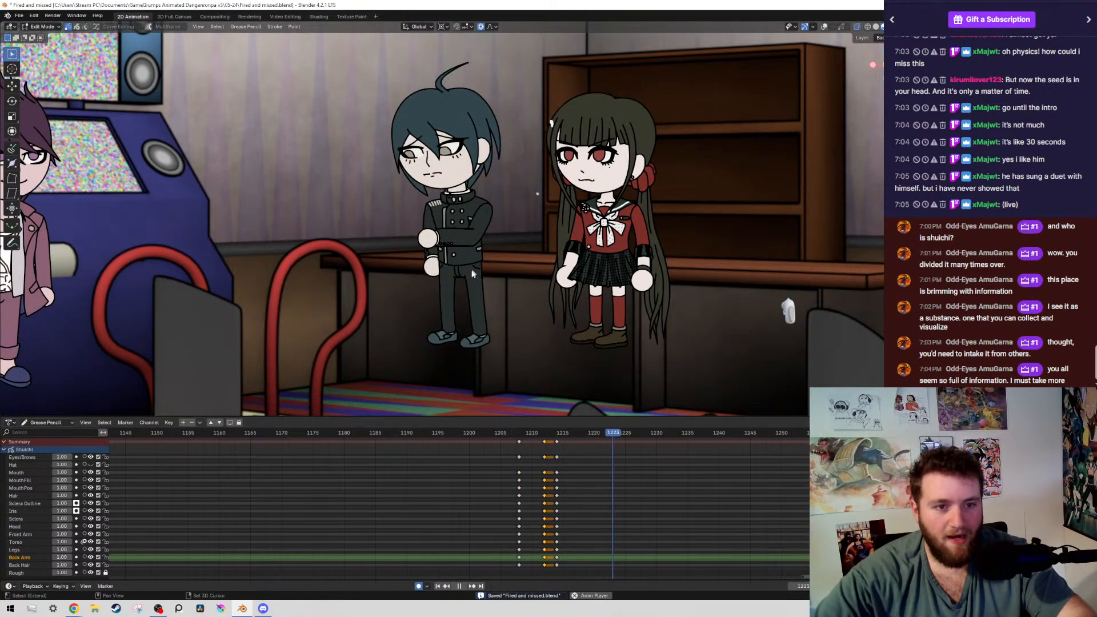
key("space")
scroll(477, 413, "down", 1)
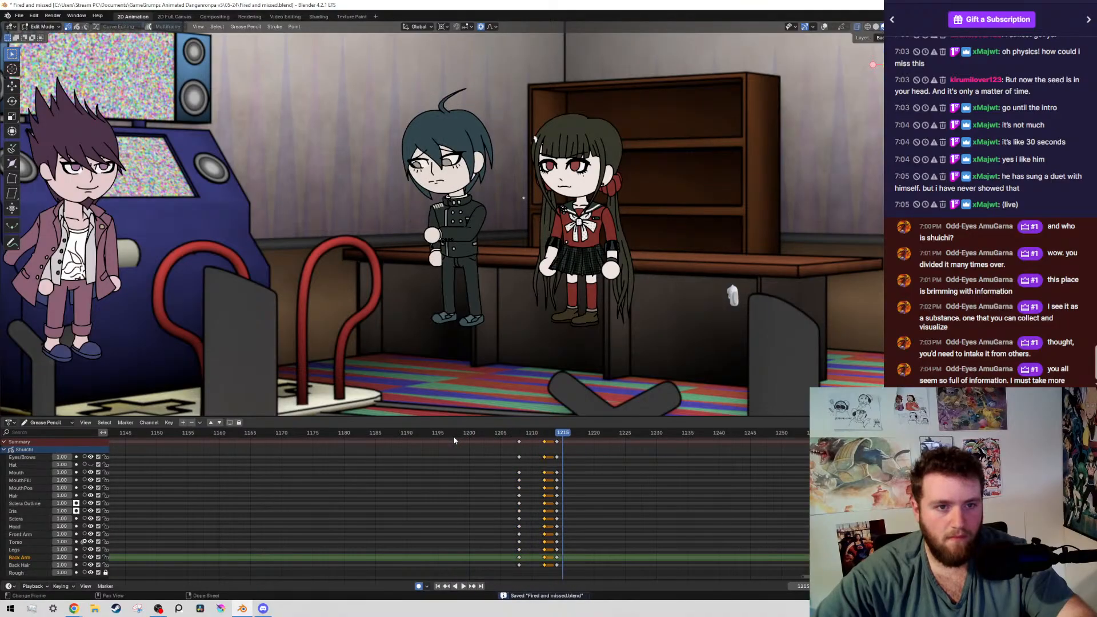
Select all of the boy's head strokes on frame 1208 and rotate them -1° around a pivot at the jaw above the neck
key("shift+alt+z")
left_click_drag(391, 183, 449, 107)
key("shift+g")
scroll(455, 171, "up", 5)
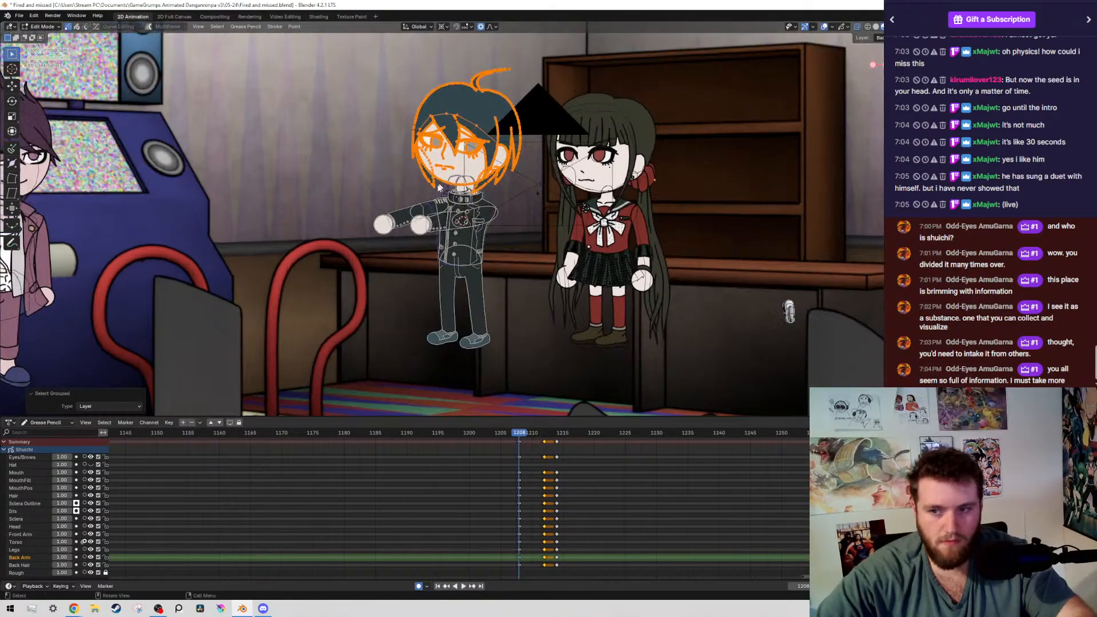
scroll(438, 239, "up", 7)
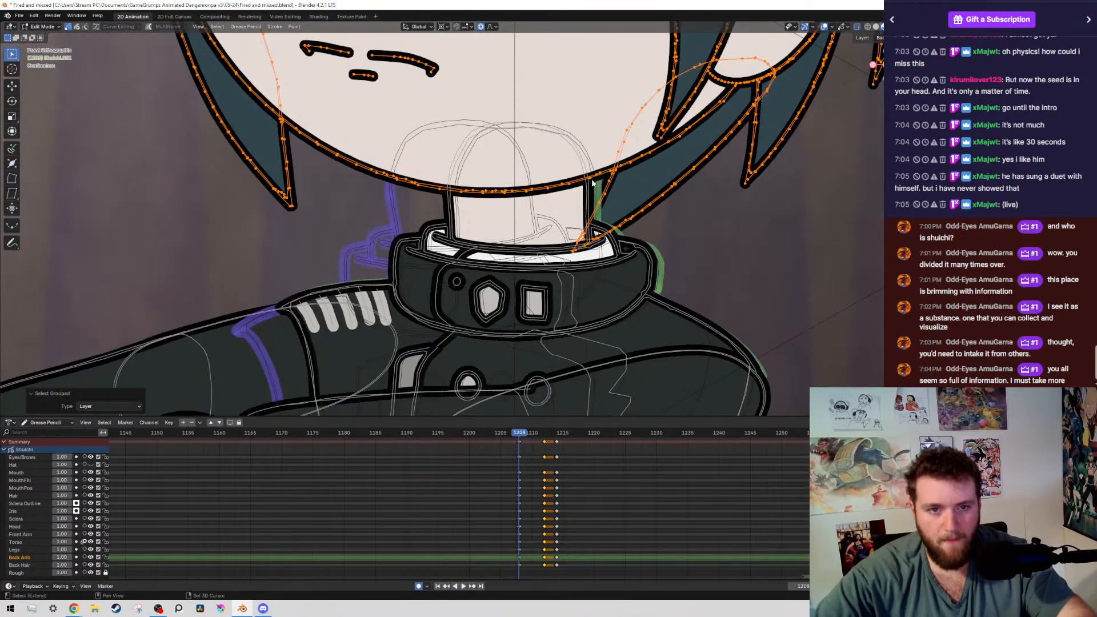
key("r")
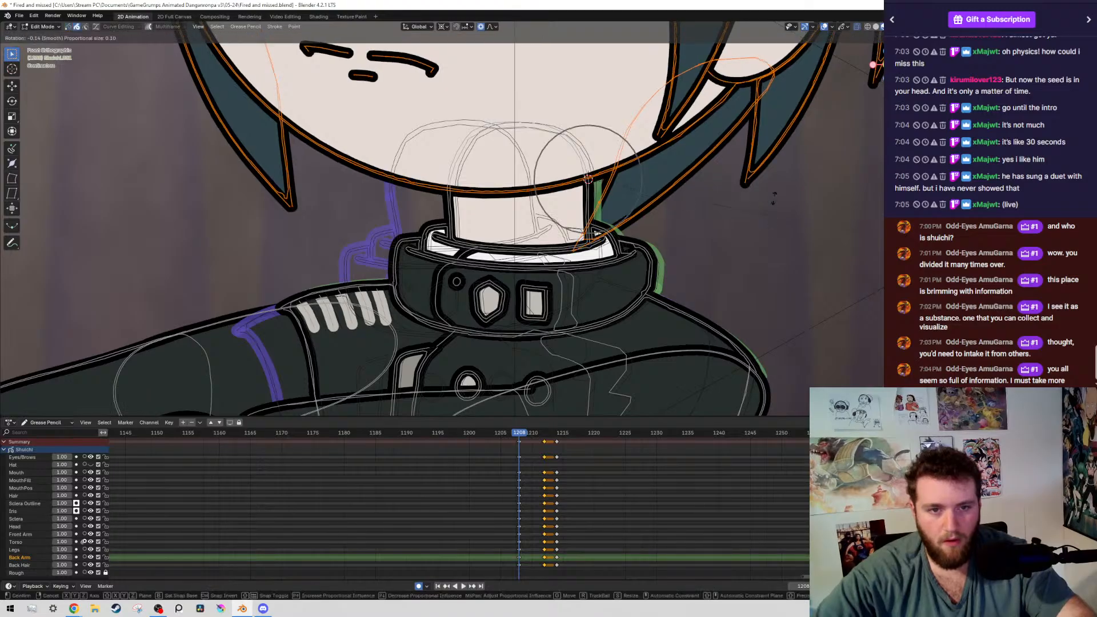
left_click(765, 139)
Select both of the boy's irises and shift them about 0.013 m to the left
scroll(337, 143, "up", 5, "ctrl")
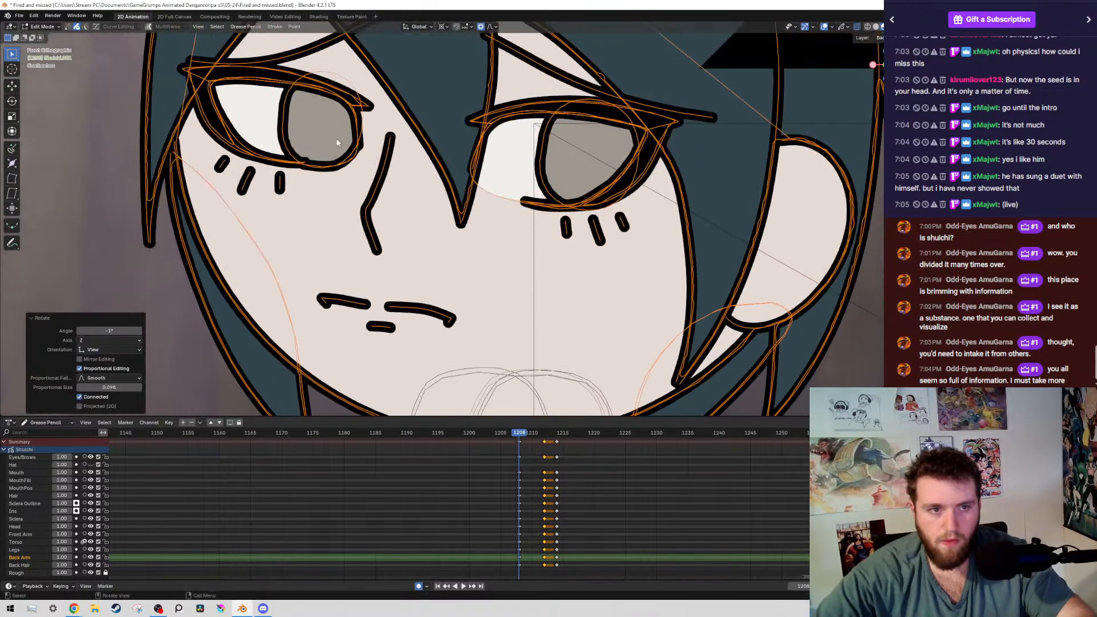
left_click(288, 121)
key("shift+g")
left_click(288, 121)
key("g")
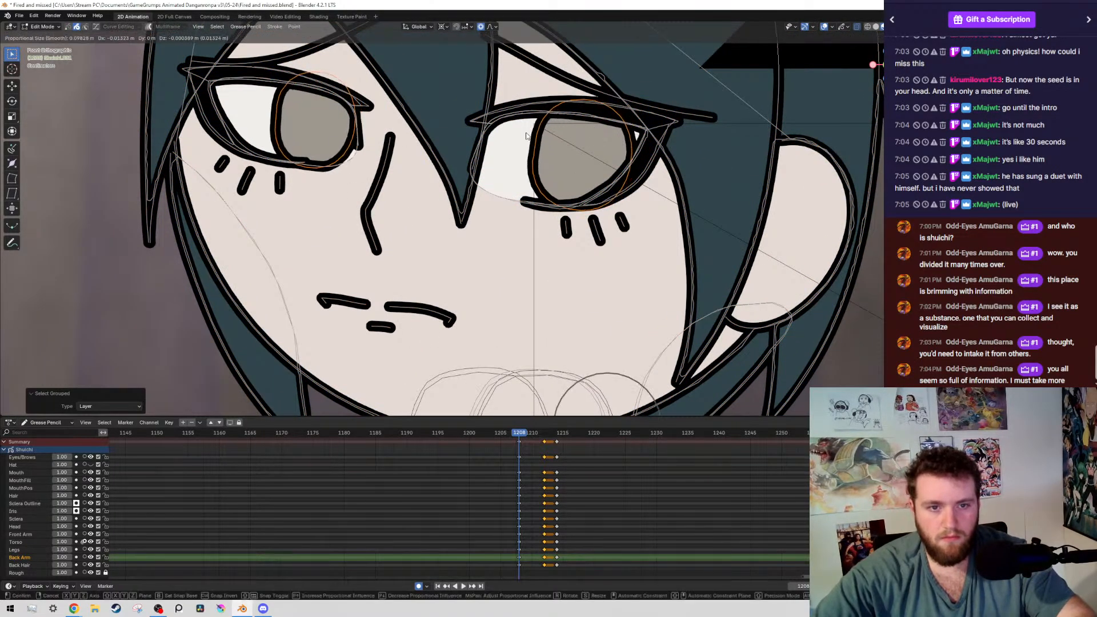
left_click(529, 132)
Save the file and flip between the keyframes at 1154 and 1208 to compare the boy's poses without overlays
scroll(575, 175, "down", 6)
key("ctrl+s")
scroll(575, 179, "down", 6)
key("shift+alt+z")
key("Down")
key("Up")
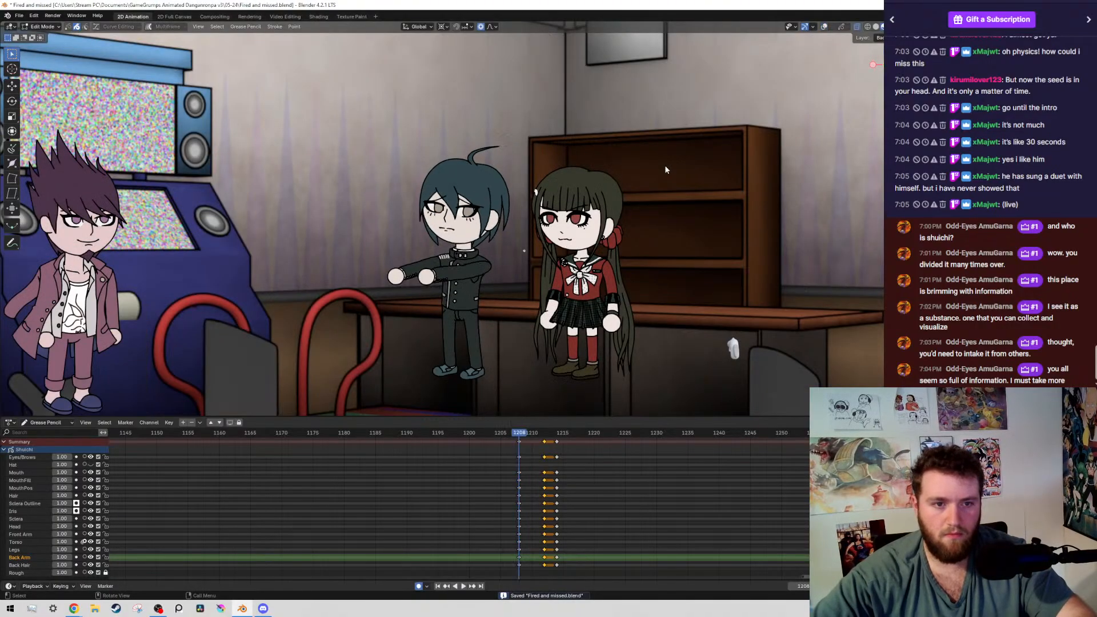
key("Down")
key("Up")
key("Down")
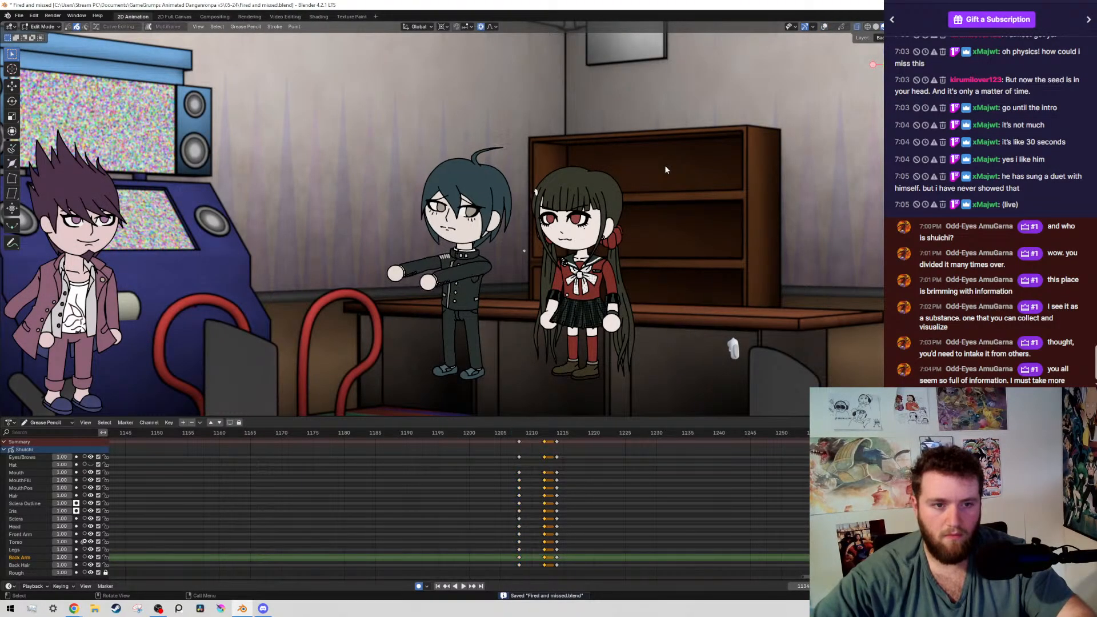
key("Up")
Duplicate the boy's selected keyframes from frame 1212 to frame 1210 and save the file
key("Right")
key("Right")
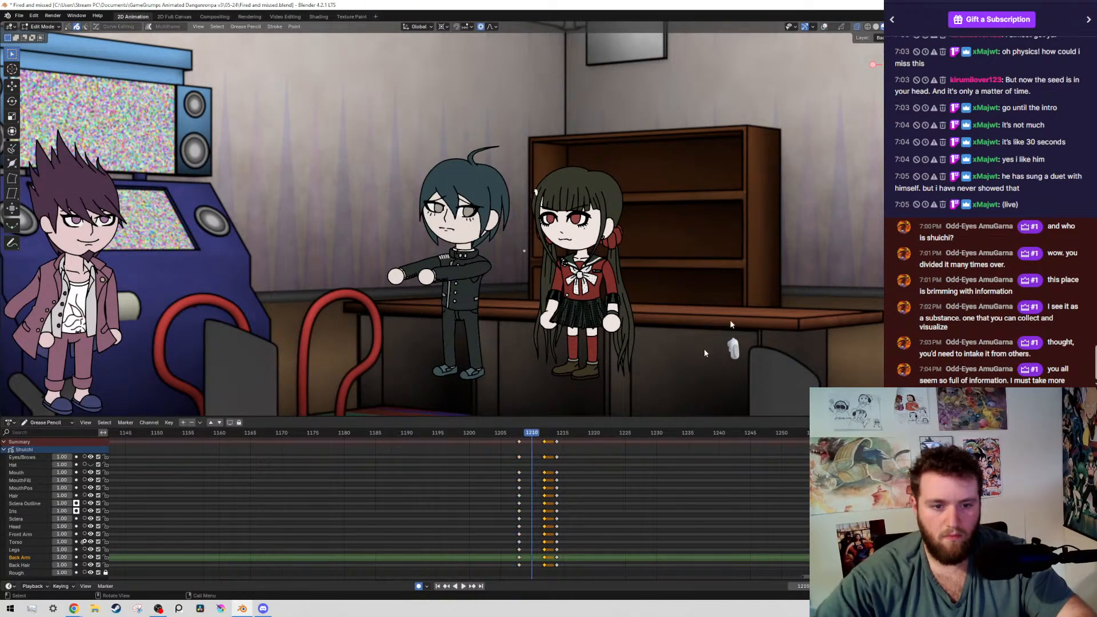
key("g")
left_click(547, 500)
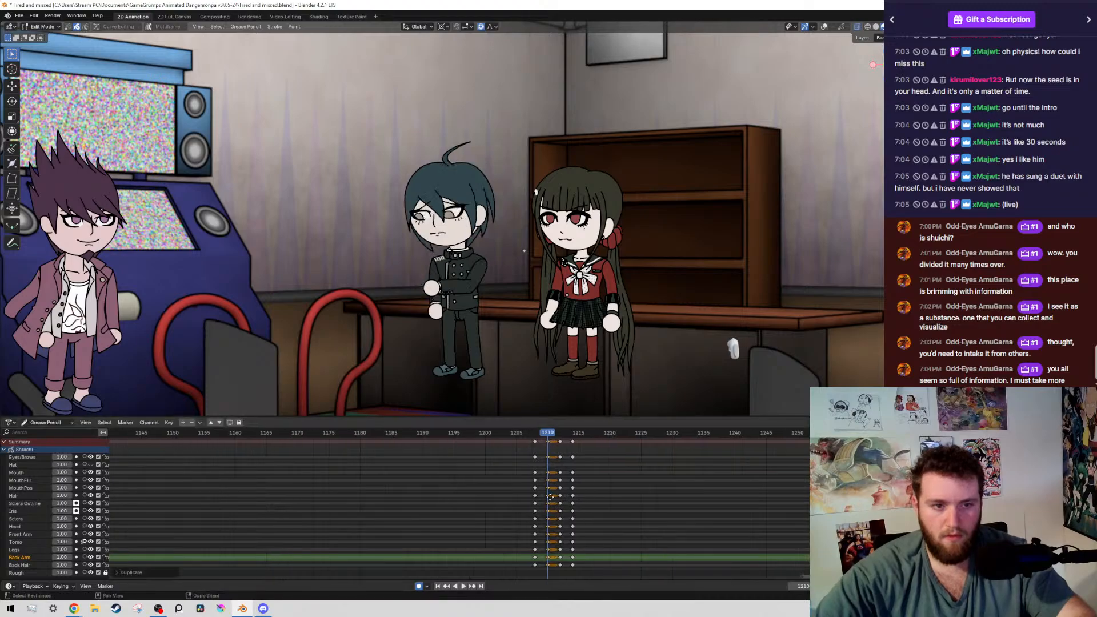
key("ctrl+s")
Select the boy's head, arms and torso without the legs on frame 1210, and place the pivot at the lower coat
key("shift+alt+z")
middle_click_drag(459, 286, 488, 227, "shift")
scroll(488, 227, "up", 3)
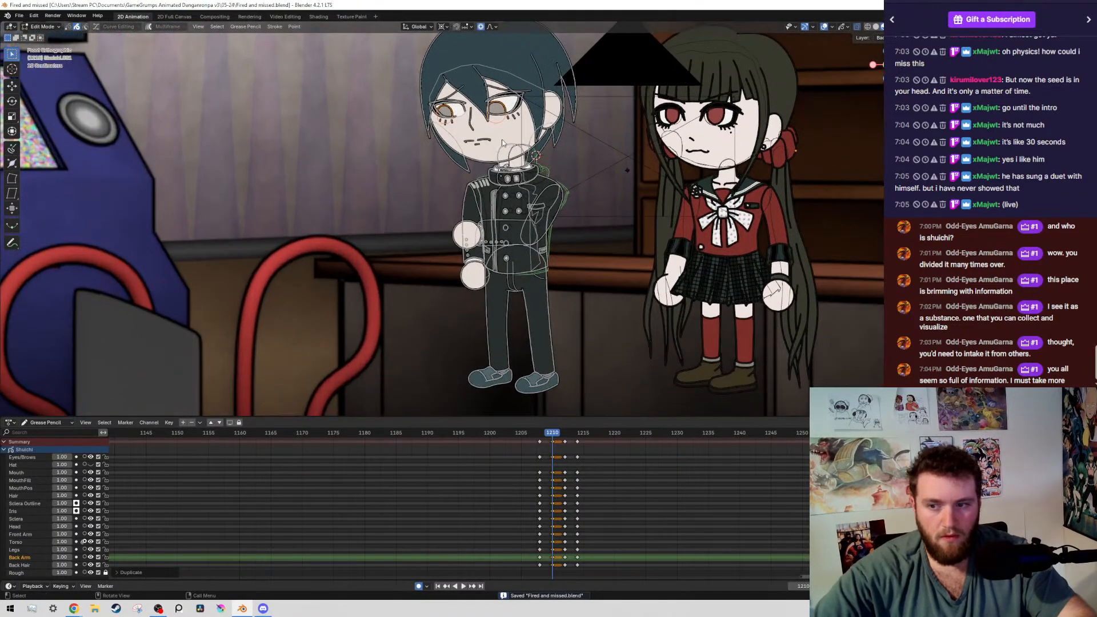
scroll(489, 227, "down", 3)
left_click_drag(405, 54, 625, 230)
key("shift+g")
scroll(629, 297, "up", 9)
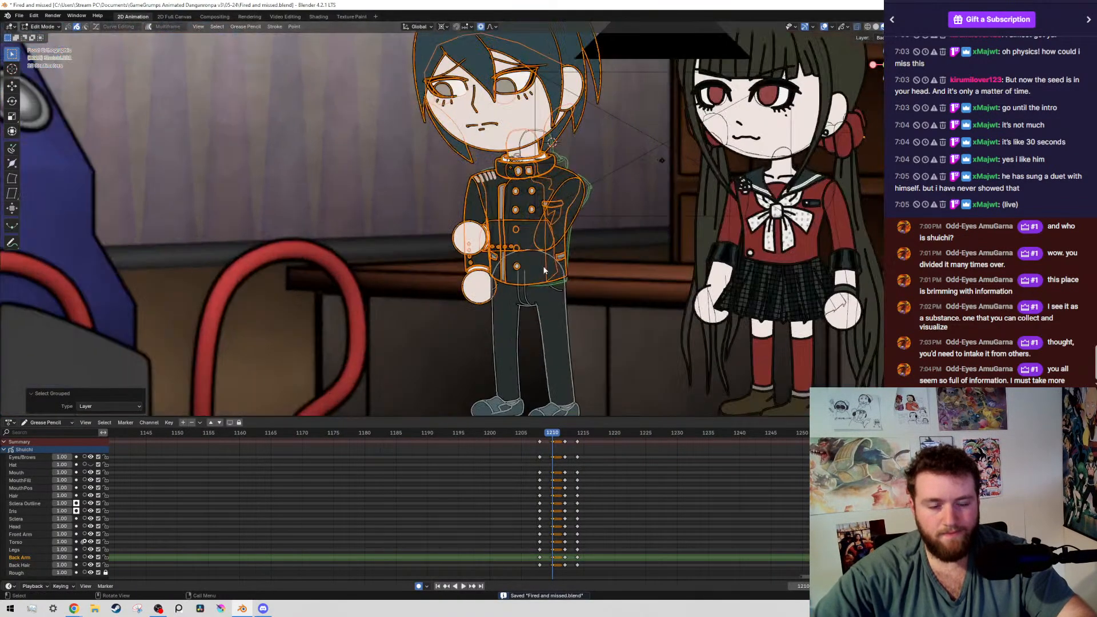
middle_click_drag(633, 343, 534, 230, "shift")
scroll(560, 237, "up", 3)
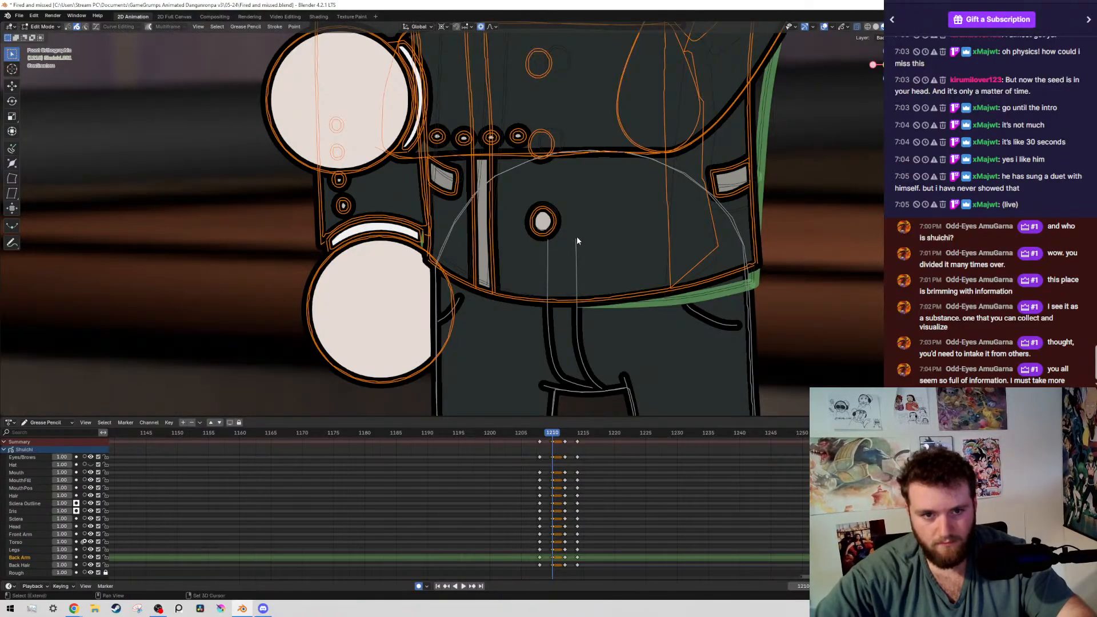
right_click(577, 237, "shift")
key("alt+s")
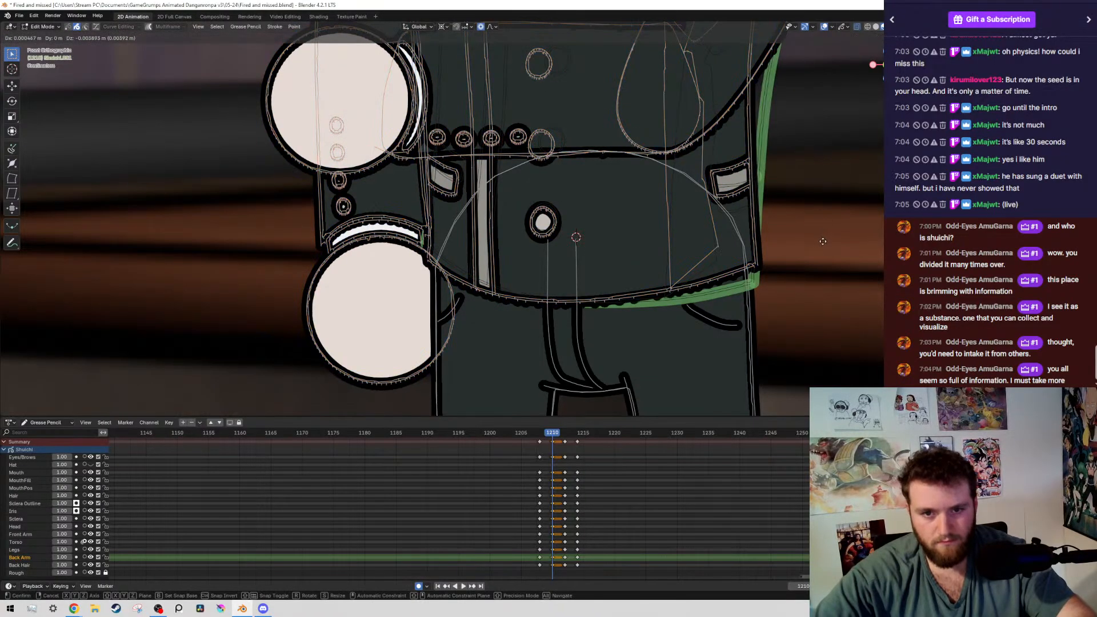
left_click(807, 283)
key("ctrl+z")
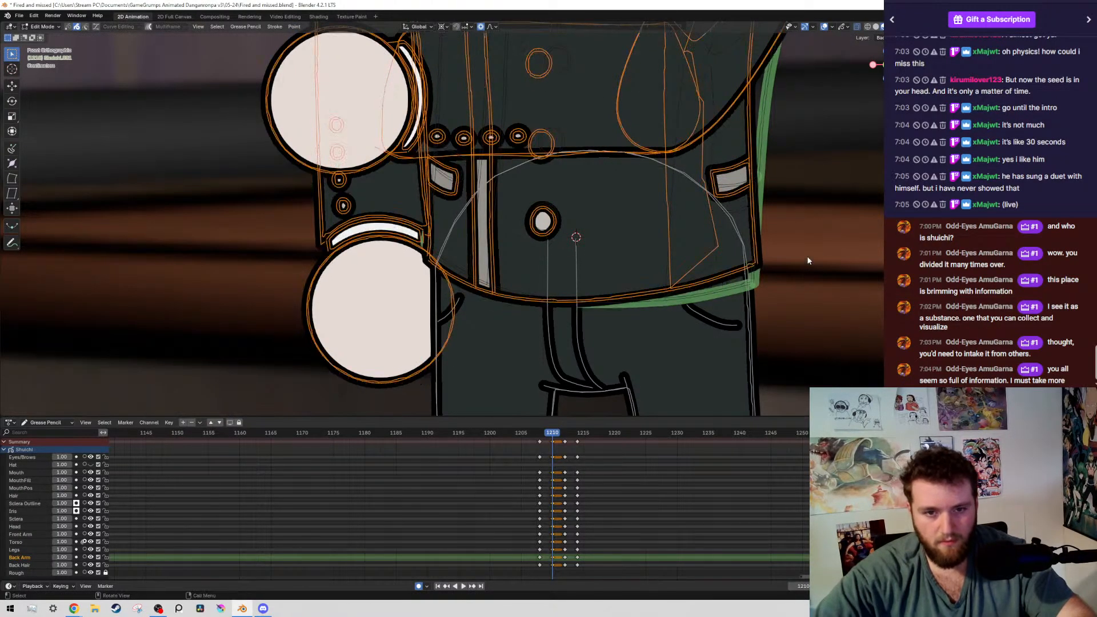
Rotate the boy's selected upper body 2.68° around the lower-coat pivot and save the file
key("r")
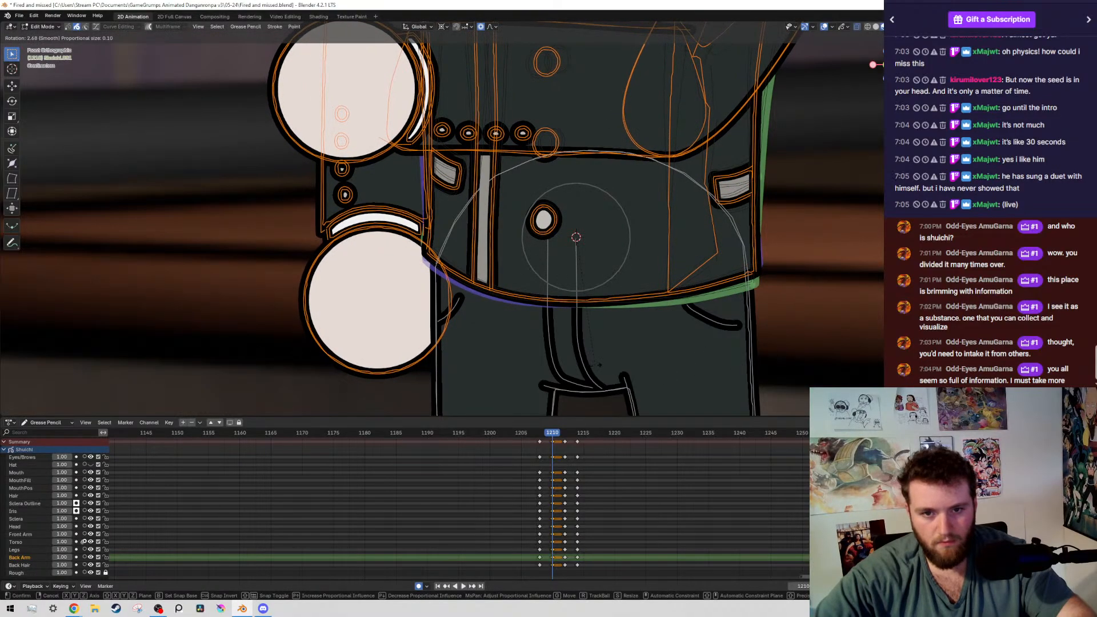
left_click(597, 366)
key("ctrl+s")
scroll(581, 336, "down", 4)
scroll(568, 284, "up", 2)
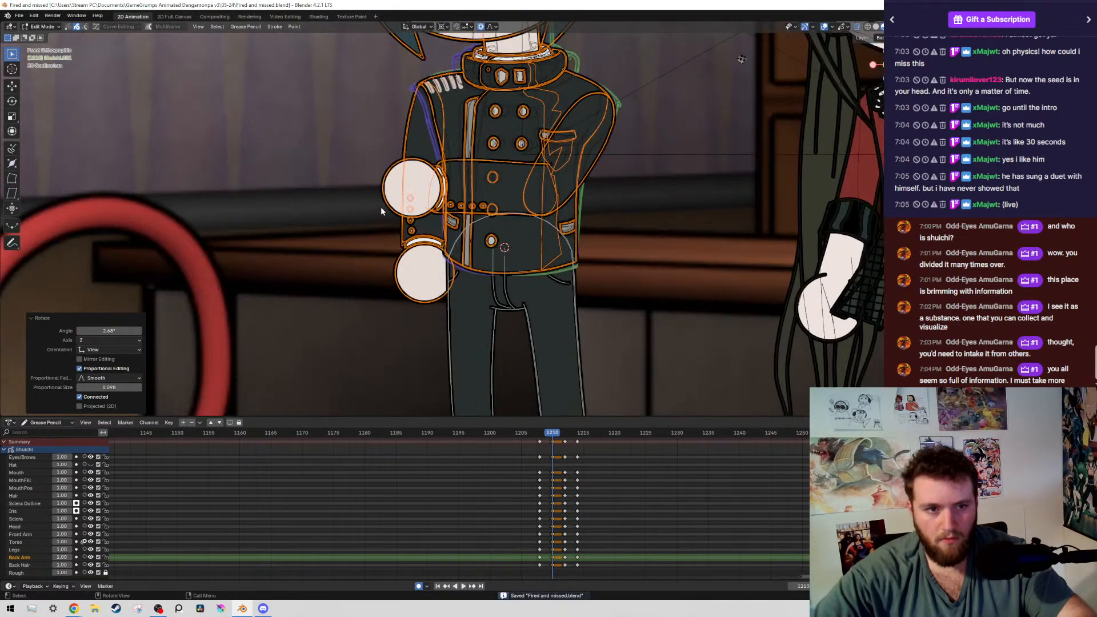
Select the boy's arm crossing his torso on frame 1210 and rotate it about 11.5° around a pivot at the shoulder
left_click(376, 197)
key("shift+g")
left_click(375, 197)
middle_click_drag(612, 119, 541, 196, "shift")
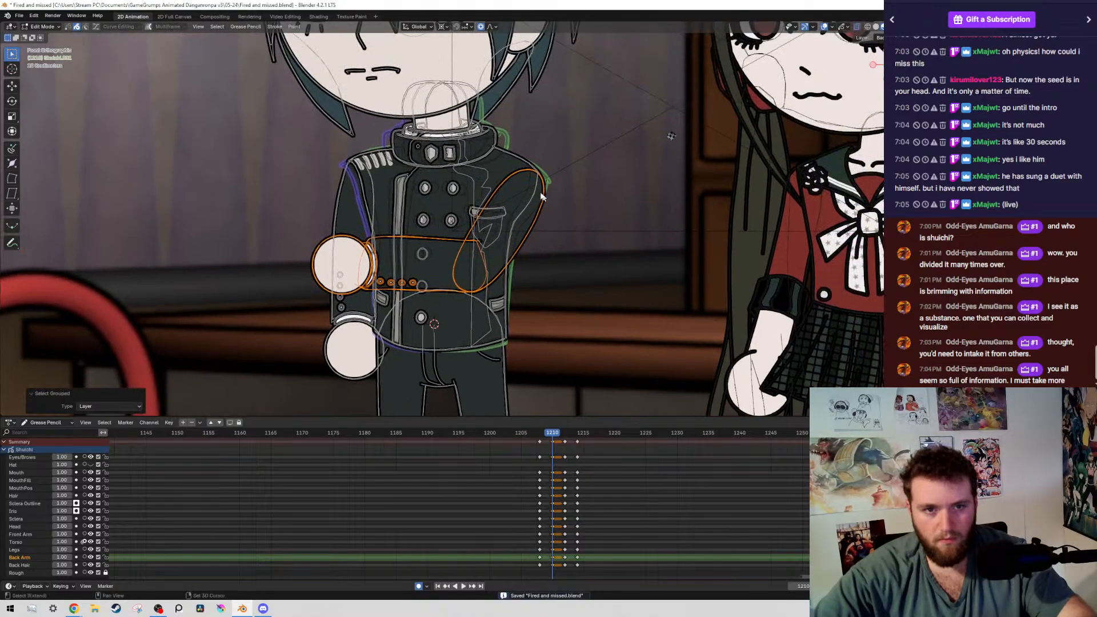
key("Down")
key("Up")
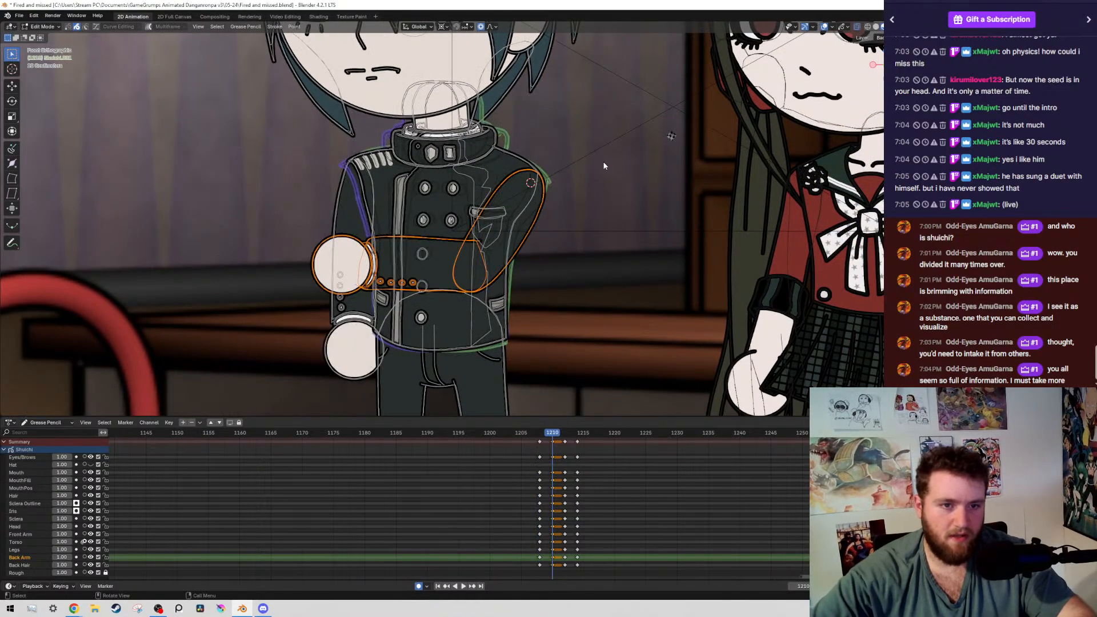
key("r")
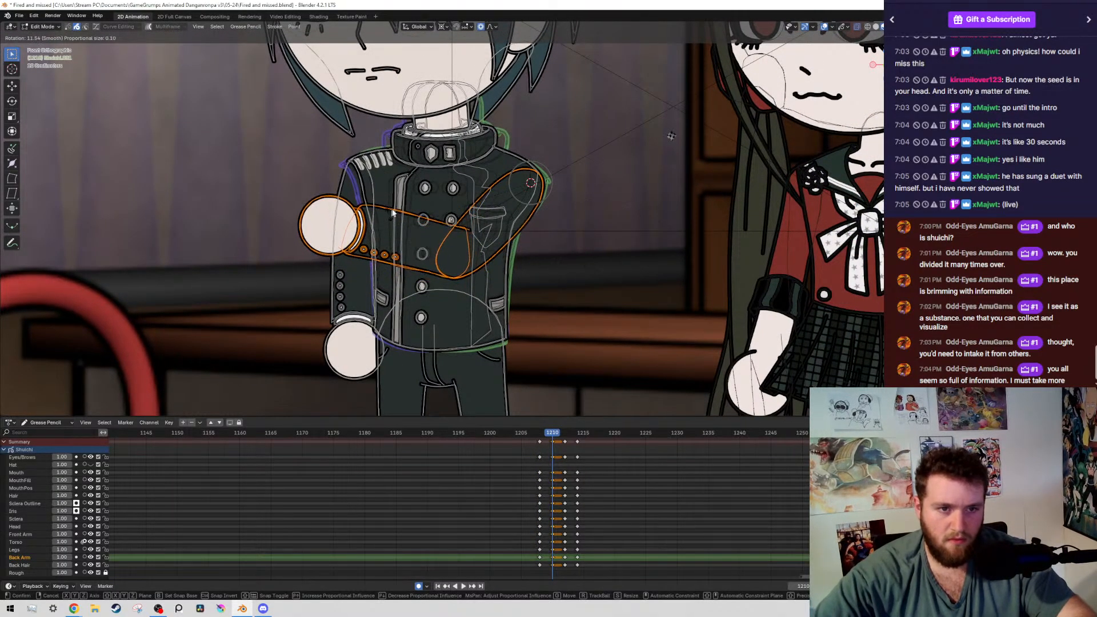
Deselect the upper arm, rotate the forearm and hand downward around the elbow, shift them slightly into place, and save the file
left_click_drag(523, 161, 601, 237, "ctrl")
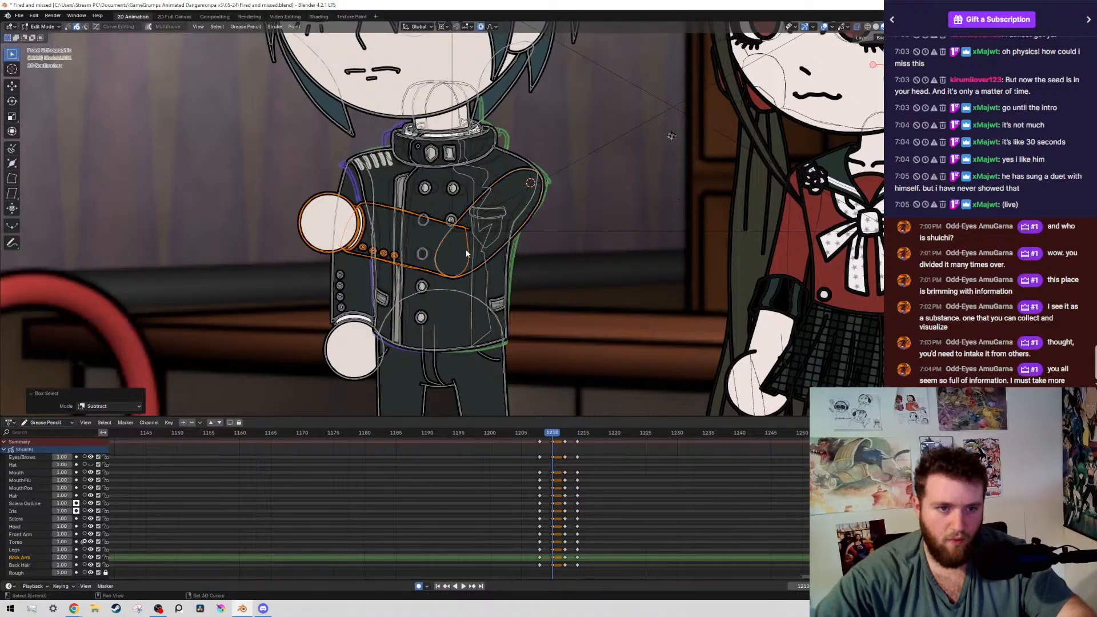
left_click(599, 167)
key("g")
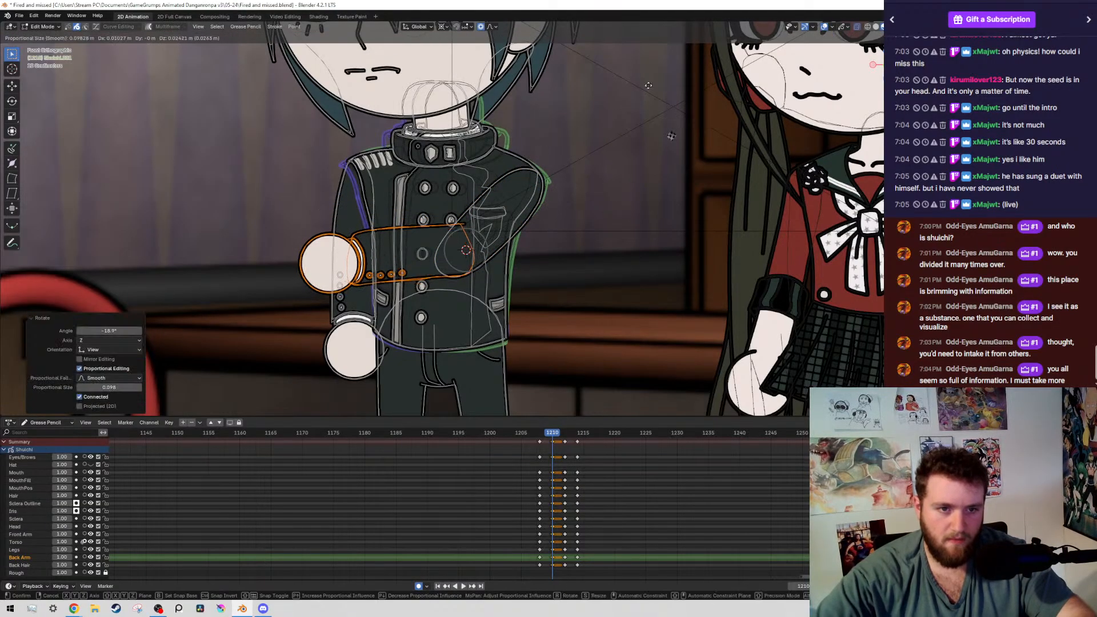
left_click(622, 126)
scroll(626, 172, "down", 5)
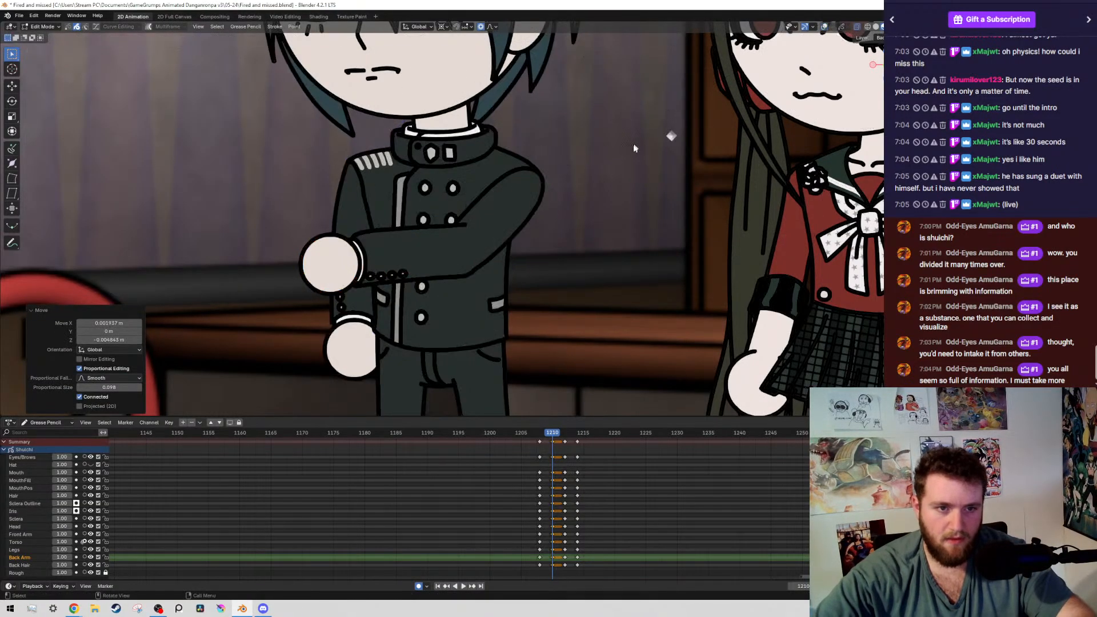
key("Down")
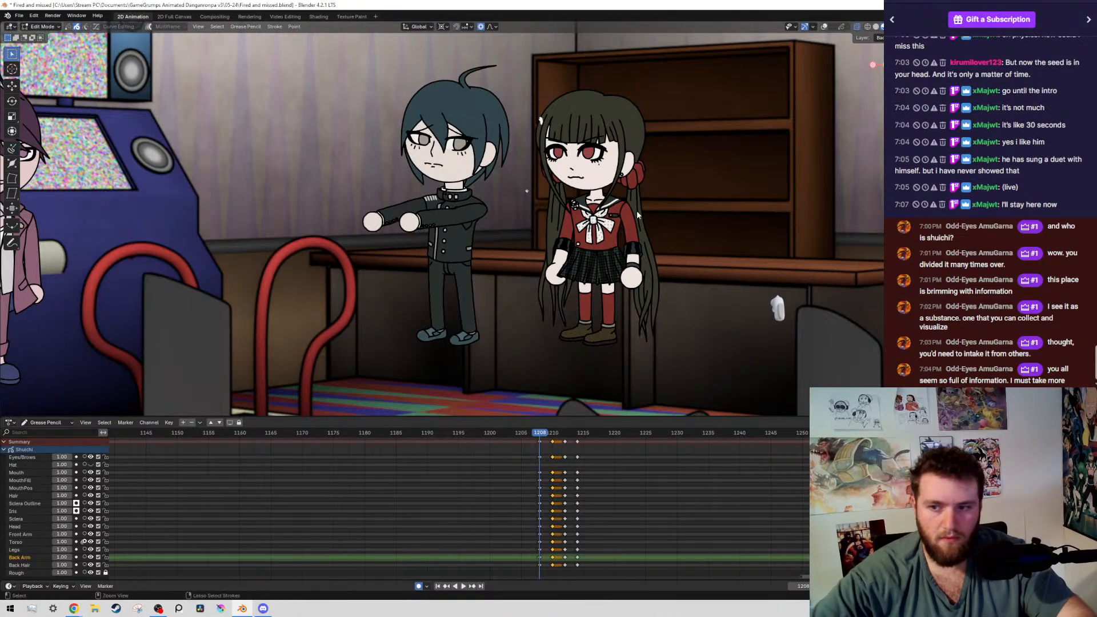
key("ctrl+s")
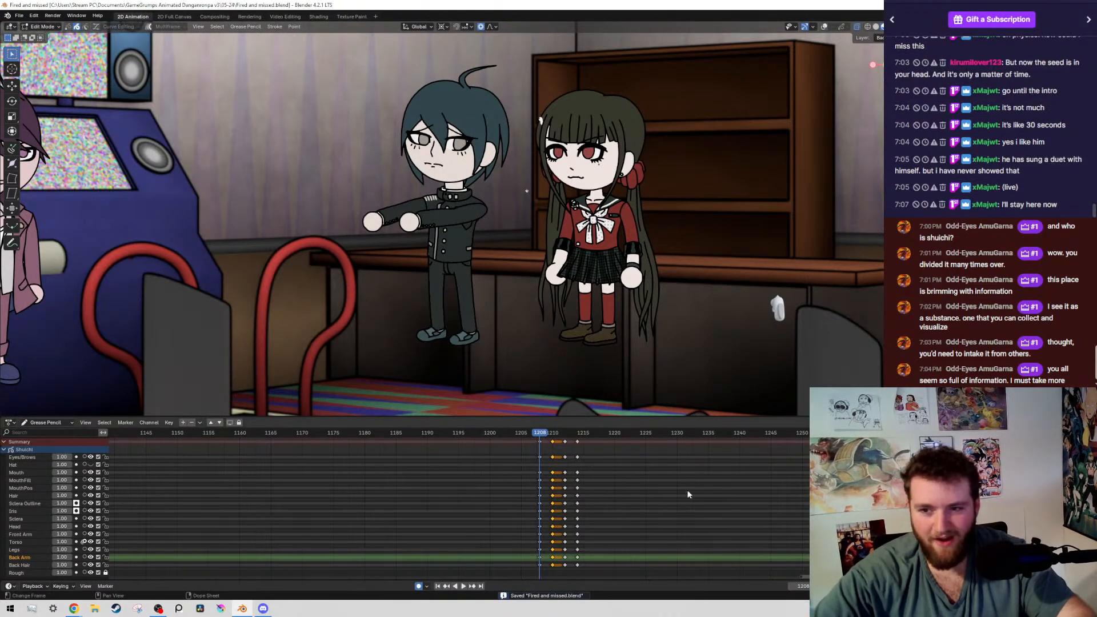
Flip between the keyframes at 1208 and 1210 and play back the animation to check the boy's movement
scroll(687, 495, "up", 4)
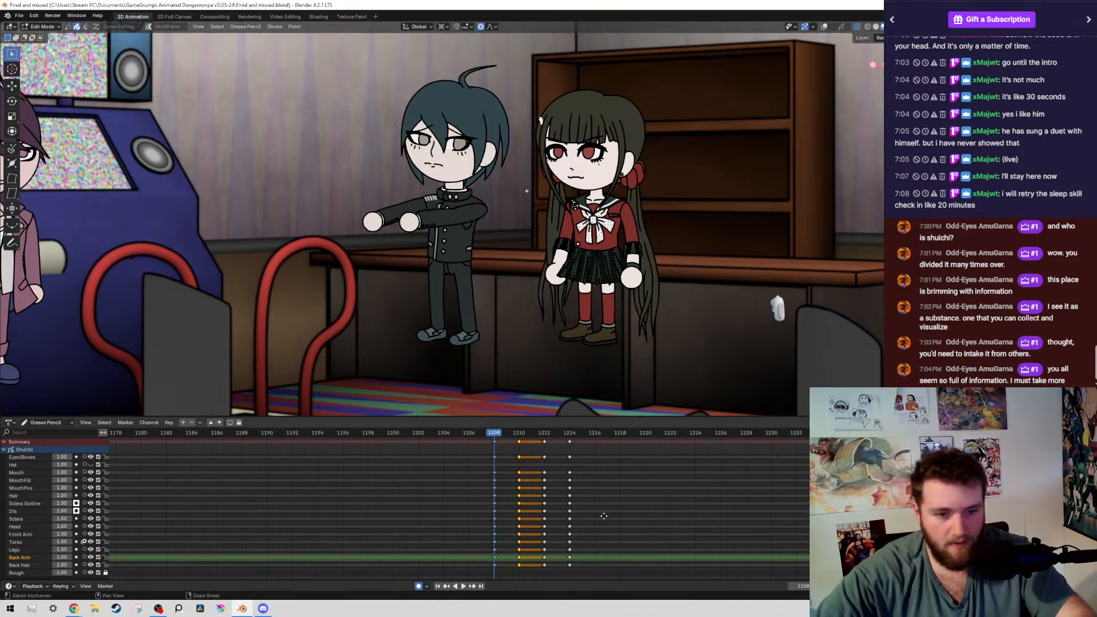
middle_click_drag(603, 516, 596, 516)
scroll(502, 320, "down", 2)
key("Up")
key("Down")
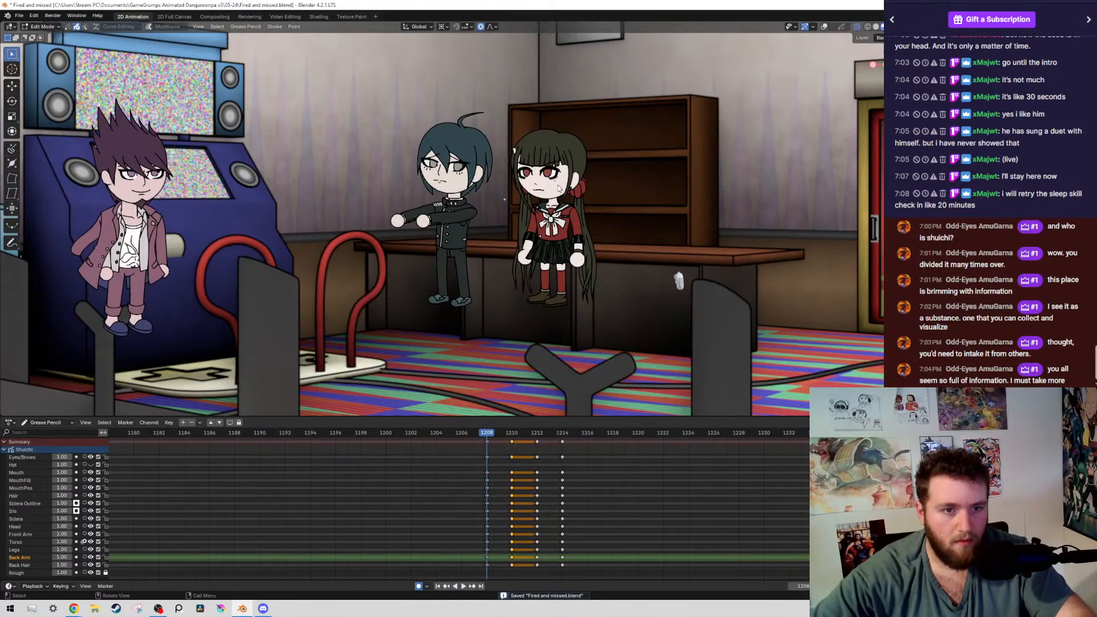
key("space")
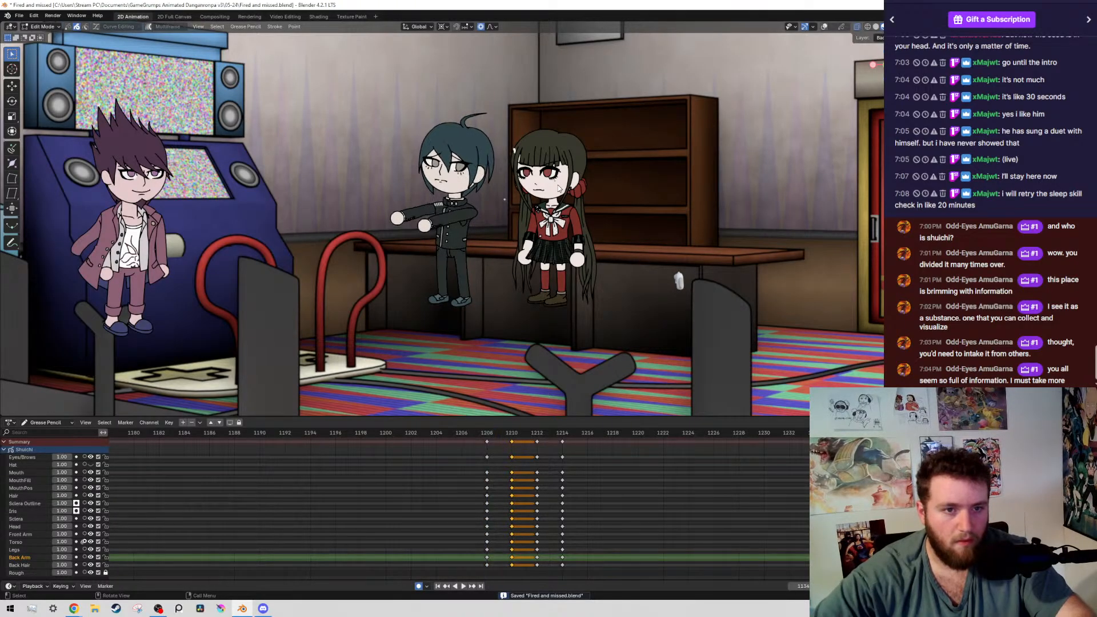
key("Escape")
Select the boy's other, hanging arm on frame 1210, rotate it 21.5° outward around the shoulder, and save the file
scroll(561, 186, "up", 8)
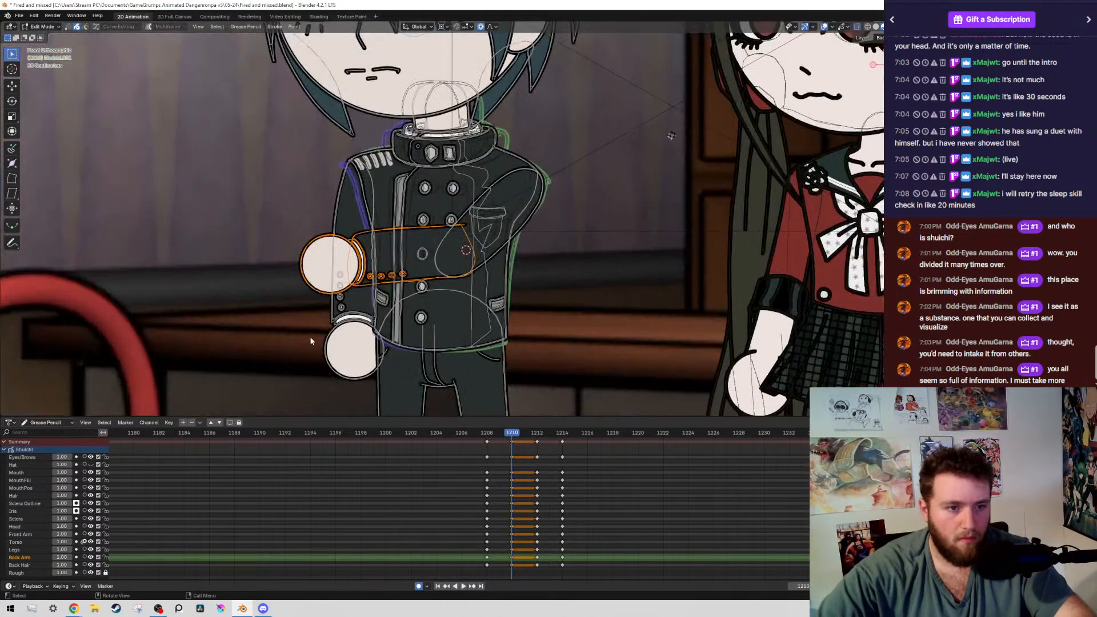
key("shift+g")
left_click(311, 339)
key("r")
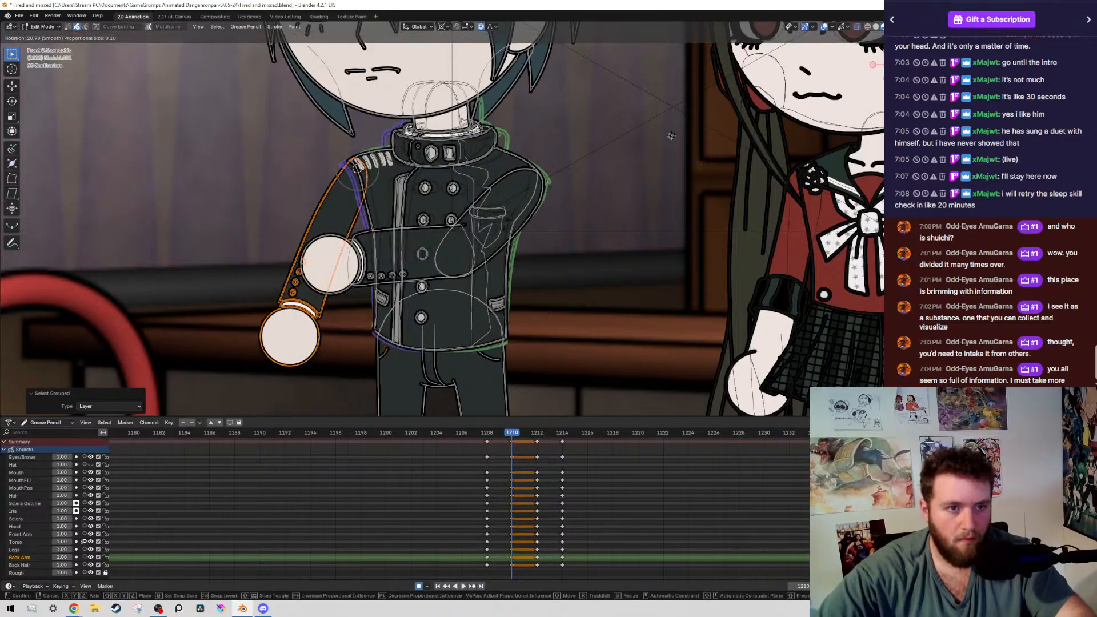
left_click(508, 220)
scroll(502, 204, "down", 6)
key("ctrl+s")
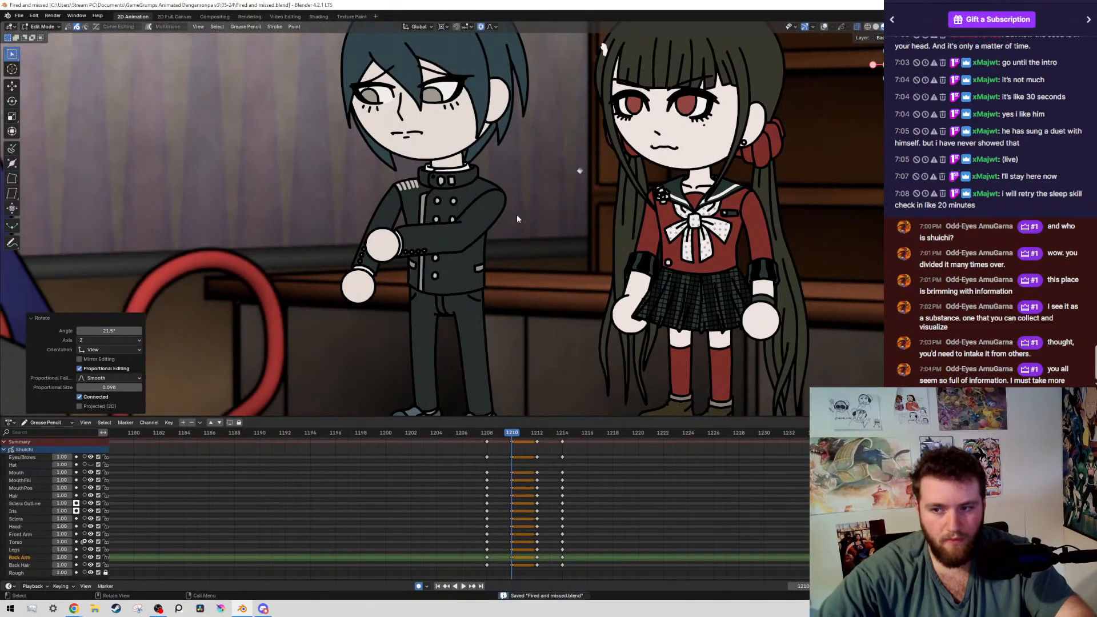
scroll(480, 180, "down", 4)
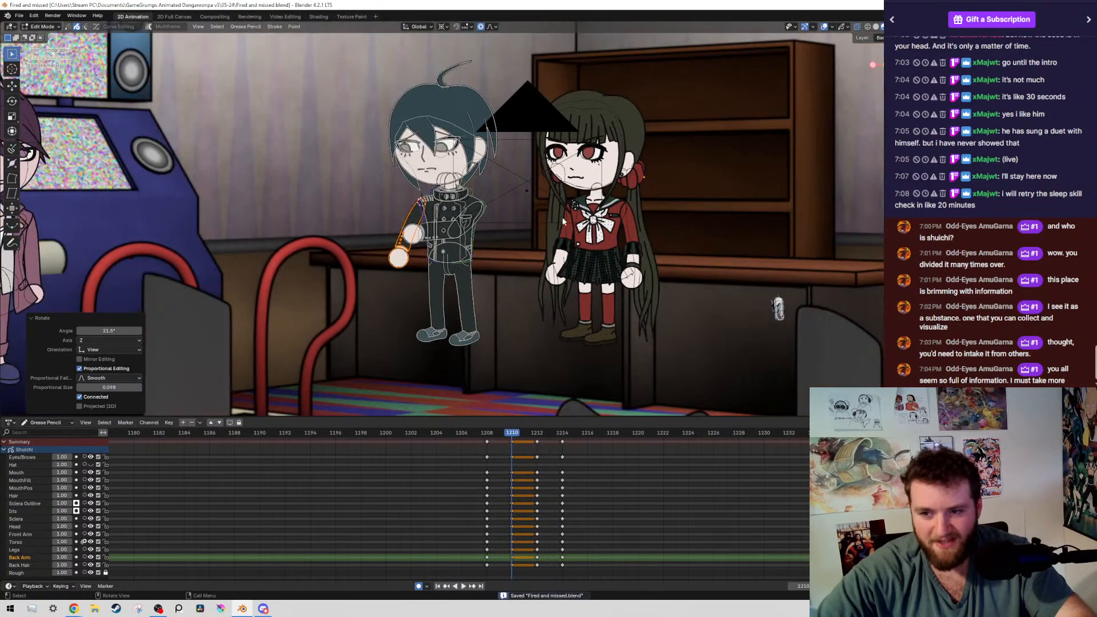
left_click(351, 17)
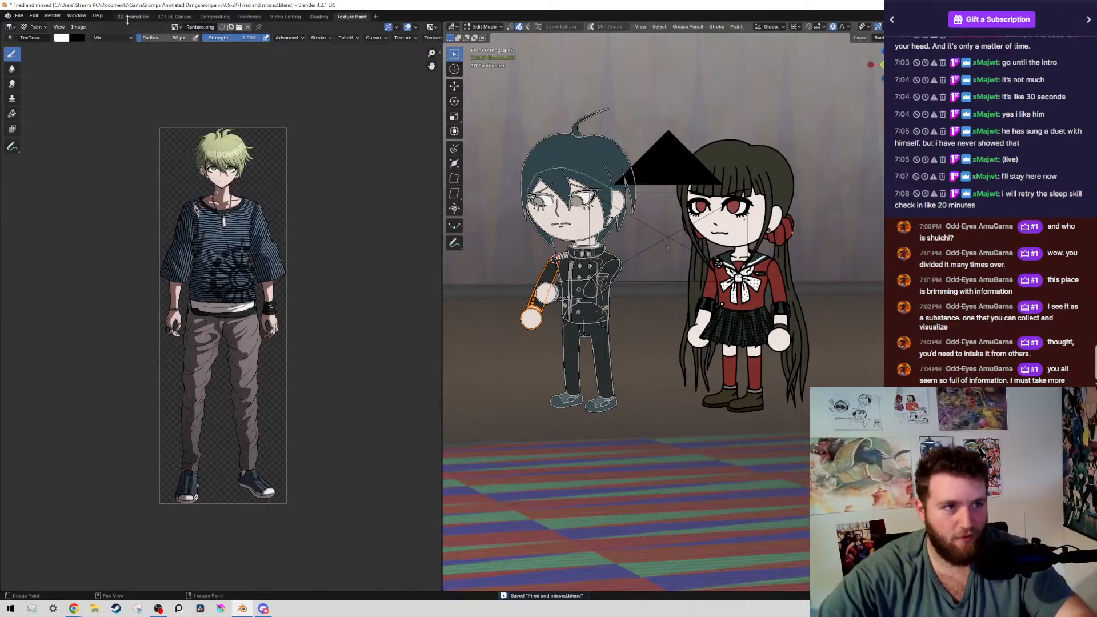
left_click(130, 17)
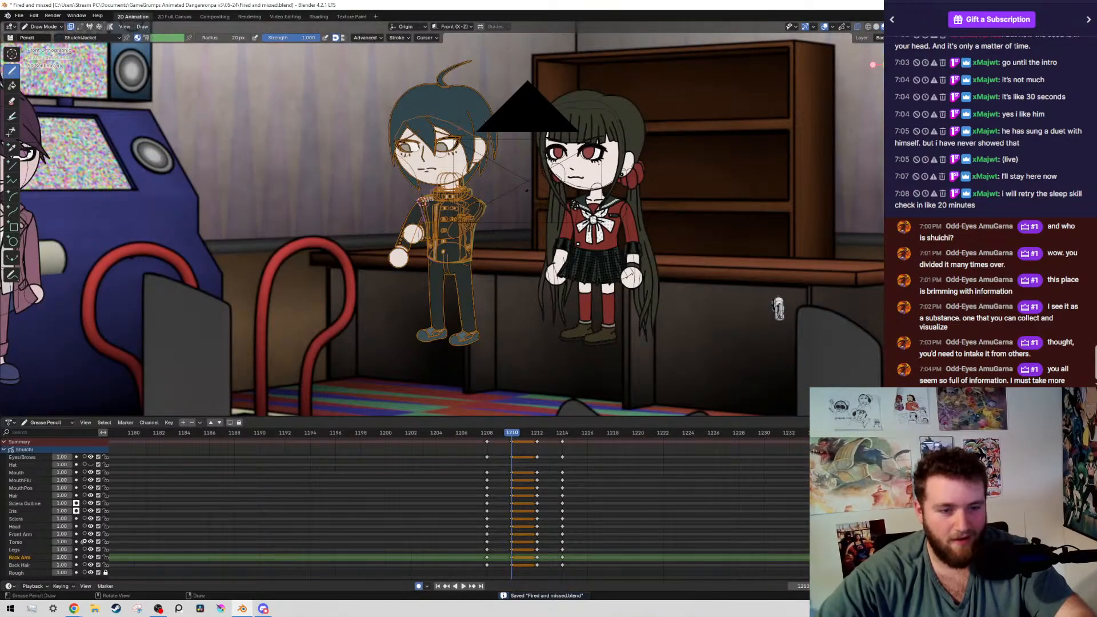
key("w")
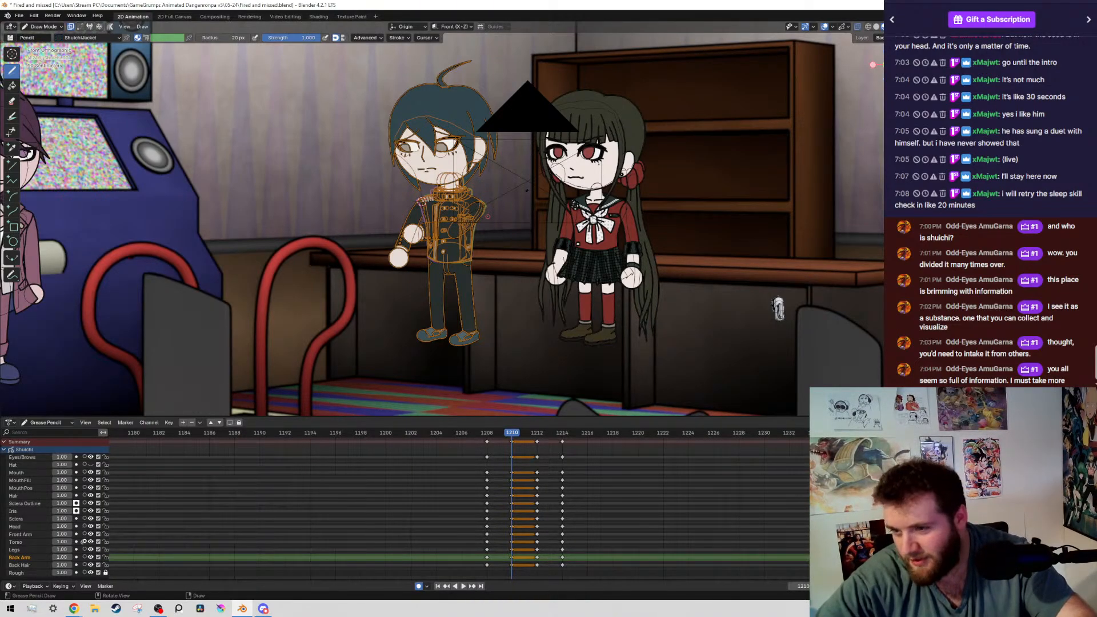
scroll(770, 391, "up", 1)
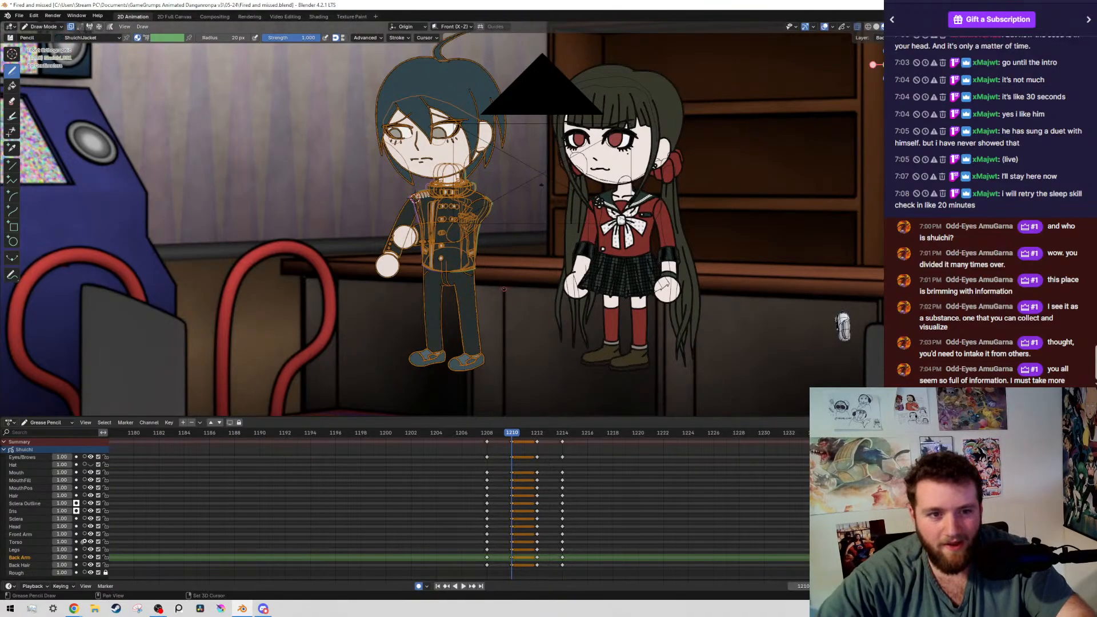
key("shift+grave")
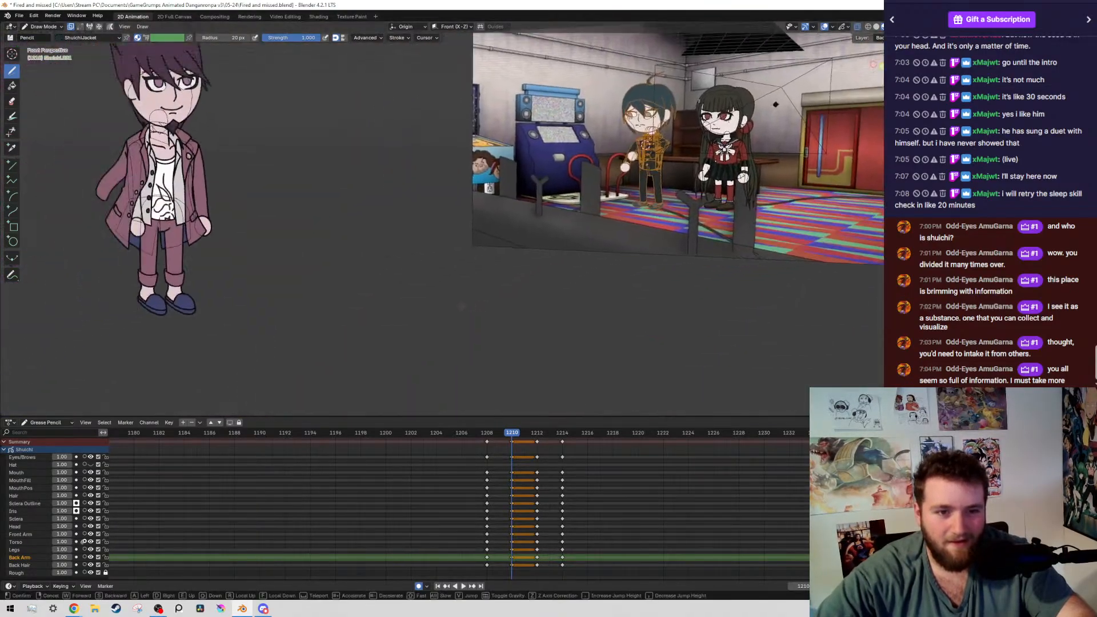
key("Escape")
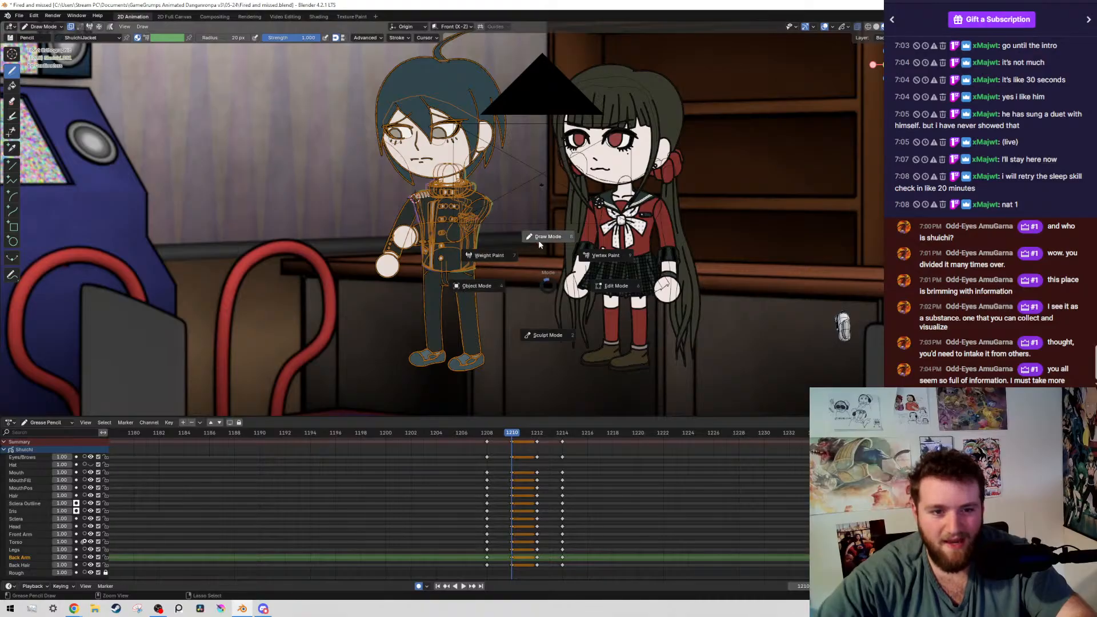
key("Tab")
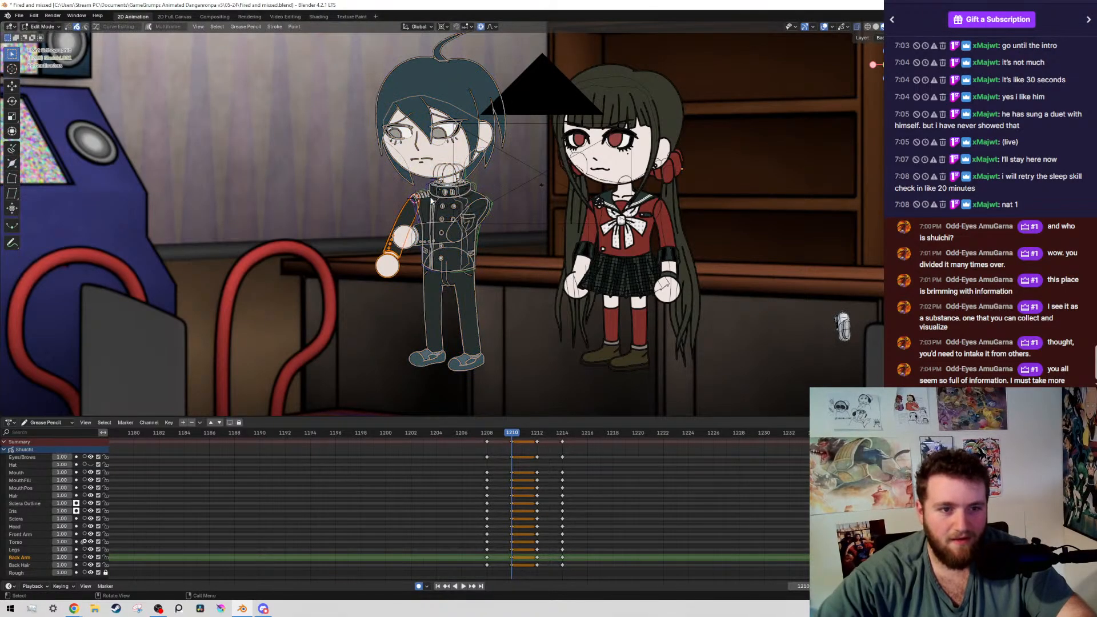
Compare the boy's poses on the keyframes from 1208 to 1214 with and without overlays, save the file, and return to frame 1210
scroll(431, 200, "up", 5)
scroll(600, 194, "down", 4)
key("Down")
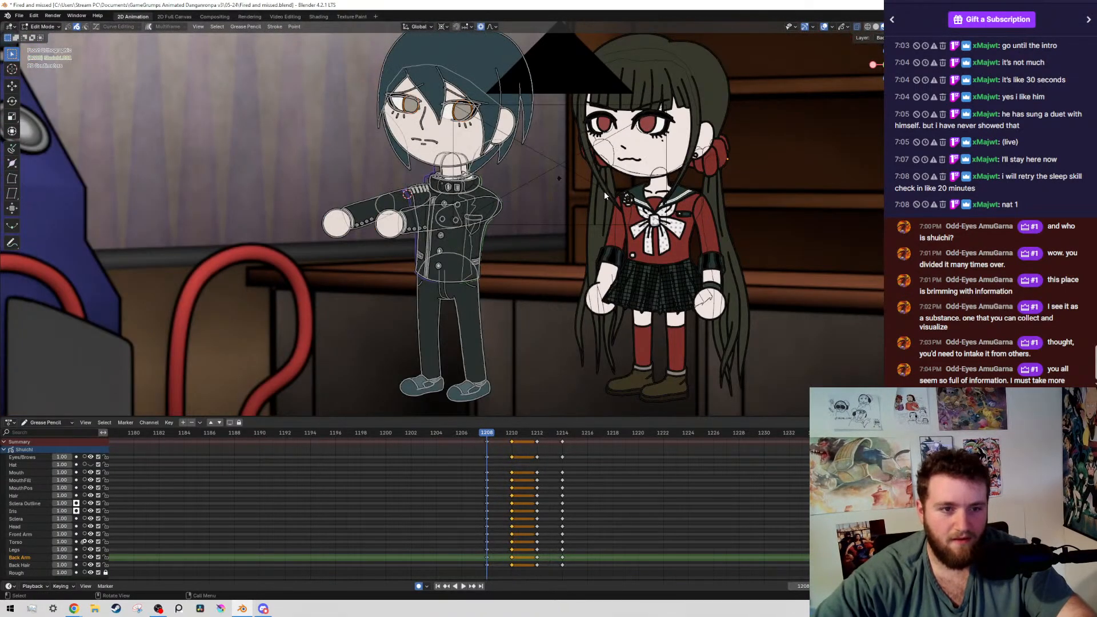
key("Up")
key("Up")
key("Down")
key("alt+shift+z")
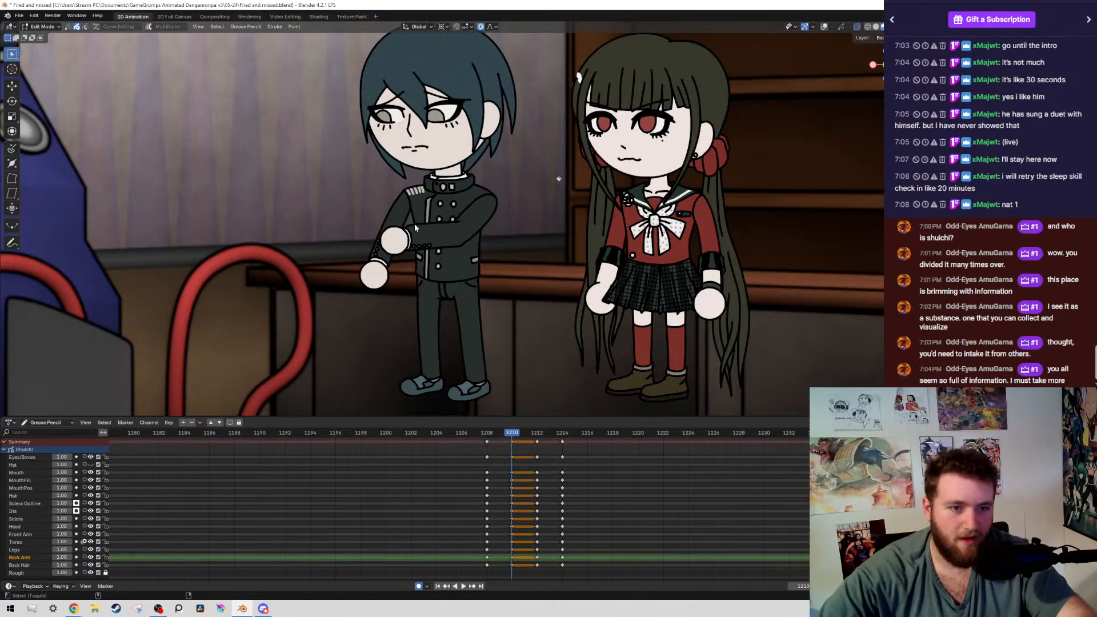
key("alt+shift+z")
scroll(656, 214, "down", 3)
key("Down")
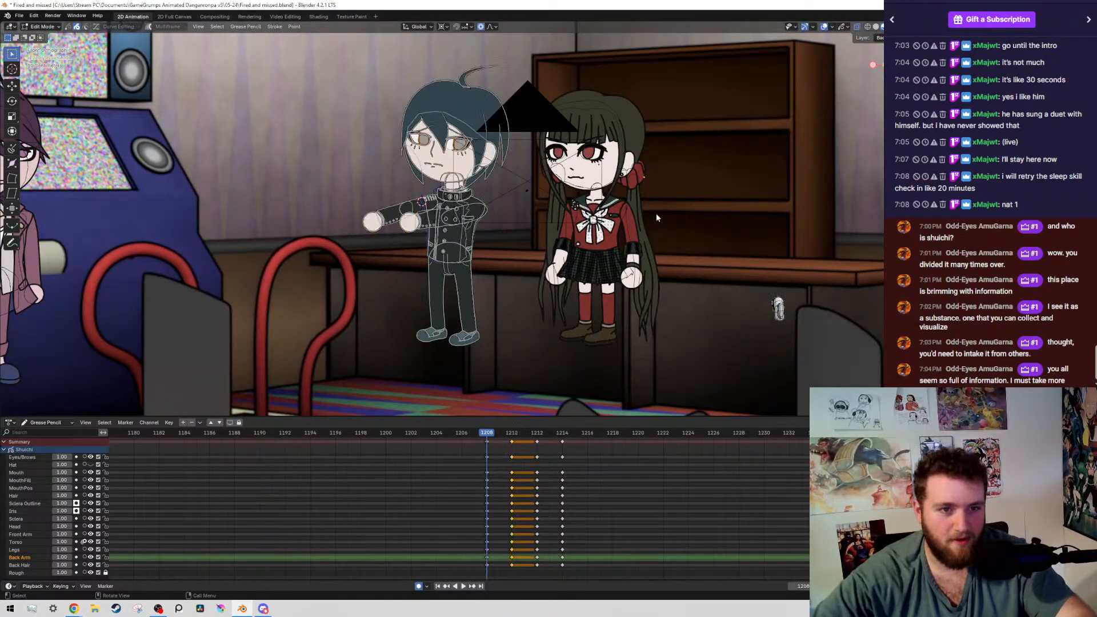
key("alt+shift+z")
key("ctrl+s")
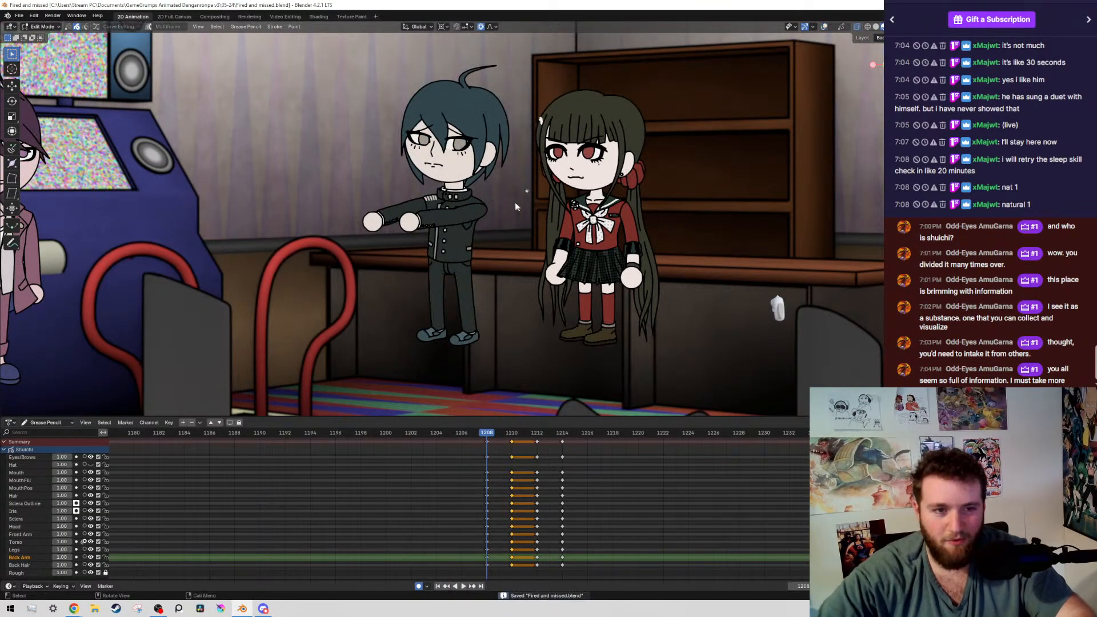
scroll(515, 203, "up", 3)
key("Up")
key("Up")
key("Up")
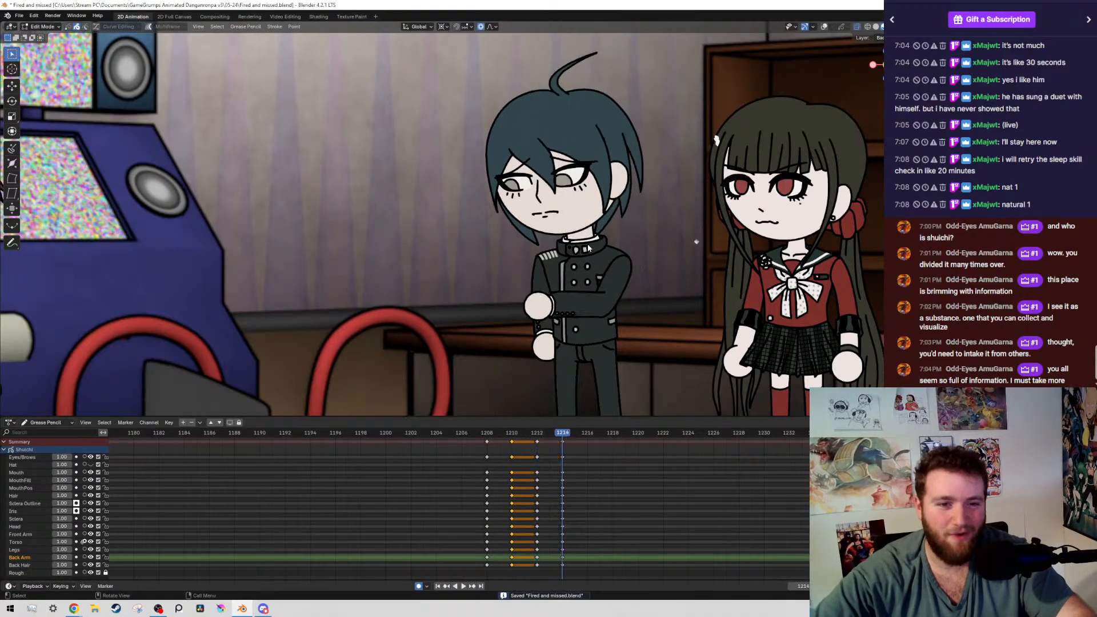
key("Down")
key("Down")
Select the boy's whole head with hair and face on frame 1210 and rotate it slightly around a pivot at the neck
key("alt+shift+z")
left_click_drag(478, 79, 546, 228)
key("shift+g")
left_click(546, 229)
scroll(618, 221, "up", 5)
mouse_move(617, 221)
middle_mouse_down("shift")
mouse_move(312, 239)
mouse_move(514, 235)
middle_mouse_up("shift")
scroll(514, 237, "up", 6)
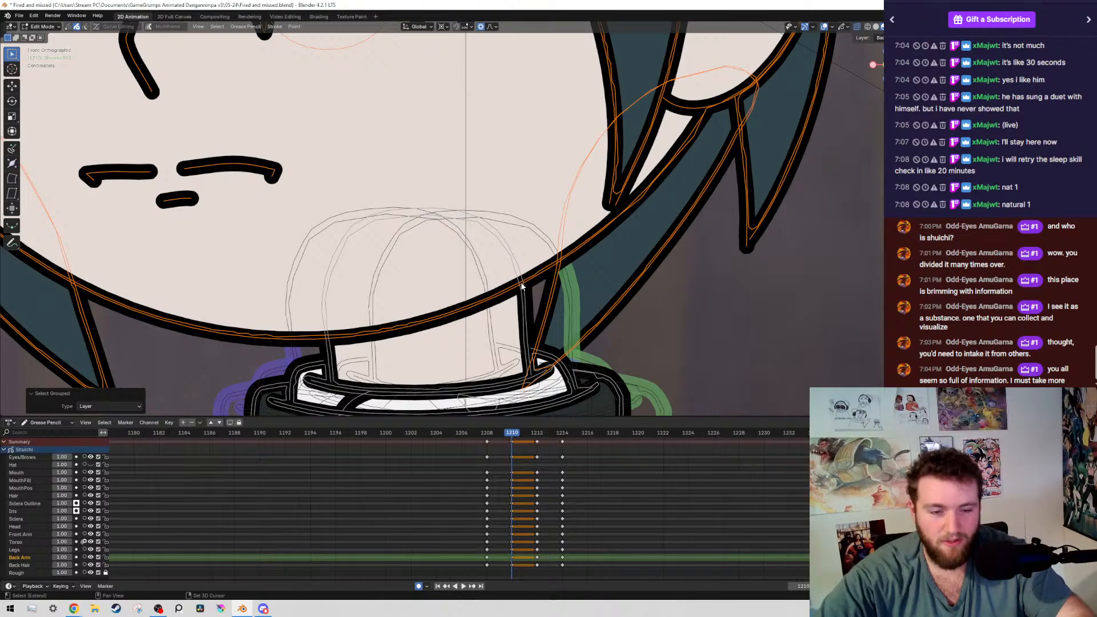
scroll(526, 283, "down", 4)
key("r")
left_click(615, 236)
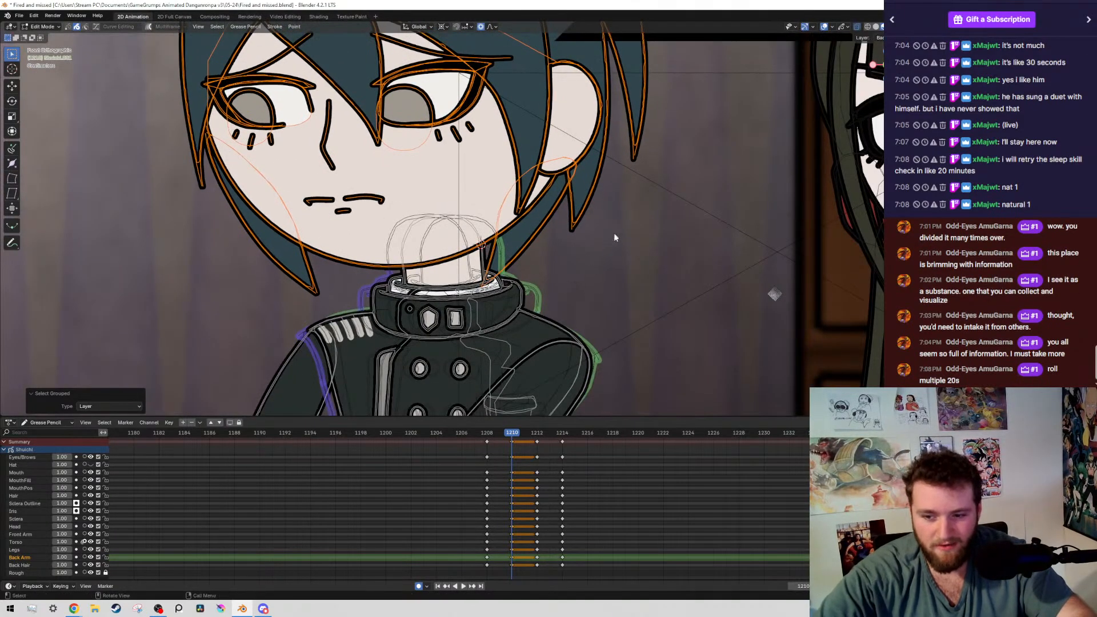
key("r")
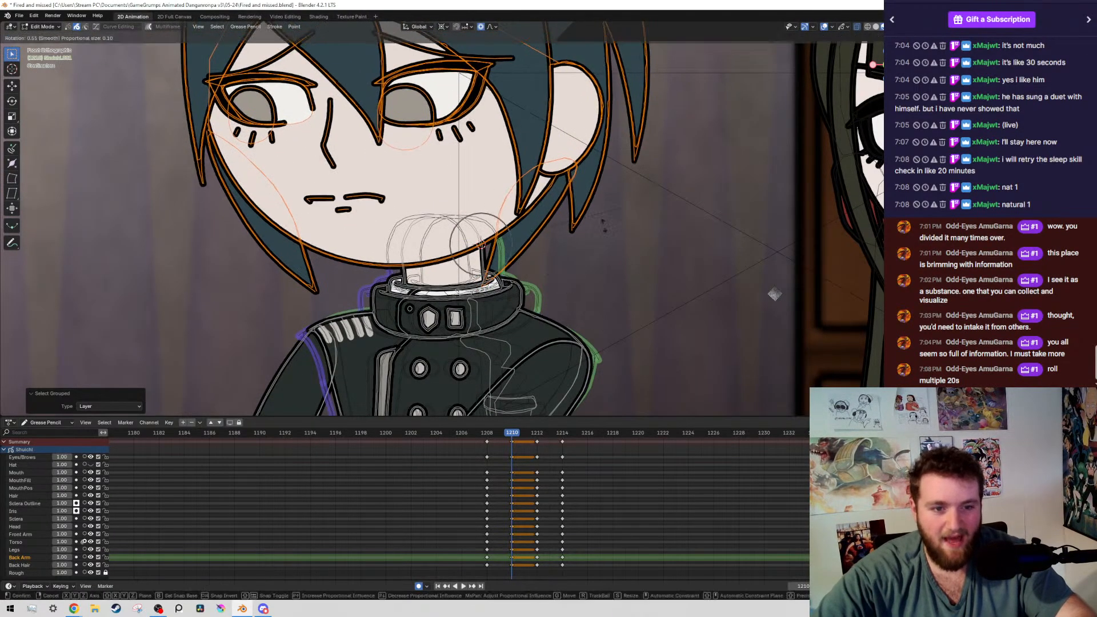
left_click(590, 258)
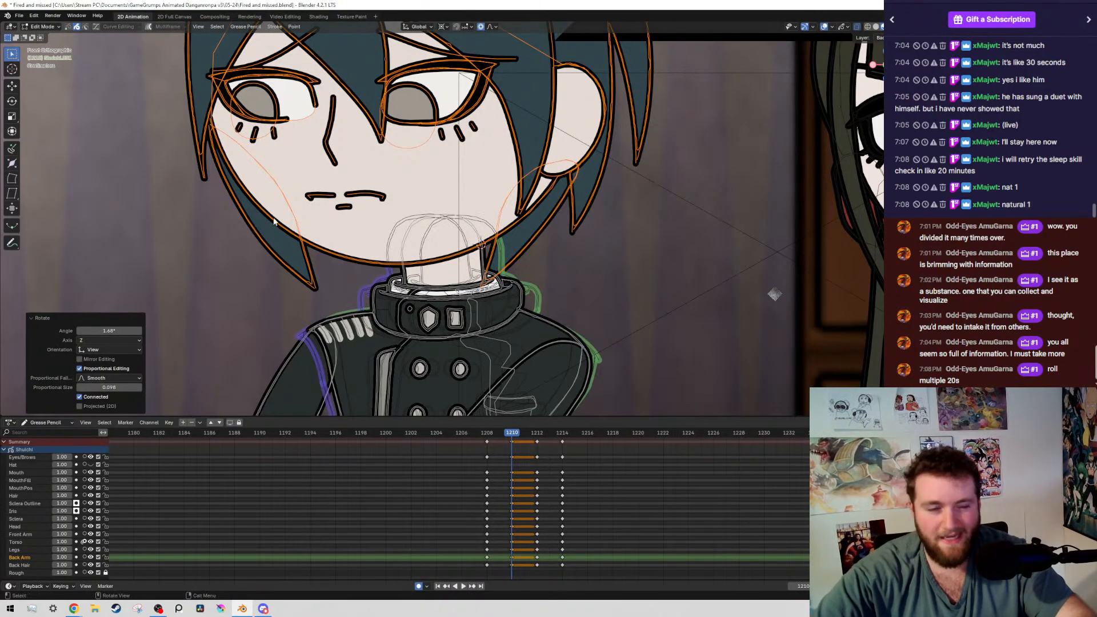
Move the boy's irises toward the centre of his eyes on frame 1210 and save the file
scroll(274, 222, "down", 3)
scroll(529, 212, "up", 2)
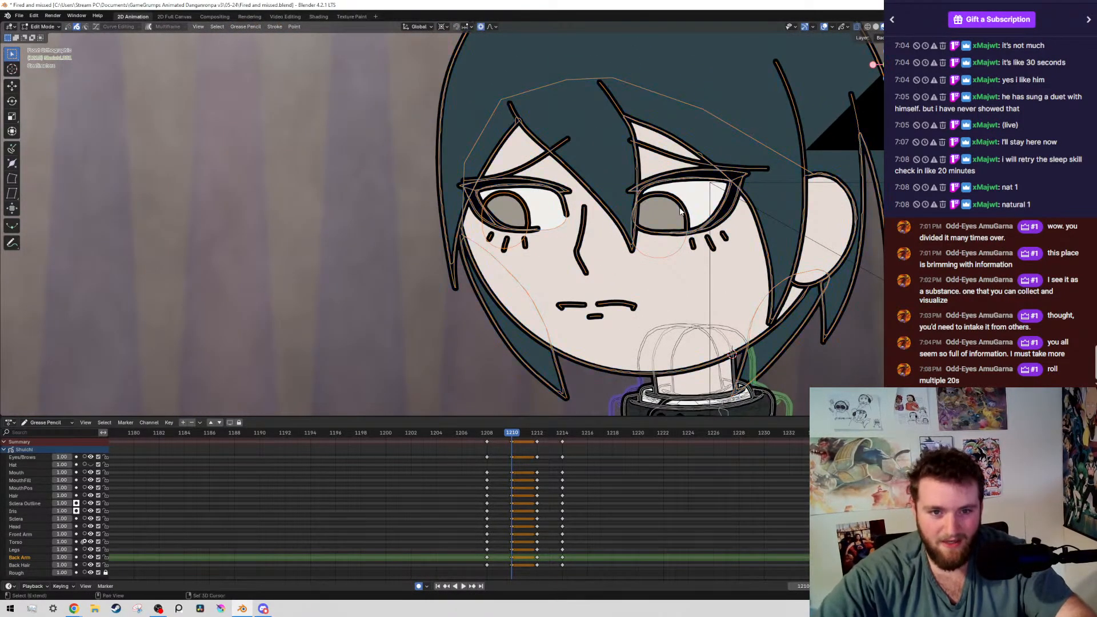
key("g")
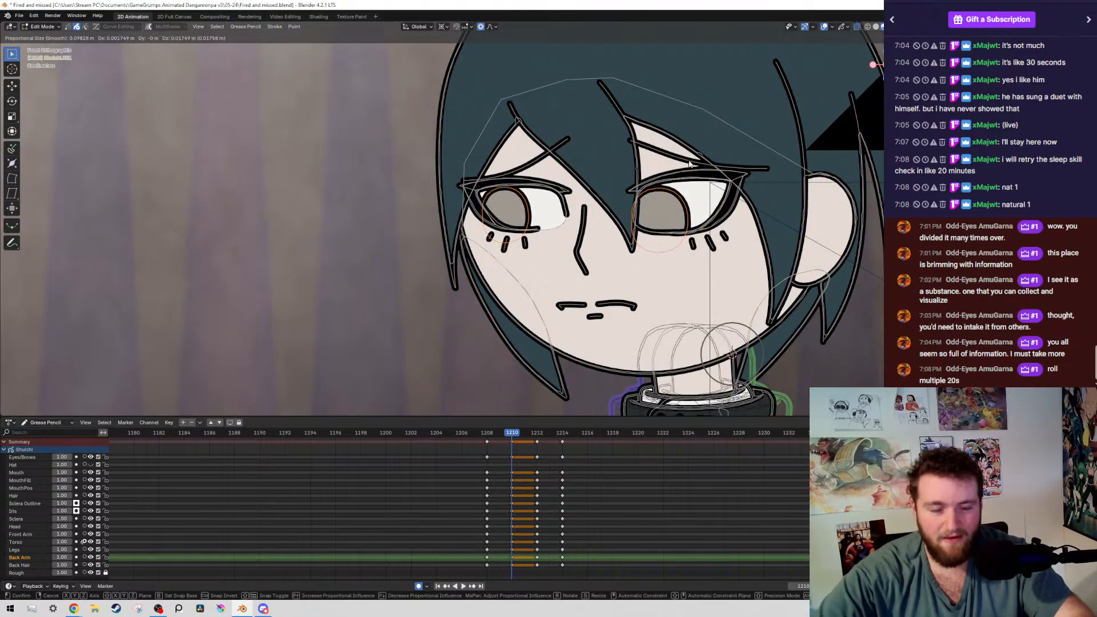
left_click(684, 212)
scroll(666, 188, "down", 6)
key("g")
key("Return")
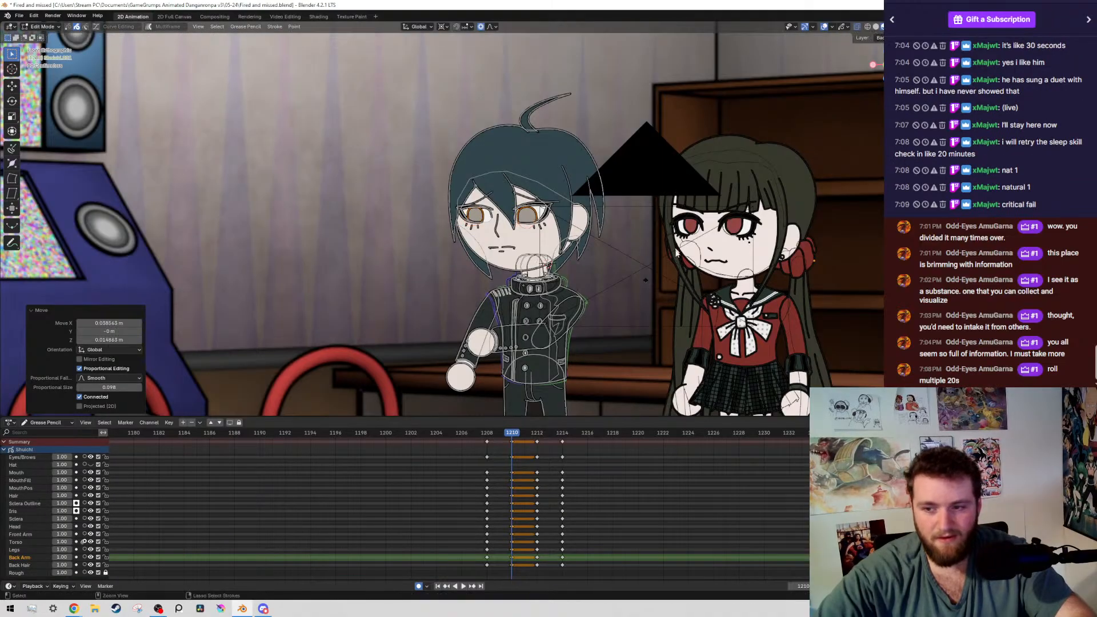
key("ctrl+s")
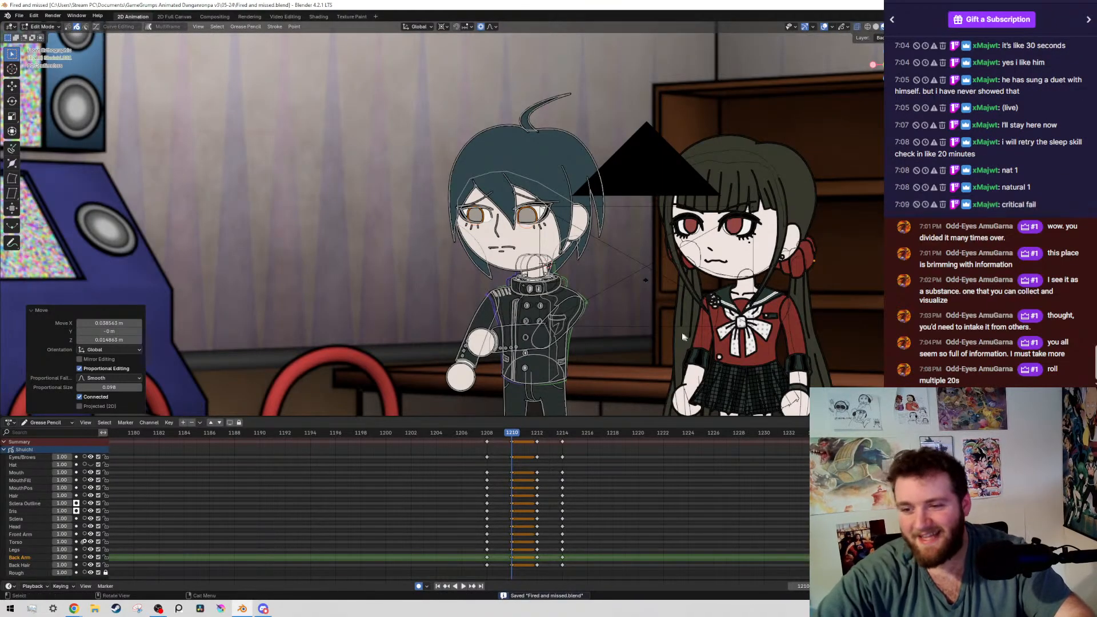
Compare the boy's poses on the keyframes from 1208 to 1212 with overlays hidden, and save the file
middle_click_drag(836, 270, 712, 223, "shift")
scroll(712, 222, "down", 2)
scroll(713, 222, "up", 2)
key("alt+shift+z")
key("Down")
key("Up")
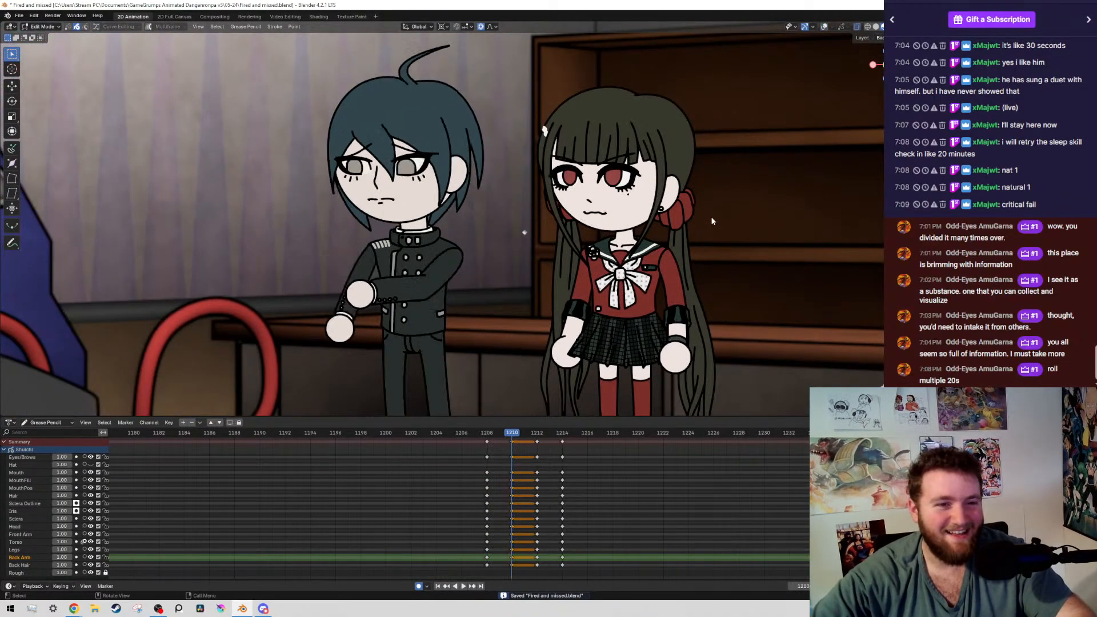
key("Up")
key("Down")
key("Down")
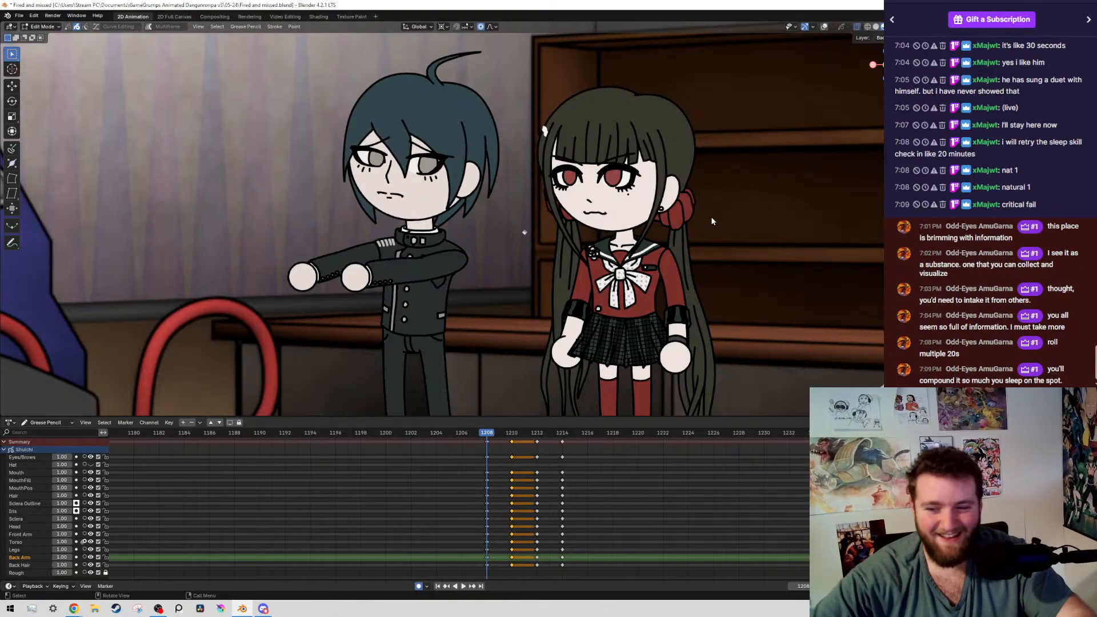
key("Up")
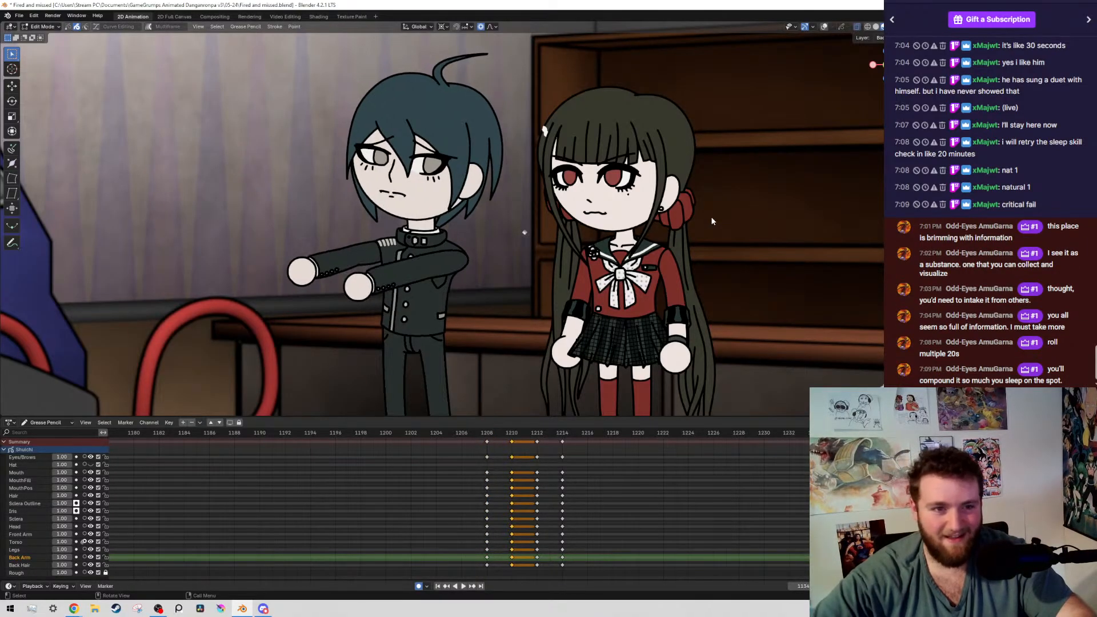
key("Down")
key("alt+shift+z")
key("alt+shift+z")
key("ctrl+s")
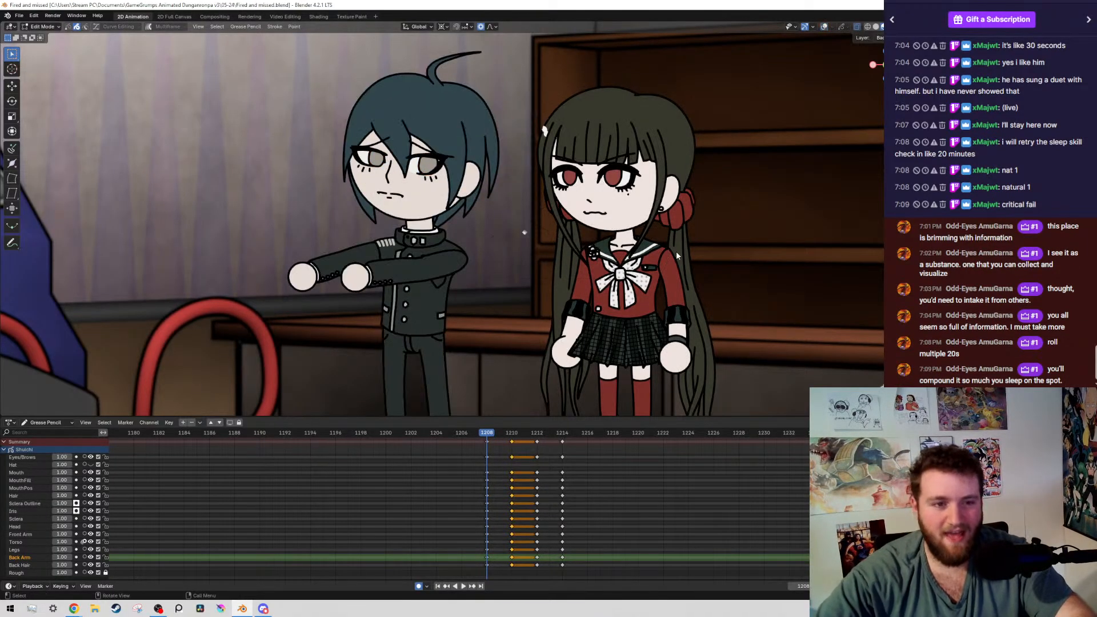
Move the boy's irises slightly within his eyes on frame 1212 and save the file
key("Up")
key("Up")
key("Up")
key("Down")
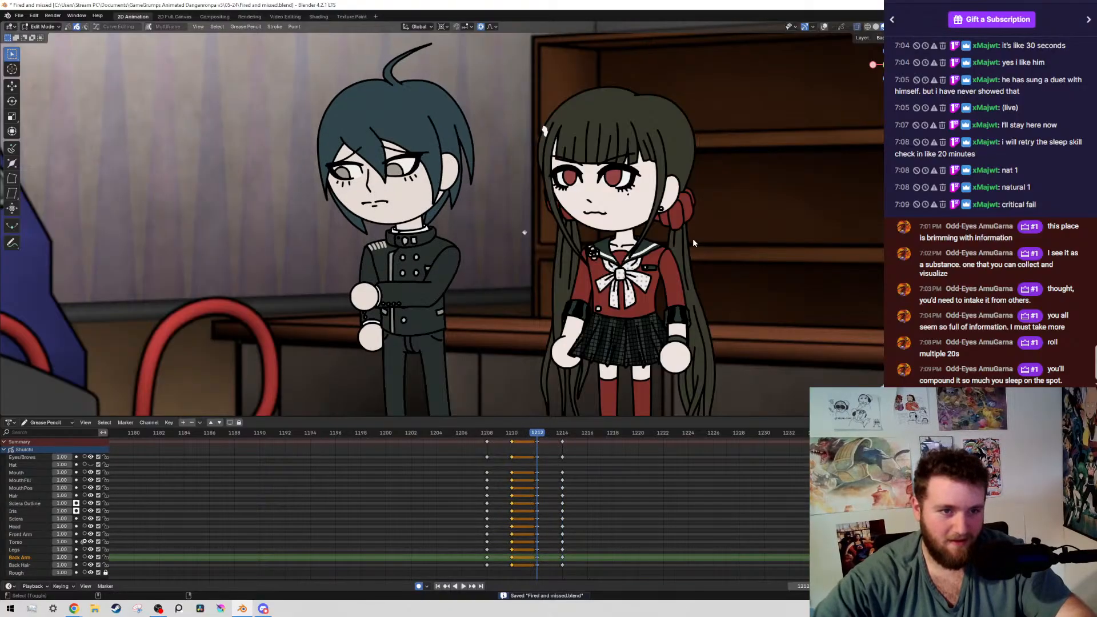
key("alt+shift+z")
scroll(553, 202, "up", 3)
key("g")
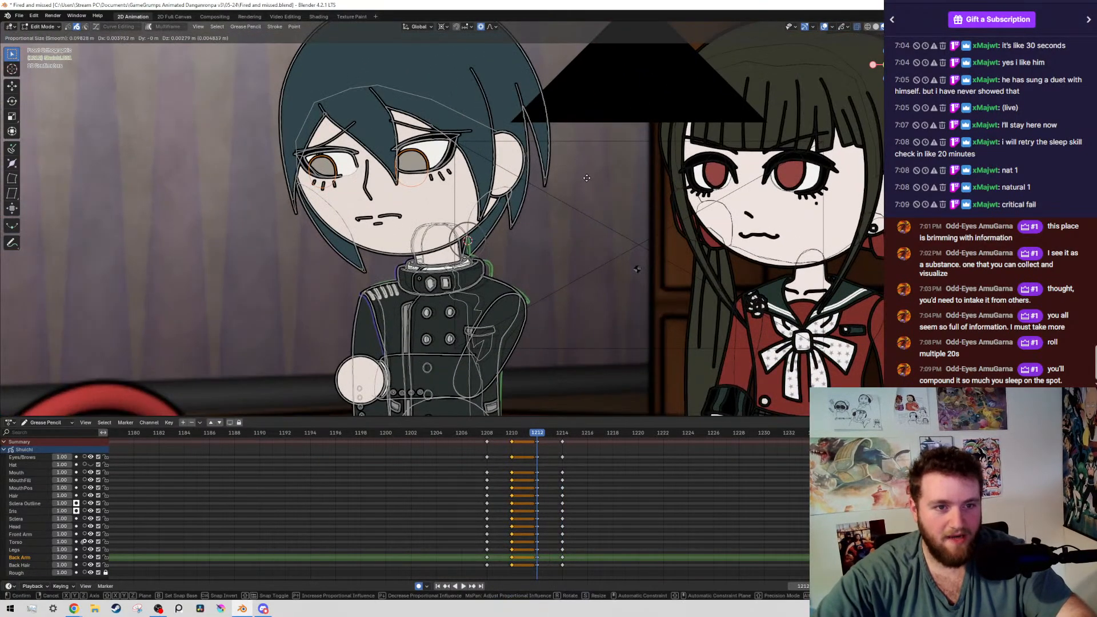
left_click(582, 181)
key("ctrl+s")
Compare the boy's poses on frames 1210 and 1212 without overlays and save the file
scroll(578, 251, "down", 4)
key("alt+shift+z")
key("Down")
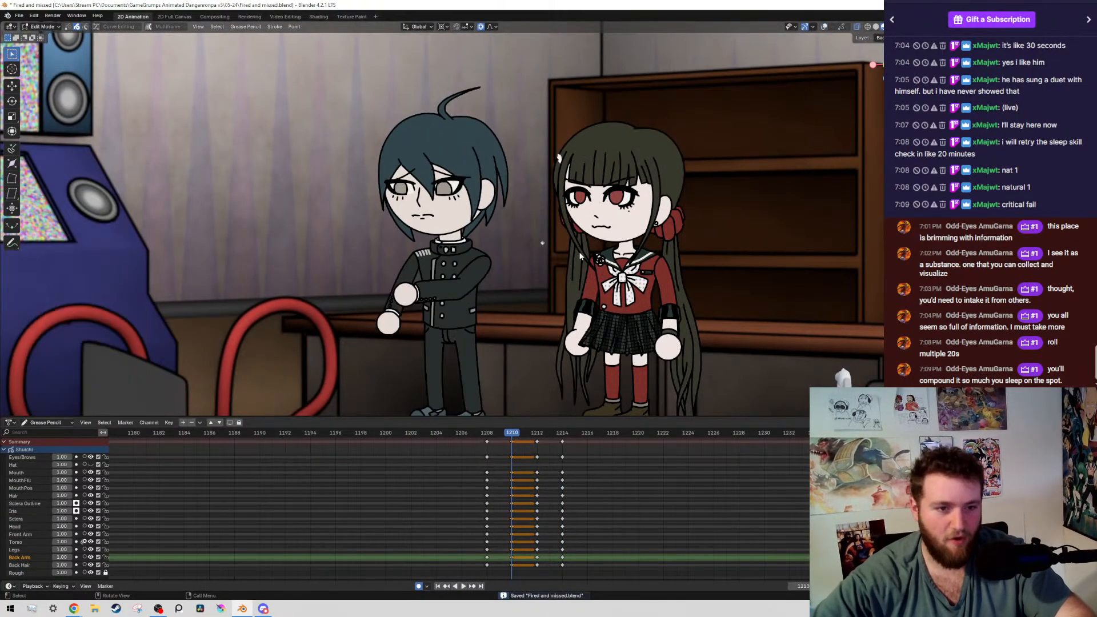
key("Up")
key("Down")
key("ctrl+s")
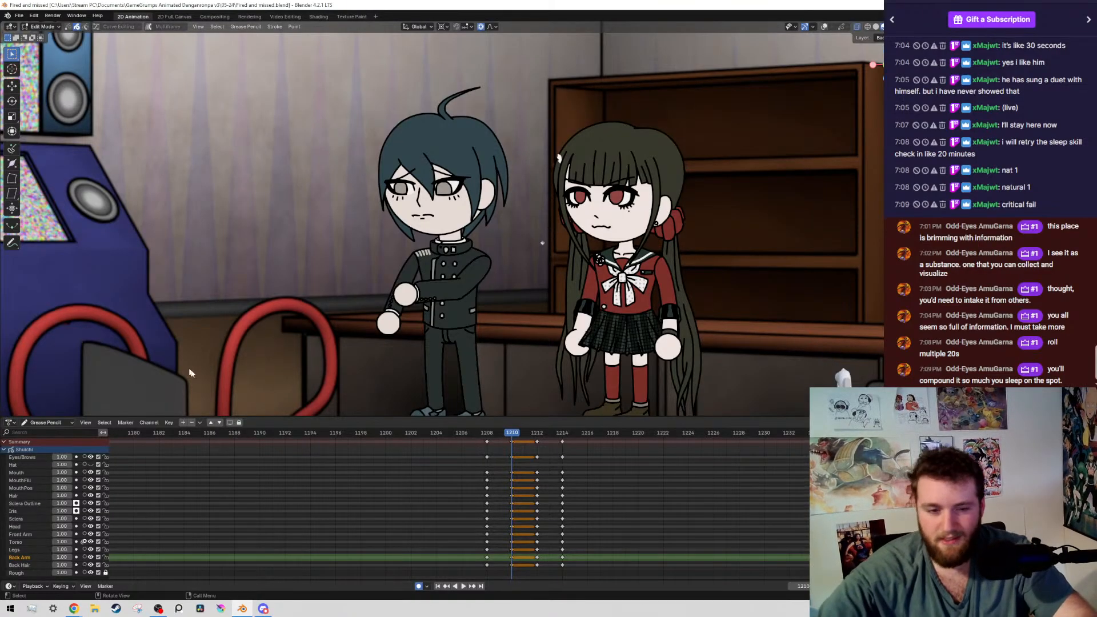
Play the animation from frame 1210 through the boy's transition into his 1214 pose, and save the file
key("space")
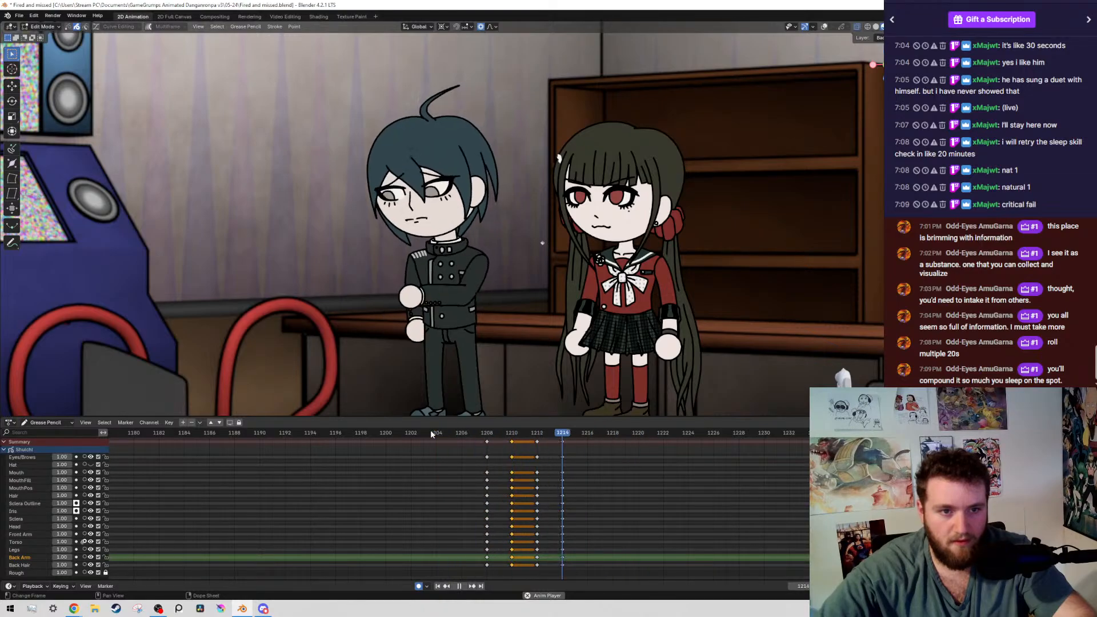
key("space")
scroll(476, 545, "down", 5)
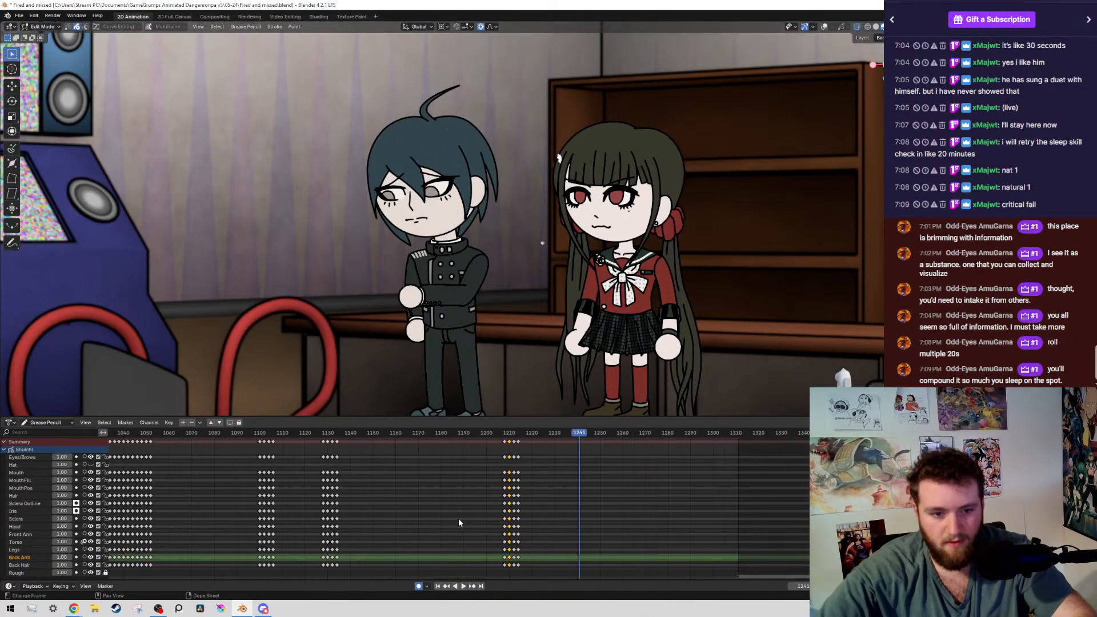
key("ctrl+s")
Switch to the camera view and fit the whole shot and the full range of keyframes in view
scroll(308, 544, "down", 4)
middle_click_drag(531, 490, 743, 490)
scroll(685, 489, "down", 4)
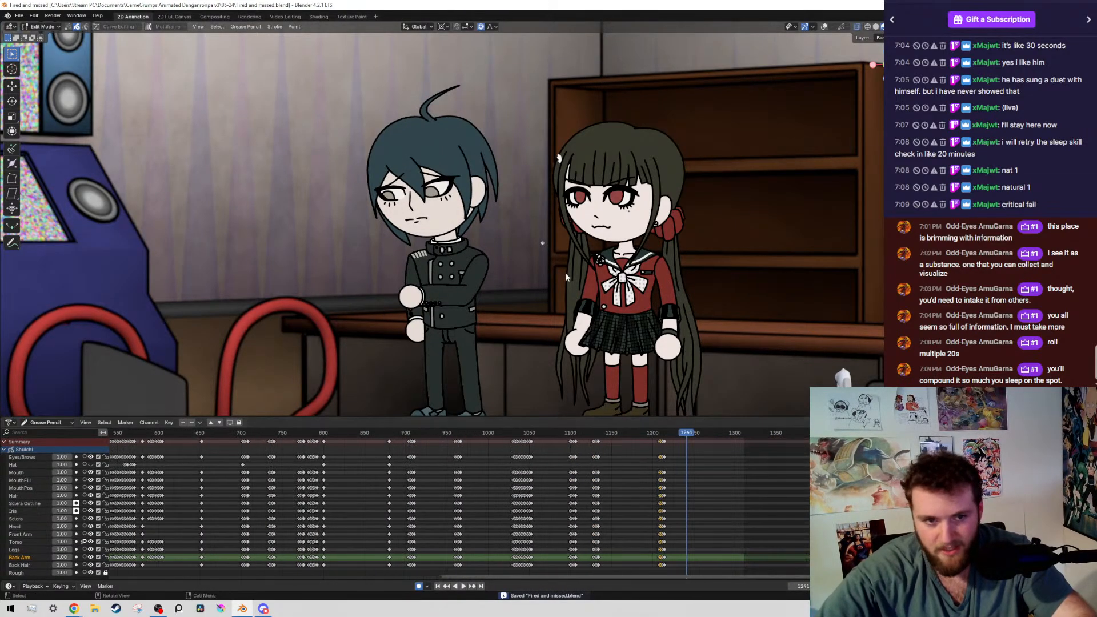
scroll(554, 256, "down", 6)
key("KP_0")
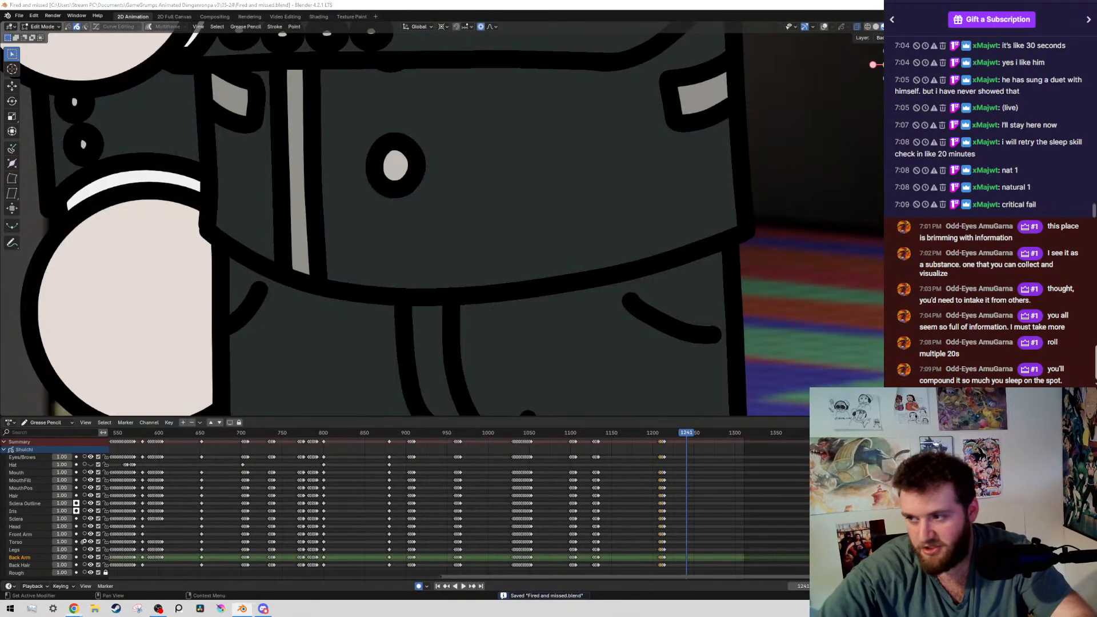
scroll(385, 112, "down", 2)
scroll(385, 113, "down", 8)
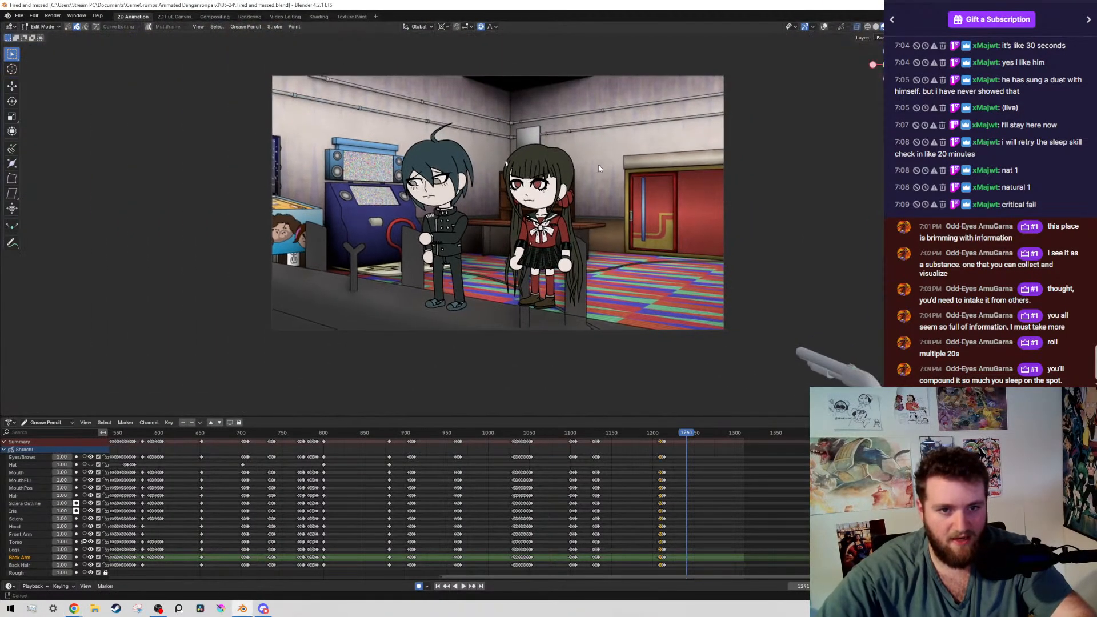
scroll(676, 90, "up", 3)
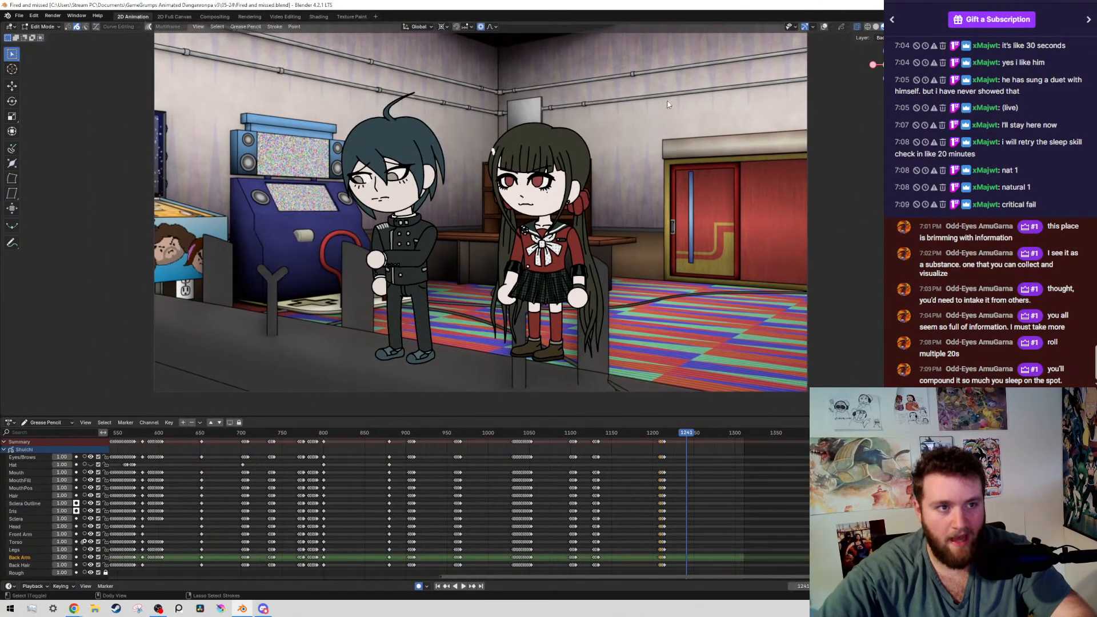
scroll(226, 462, "down", 6)
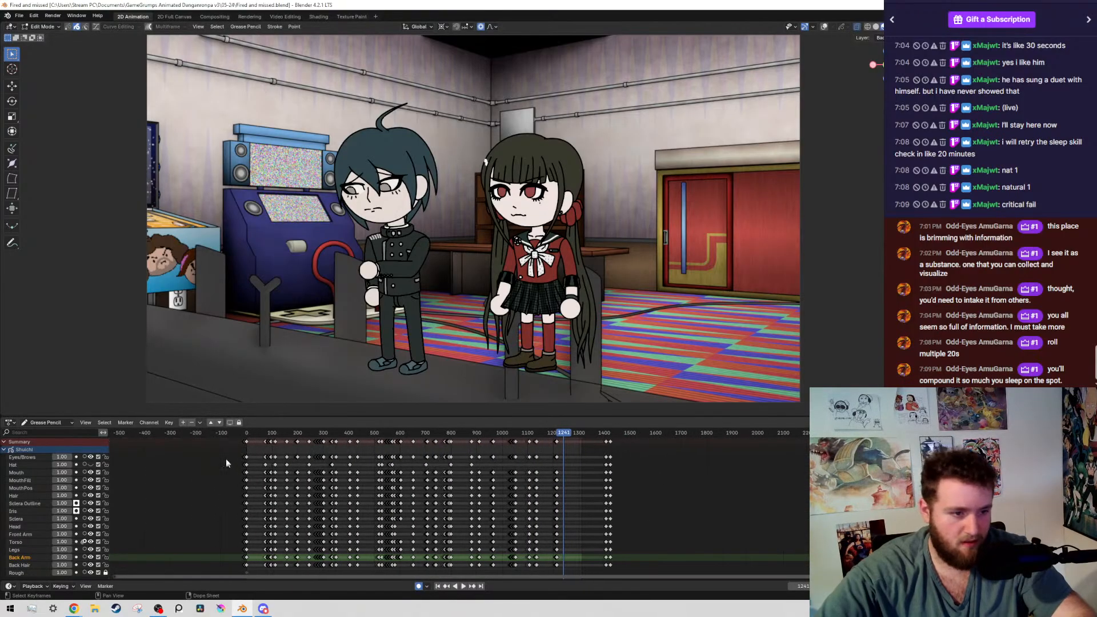
Play the opening of the animation from its first frame, replay it, and save the file
key("shift+Left")
key("space")
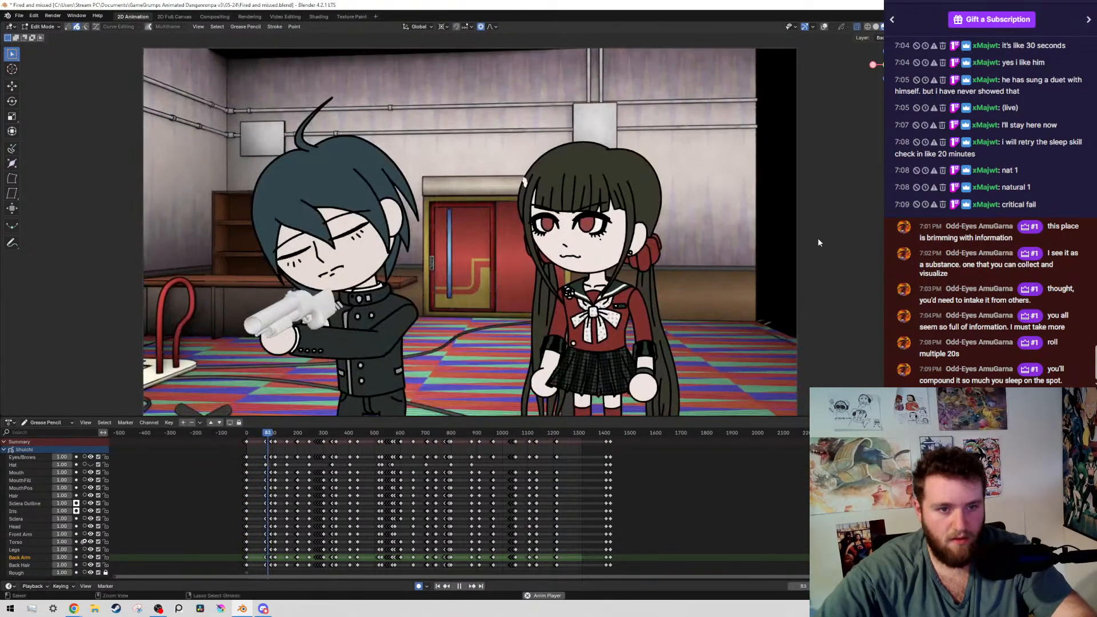
key("Escape")
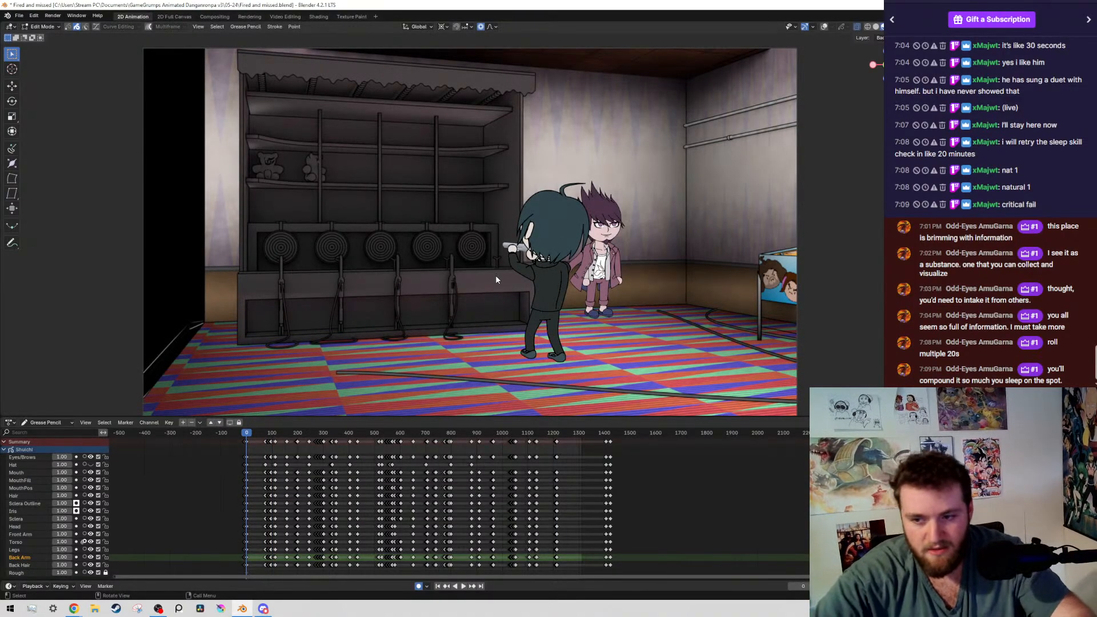
scroll(410, 554, "up", 4)
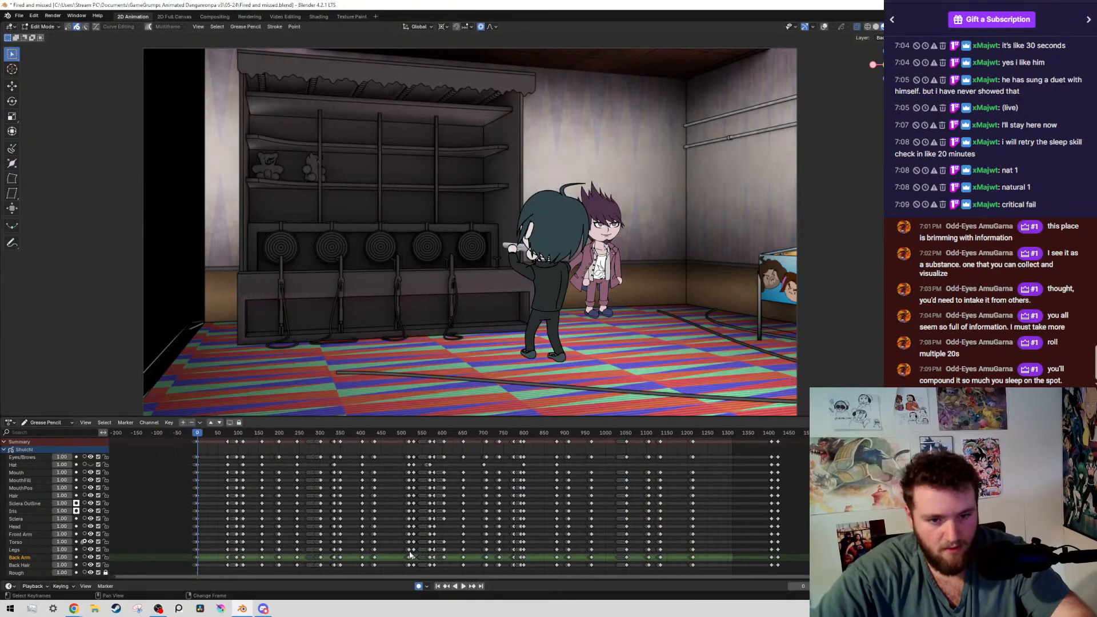
key("space")
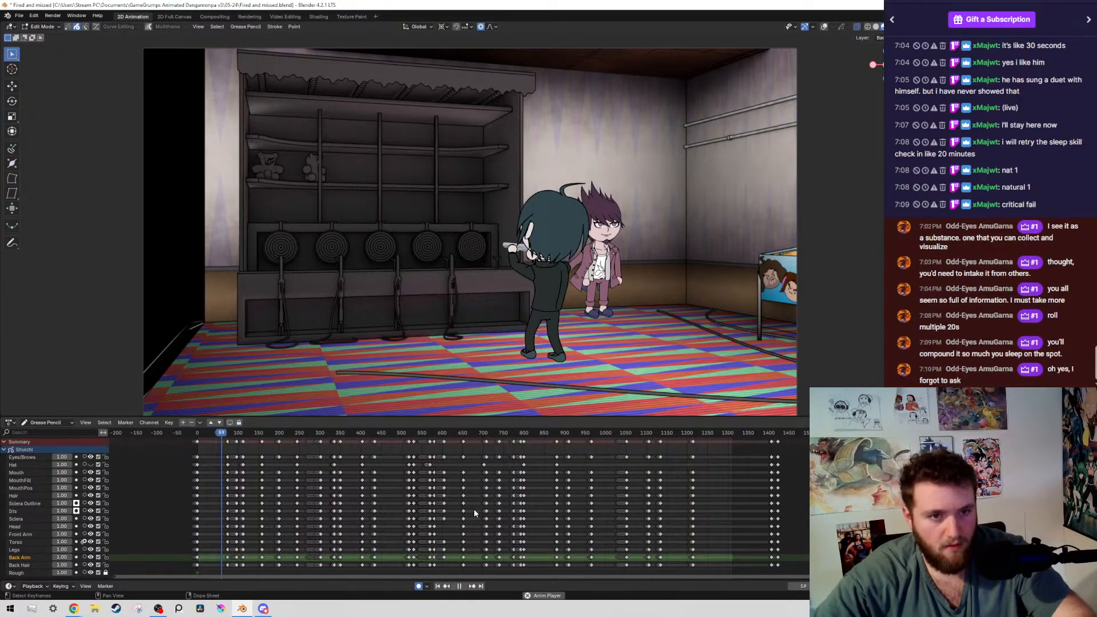
key("space")
key("ctrl+s")
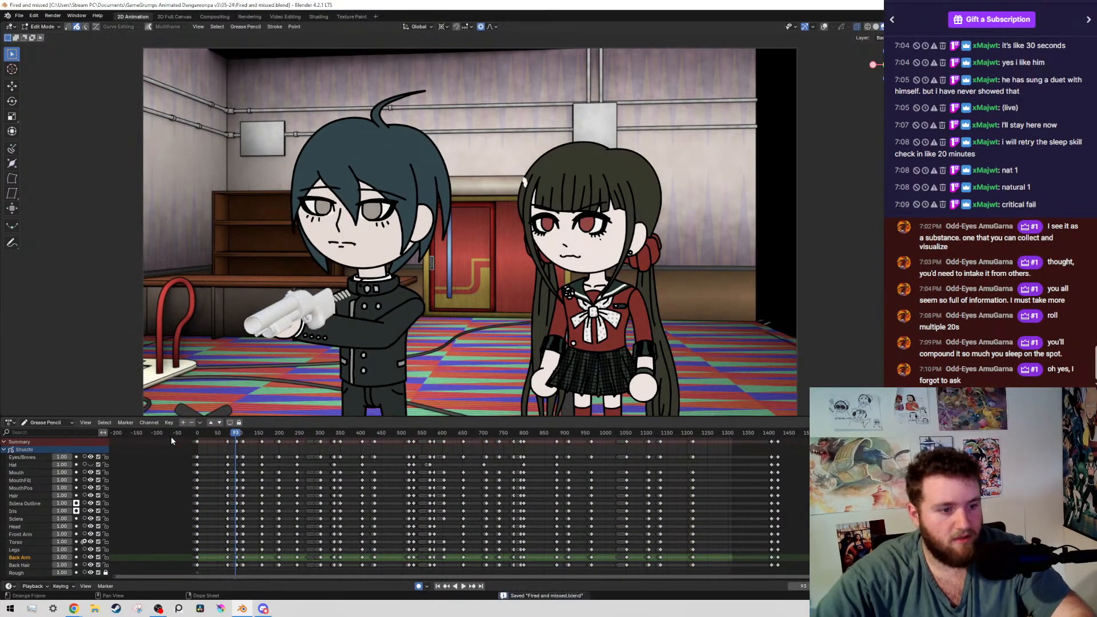
Check the audio strips in the Video Editing workspace and play the whole animation from its first frame in the 2D Animation workspace
key("shift+Left")
left_click(285, 17)
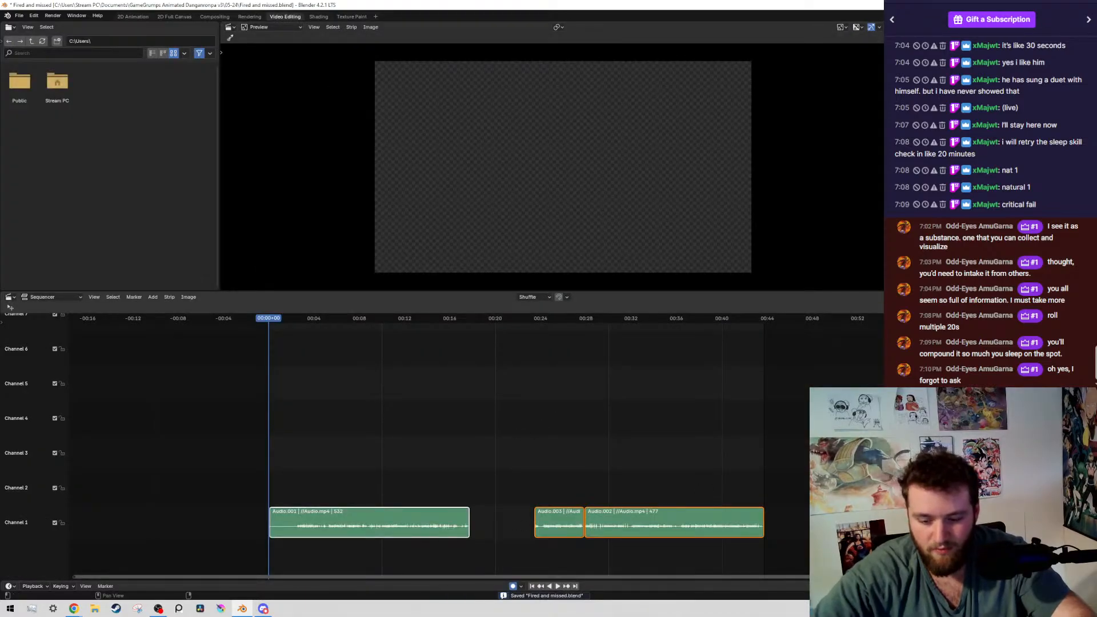
left_click(132, 17)
key("space")
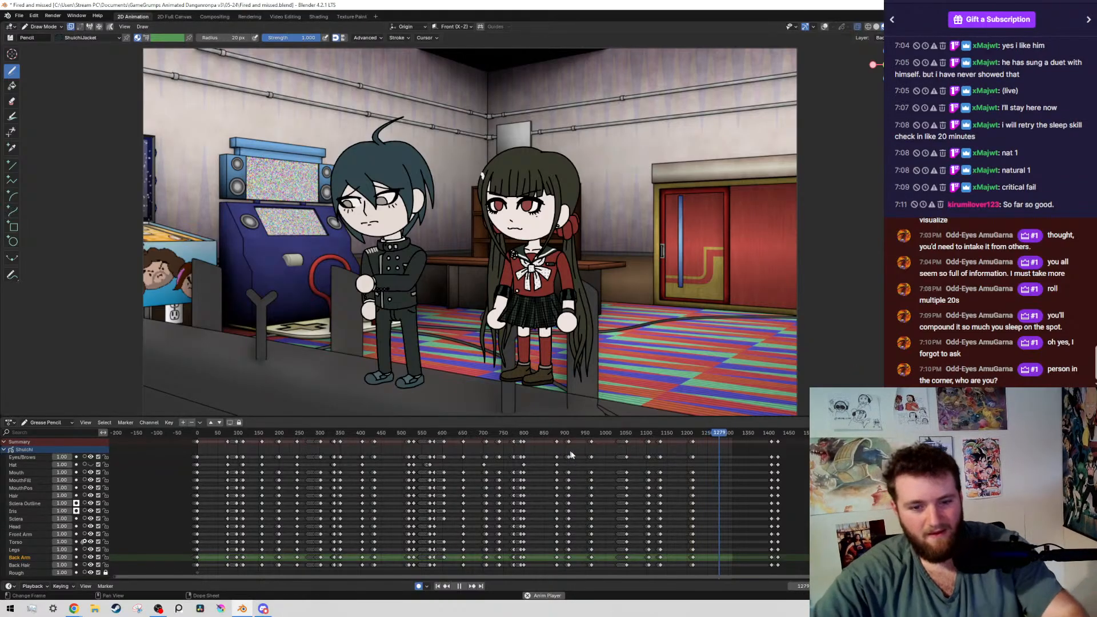
key("space")
Go to the boy's outstretched-arms pose on frame 1208 and save the file
scroll(450, 551, "up", 5)
scroll(449, 552, "up", 5)
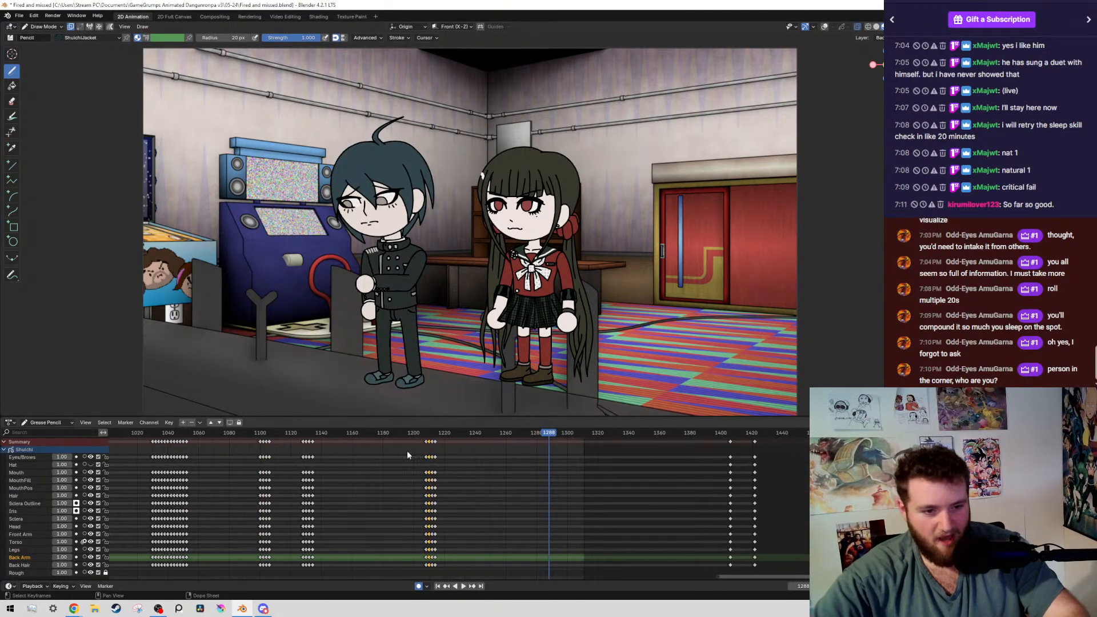
left_click(415, 434)
scroll(419, 454, "up", 1)
scroll(419, 458, "up", 5)
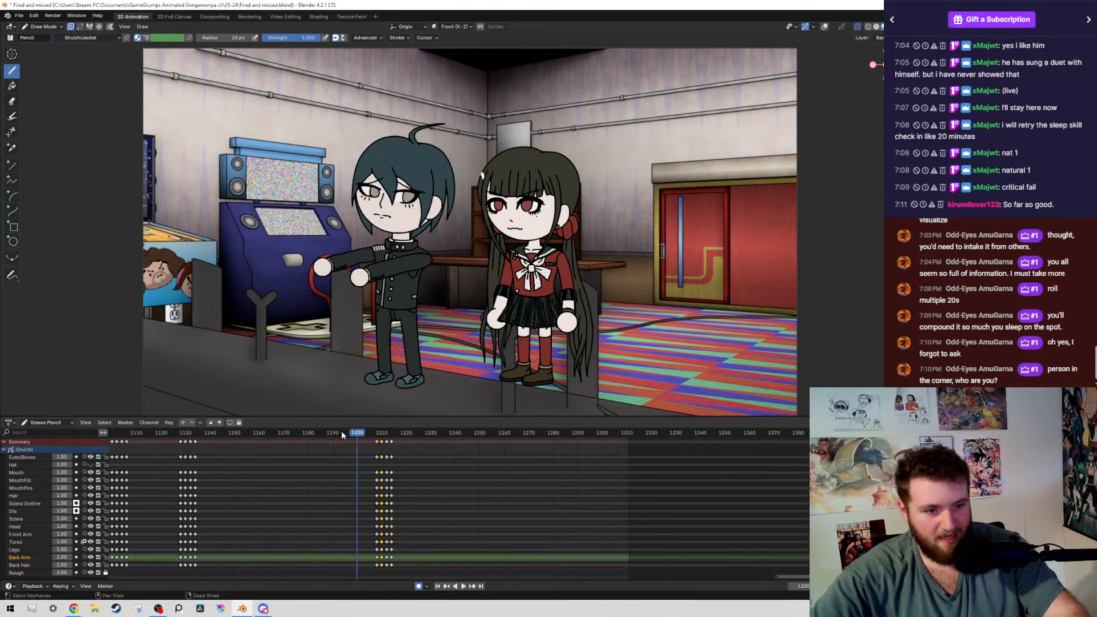
mouse_move(358, 434)
left_mouse_down()
mouse_move(389, 441)
mouse_move(376, 441)
left_mouse_up()
scroll(355, 328, "up", 1)
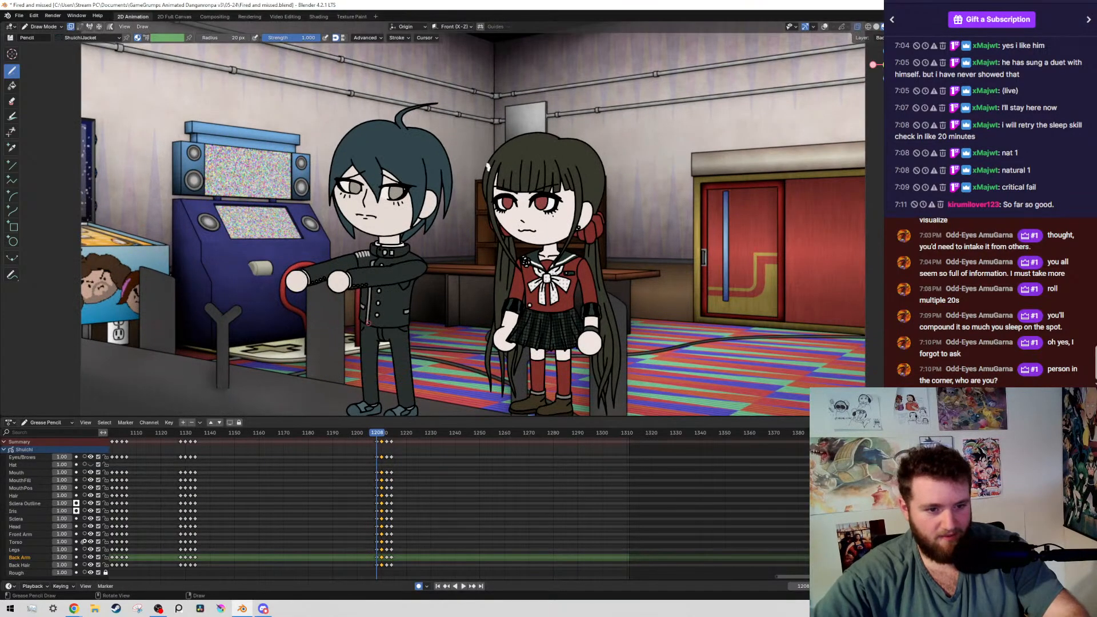
key("ctrl+s")
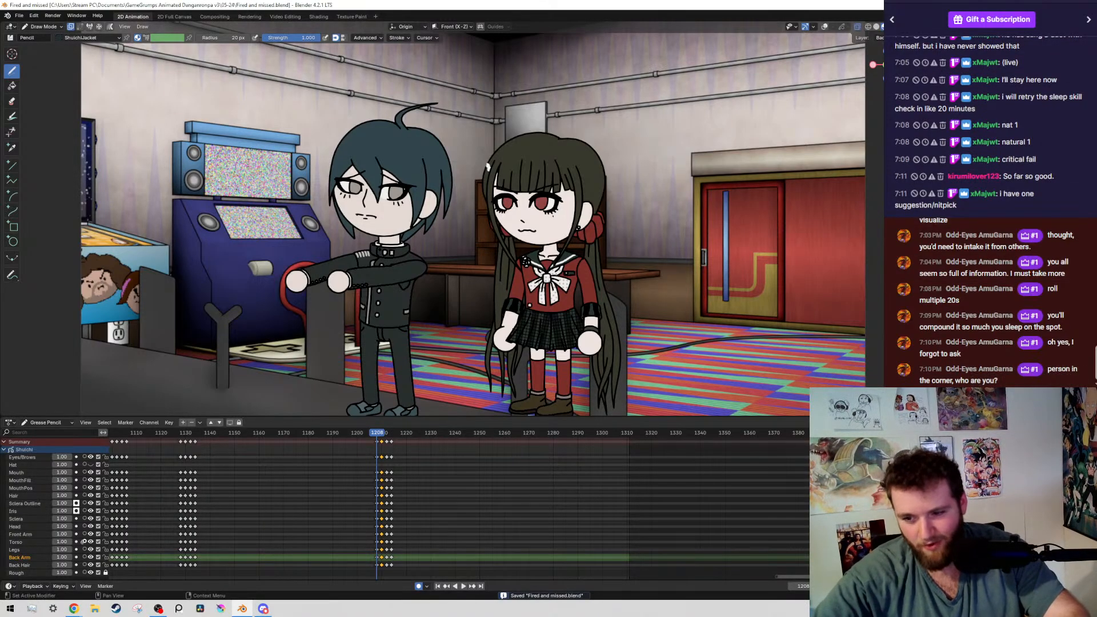
Examine the arcade machines and railing in front of the boy on frame 1208
scroll(326, 281, "down", 2)
scroll(186, 285, "up", 3)
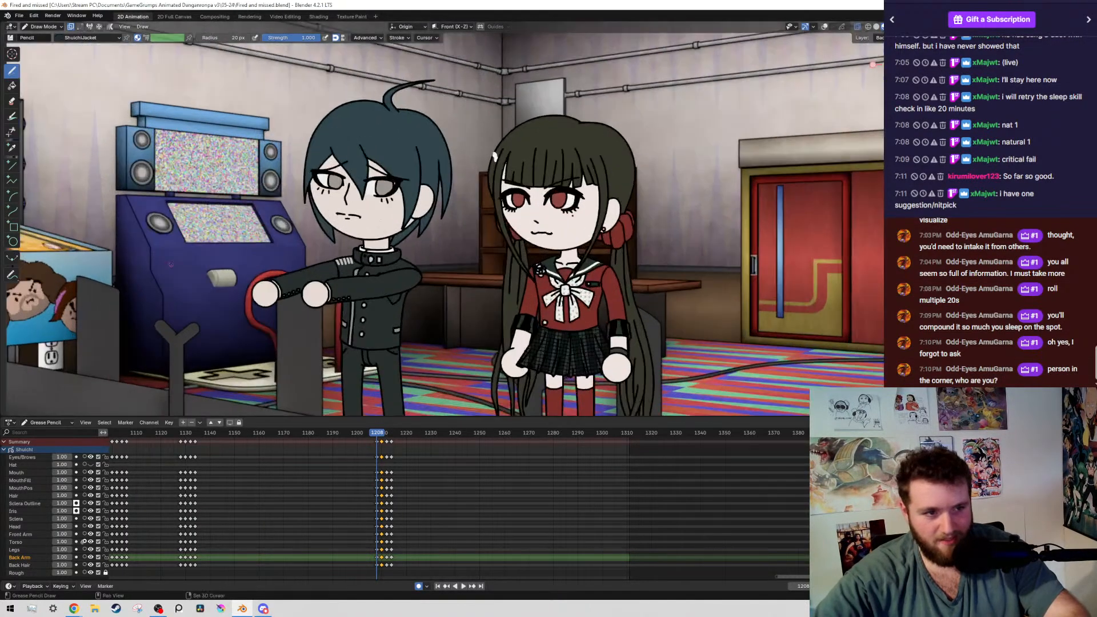
middle_click_drag(187, 285, 455, 295, "shift")
scroll(880, 109, "up", 4)
scroll(454, 295, "up", 3)
scroll(454, 294, "down", 7)
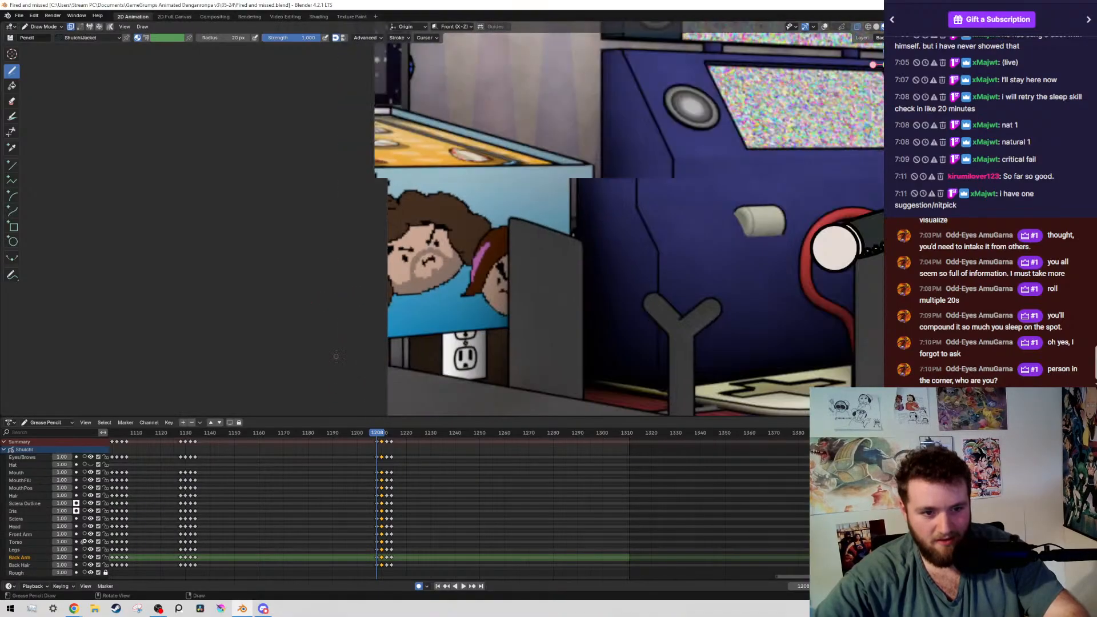
Check an earlier shot in the timeline, return to frame 1218 with both characters in view, and save the file
left_click_drag(303, 433, 649, 430)
scroll(302, 448, "down", 7)
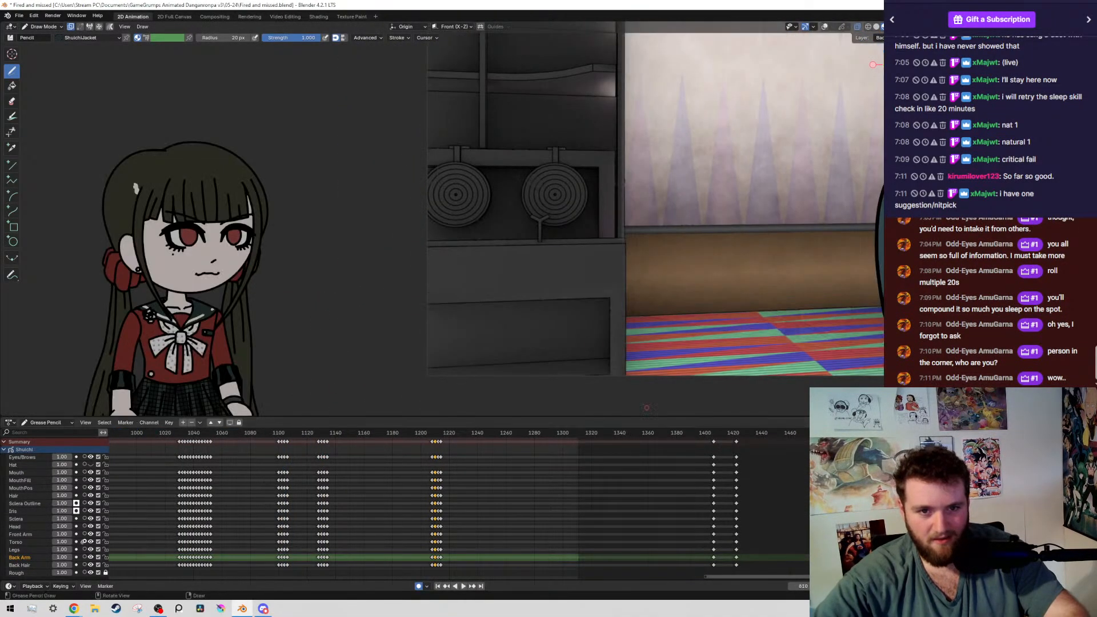
scroll(428, 226, "down", 7)
scroll(524, 188, "up", 4)
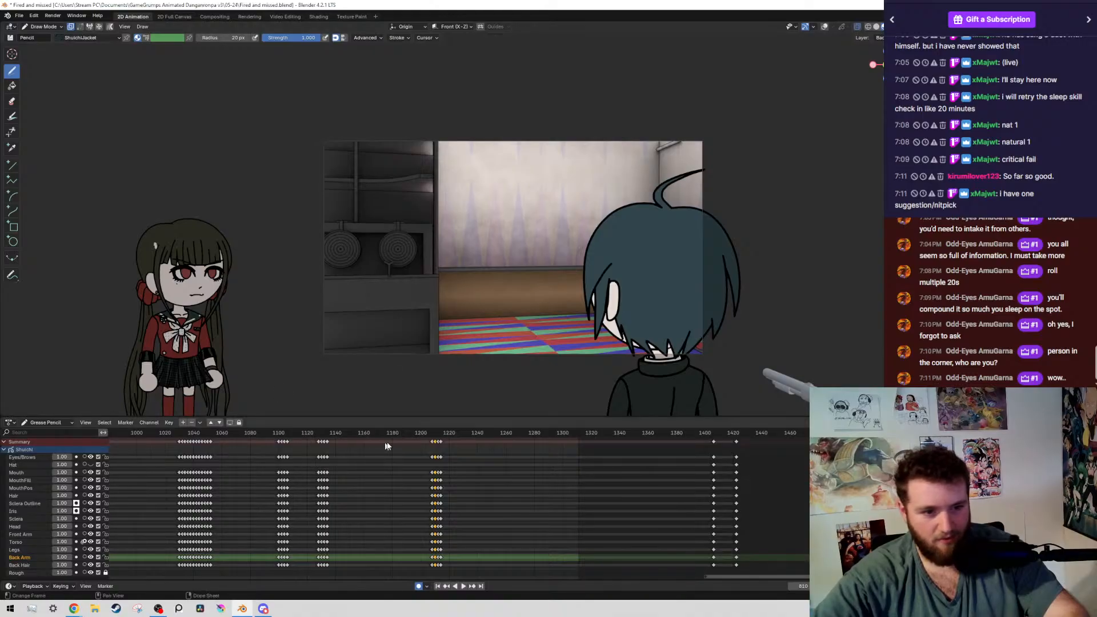
left_click_drag(401, 436, 446, 433)
scroll(601, 277, "up", 4)
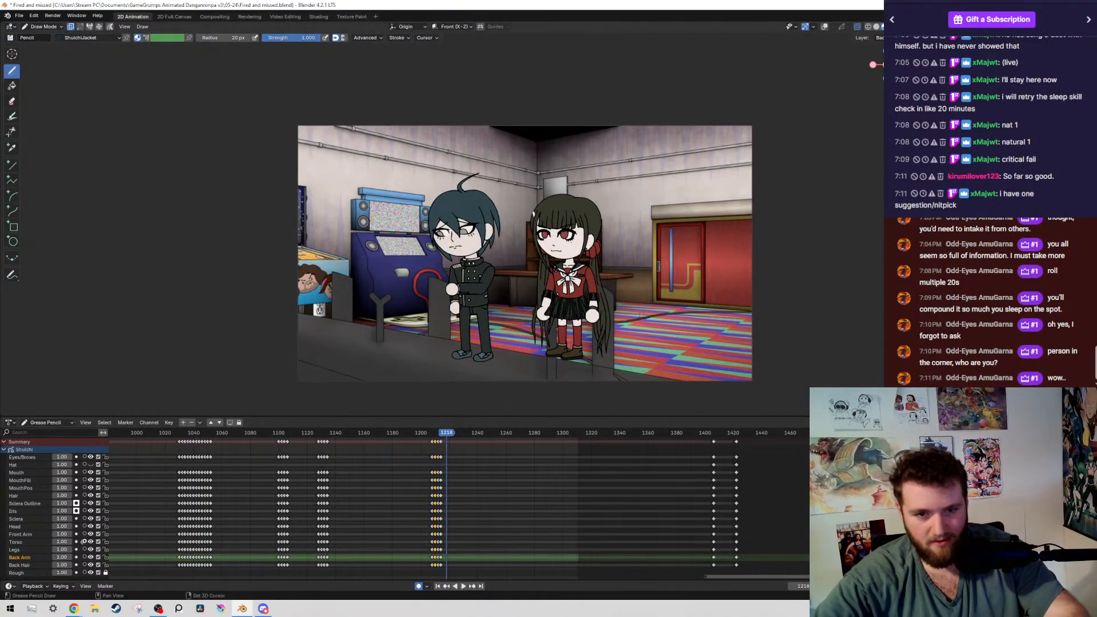
scroll(601, 276, "up", 1)
middle_click_drag(457, 211, 508, 260, "shift")
scroll(383, 259, "up", 3)
scroll(383, 259, "down", 3)
scroll(500, 176, "up", 1)
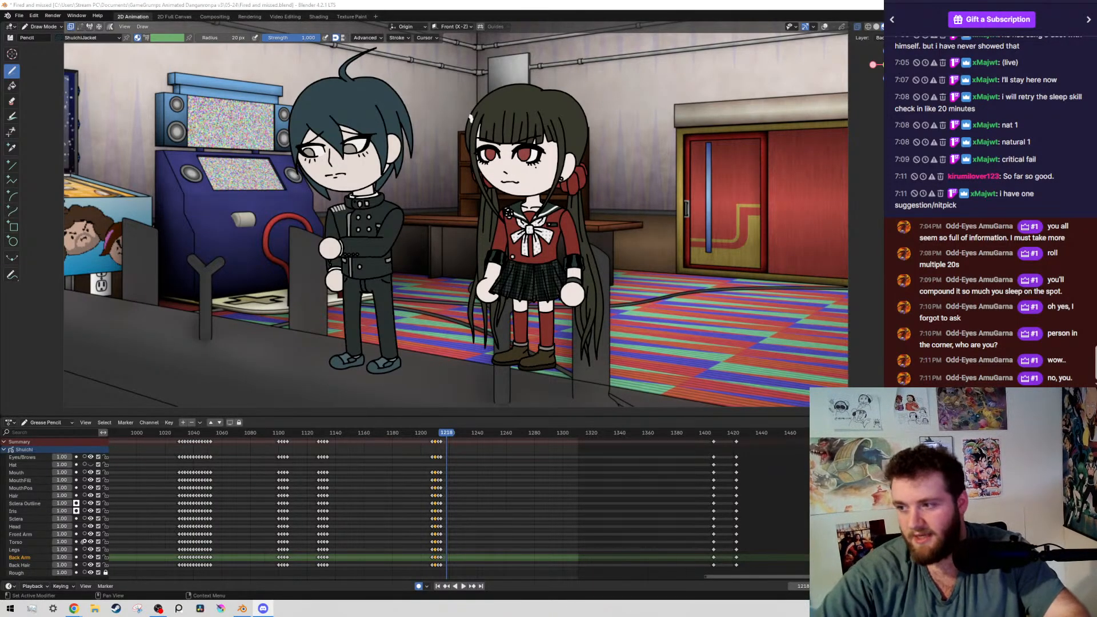
scroll(457, 485, "up", 5, "ctrl")
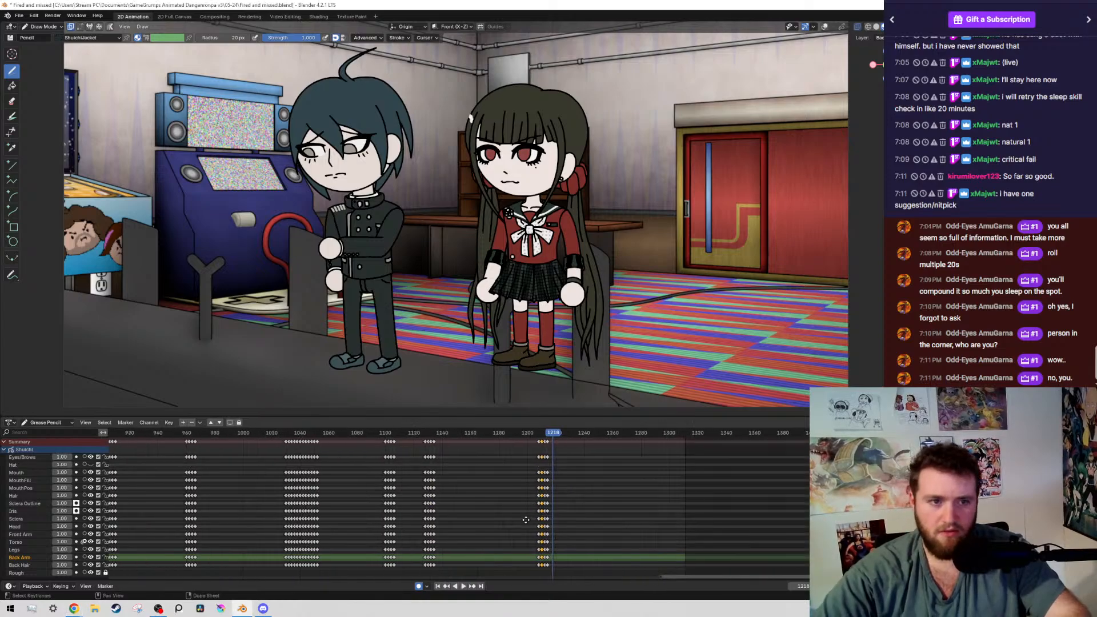
key("ctrl+s")
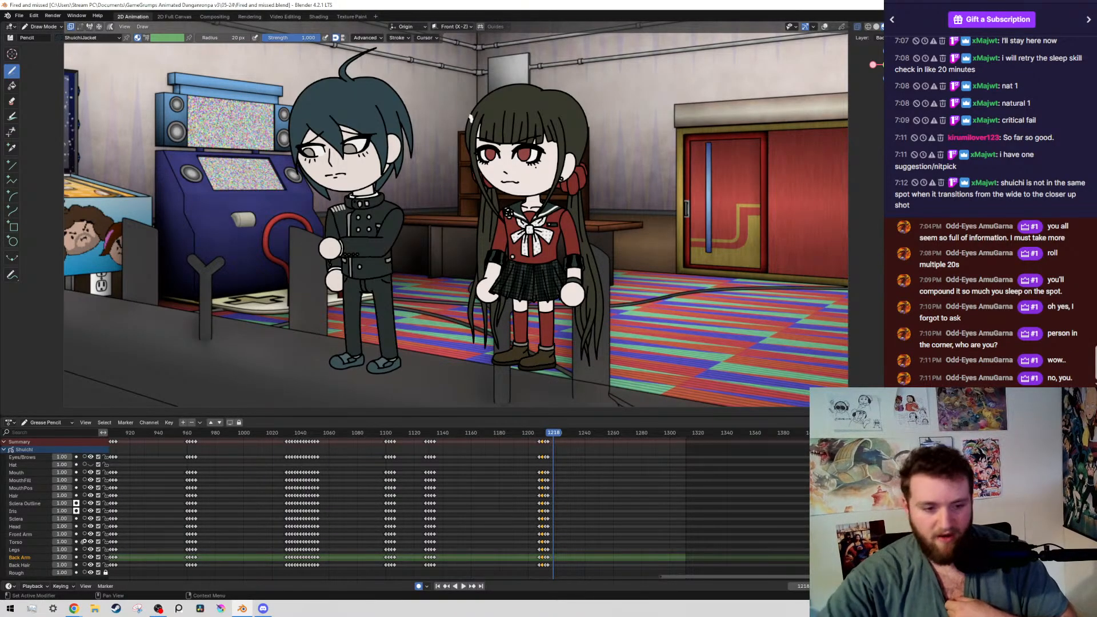
Jump to the first frame of the animation and bring the middle and later keyframes into view in the timeline
left_click_drag(324, 445, 163, 448)
key("Home")
left_click_drag(460, 438, 605, 445)
left_click_drag(456, 455, 456, 455)
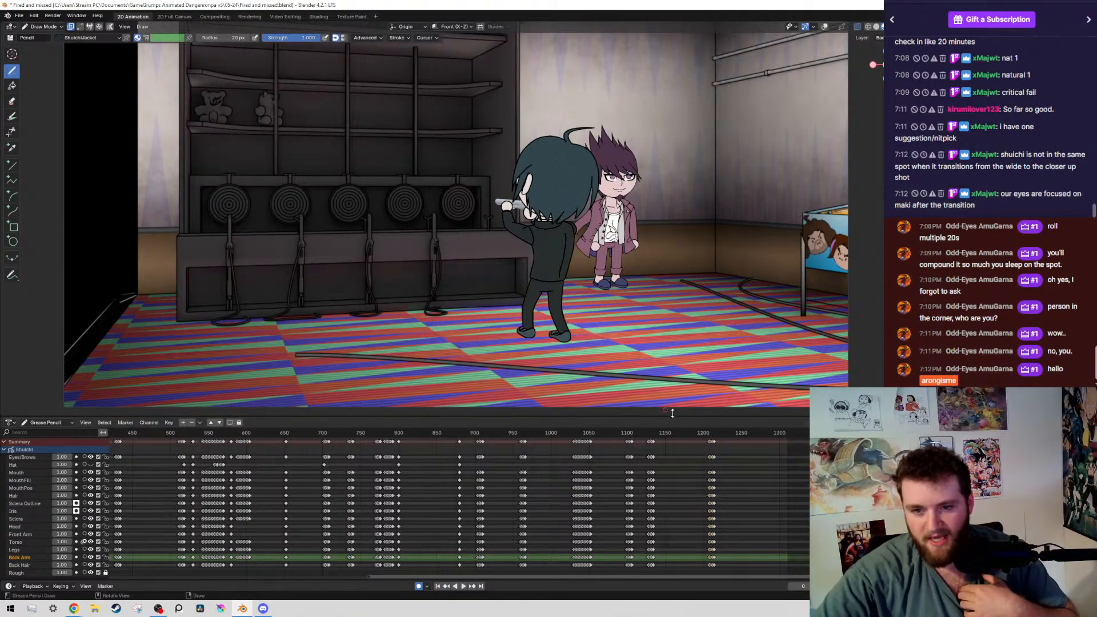
Play and scrub the shot of the boy and girl around frames 862 to 929, including the cut from the boy's back view
left_click_drag(531, 435, 480, 439)
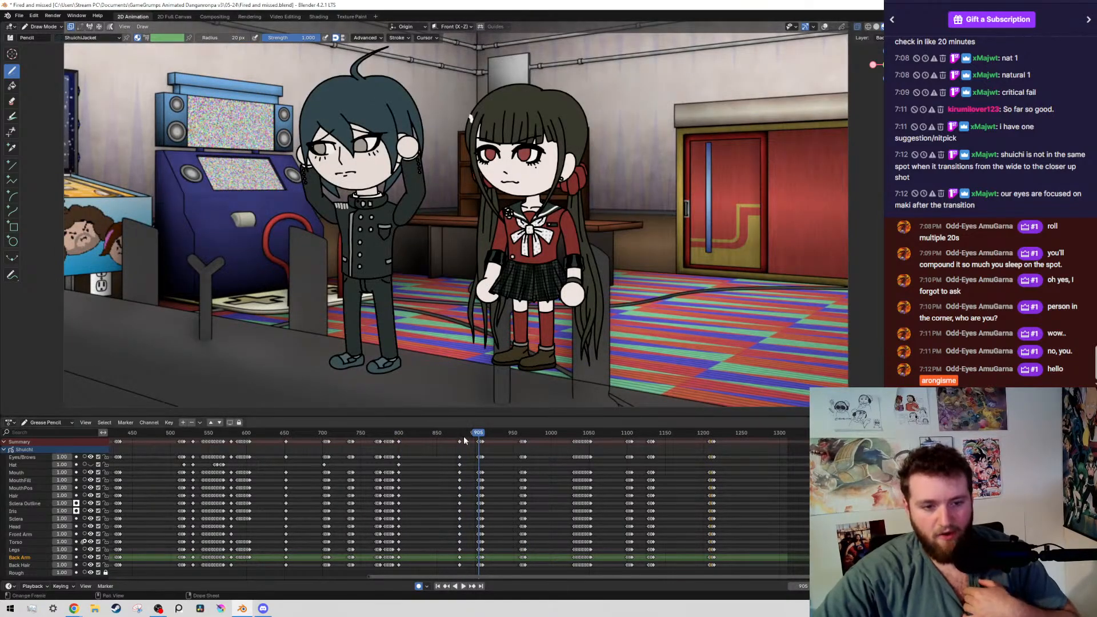
key("space")
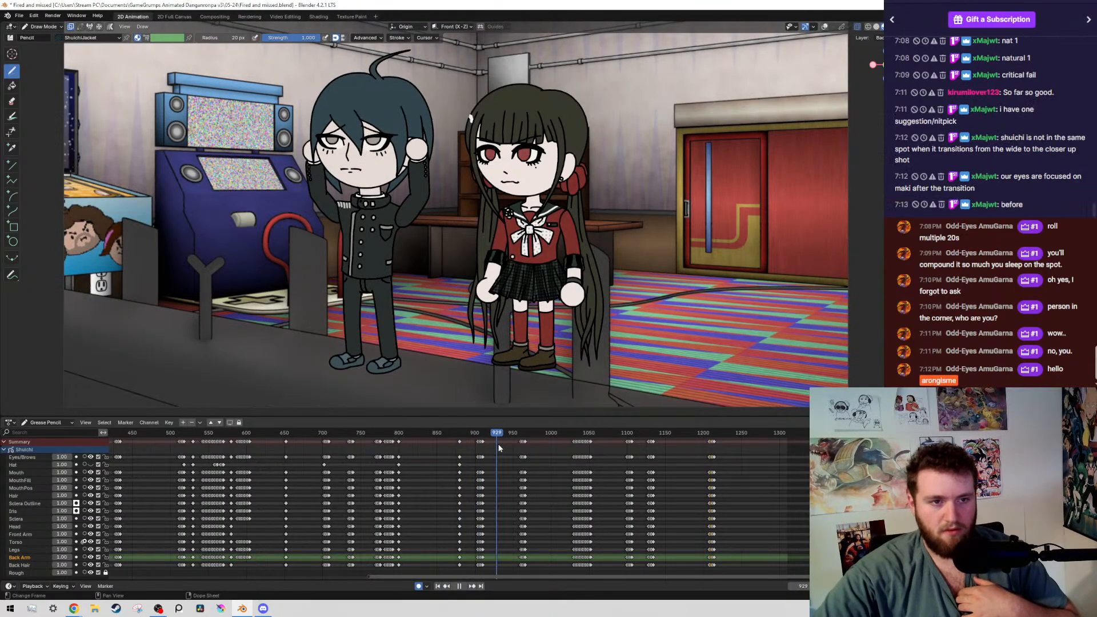
left_click_drag(498, 443, 446, 449)
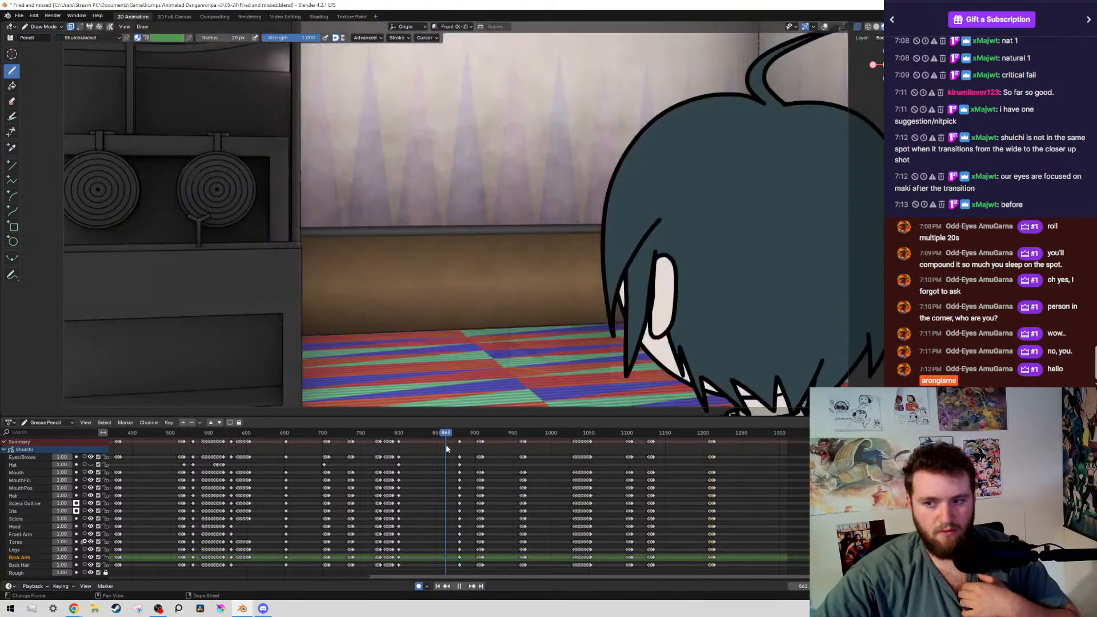
middle_click_drag(436, 482, 637, 512)
left_click_drag(560, 439, 714, 486)
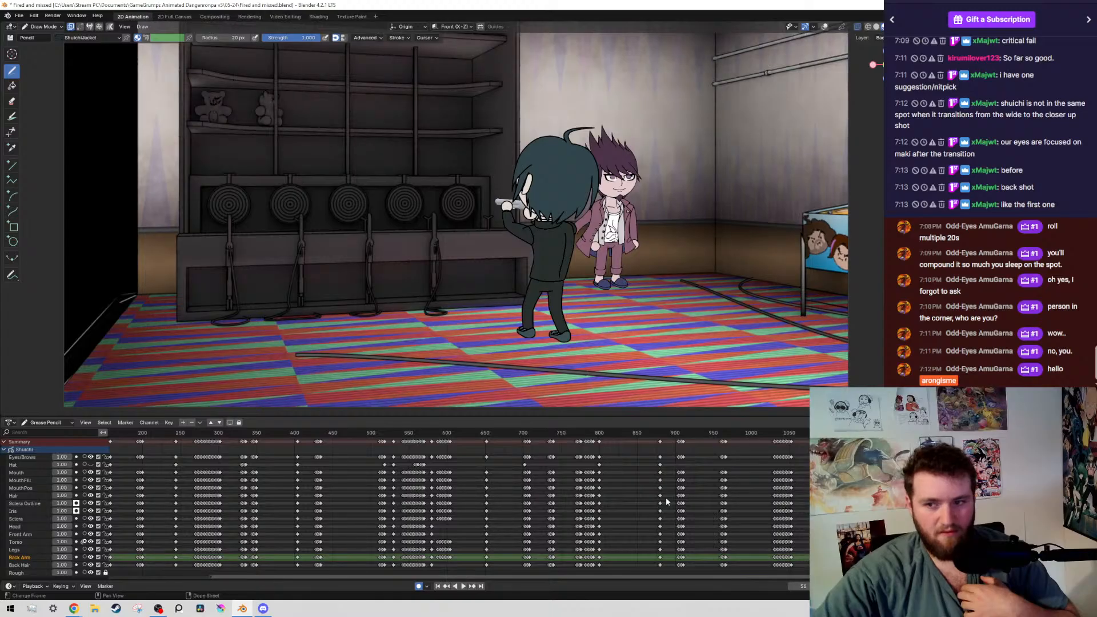
Return to the opening wide shot at frame 43 and examine the boy's position in the camera framing
scroll(734, 490, "down", 9)
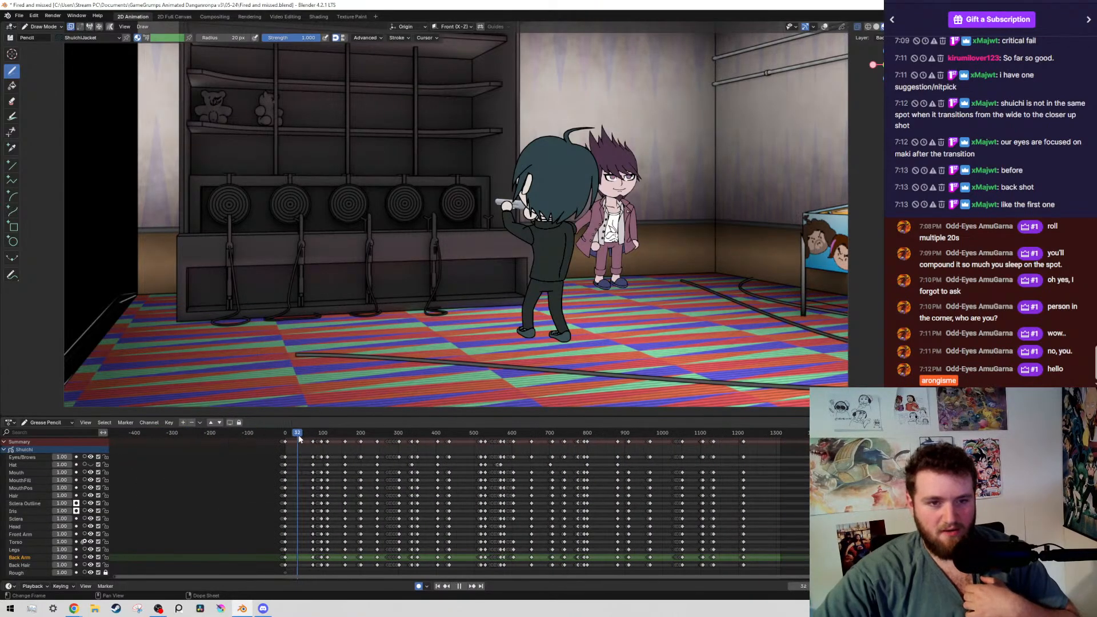
mouse_move(300, 436)
left_mouse_down()
mouse_move(323, 436)
mouse_move(302, 437)
left_mouse_up()
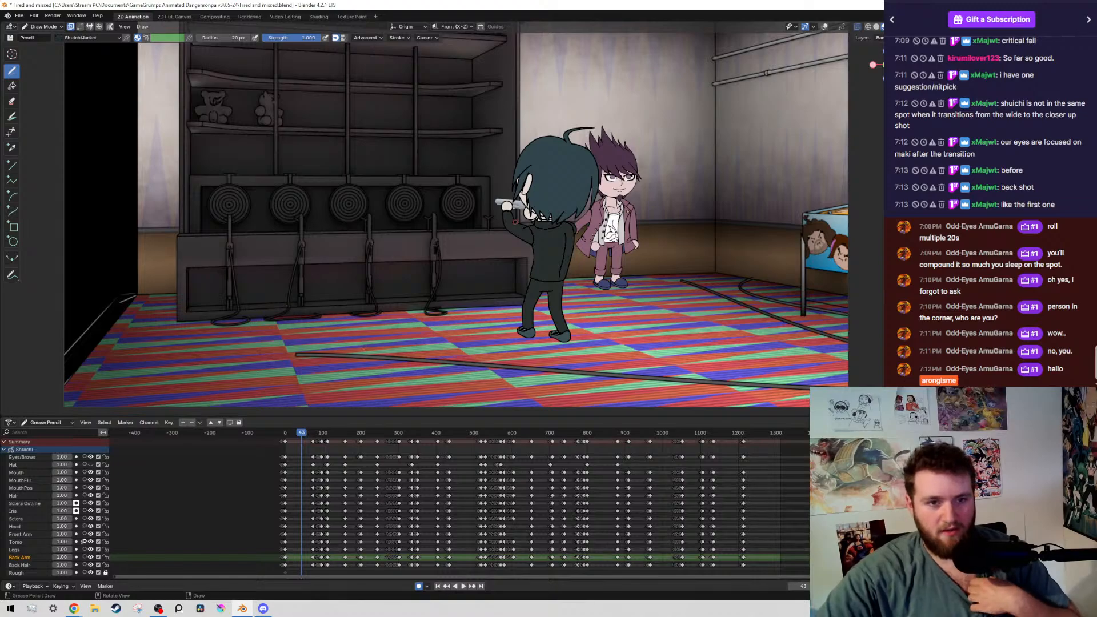
scroll(455, 217, "up", 2)
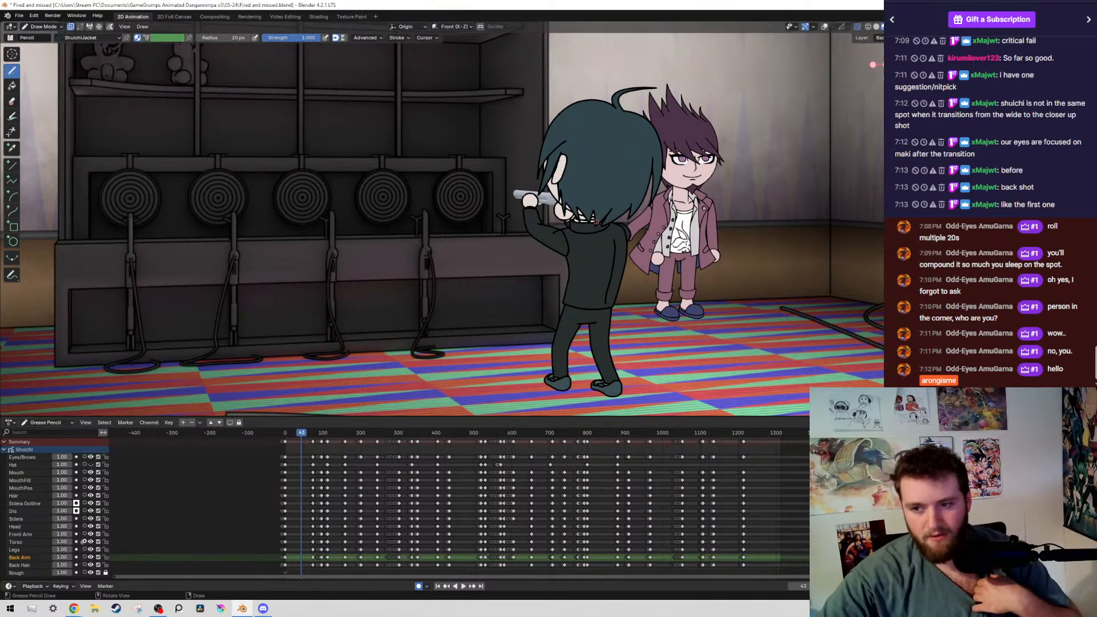
scroll(596, 222, "up", 1)
scroll(539, 233, "down", 5)
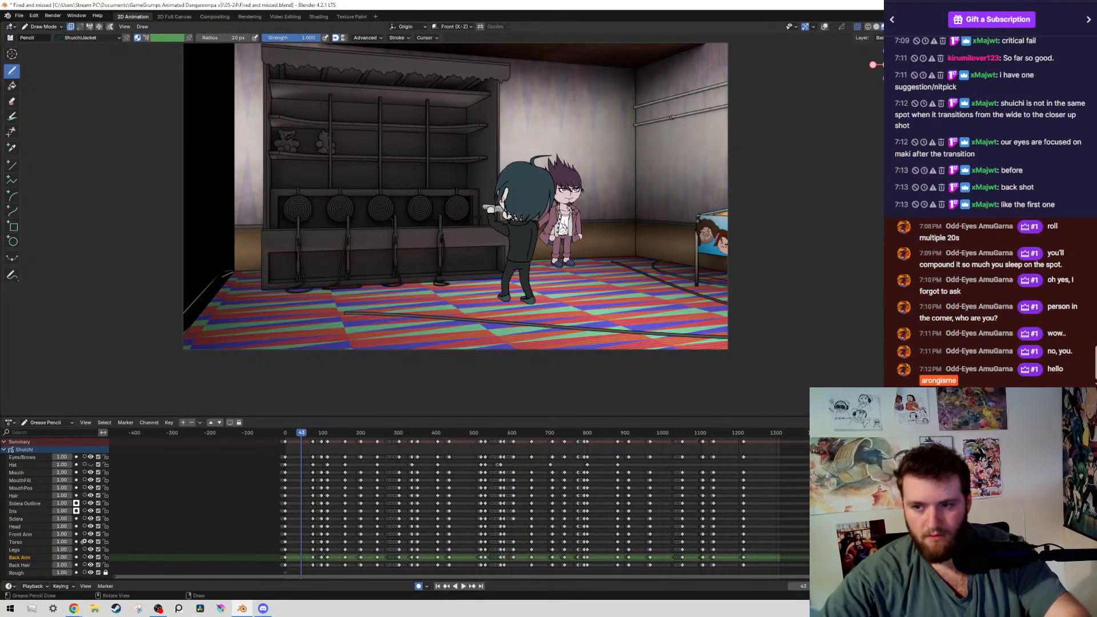
scroll(462, 223, "up", 2)
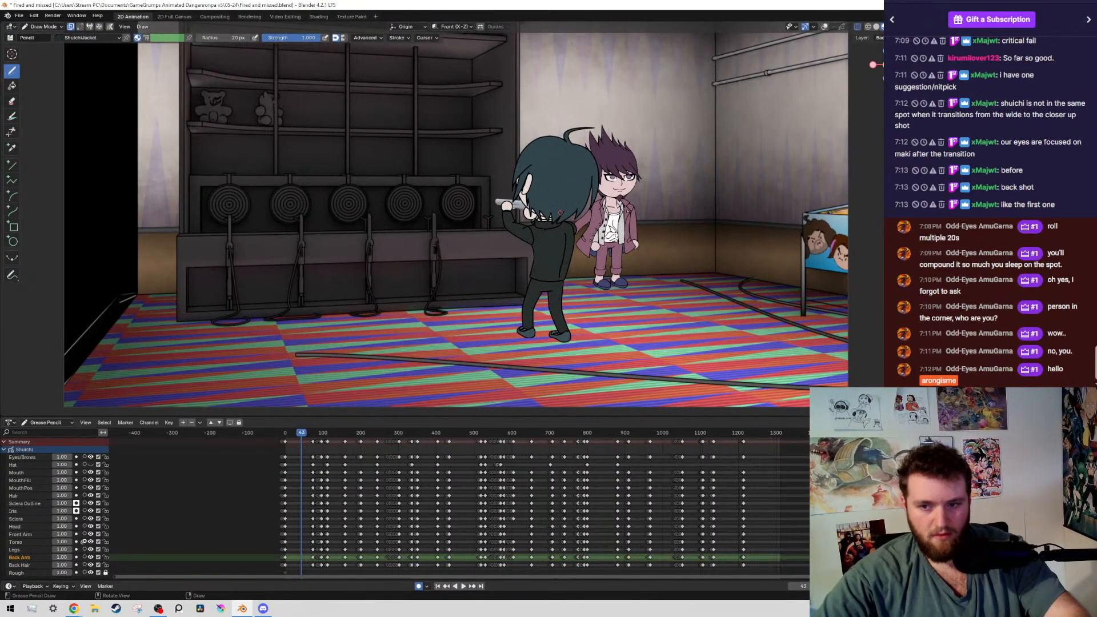
scroll(322, 448, "up", 5)
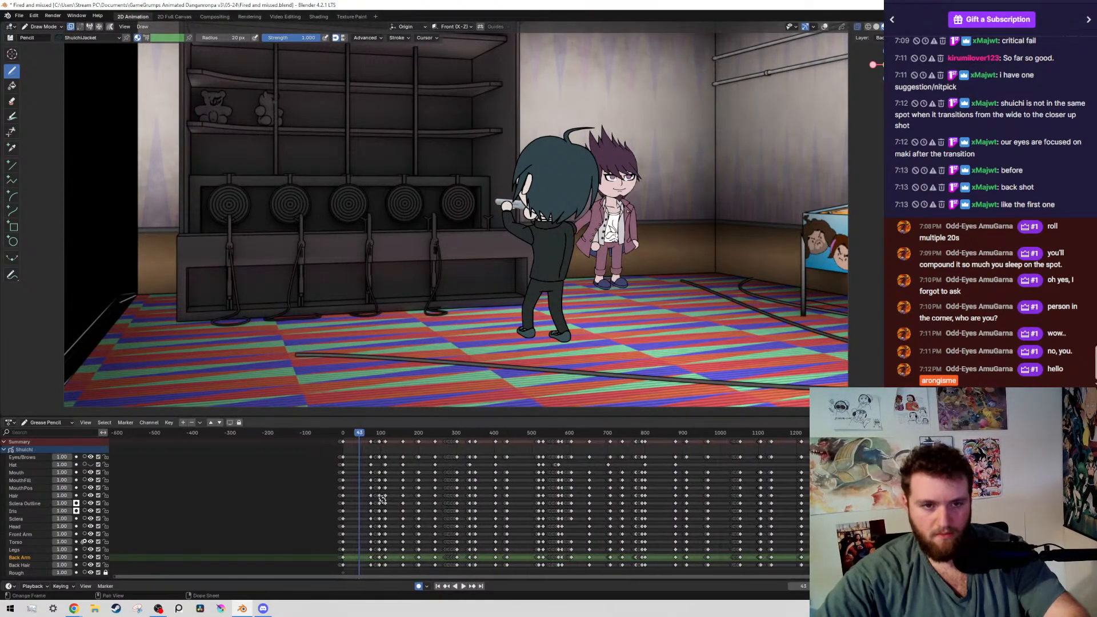
scroll(577, 520, "up", 1)
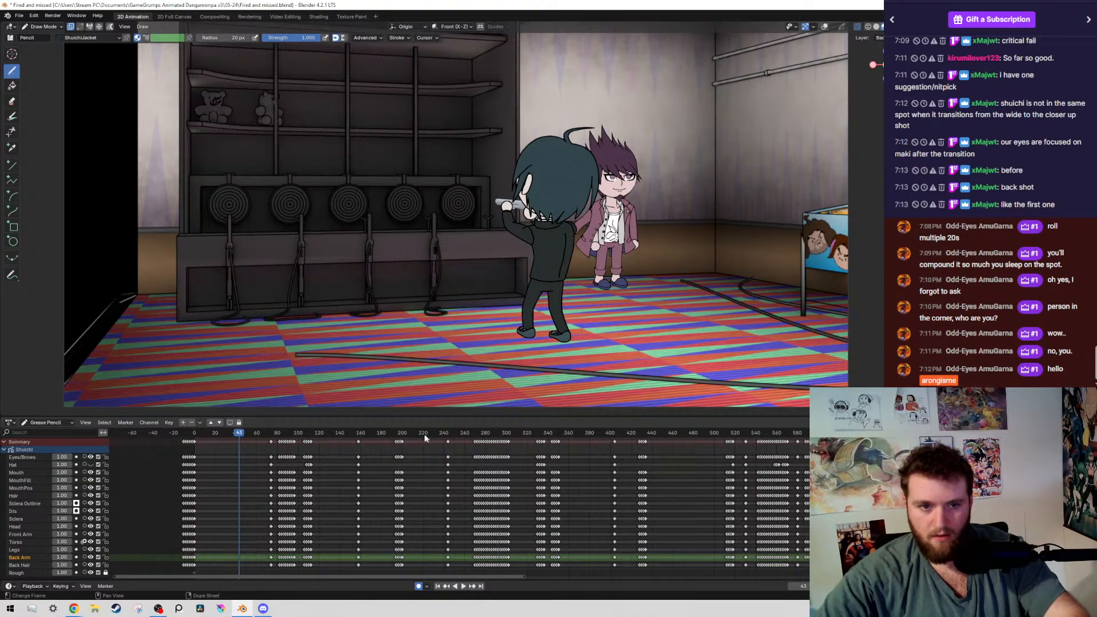
Play across the cut from the opening wide shot to the close-up, and return to the wide shot at frame 41
key("space")
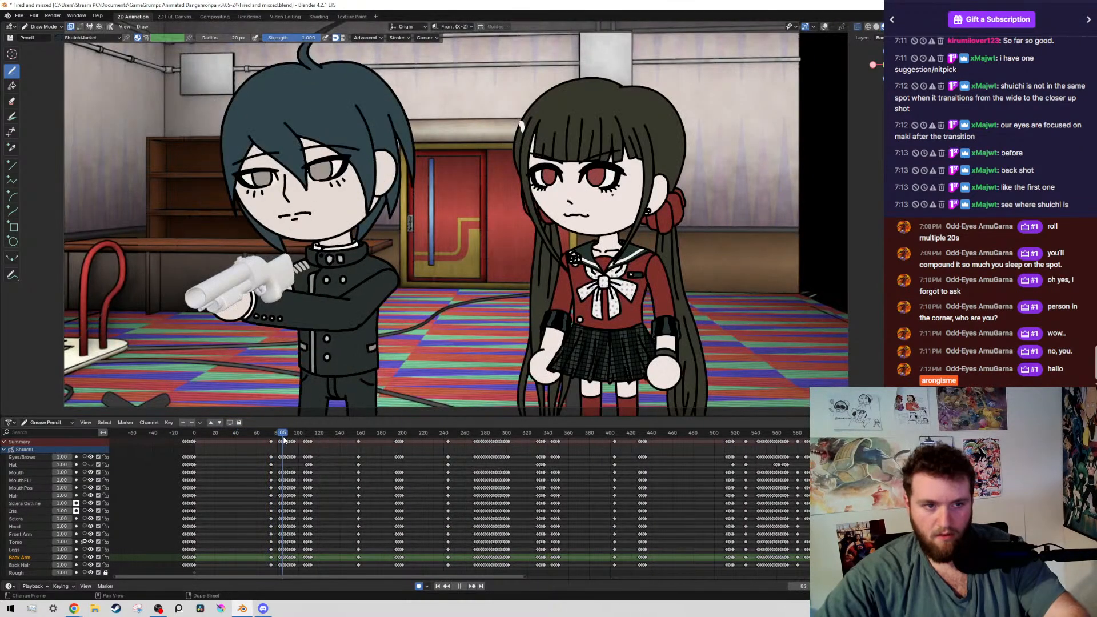
key("space")
left_click_drag(304, 437, 237, 436)
scroll(541, 232, "up", 1)
scroll(590, 202, "up", 1)
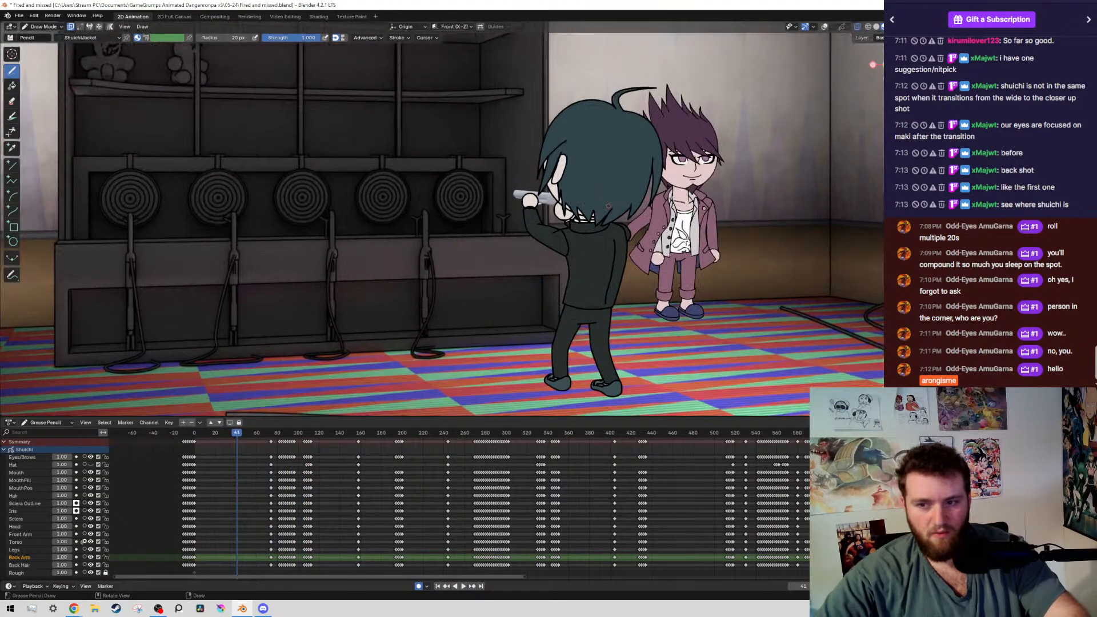
scroll(520, 297, "down", 2)
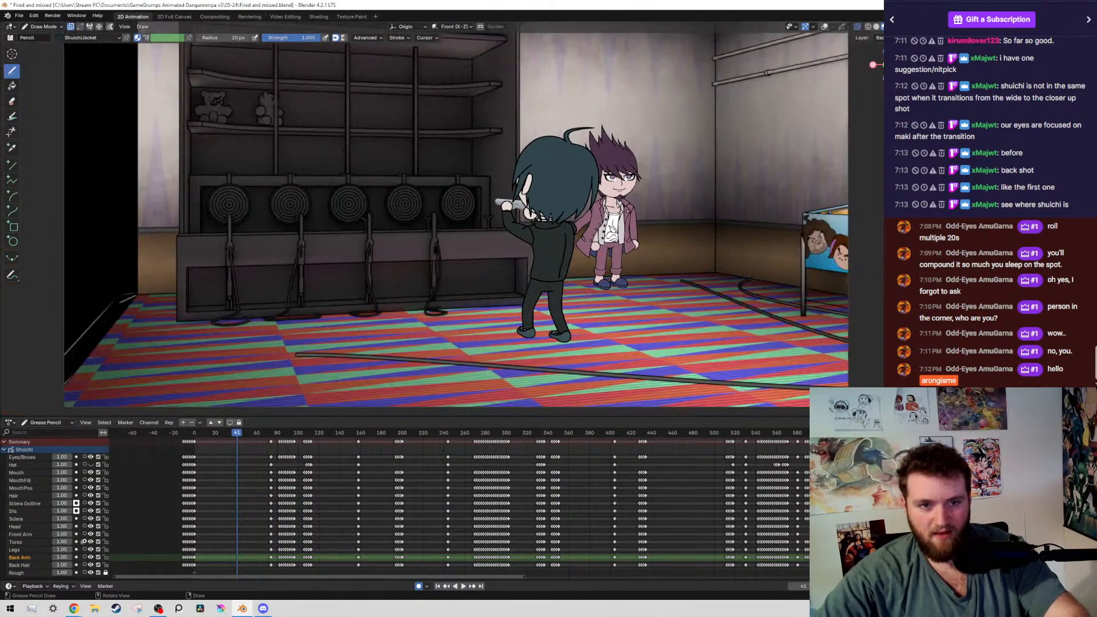
Compare the boy's position in the close-up on frame 74 with the opening wide shot, ending on frame 44
key("Up")
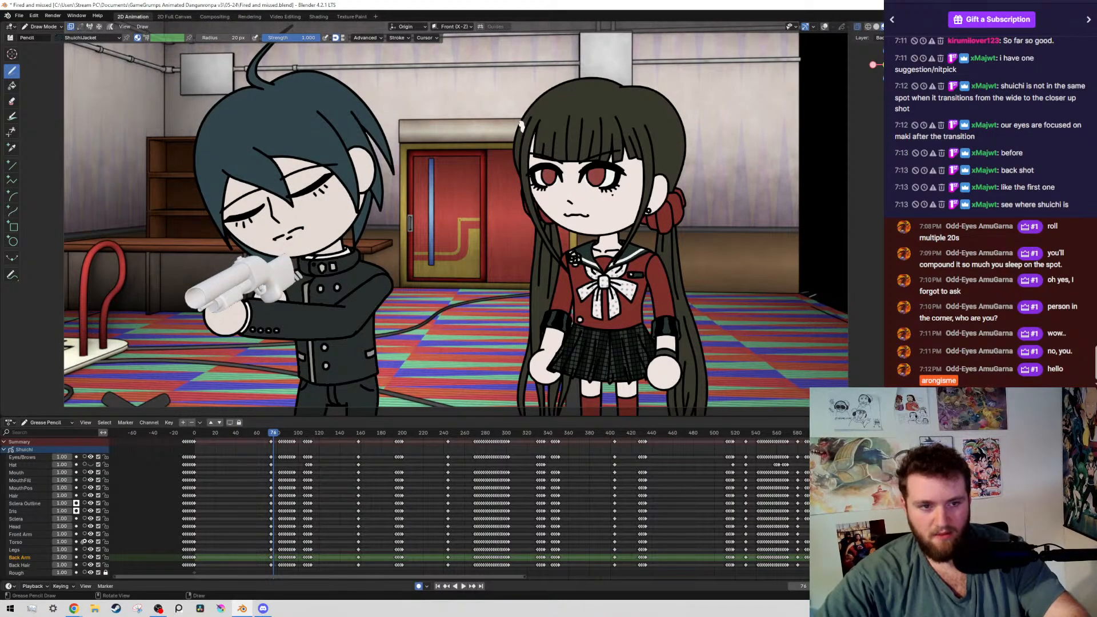
left_click(207, 433)
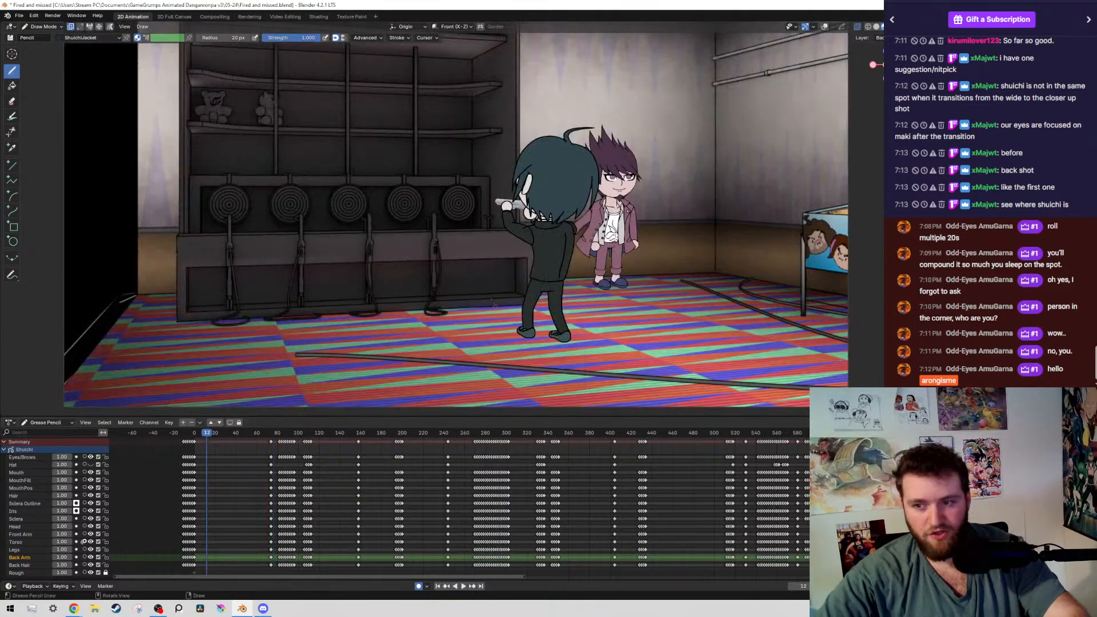
left_click(227, 433)
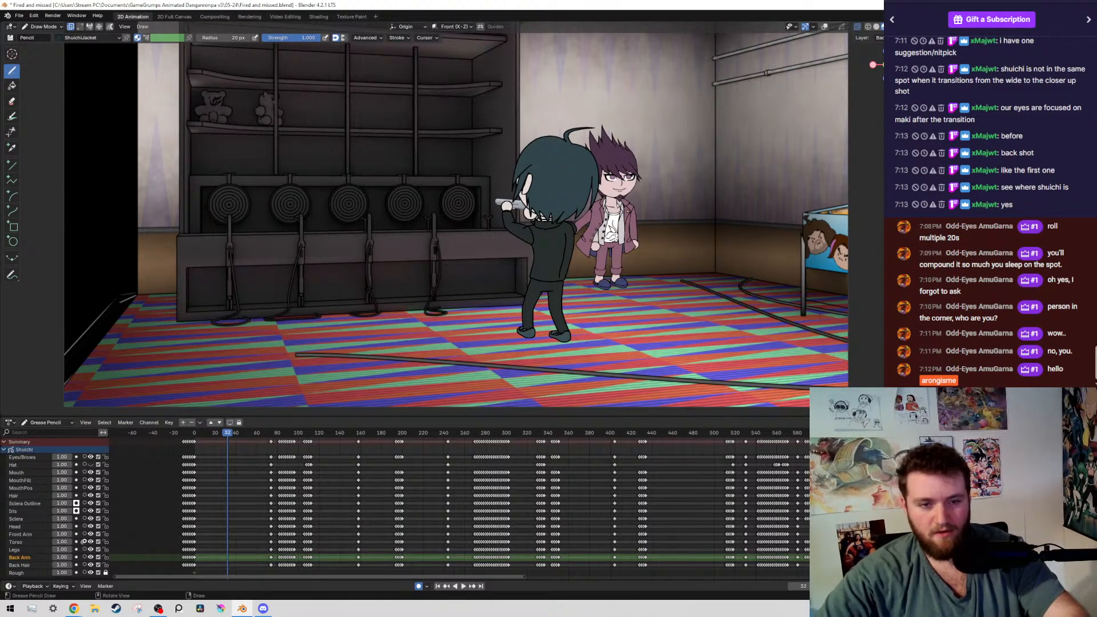
left_click(280, 433)
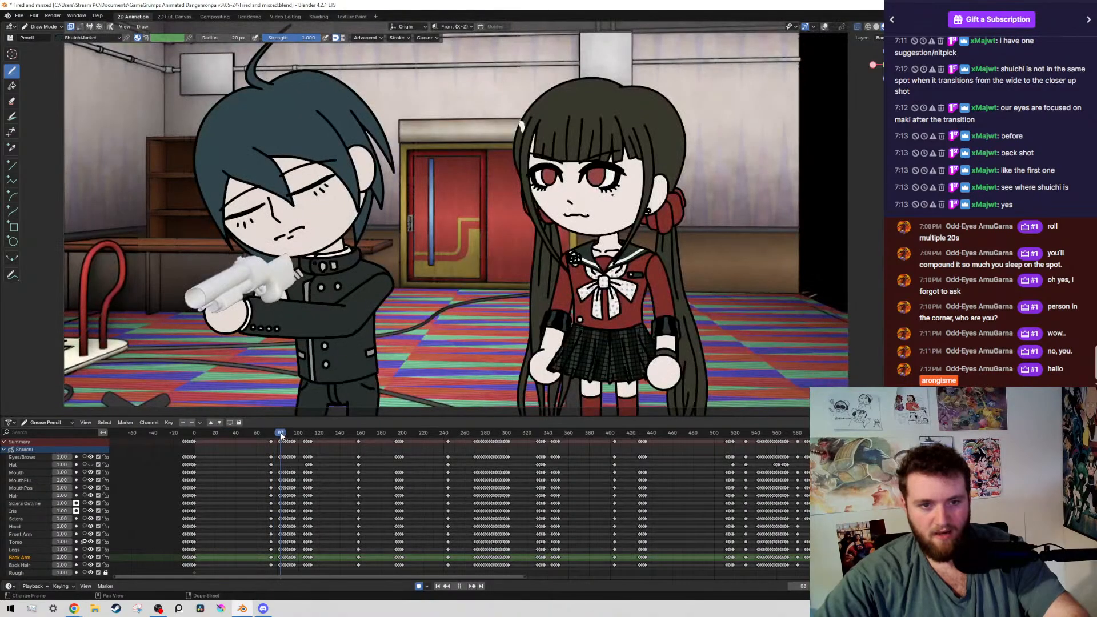
left_click_drag(280, 435, 242, 462)
Examine the boy, the purple-haired character and the empty space beside them in the wide shot on frame 44
scroll(429, 250, "down", 5)
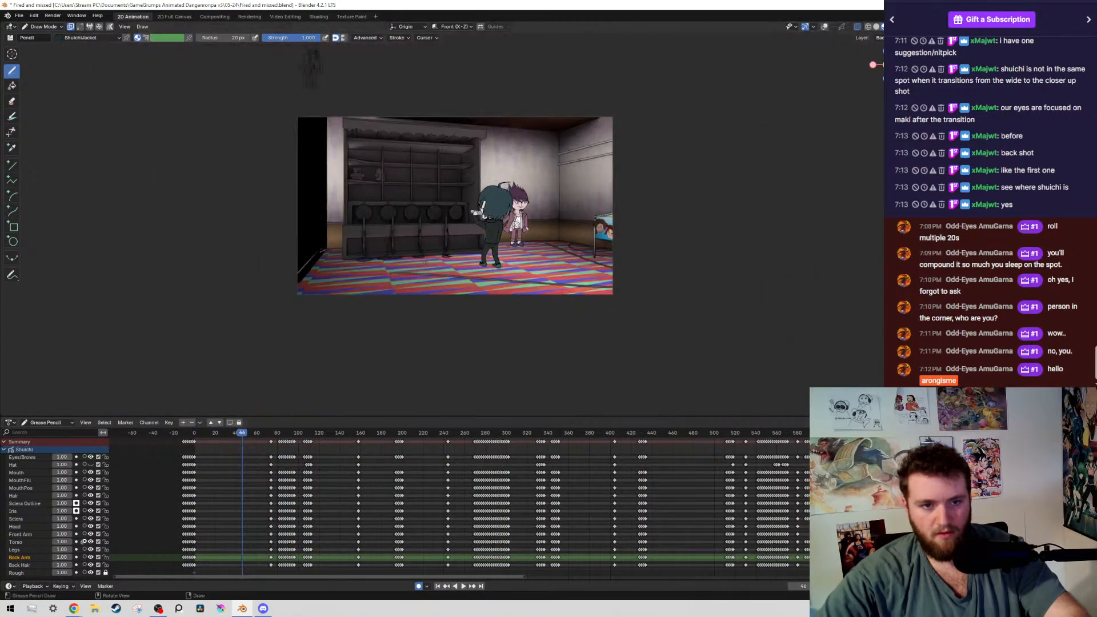
scroll(428, 250, "up", 4)
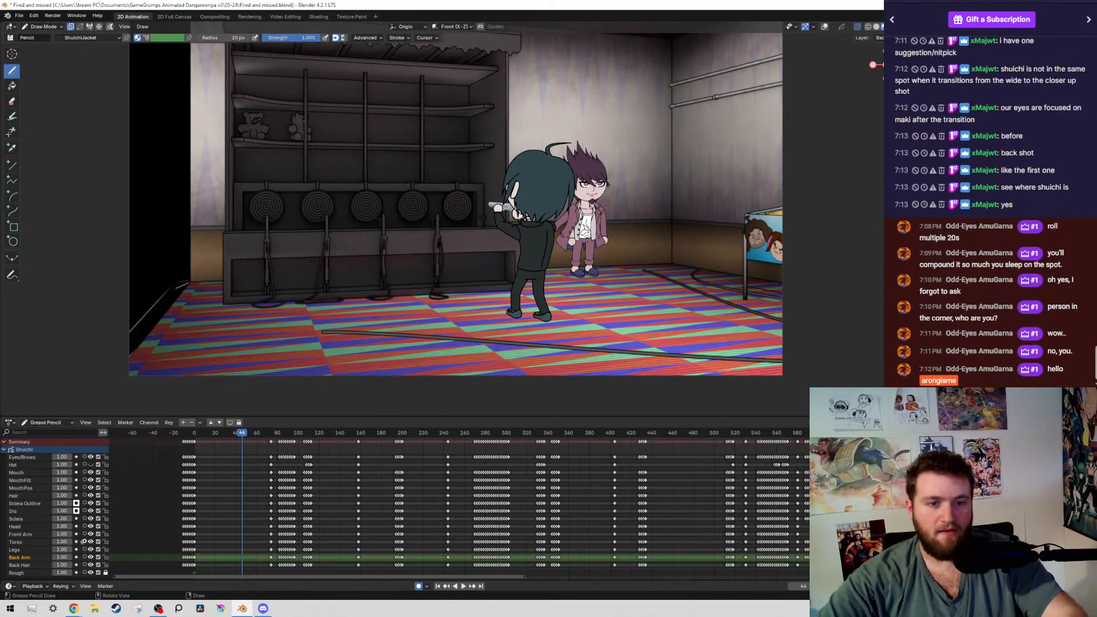
middle_click_drag(608, 206, 387, 164, "shift")
scroll(543, 232, "up", 4)
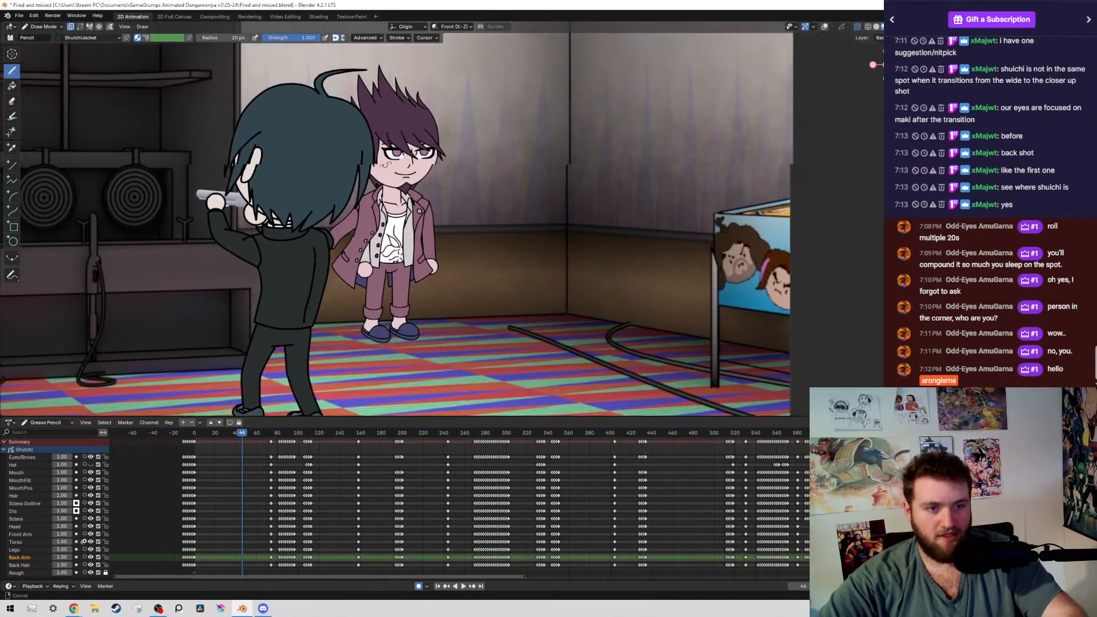
middle_click_drag(295, 262, 282, 264, "shift")
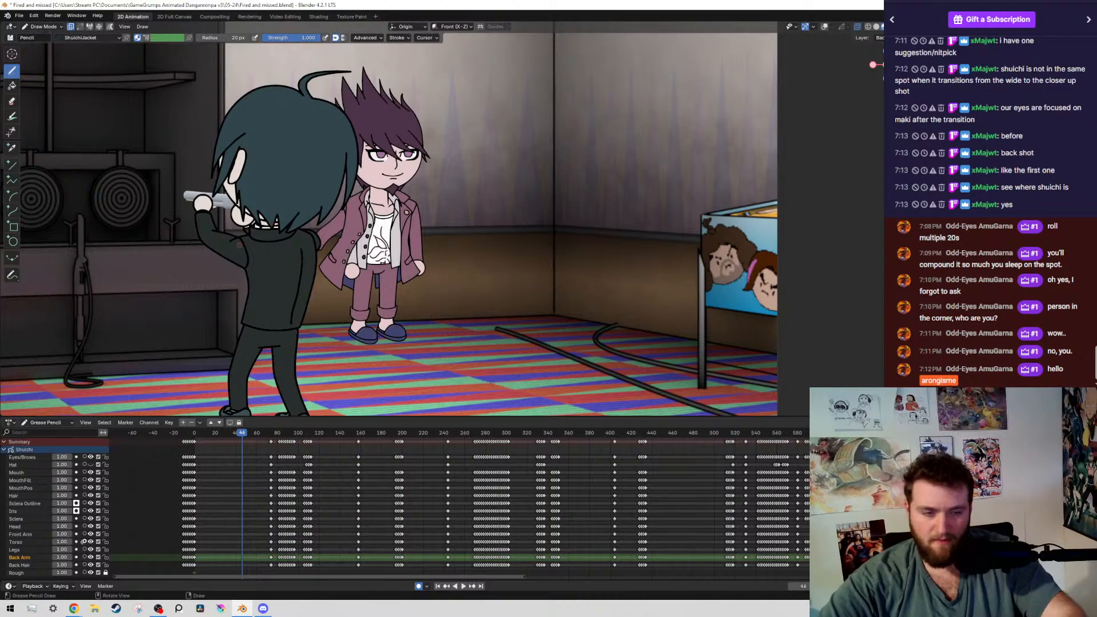
middle_click_drag(240, 244, 412, 183, "ctrl")
middle_click_drag(411, 183, 627, 217, "shift")
middle_click_drag(686, 131, 754, 207, "ctrl")
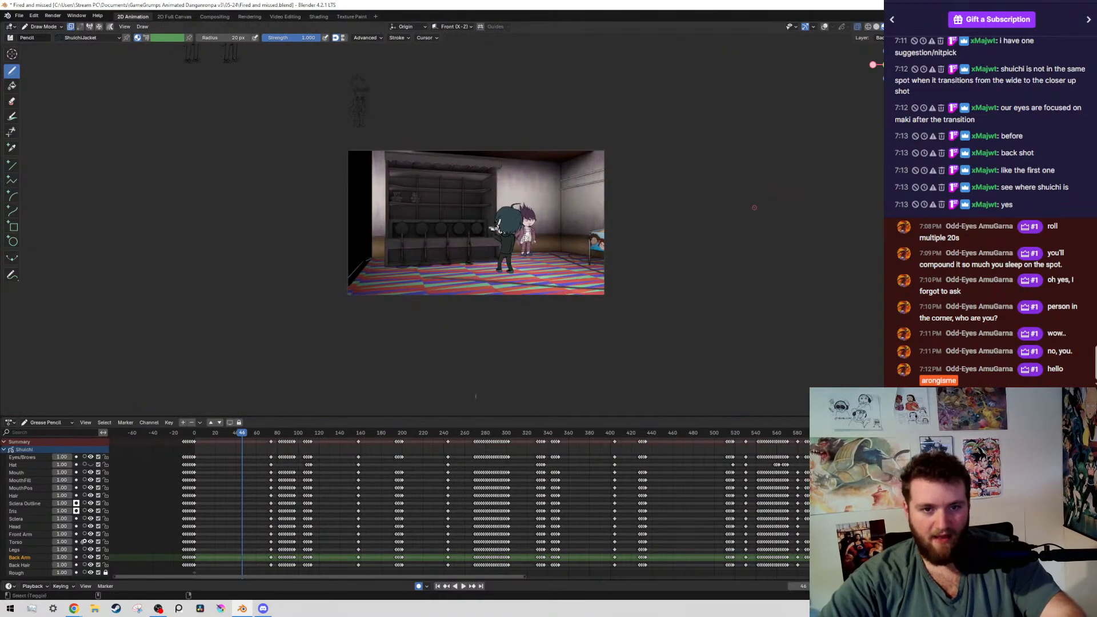
Switch from Draw Mode to Object Mode with overlays shown, select the camera, and save the file
key("shift+alt+z")
key("ctrl+Tab")
left_click(554, 216)
key("ctrl+s")
left_click(583, 150)
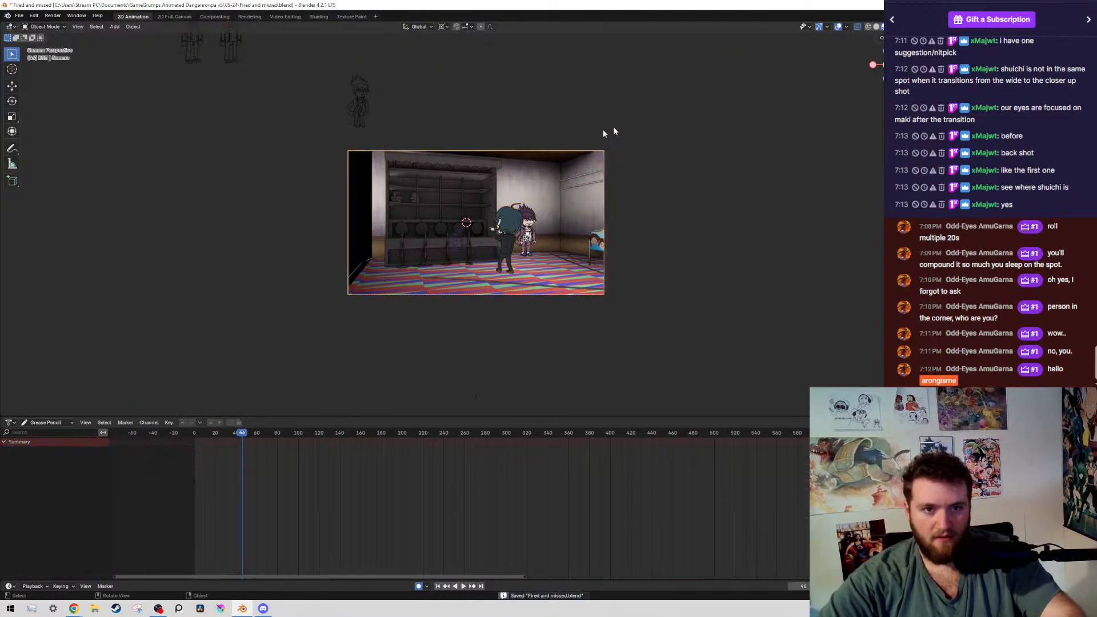
Key the camera's original framing on frame 0 by applying a 0° rotation
left_click(195, 433)
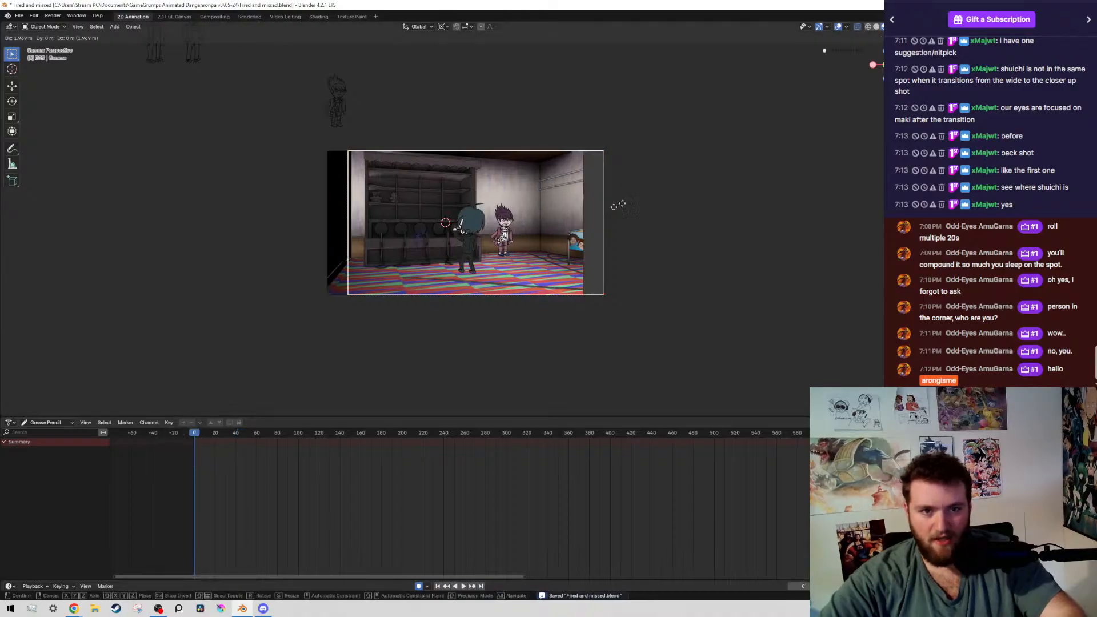
key("r")
left_click(437, 268)
Change the Dope Sheet editor to a Timeline showing the camera's keyframes, and save the file
left_click(9, 423)
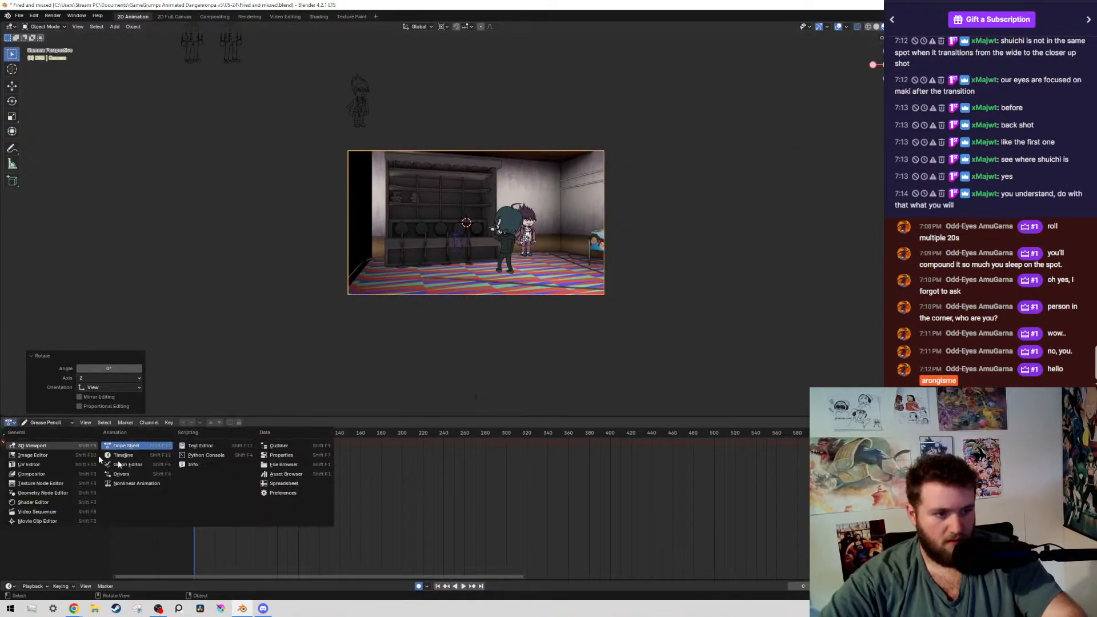
left_click(134, 457)
scroll(331, 527, "up", 3)
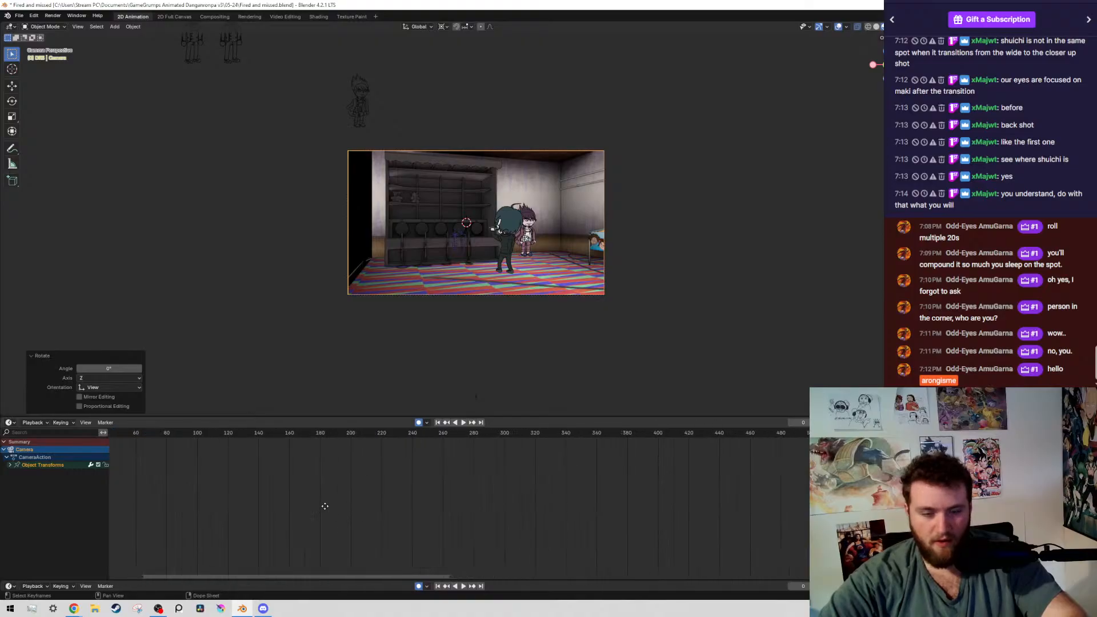
key("ctrl+s")
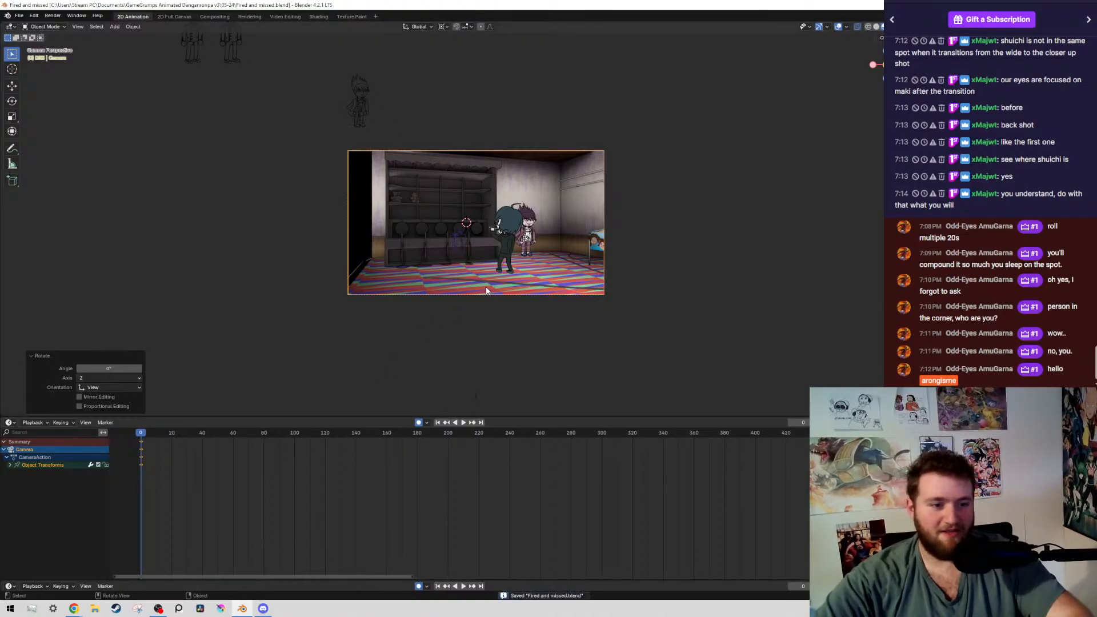
On frame 73, the wide shot's last frame, move the camera about 13 m along Y and 2.27 m along X
left_click_drag(262, 435, 251, 434)
key("Right")
key("Right")
key("Right")
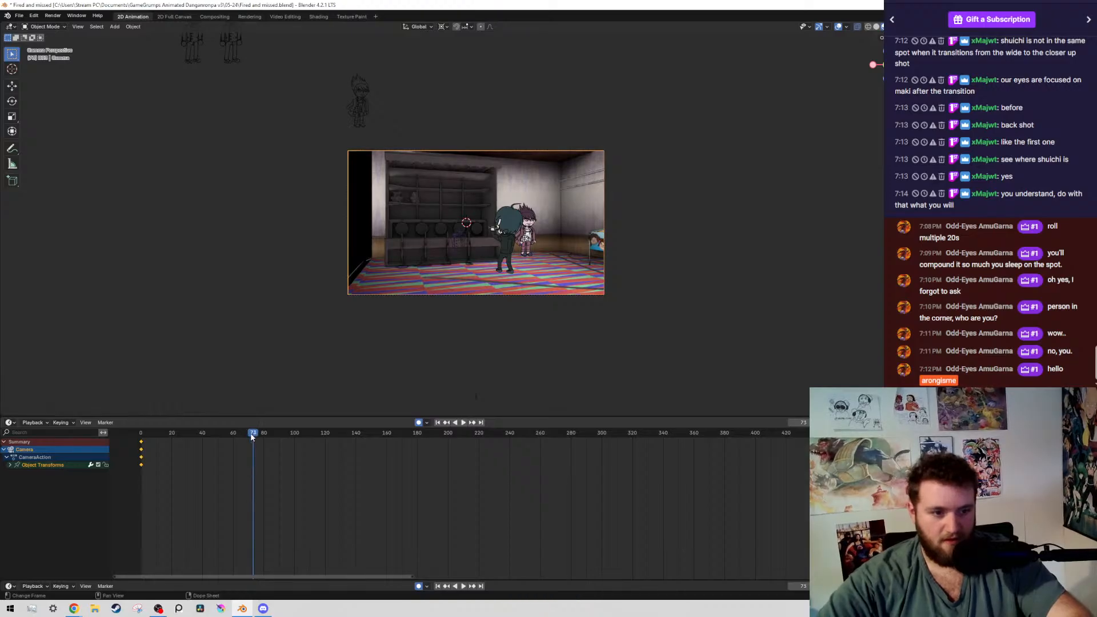
key("Left")
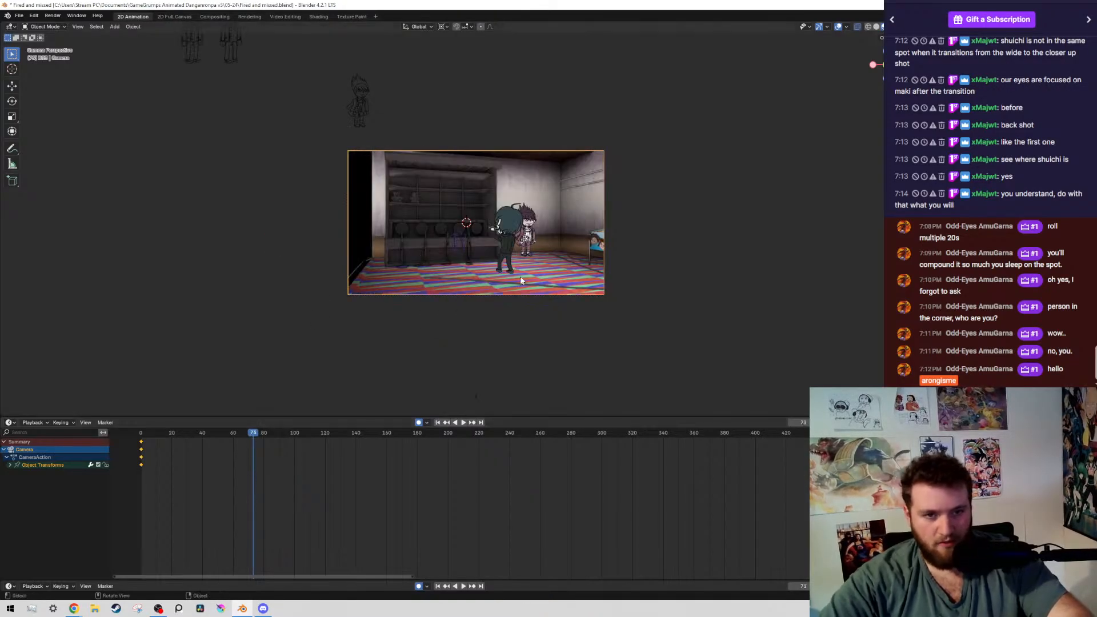
key("g")
key("y")
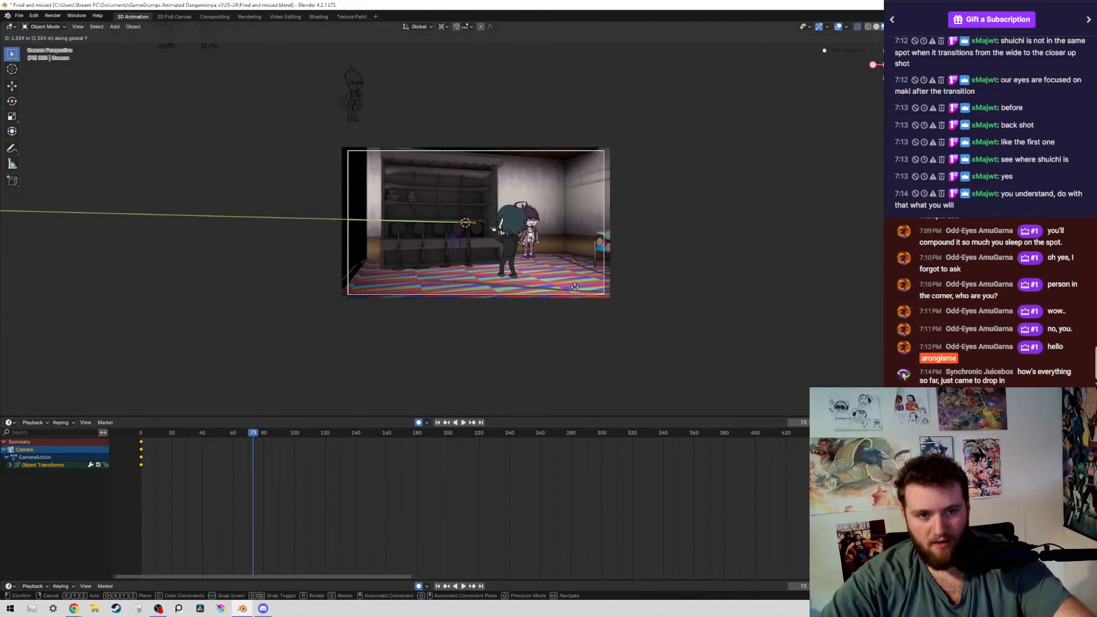
key("x")
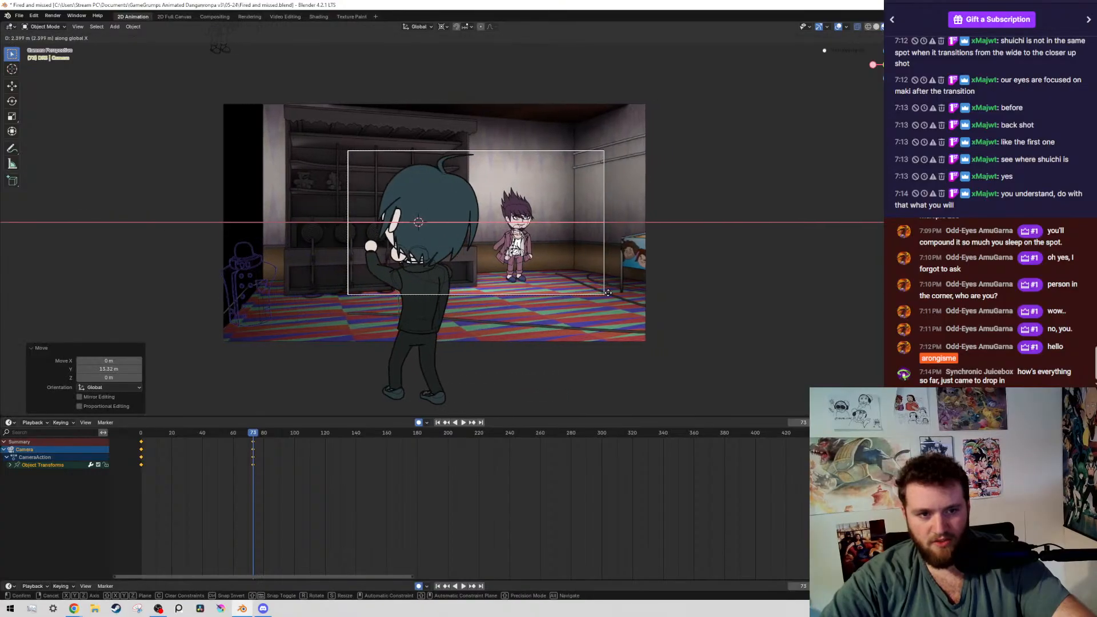
left_click(405, 243)
Play the opening wide shot from the first frame to review the new camera push-in
scroll(382, 249, "up", 2)
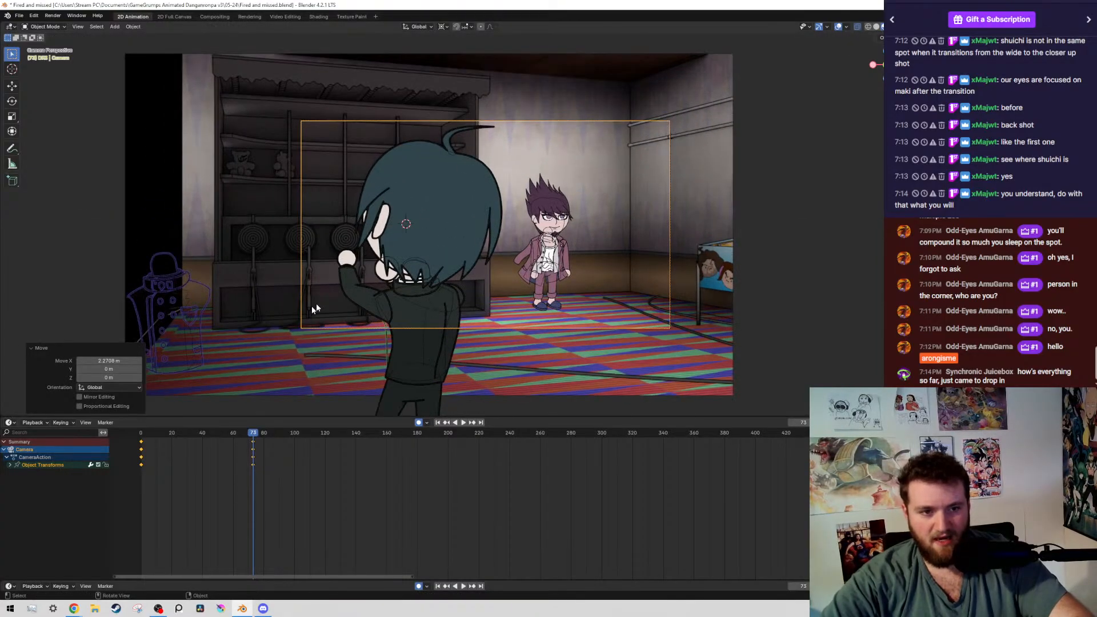
key("shift+Left")
key("space")
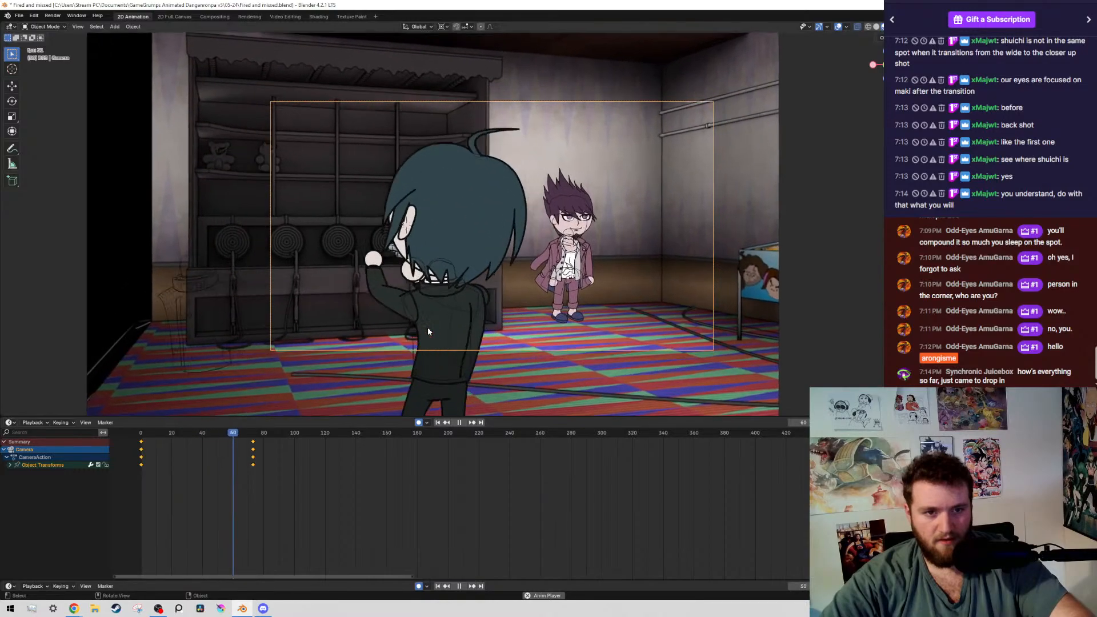
key("Escape")
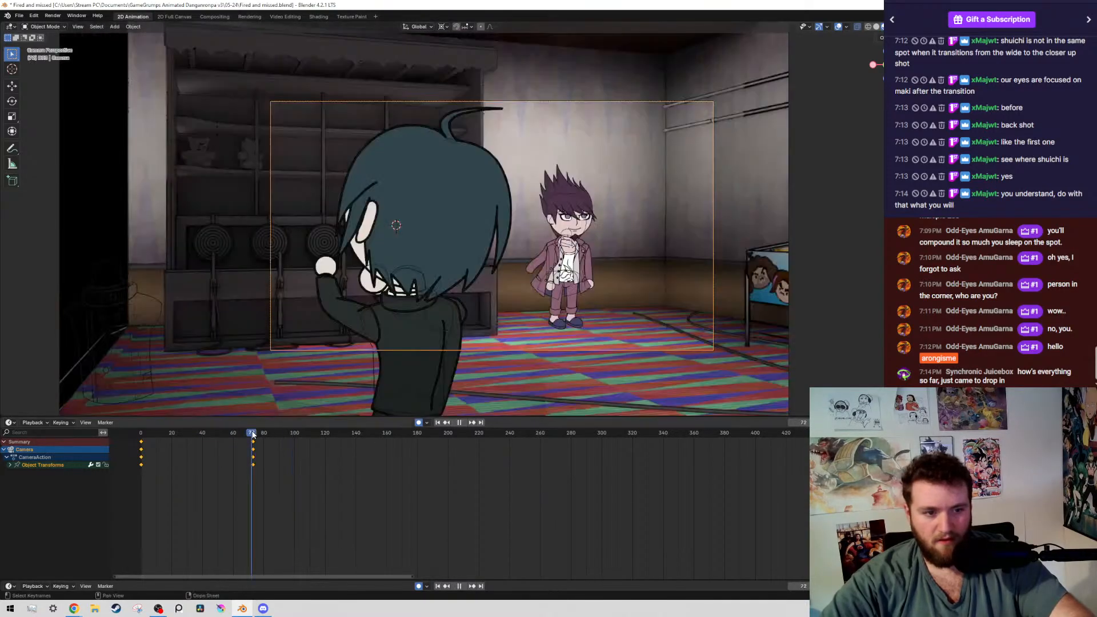
Duplicate the camera's frame 0 keyframes to frame 75 so the original framing returns after the push-in
left_click_drag(201, 479, 101, 446)
key("g")
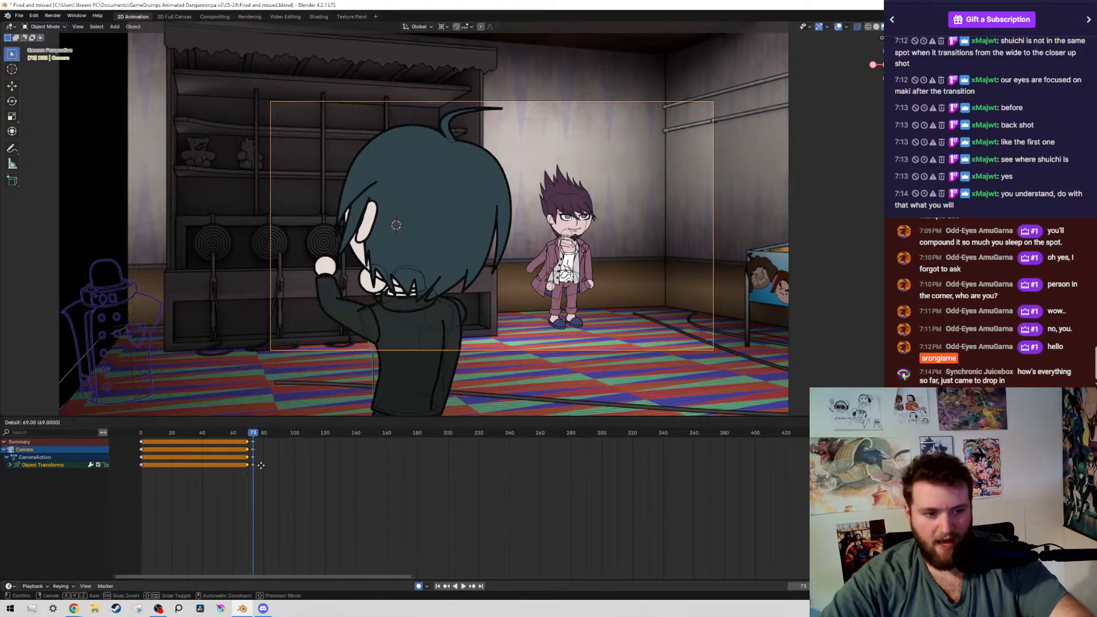
left_click(270, 468)
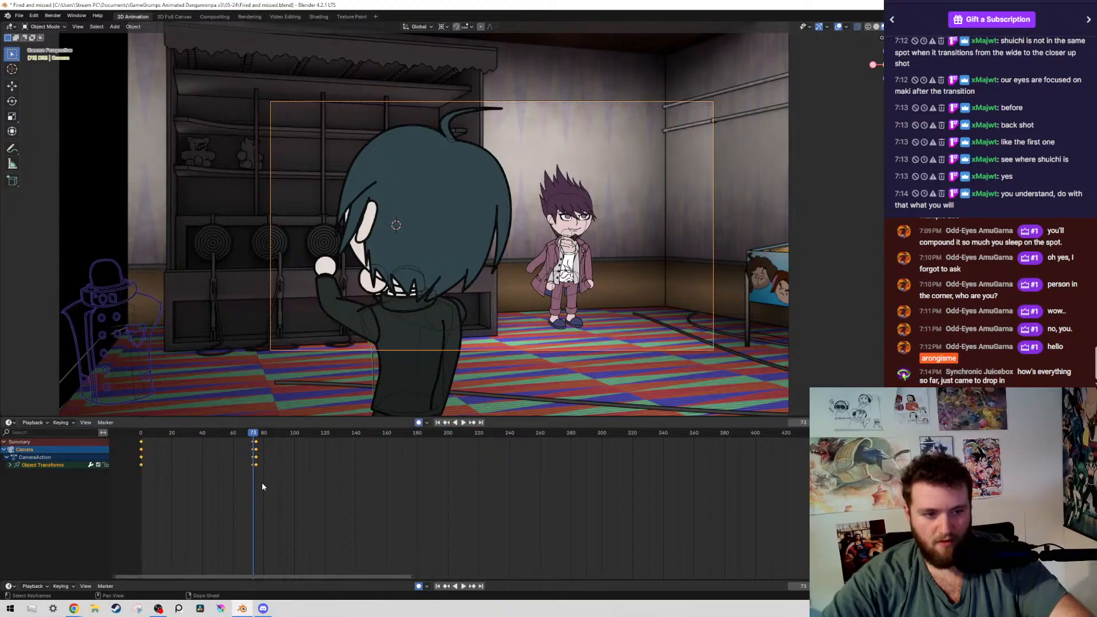
Set the camera keyframes' interpolation to Linear and play the push-in through the cut to the close-up
right_click(262, 486)
mouse_move(251, 525)
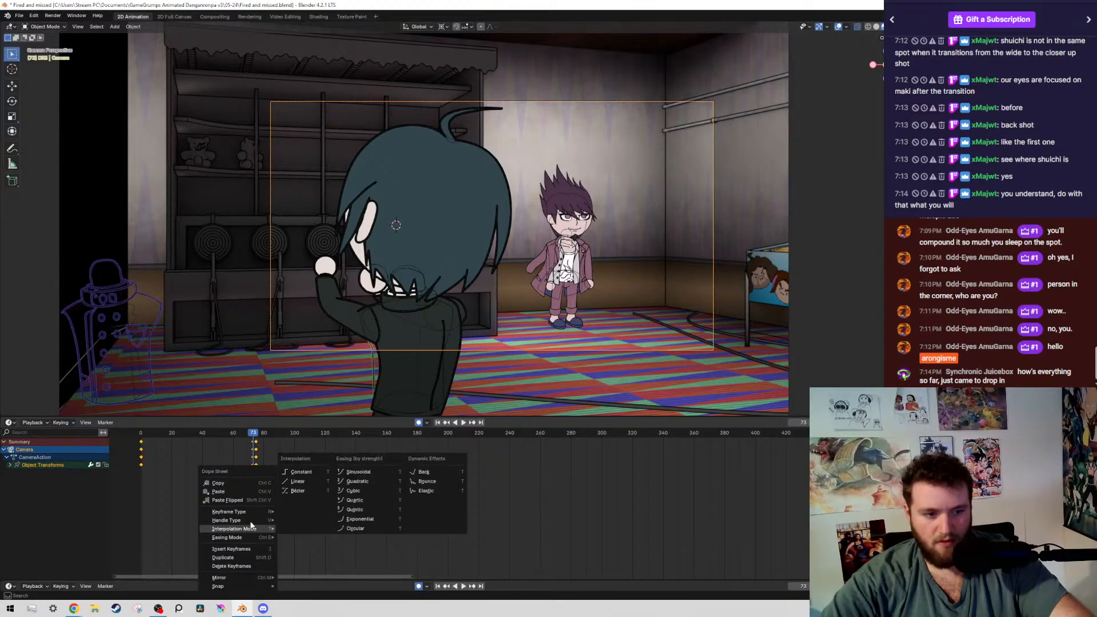
left_click(297, 481)
key("space")
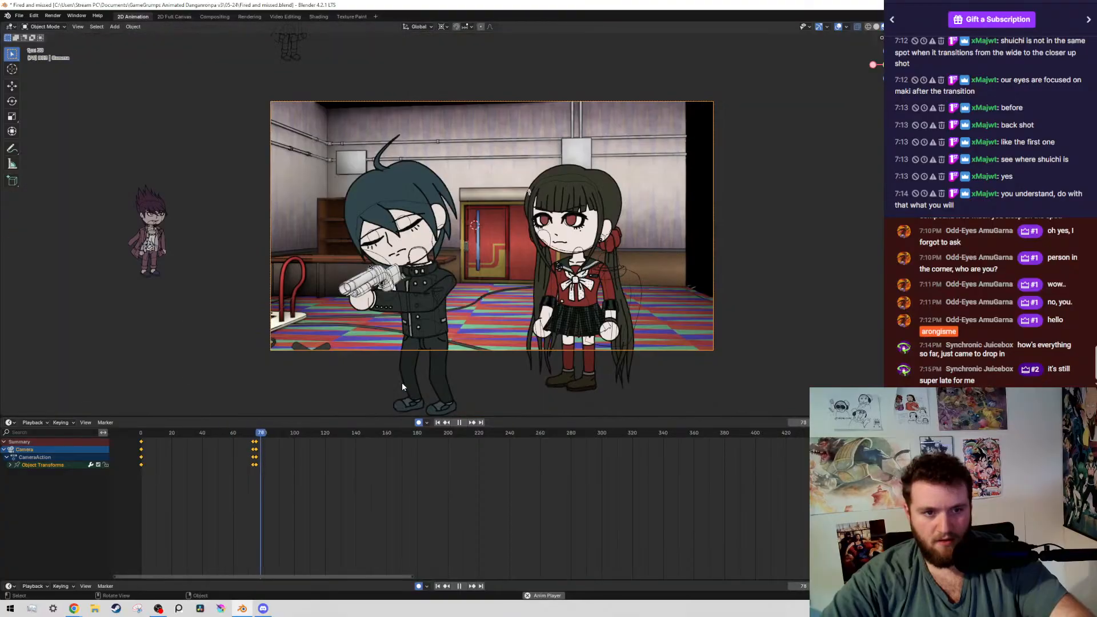
key("space")
Move the camera keyframes that restore the original framing to frame 74, directly after the wide shot's last frame
scroll(549, 287, "up", 1)
middle_click_drag(299, 458, 525, 508)
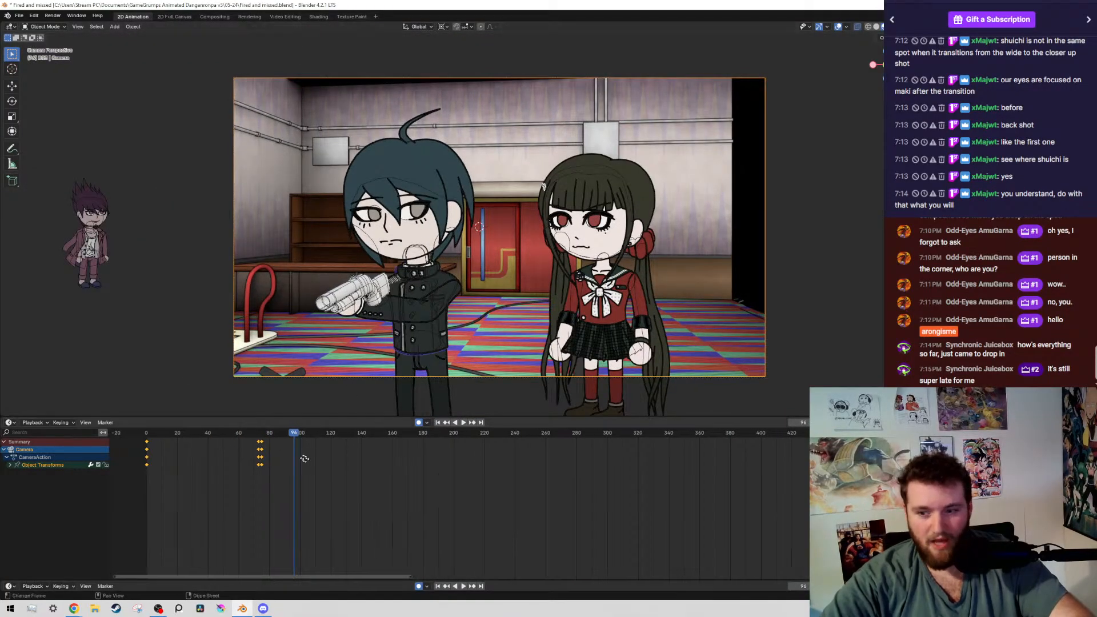
middle_click_drag(529, 513, 605, 516, "ctrl")
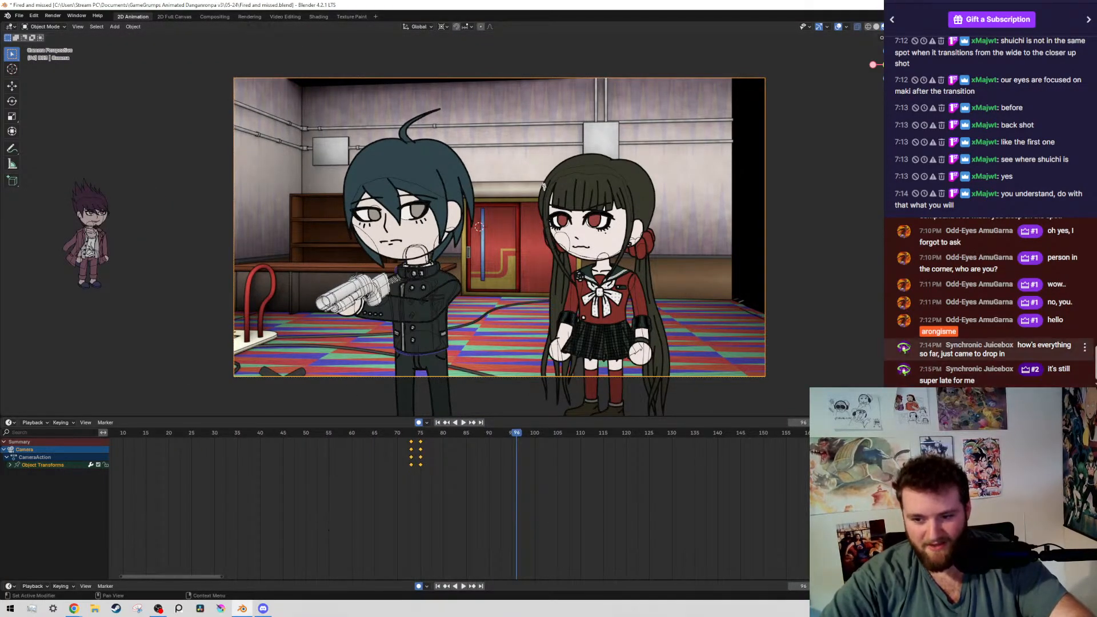
scroll(552, 520, "up", 5)
left_click(372, 433)
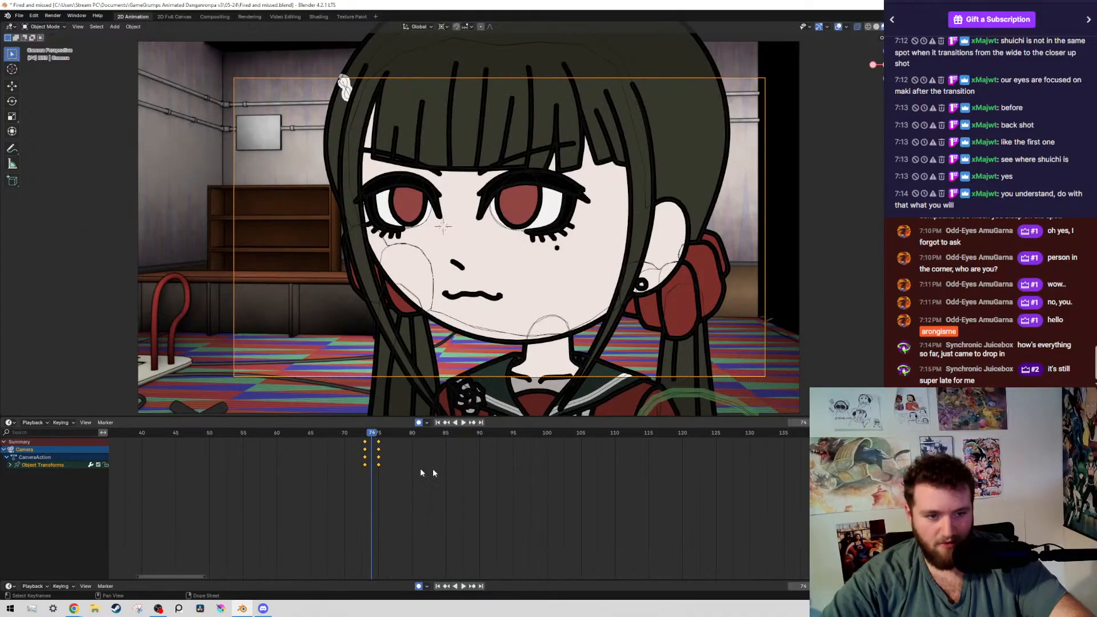
left_click_drag(385, 437, 0, 434)
key("g")
left_click(367, 466)
Play the opening wide shot and the following two-character shot to review the camera move, and save the file
key("space")
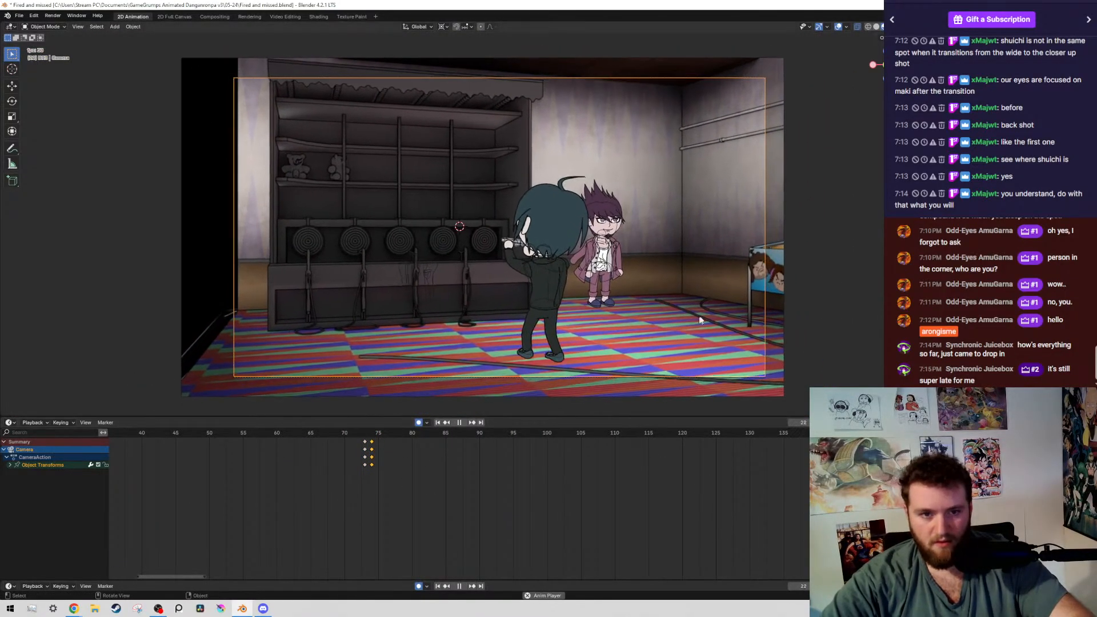
scroll(741, 310, "up", 2)
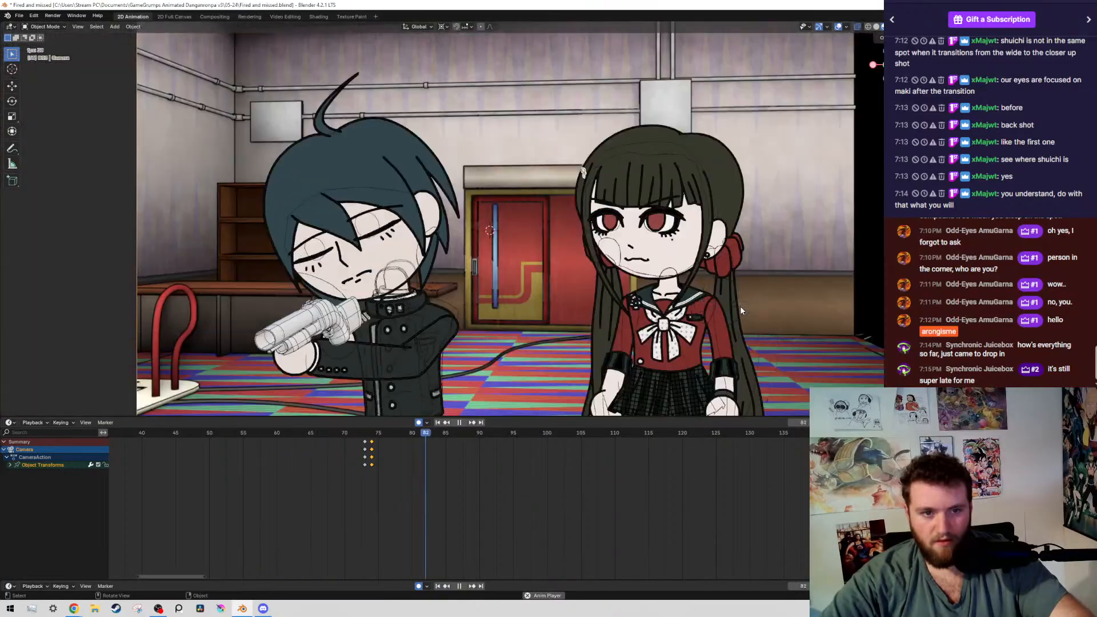
scroll(355, 463, "down", 5)
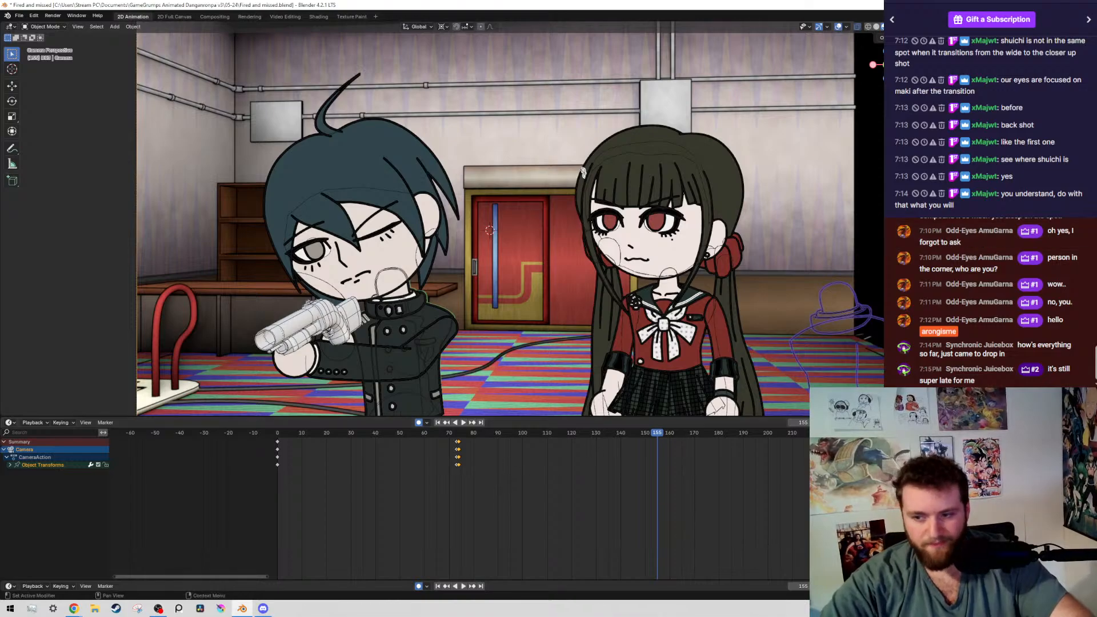
scroll(559, 509, "left", 1, "ctrl")
key("ctrl+s")
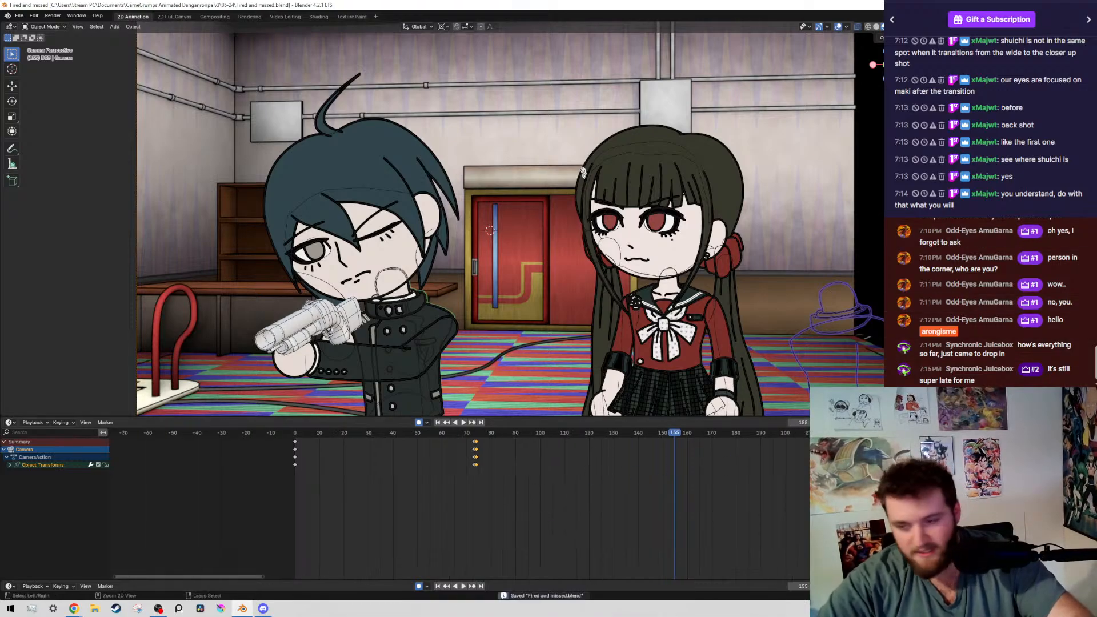